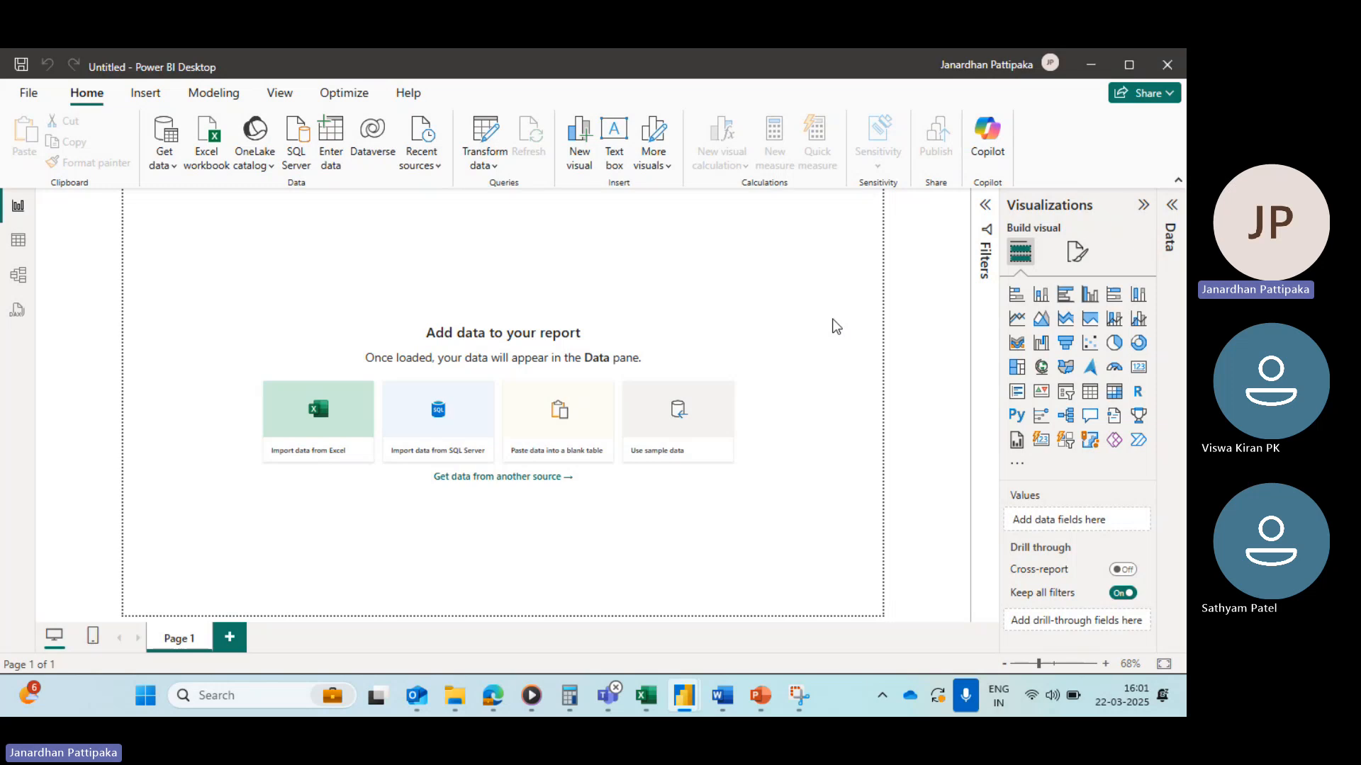
pyautogui.hotkey('alt', 'Tab')
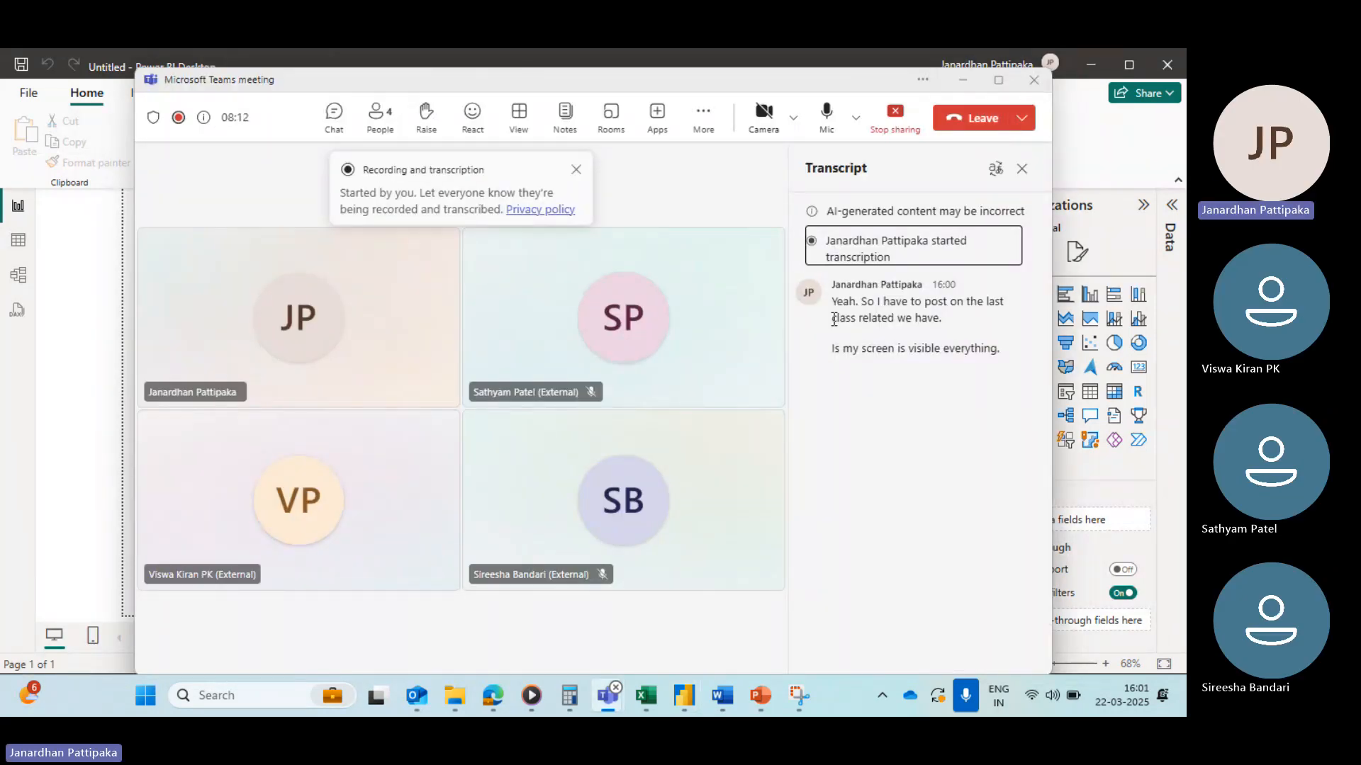
pyautogui.hotkey('alt', 'Tab')
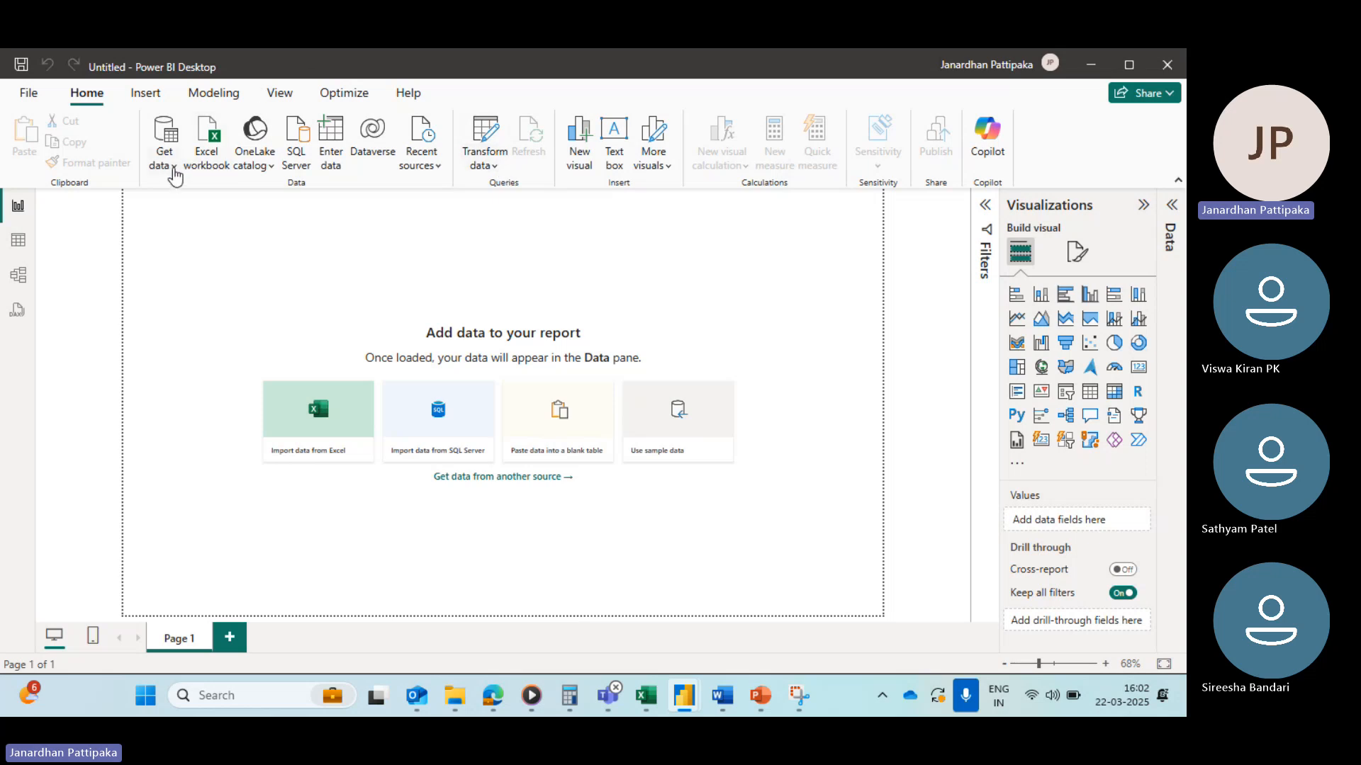
# Step: Start an Excel workbook import and pick the Sample - Superstore (1).xlsx file from Downloads
pyautogui.click(172, 165)
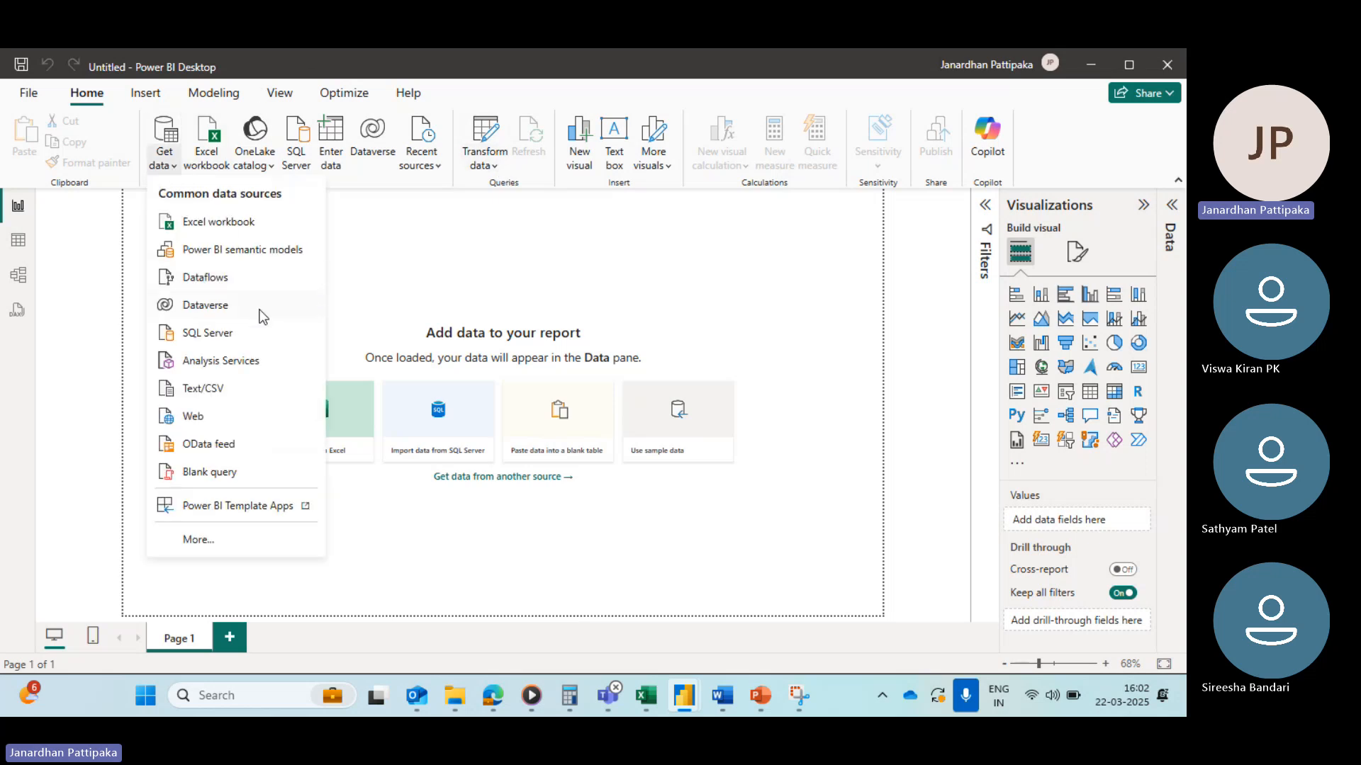
pyautogui.click(219, 223)
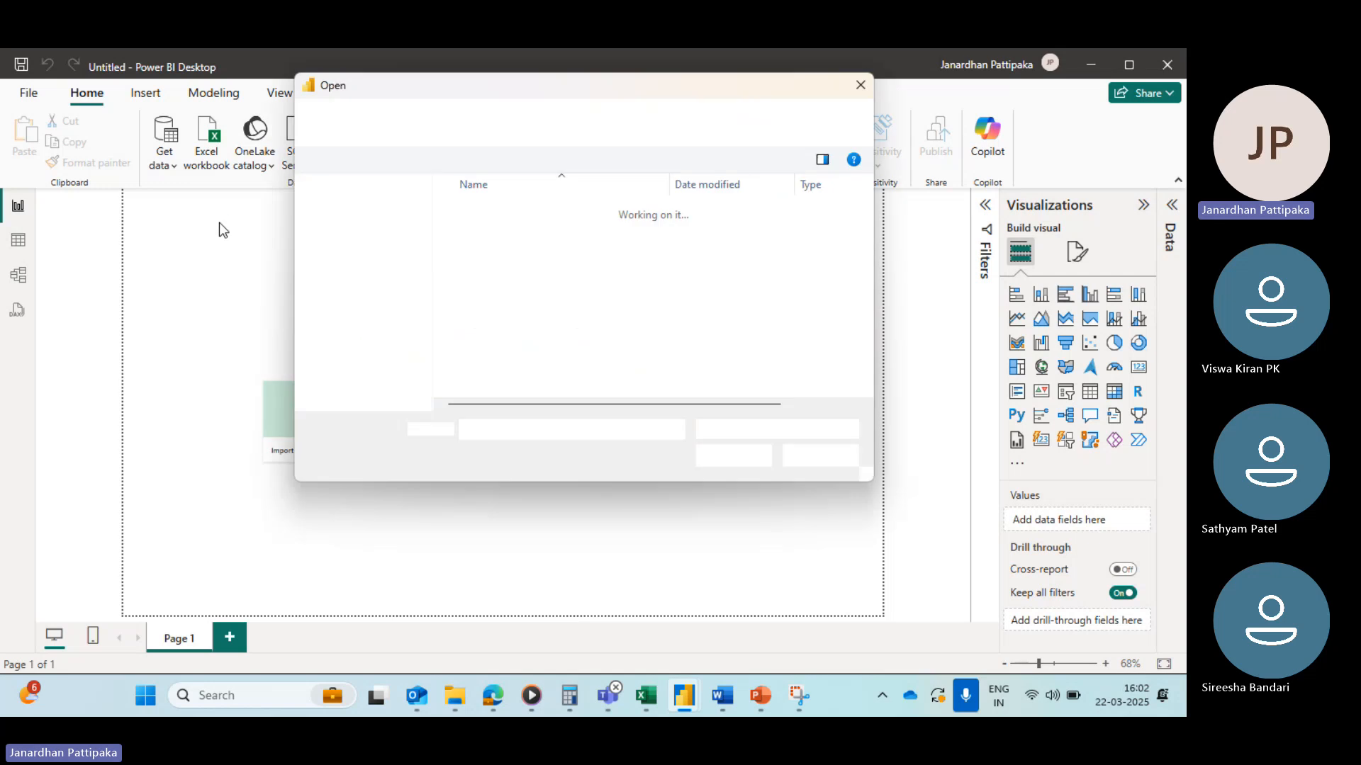
pyautogui.click(358, 332)
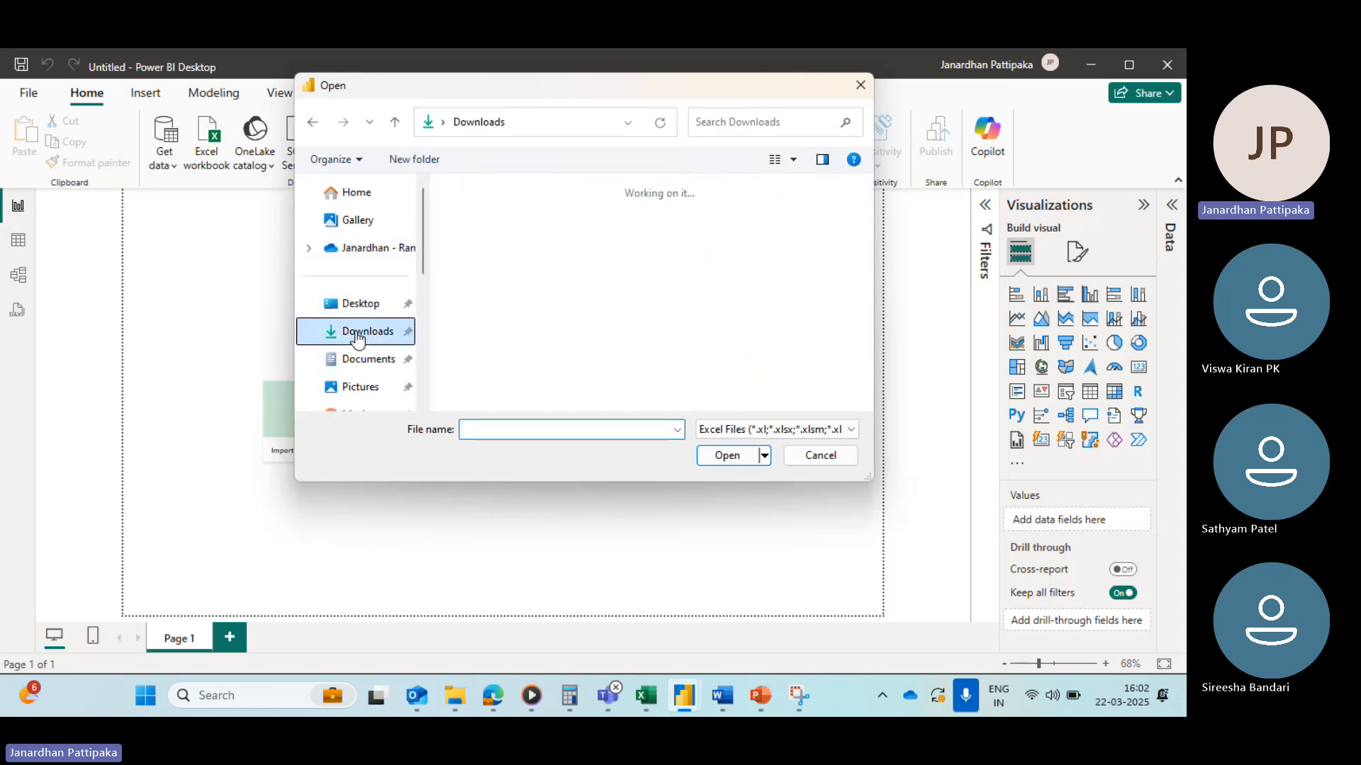
pyautogui.click(476, 432)
pyautogui.write('sample')
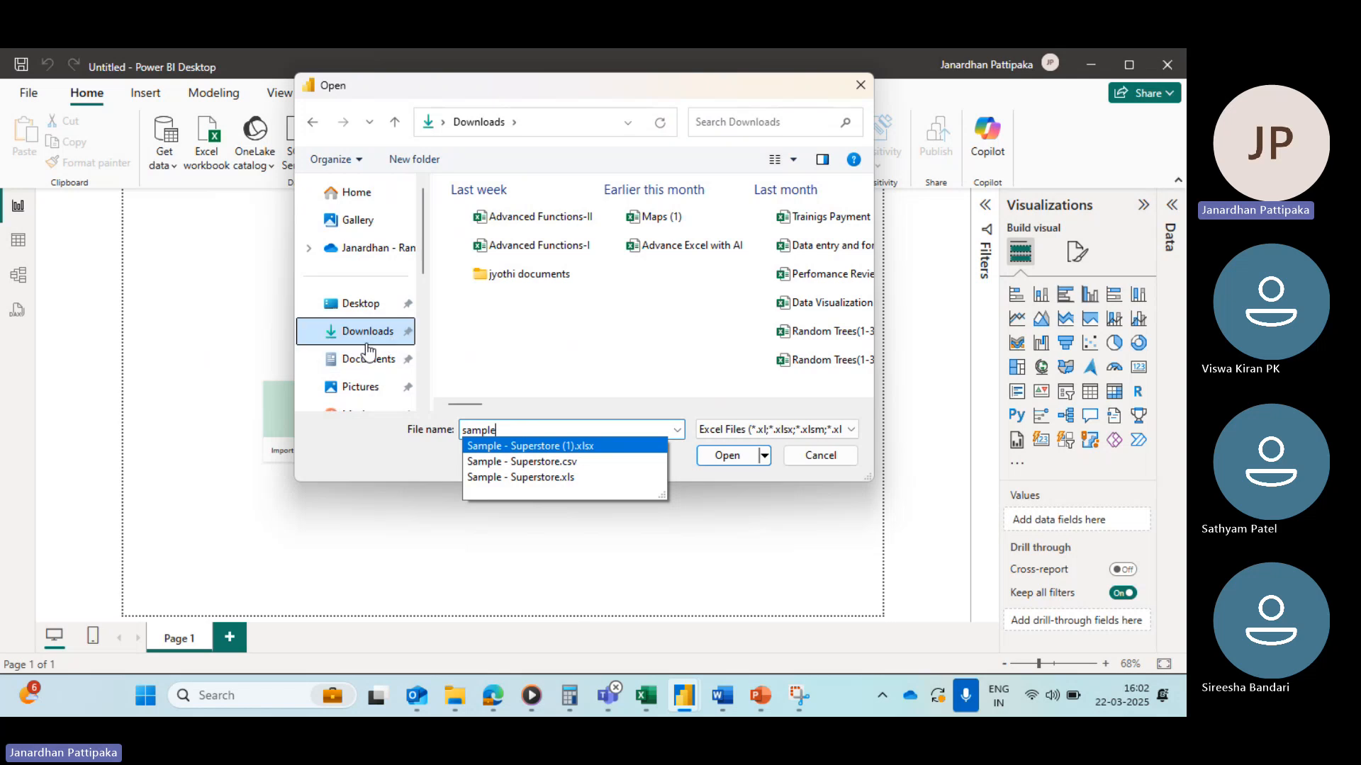
pyautogui.click(525, 445)
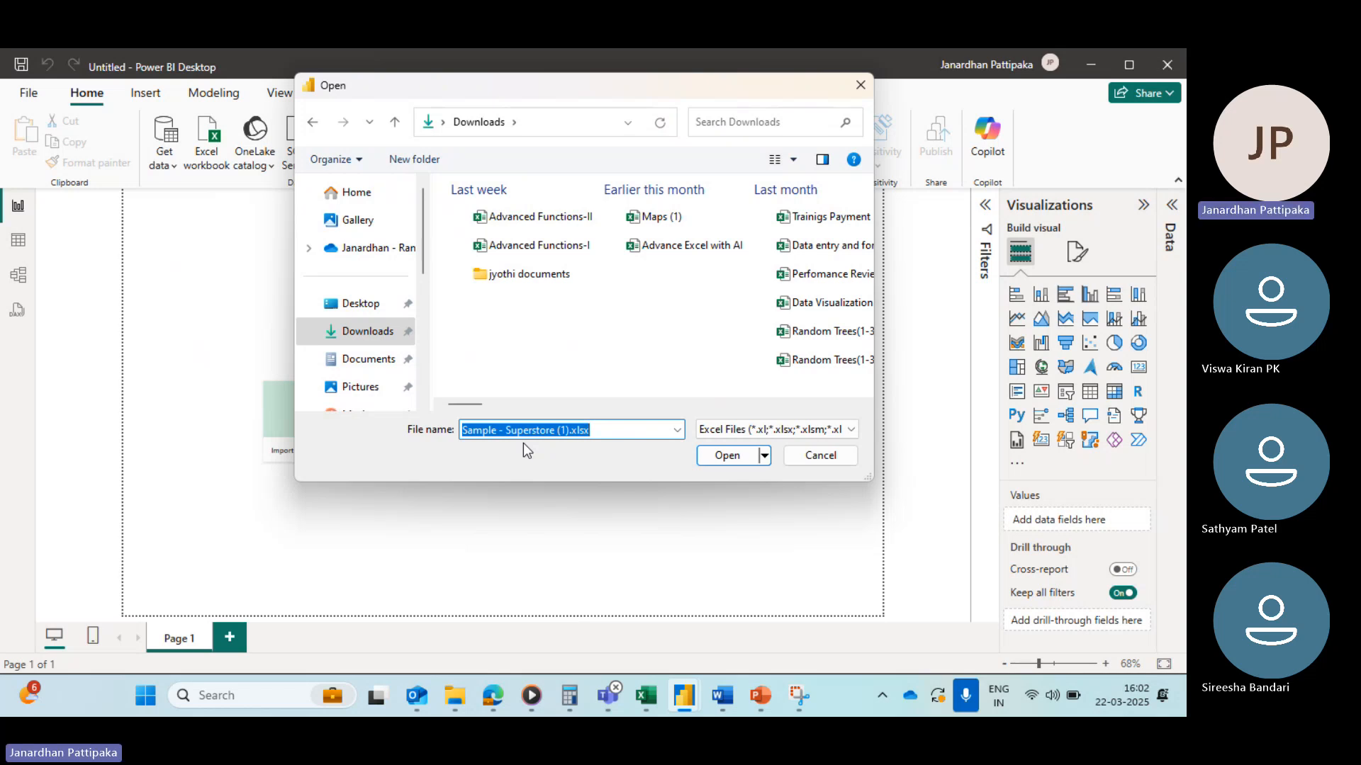
pyautogui.moveTo(608, 695)
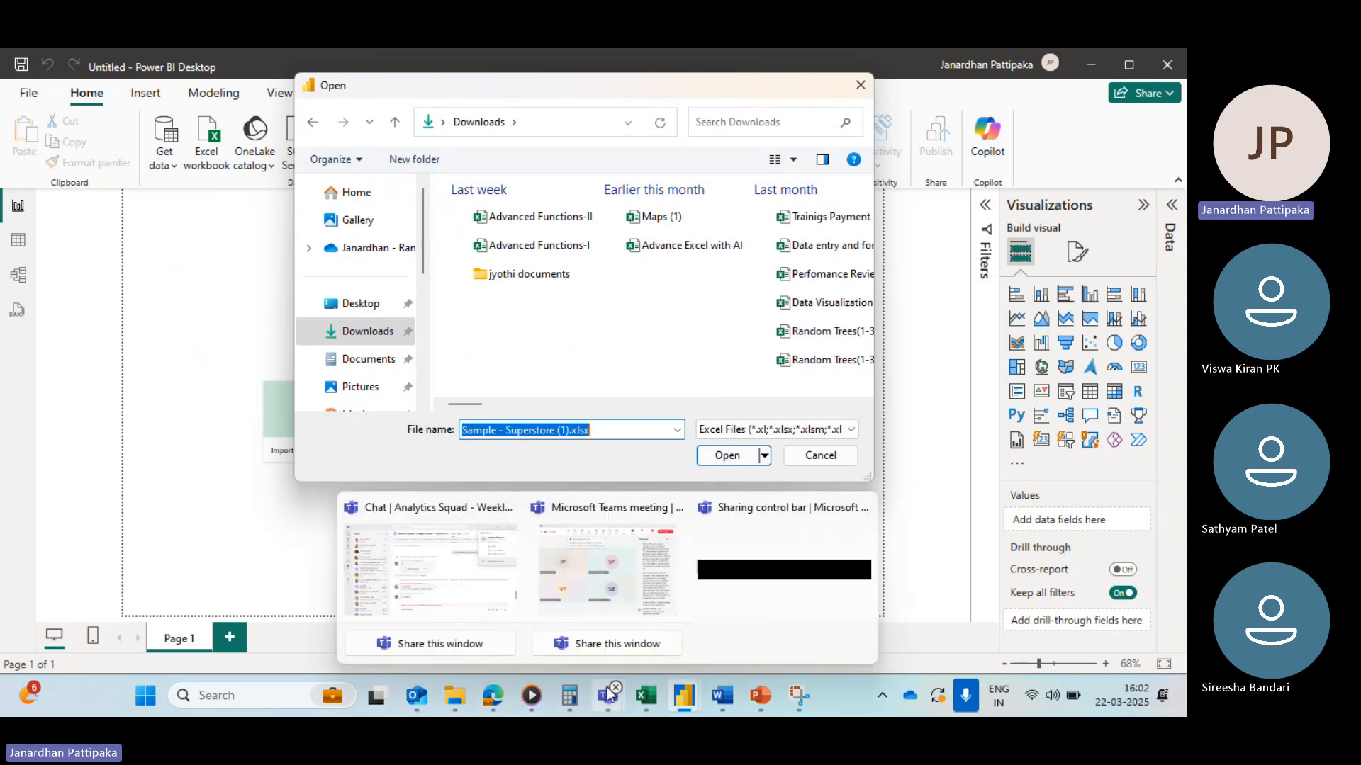
pyautogui.click(592, 591)
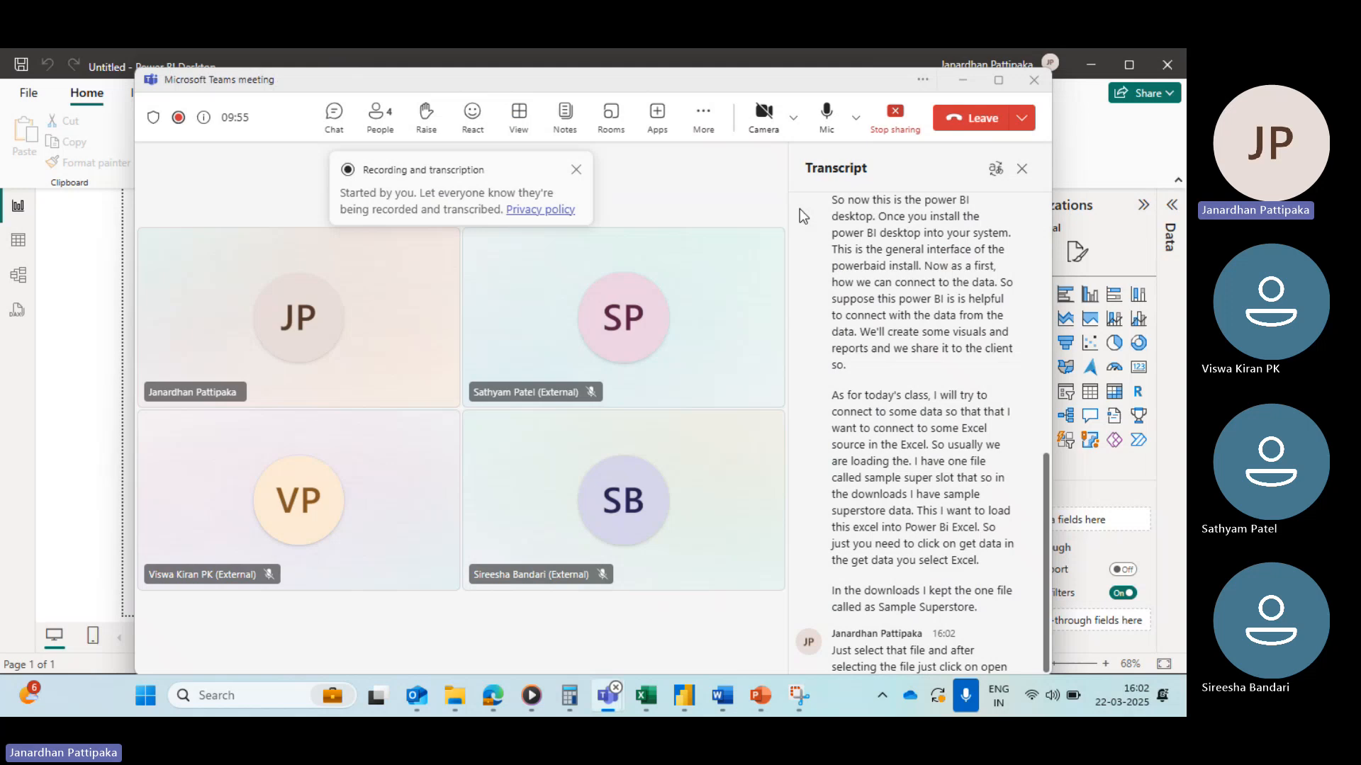
pyautogui.click(826, 118)
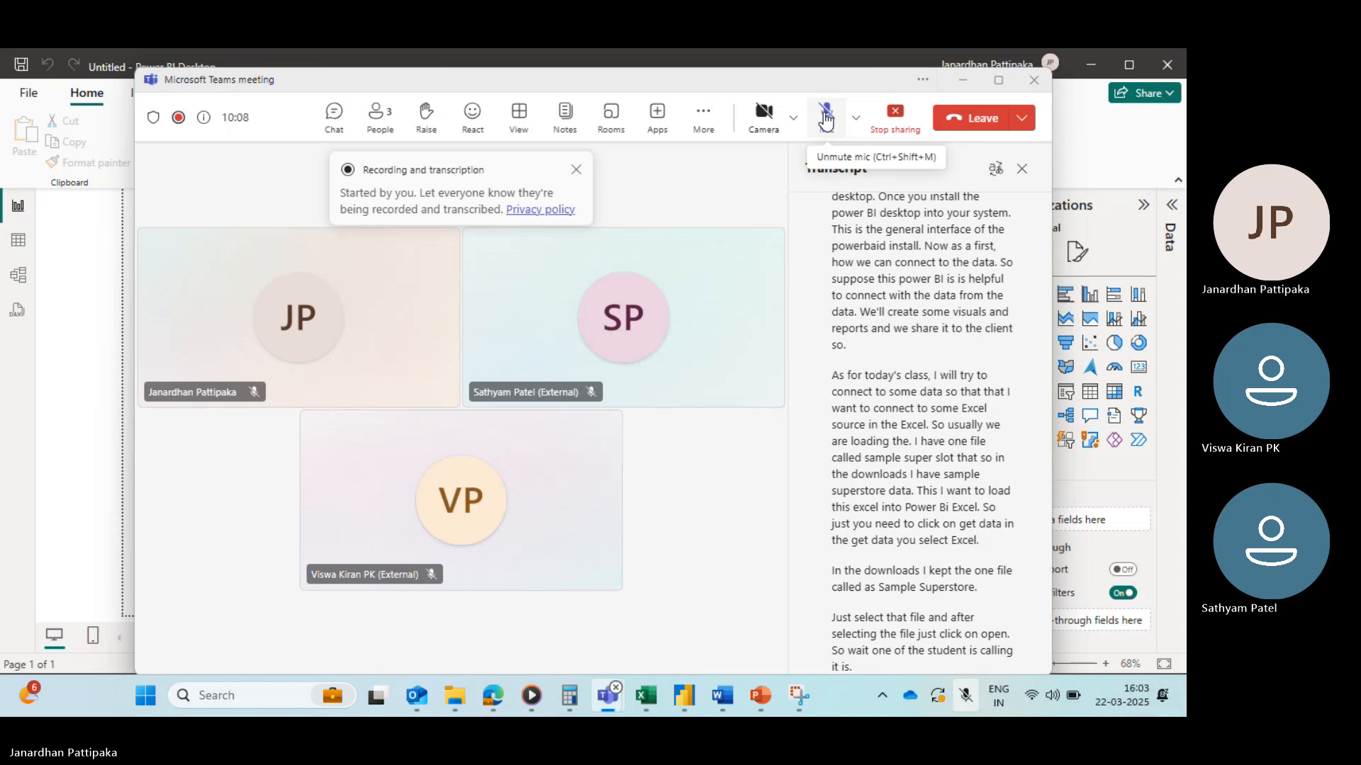
pyautogui.click(826, 122)
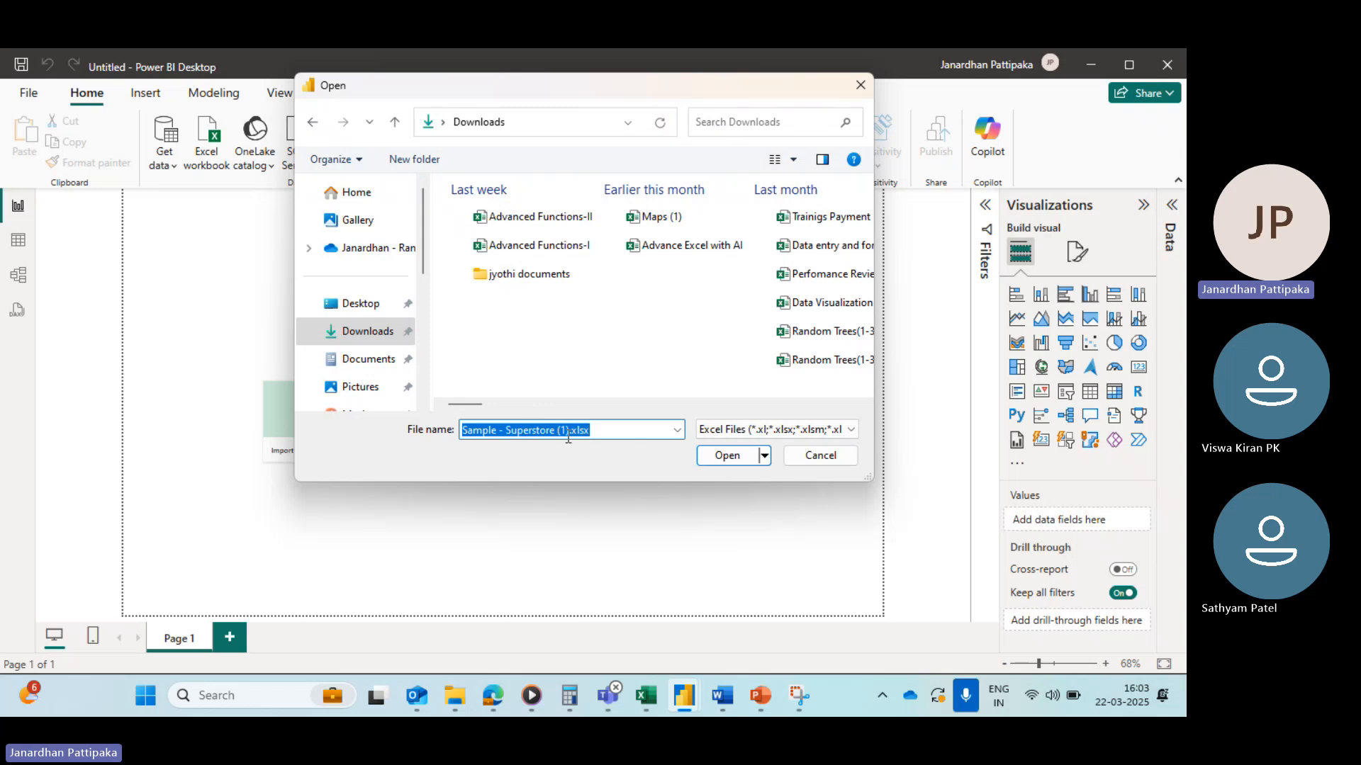
# Step: Open the workbook, tick the Orders, People and Returns sheets in the Navigator, and load them
pyautogui.click(724, 455)
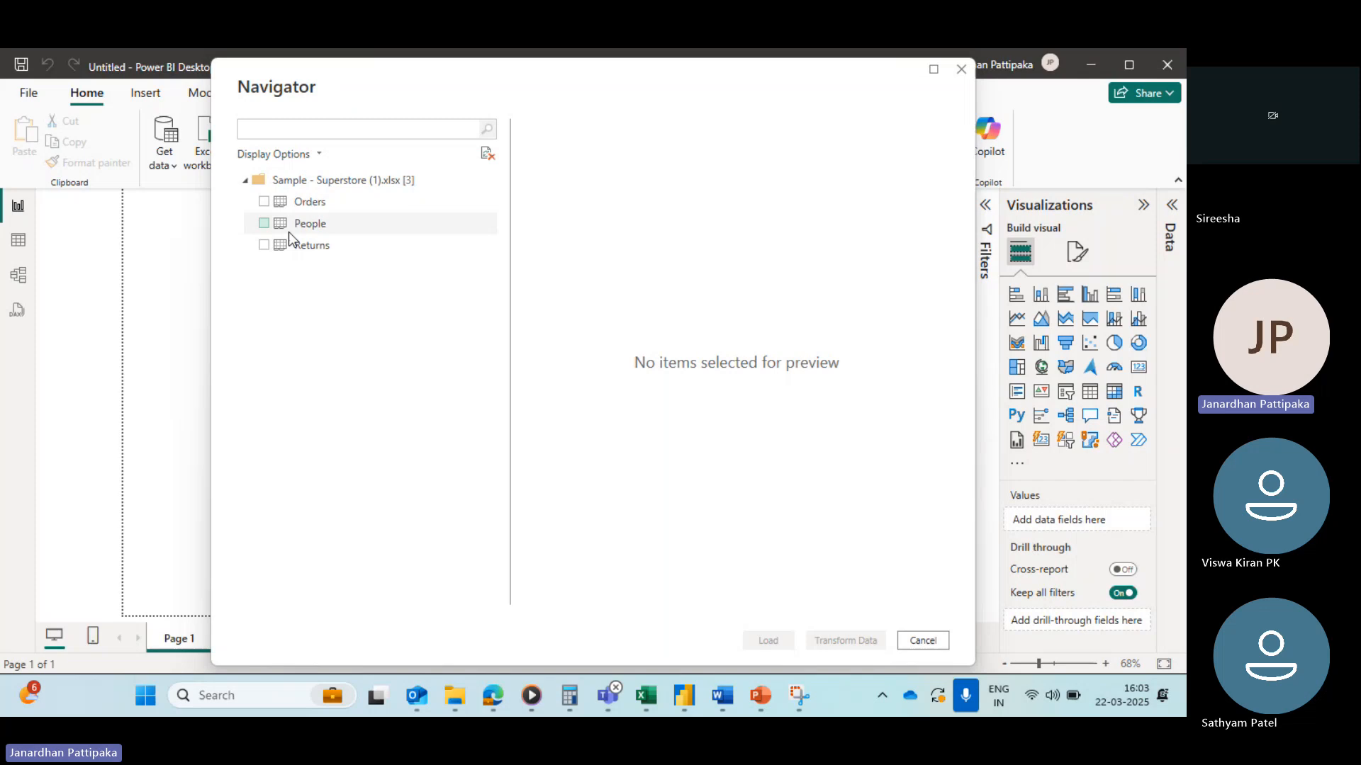
pyautogui.click(265, 202)
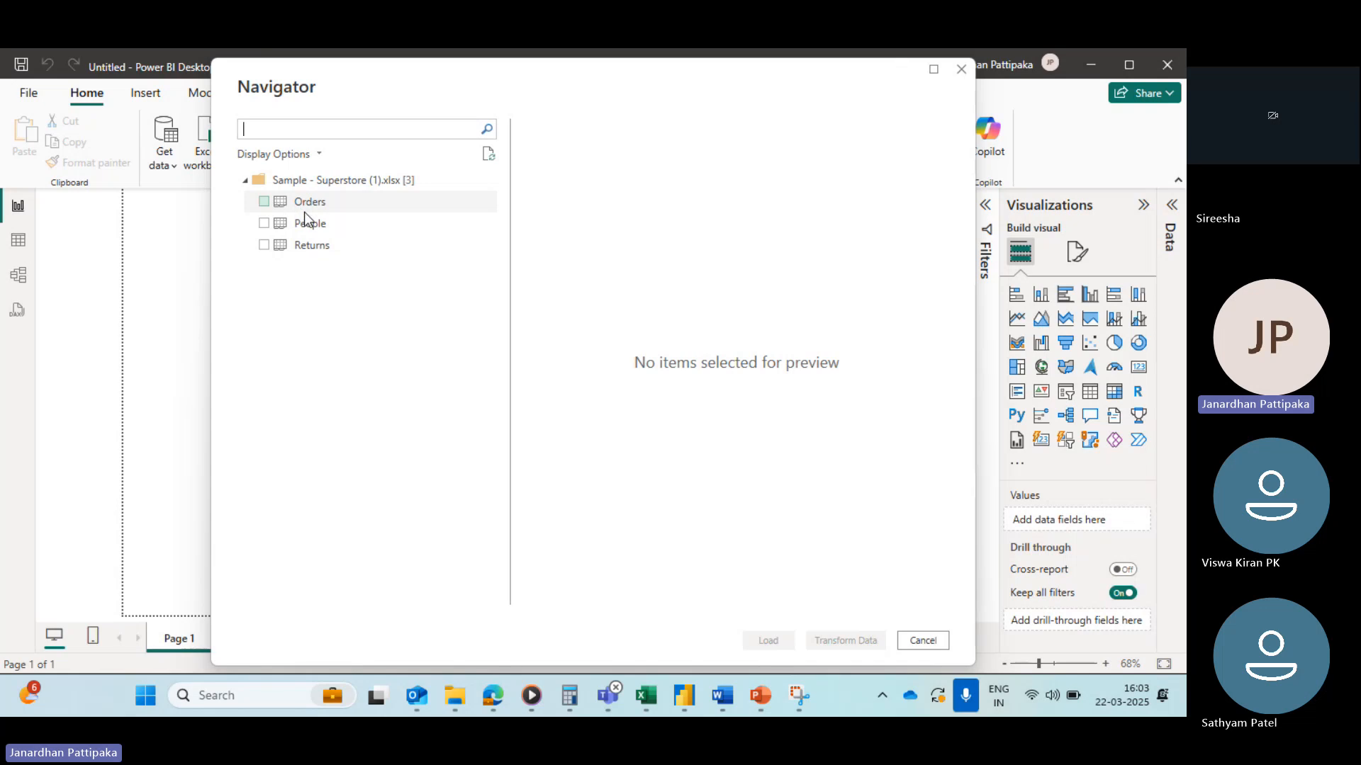
pyautogui.click(264, 202)
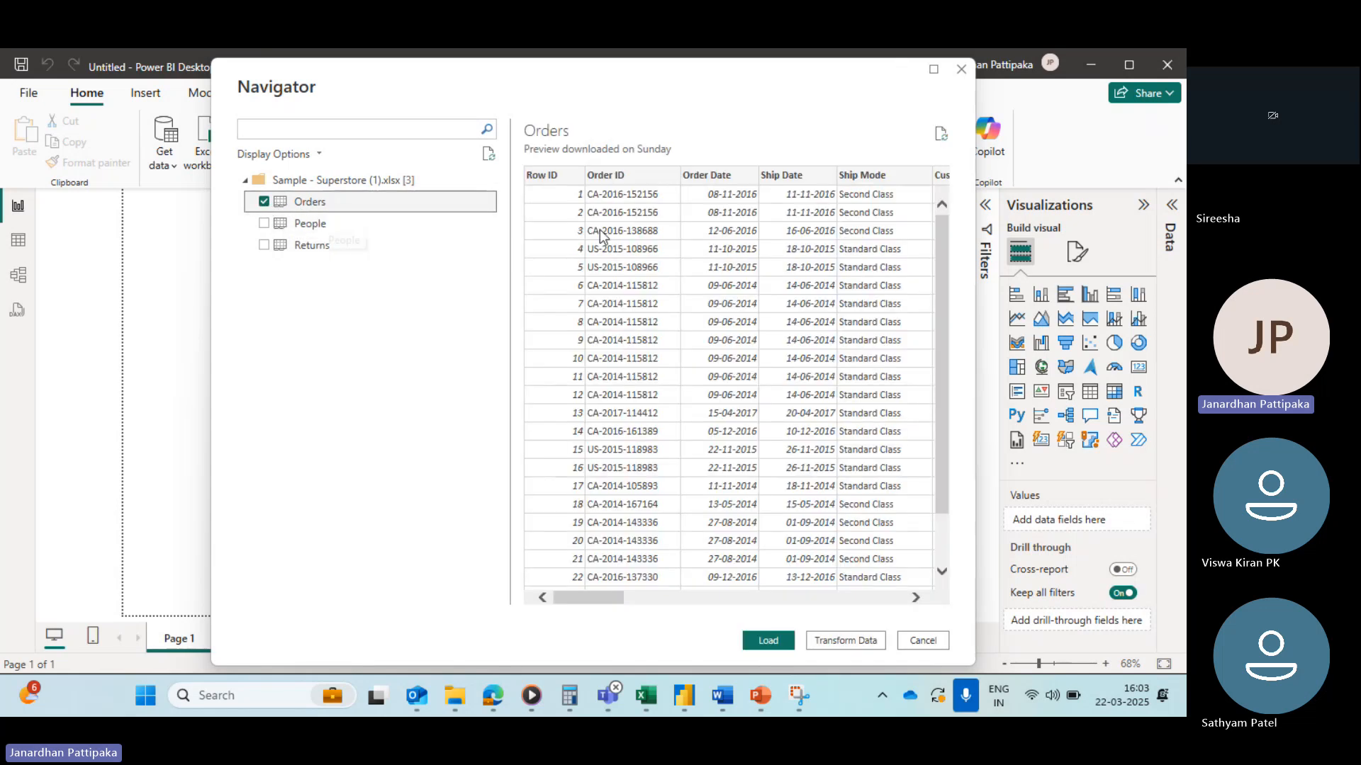
pyautogui.hscroll(5, 660, 319)
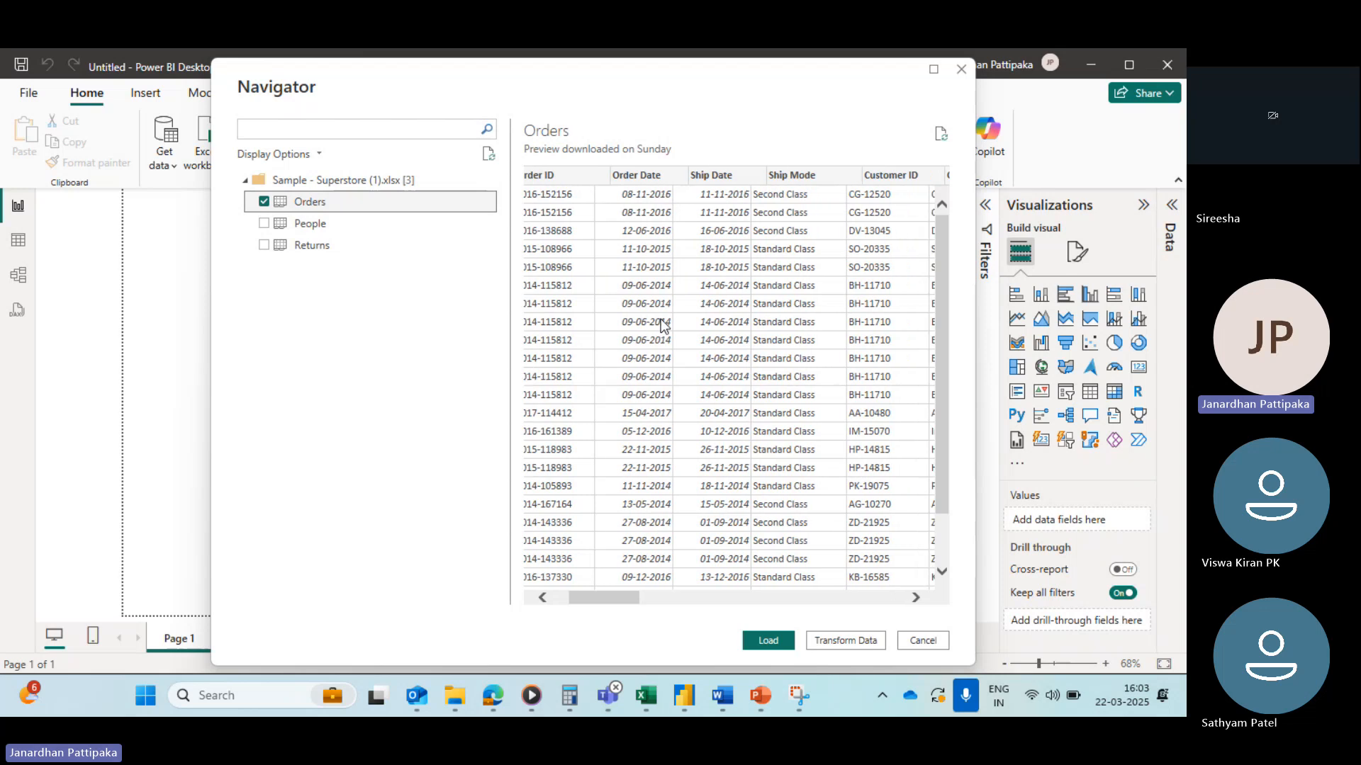
pyautogui.hscroll(-4, 661, 319)
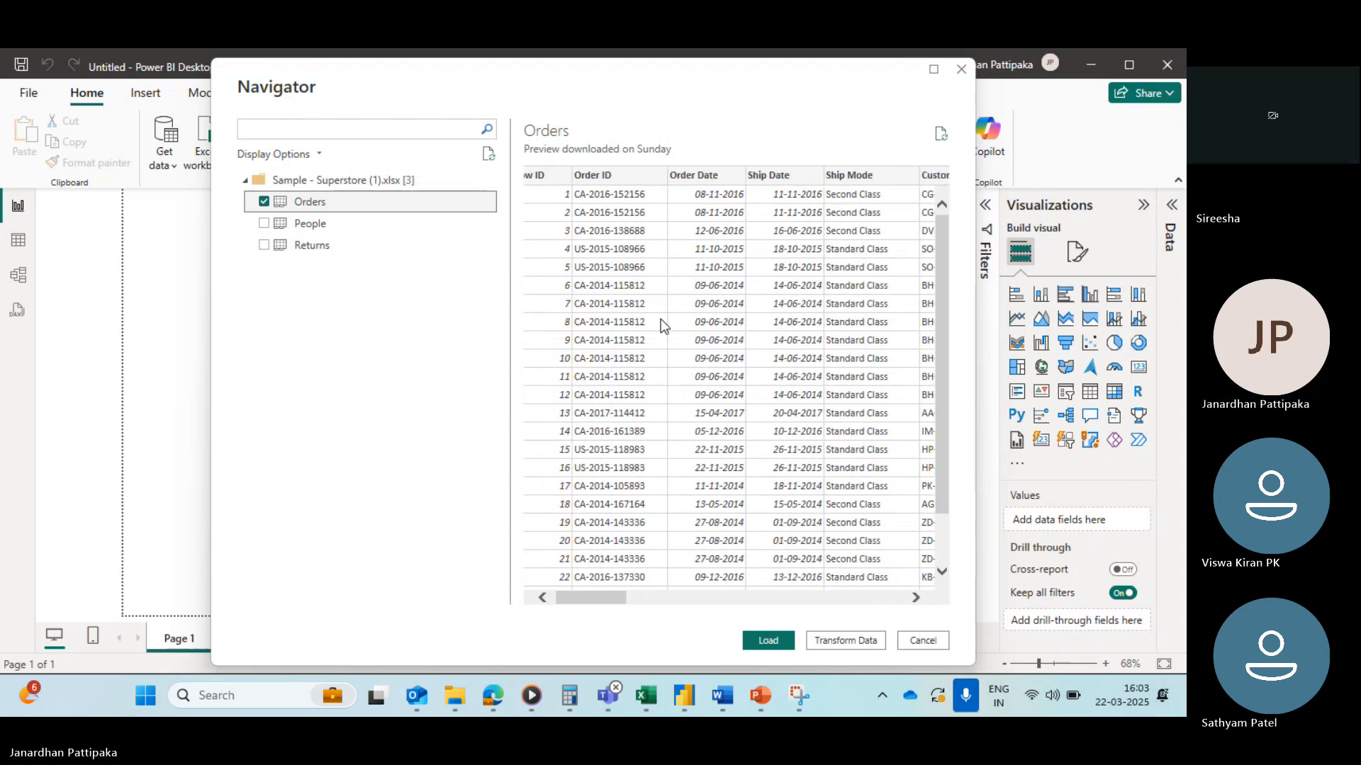
pyautogui.click(260, 221)
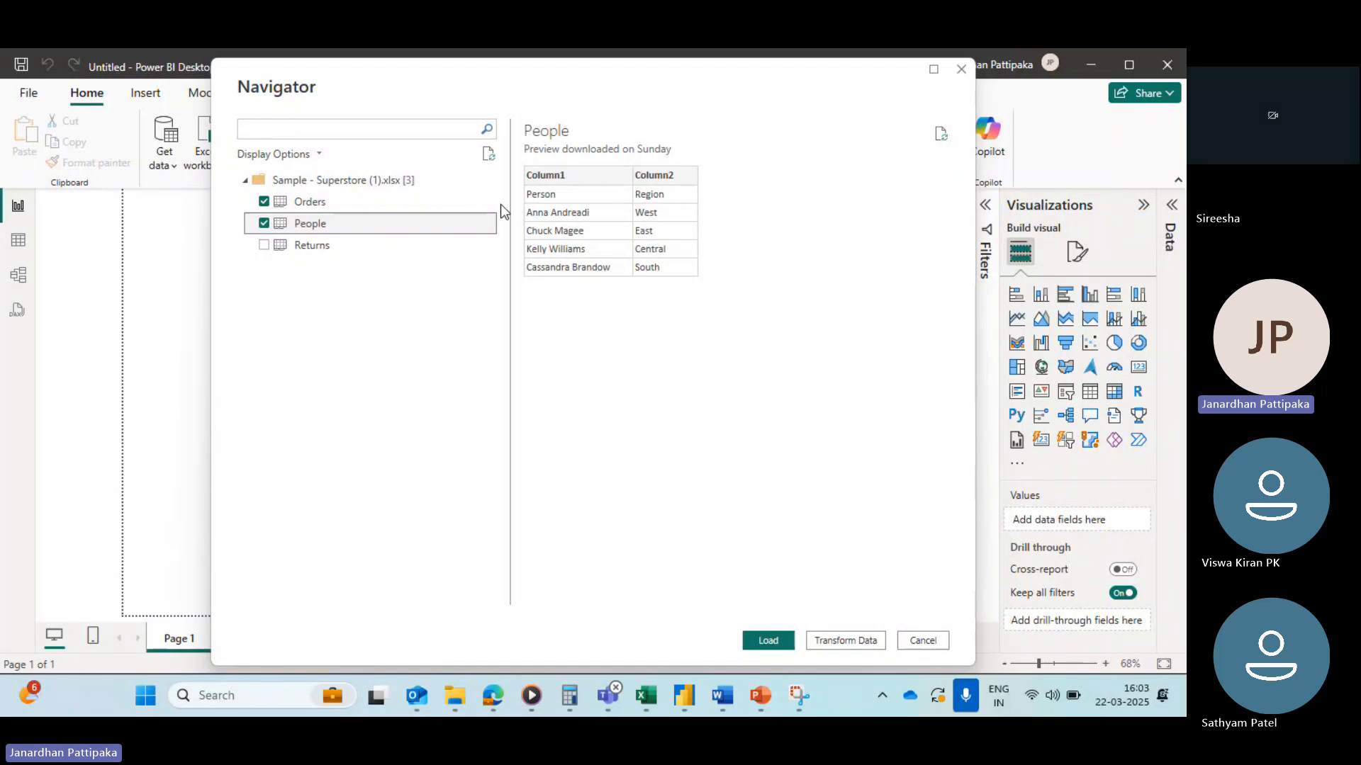
pyautogui.click(270, 245)
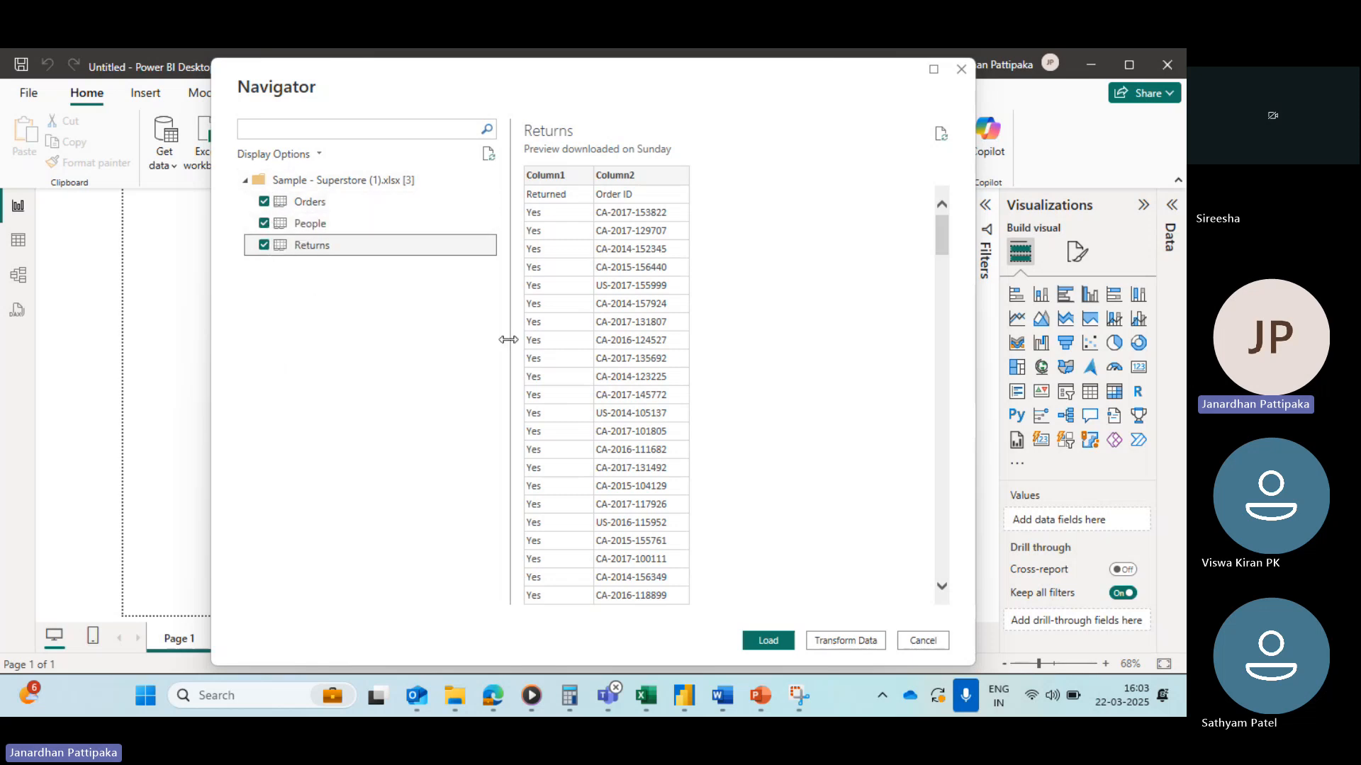
pyautogui.click(767, 640)
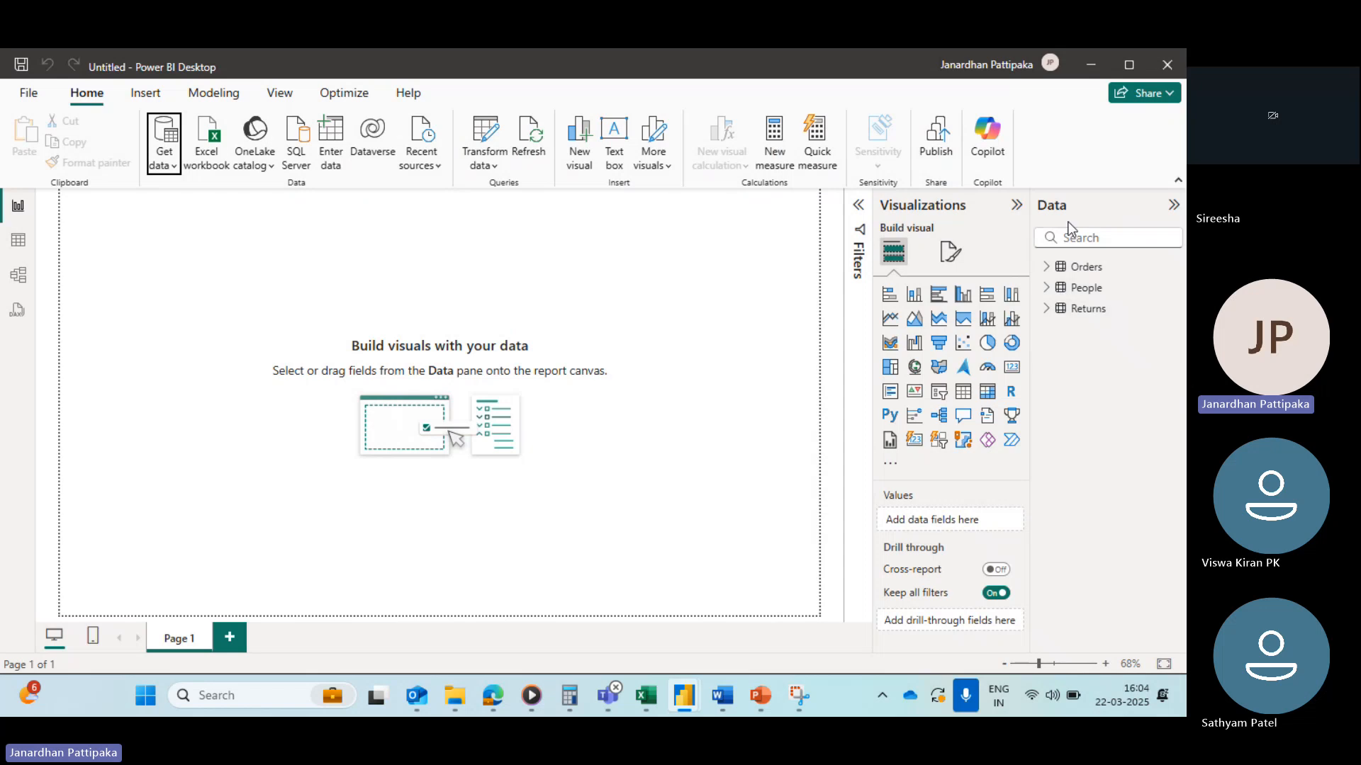
# Step: Expand the Orders, People and Returns tables in the Data pane to examine their fields
pyautogui.click(1049, 269)
pyautogui.scroll(-3, 1095, 430)
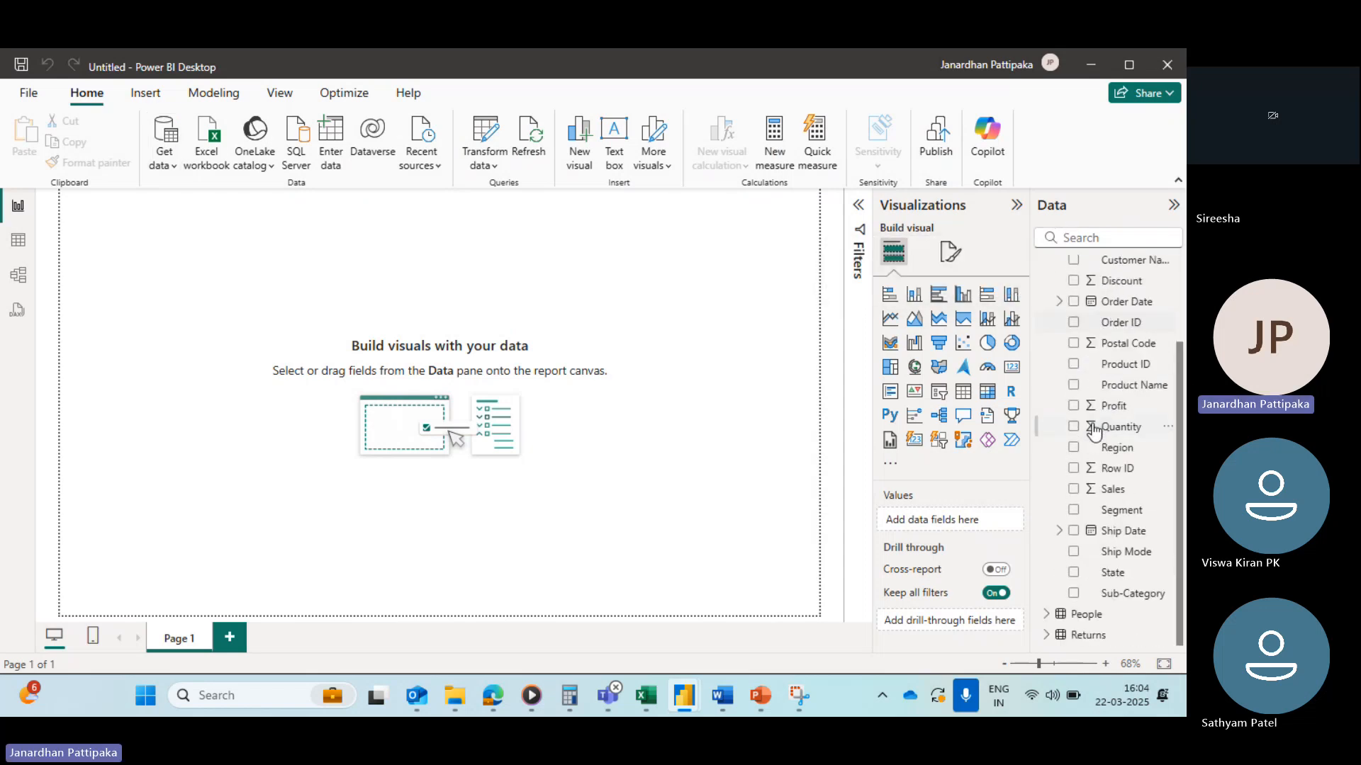
pyautogui.scroll(3, 1112, 355)
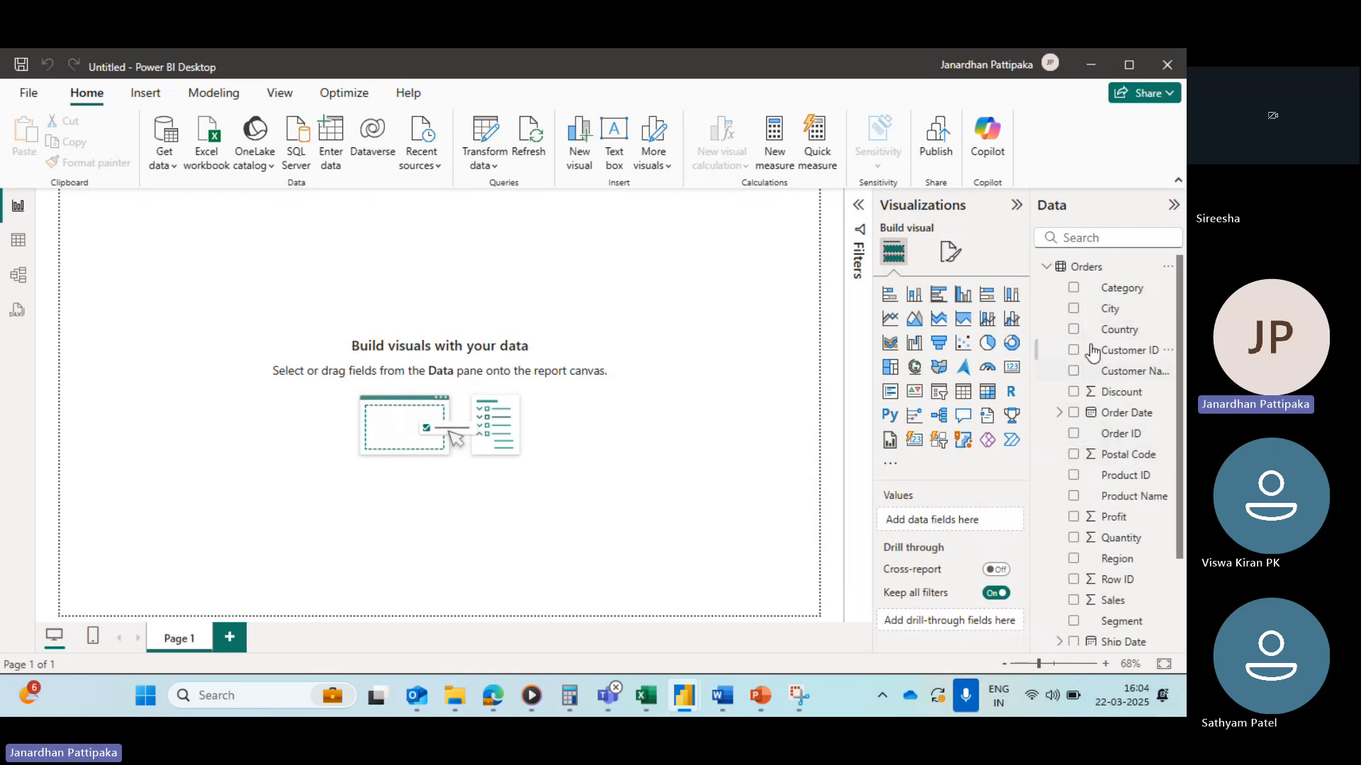
pyautogui.click(1046, 266)
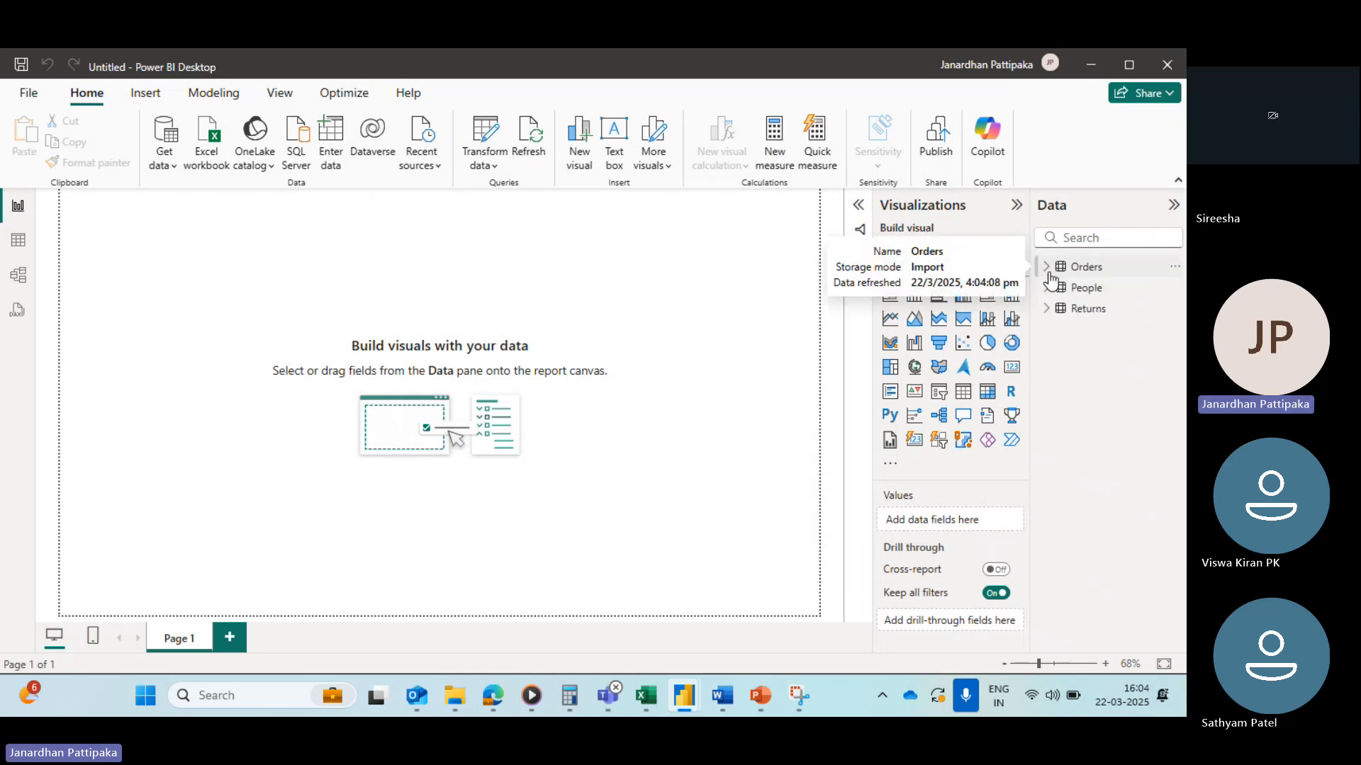
pyautogui.click(1046, 288)
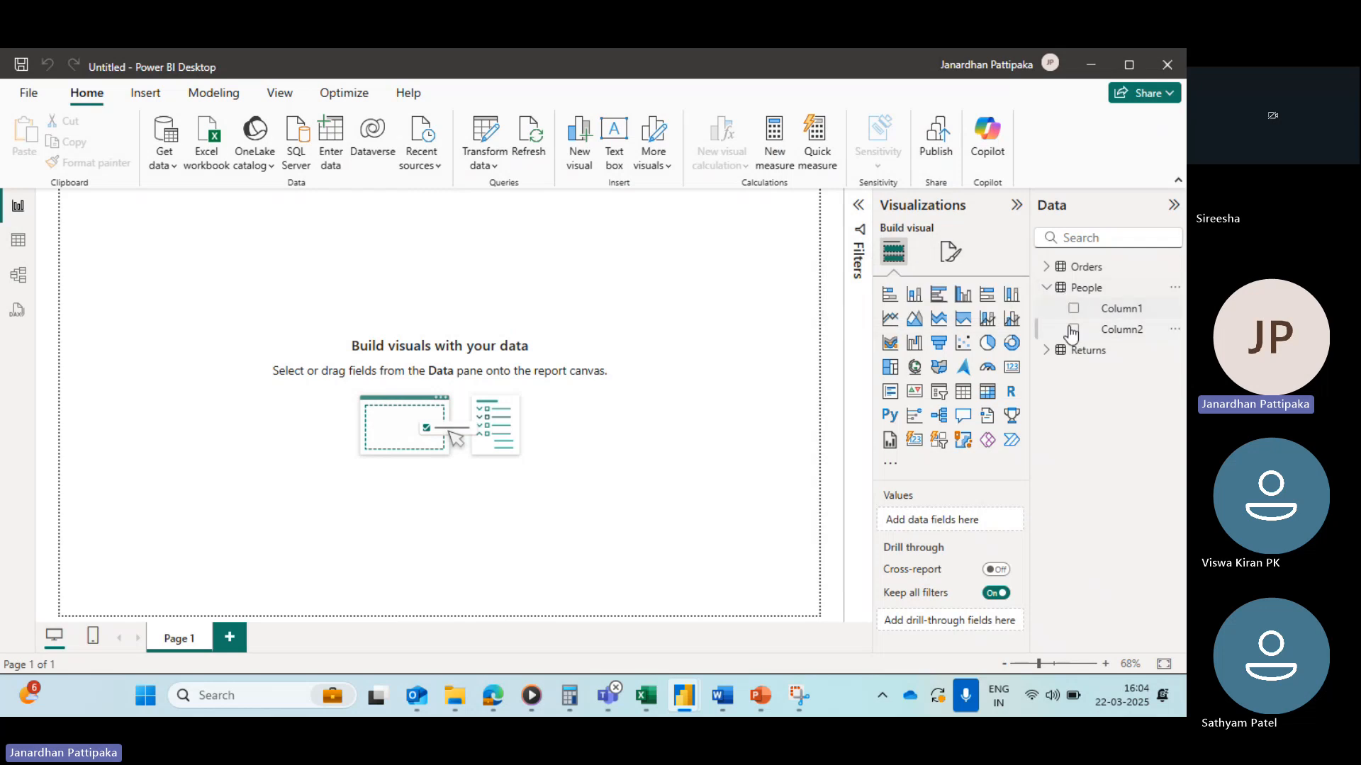
pyautogui.click(1046, 350)
pyautogui.click(1049, 289)
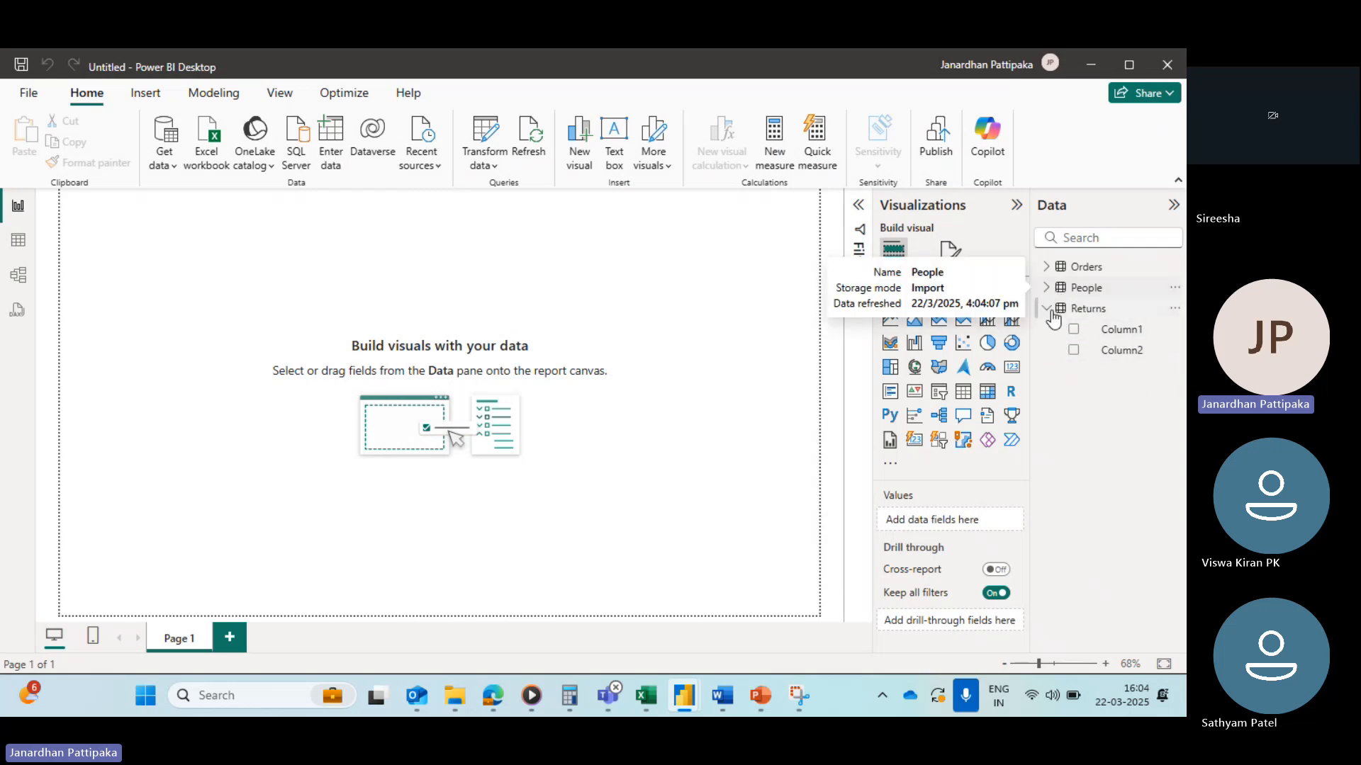
pyautogui.click(1048, 311)
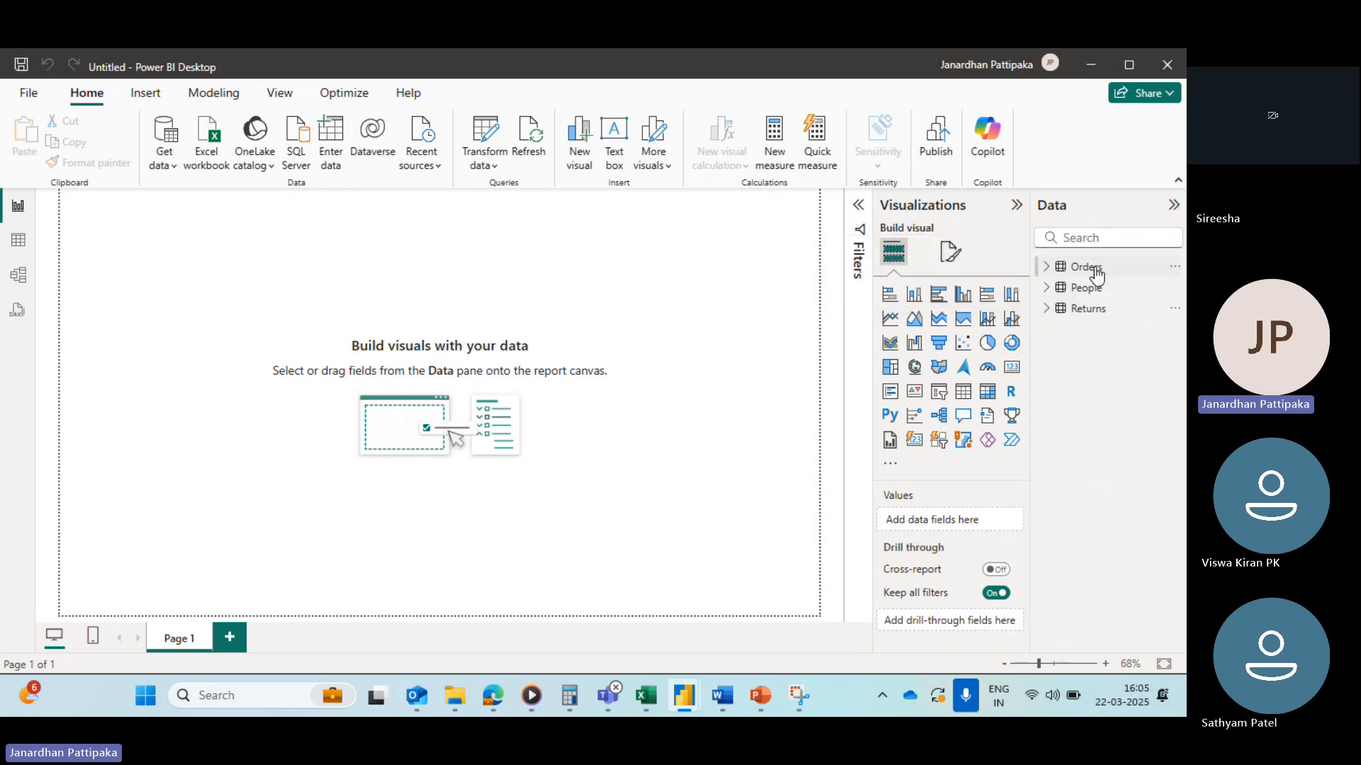
# Step: Switch to Table view and inspect the Orders table, selecting its Country and Row ID columns
pyautogui.moveTo(1097, 273)
pyautogui.click(19, 244)
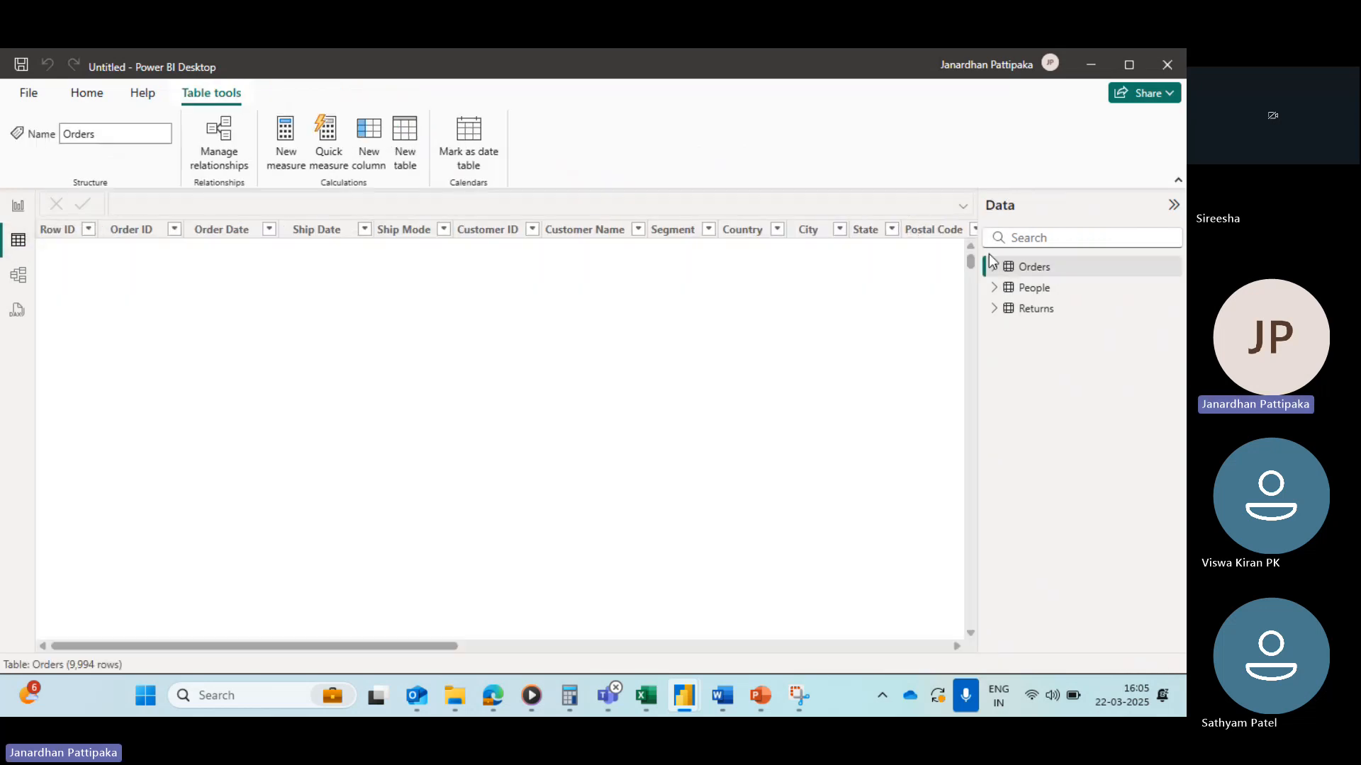
pyautogui.click(1009, 273)
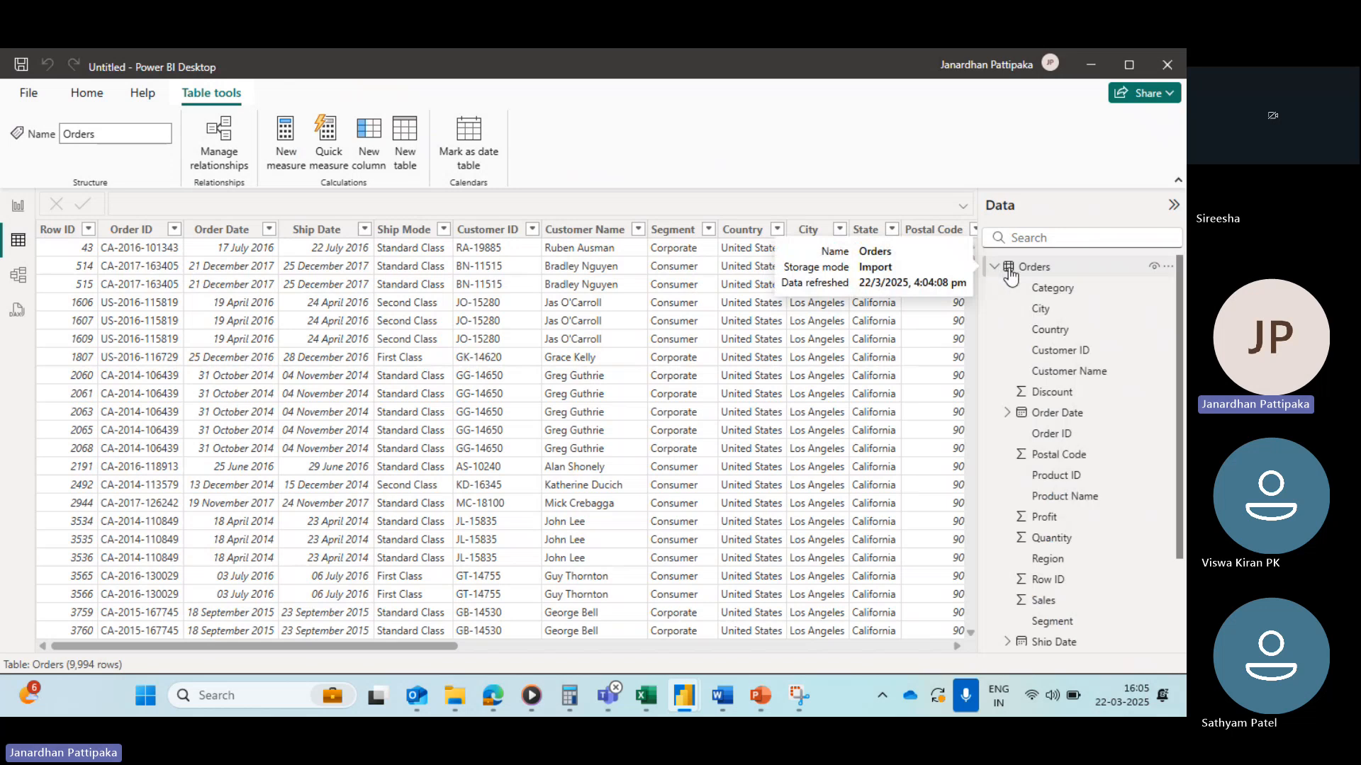
pyautogui.click(1050, 331)
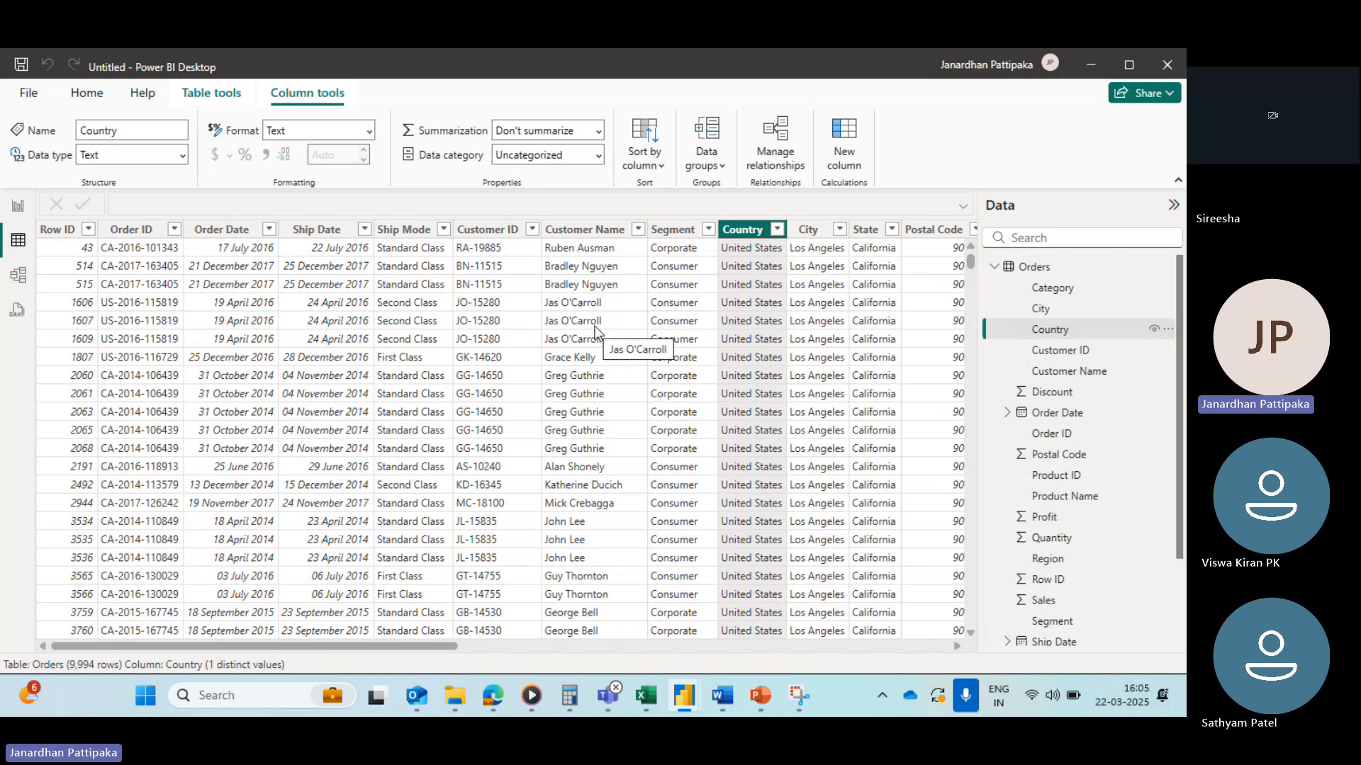
pyautogui.click(57, 230)
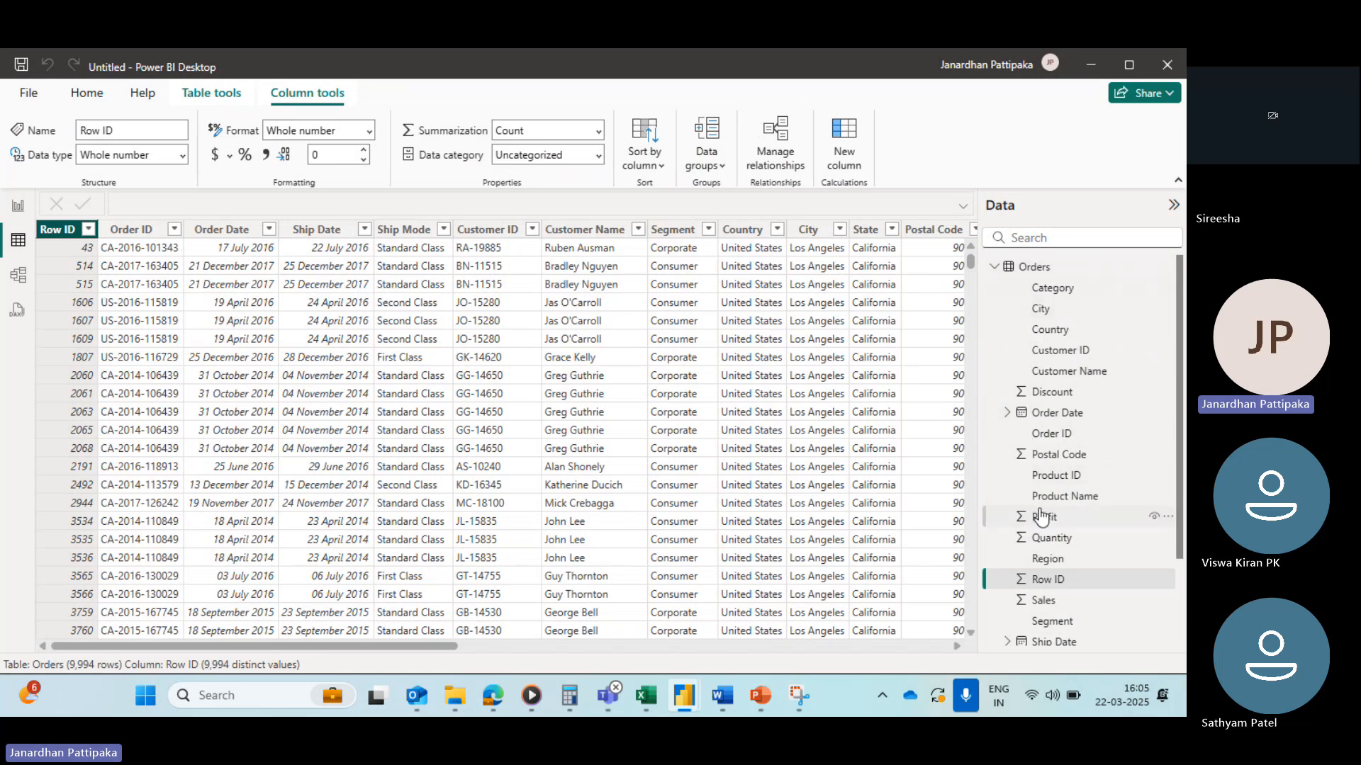
pyautogui.scroll(-1, 1040, 514)
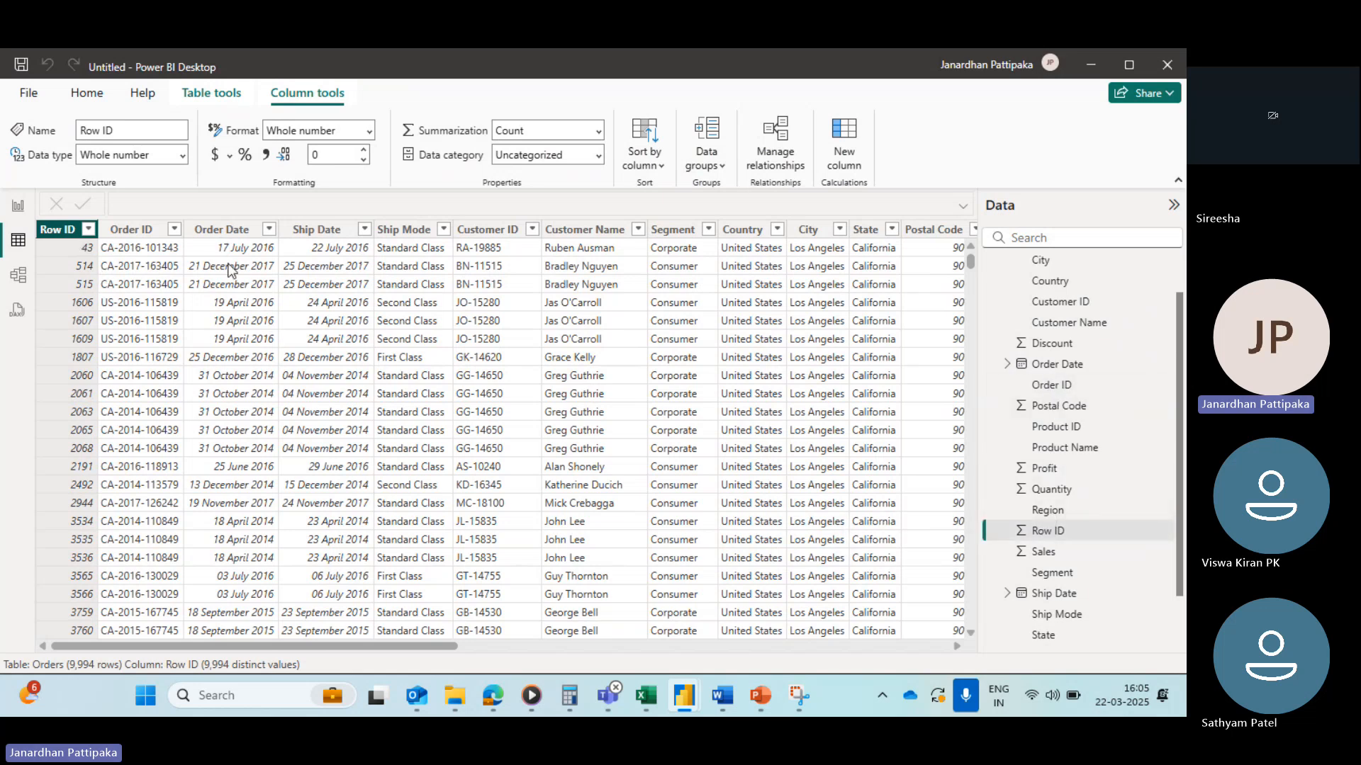
pyautogui.scroll(1, 1042, 369)
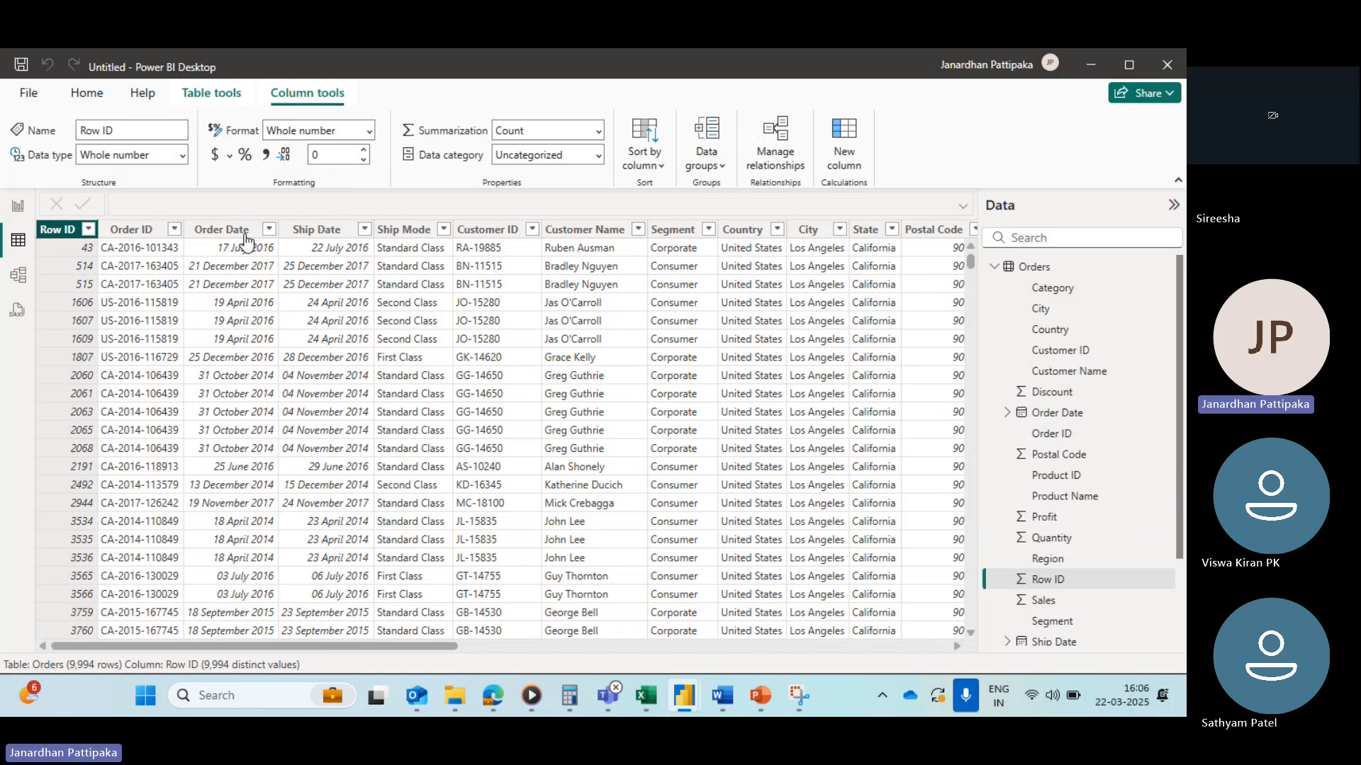
# Step: Open Notepad from the Windows search and maximize its window to show the tables notes
pyautogui.click(292, 699)
pyautogui.write('note')
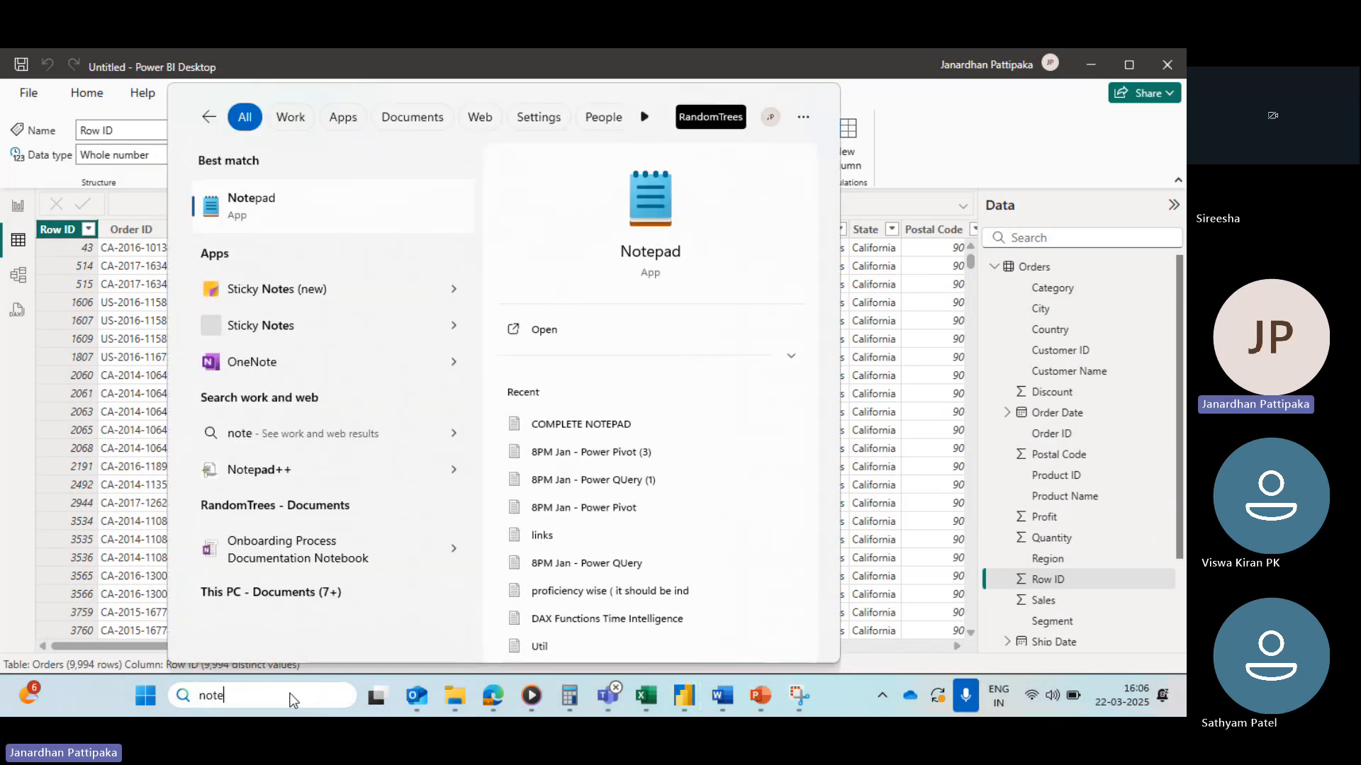
pyautogui.click(636, 256)
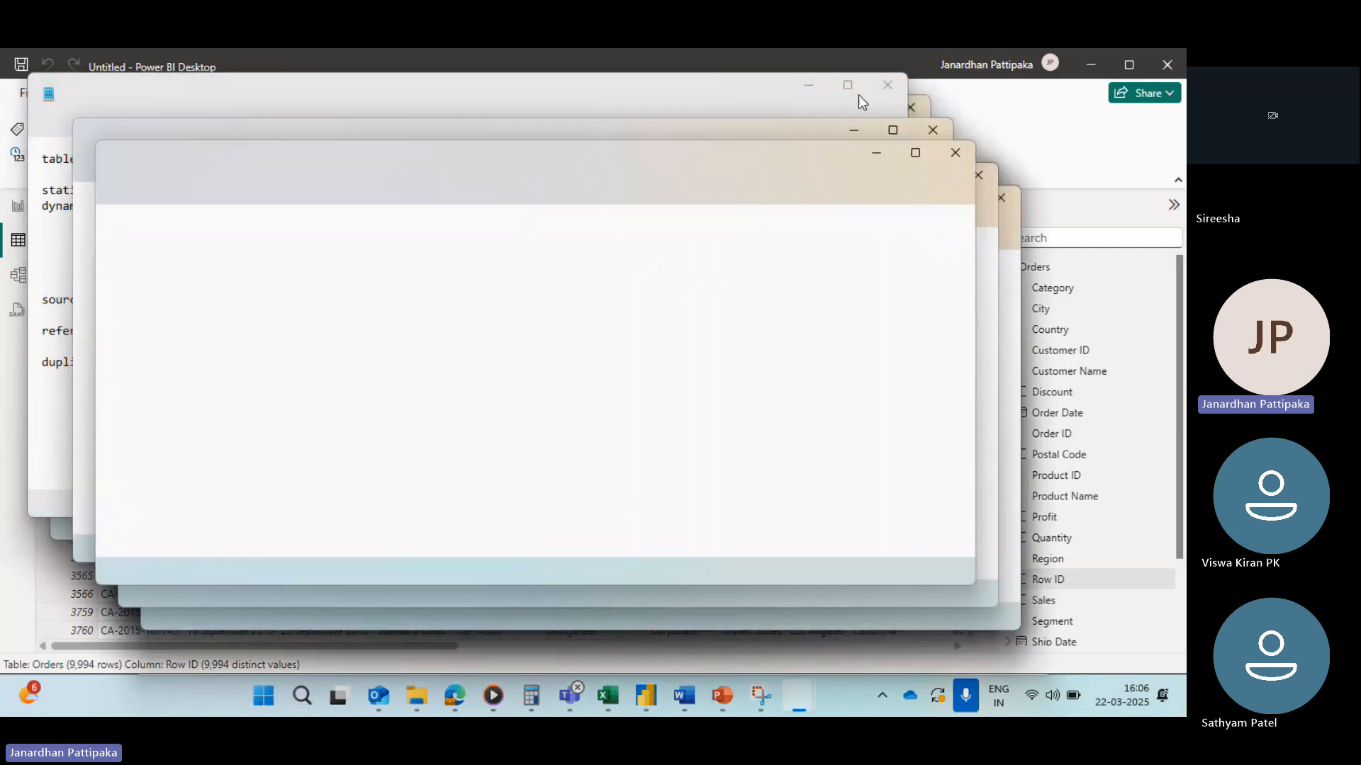
pyautogui.click(847, 85)
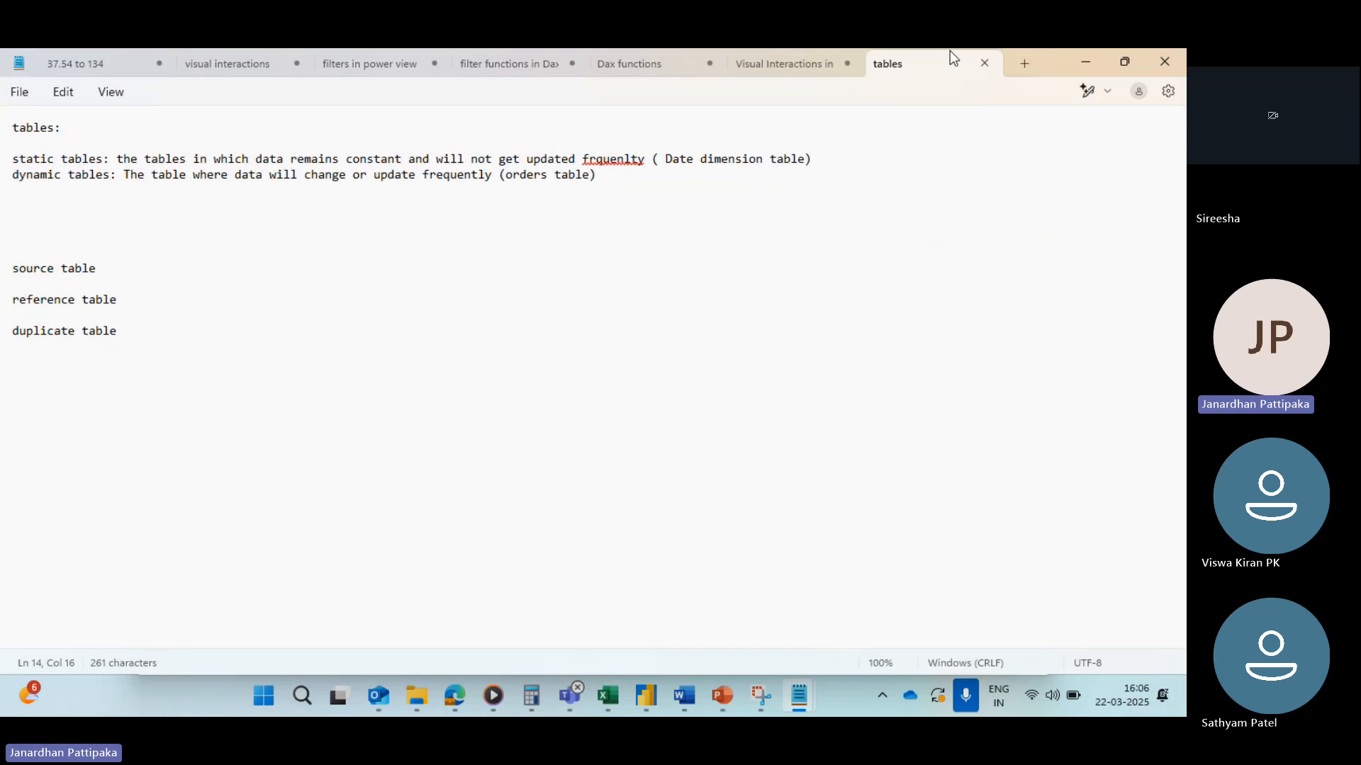
# Step: Open a new Notepad tab and write the heading "Data types:"
pyautogui.click(1025, 63)
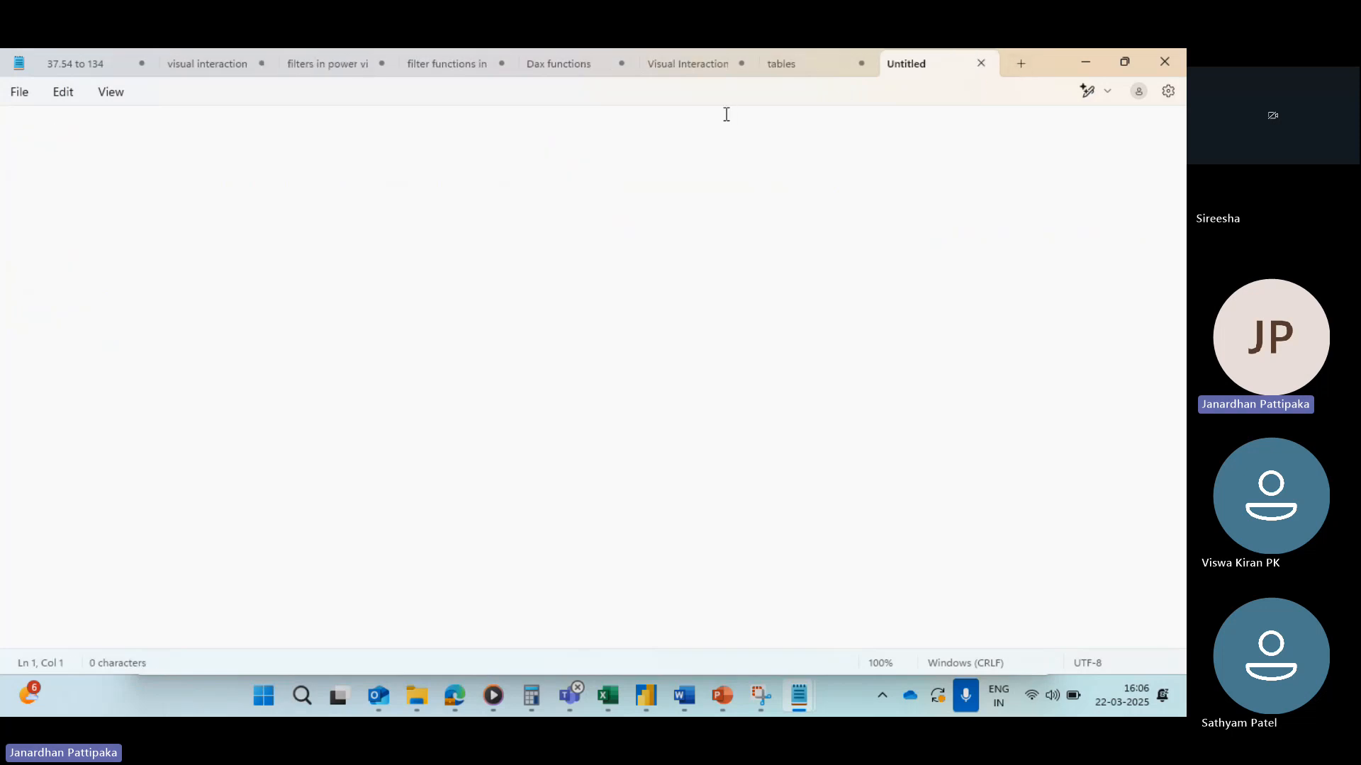
pyautogui.write('Data types:')
pyautogui.press('Return')
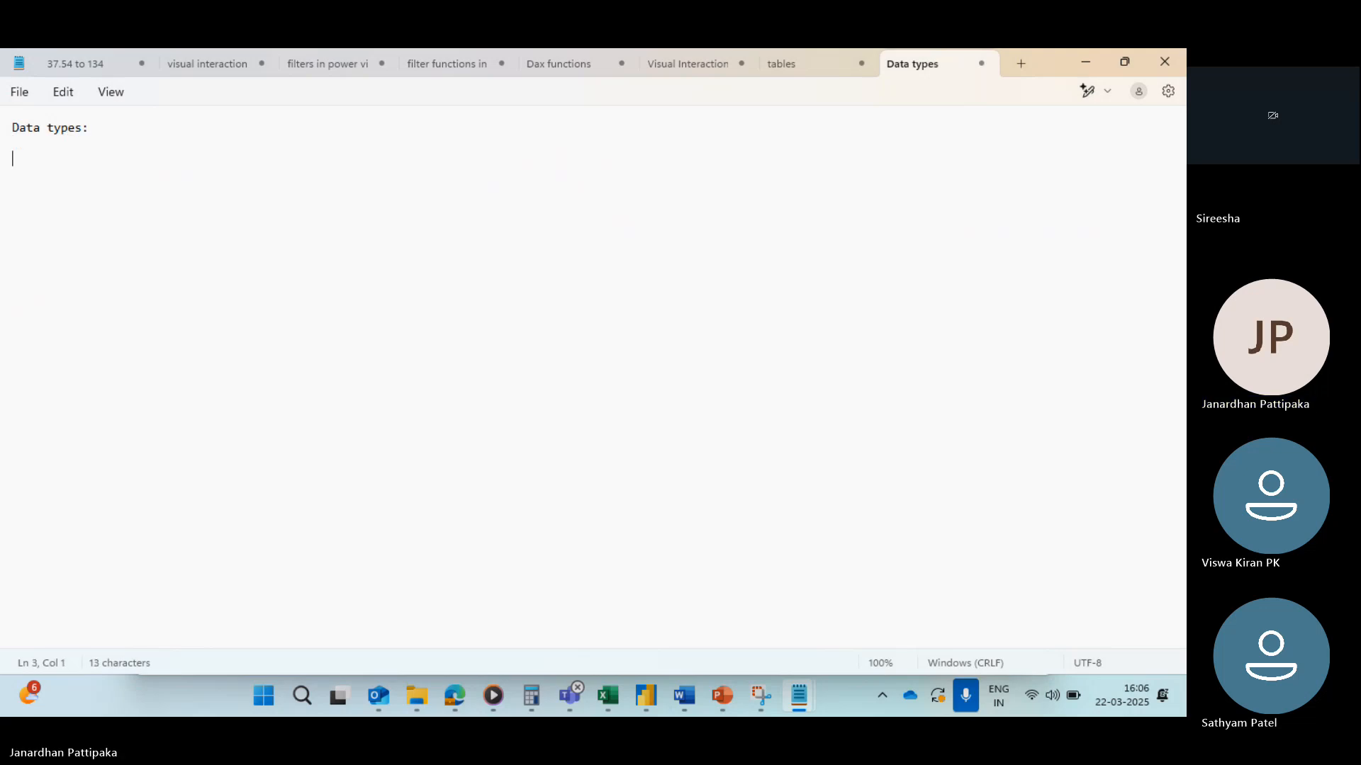
# Step: Write the definition "It represents the type of information stored in the column." below the heading
pyautogui.write('The')
pyautogui.press('BackSpace')
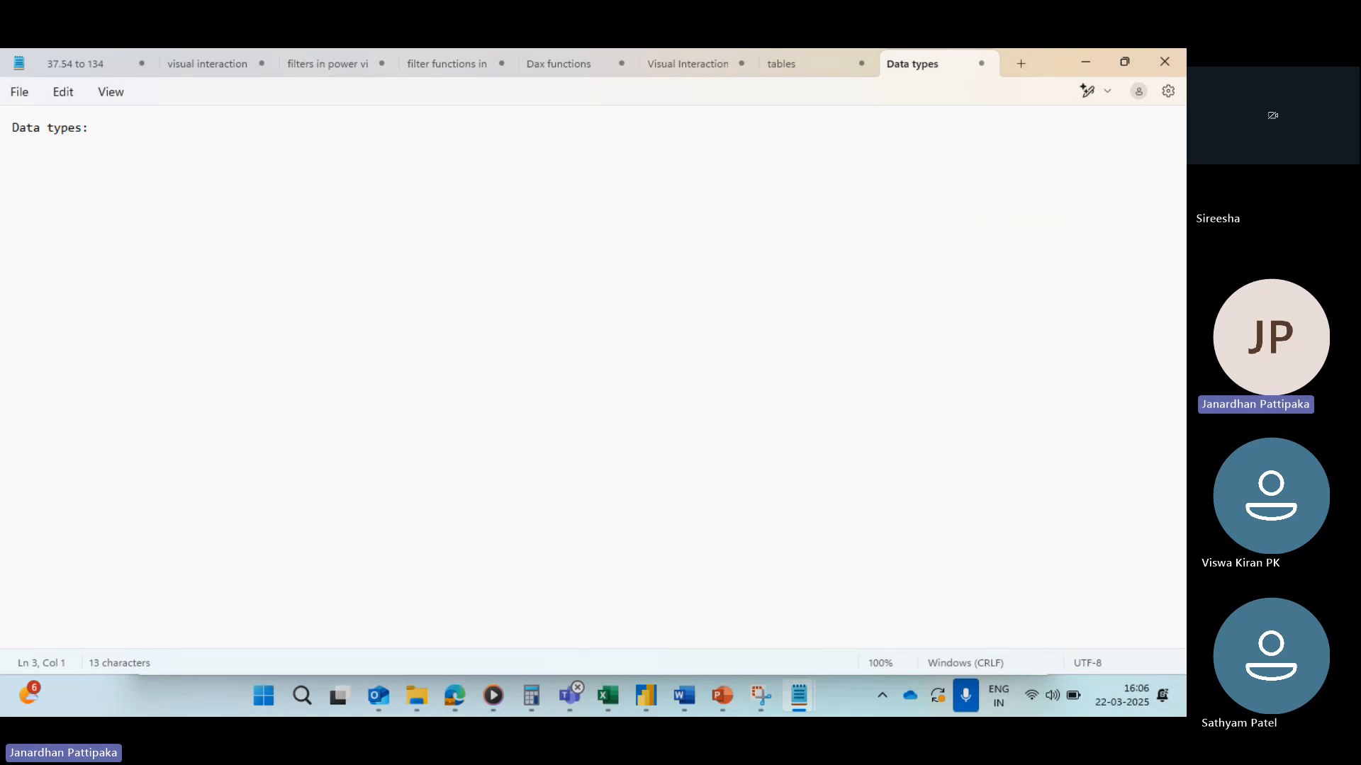
pyautogui.write('the type of i')
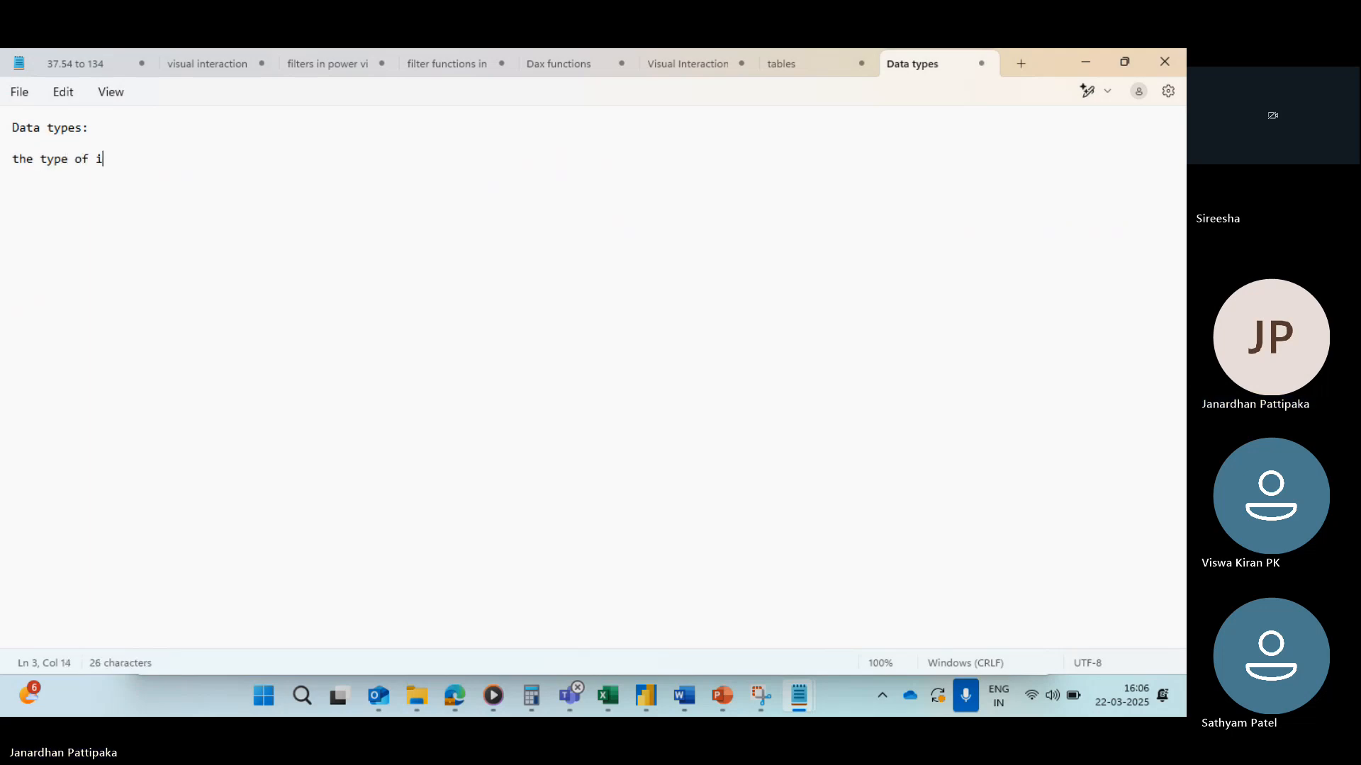
pyautogui.press('BackSpace')
pyautogui.press('BackSpace')
pyautogui.press('BackSpace')
pyautogui.press('BackSpace')
pyautogui.press('BackSpace')
pyautogui.press('BackSpace')
pyautogui.press('BackSpace')
pyautogui.press('BackSpace')
pyautogui.press('BackSpace')
pyautogui.press('BackSpace')
pyautogui.press('BackSpace')
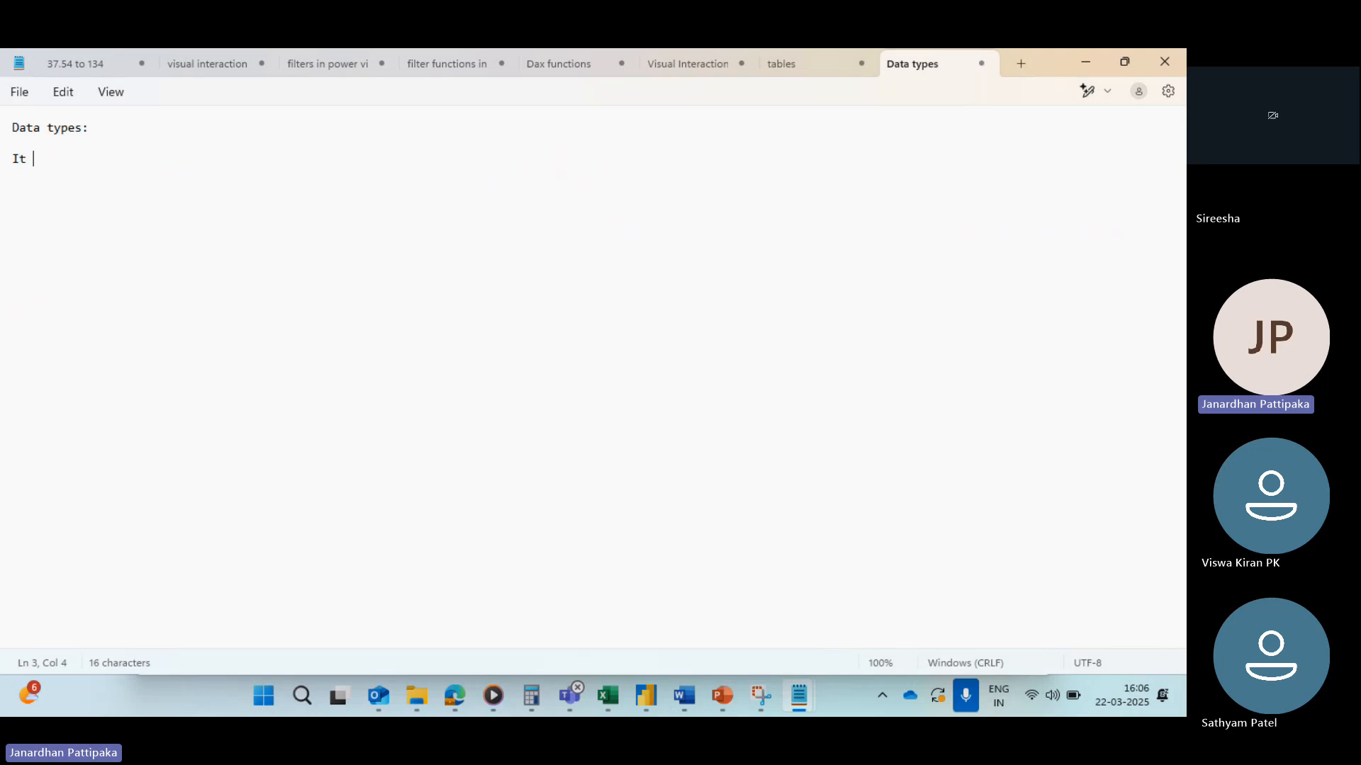
pyautogui.write('resents ')
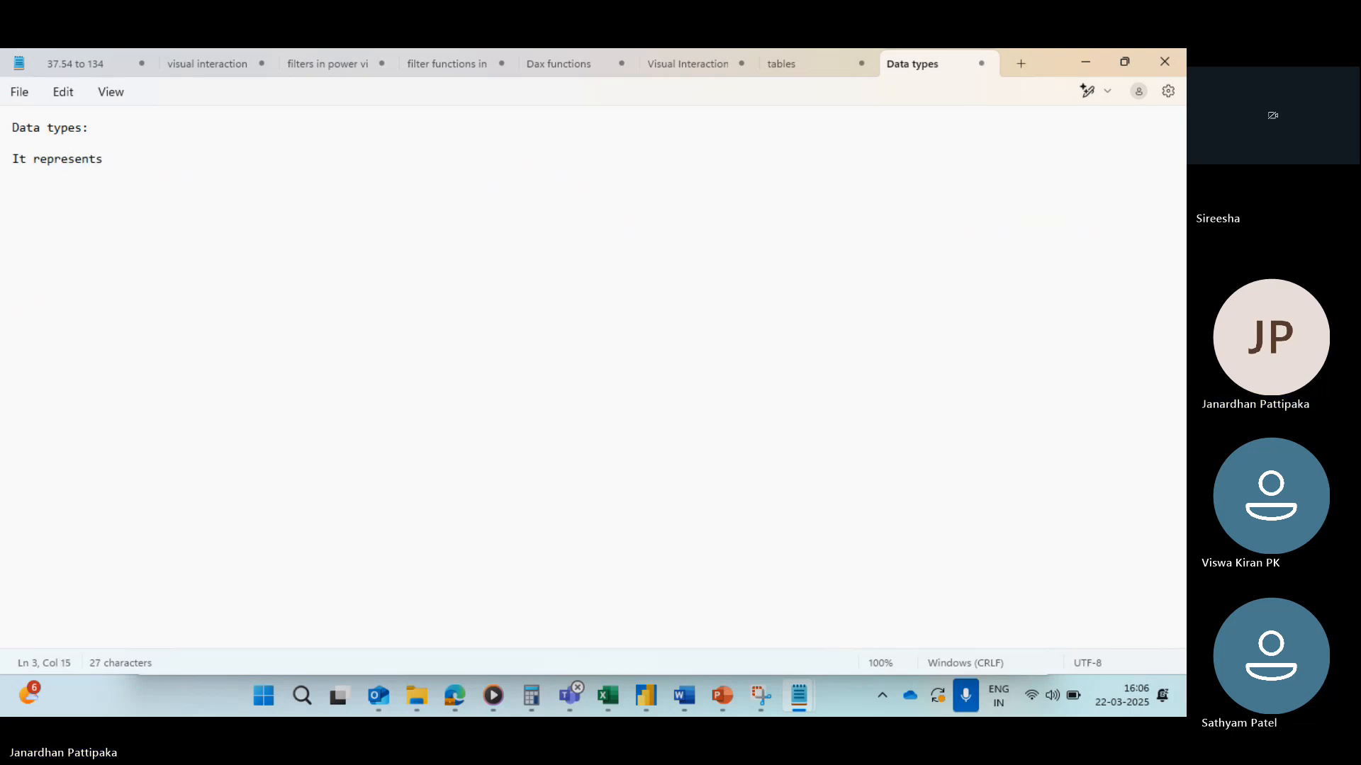
pyautogui.write('the type')
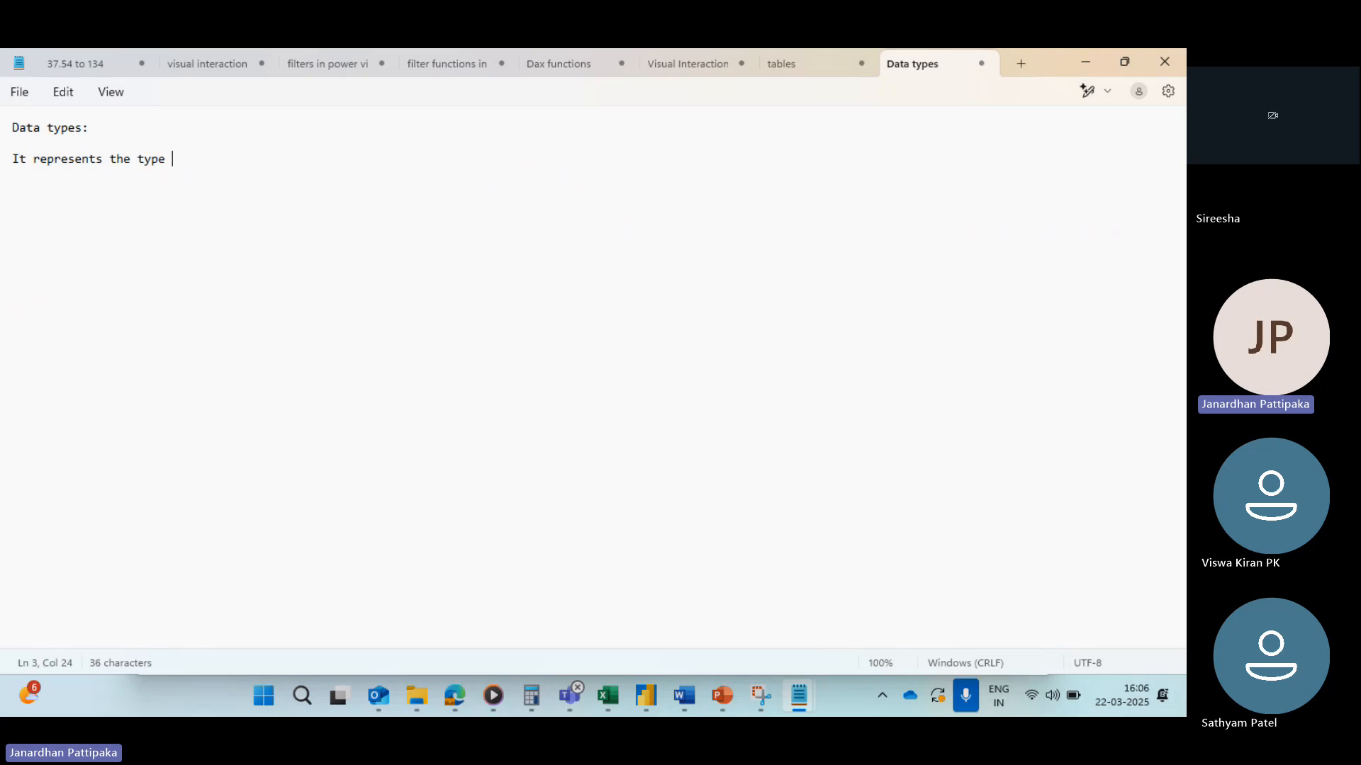
pyautogui.write(' of information stored in ')
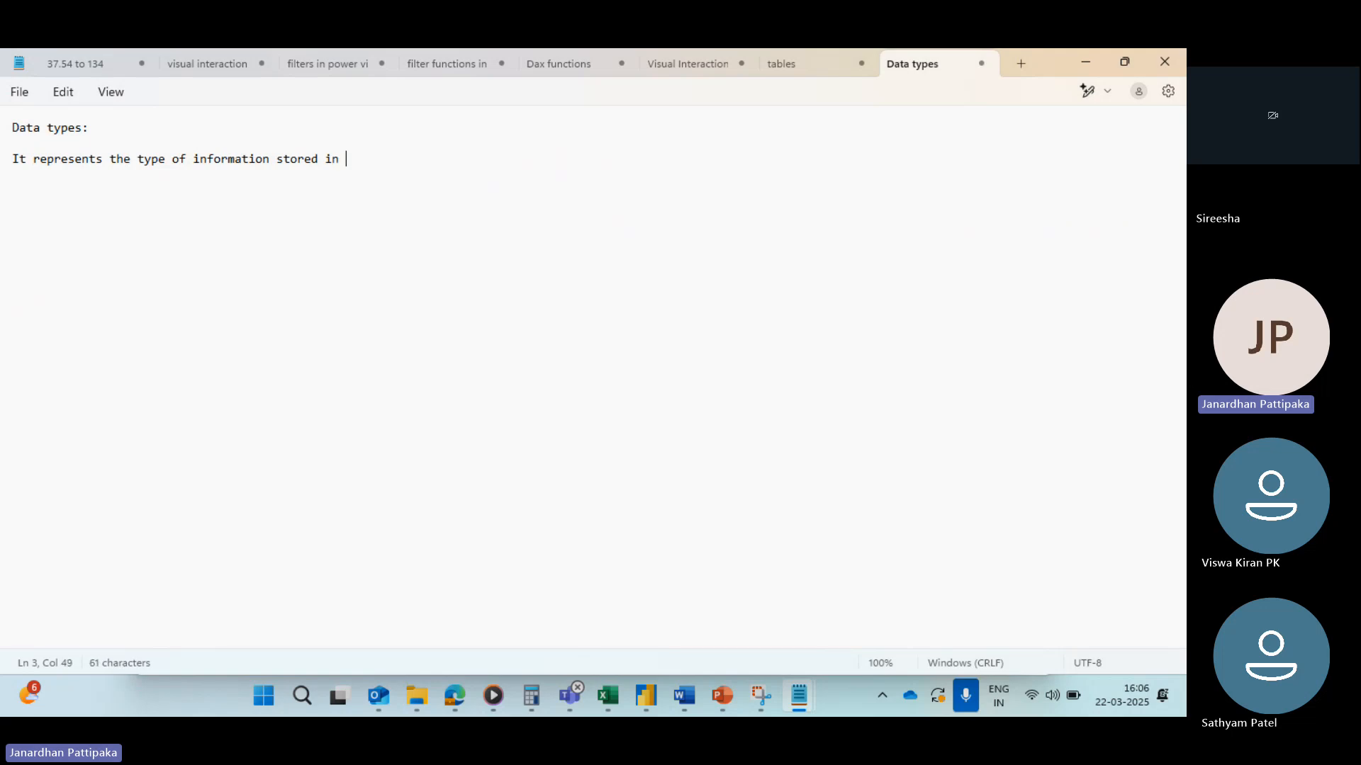
pyautogui.write('the column.')
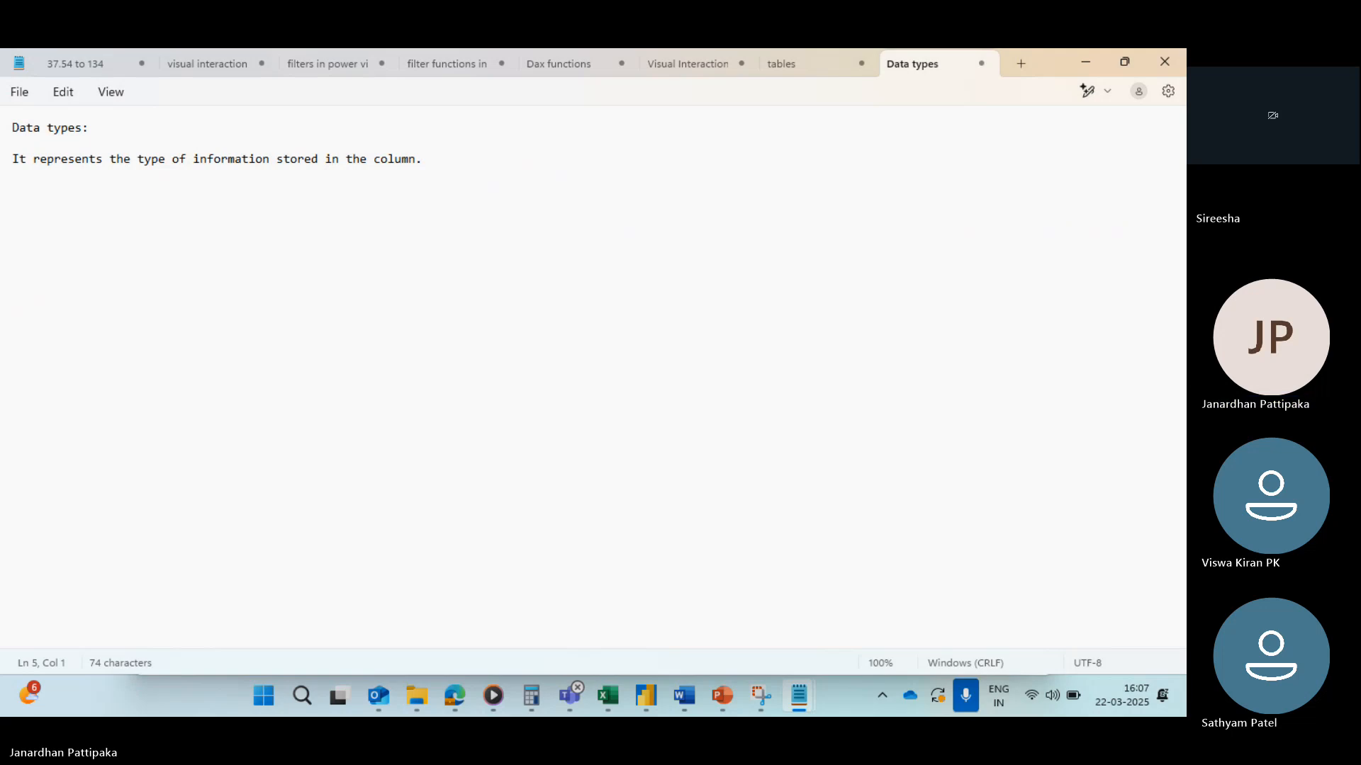
# Step: Switch to Power BI Desktop to view the Row ID column's data type, then return to the Data types note
pyautogui.hotkey('alt', 'Tab')
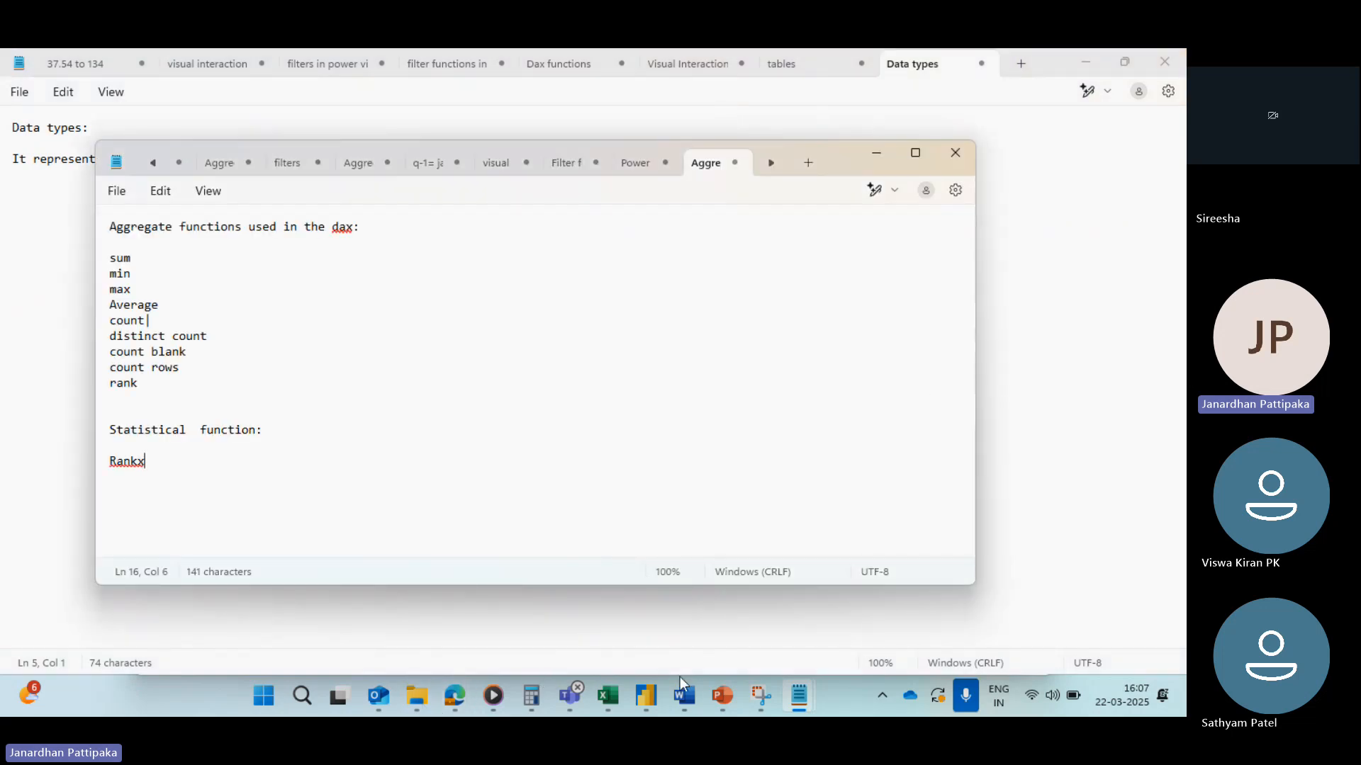
pyautogui.moveTo(648, 695)
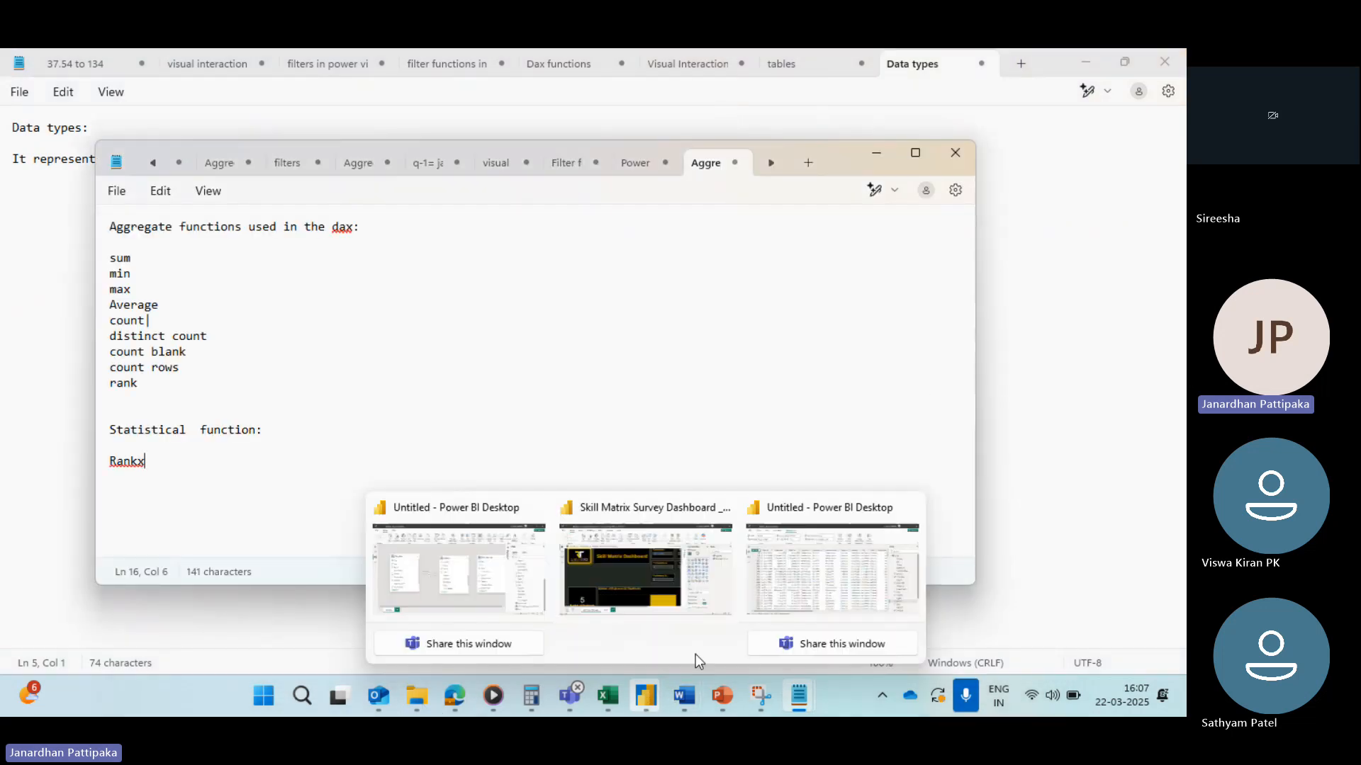
pyautogui.click(799, 572)
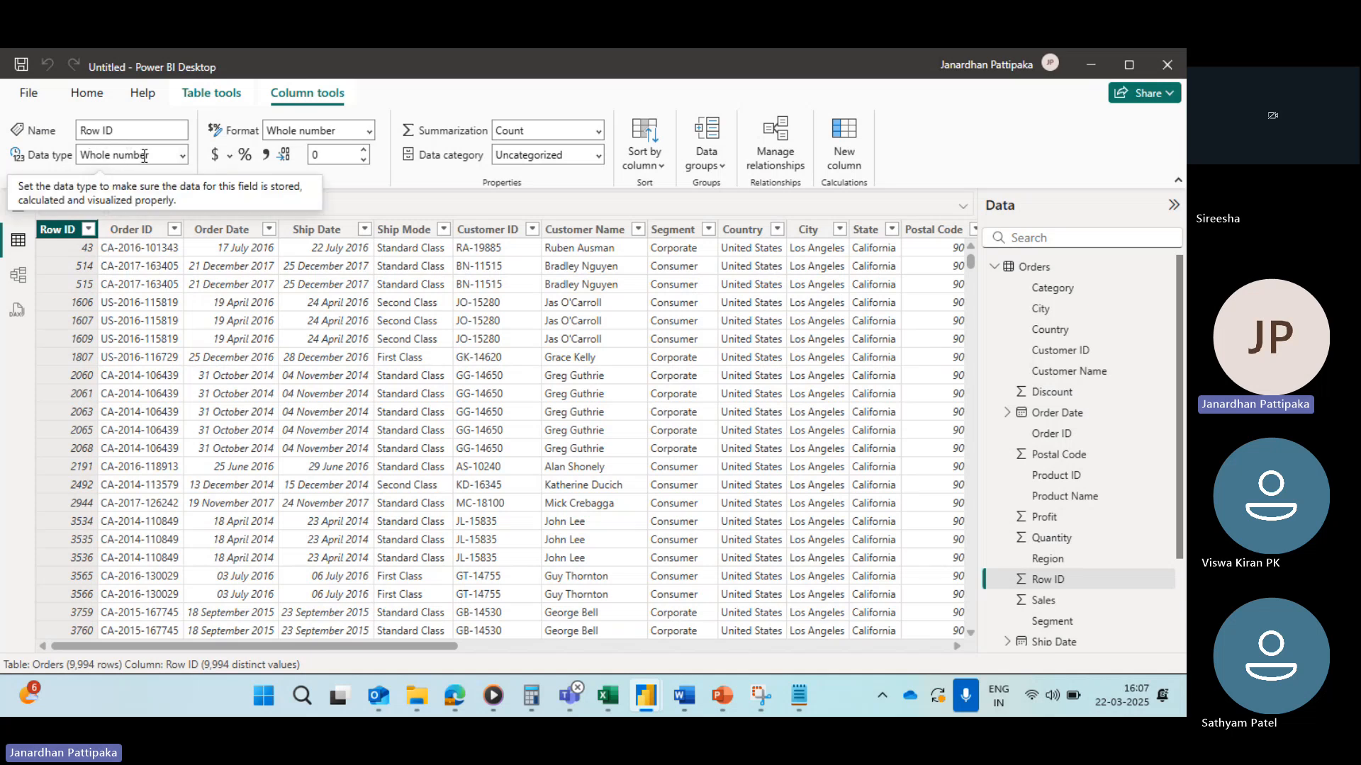
pyautogui.hotkey('alt', 'Tab')
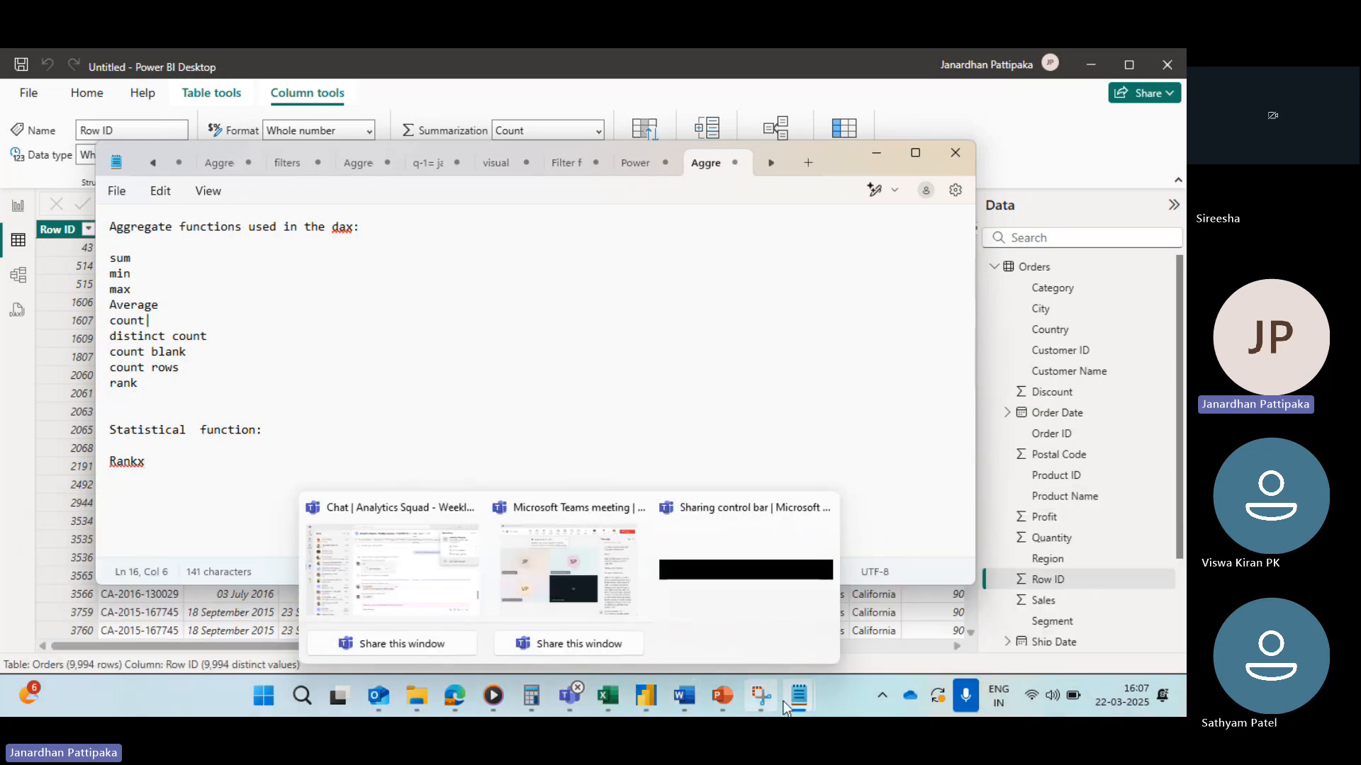
pyautogui.moveTo(798, 697)
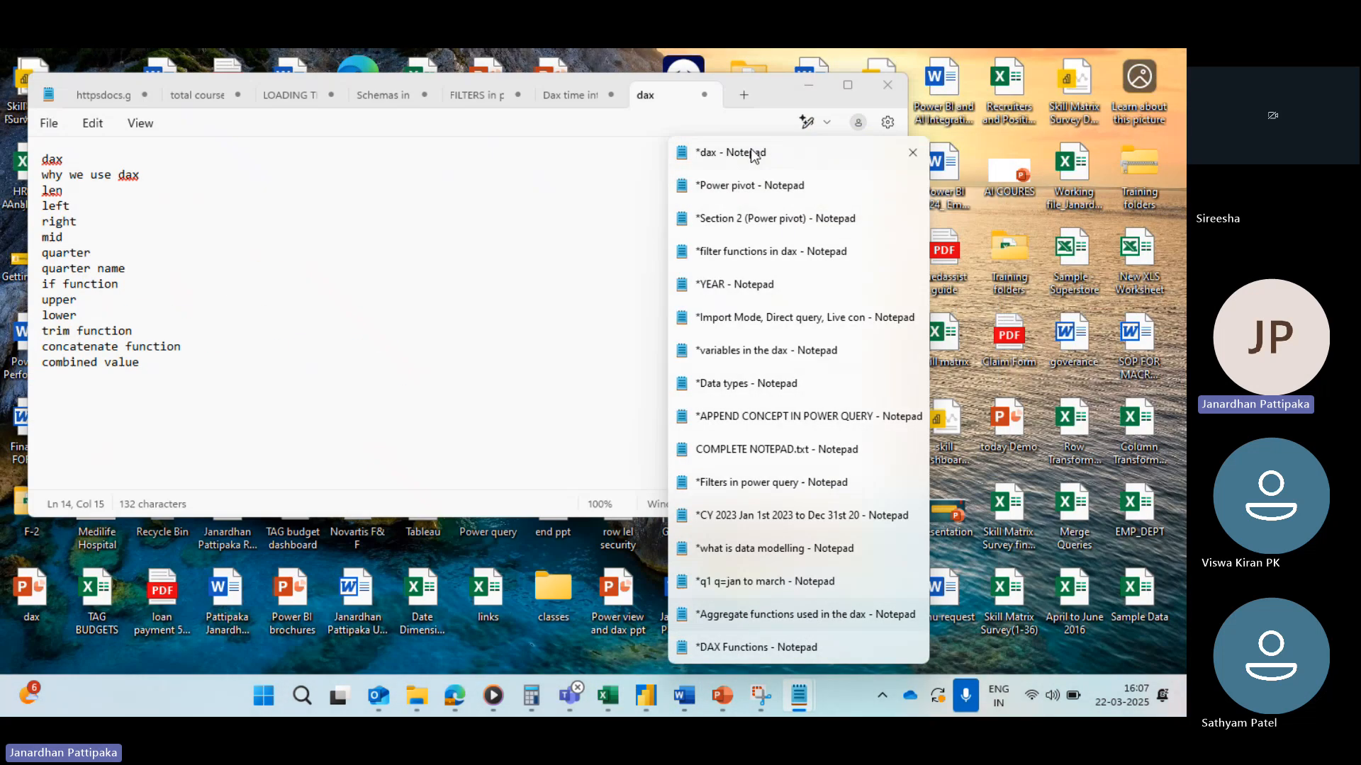
pyautogui.click(747, 150)
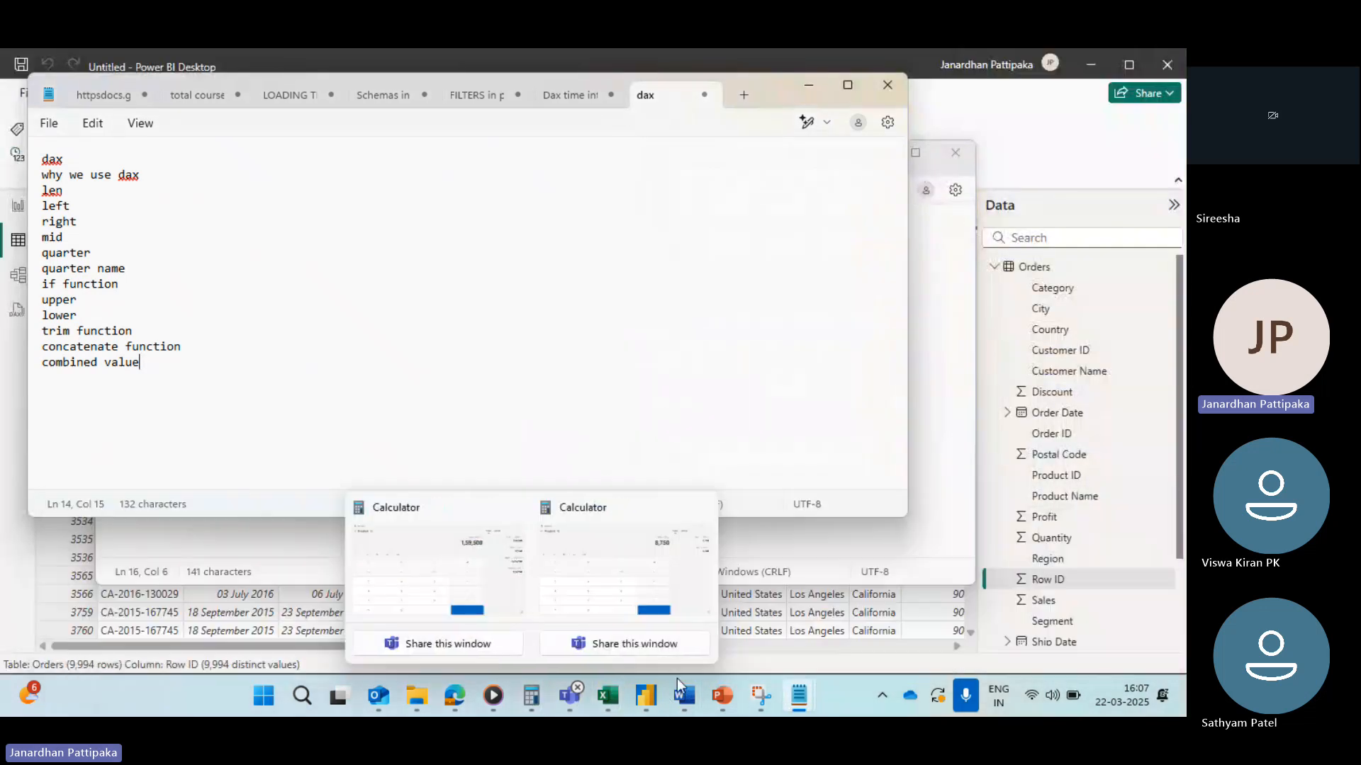
pyautogui.moveTo(805, 689)
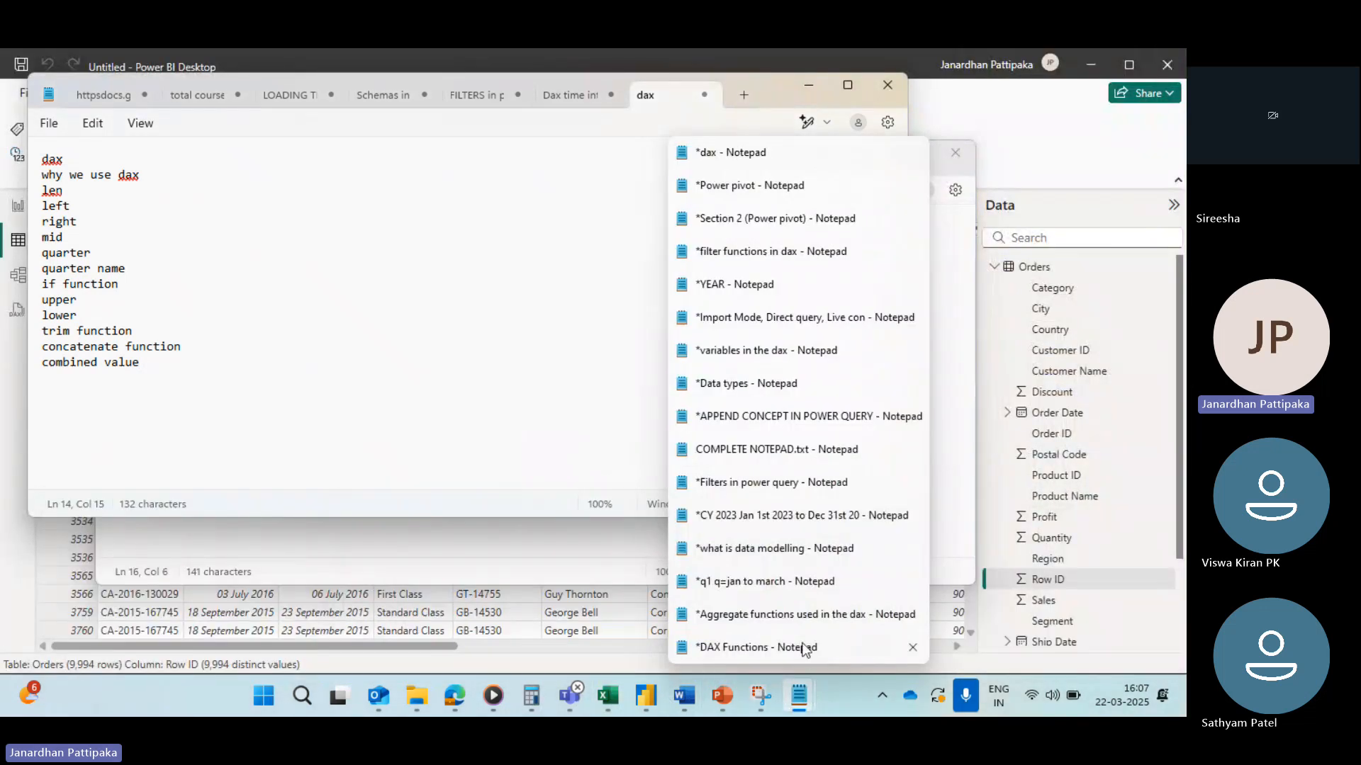
pyautogui.moveTo(803, 649)
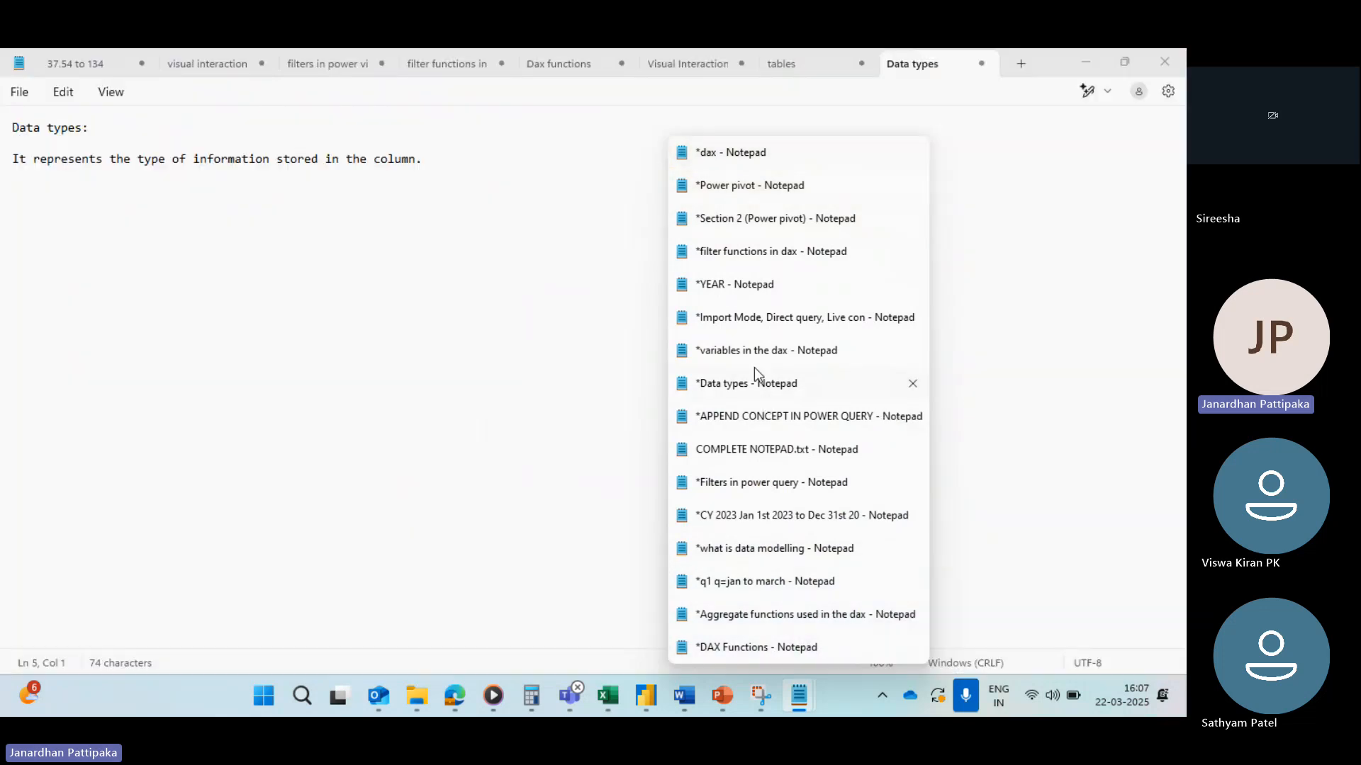
pyautogui.click(741, 386)
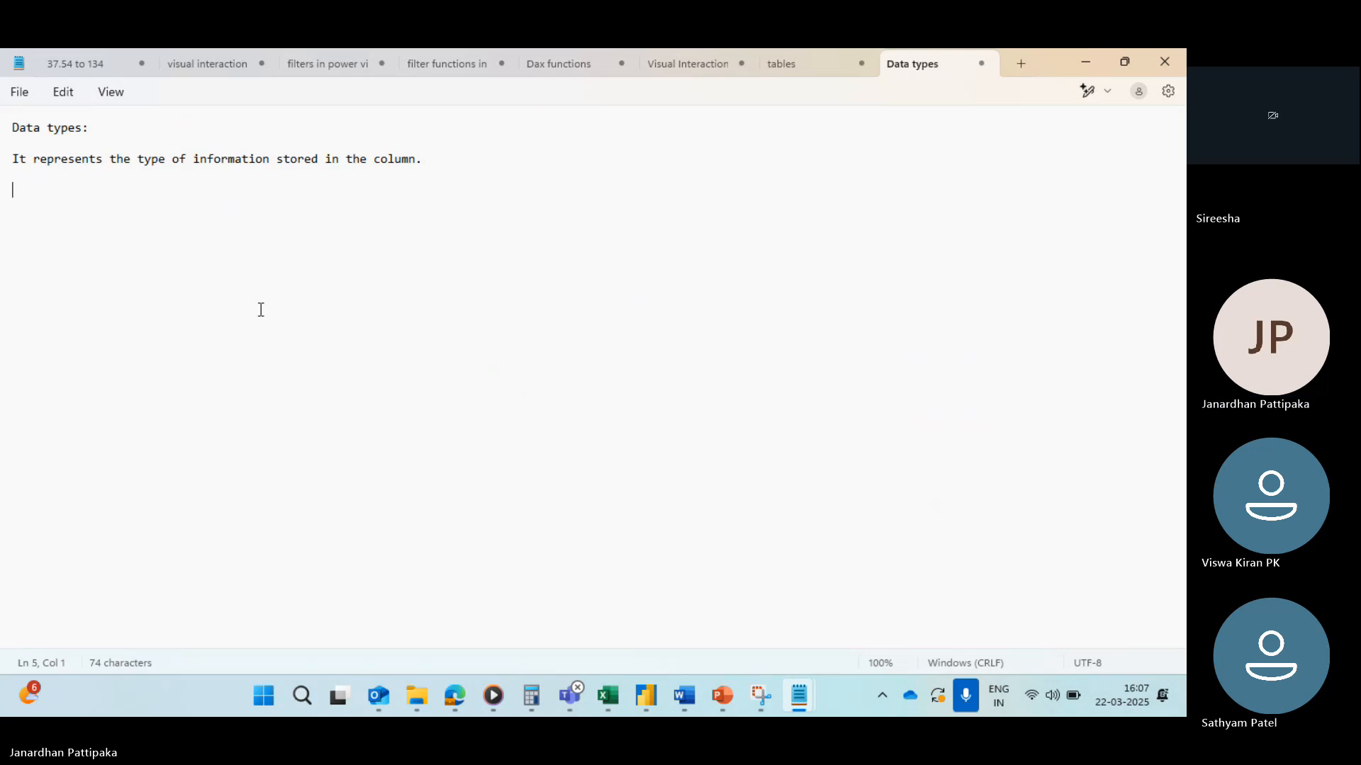
# Step: Add the line "3 types of data types:" followed by the item "1) text data types"
pyautogui.write('3 type')
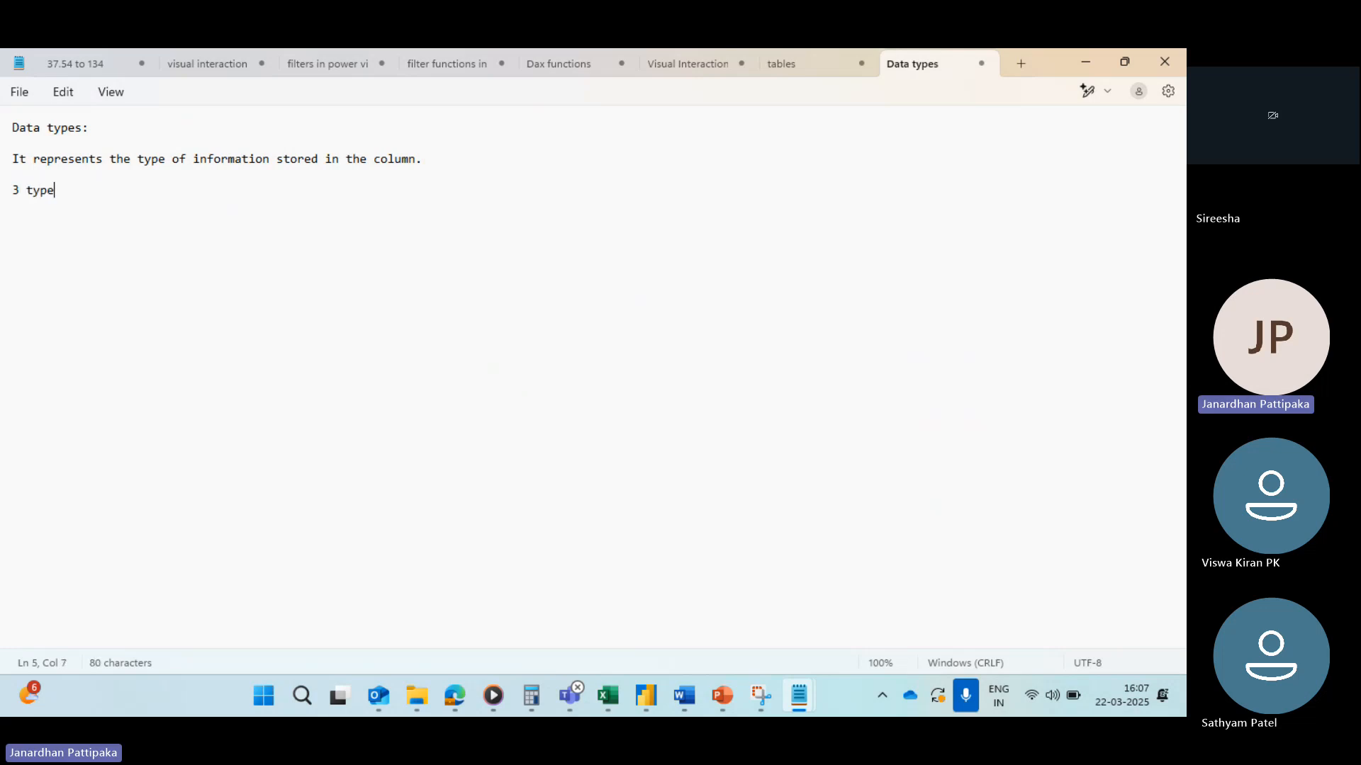
pyautogui.write('s of da')
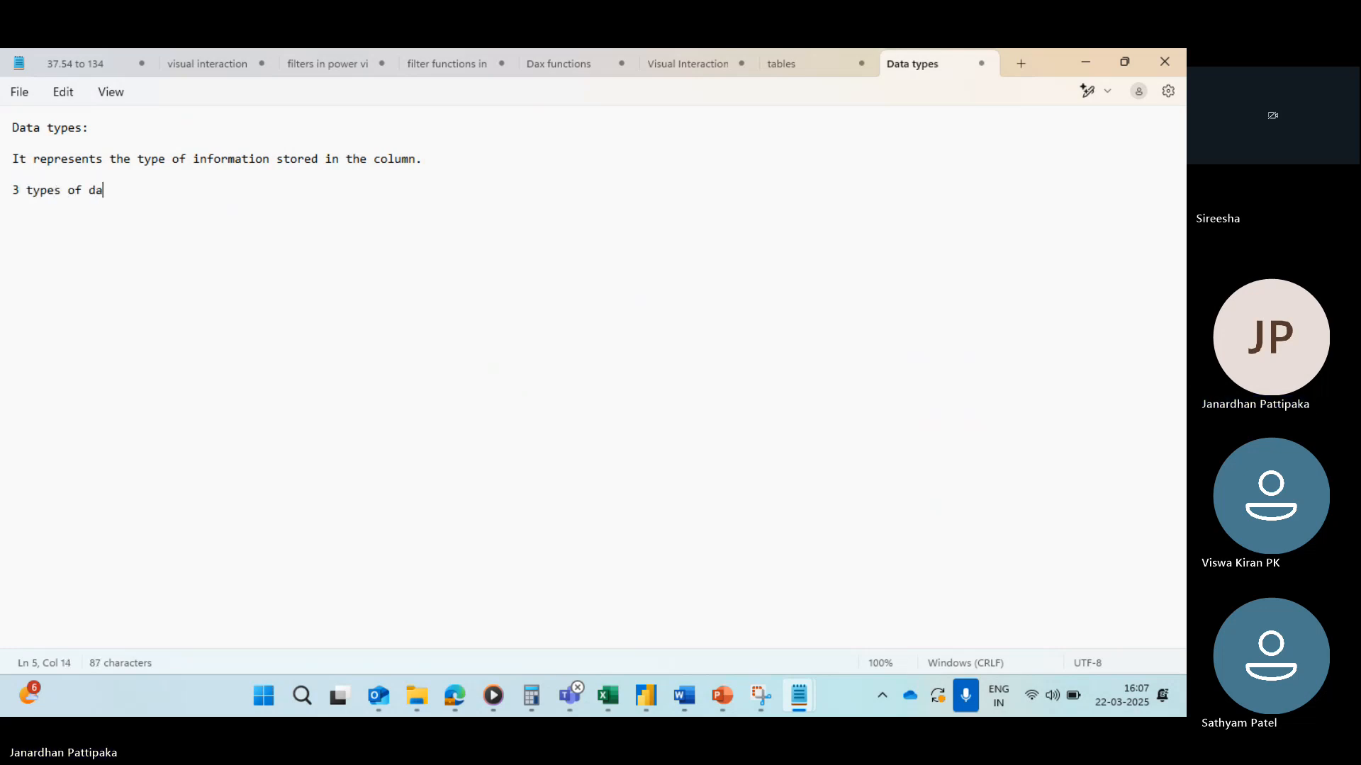
pyautogui.write('ta types:')
pyautogui.press('Return')
pyautogui.write('1')
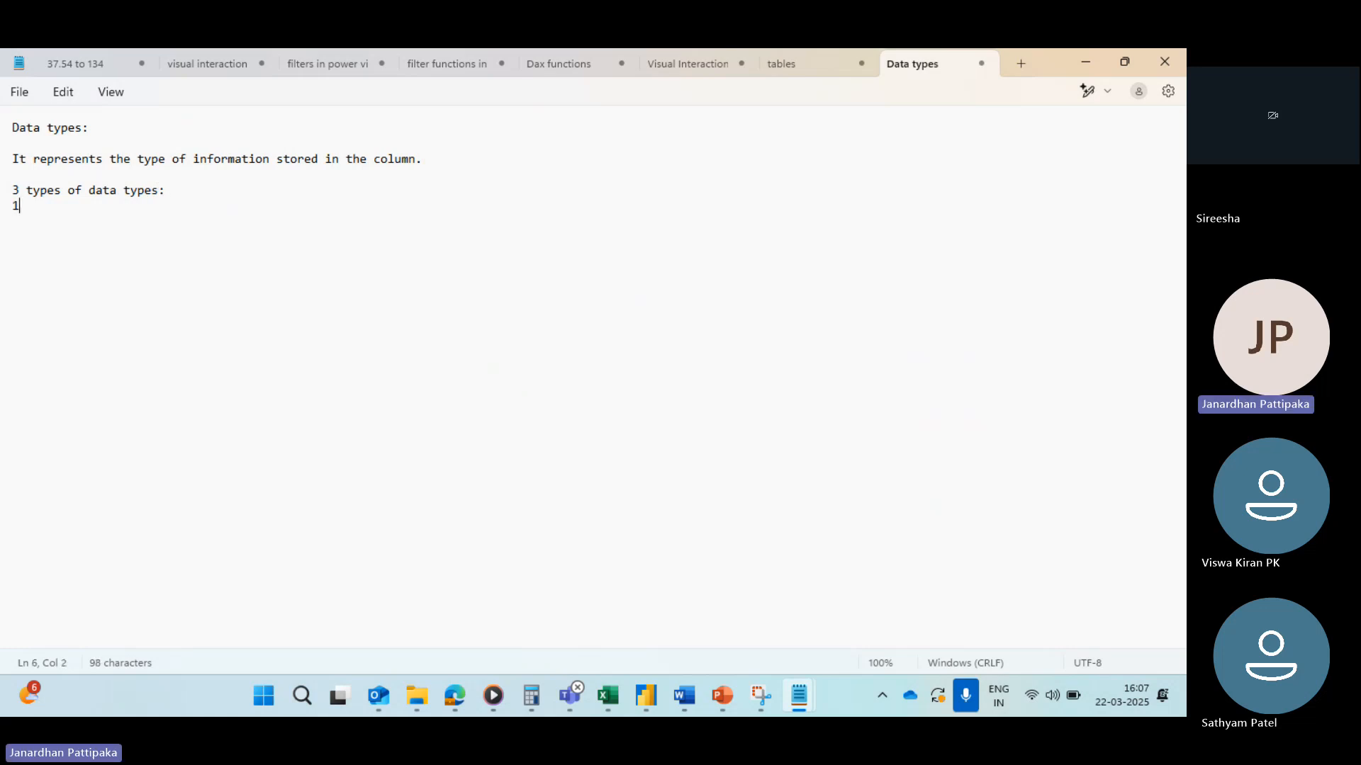
pyautogui.write('(')
pyautogui.press('BackSpace')
pyautogui.write(') ')
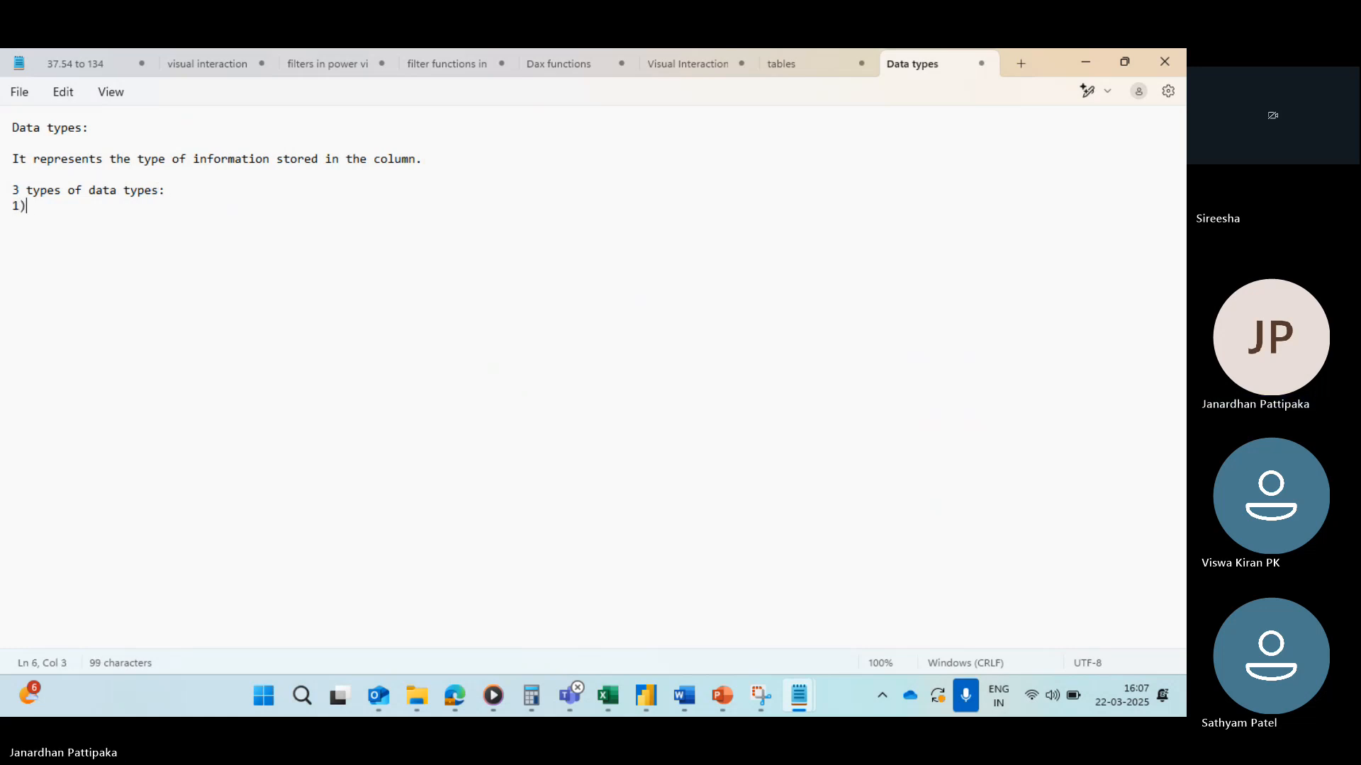
pyautogui.write('te')
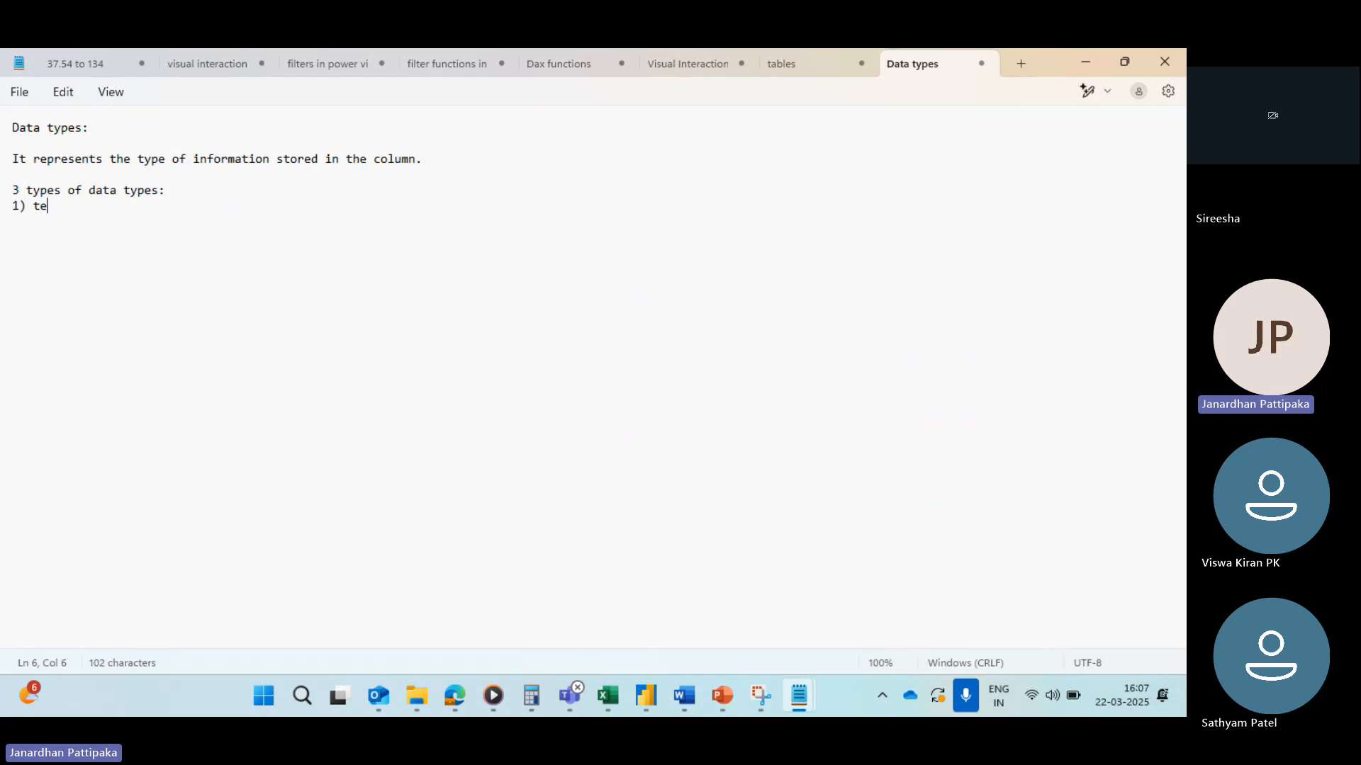
pyautogui.write('xt data ')
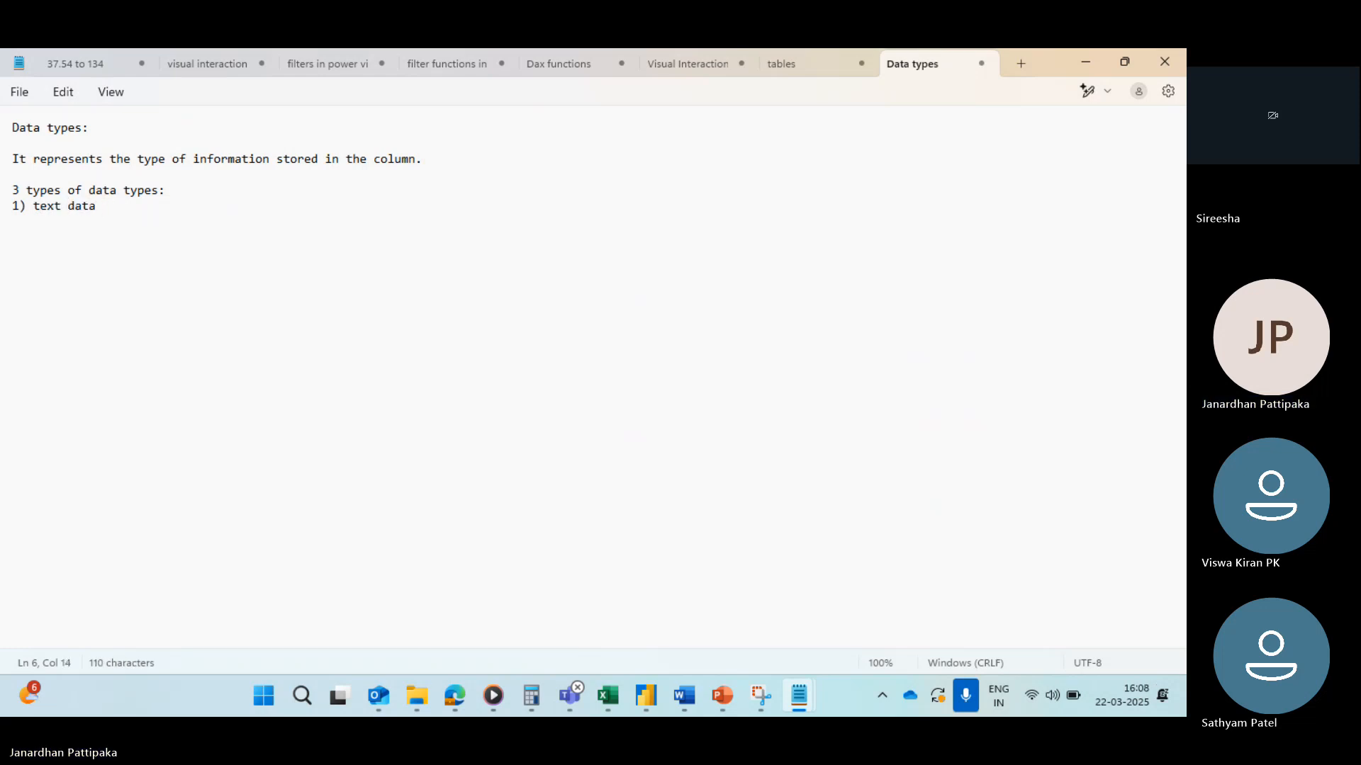
pyautogui.write('types')
# Step: Add the items "2) Number data types" and "3) Date data type", correcting the typo in Date
pyautogui.press('Return')
pyautogui.press('Return')
pyautogui.write('2) ')
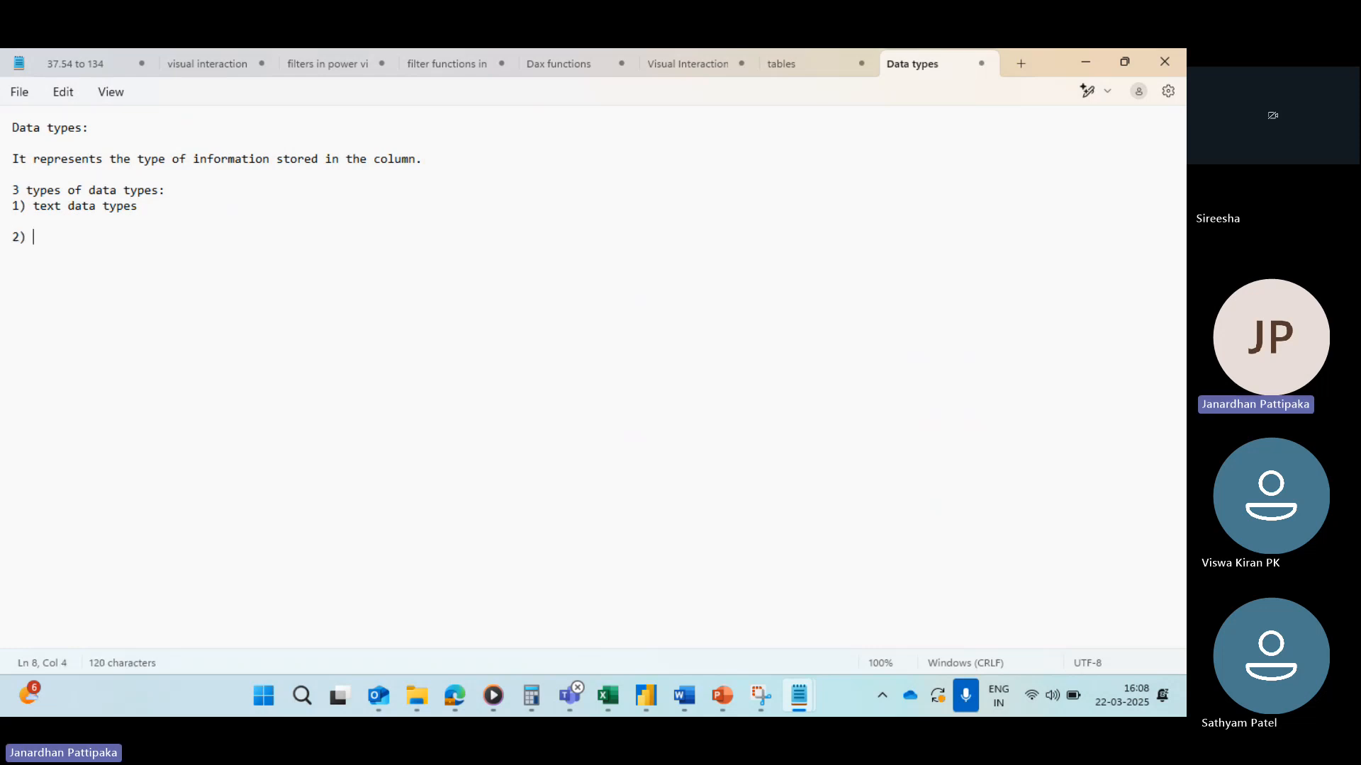
pyautogui.write('Number d')
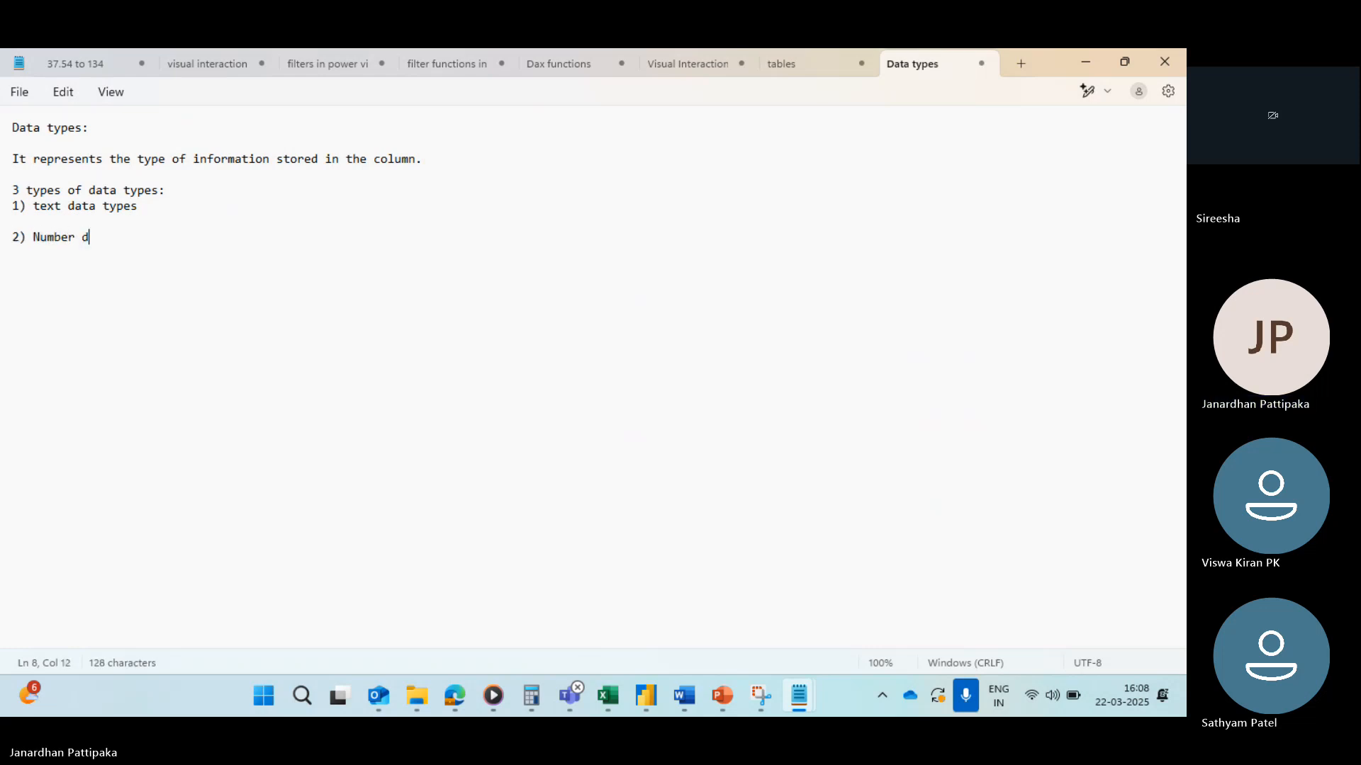
pyautogui.write('ata ty')
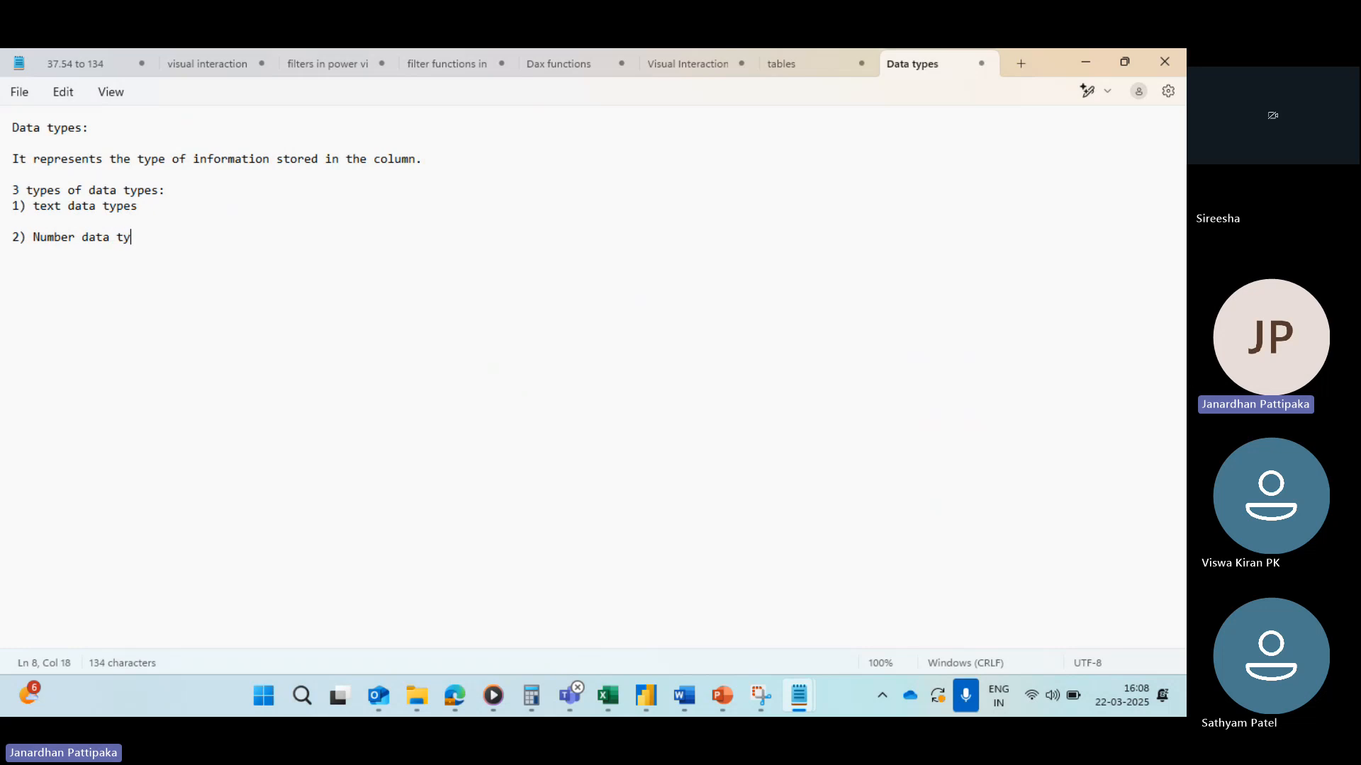
pyautogui.write('pes')
pyautogui.press('Return')
pyautogui.press('Return')
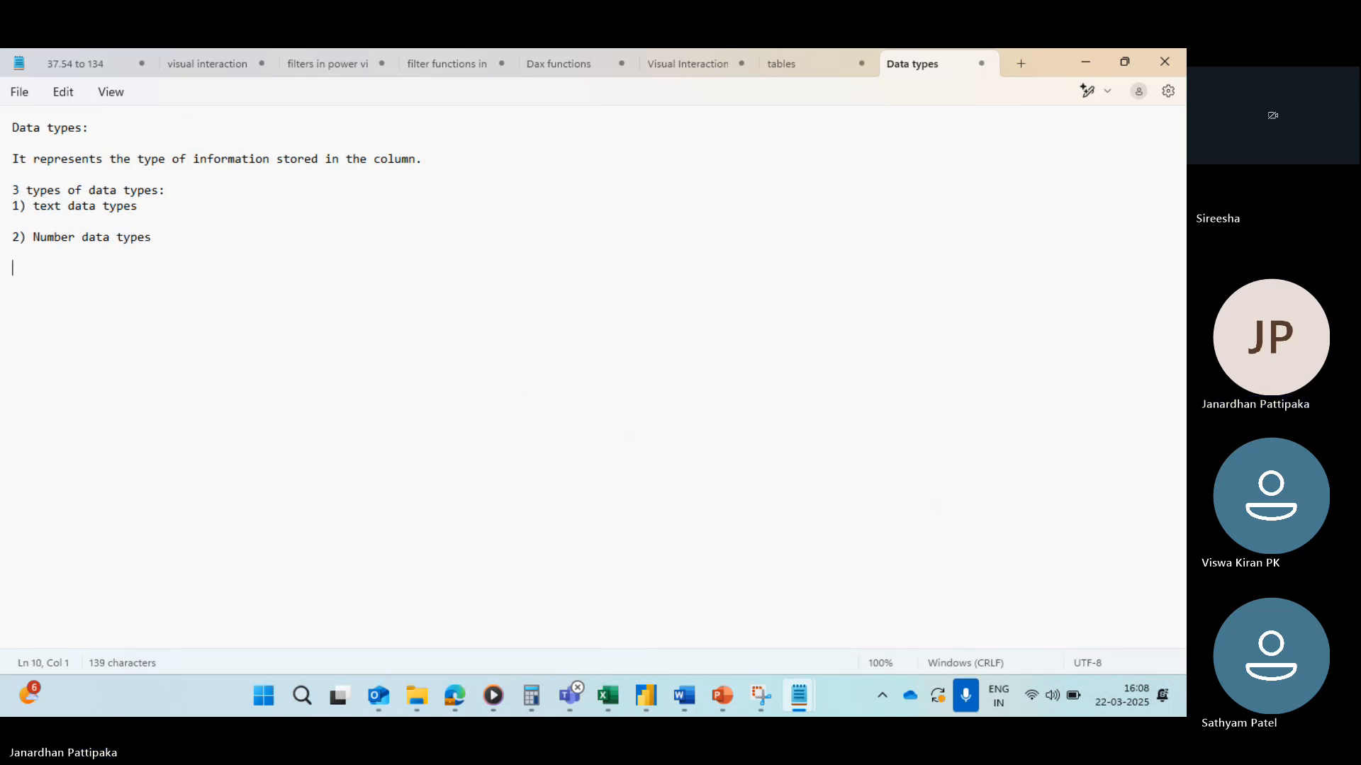
pyautogui.write('3) ')
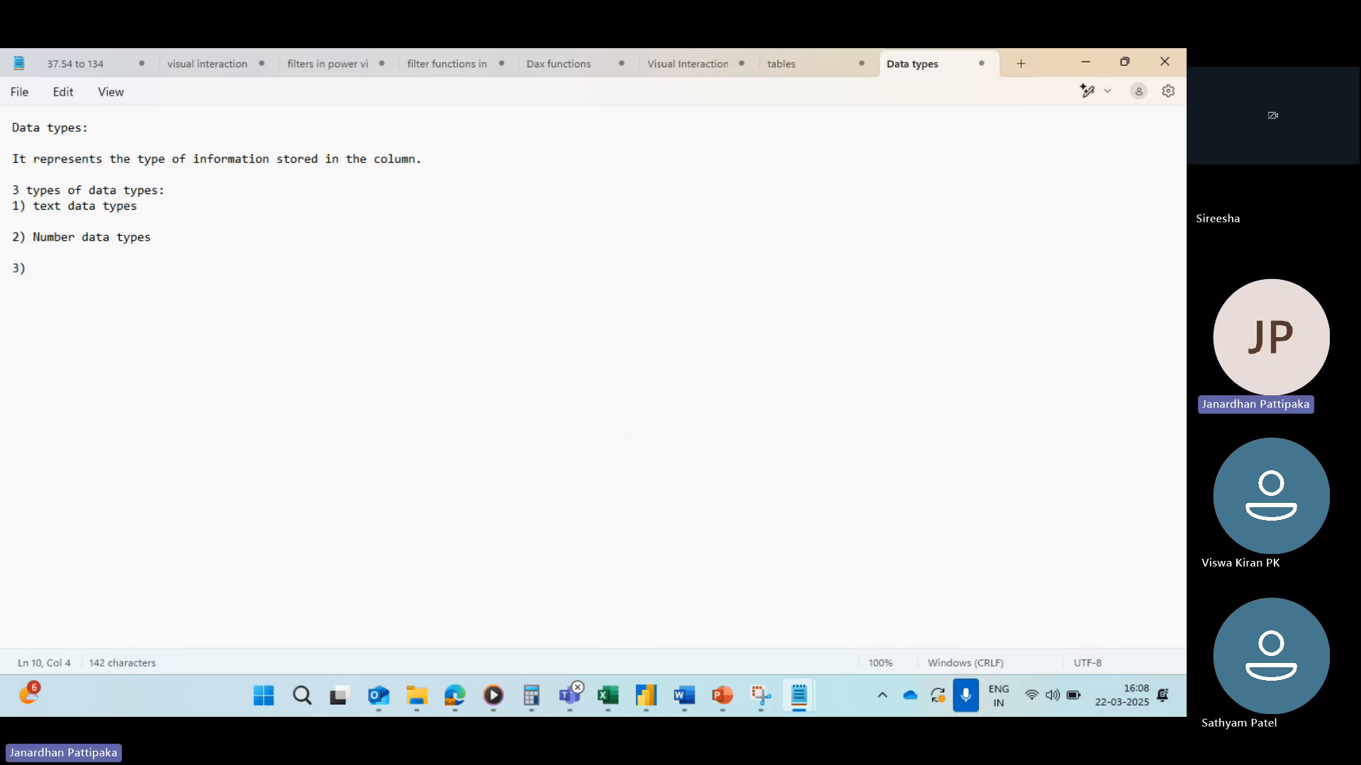
pyautogui.write('Datw data ')
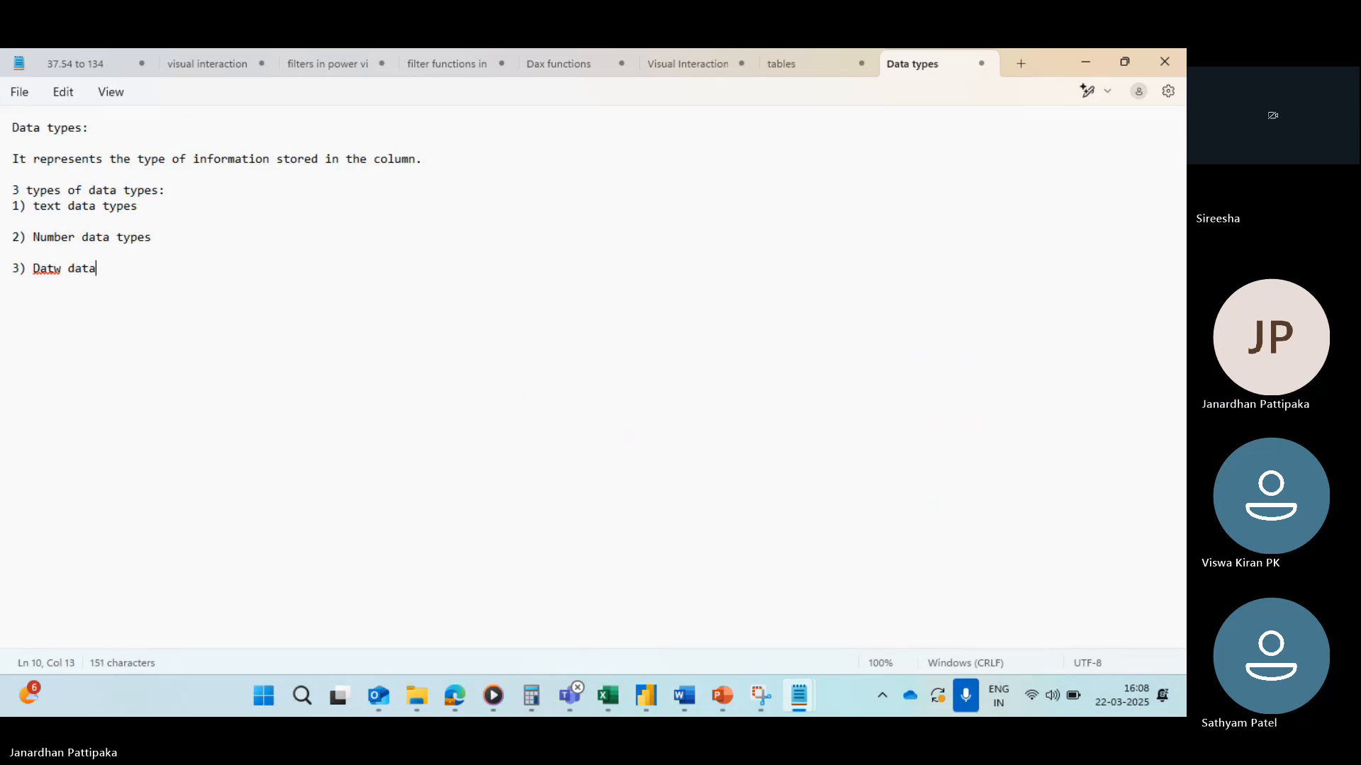
pyautogui.write('type')
pyautogui.click(61, 268)
pyautogui.press('BackSpace')
pyautogui.write('e')
# Step: Insert a blank line below the list heading and capitalize "Text" in the first item
pyautogui.click(173, 191)
pyautogui.press('Return')
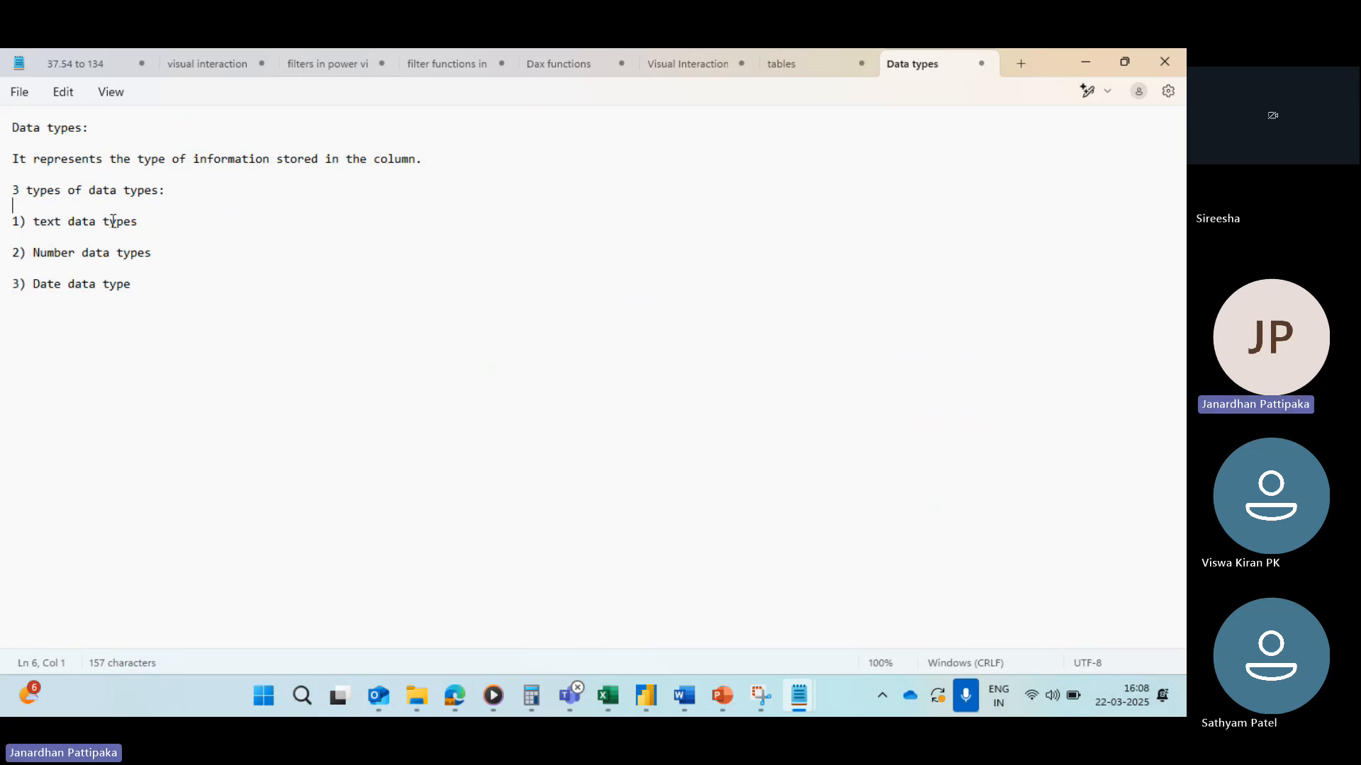
pyautogui.click(40, 221)
pyautogui.press('BackSpace')
pyautogui.write('T')
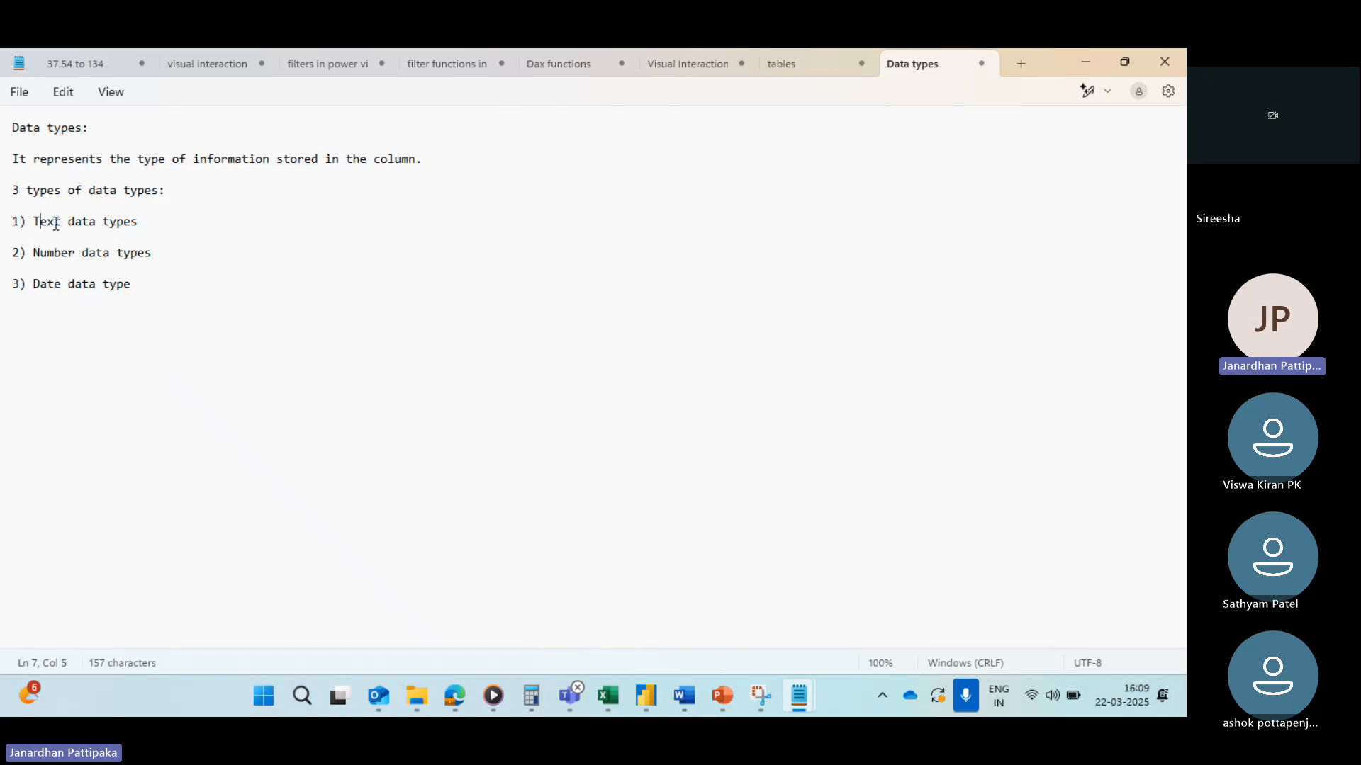
# Step: Append the description "Number +Text,special characters" after the first item, "Text data types", fixing the capitalization of Number
pyautogui.click(152, 218)
pyautogui.write(': NUmber +Text')
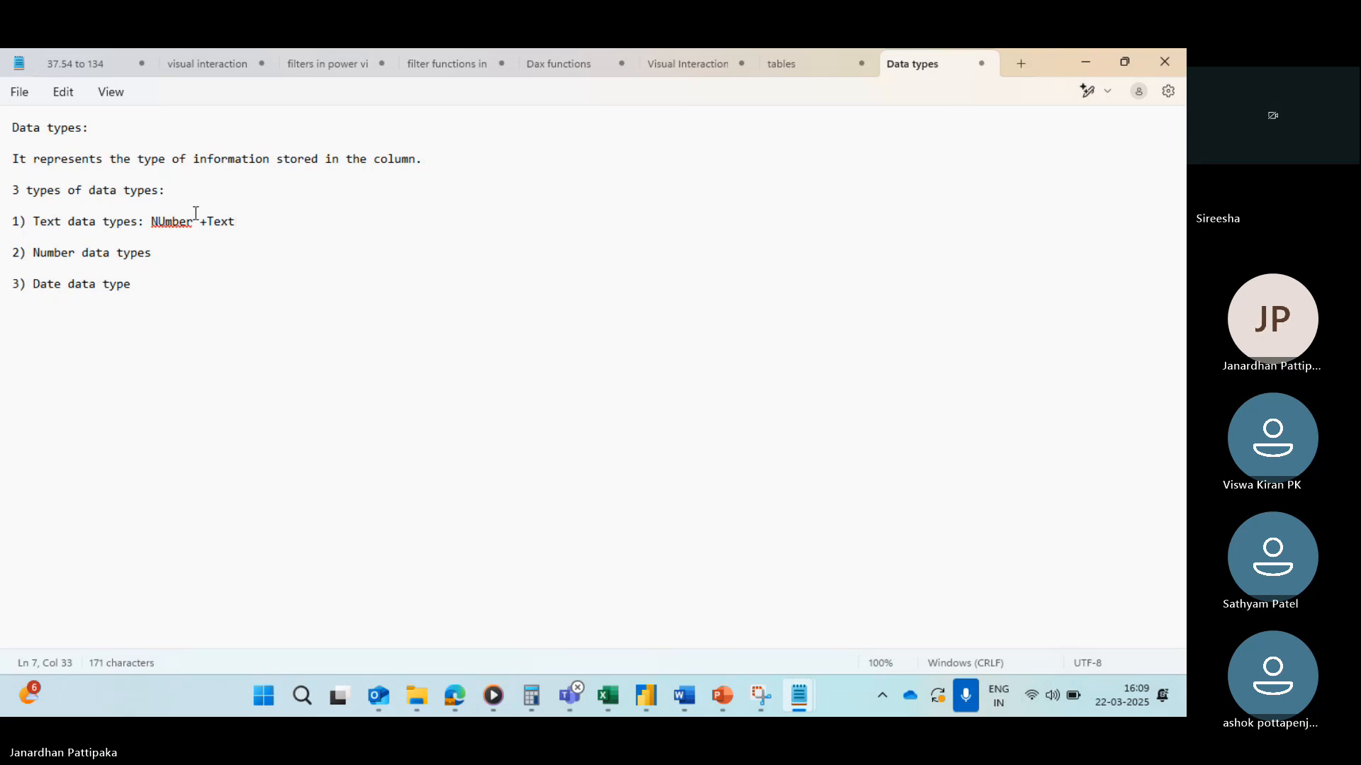
pyautogui.press('BackSpace')
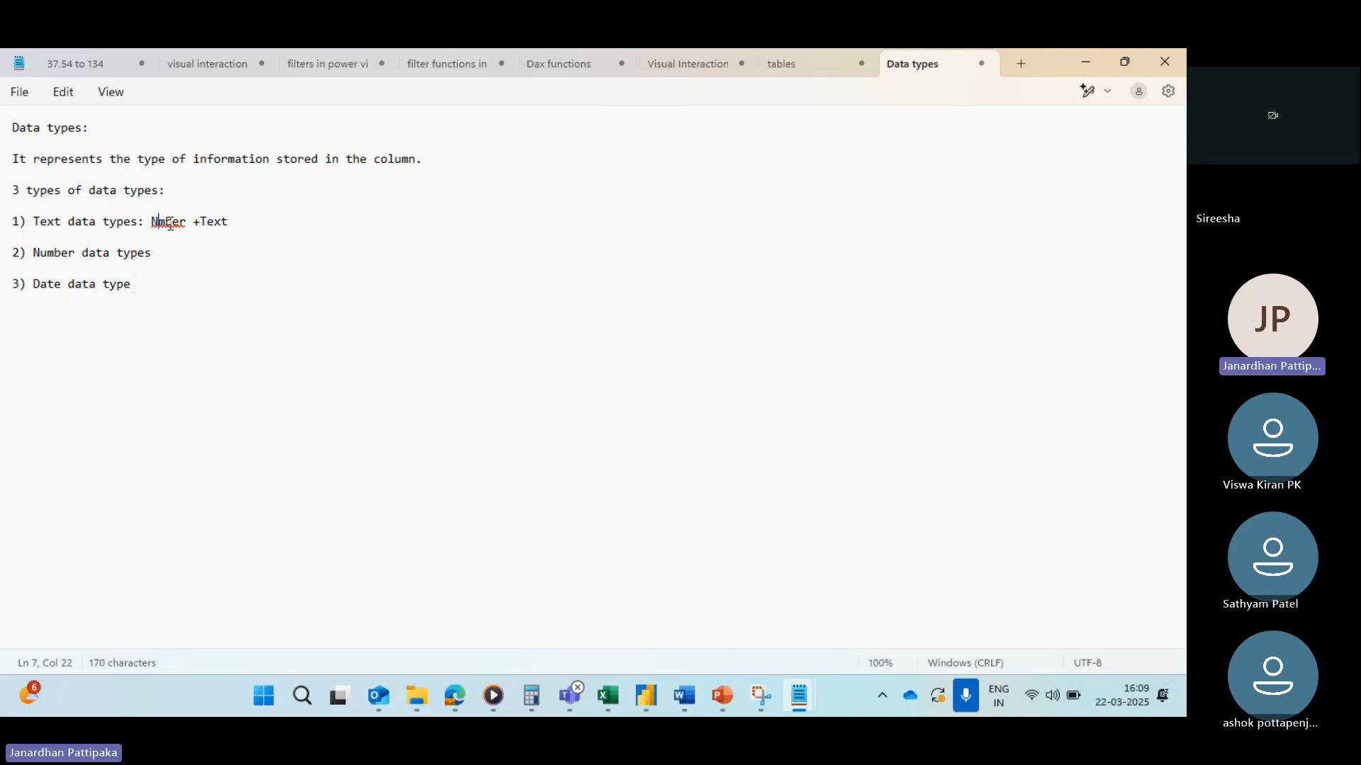
pyautogui.write('u,')
pyautogui.write('special c')
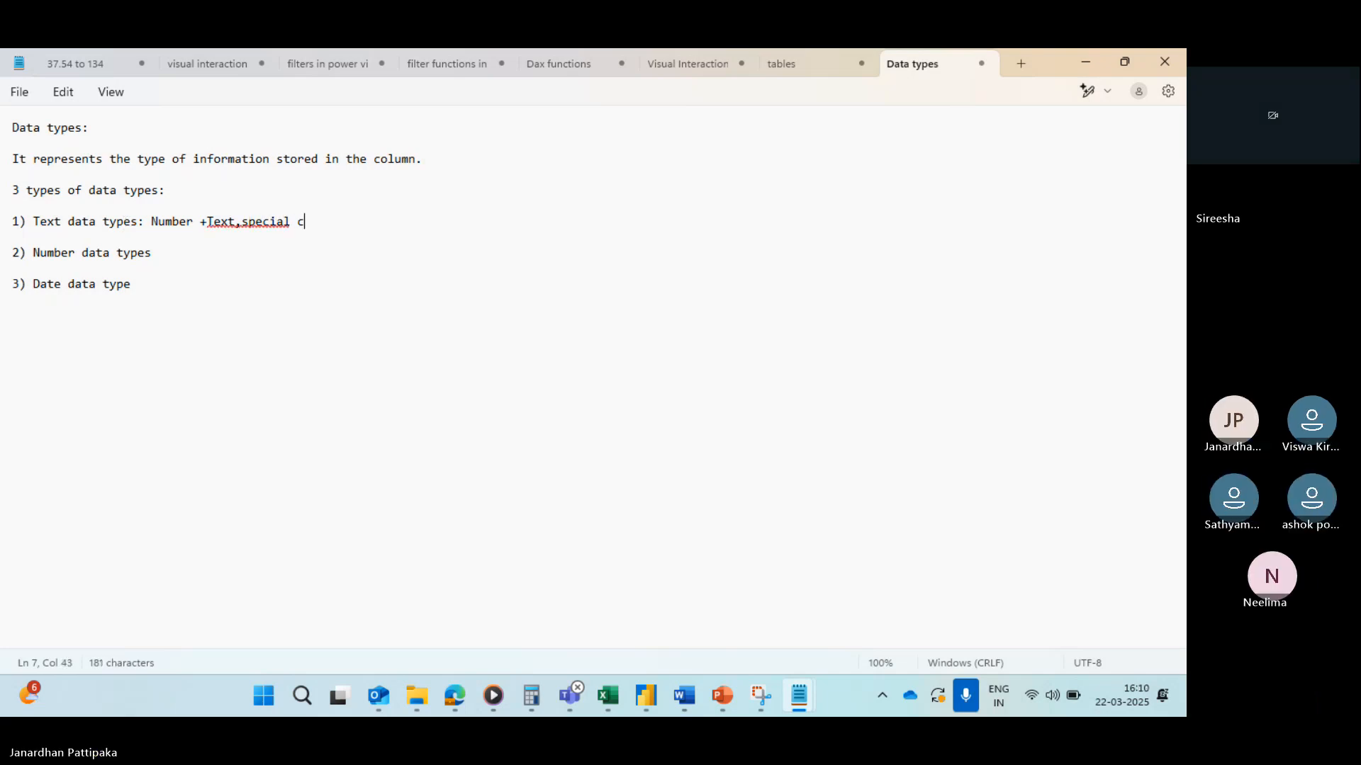
pyautogui.write('haracters')
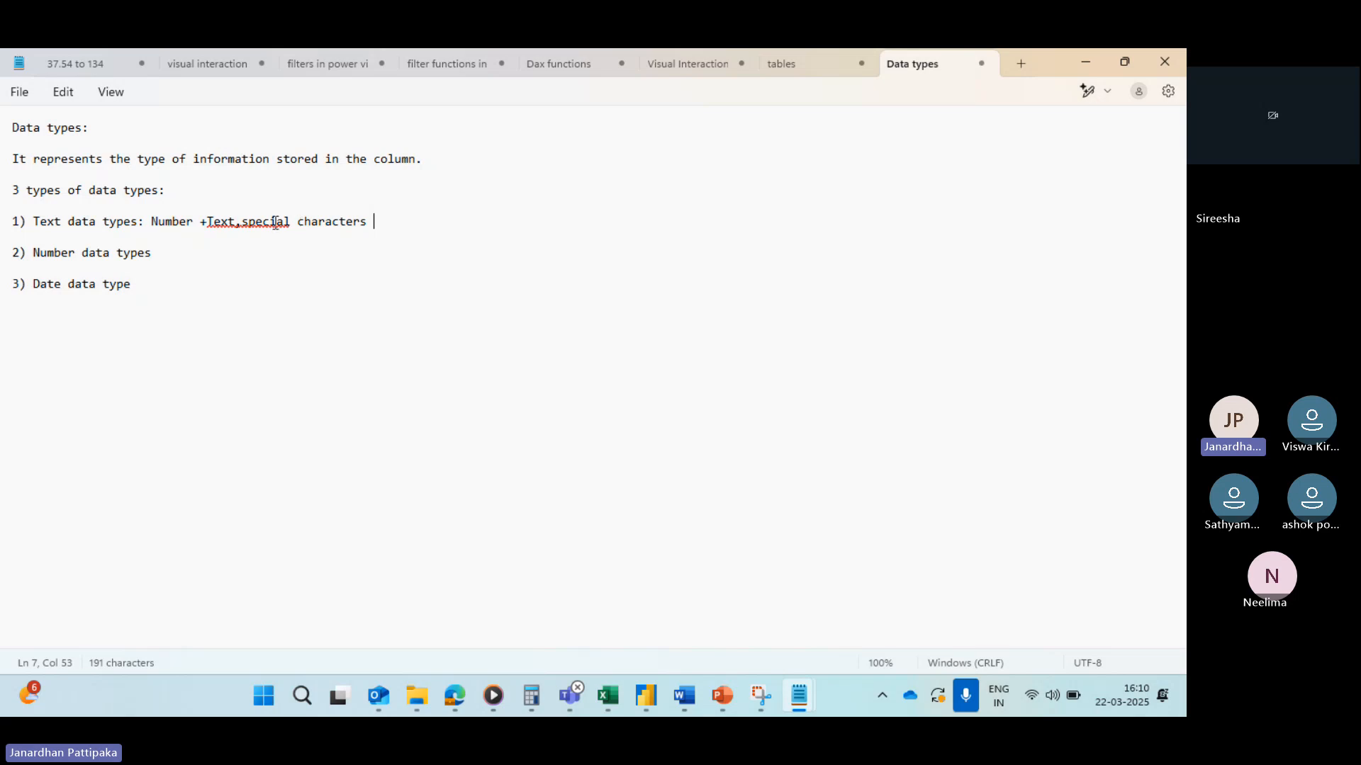
# Step: Insert a space after "Text," and append ", Unique identifiers" to the first item, capitalizing Unique
pyautogui.click(250, 222)
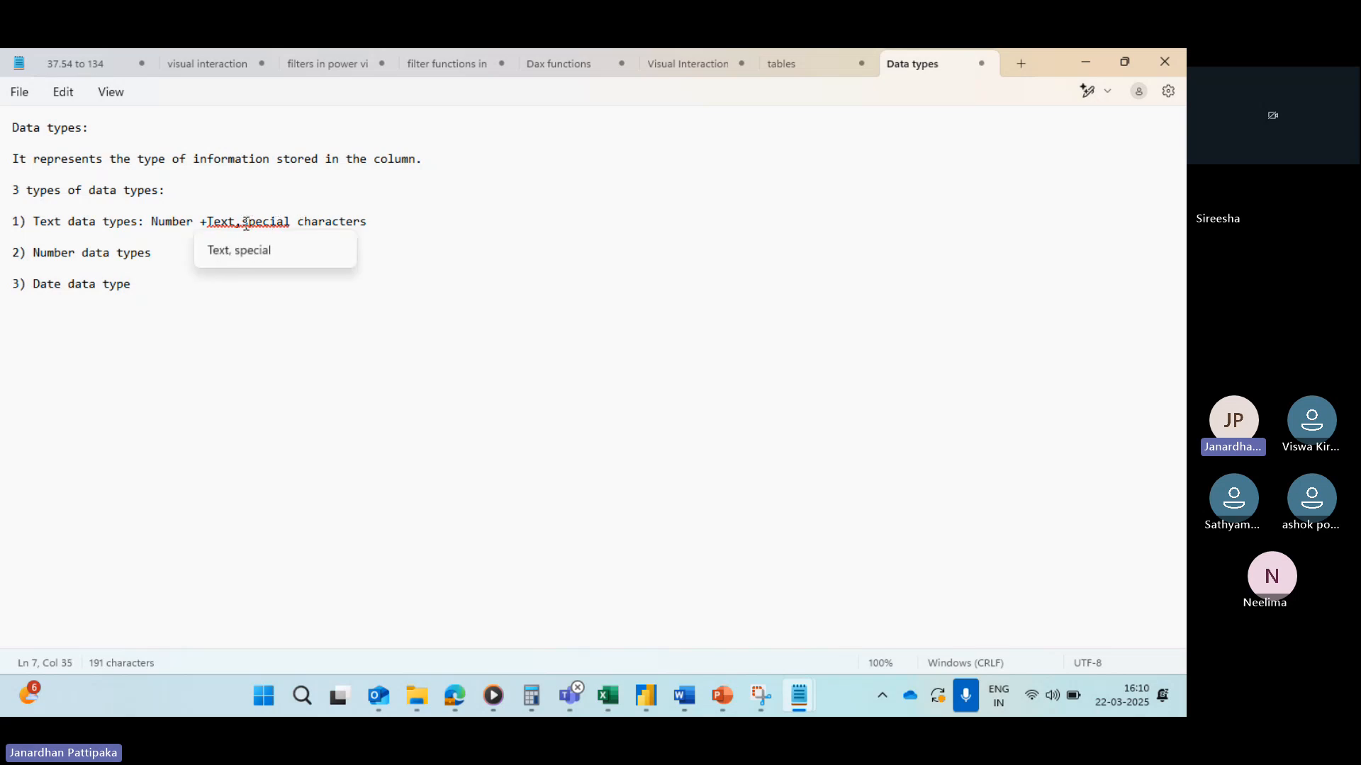
pyautogui.click(245, 225)
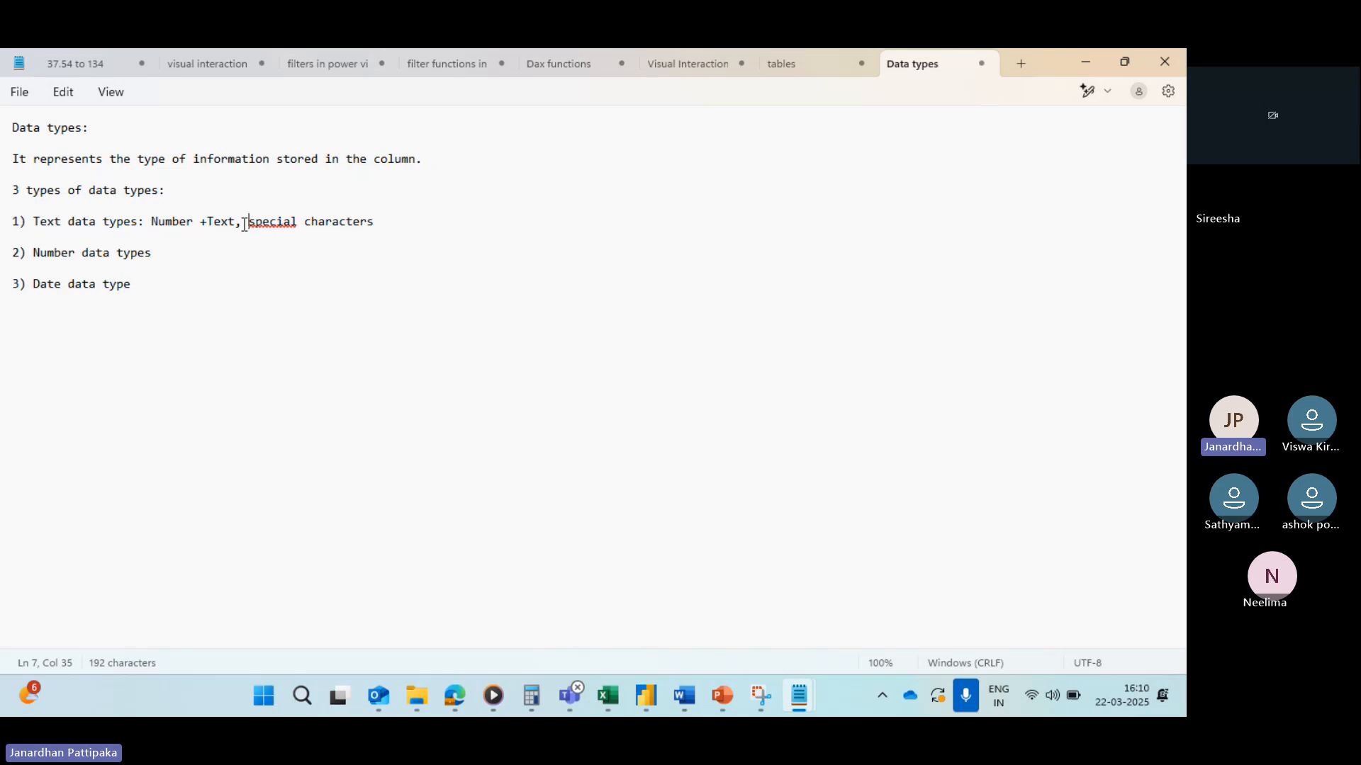
pyautogui.click(374, 223)
pyautogui.write(',')
pyautogui.write('unique ide')
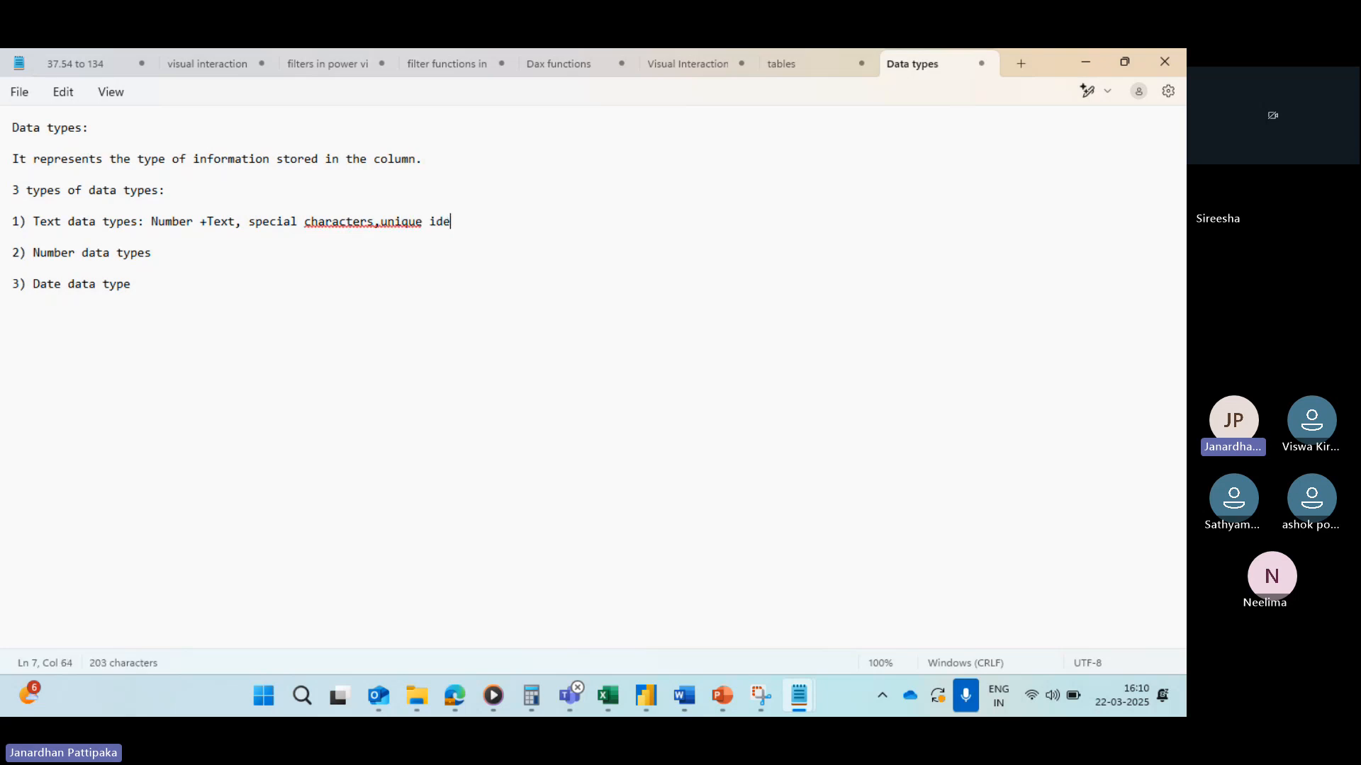
pyautogui.write('ntifiers')
pyautogui.click(384, 221)
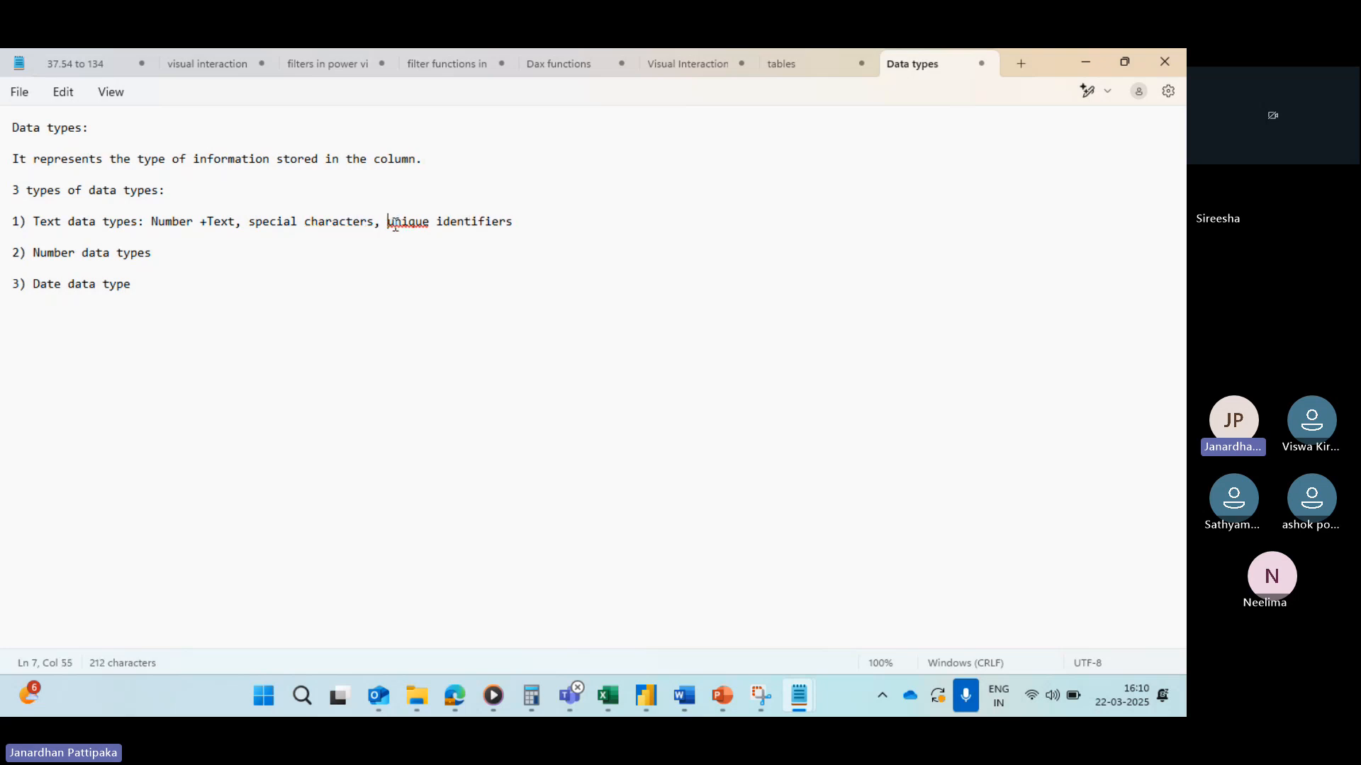
pyautogui.press('Delete')
pyautogui.write('U')
# Step: Begin a parenthesized example list: Aadhar card, Pan card, pincode, zio code, ration card number
pyautogui.click(536, 225)
pyautogui.write('(Aadhar car')
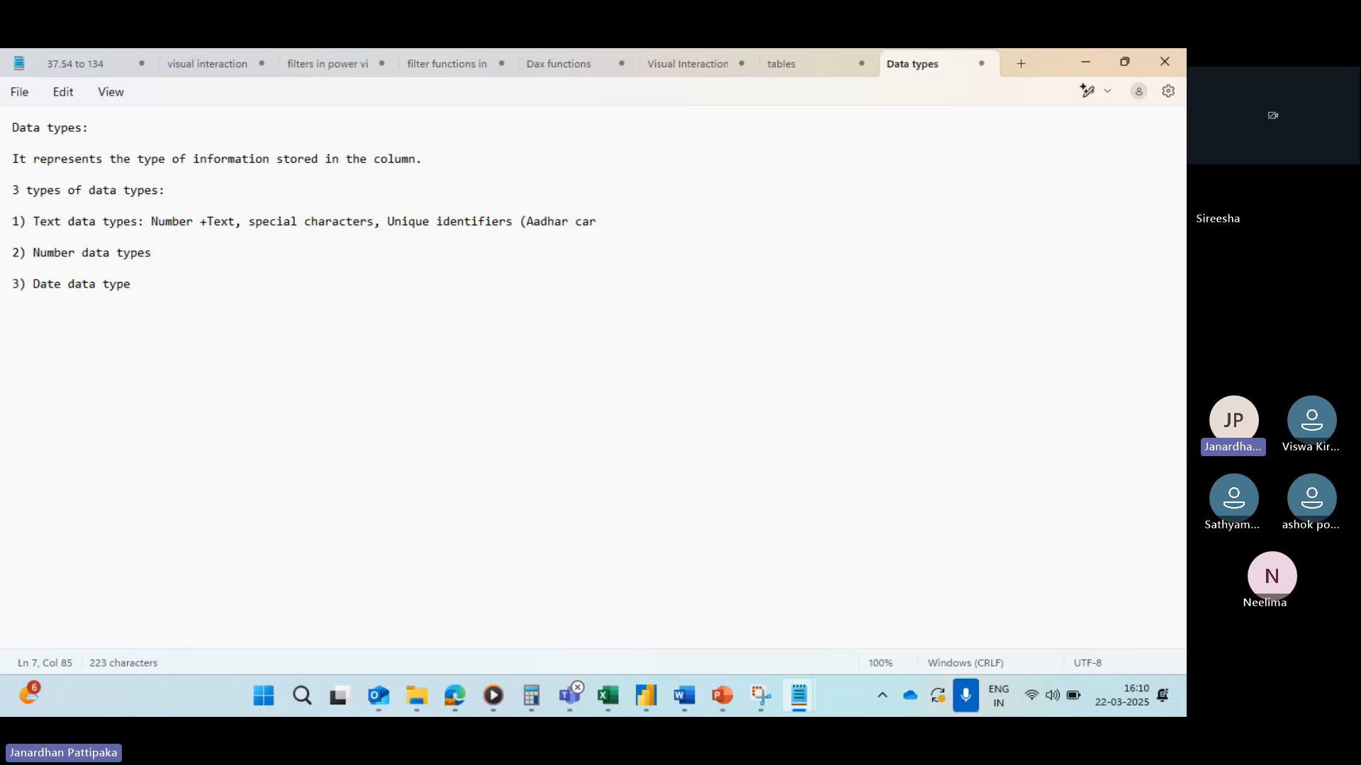
pyautogui.write(',')
pyautogui.press('BackSpace')
pyautogui.write('d')
pyautogui.write(',Pan card, pin')
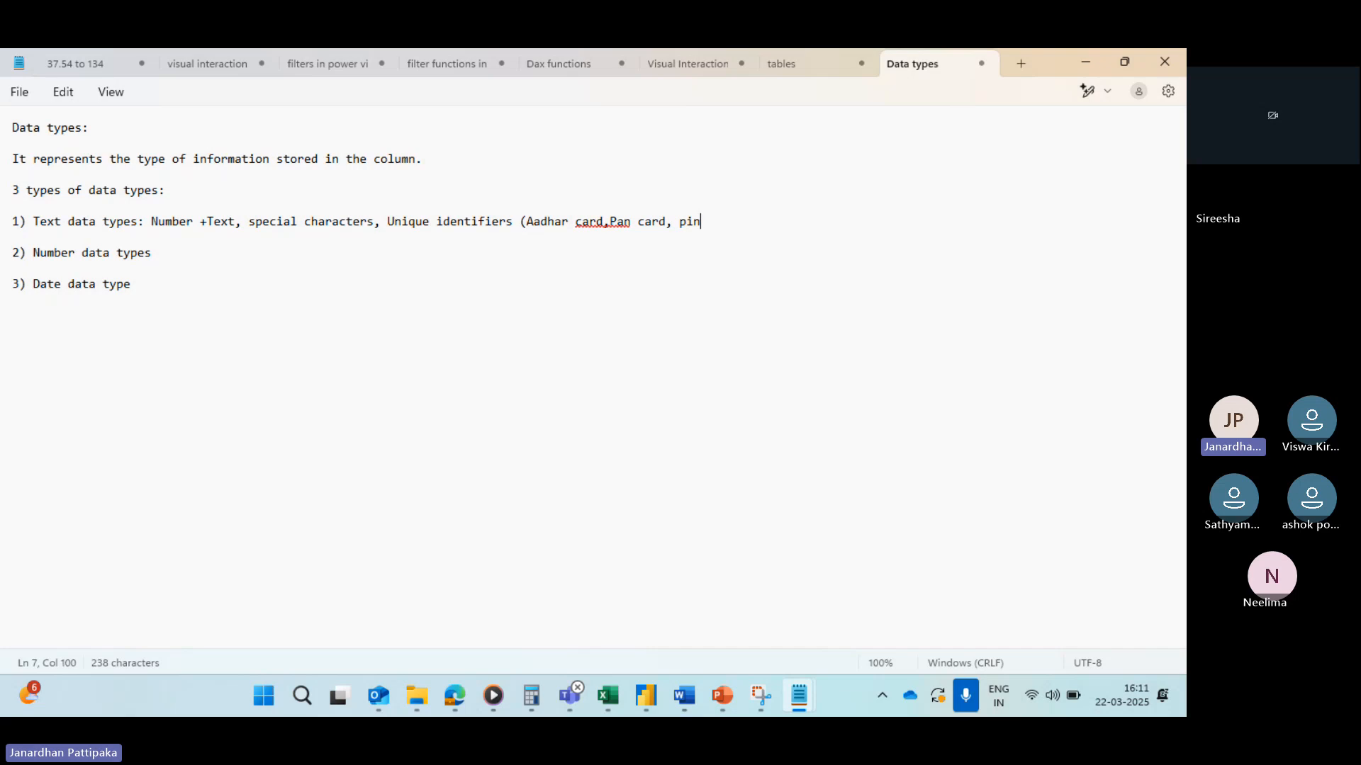
pyautogui.write('code,zio code')
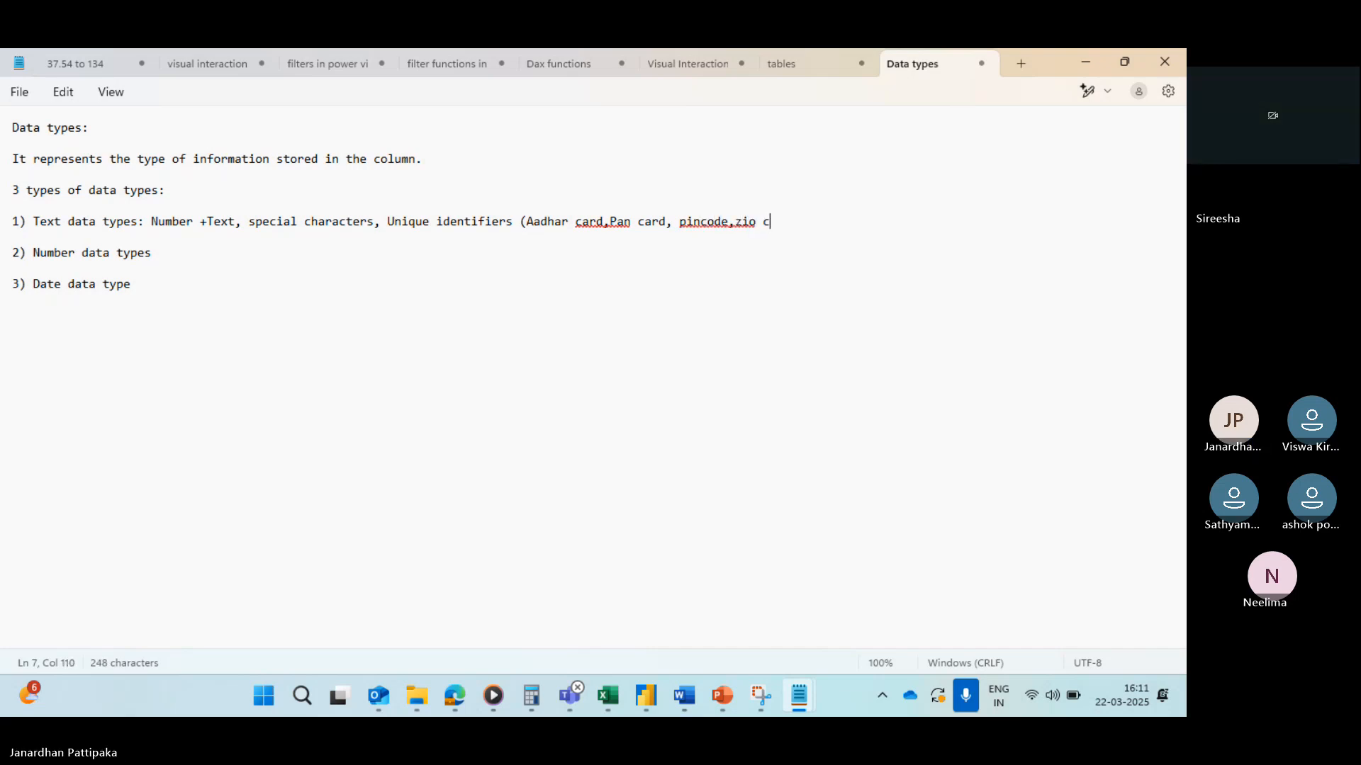
pyautogui.write(', ra')
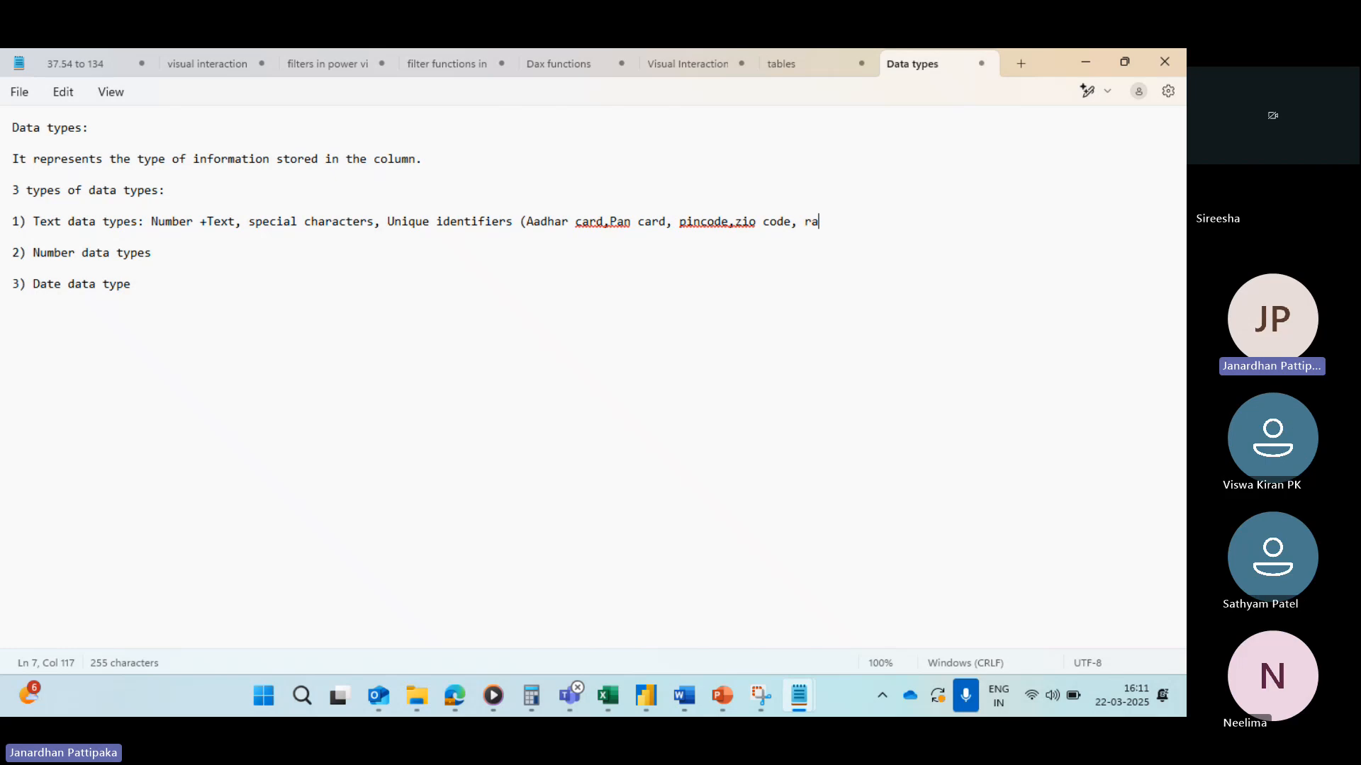
pyautogui.write('tion card ')
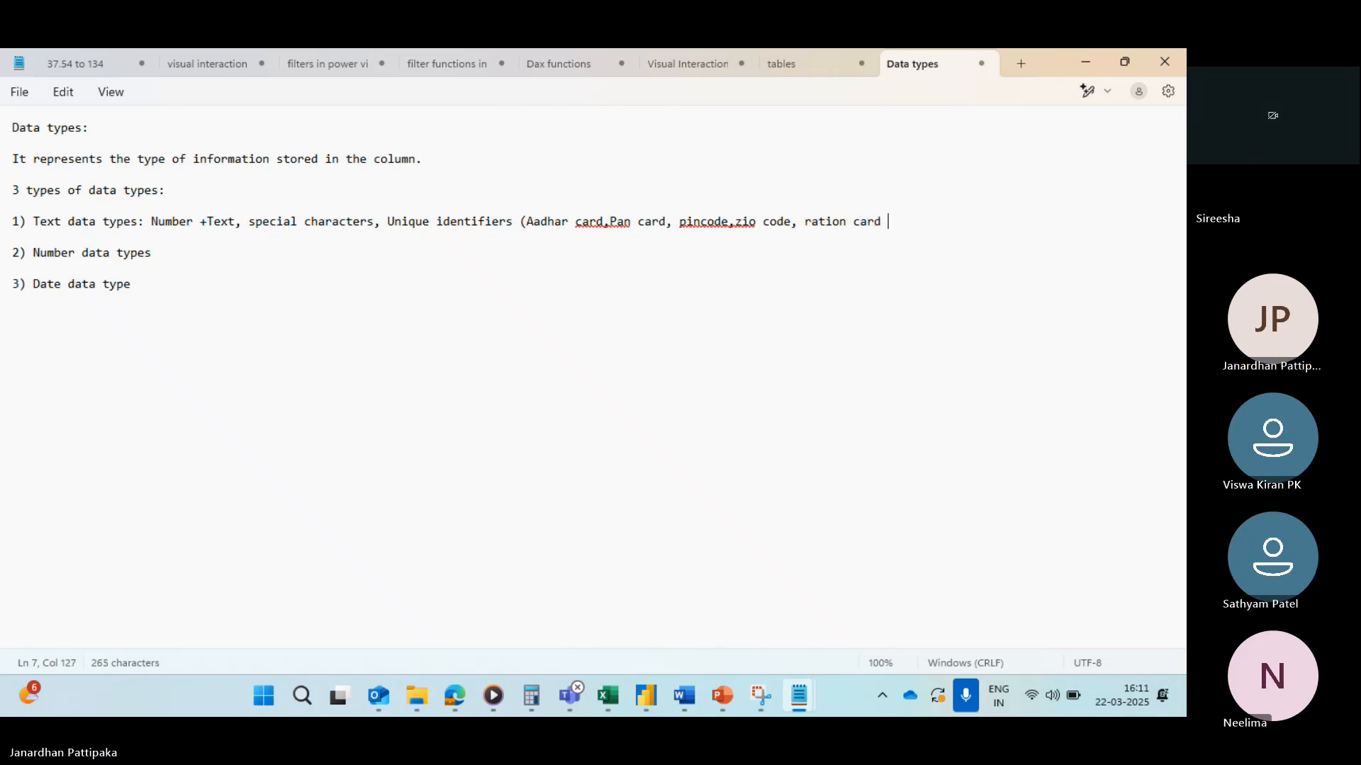
pyautogui.write('number, empl')
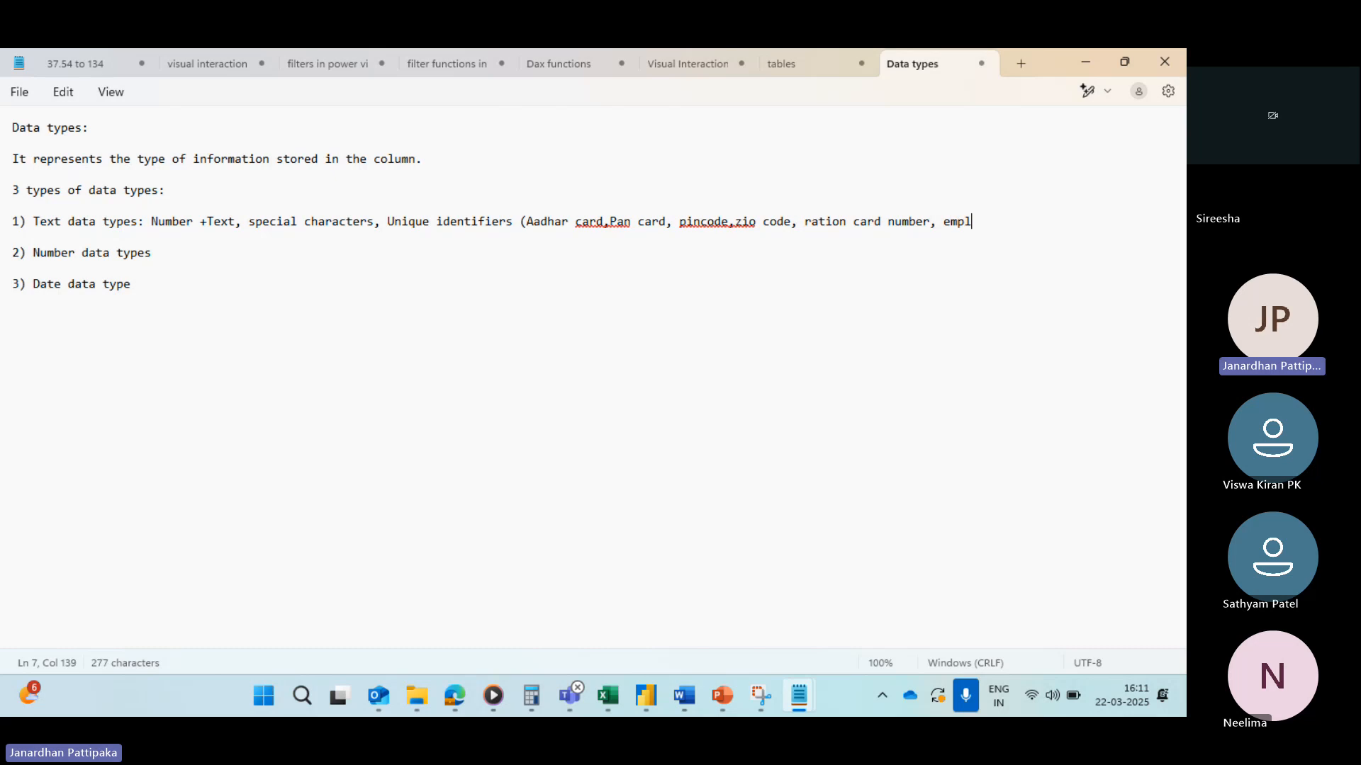
pyautogui.write('oyee ')
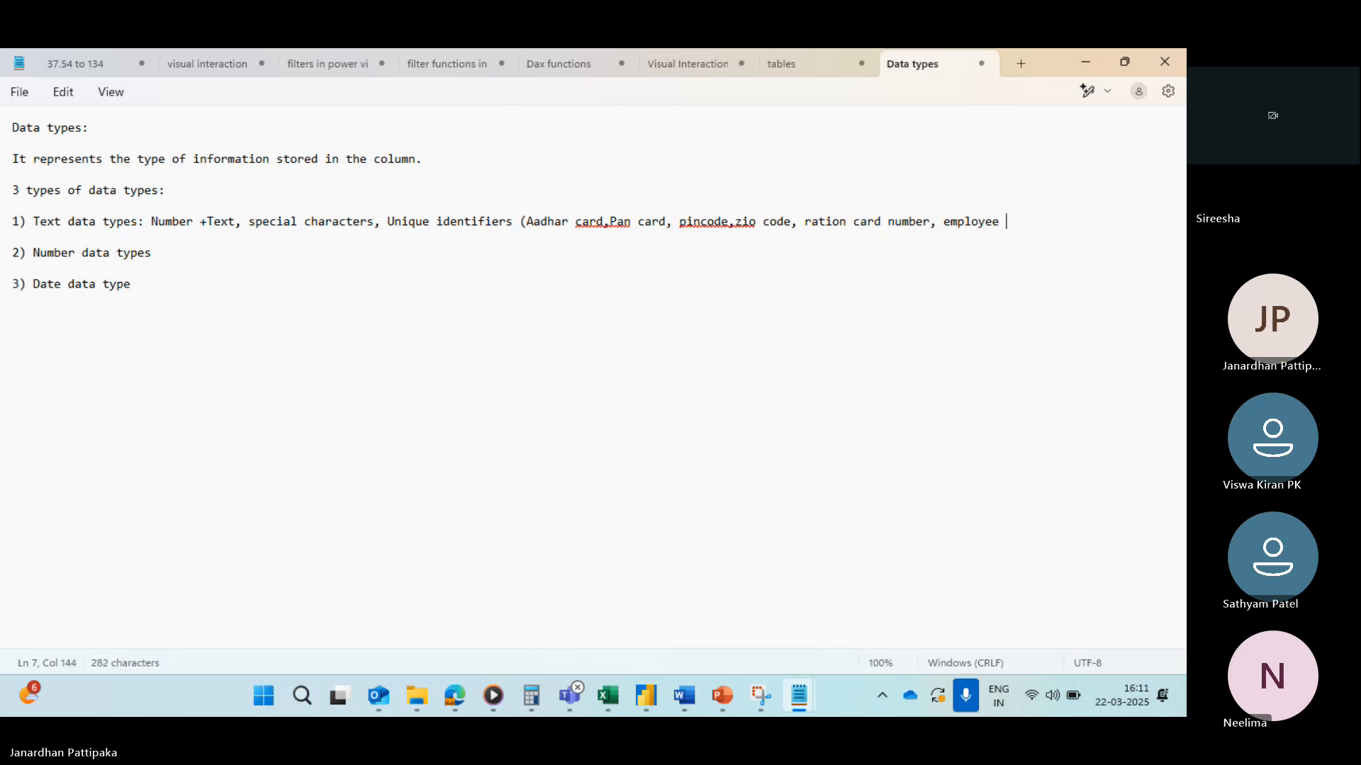
pyautogui.write('id, cu')
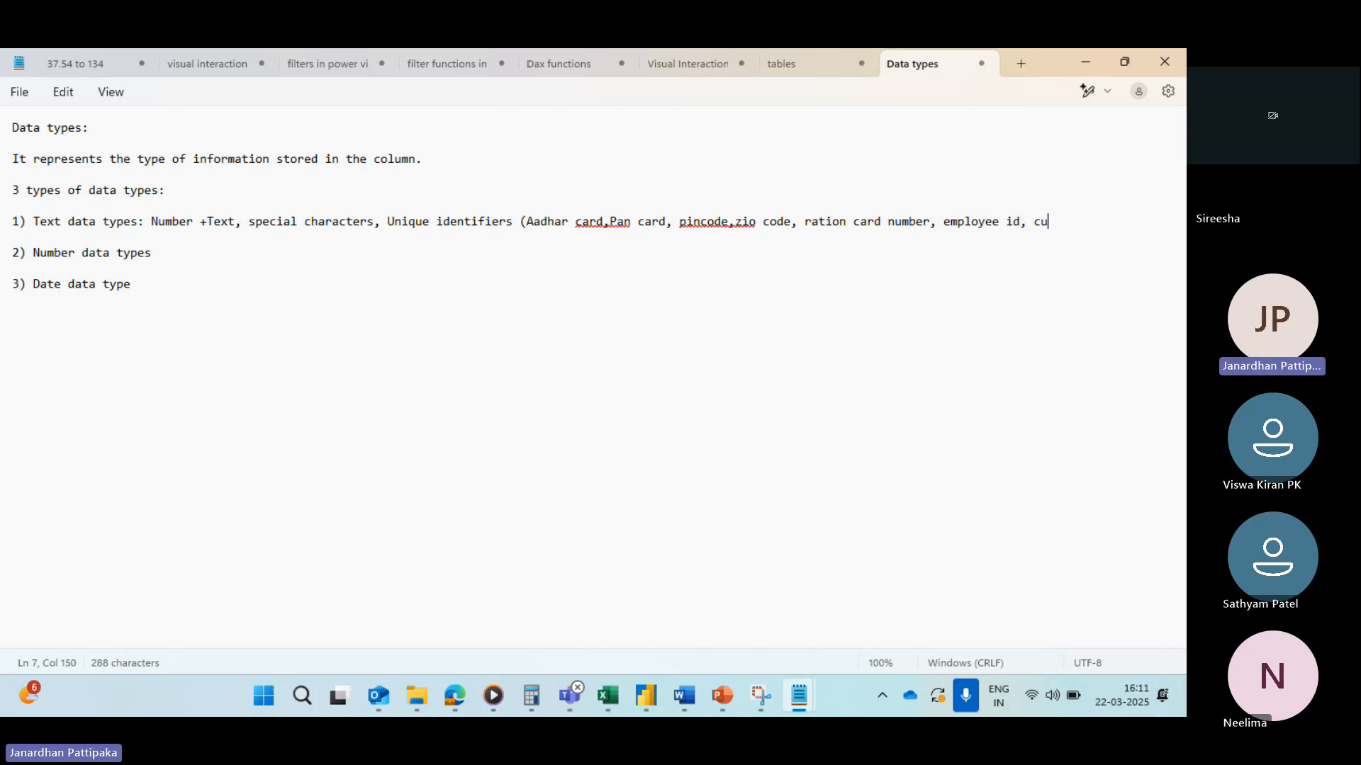
pyautogui.write('stomer')
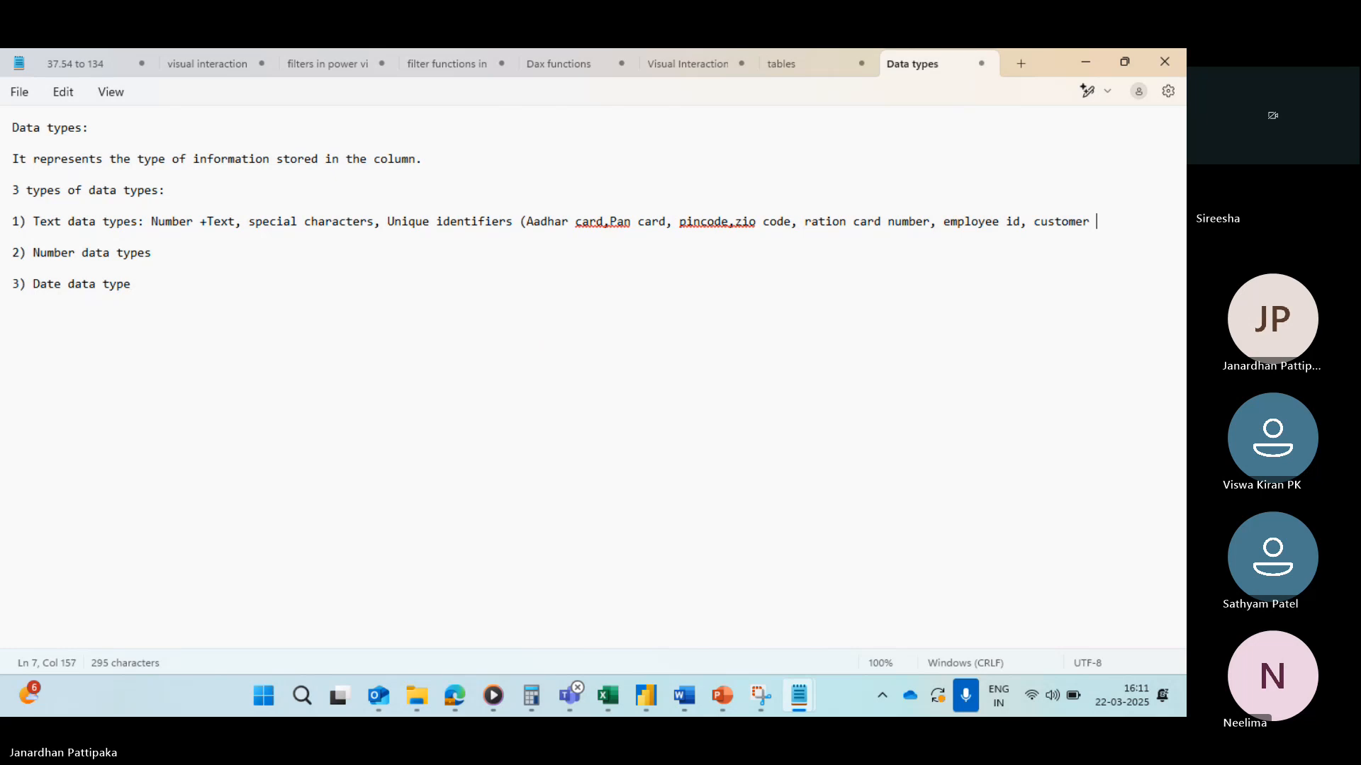
pyautogui.write(' id,pass poert')
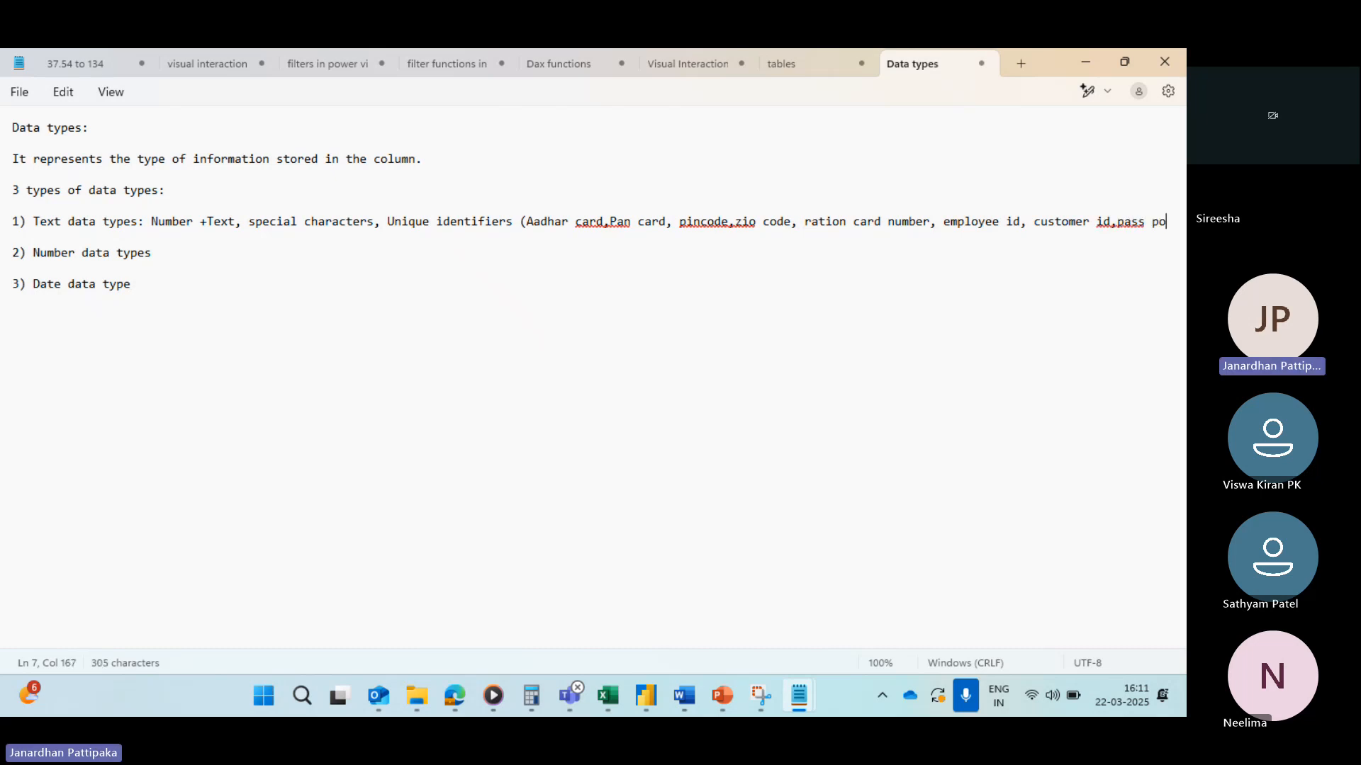
# Step: Finish the examples with employee id, customer id, passspoert number, voter id and a closing parenthesis, and correct "zio" to "zip"
pyautogui.press('BackSpace')
pyautogui.press('BackSpace')
pyautogui.press('BackSpace')
pyautogui.press('BackSpace')
pyautogui.press('BackSpace')
pyautogui.press('BackSpace')
pyautogui.press('BackSpace')
pyautogui.press('BackSpace')
pyautogui.press('BackSpace')
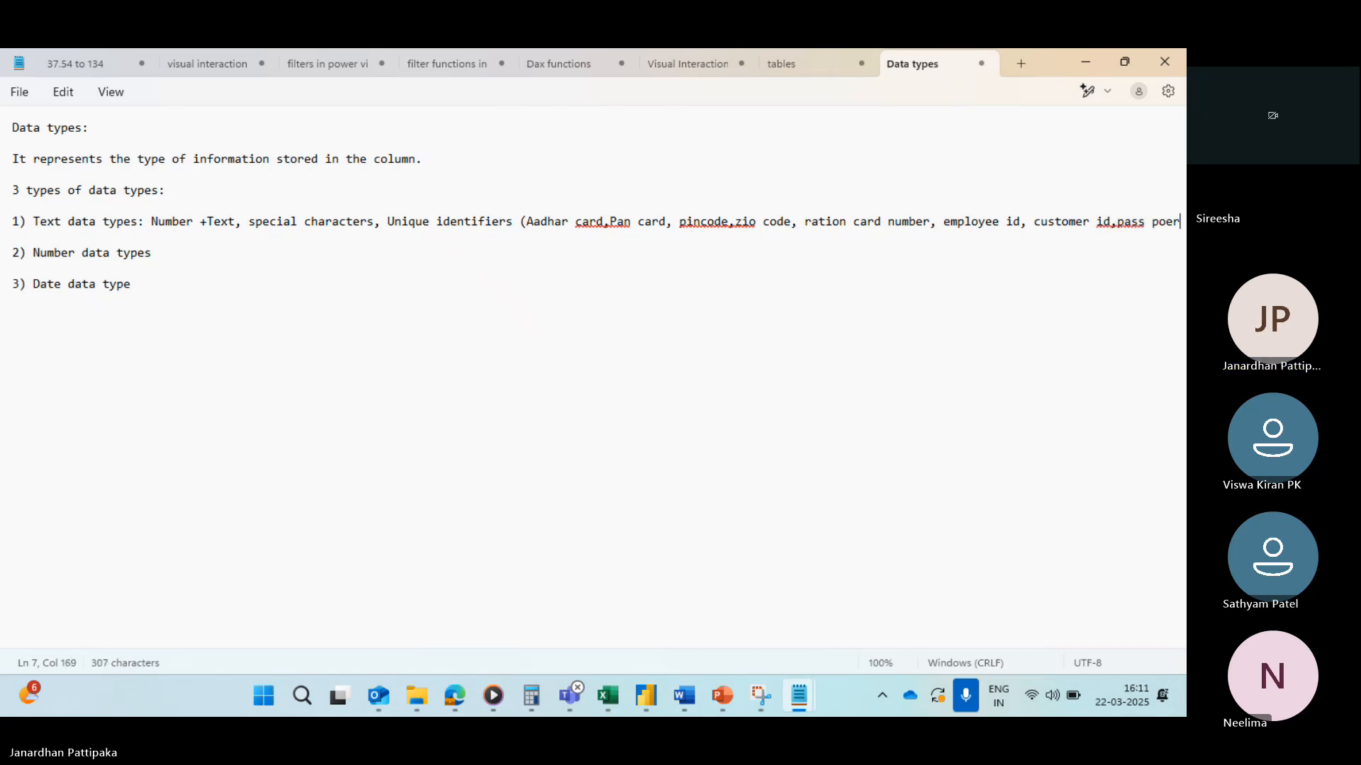
pyautogui.press('BackSpace')
pyautogui.write('passspoert number')
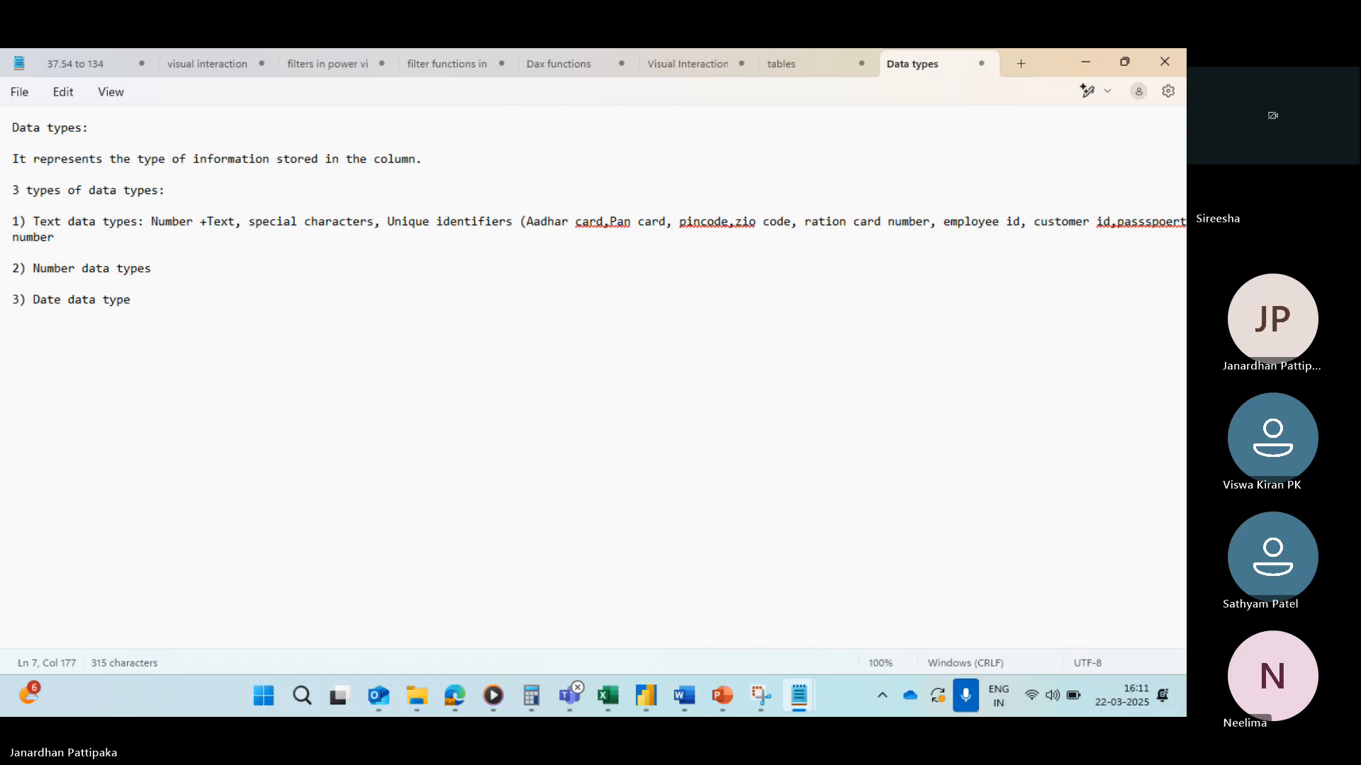
pyautogui.write(')')
pyautogui.press('BackSpace')
pyautogui.write(', vo')
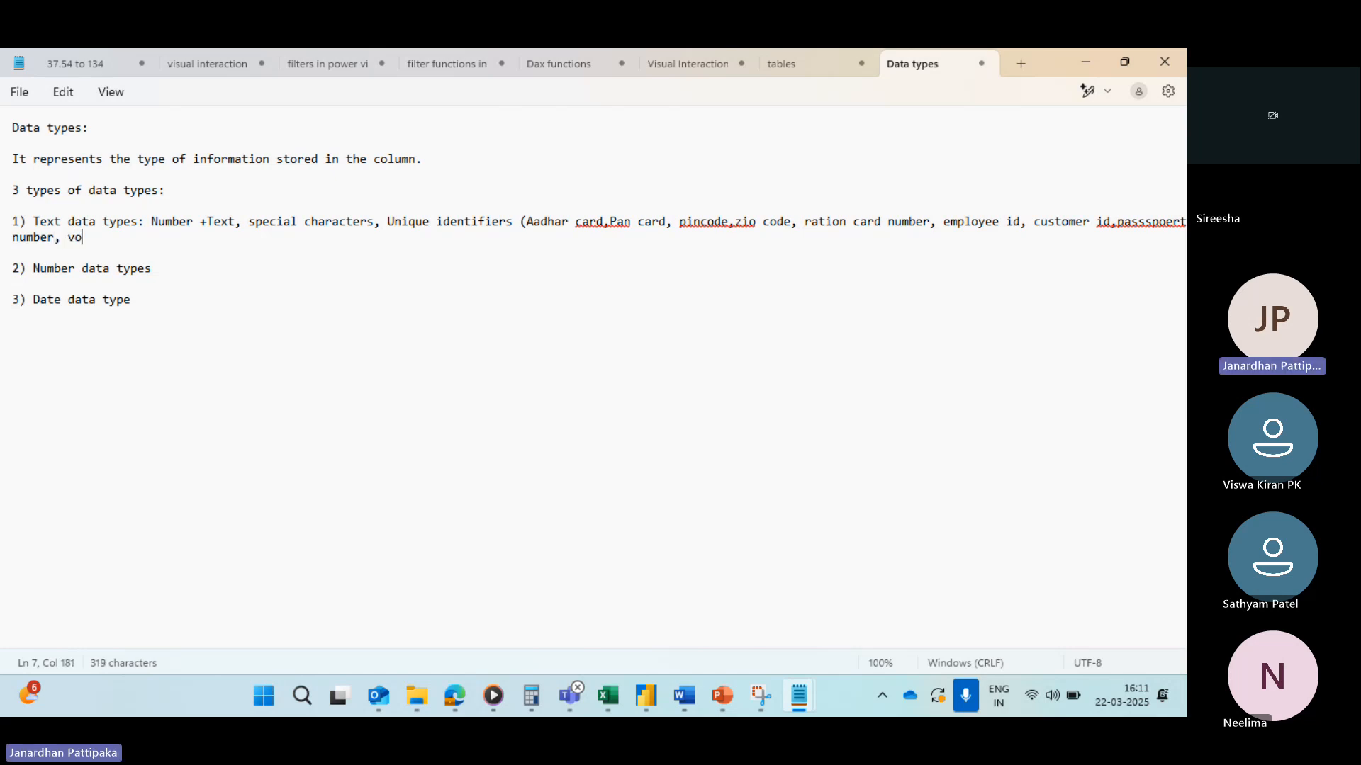
pyautogui.write('ter id')
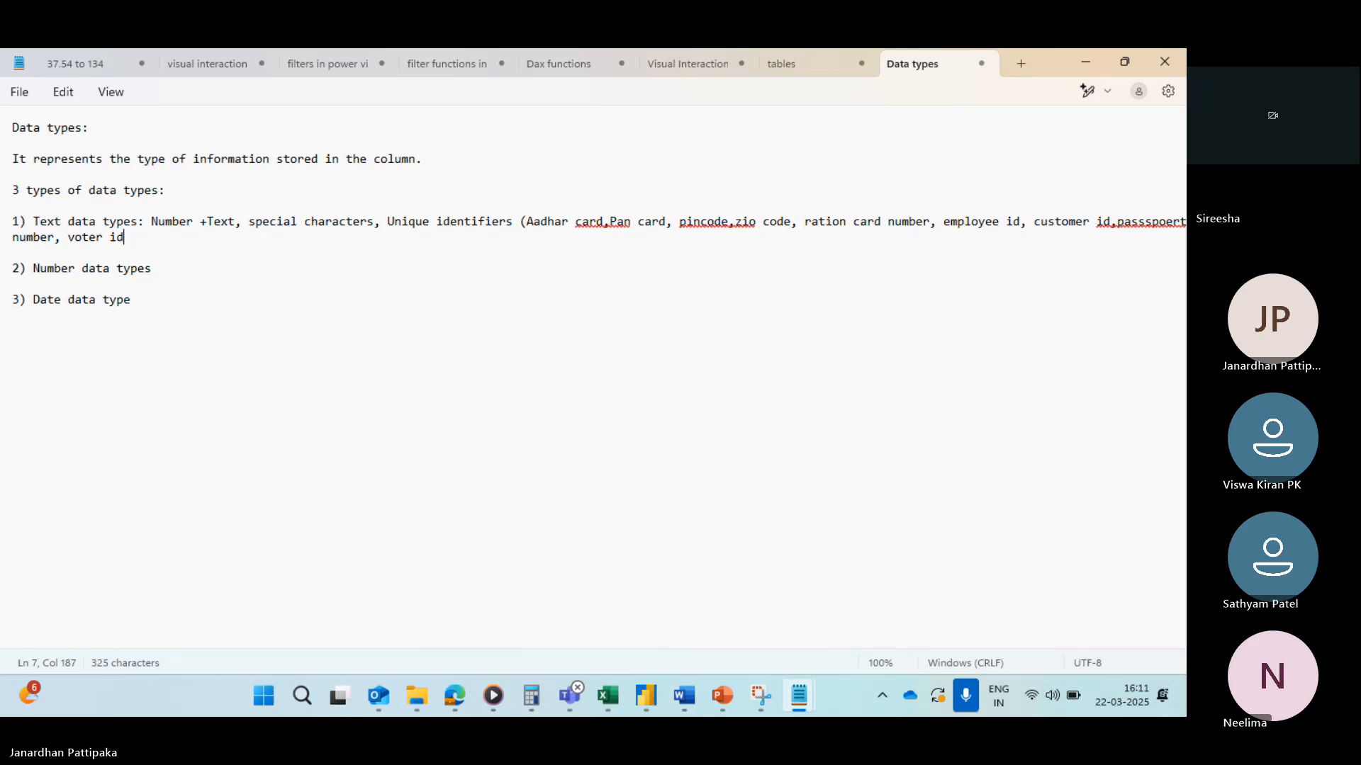
pyautogui.write(')')
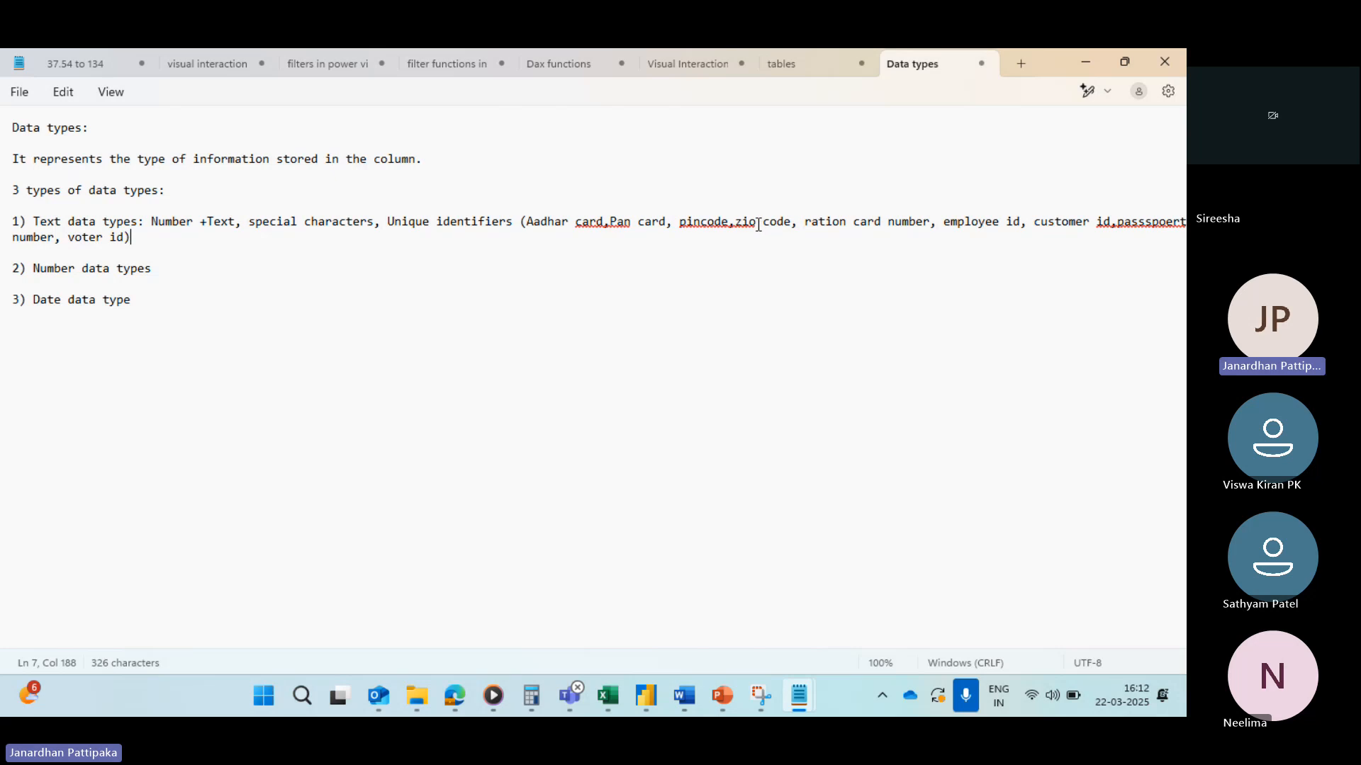
pyautogui.press('BackSpace')
pyautogui.write('p')
# Step: Add ": while numbers, decimal numbers" after the "2) Number data types" item
pyautogui.click(155, 268)
pyautogui.write(': while numbers')
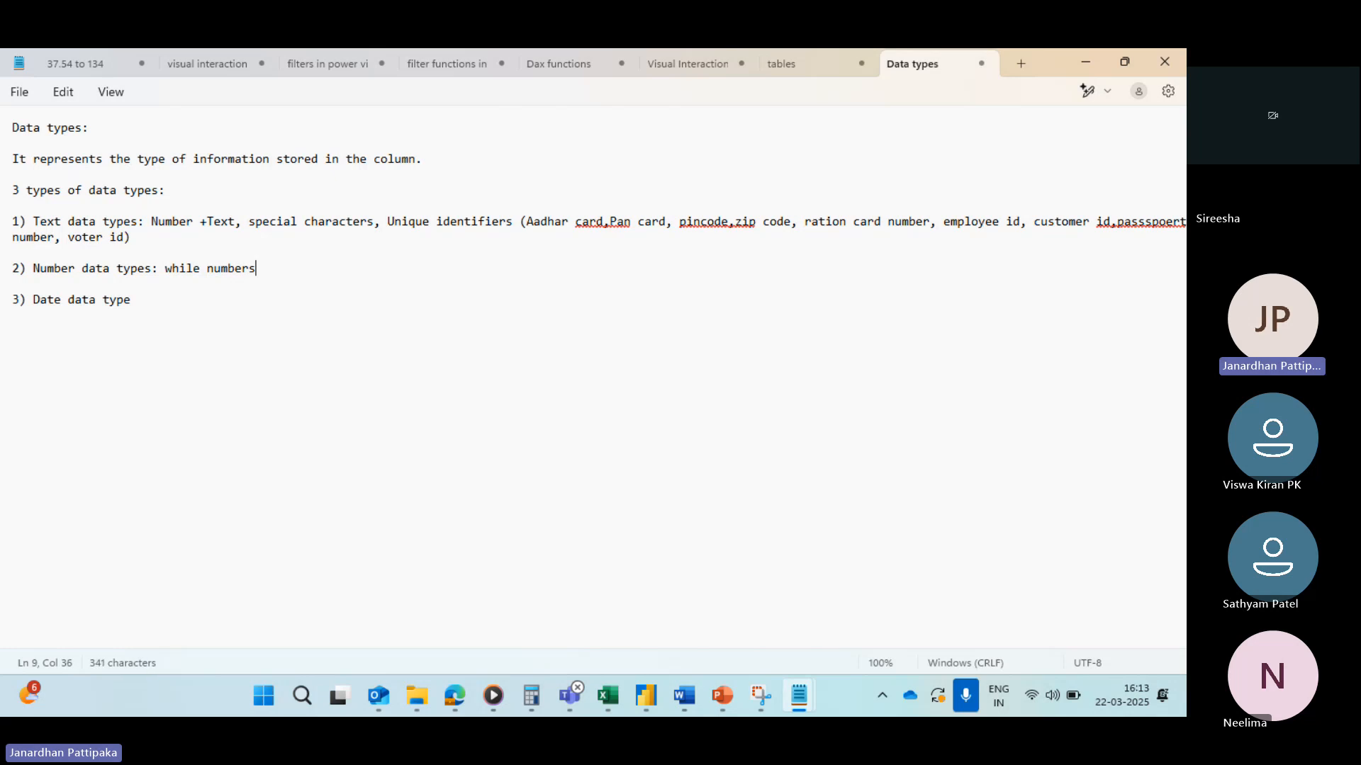
pyautogui.write(', decimal num')
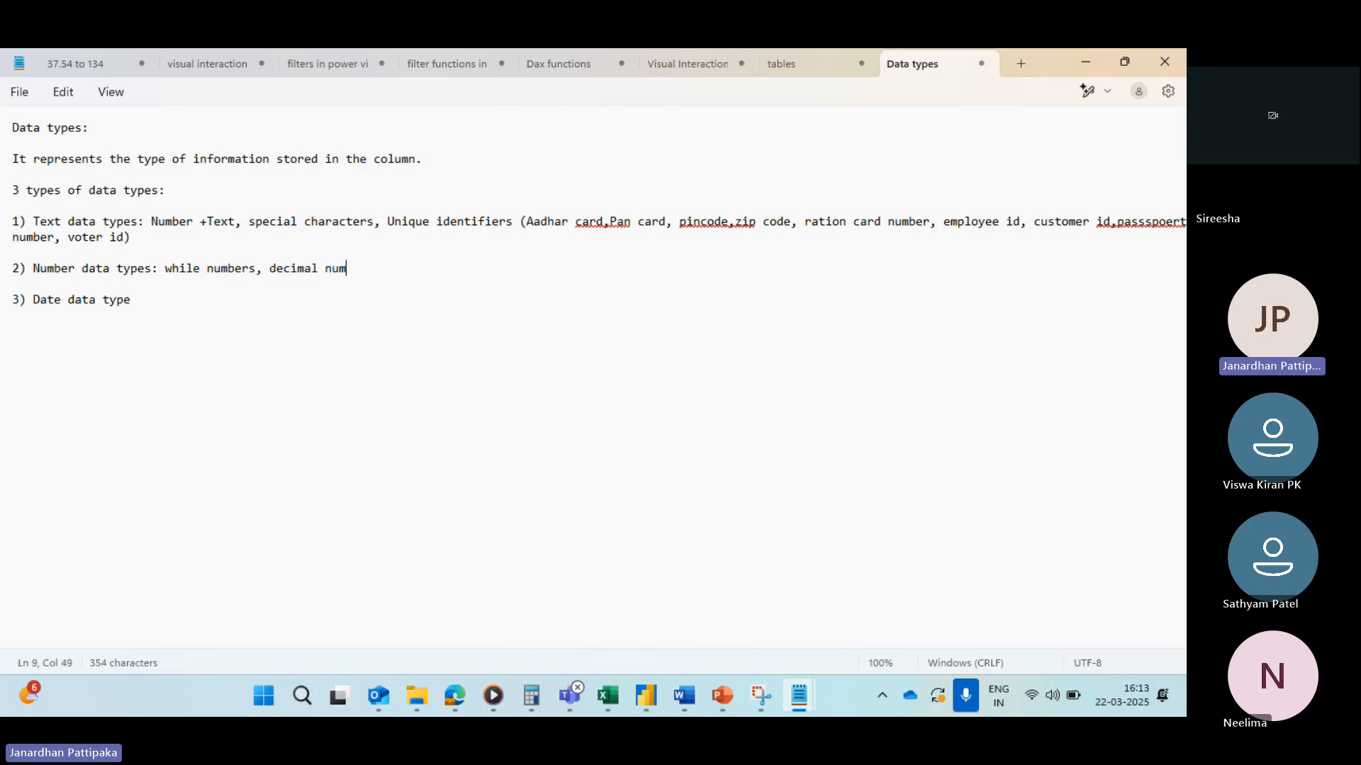
pyautogui.write('bers')
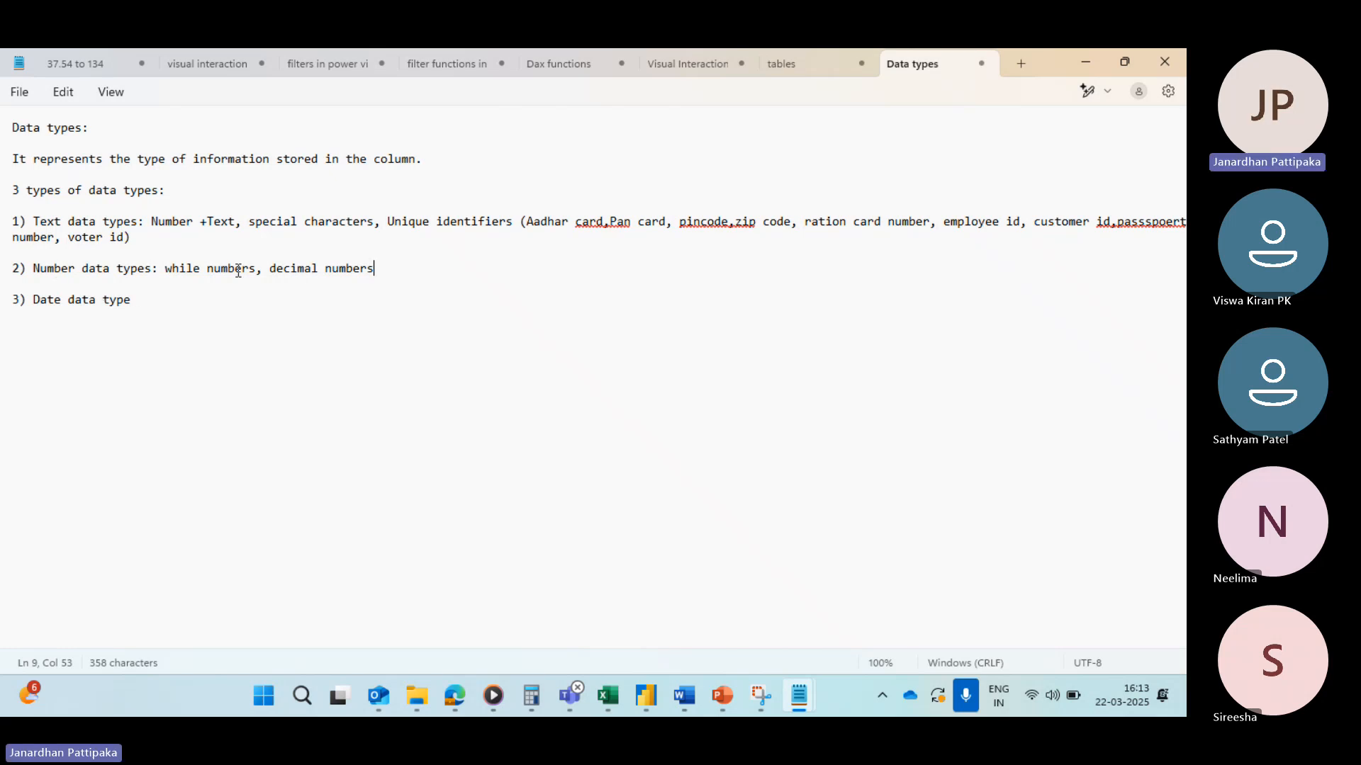
# Step: Append the examples "sales, discount, profit, quantity)" to the Number item and correct "while" to "whole"
pyautogui.write(', sales,discount,')
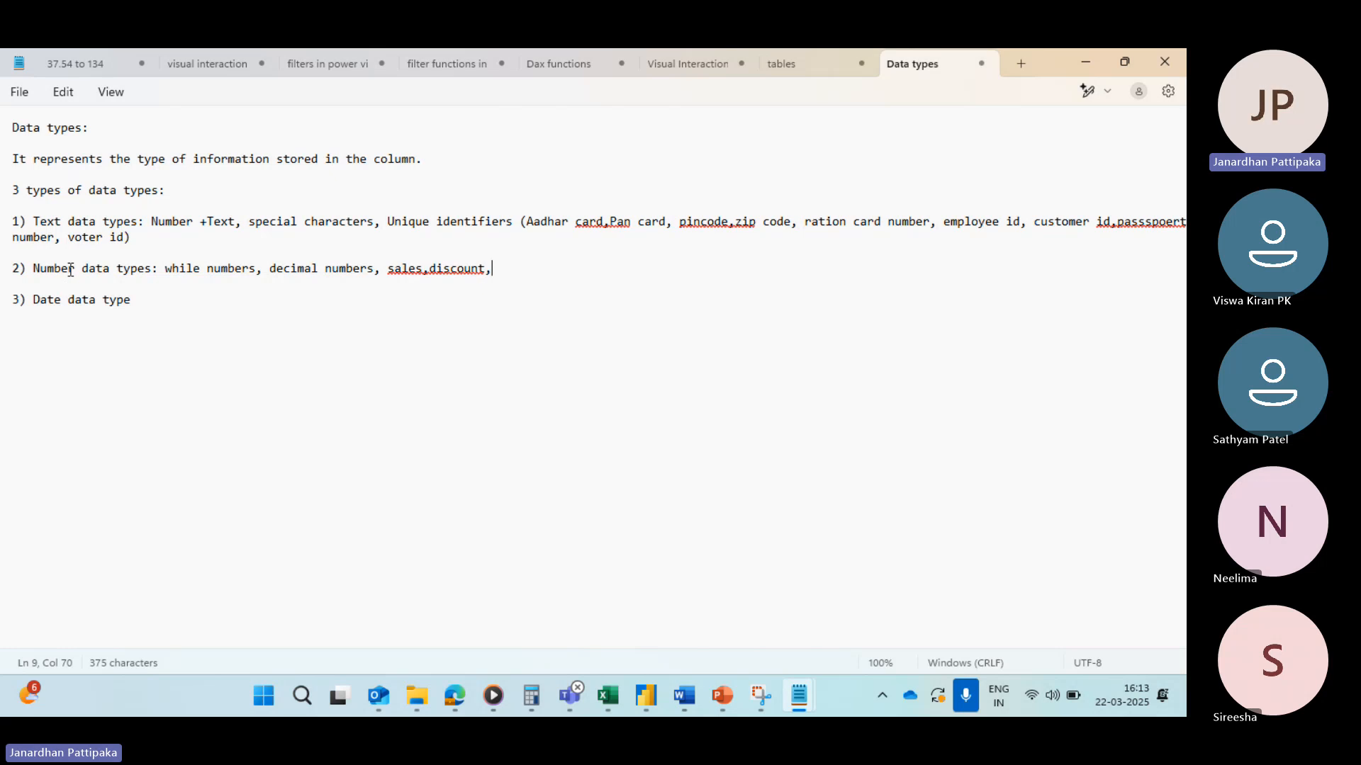
pyautogui.write('profit, qu')
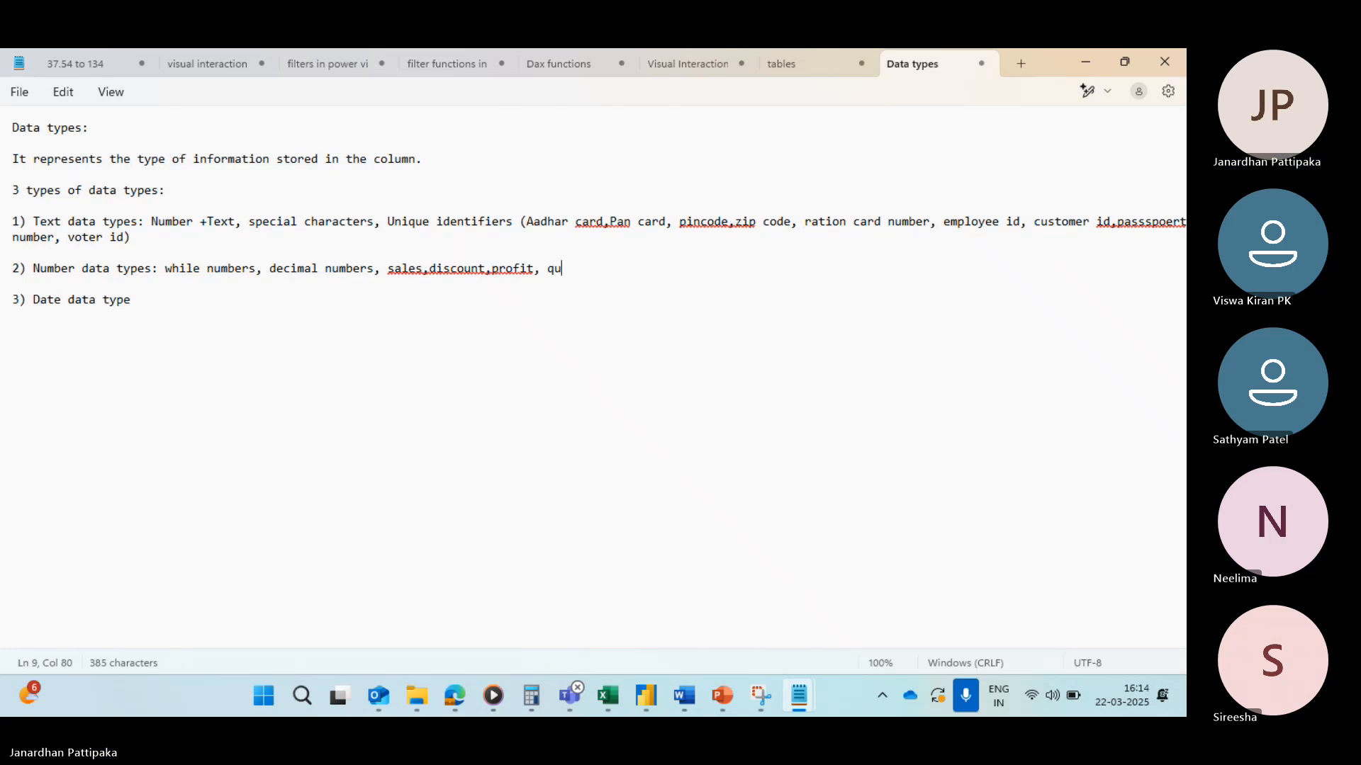
pyautogui.write('antity')
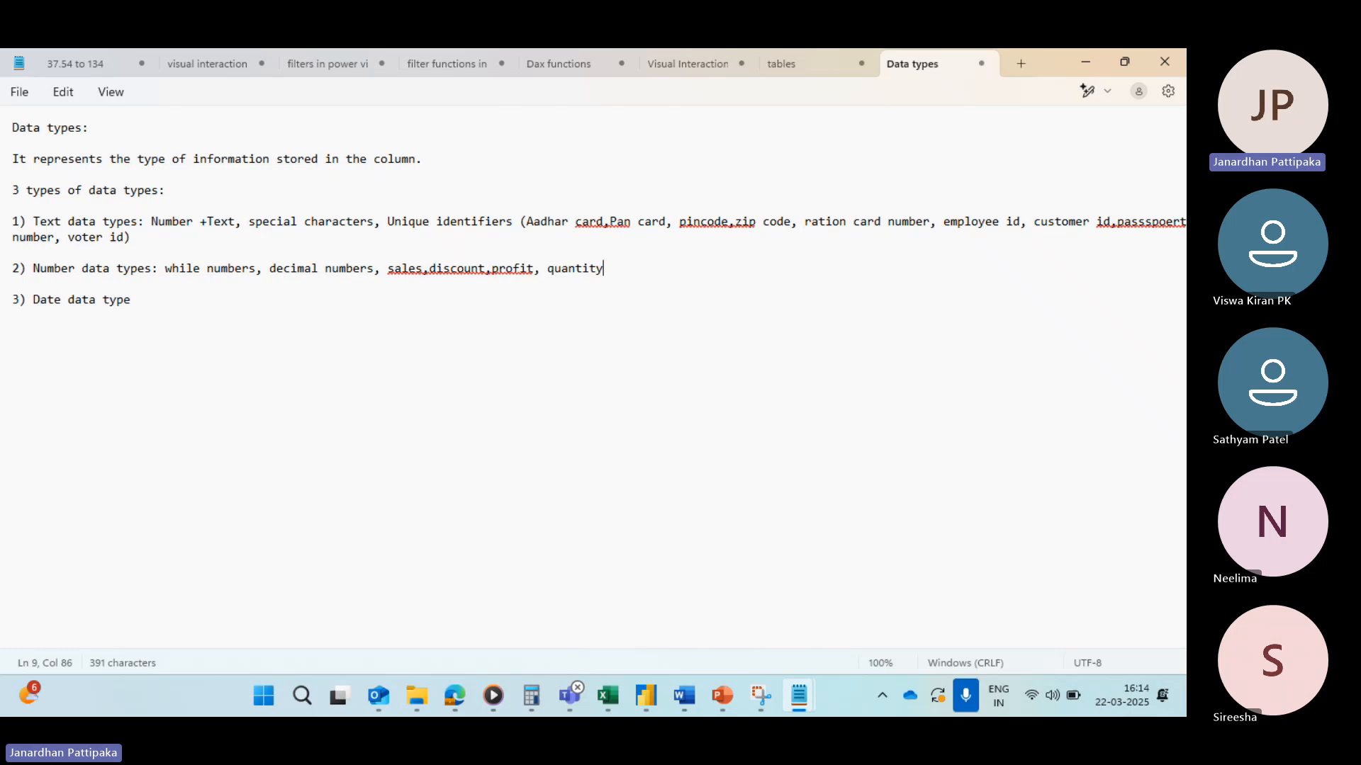
pyautogui.write(')')
pyautogui.click(188, 268)
pyautogui.press('BackSpace')
pyautogui.write('o')
# Step: Add ": bitrth dat, order date, hiring date, ship date" after the "3) Date data type" item
pyautogui.click(143, 305)
pyautogui.write(': bith')
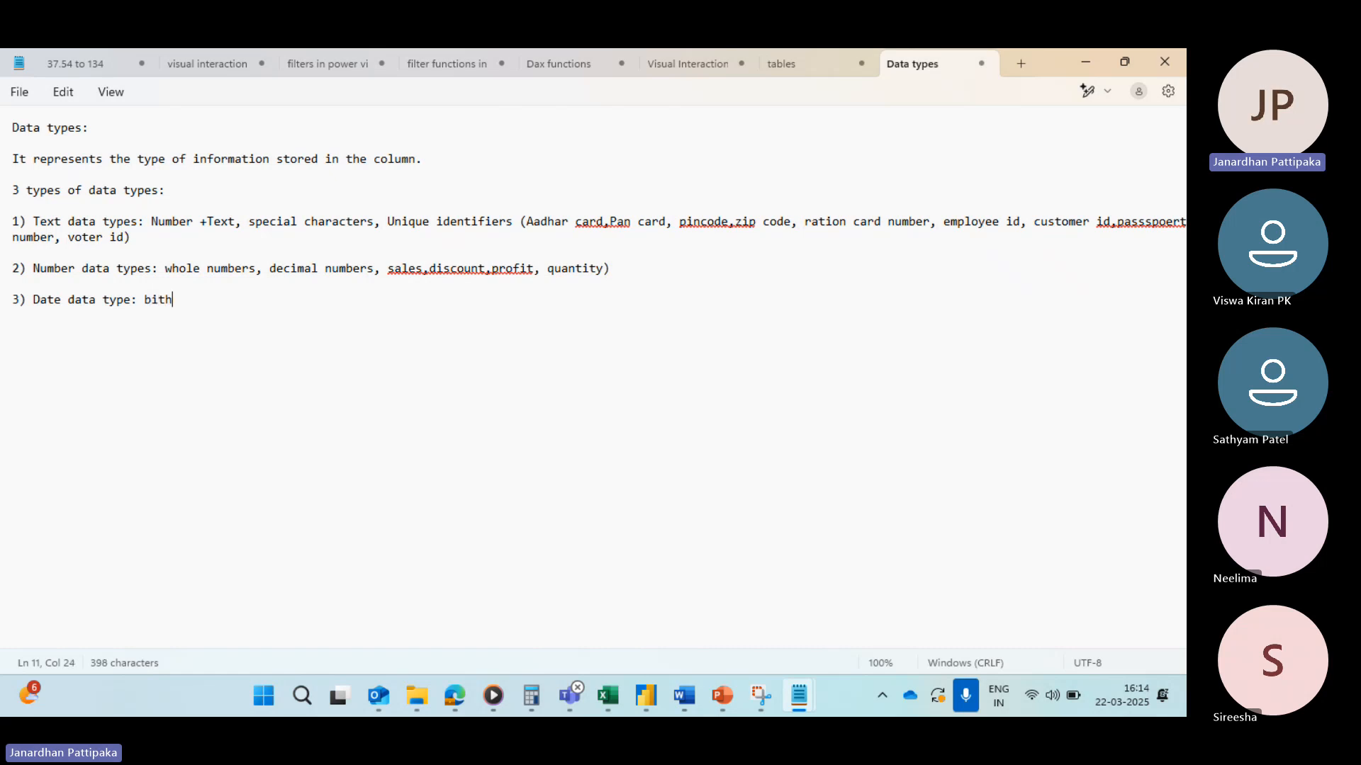
pyautogui.press('BackSpace')
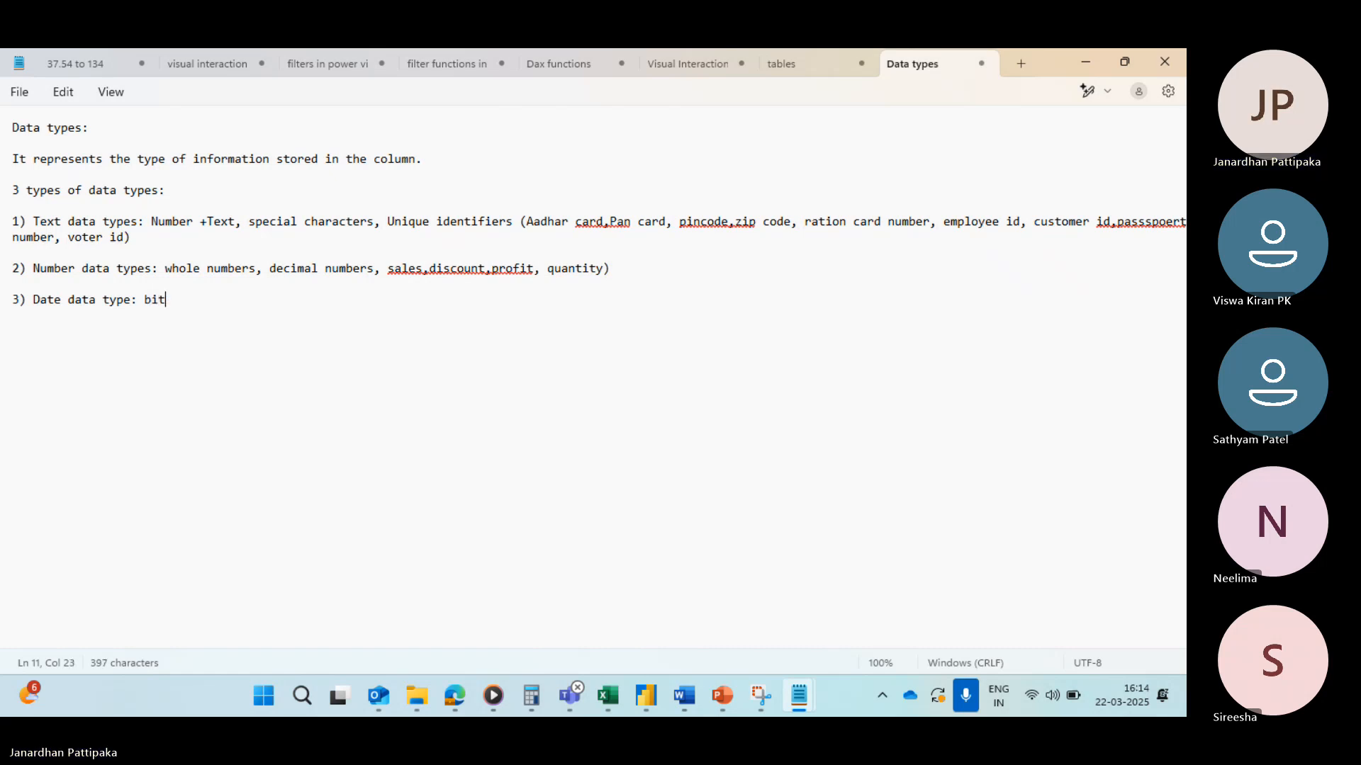
pyautogui.write('rth dat, order')
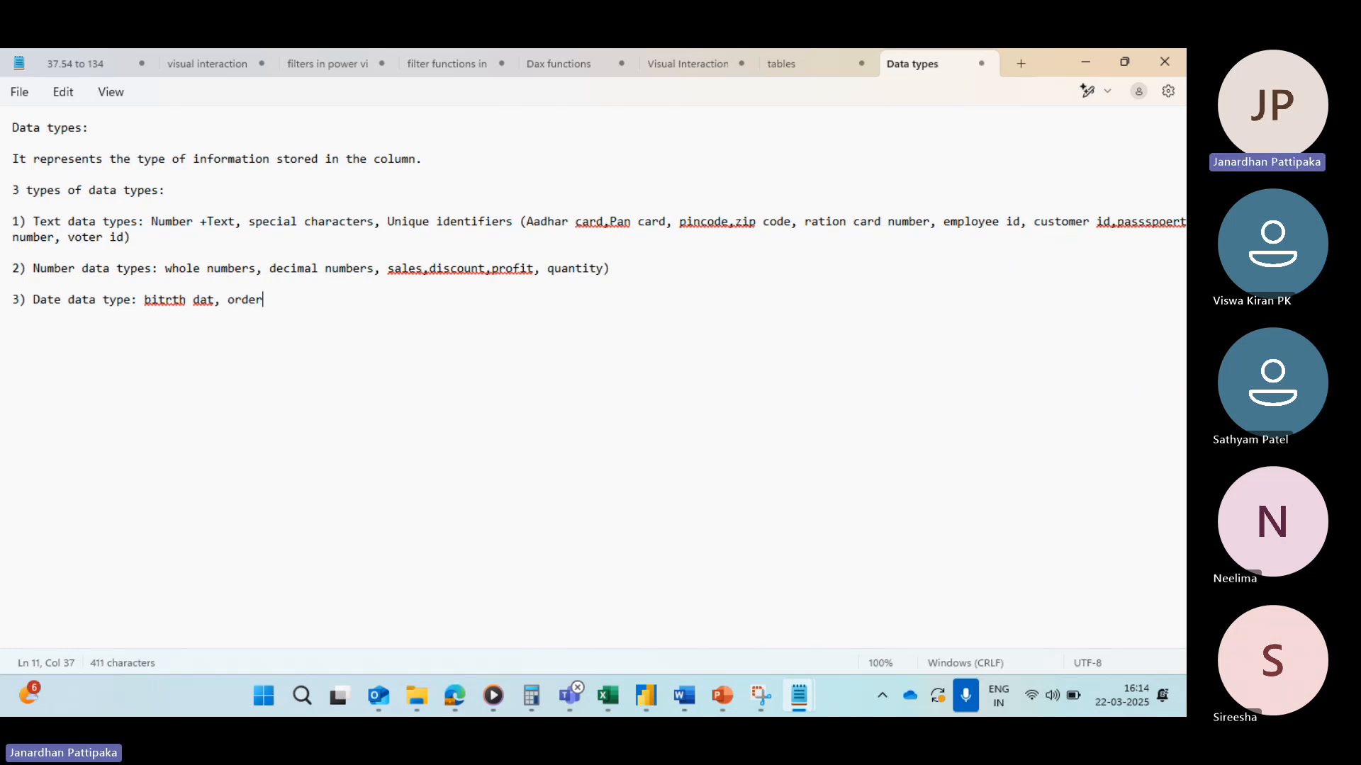
pyautogui.write(' date')
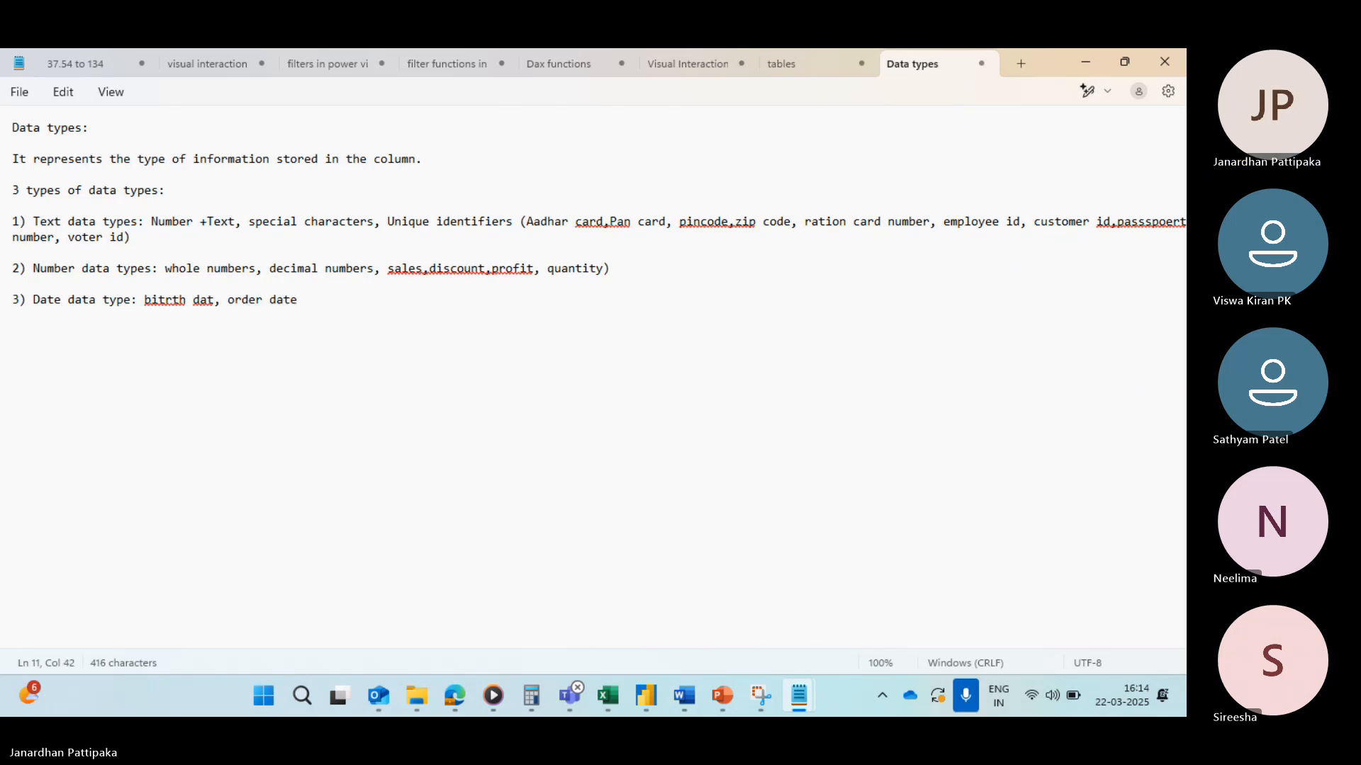
pyautogui.write(', hi')
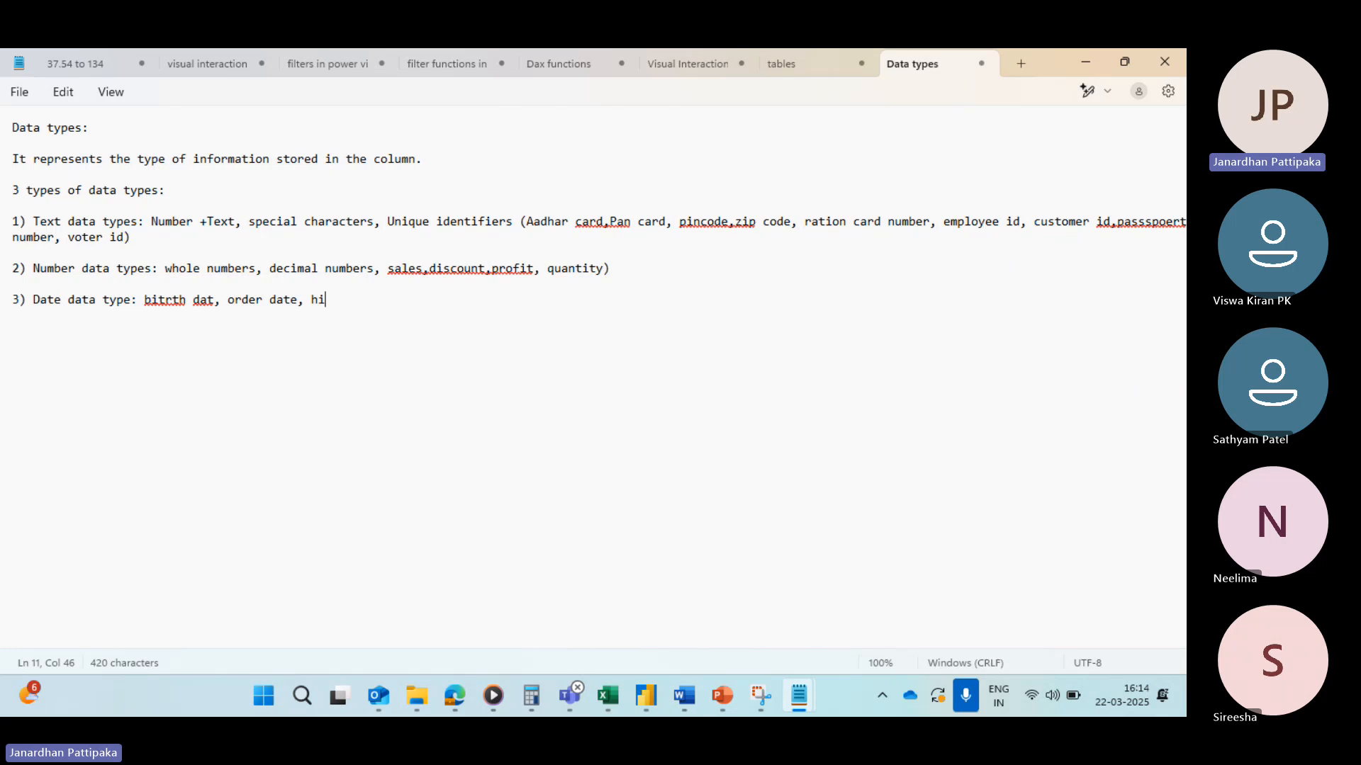
pyautogui.write('ring date, ship date')
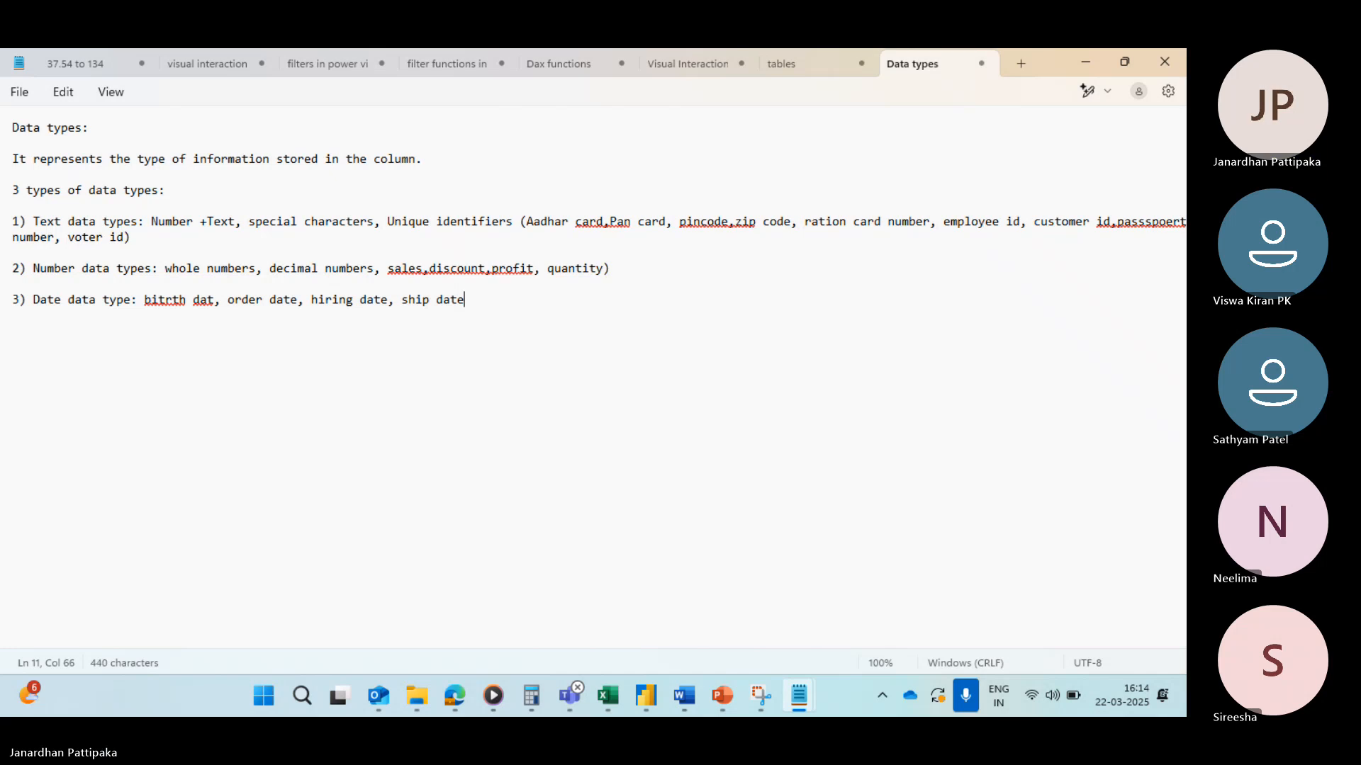
pyautogui.write(', re')
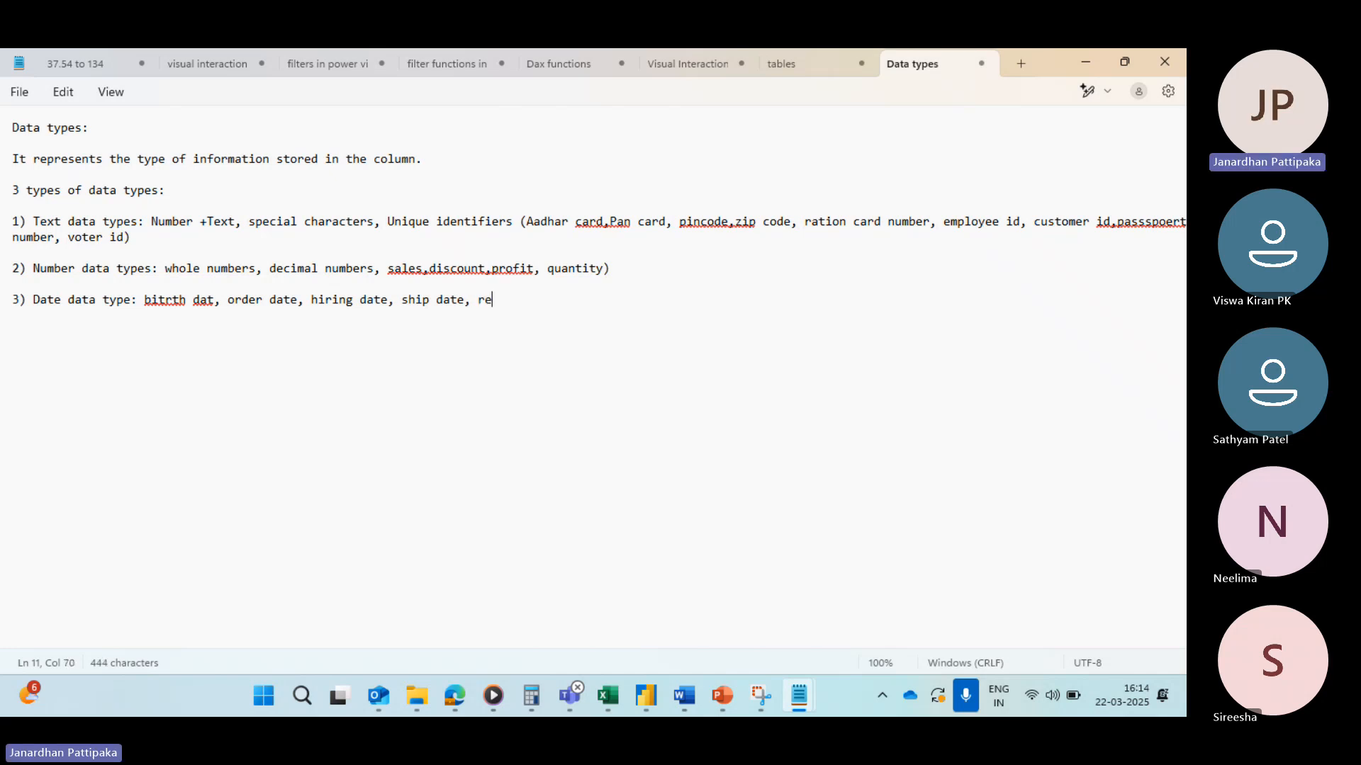
pyautogui.write('turned ')
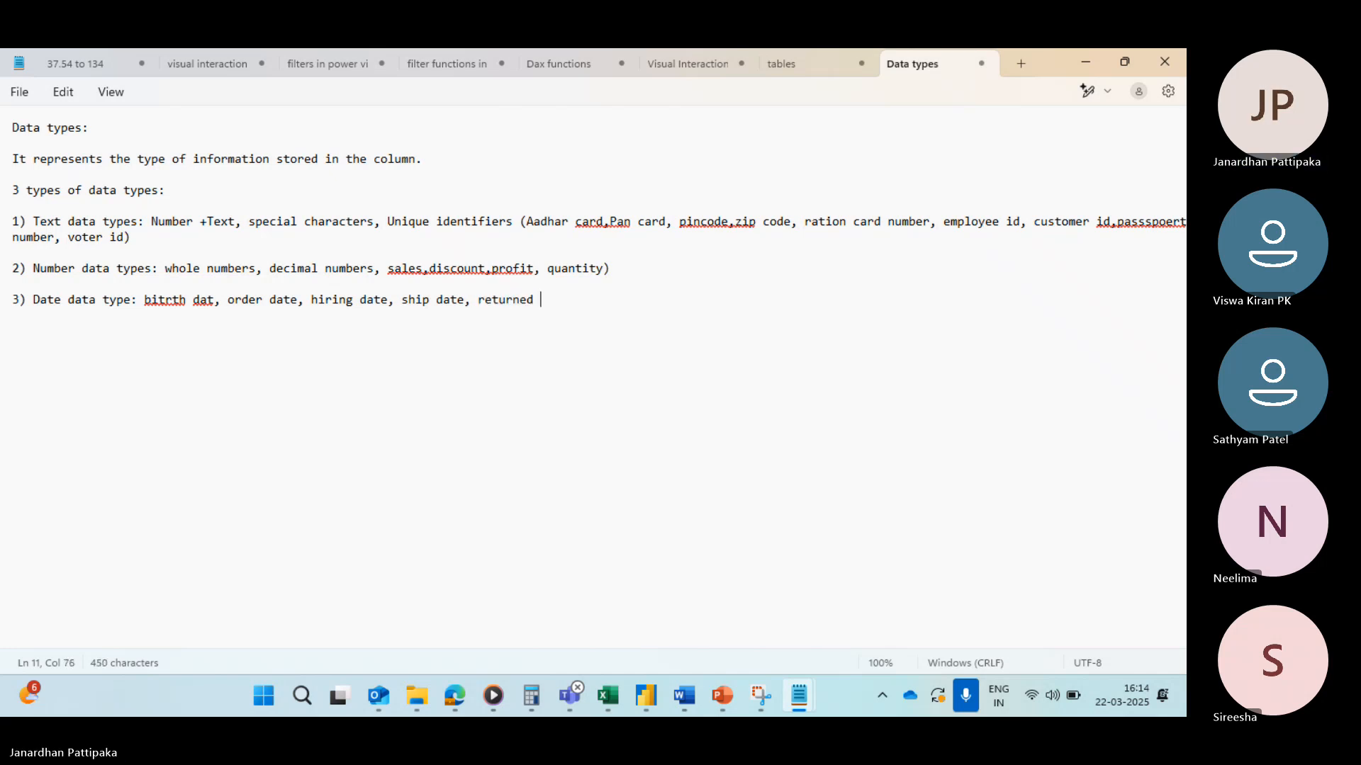
pyautogui.write('date, c')
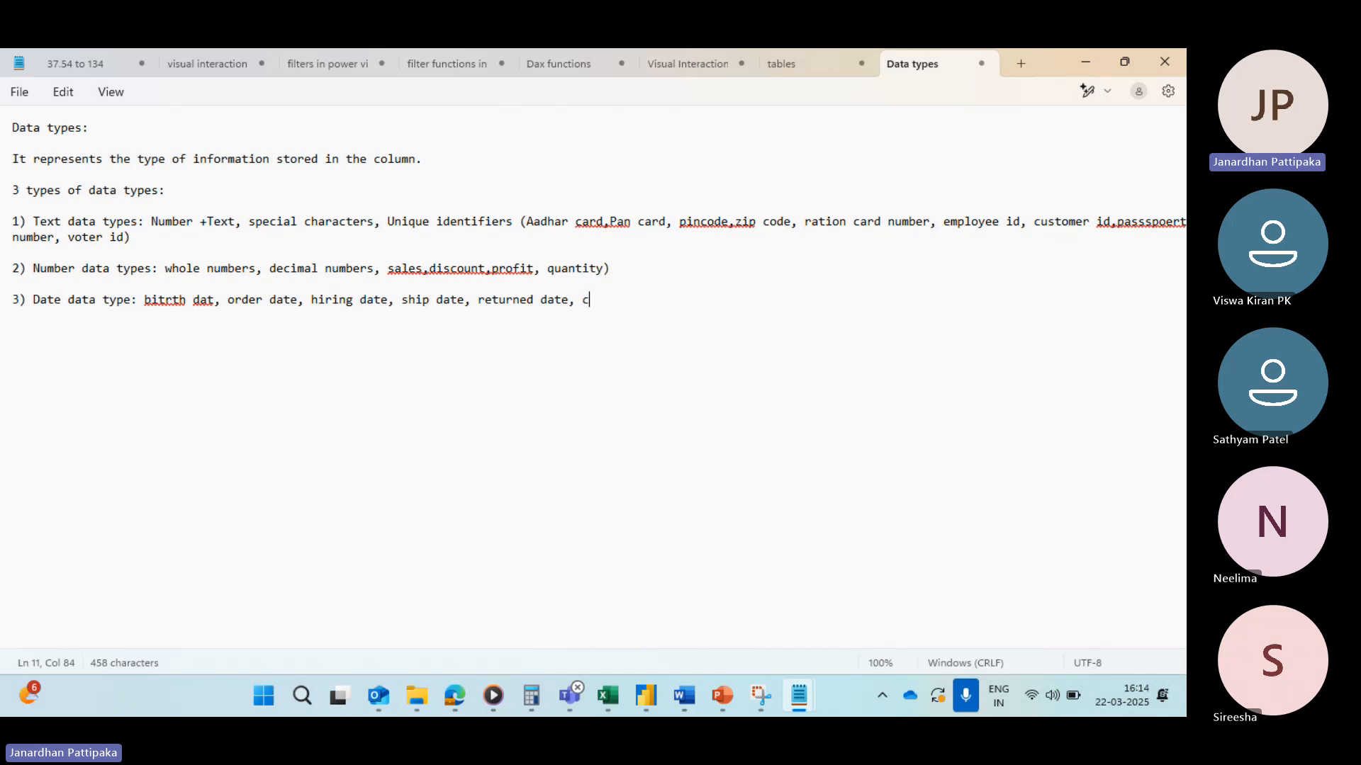
pyautogui.write('reated da')
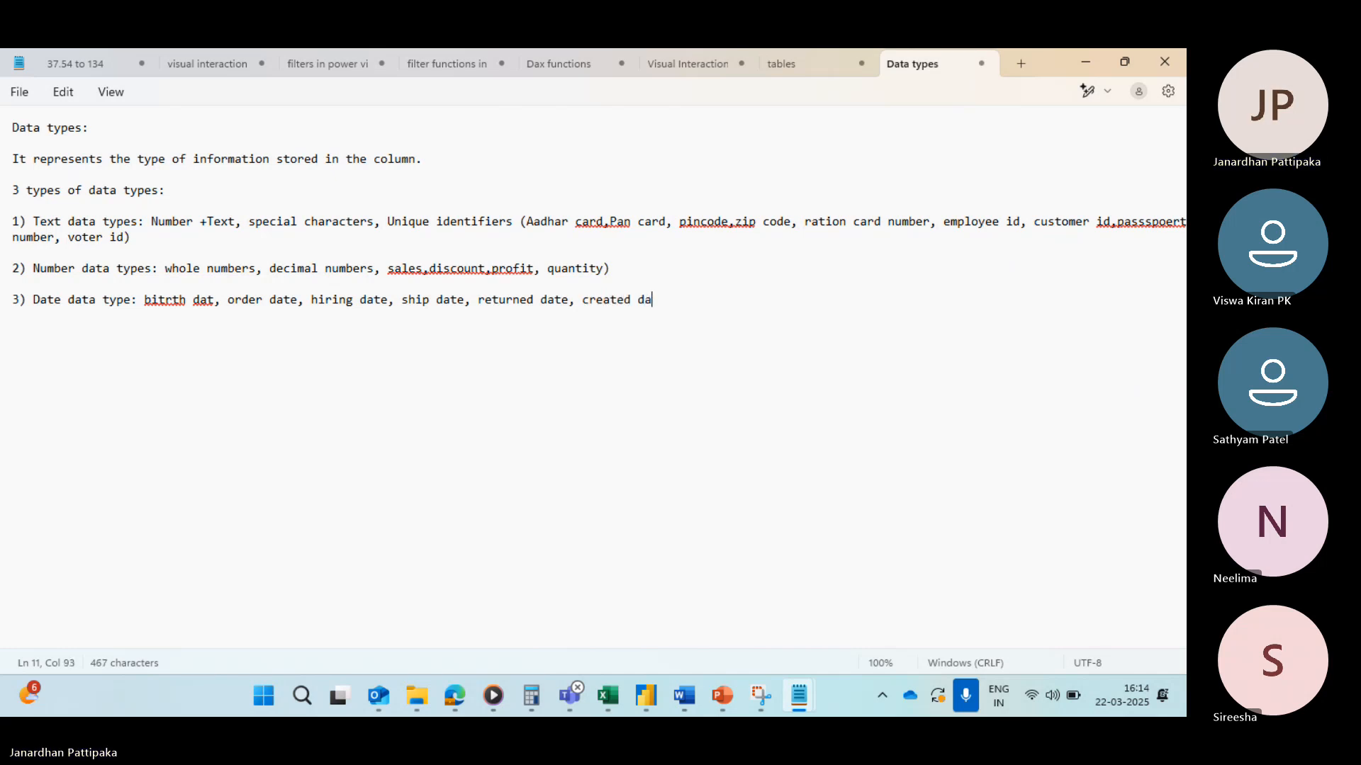
pyautogui.write('te, mo')
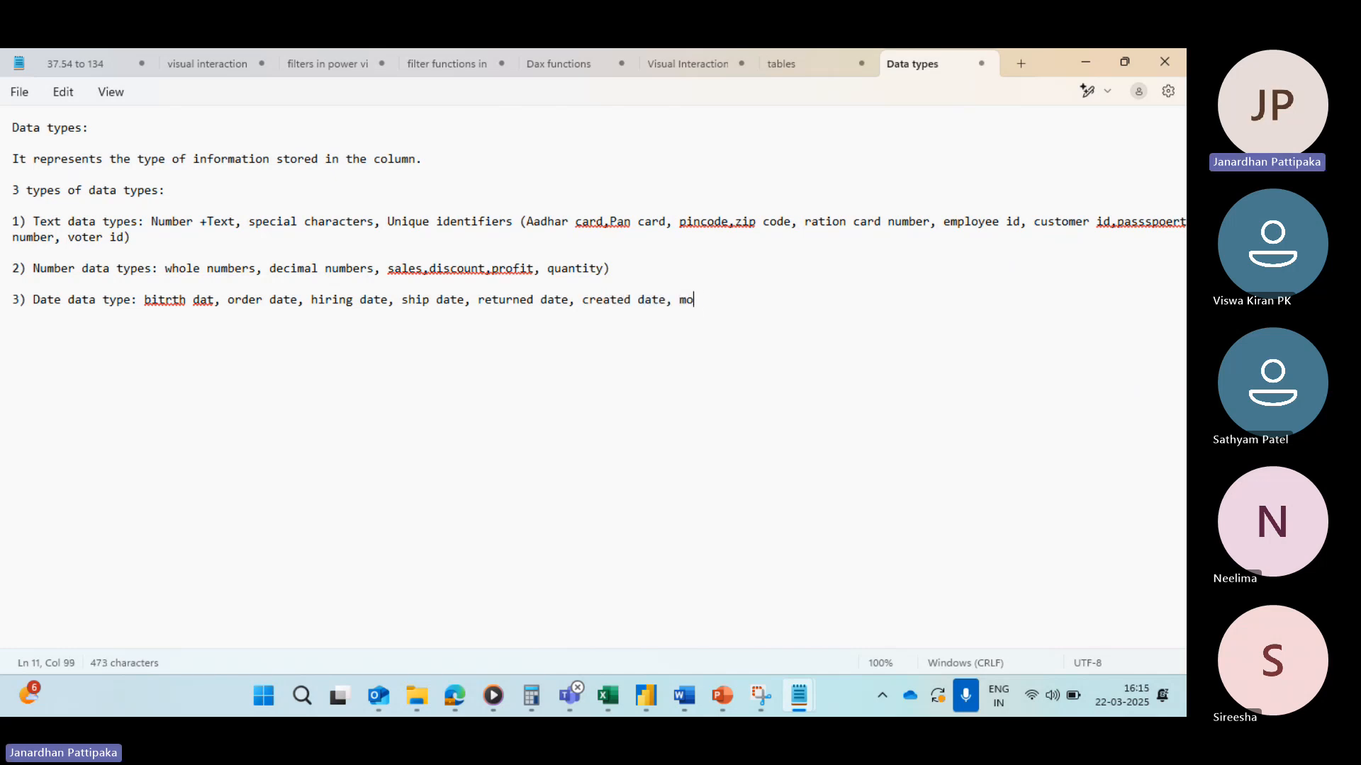
pyautogui.write('difie')
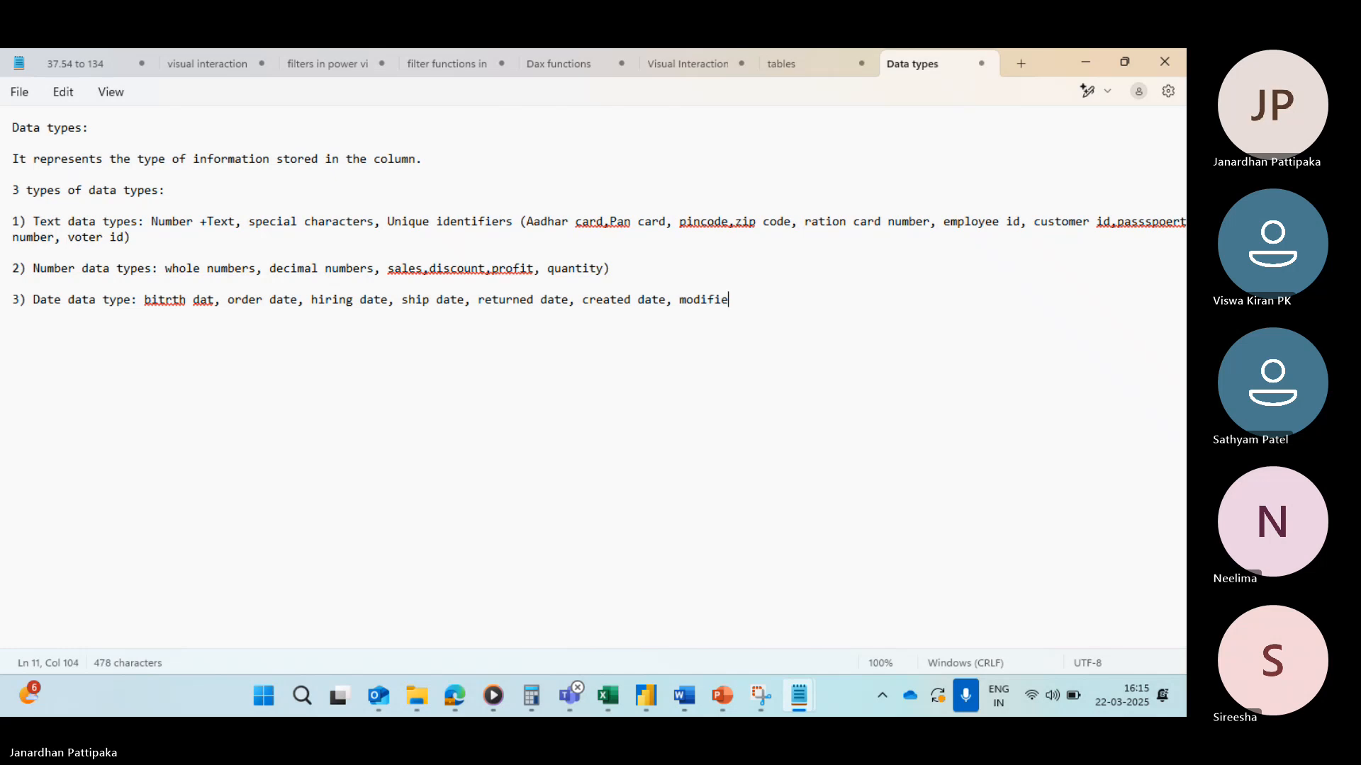
pyautogui.write('d date')
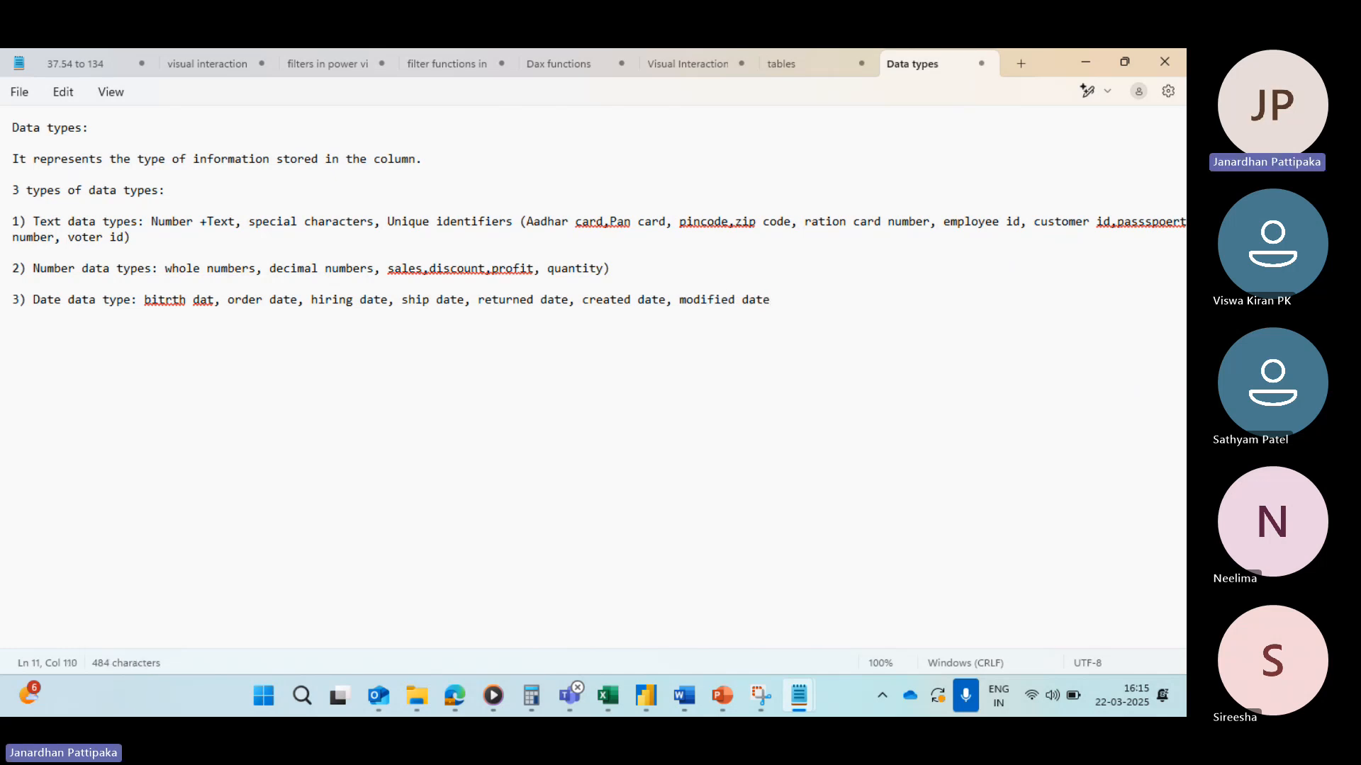
pyautogui.write(')')
# Step: Correct the misspelled "bitrth dat" to "birth date" in the Date data type item
pyautogui.click(185, 303)
pyautogui.press('BackSpace')
pyautogui.press('BackSpace')
pyautogui.press('BackSpace')
pyautogui.press('BackSpace')
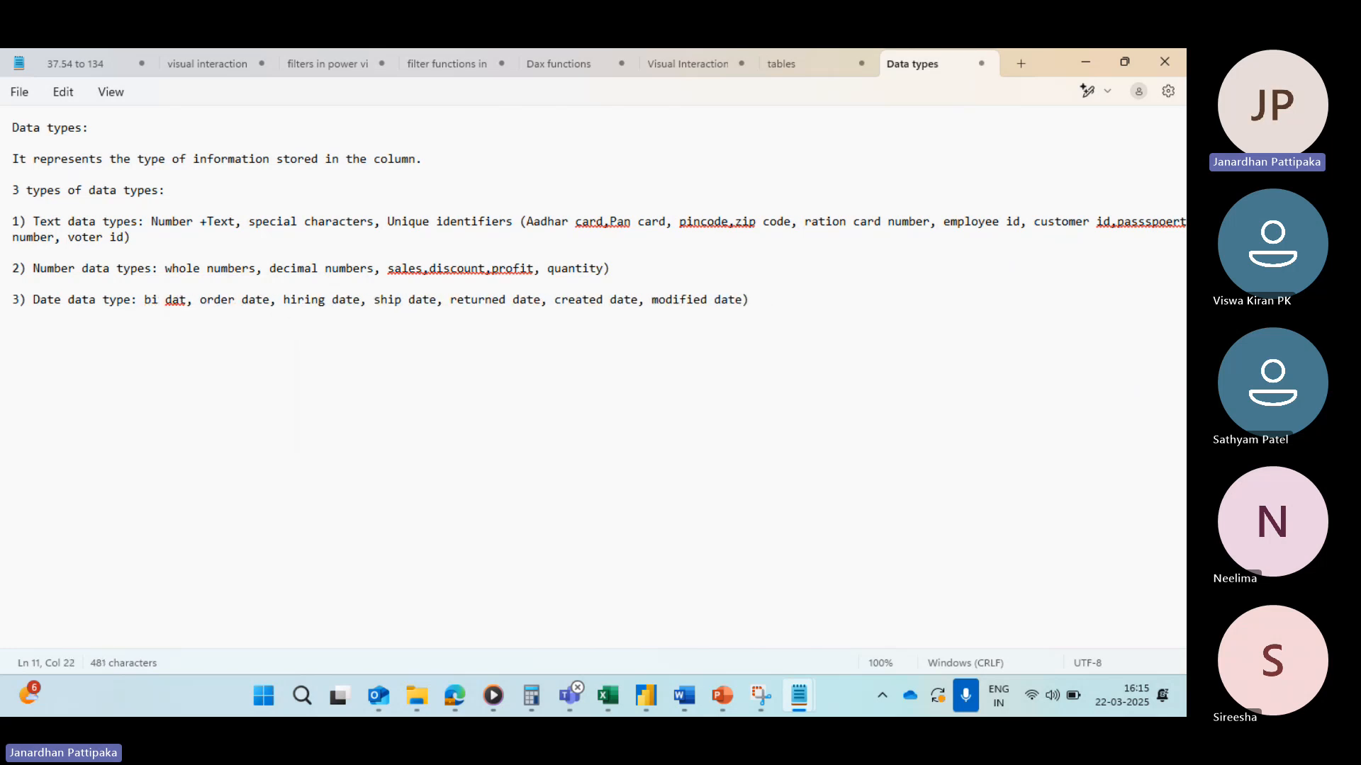
pyautogui.write('rth')
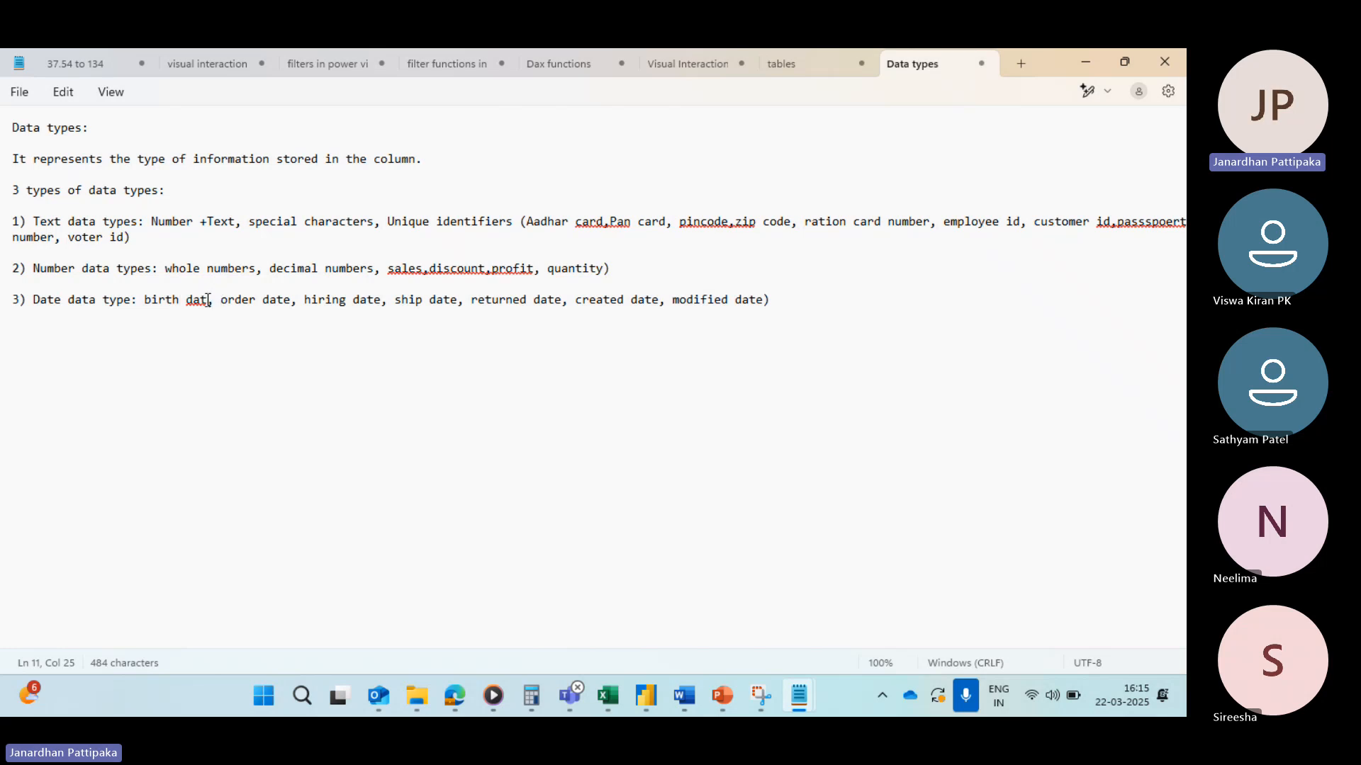
pyautogui.click(209, 300)
pyautogui.click(198, 364)
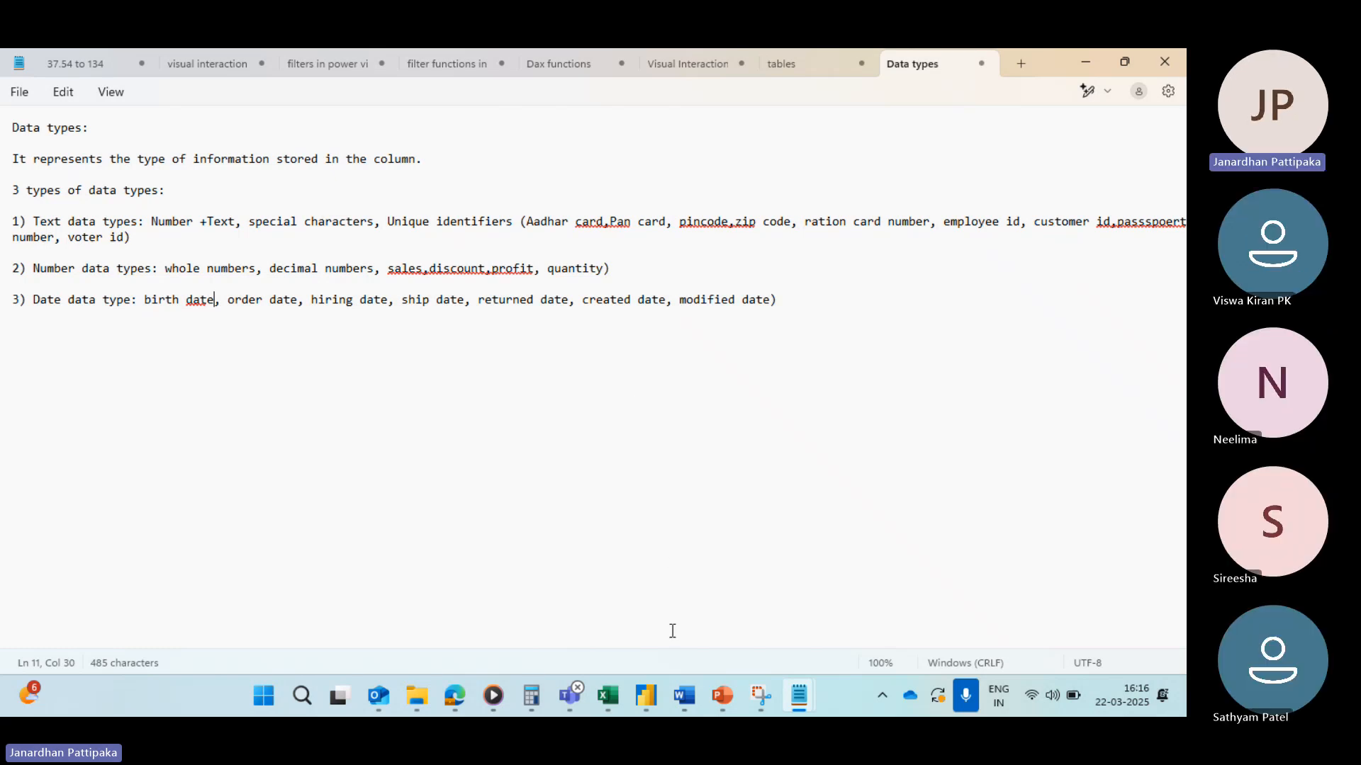
# Step: Switch to Power BI Desktop and compare the data types of the Row ID and Order ID columns with the notes
pyautogui.moveTo(645, 701)
pyautogui.click(784, 595)
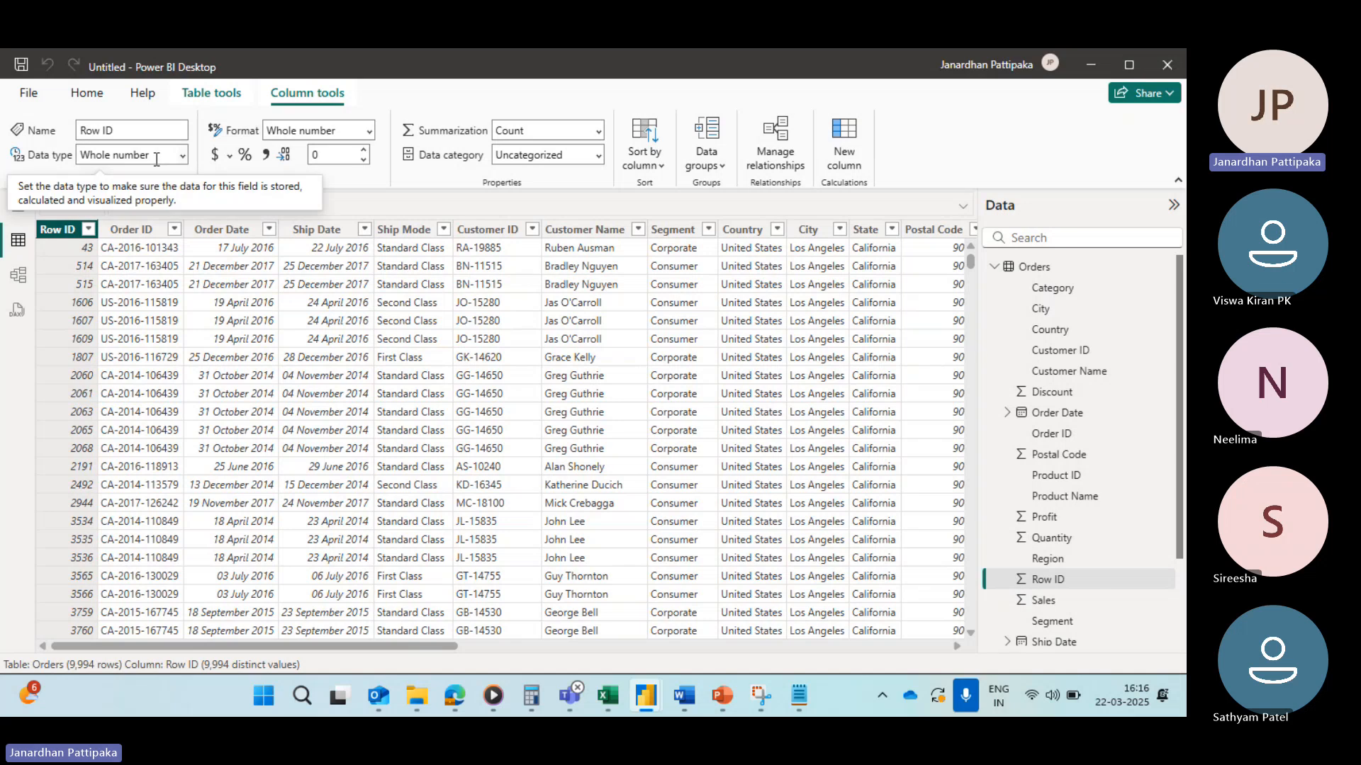
pyautogui.hotkey('alt', 'Tab')
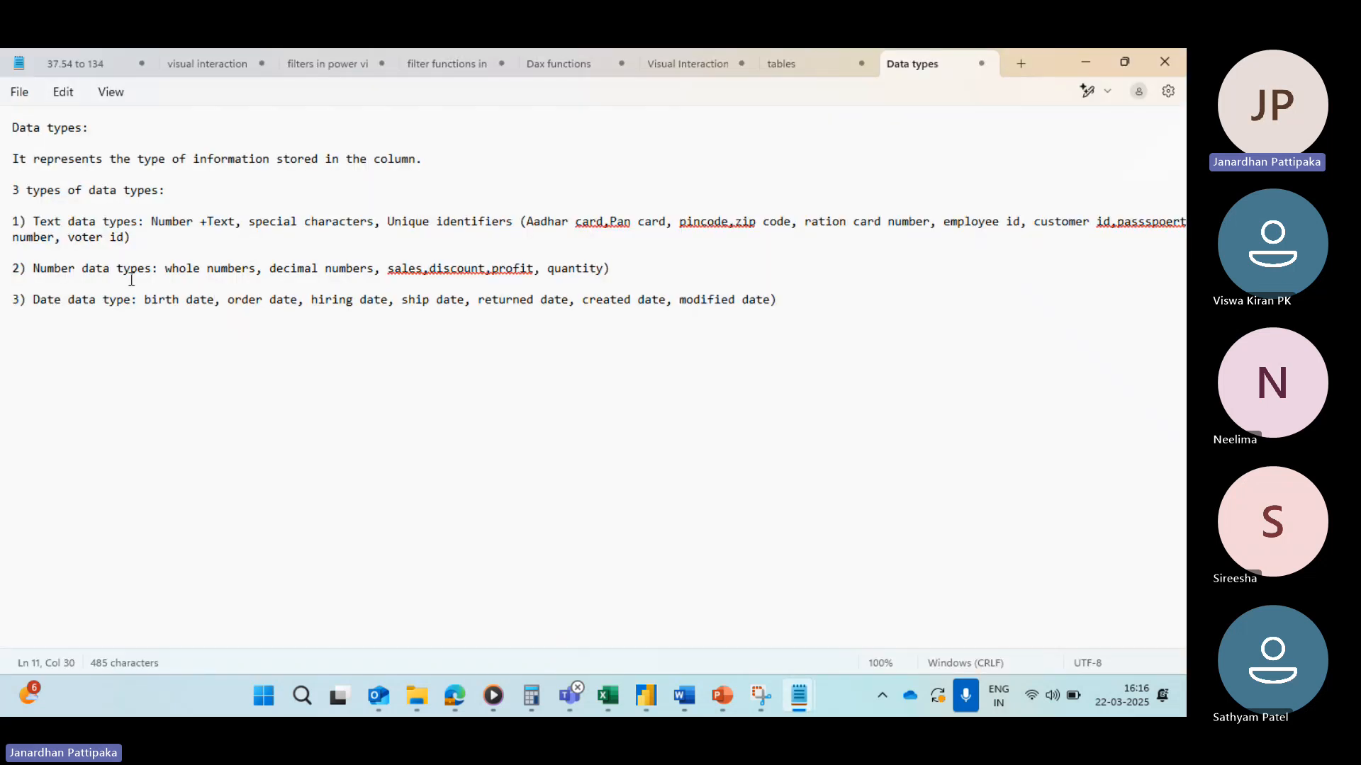
pyautogui.hotkey('alt', 'Tab')
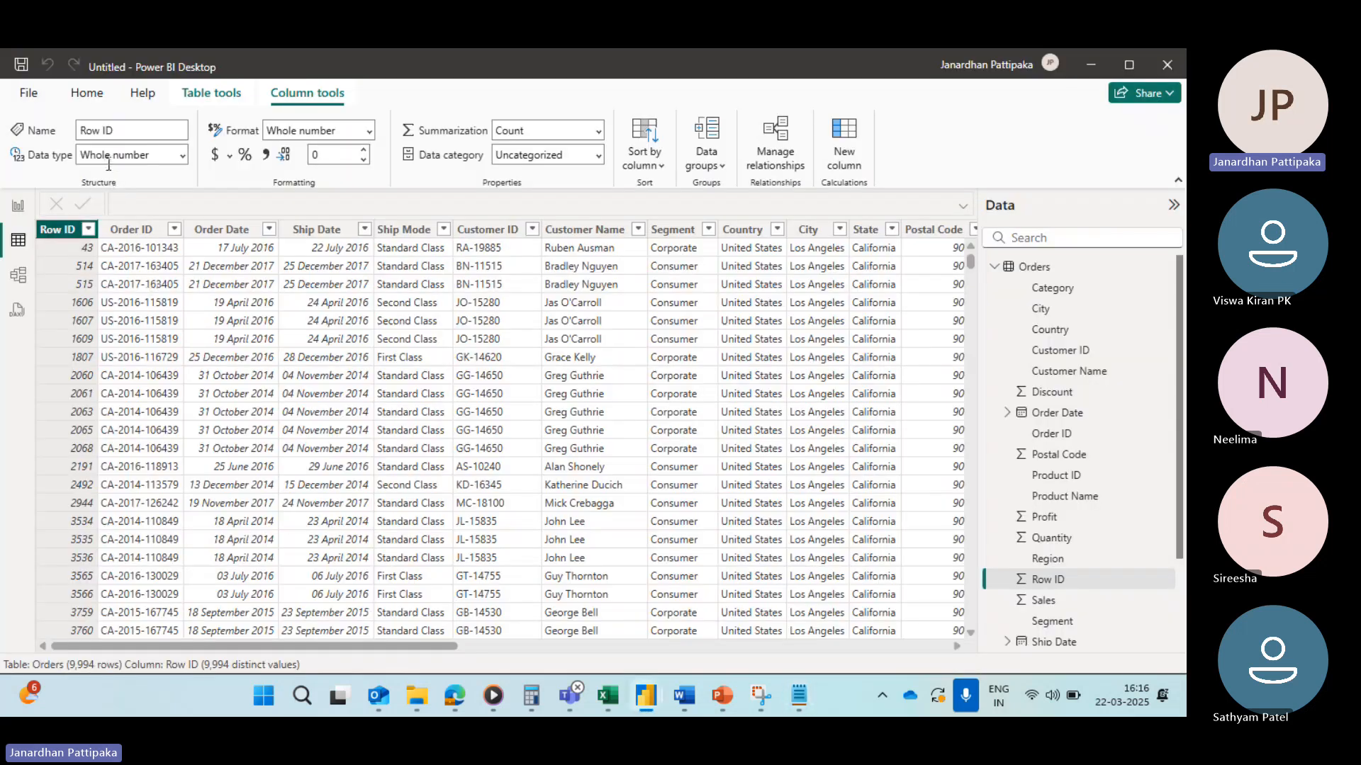
pyautogui.click(129, 230)
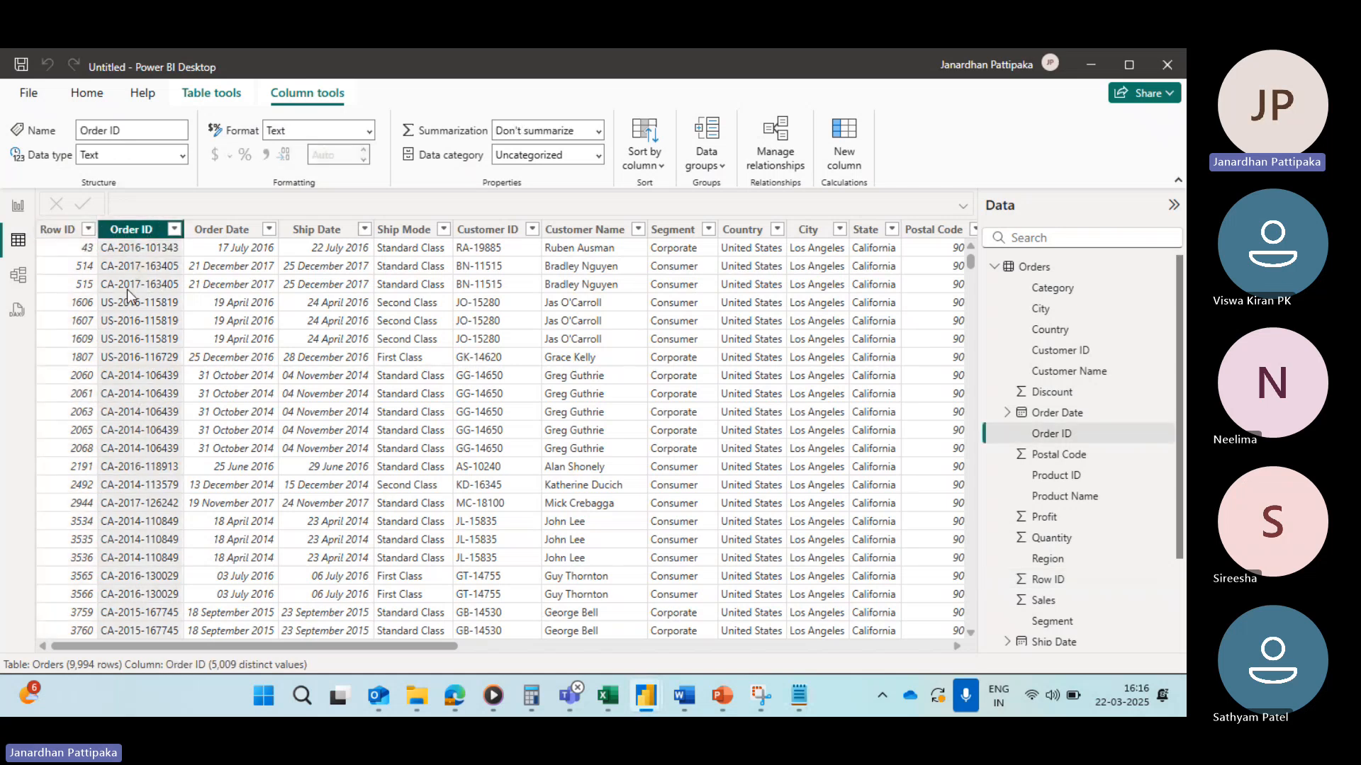
pyautogui.hotkey('alt', 'Tab')
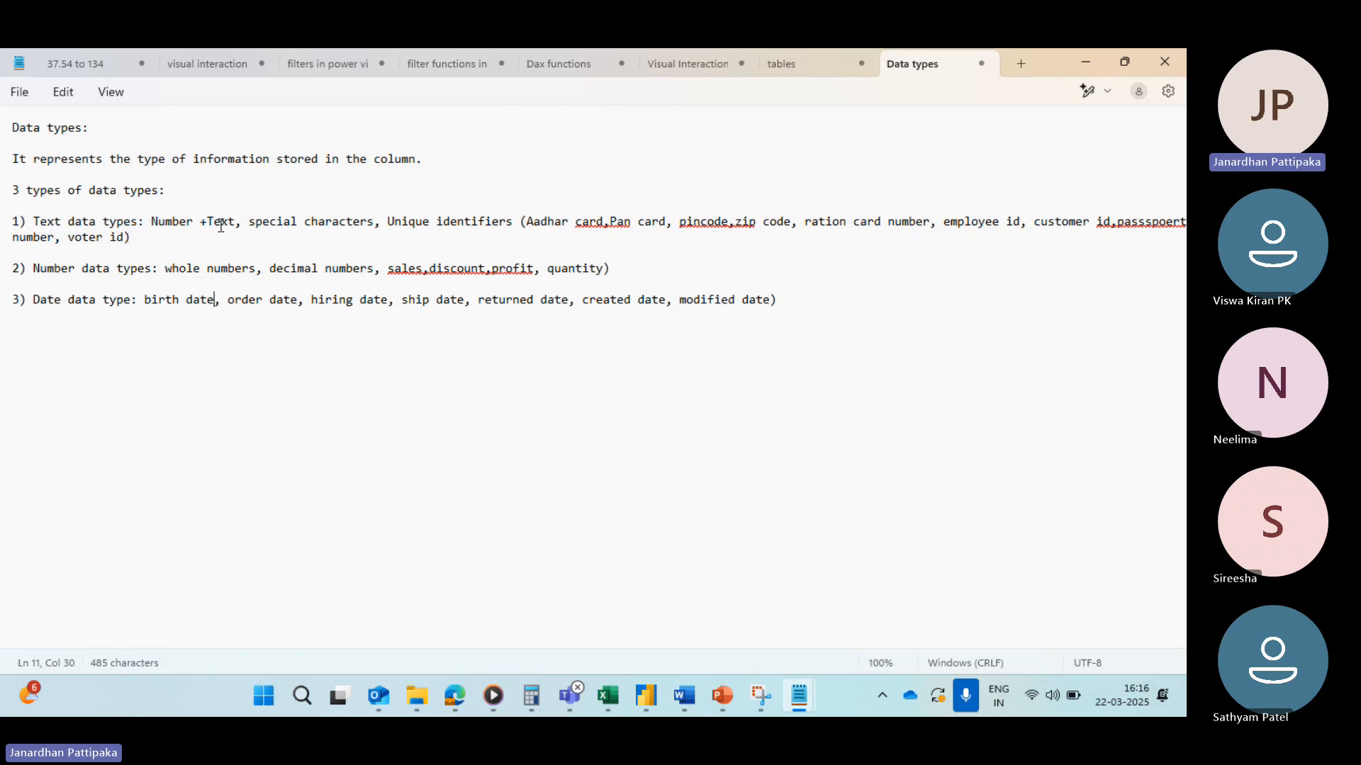
pyautogui.hotkey('alt', 'Tab')
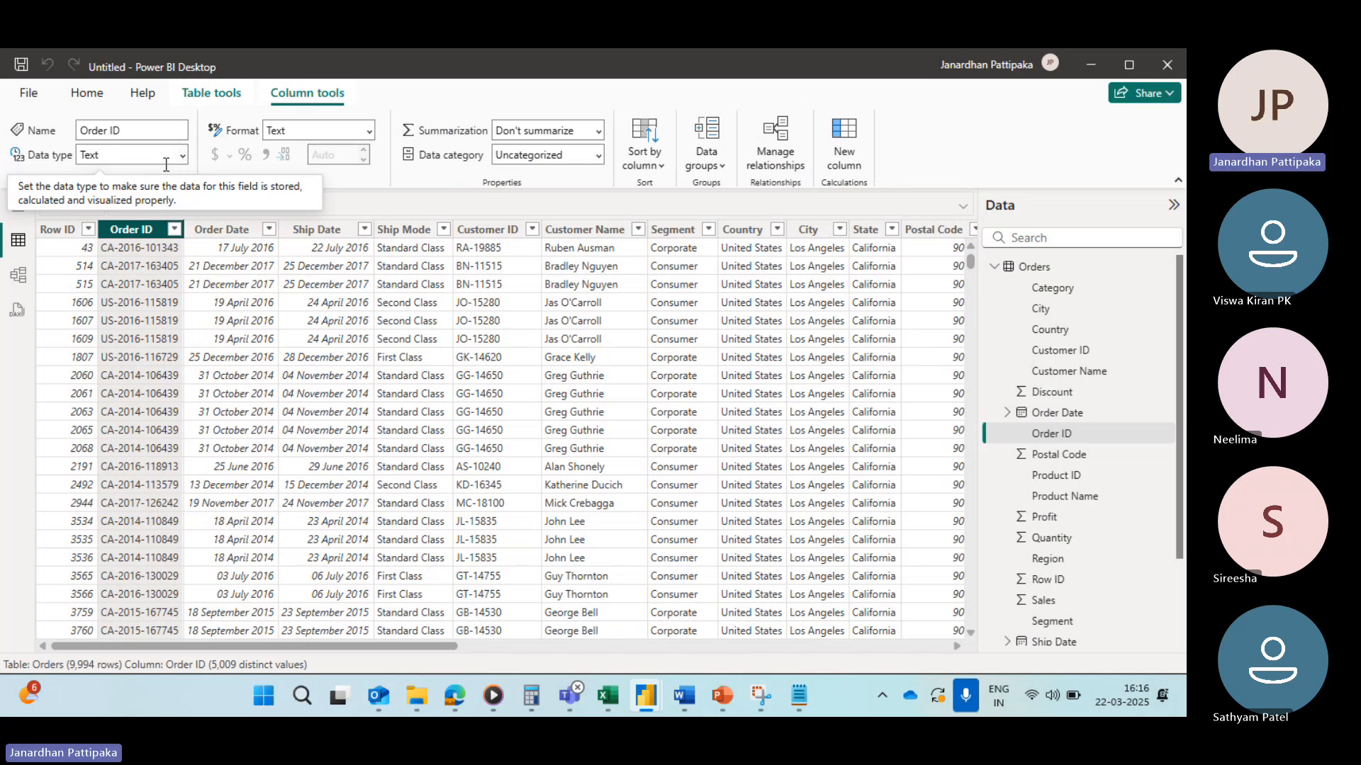
# Step: Inspect the data types of the Order Date, Ship Date and Ship Mode columns in the Orders table
pyautogui.click(221, 229)
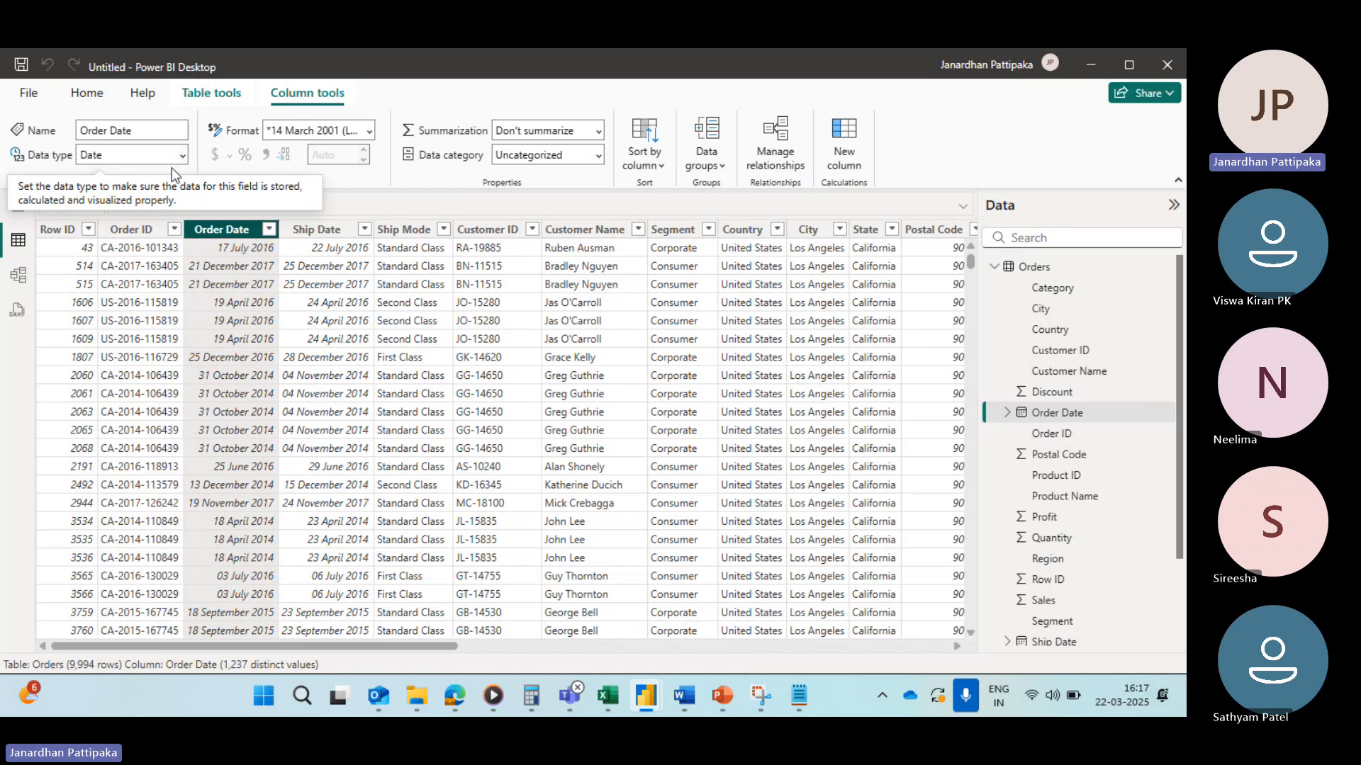
pyautogui.click(317, 231)
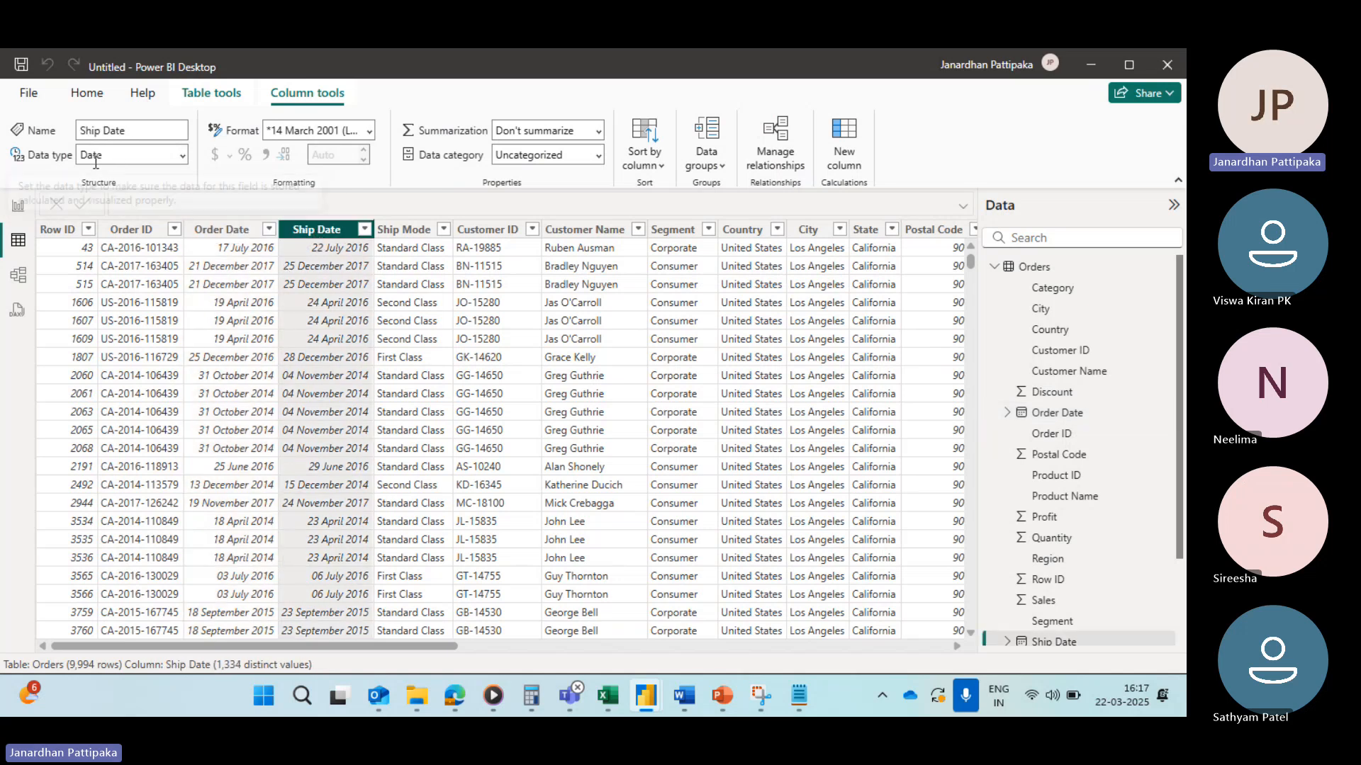
pyautogui.click(394, 235)
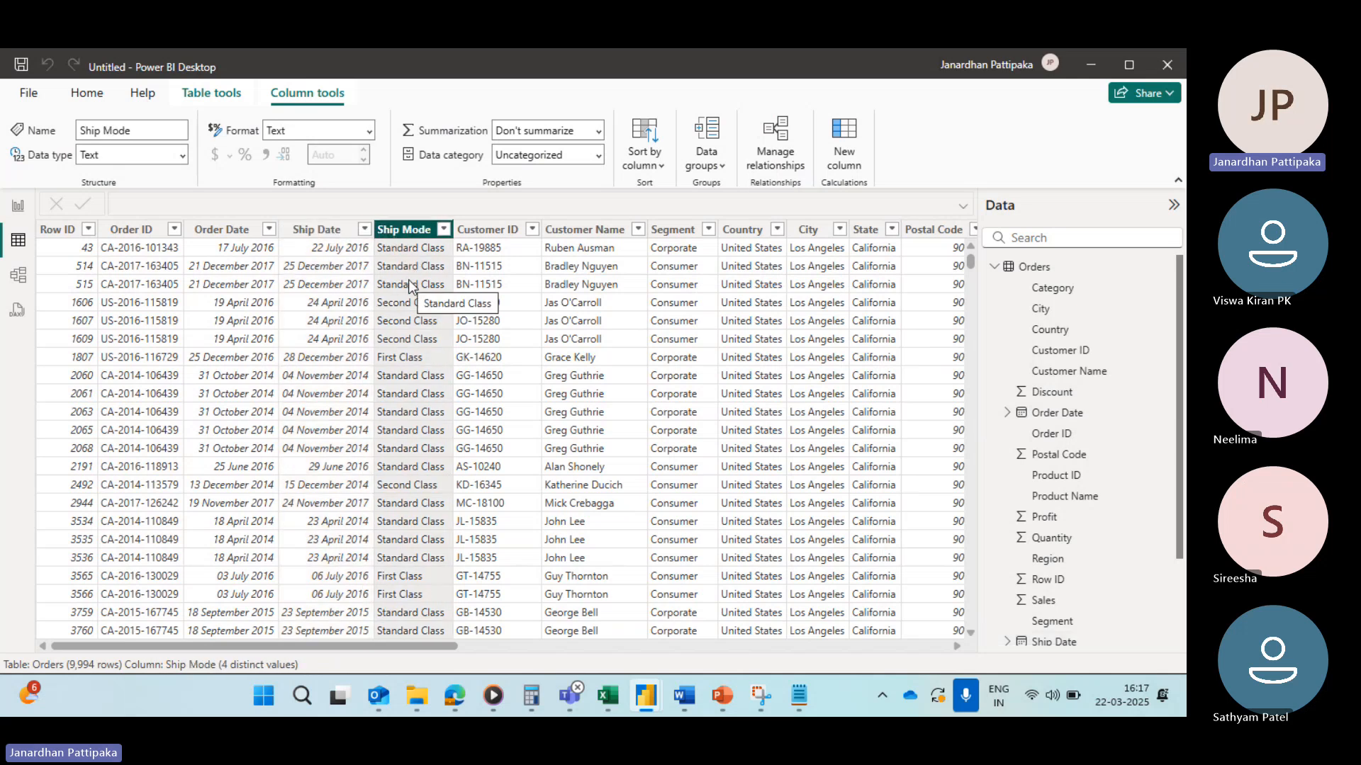
pyautogui.hotkey('alt', 'Tab')
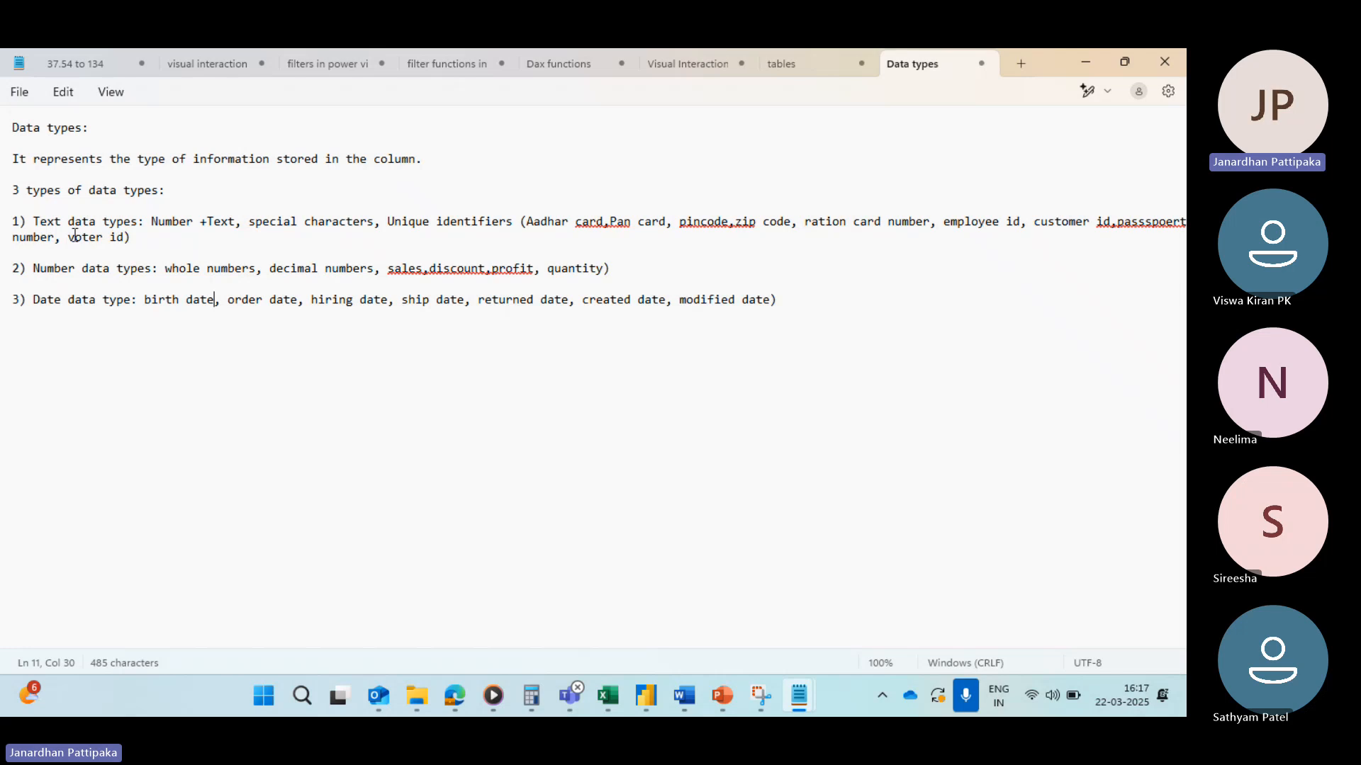
pyautogui.hotkey('alt', 'Tab')
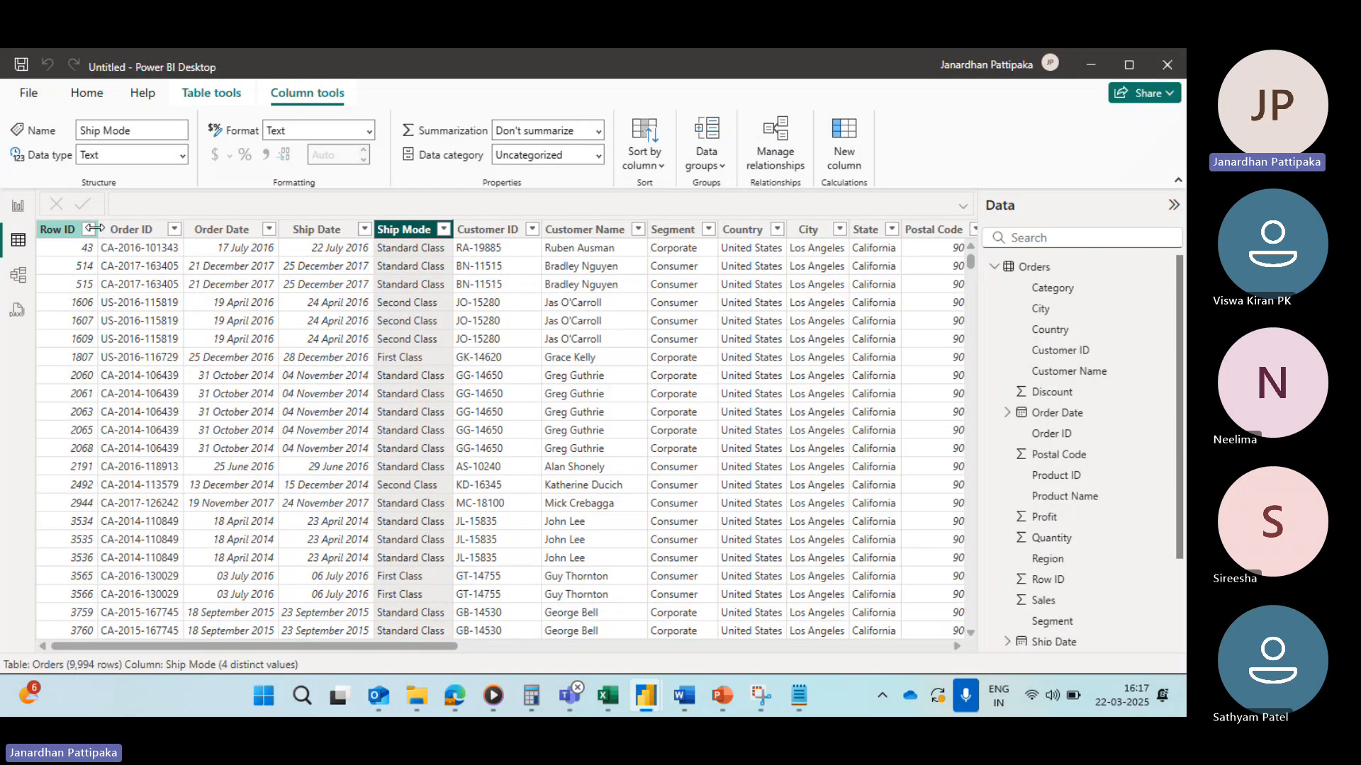
# Step: Inspect the data types of the Customer ID and Customer Name columns, checking back against the notes
pyautogui.click(496, 237)
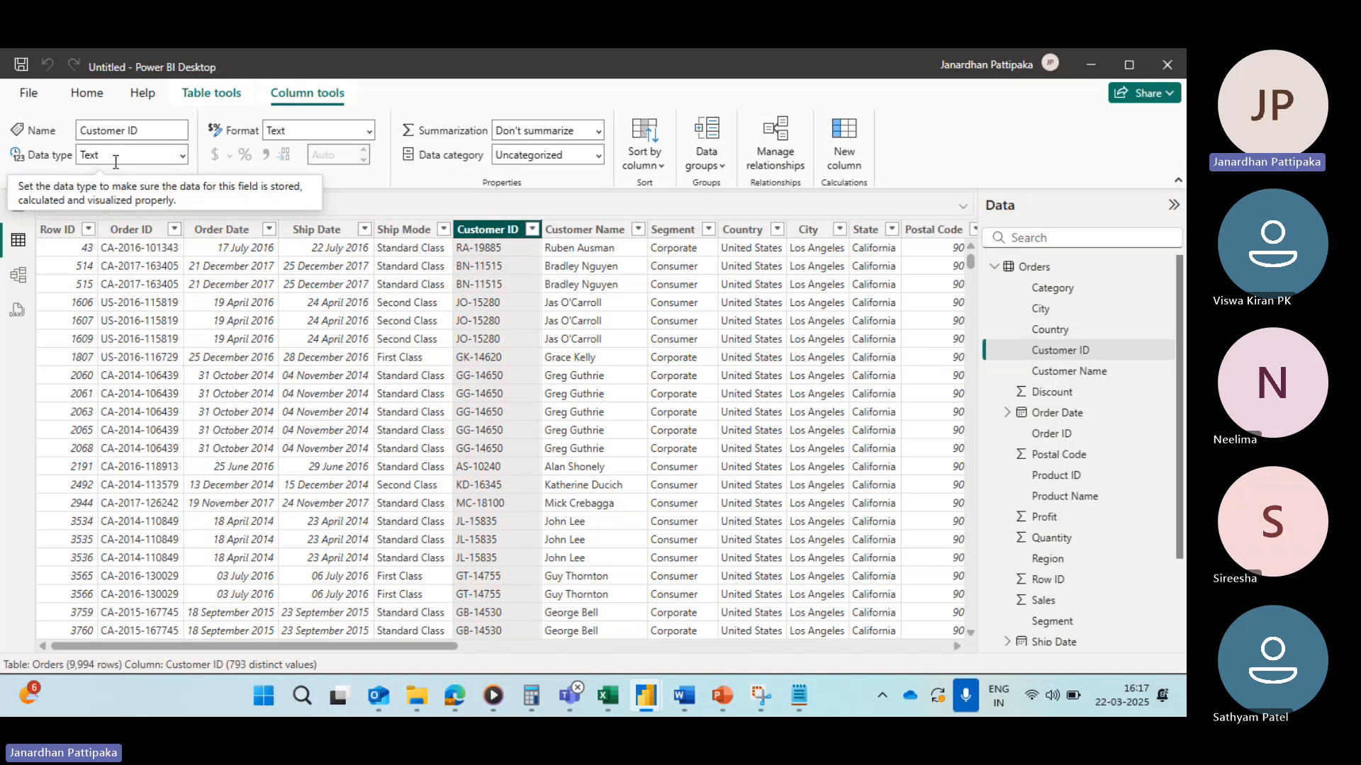
pyautogui.hotkey('alt', 'Tab')
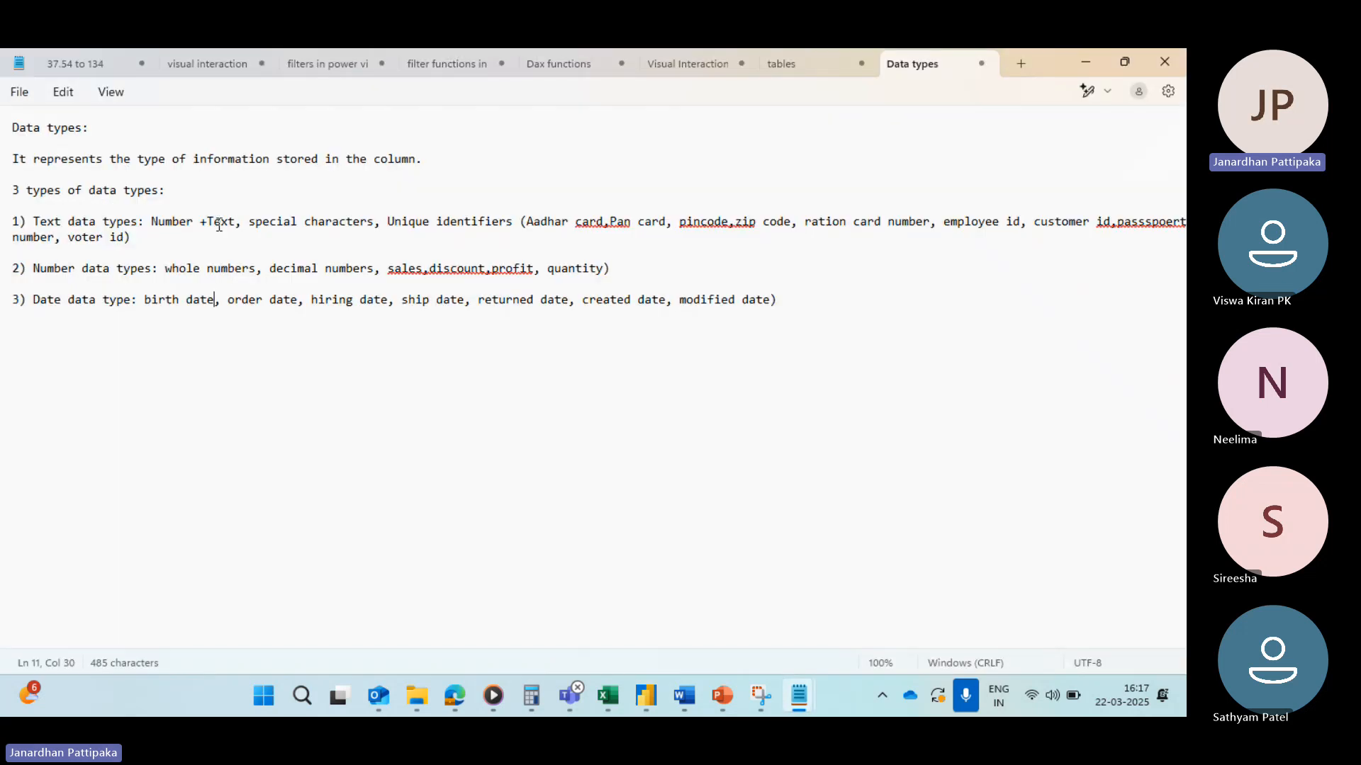
pyautogui.hotkey('alt', 'Tab')
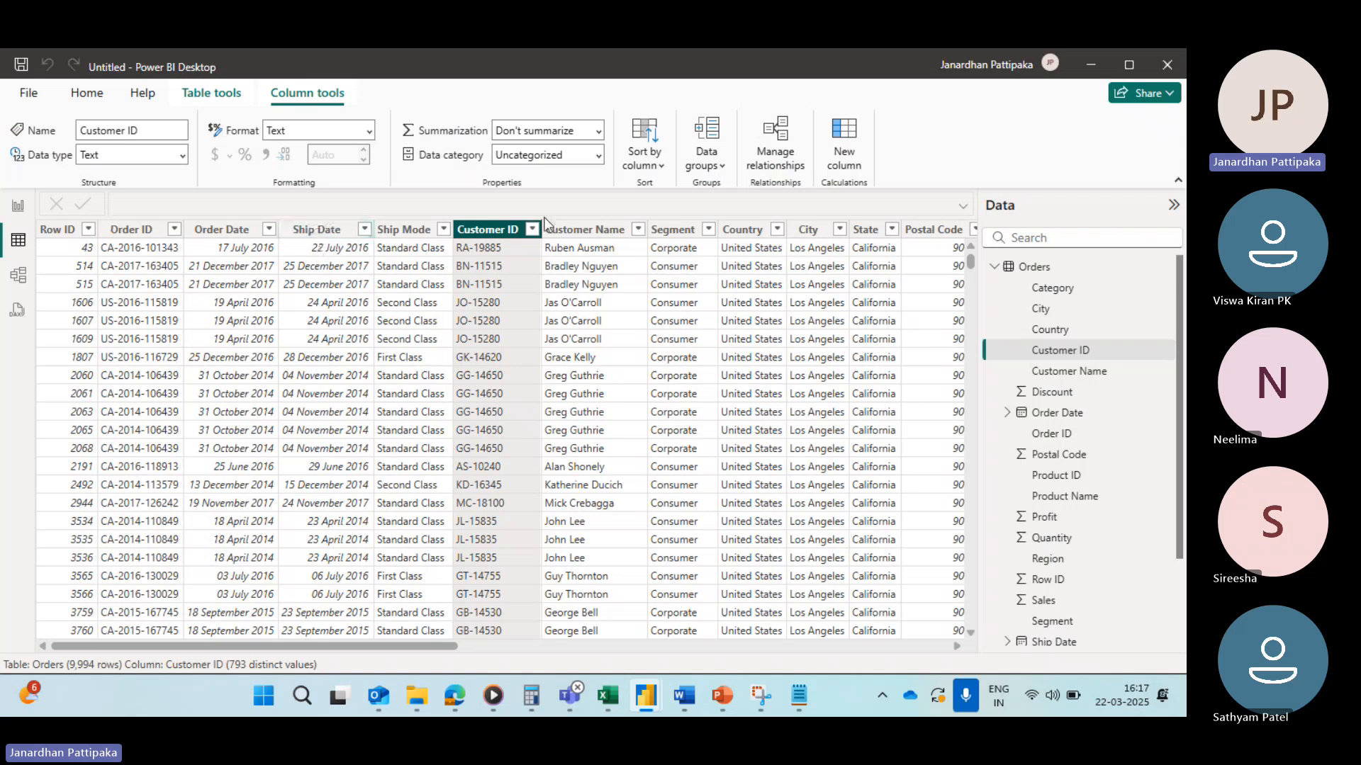
pyautogui.click(571, 231)
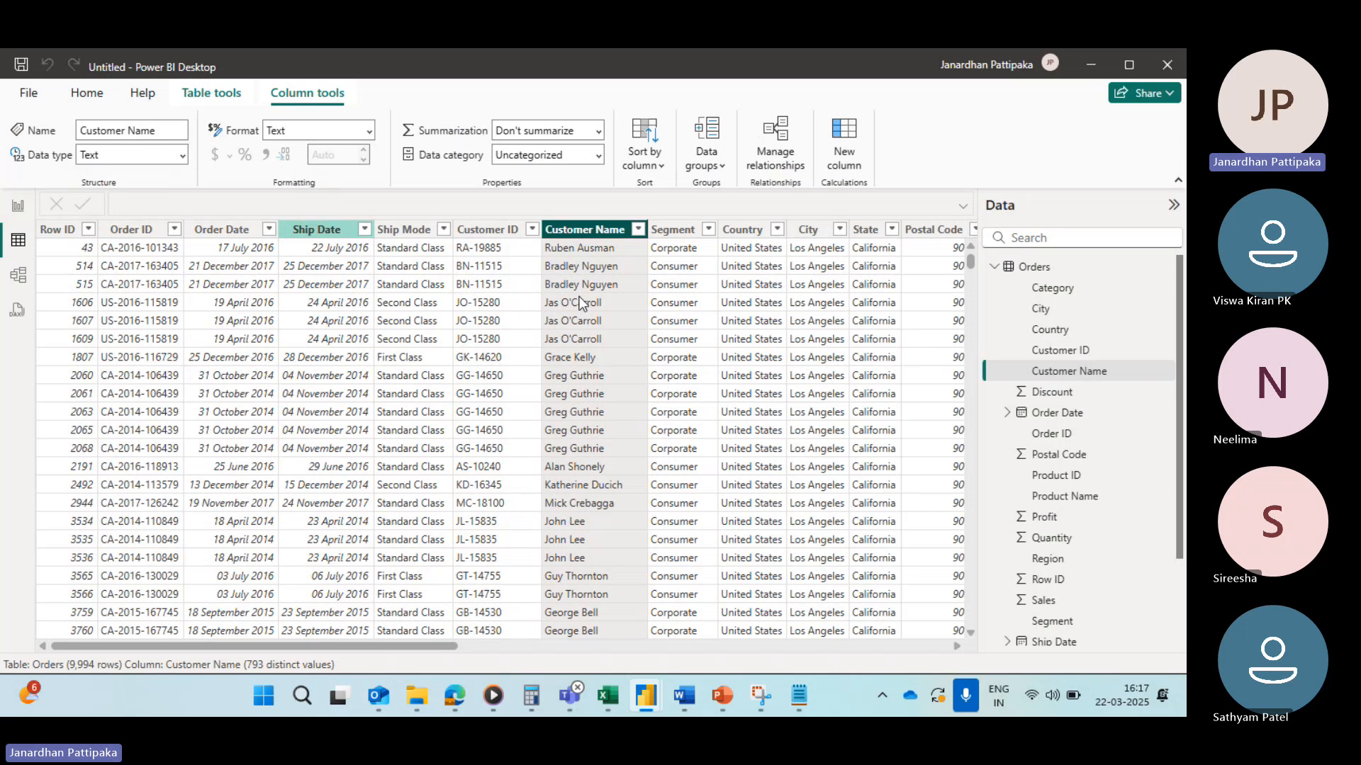
pyautogui.hscroll(3, 834, 403)
pyautogui.hscroll(2, 835, 403)
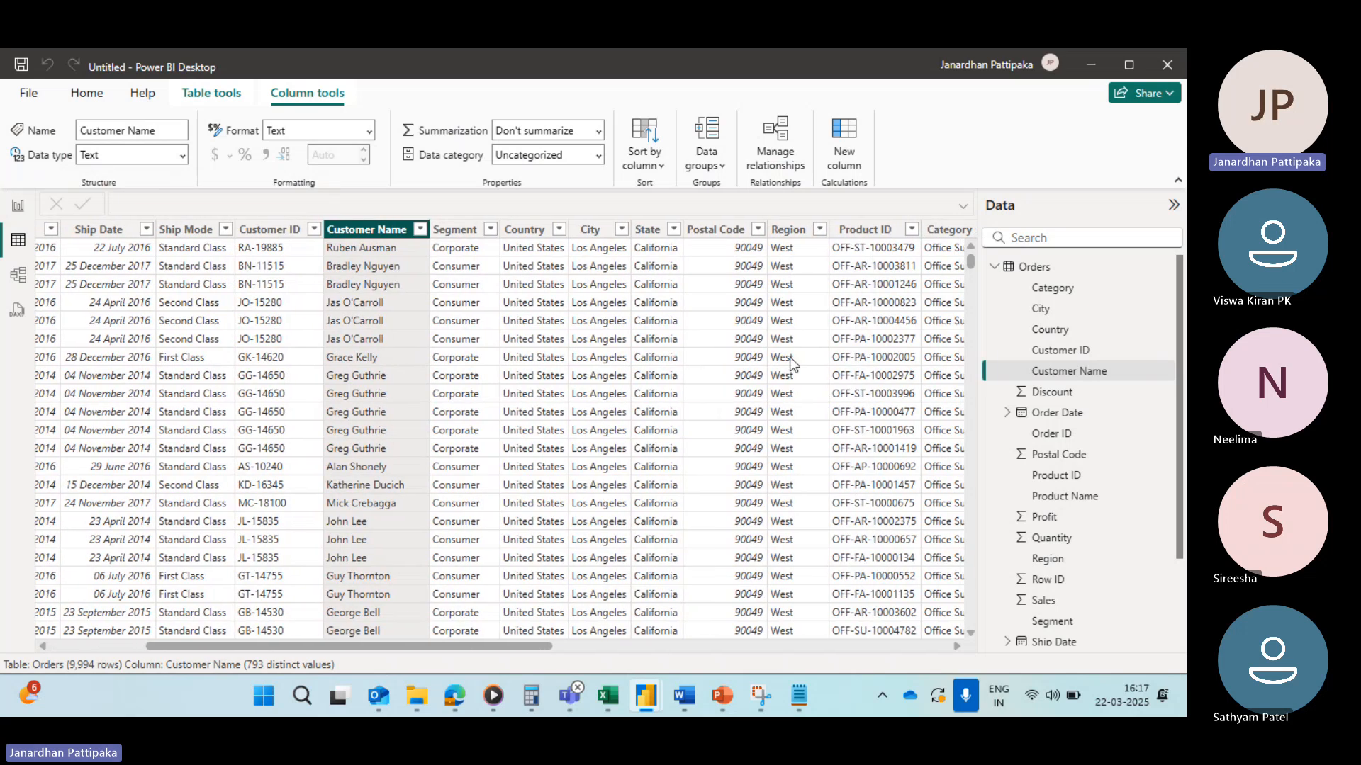
# Step: Inspect the data types of the Postal Code, Region and Product ID columns
pyautogui.click(721, 234)
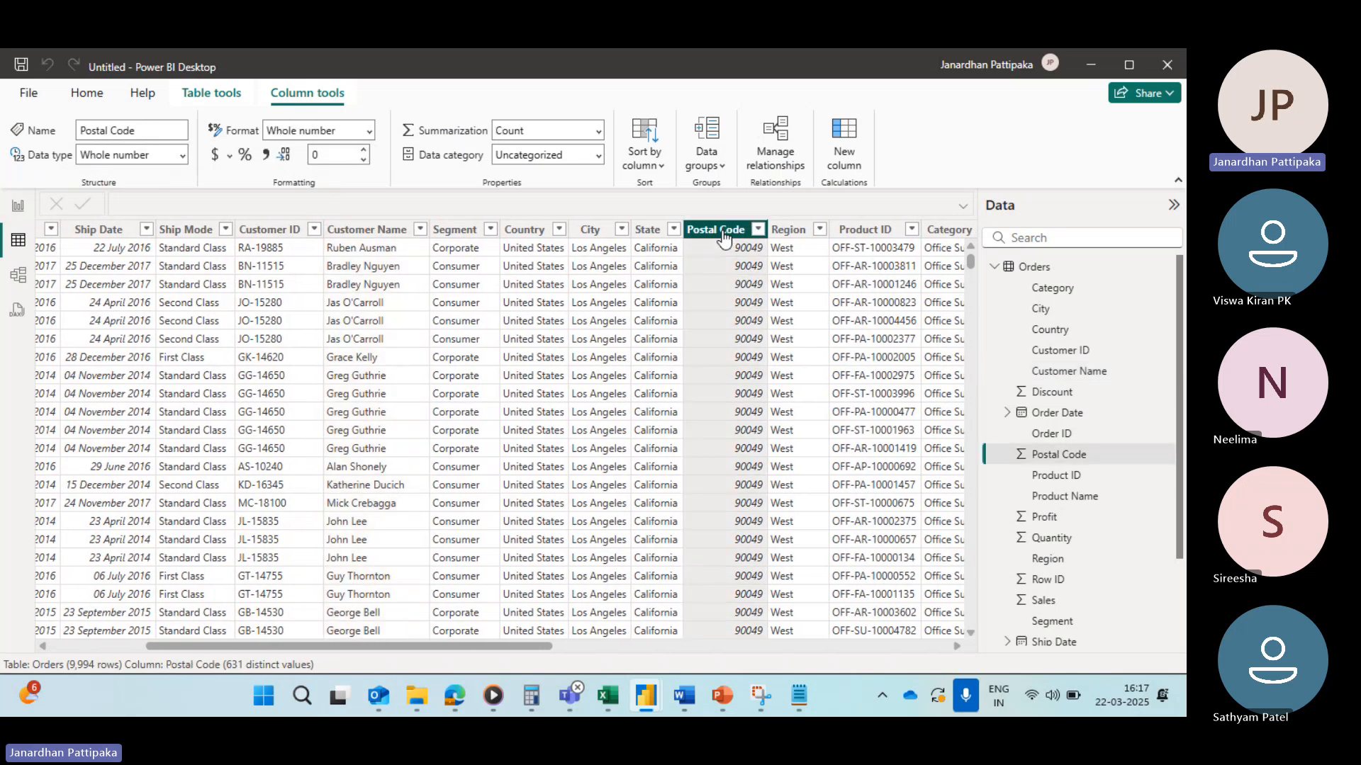
pyautogui.click(782, 235)
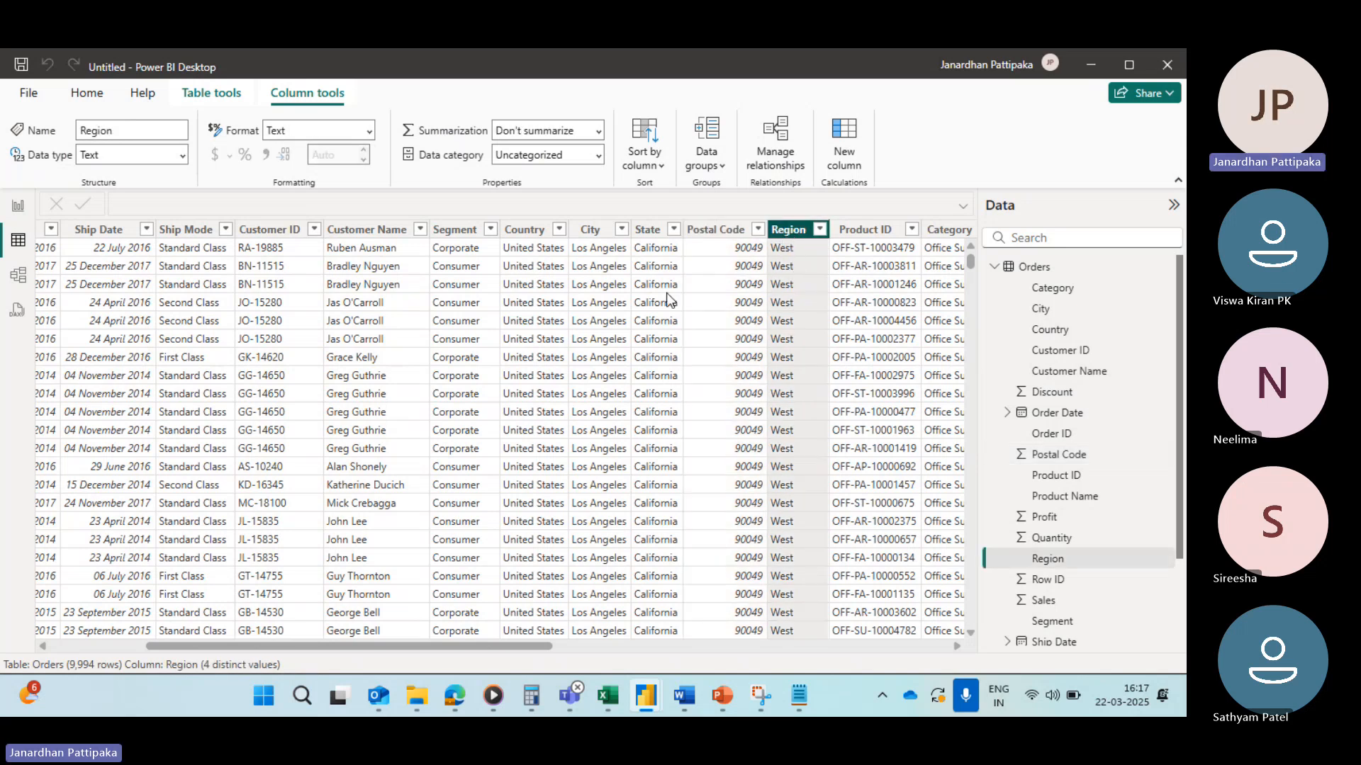
pyautogui.hscroll(4, 410, 346)
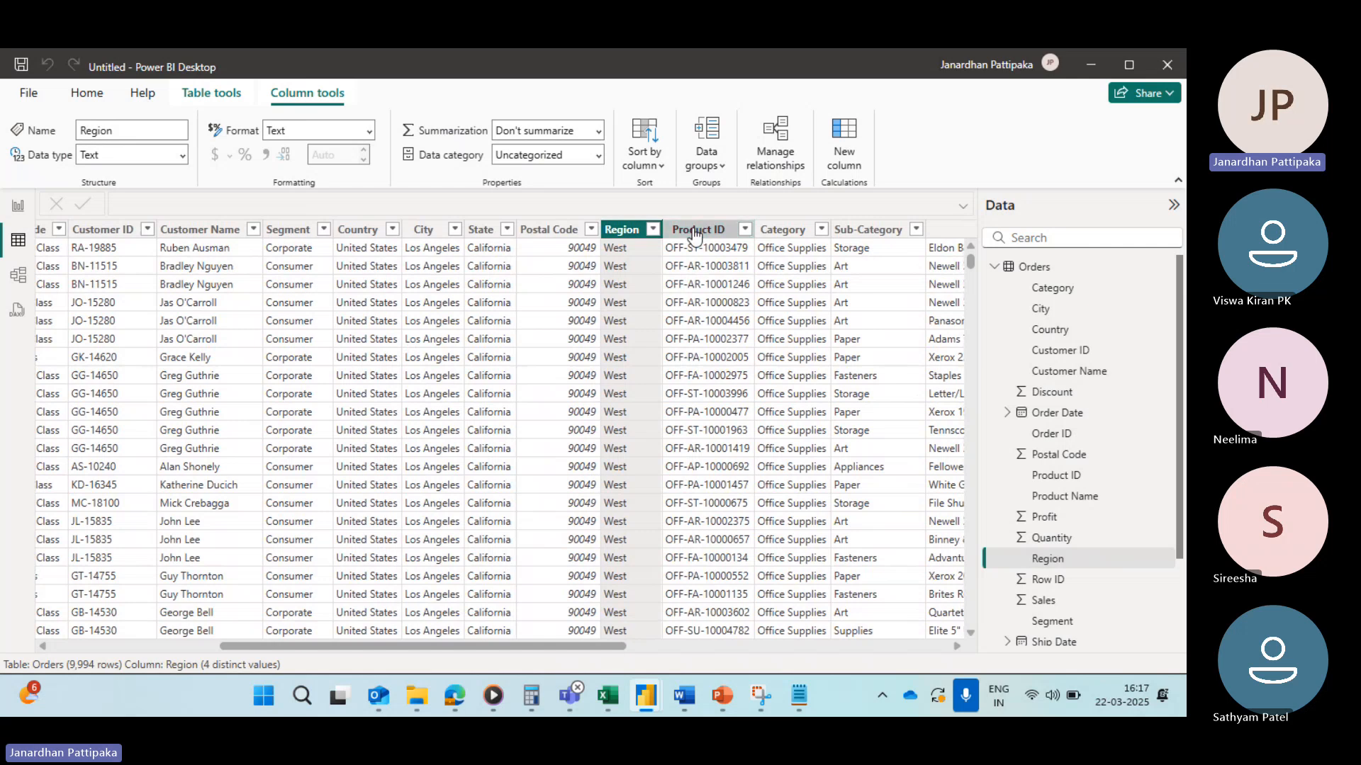
pyautogui.click(696, 229)
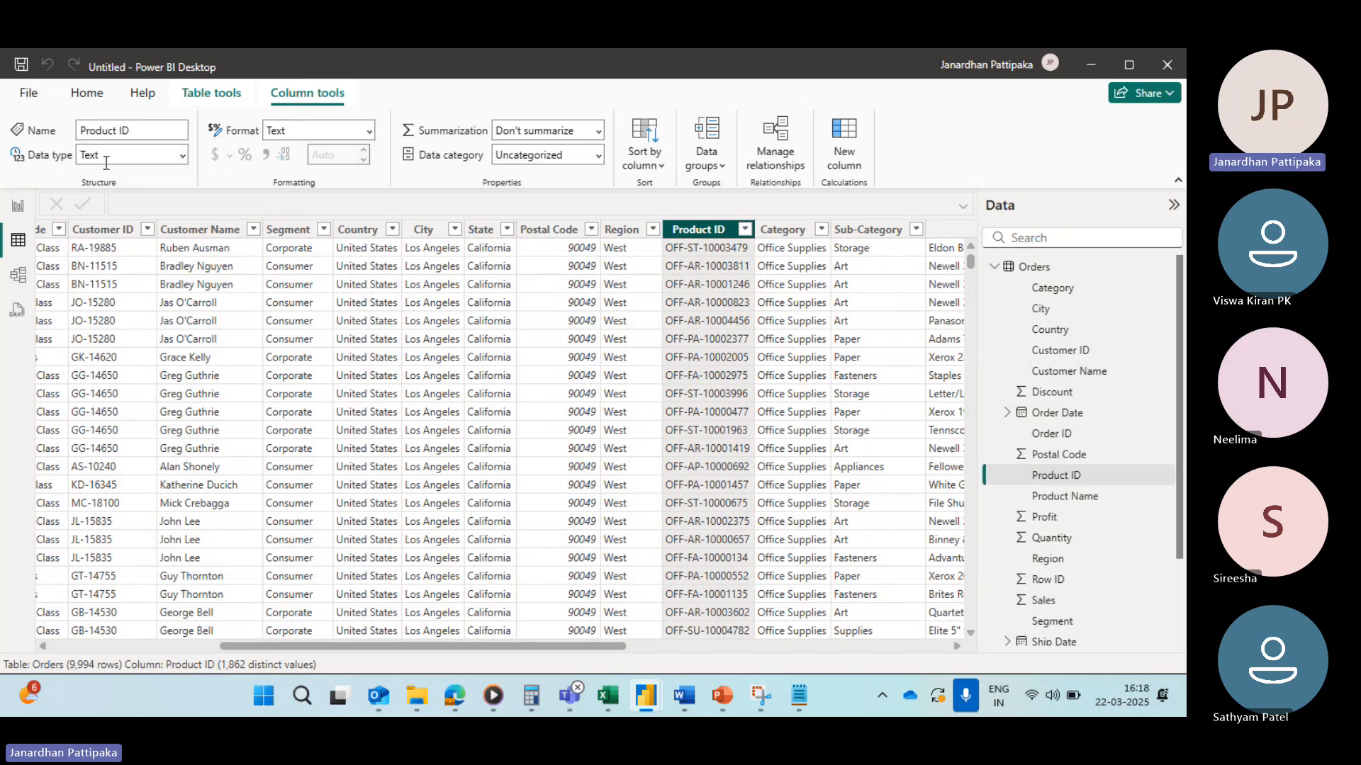
# Step: Scroll across the table and inspect the Sales column's data type, comparing it with the notes
pyautogui.hscroll(3, 526, 351)
pyautogui.hscroll(6, 525, 348)
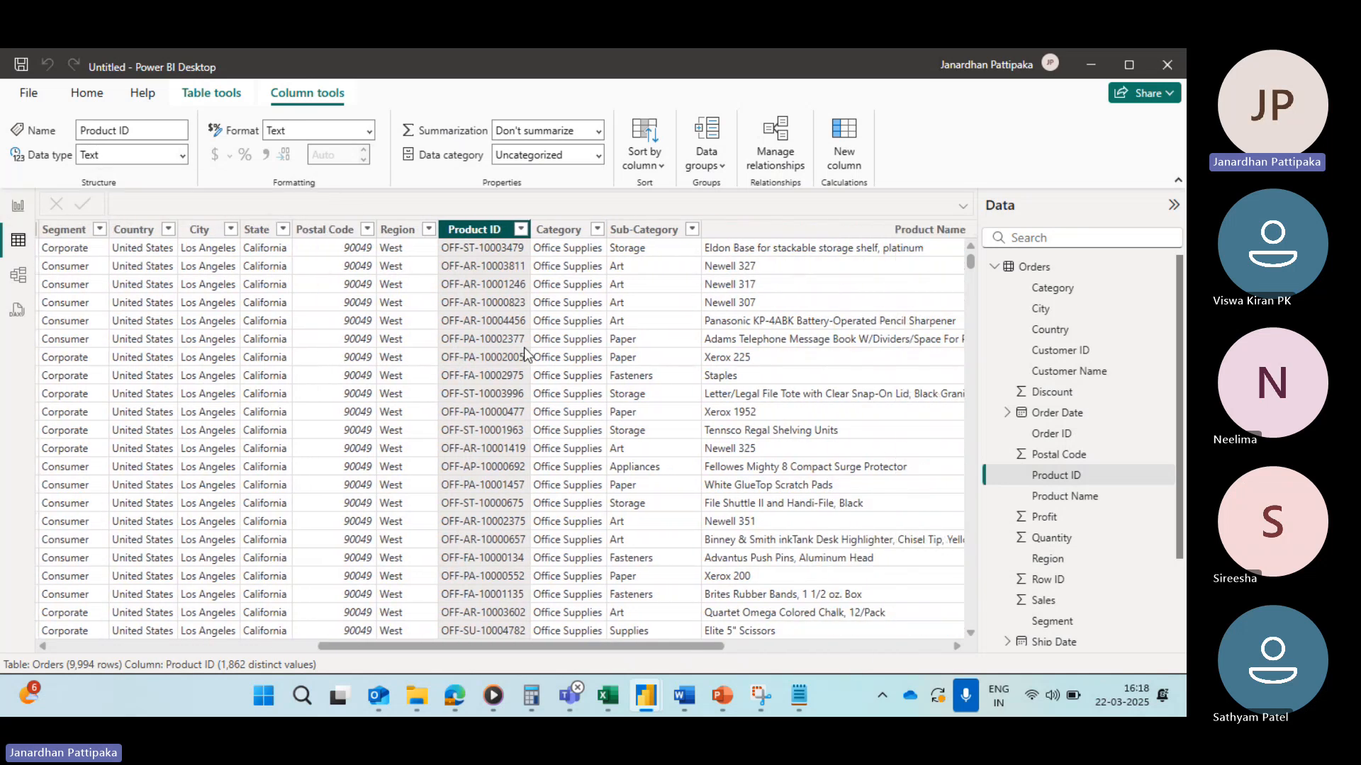
pyautogui.hscroll(6, 700, 342)
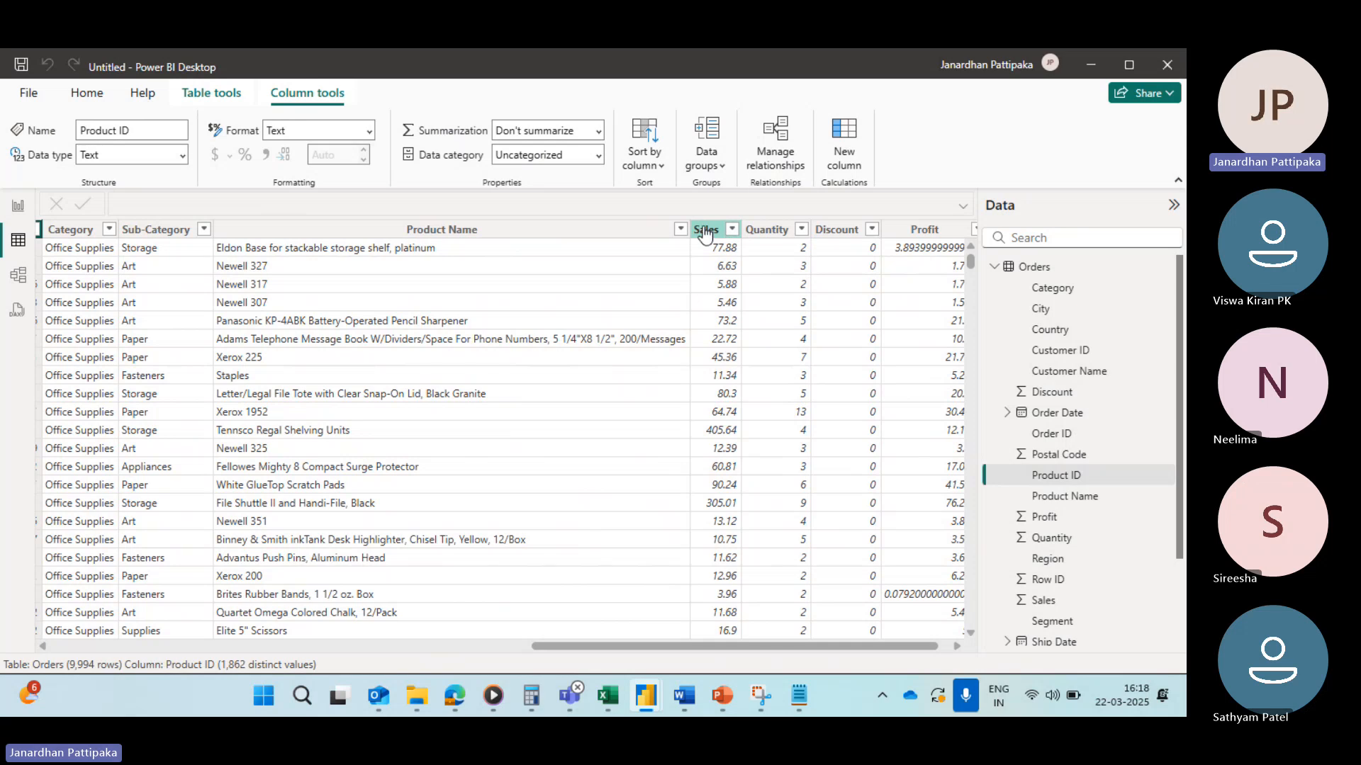
pyautogui.click(705, 231)
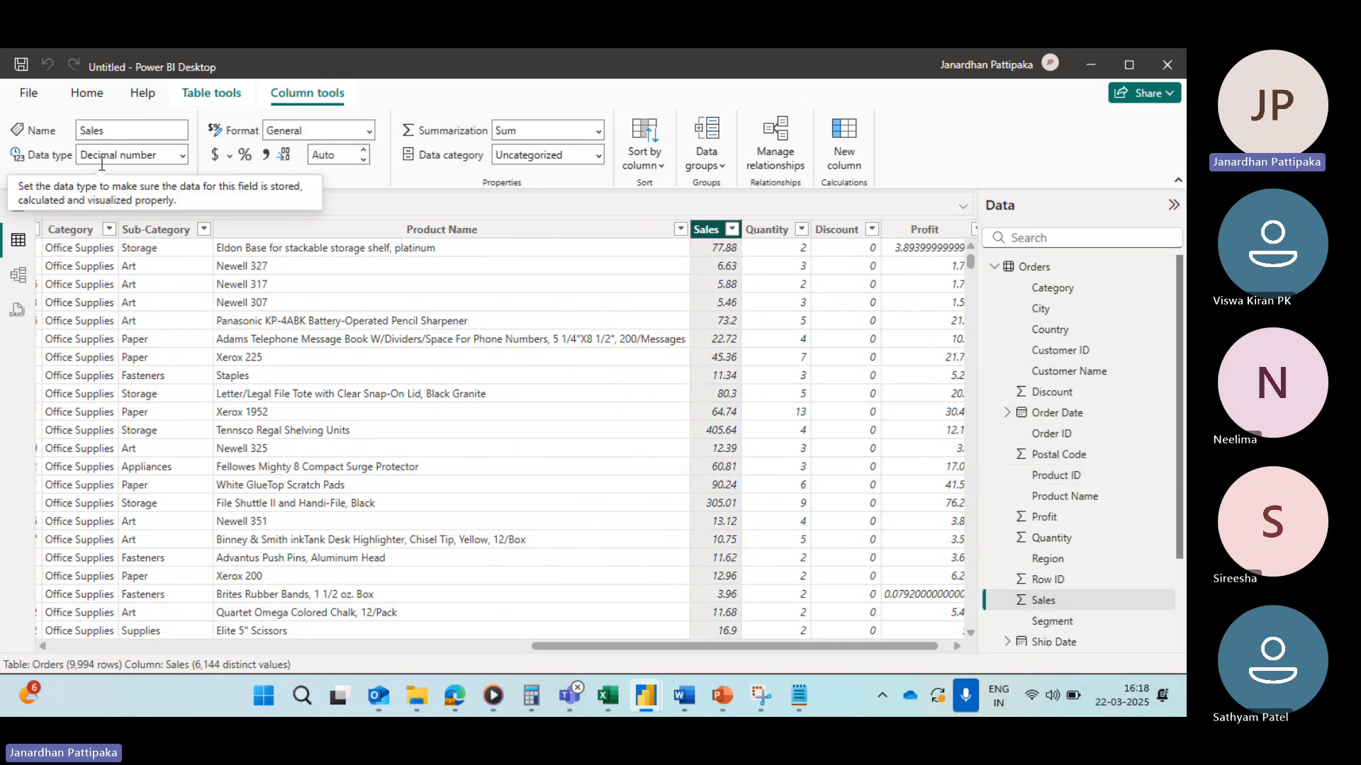
pyautogui.hotkey('alt', 'Tab')
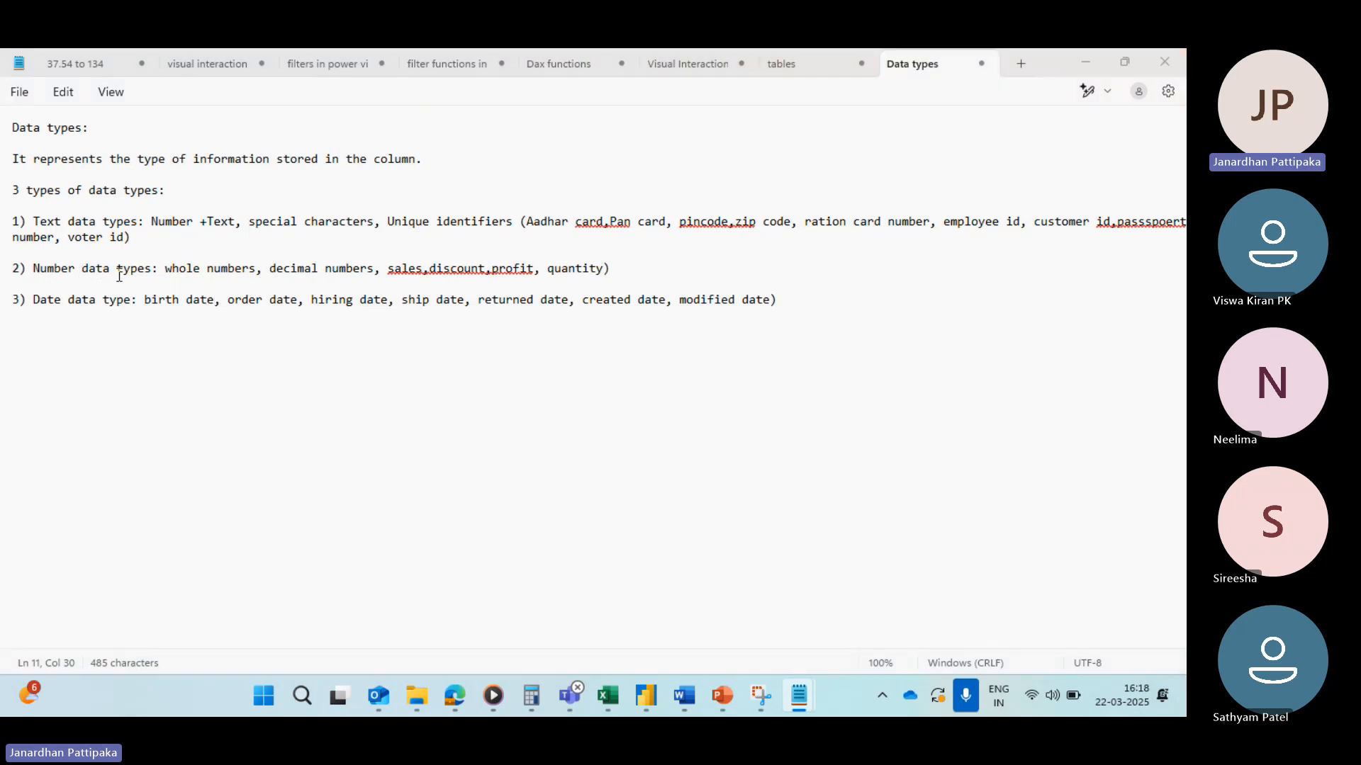
pyautogui.hotkey('alt', 'Tab')
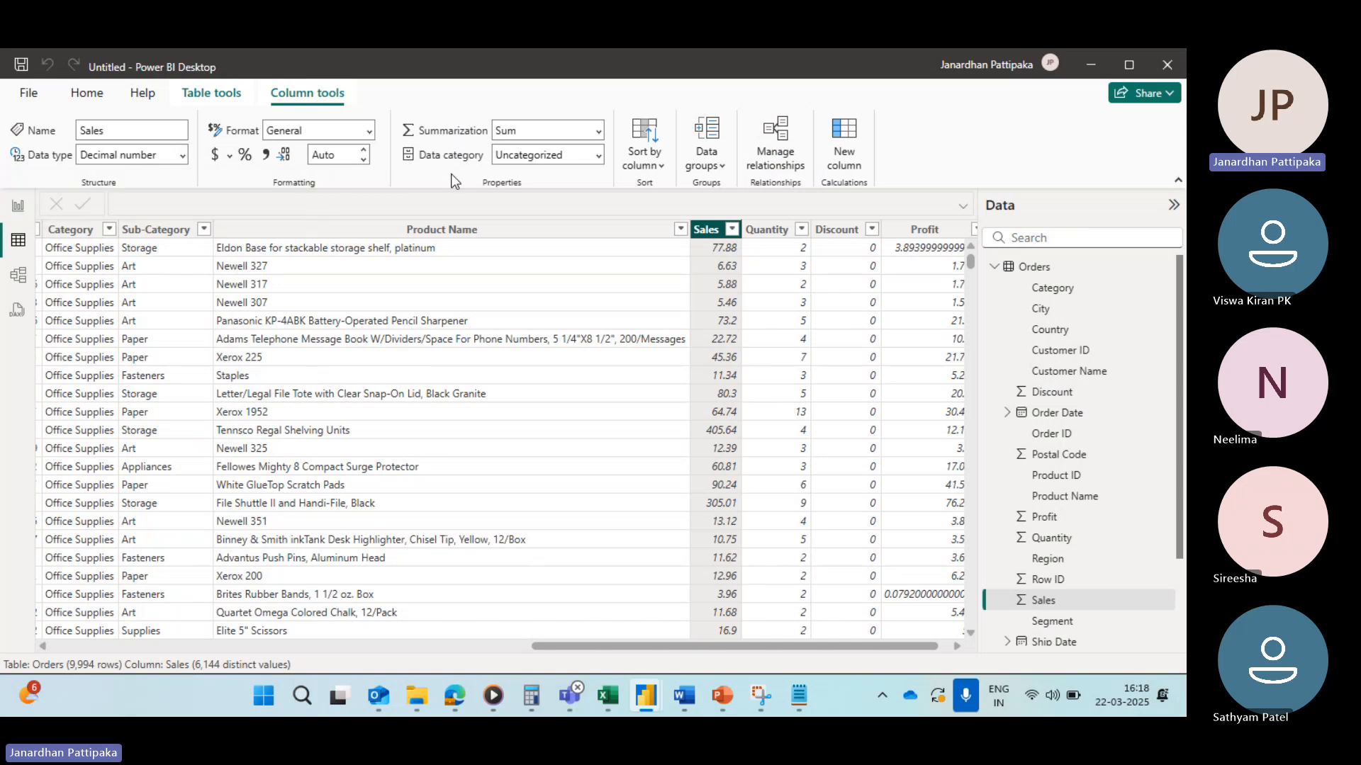
# Step: Inspect the data types of the Quantity, Discount and Profit columns in the Orders table
pyautogui.click(766, 229)
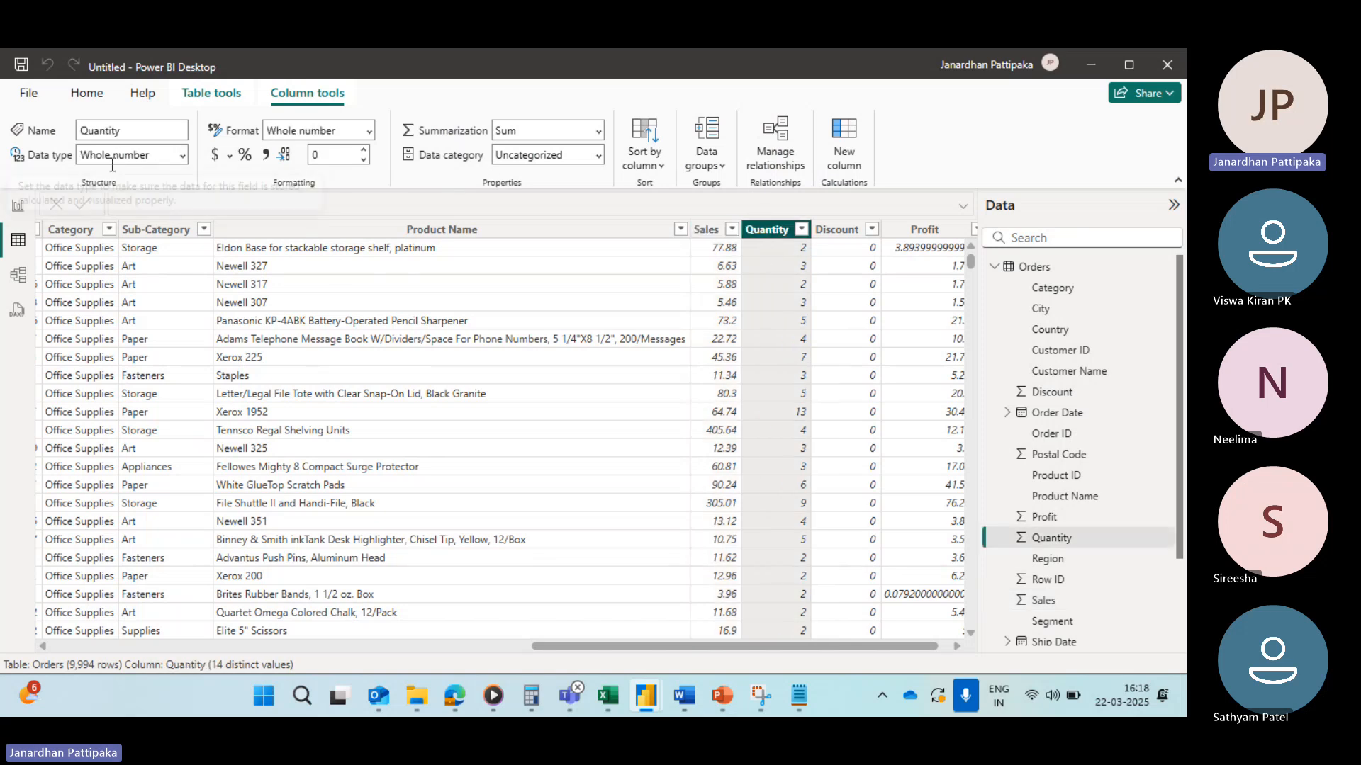
pyautogui.hscroll(1, 525, 330)
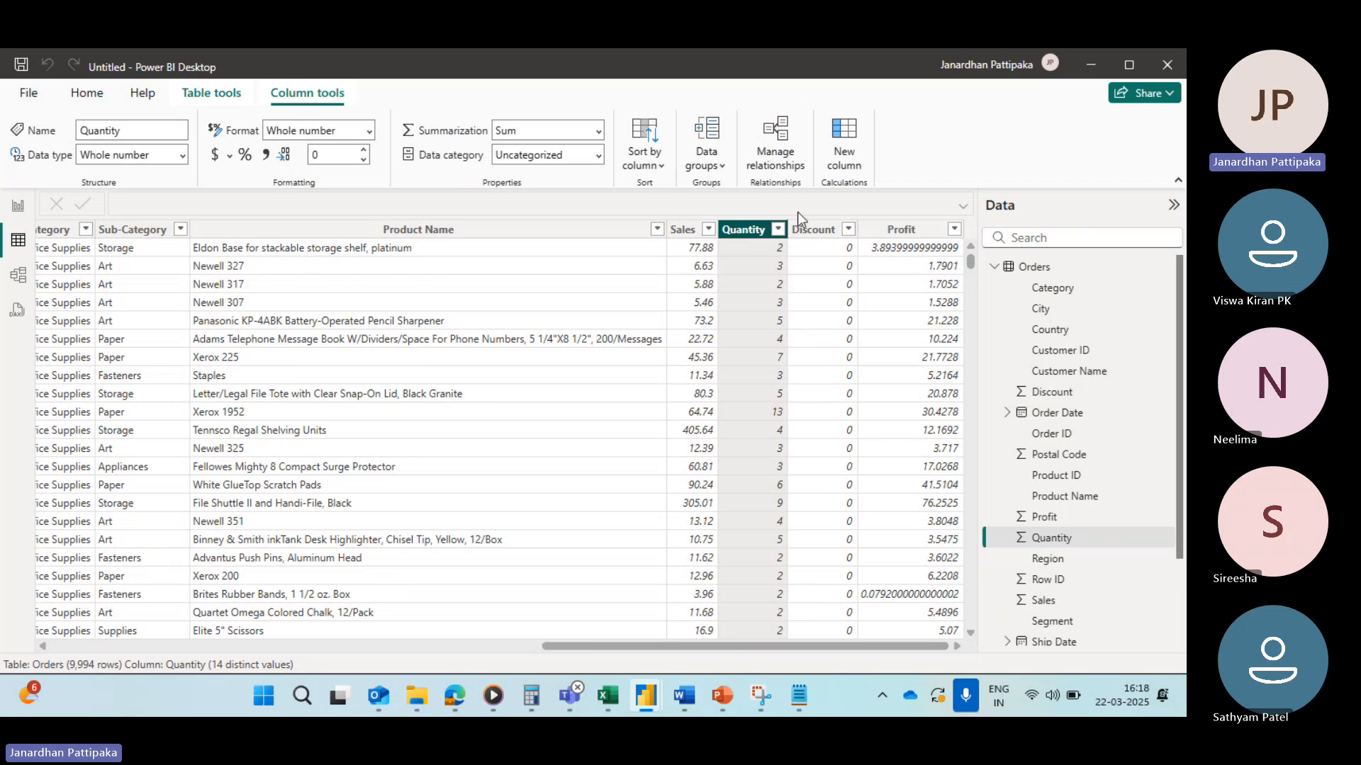
pyautogui.click(815, 229)
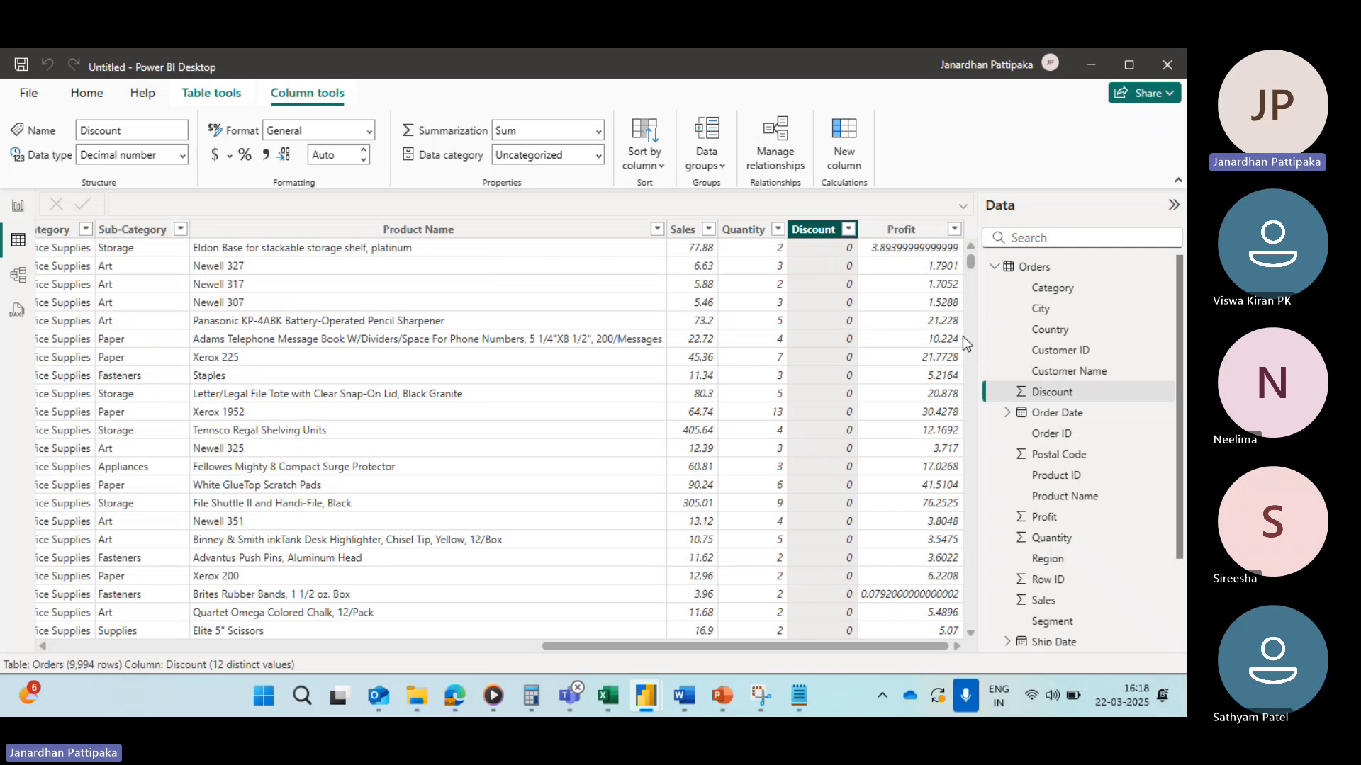
pyautogui.click(918, 230)
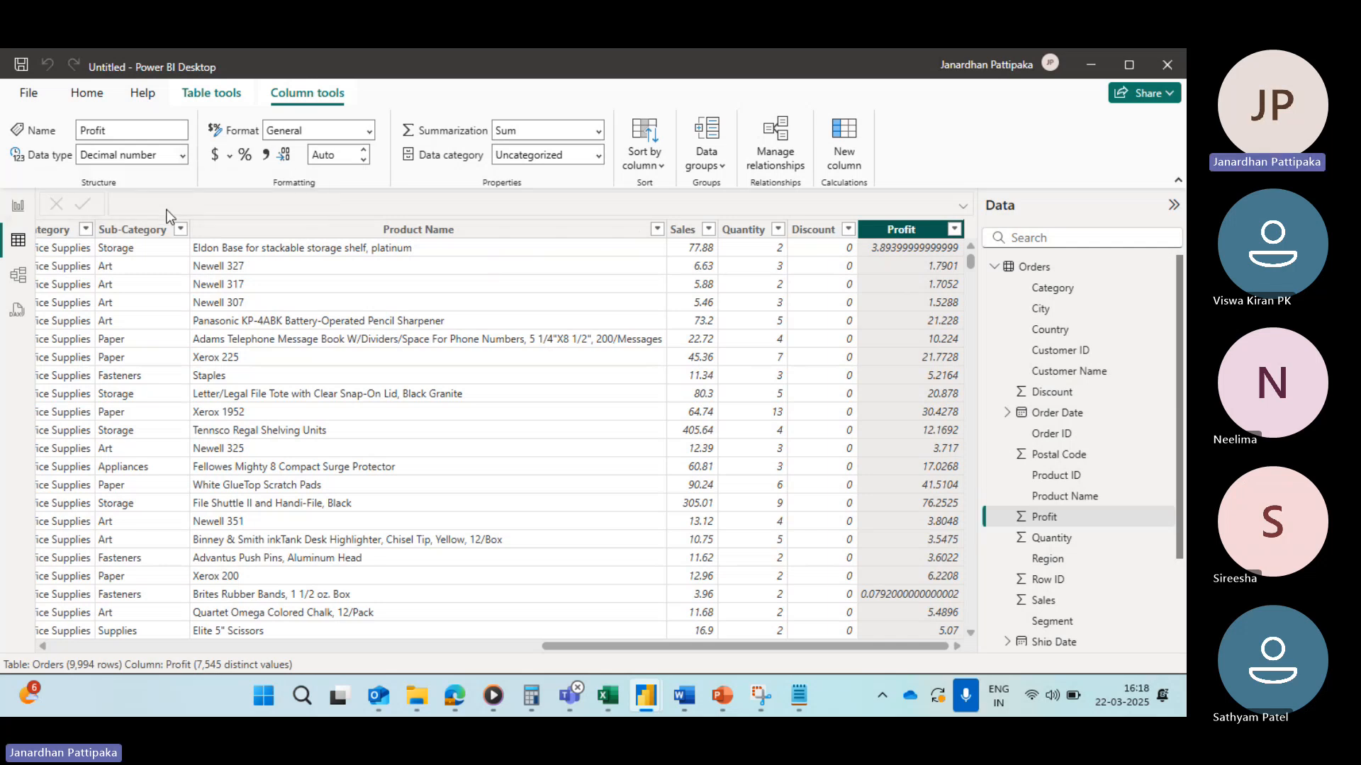
# Step: Scroll across the Orders table columns and back, reselecting the Sales column
pyautogui.hscroll(-3, 346, 330)
pyautogui.hscroll(-5, 347, 329)
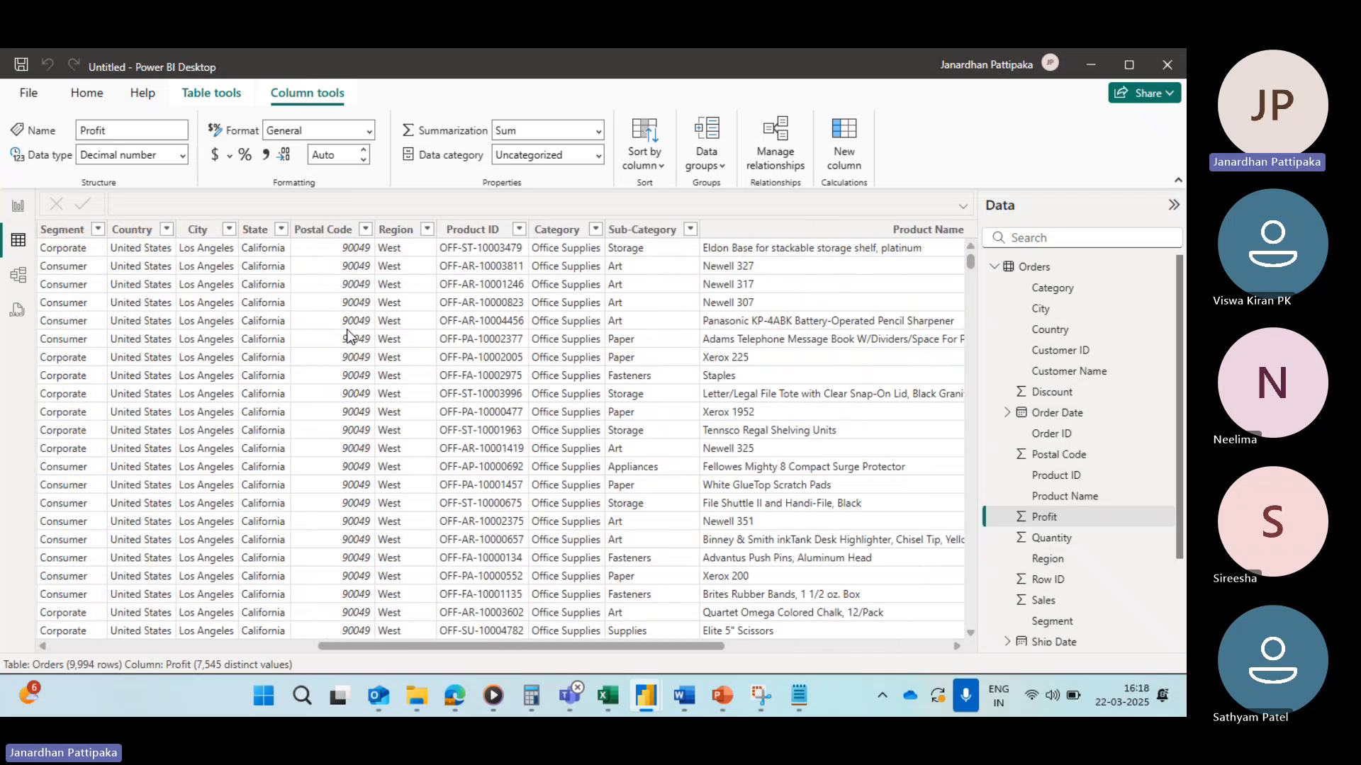
pyautogui.hscroll(-5, 245, 364)
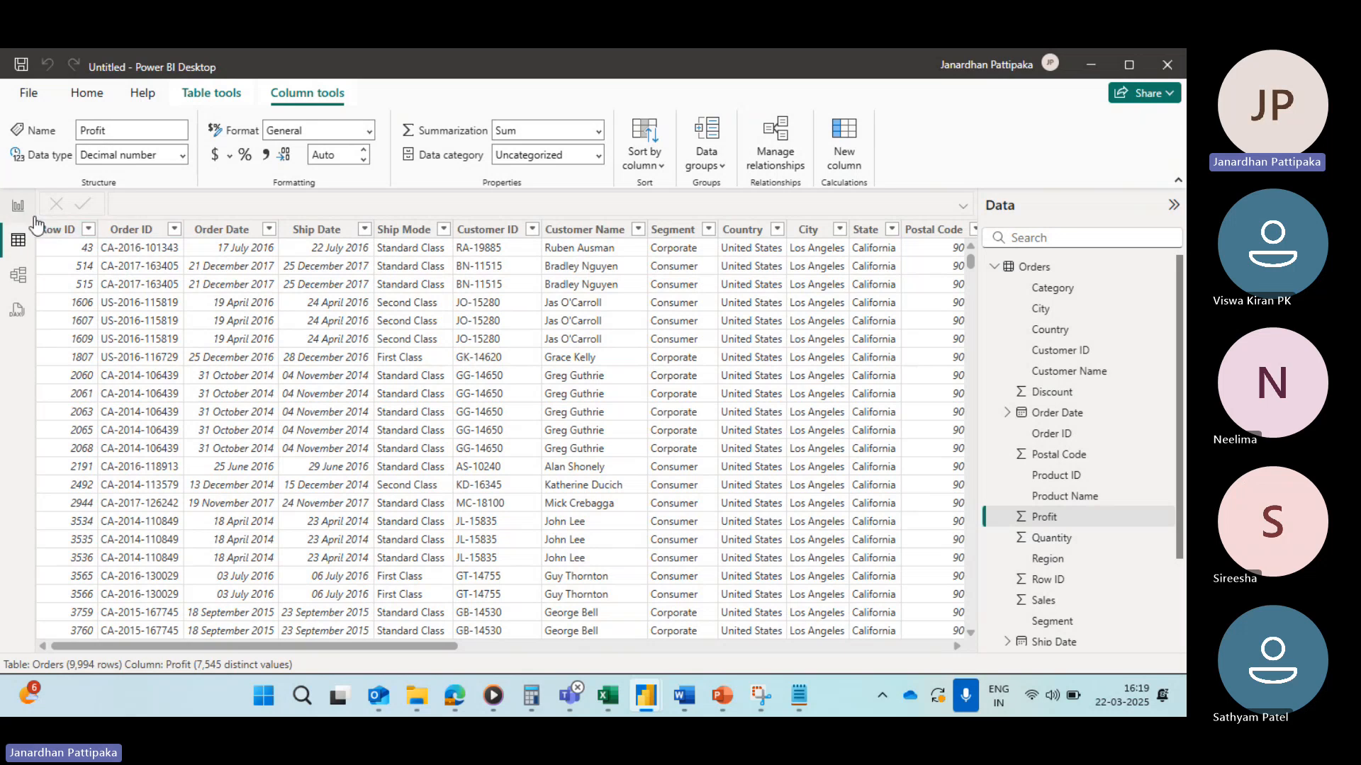
pyautogui.hscroll(8, 611, 290)
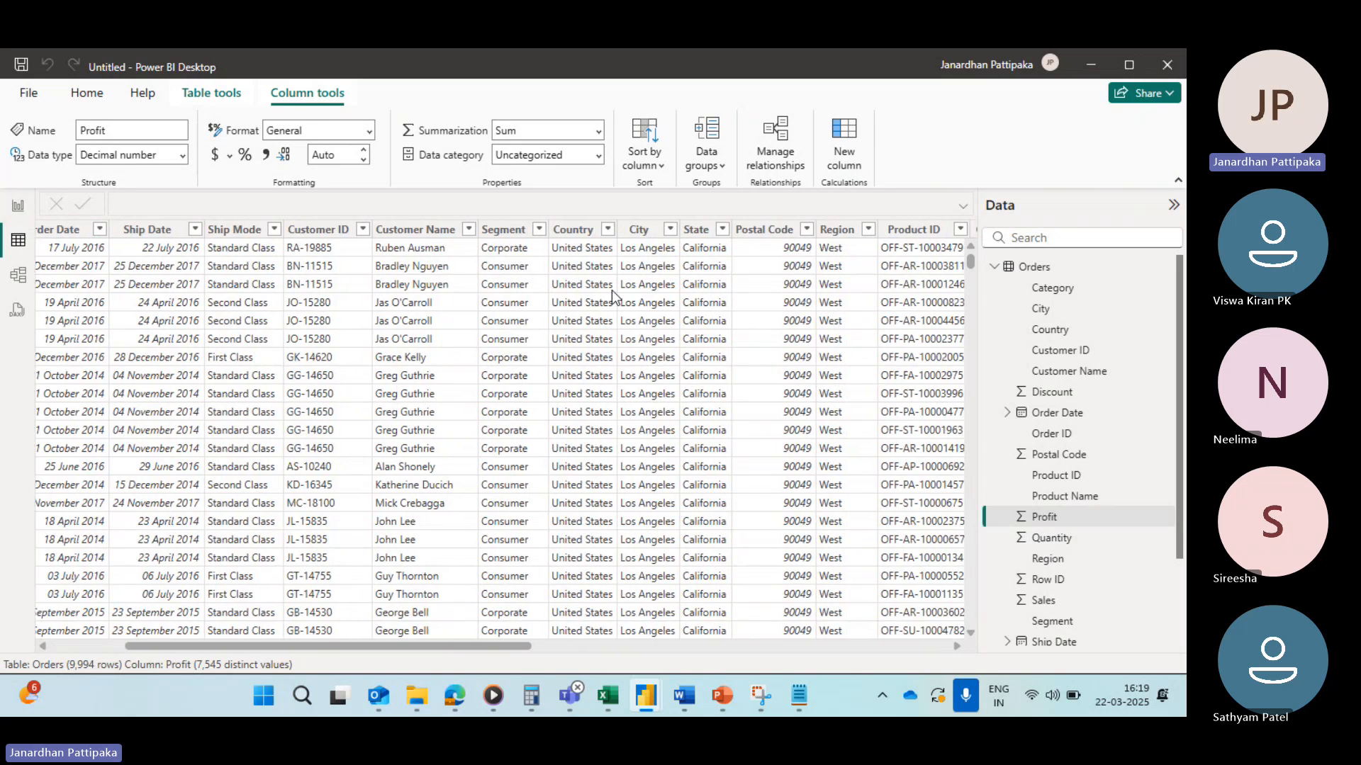
pyautogui.hscroll(3, 848, 271)
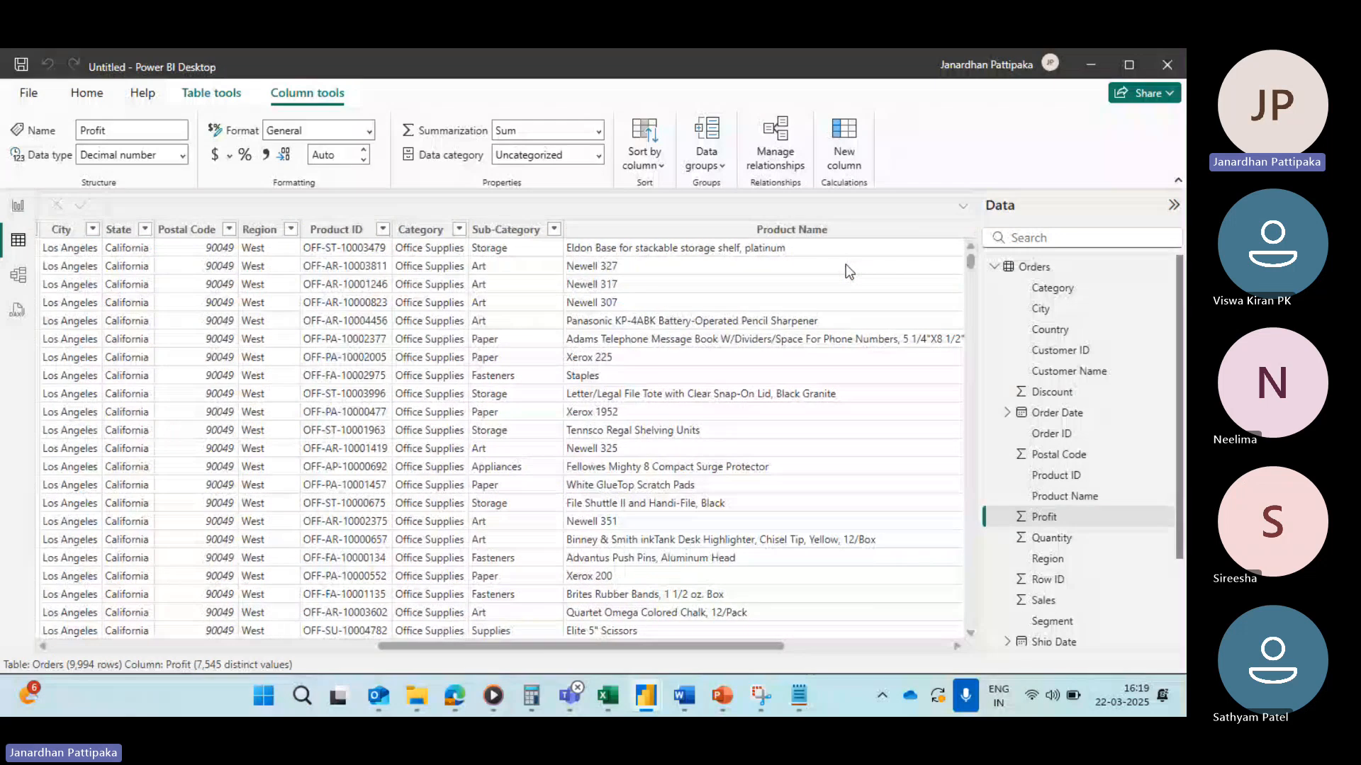
pyautogui.hscroll(3, 845, 265)
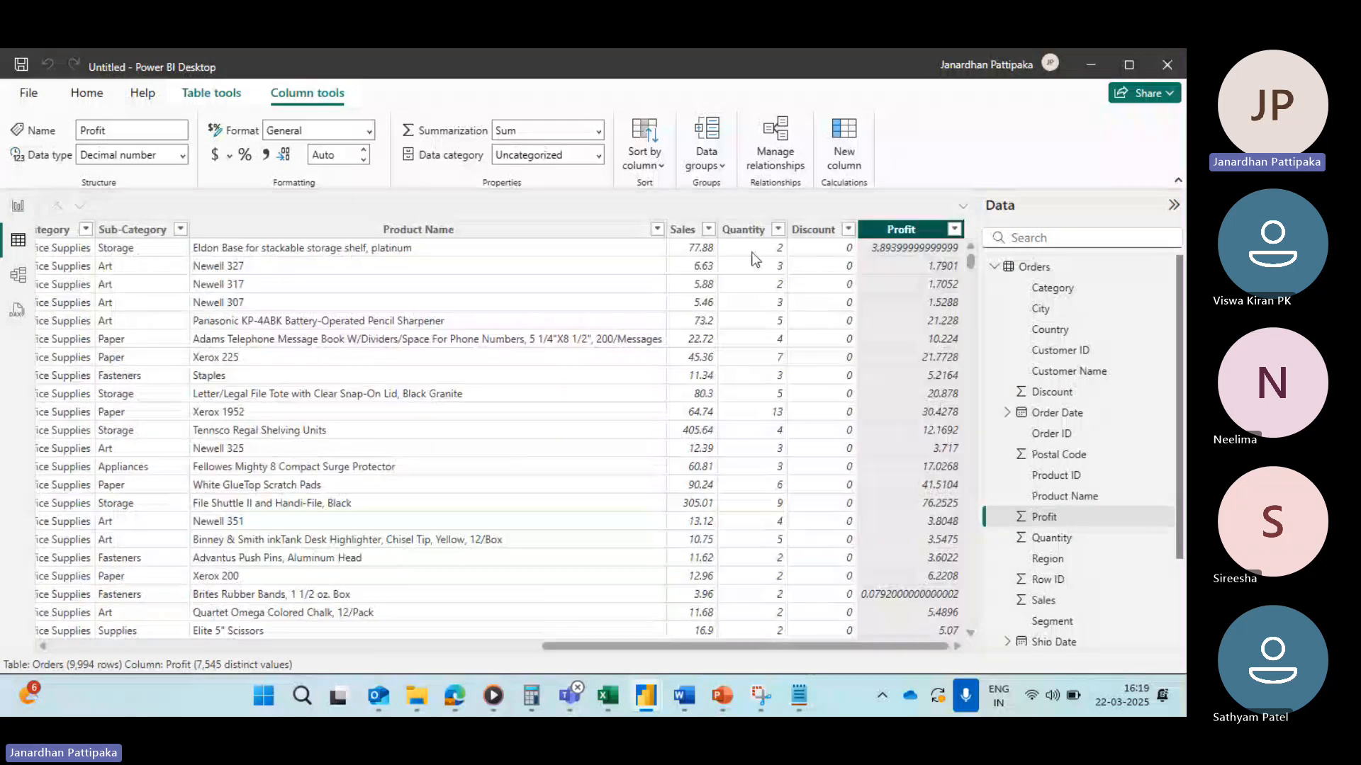
pyautogui.click(682, 231)
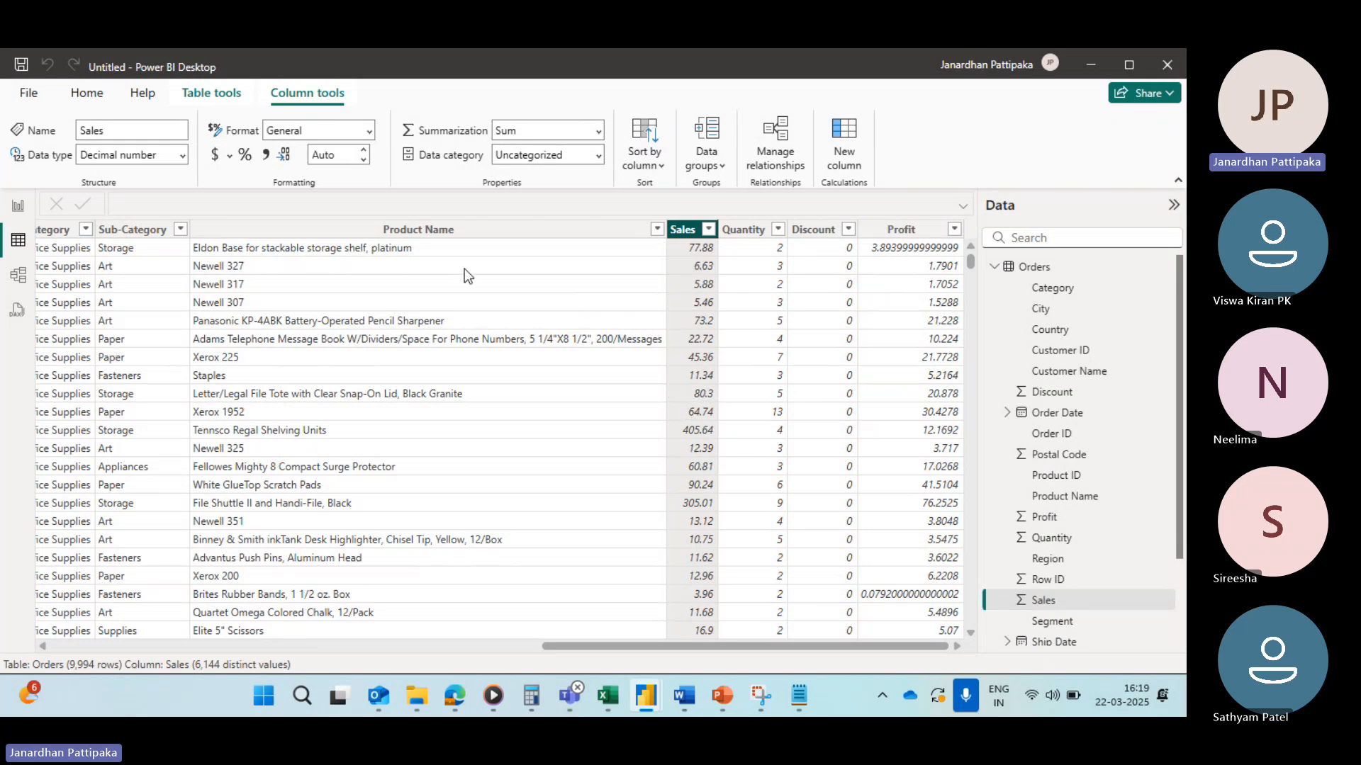
# Step: In report view, add a card visual showing the sum of Sales from the Orders table and resize it
pyautogui.click(18, 209)
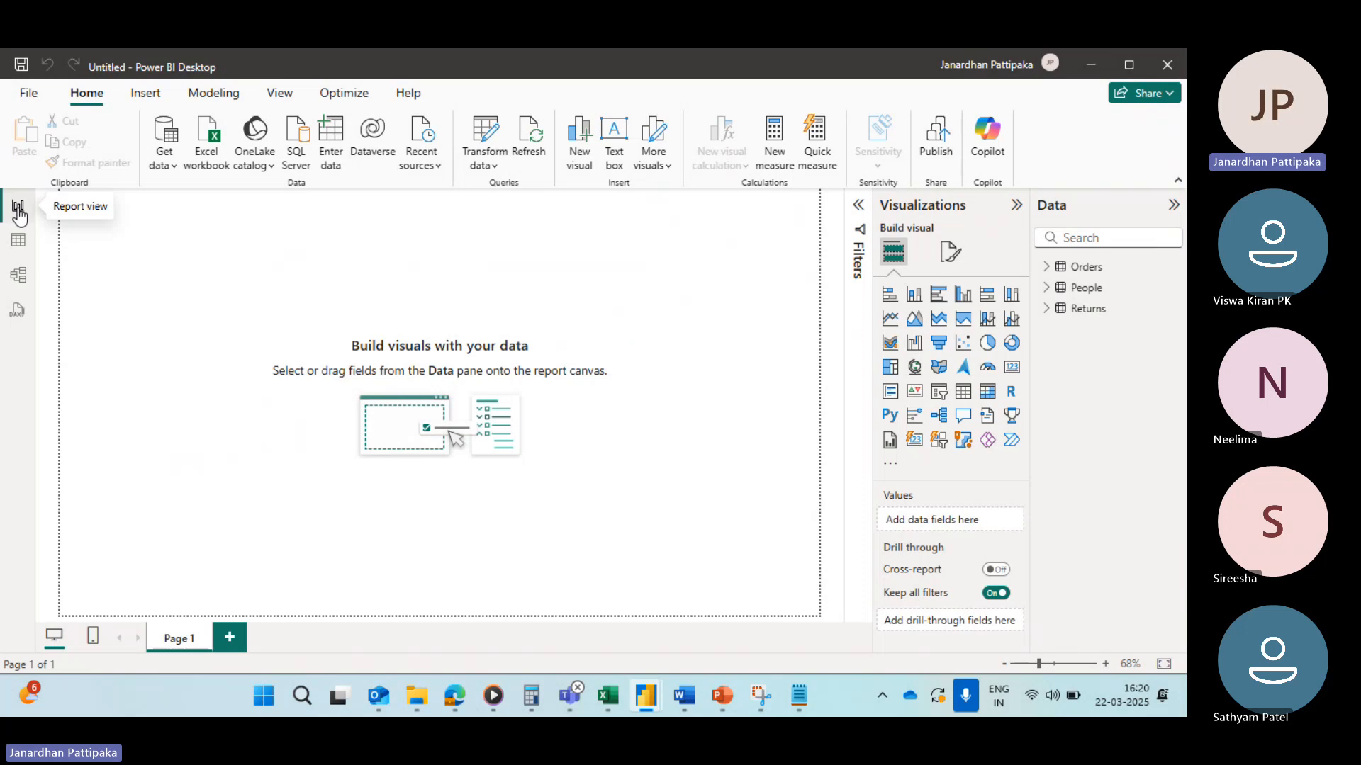
pyautogui.click(1011, 368)
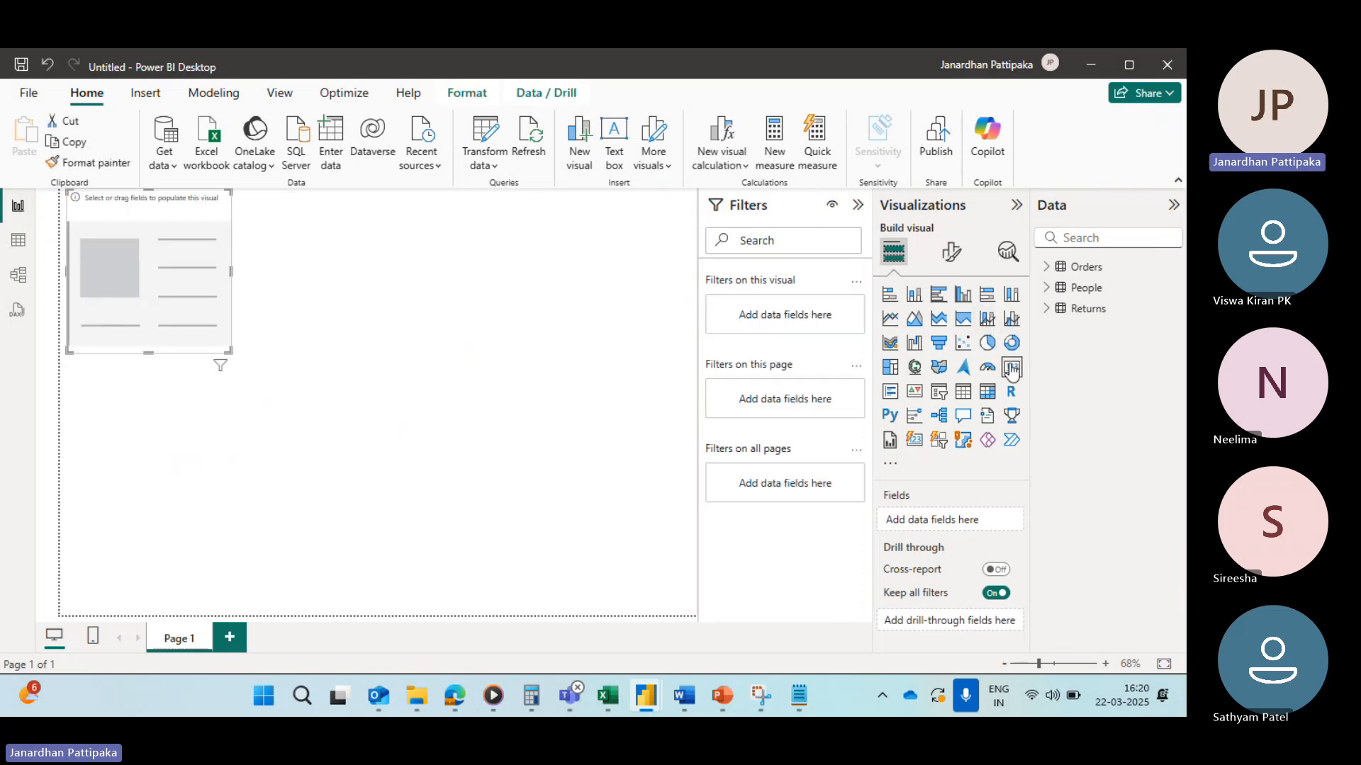
pyautogui.moveTo(130, 282); pyautogui.dragTo(146, 308)
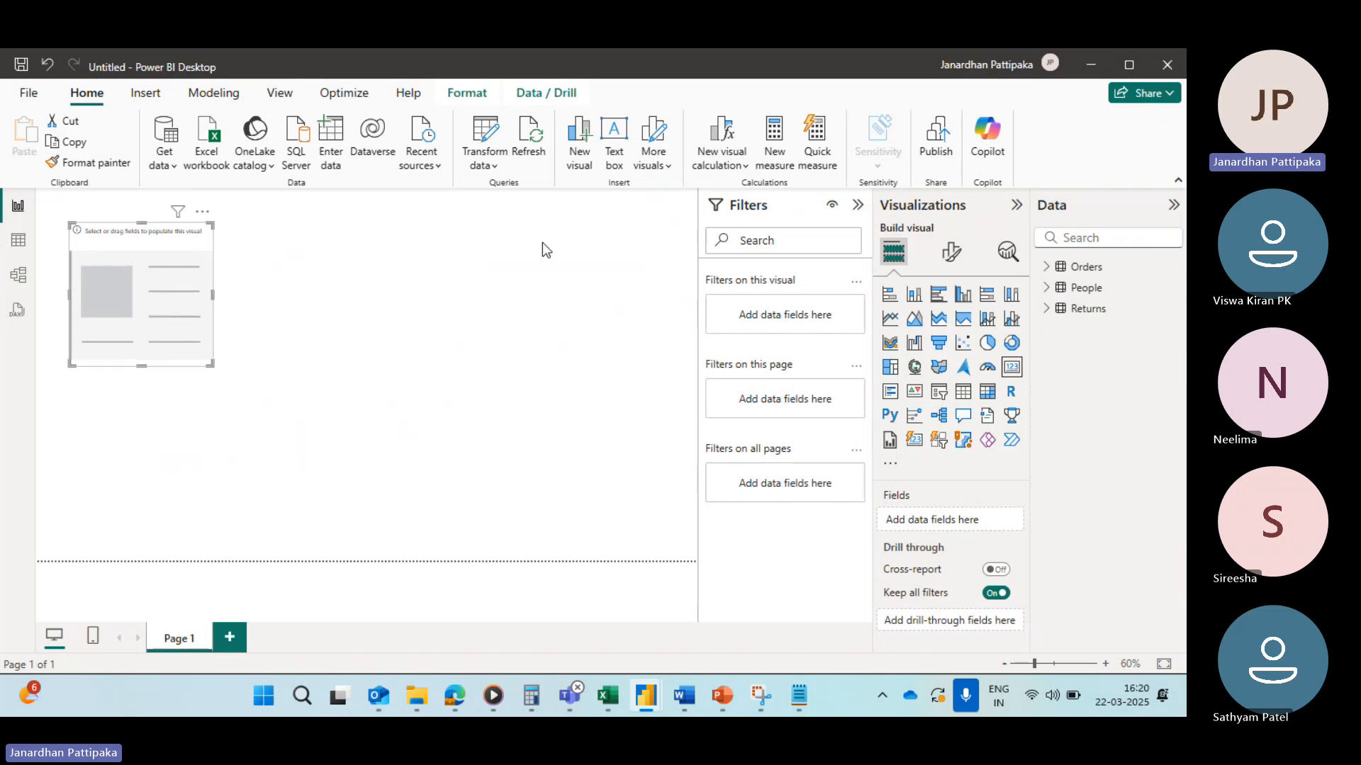
pyautogui.click(1049, 270)
pyautogui.scroll(-2, 1124, 556)
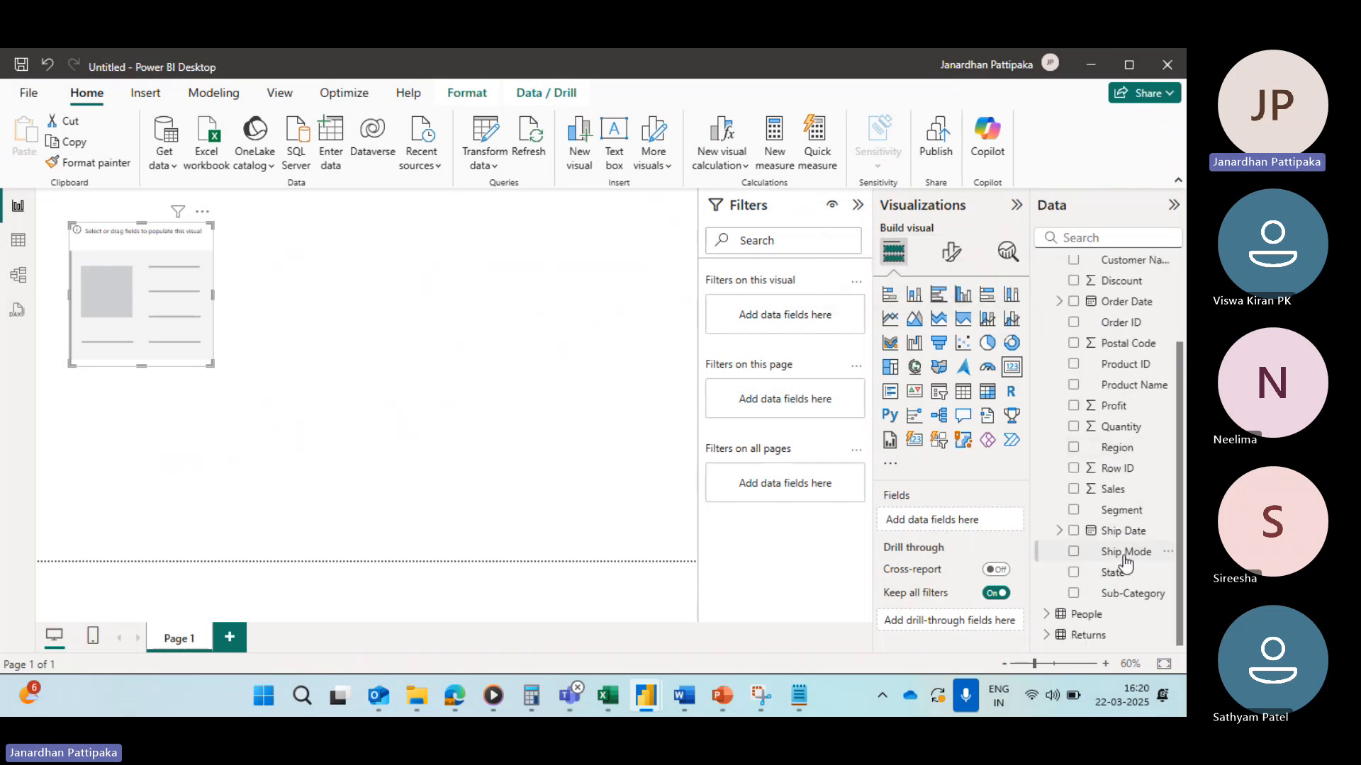
pyautogui.click(1075, 490)
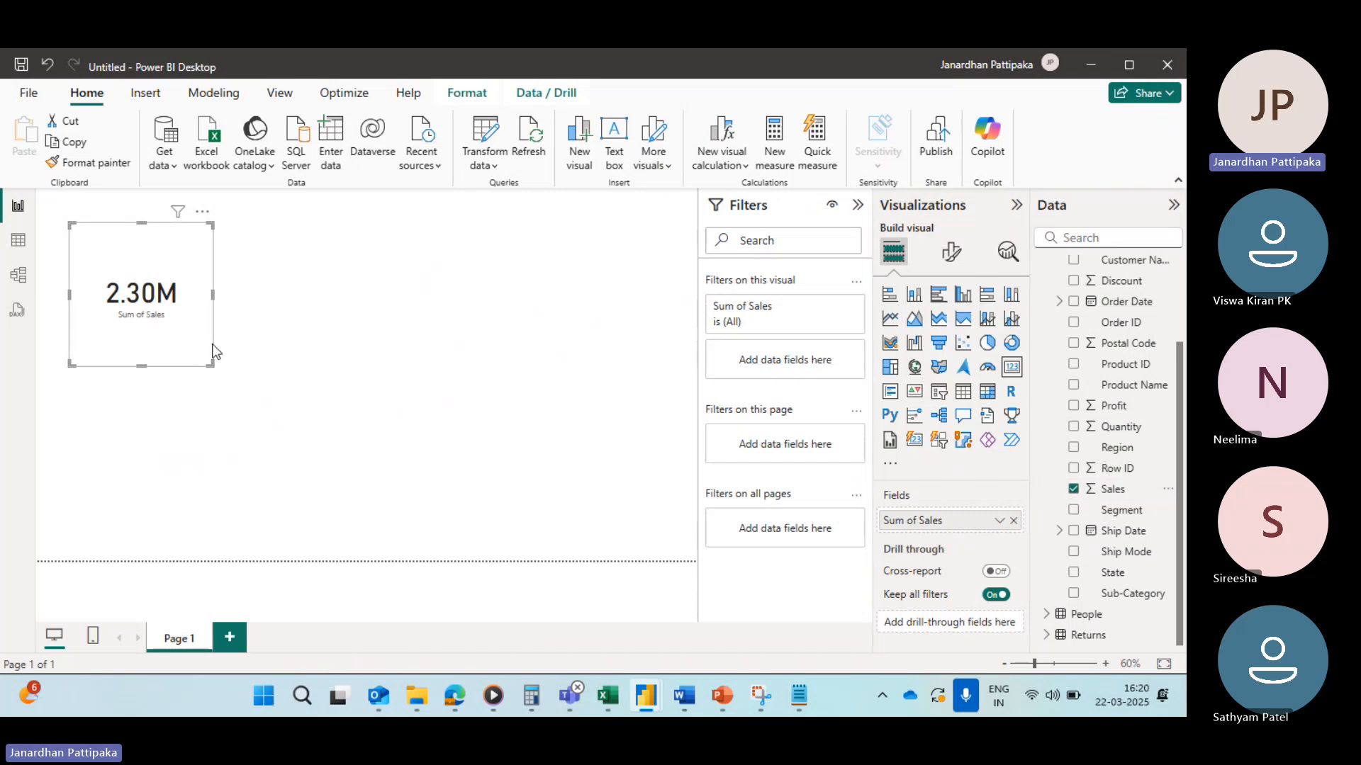
pyautogui.moveTo(212, 364); pyautogui.dragTo(228, 359)
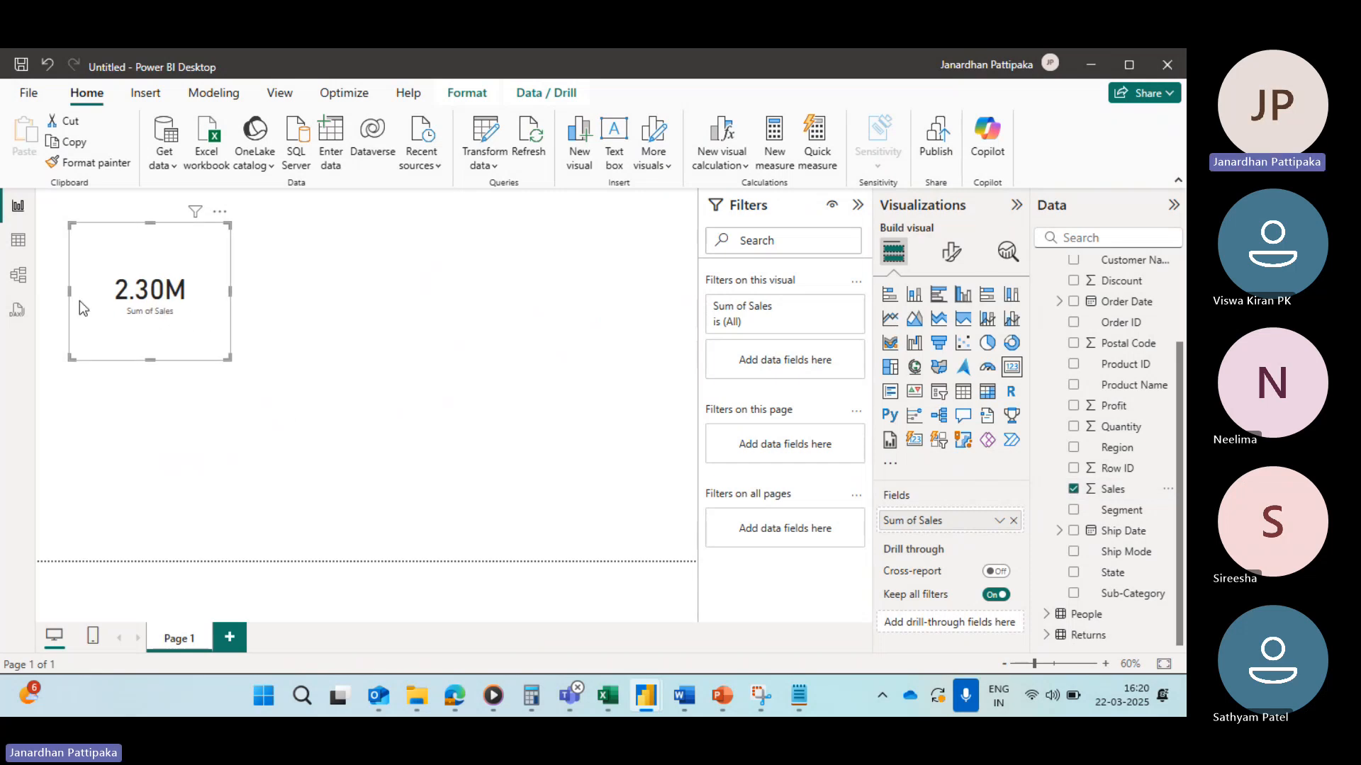
# Step: Change the Sales column's data type to Text
pyautogui.click(18, 241)
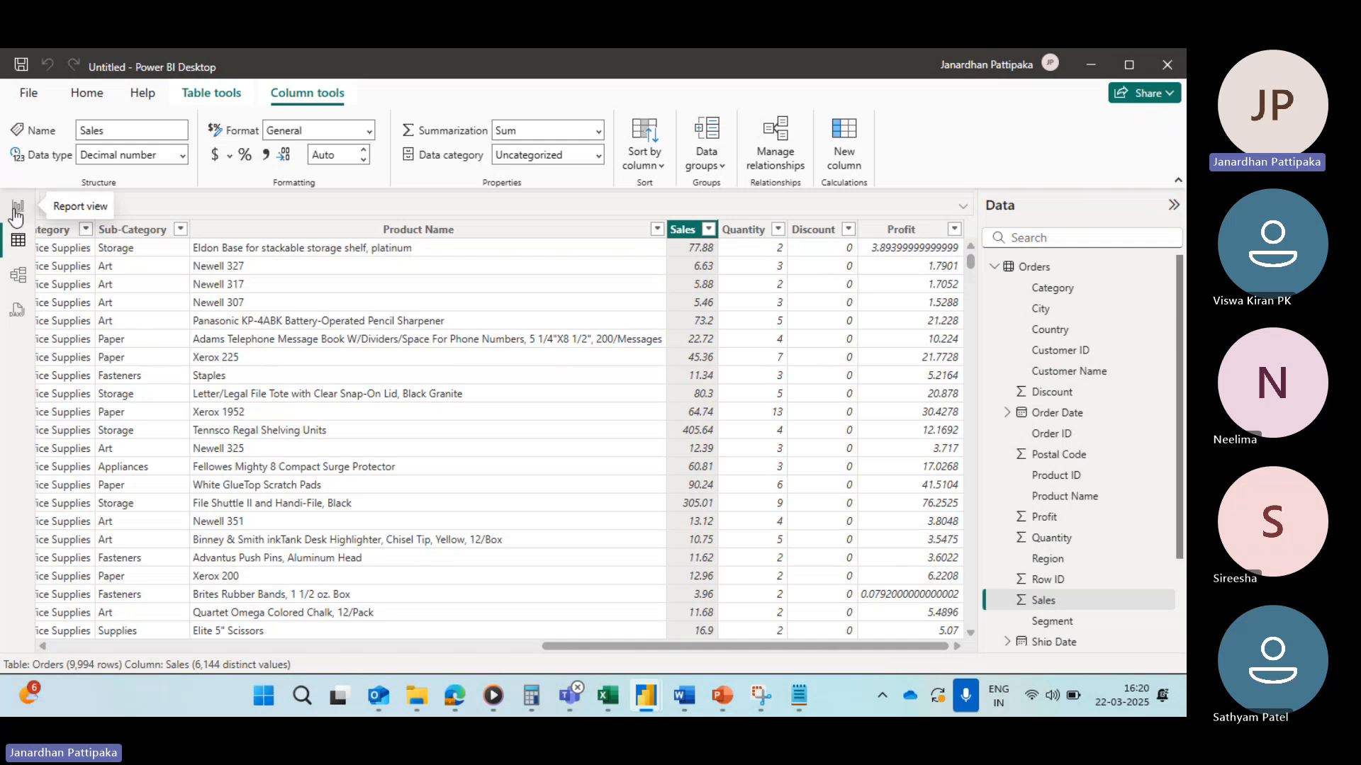
pyautogui.click(16, 209)
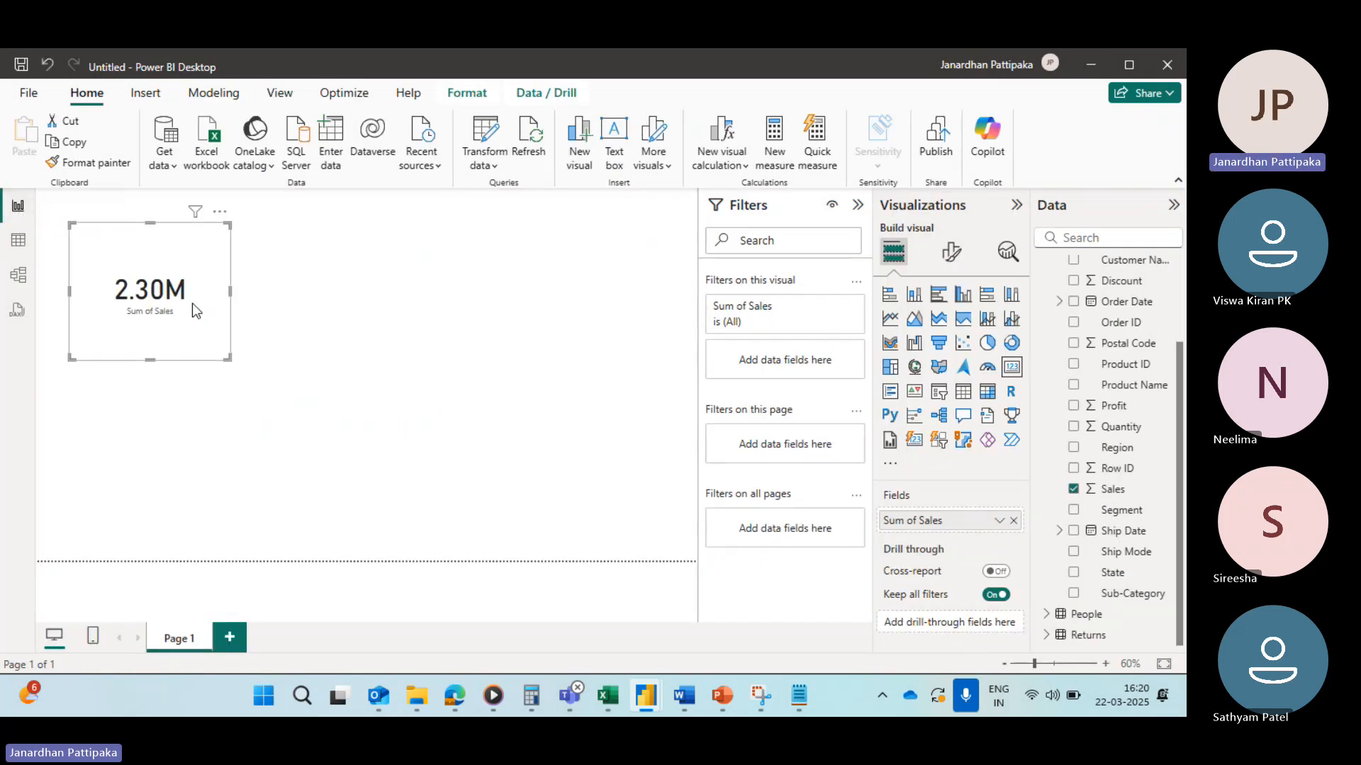
pyautogui.click(18, 240)
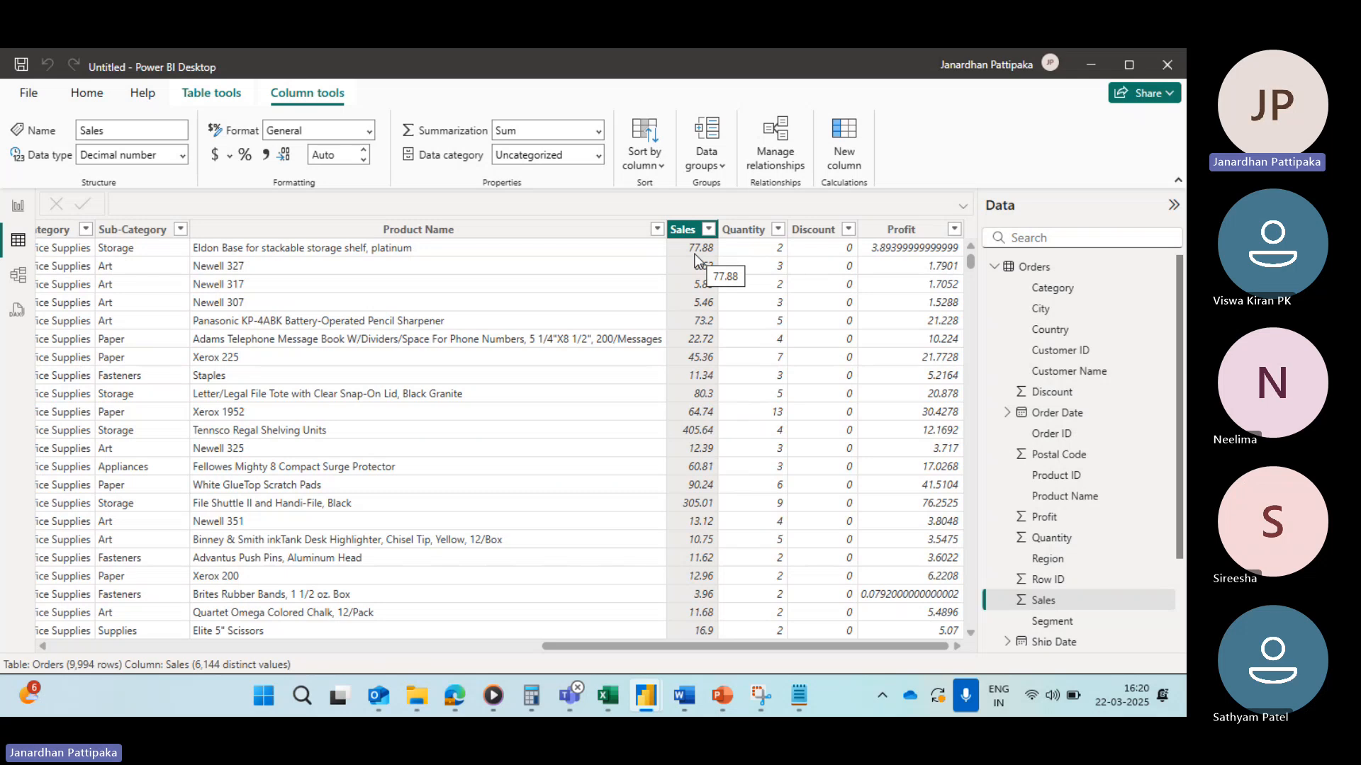
pyautogui.click(183, 156)
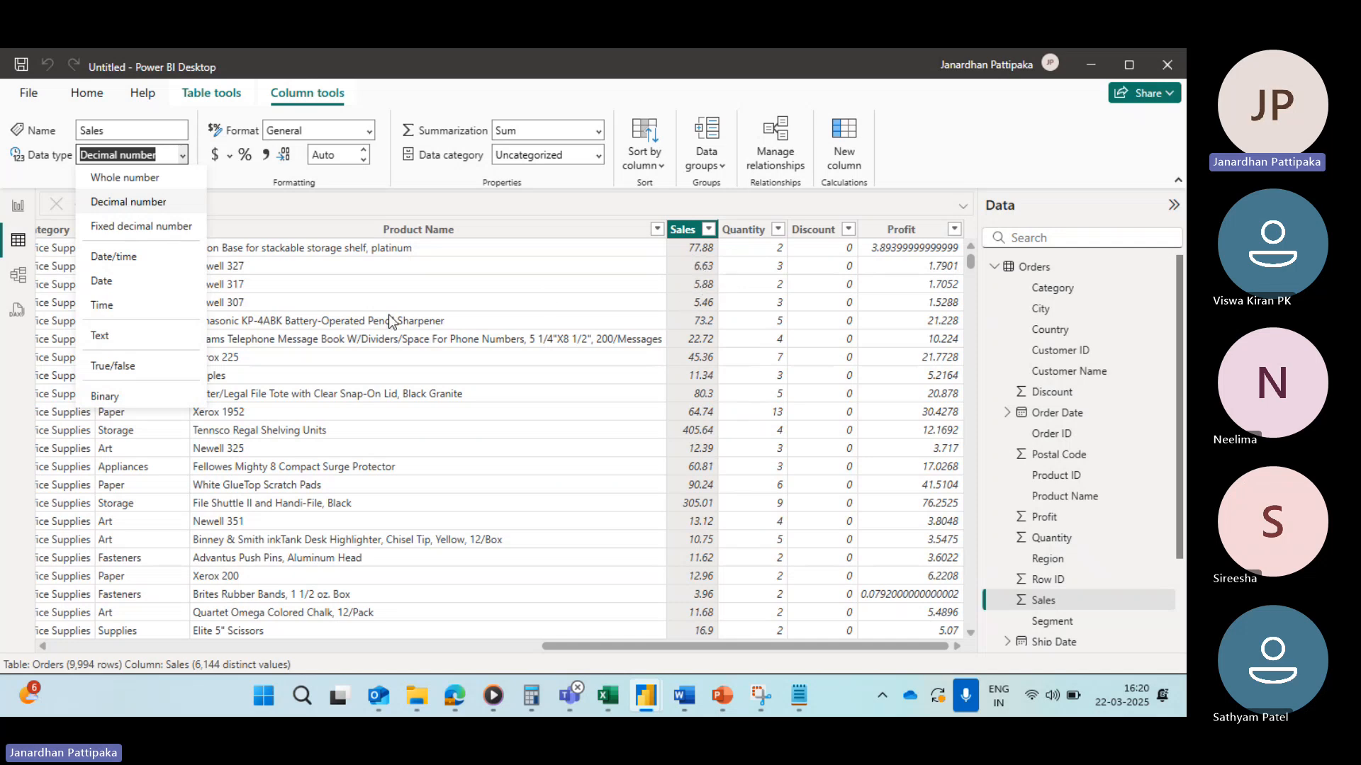
pyautogui.click(100, 338)
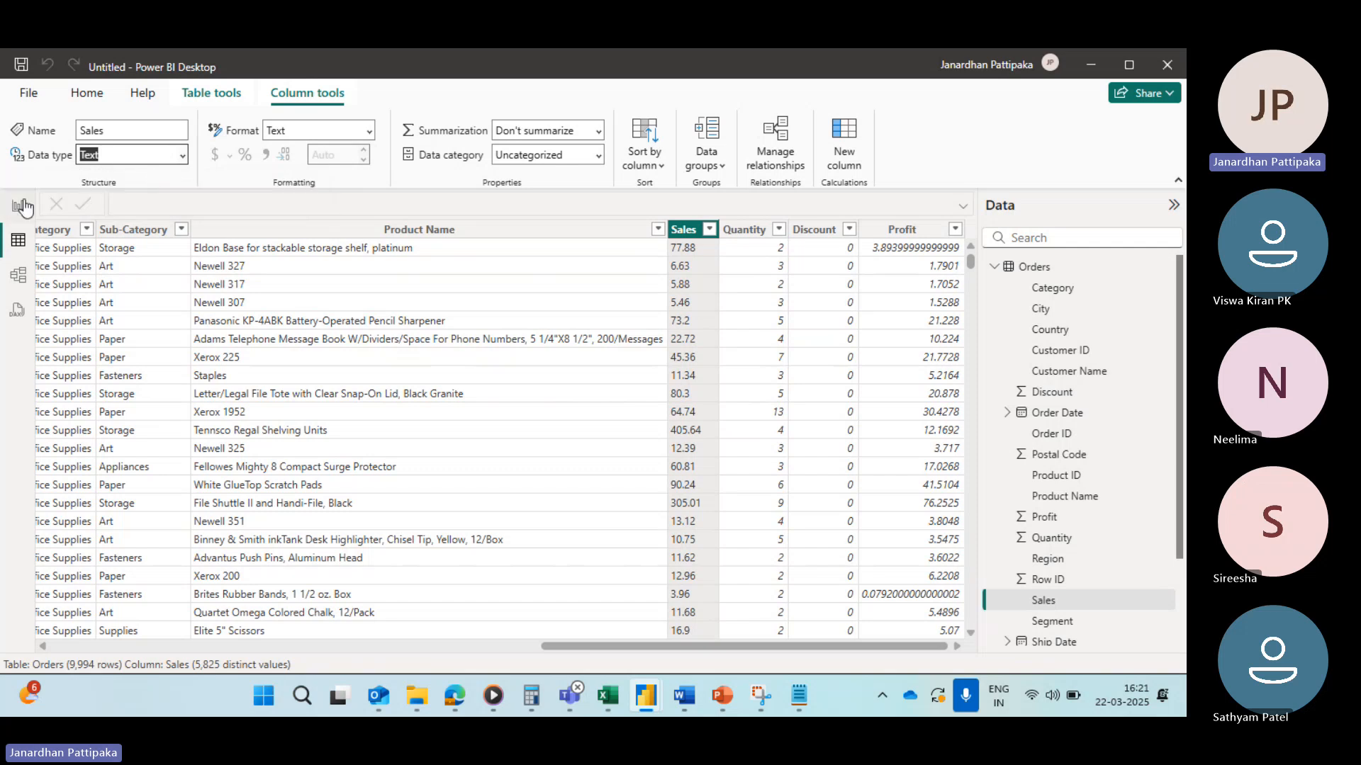
# Step: Check the Sales card in the report view, switching back and forth with the table
pyautogui.click(16, 204)
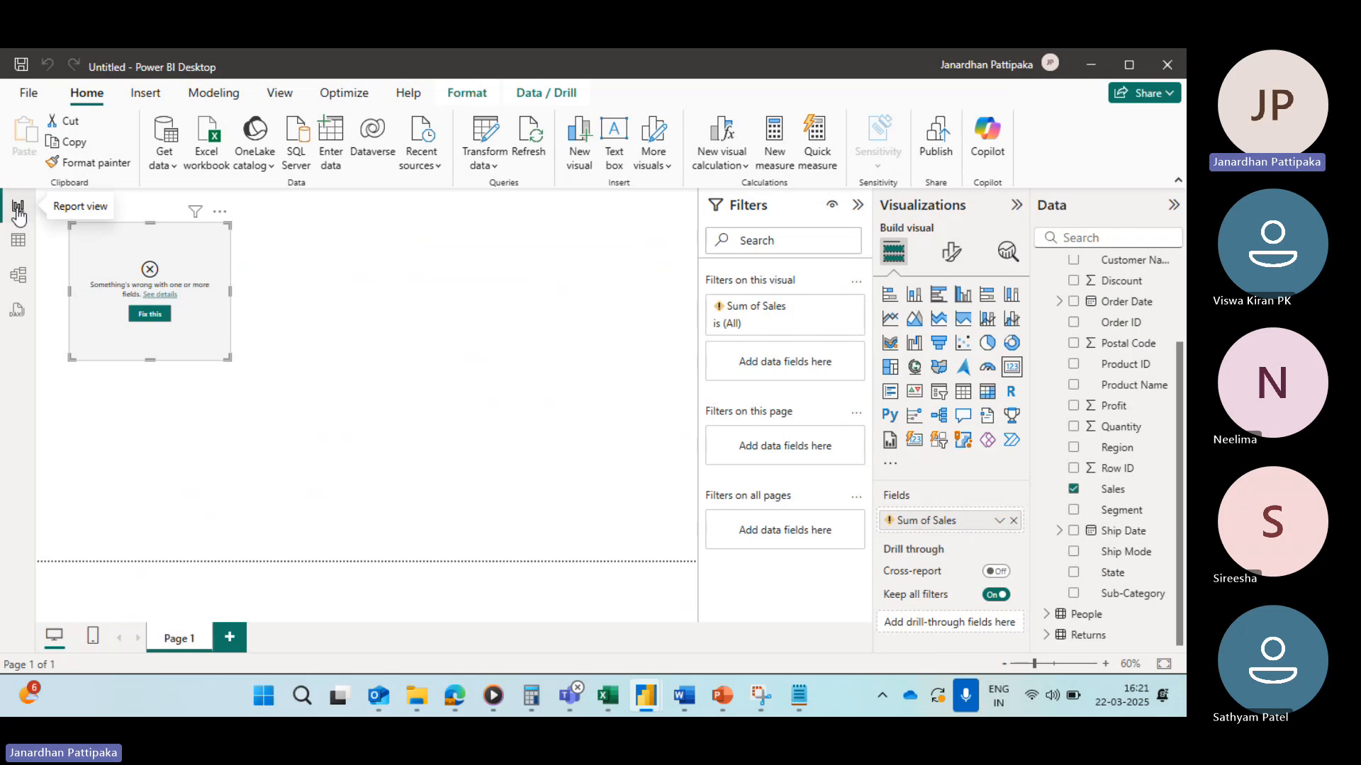
pyautogui.click(19, 240)
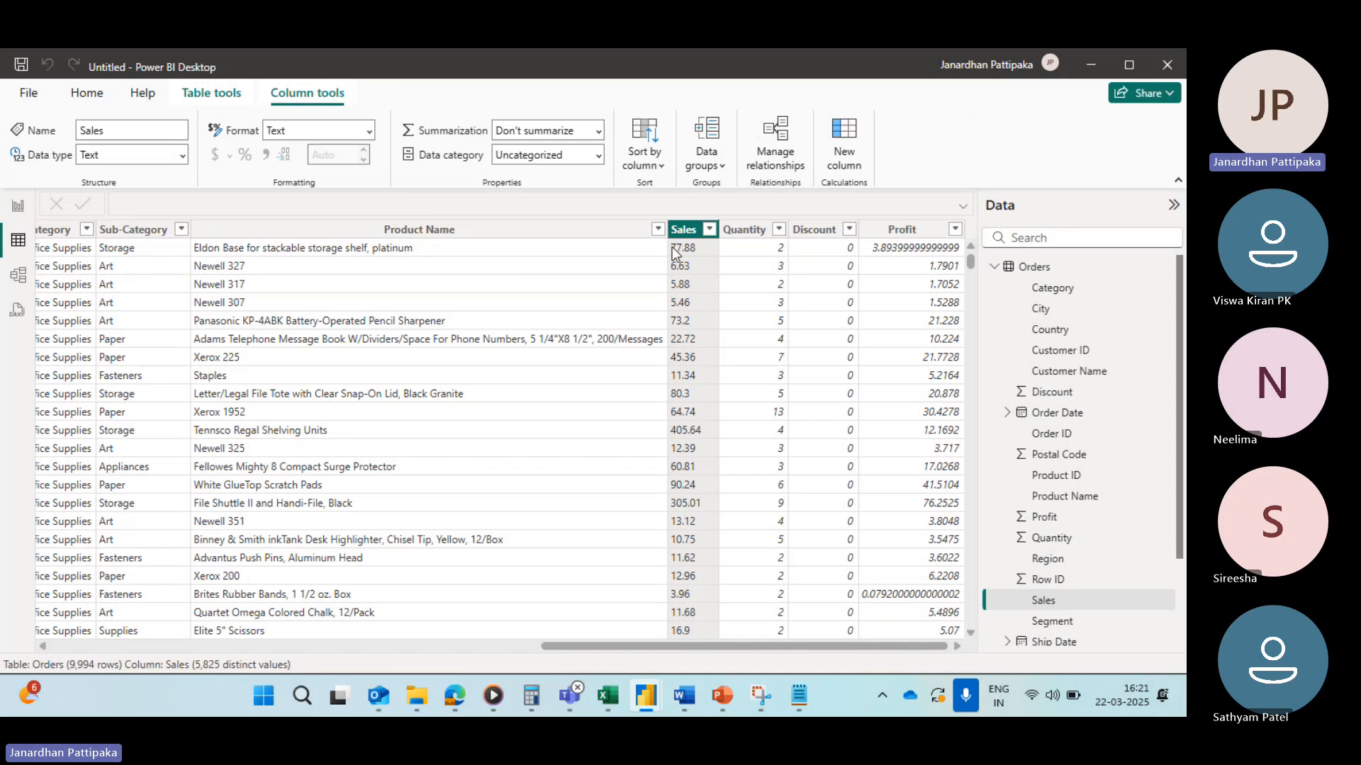
pyautogui.click(17, 212)
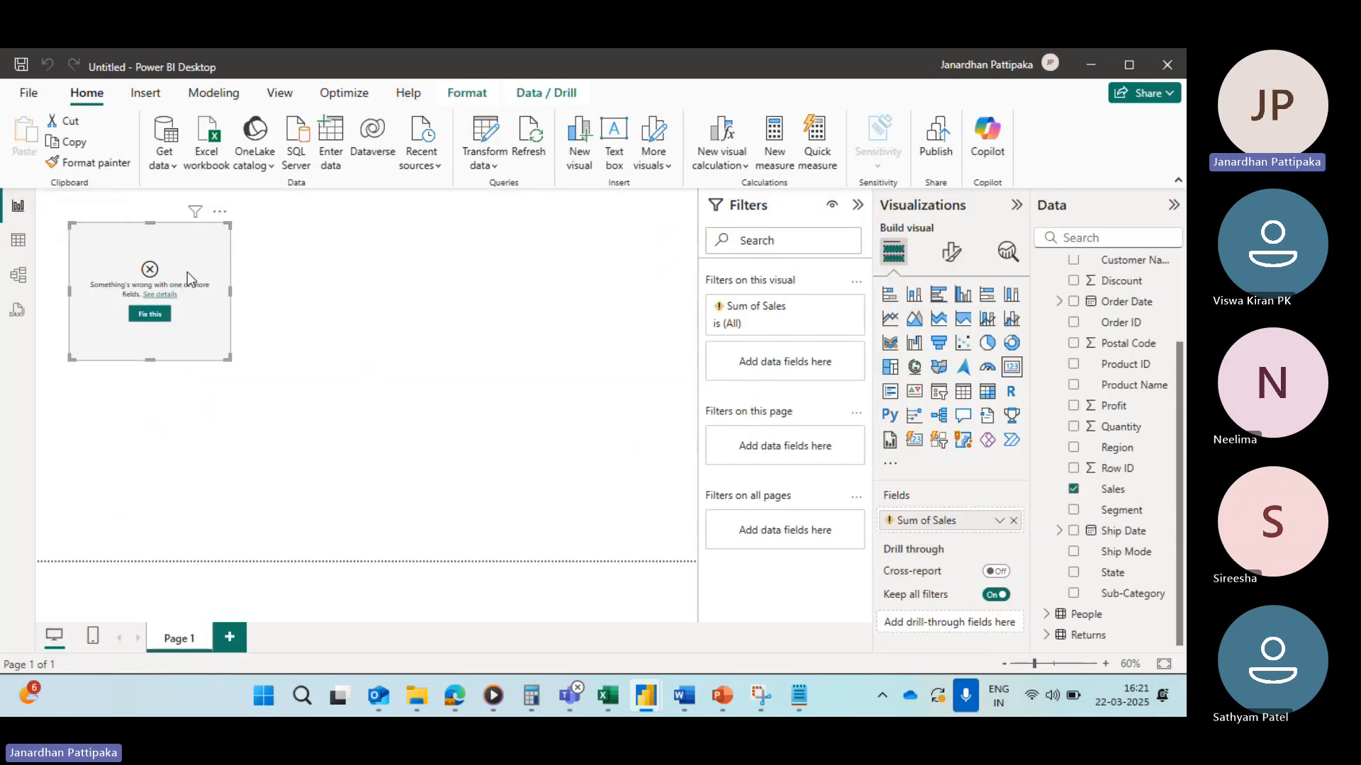
pyautogui.click(20, 244)
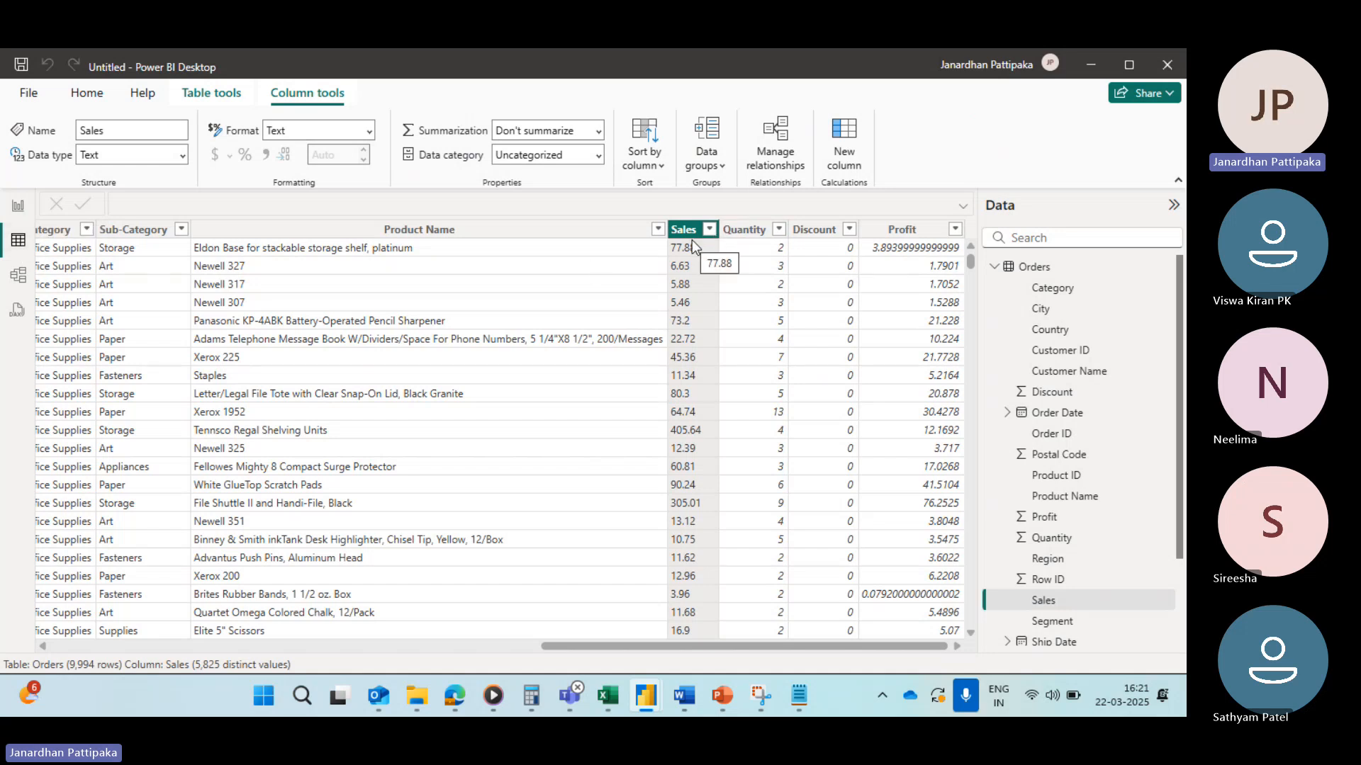
# Step: Change the Sales column's data type back to Decimal number, confirming the data type change
pyautogui.click(182, 163)
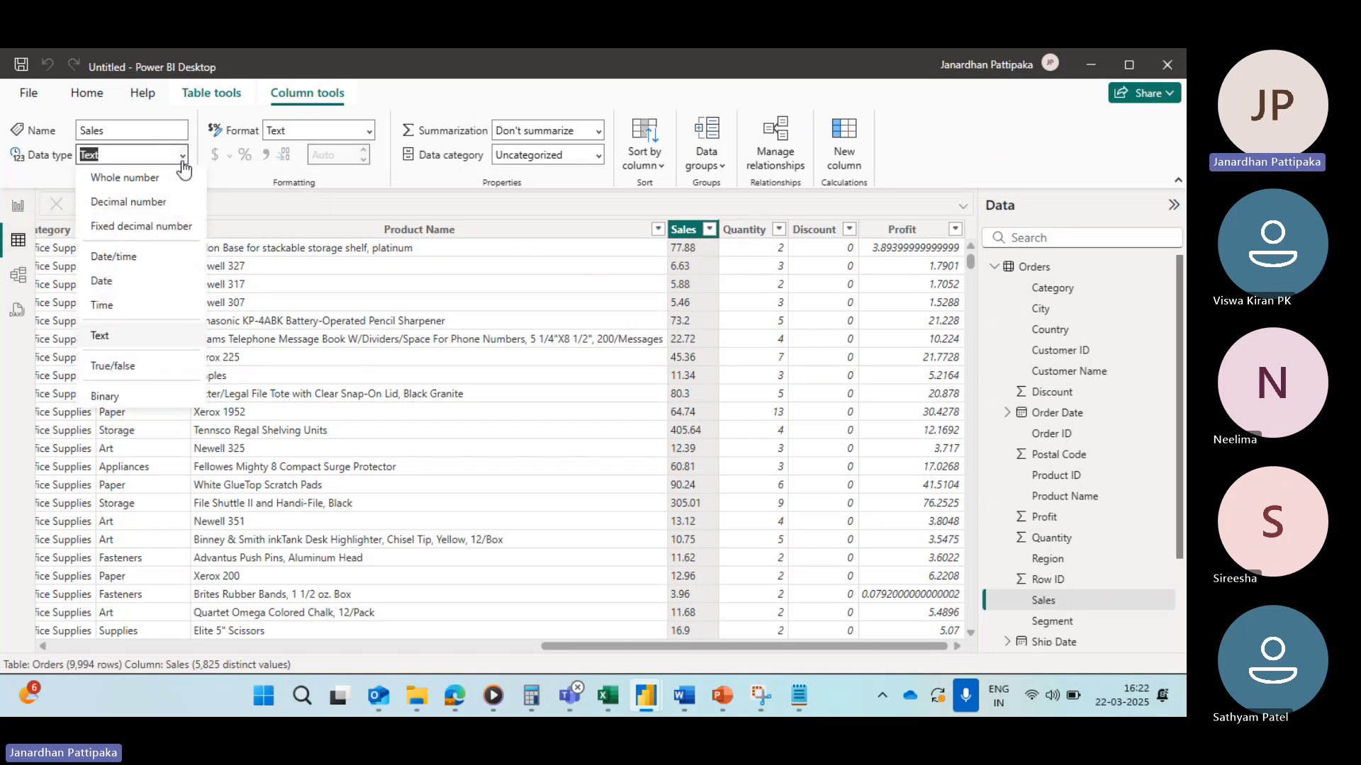
pyautogui.click(142, 205)
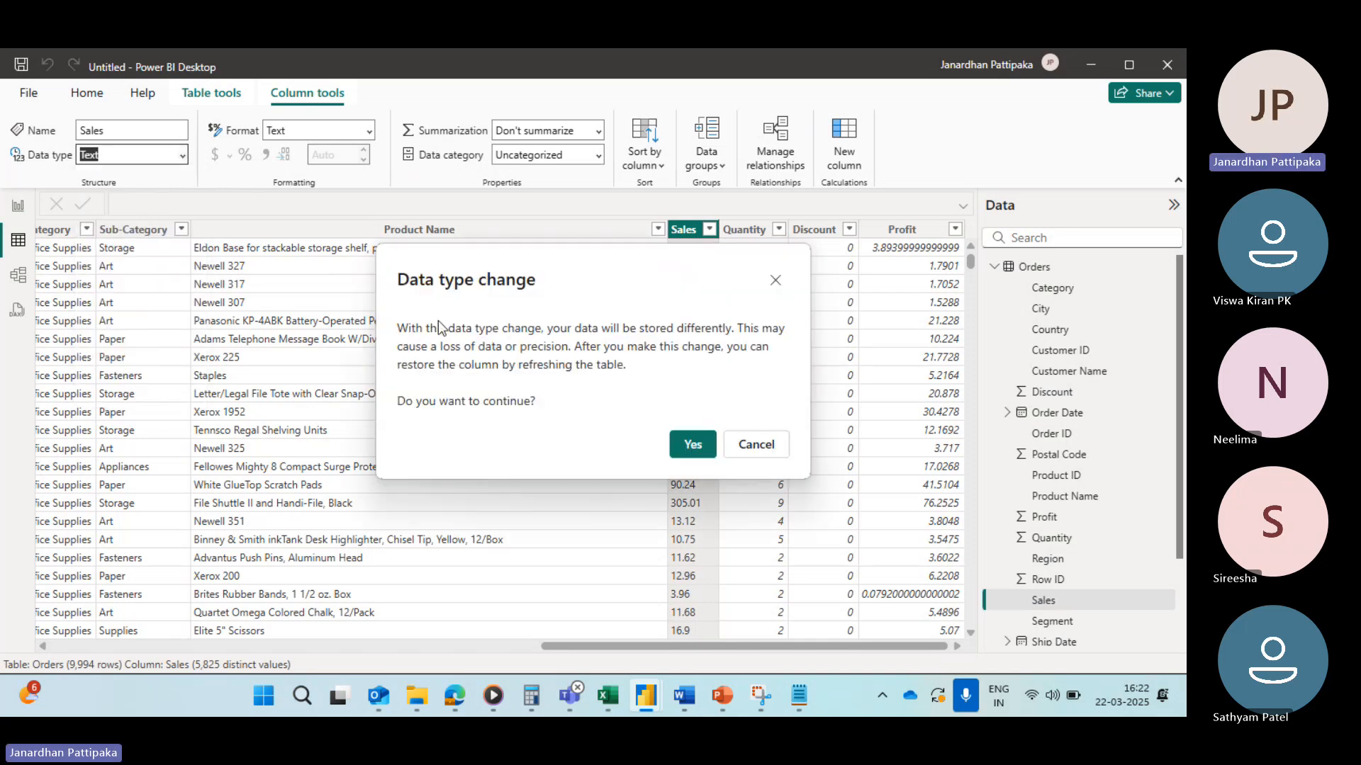
pyautogui.click(692, 447)
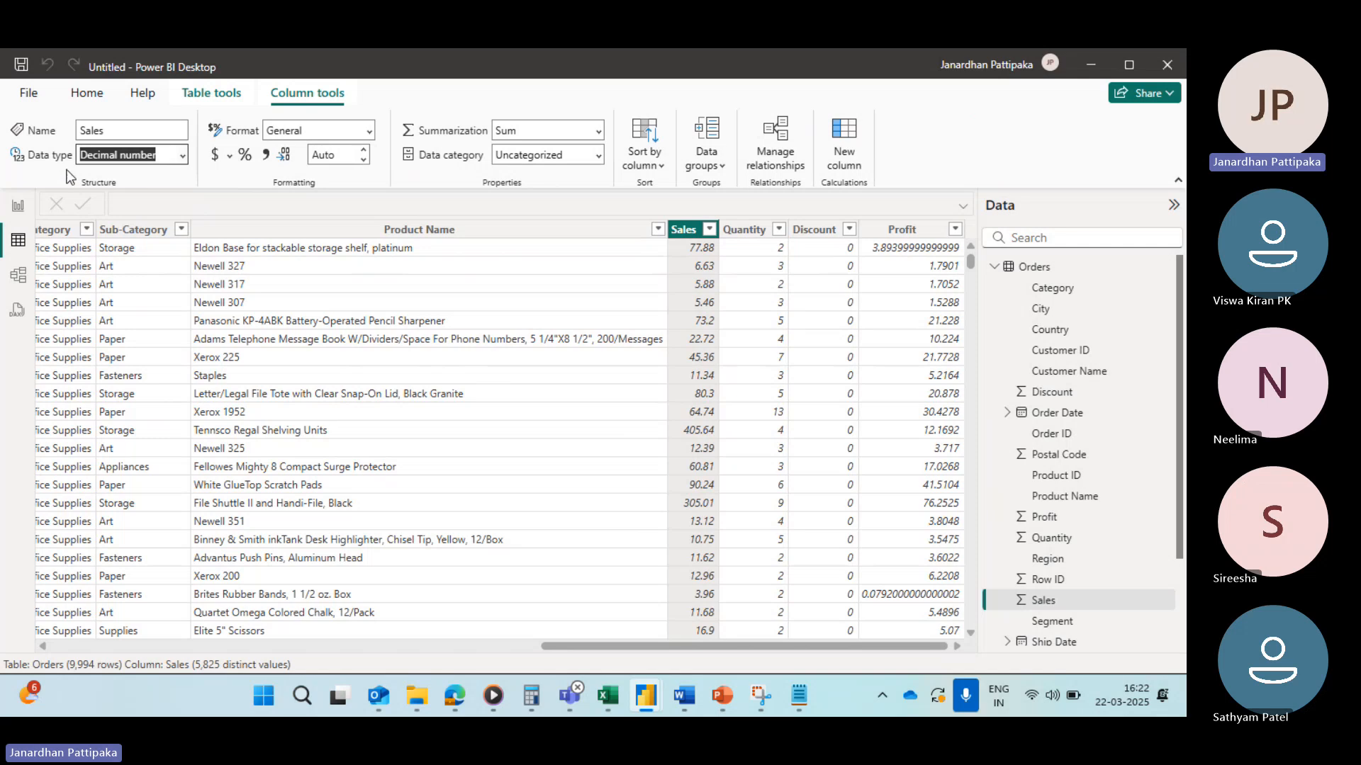
# Step: Review the Sales card in the report view again and return to the table view
pyautogui.click(17, 208)
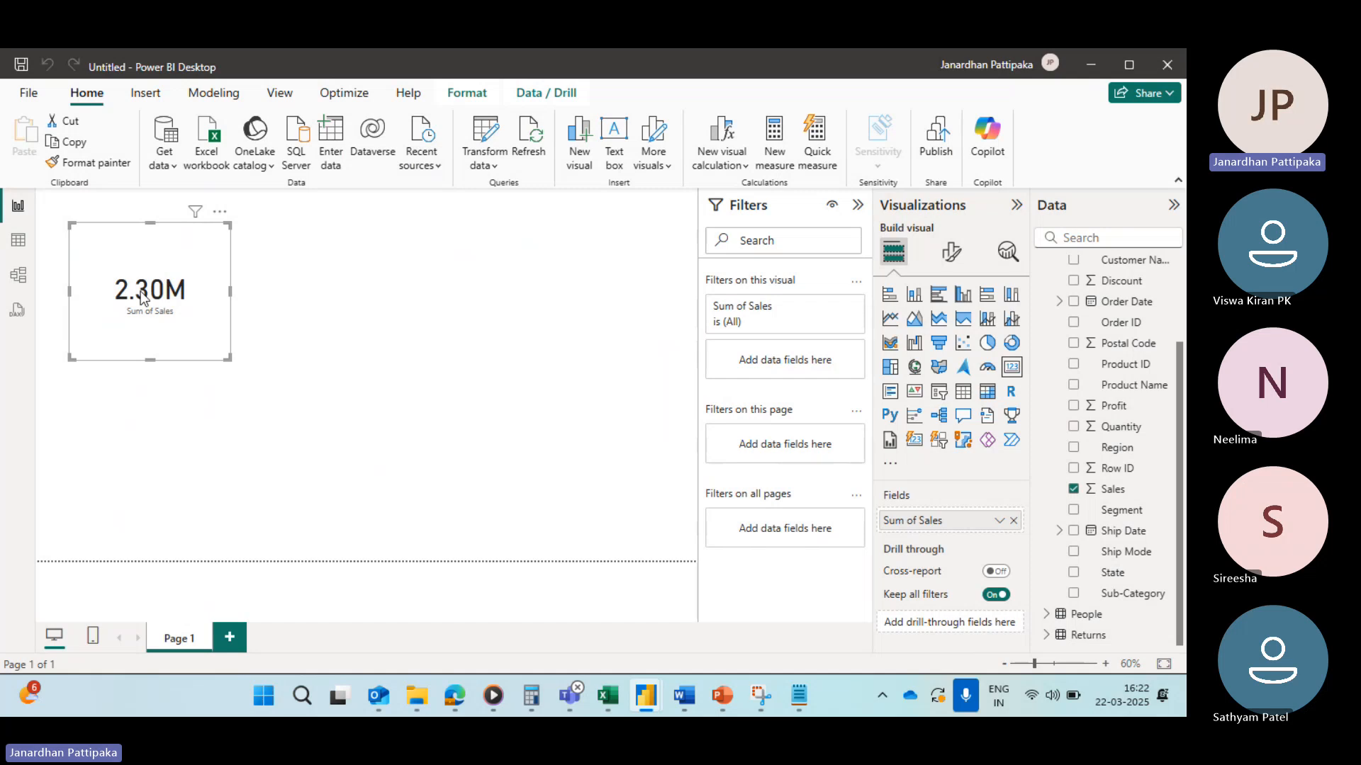
pyautogui.click(17, 241)
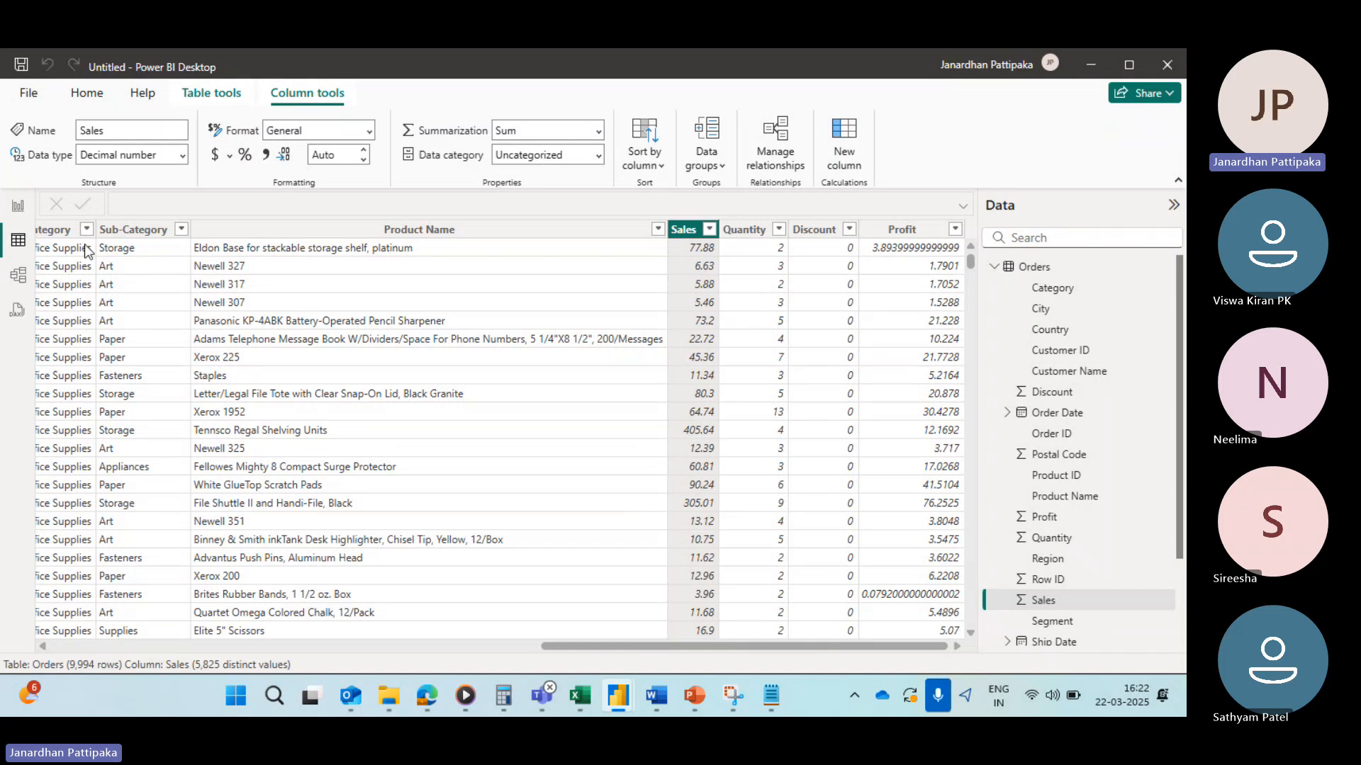
pyautogui.click(17, 206)
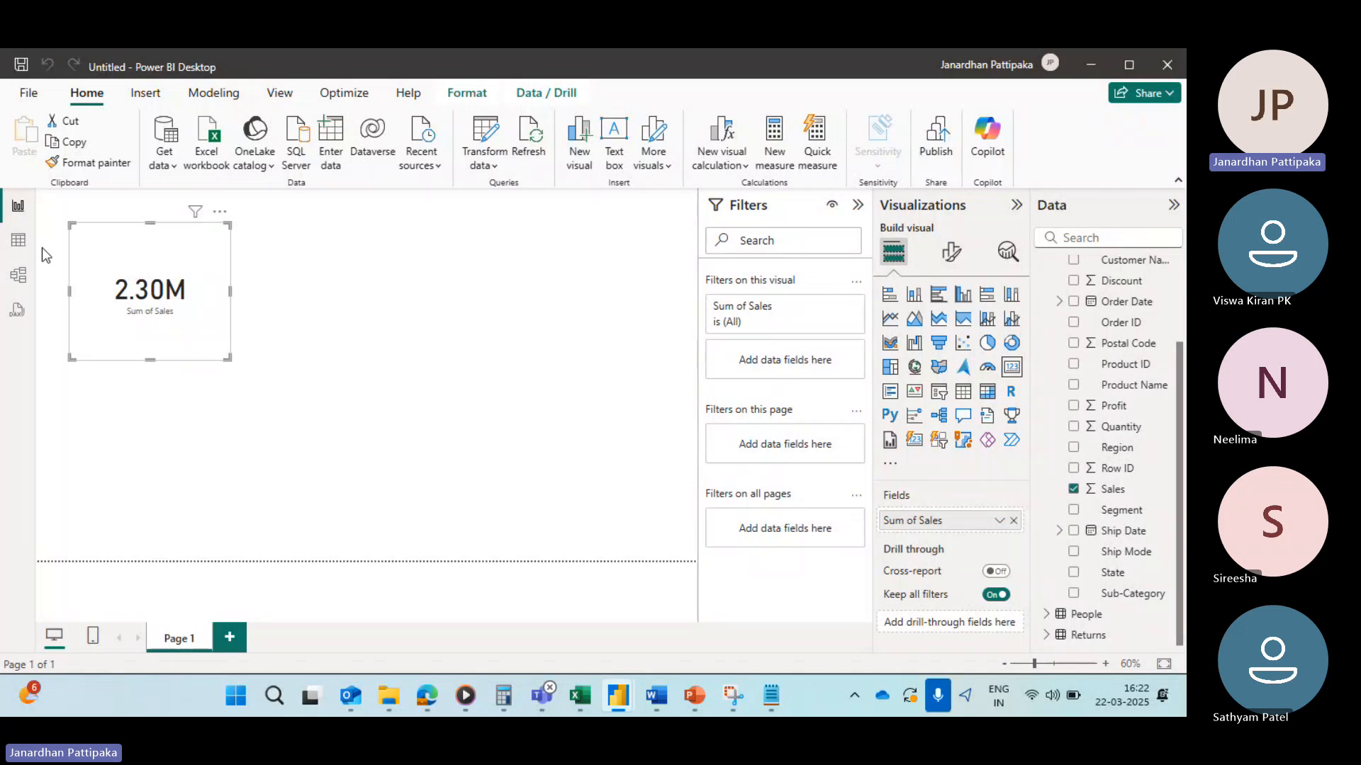
pyautogui.click(19, 241)
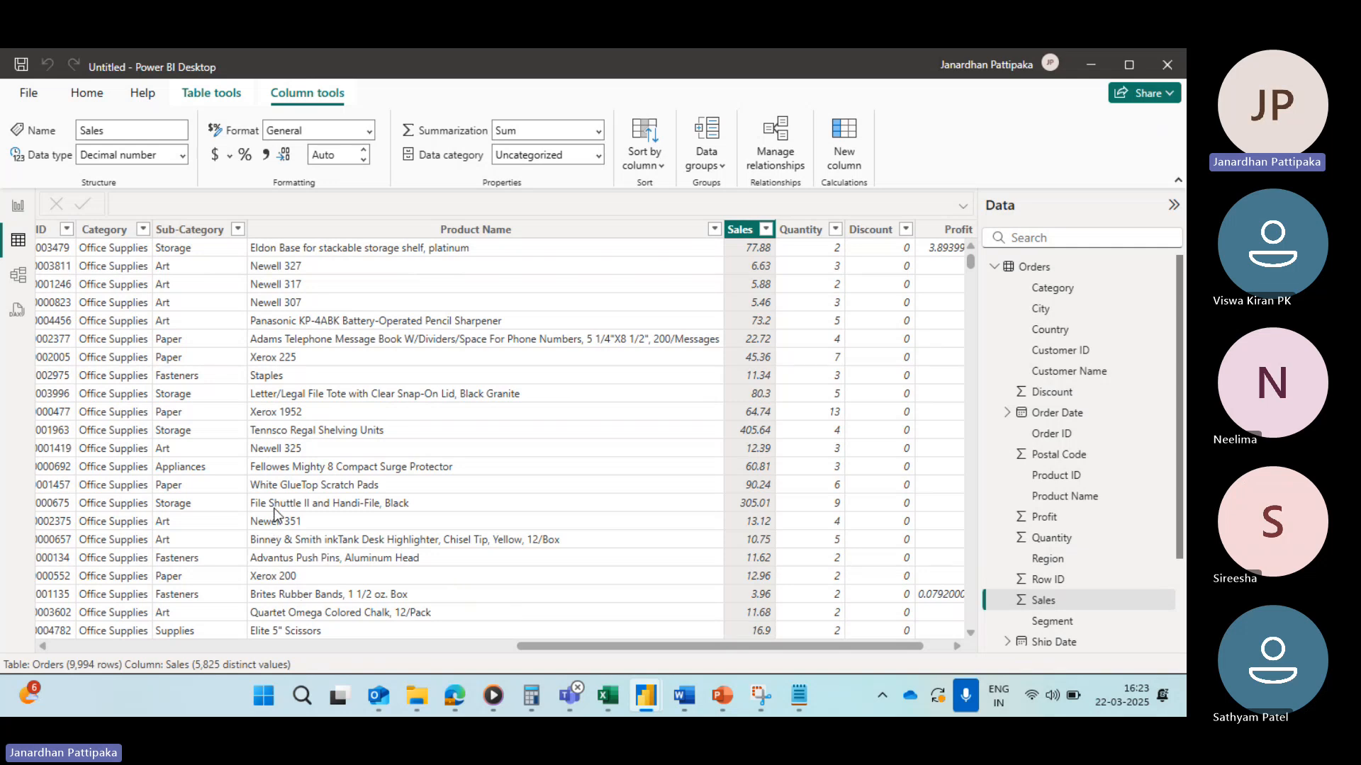
# Step: Inspect the data types of the Row ID, Order ID and Order Date columns
pyautogui.hscroll(-10, 274, 508)
pyautogui.hscroll(-5, 274, 514)
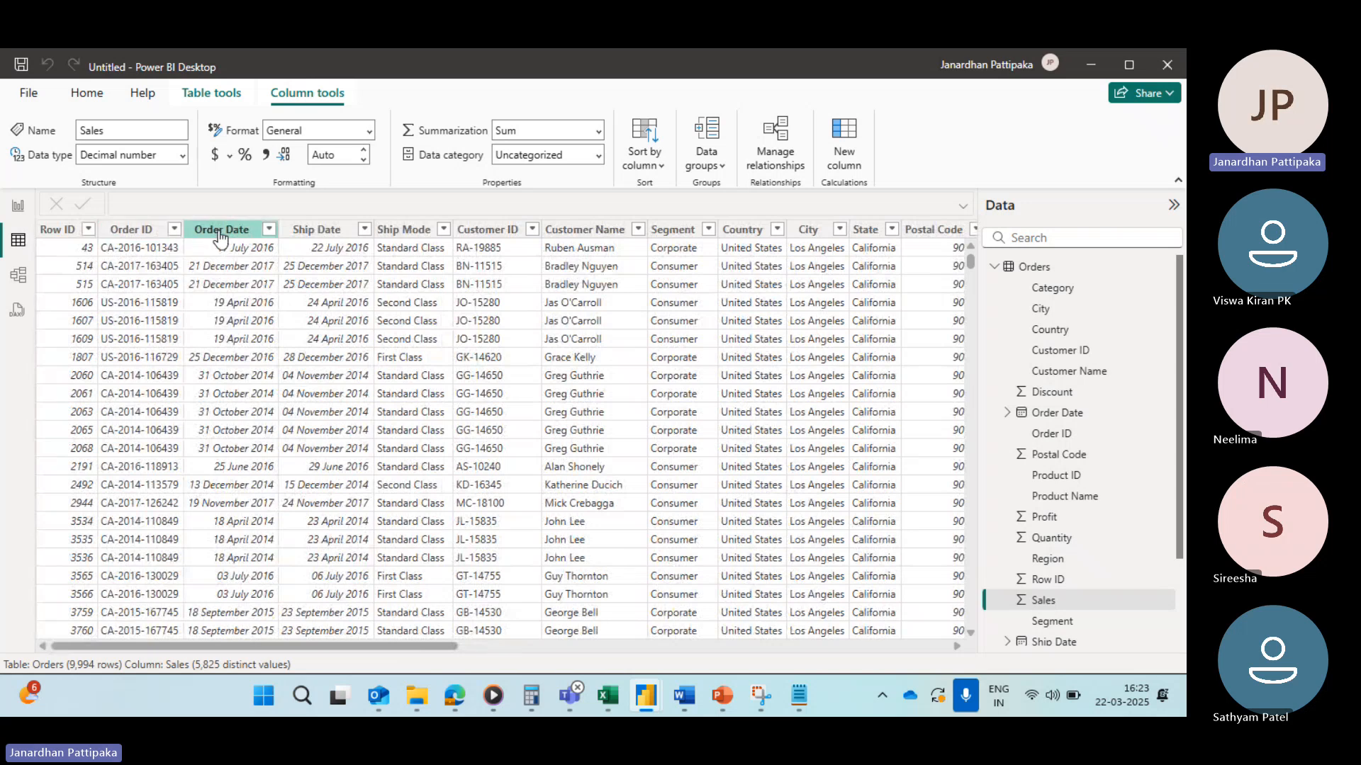
pyautogui.click(71, 230)
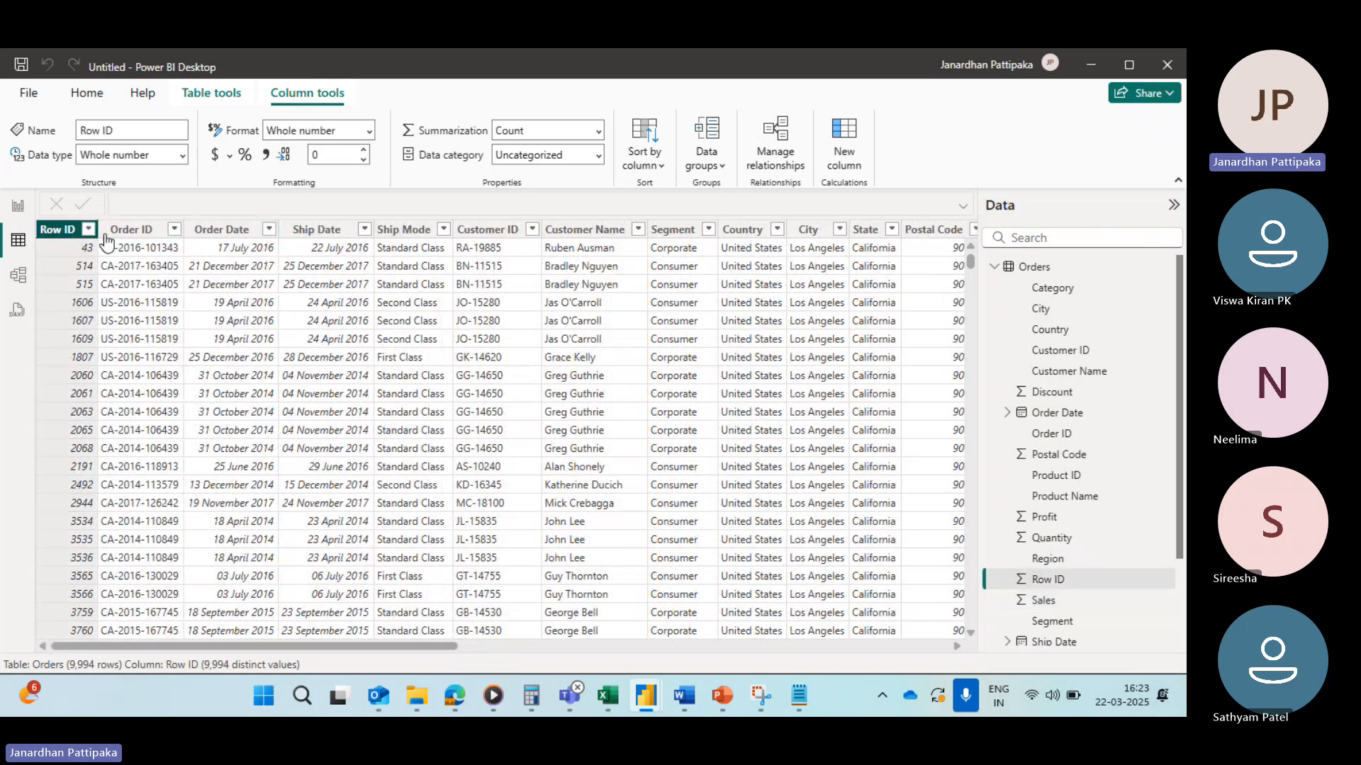
pyautogui.click(135, 230)
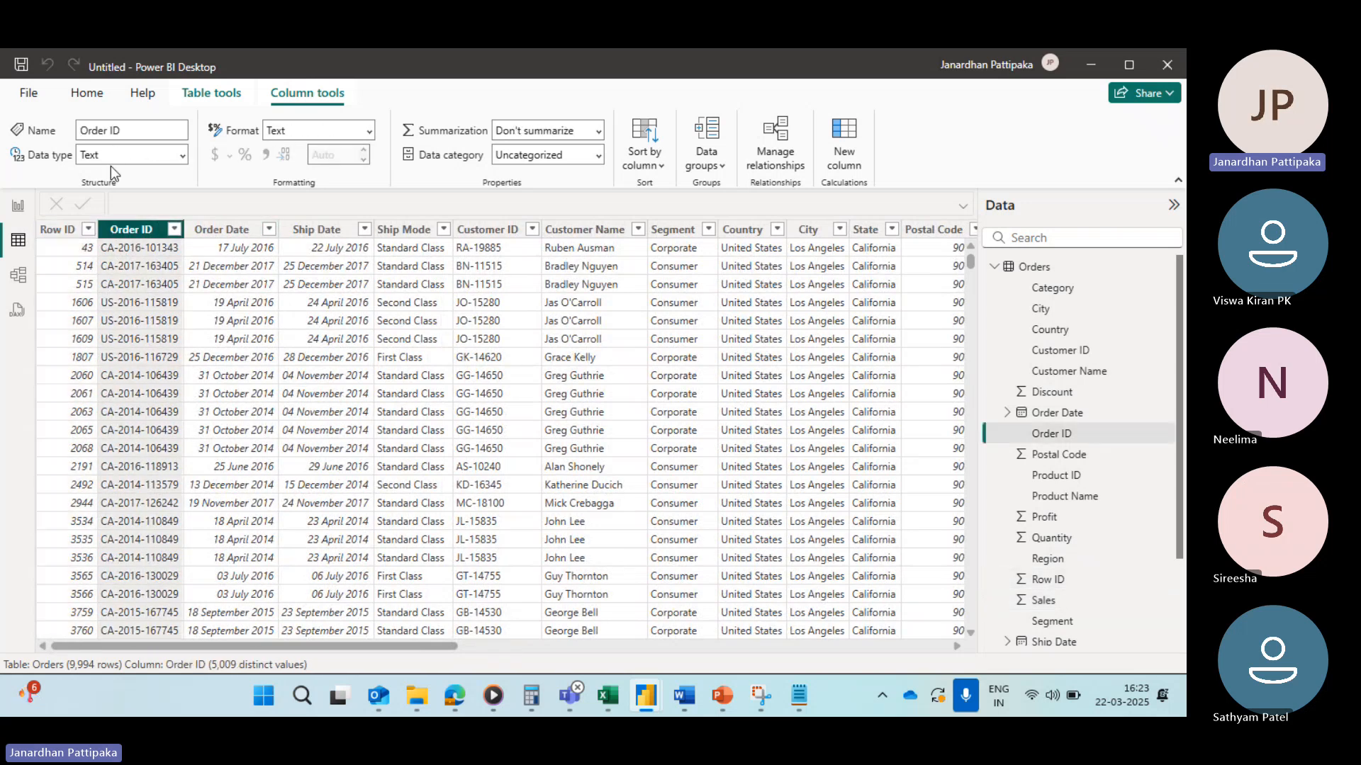
pyautogui.click(224, 229)
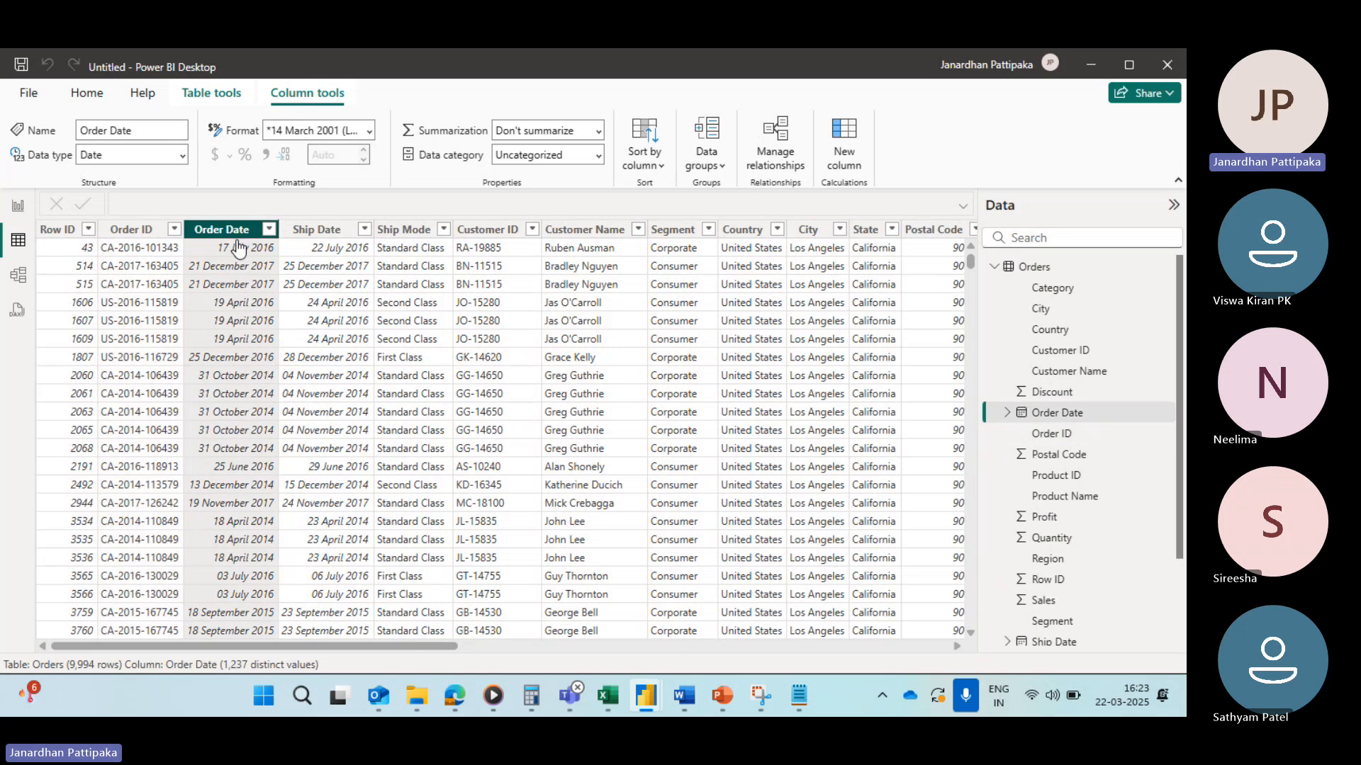
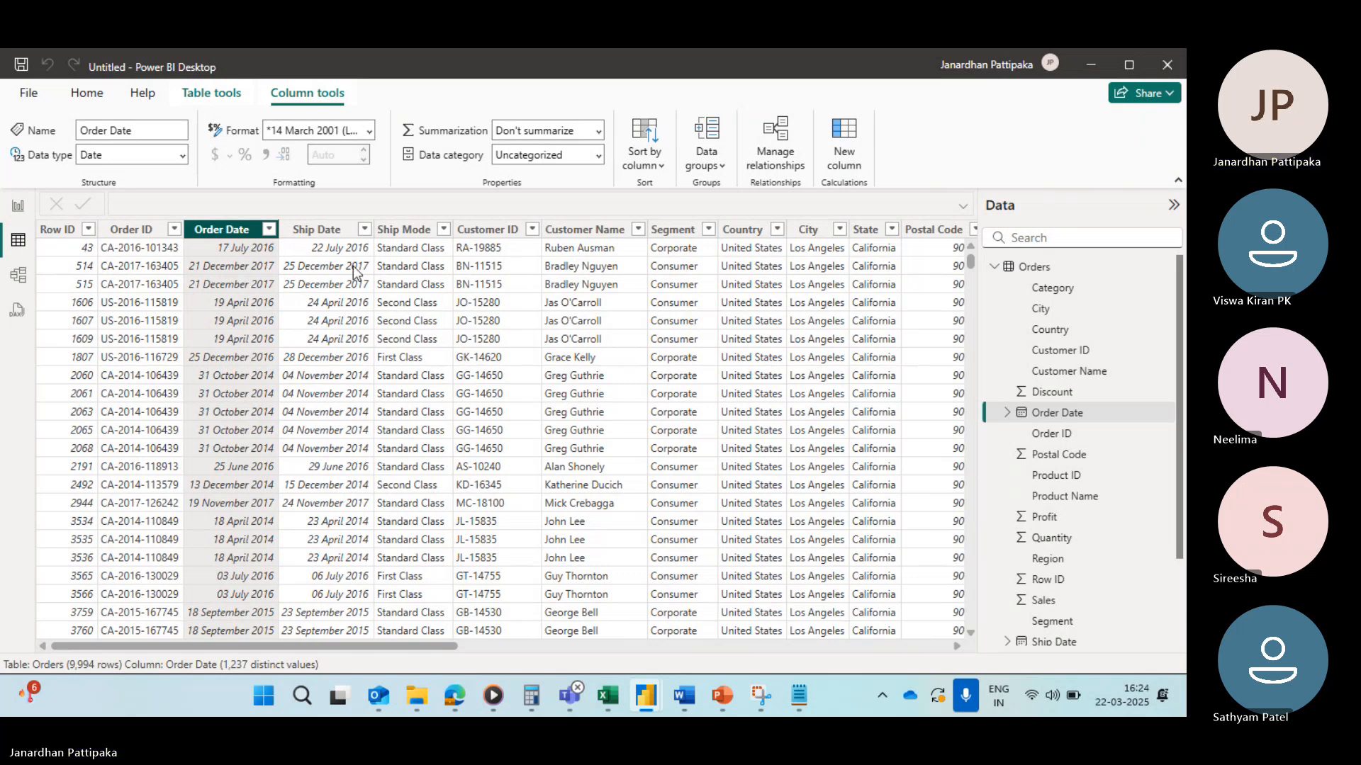
# Step: Switch to the Data types notes in Notepad and add the heading 'filters in power query:' below the date data type line
pyautogui.moveTo(760, 698)
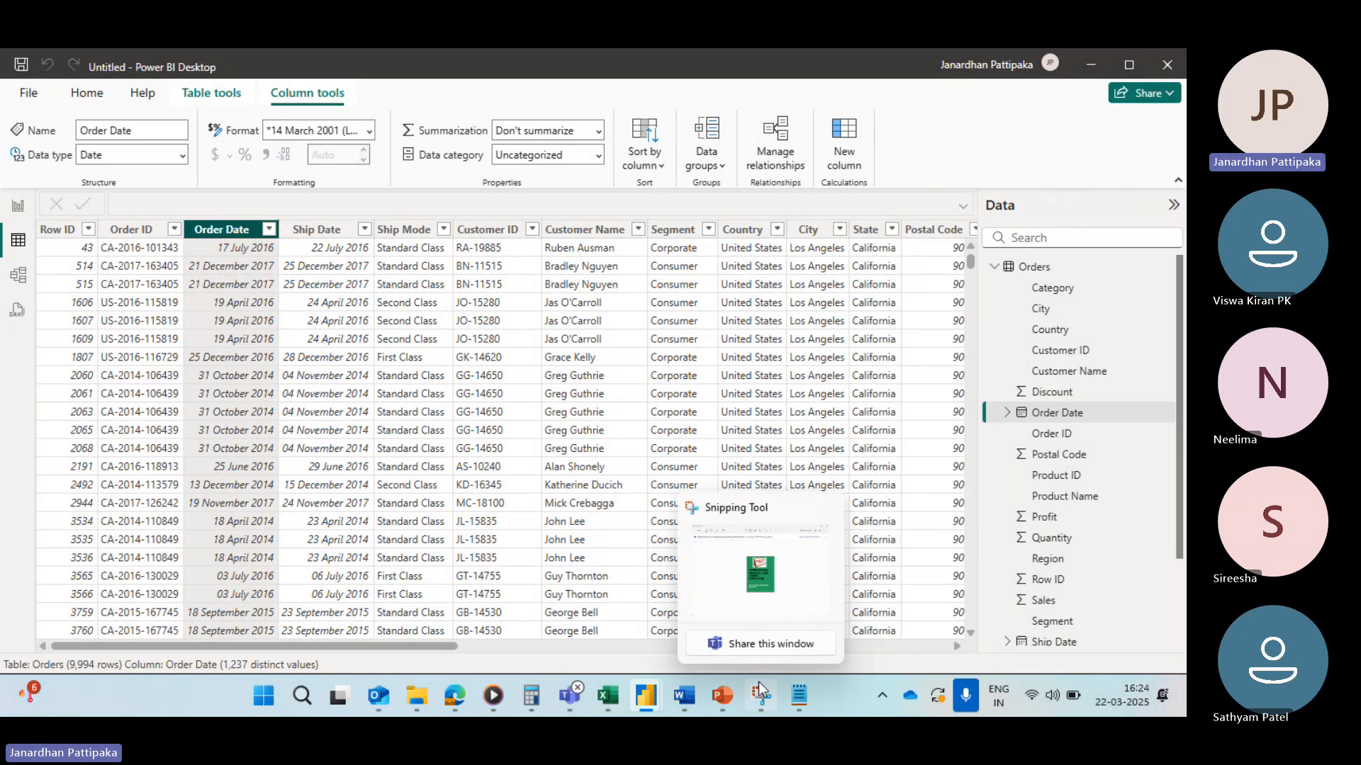
pyautogui.moveTo(803, 698)
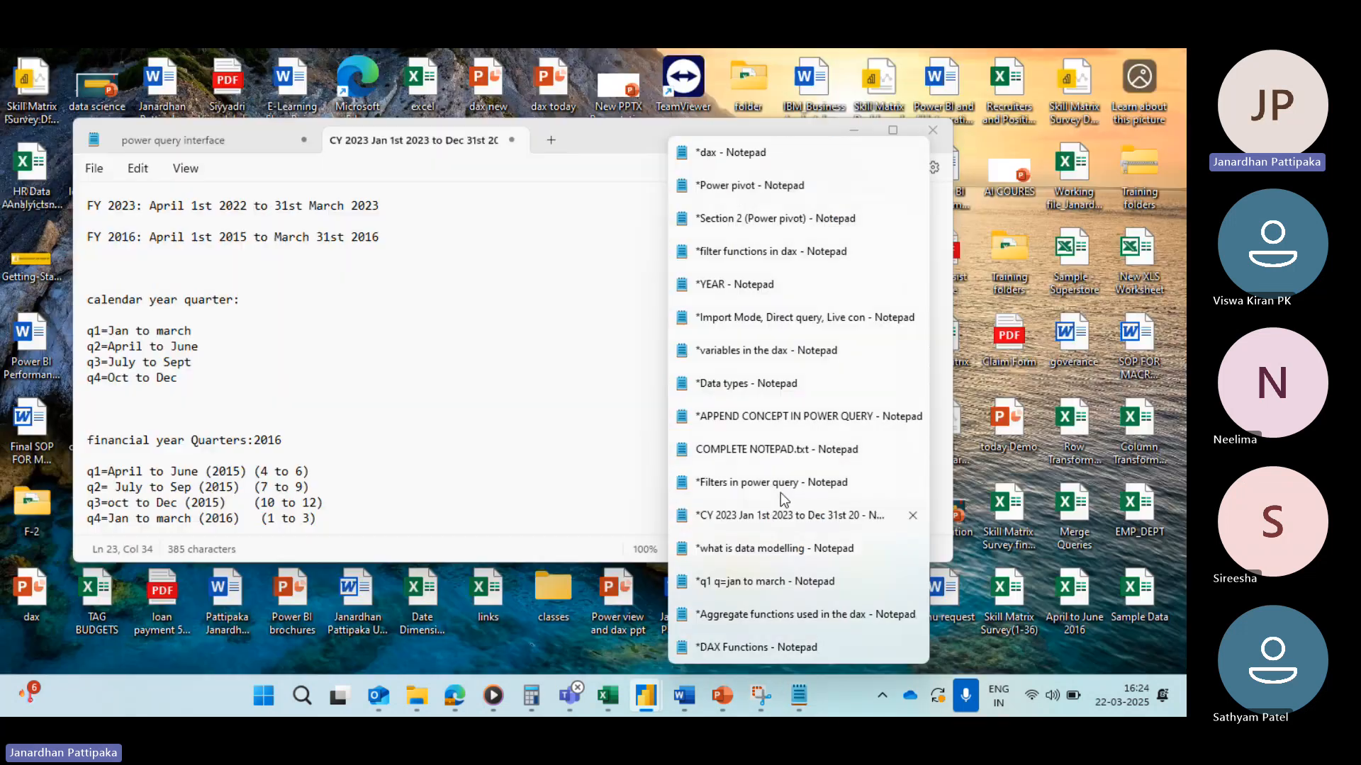
pyautogui.moveTo(773, 443)
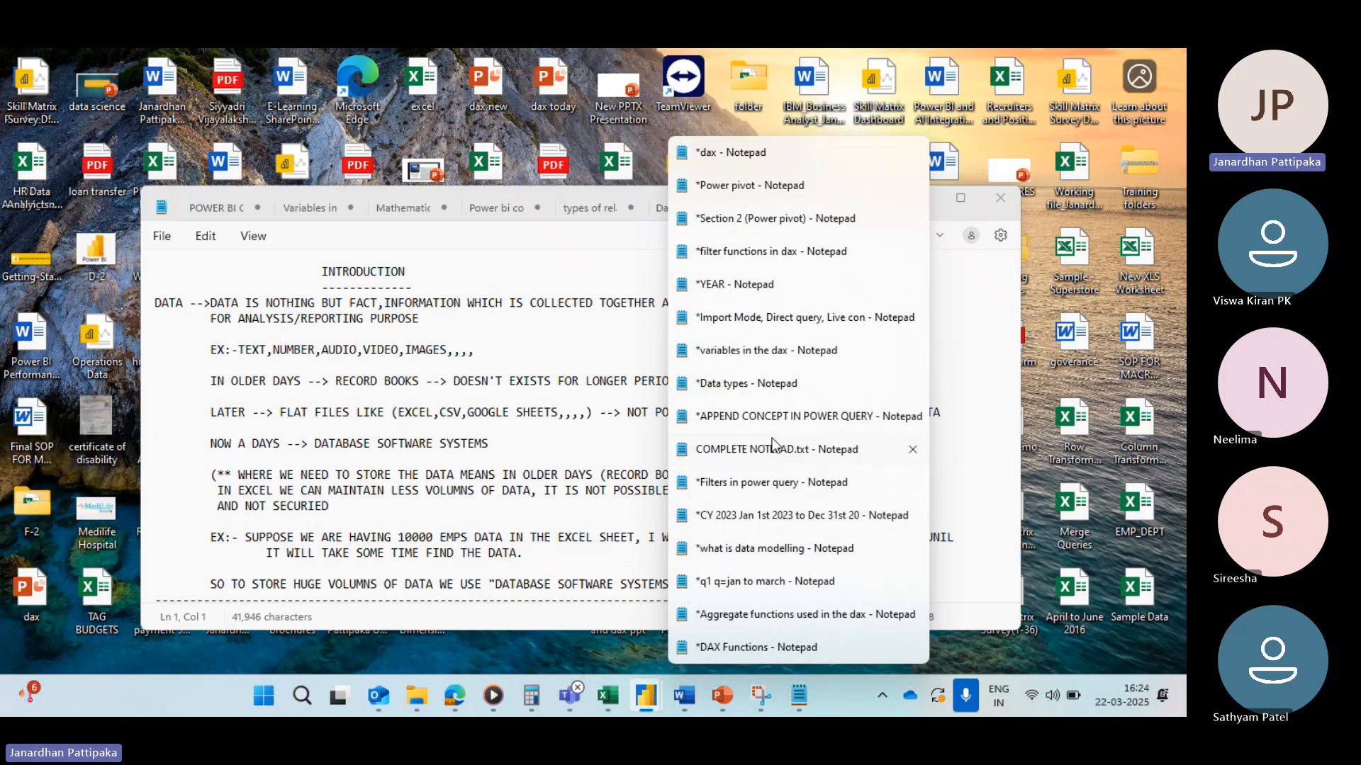
pyautogui.click(751, 384)
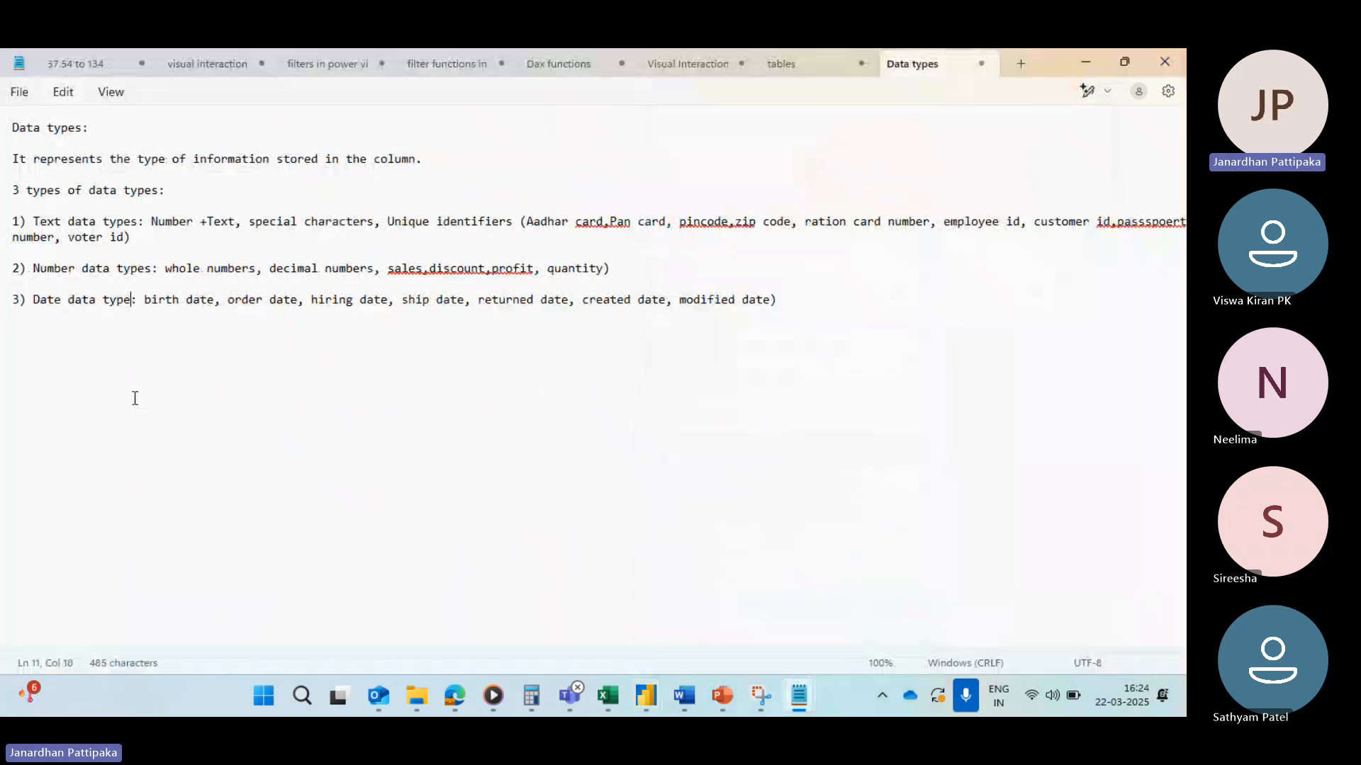
pyautogui.click(779, 314)
pyautogui.press('Return')
pyautogui.press('Return')
pyautogui.press('Return')
pyautogui.press('Return')
pyautogui.write('filters i')
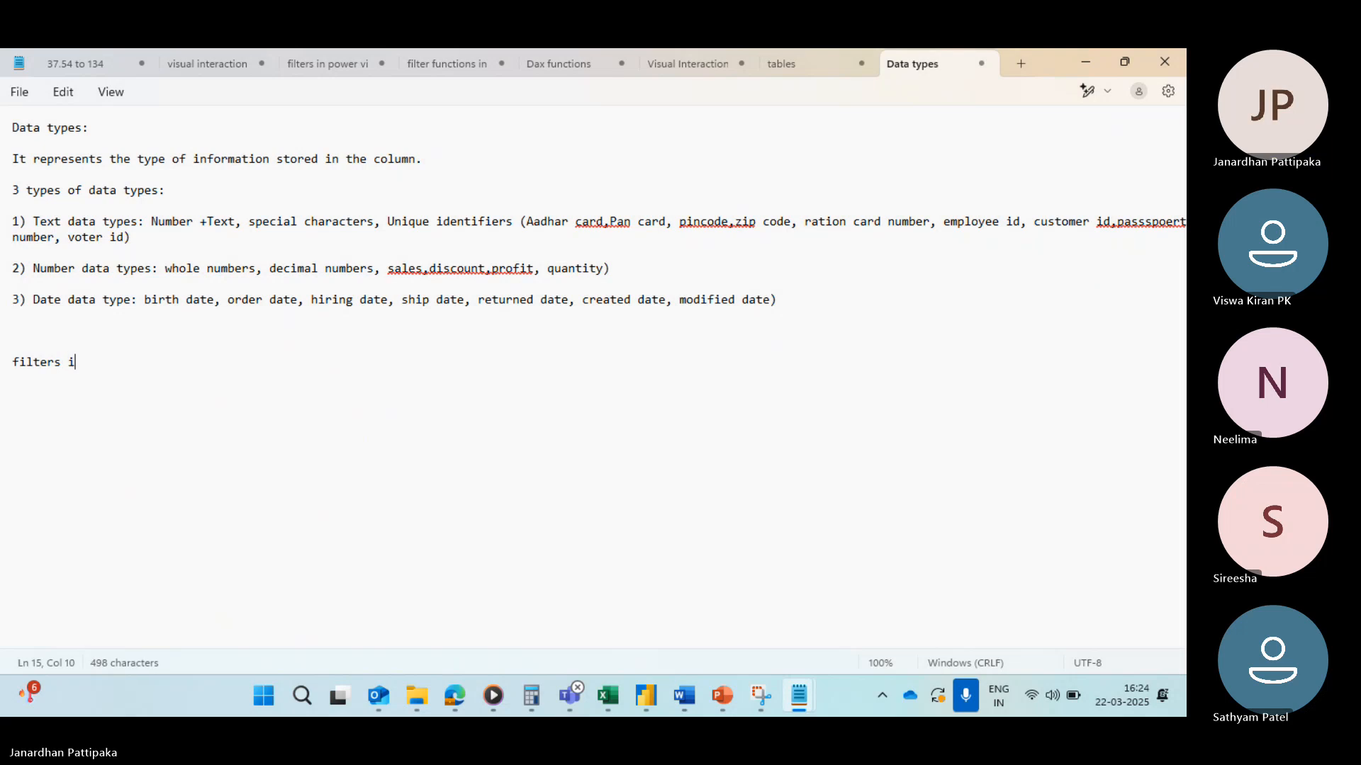
pyautogui.write('n power query:')
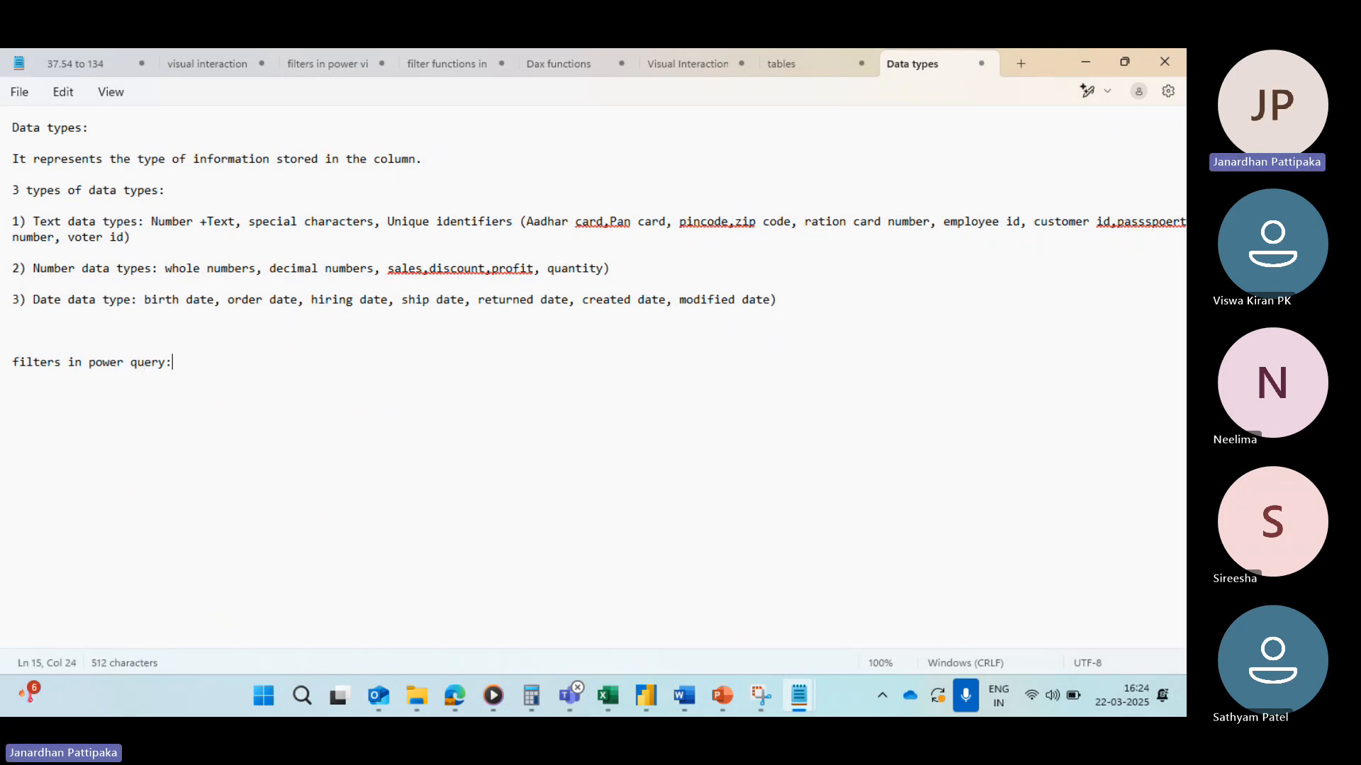
# Step: Add the line '3 types of filters:' beneath the filters heading
pyautogui.press('Return')
pyautogui.press('Return')
pyautogui.write('3 types of filte')
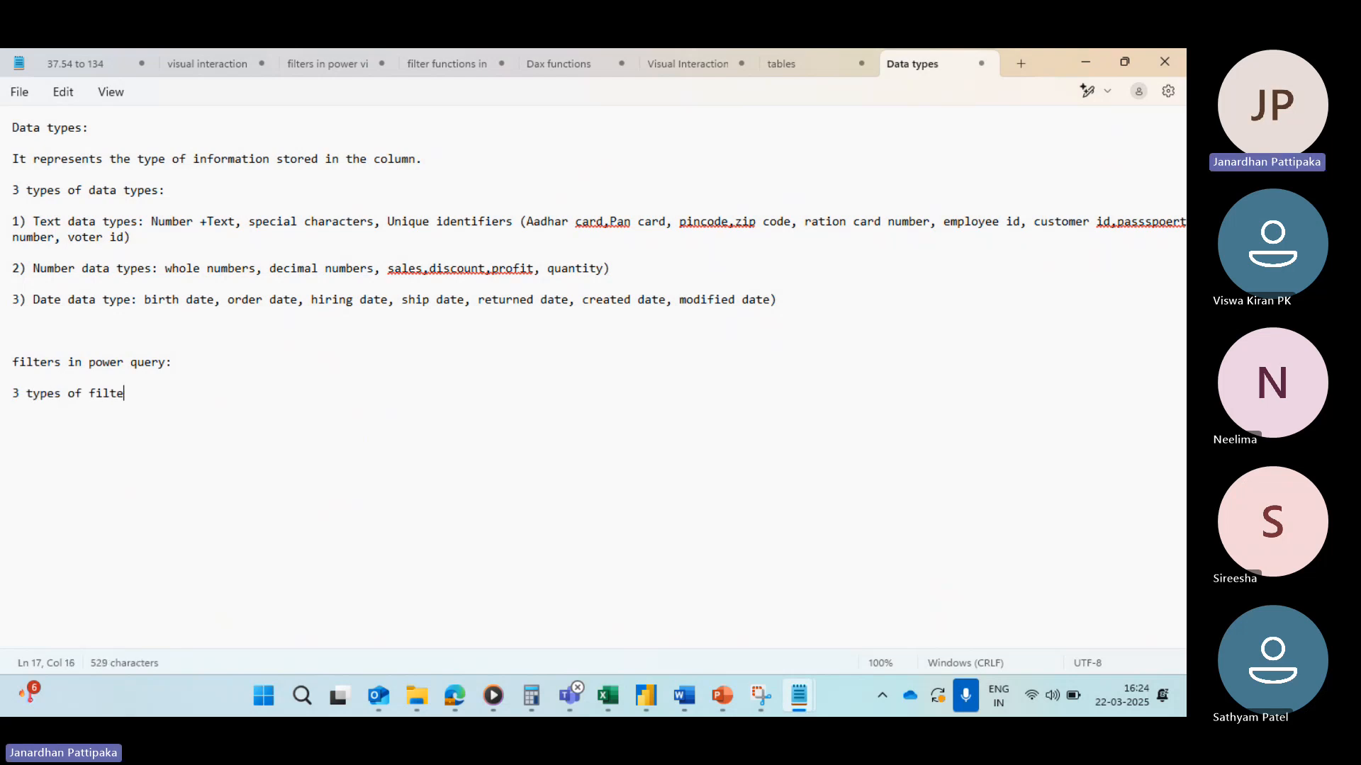
pyautogui.write('rs:')
# Step: List the filter types as '1) Text filters', '2) Number filters' and '3) Date filters' on separate lines
pyautogui.press('Return')
pyautogui.press('Return')
pyautogui.write('1) Number')
pyautogui.press('BackSpace')
pyautogui.press('BackSpace')
pyautogui.press('BackSpace')
pyautogui.press('BackSpace')
pyautogui.press('BackSpace')
pyautogui.press('BackSpace')
pyautogui.press('BackSpace')
pyautogui.press('BackSpace')
pyautogui.write('Text fil')
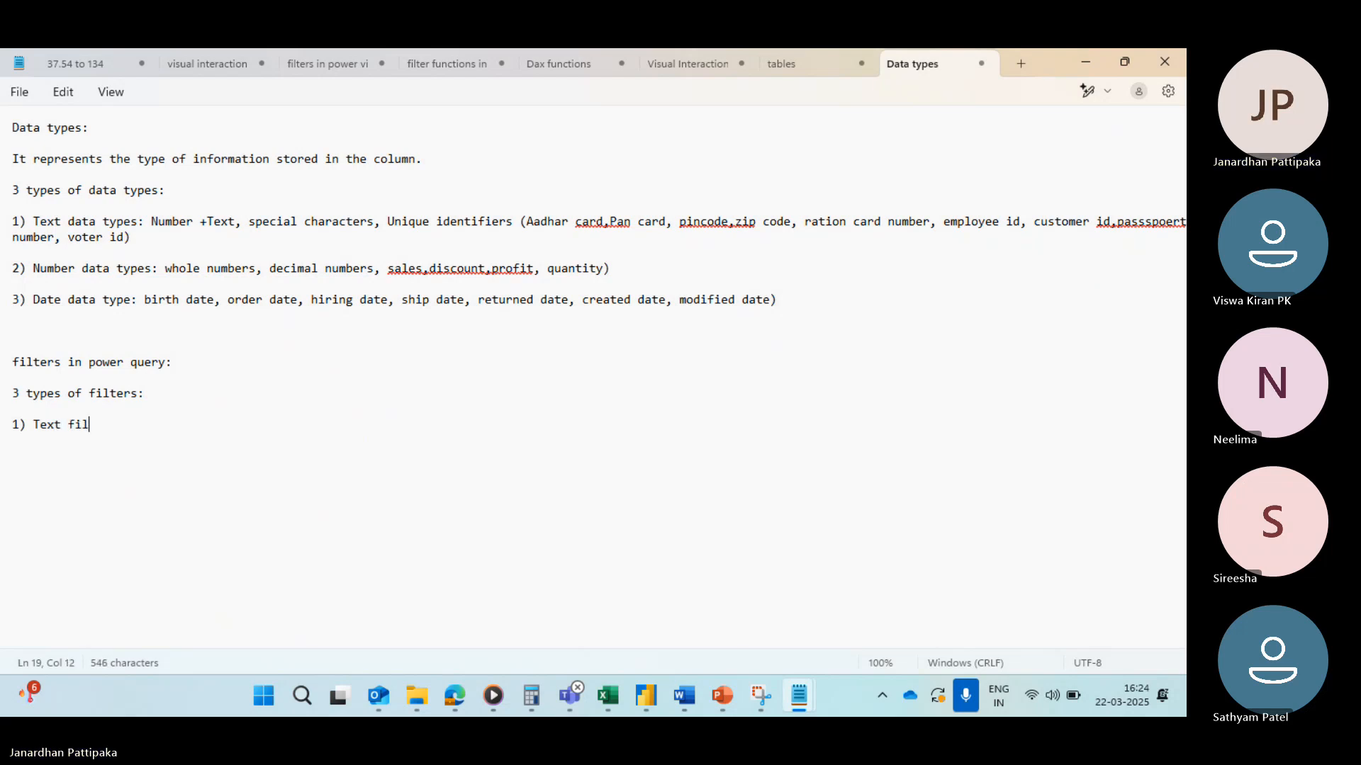
pyautogui.write('ters')
pyautogui.press('Return')
pyautogui.press('Return')
pyautogui.write('2')
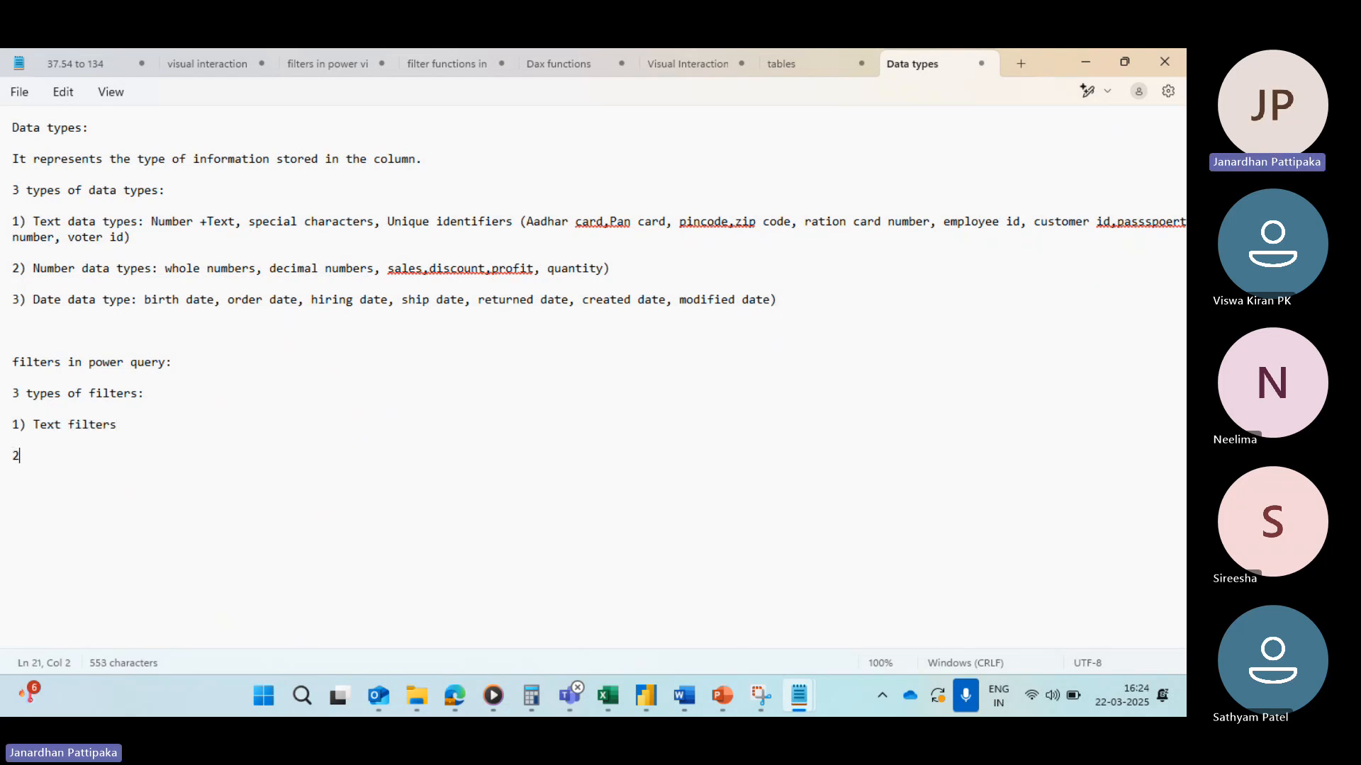
pyautogui.write(') Number fuk')
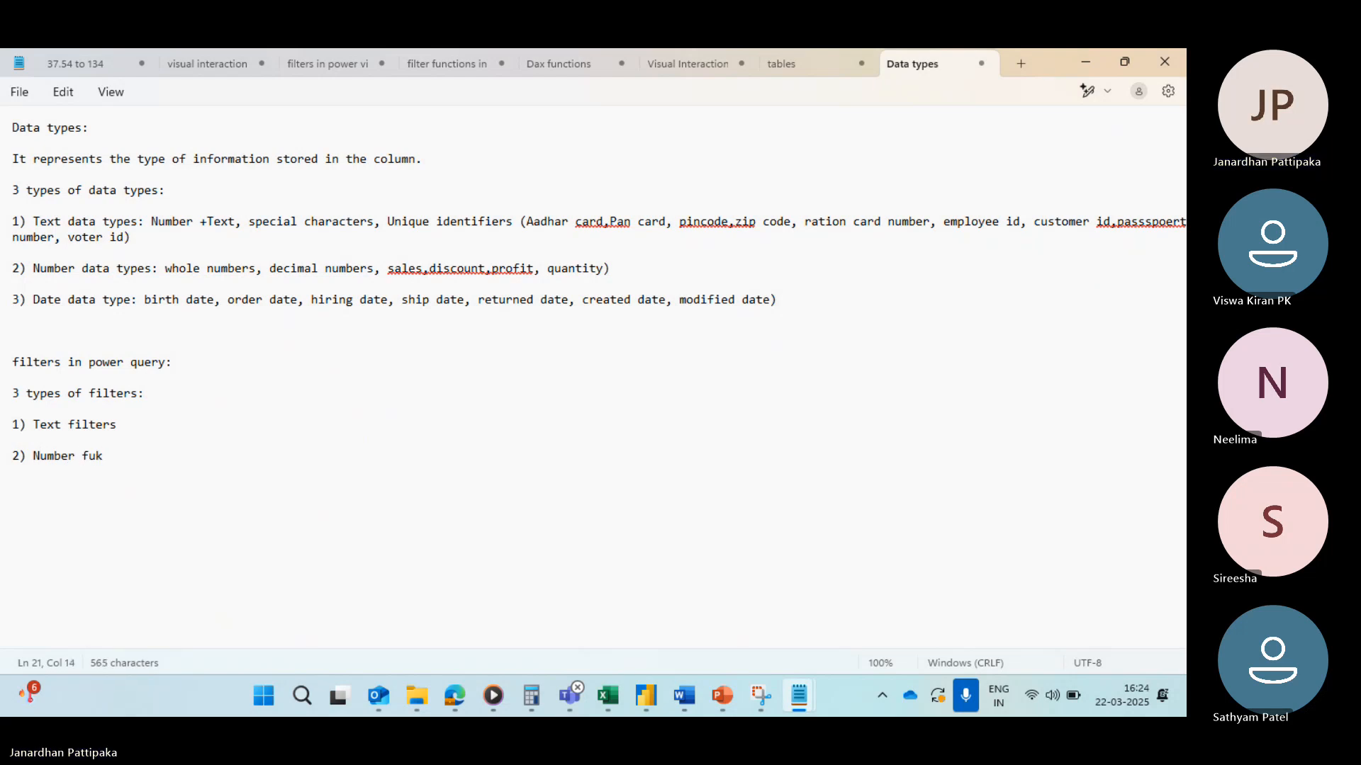
pyautogui.press('BackSpace')
pyautogui.press('BackSpace')
pyautogui.write('ilters')
pyautogui.press('Return')
pyautogui.press('Return')
pyautogui.write('3) Date')
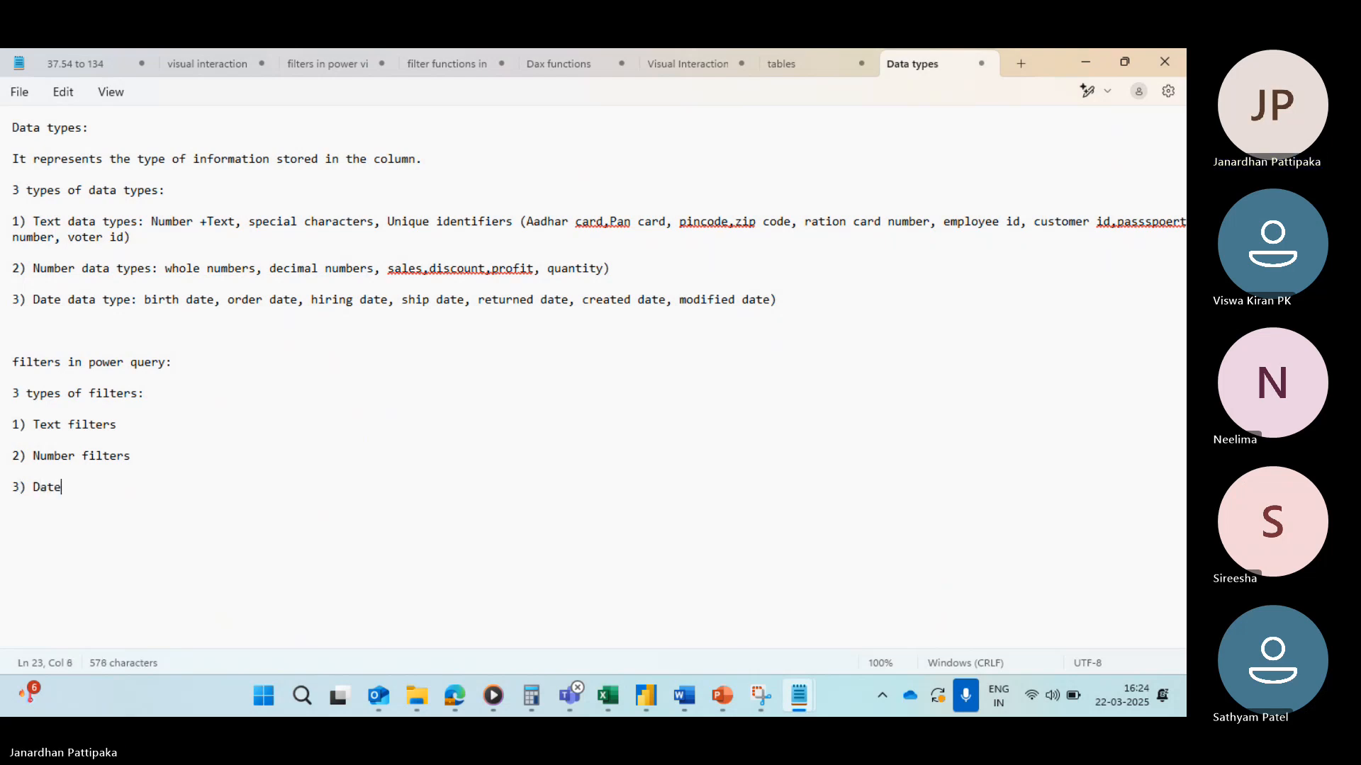
pyautogui.write(' filters')
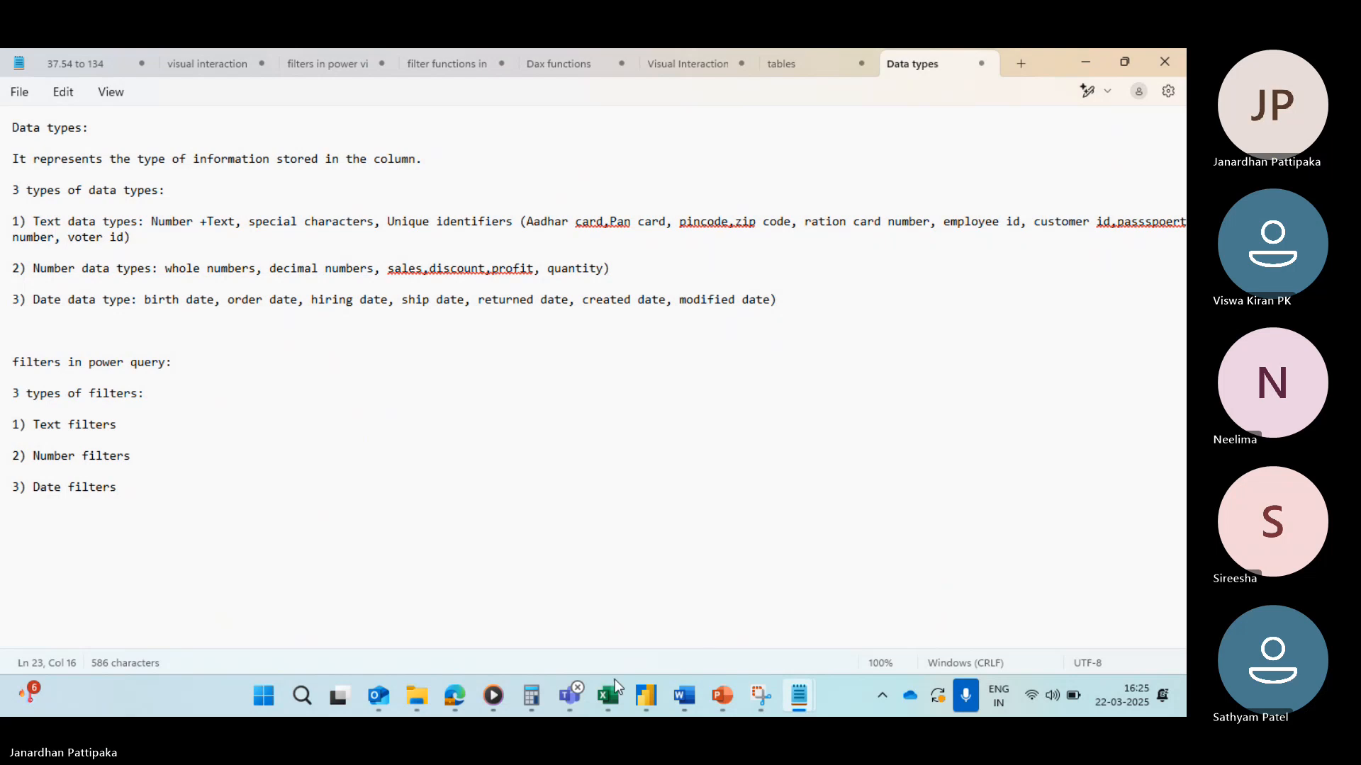
# Step: Return to the Power BI table view and open the Region column's filter menu
pyautogui.moveTo(569, 693)
pyautogui.click(588, 597)
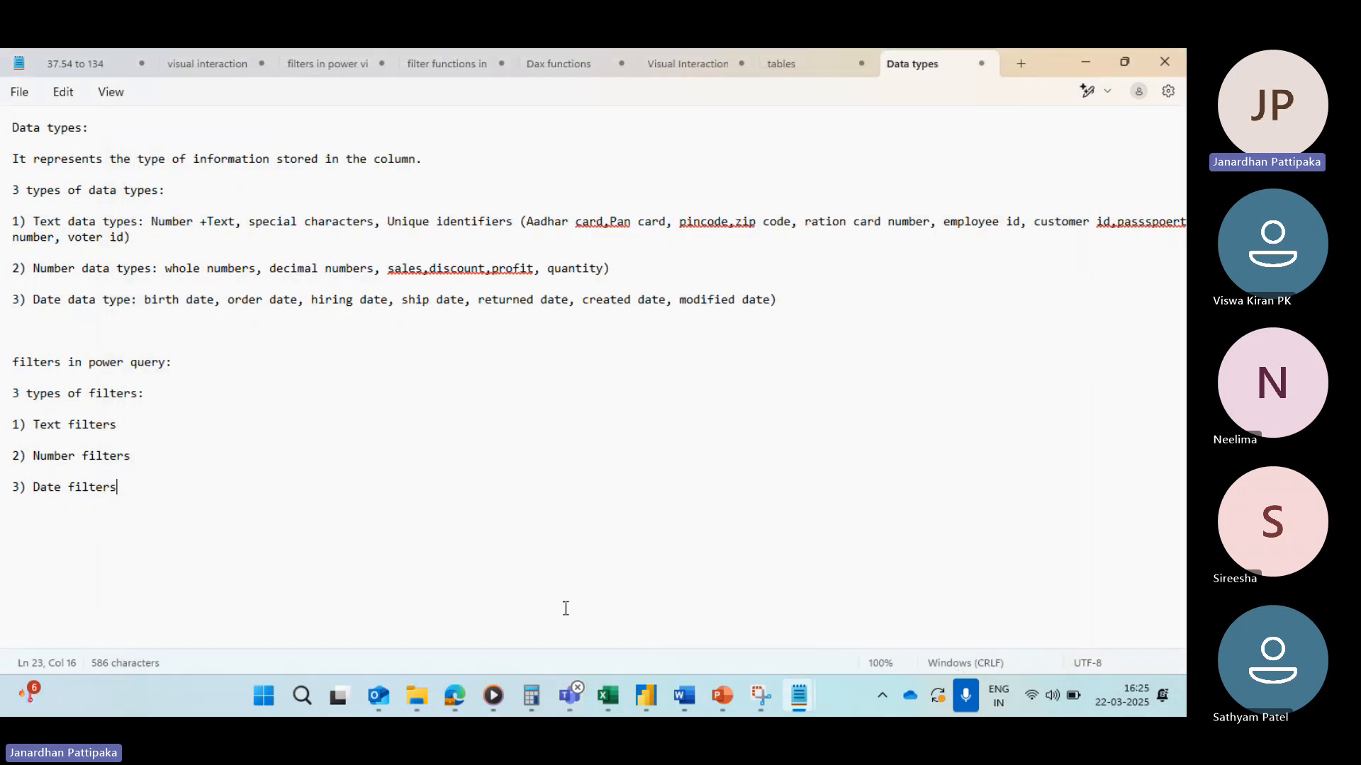
pyautogui.moveTo(618, 702)
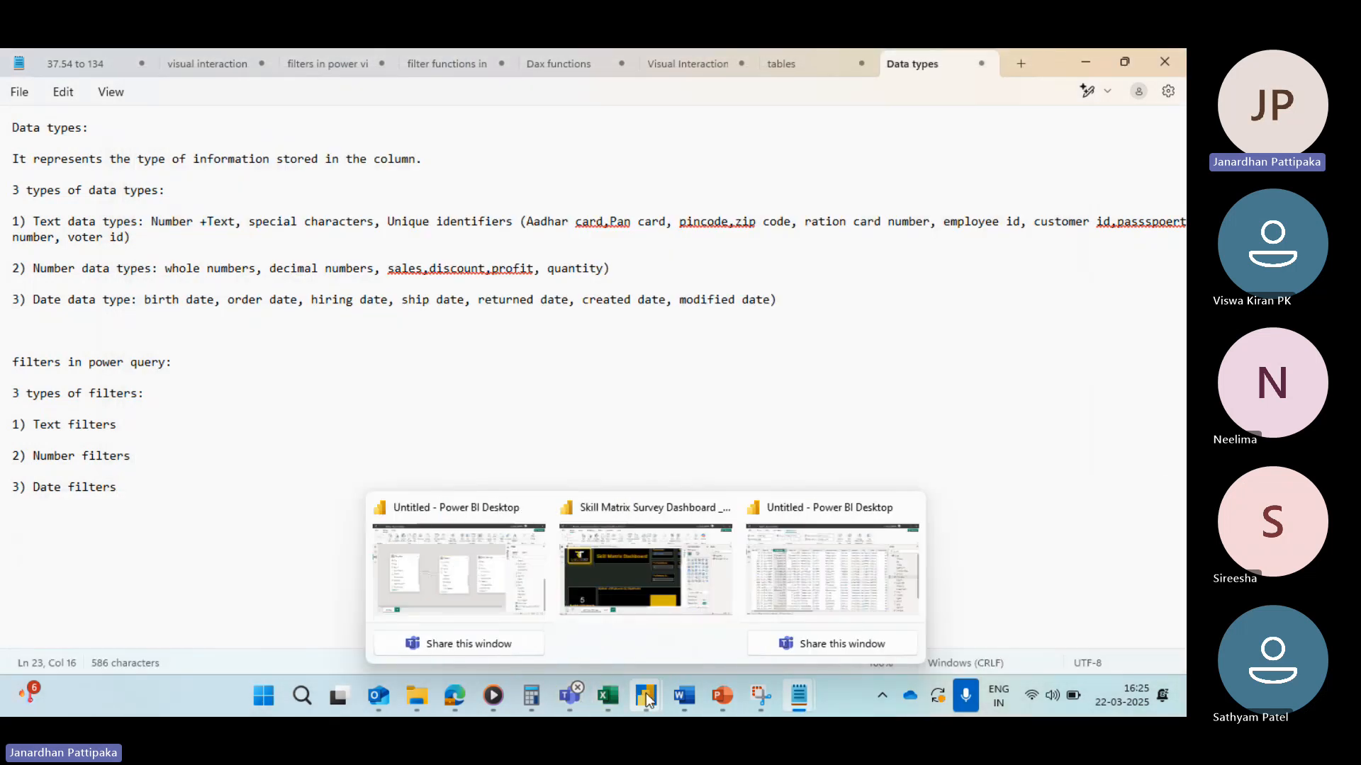
pyautogui.click(807, 581)
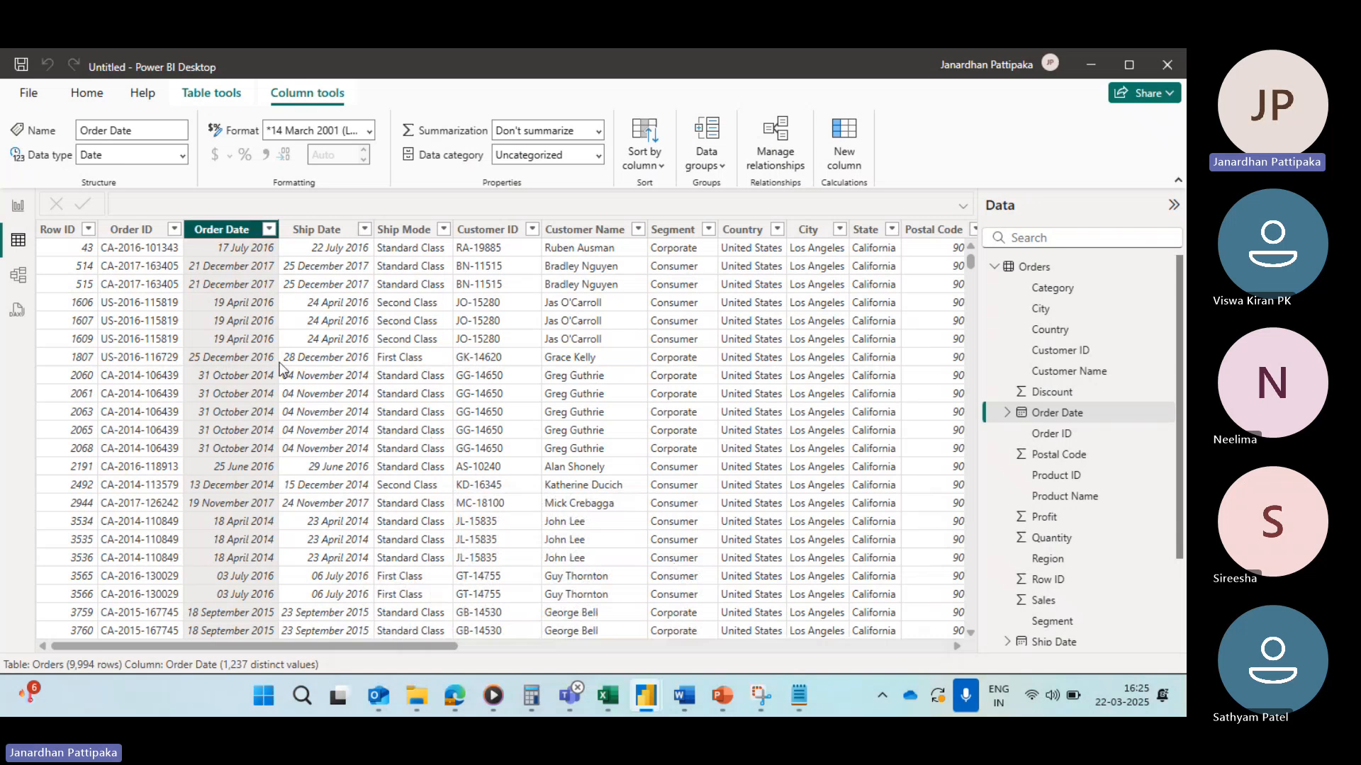
pyautogui.hscroll(6, 521, 304)
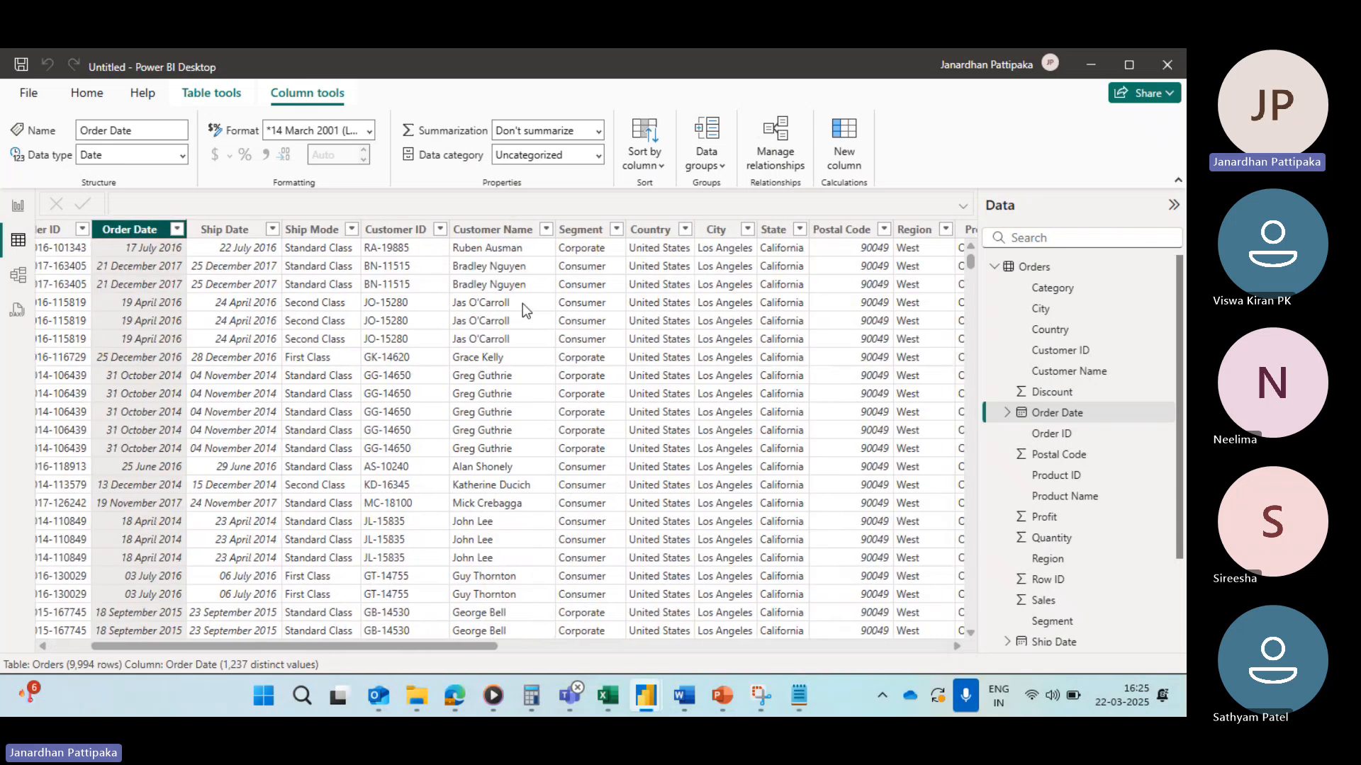
pyautogui.hscroll(1, 526, 311)
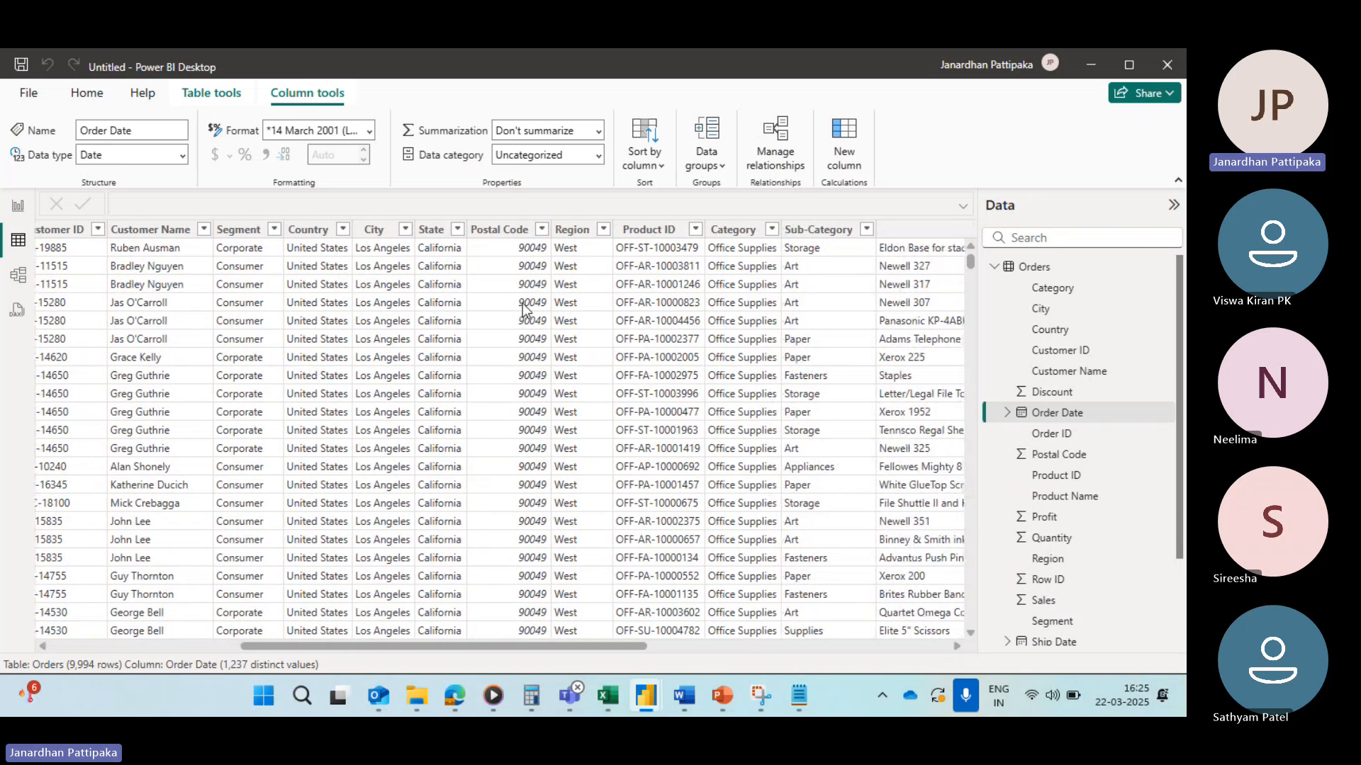
pyautogui.hscroll(1, 522, 303)
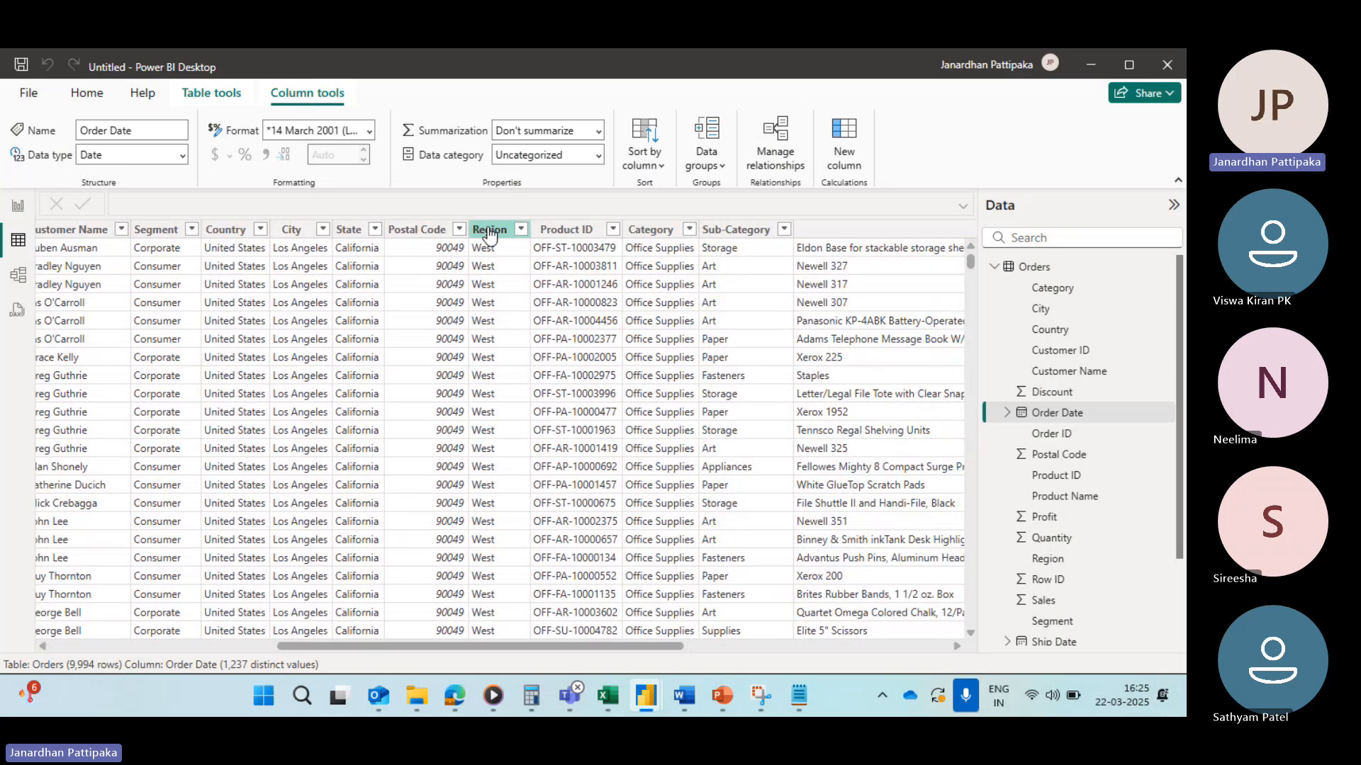
pyautogui.click(489, 231)
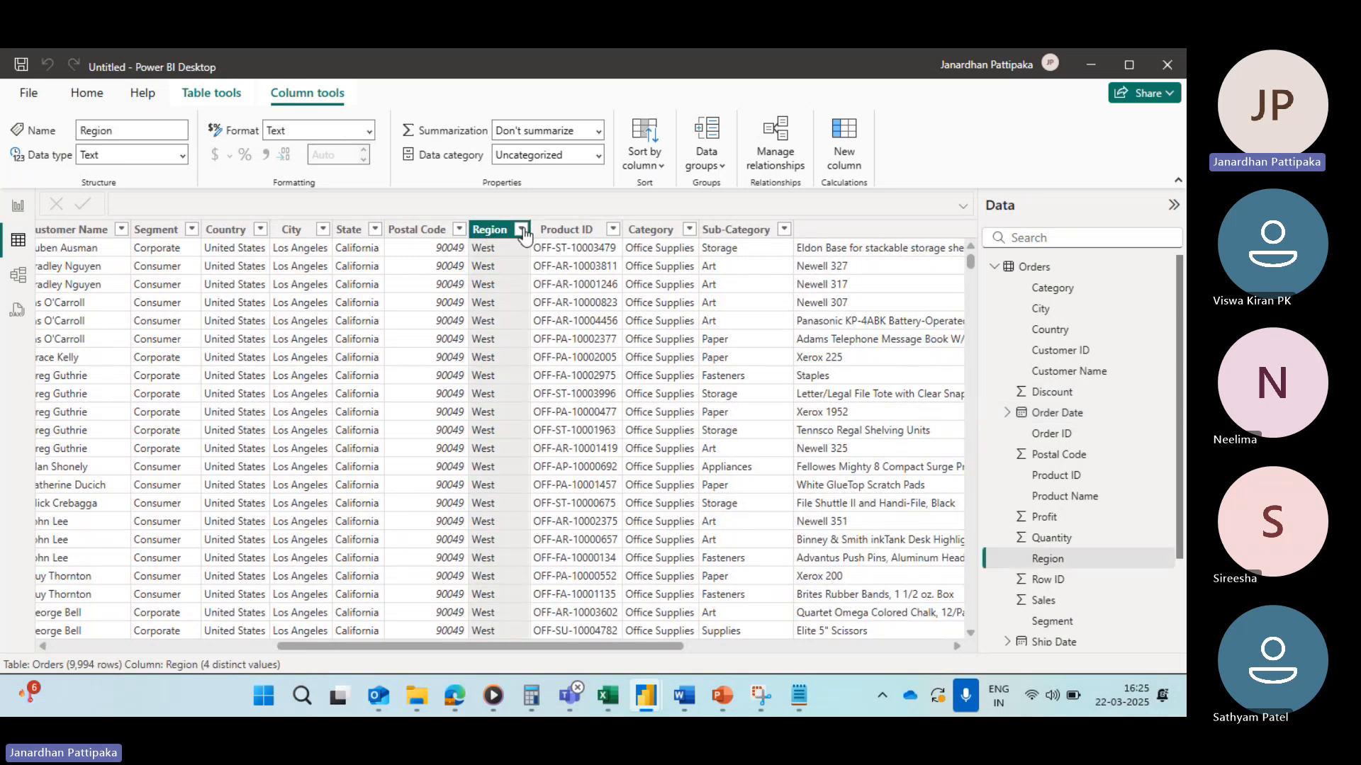
pyautogui.click(523, 230)
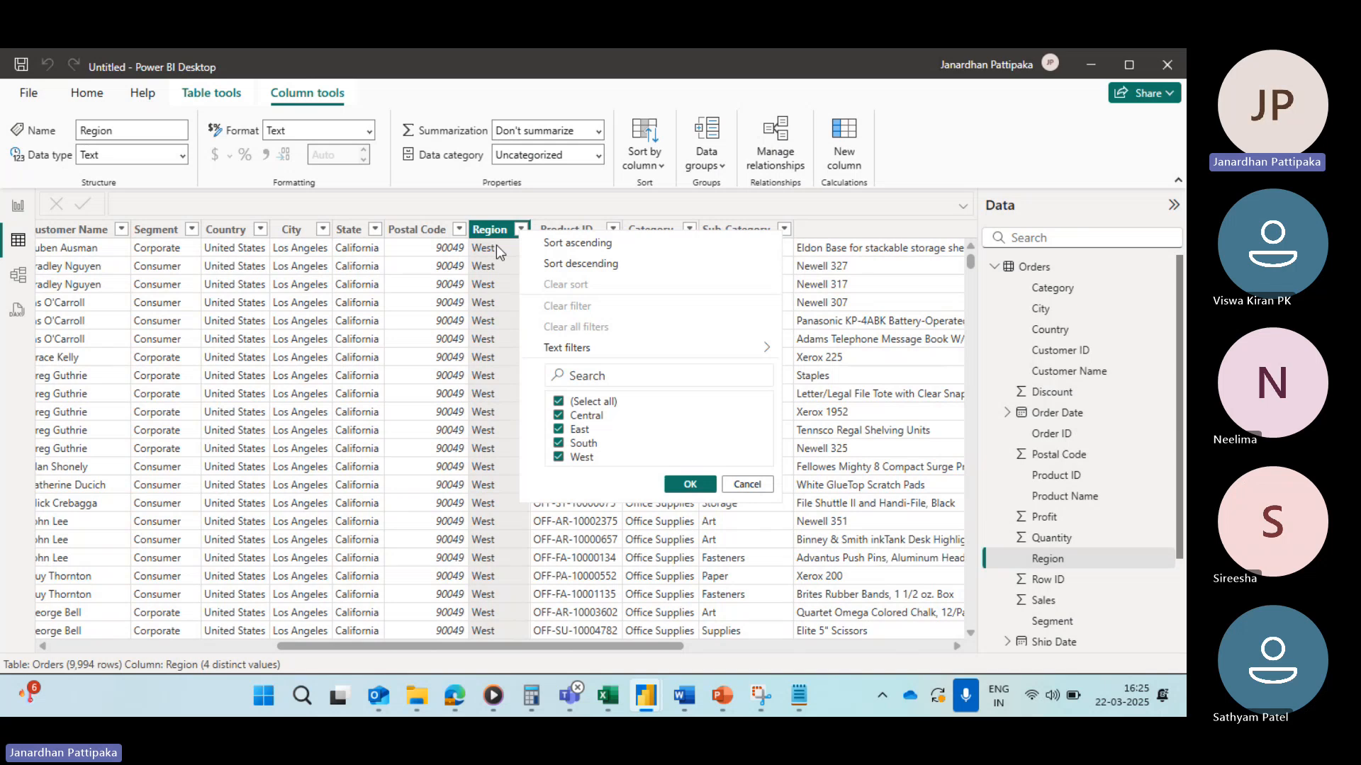
pyautogui.click(399, 277)
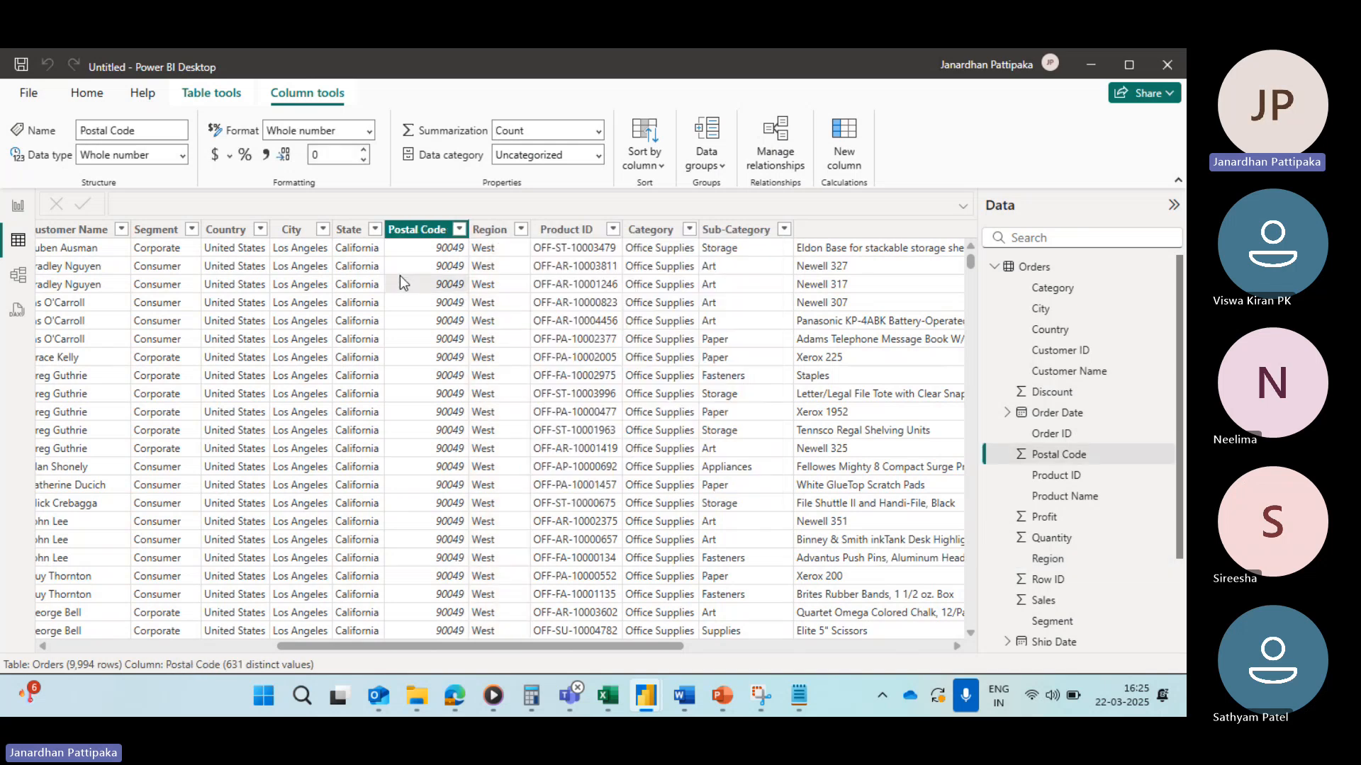
# Step: Open the Text filters options in the Region column's filter menu
pyautogui.click(495, 231)
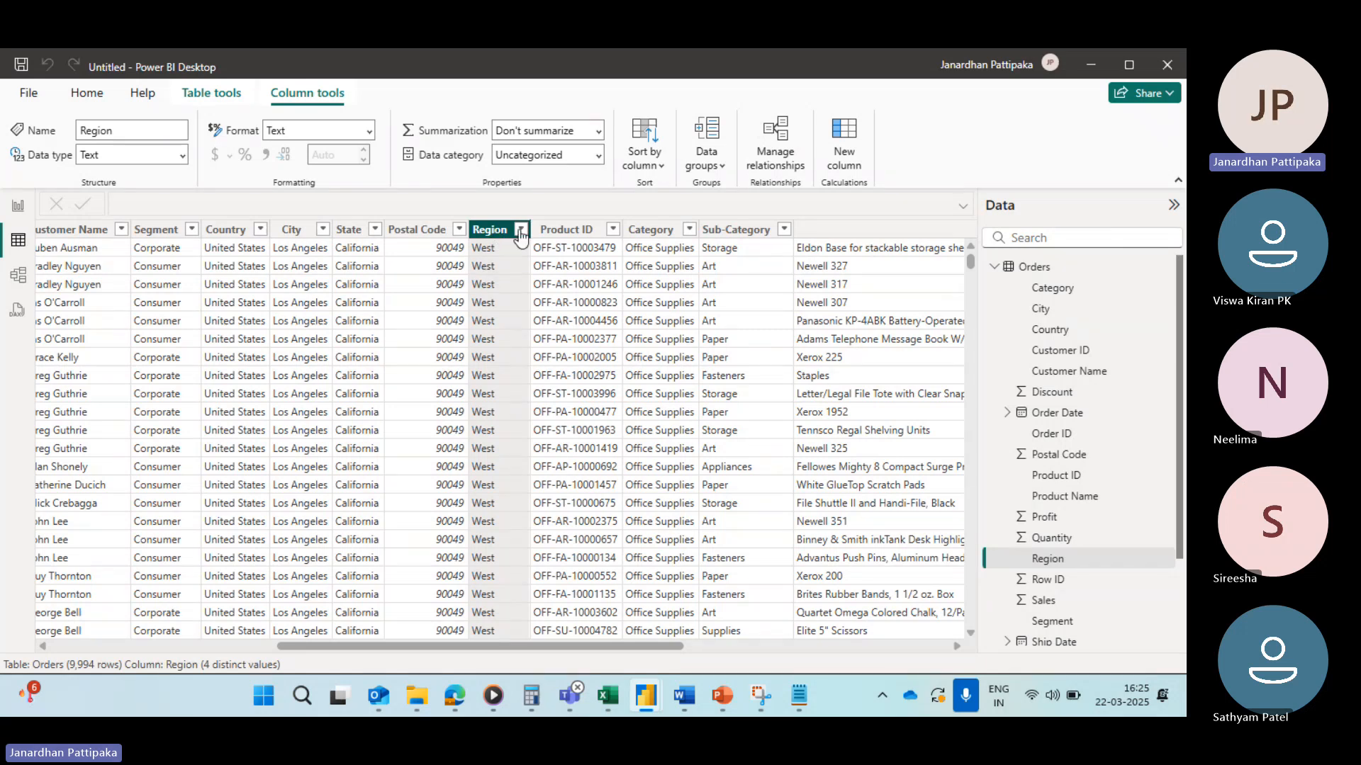
pyautogui.click(521, 231)
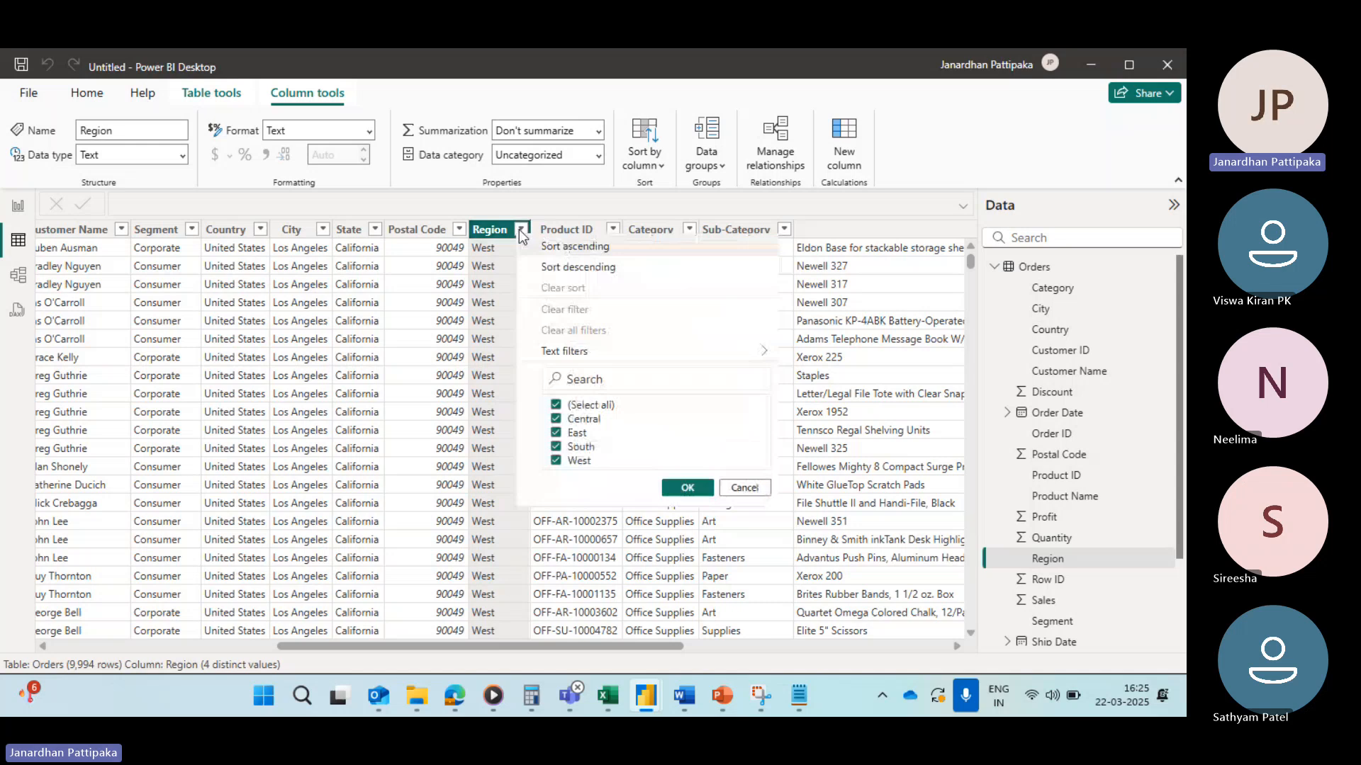
pyautogui.click(565, 351)
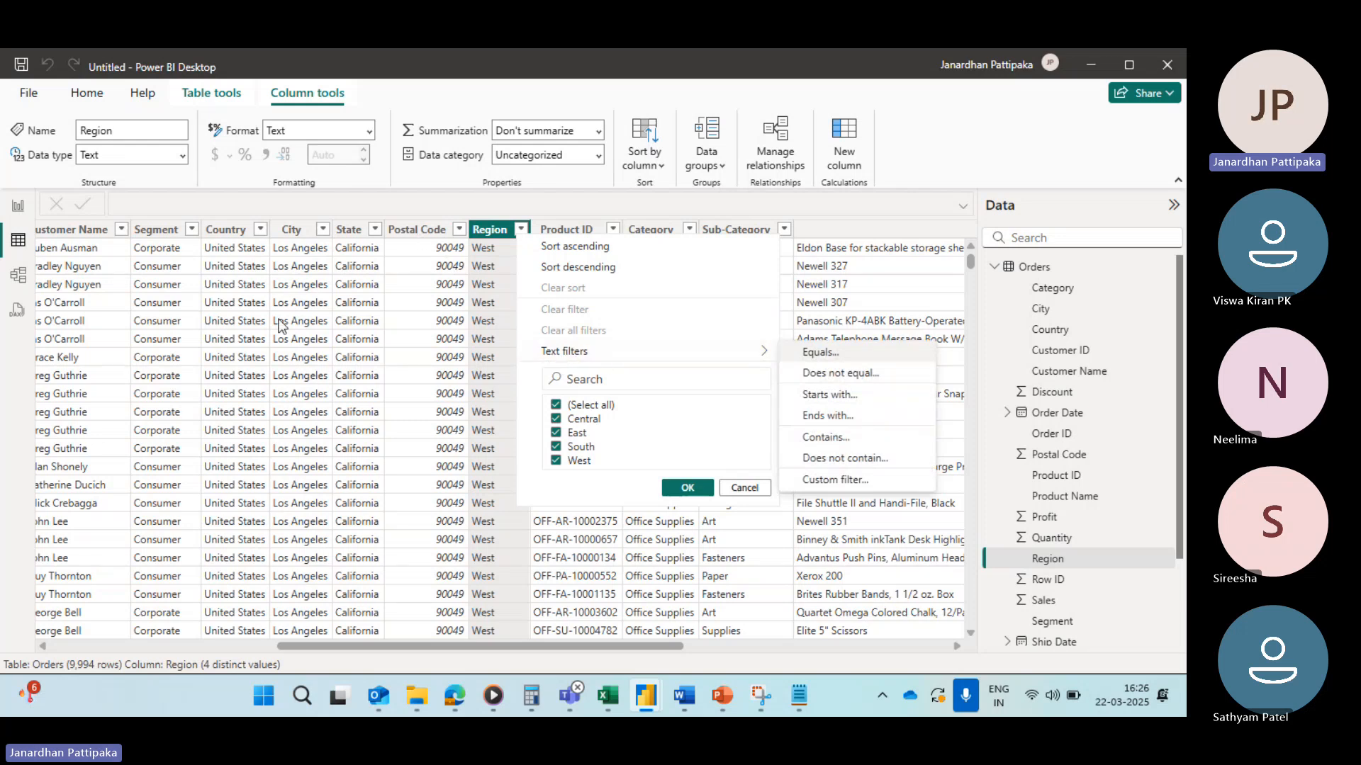
pyautogui.click(348, 231)
# Step: Open the Number filters options in the Quantity column's filter menu
pyautogui.hscroll(6, 541, 295)
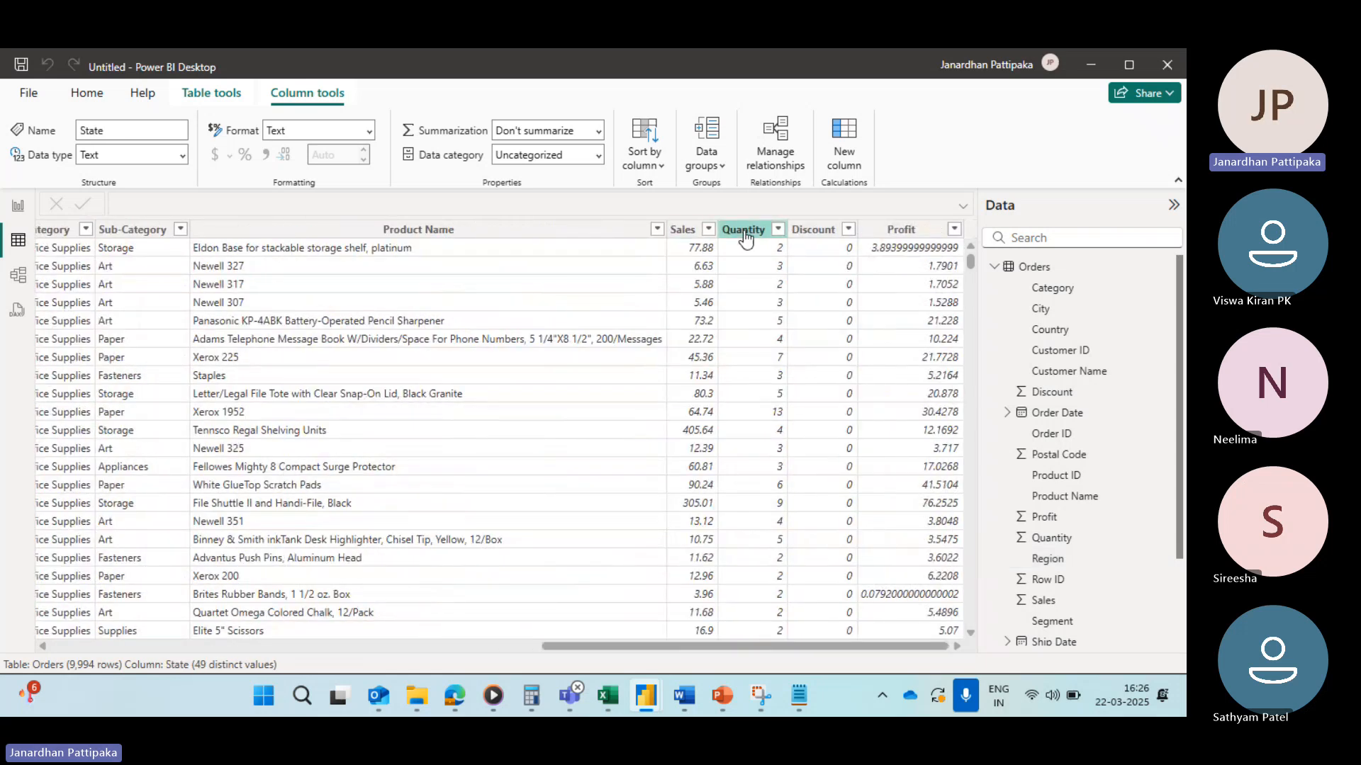
pyautogui.click(744, 231)
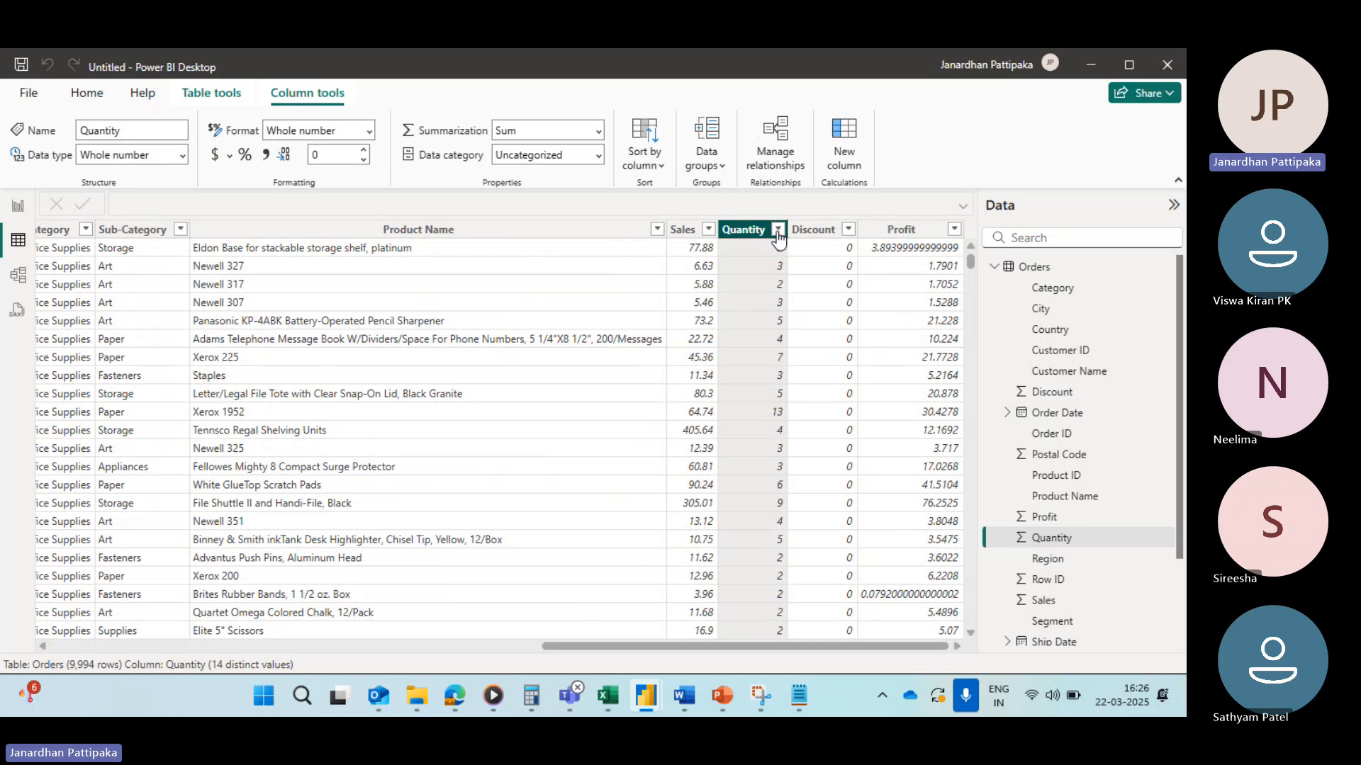
pyautogui.click(777, 231)
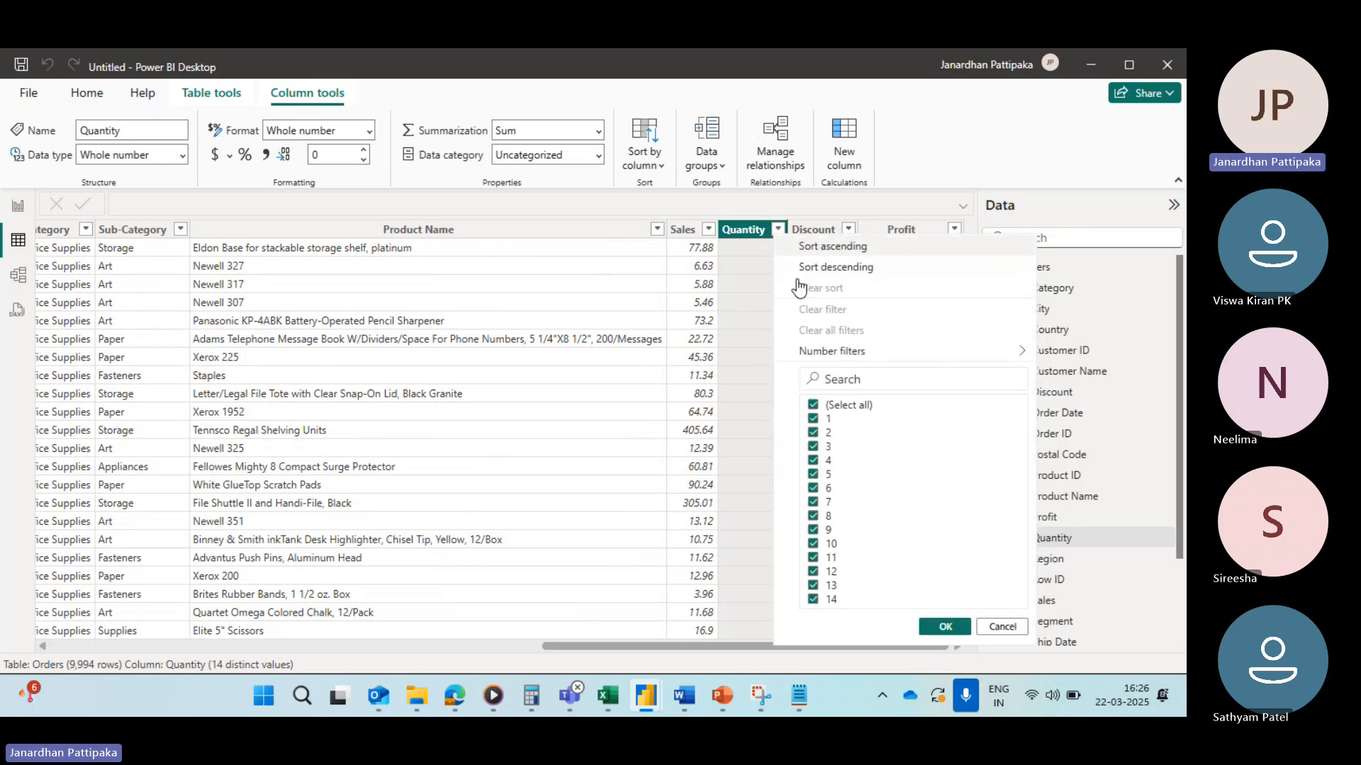
pyautogui.moveTo(820, 361)
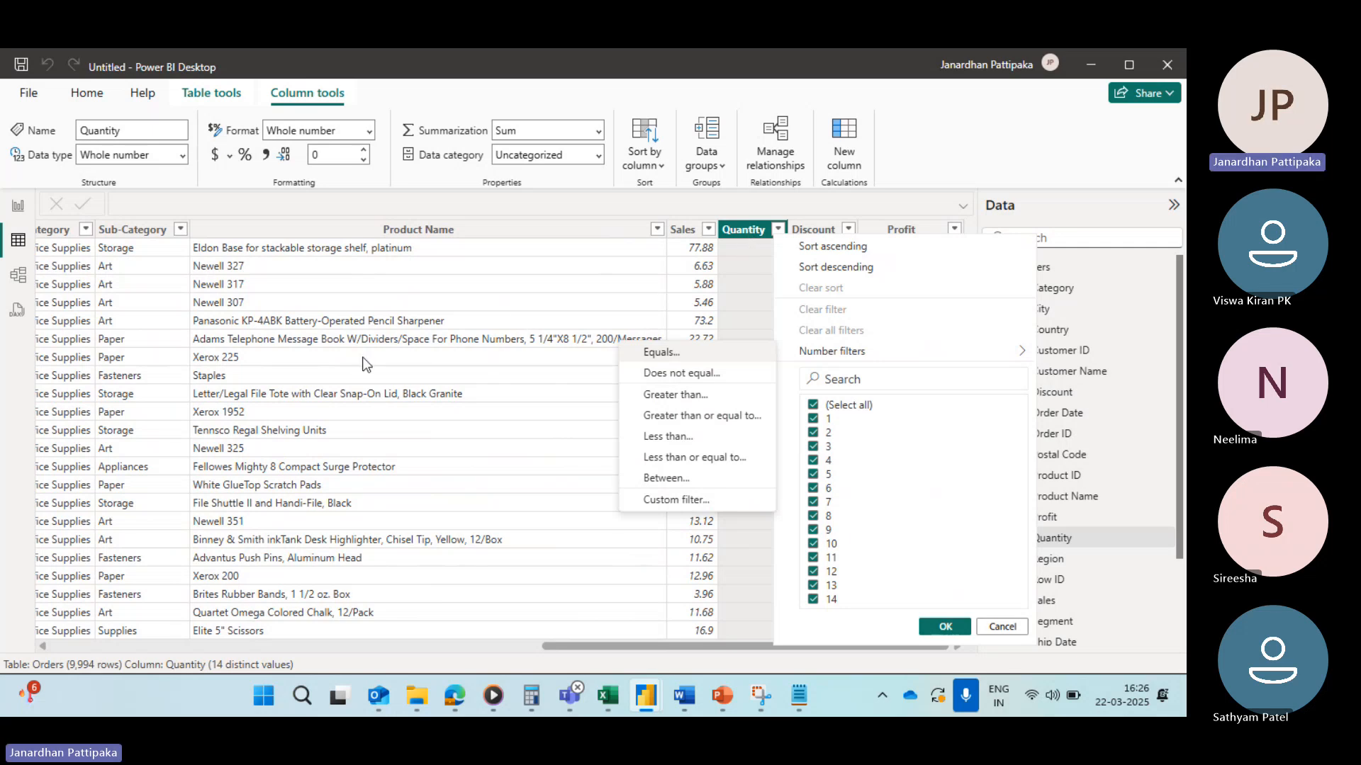
pyautogui.click(419, 298)
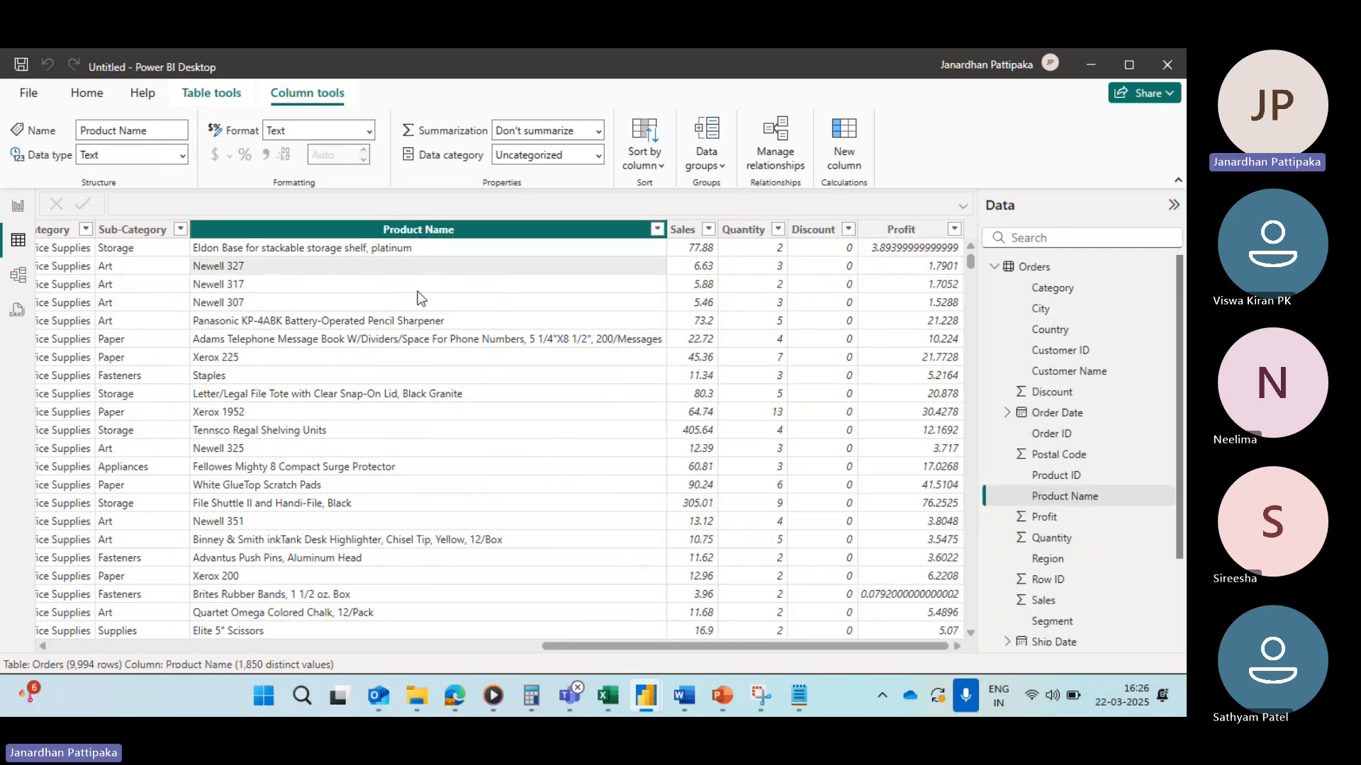
# Step: Open the Date filters options in the Ship Date column's filter menu
pyautogui.hscroll(-10, 408, 294)
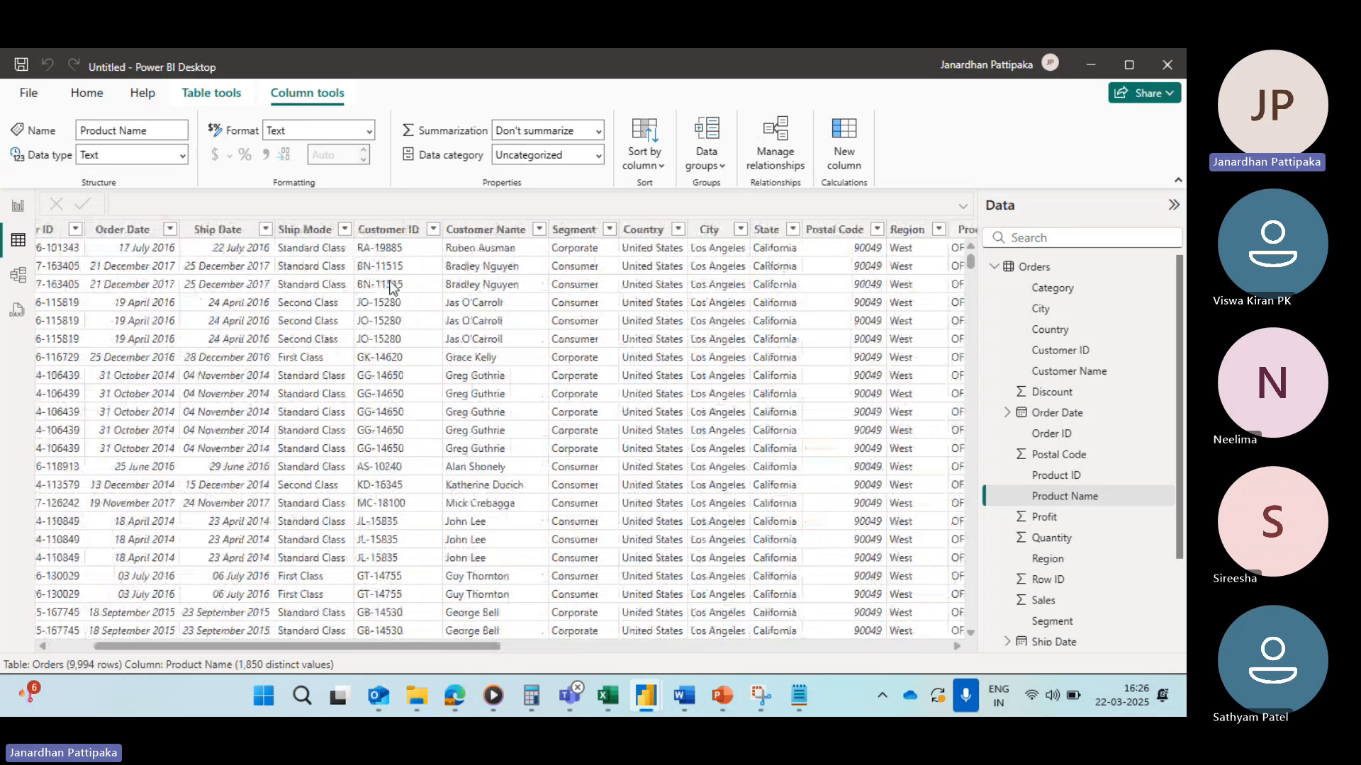
pyautogui.hscroll(-2, 389, 283)
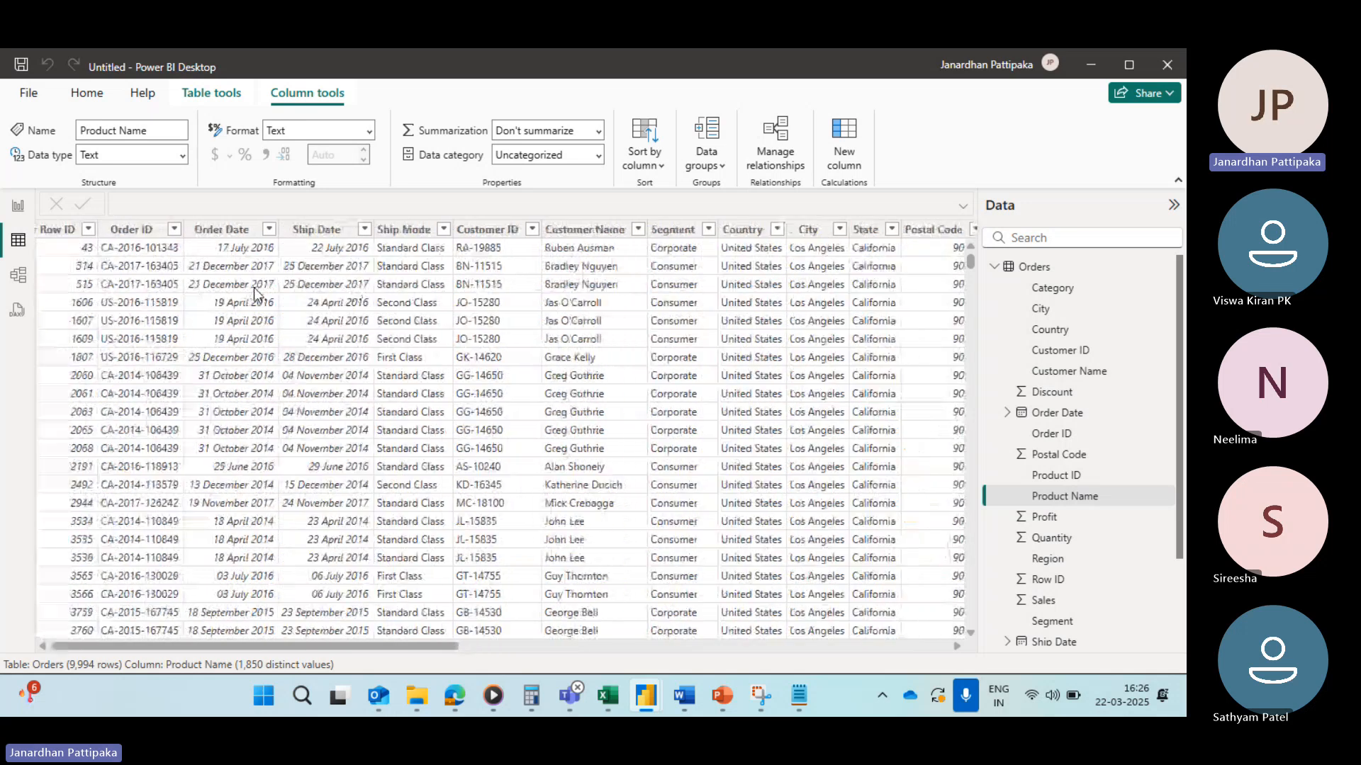
pyautogui.click(365, 231)
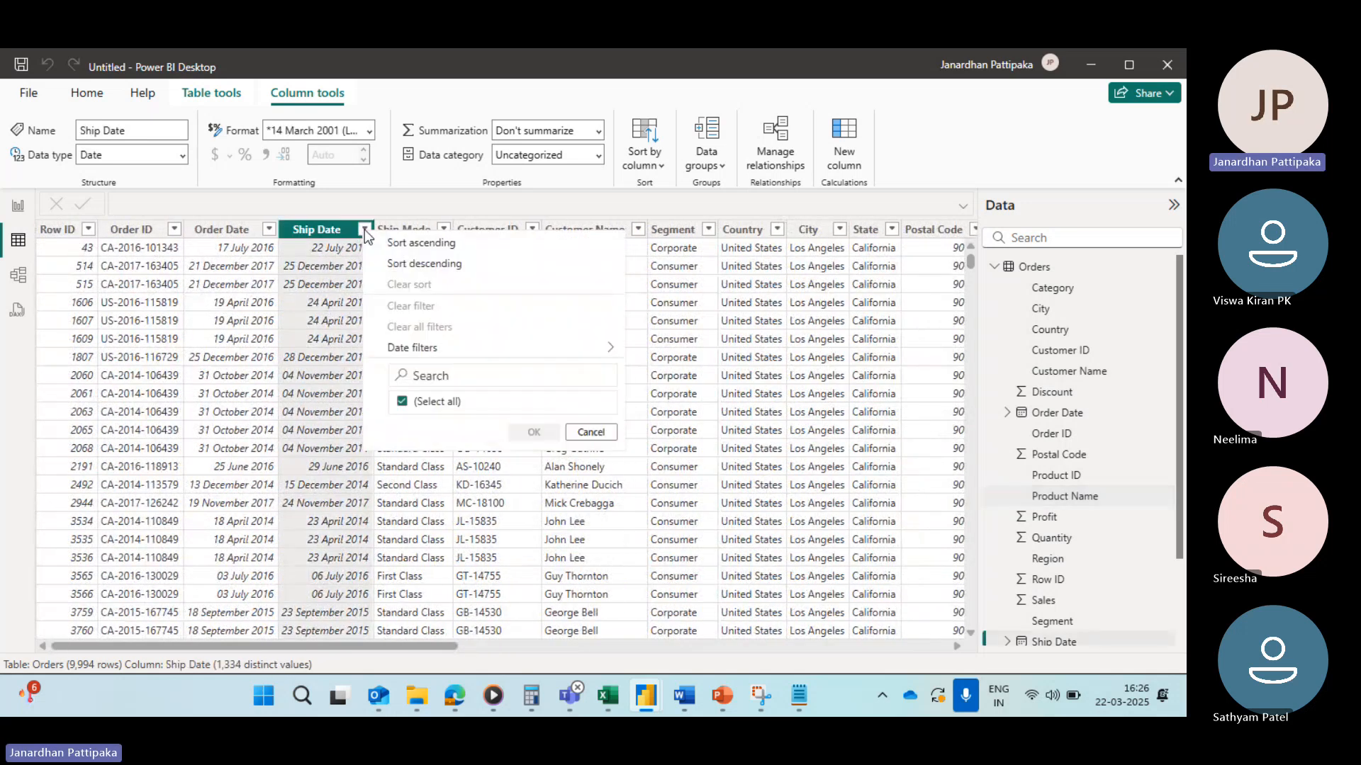
pyautogui.moveTo(464, 273)
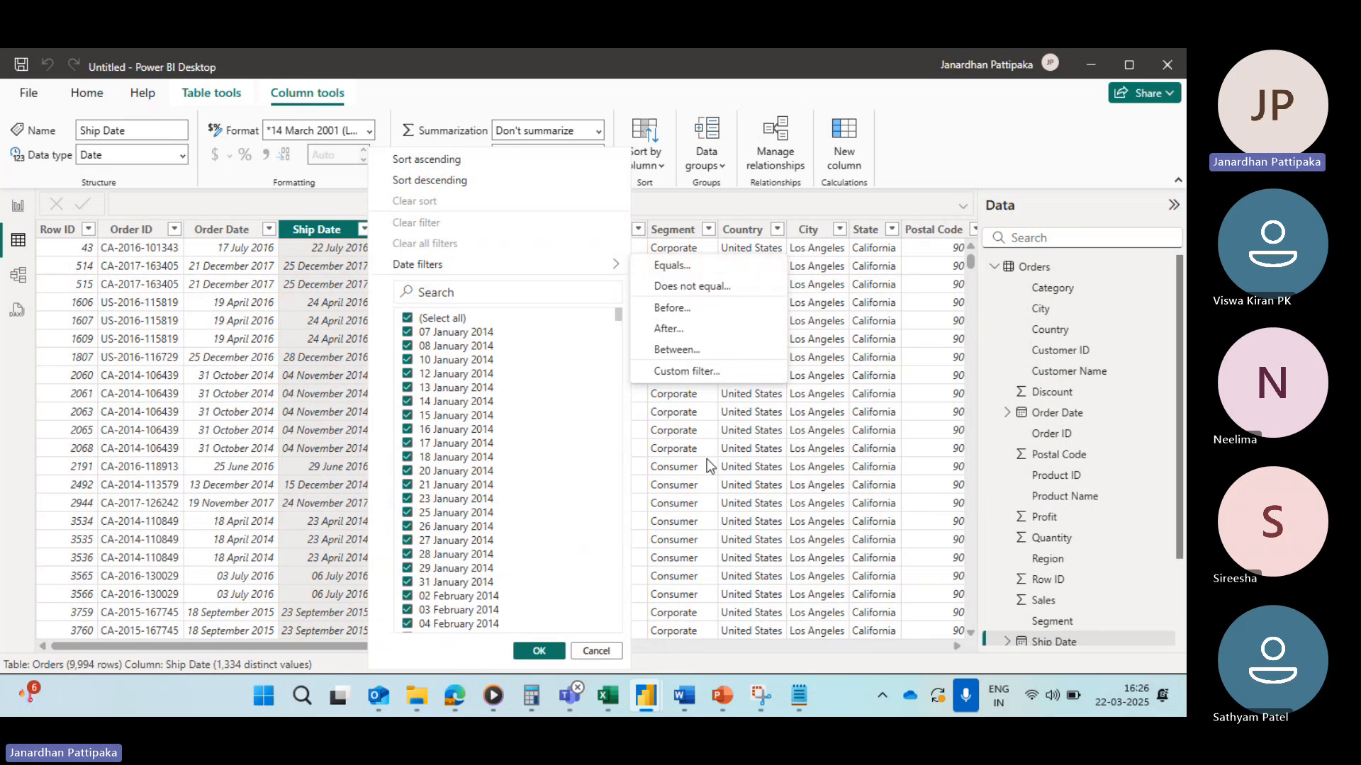
pyautogui.click(723, 430)
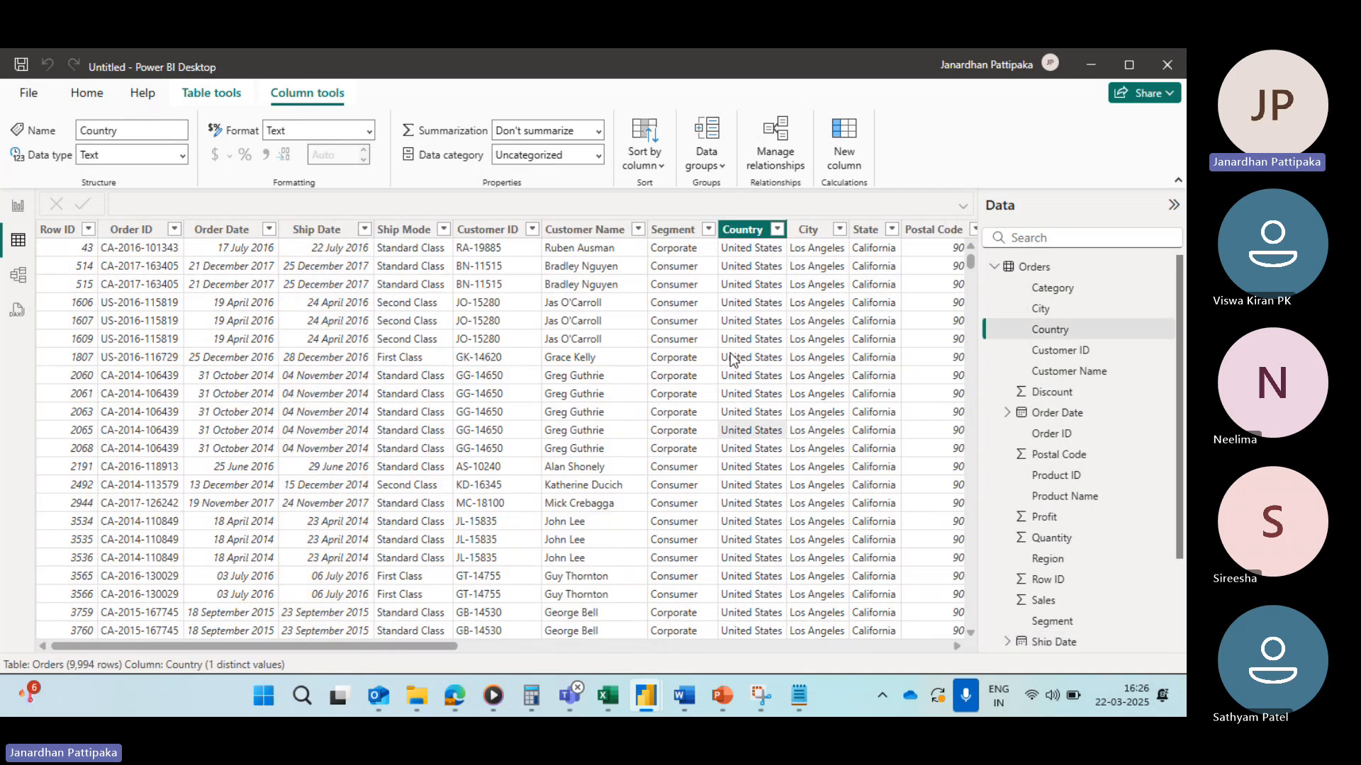
pyautogui.hscroll(5, 730, 353)
pyautogui.hscroll(5, 730, 353)
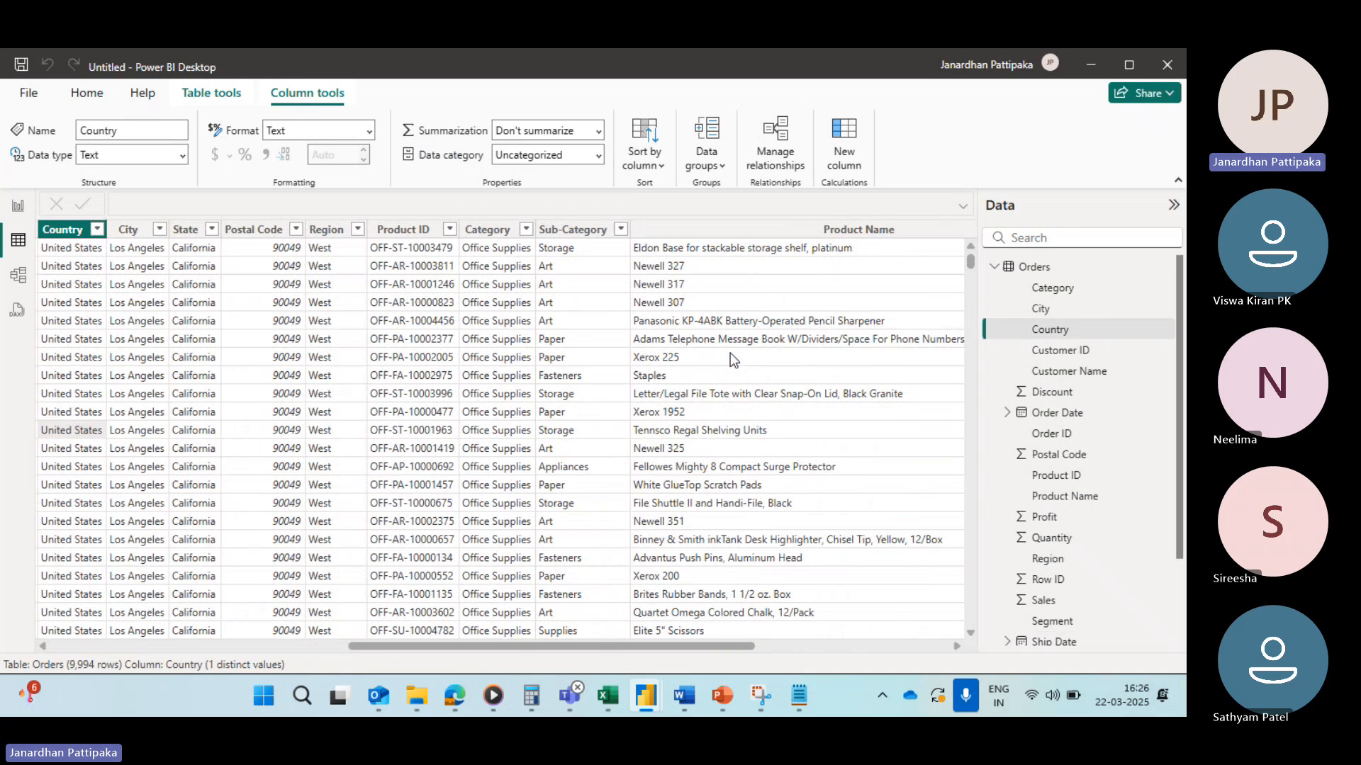
# Step: Apply a State text filter that equals Alabama
pyautogui.hscroll(-5, 555, 378)
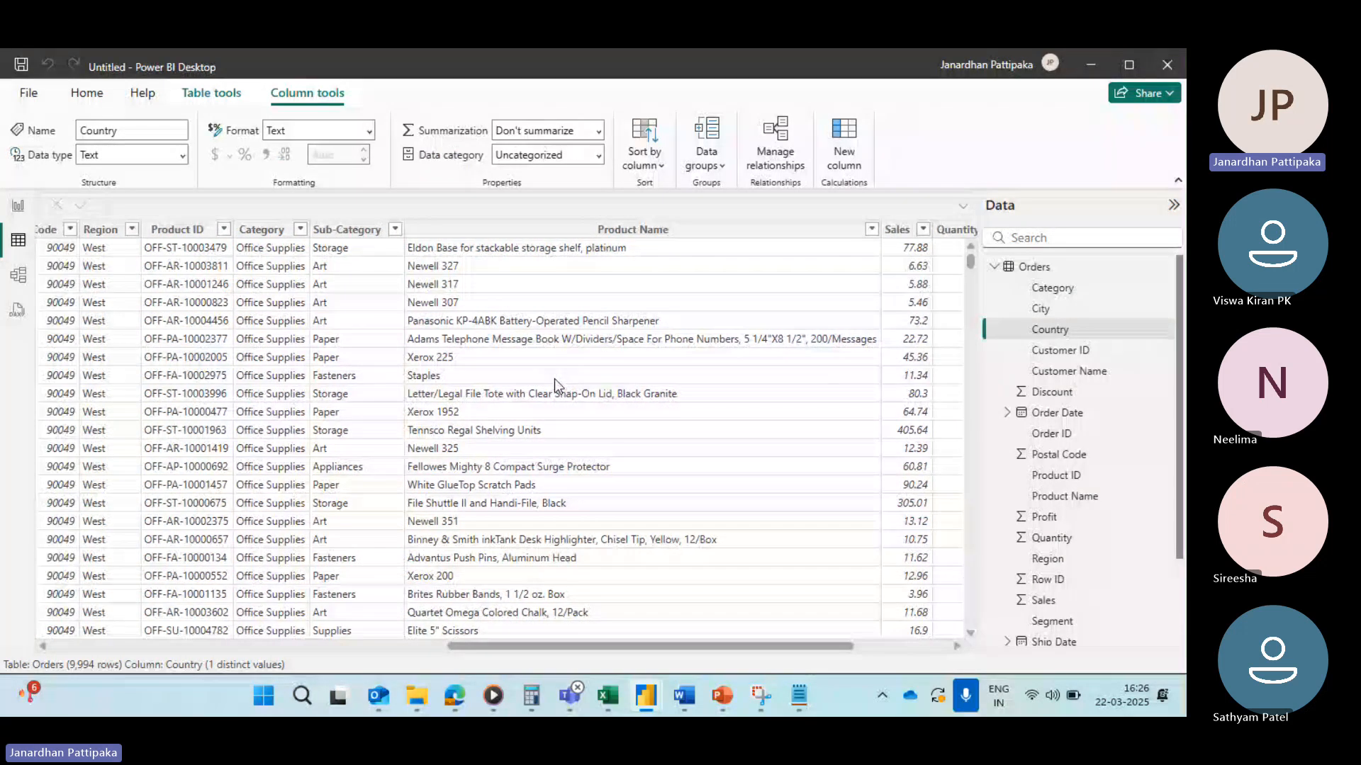
pyautogui.hscroll(-1, 554, 379)
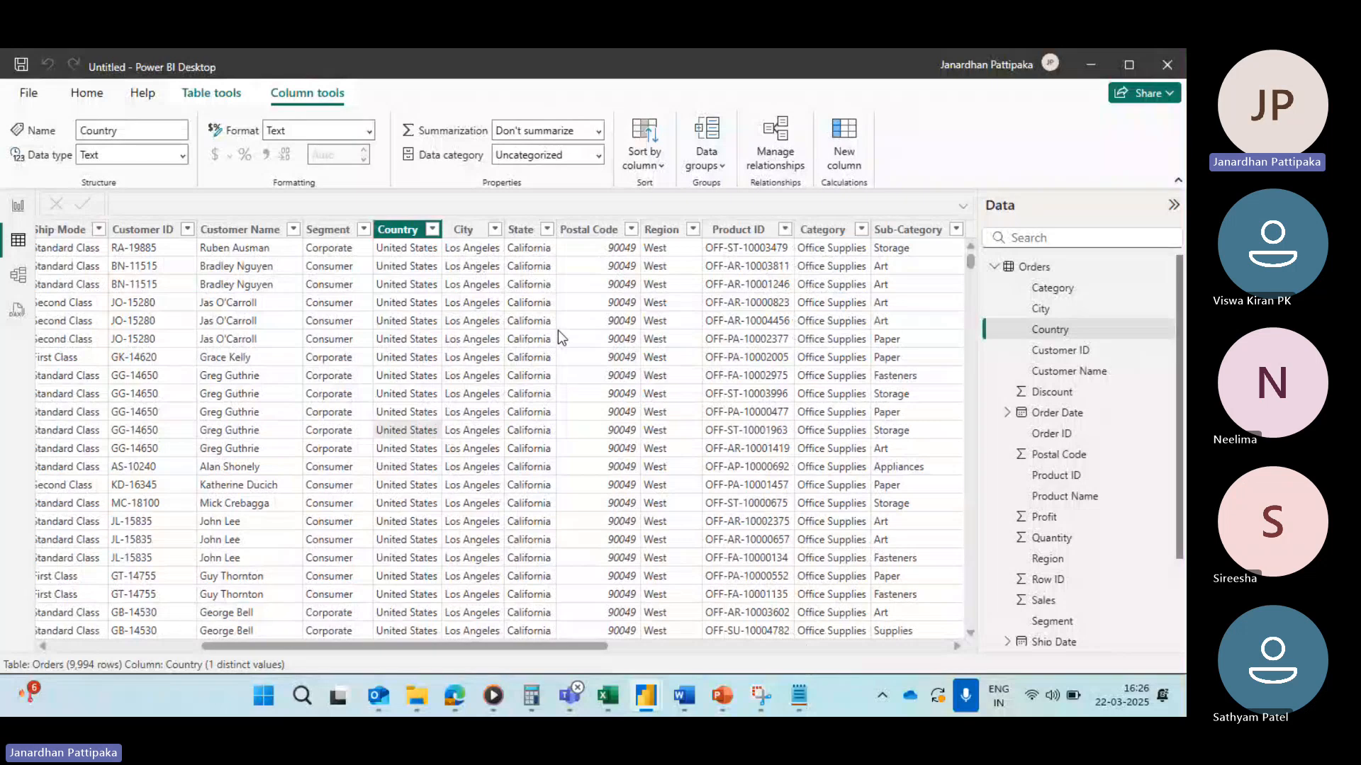
pyautogui.click(525, 231)
pyautogui.click(548, 229)
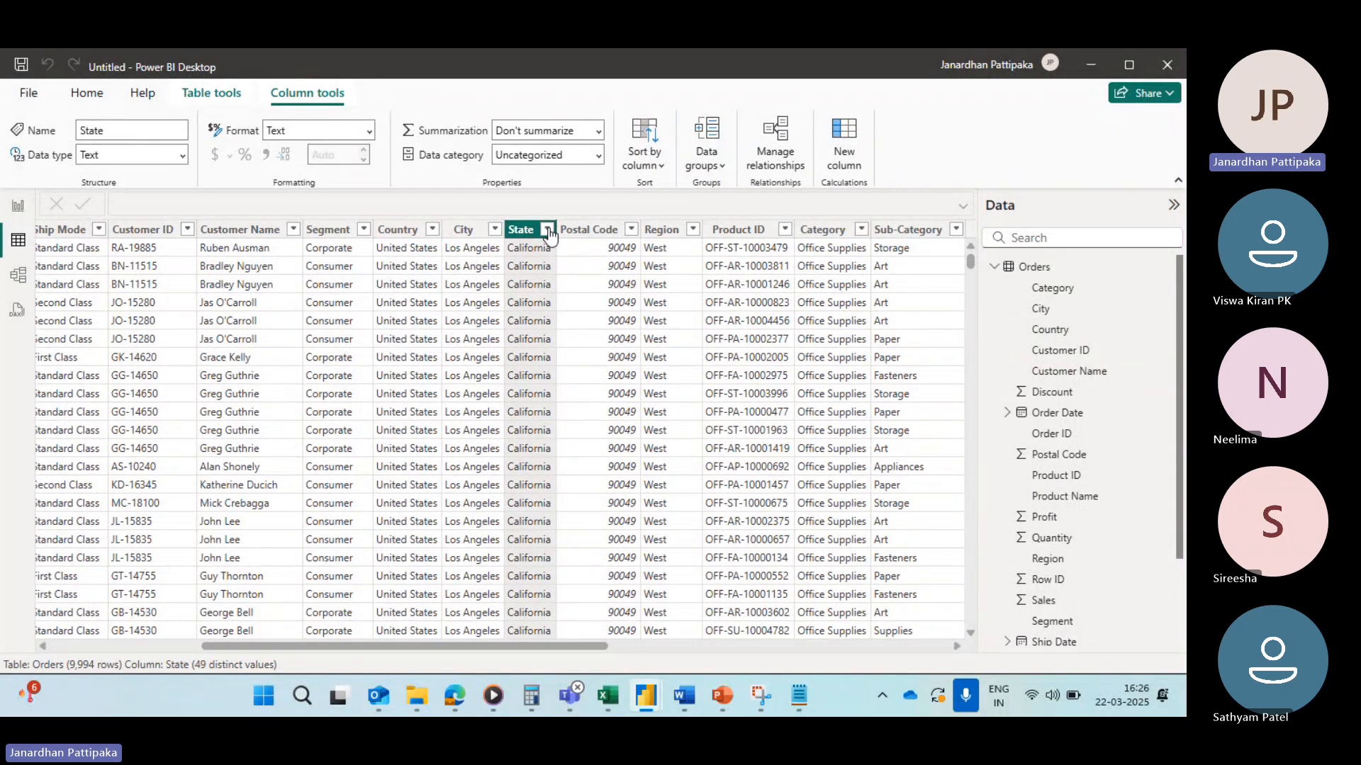
pyautogui.moveTo(588, 263)
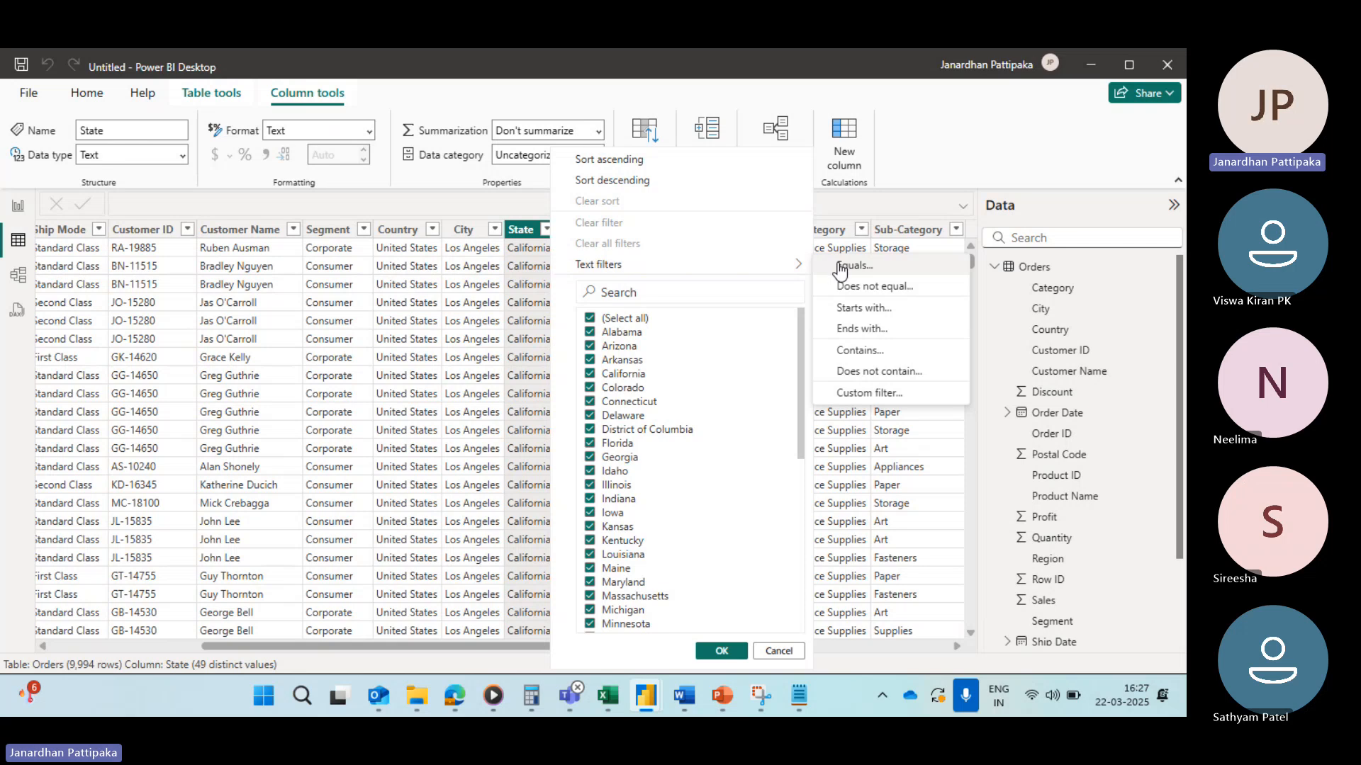
pyautogui.click(851, 266)
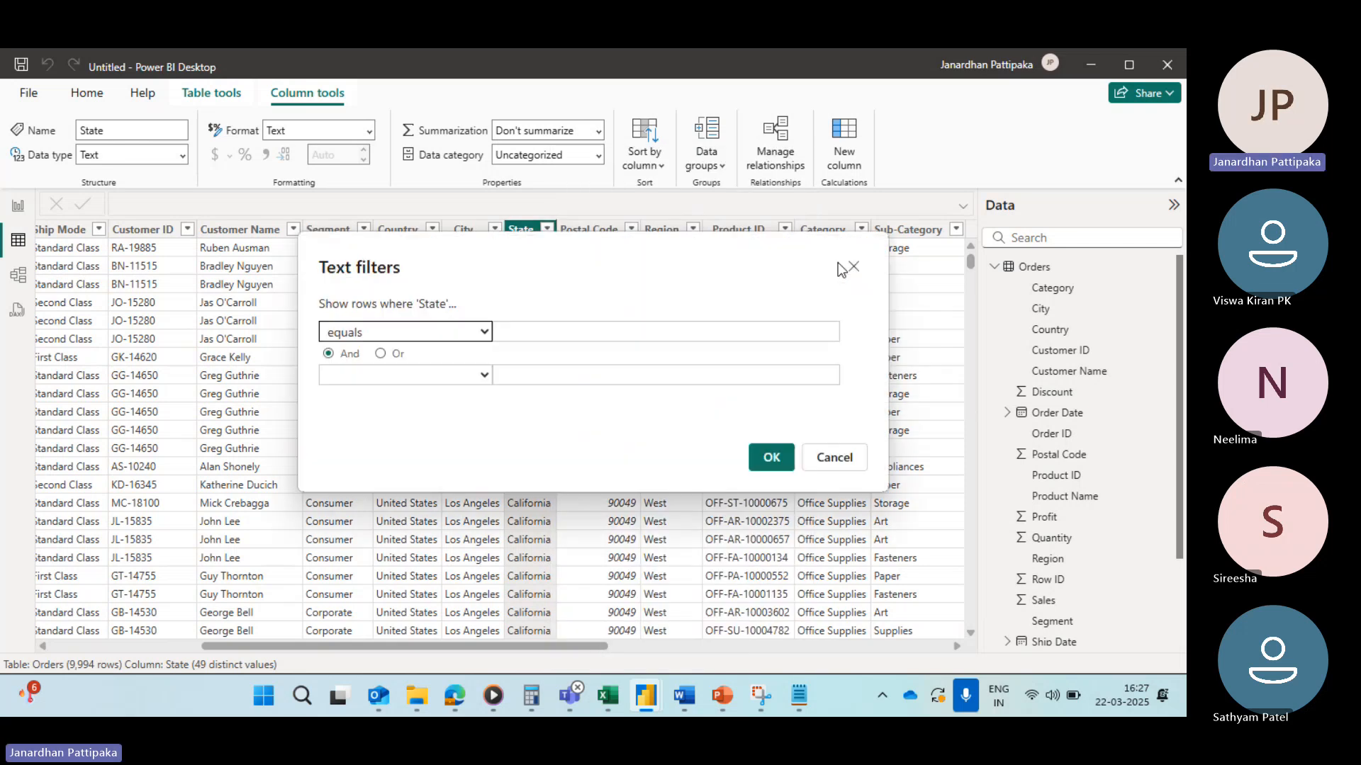
pyautogui.click(509, 336)
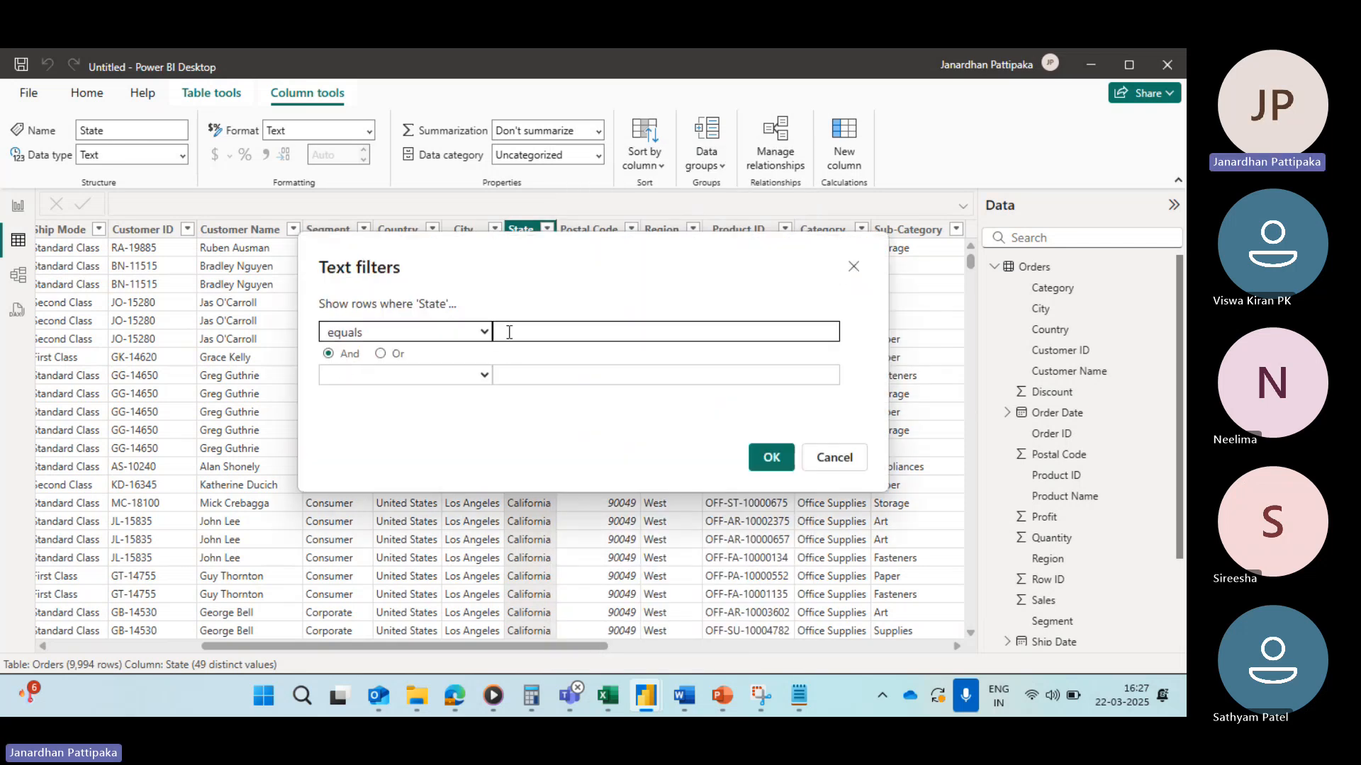
pyautogui.moveTo(564, 279); pyautogui.dragTo(575, 397)
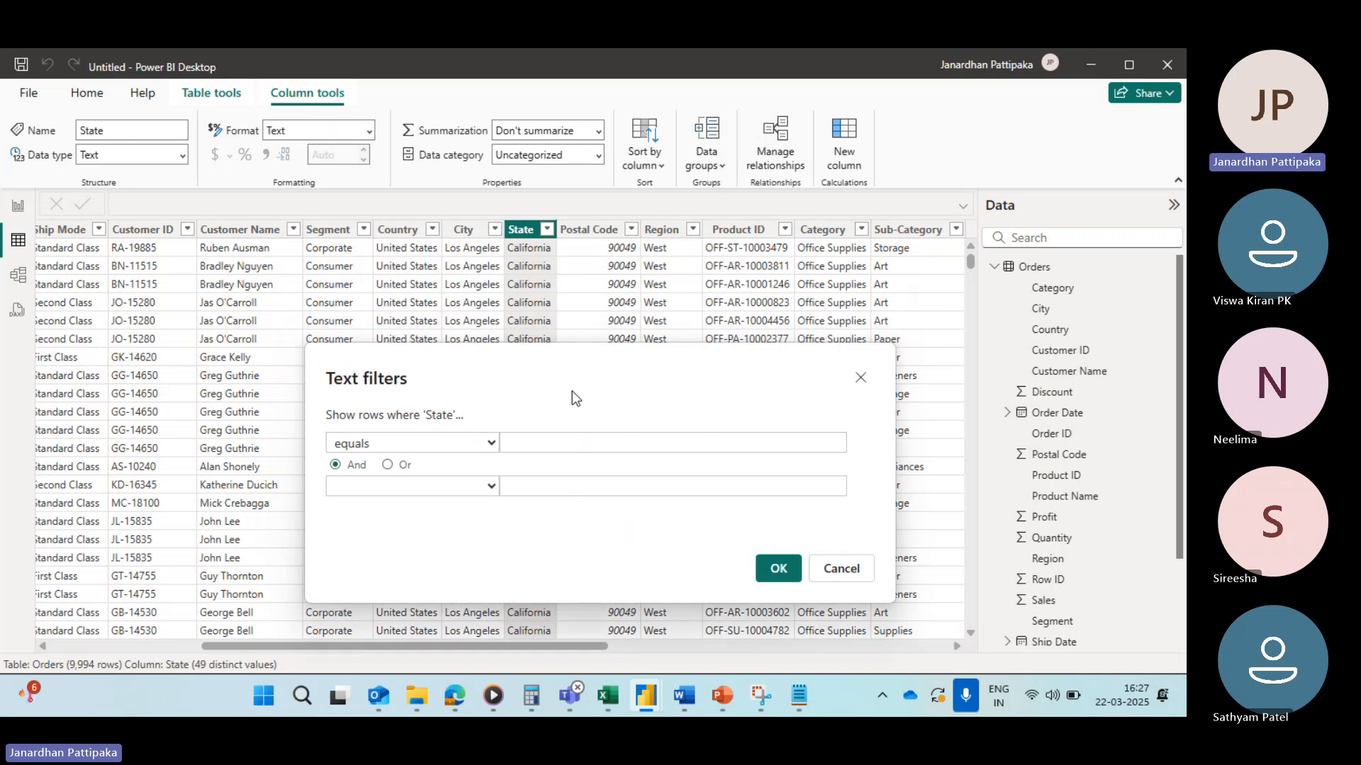
pyautogui.click(533, 441)
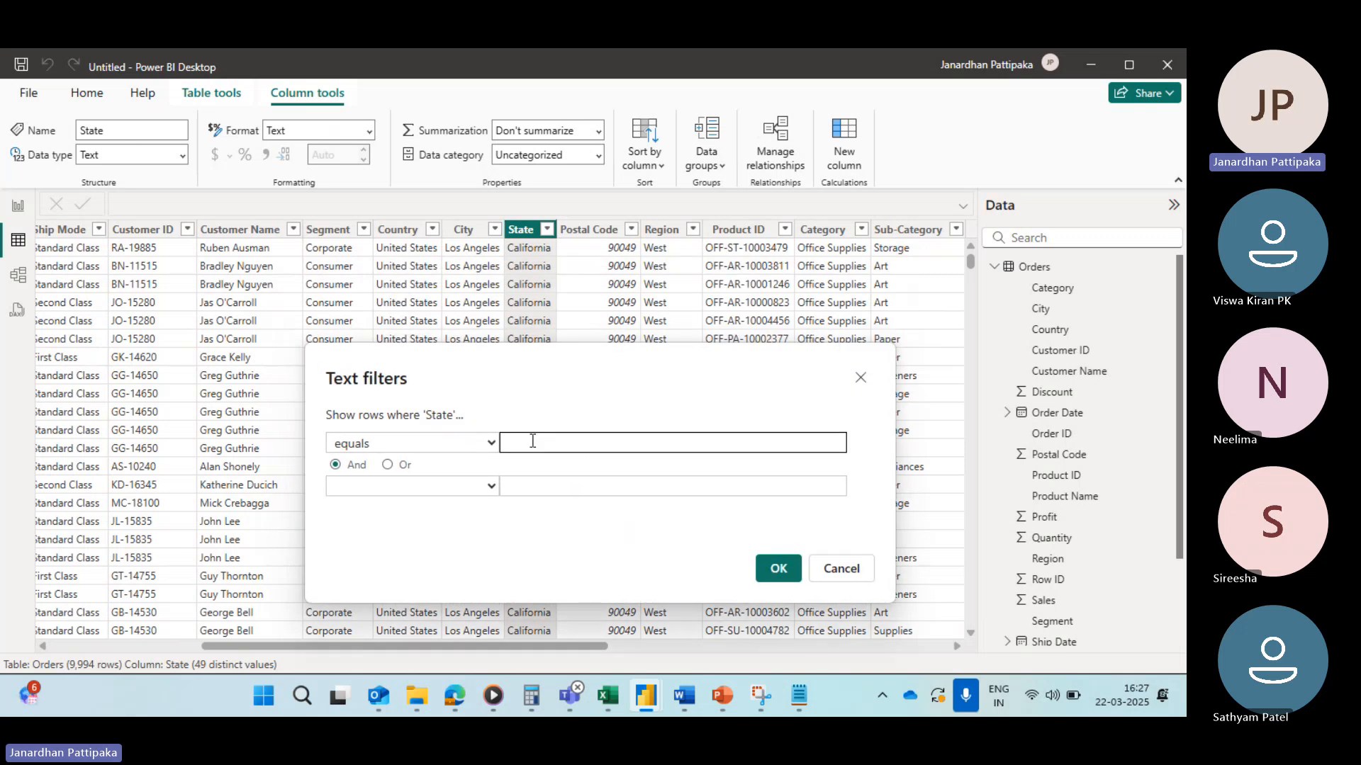
pyautogui.write('Alabama')
pyautogui.click(772, 568)
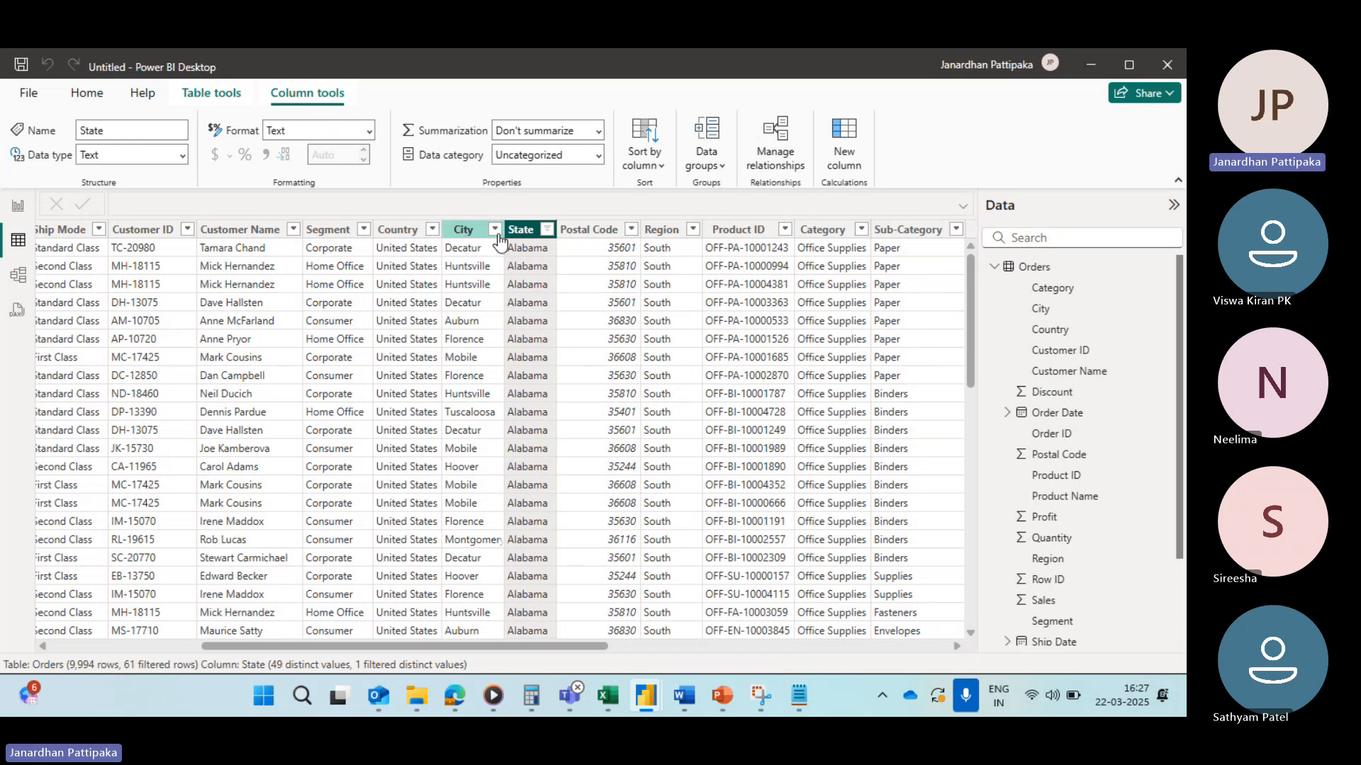
# Step: Examine the State filter list and scroll through the filtered rows
pyautogui.click(546, 230)
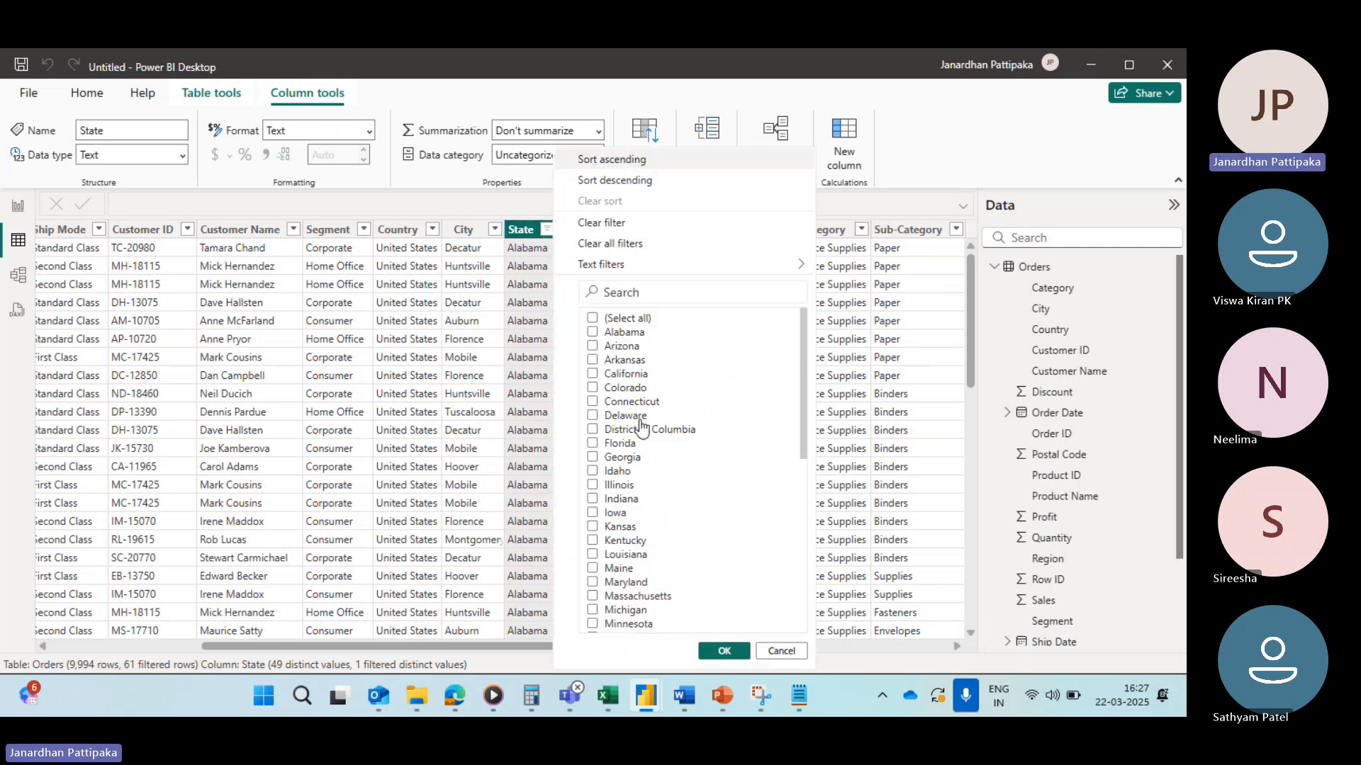
pyautogui.scroll(-10, 640, 425)
pyautogui.scroll(10, 640, 425)
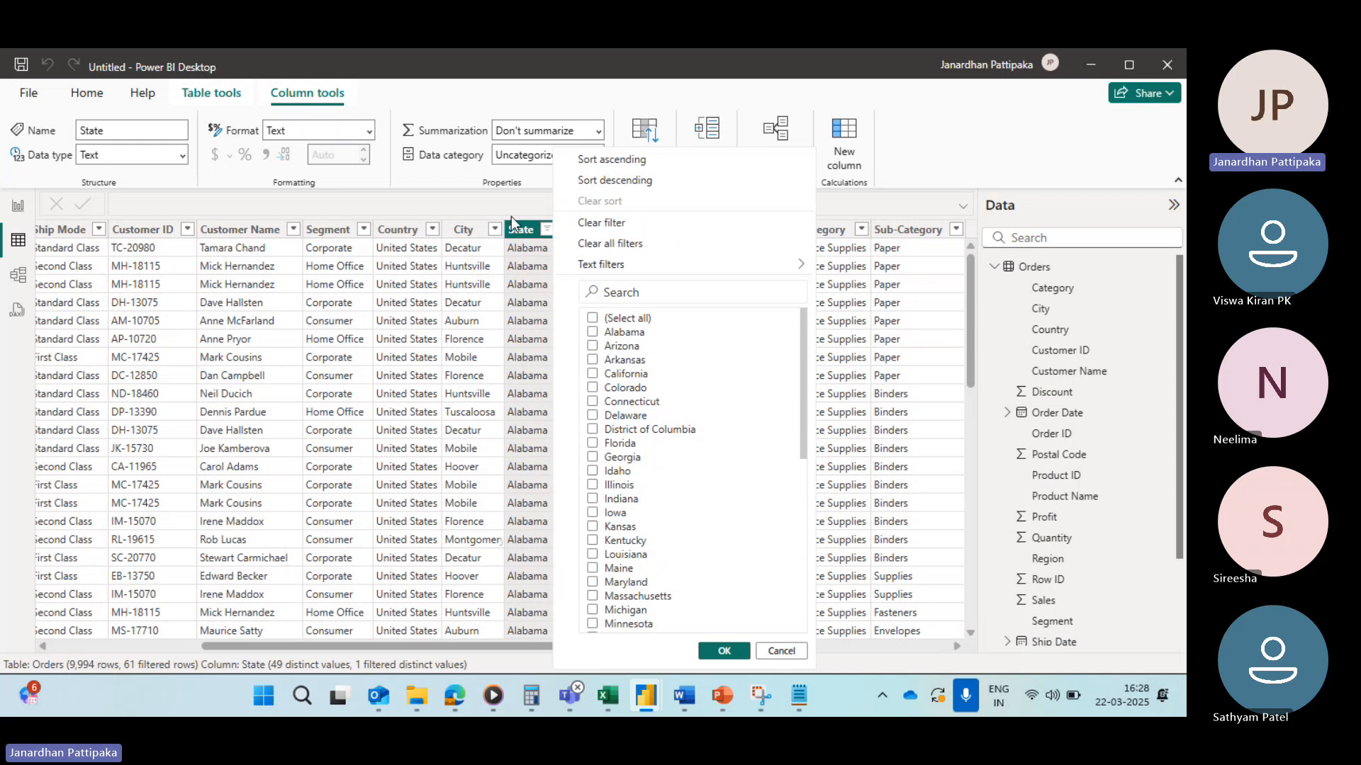
pyautogui.click(525, 193)
pyautogui.scroll(-12, 538, 346)
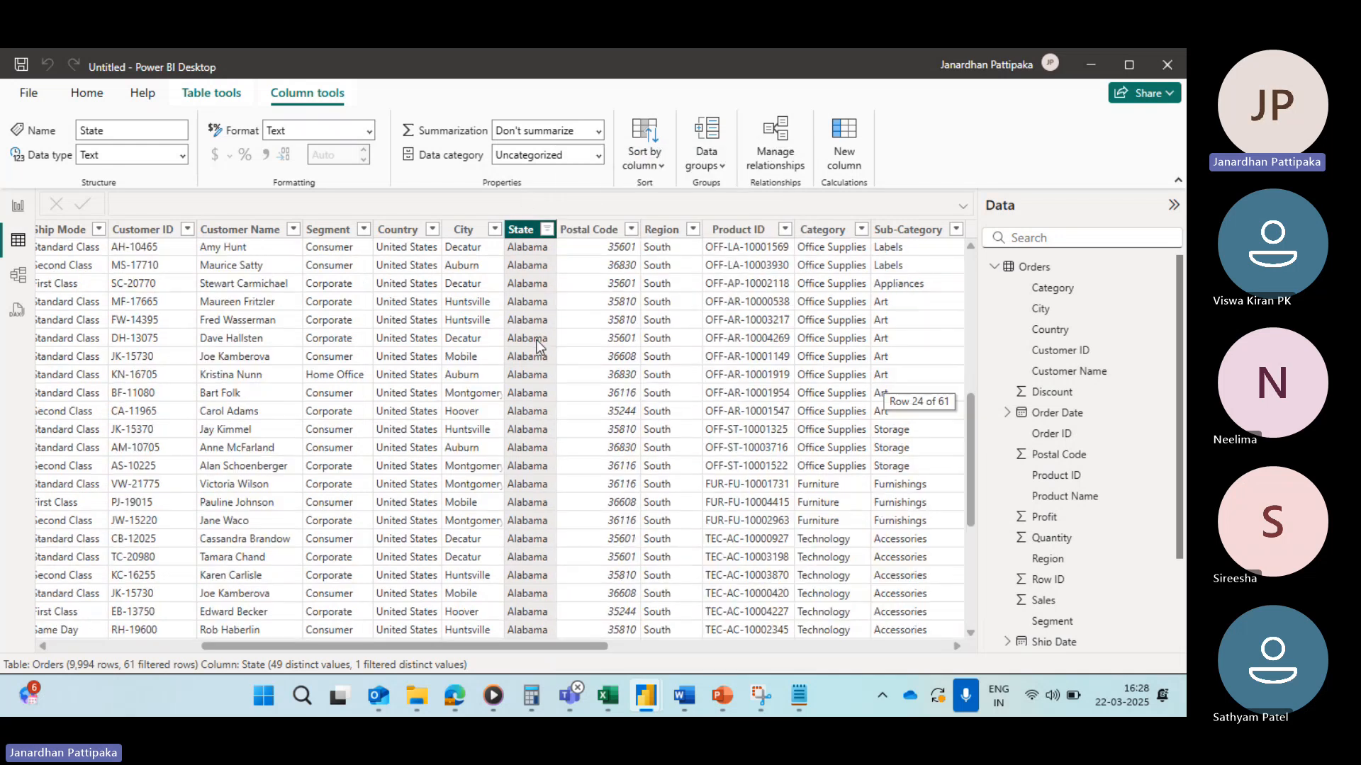
pyautogui.scroll(5, 536, 344)
pyautogui.scroll(-5, 536, 339)
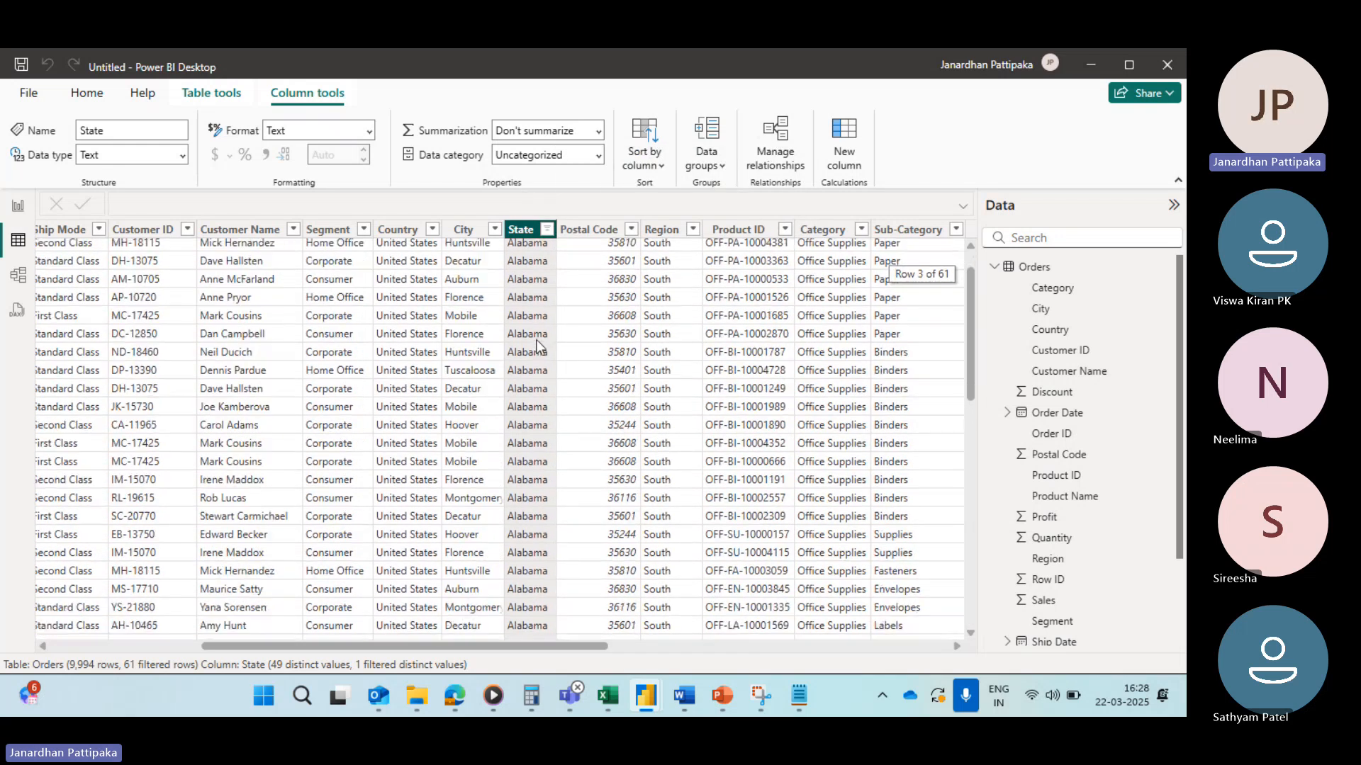
pyautogui.scroll(7, 531, 291)
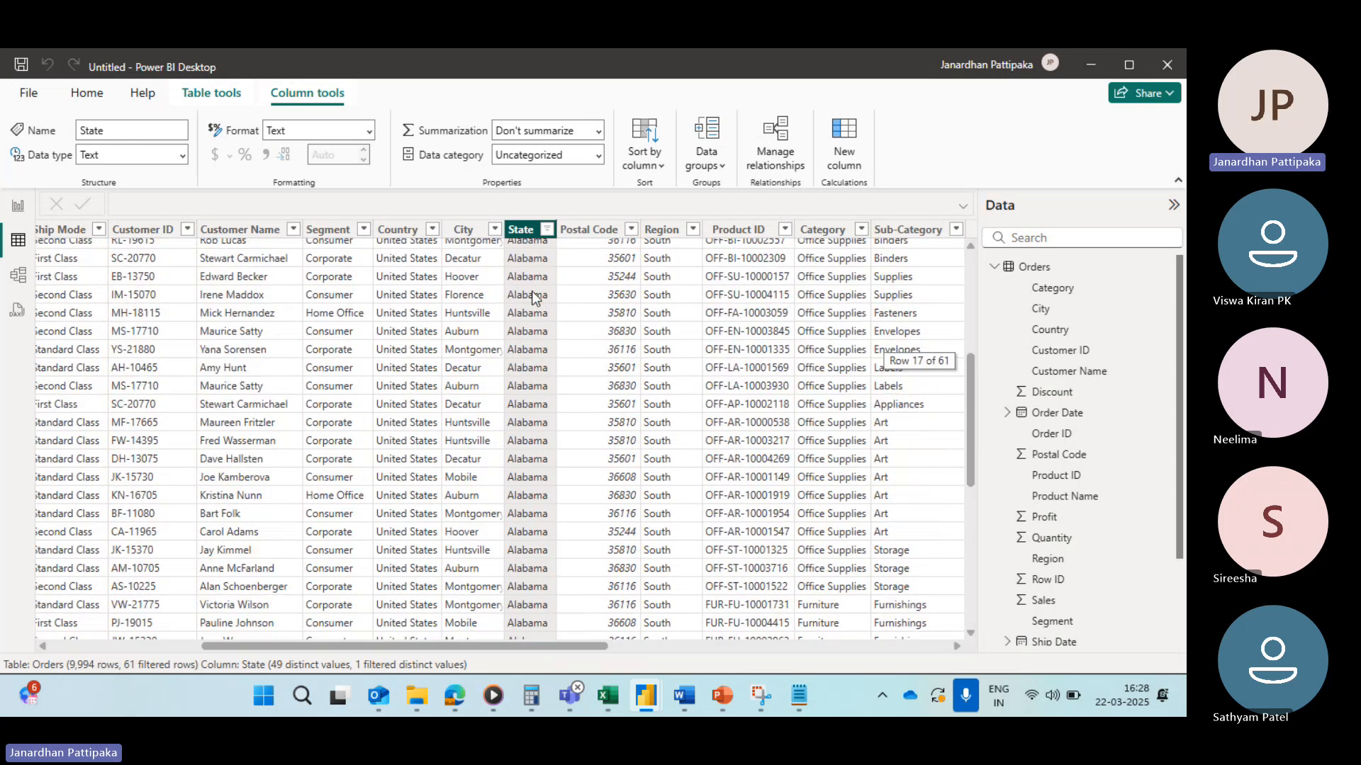
pyautogui.scroll(-7, 531, 290)
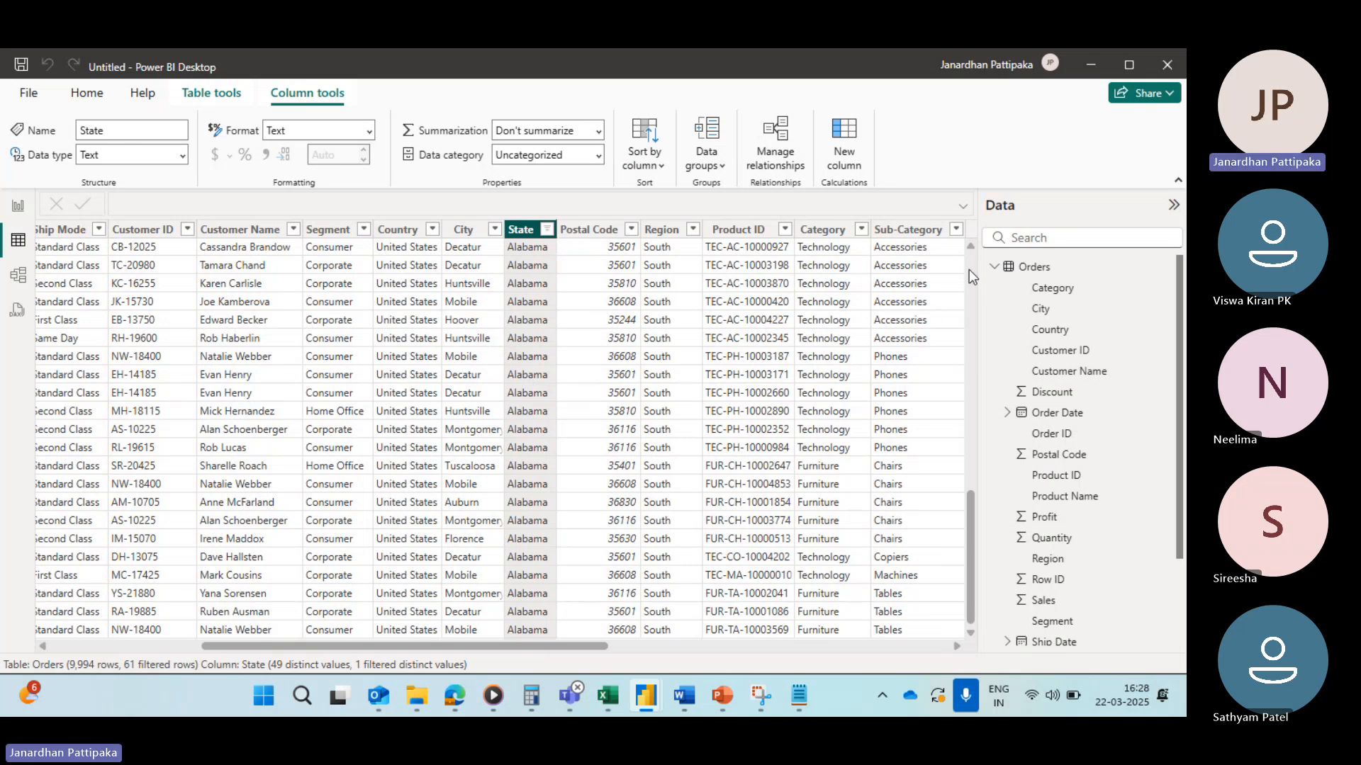
# Step: Clear the filter on the State column
pyautogui.click(546, 230)
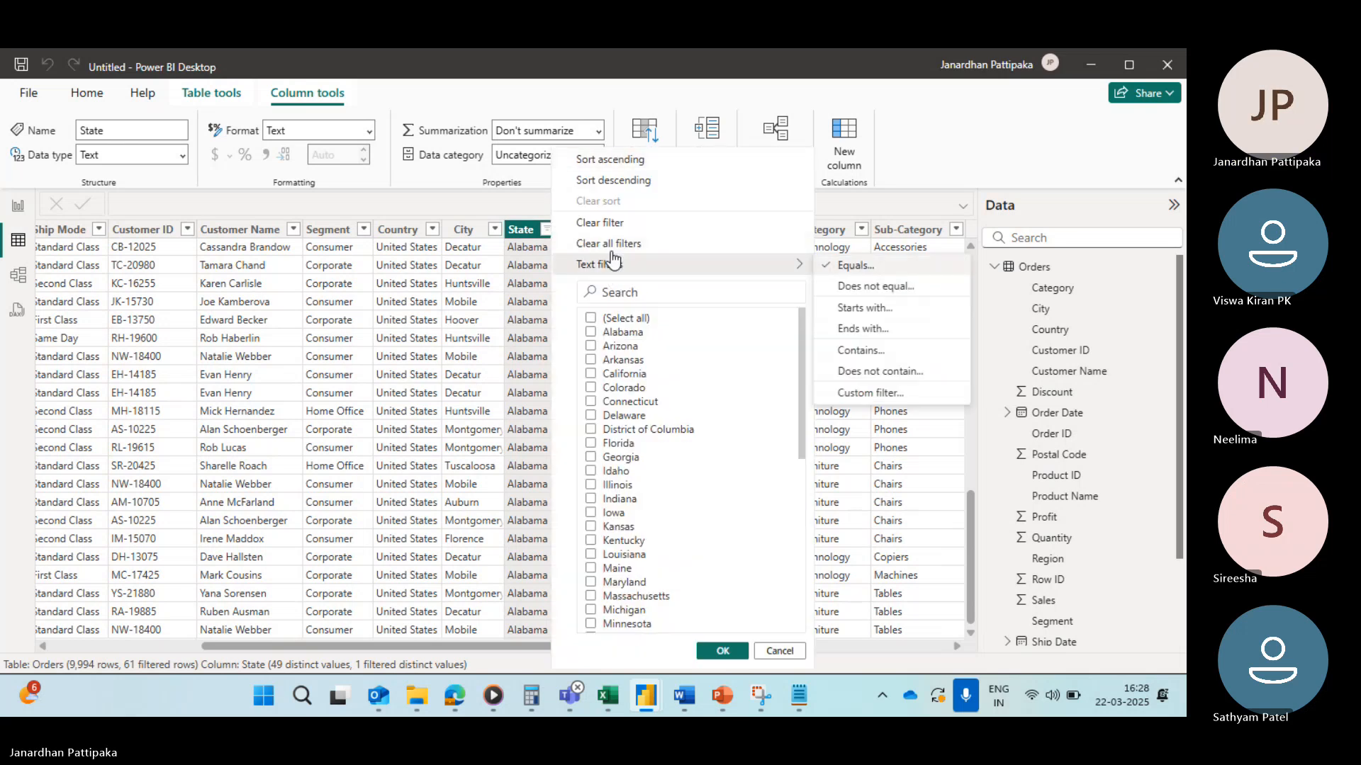
pyautogui.click(613, 224)
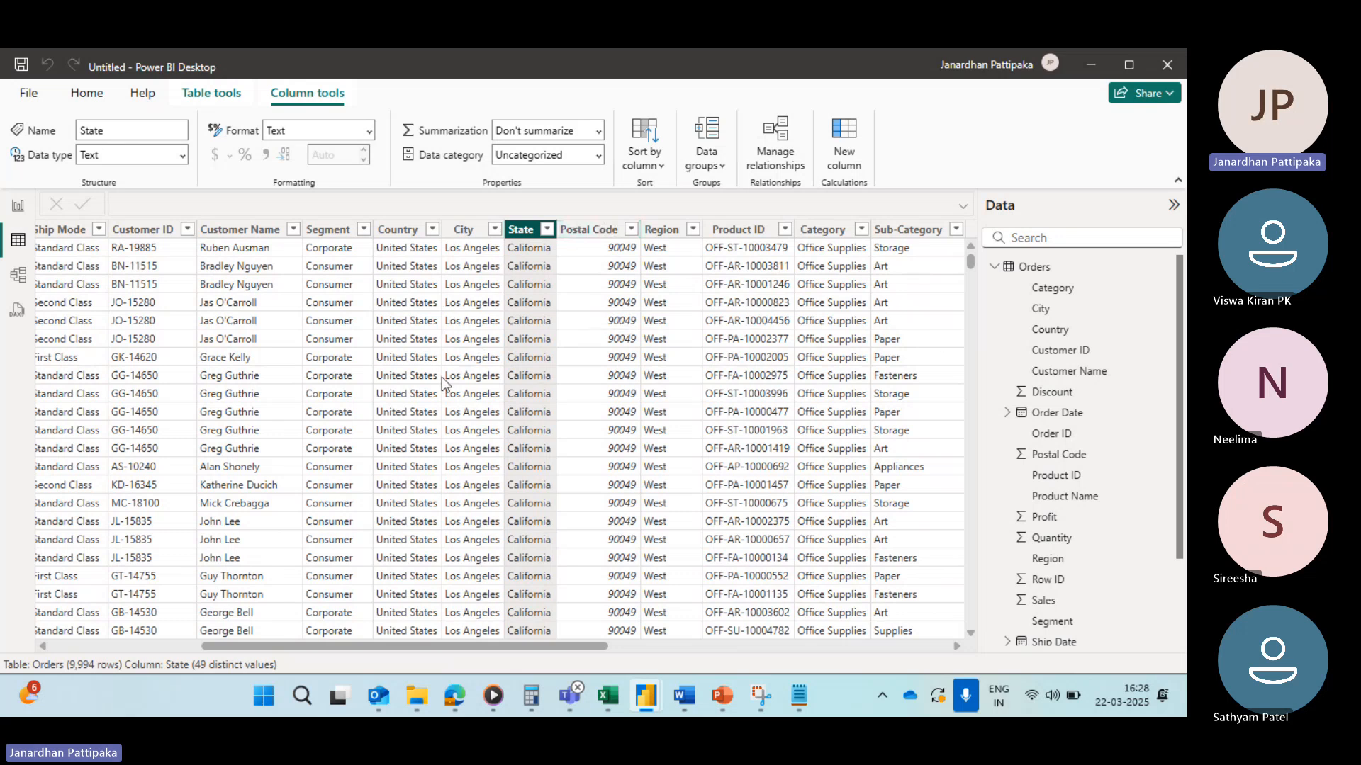
pyautogui.hscroll(-5, 446, 386)
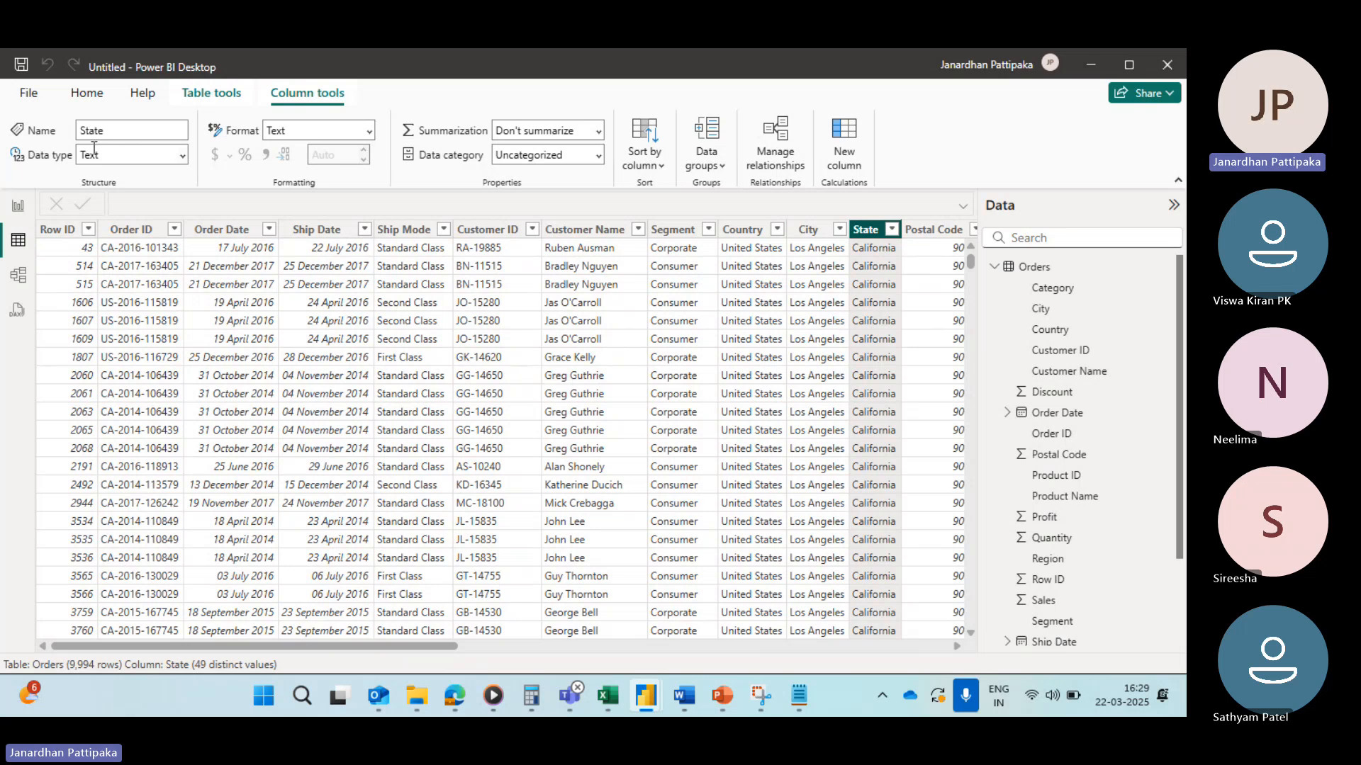
pyautogui.click(87, 96)
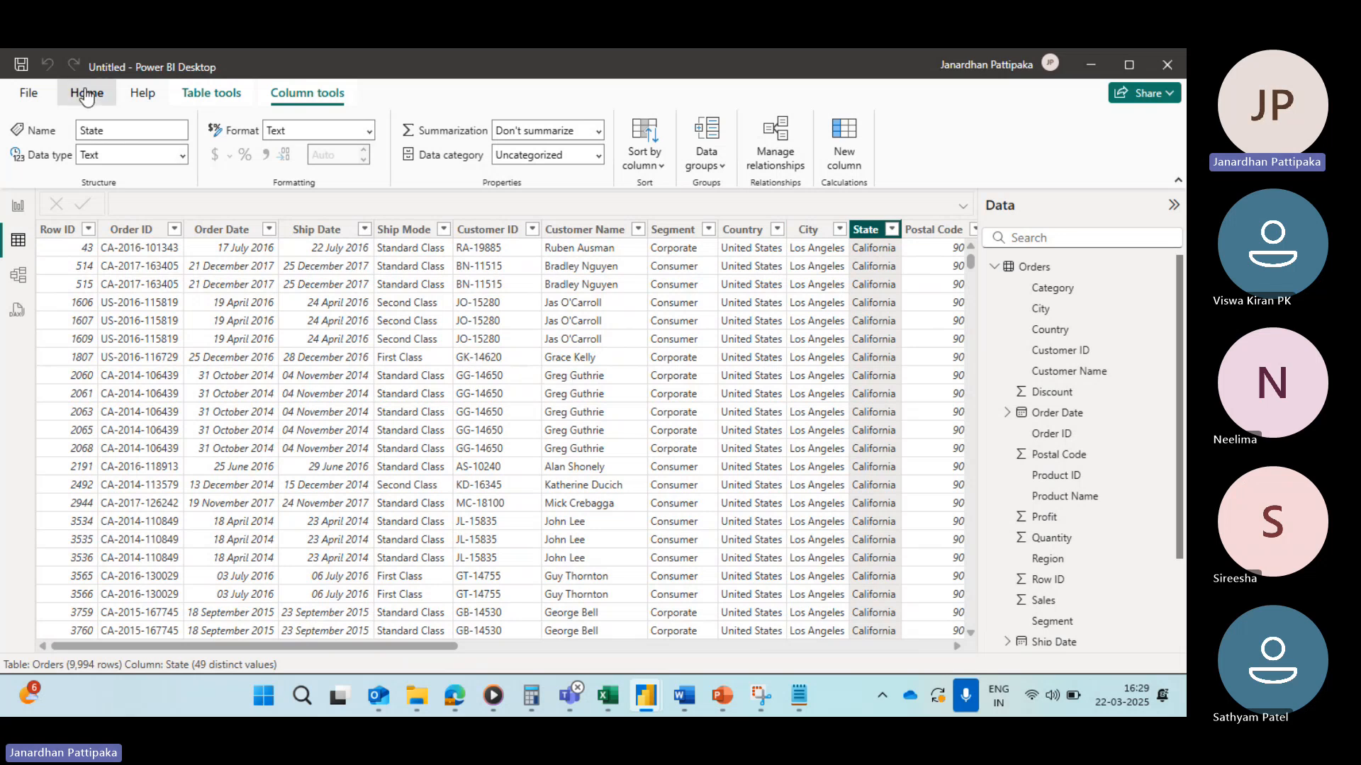
pyautogui.click(17, 210)
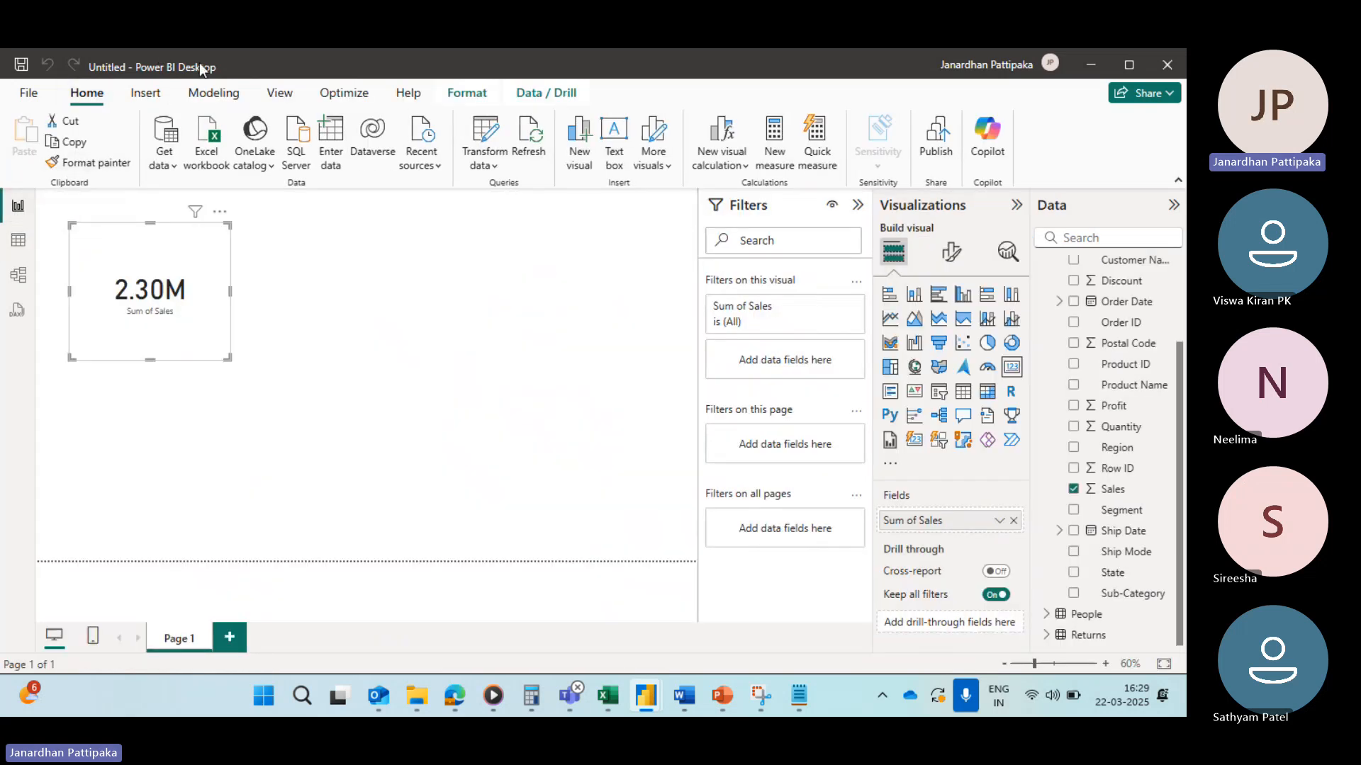
pyautogui.click(326, 359)
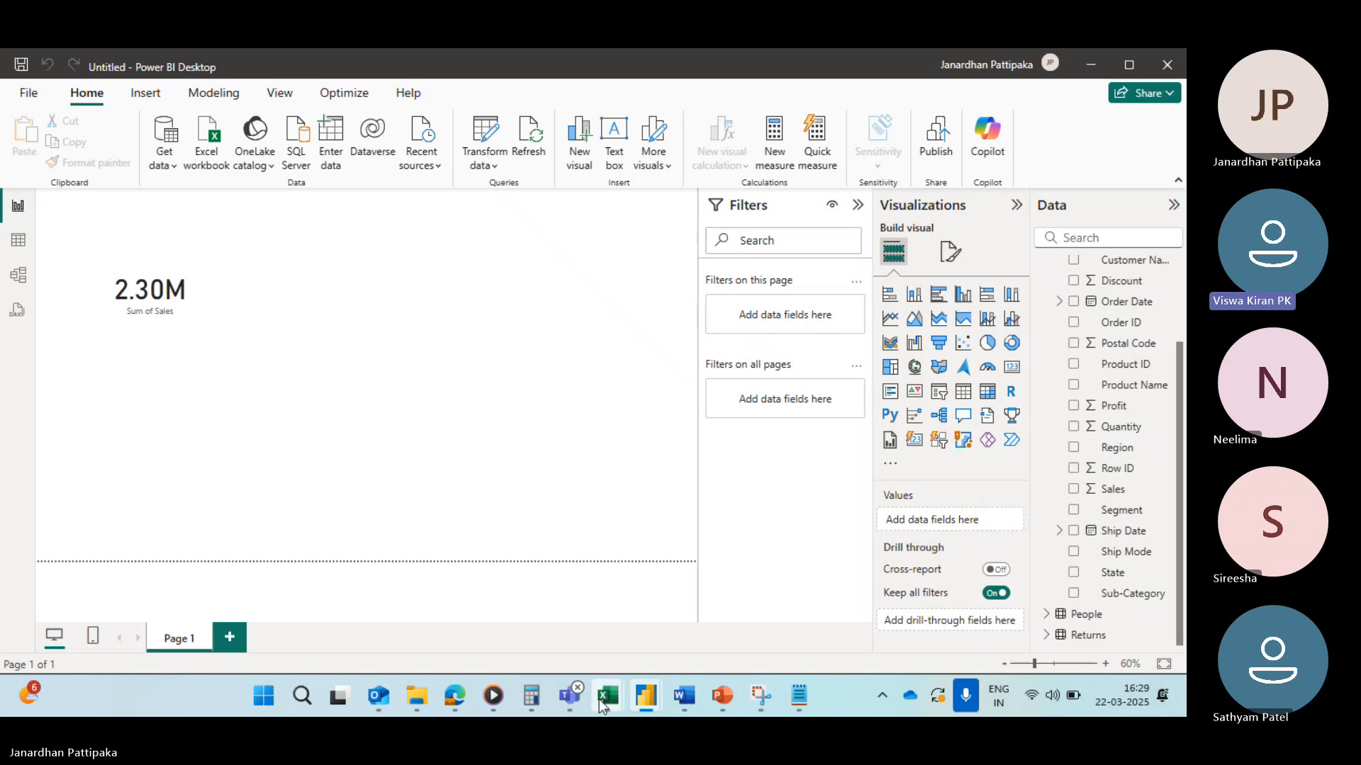
pyautogui.moveTo(577, 691)
pyautogui.click(588, 601)
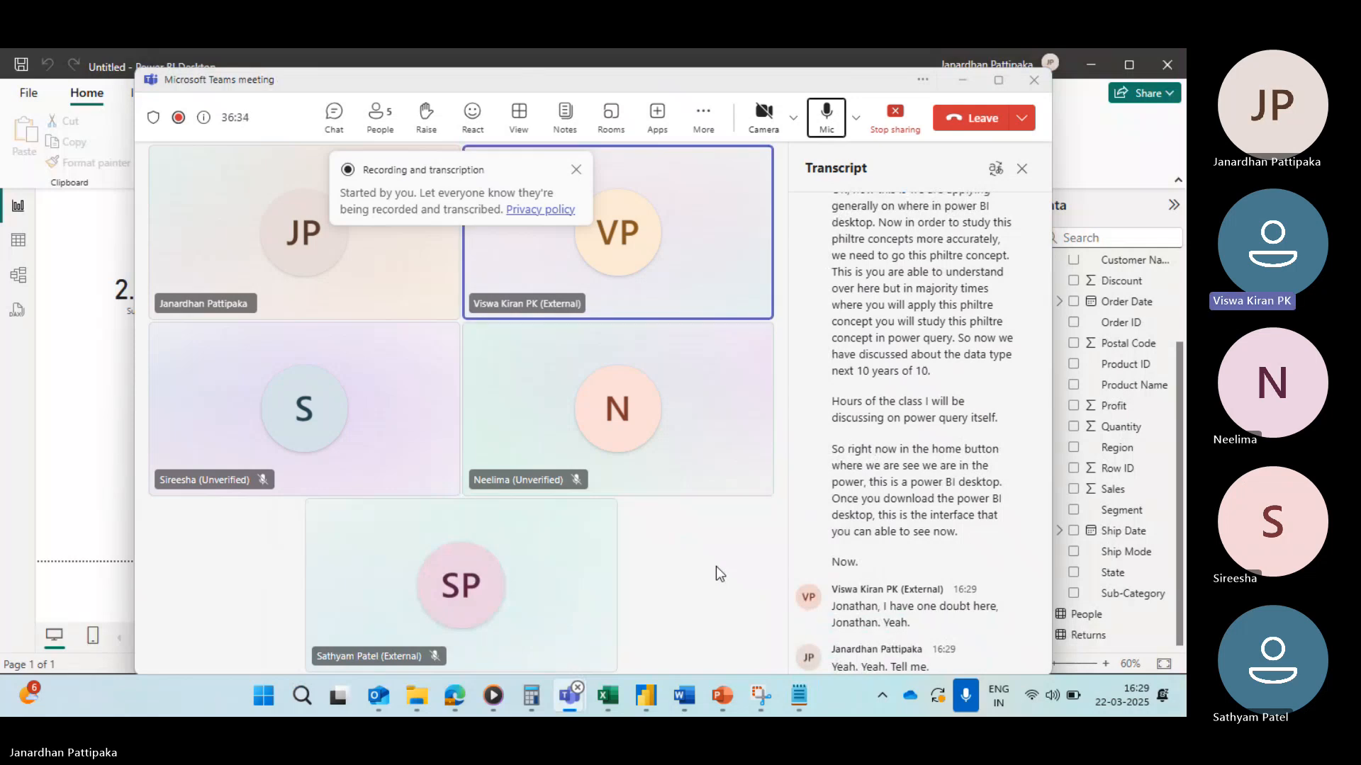
pyautogui.hotkey('alt', 'Tab')
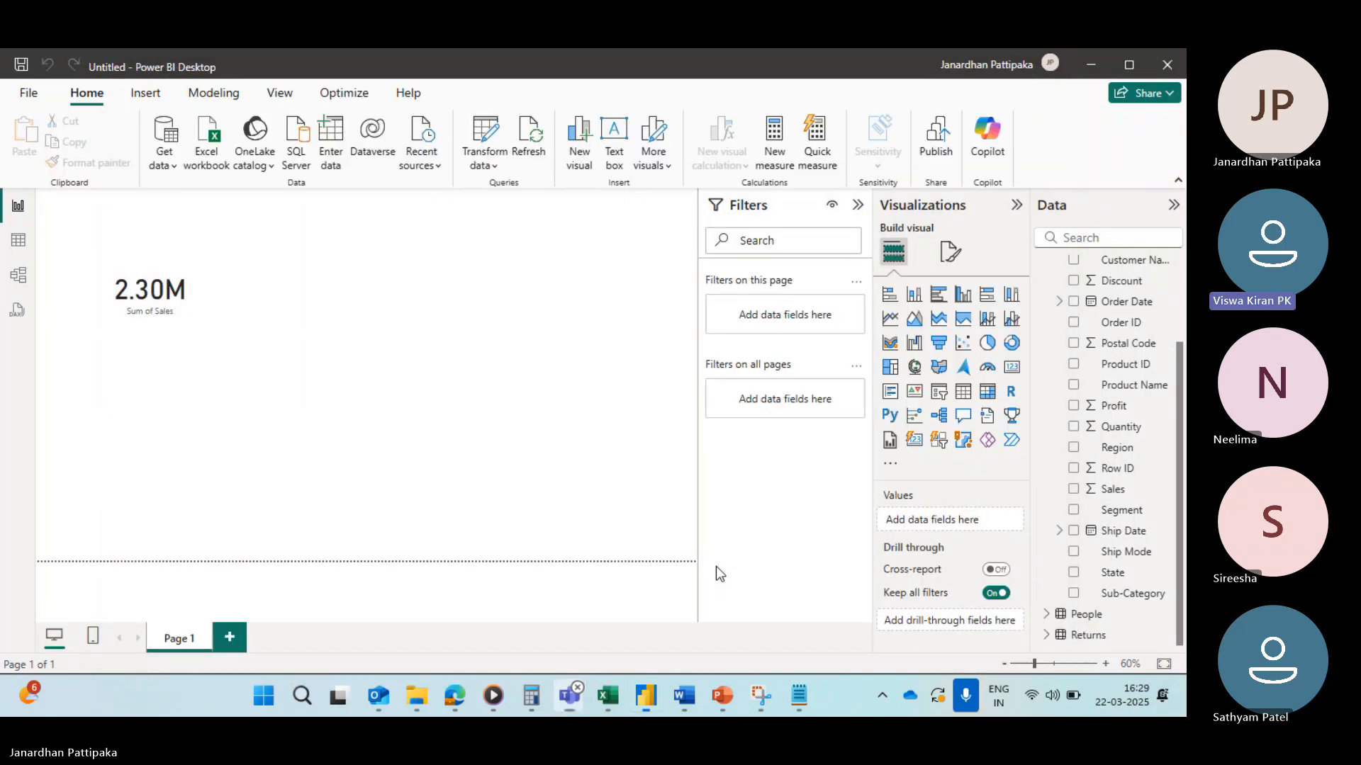
pyautogui.click(17, 242)
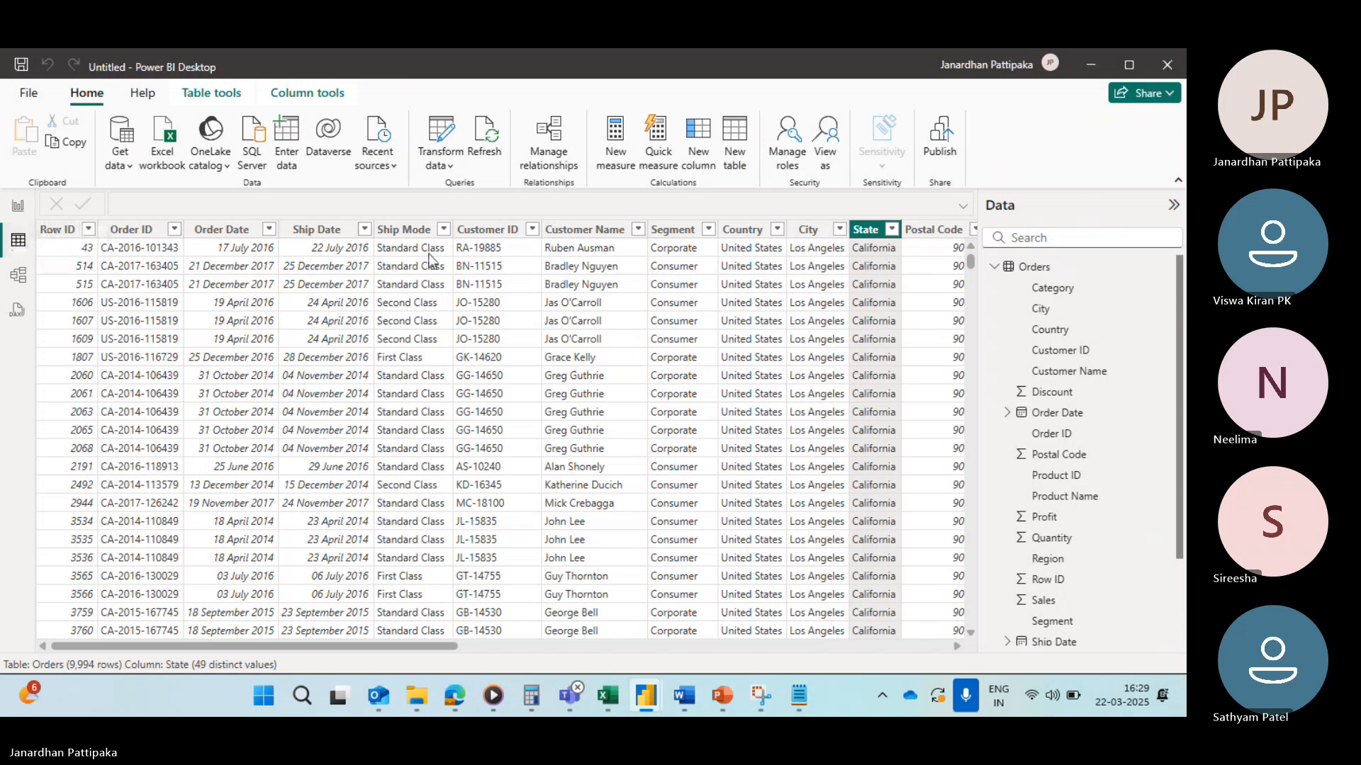
# Step: Filter the State column to Alabama only by selecting it in the value list
pyautogui.hscroll(3, 808, 324)
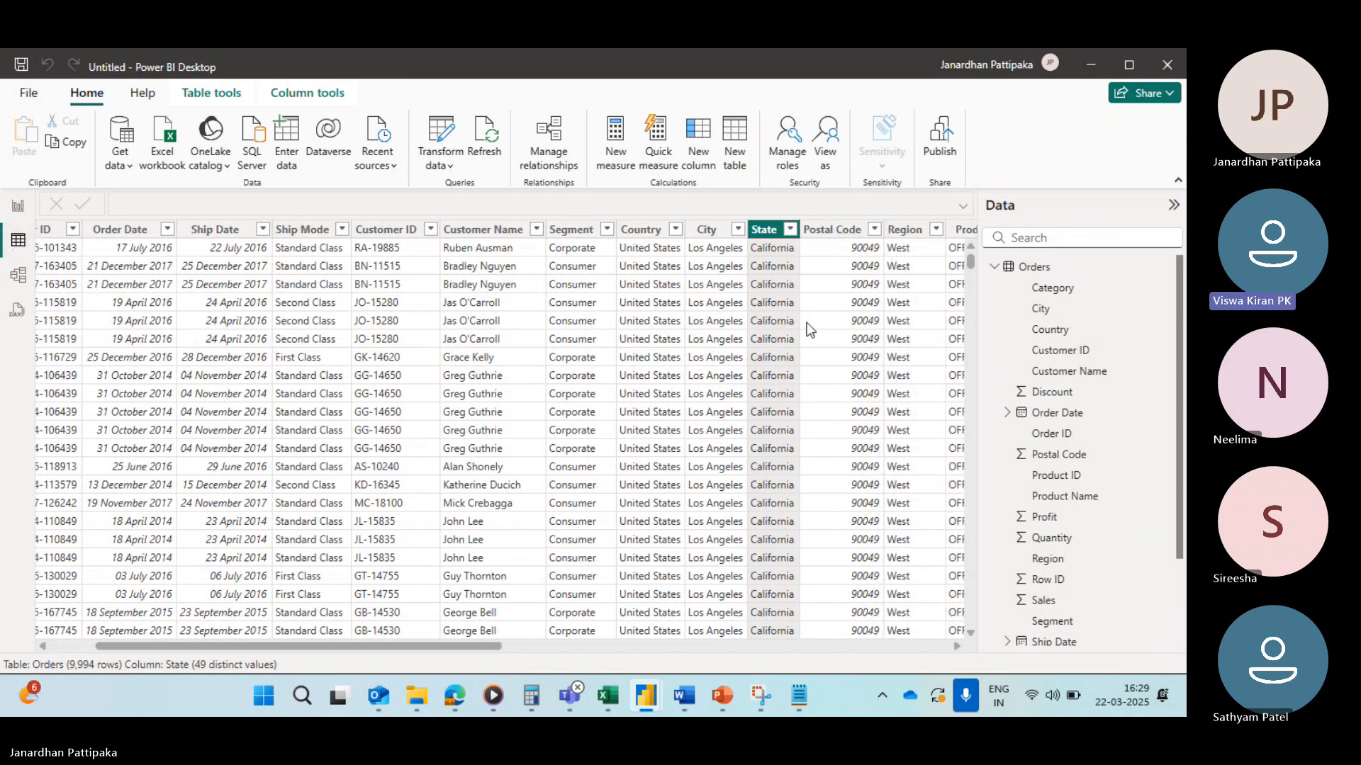
pyautogui.click(790, 230)
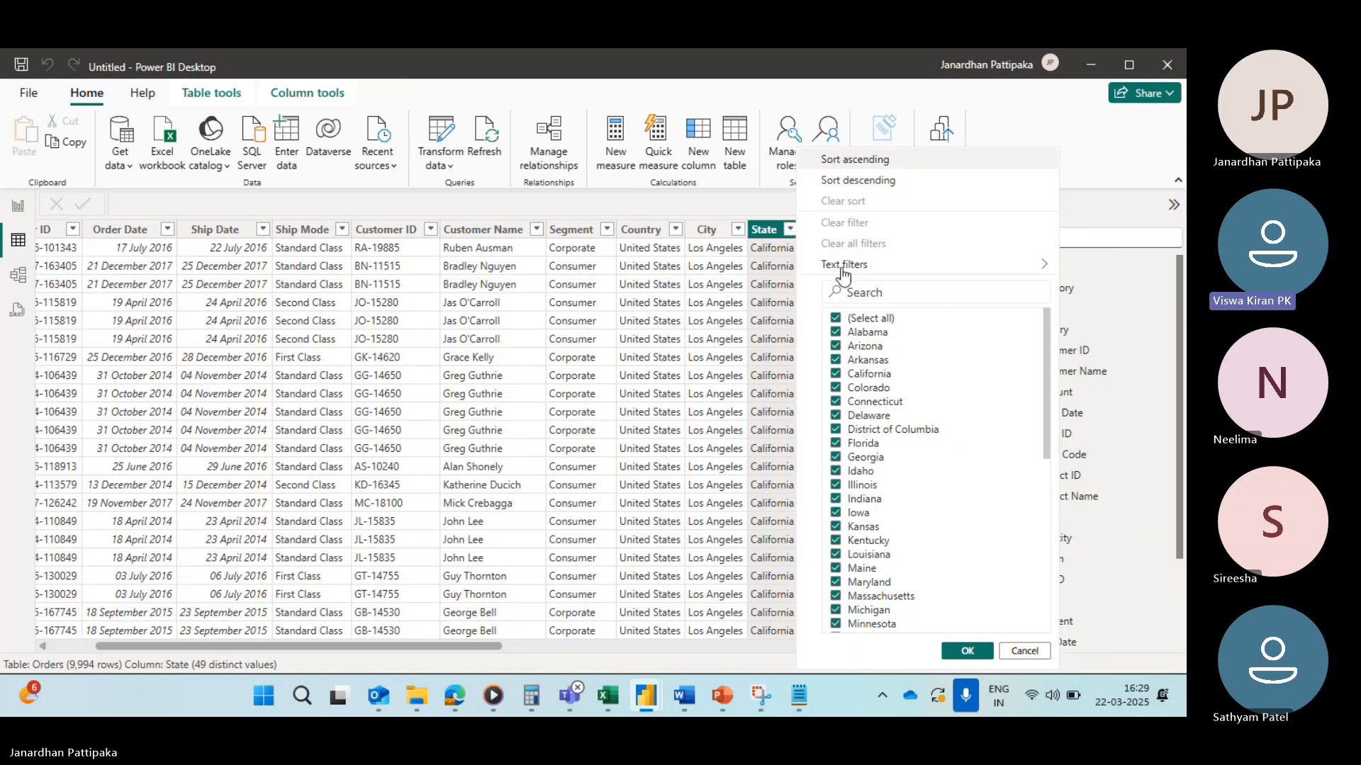
pyautogui.click(837, 319)
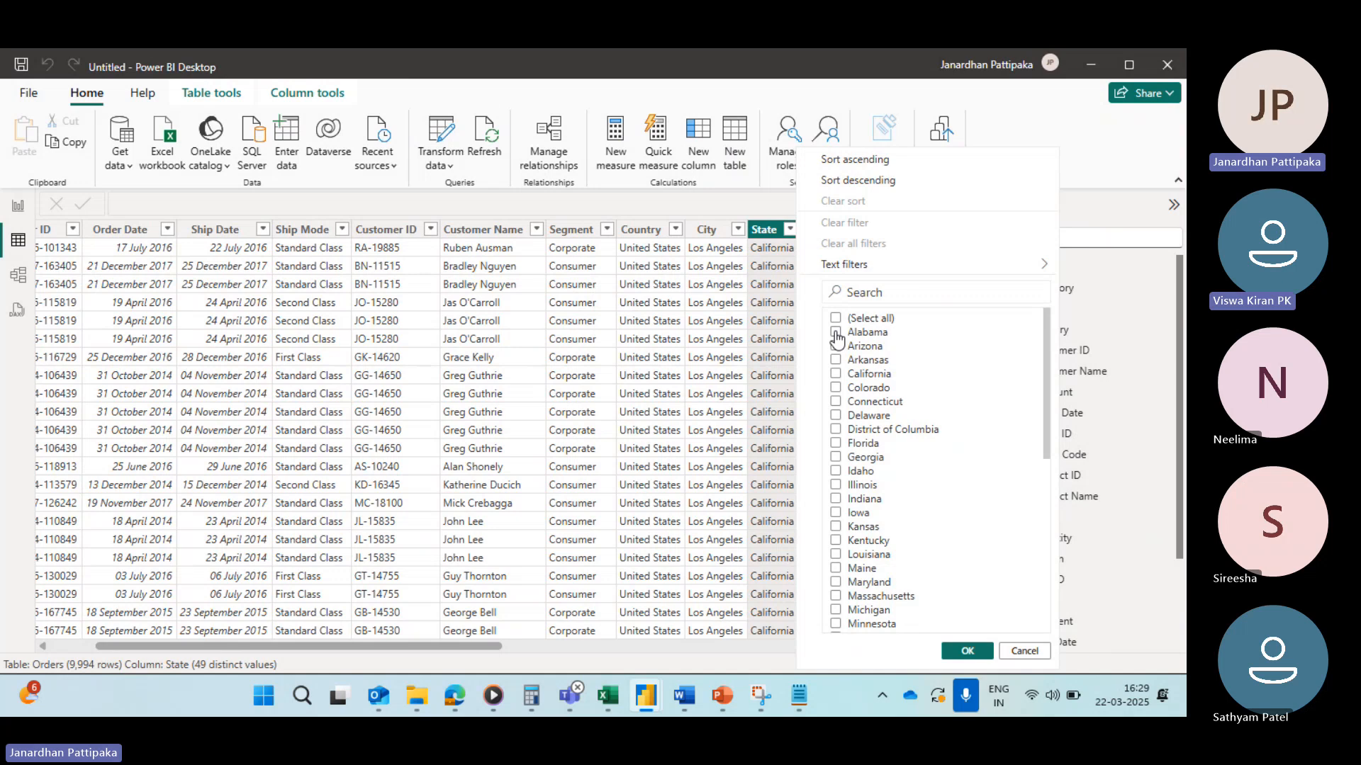
pyautogui.click(836, 333)
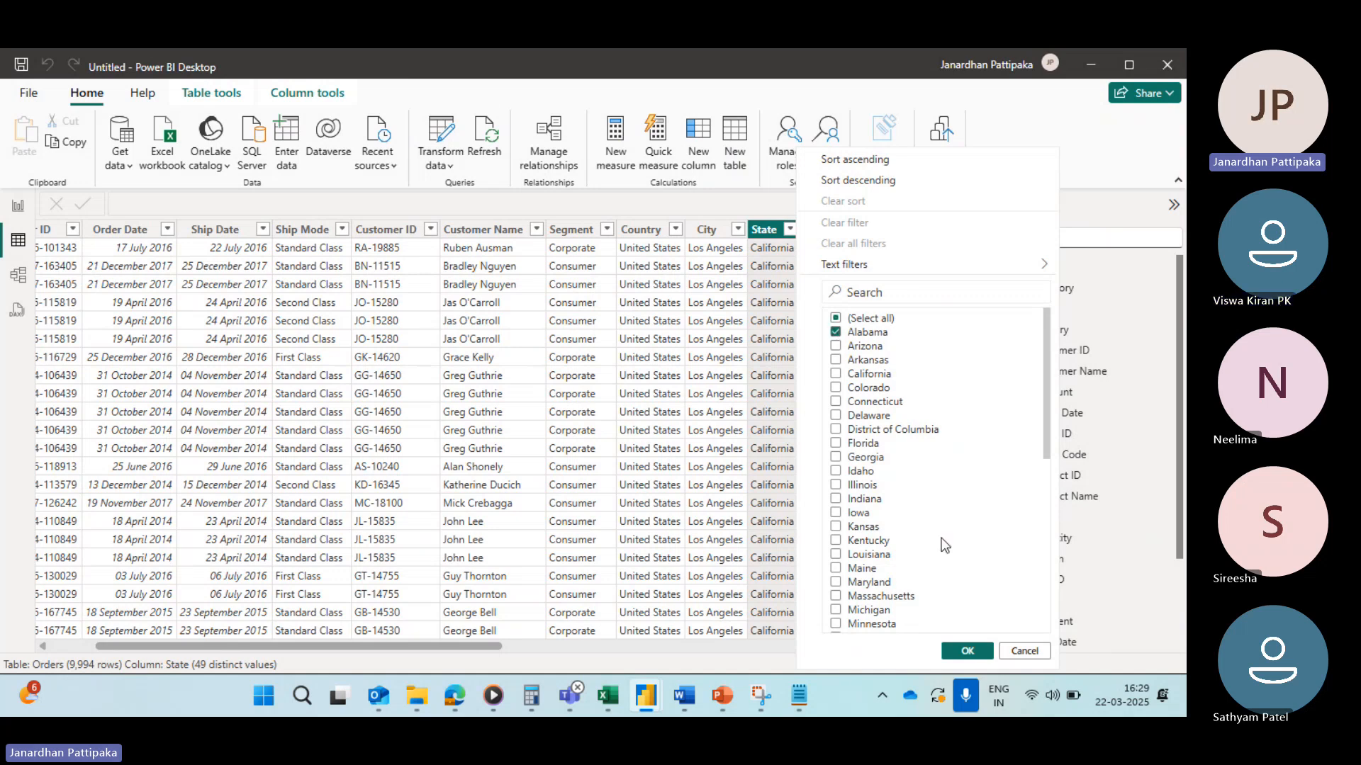
pyautogui.click(965, 651)
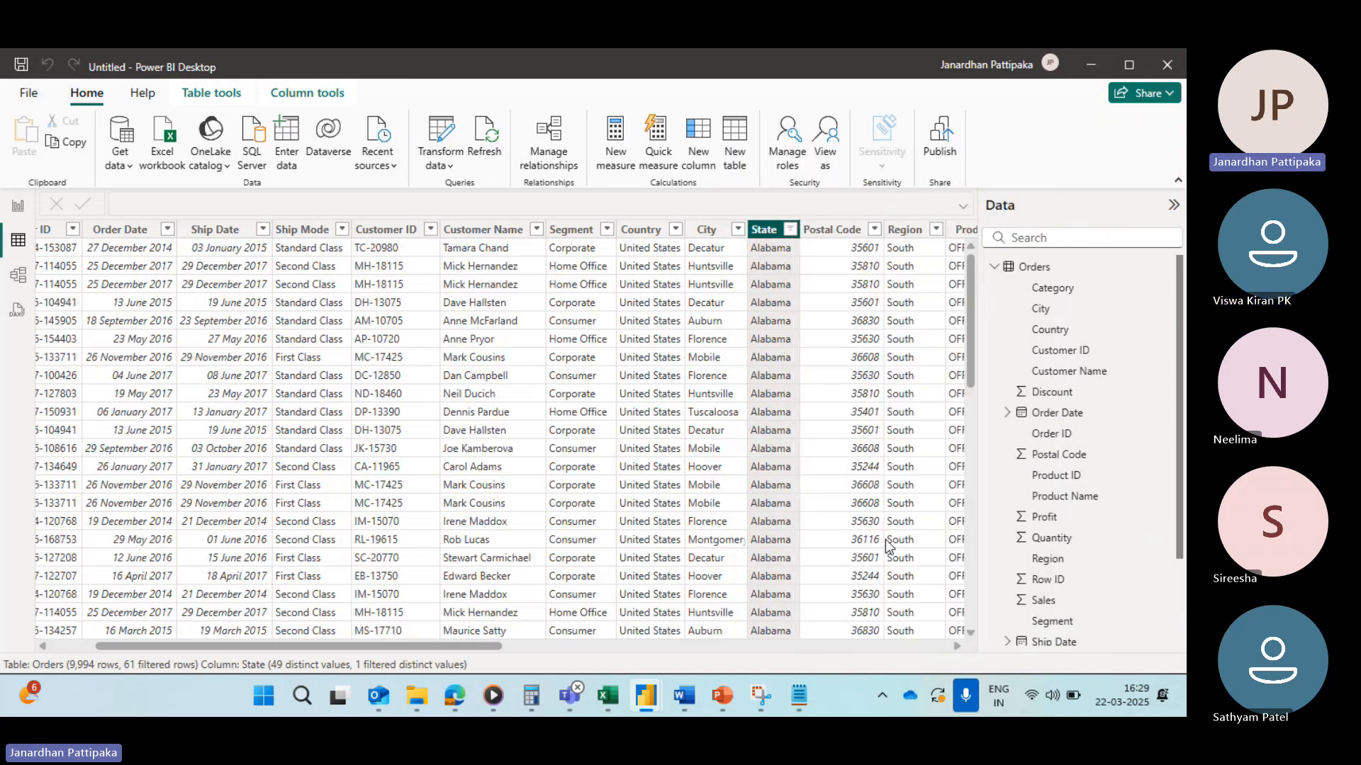
# Step: Open the State column's filter menu and view its Text filters options
pyautogui.click(791, 231)
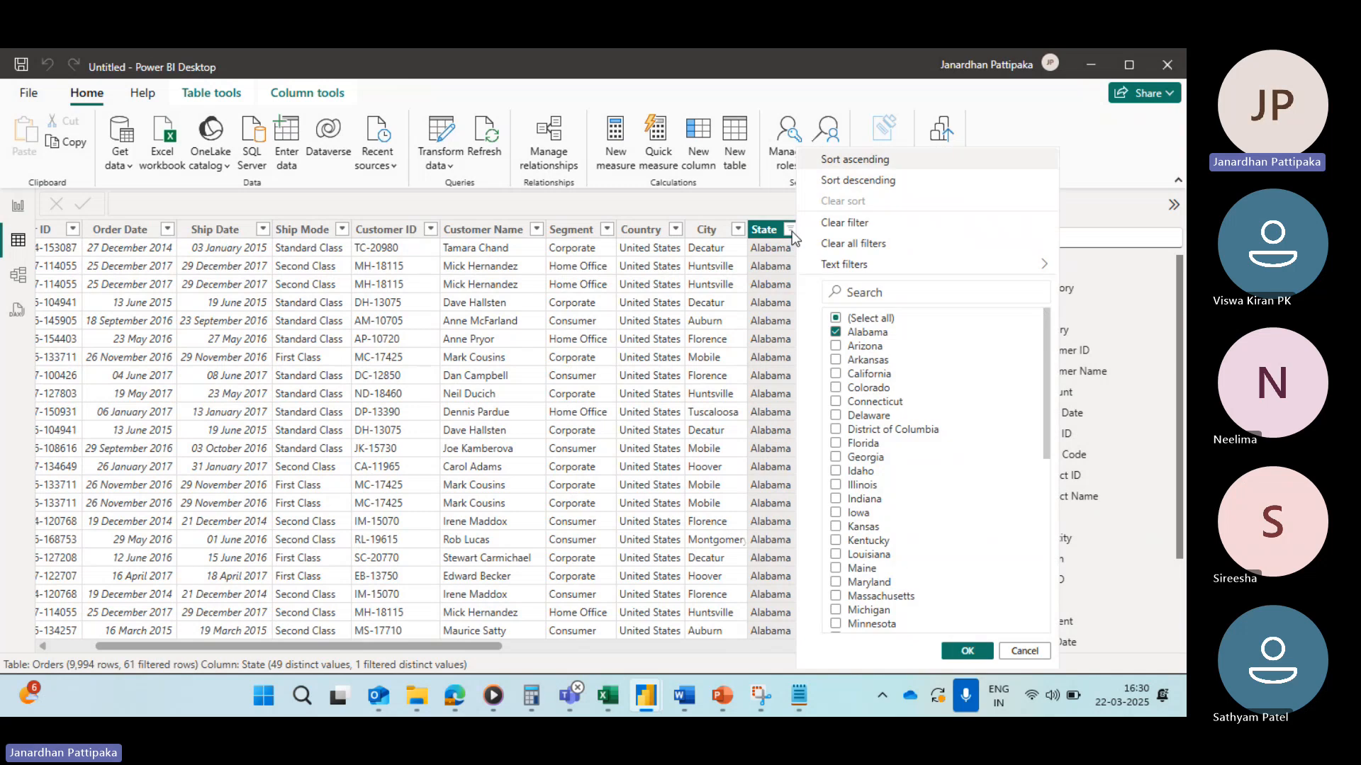
pyautogui.moveTo(843, 265)
pyautogui.click(836, 333)
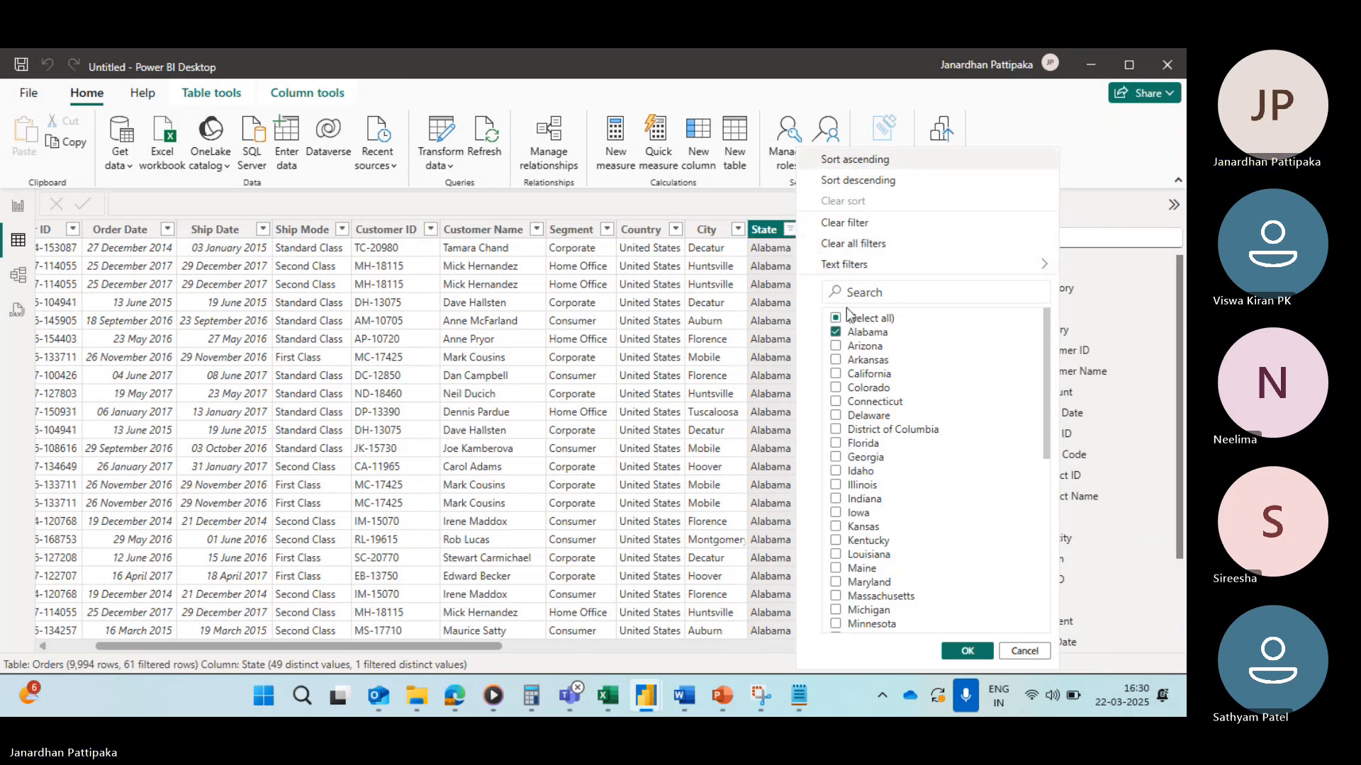
pyautogui.click(836, 332)
pyautogui.click(835, 333)
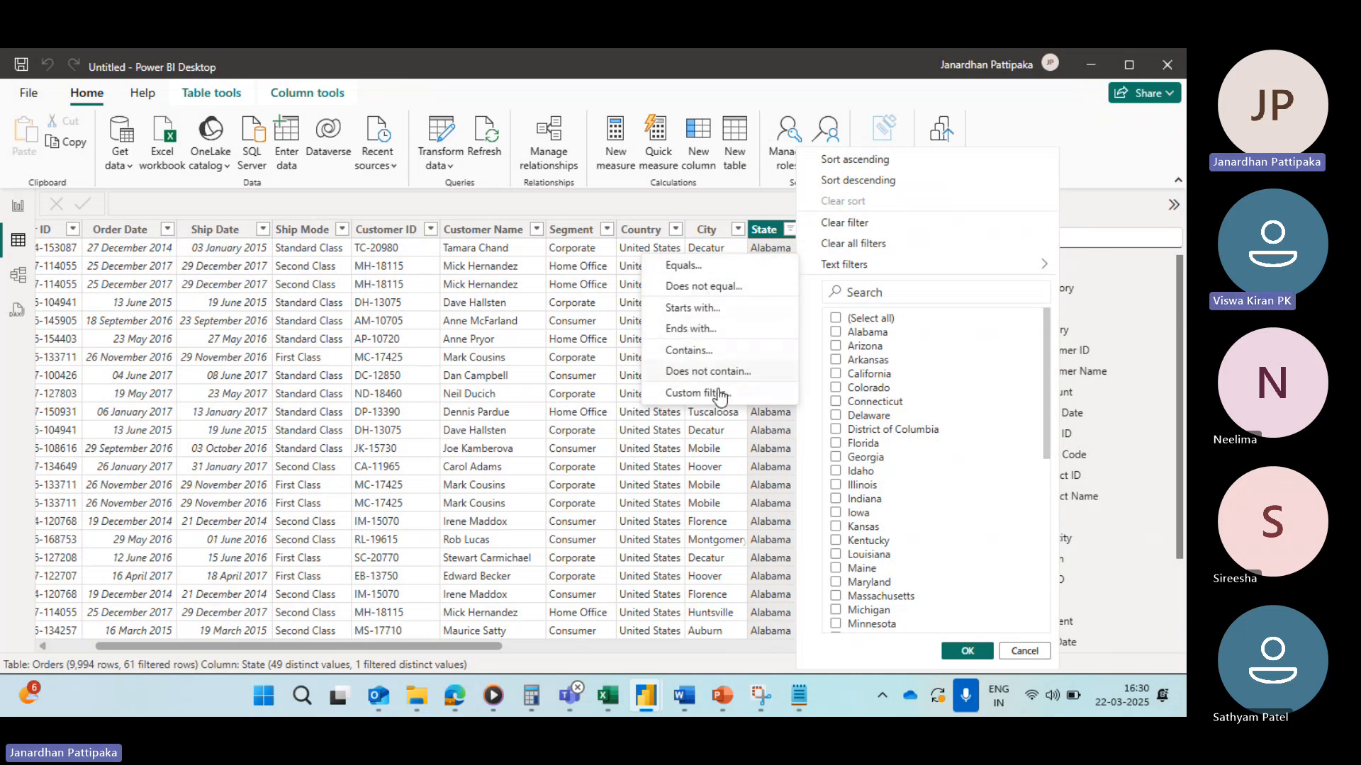
pyautogui.click(789, 231)
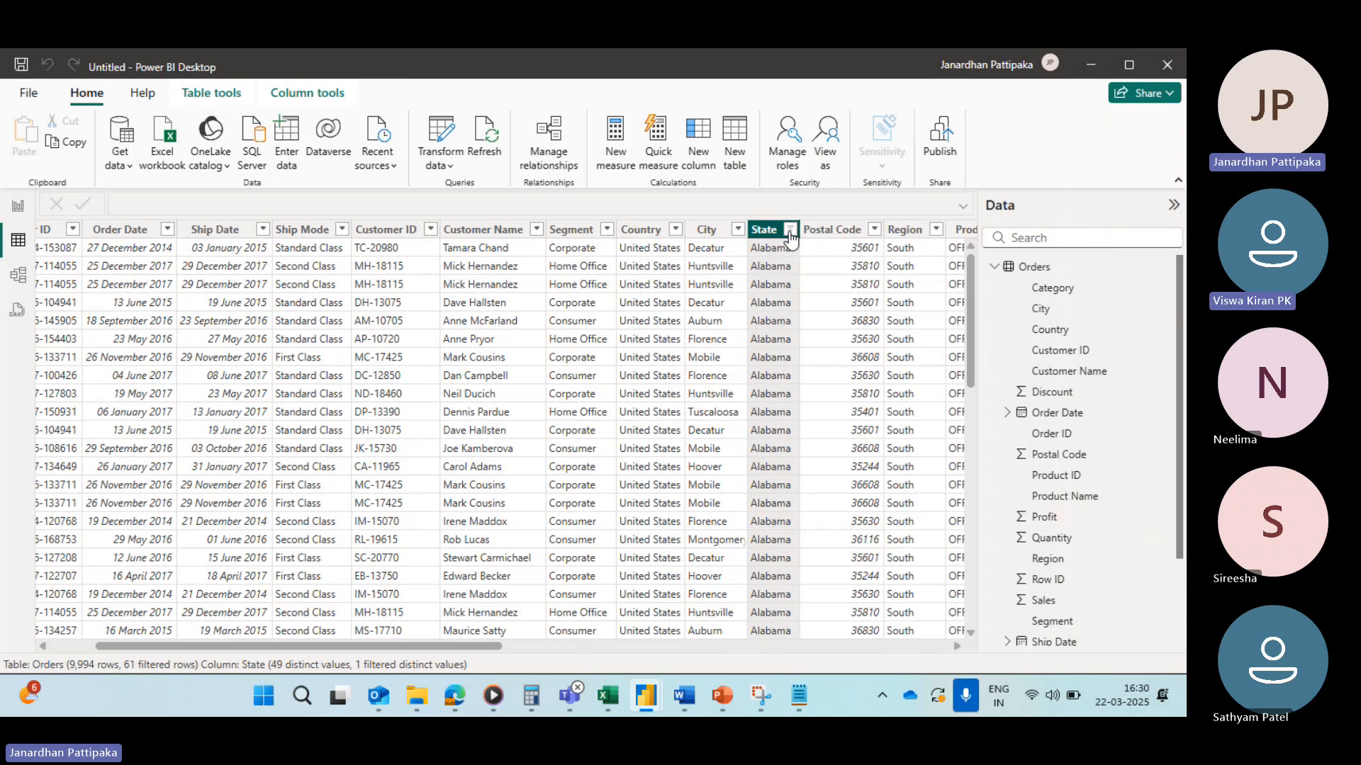
# Step: Clear all filters from the State column's filter menu
pyautogui.click(789, 231)
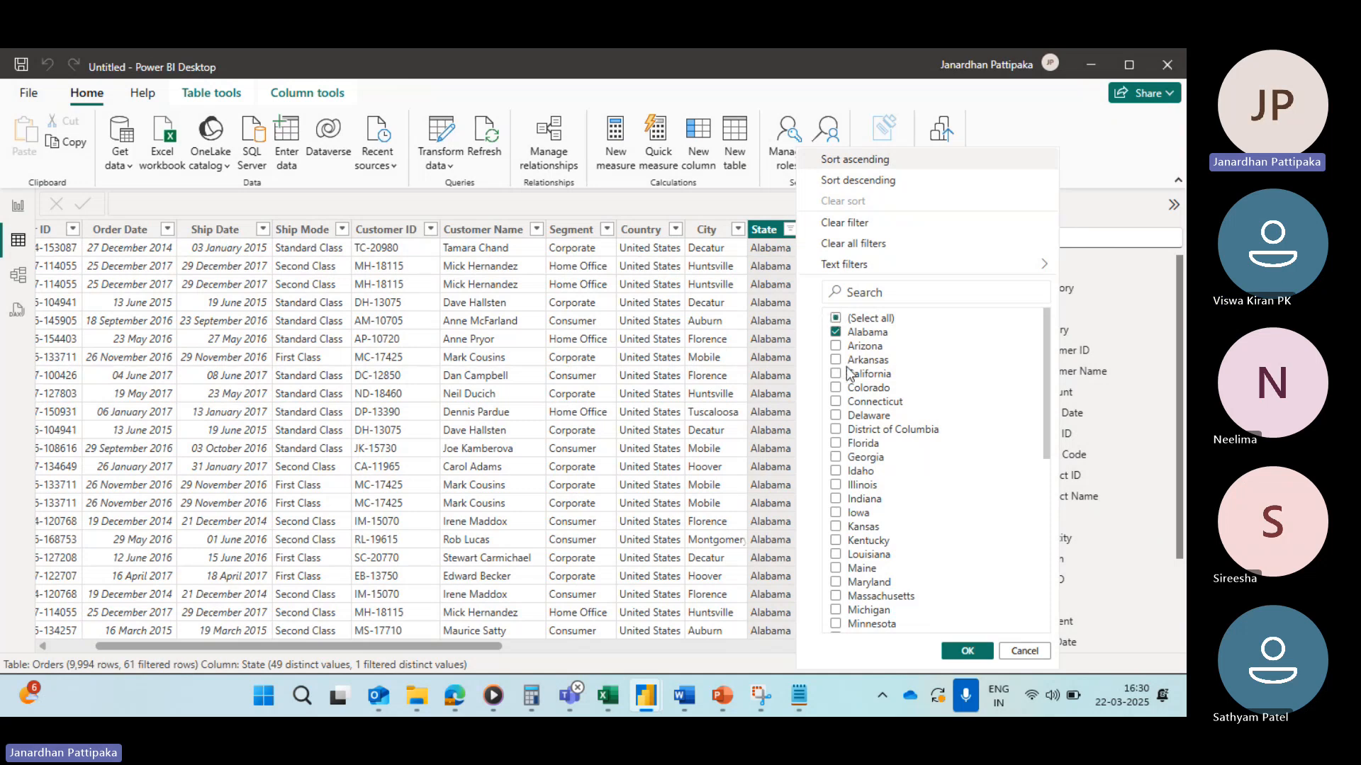
pyautogui.click(868, 244)
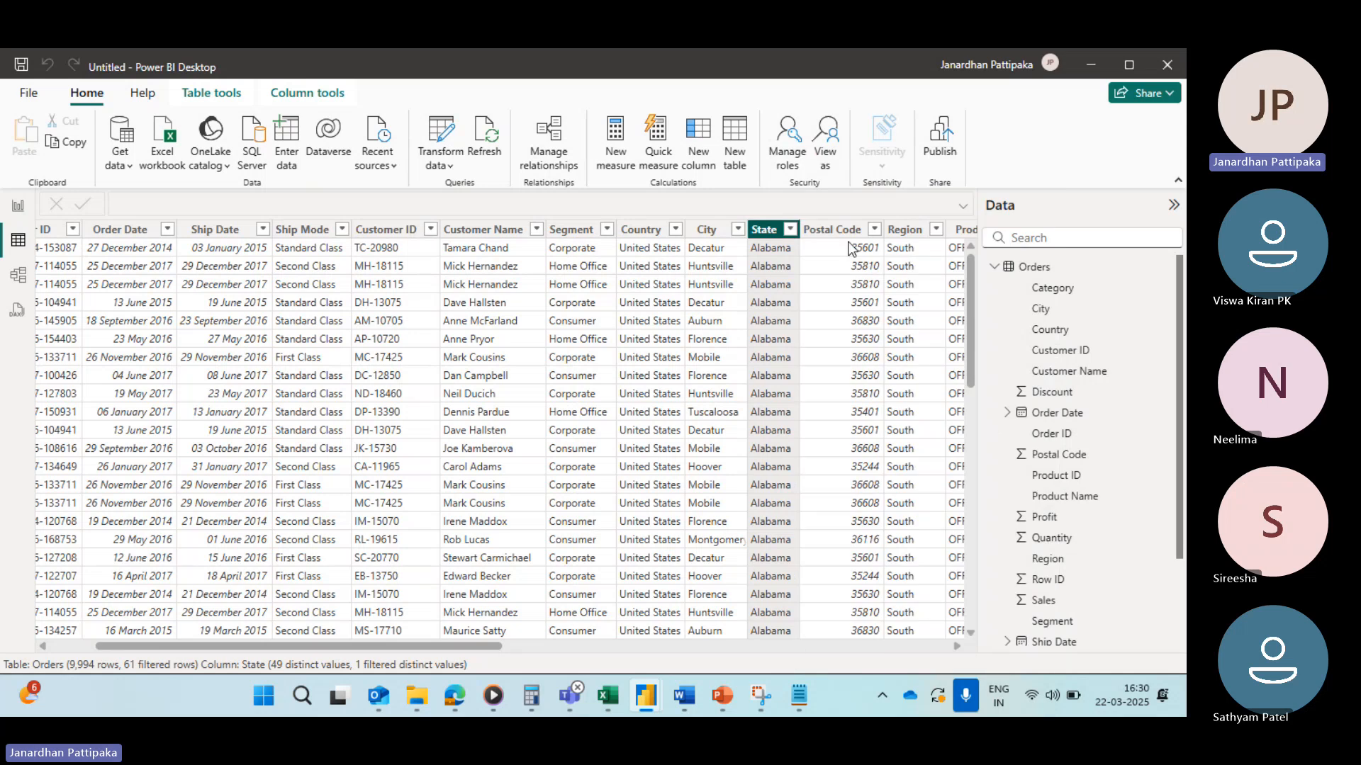
# Step: Switch to report view and open the Power Query Editor through Transform data
pyautogui.click(19, 208)
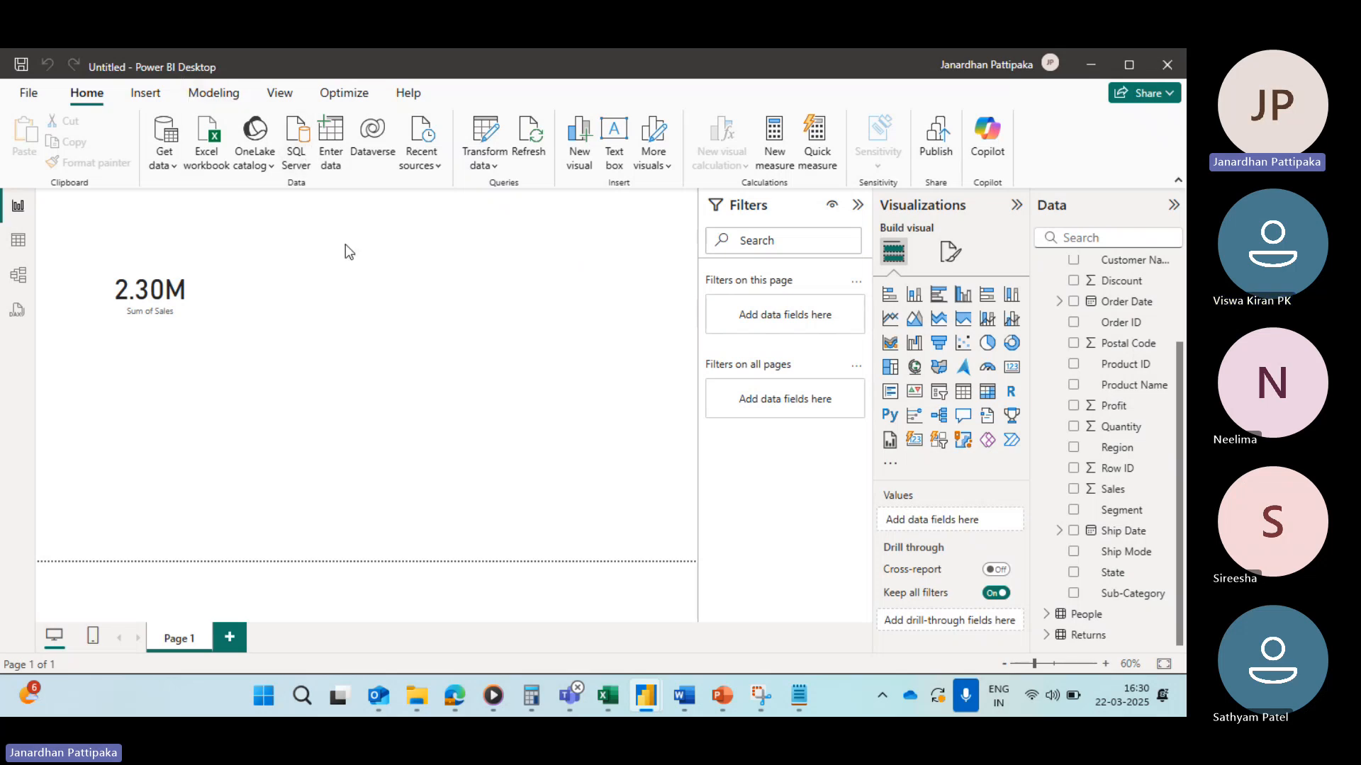
pyautogui.click(496, 167)
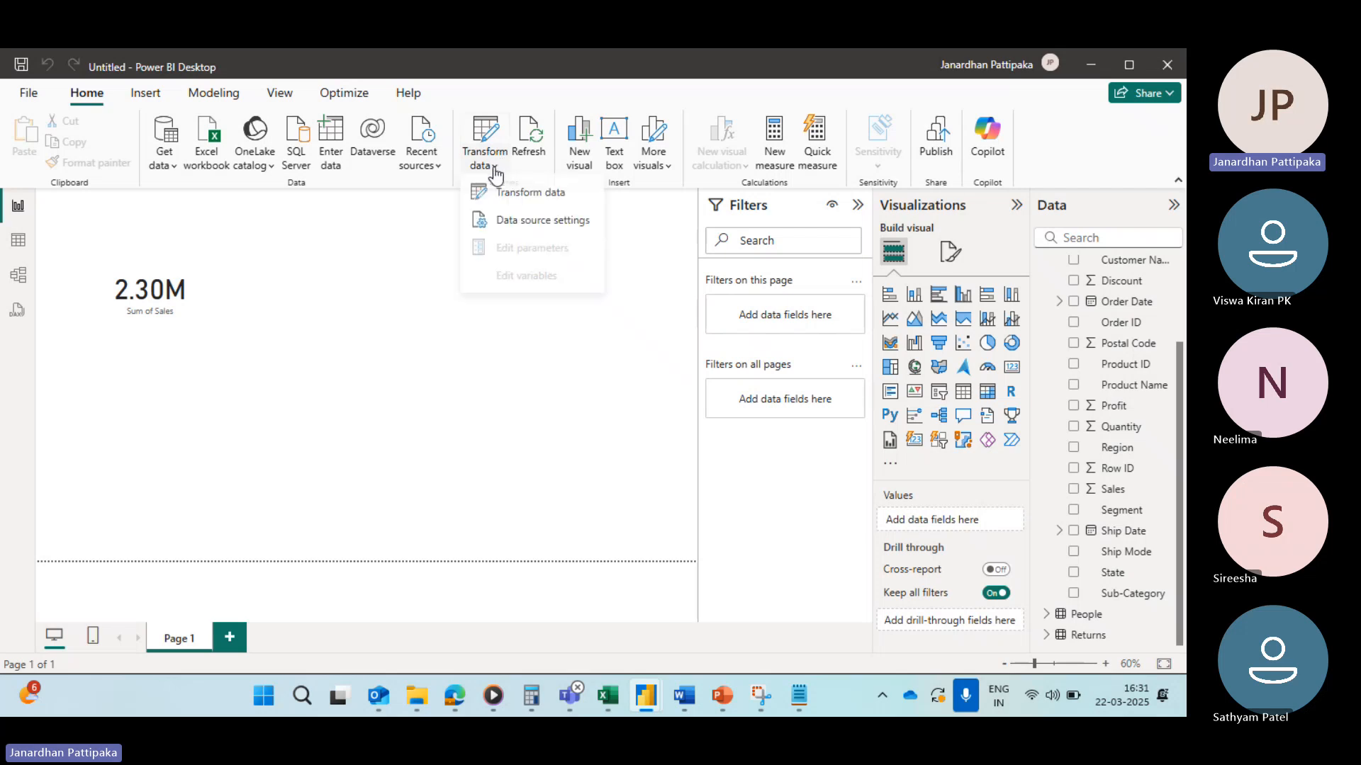
pyautogui.click(515, 196)
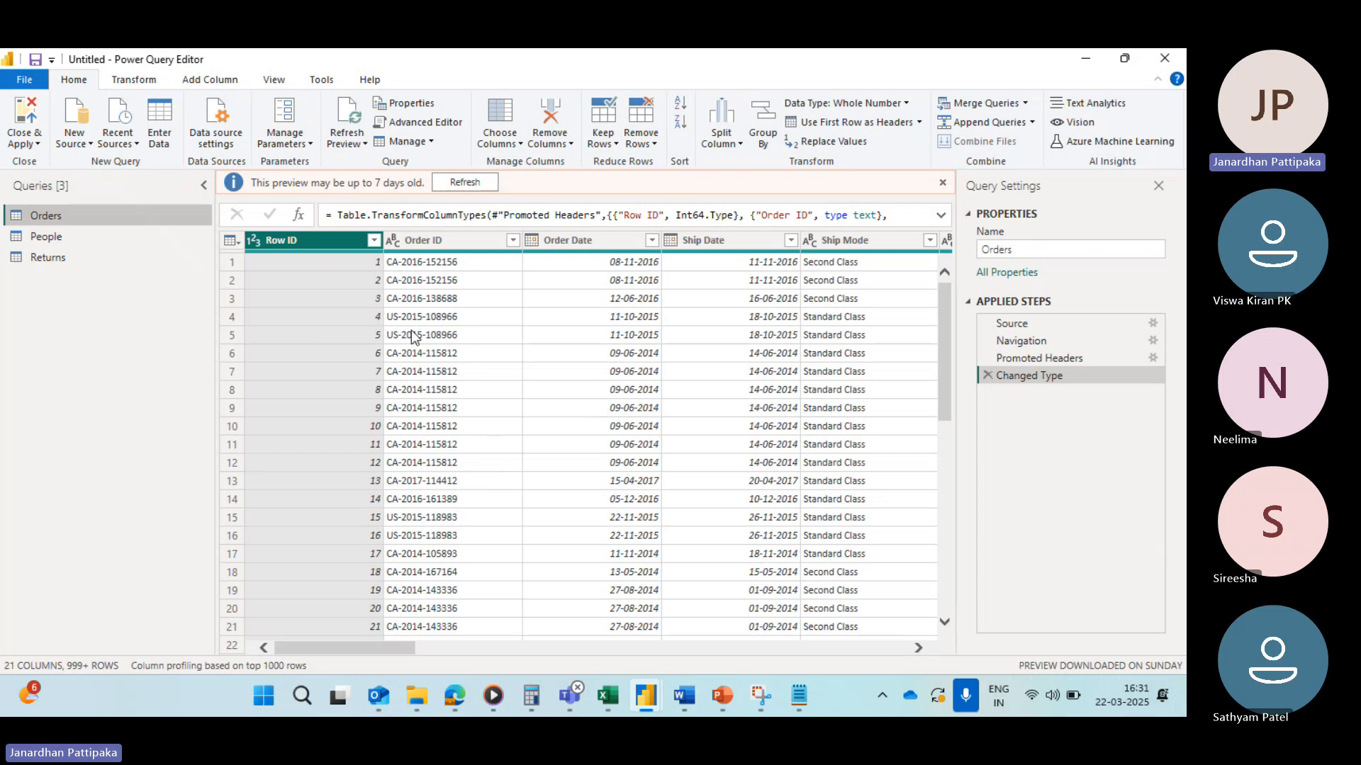
# Step: Jump to the State column using Go to Column, searching for state
pyautogui.hscroll(10, 606, 348)
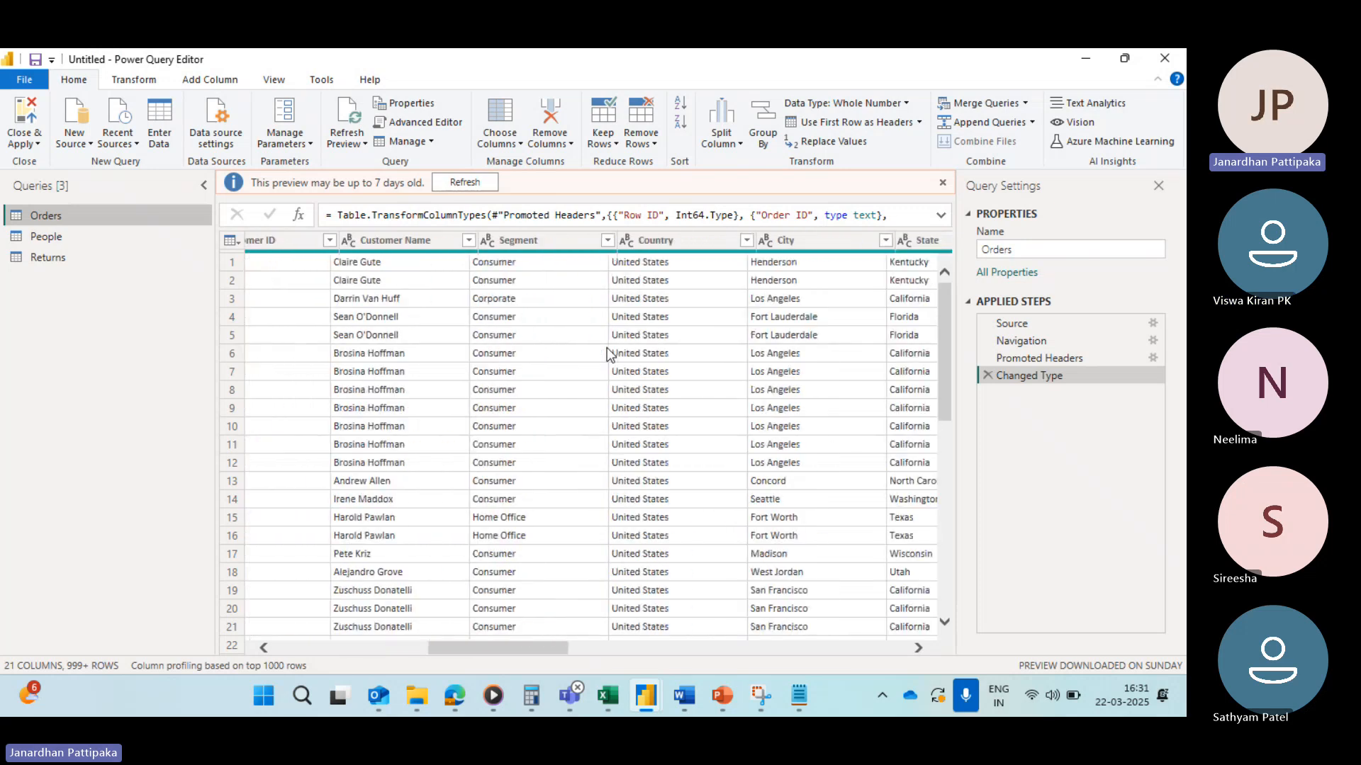
pyautogui.hscroll(6, 607, 347)
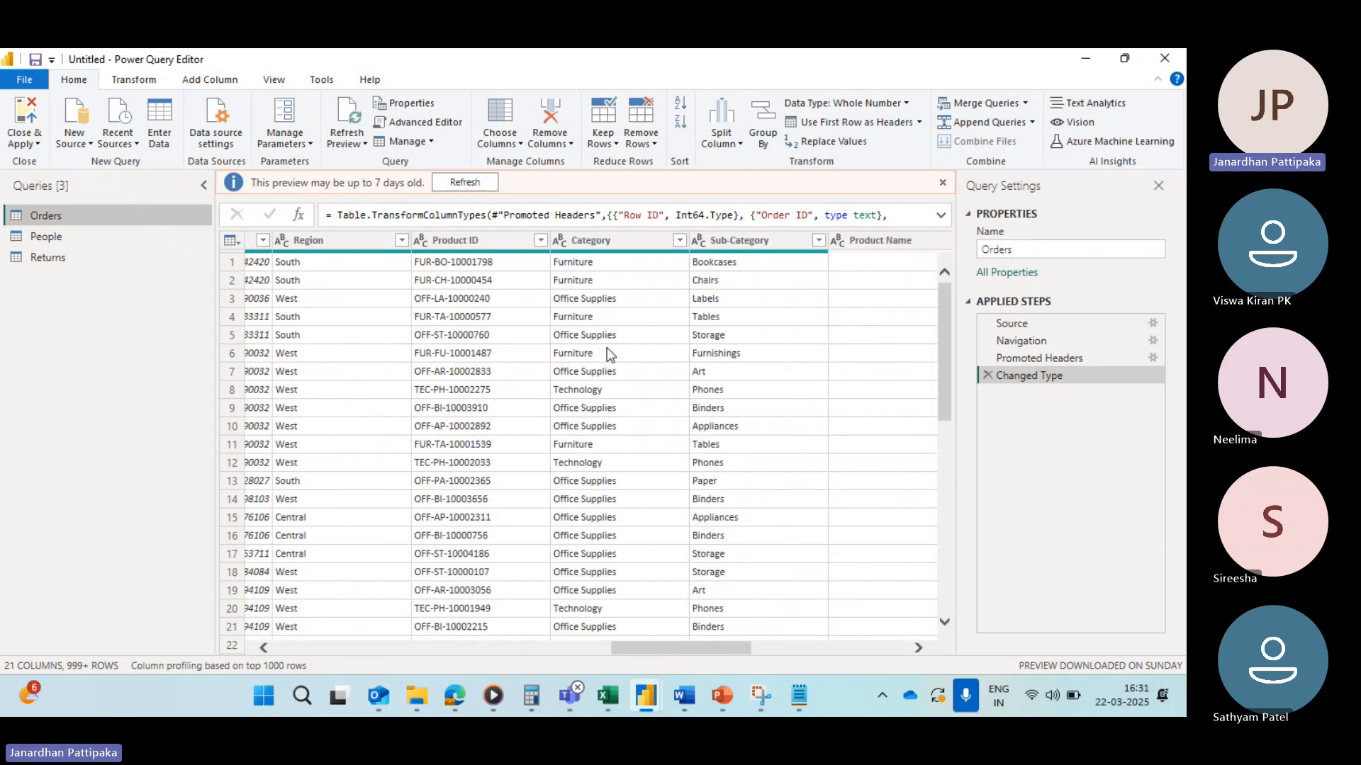
pyautogui.hscroll(8, 607, 348)
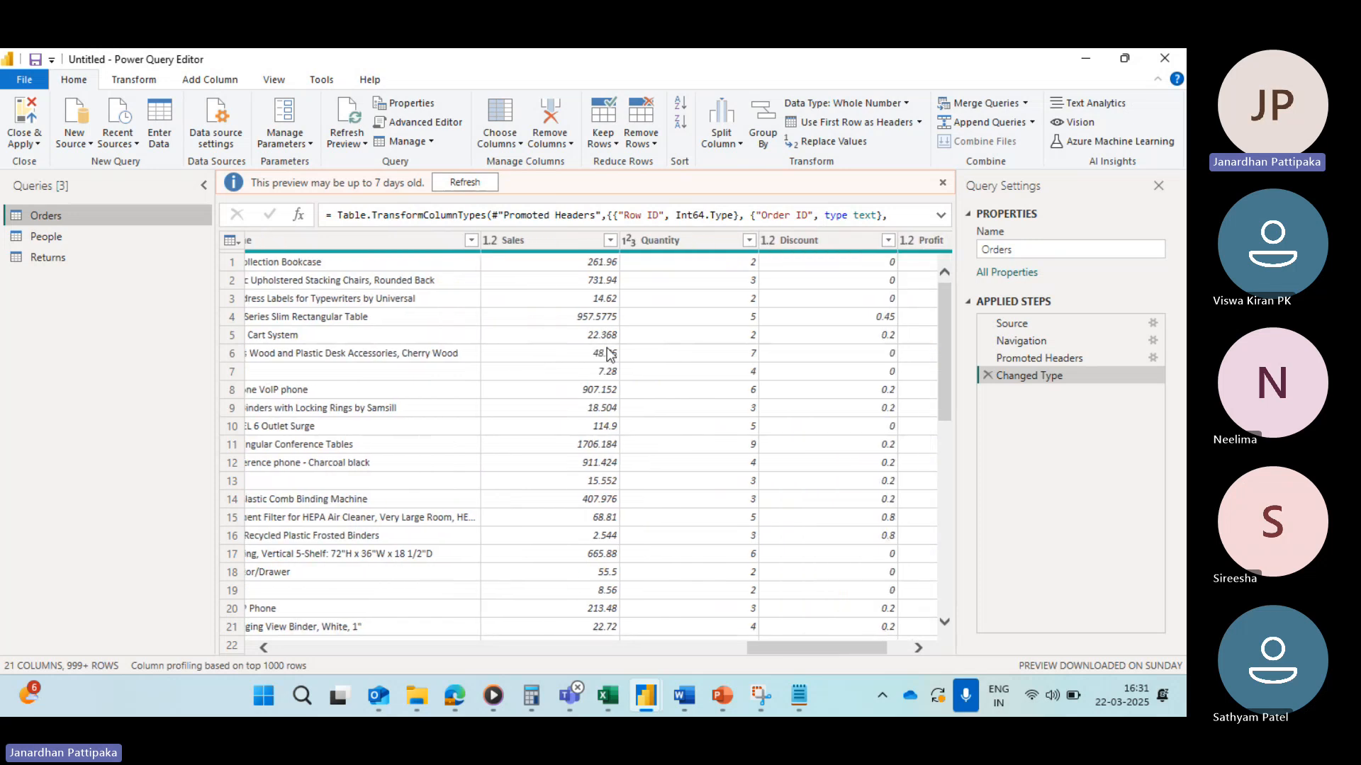
pyautogui.hscroll(-10, 607, 347)
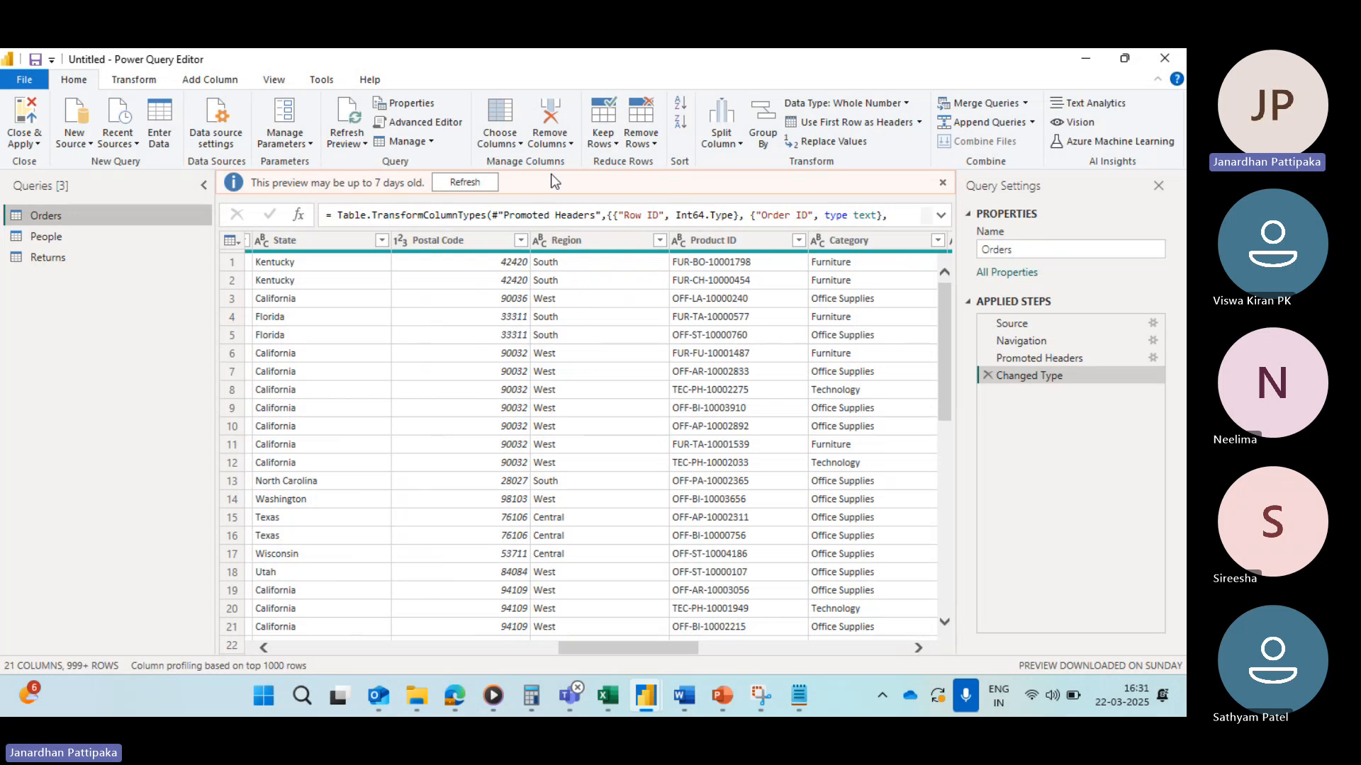
pyautogui.click(520, 145)
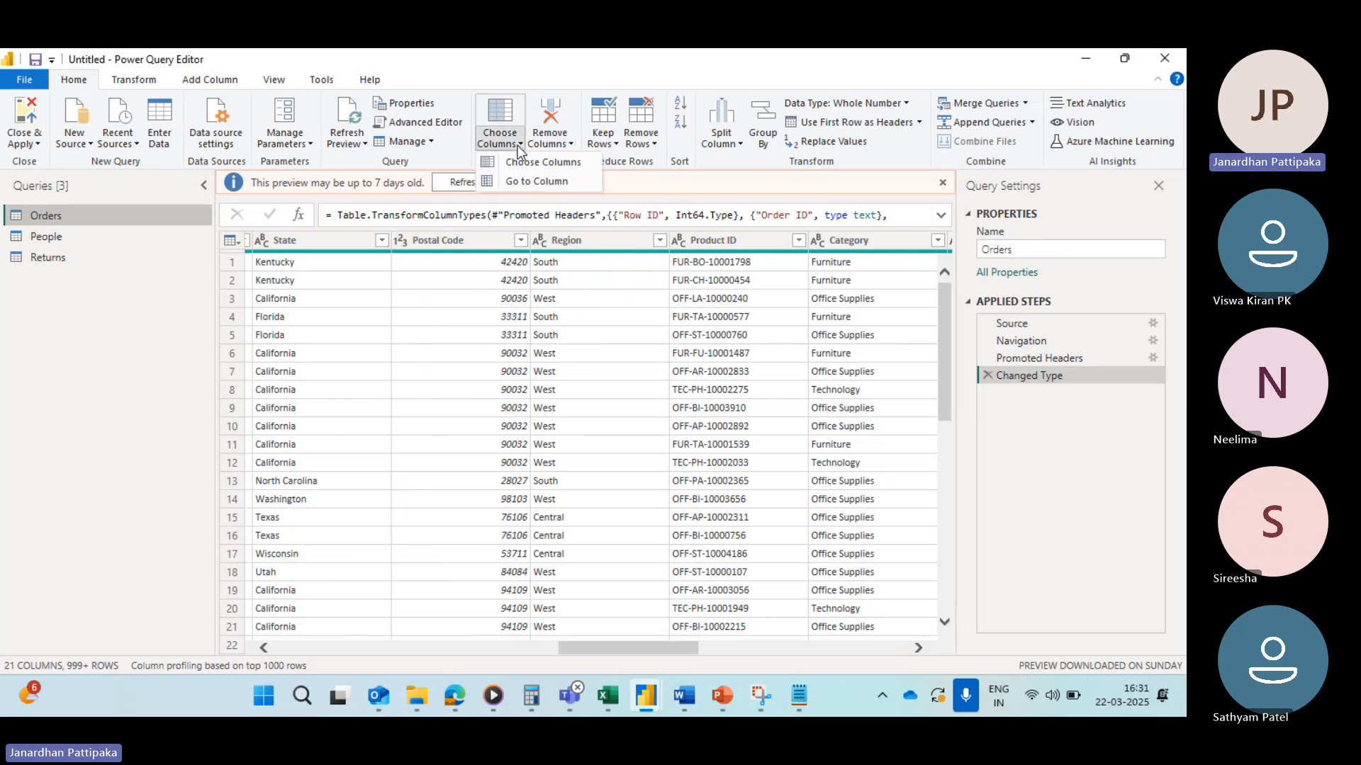
pyautogui.click(526, 181)
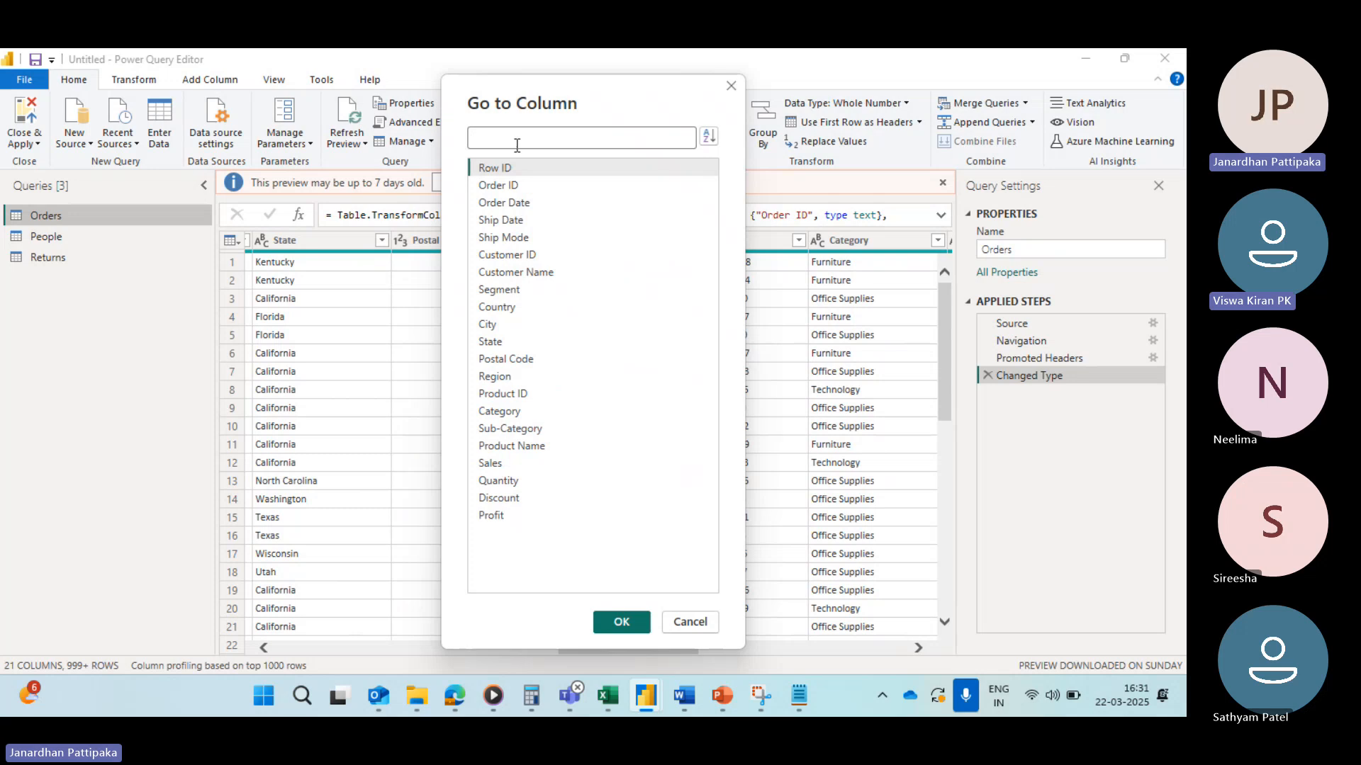
pyautogui.click(520, 139)
pyautogui.write('state')
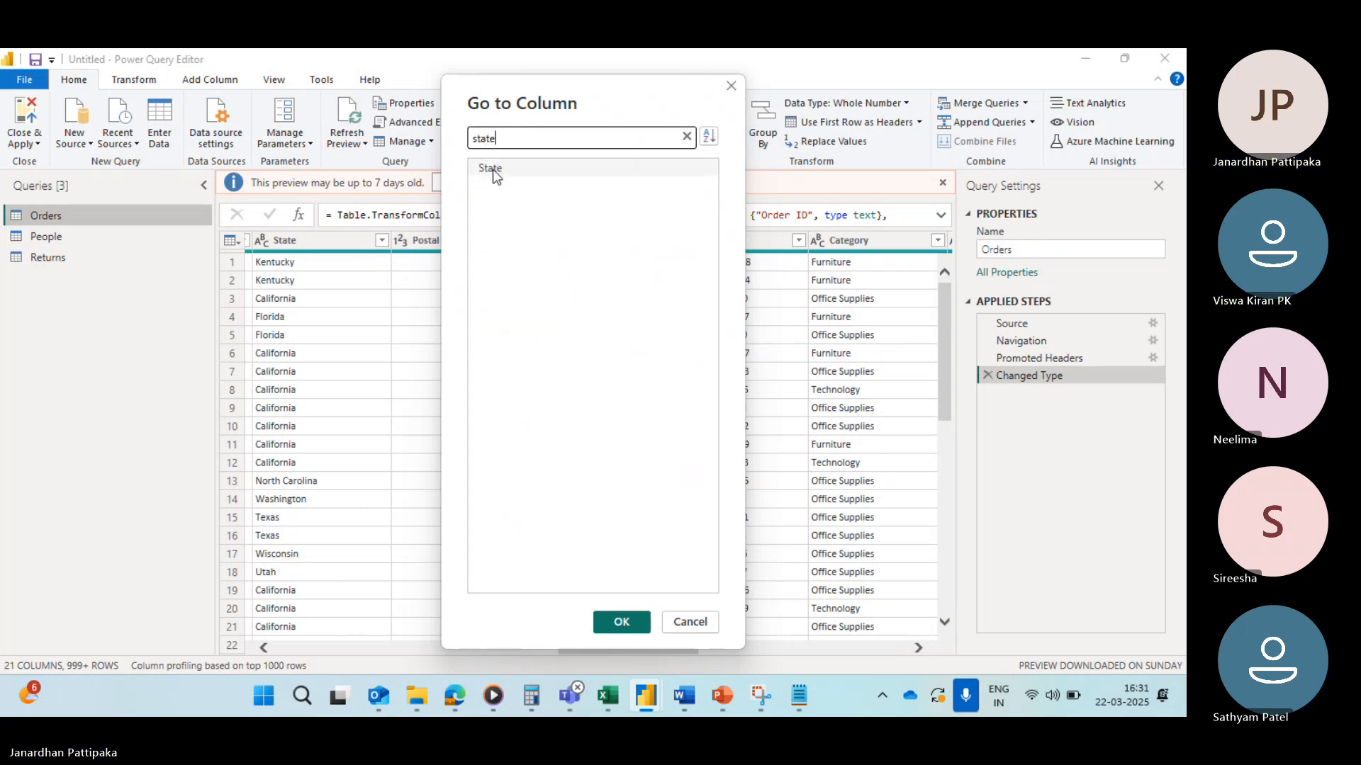
pyautogui.click(492, 169)
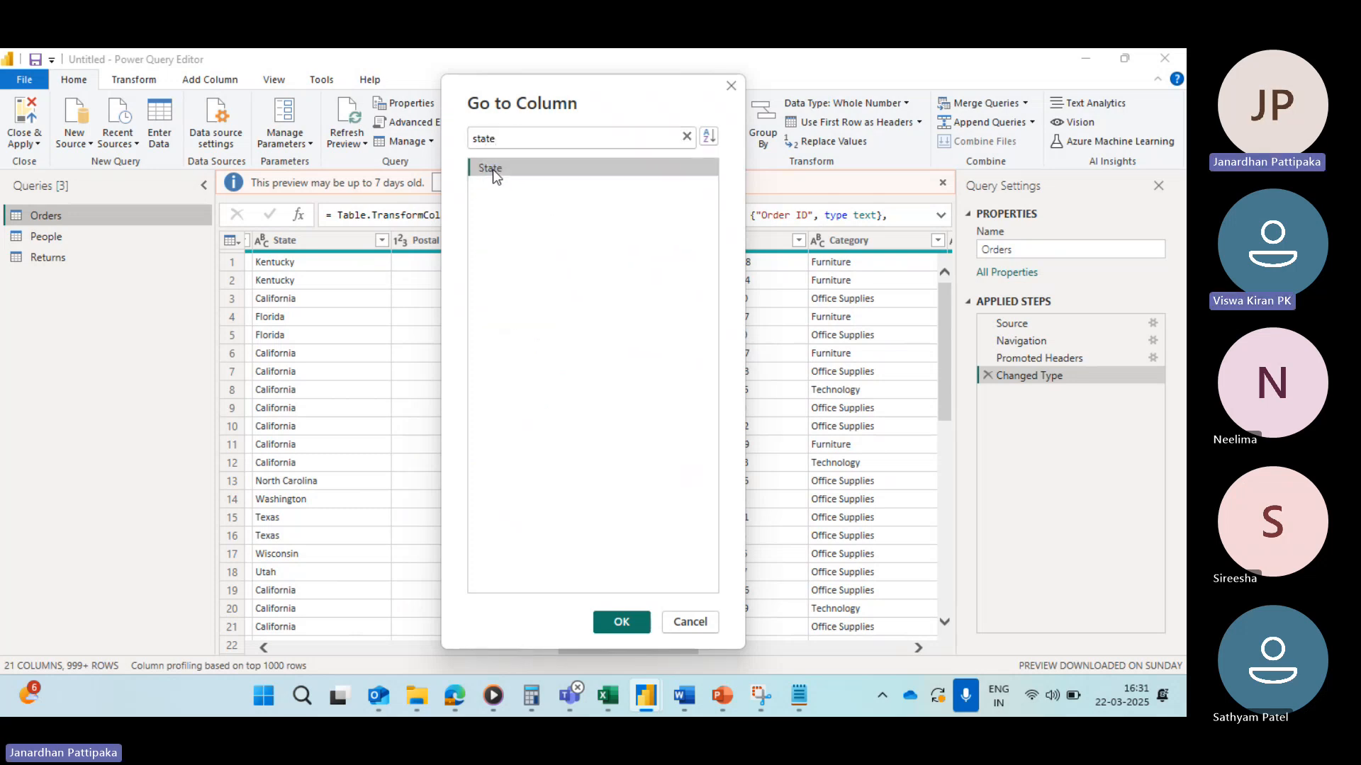
pyautogui.click(616, 620)
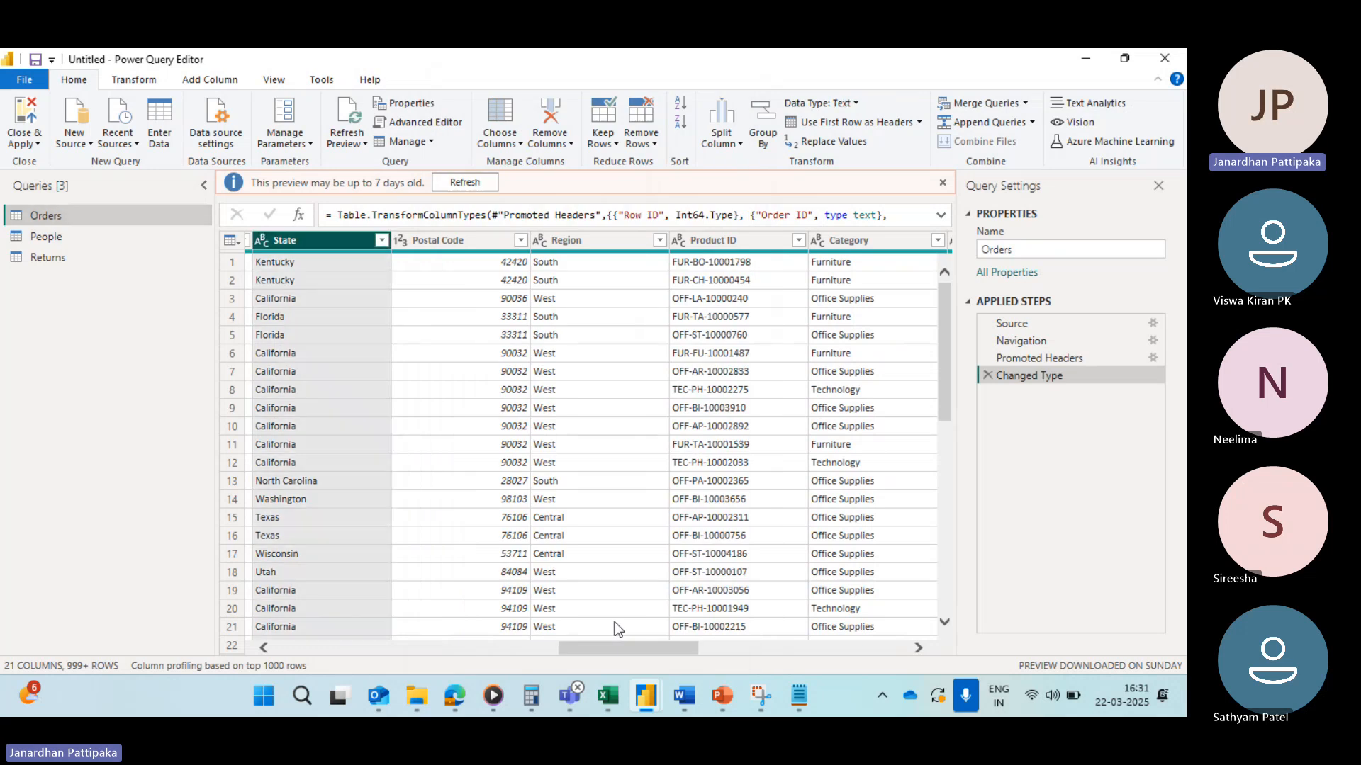
# Step: Apply a text filter on State that keeps rows equal to California
pyautogui.hscroll(-3, 398, 381)
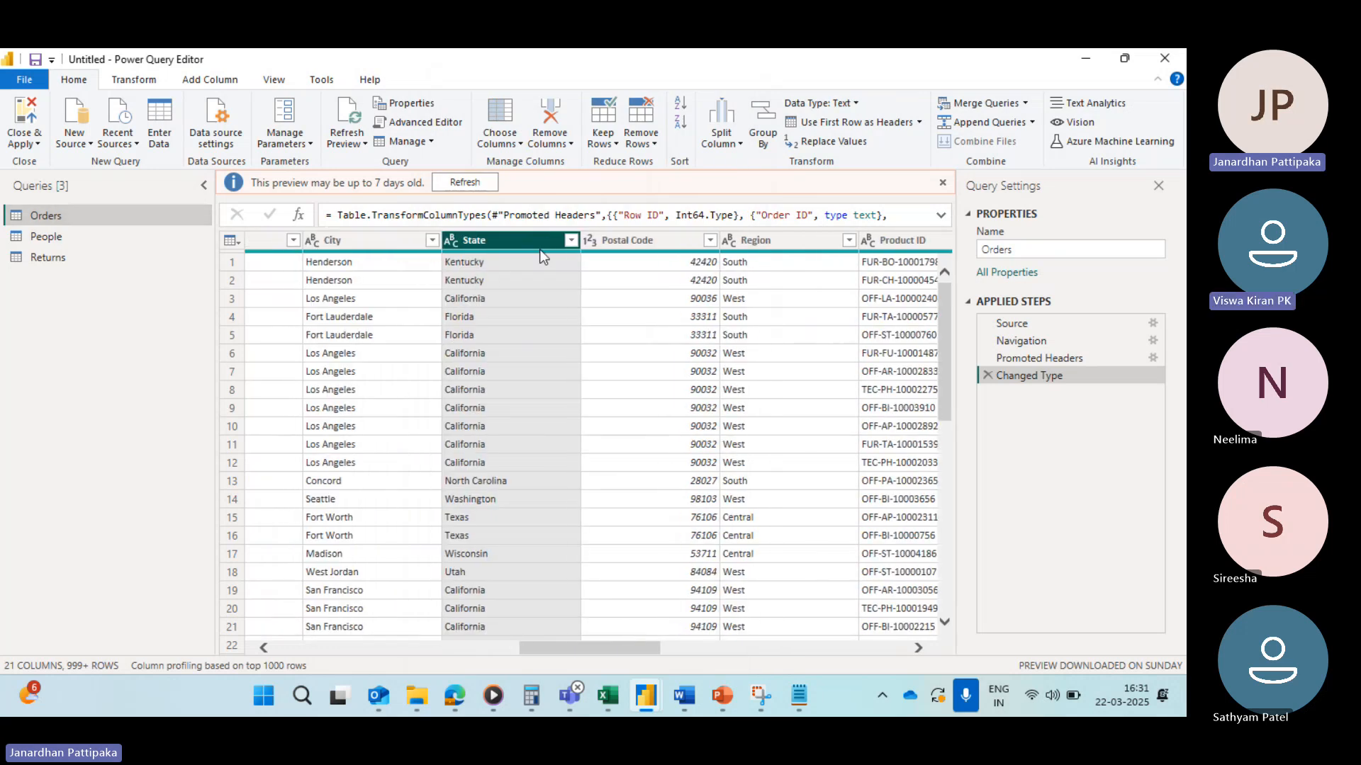
pyautogui.click(569, 241)
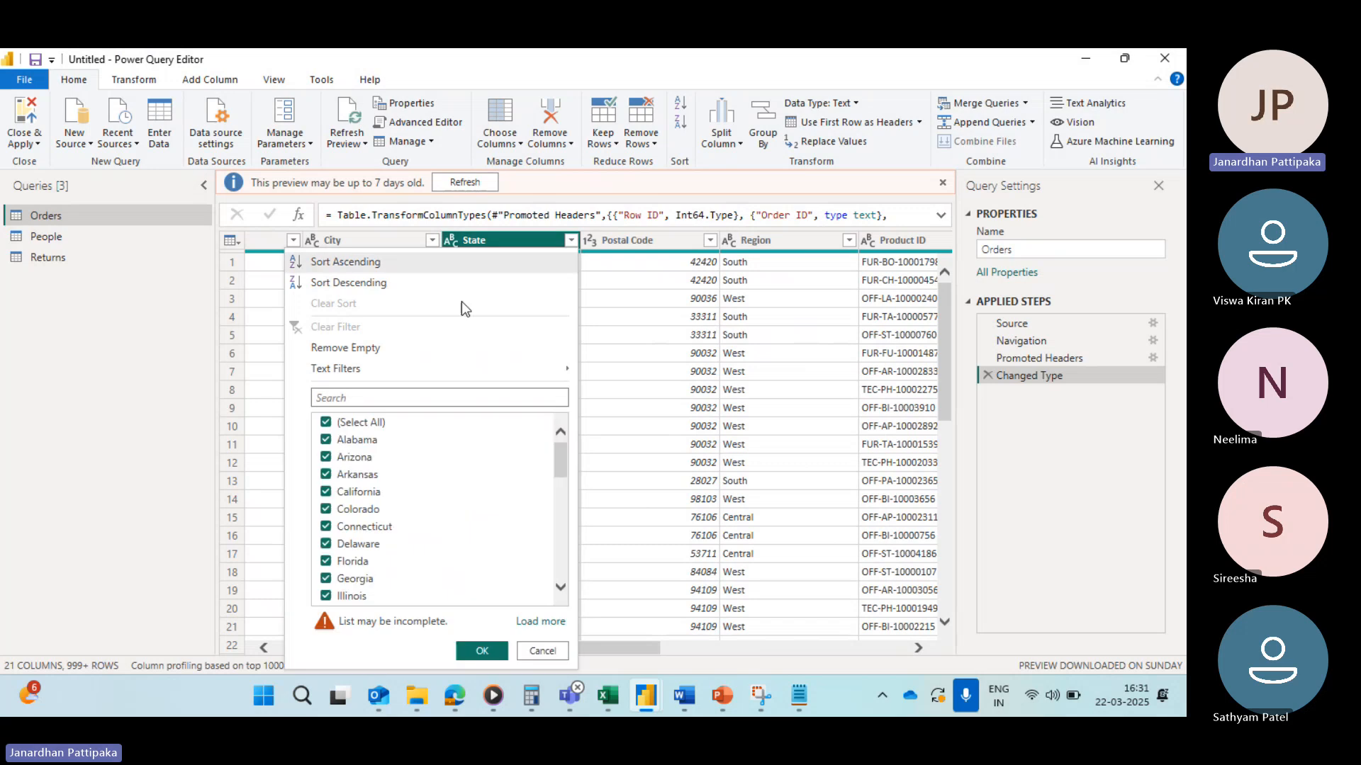
pyautogui.moveTo(359, 368)
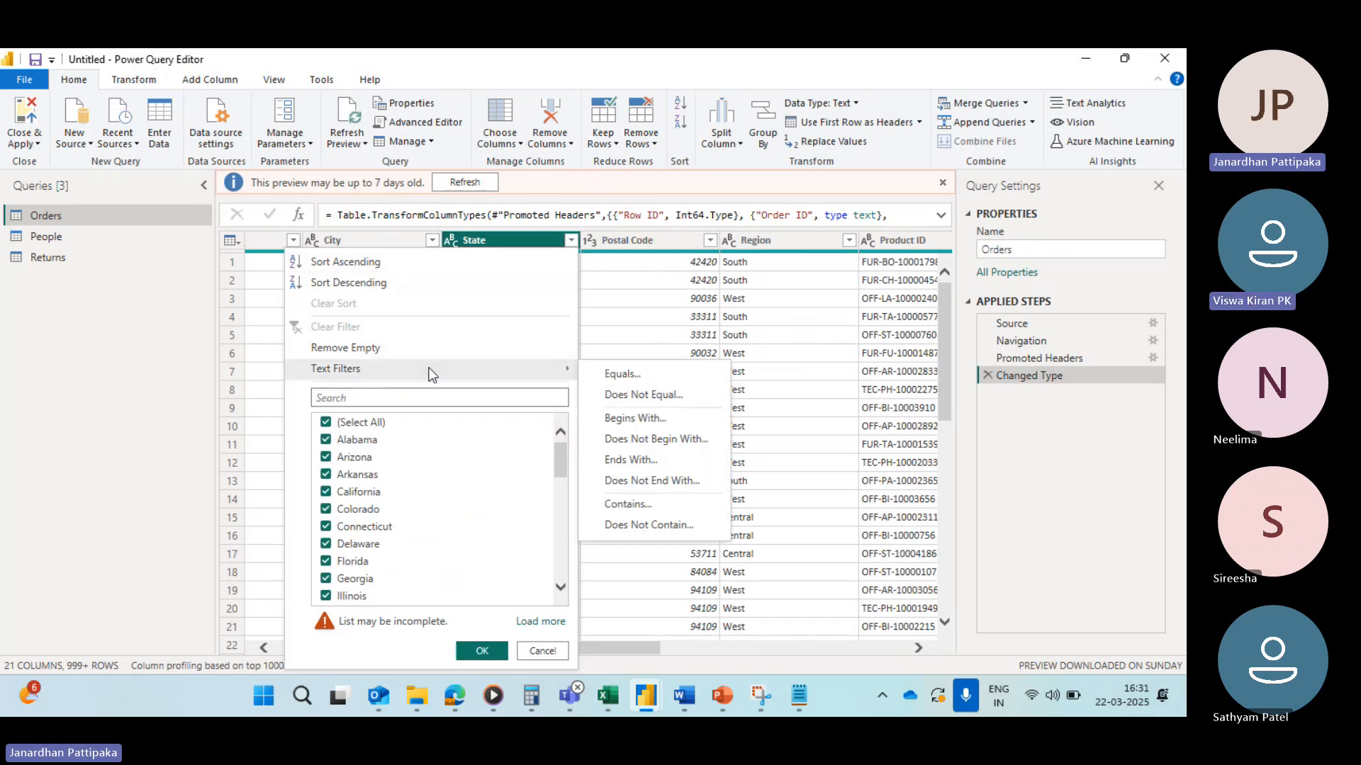
pyautogui.click(613, 376)
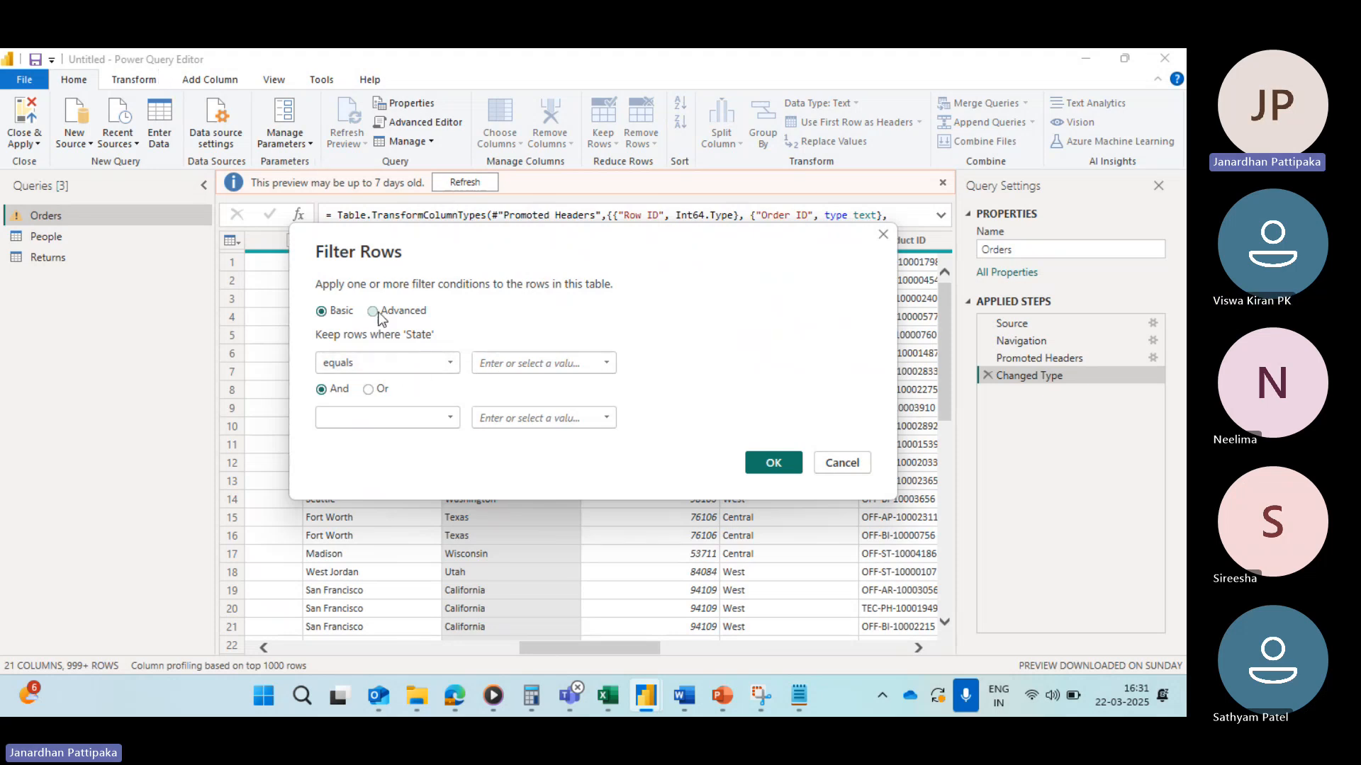
pyautogui.click(606, 364)
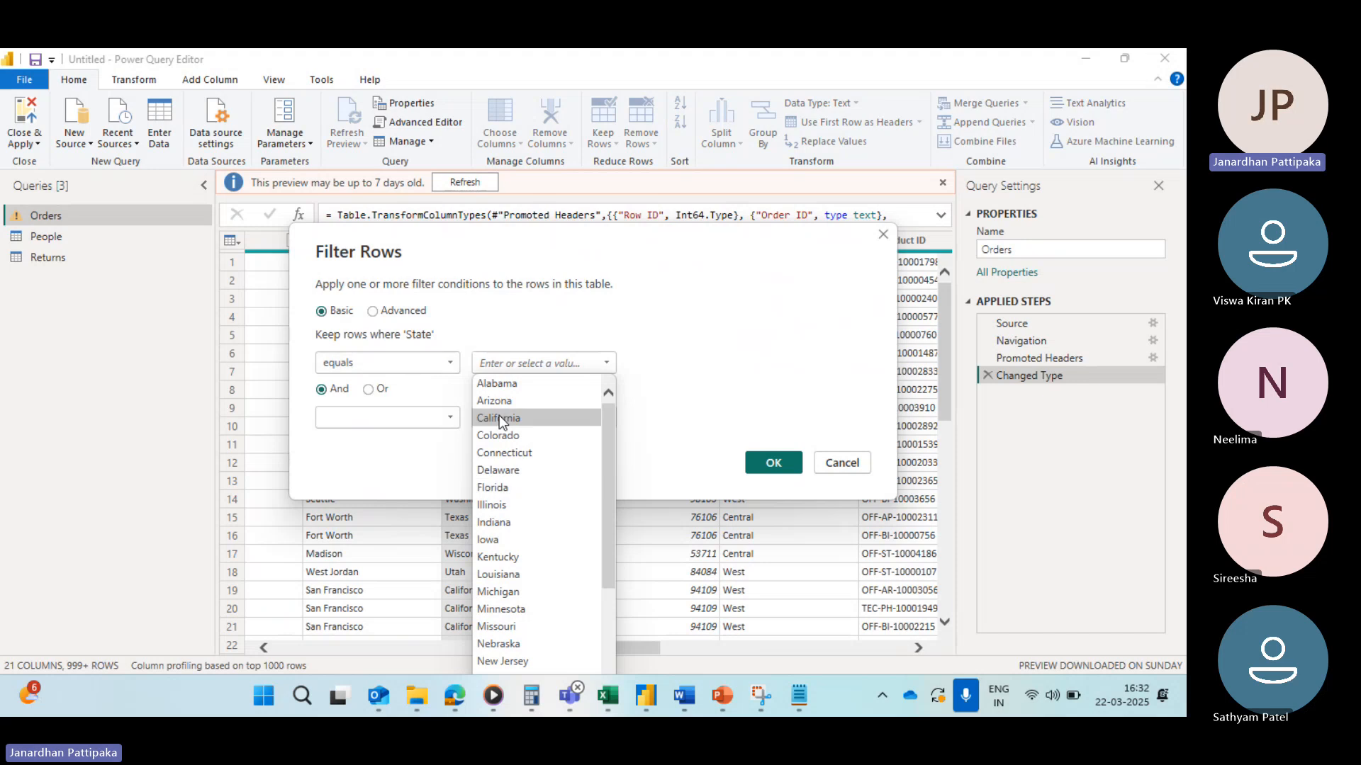
pyautogui.scroll(-4, 516, 561)
pyautogui.scroll(4, 516, 564)
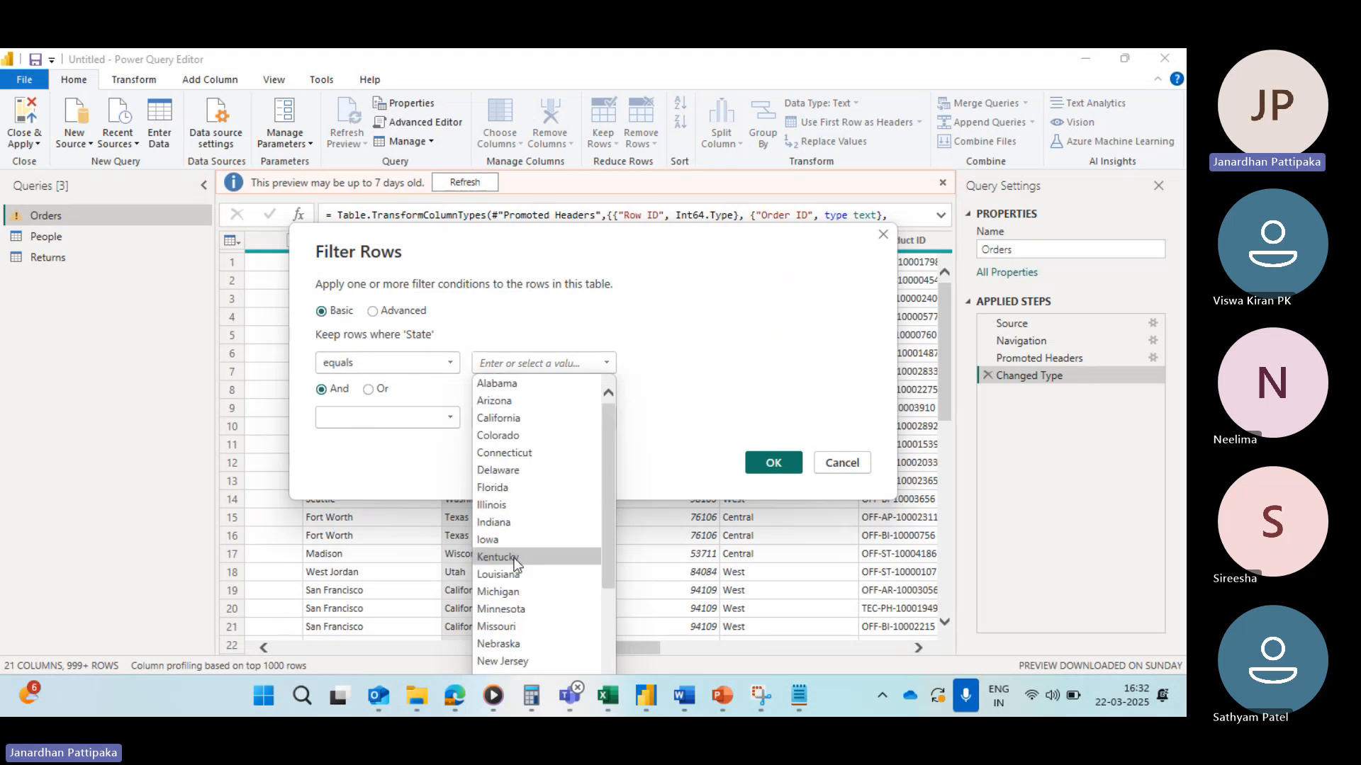
pyautogui.click(504, 418)
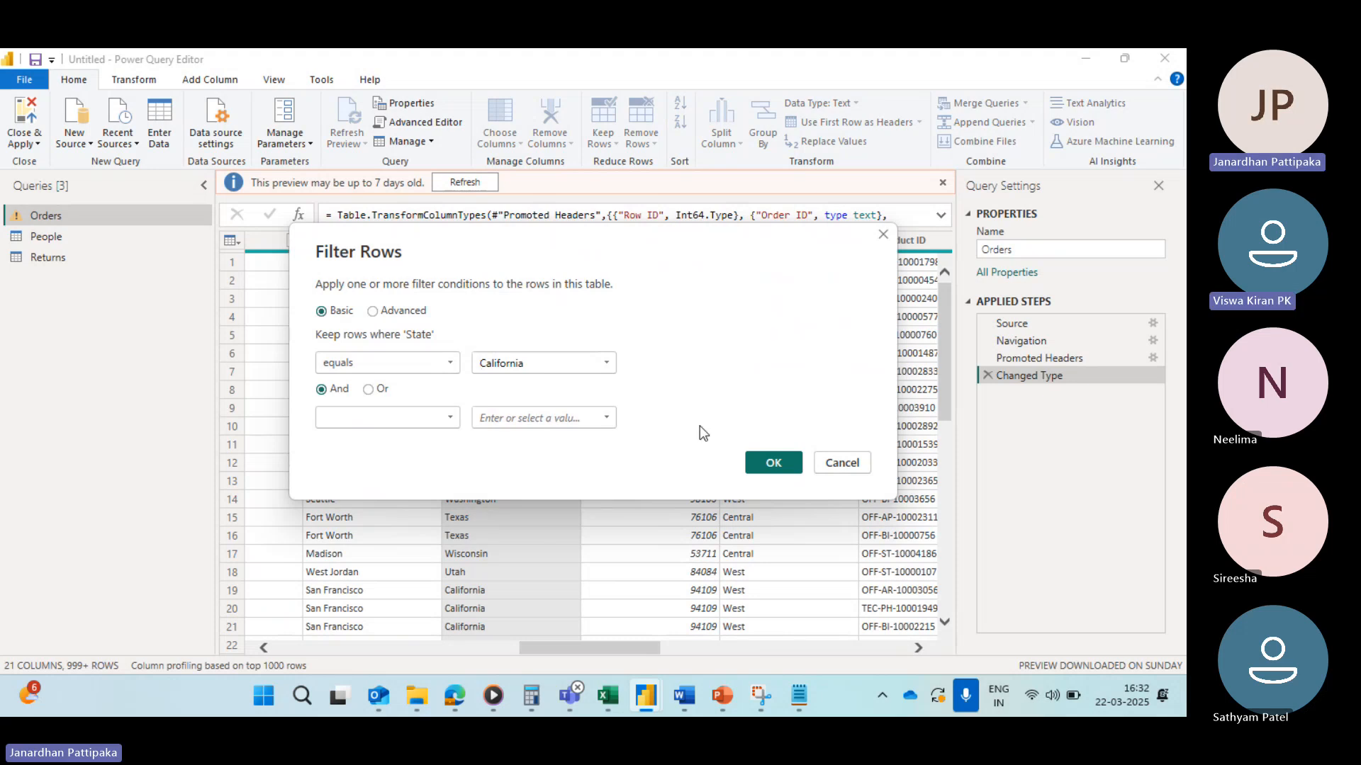
pyautogui.click(759, 458)
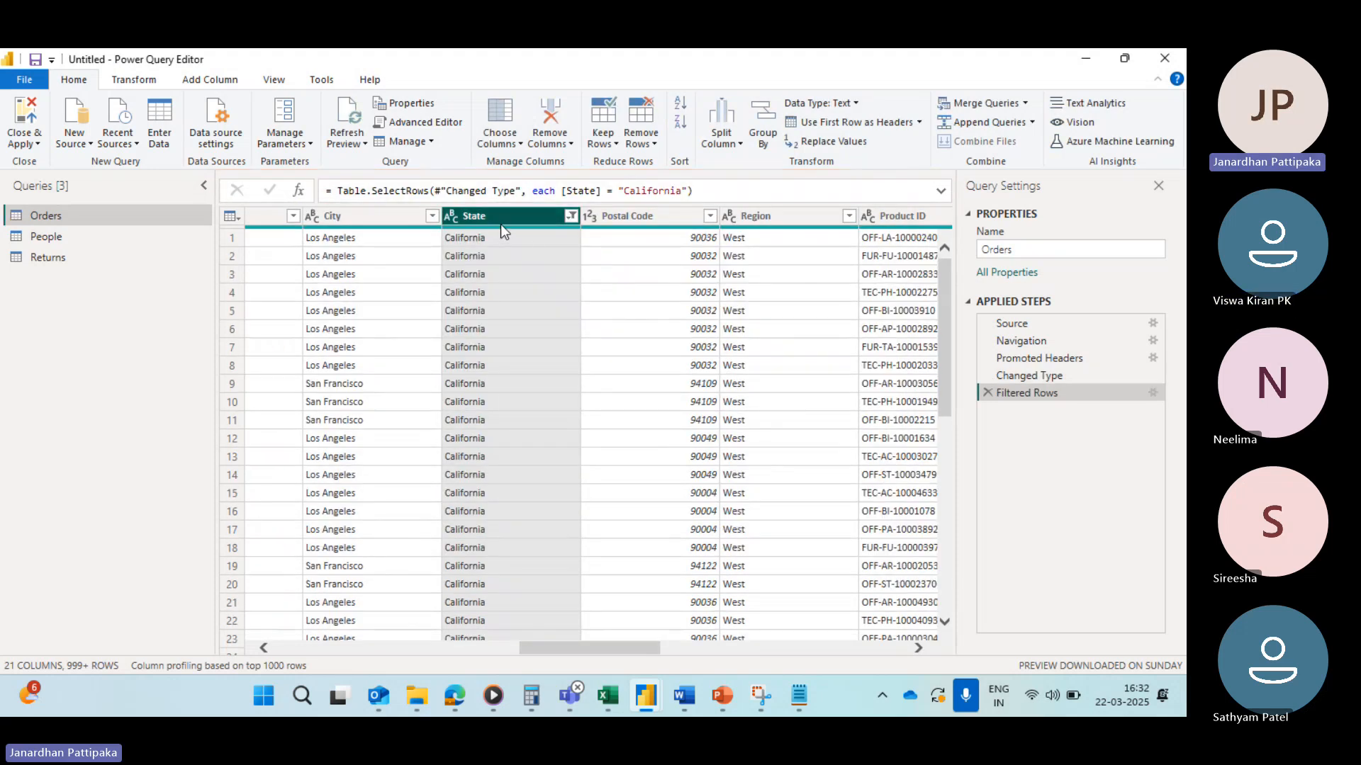
# Step: Clear the filter on the State column
pyautogui.click(569, 215)
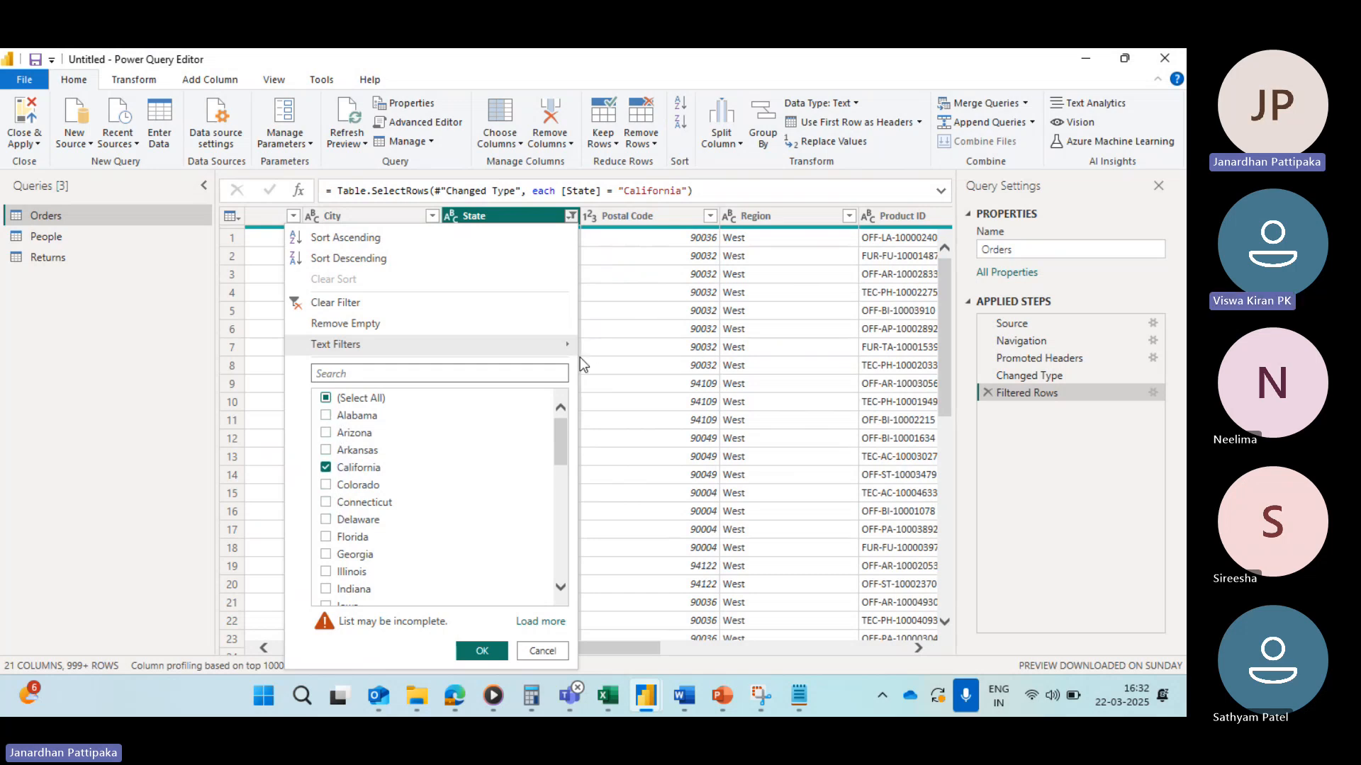
pyautogui.click(568, 217)
pyautogui.click(568, 217)
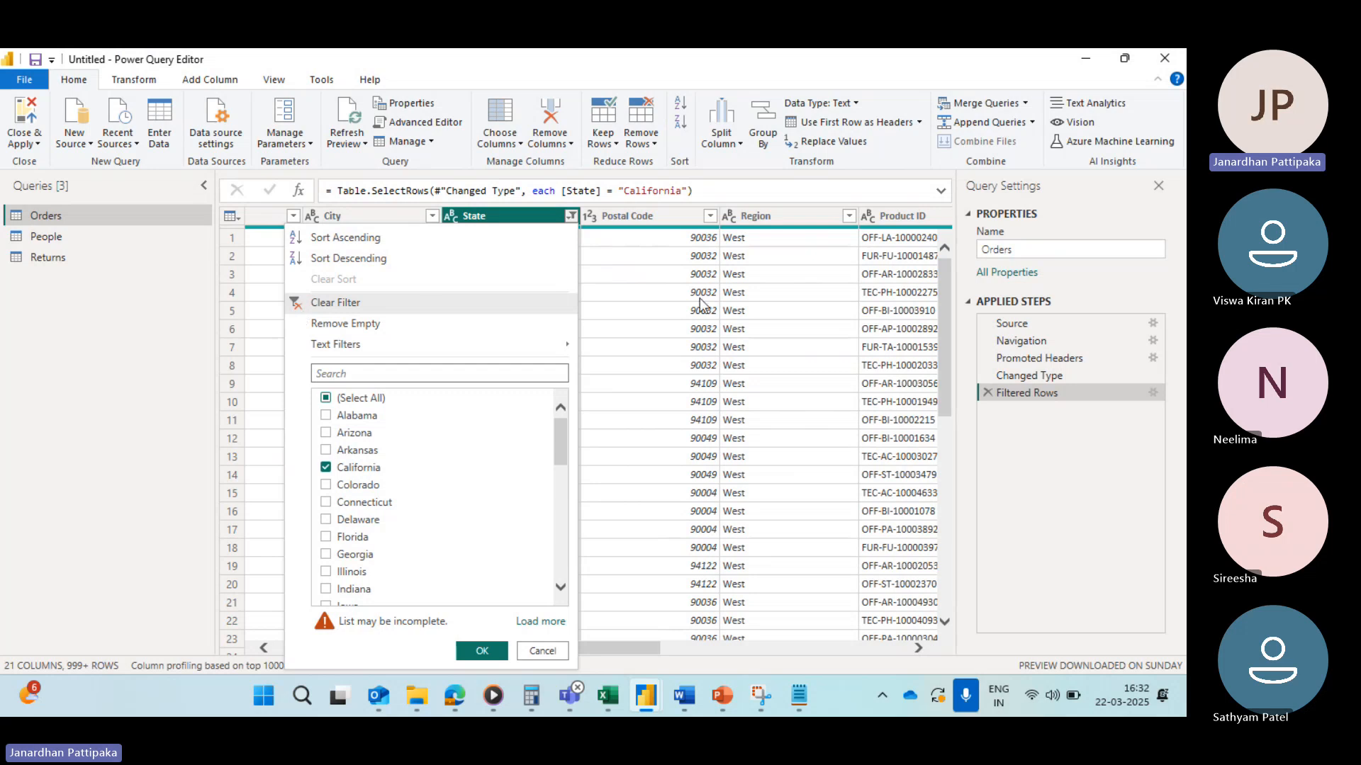
pyautogui.click(303, 307)
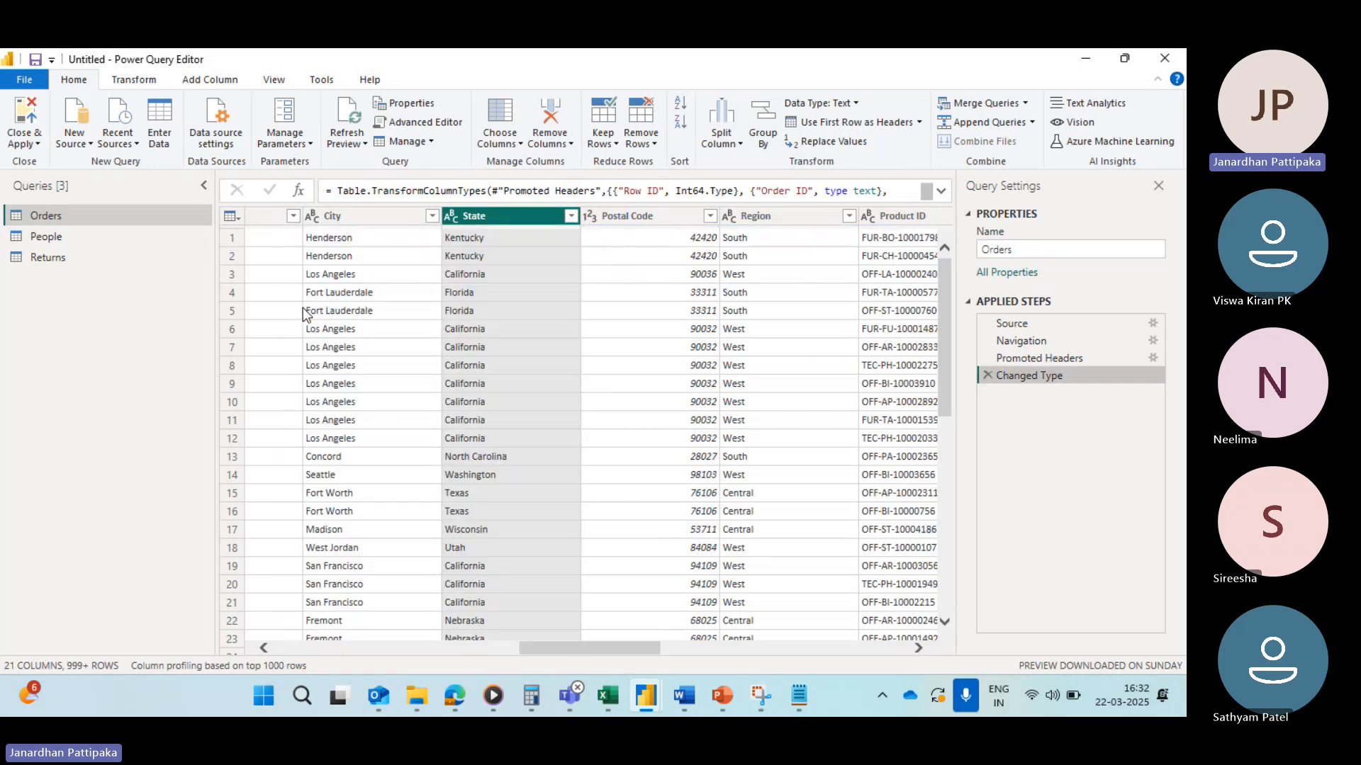
# Step: Filter State with two Equals conditions joined by And: California and Texas
pyautogui.click(571, 217)
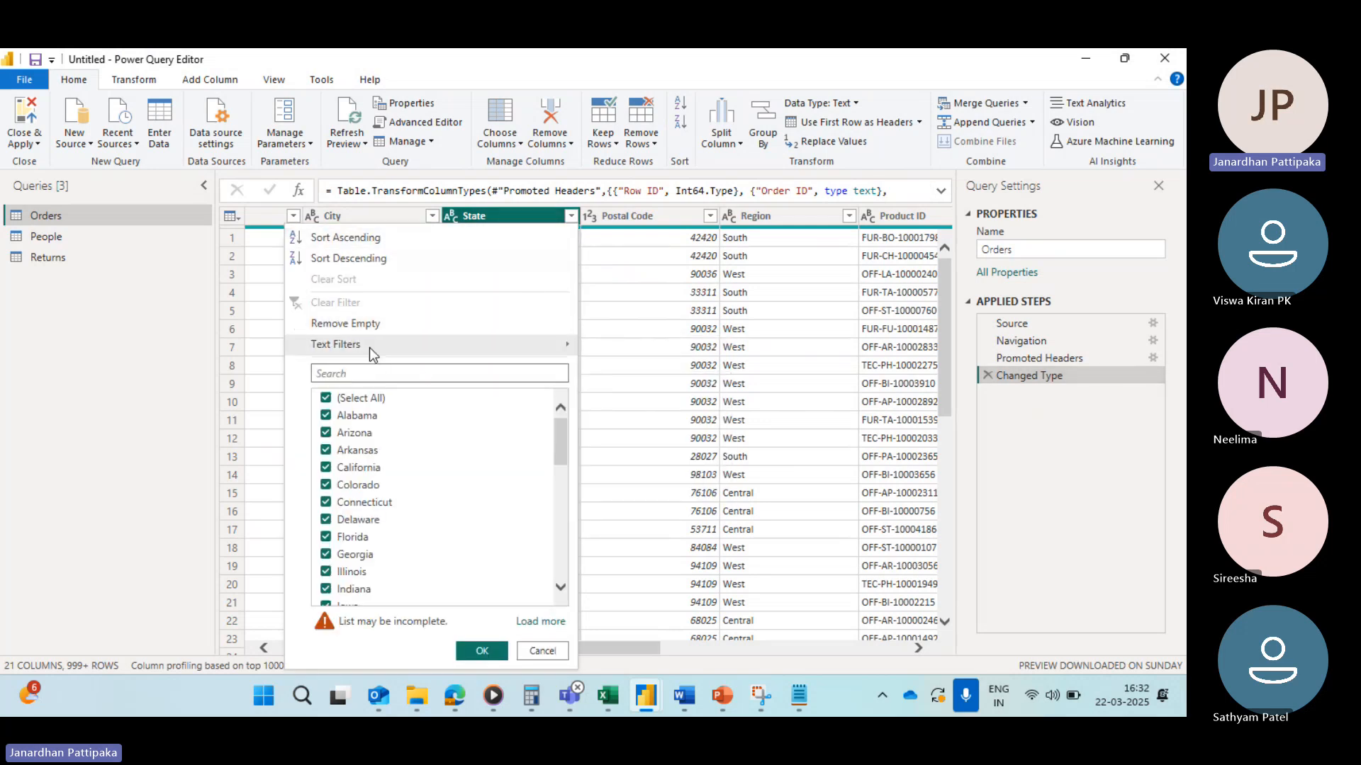
pyautogui.moveTo(447, 346)
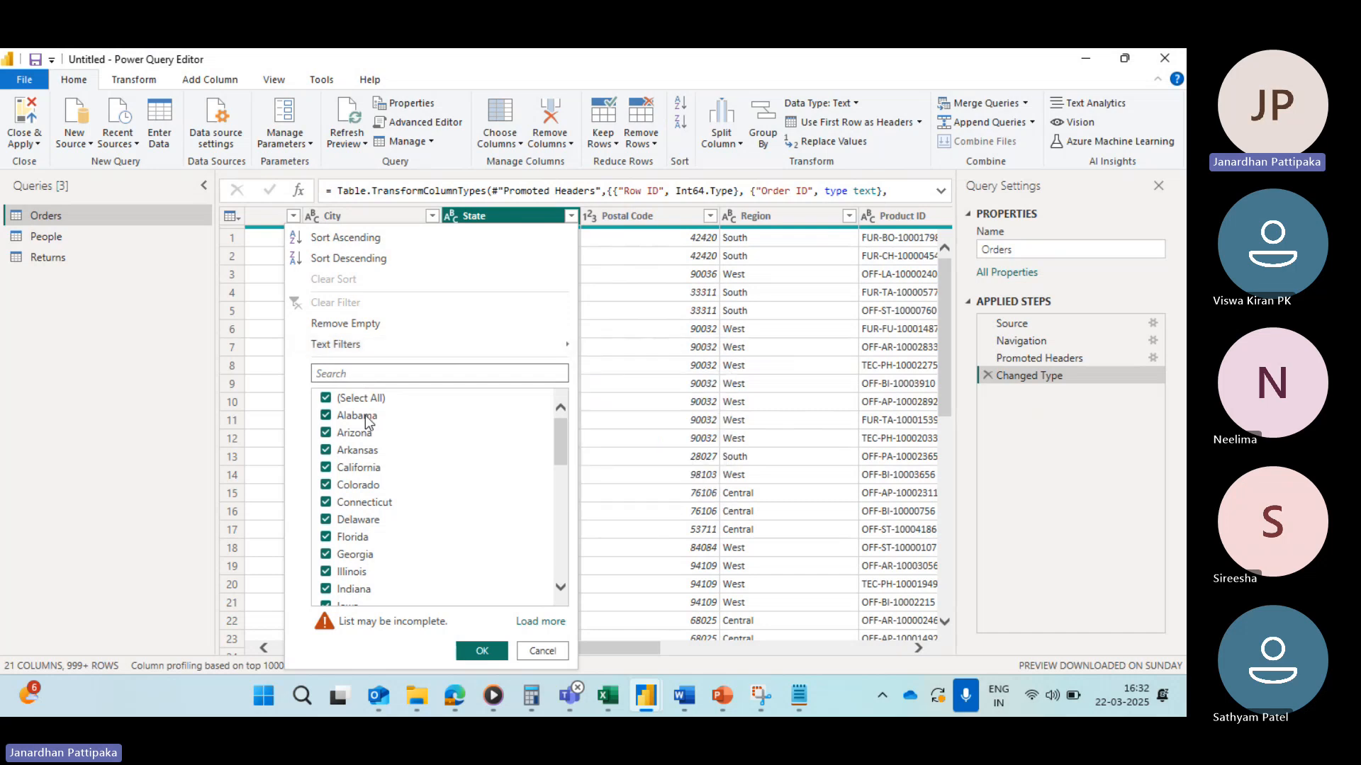
pyautogui.moveTo(372, 350)
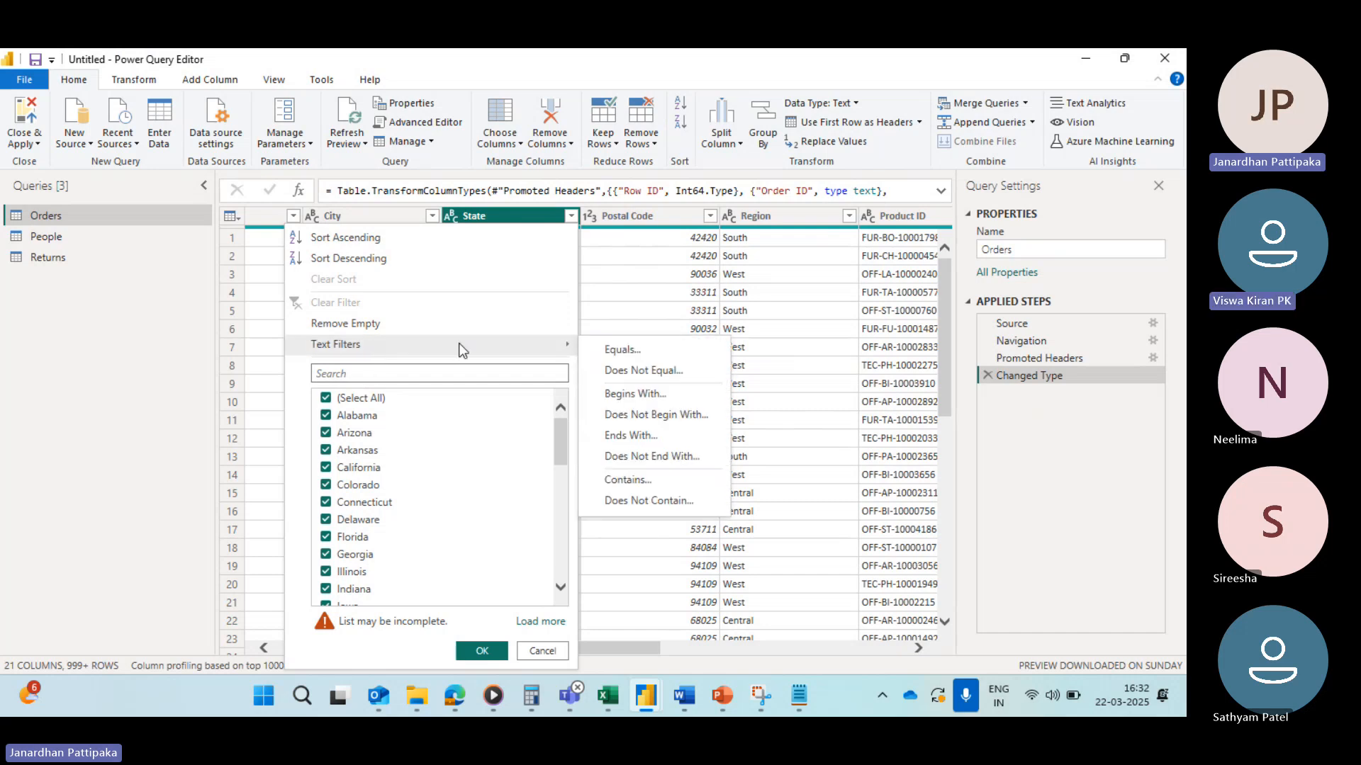
pyautogui.click(615, 350)
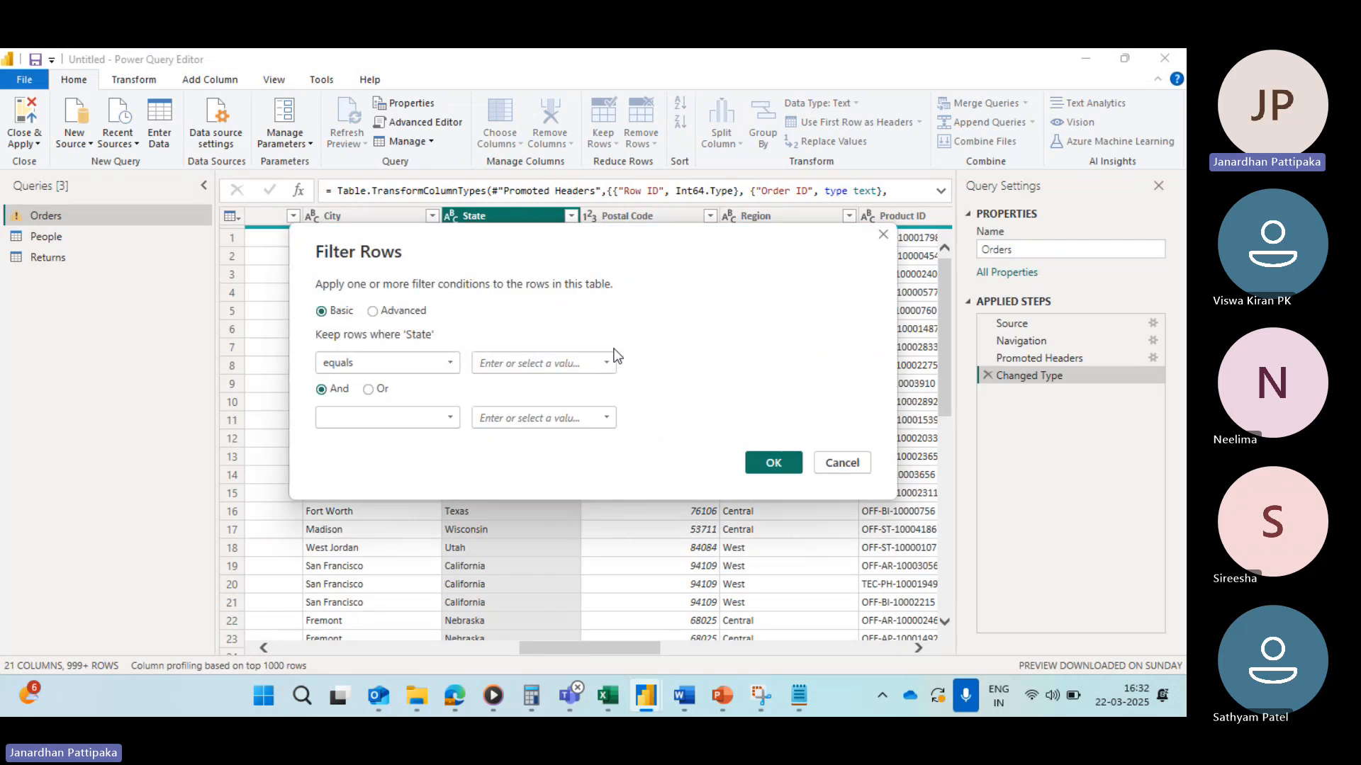
pyautogui.click(606, 365)
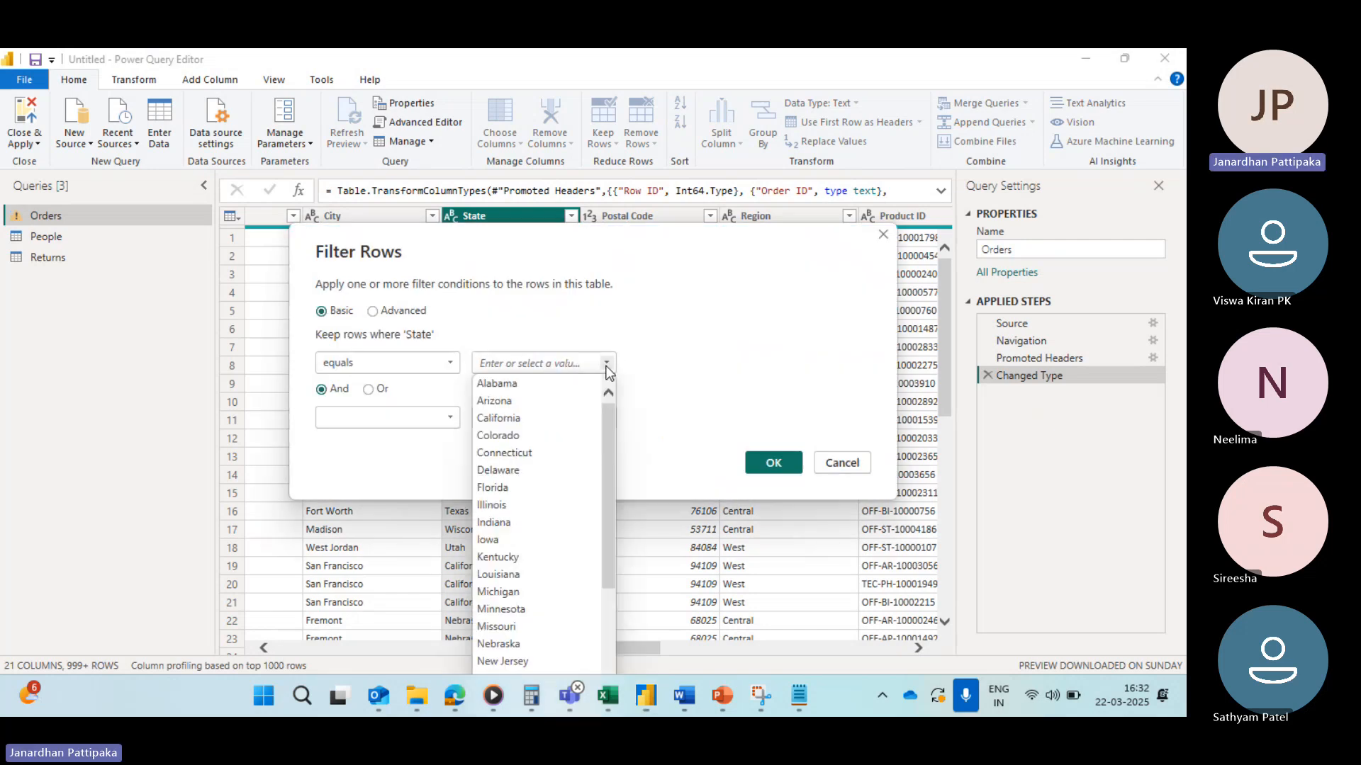
pyautogui.click(508, 419)
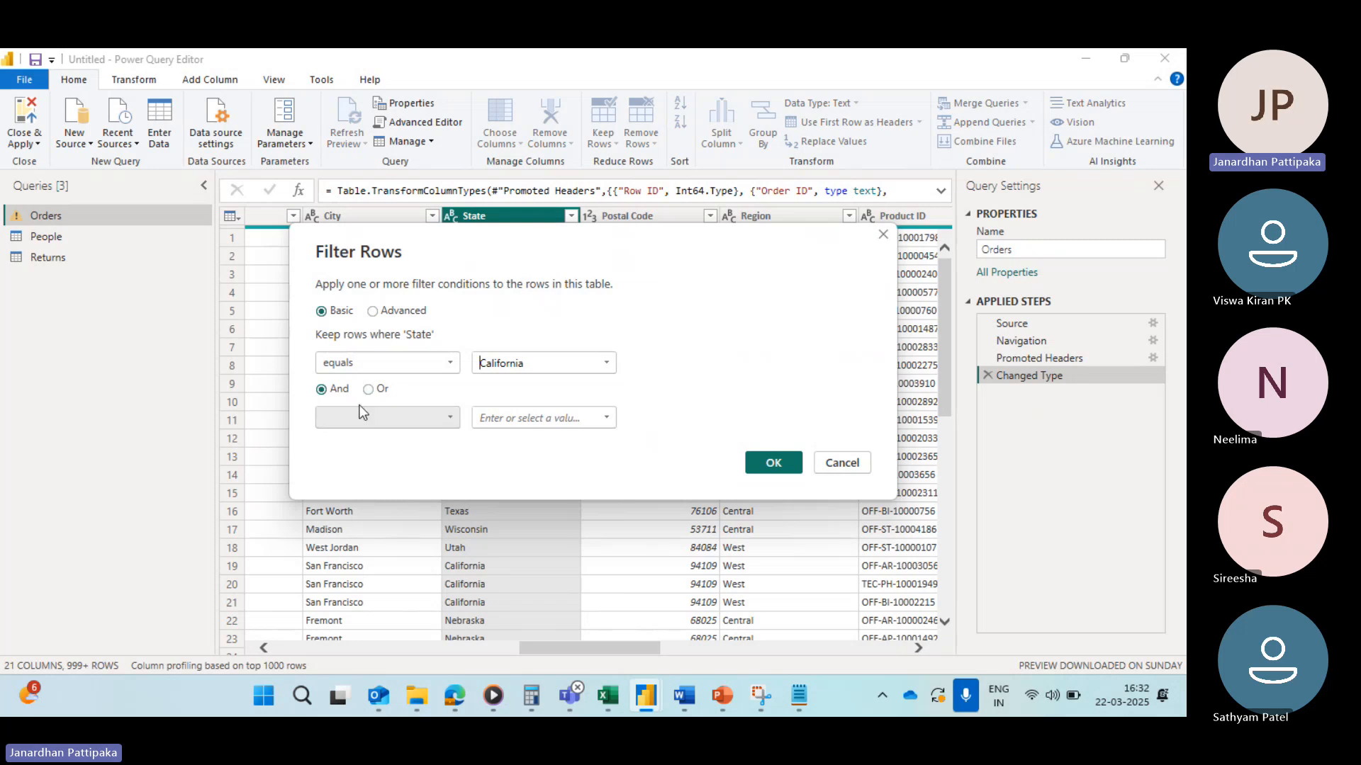
pyautogui.click(443, 419)
pyautogui.click(344, 456)
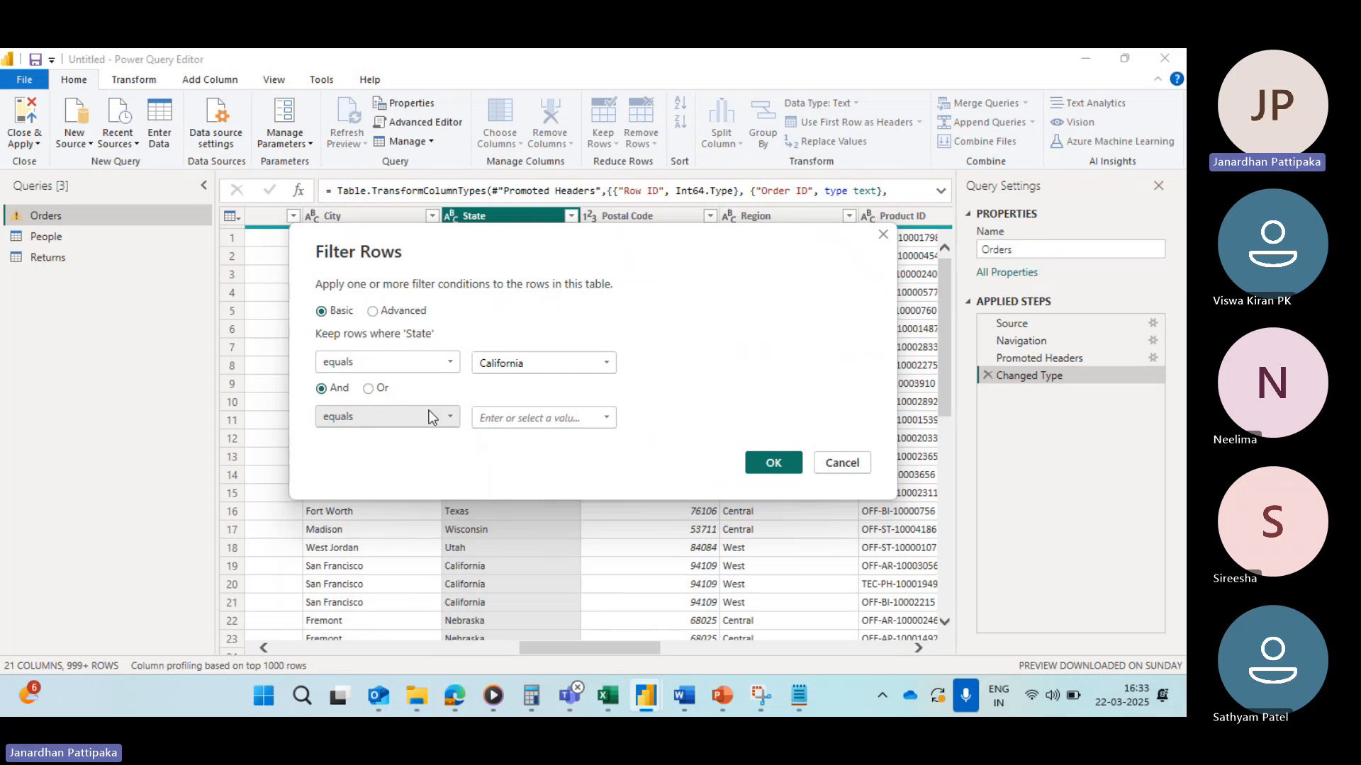
pyautogui.click(605, 418)
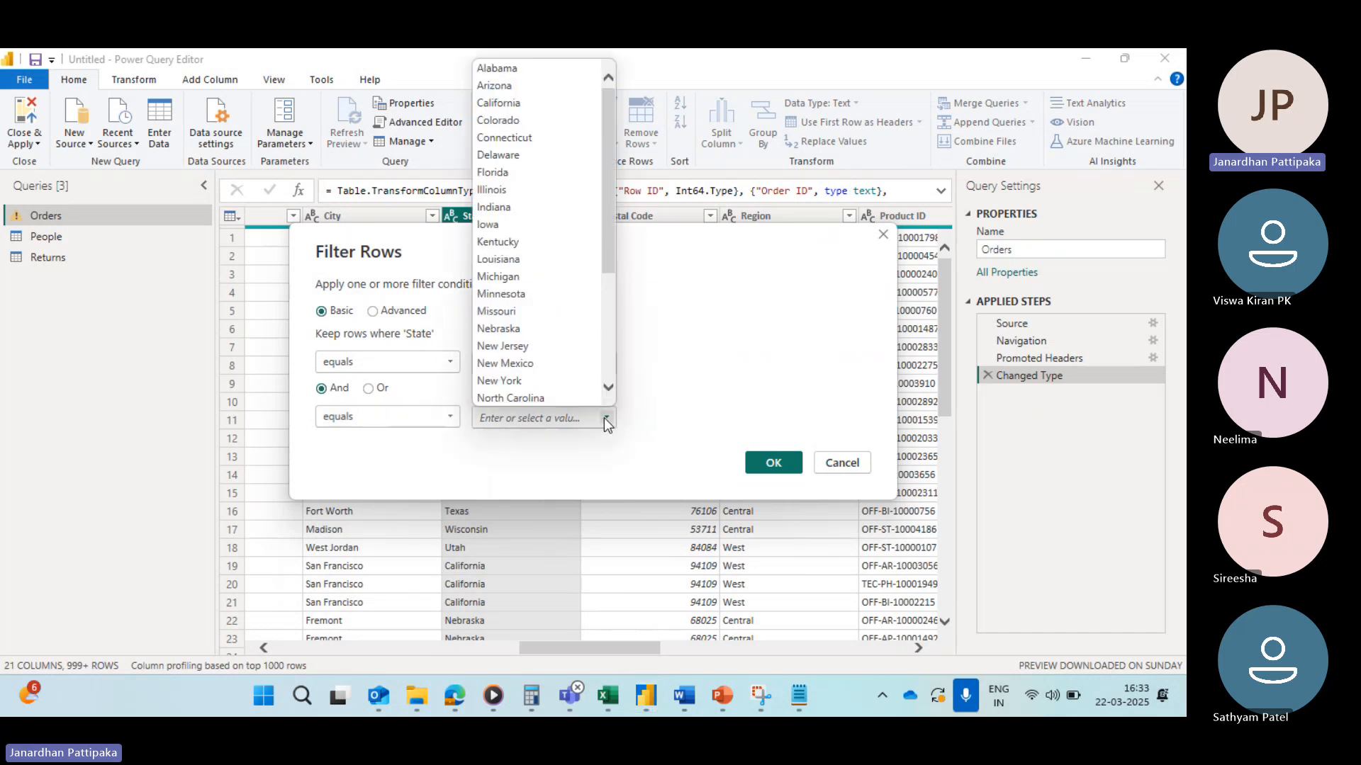
pyautogui.scroll(-3, 531, 296)
pyautogui.scroll(-1, 531, 296)
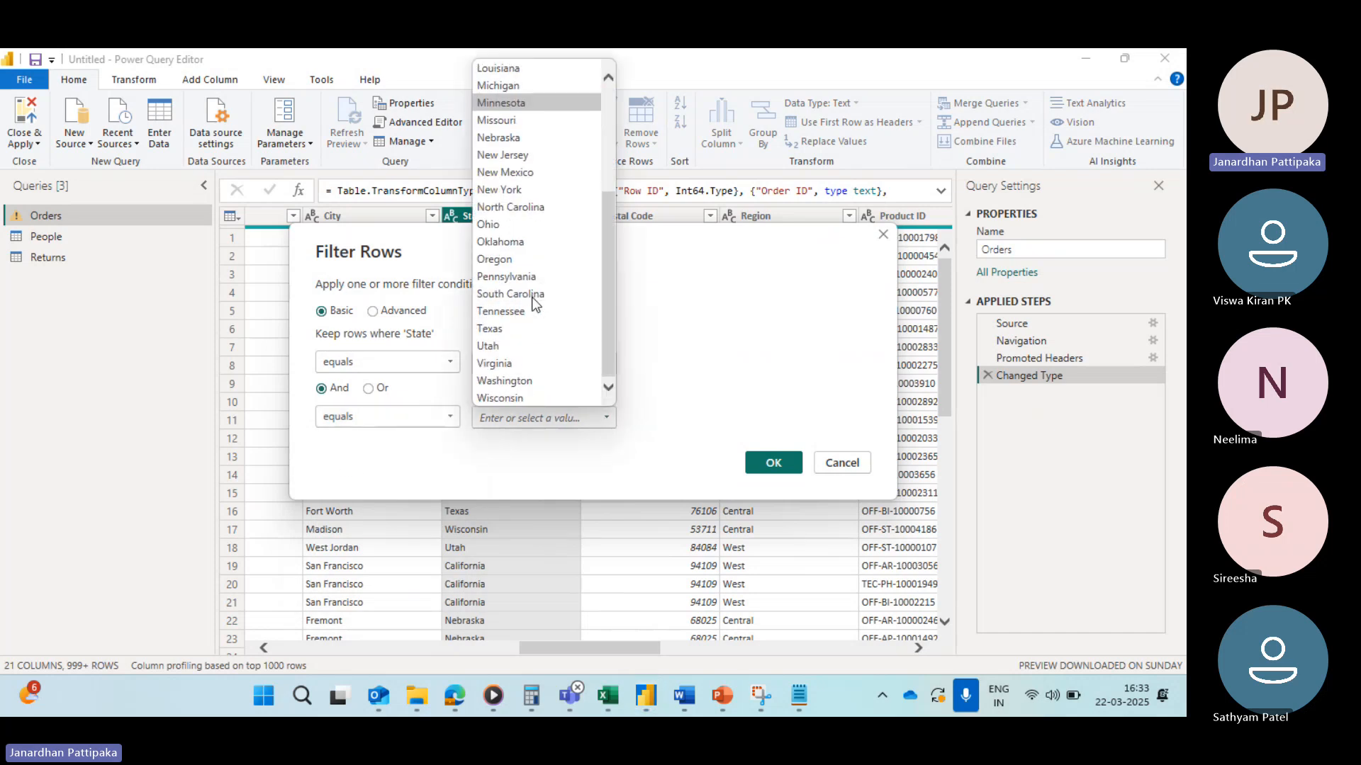
pyautogui.click(495, 327)
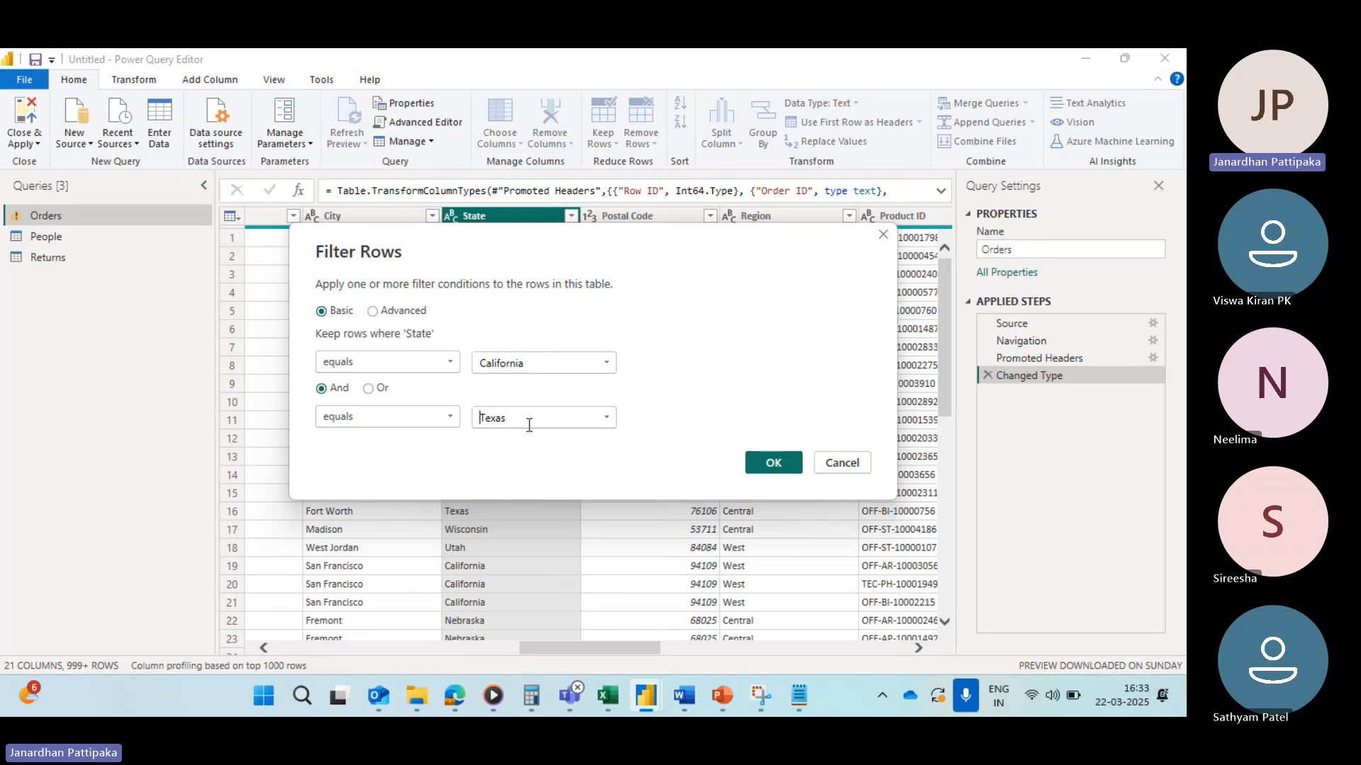
pyautogui.click(773, 465)
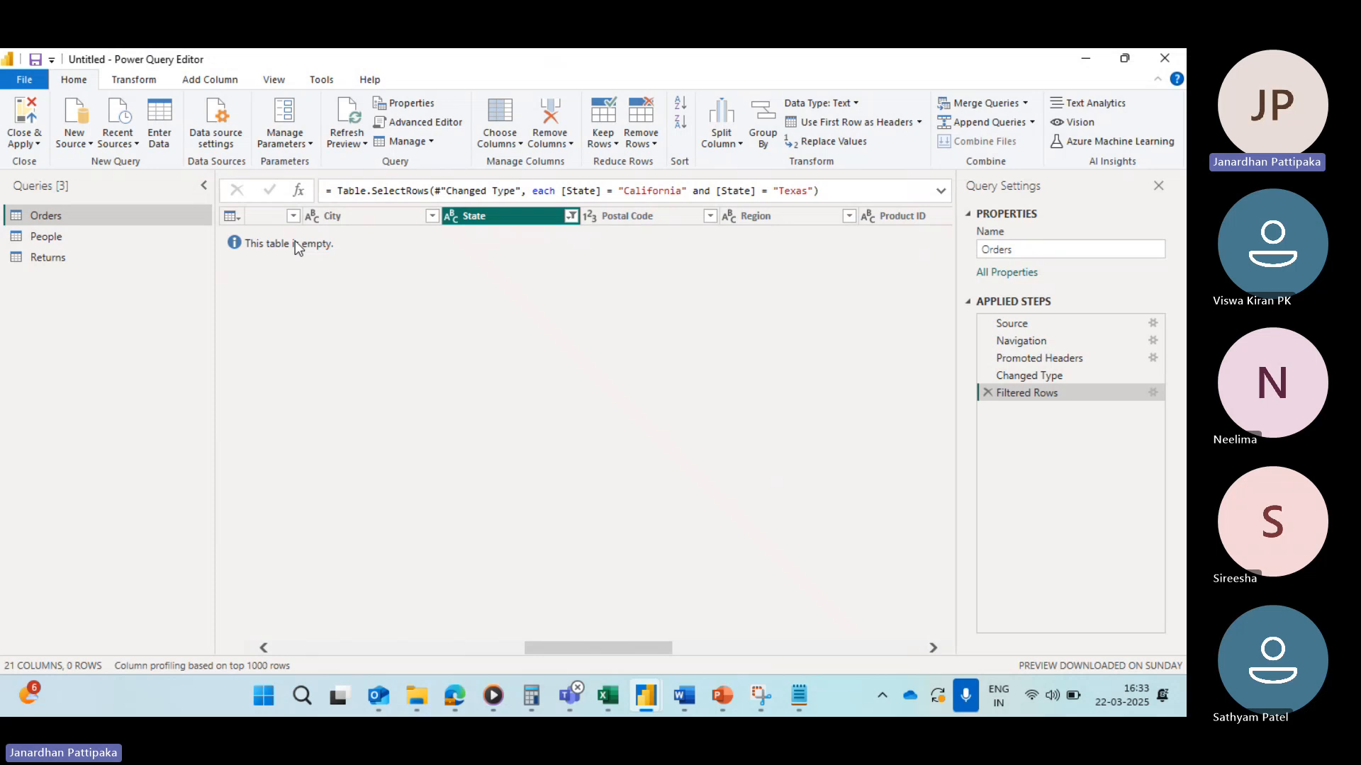
# Step: Review the conditions of the Filtered Rows step in its filter settings dialog
pyautogui.click(569, 216)
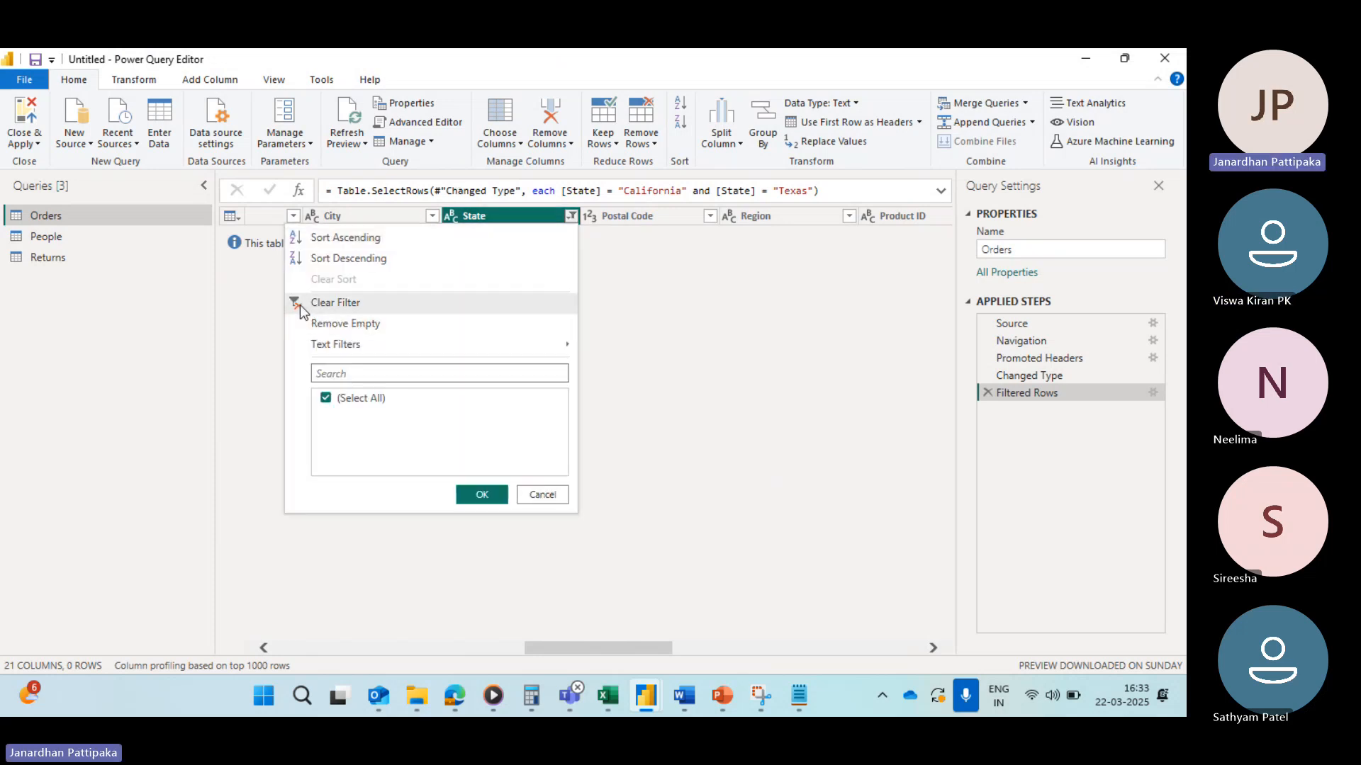
pyautogui.click(726, 367)
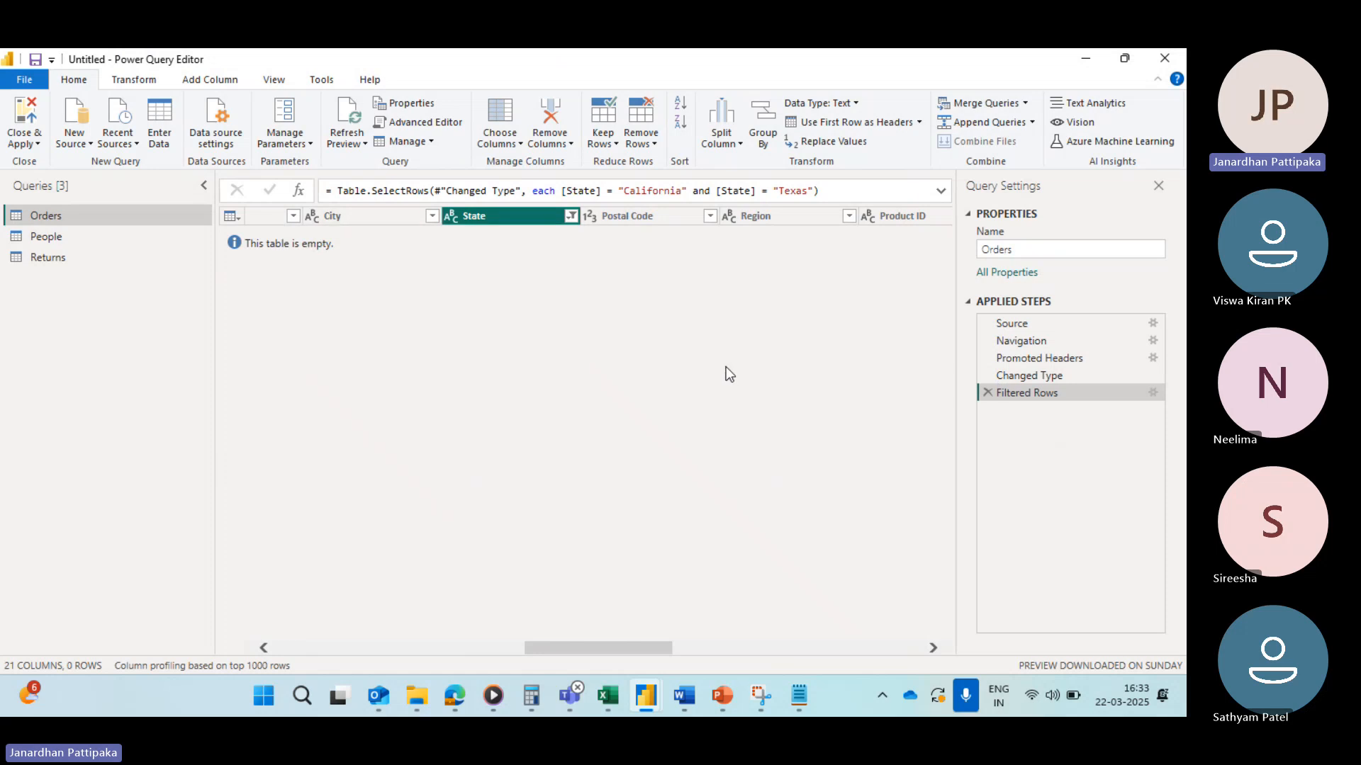
pyautogui.click(1151, 392)
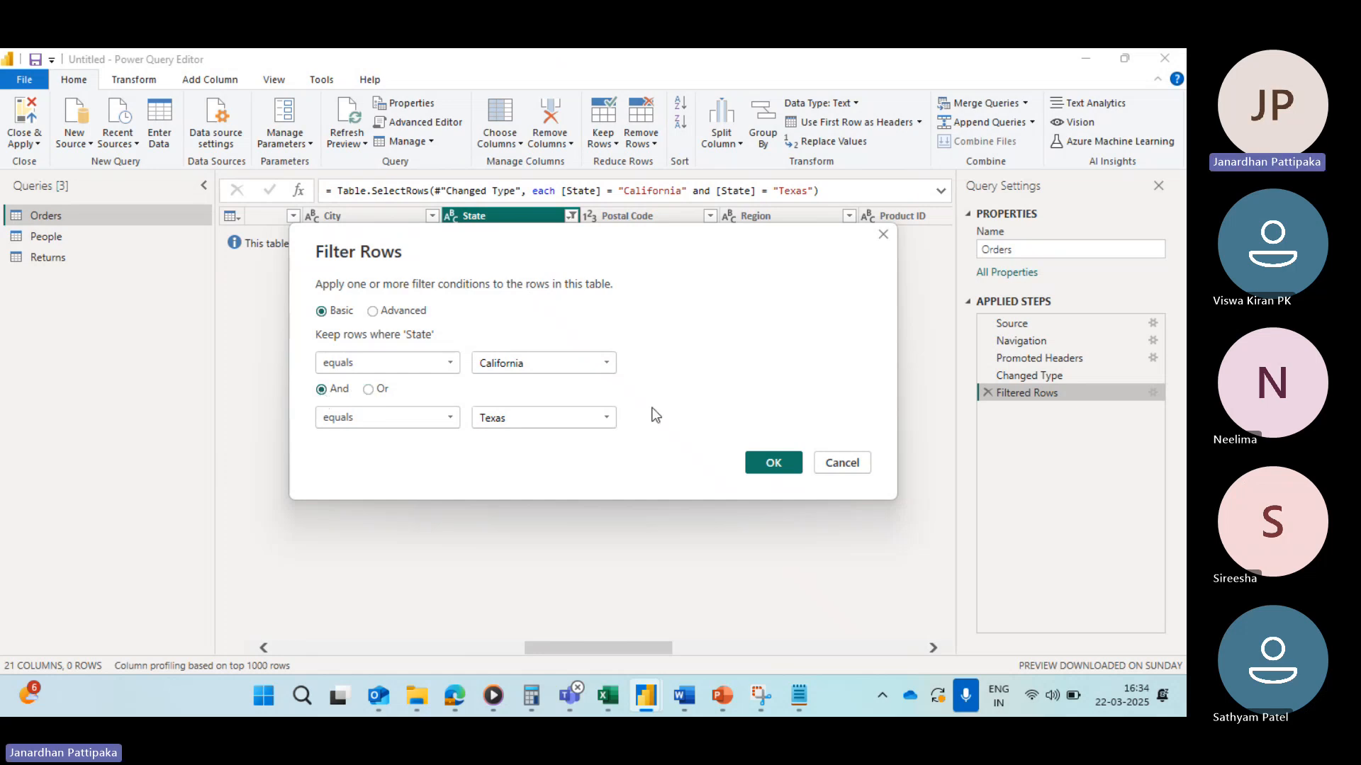
pyautogui.click(773, 462)
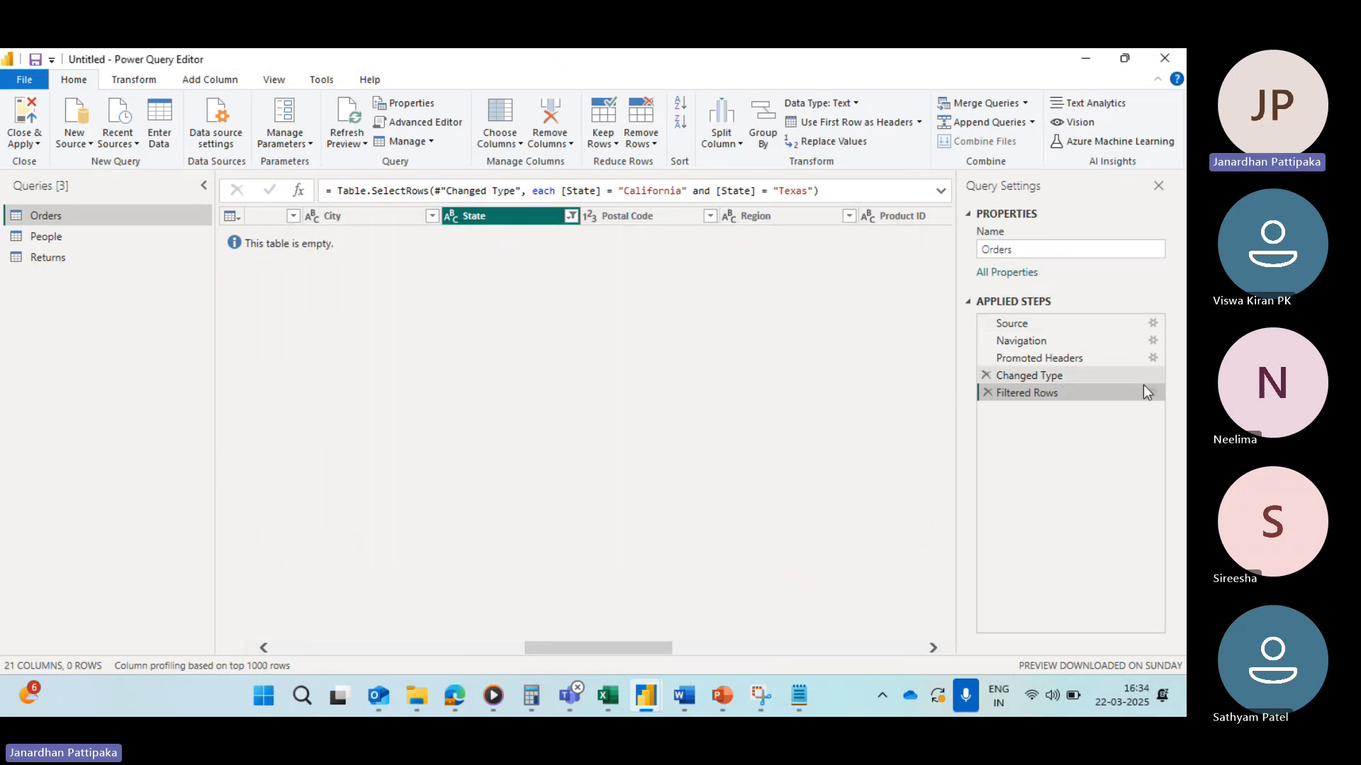
# Step: Delete the Filtered Rows step and filter State to rows equal to California Or equal to Texas
pyautogui.click(988, 395)
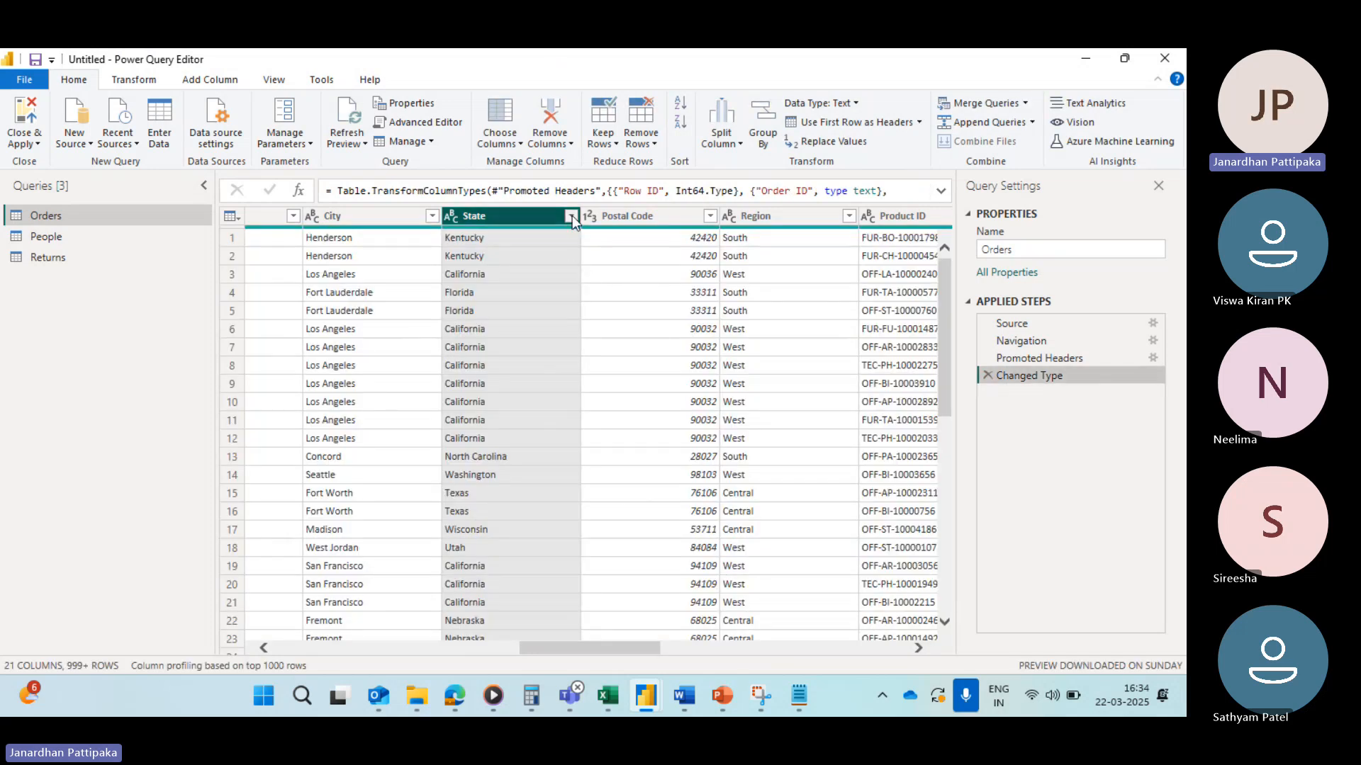
pyautogui.click(572, 215)
pyautogui.moveTo(376, 341)
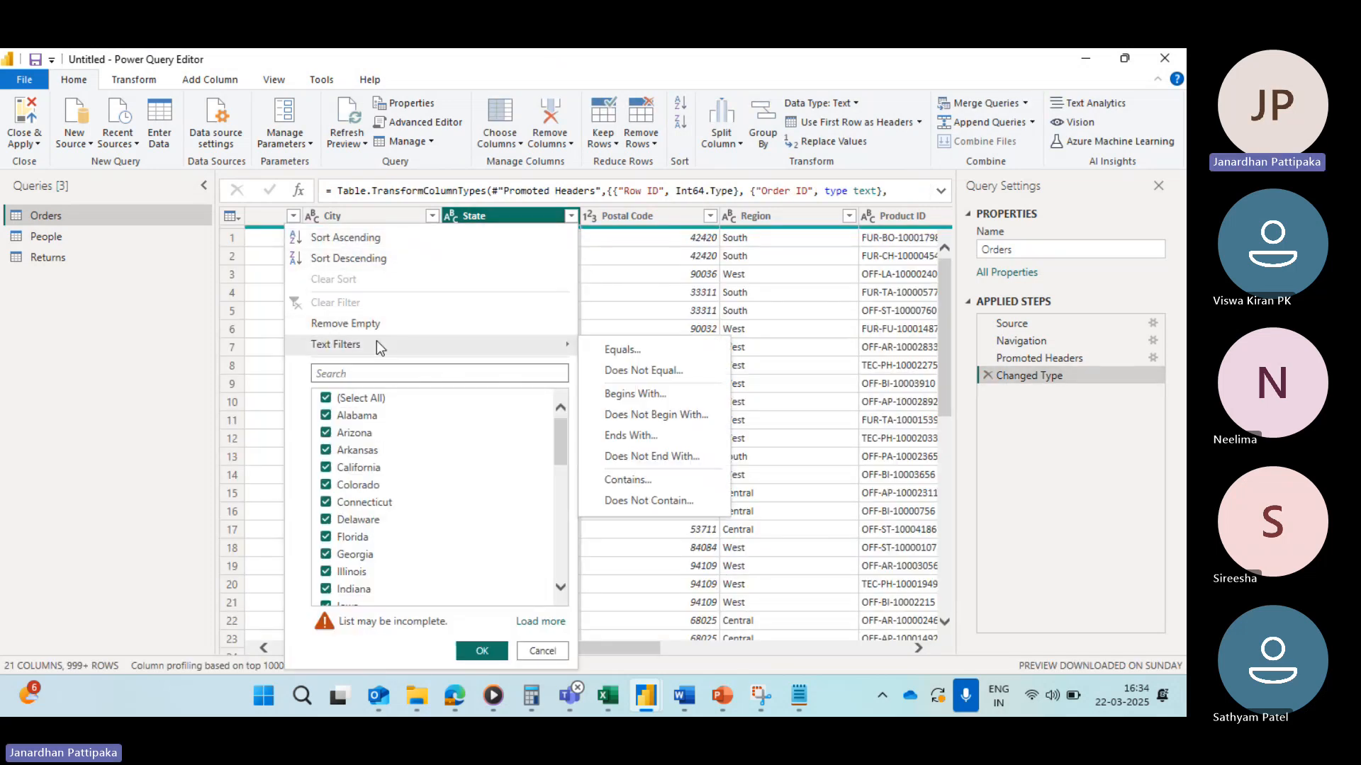
pyautogui.click(605, 350)
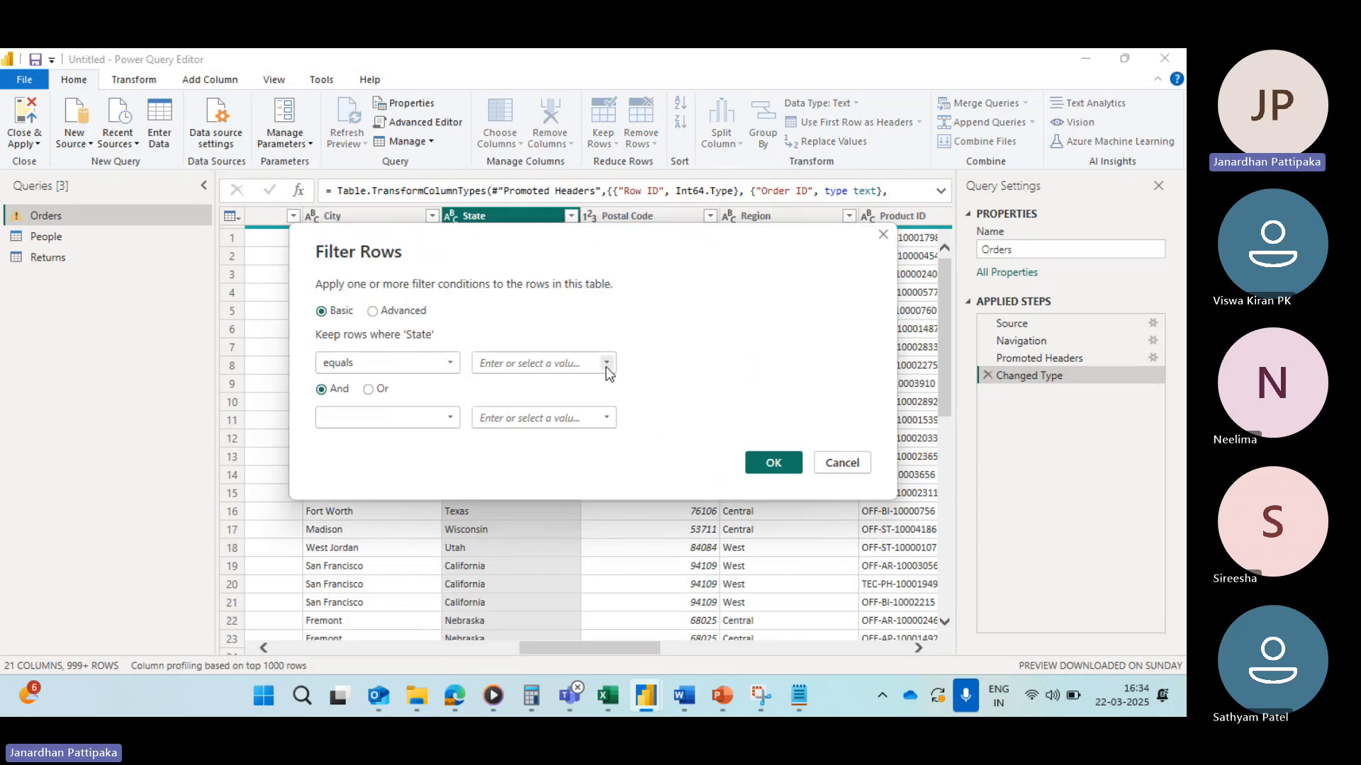
pyautogui.click(606, 364)
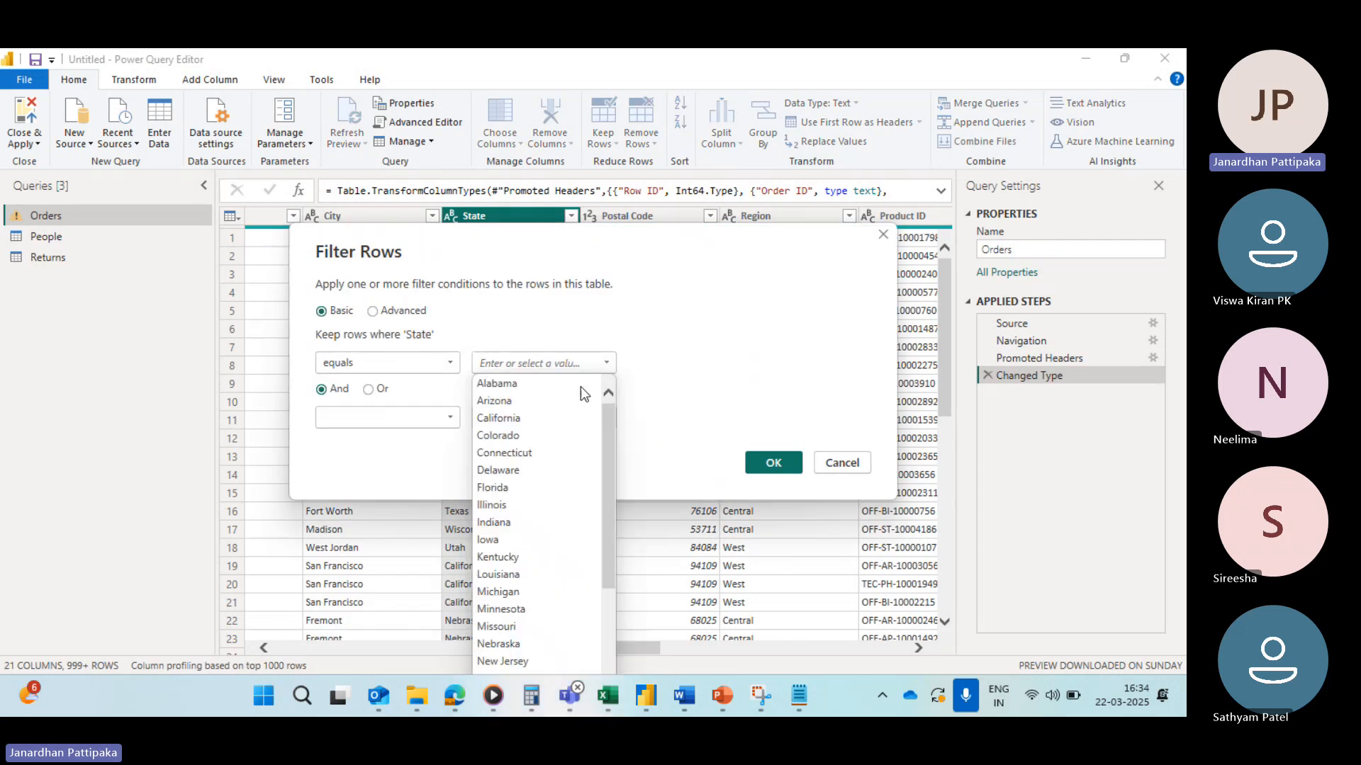
pyautogui.click(506, 419)
pyautogui.click(369, 389)
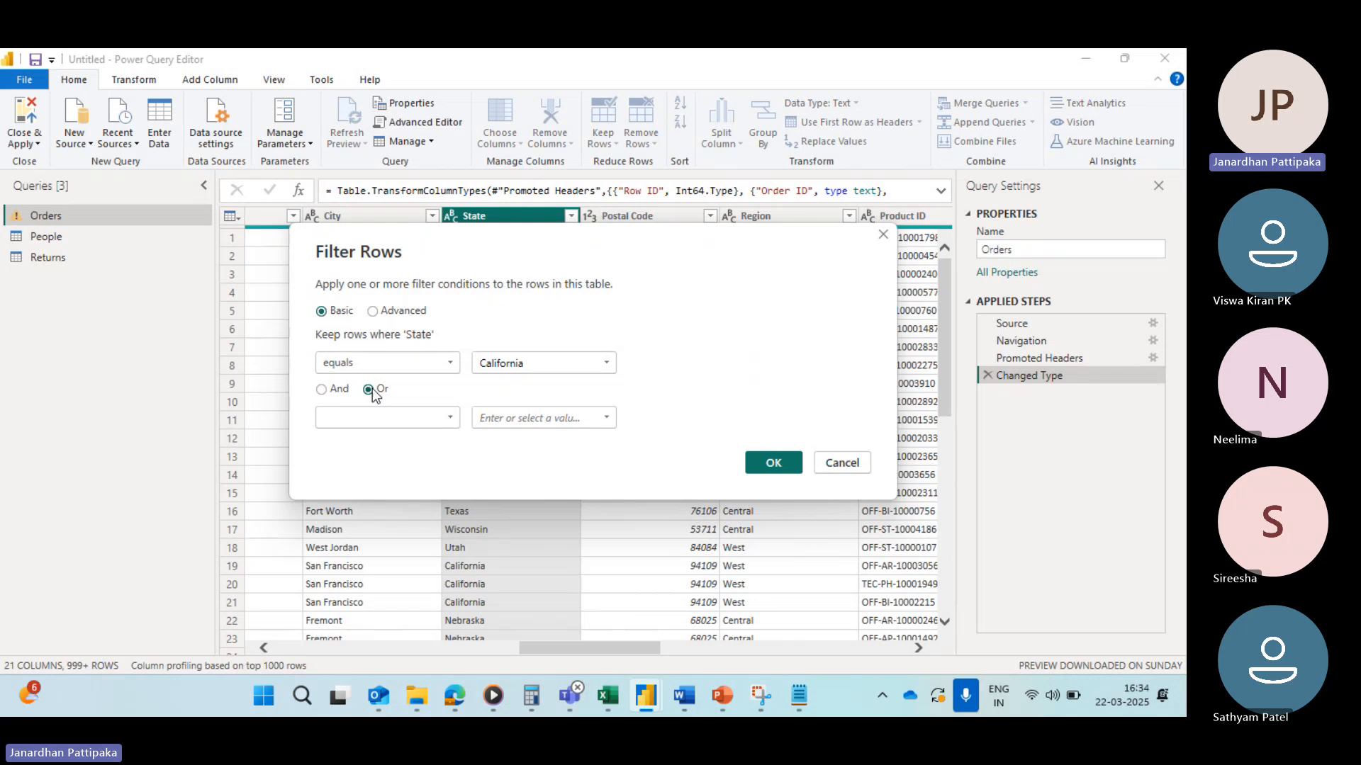
pyautogui.click(451, 418)
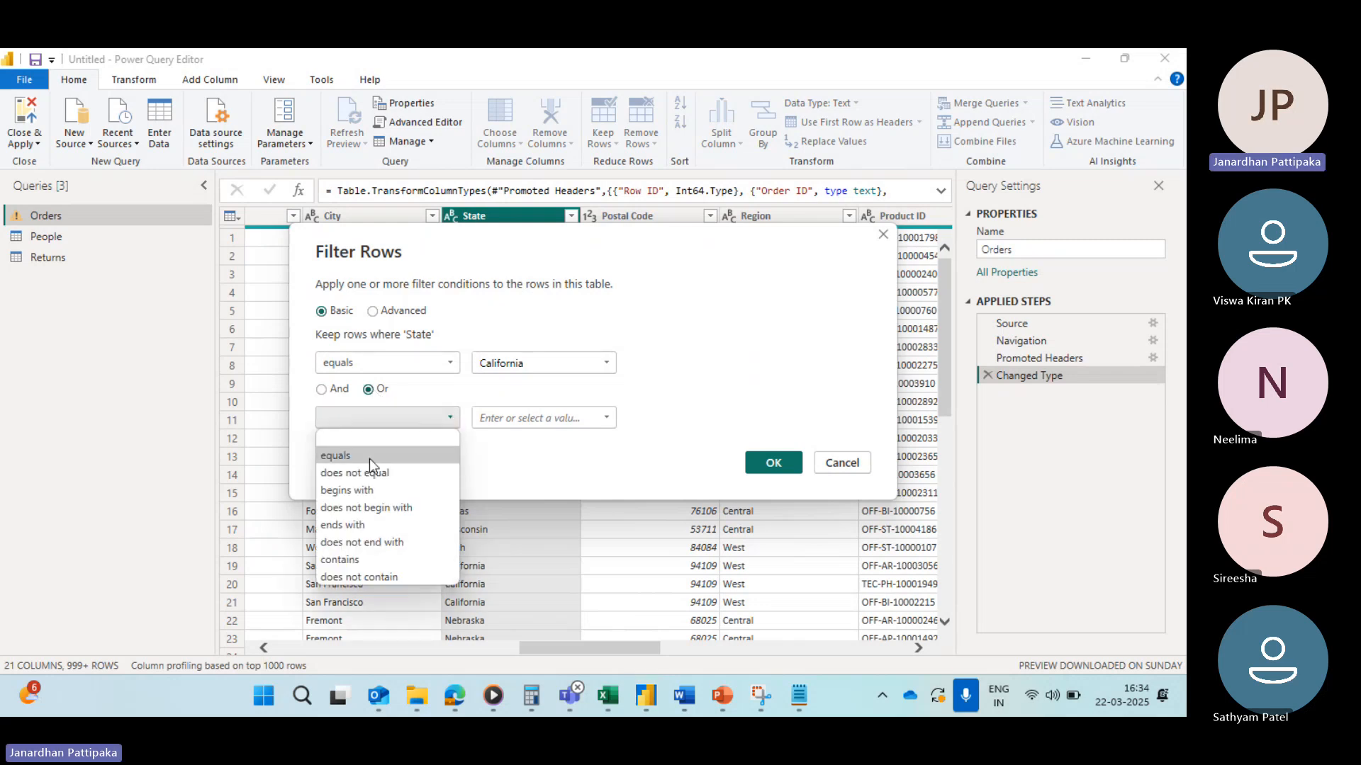
pyautogui.click(351, 459)
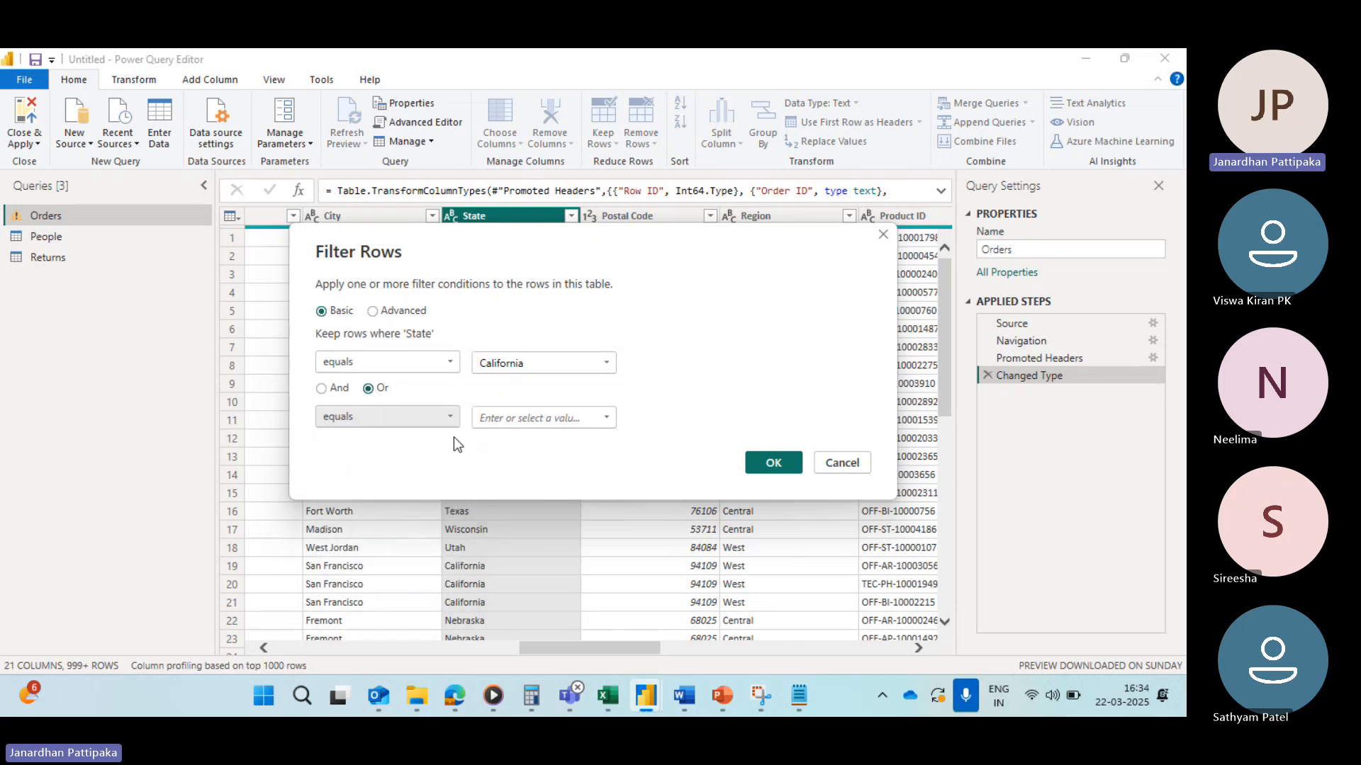
pyautogui.click(607, 419)
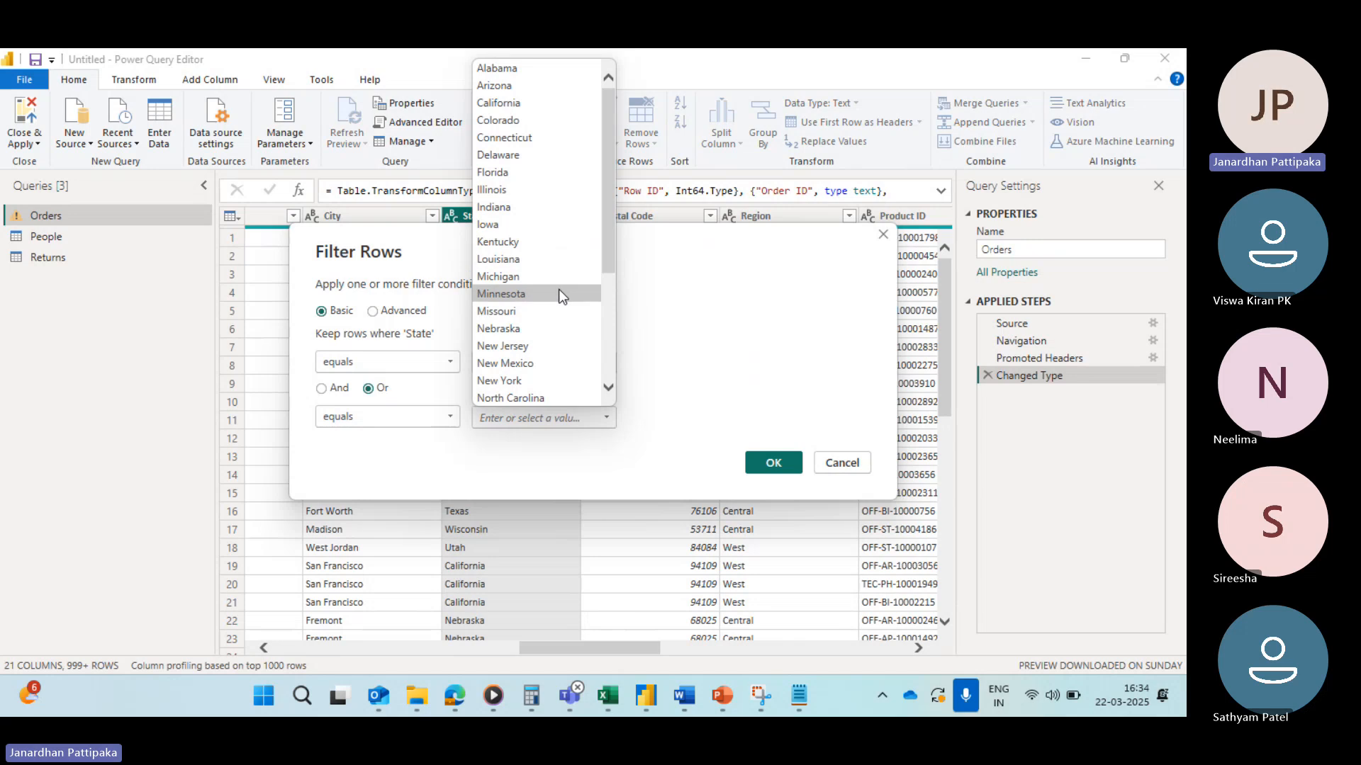
pyautogui.scroll(-4, 559, 289)
pyautogui.click(498, 330)
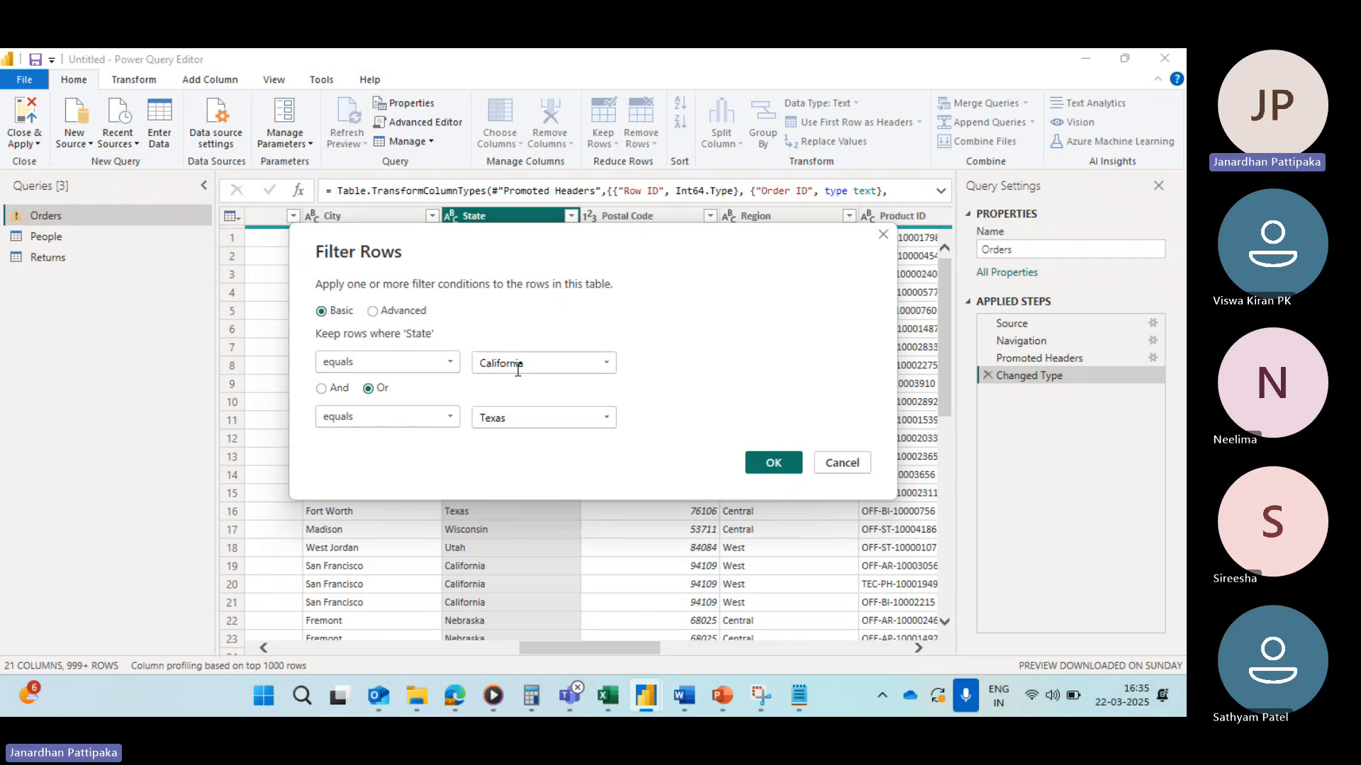
pyautogui.click(773, 463)
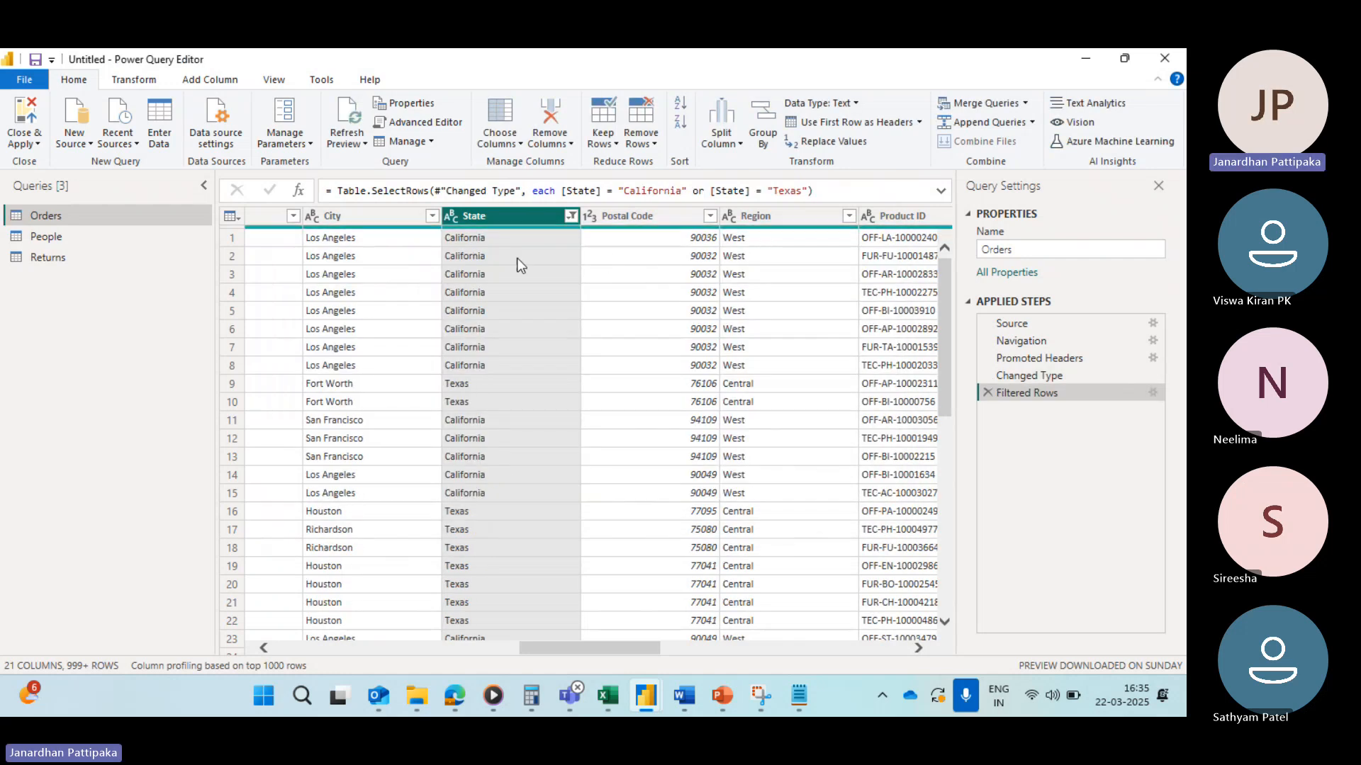
# Step: Examine which states are checked in the State filter list and the filter step's conditions
pyautogui.click(569, 219)
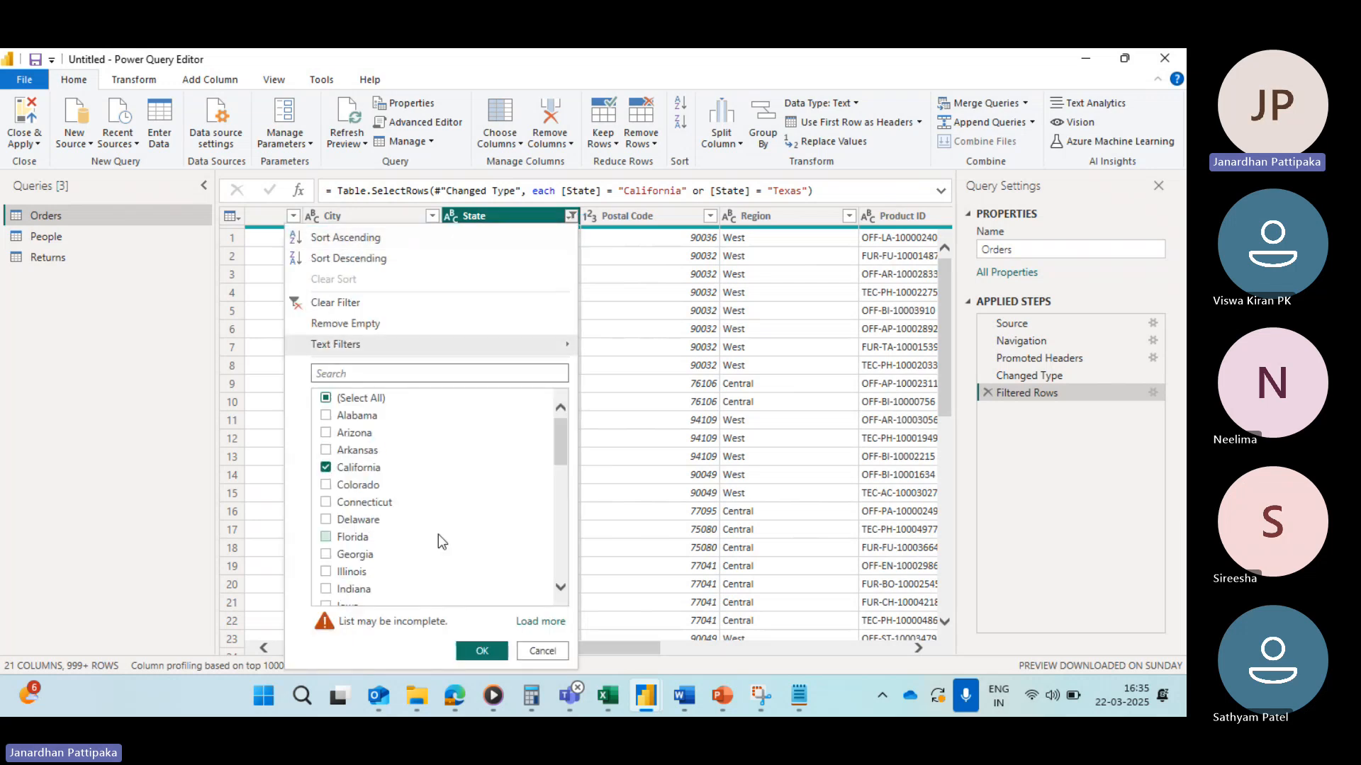
pyautogui.scroll(-10, 438, 534)
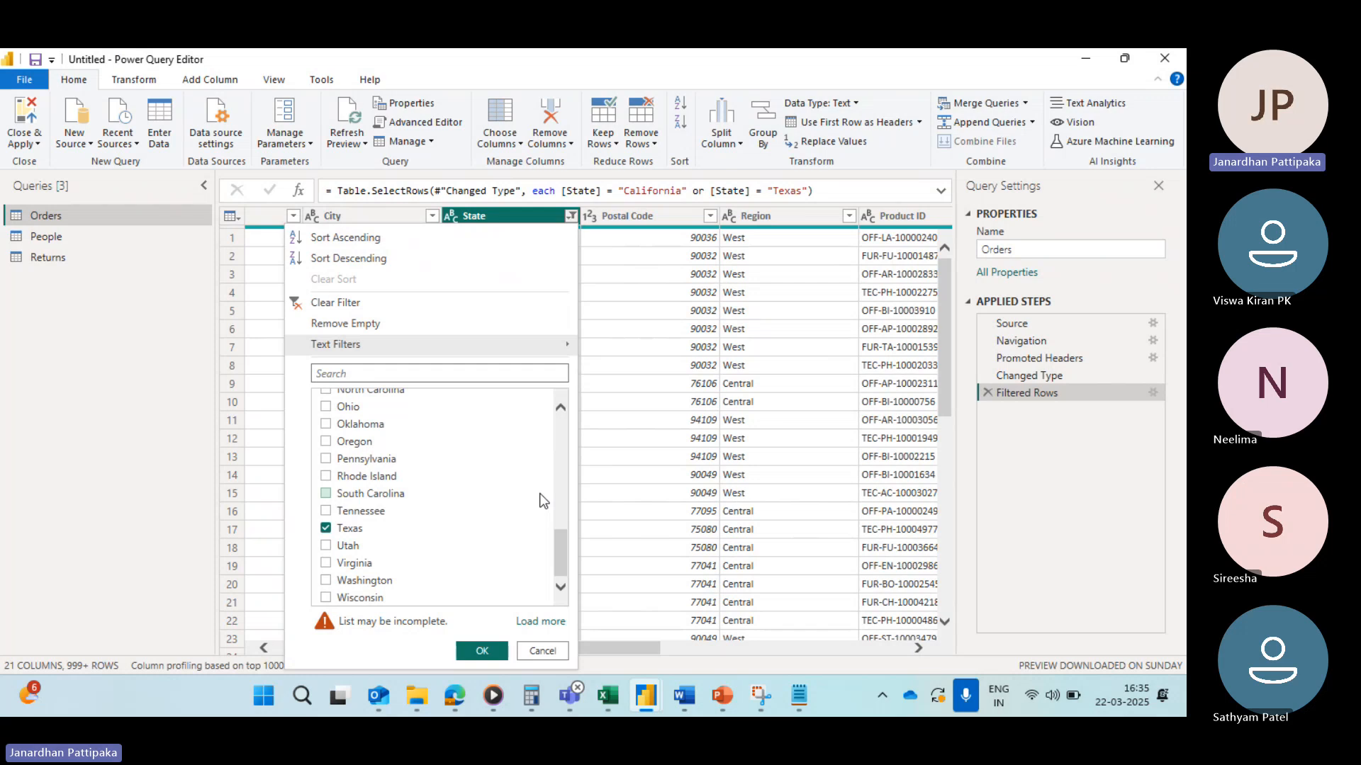
pyautogui.scroll(6, 422, 470)
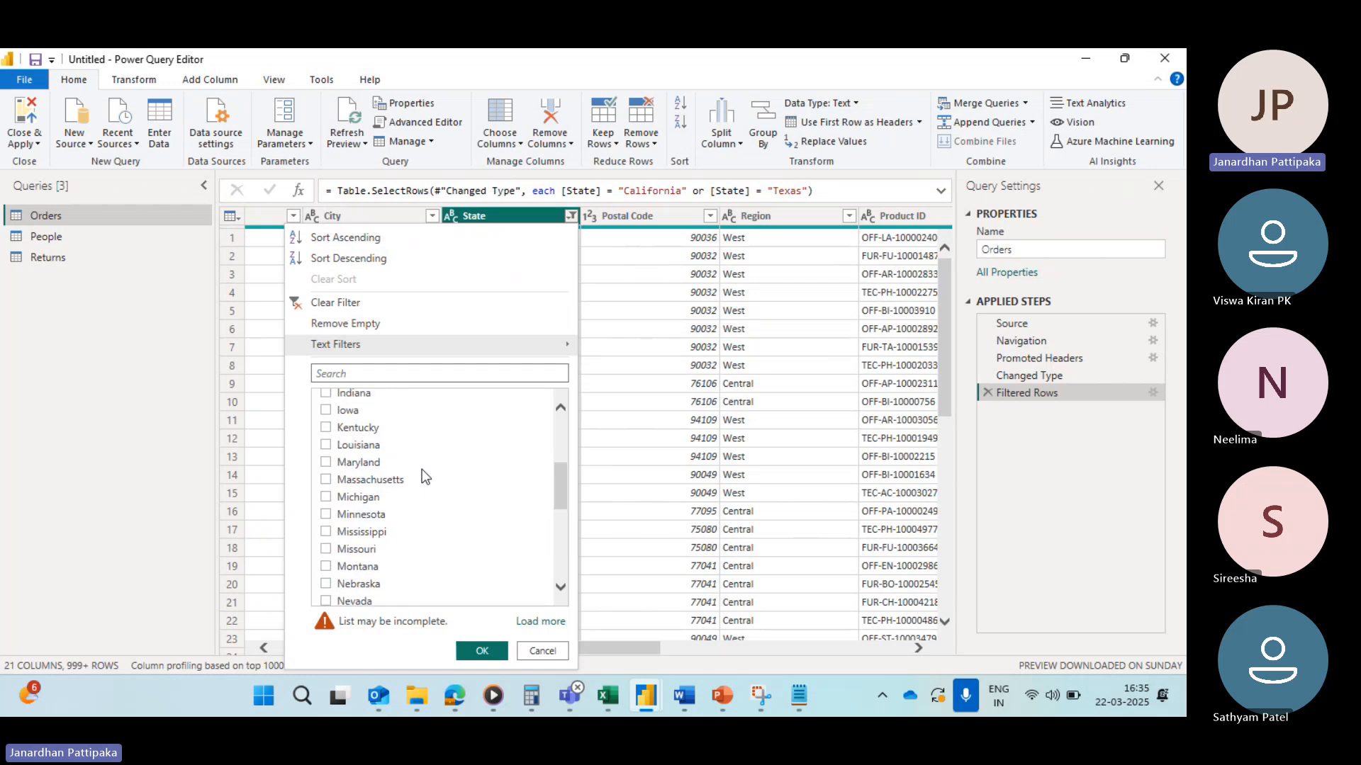
pyautogui.scroll(4, 422, 469)
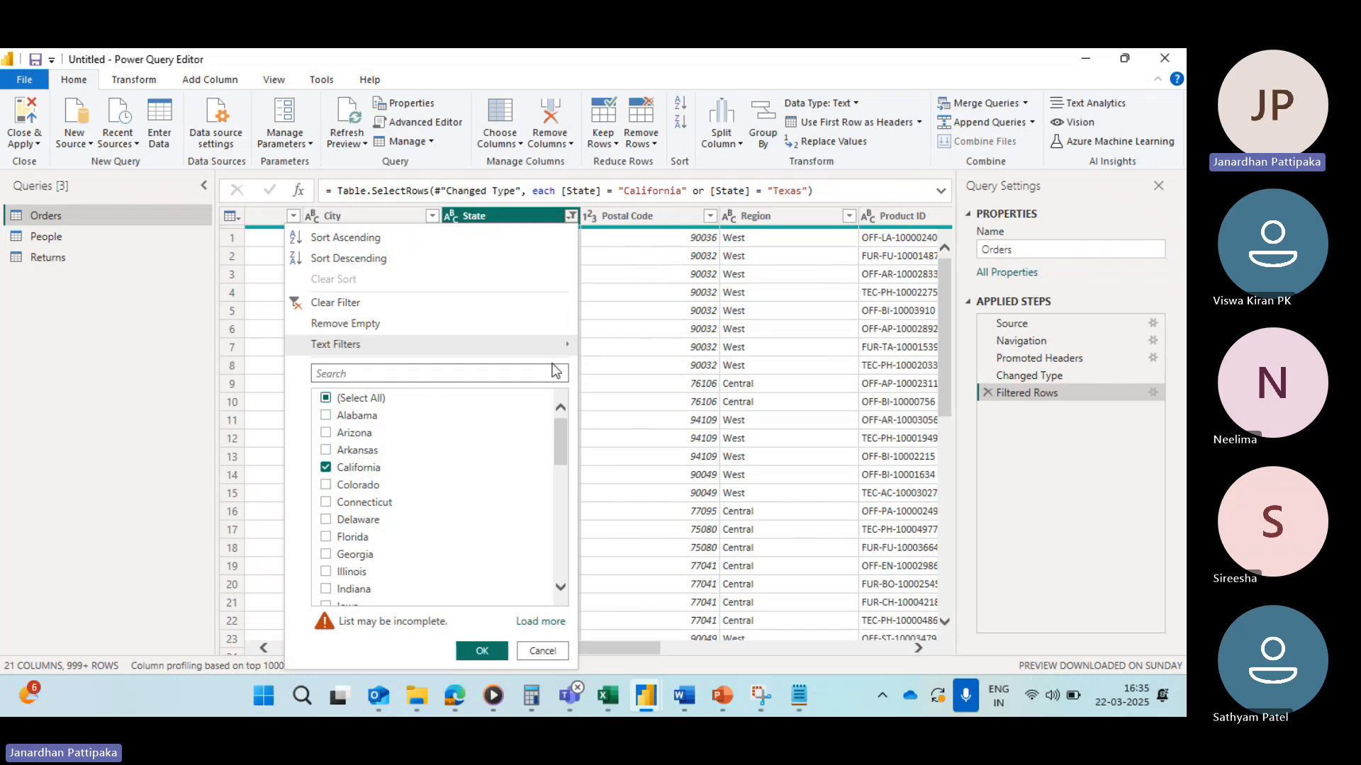
pyautogui.click(1152, 393)
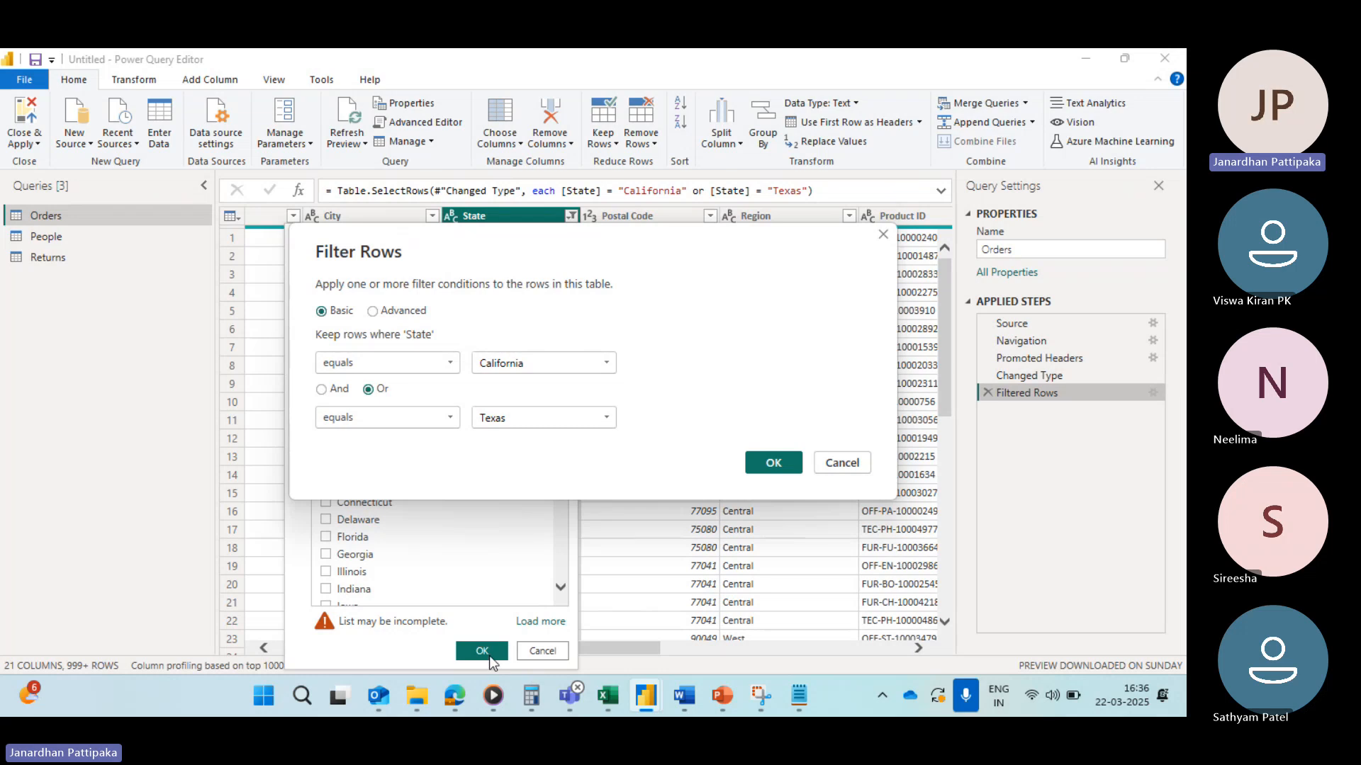
pyautogui.click(780, 458)
# Step: Edit the Filtered Rows step so both State conditions use does not equal: California Or Texas
pyautogui.click(1153, 389)
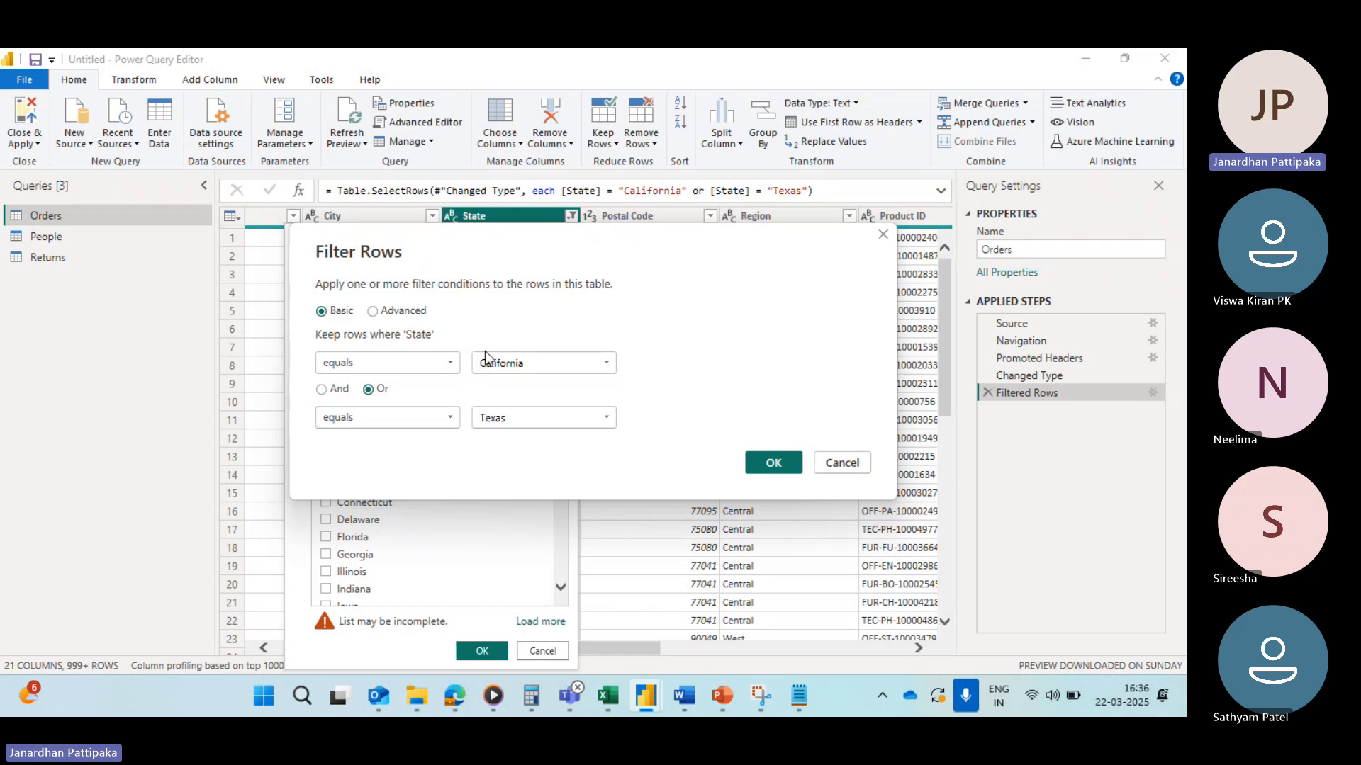
pyautogui.click(448, 364)
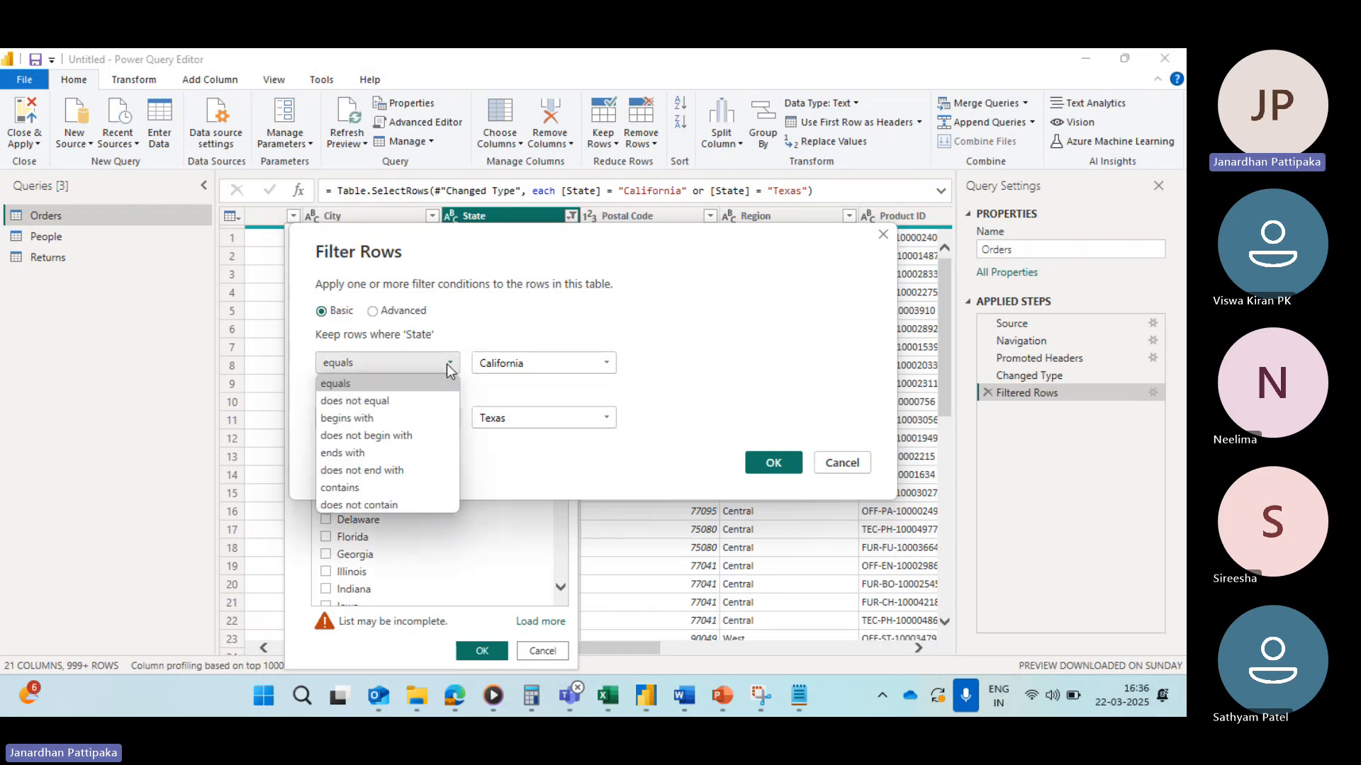
pyautogui.click(364, 404)
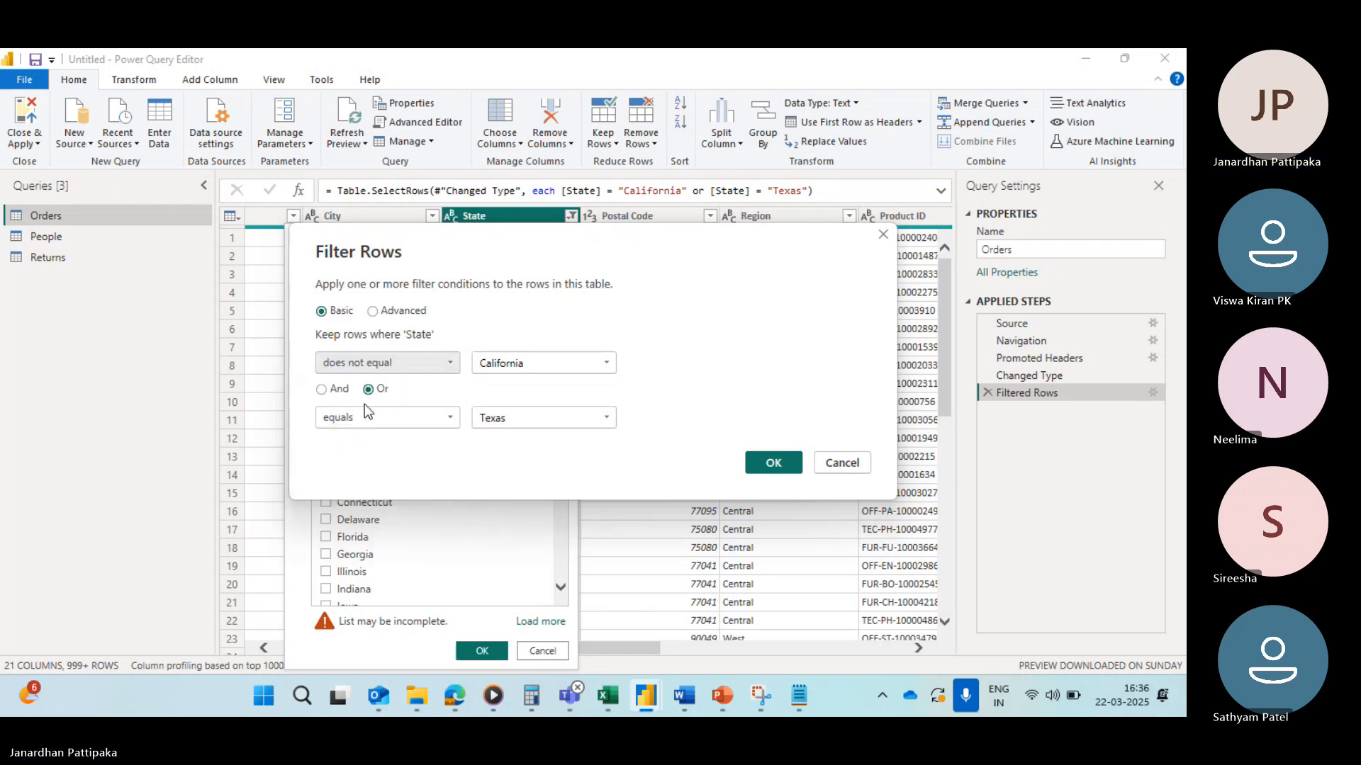
pyautogui.click(450, 417)
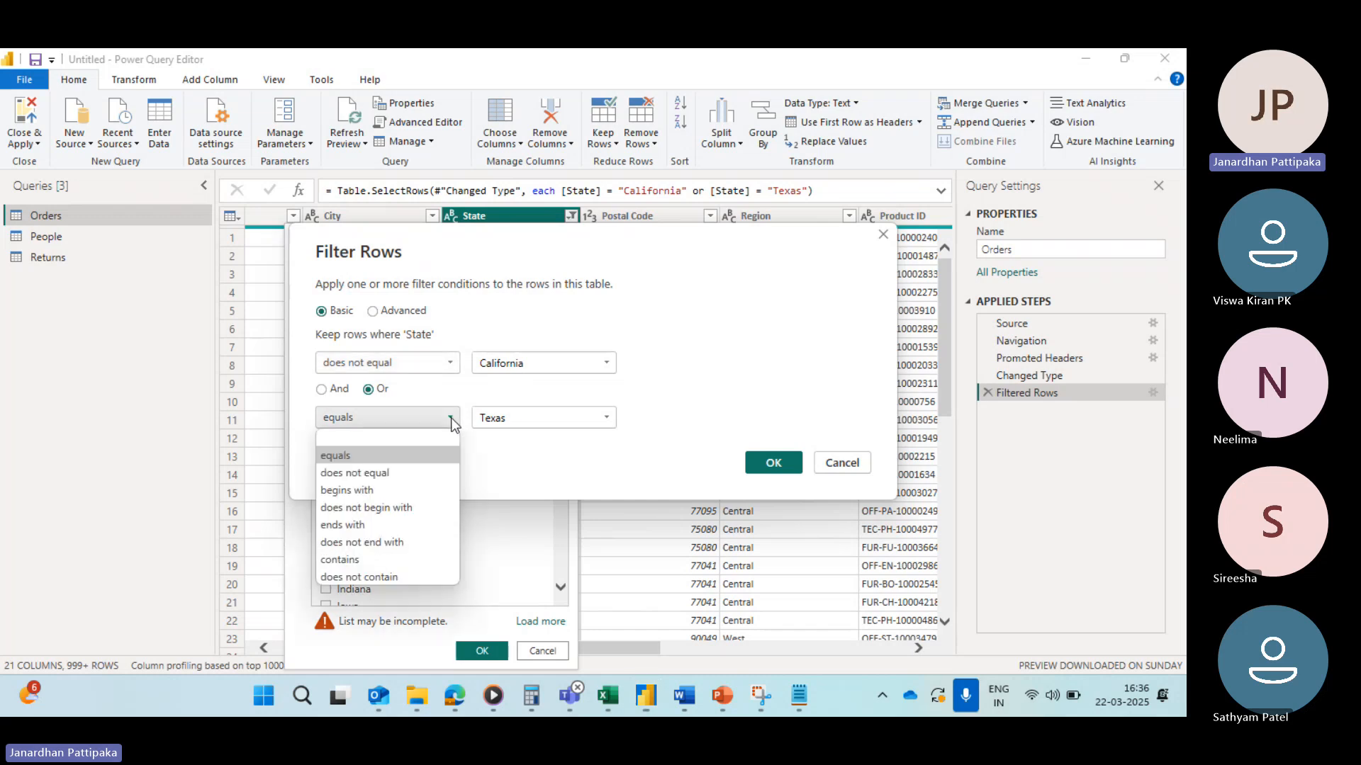
pyautogui.click(371, 477)
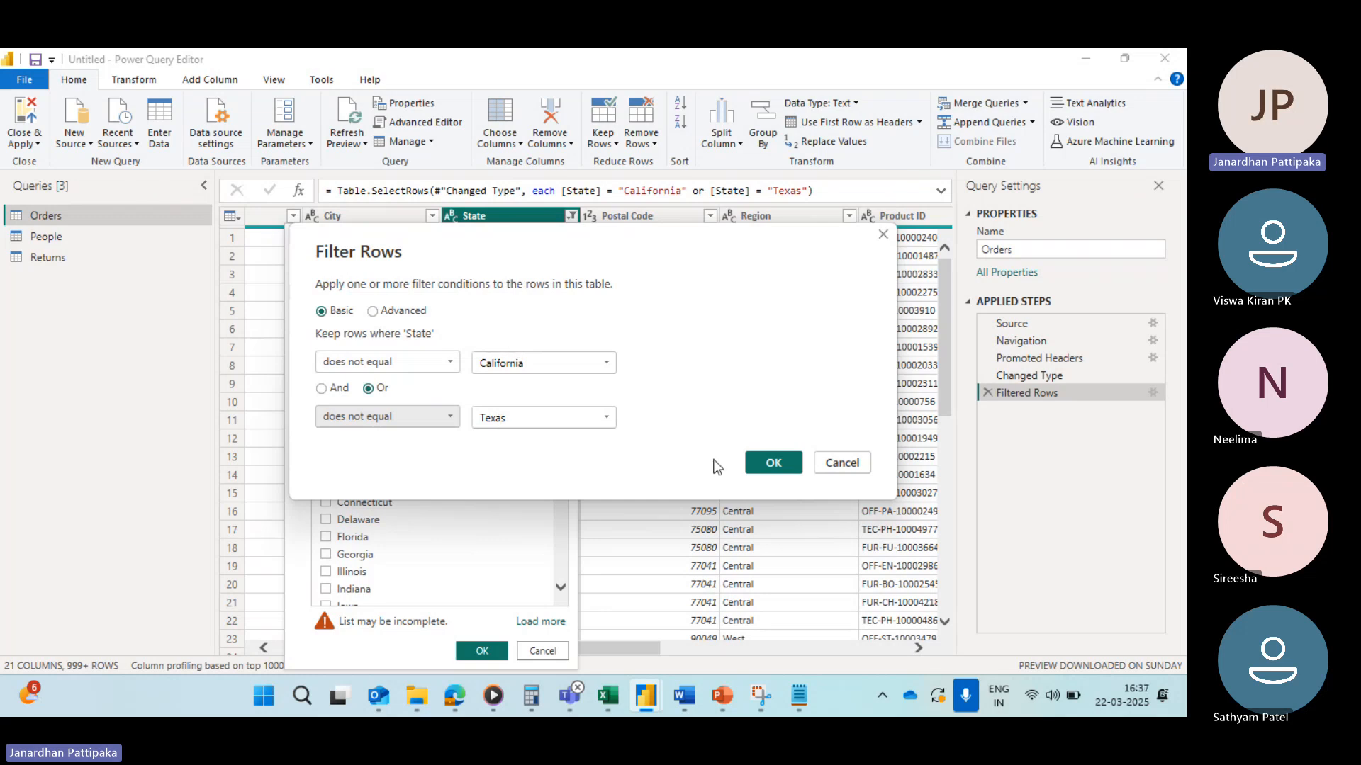
pyautogui.click(772, 464)
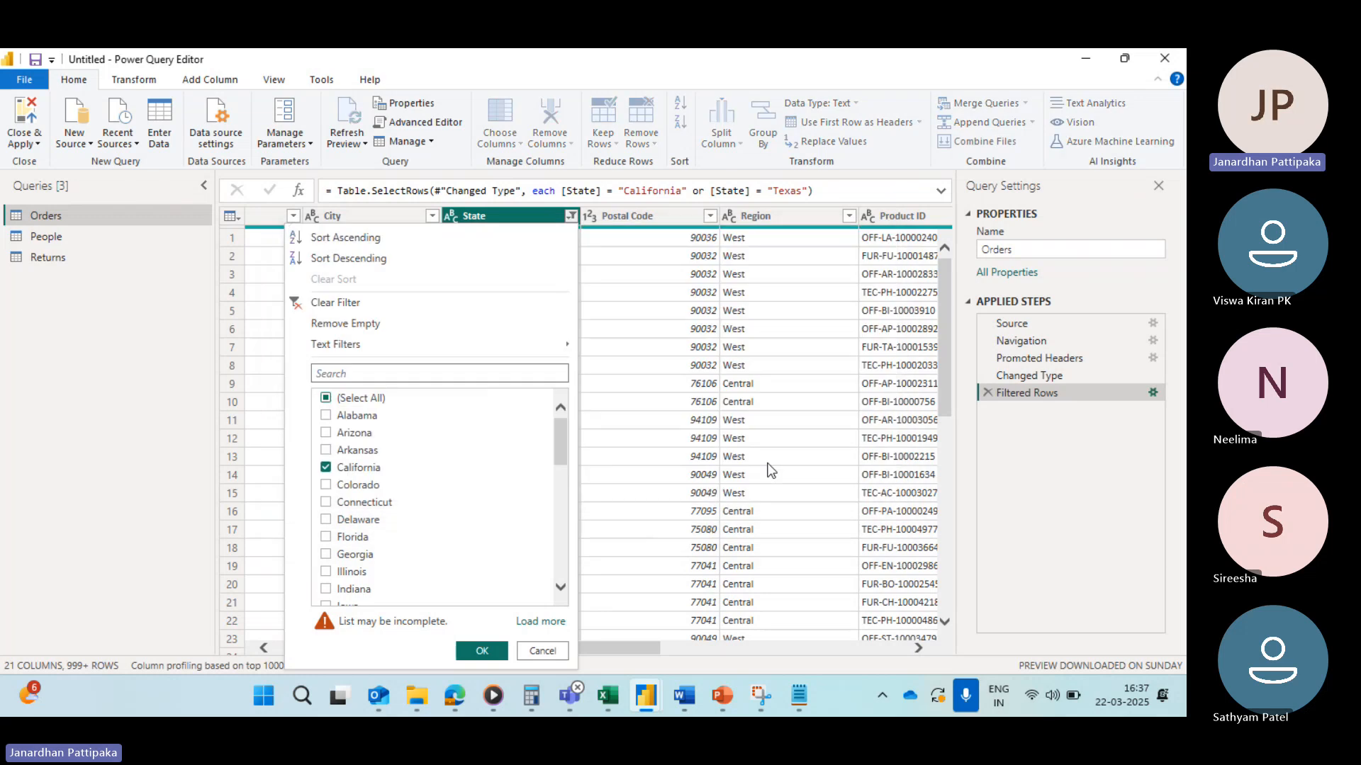
# Step: Examine which states are checked in the State column's filter list
pyautogui.click(571, 217)
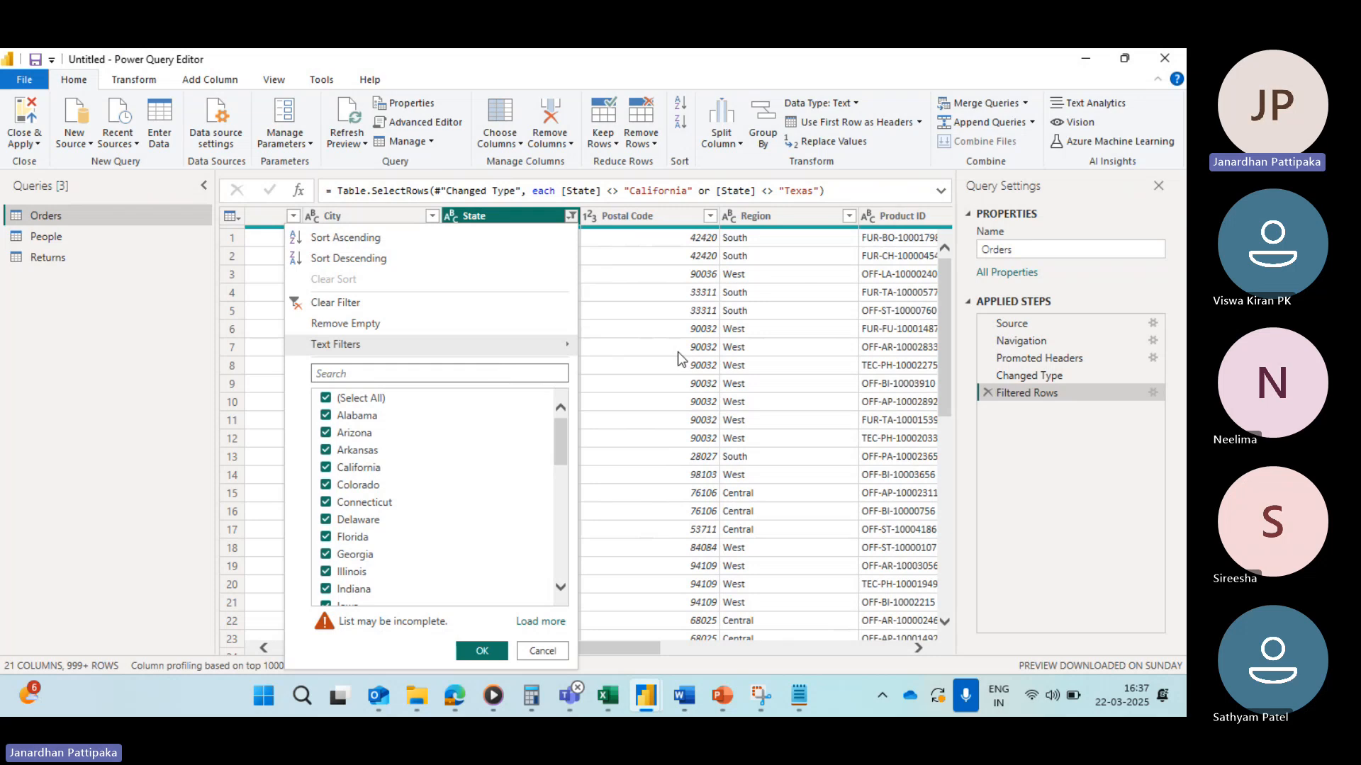
pyautogui.scroll(-12, 431, 449)
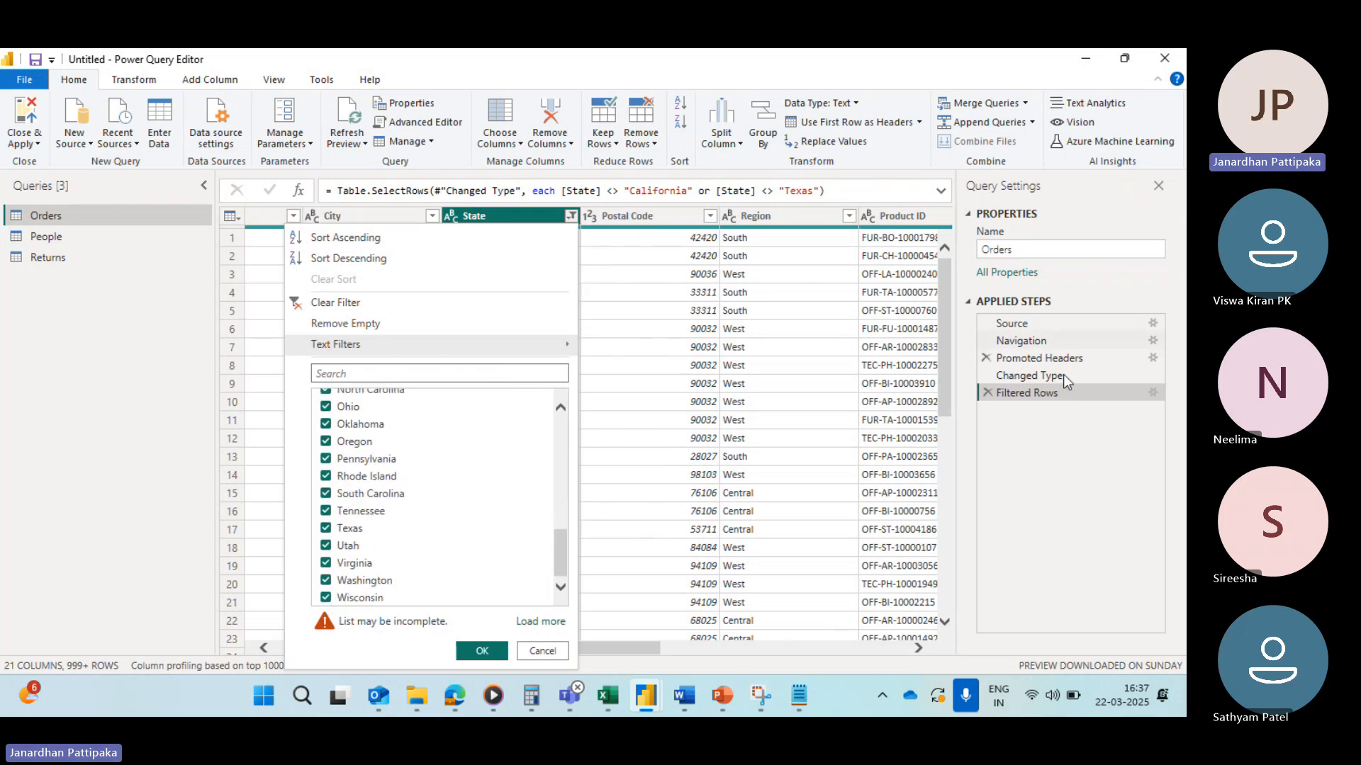
pyautogui.scroll(3, 539, 450)
pyautogui.scroll(9, 523, 450)
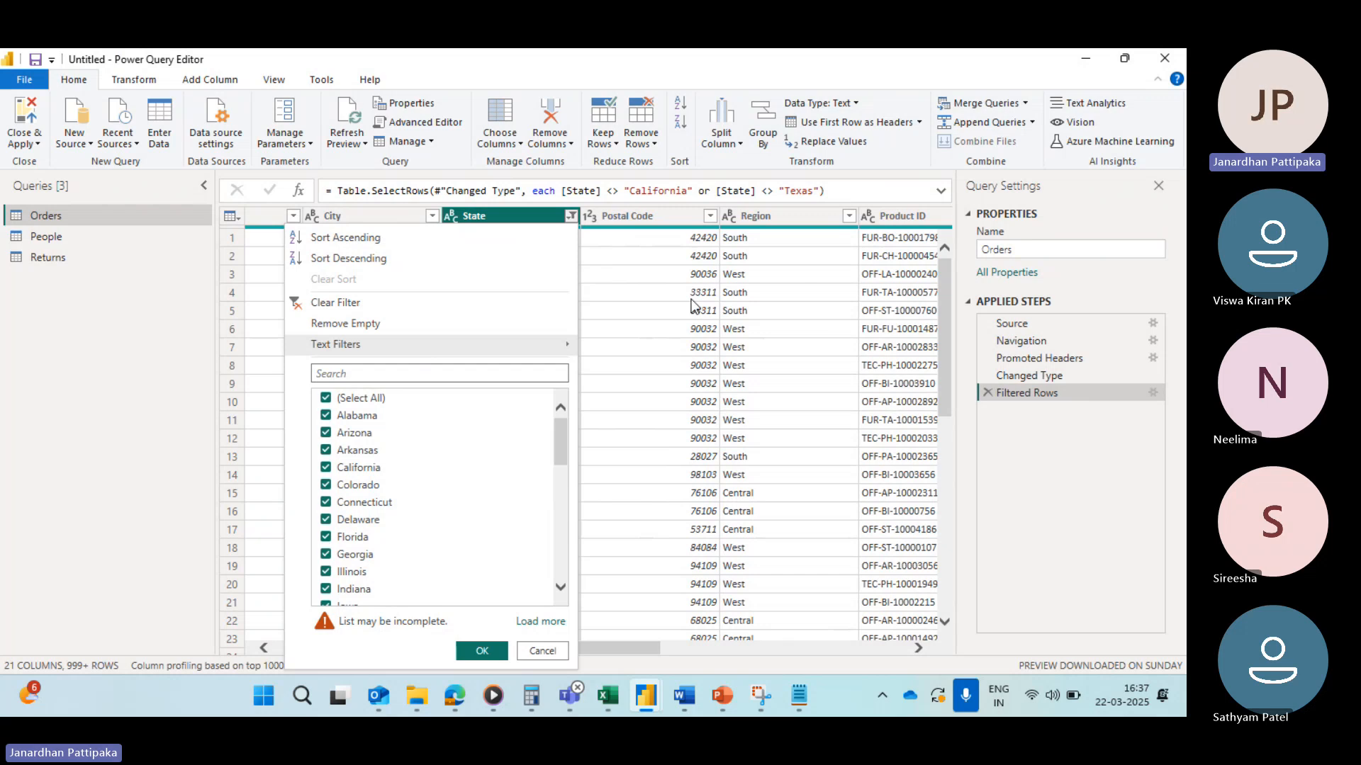
pyautogui.click(651, 327)
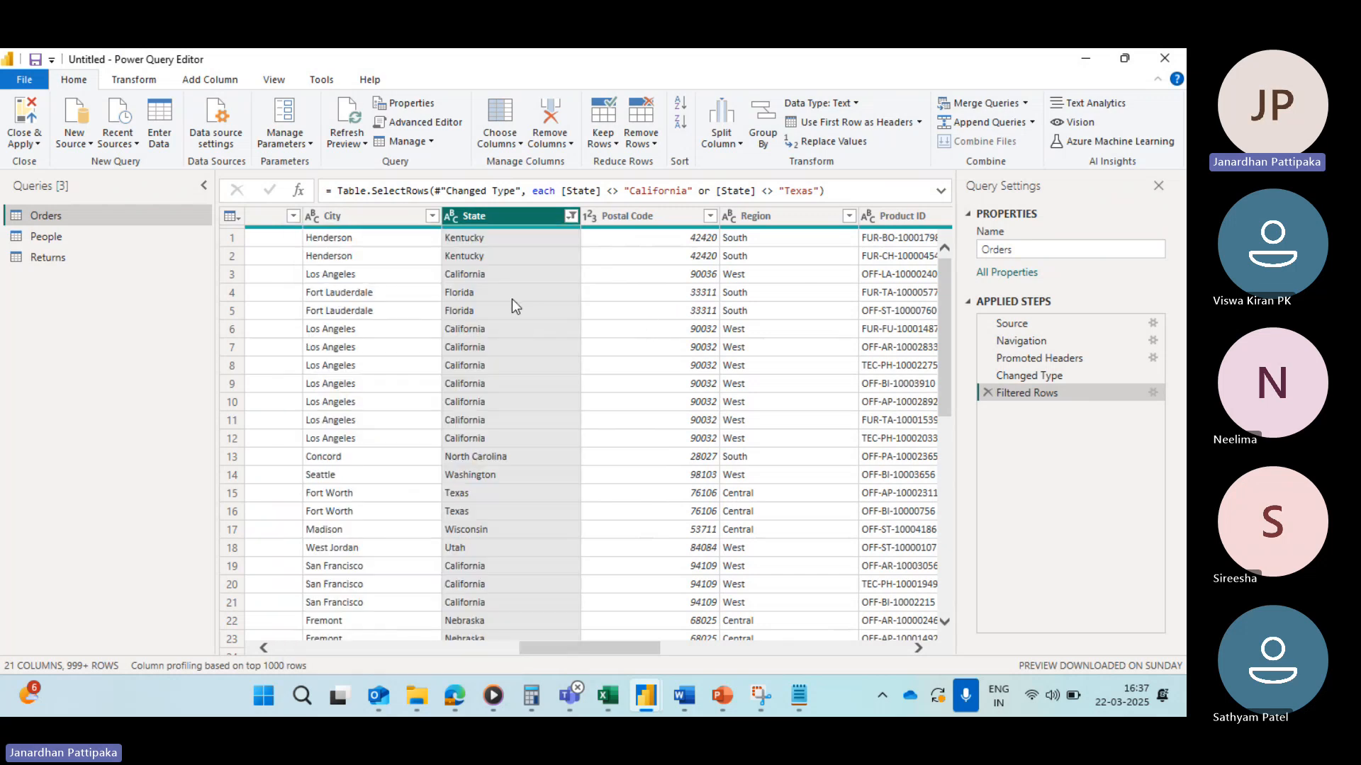
# Step: Delete the Filtered Rows step and filter State to rows that do not equal California
pyautogui.click(987, 393)
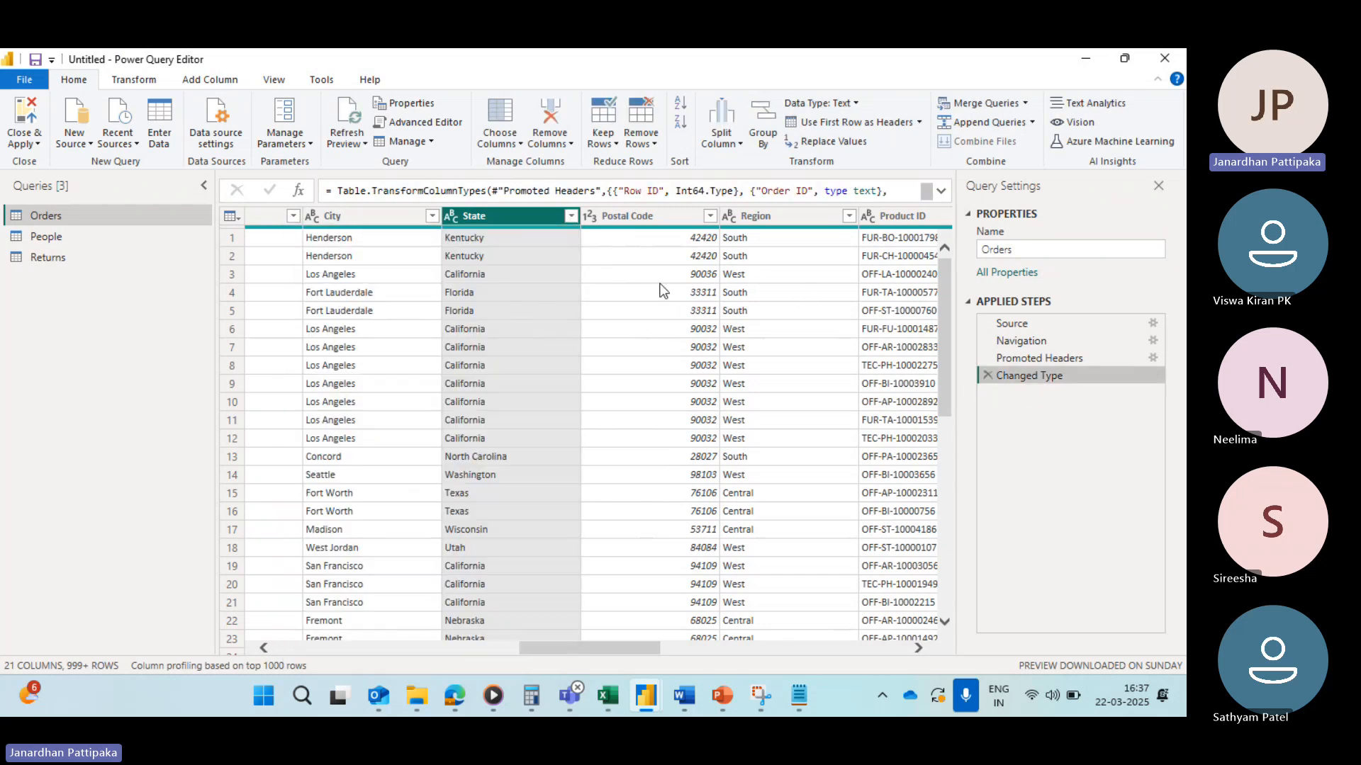
pyautogui.click(569, 217)
pyautogui.moveTo(359, 343)
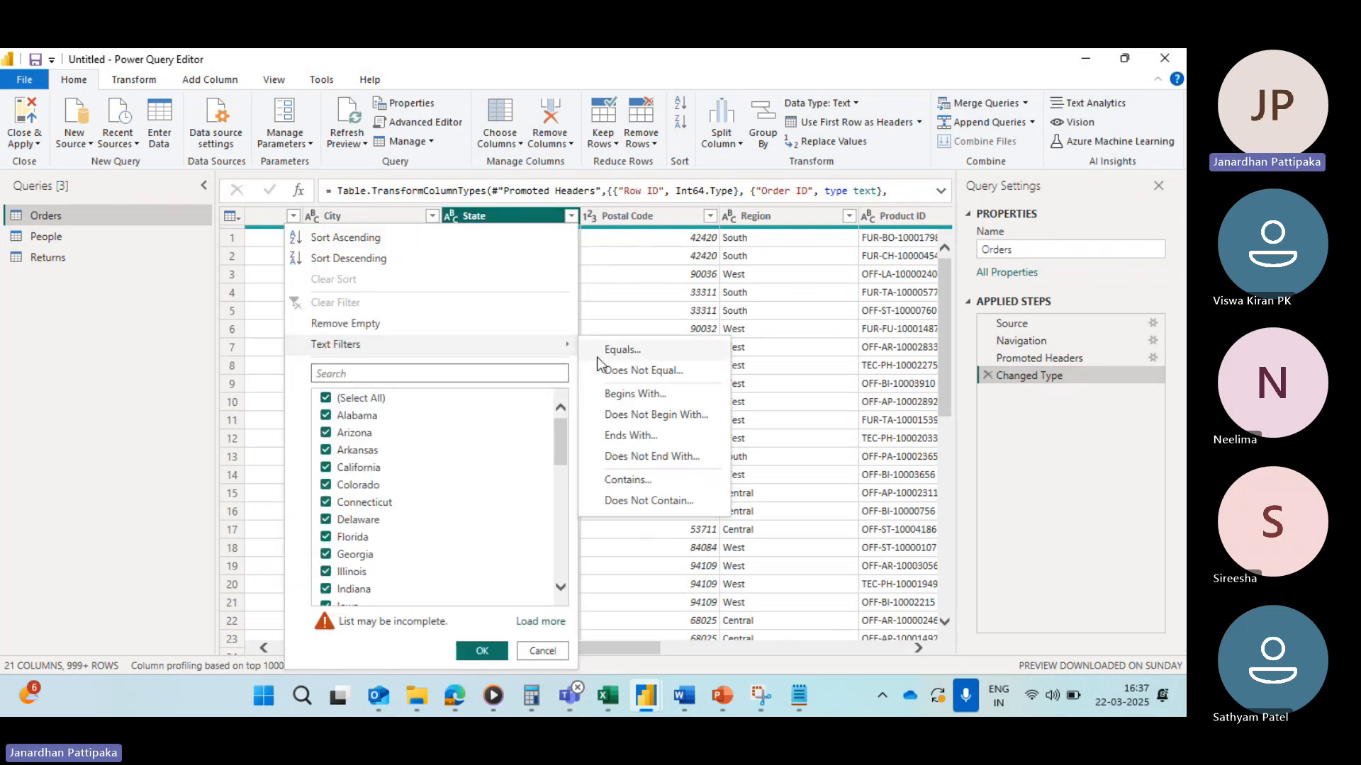
pyautogui.click(619, 369)
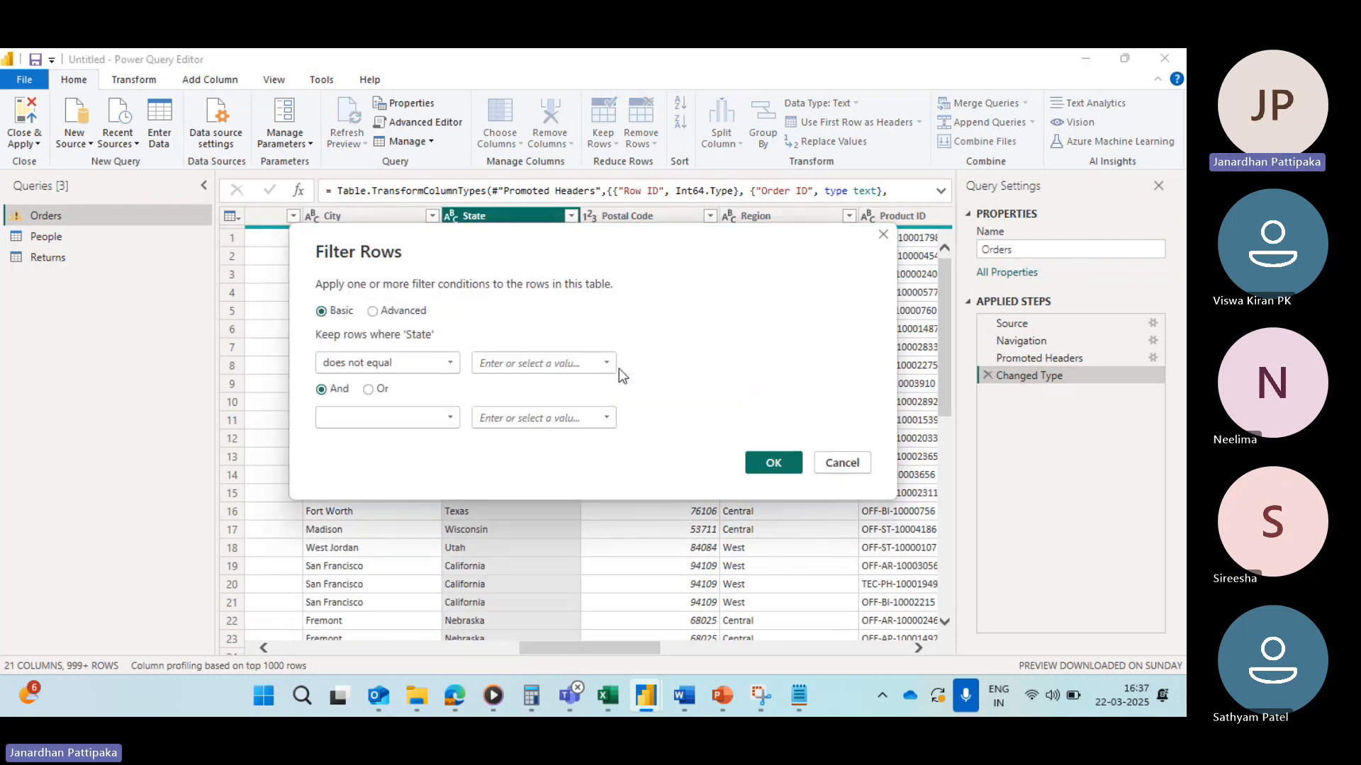
pyautogui.click(606, 363)
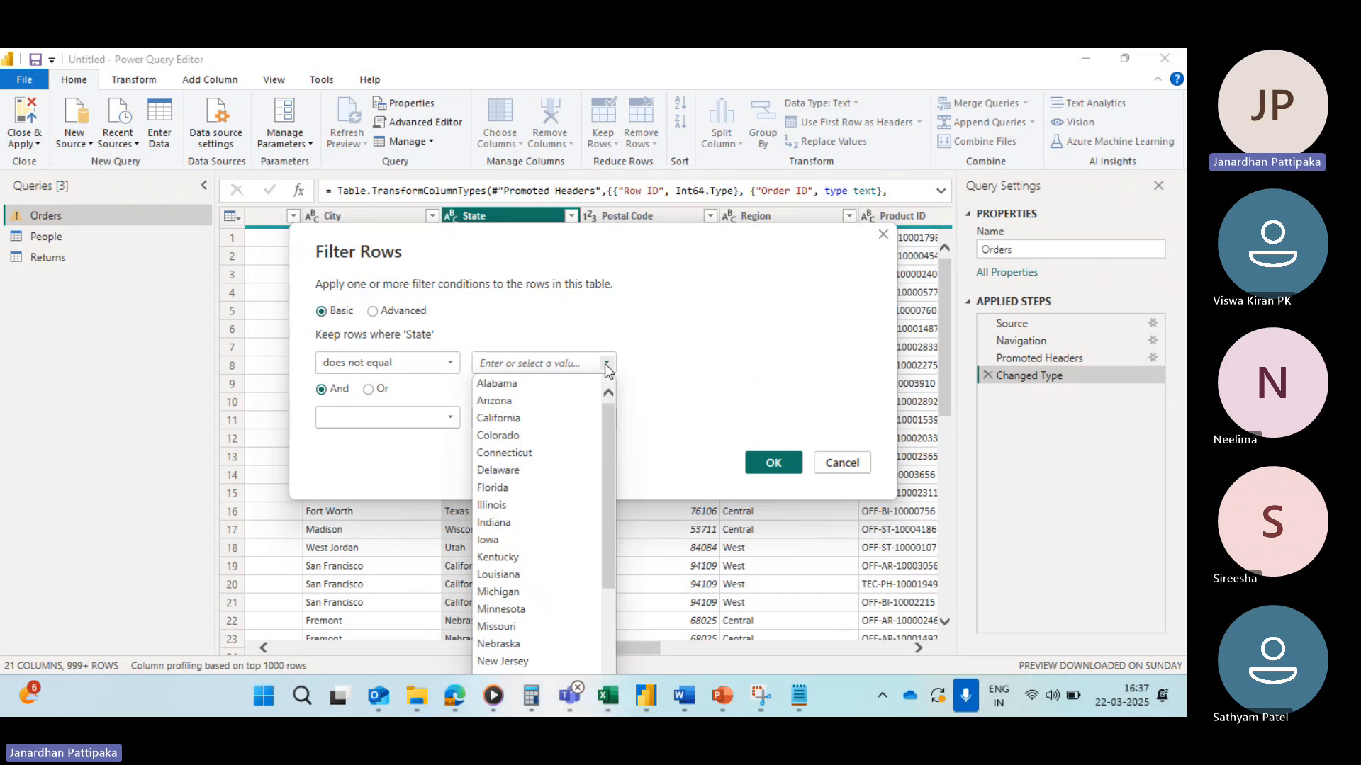
pyautogui.click(508, 419)
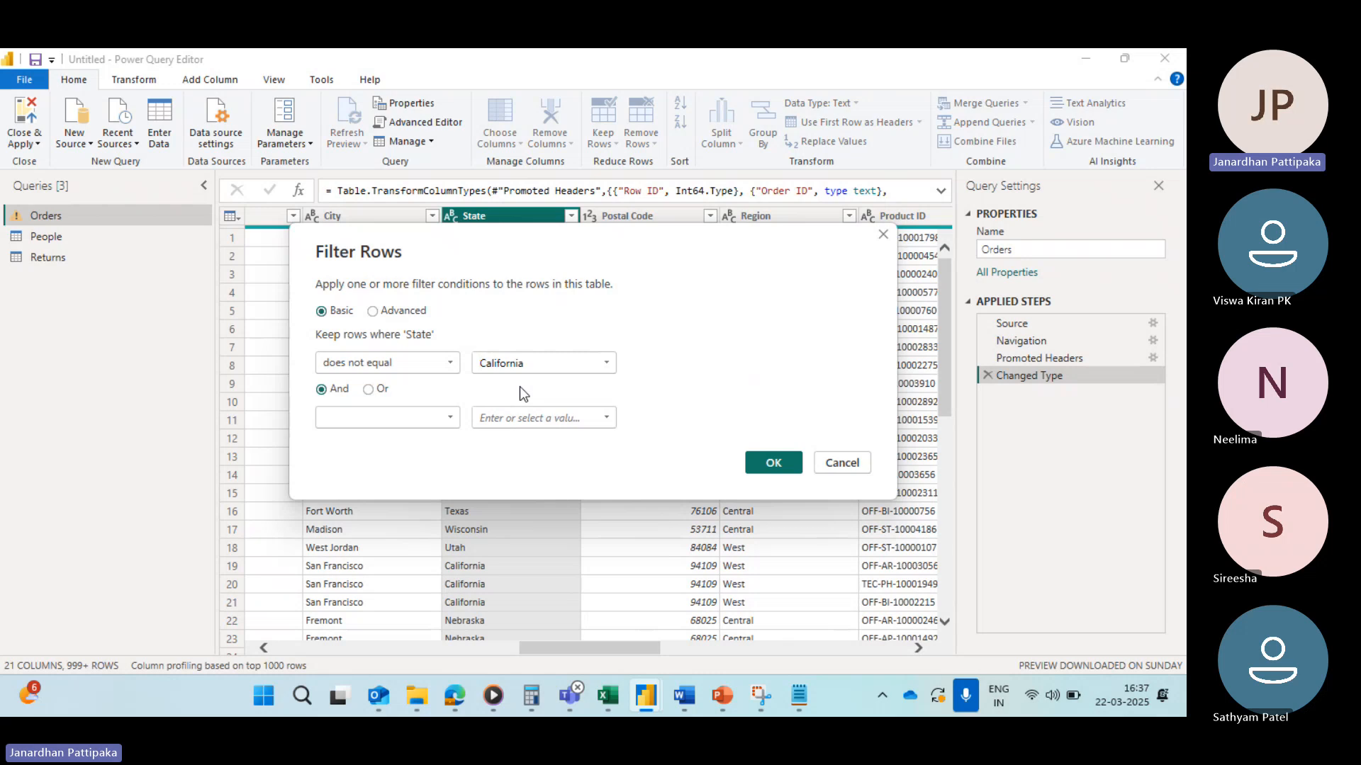
pyautogui.click(771, 463)
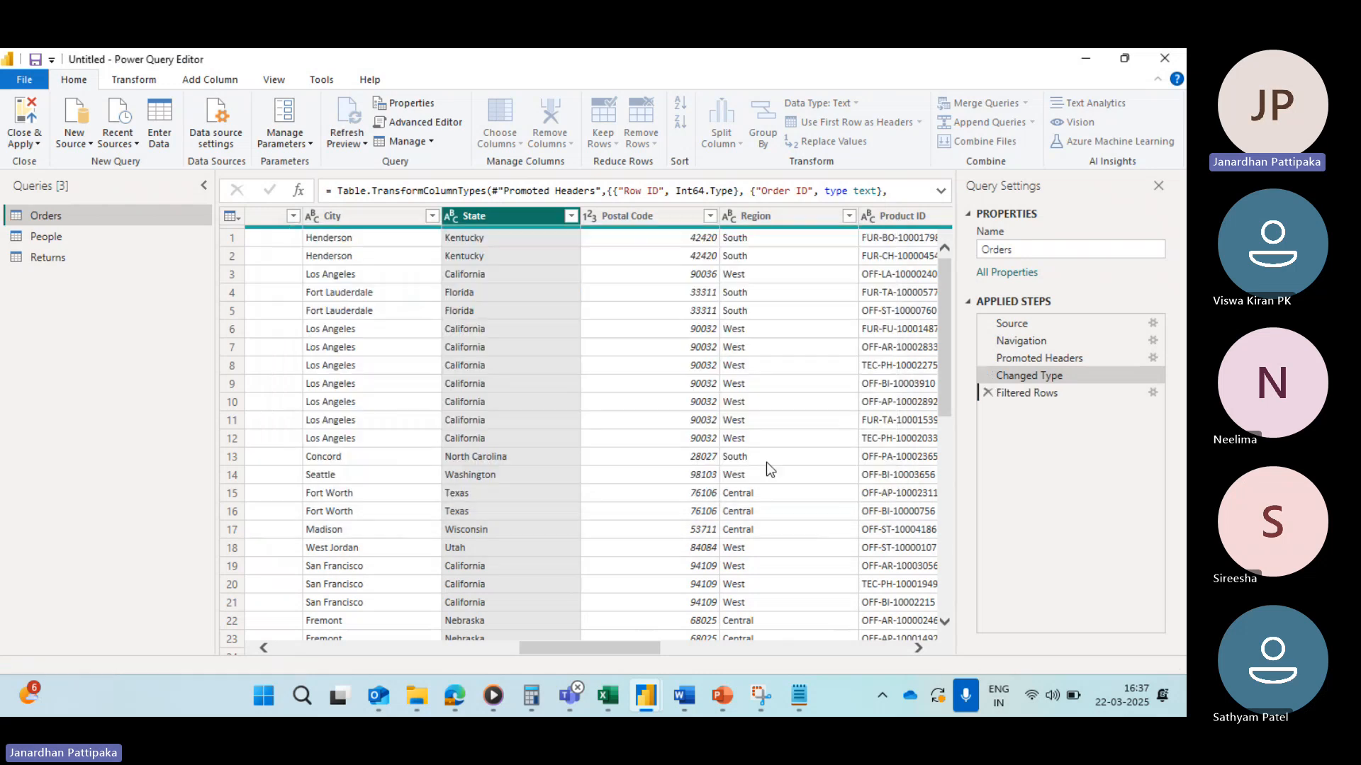
# Step: Review the Filtered Rows step's State condition, then delete the Filtered Rows step
pyautogui.click(571, 217)
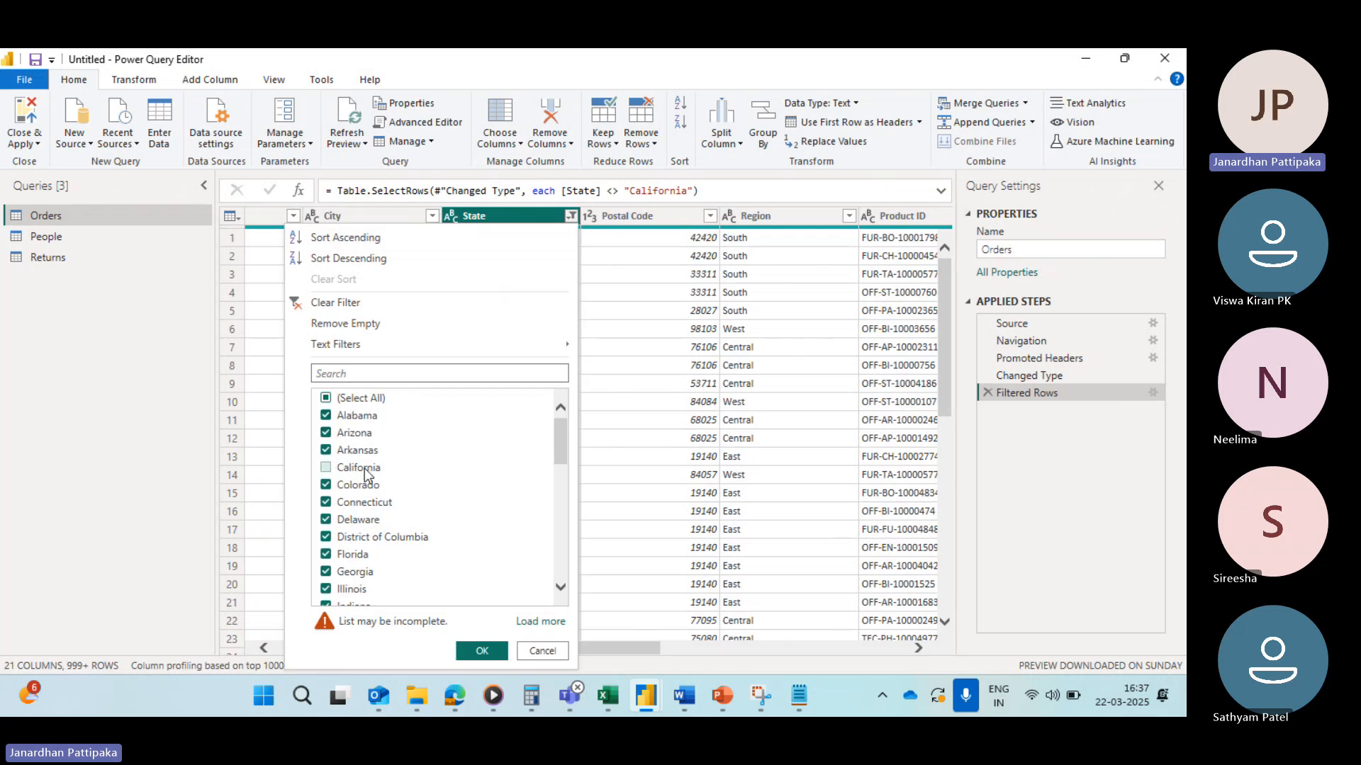
pyautogui.click(1152, 392)
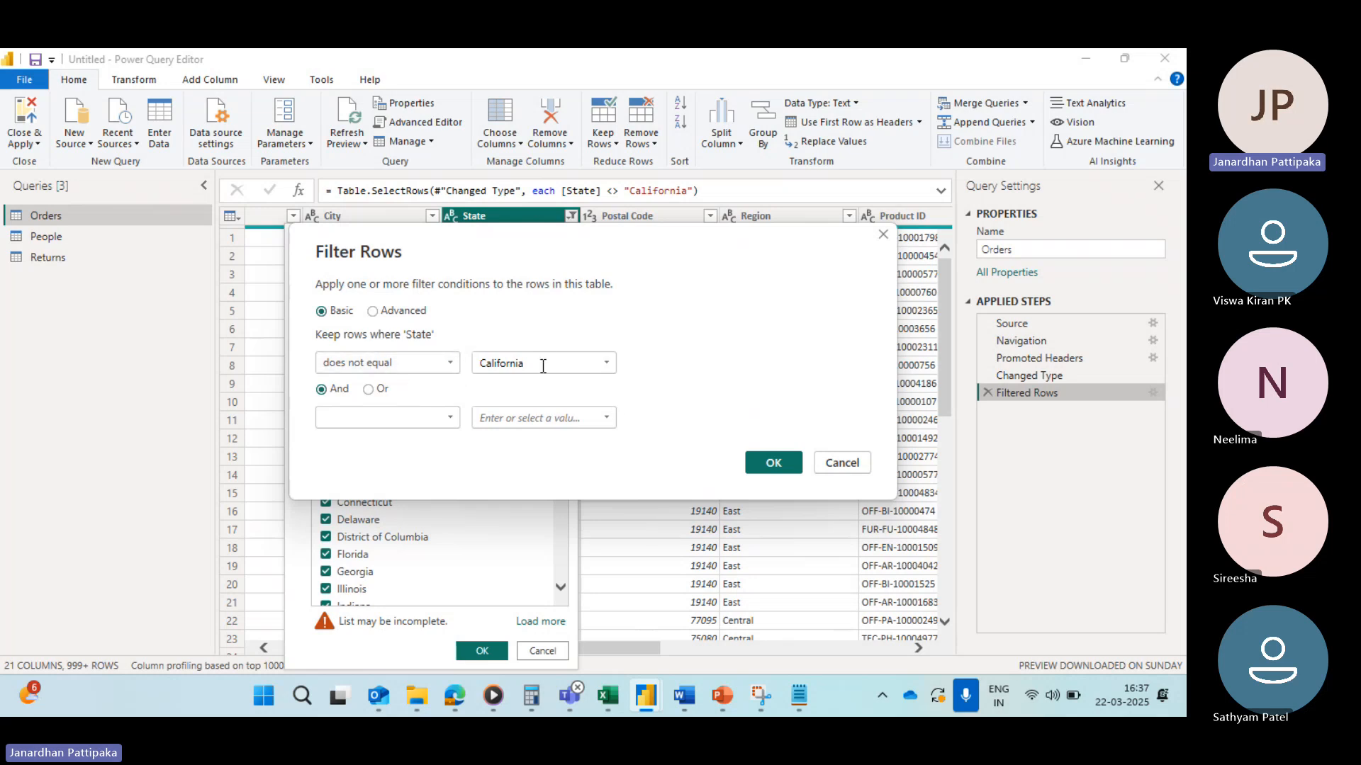
pyautogui.click(772, 461)
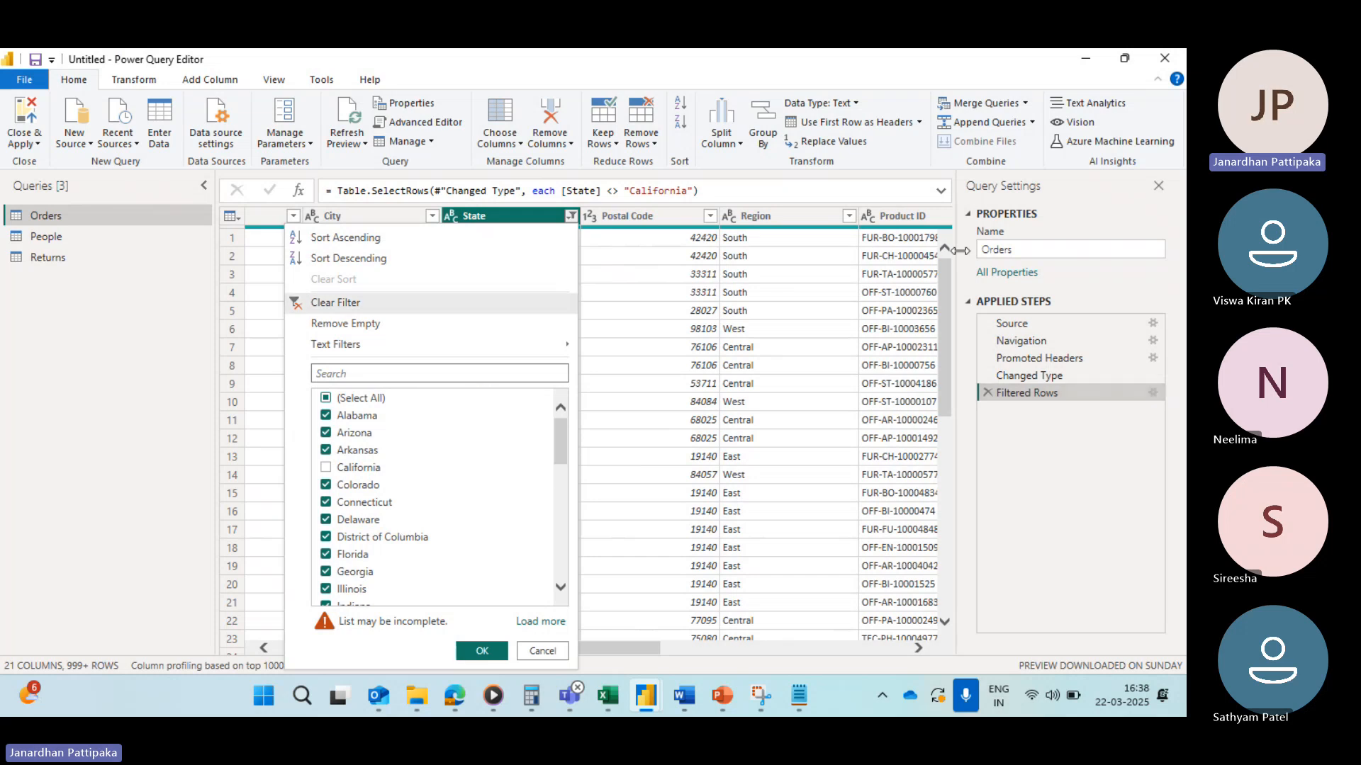
pyautogui.click(985, 390)
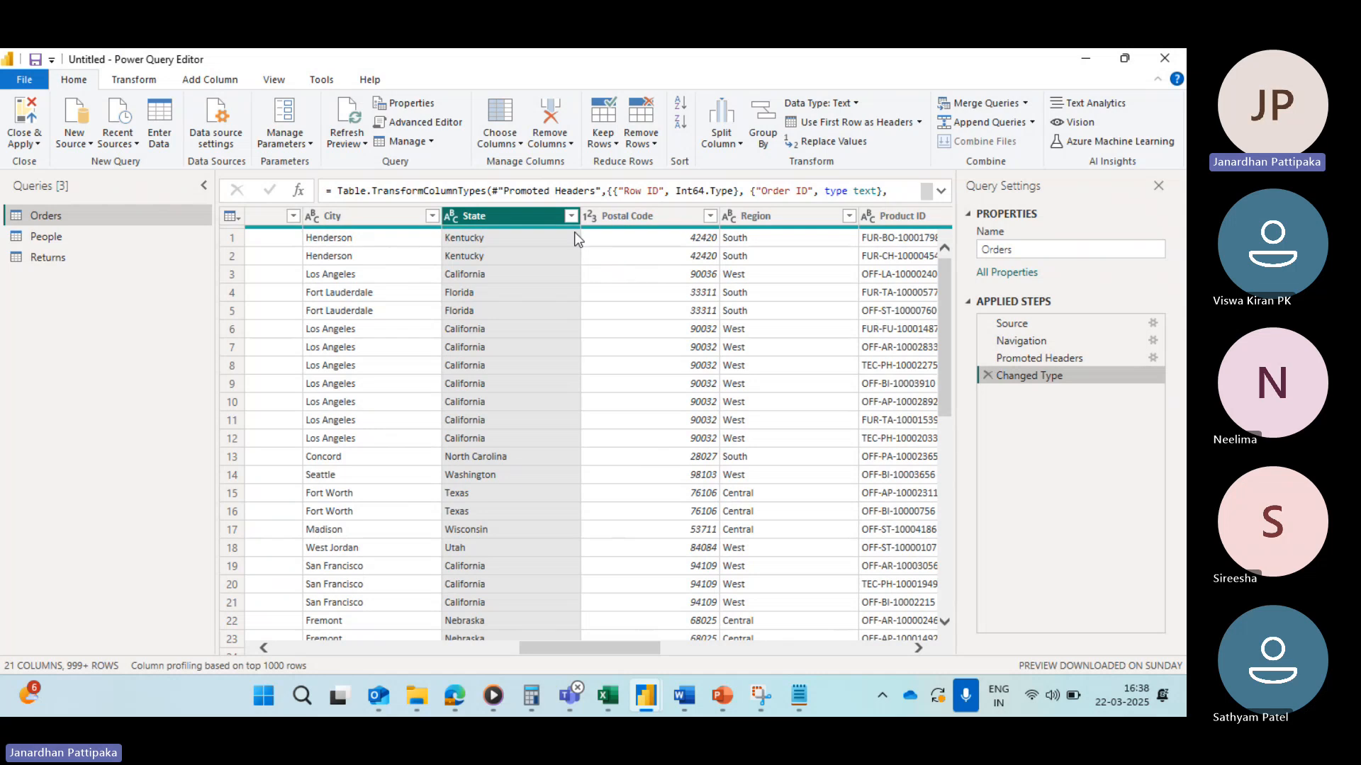
pyautogui.click(570, 217)
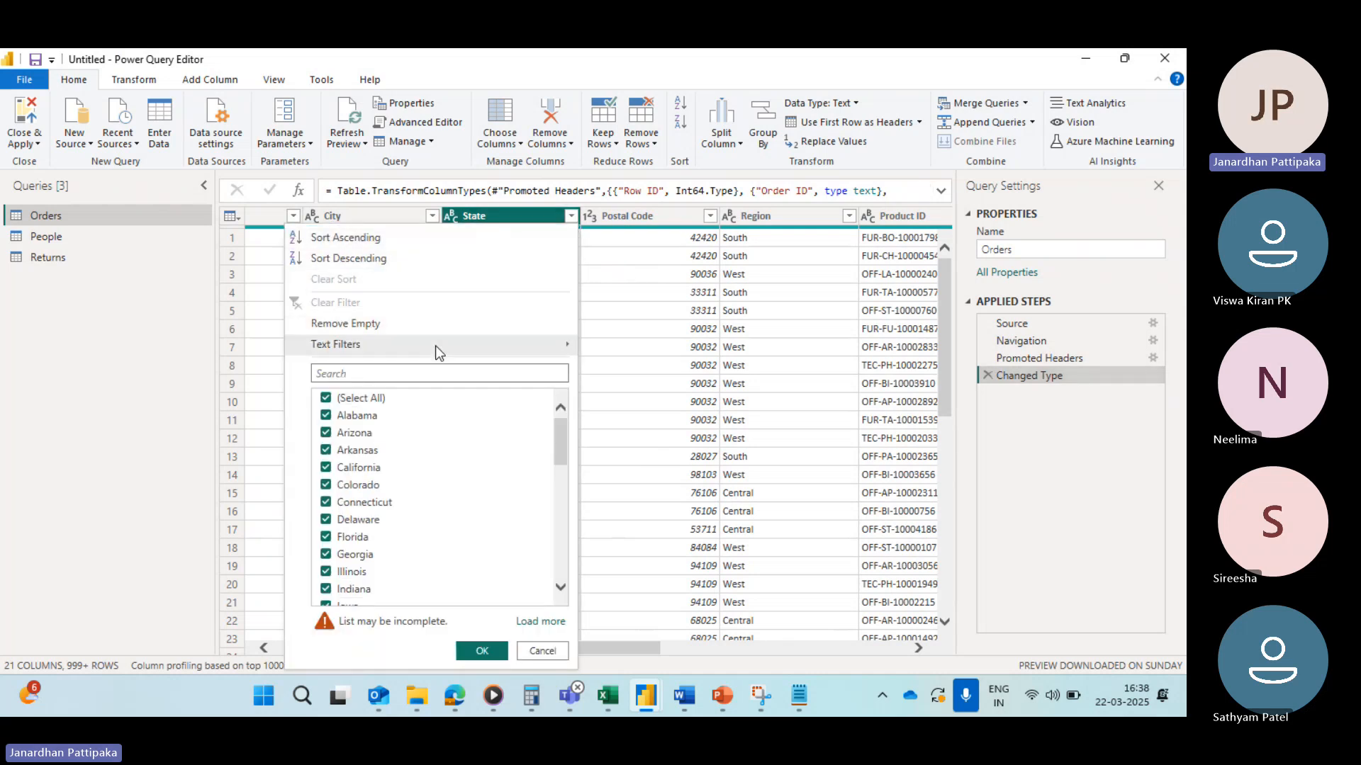
pyautogui.moveTo(435, 346)
pyautogui.click(625, 238)
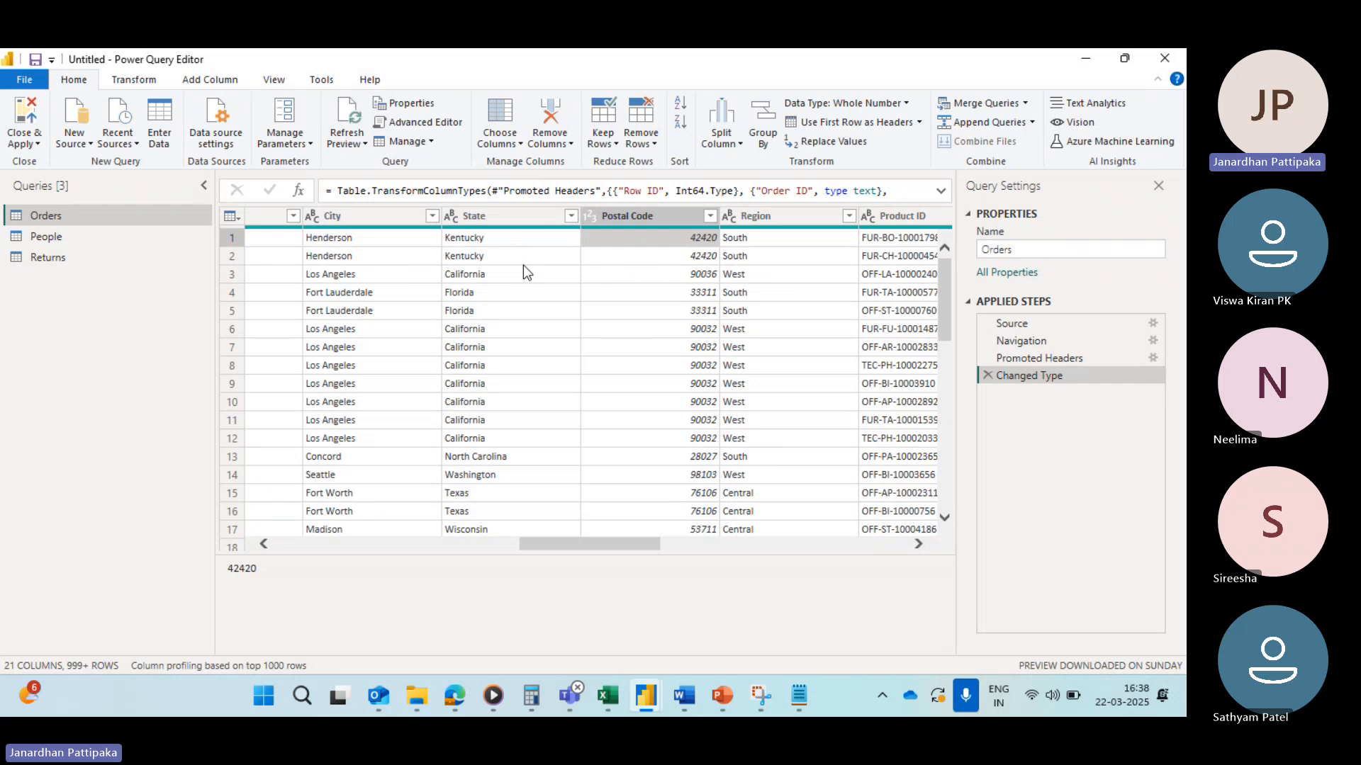
# Step: Try a State text filter keeping rows that begin with A, scroll through the results, then clear the filter
pyautogui.click(571, 216)
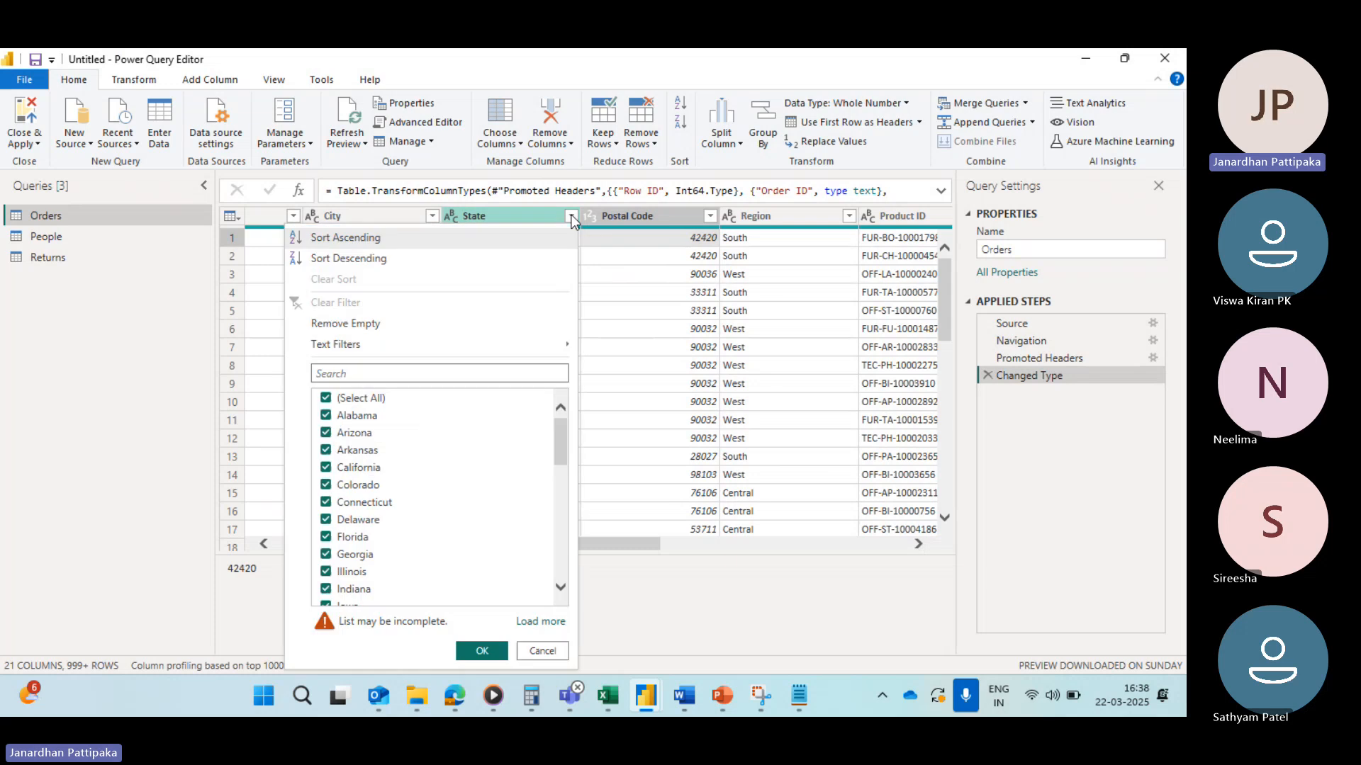
pyautogui.moveTo(508, 351)
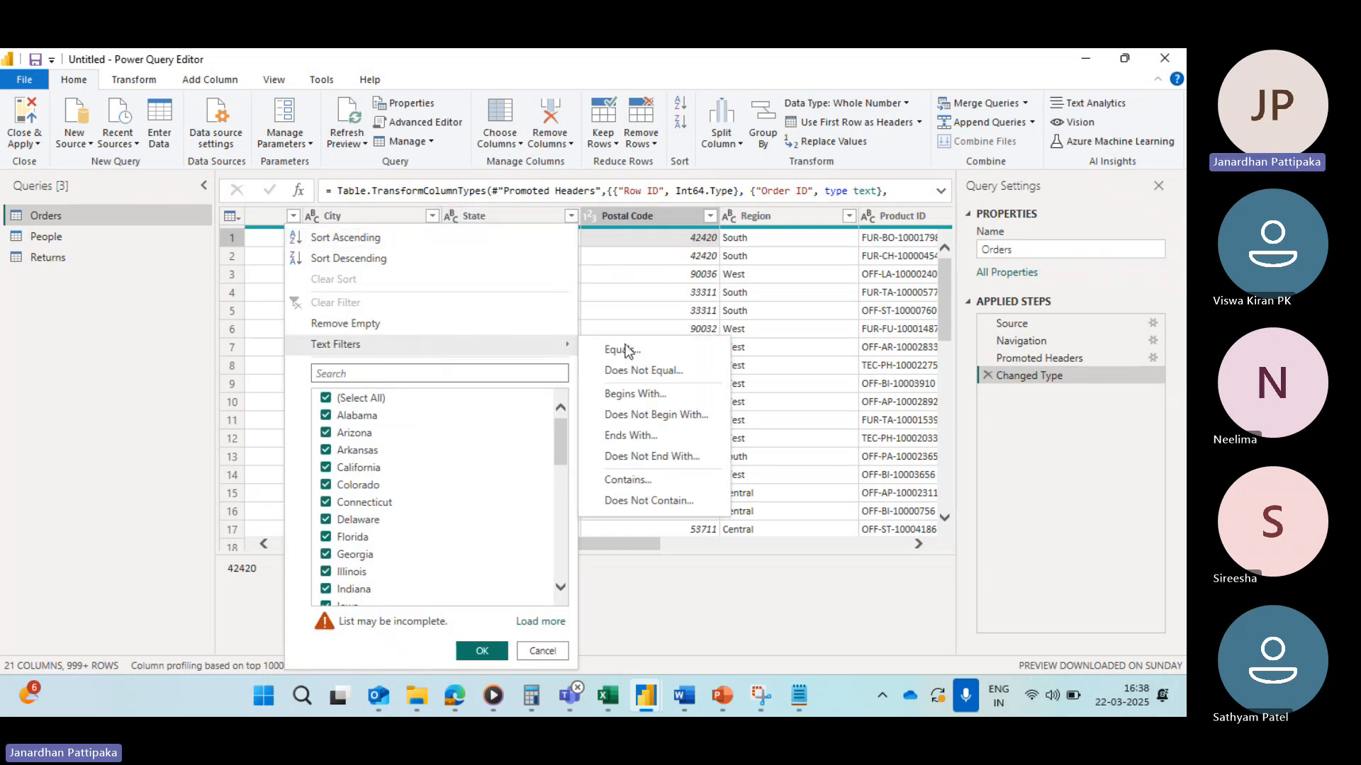
pyautogui.click(623, 393)
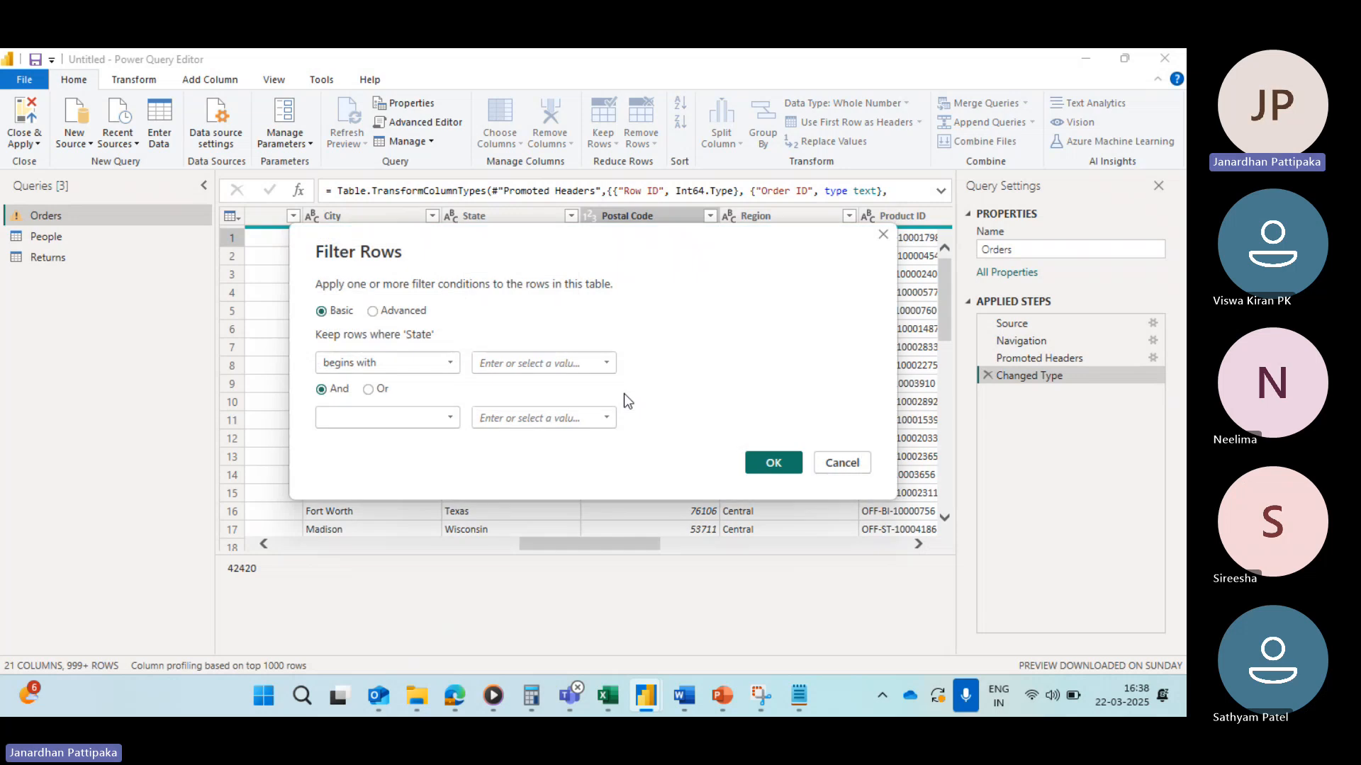
pyautogui.click(491, 365)
pyautogui.press('capslock')
pyautogui.write('A')
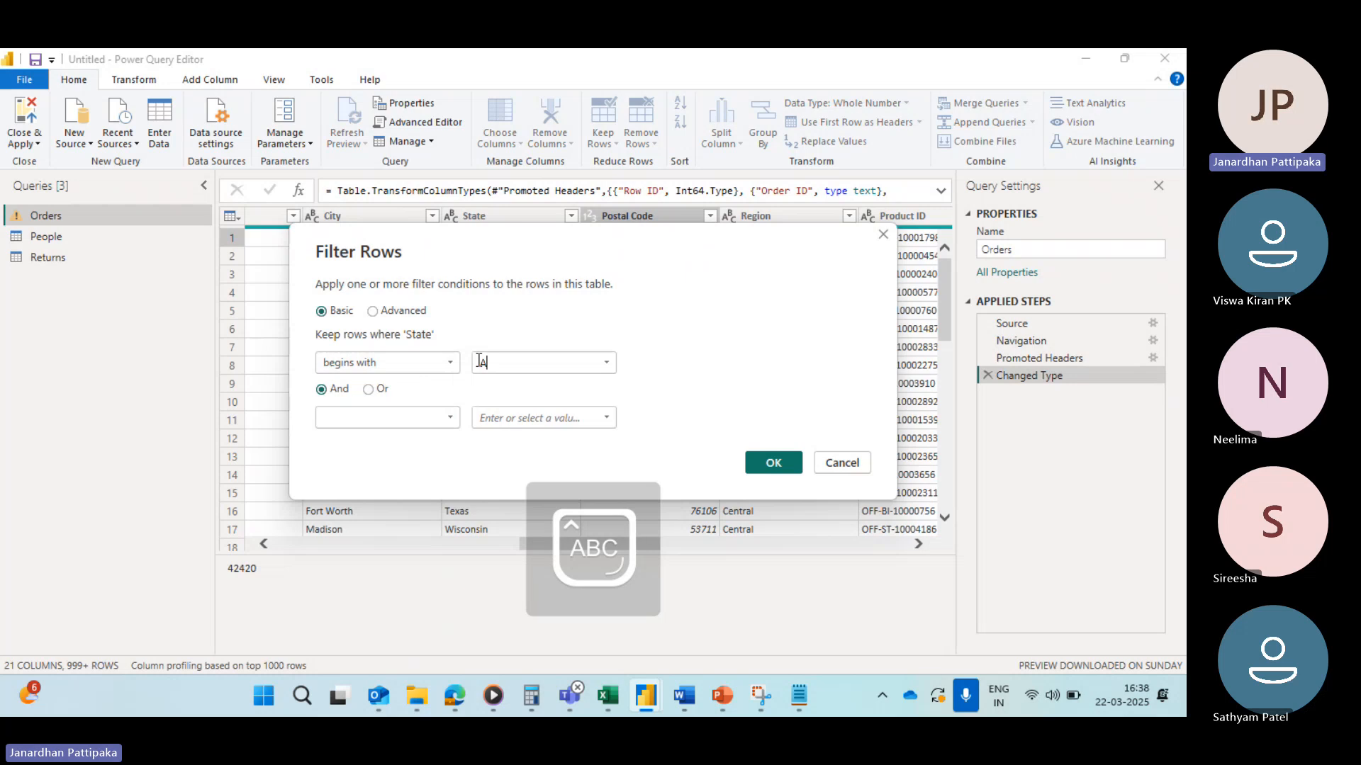
pyautogui.click(781, 461)
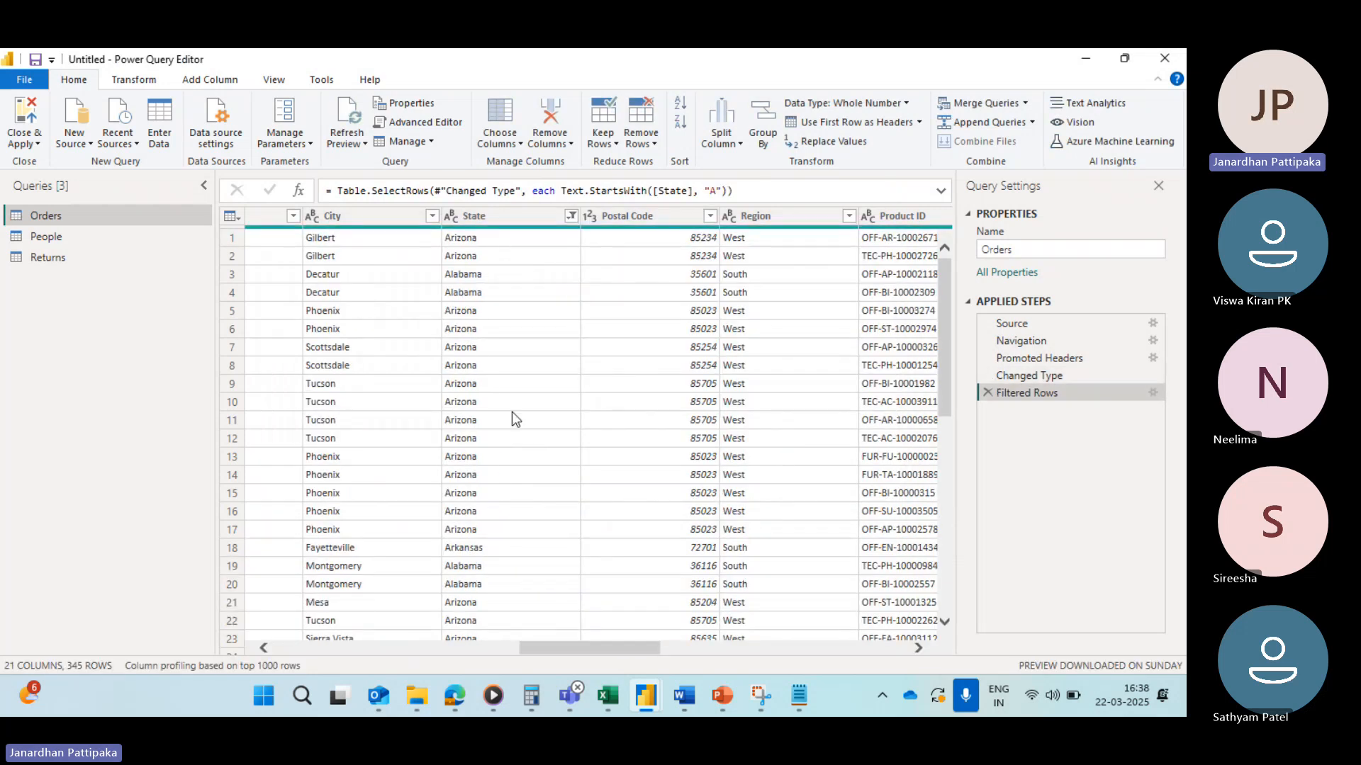
pyautogui.scroll(-20, 512, 417)
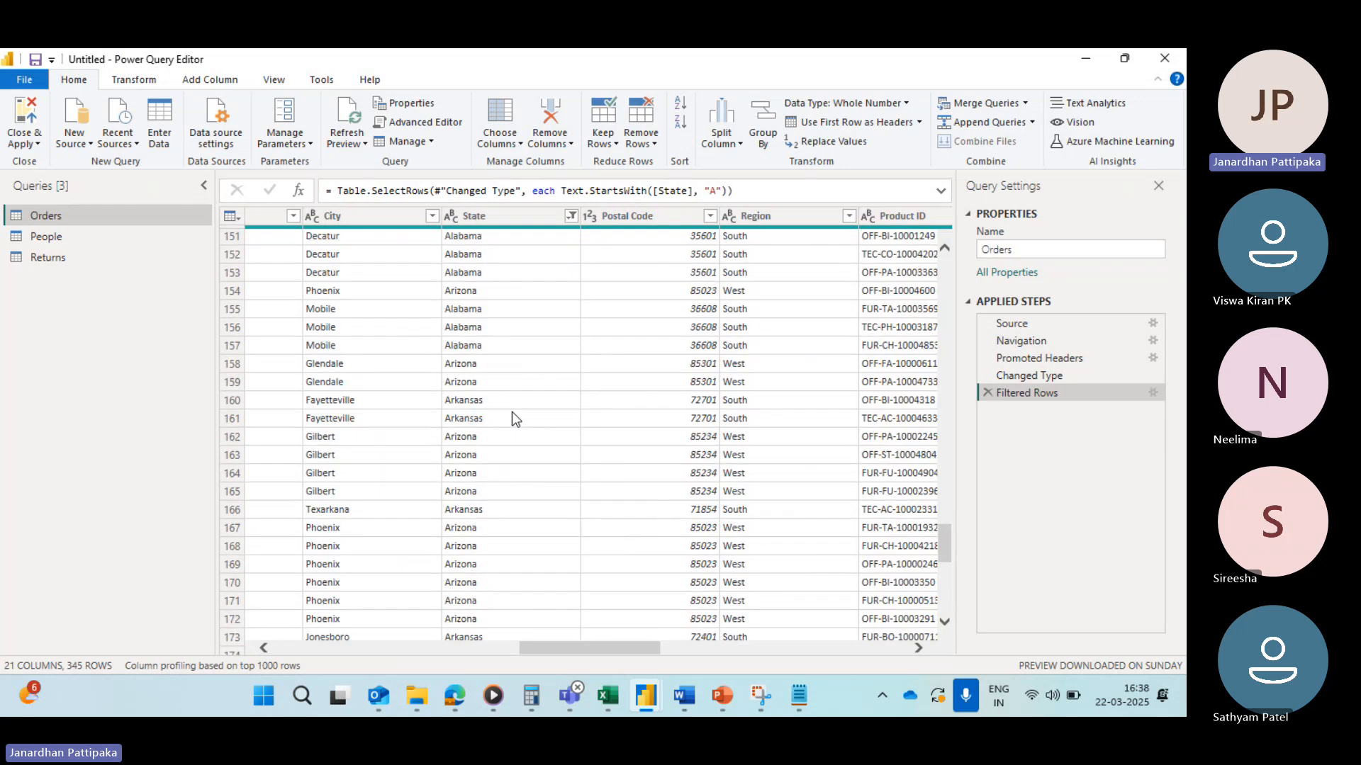
pyautogui.scroll(-17, 513, 419)
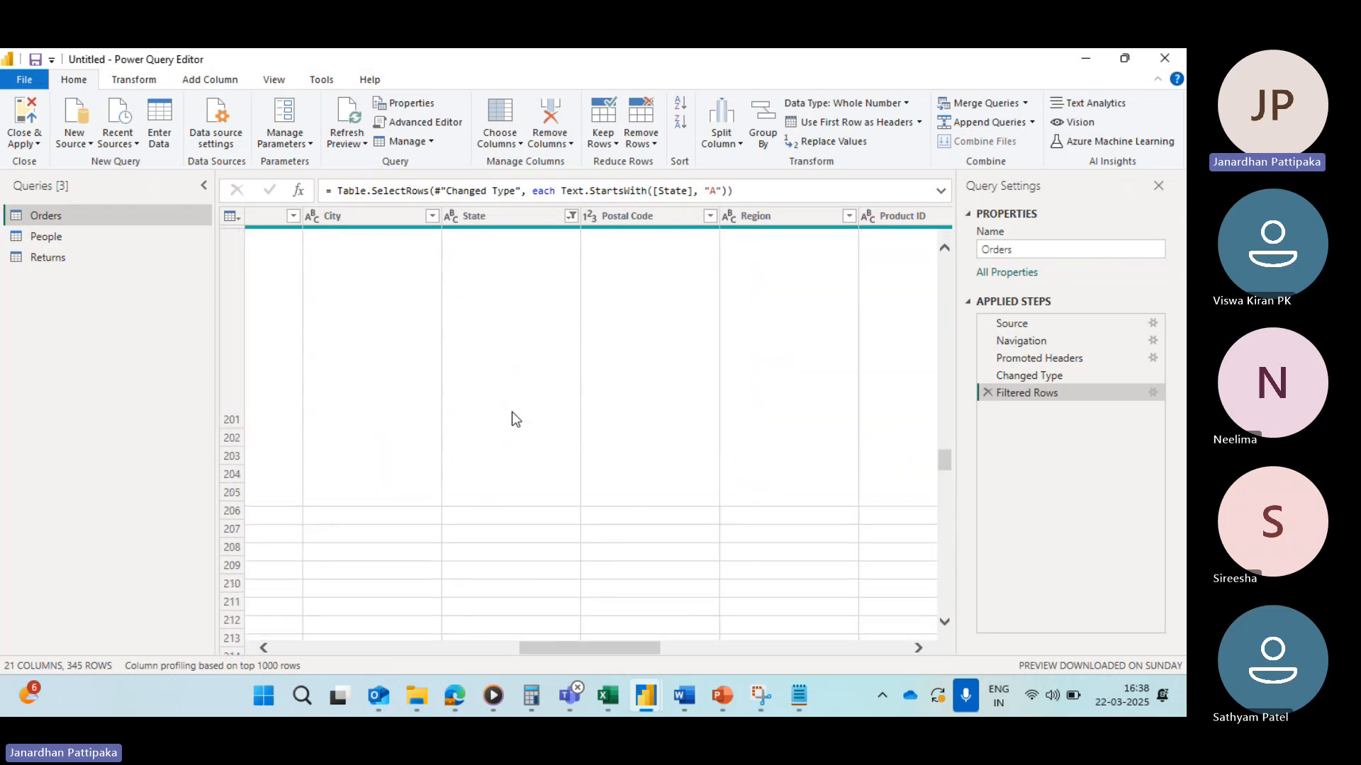
pyautogui.scroll(20, 512, 418)
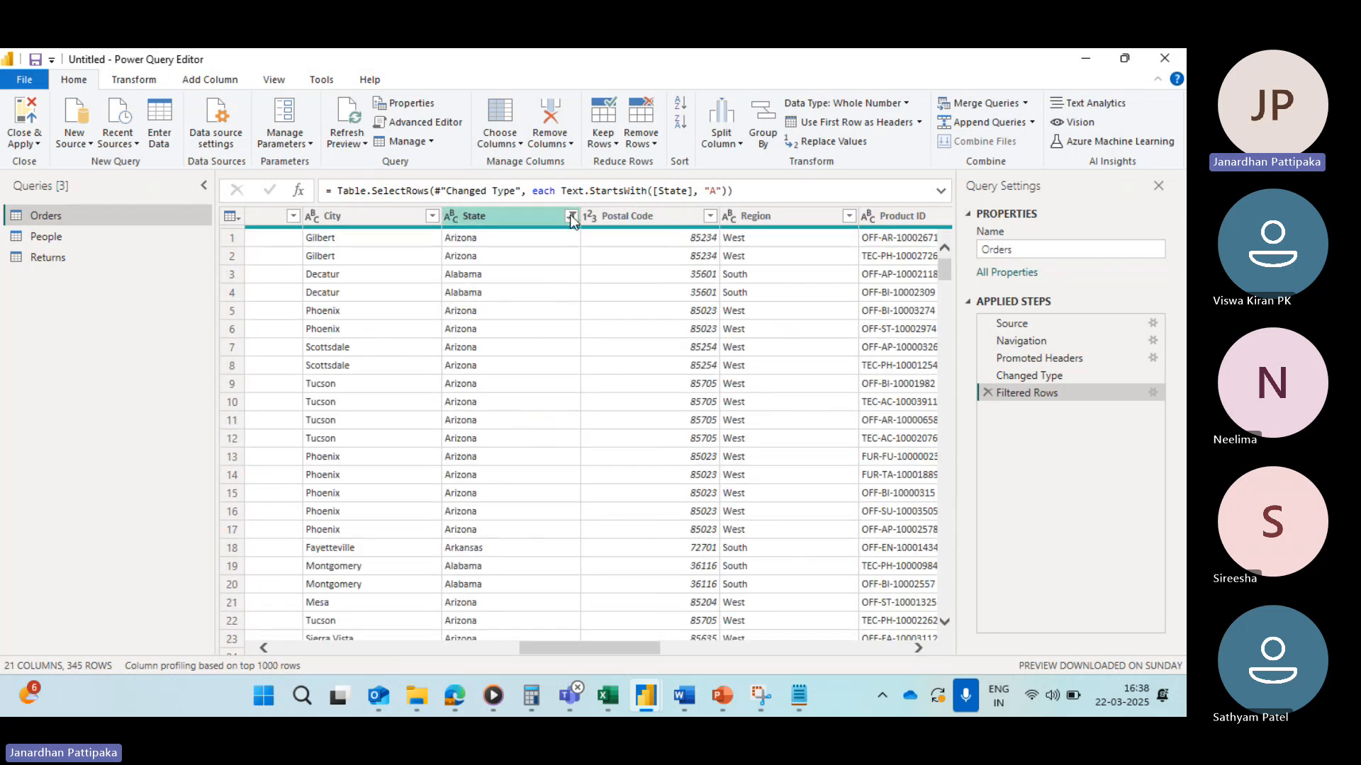
pyautogui.click(571, 217)
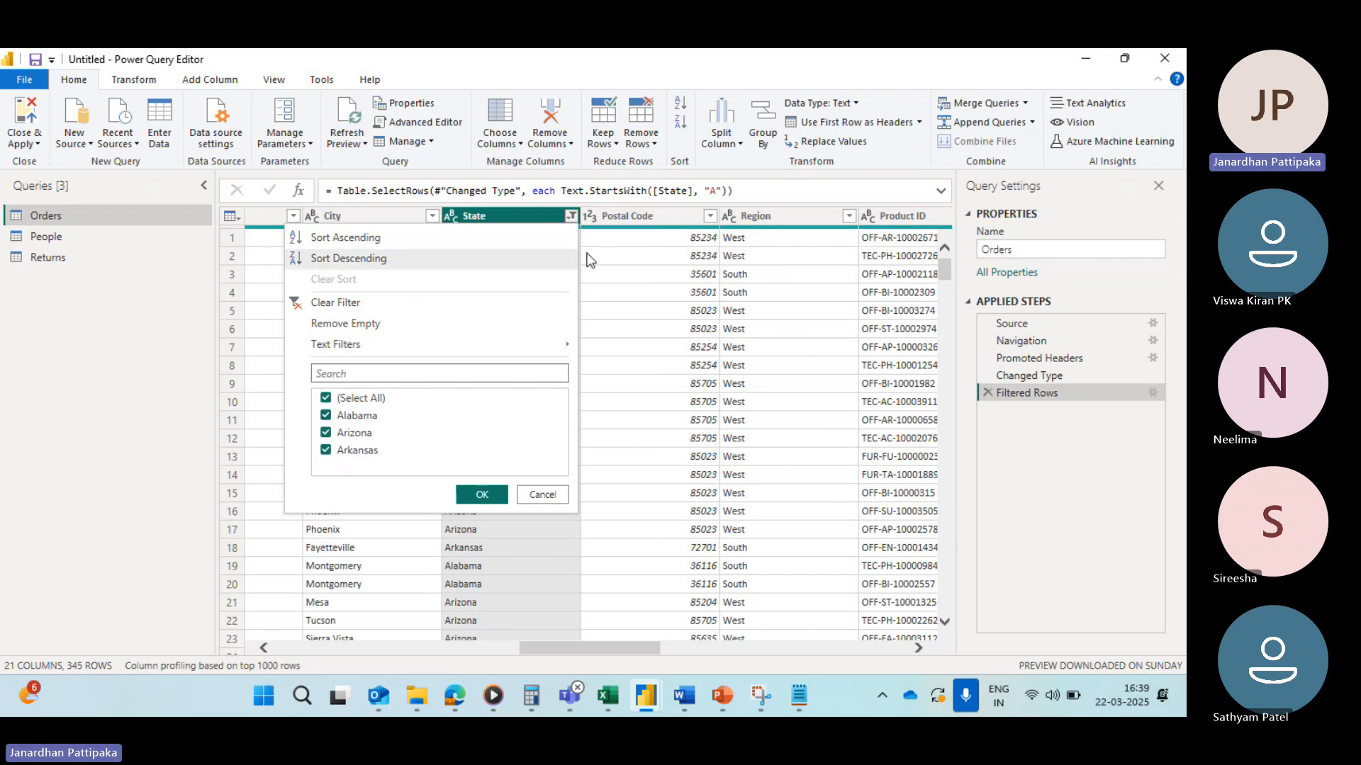
pyautogui.click(298, 304)
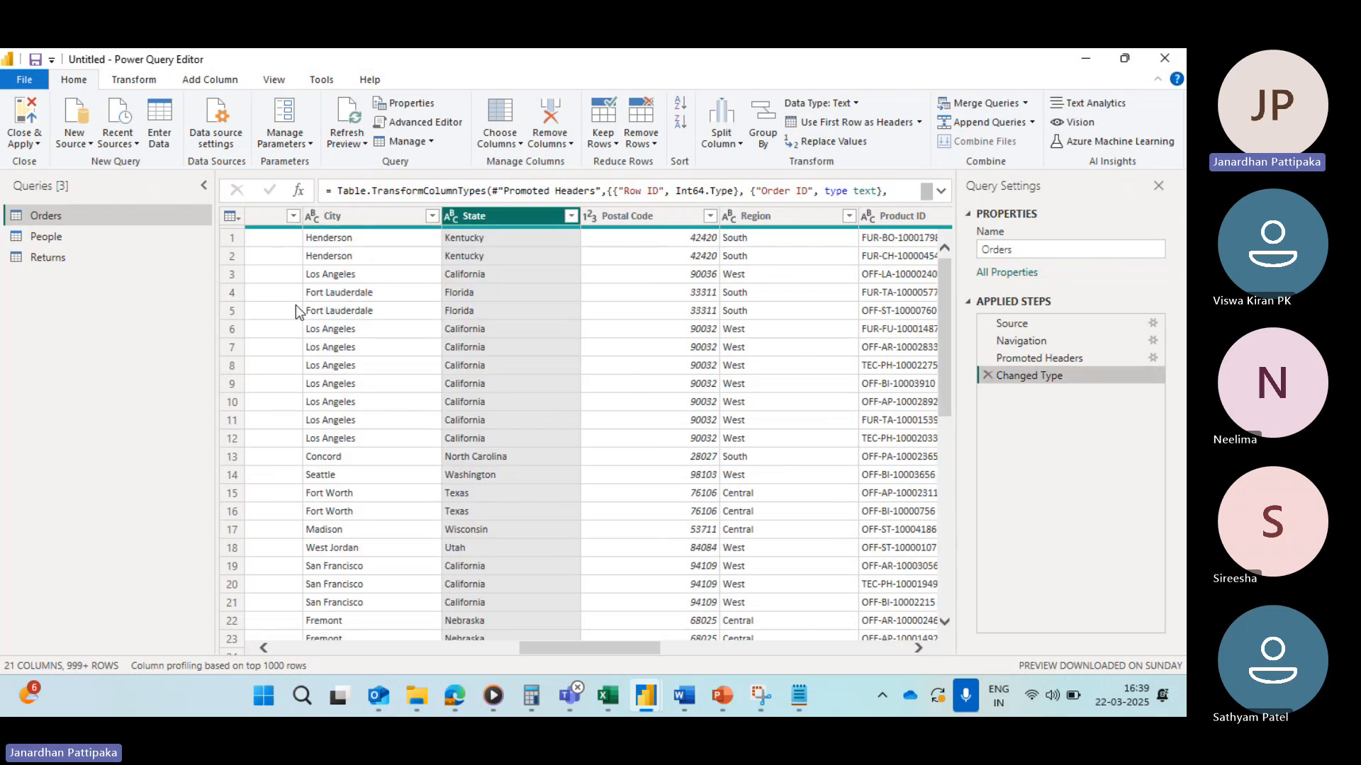
# Step: Try a State text filter keeping rows that do not begin with A, check the state list, then clear the filter
pyautogui.click(569, 216)
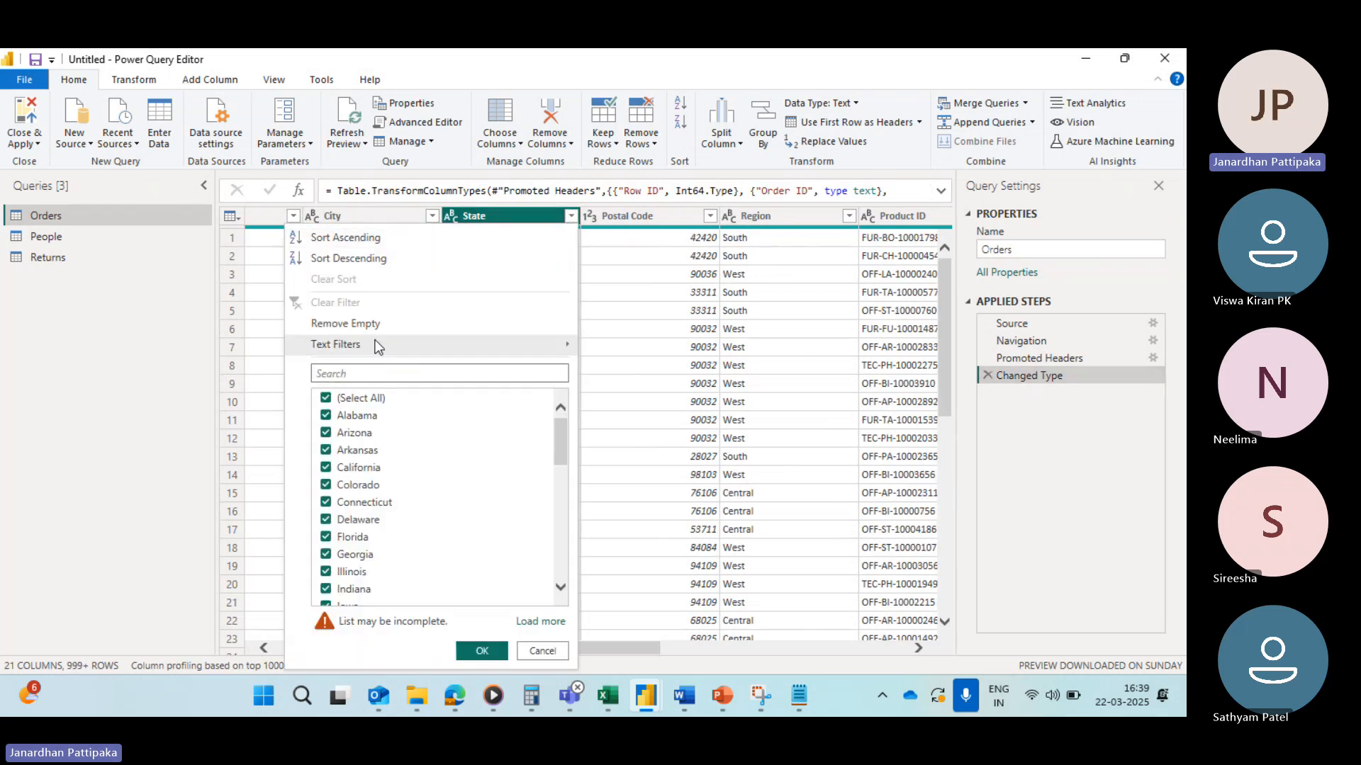
pyautogui.moveTo(377, 346)
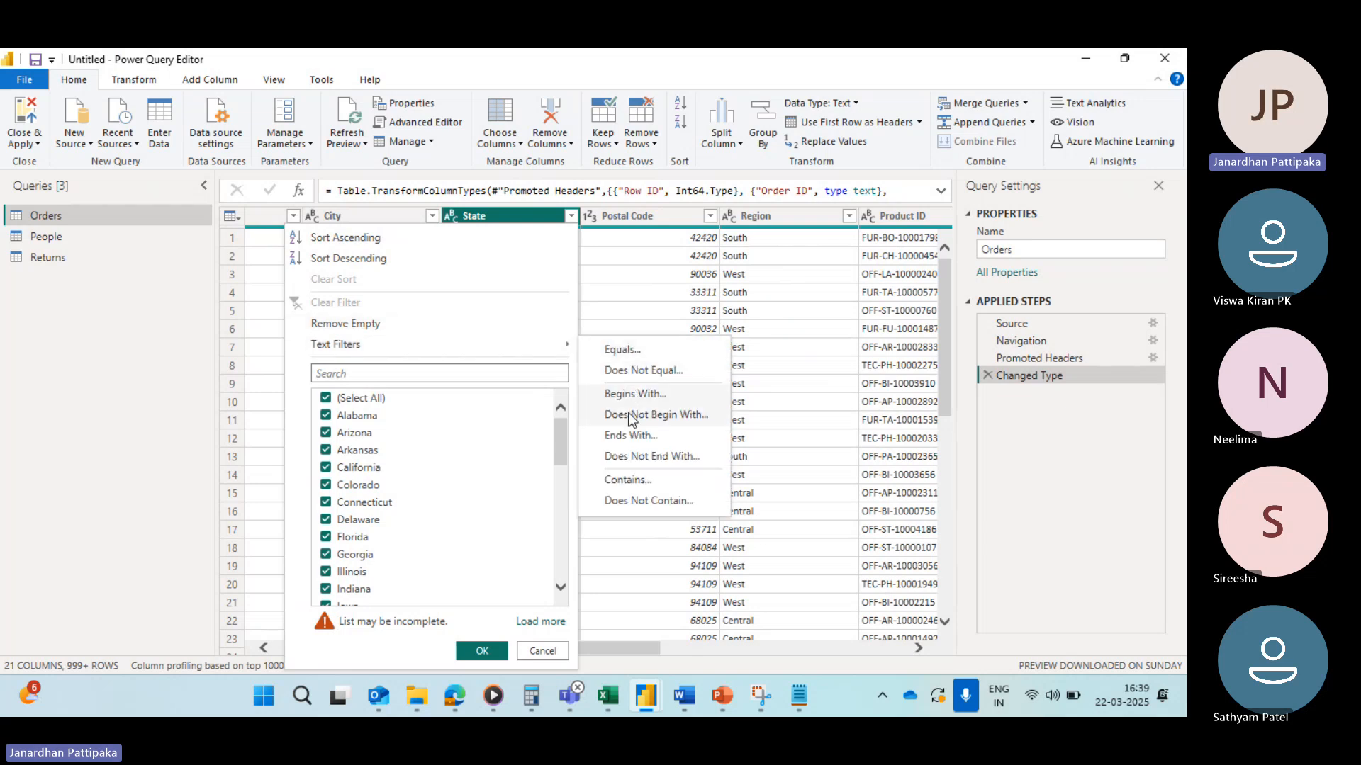
pyautogui.click(628, 417)
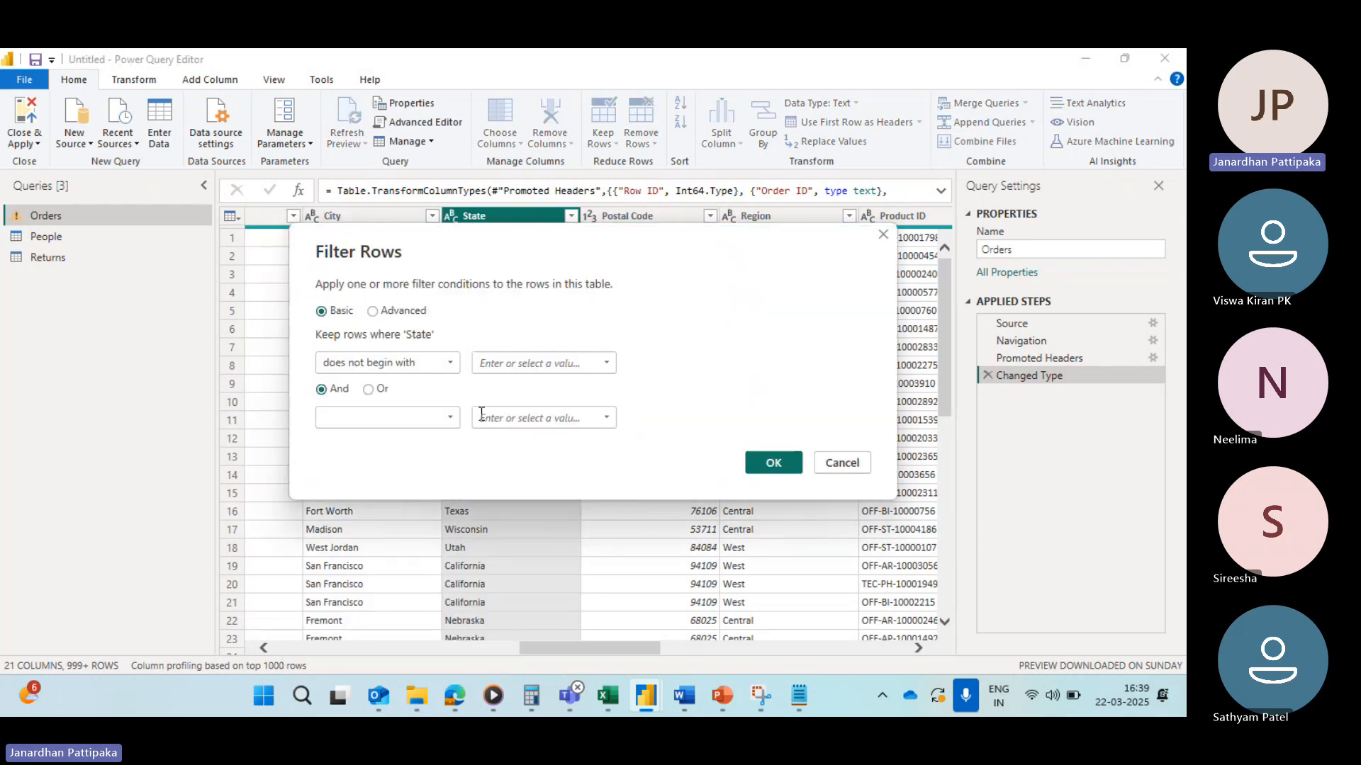
pyautogui.click(490, 365)
pyautogui.write('A')
pyautogui.click(763, 465)
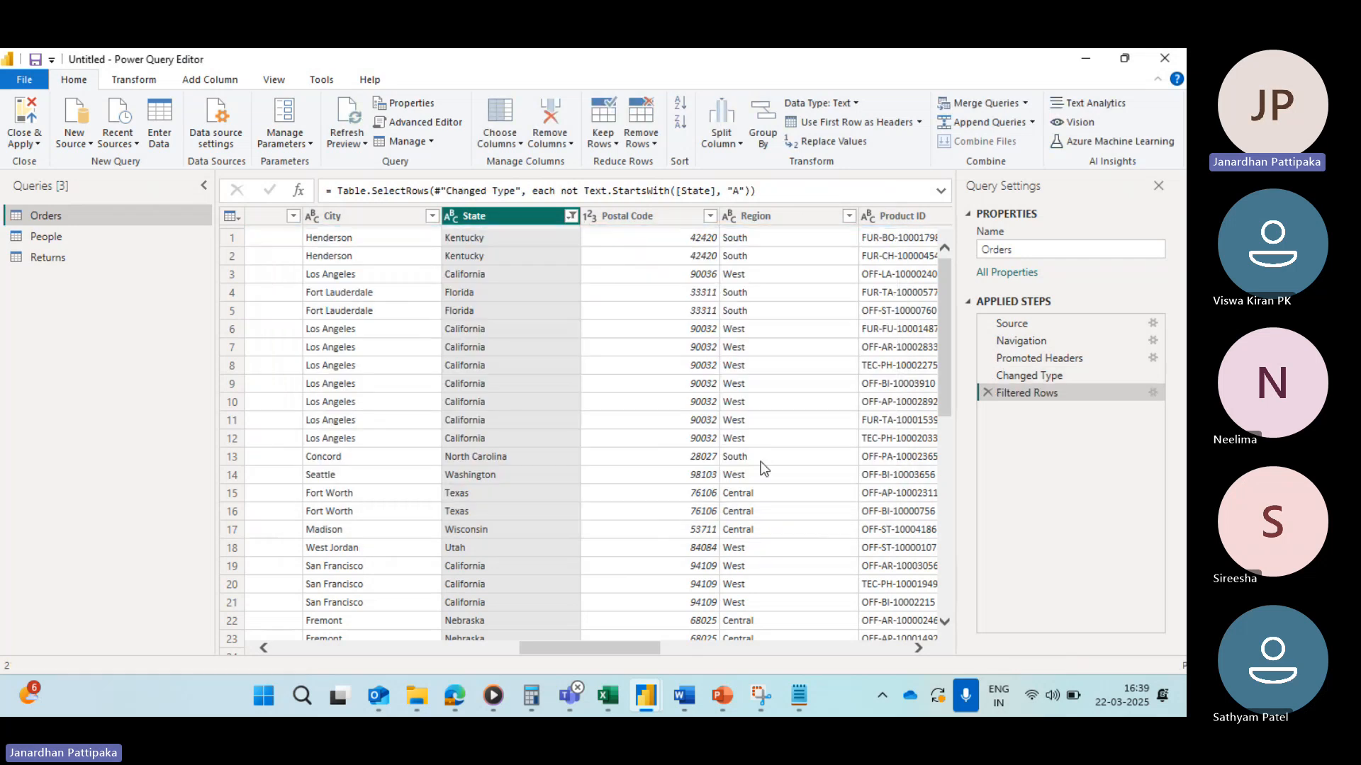
pyautogui.click(572, 217)
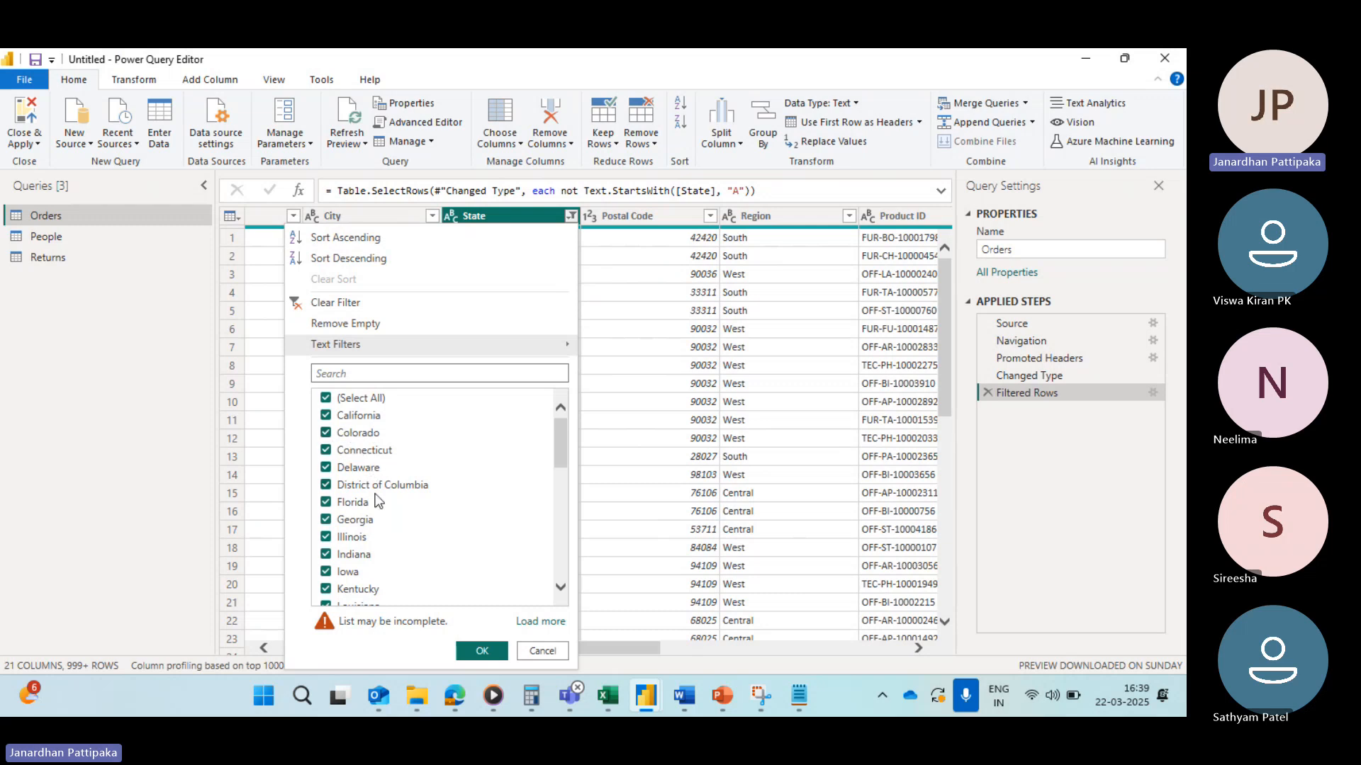
pyautogui.scroll(-9, 377, 501)
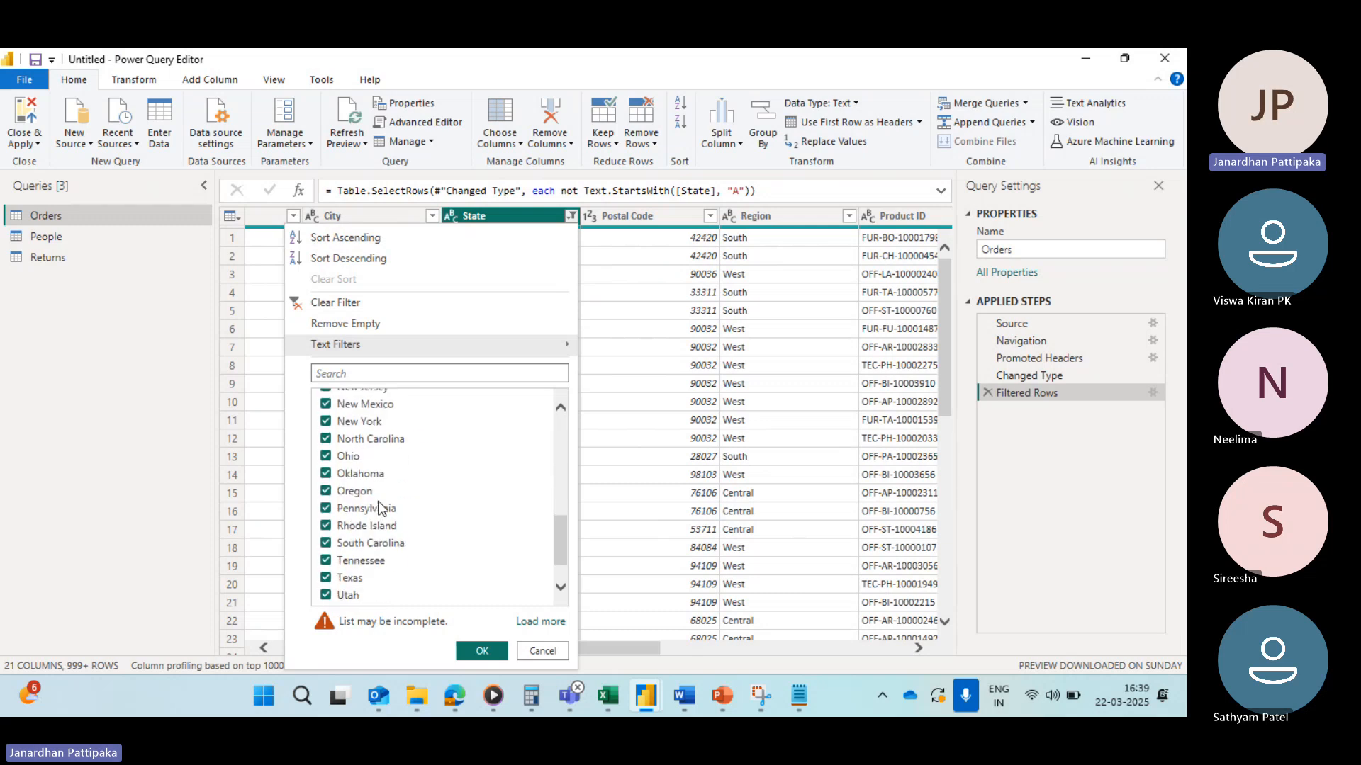
pyautogui.scroll(9, 377, 506)
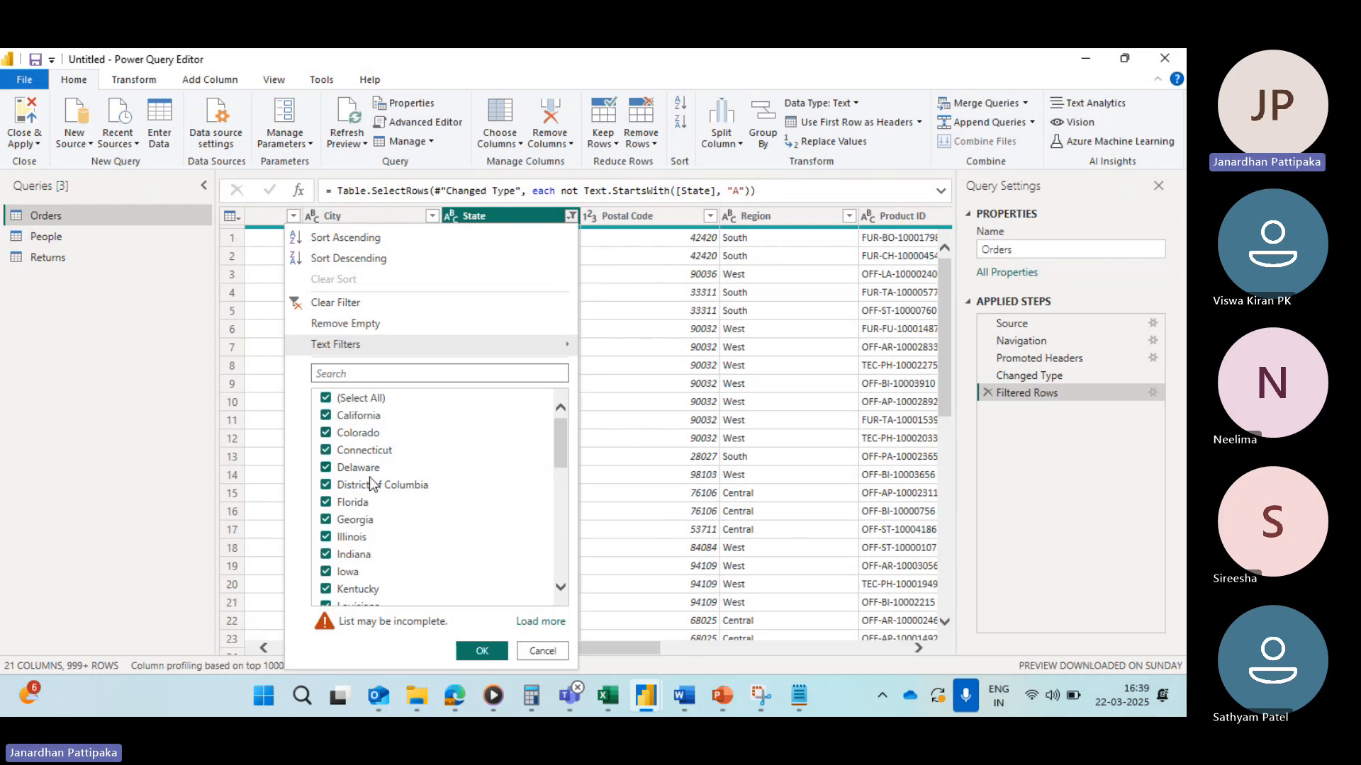
pyautogui.scroll(-9, 370, 484)
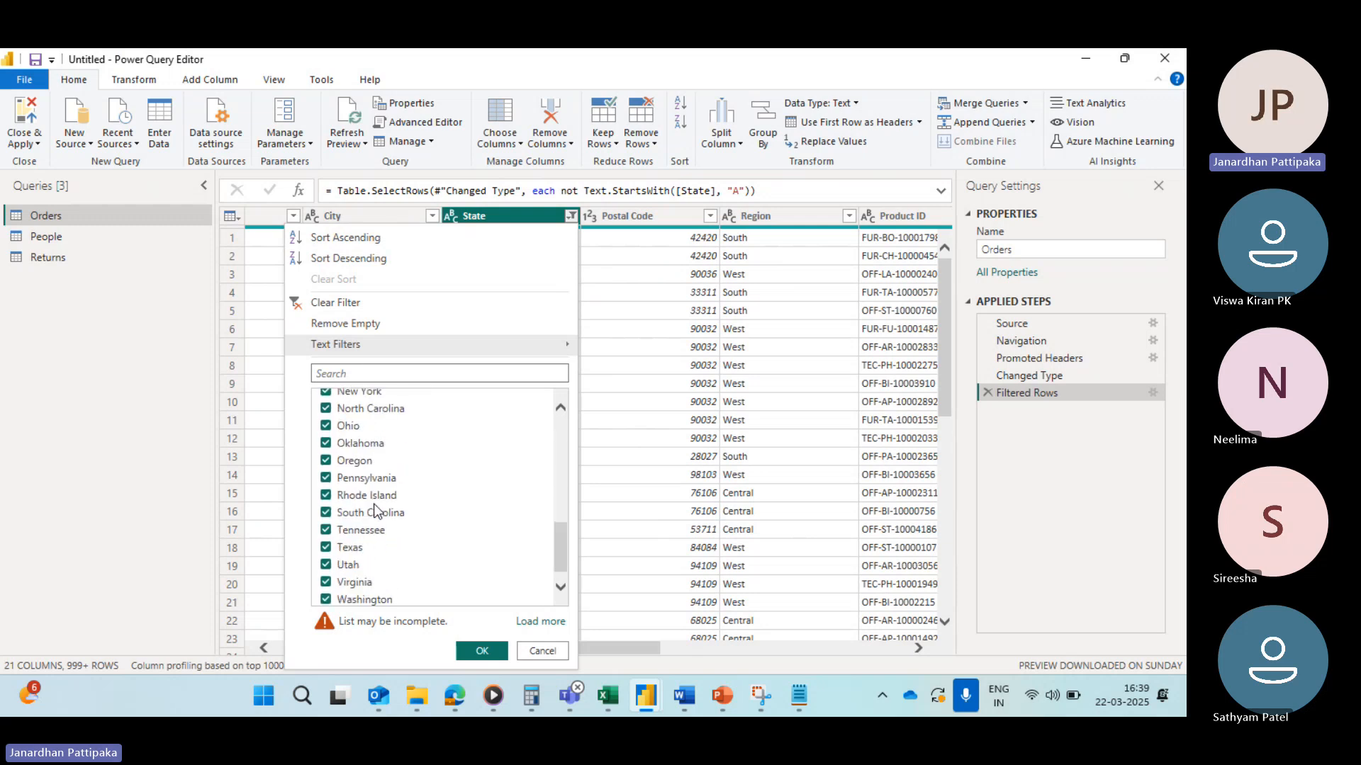
pyautogui.scroll(9, 378, 510)
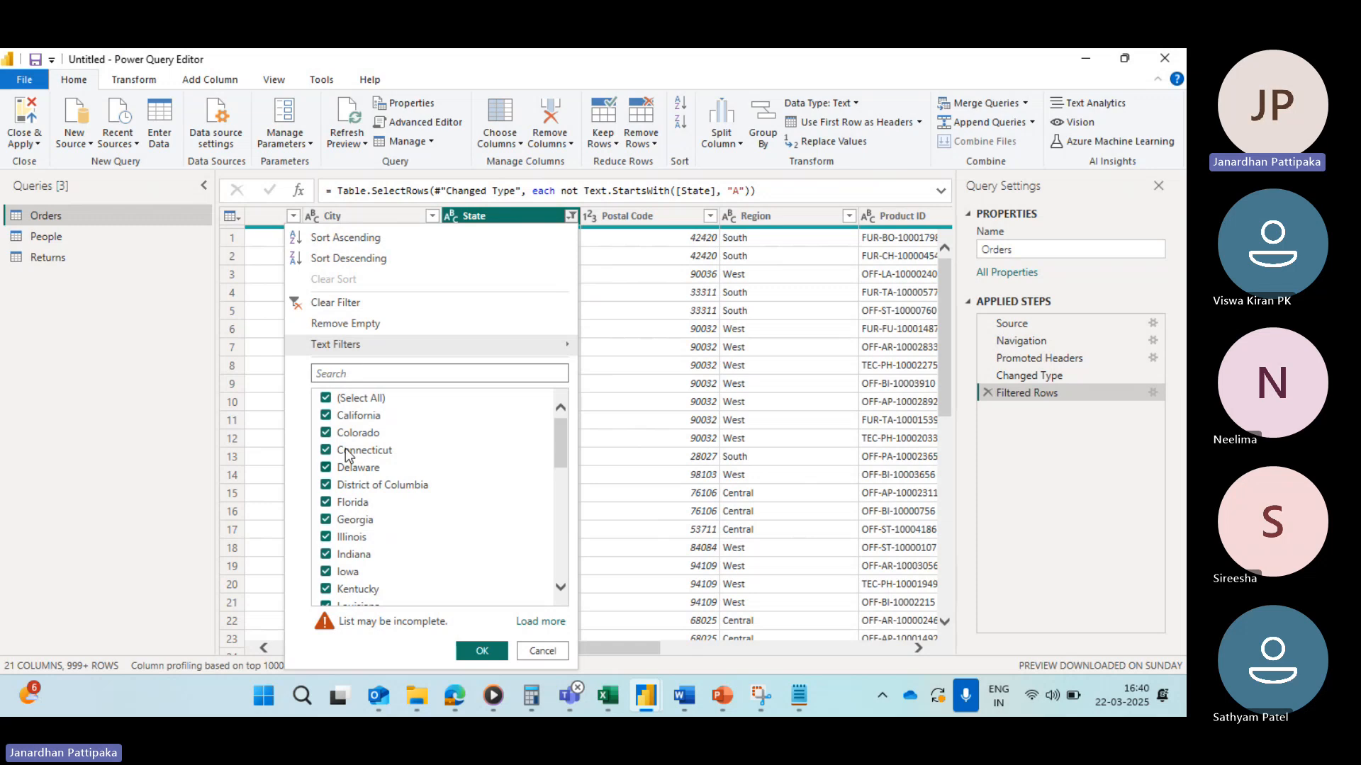
pyautogui.click(304, 307)
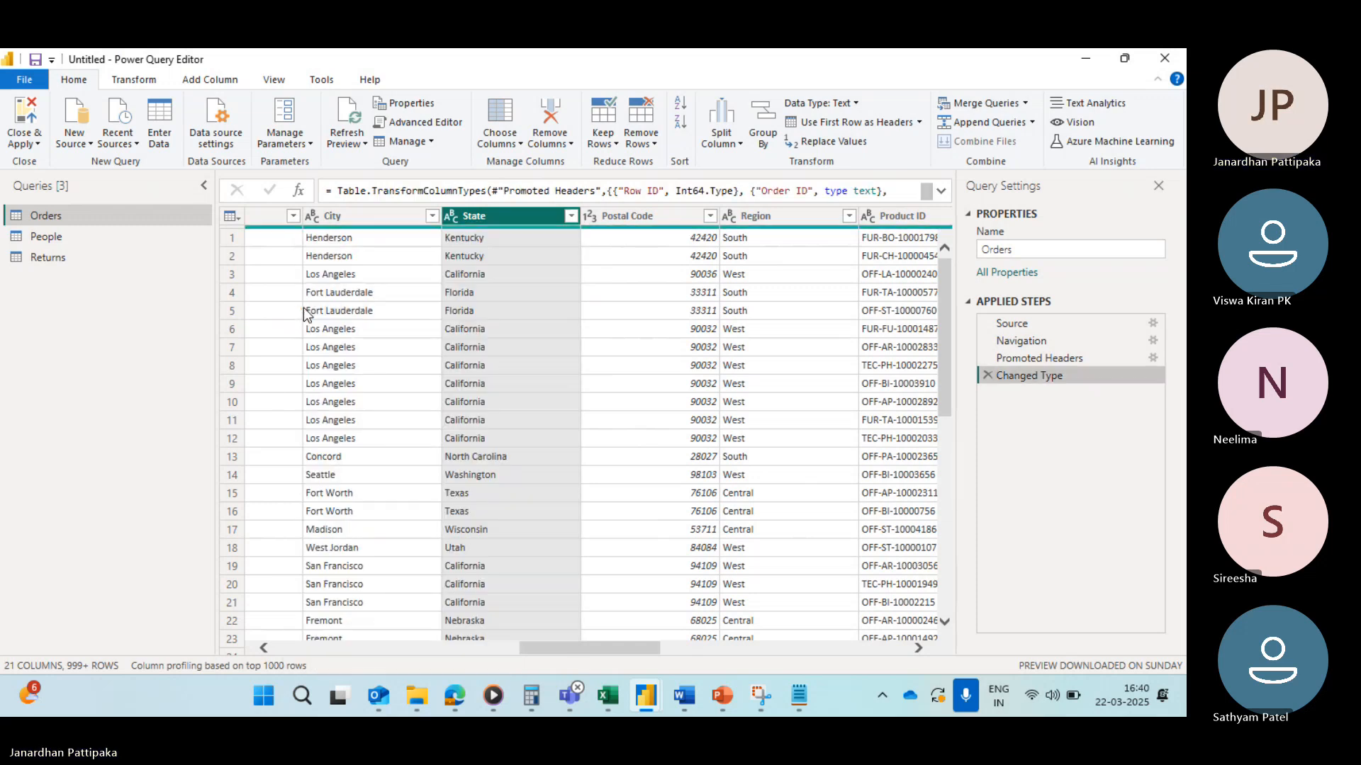
# Step: Filter State to rows that end with ia and review the matching states in the filter list
pyautogui.click(571, 216)
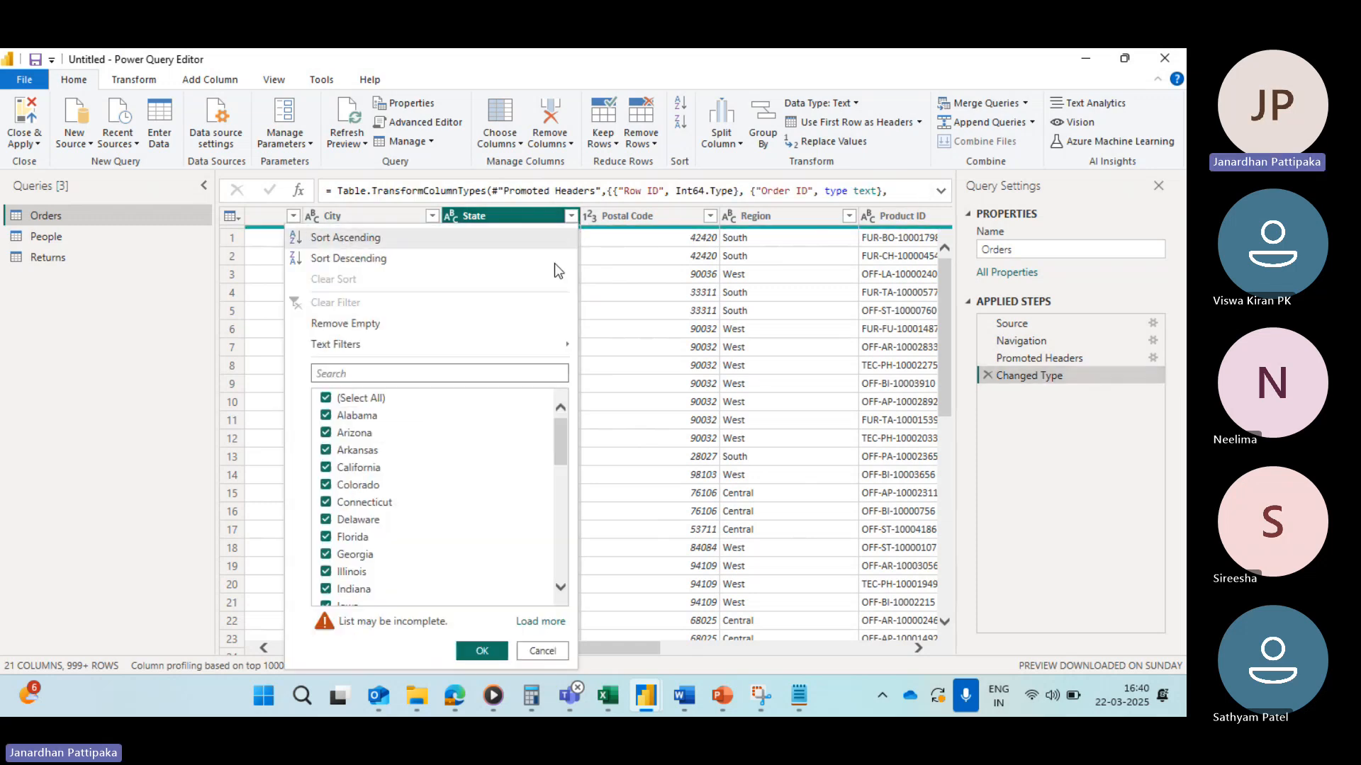
pyautogui.moveTo(390, 346)
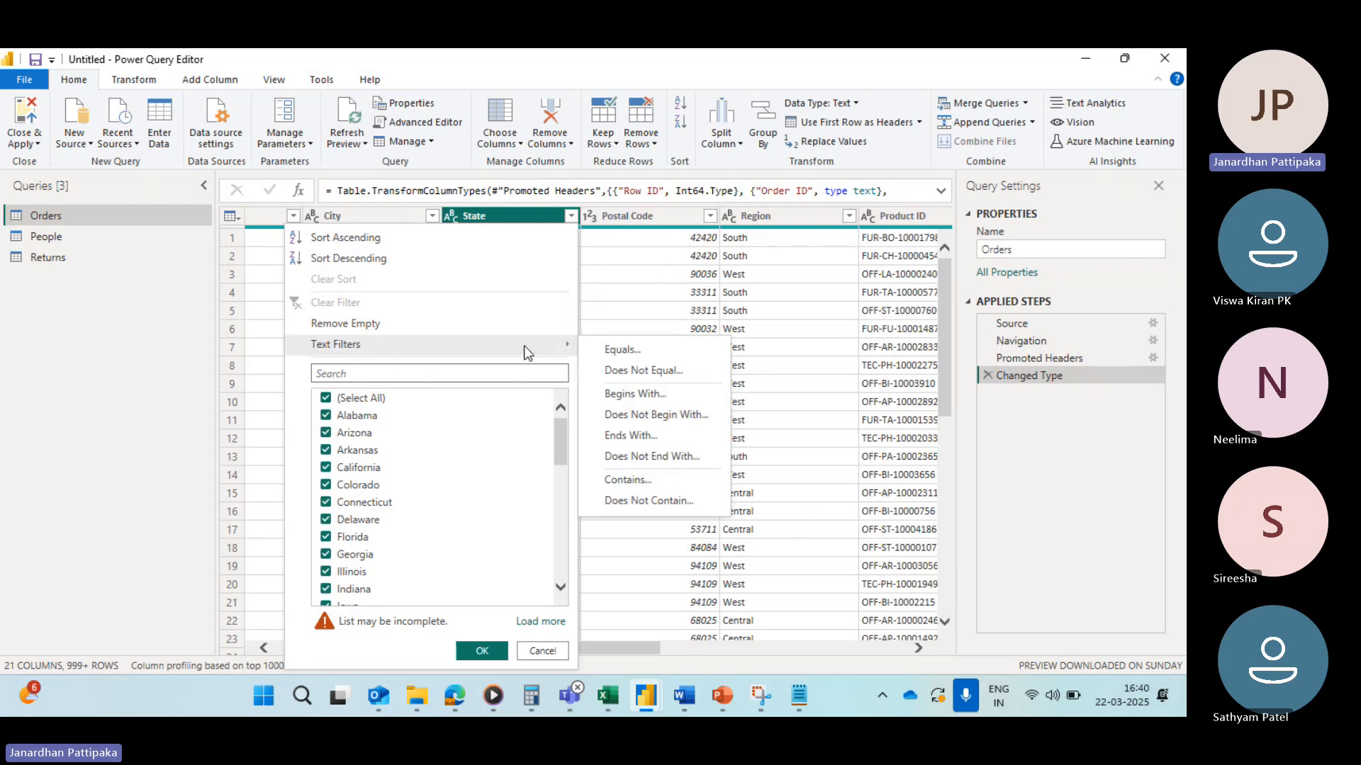
pyautogui.click(622, 437)
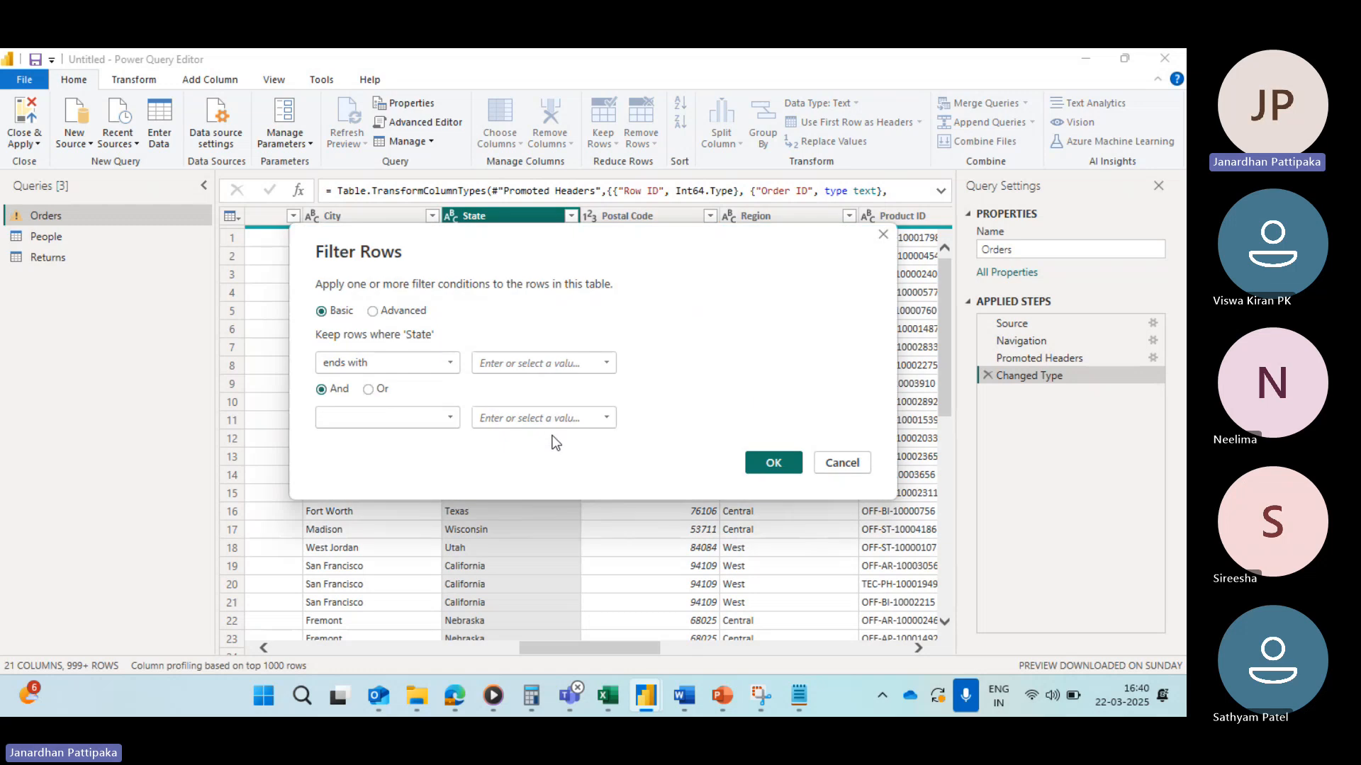
pyautogui.click(523, 363)
pyautogui.write('N')
pyautogui.press('BackSpace')
pyautogui.write('IA')
pyautogui.press('BackSpace')
pyautogui.press('BackSpace')
pyautogui.press('capslock')
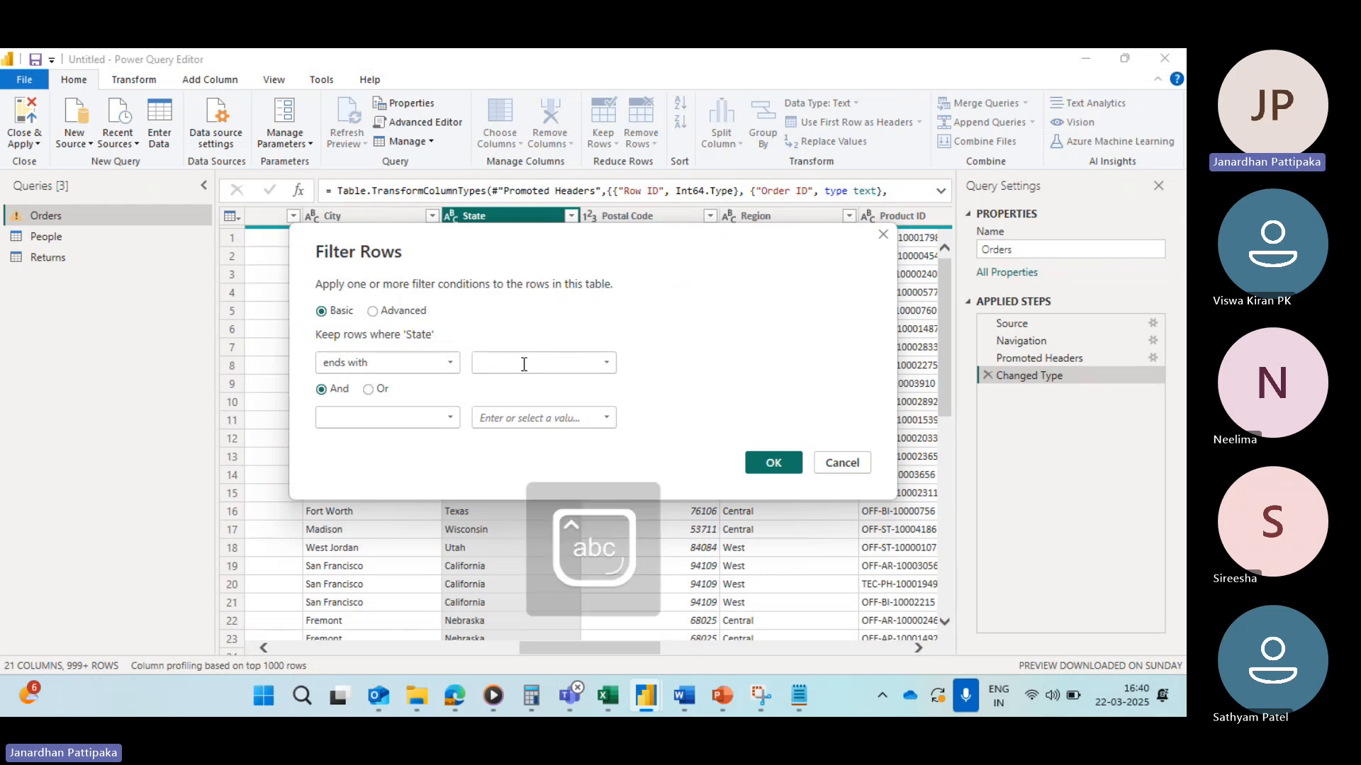
pyautogui.write('ia')
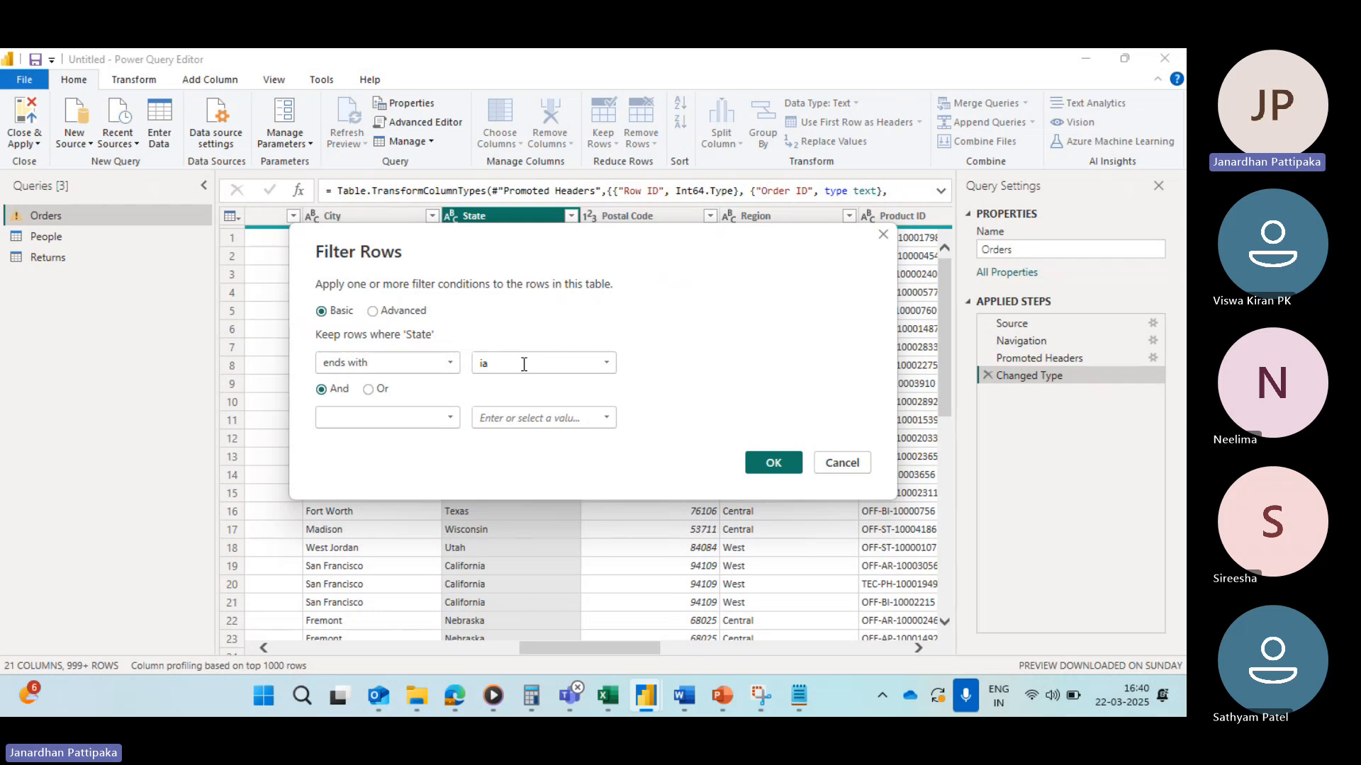
pyautogui.click(772, 463)
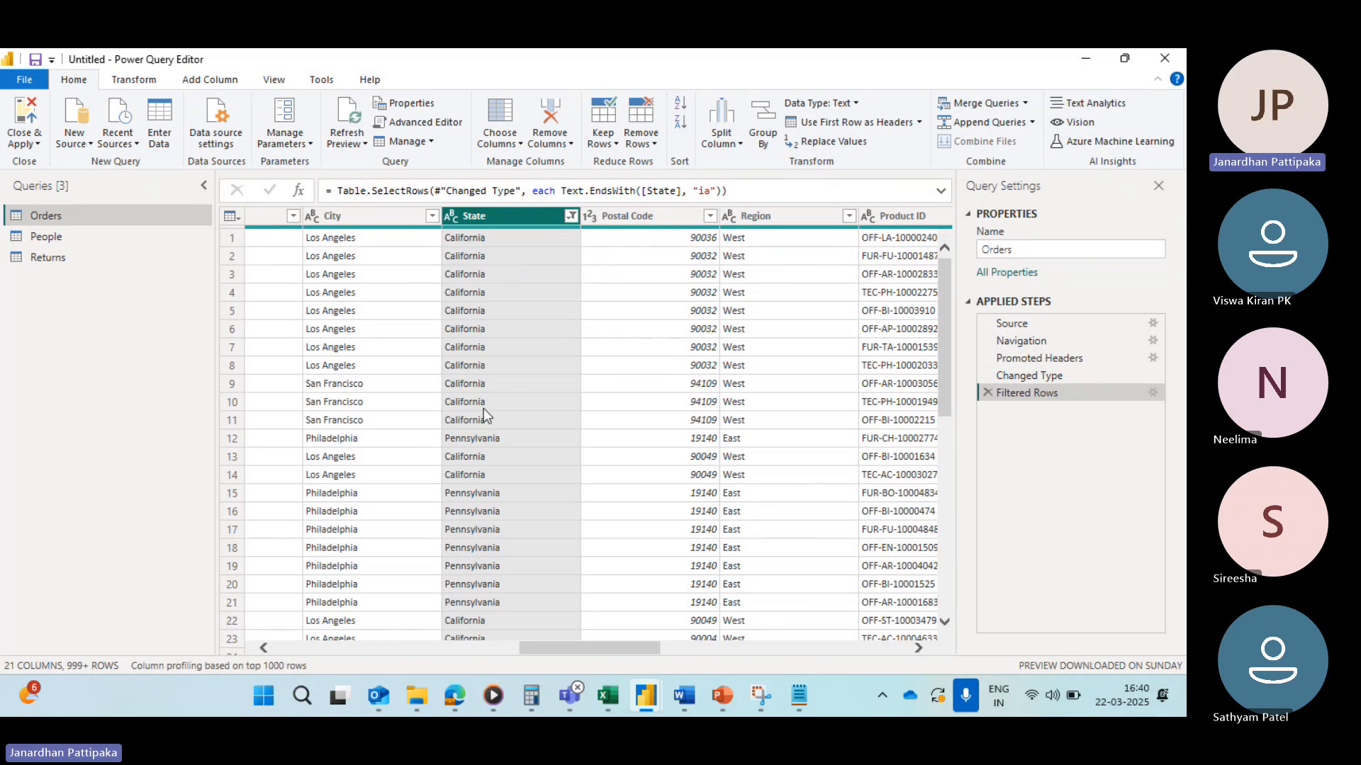
pyautogui.scroll(-5, 478, 522)
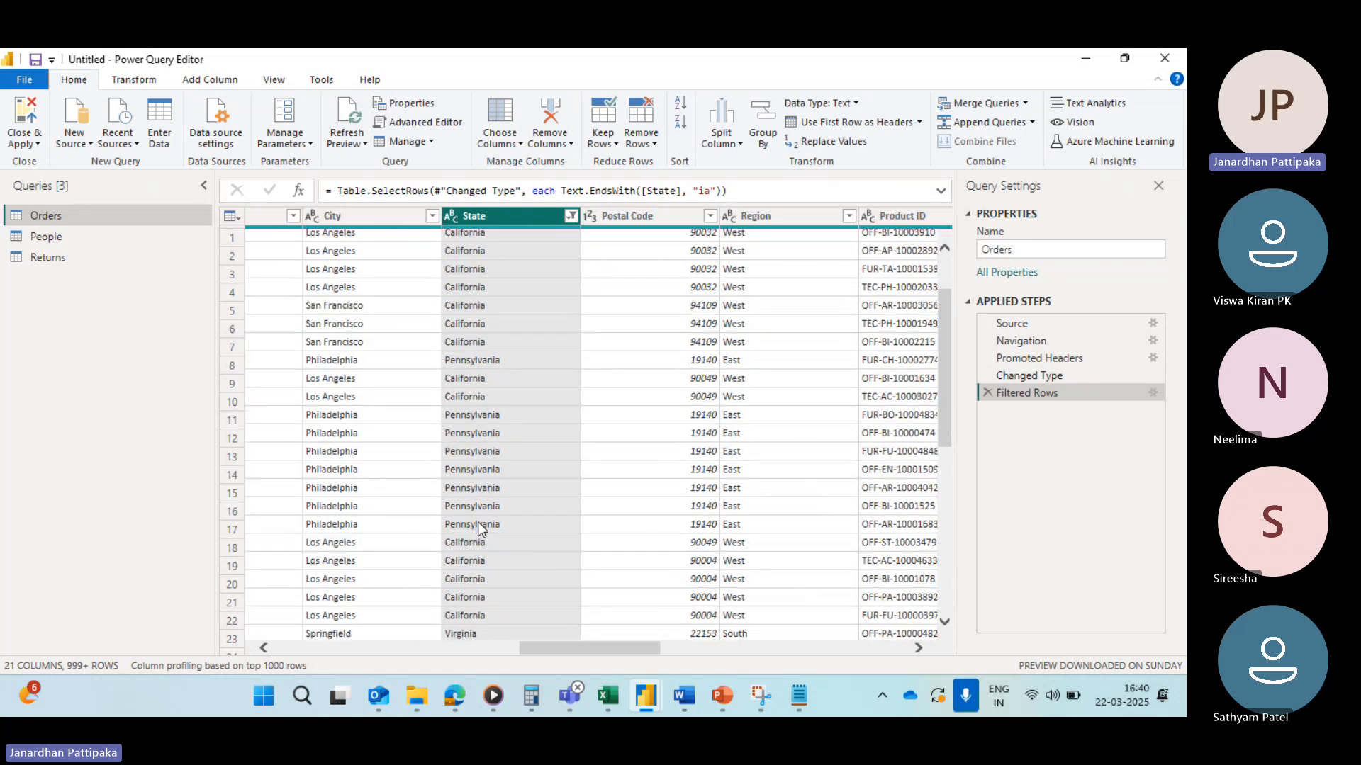
pyautogui.scroll(5, 477, 521)
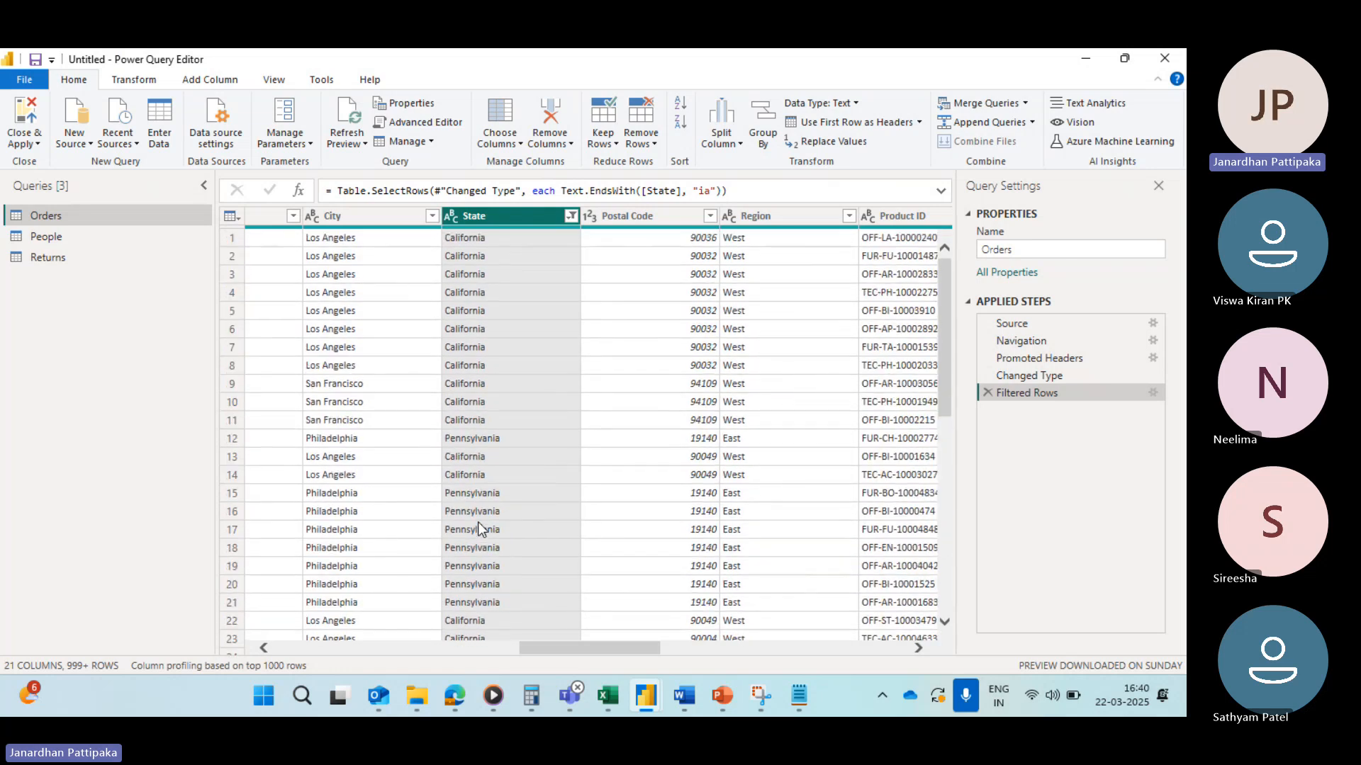
pyautogui.click(572, 217)
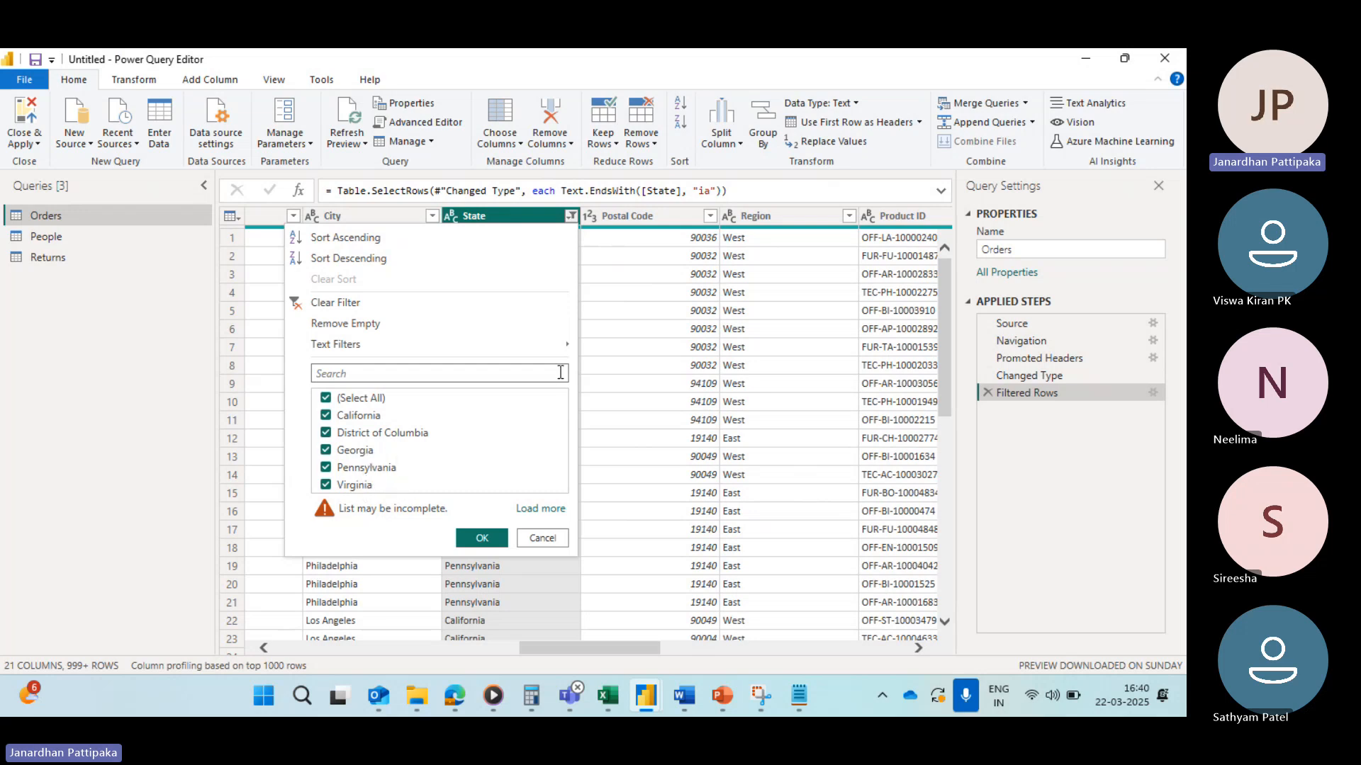
# Step: Scroll through the rows of states ending with ia, then clear the State filter
pyautogui.click(597, 337)
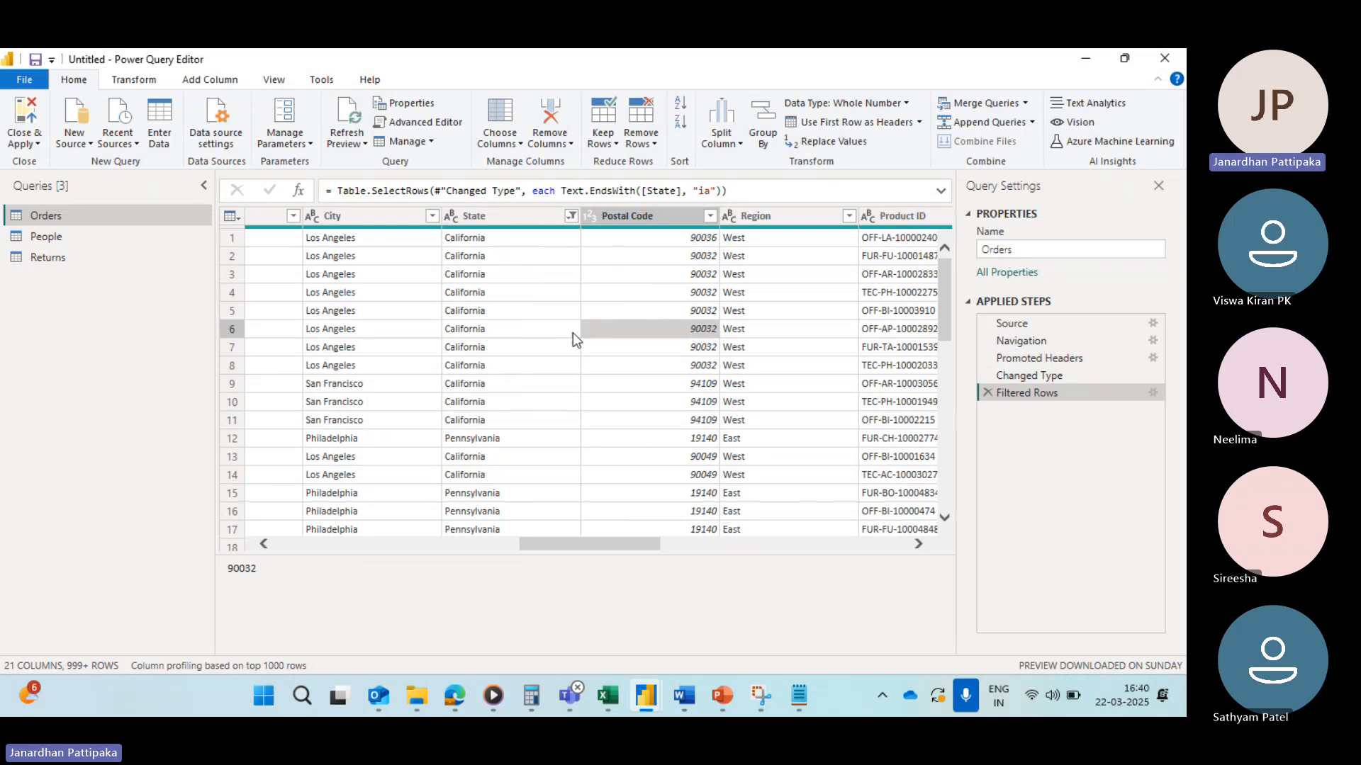
pyautogui.scroll(-20, 492, 393)
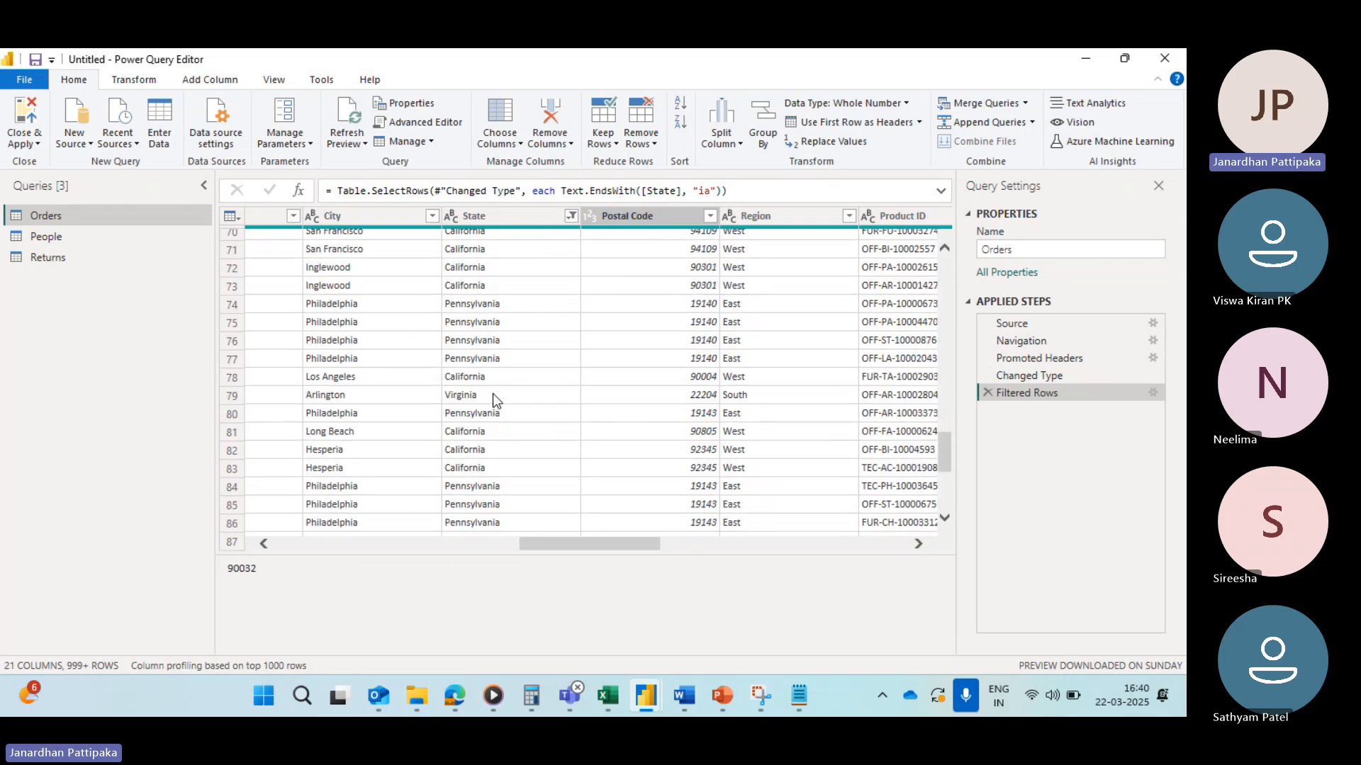
pyautogui.scroll(-6, 491, 393)
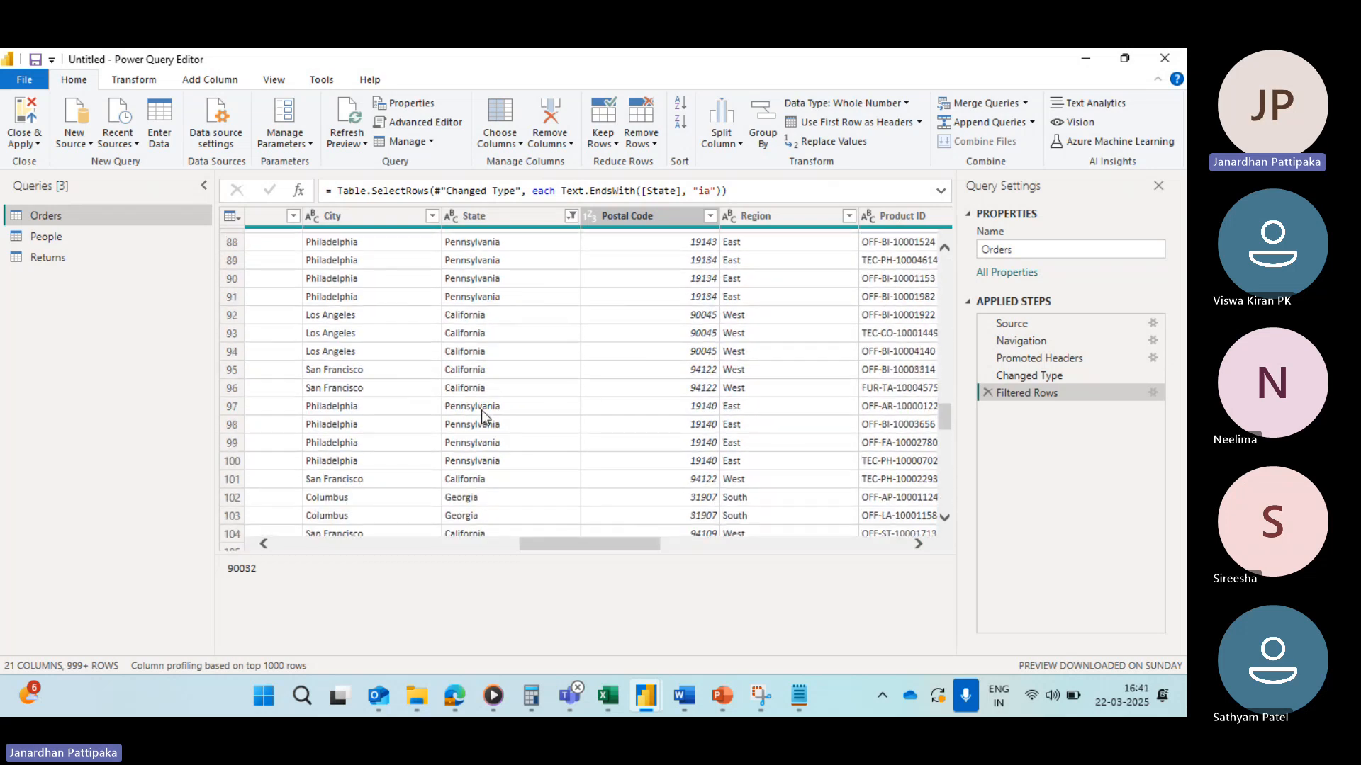
pyautogui.scroll(-2, 482, 412)
pyautogui.scroll(-3, 499, 431)
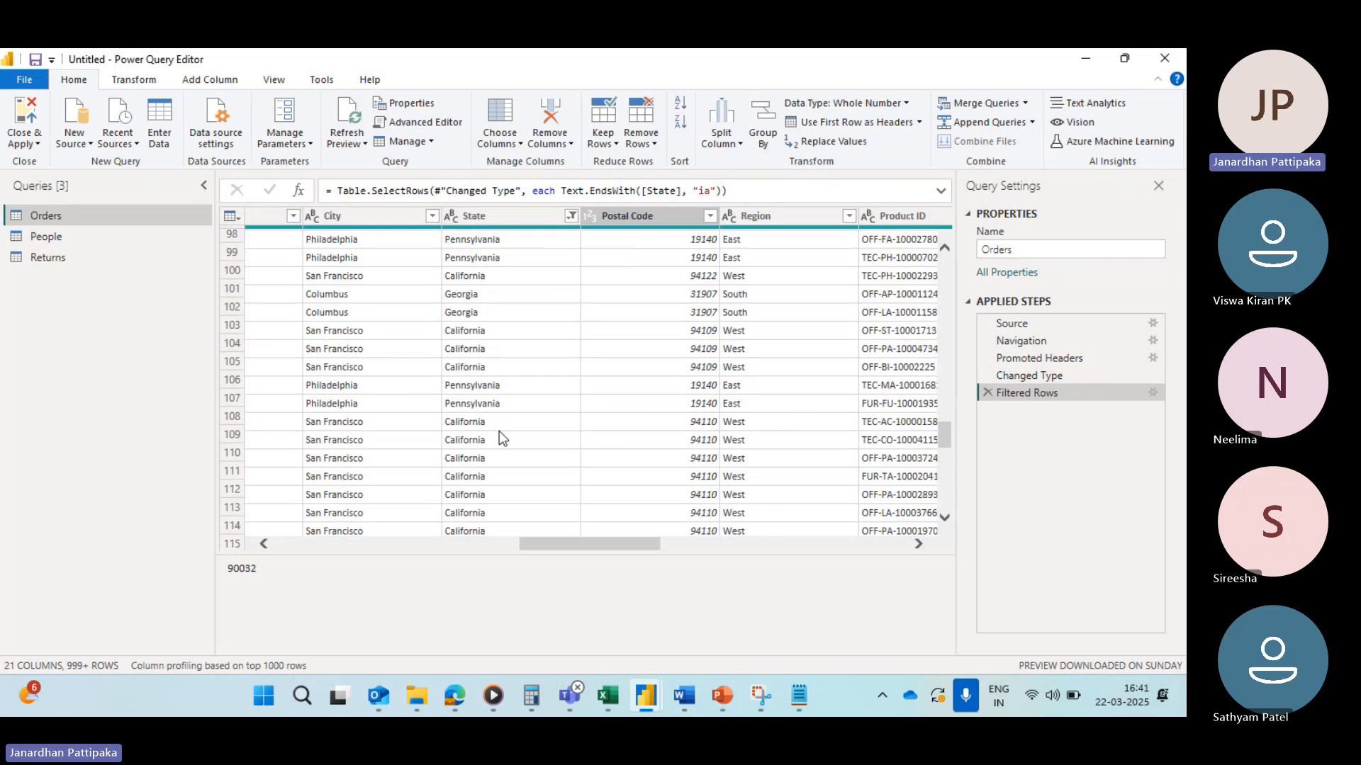
pyautogui.click(569, 217)
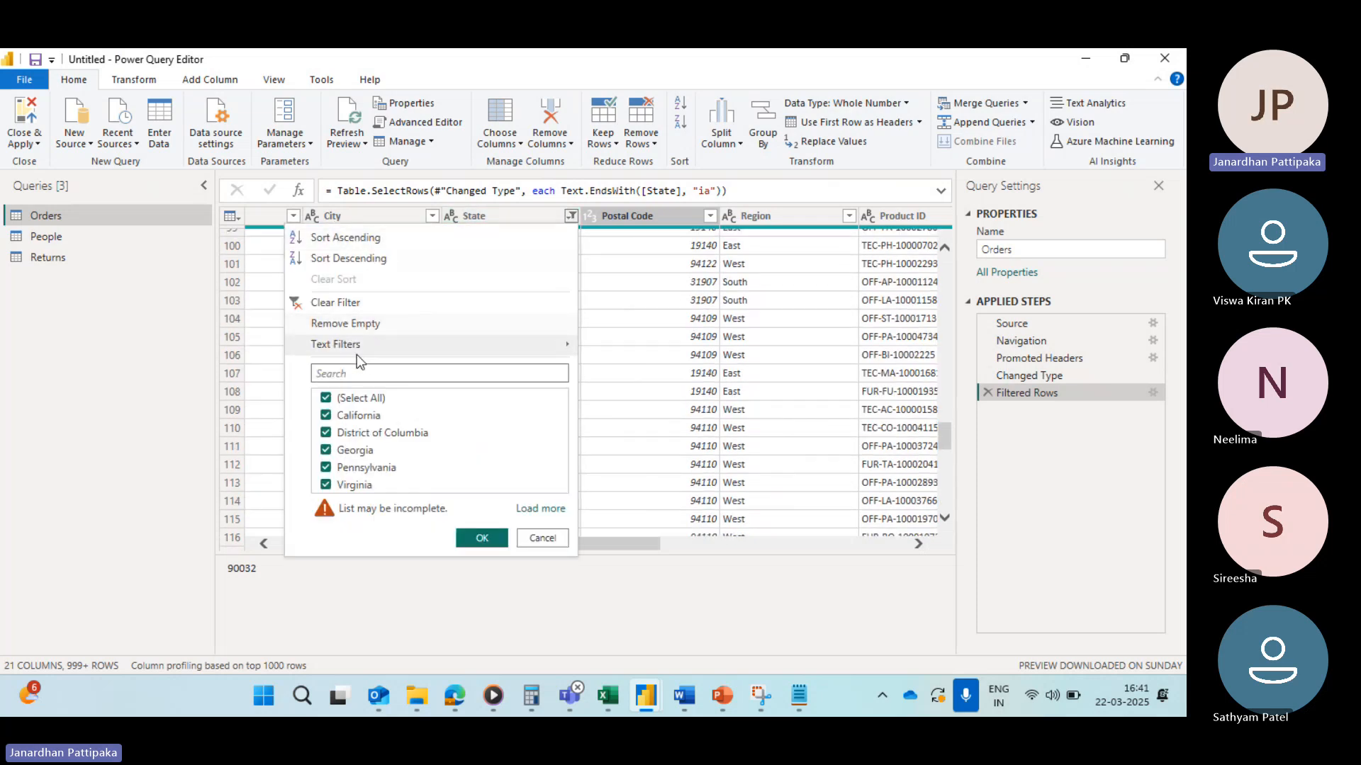
pyautogui.moveTo(365, 345)
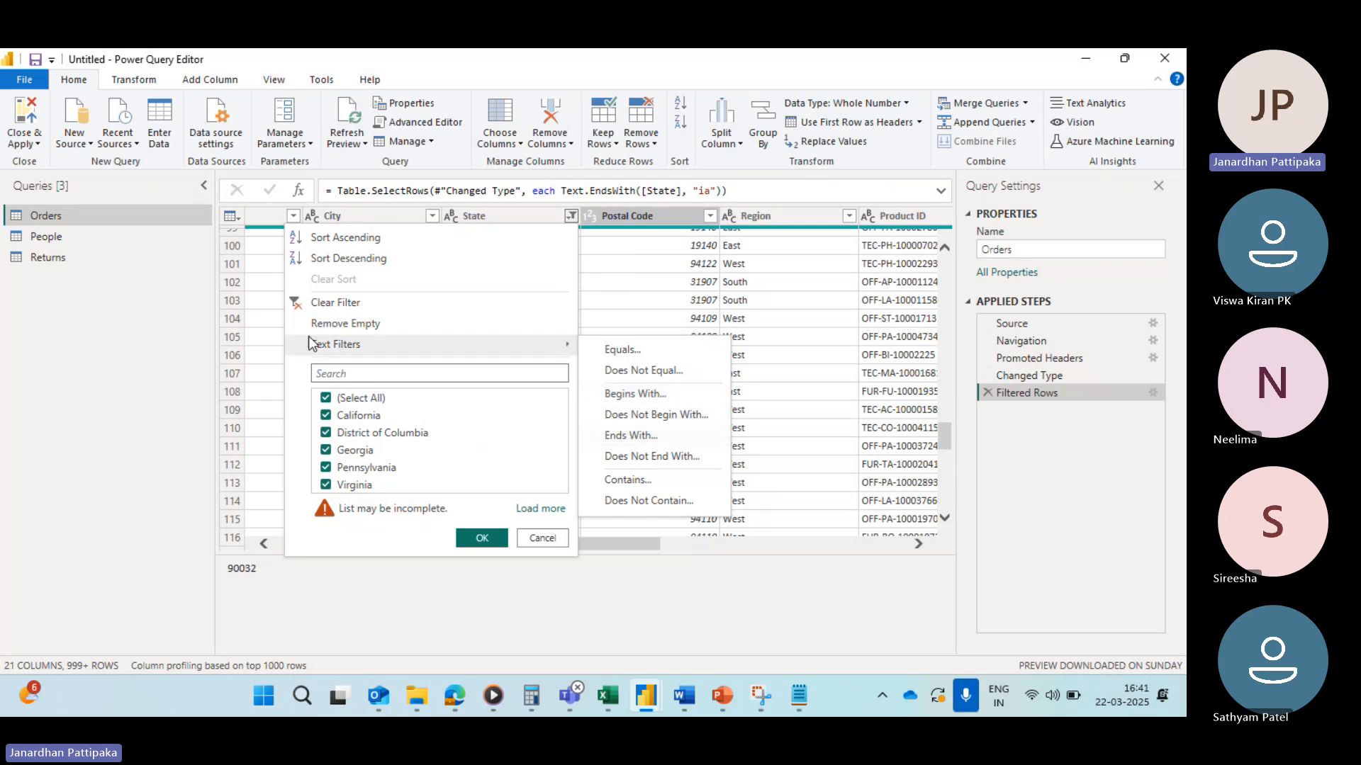
pyautogui.click(292, 303)
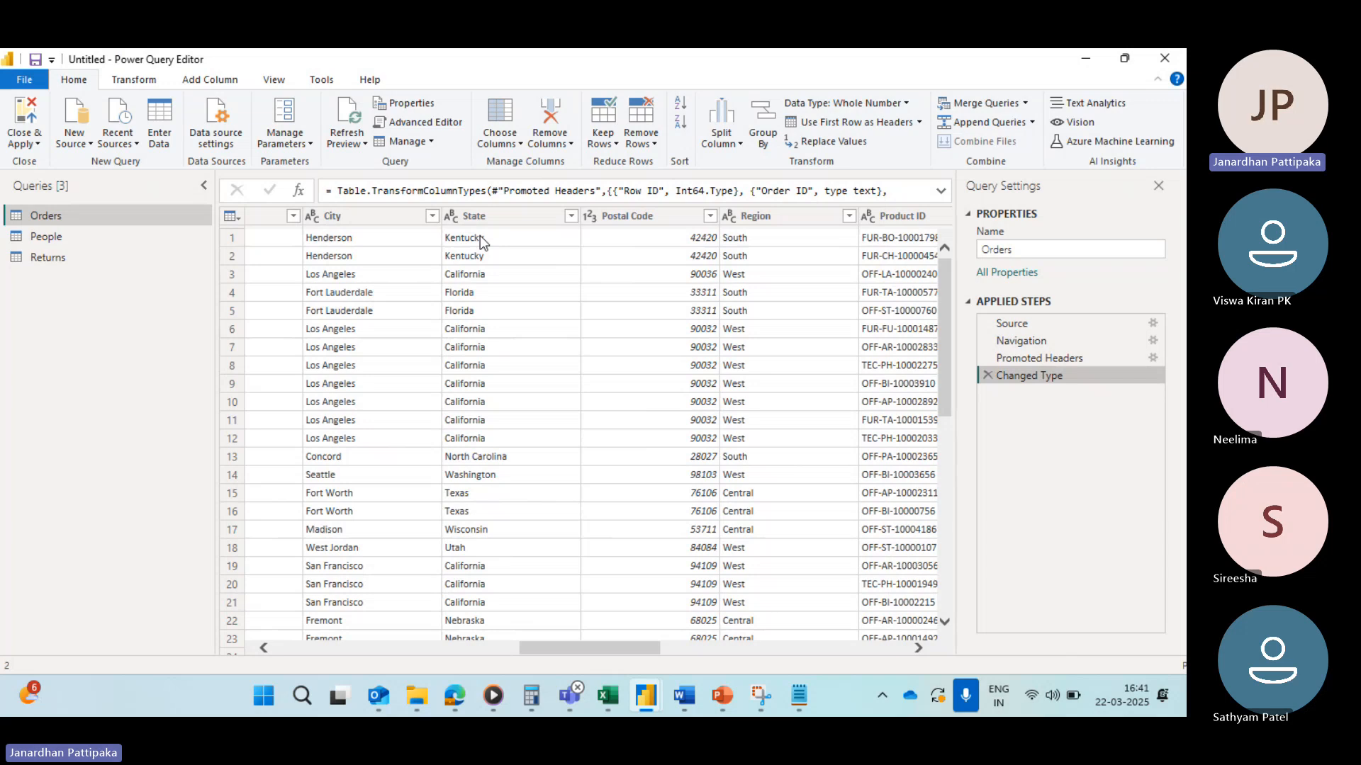
# Step: Try a State text filter keeping rows that end with a, check the state list, then clear the filter
pyautogui.click(571, 216)
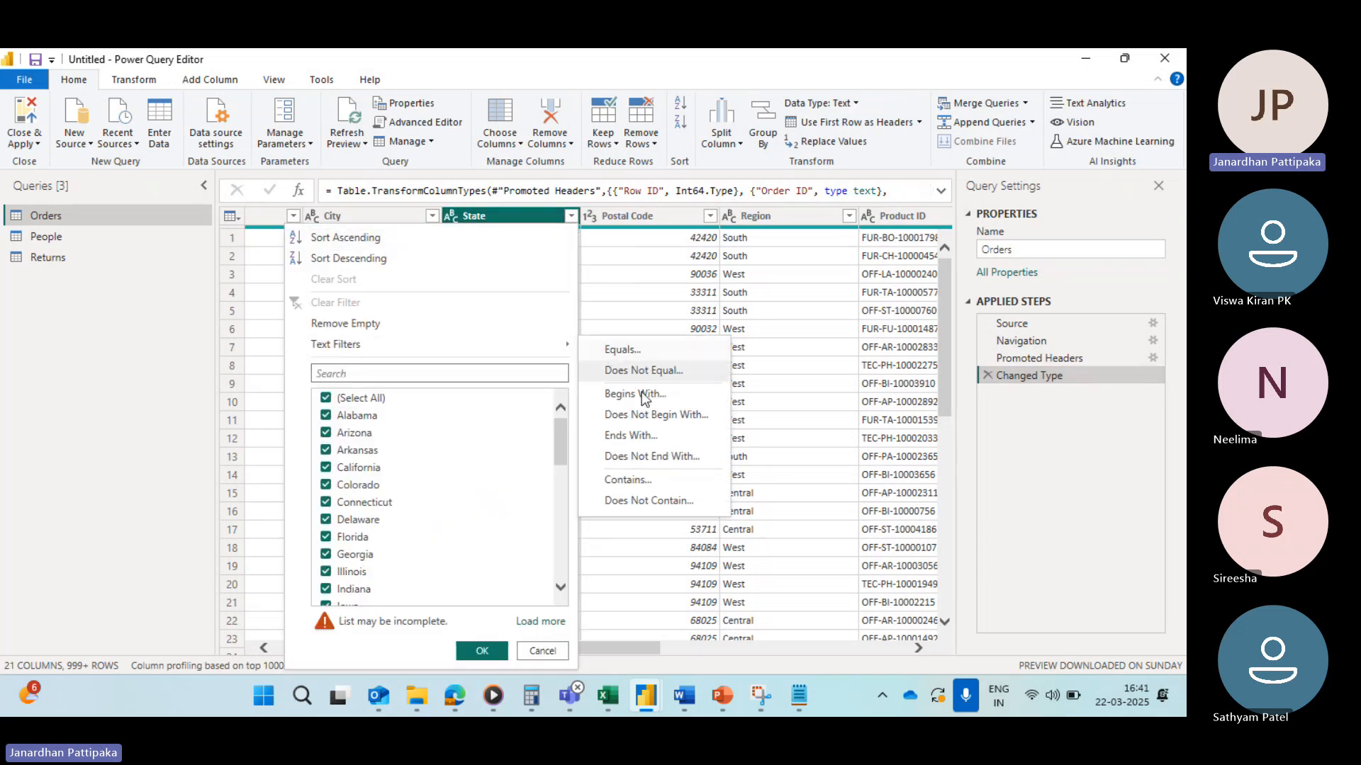
pyautogui.click(638, 435)
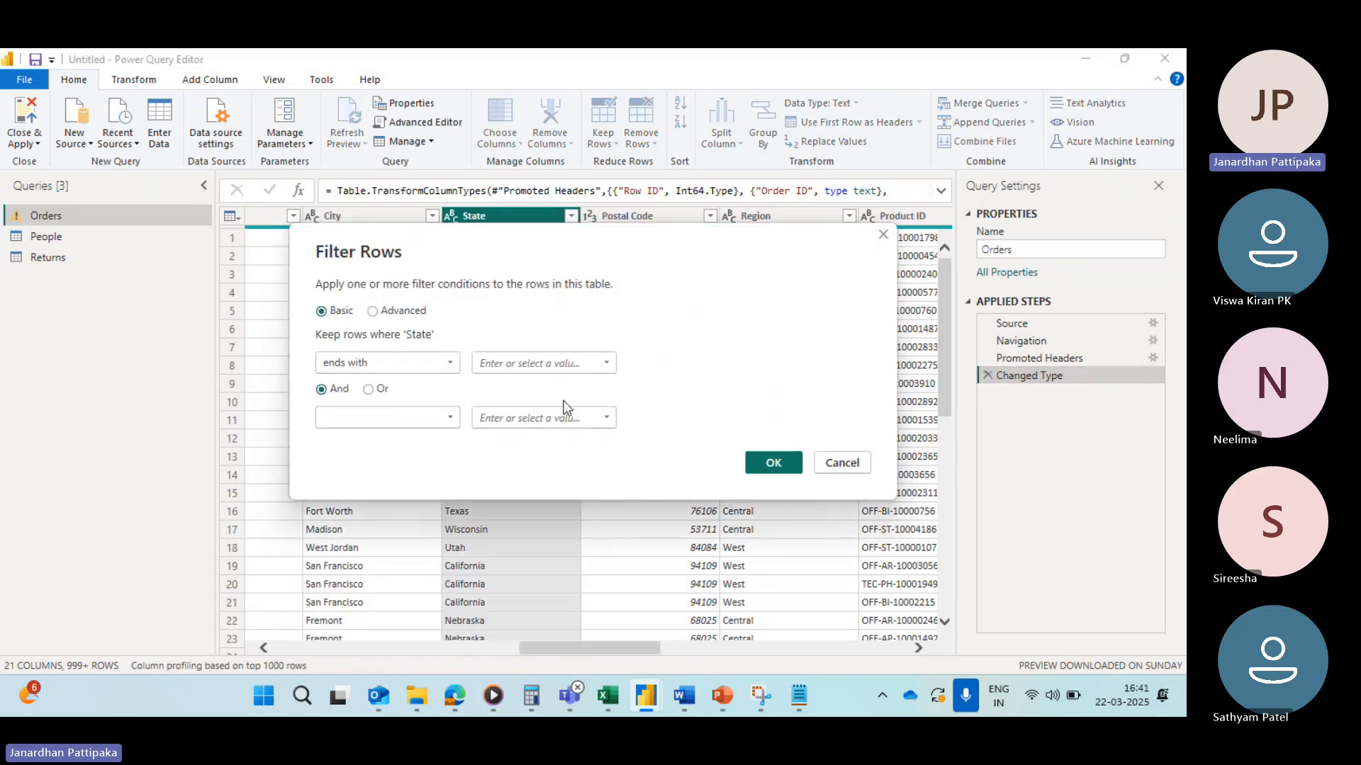
pyautogui.click(508, 366)
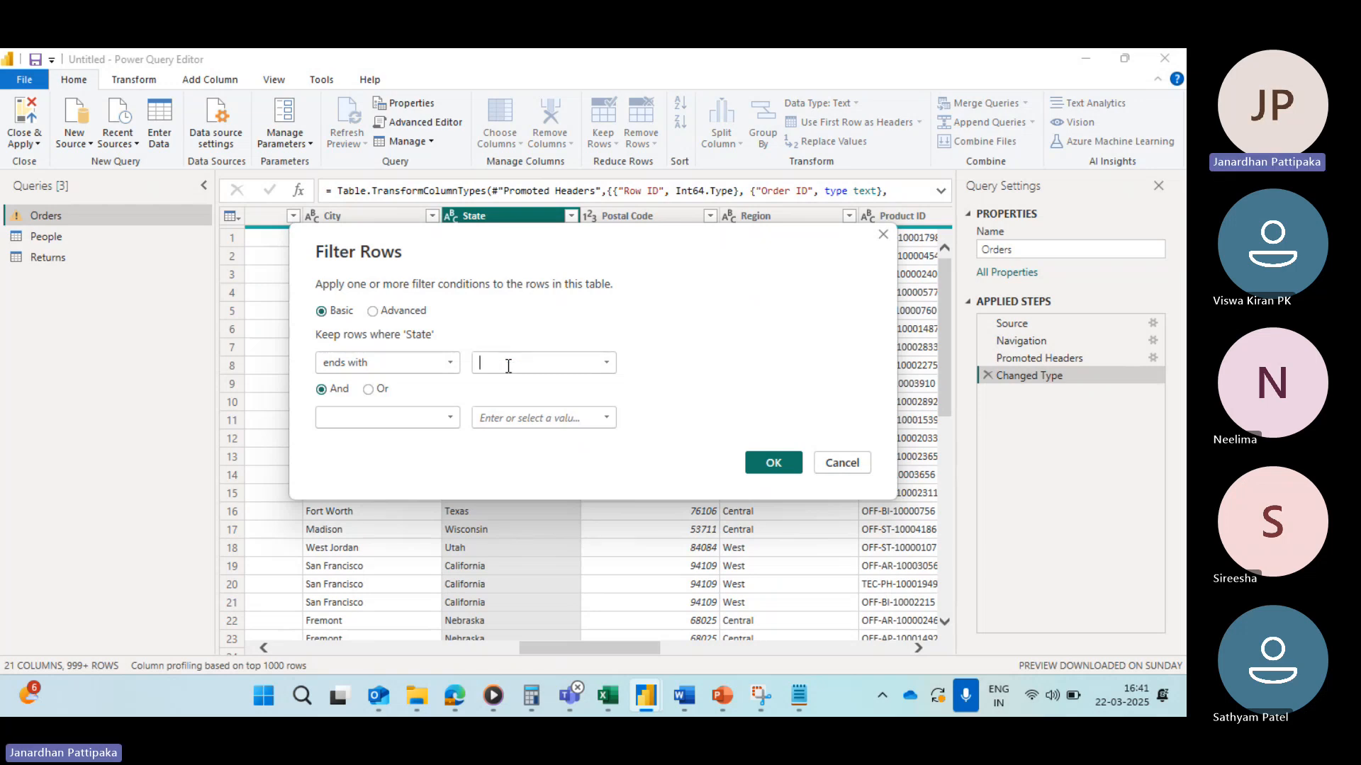
pyautogui.write('a')
pyautogui.click(777, 467)
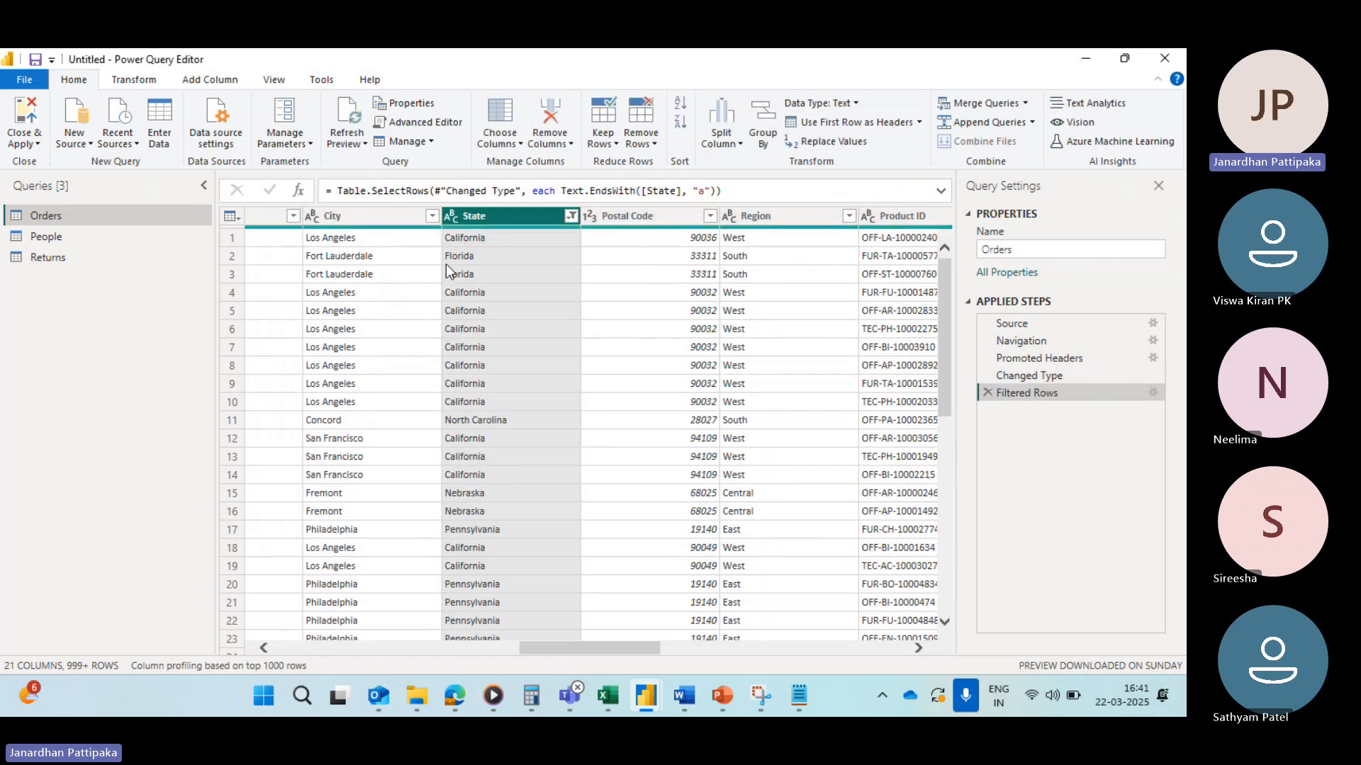
pyautogui.click(570, 218)
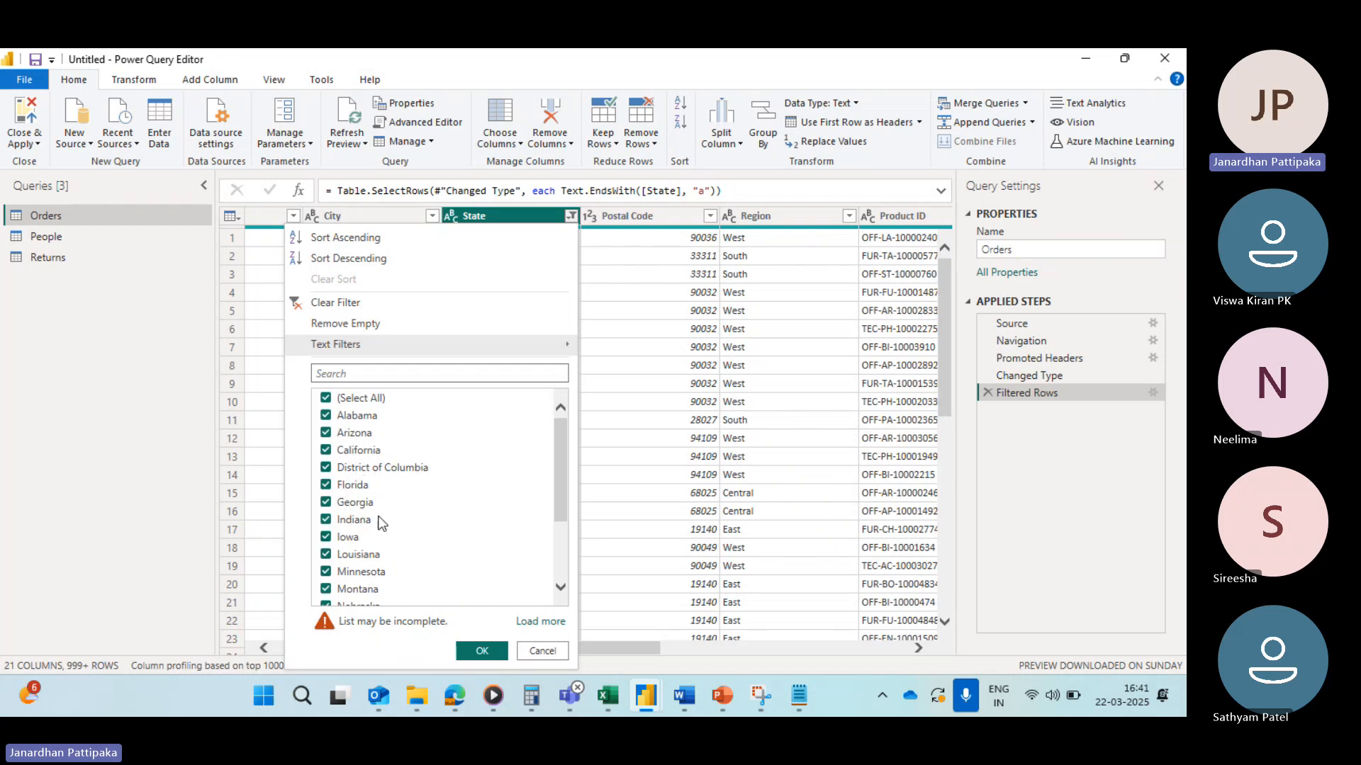
pyautogui.scroll(-2, 372, 533)
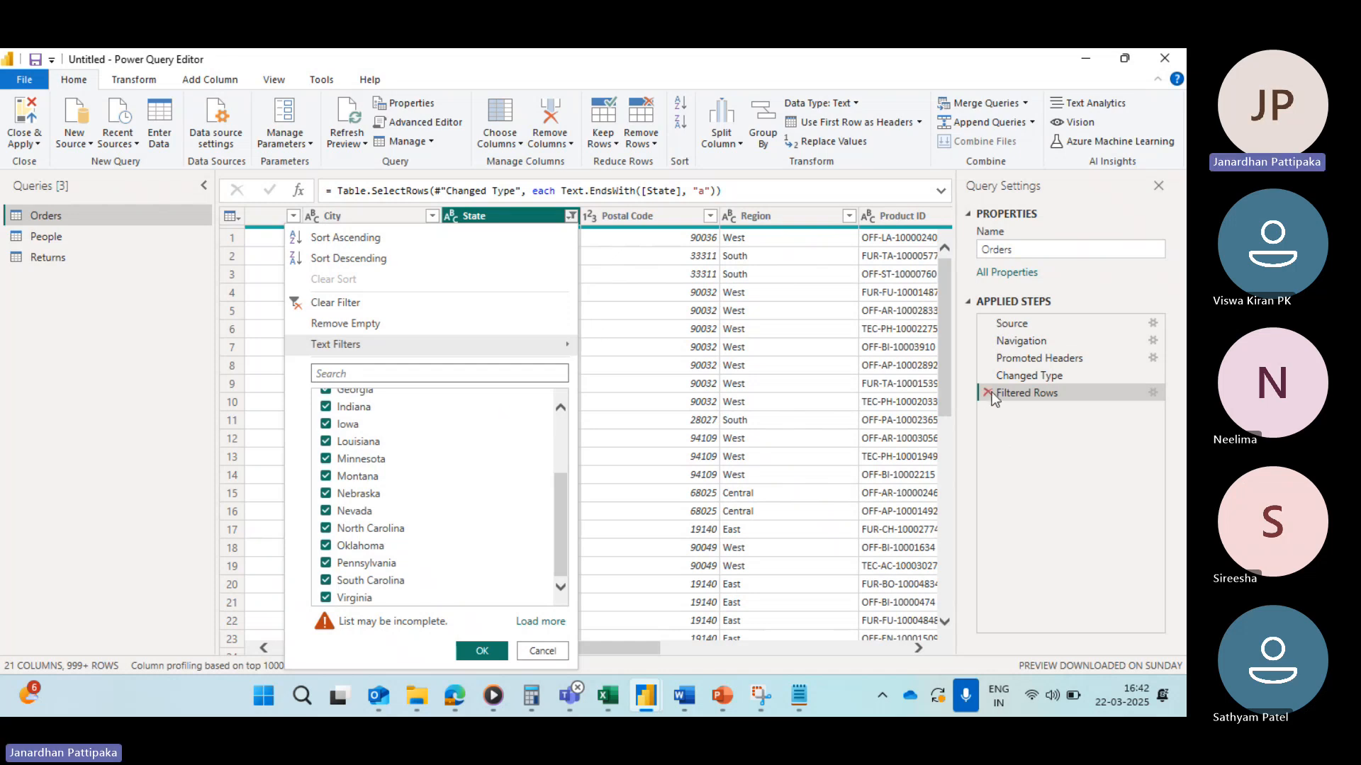
pyautogui.click(300, 307)
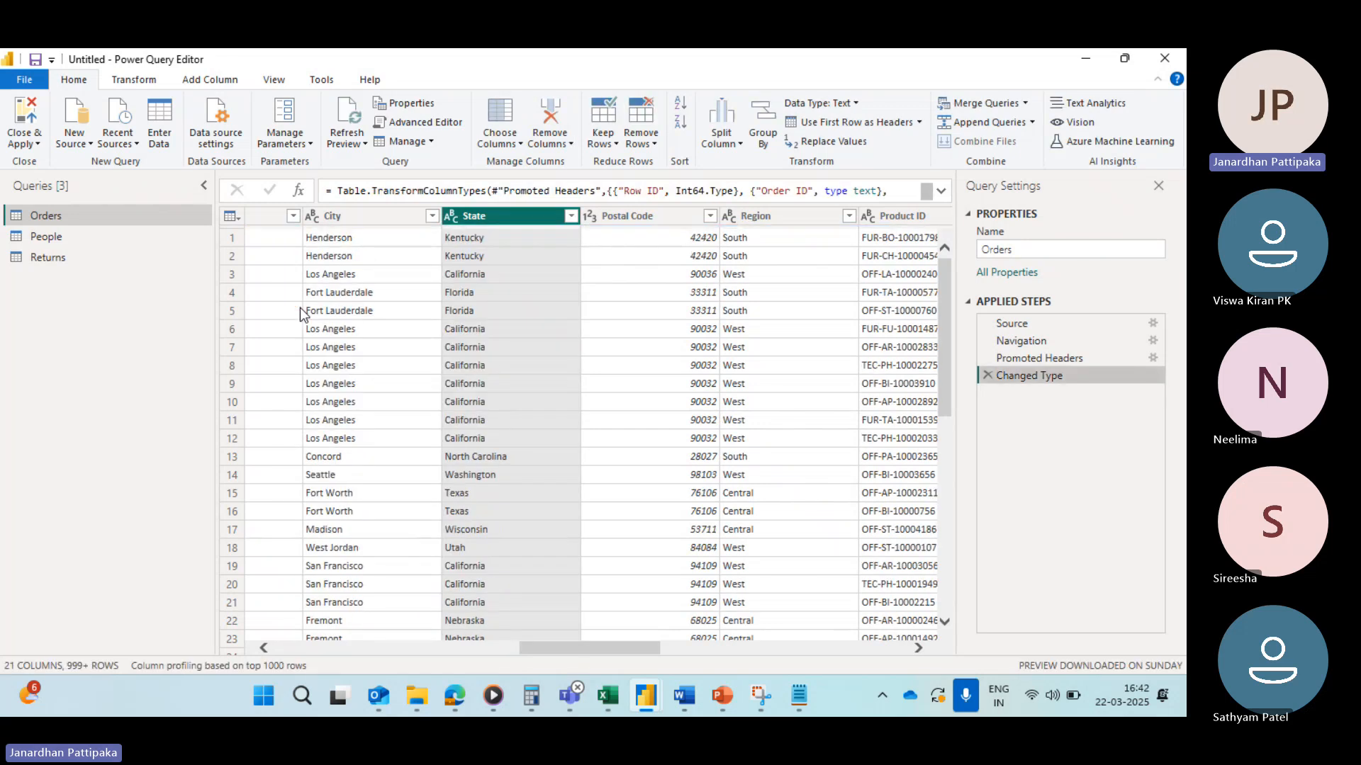
# Step: Try a State text filter keeping rows that do not end with ia, browse the state list, then clear the filter
pyautogui.click(571, 216)
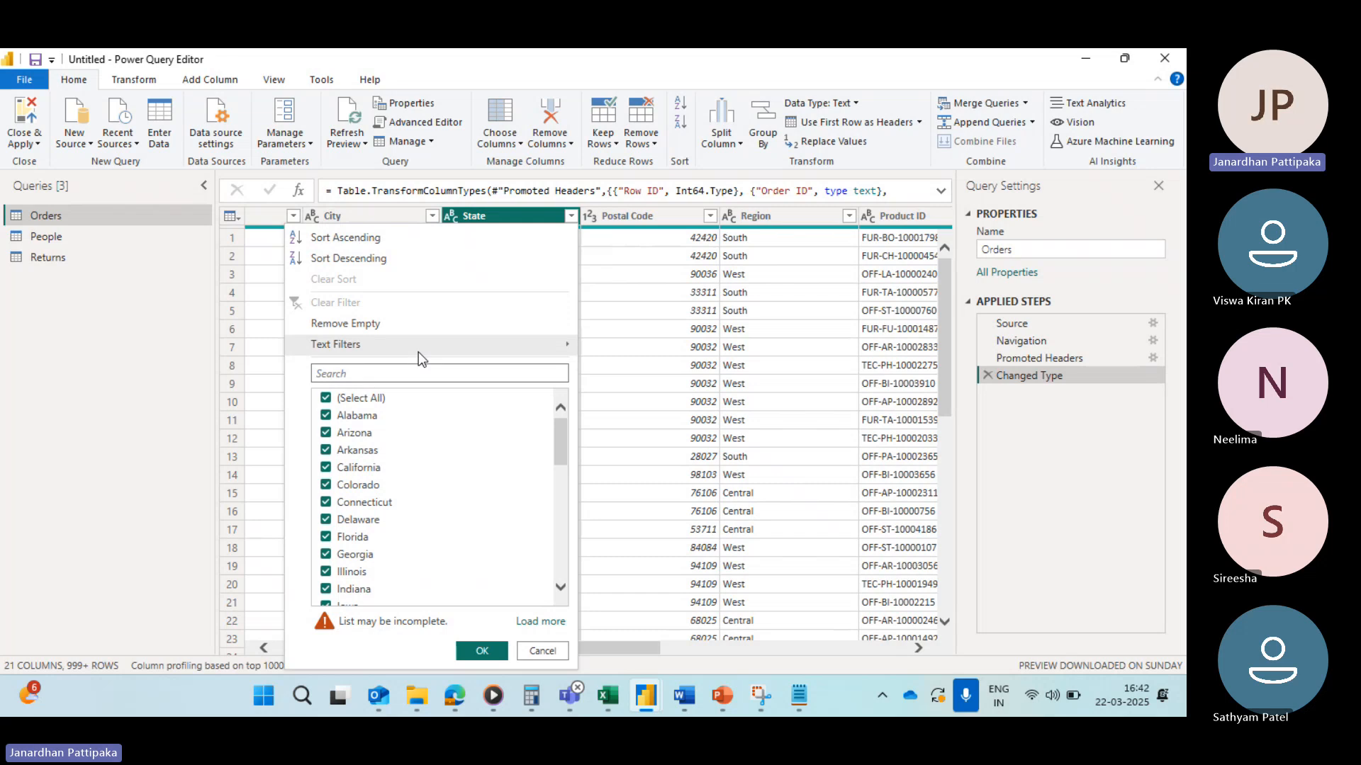
pyautogui.moveTo(419, 347)
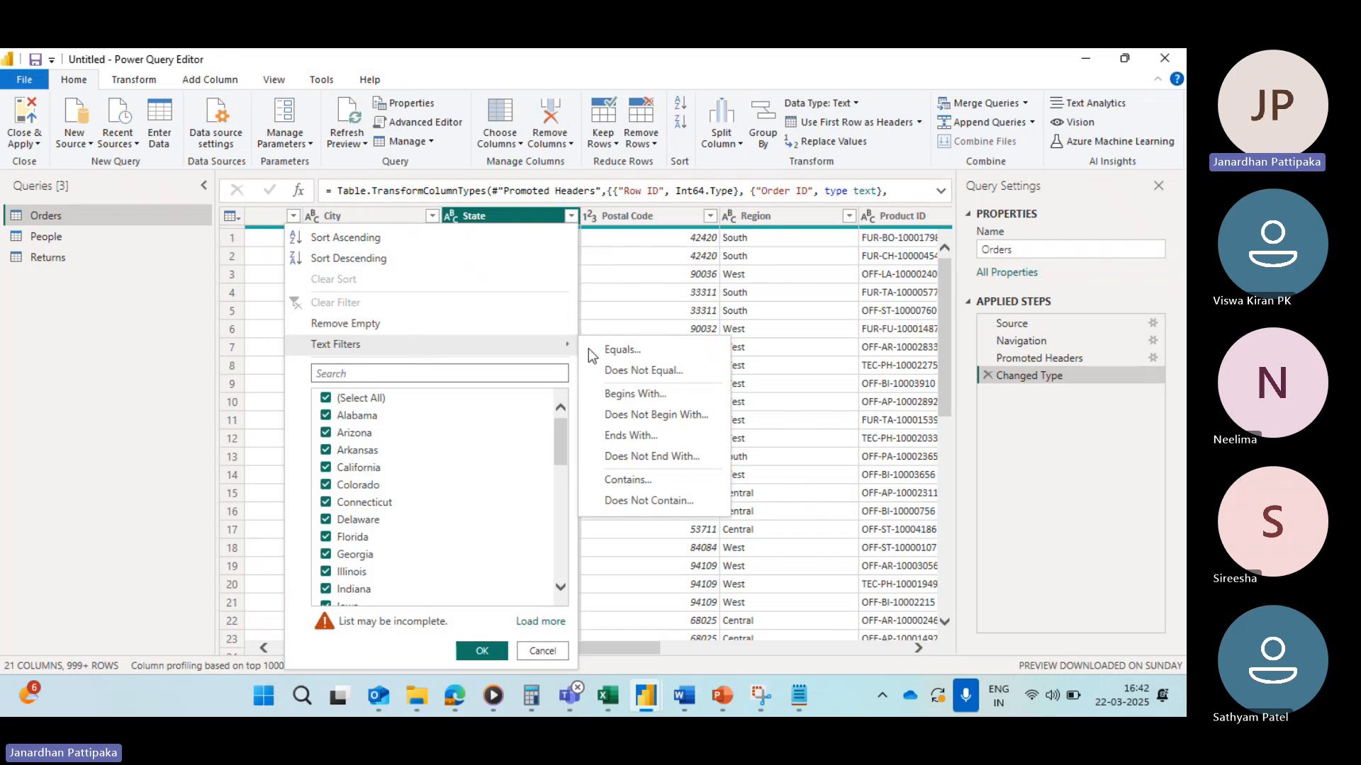
pyautogui.click(627, 456)
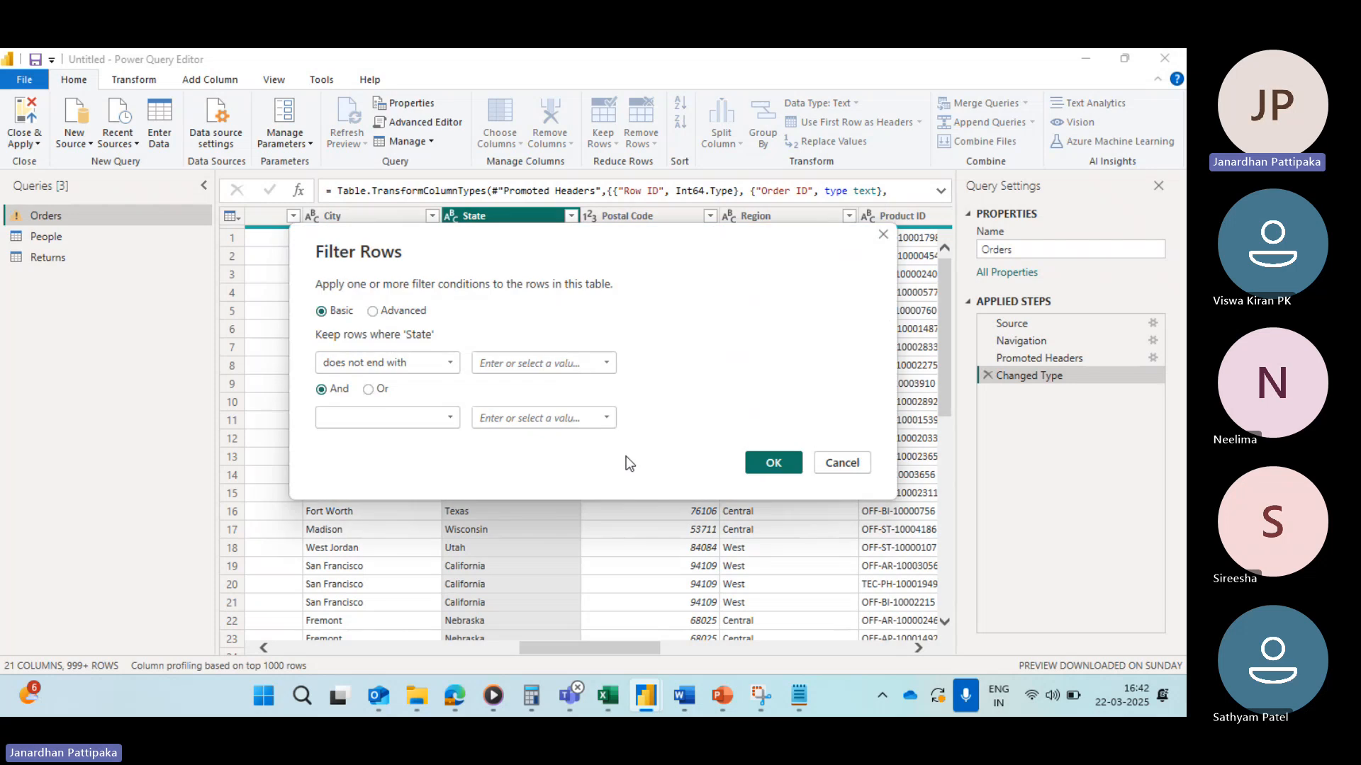
pyautogui.click(525, 362)
pyautogui.write('ia')
pyautogui.click(773, 462)
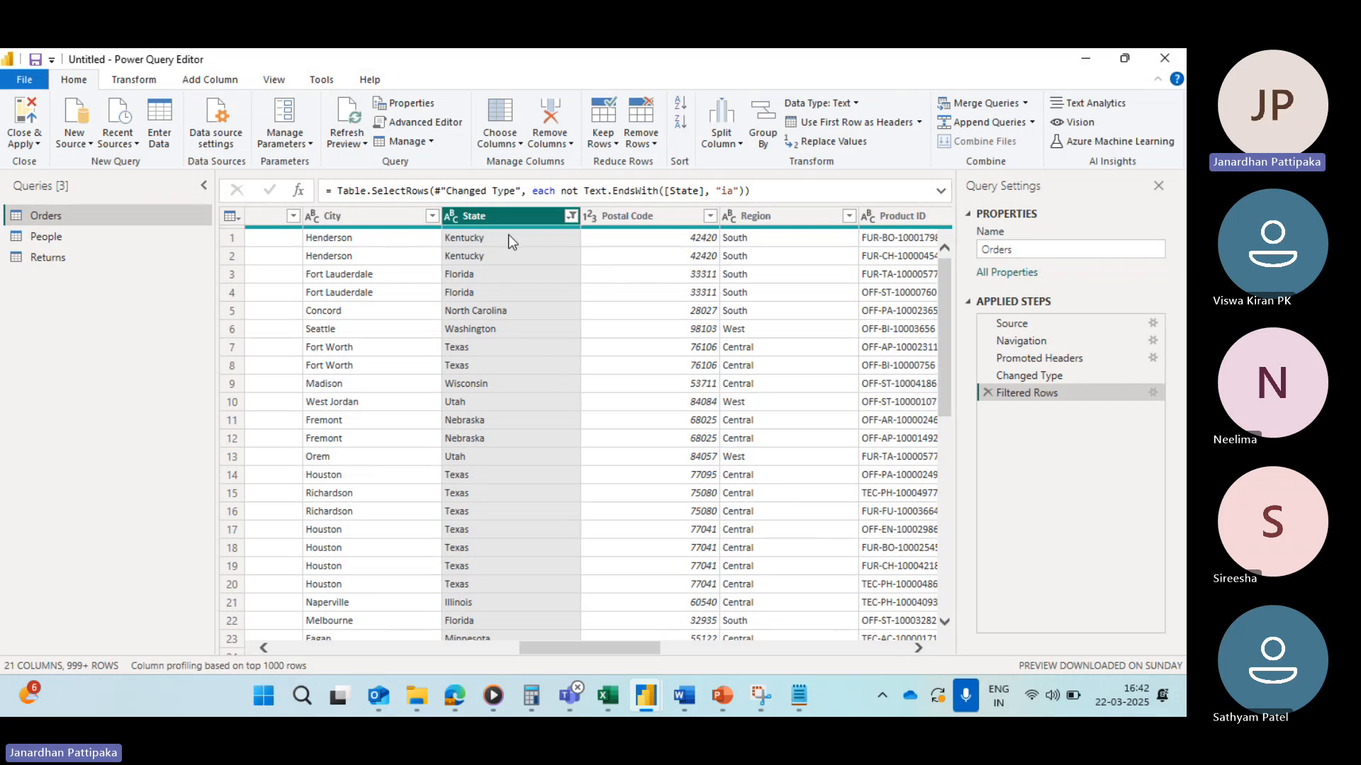
pyautogui.click(570, 216)
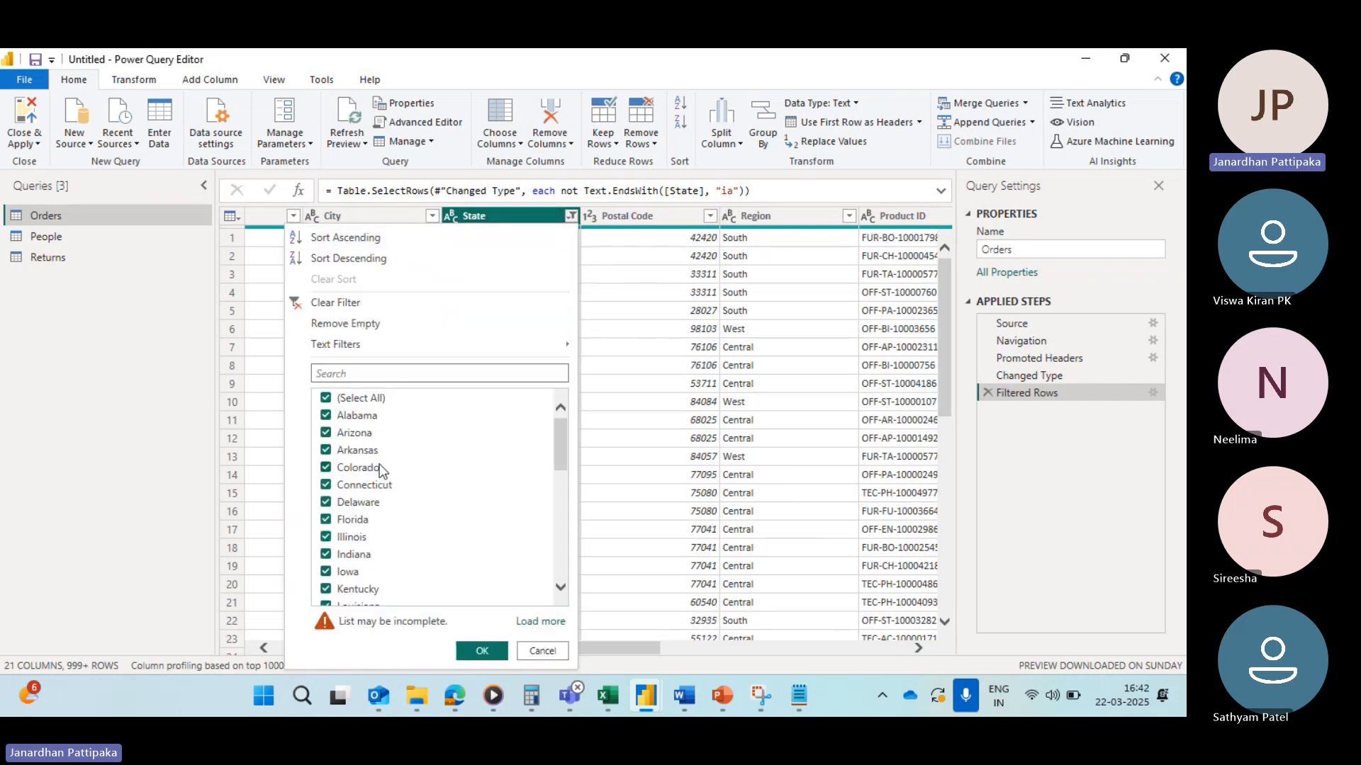
pyautogui.scroll(-4, 381, 479)
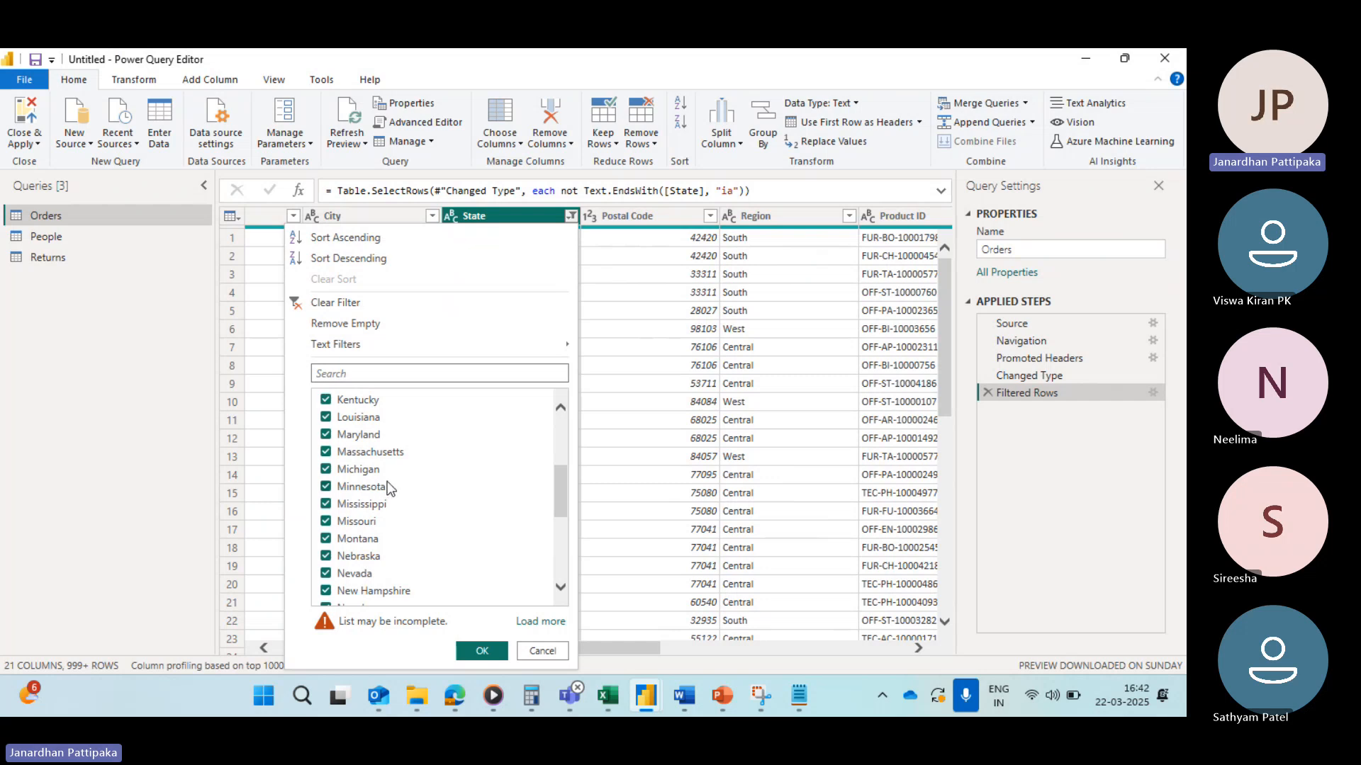
pyautogui.scroll(1, 404, 475)
pyautogui.scroll(3, 408, 475)
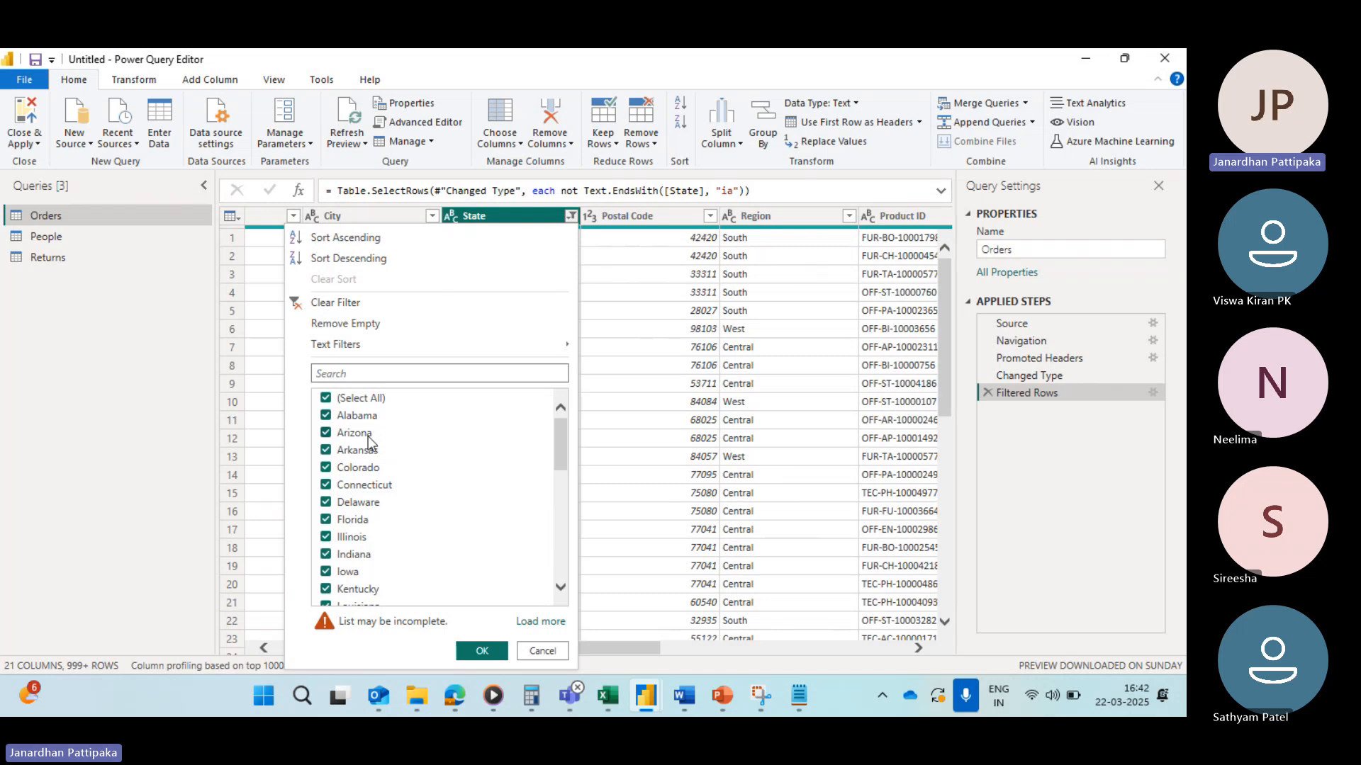
pyautogui.scroll(-6, 380, 477)
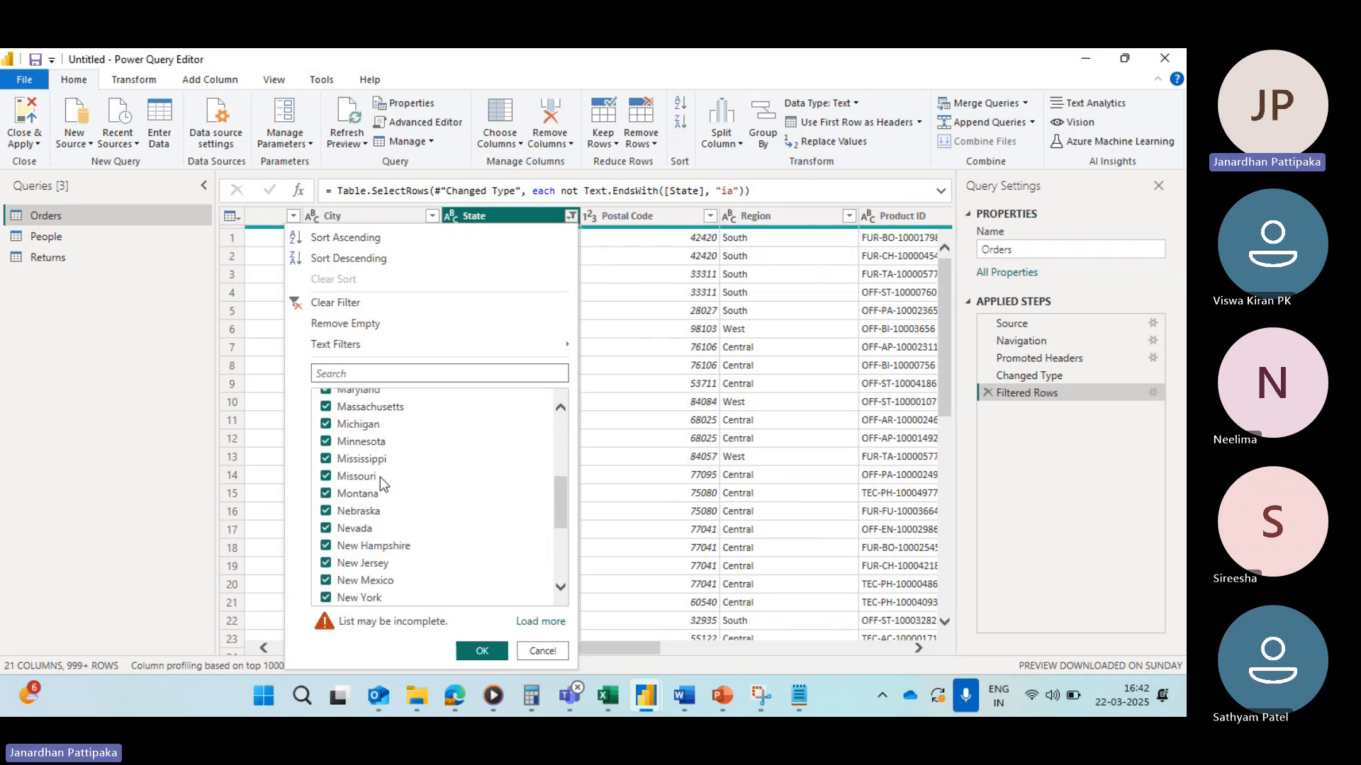
pyautogui.scroll(-1, 380, 478)
pyautogui.scroll(8, 380, 478)
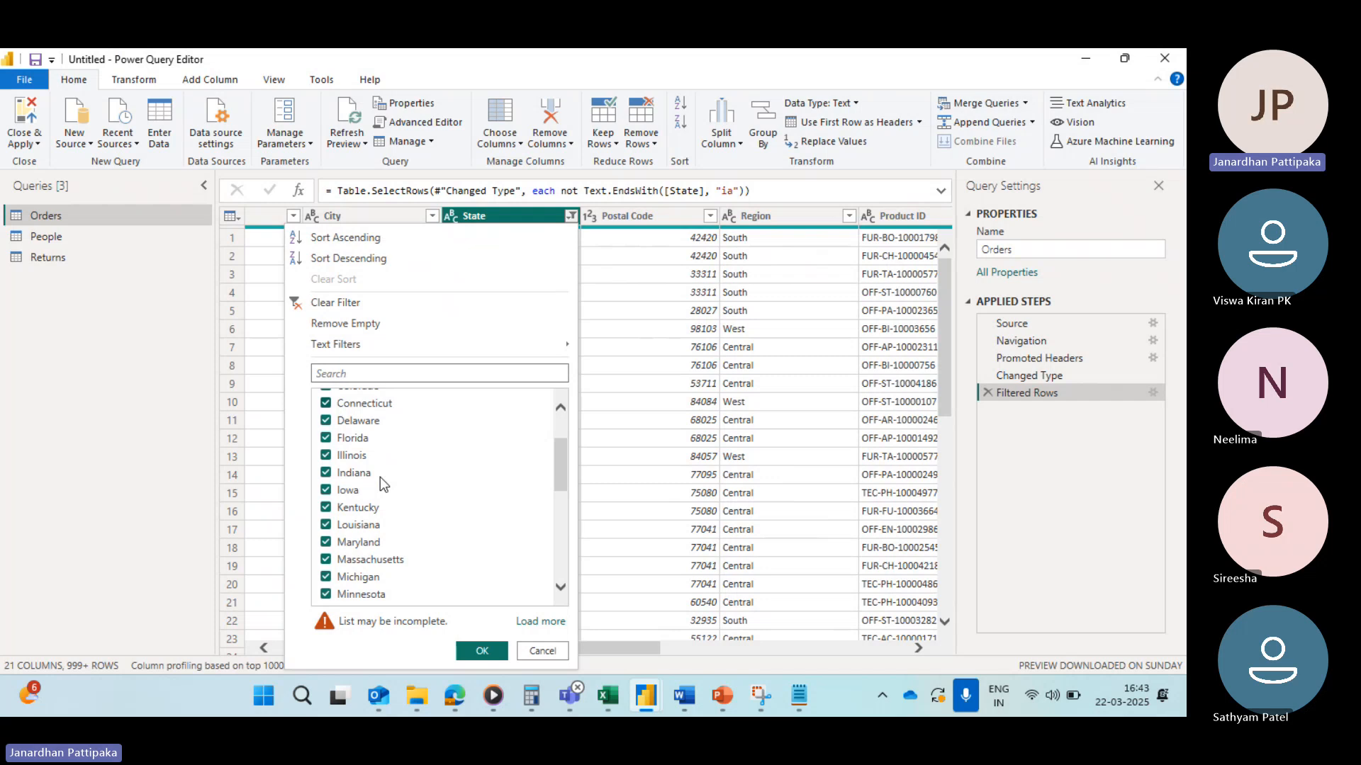
pyautogui.click(297, 305)
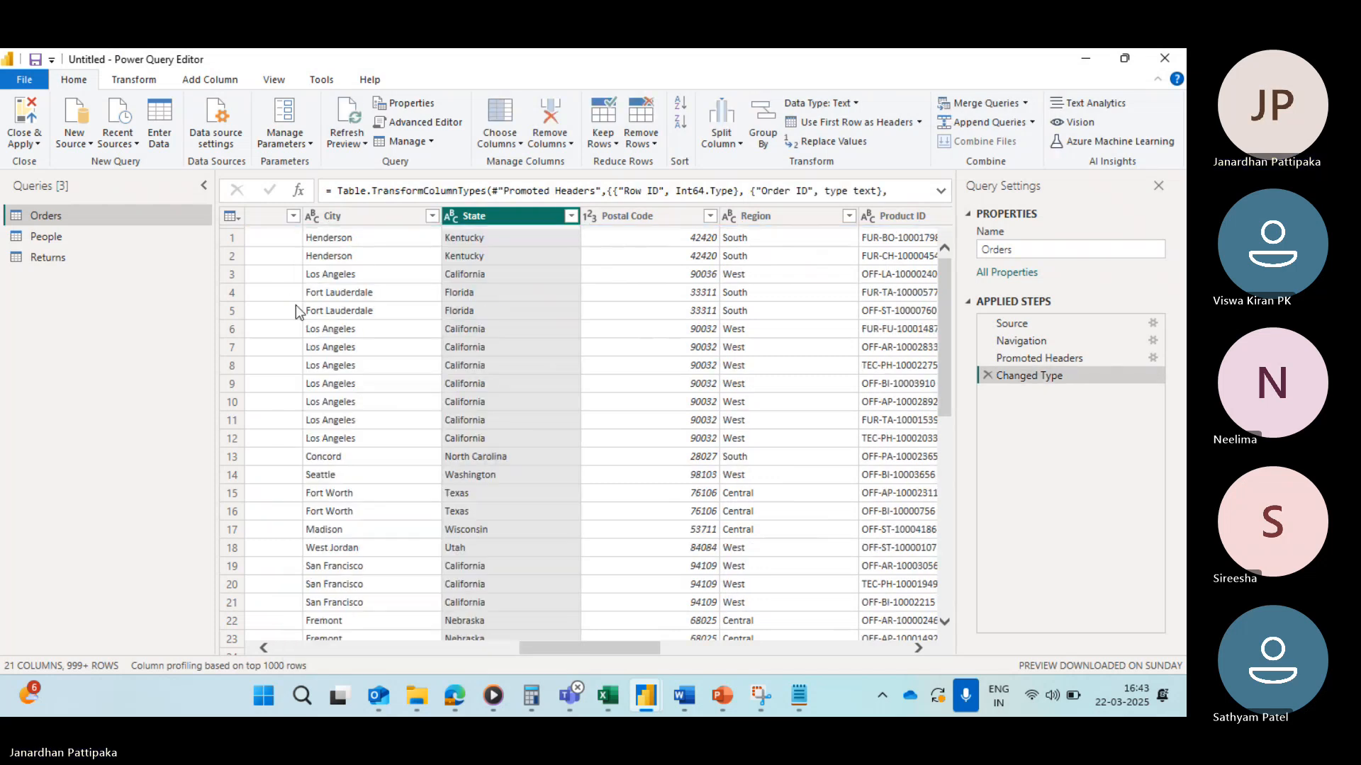
pyautogui.click(571, 216)
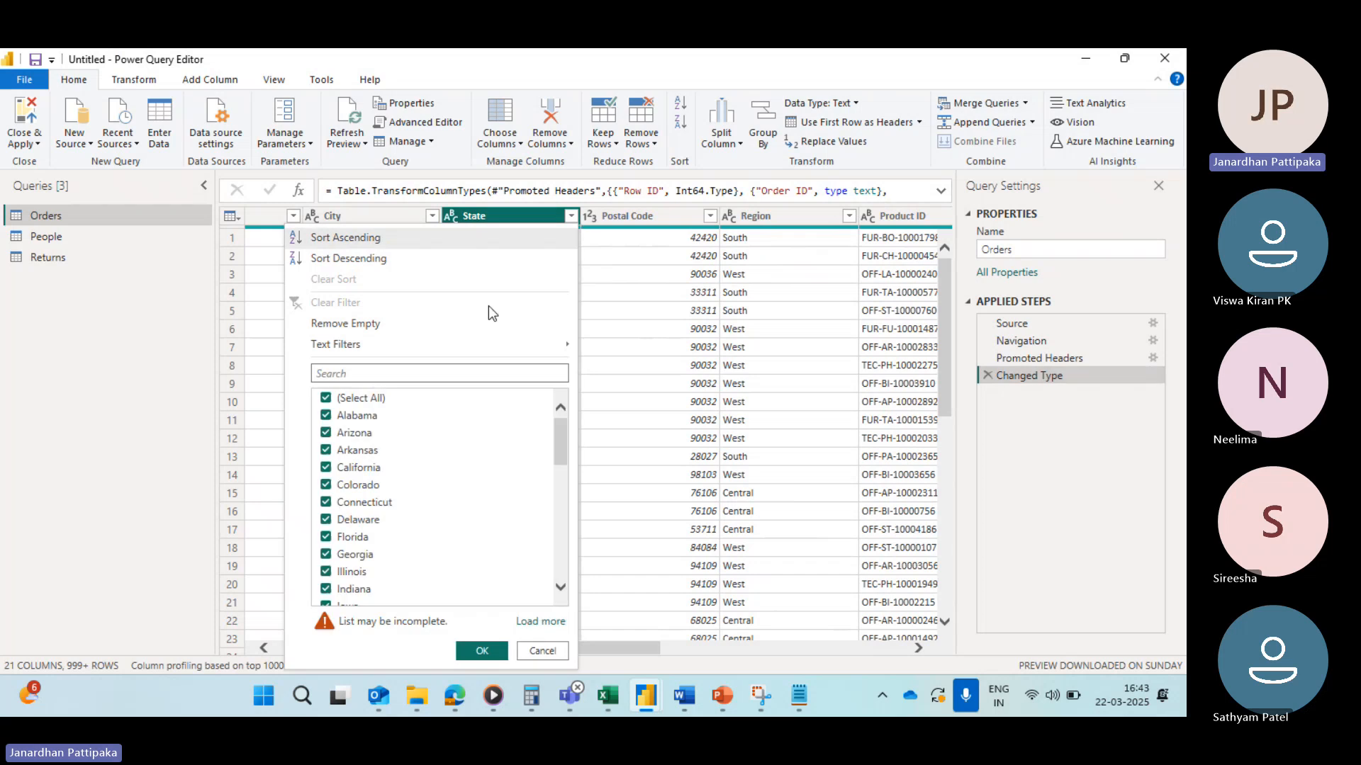
pyautogui.moveTo(380, 344)
pyautogui.click(611, 244)
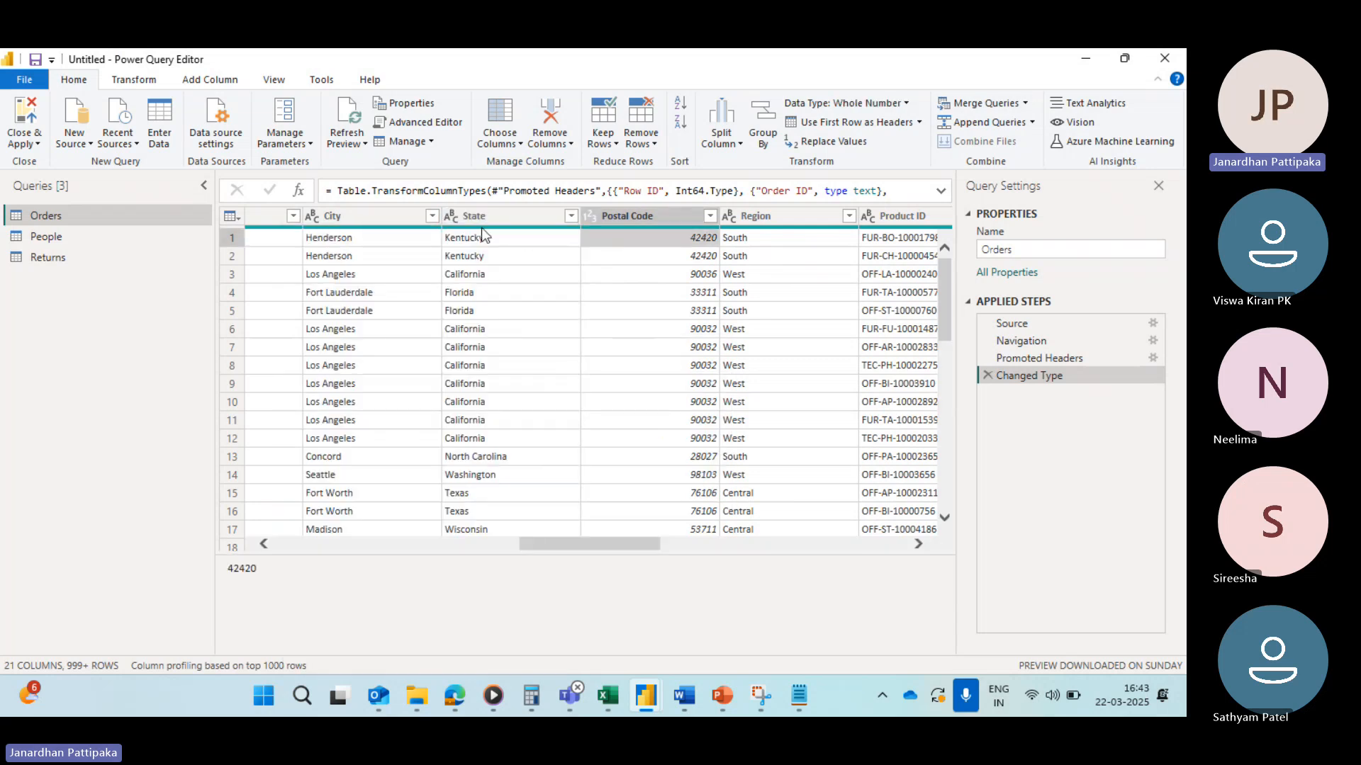
# Step: Scroll across the Orders table columns and browse down the Customer Name column
pyautogui.hscroll(8, 549, 377)
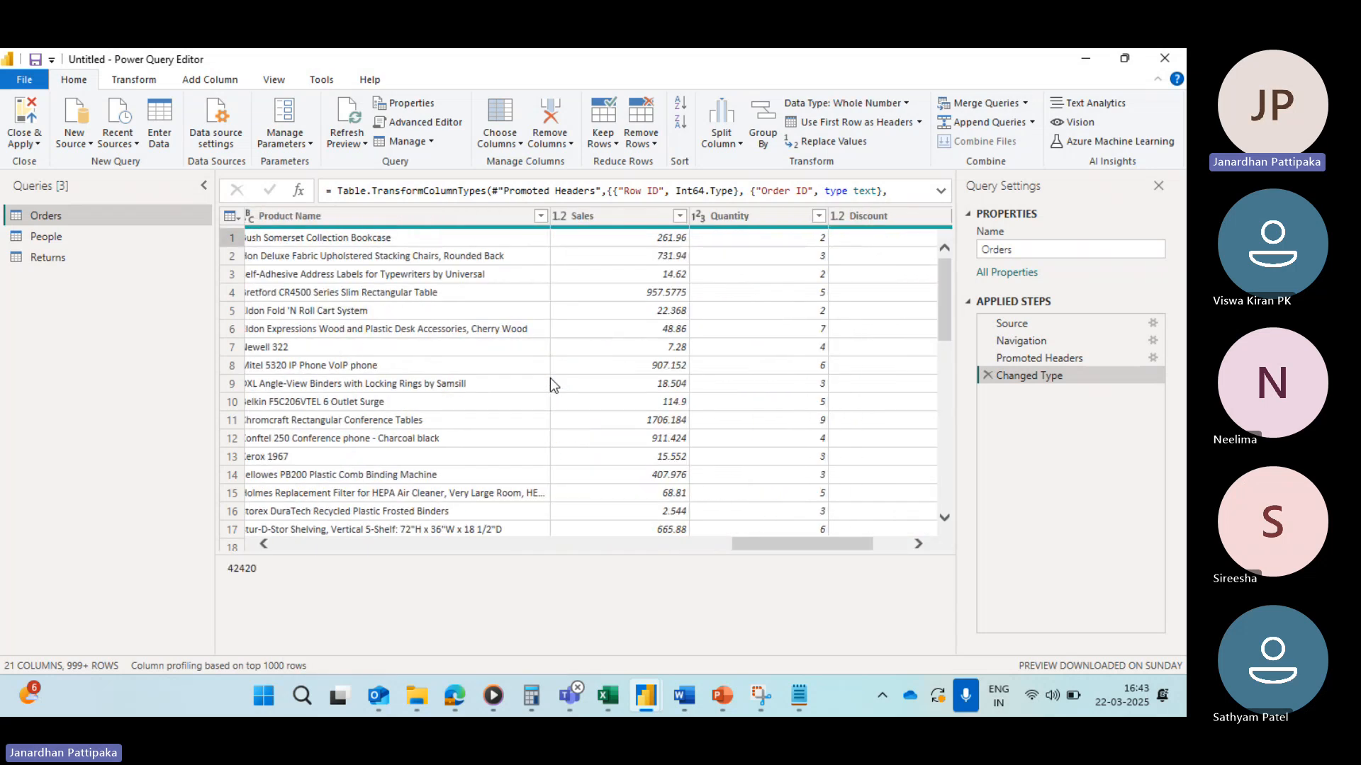
pyautogui.hscroll(-10, 551, 379)
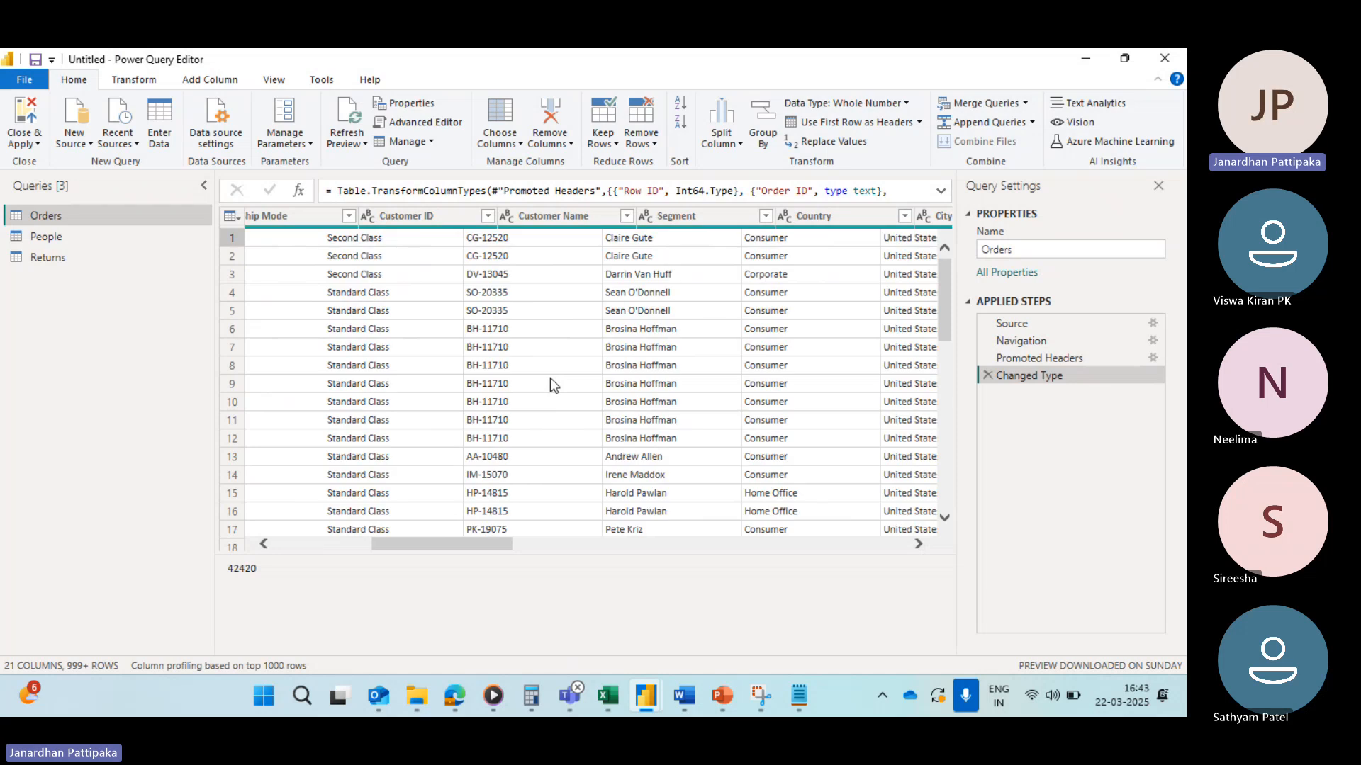
pyautogui.hscroll(-3, 550, 377)
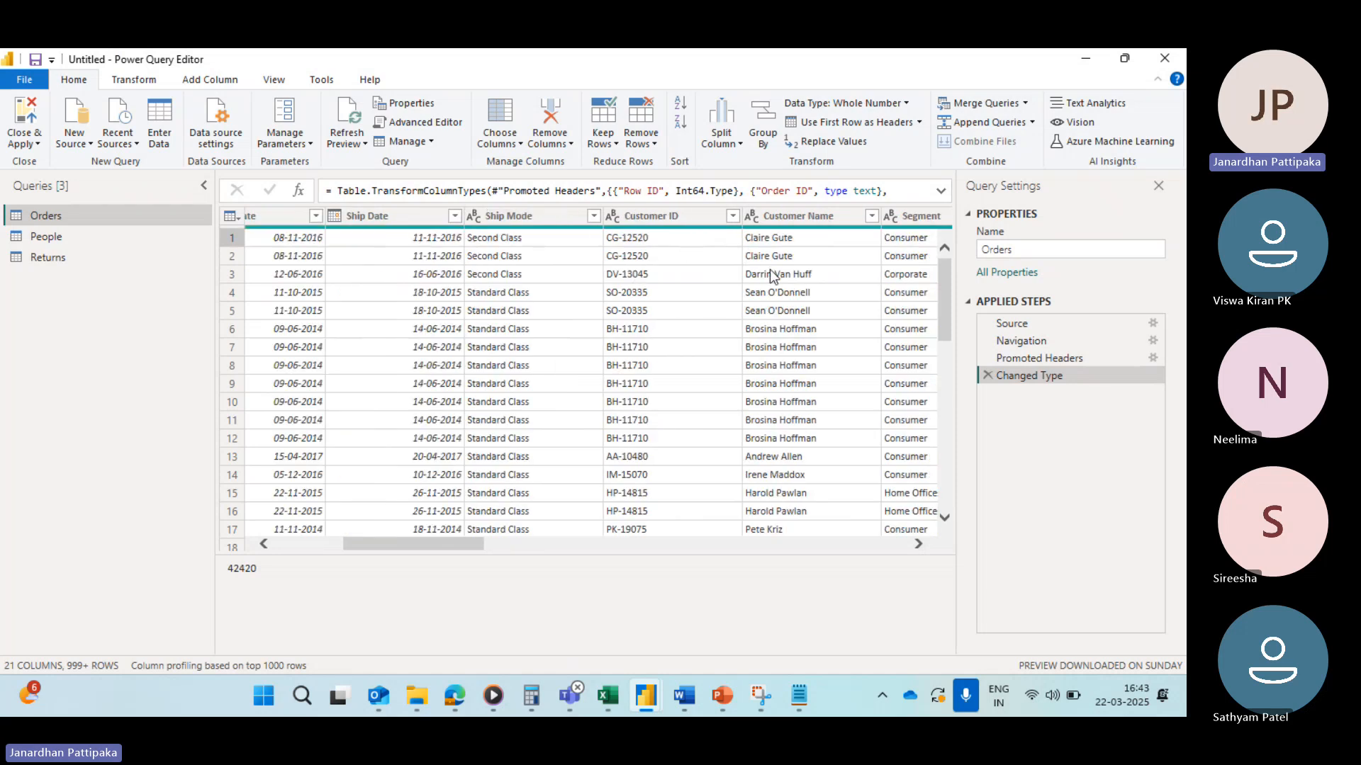
pyautogui.hscroll(3, 769, 269)
pyautogui.click(548, 216)
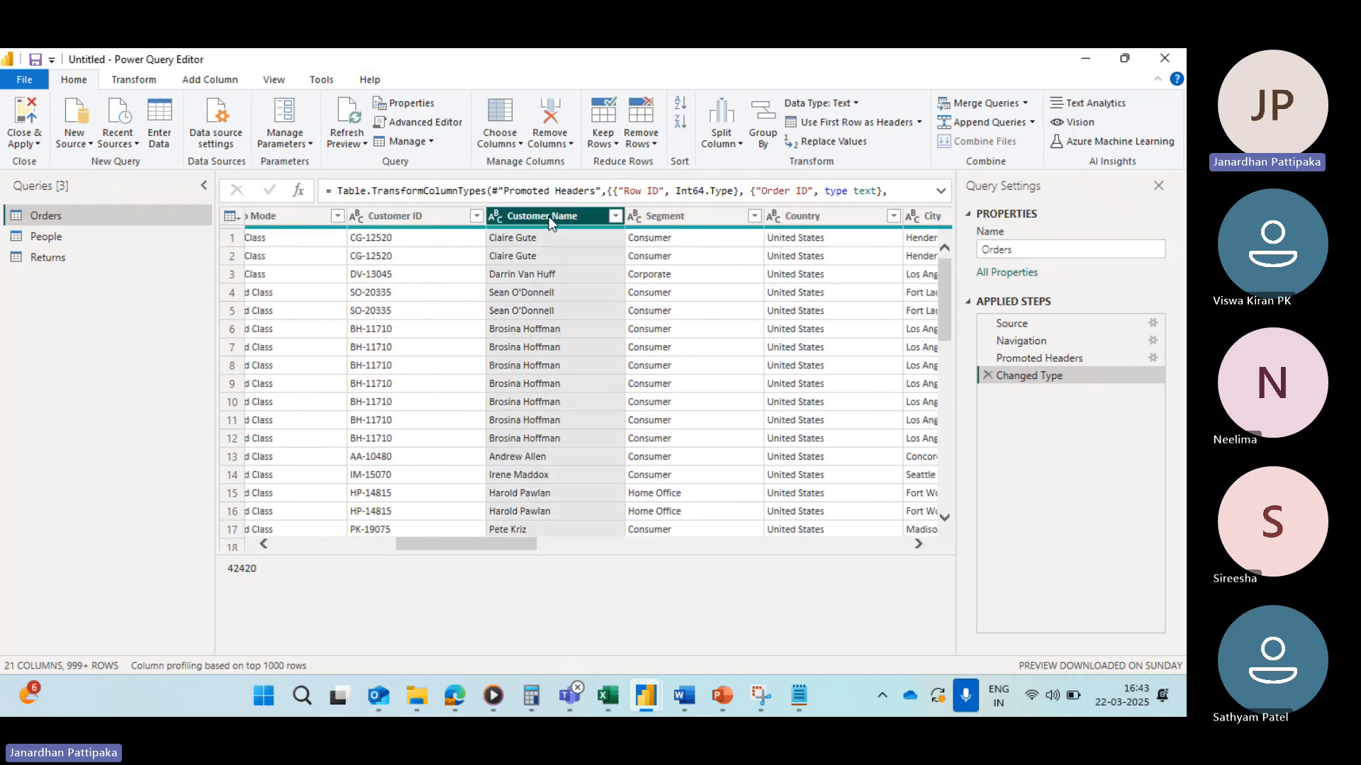
pyautogui.scroll(-5, 553, 454)
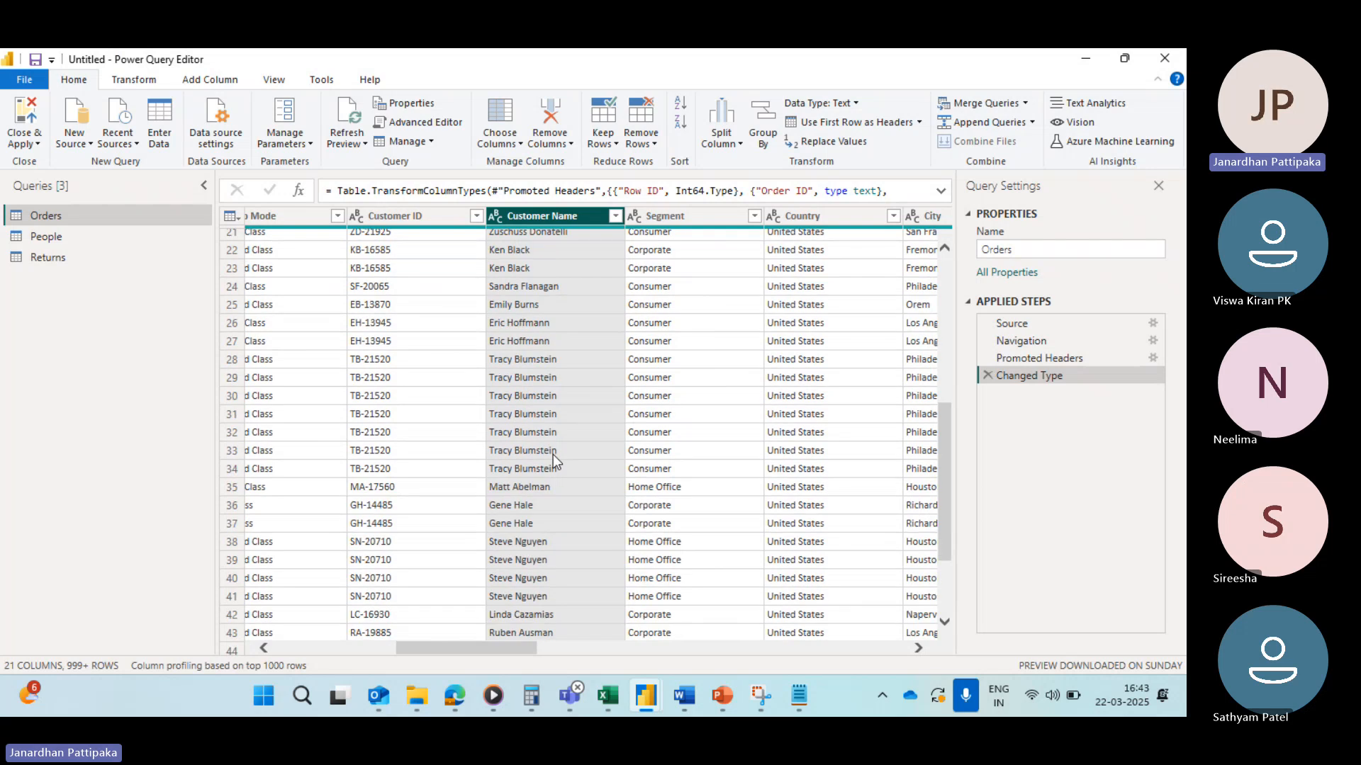
pyautogui.scroll(5, 553, 453)
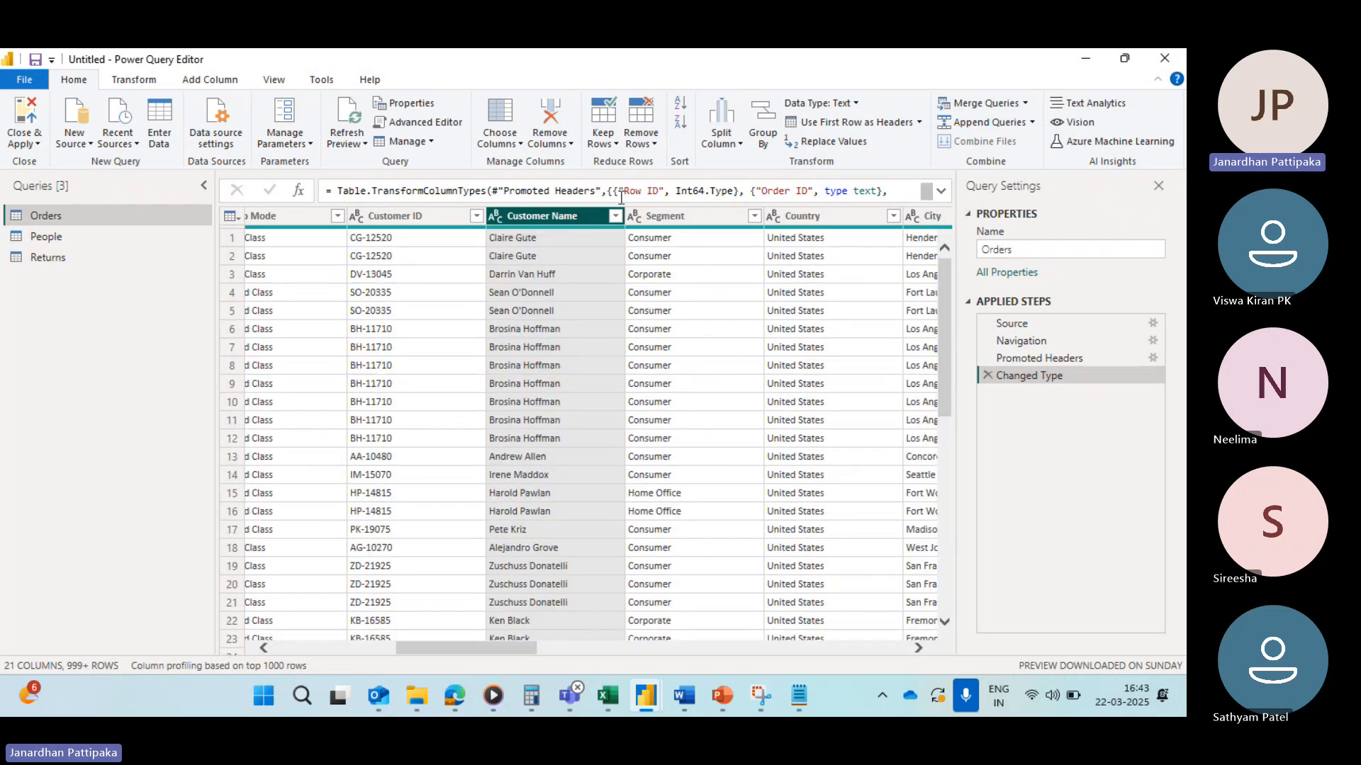
pyautogui.scroll(-1, 574, 376)
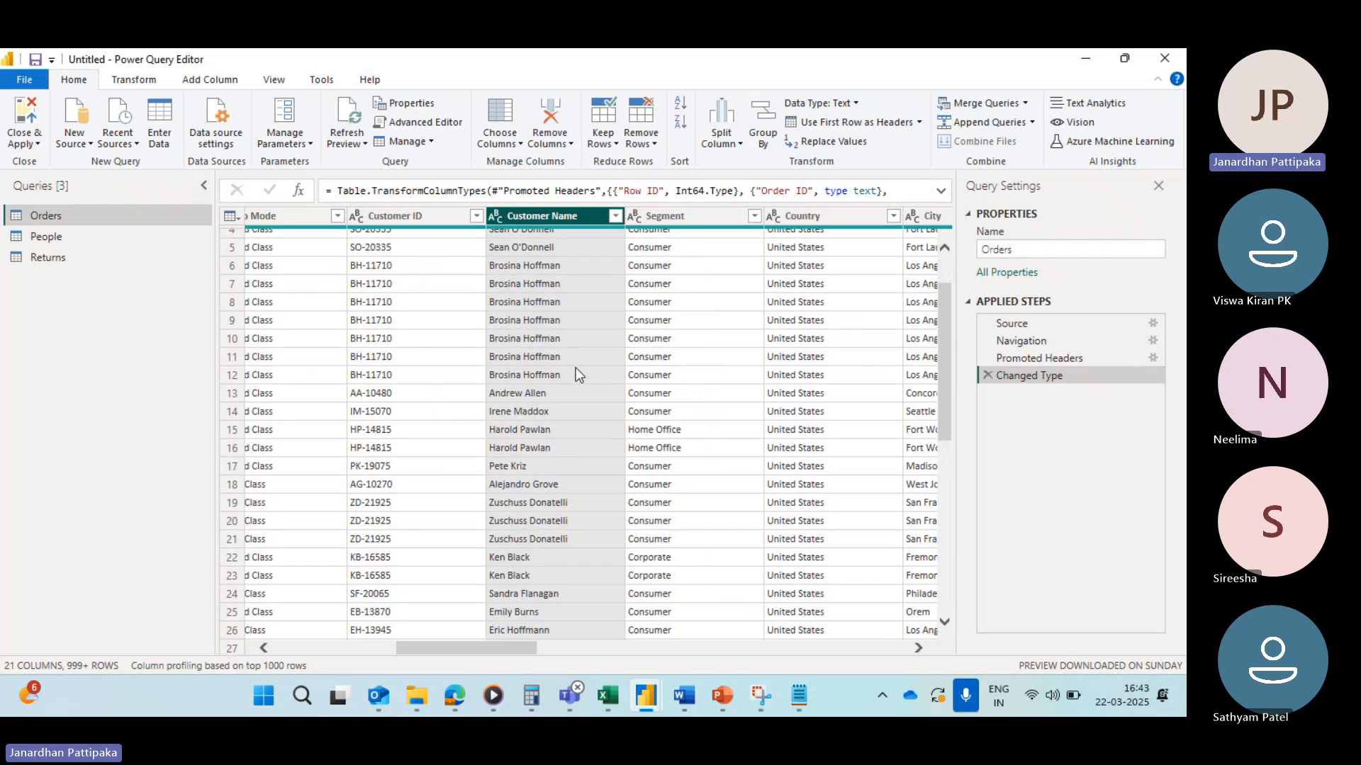
pyautogui.scroll(-10, 533, 496)
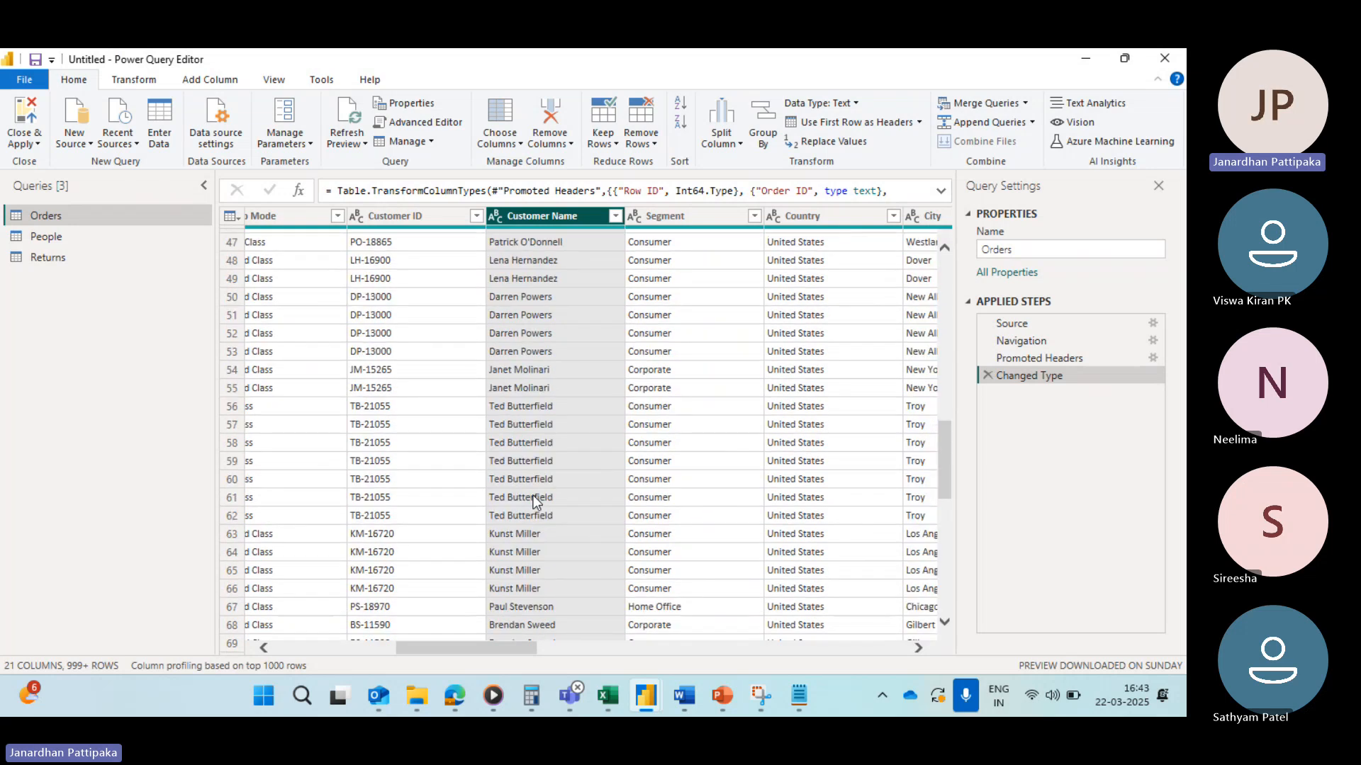
pyautogui.scroll(-12, 533, 499)
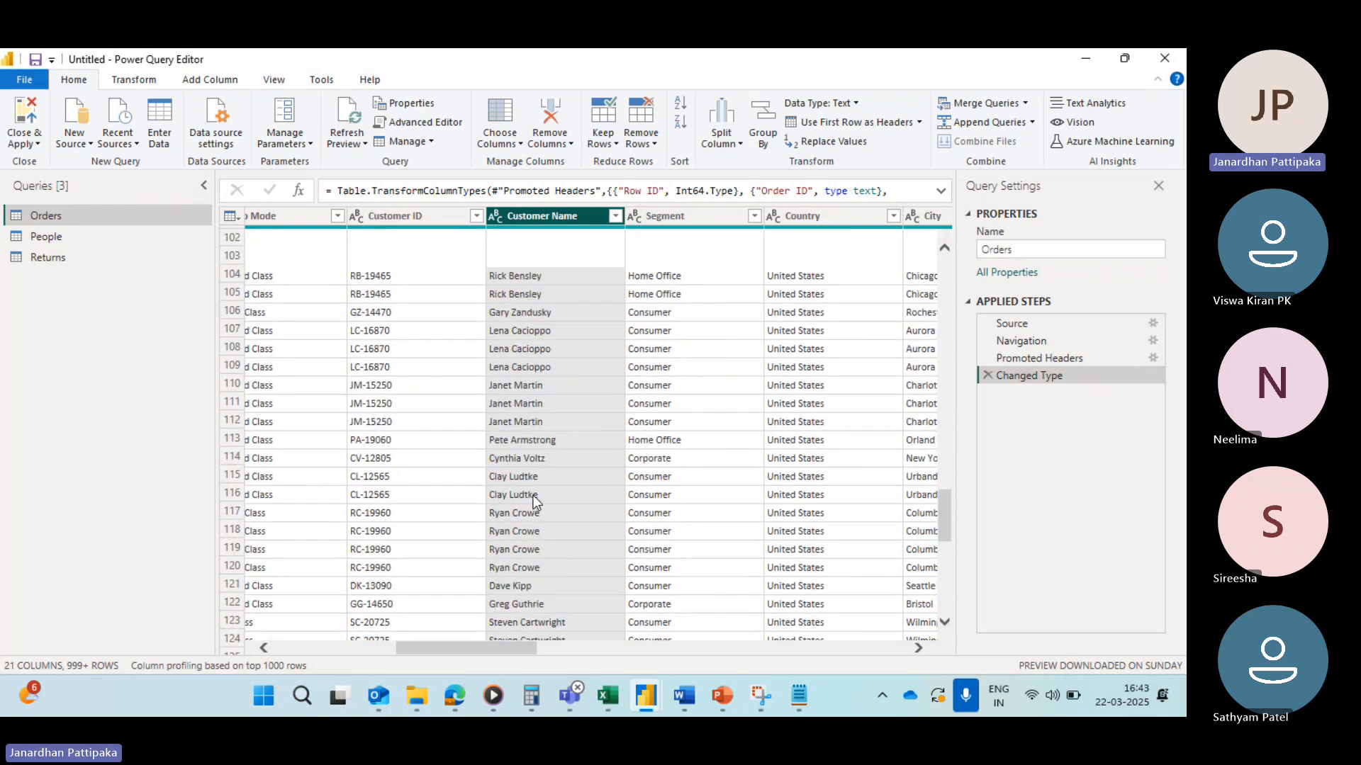
# Step: Try a Customer Name text filter keeping rows that contain a chosen customer name, then clear the filter
pyautogui.scroll(20, 533, 495)
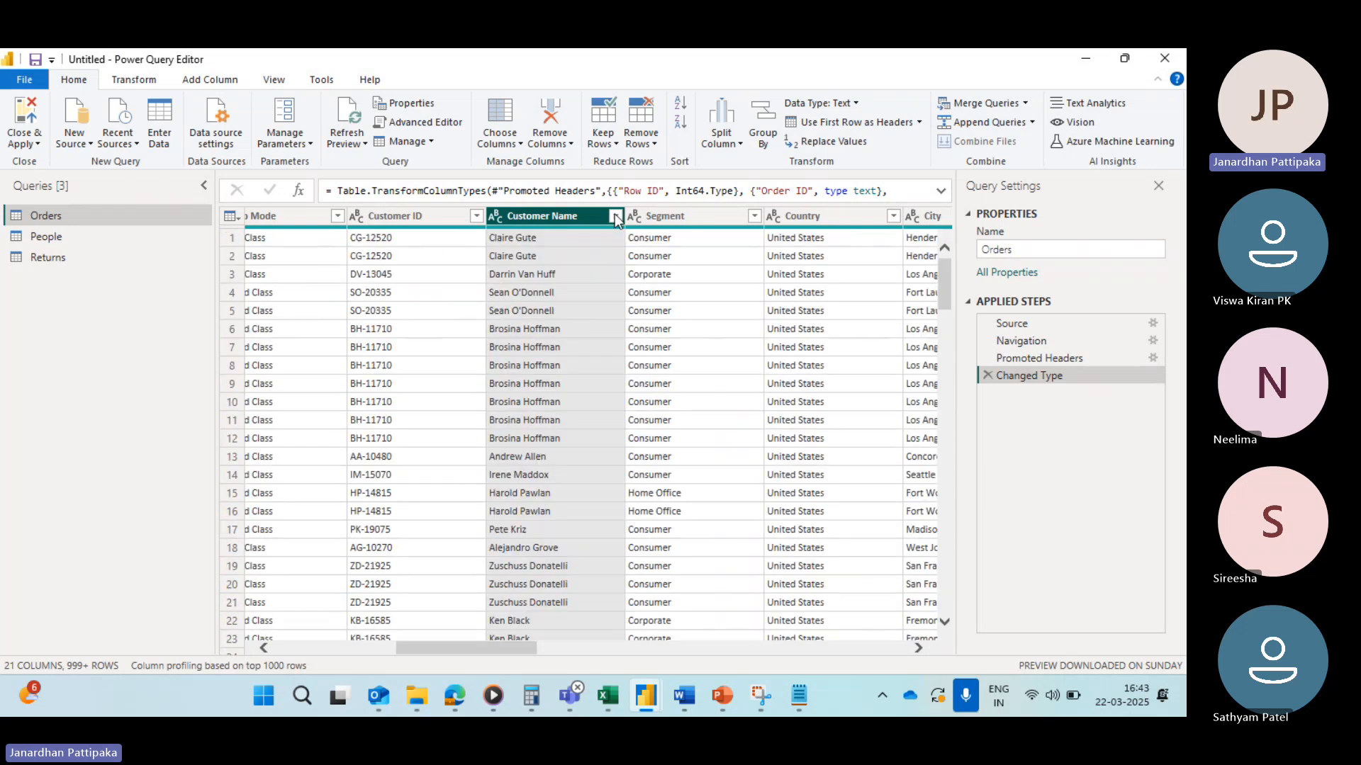
pyautogui.click(615, 216)
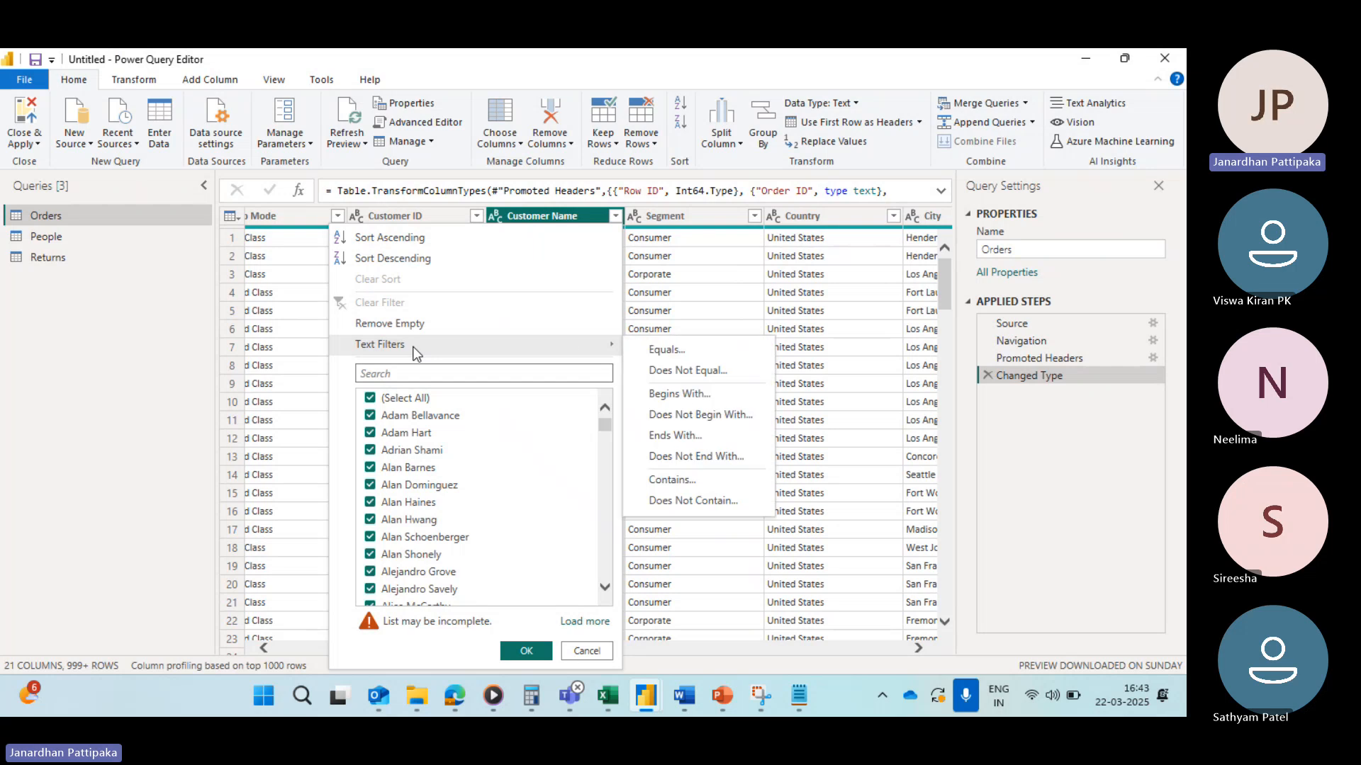
pyautogui.click(669, 481)
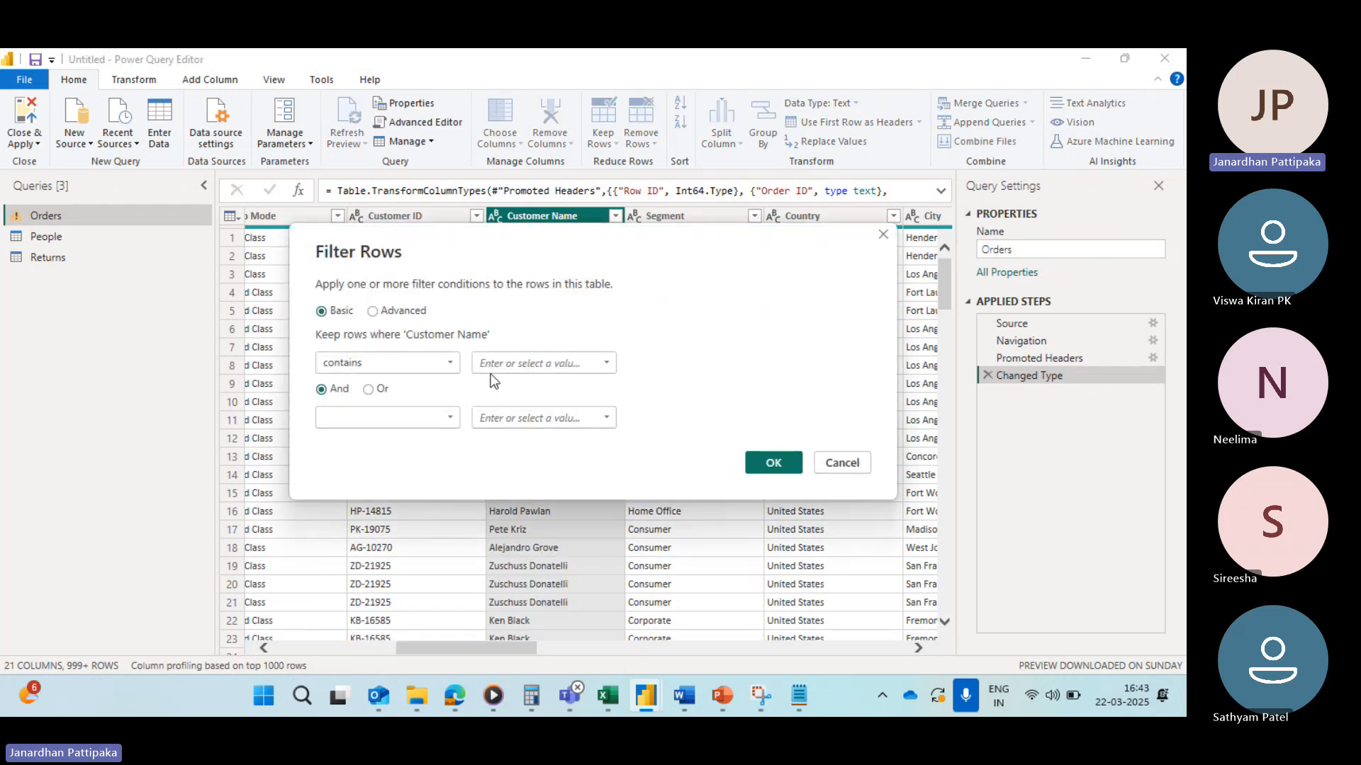
pyautogui.click(518, 366)
pyautogui.write('Allen')
pyautogui.click(762, 465)
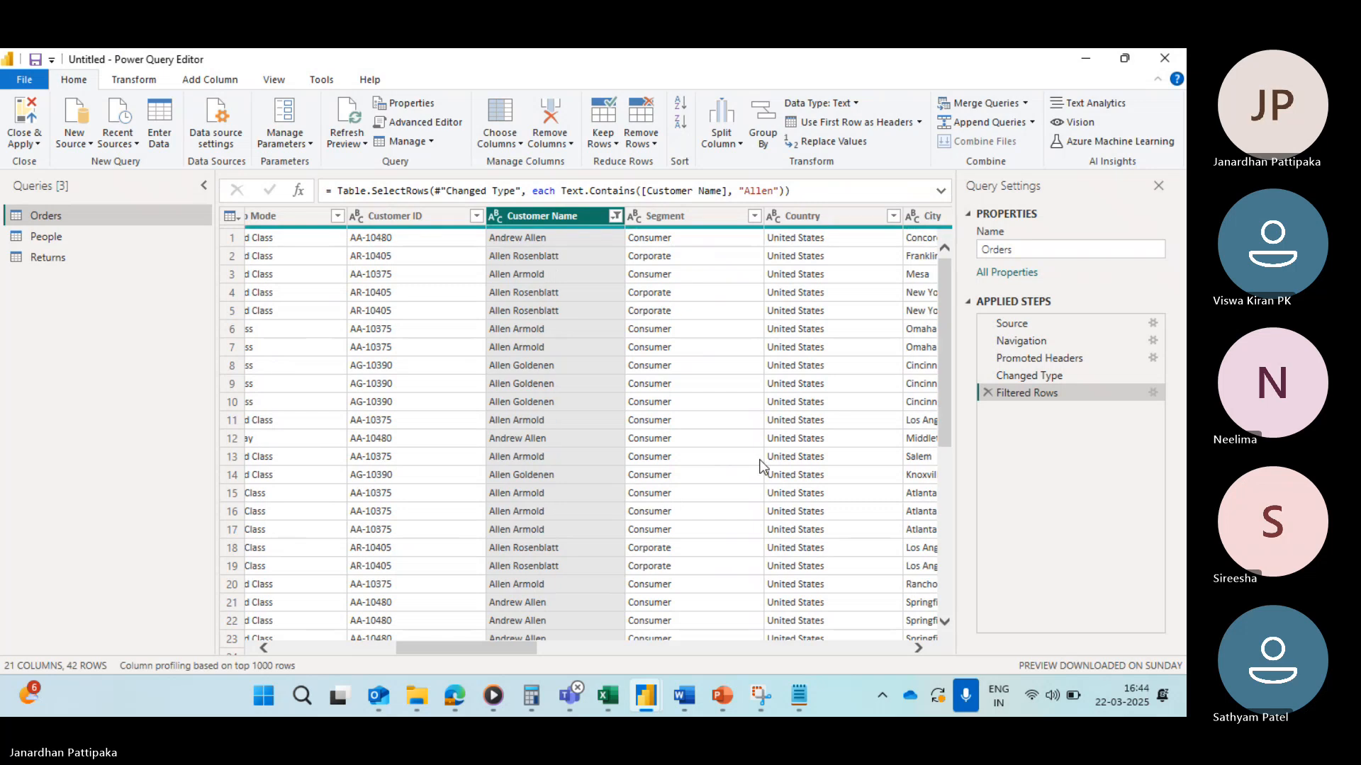
pyautogui.click(614, 215)
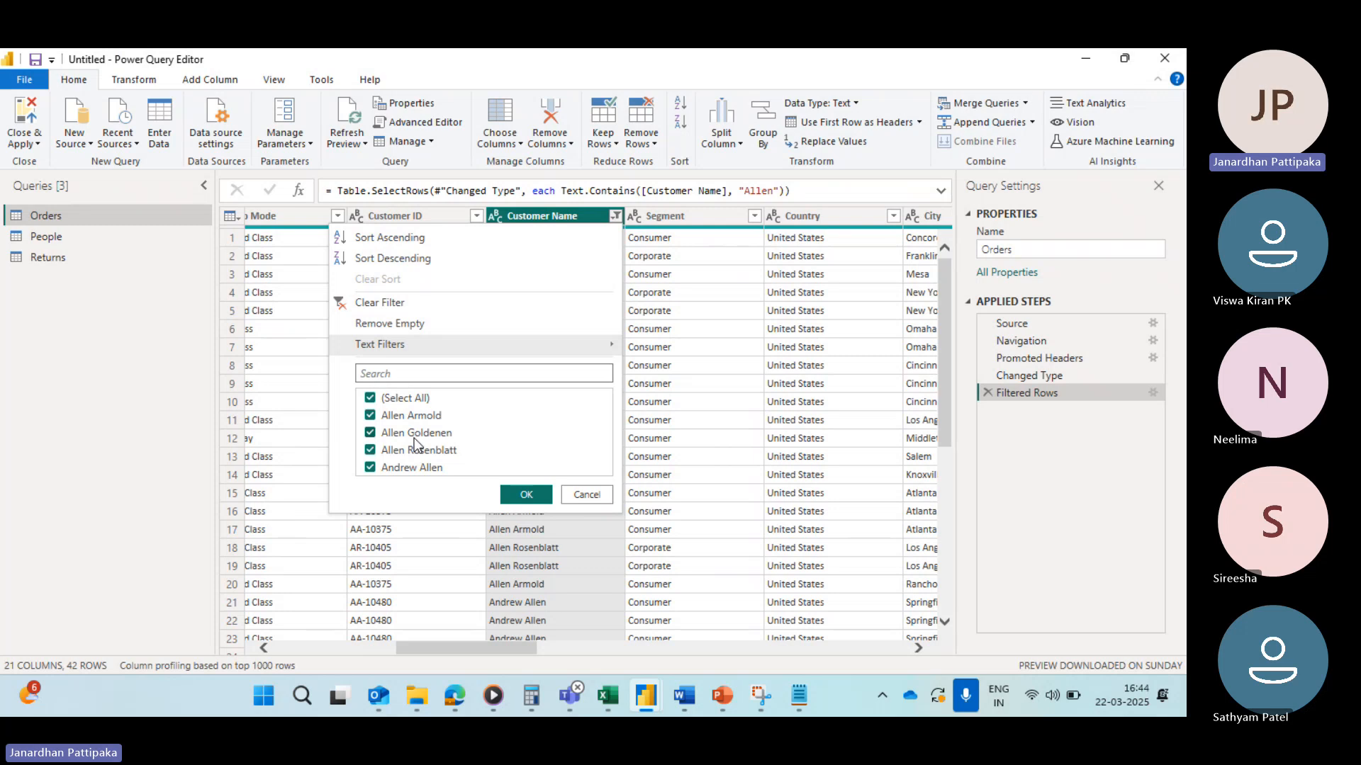
pyautogui.click(343, 304)
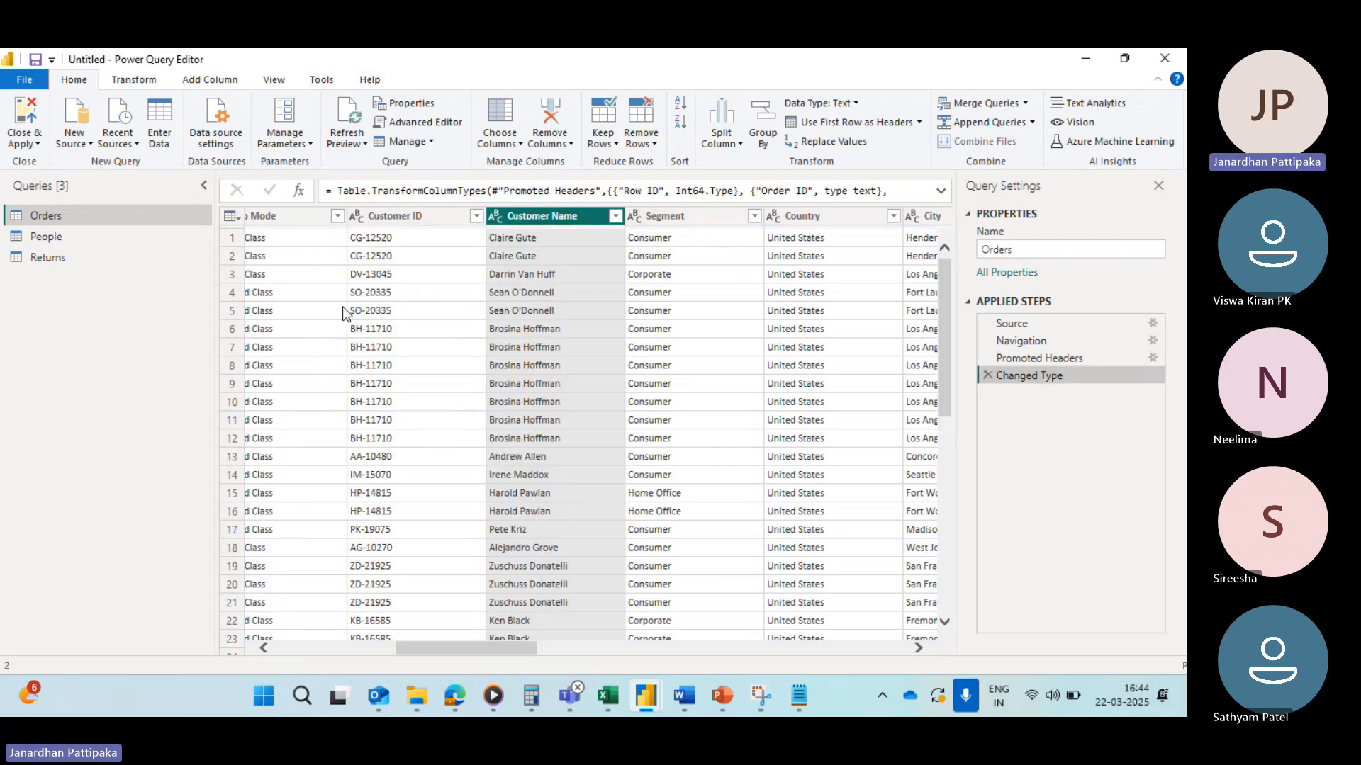
# Step: Try a Customer Name filter keeping rows that do not contain that name, reopen its settings, then clear the filter
pyautogui.click(615, 216)
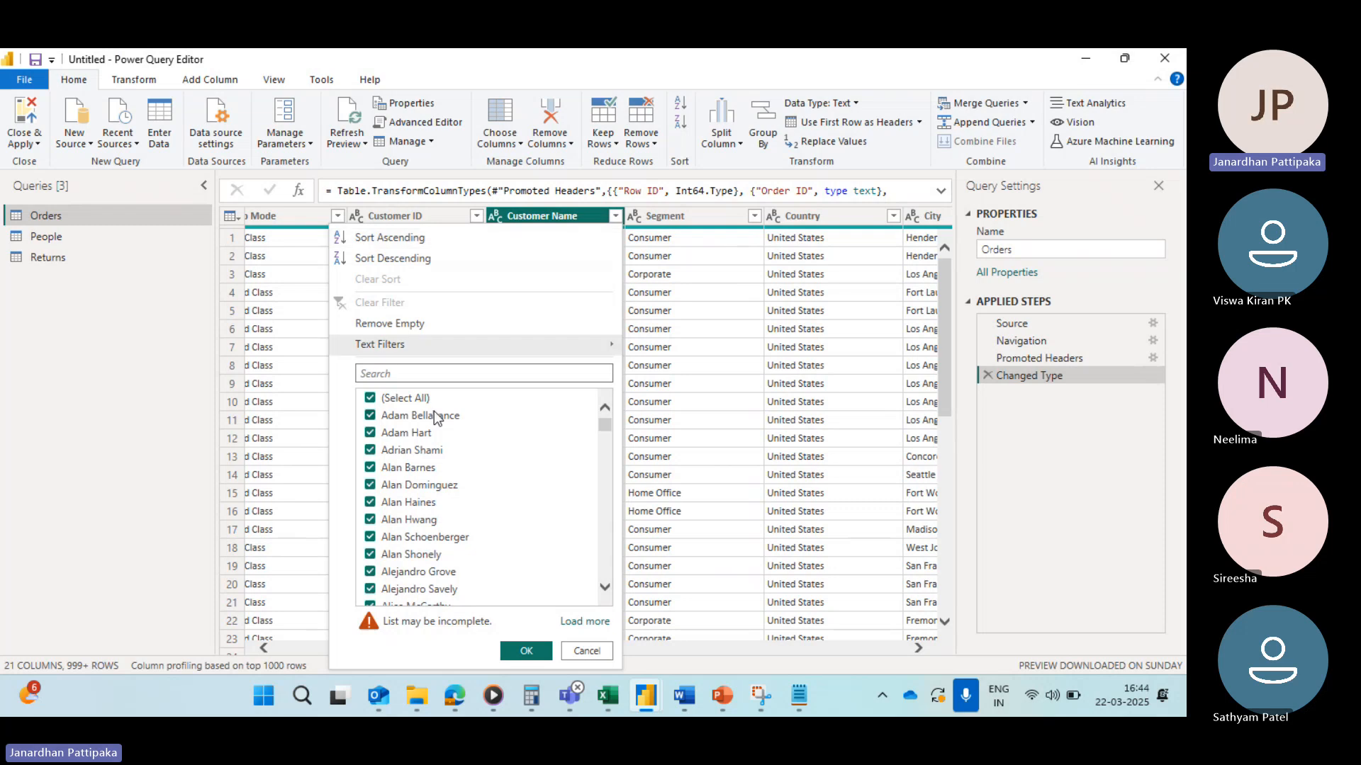
pyautogui.moveTo(422, 343)
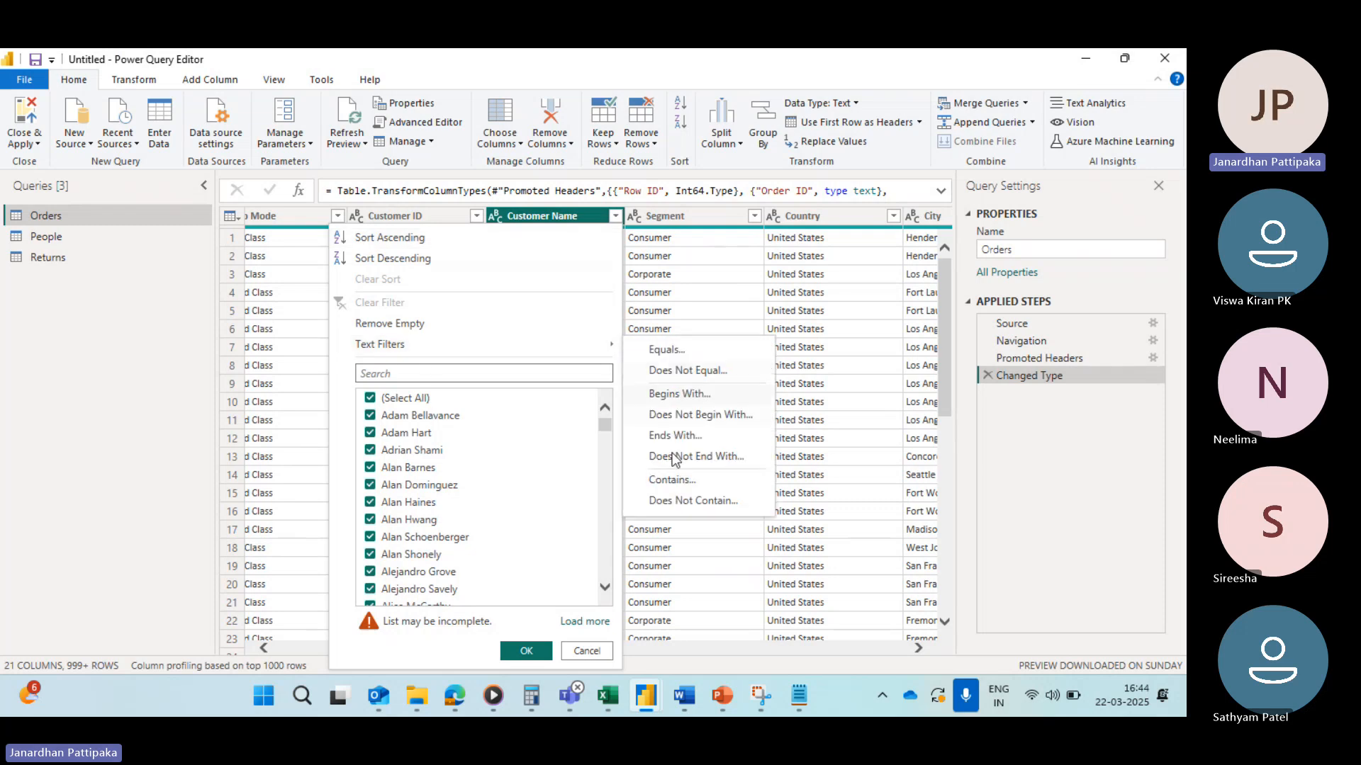
pyautogui.click(673, 499)
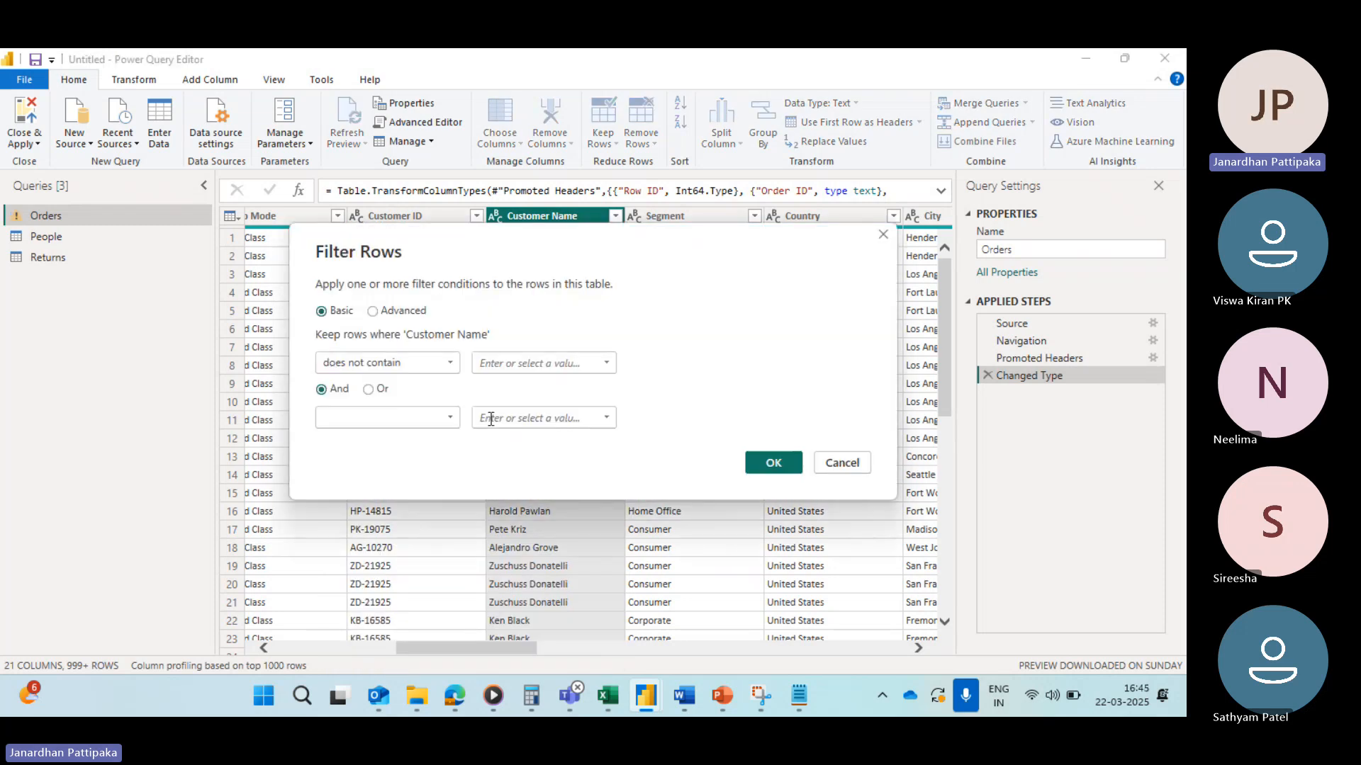
pyautogui.click(498, 363)
pyautogui.write('Allen')
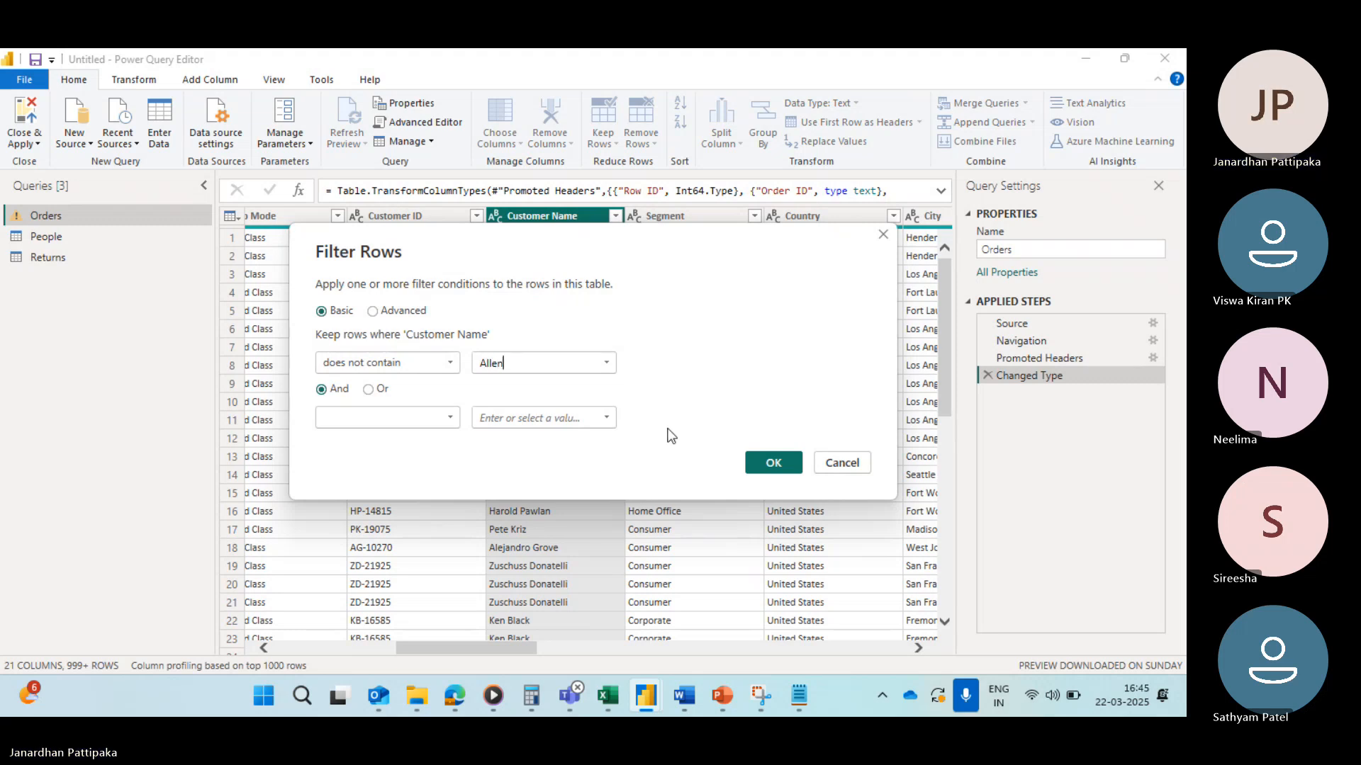
pyautogui.click(773, 462)
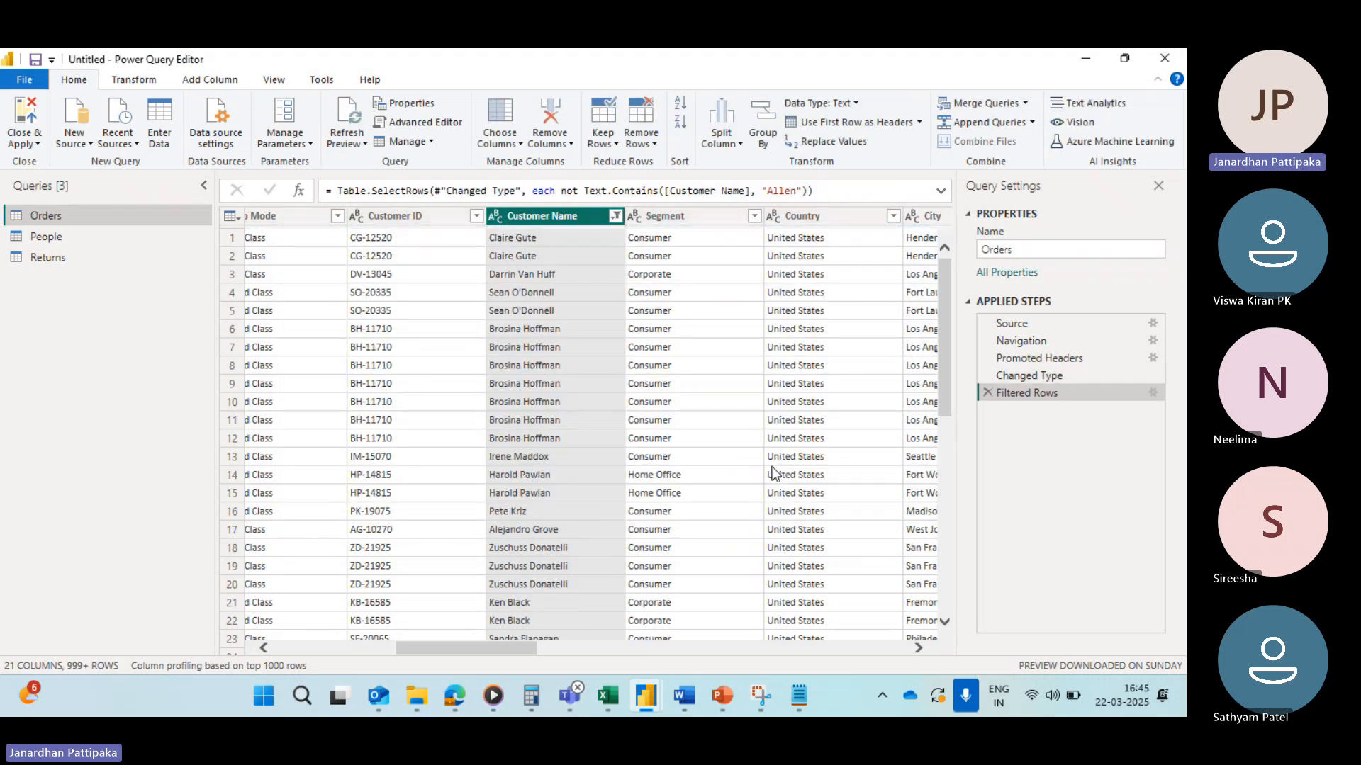
pyautogui.click(615, 217)
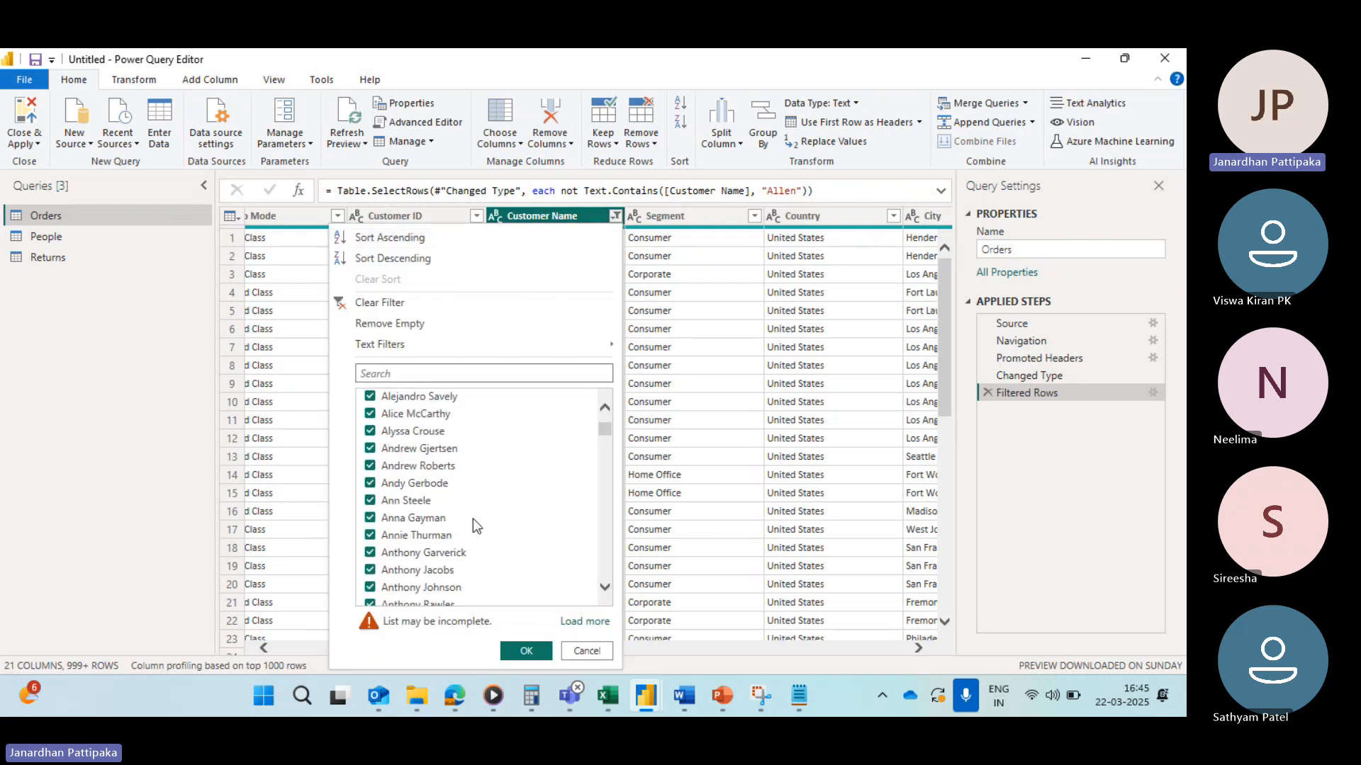
pyautogui.scroll(-10, 473, 519)
pyautogui.scroll(15, 473, 518)
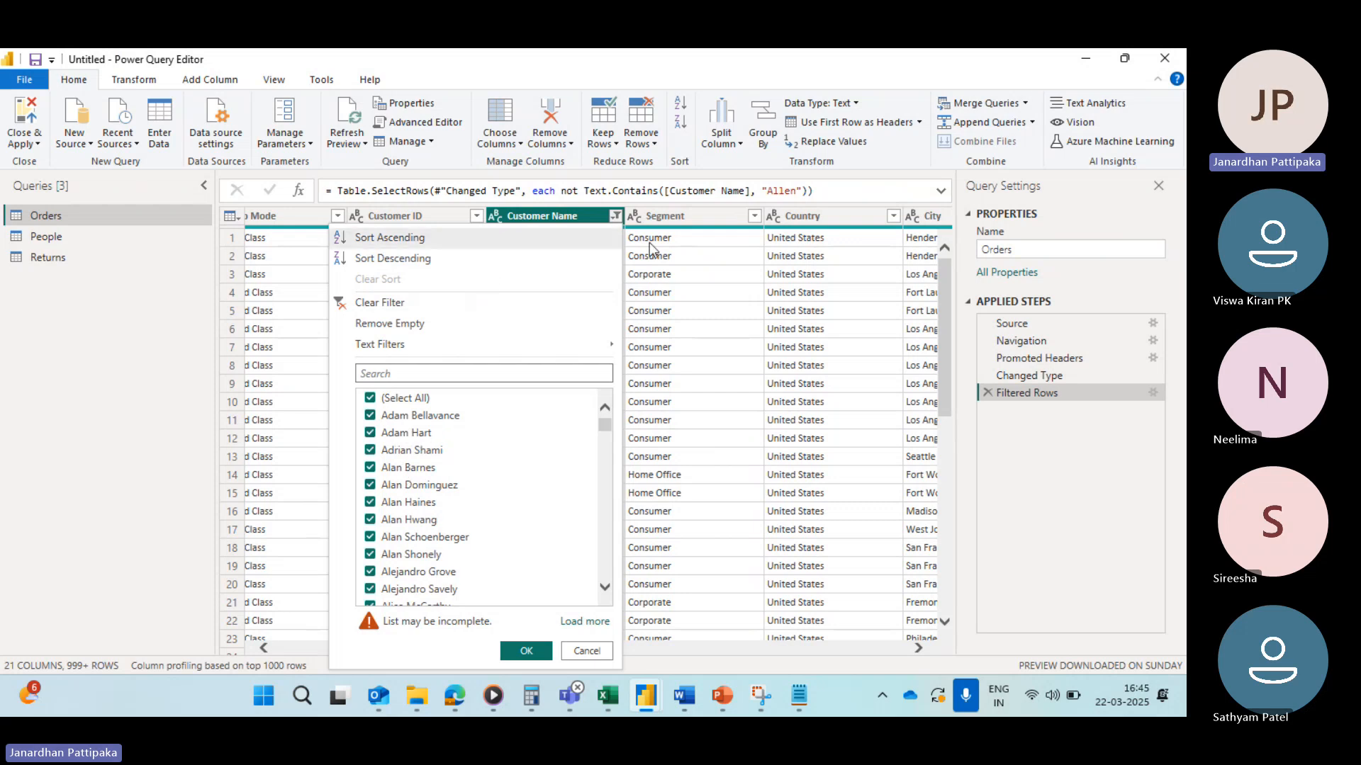
pyautogui.click(1152, 393)
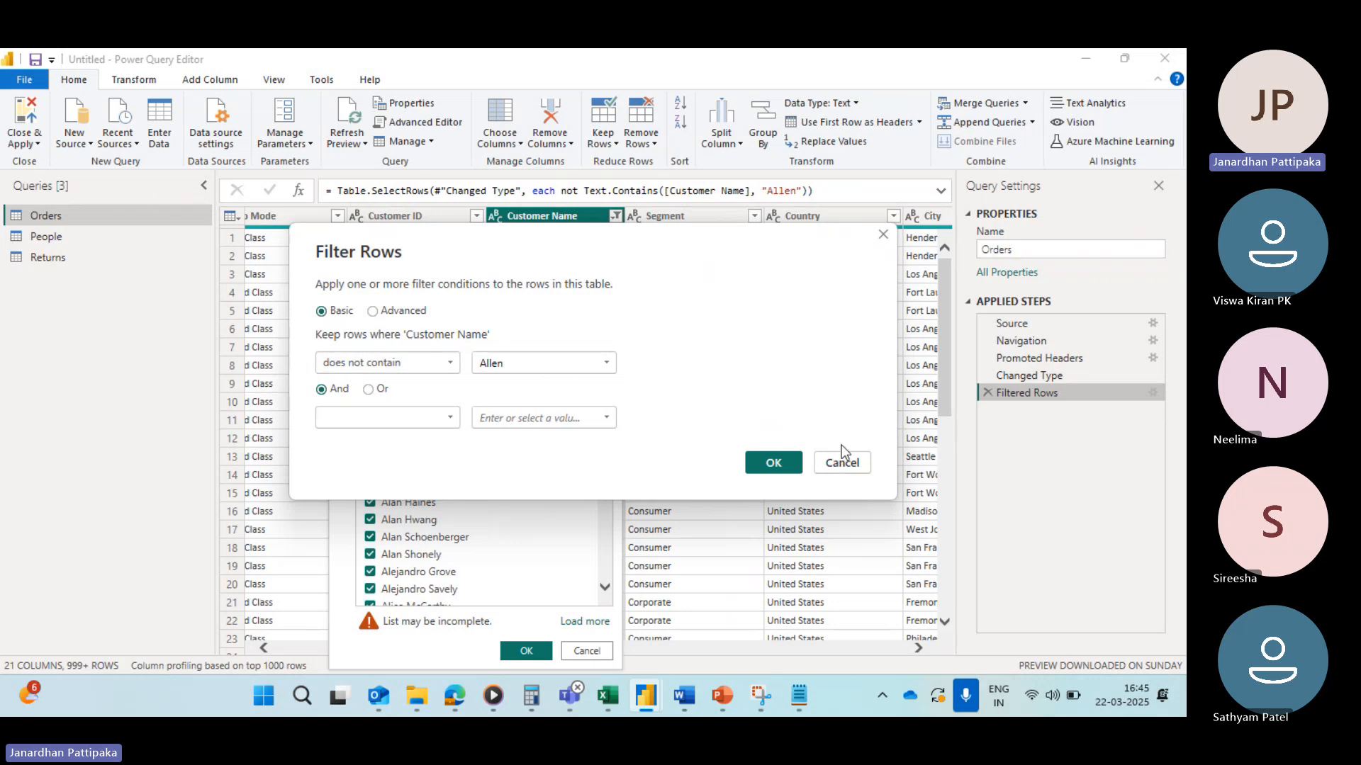
pyautogui.click(786, 460)
pyautogui.scroll(-10, 448, 503)
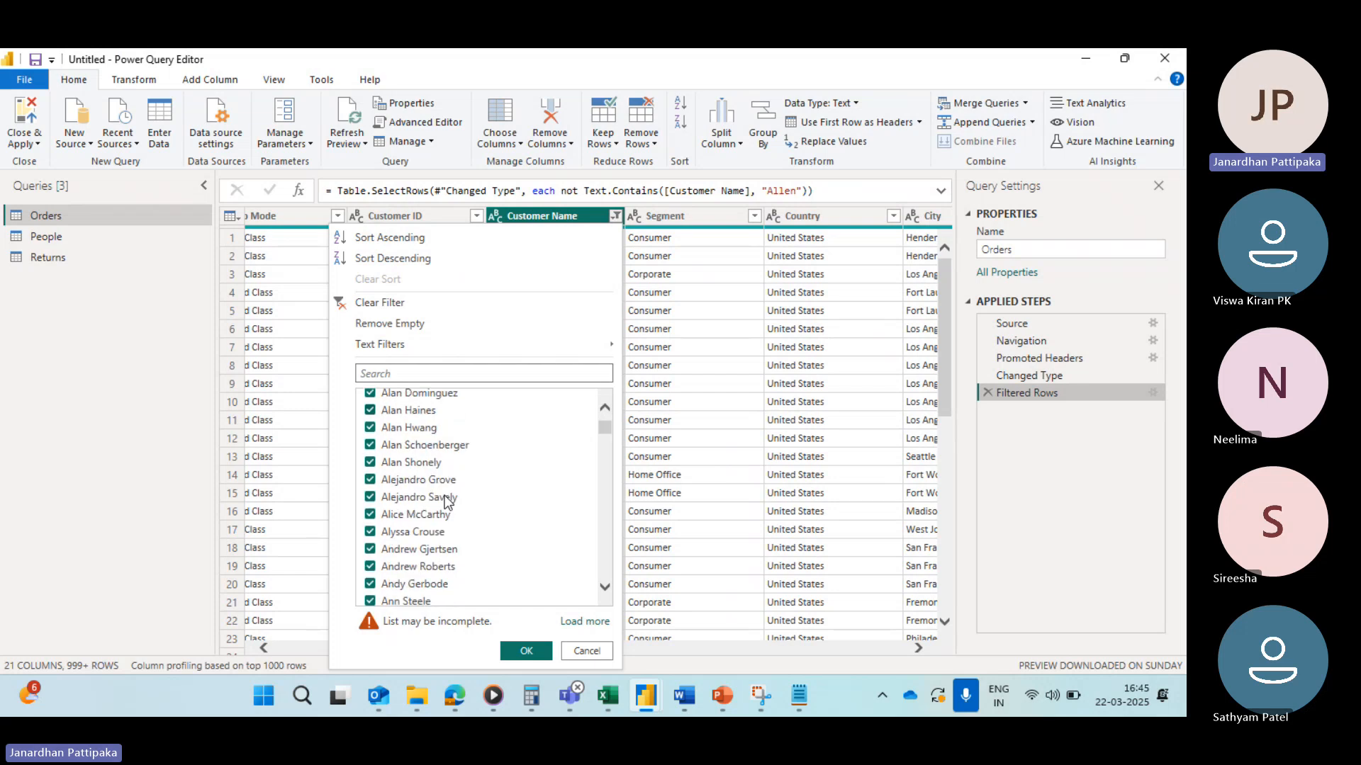
pyautogui.click(339, 305)
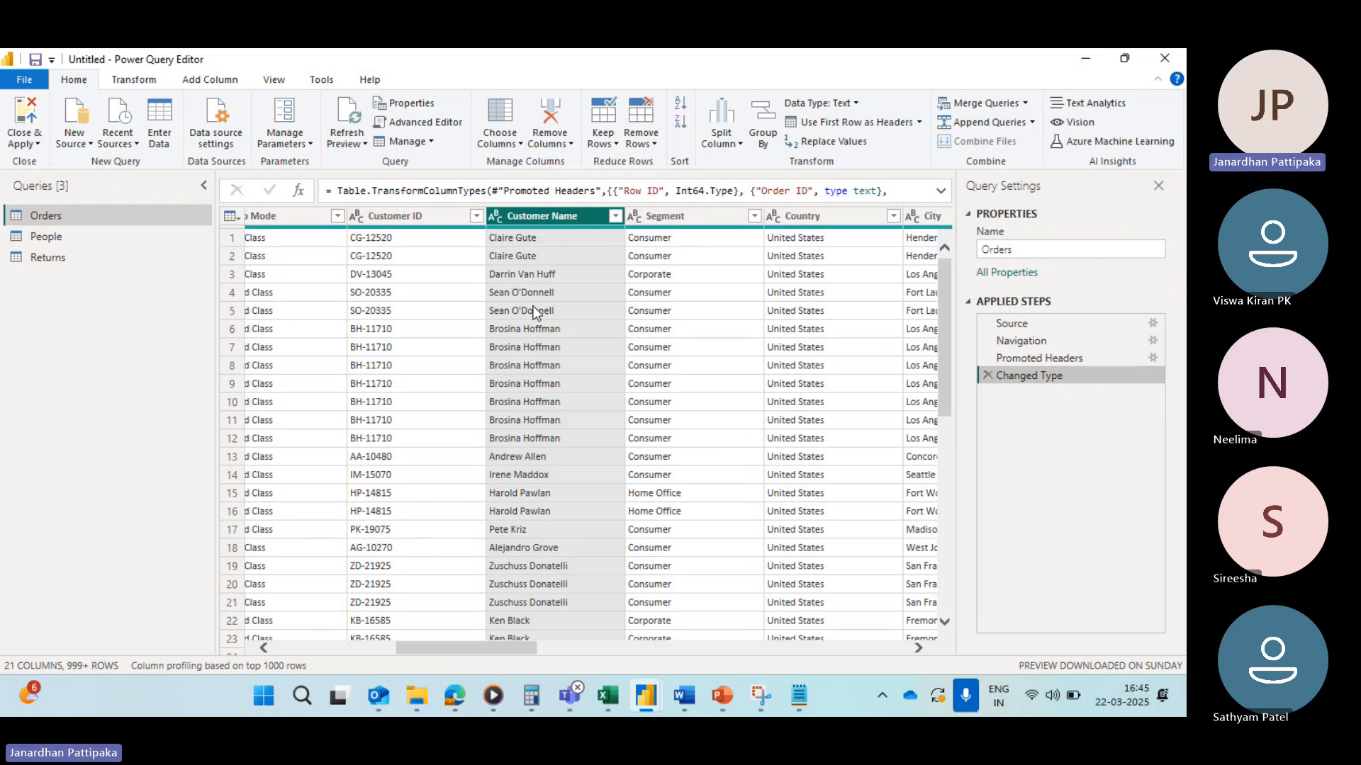
# Step: Try a Customer Name filter keeping rows that begin with that name, scroll the results, then clear the filter
pyautogui.click(615, 215)
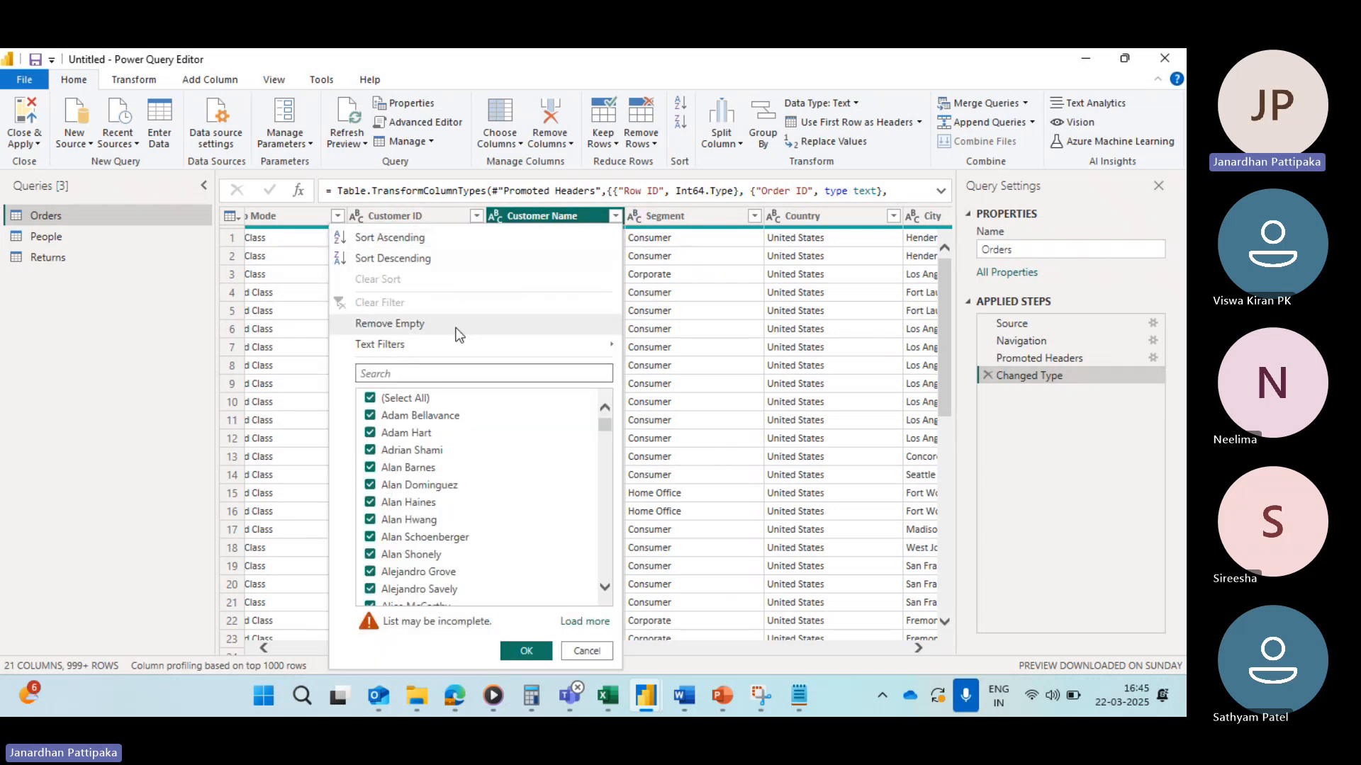
pyautogui.moveTo(431, 344)
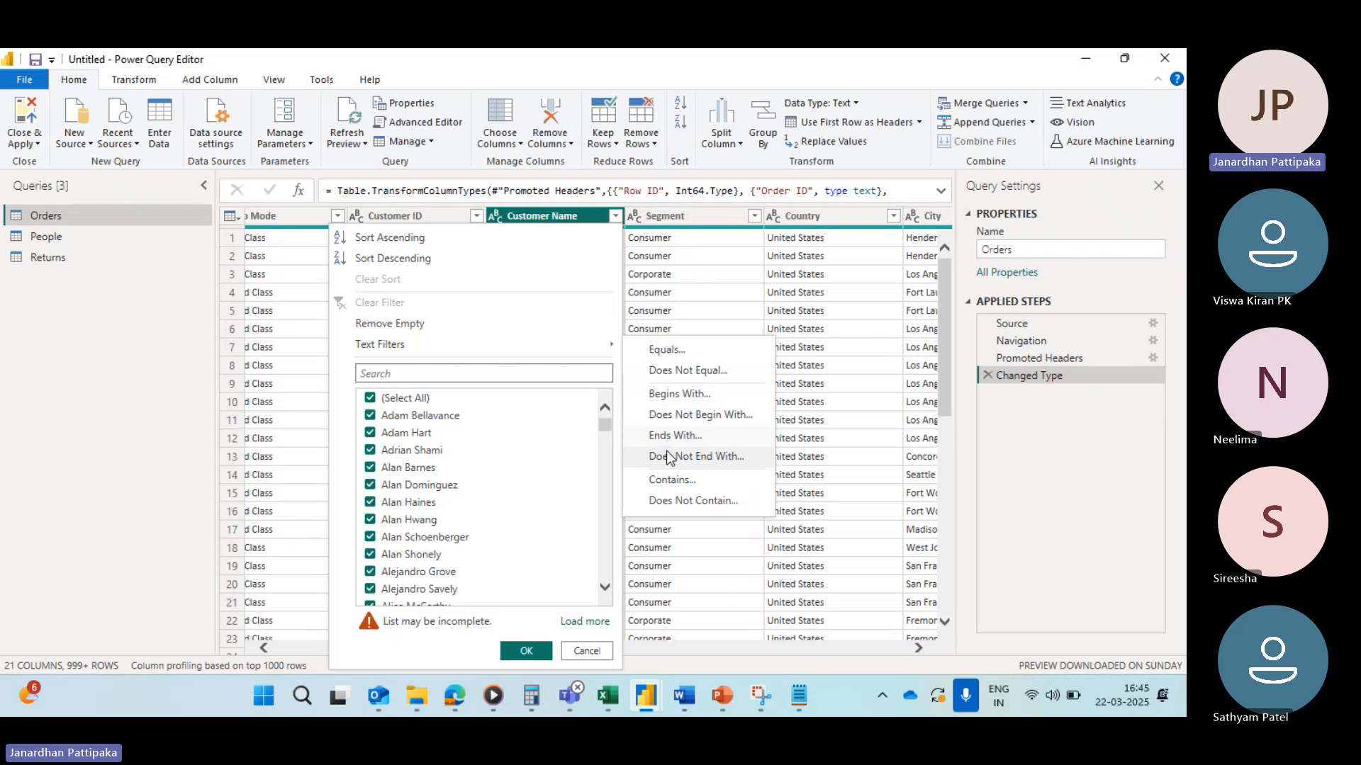
pyautogui.click(683, 397)
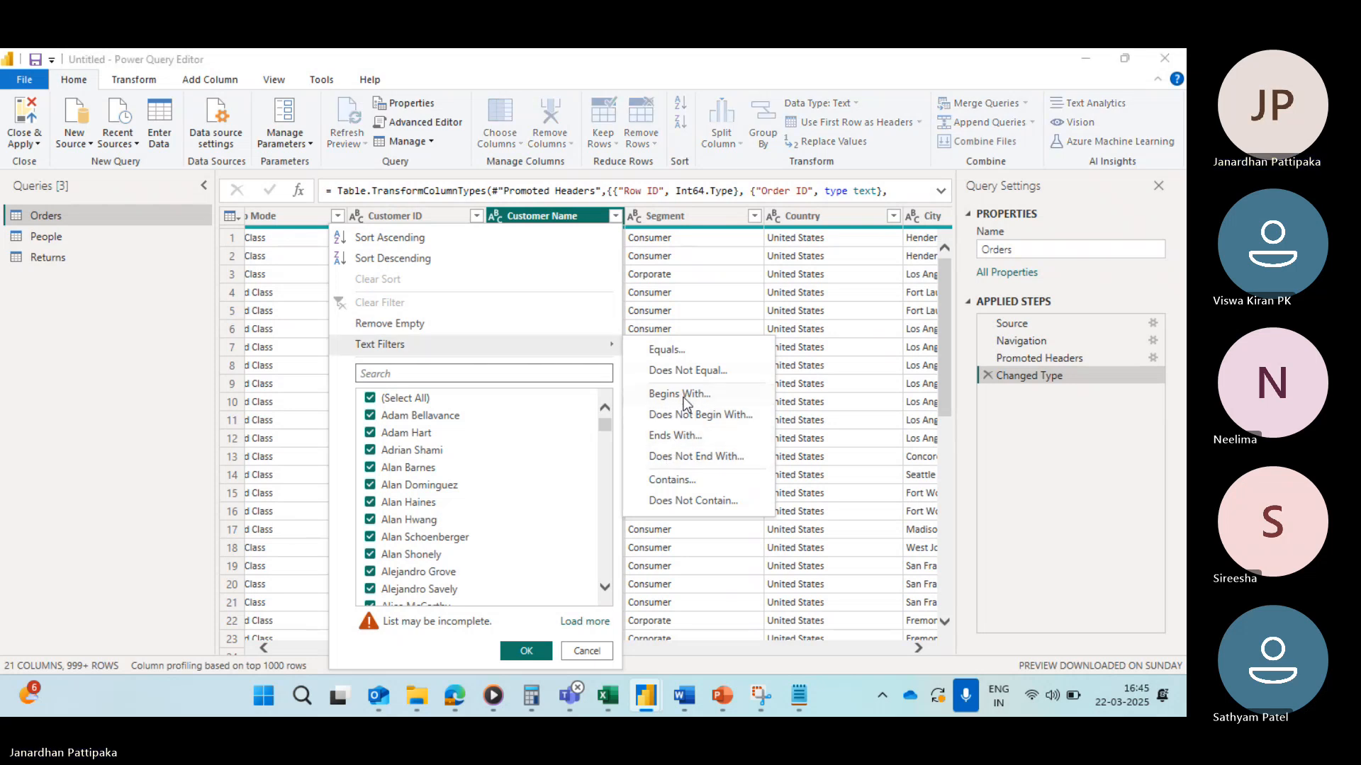
pyautogui.click(517, 362)
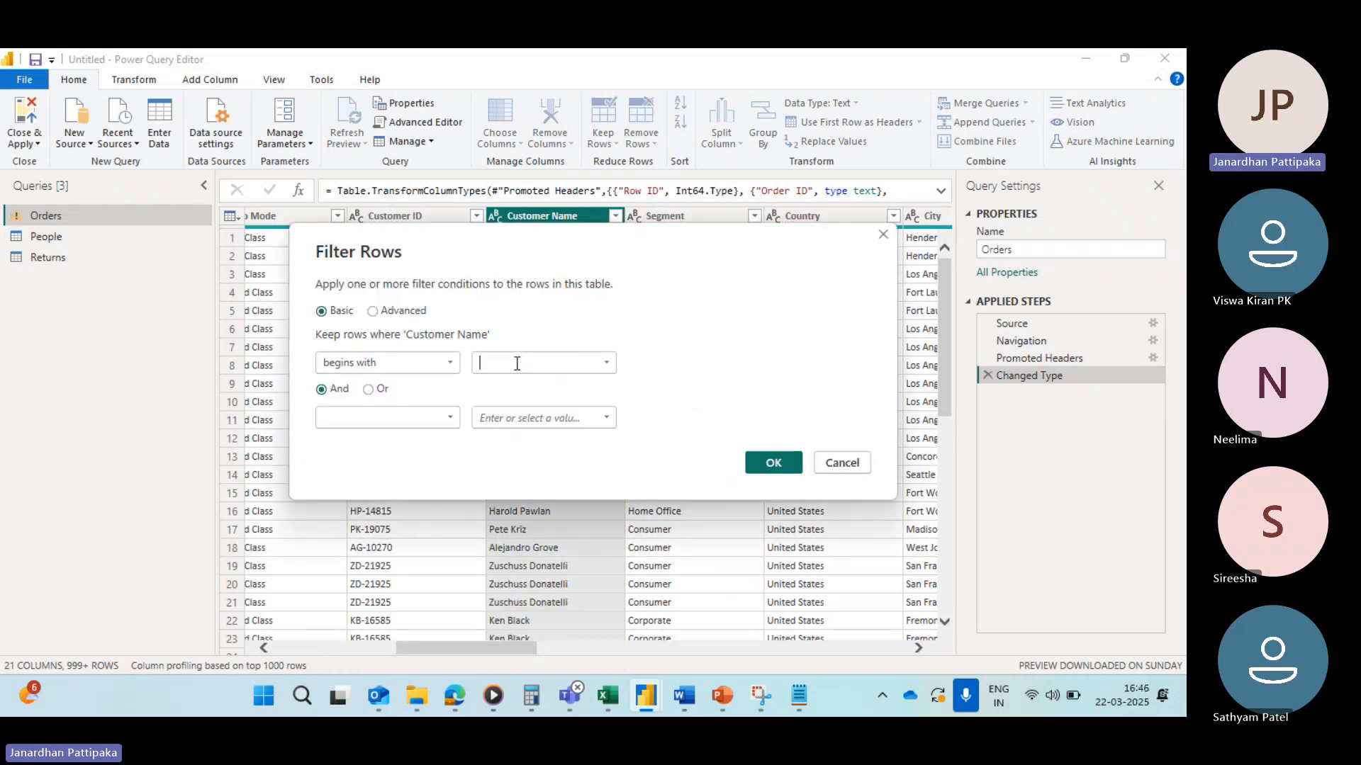
pyautogui.write('Allen')
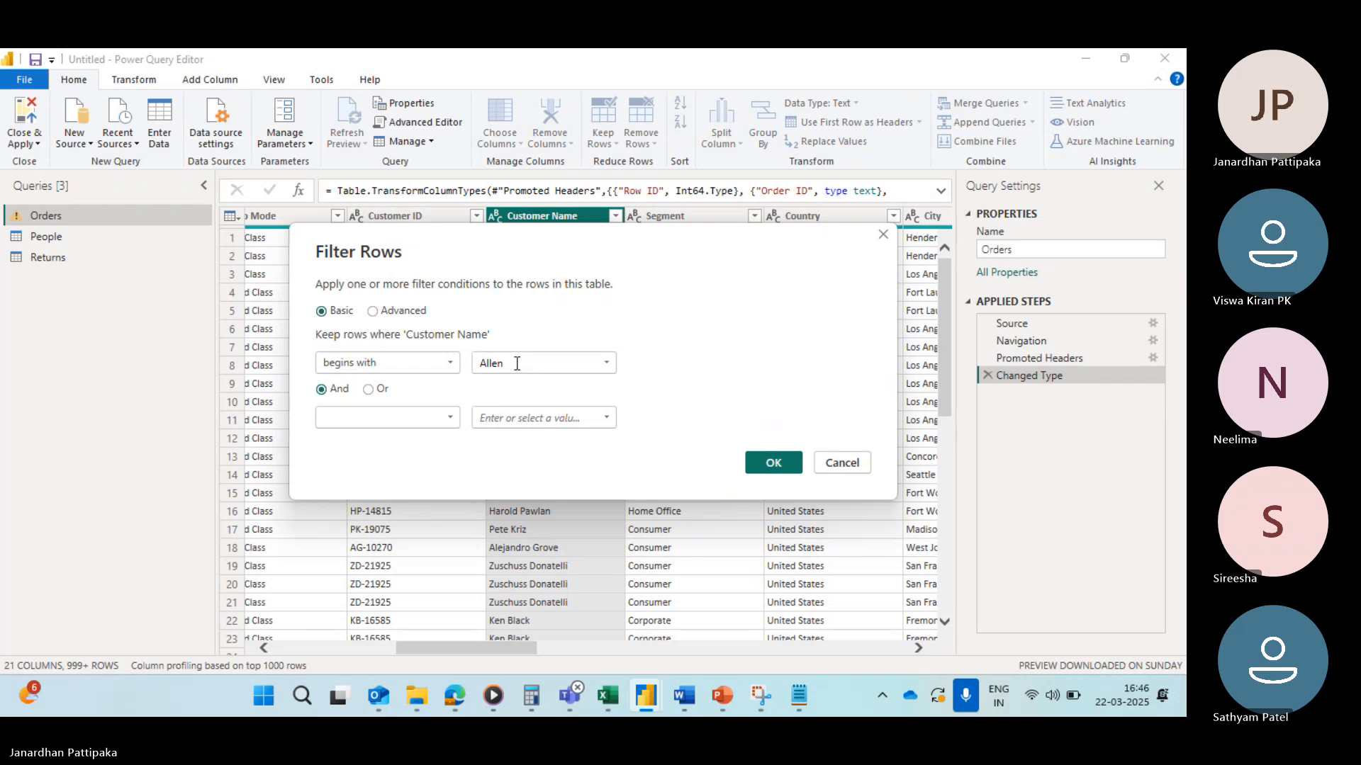
pyautogui.click(764, 464)
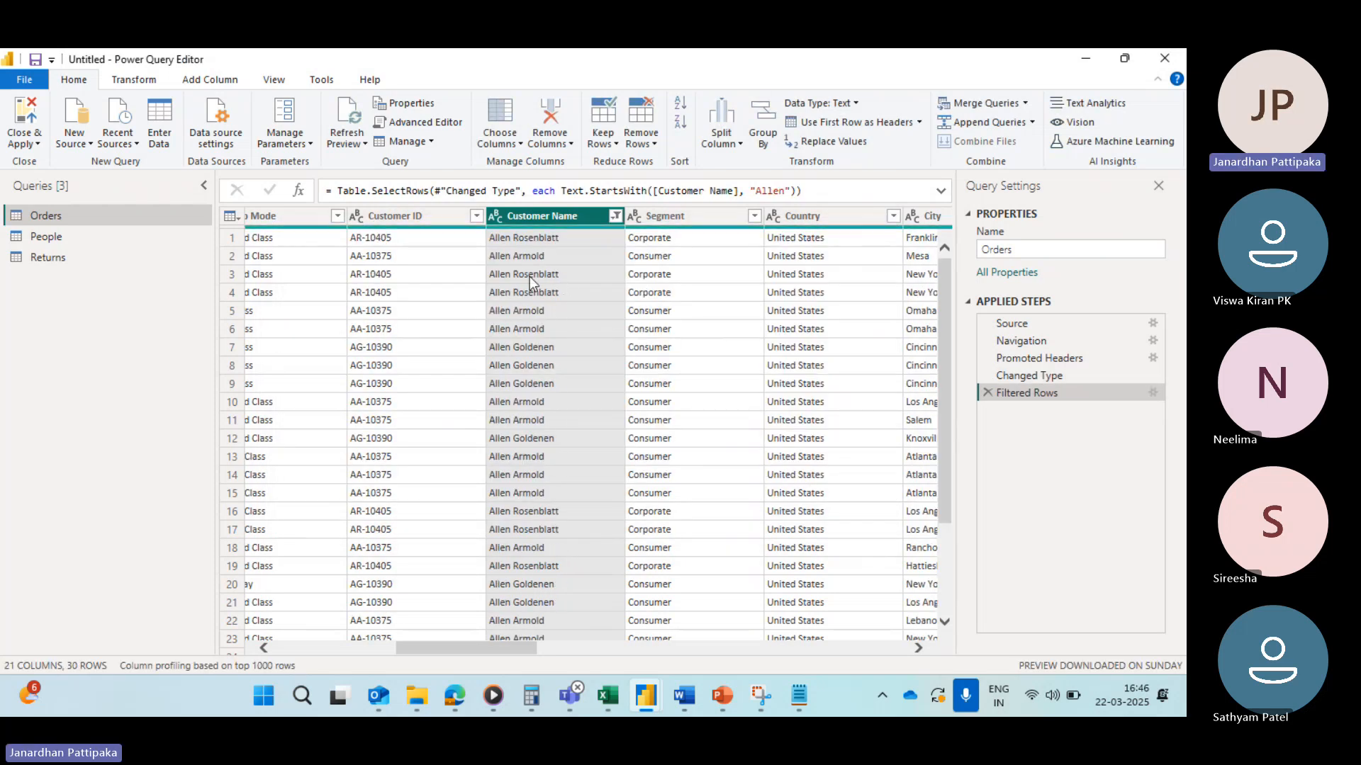
pyautogui.scroll(-3, 543, 526)
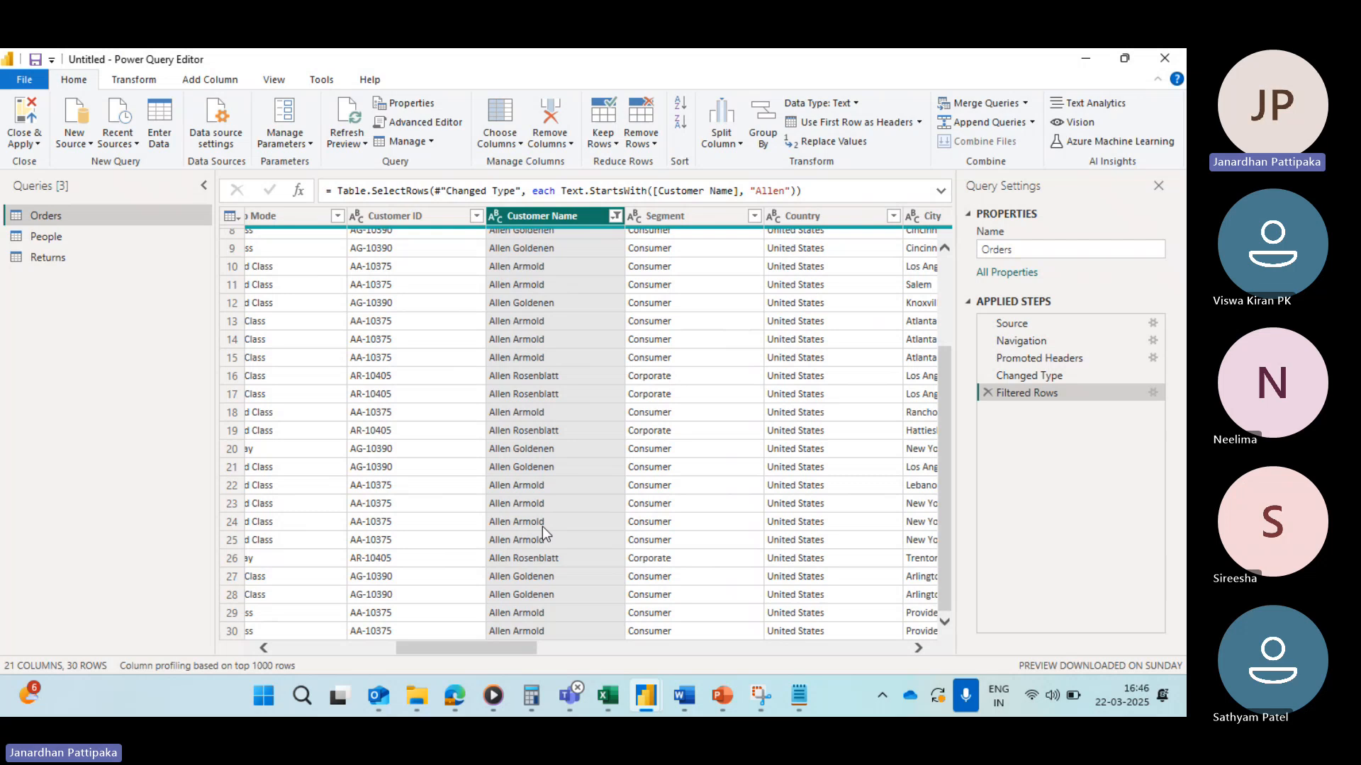
pyautogui.click(614, 216)
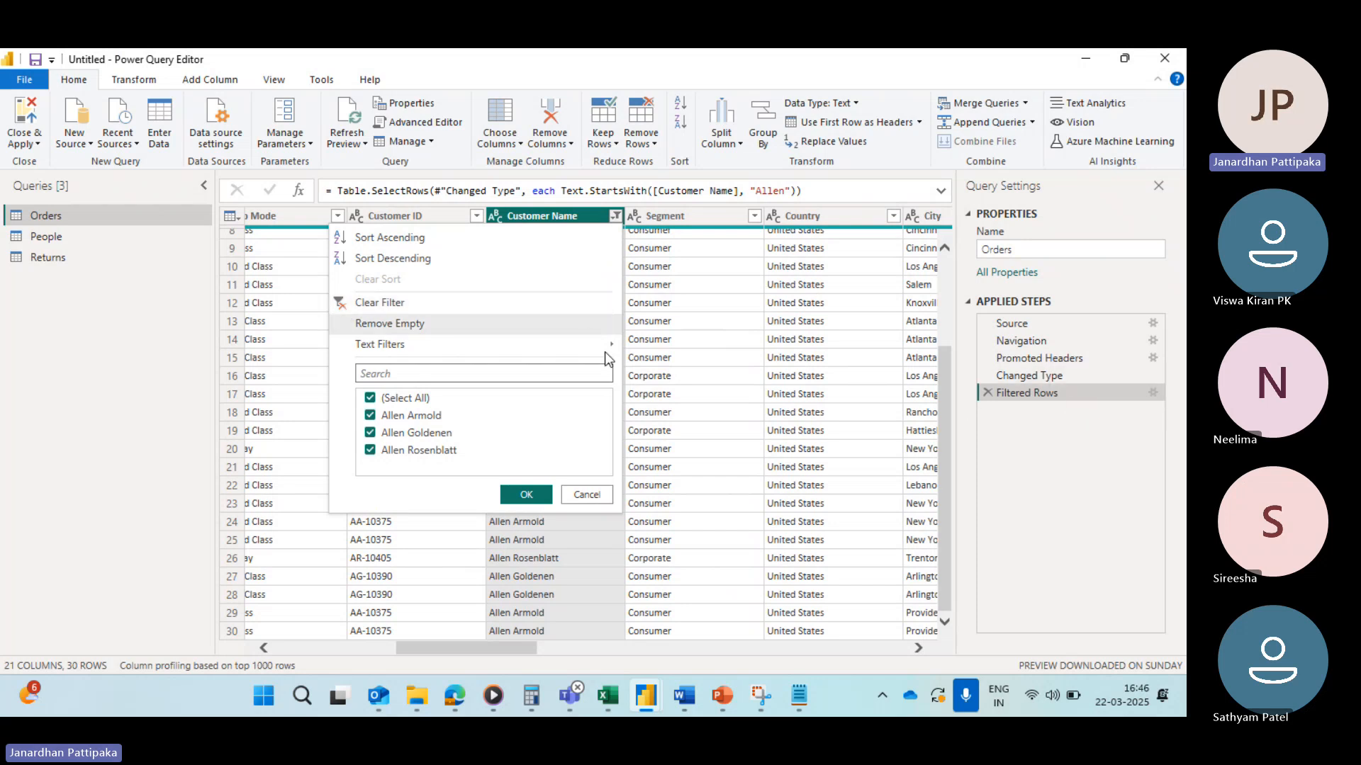
pyautogui.click(349, 305)
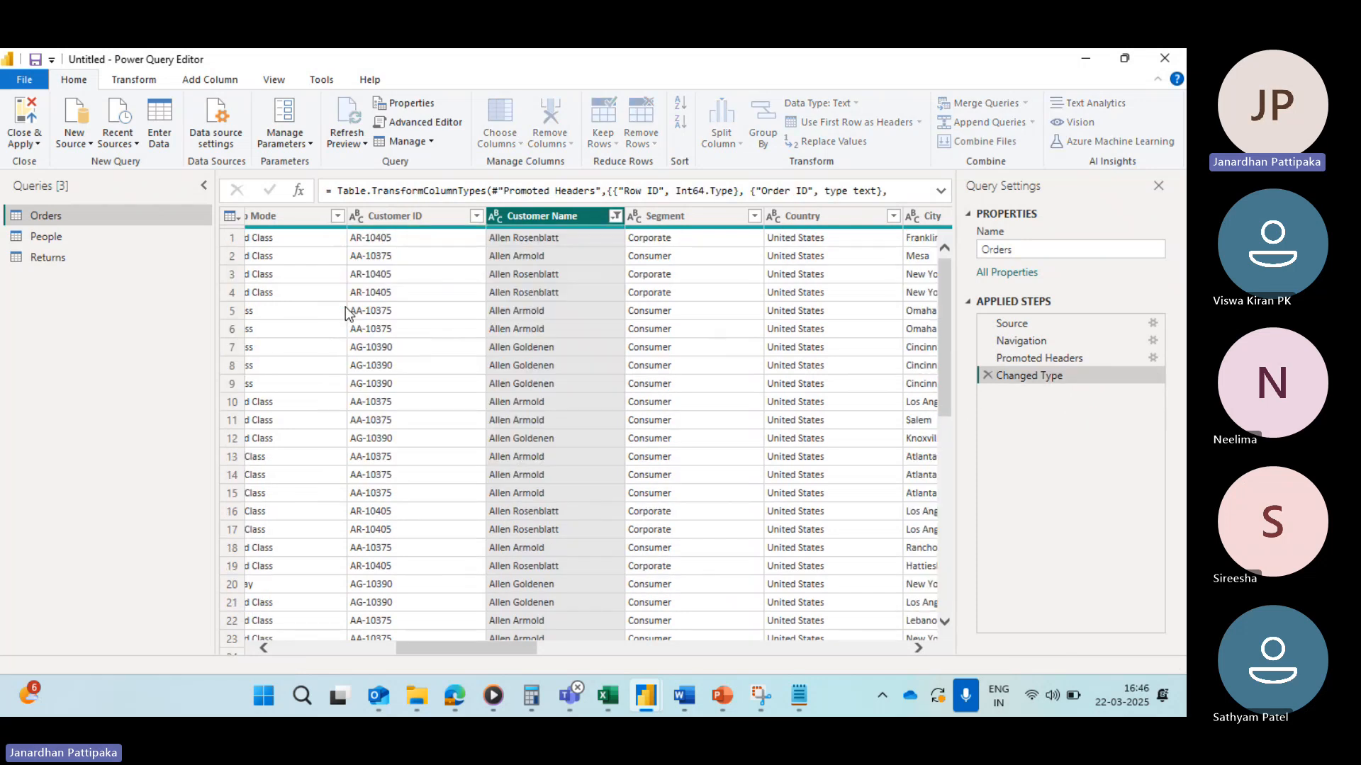
# Step: Try a Customer Name filter keeping rows that end with that name, then clear the filter
pyautogui.click(615, 215)
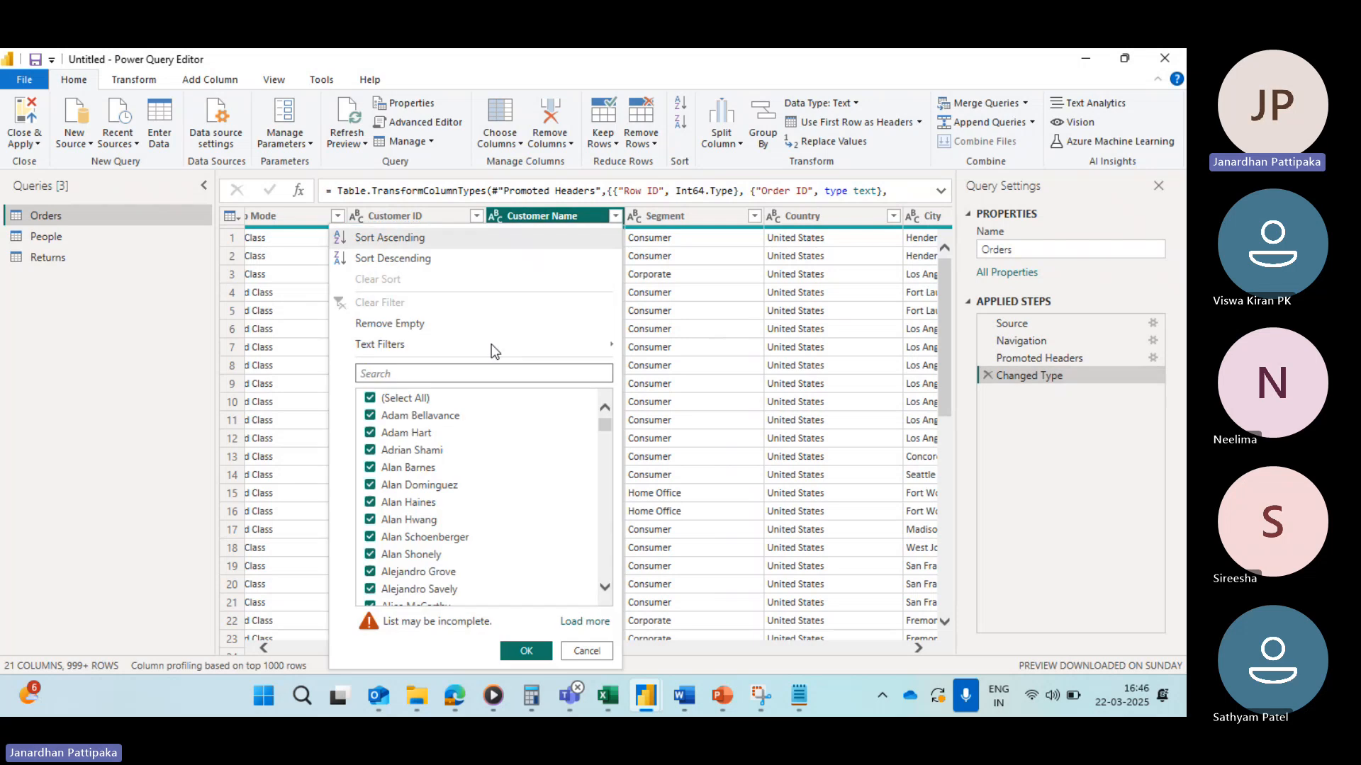
pyautogui.moveTo(404, 351)
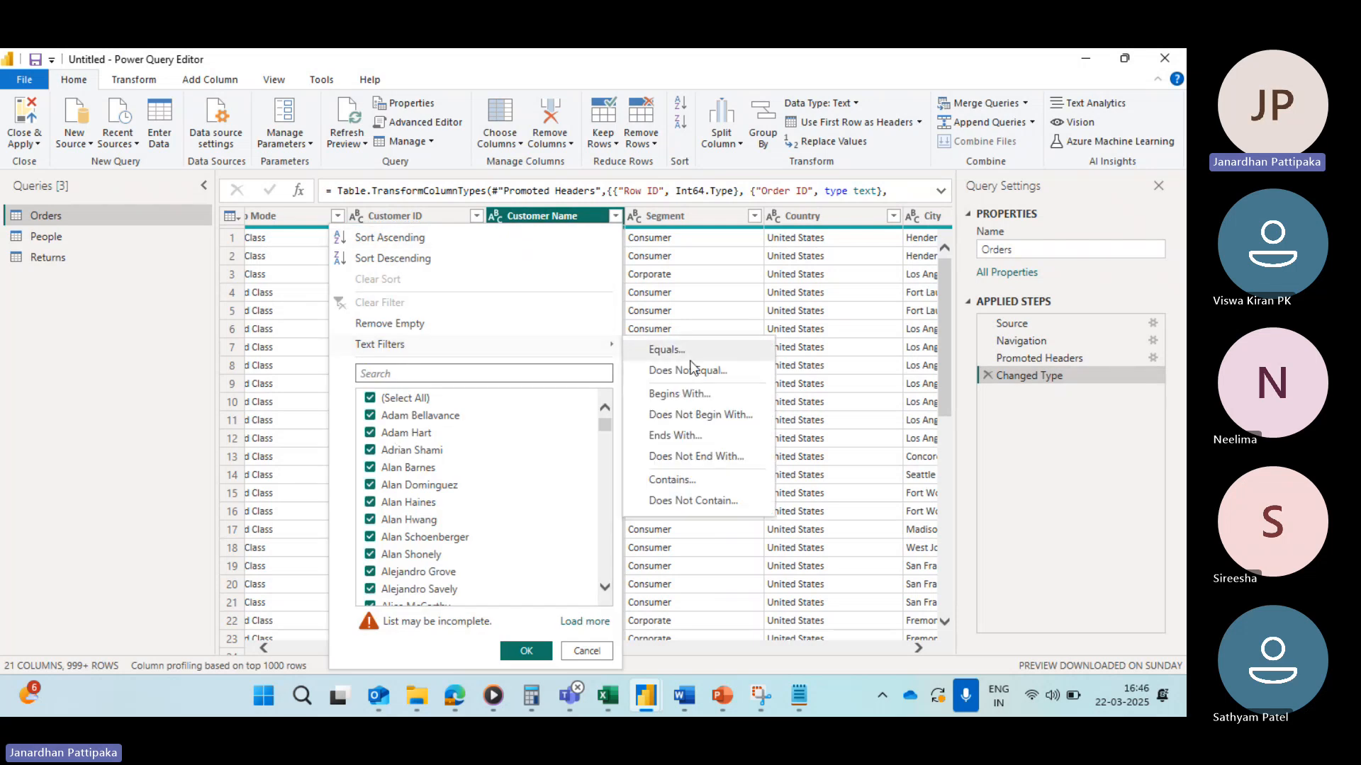
pyautogui.click(676, 436)
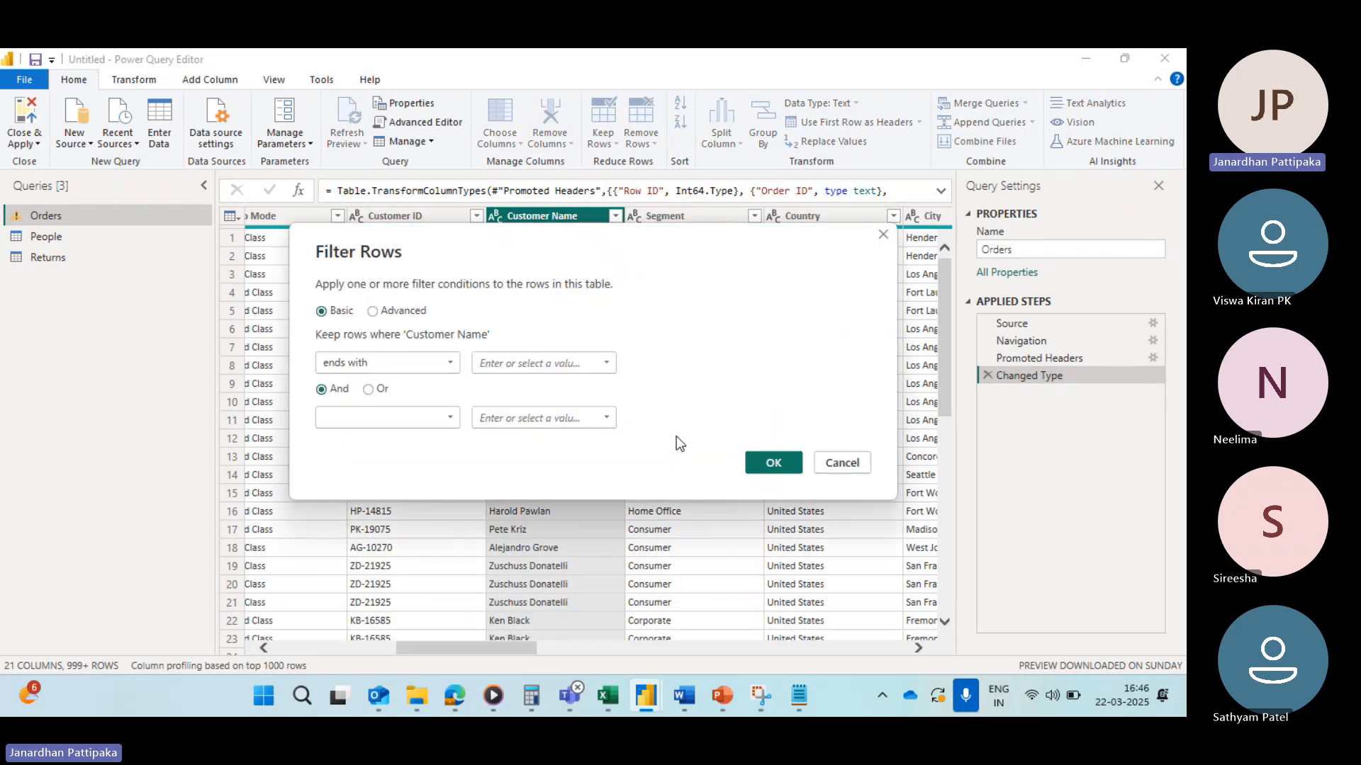
pyautogui.click(542, 364)
pyautogui.write('Allen')
pyautogui.click(772, 462)
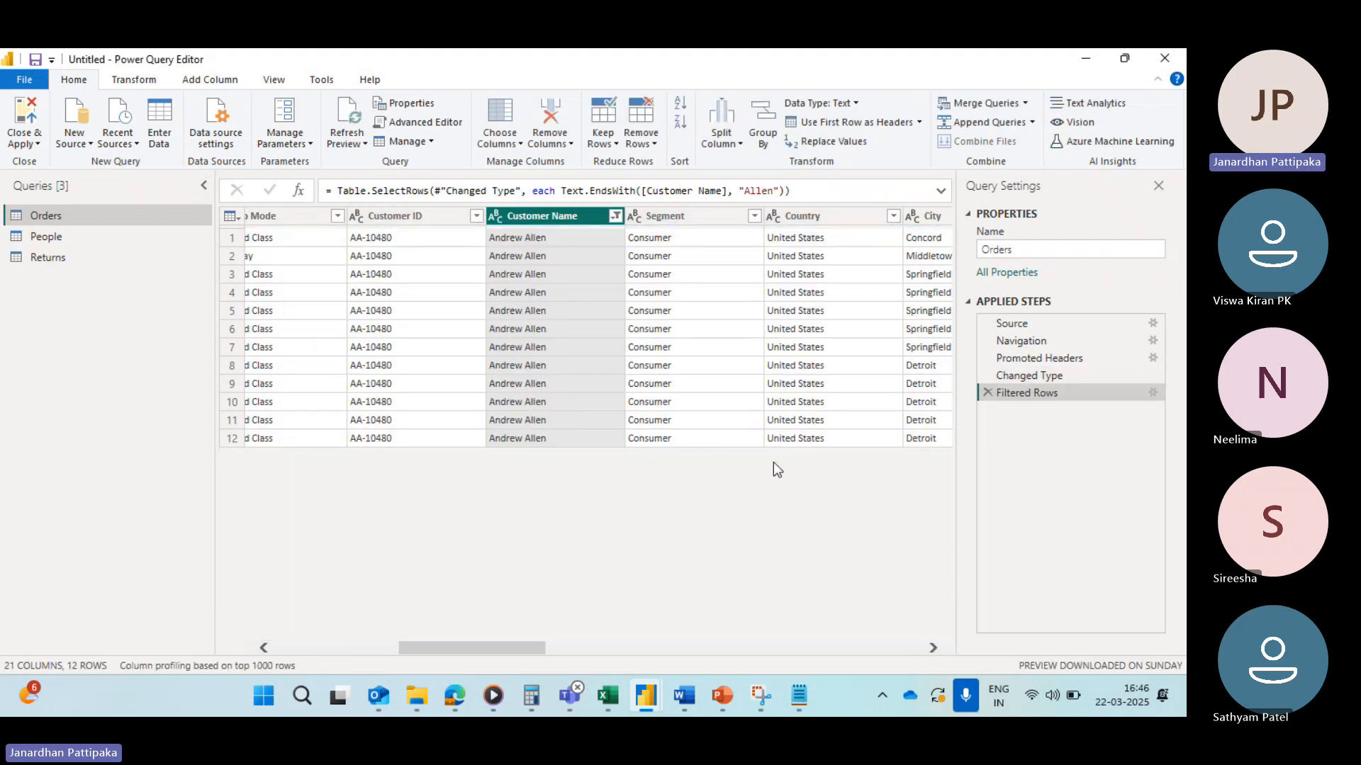
pyautogui.click(615, 216)
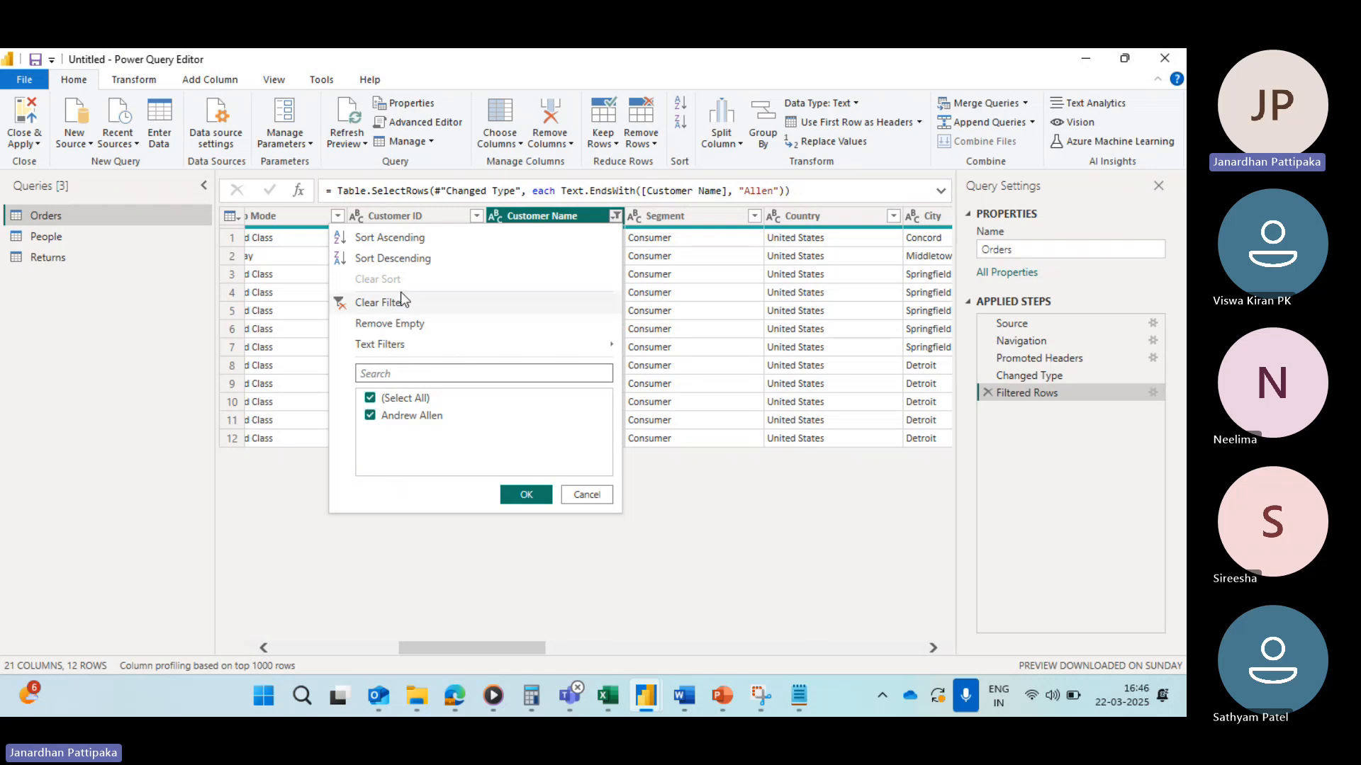
pyautogui.click(342, 302)
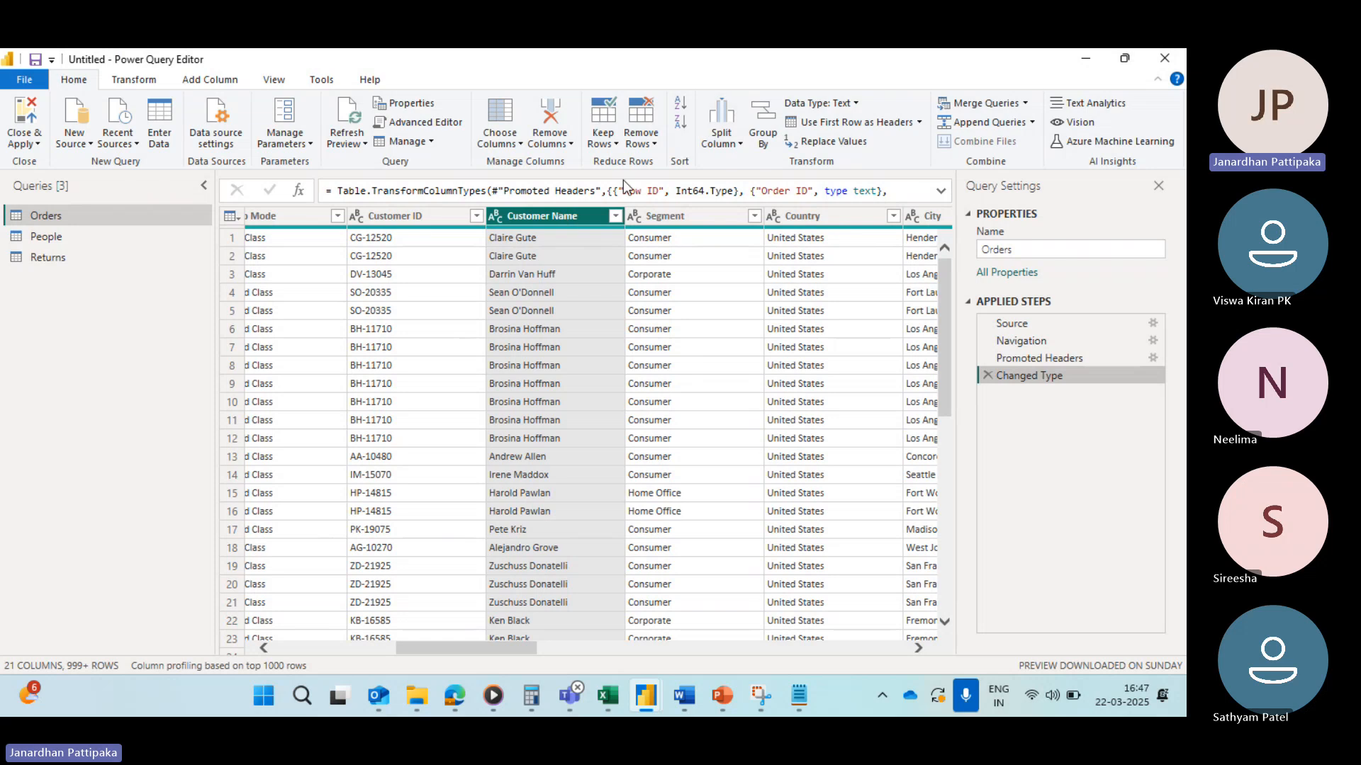
# Step: Open the text filter options for the Customer Name column
pyautogui.click(615, 218)
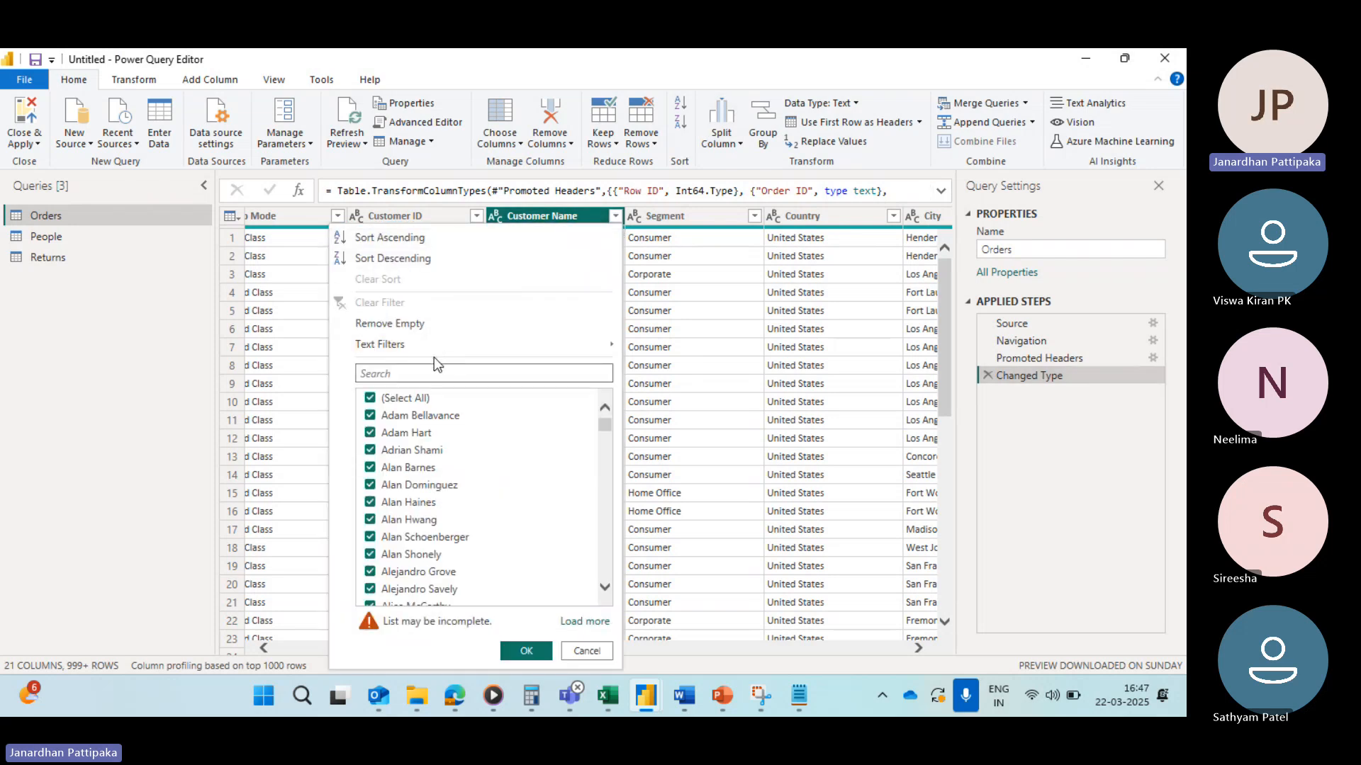
pyautogui.moveTo(446, 354)
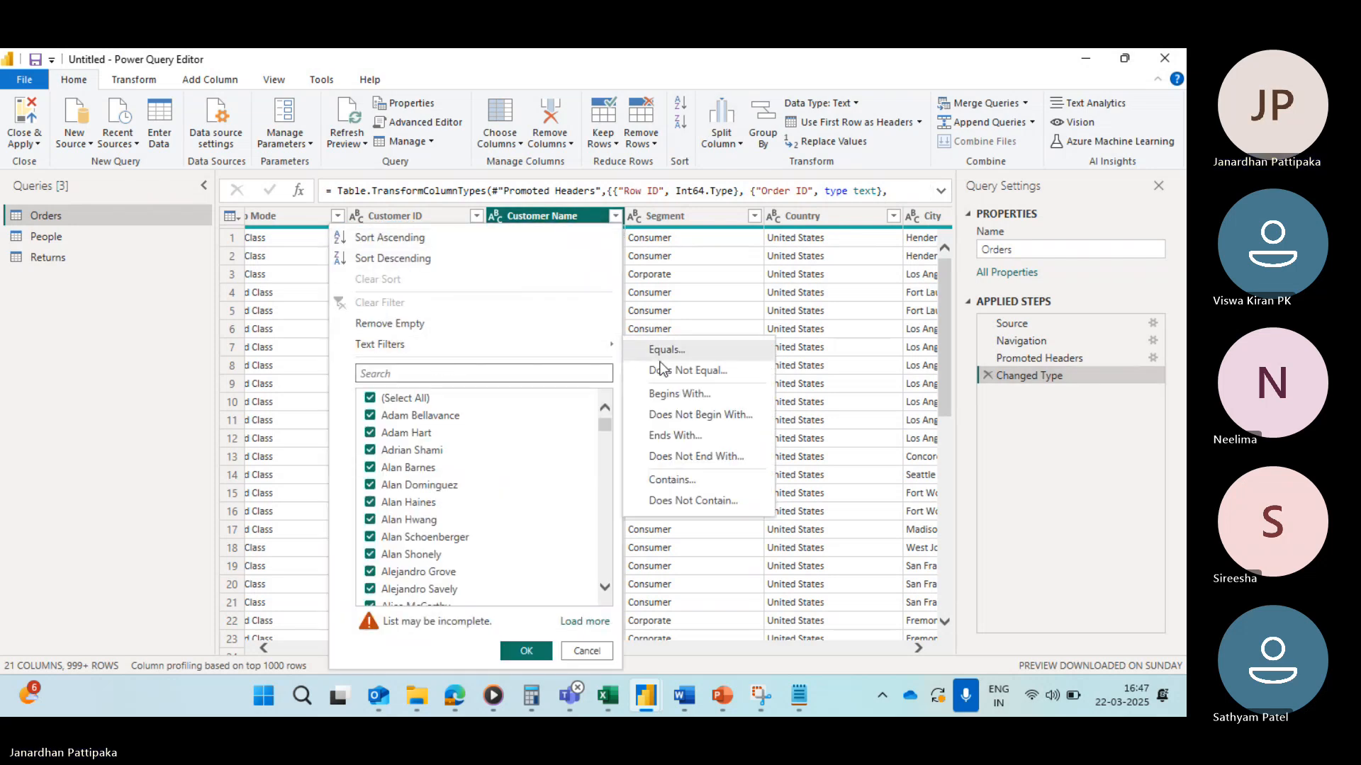
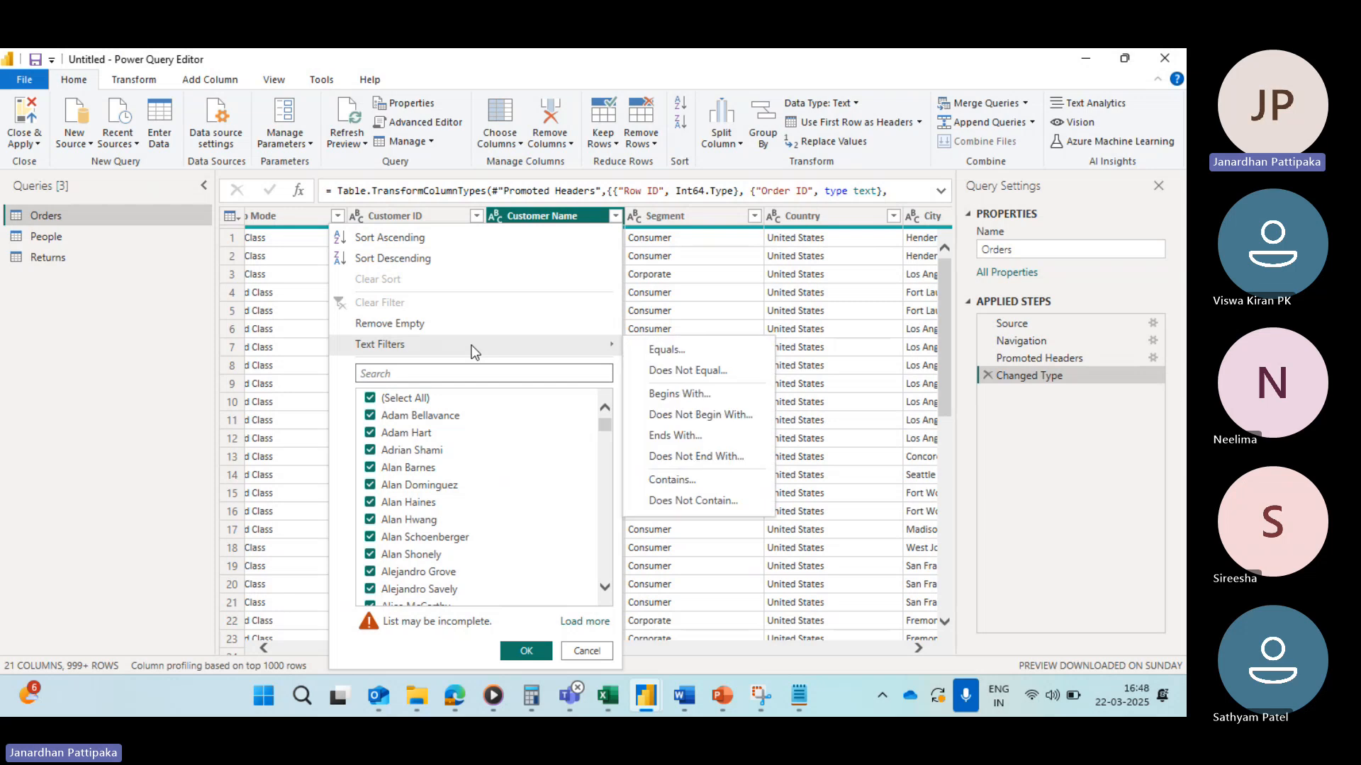
# Step: Try an Equals filter on Customer Name with no value, then delete the filter step
pyautogui.click(664, 350)
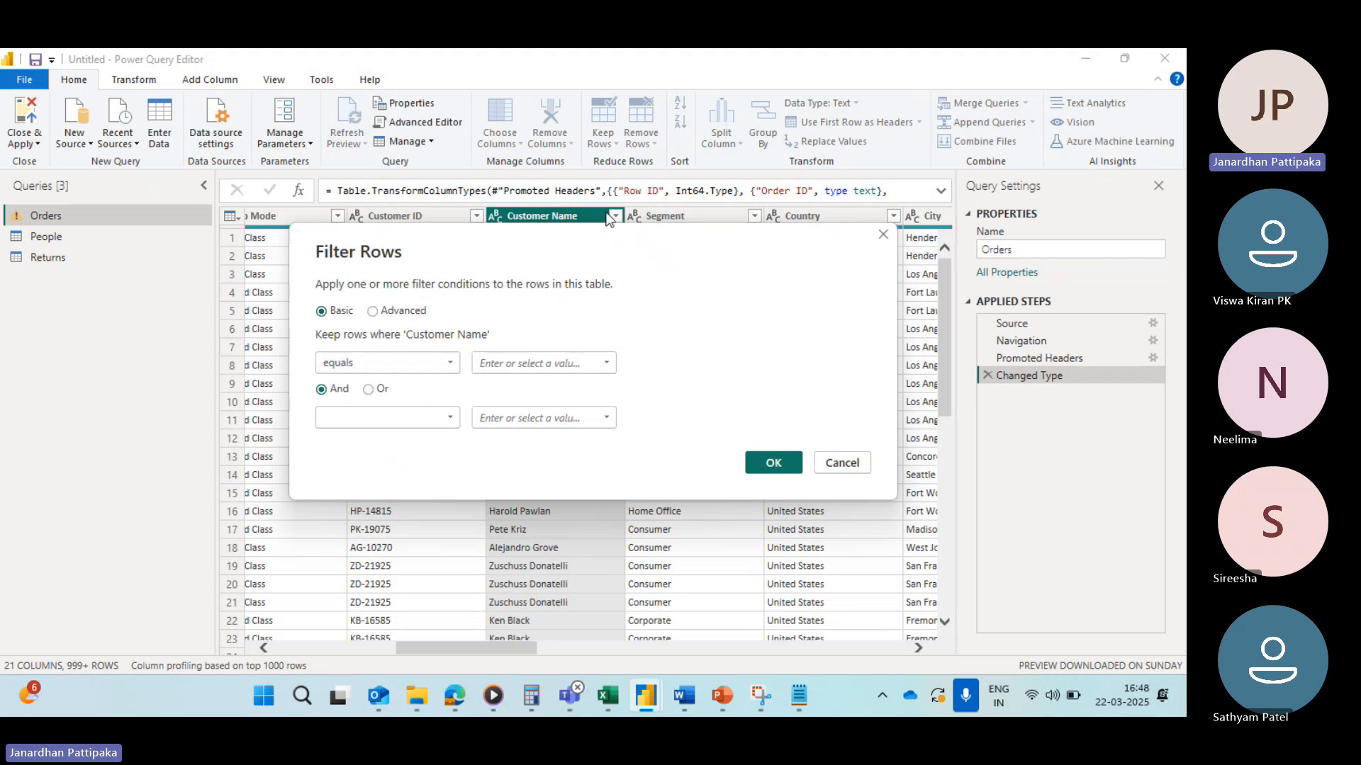
pyautogui.click(772, 463)
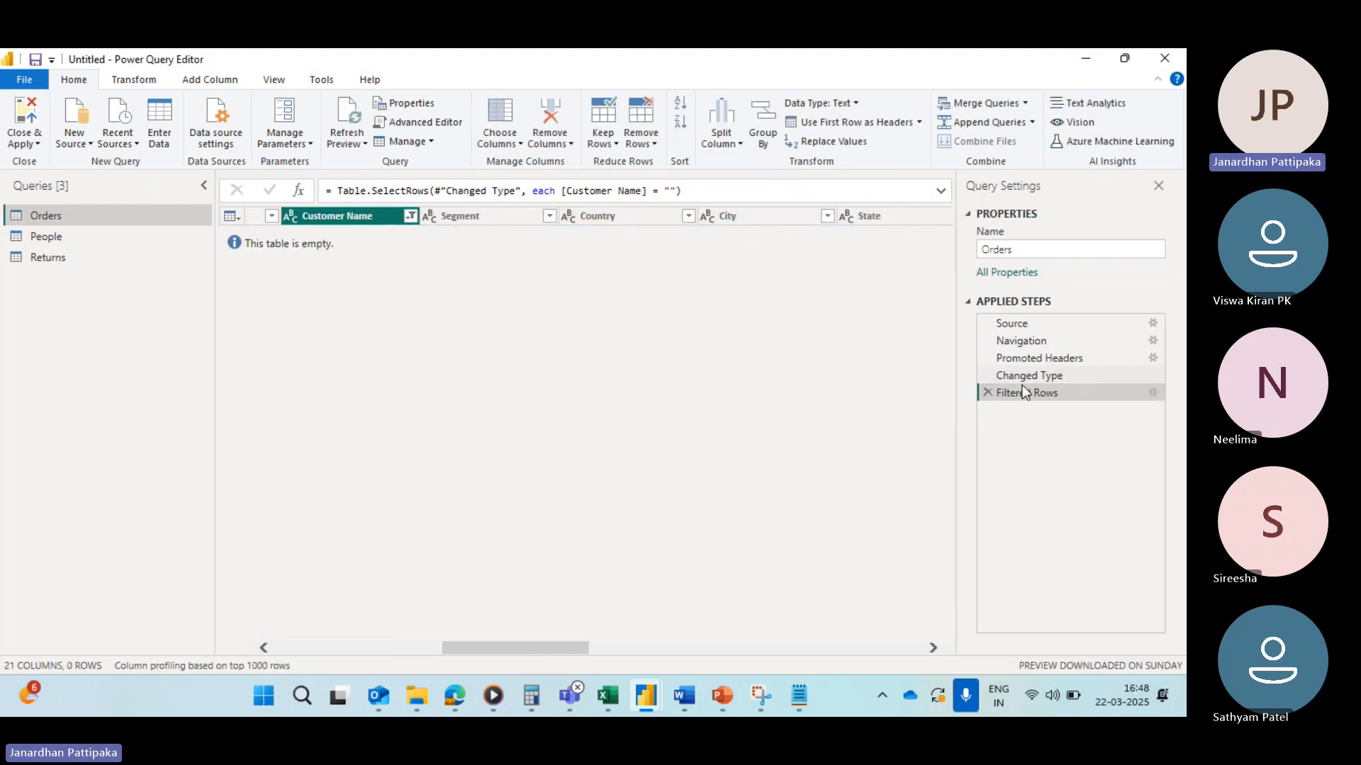
pyautogui.click(988, 392)
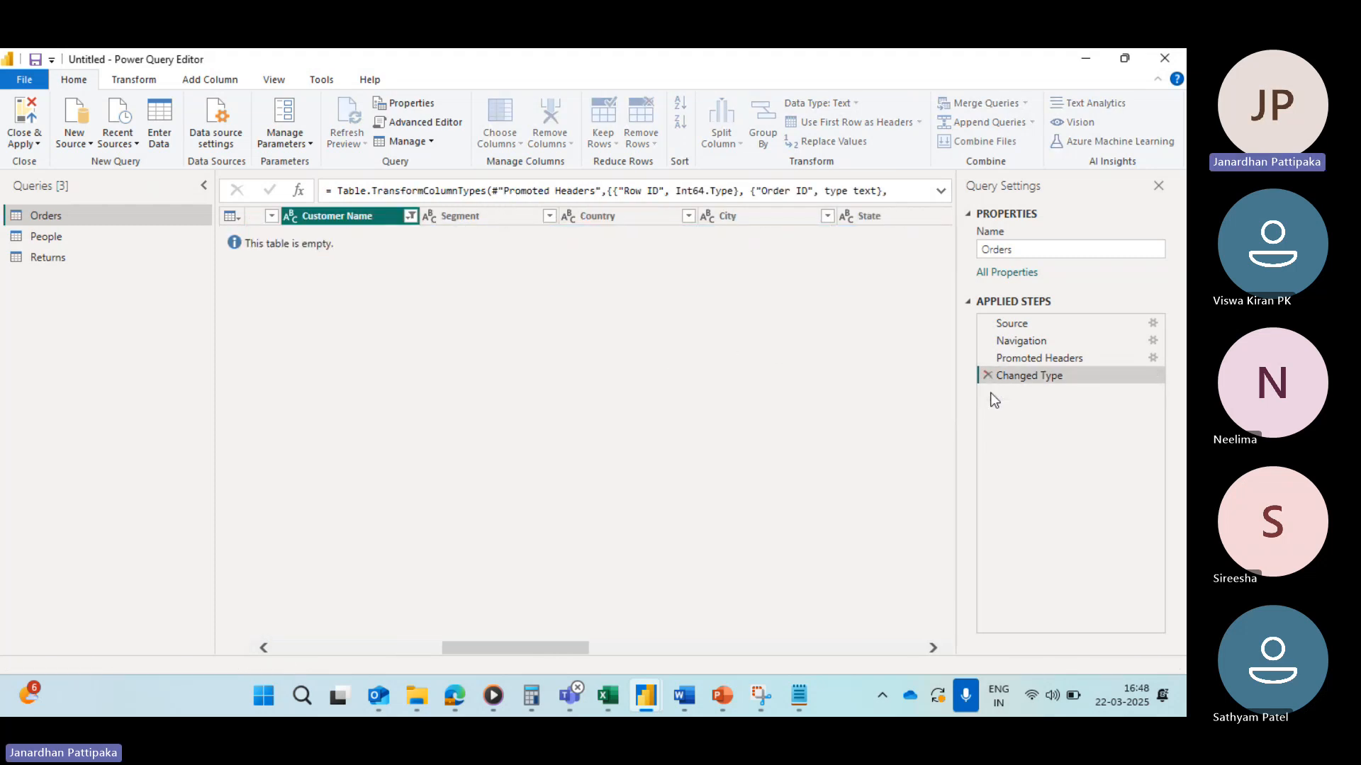
# Step: Open an Equals text filter on the State column
pyautogui.hscroll(10, 599, 346)
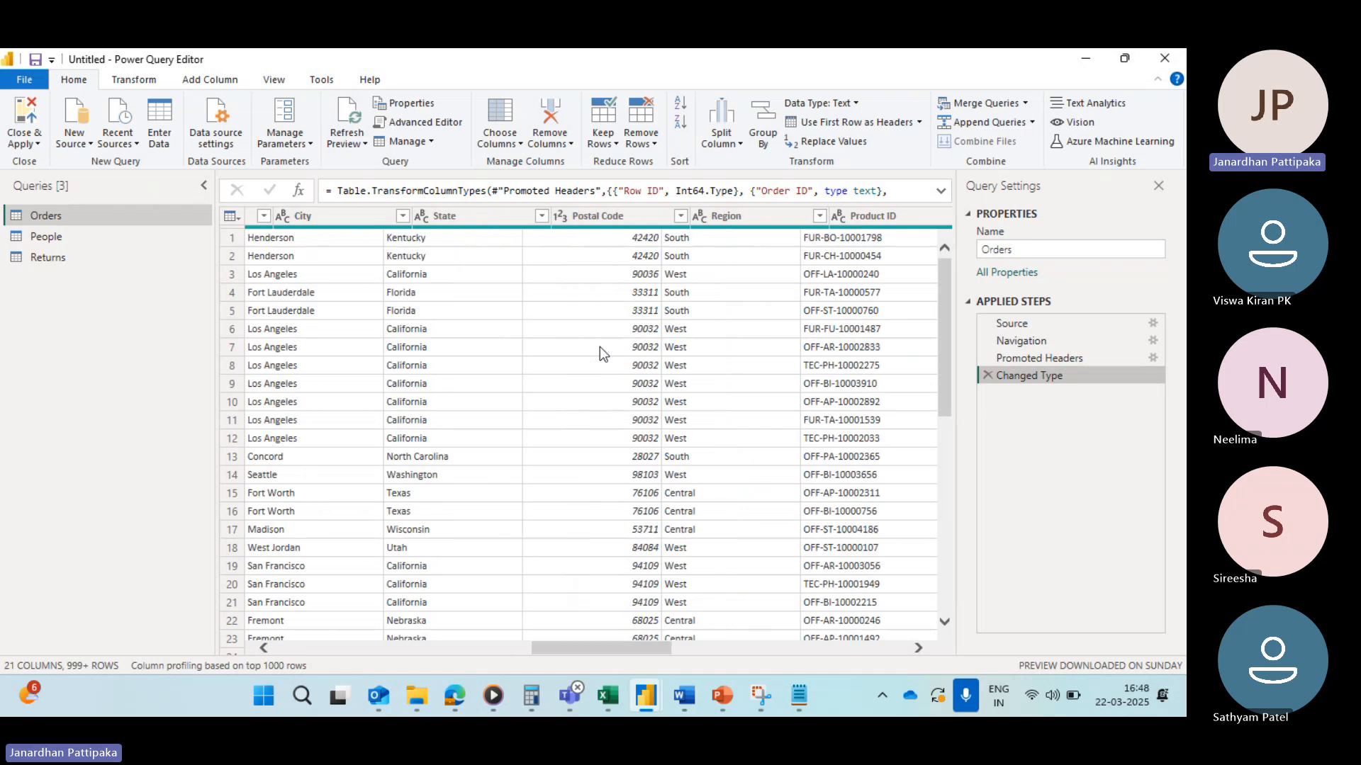
pyautogui.hscroll(3, 599, 346)
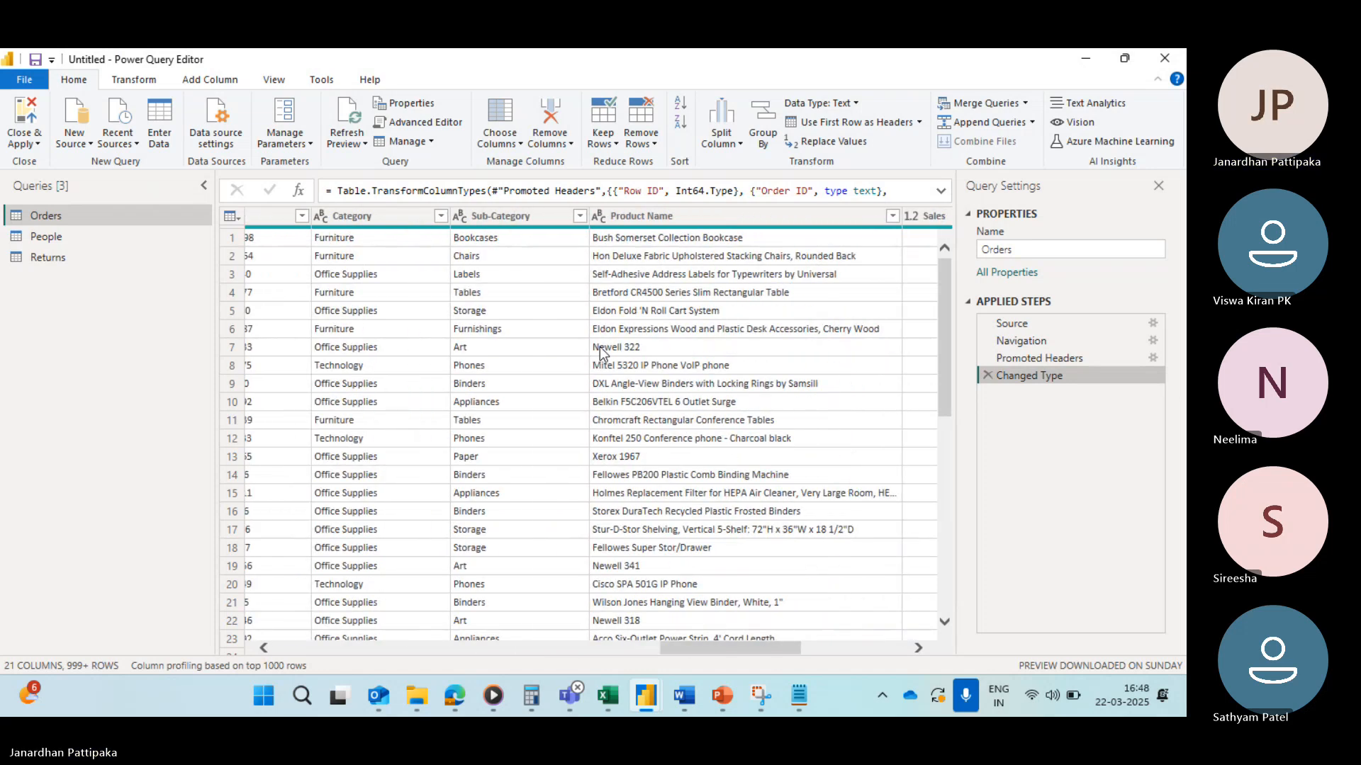
pyautogui.hscroll(-8, 600, 346)
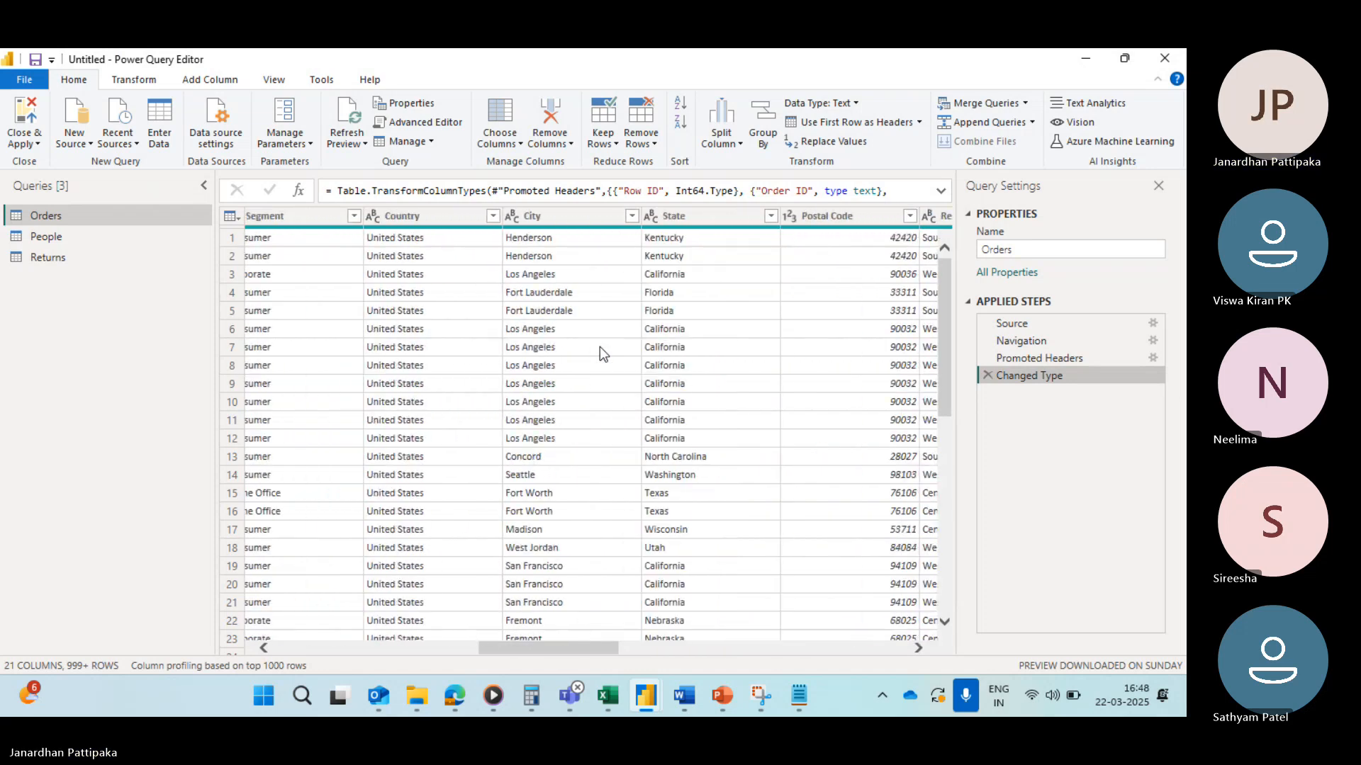
pyautogui.rightClick(600, 347)
pyautogui.click(674, 217)
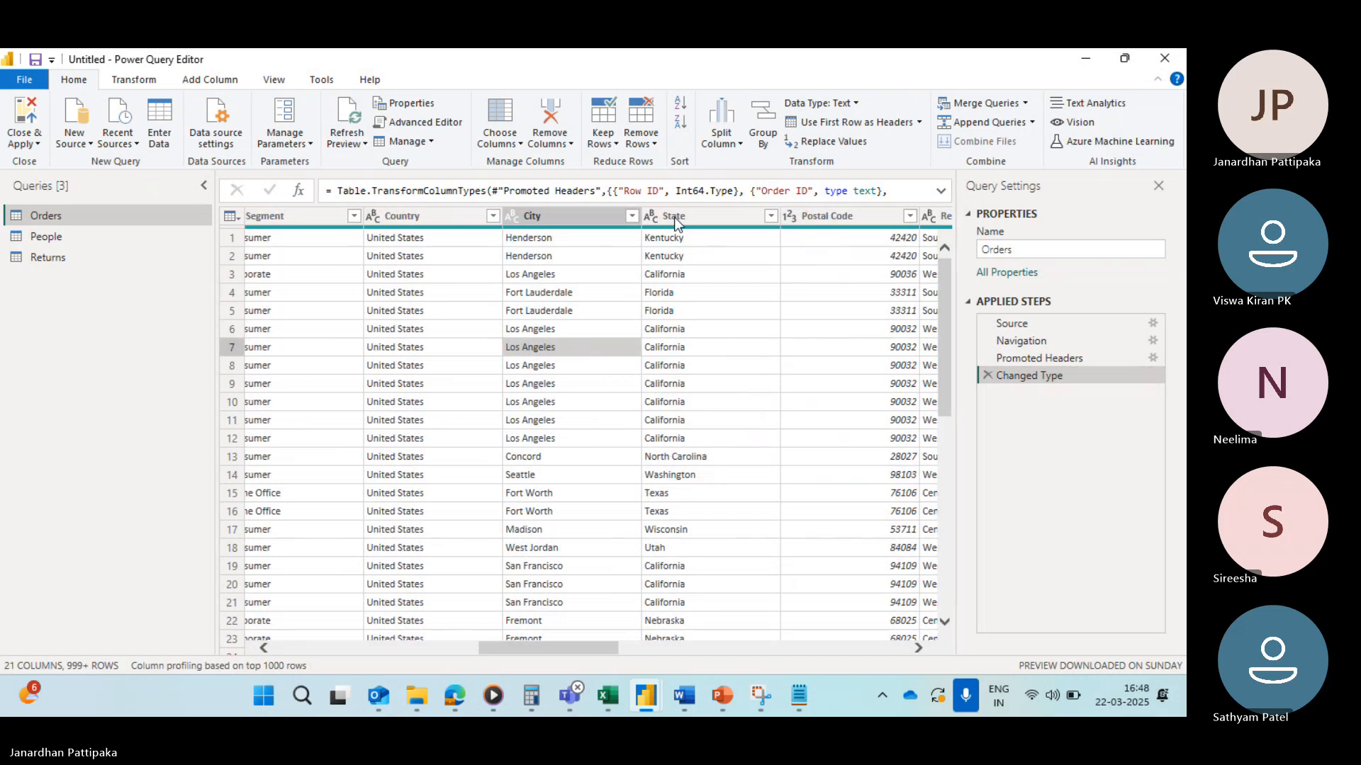
pyautogui.click(674, 217)
pyautogui.hscroll(2, 696, 299)
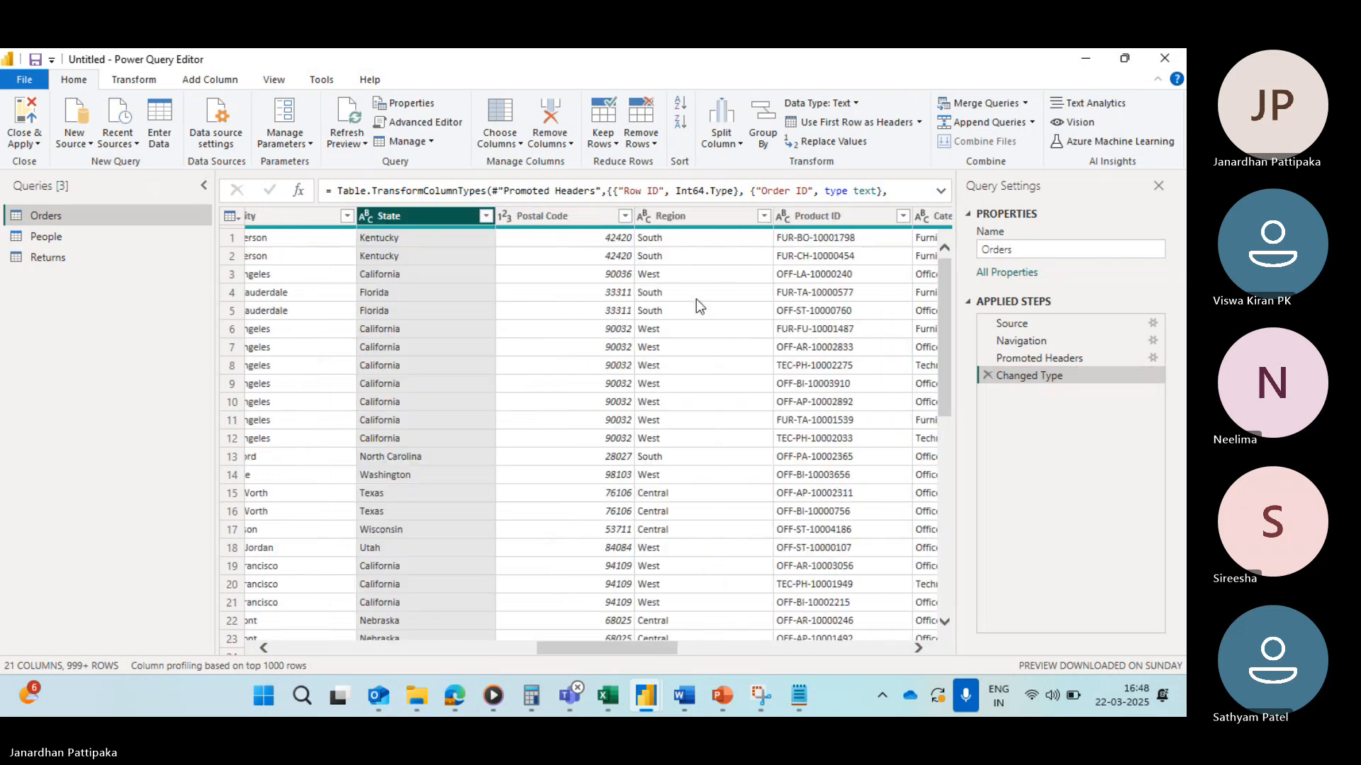
pyautogui.click(487, 215)
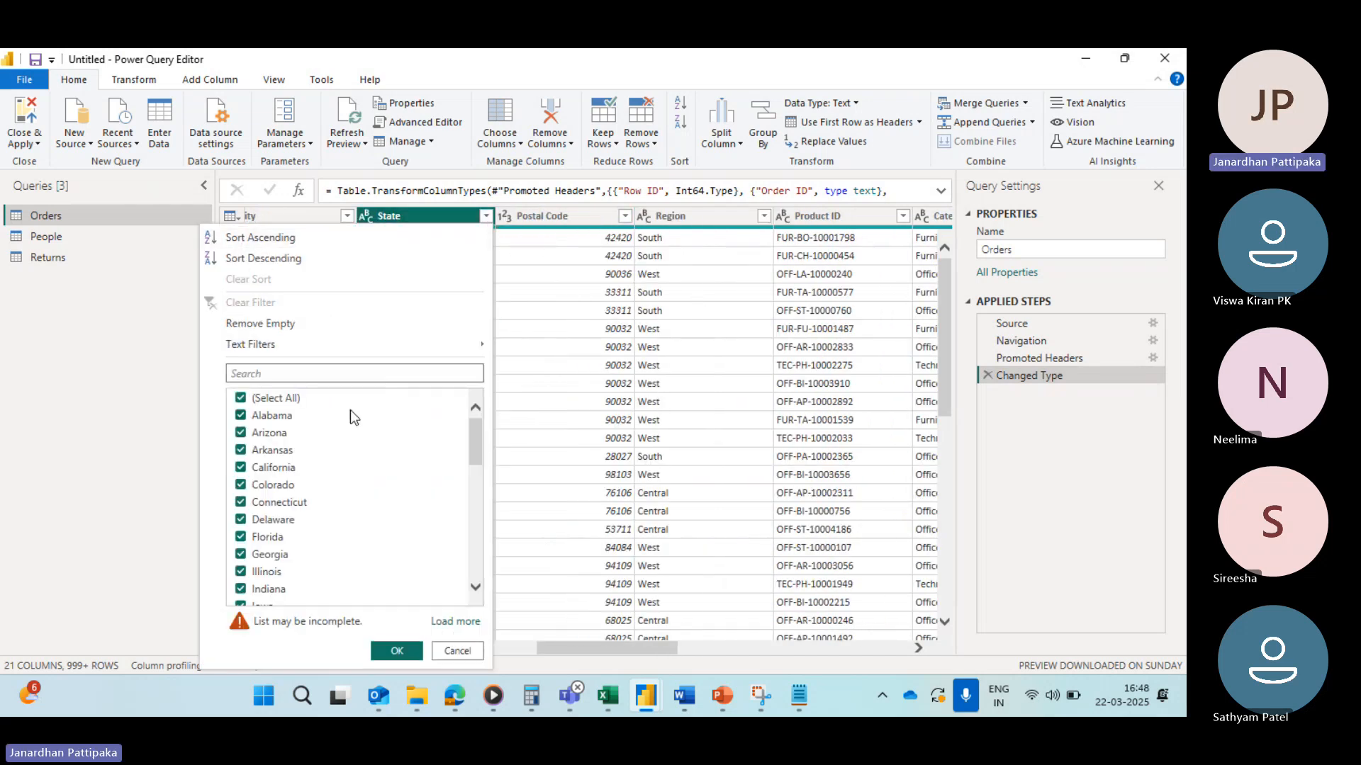
pyautogui.moveTo(321, 350)
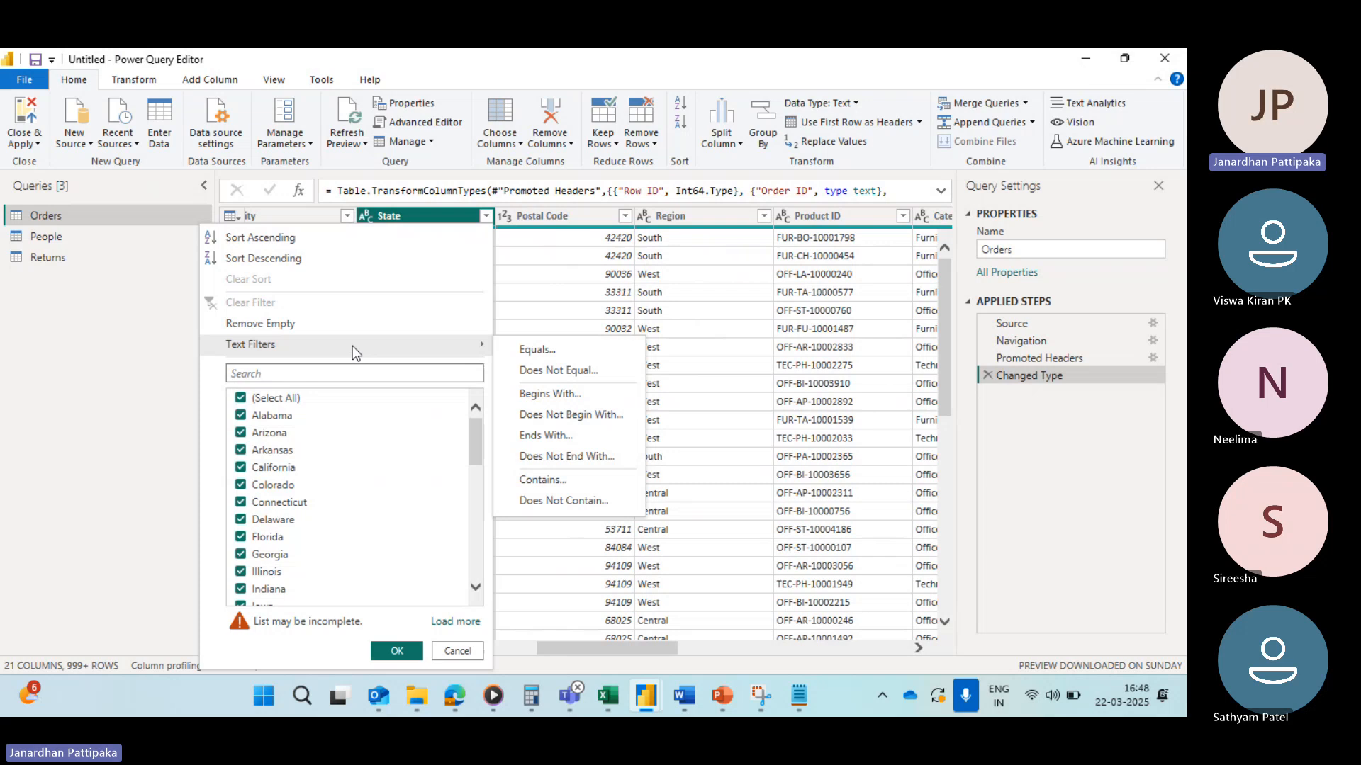
pyautogui.click(535, 349)
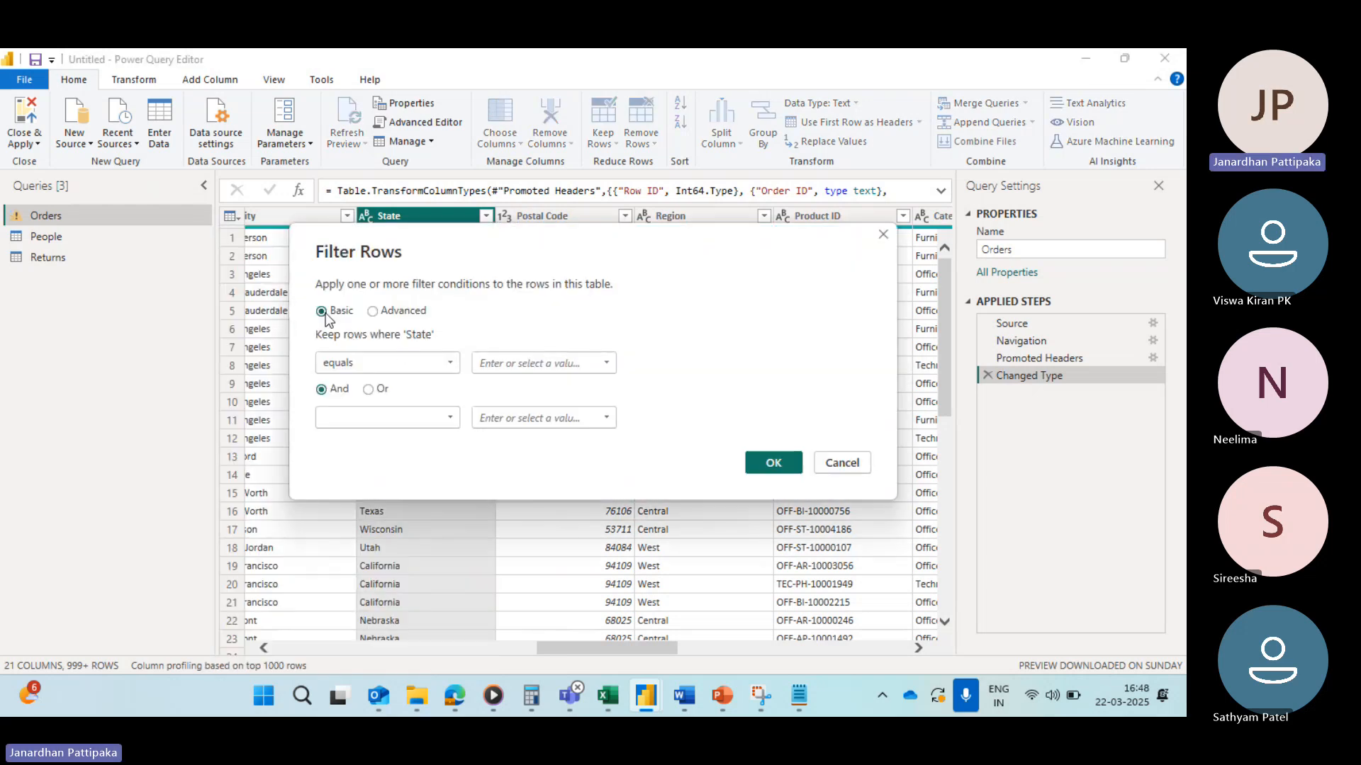
# Step: Try keeping rows where State equals California or equals Texas
pyautogui.click(607, 363)
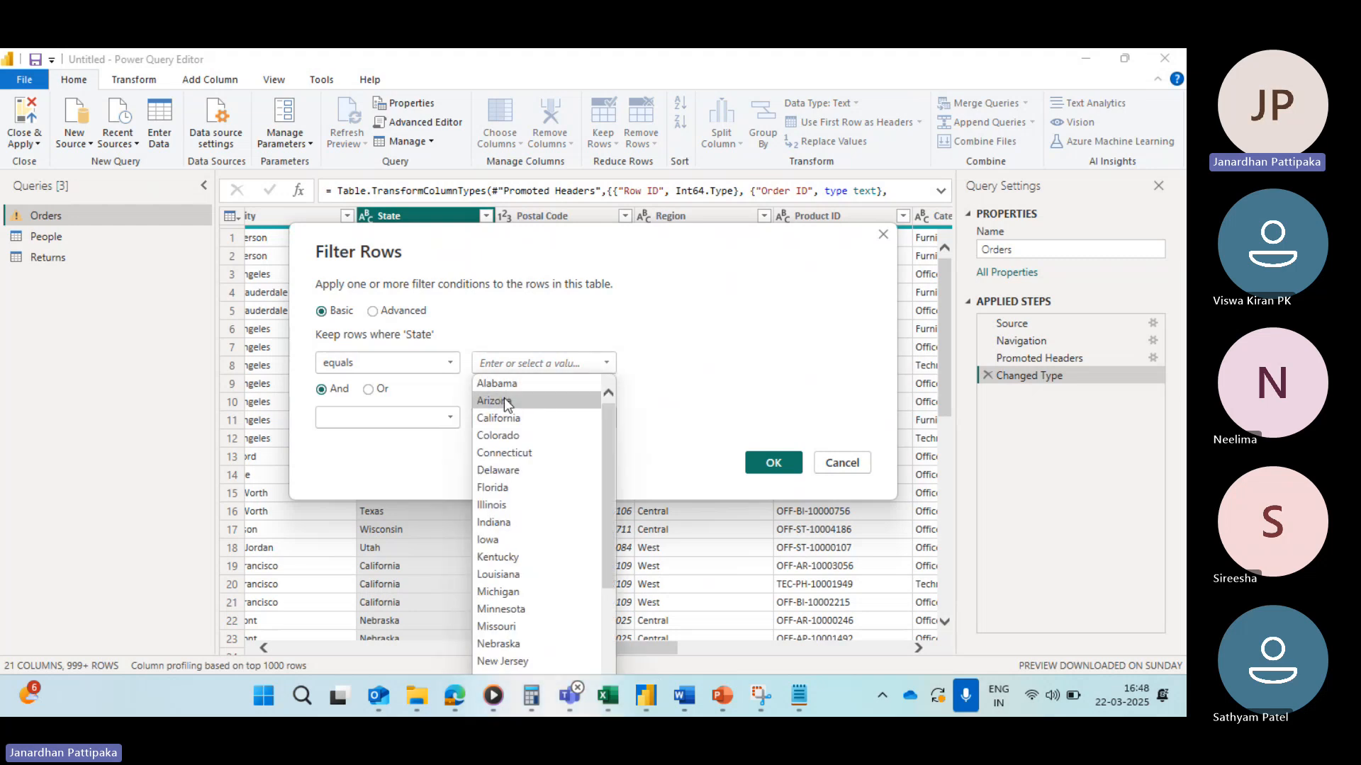
pyautogui.click(504, 419)
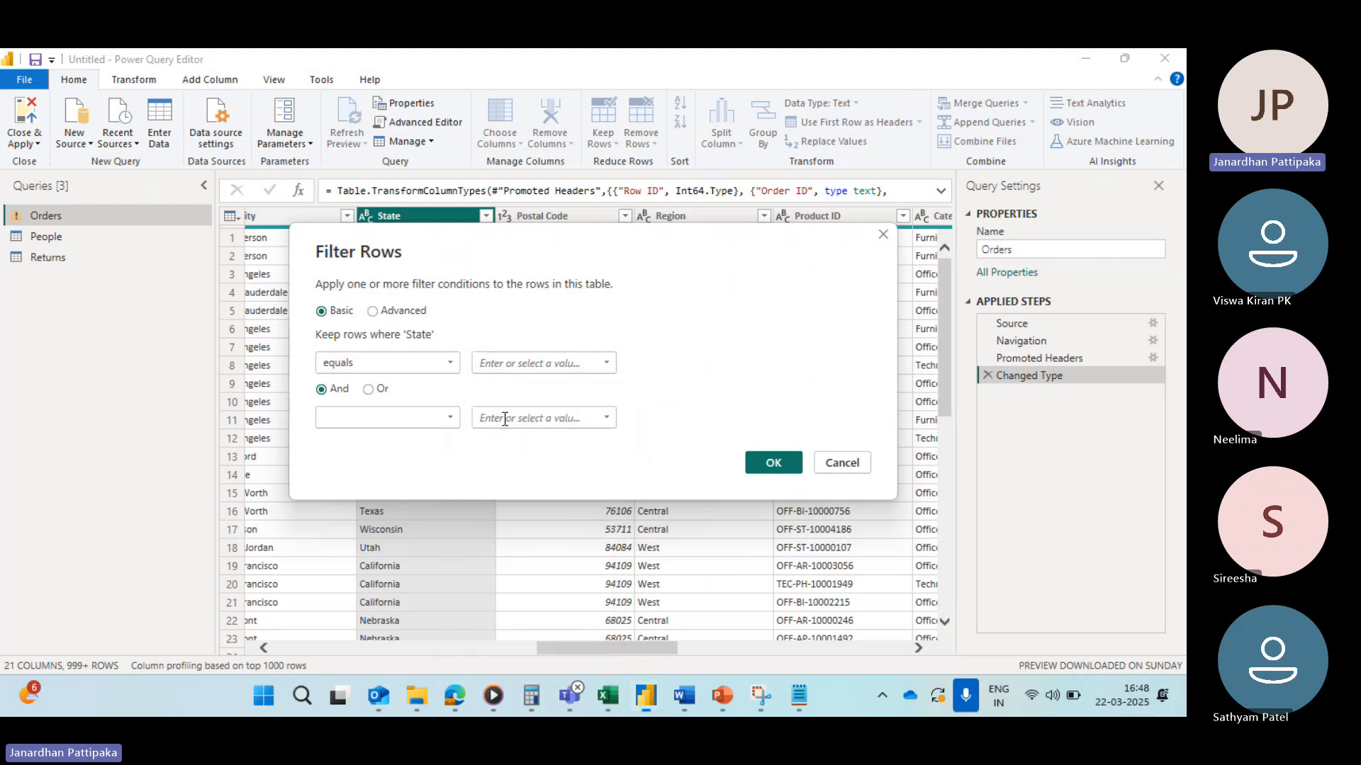
pyautogui.click(368, 390)
pyautogui.click(450, 419)
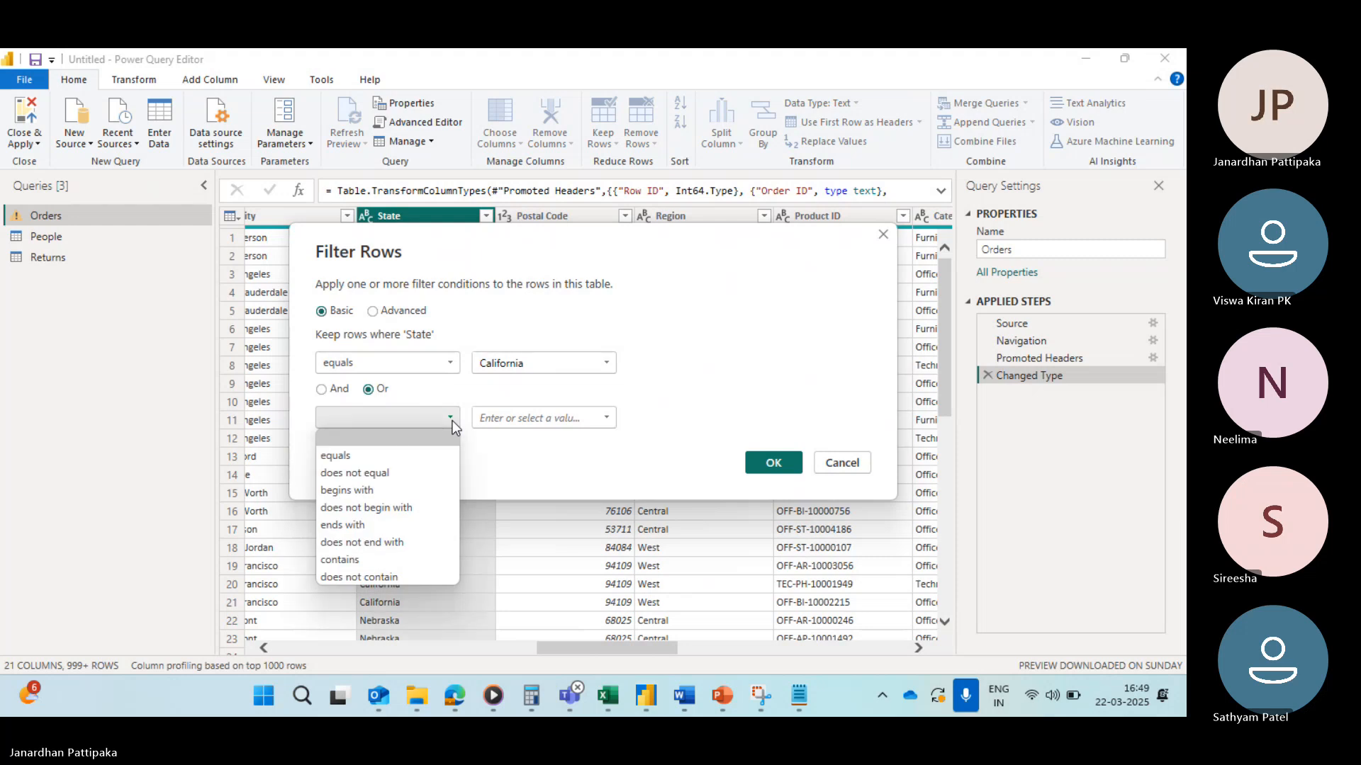
pyautogui.click(352, 457)
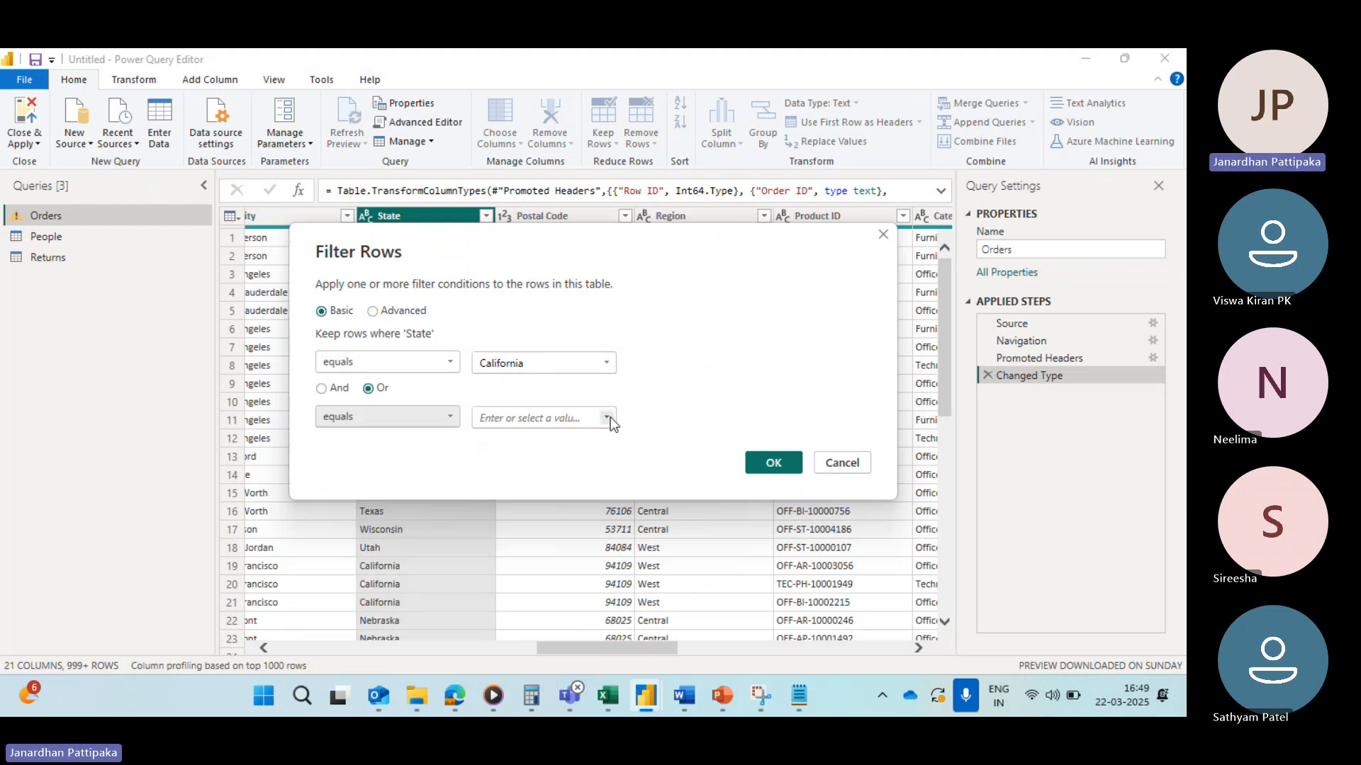
pyautogui.click(607, 418)
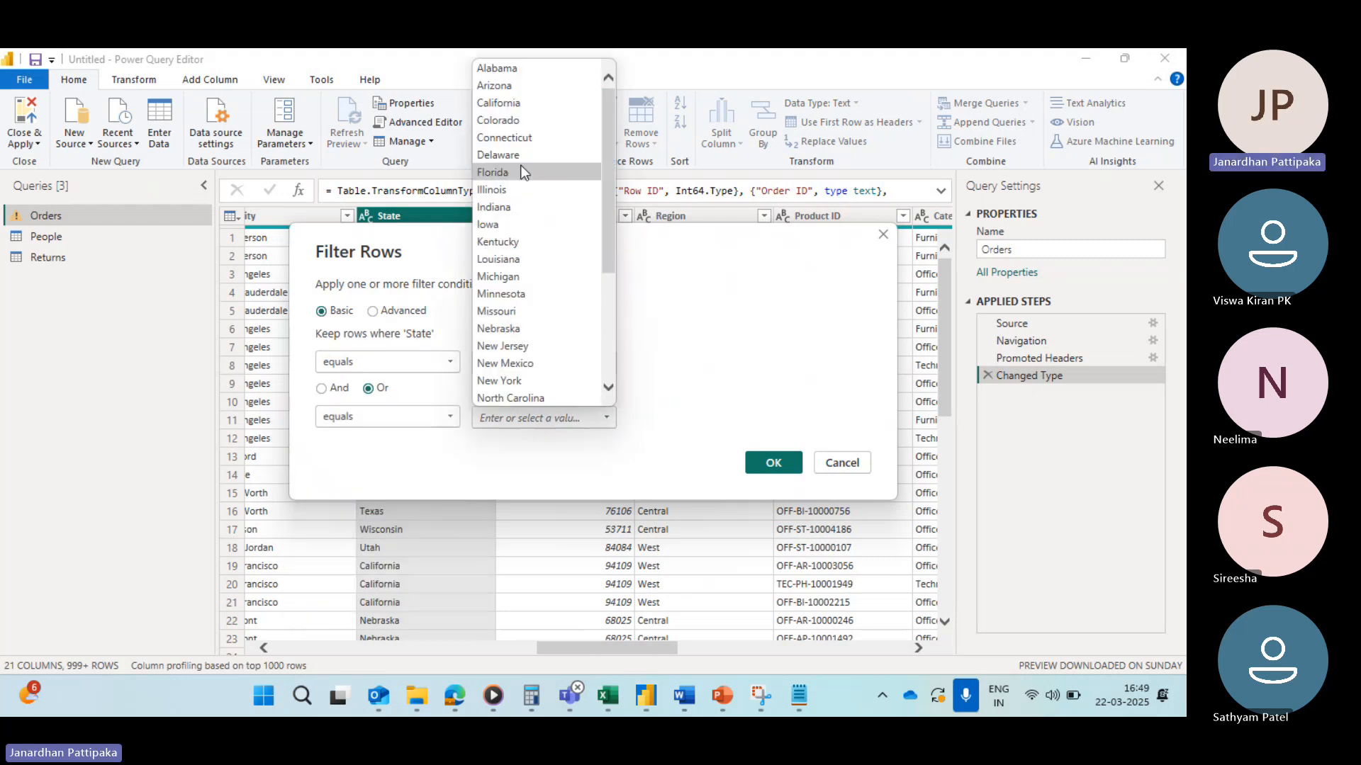
pyautogui.scroll(-4, 510, 233)
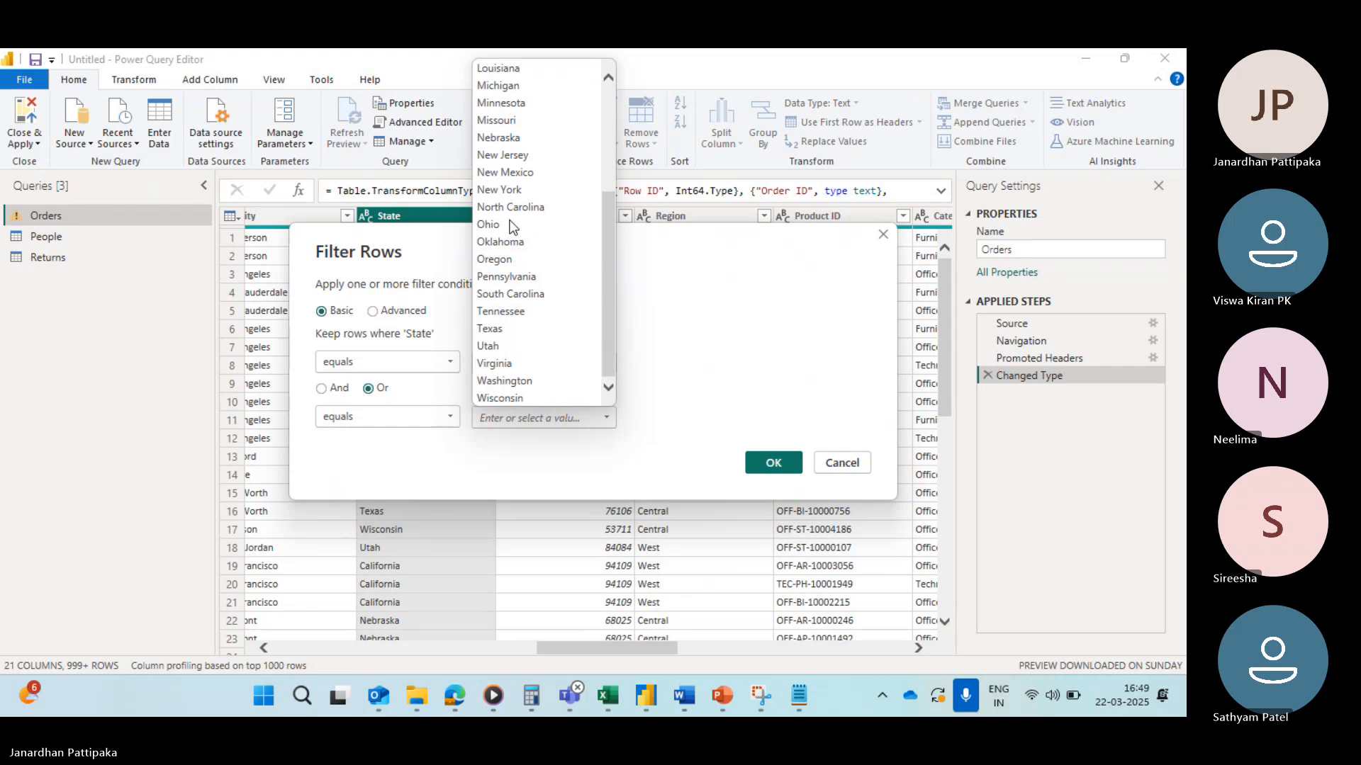
pyautogui.click(491, 330)
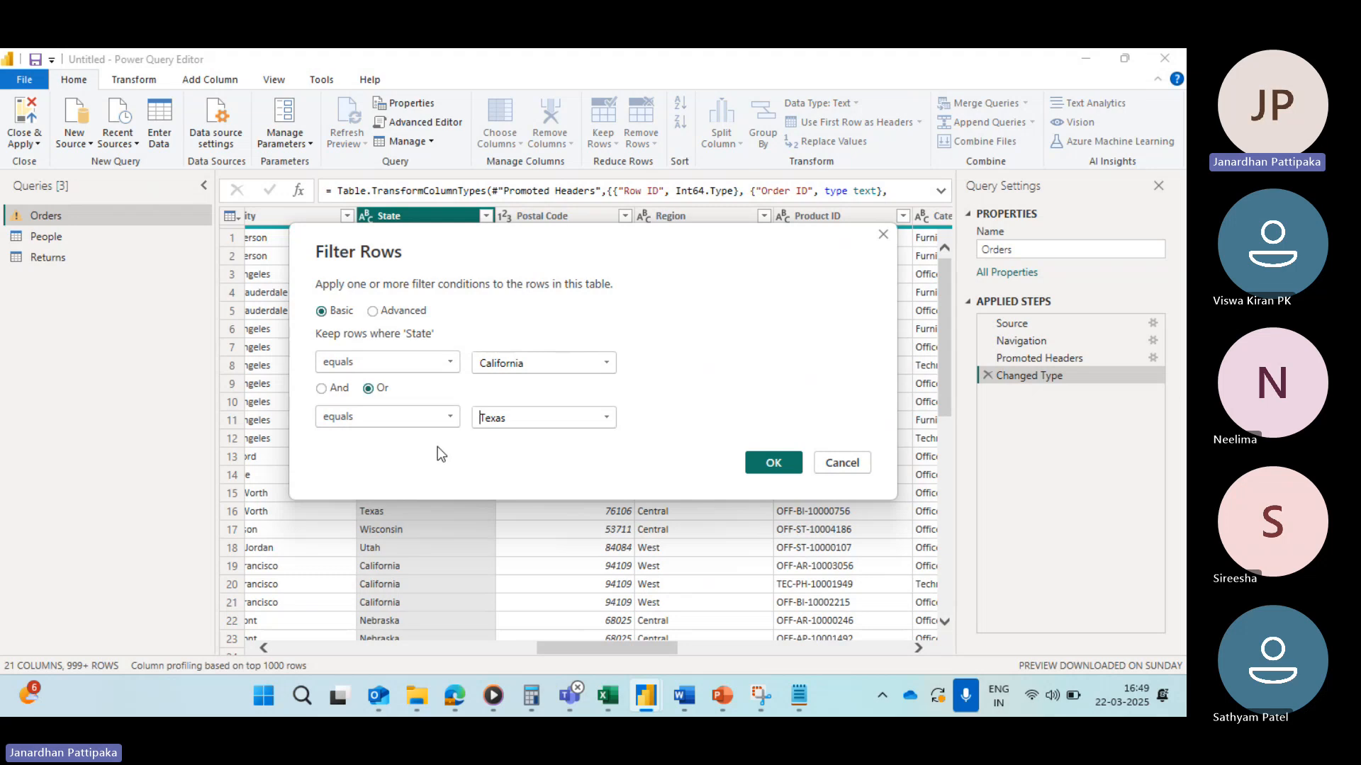
pyautogui.click(773, 462)
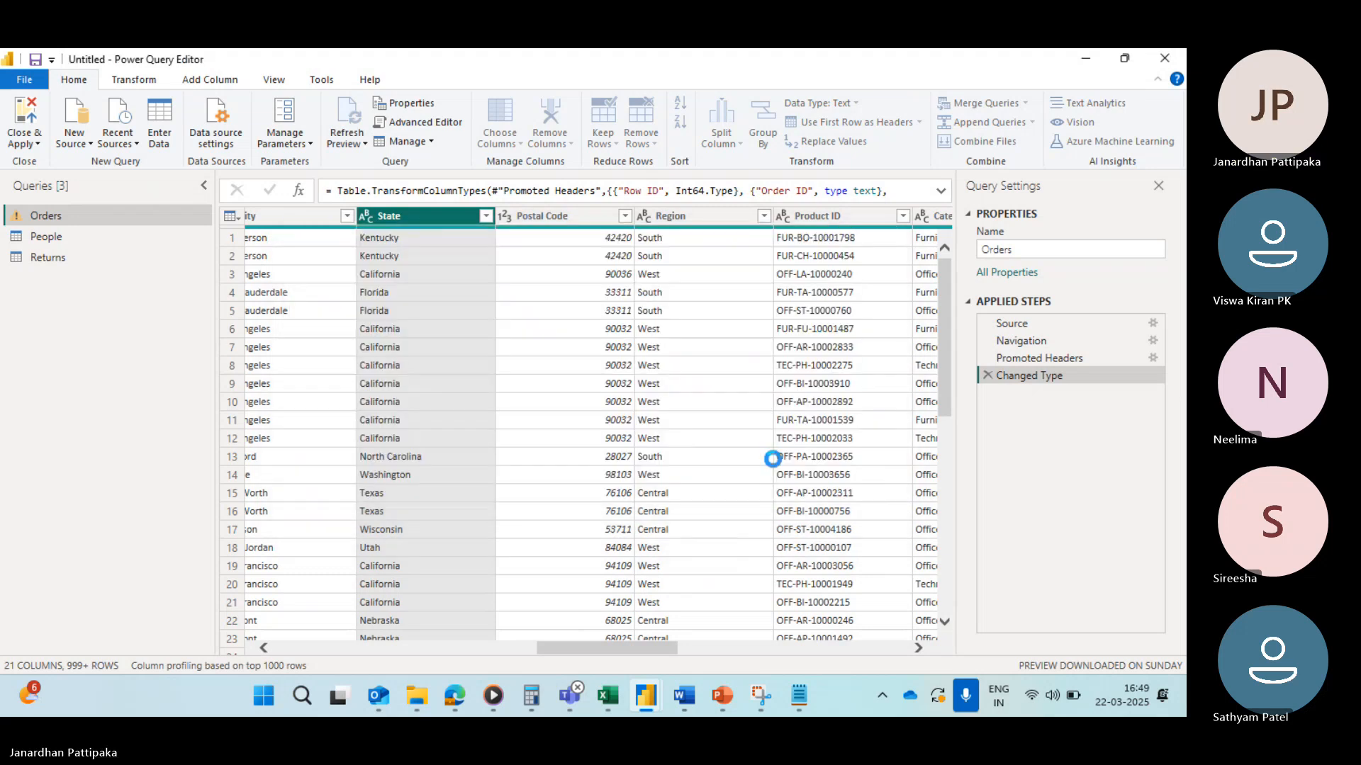
# Step: Inspect the State filter's checked values, then delete the filtered rows step
pyautogui.click(484, 216)
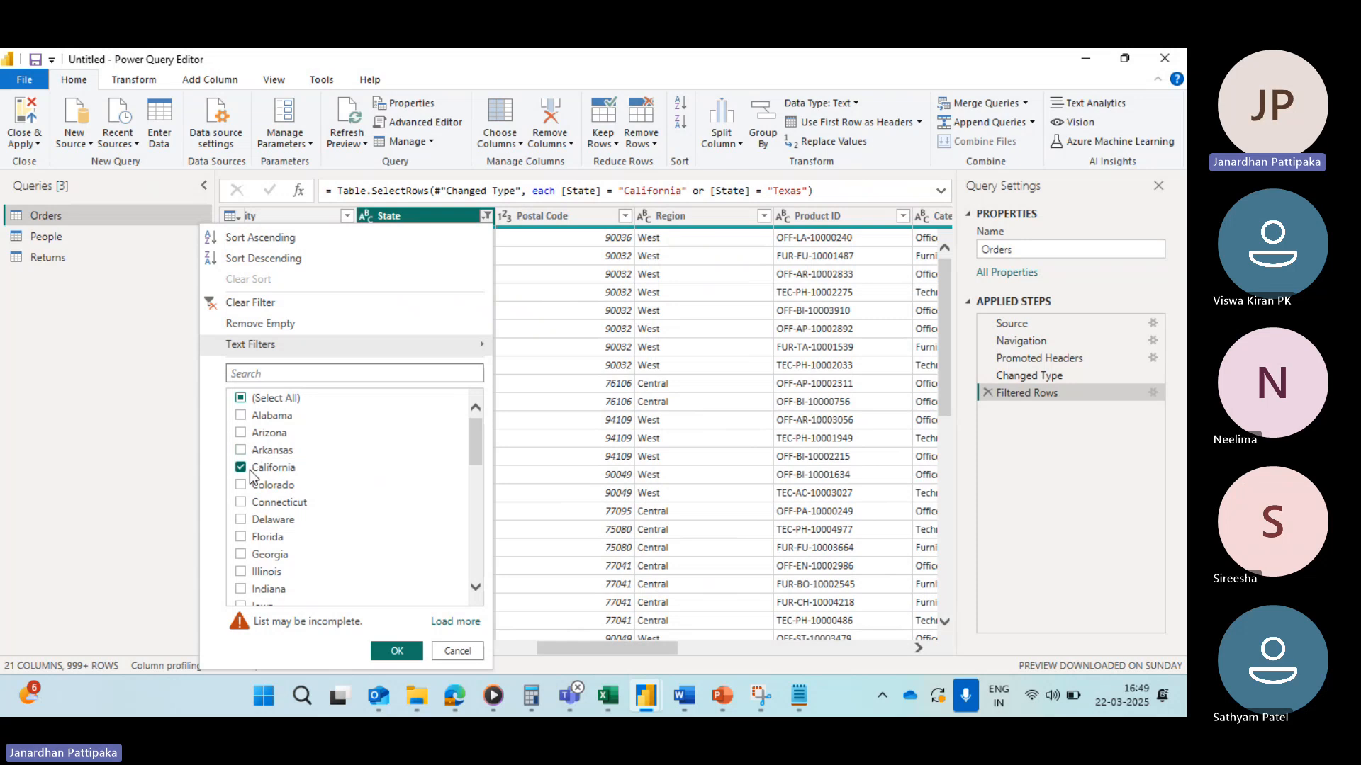
pyautogui.scroll(-10, 287, 524)
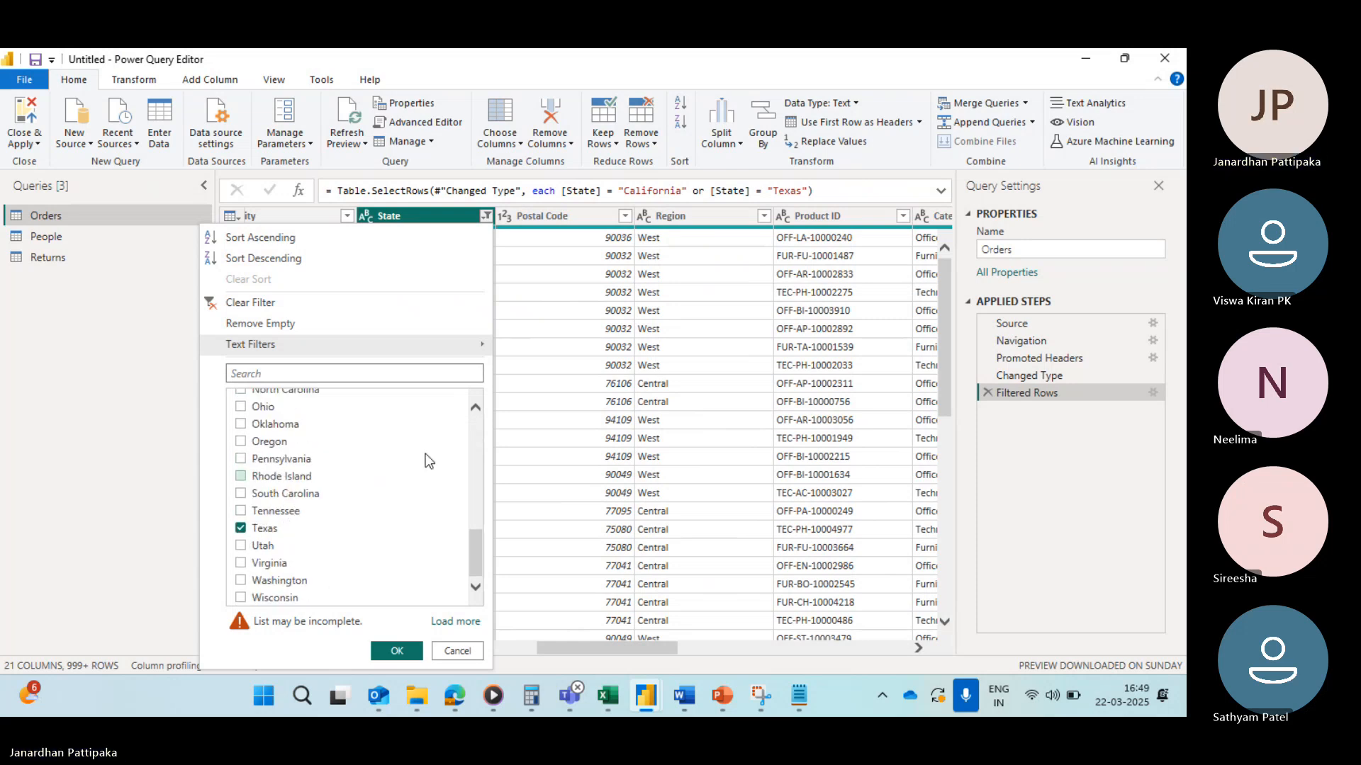
pyautogui.click(527, 440)
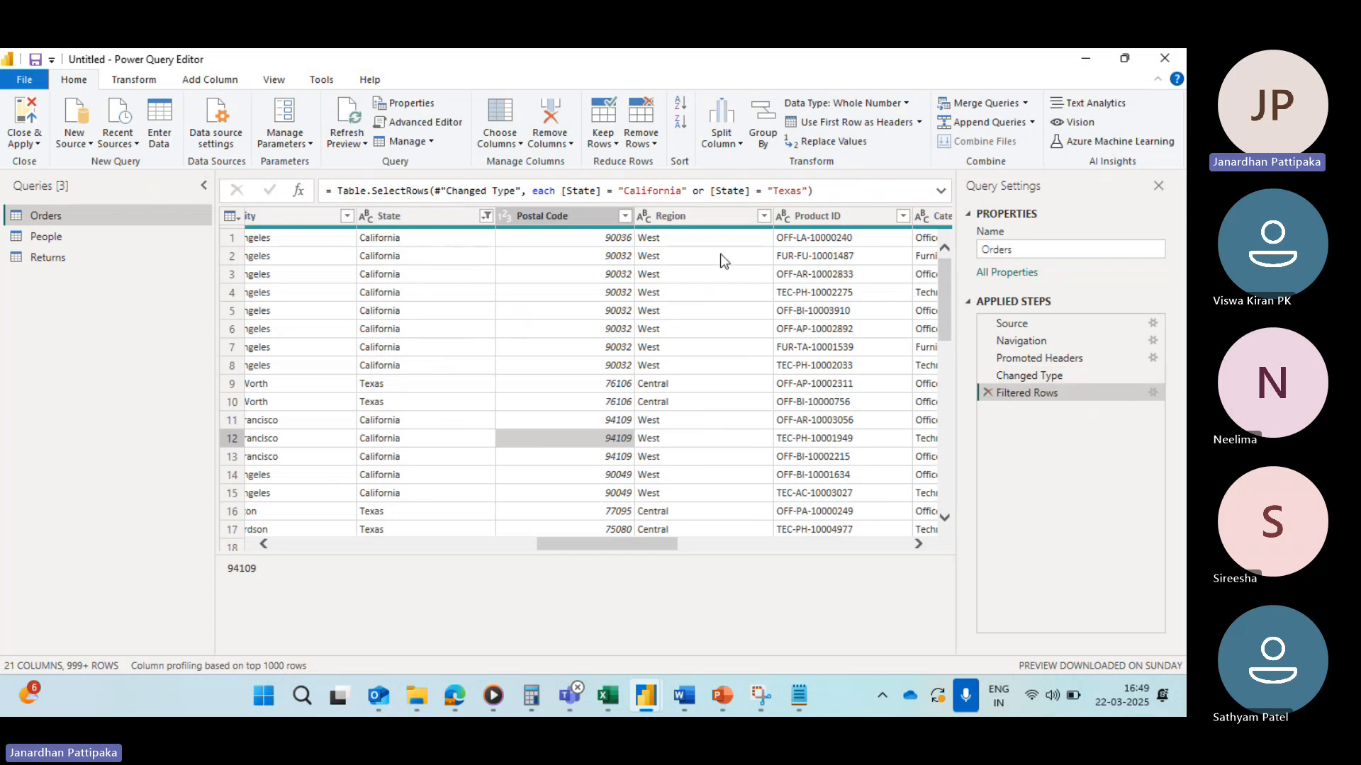
pyautogui.click(987, 393)
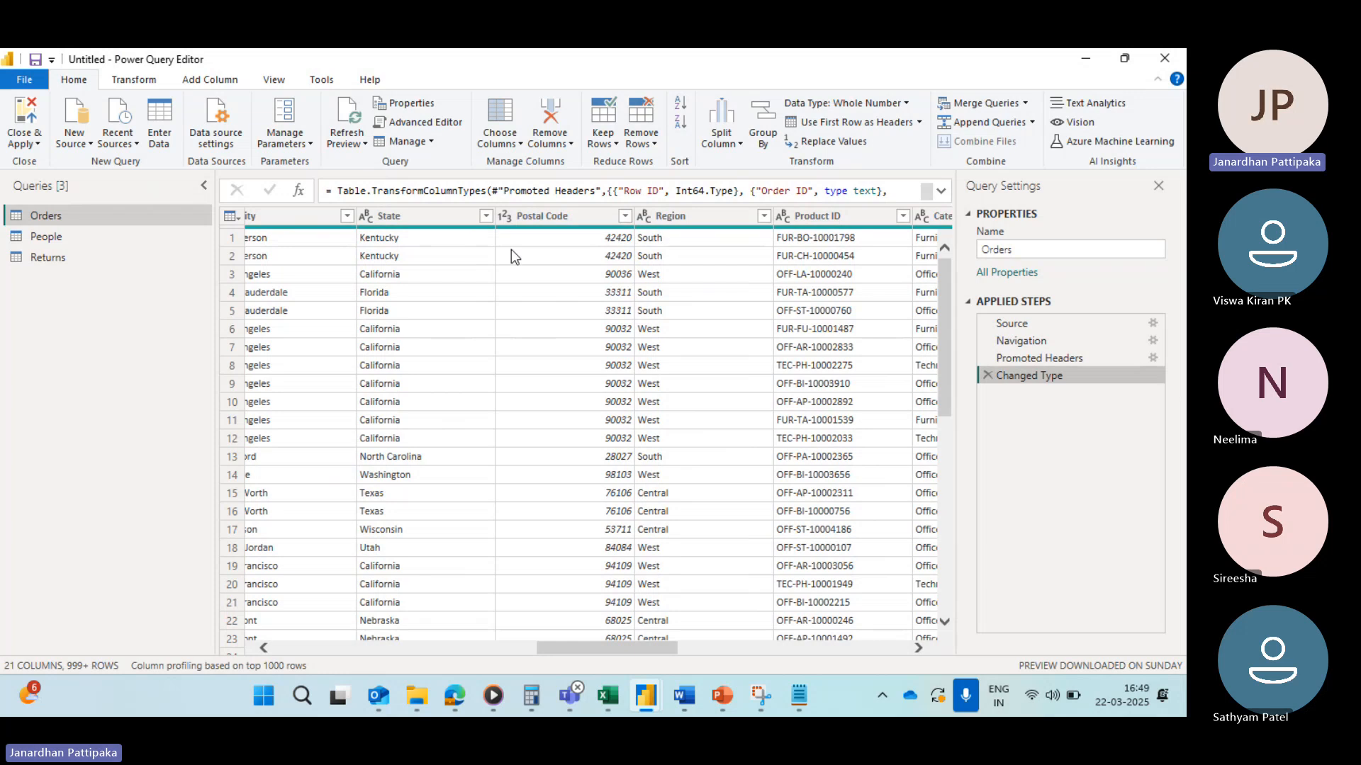
# Step: Open an Advanced Equals filter on State and set the first condition to equal Alabama
pyautogui.click(485, 217)
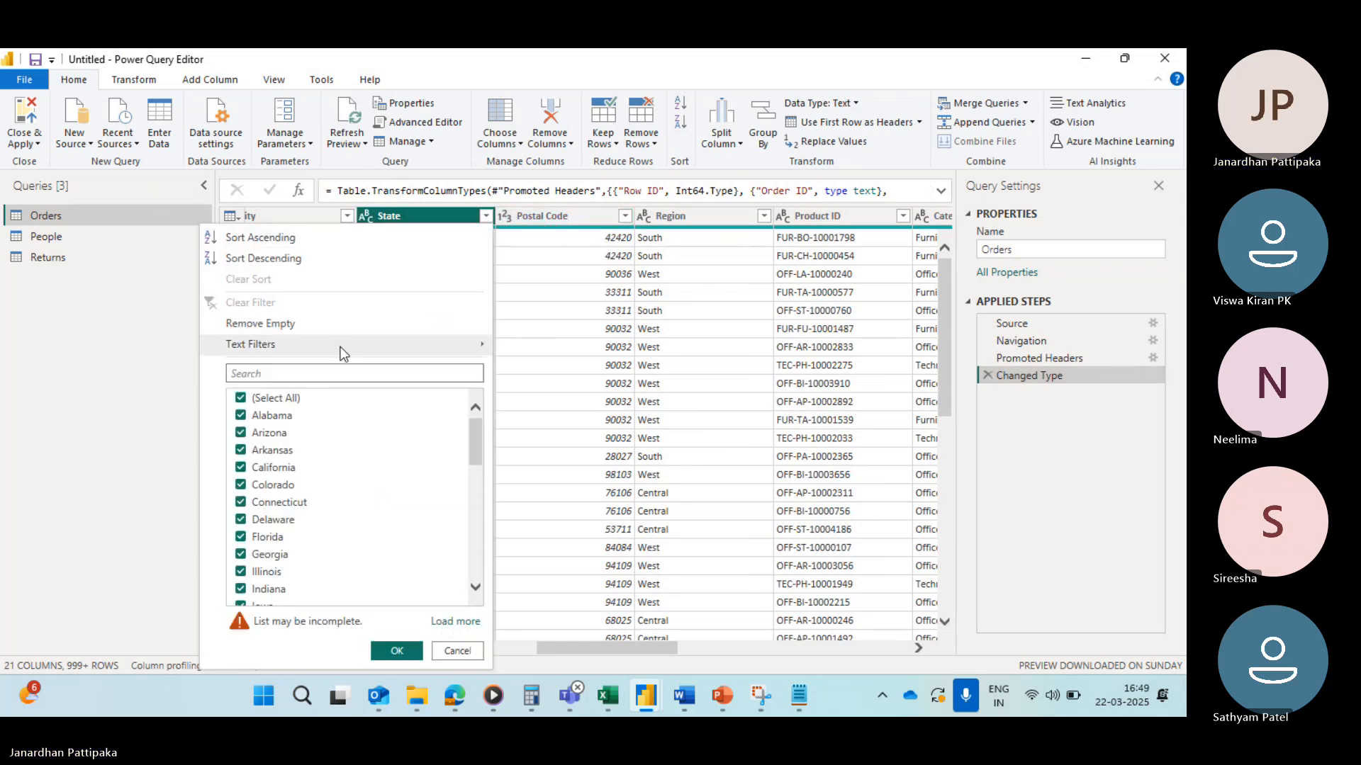
pyautogui.moveTo(300, 345)
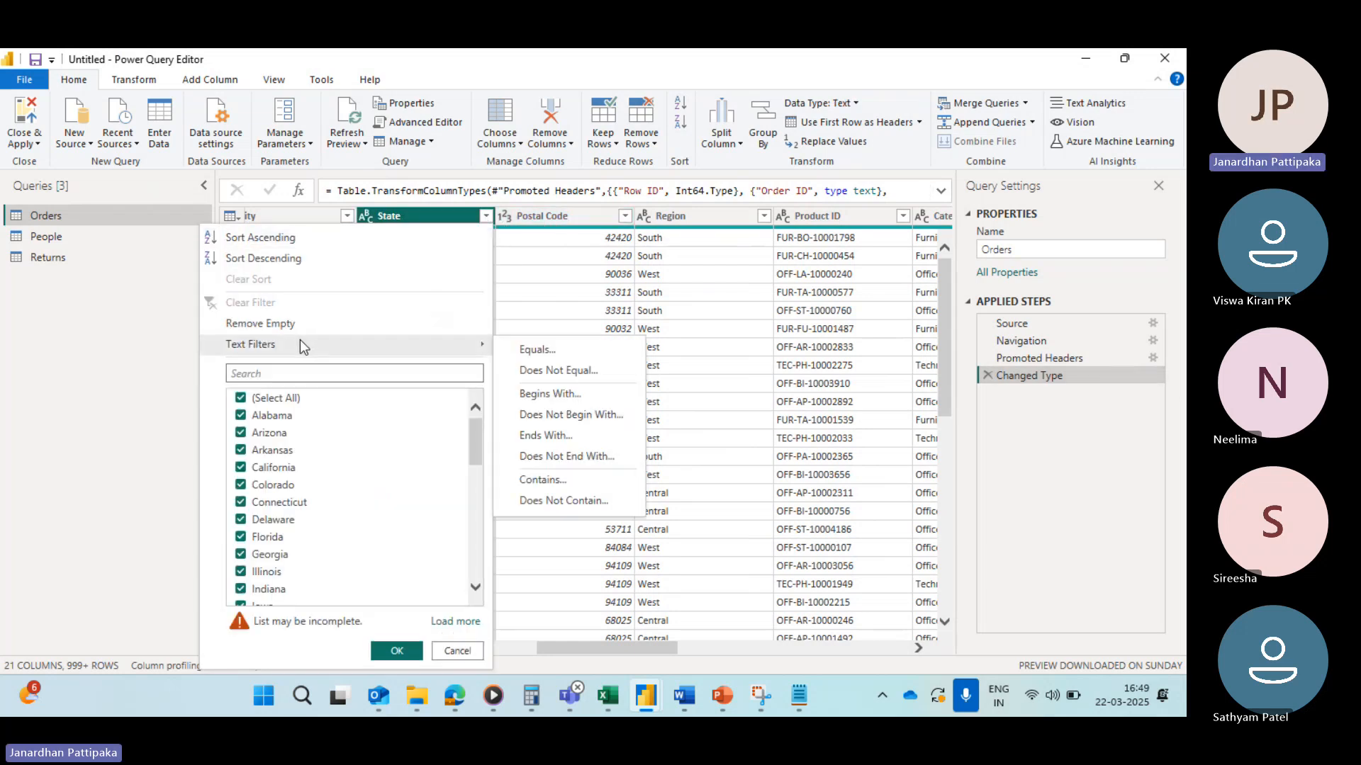
pyautogui.click(534, 350)
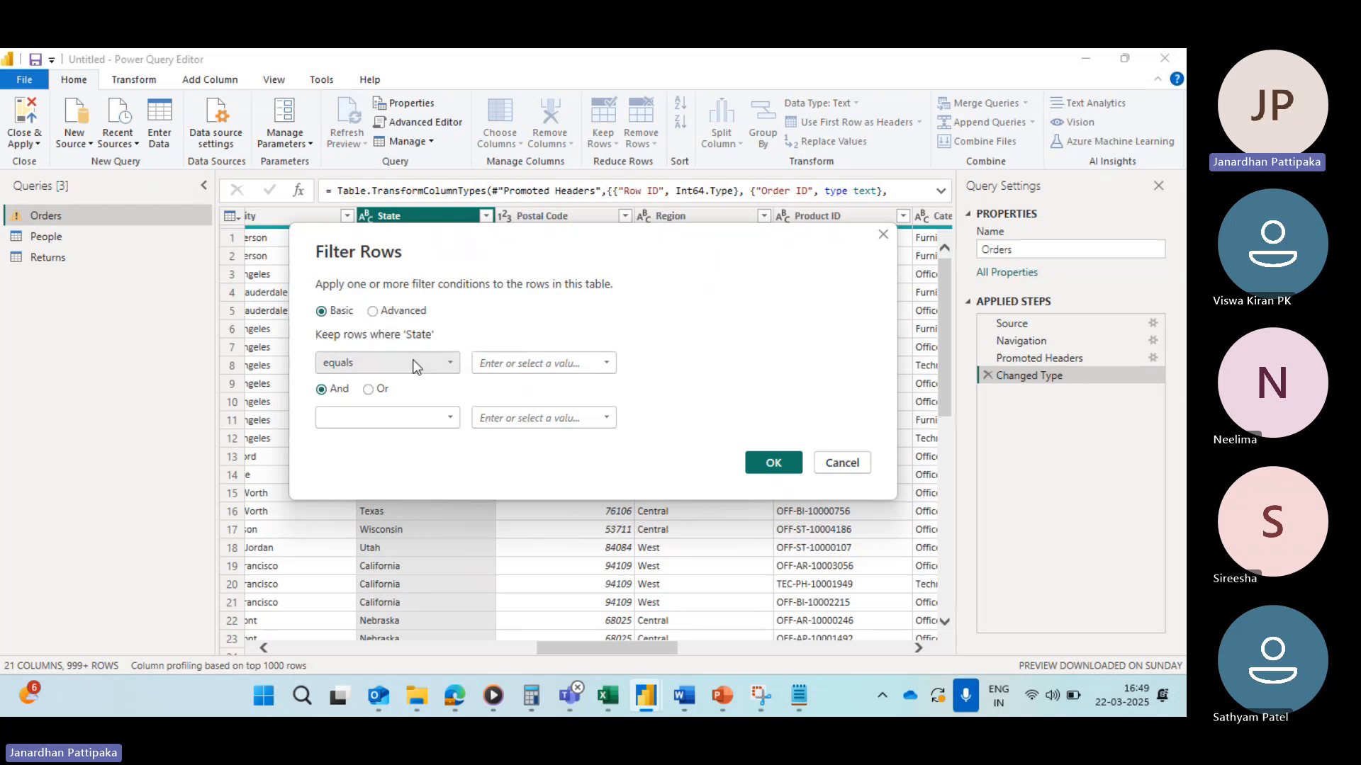
pyautogui.click(372, 311)
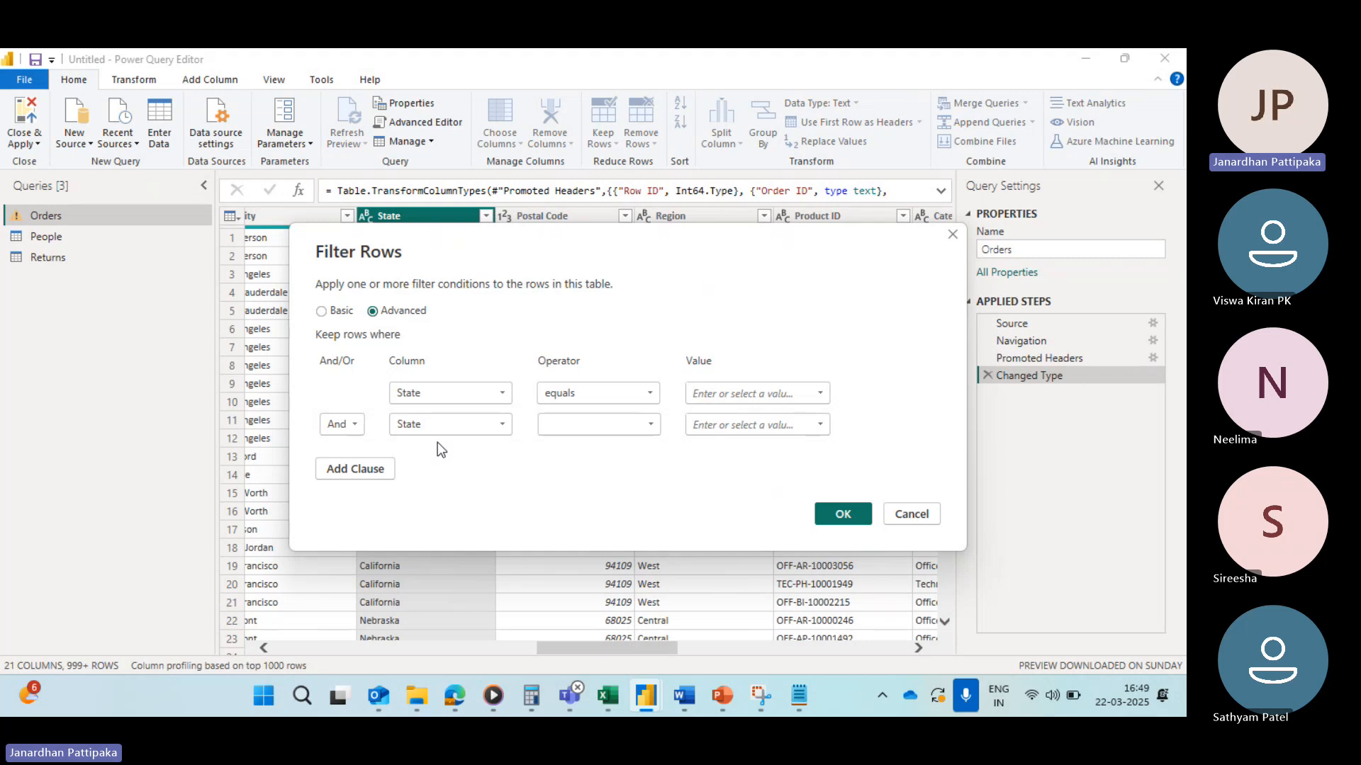
pyautogui.click(819, 393)
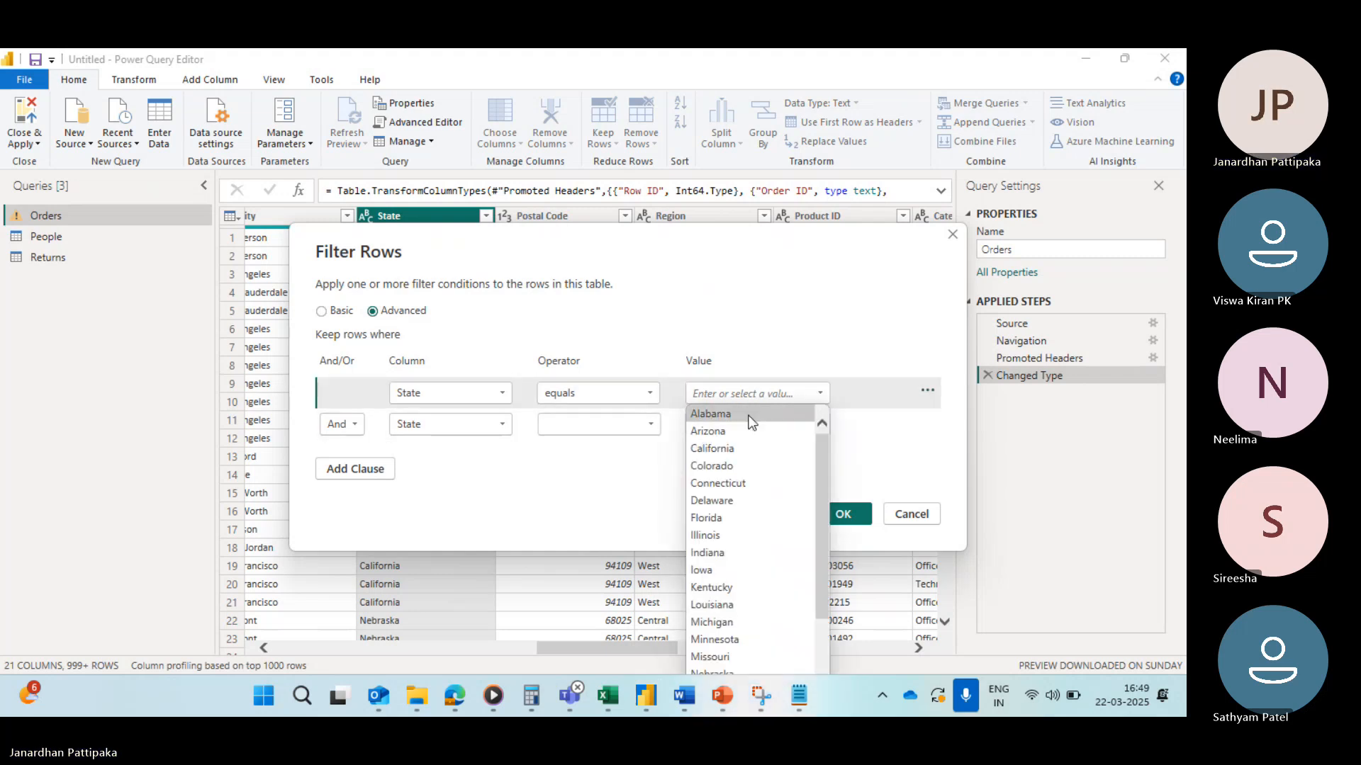
pyautogui.click(703, 414)
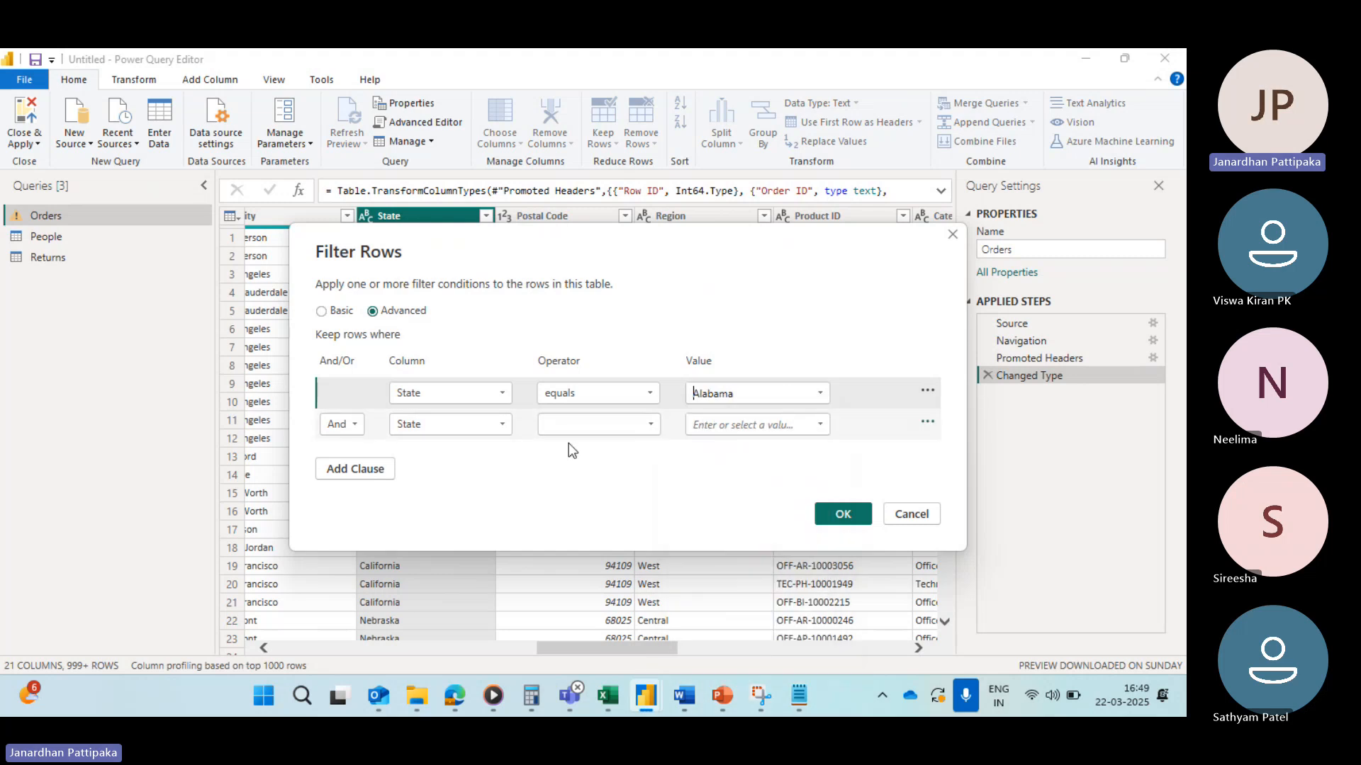
# Step: Set the second clause to Or, where State equals New Mexico
pyautogui.click(356, 425)
pyautogui.click(341, 464)
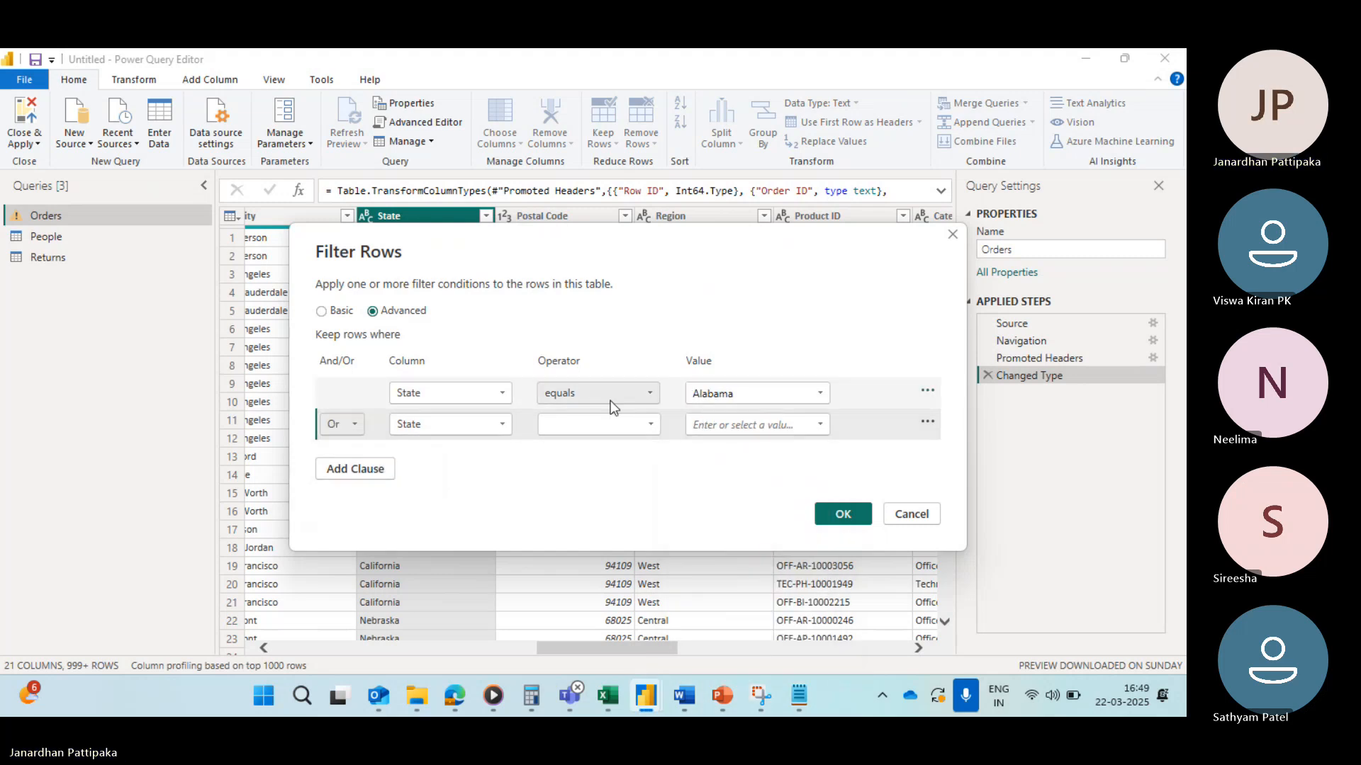
pyautogui.click(650, 424)
pyautogui.click(568, 451)
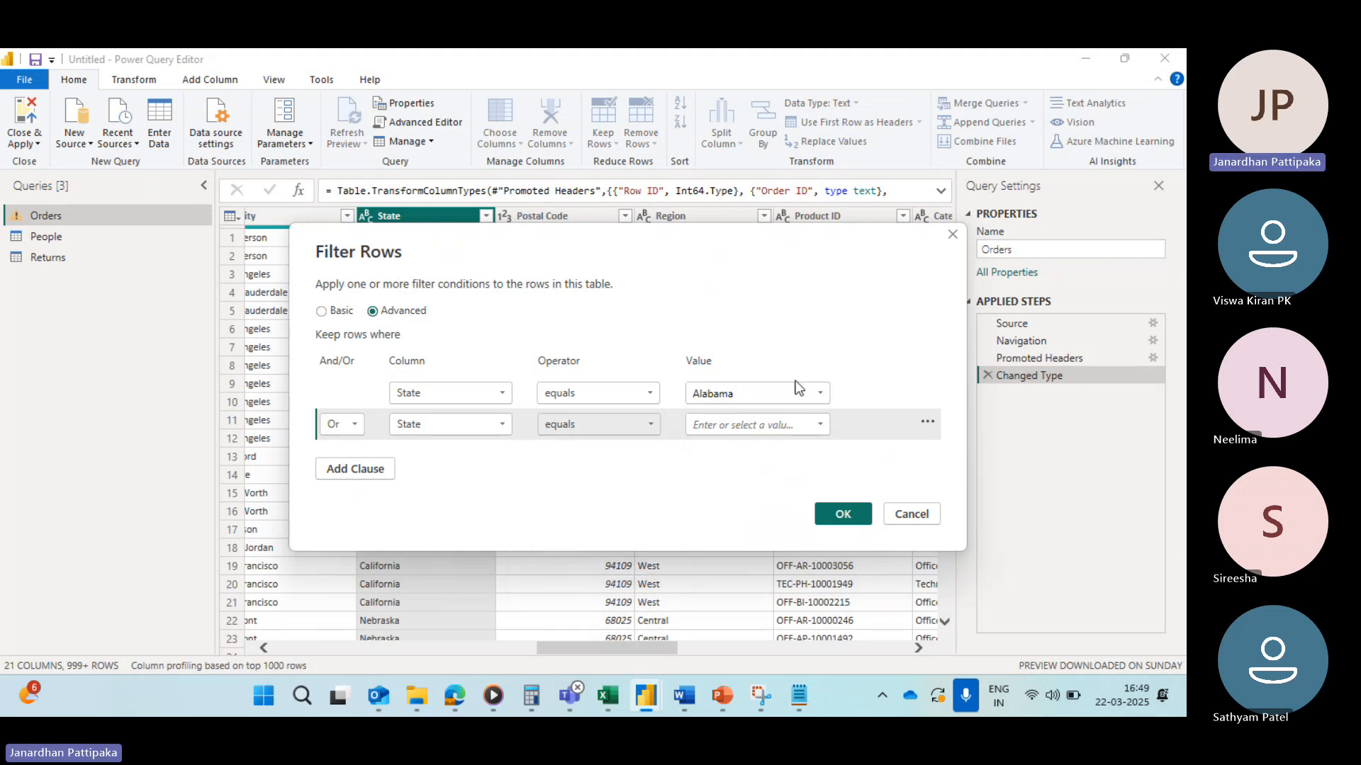
pyautogui.click(822, 422)
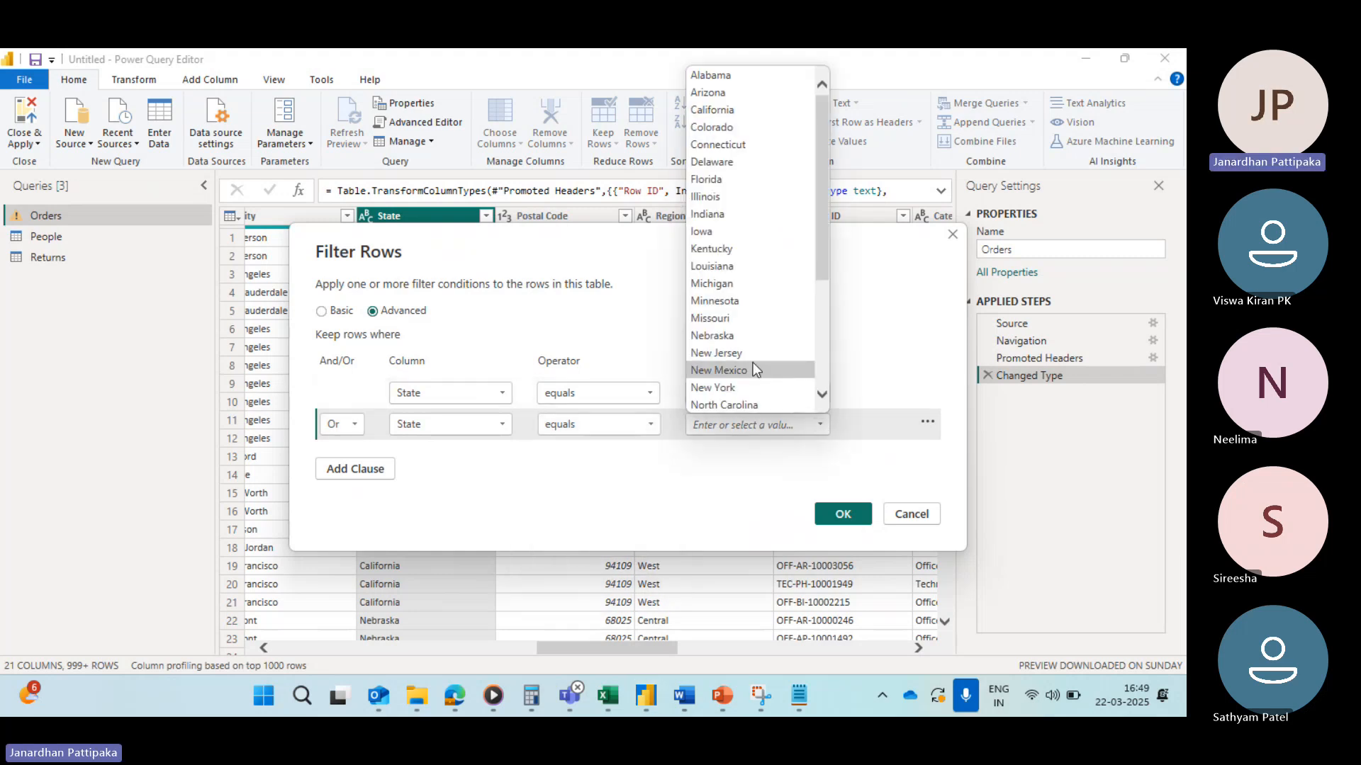
pyautogui.click(715, 364)
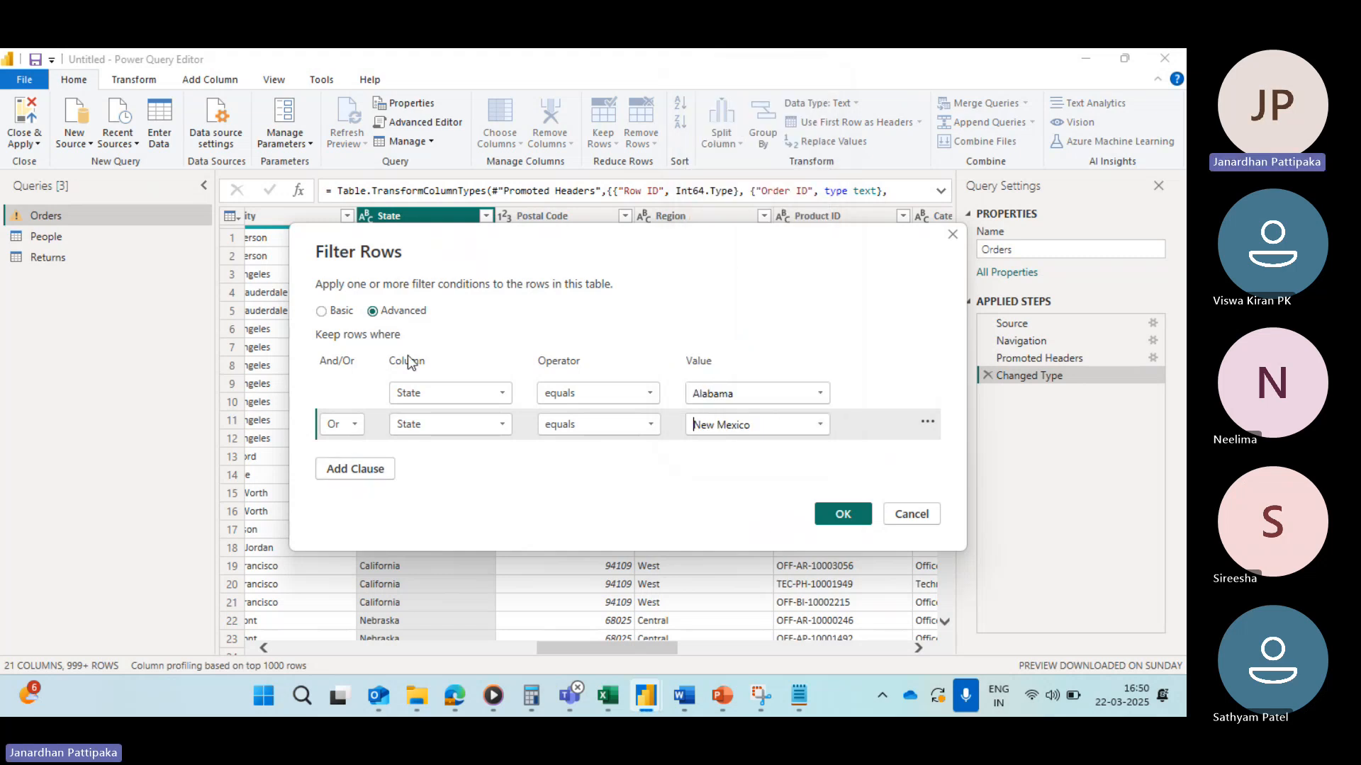
# Step: Add a third clause joined with Or where State equals Florida
pyautogui.click(368, 471)
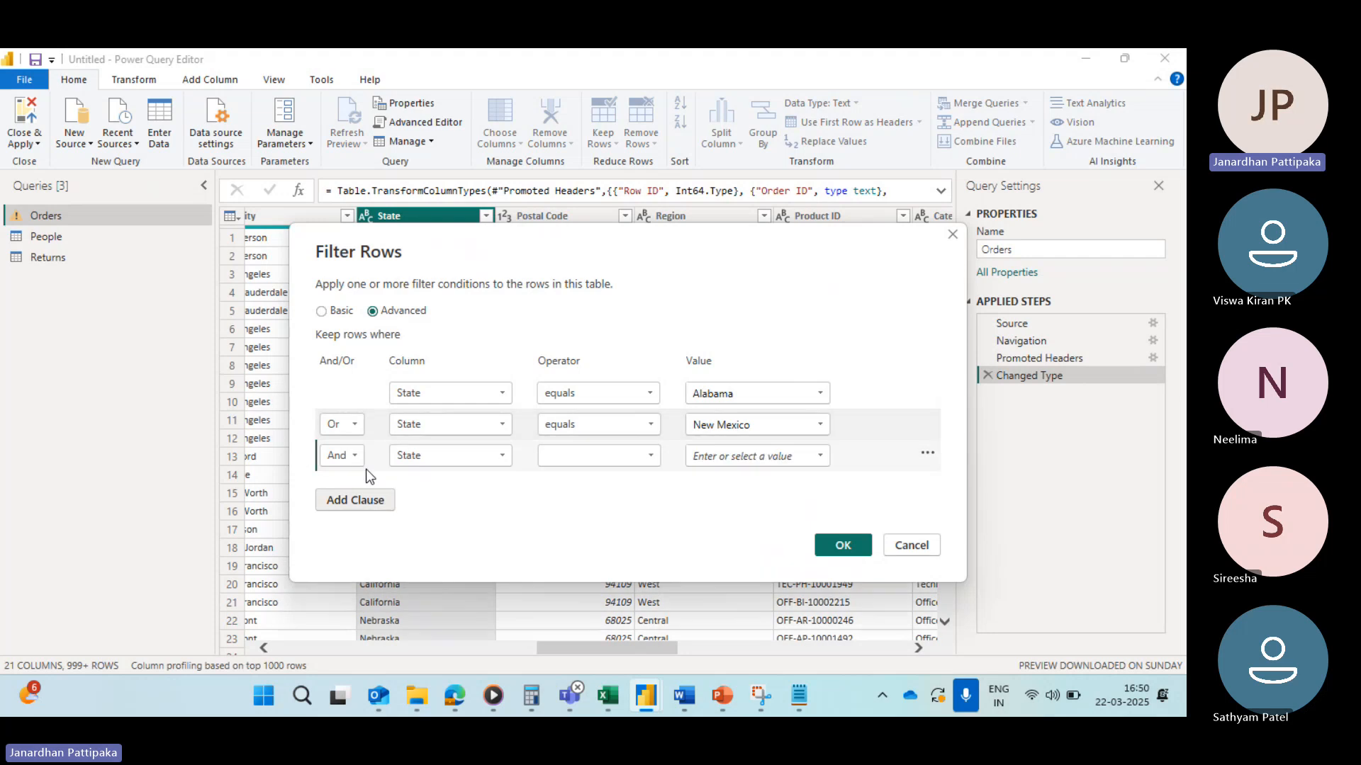
pyautogui.click(356, 459)
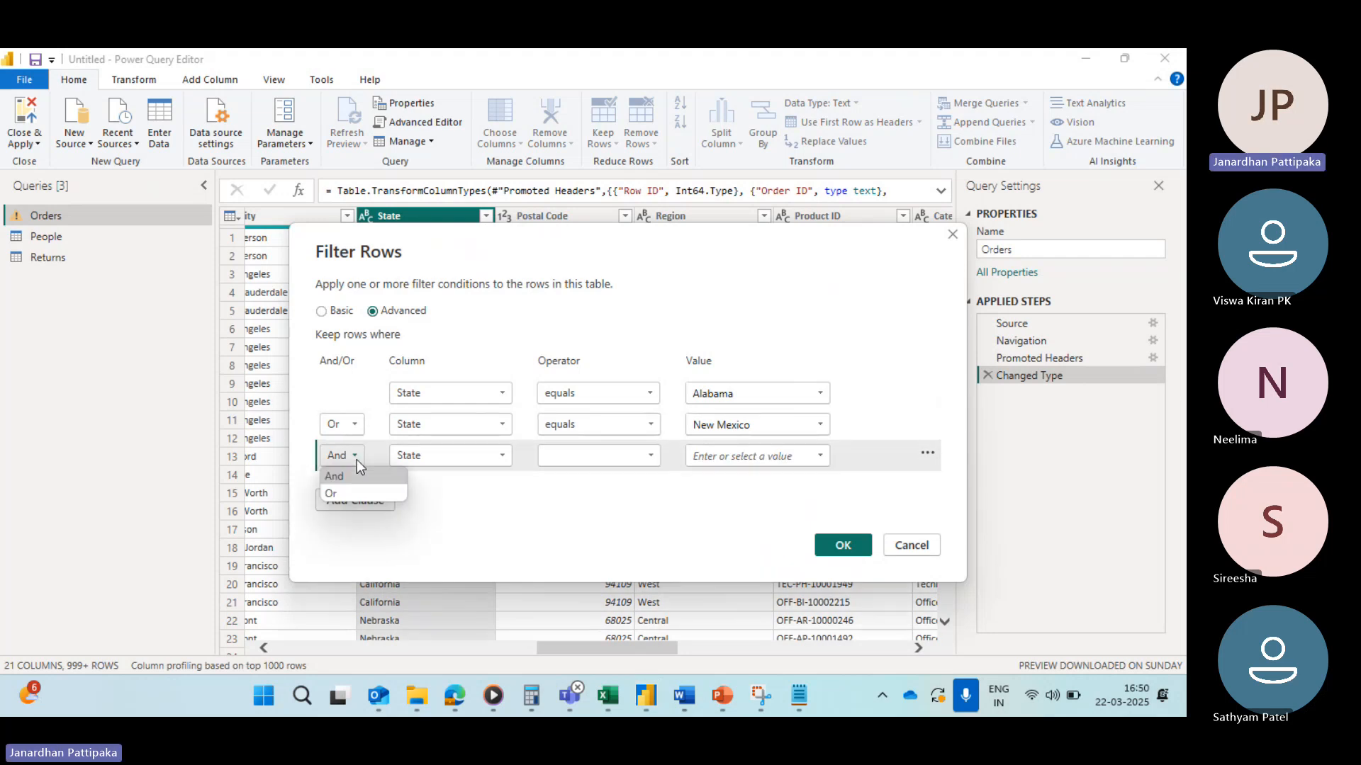
pyautogui.click(338, 496)
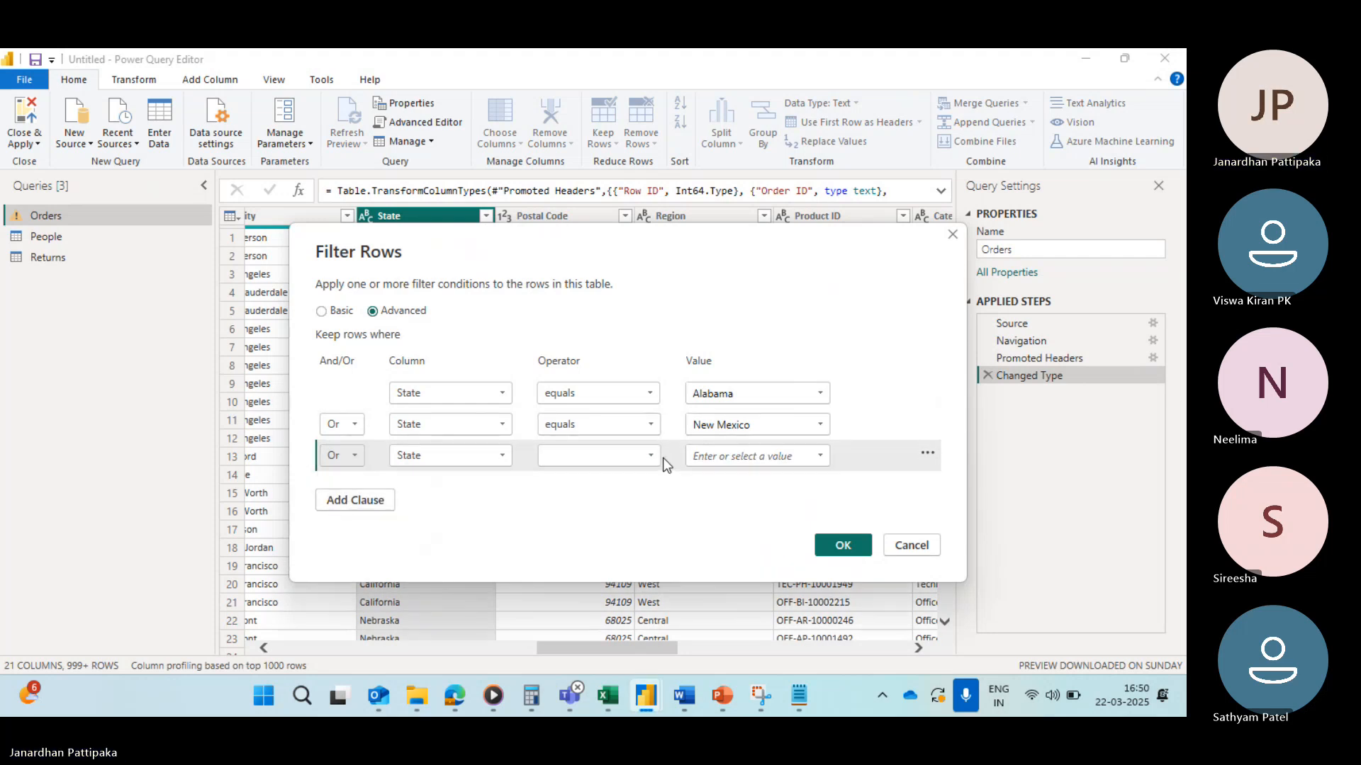
pyautogui.click(653, 455)
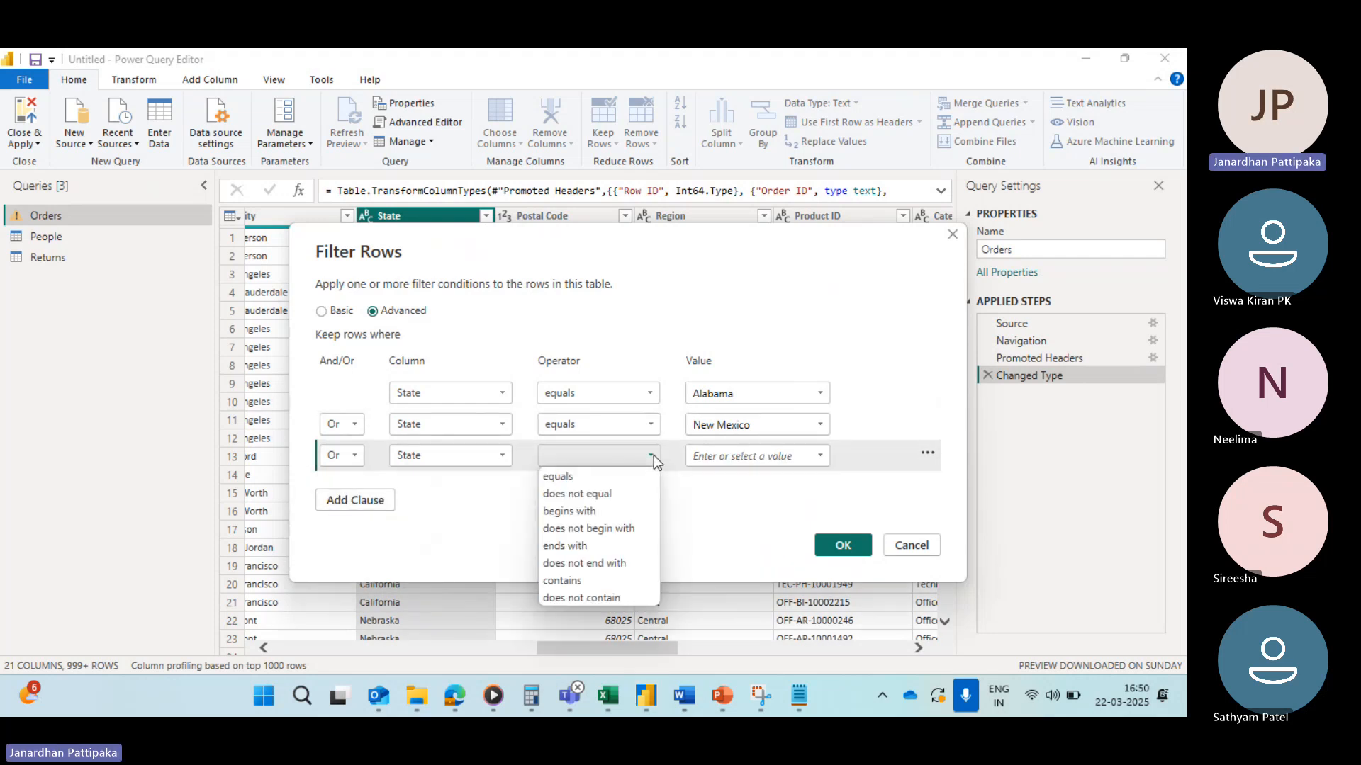
pyautogui.click(573, 478)
pyautogui.click(822, 456)
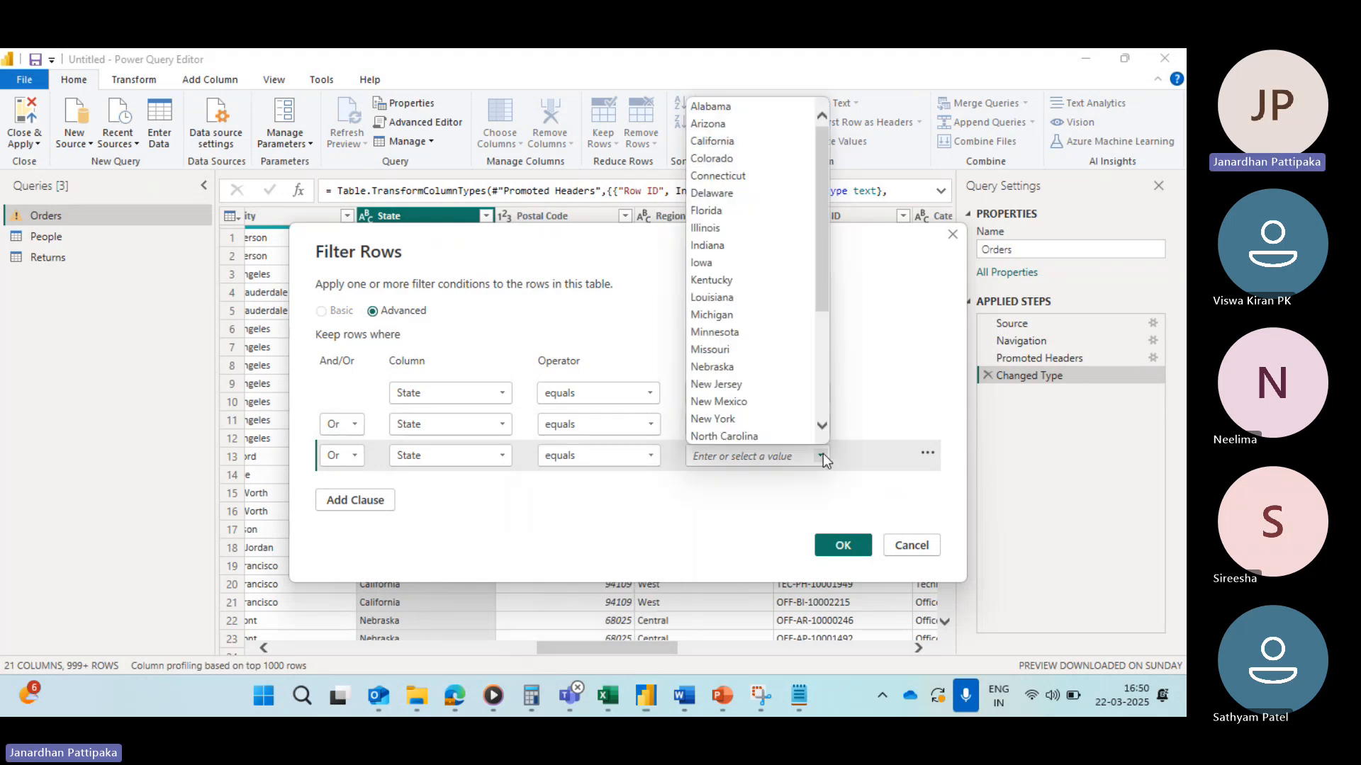
pyautogui.click(708, 211)
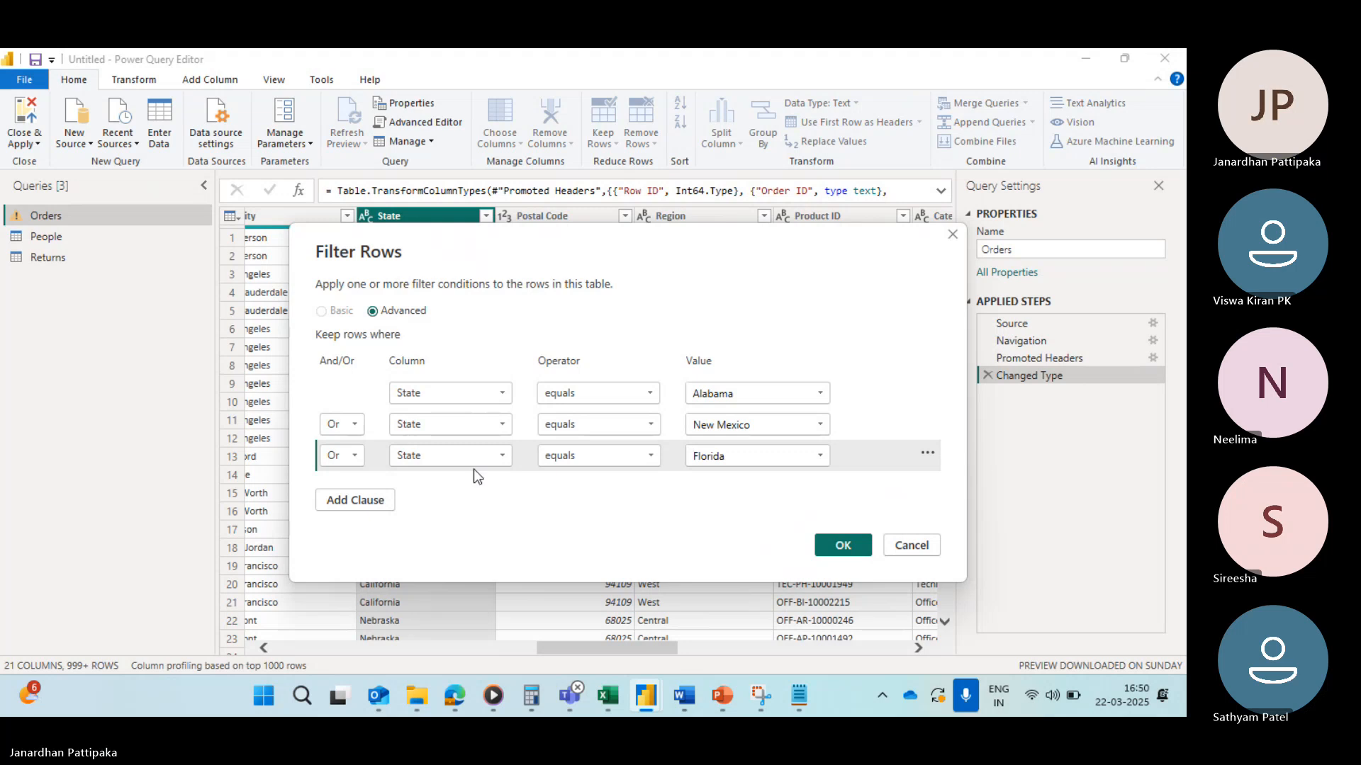
# Step: Add a fourth Or clause where State equals Michigan and apply the filter
pyautogui.click(385, 503)
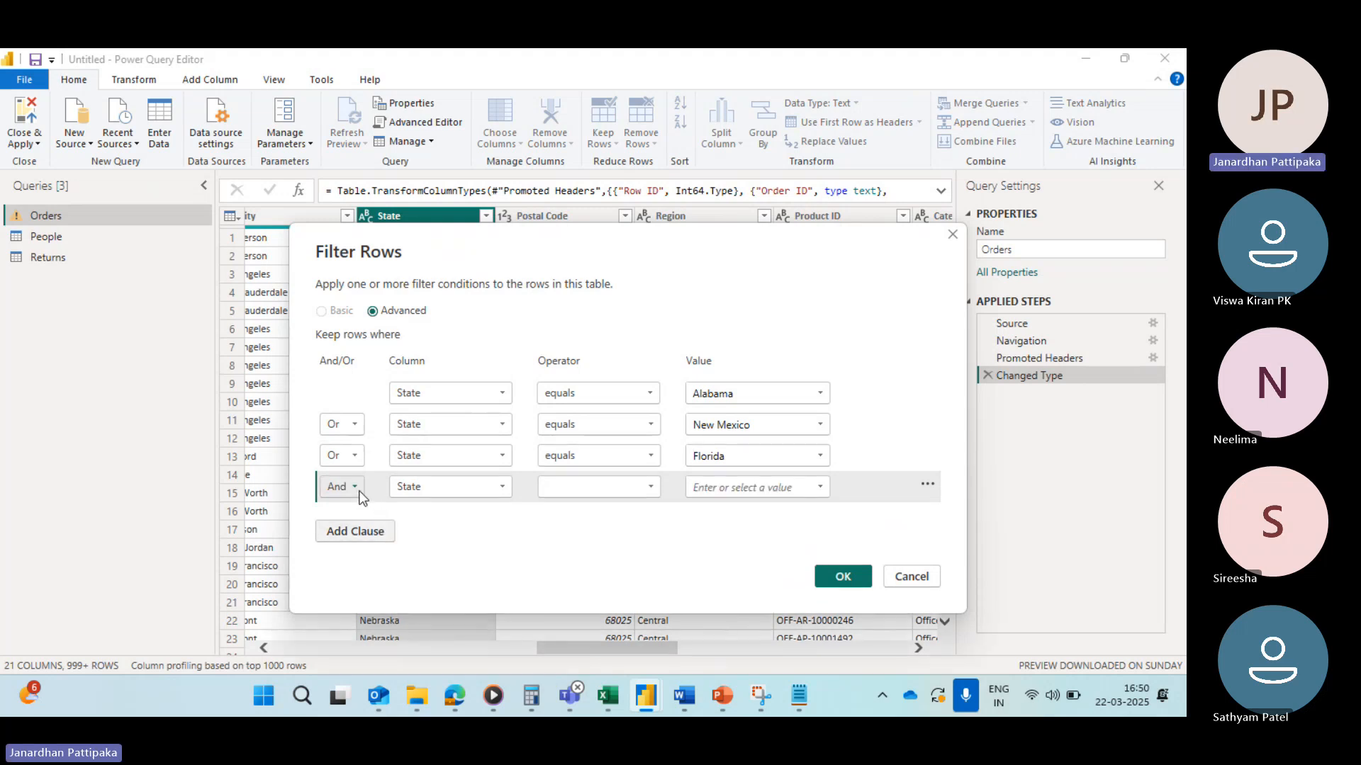
pyautogui.click(357, 490)
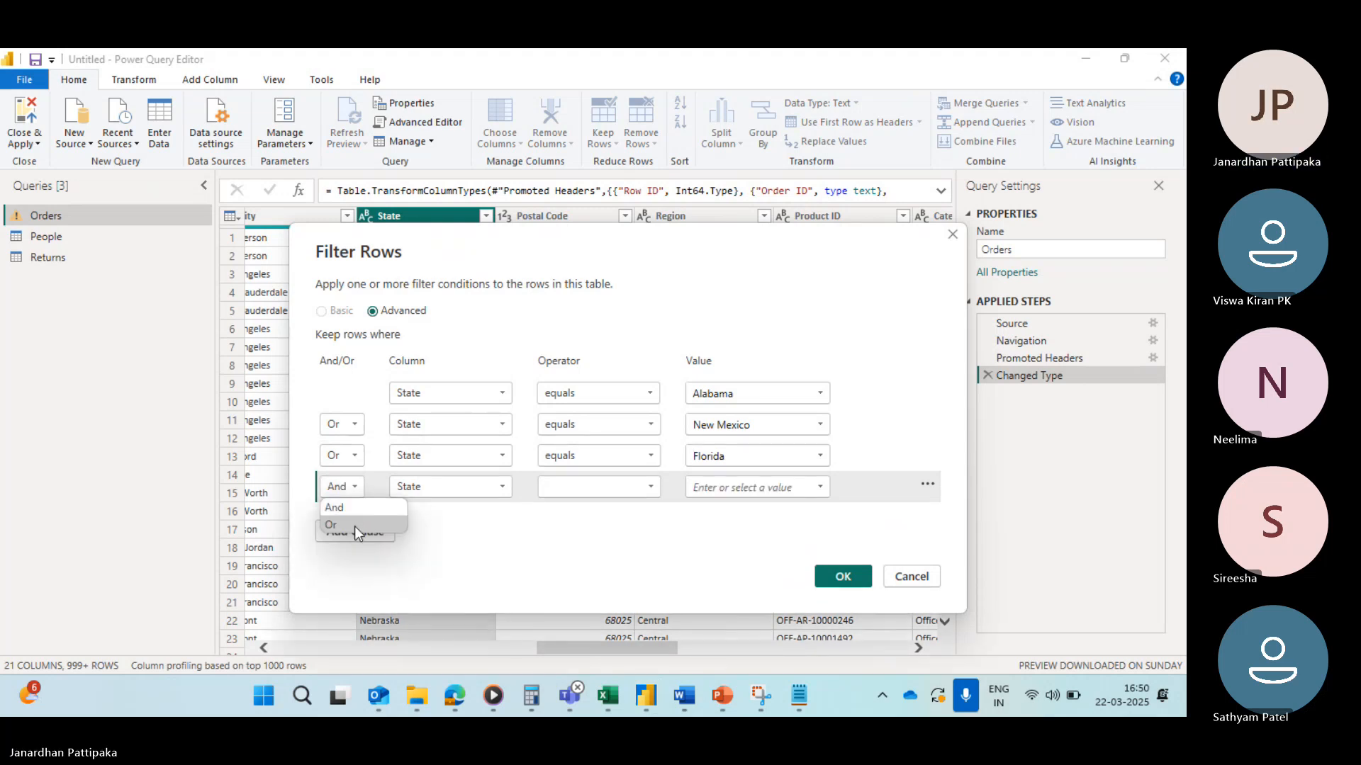
pyautogui.click(354, 524)
pyautogui.click(645, 488)
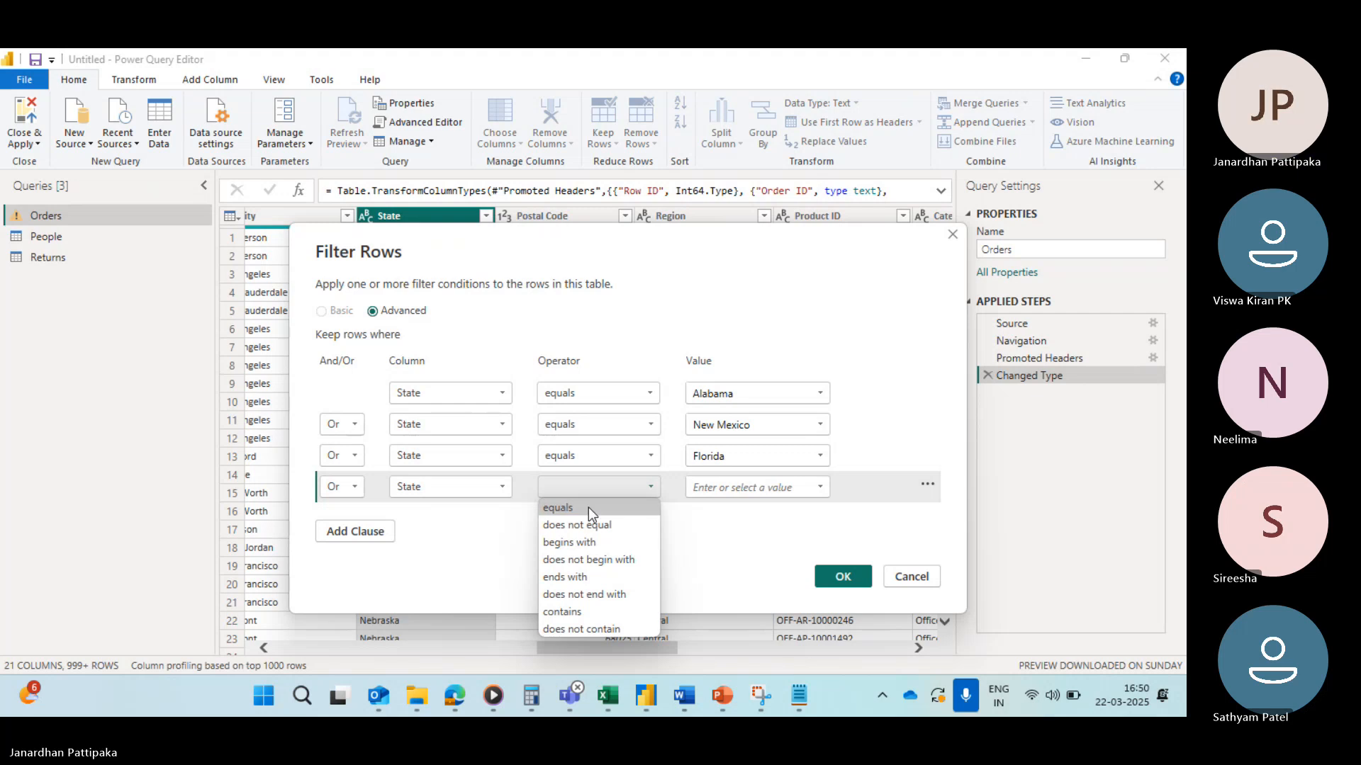
pyautogui.click(567, 509)
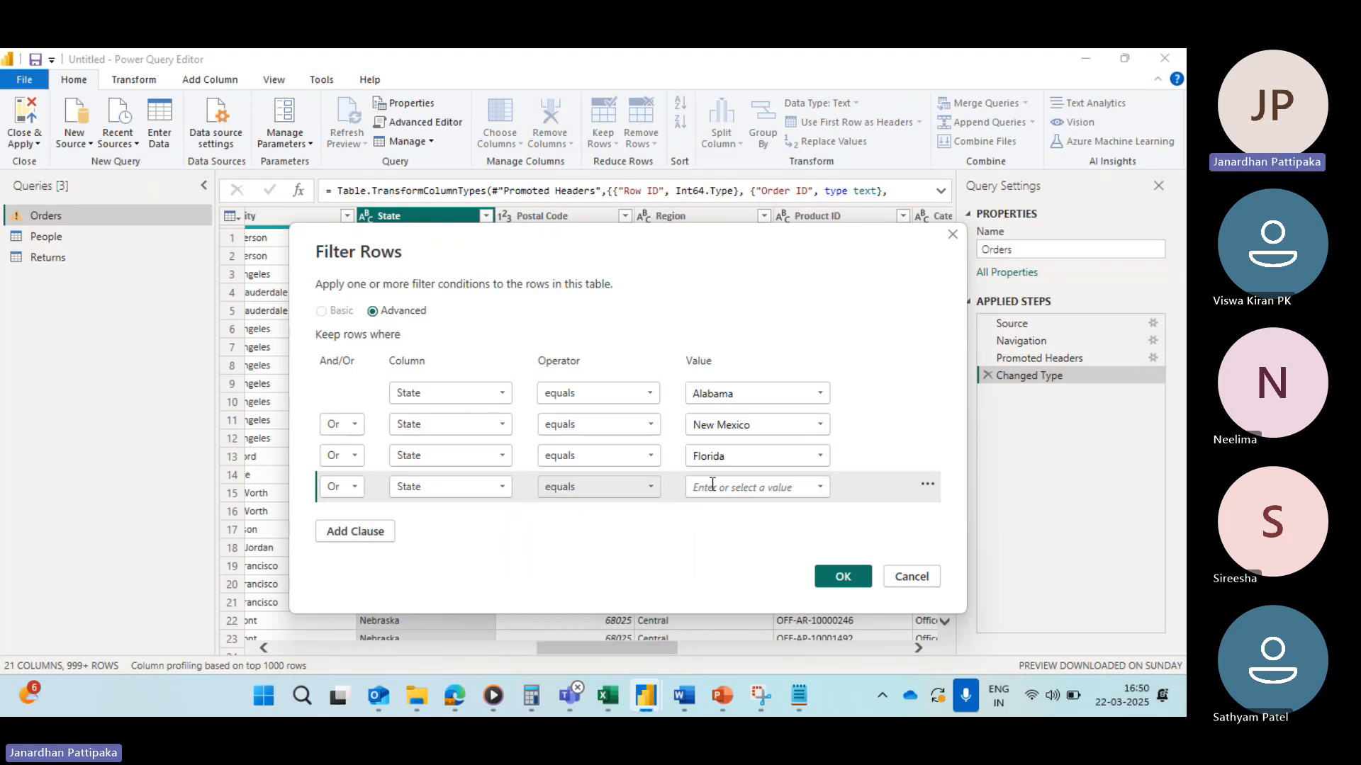
pyautogui.click(820, 487)
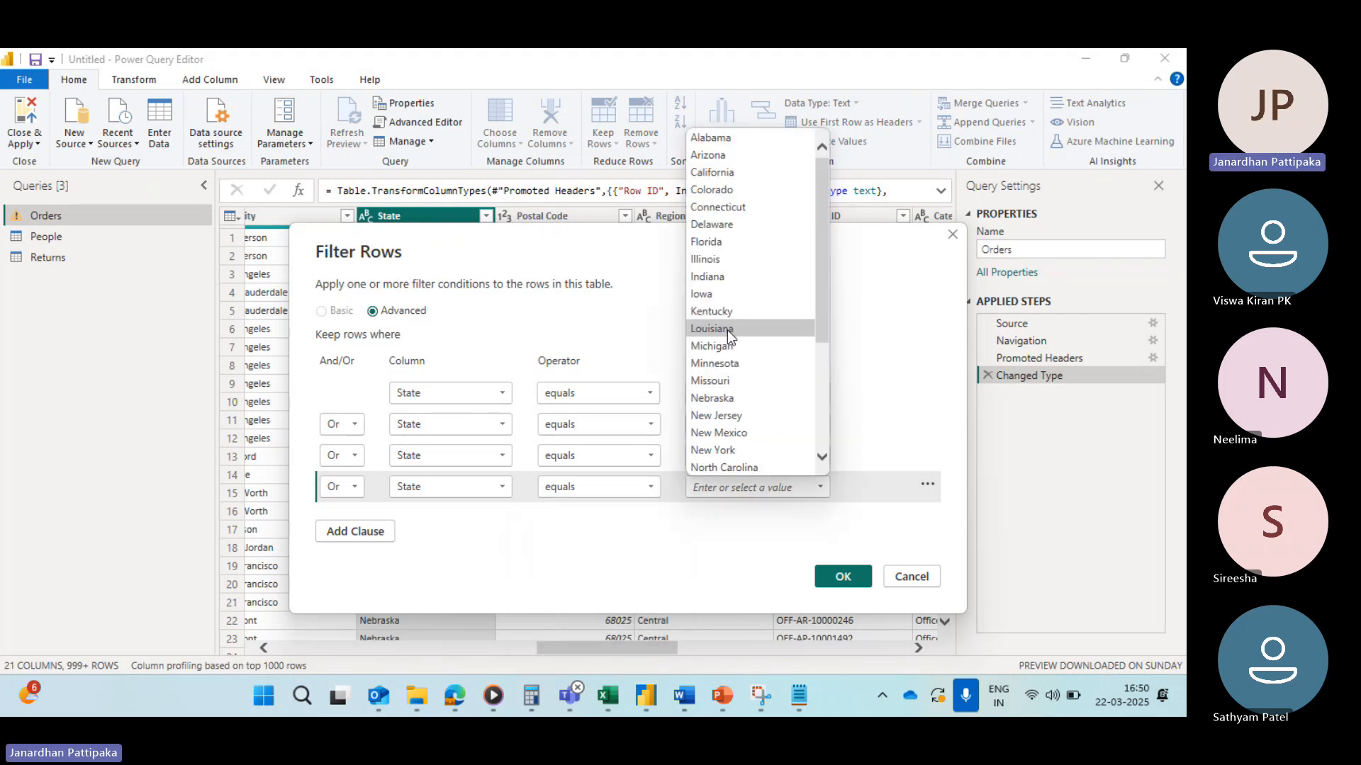
pyautogui.click(721, 348)
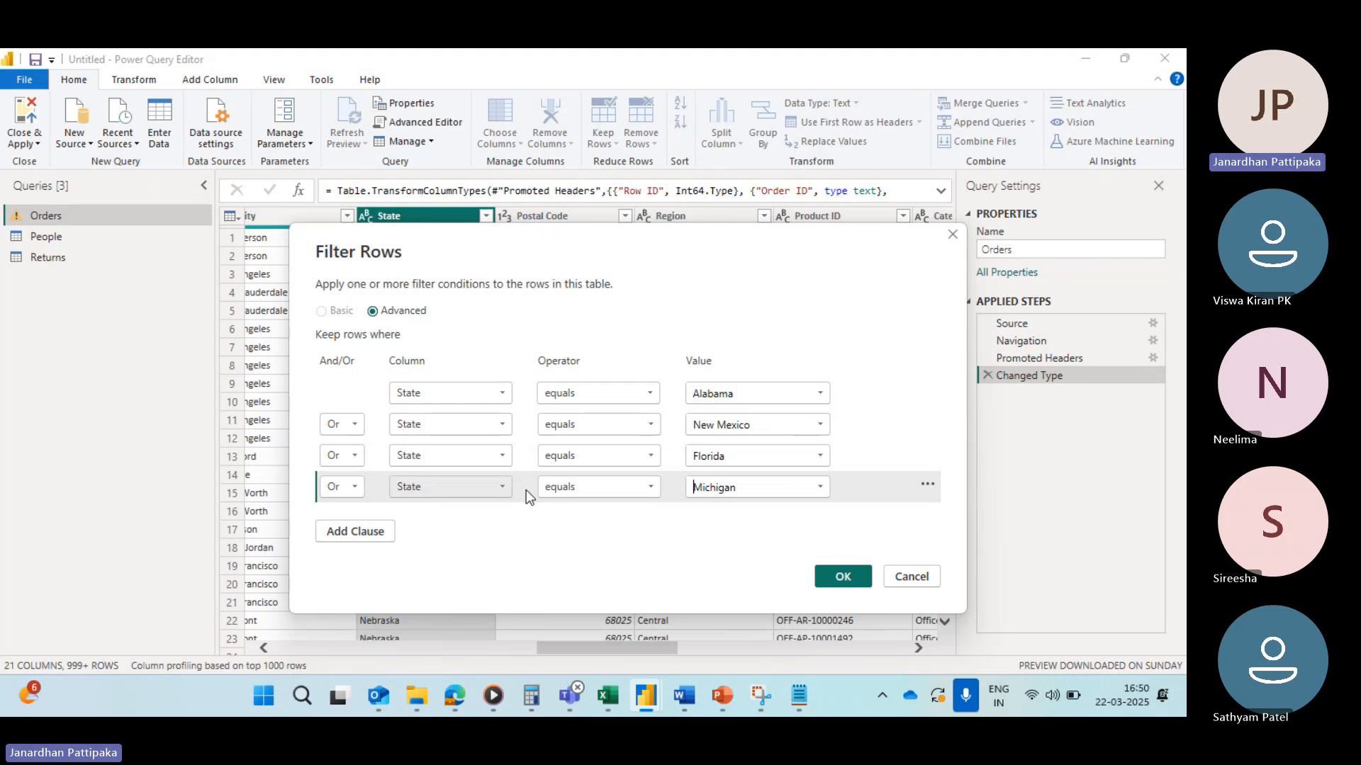
pyautogui.click(849, 575)
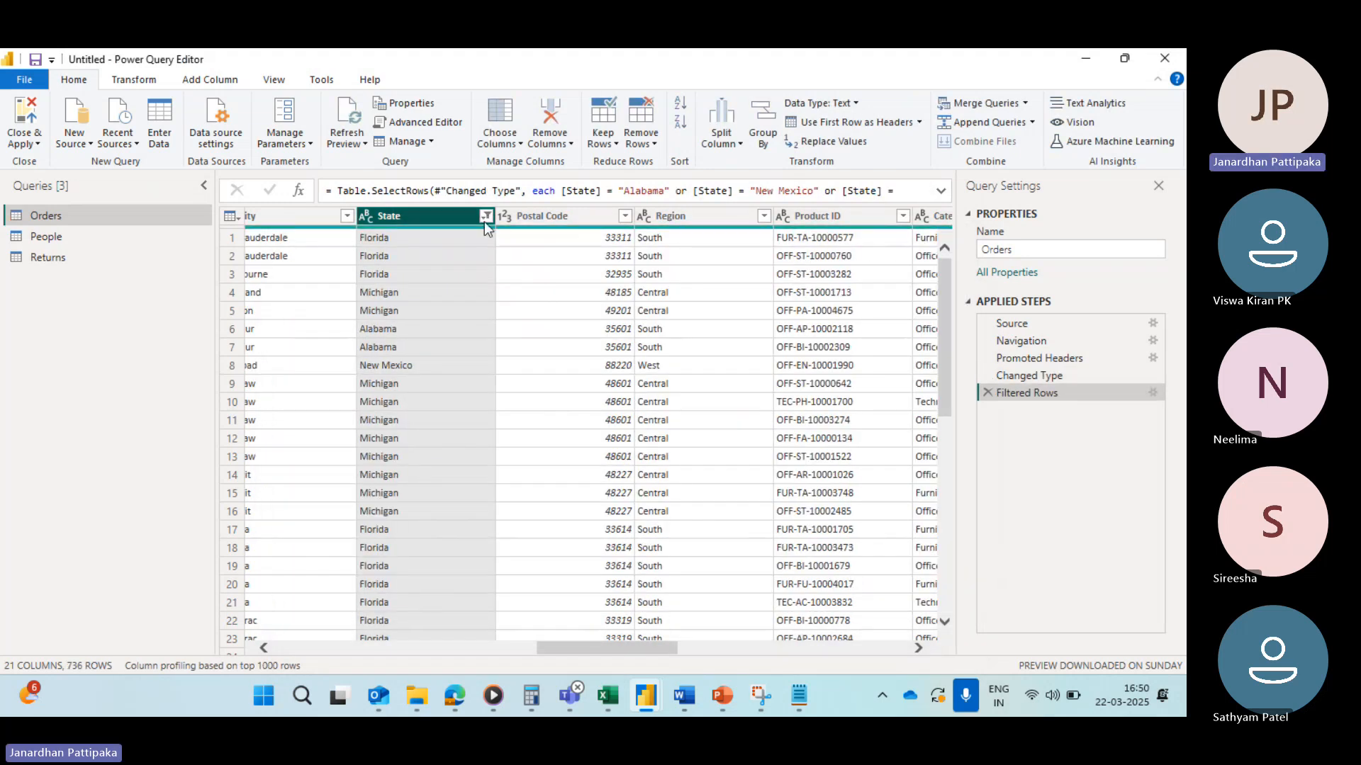
# Step: Inspect the State column filter's checked values
pyautogui.click(485, 218)
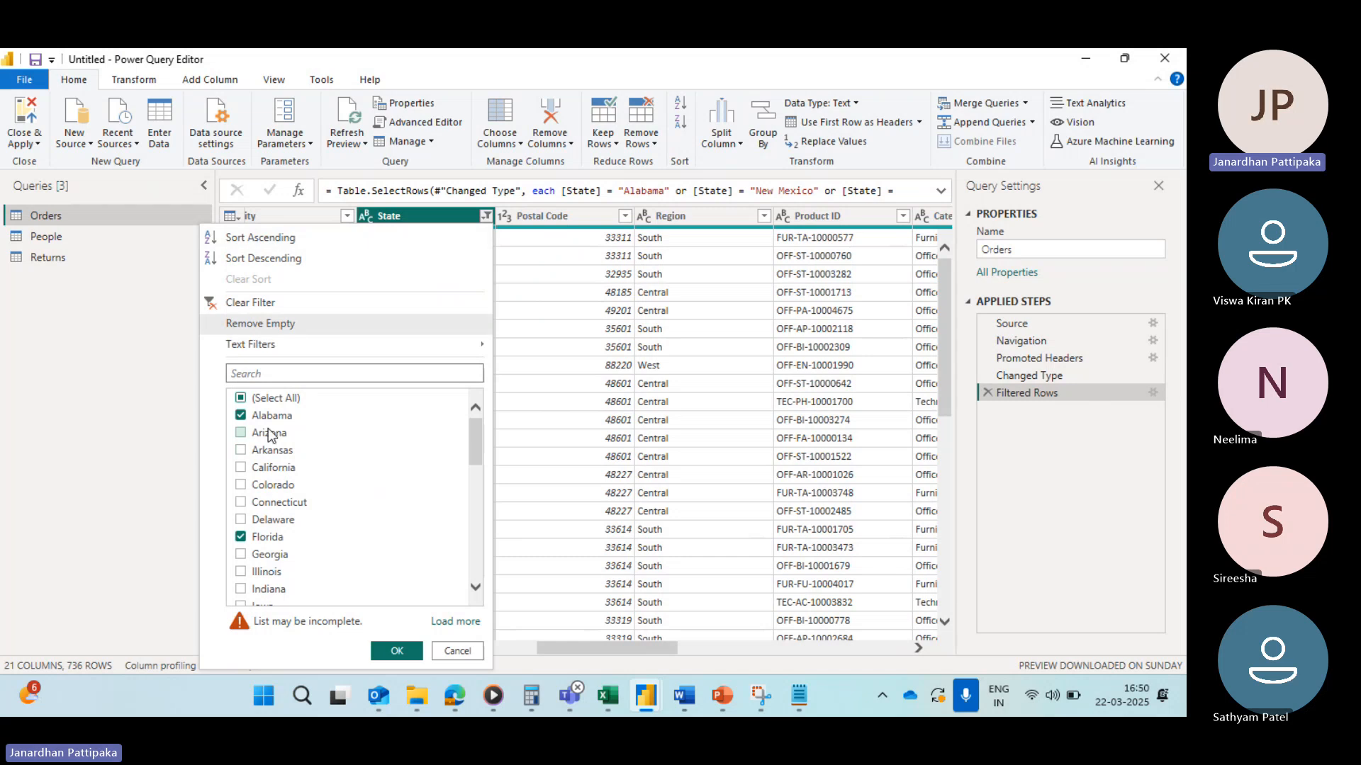
pyautogui.scroll(-3, 303, 517)
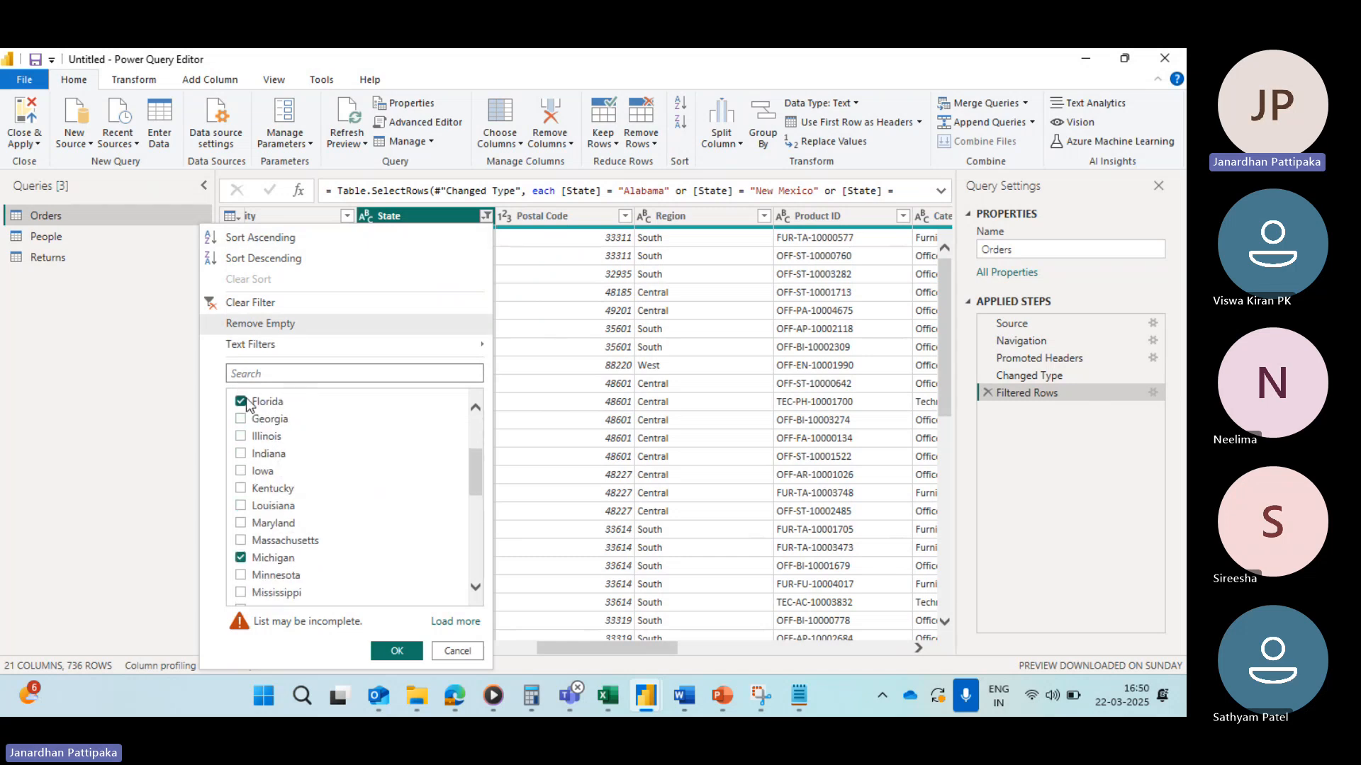
pyautogui.scroll(-4, 292, 477)
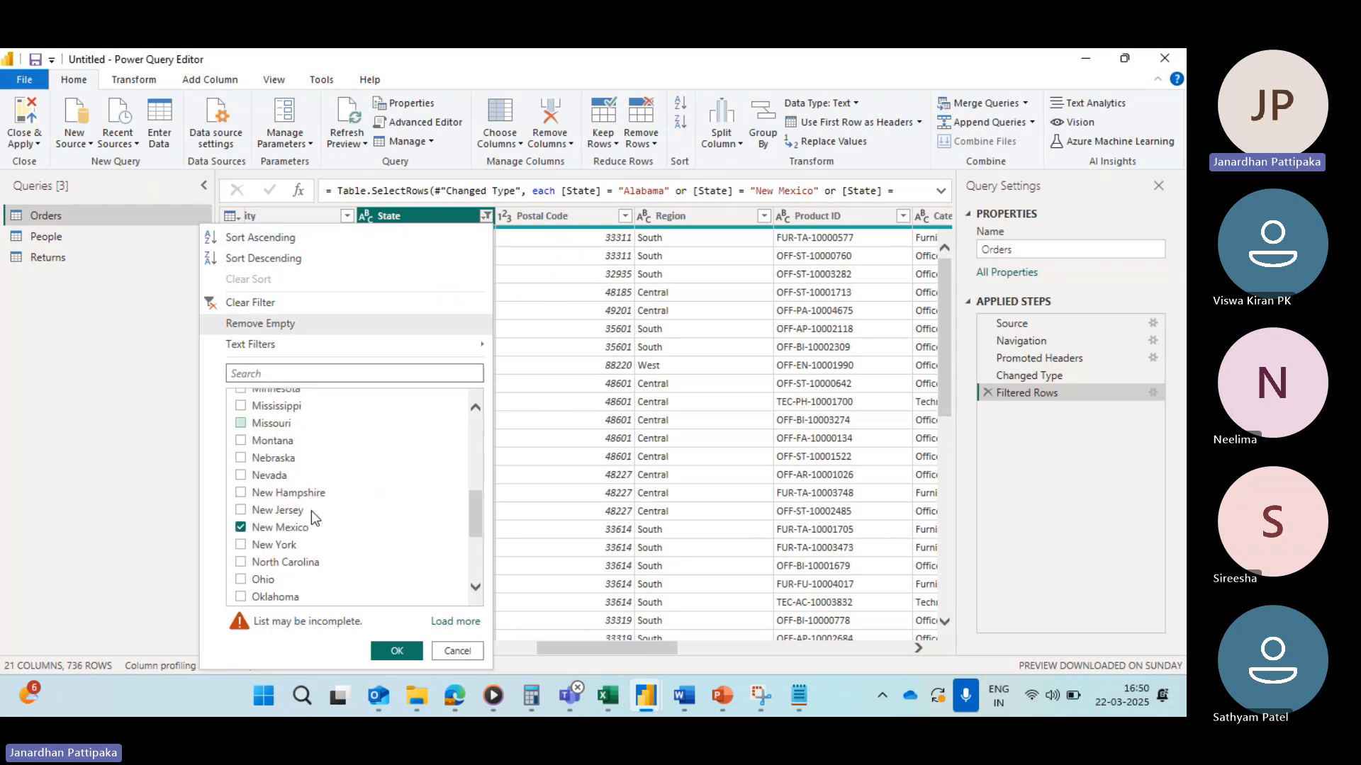
pyautogui.scroll(-1, 312, 510)
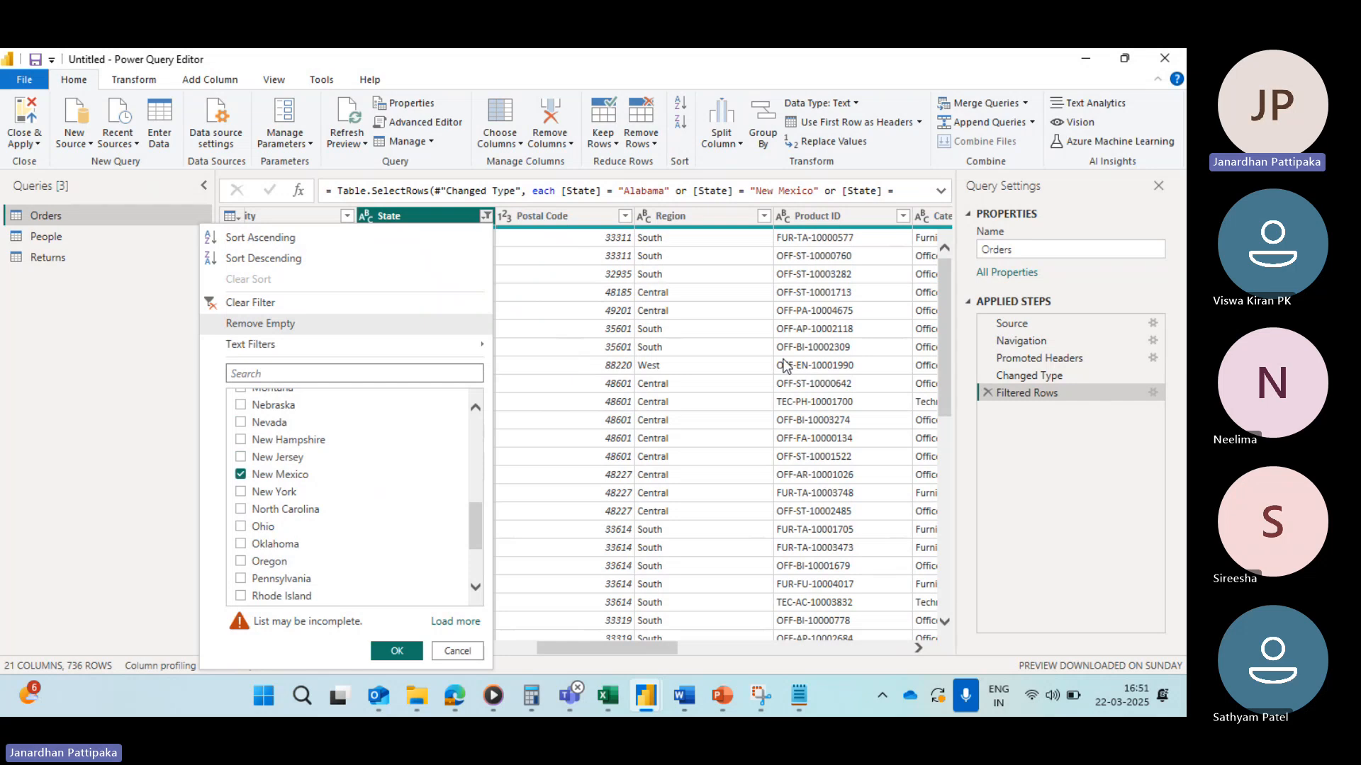
# Step: Reopen the Filtered Rows step settings and switch the Florida and Michigan clauses to And
pyautogui.click(1151, 394)
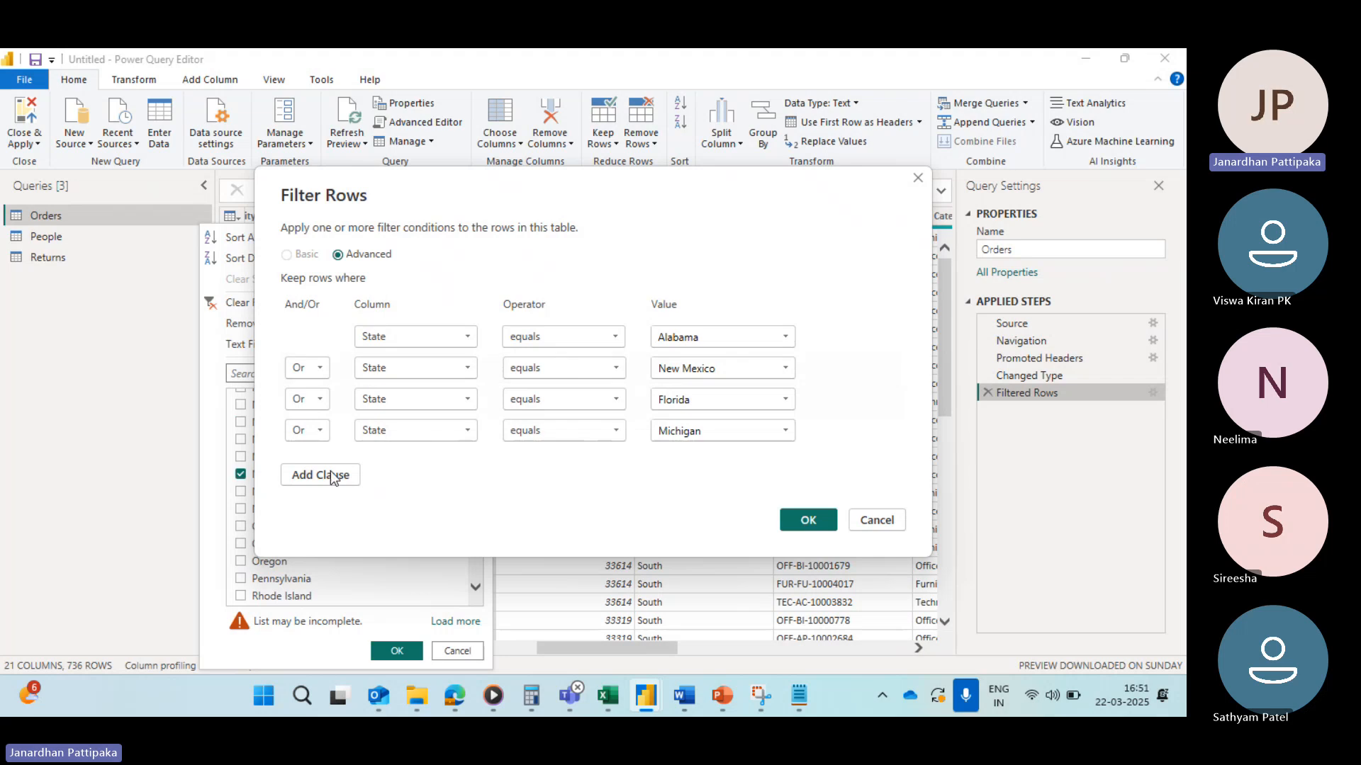
pyautogui.click(320, 400)
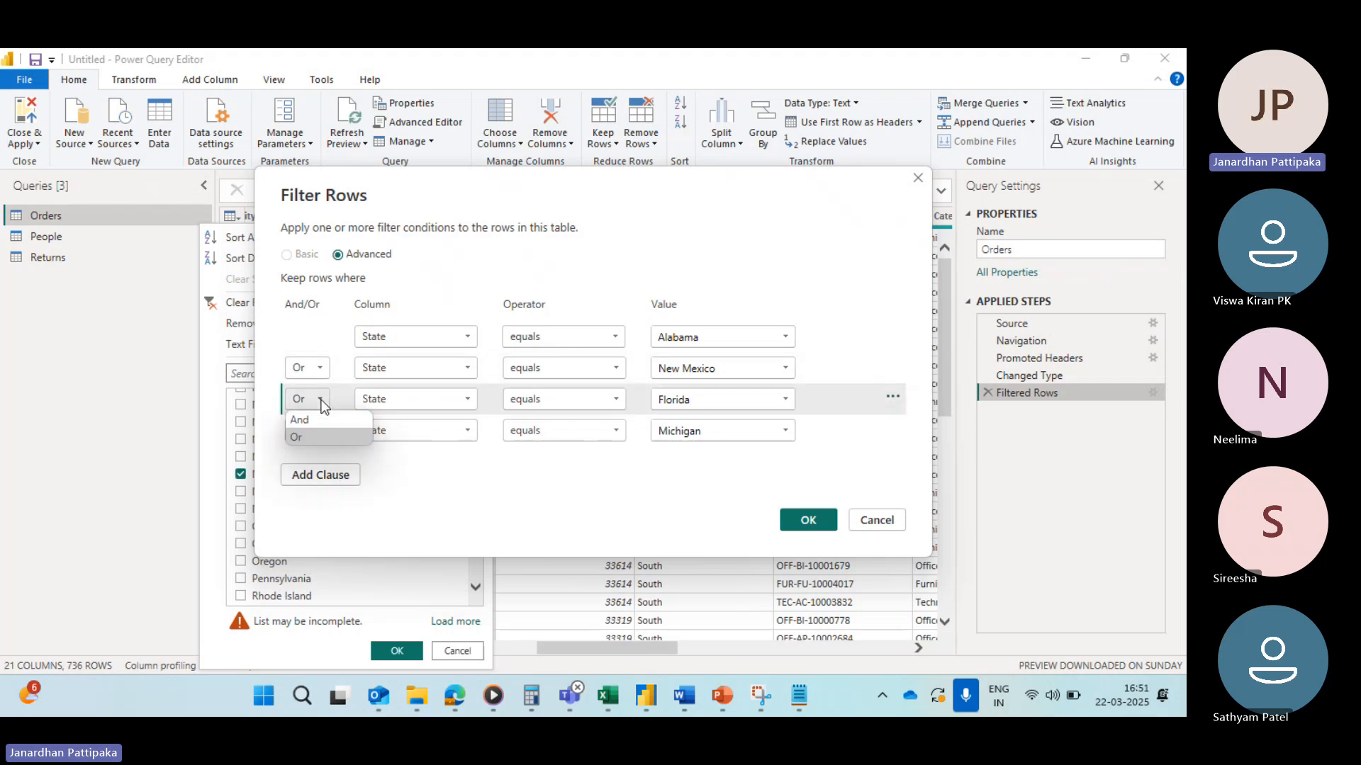
pyautogui.click(308, 419)
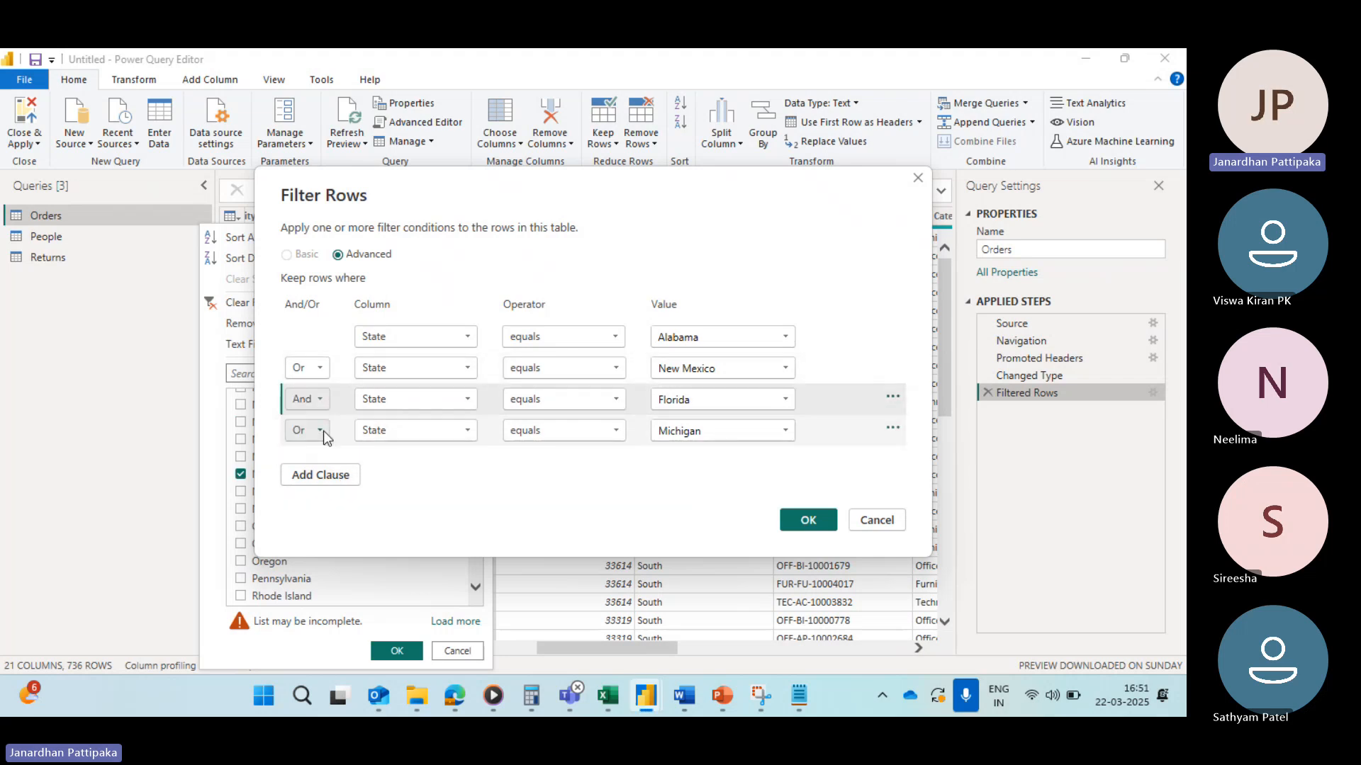
pyautogui.click(323, 431)
pyautogui.click(304, 452)
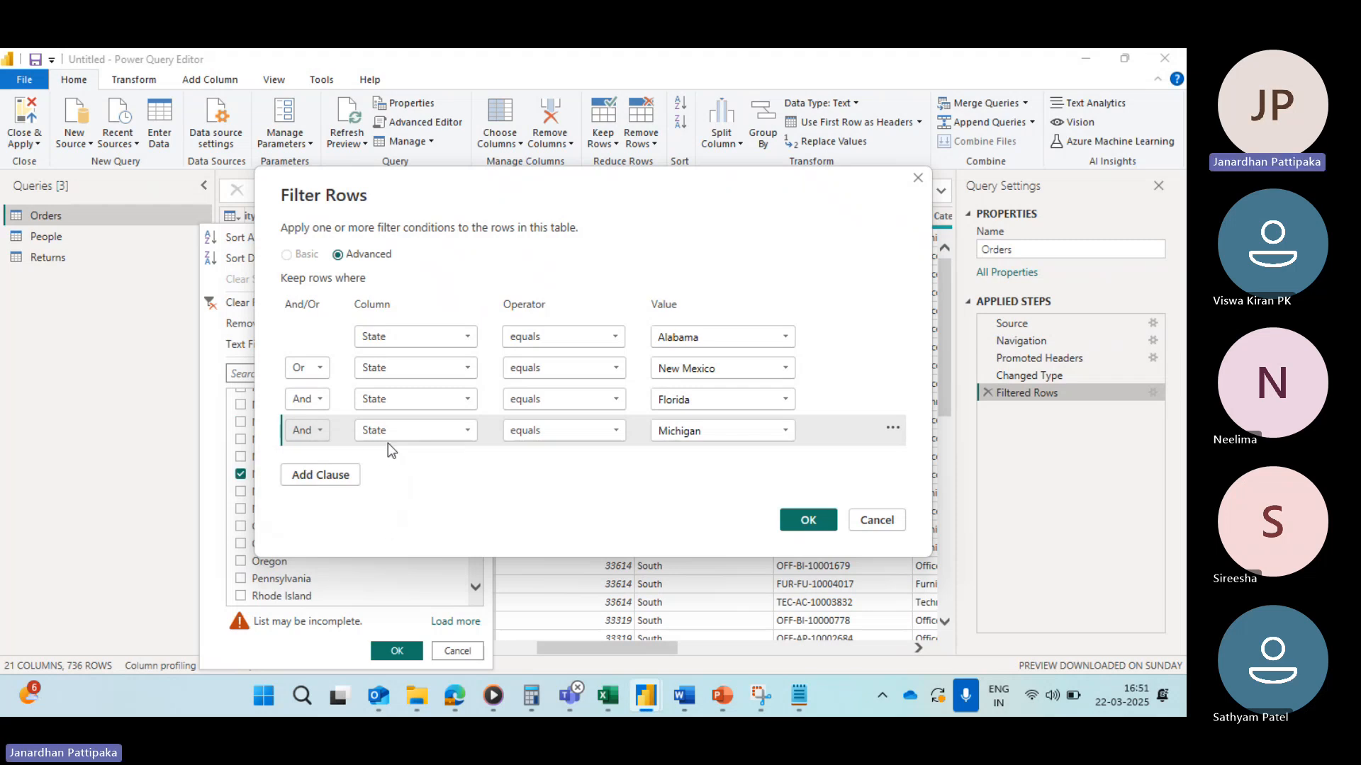
pyautogui.click(812, 518)
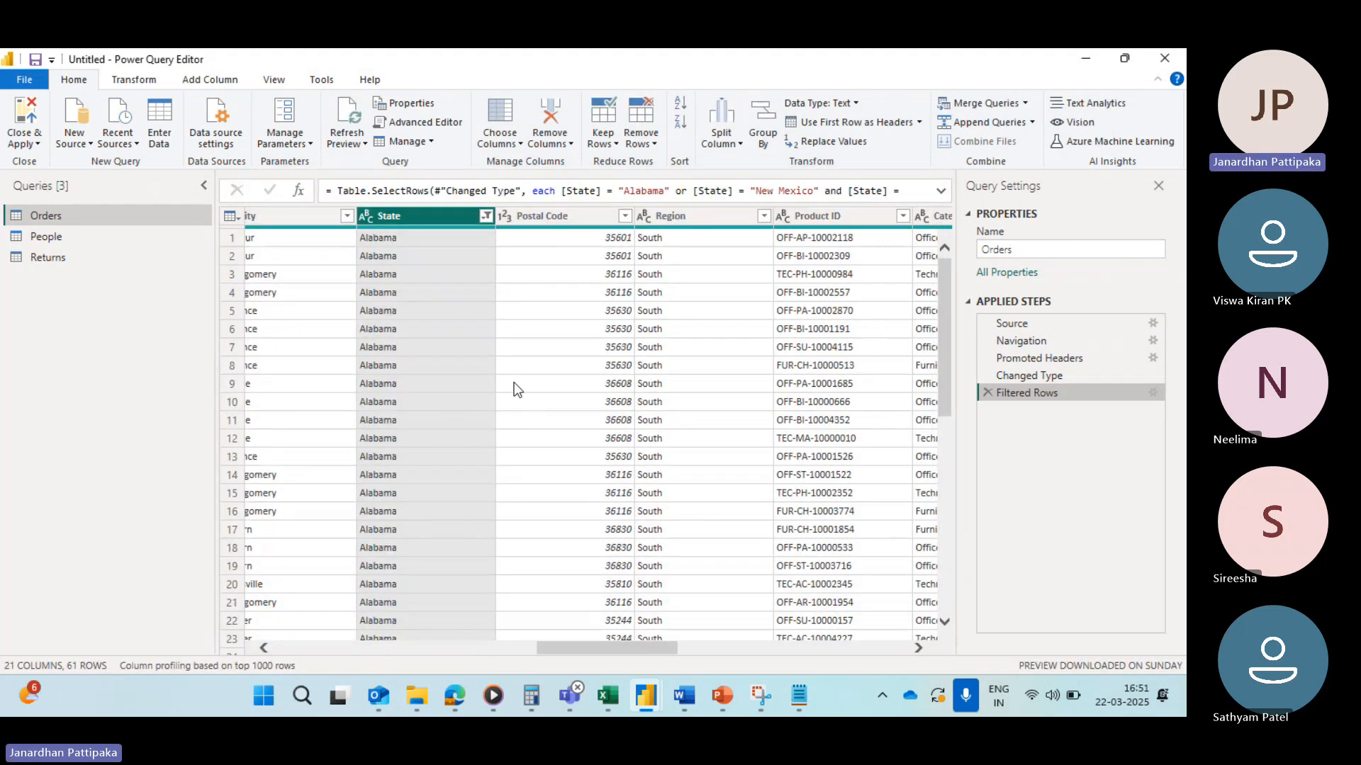
# Step: Check the State filter values, then reopen the filter settings and switch both clauses back to Or
pyautogui.click(486, 217)
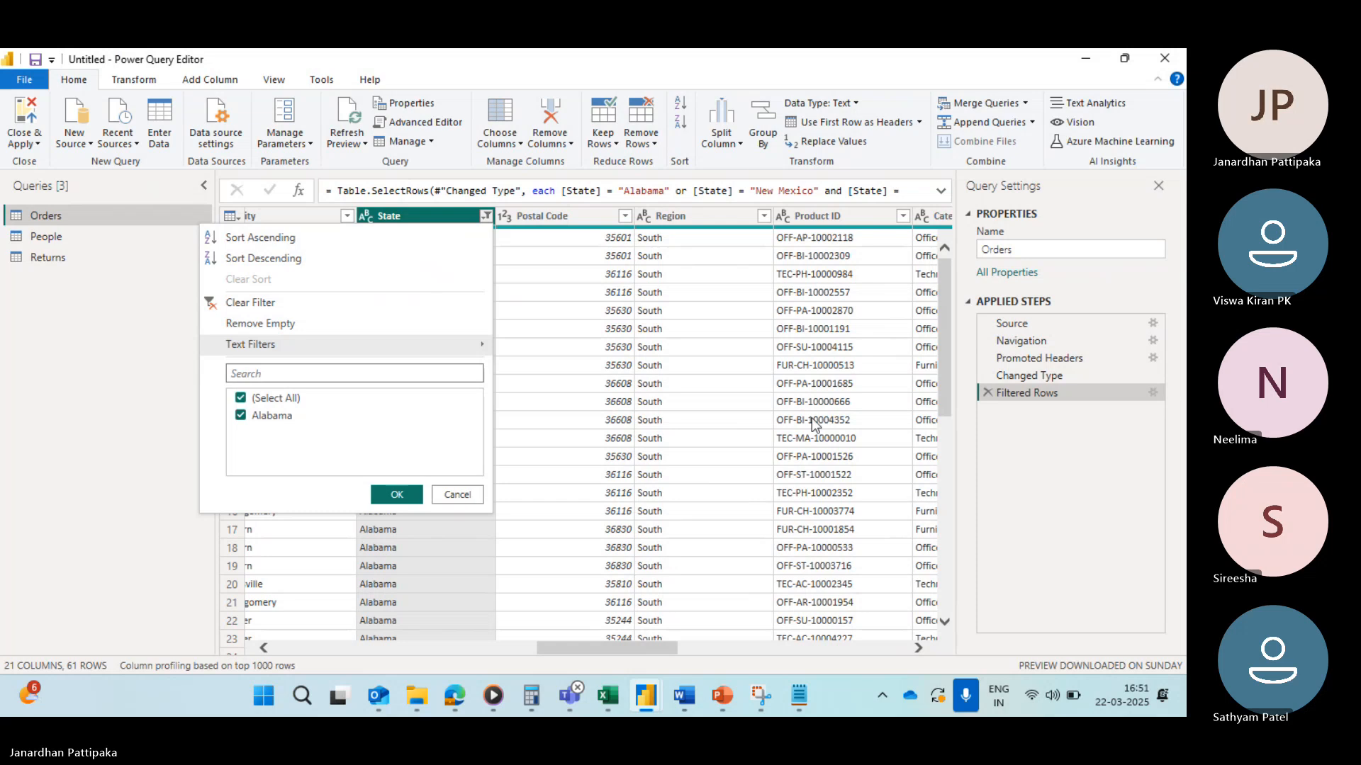
pyautogui.click(1151, 394)
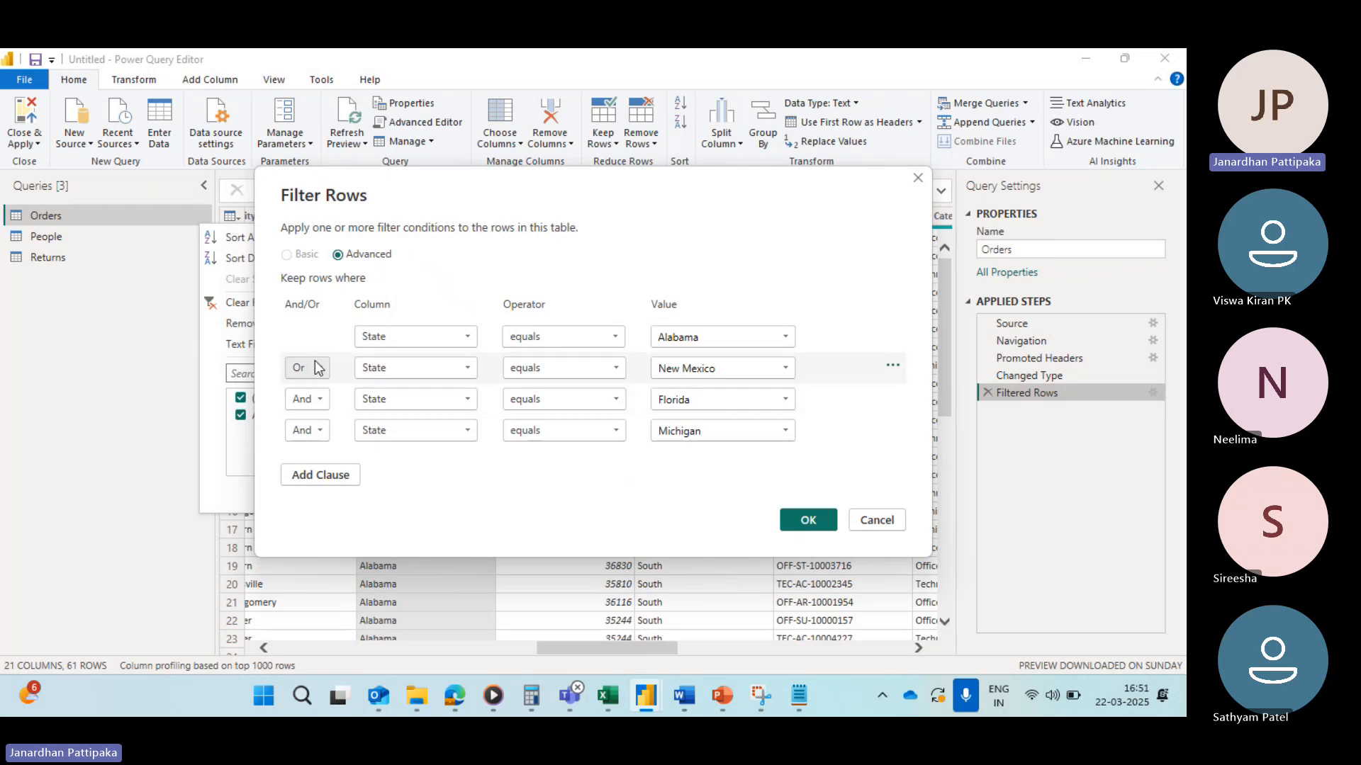
pyautogui.click(321, 401)
pyautogui.click(301, 438)
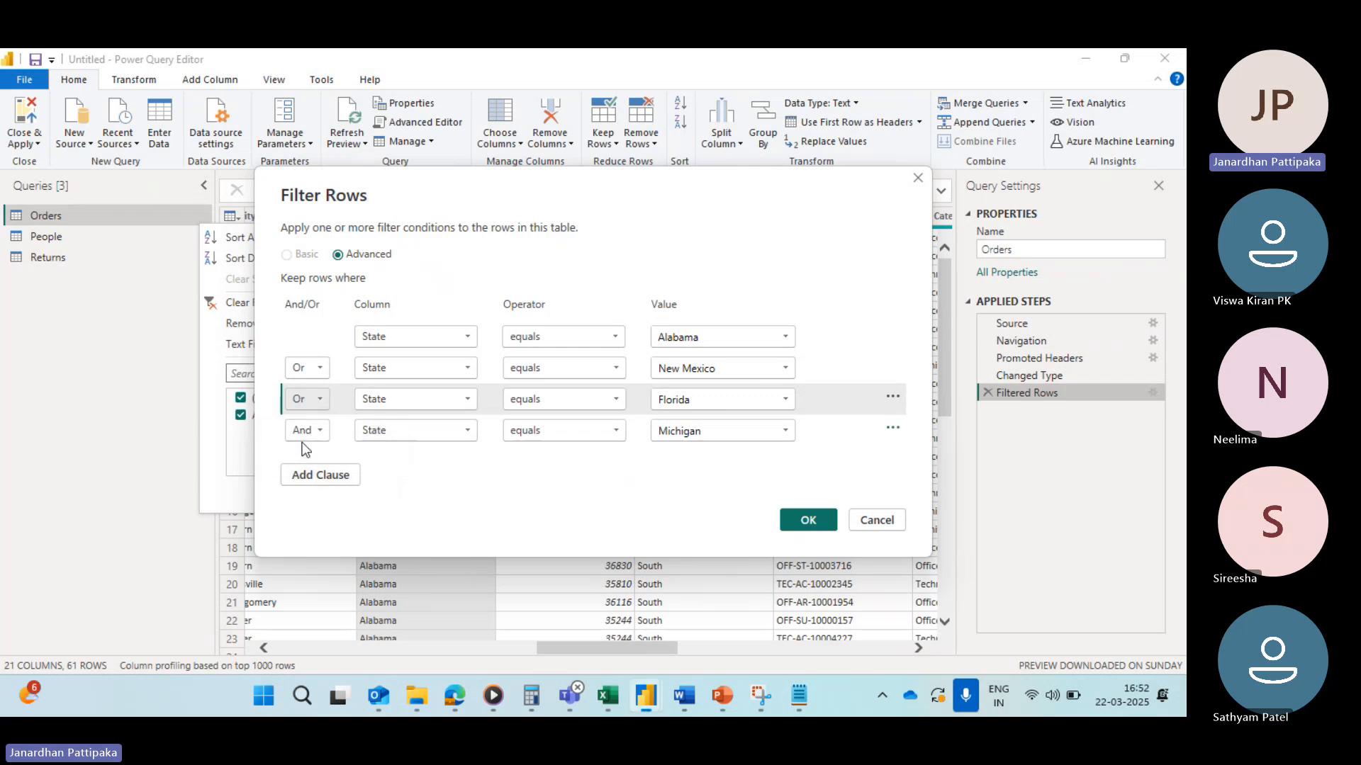
pyautogui.click(321, 430)
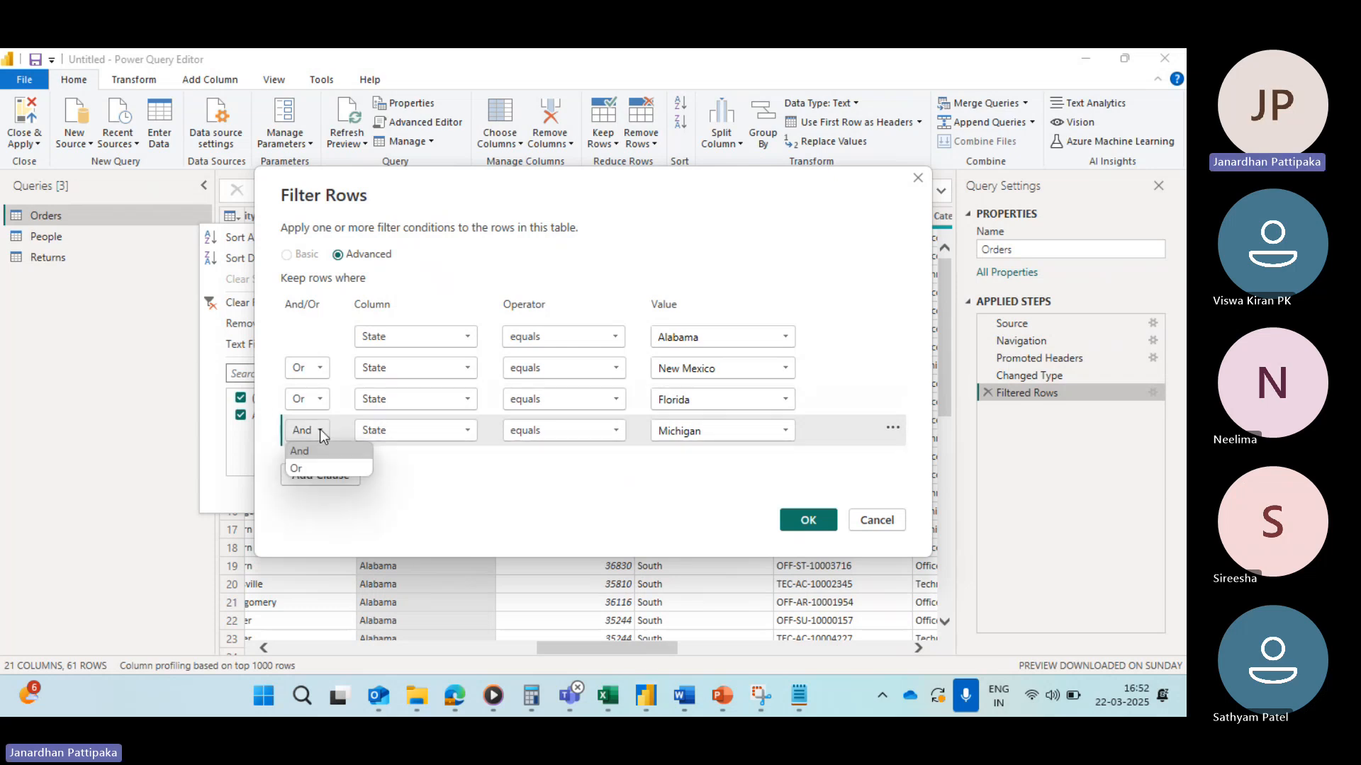
pyautogui.click(303, 469)
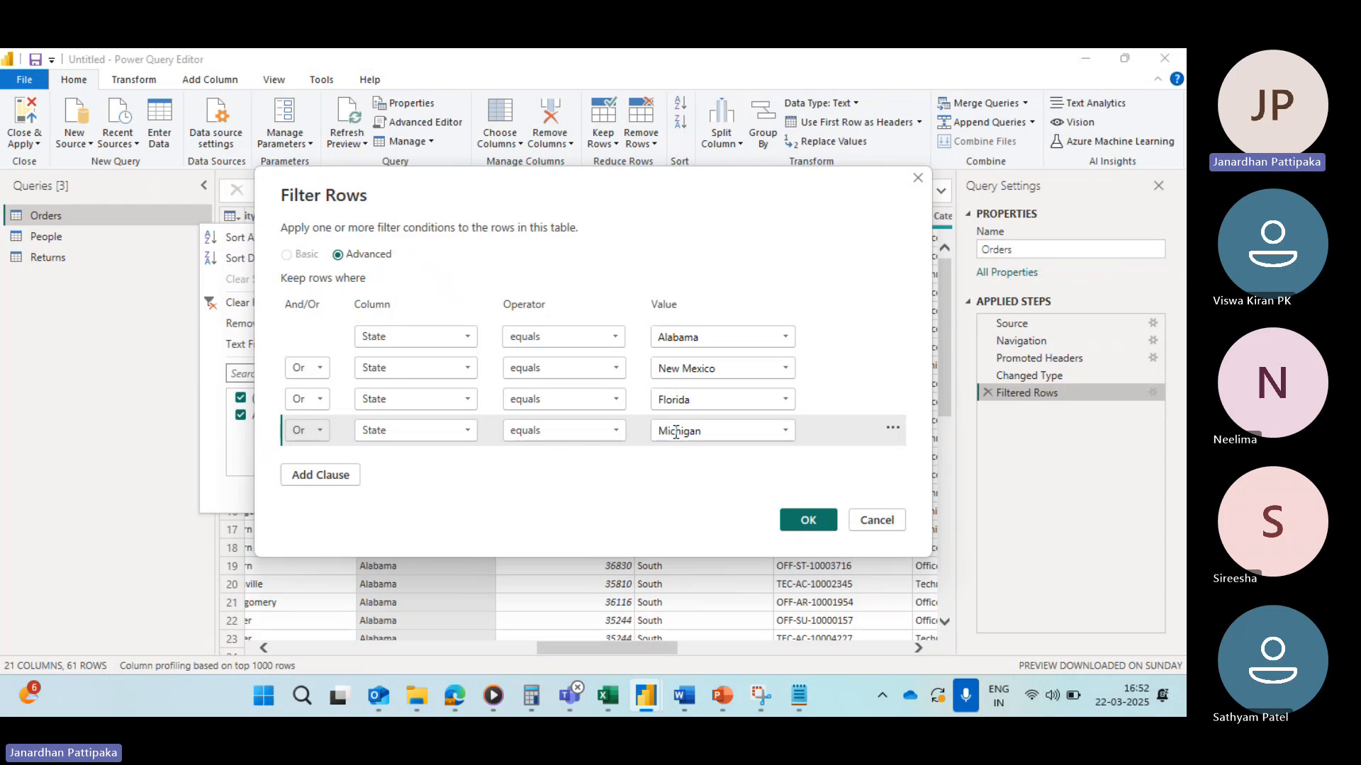
# Step: Add a fifth Or clause where State equals Texas and apply the filter
pyautogui.click(321, 475)
pyautogui.click(321, 465)
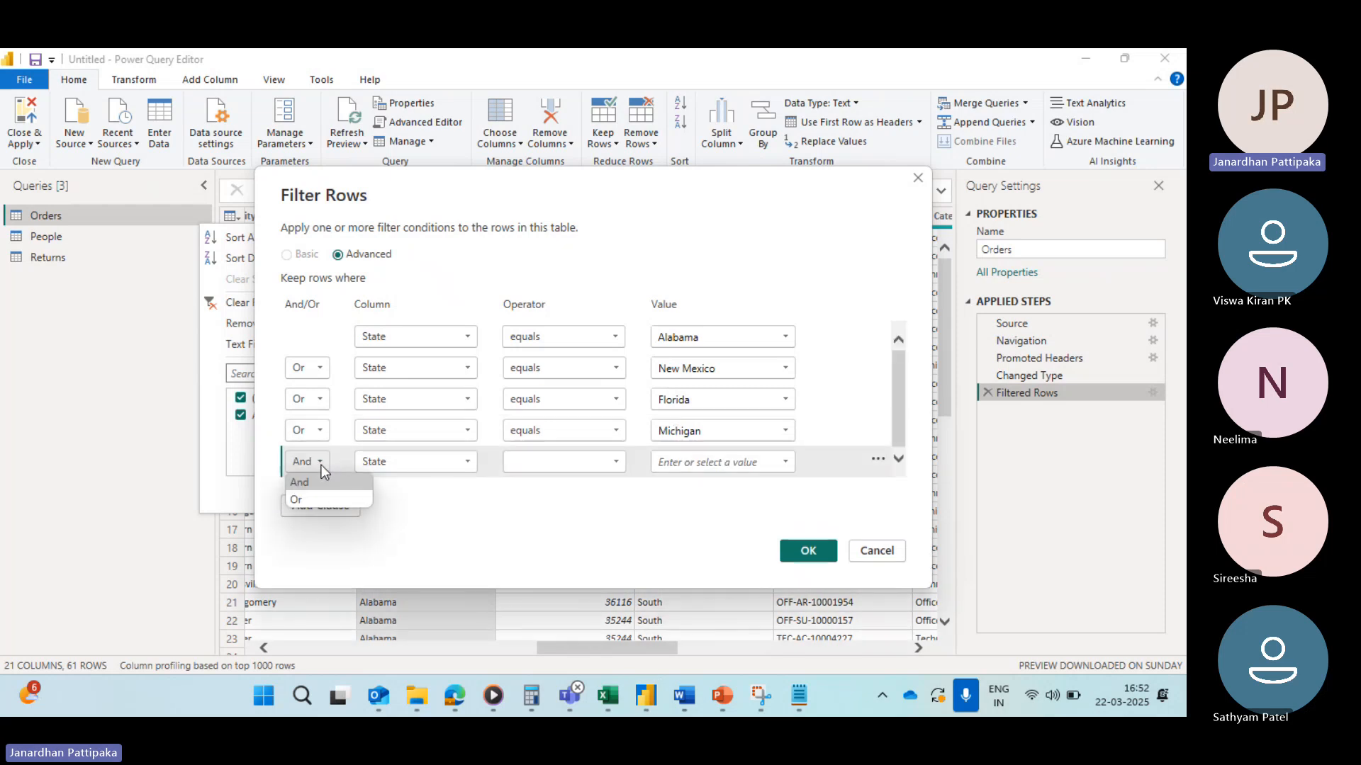
pyautogui.click(306, 498)
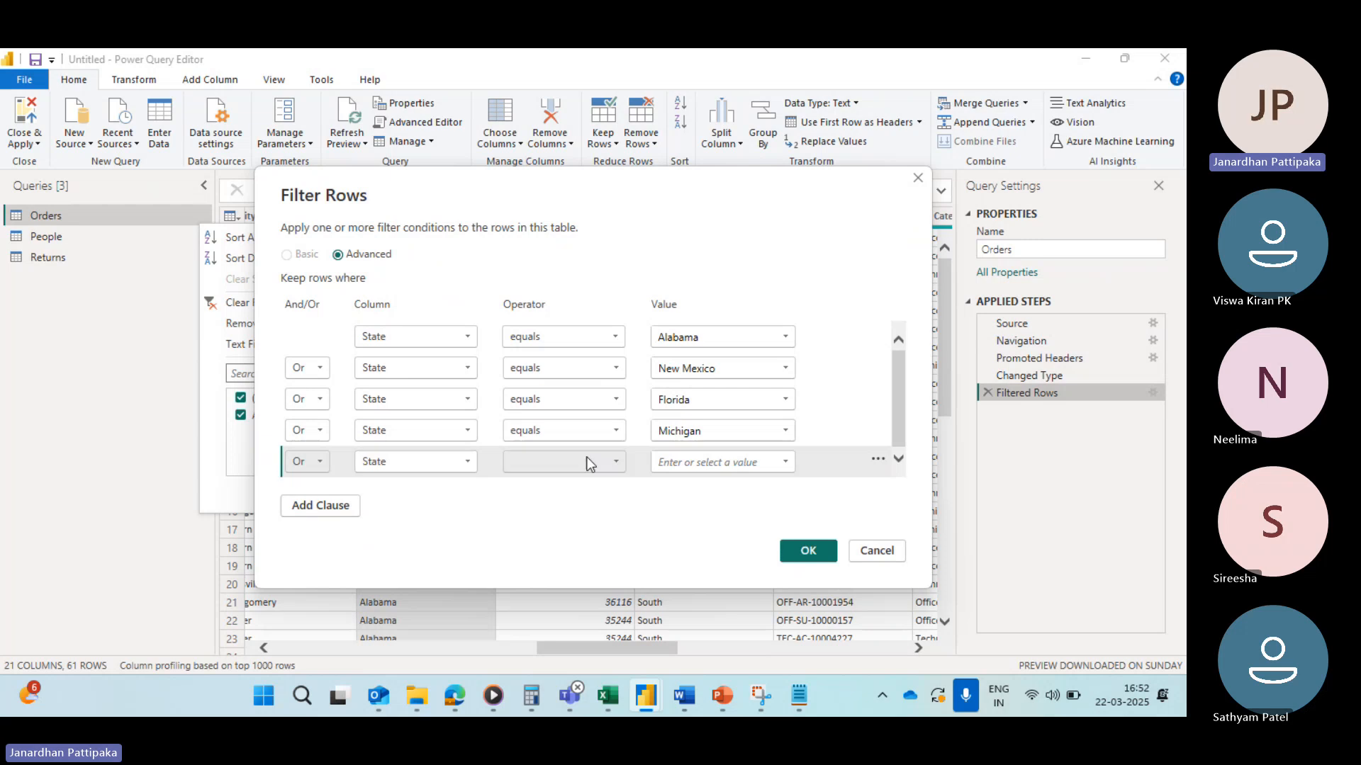
pyautogui.click(614, 461)
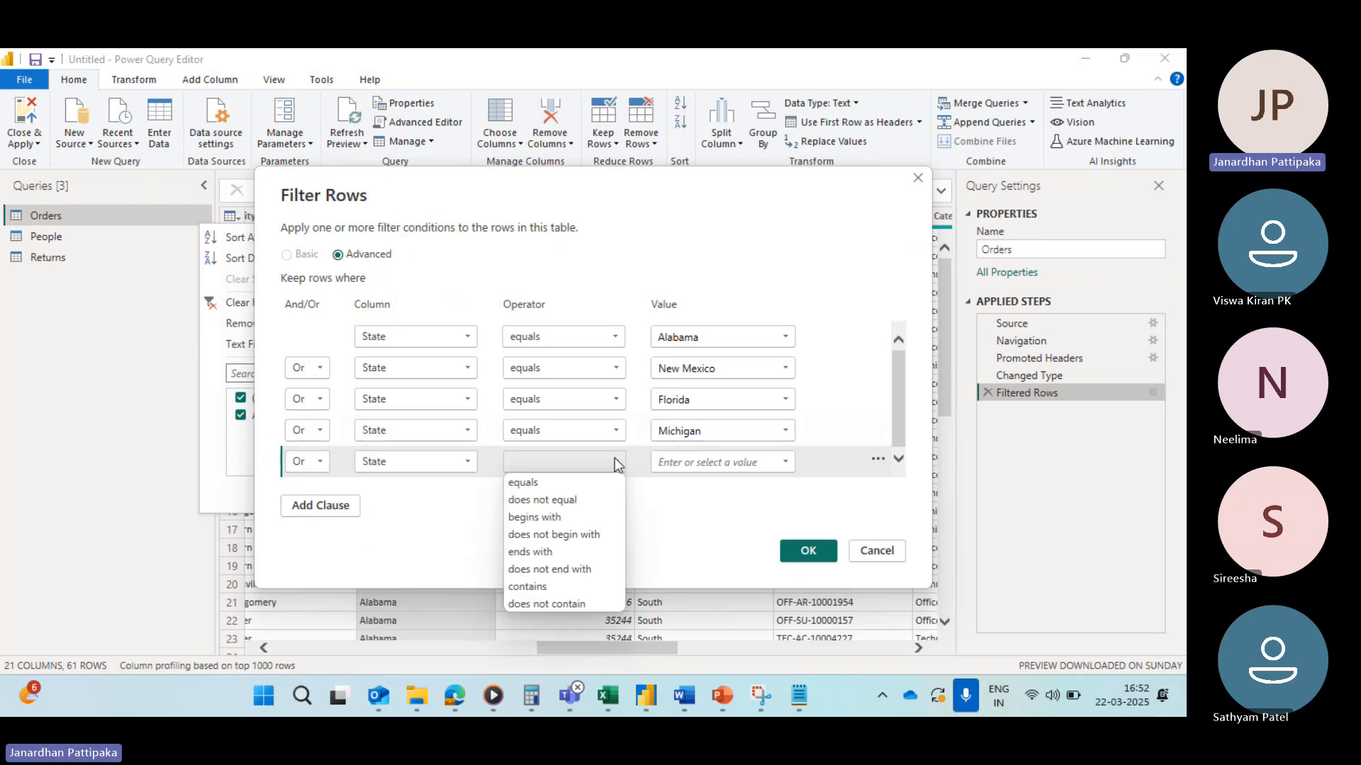
pyautogui.click(535, 482)
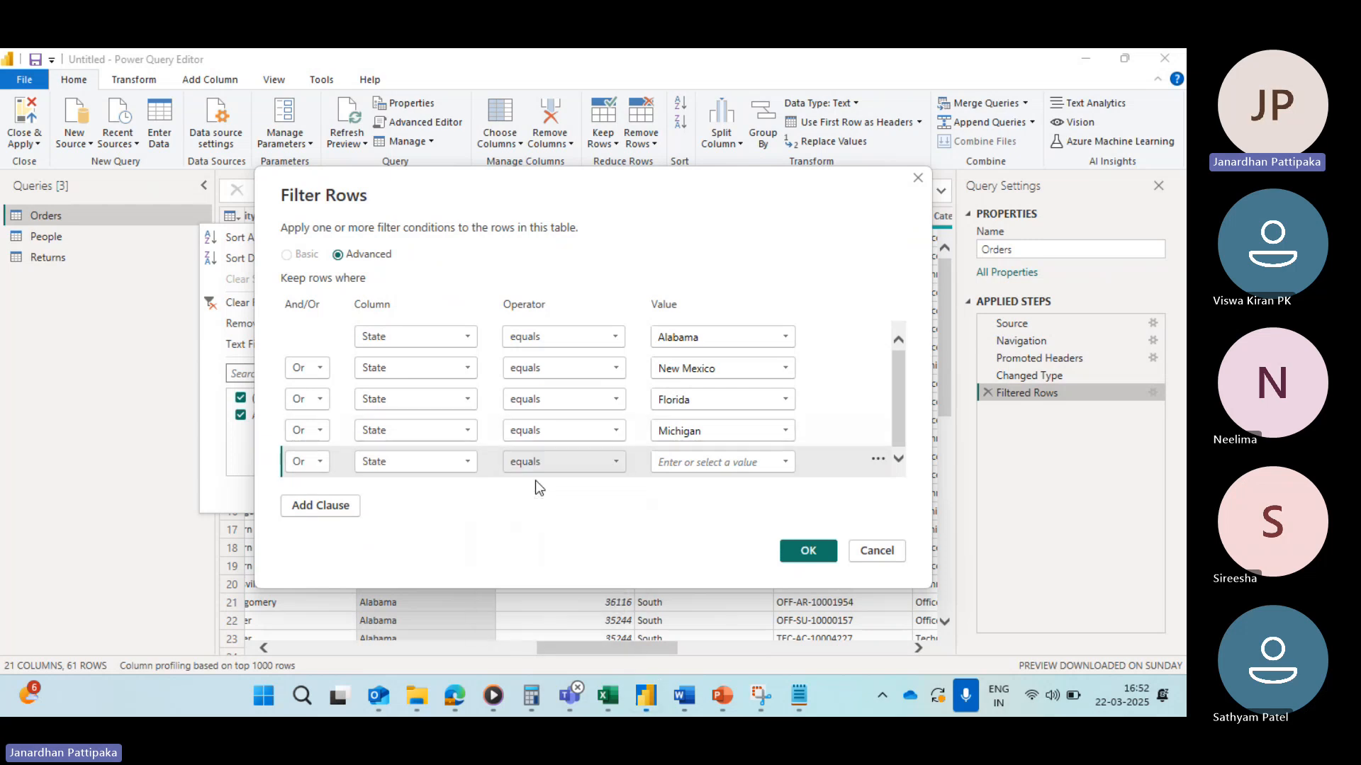
pyautogui.click(786, 461)
pyautogui.scroll(-4, 737, 391)
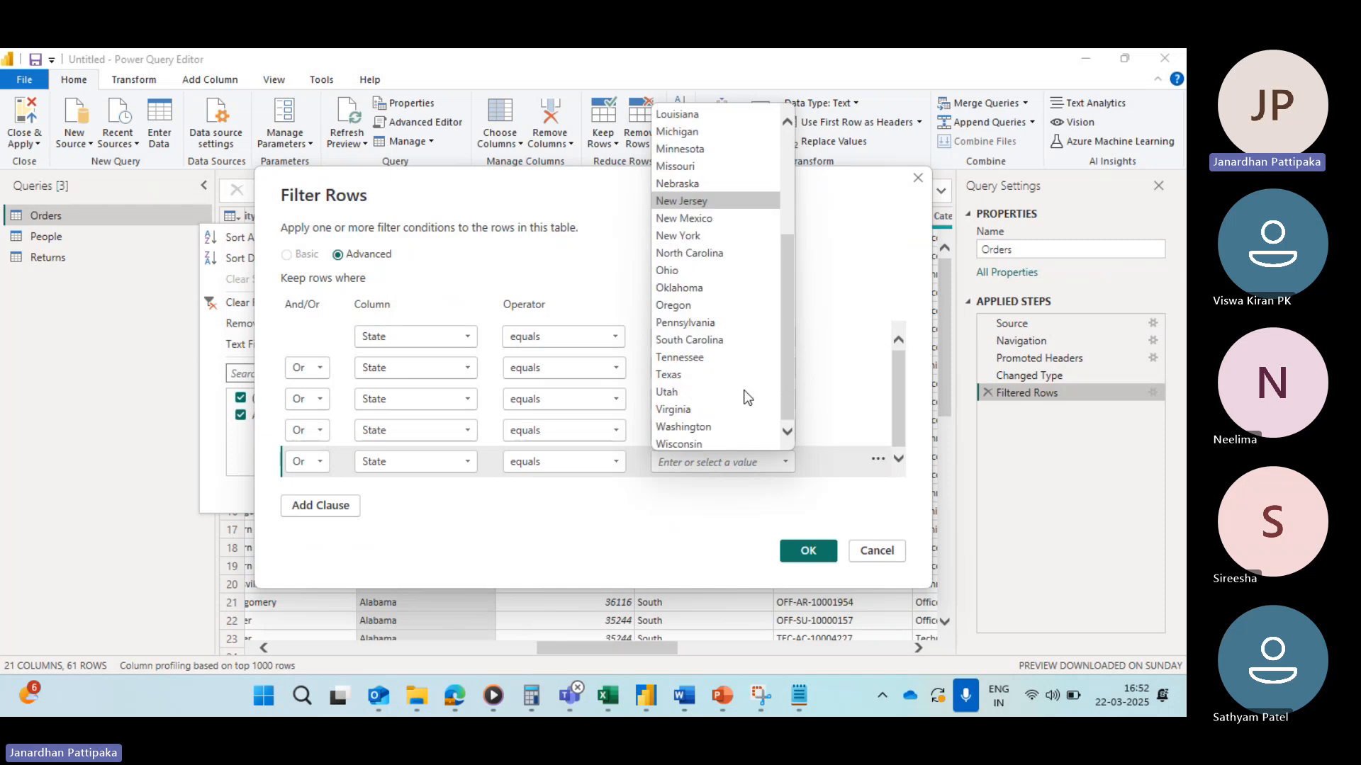
pyautogui.click(681, 380)
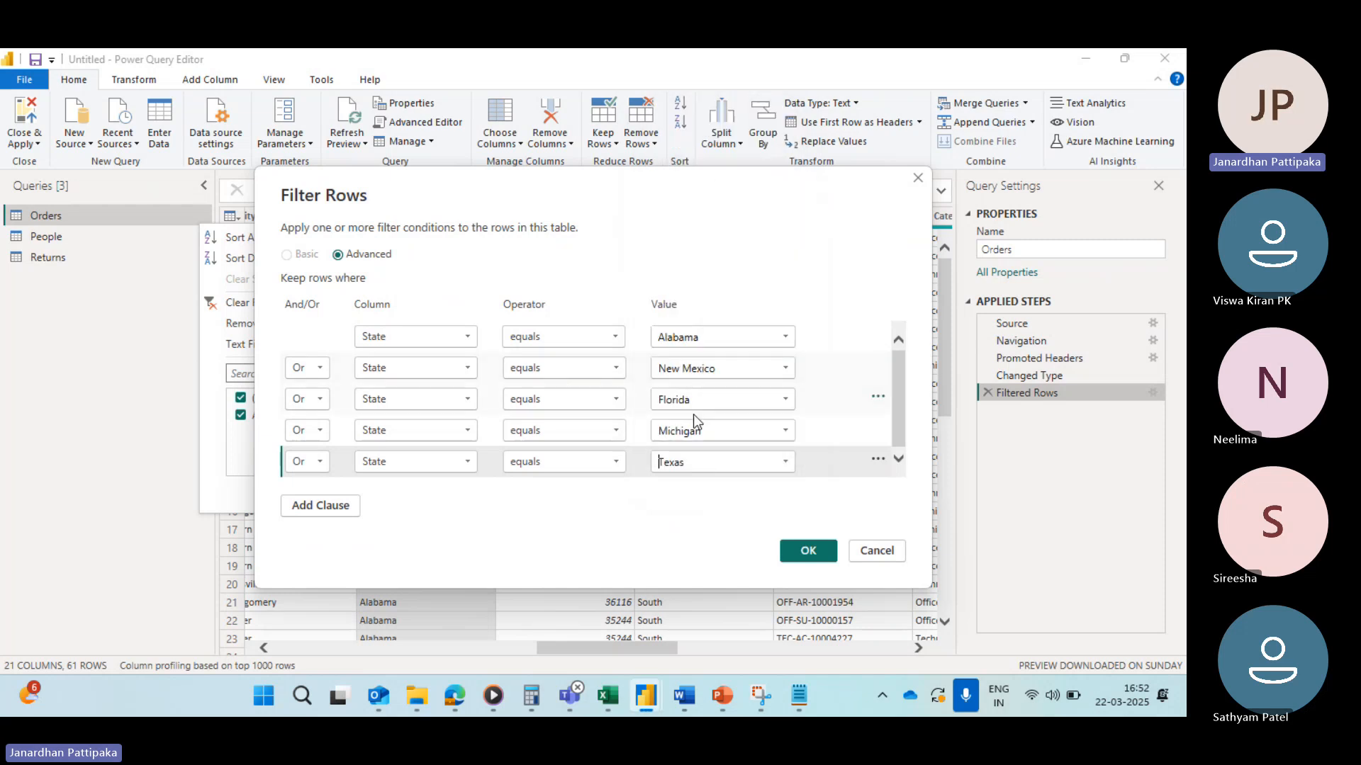
pyautogui.click(811, 557)
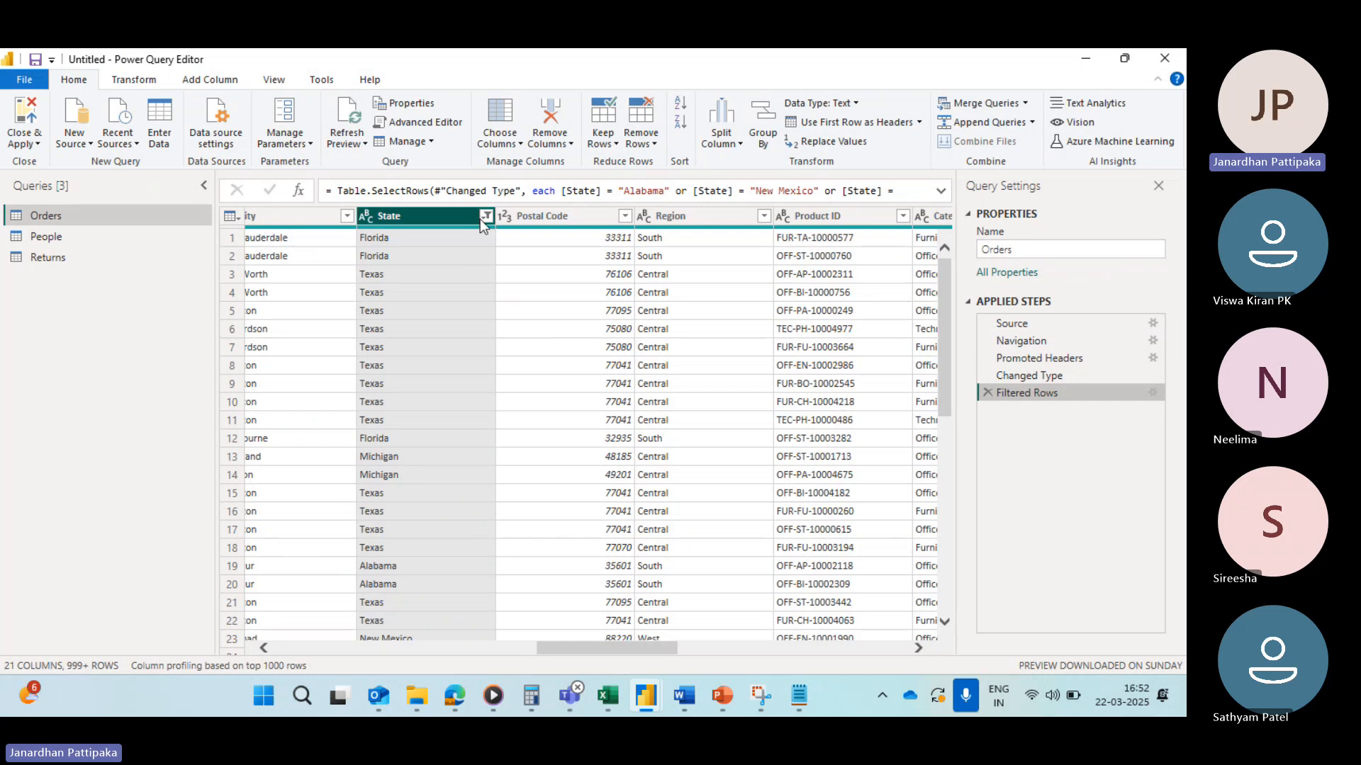
# Step: Inspect the State filter's checked values in its dropdown list
pyautogui.click(482, 220)
pyautogui.scroll(-3, 377, 470)
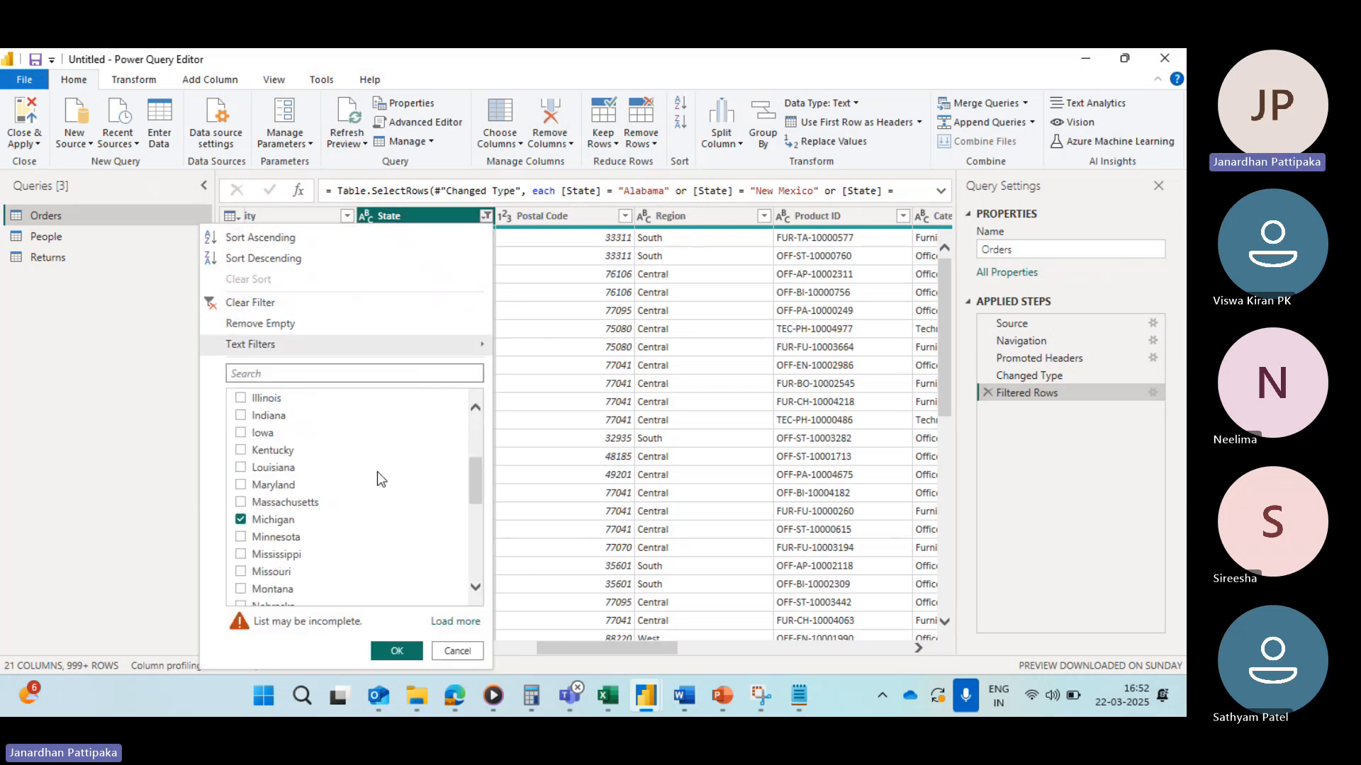
# Step: Scroll through the State filter list to review which states are checked
pyautogui.scroll(3, 377, 471)
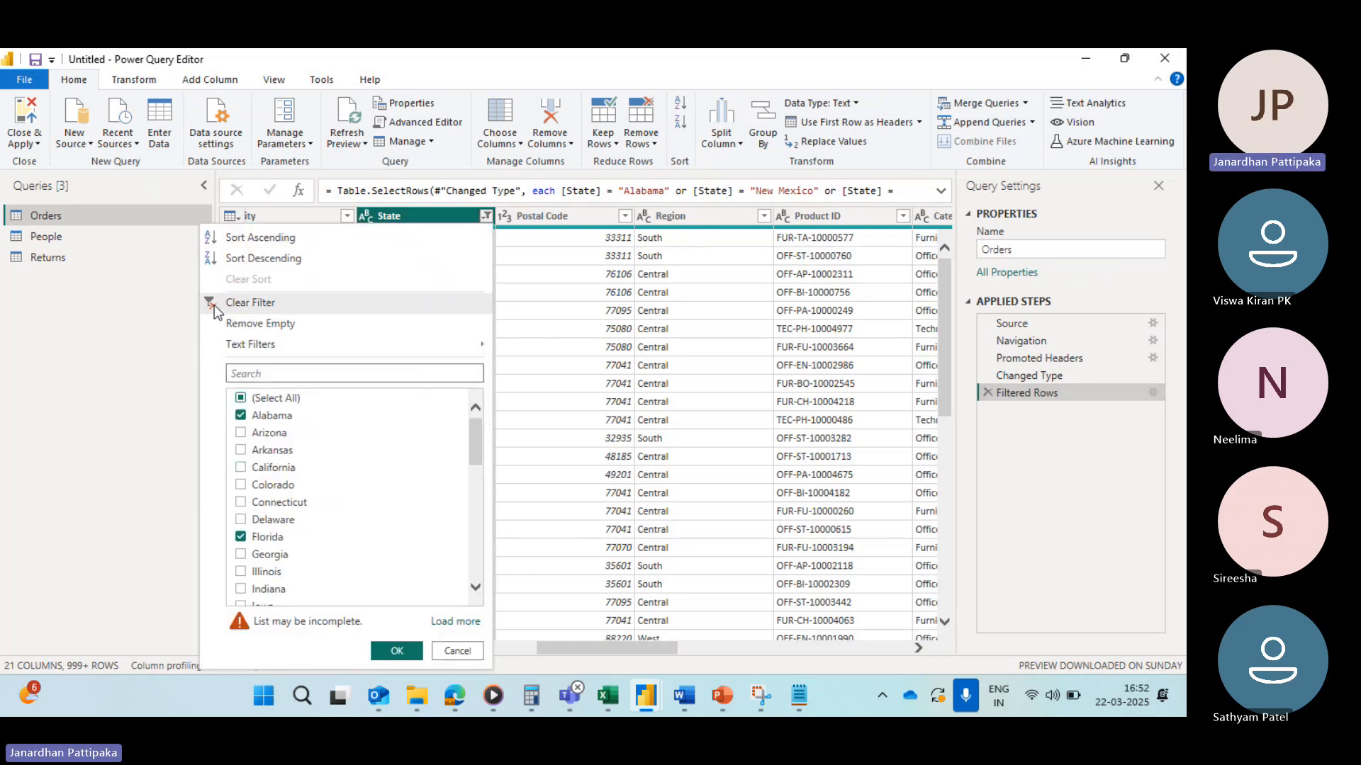
pyautogui.scroll(-5, 288, 496)
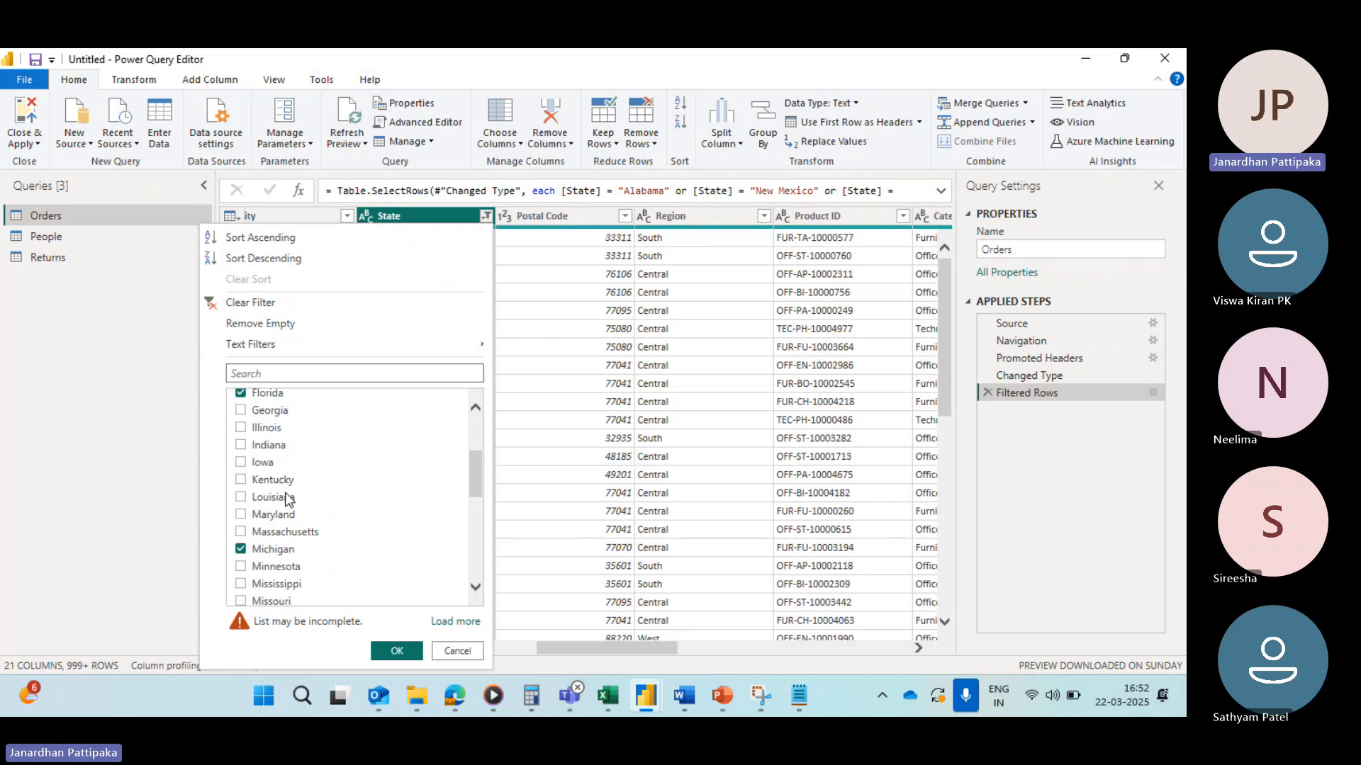
pyautogui.scroll(-4, 289, 496)
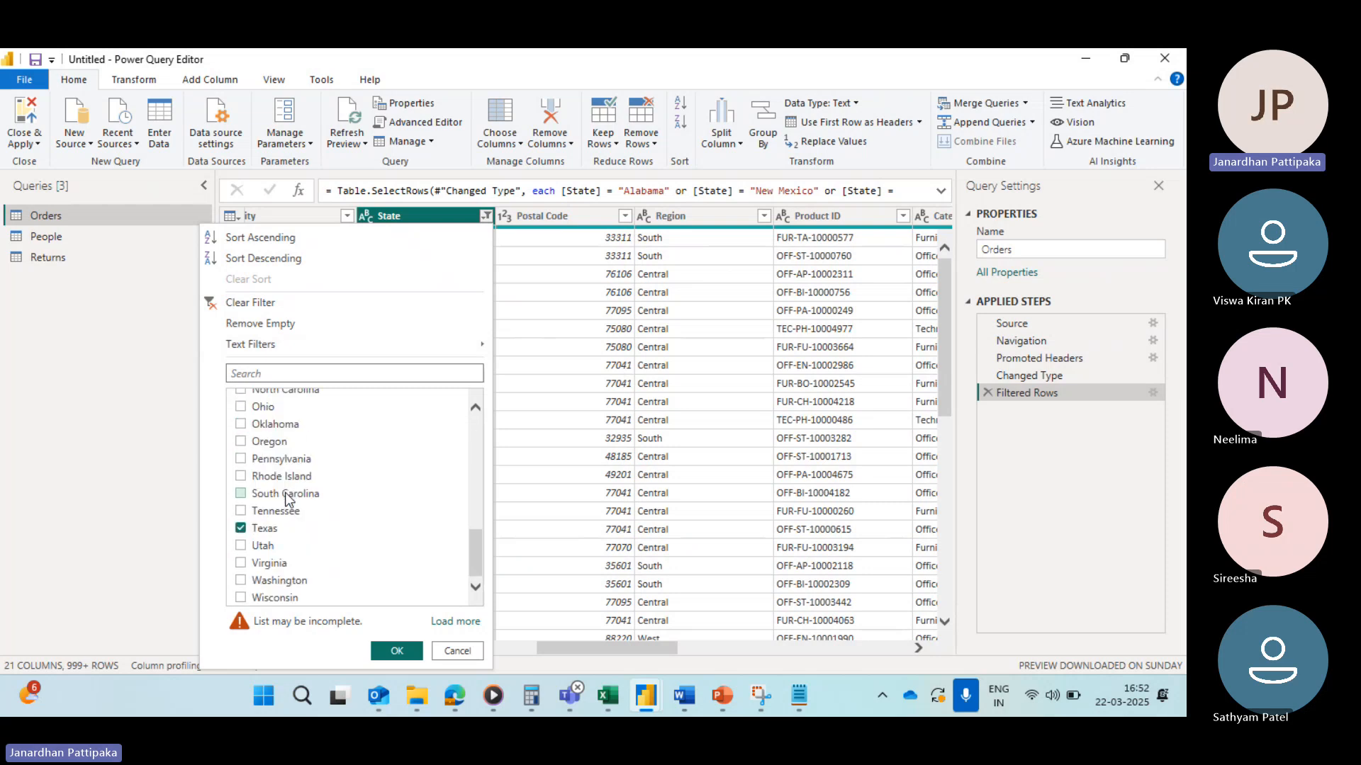
pyautogui.scroll(9, 317, 536)
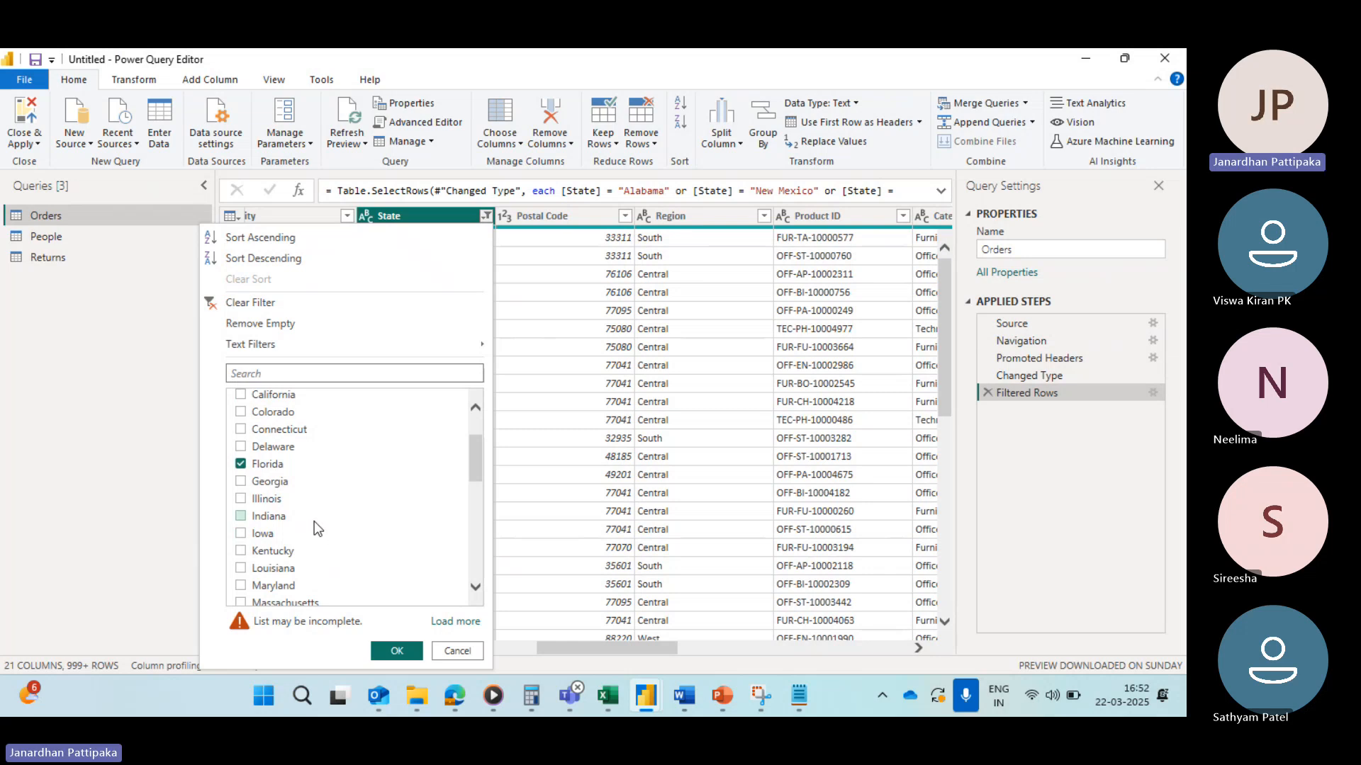
pyautogui.scroll(-9, 316, 528)
pyautogui.scroll(10, 314, 523)
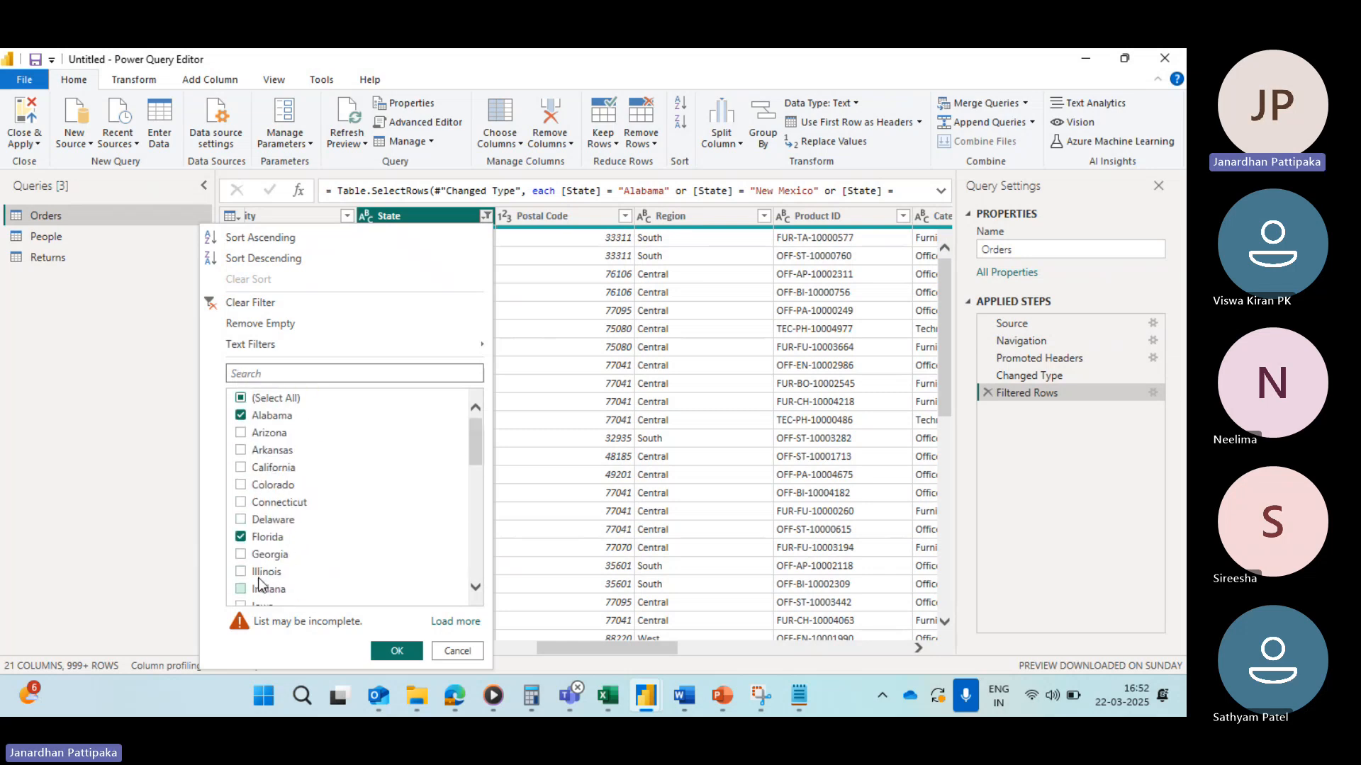
pyautogui.scroll(-2, 287, 550)
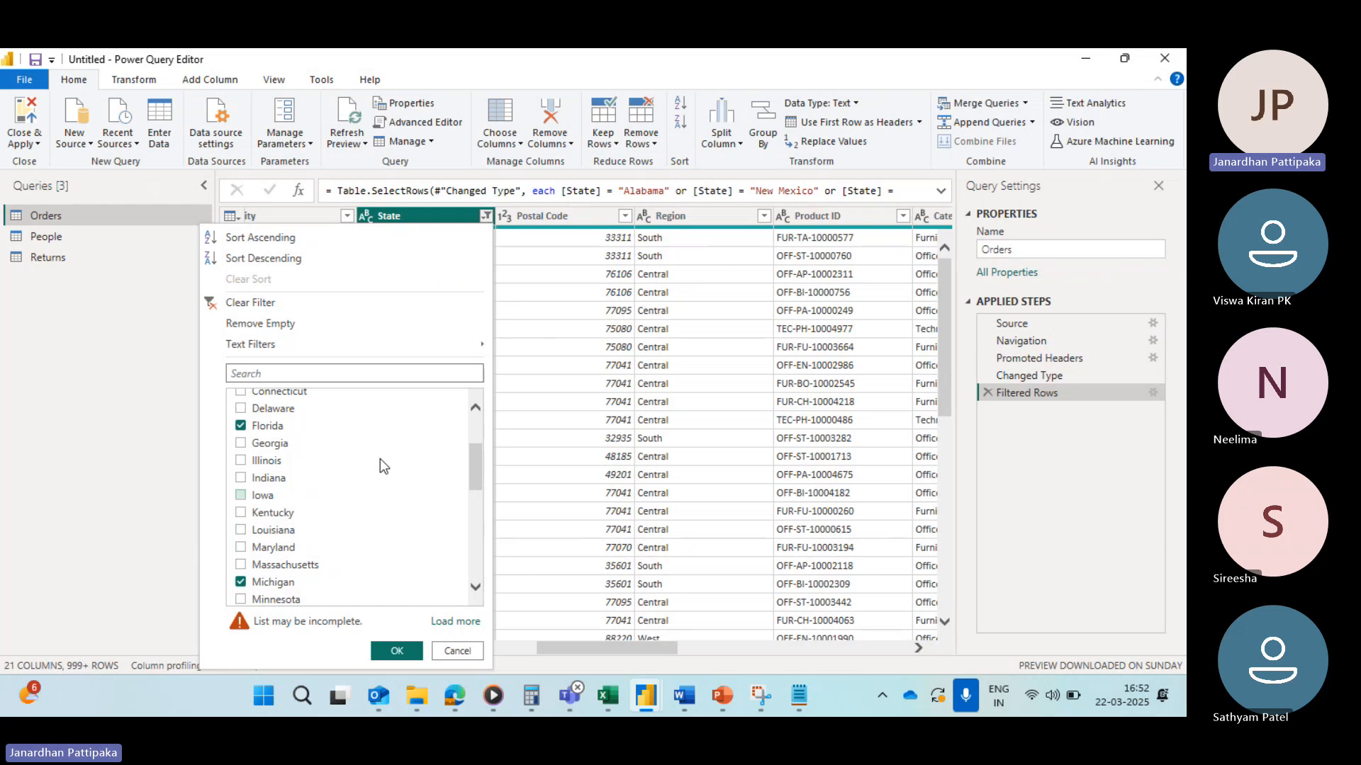
# Step: Reopen the Filtered Rows settings and review the State value choices of the Or clauses without changing them
pyautogui.click(1152, 392)
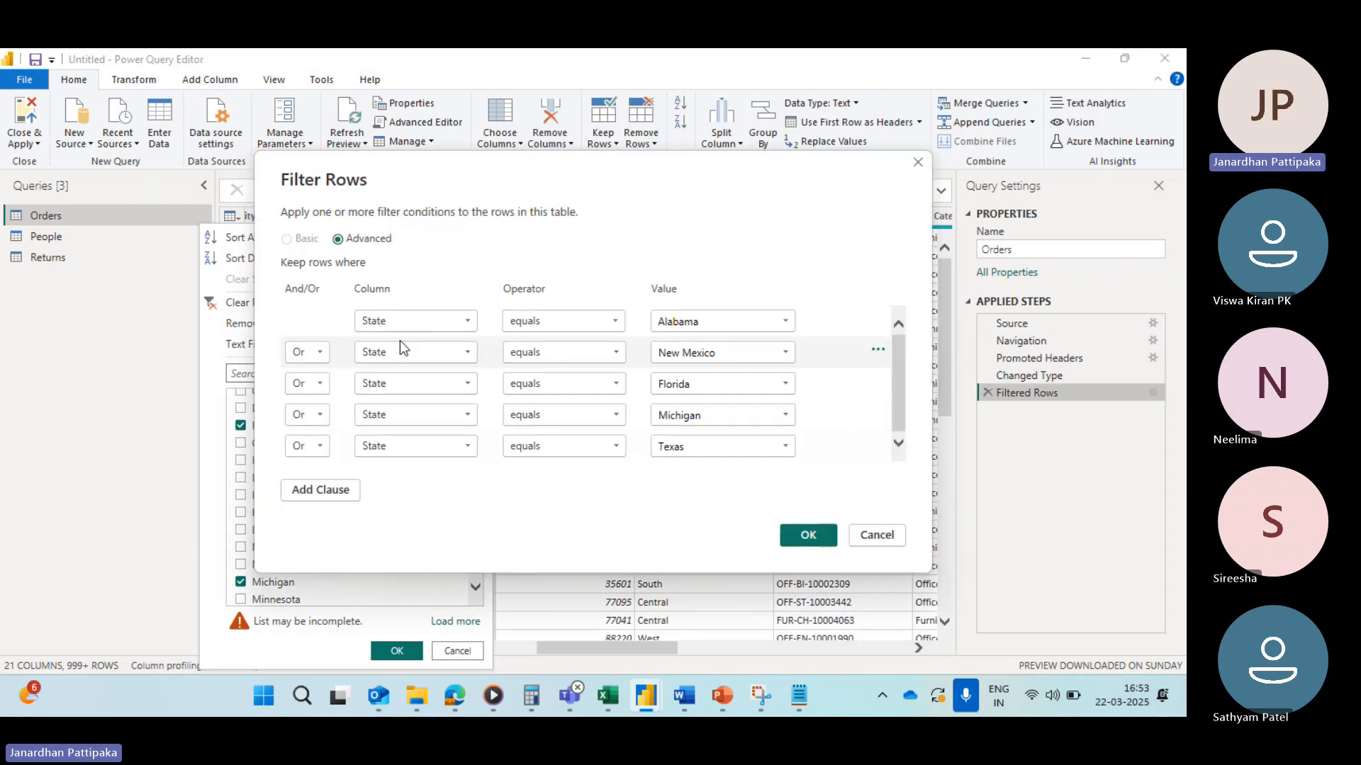
pyautogui.click(784, 355)
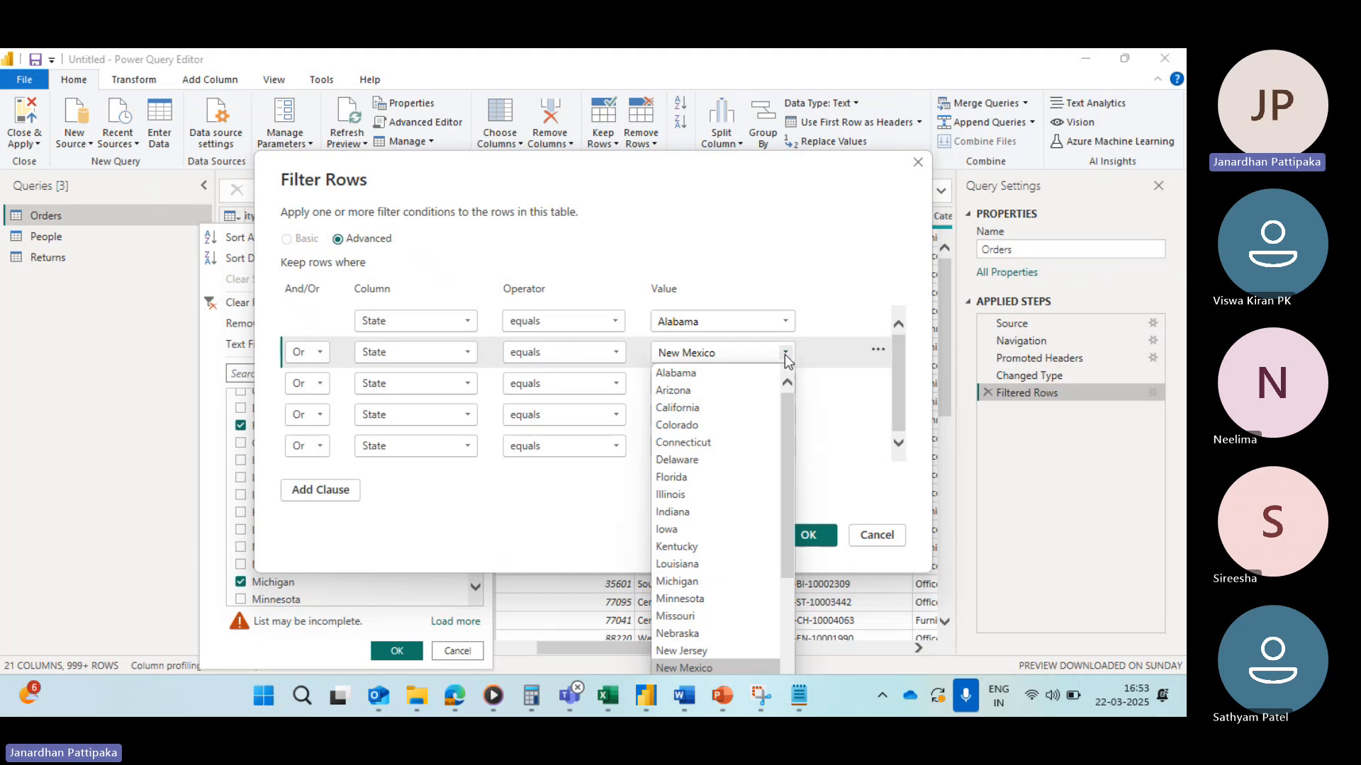
pyautogui.click(784, 354)
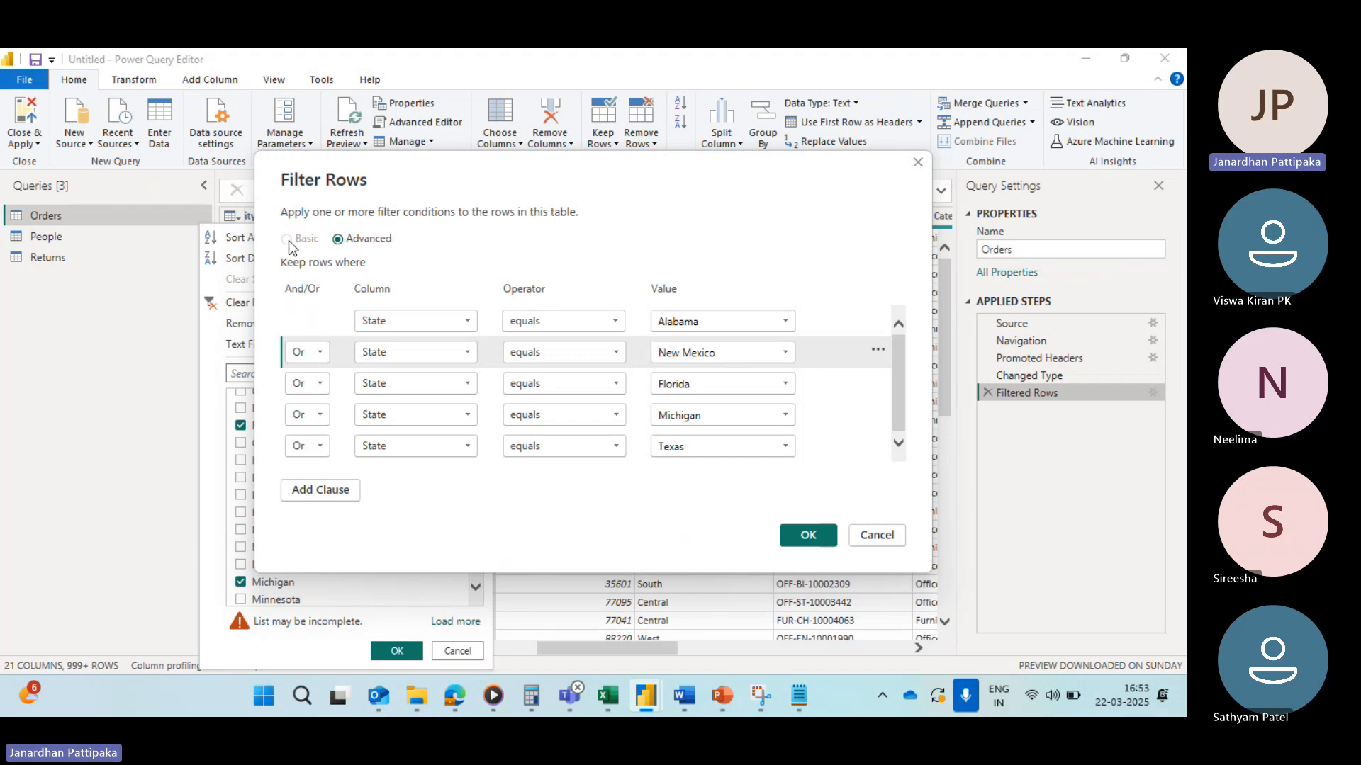
pyautogui.click(806, 536)
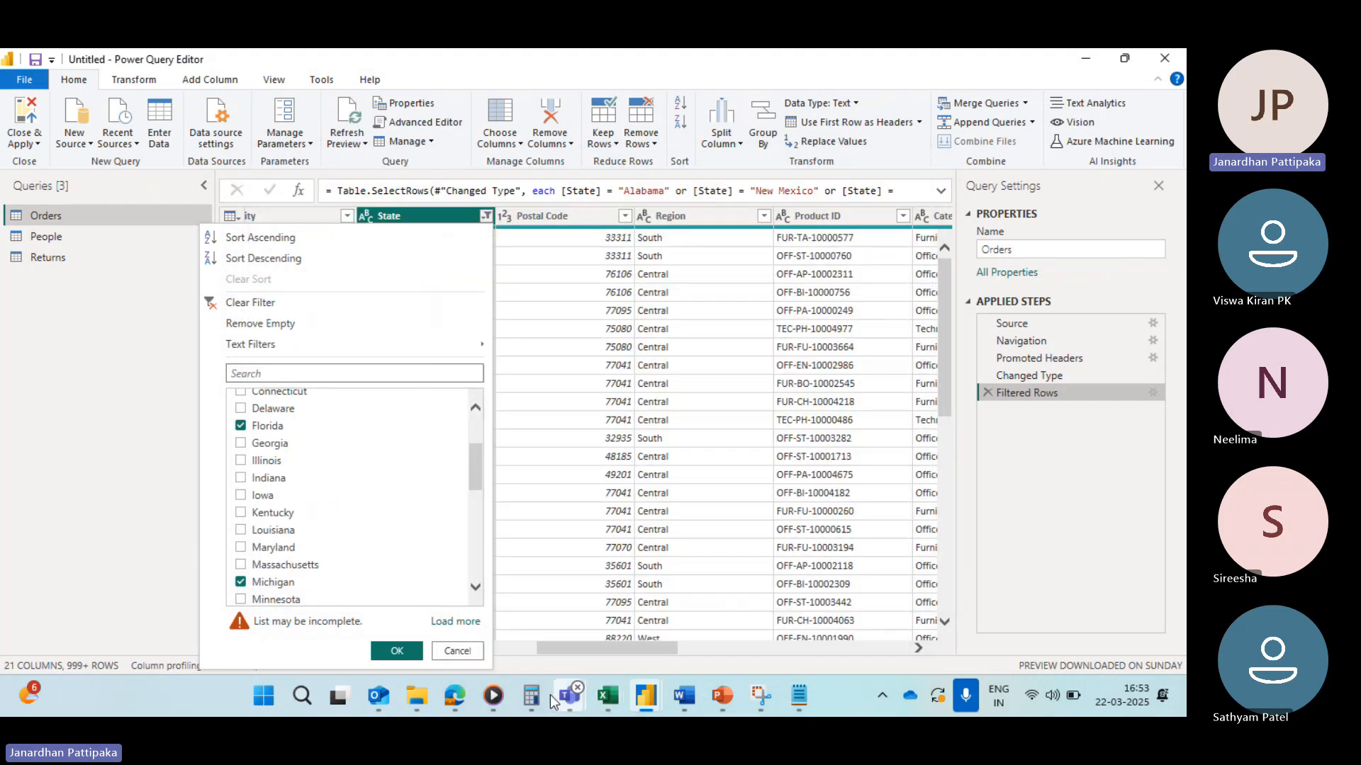
# Step: Clear the filter on the State column
pyautogui.moveTo(760, 700)
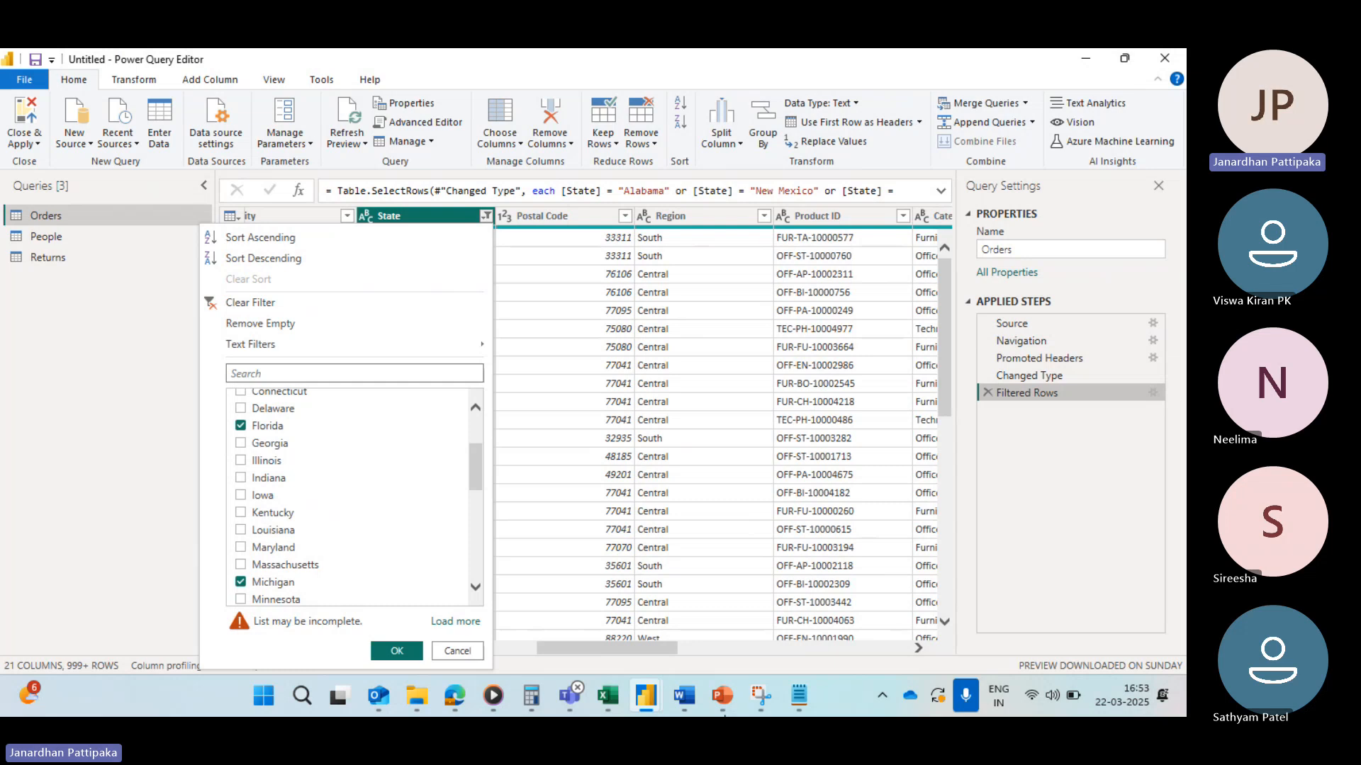
pyautogui.click(212, 303)
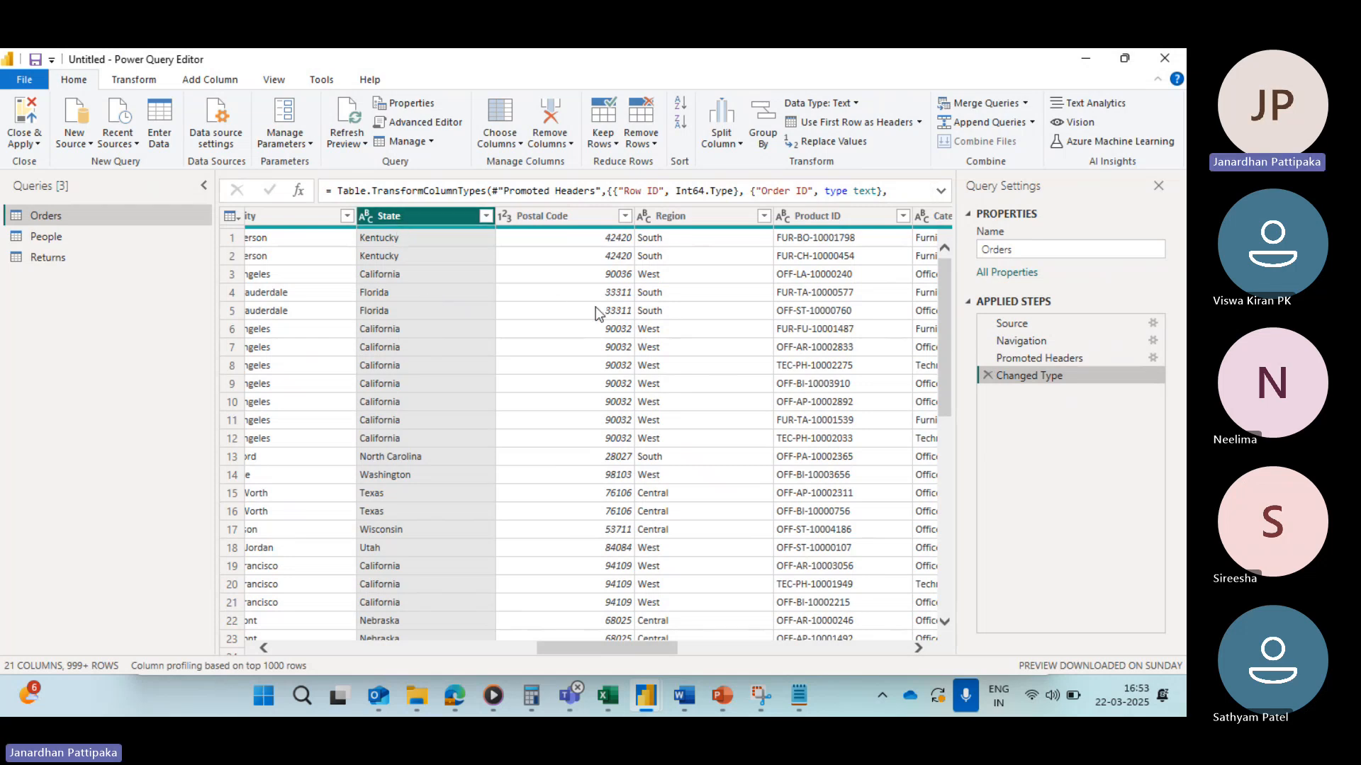
# Step: Select the Quantity column to examine its whole number data type
pyautogui.hscroll(2, 582, 331)
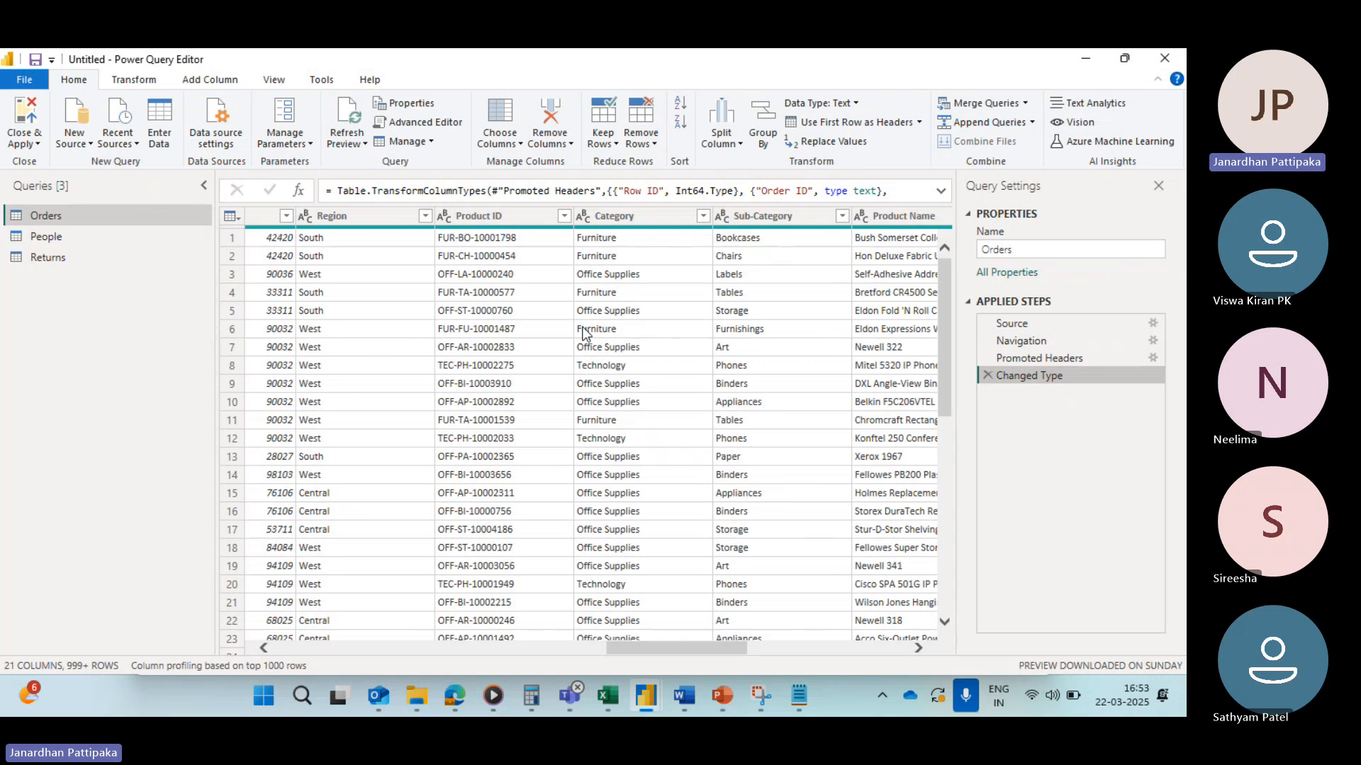
pyautogui.hscroll(3, 583, 331)
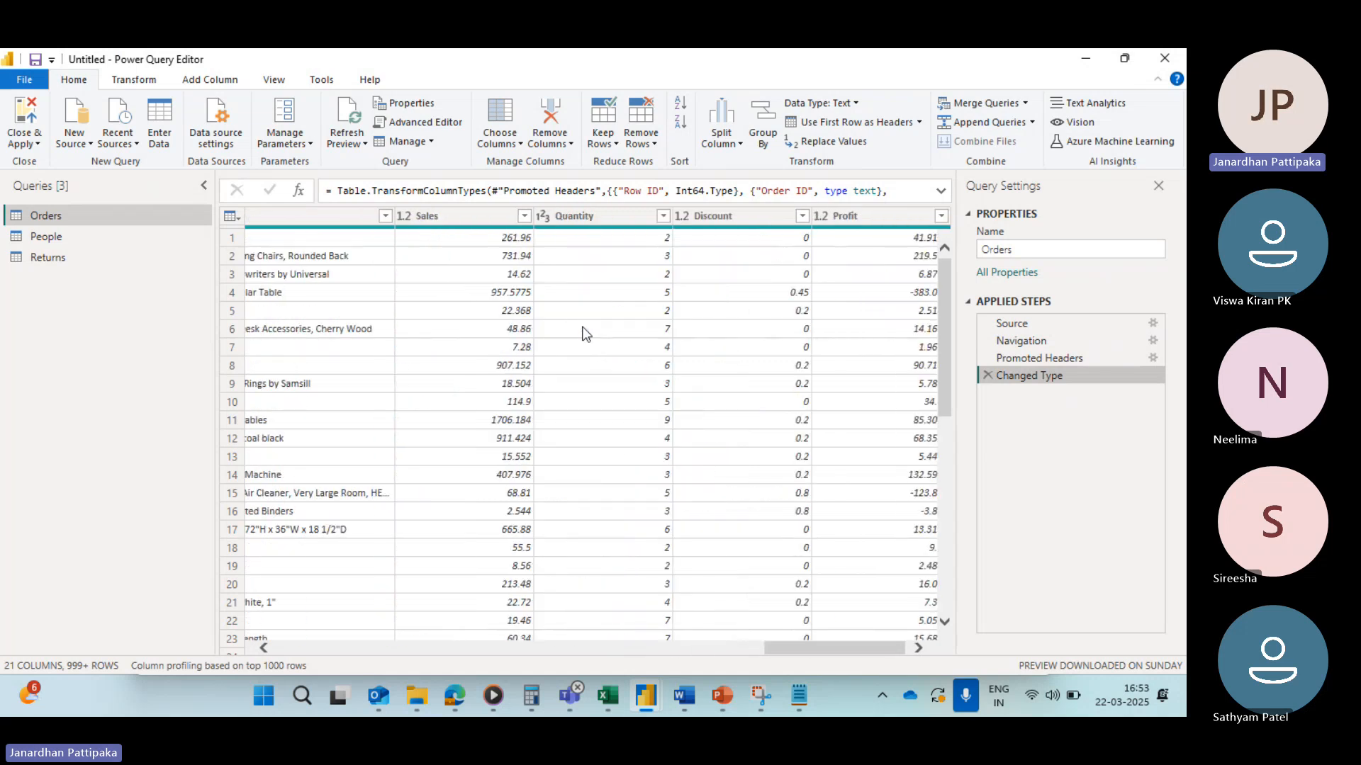
pyautogui.hscroll(1, 639, 418)
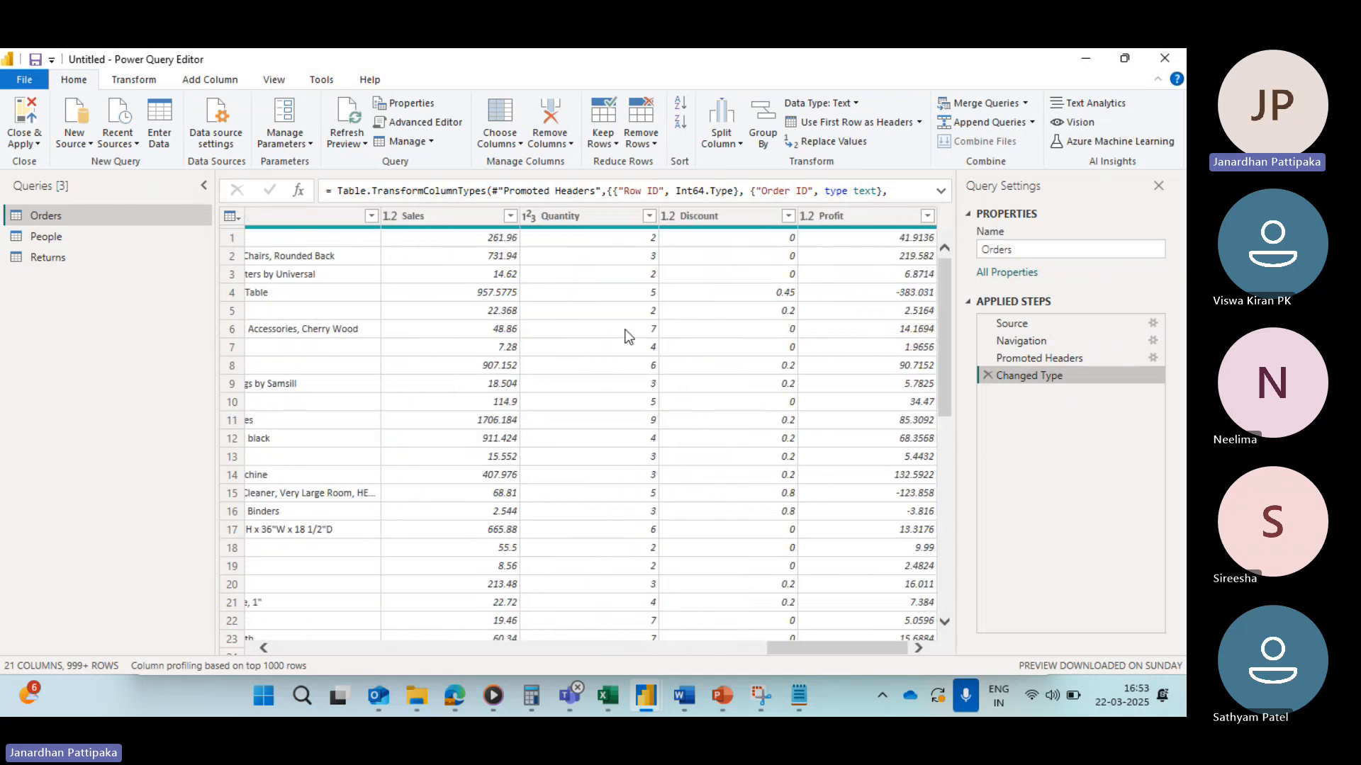
pyautogui.click(581, 218)
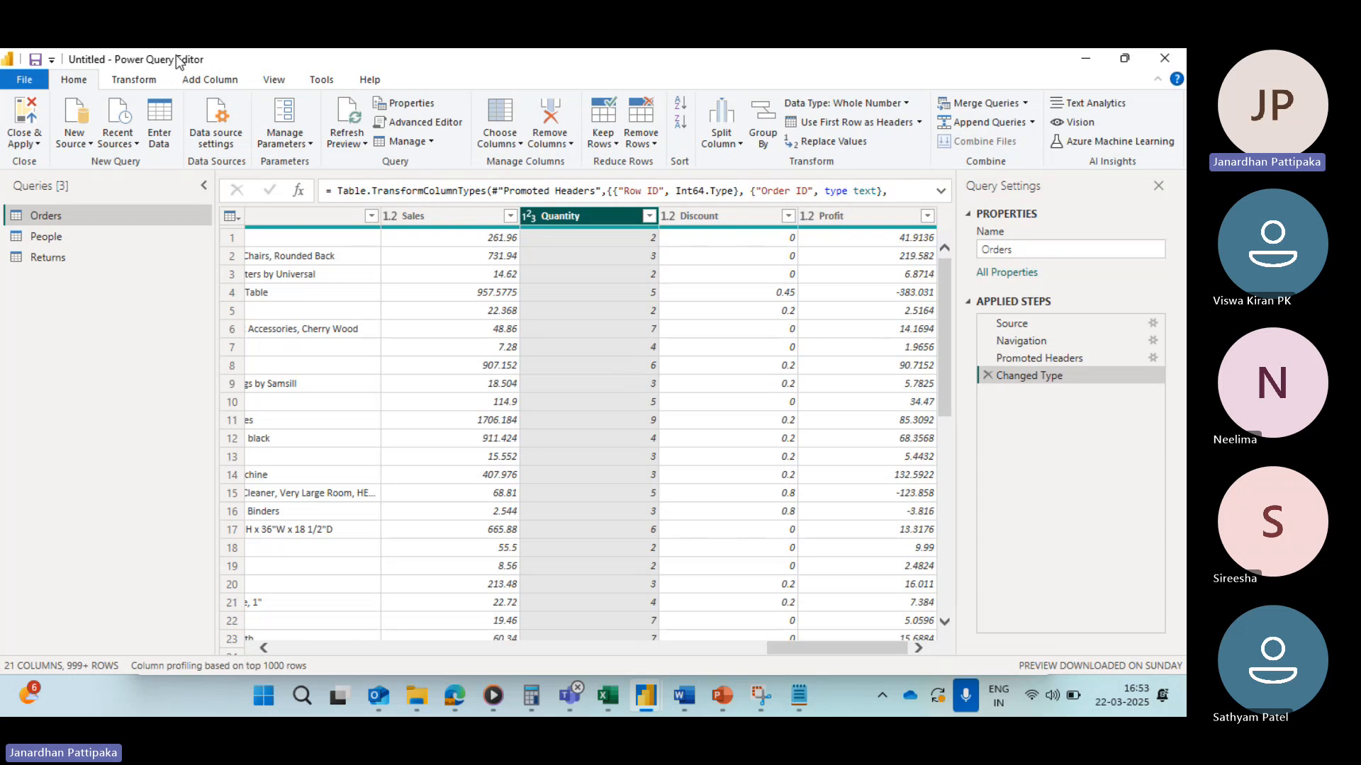
pyautogui.moveTo(569, 695)
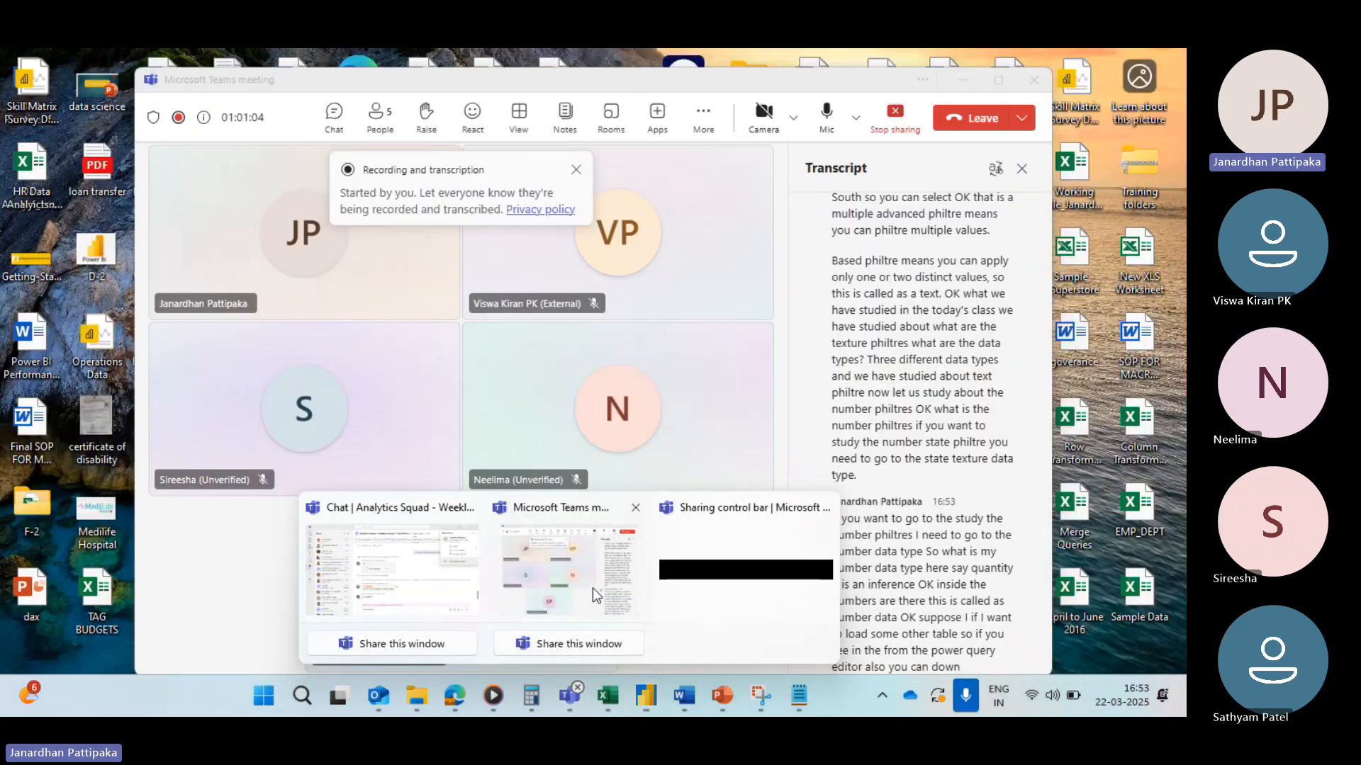
pyautogui.click(593, 588)
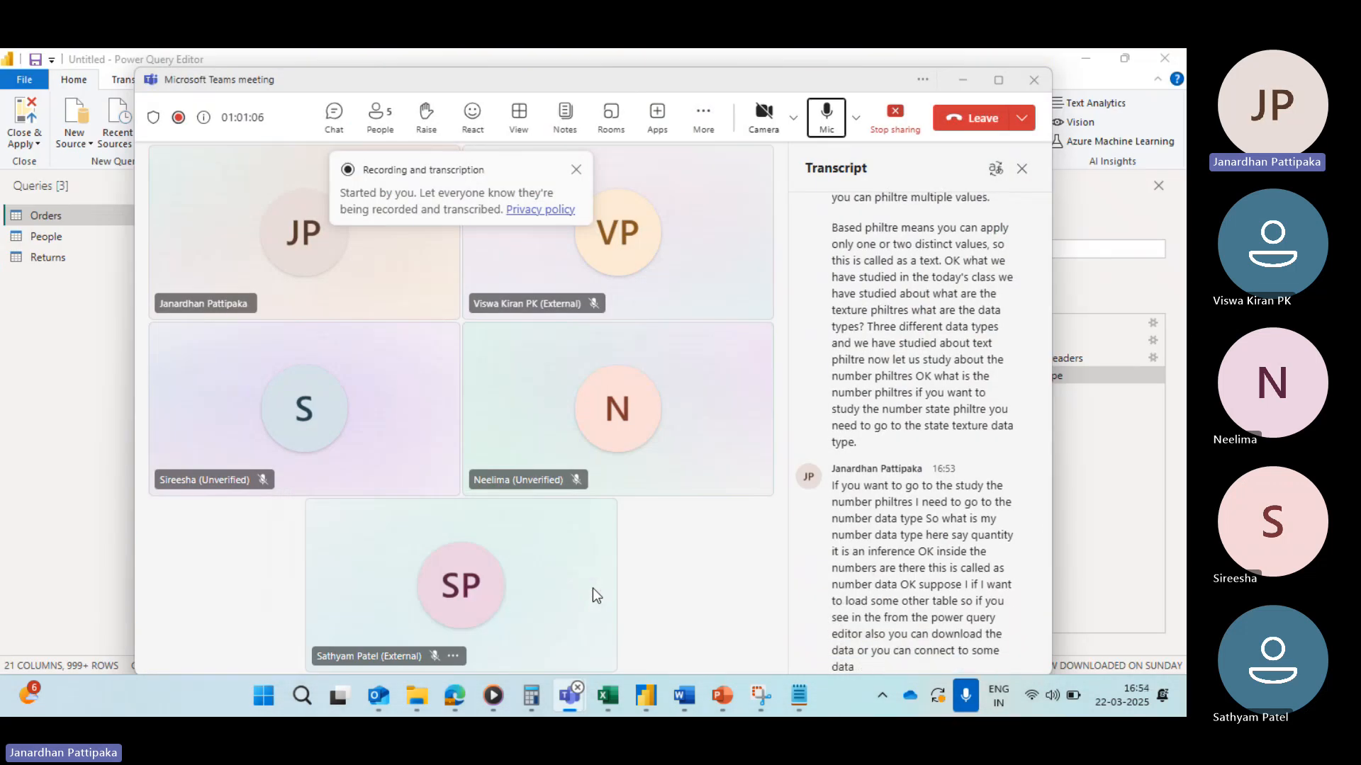
pyautogui.hotkey('alt', 'Tab')
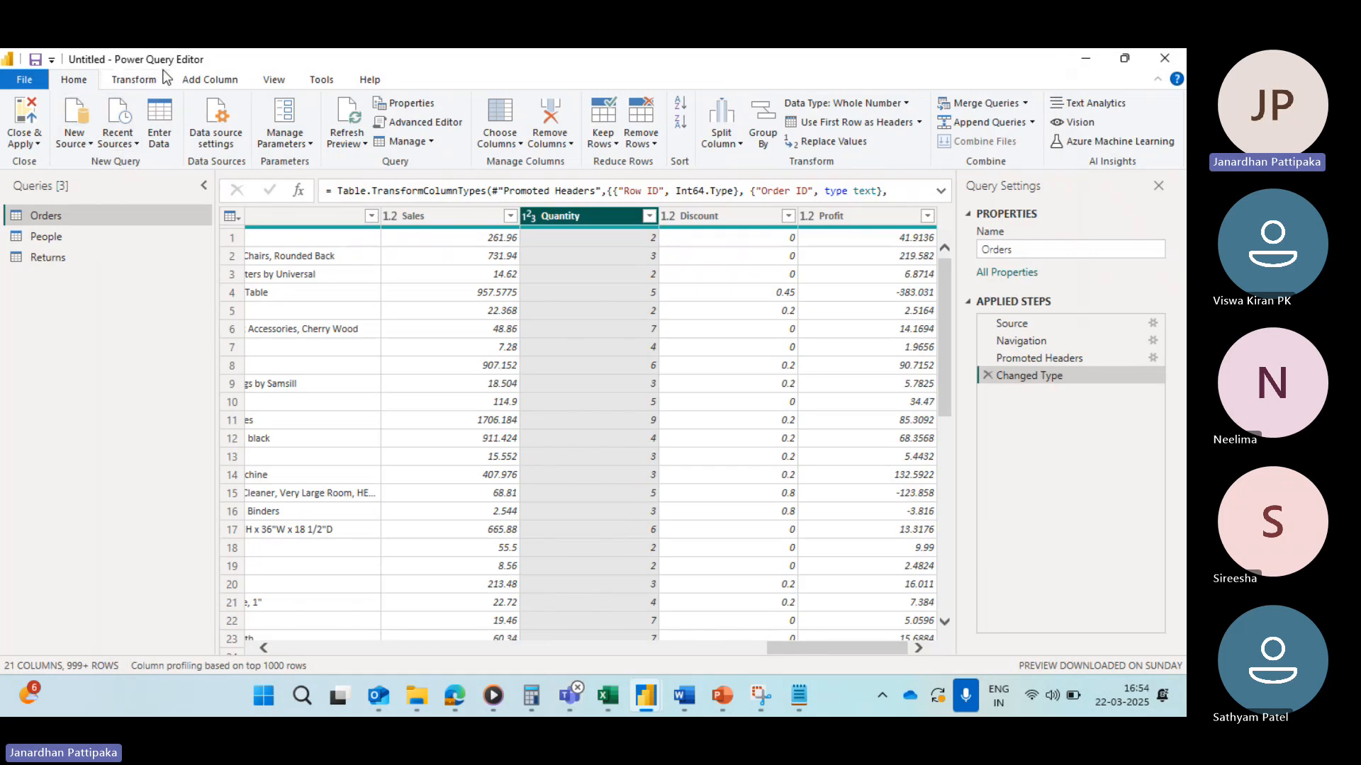
# Step: Import the DEPT, EMP and Manager tables from EMP_DEPT.xlsx on the Desktop as new Excel queries
pyautogui.click(92, 145)
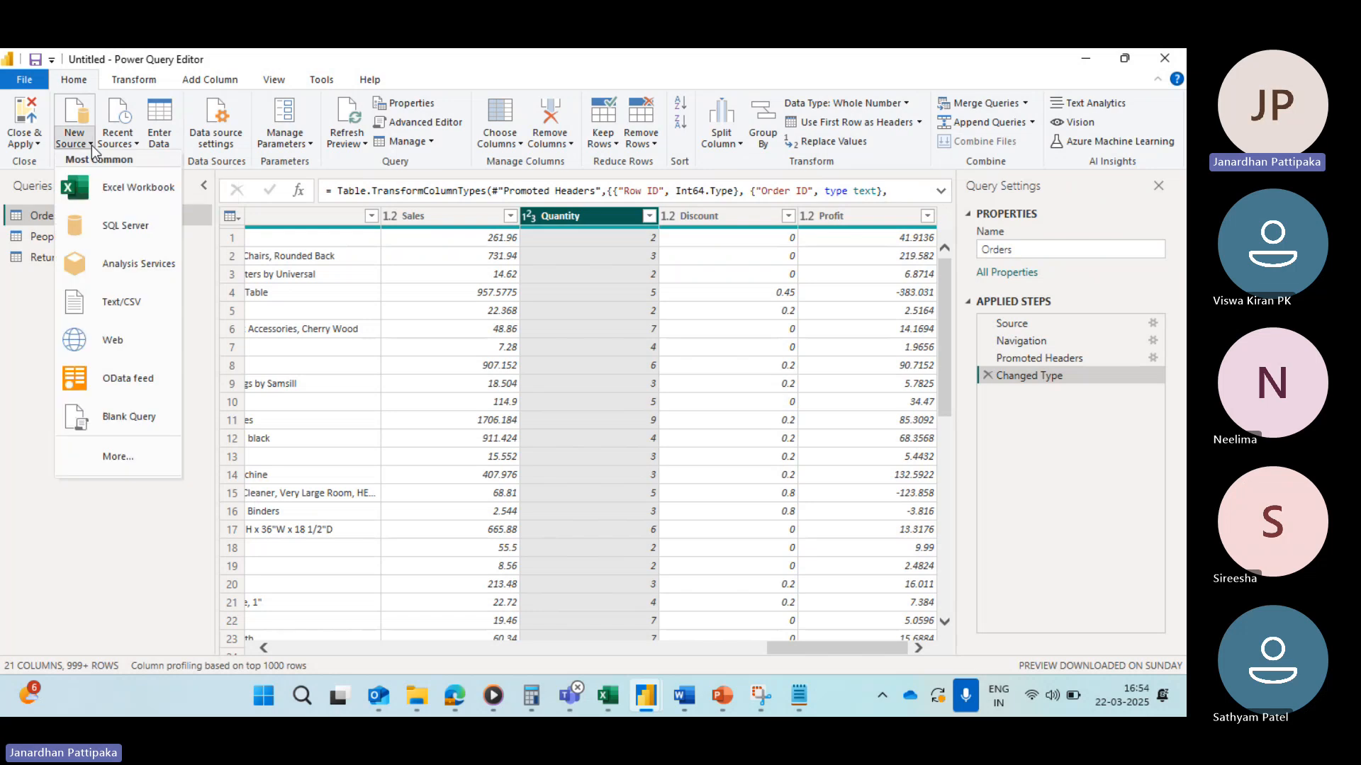
pyautogui.click(115, 190)
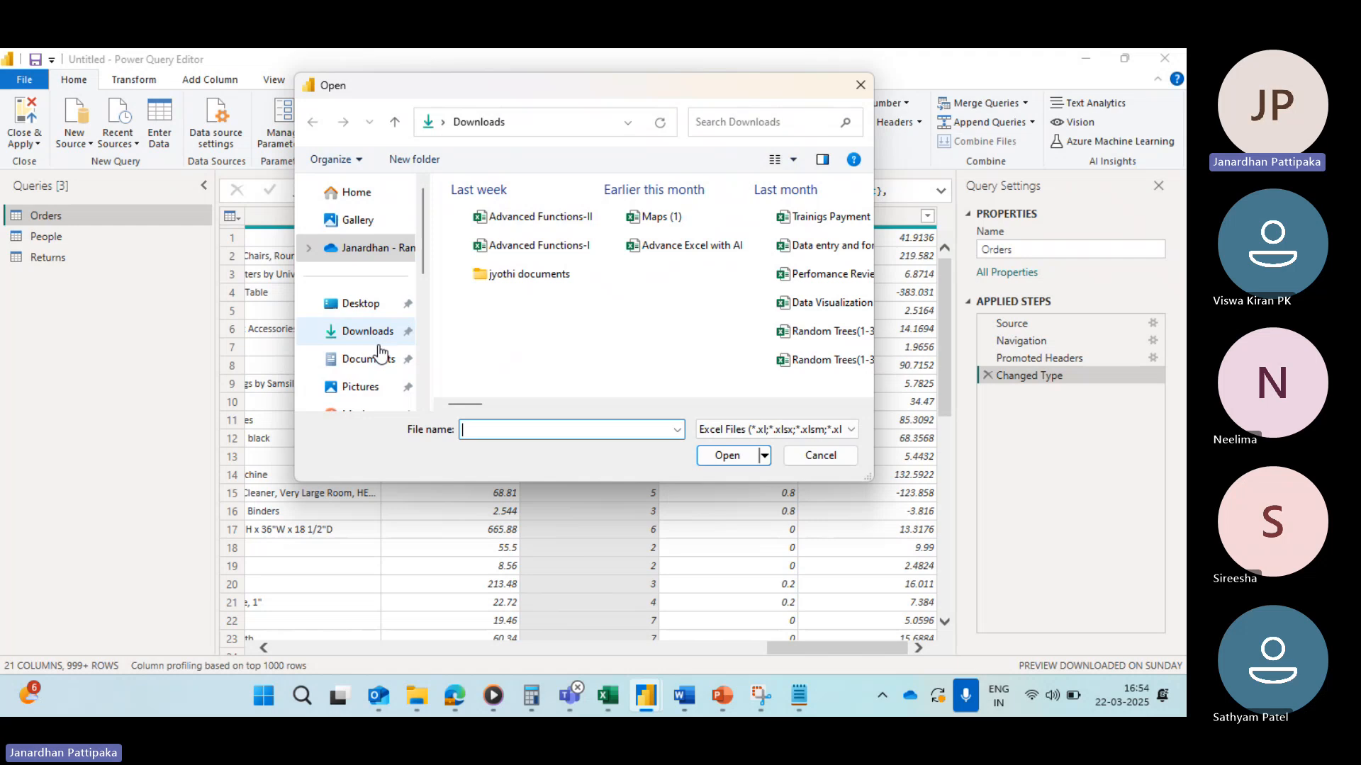
pyautogui.click(359, 305)
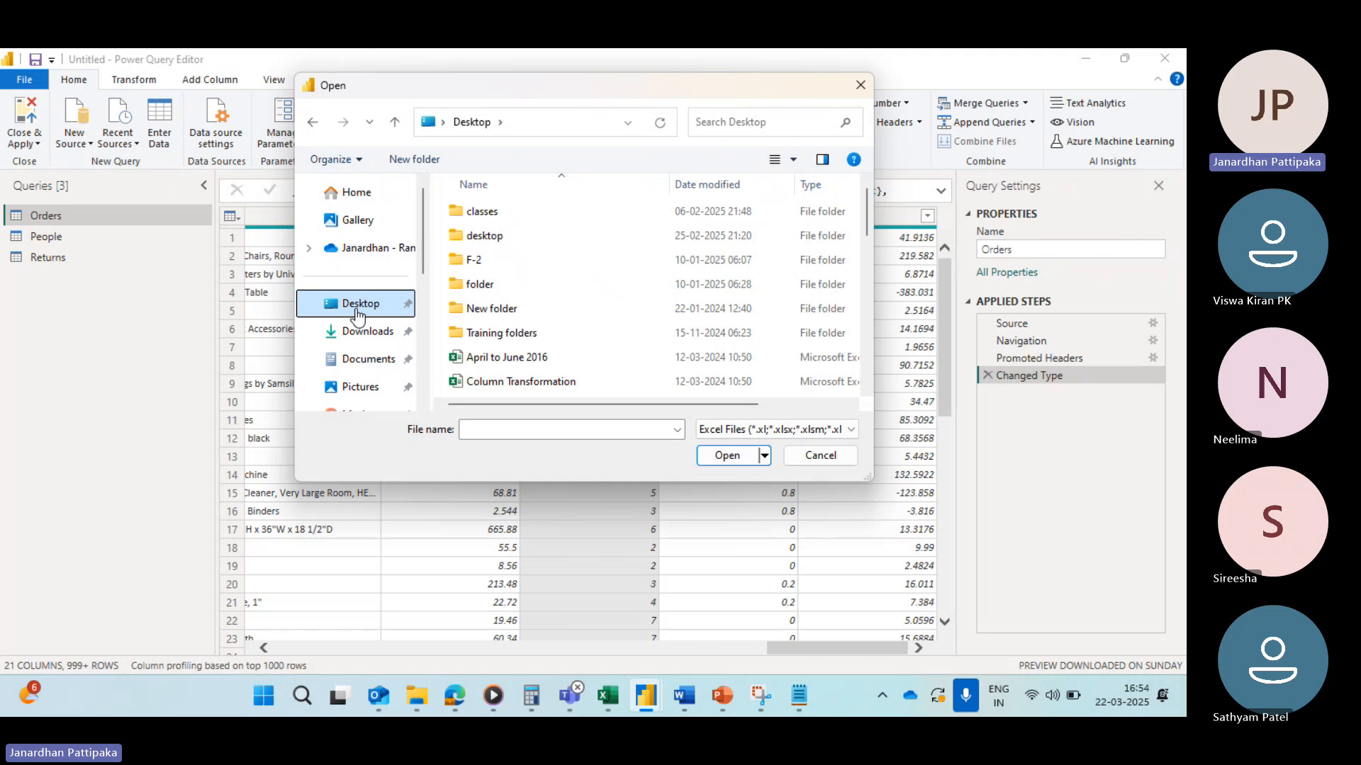
pyautogui.click(490, 431)
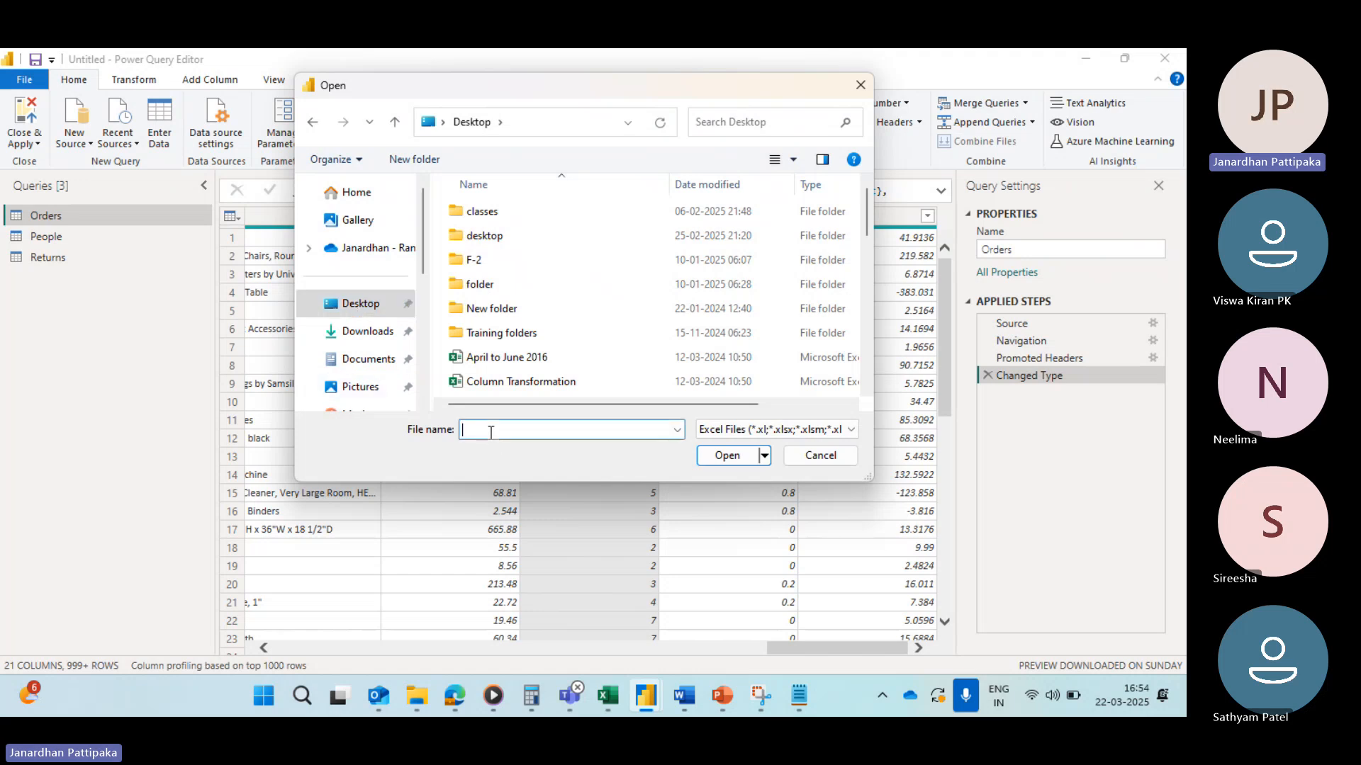
pyautogui.write('emp')
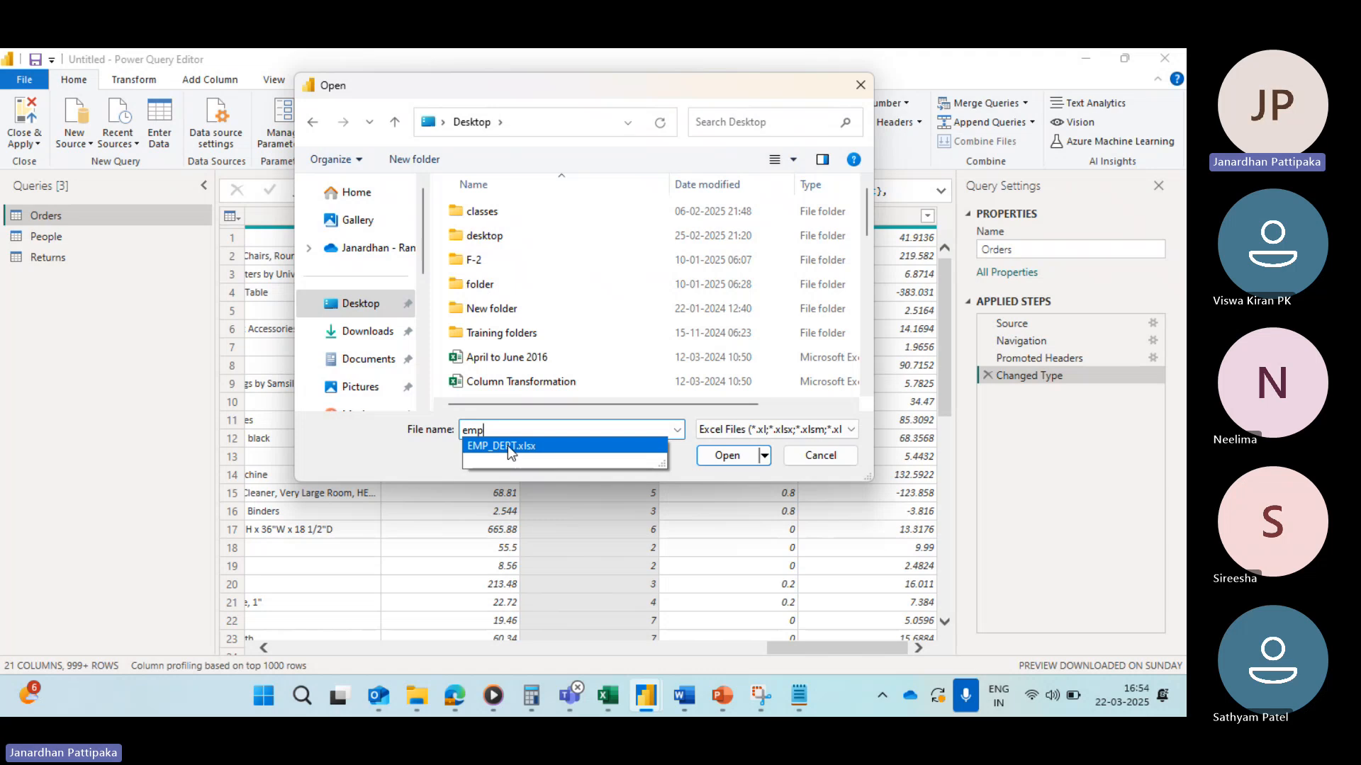
pyautogui.click(507, 445)
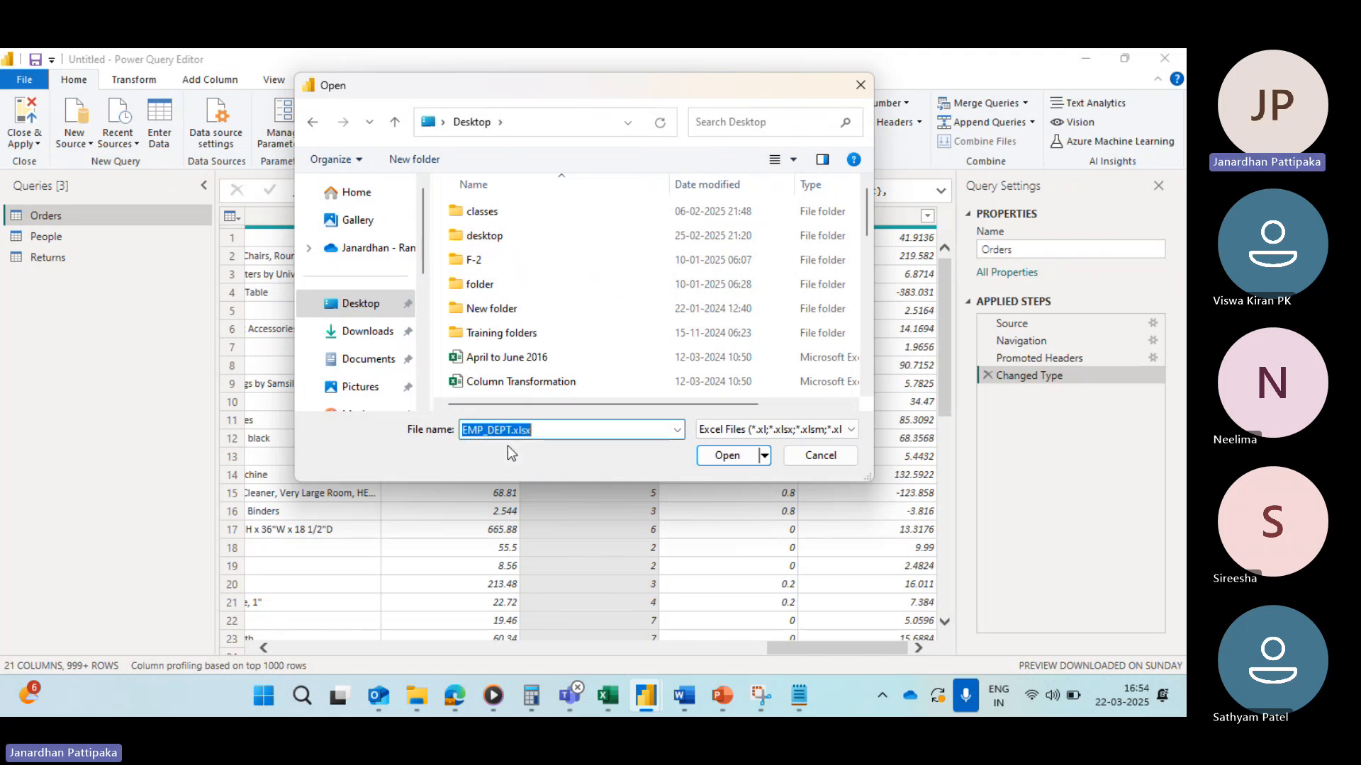
pyautogui.click(720, 457)
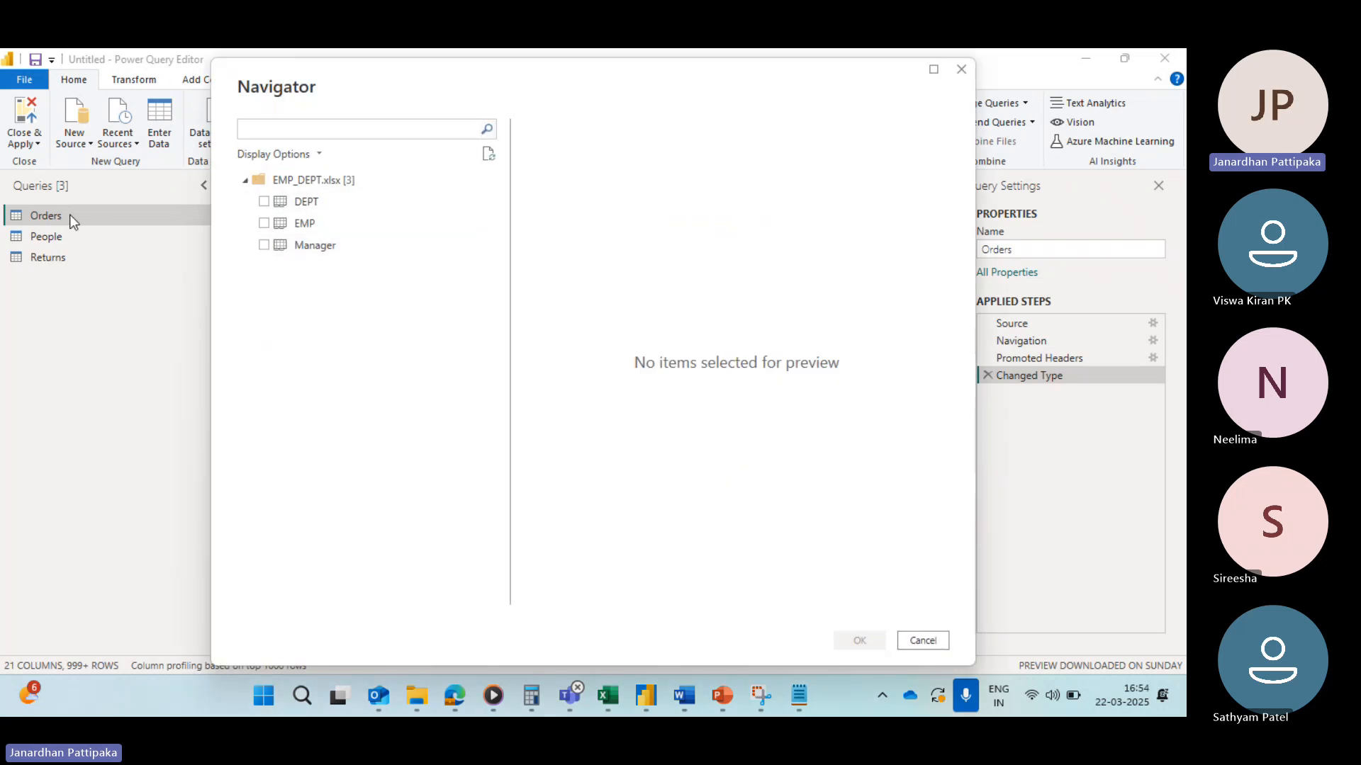
pyautogui.click(264, 202)
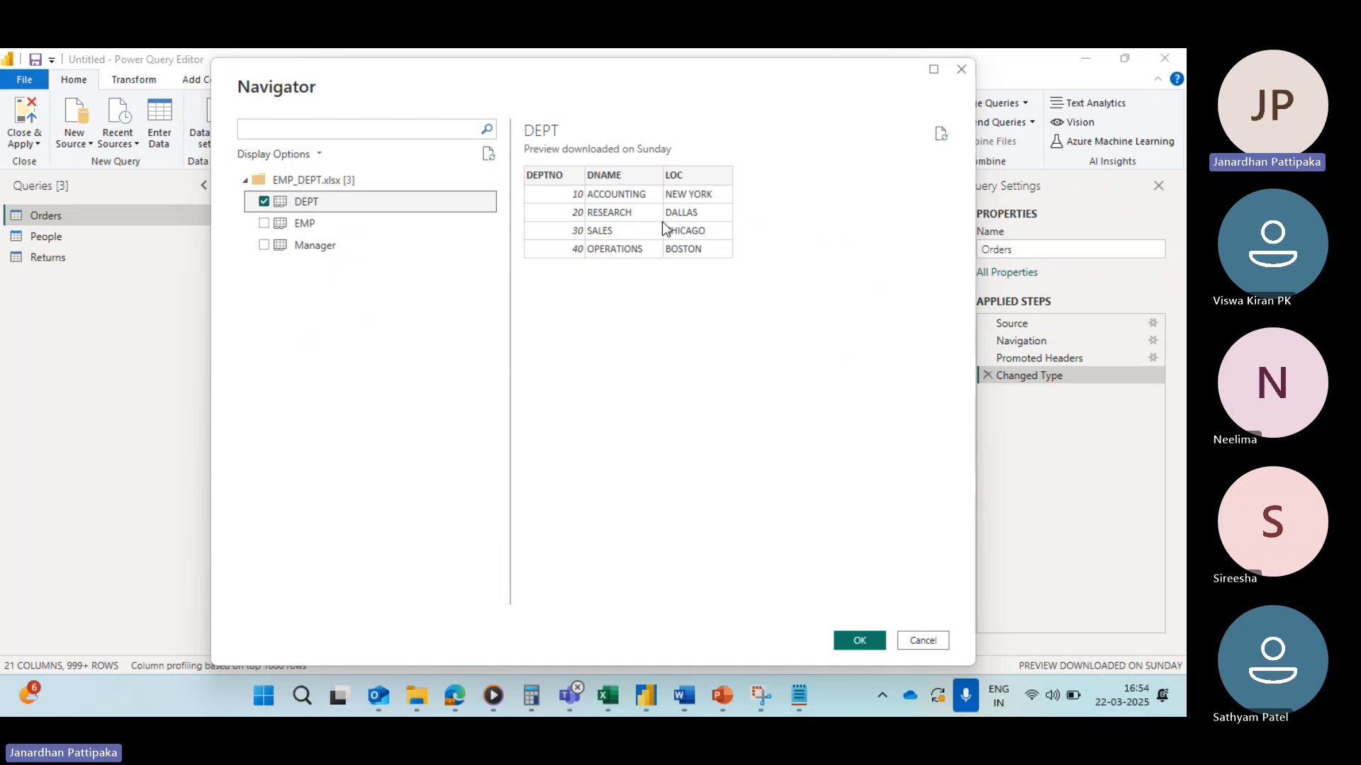
pyautogui.click(261, 227)
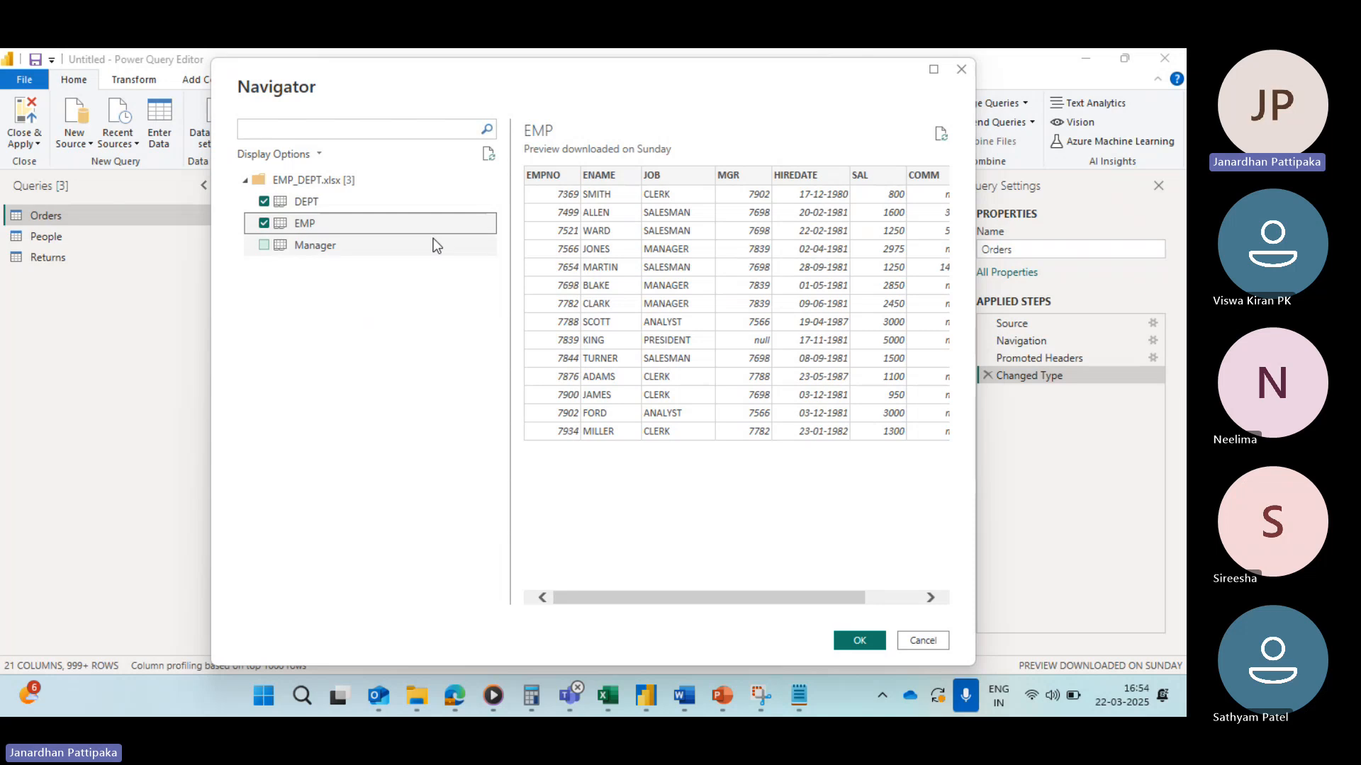
pyautogui.click(263, 245)
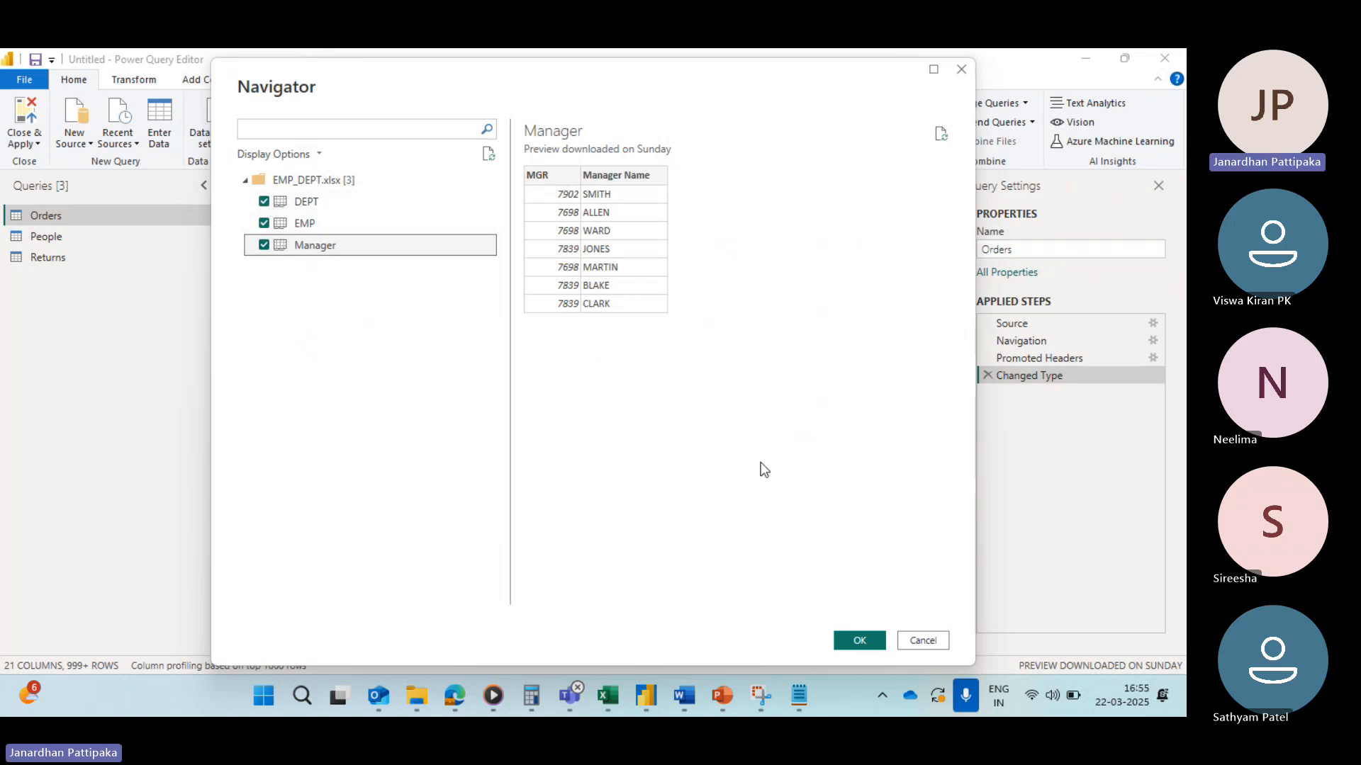
pyautogui.click(853, 634)
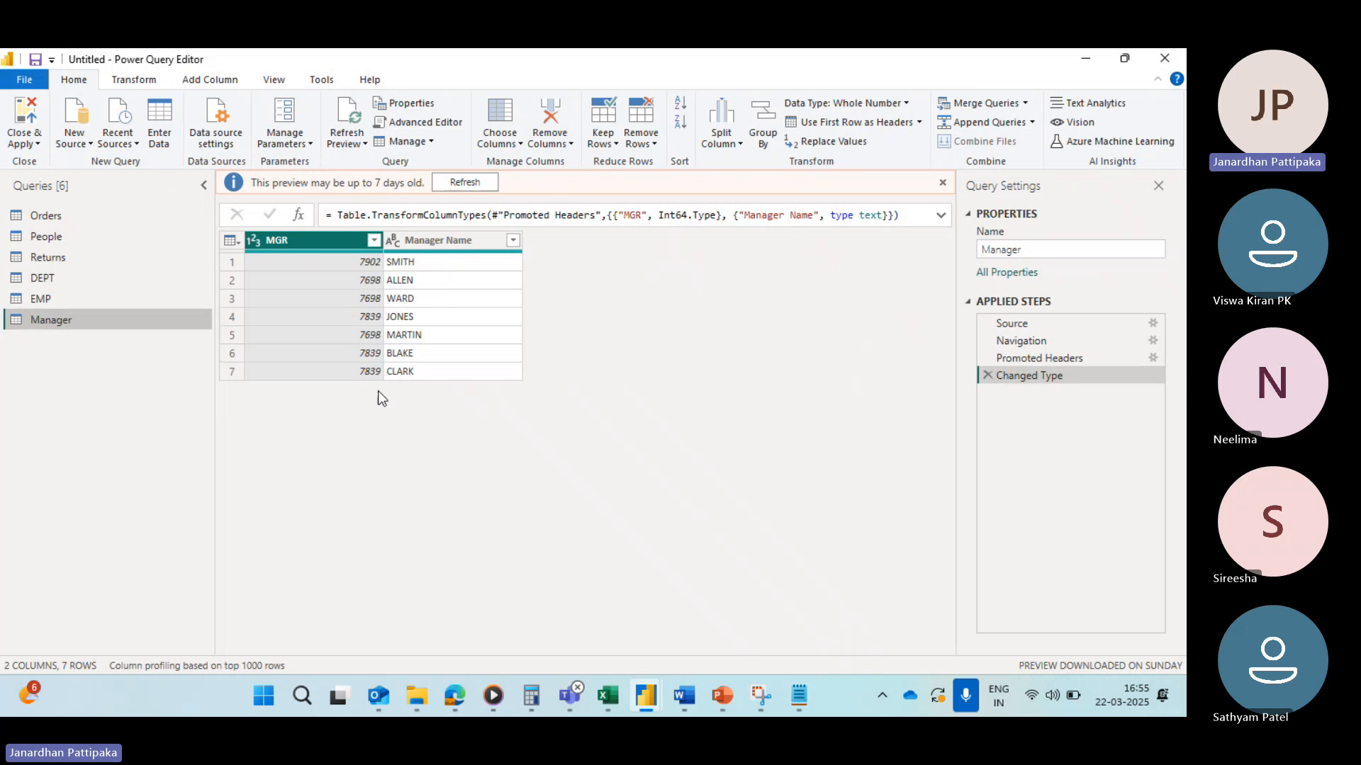
# Step: Browse the EMP and Manager queries, hiding the Query Settings pane to scan EMP's columns
pyautogui.click(50, 281)
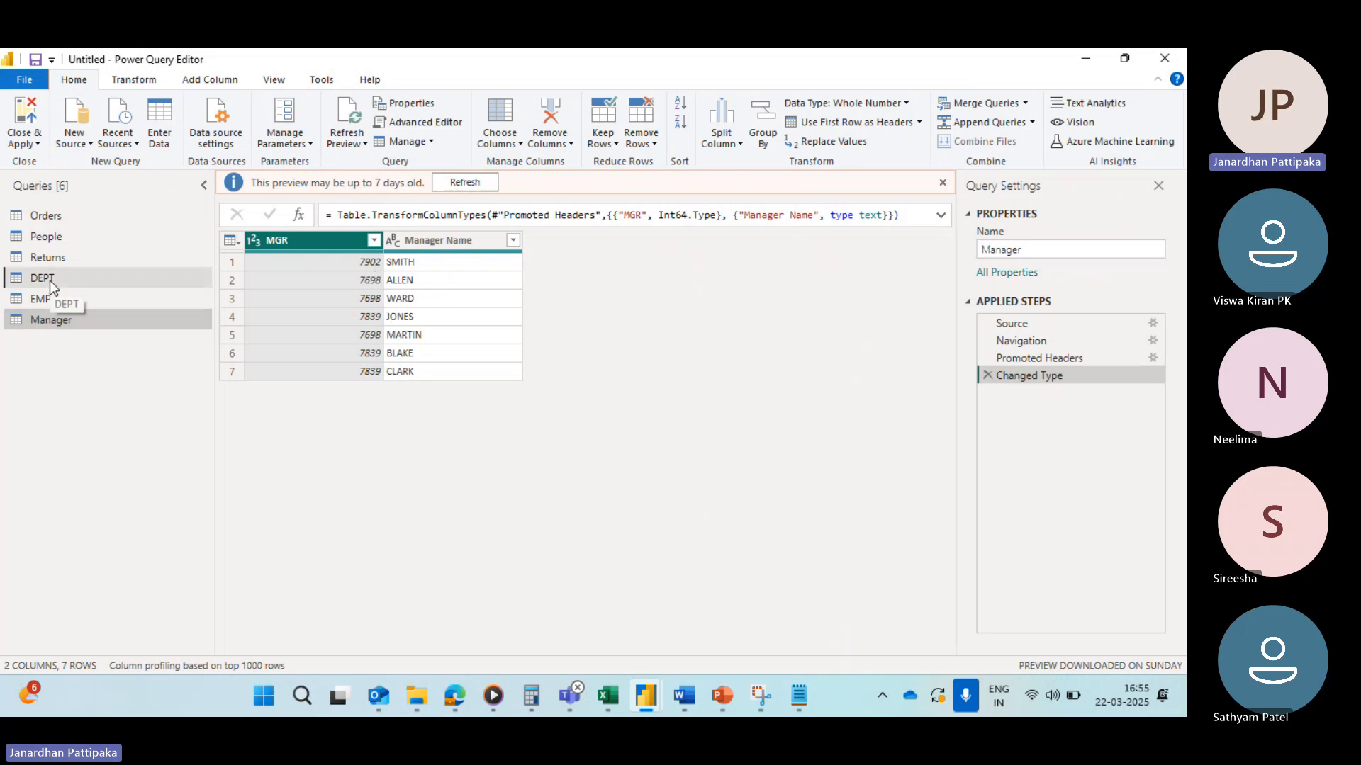
pyautogui.click(53, 300)
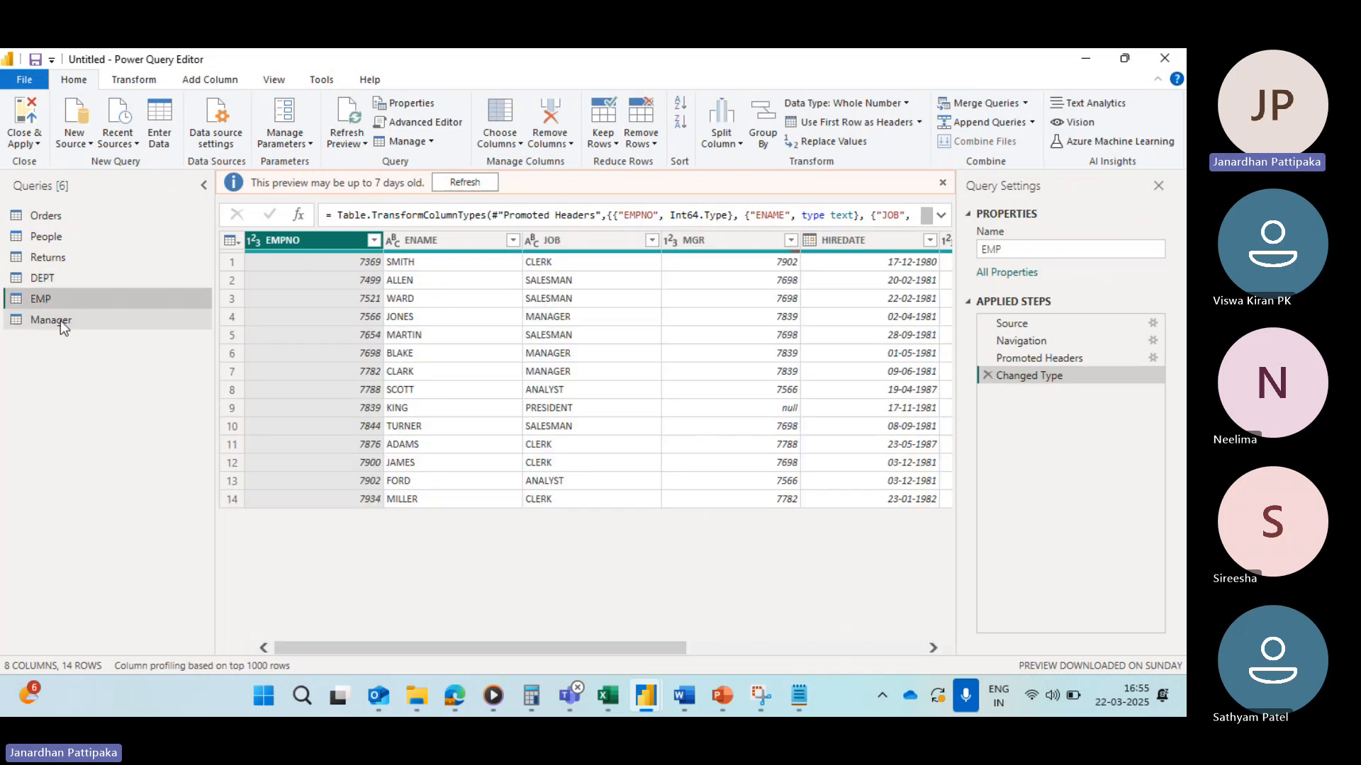
pyautogui.click(61, 321)
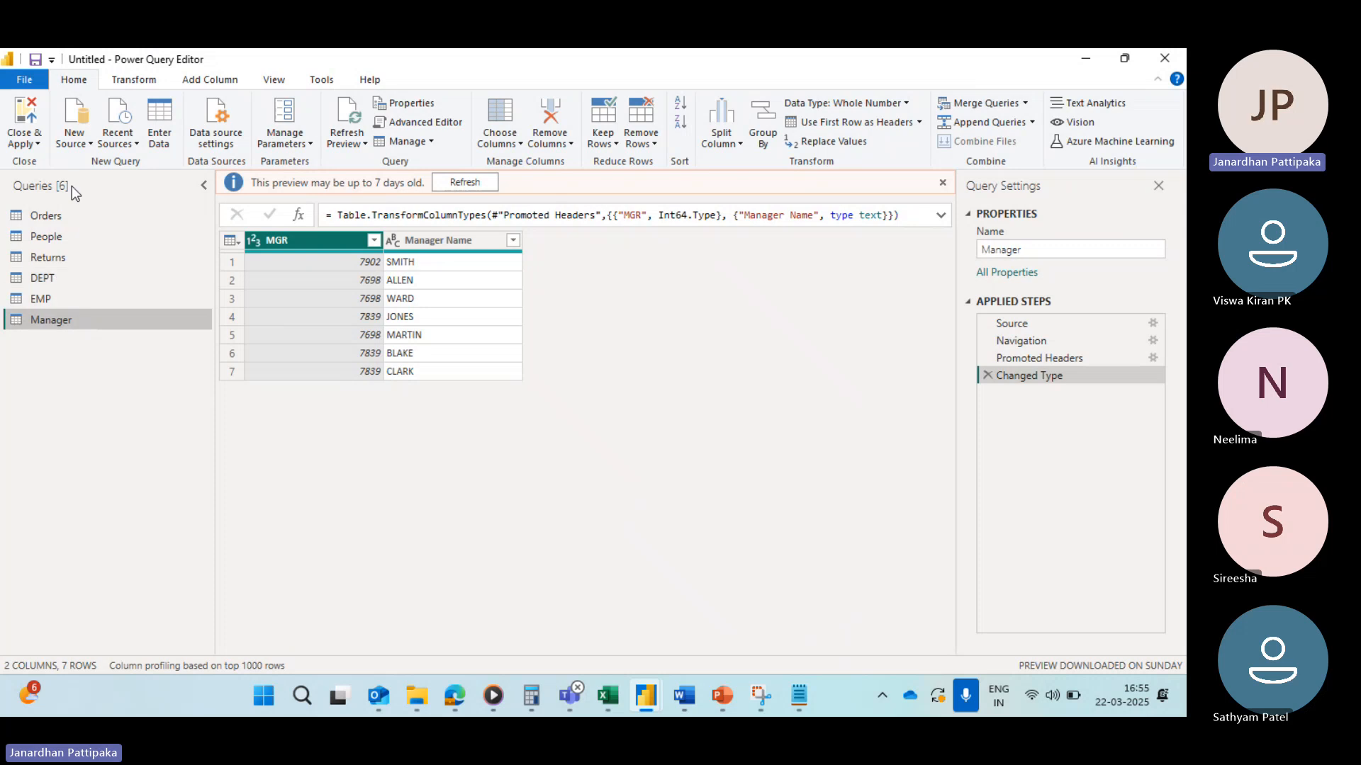
pyautogui.click(41, 296)
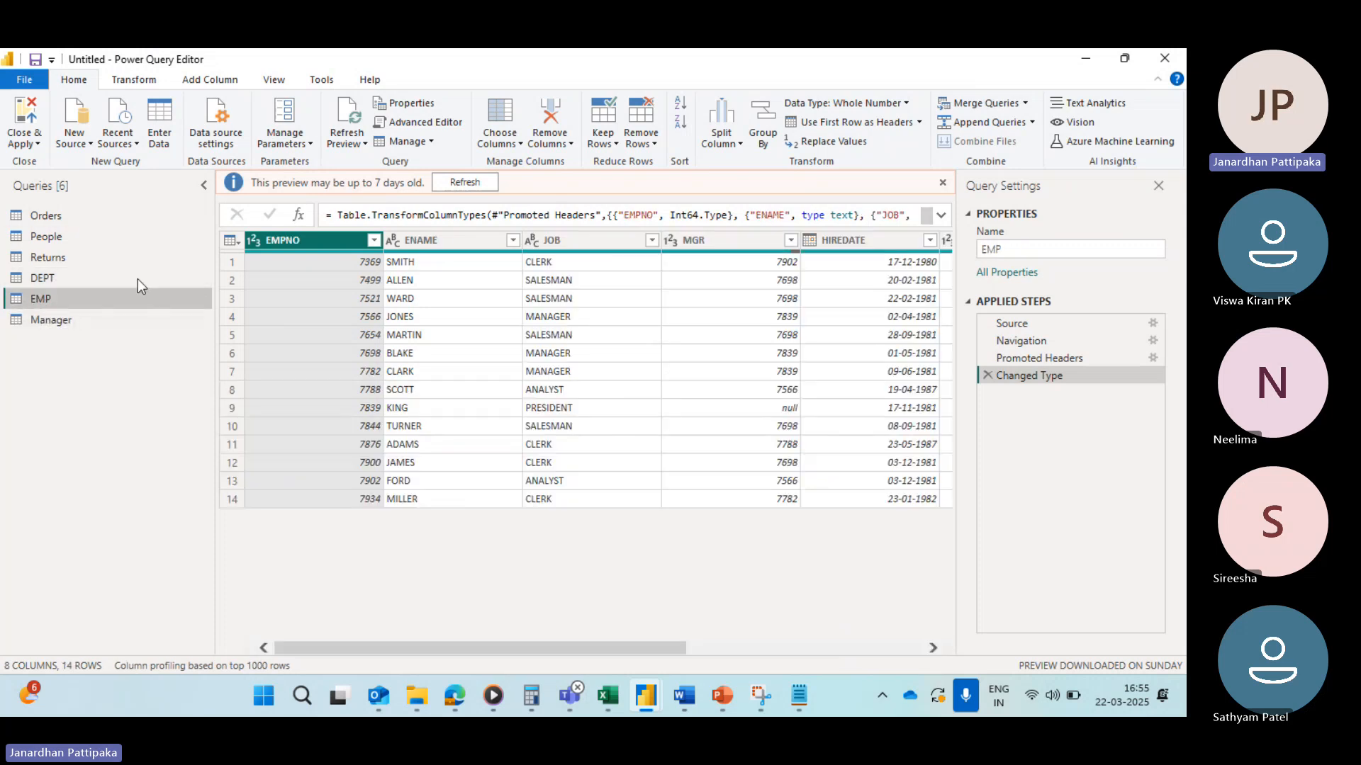
pyautogui.click(1159, 187)
pyautogui.hscroll(3, 710, 412)
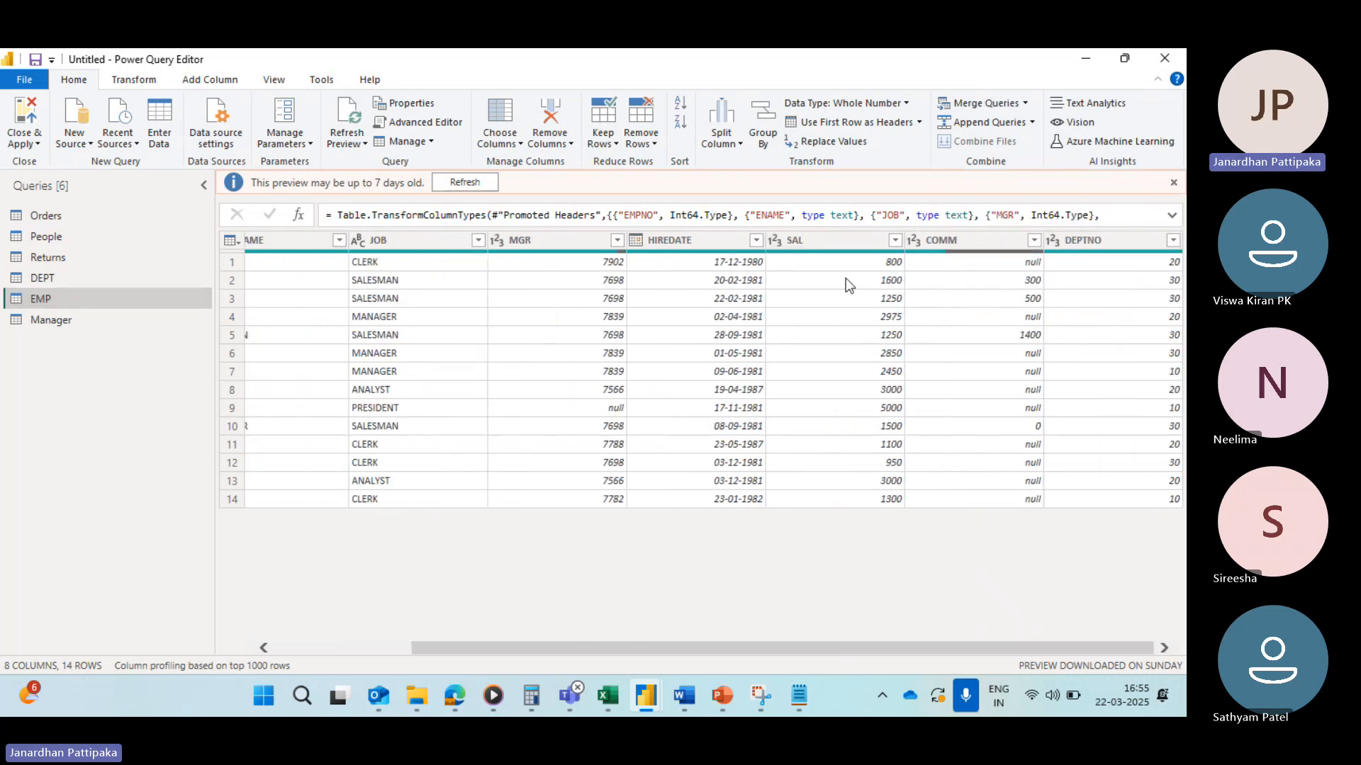
# Step: Inspect the data types of the EMP columns by selecting SAL, HIREDATE, MGR and JOB and scrolling across the table
pyautogui.click(826, 243)
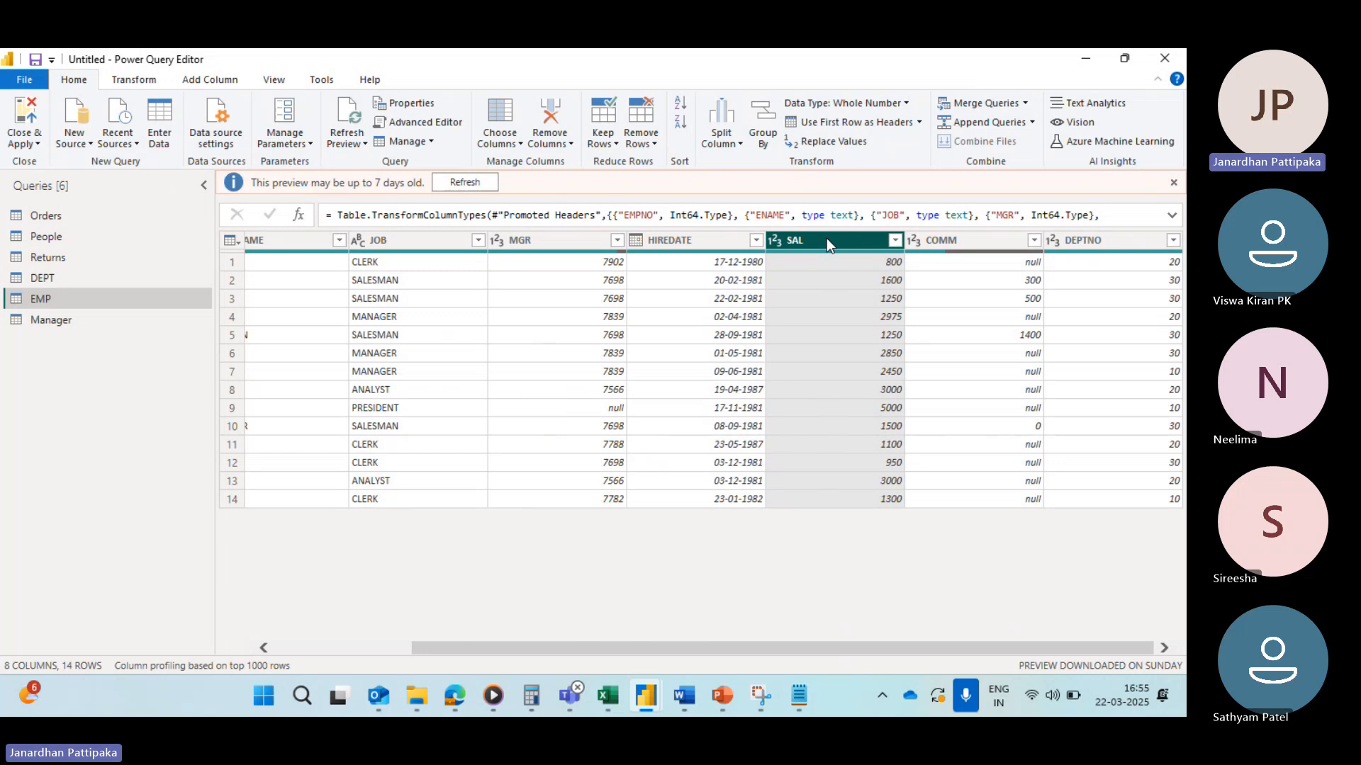
pyautogui.click(138, 79)
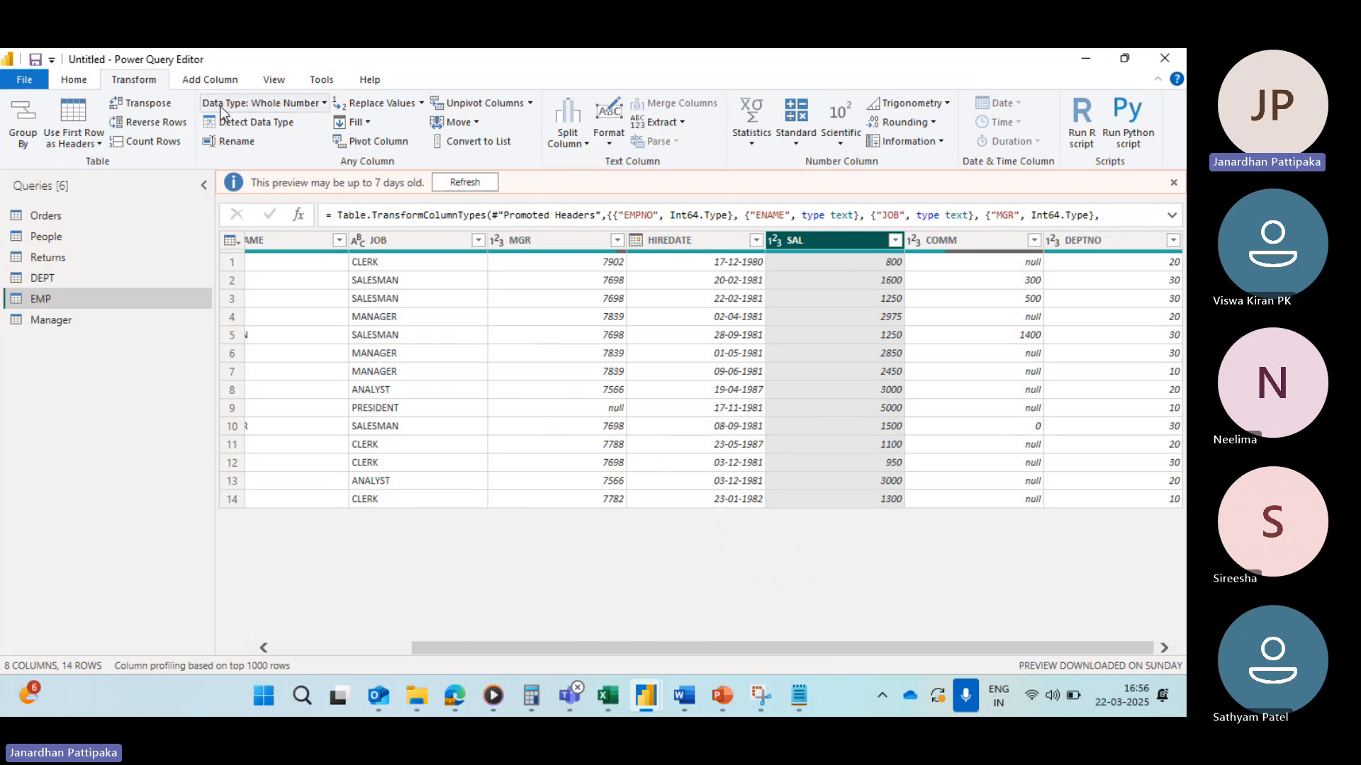
pyautogui.click(76, 87)
pyautogui.click(133, 81)
pyautogui.click(669, 241)
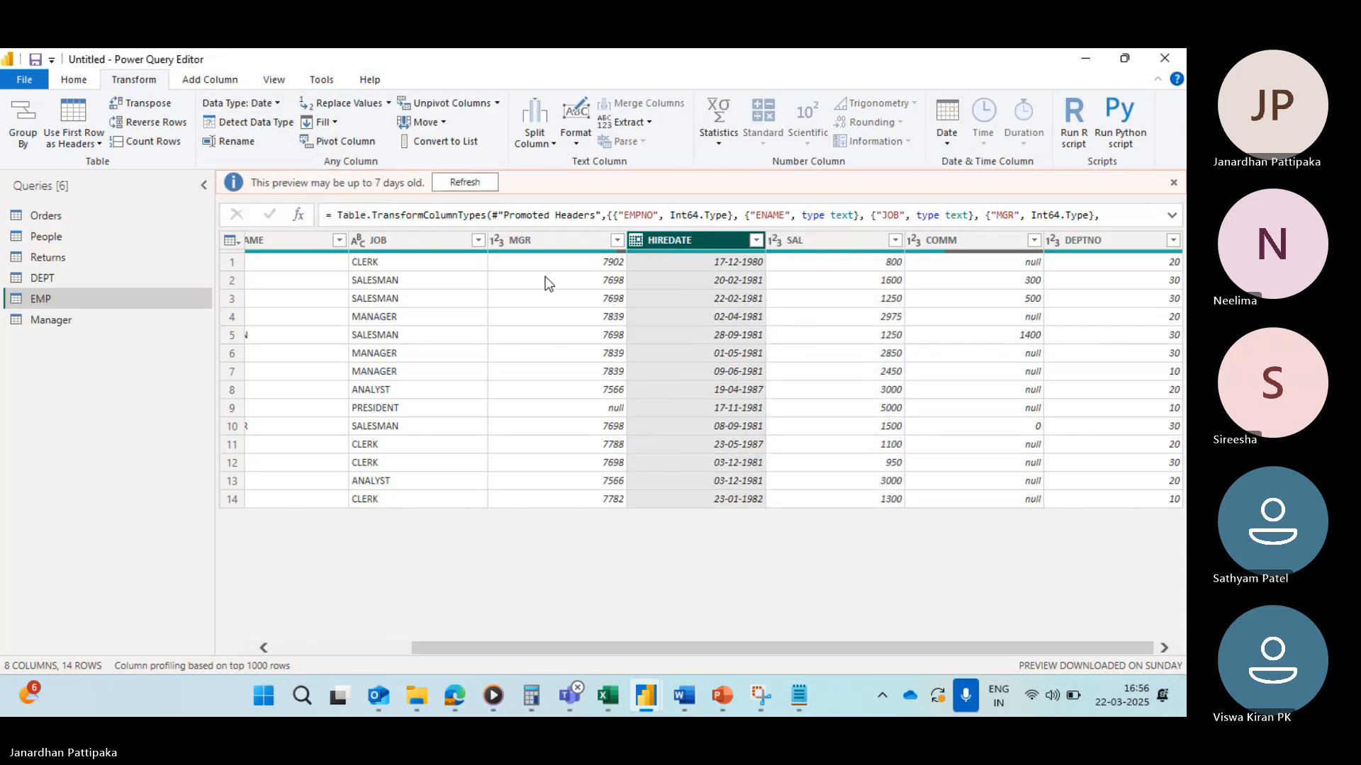
pyautogui.click(539, 241)
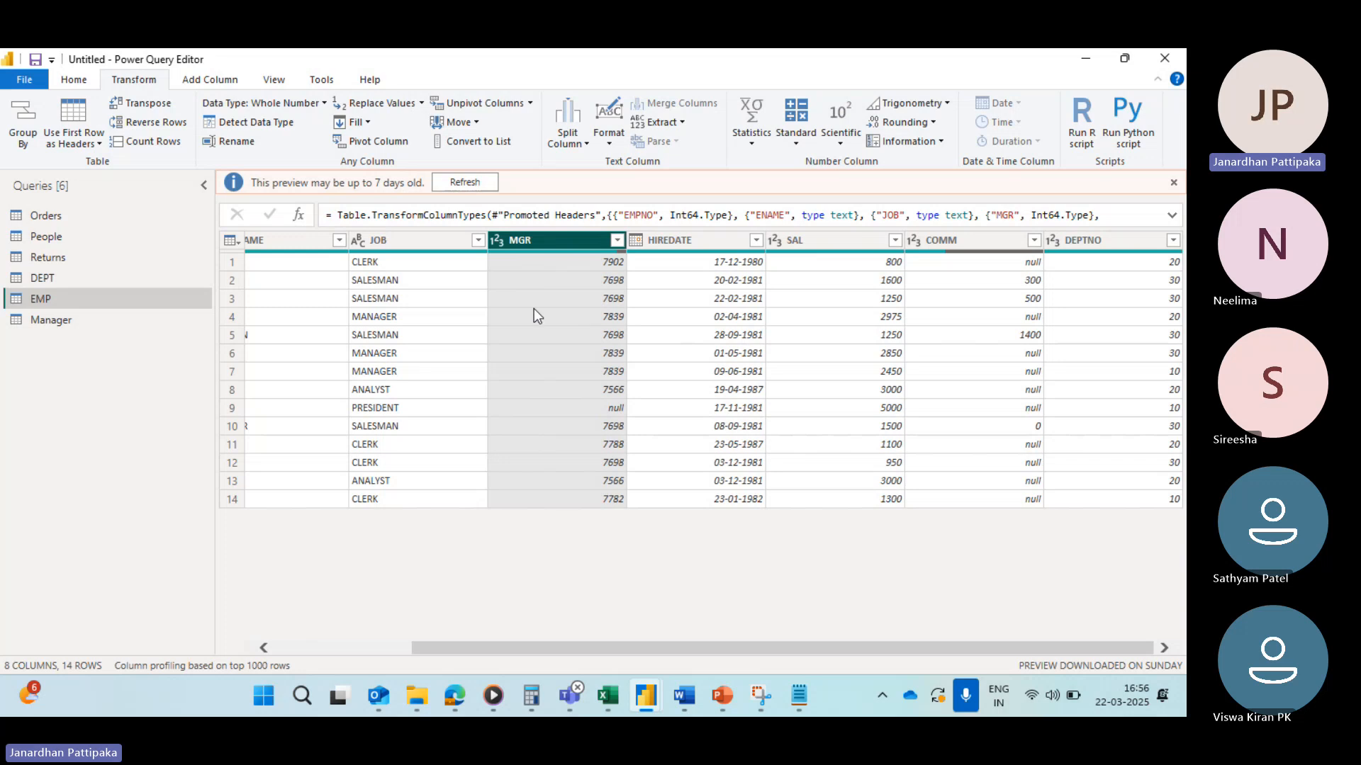
pyautogui.click(400, 246)
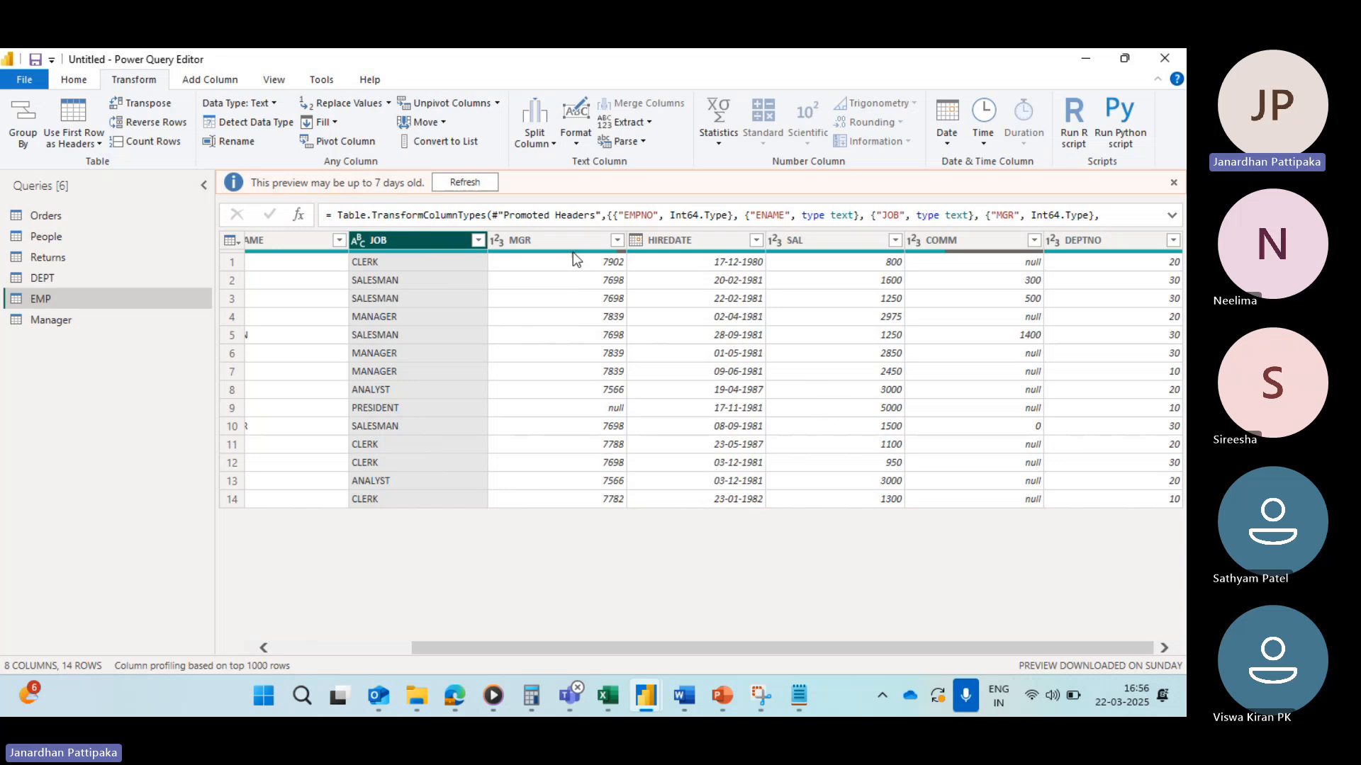
pyautogui.click(521, 239)
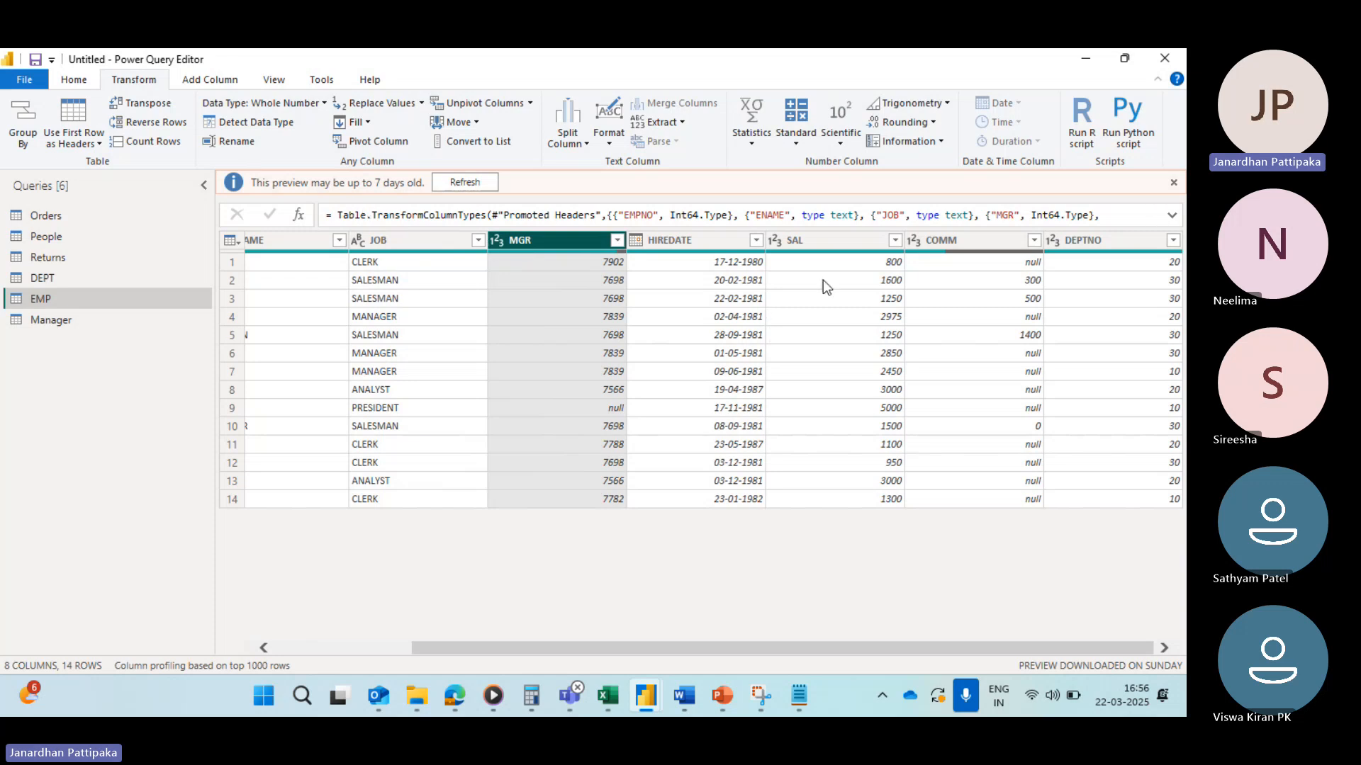
pyautogui.click(824, 241)
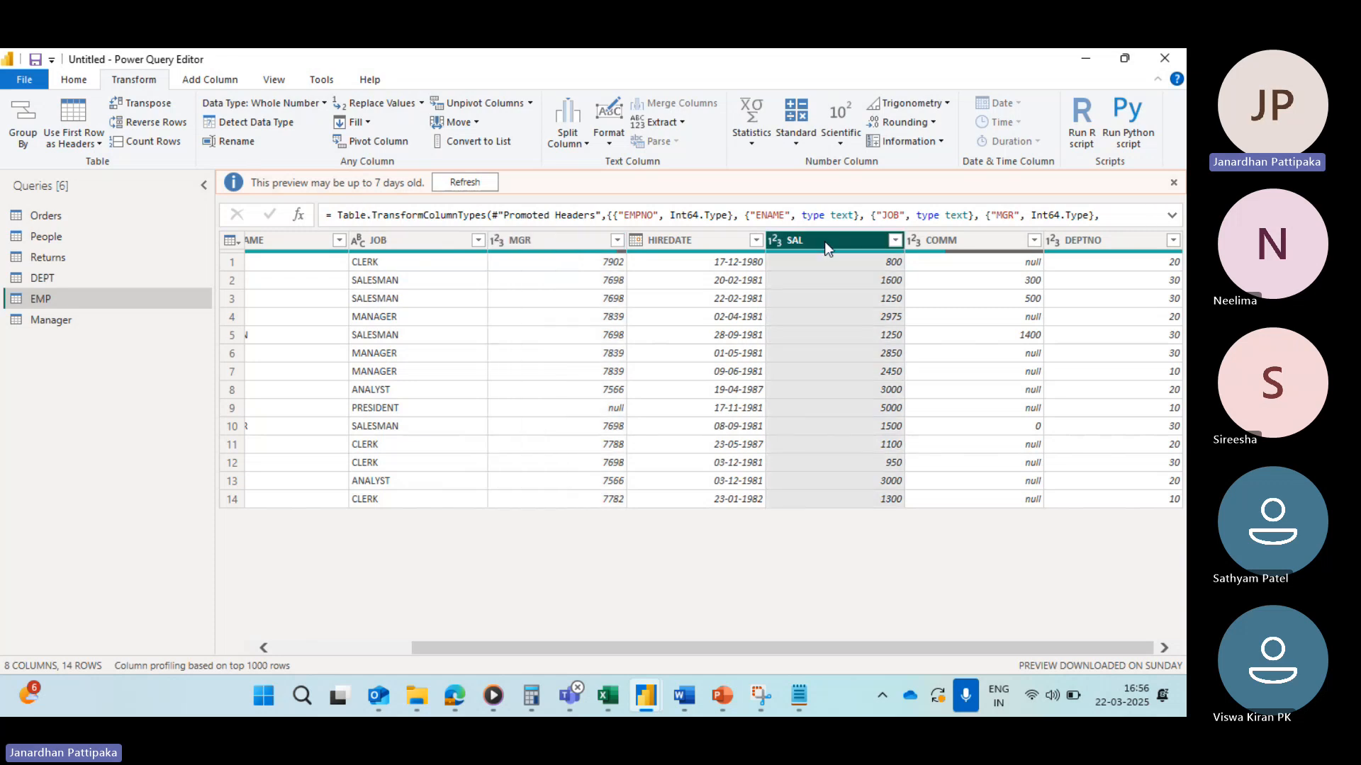
pyautogui.click(895, 241)
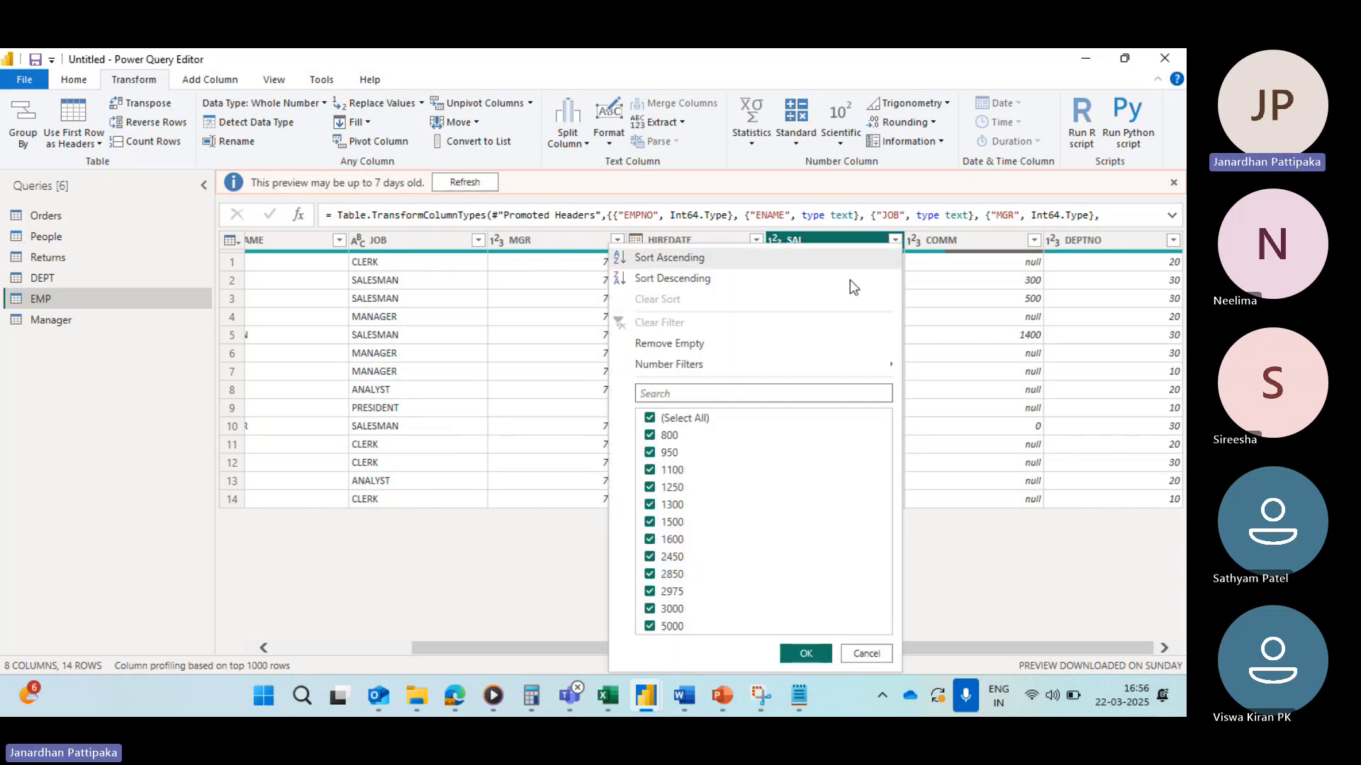
pyautogui.moveTo(671, 370)
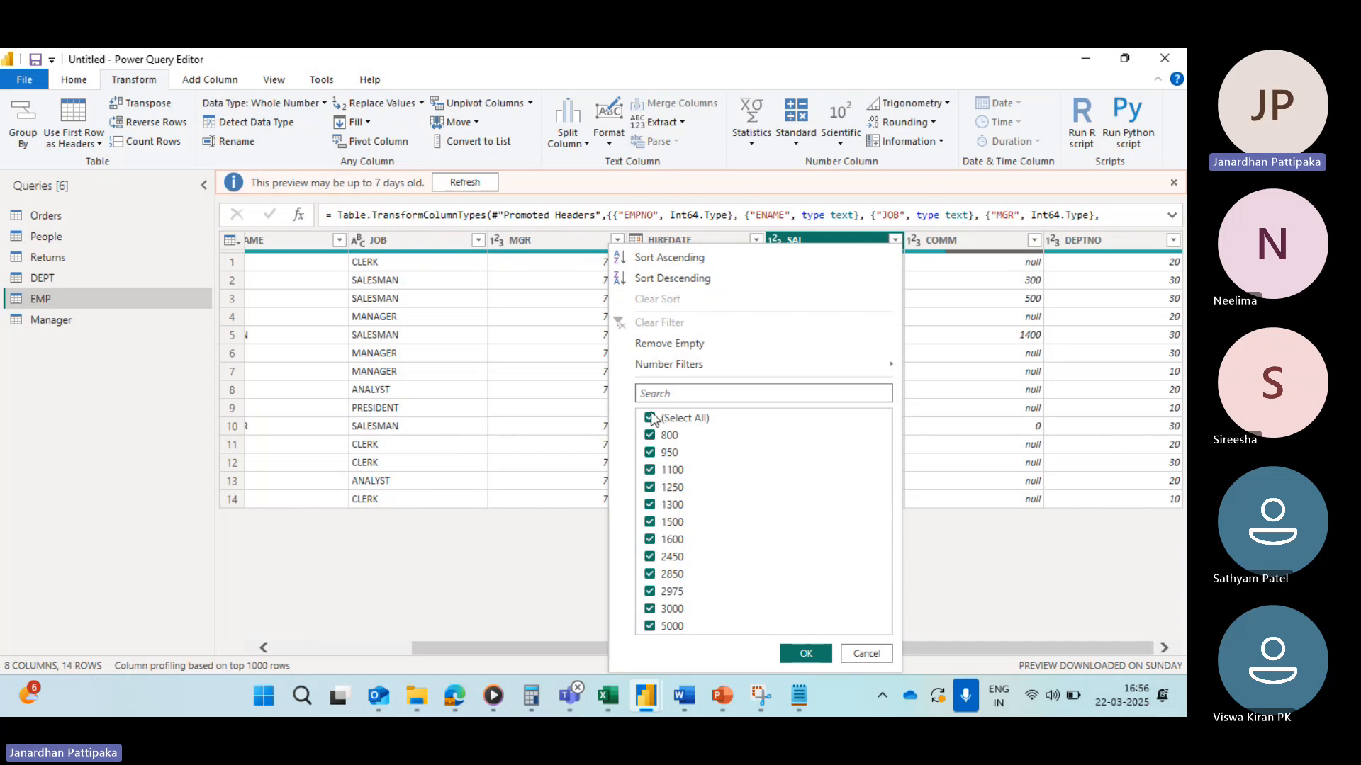
pyautogui.click(573, 259)
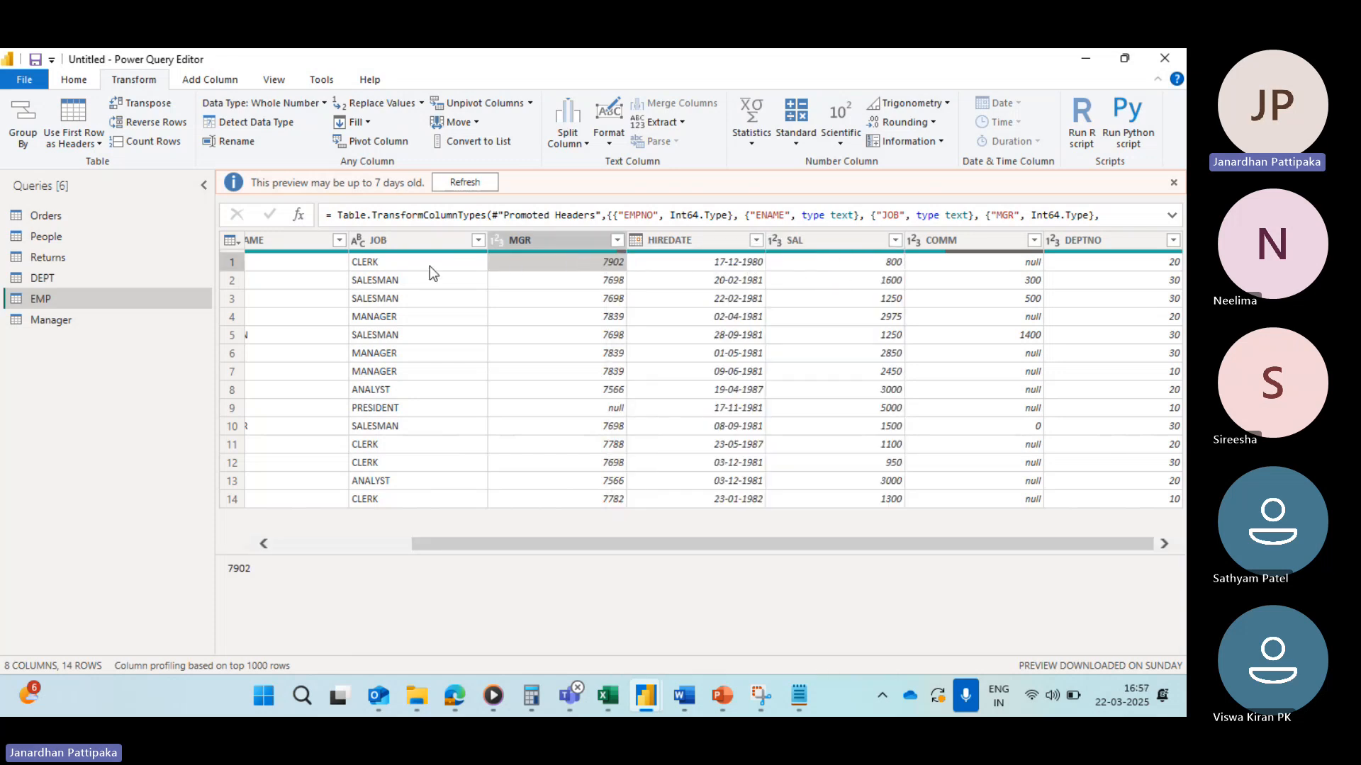
pyautogui.hscroll(-3, 367, 270)
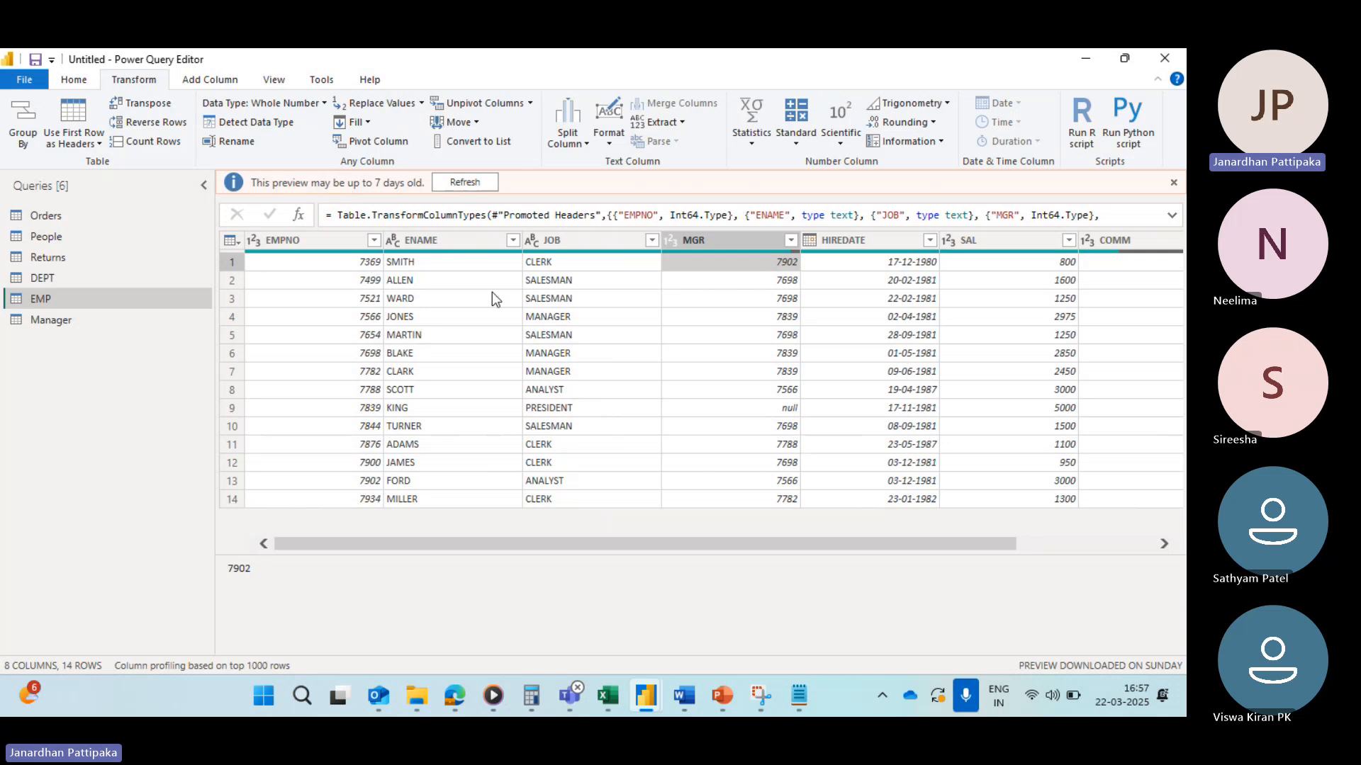
pyautogui.hscroll(3, 861, 316)
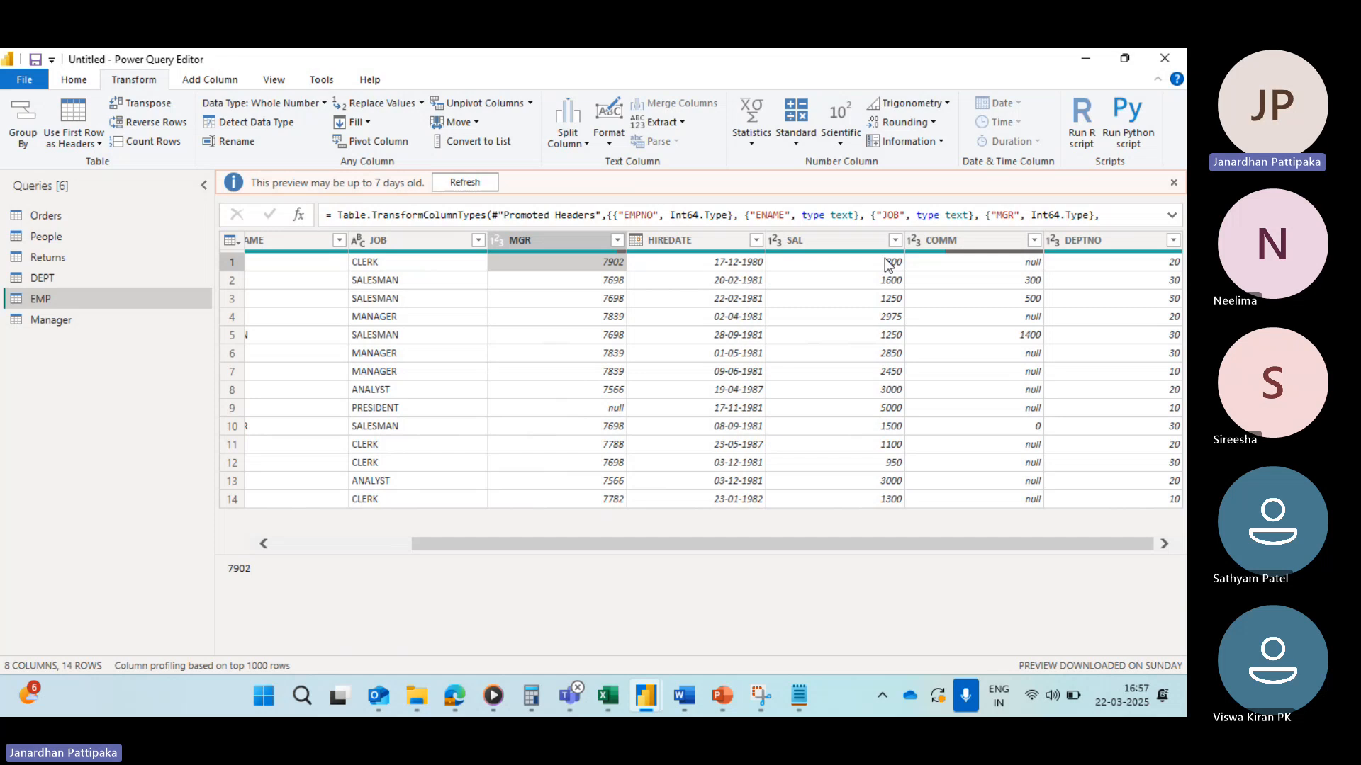
# Step: Apply an equals 800 number filter to the SAL column and clear that filter again
pyautogui.click(846, 239)
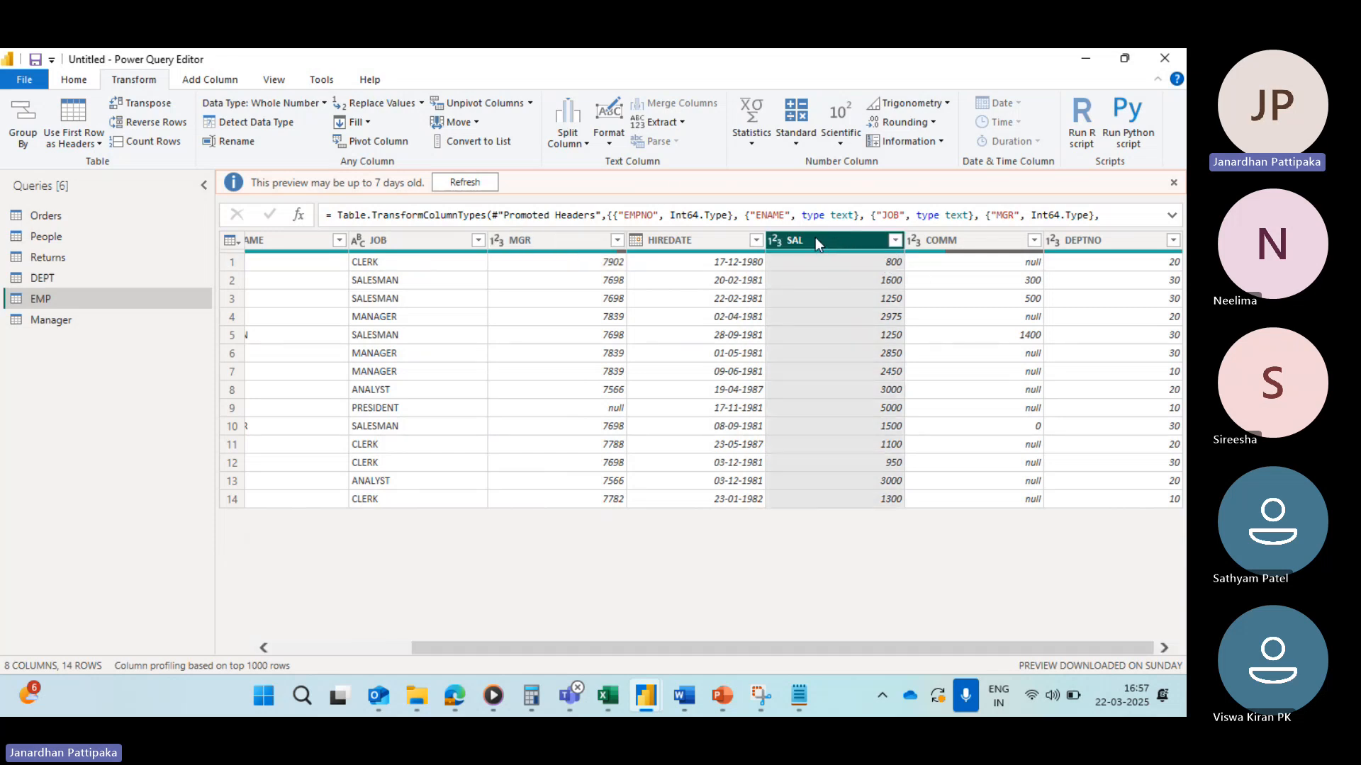
pyautogui.click(896, 243)
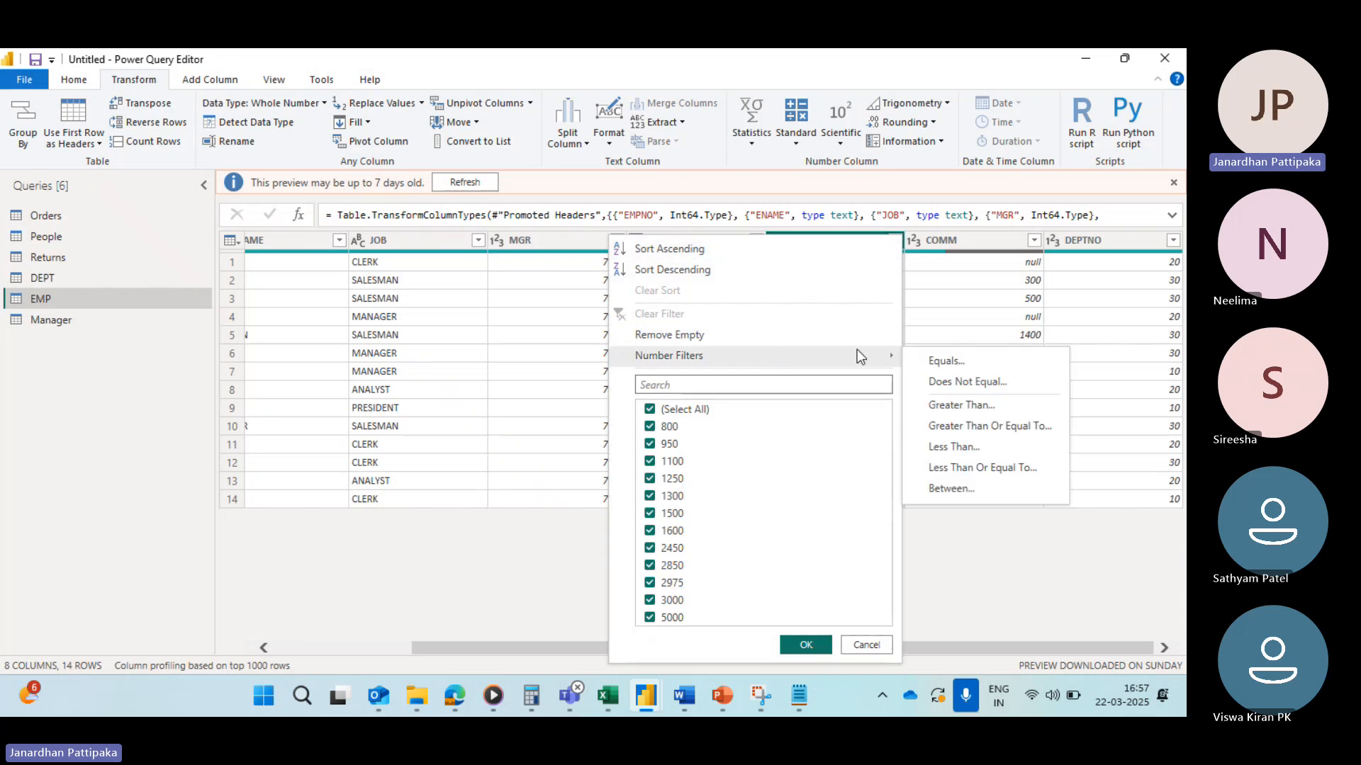
pyautogui.click(947, 365)
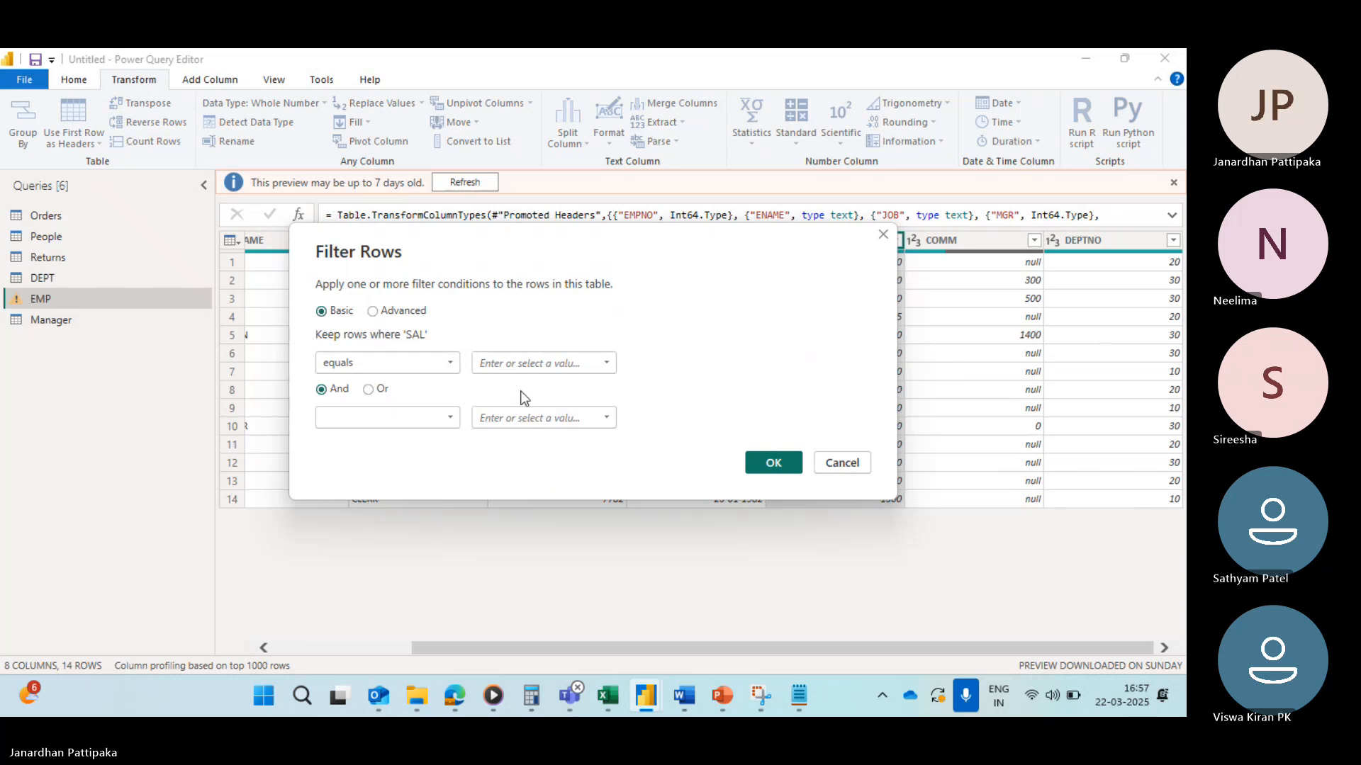
pyautogui.click(607, 364)
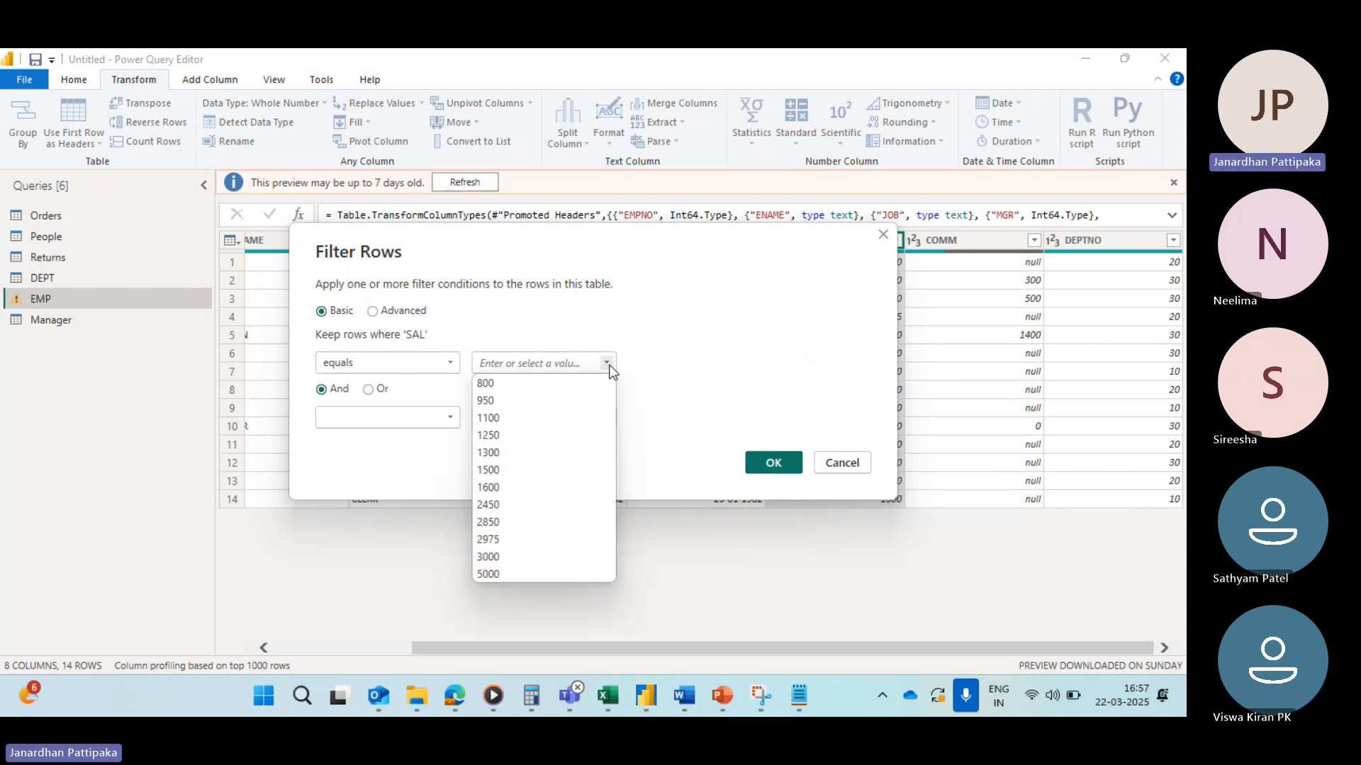
pyautogui.click(486, 384)
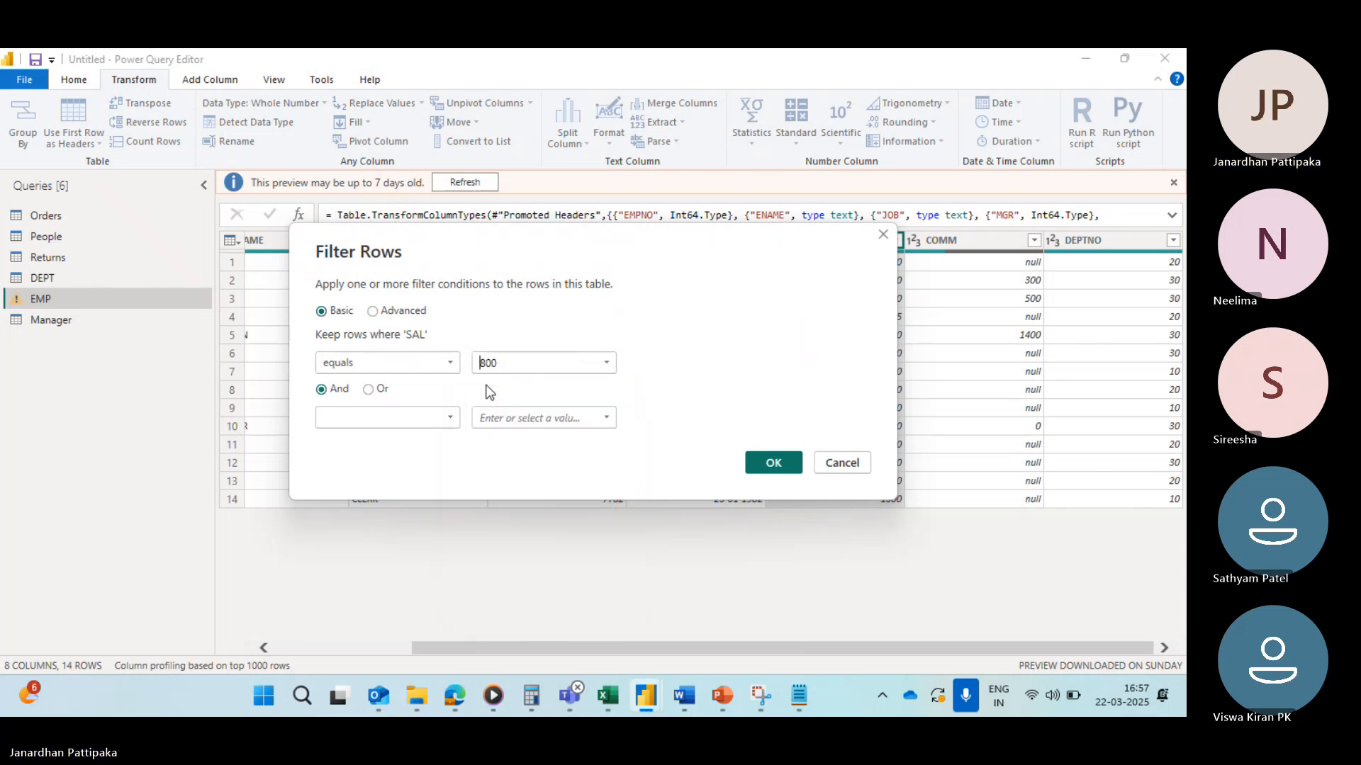
pyautogui.click(765, 467)
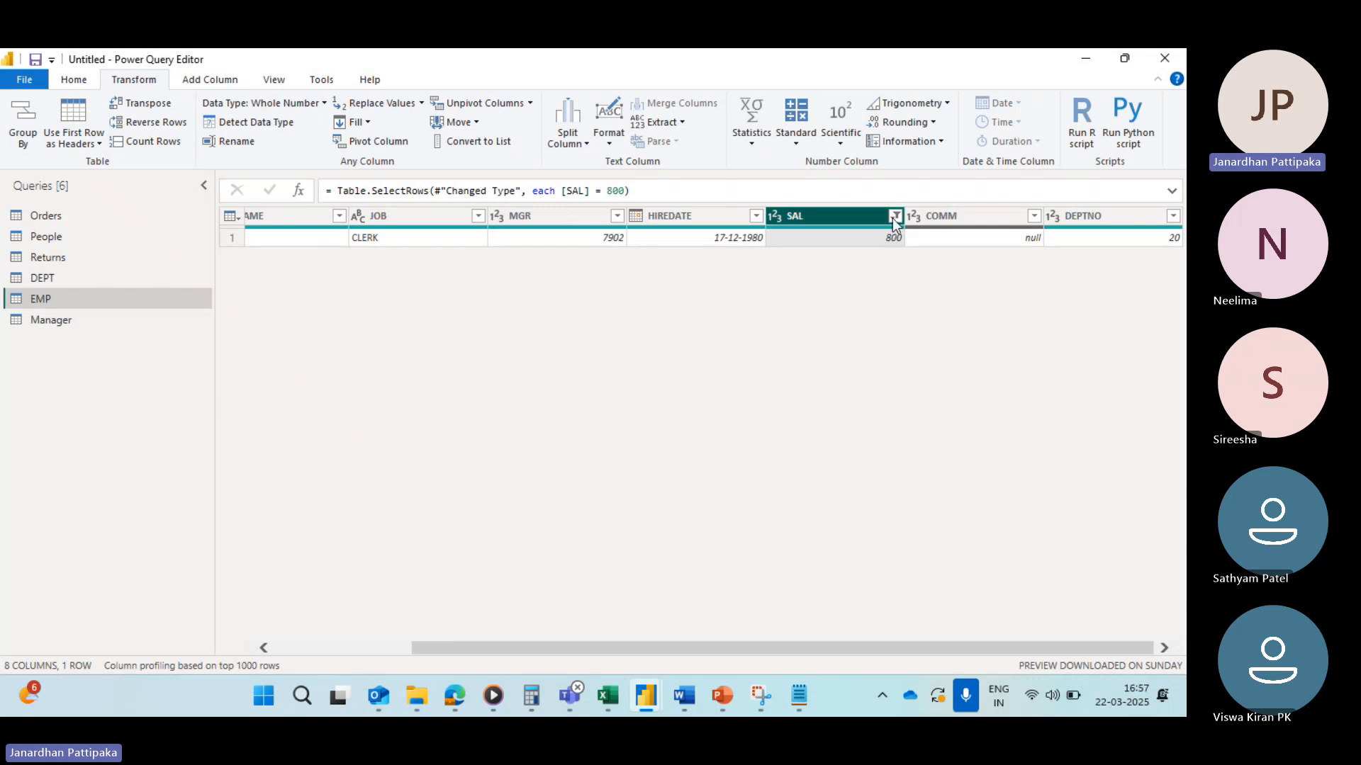
pyautogui.click(895, 216)
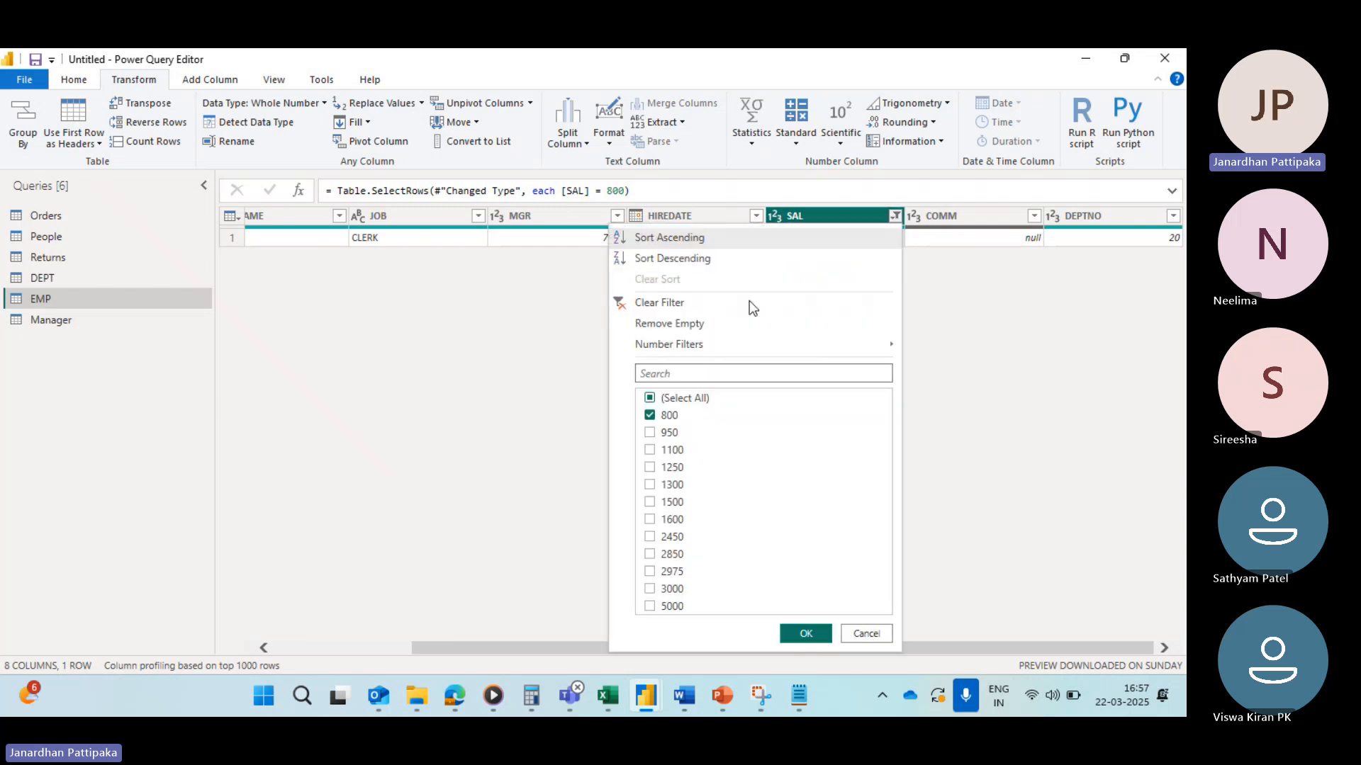
pyautogui.click(623, 303)
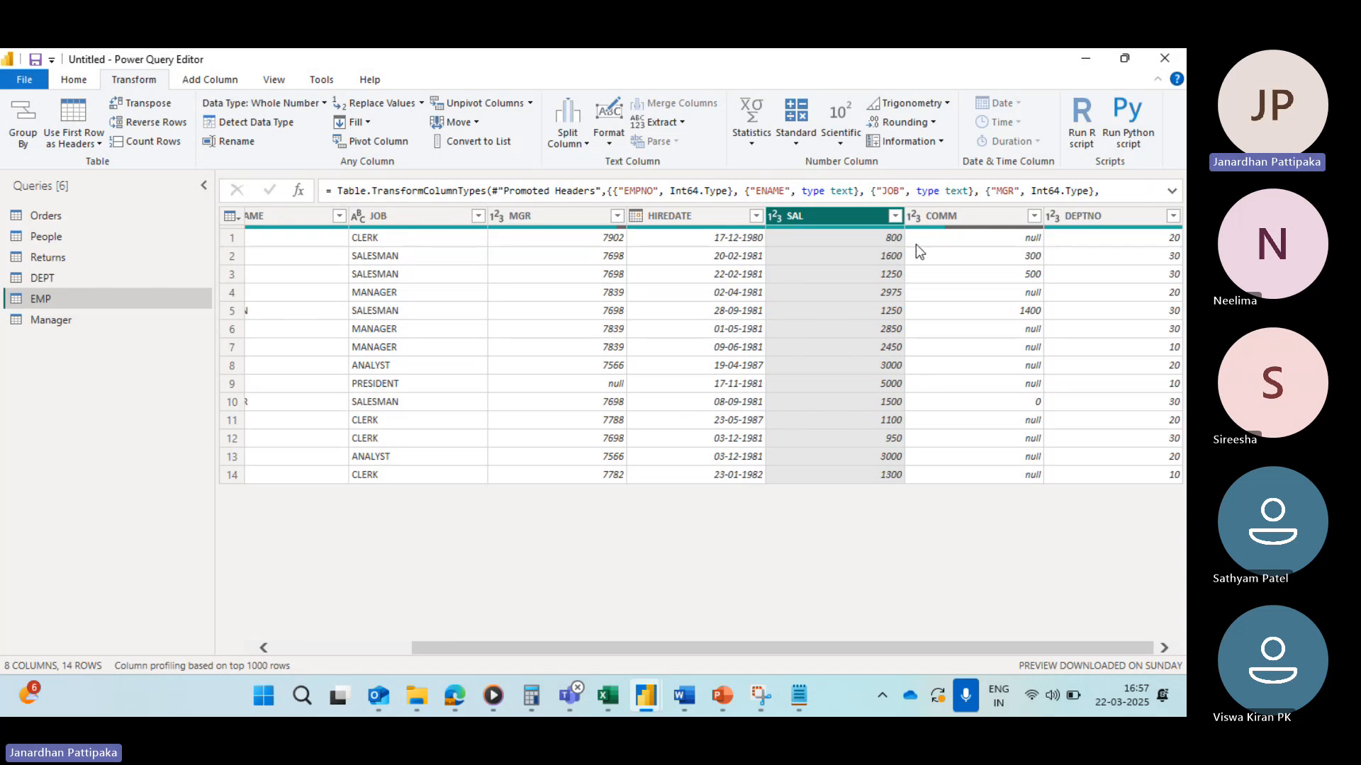
# Step: Filter SAL to rows that equal 800 And equal 950, and clear that filter again
pyautogui.click(894, 215)
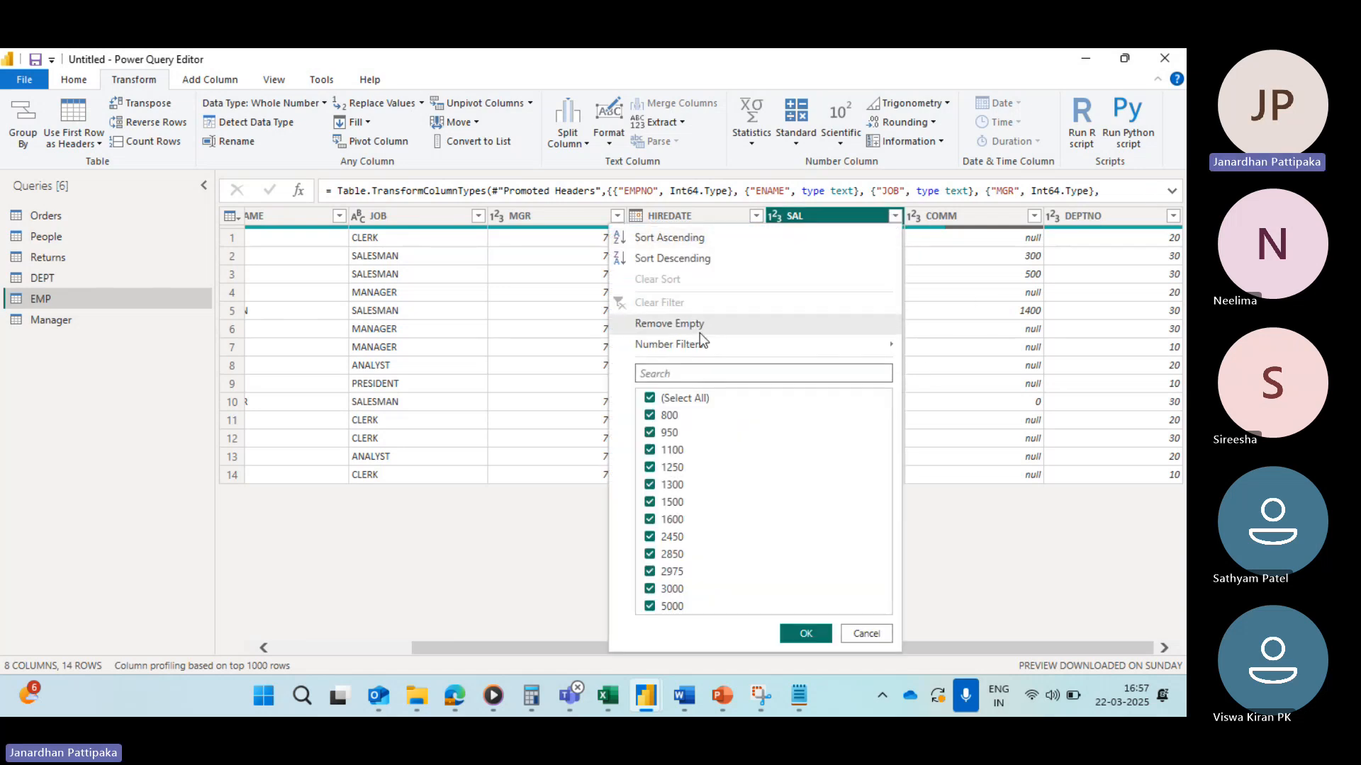
pyautogui.moveTo(679, 347)
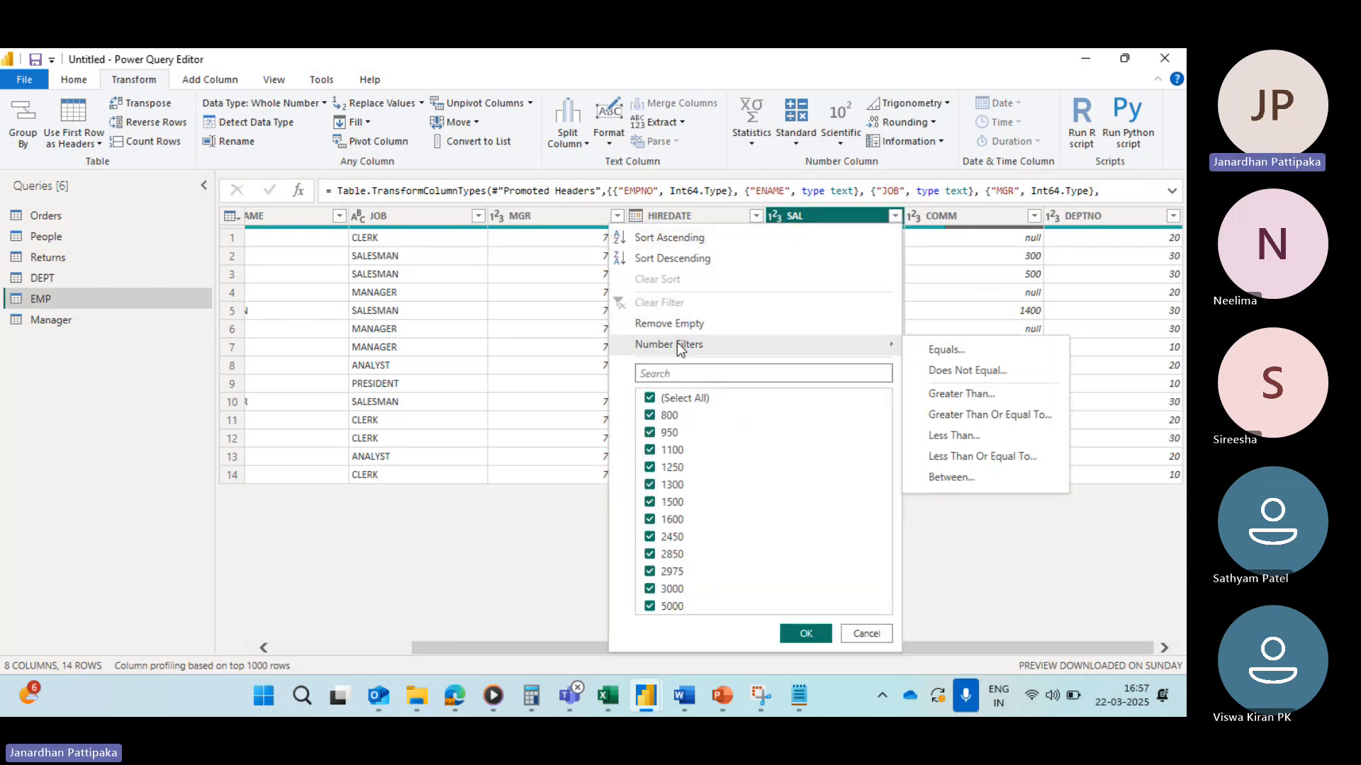
pyautogui.click(940, 350)
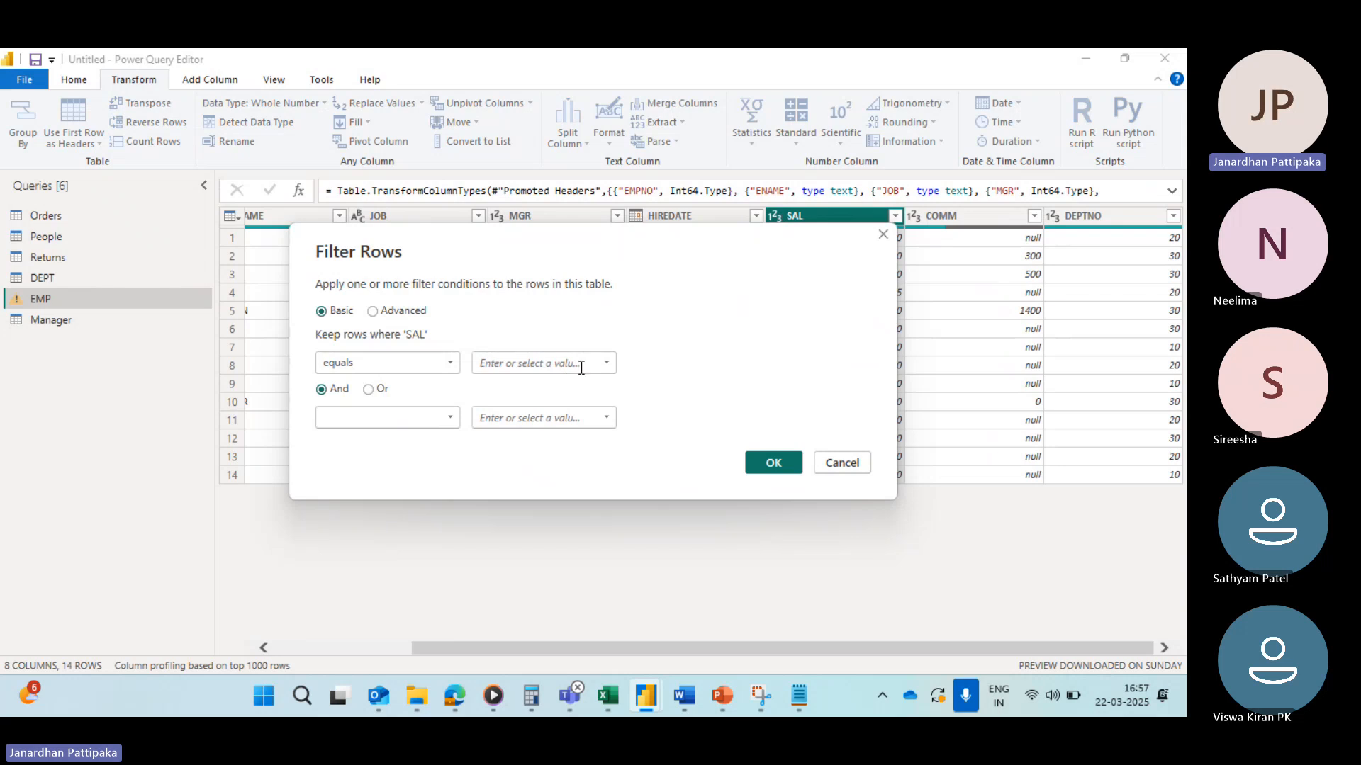
pyautogui.click(606, 362)
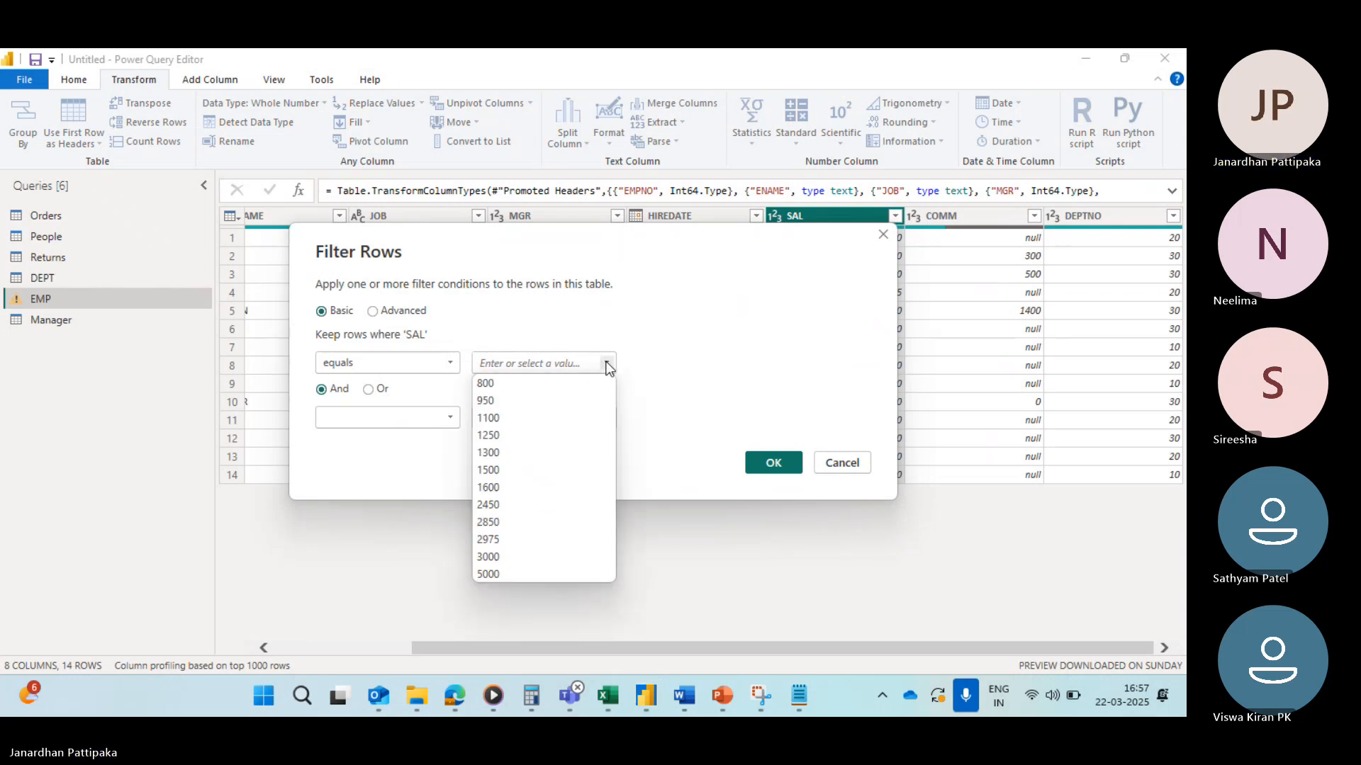
pyautogui.click(495, 382)
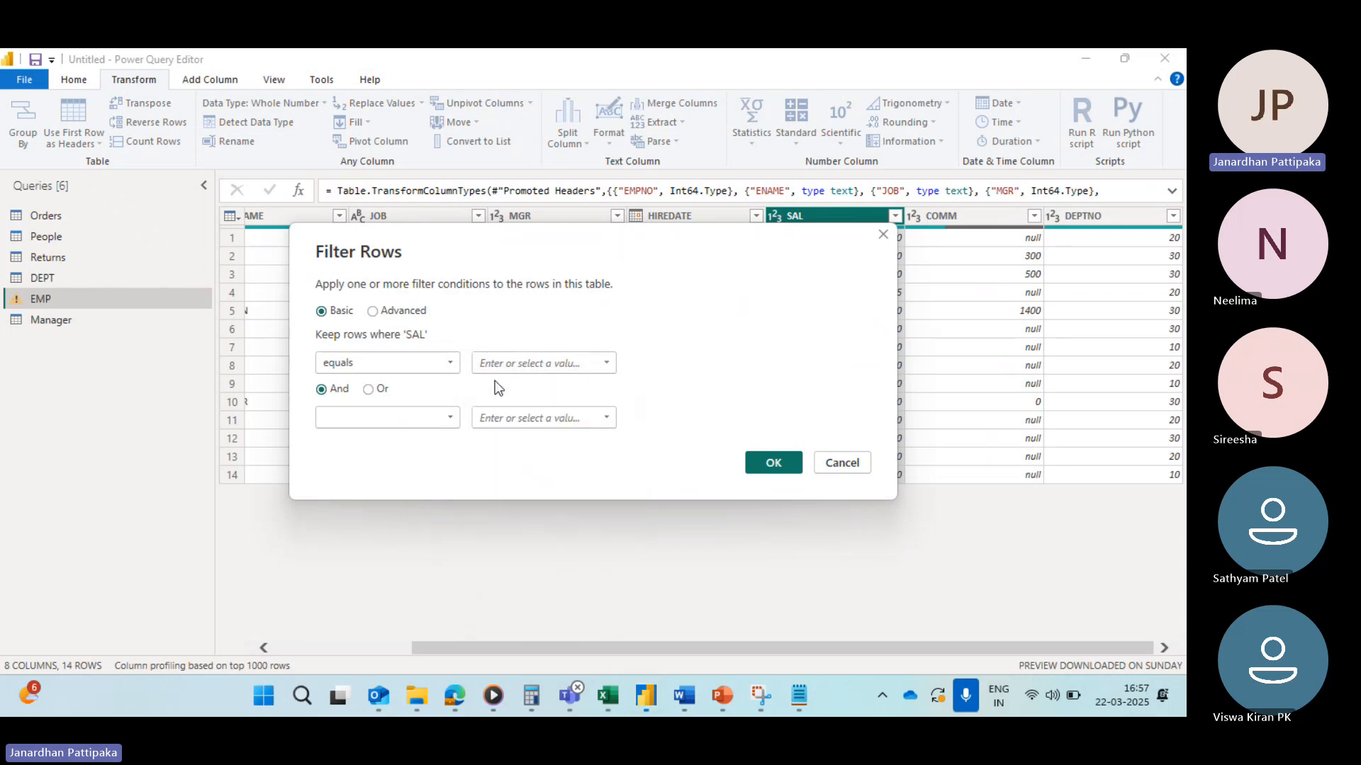
pyautogui.click(450, 417)
pyautogui.click(348, 462)
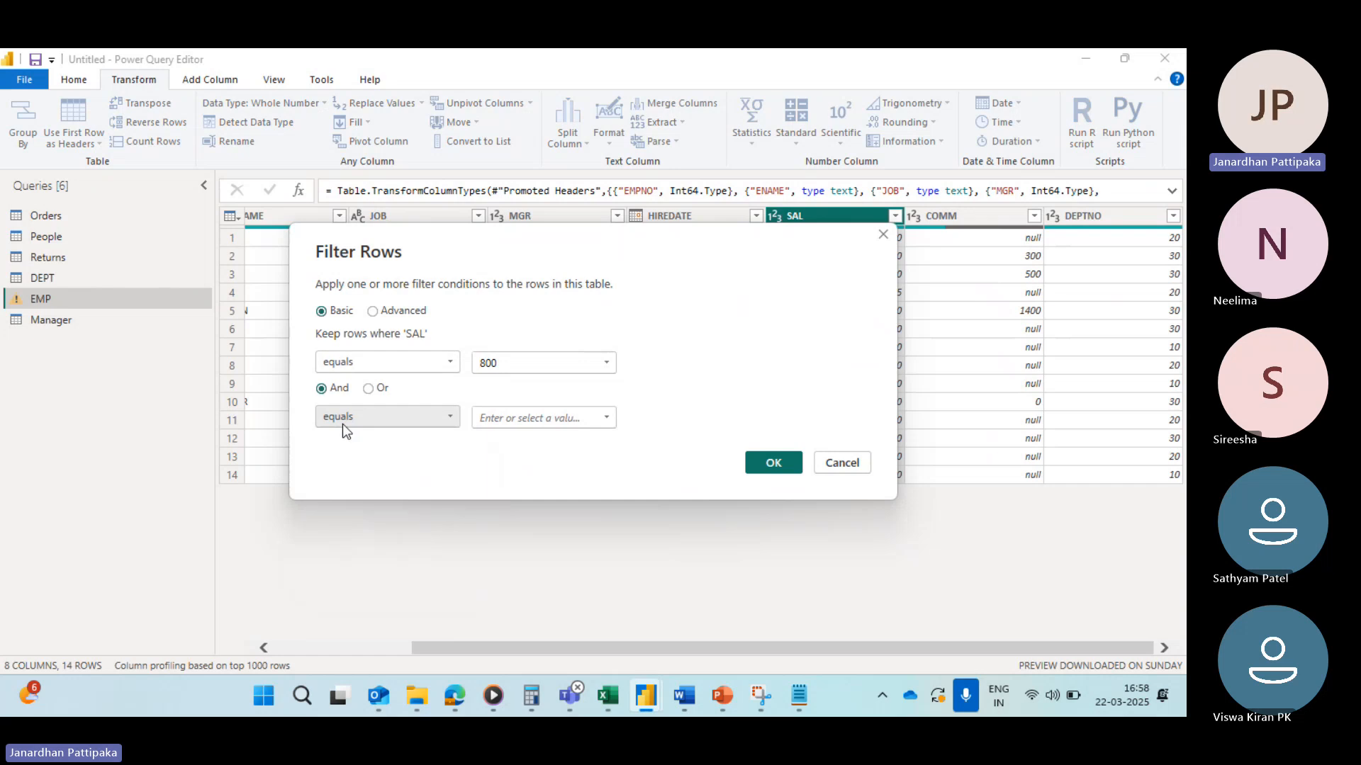
pyautogui.click(606, 419)
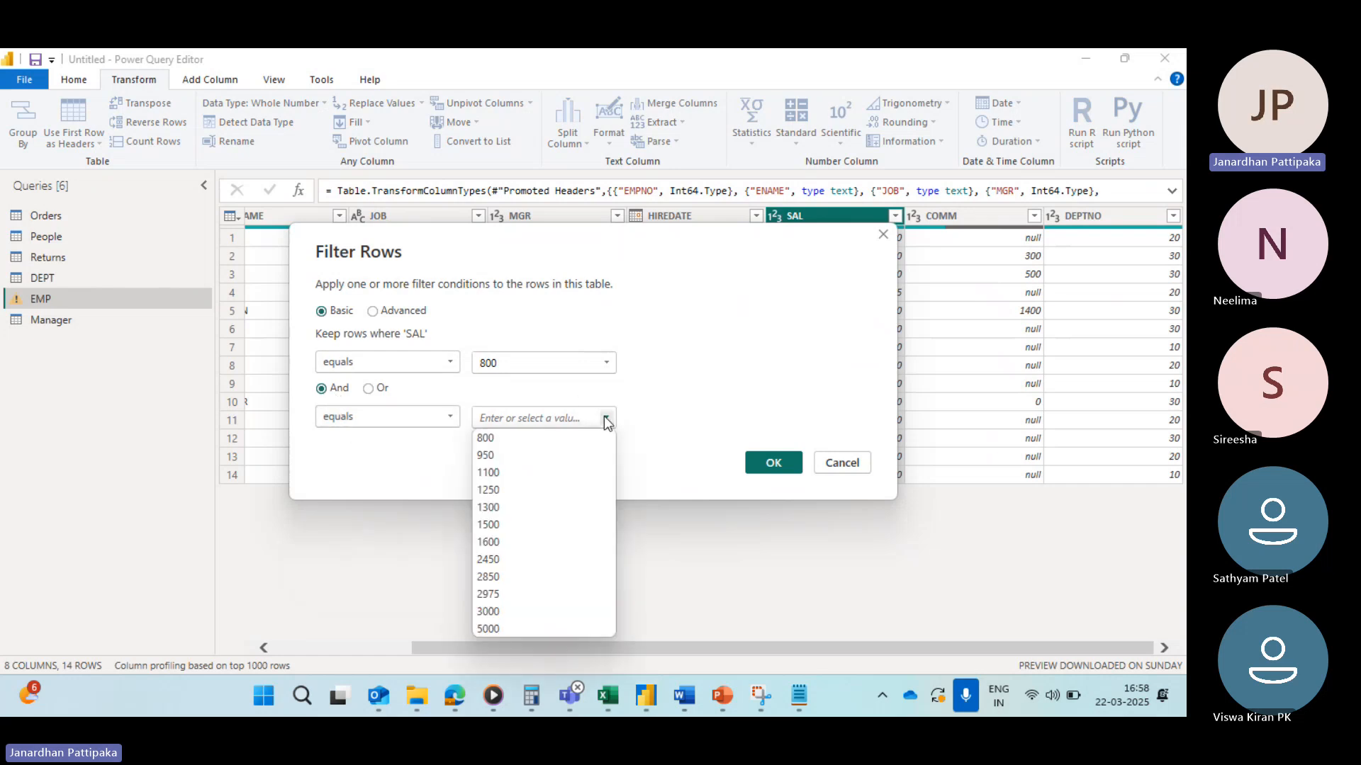
pyautogui.click(487, 455)
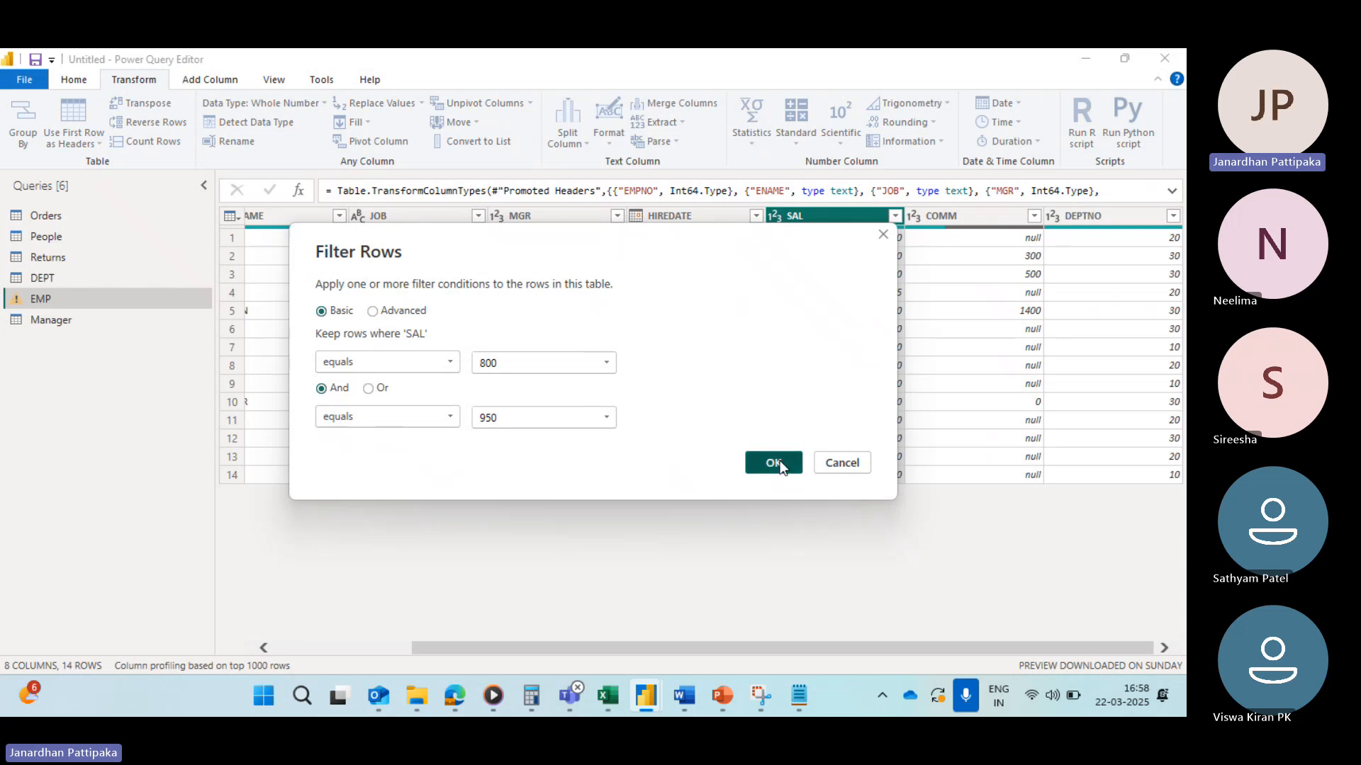
pyautogui.click(776, 462)
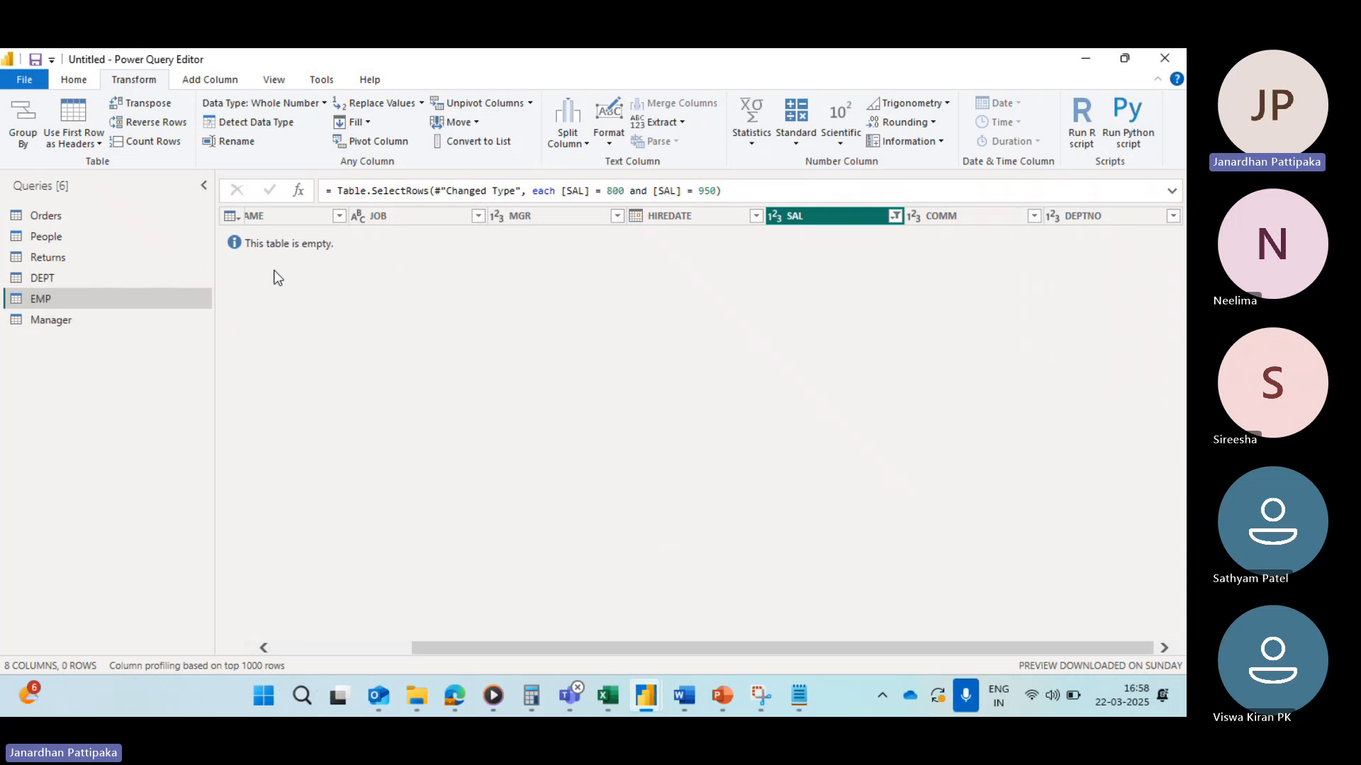
pyautogui.click(895, 217)
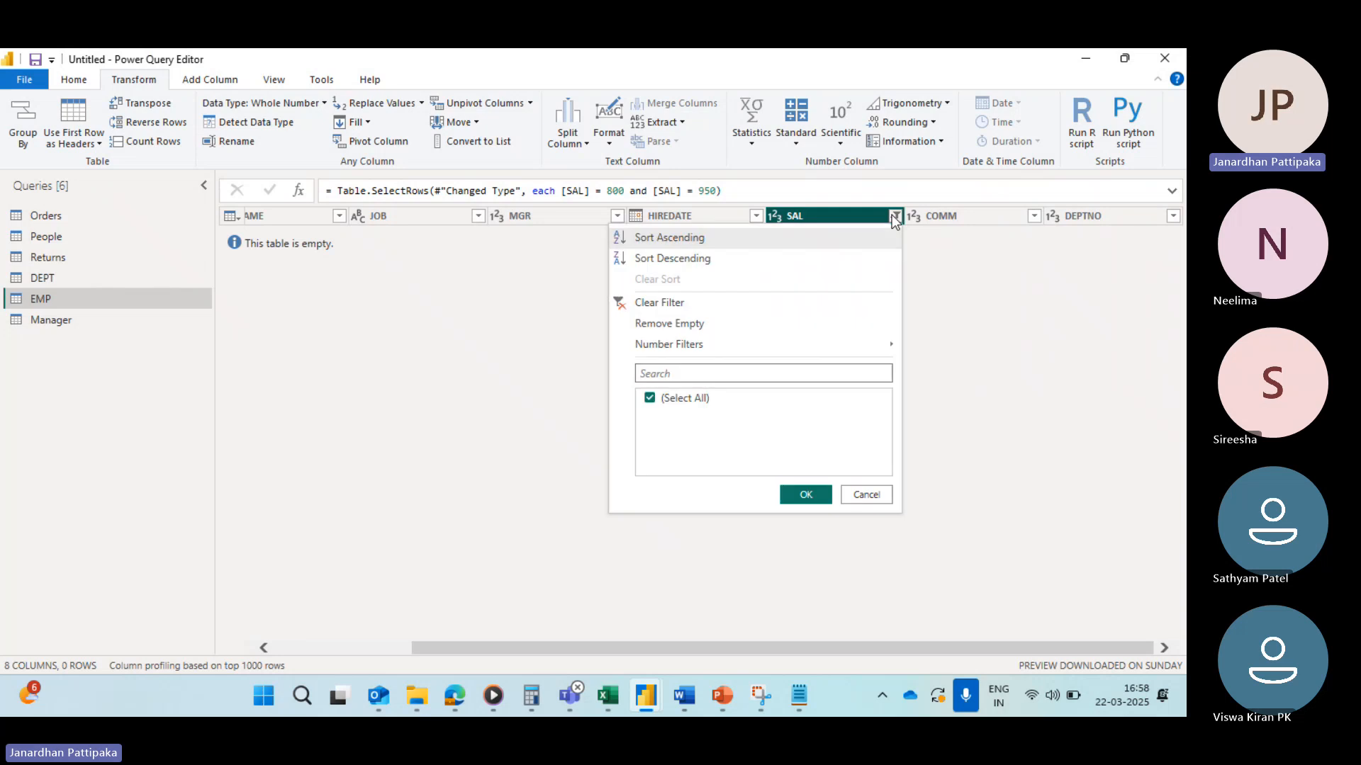
pyautogui.click(619, 300)
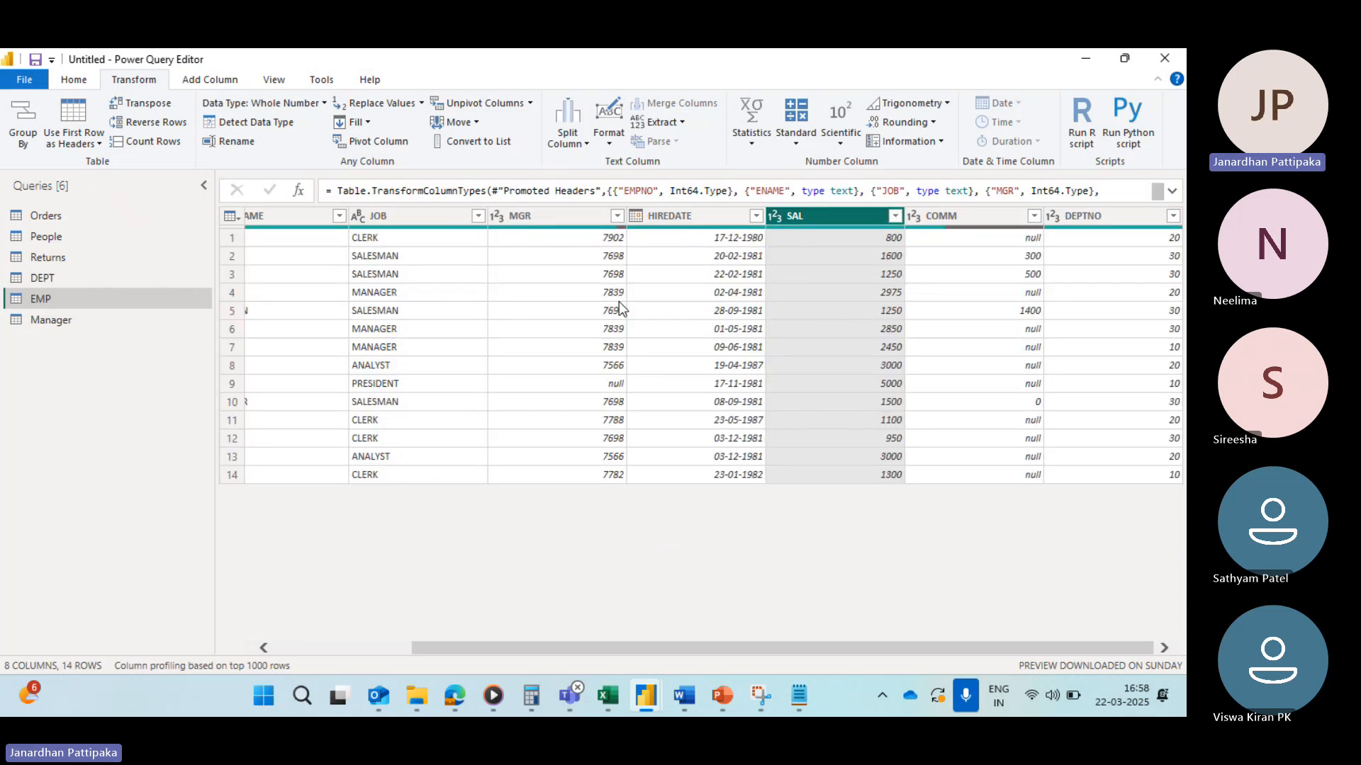
# Step: Apply a basic number filter keeping SAL rows that equal 800 Or equal 950
pyautogui.click(893, 216)
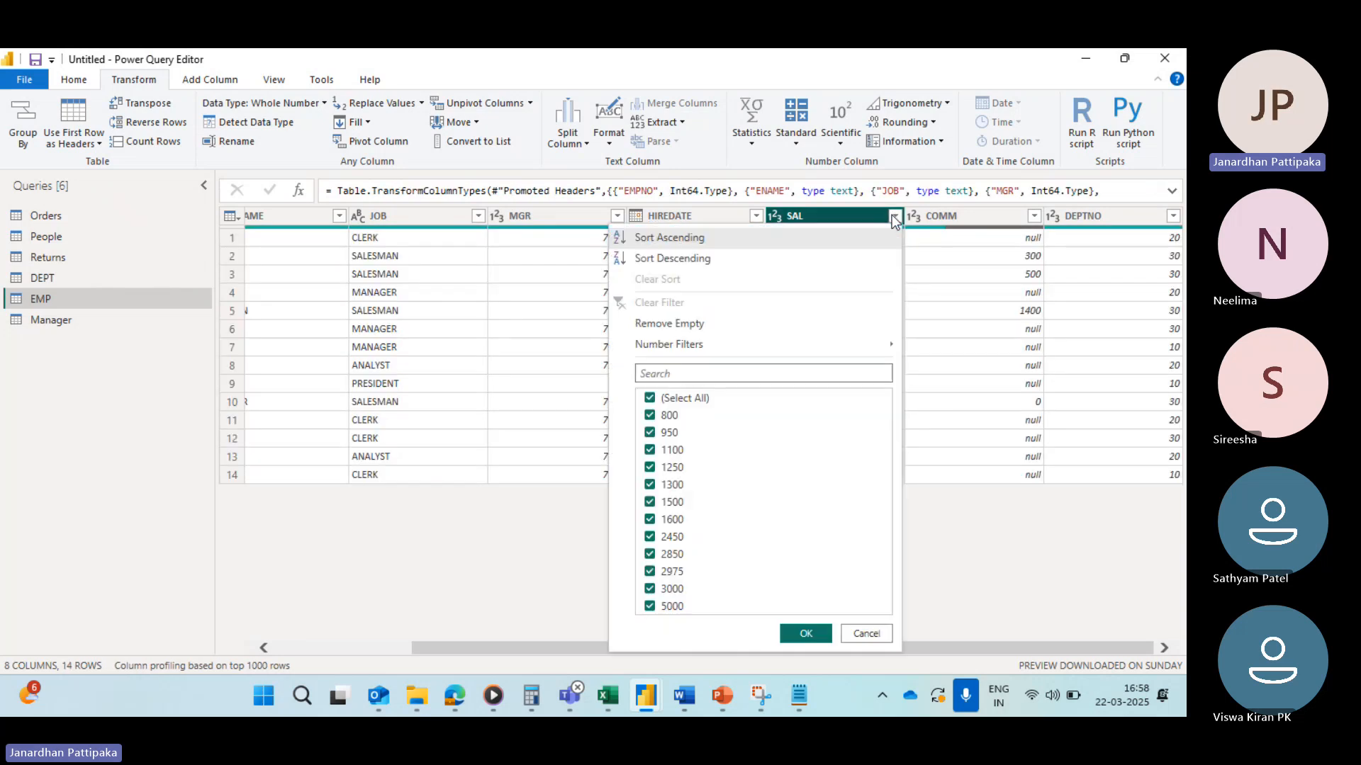
pyautogui.moveTo(670, 339)
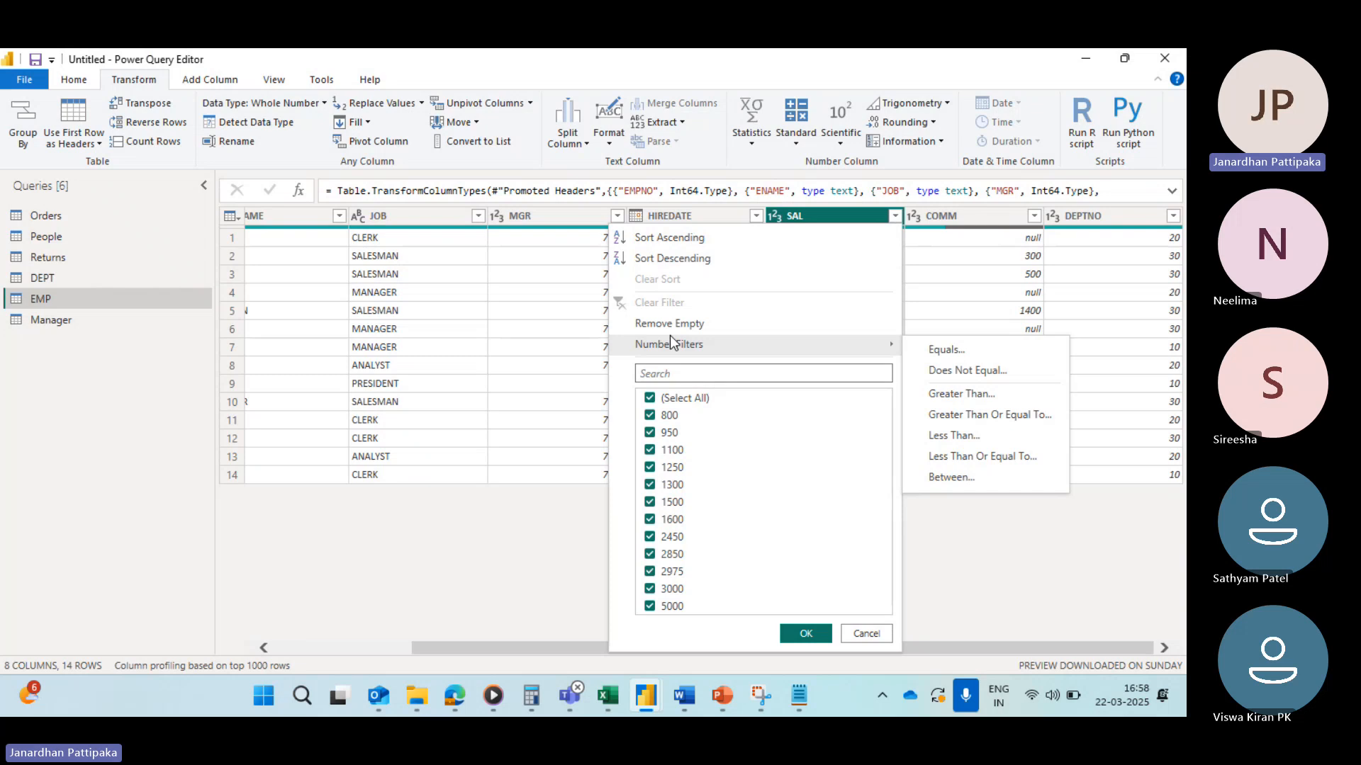
pyautogui.click(946, 350)
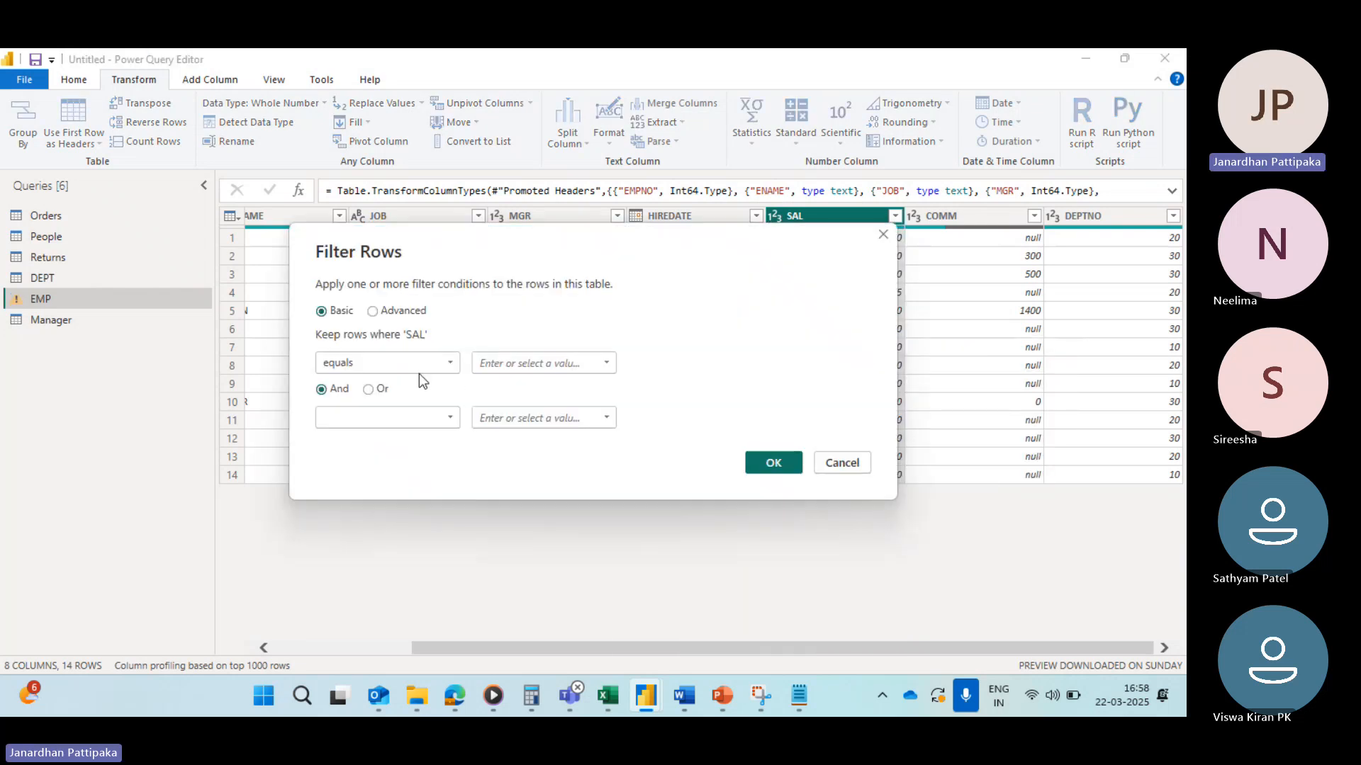
pyautogui.click(606, 364)
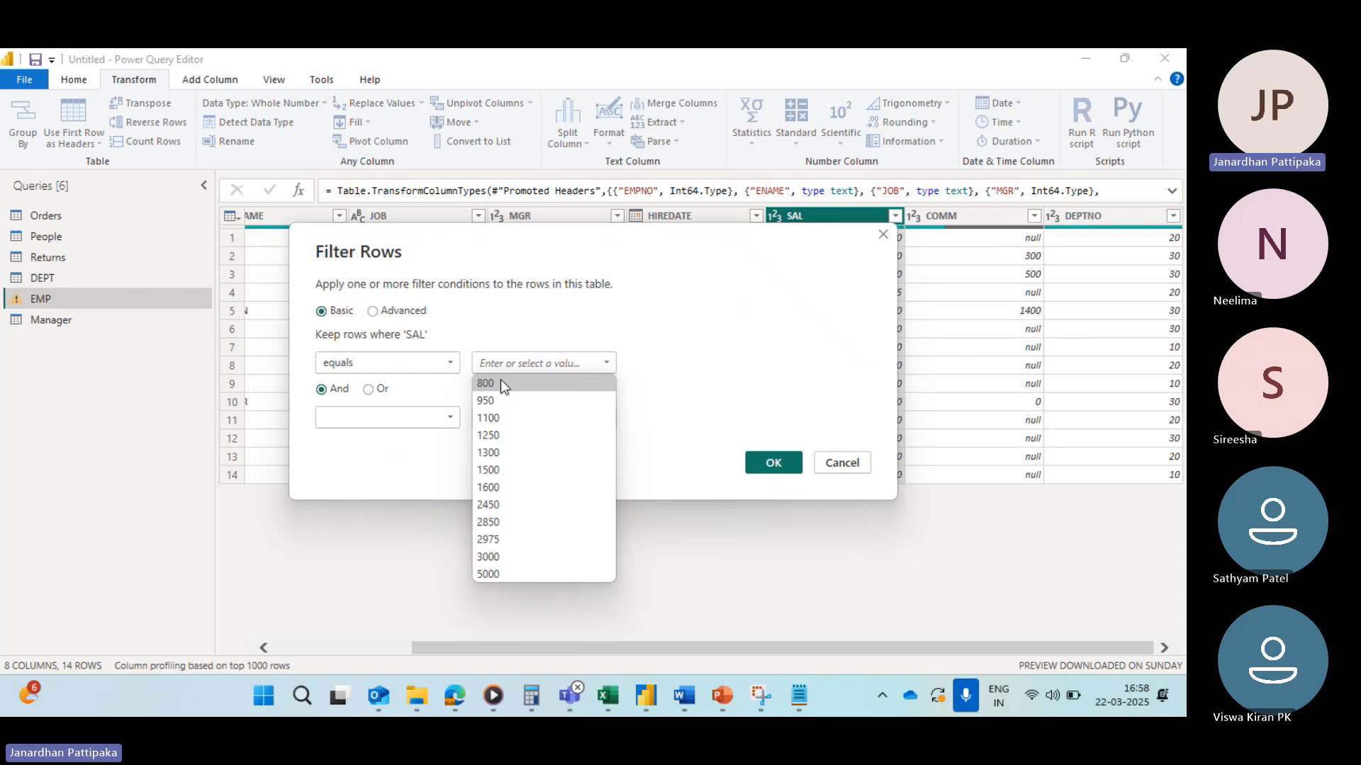
pyautogui.click(489, 384)
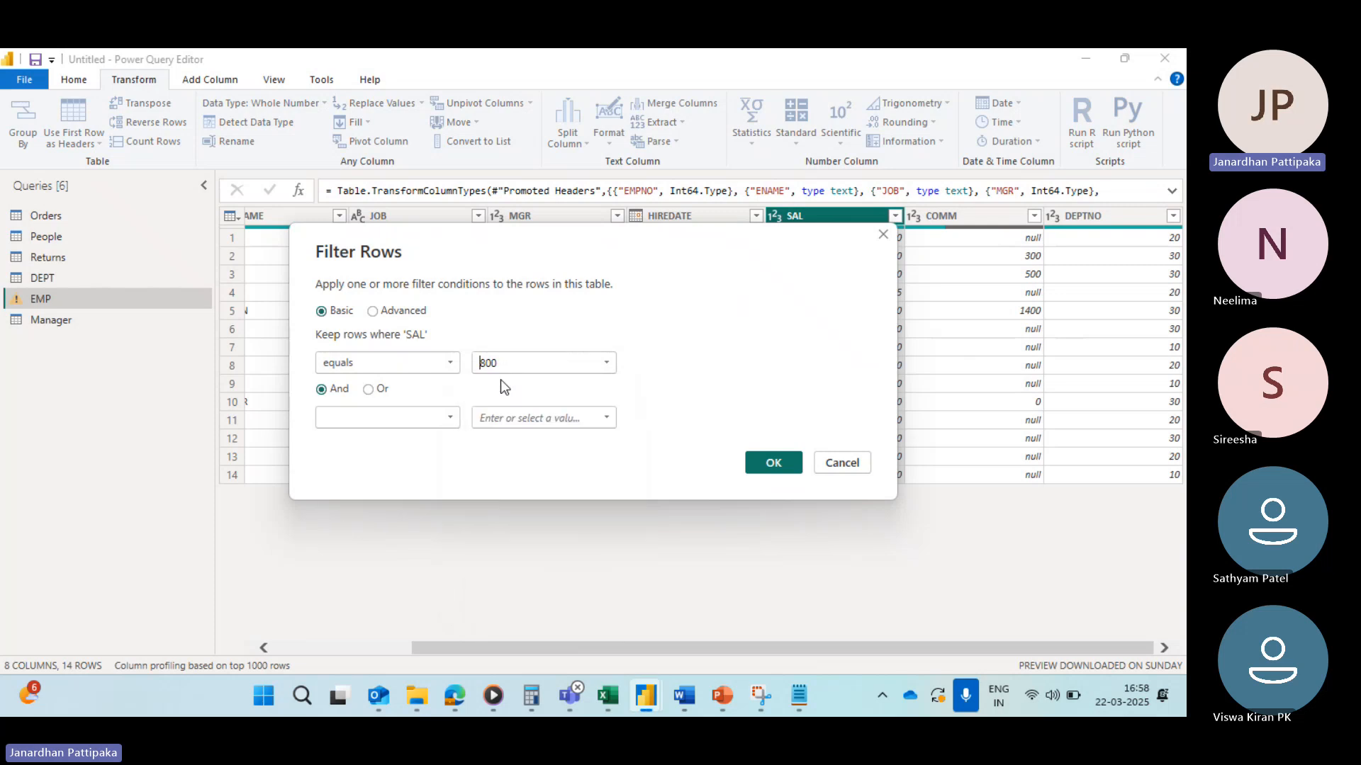
pyautogui.click(368, 389)
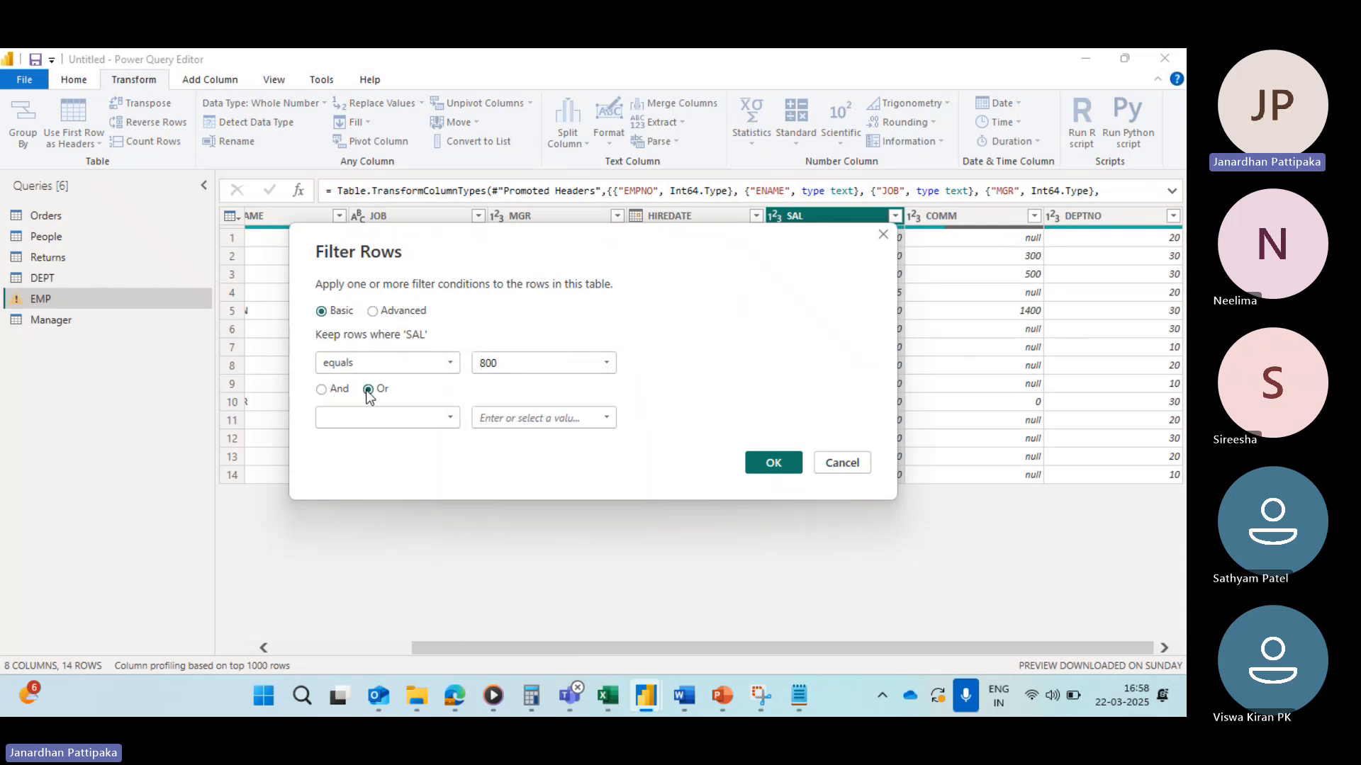
pyautogui.click(451, 418)
pyautogui.click(347, 457)
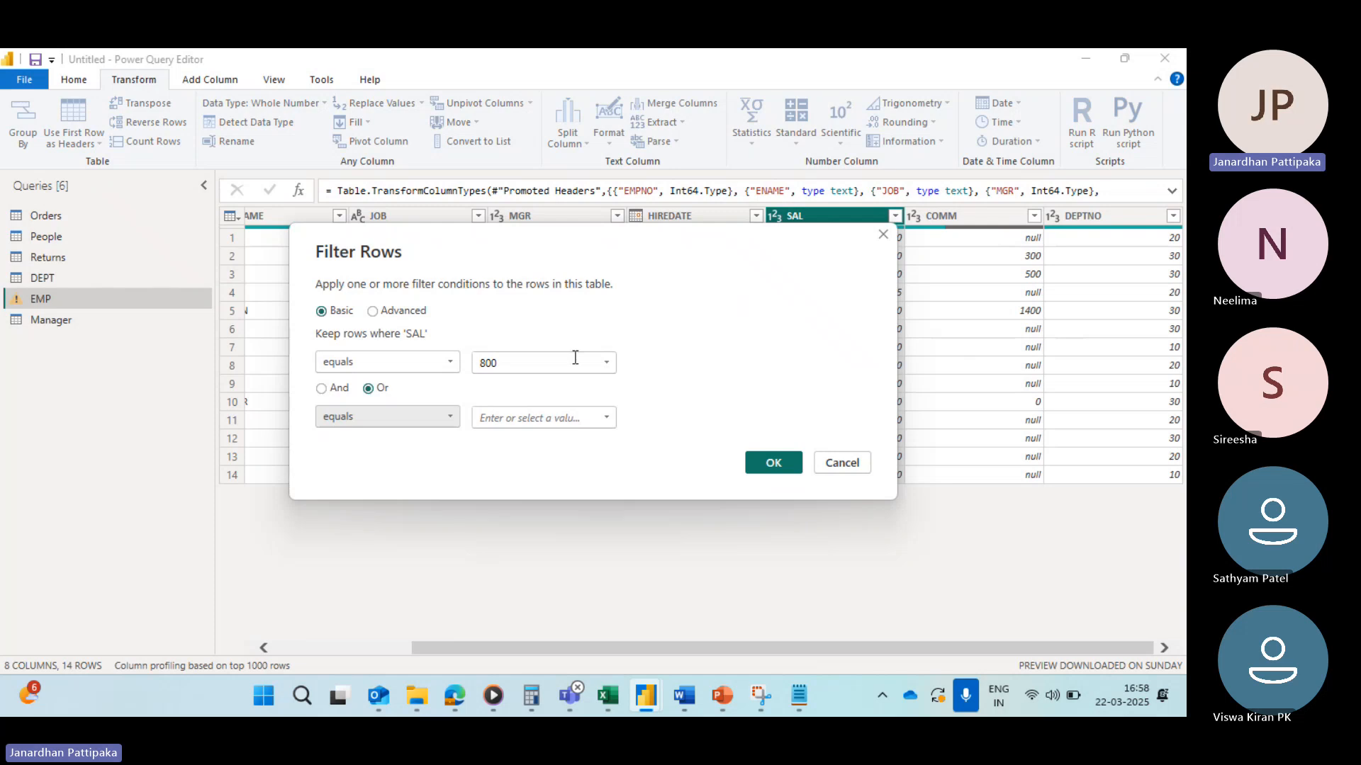
pyautogui.click(606, 419)
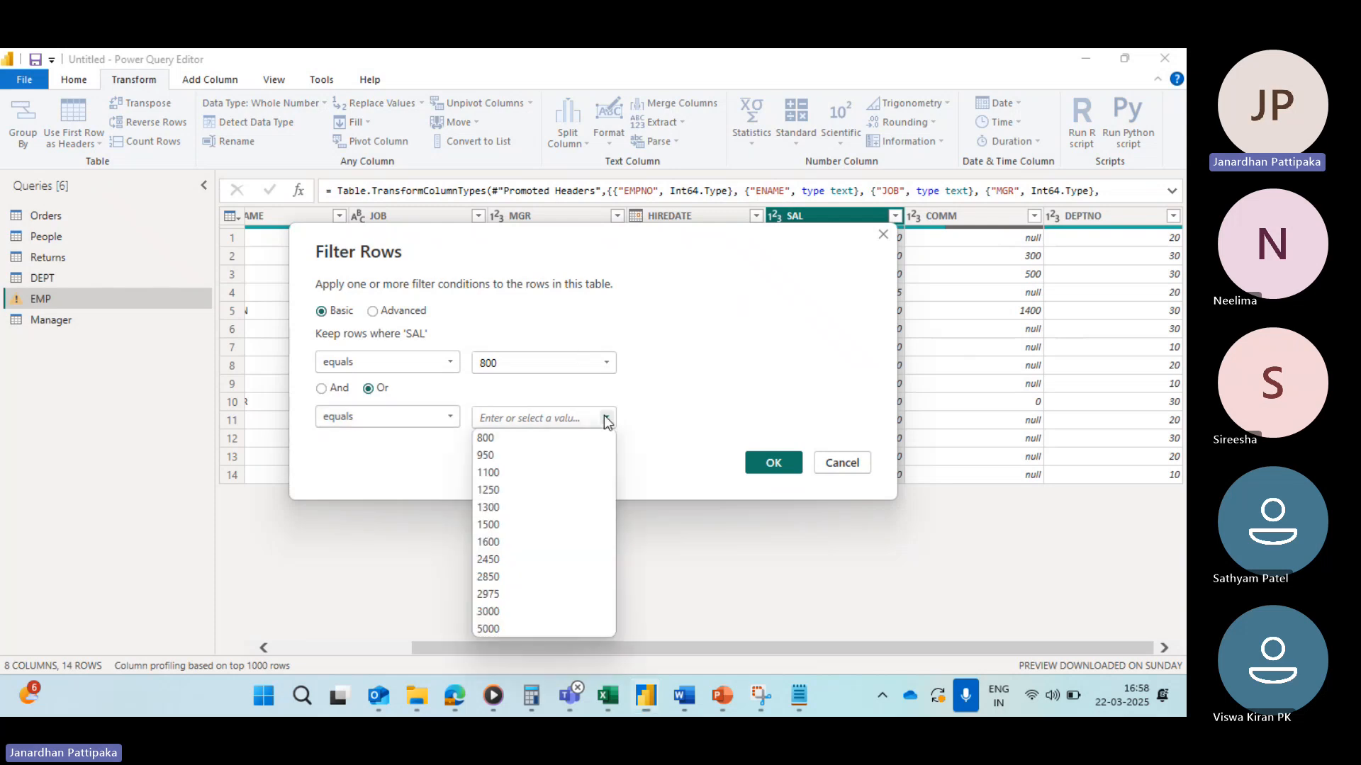
pyautogui.click(487, 456)
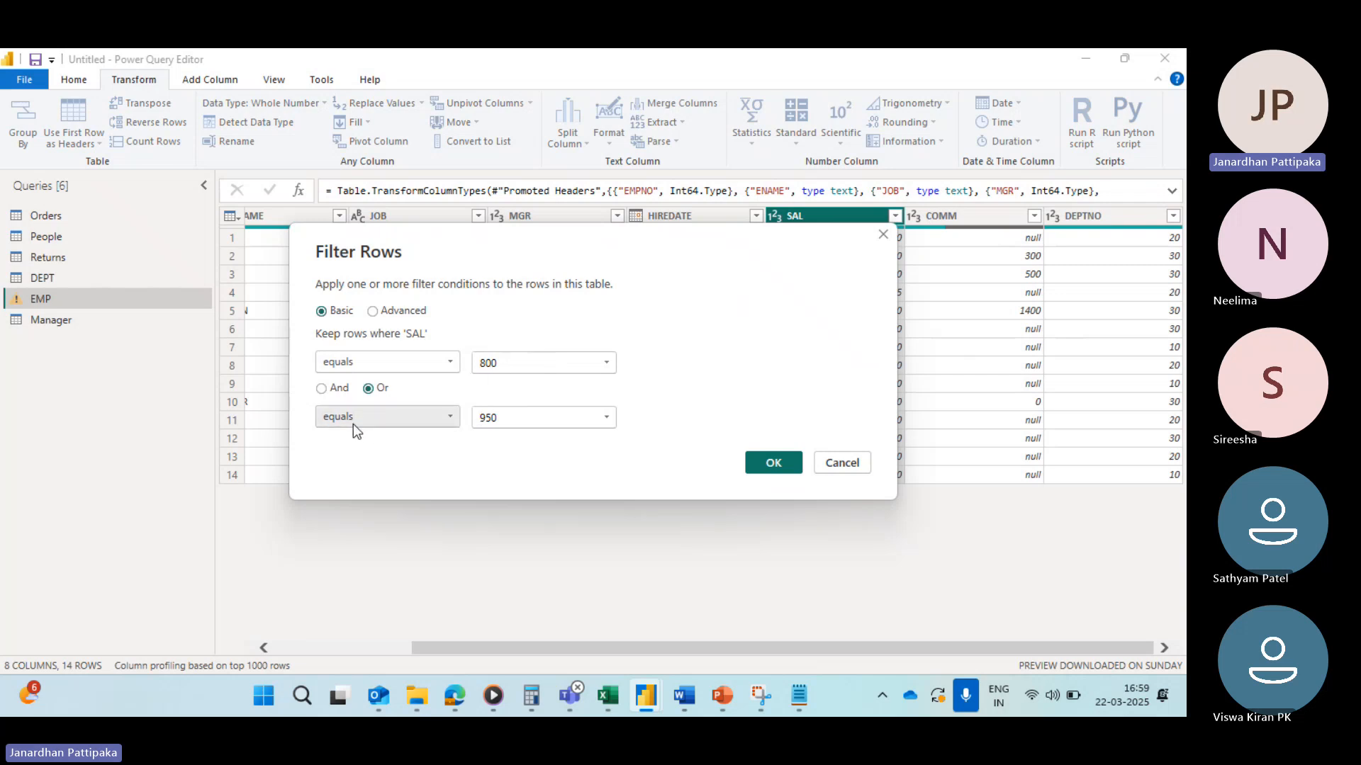
pyautogui.click(778, 462)
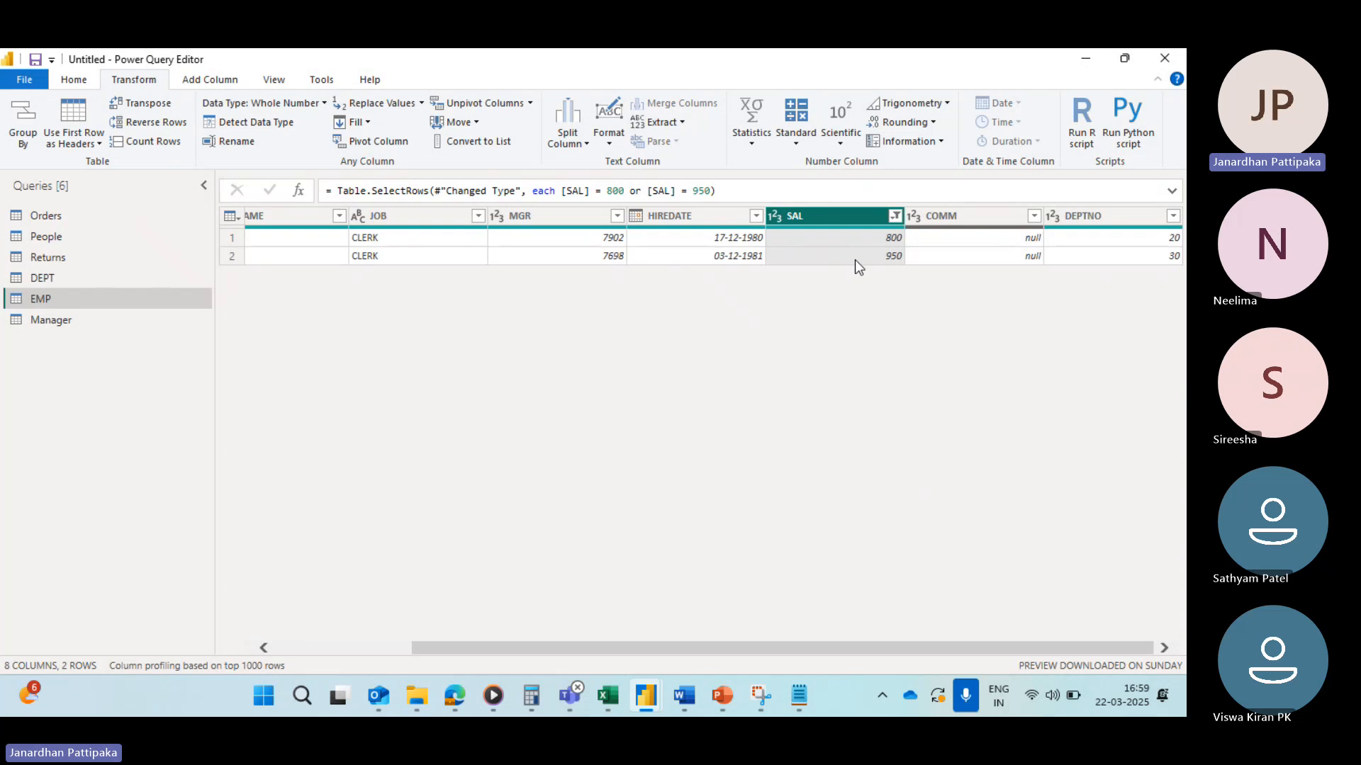
# Step: Clear the 800 Or 950 filter from the SAL column
pyautogui.click(896, 214)
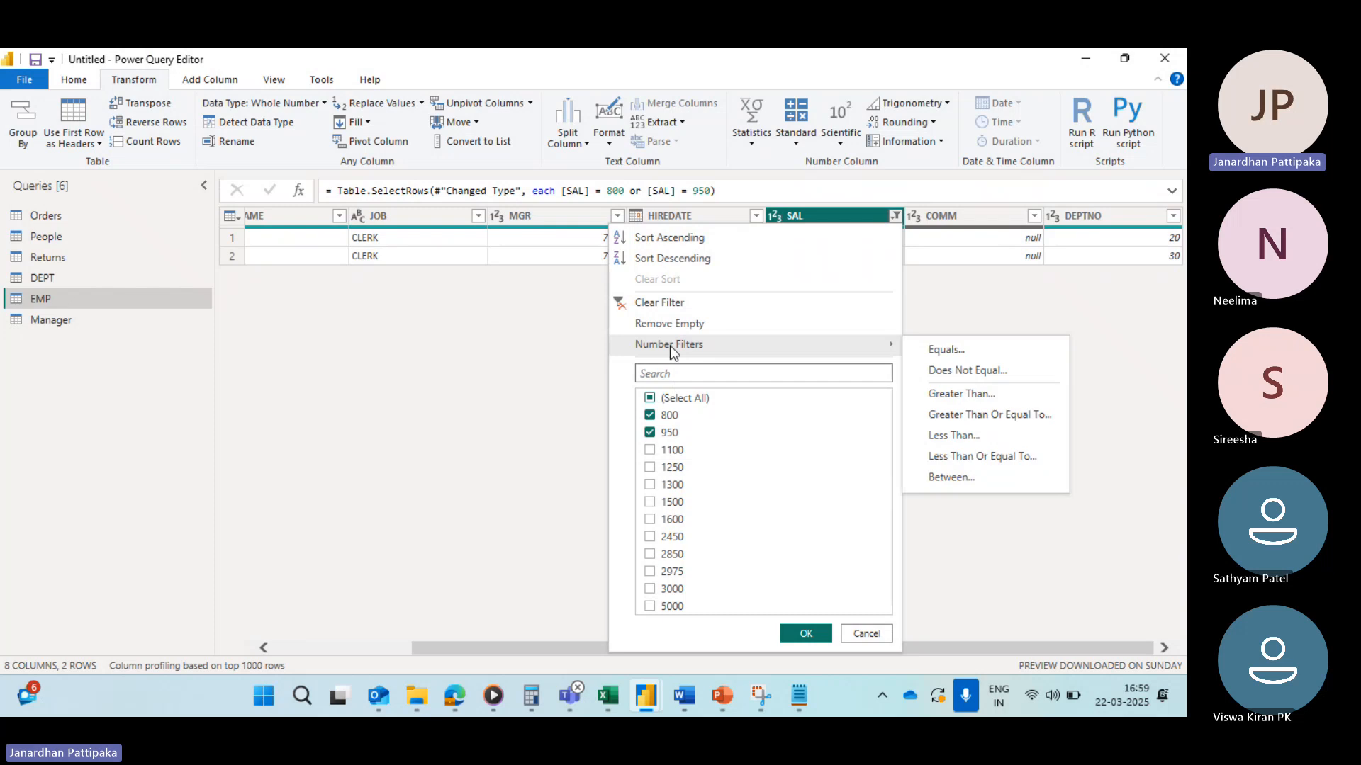
pyautogui.moveTo(793, 353)
pyautogui.click(937, 350)
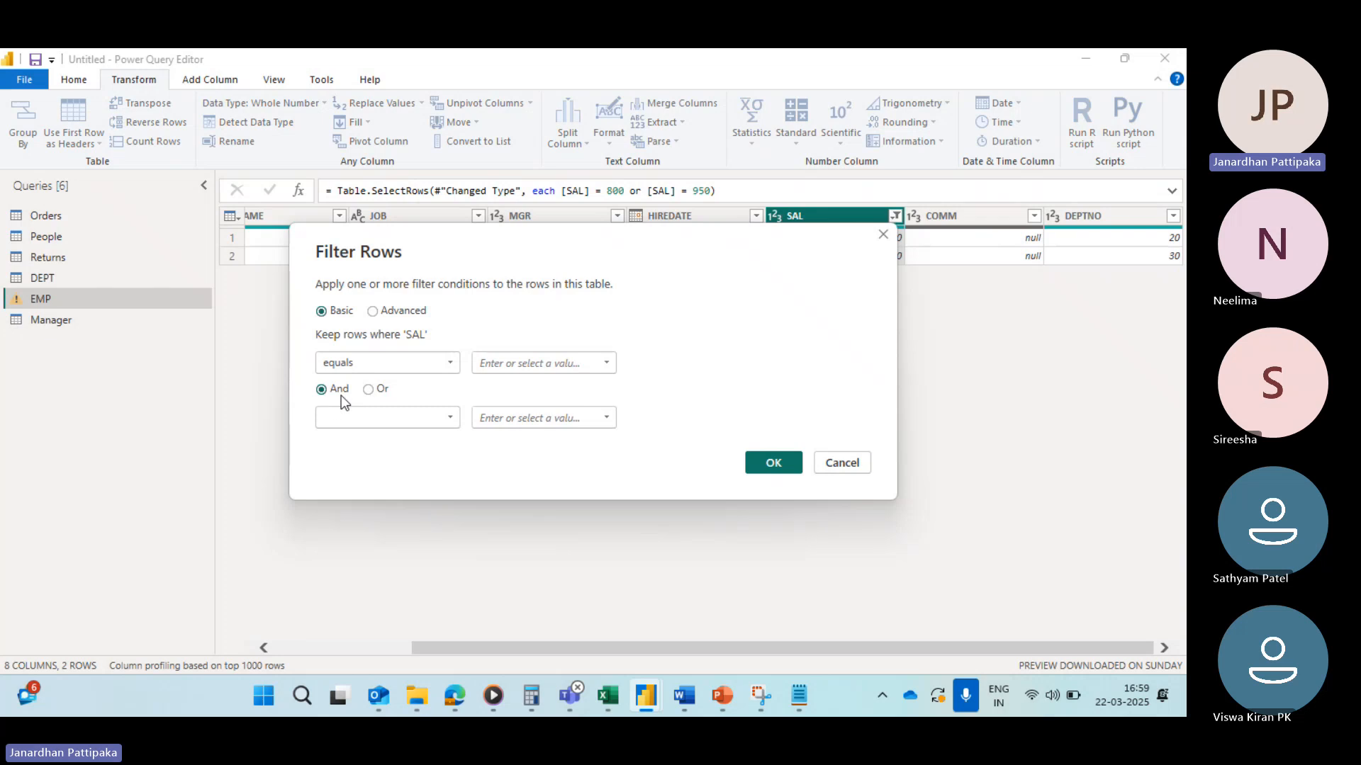
pyautogui.click(882, 234)
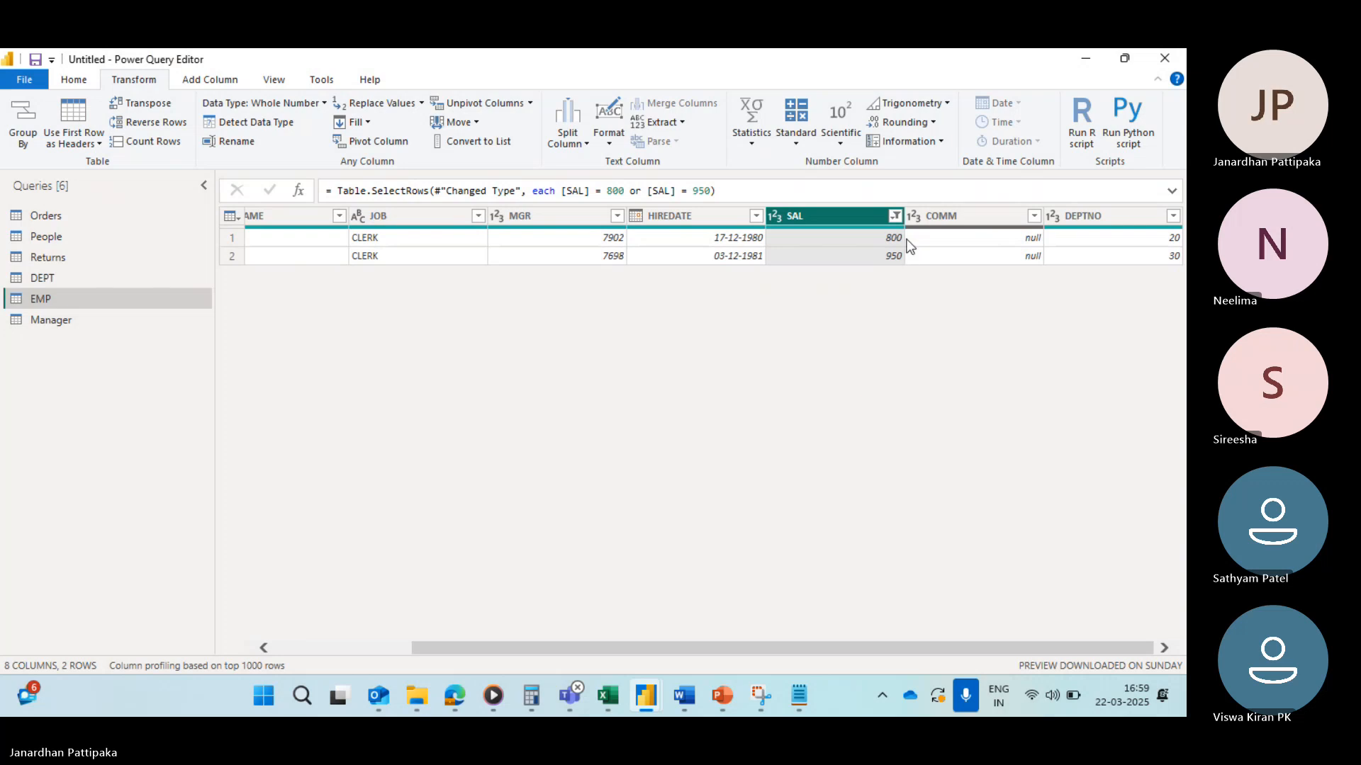
pyautogui.click(896, 217)
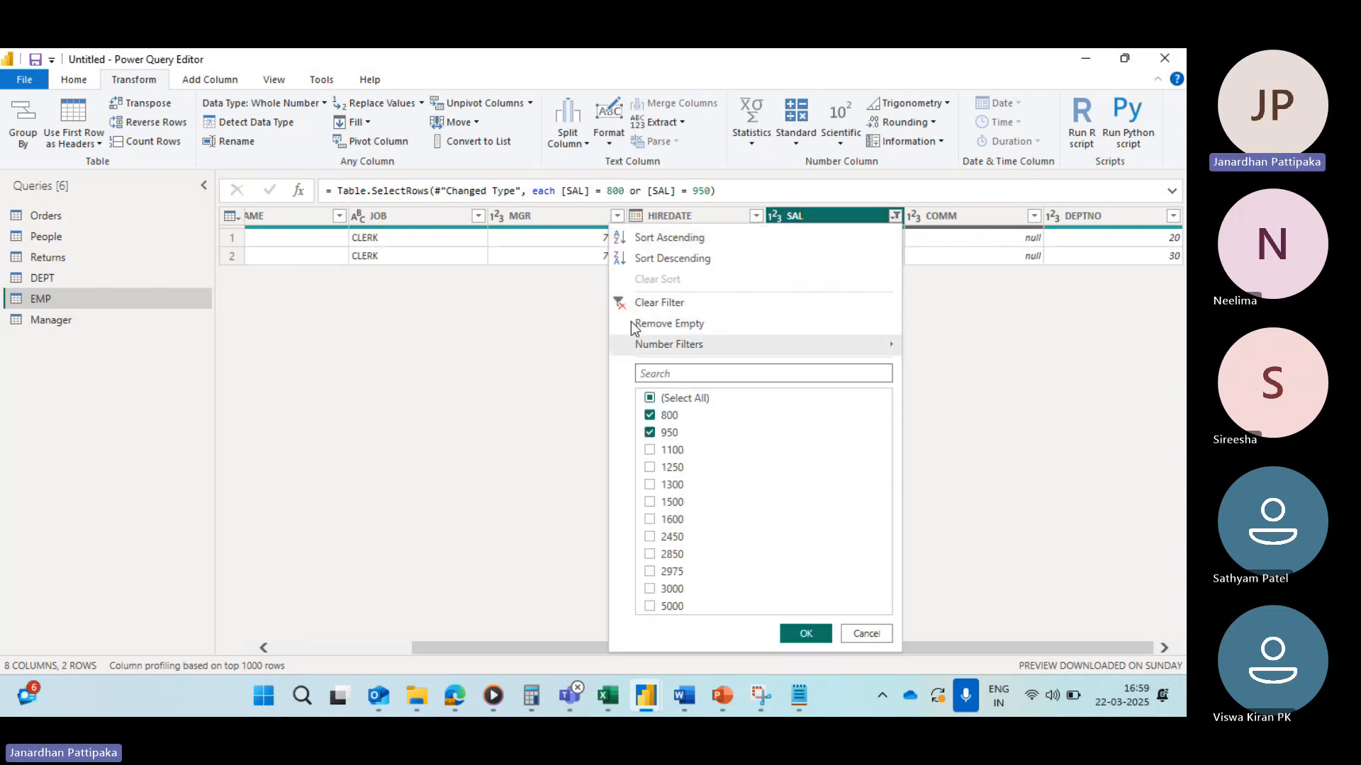
pyautogui.click(616, 303)
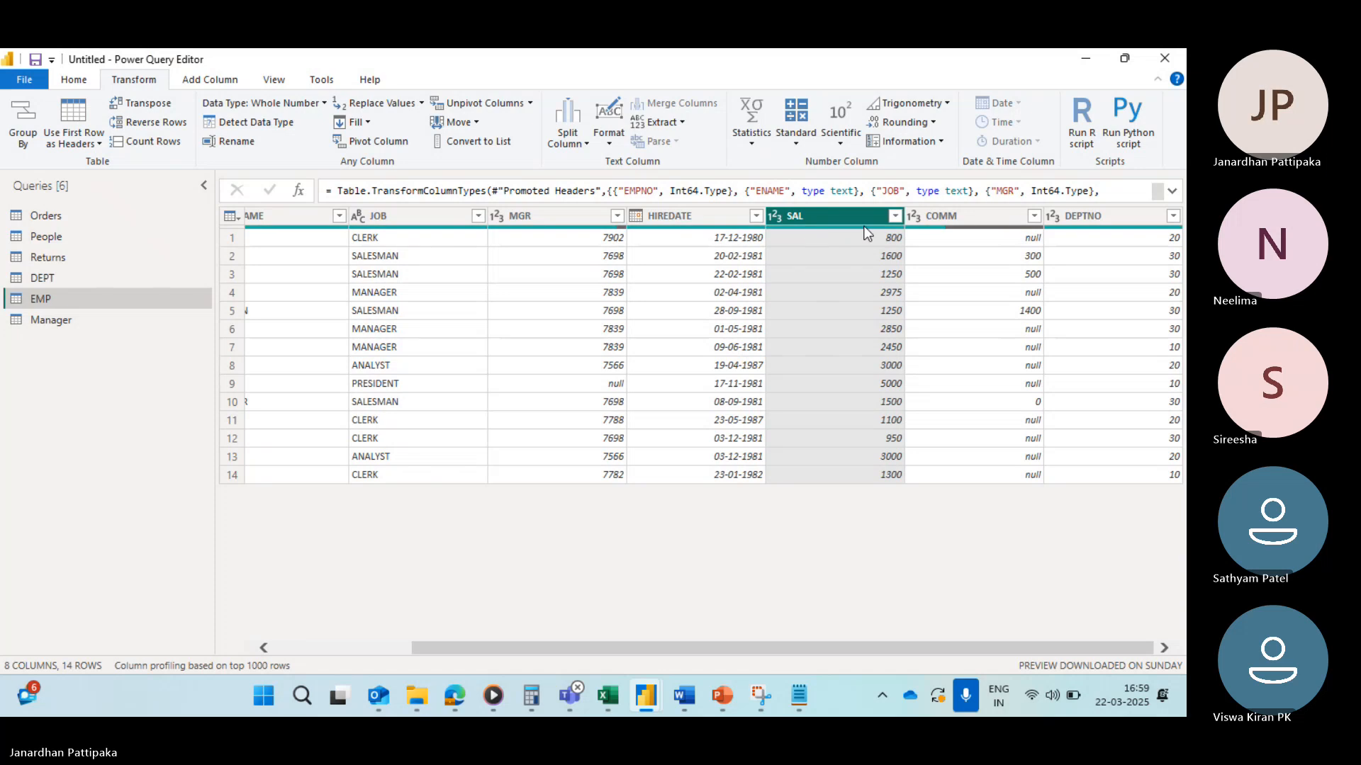
# Step: Start an Advanced SAL filter with clauses SAL equals 800 Or SAL equals 950
pyautogui.click(896, 215)
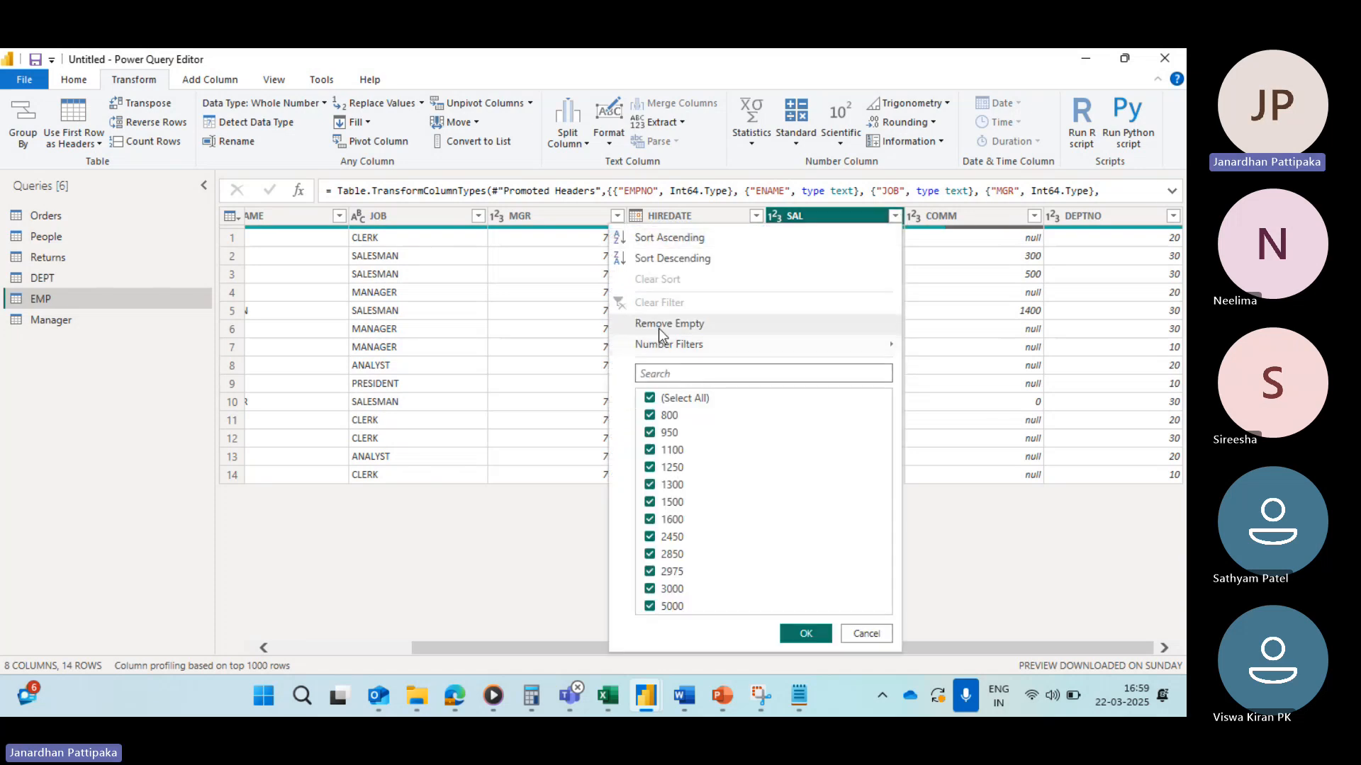
pyautogui.moveTo(768, 344)
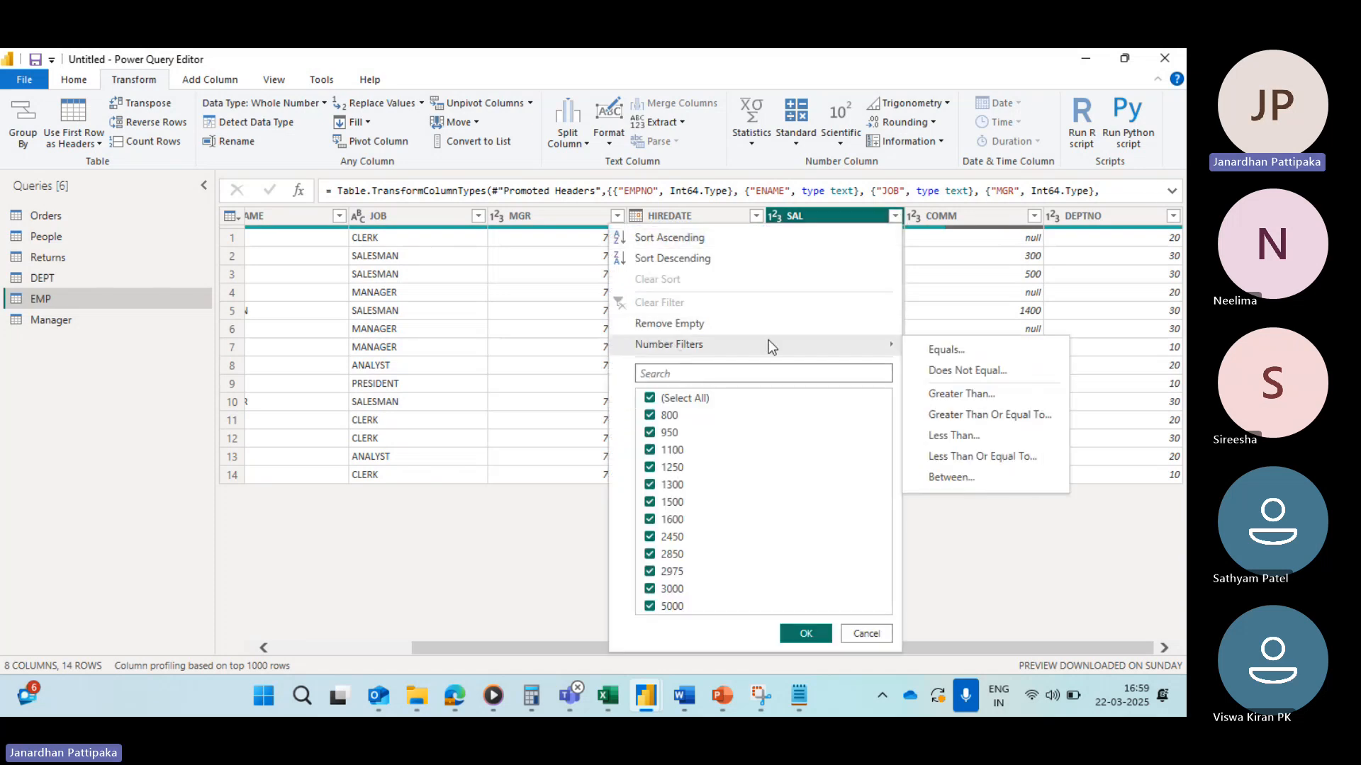
pyautogui.click(942, 351)
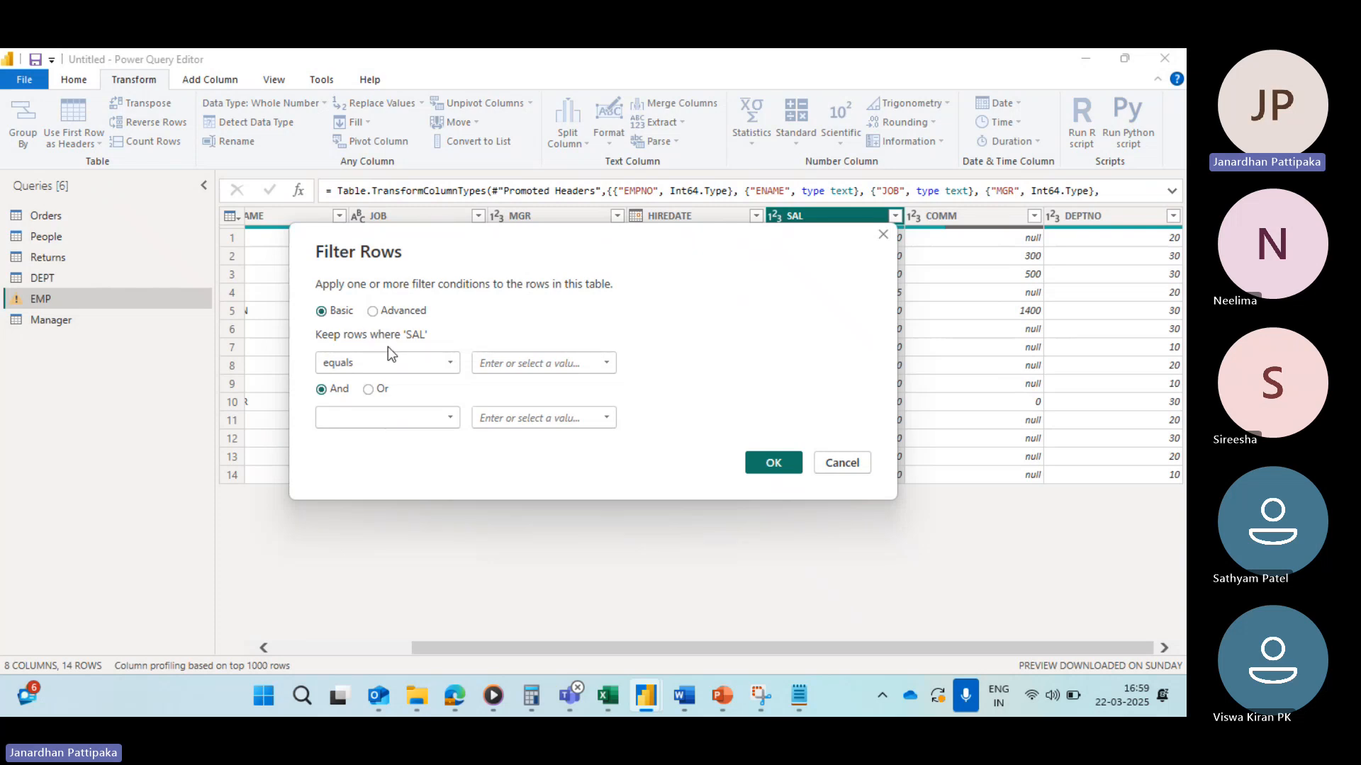
pyautogui.click(373, 312)
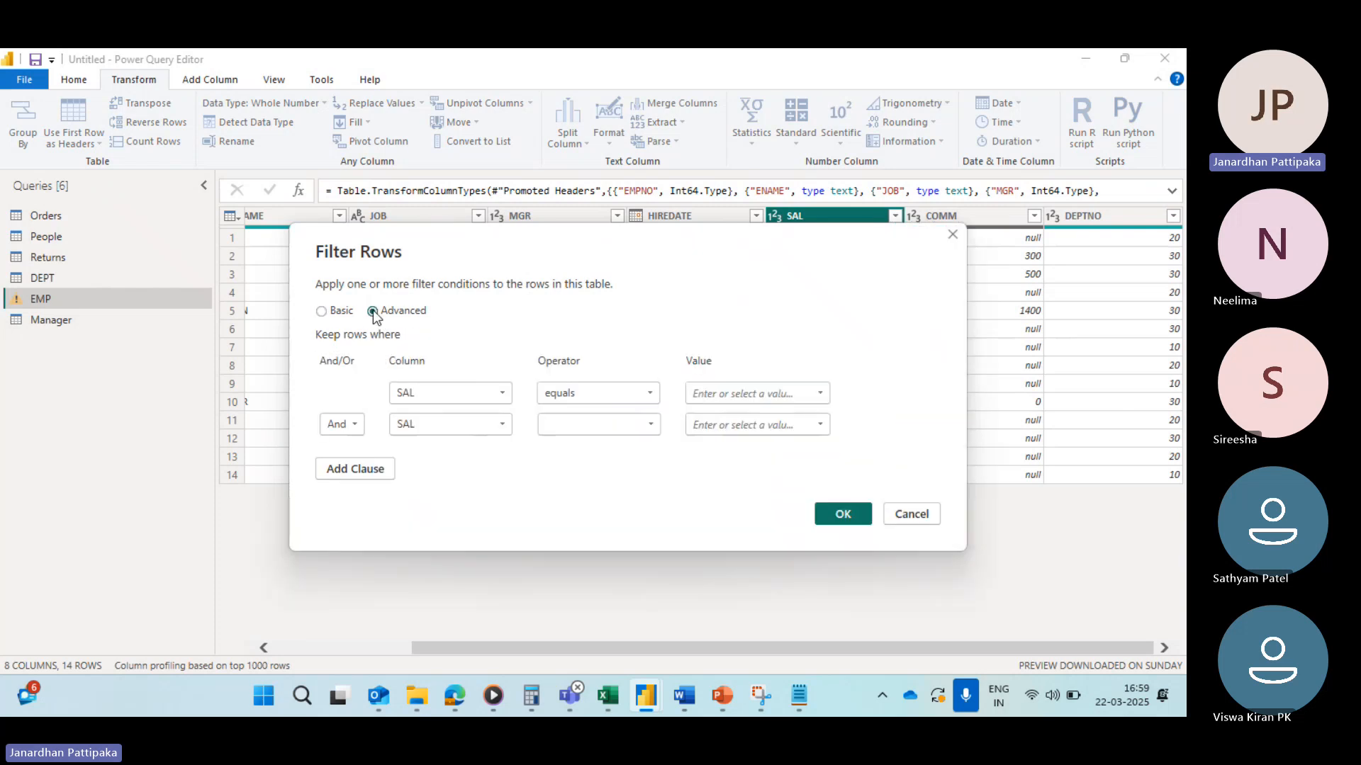
pyautogui.click(820, 395)
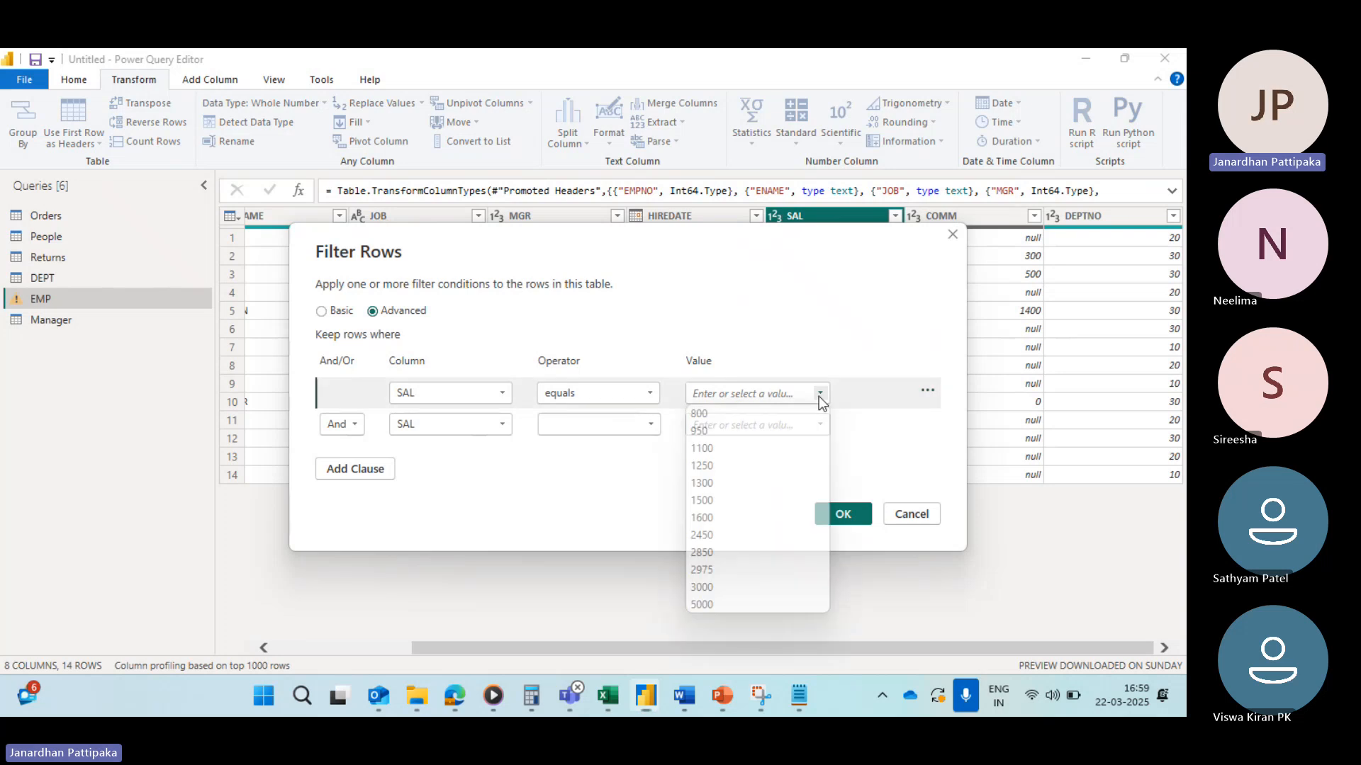
pyautogui.click(704, 418)
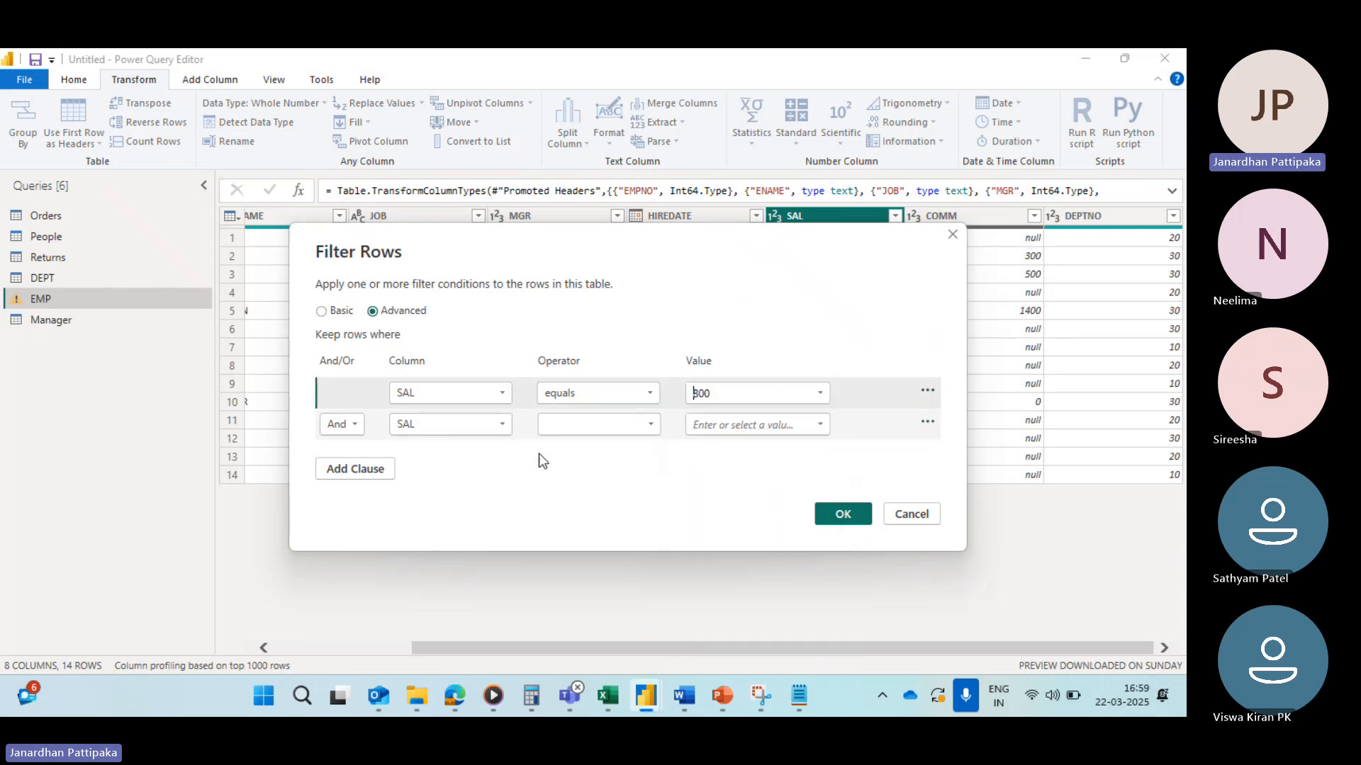
pyautogui.click(353, 427)
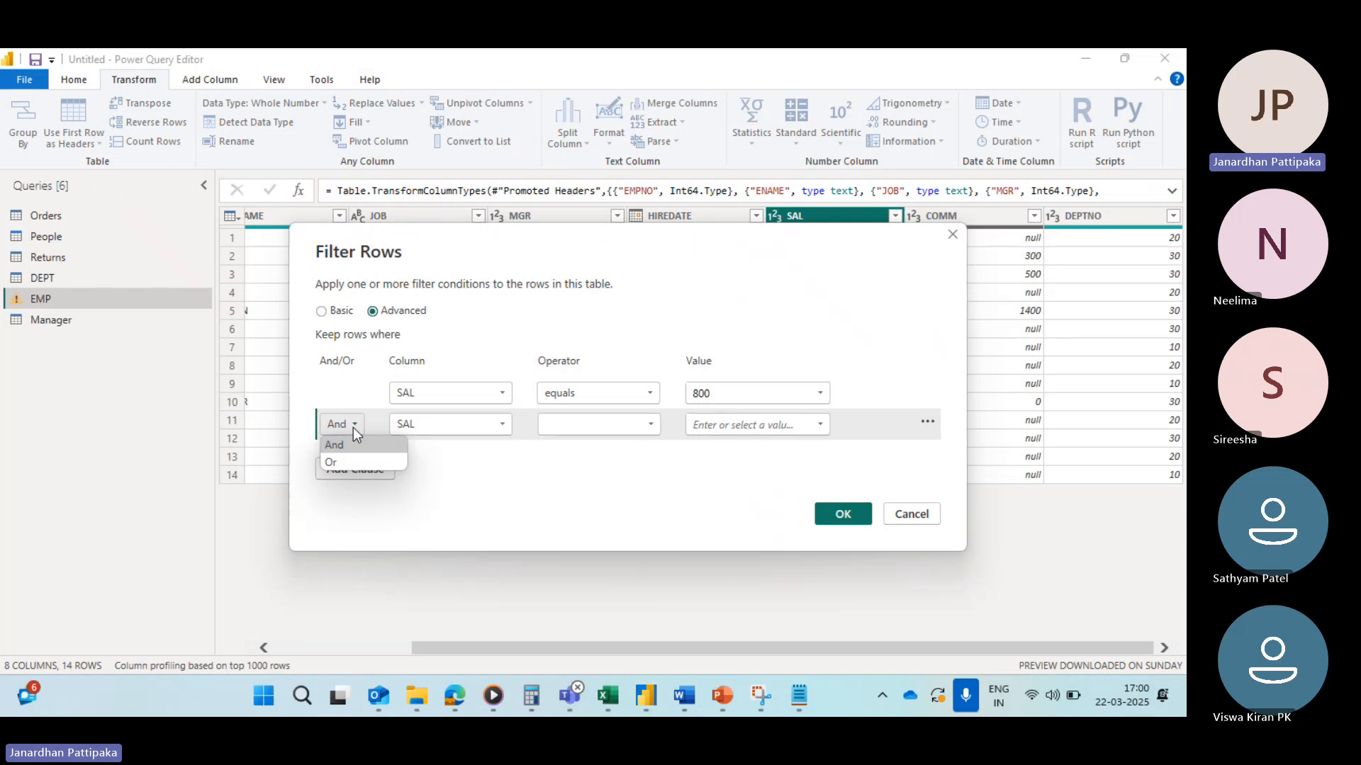
pyautogui.click(339, 462)
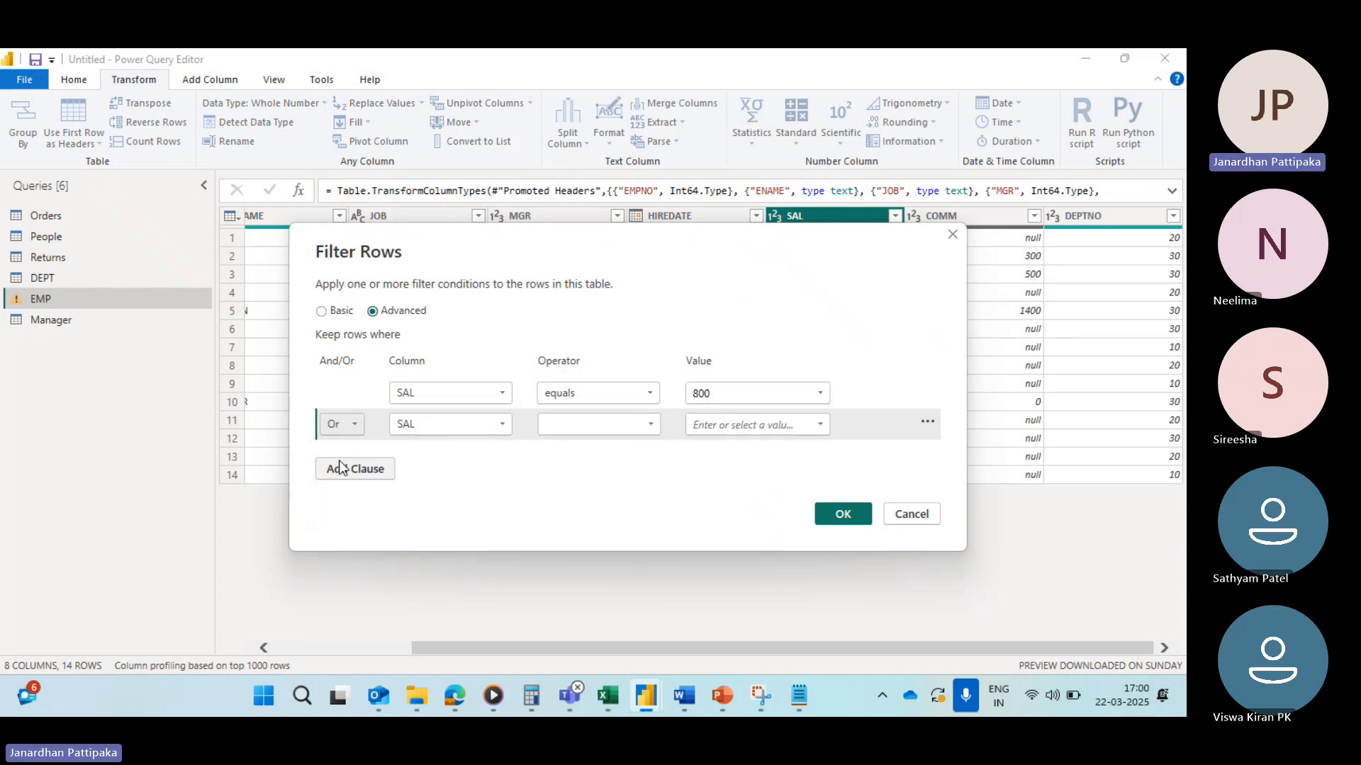
pyautogui.click(650, 424)
pyautogui.click(570, 446)
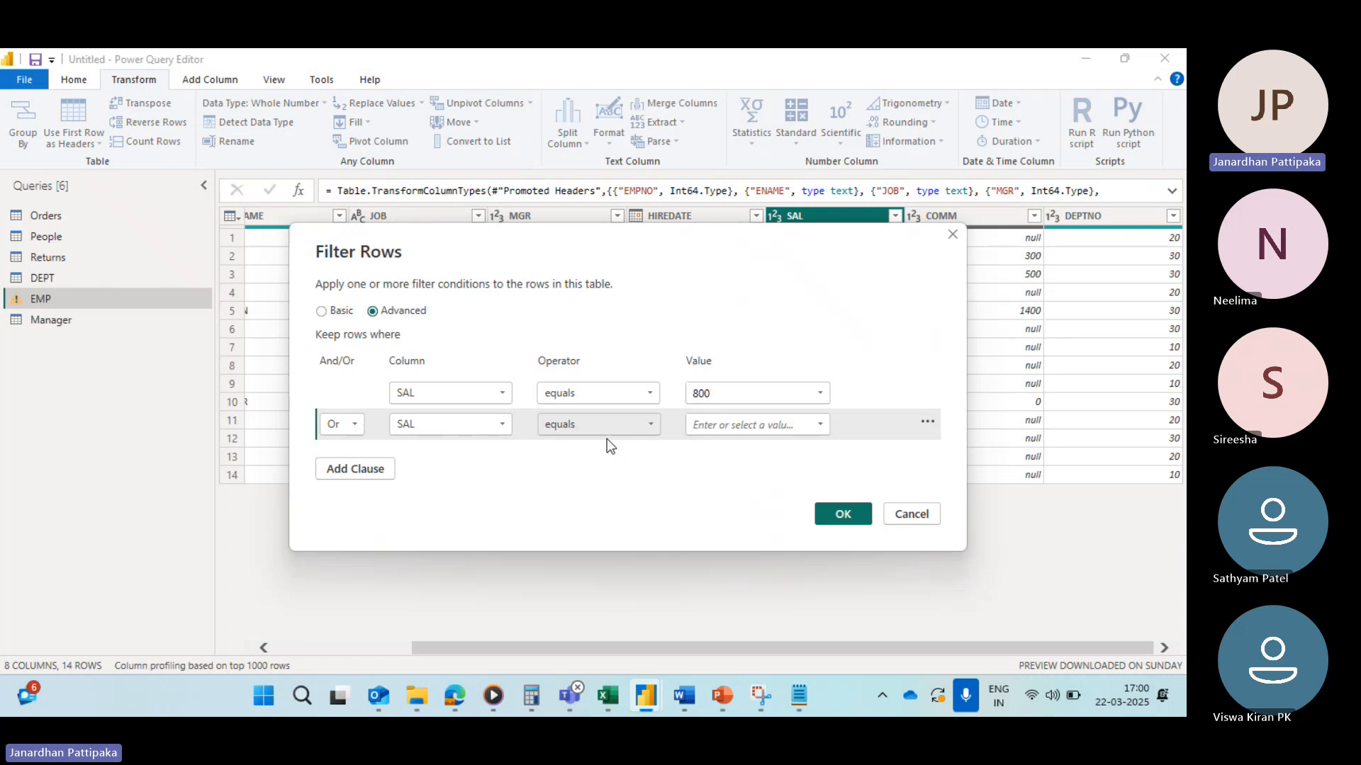
pyautogui.click(820, 423)
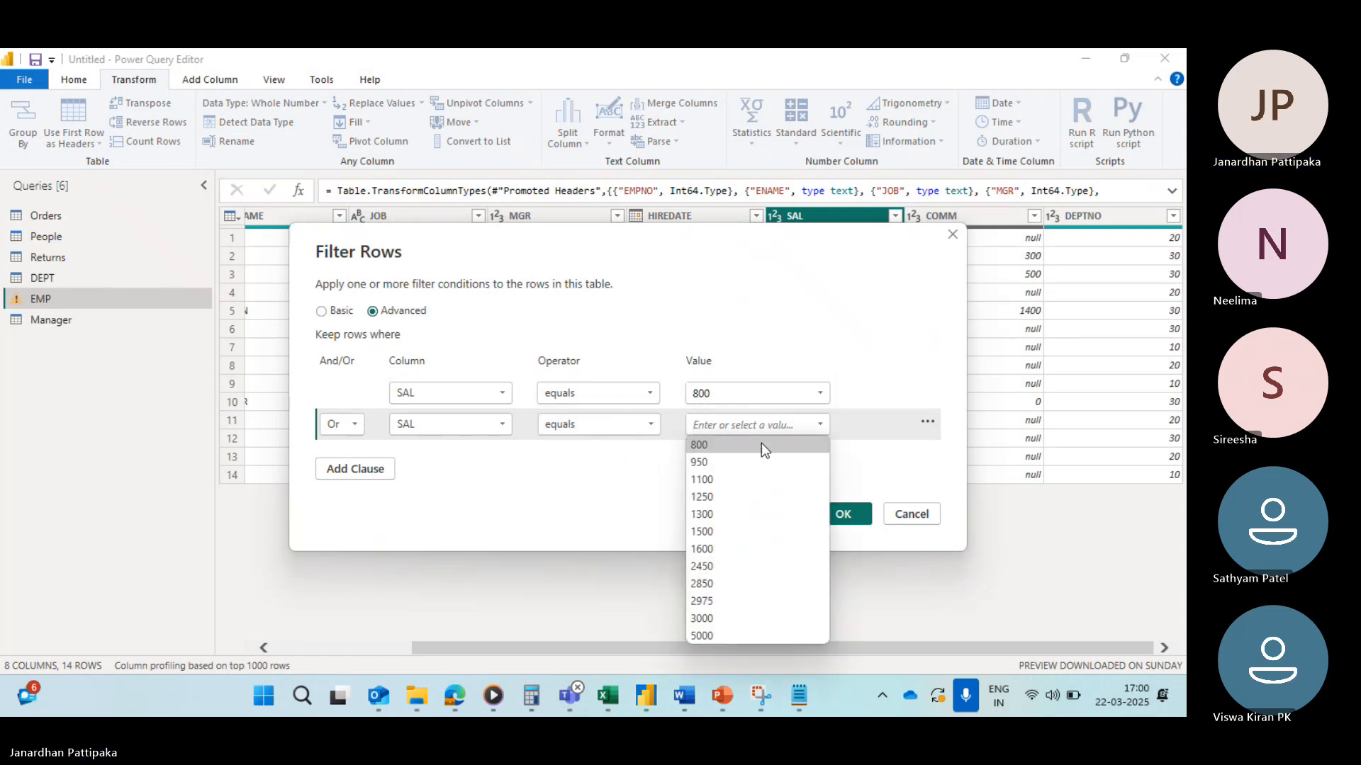
pyautogui.click(704, 463)
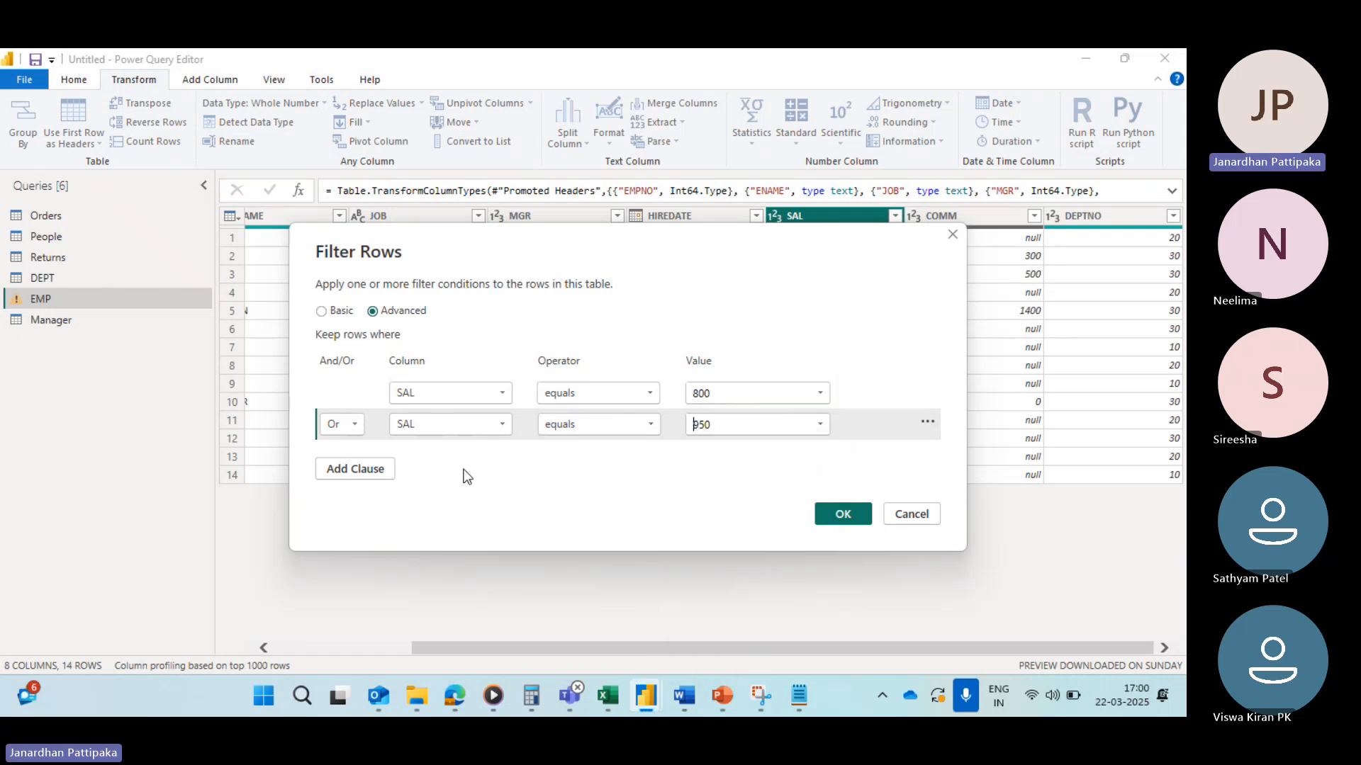
# Step: Add a third Or clause where SAL equals 1100 and apply the advanced filter
pyautogui.click(348, 467)
pyautogui.click(360, 458)
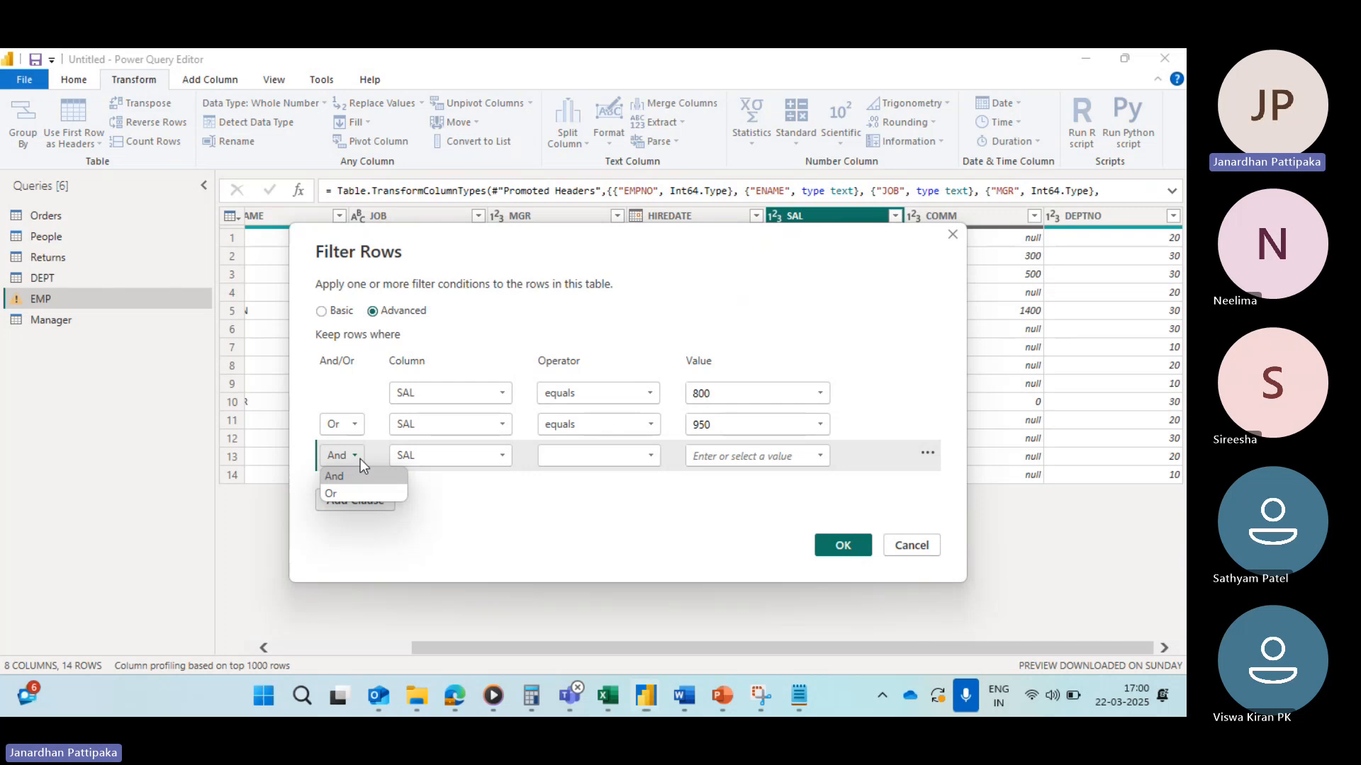
pyautogui.click(343, 494)
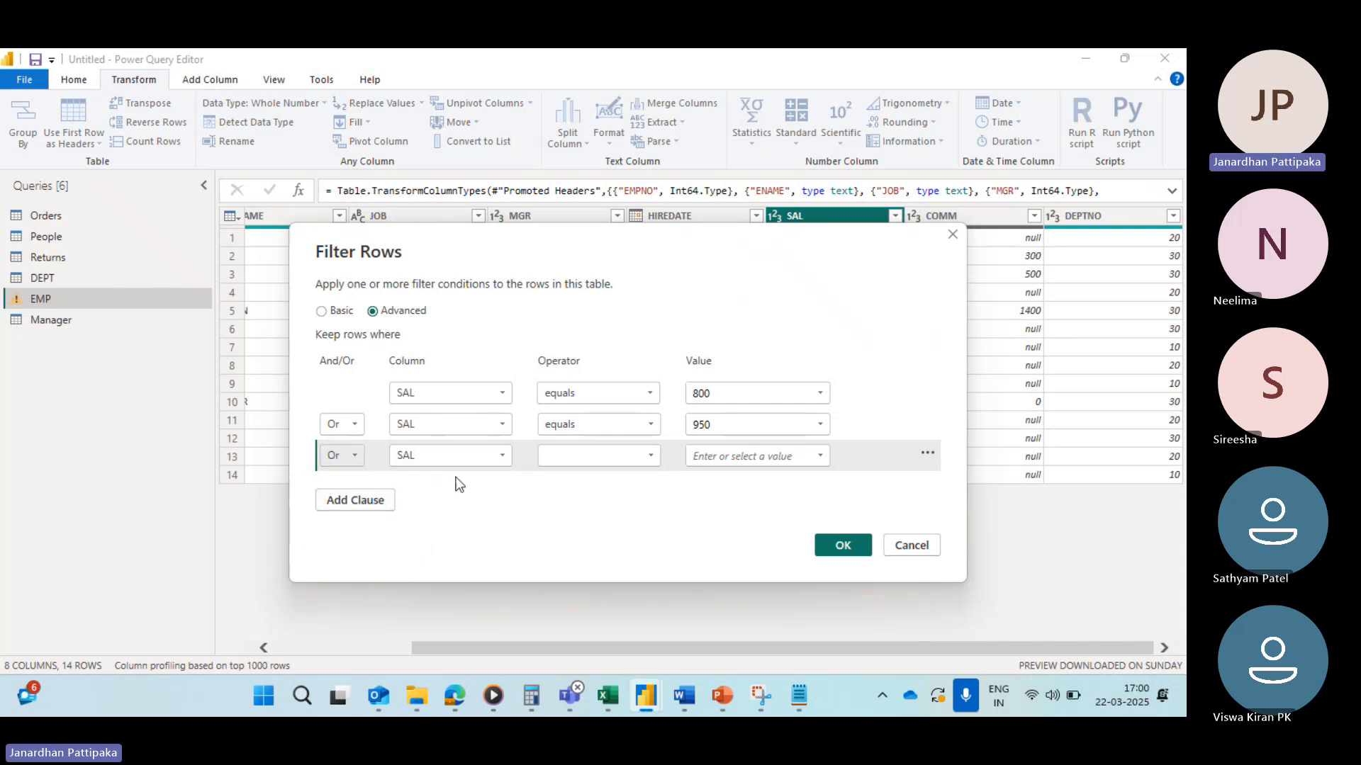
pyautogui.click(651, 457)
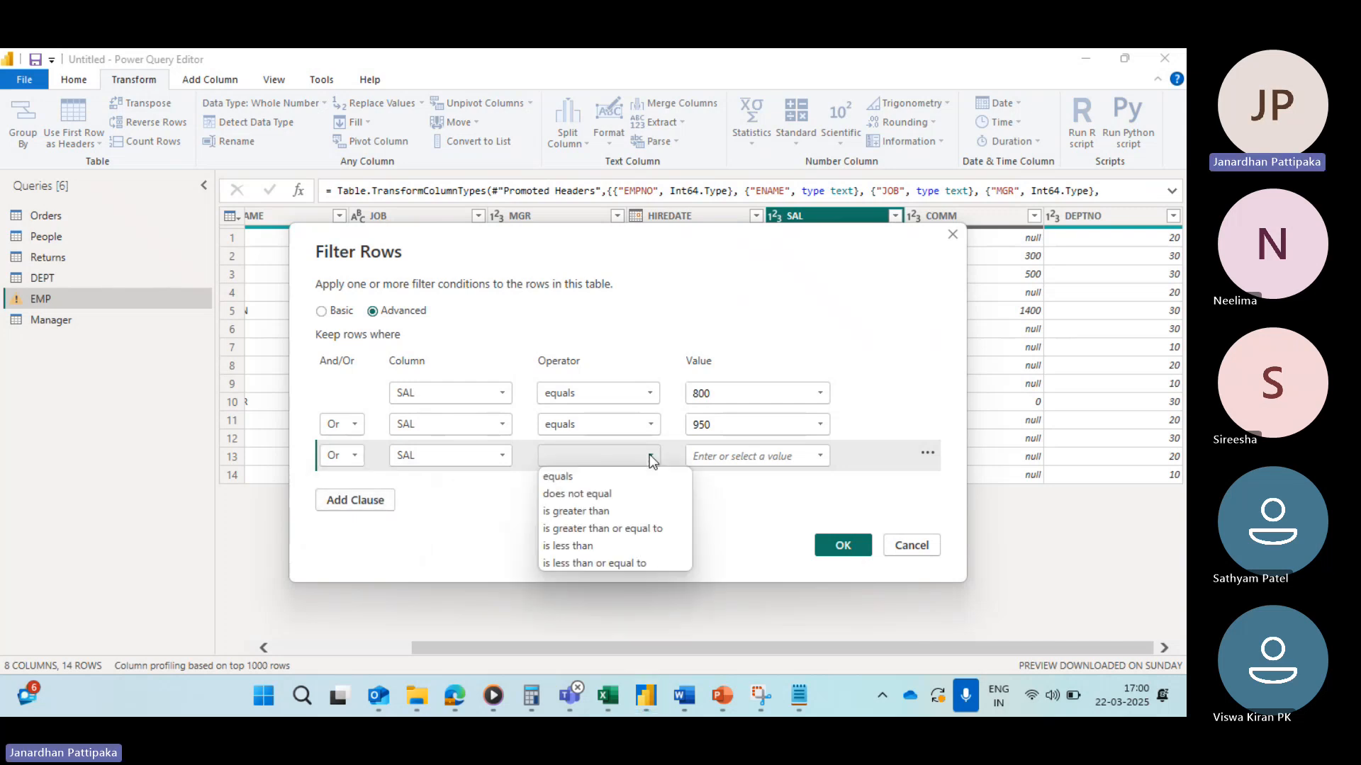
pyautogui.click(567, 476)
pyautogui.click(820, 457)
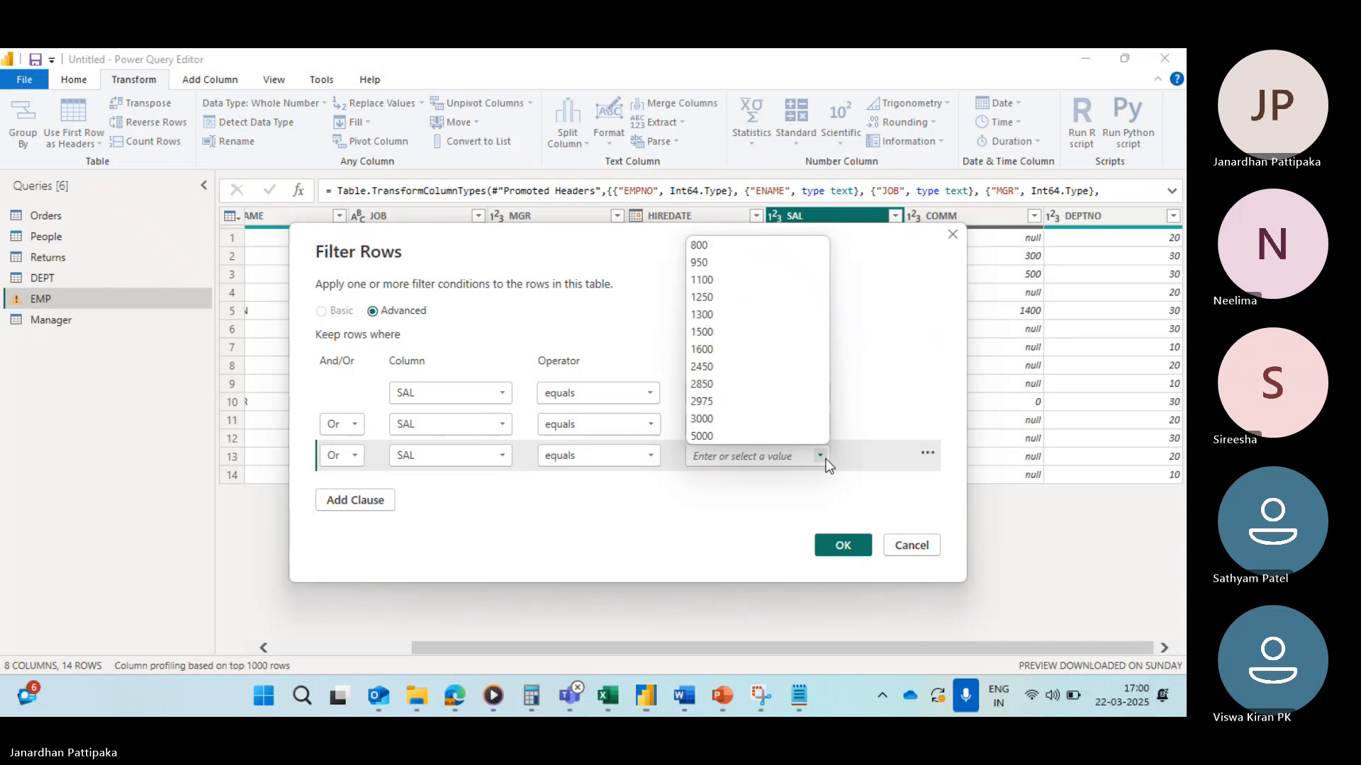
pyautogui.click(711, 280)
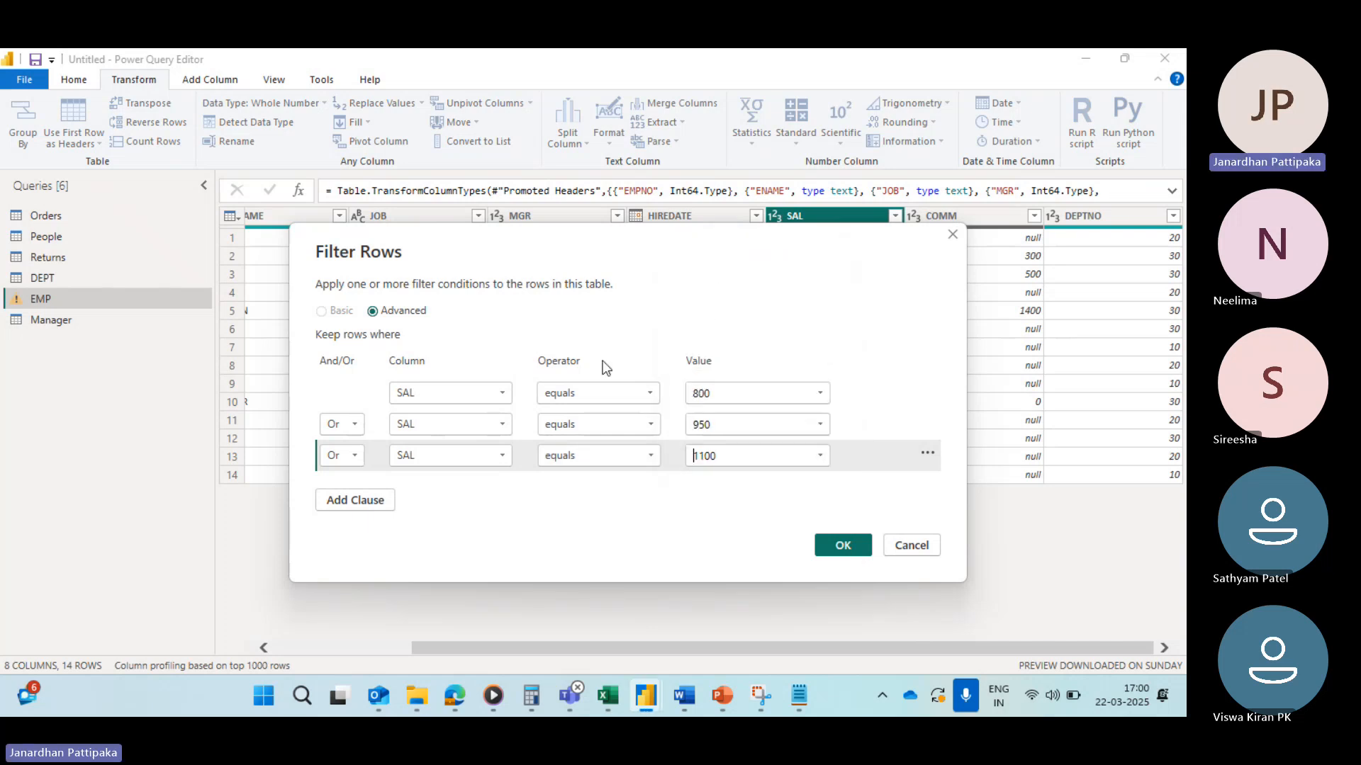
pyautogui.click(843, 547)
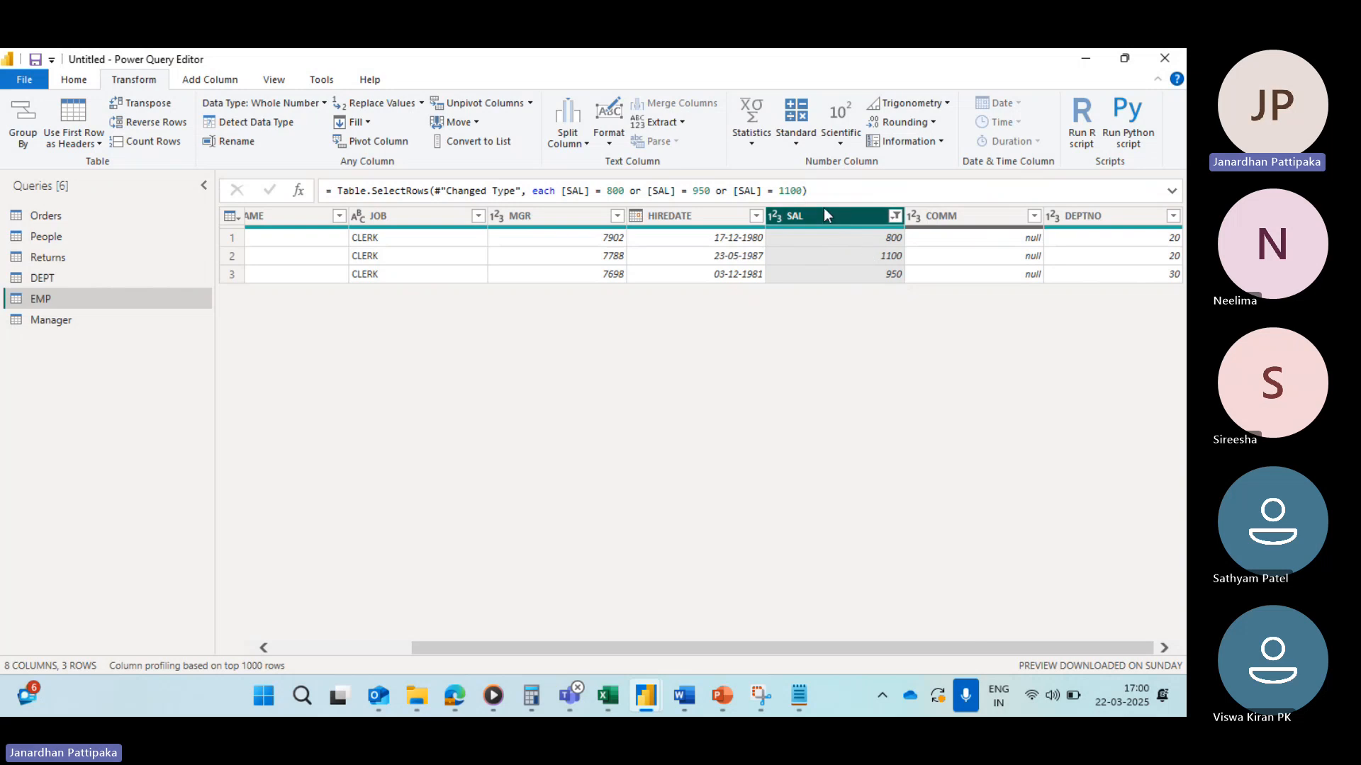
# Step: Clear the advanced 800, 950, 1100 filter from the SAL column
pyautogui.click(896, 217)
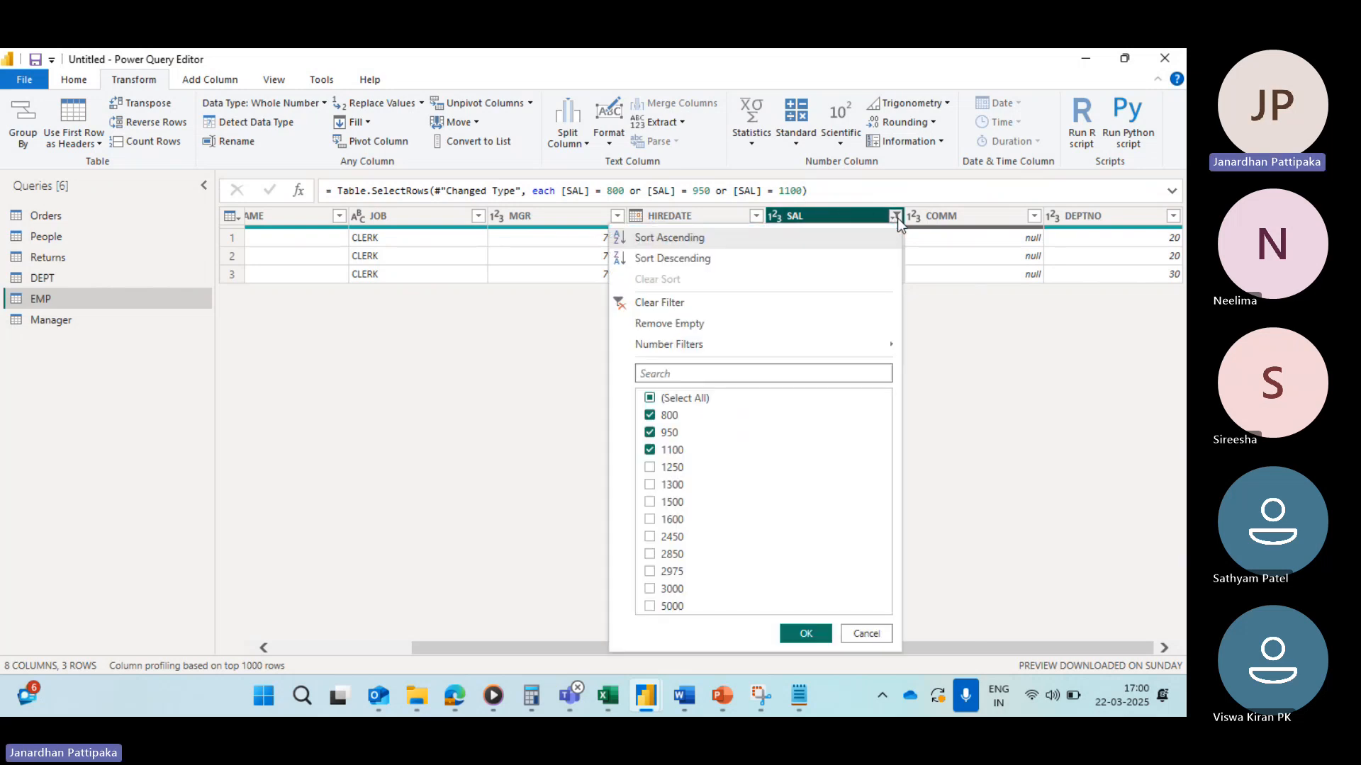
pyautogui.click(630, 305)
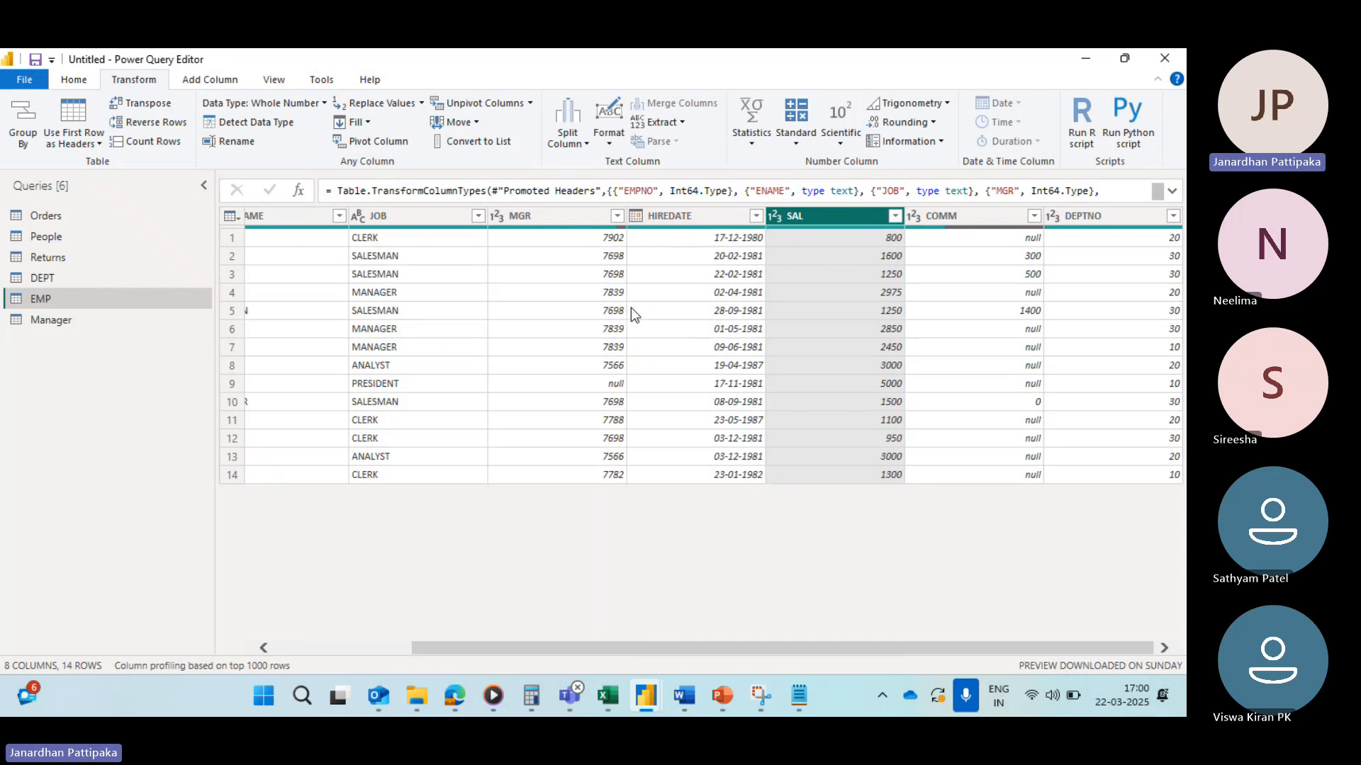
# Step: Start an Advanced SAL filter whose first clause keeps rows where SAL does not equal 800
pyautogui.click(895, 216)
pyautogui.moveTo(676, 346)
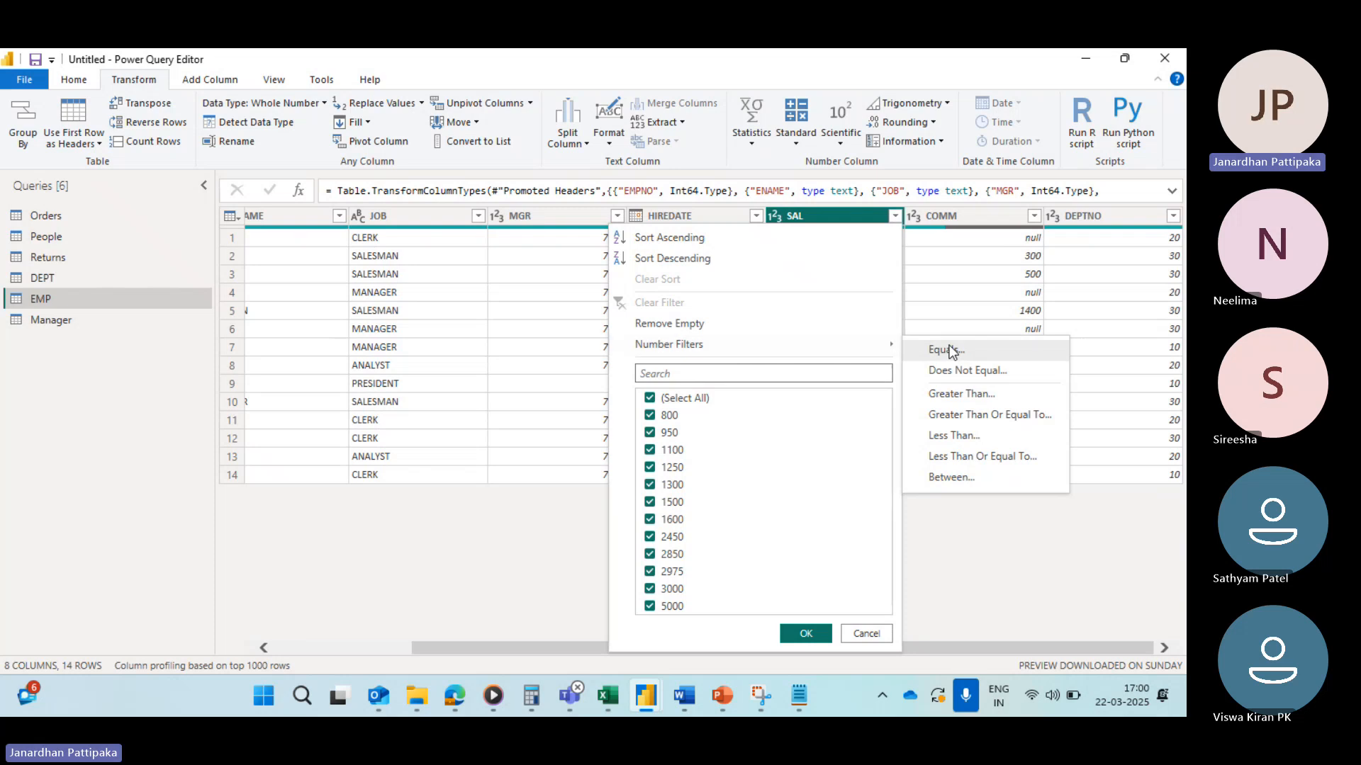
pyautogui.click(946, 372)
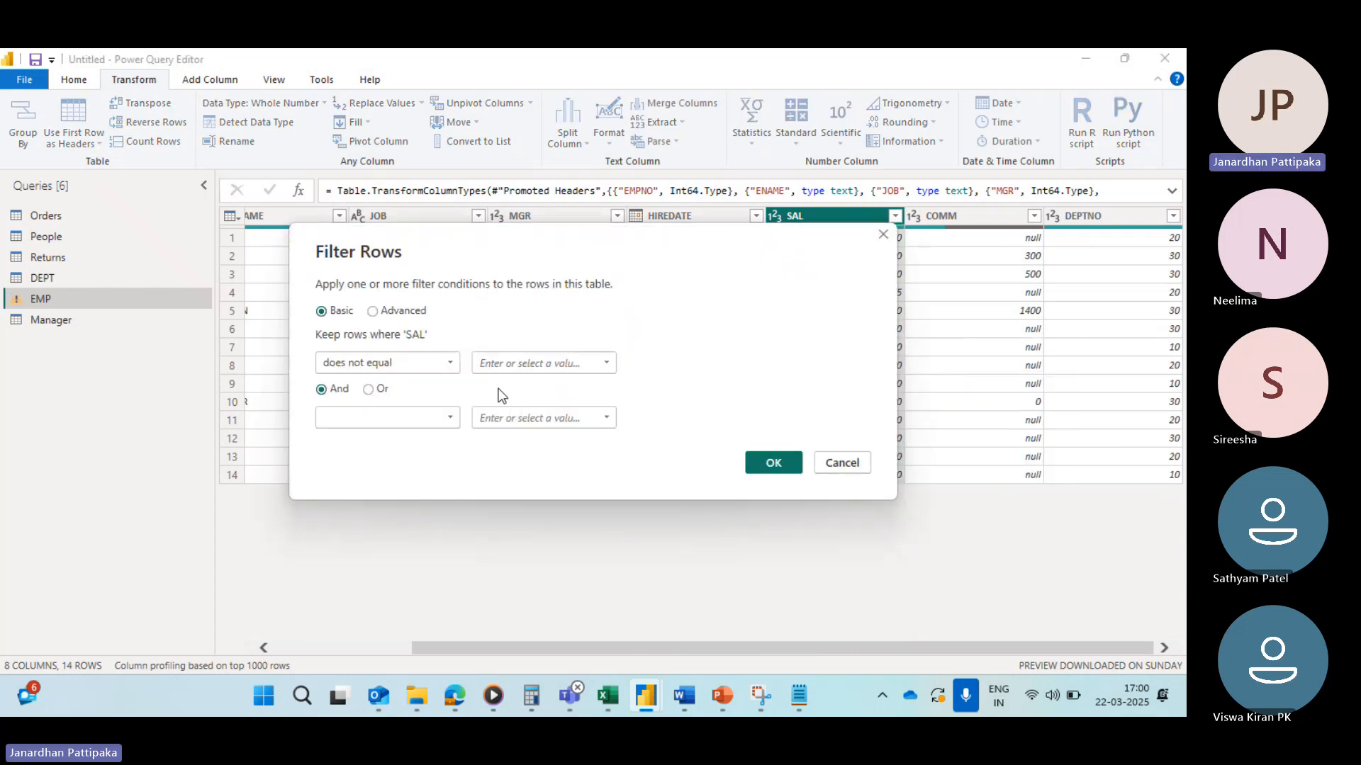
pyautogui.click(607, 364)
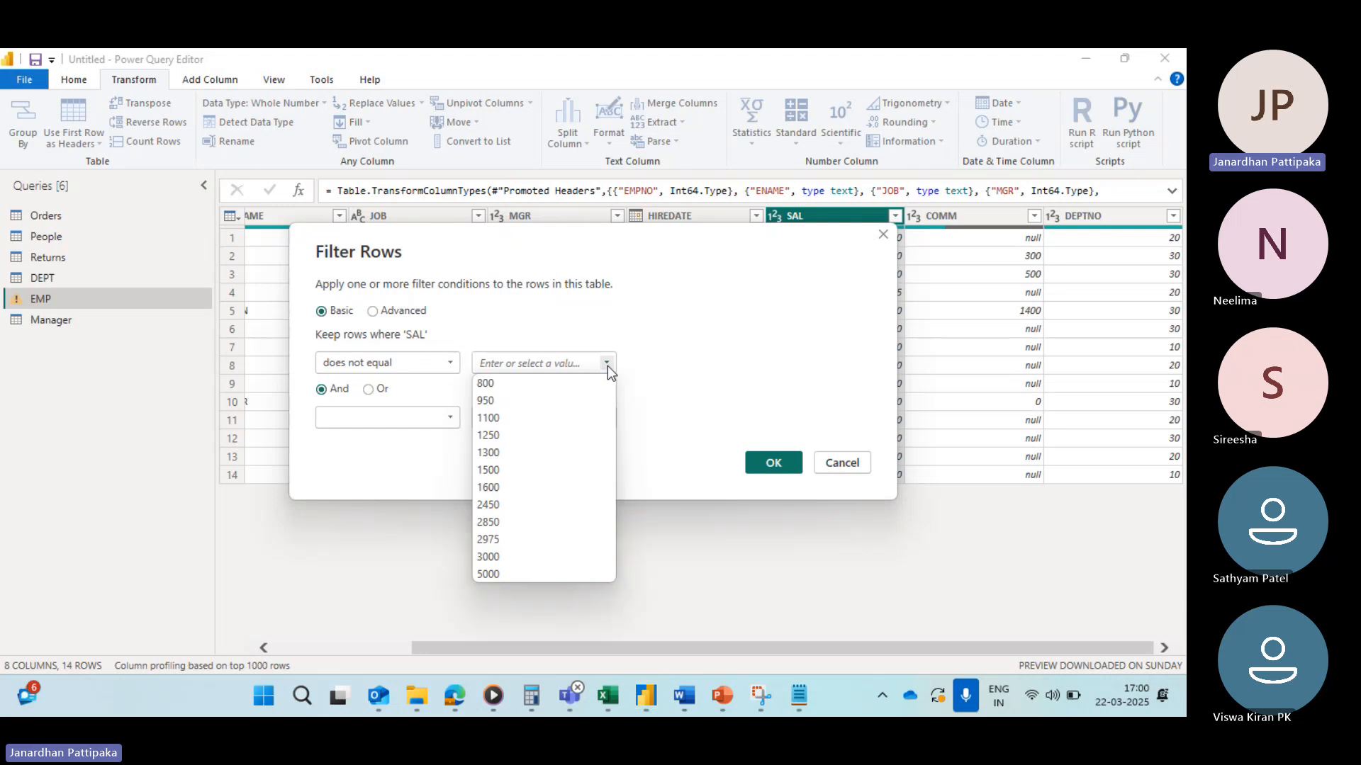
pyautogui.click(372, 312)
pyautogui.click(372, 311)
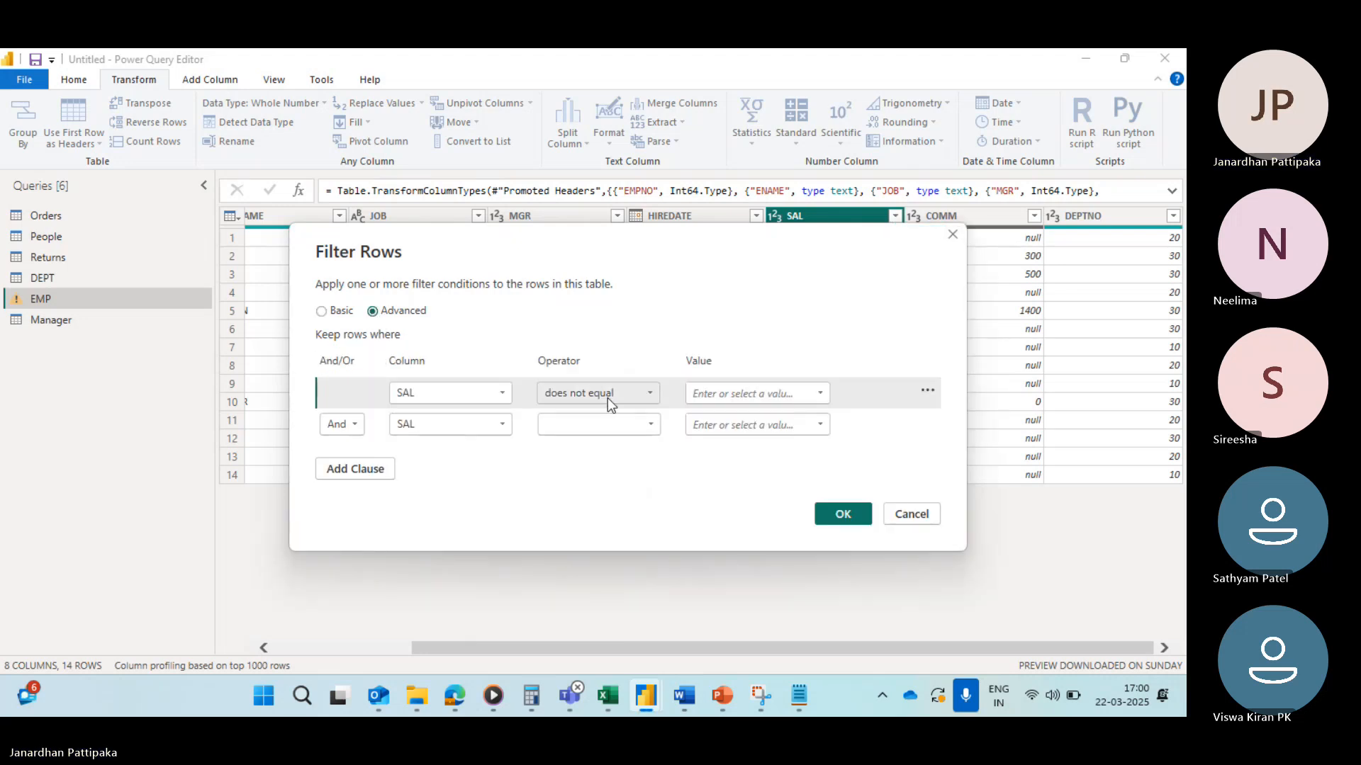
pyautogui.click(819, 394)
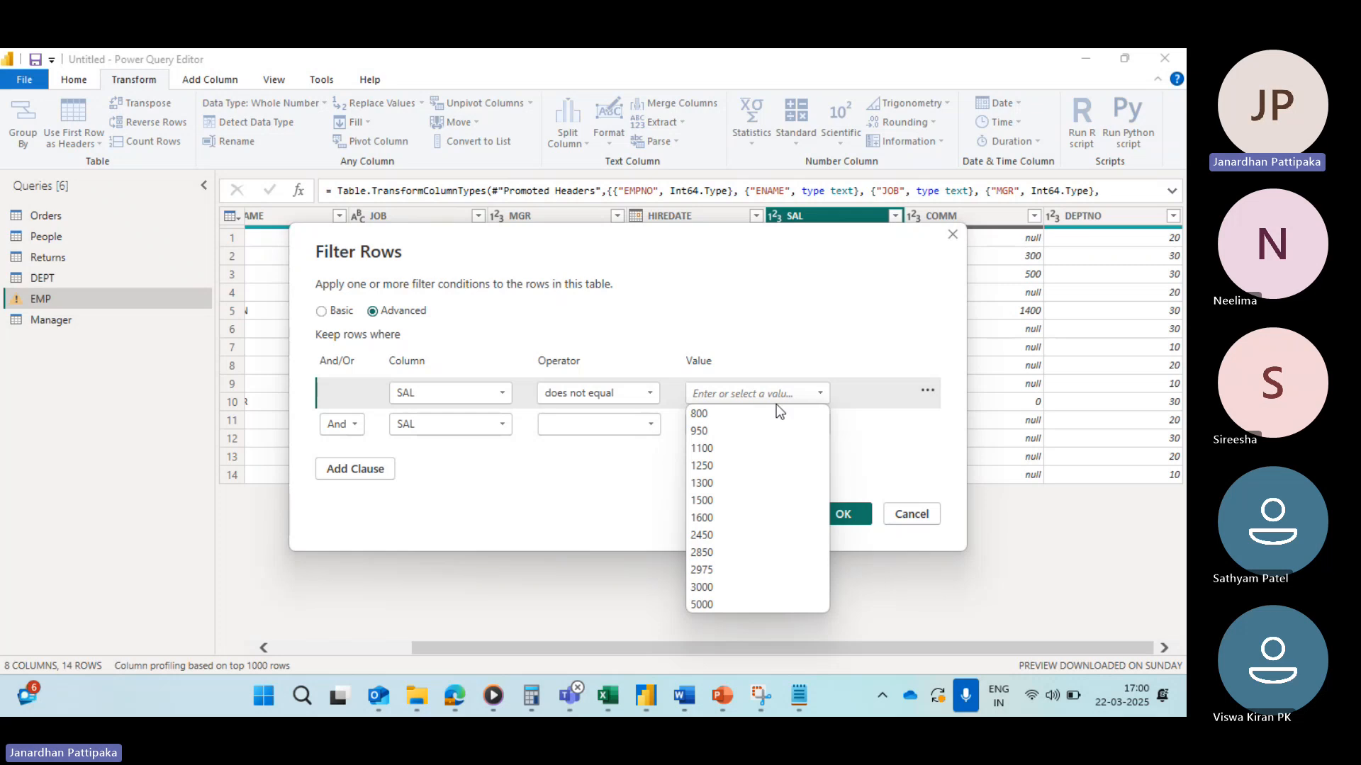
pyautogui.click(714, 415)
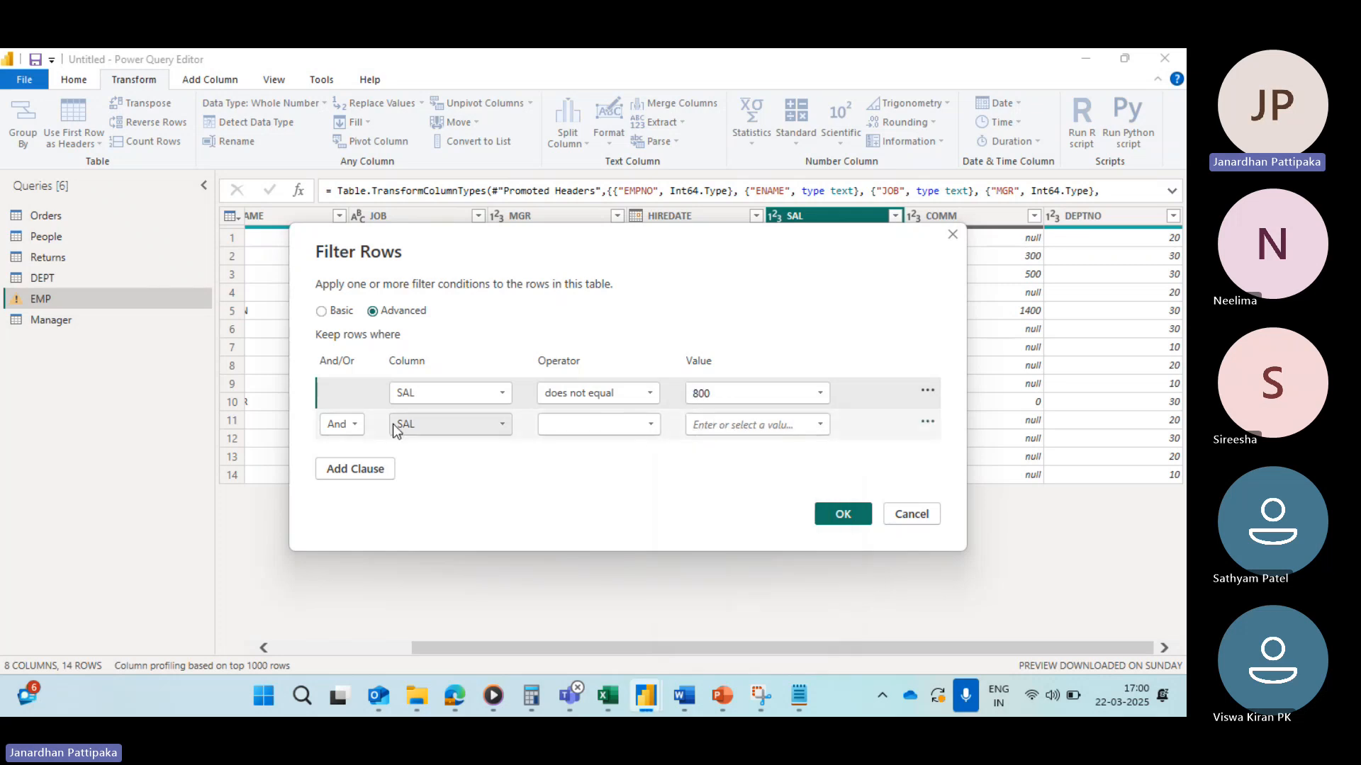
# Step: Add an Or clause where SAL does not equal 950
pyautogui.click(359, 423)
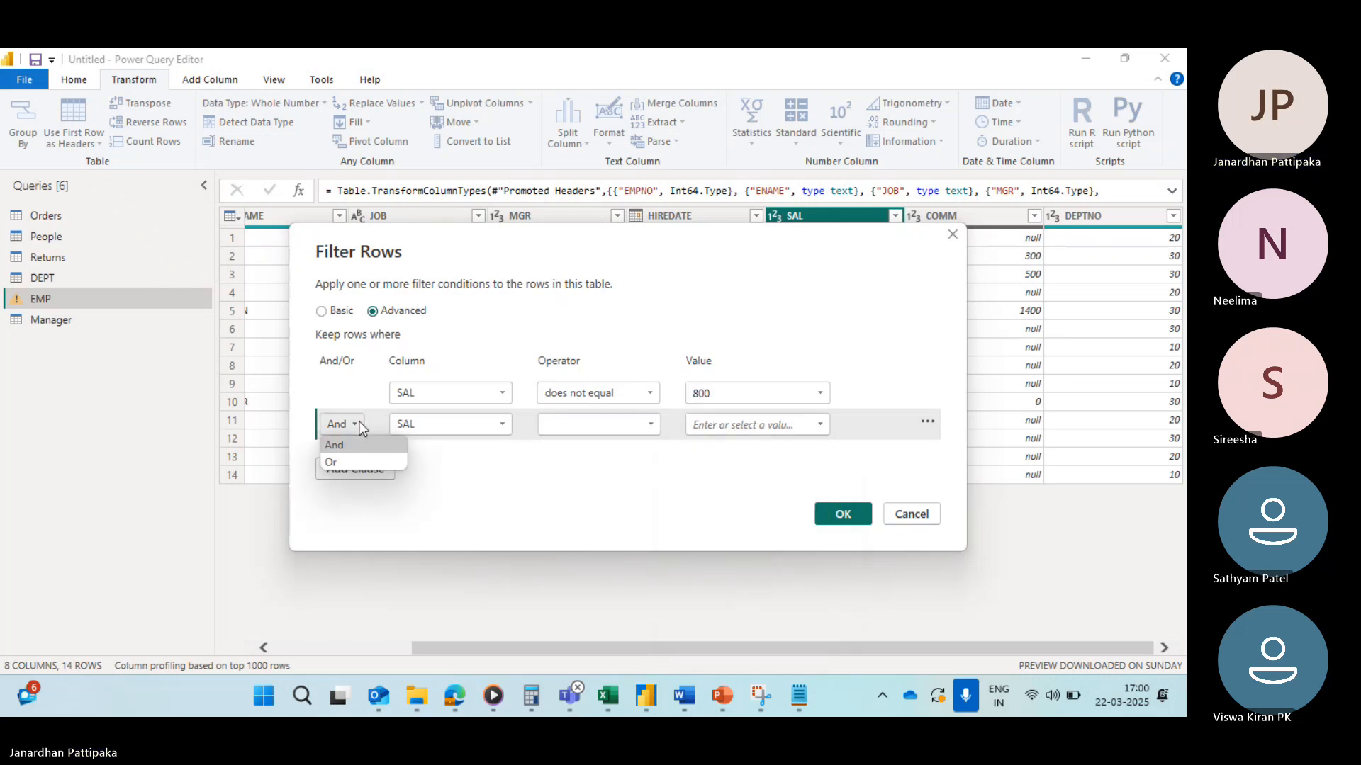
pyautogui.click(334, 465)
pyautogui.click(650, 425)
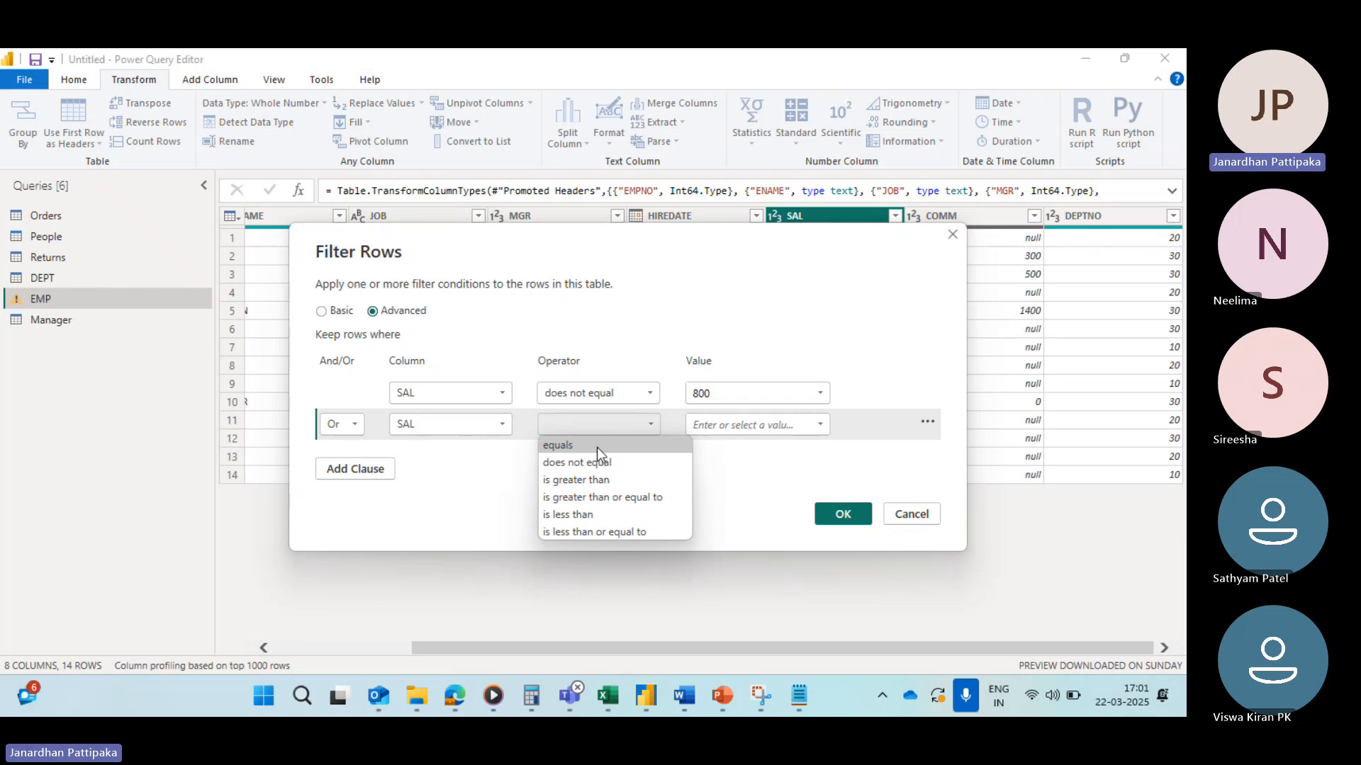
pyautogui.click(578, 464)
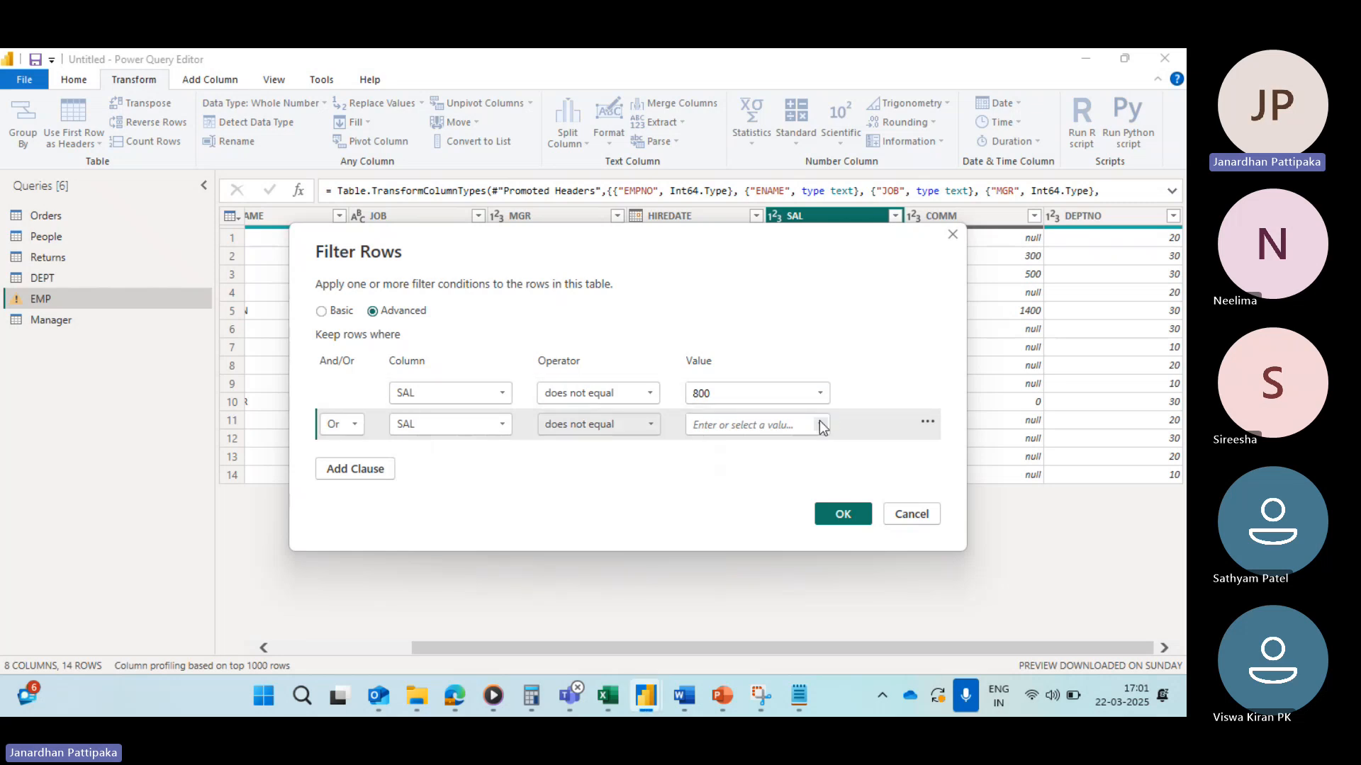
pyautogui.click(820, 425)
pyautogui.click(700, 462)
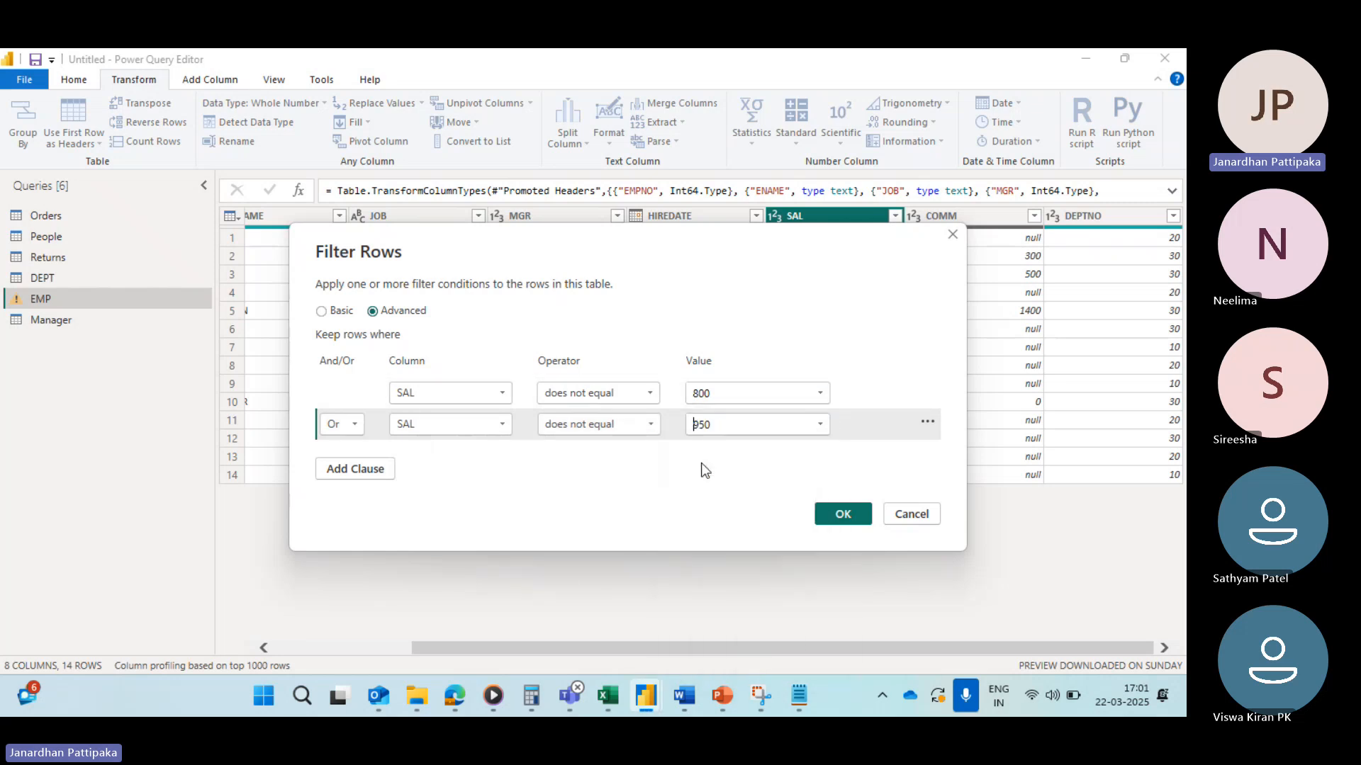
# Step: Add a third Or clause where SAL does not equal 1100 and apply the advanced filter
pyautogui.click(369, 470)
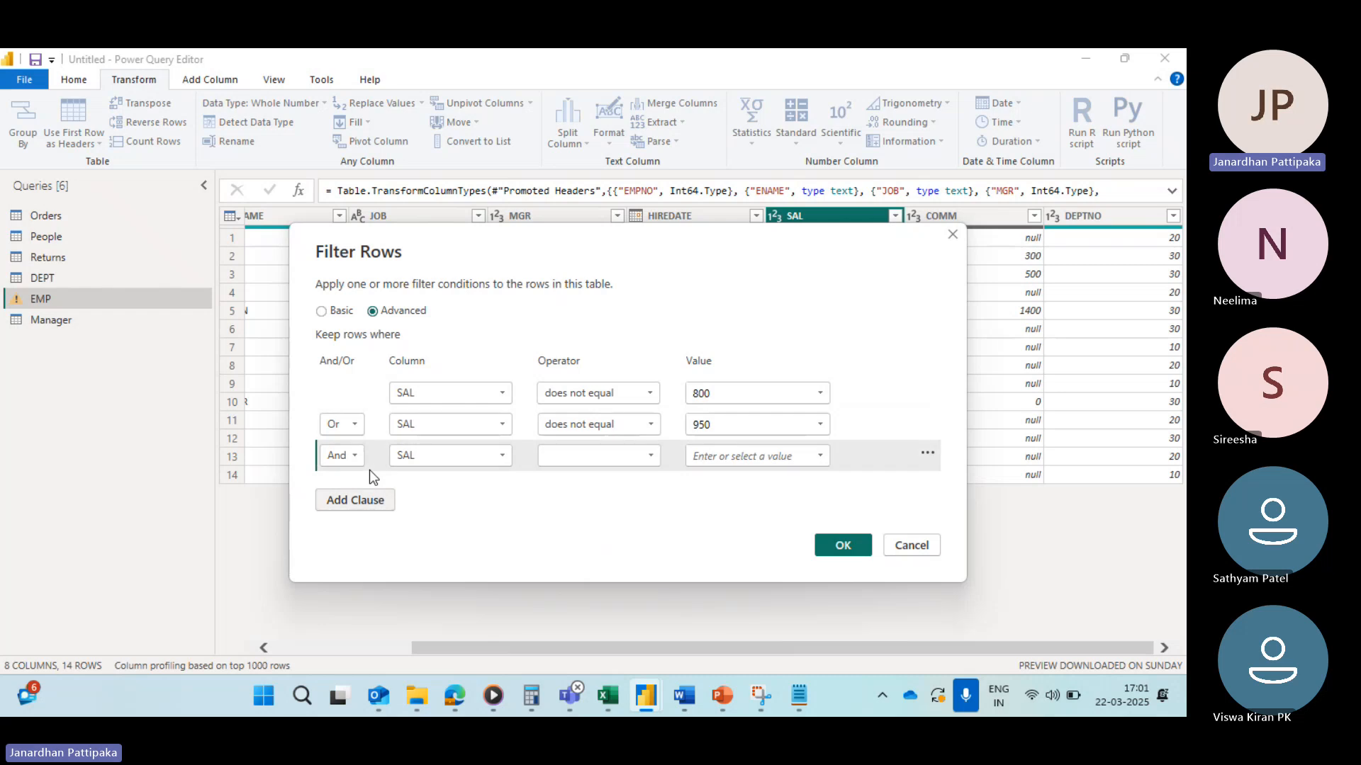
pyautogui.click(356, 457)
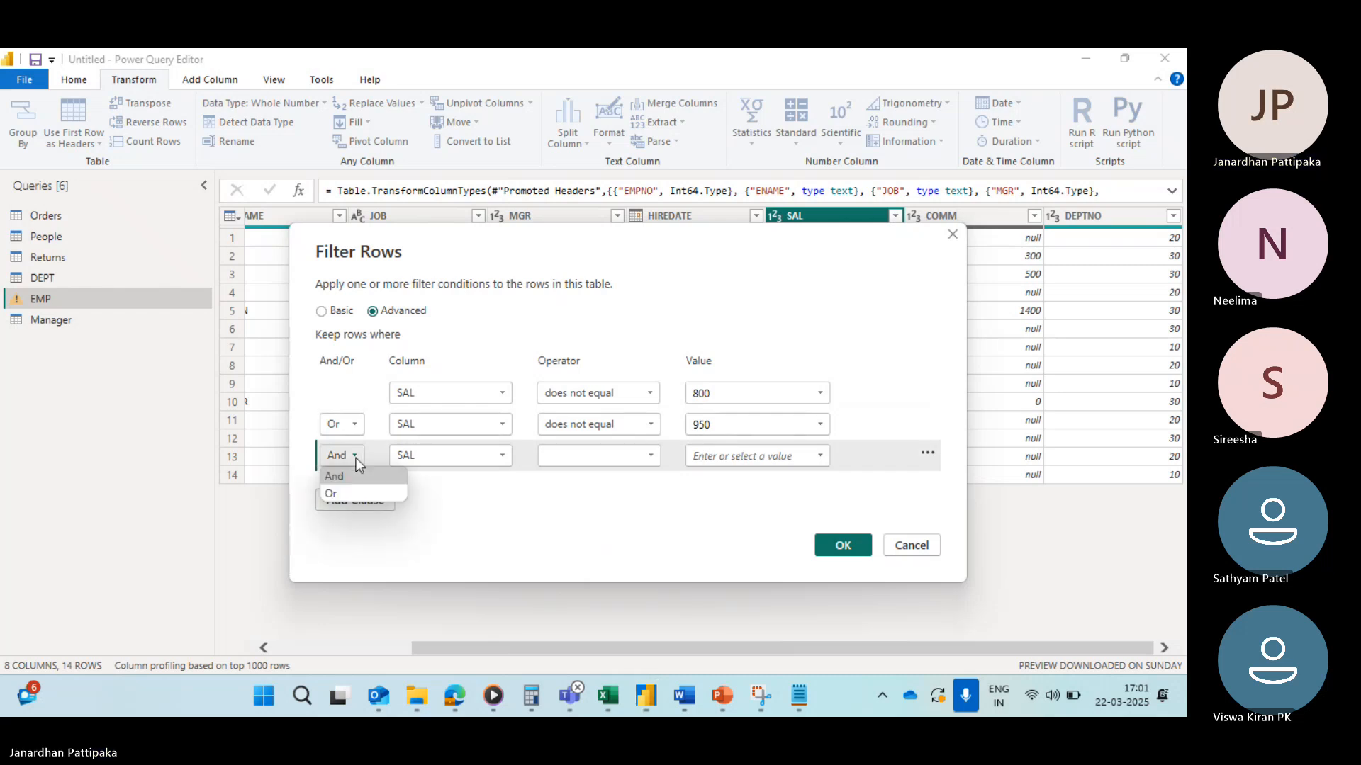
pyautogui.click(345, 494)
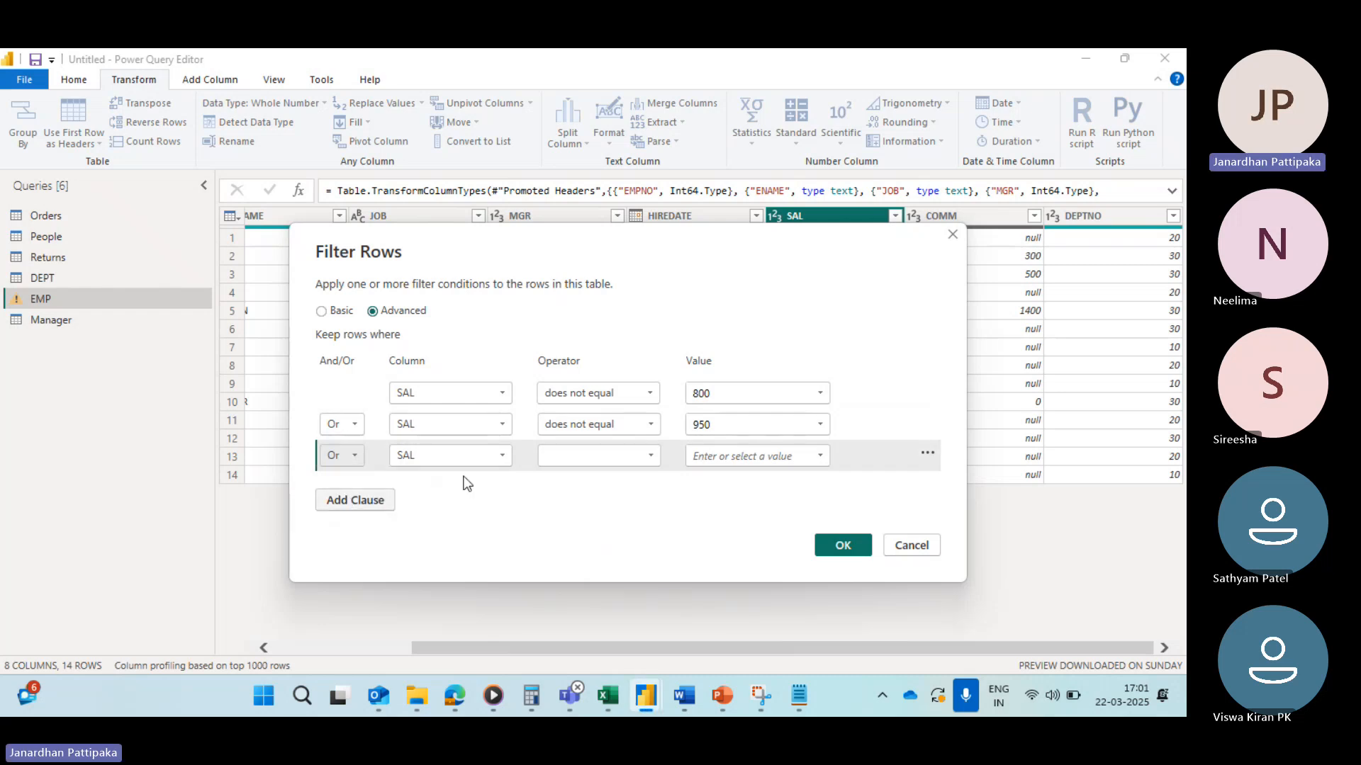
pyautogui.click(649, 456)
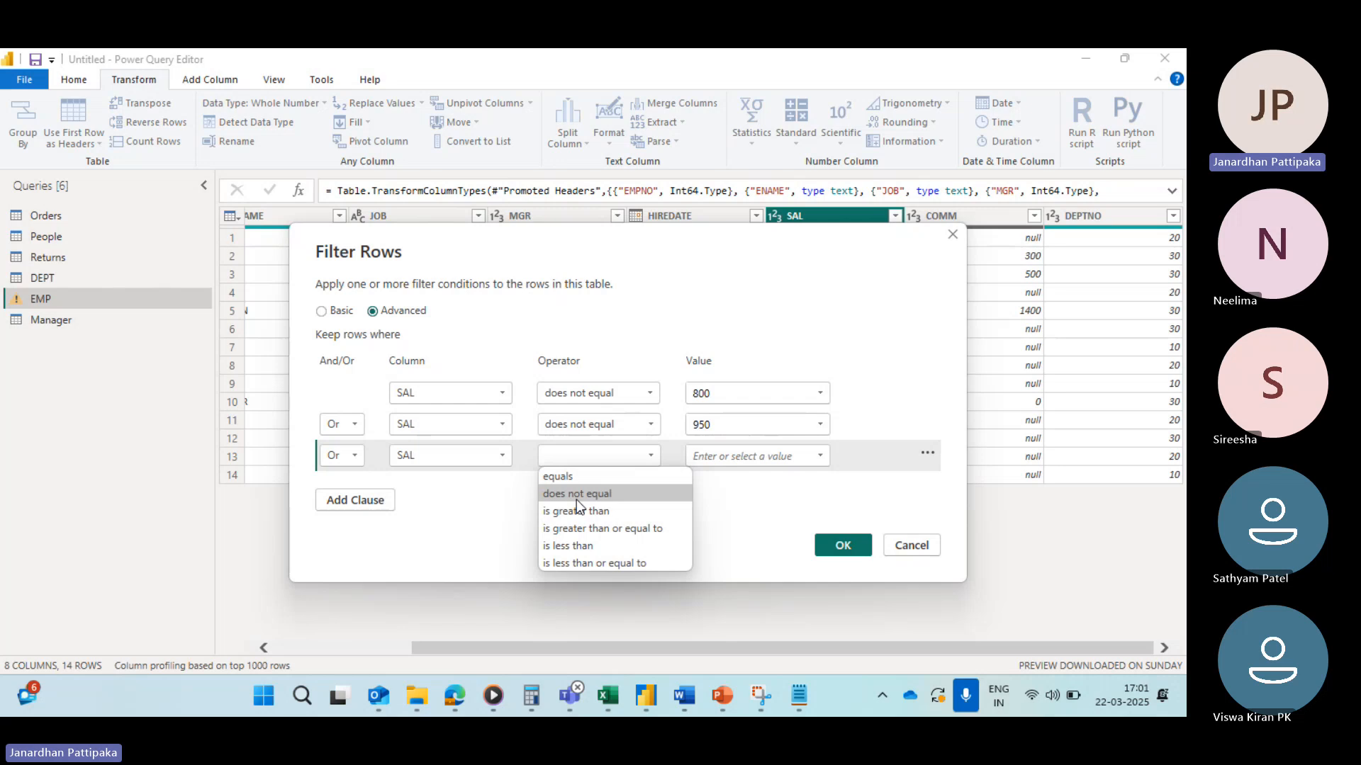
pyautogui.click(576, 493)
pyautogui.click(822, 456)
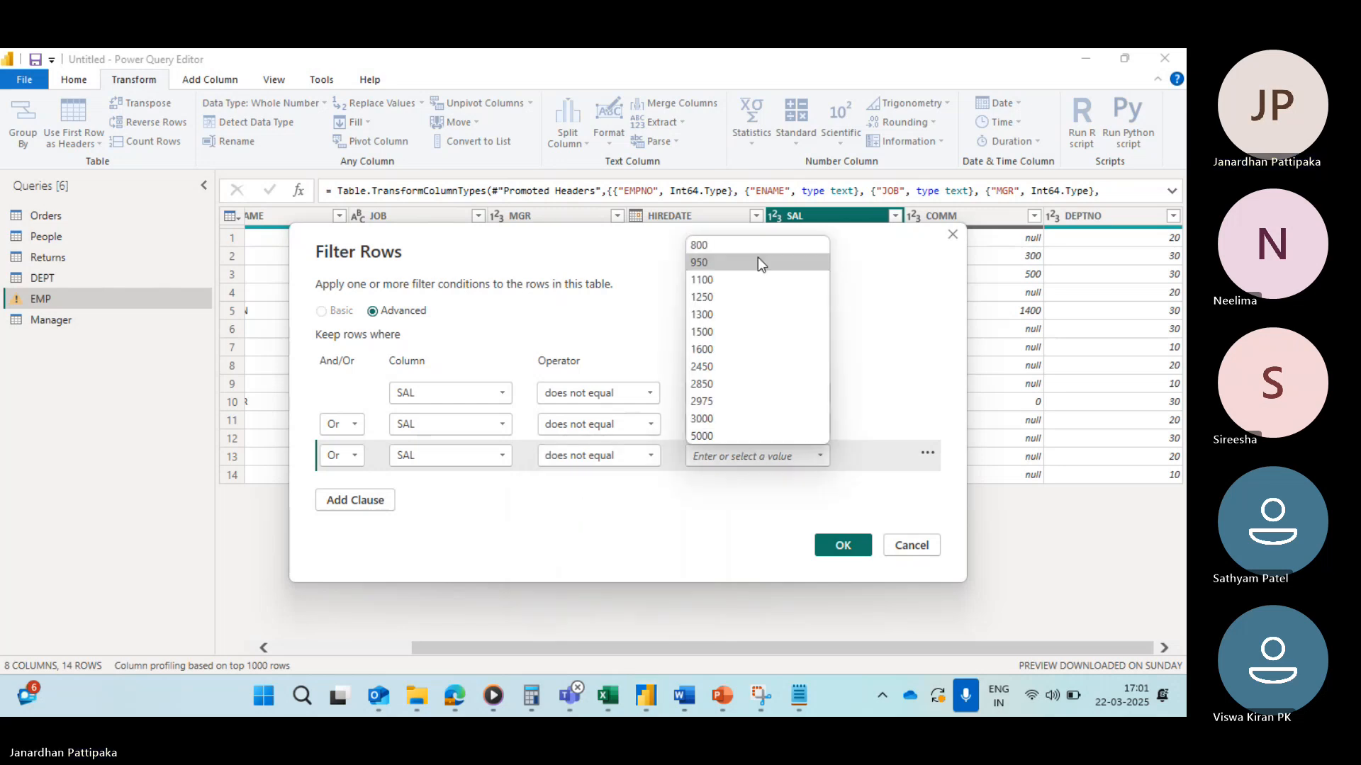
pyautogui.click(707, 279)
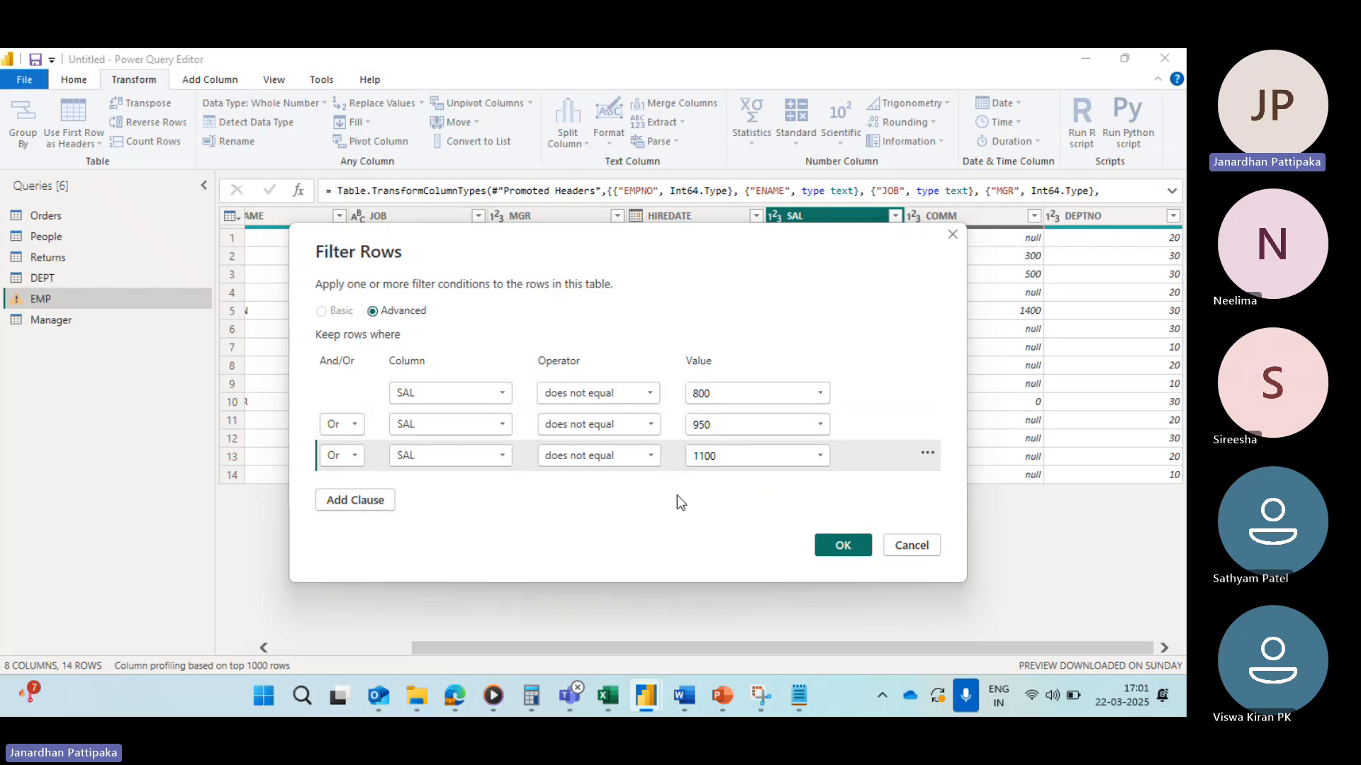
pyautogui.click(842, 545)
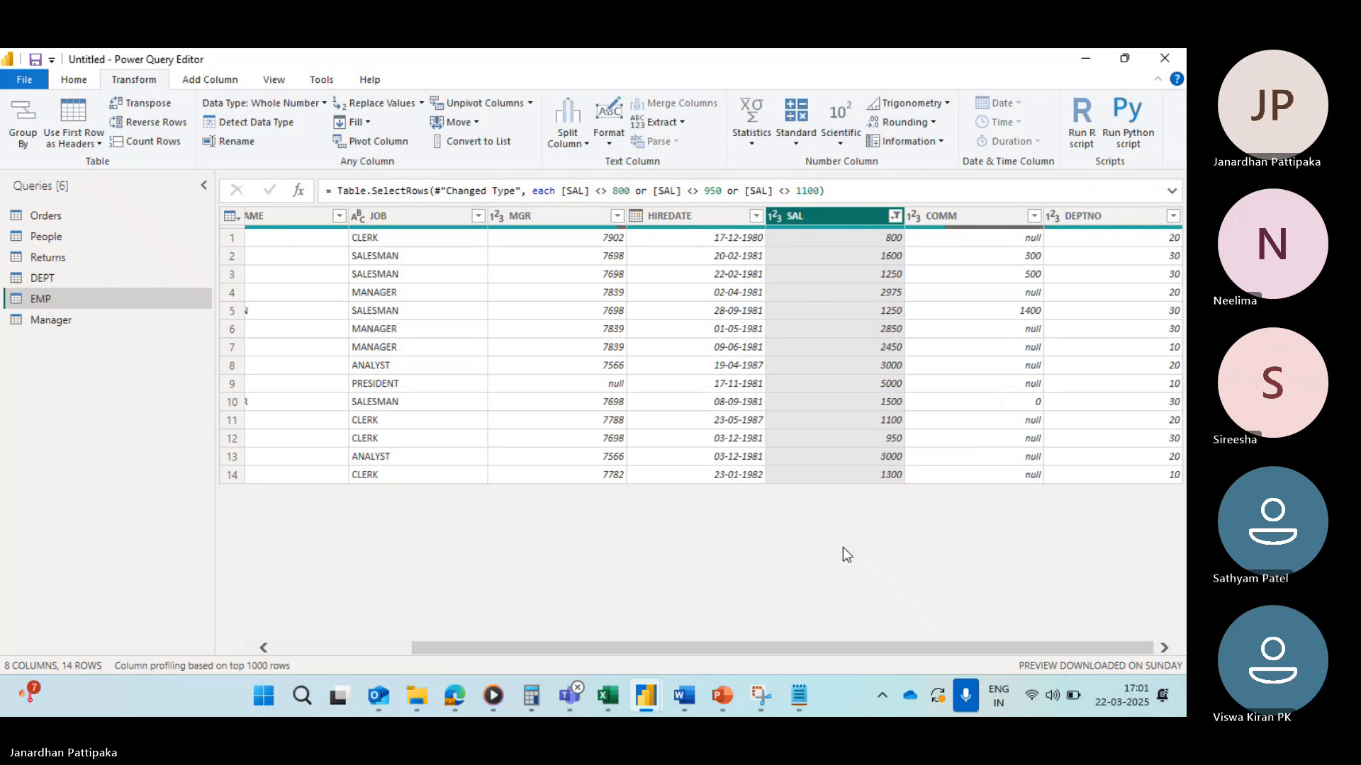
# Step: Check the SAL value list, then clear the does-not-equal filter from the SAL column
pyautogui.click(896, 216)
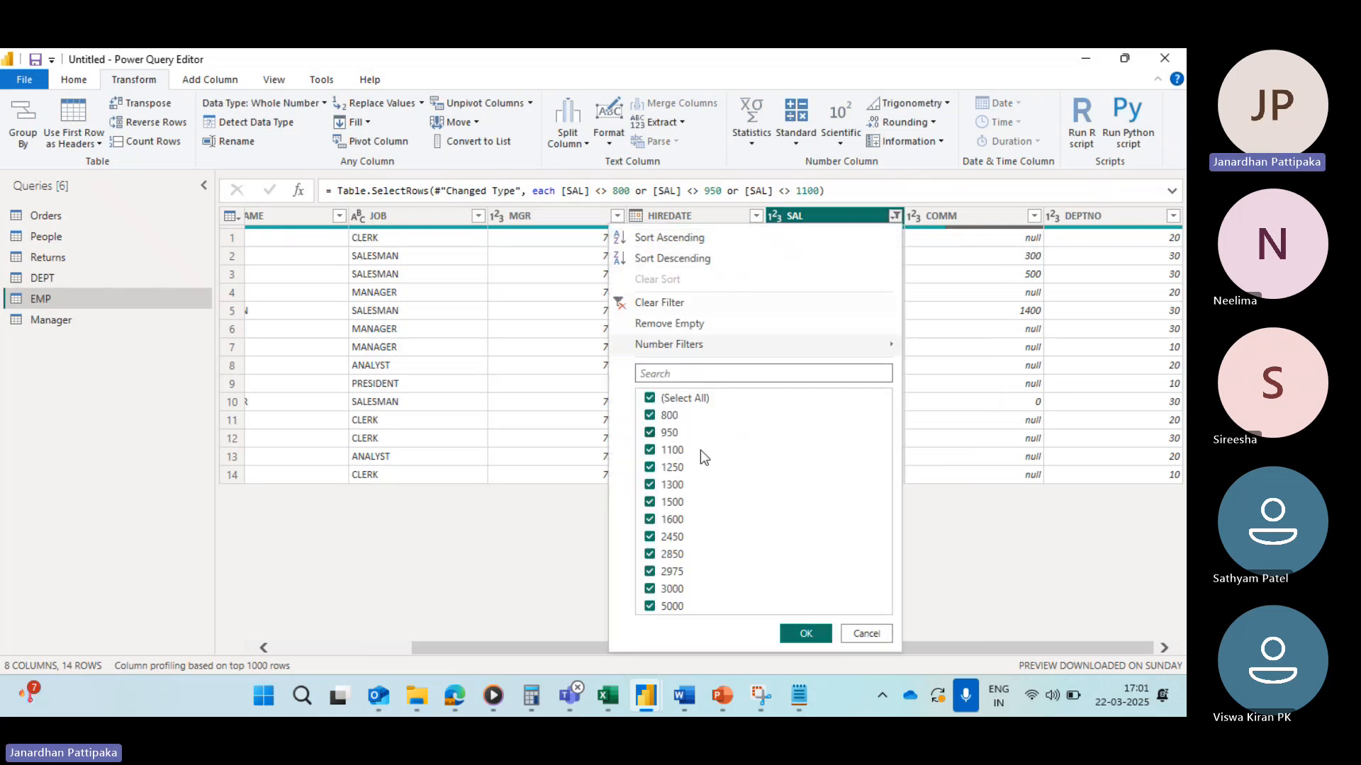
pyautogui.click(584, 520)
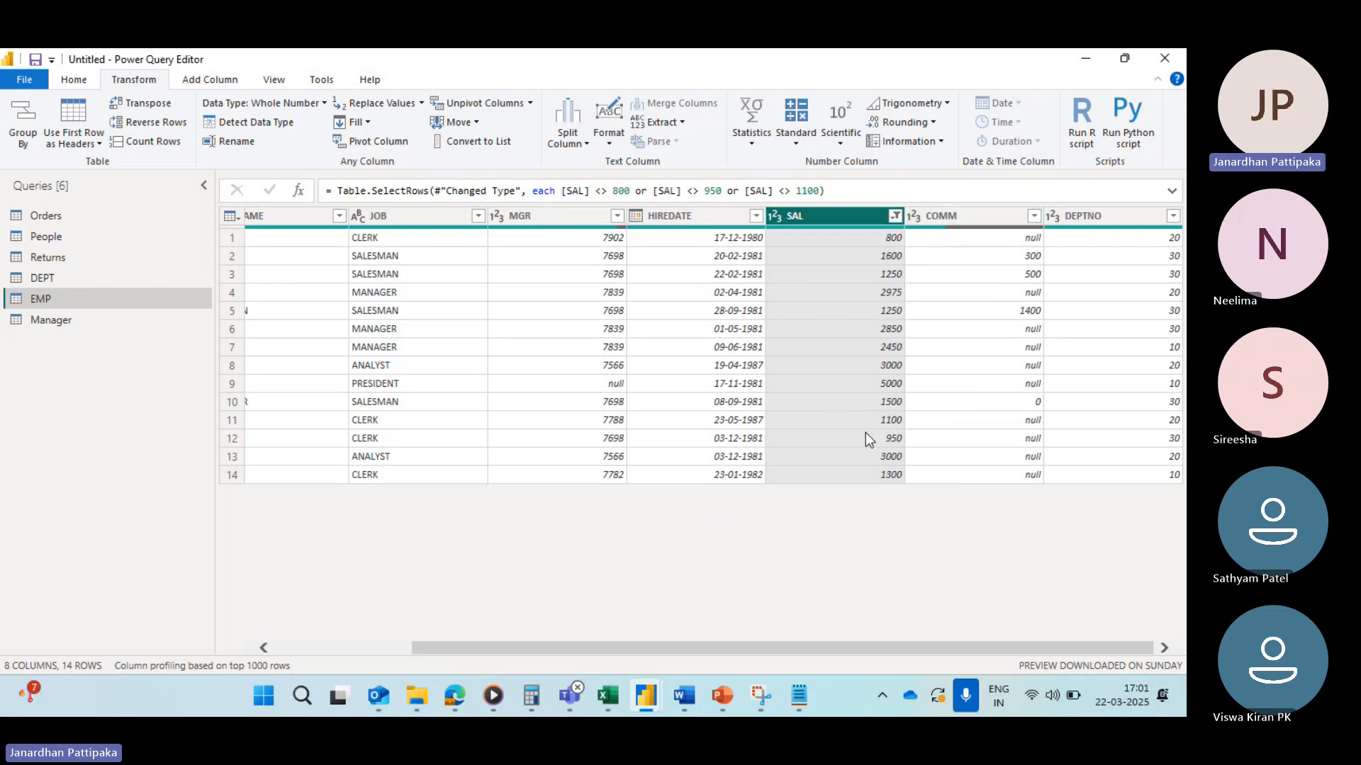
pyautogui.click(895, 217)
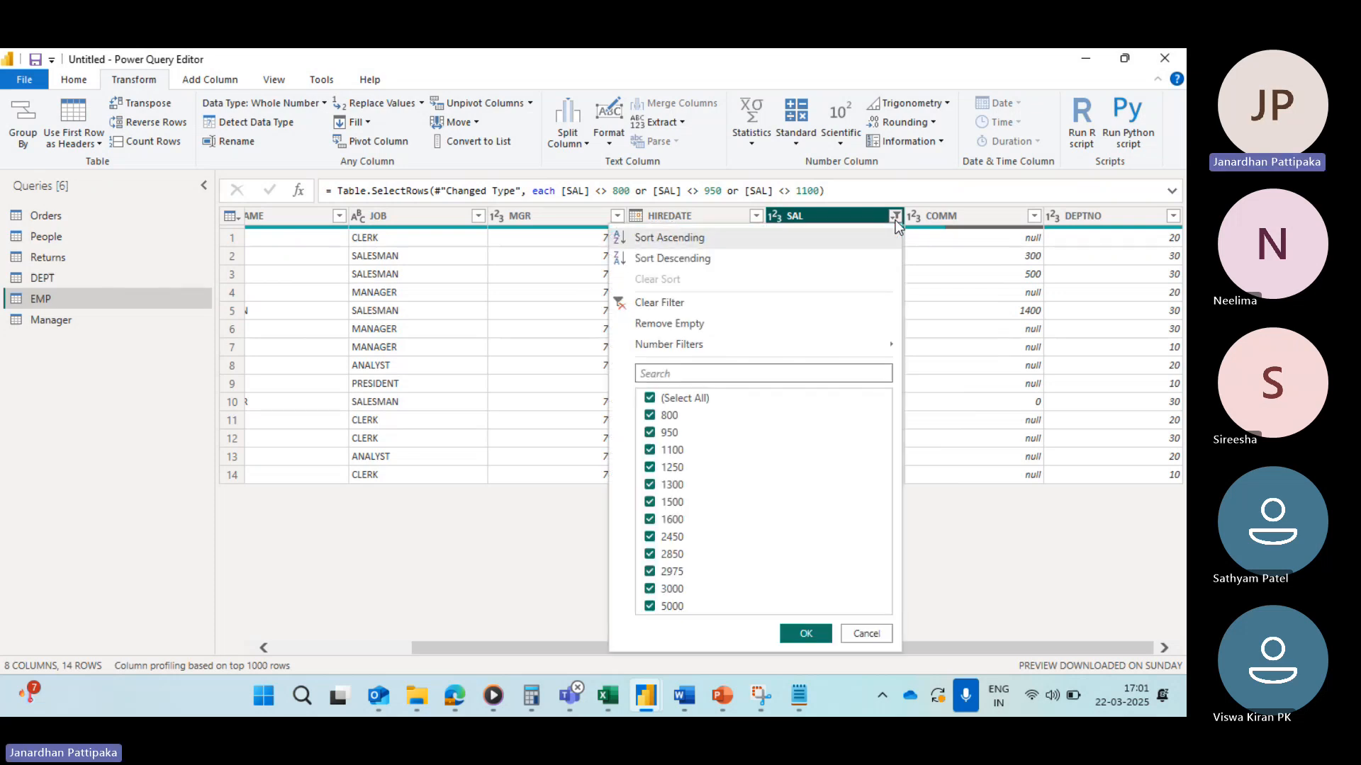
pyautogui.click(621, 304)
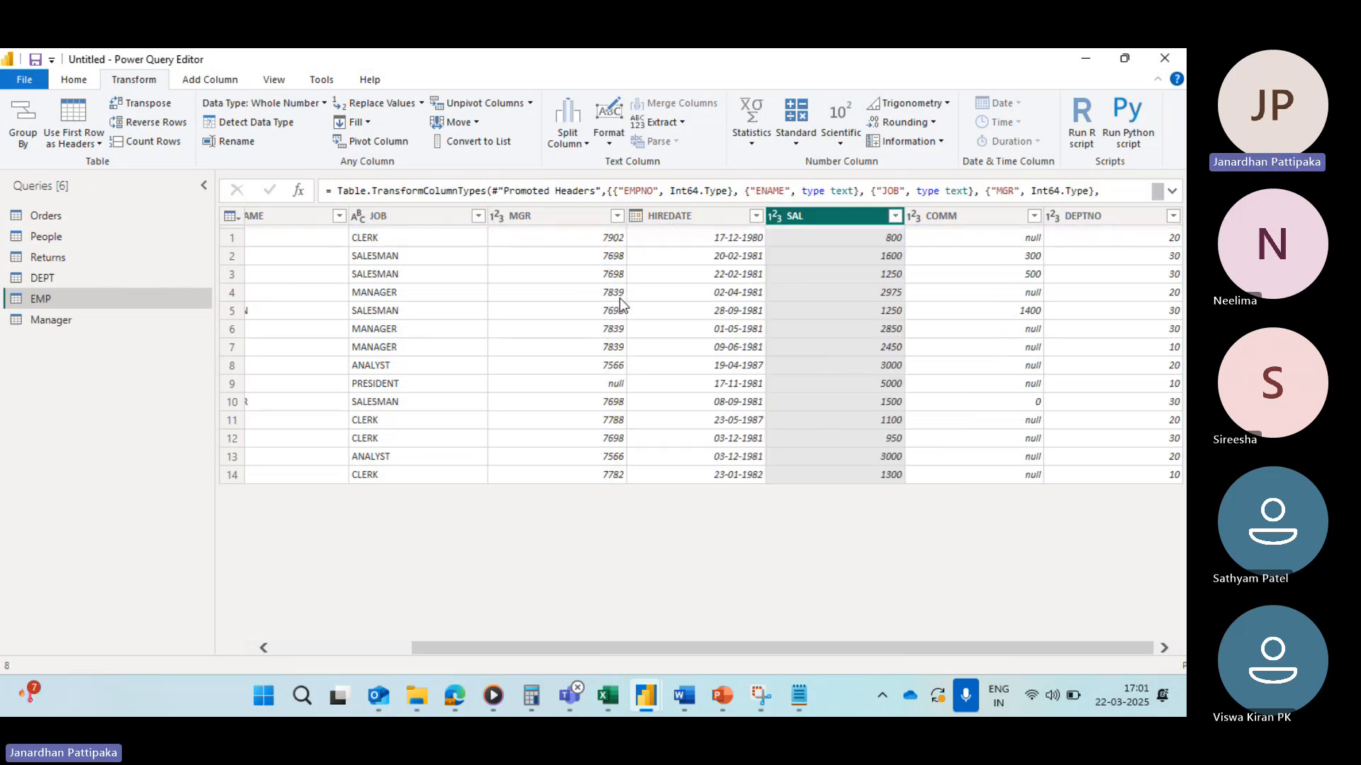
# Step: Apply a basic number filter keeping SAL rows that do not equal 800
pyautogui.click(895, 217)
pyautogui.moveTo(677, 345)
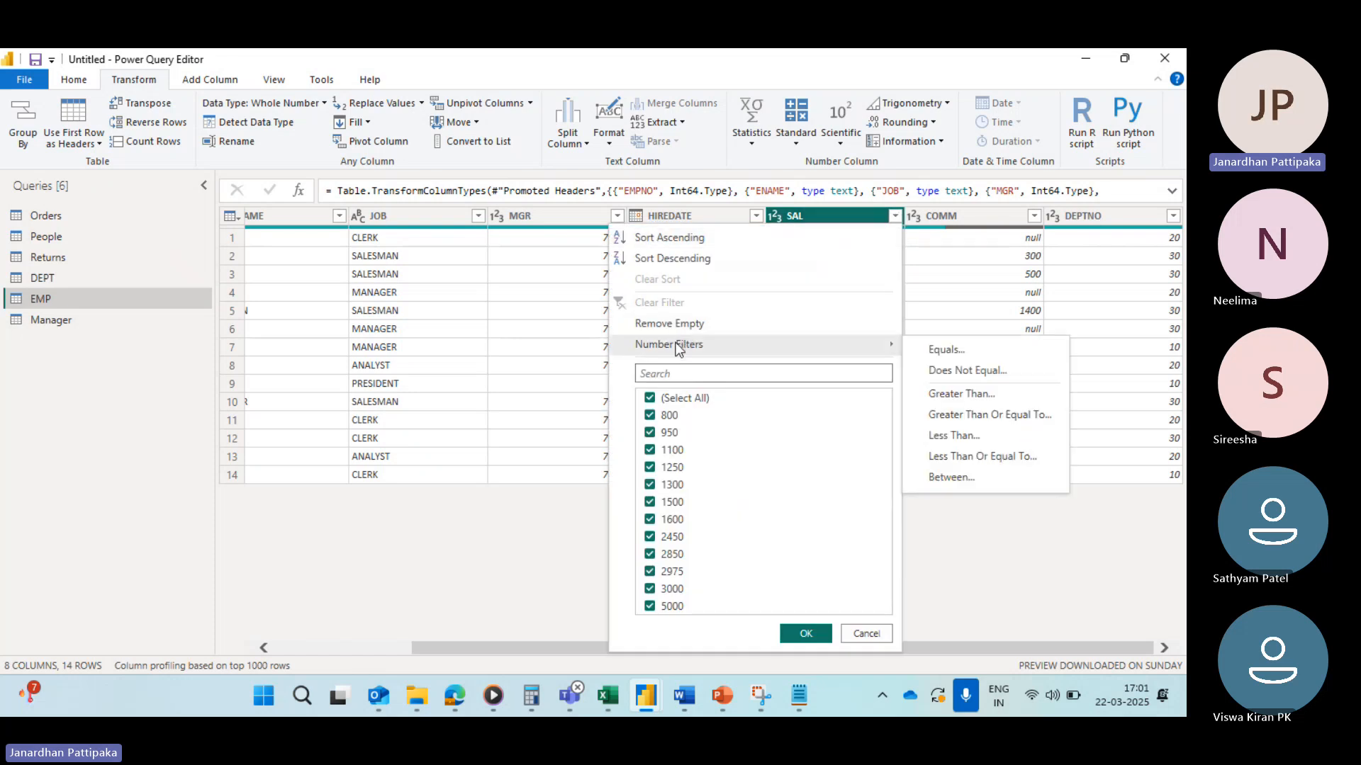
pyautogui.click(943, 369)
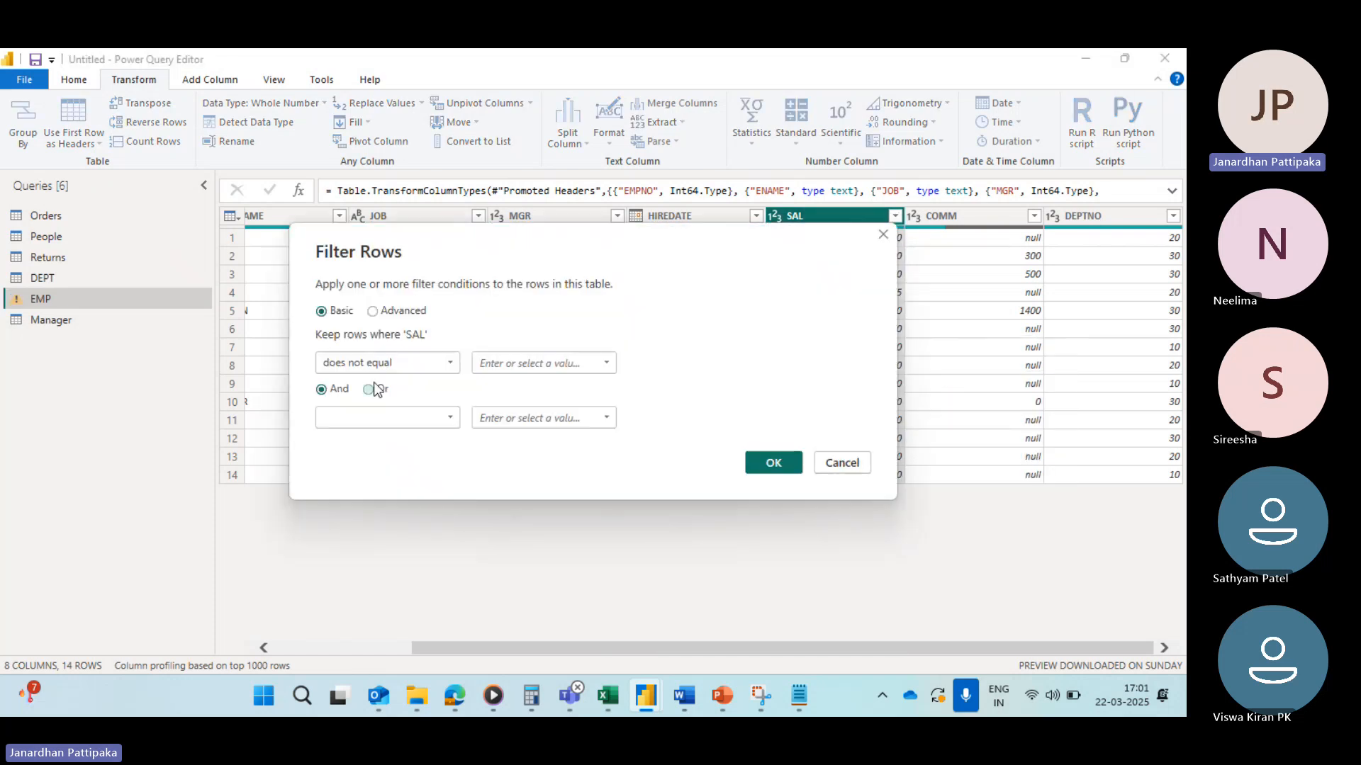
pyautogui.click(606, 363)
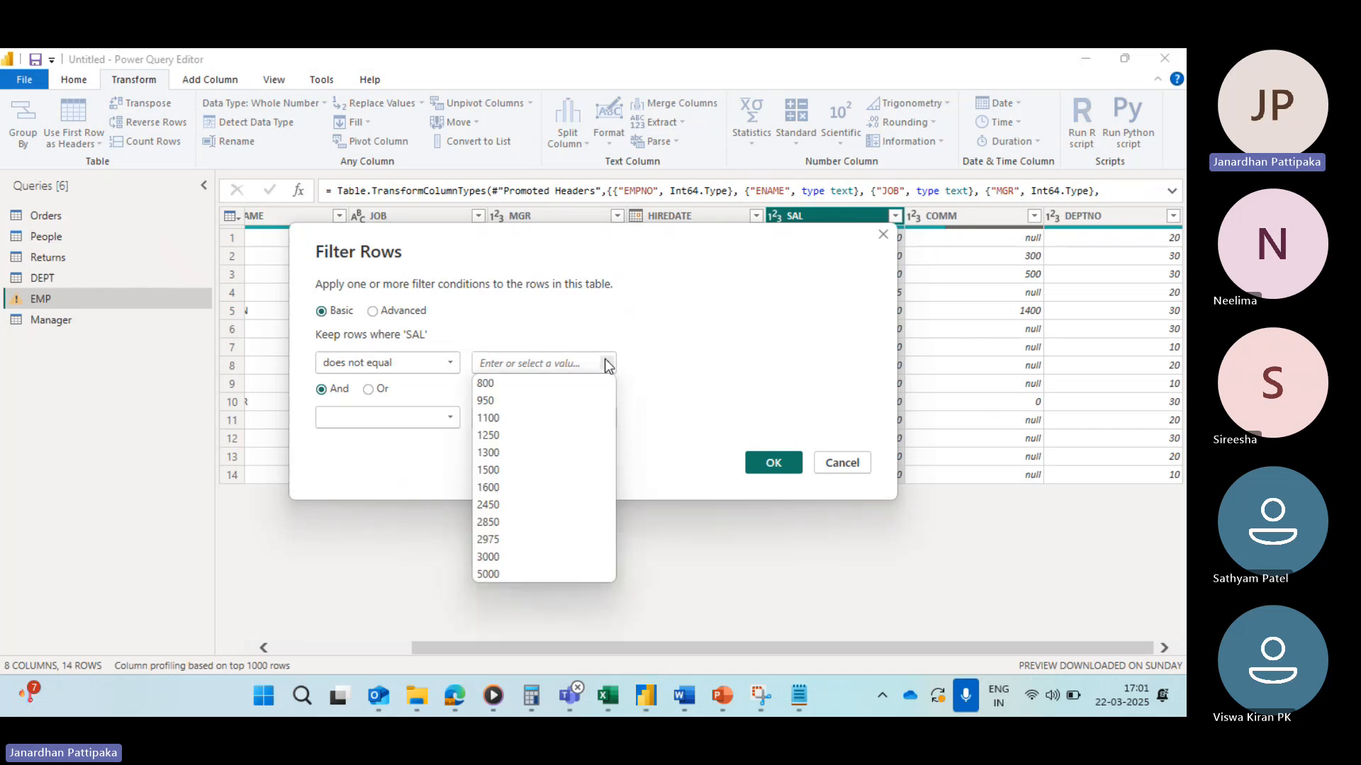
pyautogui.click(491, 384)
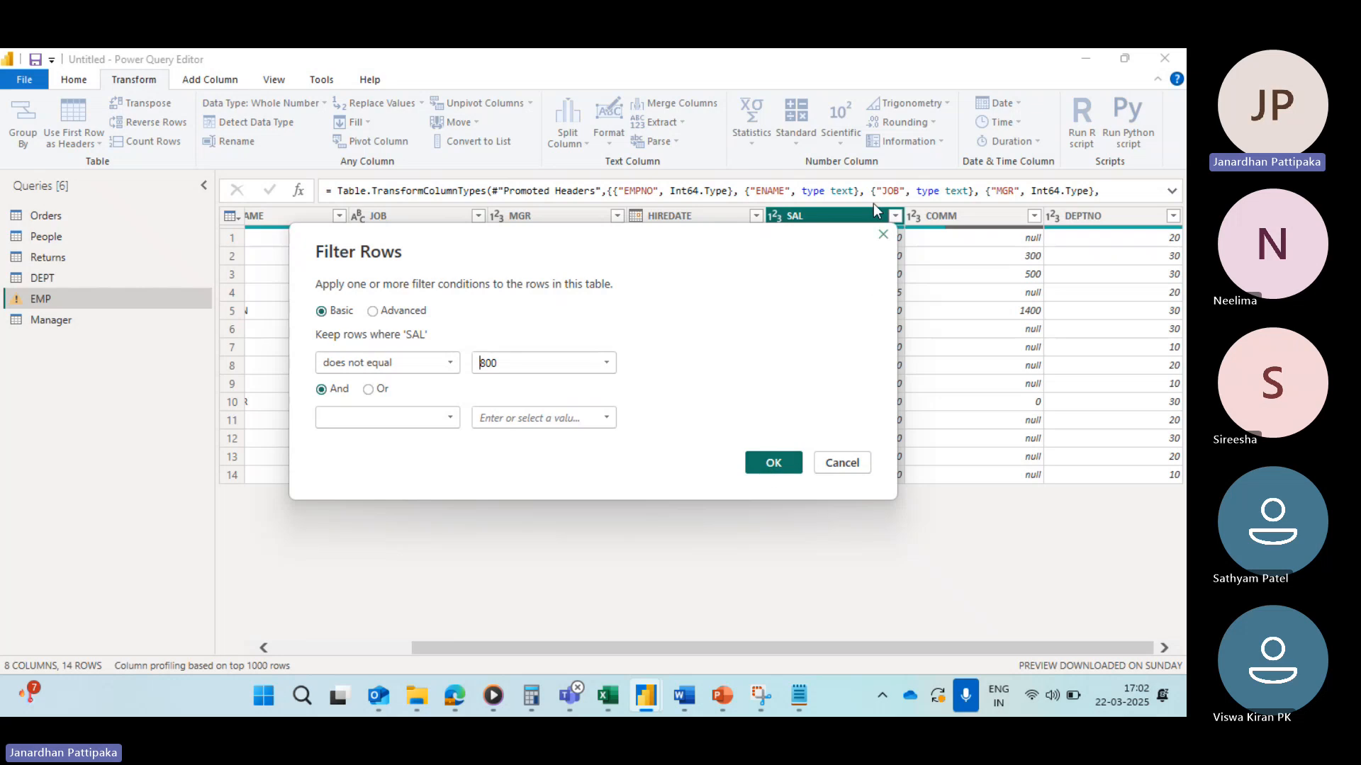
pyautogui.click(773, 464)
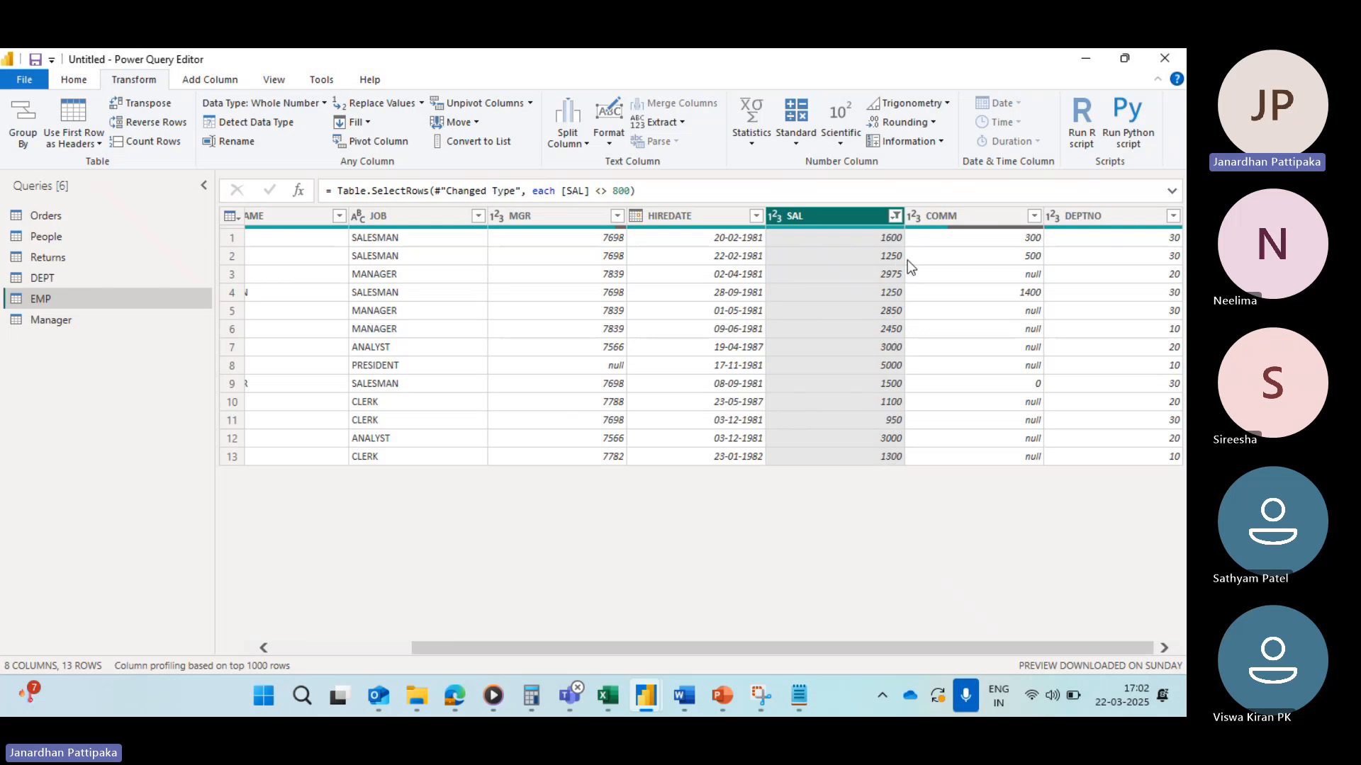
# Step: Clear the does-not-equal 800 filter from the SAL column
pyautogui.click(895, 216)
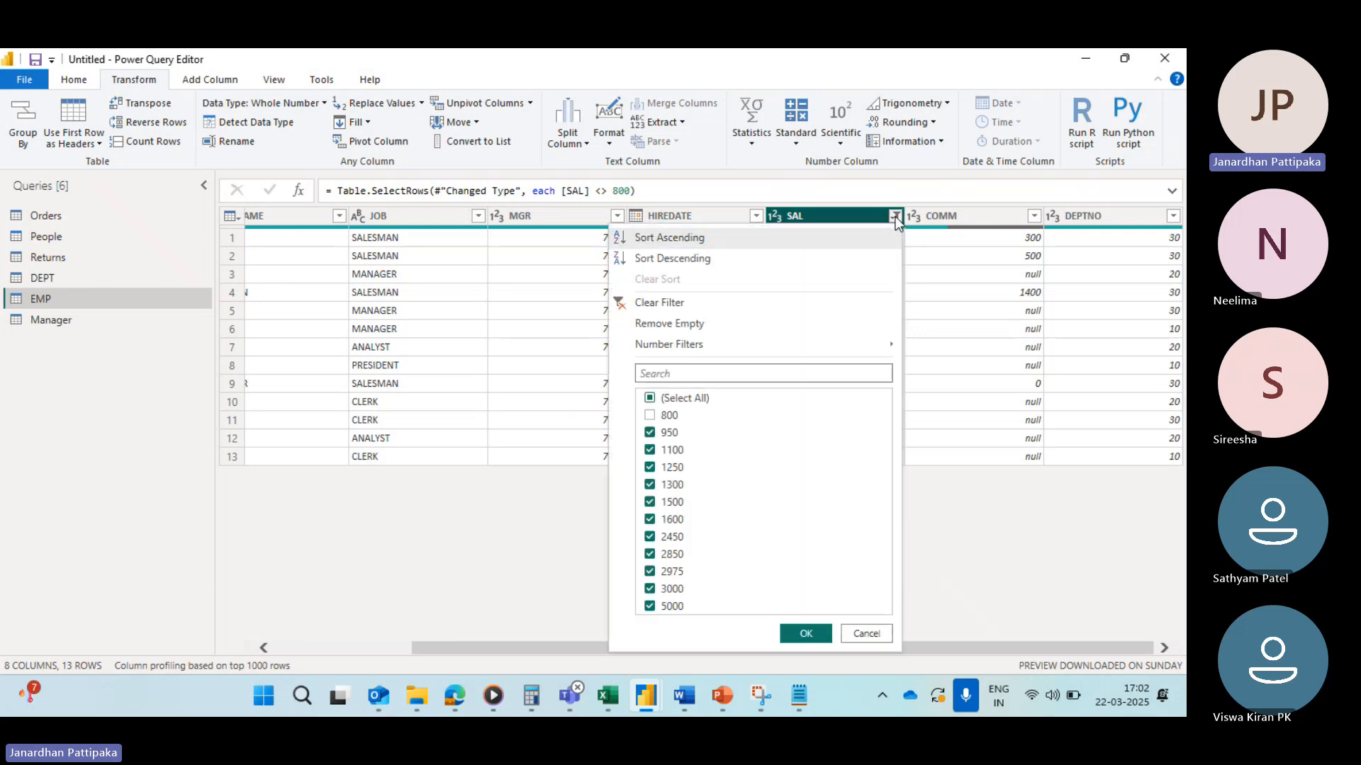
pyautogui.click(623, 303)
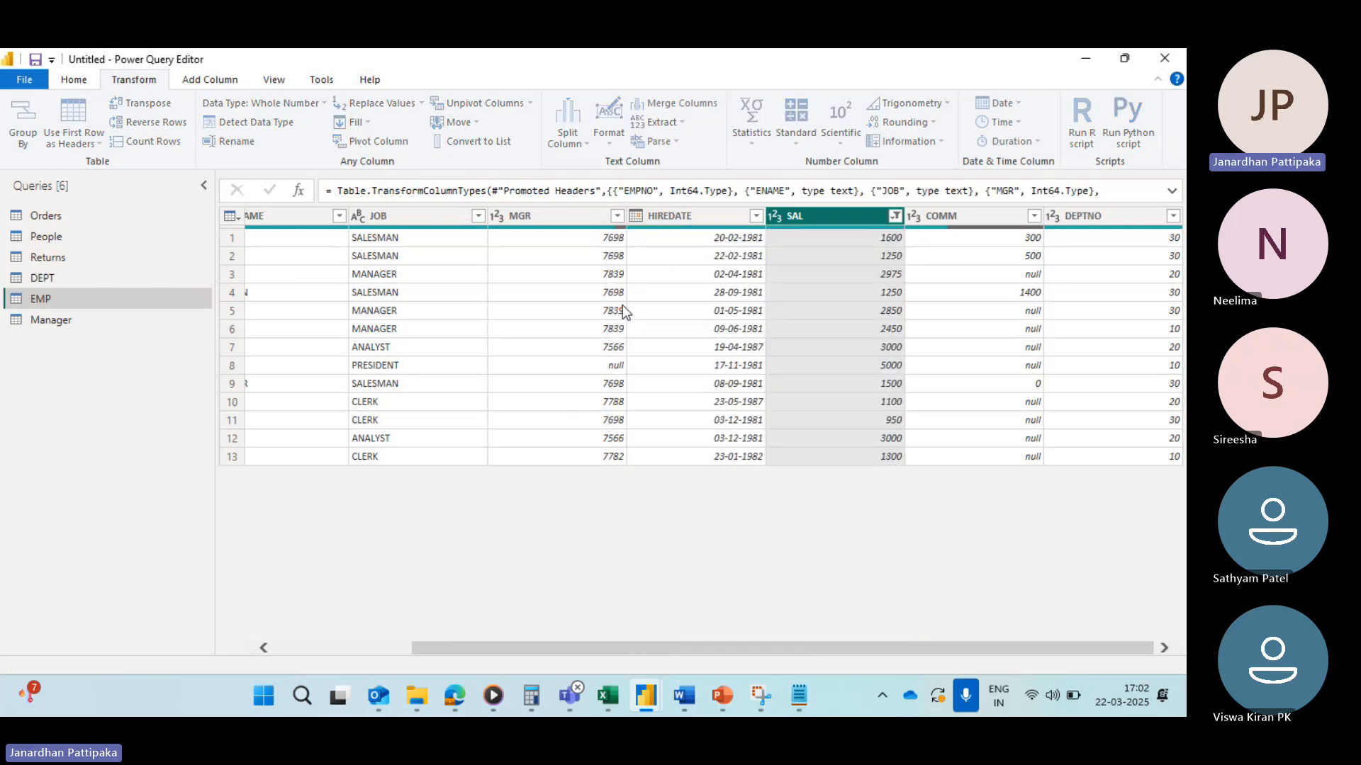
# Step: Sort the SAL column in ascending order
pyautogui.click(896, 220)
pyautogui.click(940, 533)
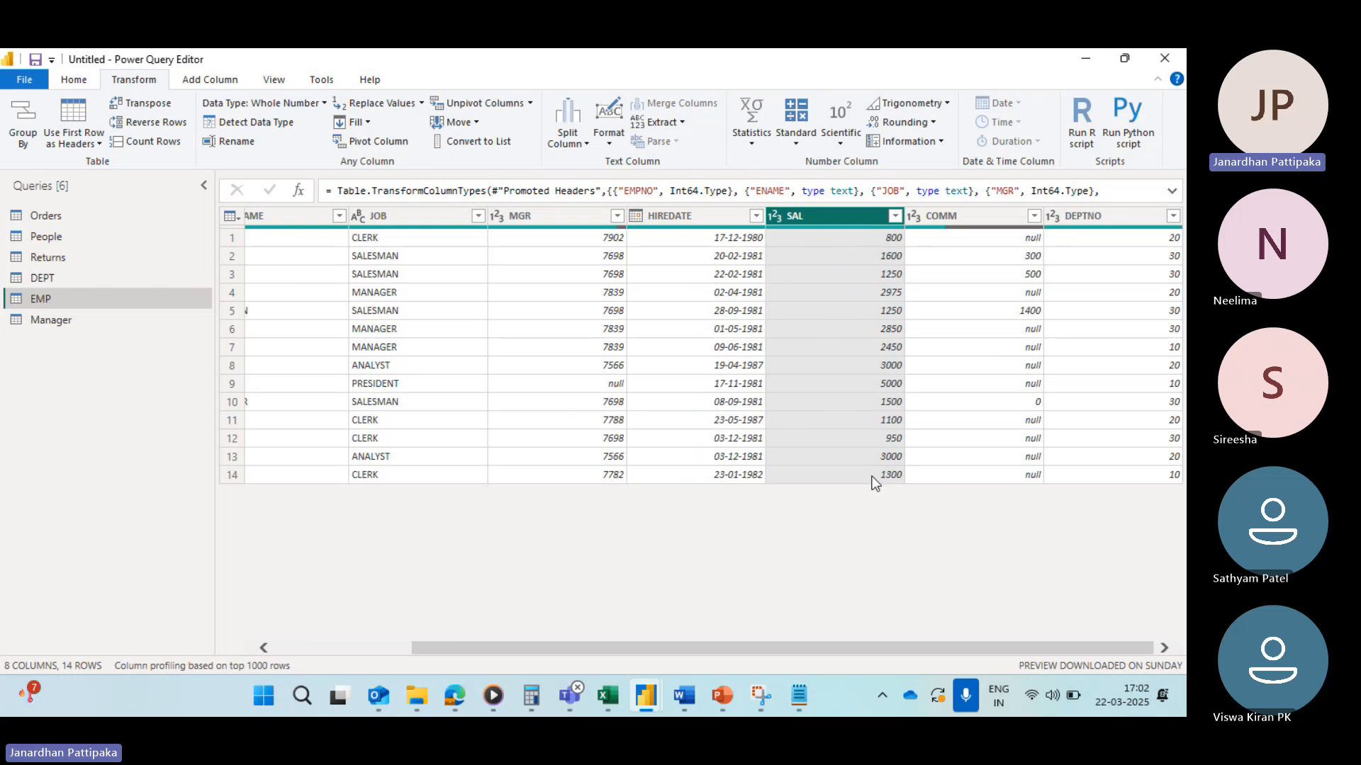
pyautogui.click(895, 216)
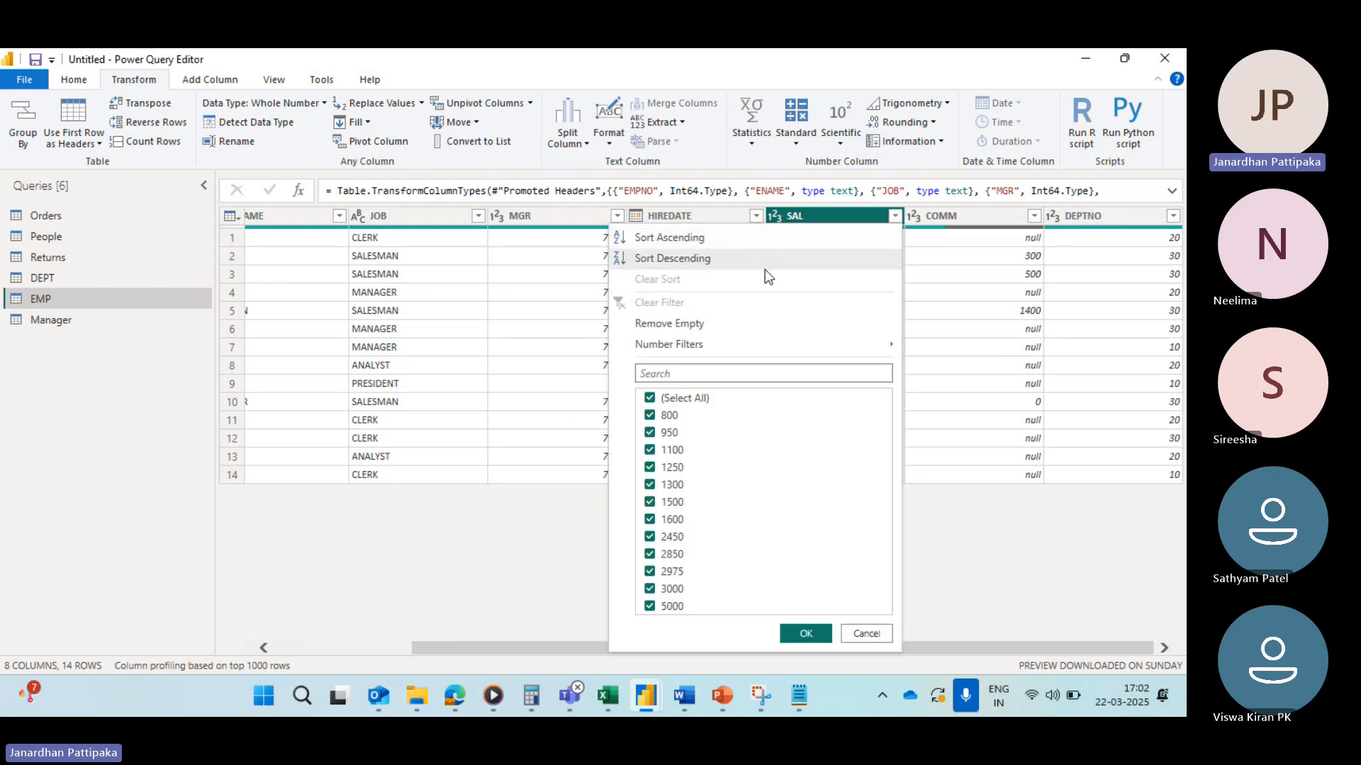
pyautogui.click(677, 239)
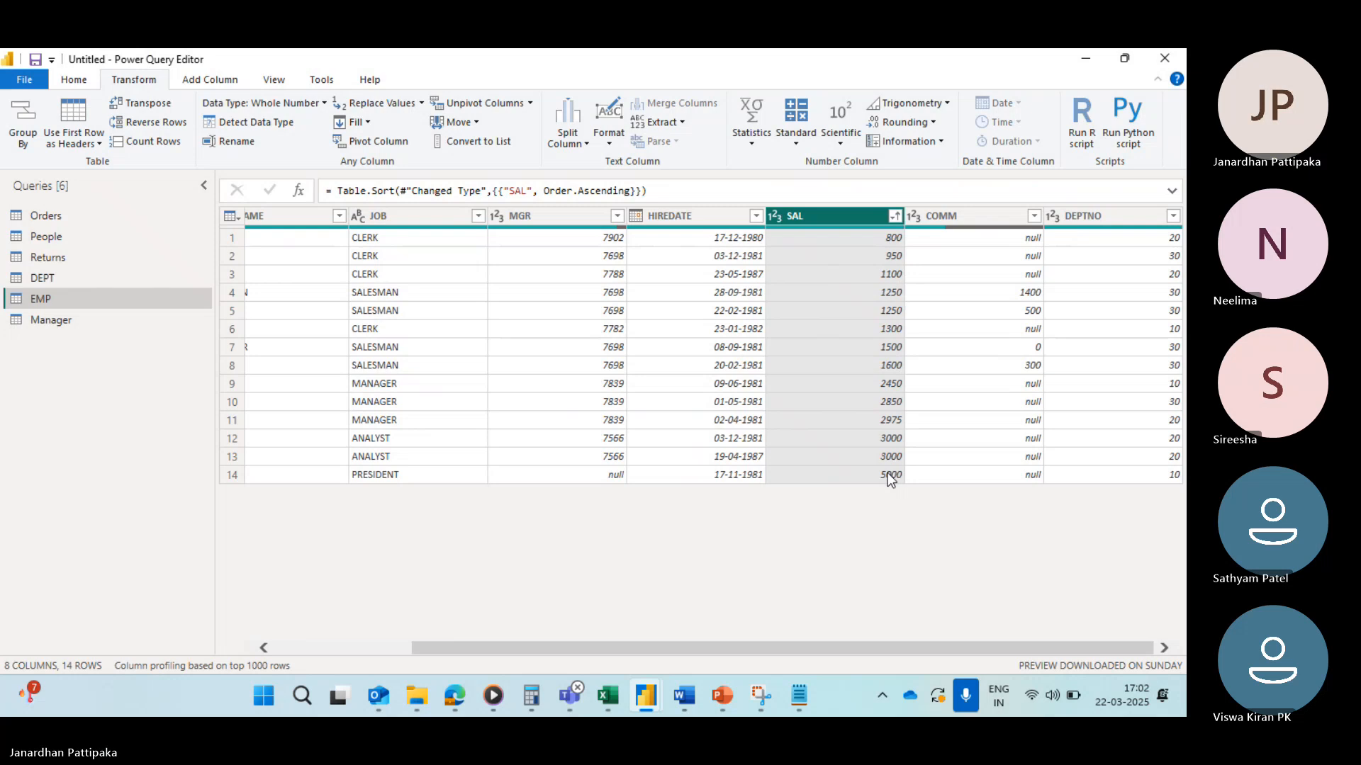
# Step: Apply a basic number filter keeping SAL rows that do not equal 950
pyautogui.click(895, 216)
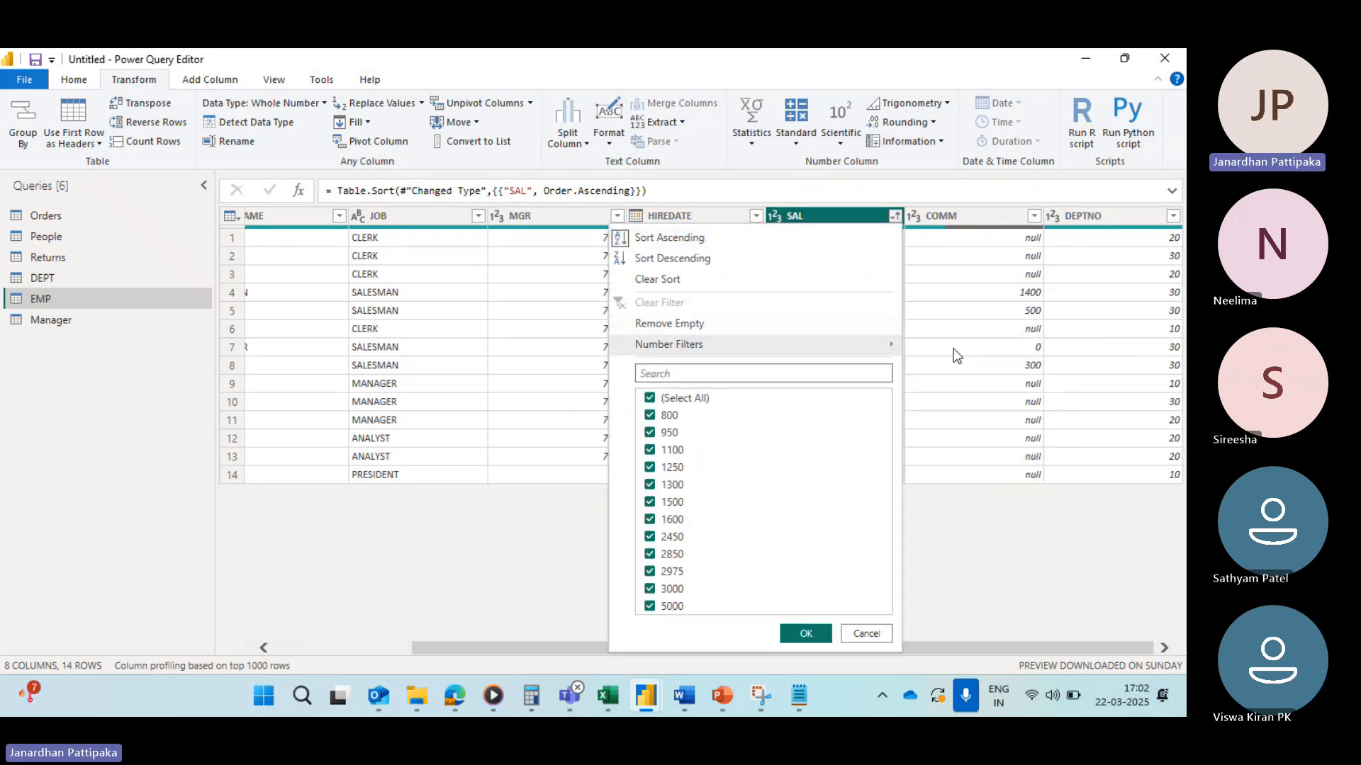
pyautogui.moveTo(799, 343)
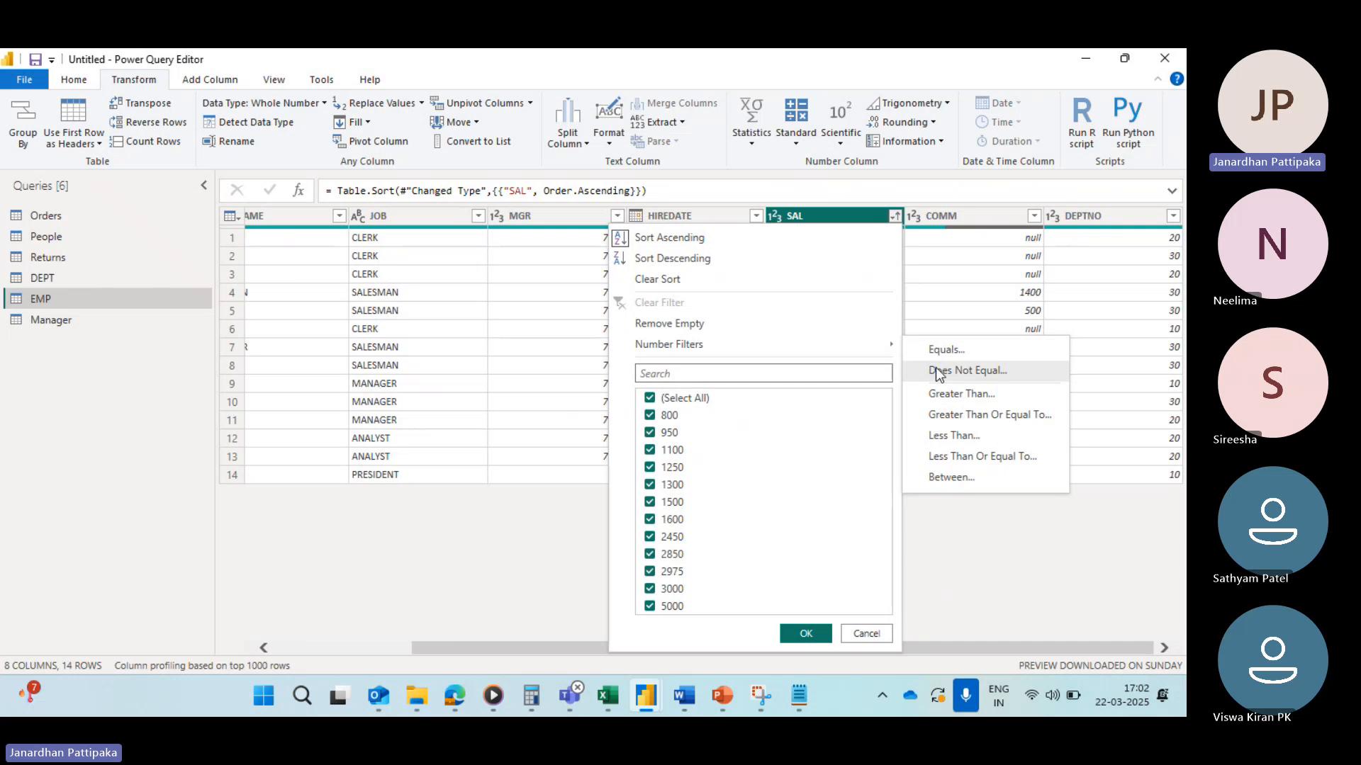
pyautogui.click(936, 368)
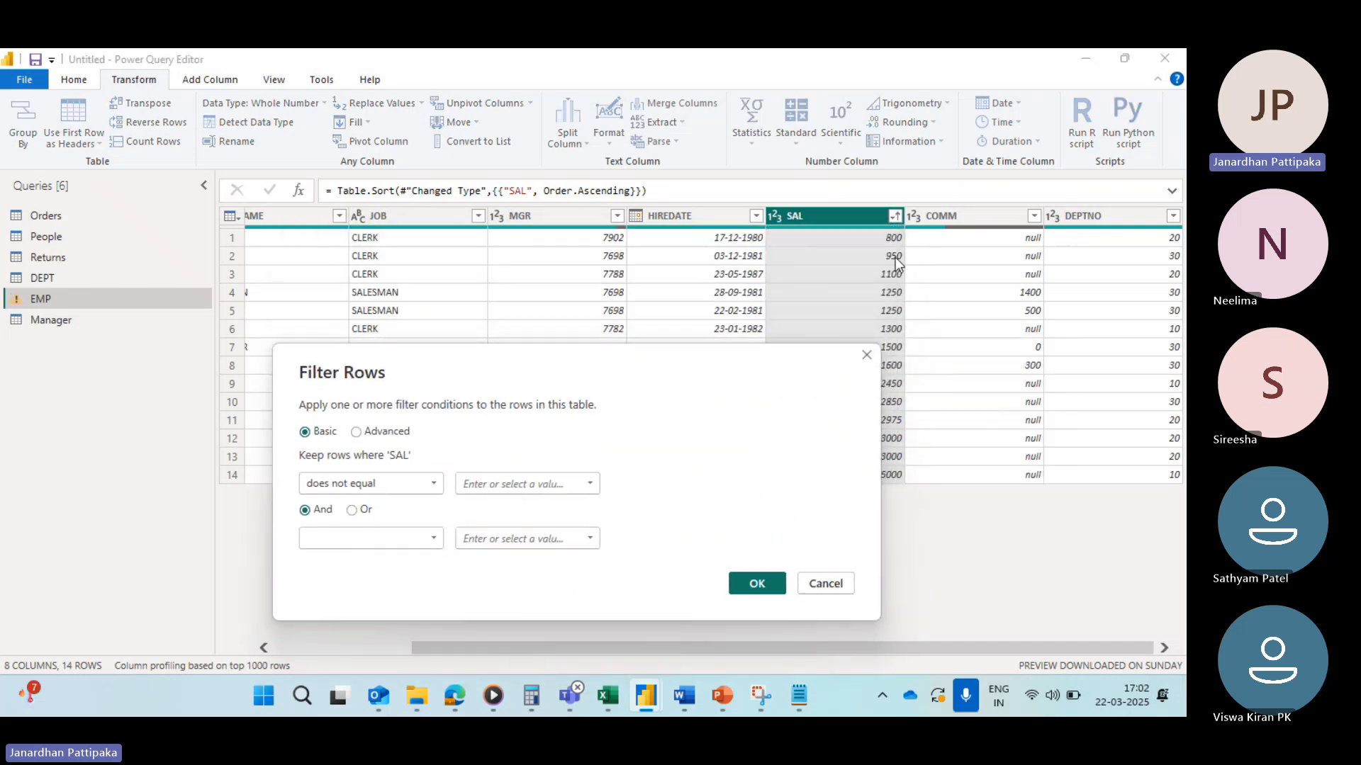
pyautogui.click(589, 485)
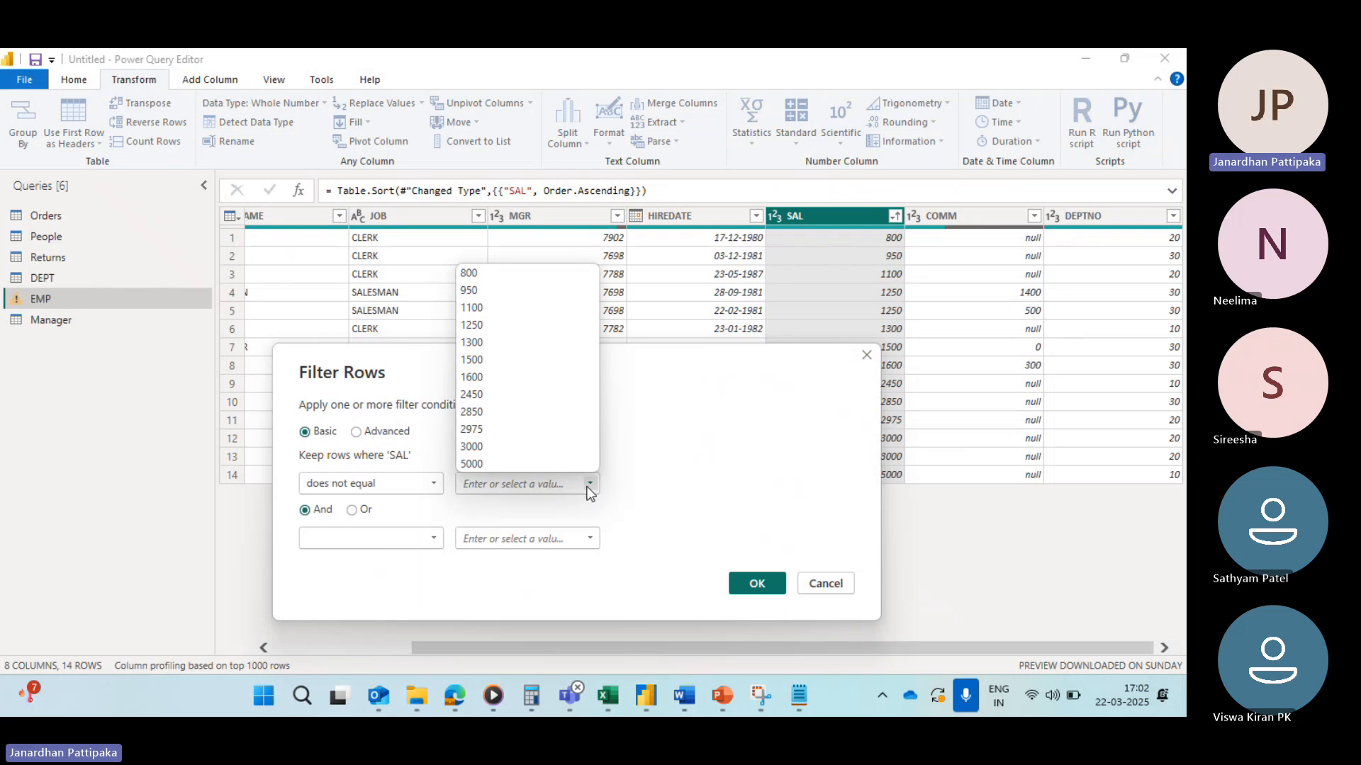
pyautogui.click(473, 292)
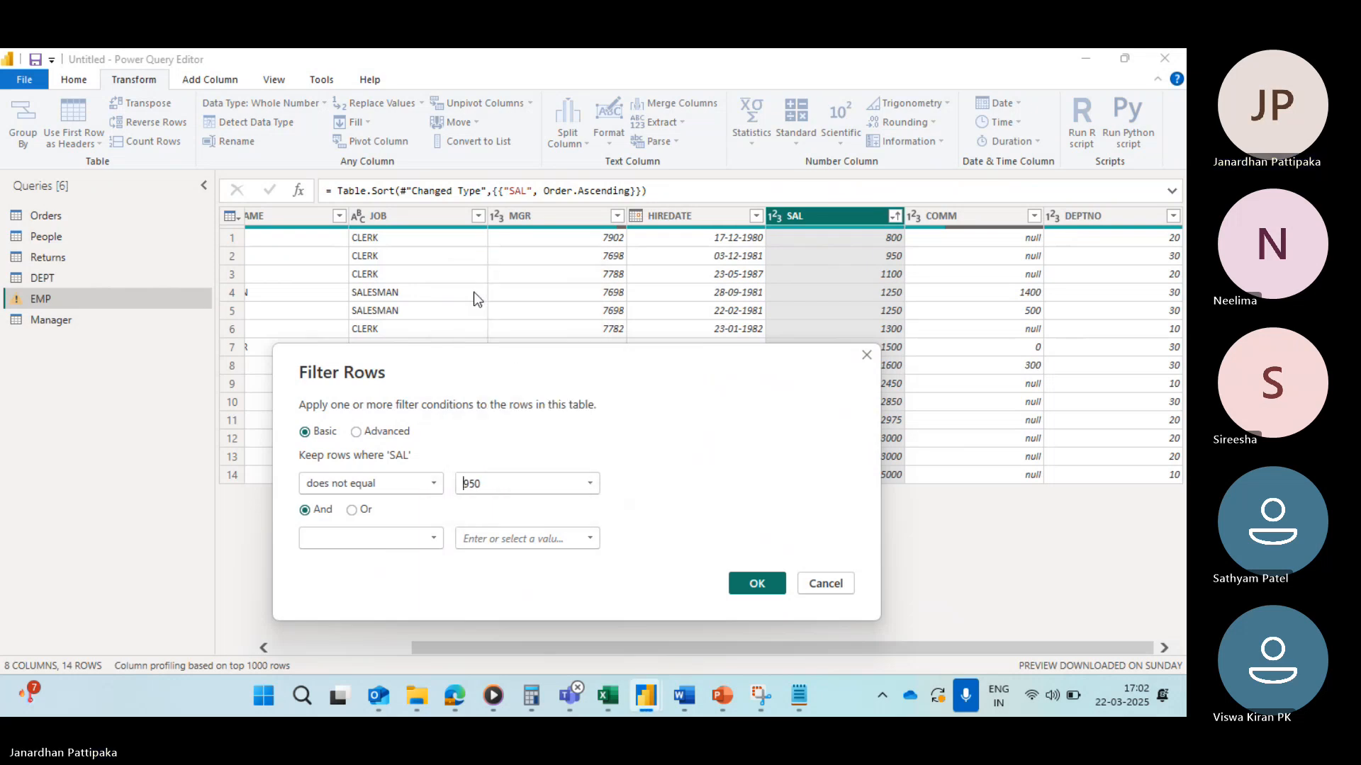
pyautogui.click(770, 589)
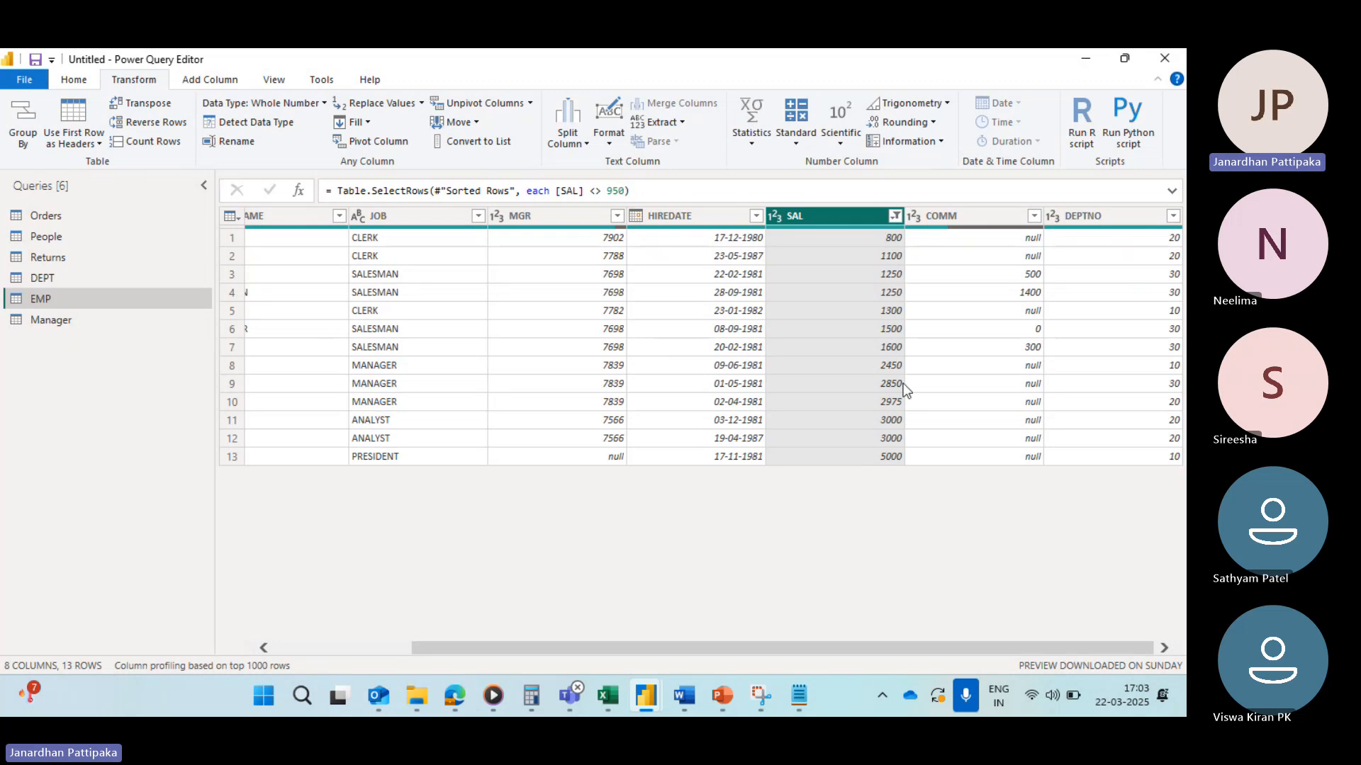
# Step: Clear the does-not-equal 950 filter from the SAL column
pyautogui.click(895, 216)
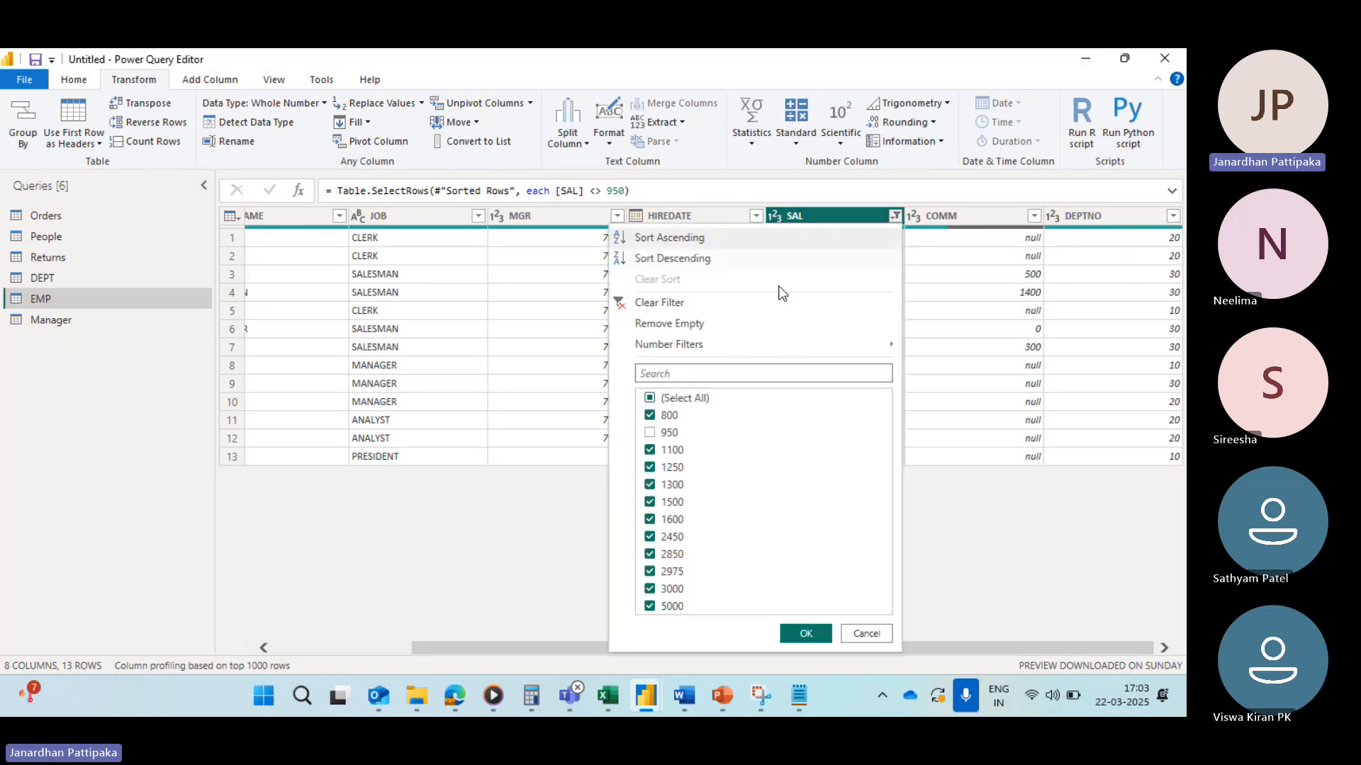
pyautogui.click(623, 311)
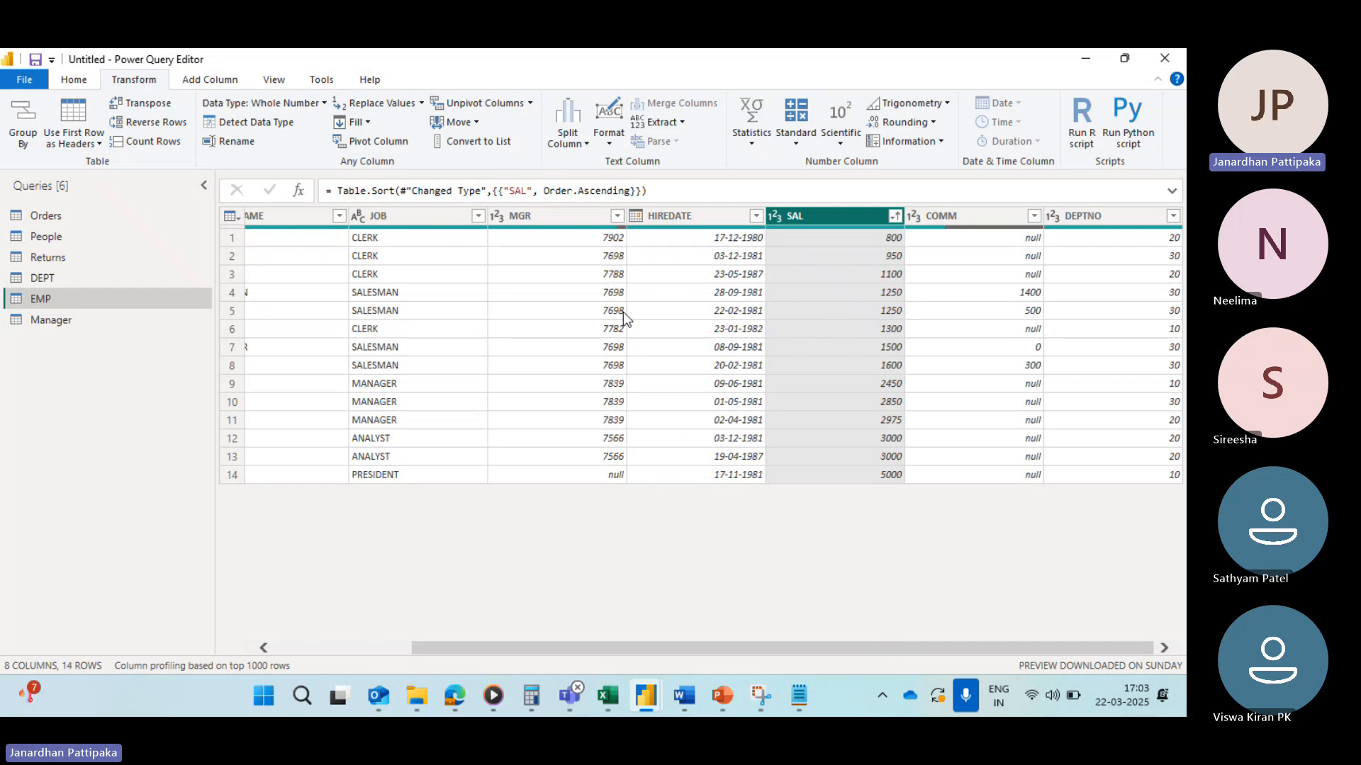
pyautogui.click(895, 217)
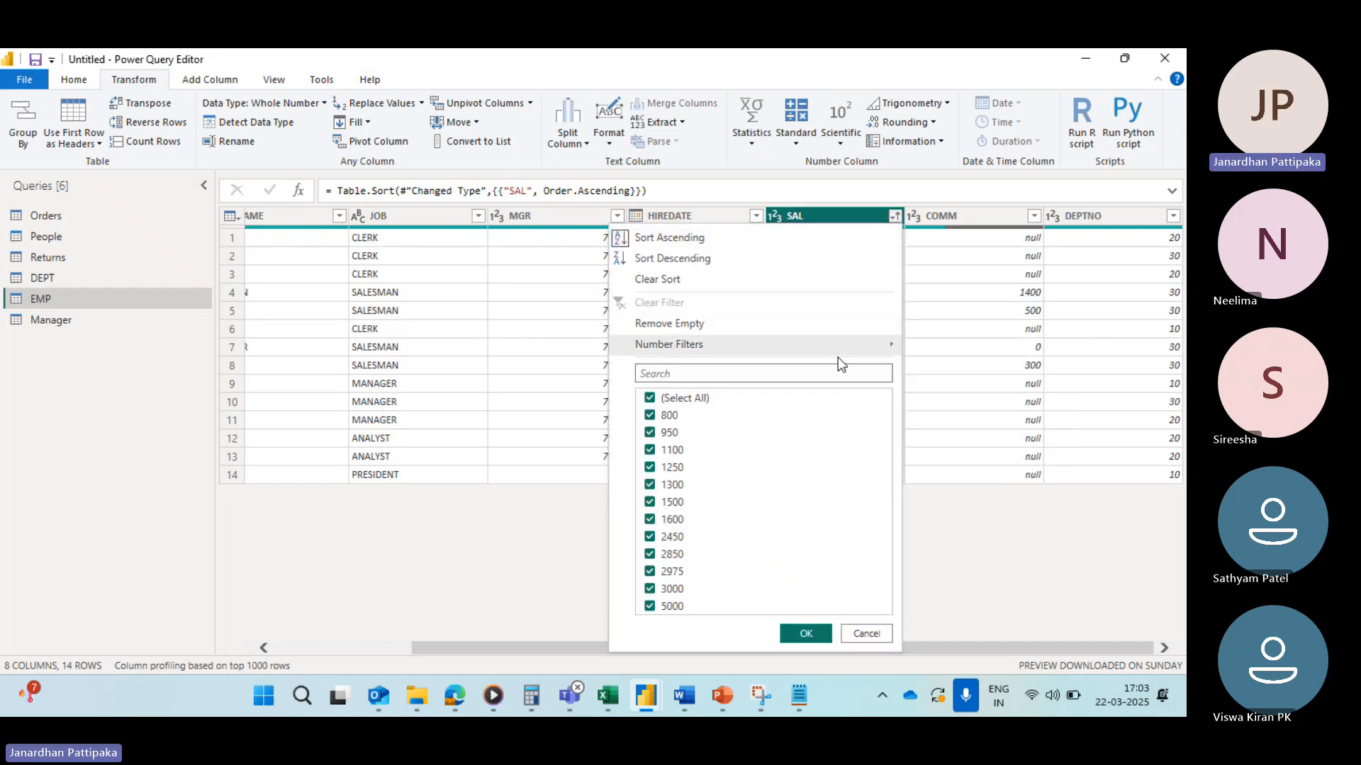
pyautogui.moveTo(734, 347)
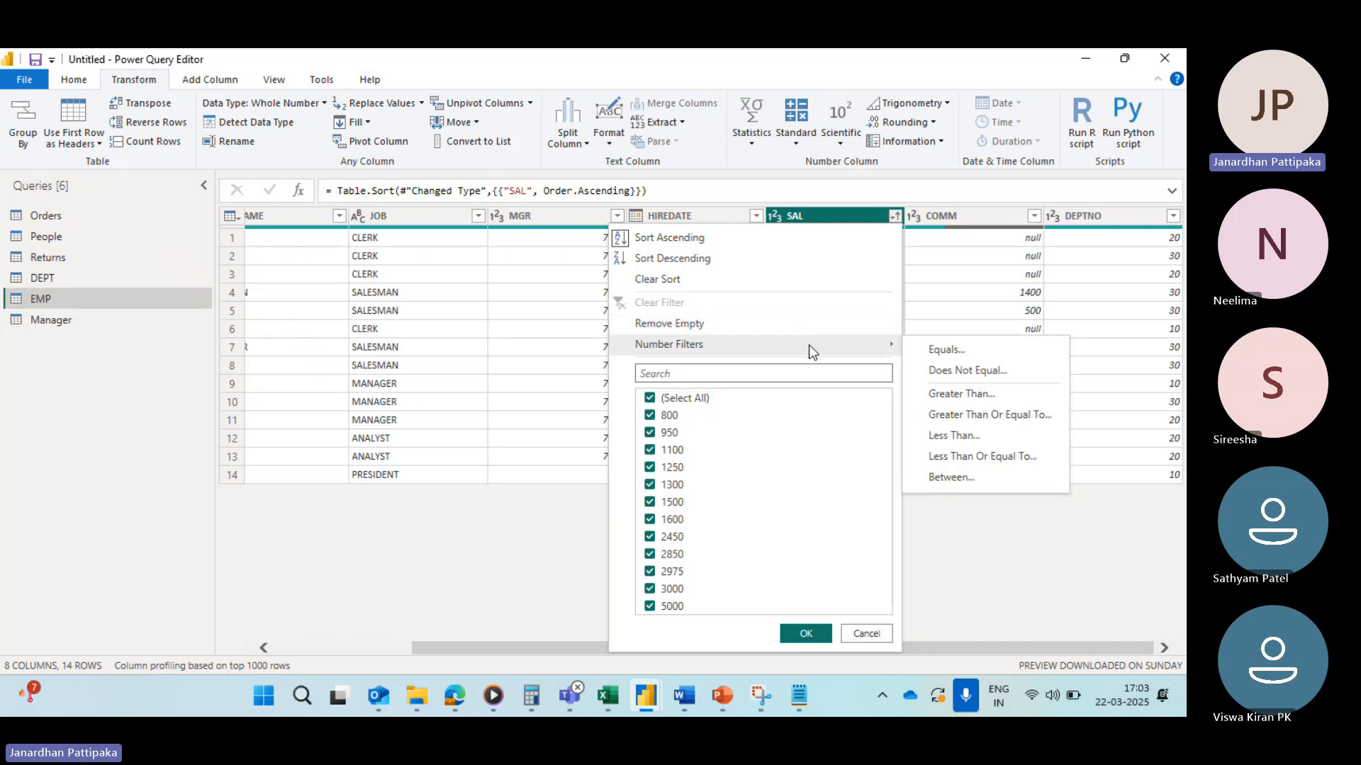
pyautogui.click(580, 548)
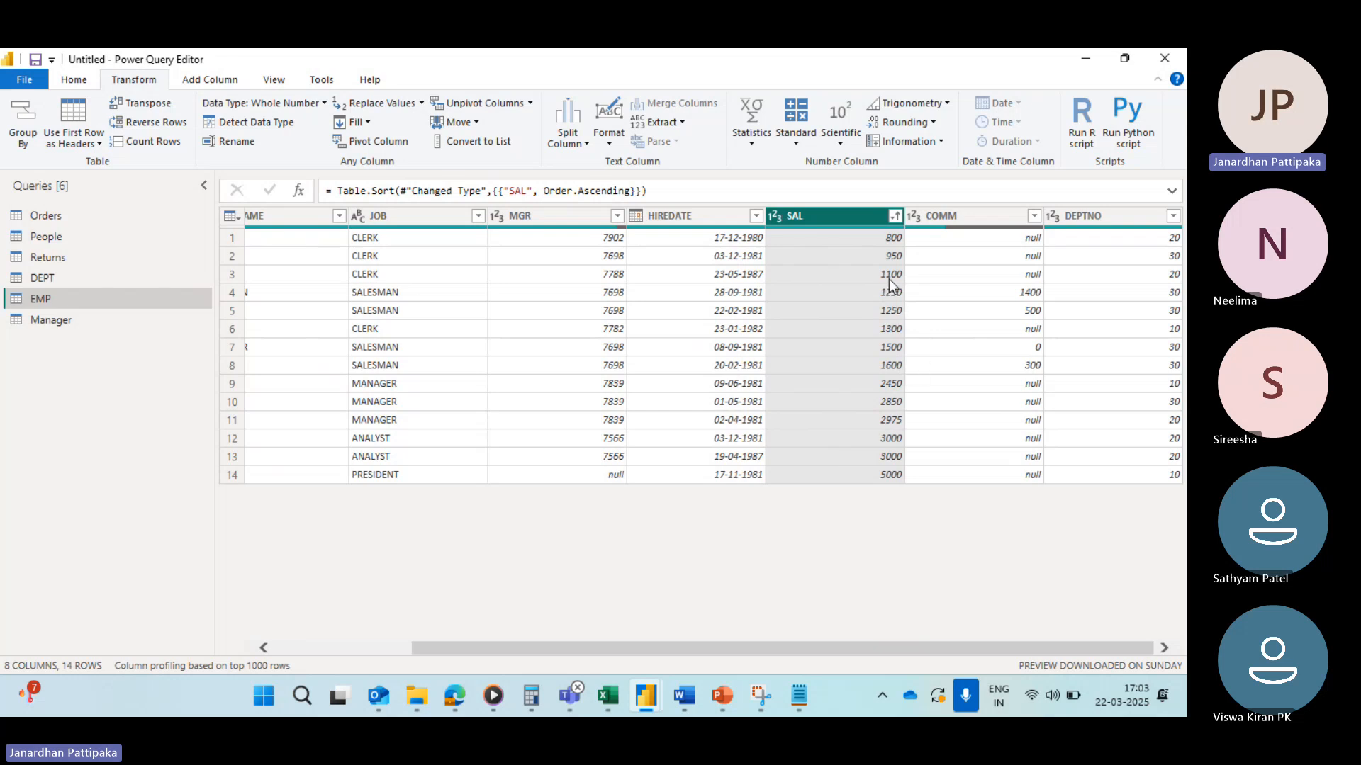
pyautogui.hscroll(-3, 608, 319)
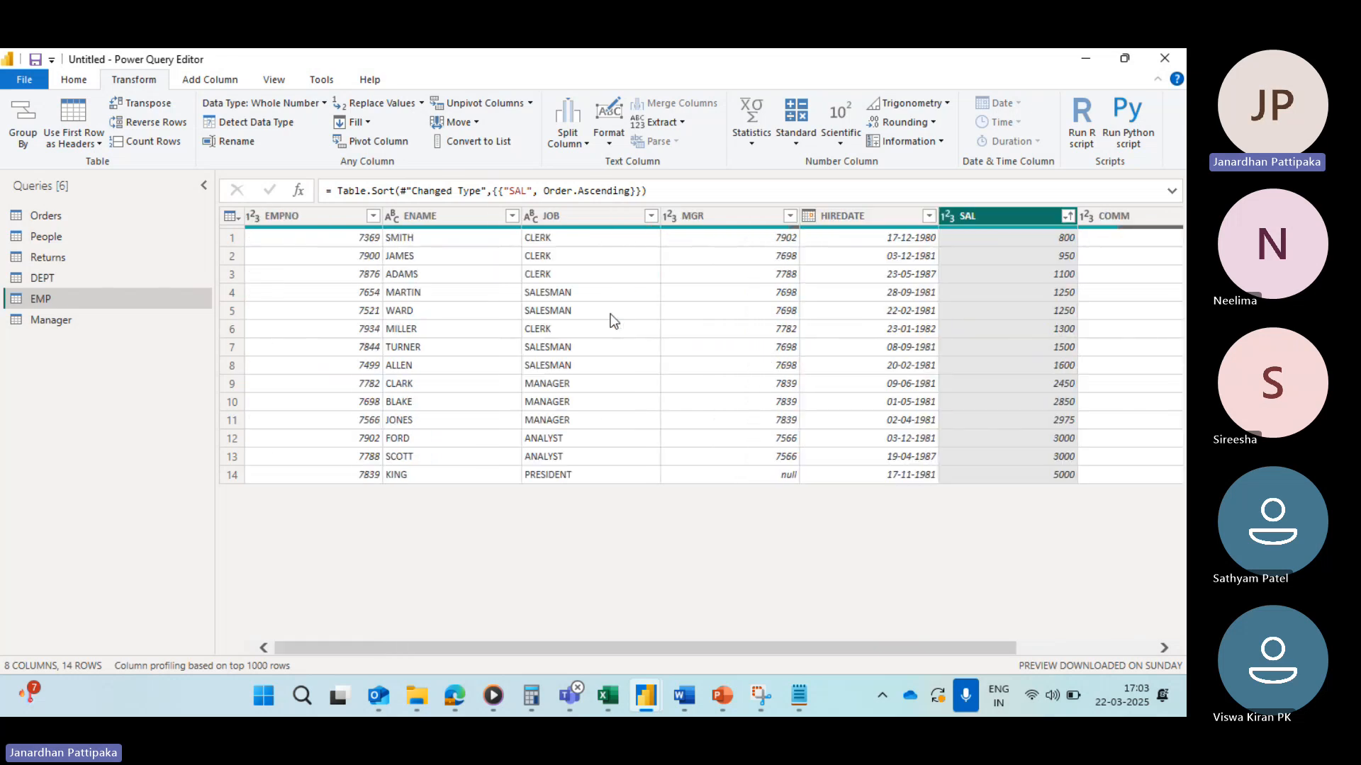
pyautogui.hscroll(3, 936, 329)
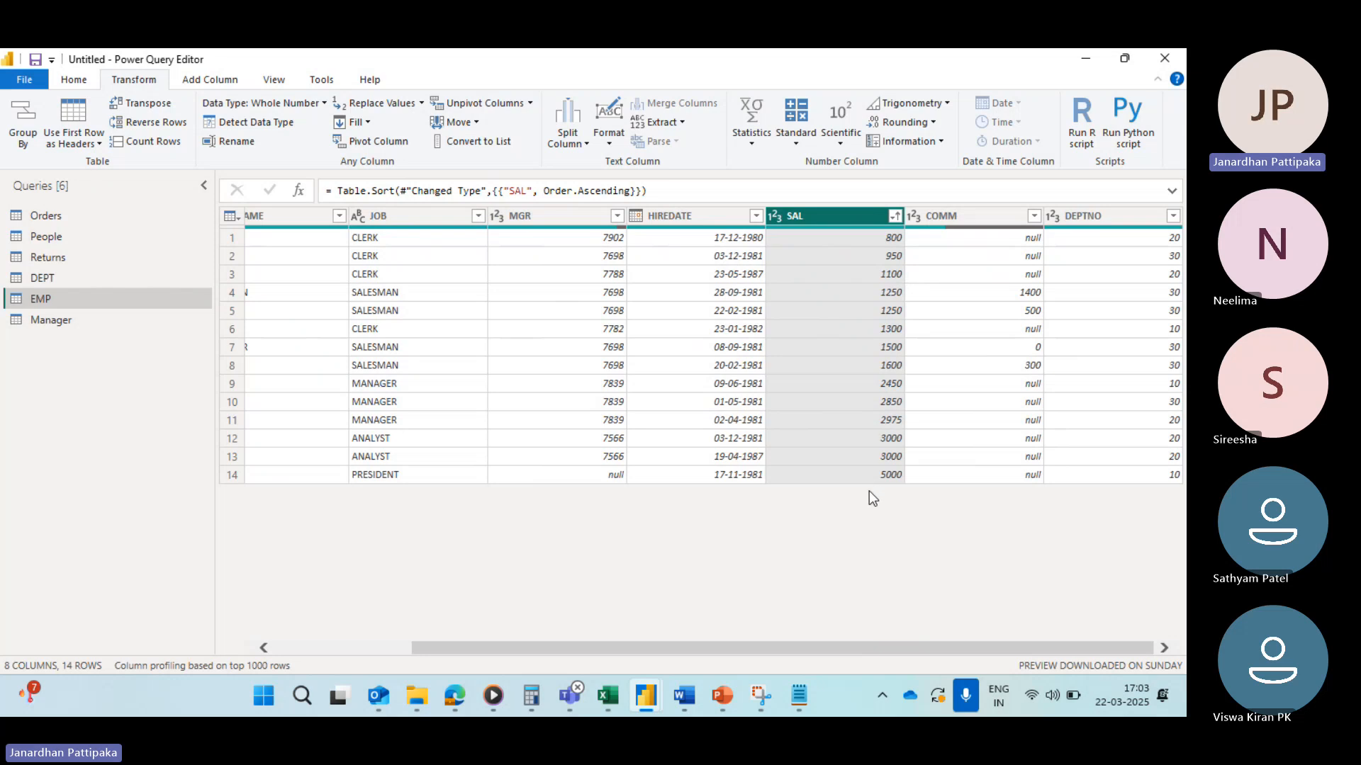
pyautogui.hscroll(-3, 704, 436)
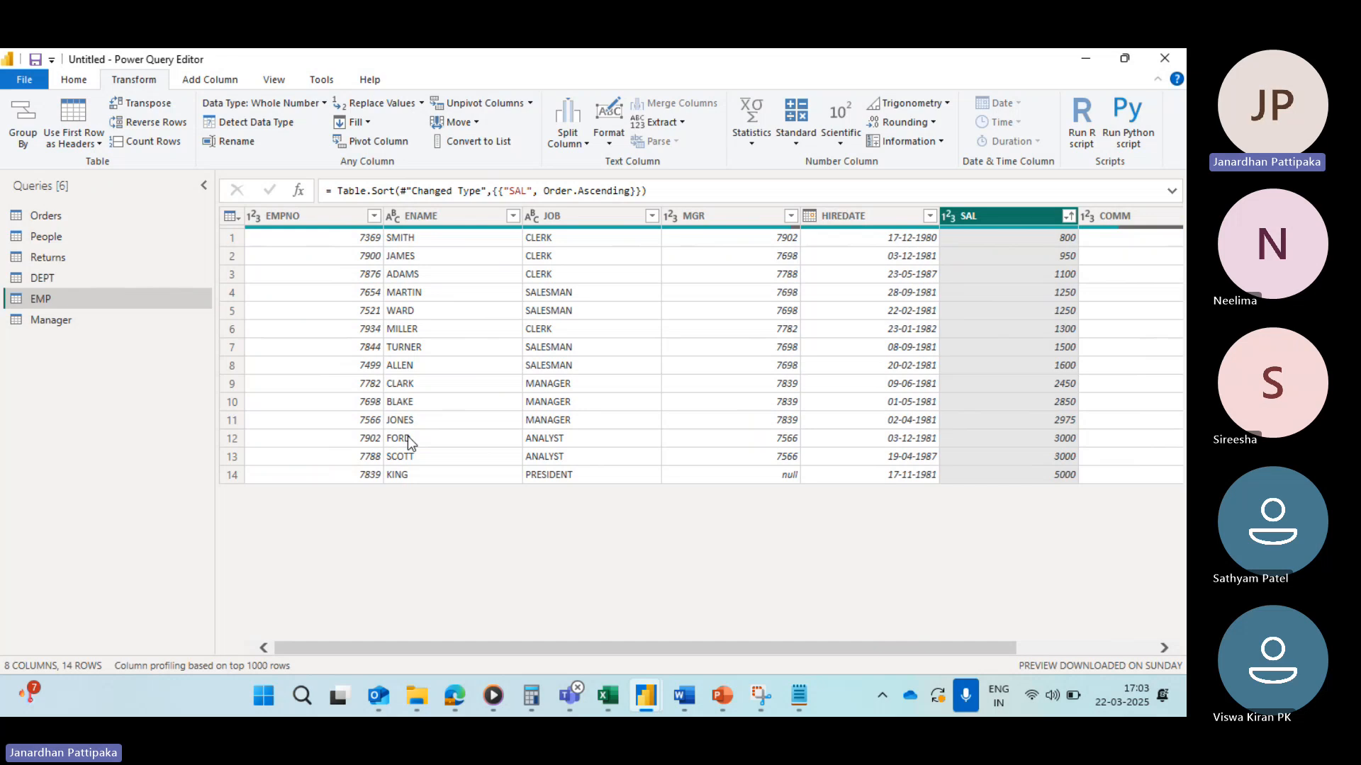
pyautogui.hscroll(3, 938, 379)
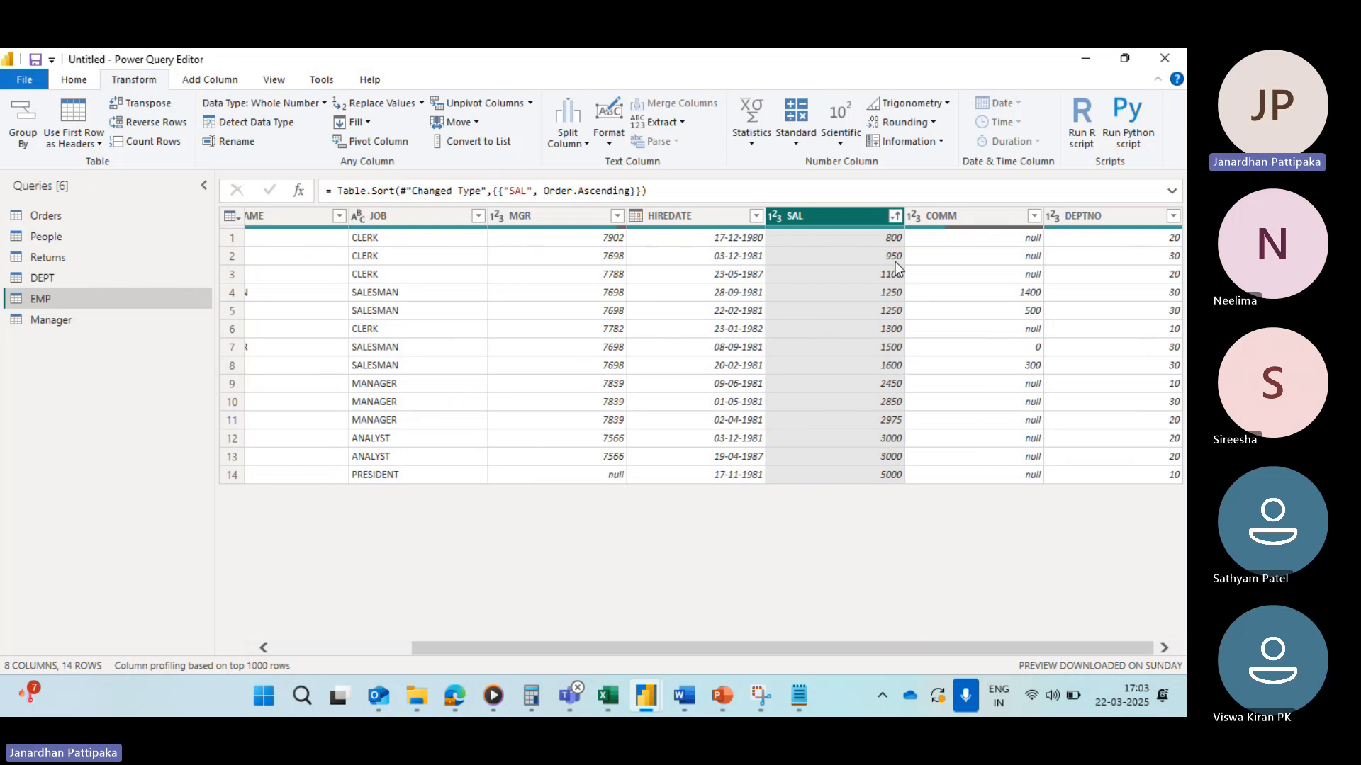
# Step: Apply a number filter keeping SAL rows greater than 1000
pyautogui.click(894, 216)
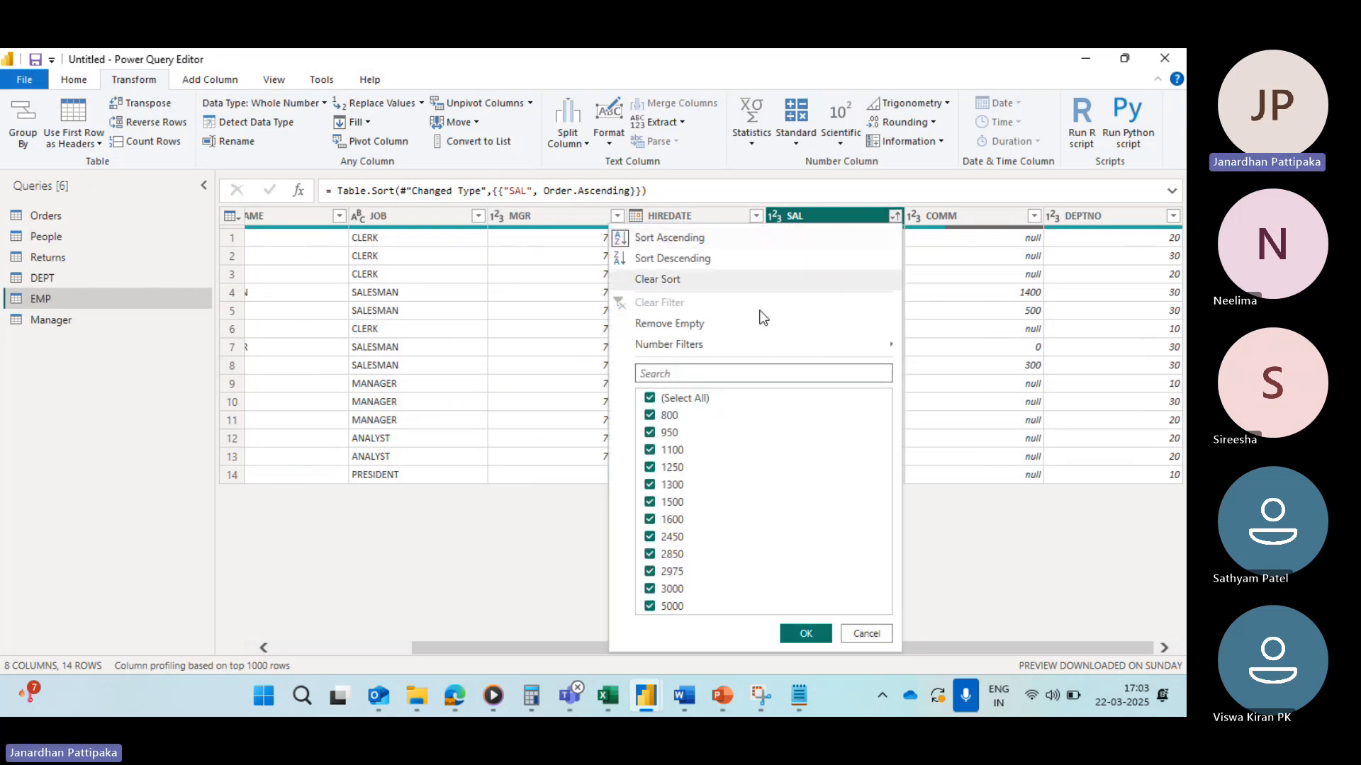
pyautogui.moveTo(700, 352)
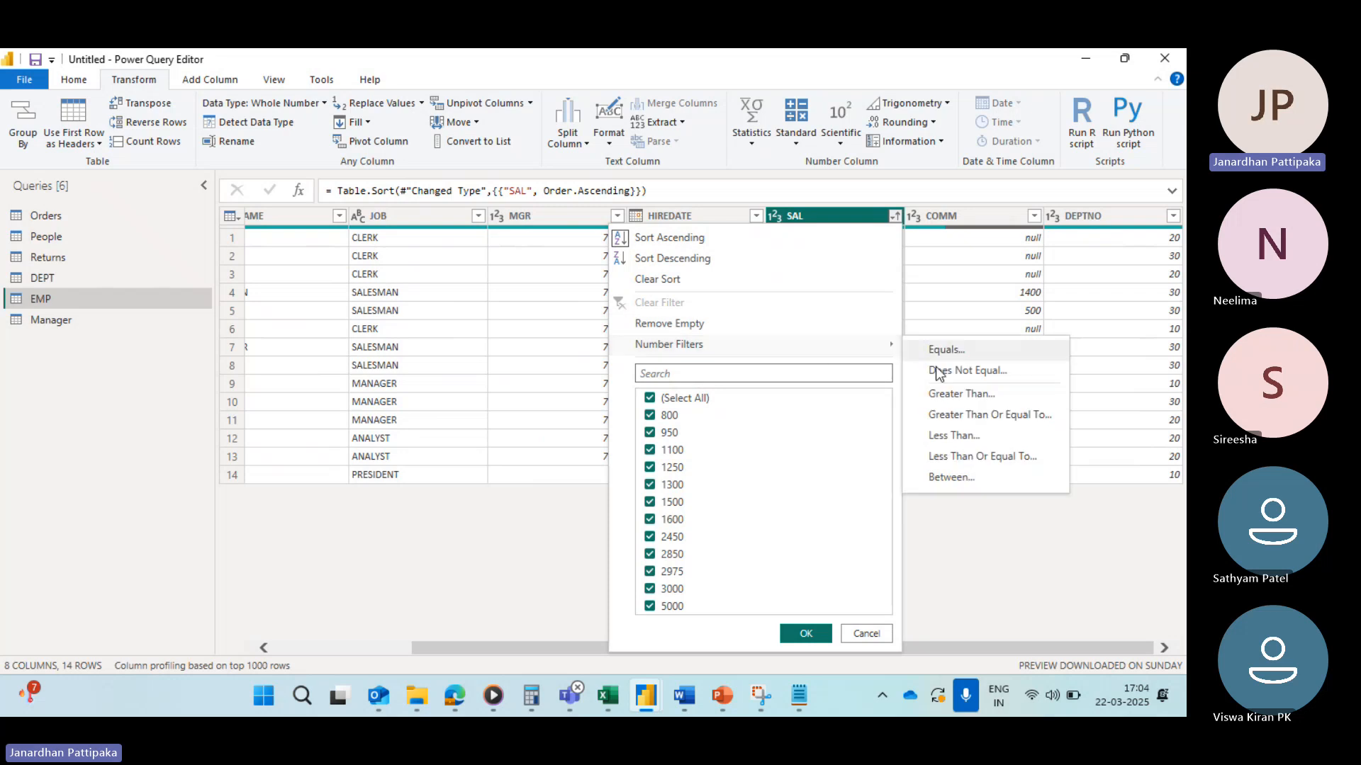
pyautogui.click(945, 394)
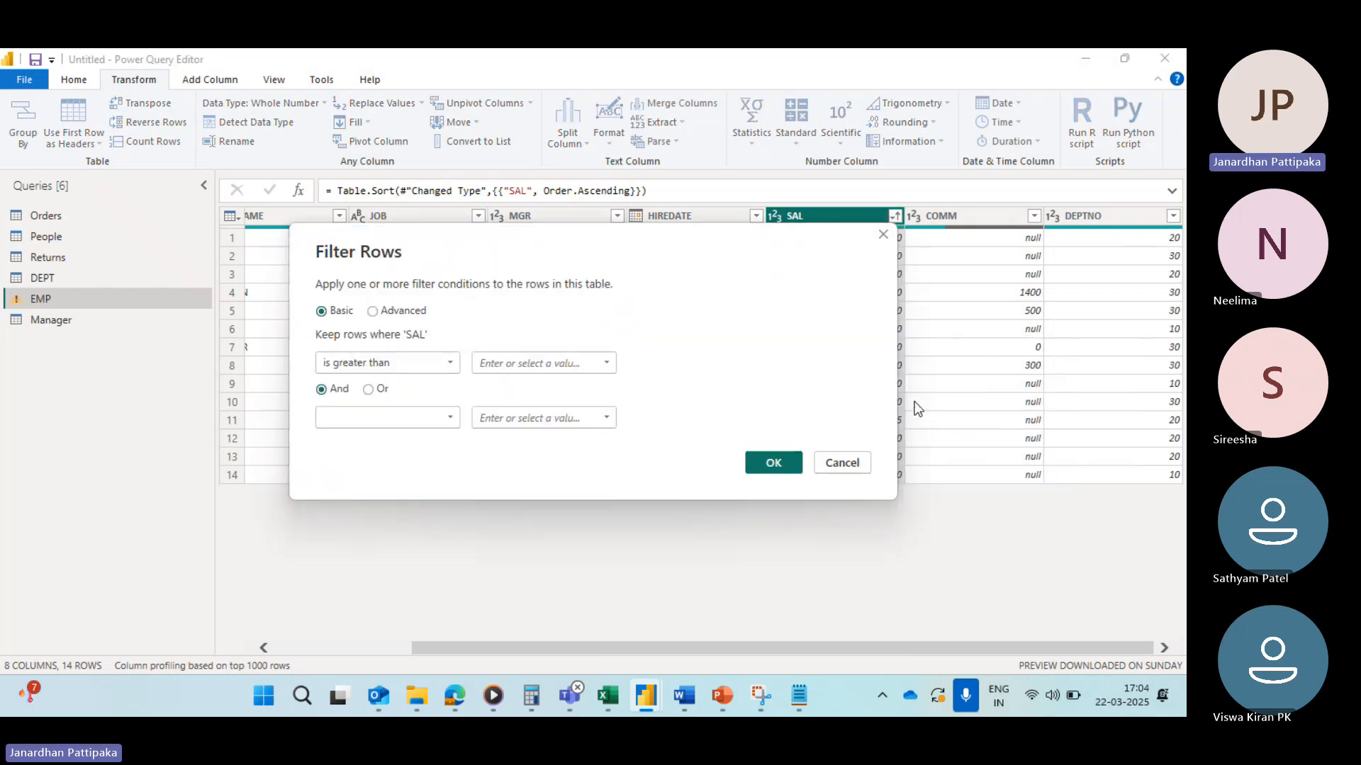
pyautogui.click(606, 364)
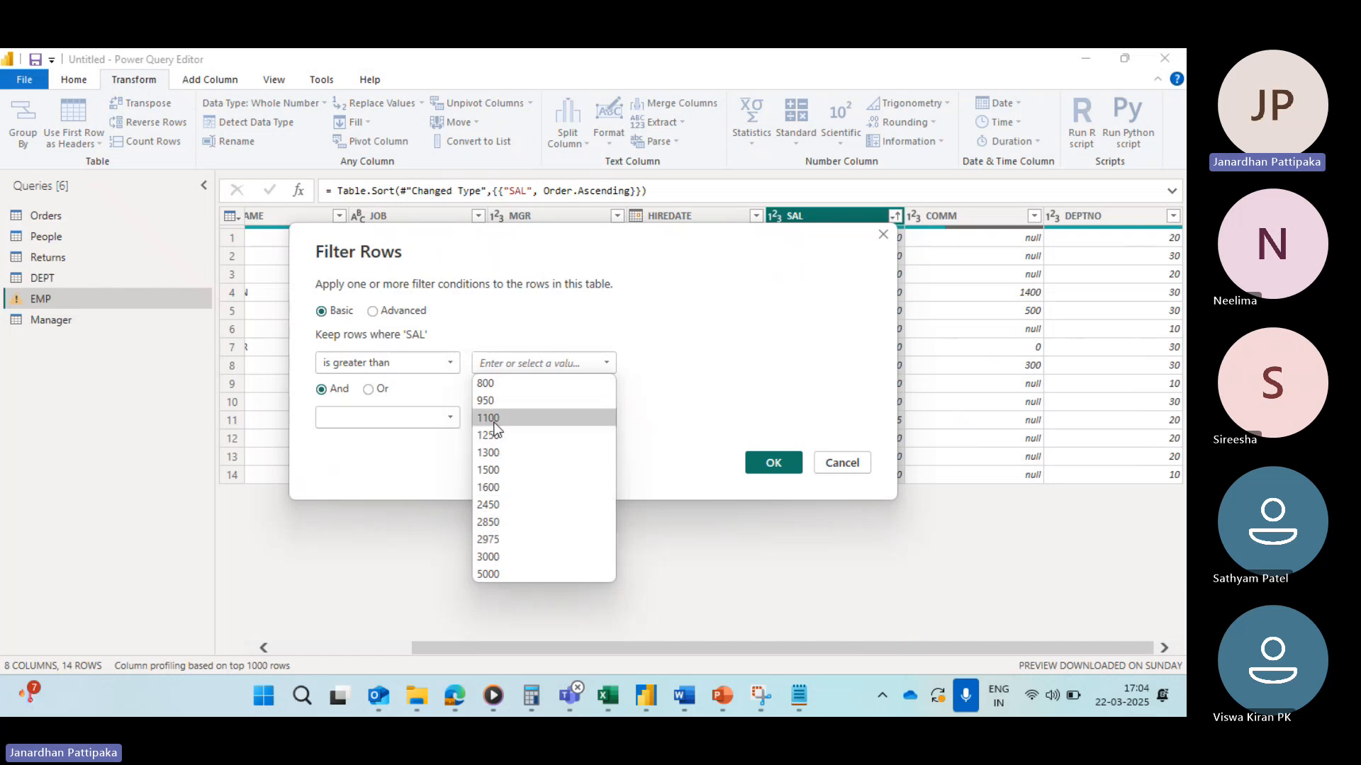
pyautogui.click(499, 363)
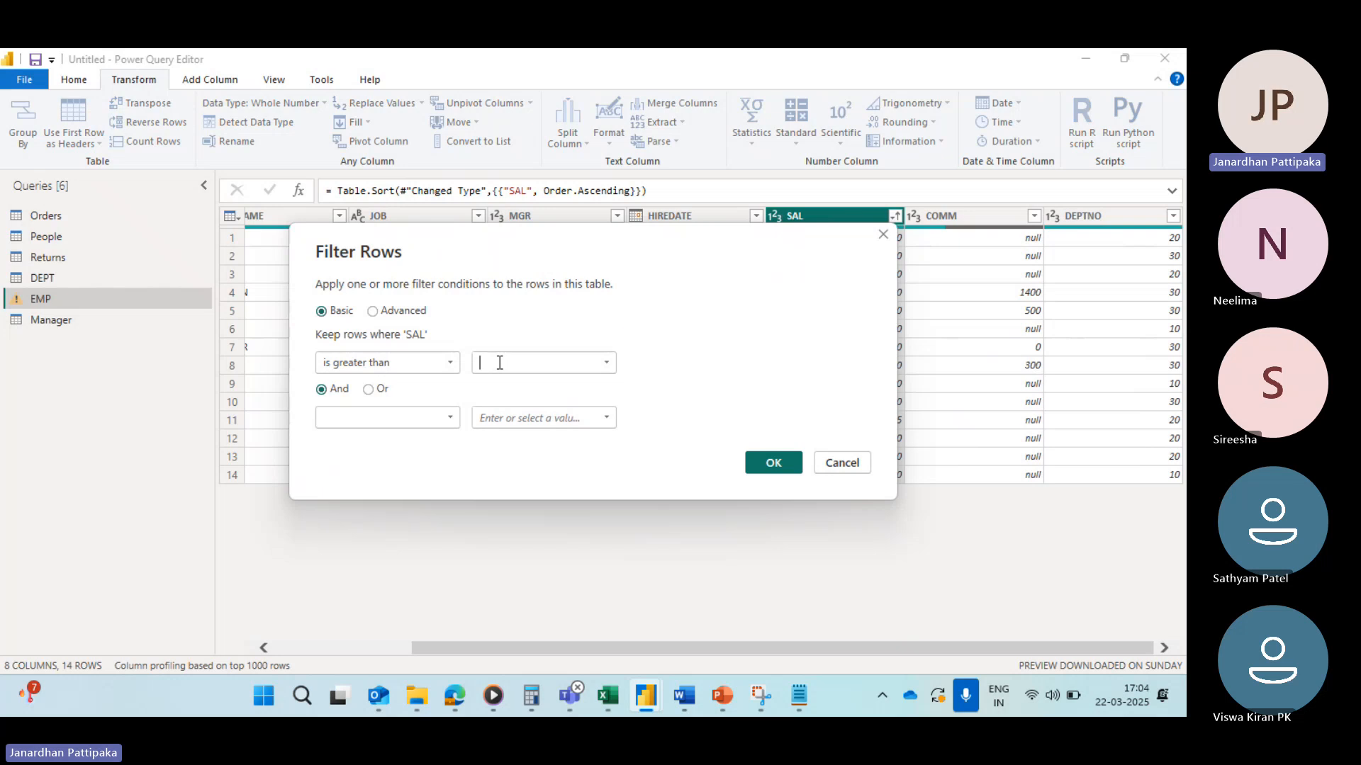
pyautogui.write('1000')
pyautogui.click(773, 464)
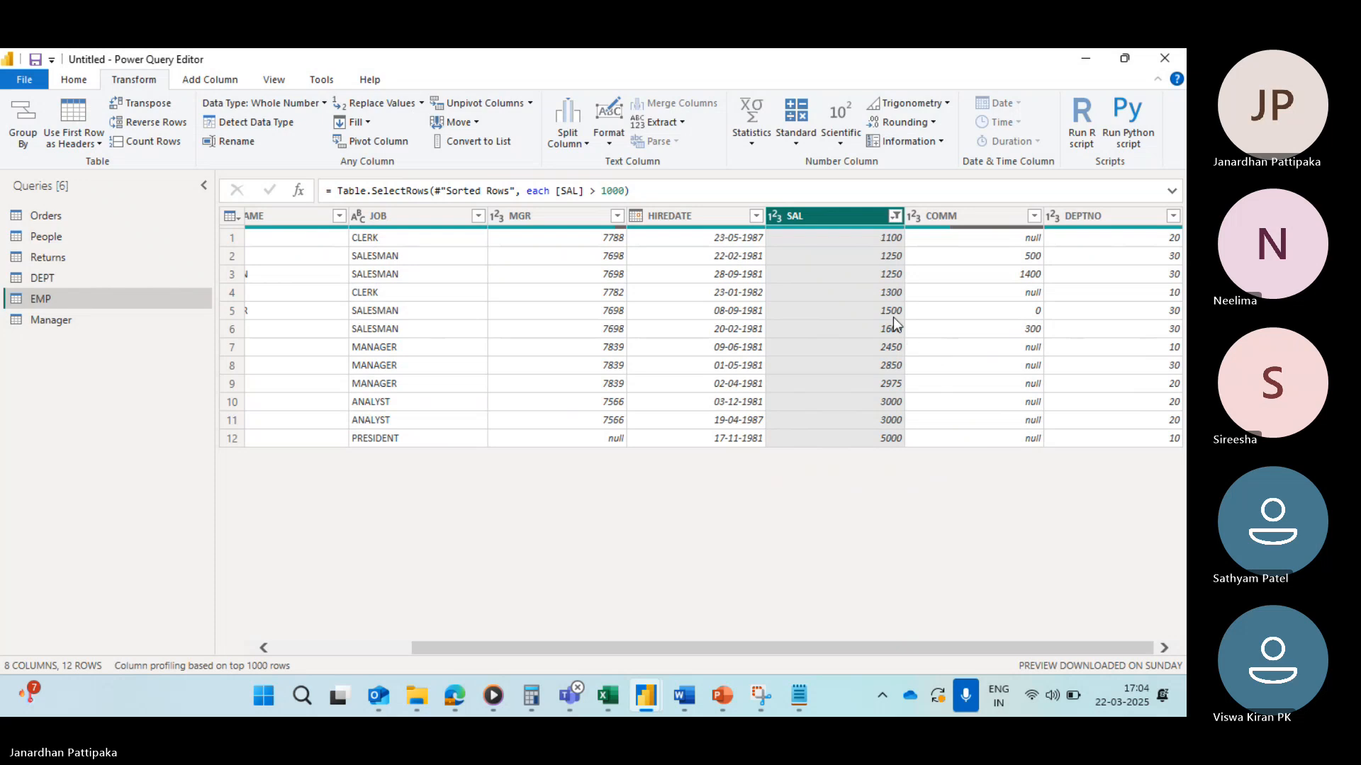
# Step: Clear the greater-than 1000 filter from the SAL column
pyautogui.click(895, 215)
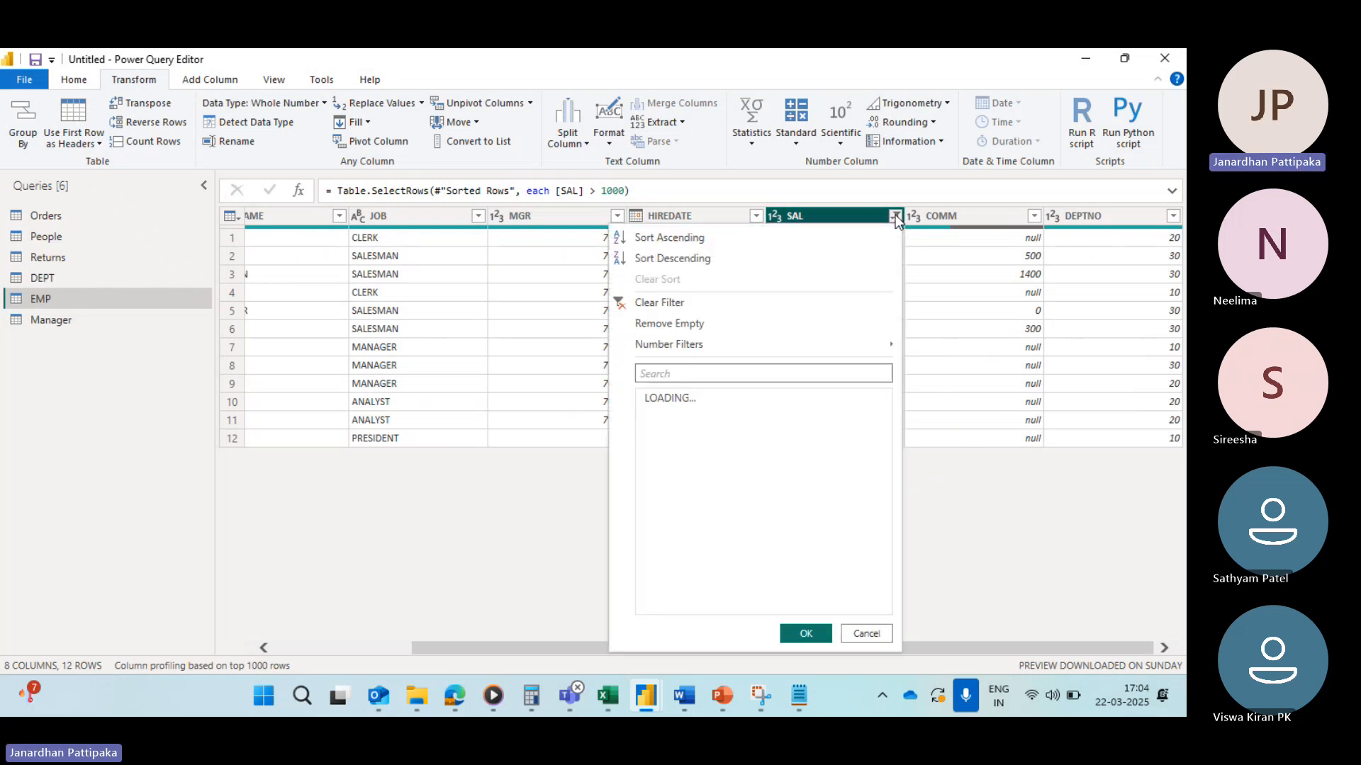
pyautogui.click(628, 306)
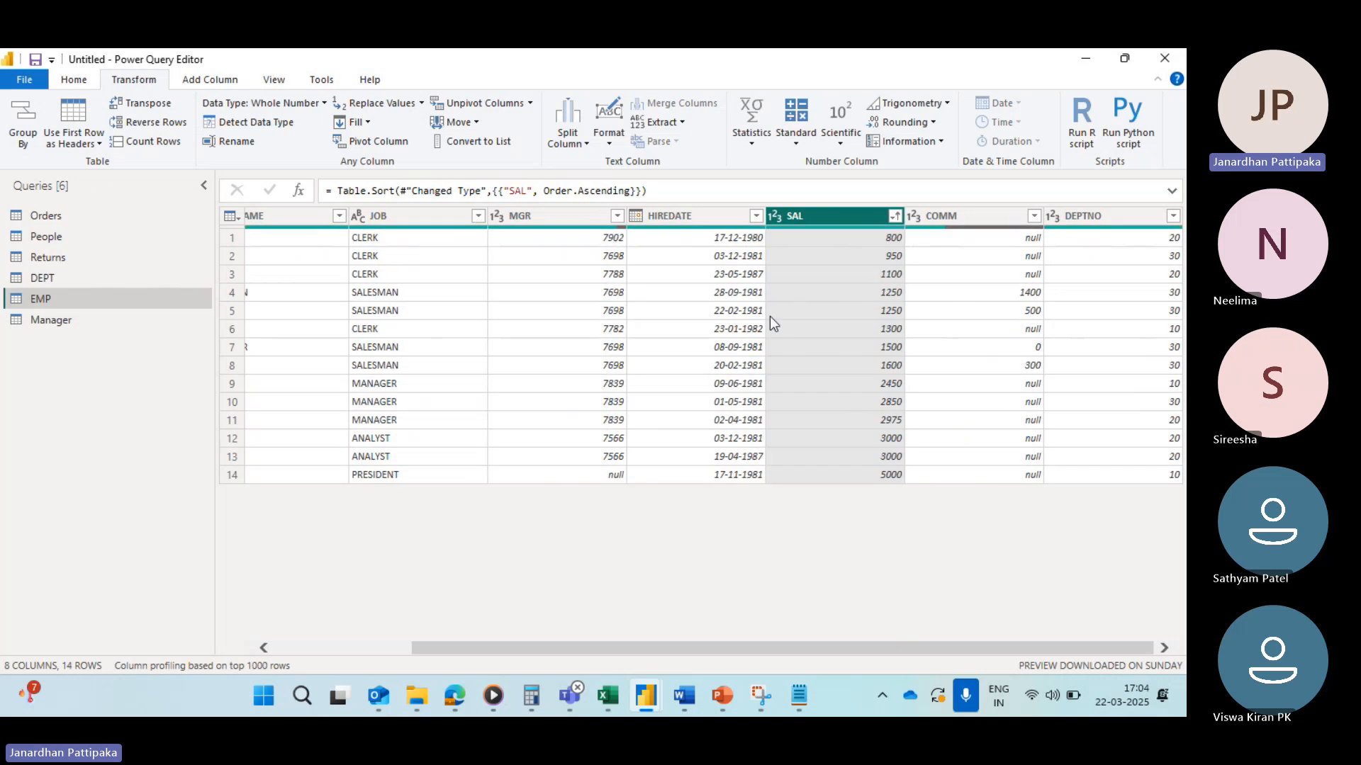
# Step: Apply a number filter keeping SAL rows greater than or equal to 1100
pyautogui.click(894, 216)
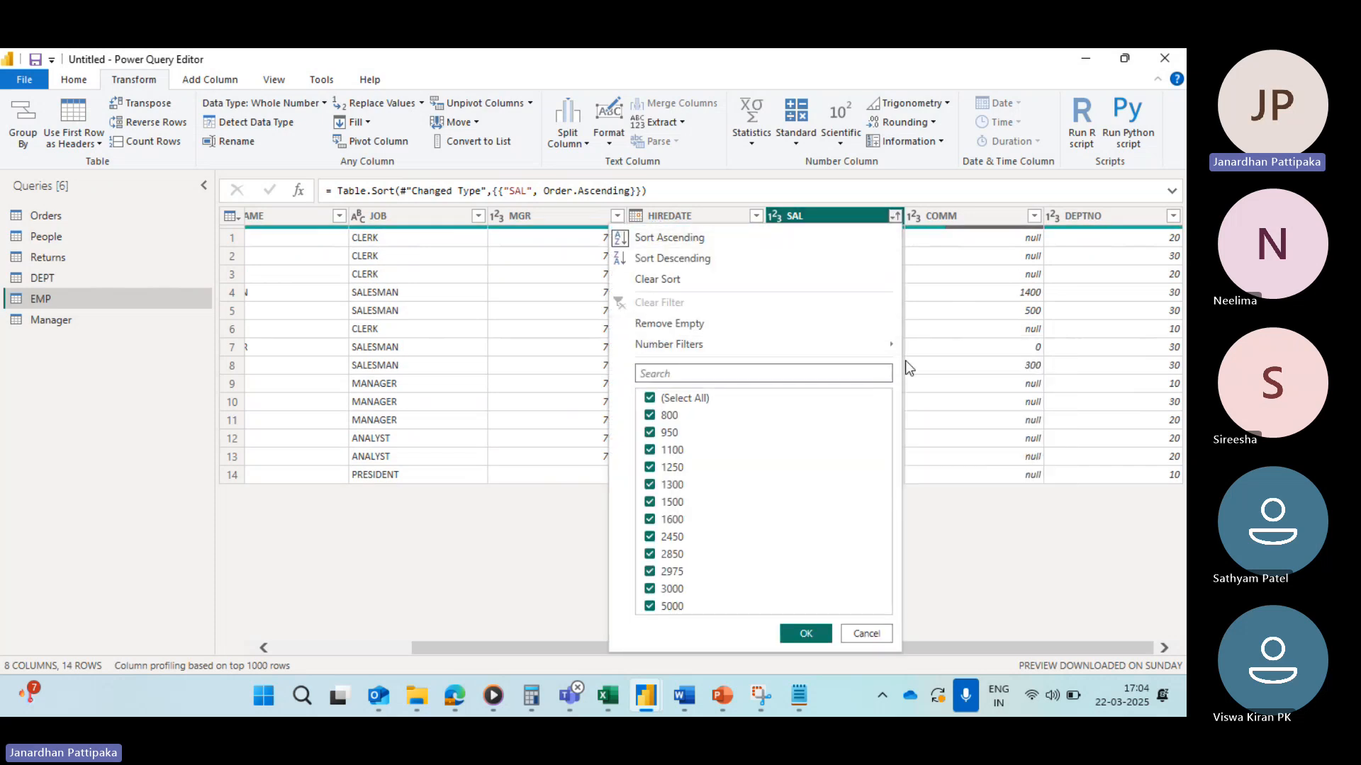
pyautogui.moveTo(789, 343)
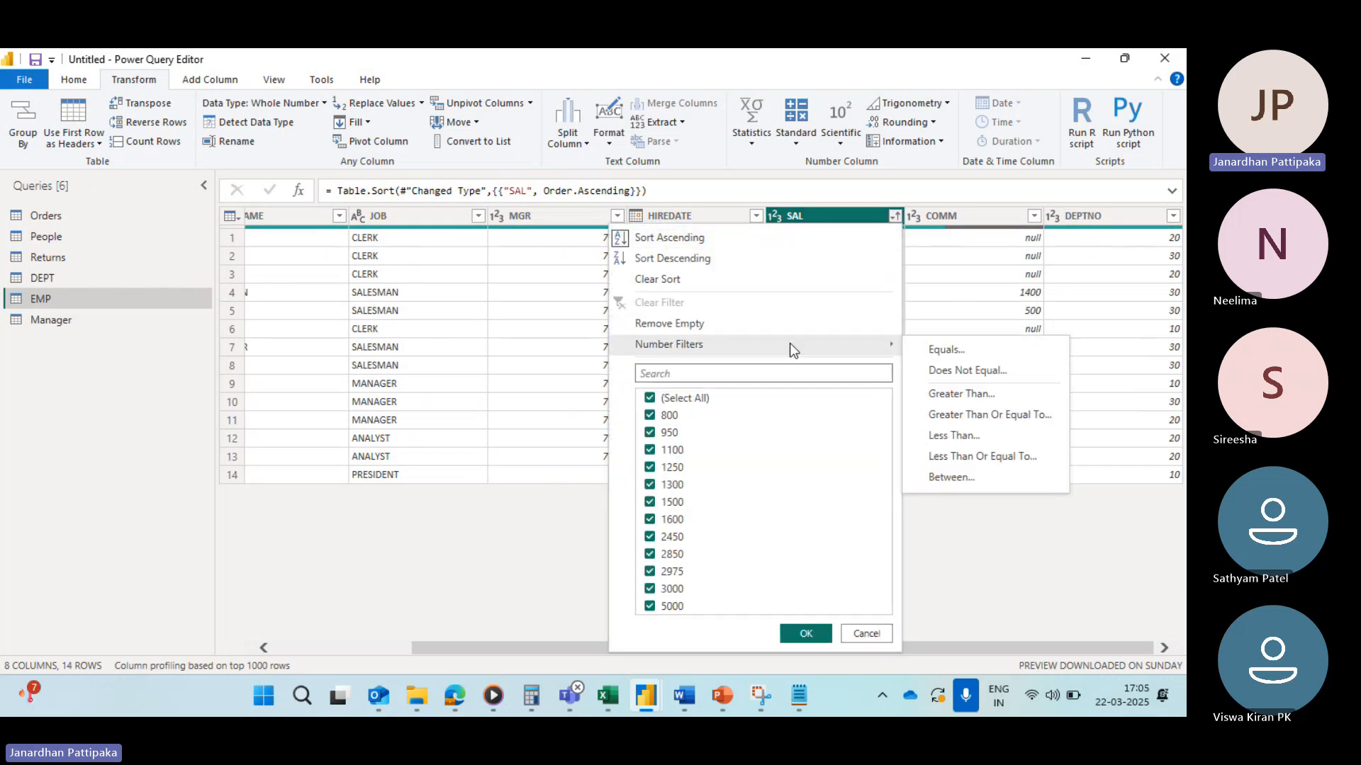
pyautogui.click(954, 415)
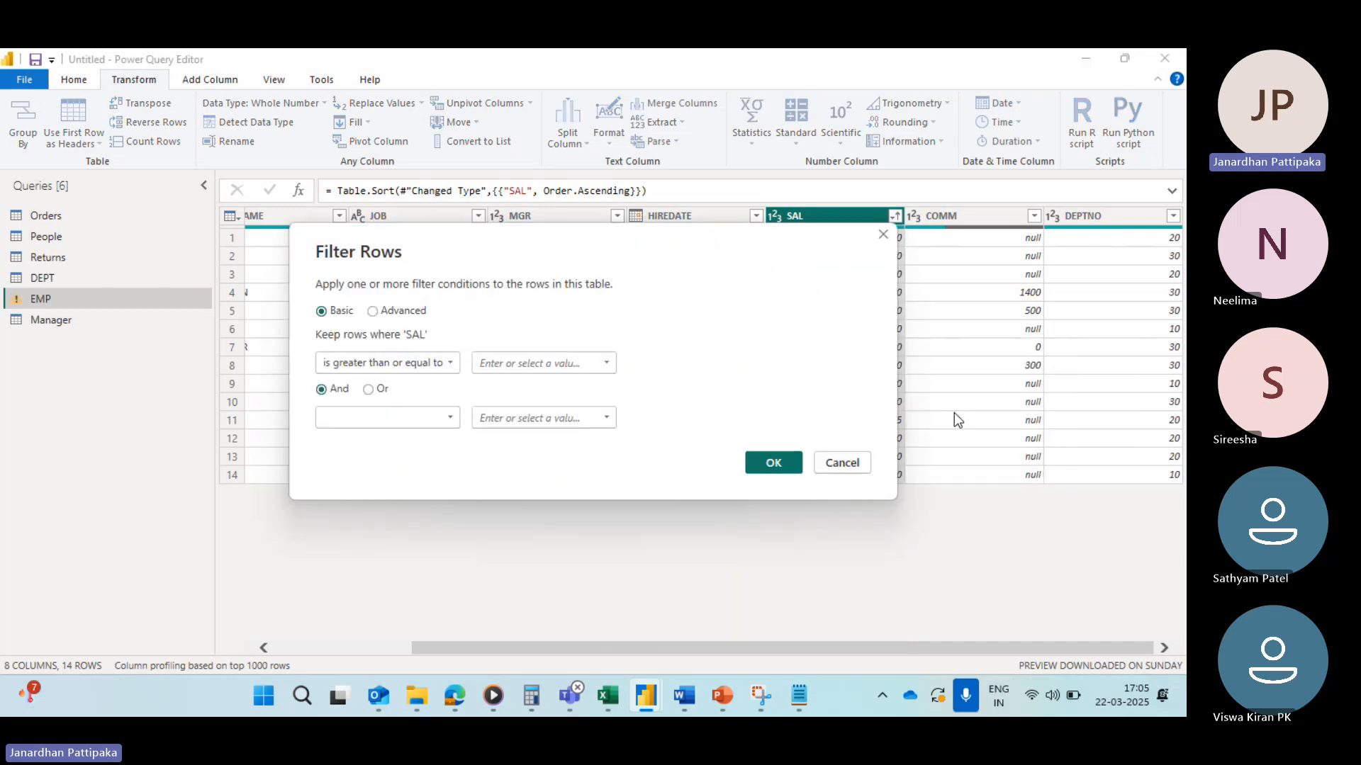
pyautogui.click(606, 364)
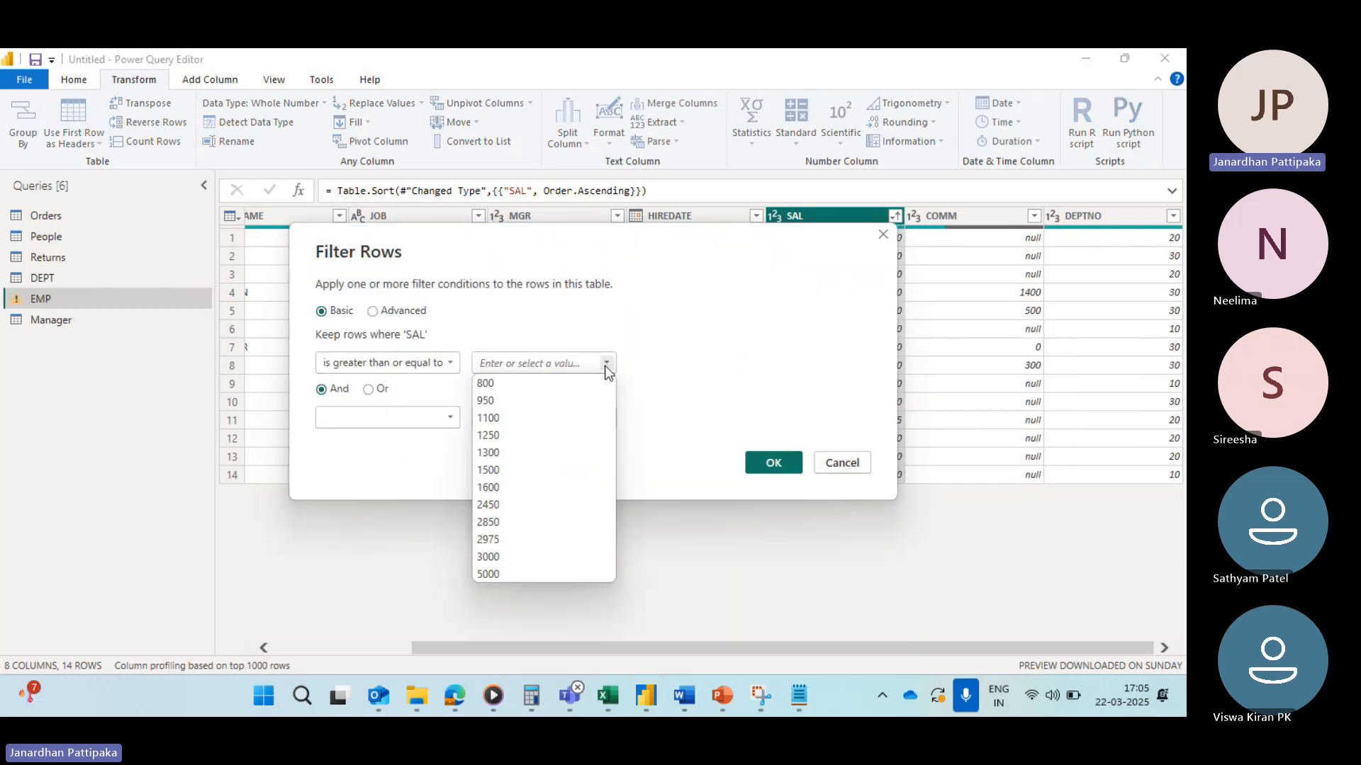
pyautogui.click(491, 417)
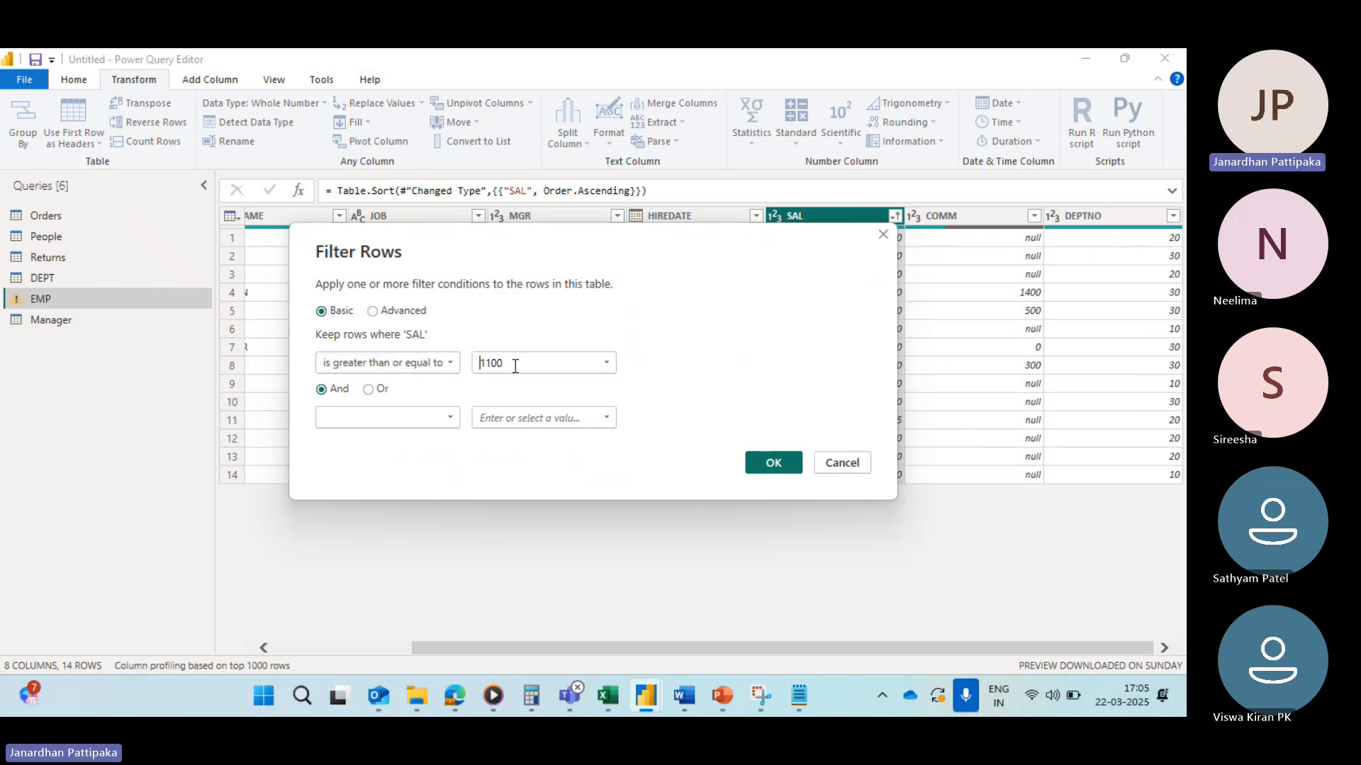
pyautogui.click(758, 459)
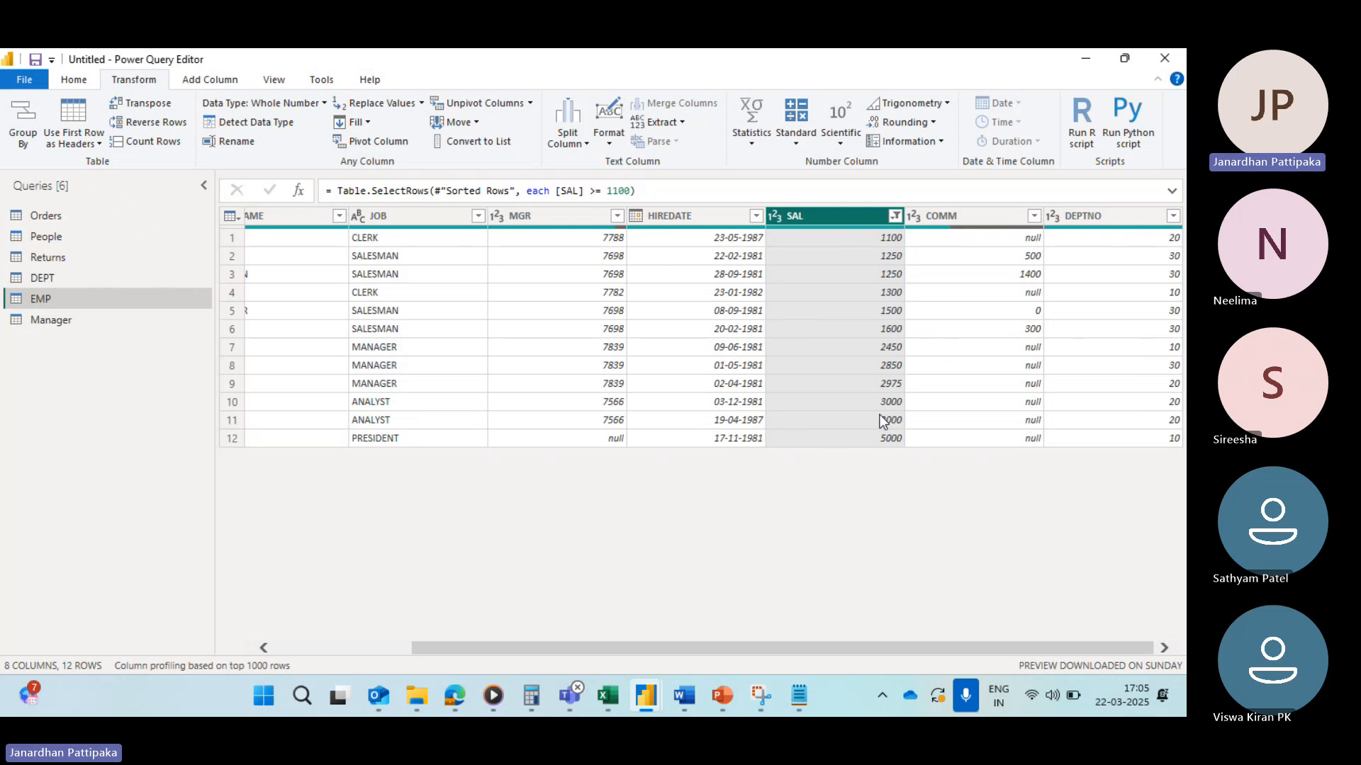
# Step: Clear the greater-than-or-equal-to 1100 filter from the SAL column
pyautogui.click(895, 216)
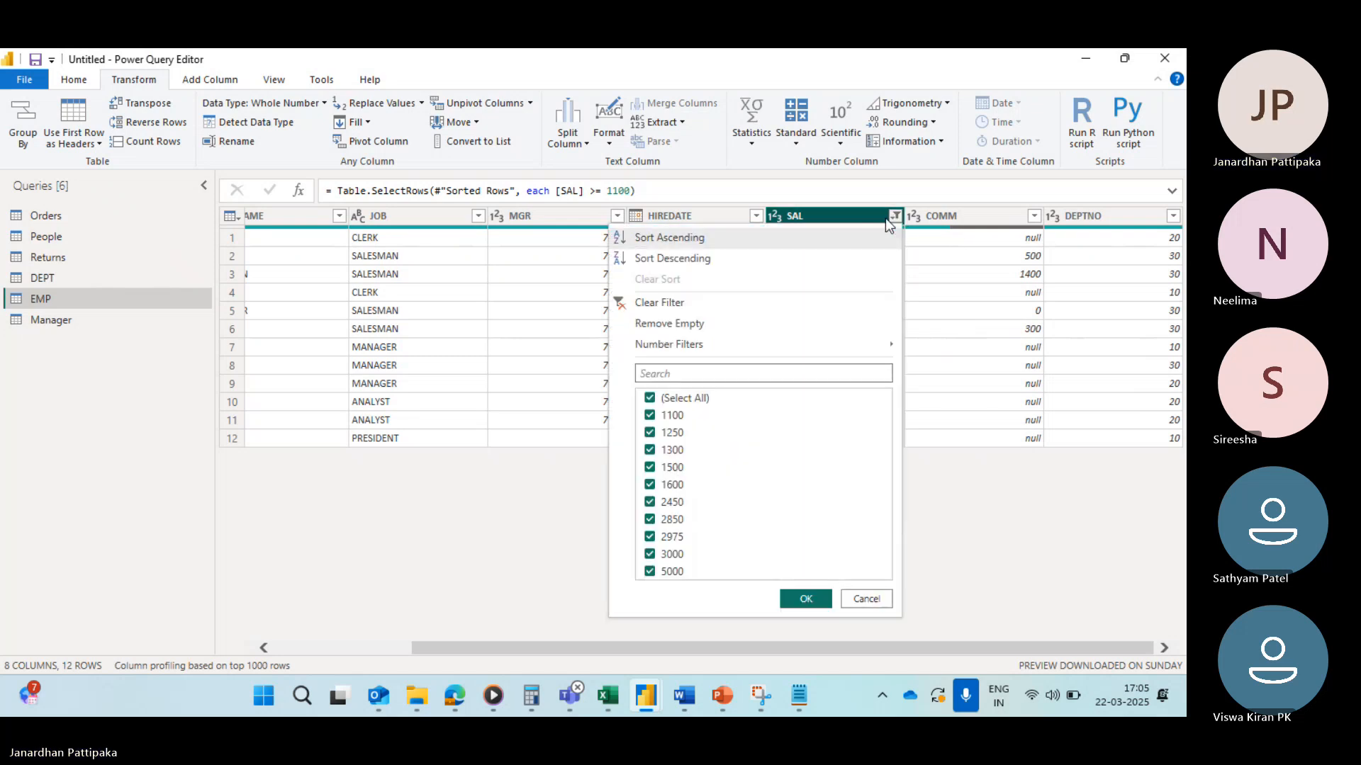
pyautogui.click(624, 310)
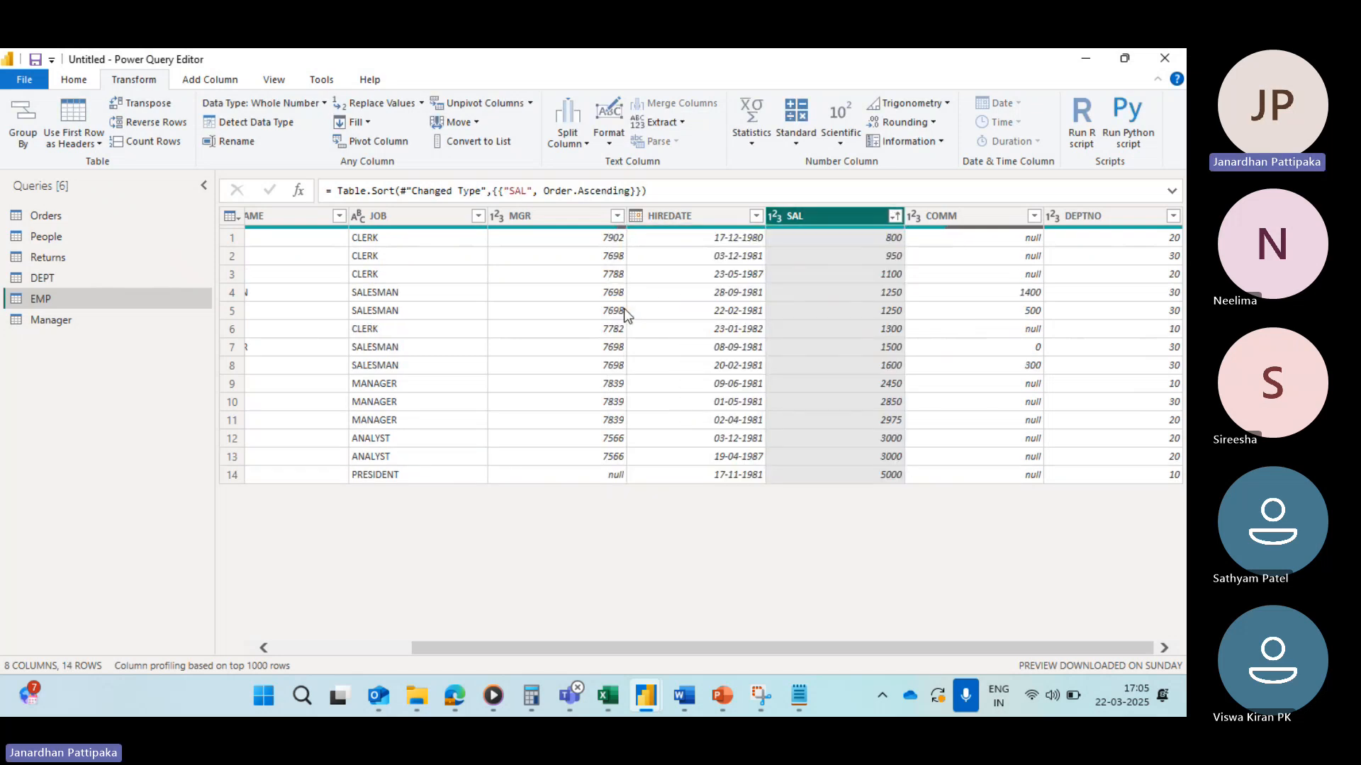
# Step: Apply a number filter keeping SAL rows less than 1100
pyautogui.click(895, 217)
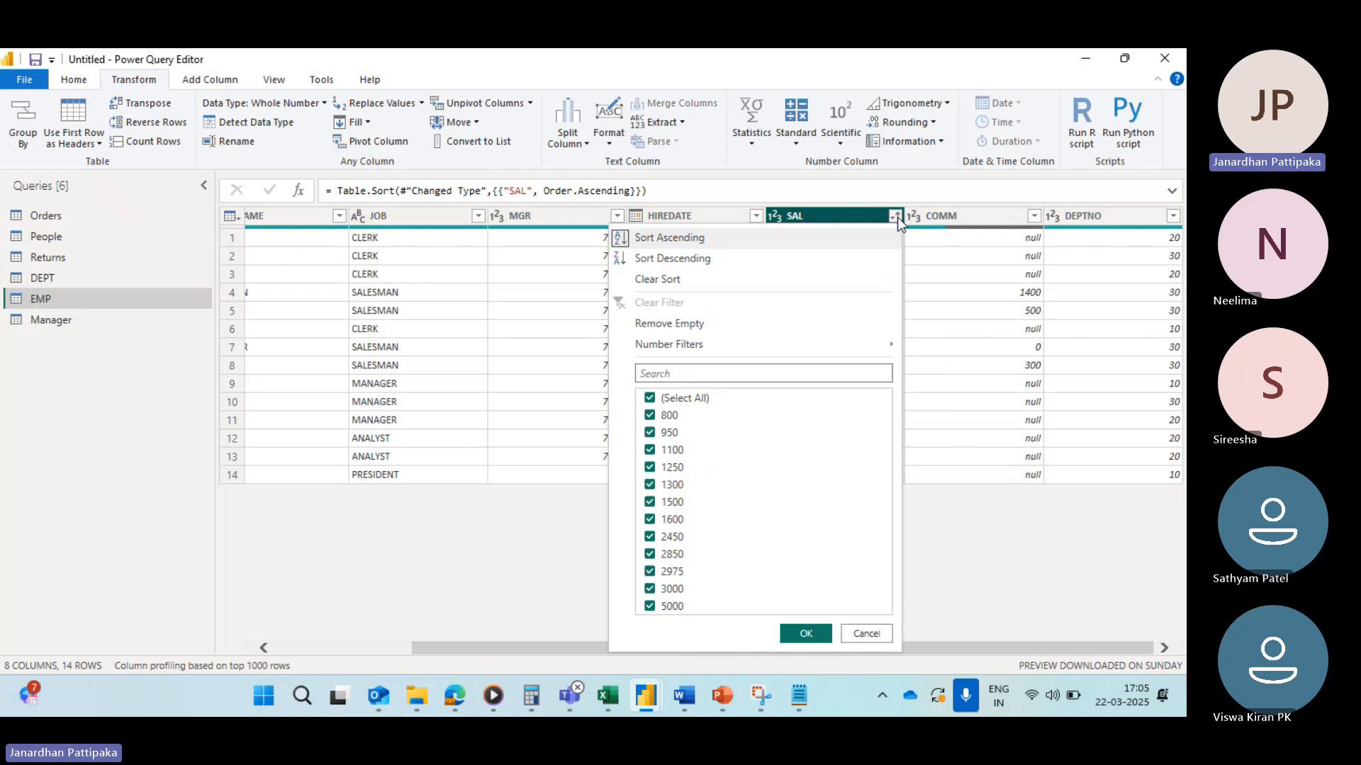
pyautogui.moveTo(672, 347)
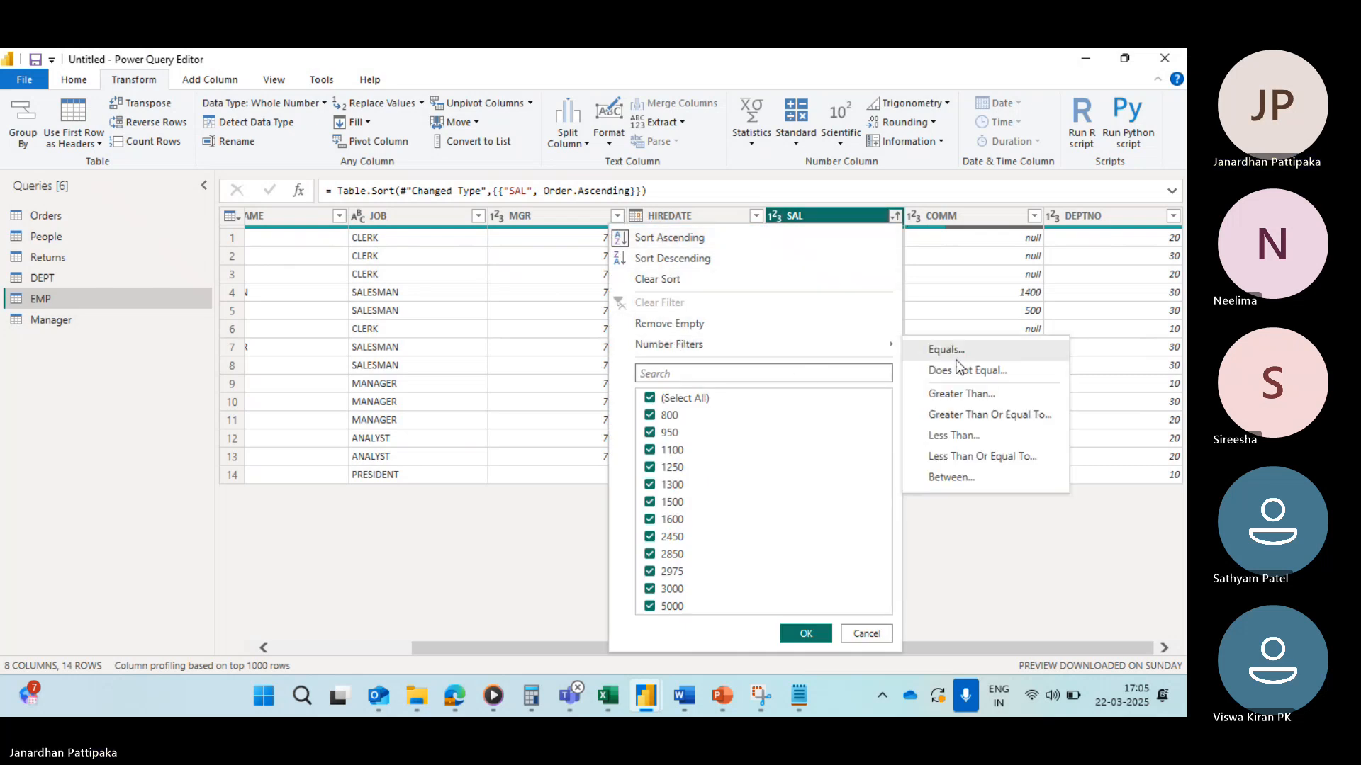
pyautogui.click(954, 439)
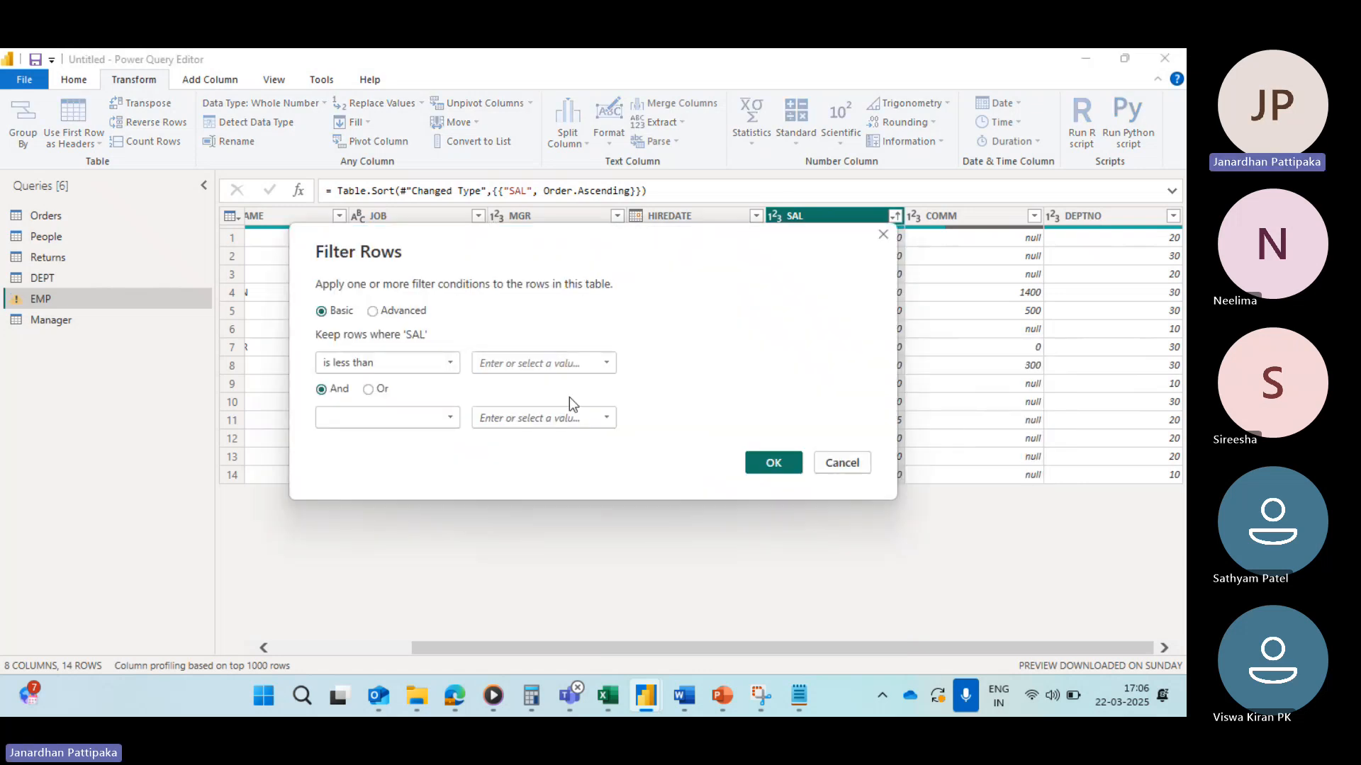
pyautogui.moveTo(707, 259); pyautogui.dragTo(691, 390)
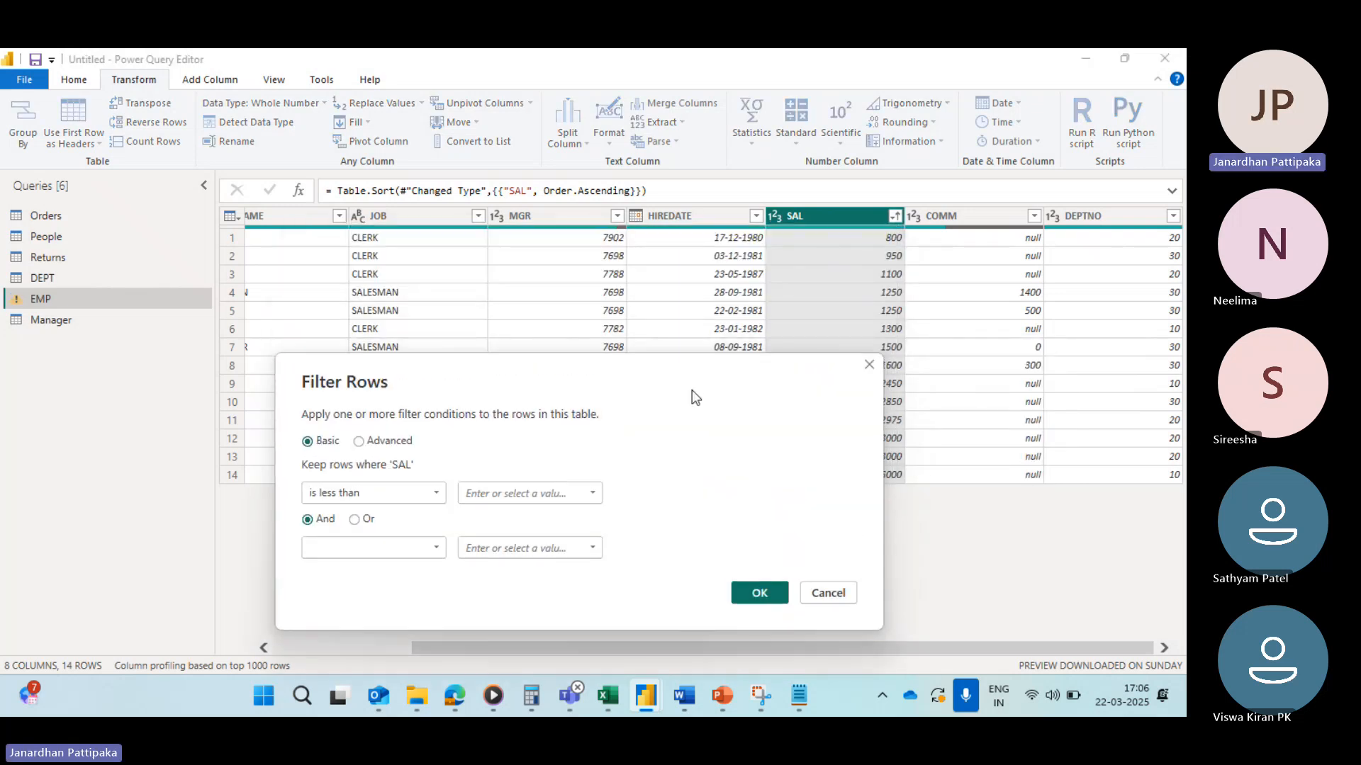
pyautogui.click(593, 494)
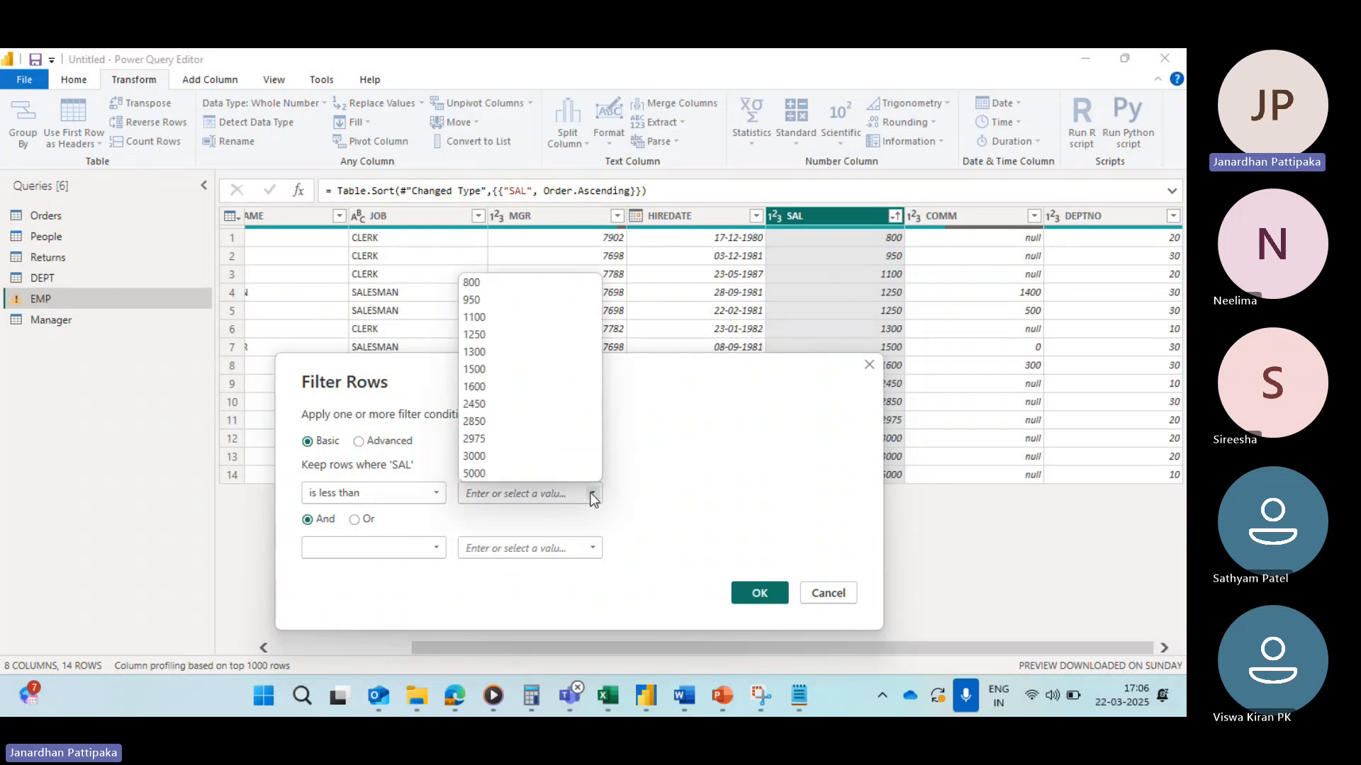
pyautogui.click(483, 321)
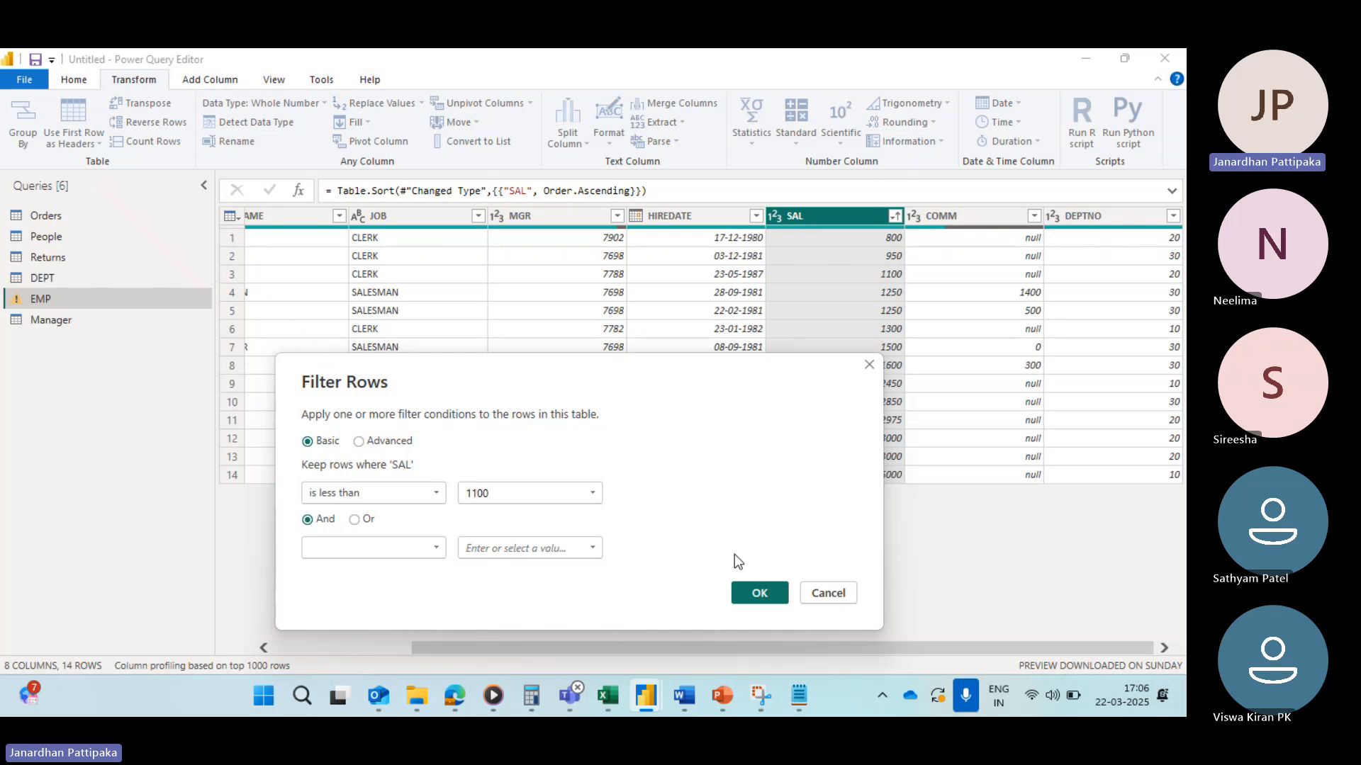
pyautogui.click(758, 594)
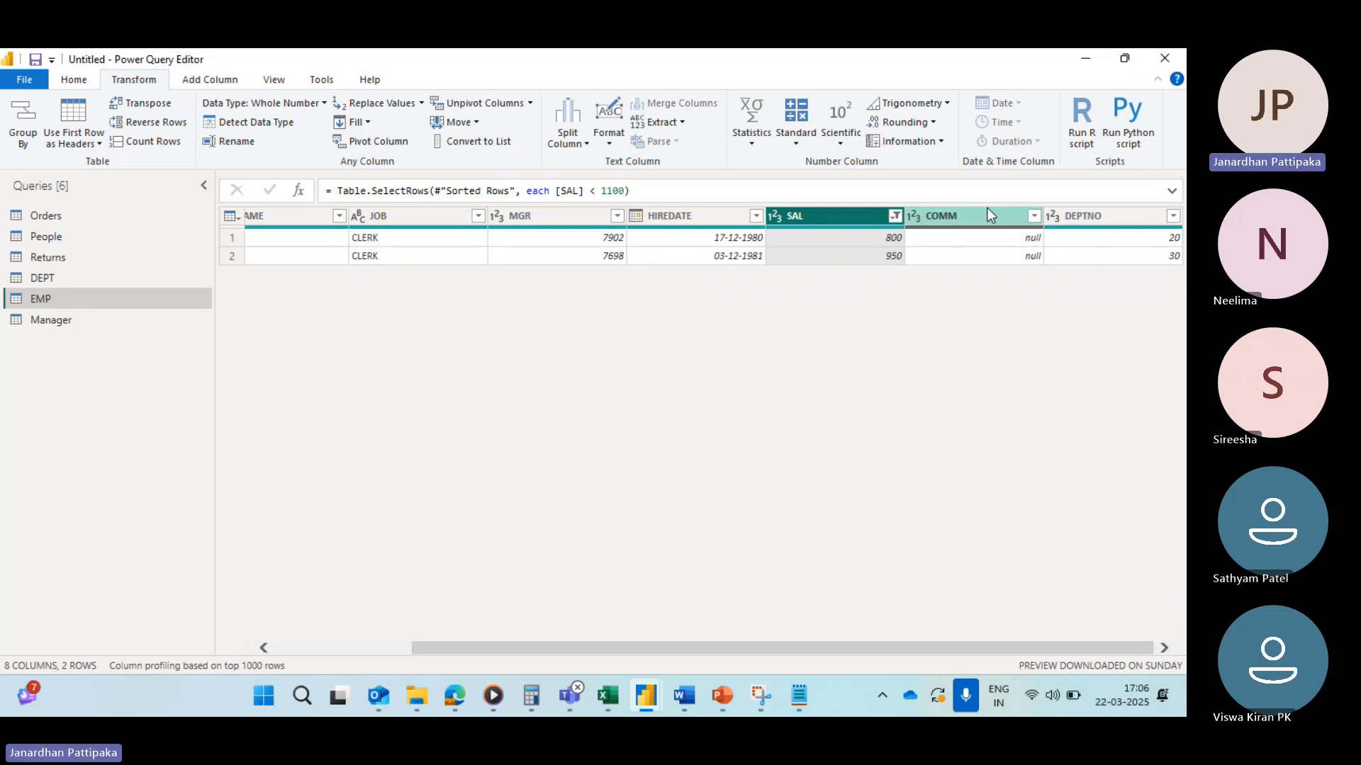
# Step: Clear the less-than 1100 filter from the SAL column
pyautogui.click(893, 217)
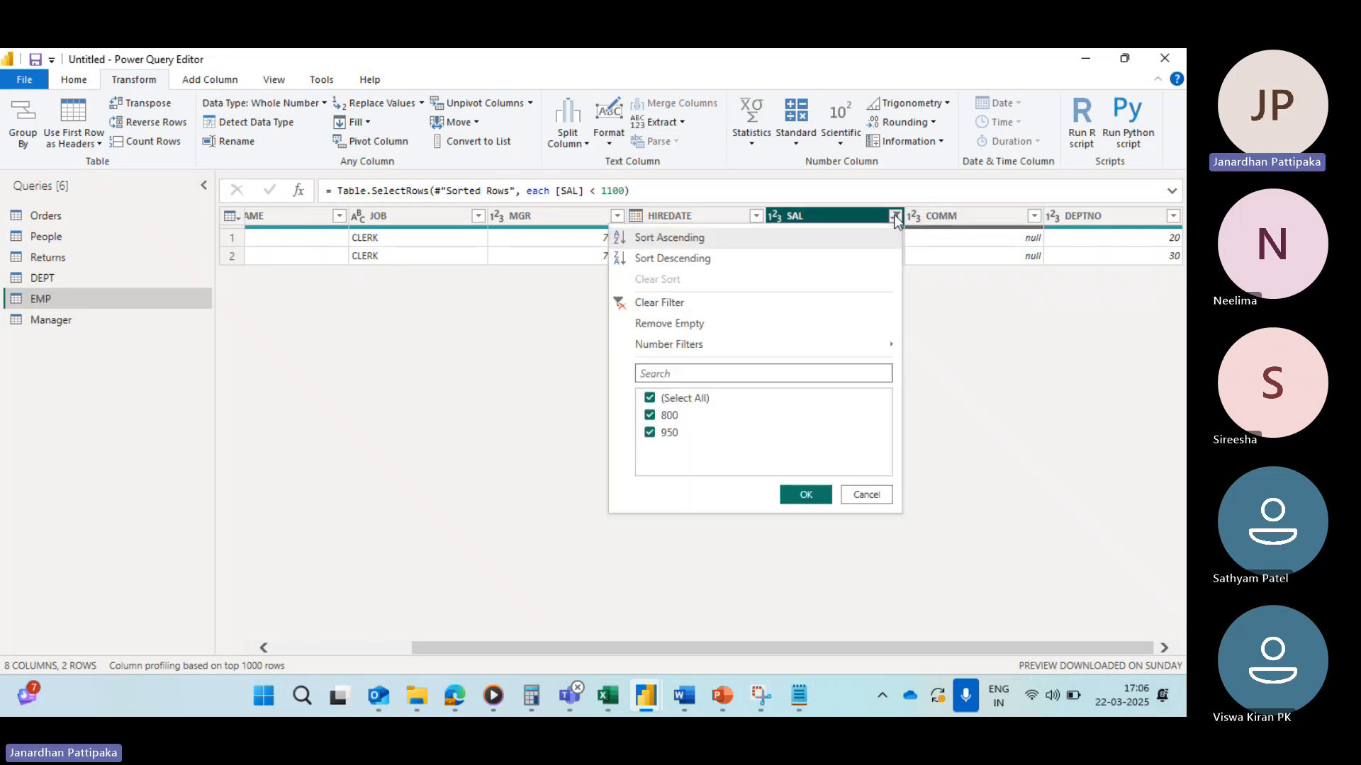
pyautogui.click(626, 304)
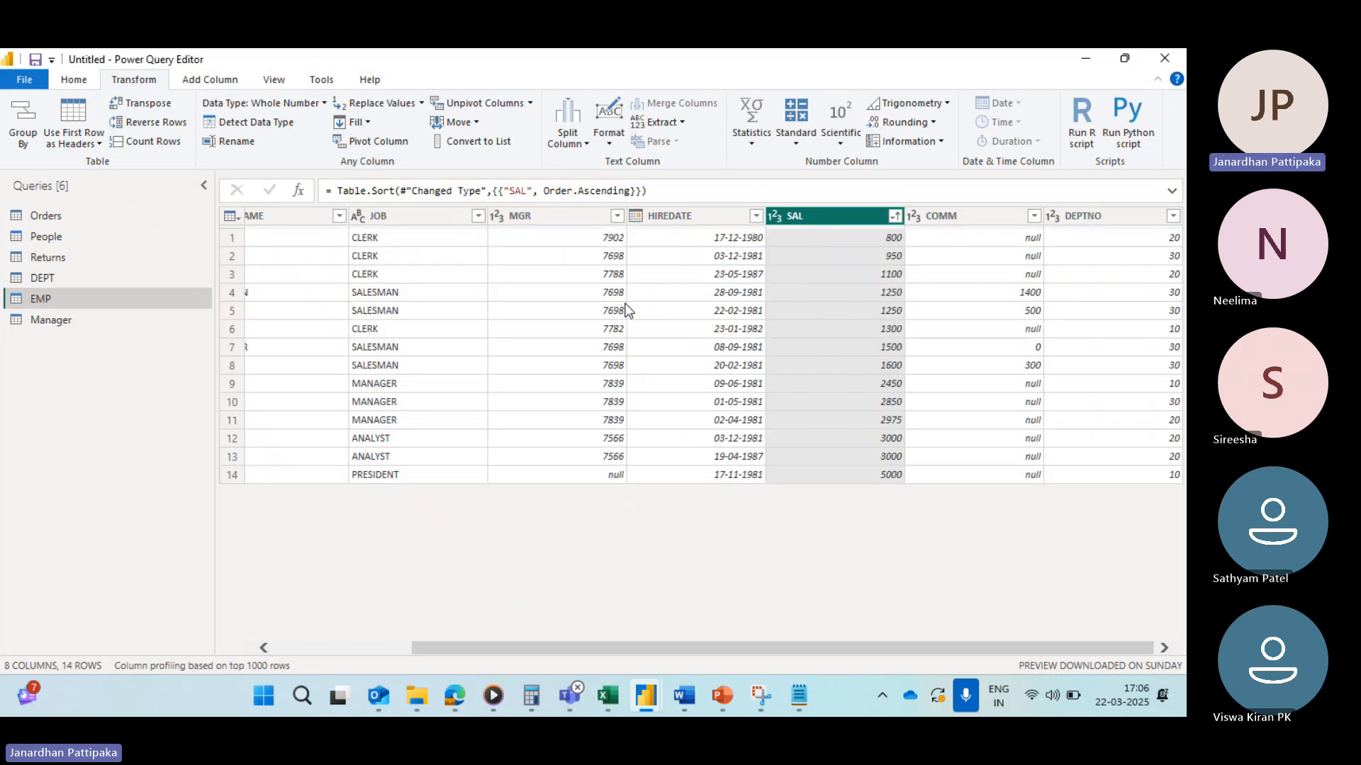
# Step: Apply a number filter keeping SAL rows less than or equal to 1250
pyautogui.click(895, 216)
pyautogui.moveTo(700, 347)
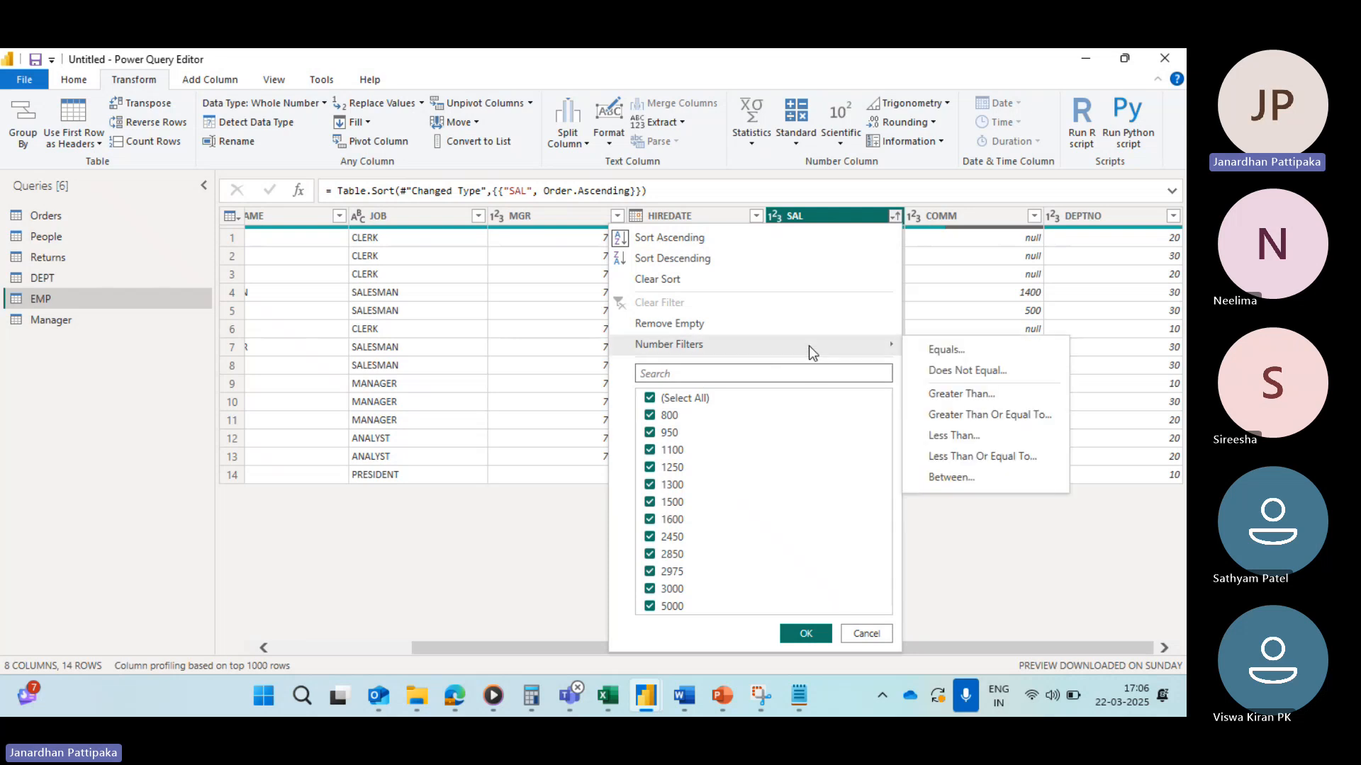
pyautogui.click(953, 457)
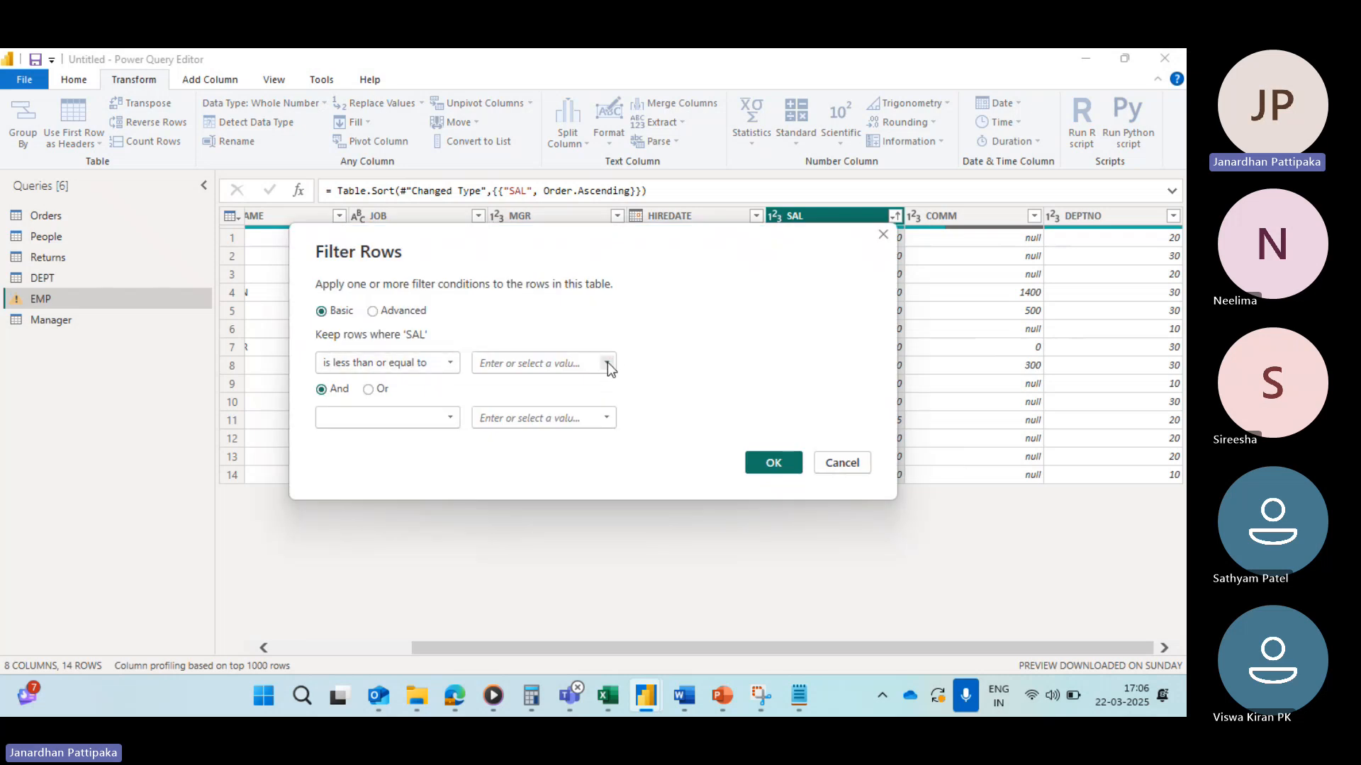
pyautogui.click(607, 363)
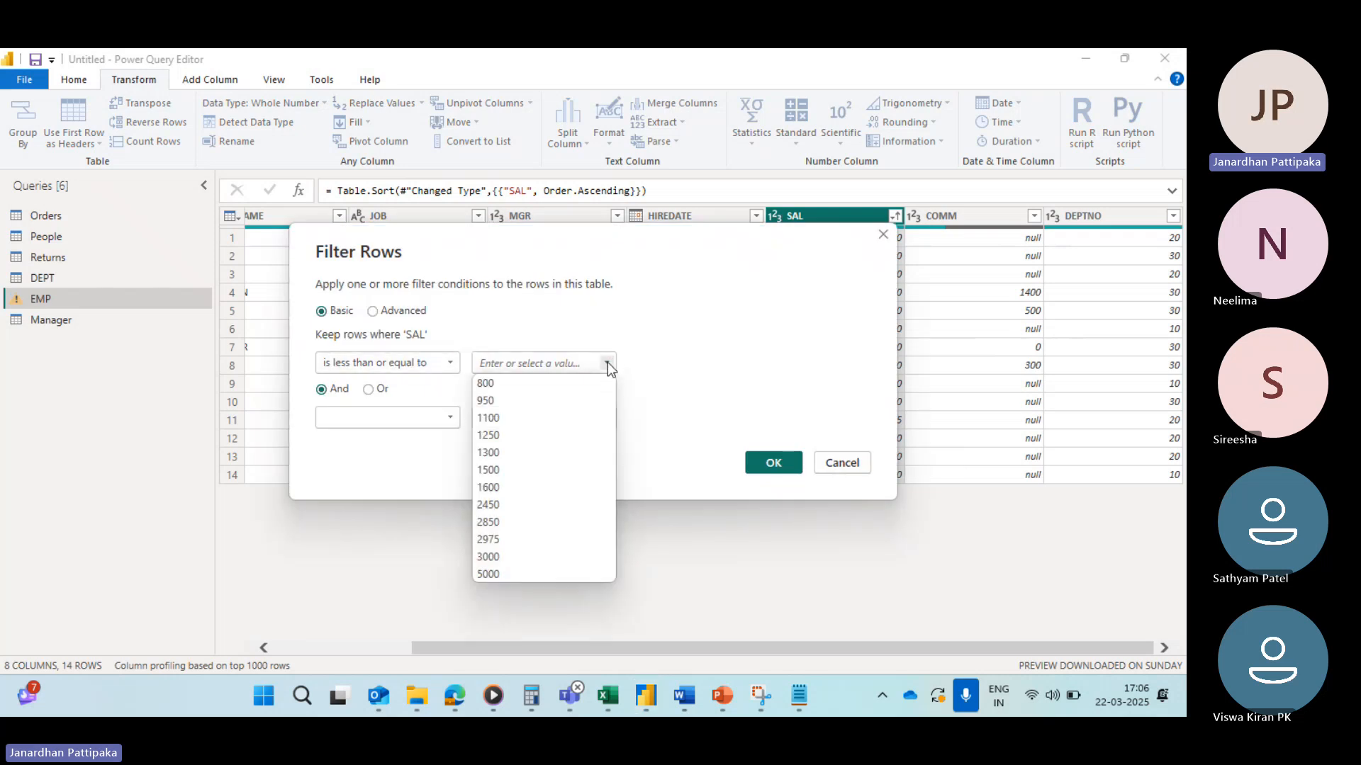
pyautogui.click(498, 437)
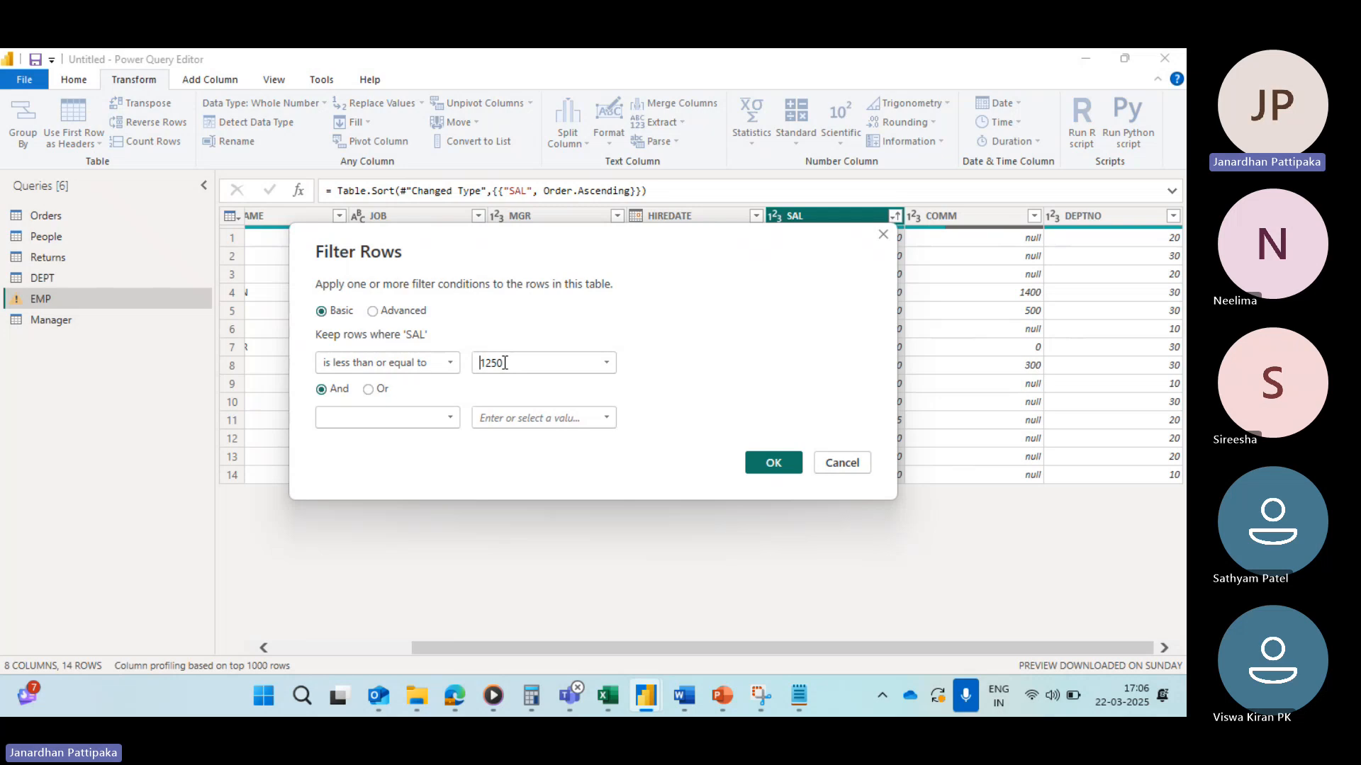
pyautogui.click(763, 463)
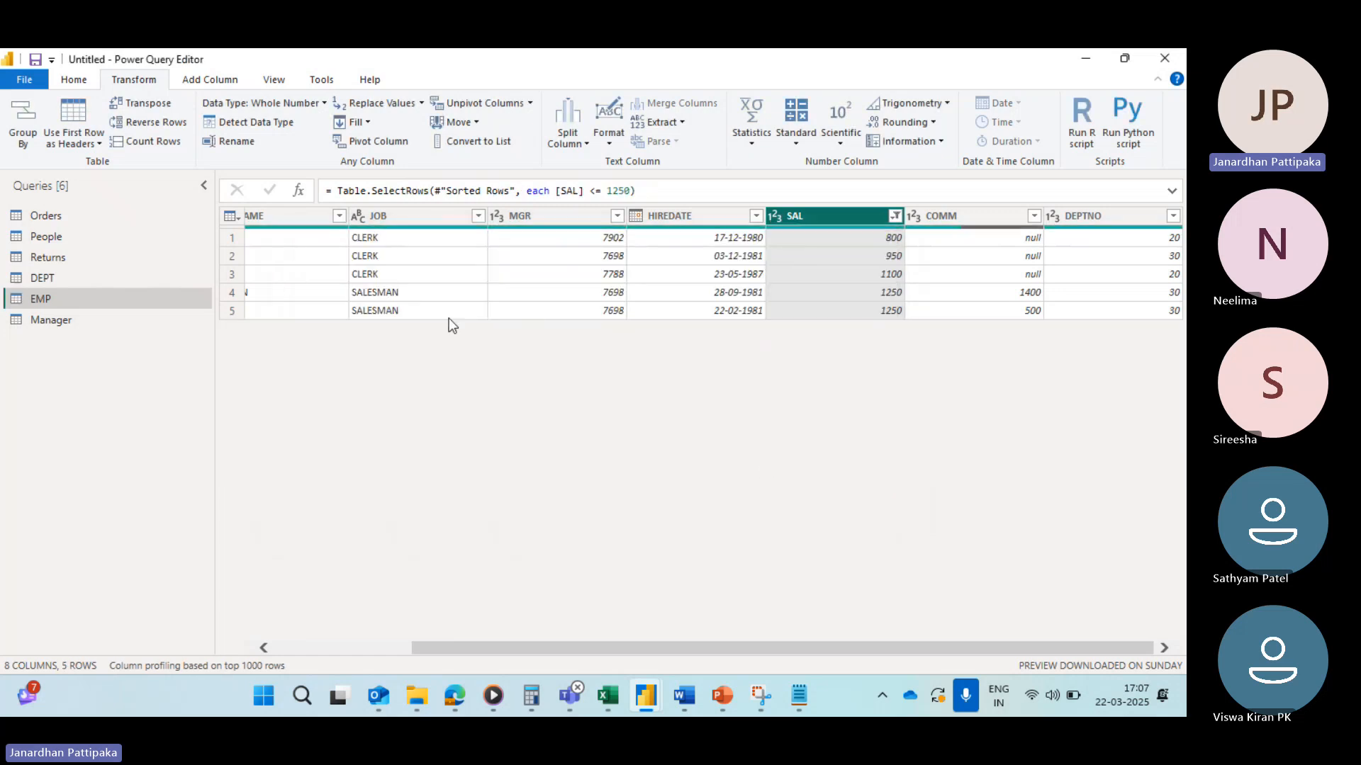
# Step: Review the filtered employee rows across all columns, from EMPNO to DEPTNO
pyautogui.hscroll(-3, 430, 320)
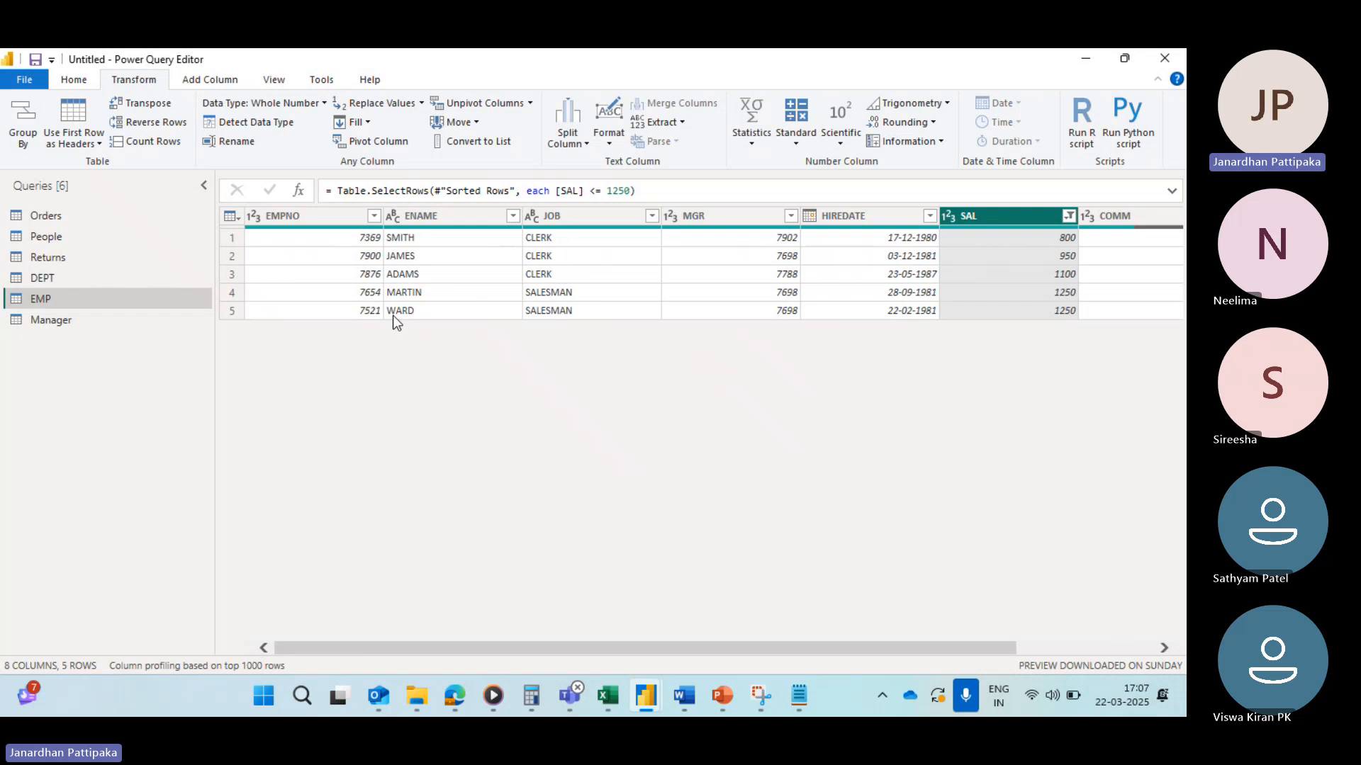
pyautogui.hscroll(3, 935, 346)
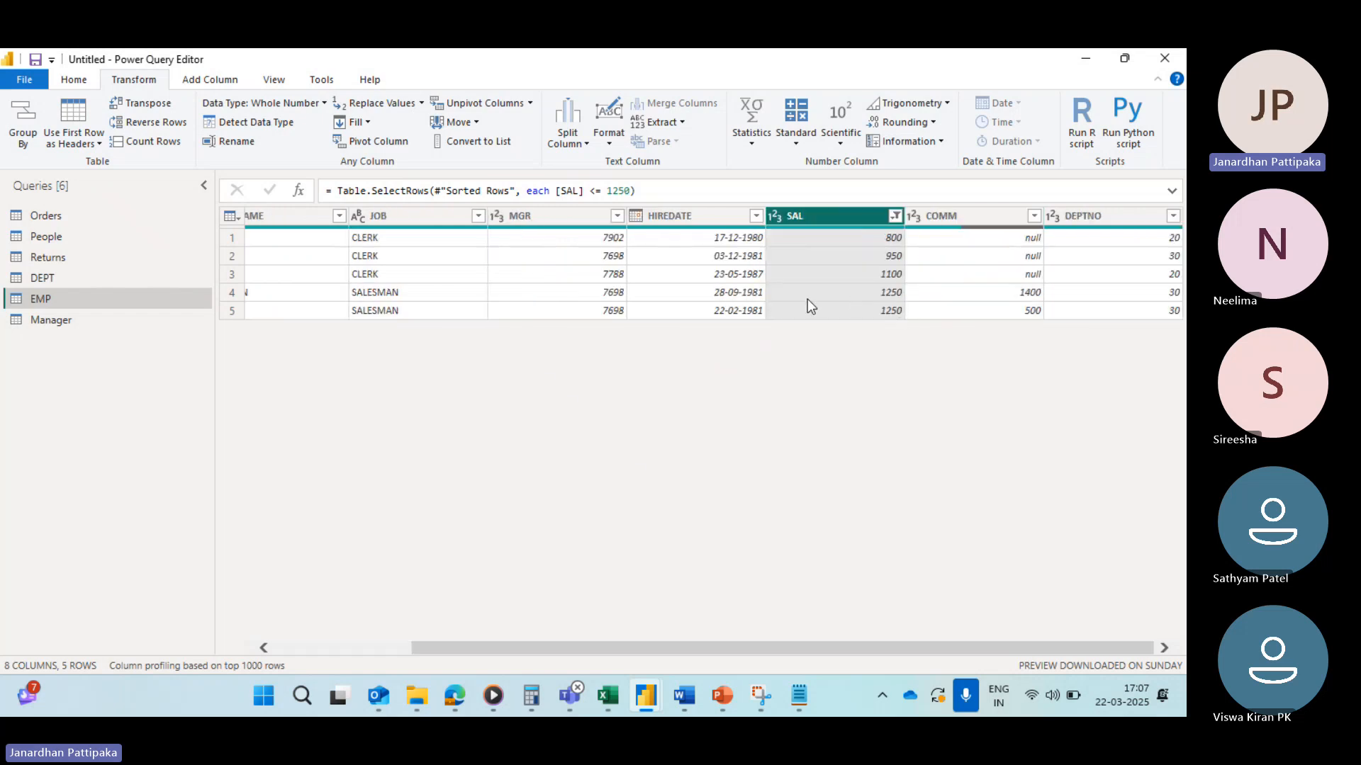
pyautogui.hscroll(-2, 808, 301)
pyautogui.hscroll(2, 701, 309)
pyautogui.hscroll(-3, 739, 312)
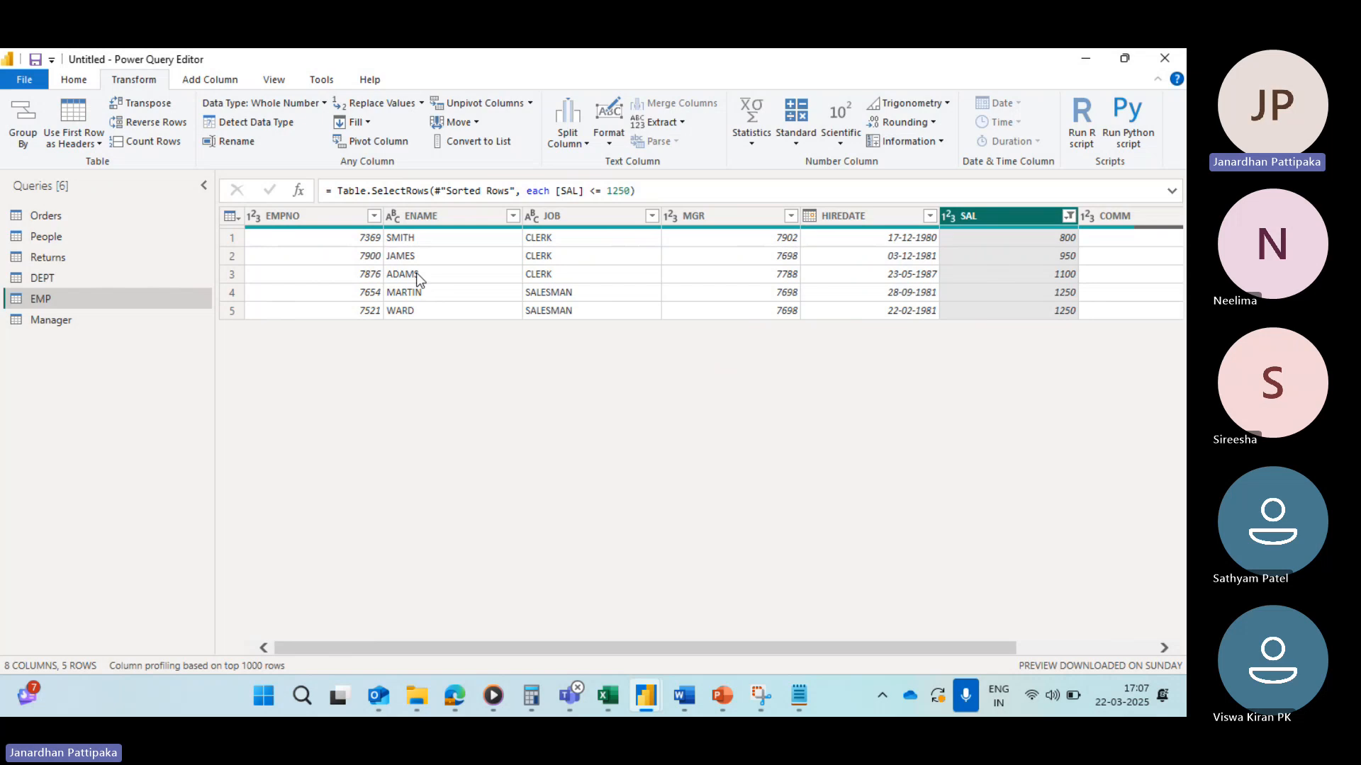
pyautogui.hscroll(3, 805, 249)
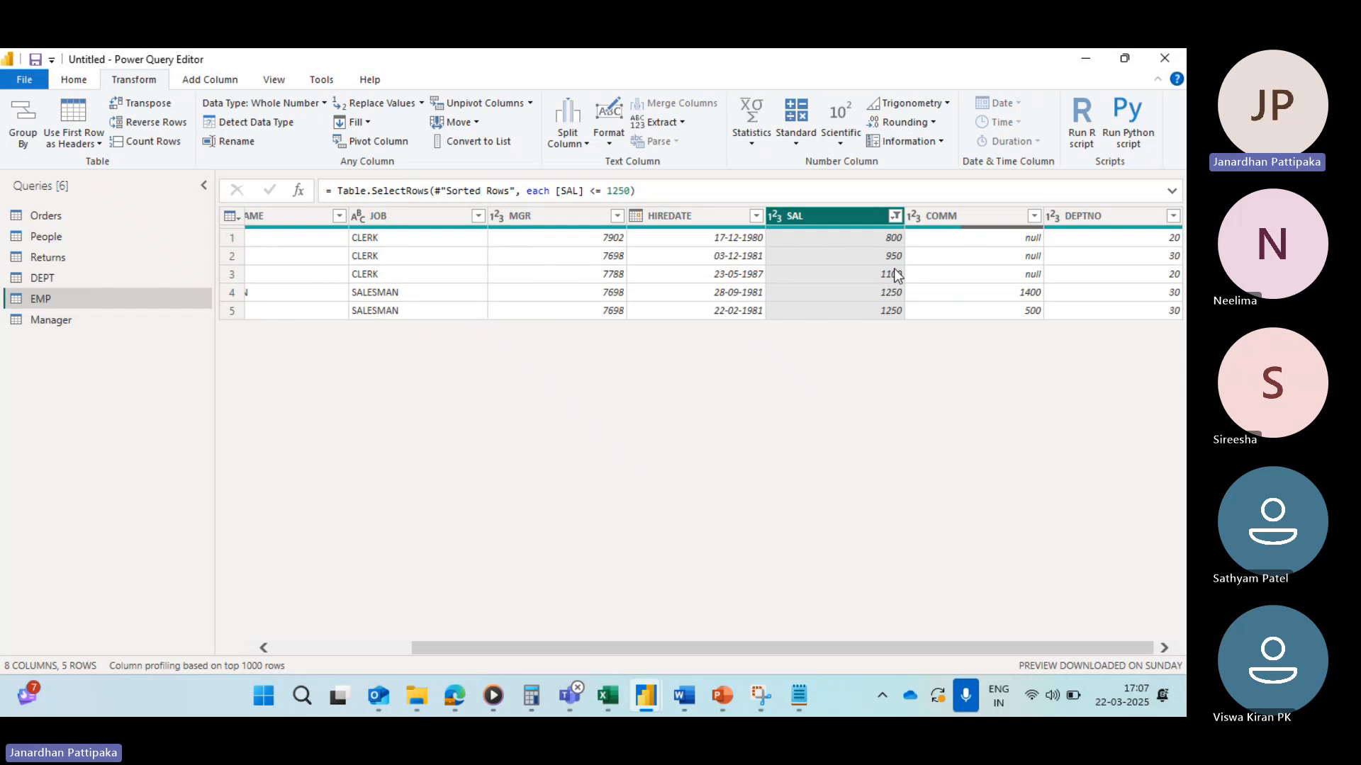
# Step: Clear the less-than-or-equal-to 1250 filter from the SAL column
pyautogui.click(895, 217)
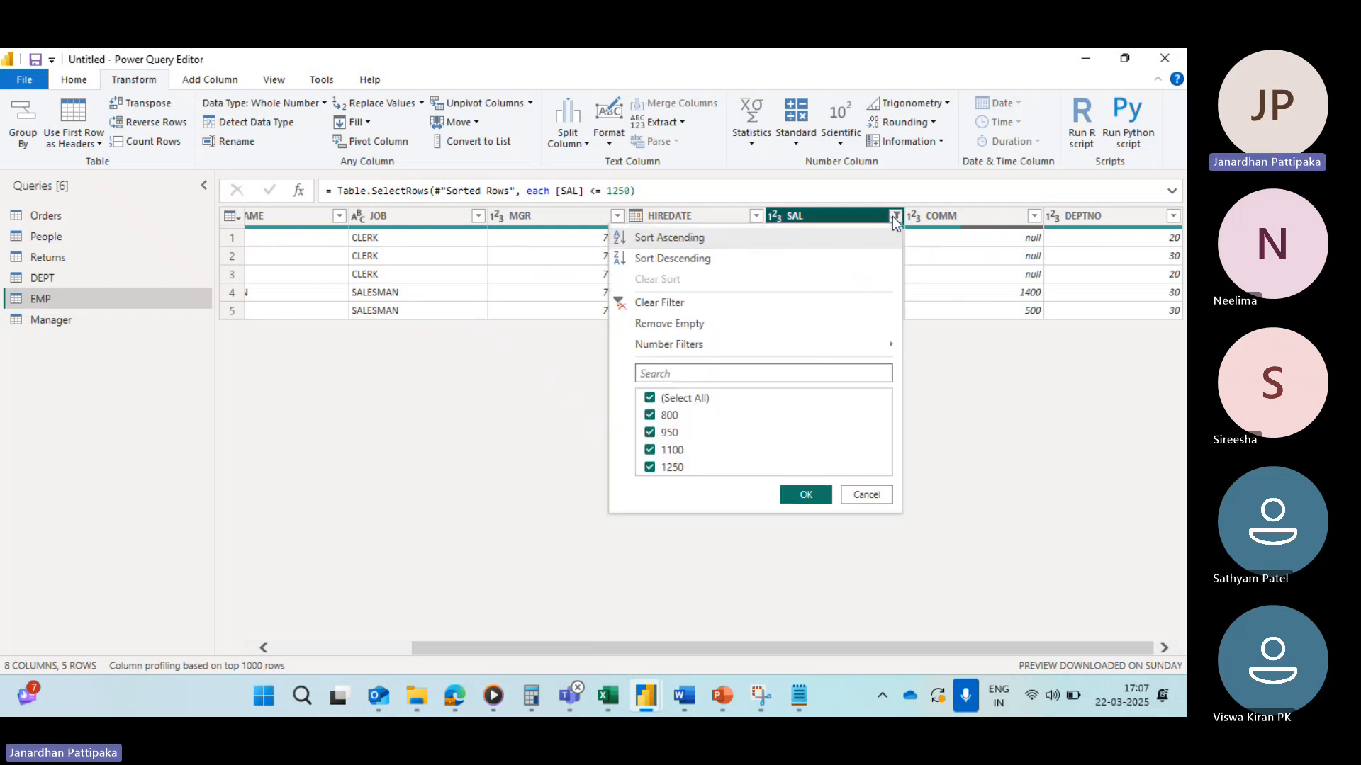
pyautogui.click(623, 310)
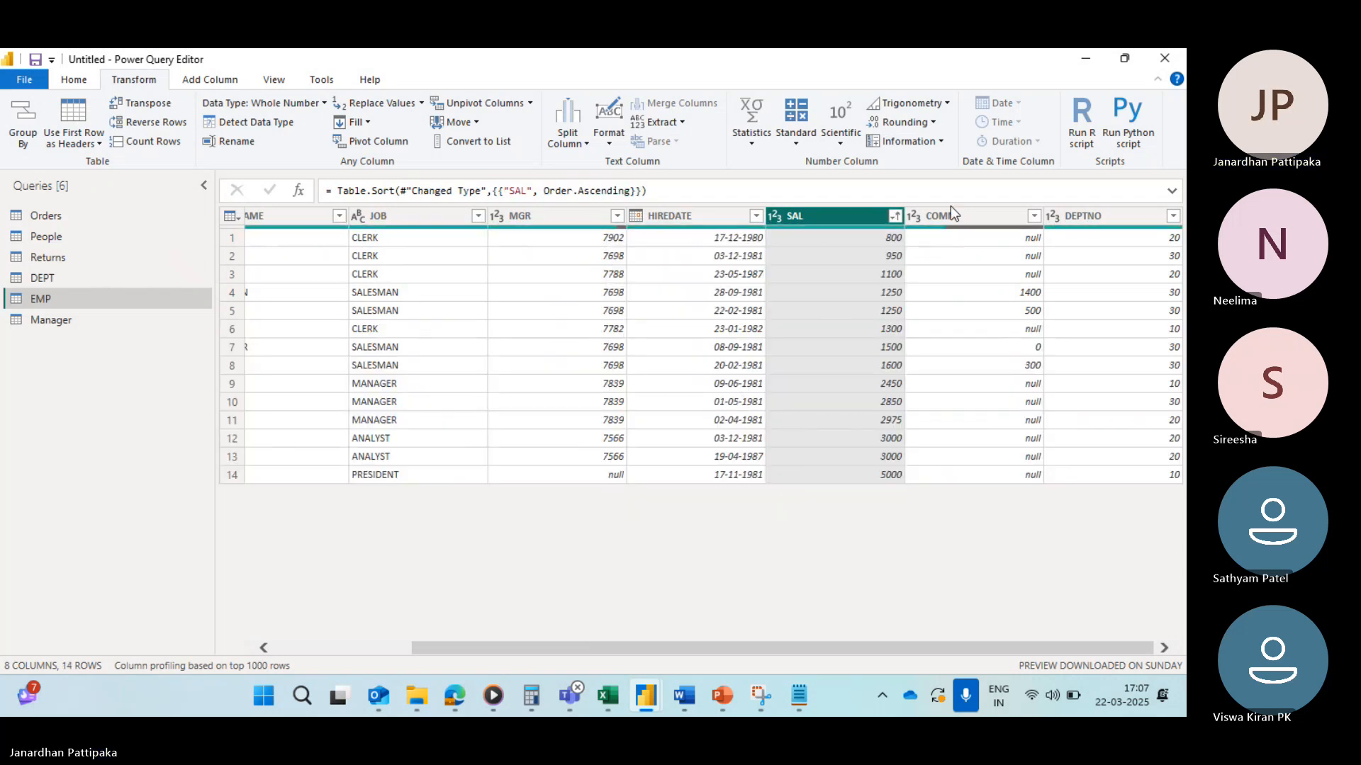
# Step: Set up a Between number filter on SAL keeping values greater than or equal to 1100 and less than or equal to 3000
pyautogui.click(894, 217)
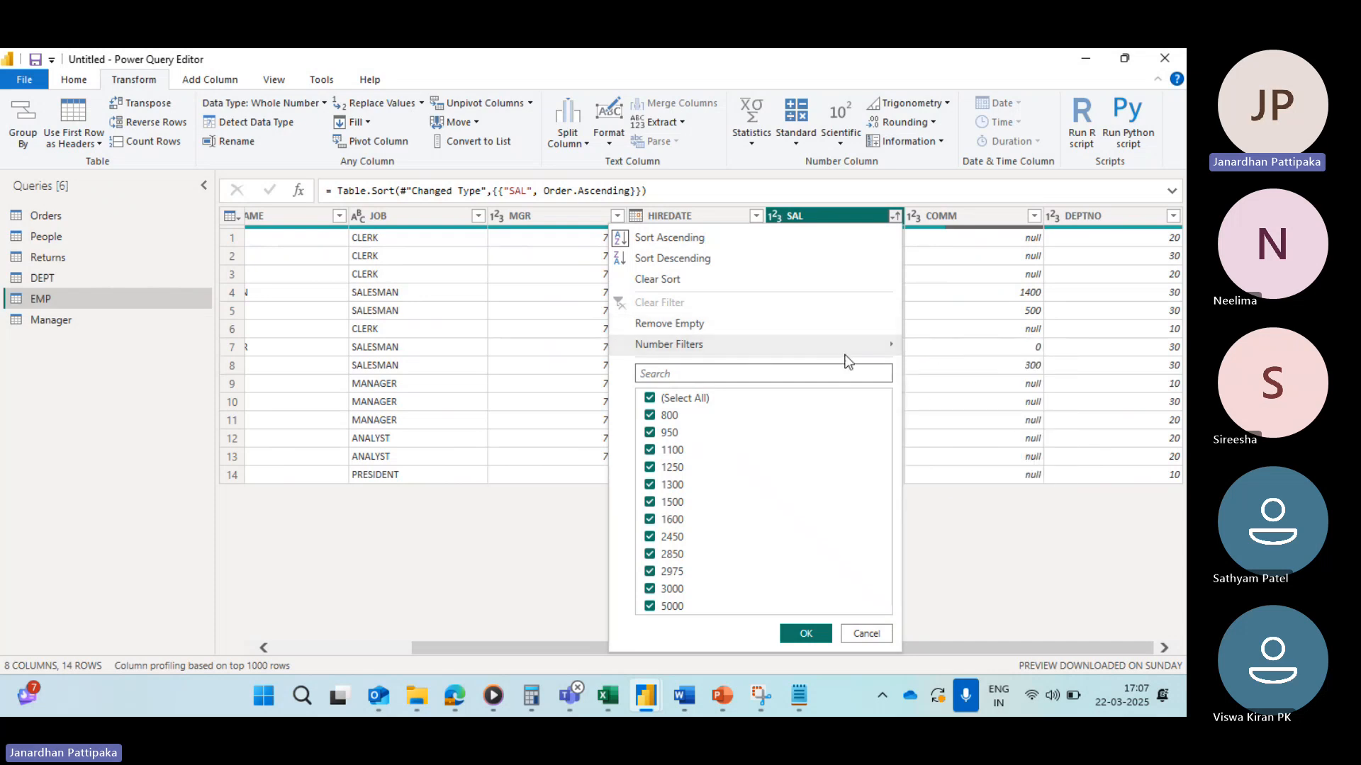
pyautogui.moveTo(849, 352)
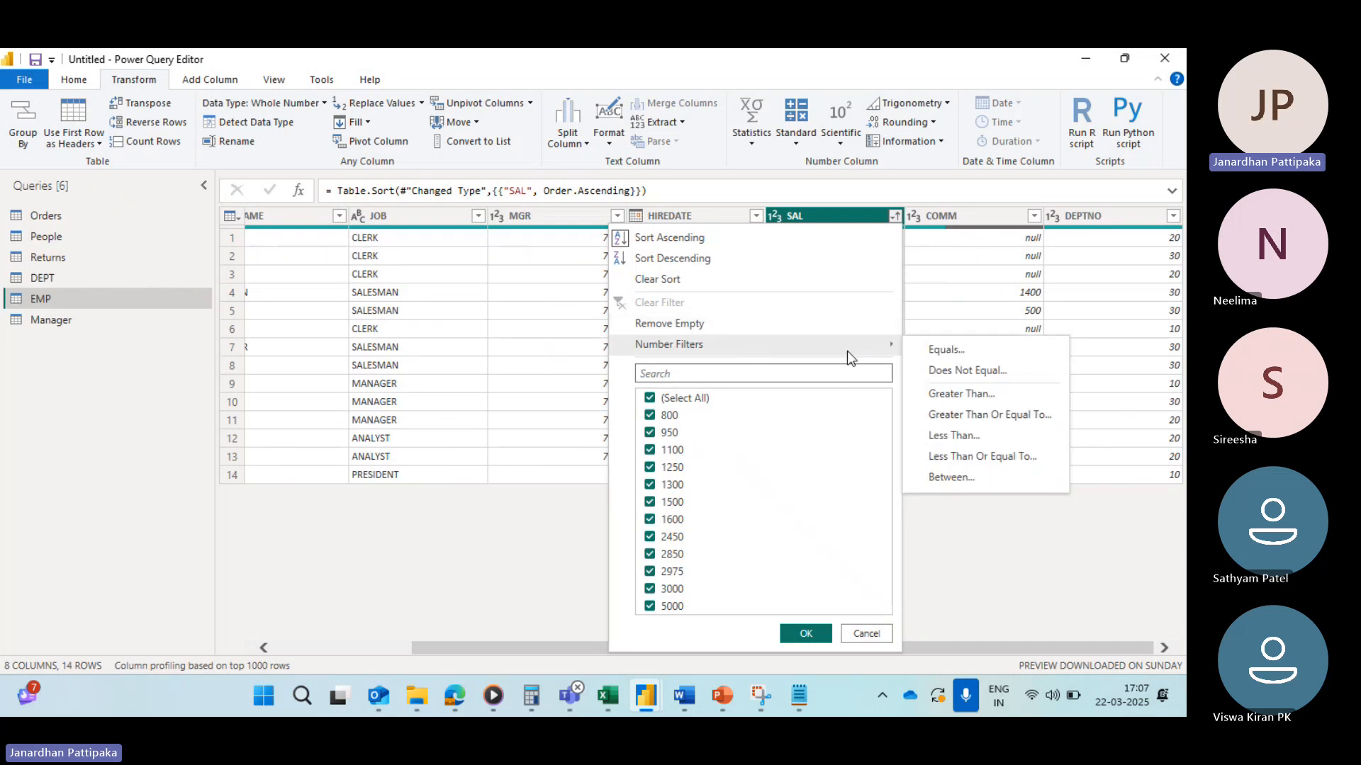
pyautogui.click(934, 478)
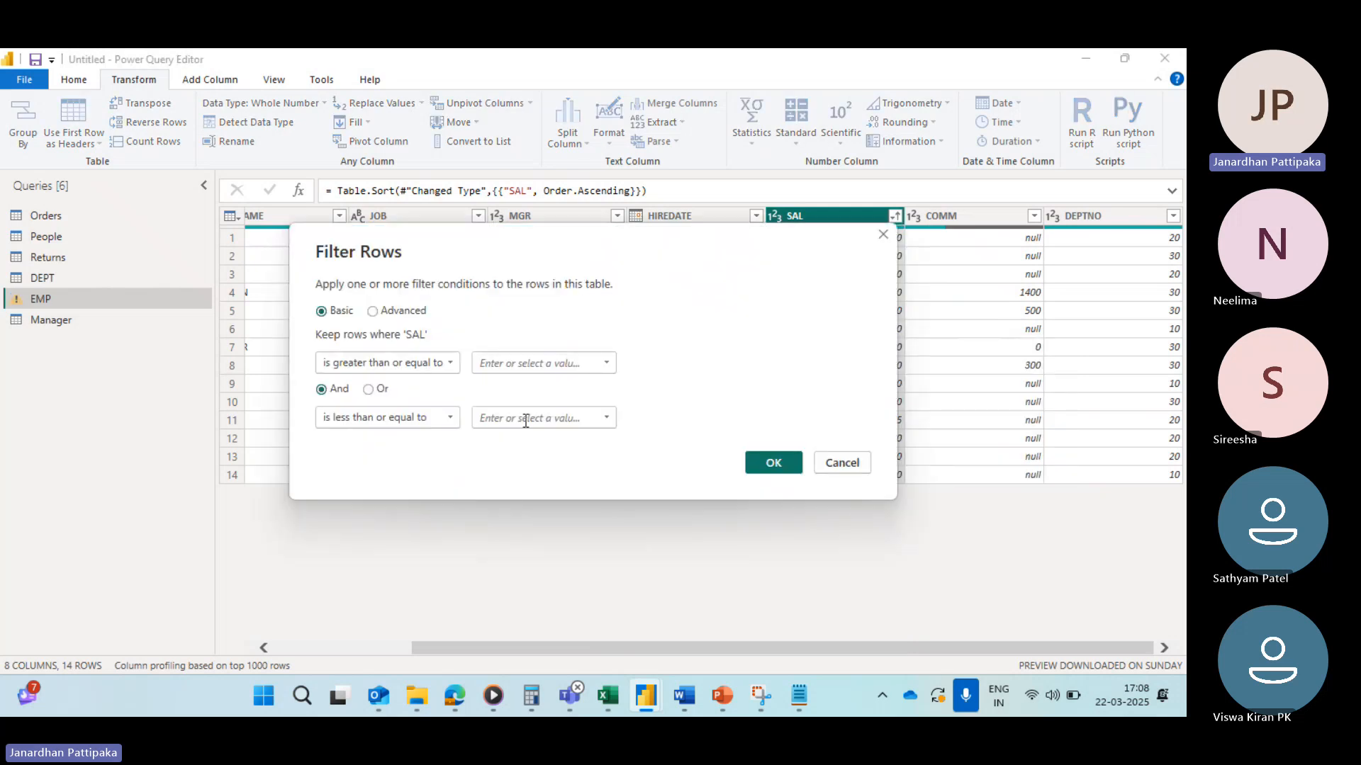
pyautogui.click(606, 363)
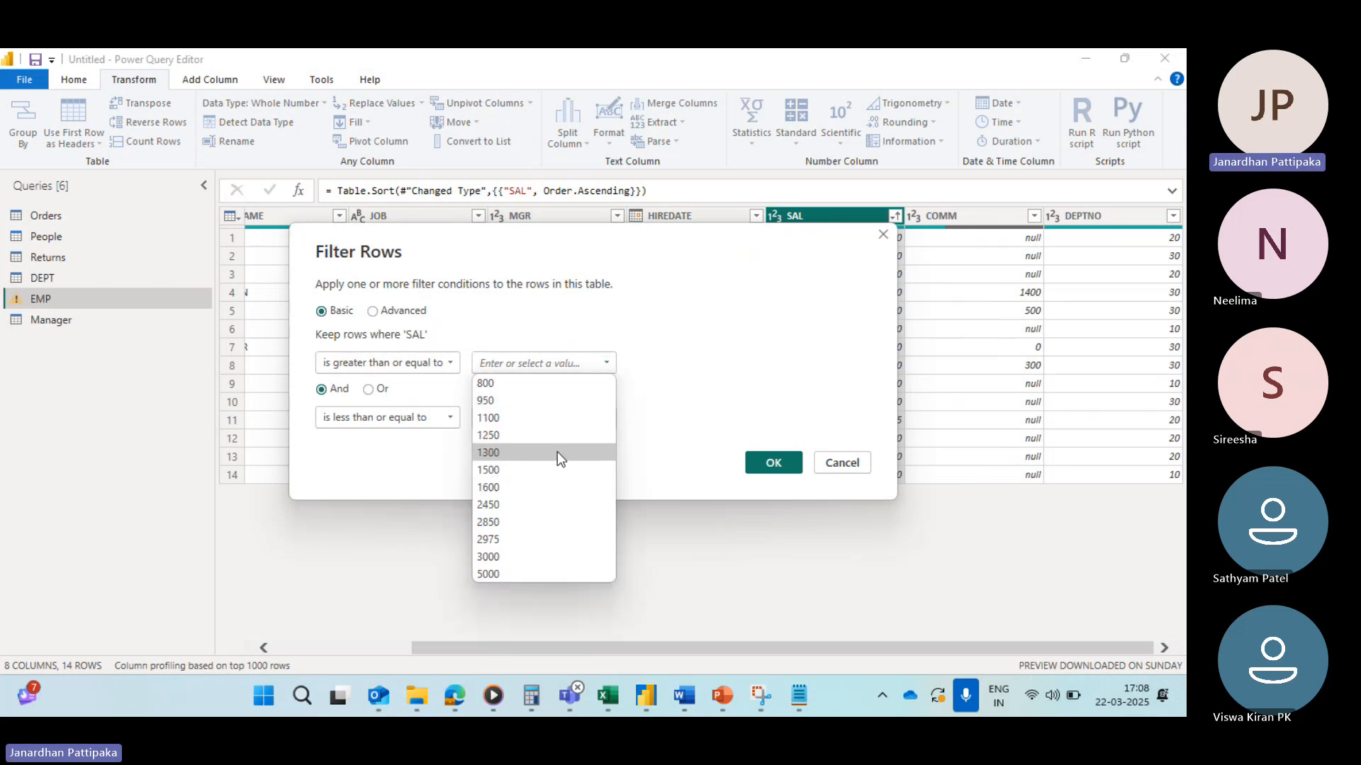
pyautogui.click(503, 418)
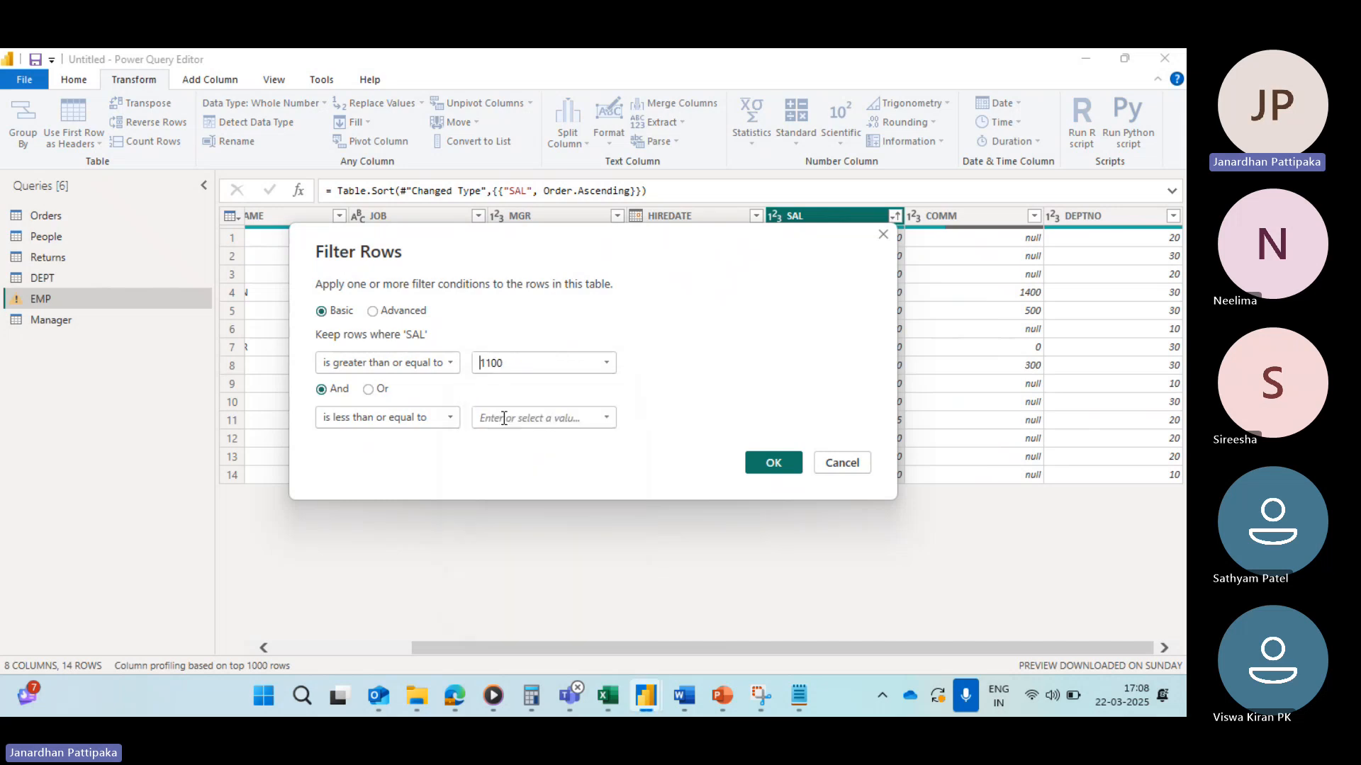
pyautogui.click(604, 419)
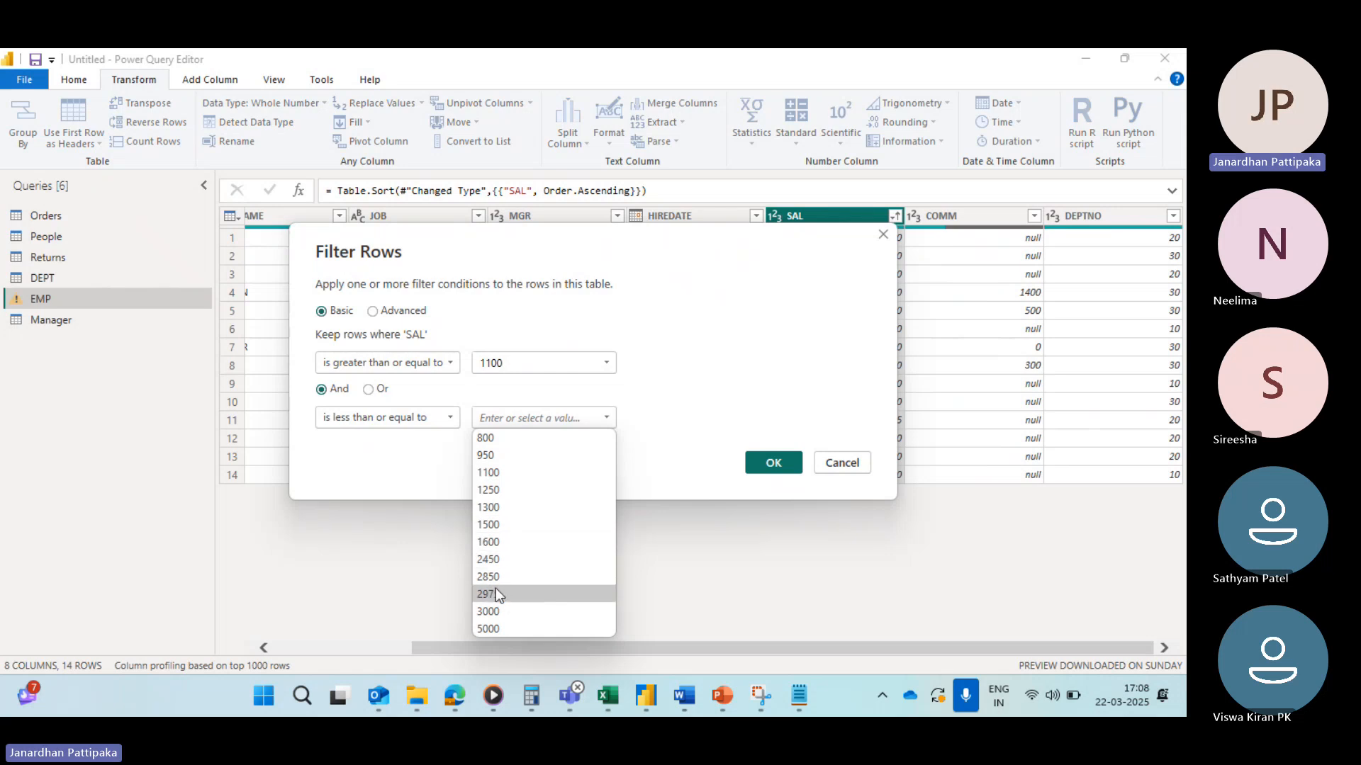
pyautogui.click(491, 612)
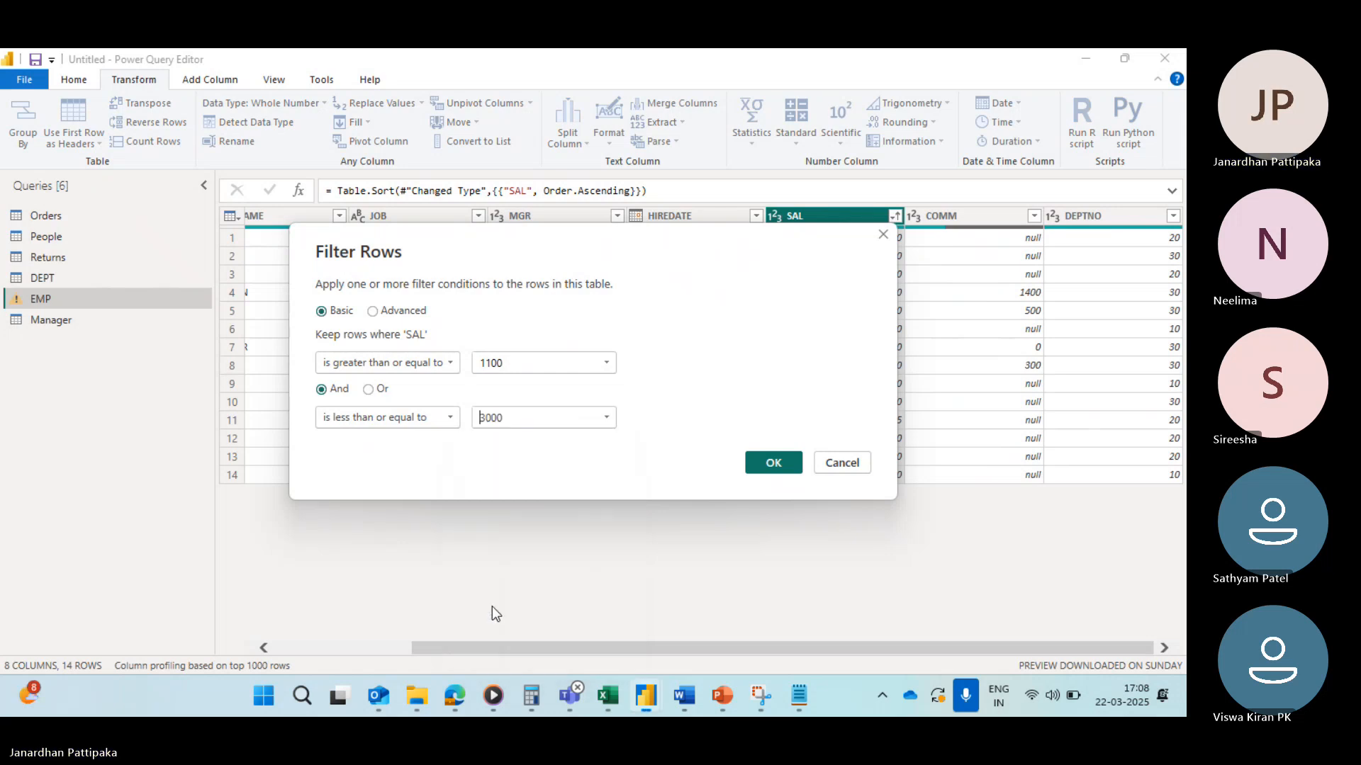
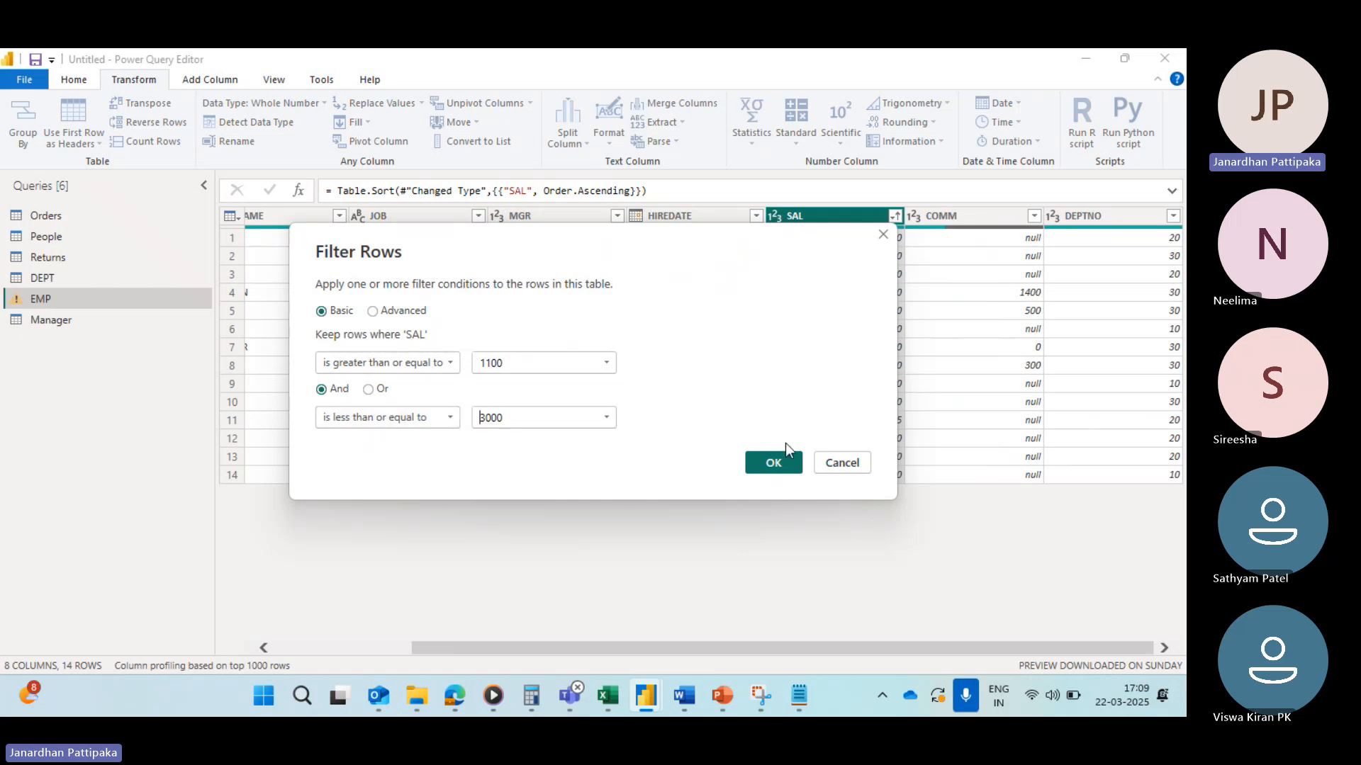
# Step: Apply the SAL Between filter of 1100 to 3000, then clear the filter from the SAL column
pyautogui.click(773, 463)
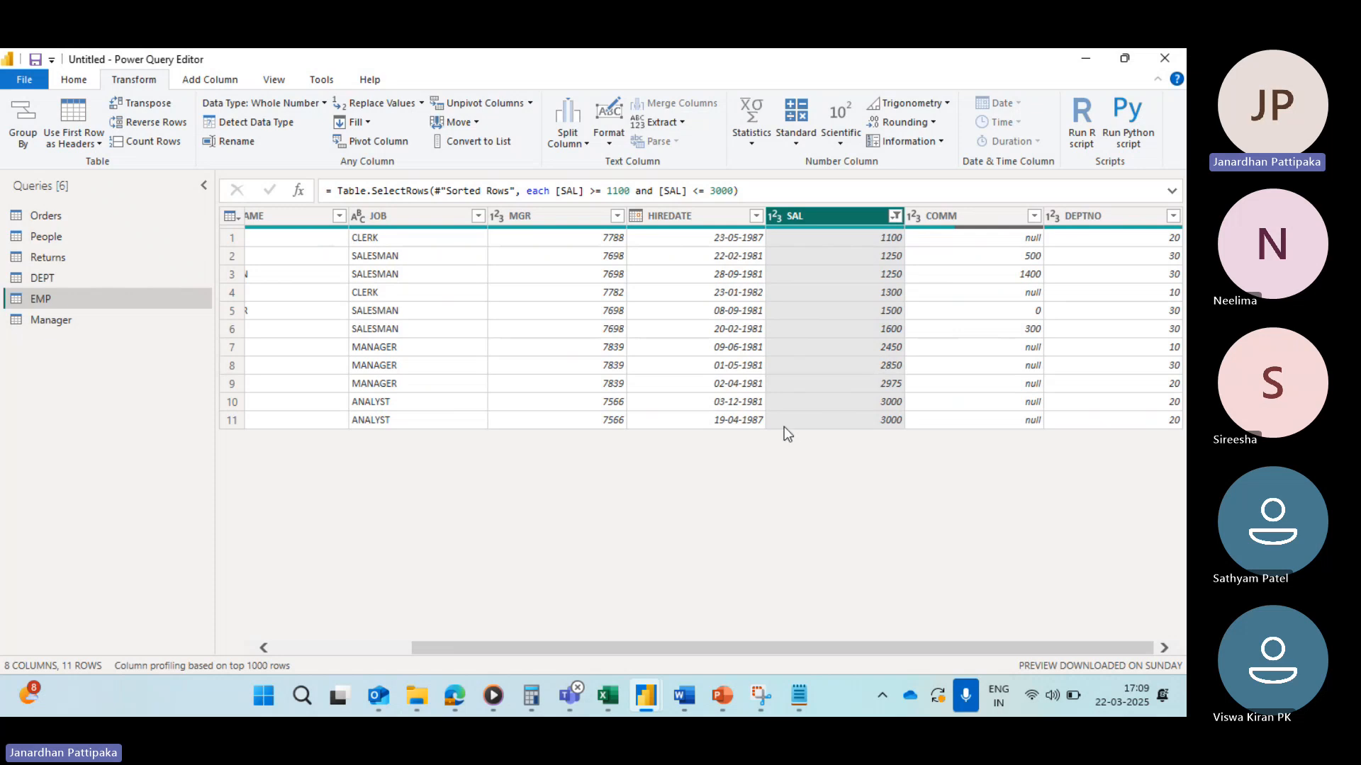
pyautogui.click(896, 214)
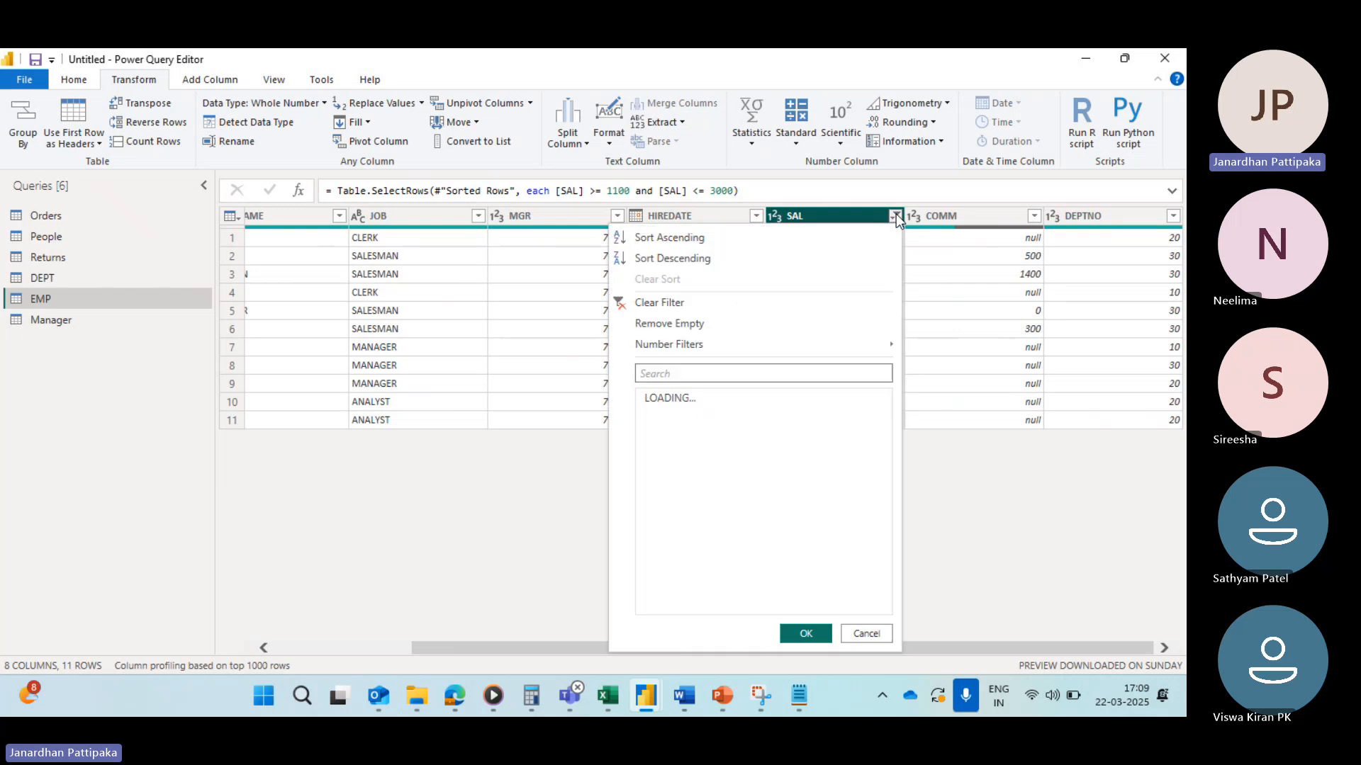
pyautogui.moveTo(690, 350)
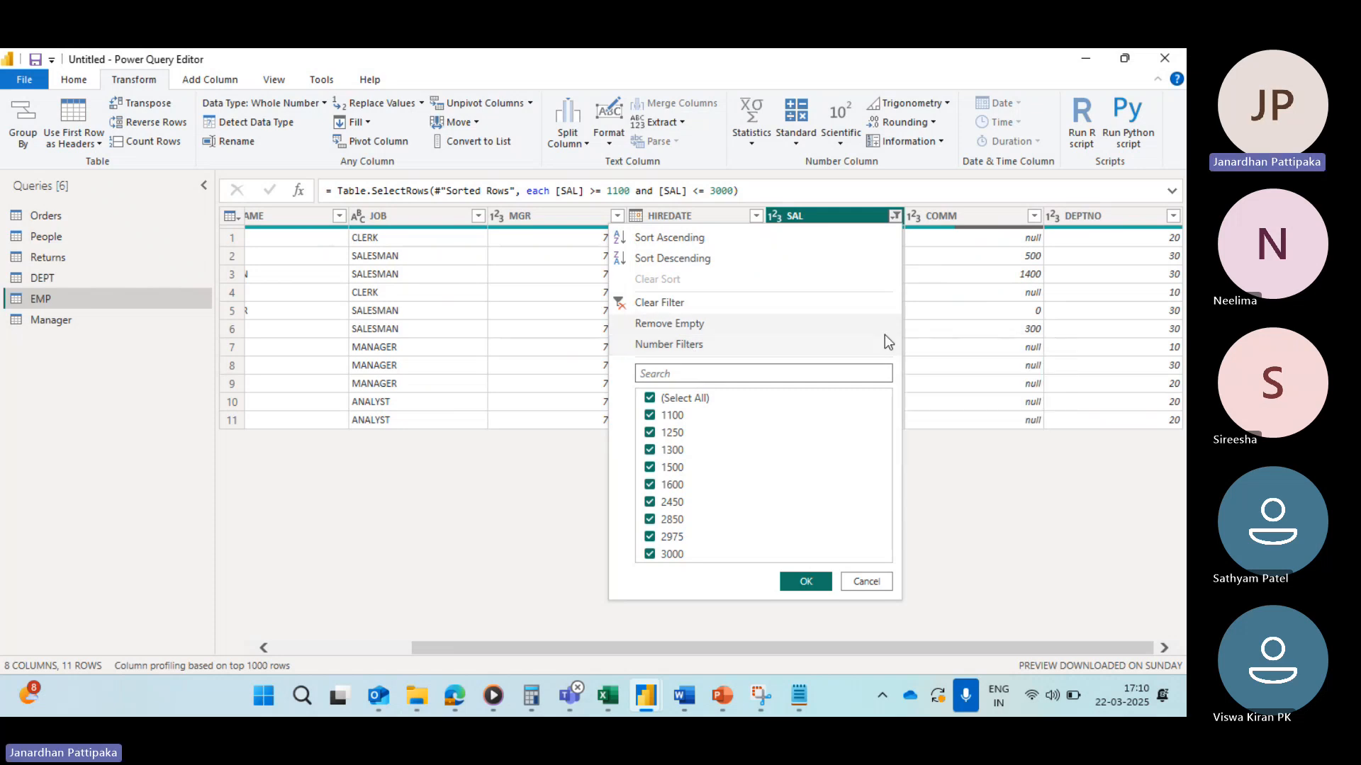
pyautogui.moveTo(746, 351)
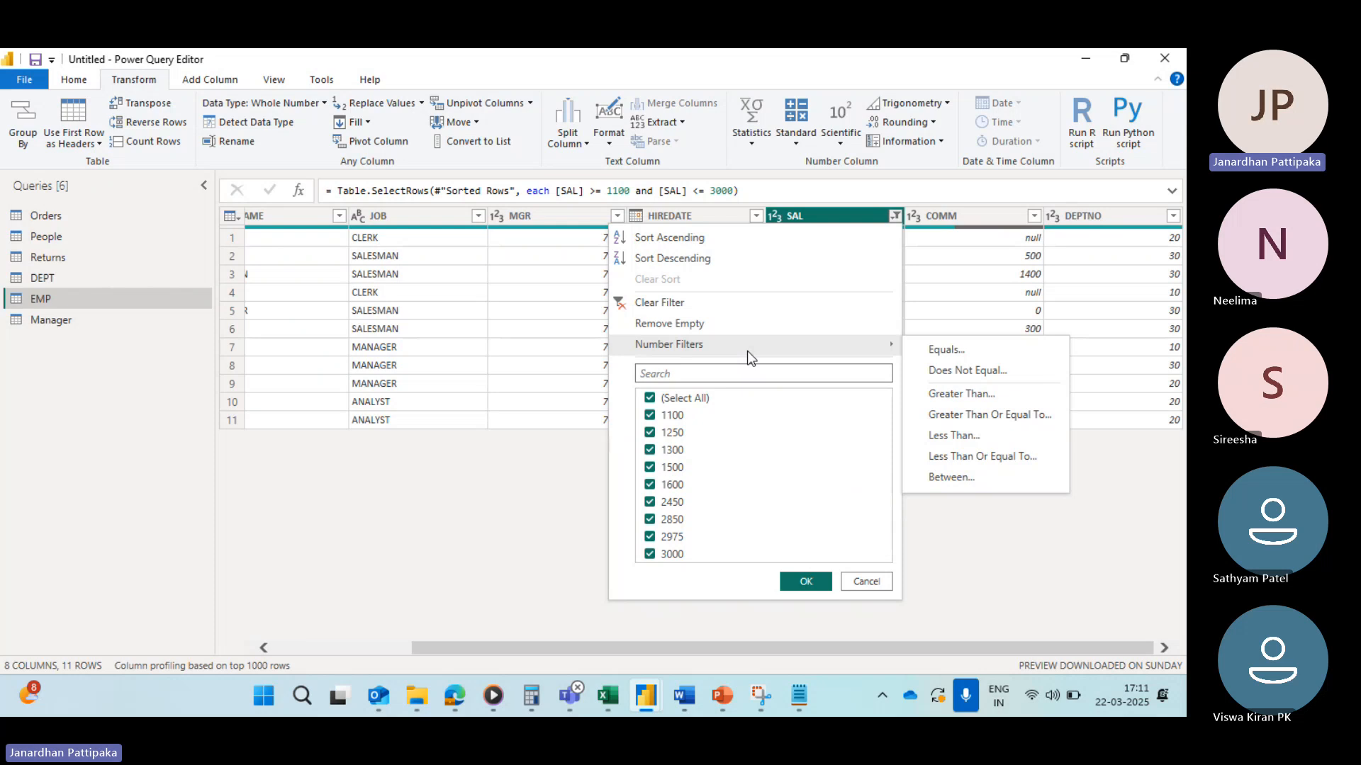
pyautogui.click(623, 305)
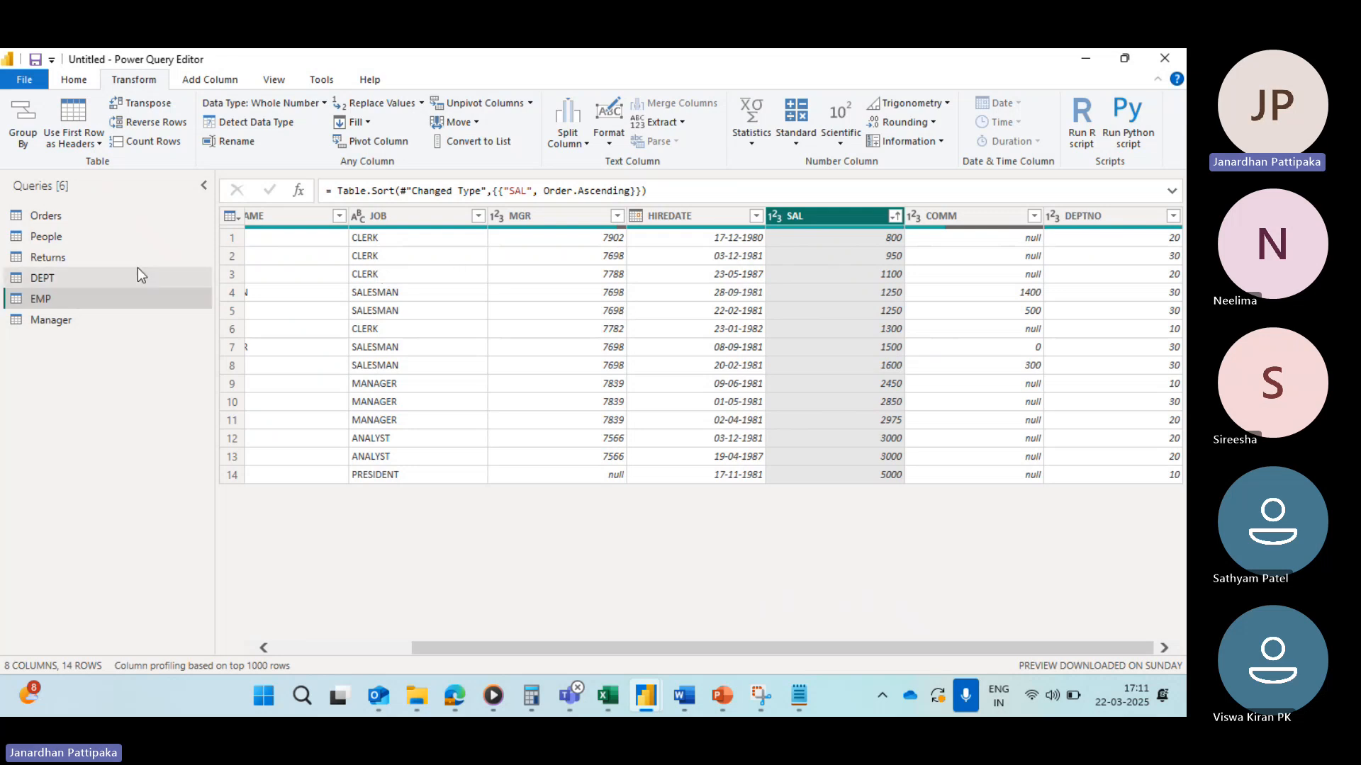
# Step: Switch to the Orders query and open the filter list of the Order Date column
pyautogui.click(45, 214)
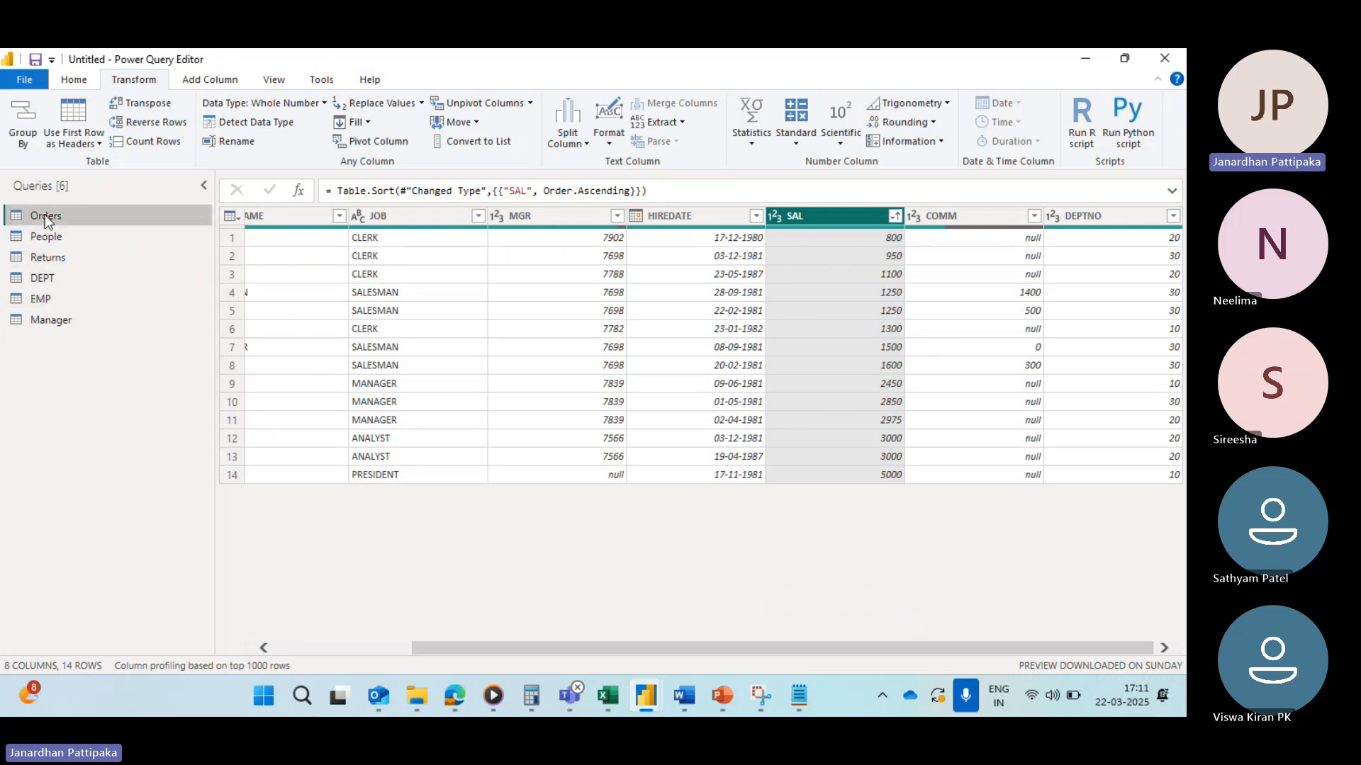
pyautogui.hscroll(5, 459, 358)
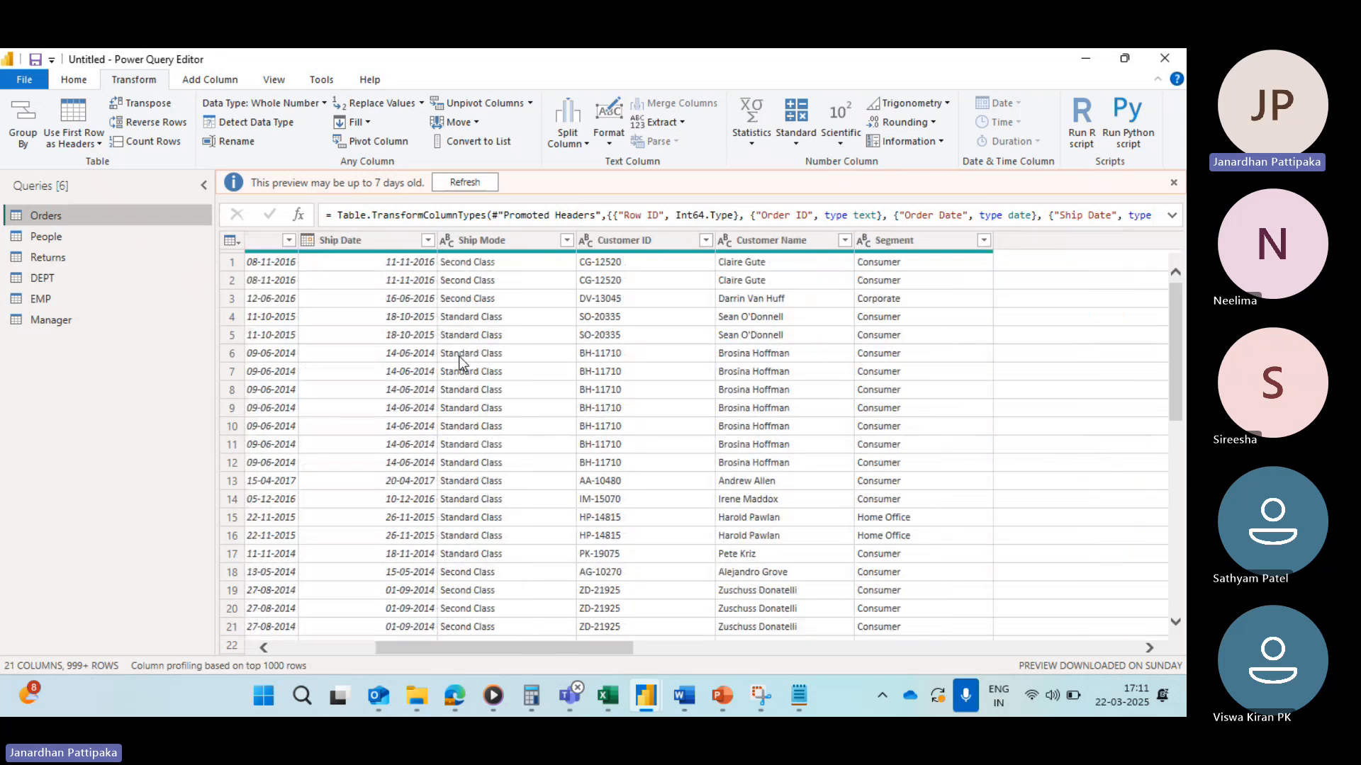
pyautogui.hscroll(-4, 395, 301)
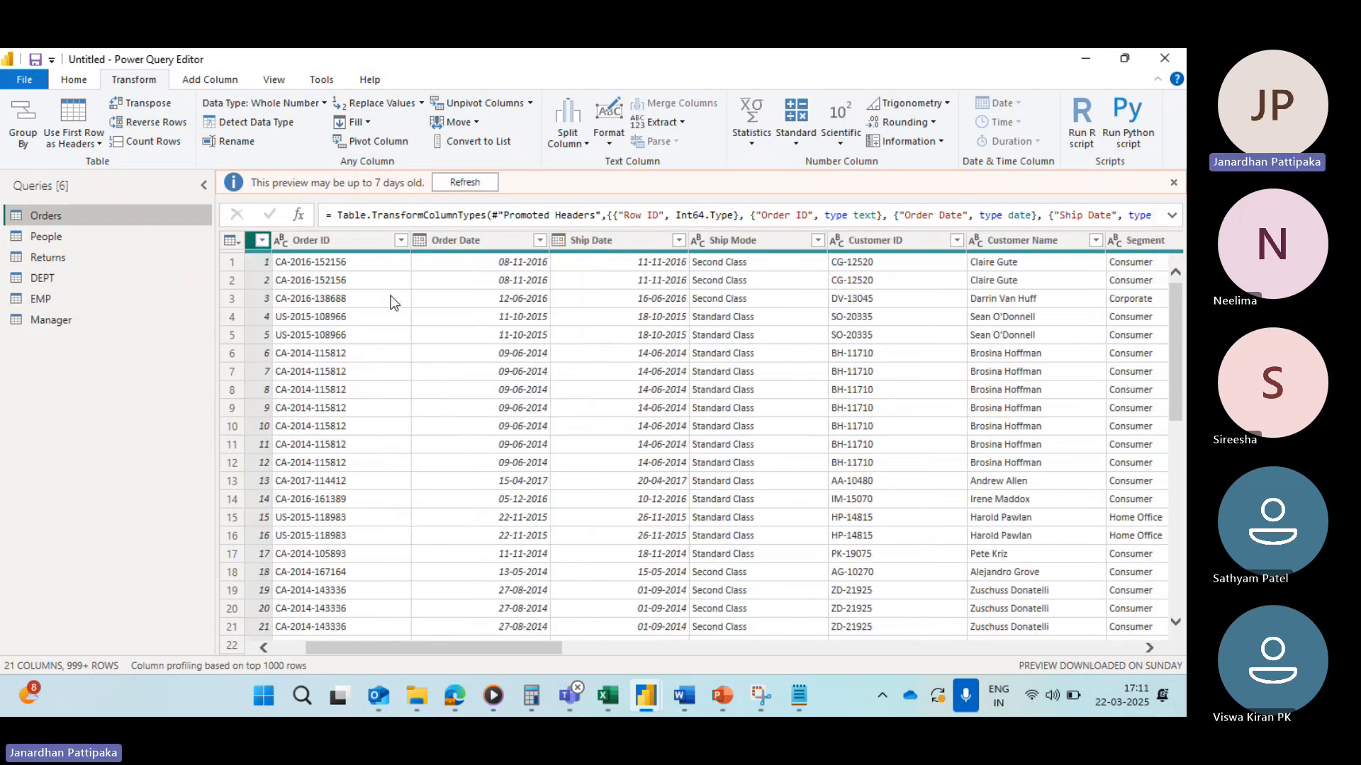
pyautogui.click(441, 243)
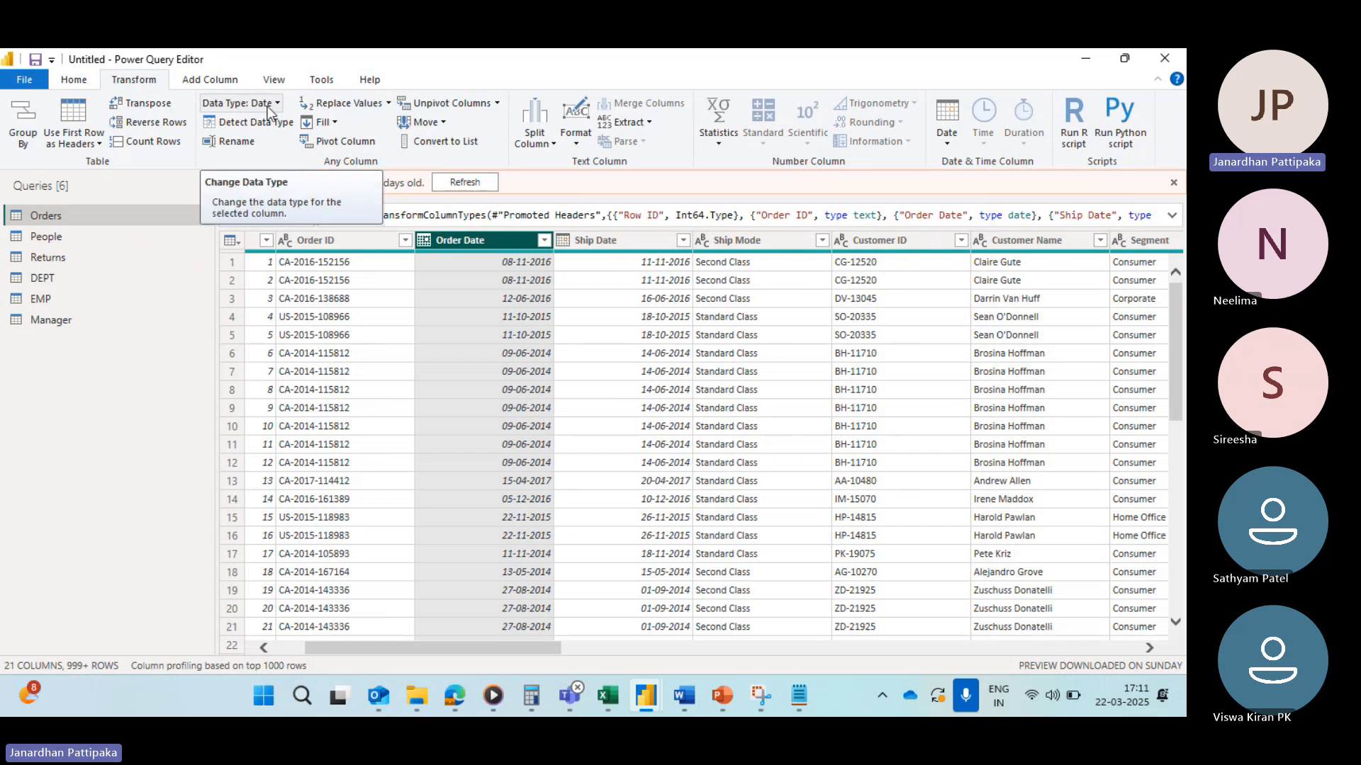
pyautogui.click(544, 241)
pyautogui.moveTo(339, 371)
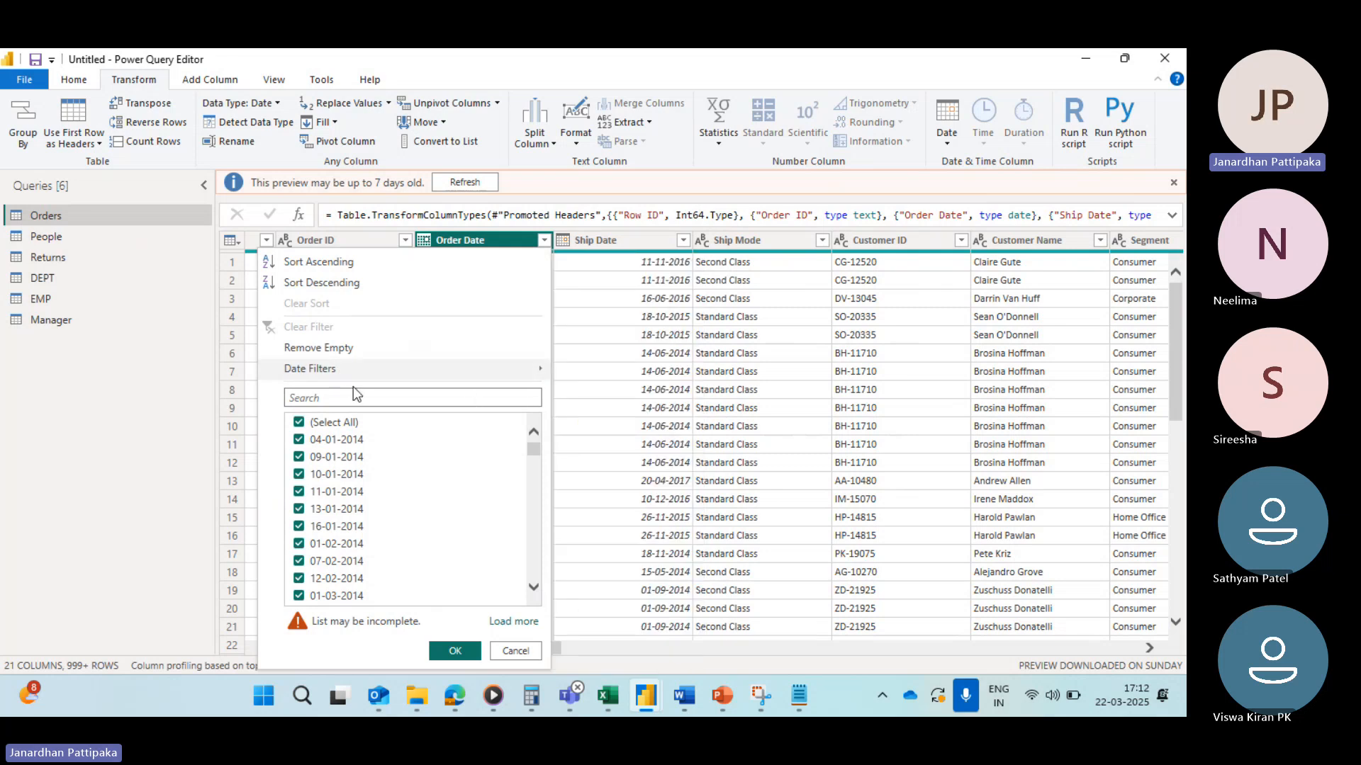
pyautogui.moveTo(439, 376)
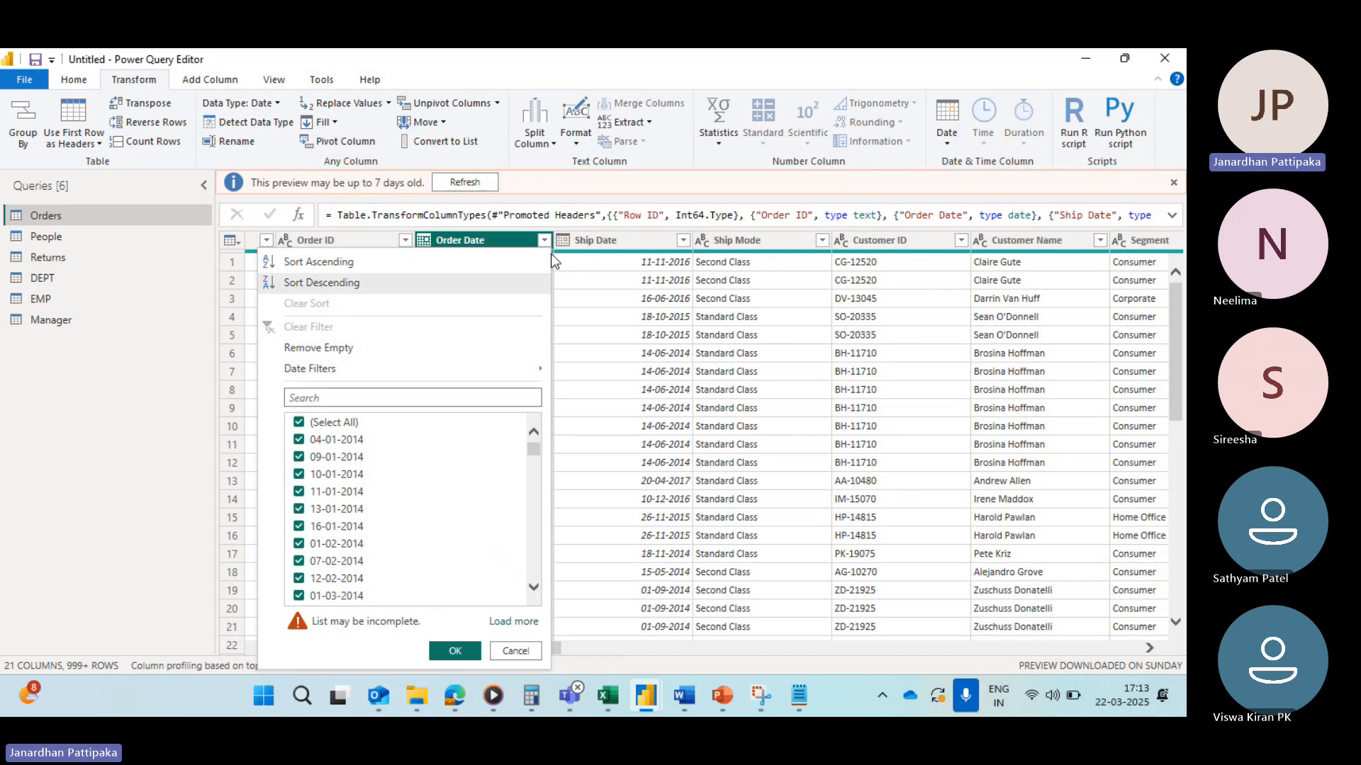
pyautogui.moveTo(363, 377)
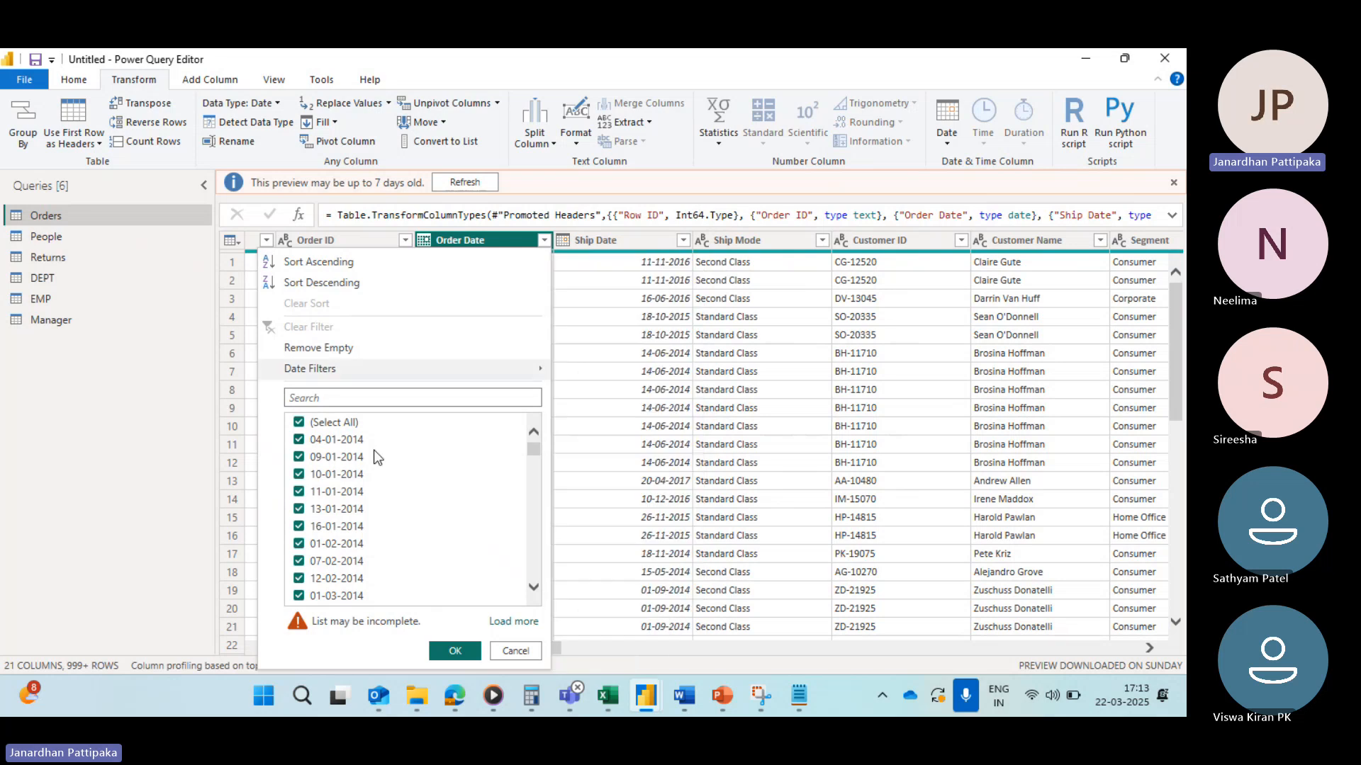
# Step: Deselect all dates in the Order Date column's filter list
pyautogui.scroll(-6, 369, 500)
pyautogui.scroll(-20, 368, 503)
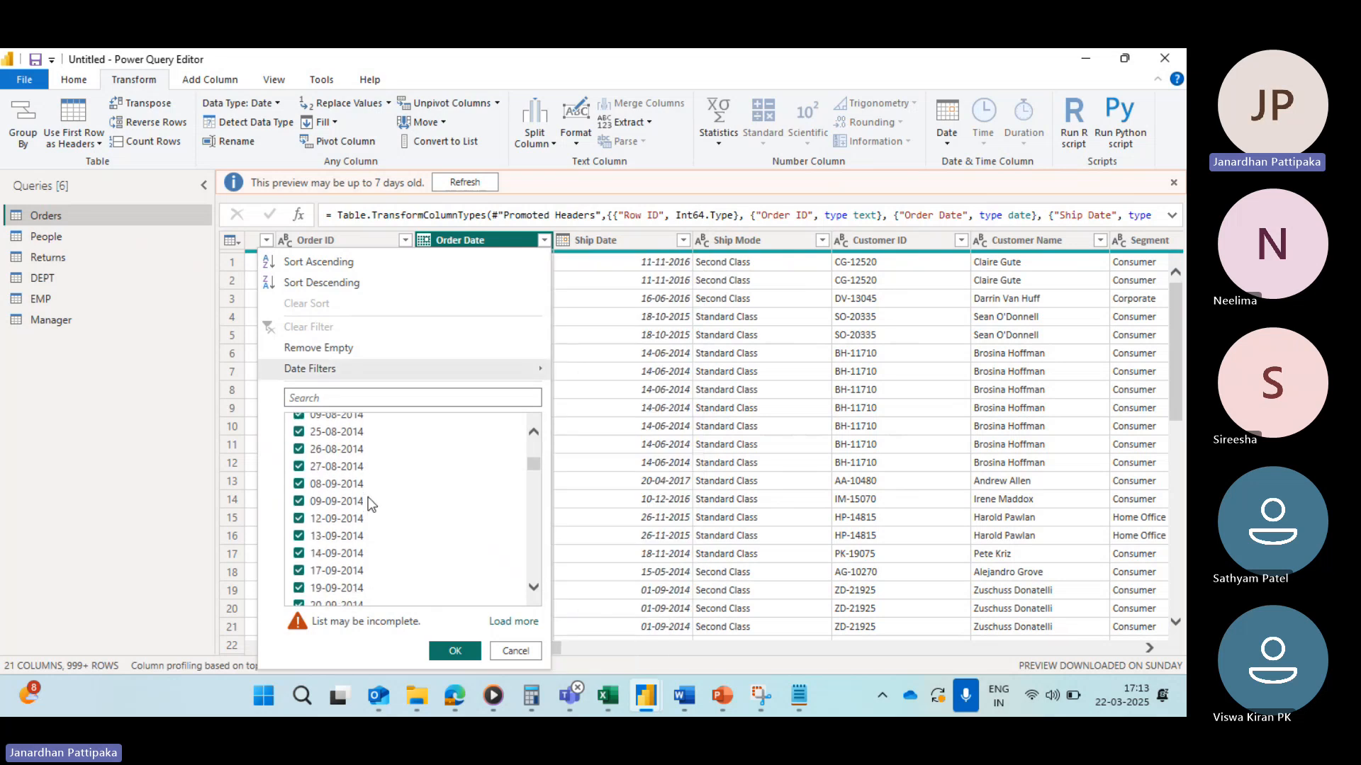
pyautogui.scroll(-5, 369, 505)
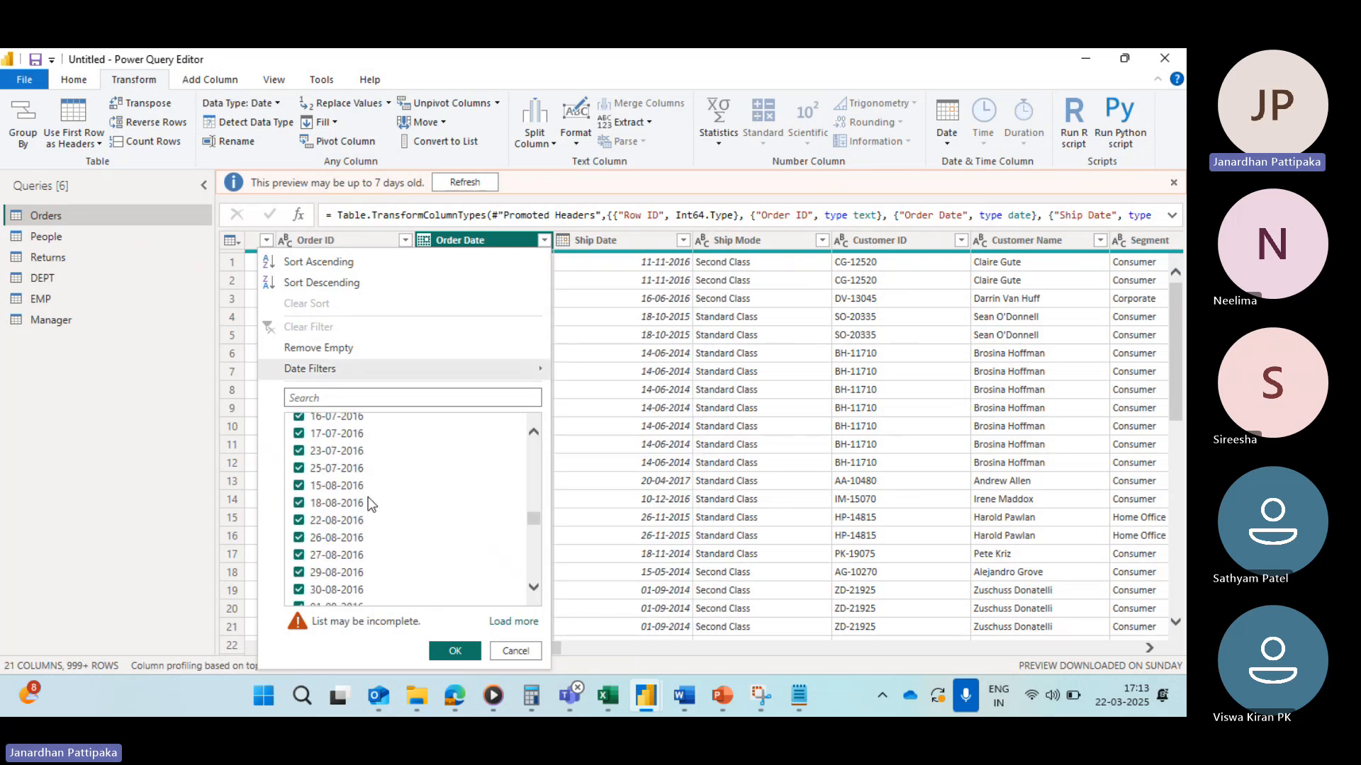
pyautogui.scroll(5, 421, 498)
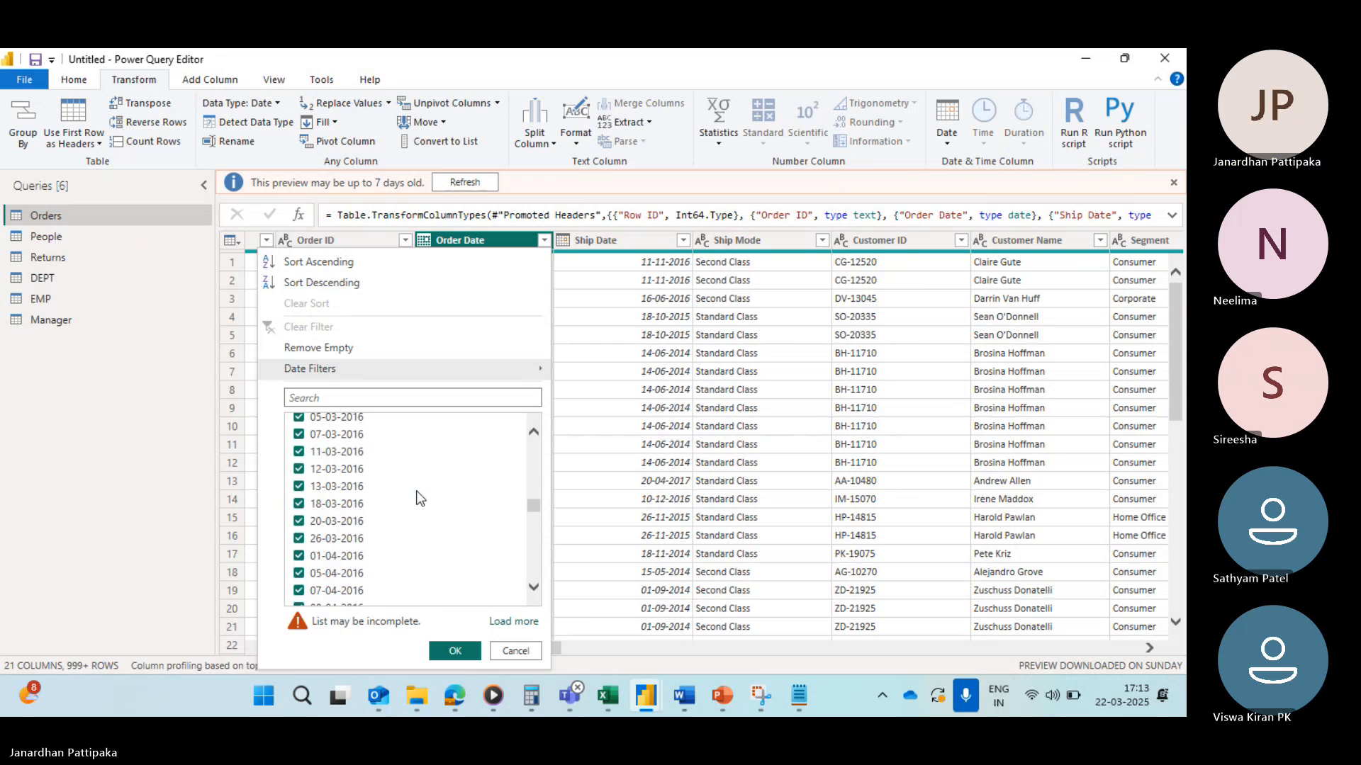
pyautogui.moveTo(528, 499); pyautogui.dragTo(533, 445)
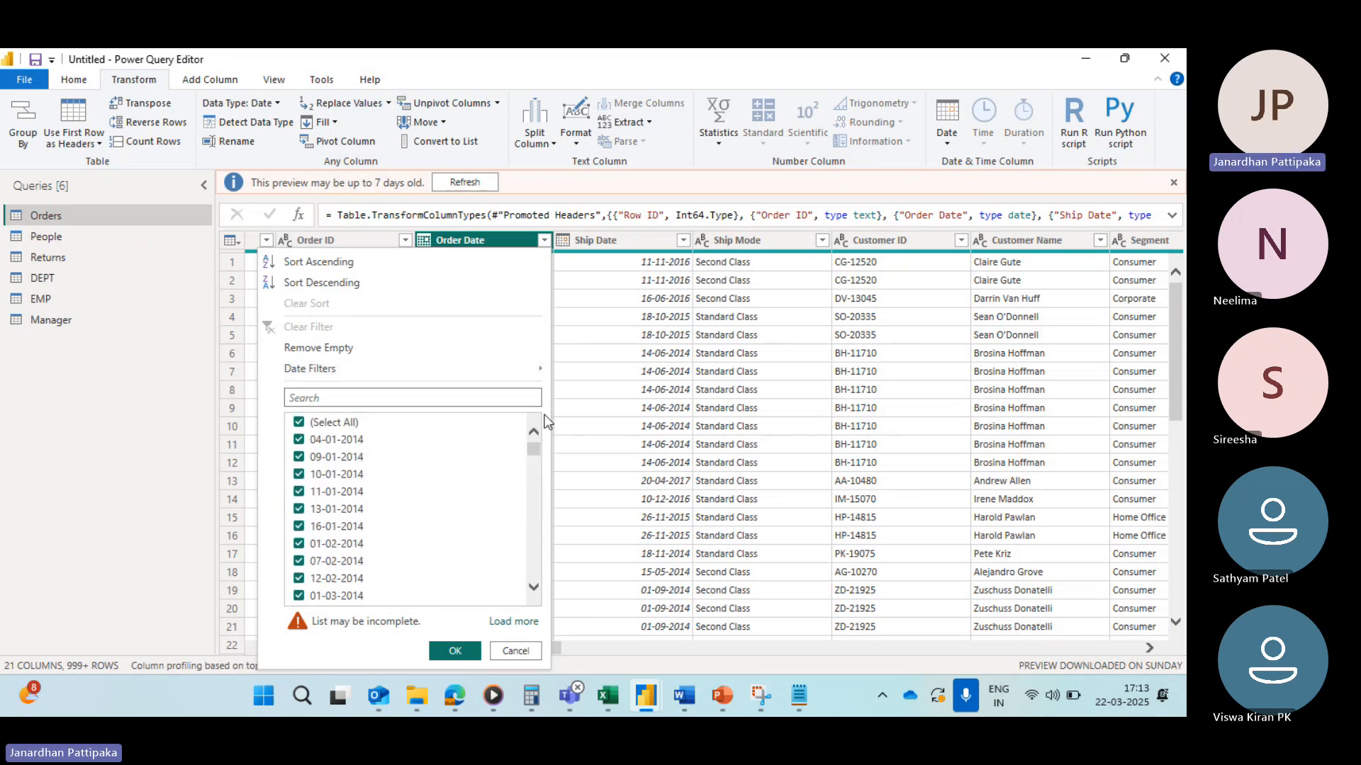
pyautogui.click(300, 423)
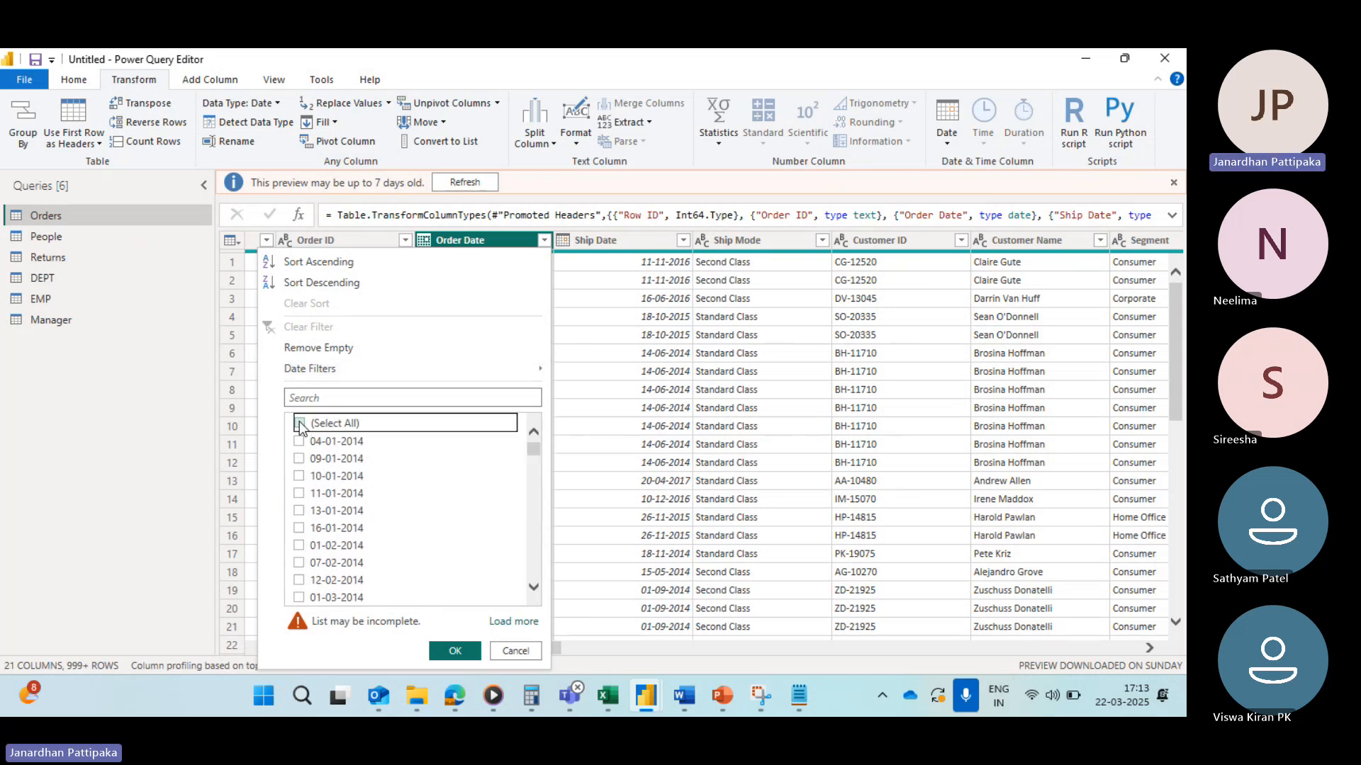
# Step: Scroll through the date values listed in the Order Date filter
pyautogui.scroll(-10, 373, 508)
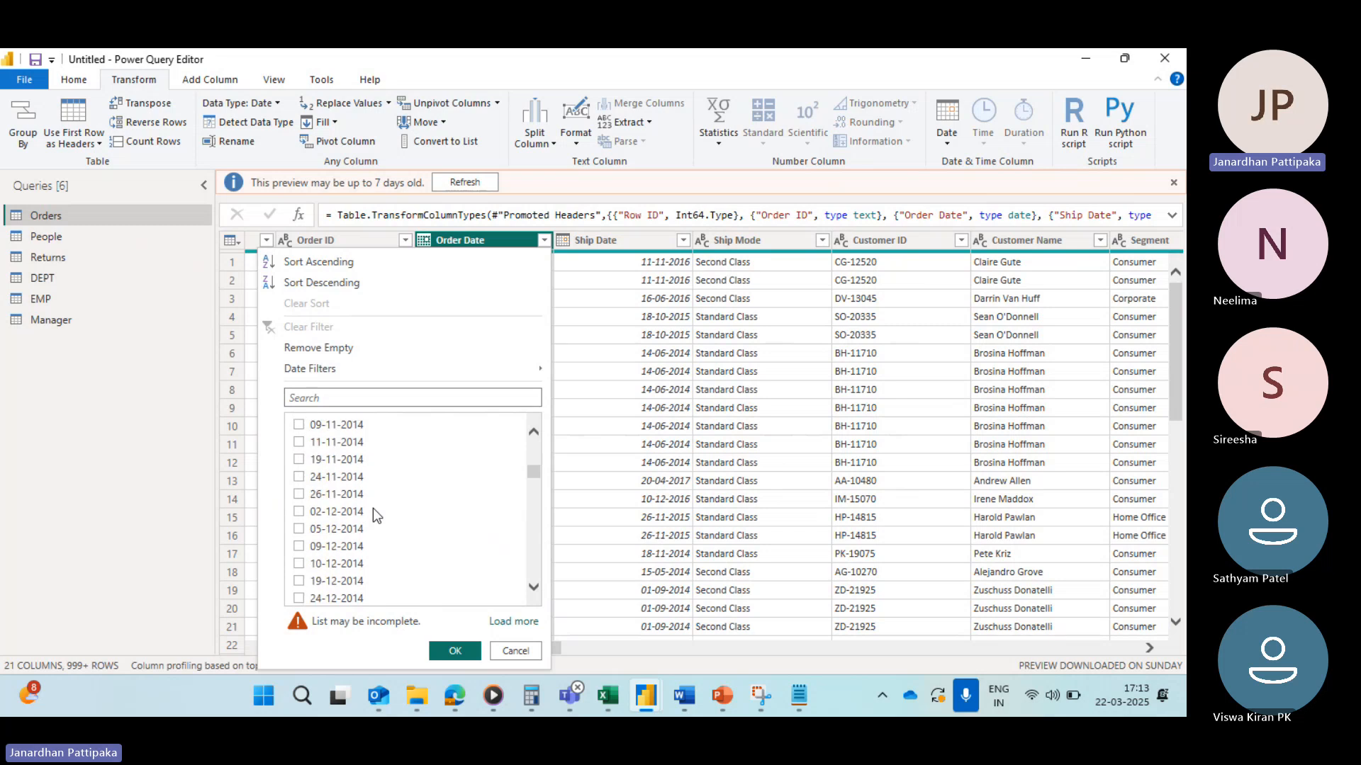
pyautogui.scroll(-10, 372, 508)
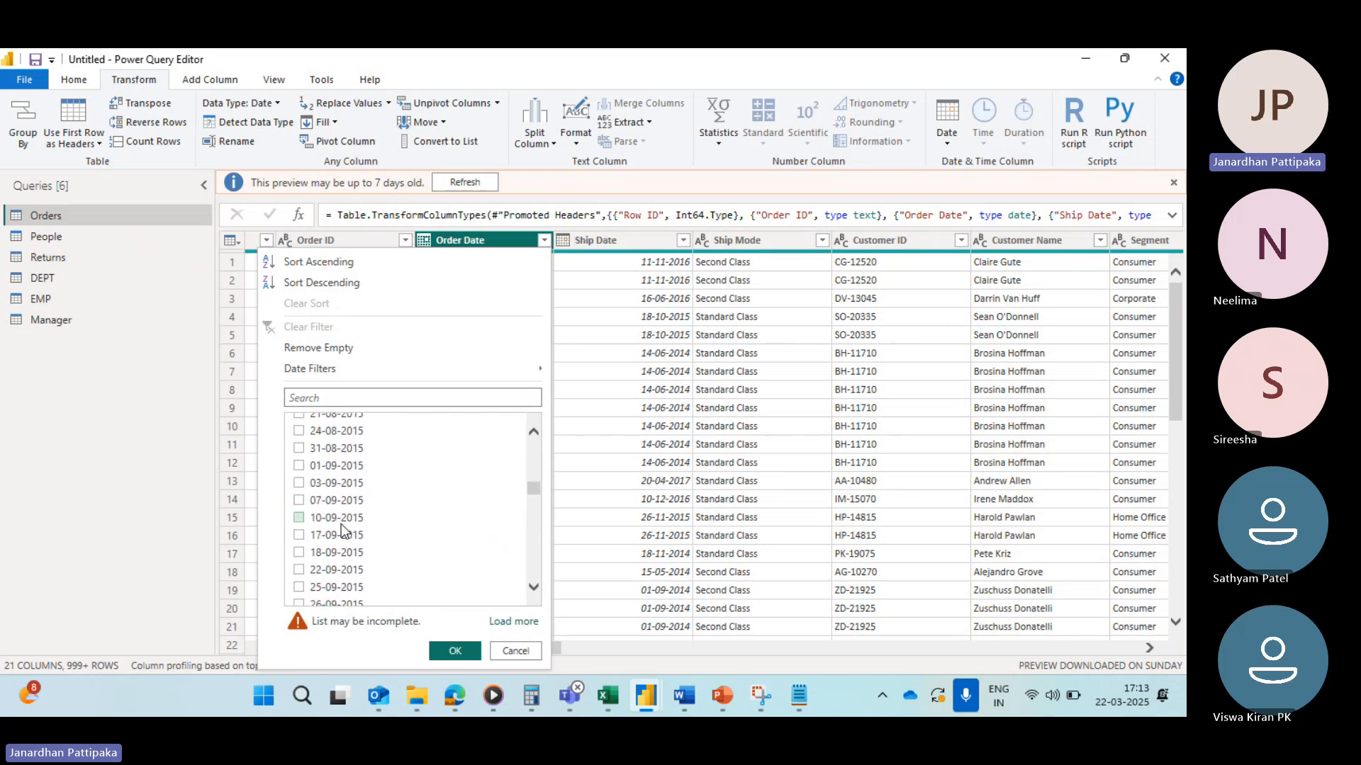
pyautogui.scroll(-10, 324, 544)
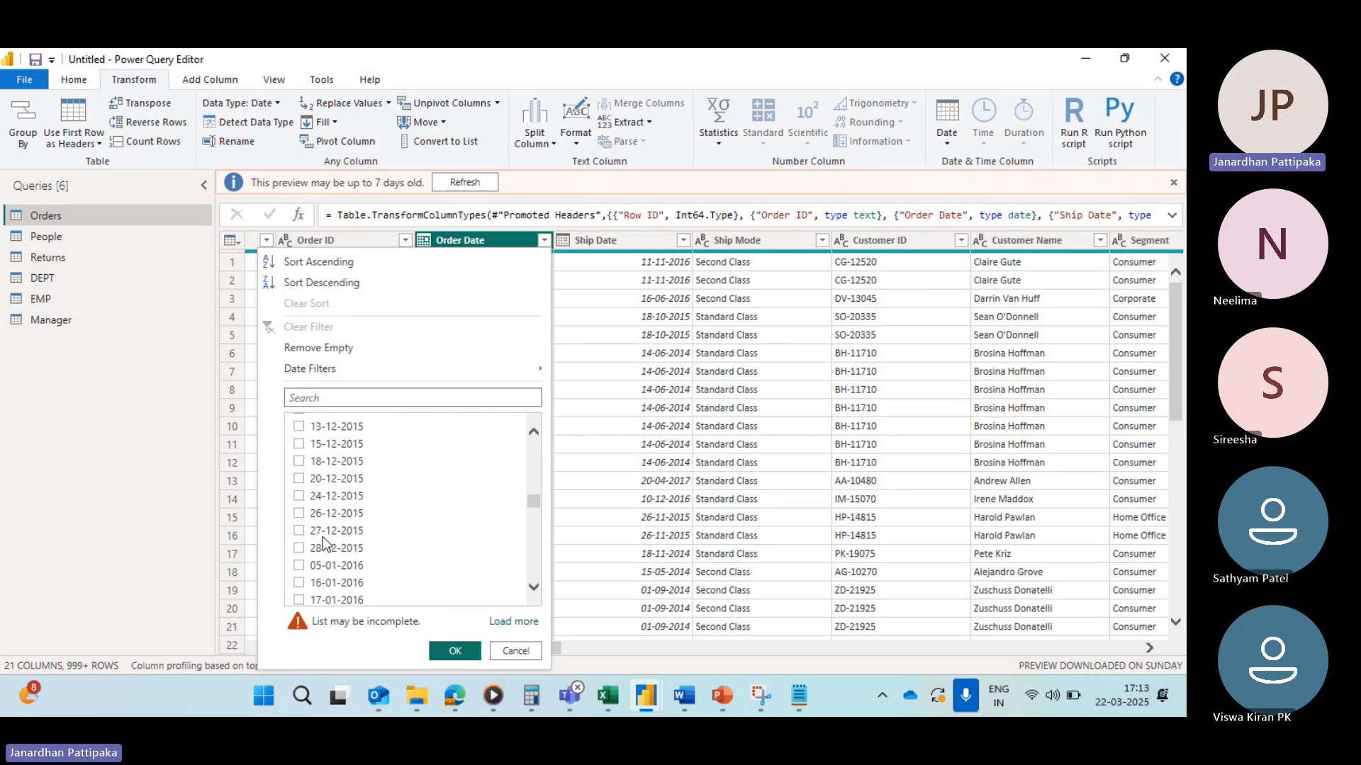
pyautogui.scroll(-1, 324, 545)
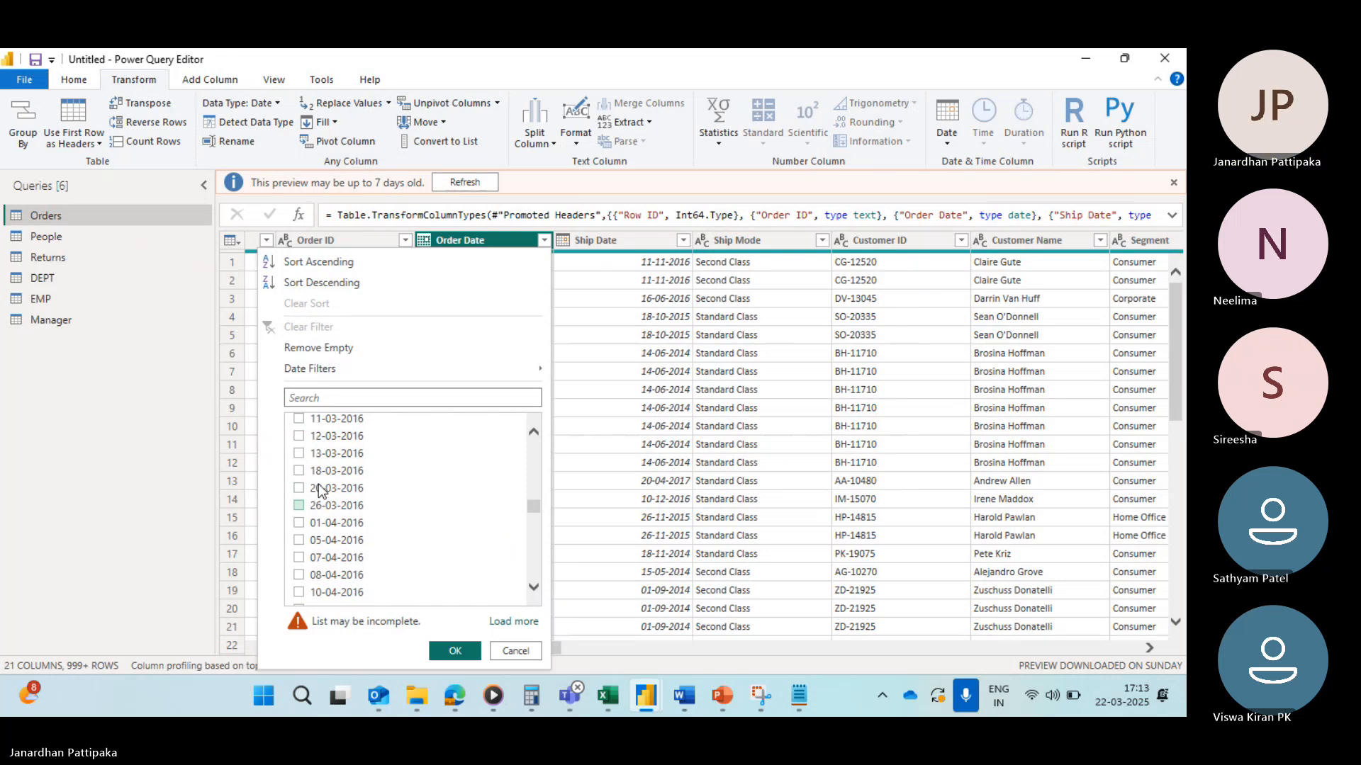
pyautogui.scroll(-1, 323, 496)
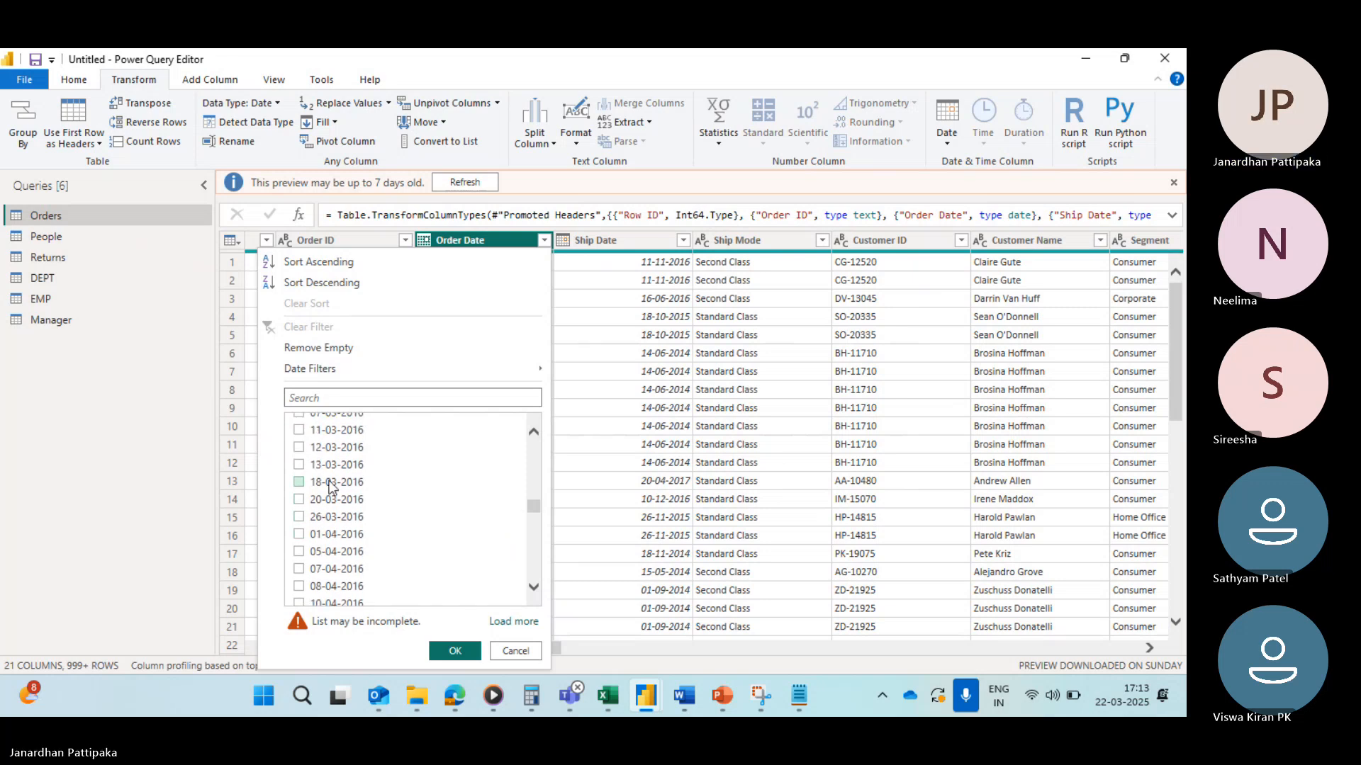
pyautogui.scroll(-5, 355, 504)
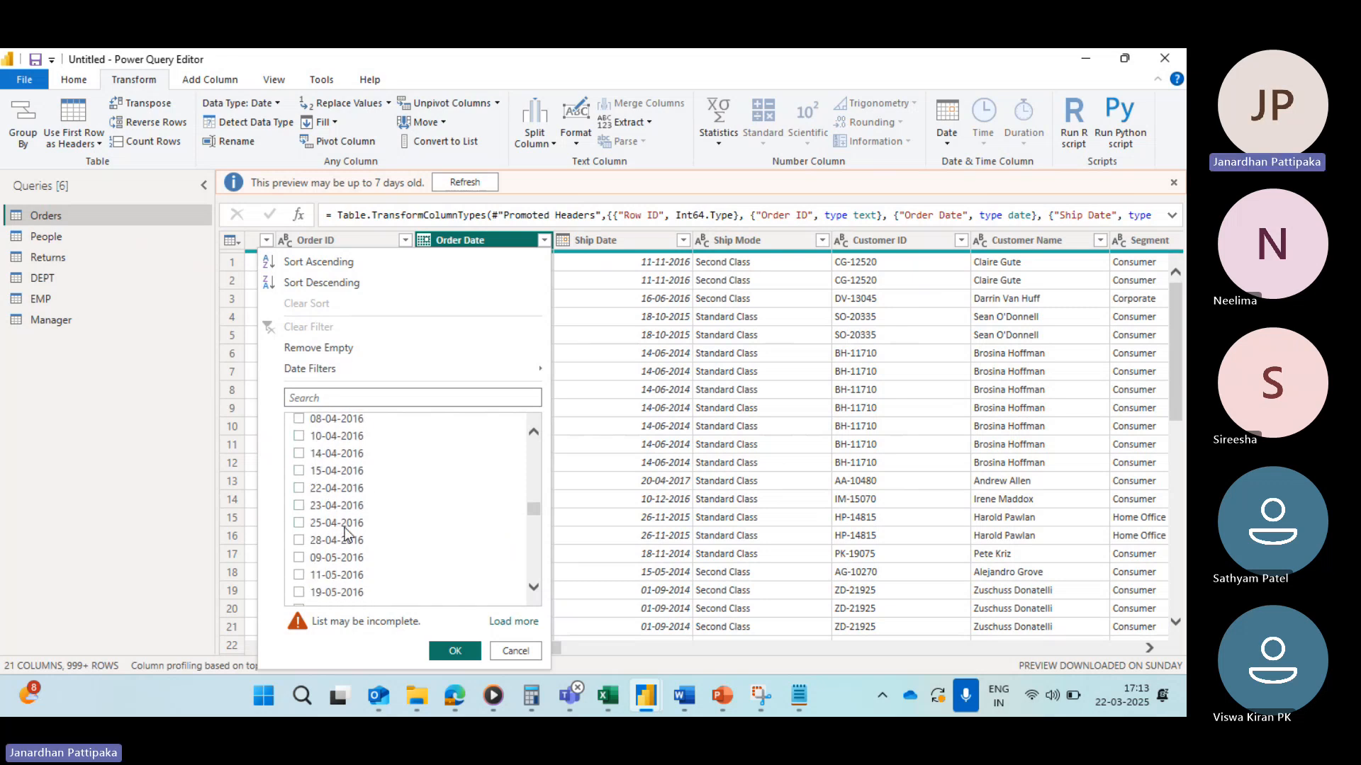
pyautogui.scroll(-15, 346, 532)
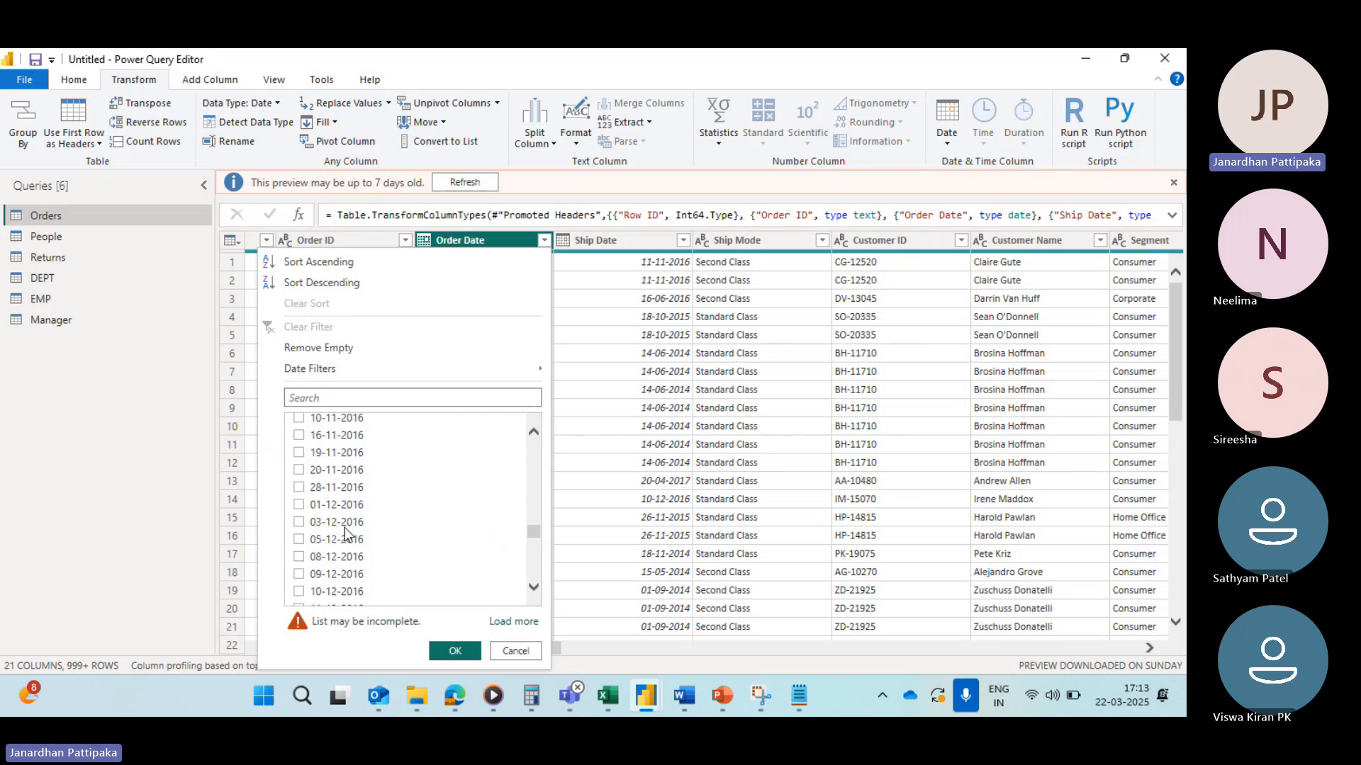
pyautogui.scroll(5, 346, 533)
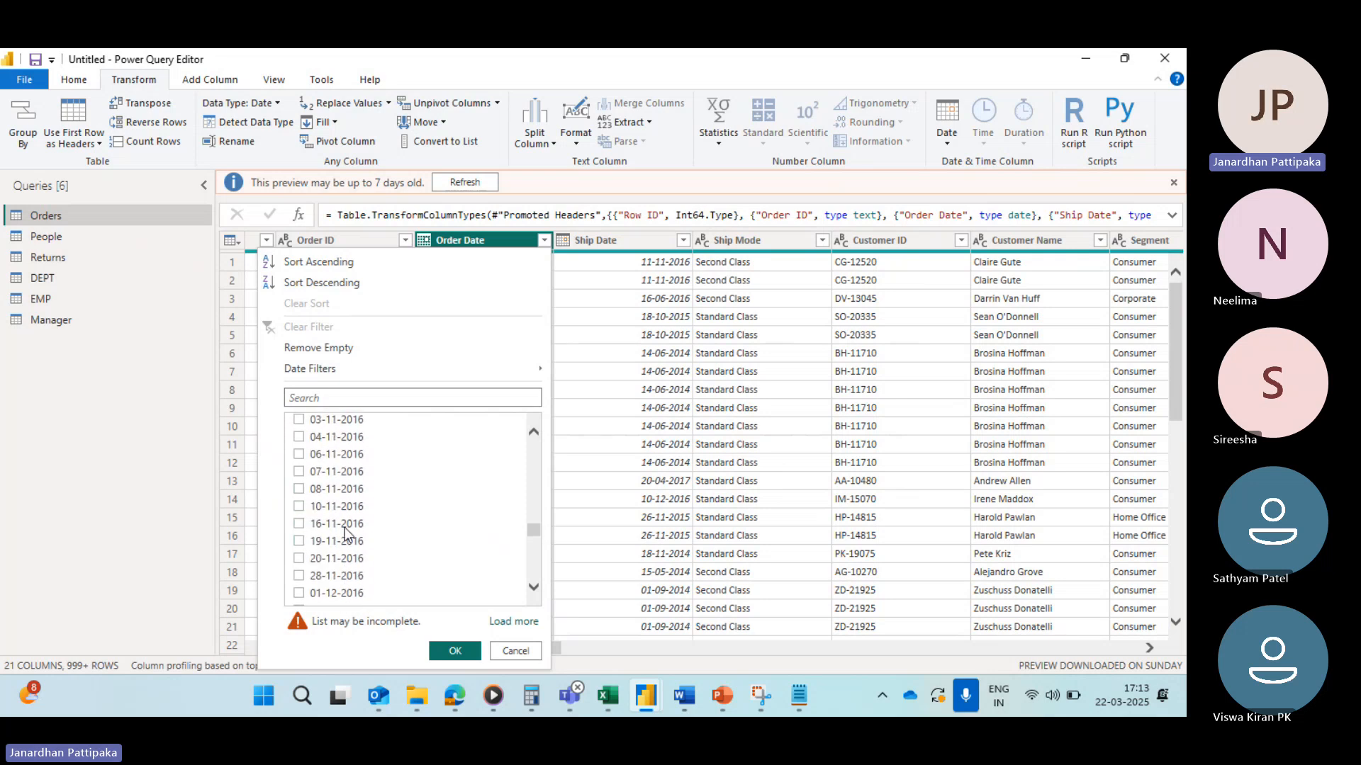
pyautogui.scroll(8, 346, 533)
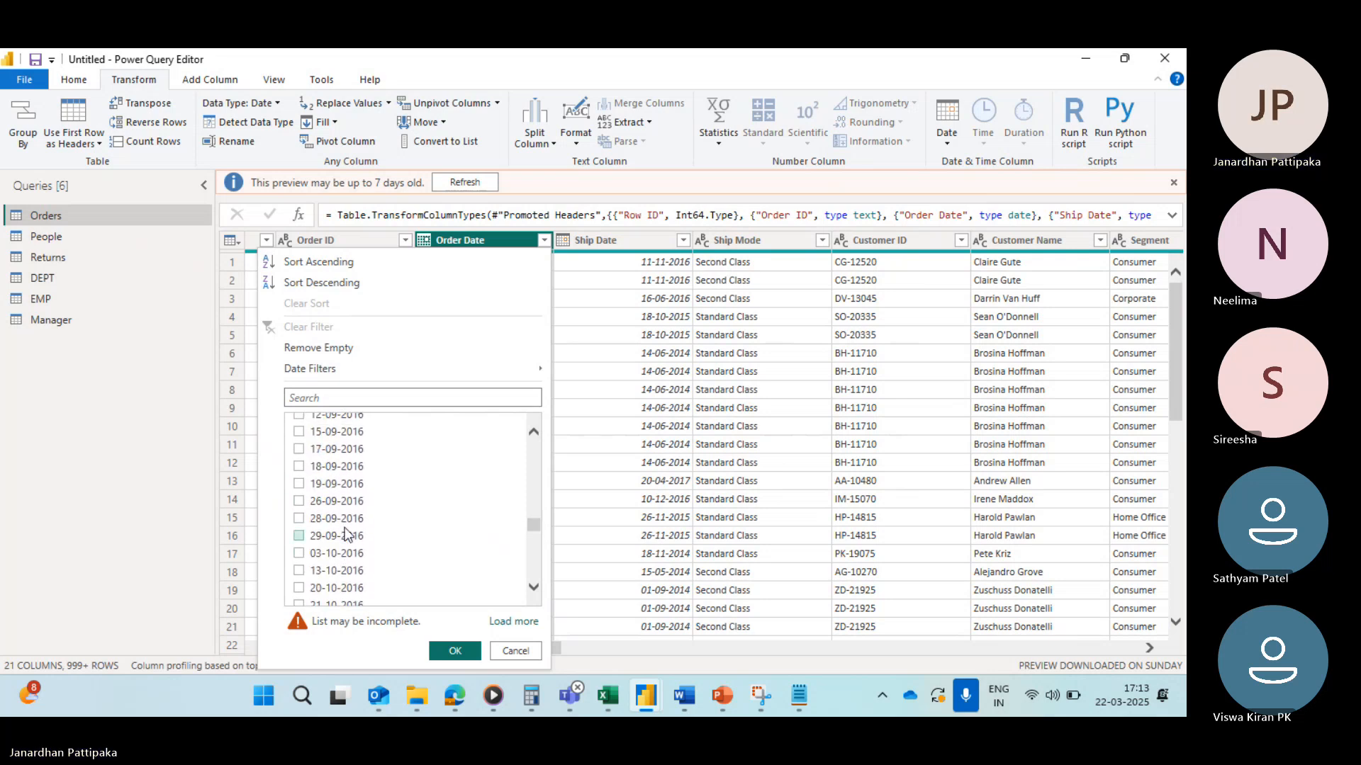
pyautogui.scroll(1, 345, 534)
pyautogui.scroll(5, 345, 534)
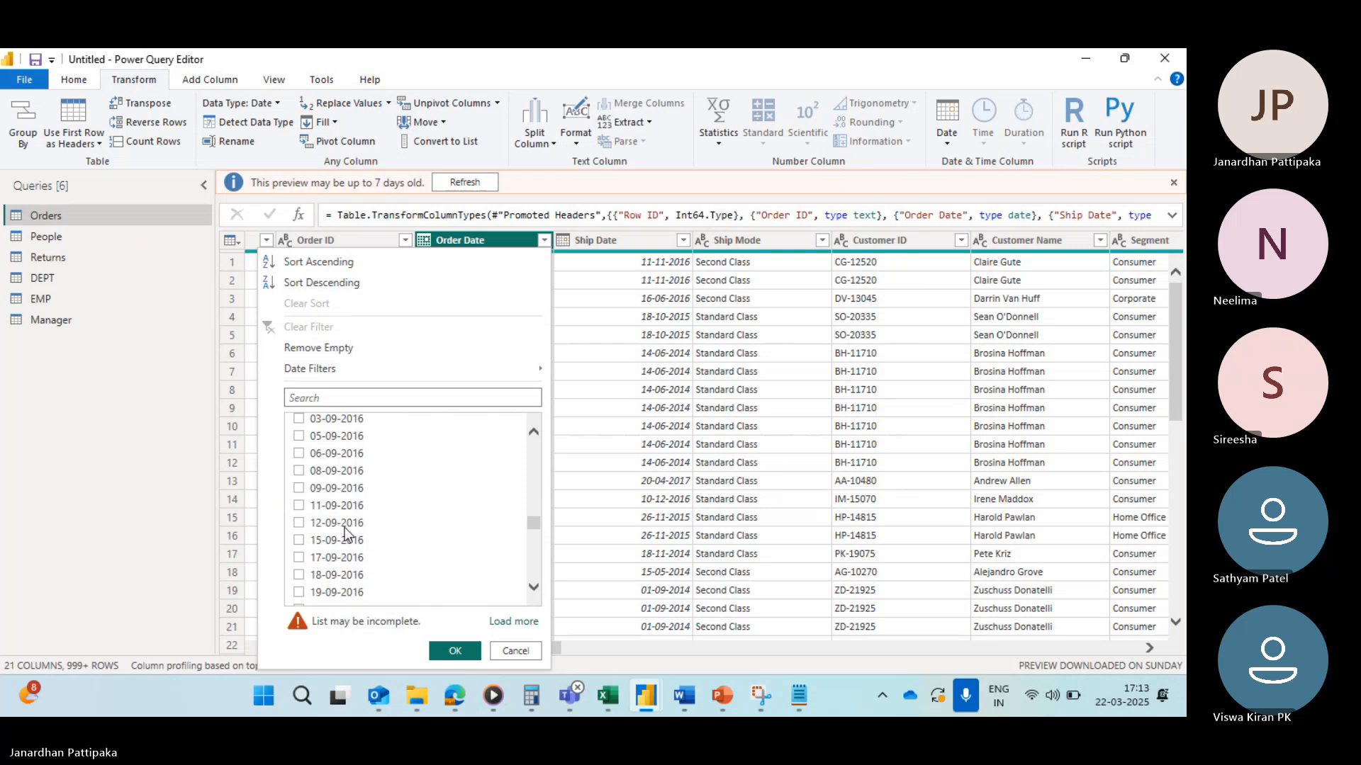
pyautogui.scroll(4, 345, 533)
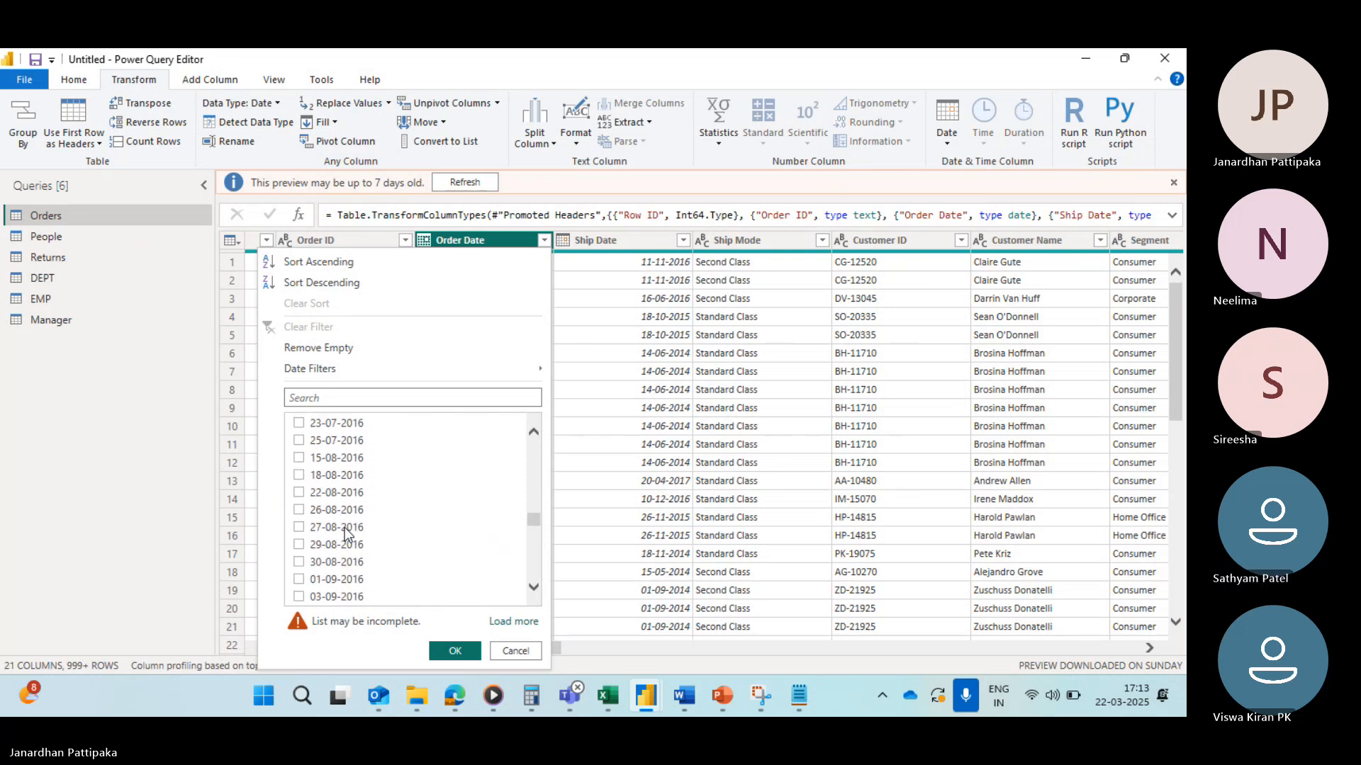
pyautogui.scroll(1, 346, 534)
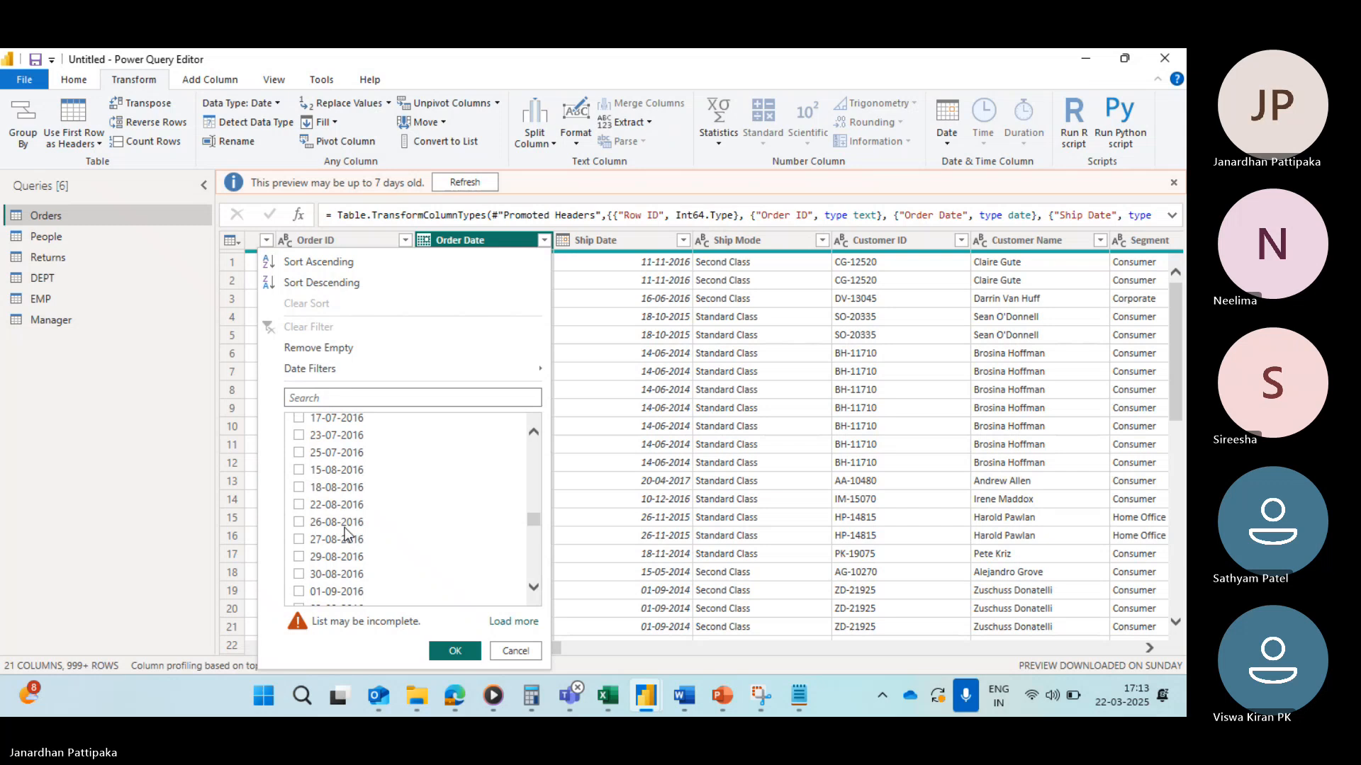
pyautogui.scroll(3, 346, 532)
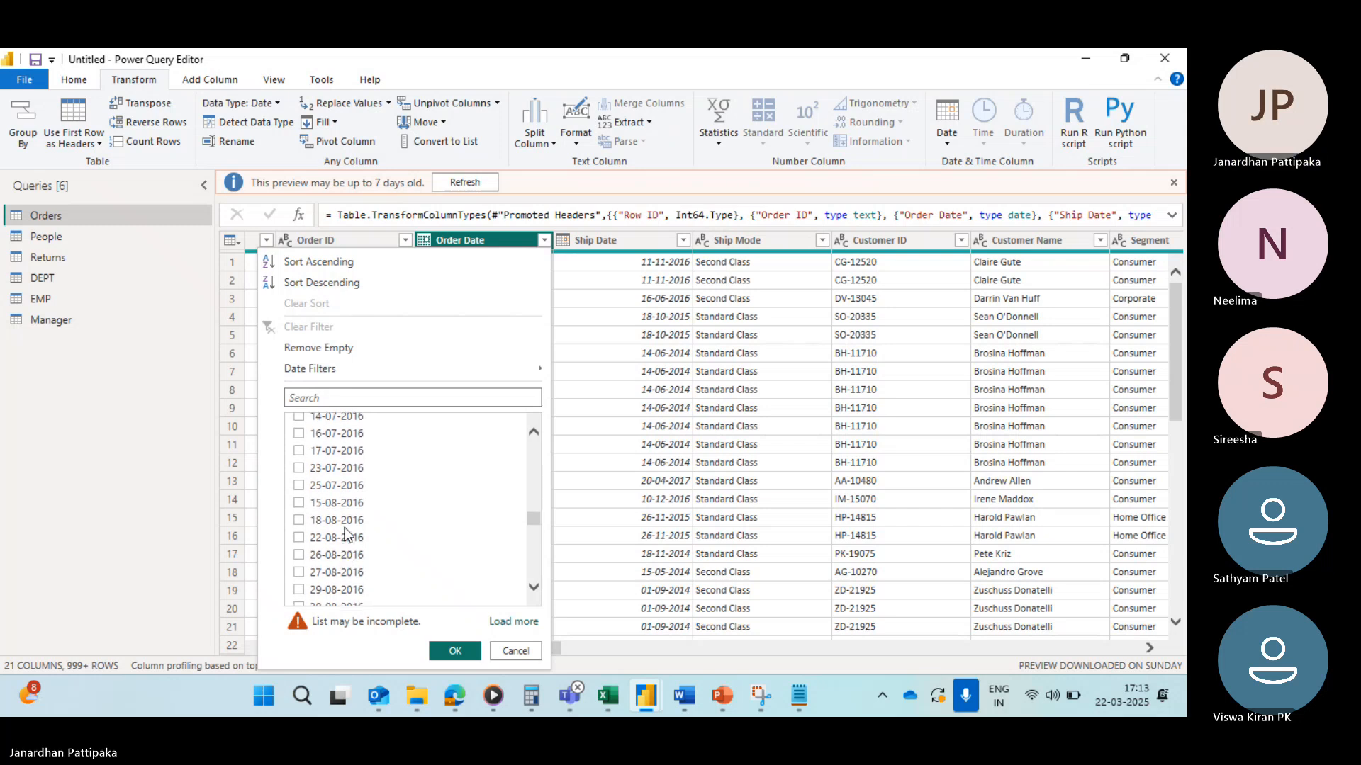
pyautogui.scroll(-1, 346, 534)
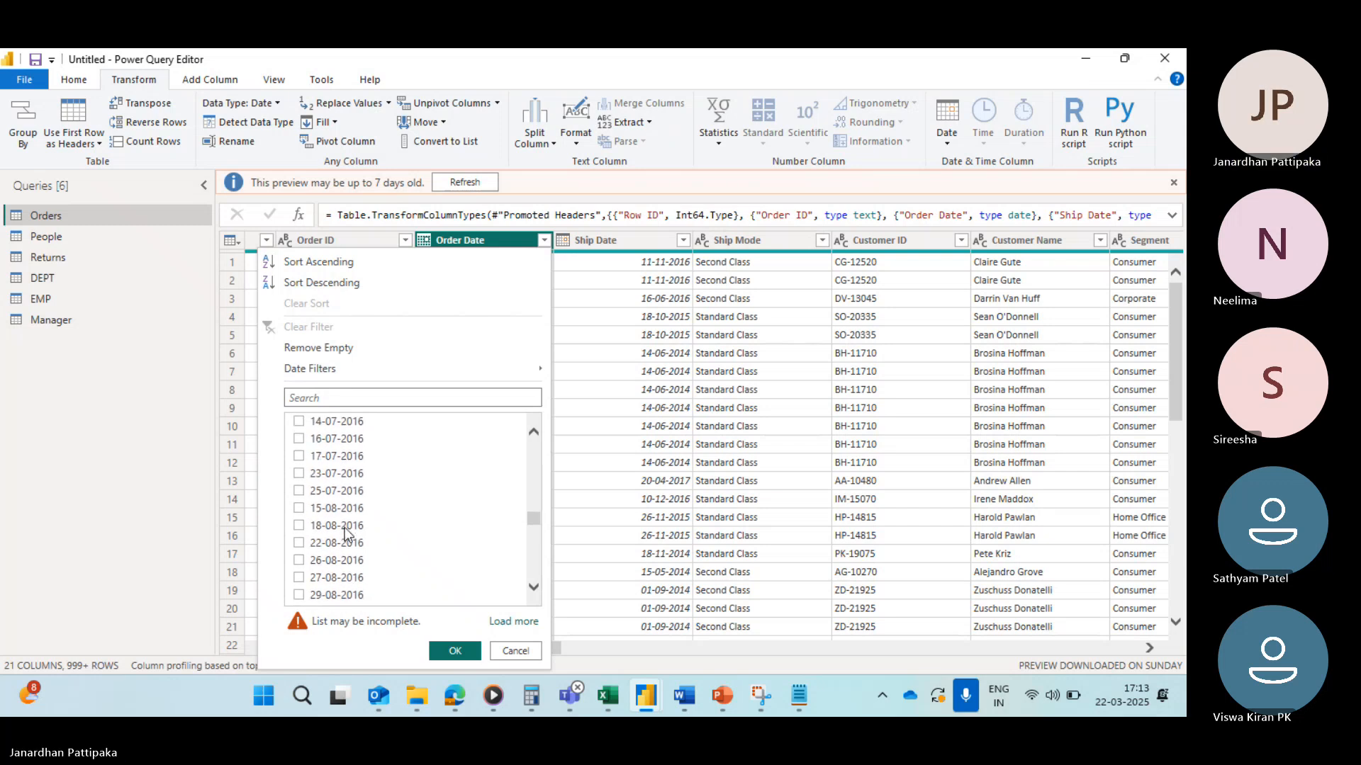
pyautogui.scroll(-1, 346, 535)
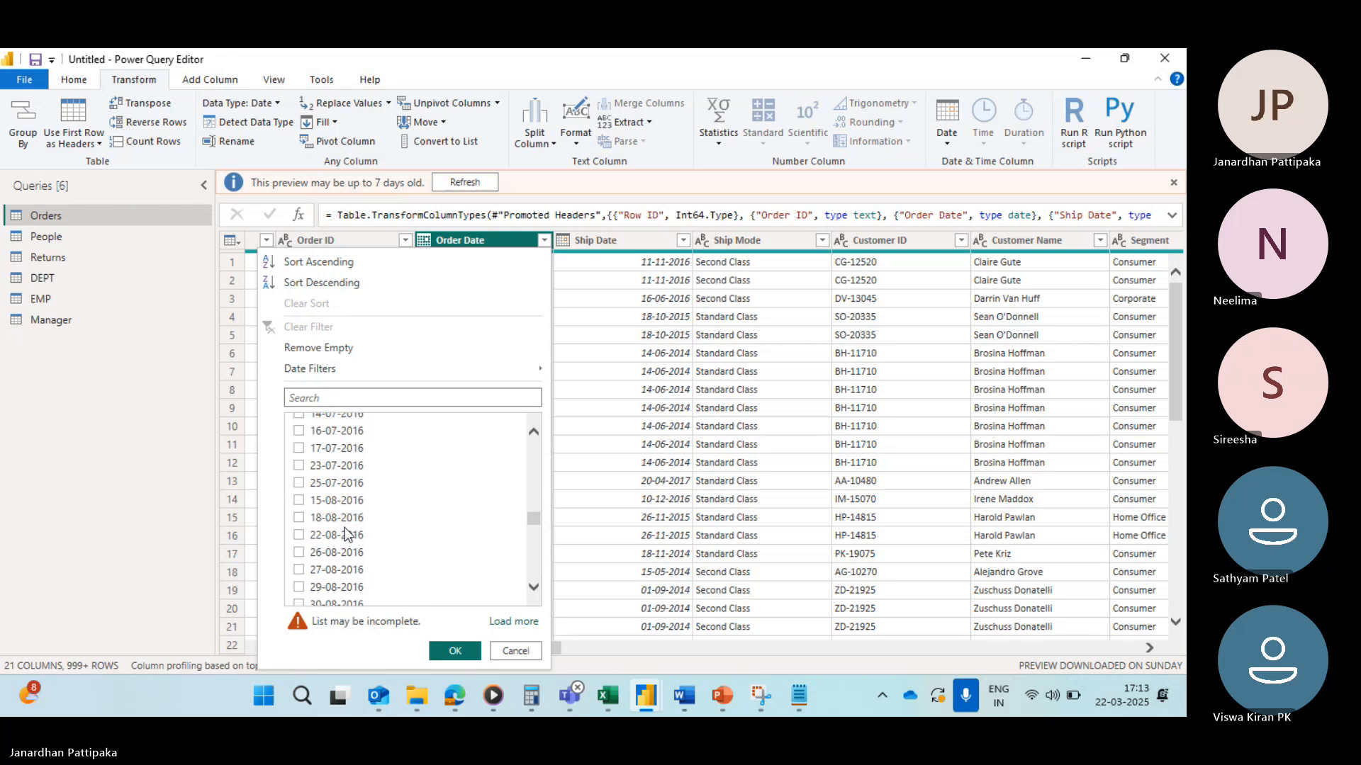
# Step: Filter the Ship Date column to keep only the date 16-08-2015
pyautogui.click(683, 242)
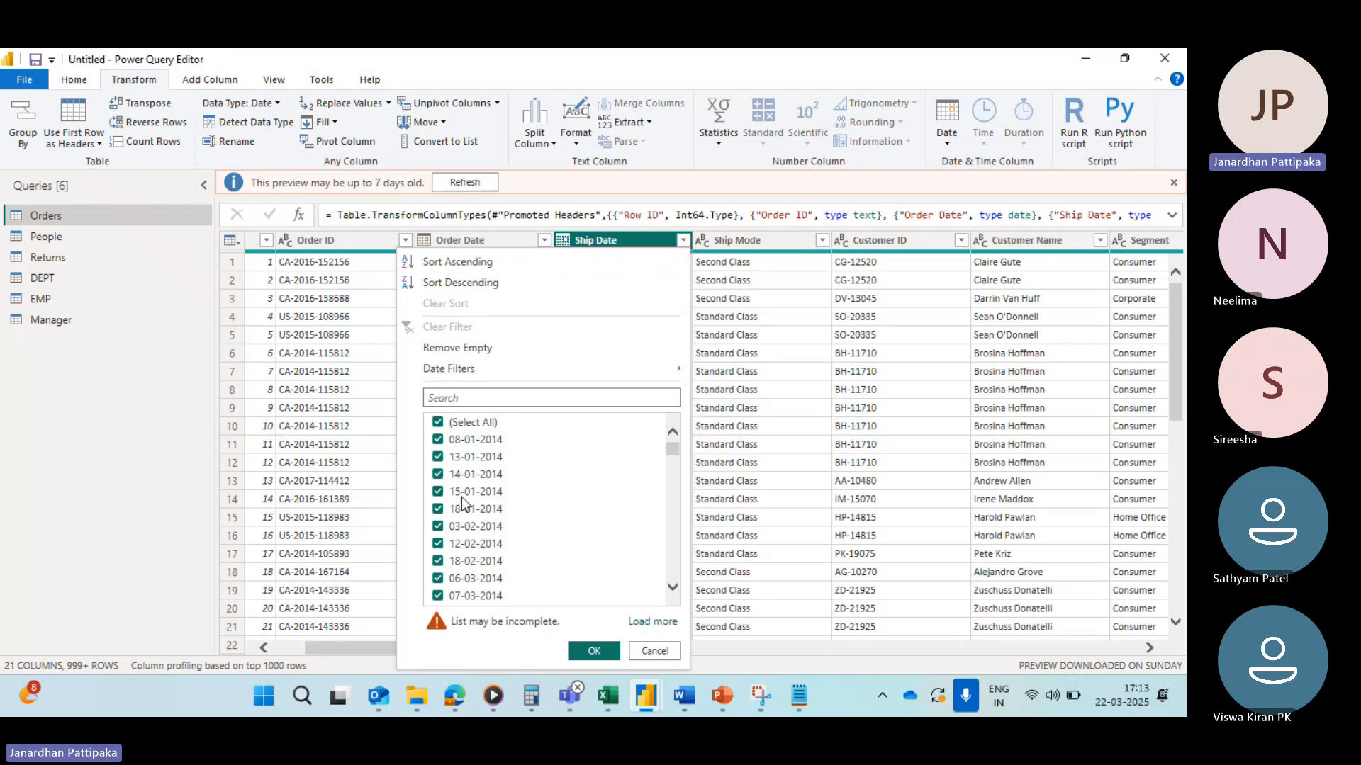
pyautogui.click(437, 423)
pyautogui.scroll(-2, 504, 542)
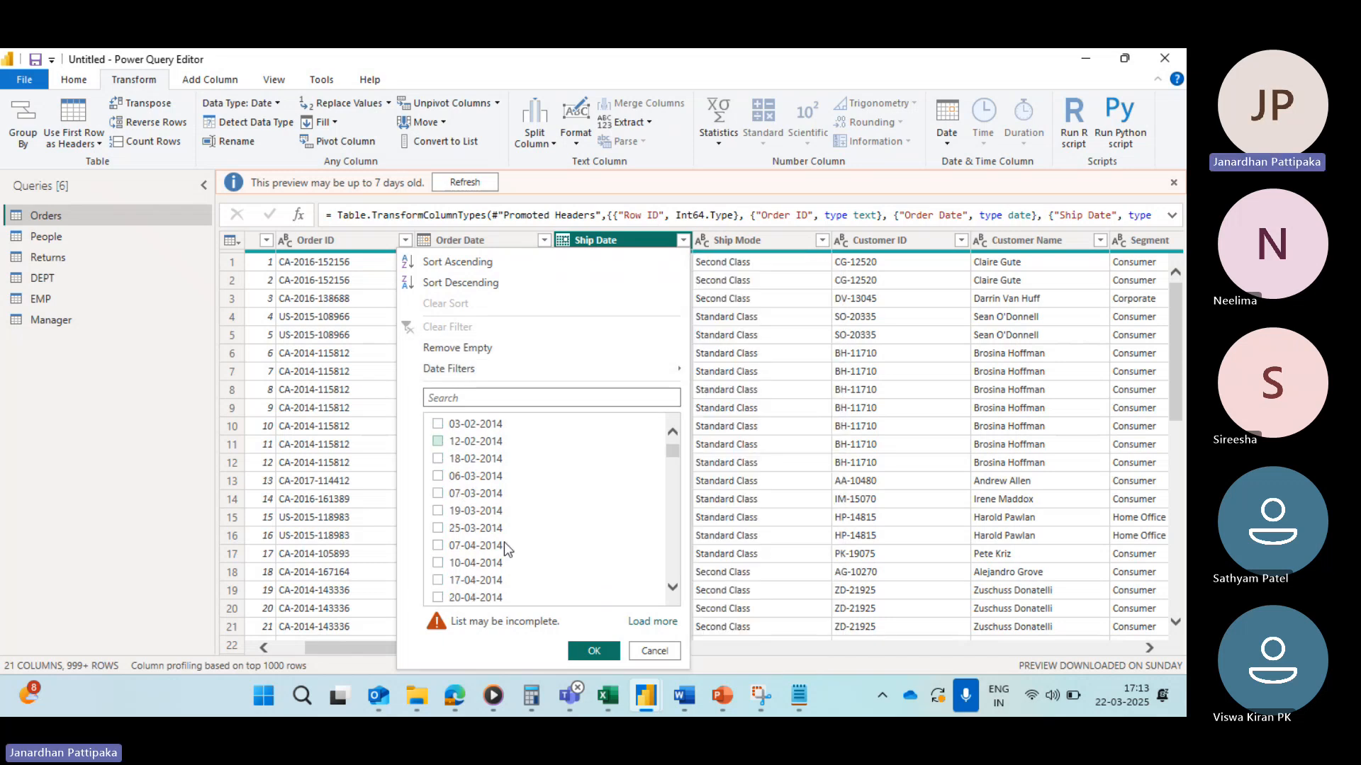
pyautogui.scroll(-10, 504, 542)
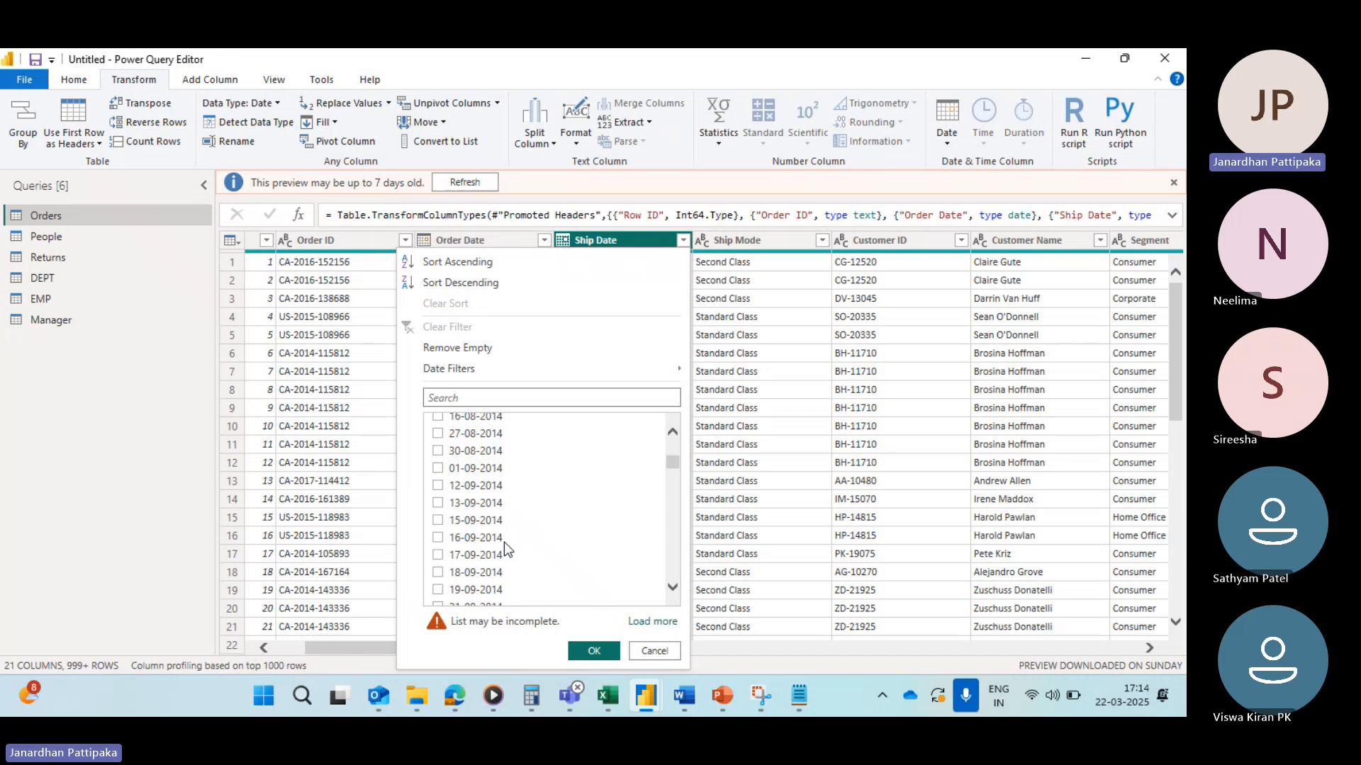
pyautogui.scroll(-10, 504, 542)
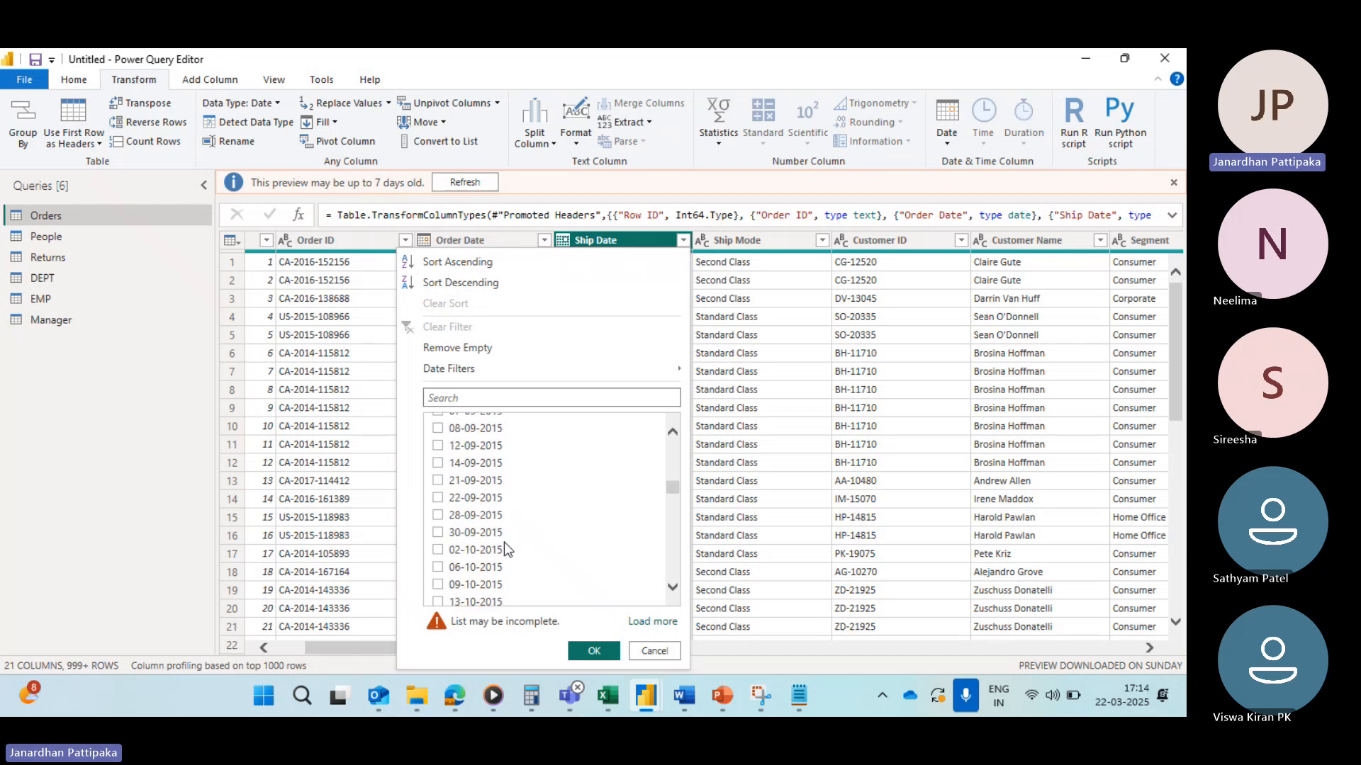
pyautogui.scroll(-3, 504, 542)
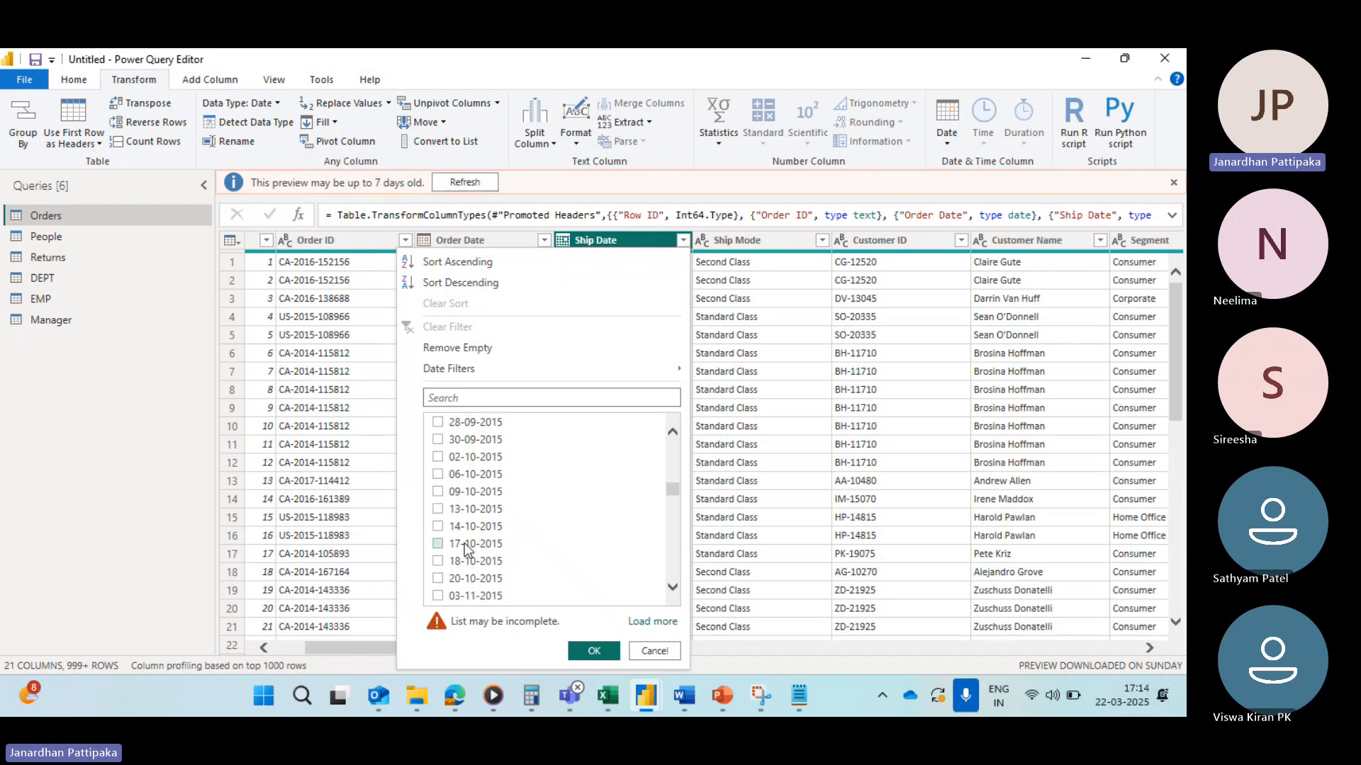
pyautogui.scroll(-1, 465, 544)
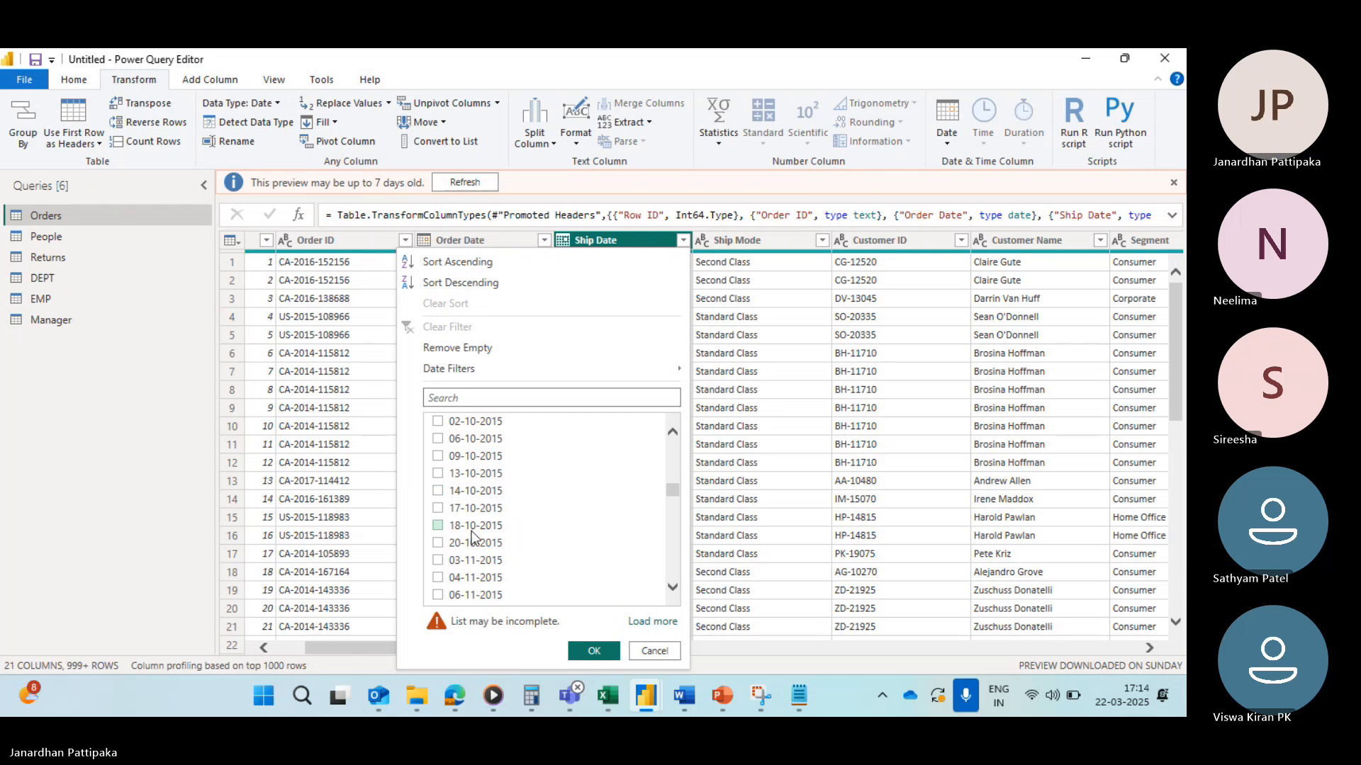
pyautogui.scroll(5, 471, 536)
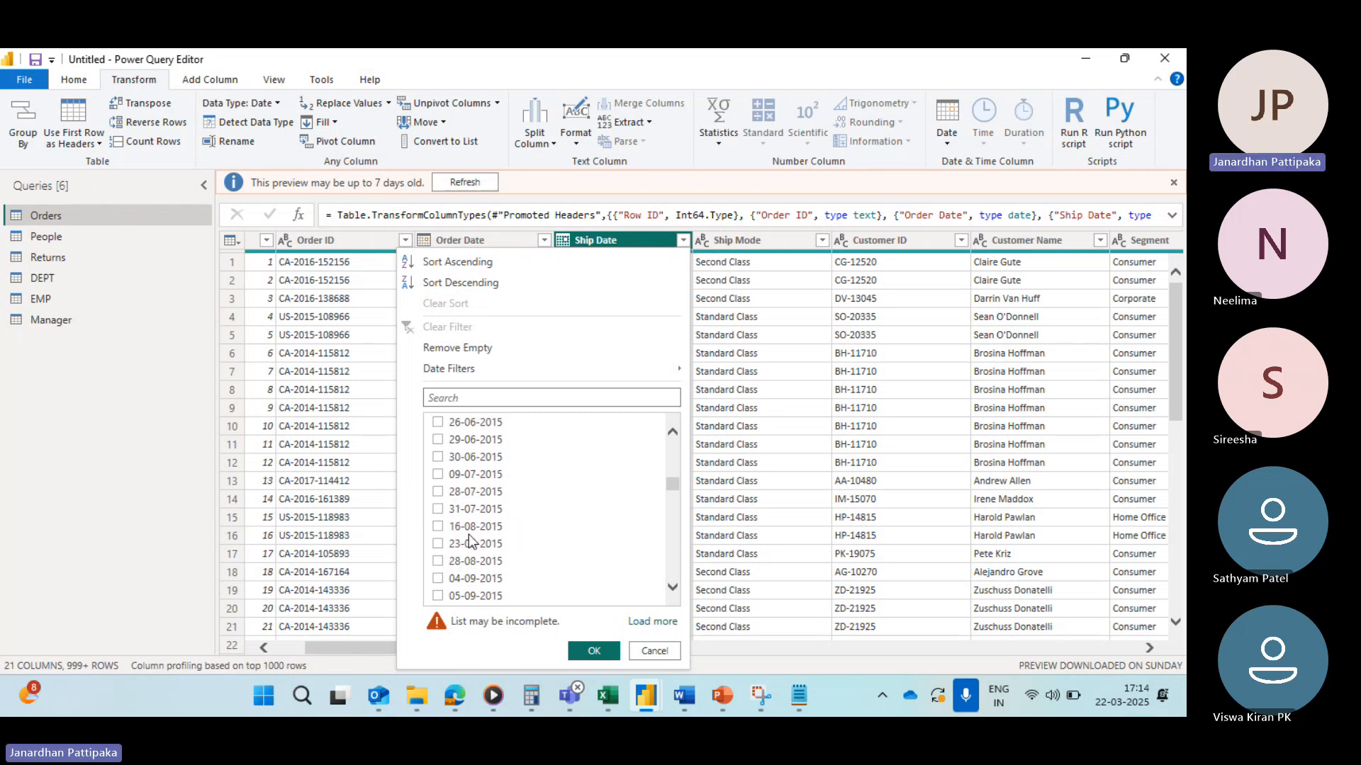
pyautogui.scroll(-1, 469, 534)
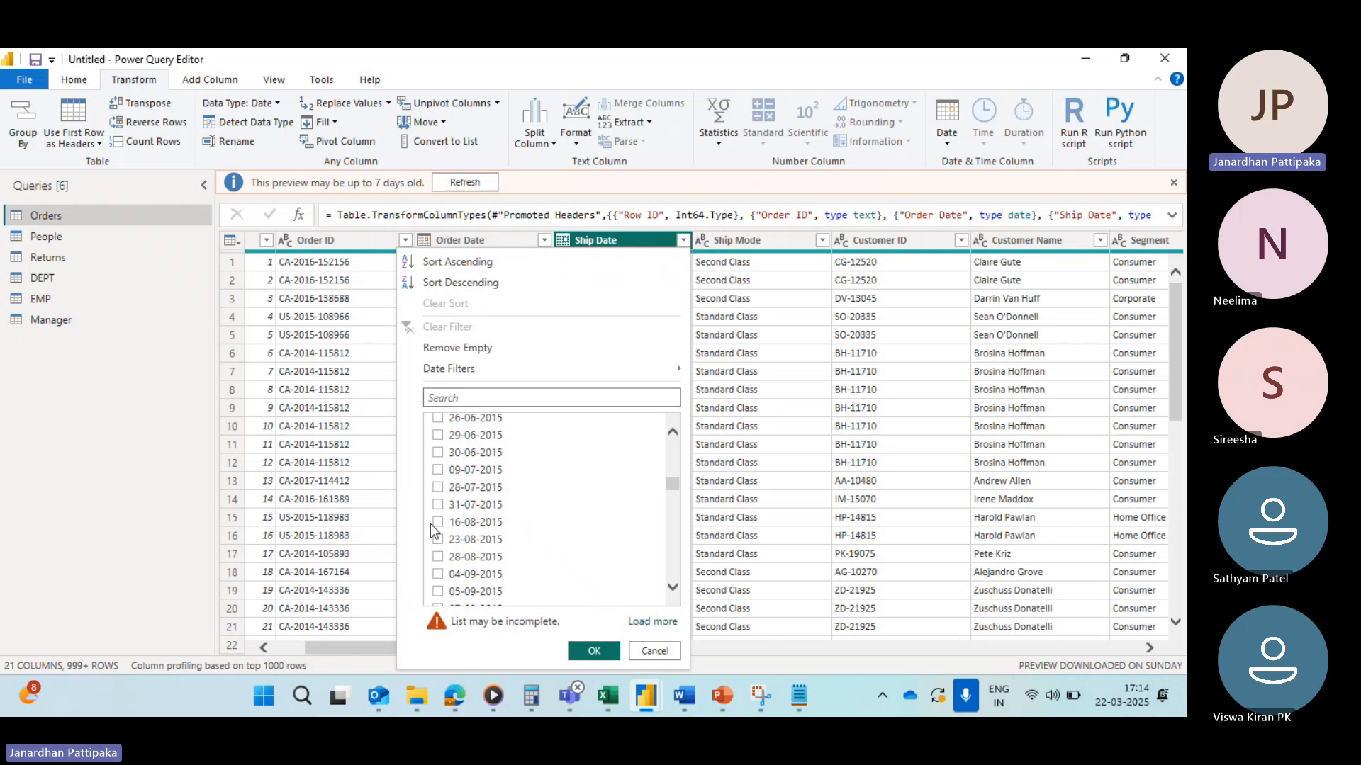
pyautogui.click(439, 522)
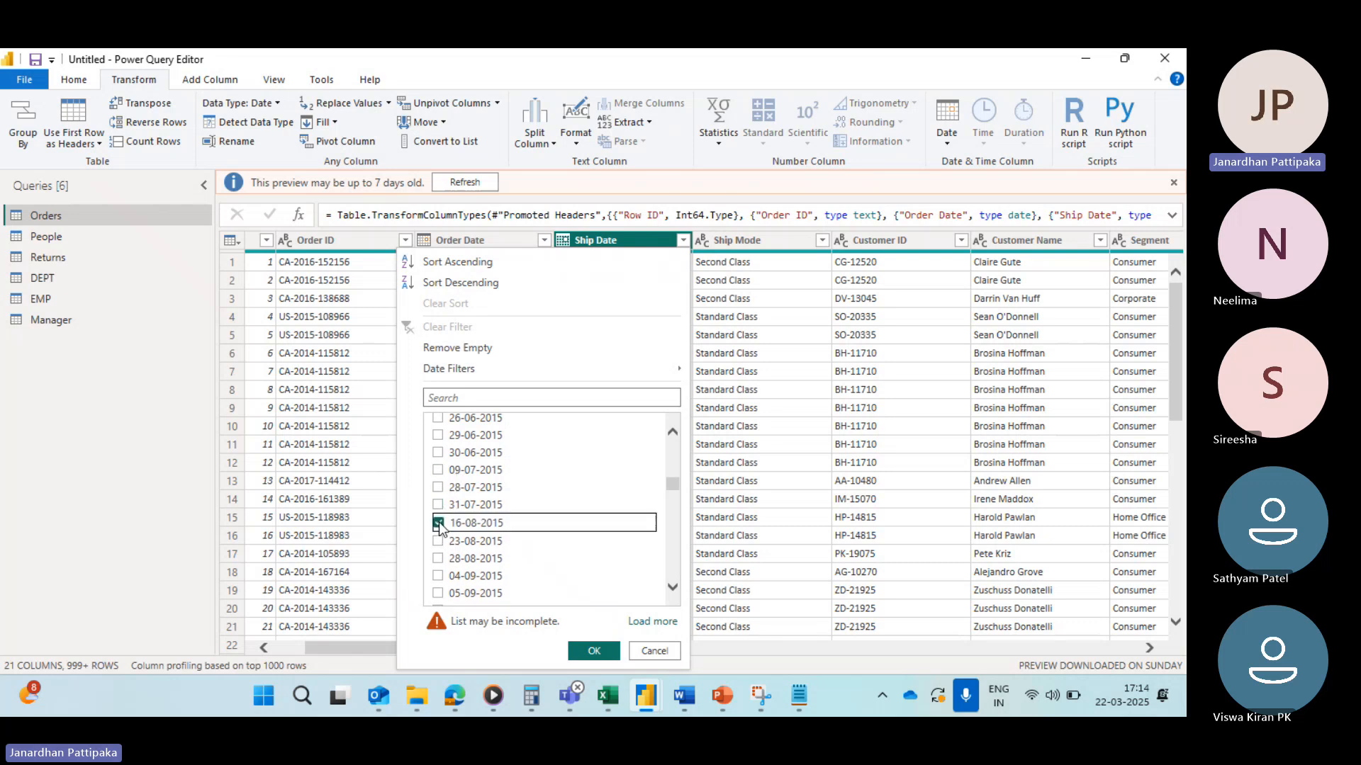
pyautogui.click(592, 650)
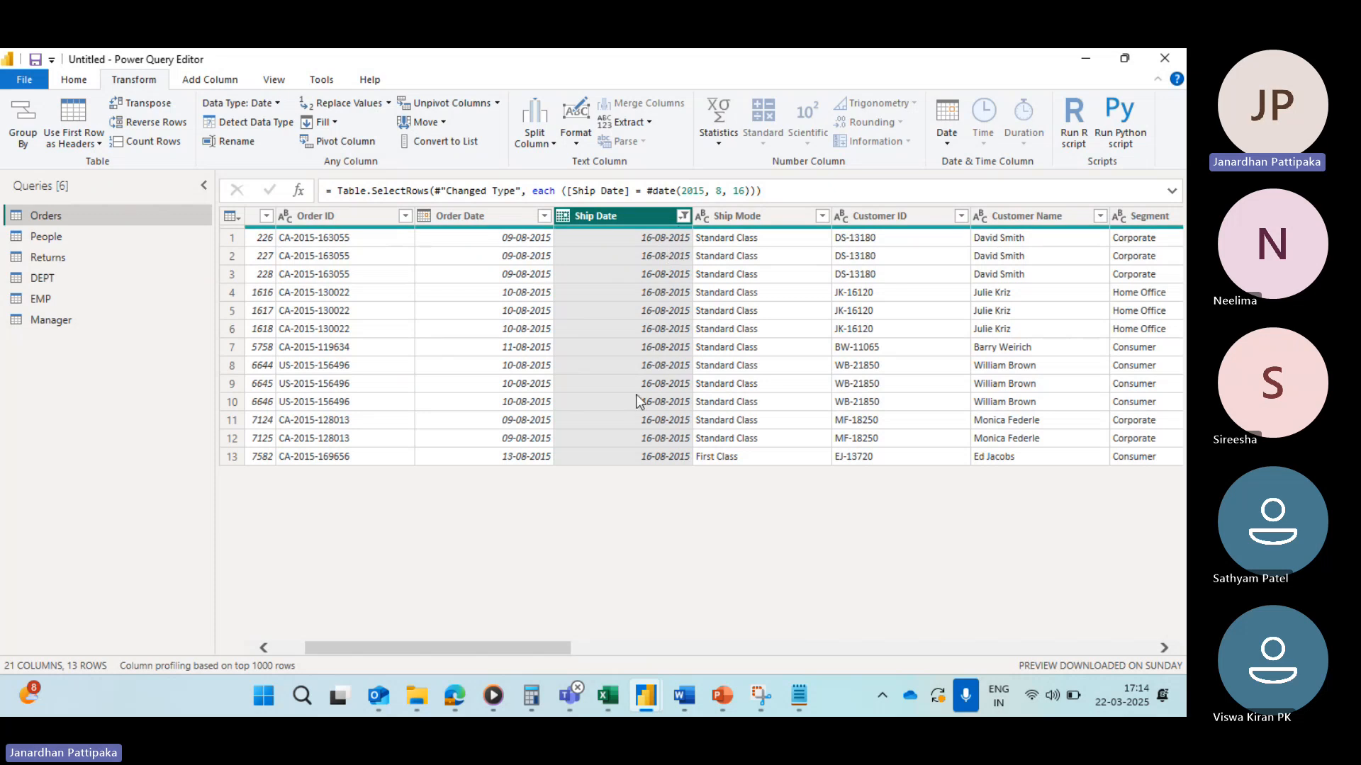
# Step: Scroll across the filtered Orders table to review all columns of the remaining rows
pyautogui.hscroll(10, 678, 350)
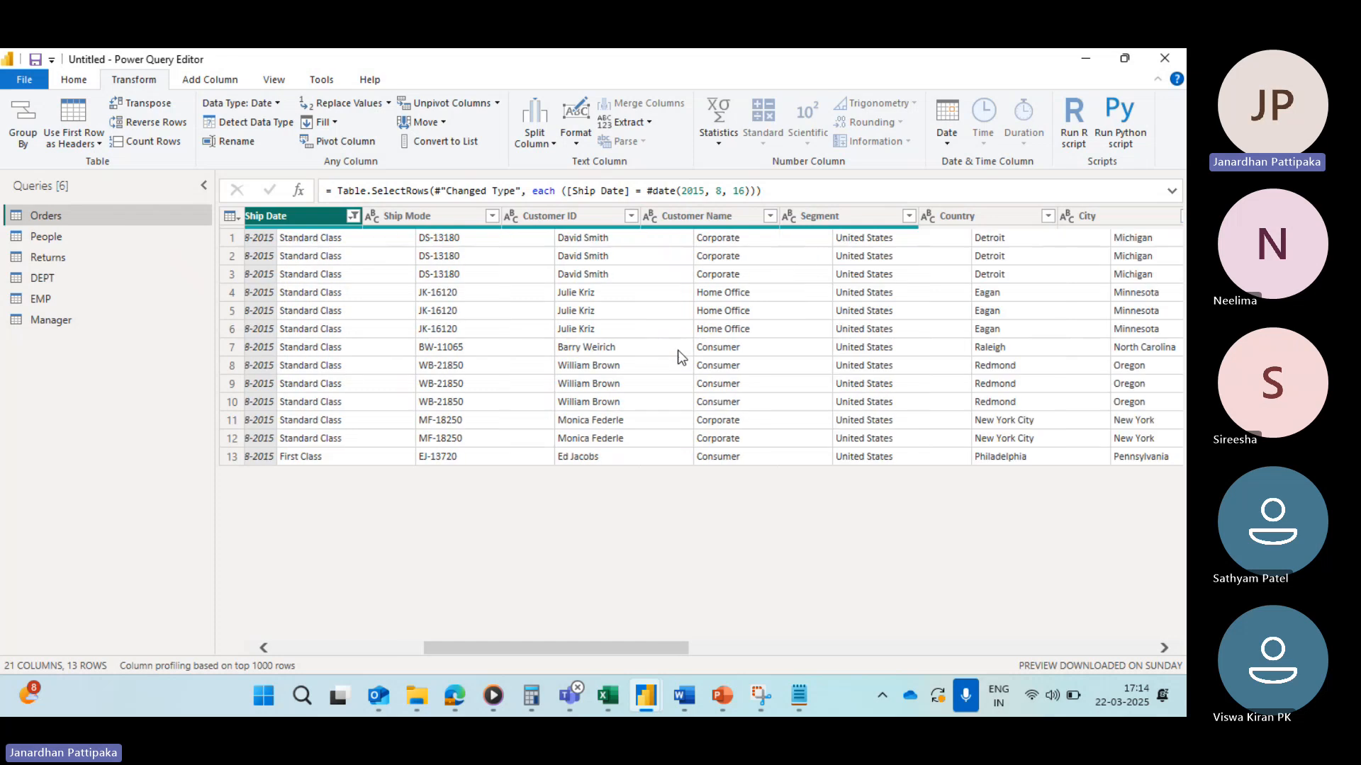
pyautogui.hscroll(10, 885, 340)
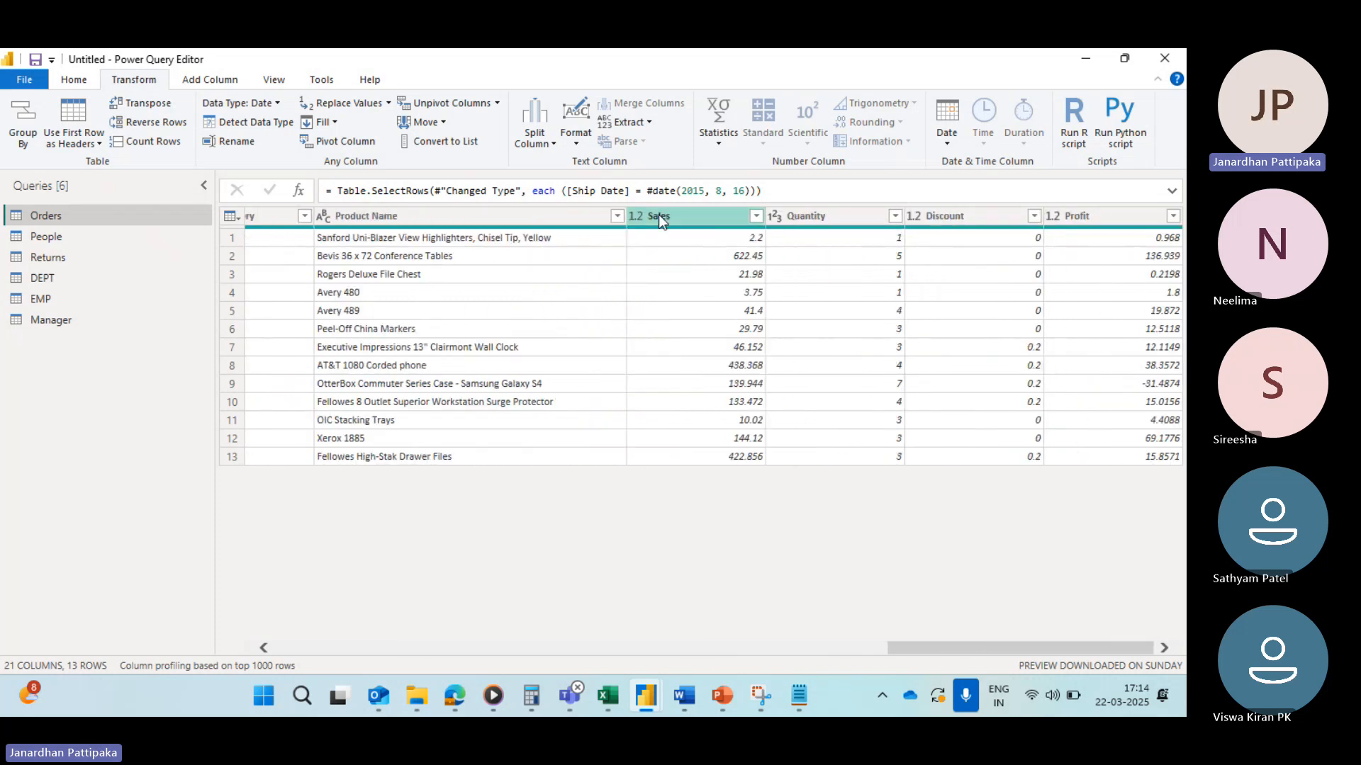
pyautogui.click(660, 215)
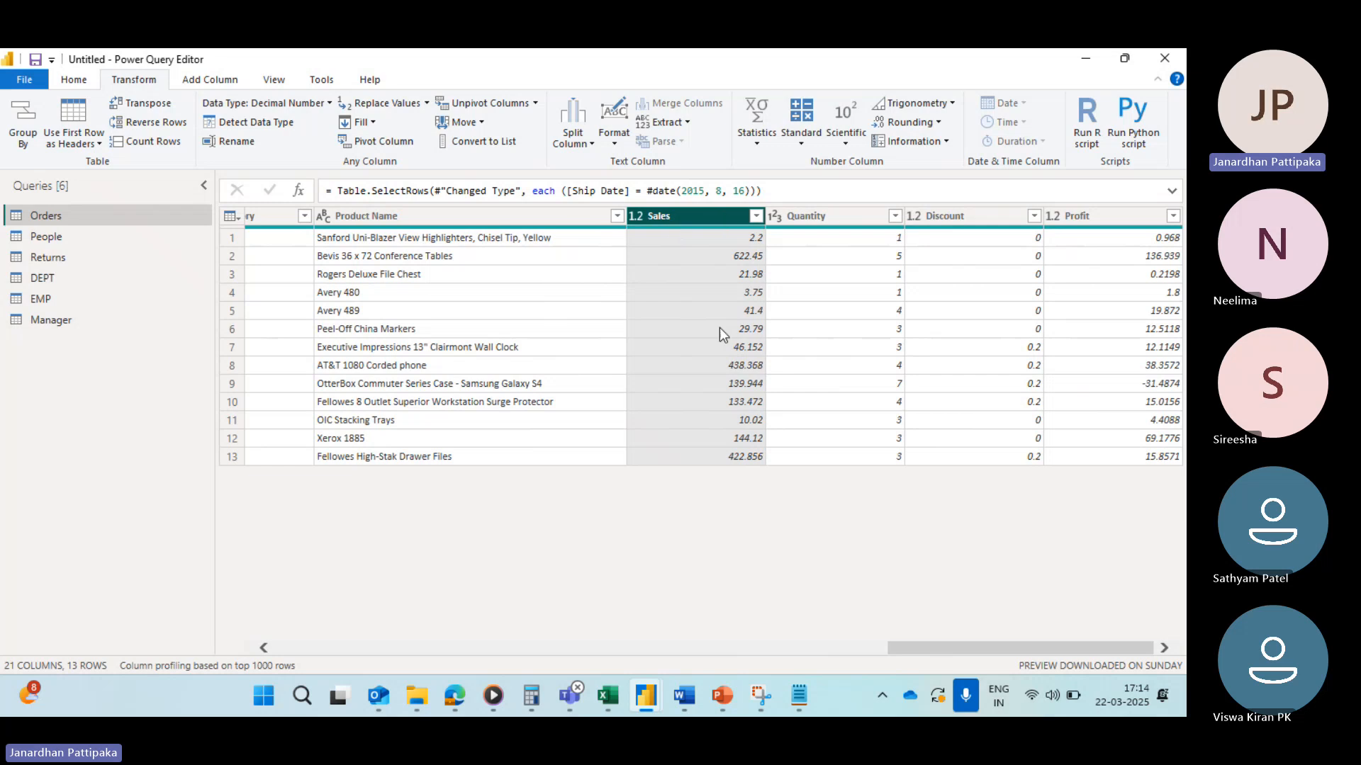
pyautogui.hscroll(-12, 718, 310)
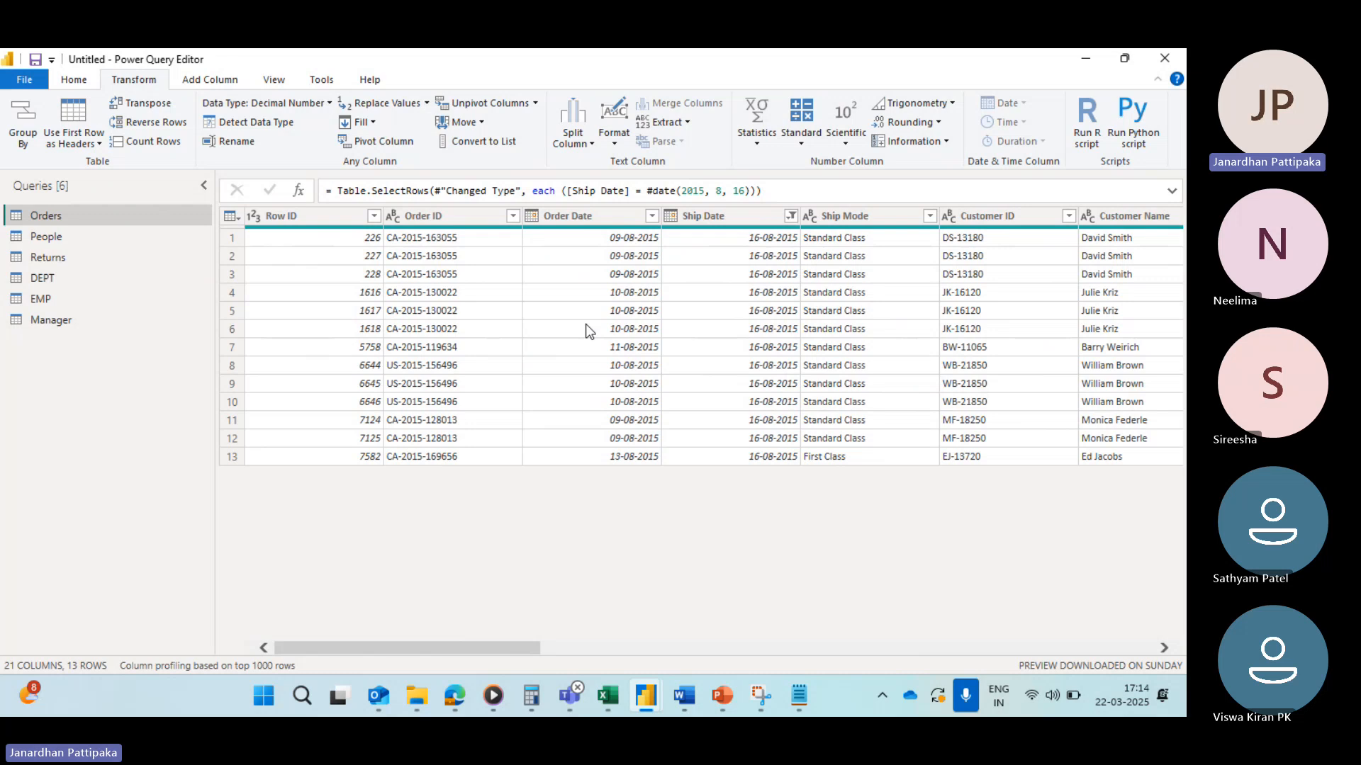
pyautogui.hscroll(4, 585, 328)
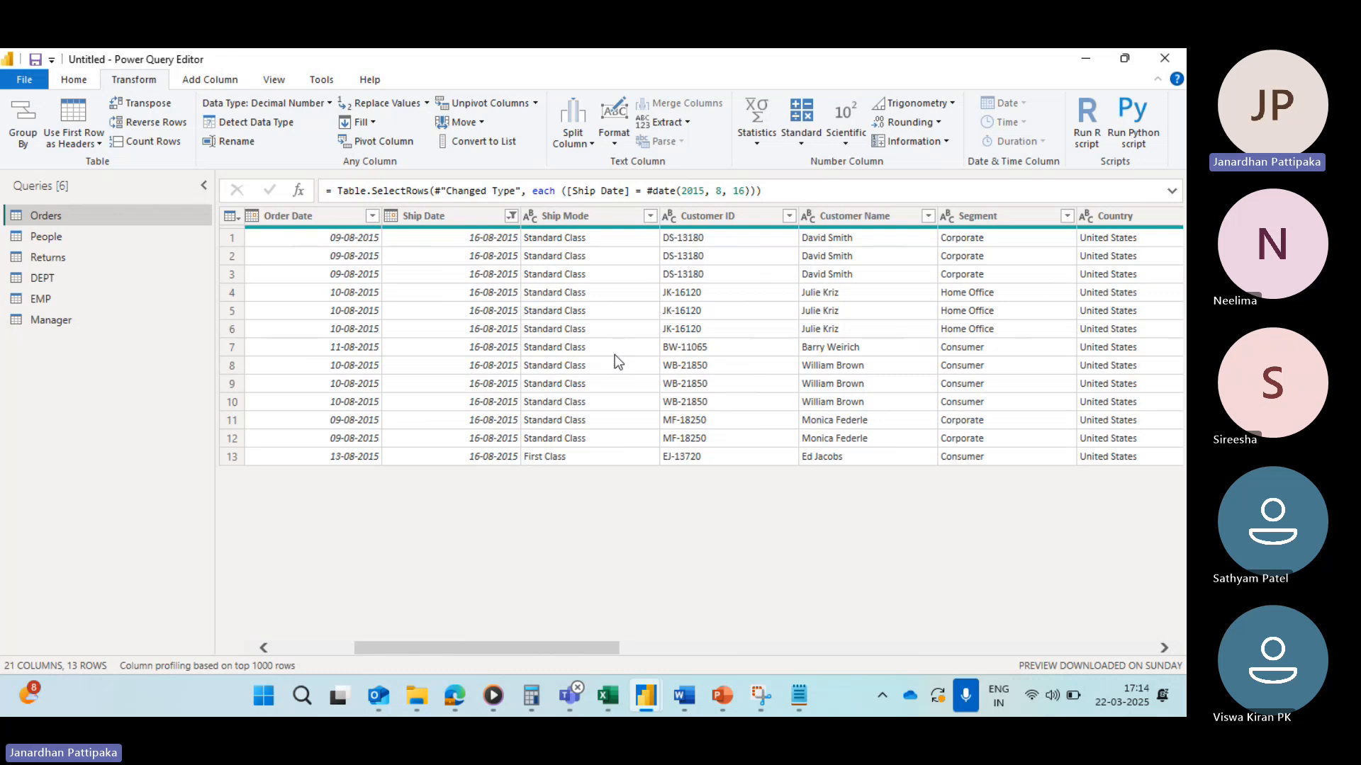
pyautogui.hscroll(20, 615, 354)
pyautogui.click(768, 277)
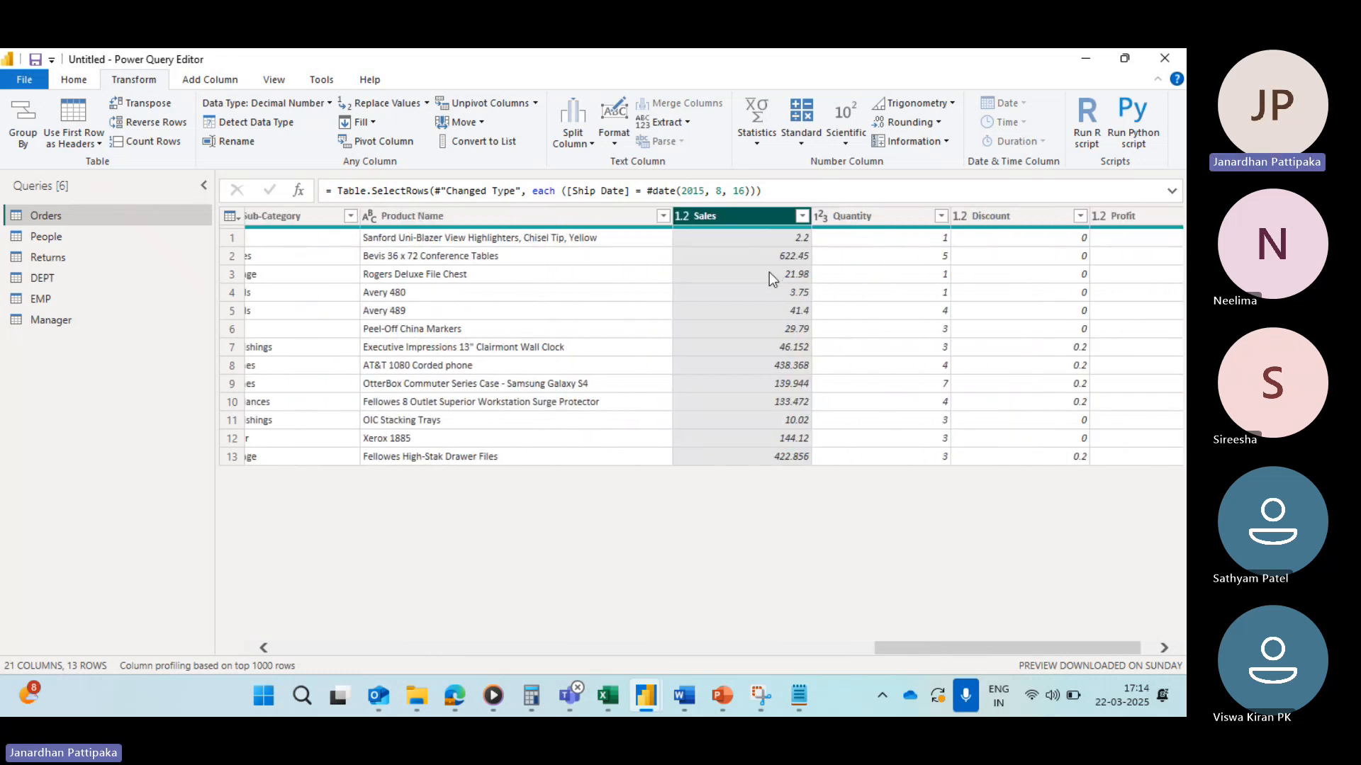
pyautogui.hscroll(-10, 577, 369)
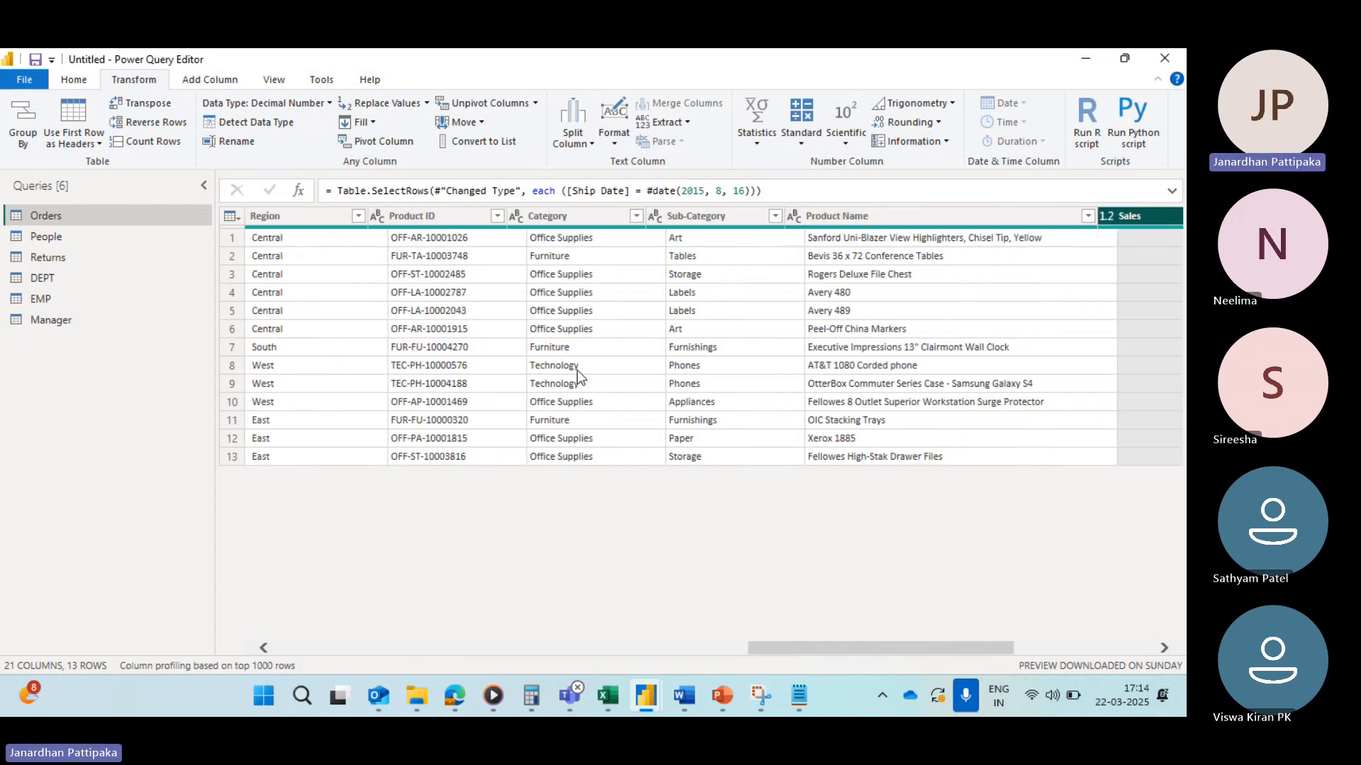
pyautogui.hscroll(-3, 576, 370)
pyautogui.hscroll(-6, 576, 370)
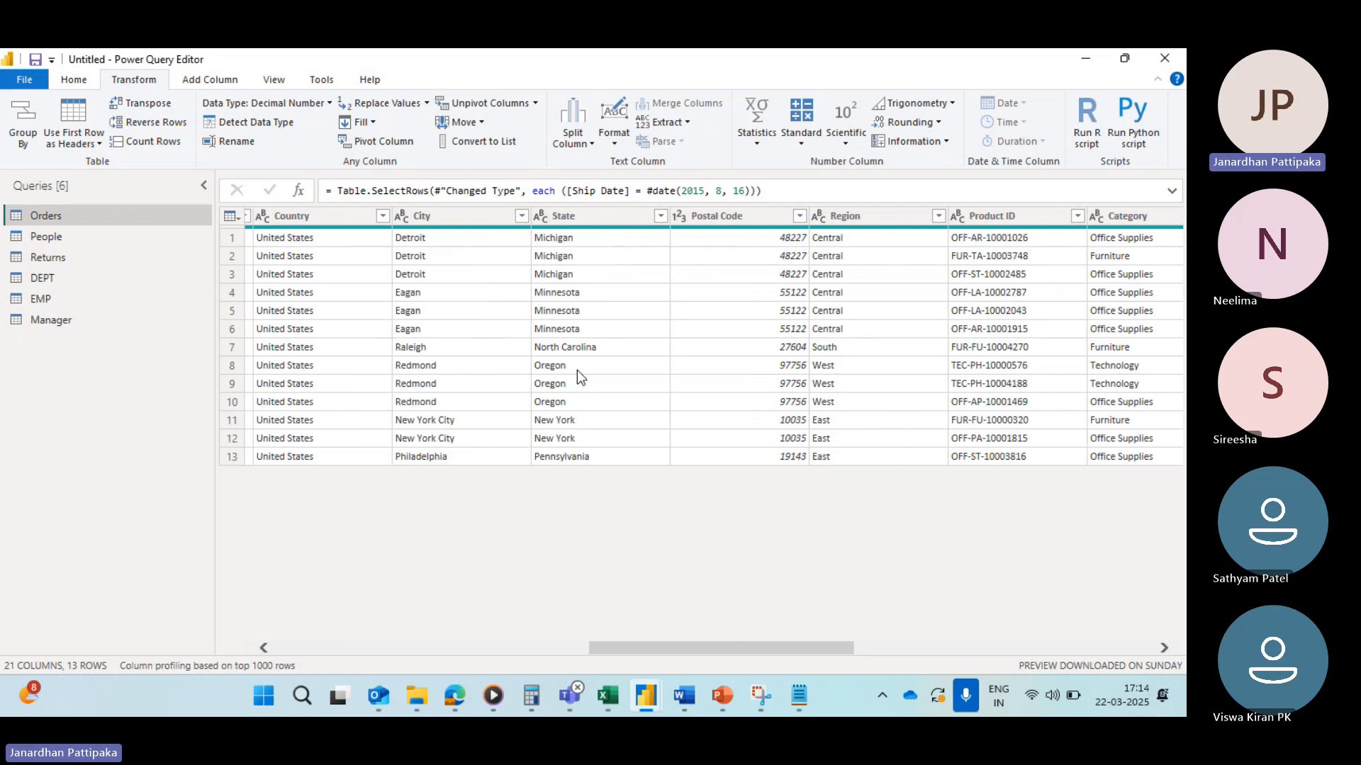
pyautogui.hscroll(-3, 577, 370)
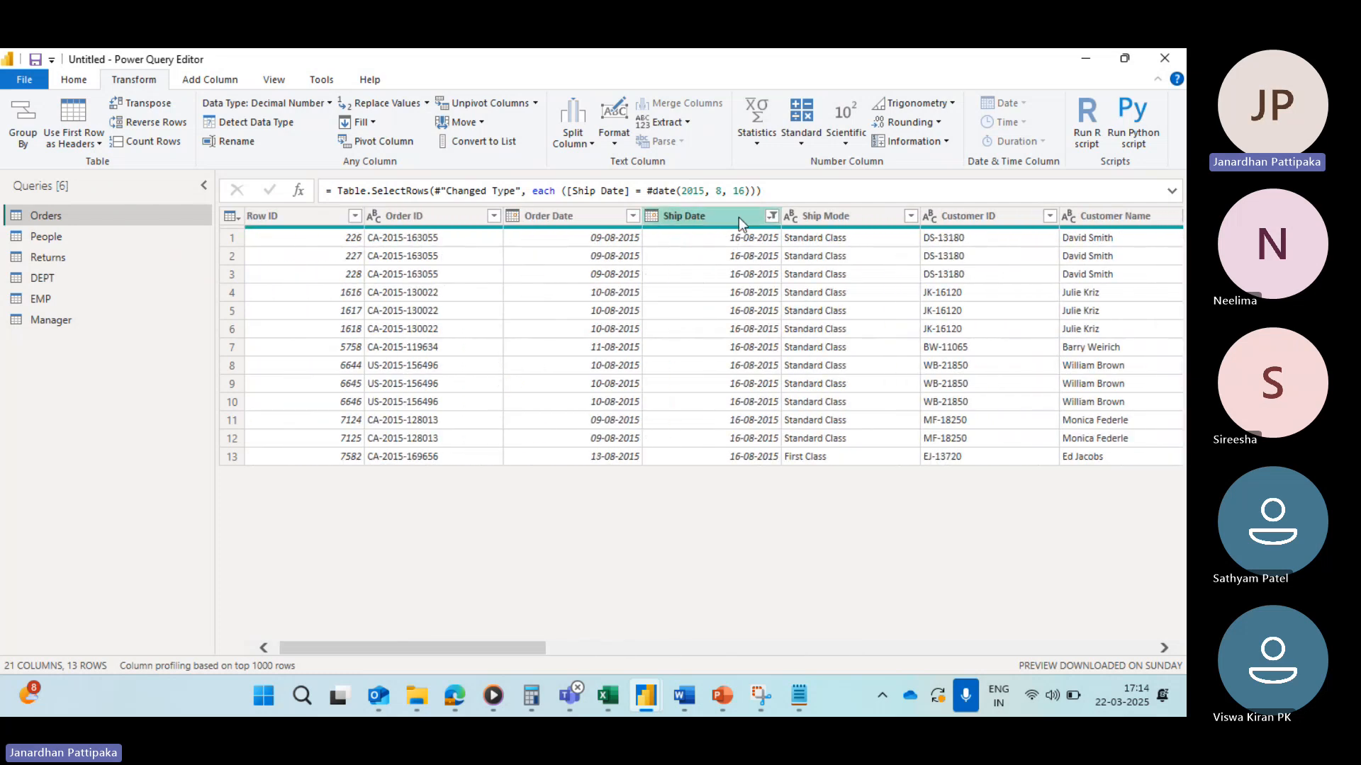
pyautogui.hscroll(2, 734, 286)
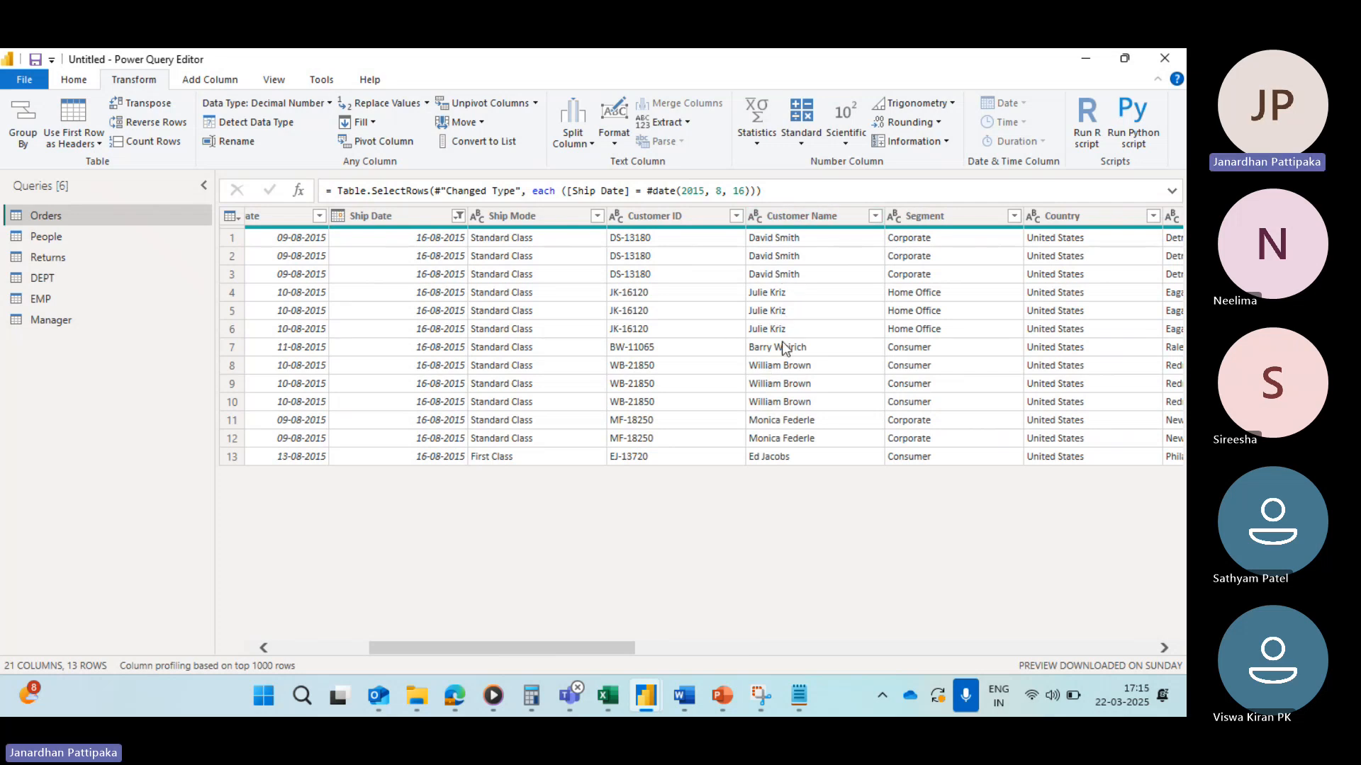
pyautogui.hscroll(10, 785, 347)
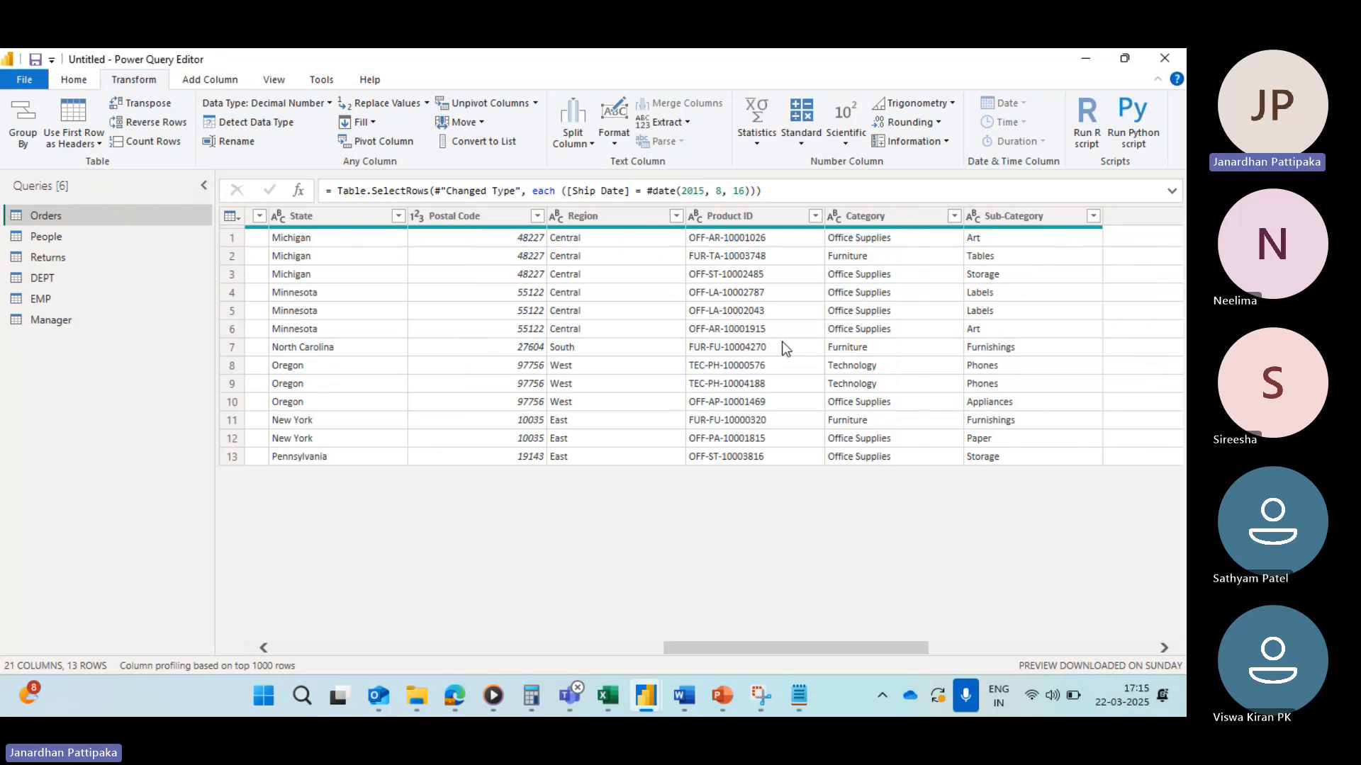
pyautogui.hscroll(6, 782, 347)
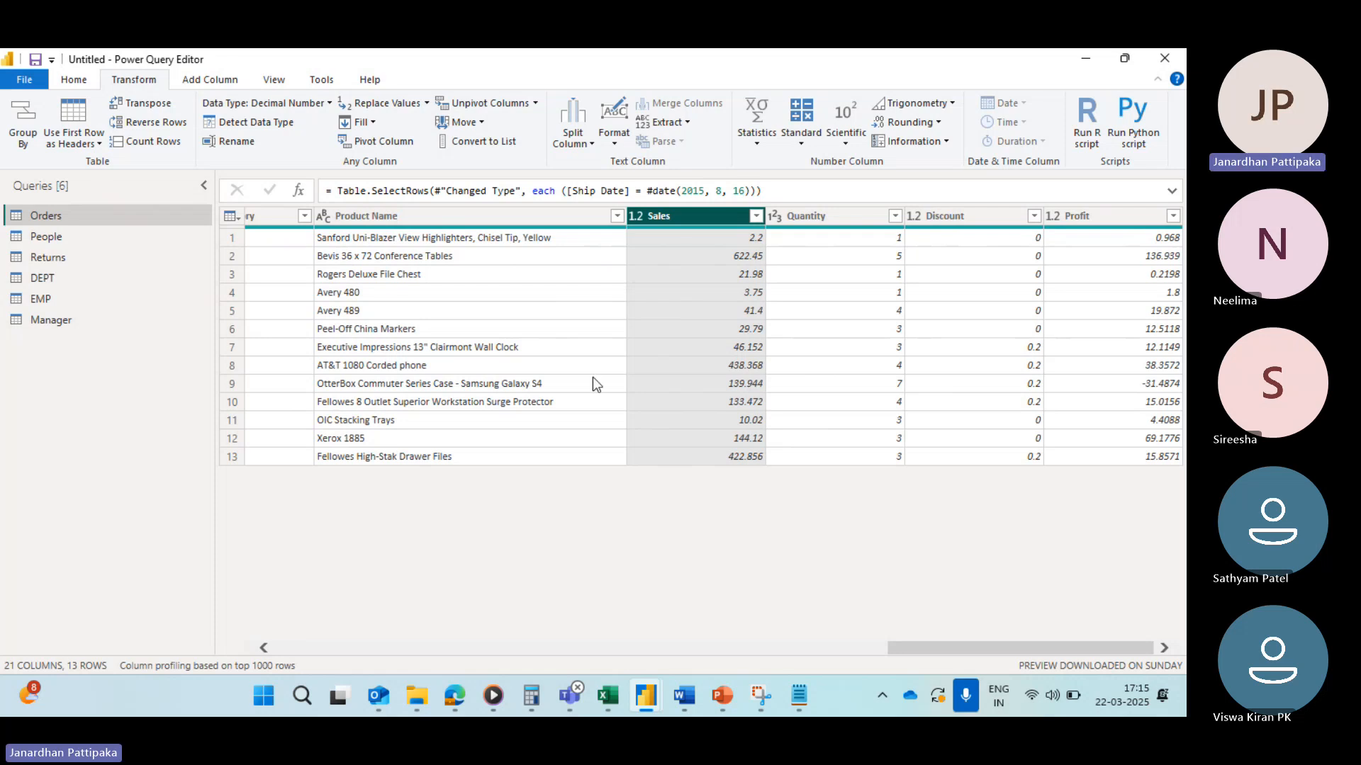
pyautogui.hscroll(-10, 593, 382)
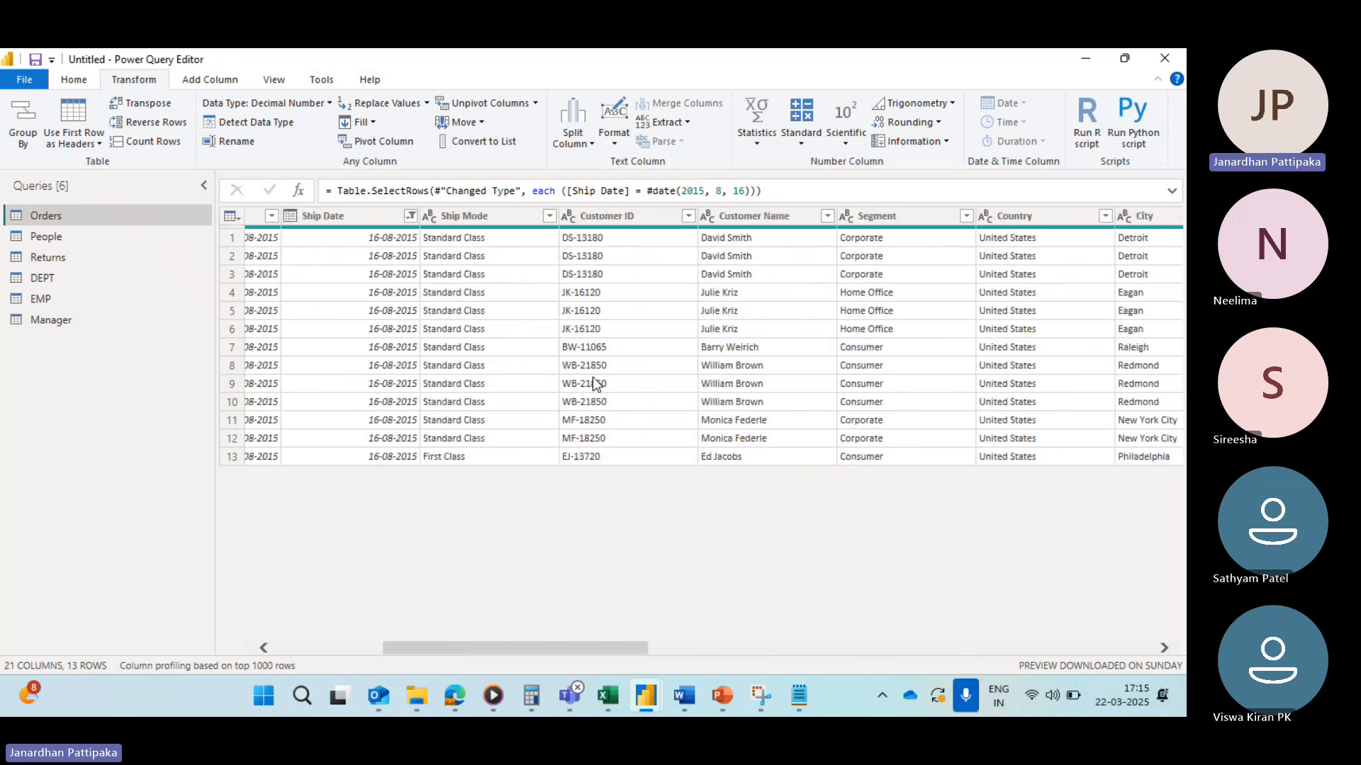
pyautogui.hscroll(-4, 592, 376)
pyautogui.hscroll(2, 686, 367)
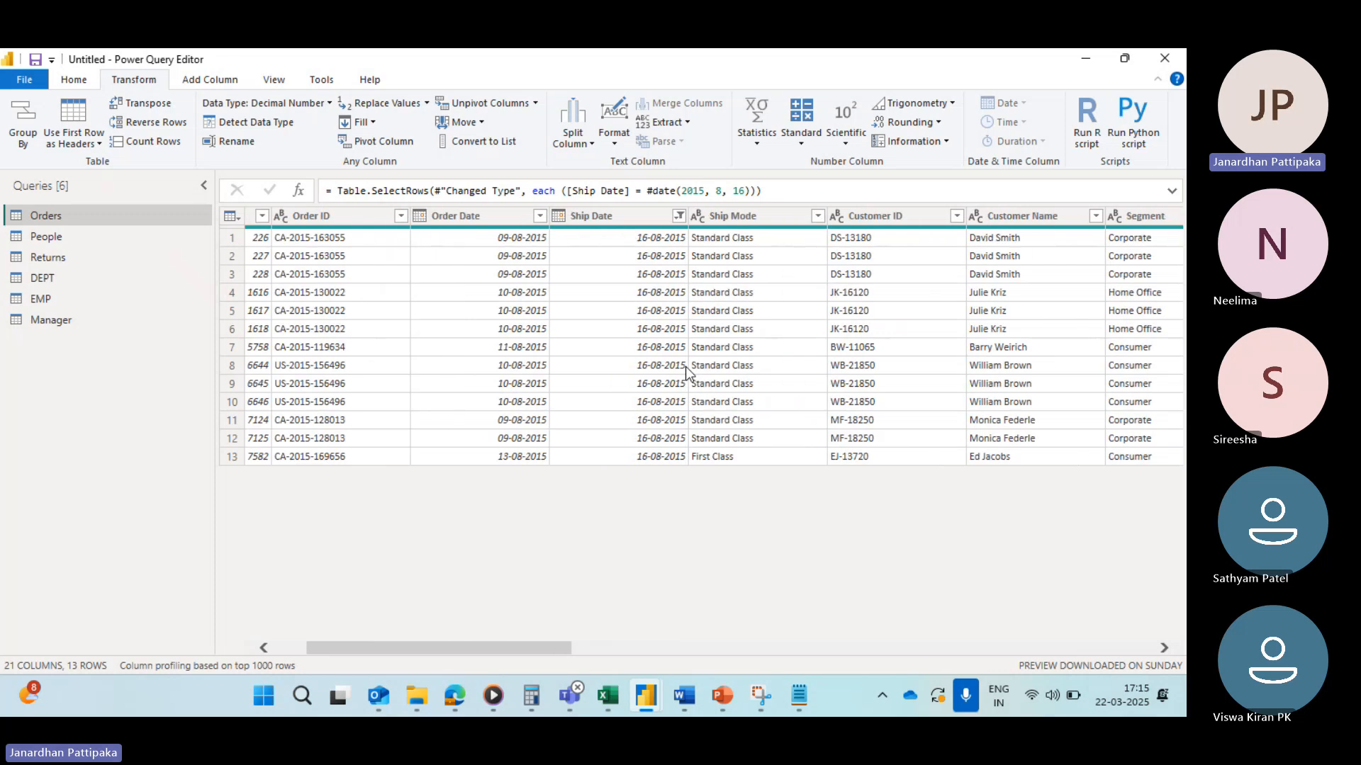
# Step: Clear the filter from the Ship Date column
pyautogui.click(668, 217)
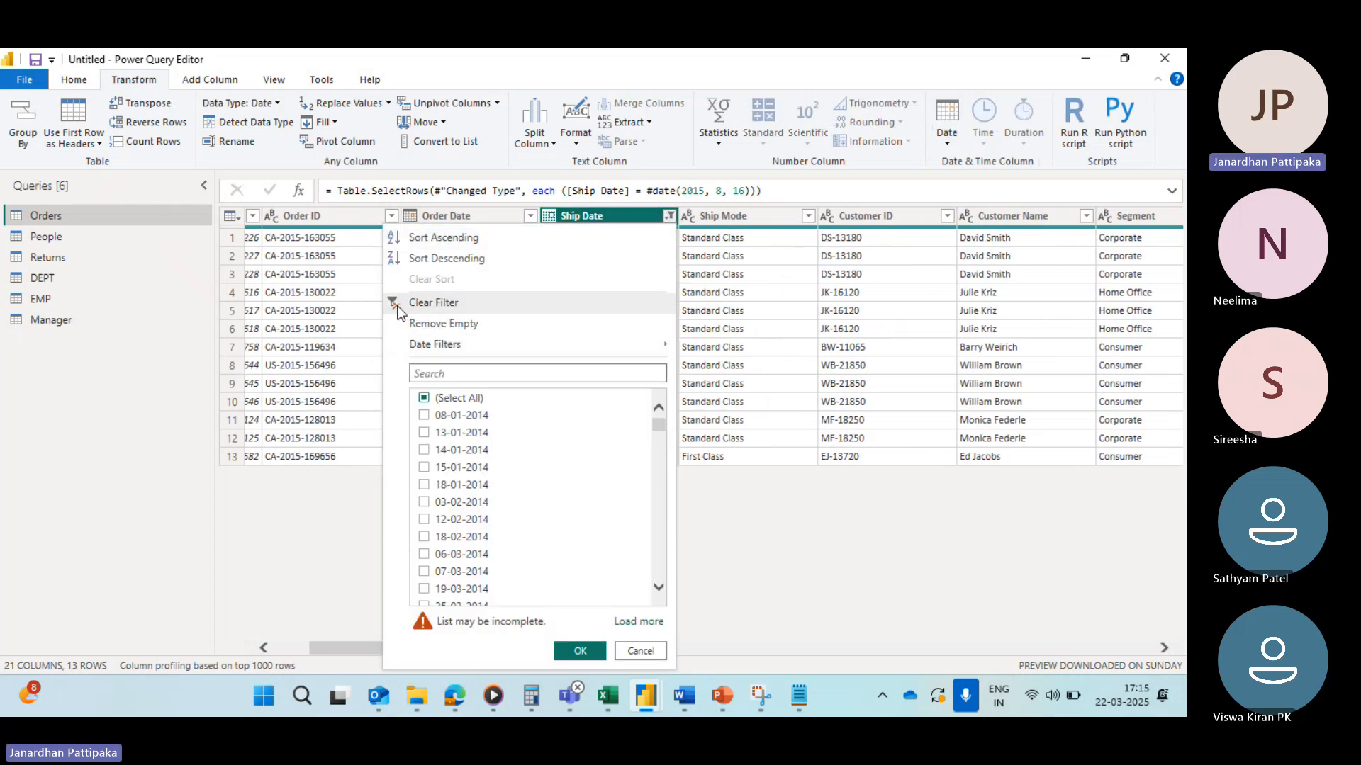
pyautogui.click(398, 303)
# Step: Open an Equals date filter on the Order Date column
pyautogui.hscroll(1, 588, 289)
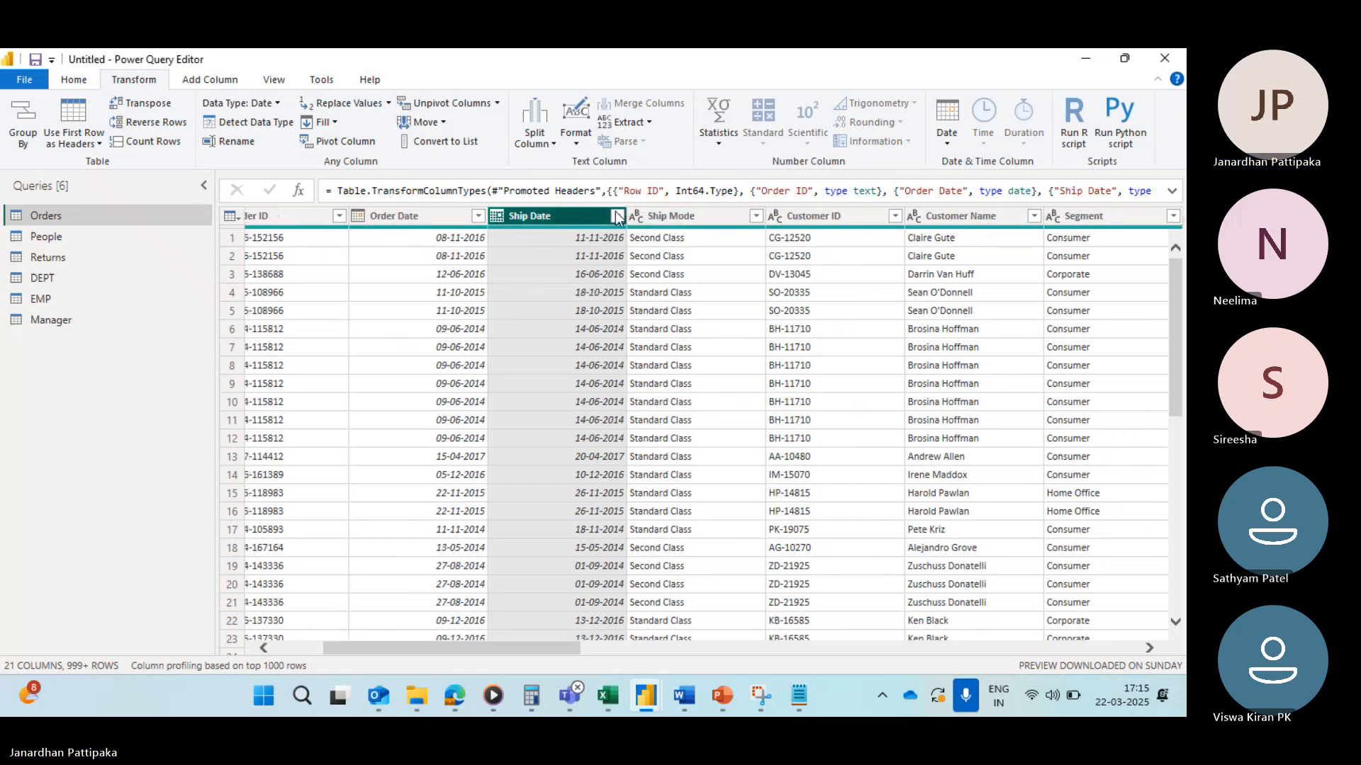
pyautogui.click(423, 215)
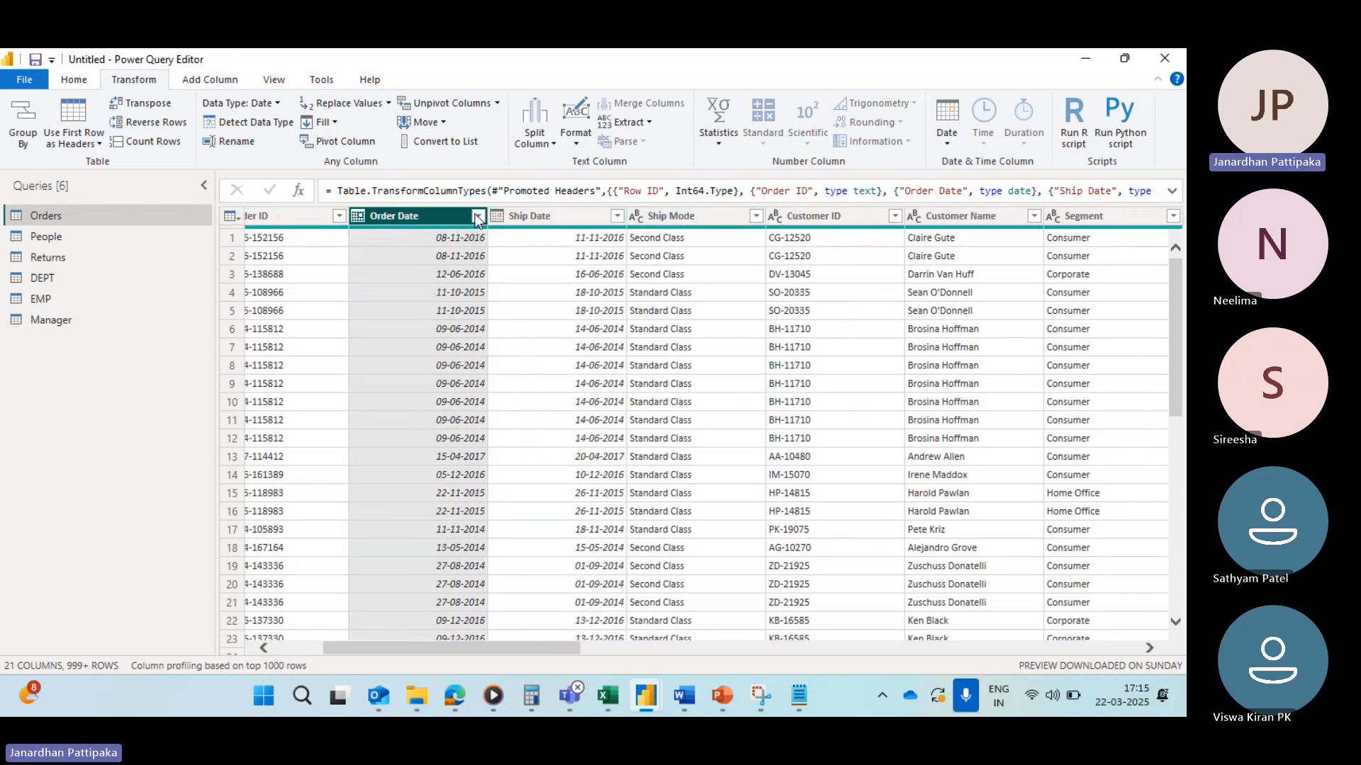
pyautogui.click(477, 216)
pyautogui.moveTo(306, 346)
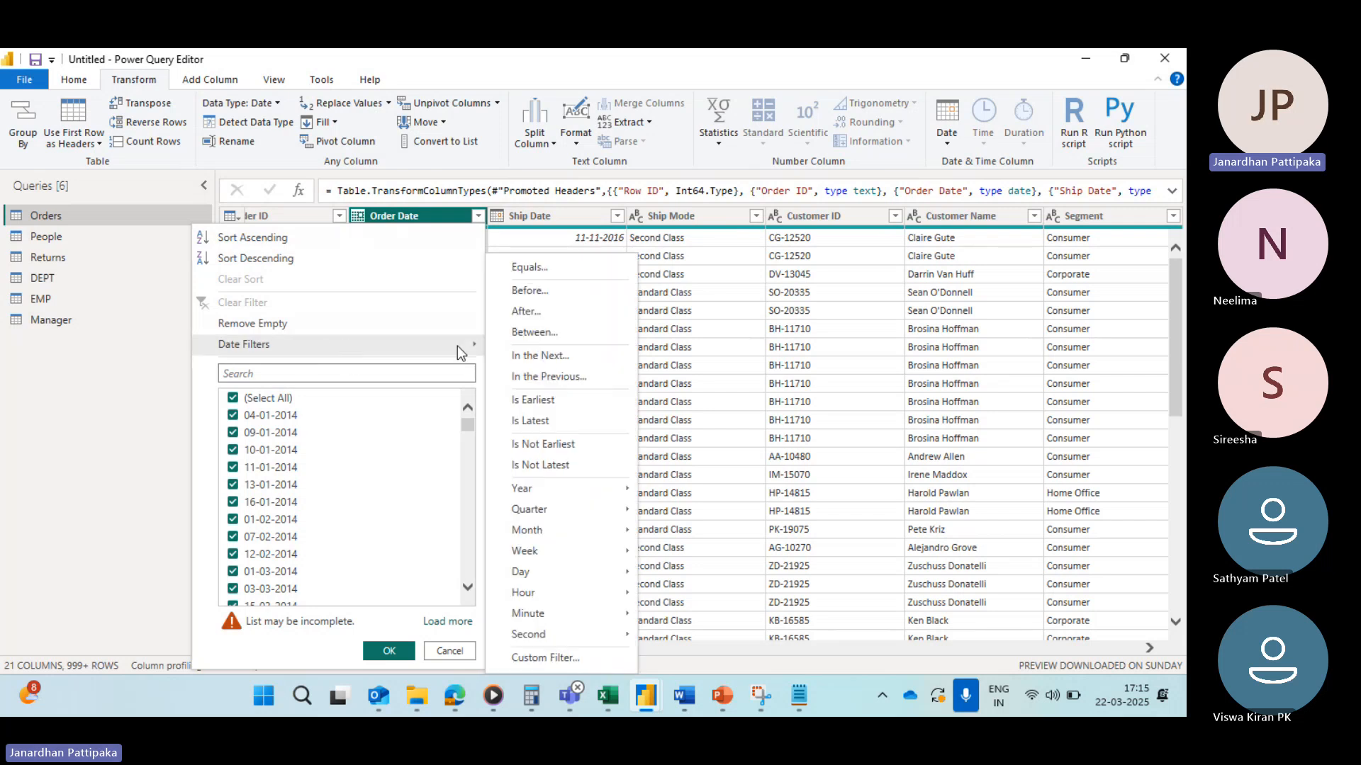
pyautogui.click(531, 270)
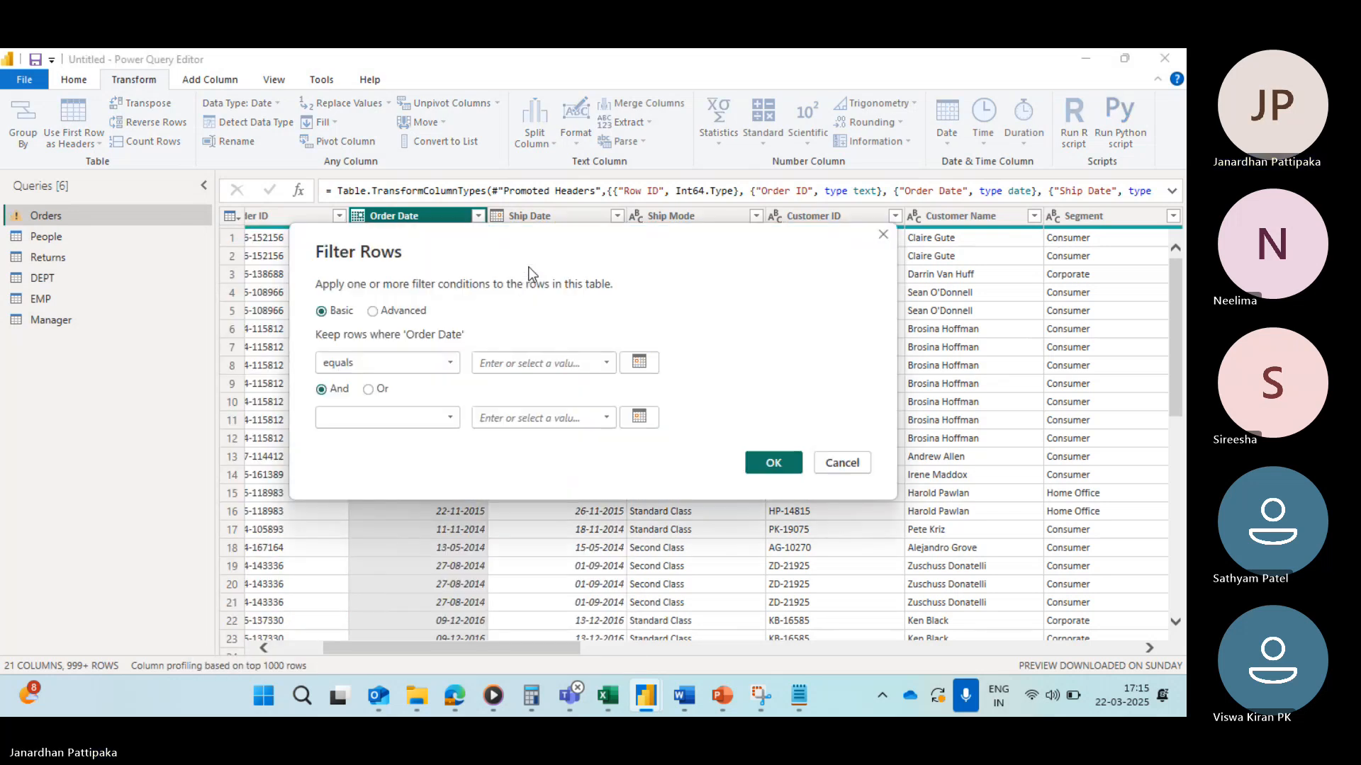
# Step: Filter the Order Date column to equal 16-08-2015, choosing the date from the calendar picker
pyautogui.click(606, 363)
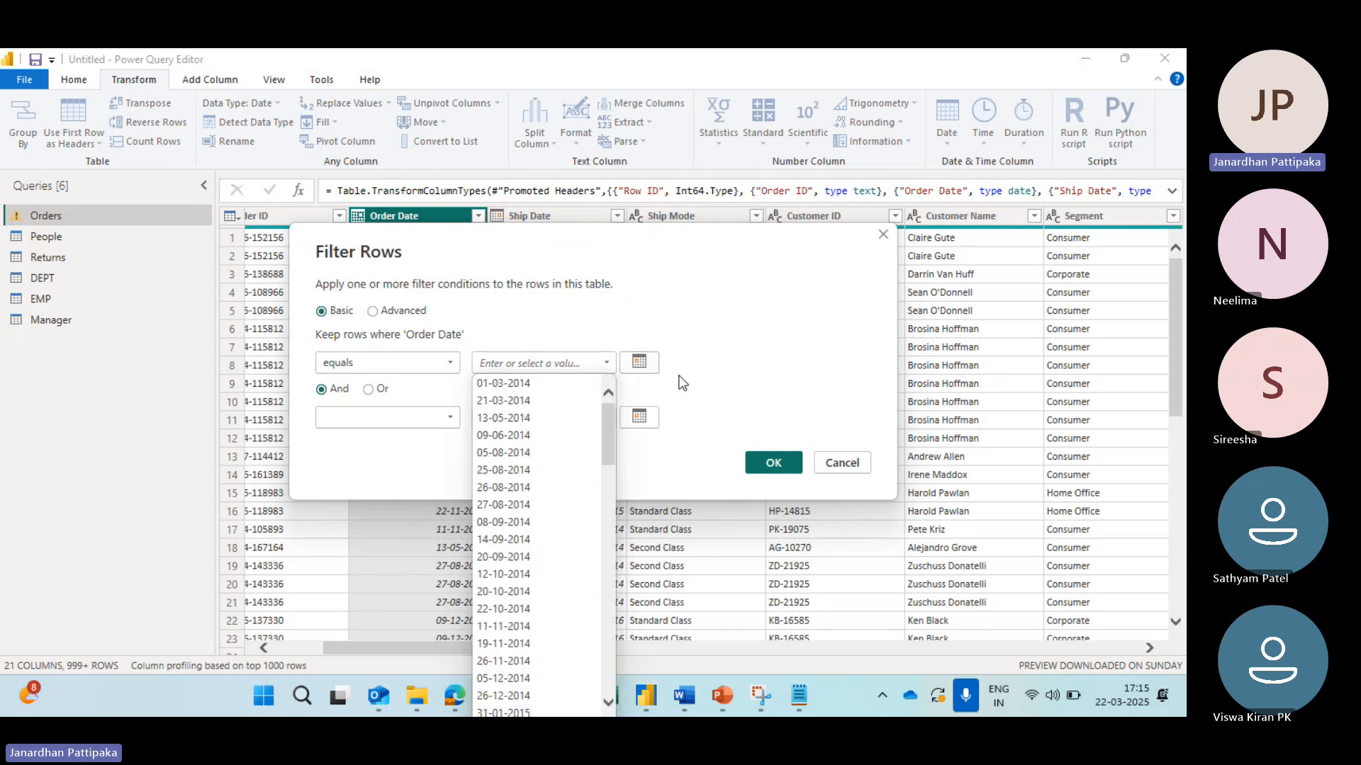
pyautogui.scroll(-3, 531, 535)
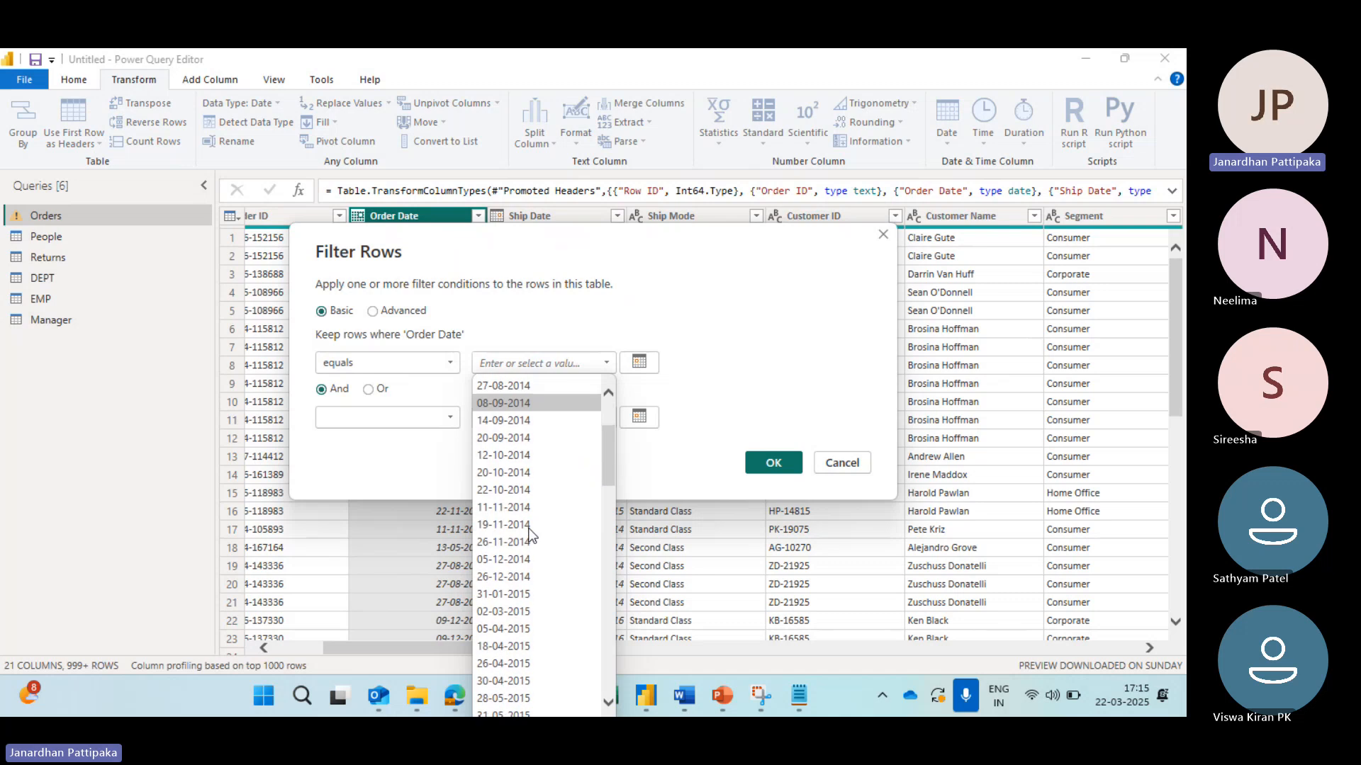
pyautogui.scroll(2, 531, 535)
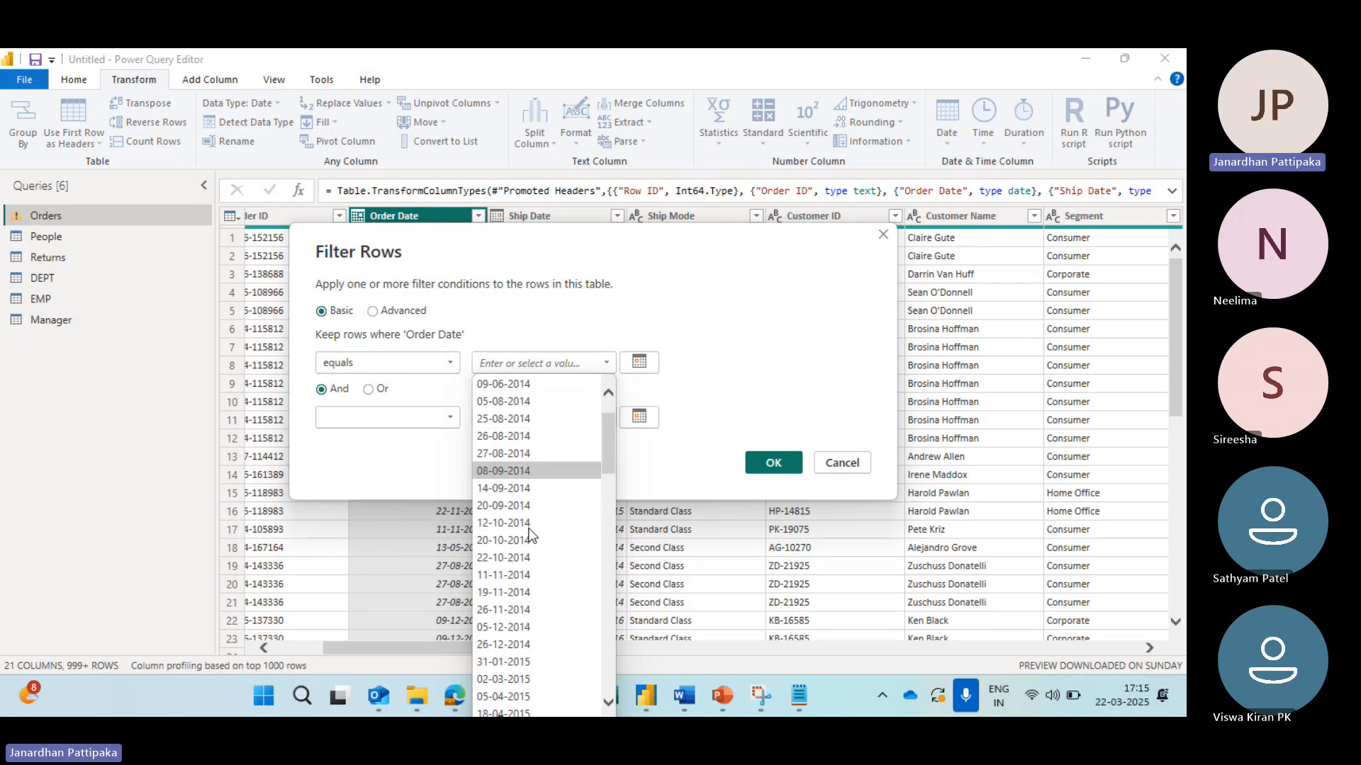
pyautogui.click(639, 364)
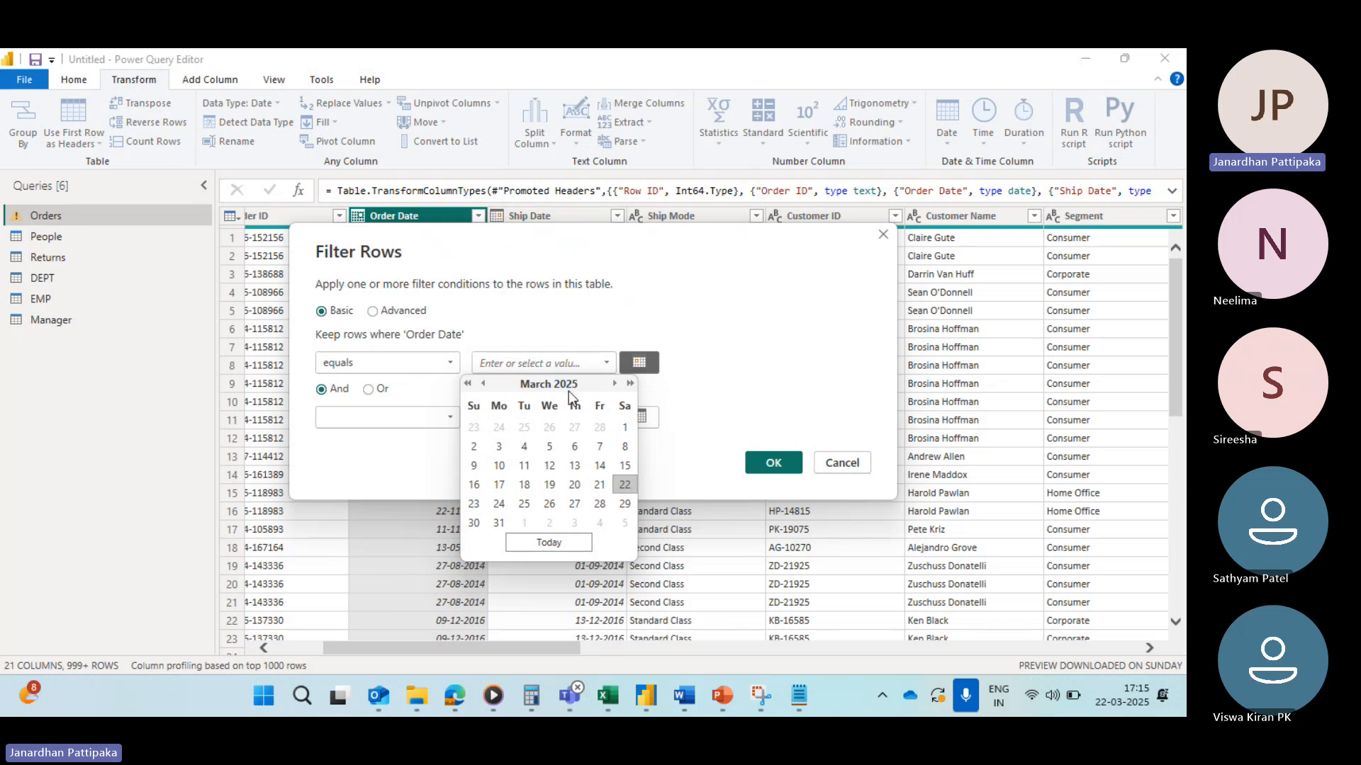
pyautogui.click(468, 383)
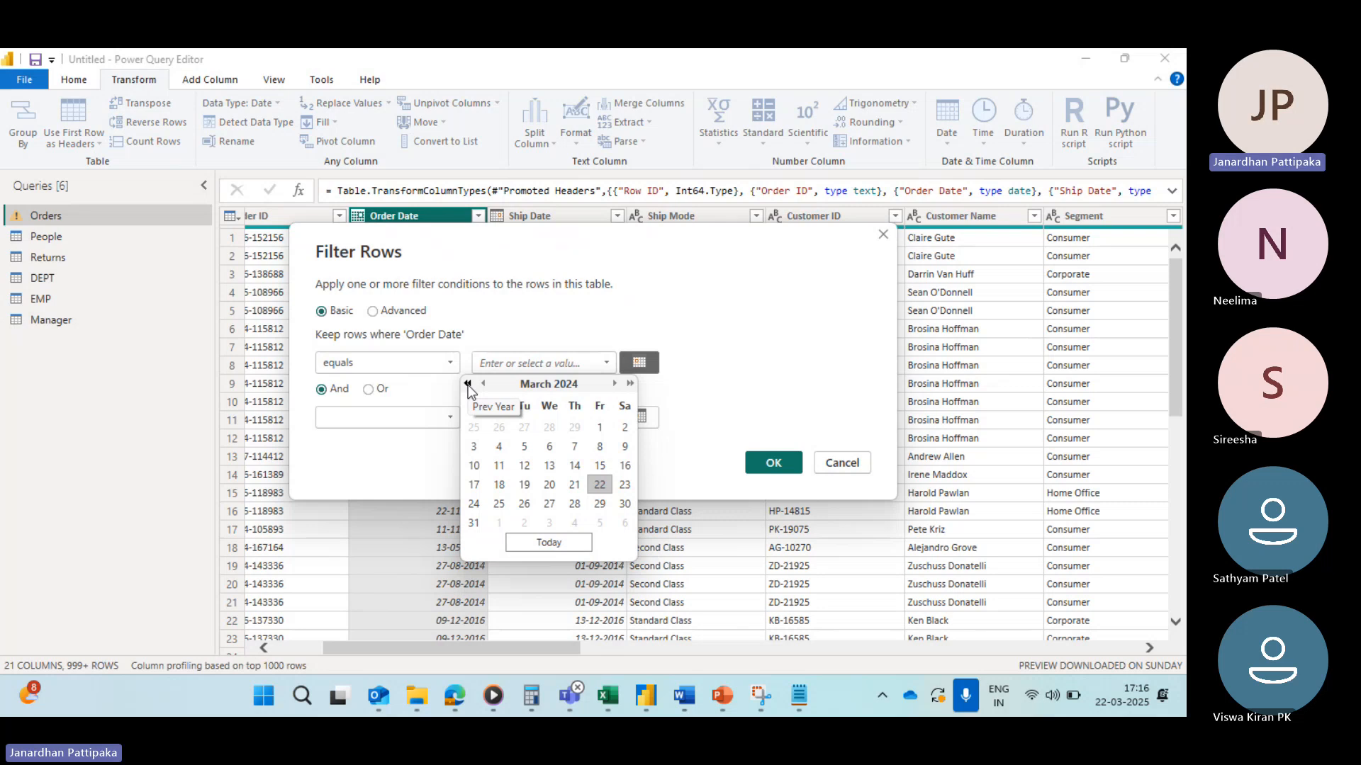
pyautogui.click(468, 384)
pyautogui.click(468, 384)
pyautogui.click(468, 383)
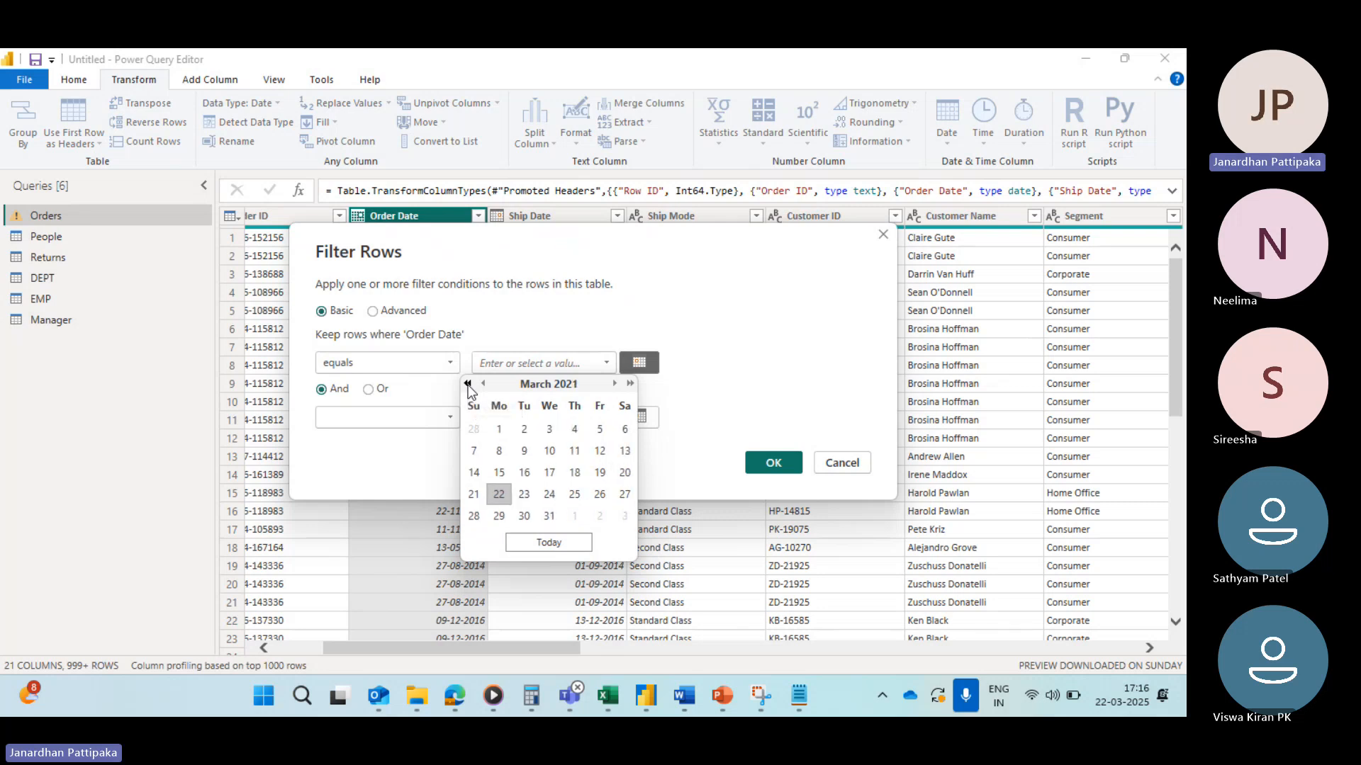
pyautogui.click(467, 383)
pyautogui.click(468, 383)
pyautogui.click(468, 383)
pyautogui.click(468, 383)
pyautogui.click(467, 383)
pyautogui.click(468, 384)
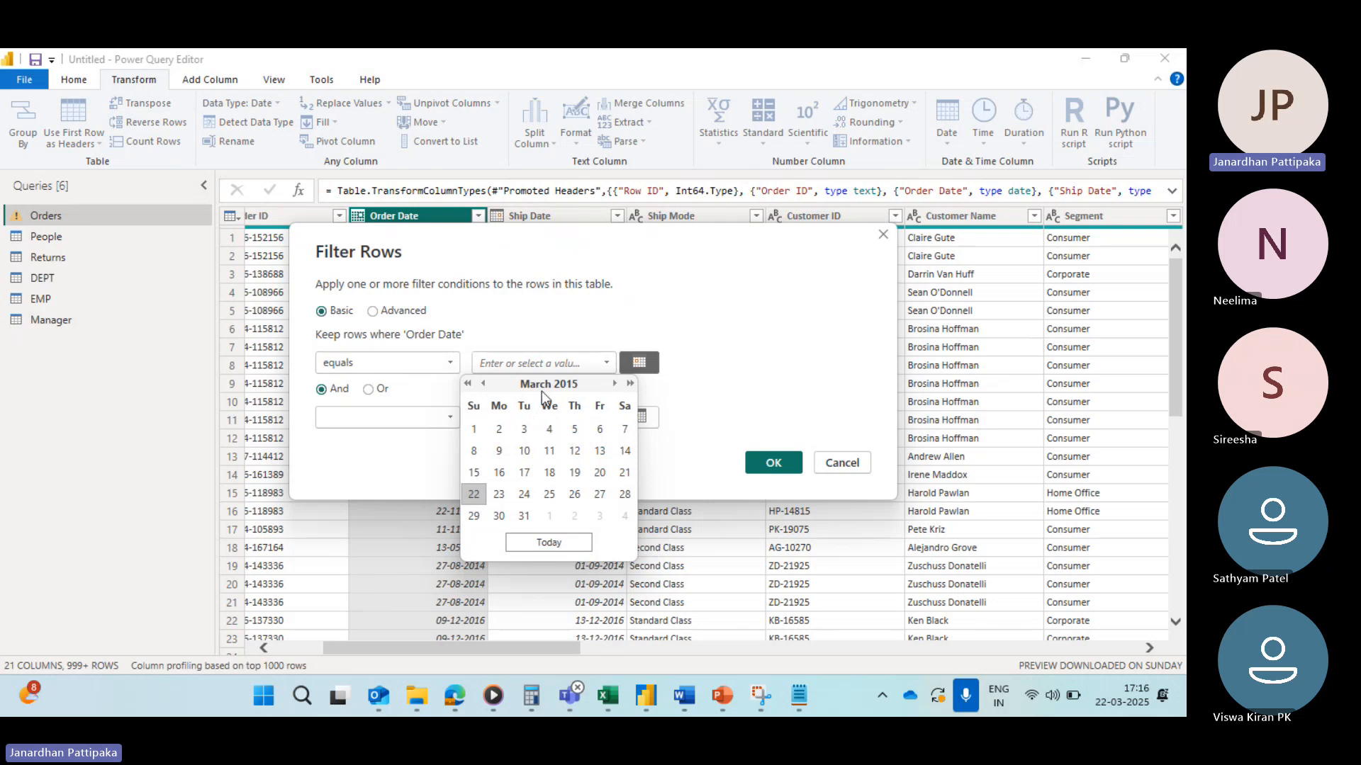
pyautogui.click(615, 383)
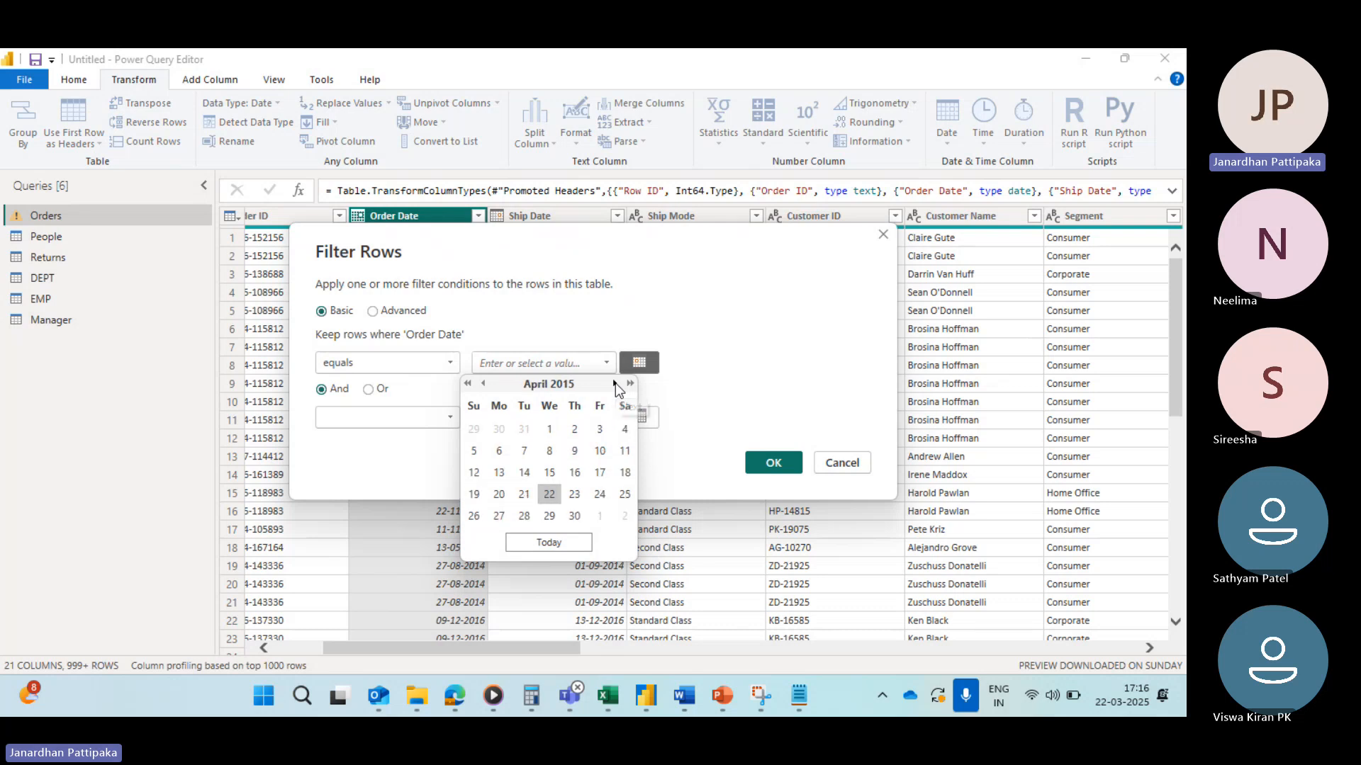
pyautogui.click(614, 383)
pyautogui.click(614, 384)
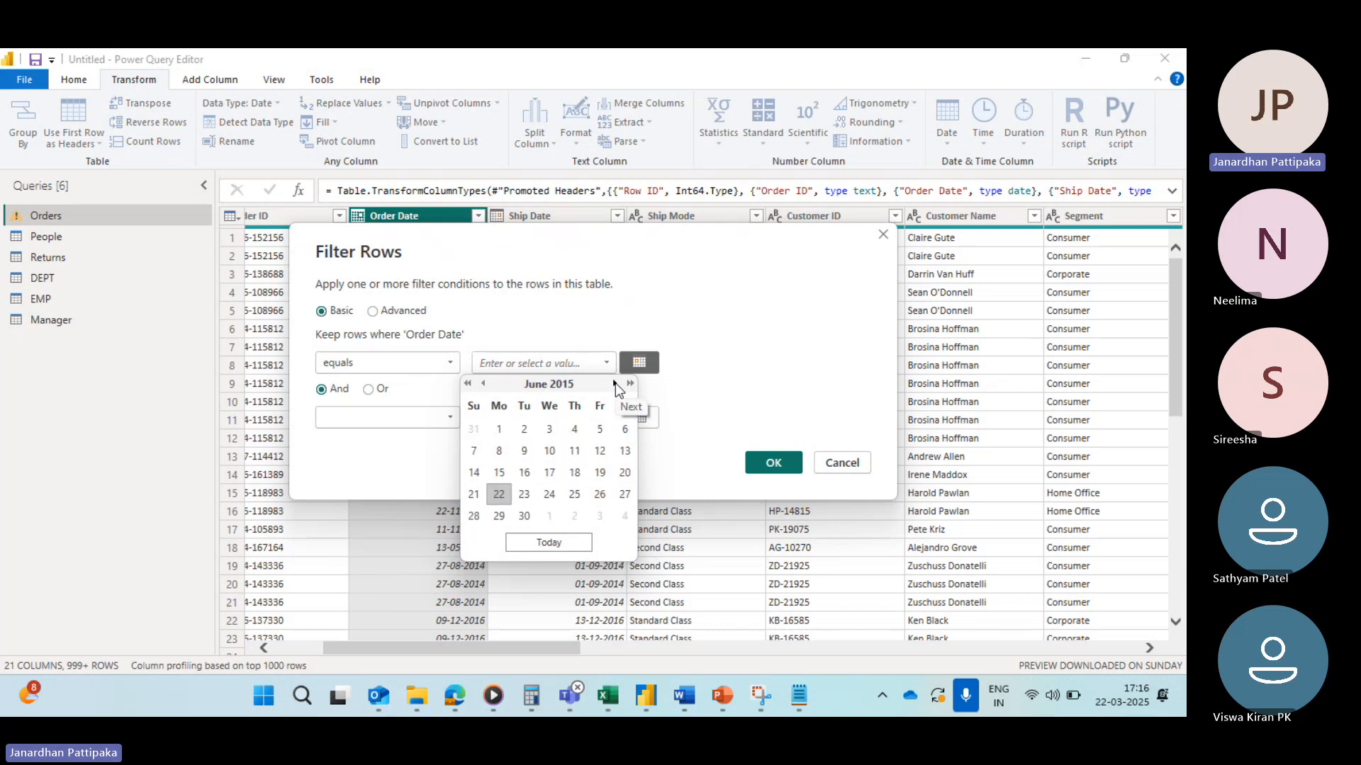
pyautogui.click(614, 384)
pyautogui.click(614, 383)
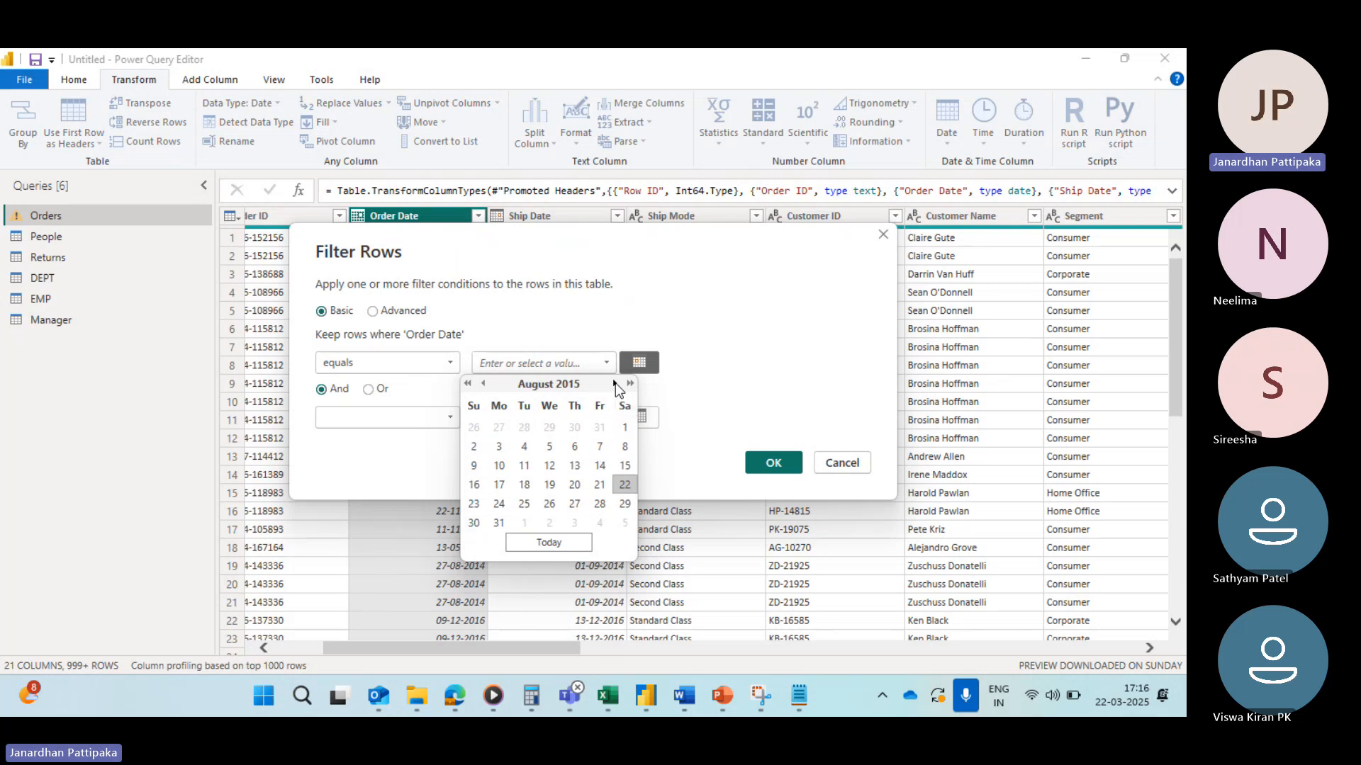
pyautogui.click(473, 484)
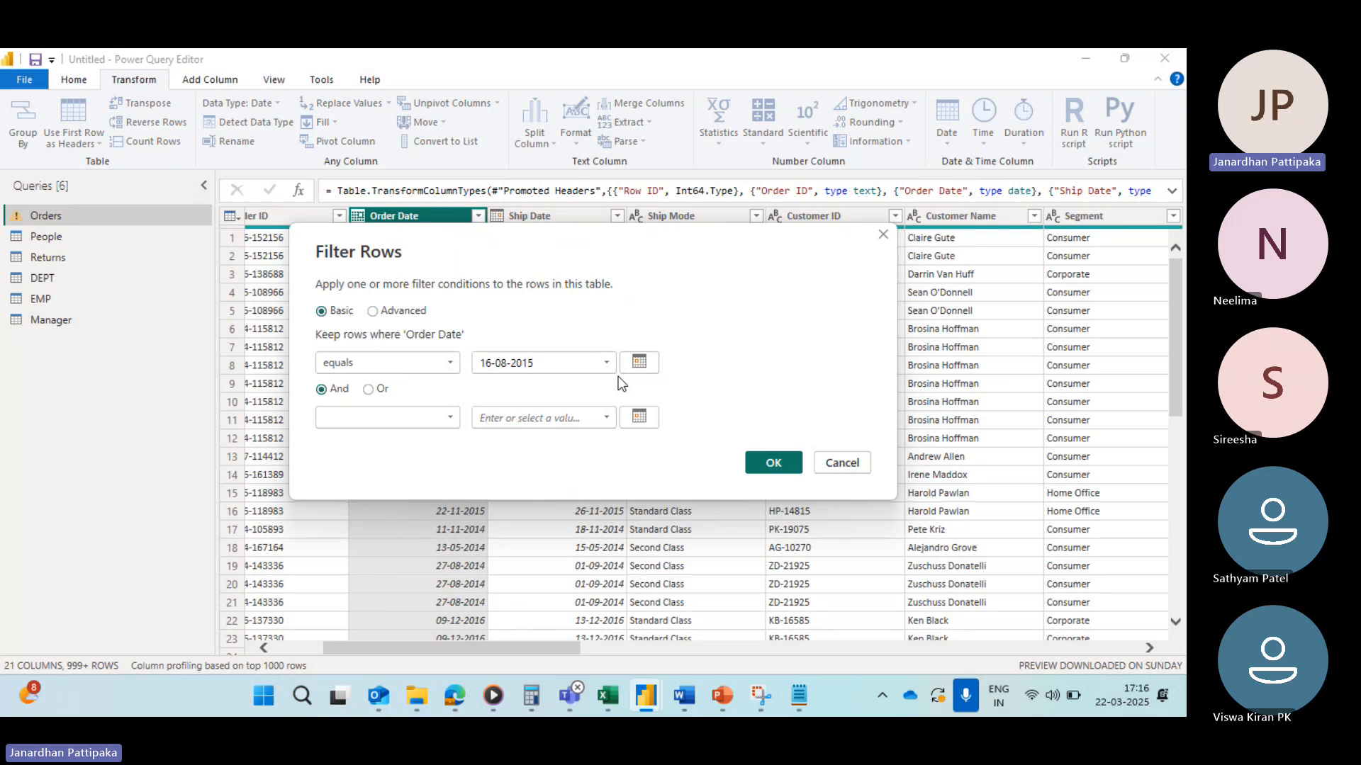
pyautogui.click(773, 464)
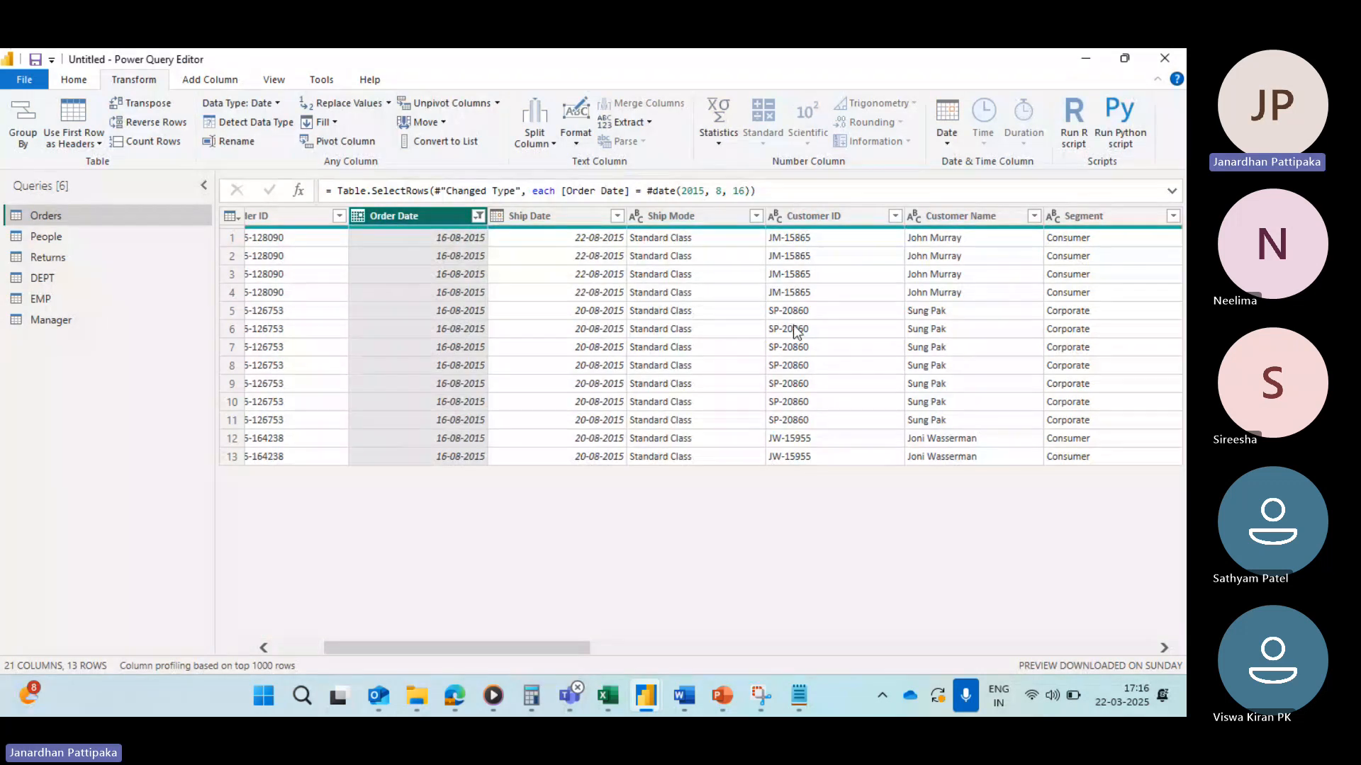
# Step: Scroll across the Order Date–filtered table to review the columns of the remaining rows
pyautogui.hscroll(5, 808, 326)
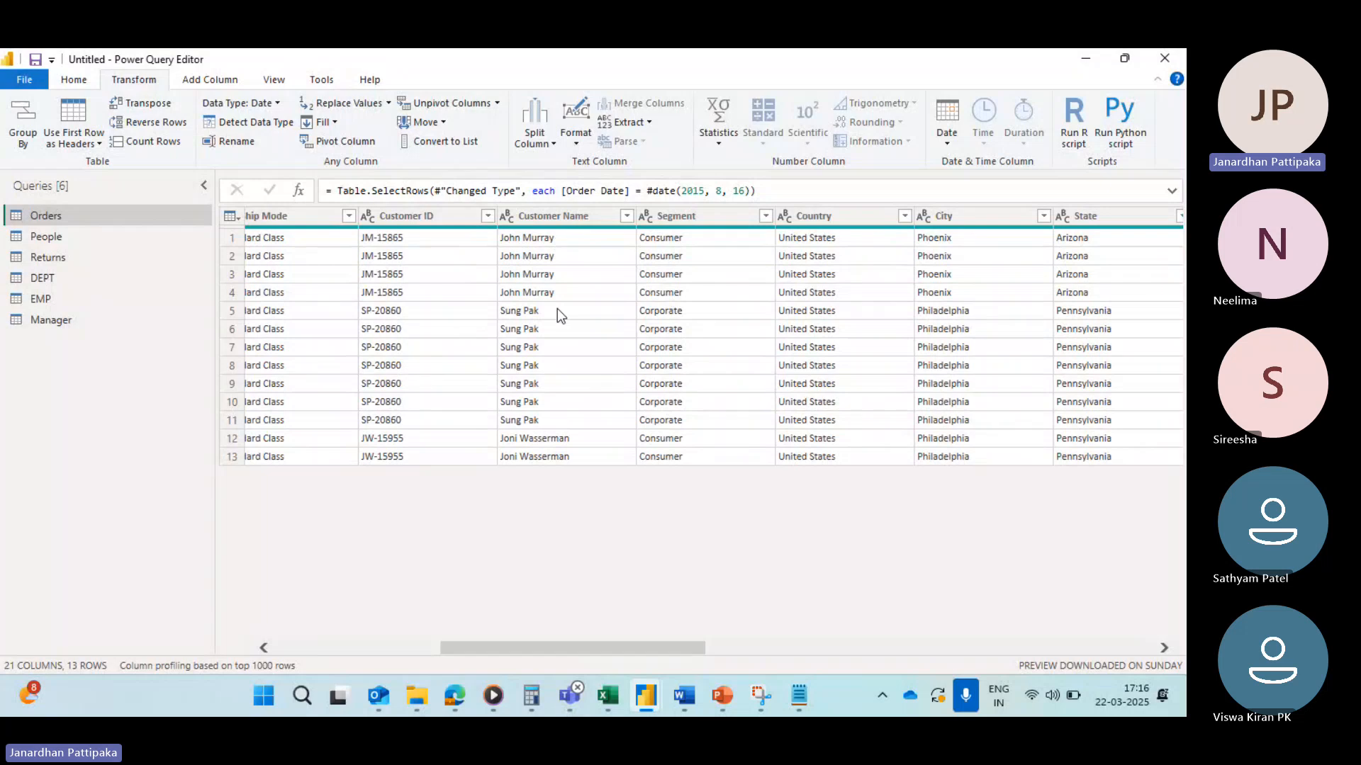
pyautogui.hscroll(5, 730, 371)
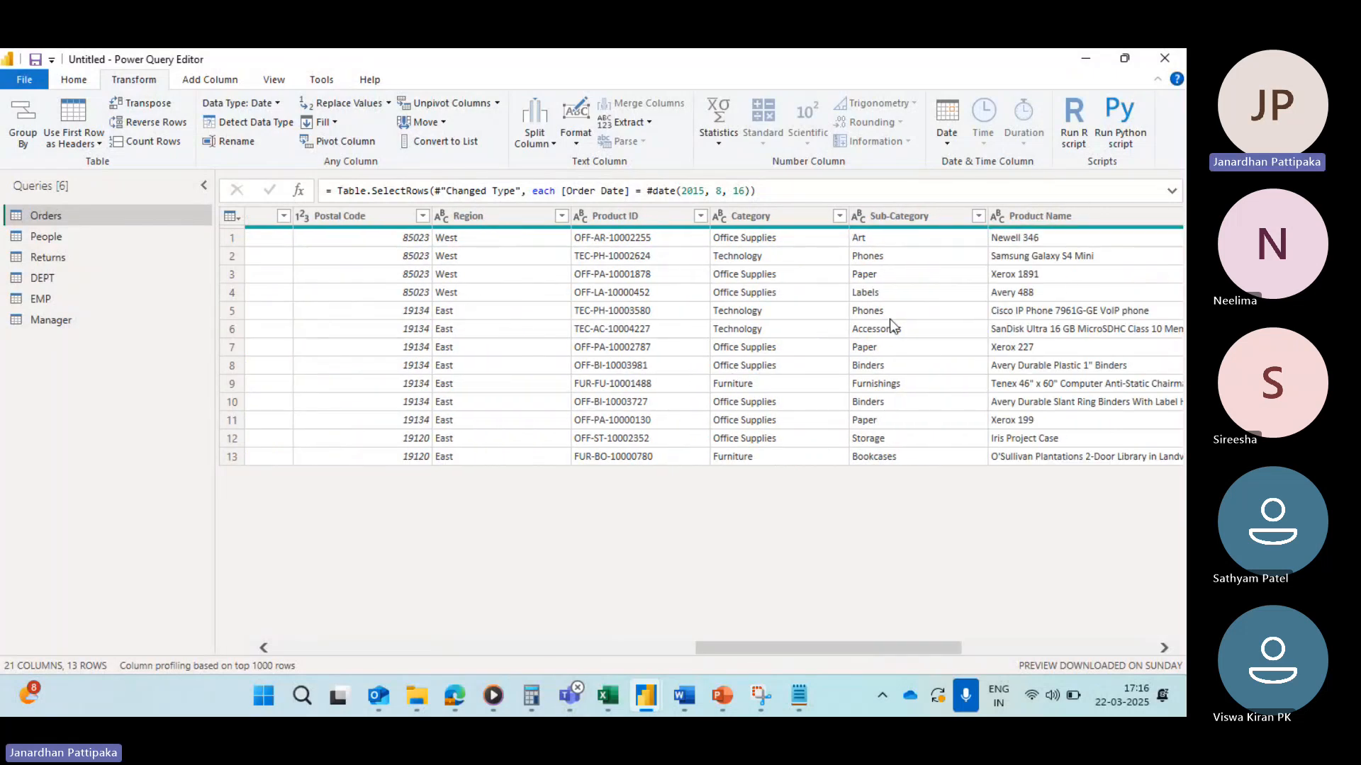
pyautogui.hscroll(3, 890, 319)
pyautogui.hscroll(2, 890, 319)
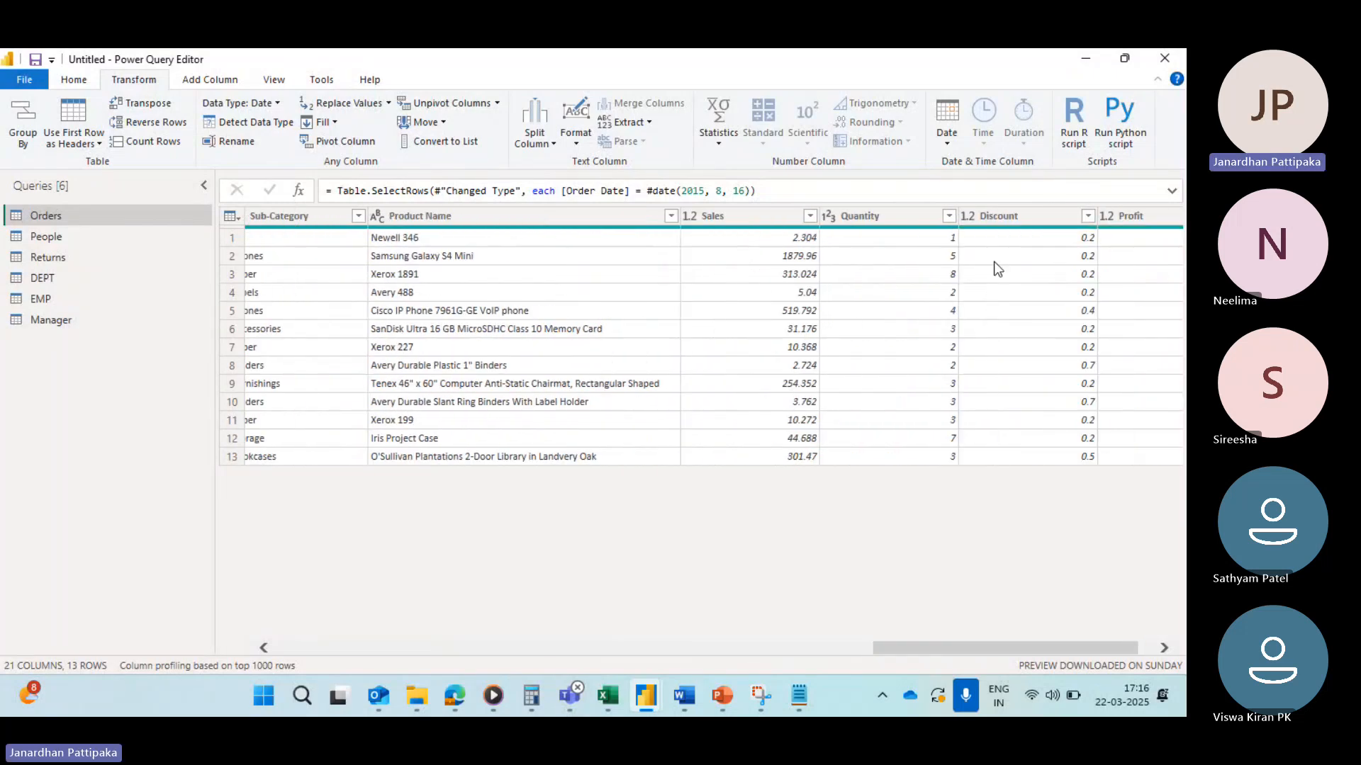
pyautogui.hscroll(1, 993, 262)
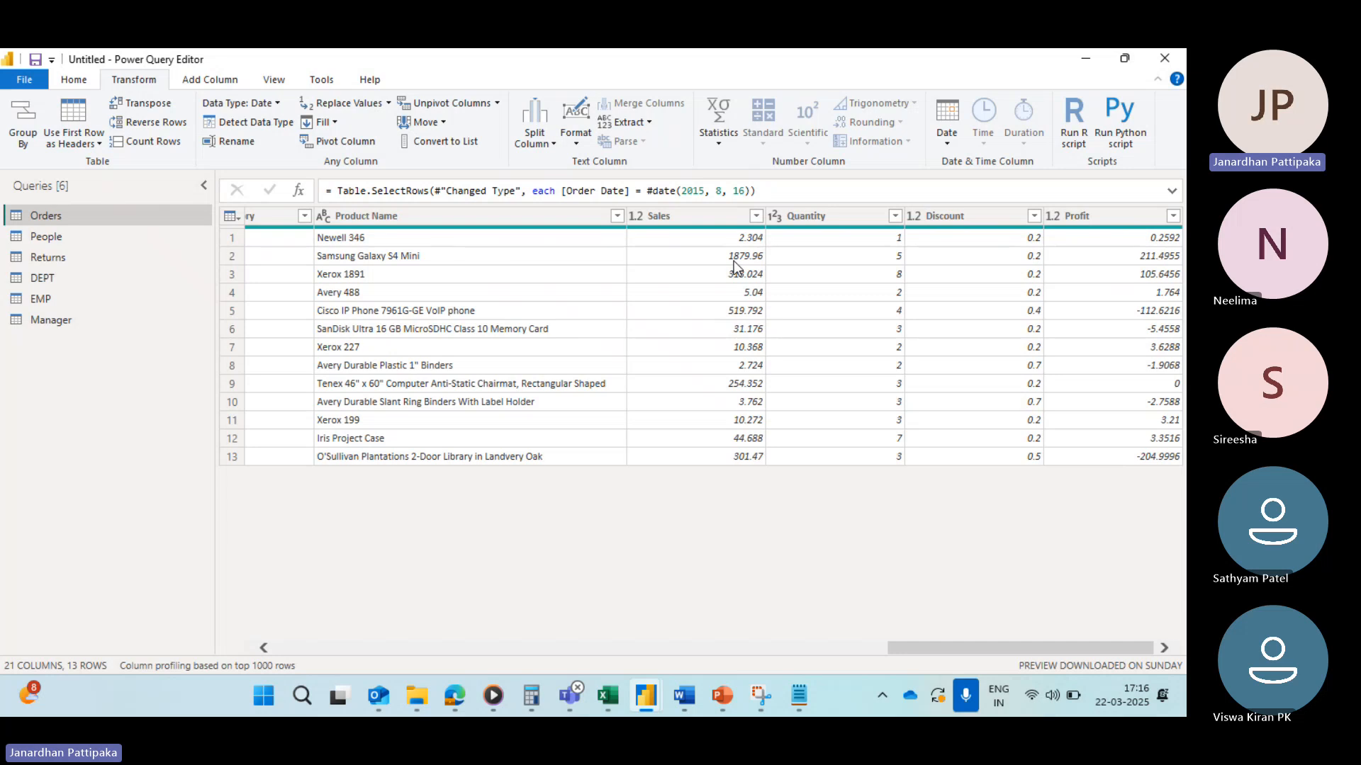
pyautogui.hscroll(-10, 733, 263)
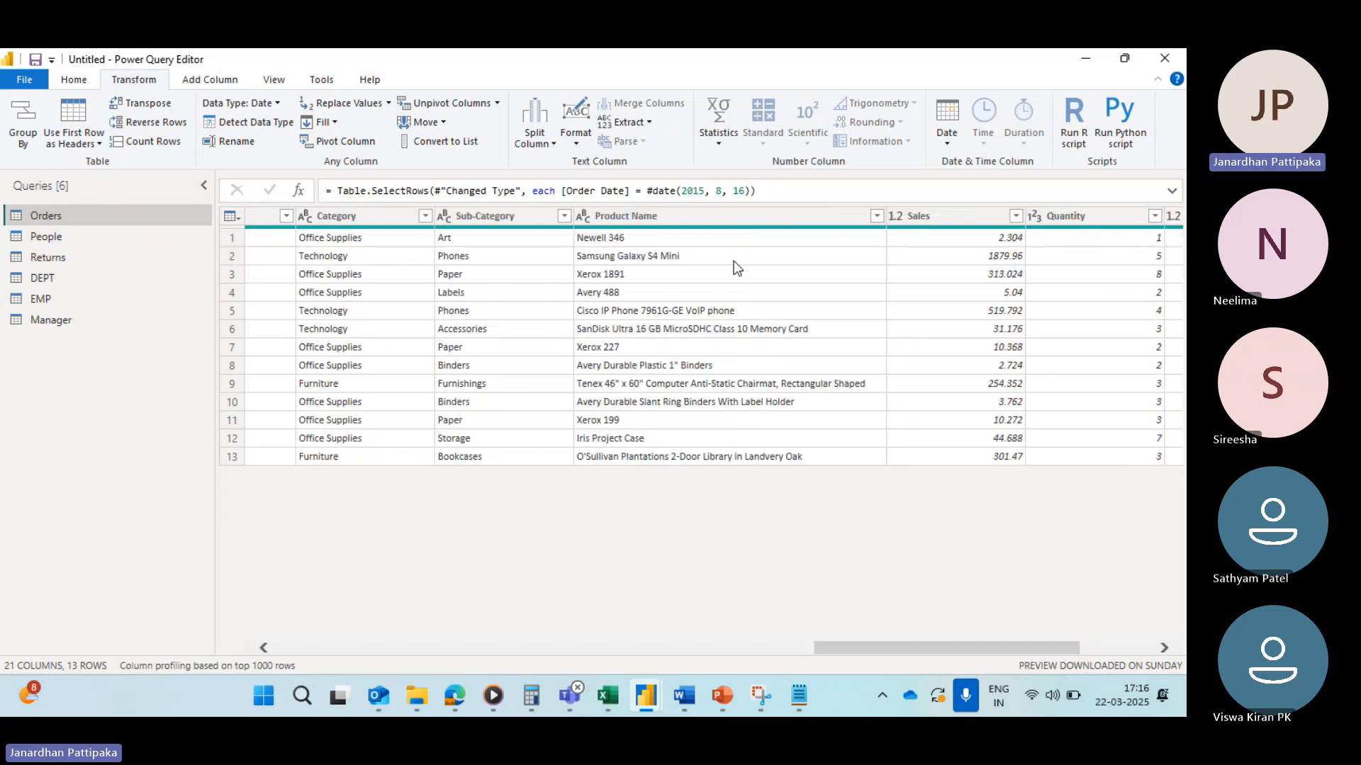
pyautogui.hscroll(-5, 733, 265)
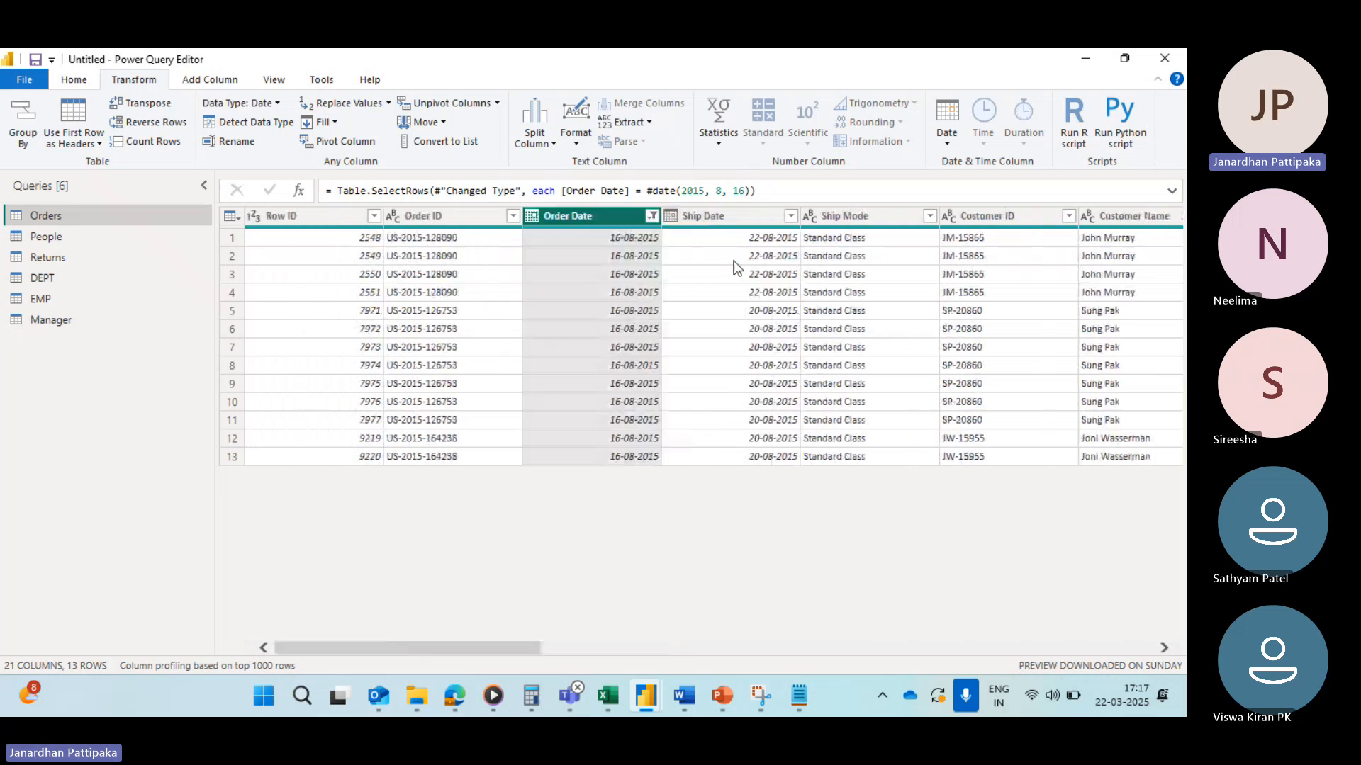
# Step: Clear the filter from the Order Date column
pyautogui.click(652, 215)
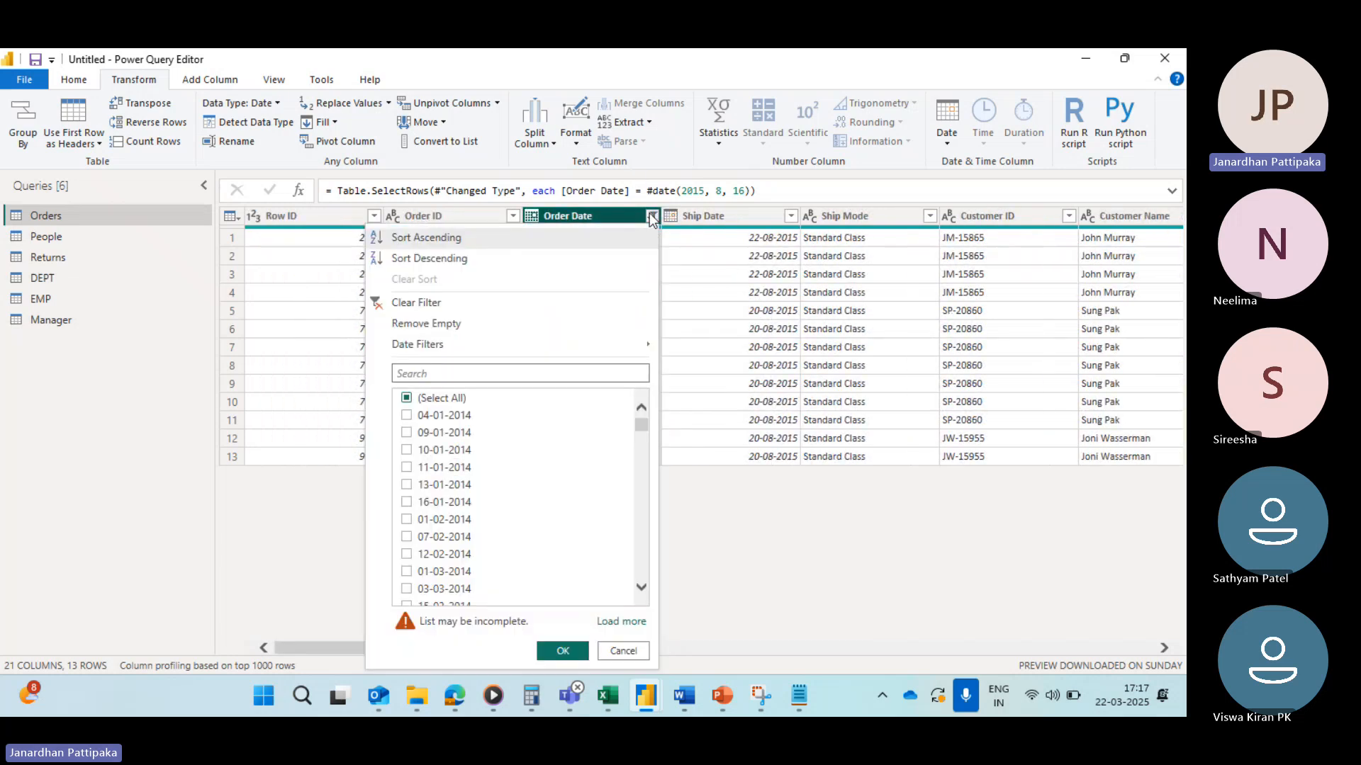
pyautogui.click(396, 302)
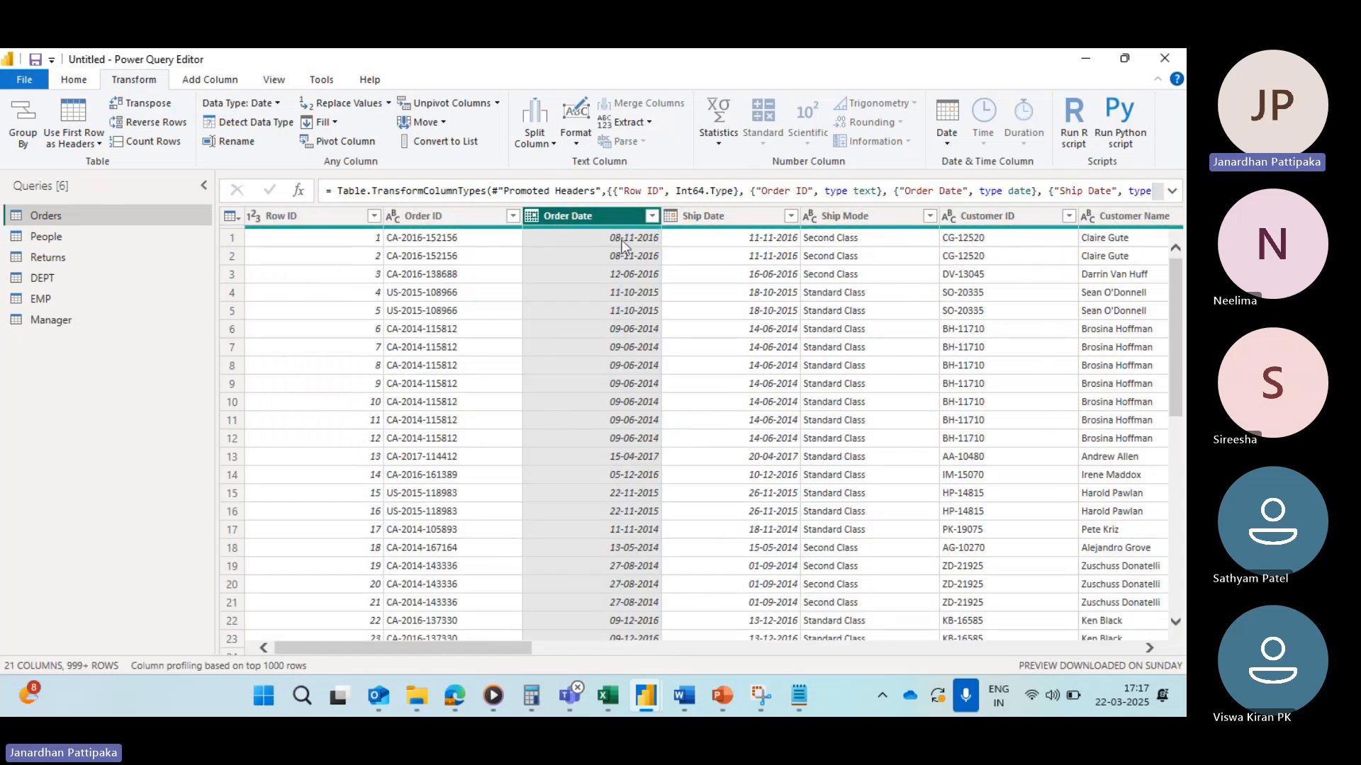
# Step: Apply an Equals date filter on Order Date set to 05-04-2014 using the calendar picker
pyautogui.click(652, 215)
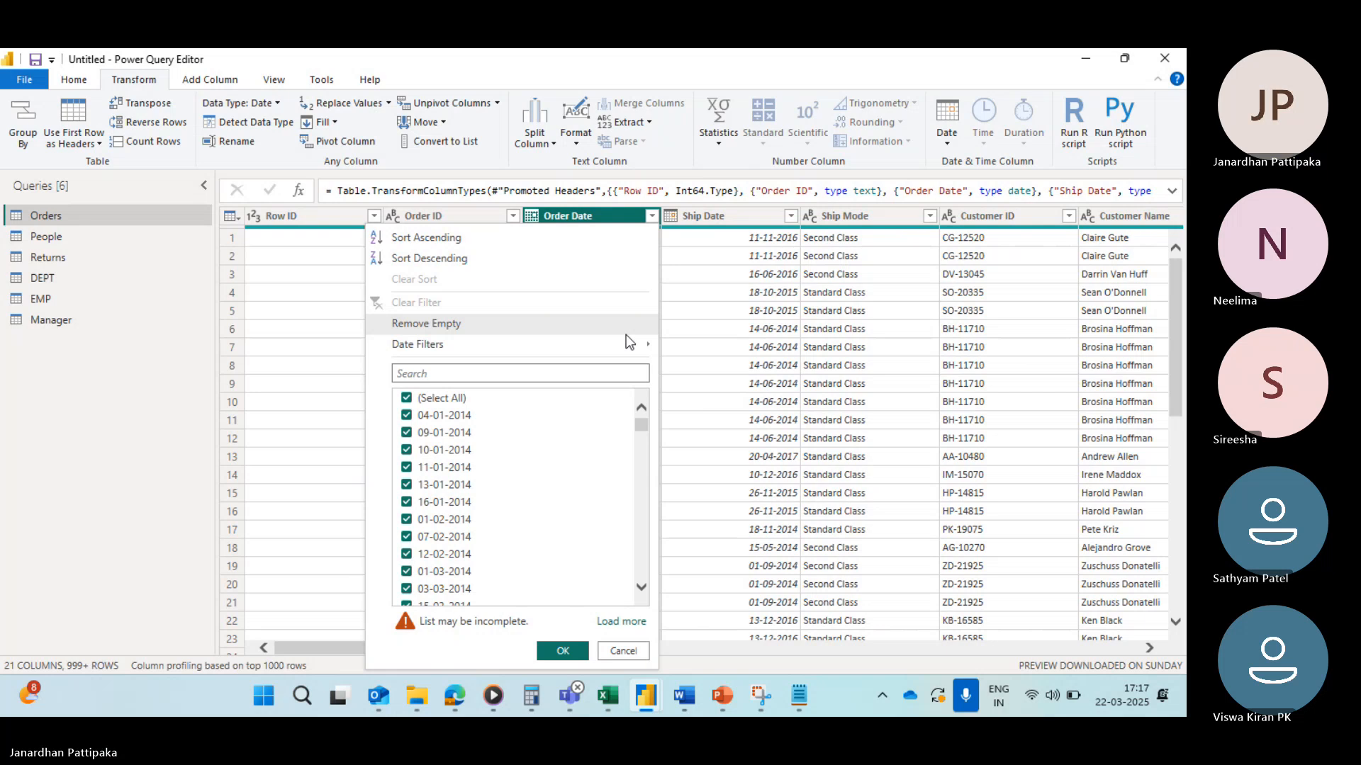
pyautogui.moveTo(631, 347)
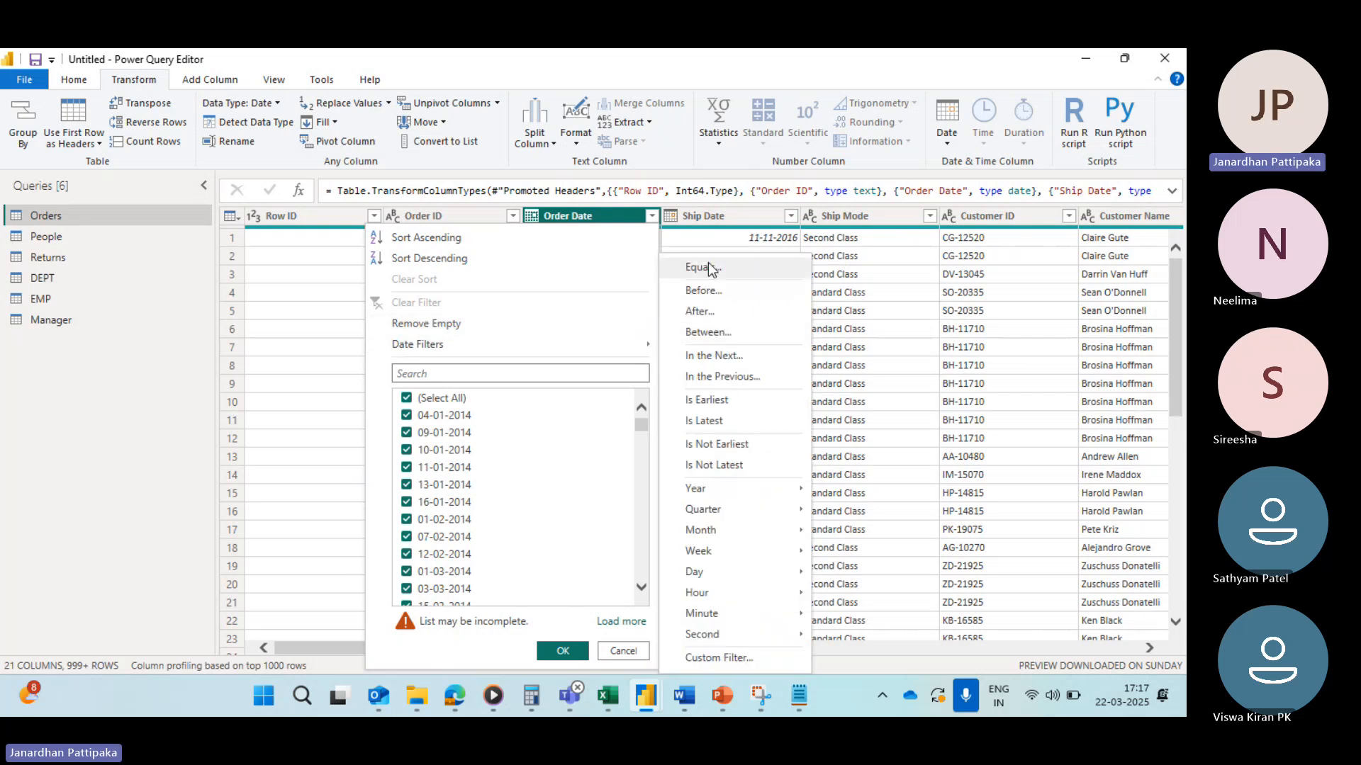
pyautogui.click(702, 269)
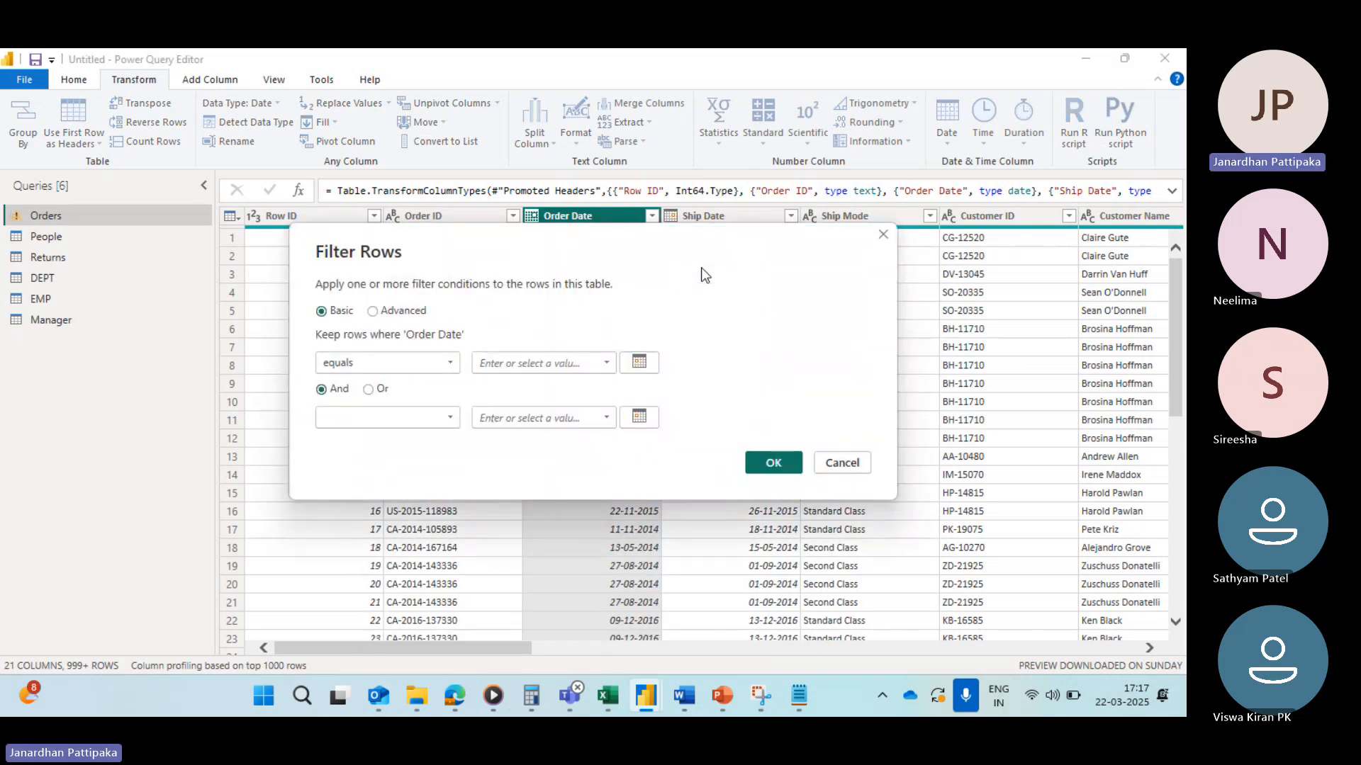
pyautogui.click(639, 364)
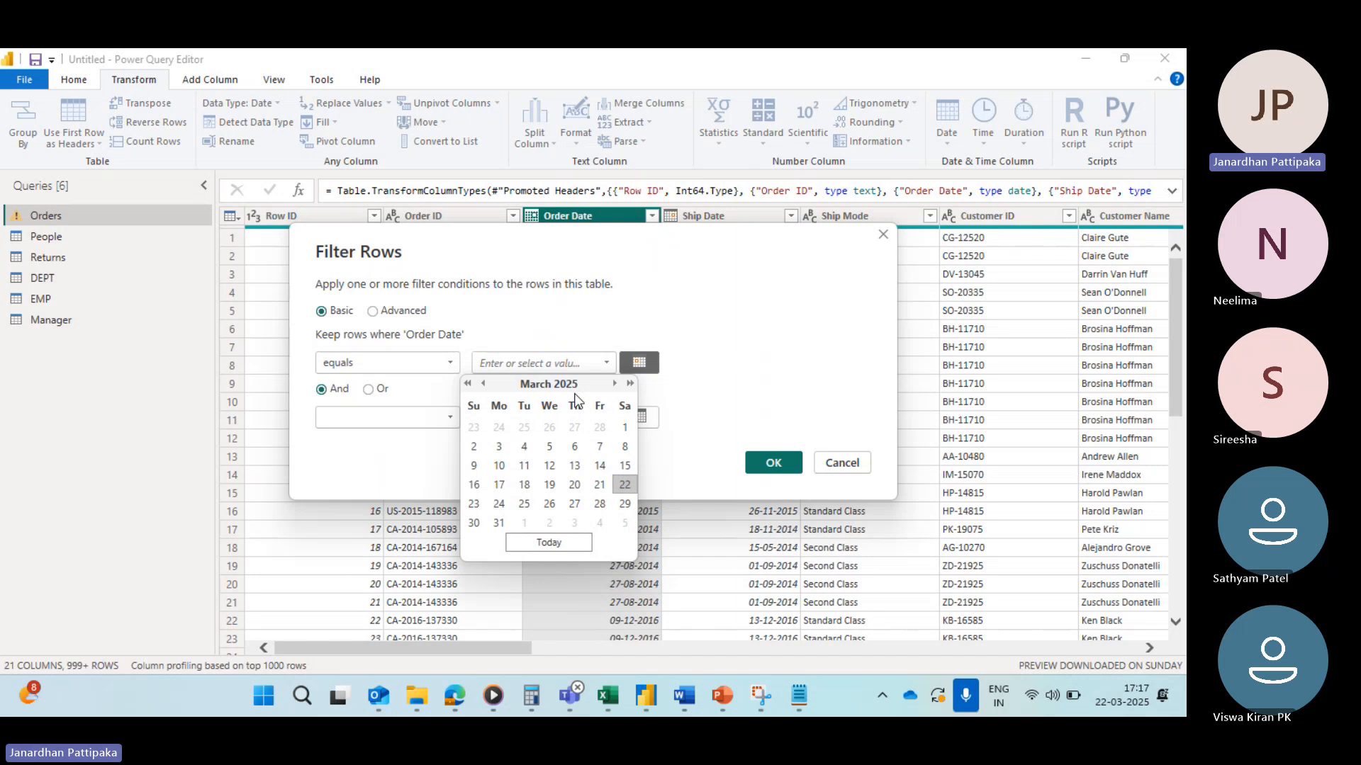
pyautogui.click(467, 383)
pyautogui.click(467, 384)
pyautogui.click(467, 384)
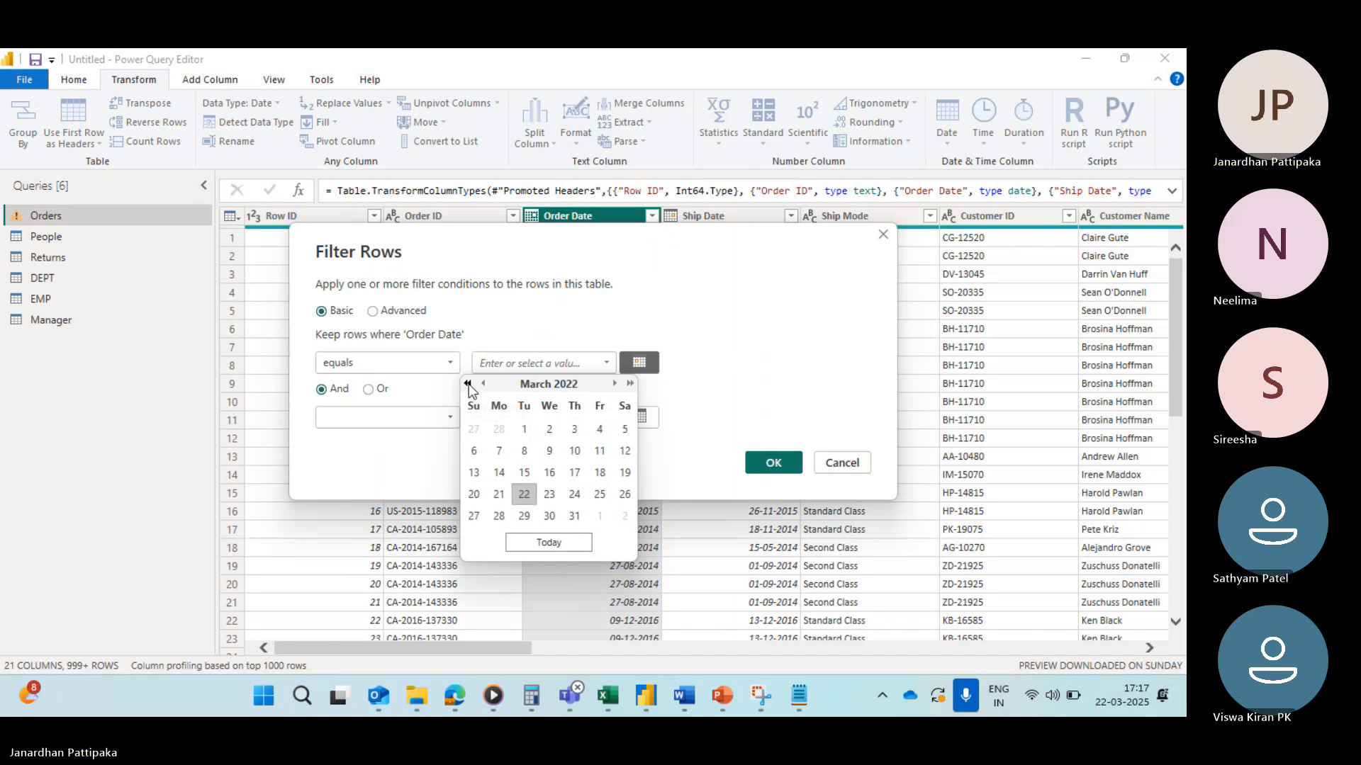
pyautogui.click(467, 383)
pyautogui.click(467, 384)
pyautogui.click(467, 383)
pyautogui.click(467, 383)
pyautogui.click(468, 384)
pyautogui.click(468, 384)
pyautogui.click(468, 384)
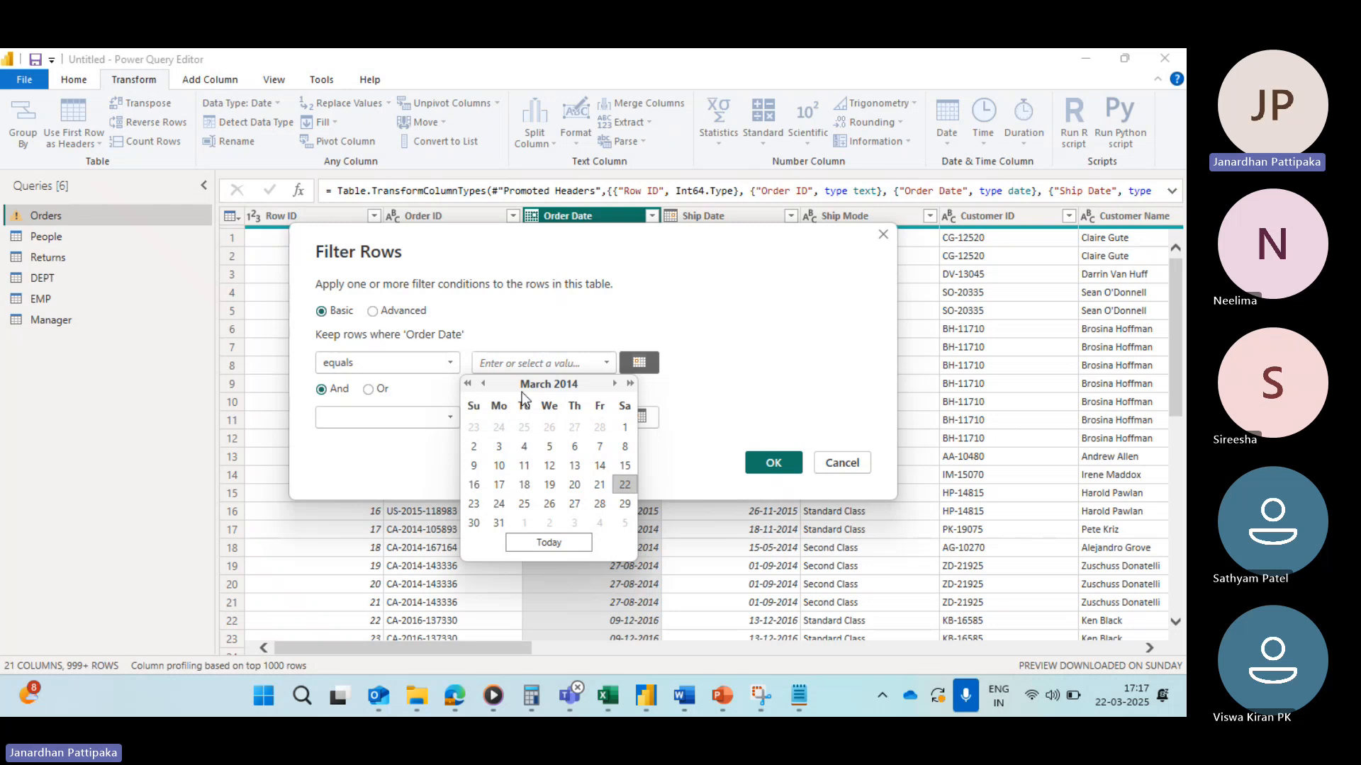
pyautogui.click(630, 383)
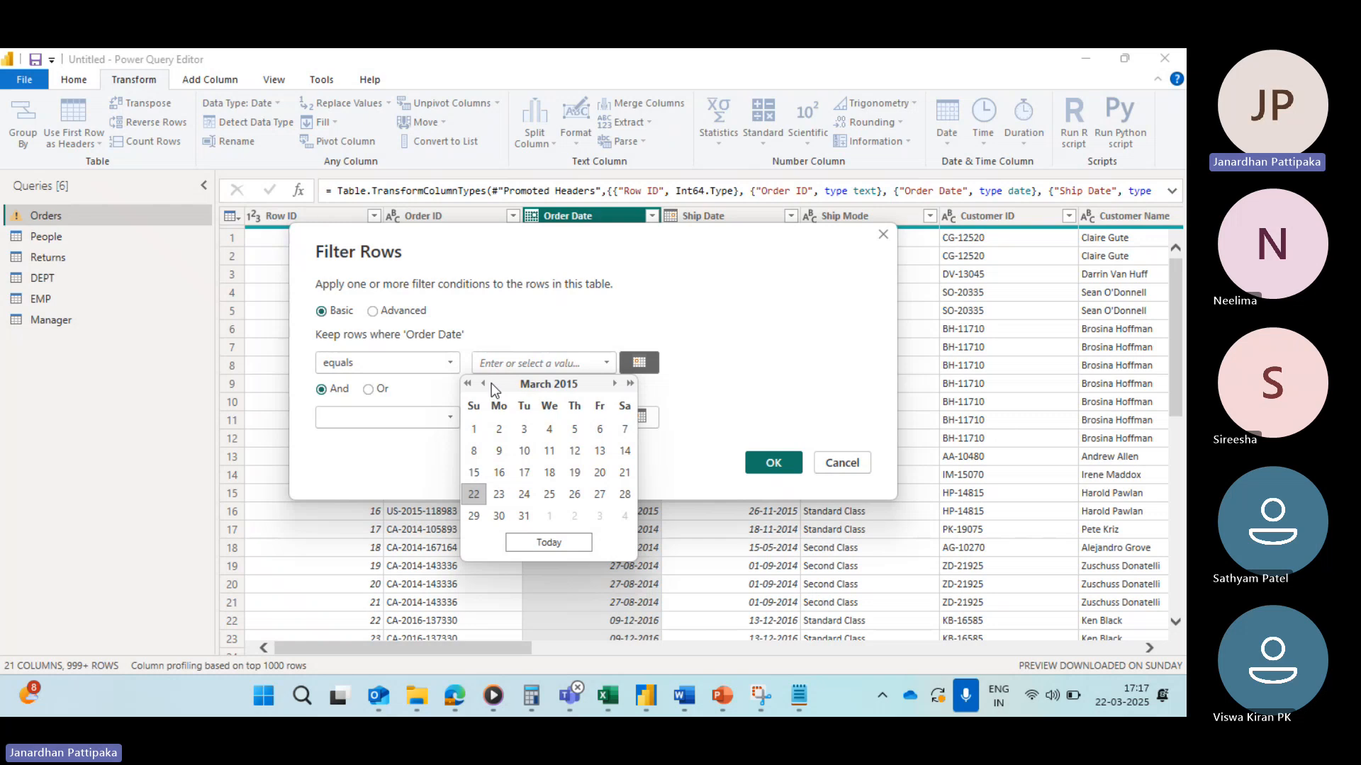
pyautogui.click(467, 385)
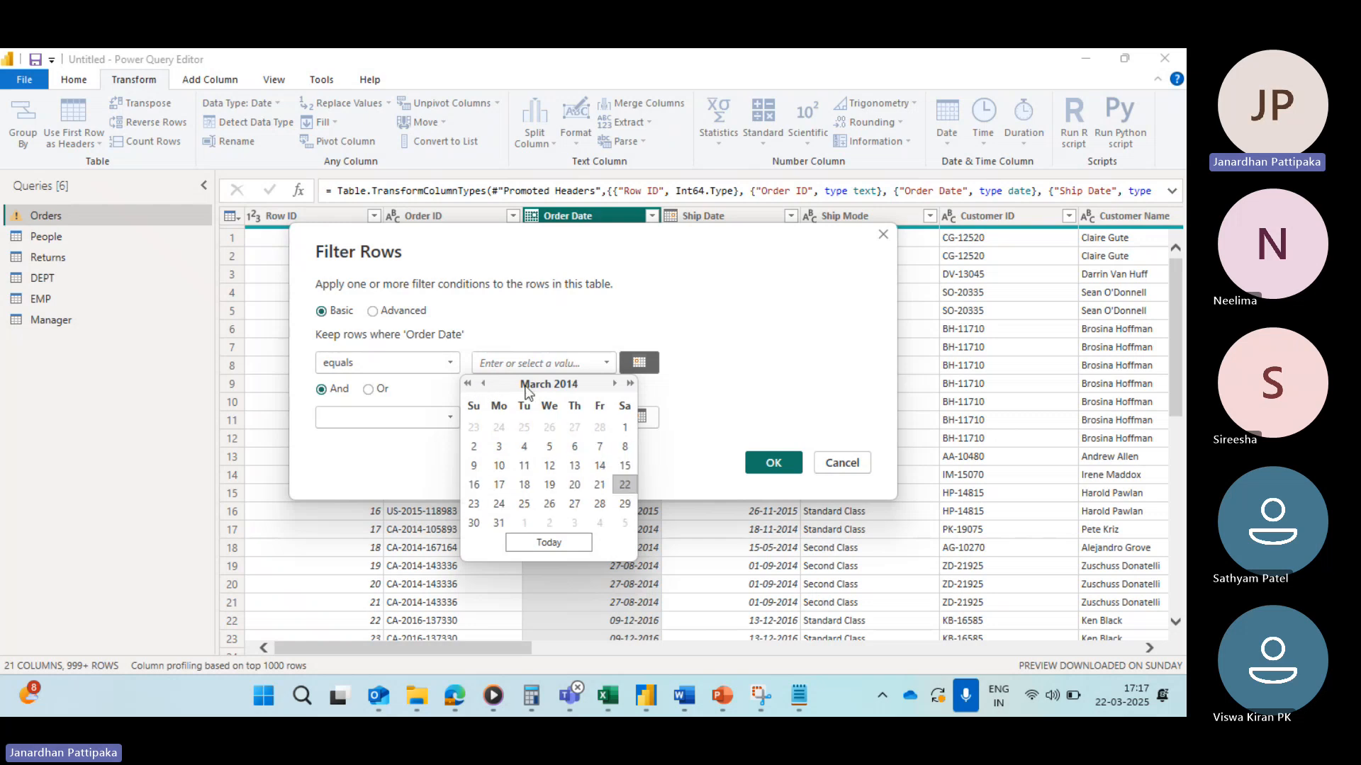
pyautogui.click(614, 384)
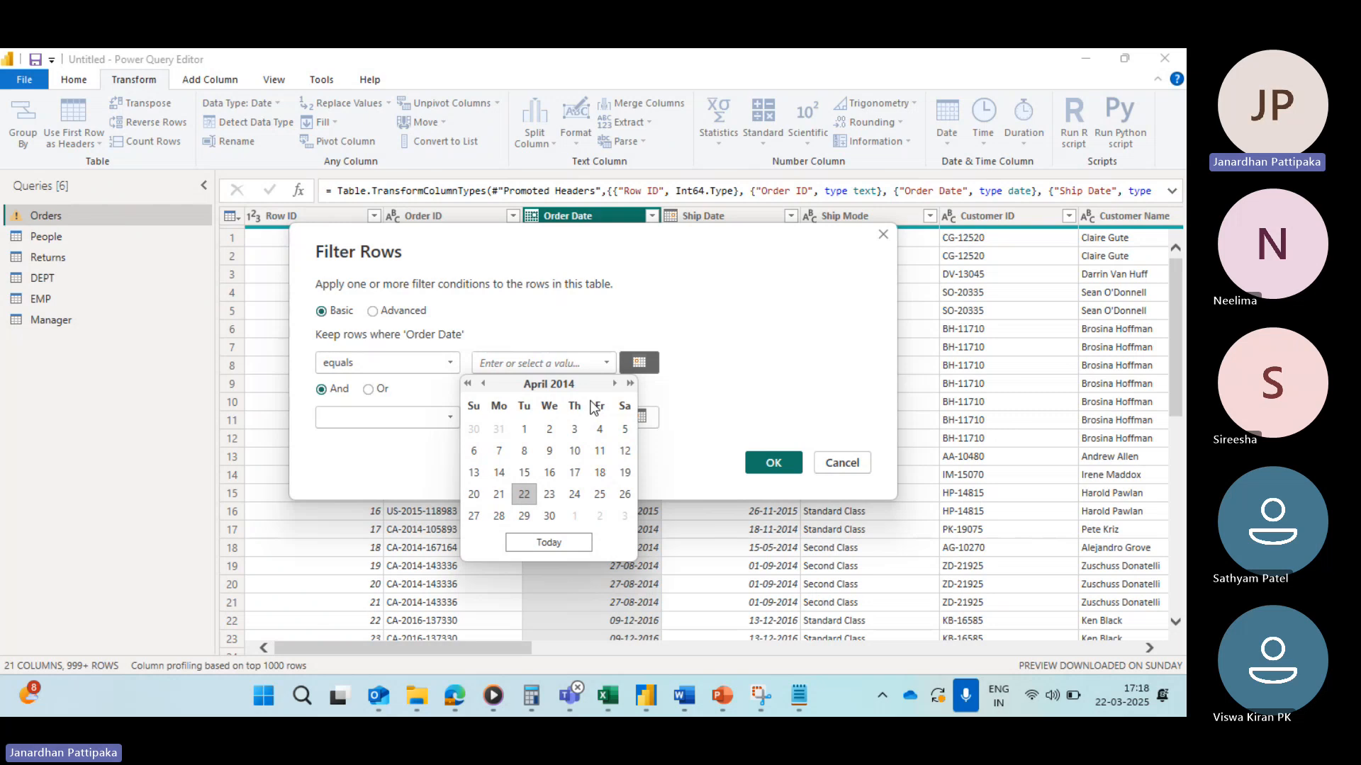
pyautogui.click(625, 431)
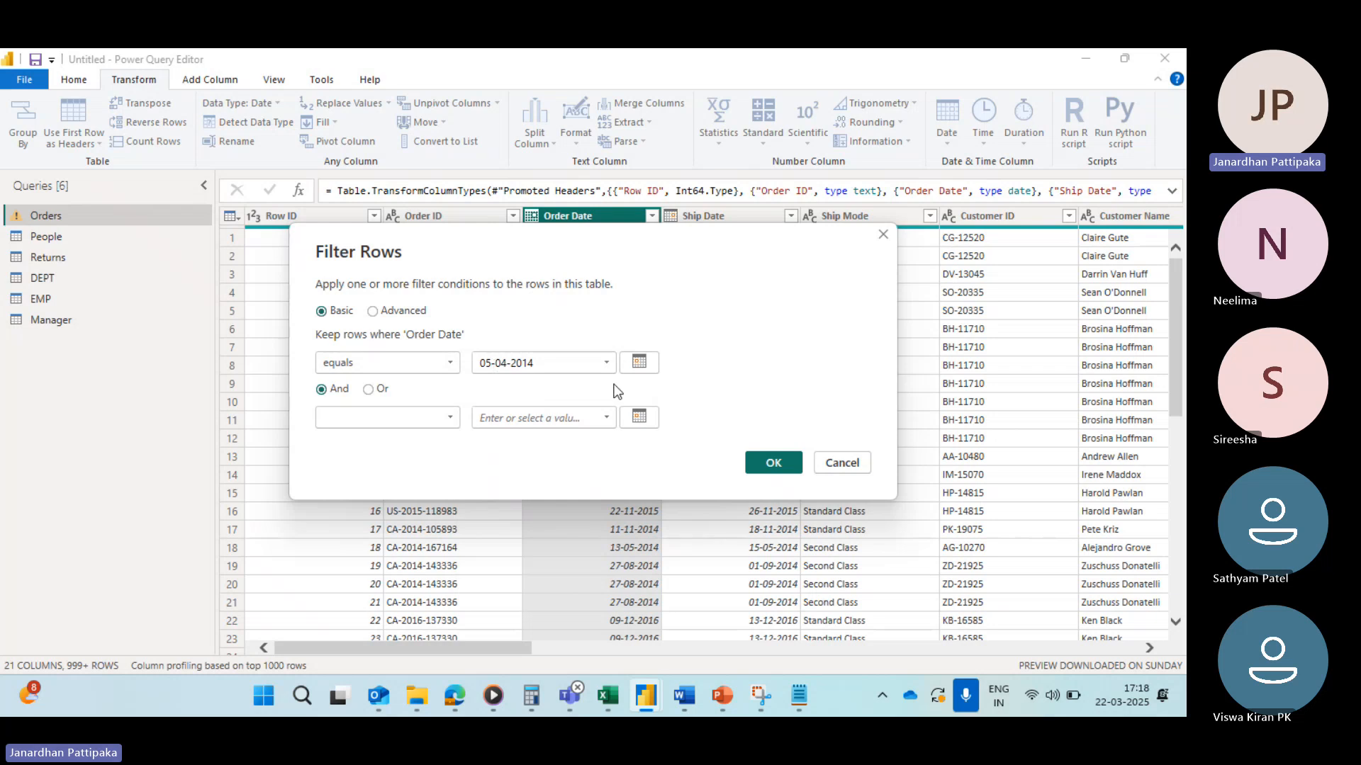
pyautogui.click(768, 462)
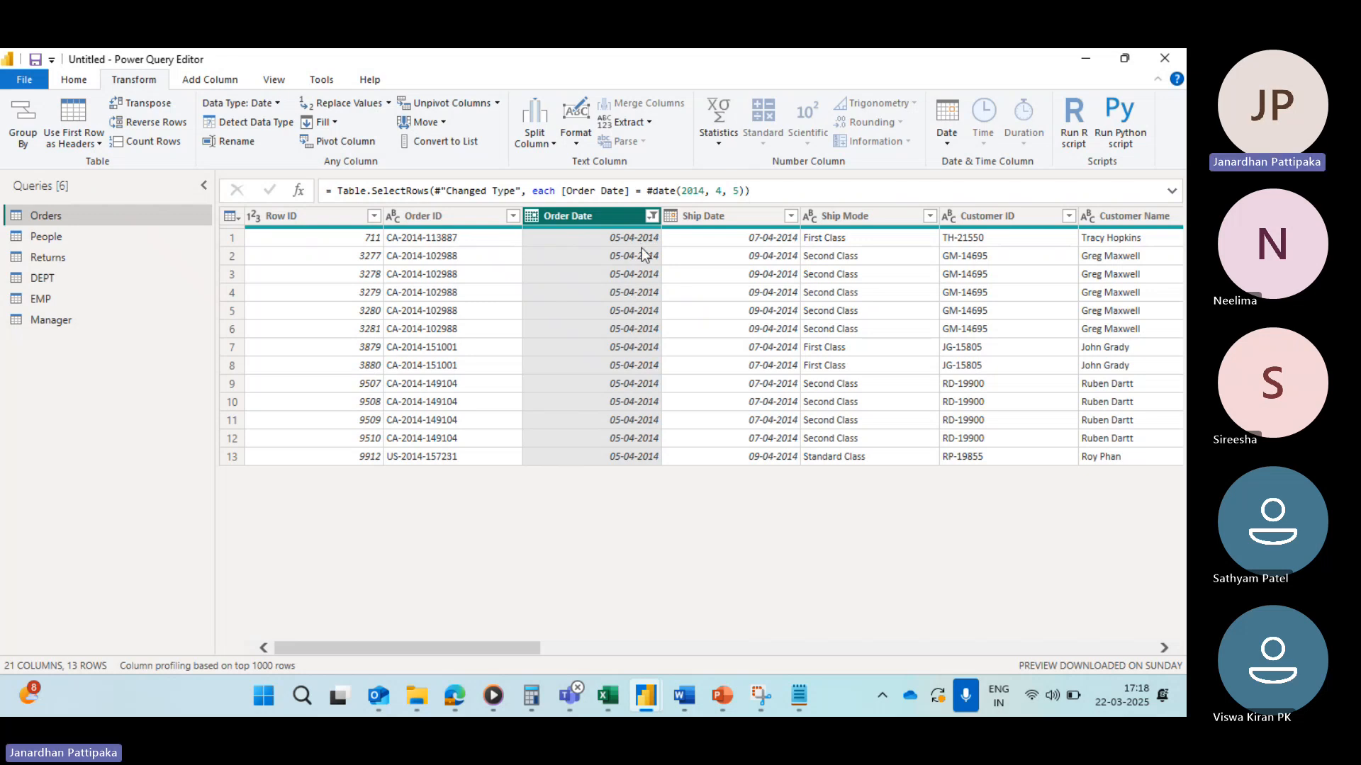
# Step: Remove the 05-04-2014 filter from the Order Date column
pyautogui.click(651, 215)
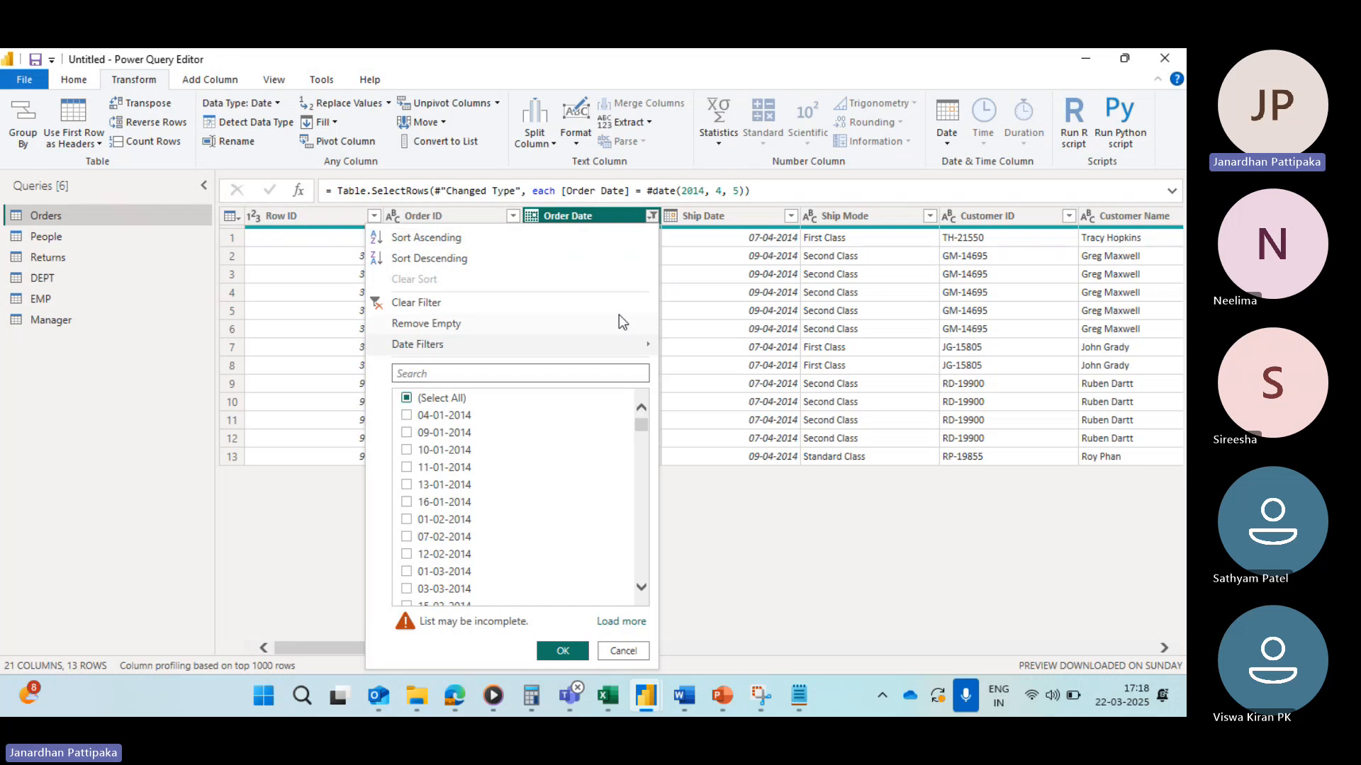
pyautogui.click(693, 501)
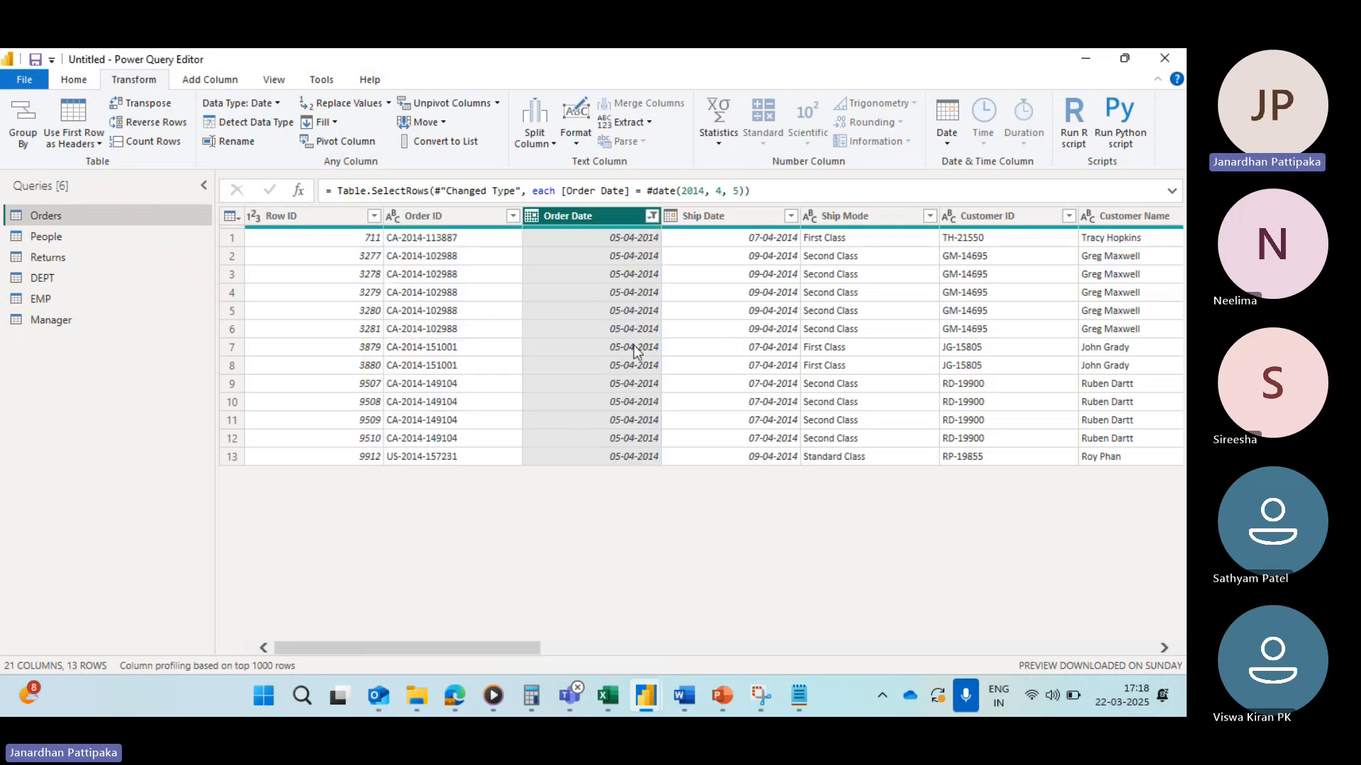
pyautogui.click(652, 216)
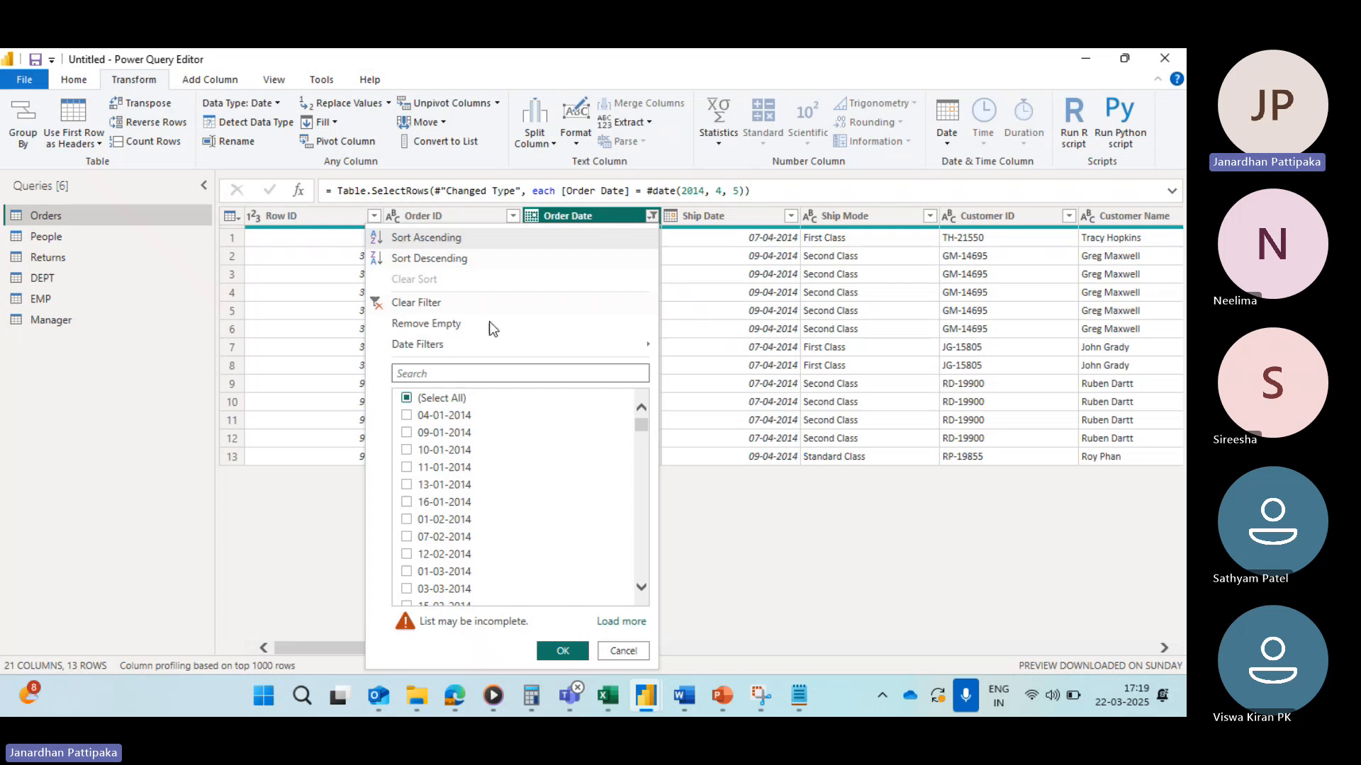
pyautogui.click(376, 305)
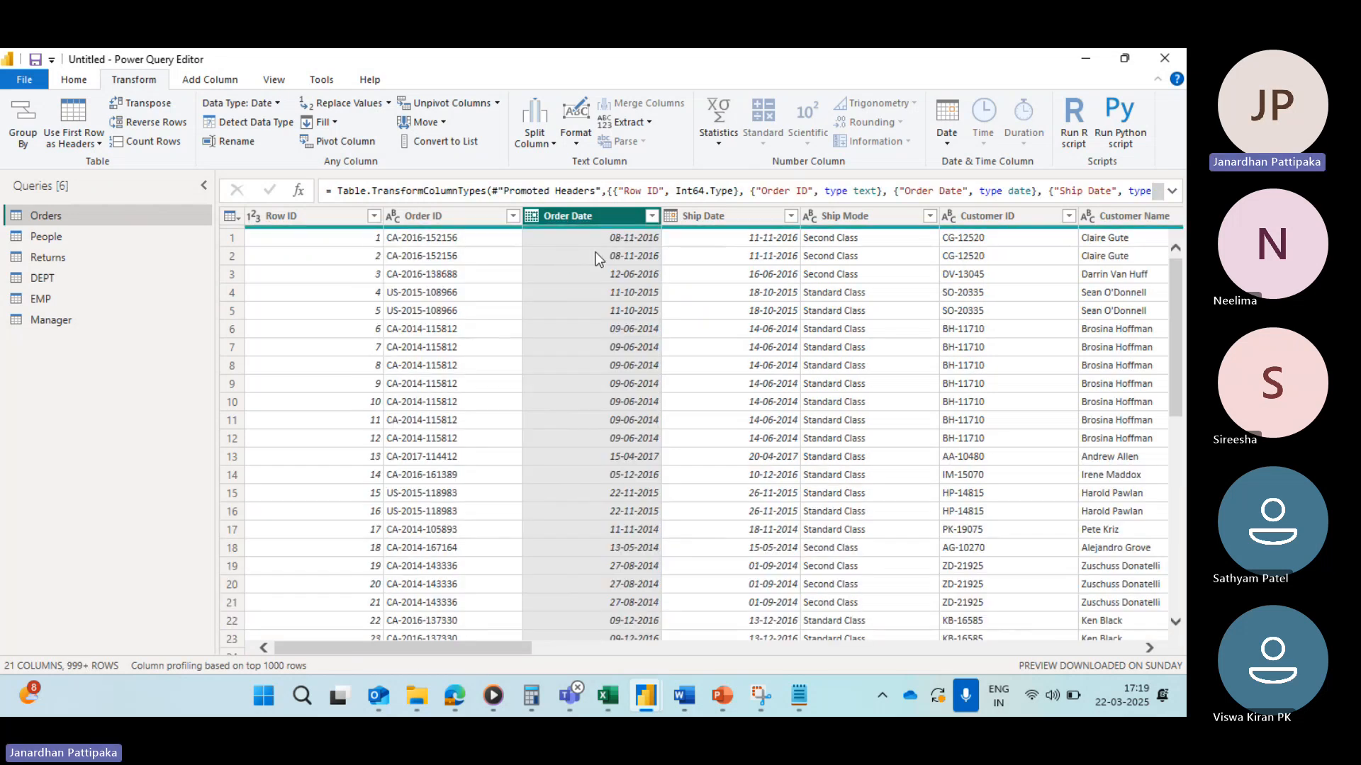
# Step: Apply a custom Order Date filter keeping rows that do not equal 05-04-2015, picking the date from the calendar
pyautogui.click(652, 217)
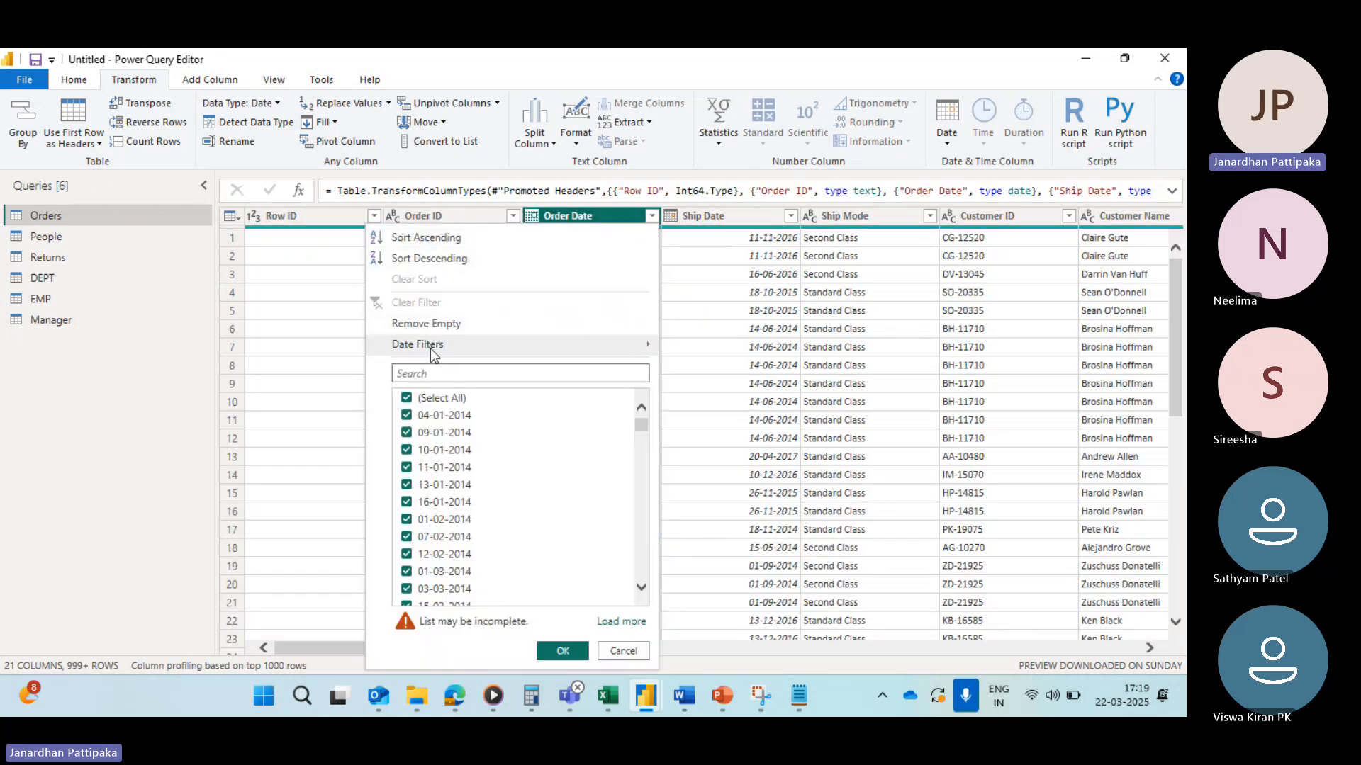
pyautogui.moveTo(435, 349)
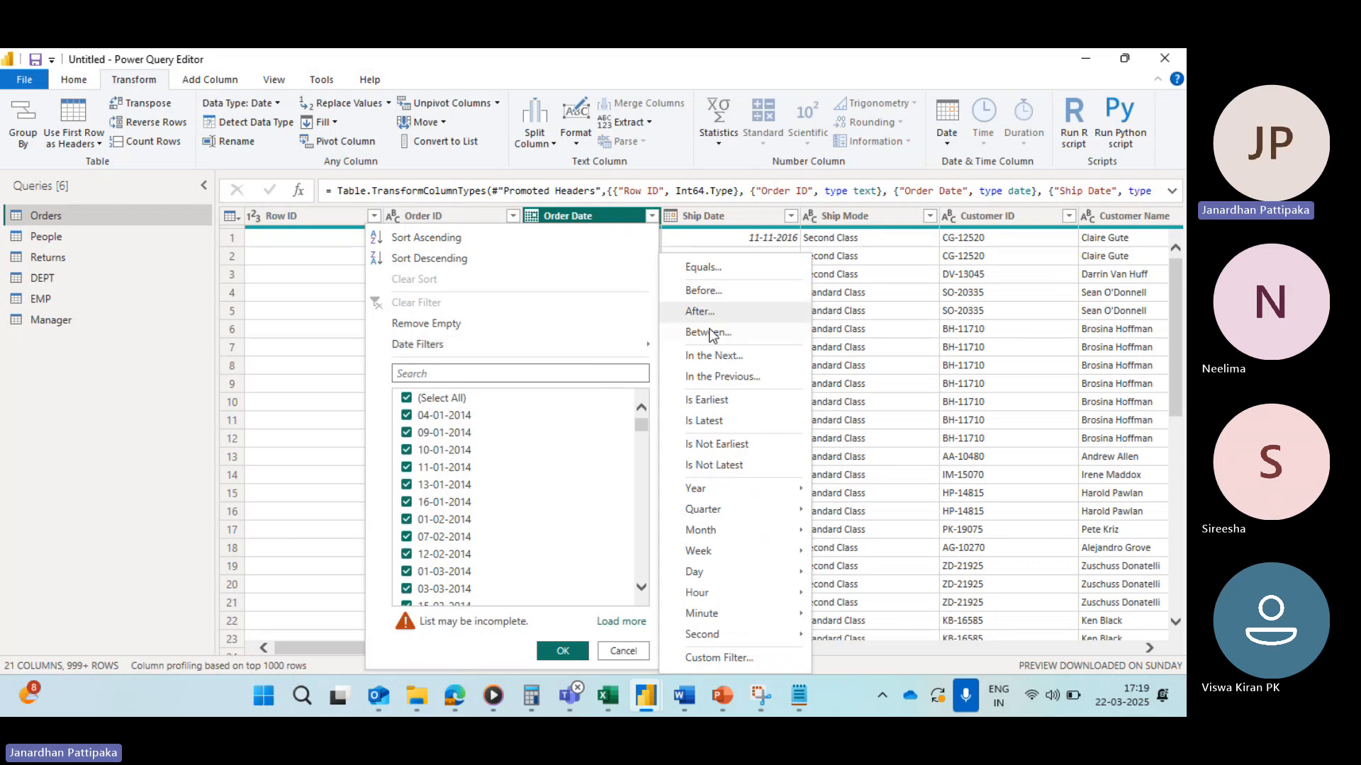
pyautogui.moveTo(698, 549)
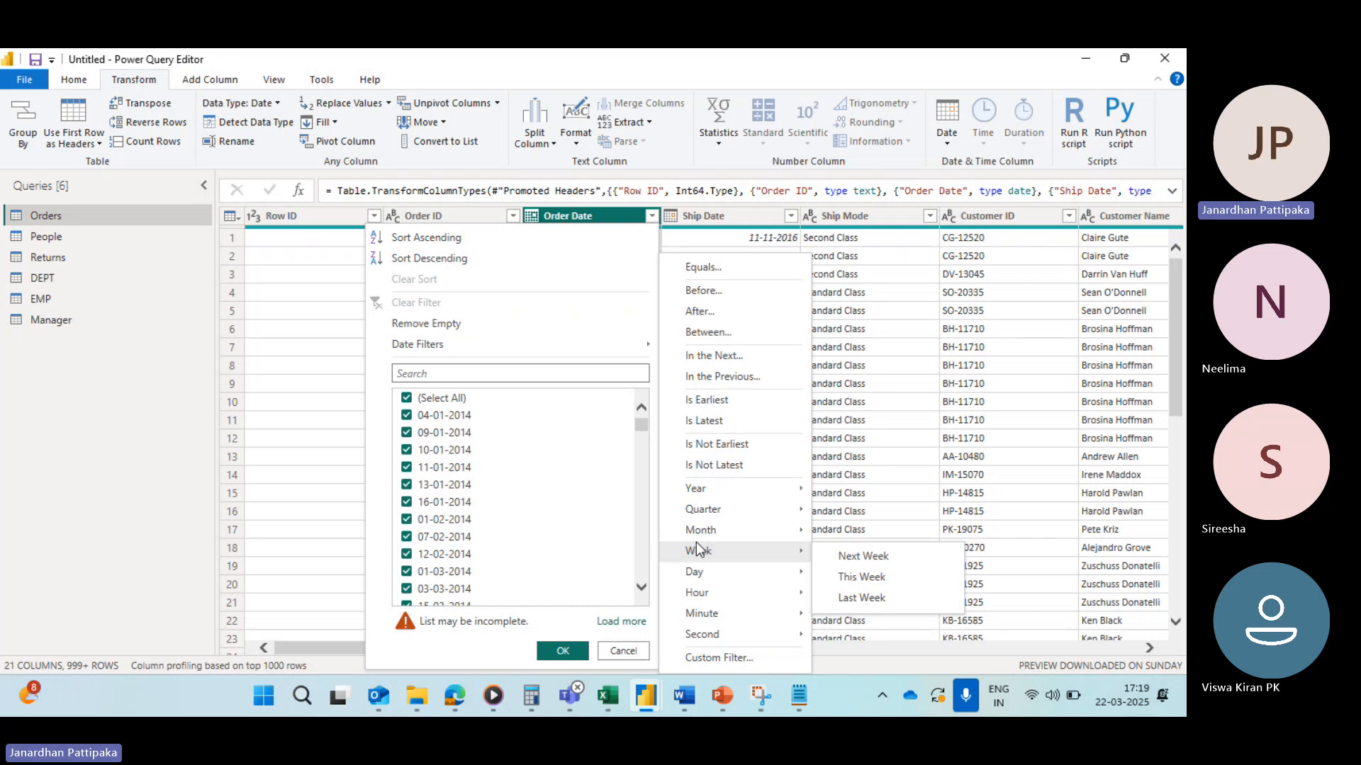
pyautogui.click(703, 659)
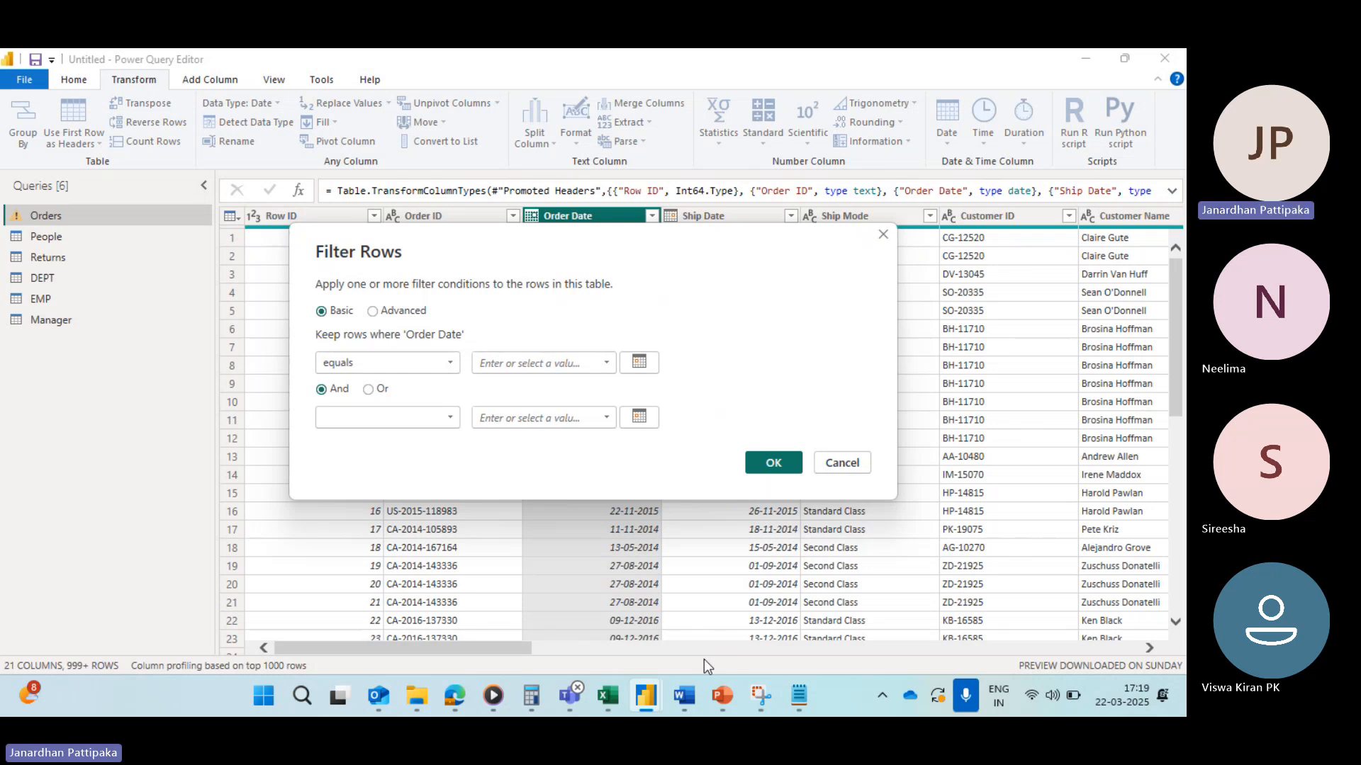
pyautogui.click(450, 364)
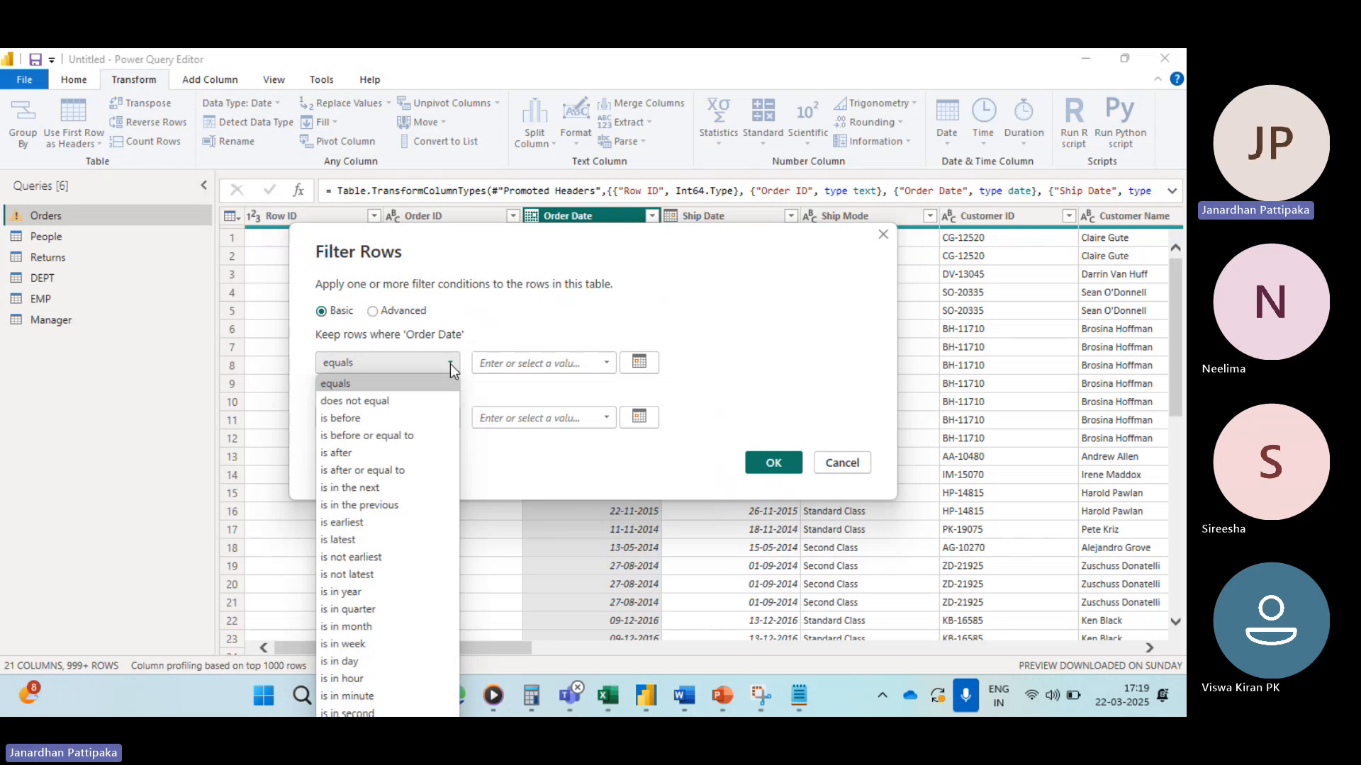
pyautogui.click(364, 401)
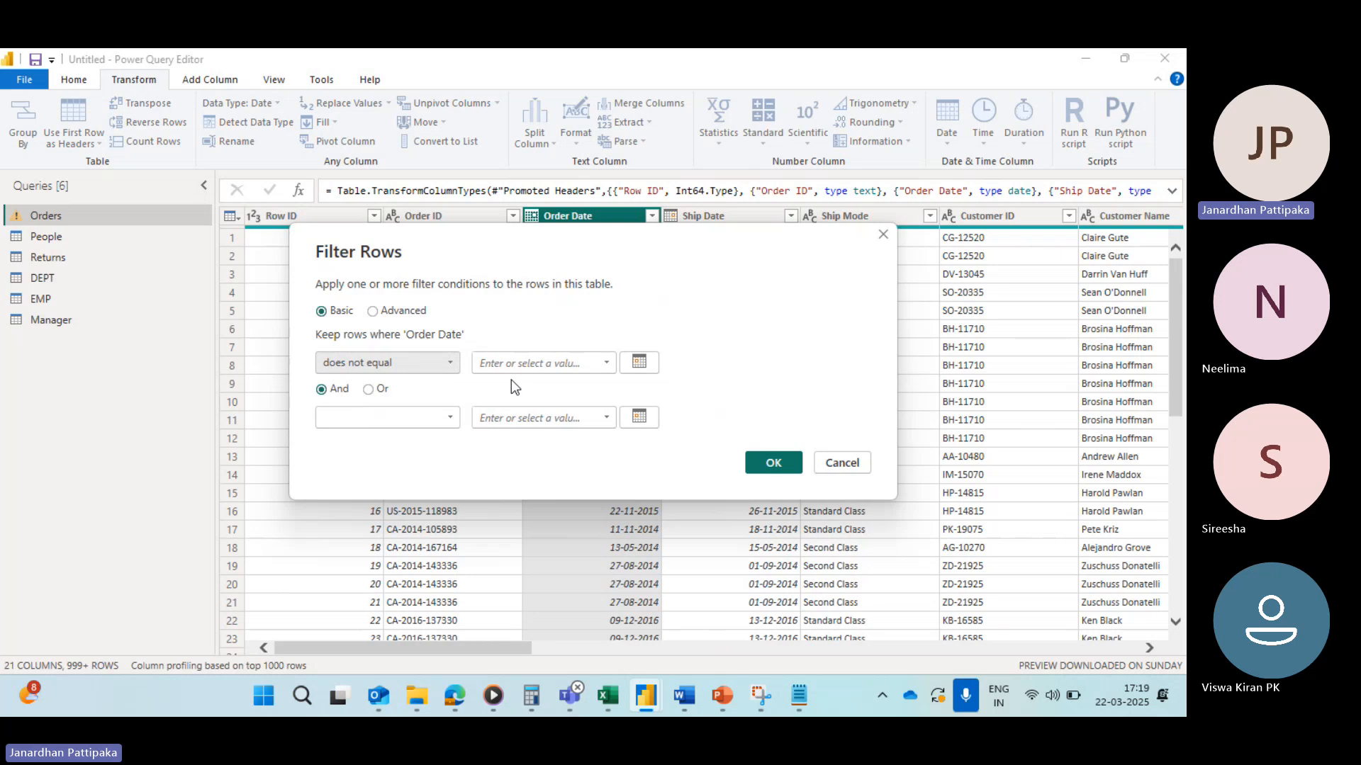
pyautogui.click(634, 364)
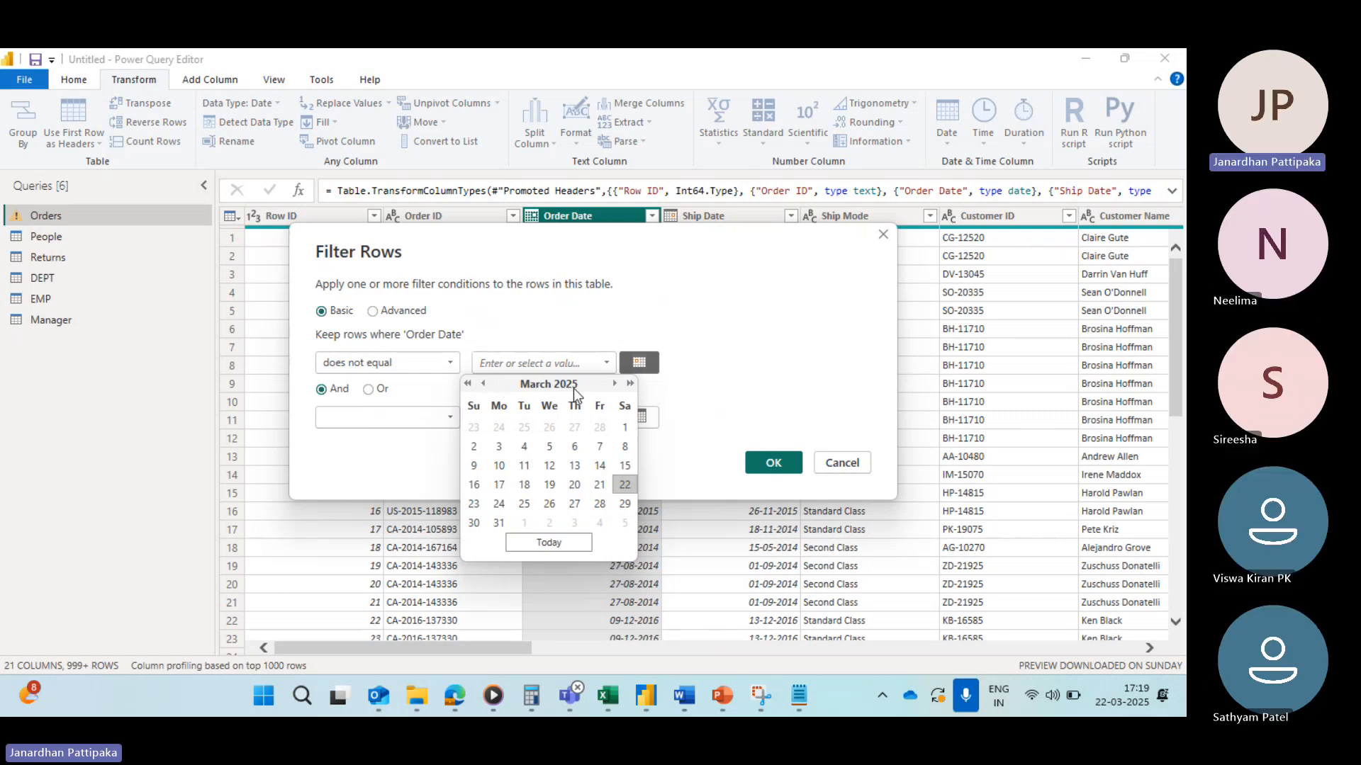
pyautogui.click(467, 384)
pyautogui.click(466, 383)
pyautogui.click(466, 384)
pyautogui.click(466, 384)
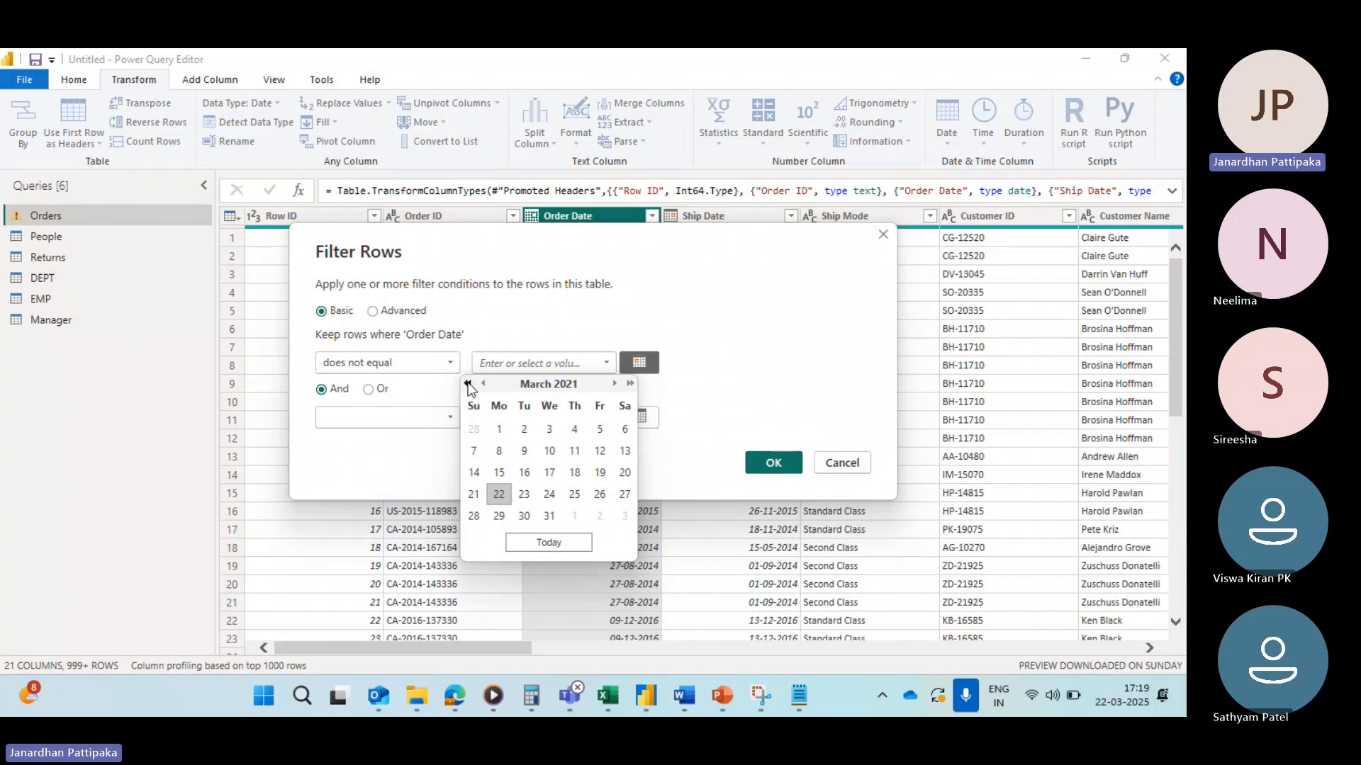
pyautogui.click(467, 384)
pyautogui.click(467, 383)
pyautogui.click(467, 383)
pyautogui.click(467, 383)
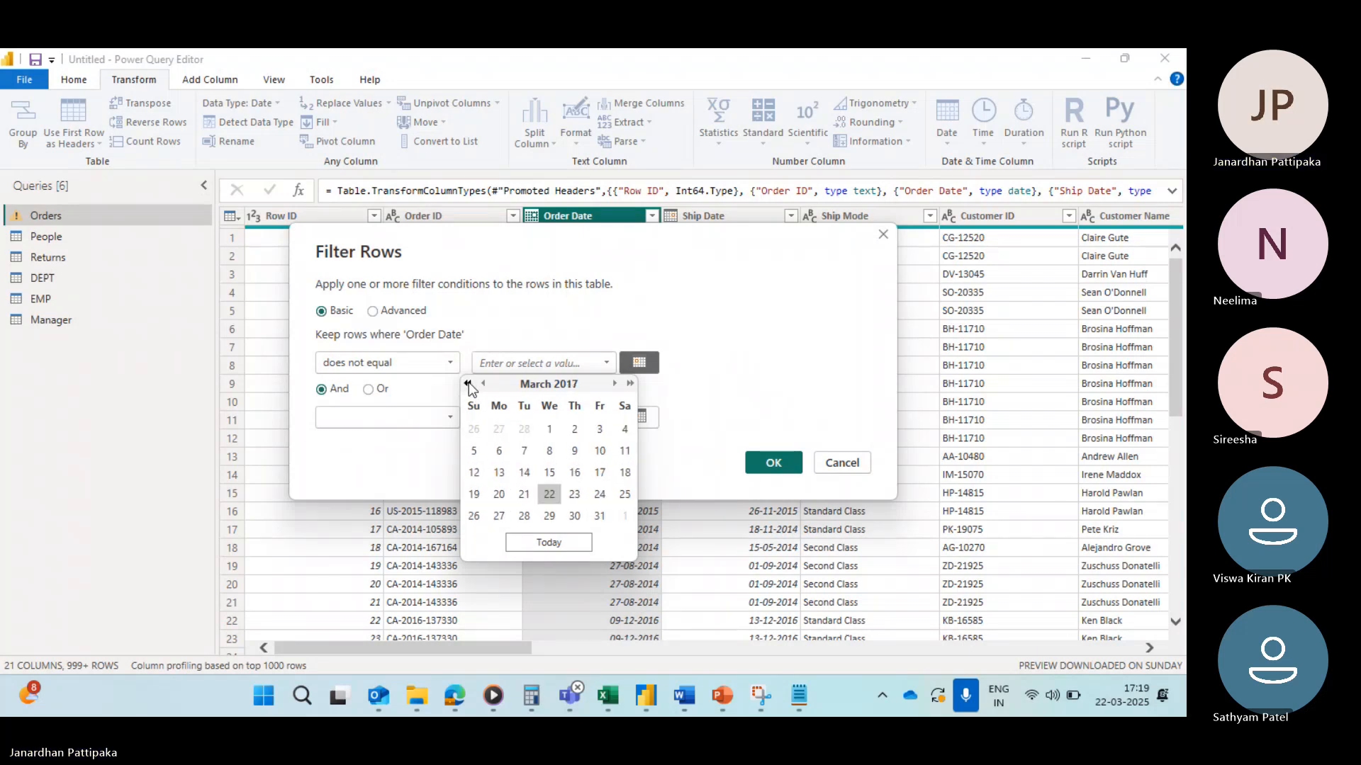
pyautogui.click(467, 383)
pyautogui.click(467, 383)
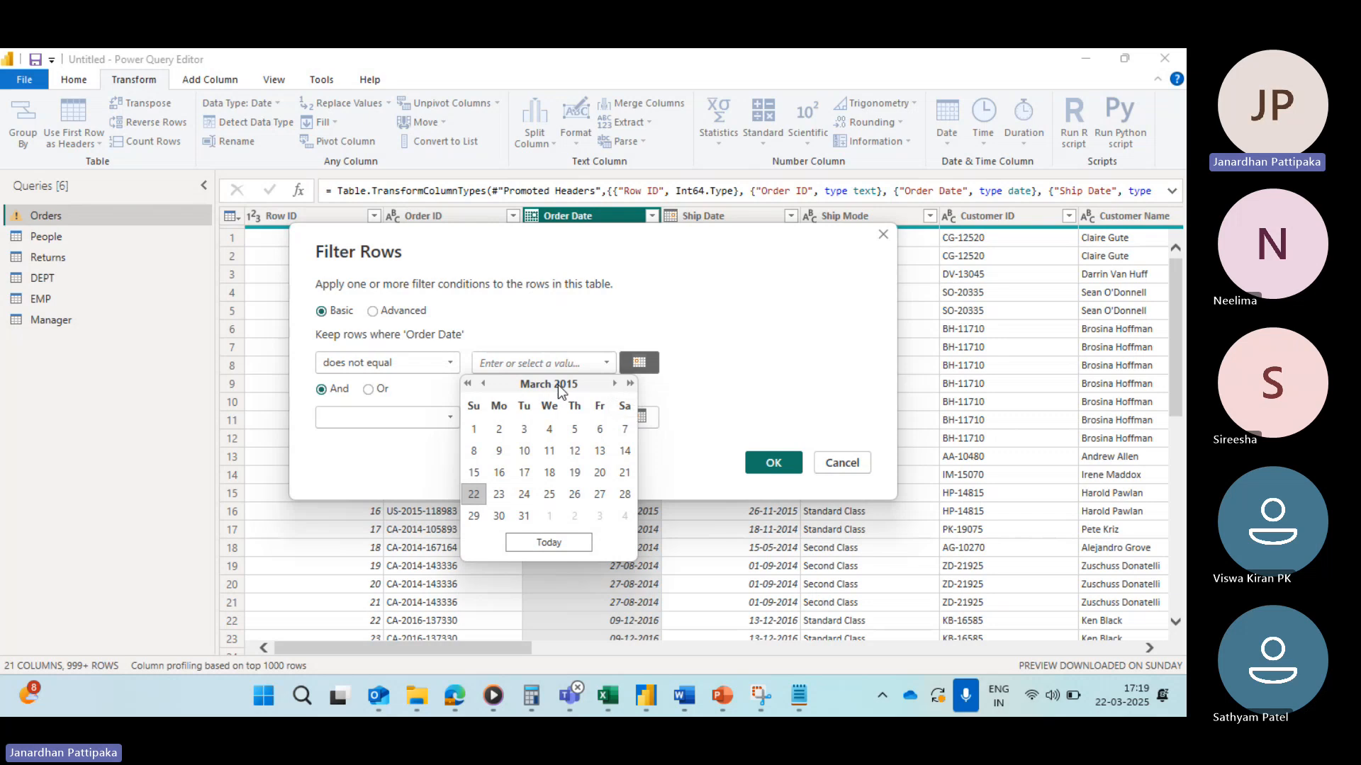
pyautogui.click(614, 383)
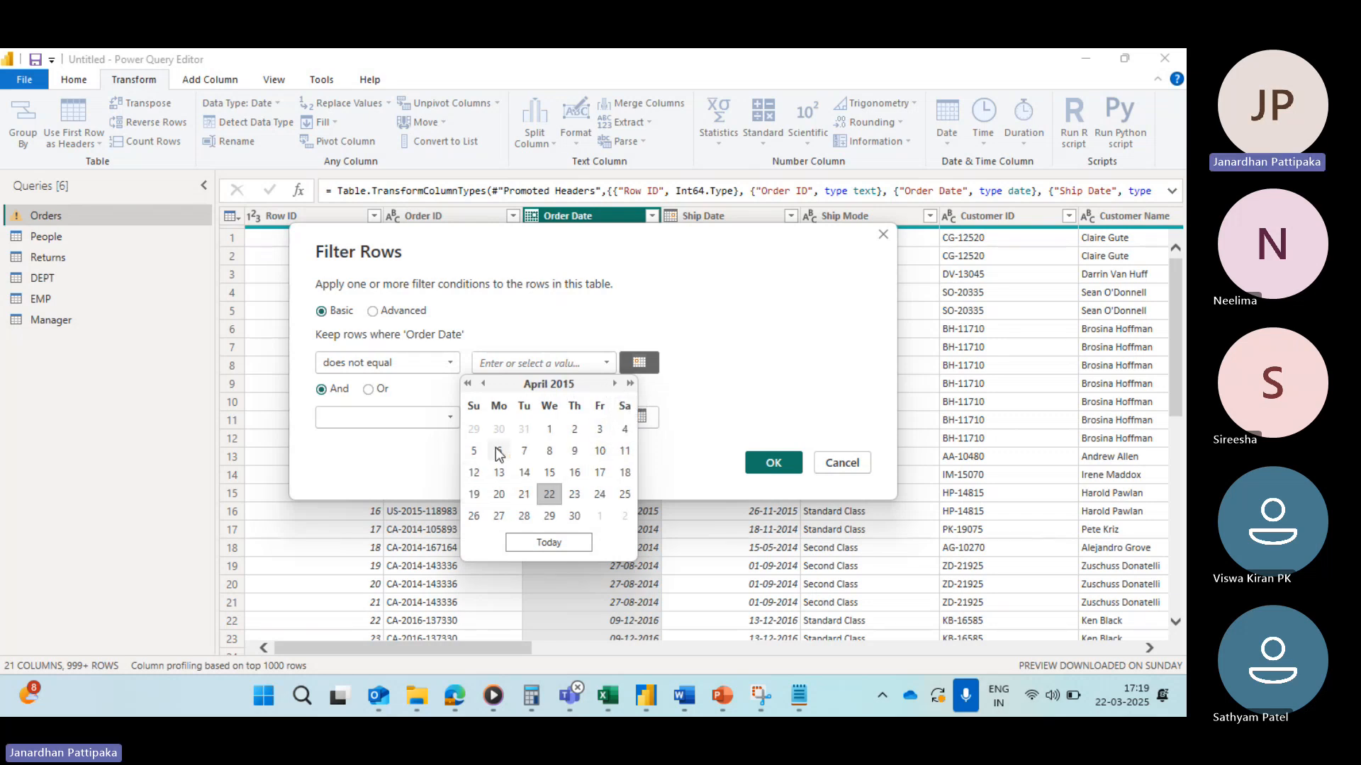
pyautogui.click(474, 454)
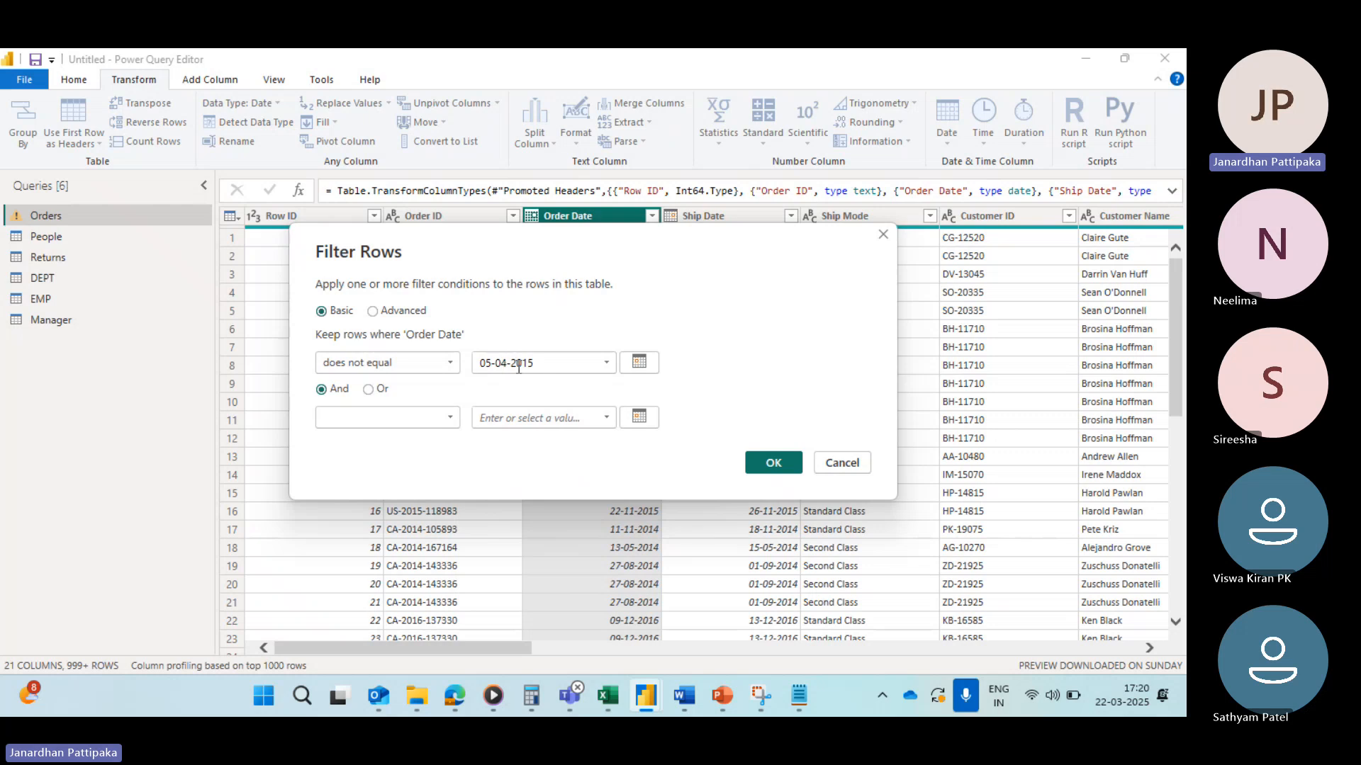
pyautogui.click(773, 464)
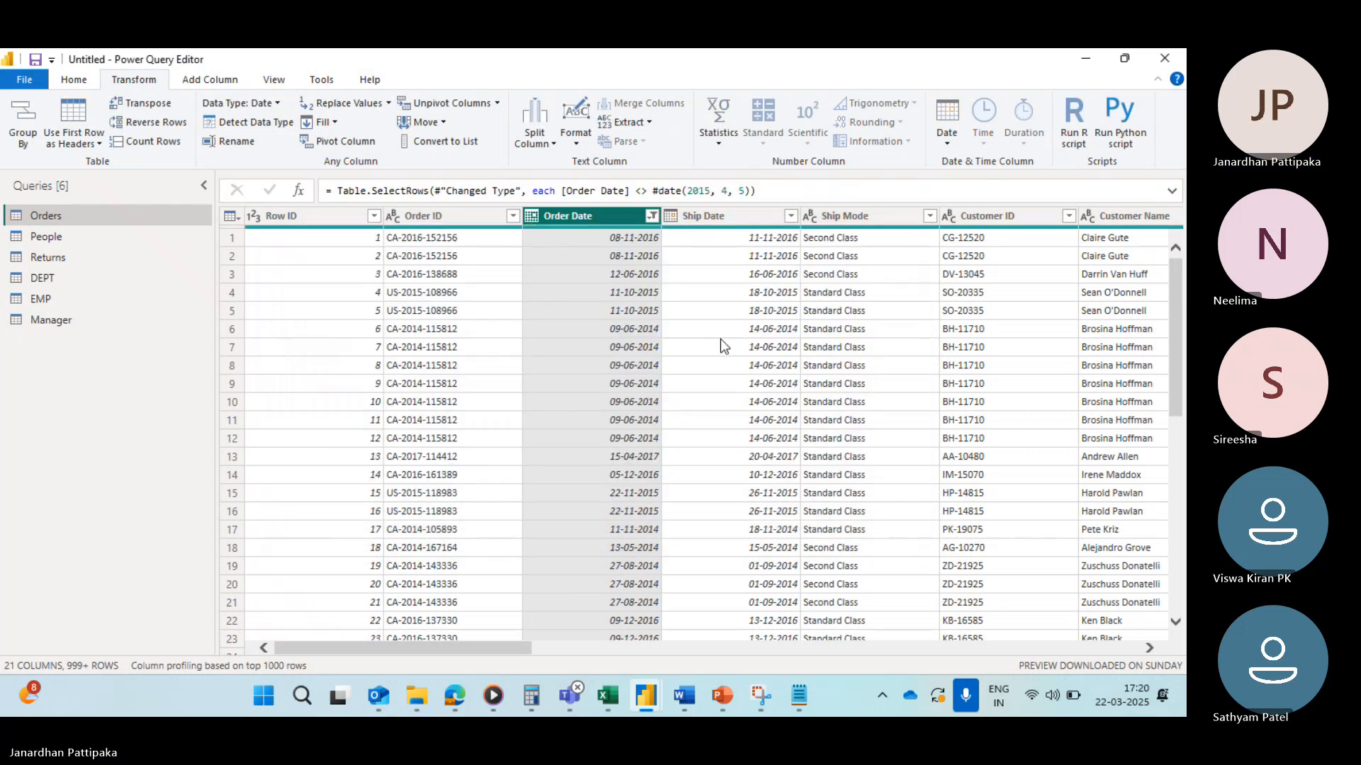
# Step: Check the excluded date in the Order Date value list and clear the column's filter
pyautogui.click(652, 216)
pyautogui.scroll(-4, 542, 532)
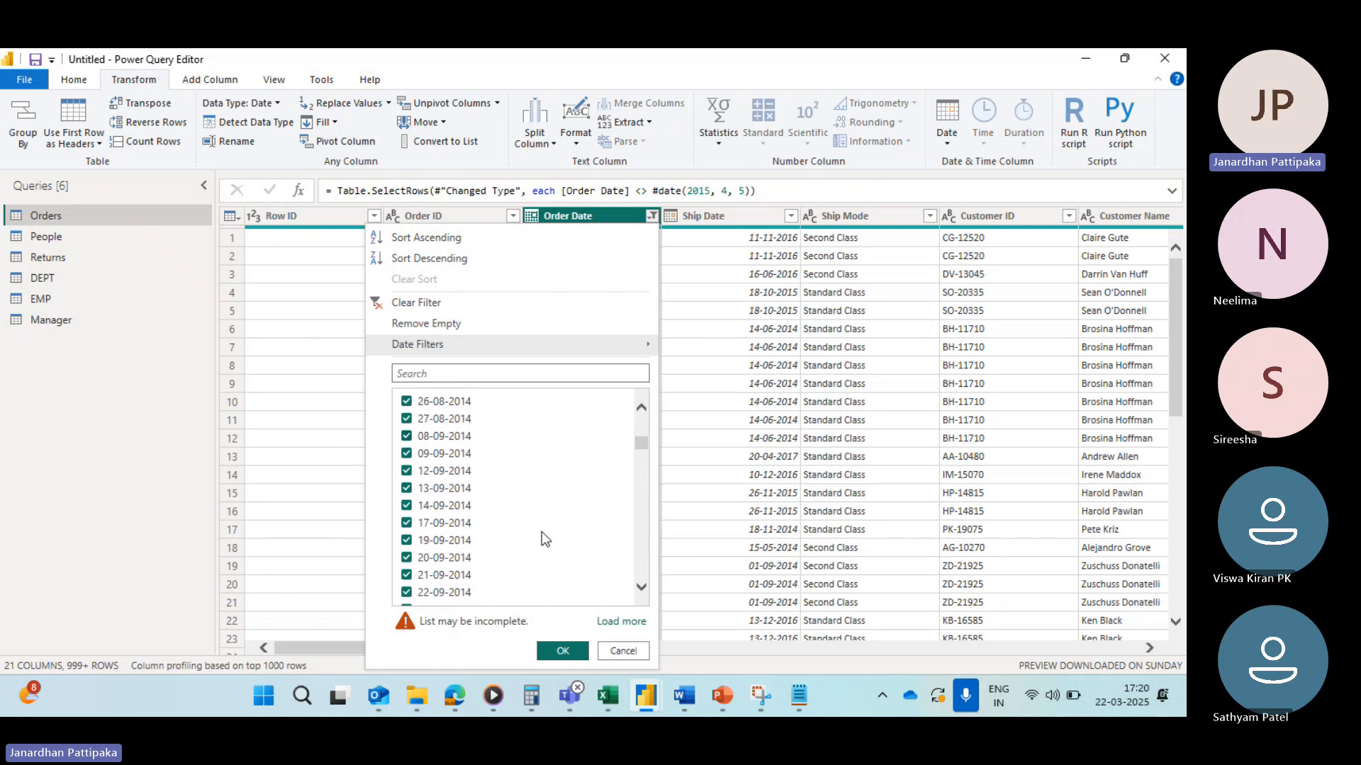
pyautogui.scroll(-10, 541, 531)
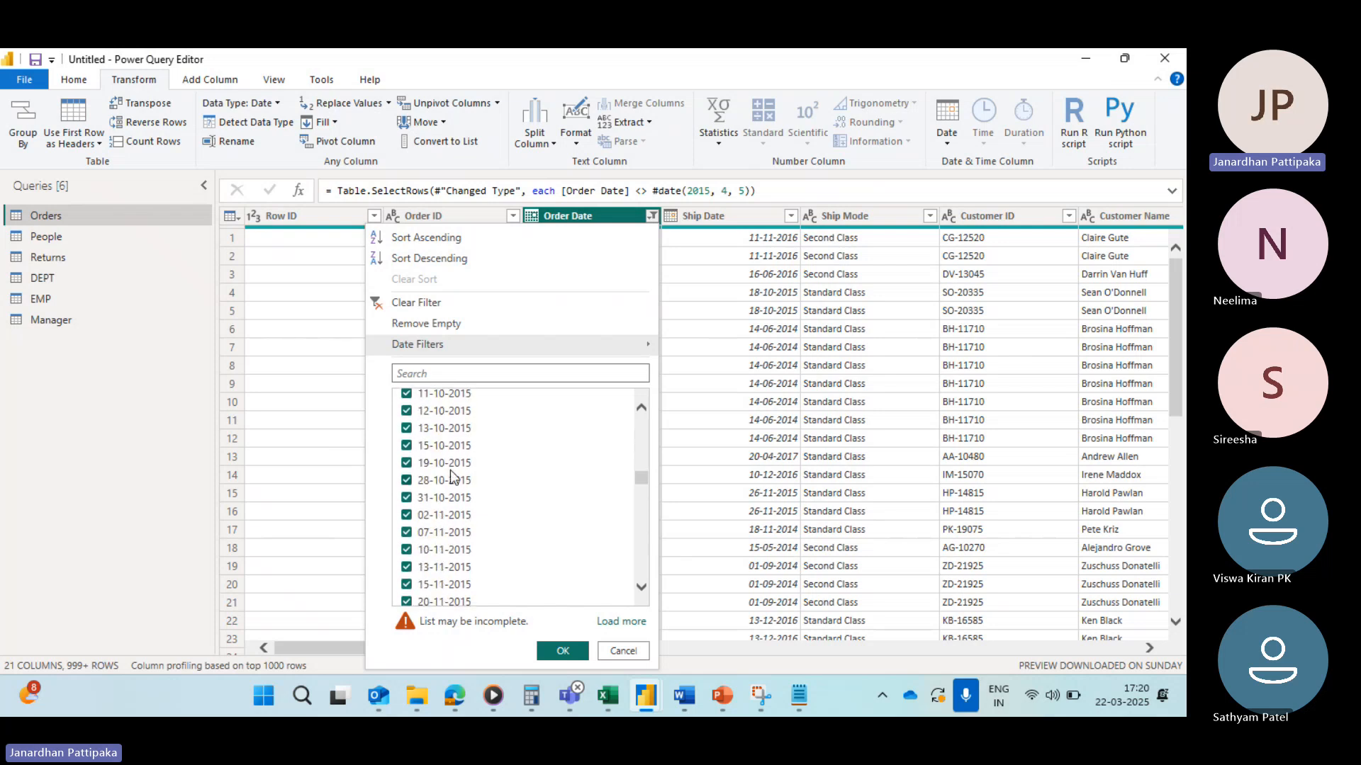
pyautogui.scroll(5, 450, 468)
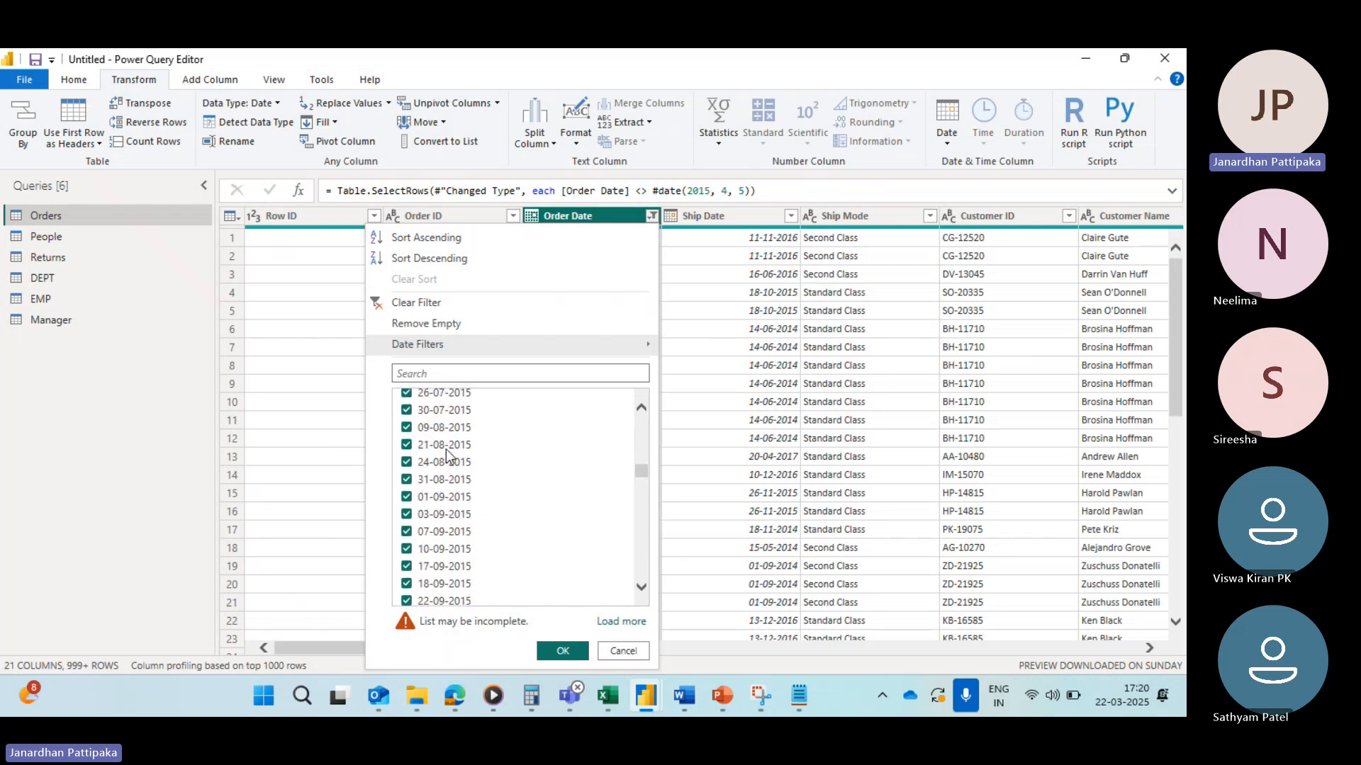
pyautogui.scroll(5, 446, 455)
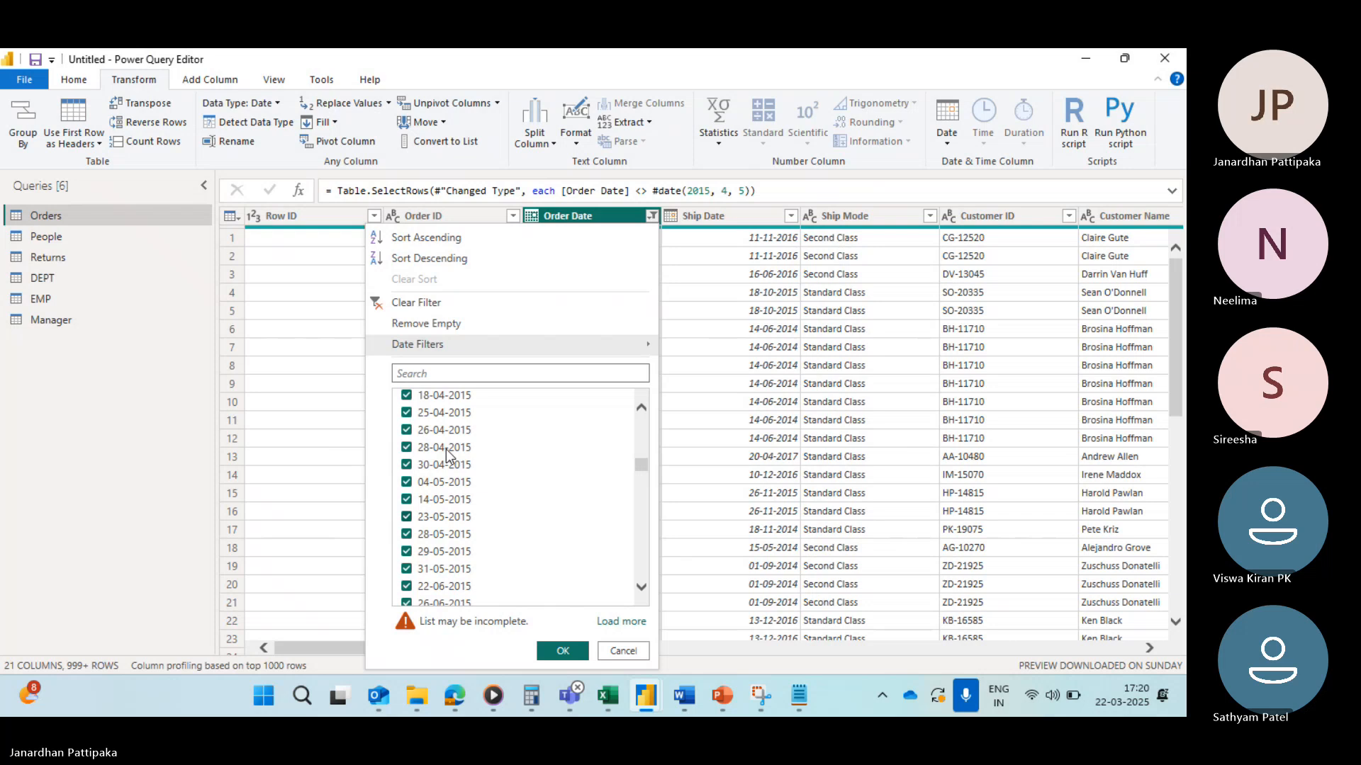
pyautogui.scroll(2, 447, 455)
pyautogui.click(407, 416)
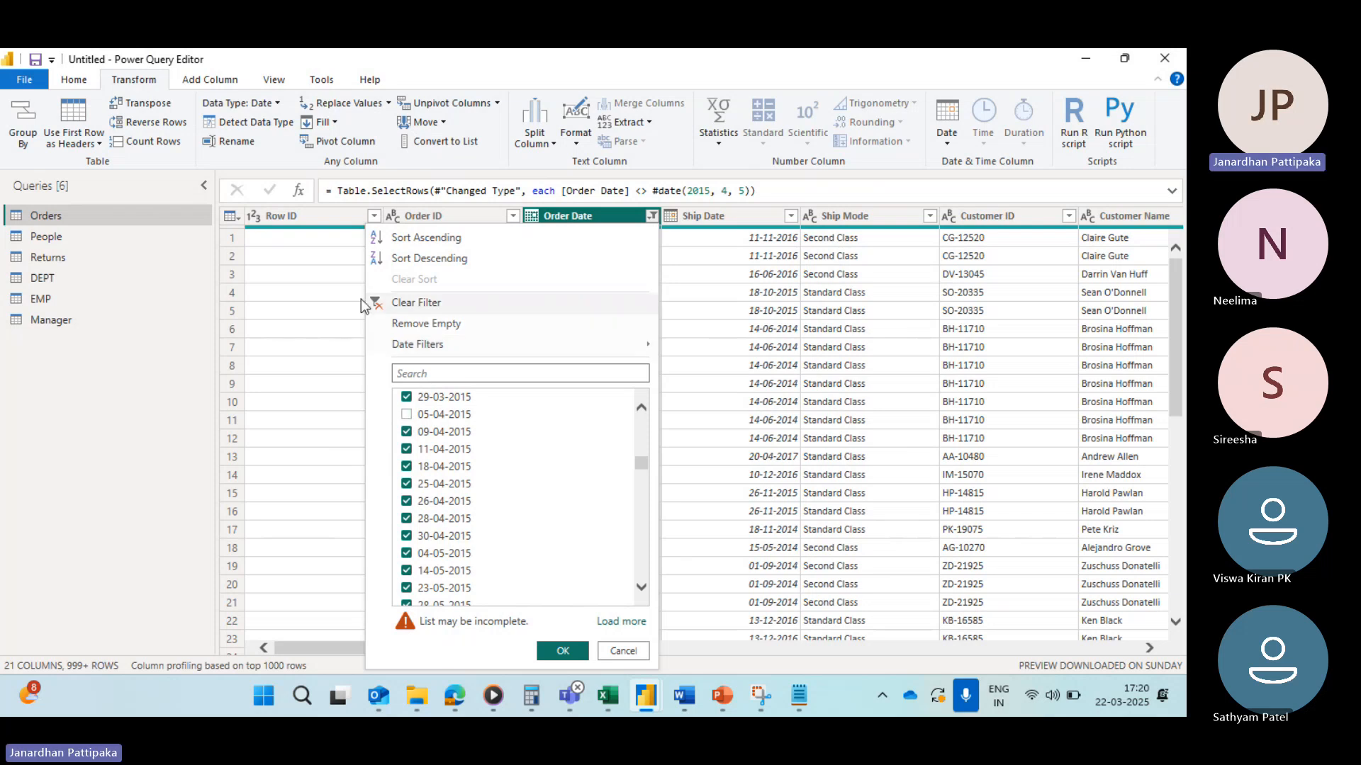
pyautogui.click(416, 302)
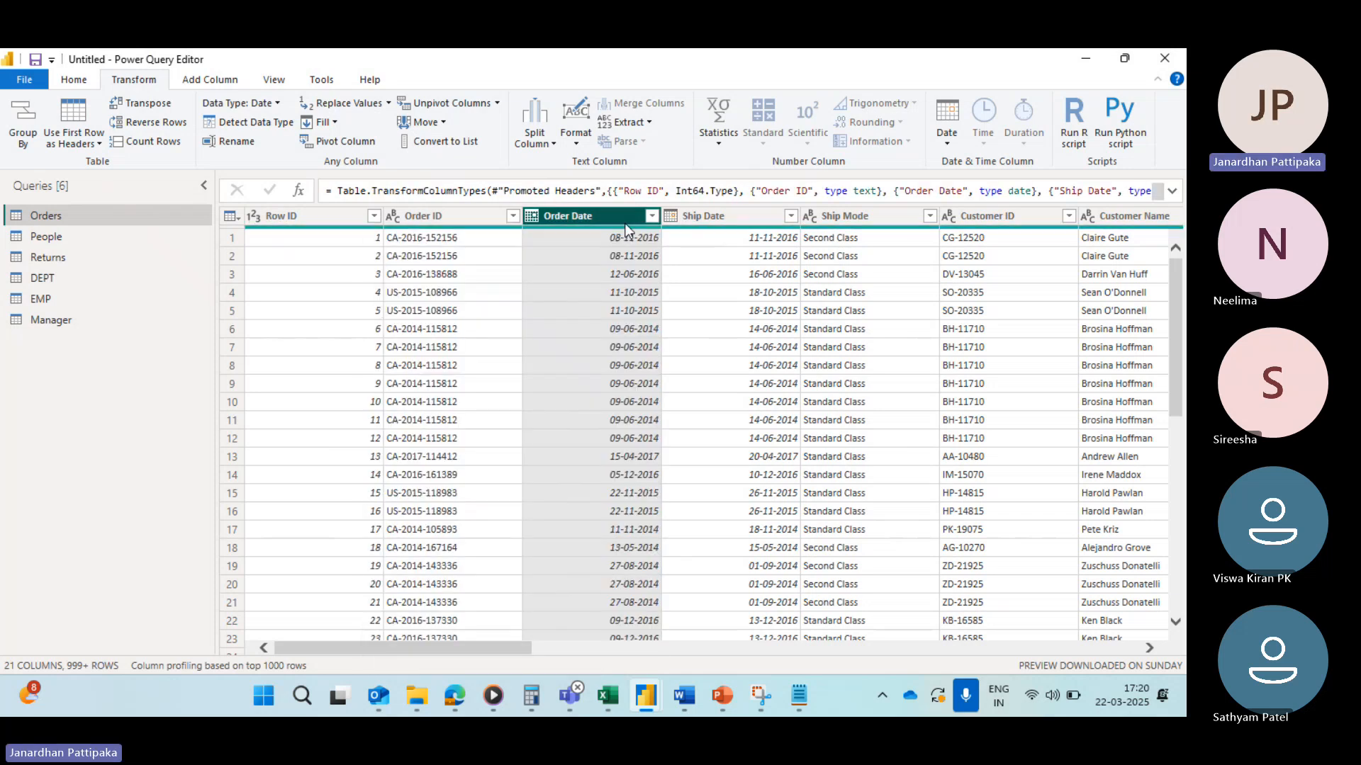
# Step: Browse the Order Date value list through to the latest dates
pyautogui.click(652, 216)
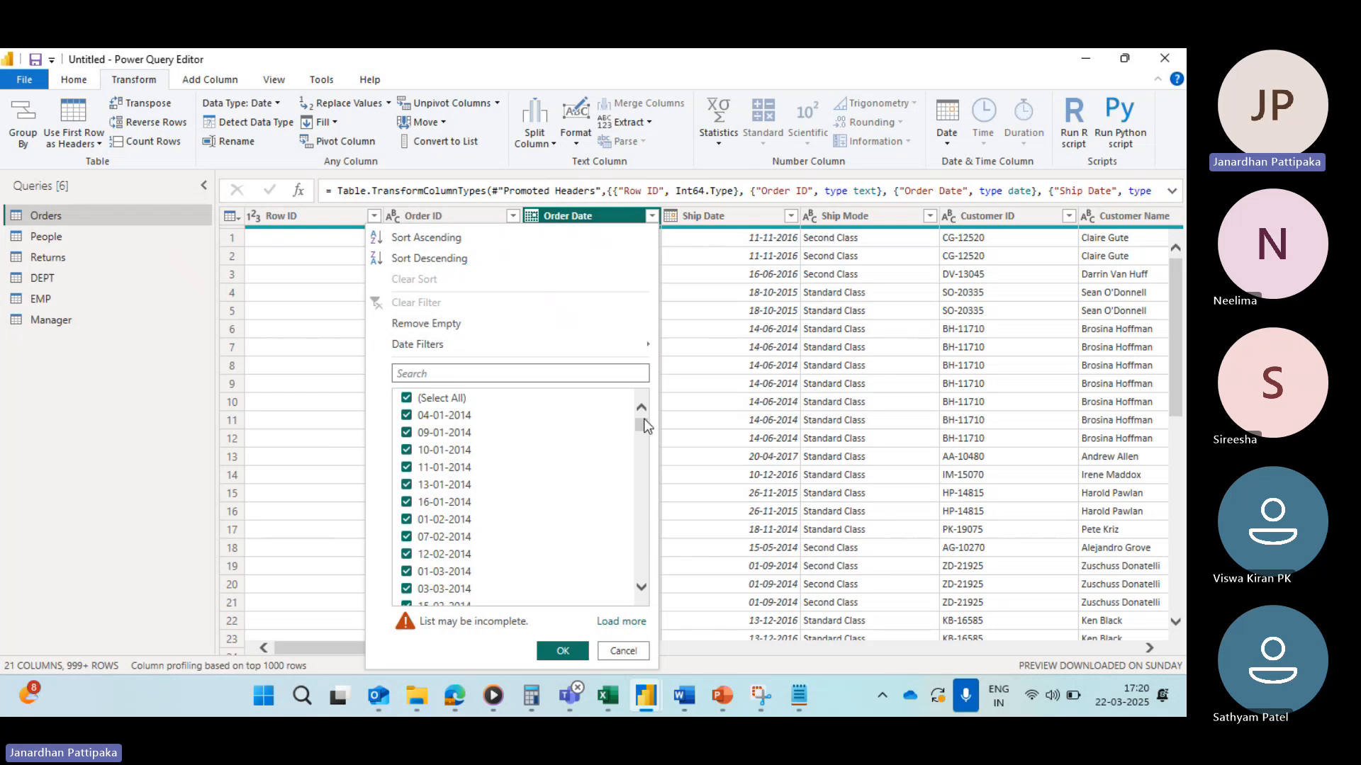
pyautogui.moveTo(645, 425); pyautogui.dragTo(642, 454)
pyautogui.moveTo(638, 546); pyautogui.dragTo(640, 618)
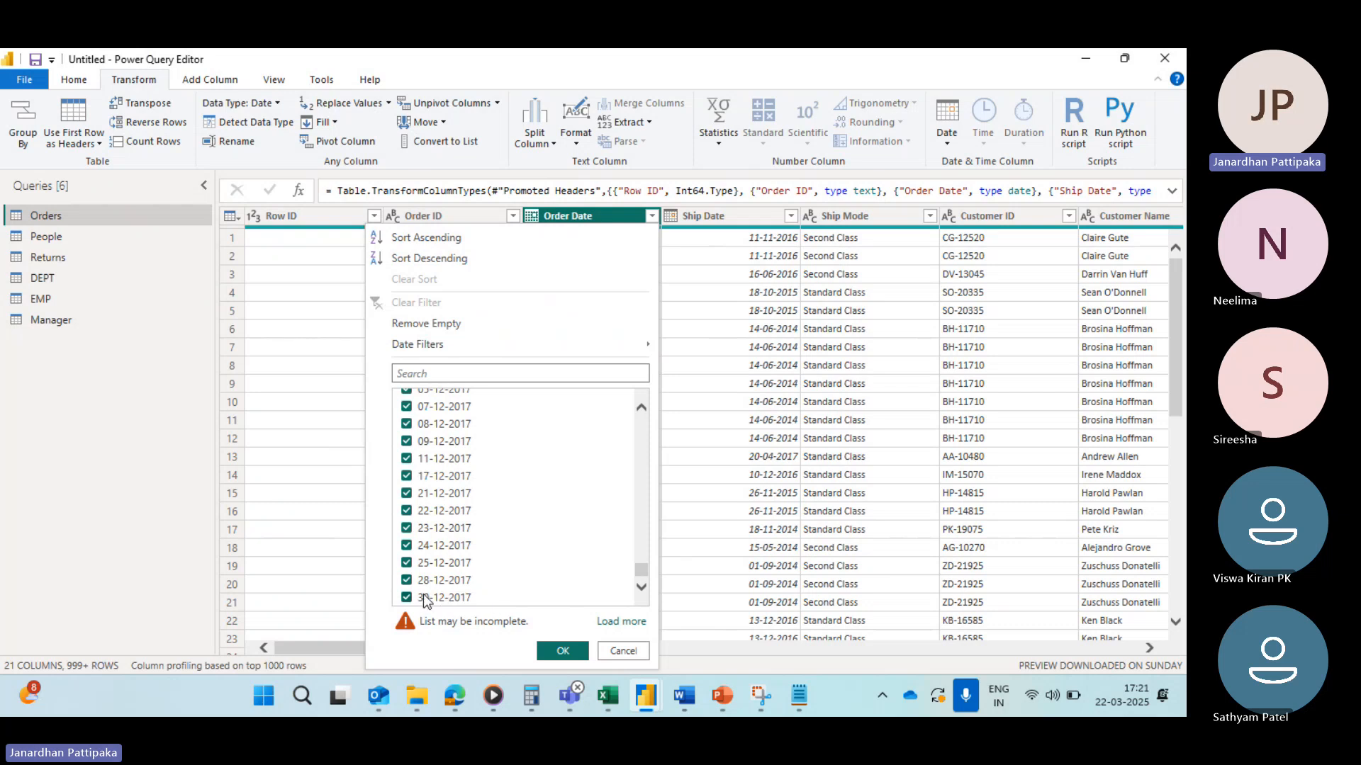
pyautogui.click(677, 348)
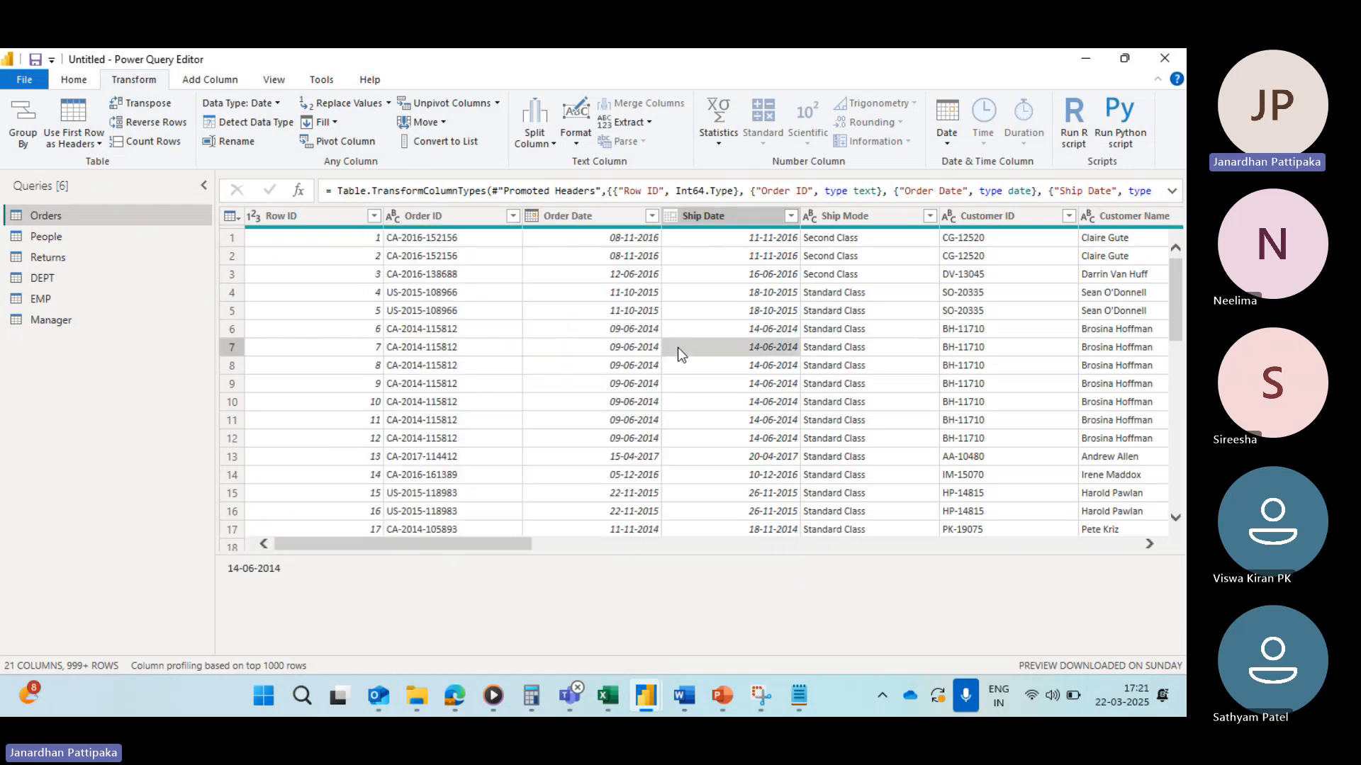
pyautogui.click(577, 212)
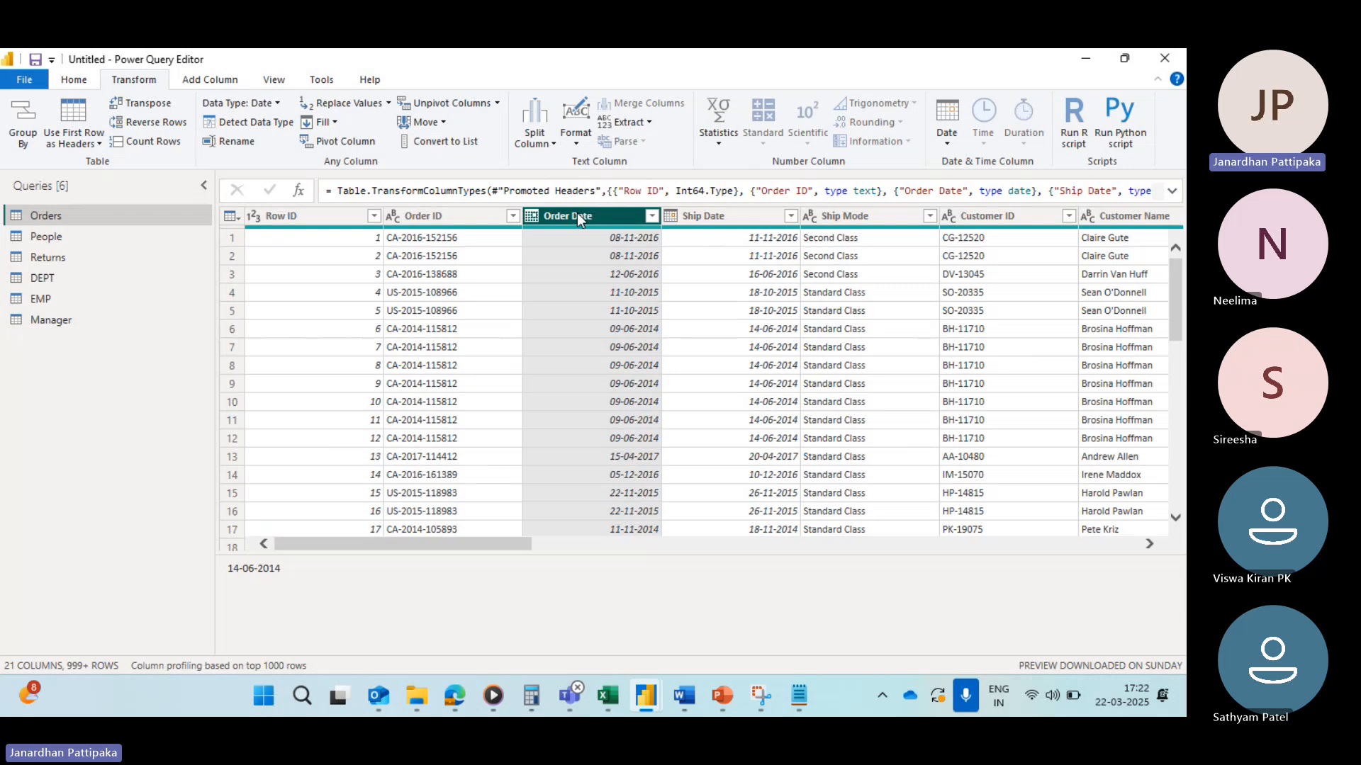
# Step: Filter Order Date to keep dates after 31-12-2015, choosing the date with the calendar picker
pyautogui.click(651, 216)
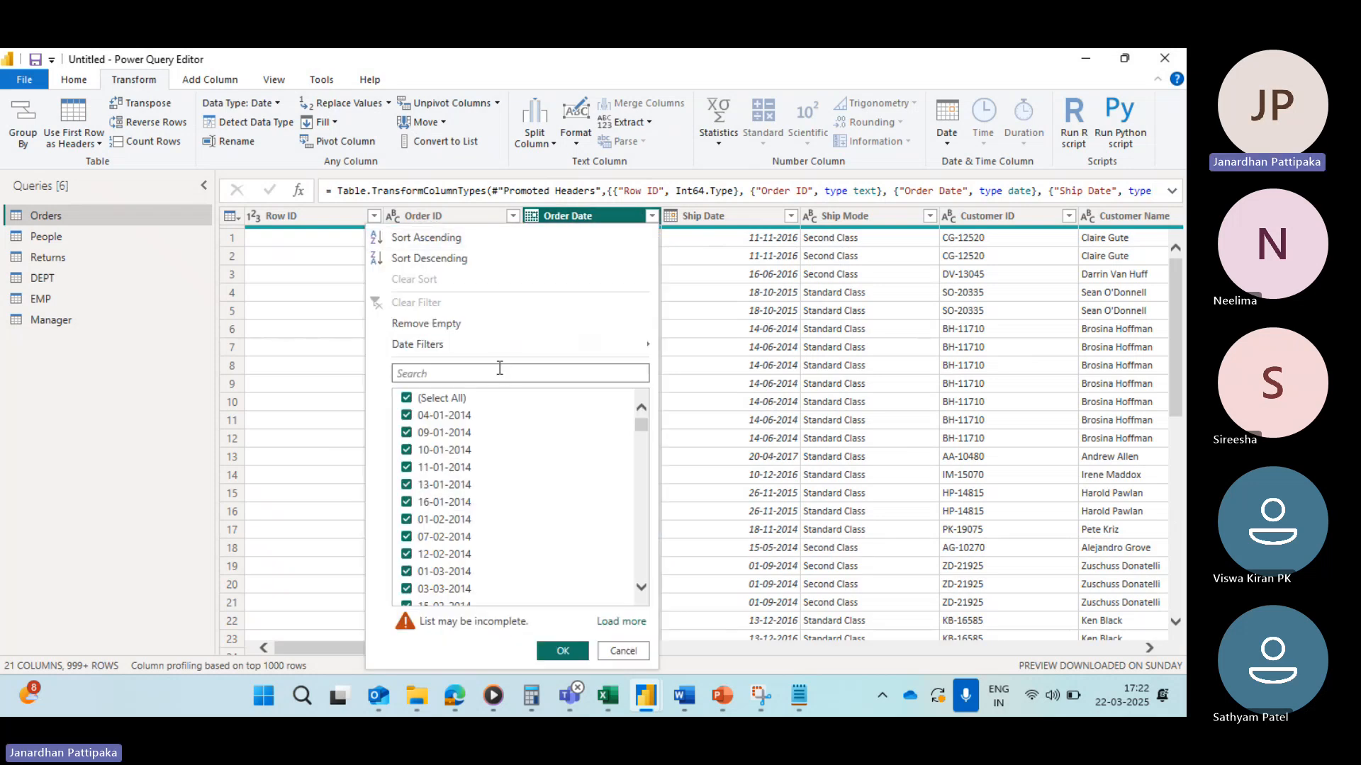
pyautogui.moveTo(505, 350)
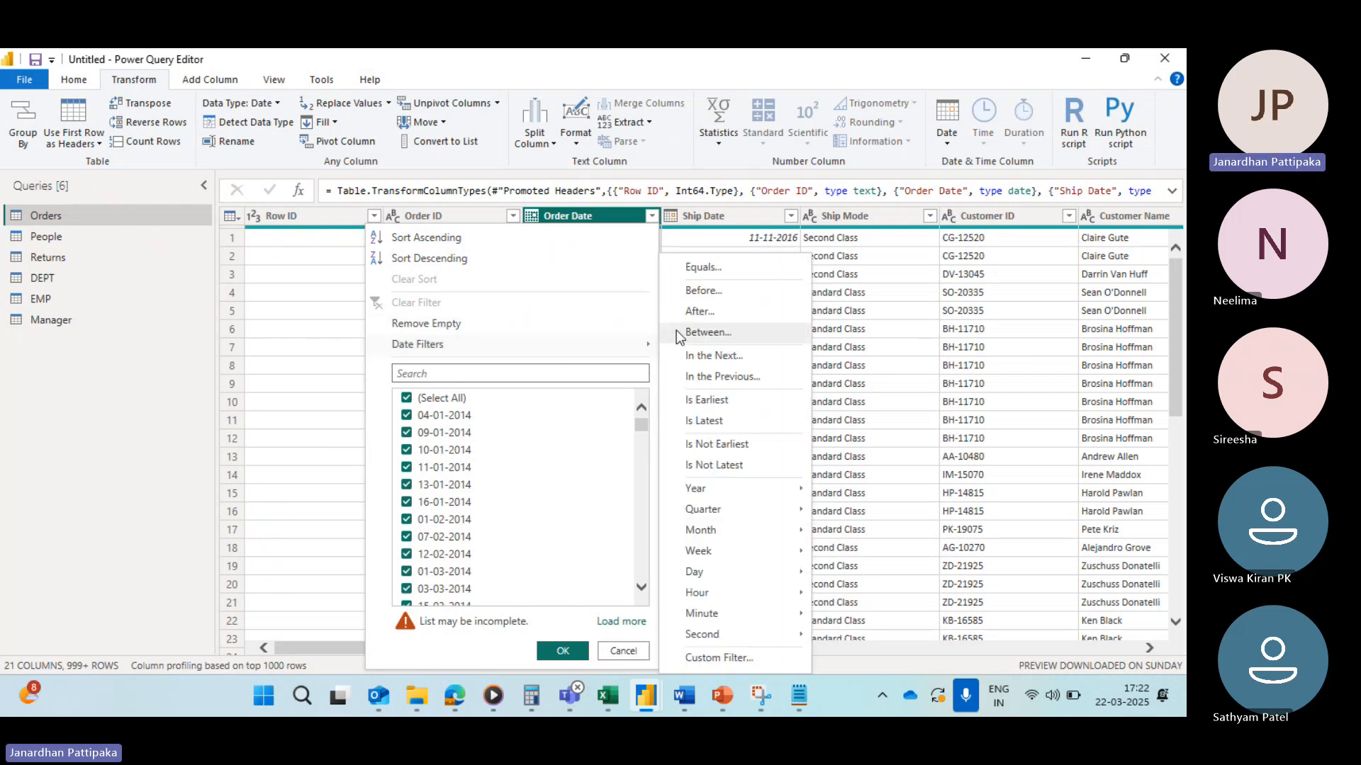
pyautogui.click(691, 313)
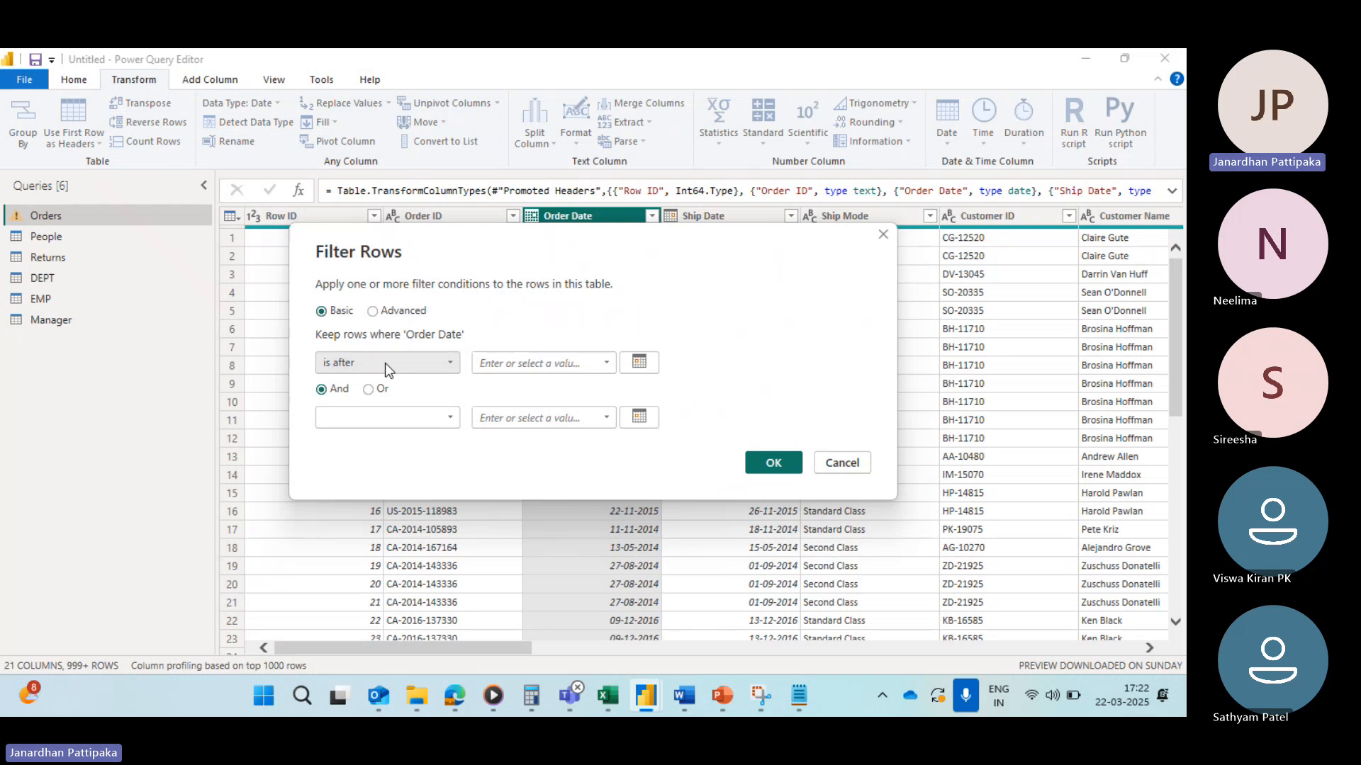
pyautogui.click(638, 364)
pyautogui.click(468, 383)
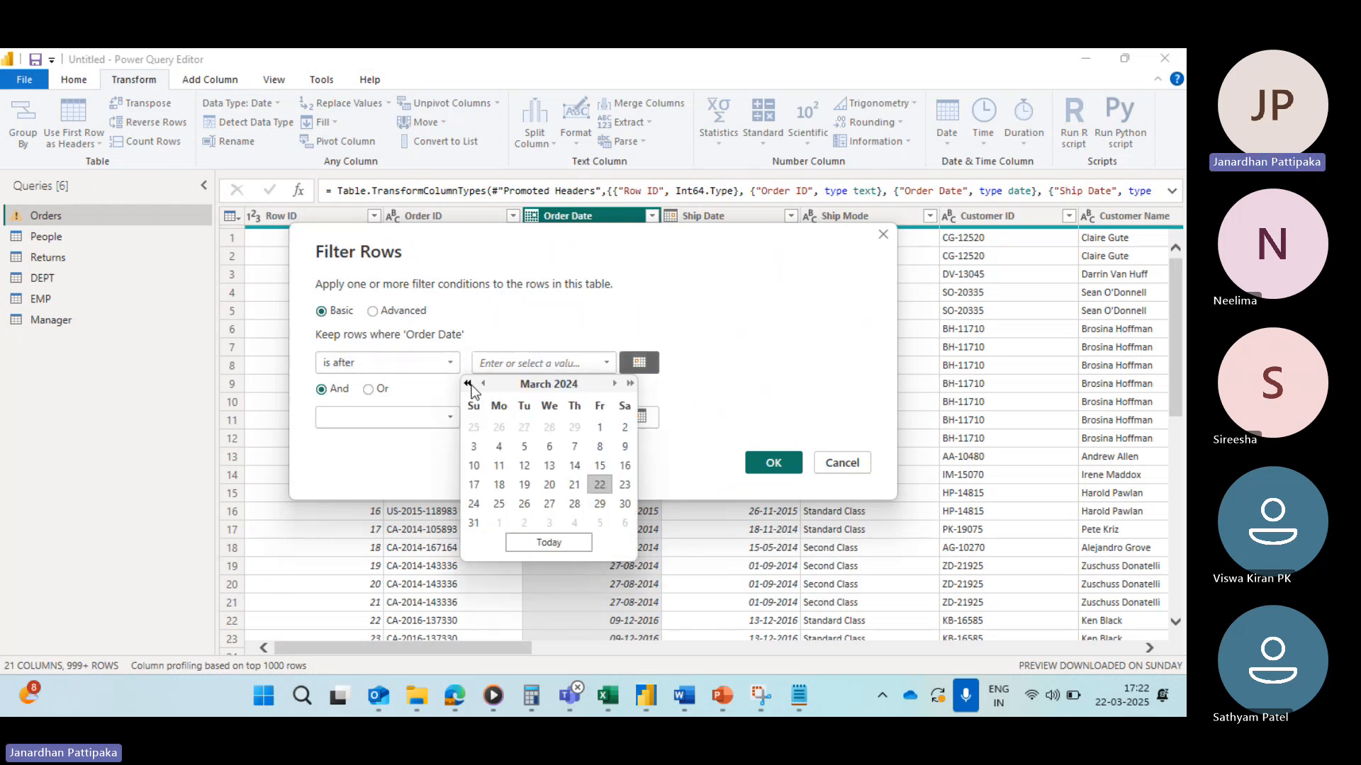
pyautogui.click(467, 384)
pyautogui.click(467, 383)
pyautogui.click(467, 383)
pyautogui.click(467, 384)
pyautogui.click(468, 384)
pyautogui.click(468, 384)
pyautogui.click(468, 383)
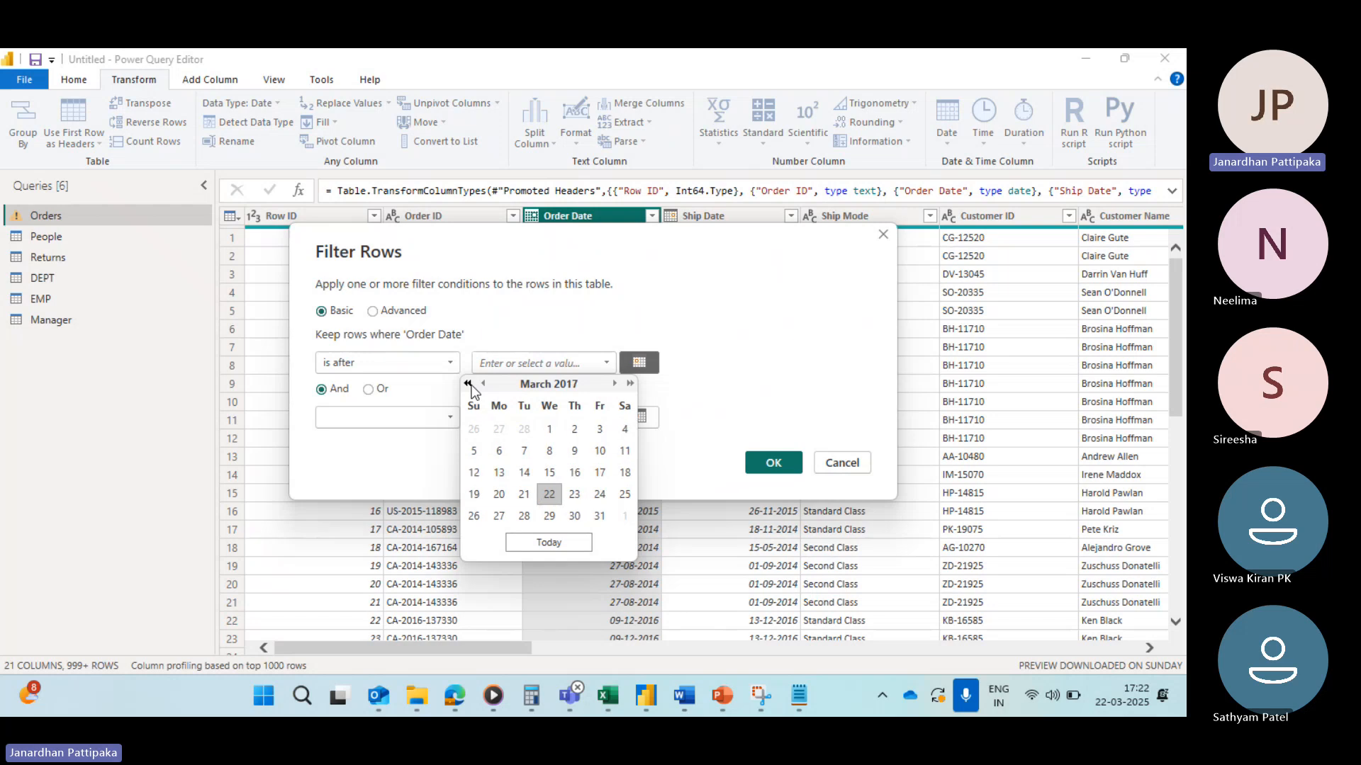
pyautogui.click(467, 383)
pyautogui.click(467, 383)
pyautogui.click(468, 384)
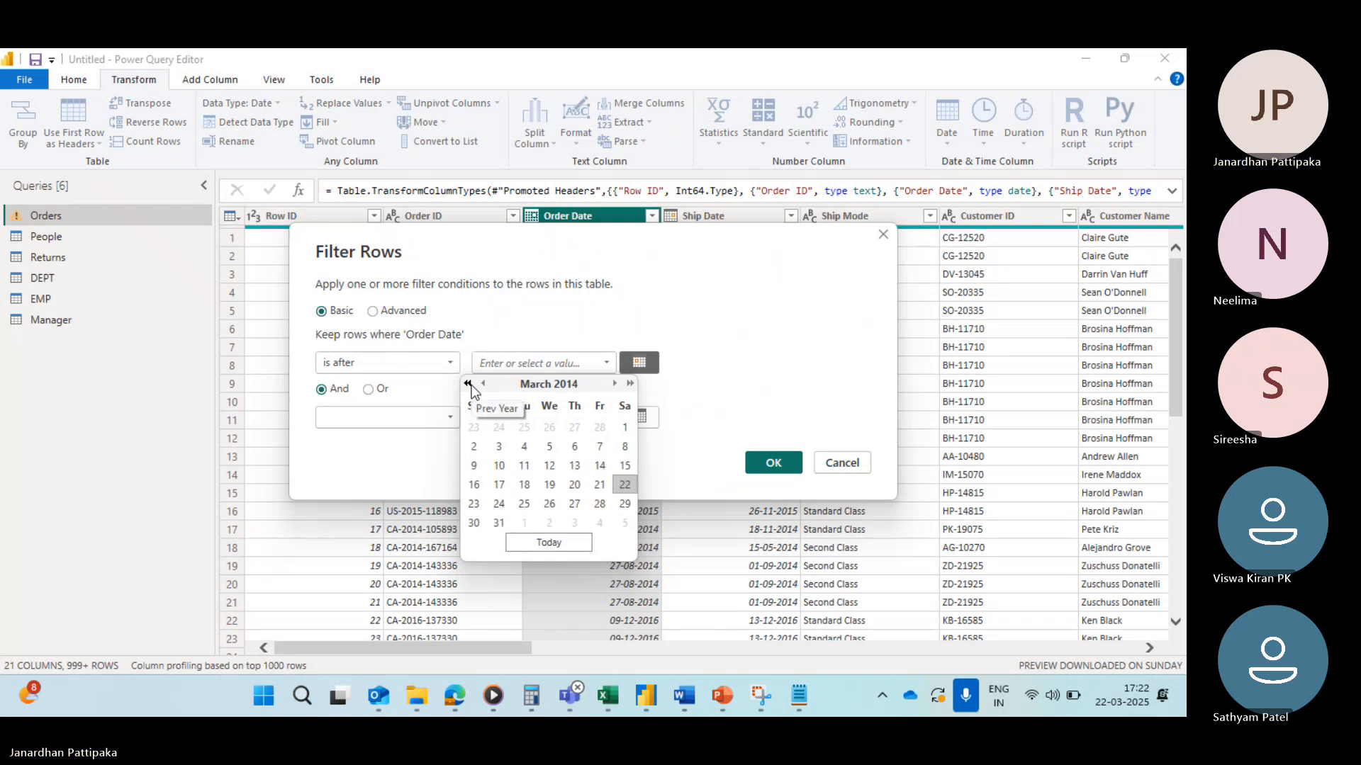
pyautogui.click(630, 384)
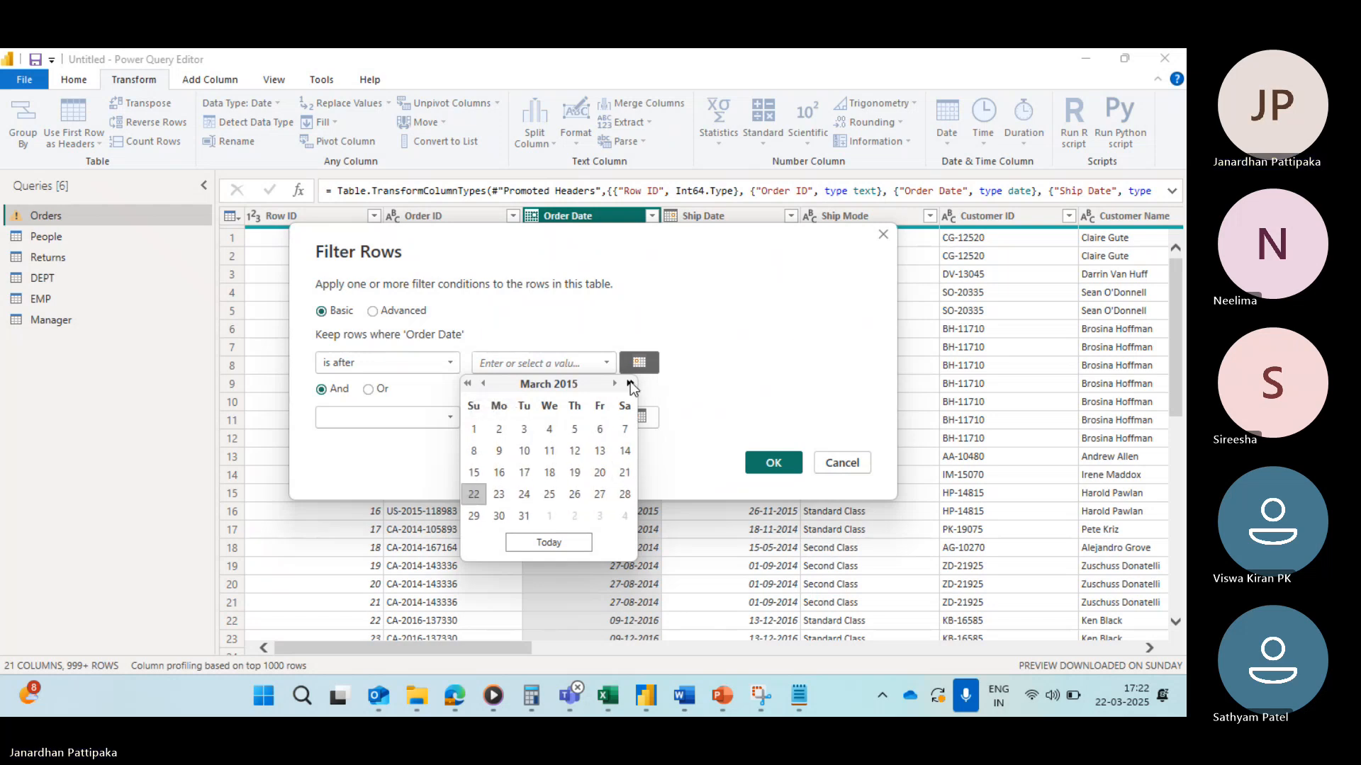
pyautogui.click(615, 384)
pyautogui.click(614, 383)
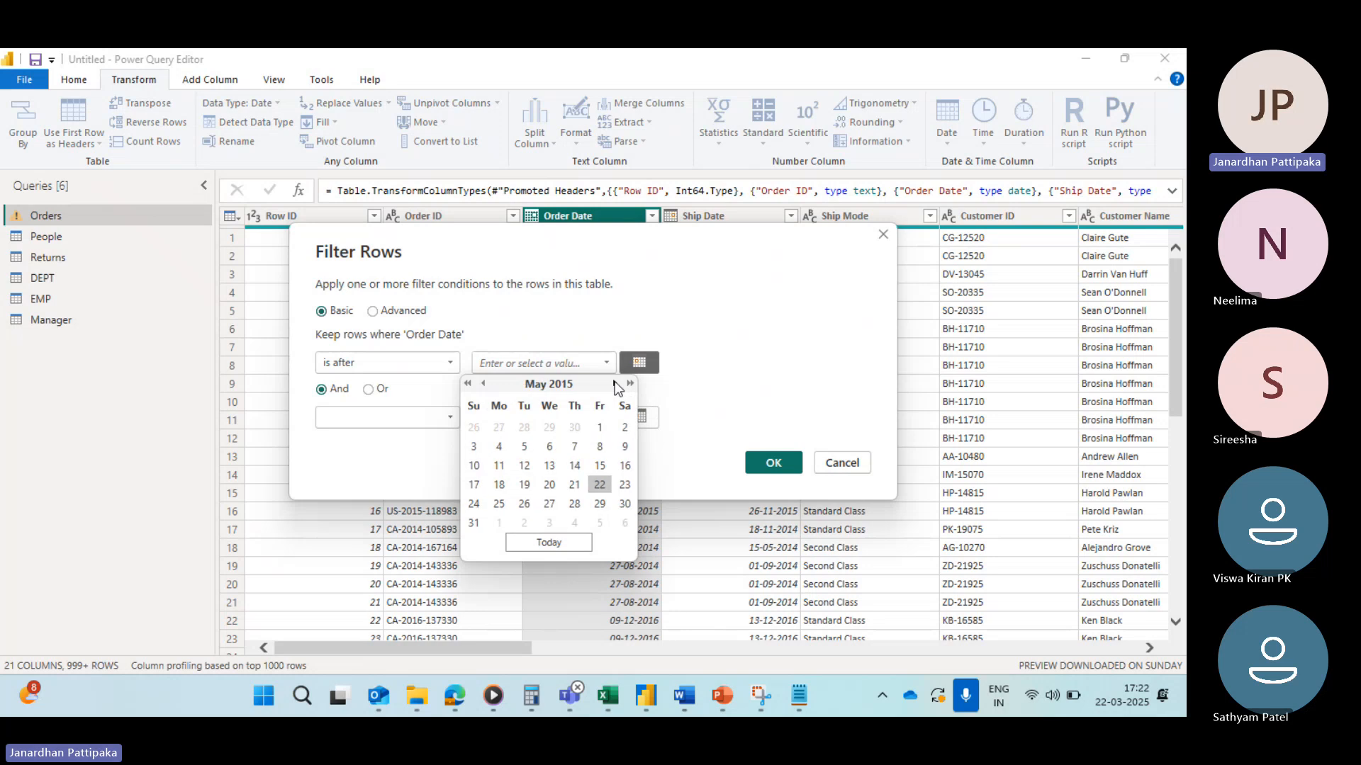
pyautogui.click(614, 383)
pyautogui.click(614, 383)
pyautogui.click(615, 383)
pyautogui.click(614, 383)
pyautogui.click(615, 384)
pyautogui.click(614, 383)
pyautogui.click(614, 384)
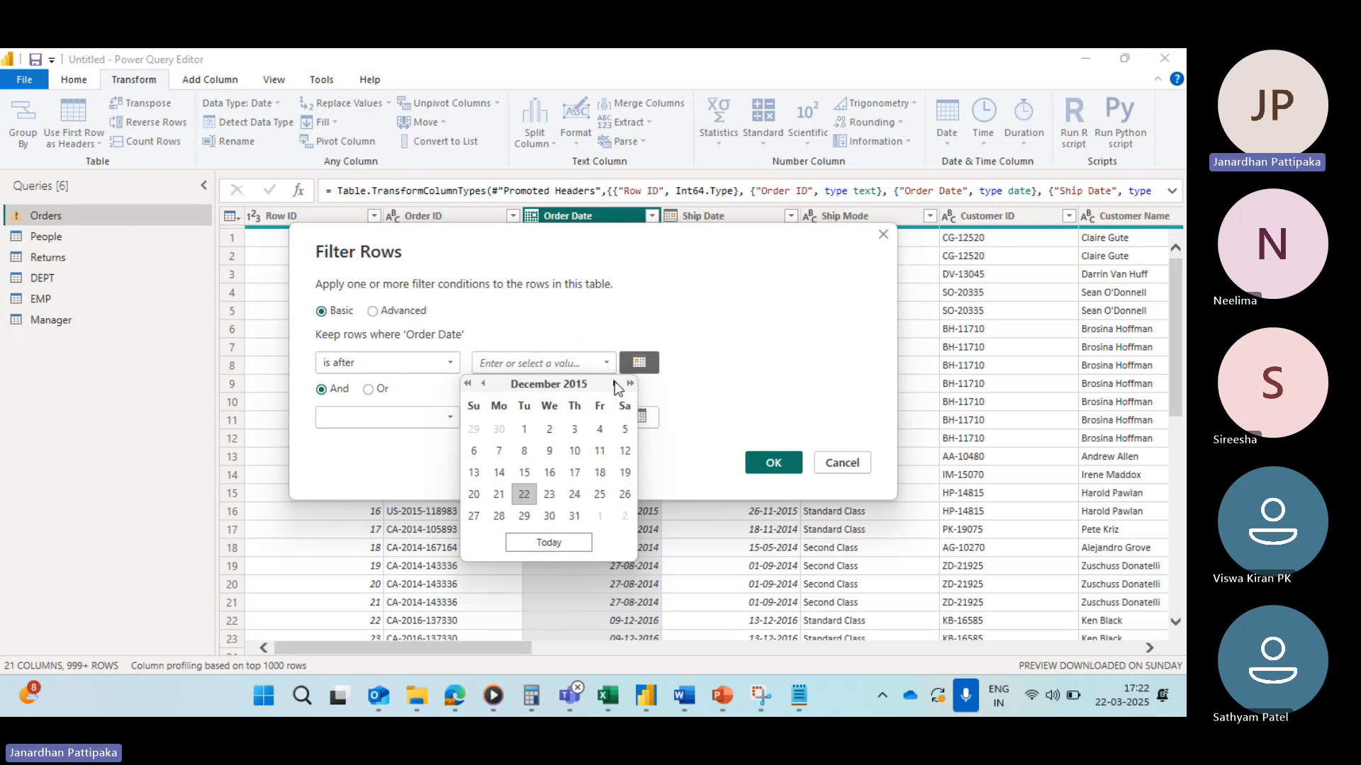
pyautogui.click(571, 515)
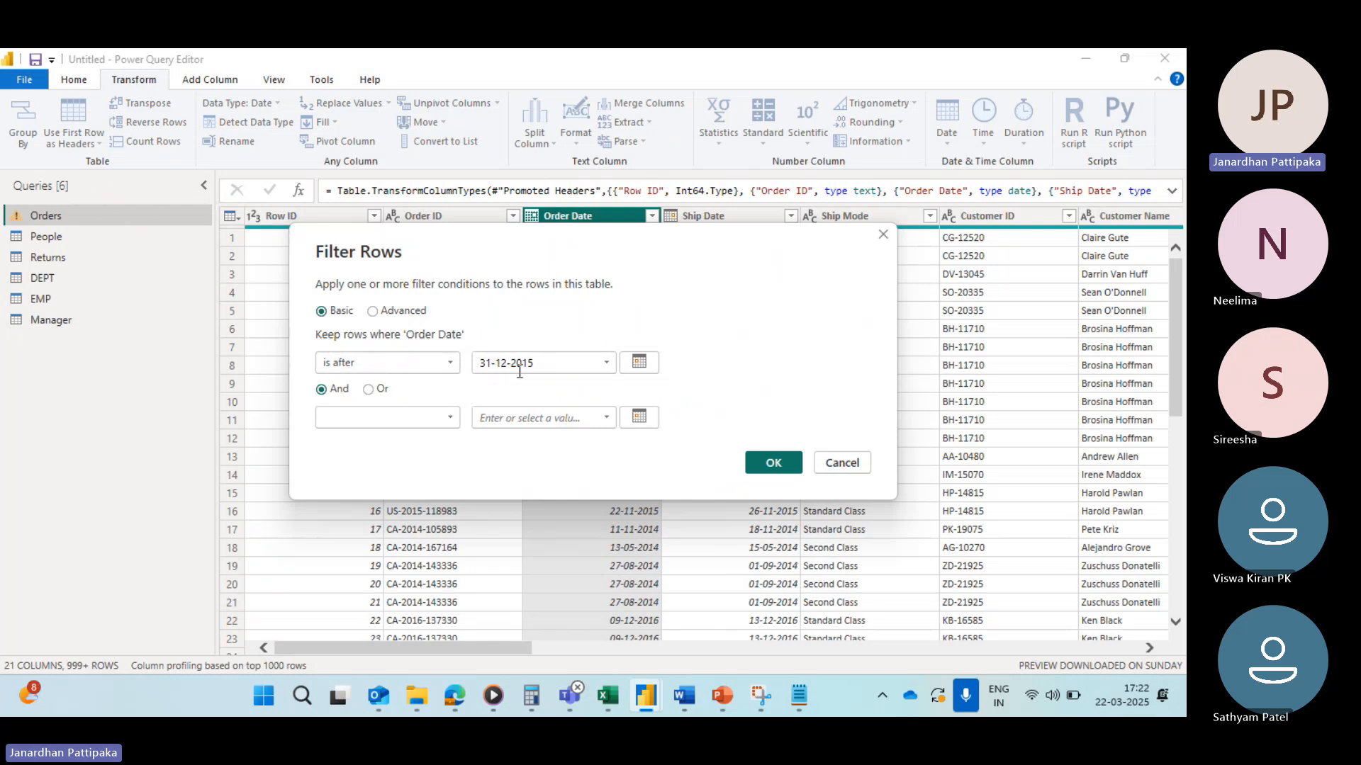
pyautogui.click(773, 463)
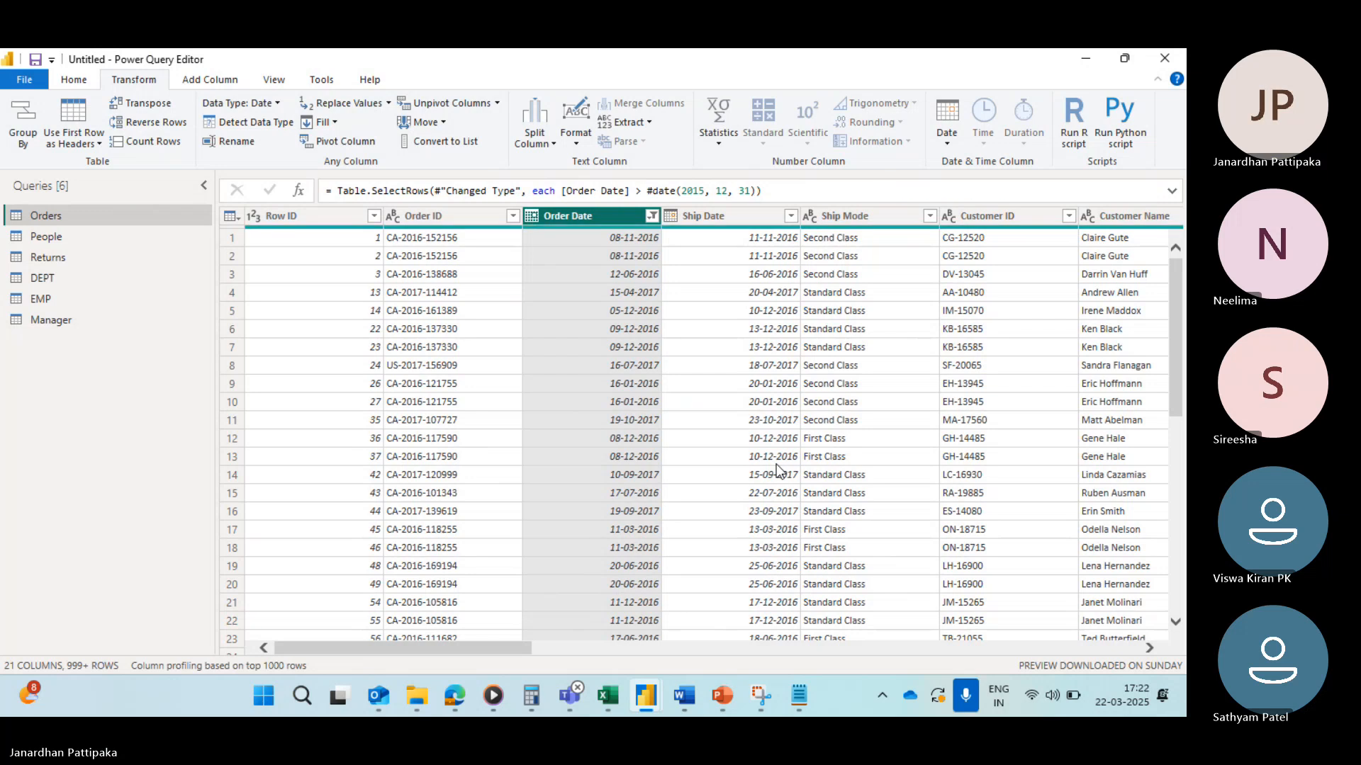
# Step: Review the Order Date value list down to the latest dates and clear the column's filter
pyautogui.click(651, 216)
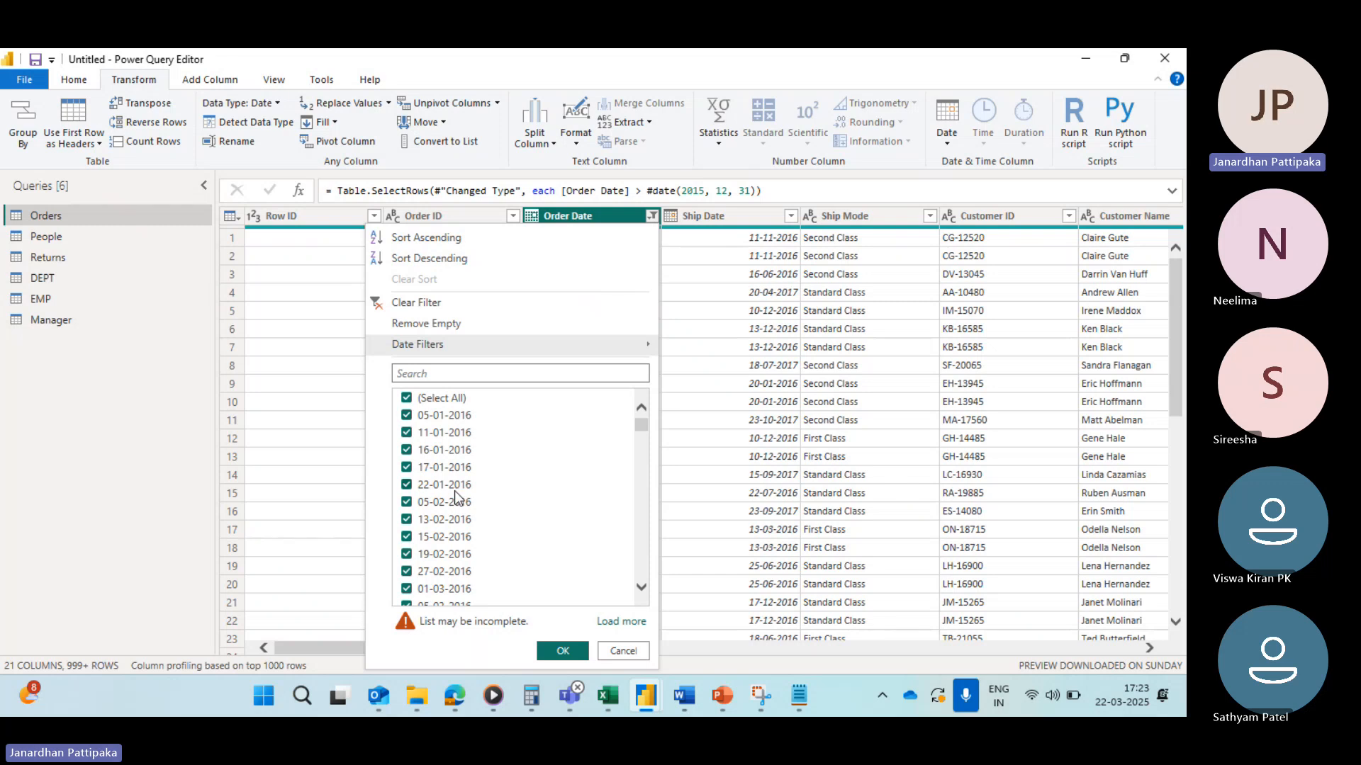
pyautogui.moveTo(643, 424); pyautogui.dragTo(624, 600)
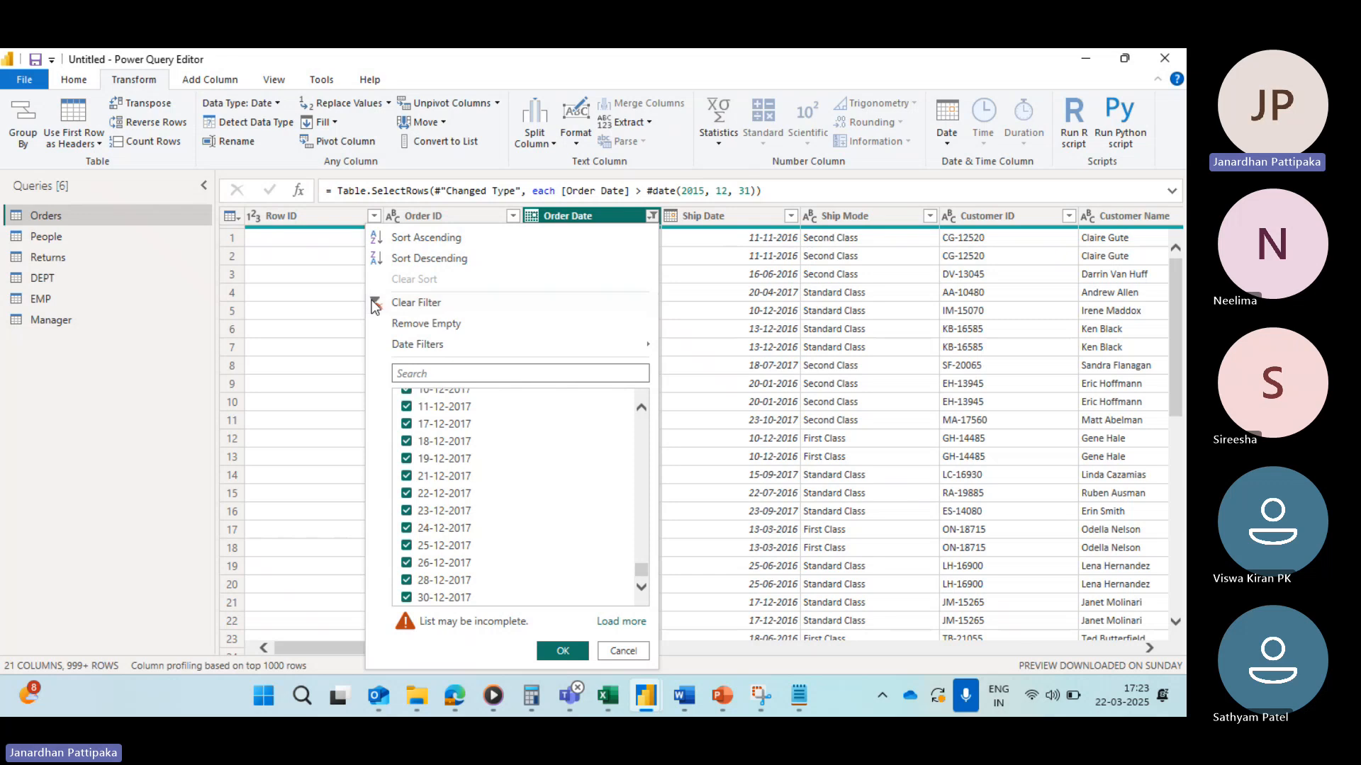
pyautogui.click(416, 302)
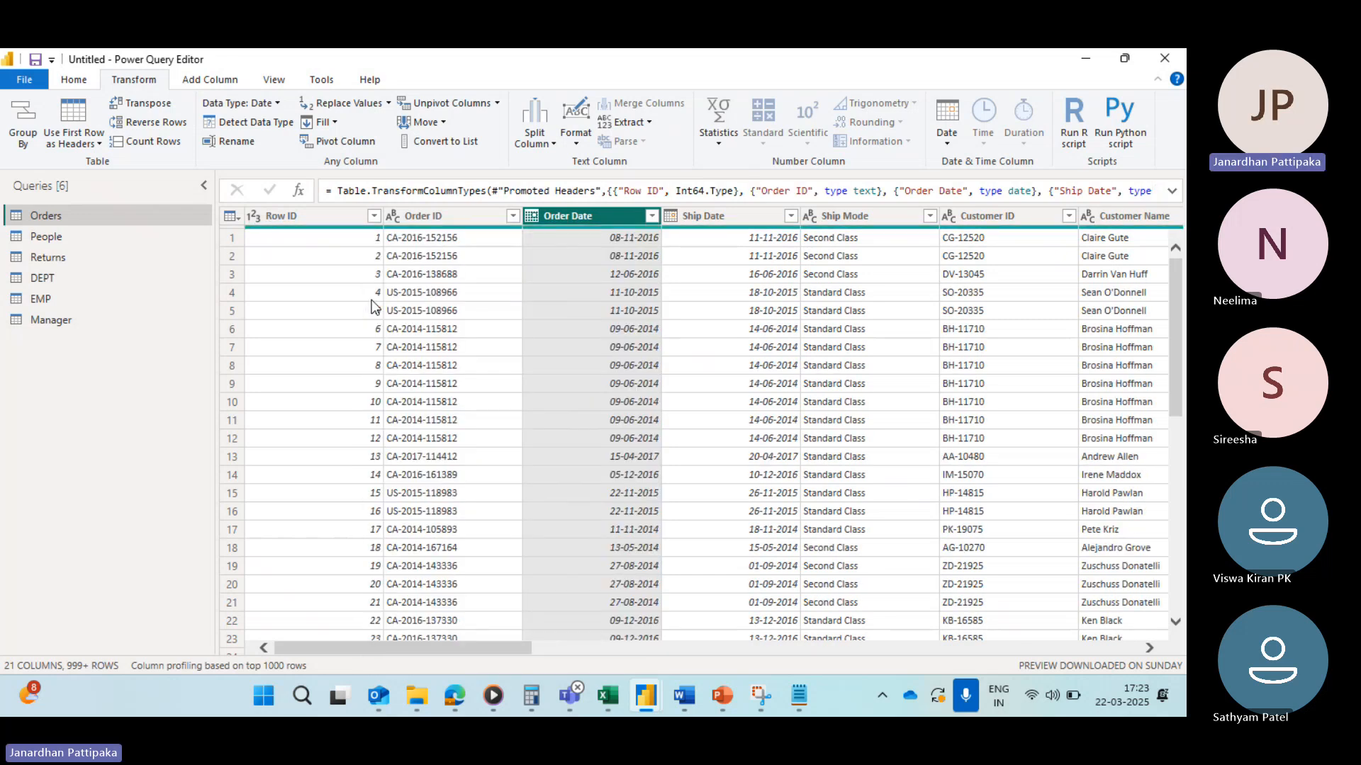
# Step: Start a custom Order Date filter with the condition is after or equal to
pyautogui.click(652, 216)
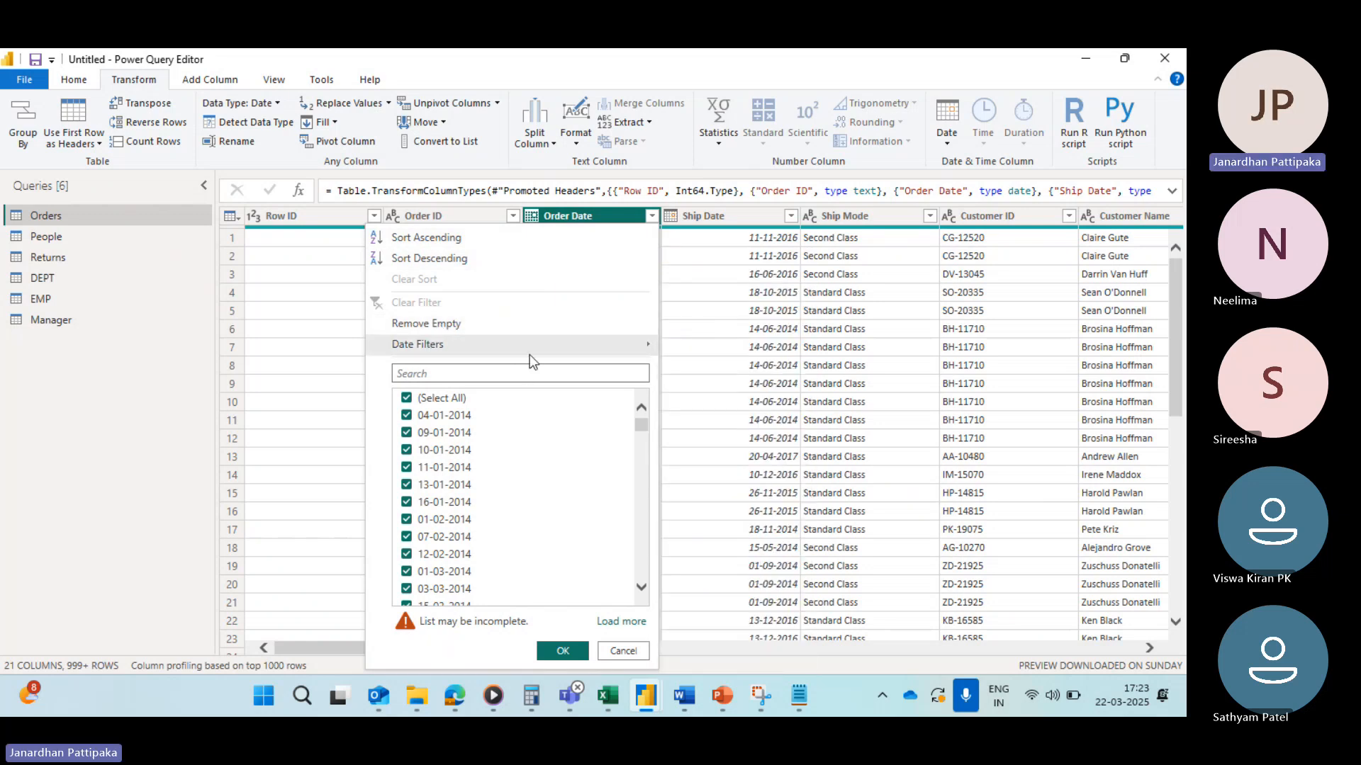
pyautogui.moveTo(535, 345)
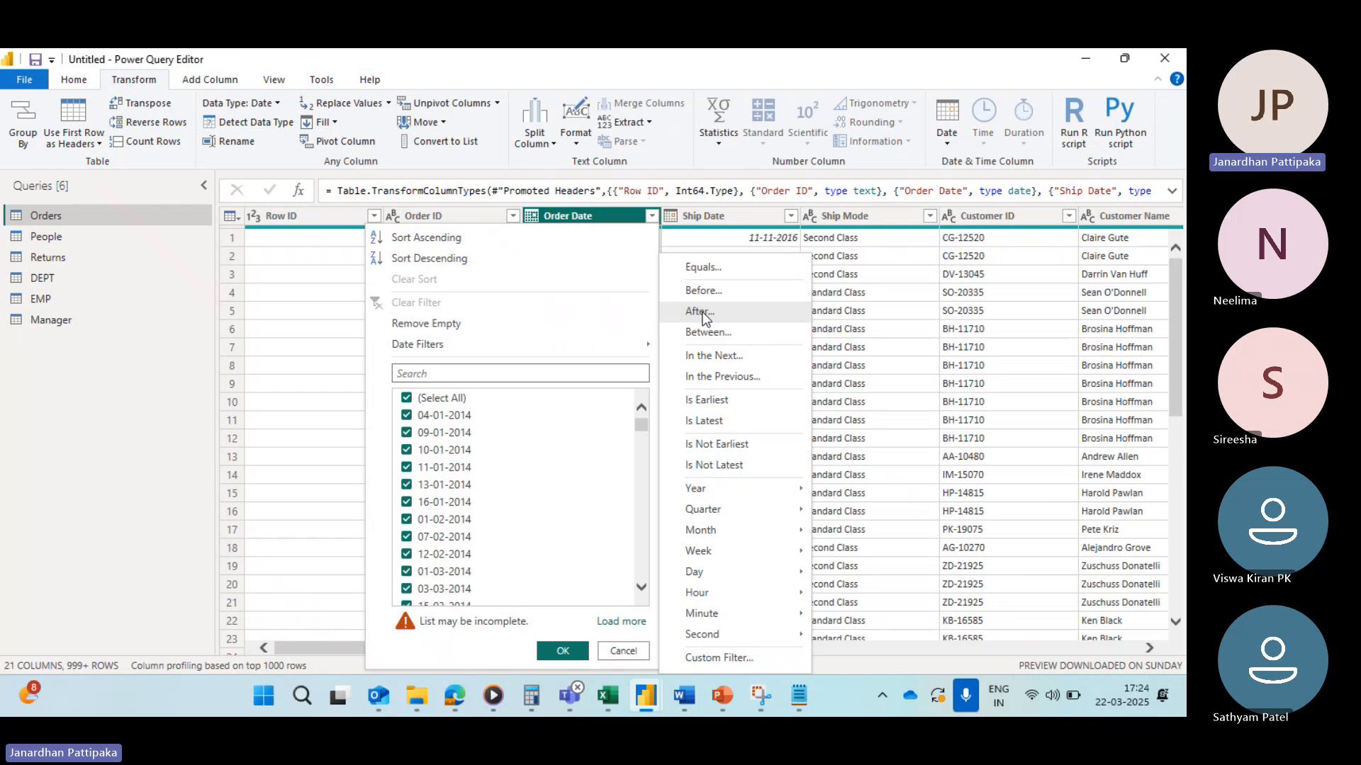
pyautogui.click(700, 656)
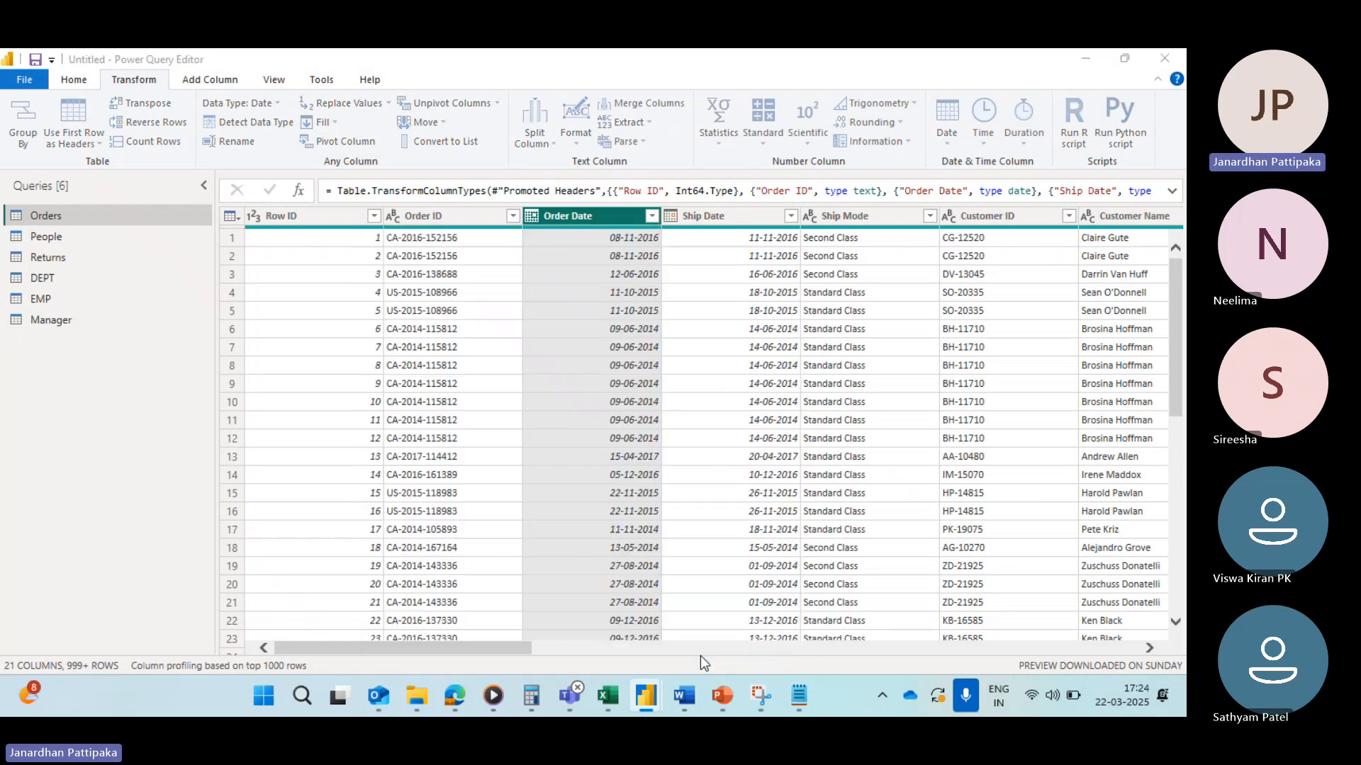
pyautogui.click(452, 362)
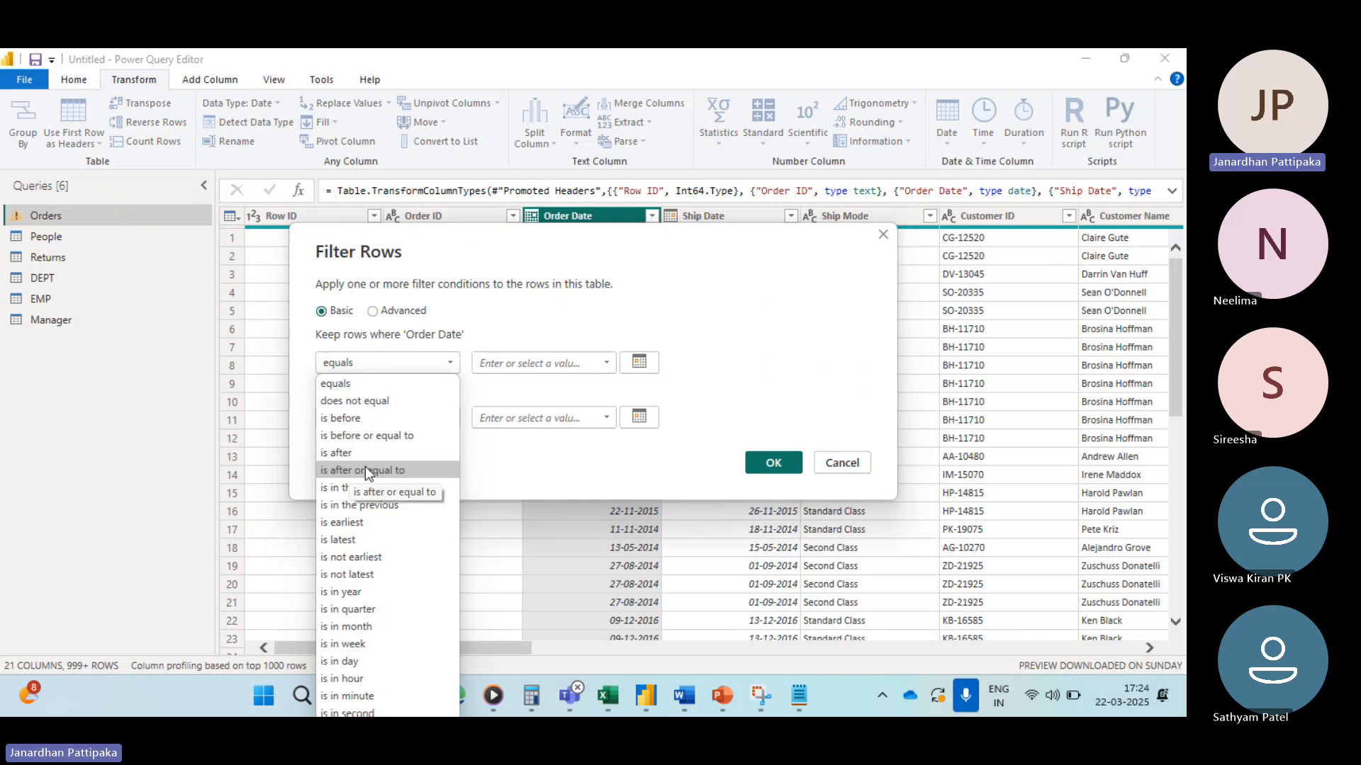
pyautogui.click(364, 470)
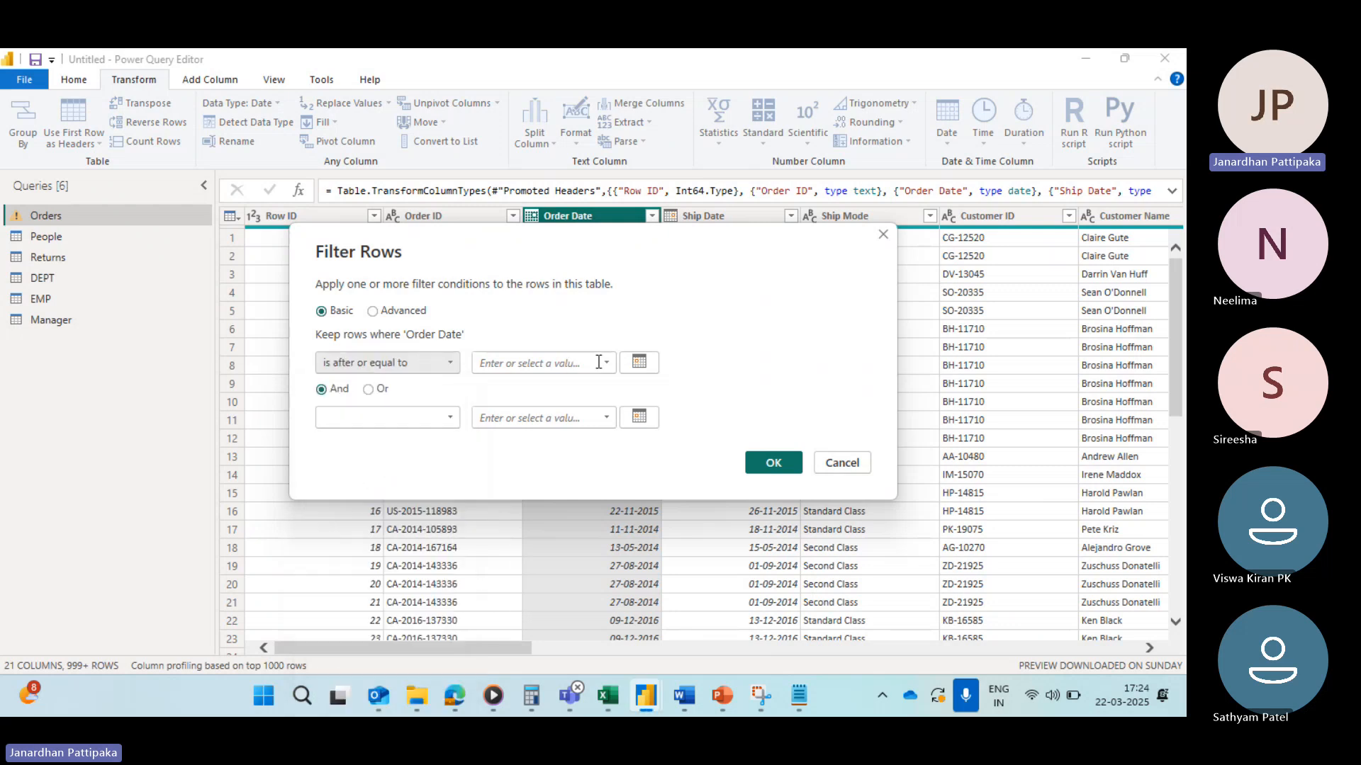
# Step: Pick 01-01-2016 from the calendar as the filter date and apply the filter
pyautogui.click(638, 362)
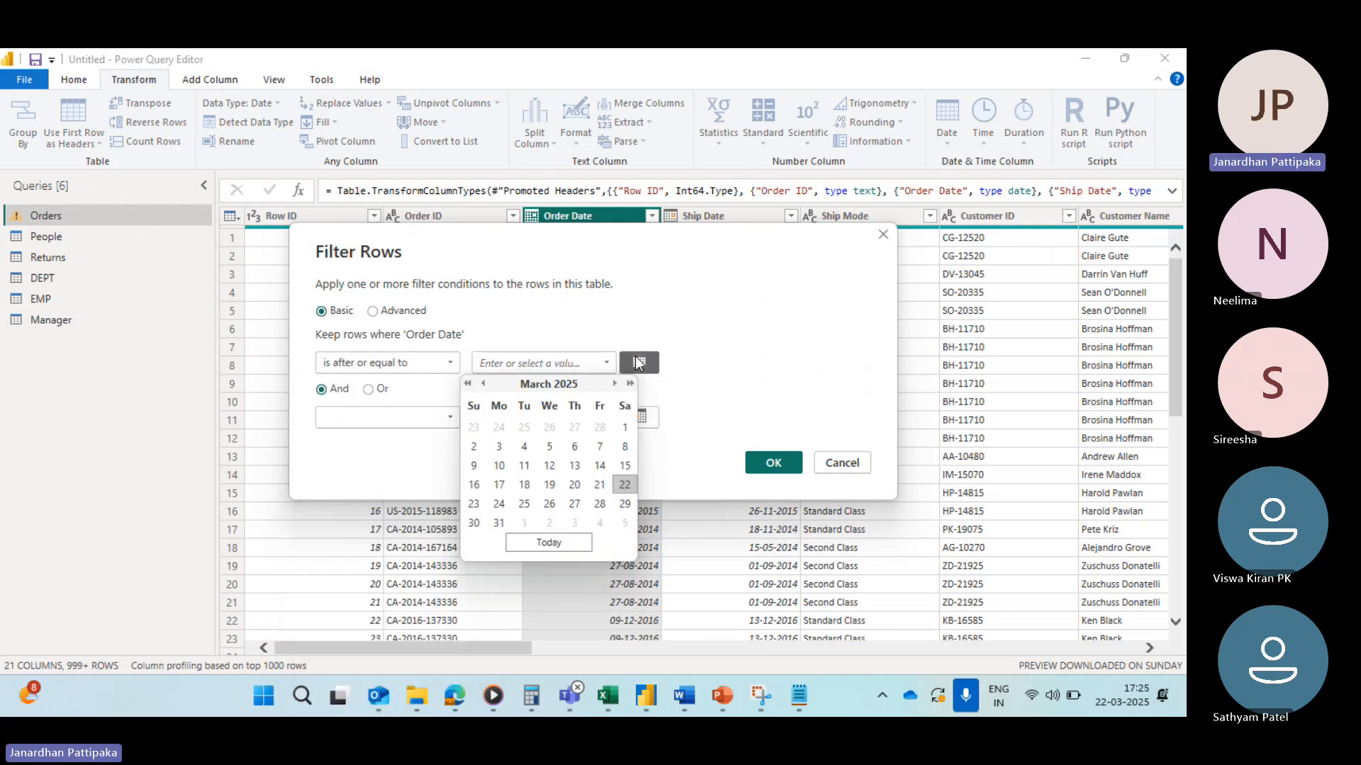
pyautogui.click(467, 384)
pyautogui.click(467, 384)
pyautogui.click(467, 383)
pyautogui.click(467, 383)
pyautogui.click(467, 383)
pyautogui.click(467, 383)
pyautogui.click(467, 384)
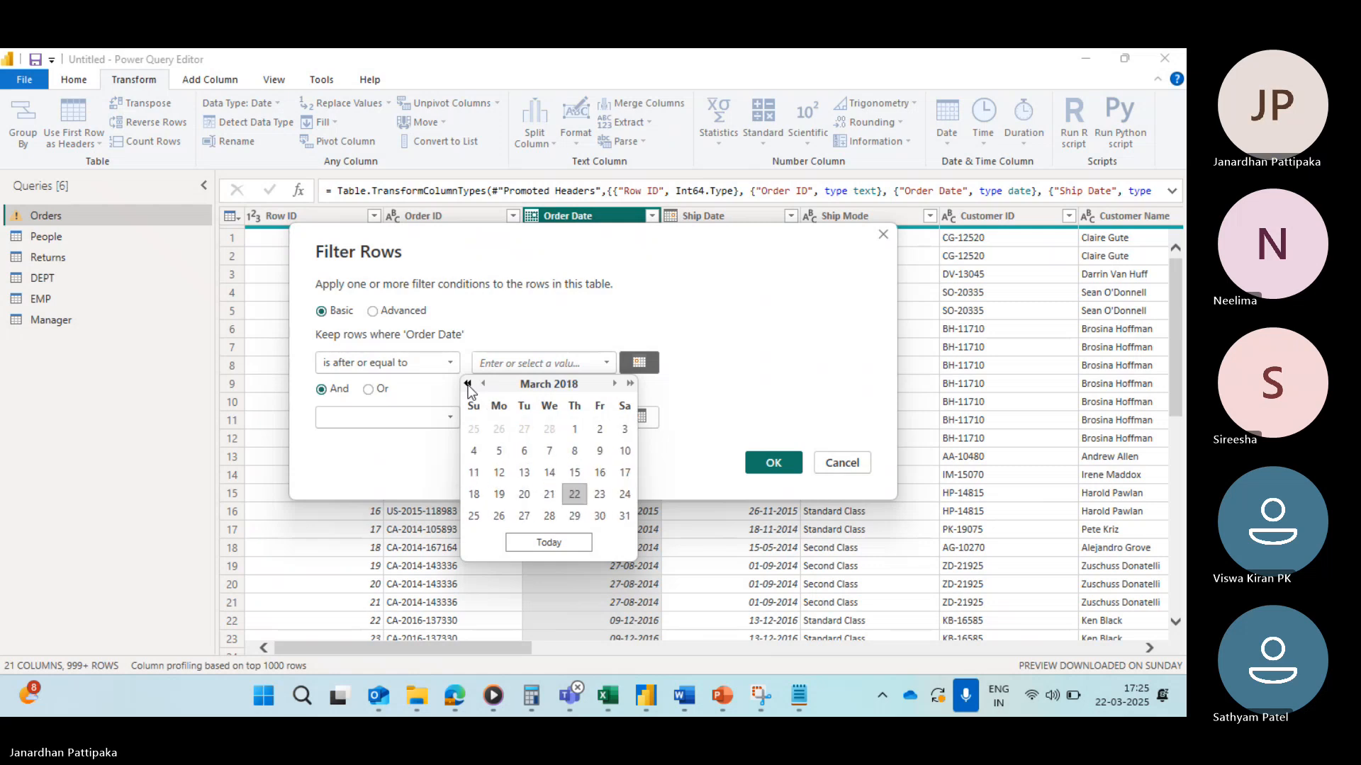
pyautogui.click(467, 383)
pyautogui.click(467, 384)
pyautogui.click(467, 383)
pyautogui.click(467, 384)
pyautogui.click(467, 383)
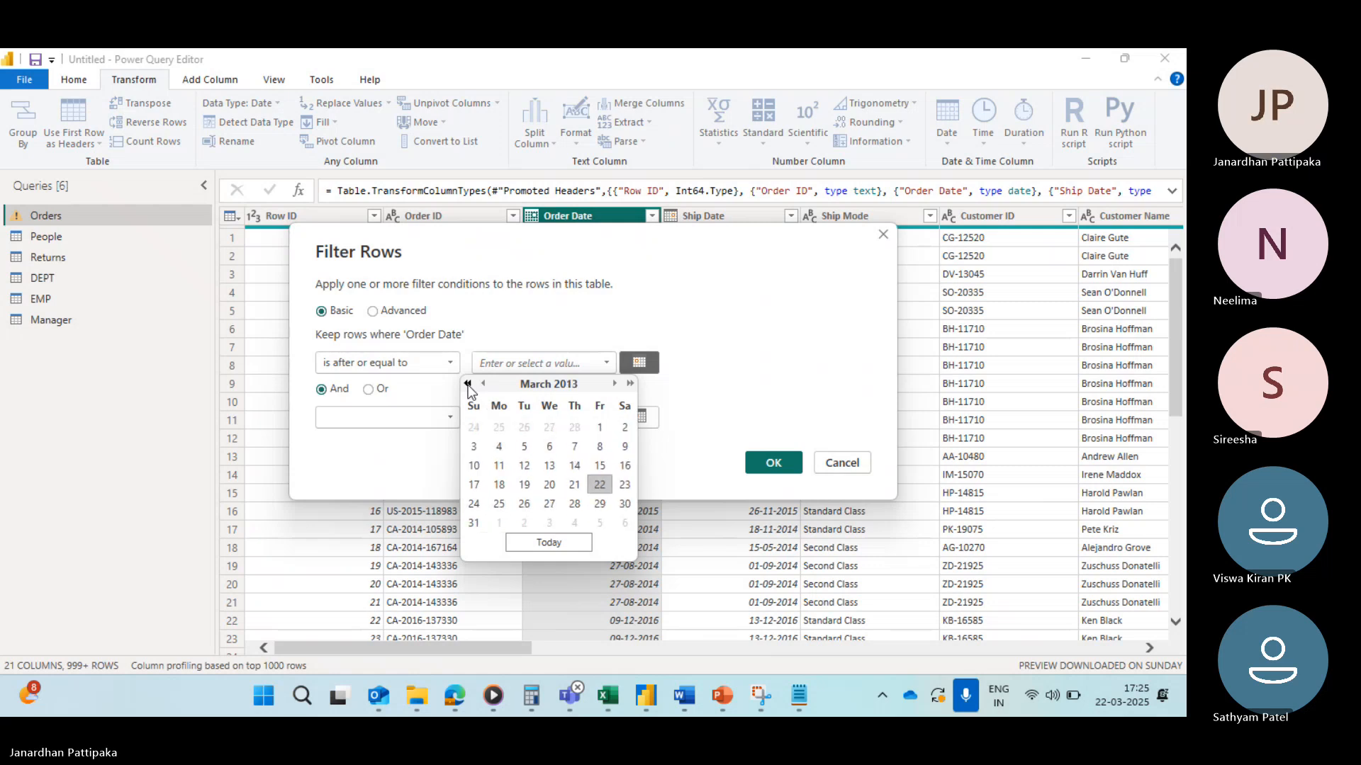
pyautogui.click(467, 383)
pyautogui.click(630, 383)
pyautogui.click(630, 383)
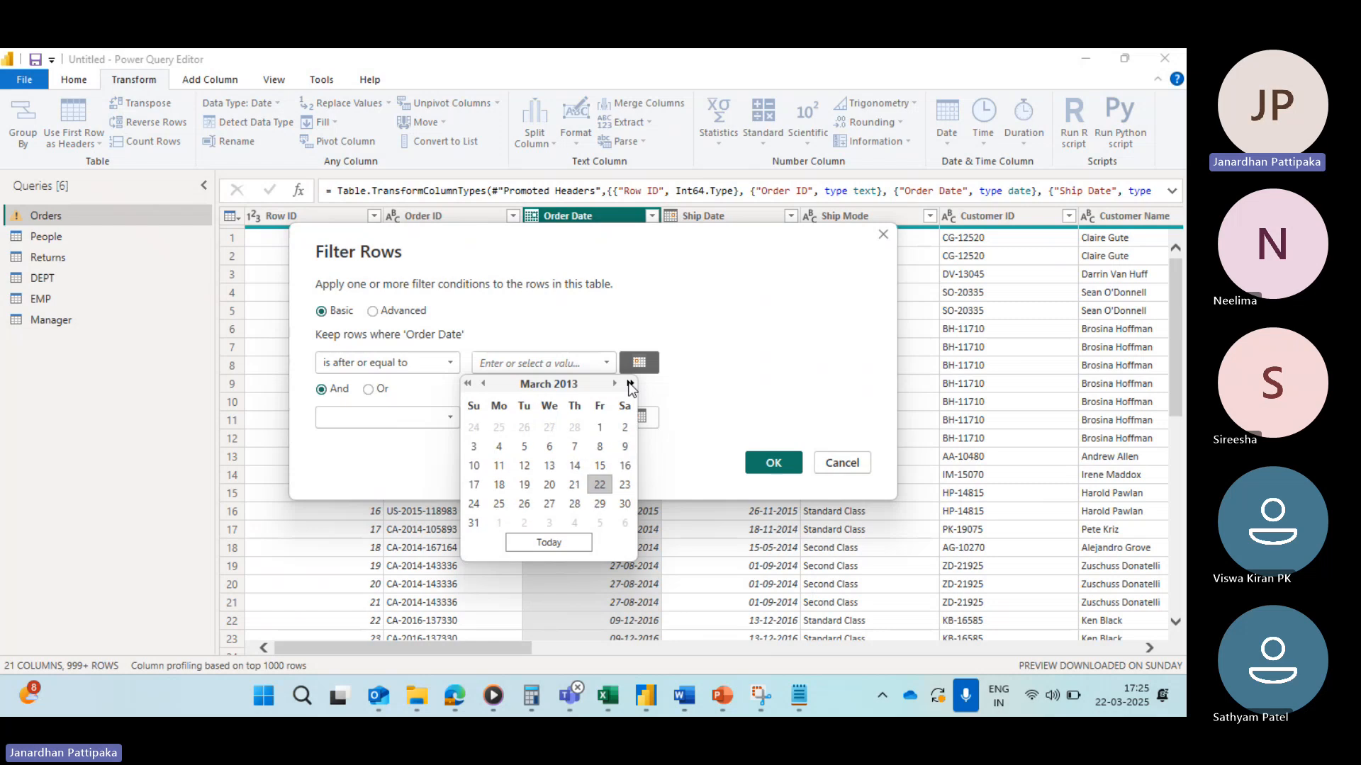
pyautogui.click(630, 383)
pyautogui.click(630, 384)
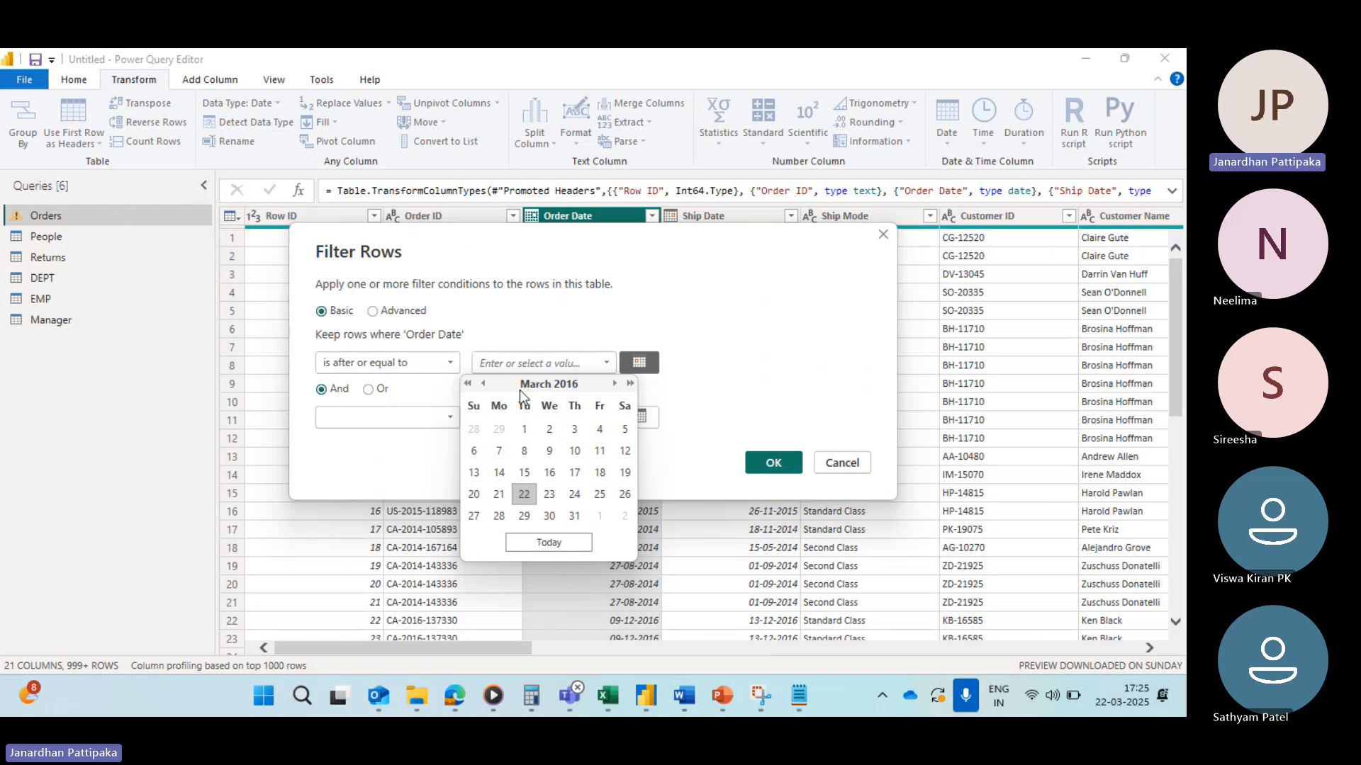
pyautogui.click(483, 384)
pyautogui.click(483, 383)
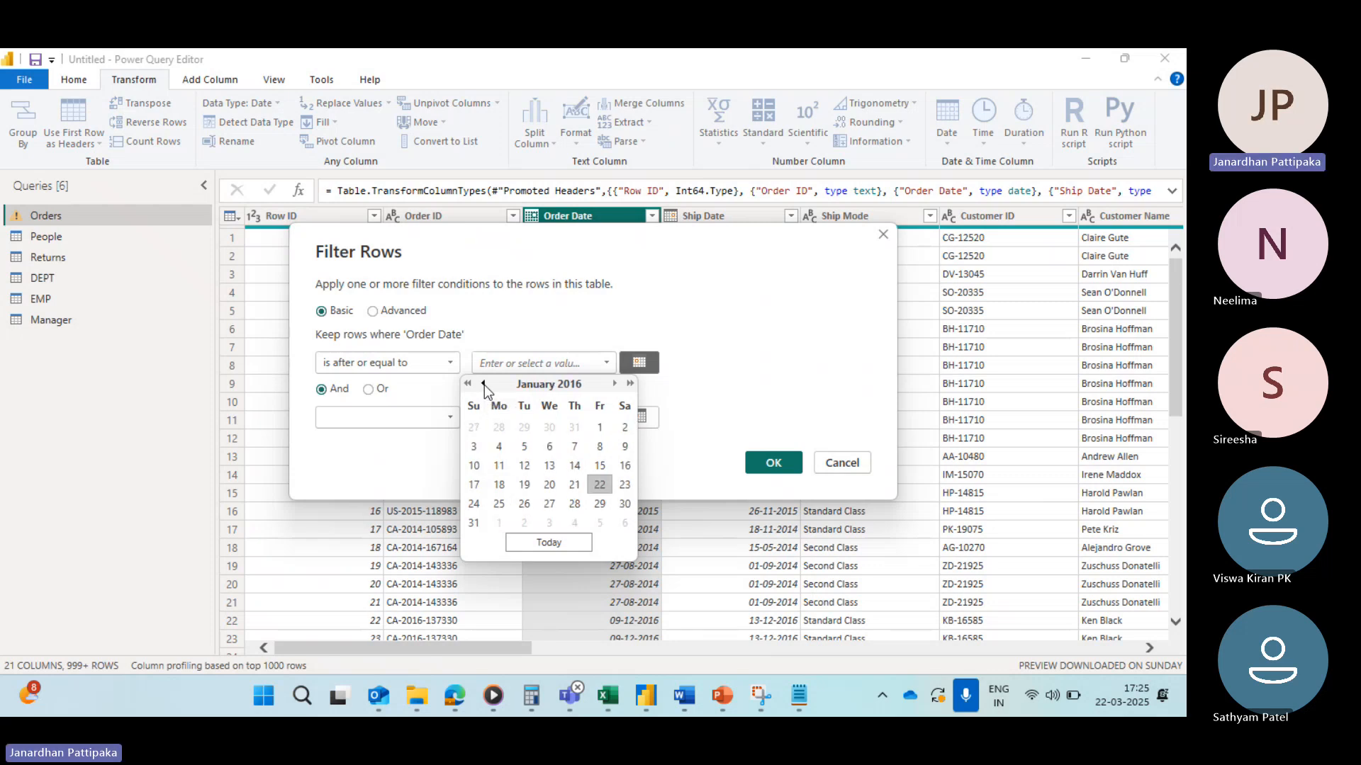
pyautogui.click(599, 427)
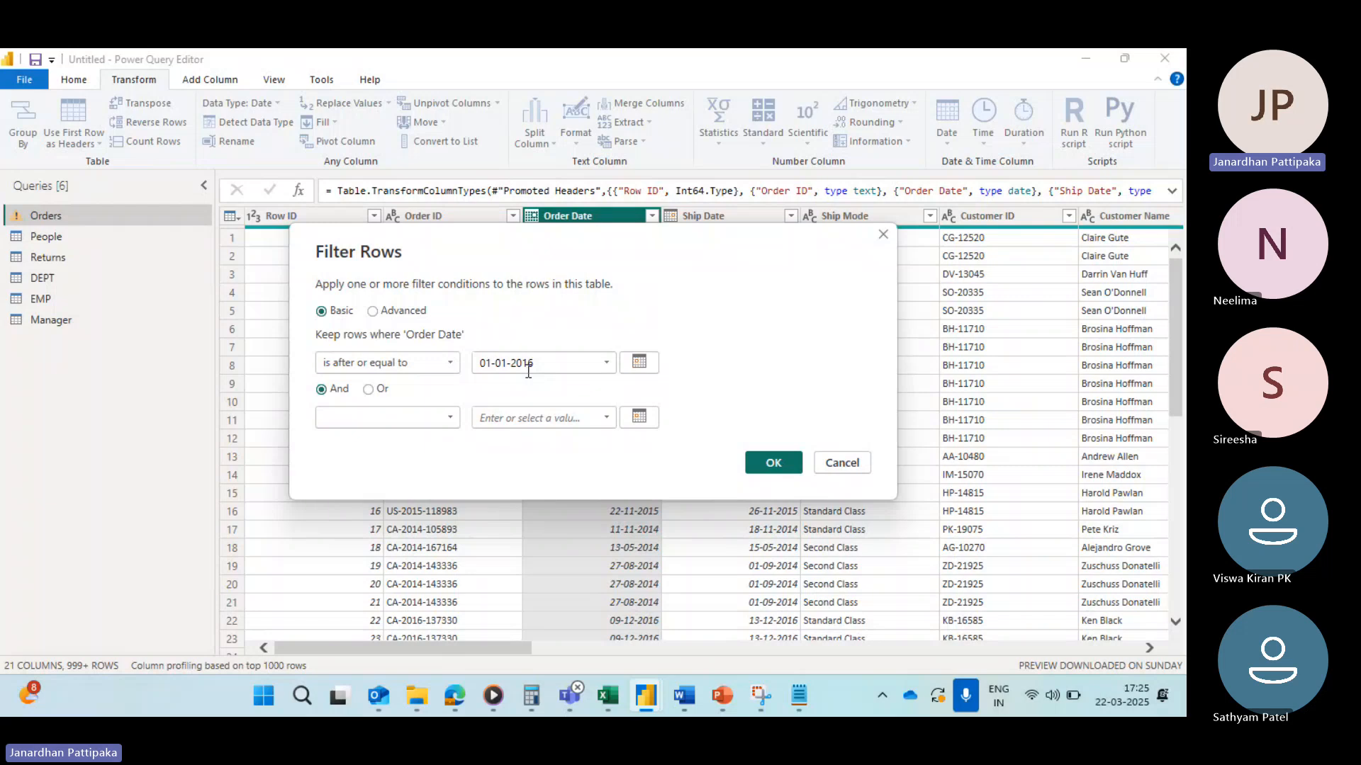
pyautogui.click(772, 461)
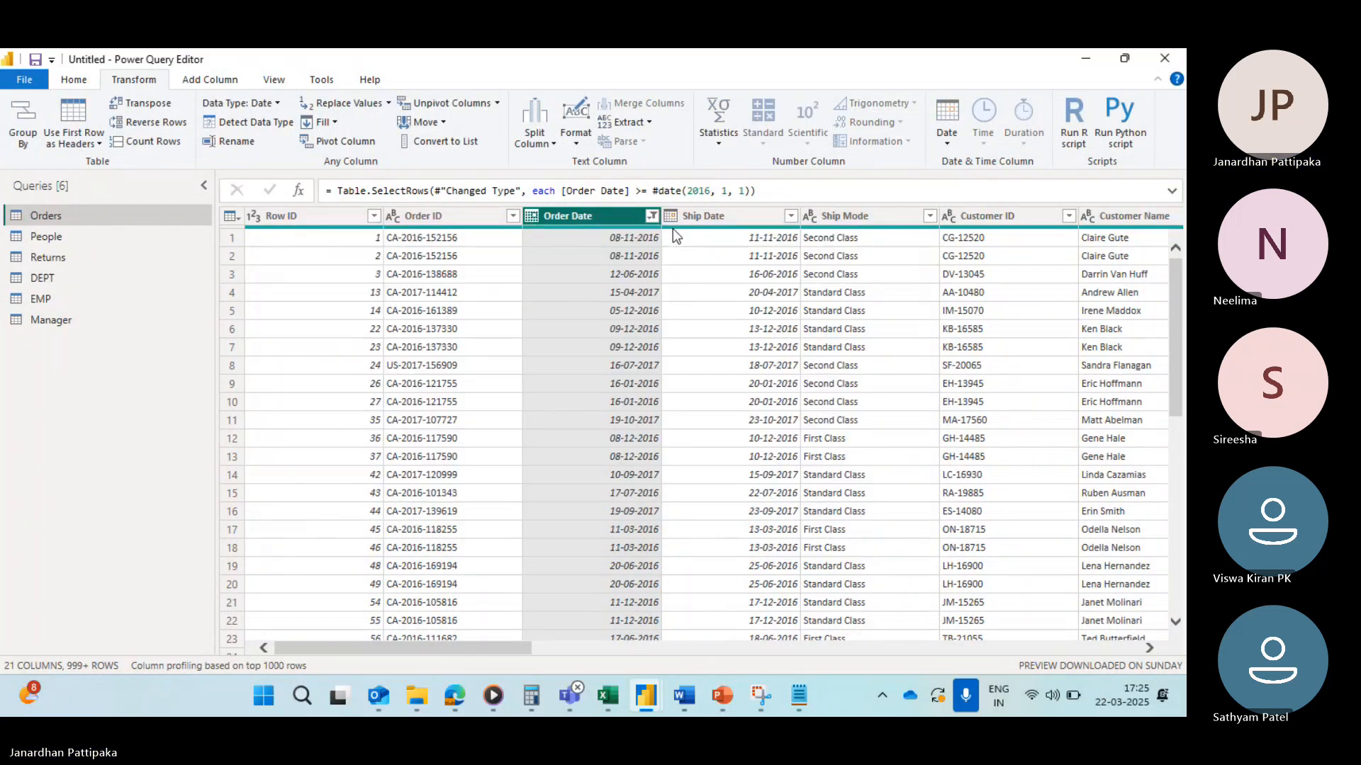
# Step: Scroll through the filtered Order Date value list to the latest dates and confirm it
pyautogui.click(651, 216)
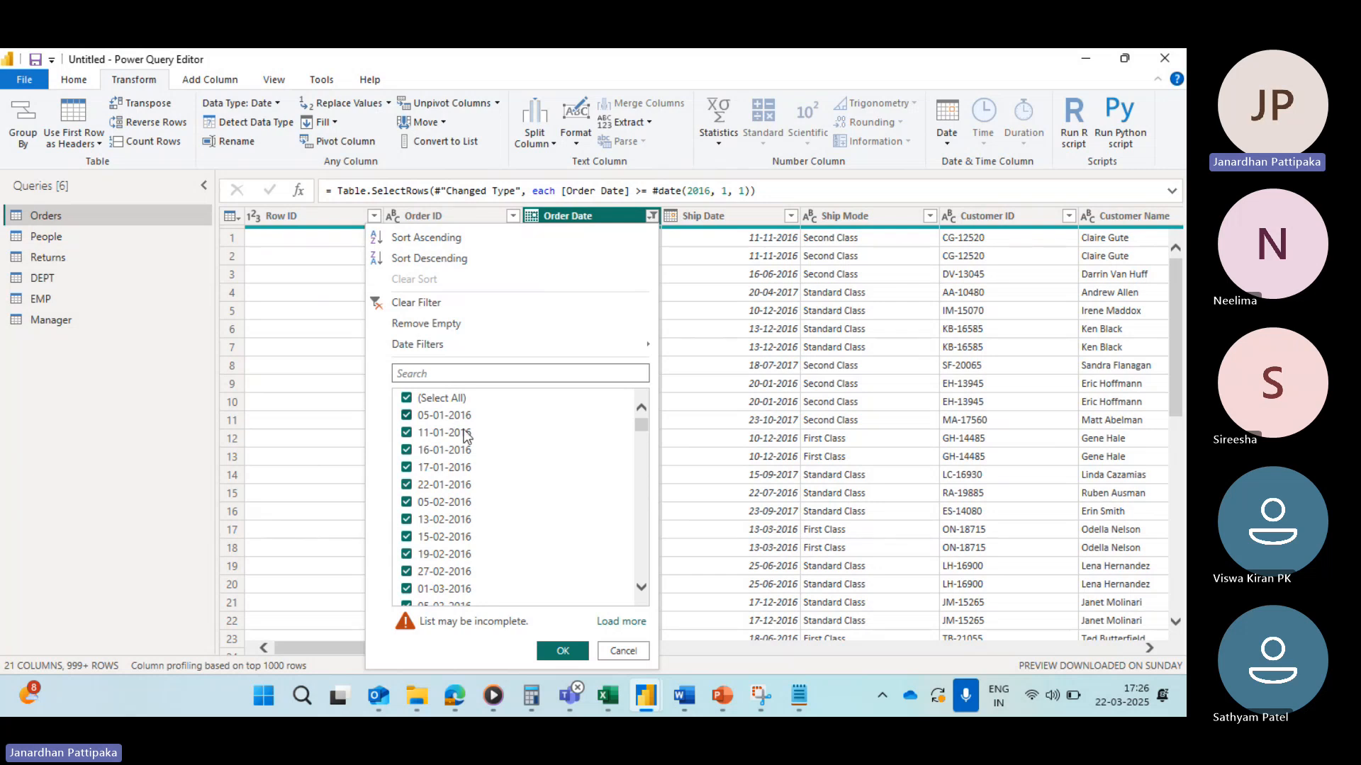
pyautogui.scroll(-10, 496, 490)
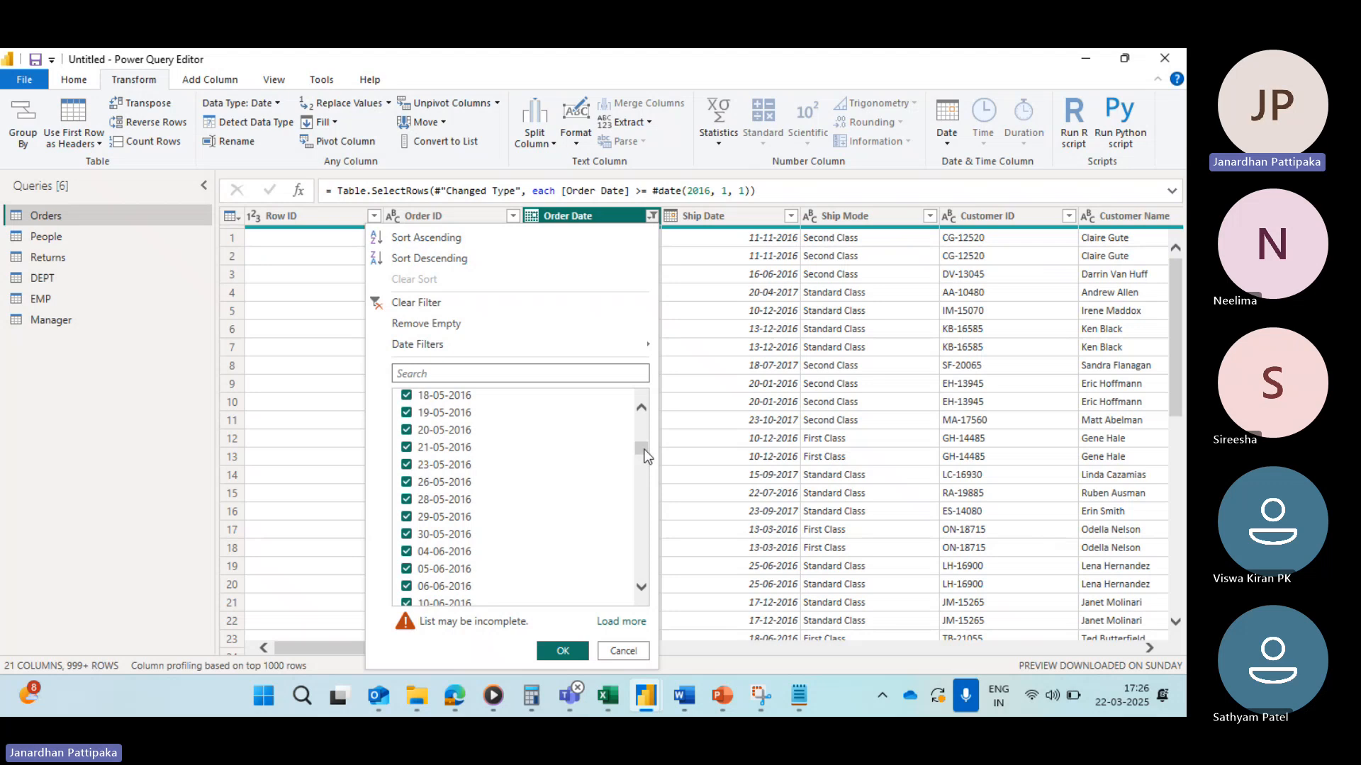
pyautogui.moveTo(645, 455); pyautogui.dragTo(640, 591)
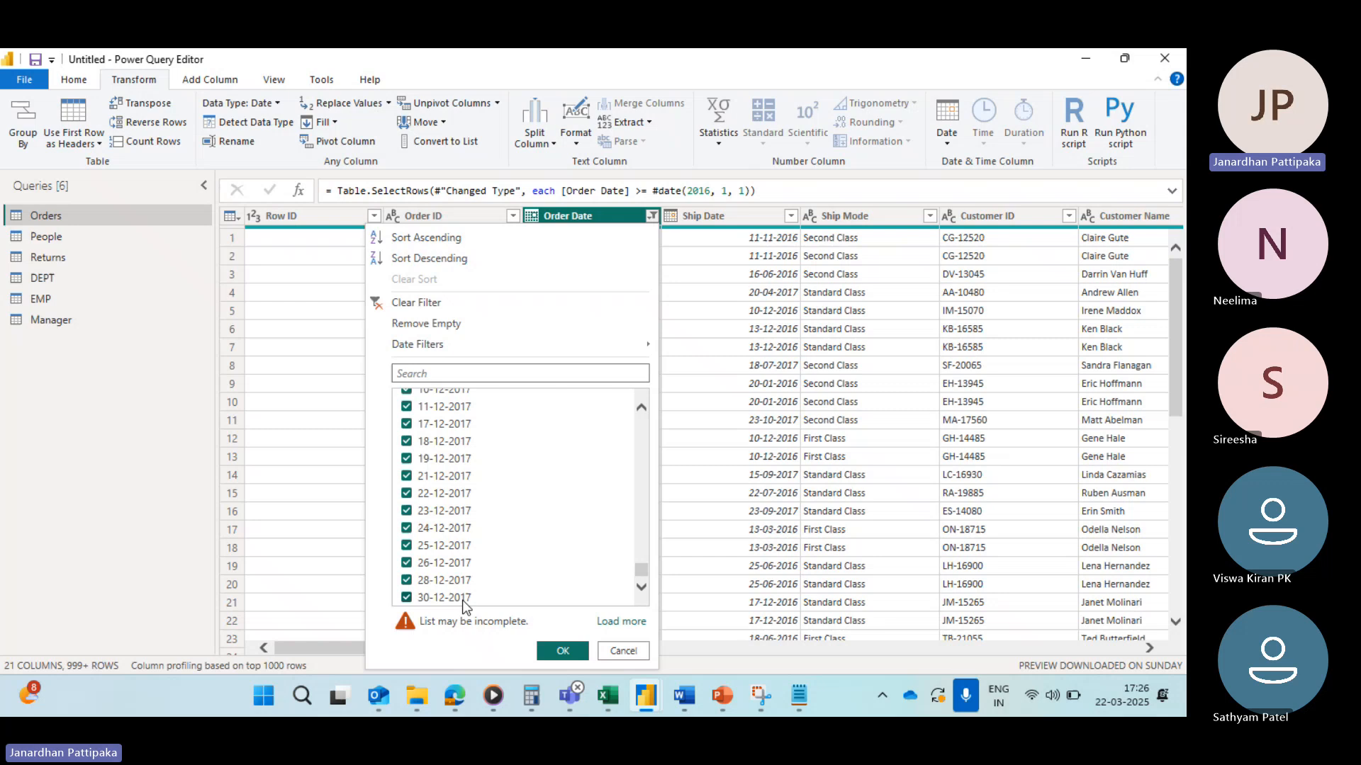
pyautogui.click(562, 651)
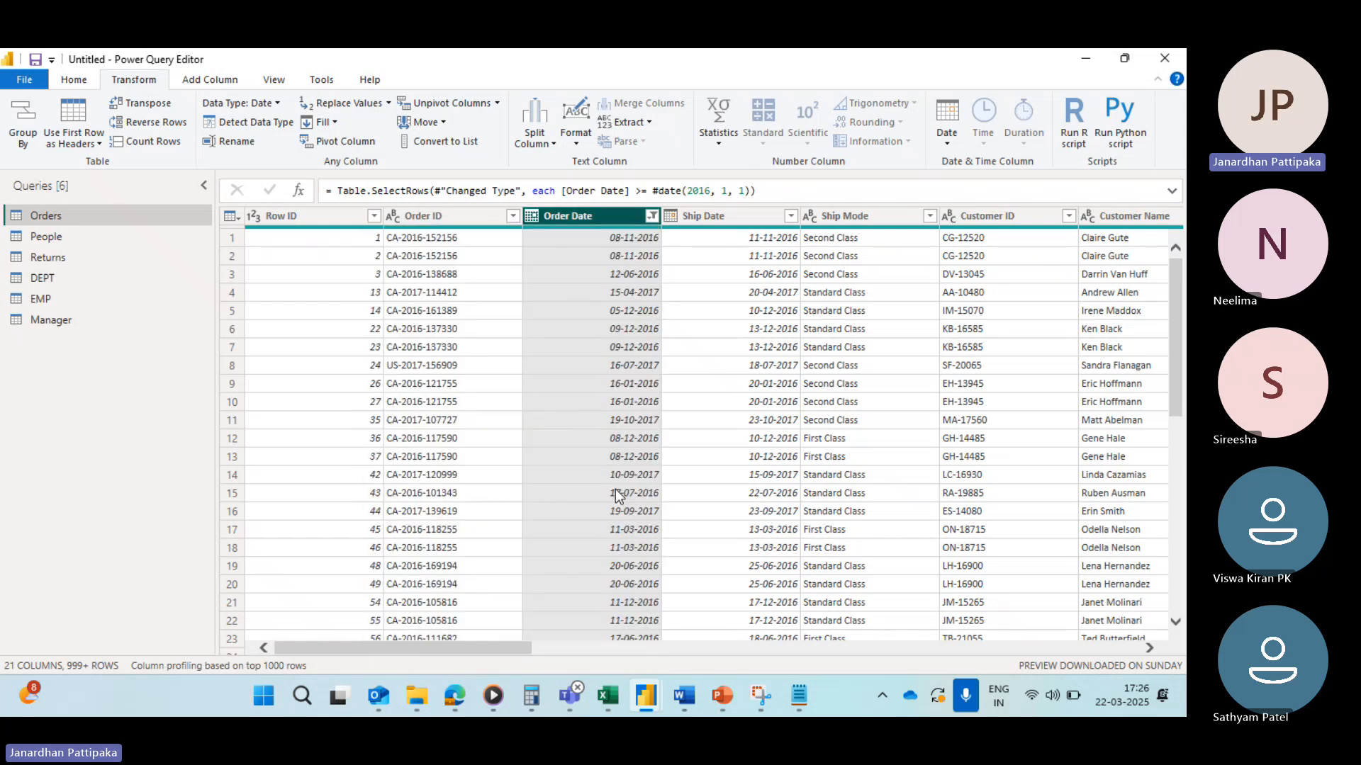
# Step: Reopen the Order Date filter list several times and scroll through its dates
pyautogui.click(651, 216)
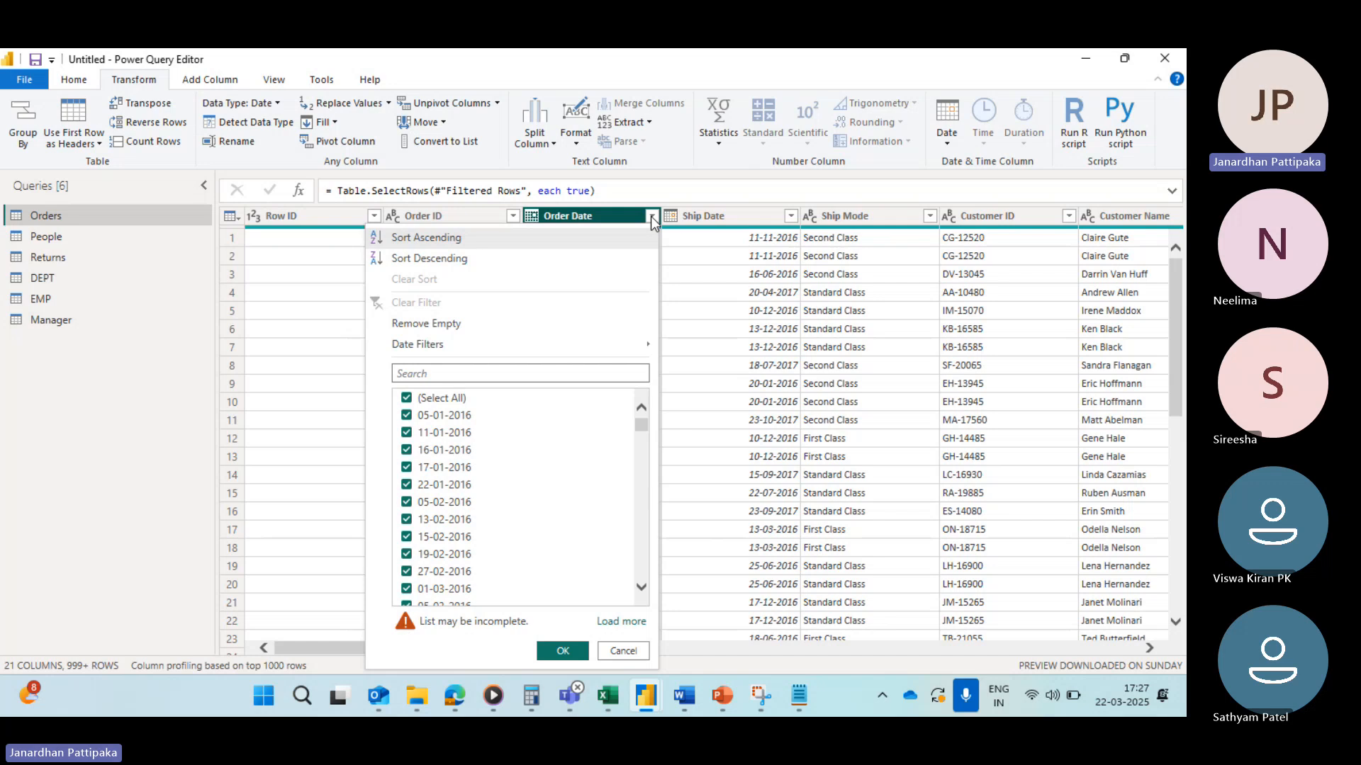
pyautogui.moveTo(458, 346)
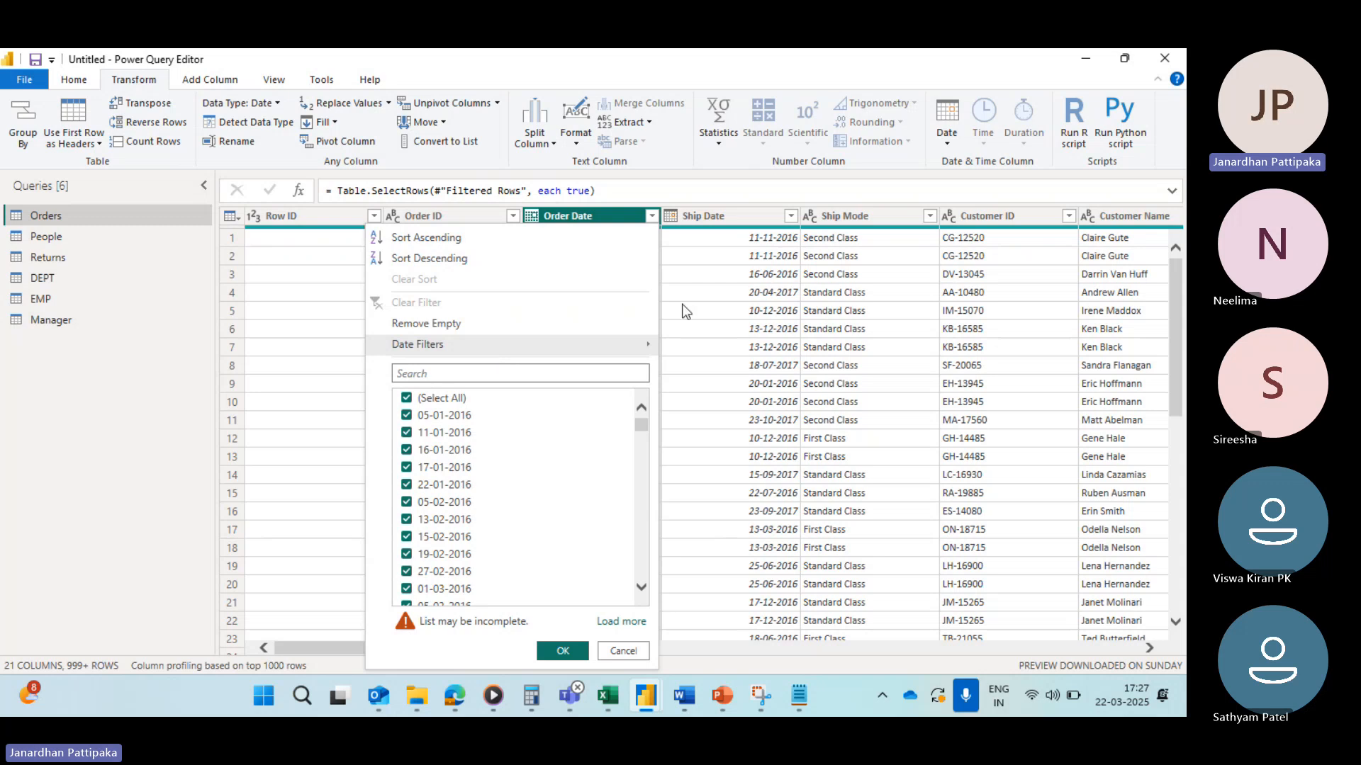
pyautogui.click(703, 279)
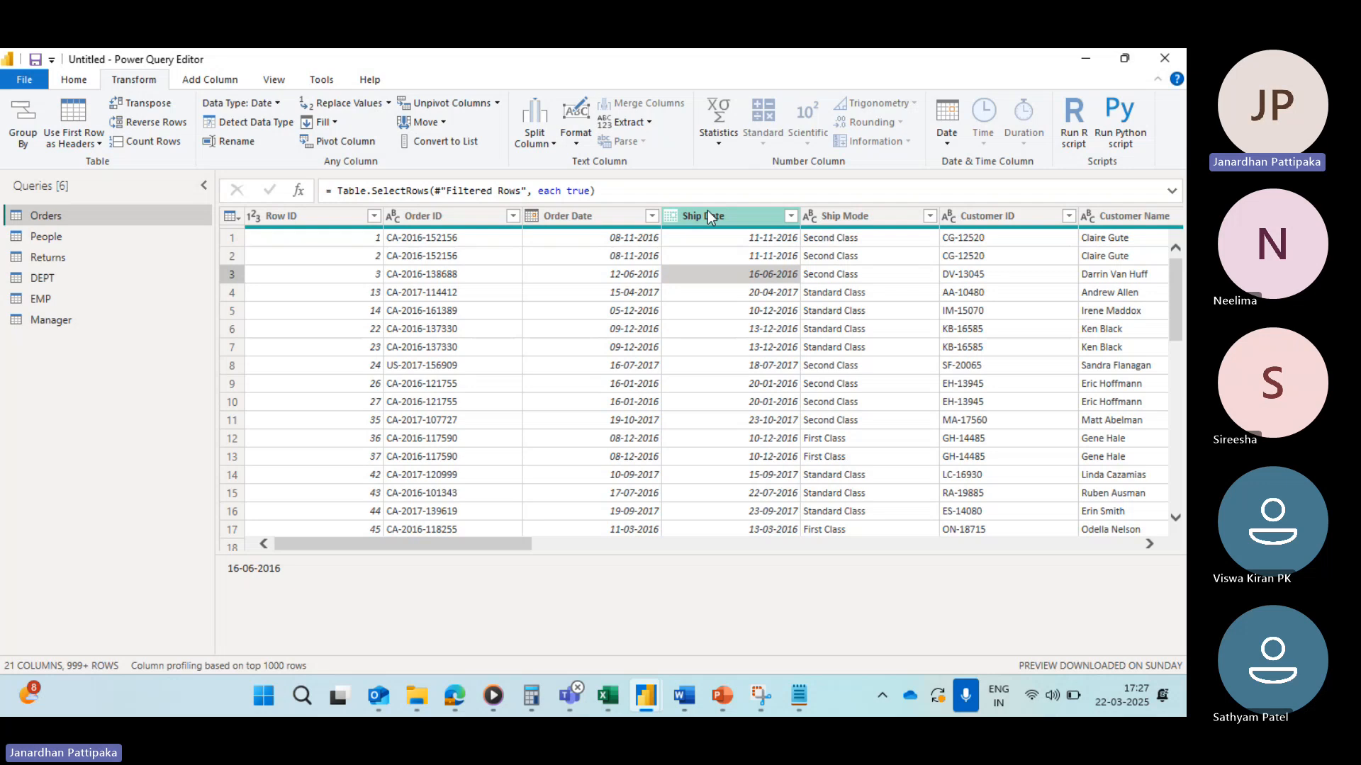
pyautogui.click(651, 216)
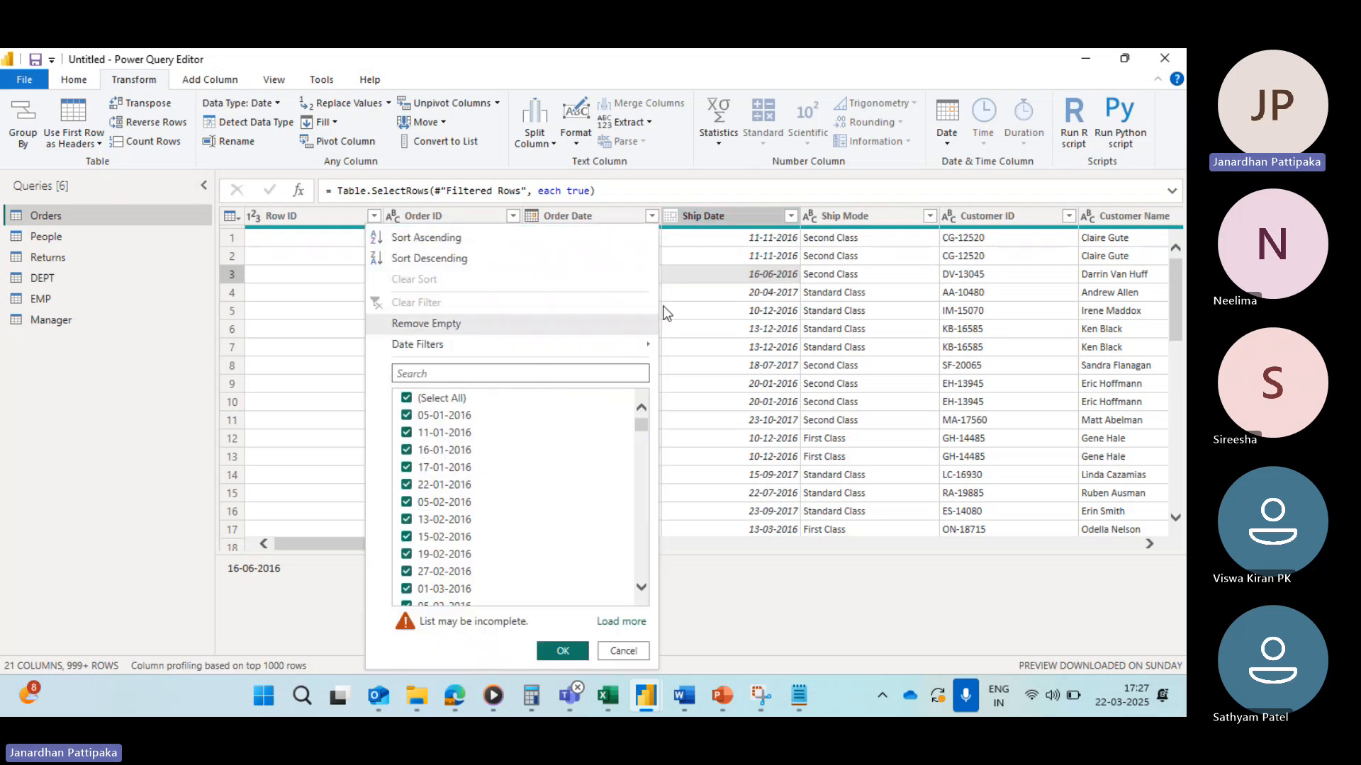
pyautogui.click(669, 326)
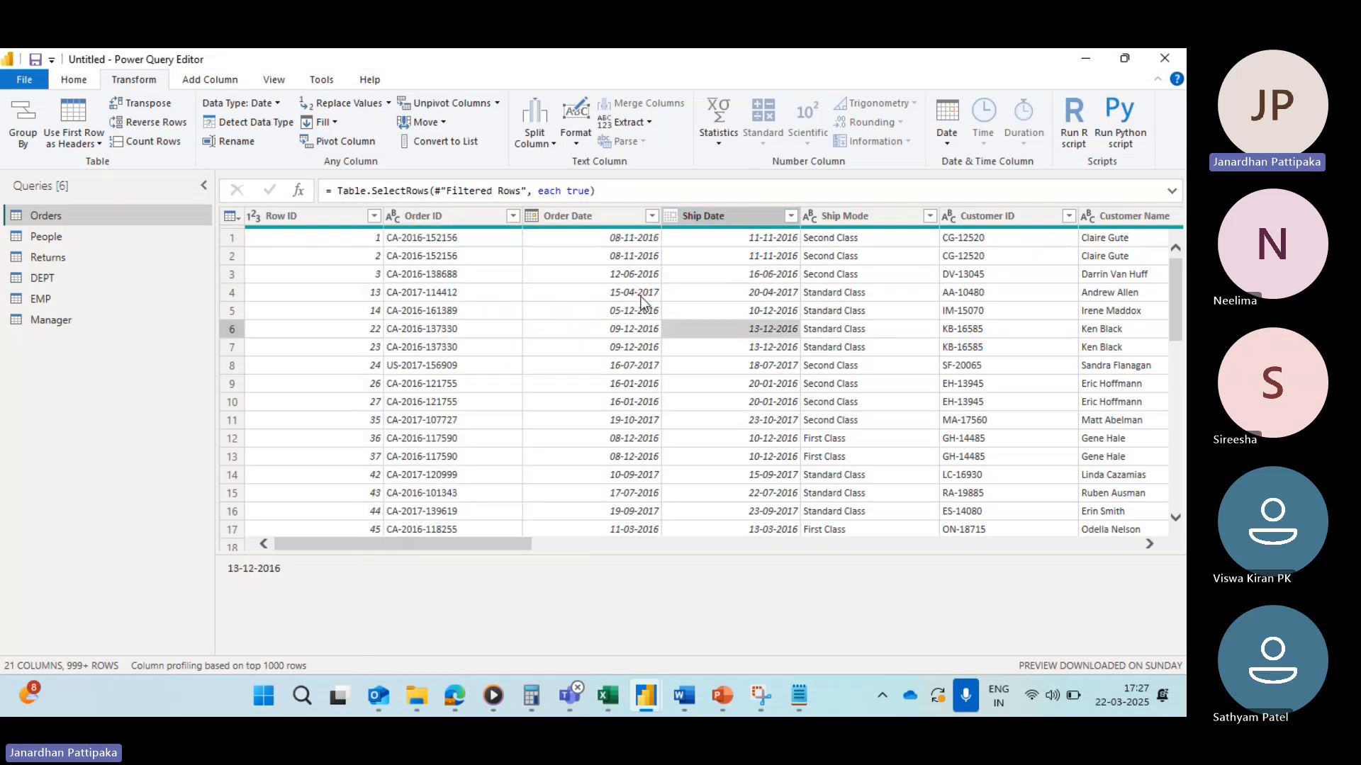
pyautogui.click(652, 216)
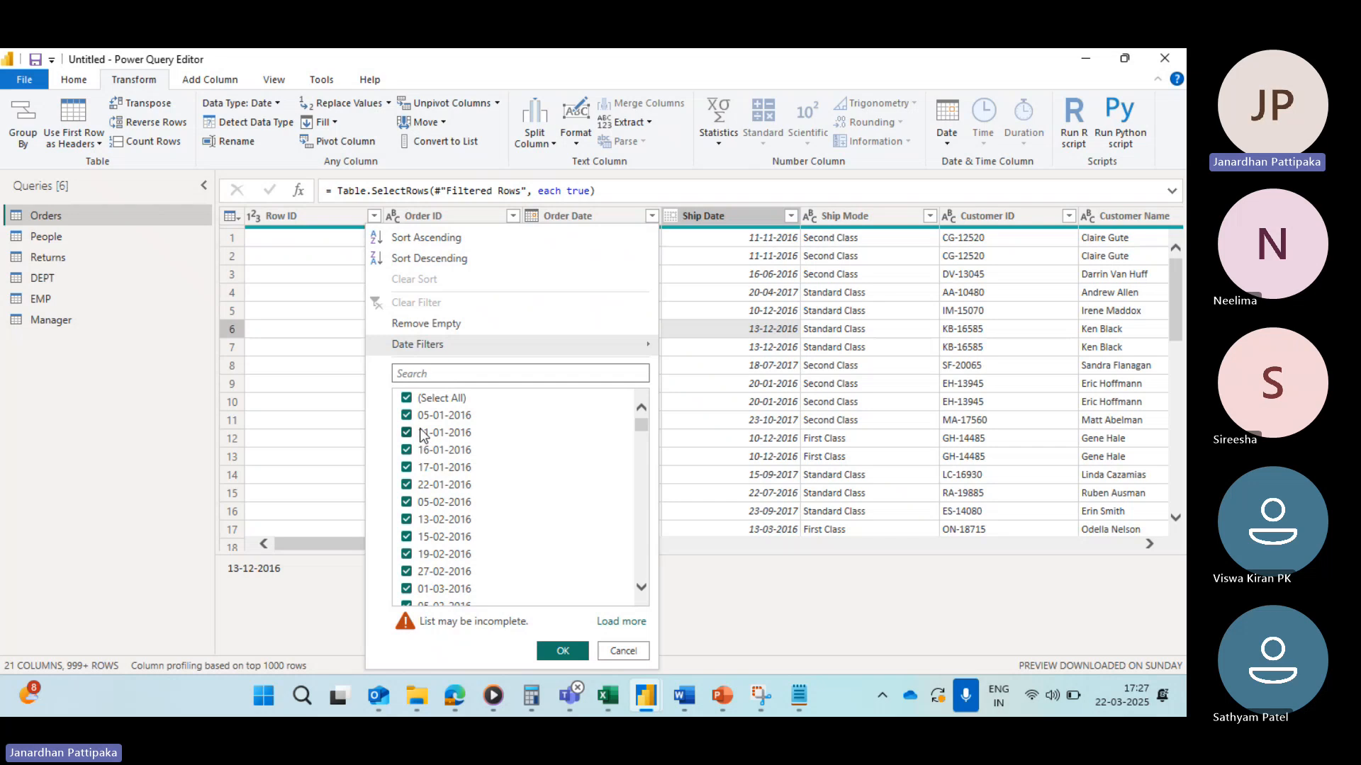
pyautogui.scroll(-10, 472, 443)
pyautogui.scroll(-5, 472, 444)
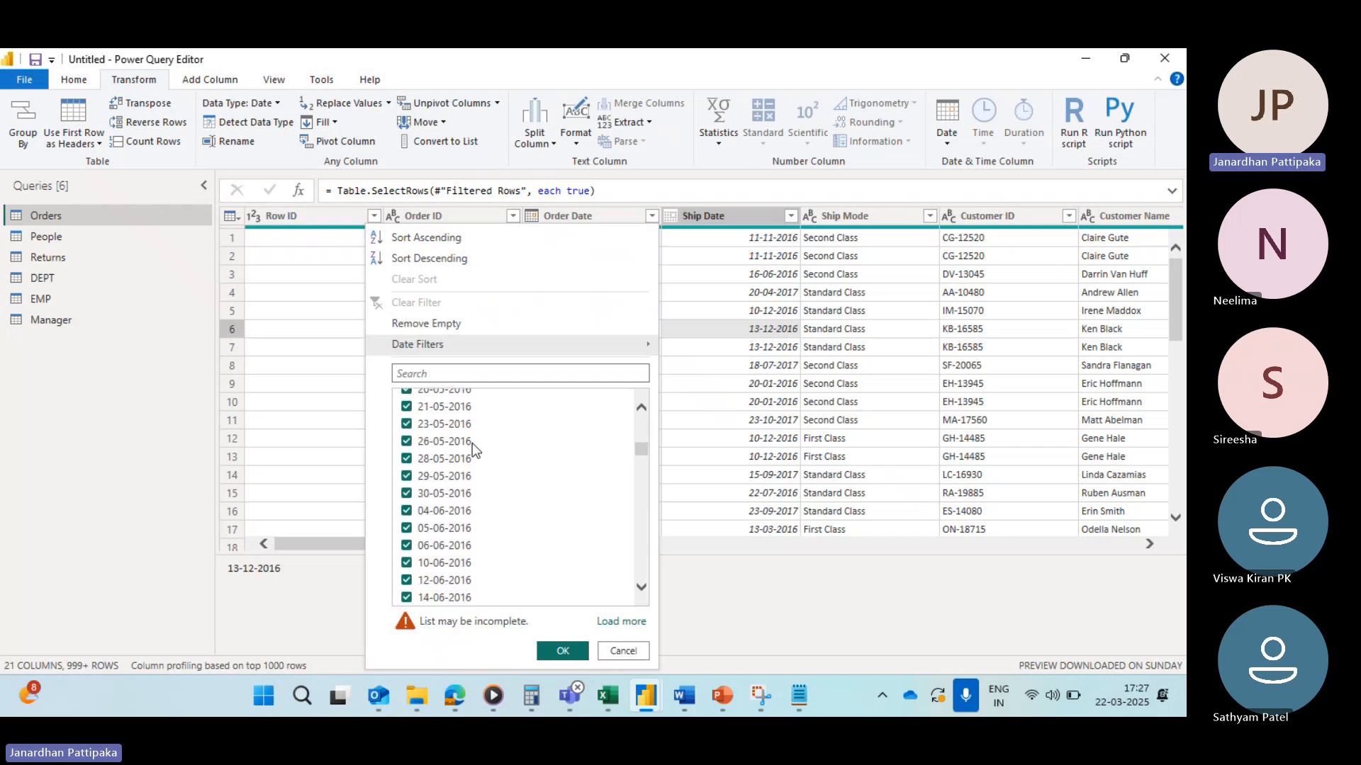
pyautogui.click(766, 418)
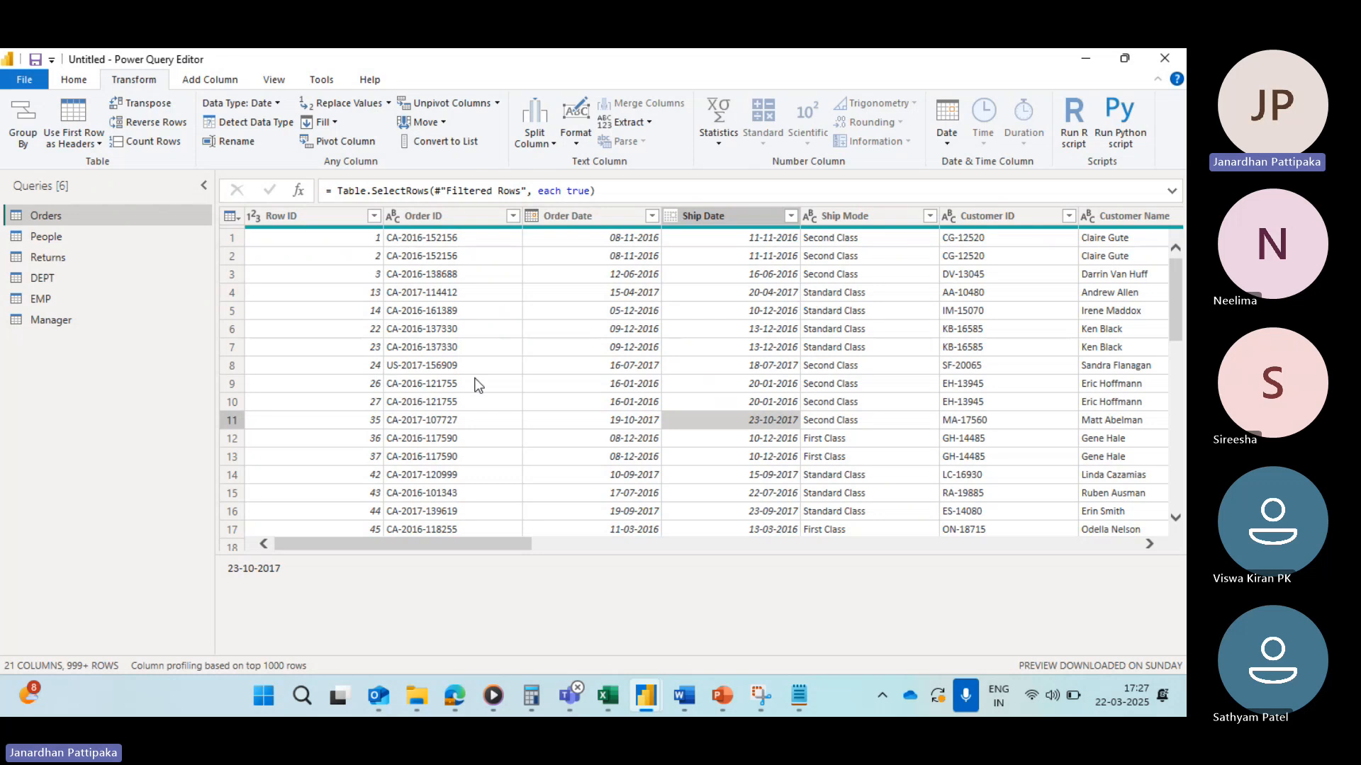
# Step: Scroll across to the Product Name column, open its filter list, then scroll back through the rows
pyautogui.hscroll(10, 478, 384)
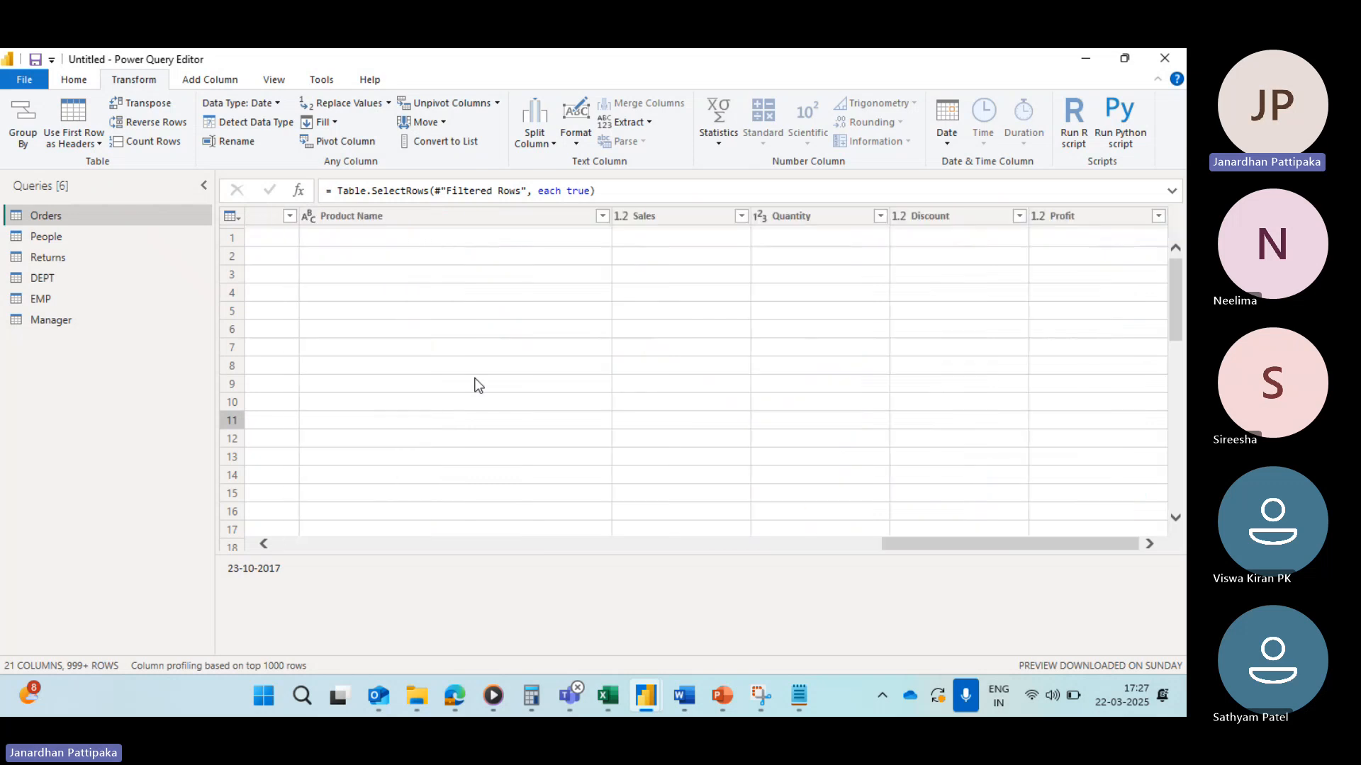
pyautogui.click(605, 216)
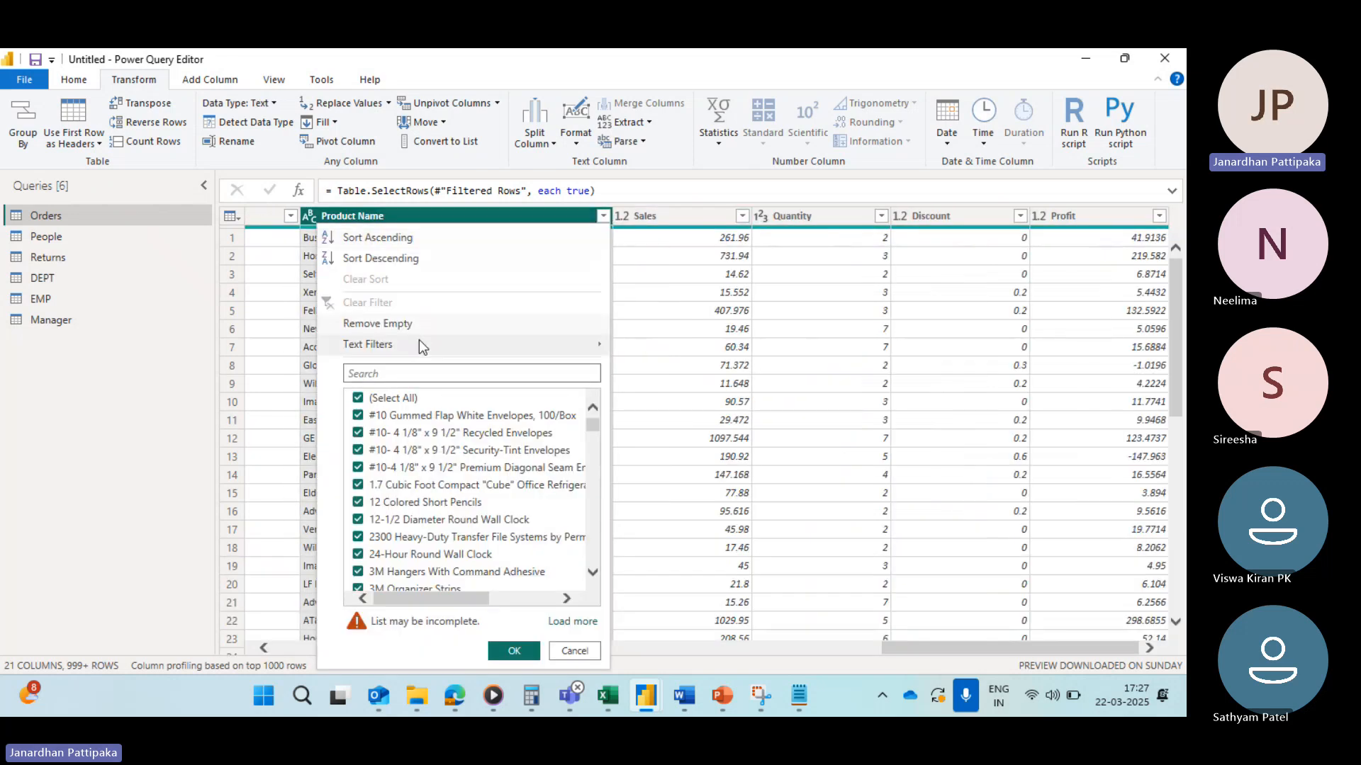
pyautogui.click(686, 350)
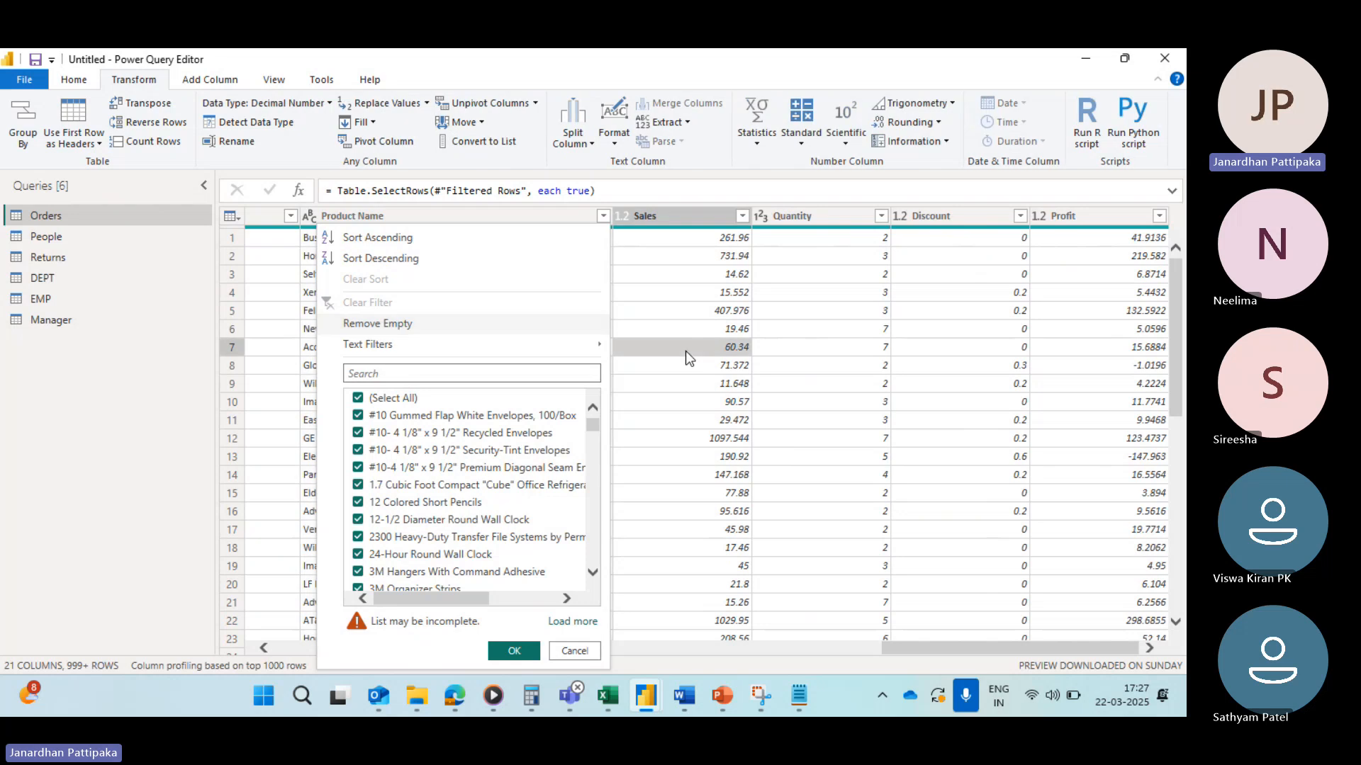
pyautogui.hscroll(-10, 484, 415)
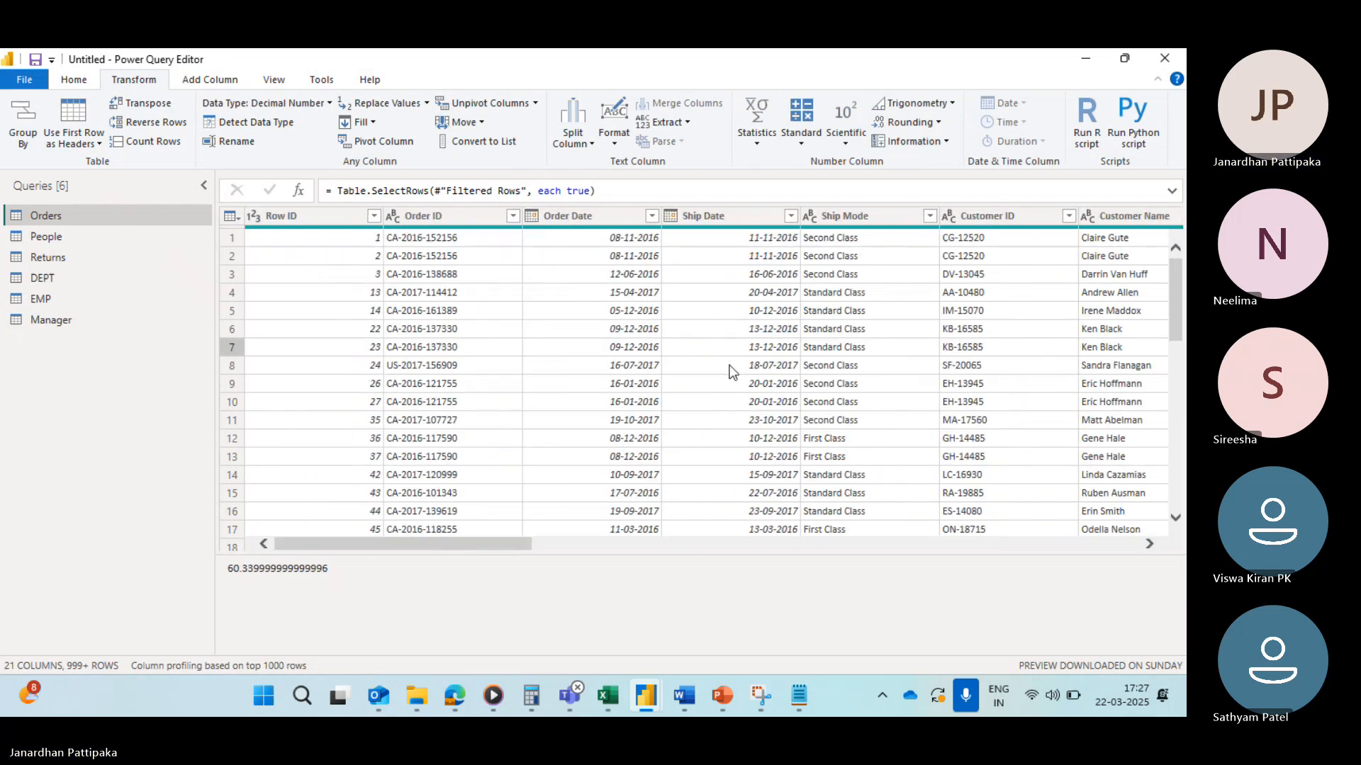
pyautogui.scroll(-20, 626, 403)
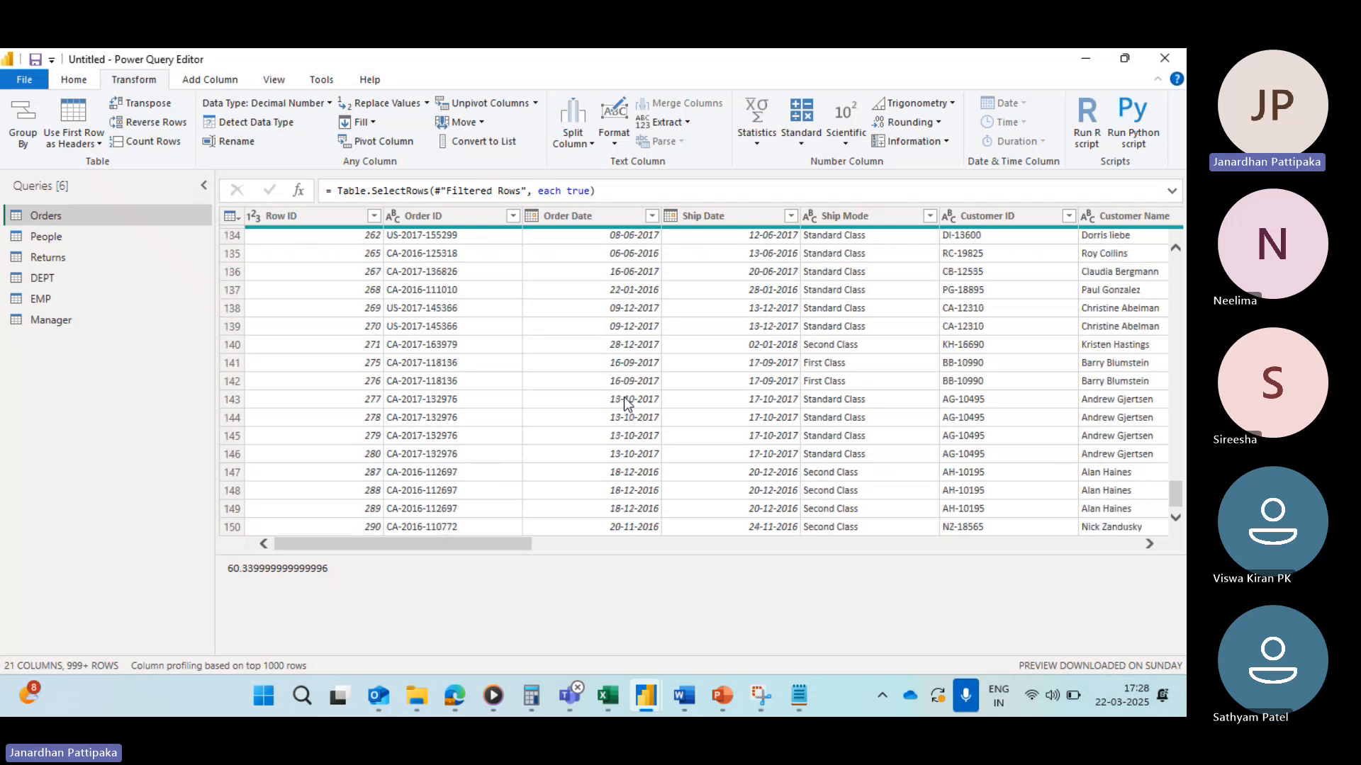
pyautogui.scroll(20, 627, 403)
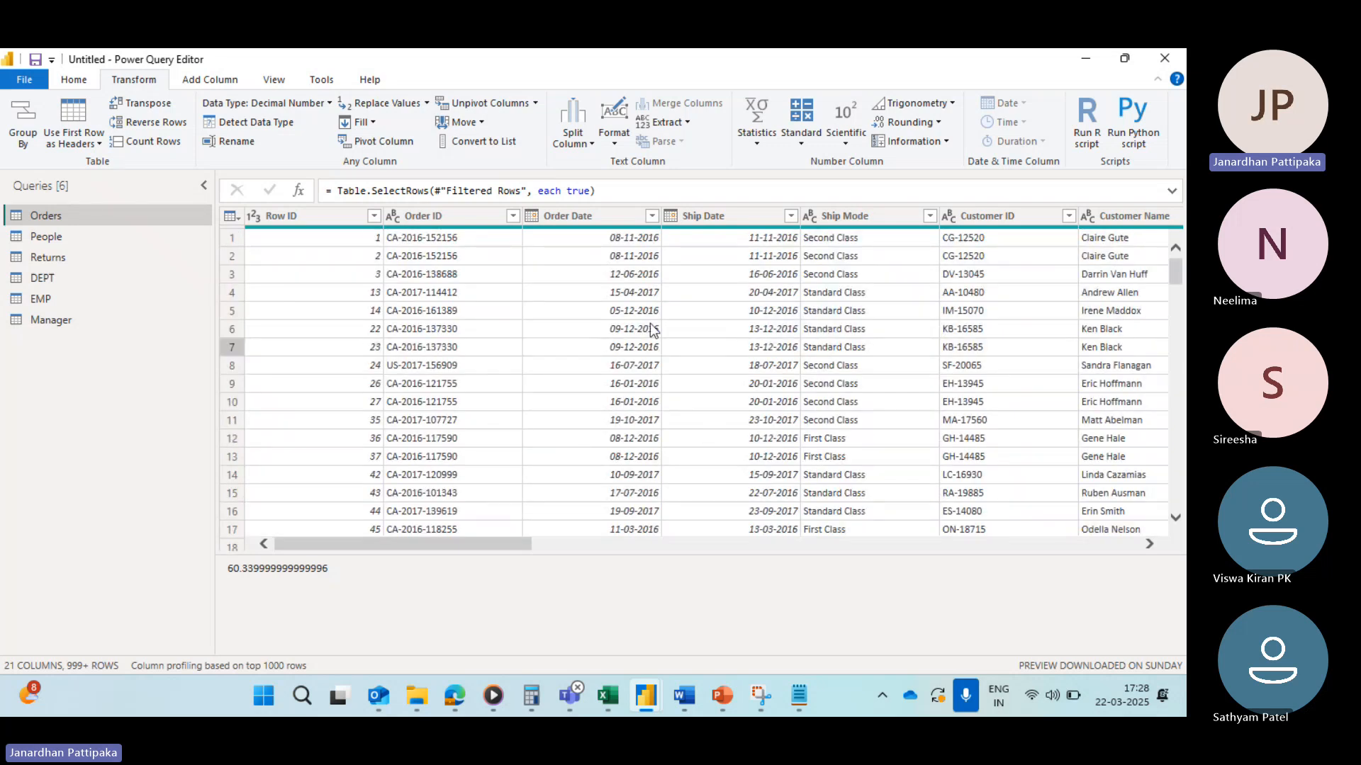
# Step: Filter the Order Date column to keep rows before 01-01-2017, picking the date from the calendar
pyautogui.click(652, 216)
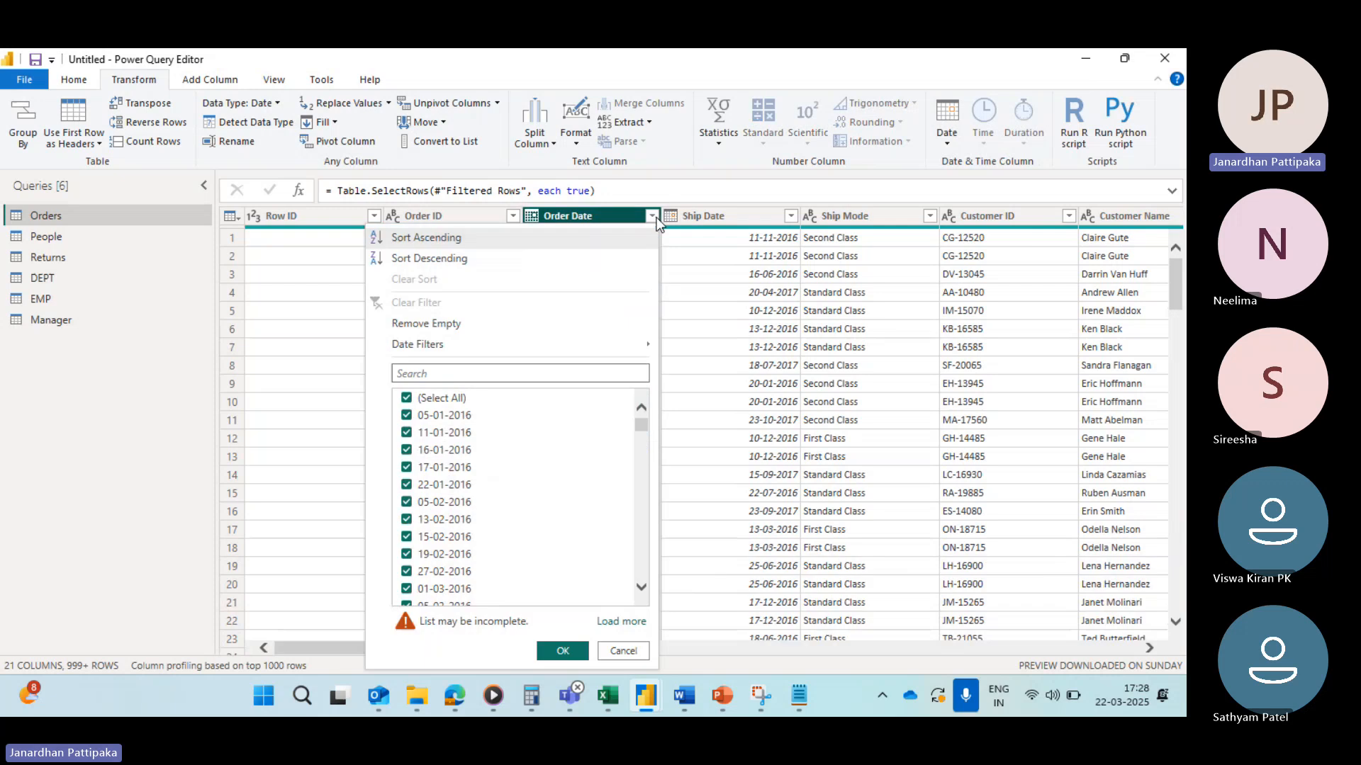
pyautogui.moveTo(551, 342)
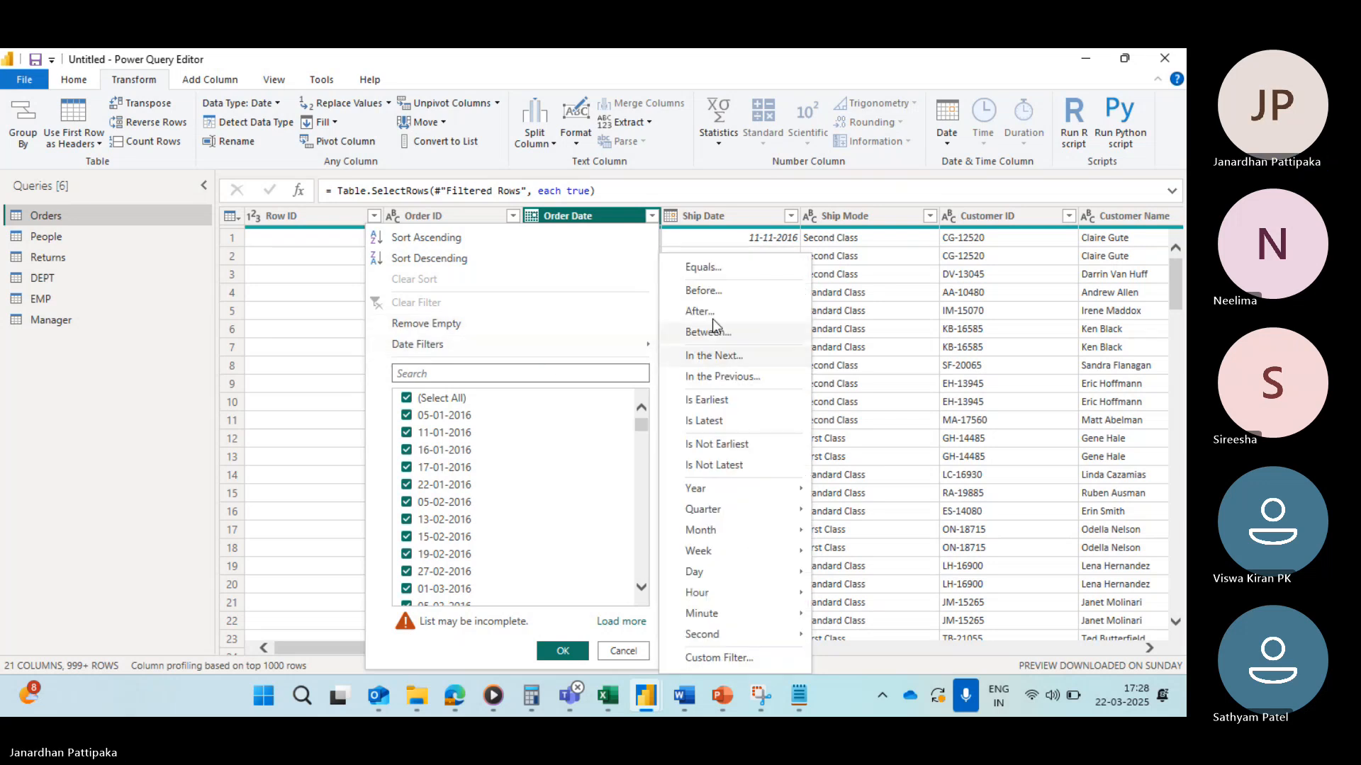
pyautogui.click(700, 290)
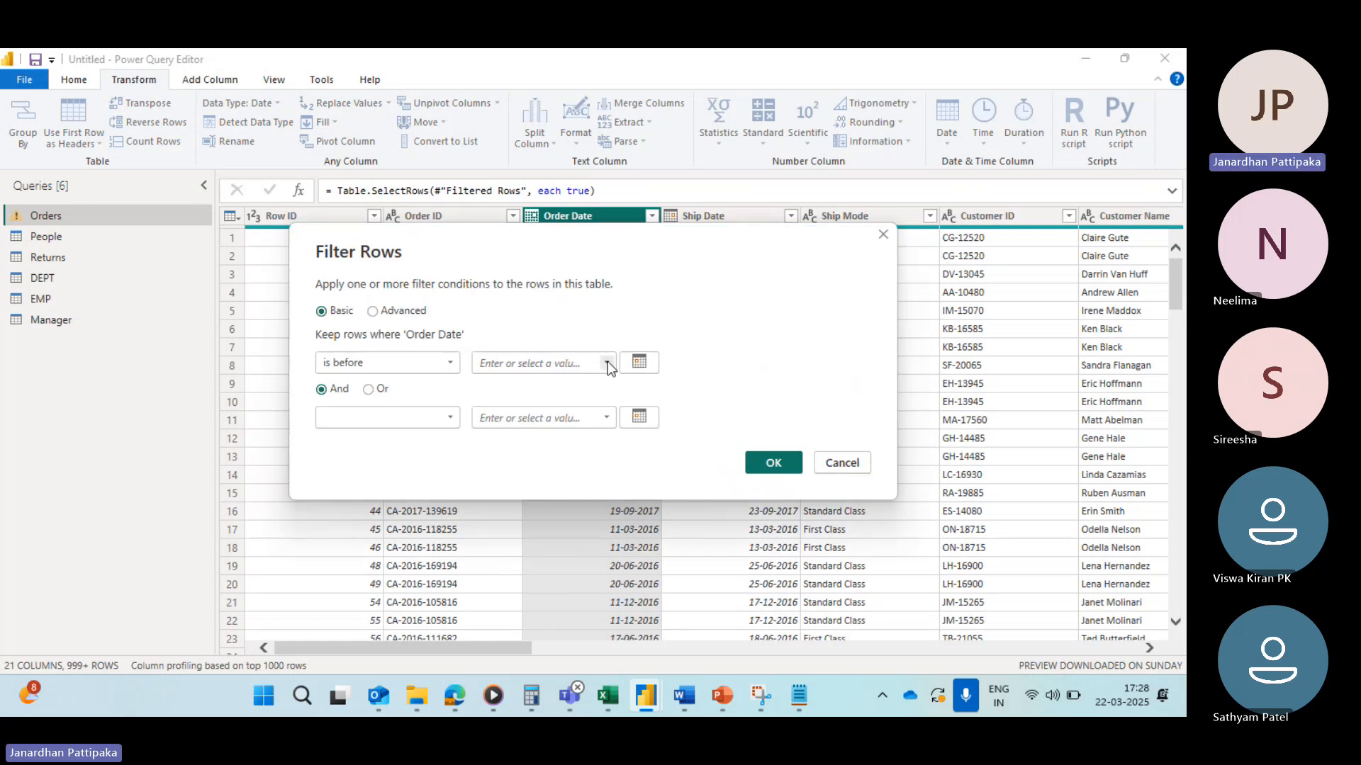
pyautogui.click(641, 362)
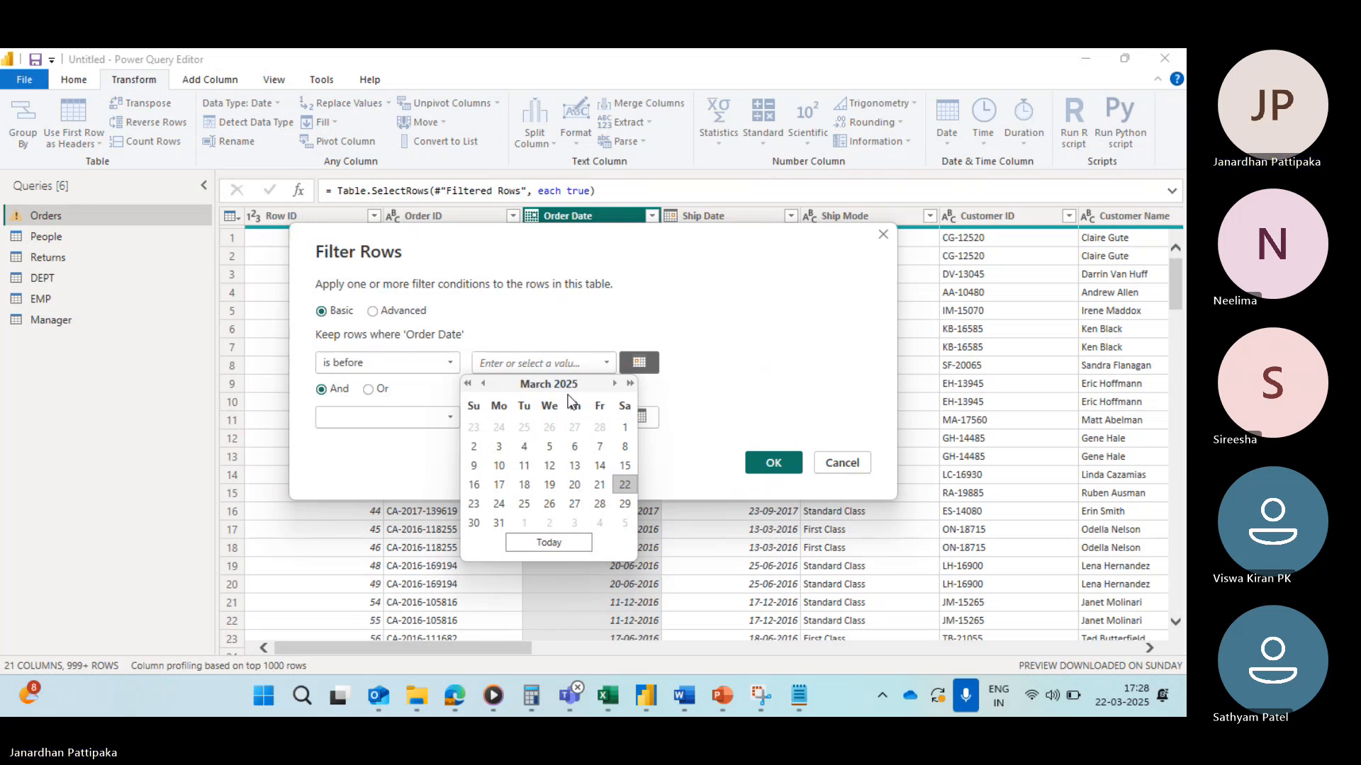
pyautogui.click(467, 384)
pyautogui.click(467, 385)
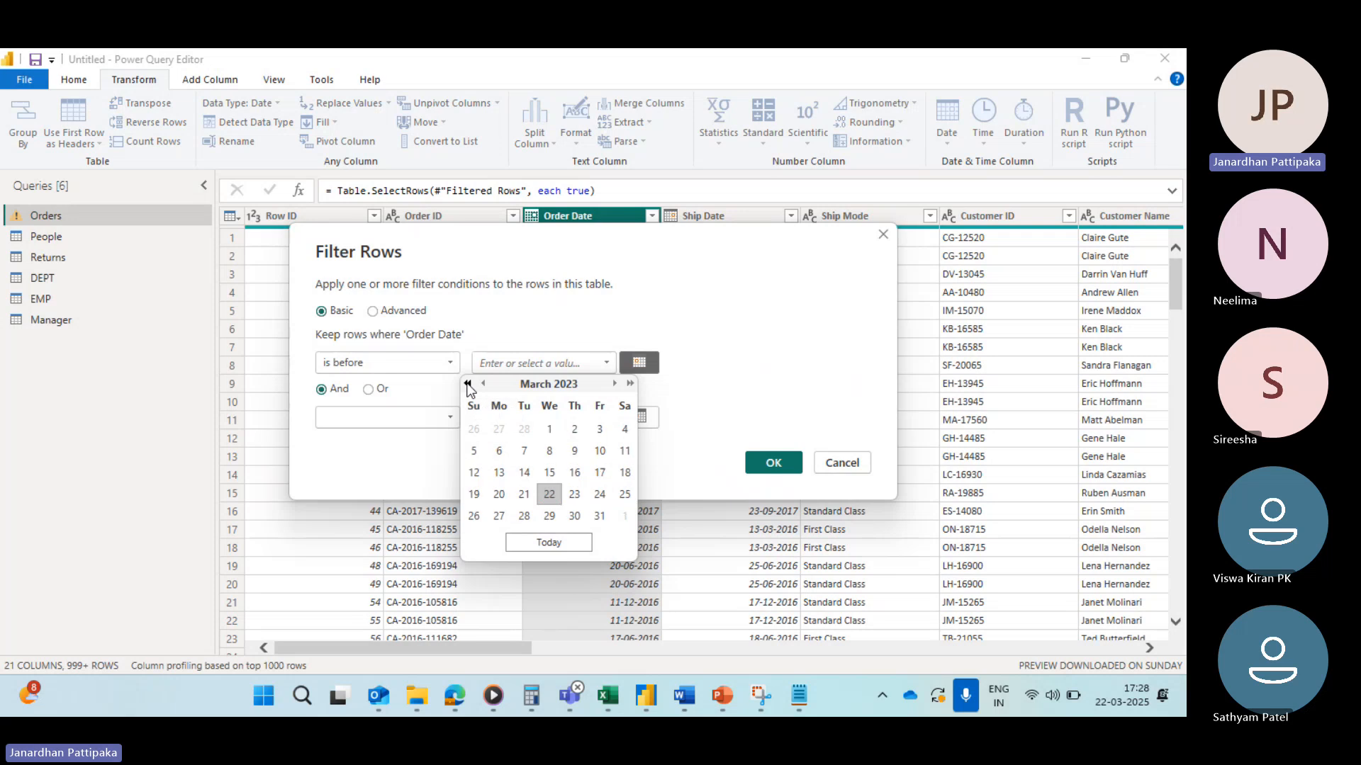
pyautogui.click(467, 384)
pyautogui.click(467, 384)
pyautogui.click(467, 384)
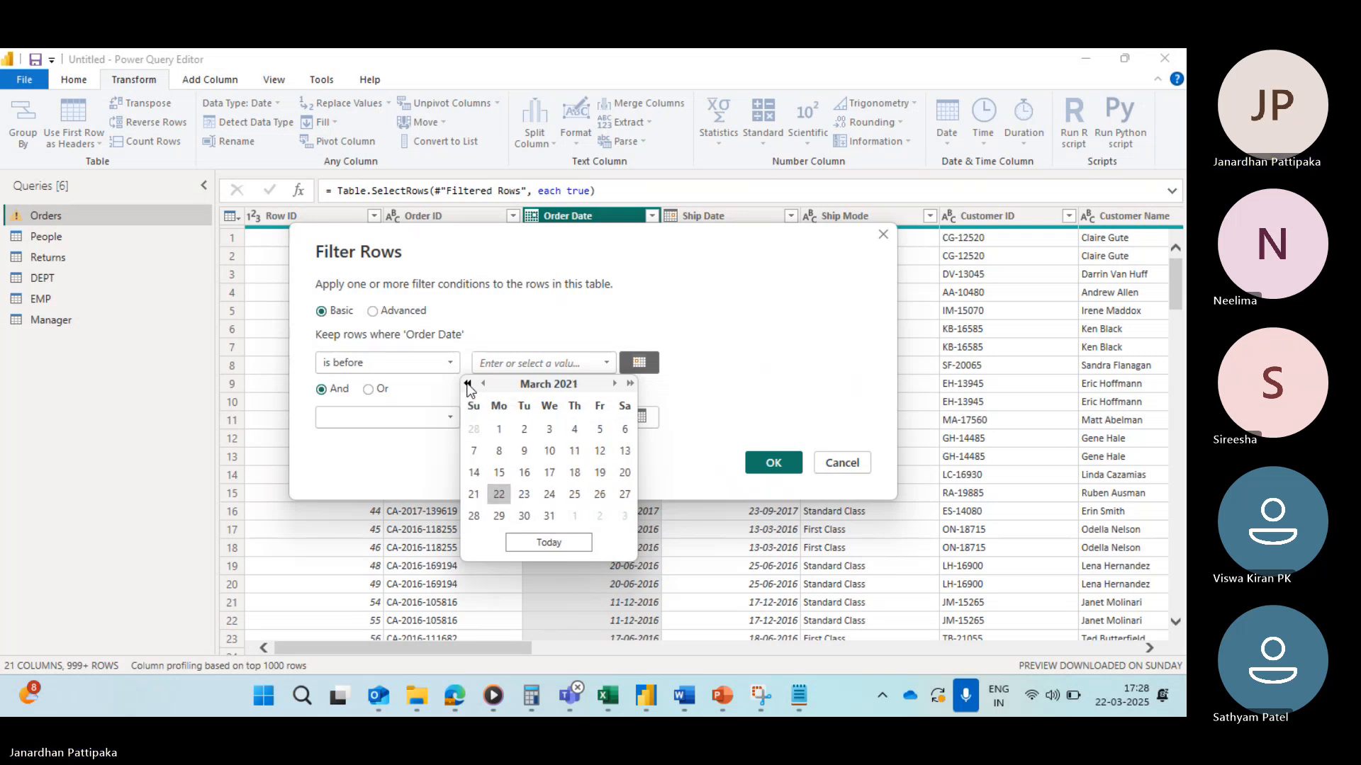
pyautogui.click(467, 384)
pyautogui.click(467, 384)
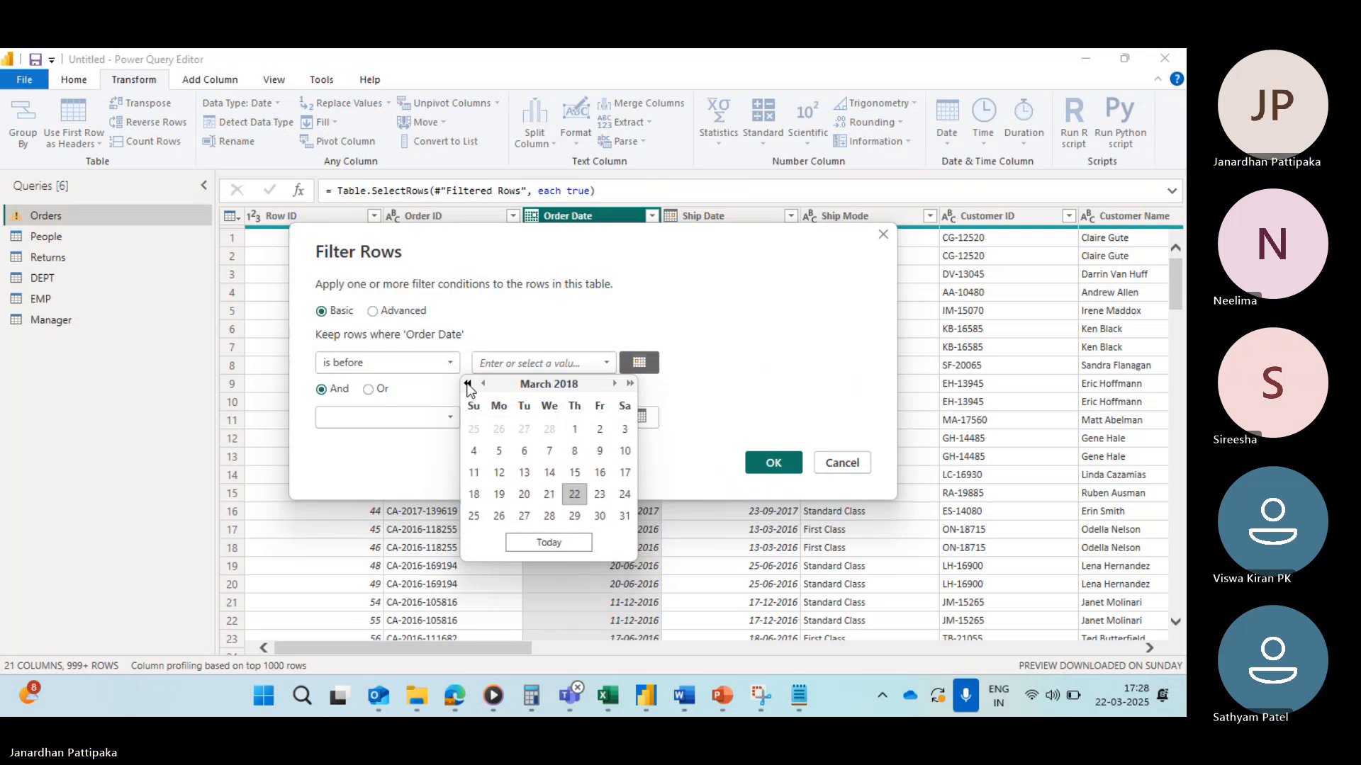
pyautogui.click(467, 384)
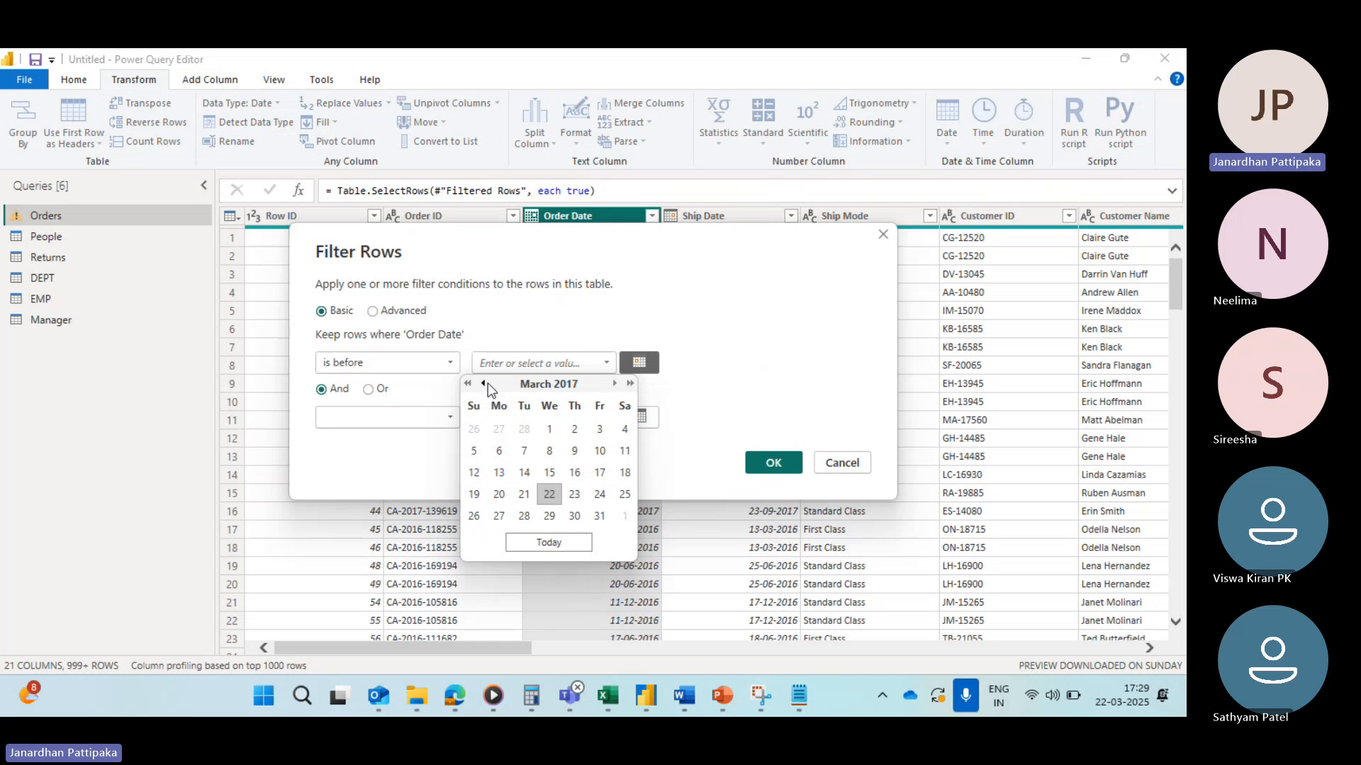
pyautogui.click(485, 384)
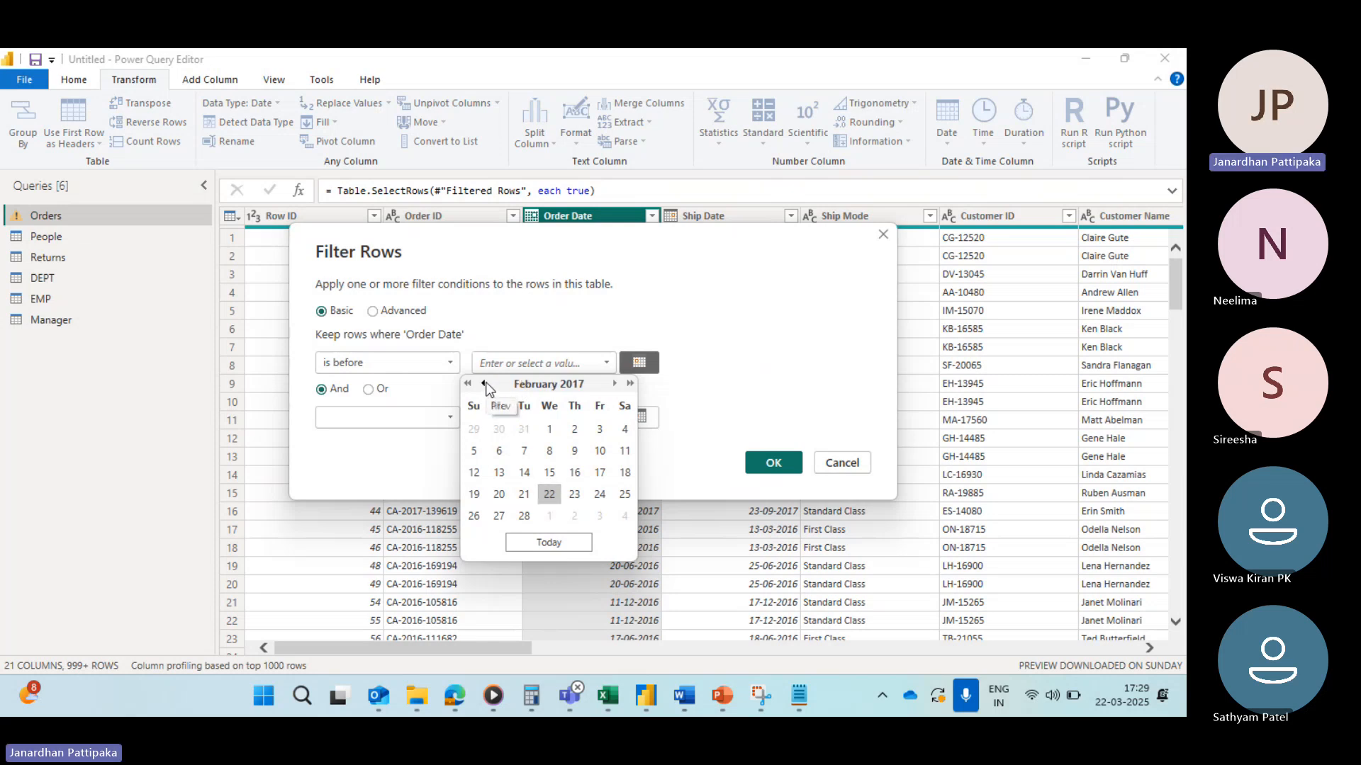
pyautogui.click(485, 383)
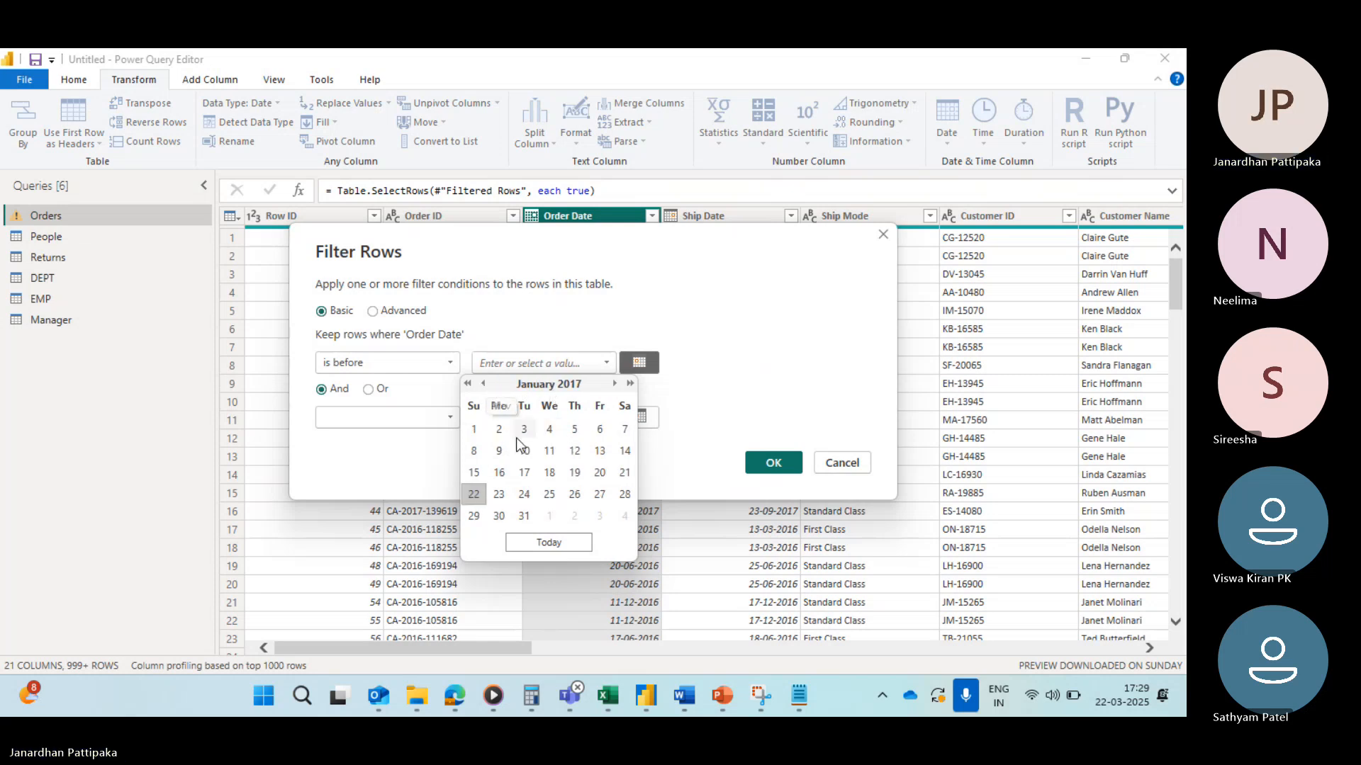
pyautogui.click(475, 431)
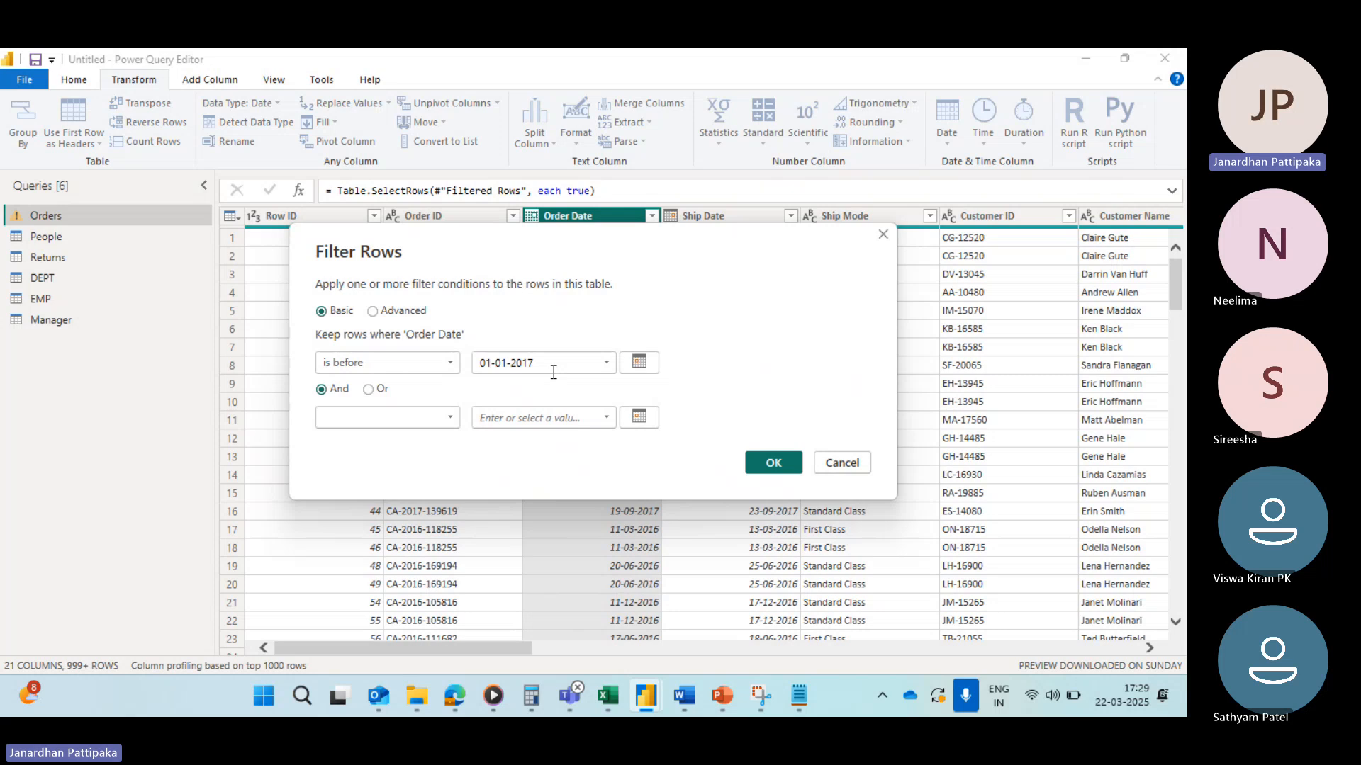
pyautogui.click(772, 463)
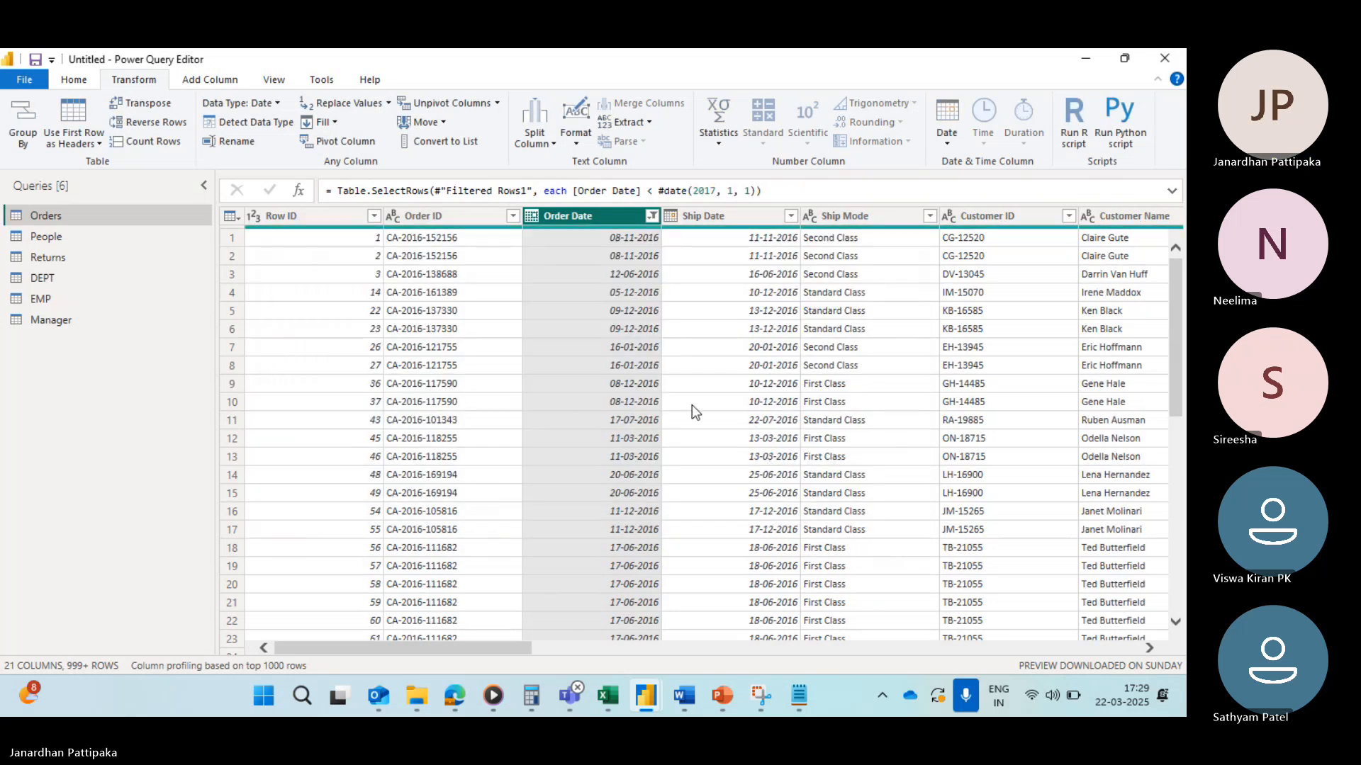
# Step: Scroll through the filtered Order Date value list, then clear the Order Date filter
pyautogui.click(650, 221)
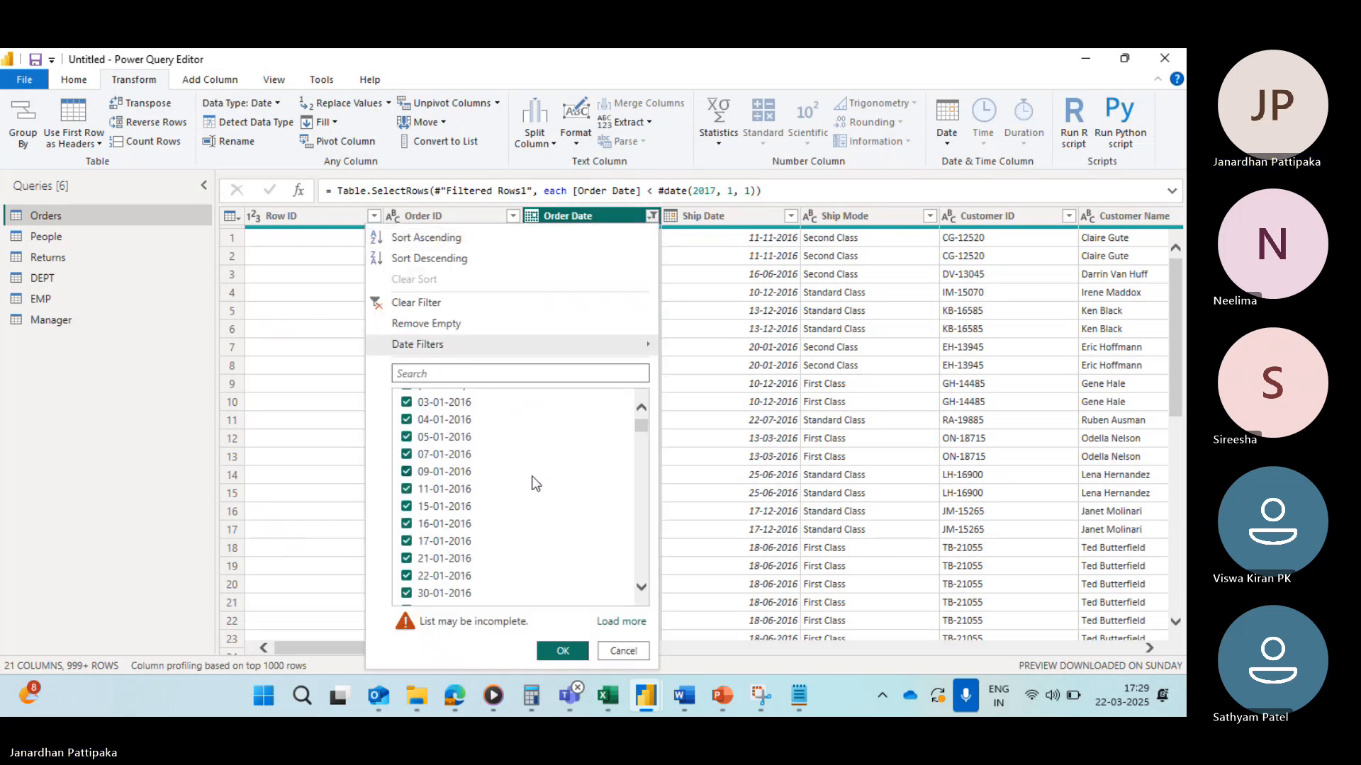
pyautogui.scroll(-8, 535, 481)
pyautogui.scroll(-10, 535, 483)
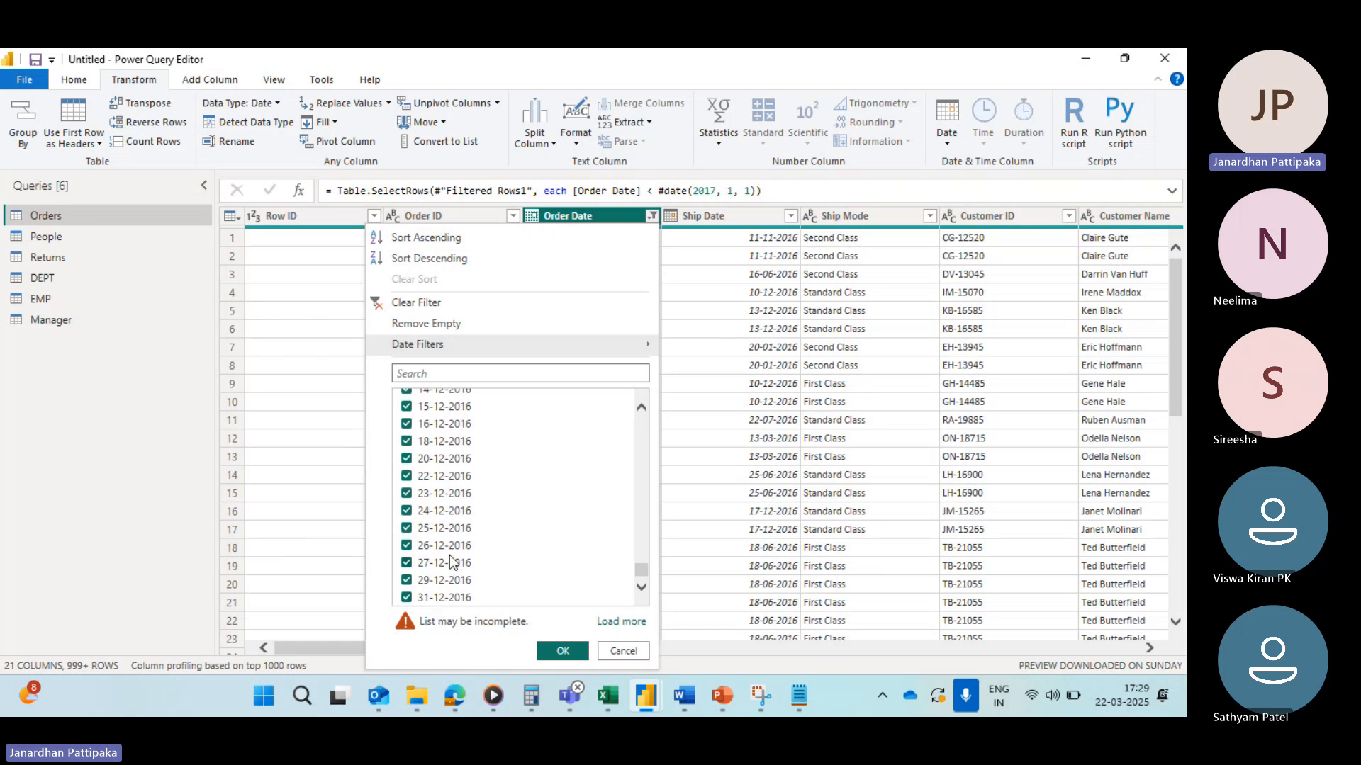
pyautogui.scroll(1, 450, 560)
pyautogui.scroll(-1, 450, 560)
pyautogui.scroll(4, 474, 459)
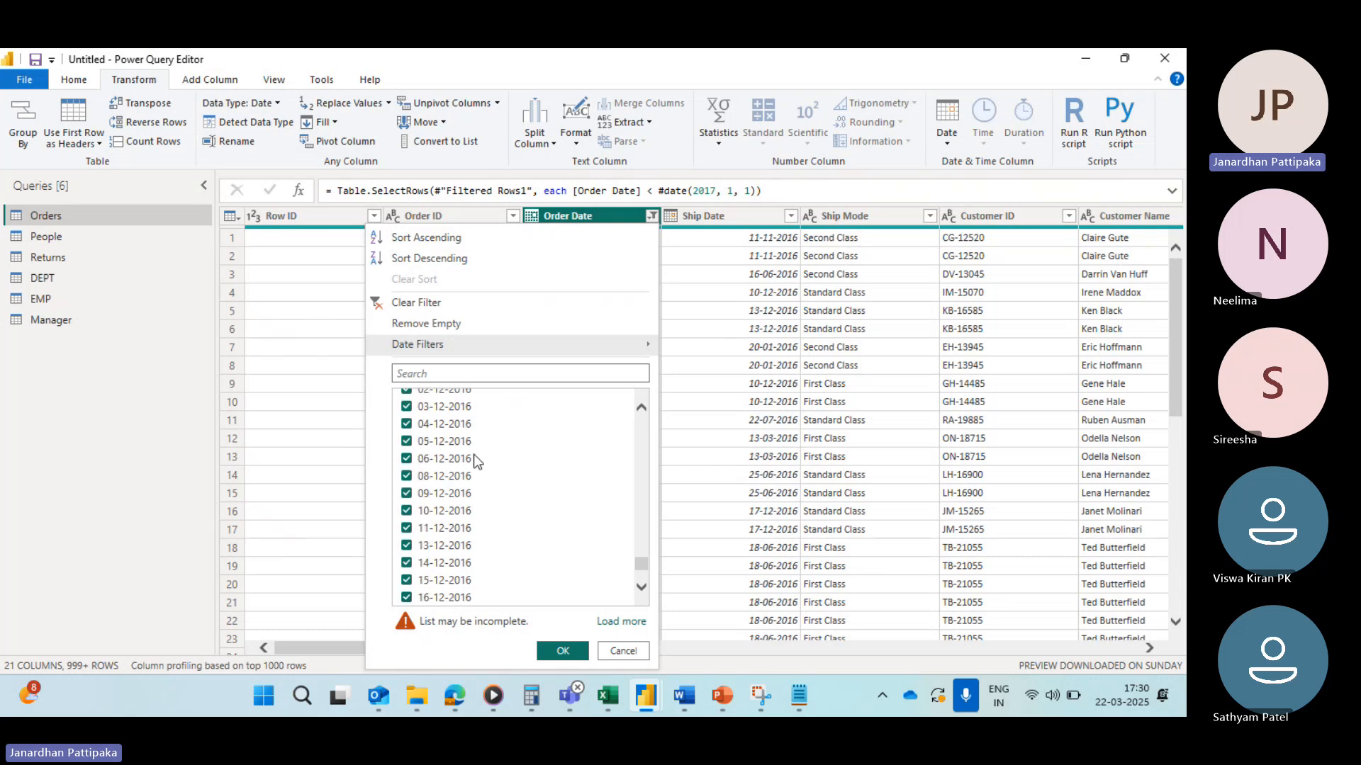
pyautogui.scroll(20, 474, 459)
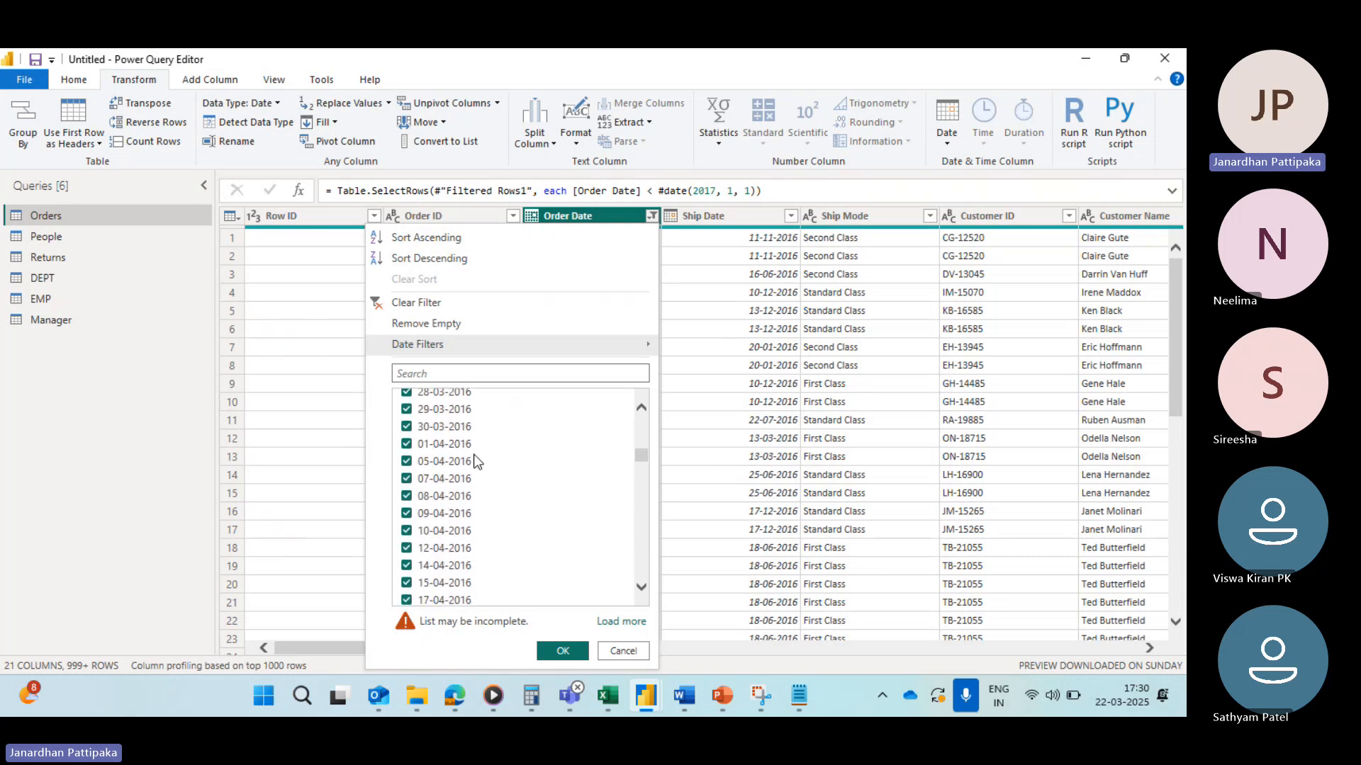
pyautogui.scroll(15, 474, 459)
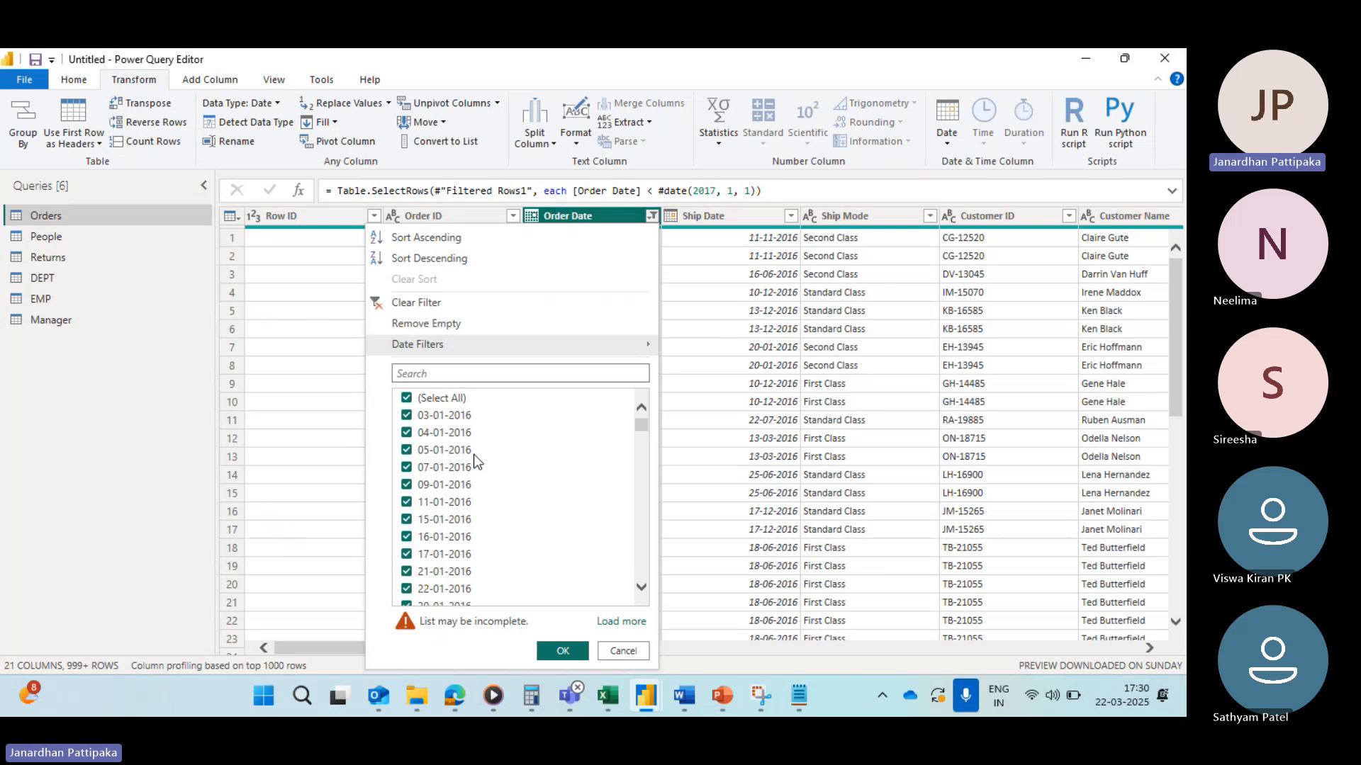
pyautogui.click(381, 305)
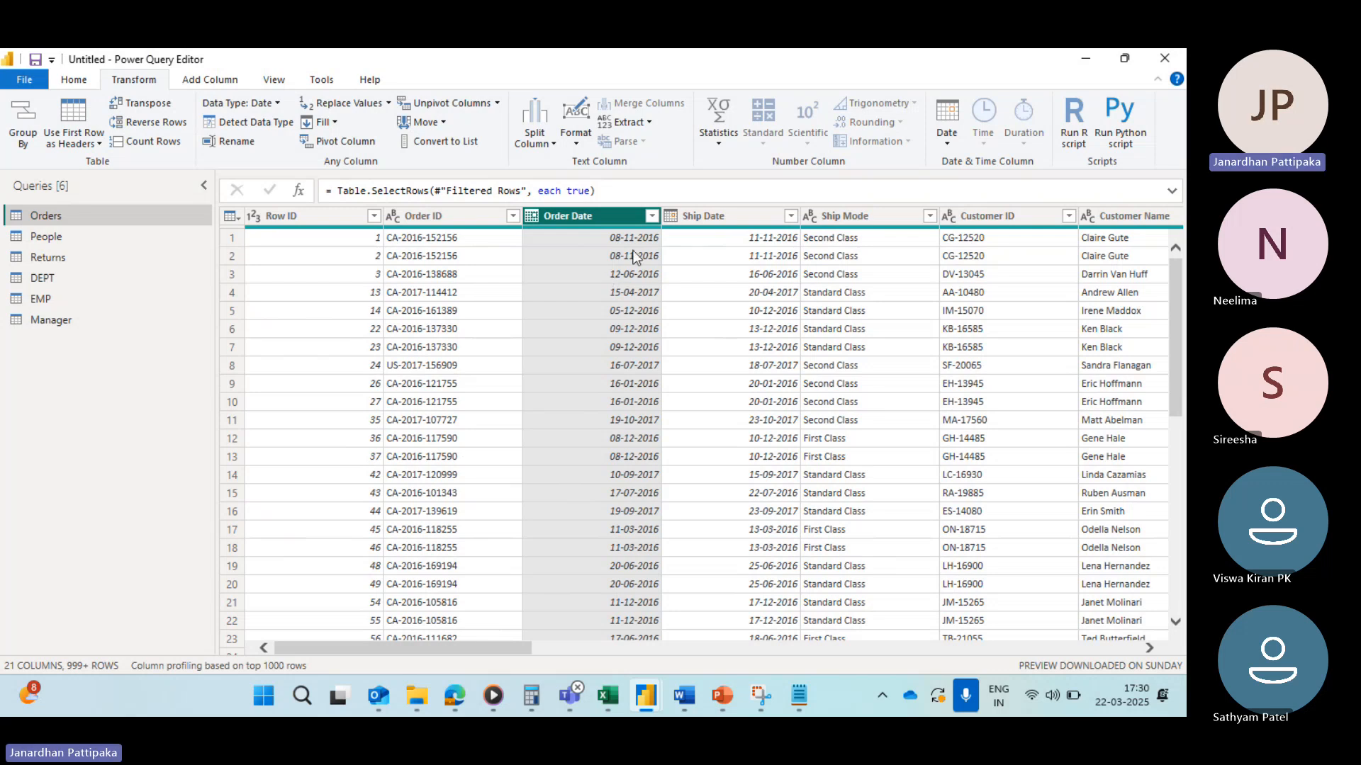
# Step: Apply a custom Order Date filter keeping rows that are before or equal to 01-01-2017
pyautogui.click(653, 216)
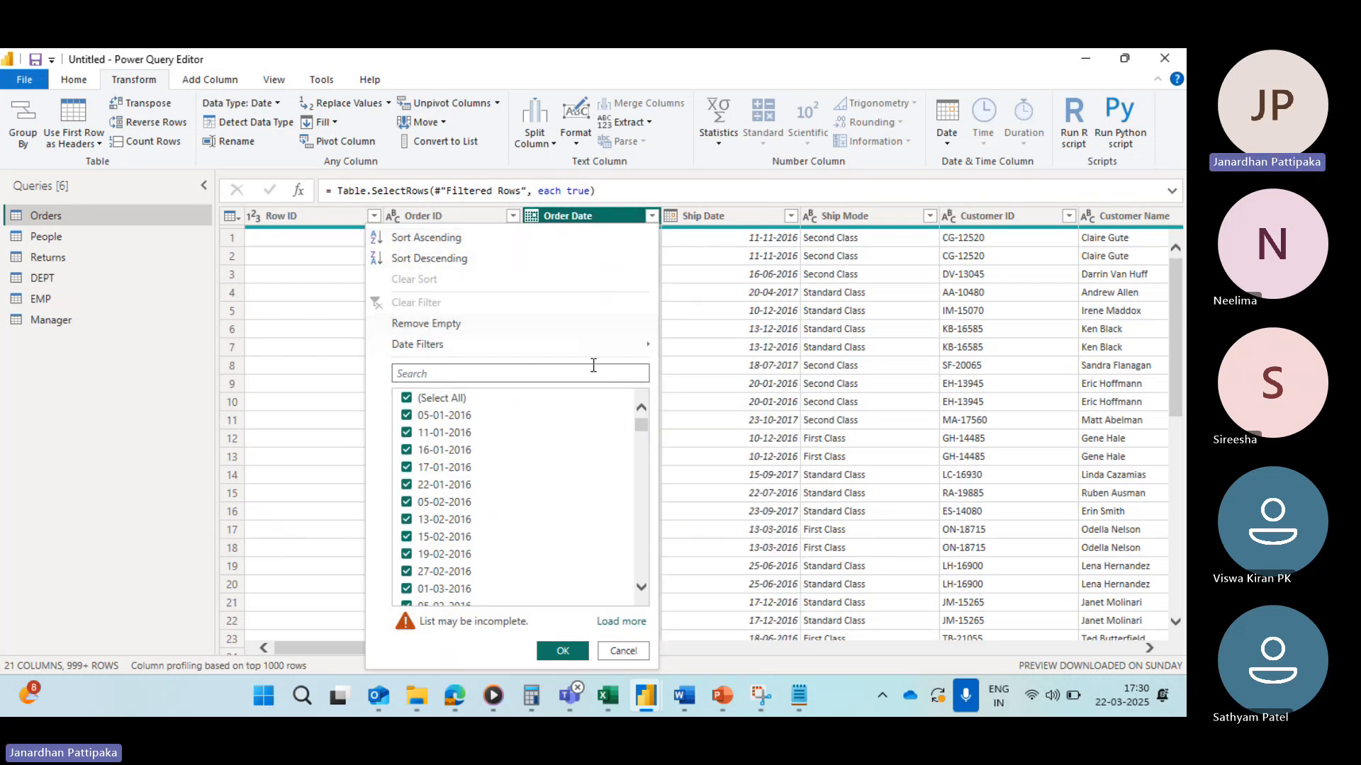
pyautogui.moveTo(558, 349)
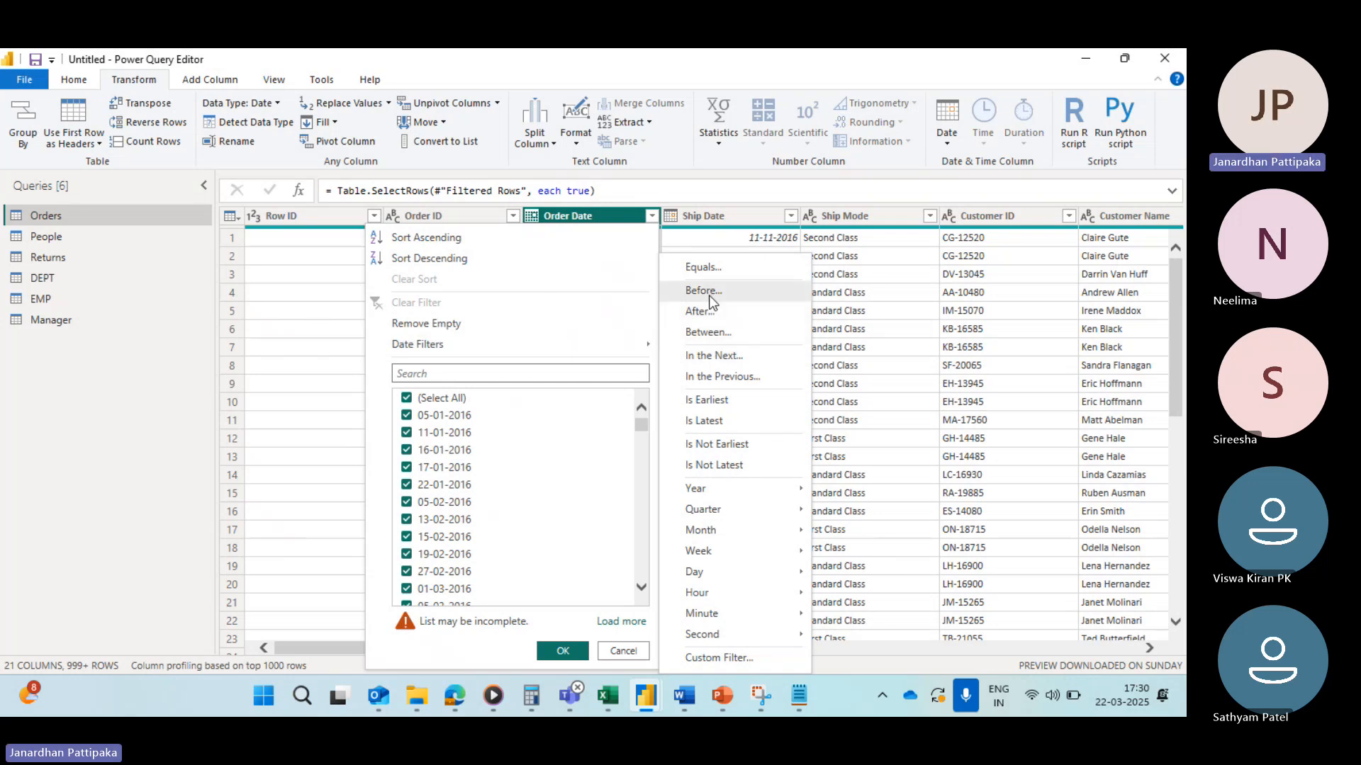
pyautogui.click(696, 661)
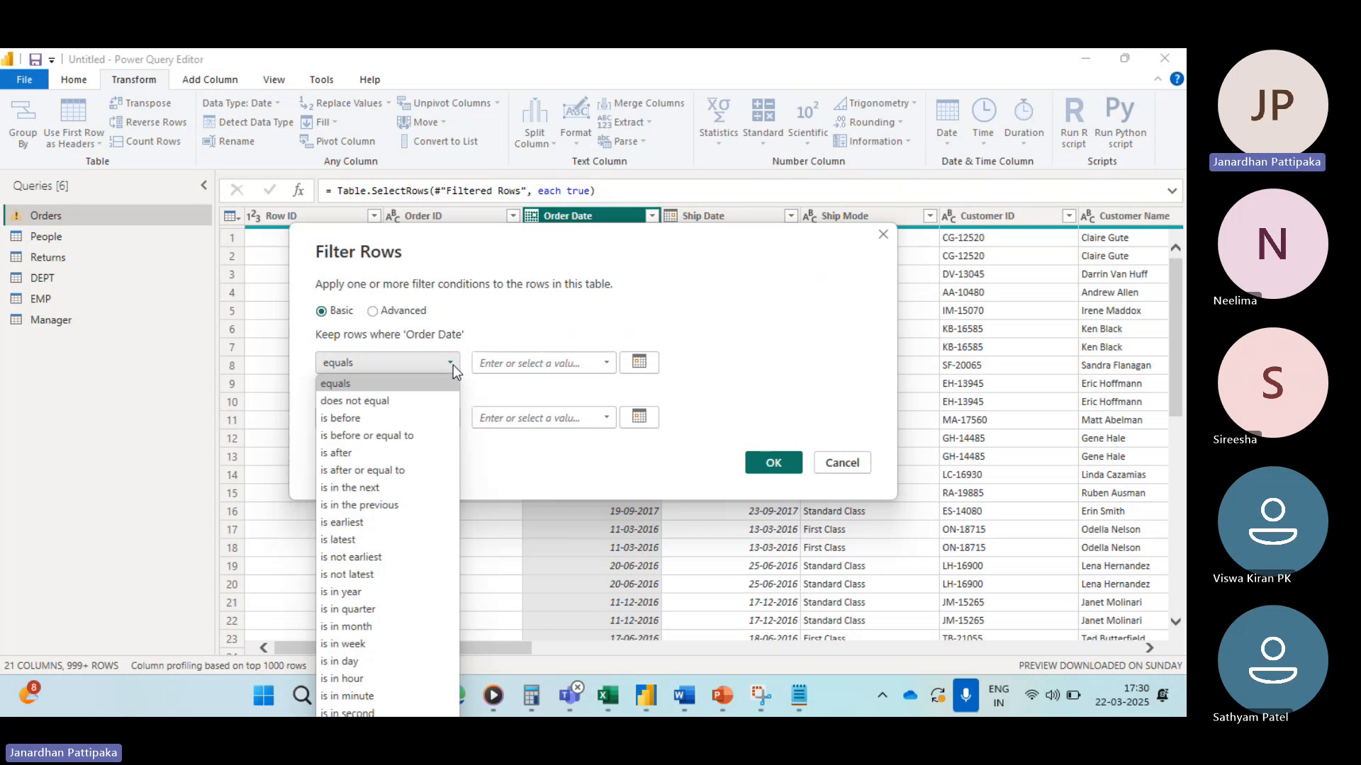
pyautogui.click(451, 363)
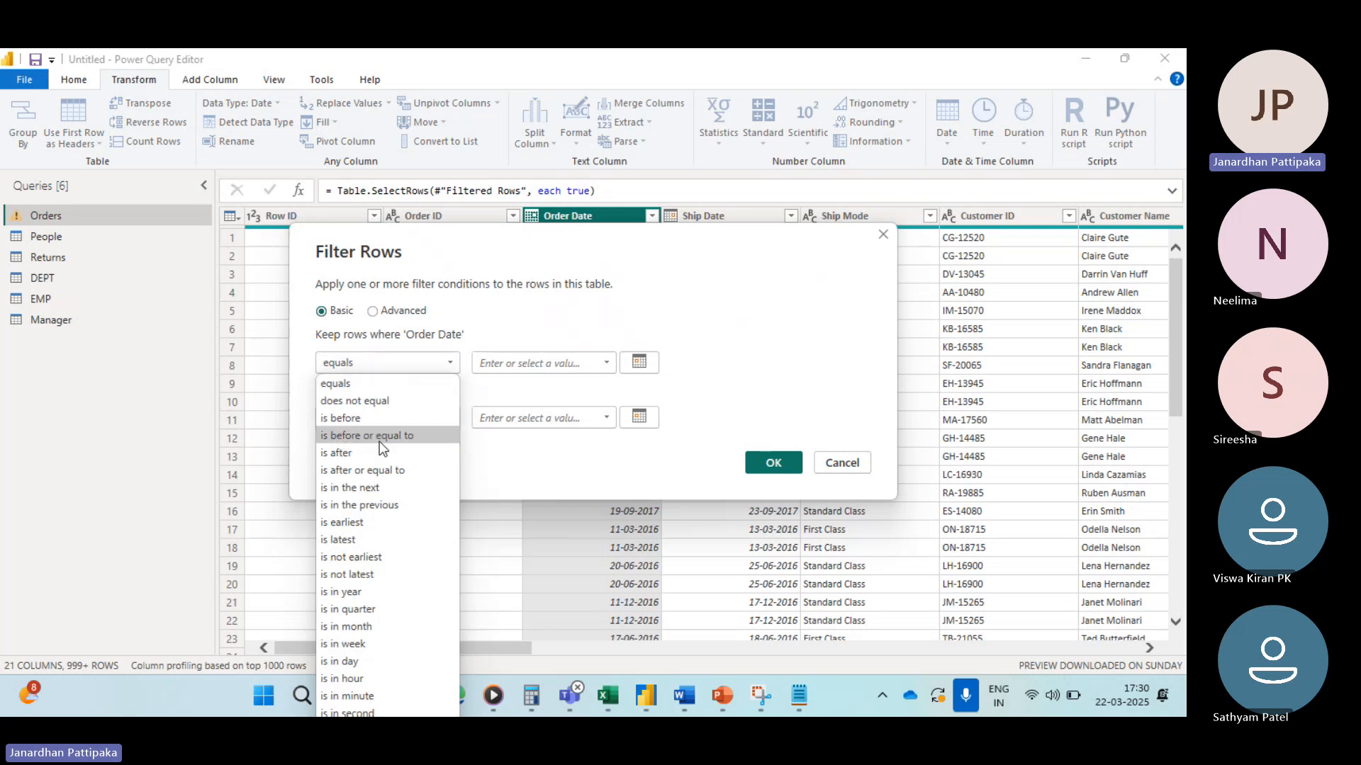
pyautogui.click(366, 437)
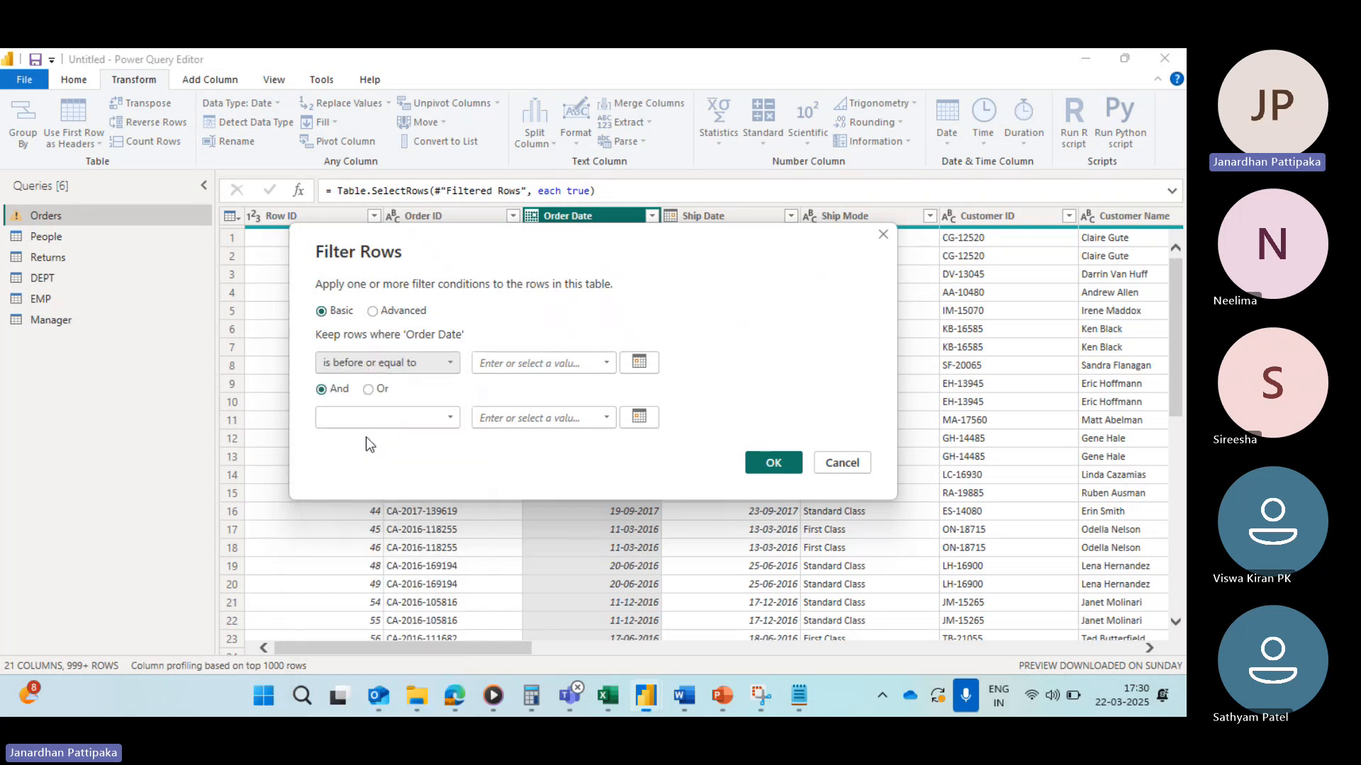
pyautogui.click(634, 362)
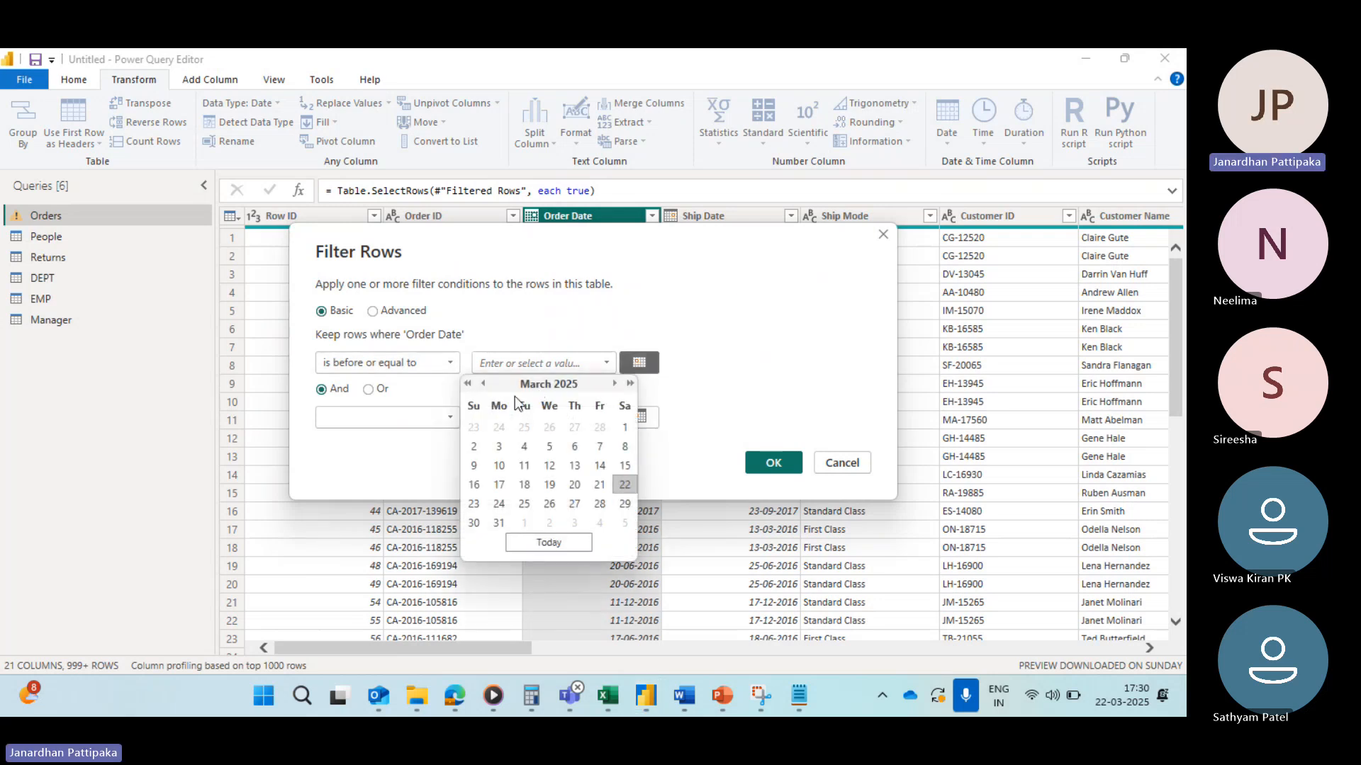
pyautogui.click(468, 383)
pyautogui.click(467, 384)
pyautogui.click(468, 383)
pyautogui.click(468, 383)
pyautogui.click(467, 383)
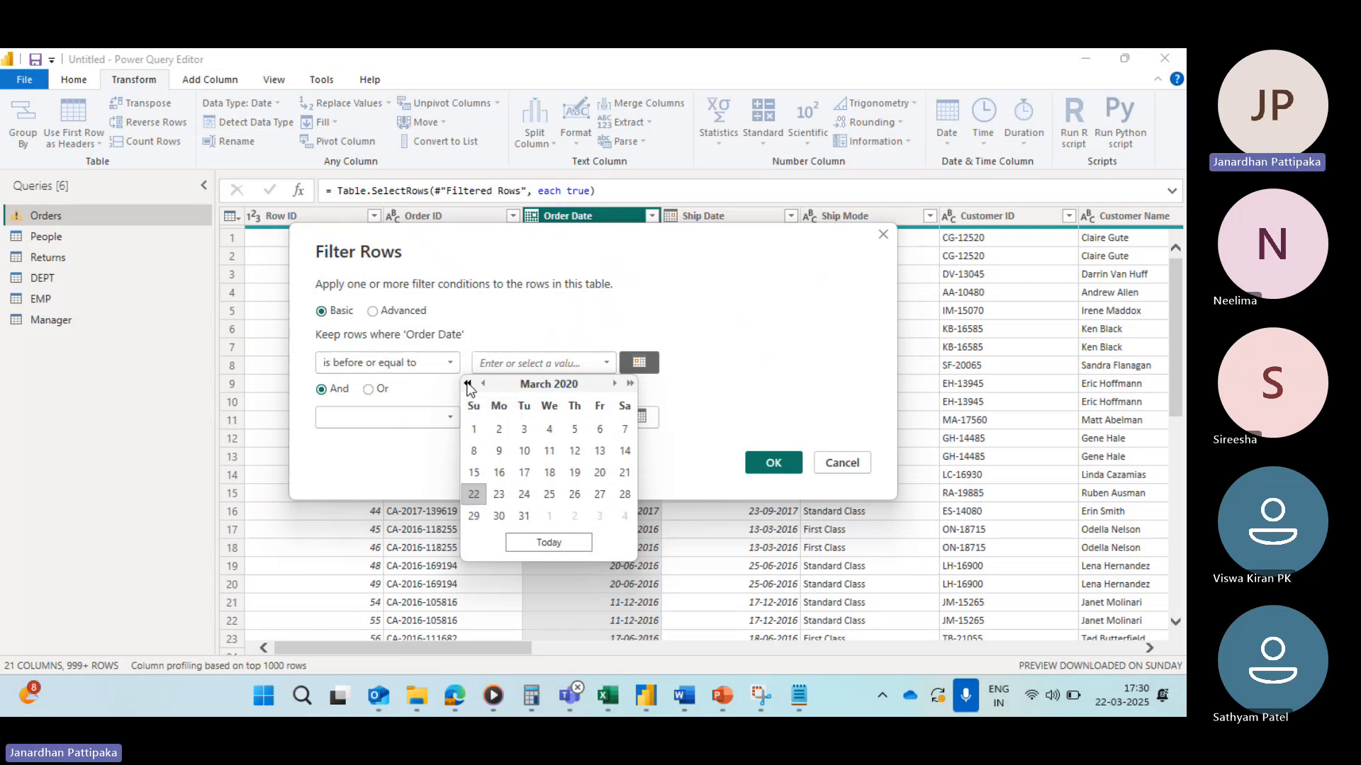
pyautogui.click(468, 384)
pyautogui.click(468, 383)
pyautogui.click(468, 383)
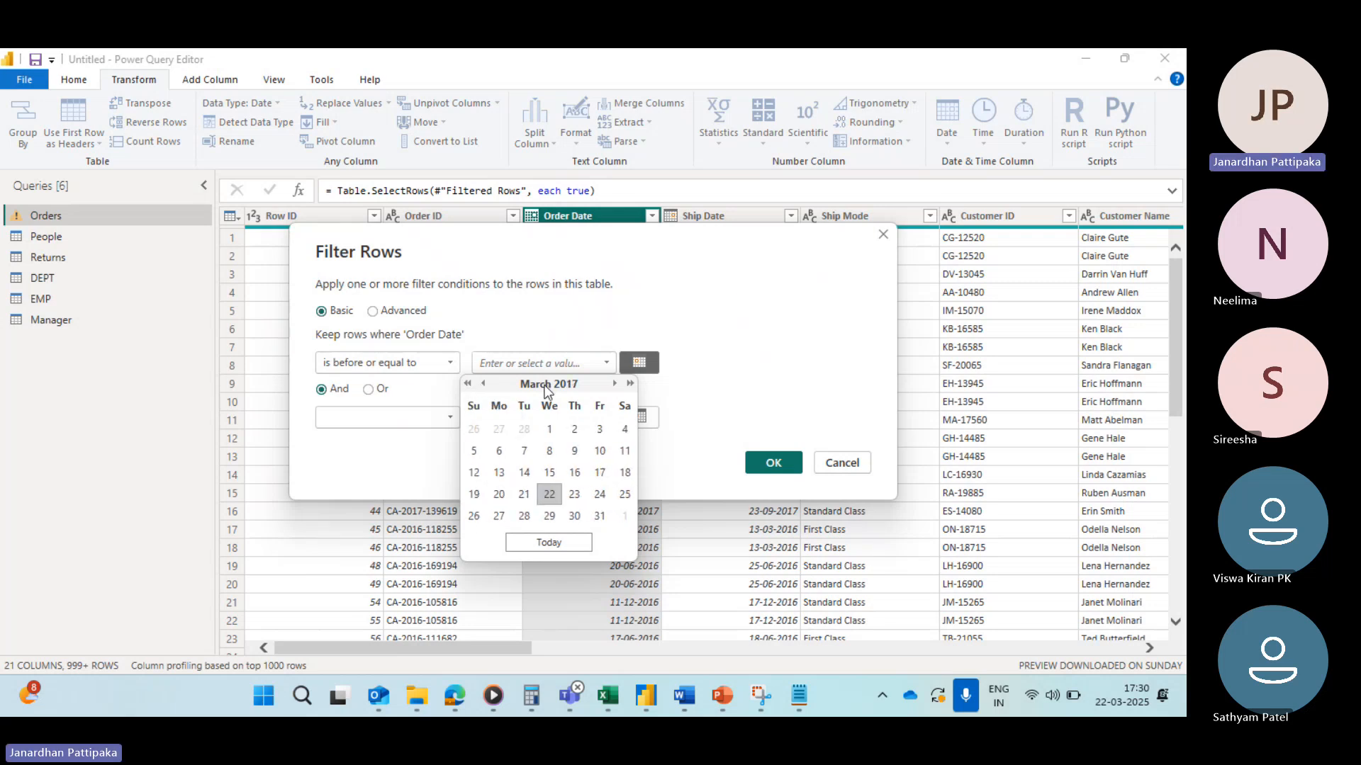
pyautogui.click(484, 385)
pyautogui.click(485, 385)
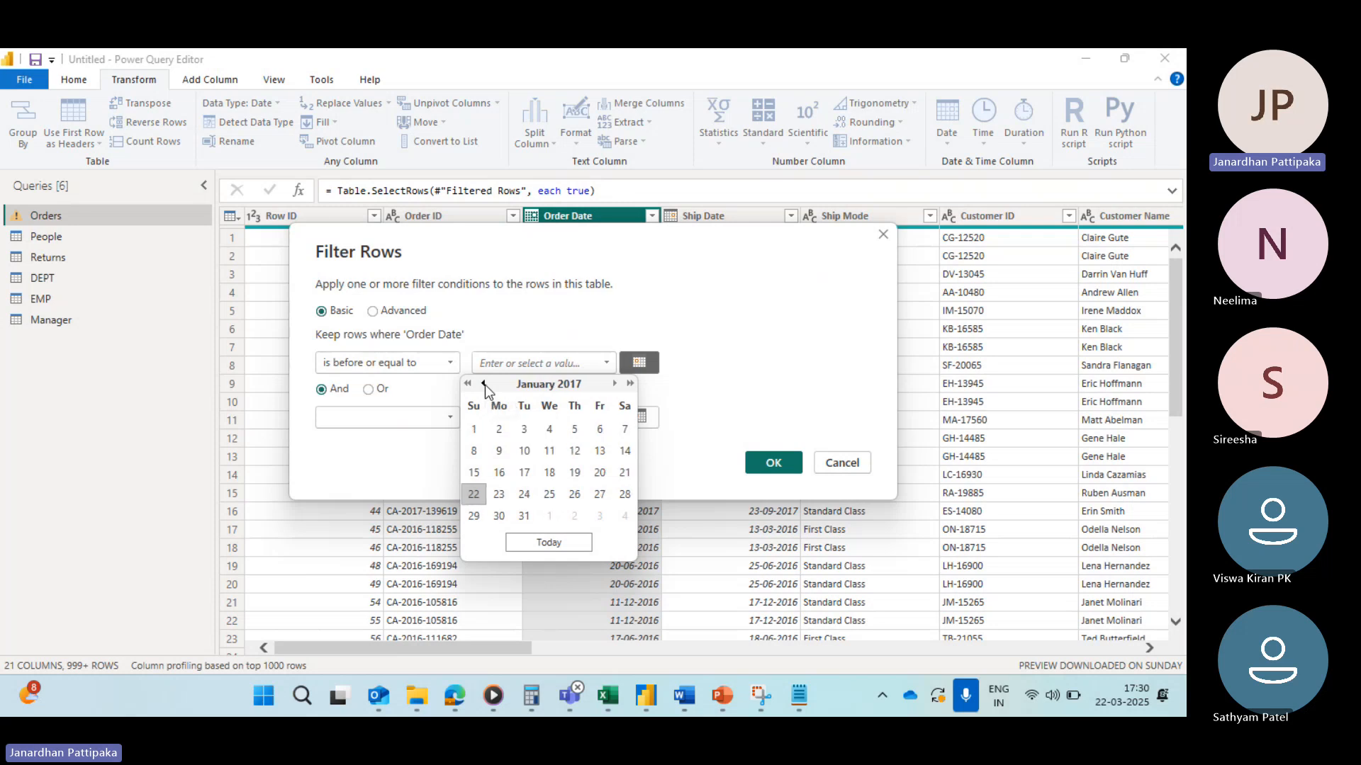
pyautogui.click(474, 429)
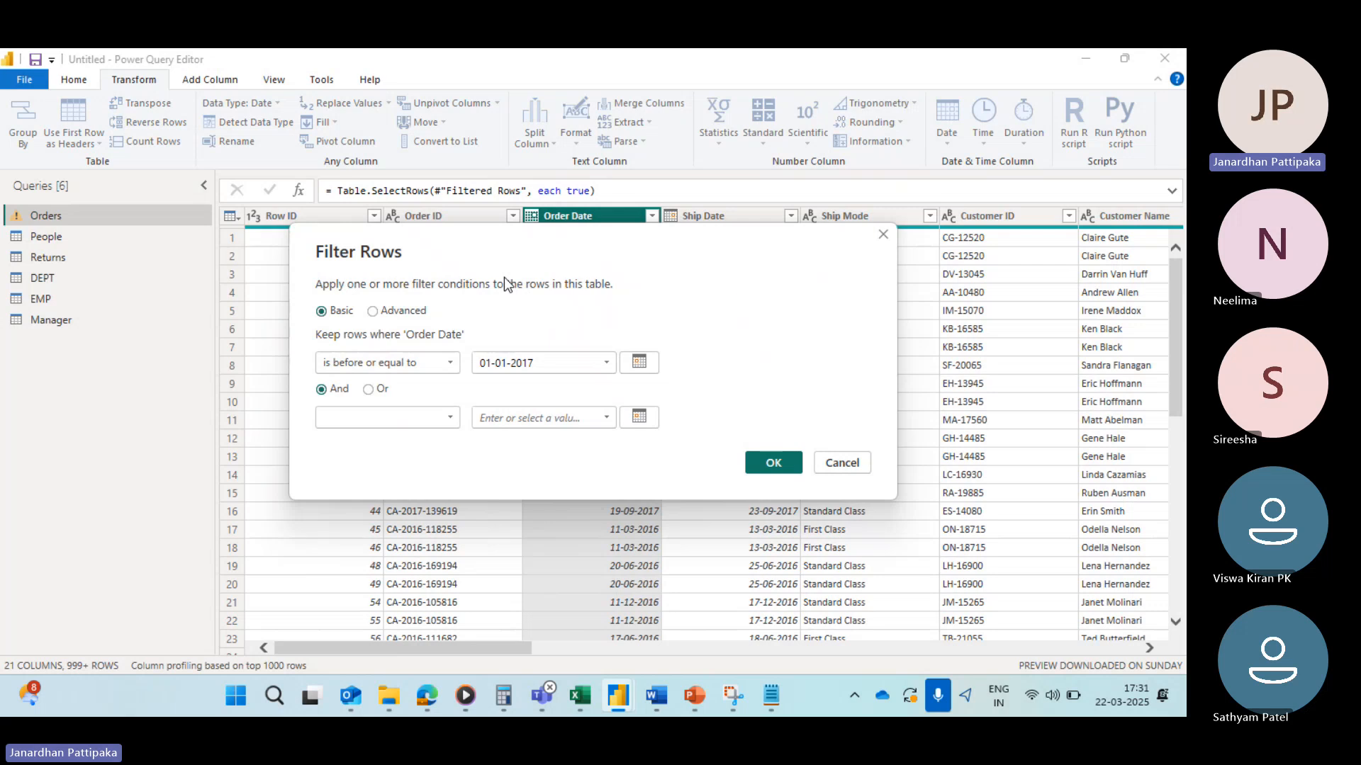
pyautogui.click(772, 463)
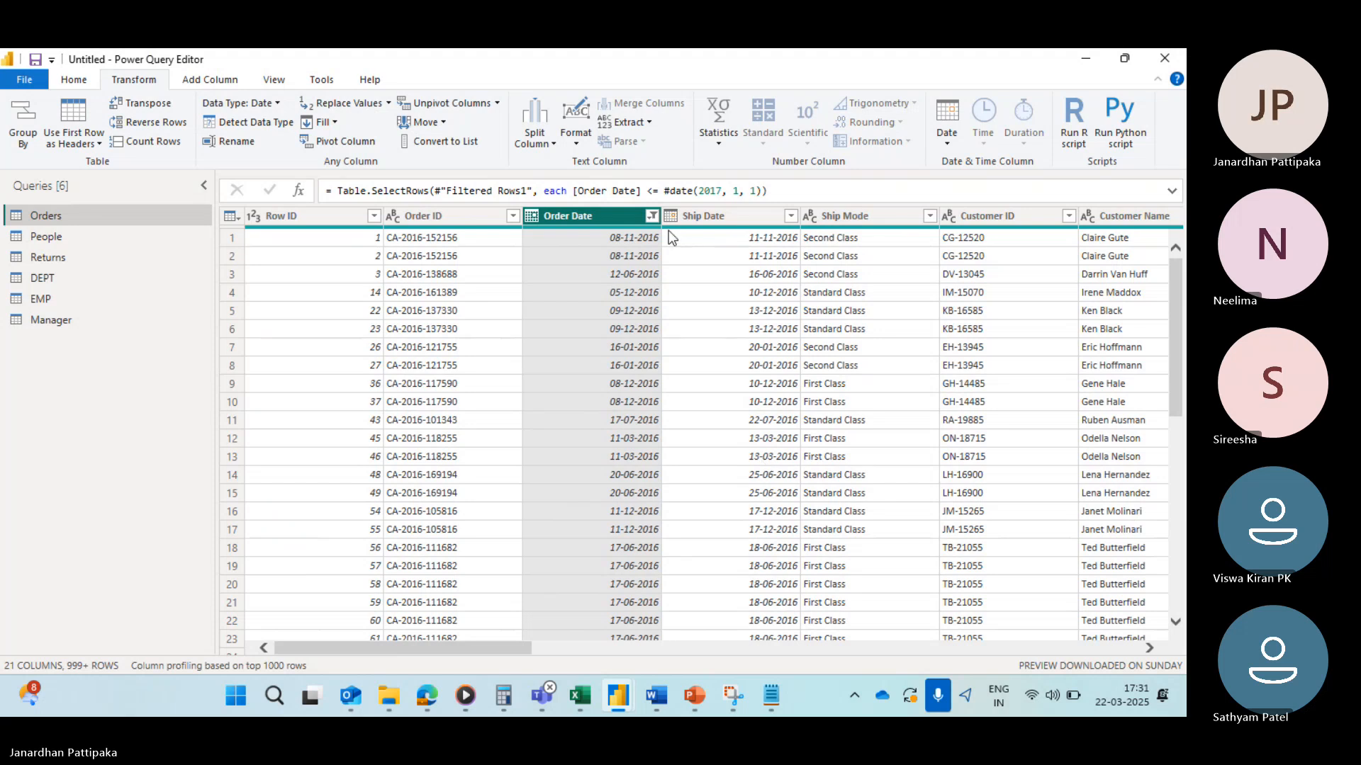
# Step: Scroll the Order Date value list to its last dates, then clear the Order Date filter
pyautogui.click(653, 216)
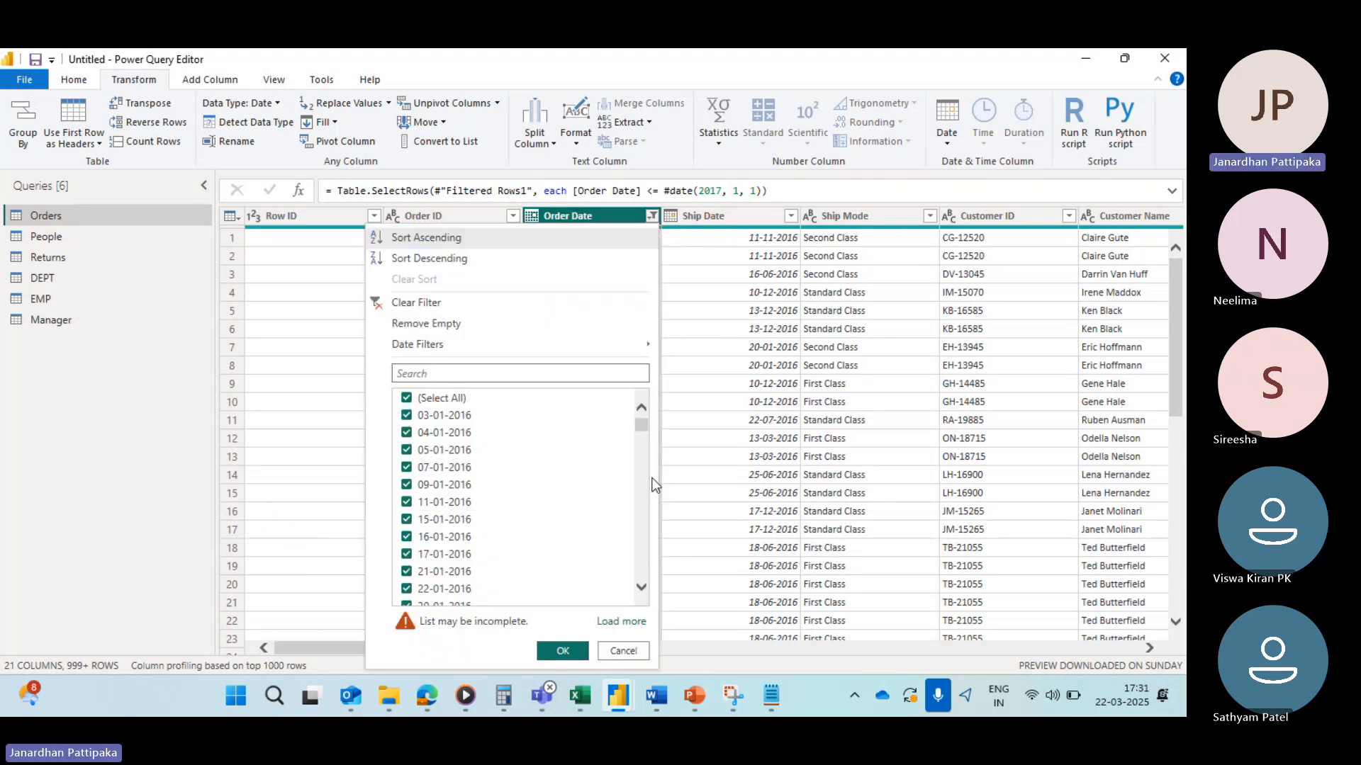
pyautogui.moveTo(642, 421); pyautogui.dragTo(647, 592)
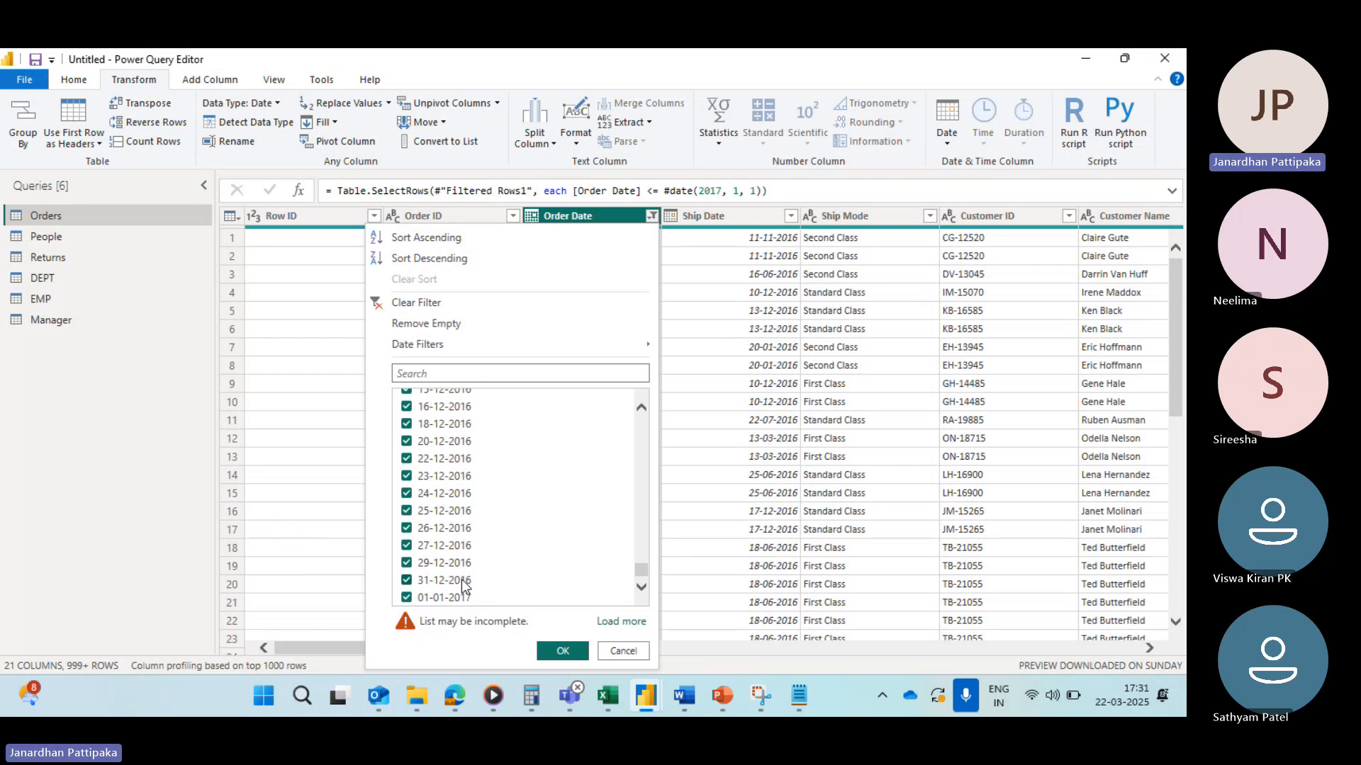
pyautogui.click(653, 216)
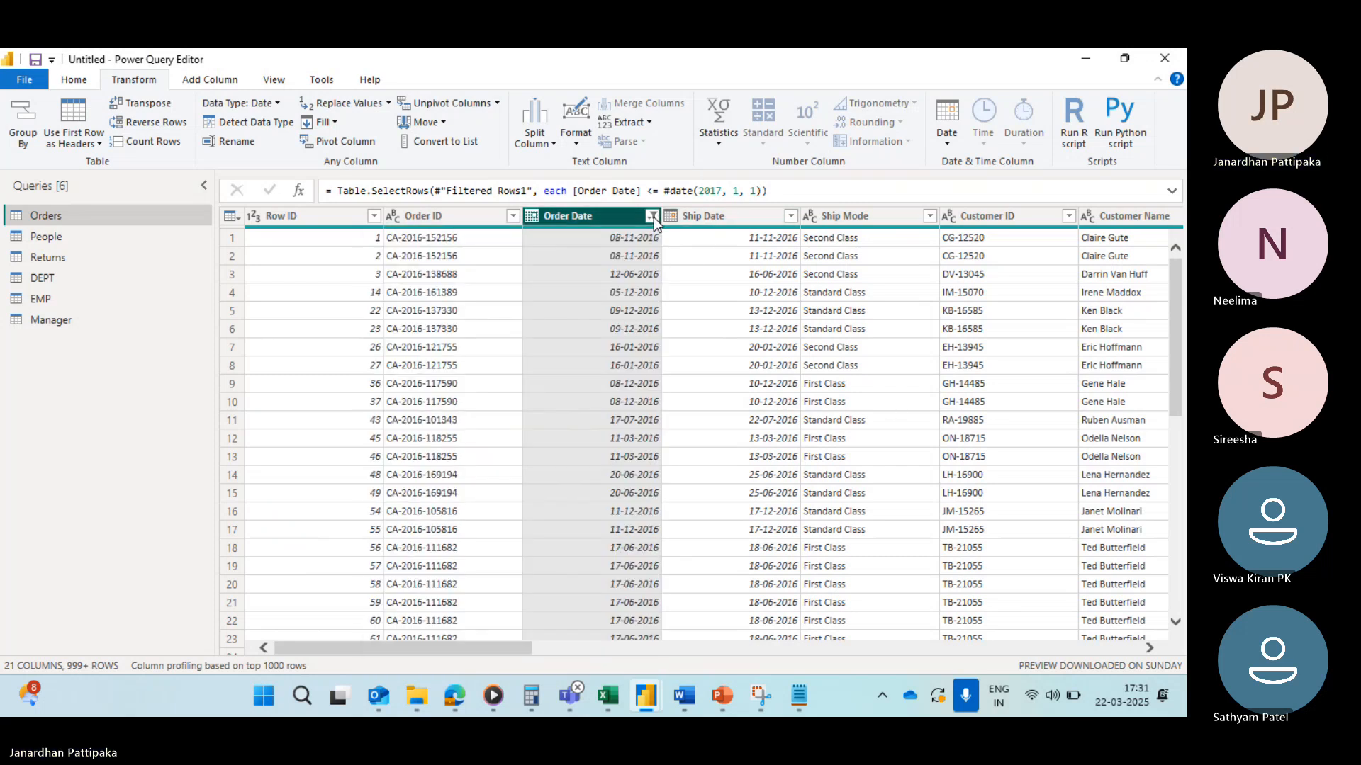
pyautogui.click(652, 216)
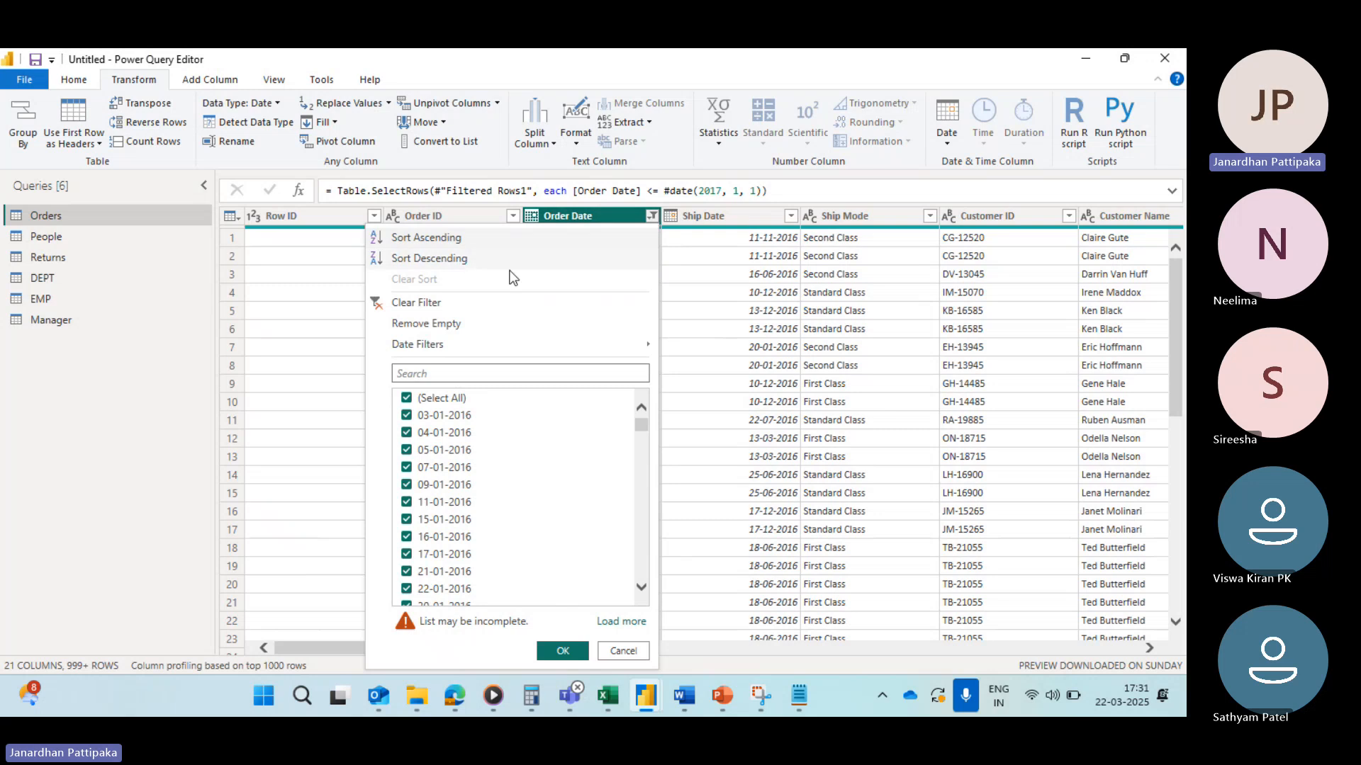
pyautogui.click(384, 309)
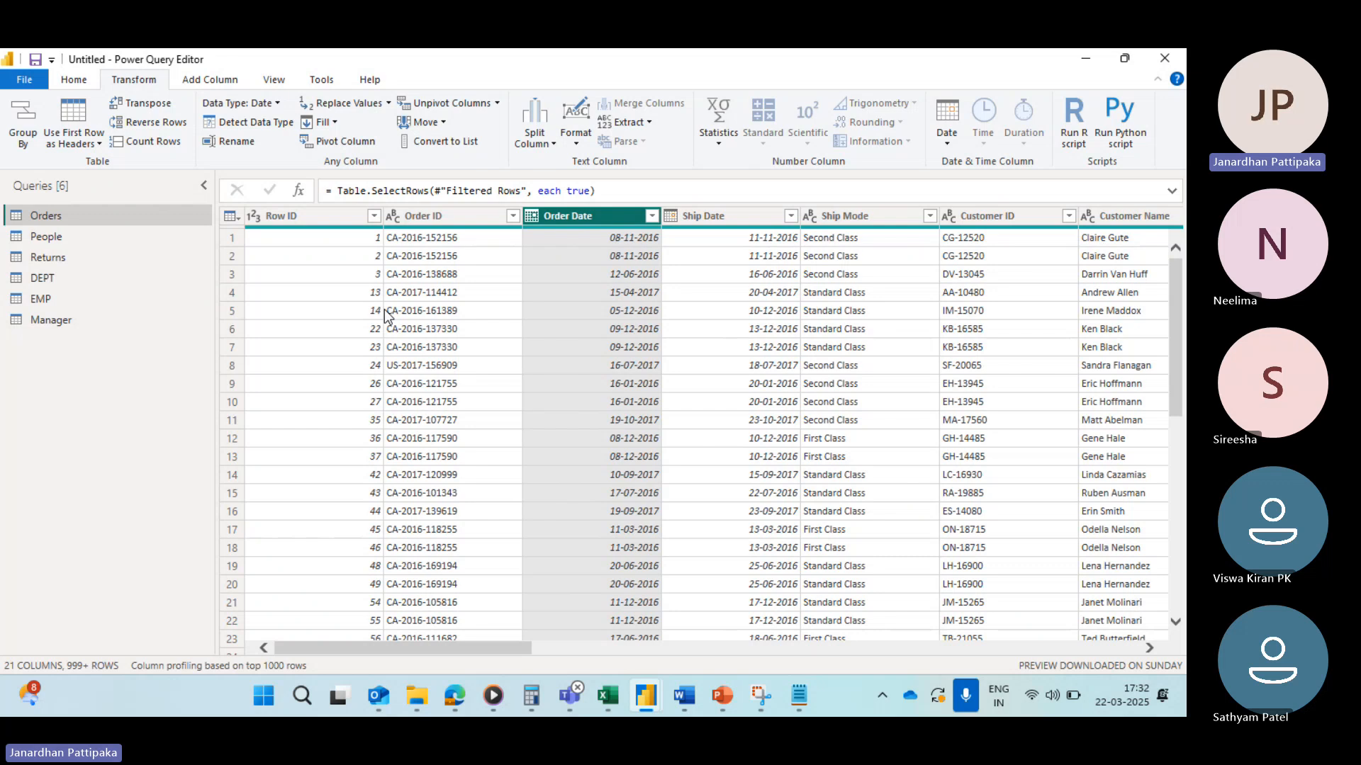
# Step: Start a Between date filter on Order Date and pick 01-01-2016 from the calendar as the after-or-equal date
pyautogui.click(653, 215)
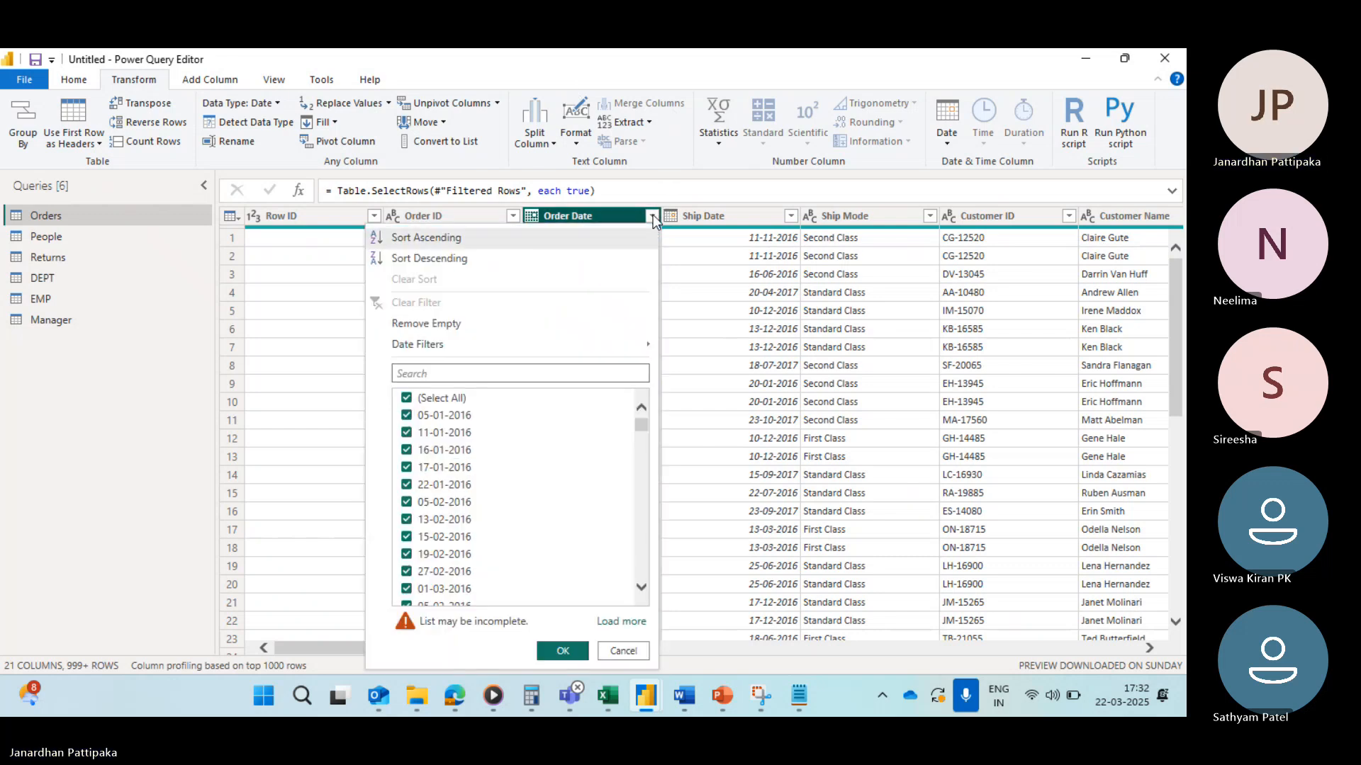
pyautogui.moveTo(449, 340)
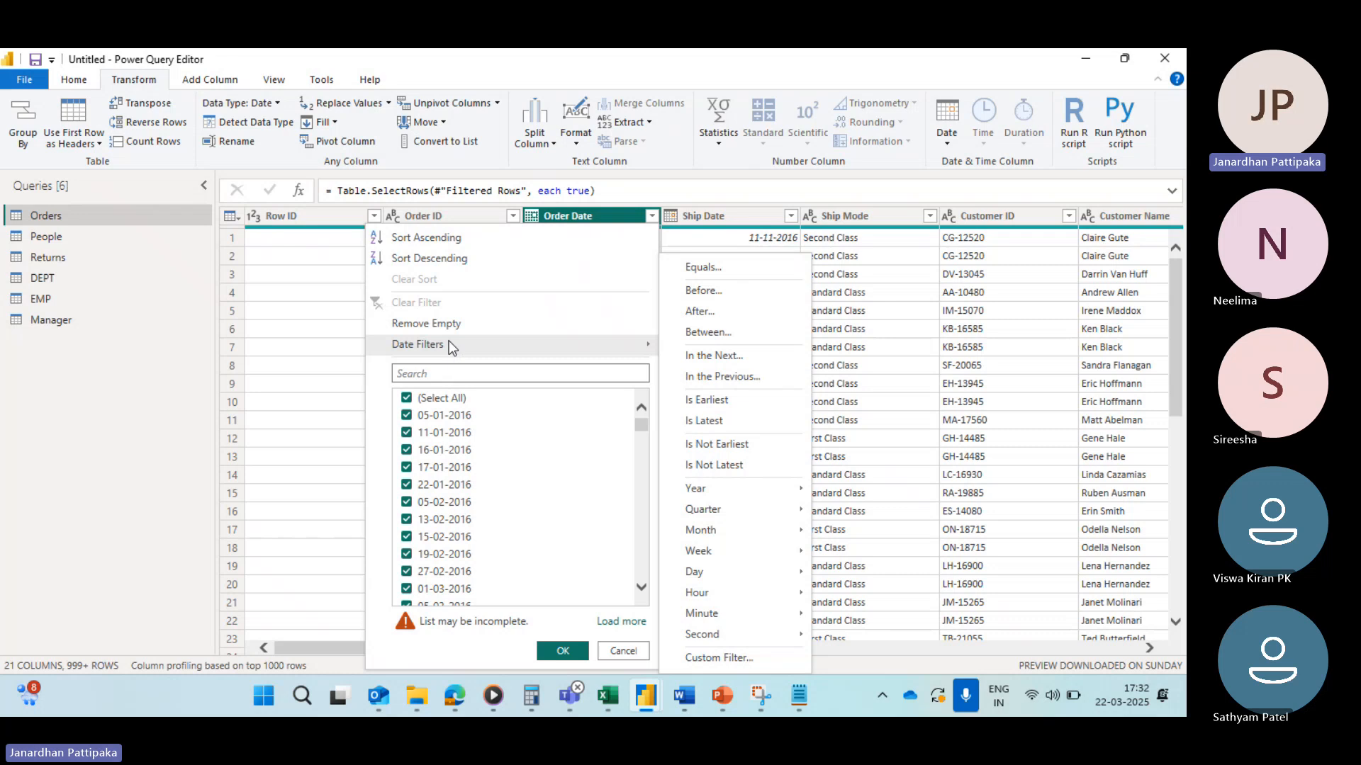
pyautogui.click(702, 333)
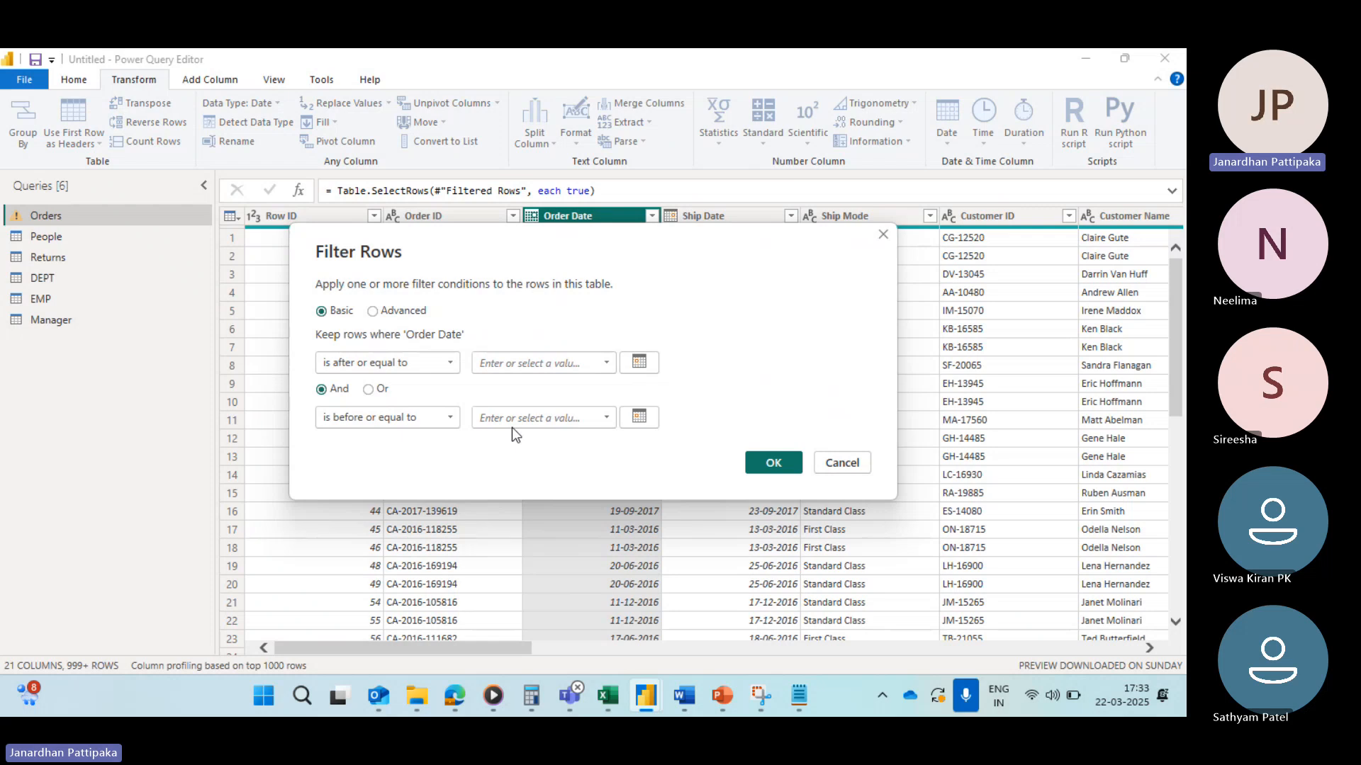
pyautogui.click(606, 363)
pyautogui.click(639, 362)
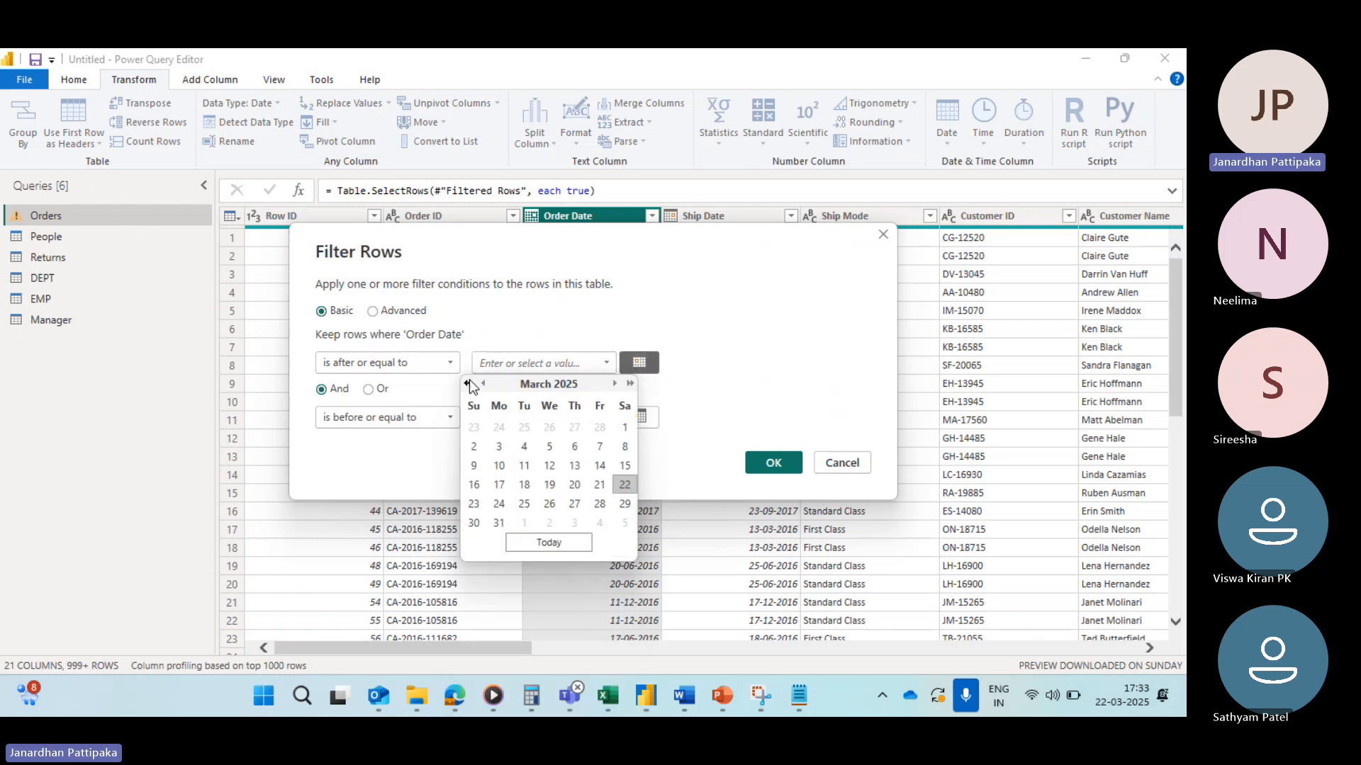
pyautogui.click(467, 383)
pyautogui.click(467, 383)
pyautogui.click(467, 383)
pyautogui.click(467, 384)
pyautogui.click(467, 383)
pyautogui.click(467, 384)
pyautogui.click(467, 384)
pyautogui.click(467, 384)
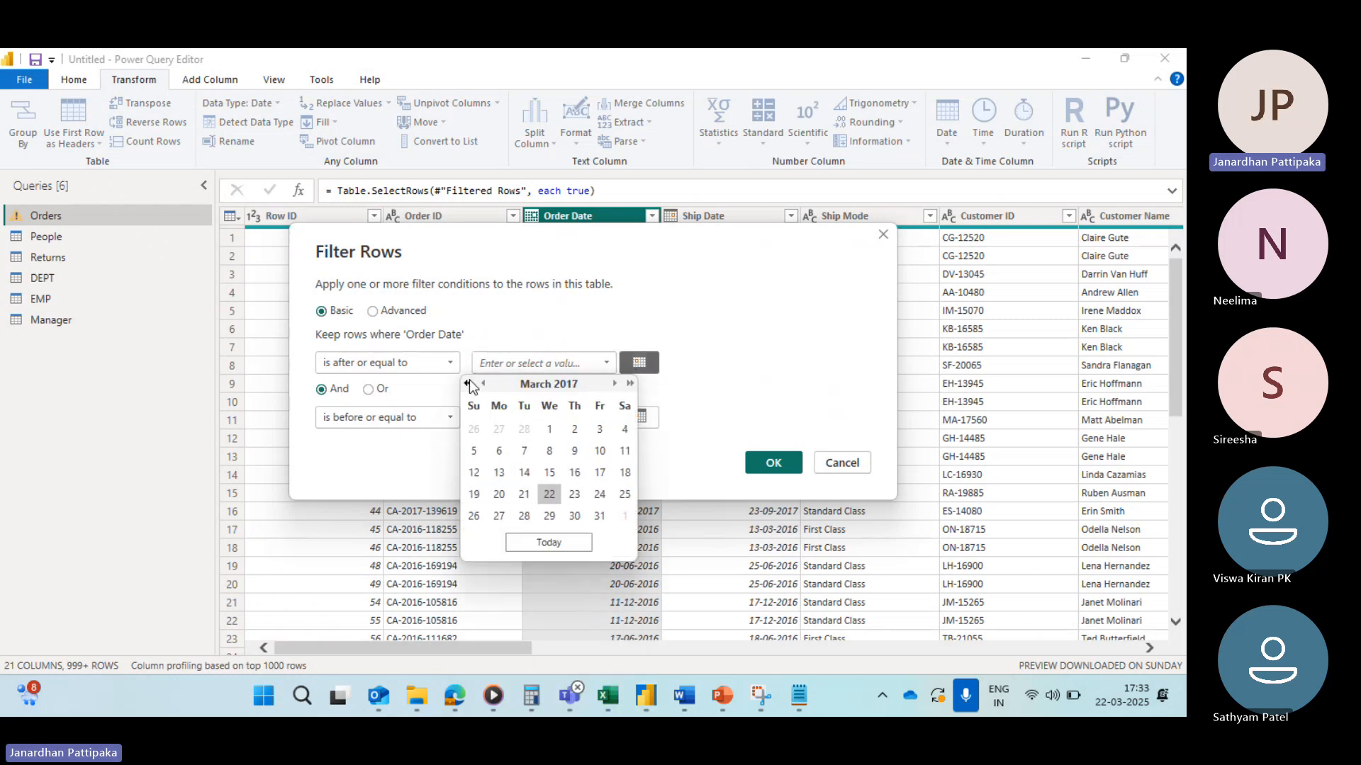
pyautogui.click(467, 383)
pyautogui.click(467, 383)
pyautogui.click(467, 383)
pyautogui.click(467, 383)
pyautogui.click(467, 383)
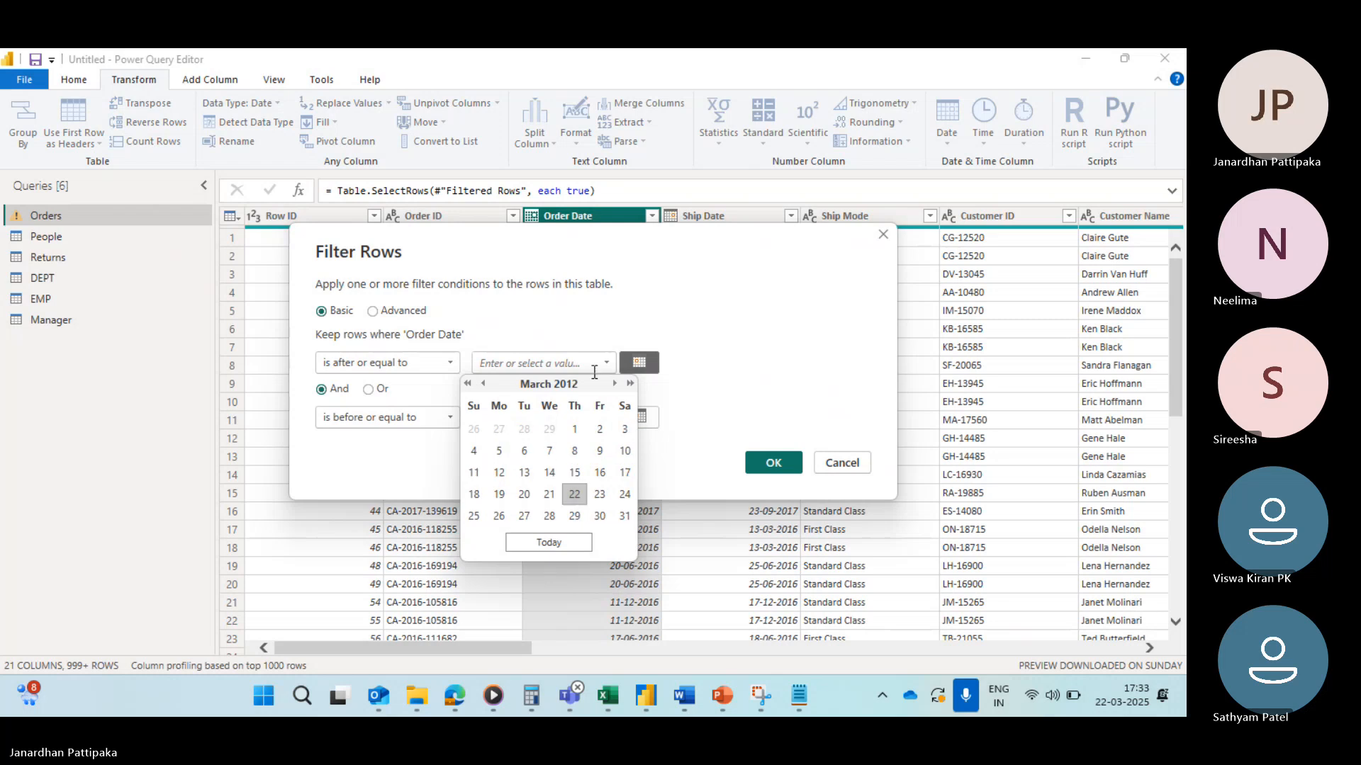
pyautogui.click(629, 383)
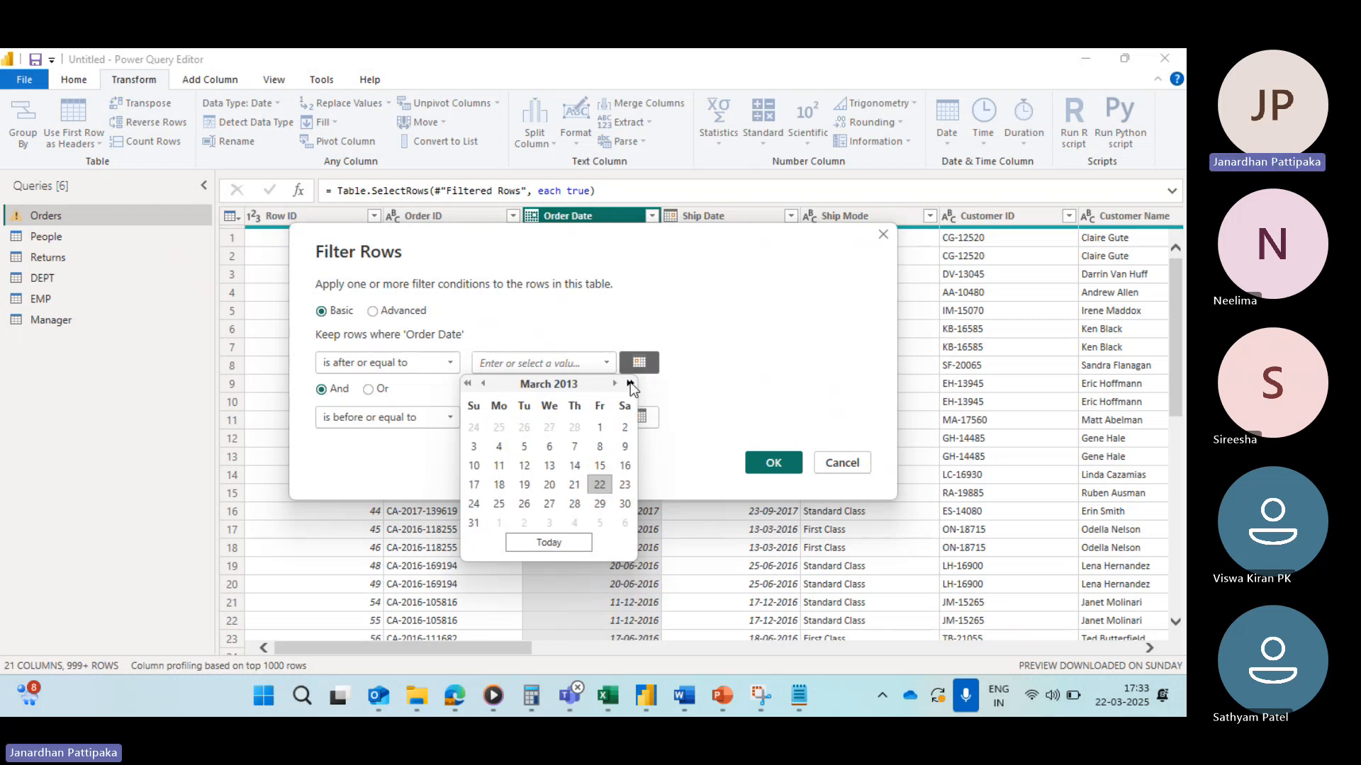
pyautogui.click(630, 383)
pyautogui.click(630, 383)
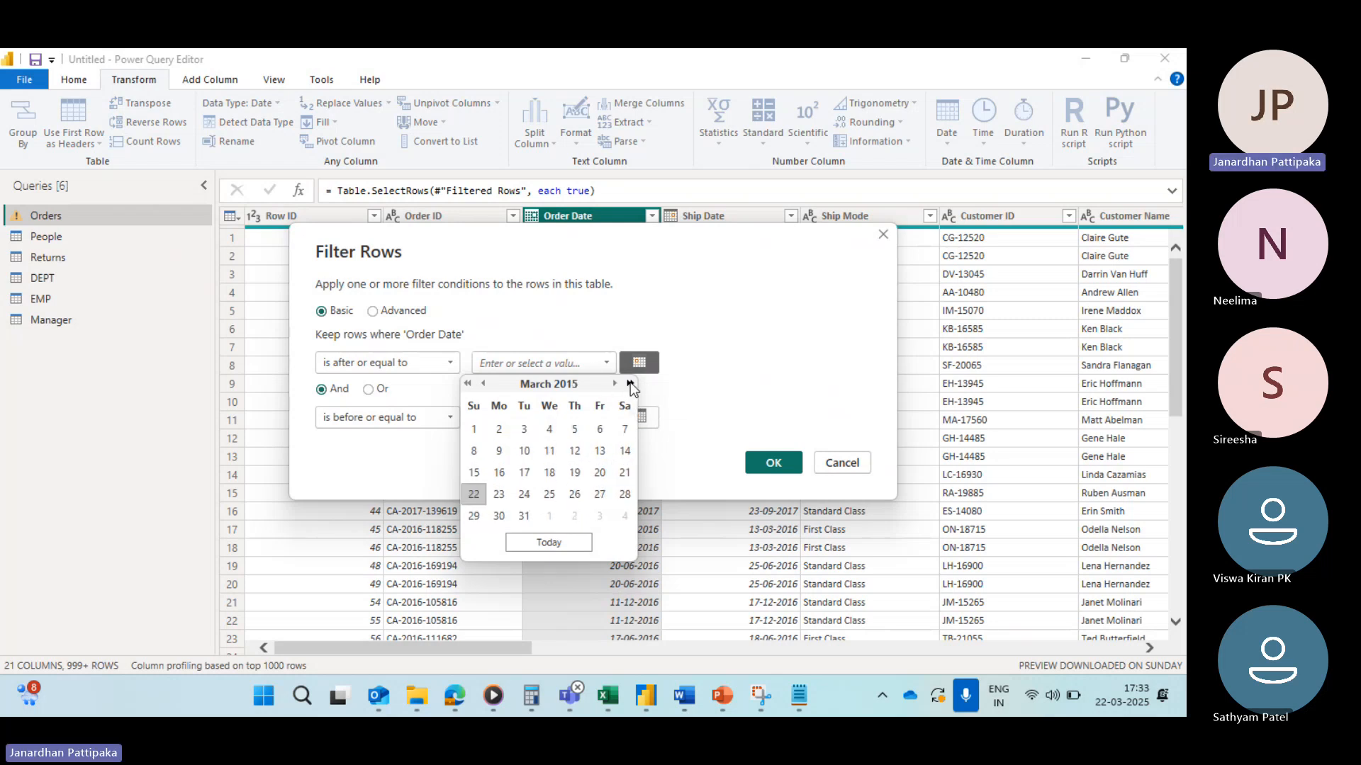
pyautogui.click(630, 384)
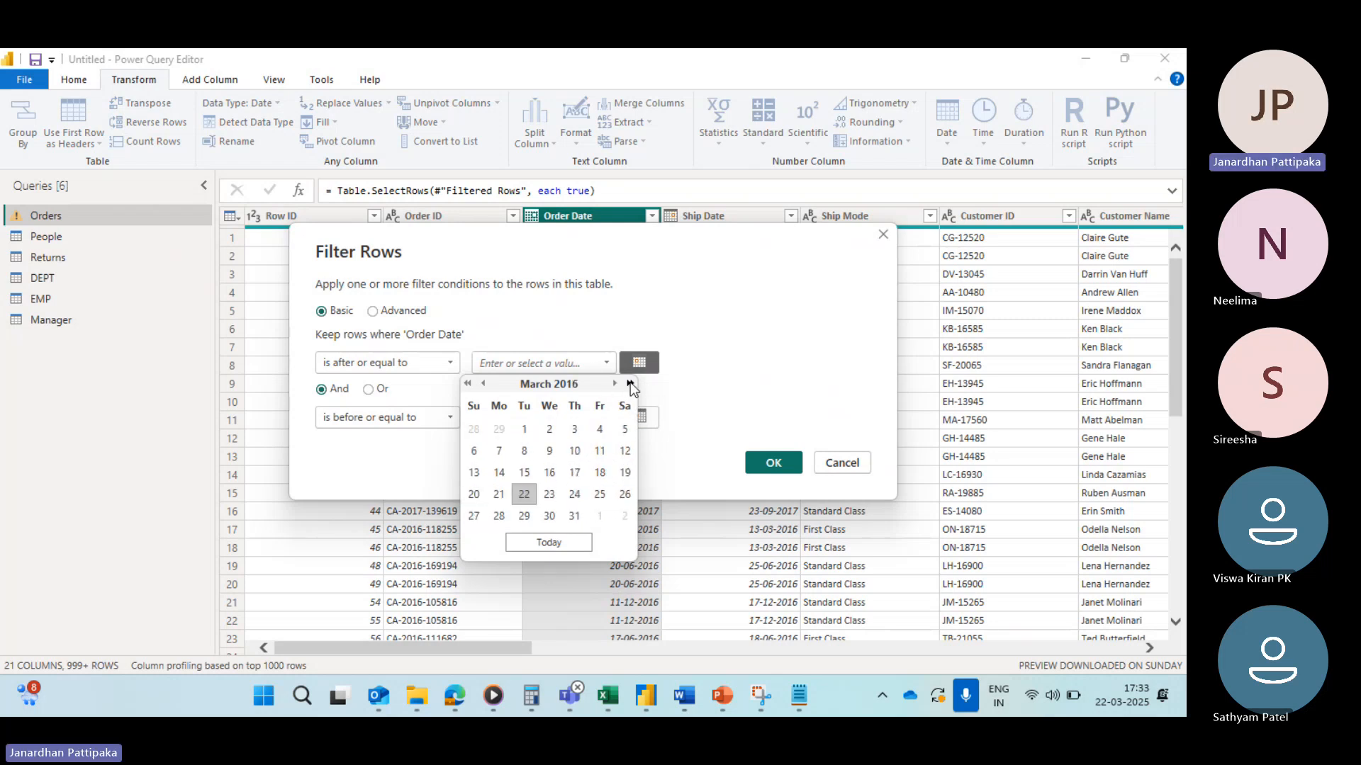
pyautogui.click(483, 384)
pyautogui.click(483, 384)
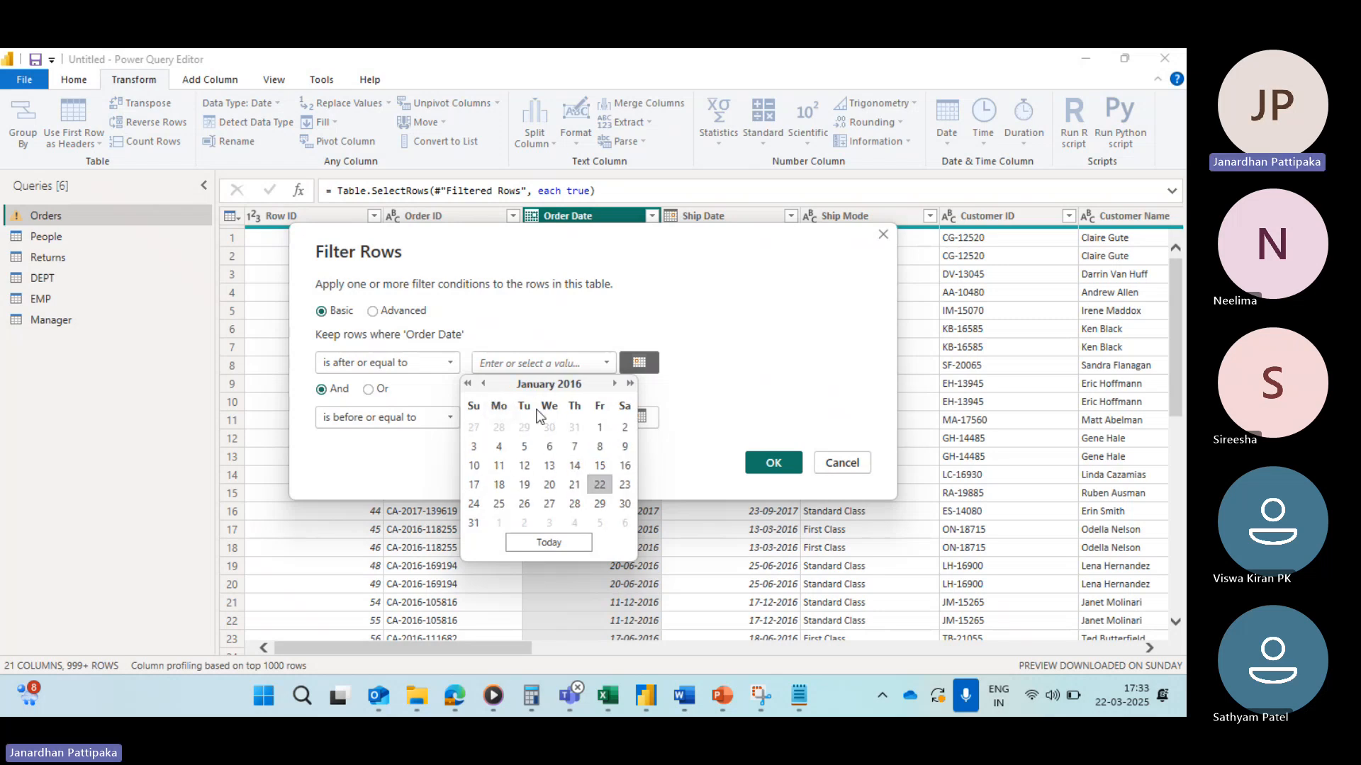
pyautogui.click(600, 428)
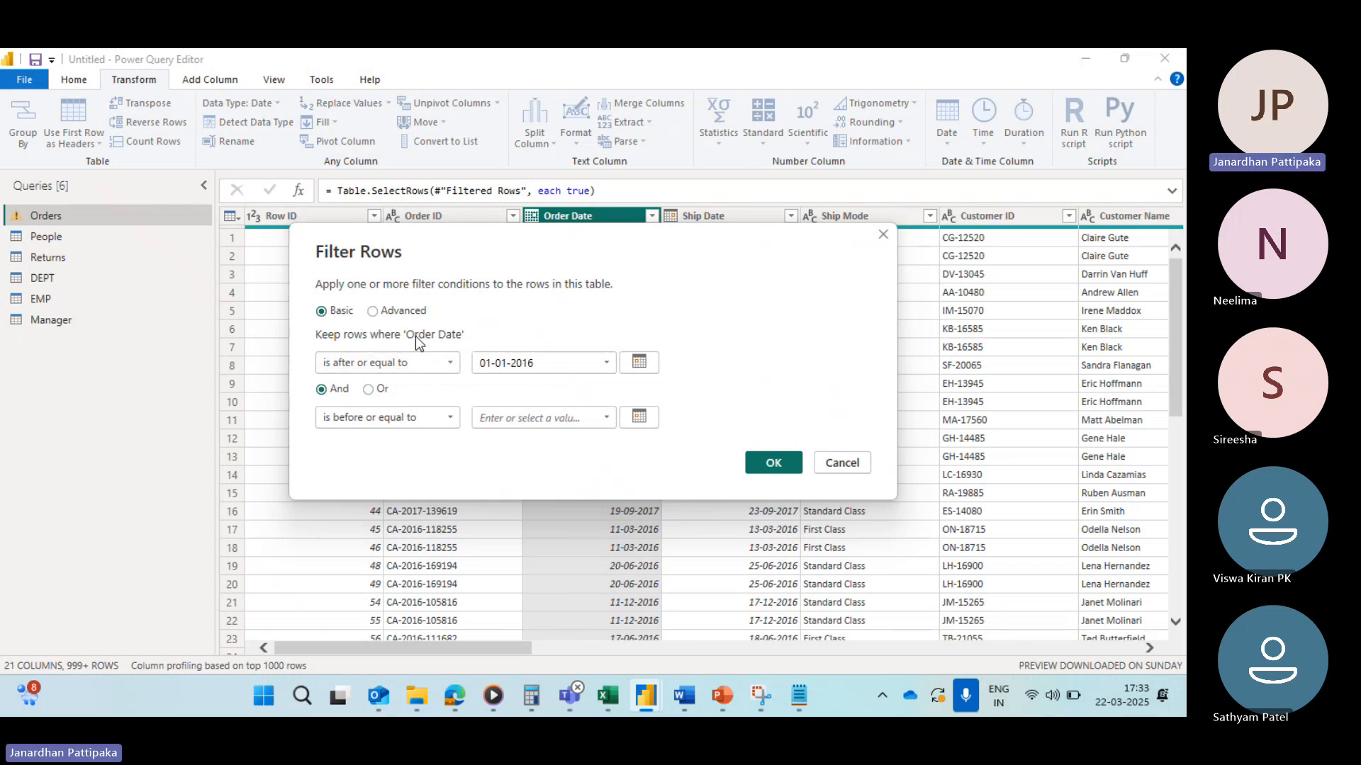
# Step: Pick 31-12-2016 from the calendar as the before-or-equal date and apply the Between filter
pyautogui.click(607, 418)
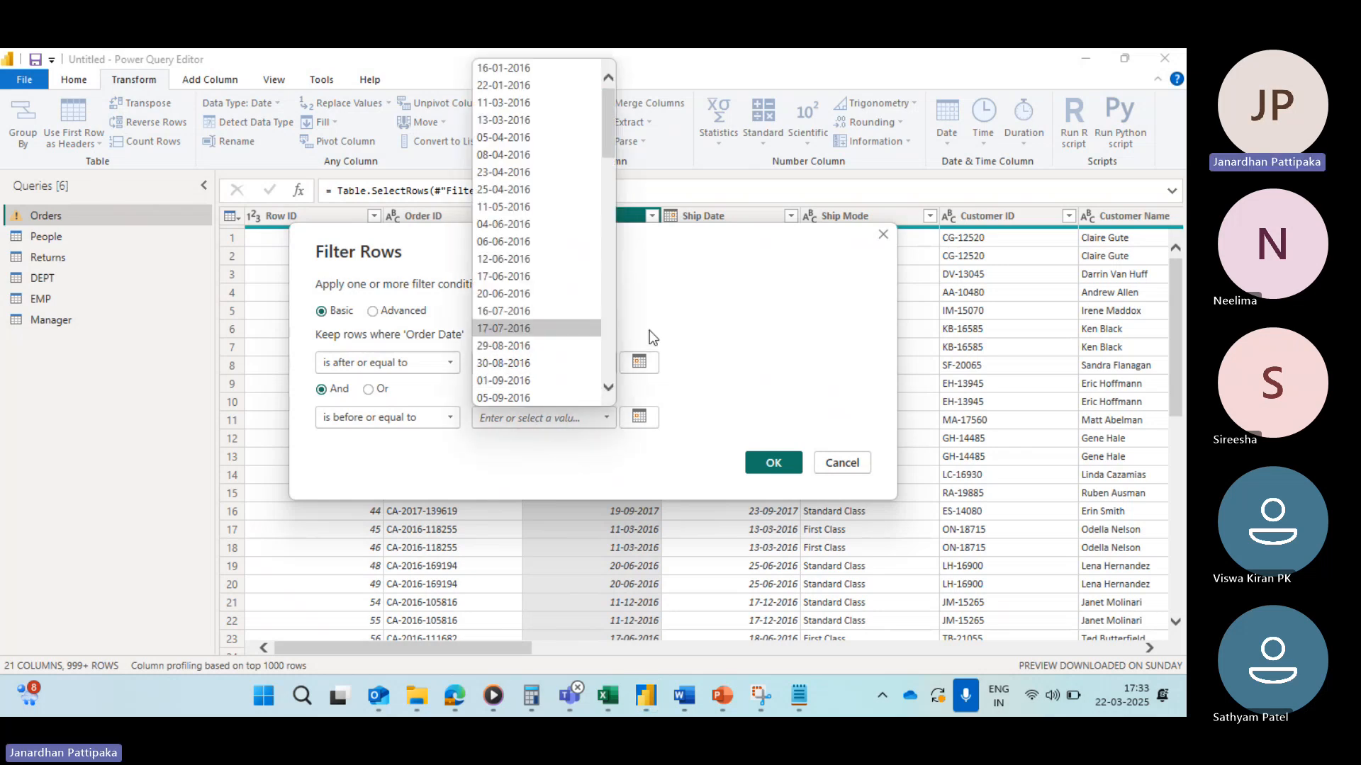
pyautogui.click(640, 418)
pyautogui.click(639, 418)
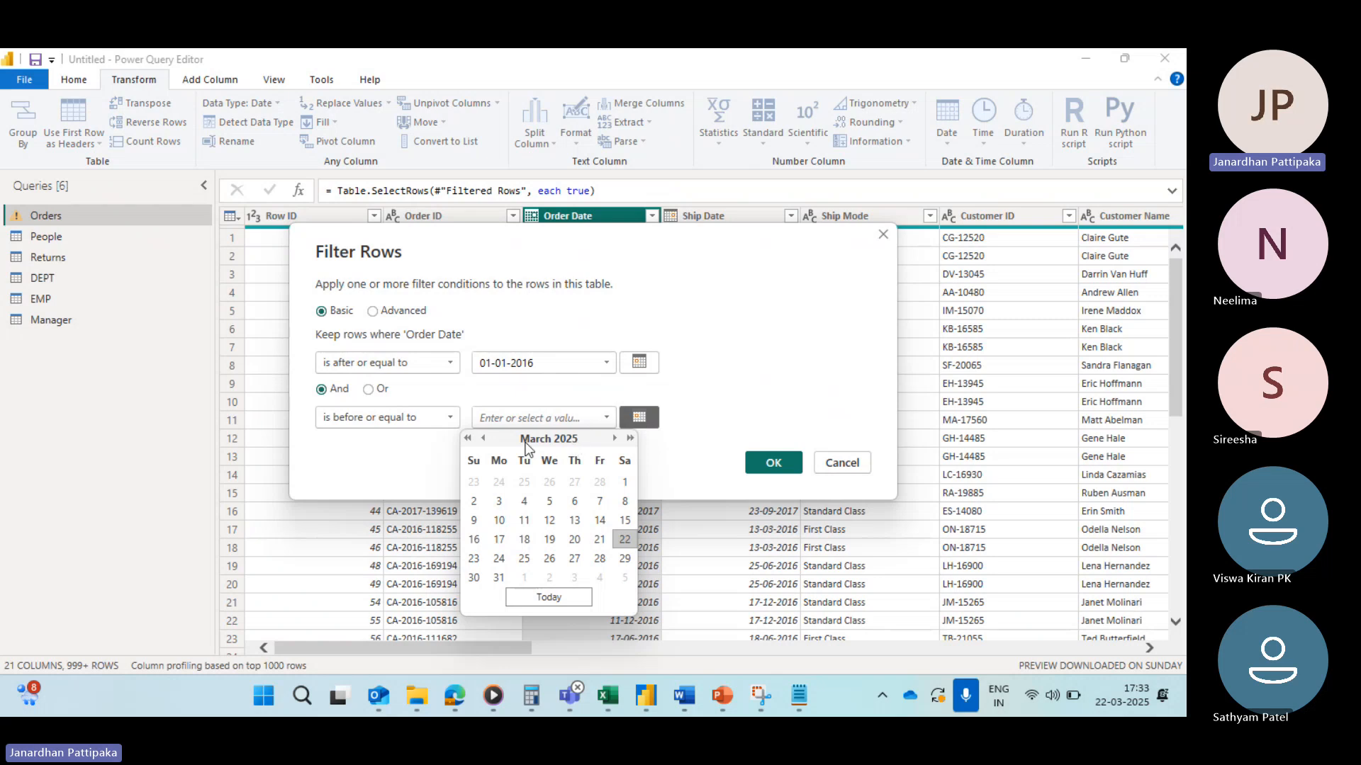
pyautogui.click(468, 438)
pyautogui.doubleClick(468, 438)
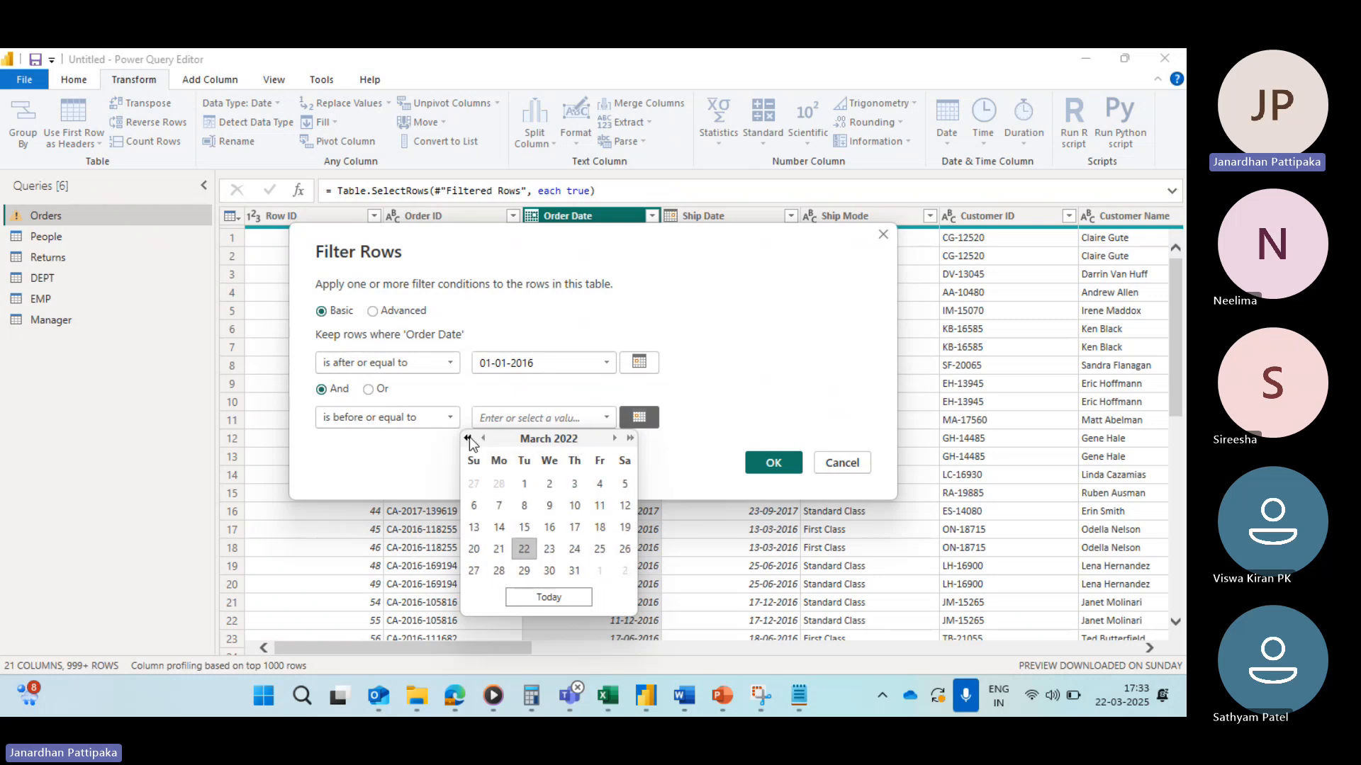
pyautogui.tripleClick(468, 438)
pyautogui.doubleClick(468, 438)
pyautogui.tripleClick(468, 438)
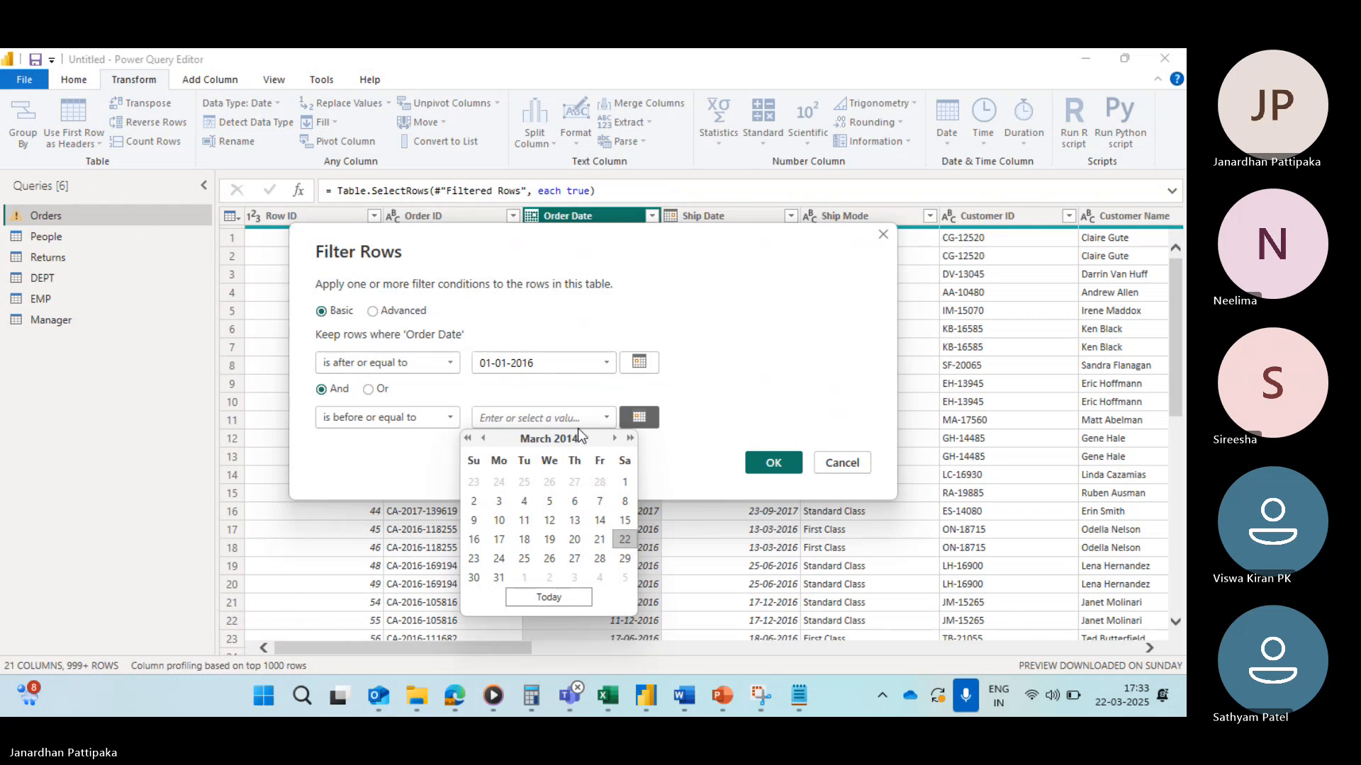
pyautogui.click(630, 438)
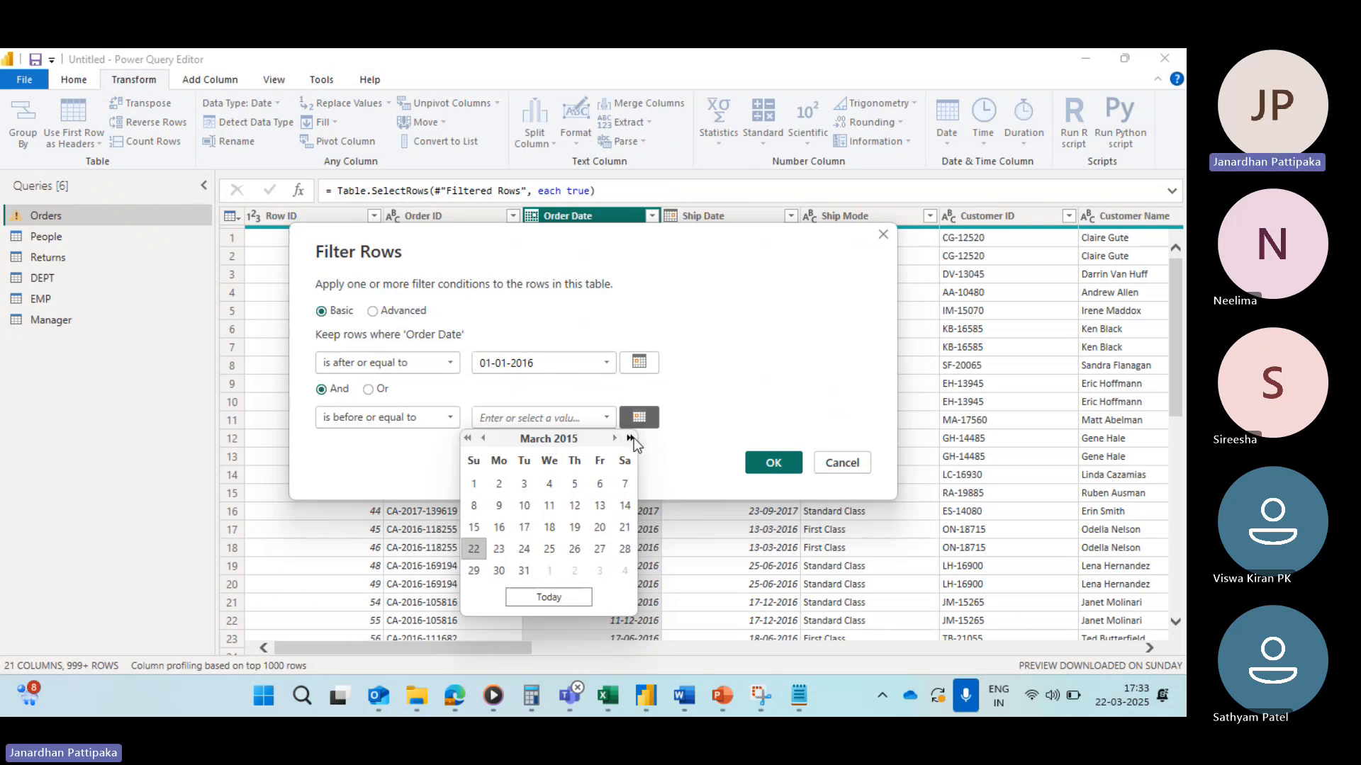
pyautogui.click(631, 438)
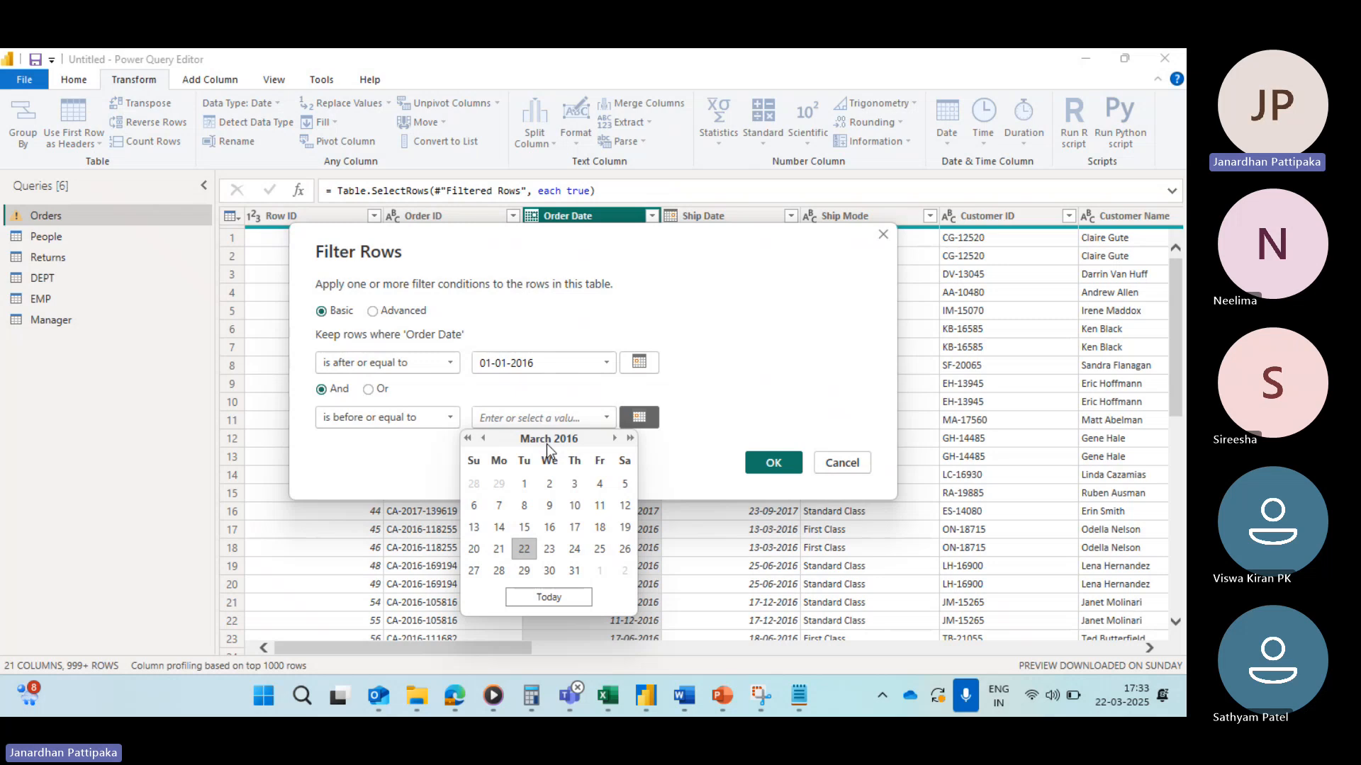
pyautogui.click(615, 439)
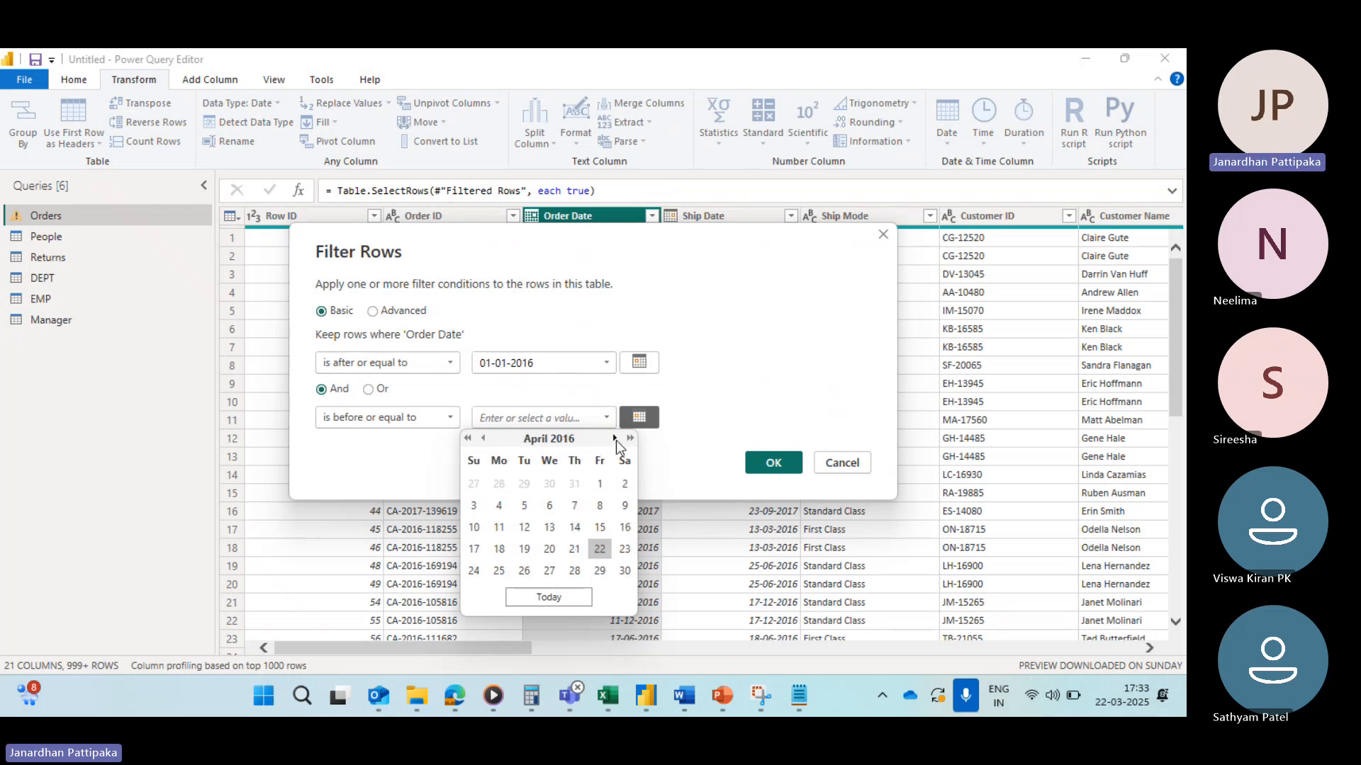
pyautogui.click(614, 439)
pyautogui.click(614, 439)
pyautogui.click(614, 439)
pyautogui.click(614, 438)
pyautogui.click(614, 438)
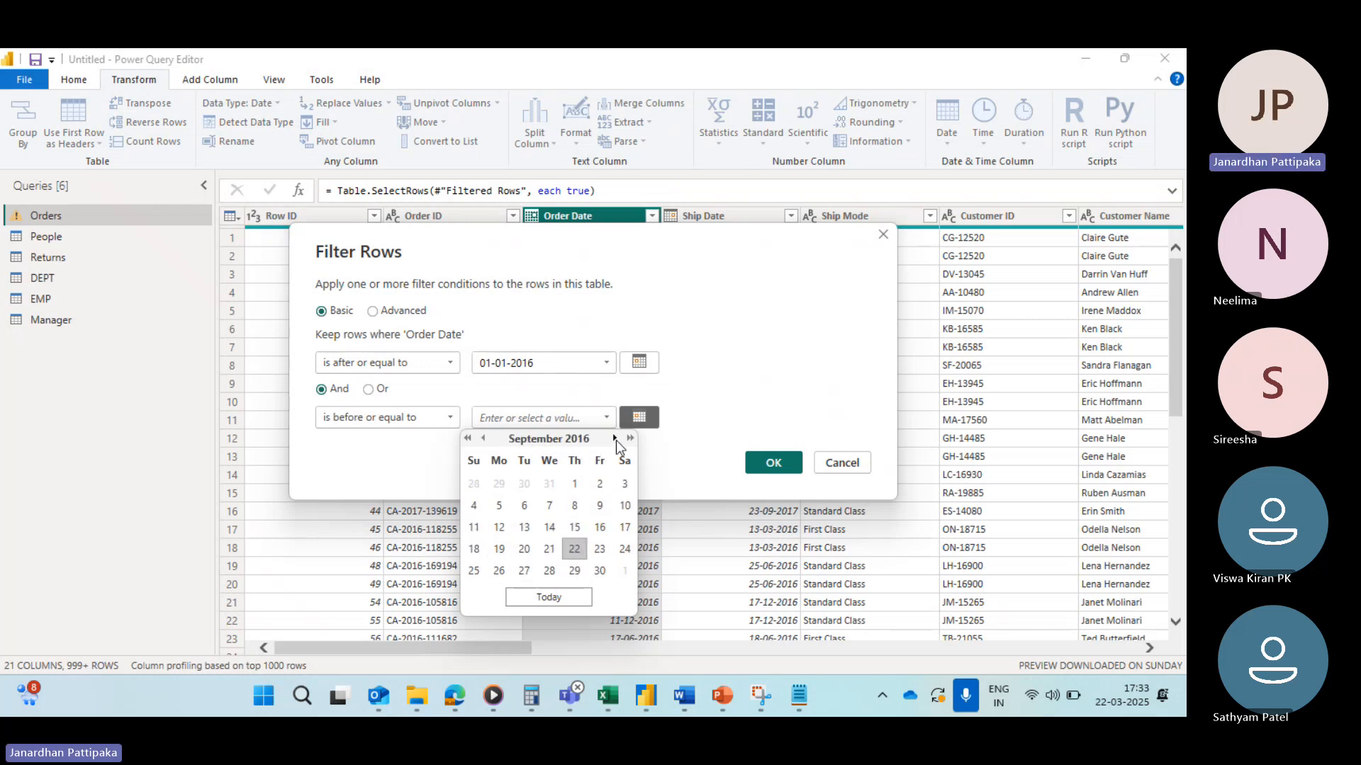
pyautogui.click(614, 439)
pyautogui.click(614, 438)
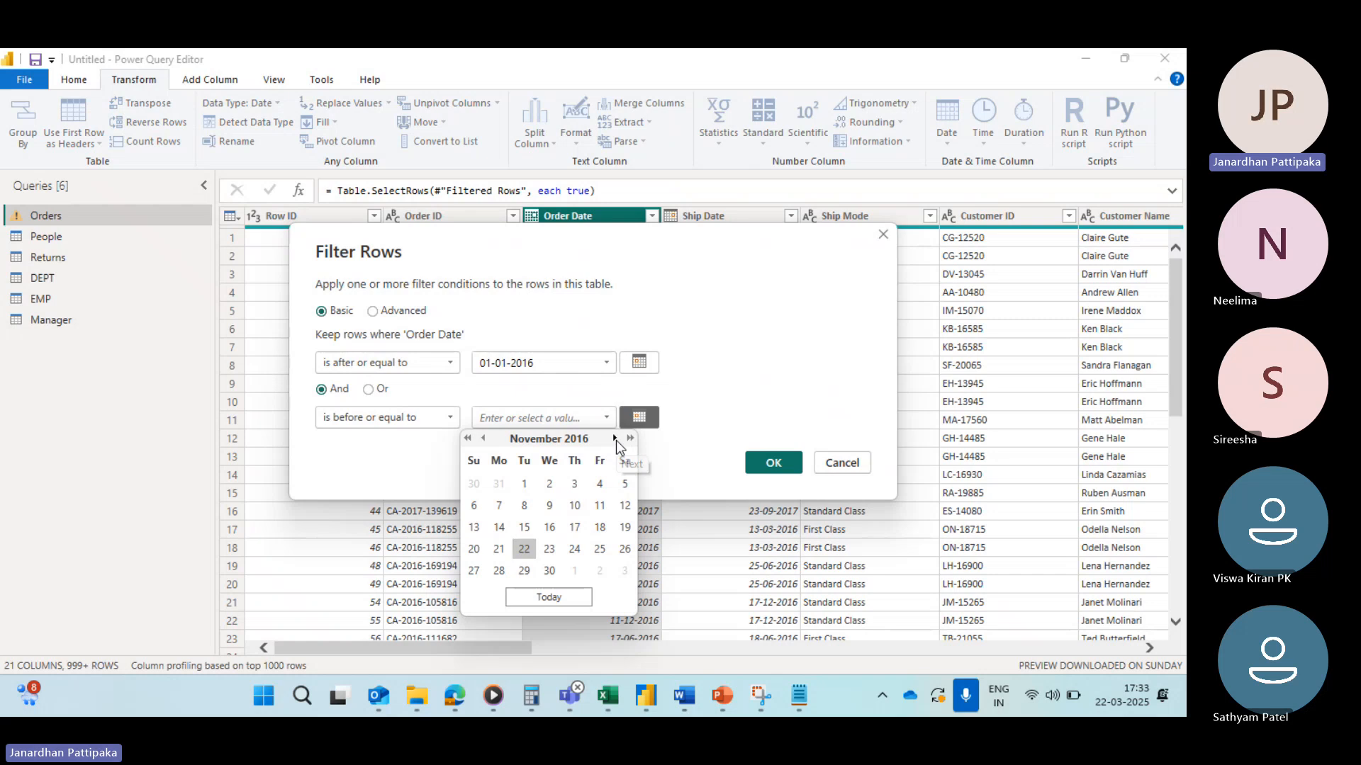
pyautogui.click(615, 439)
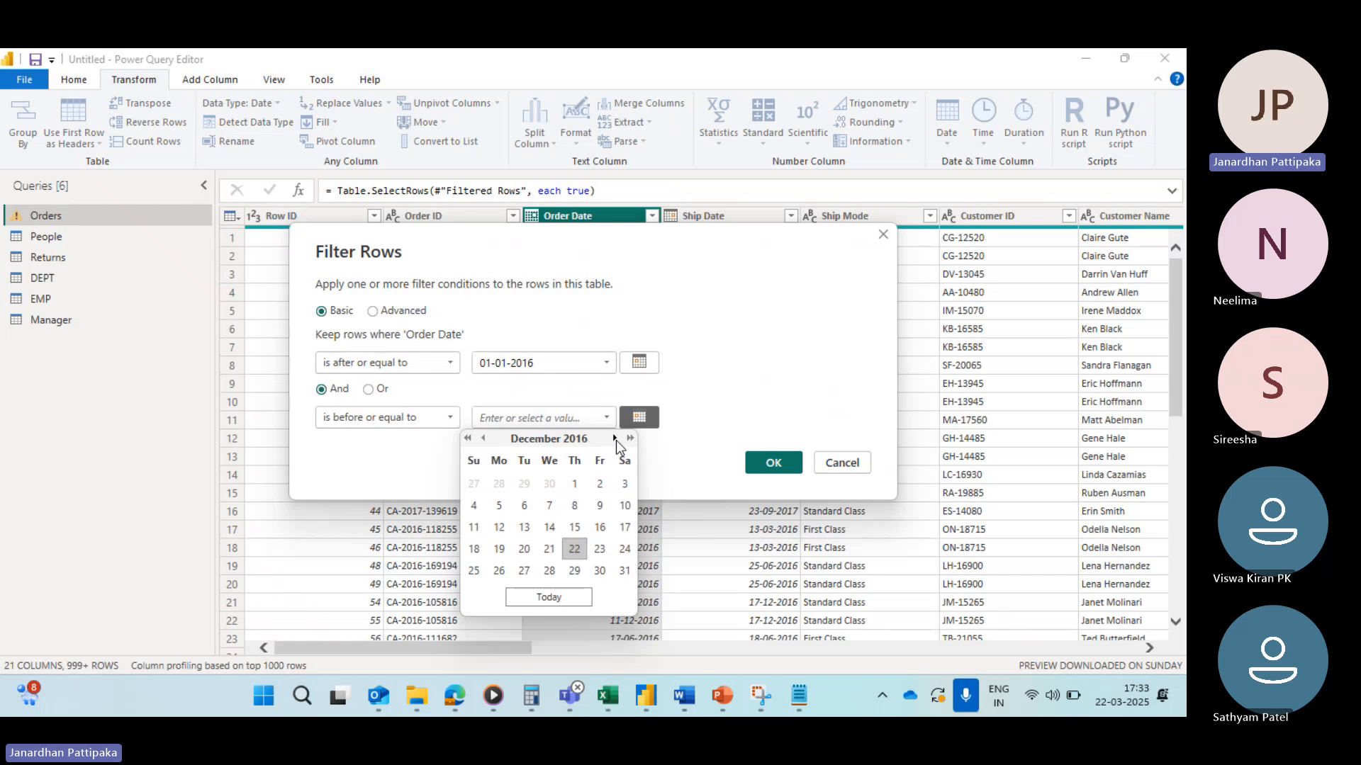
pyautogui.click(623, 570)
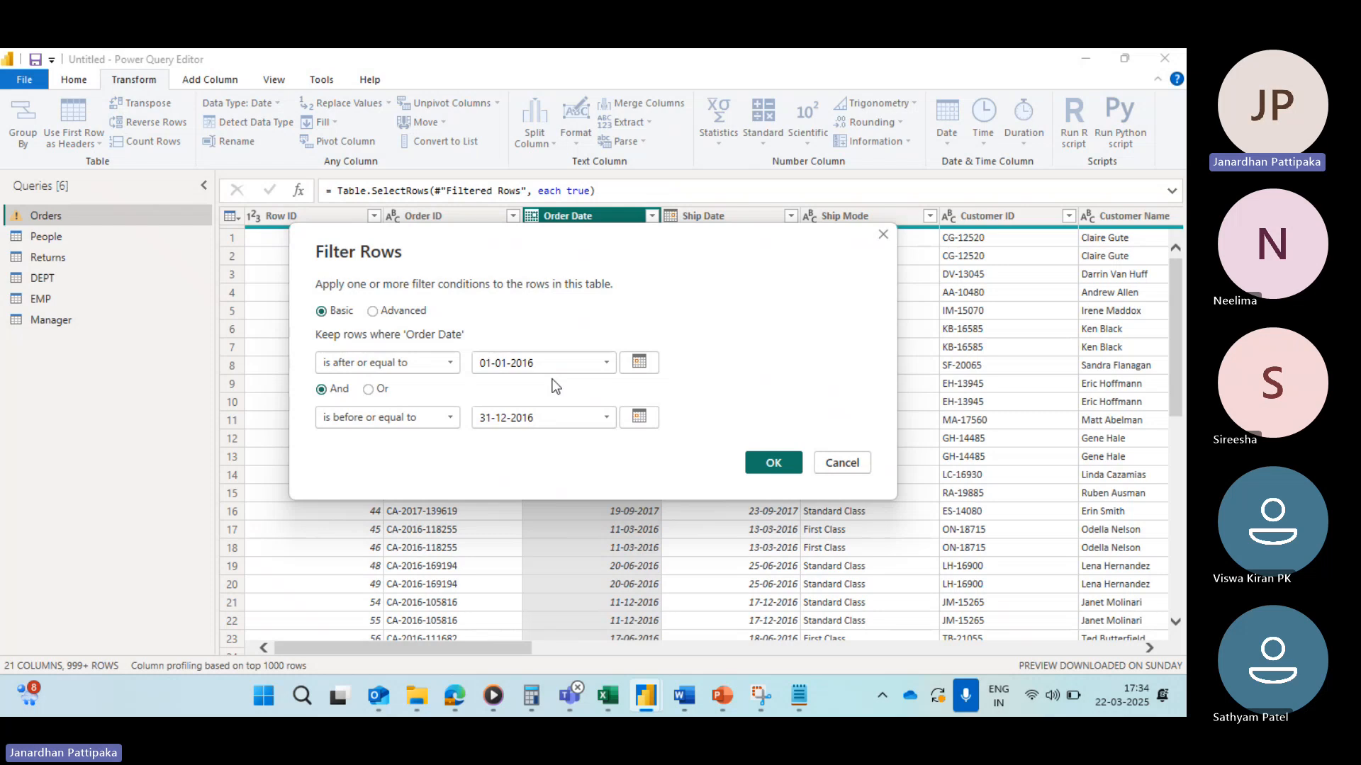
pyautogui.click(777, 470)
# Step: Scroll through the filtered Order Date value list, then clear the Order Date filter
pyautogui.click(651, 217)
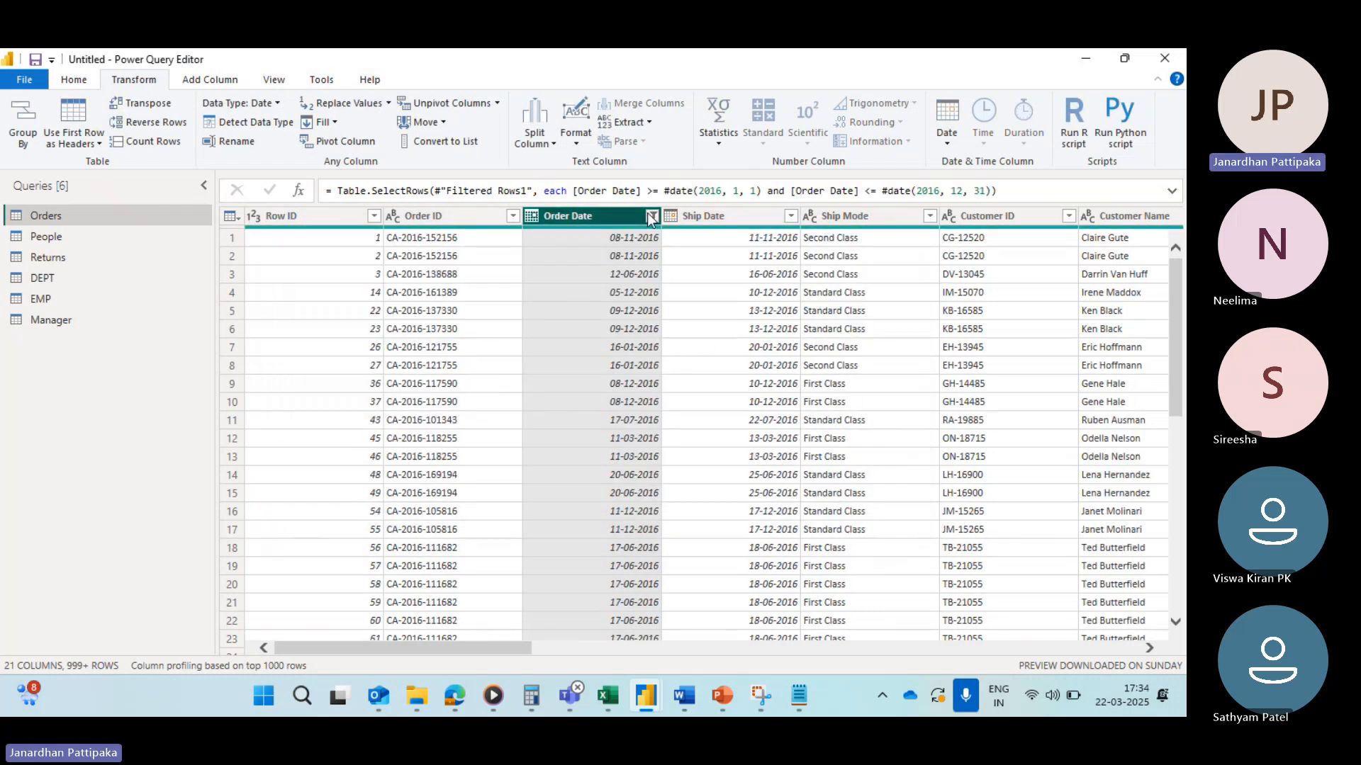
pyautogui.scroll(-3, 446, 491)
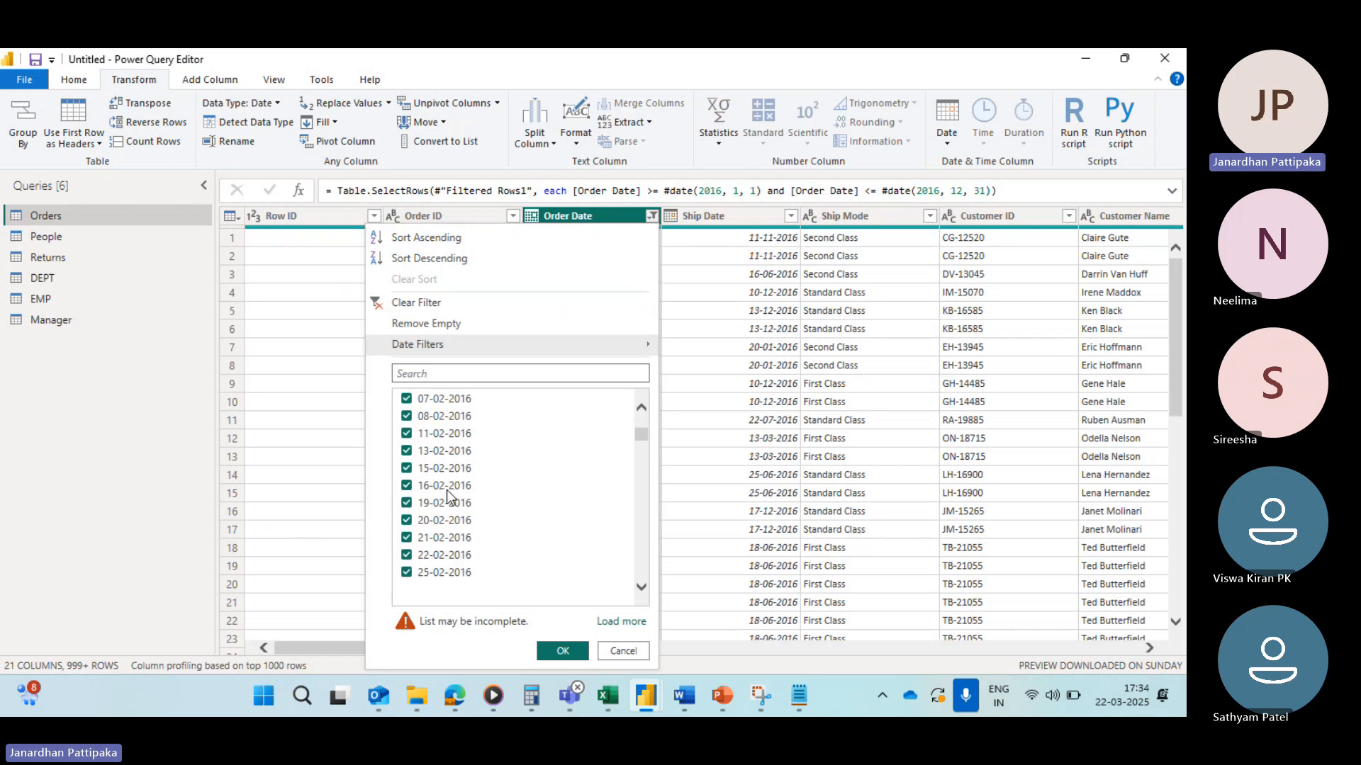
pyautogui.scroll(3, 445, 461)
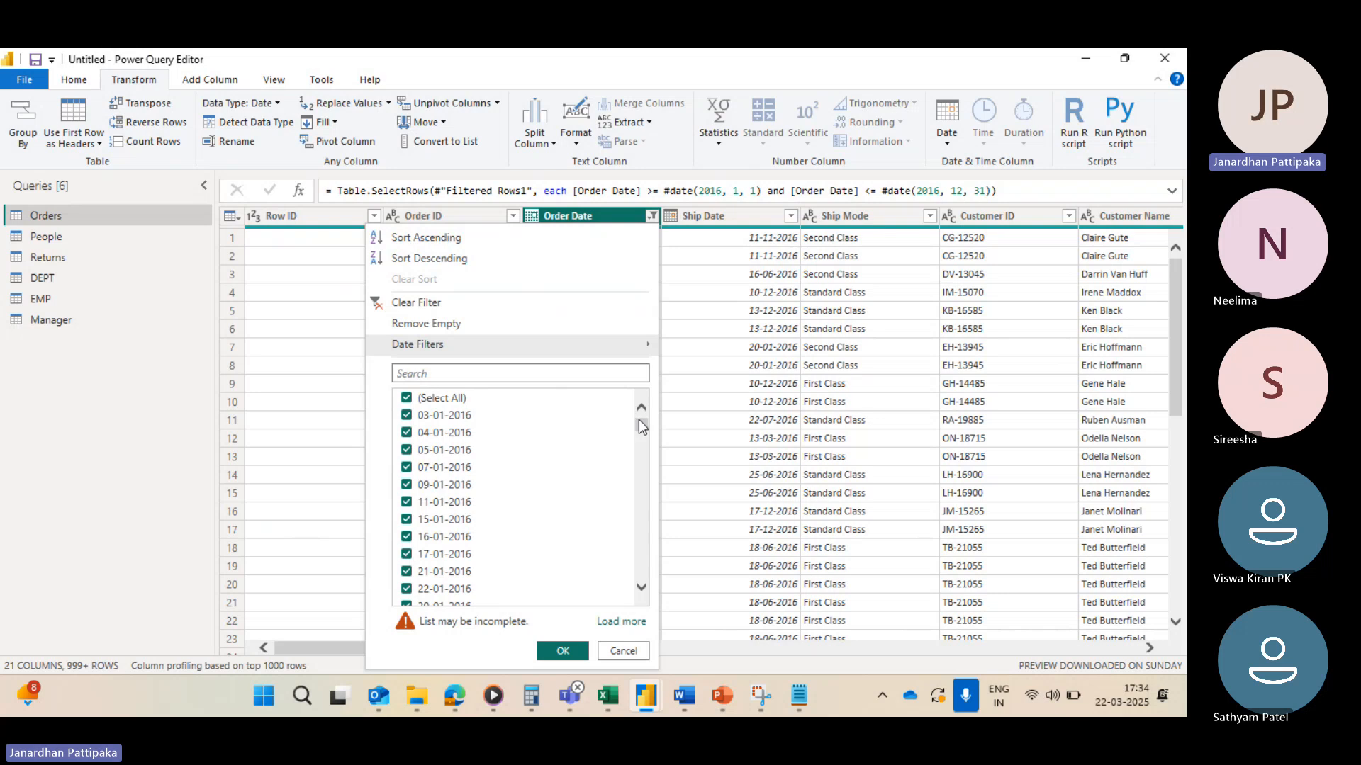
pyautogui.moveTo(640, 421); pyautogui.dragTo(637, 537)
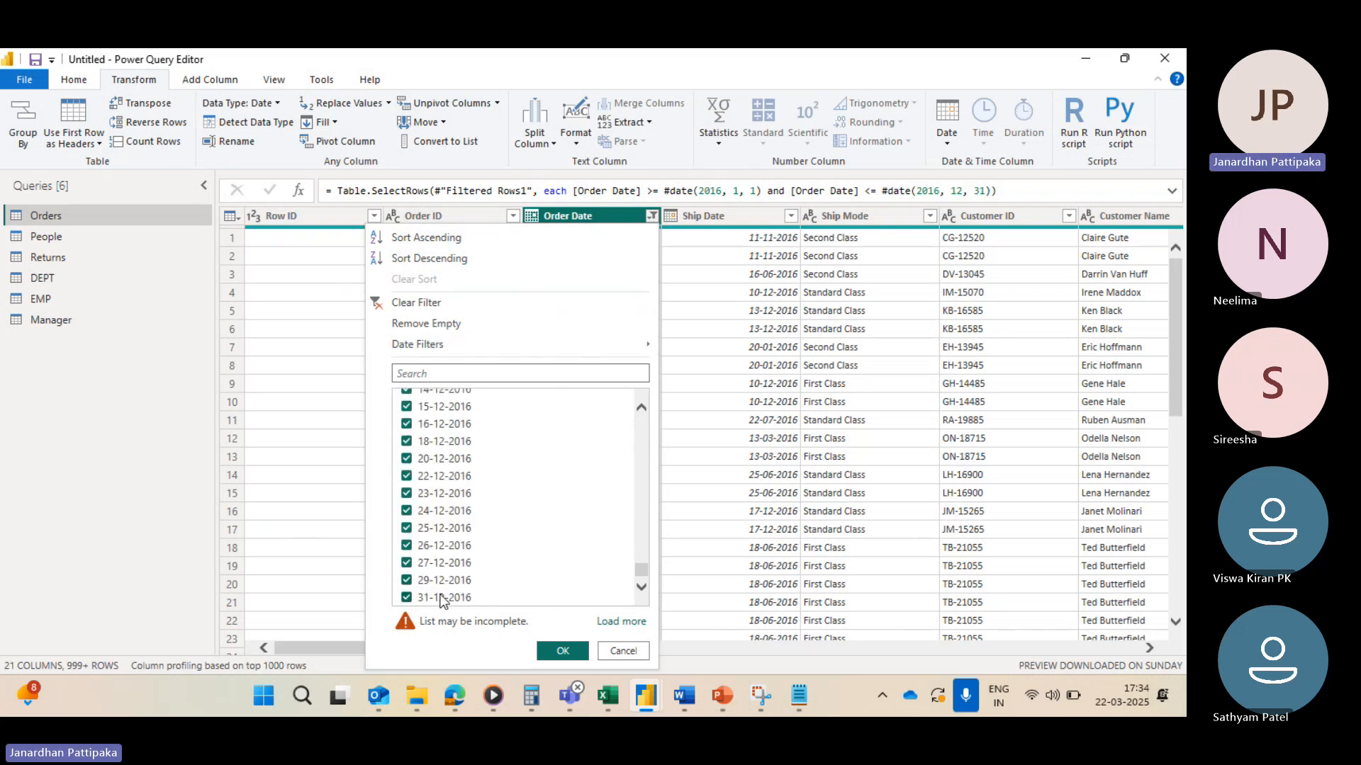
pyautogui.scroll(20, 556, 499)
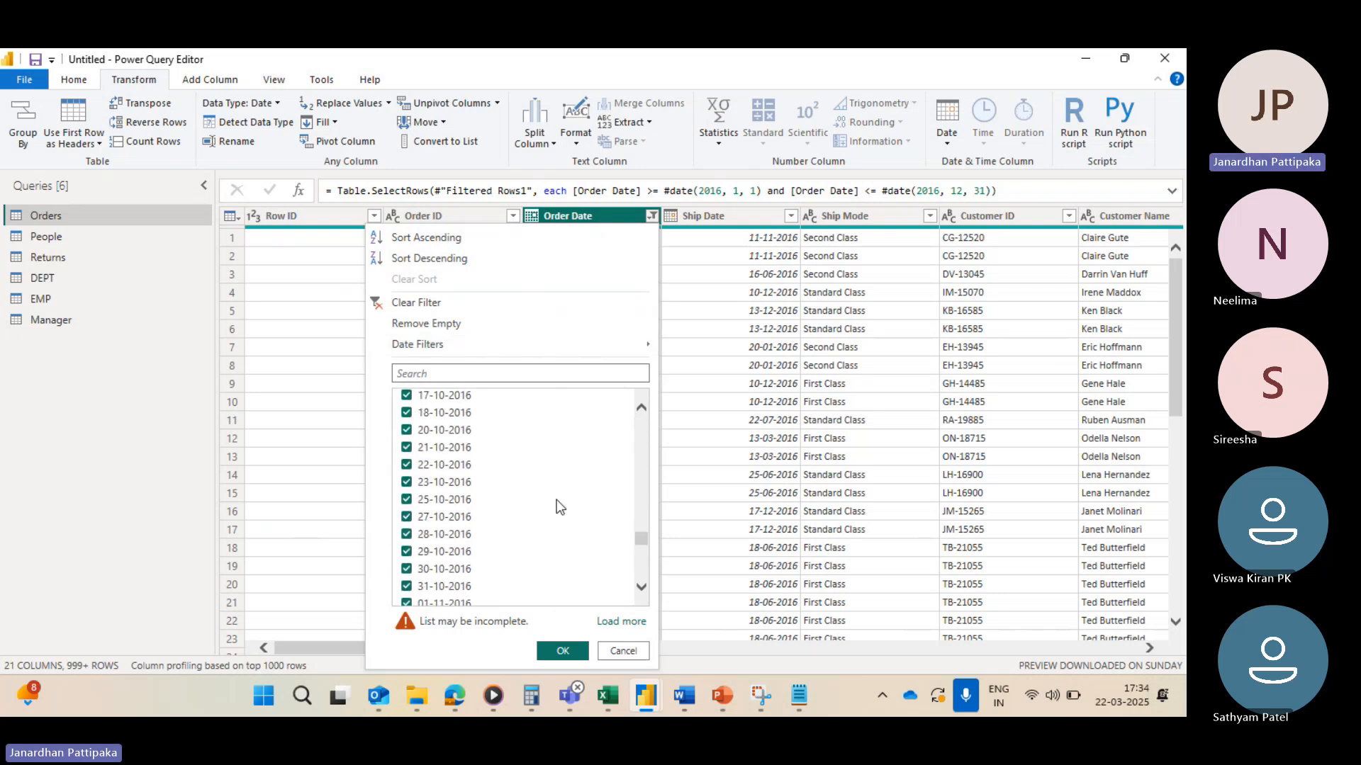
pyautogui.scroll(1, 556, 500)
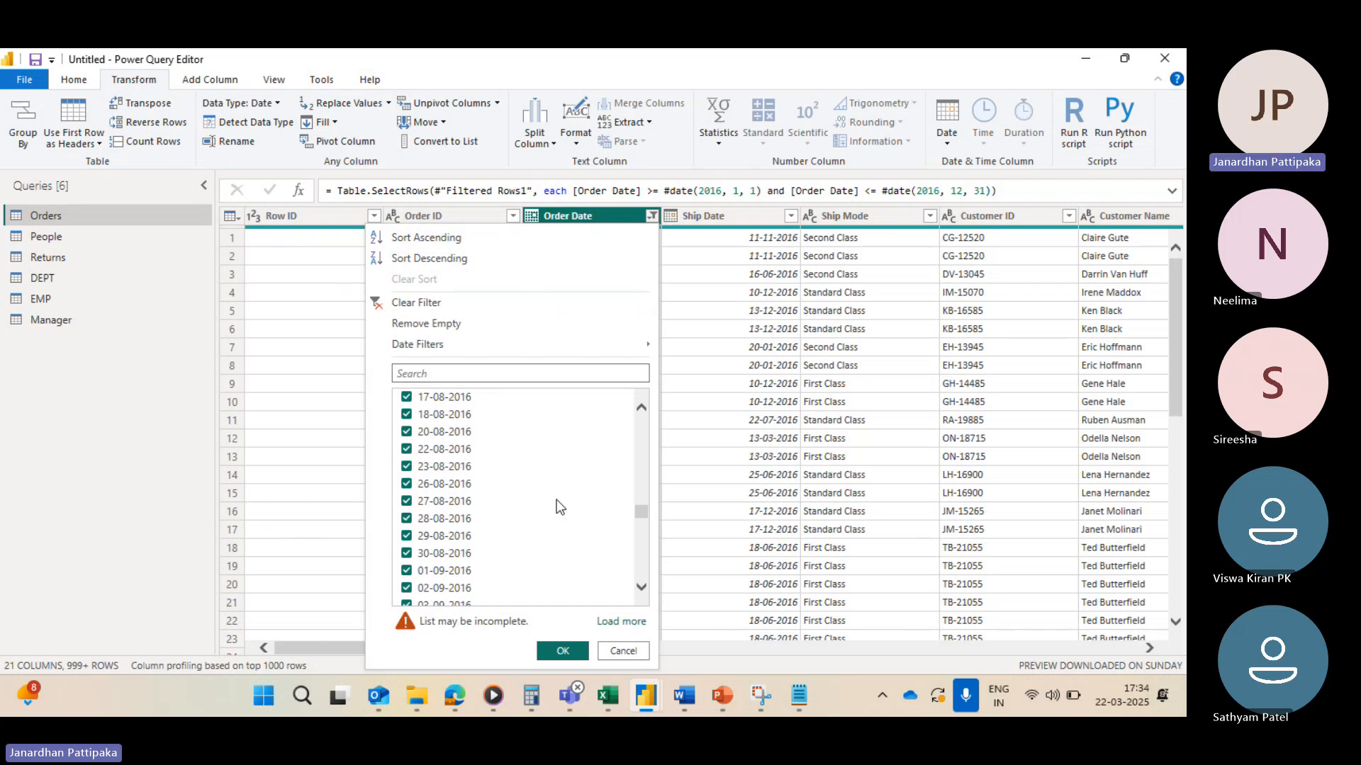
pyautogui.click(650, 214)
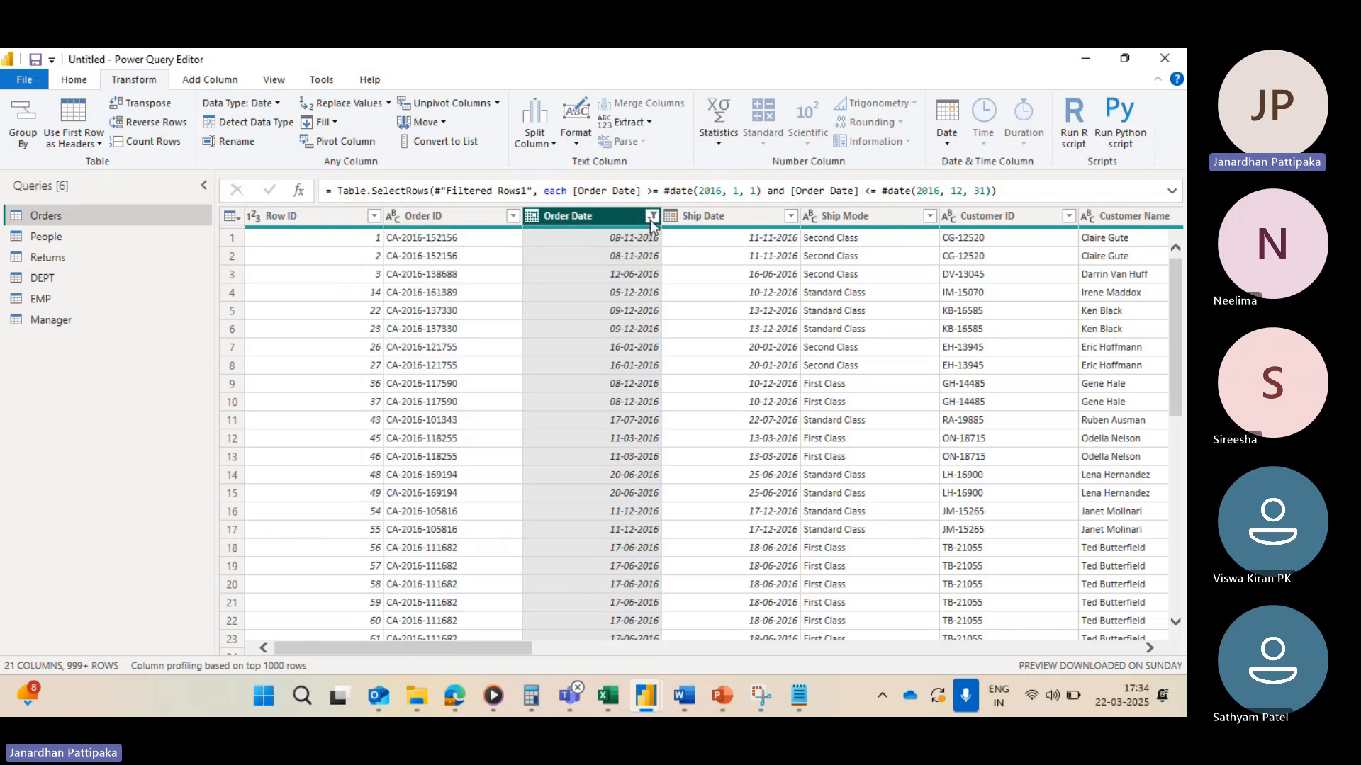
pyautogui.click(651, 215)
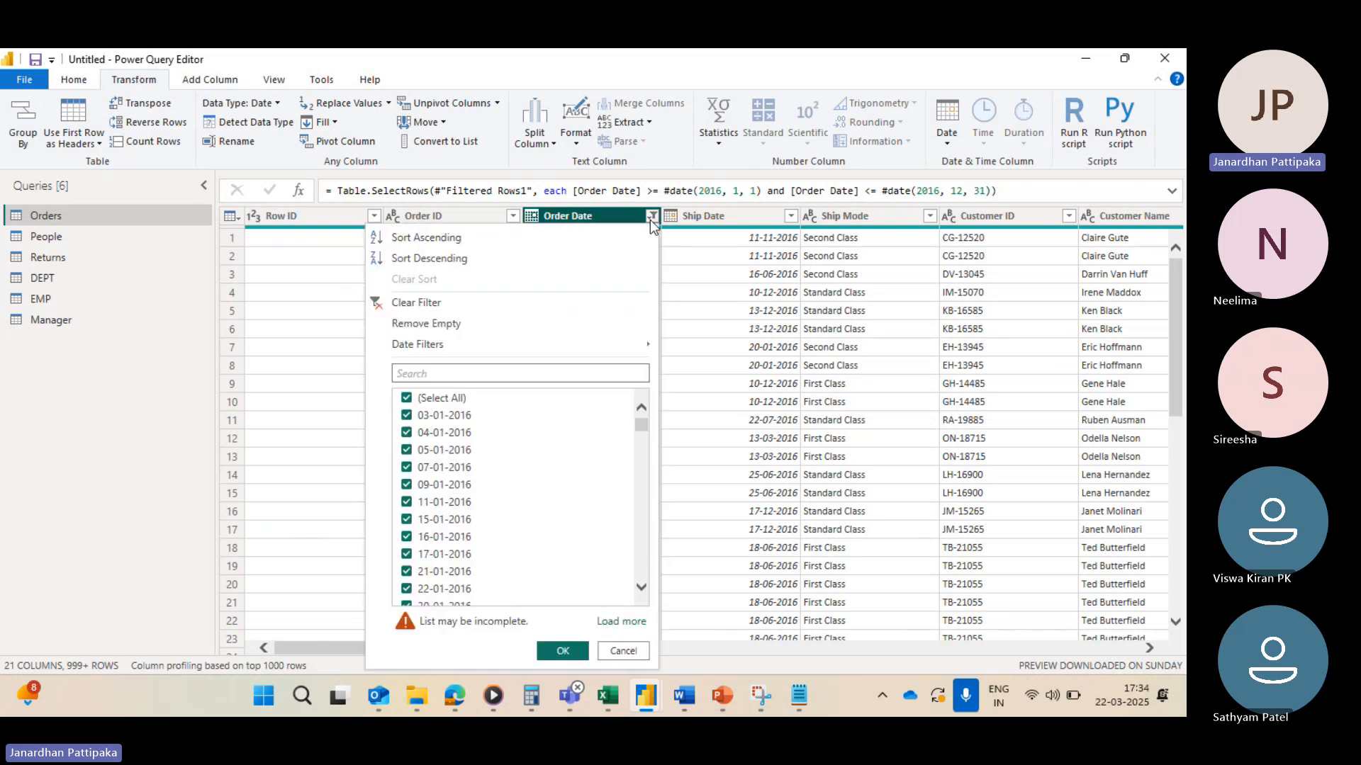
pyautogui.click(385, 302)
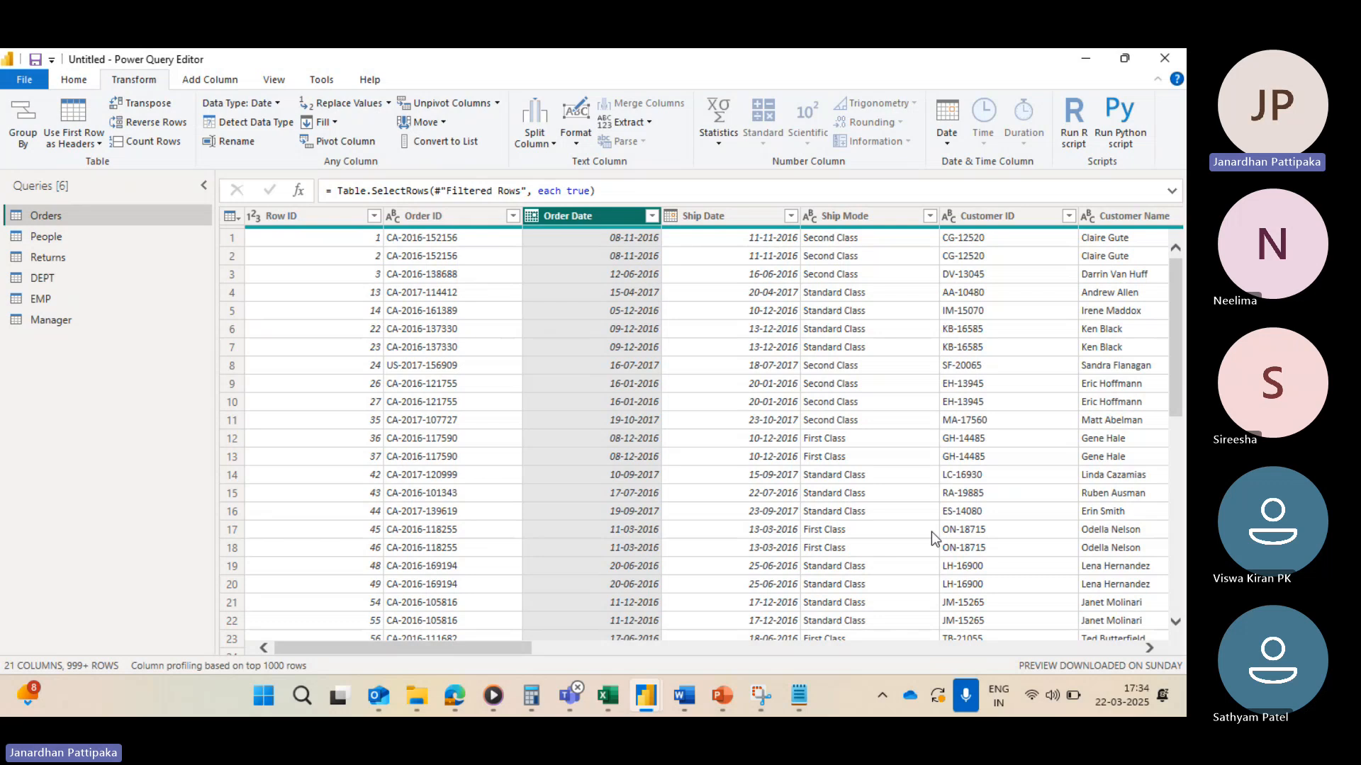
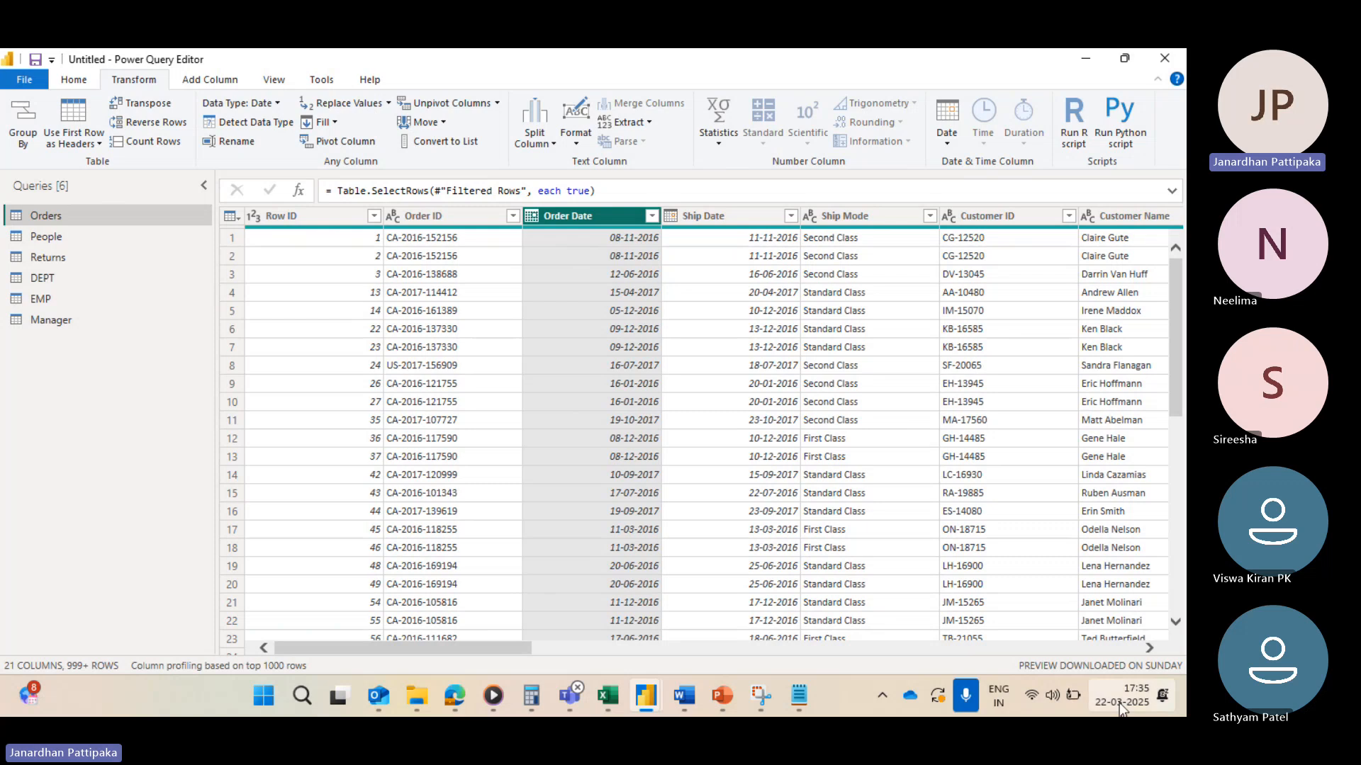
# Step: Filter the Order Date column to keep rows in the previous 3 days
pyautogui.moveTo(1123, 709)
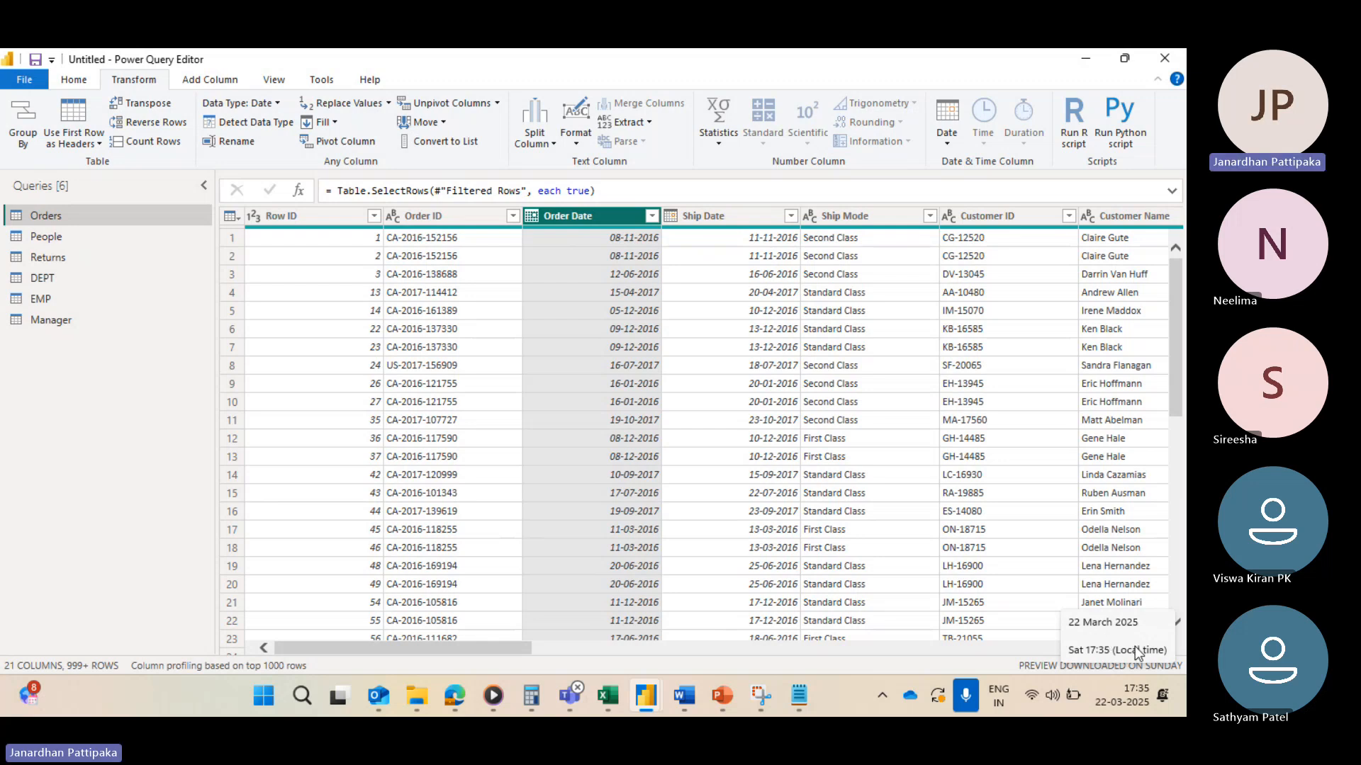
pyautogui.click(653, 215)
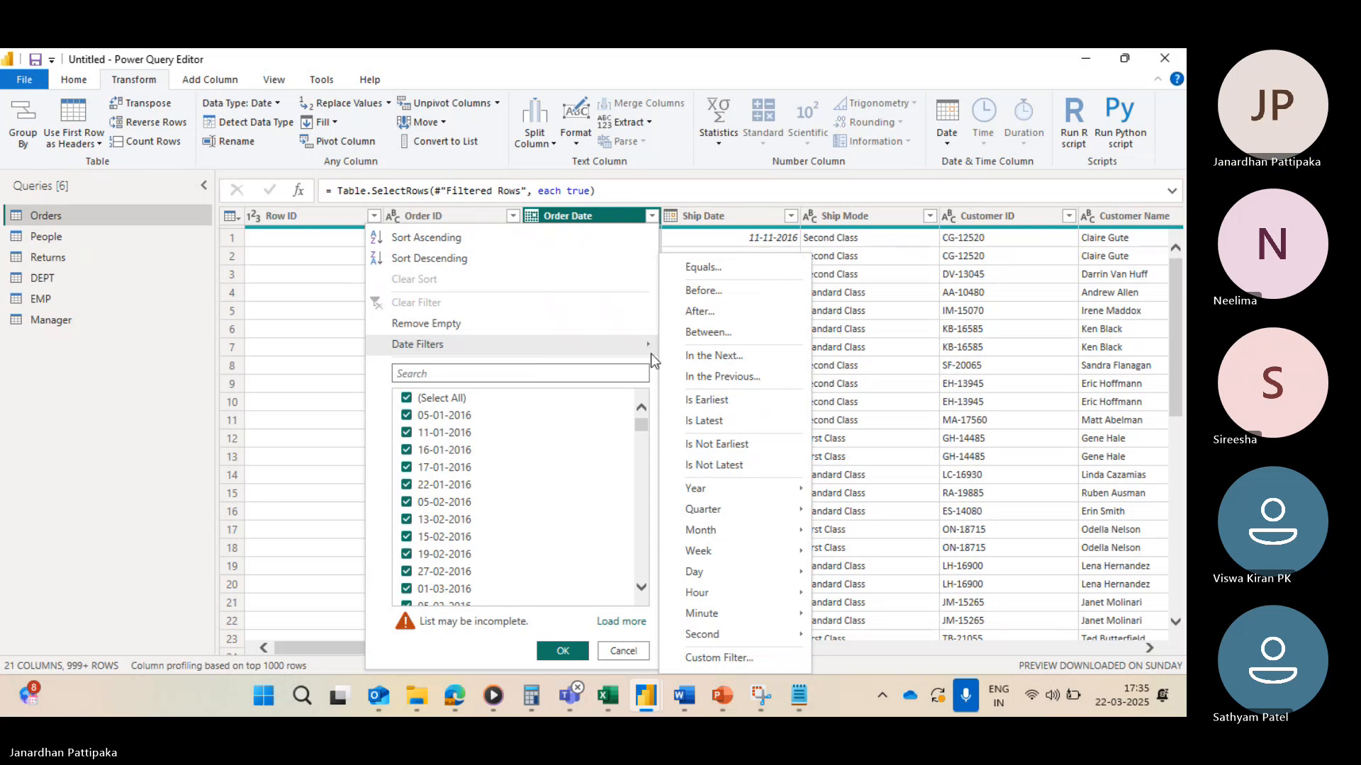
pyautogui.moveTo(550, 352)
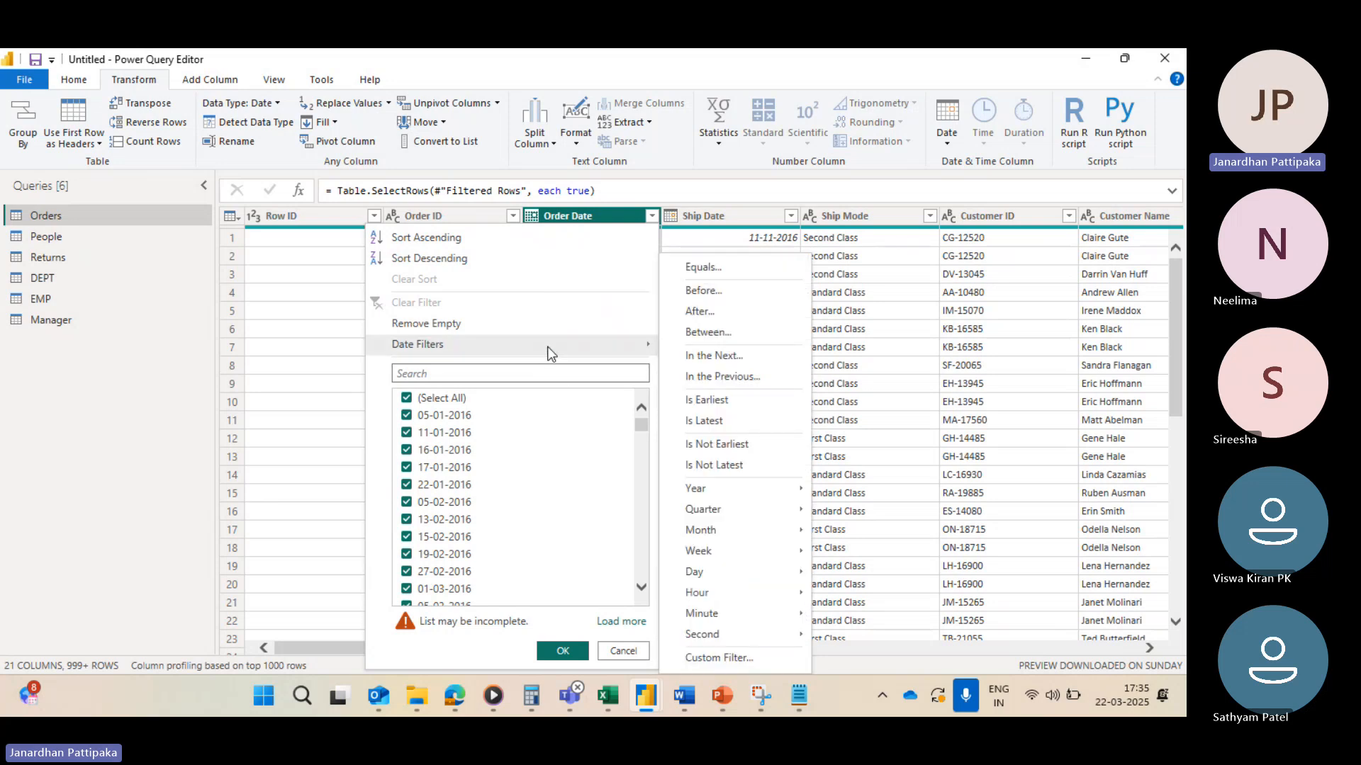
pyautogui.click(715, 378)
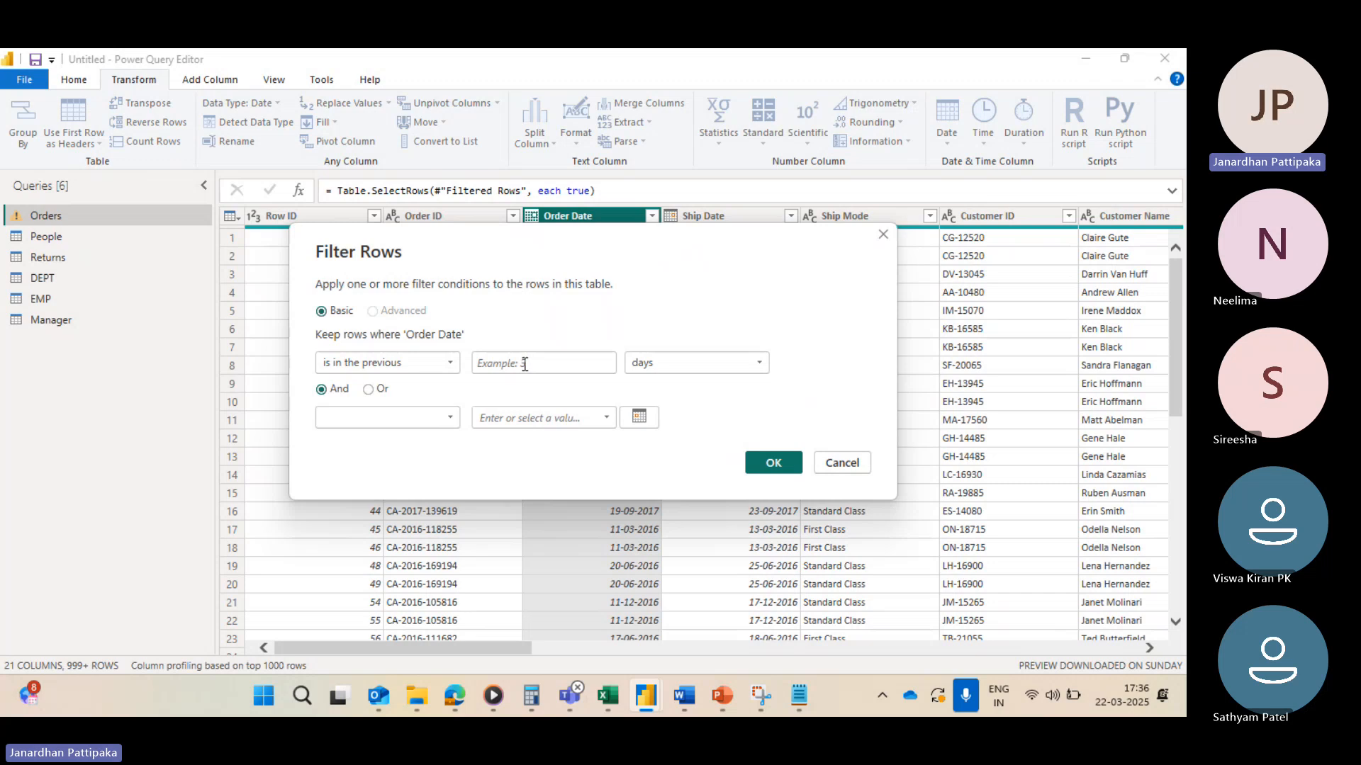
pyautogui.click(525, 365)
pyautogui.write('3')
pyautogui.moveTo(669, 247); pyautogui.dragTo(664, 379)
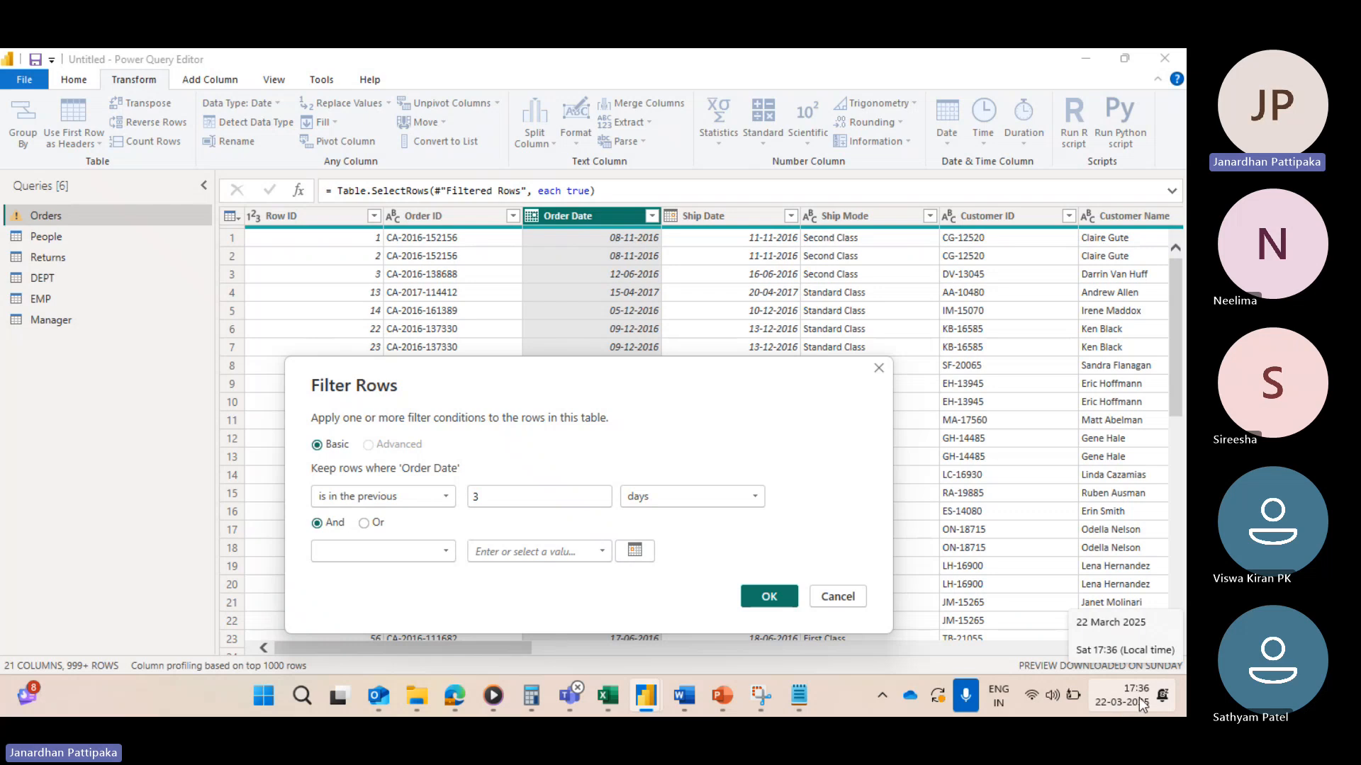
pyautogui.click(766, 599)
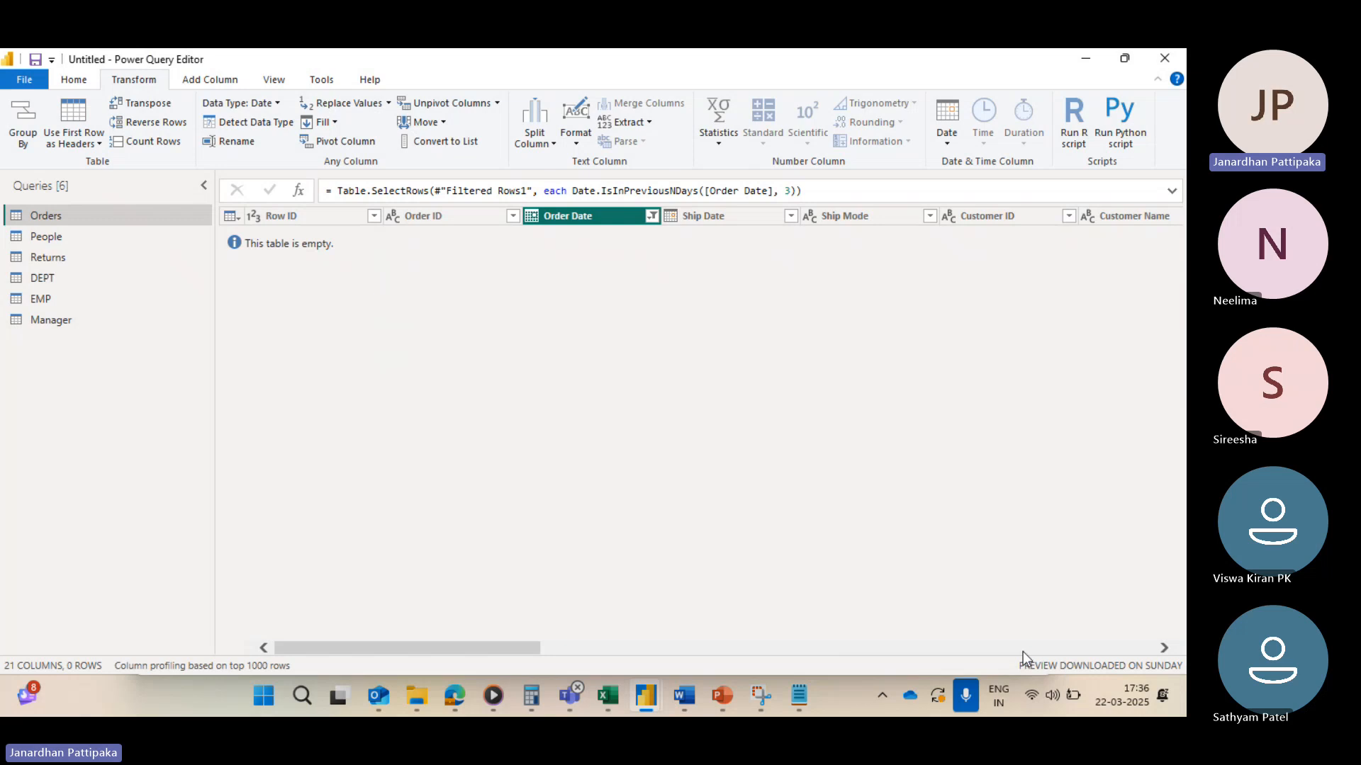
# Step: Clear the filter on the Order Date column
pyautogui.click(650, 217)
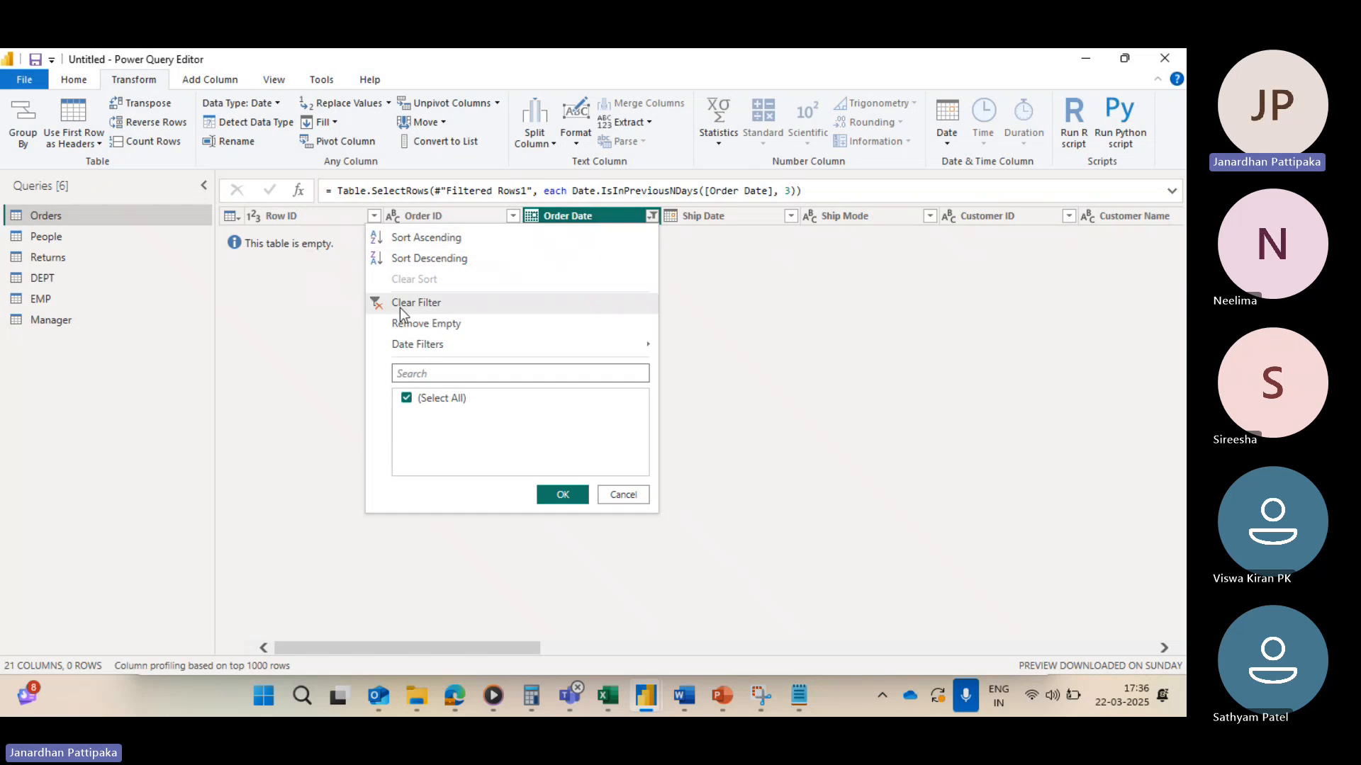
pyautogui.click(380, 304)
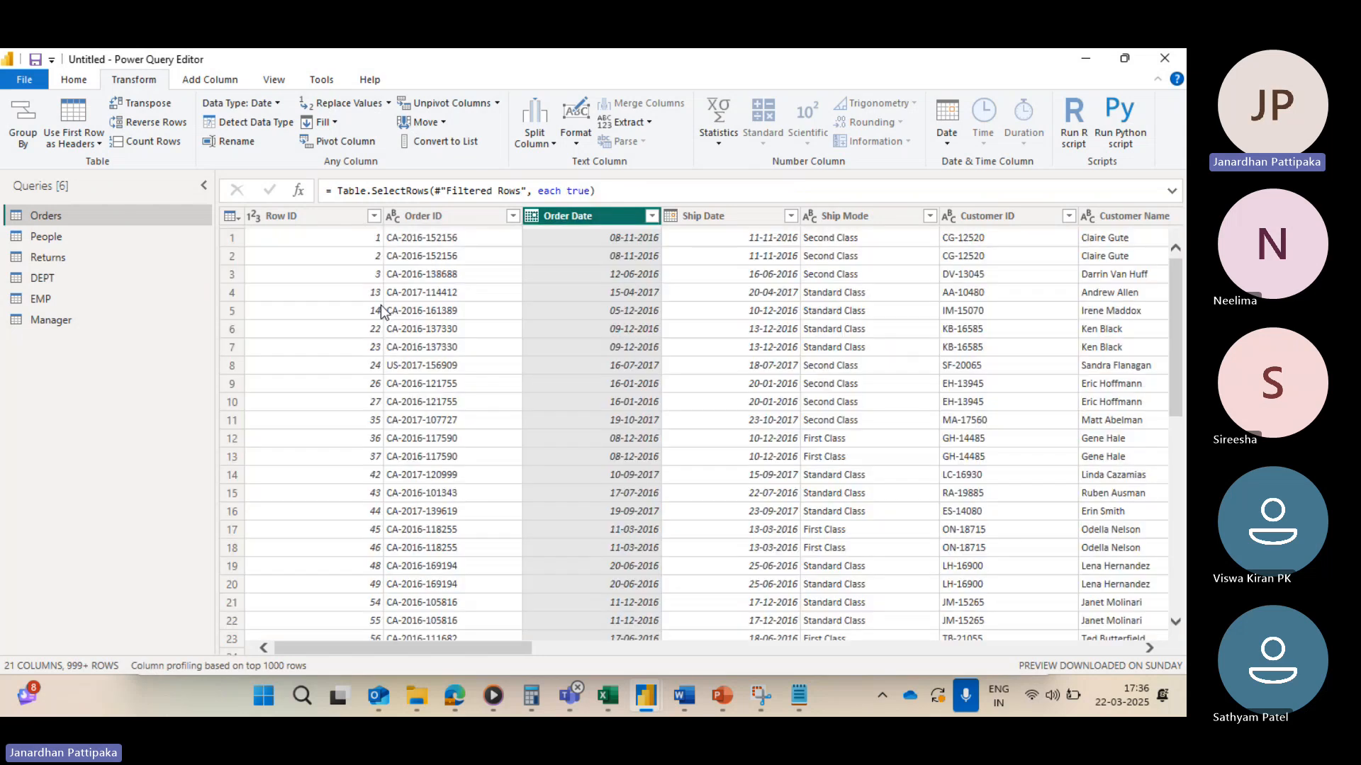
# Step: Browse the Order Date filter list to check the range of order dates
pyautogui.click(650, 217)
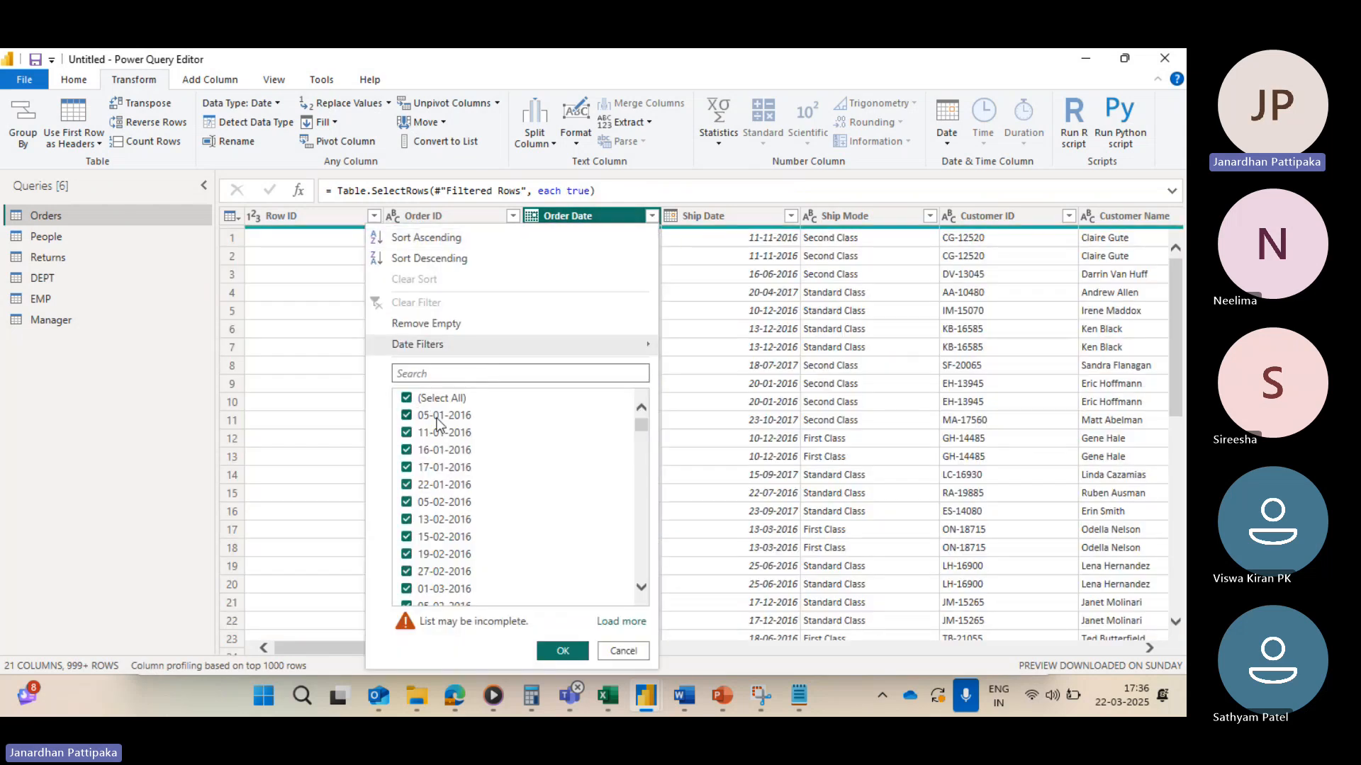
pyautogui.scroll(-1, 454, 446)
pyautogui.scroll(-15, 454, 447)
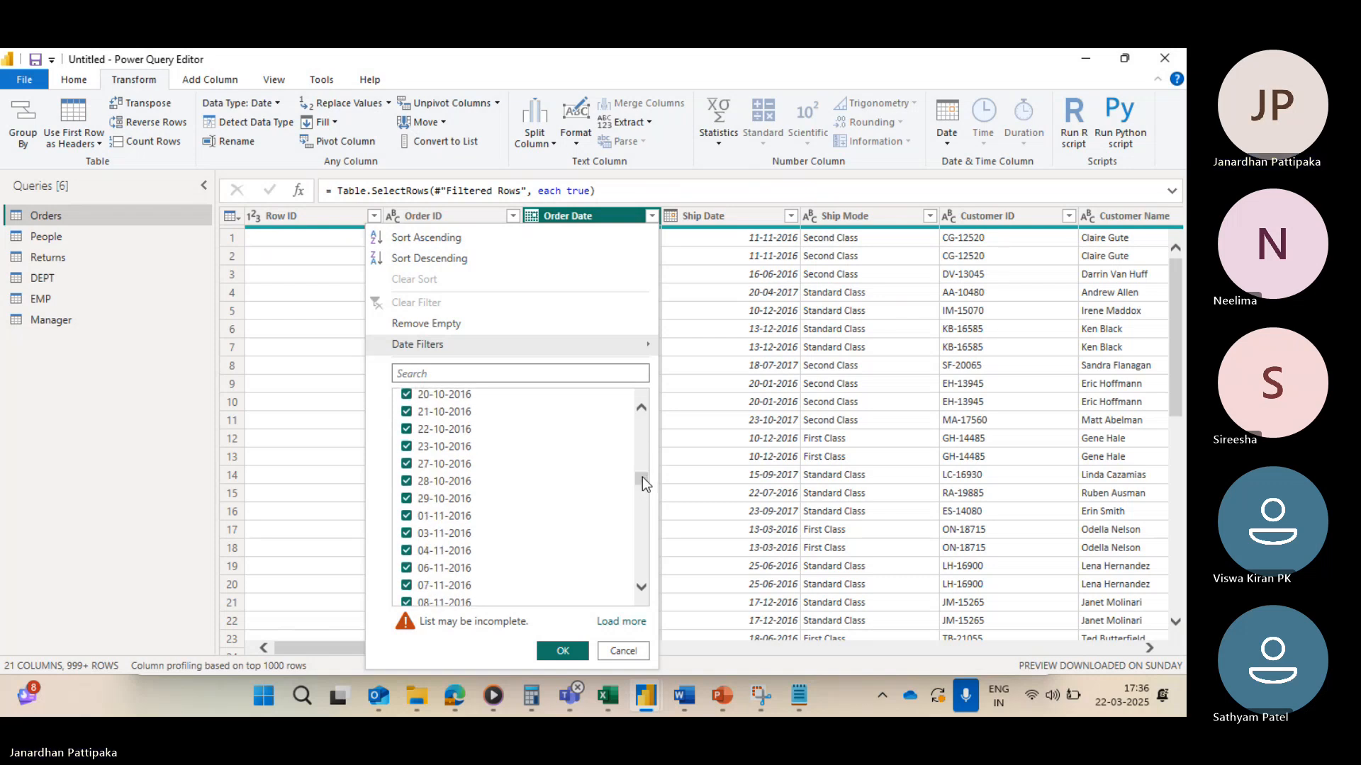
pyautogui.moveTo(642, 474); pyautogui.dragTo(642, 599)
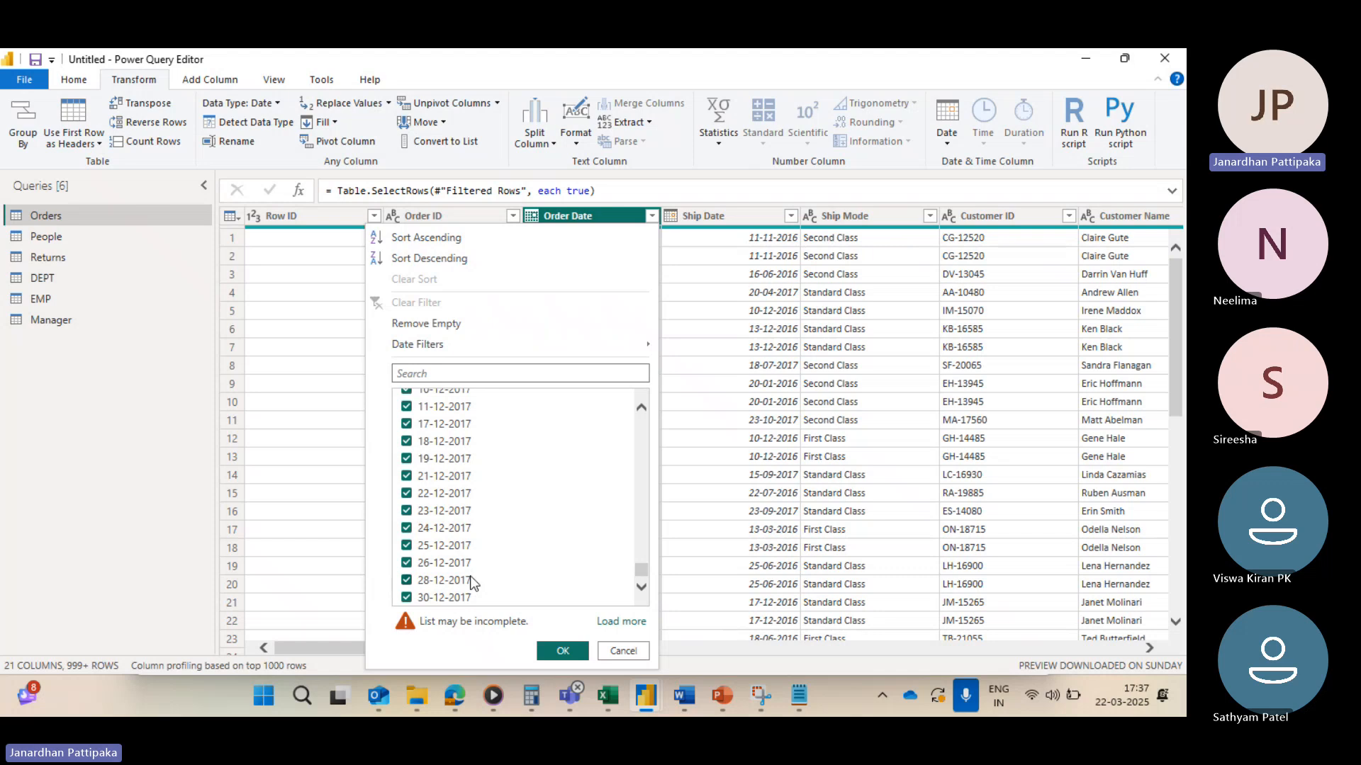
pyautogui.scroll(3, 476, 454)
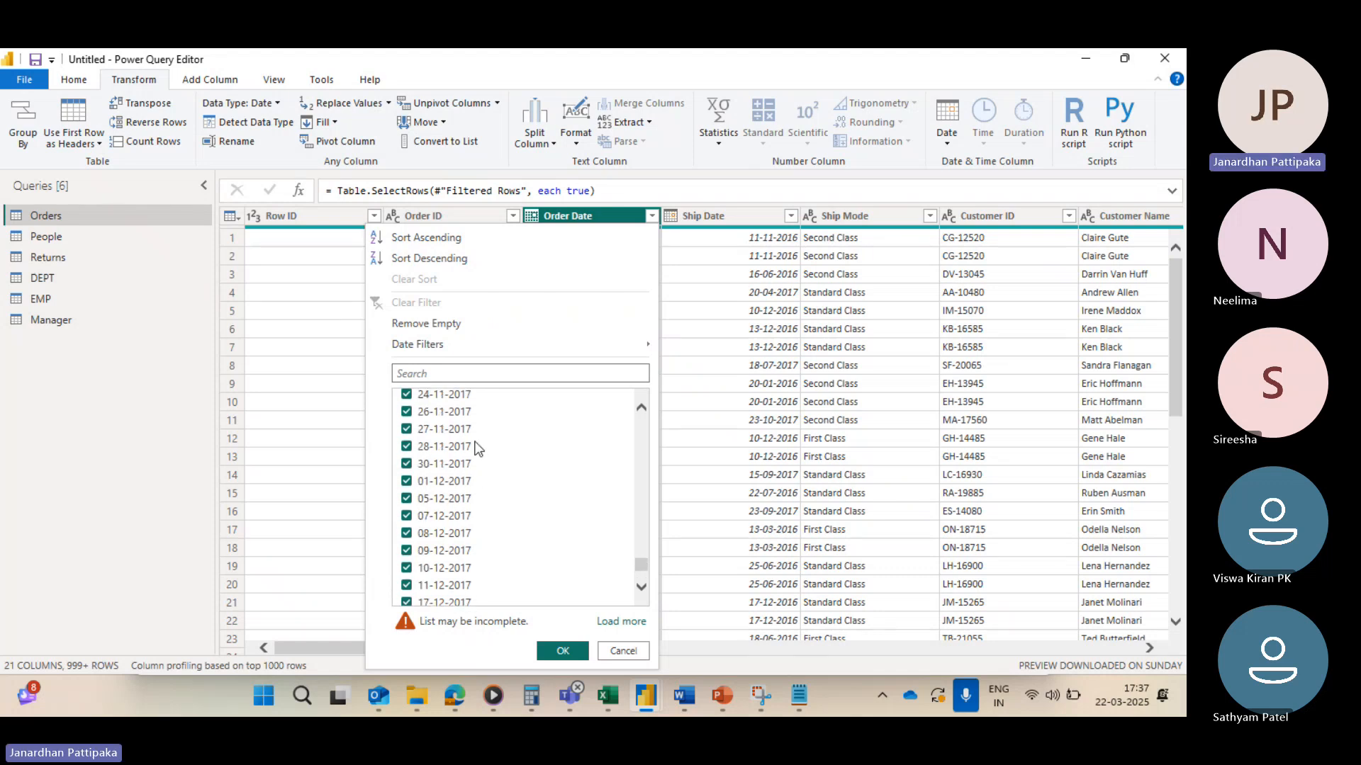
pyautogui.scroll(20, 477, 448)
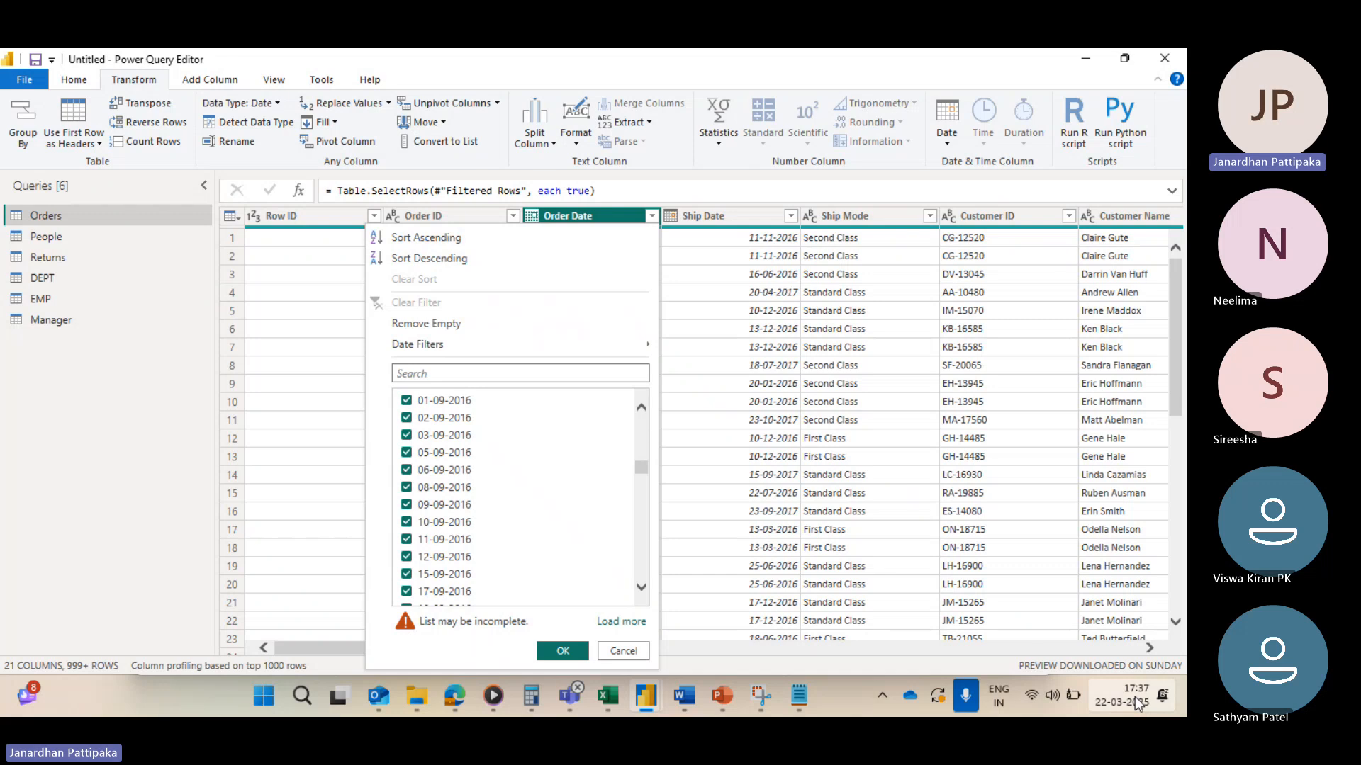
# Step: Open the Windows date and time settings through the notification settings and a search for date
pyautogui.click(1107, 700)
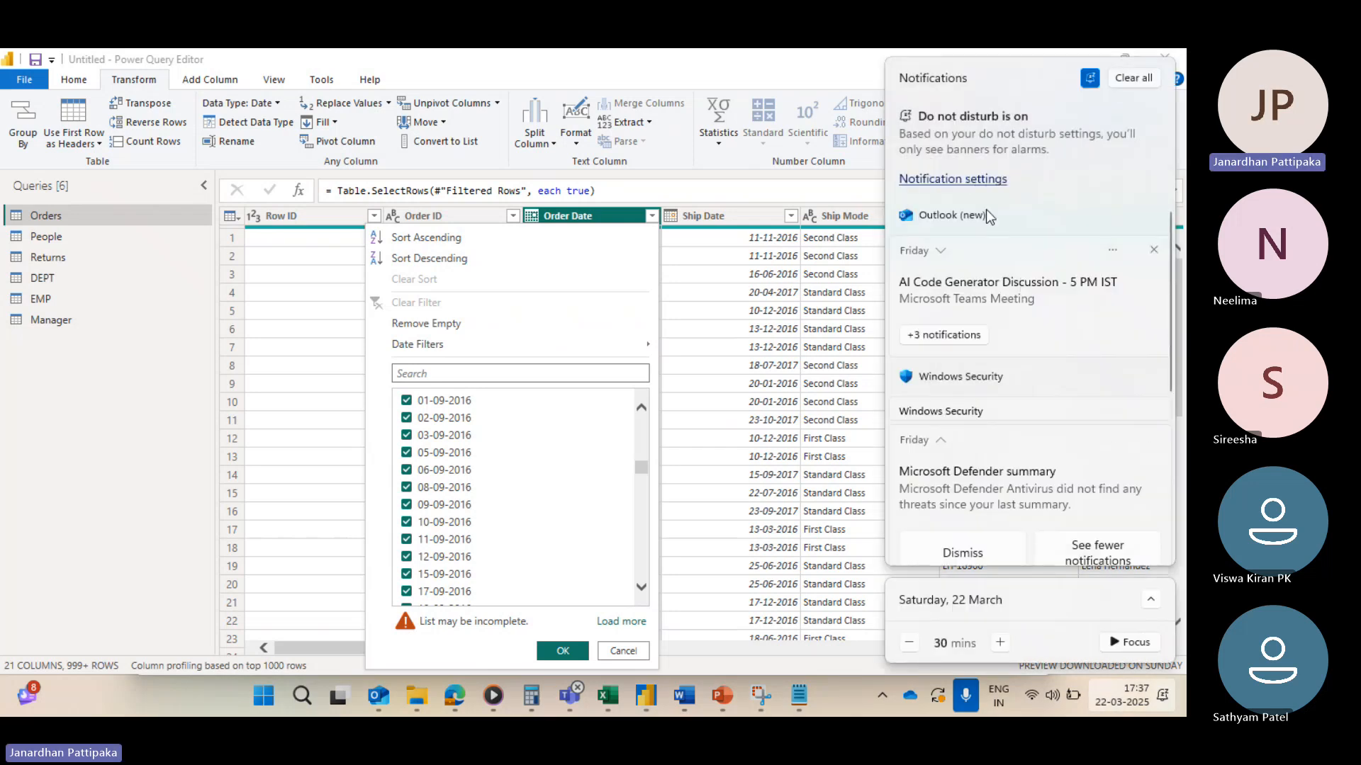
pyautogui.click(962, 180)
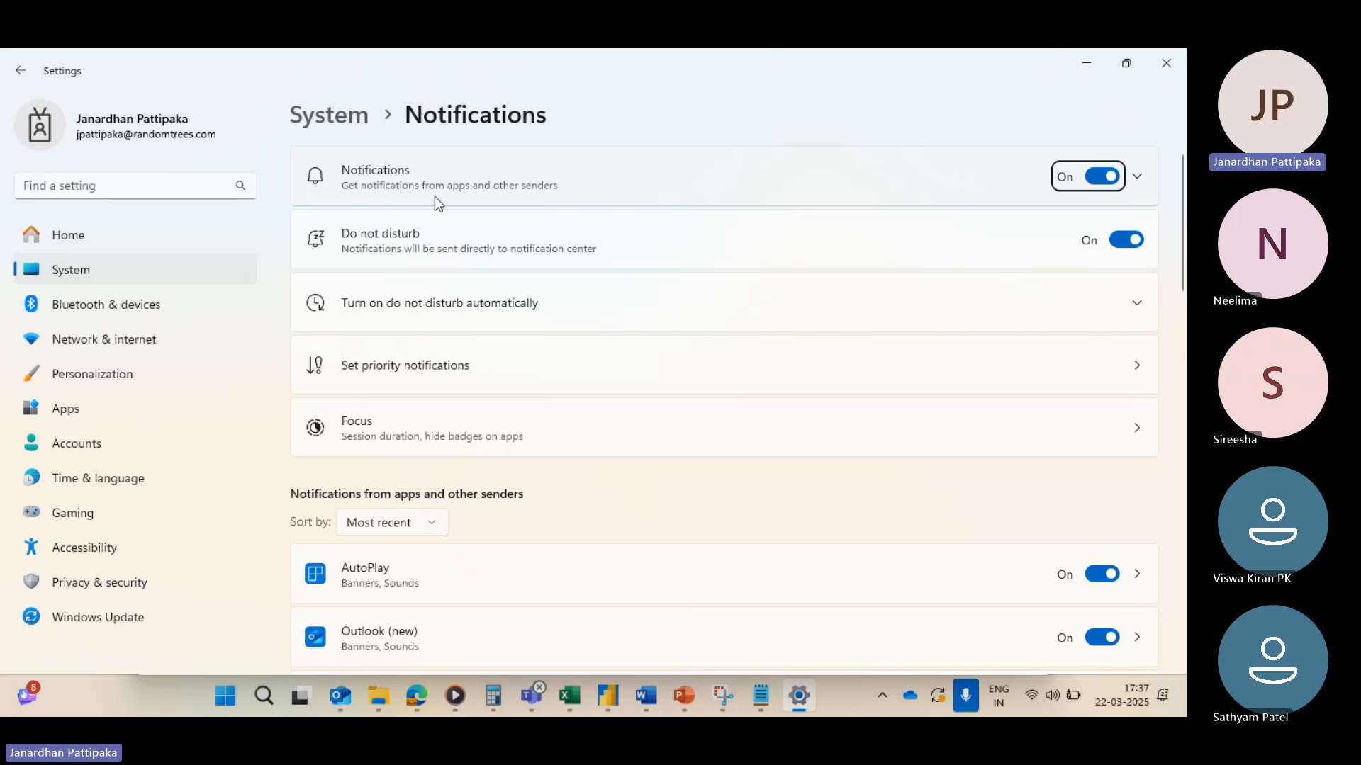
pyautogui.click(119, 186)
pyautogui.write('da')
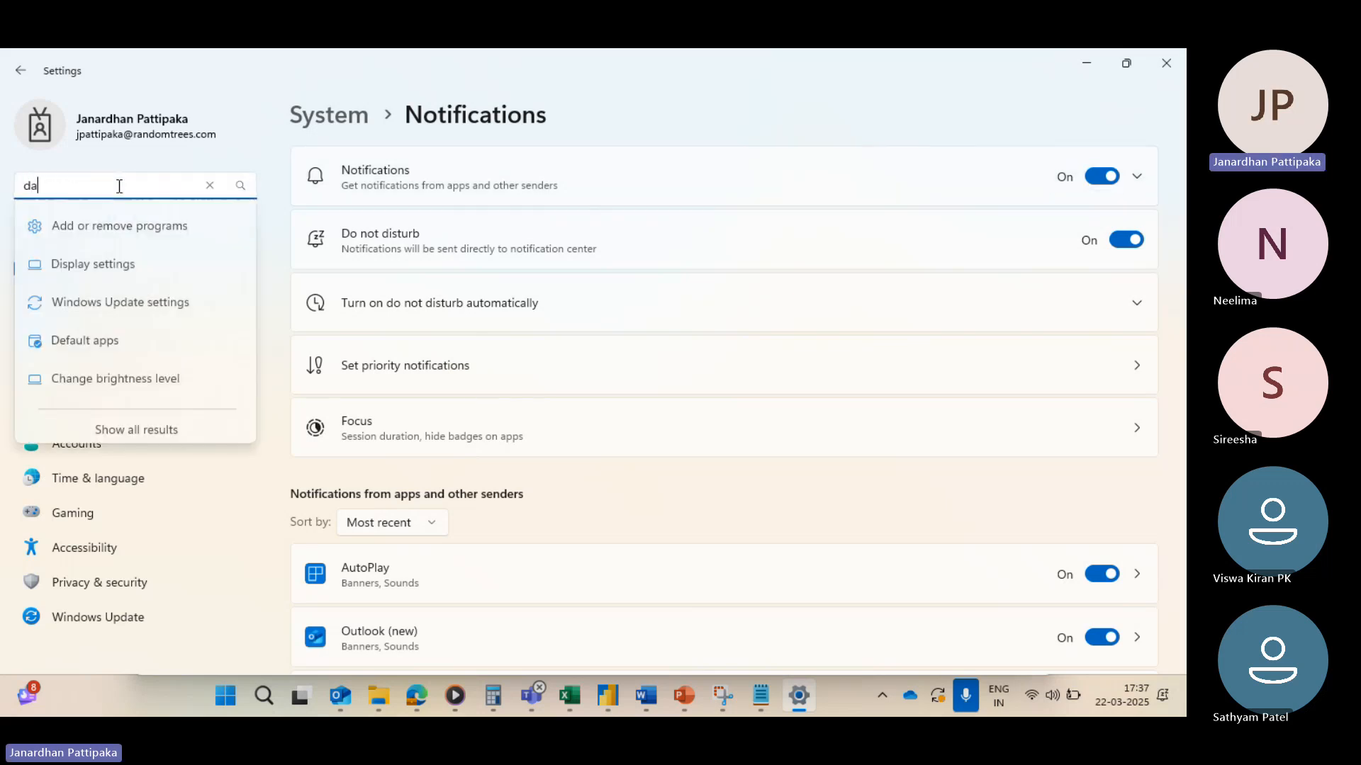
pyautogui.write('te')
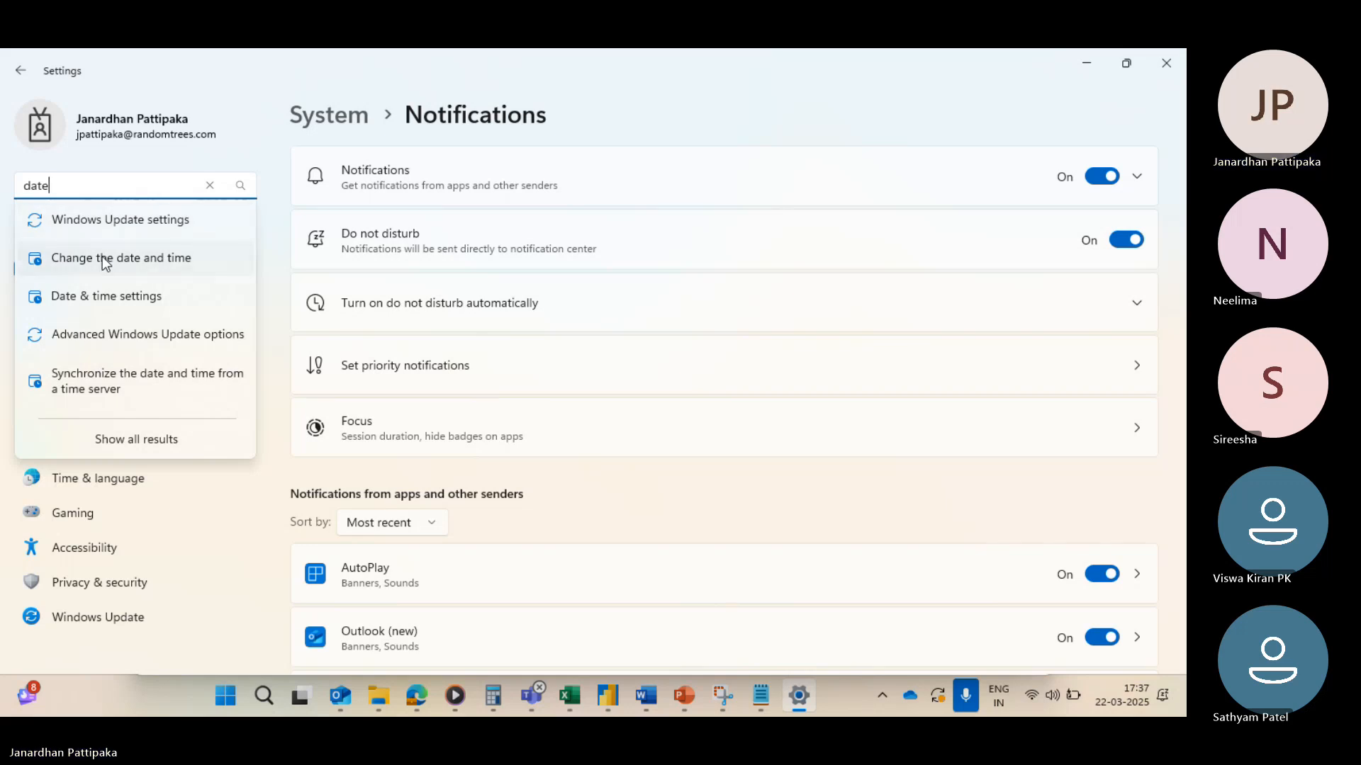
pyautogui.click(102, 256)
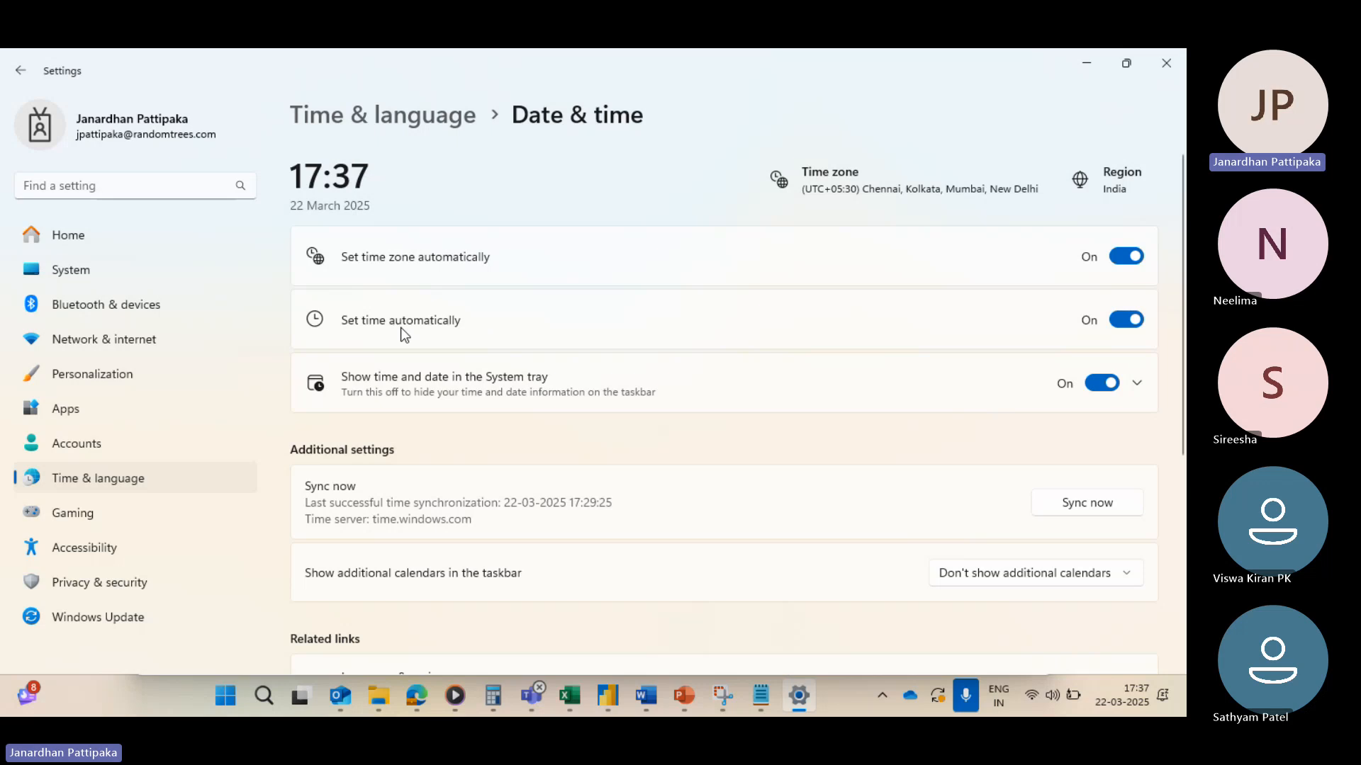
# Step: Turn off automatic time and change the system date manually to 21 March 2017
pyautogui.click(1121, 318)
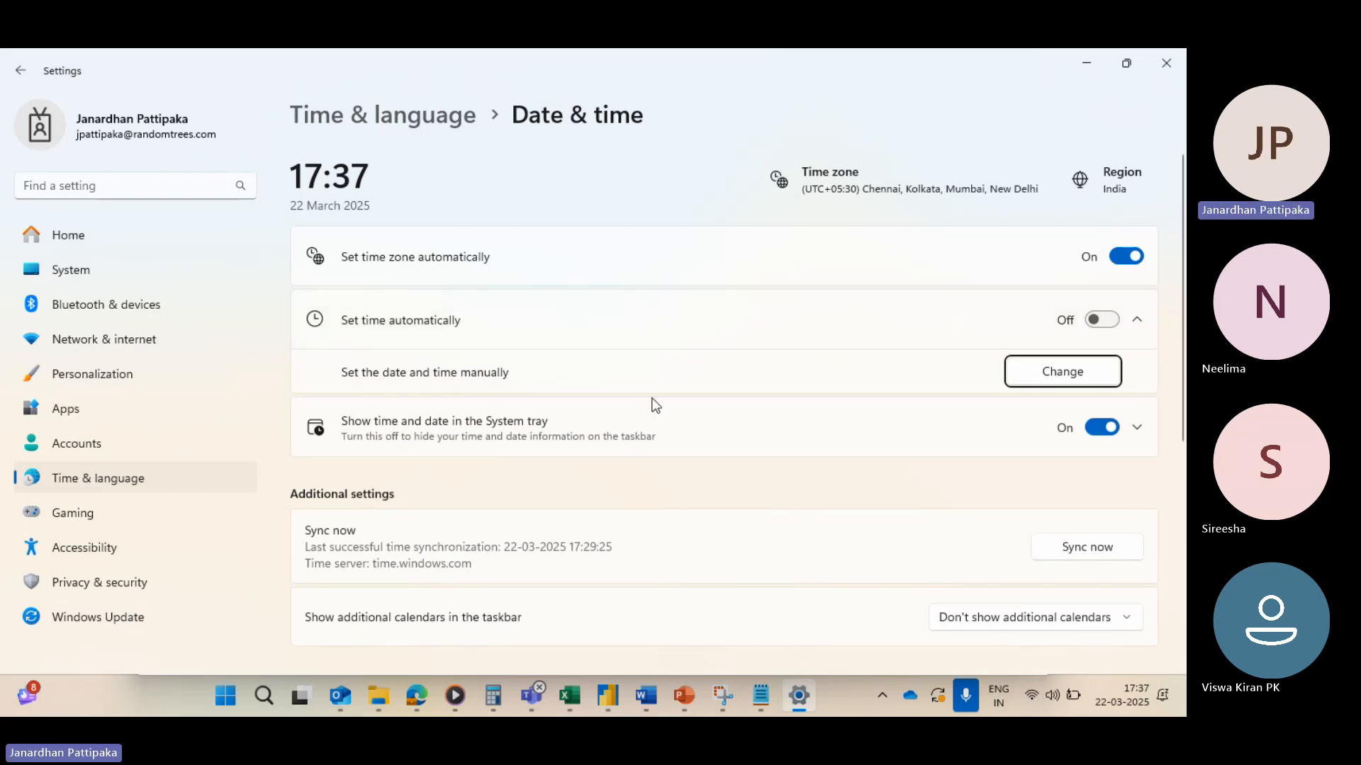
pyautogui.click(1073, 377)
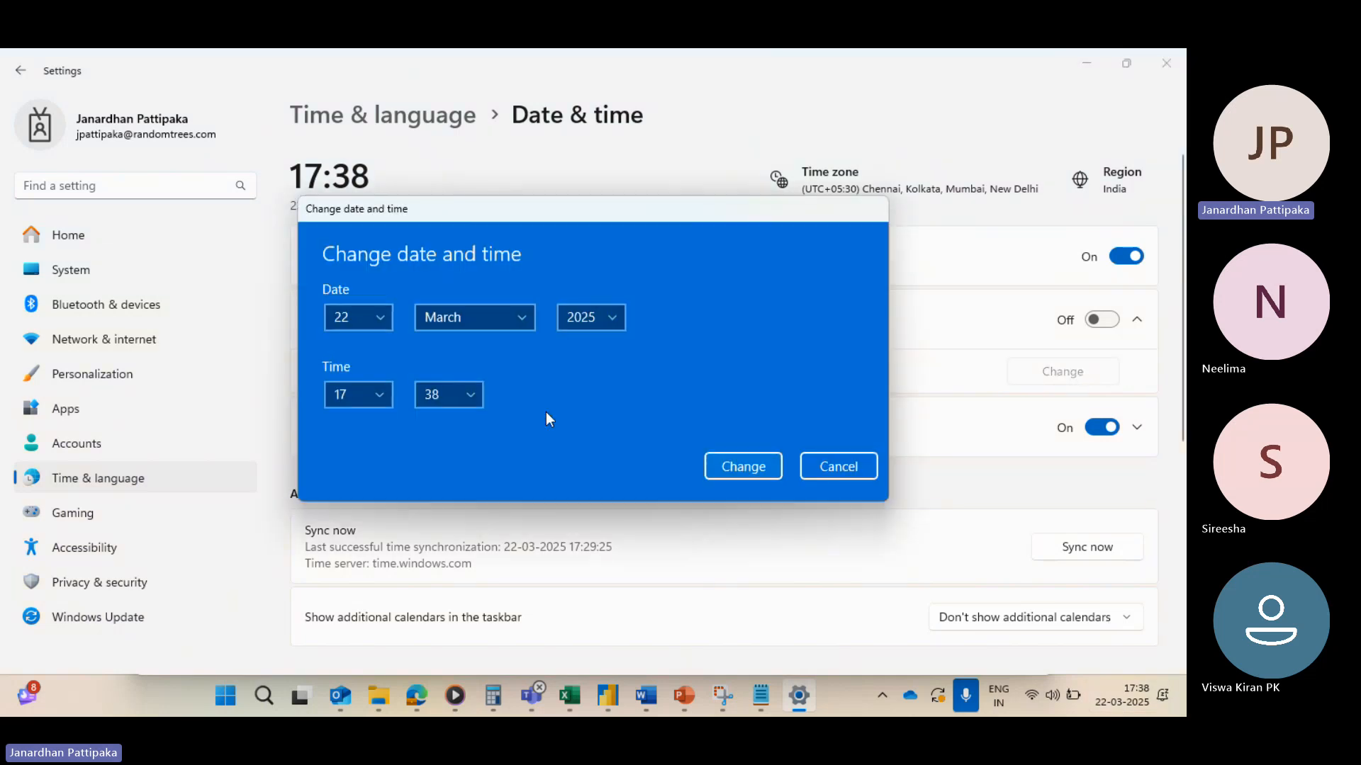
pyautogui.click(374, 317)
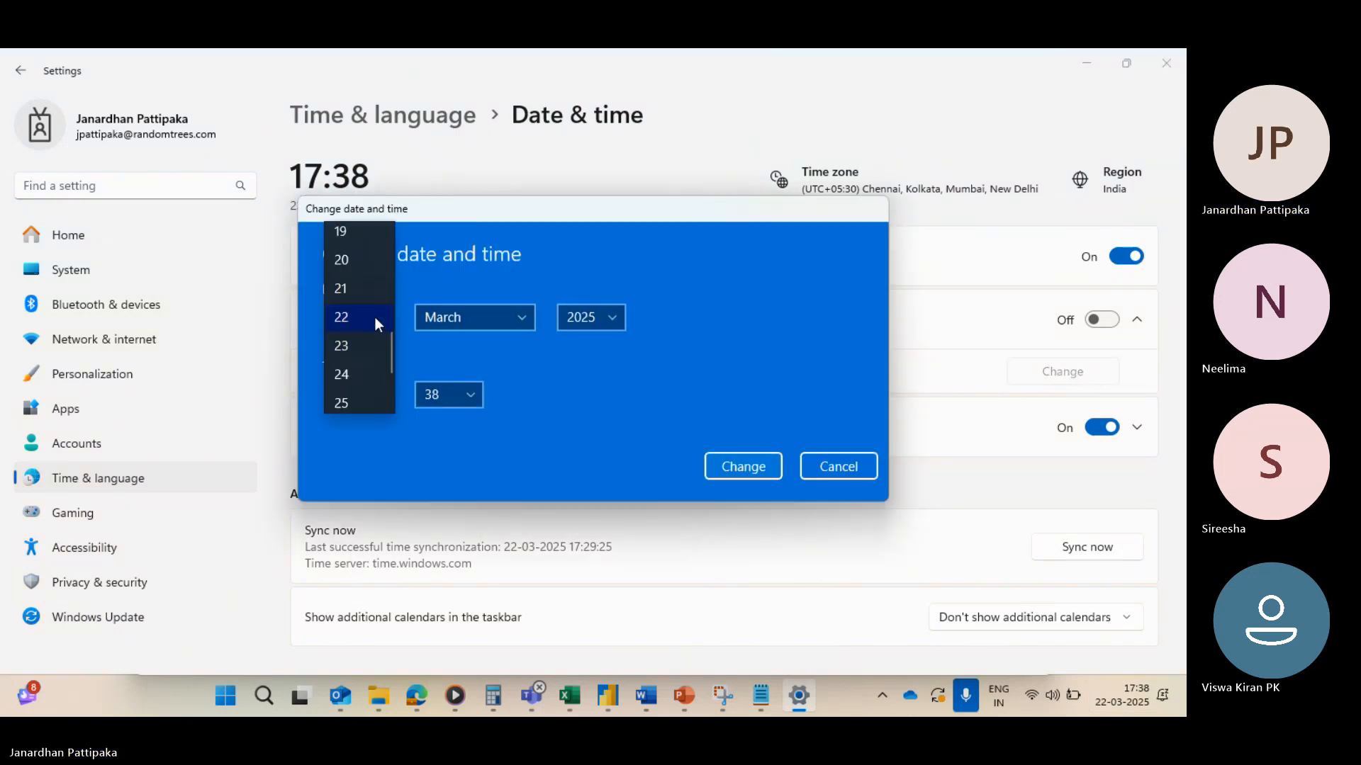
pyautogui.click(344, 290)
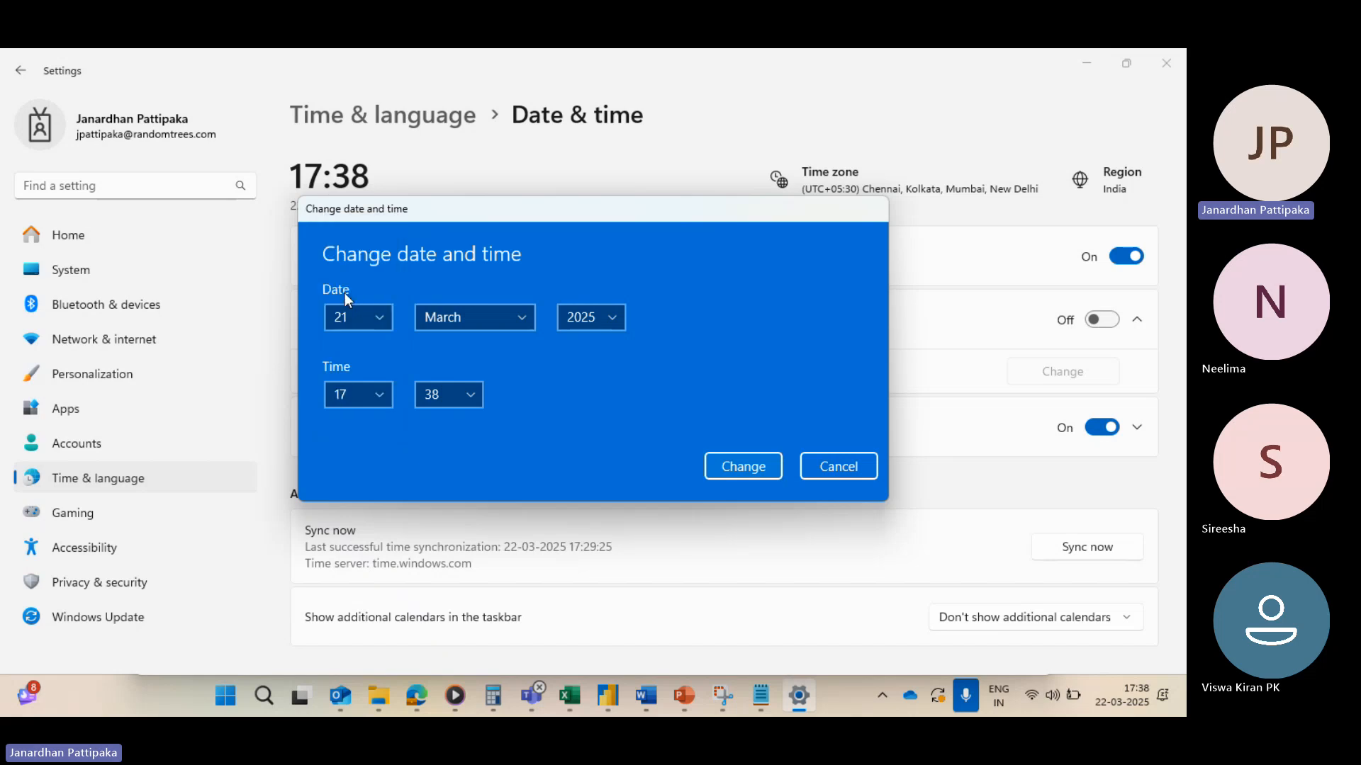
pyautogui.click(611, 316)
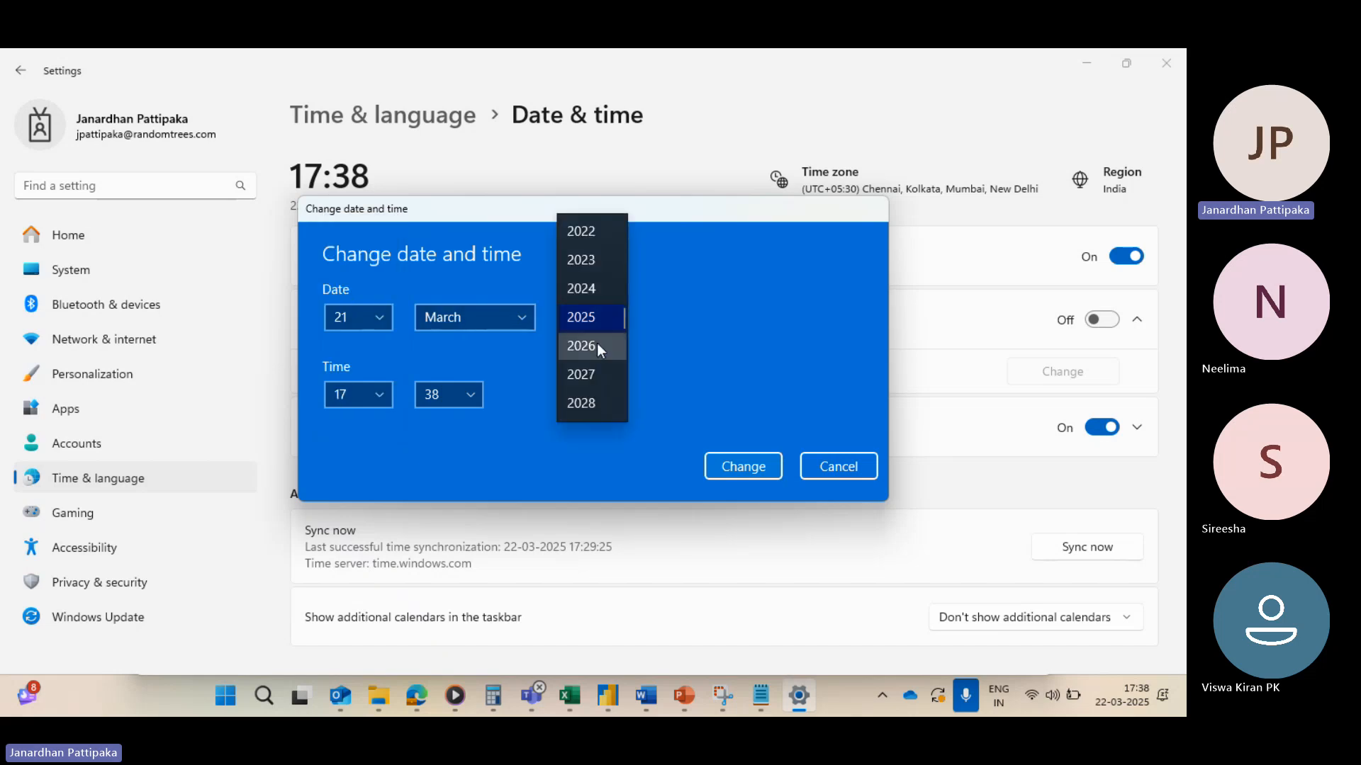
pyautogui.scroll(2, 597, 343)
pyautogui.scroll(2, 597, 343)
pyautogui.scroll(-2, 596, 343)
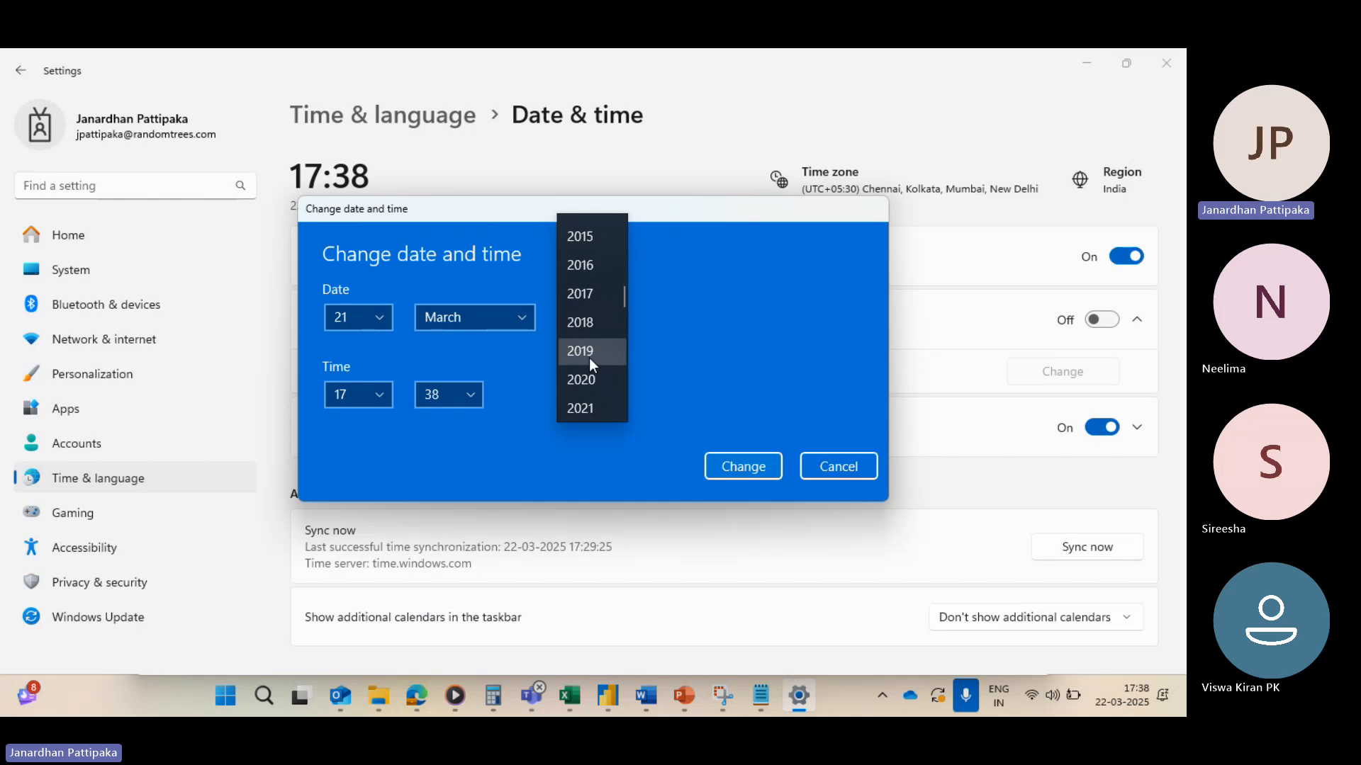
pyautogui.scroll(1, 602, 341)
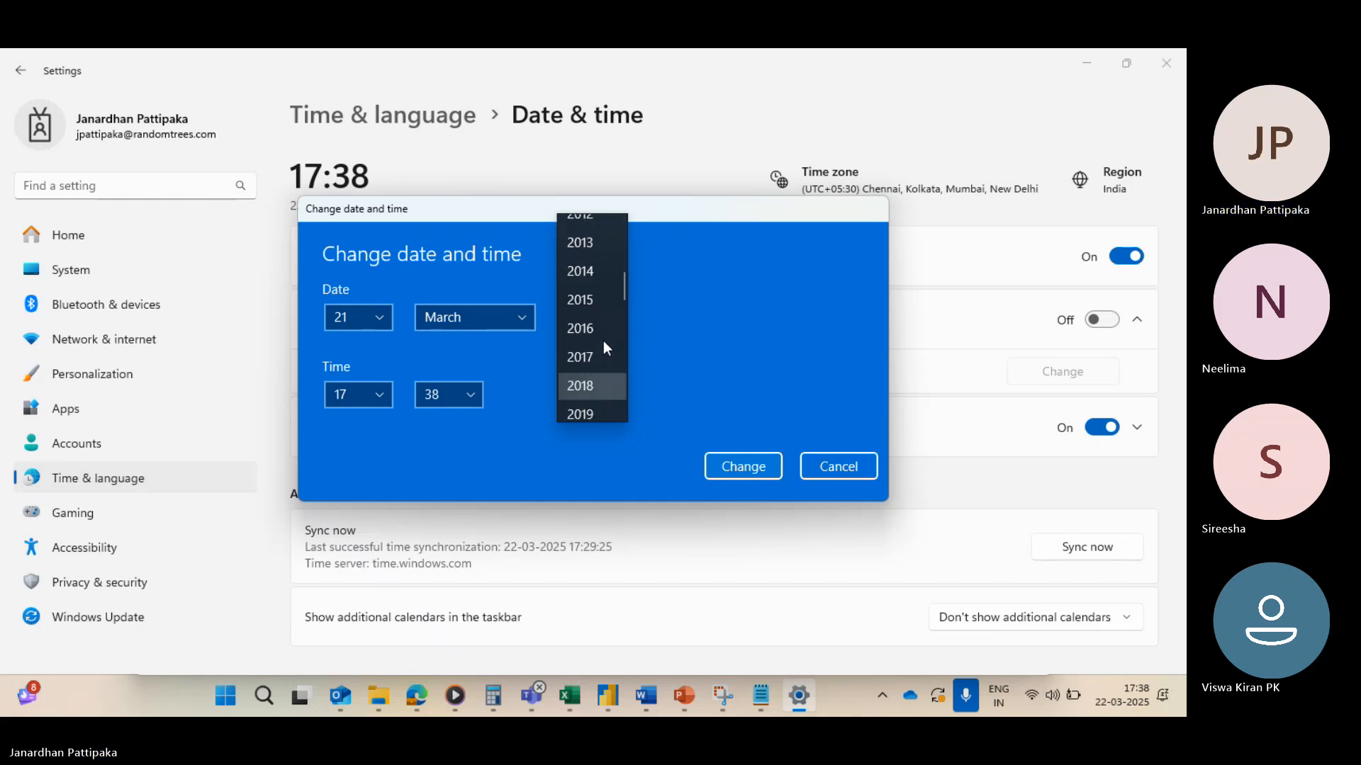
pyautogui.click(589, 352)
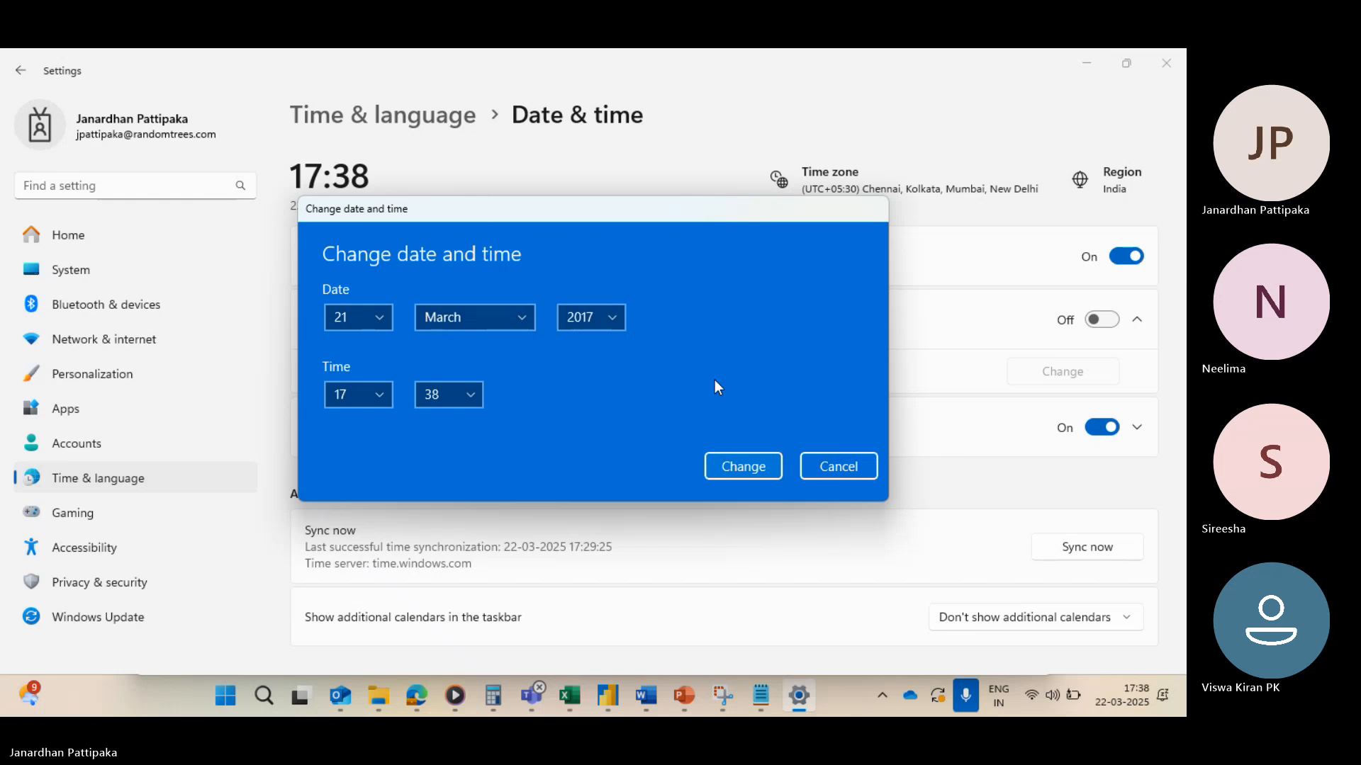
pyautogui.click(752, 470)
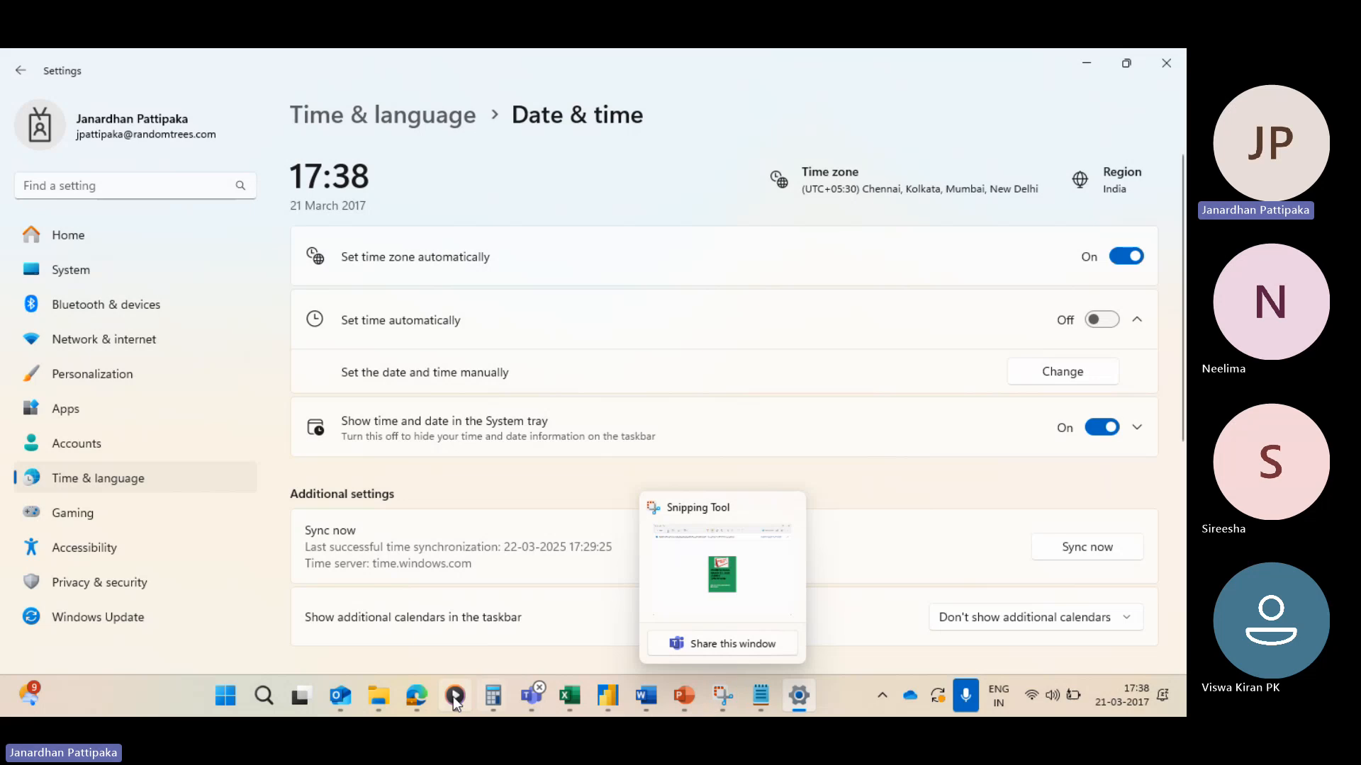
# Step: Switch to the Power Query Editor and scroll through the Order Date filter list of dates
pyautogui.moveTo(610, 696)
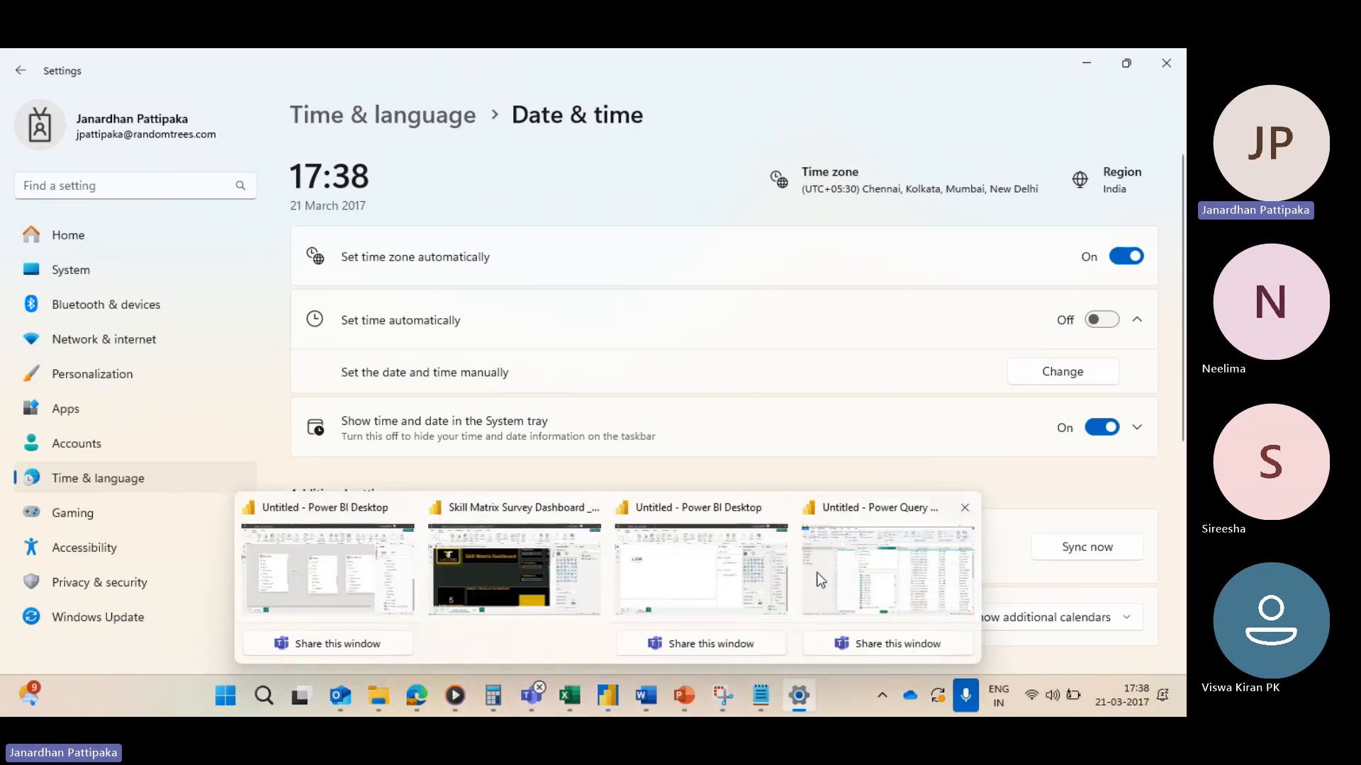
pyautogui.click(861, 586)
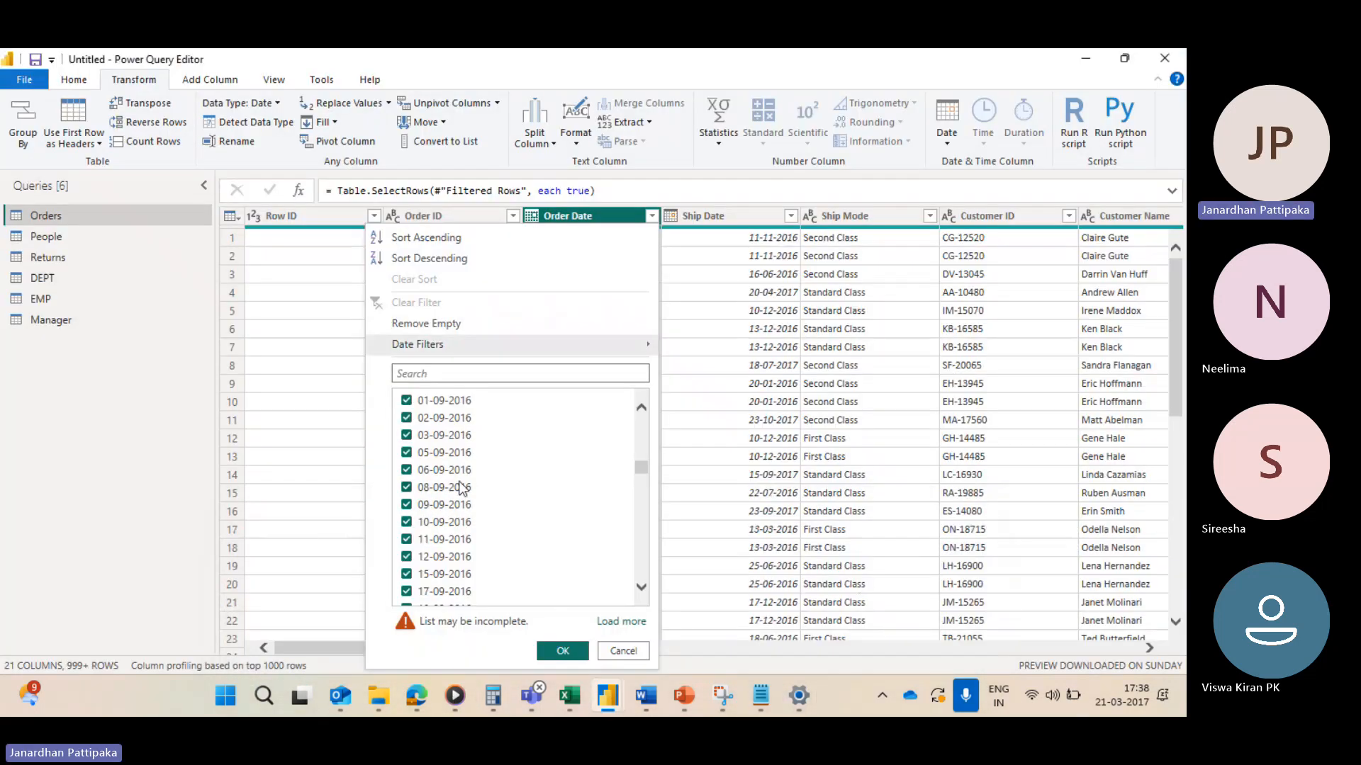
pyautogui.scroll(-5, 461, 487)
pyautogui.scroll(-15, 461, 487)
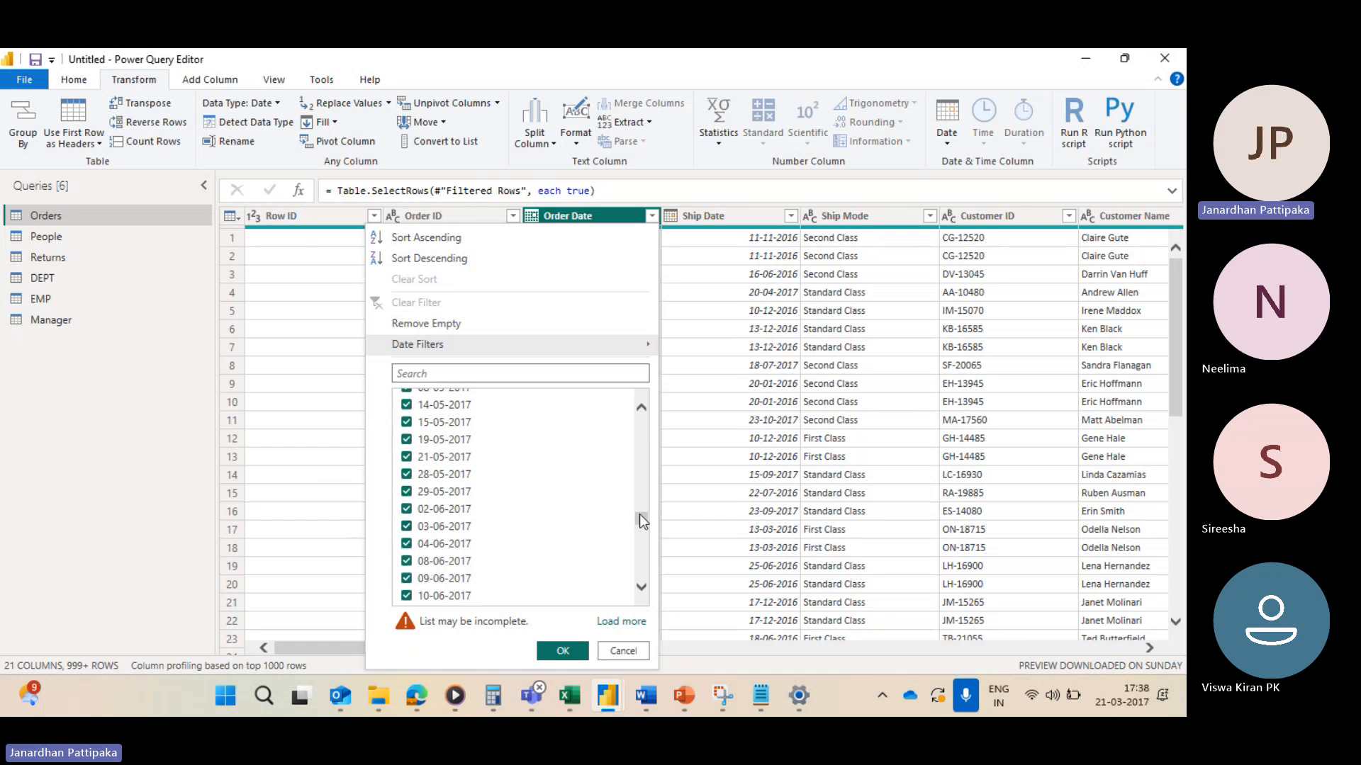
pyautogui.moveTo(640, 516); pyautogui.dragTo(640, 574)
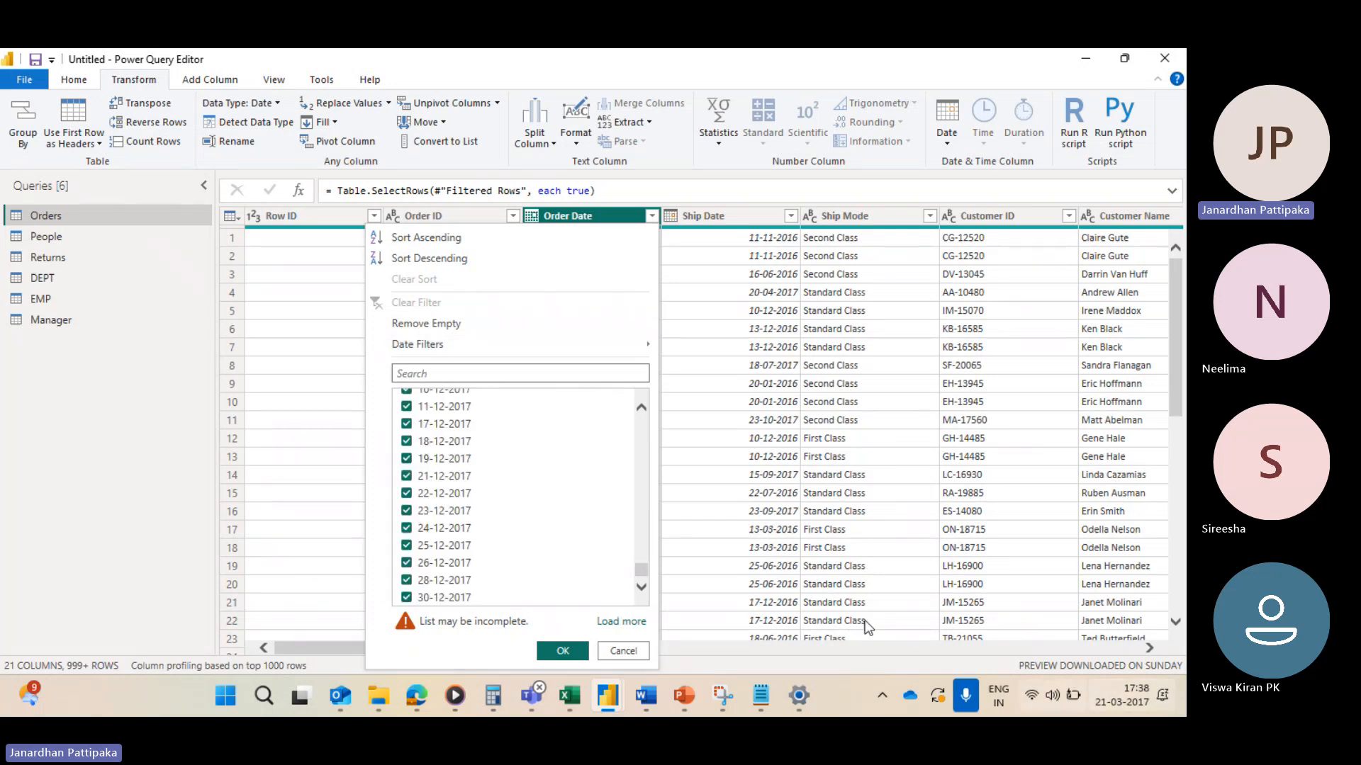
pyautogui.scroll(10, 481, 456)
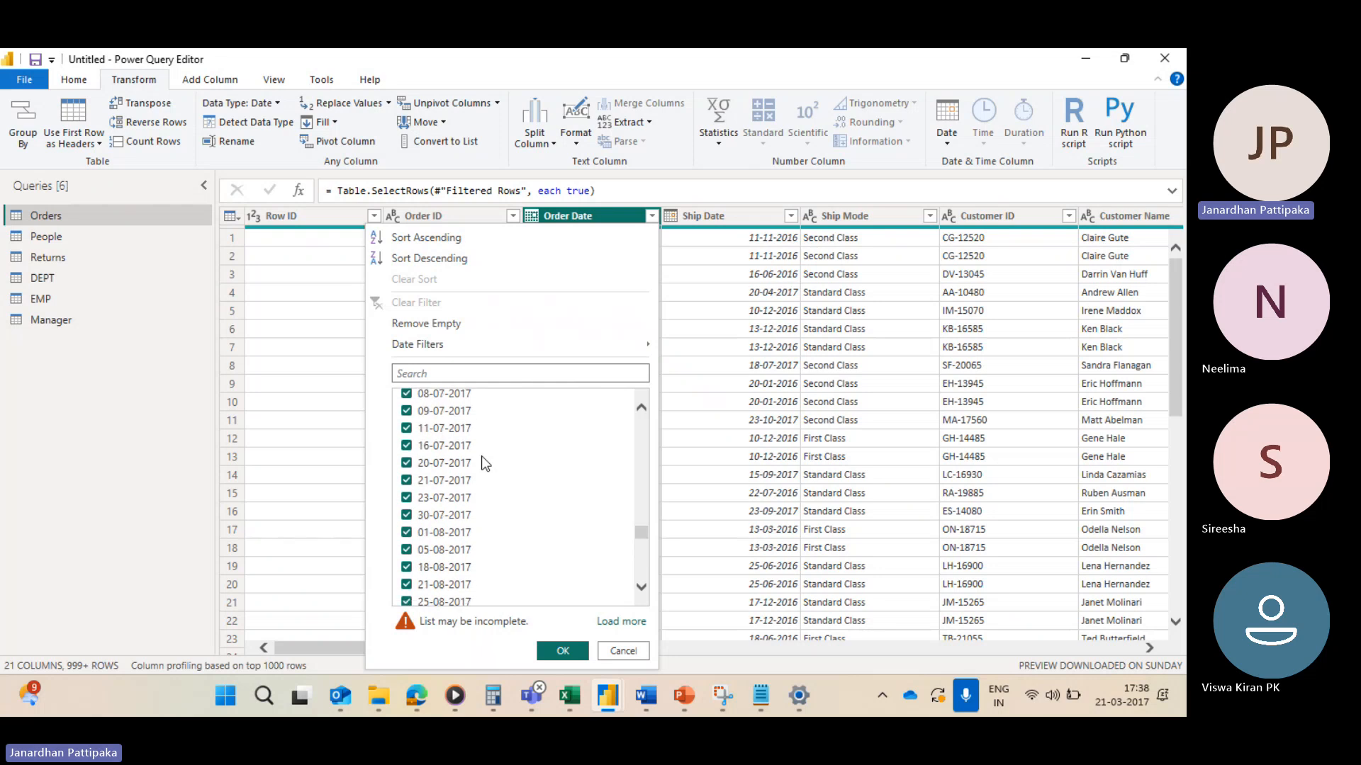
pyautogui.scroll(8, 481, 456)
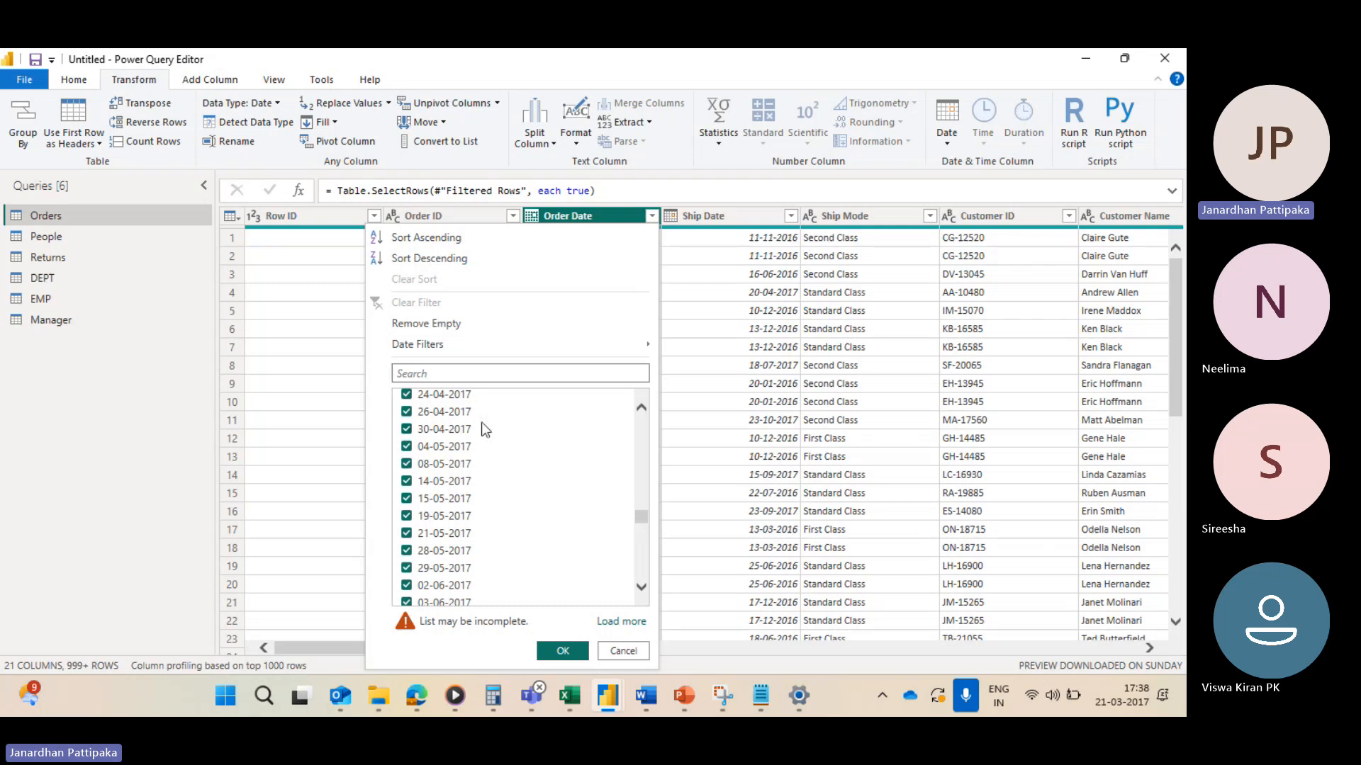
pyautogui.click(734, 363)
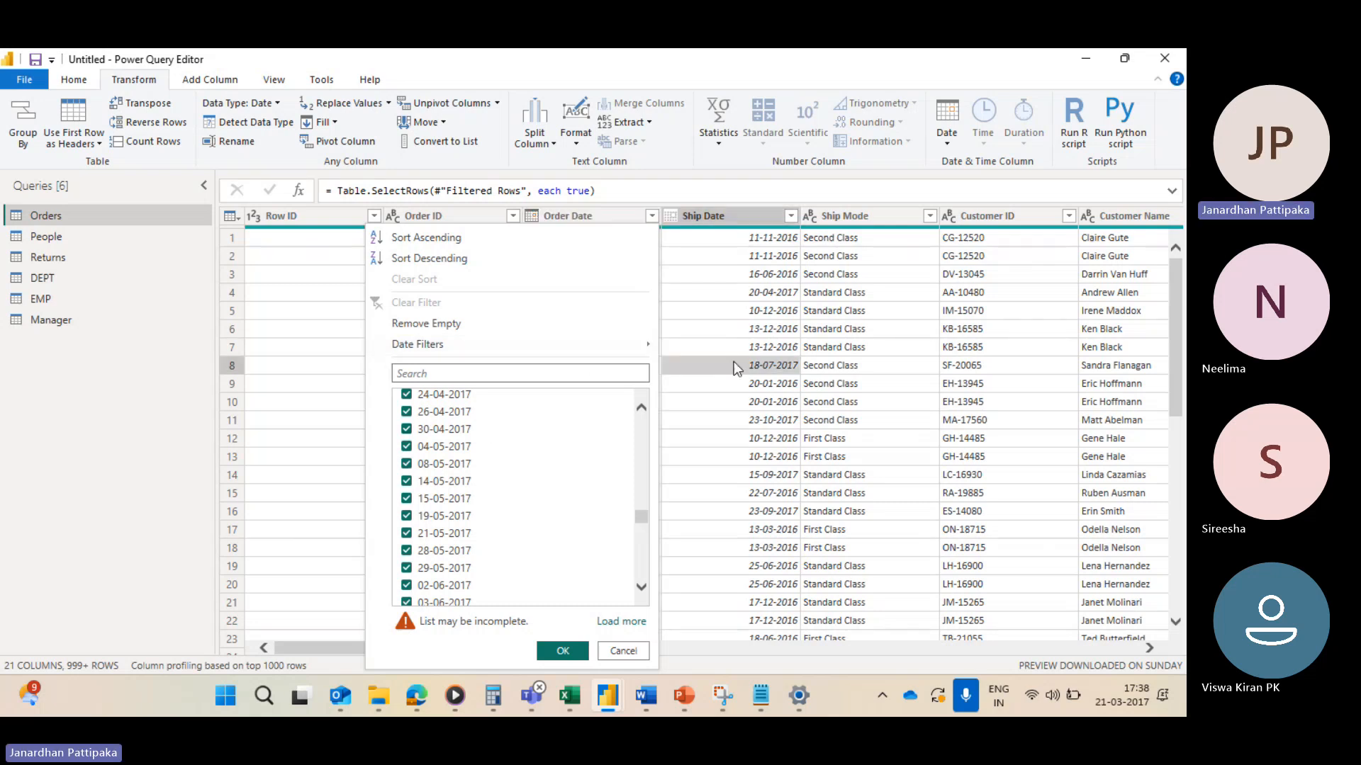
# Step: Filter the Order Date column to keep rows in the previous 4 days
pyautogui.click(651, 216)
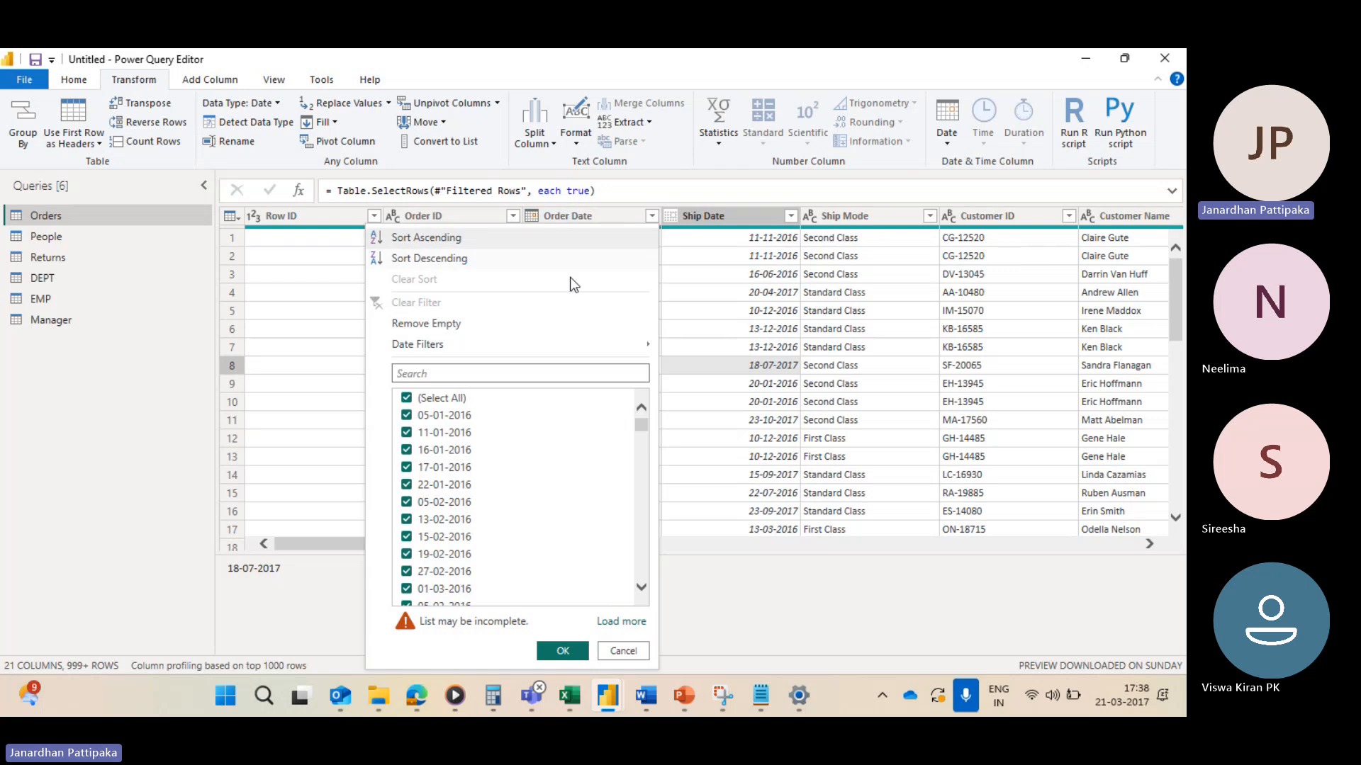
pyautogui.moveTo(458, 344)
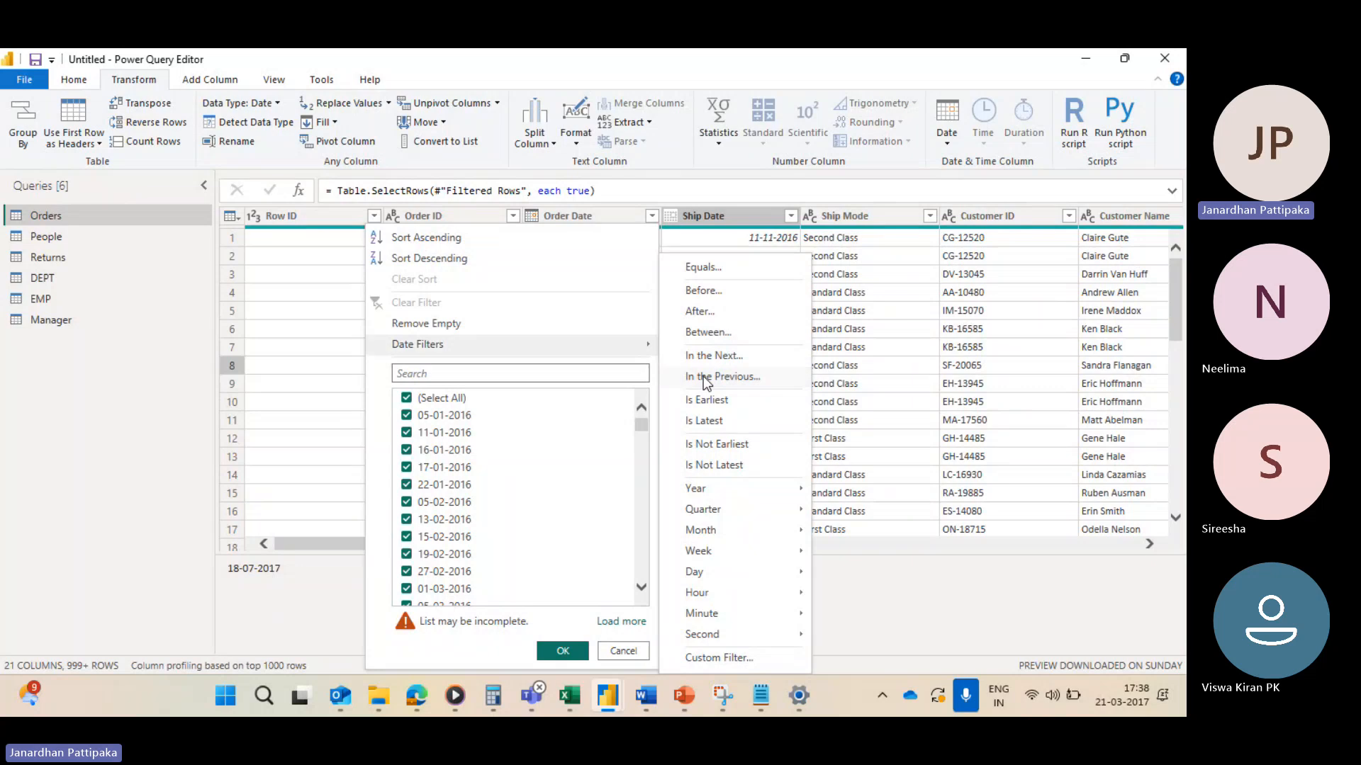
pyautogui.click(703, 376)
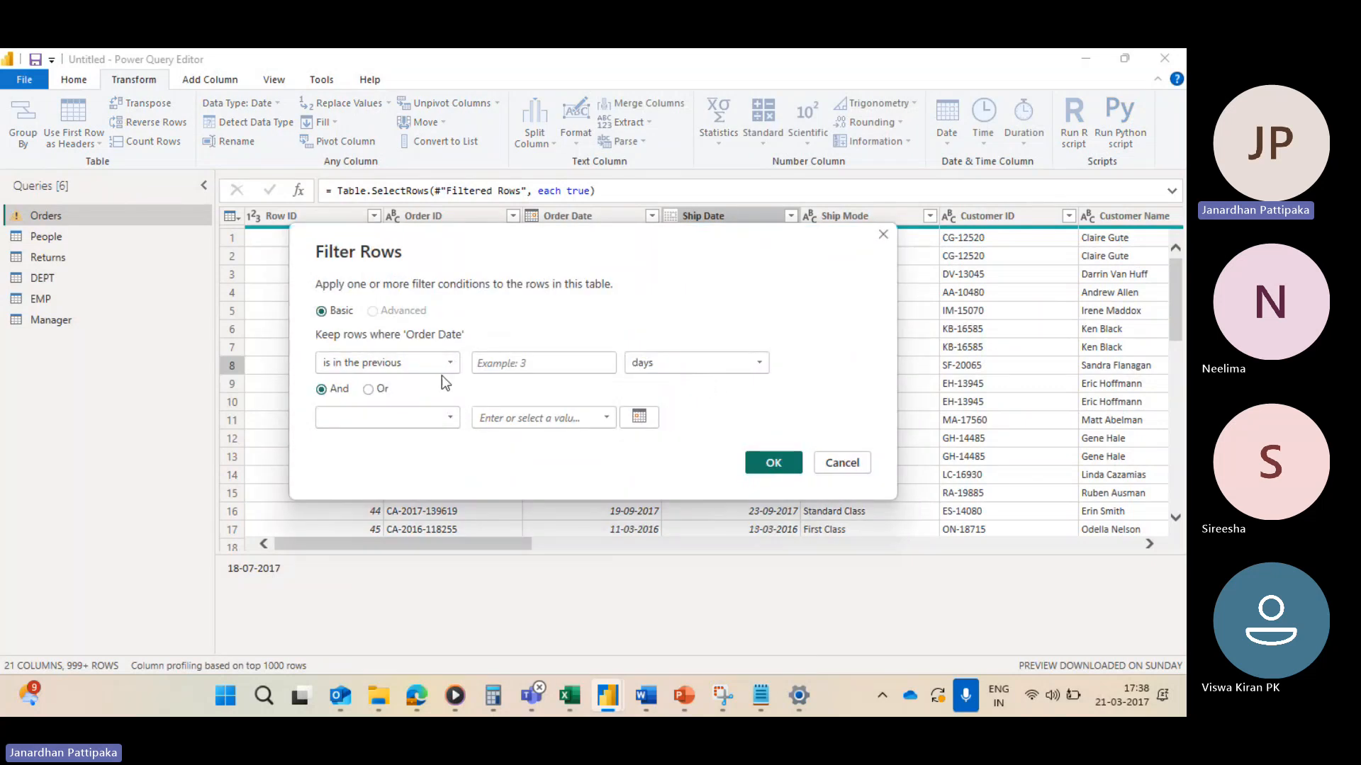
pyautogui.click(523, 366)
pyautogui.write('4')
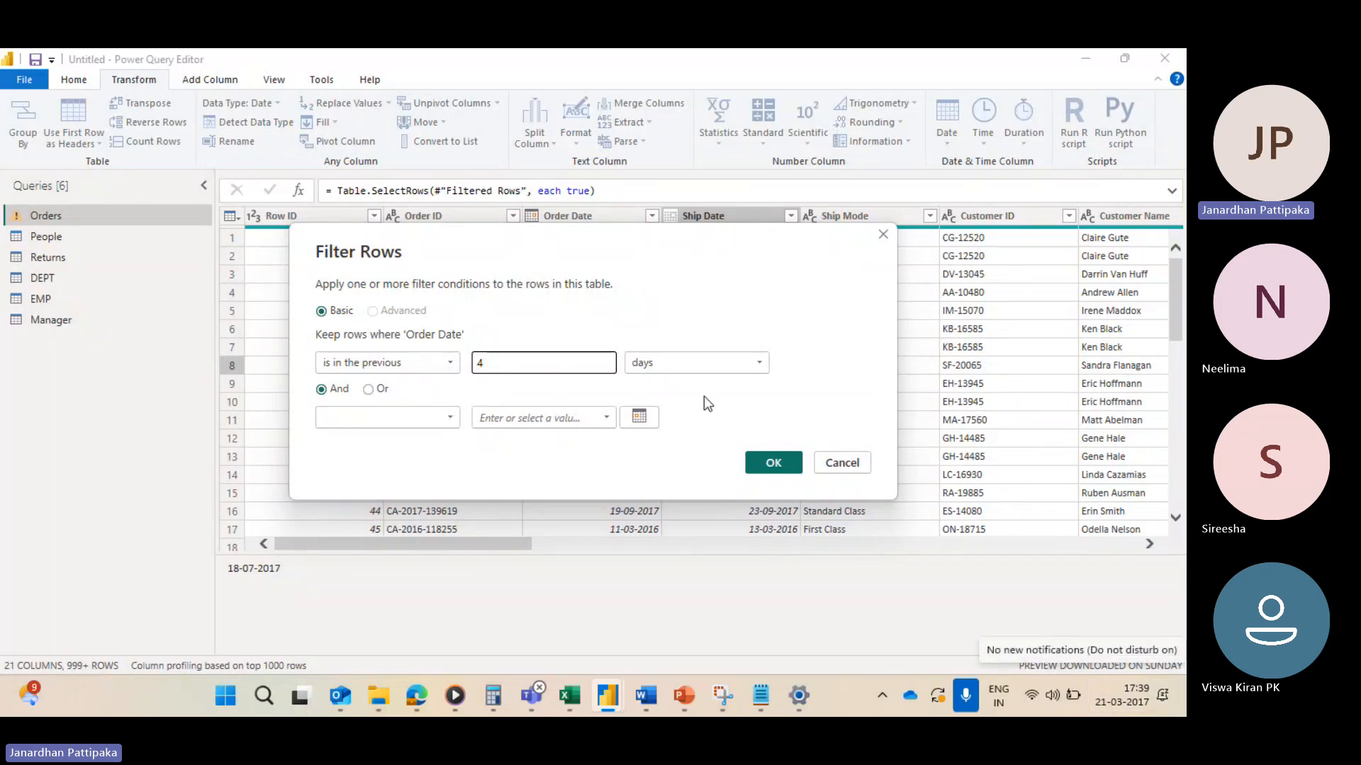
pyautogui.click(766, 462)
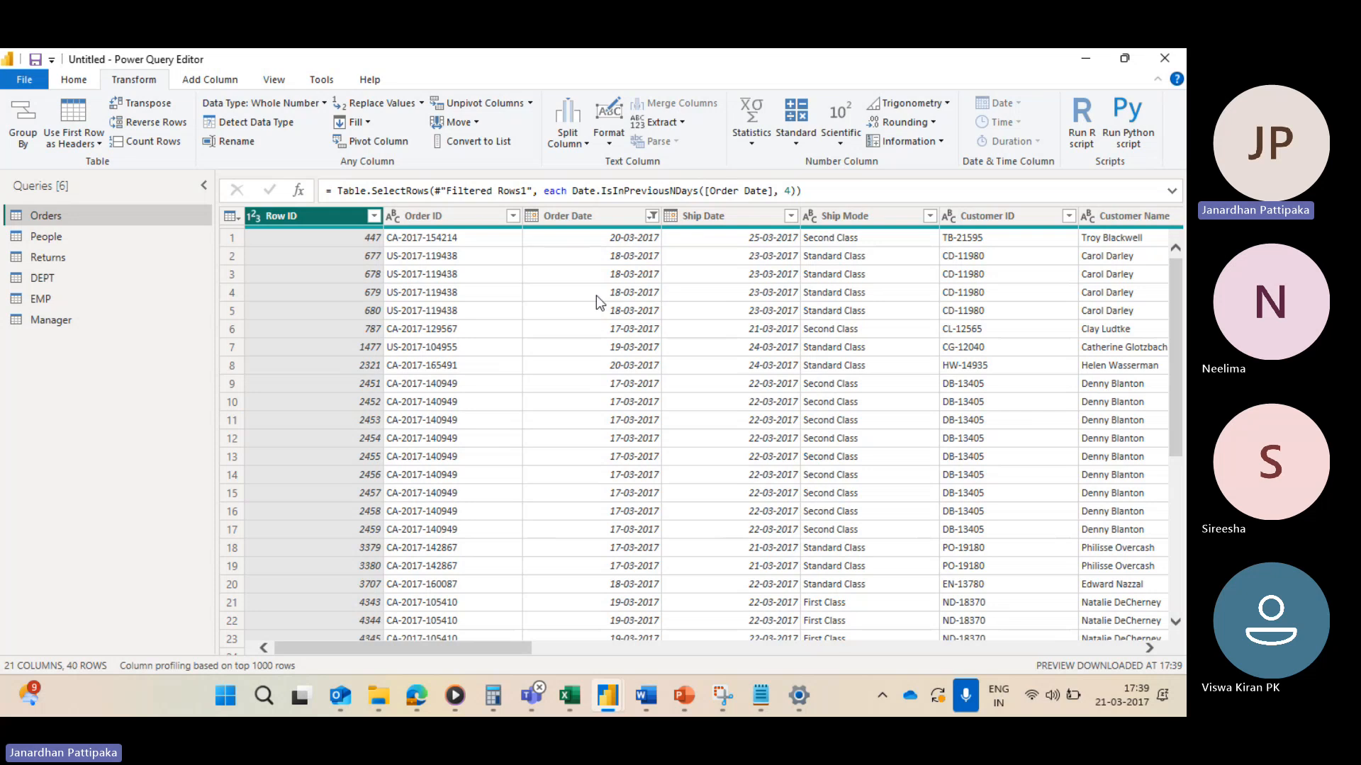
# Step: Open the Order Date filter list to check which dates remain after filtering
pyautogui.click(620, 219)
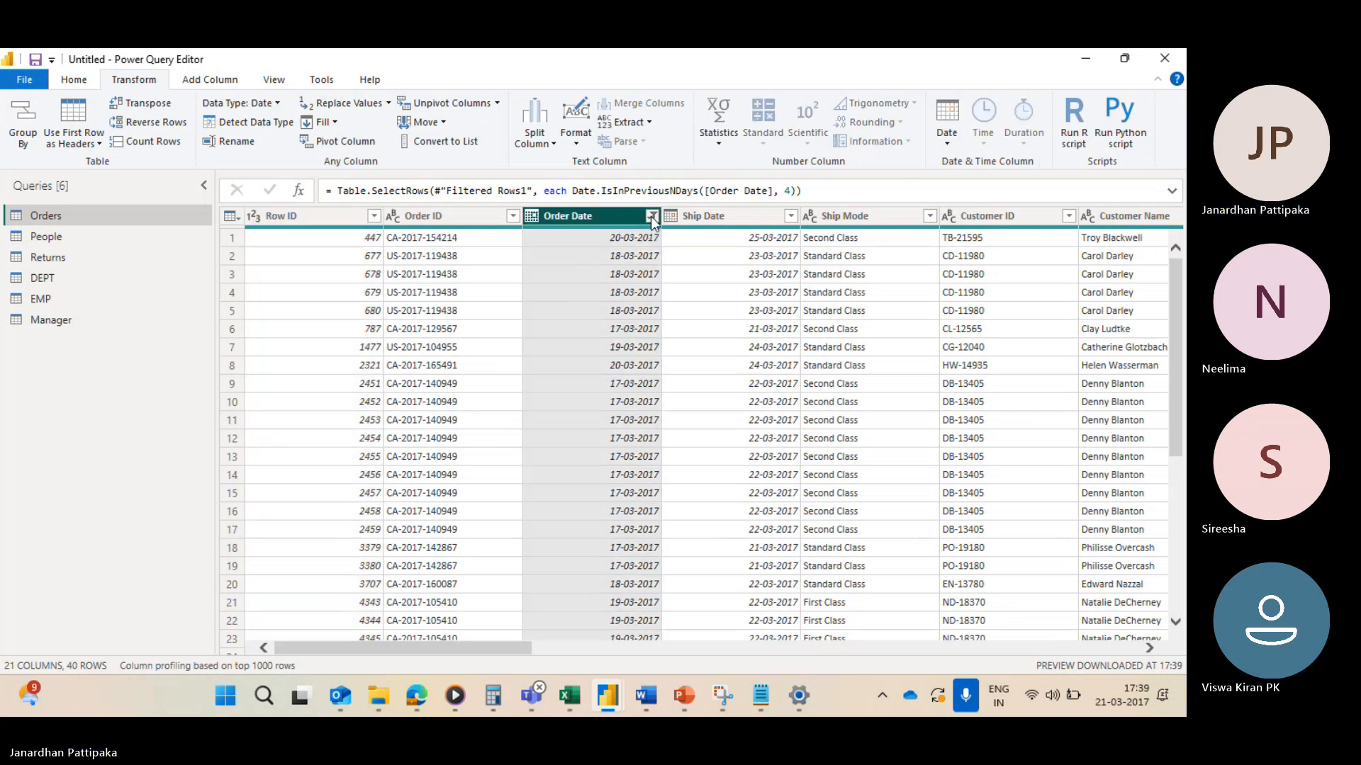
pyautogui.click(651, 216)
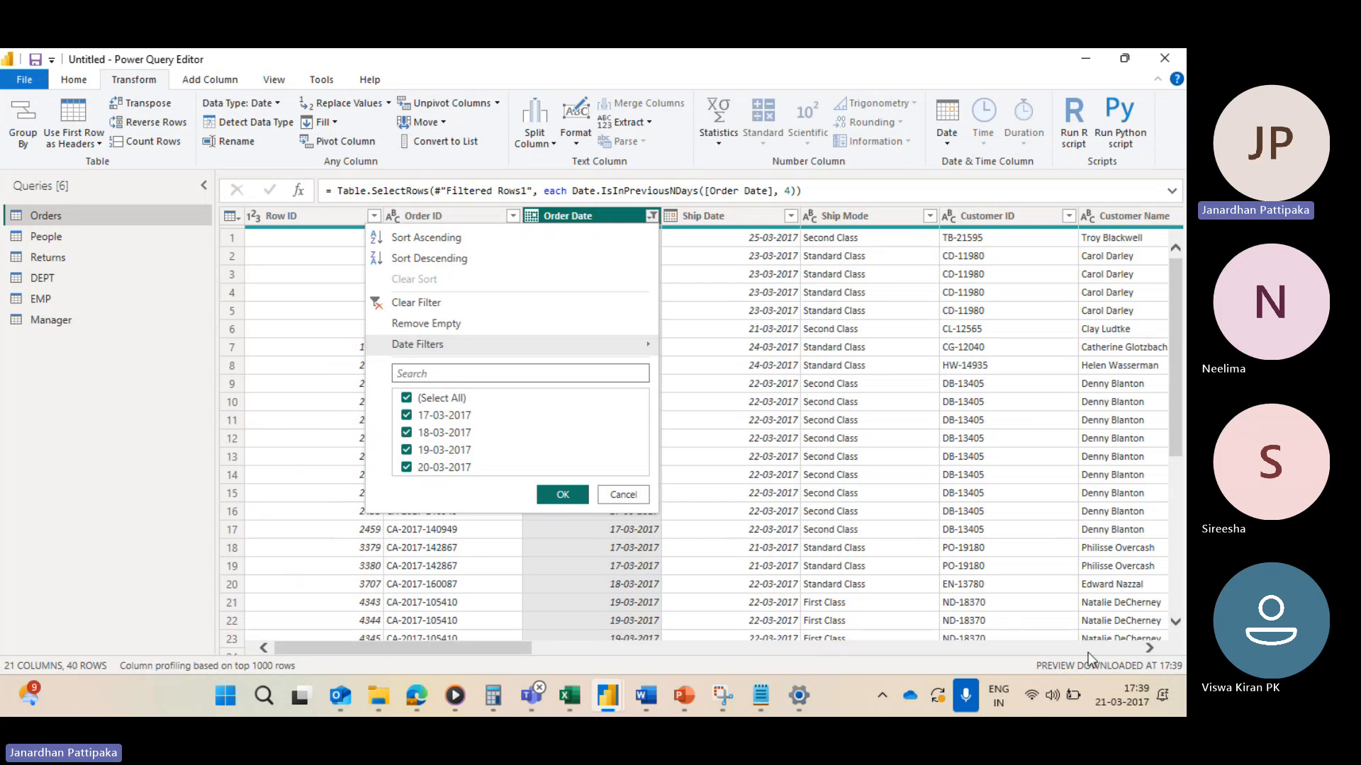
pyautogui.moveTo(1110, 709)
pyautogui.click(737, 282)
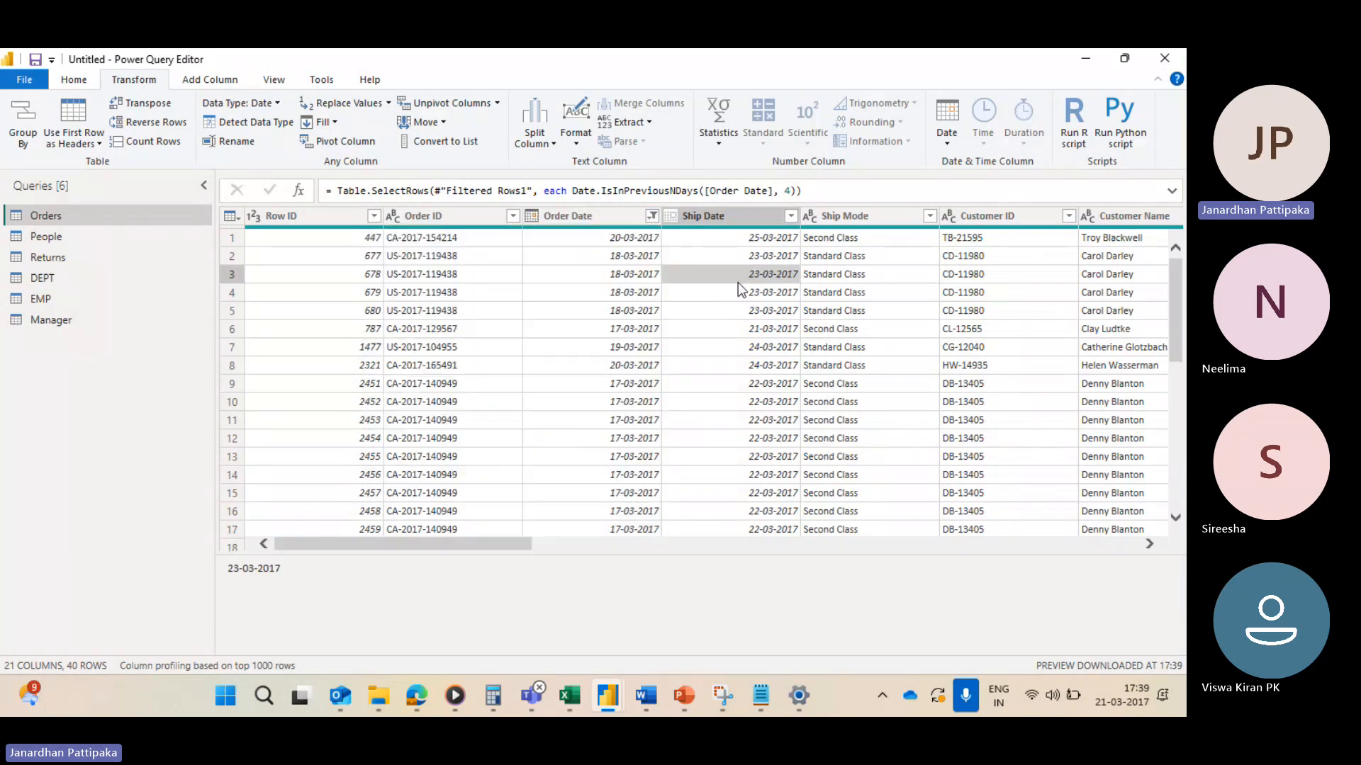
# Step: Scroll across the filtered table's columns and check the system date
pyautogui.hscroll(10, 614, 268)
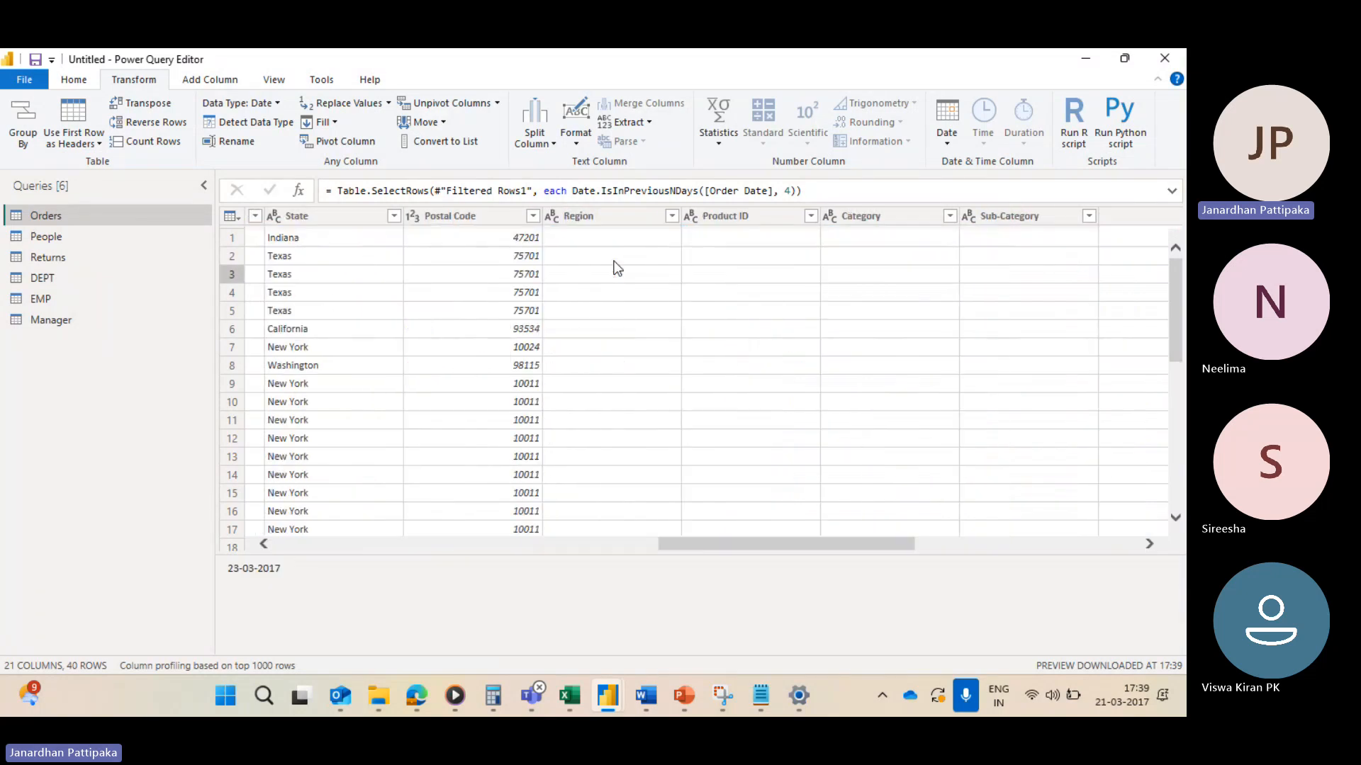
pyautogui.hscroll(5, 616, 267)
pyautogui.click(650, 220)
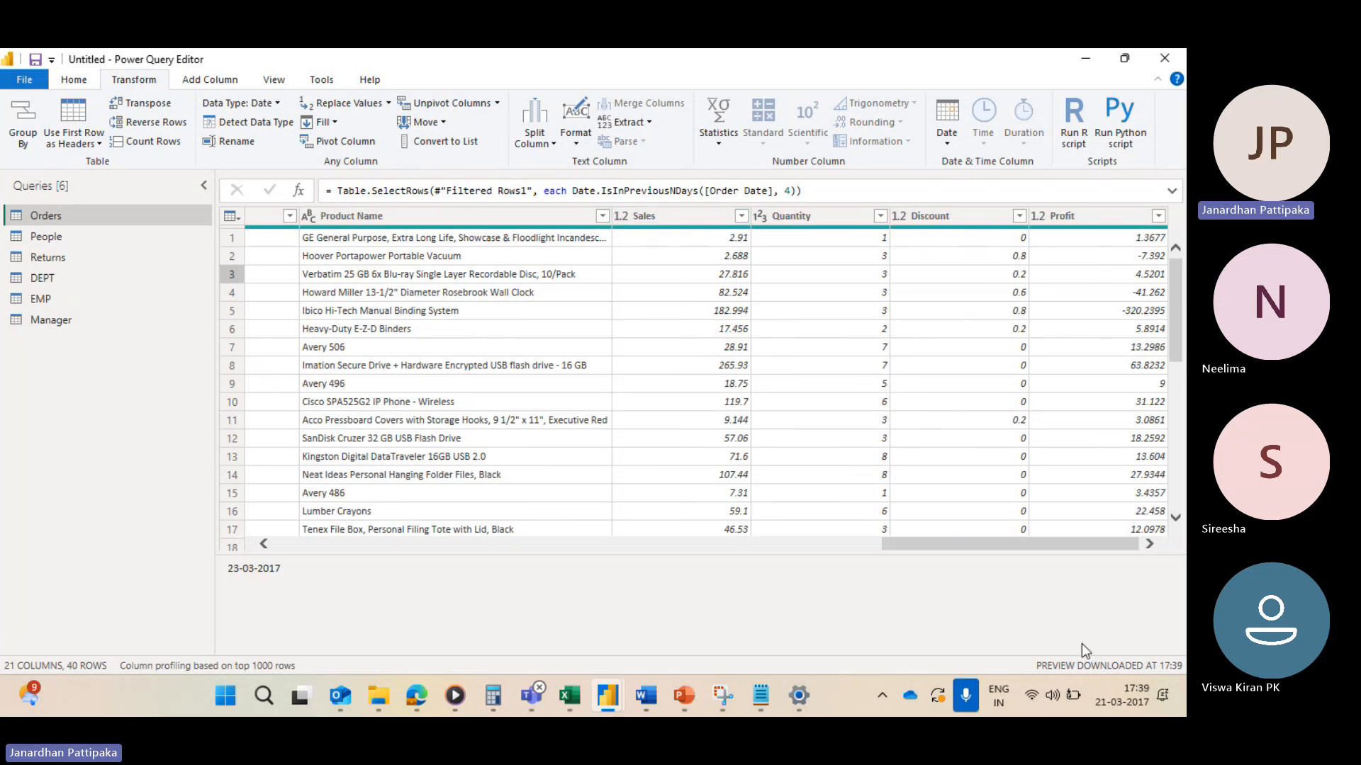
pyautogui.moveTo(1111, 684)
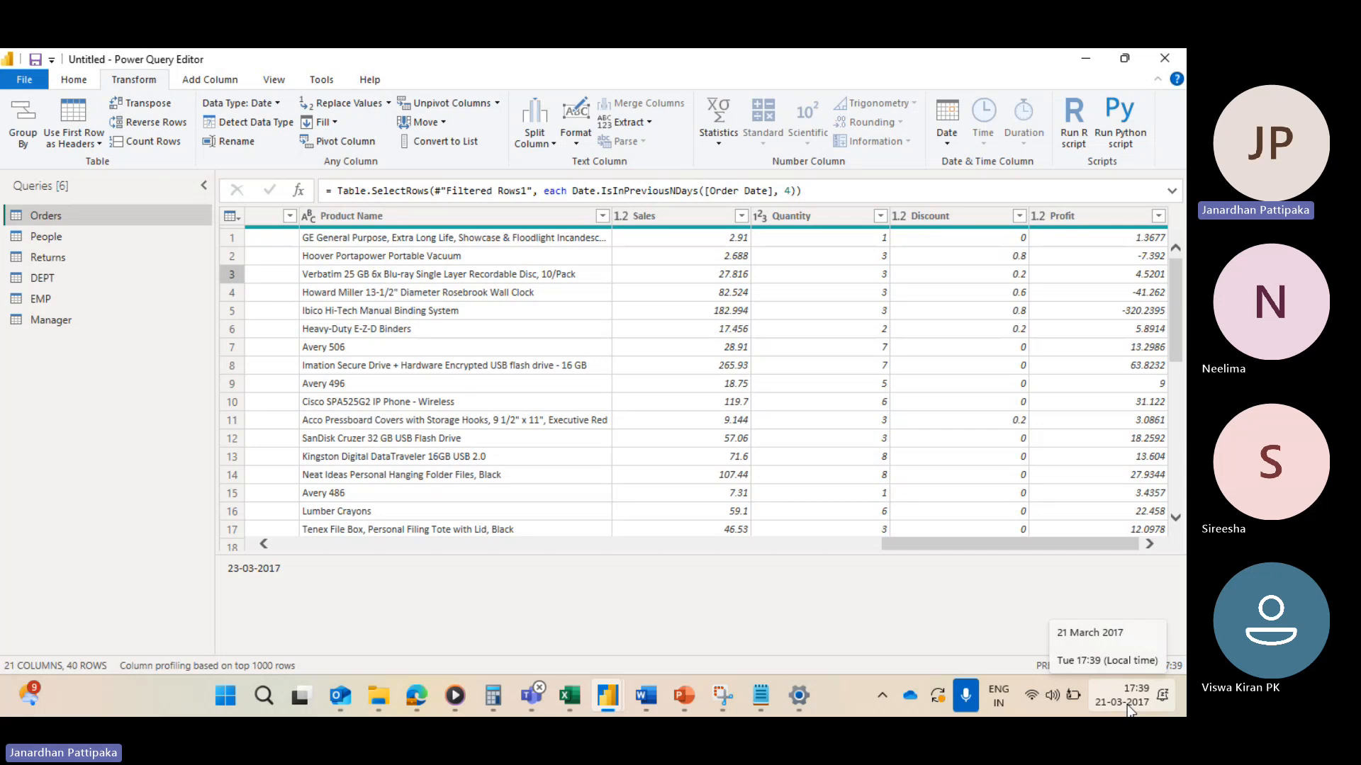
pyautogui.hscroll(-10, 553, 489)
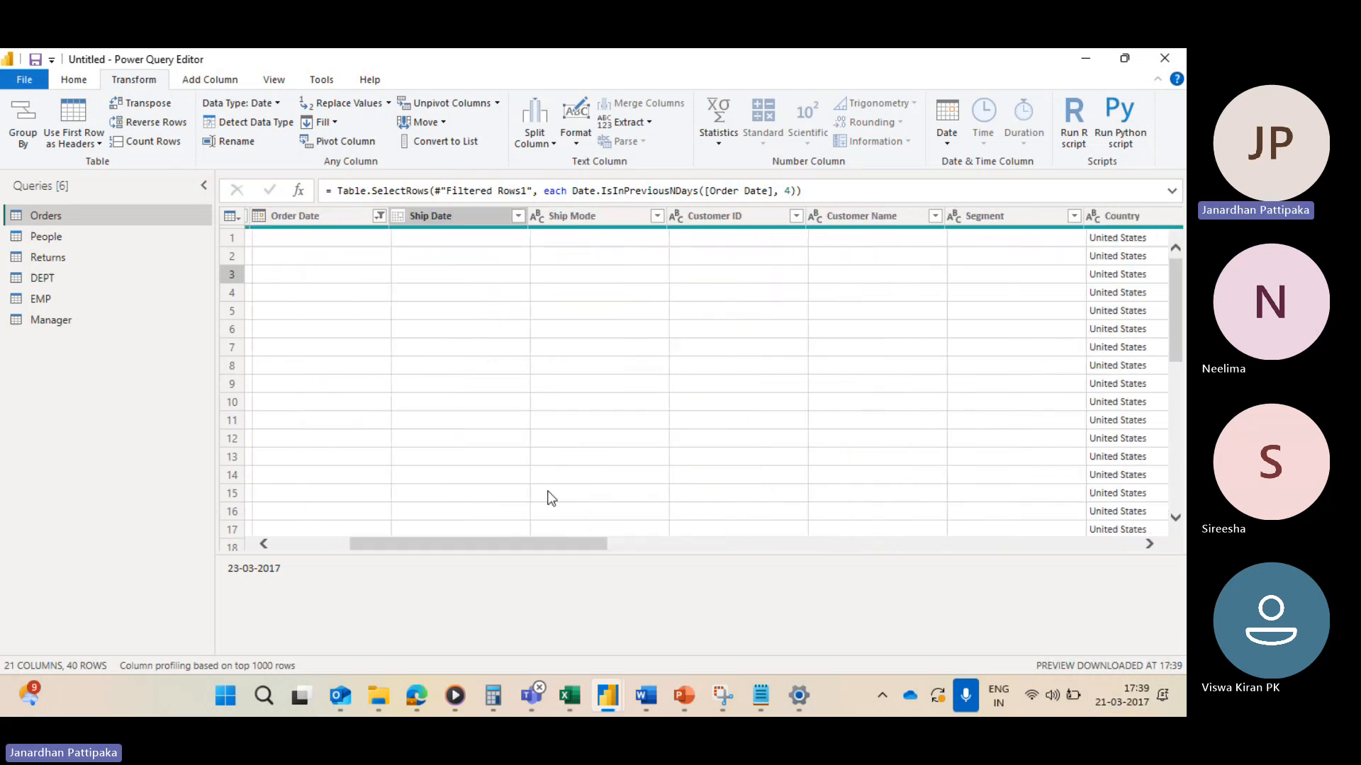
pyautogui.hscroll(-3, 364, 296)
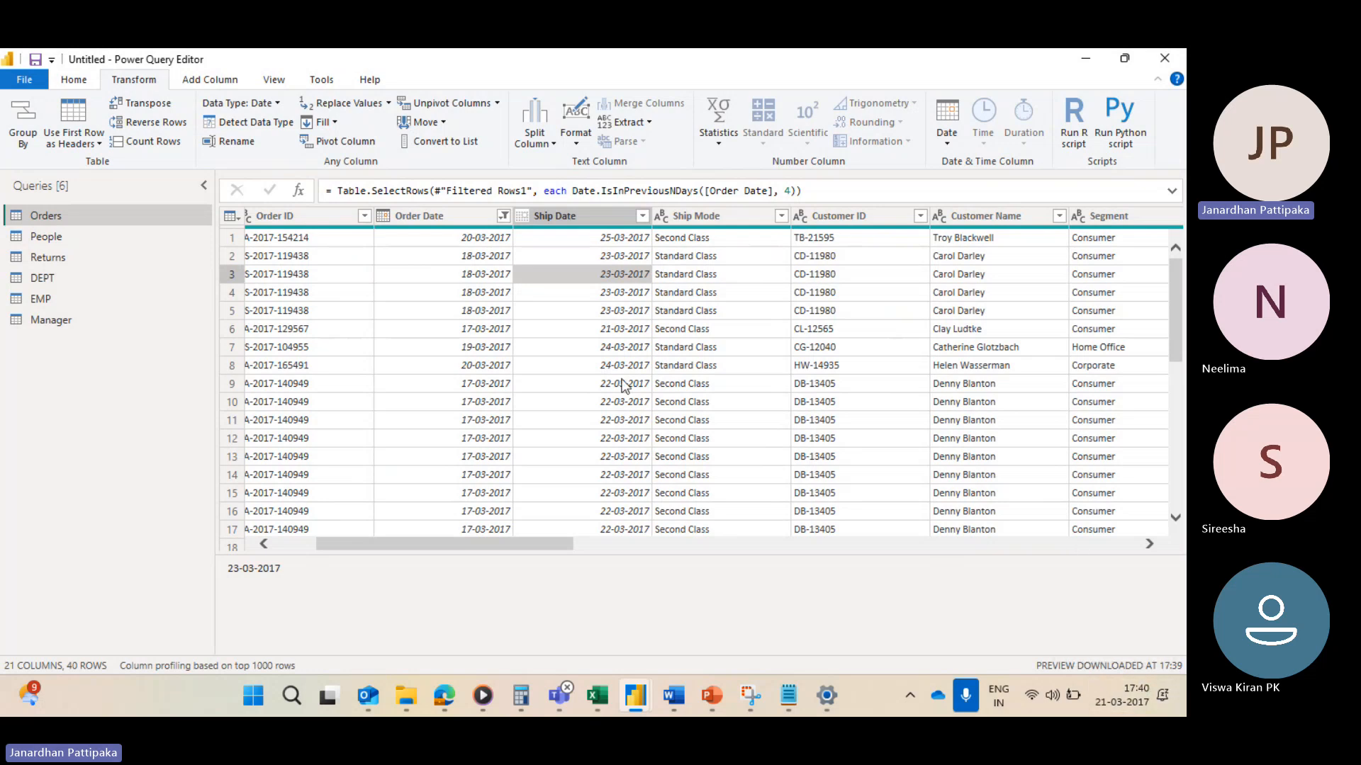
# Step: Clear the filter on the Order Date column
pyautogui.click(503, 217)
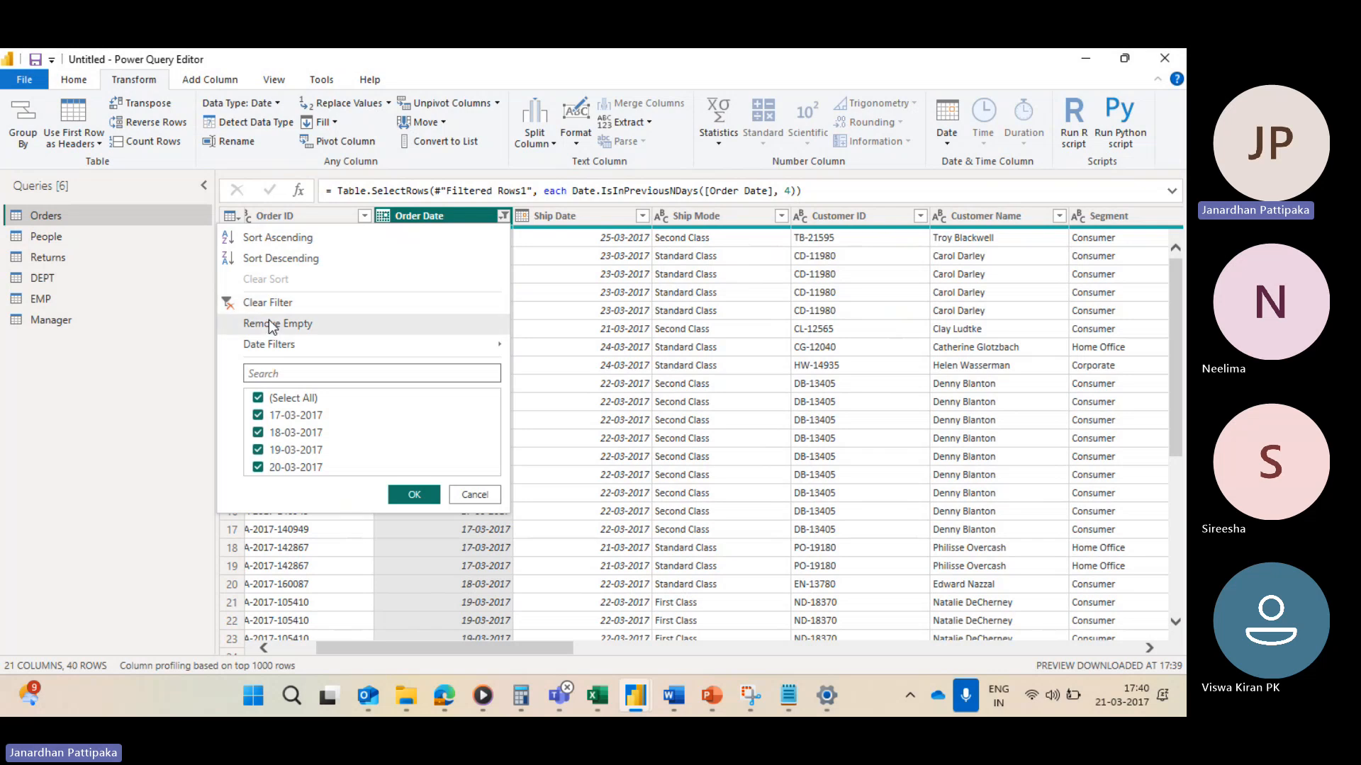
pyautogui.click(229, 304)
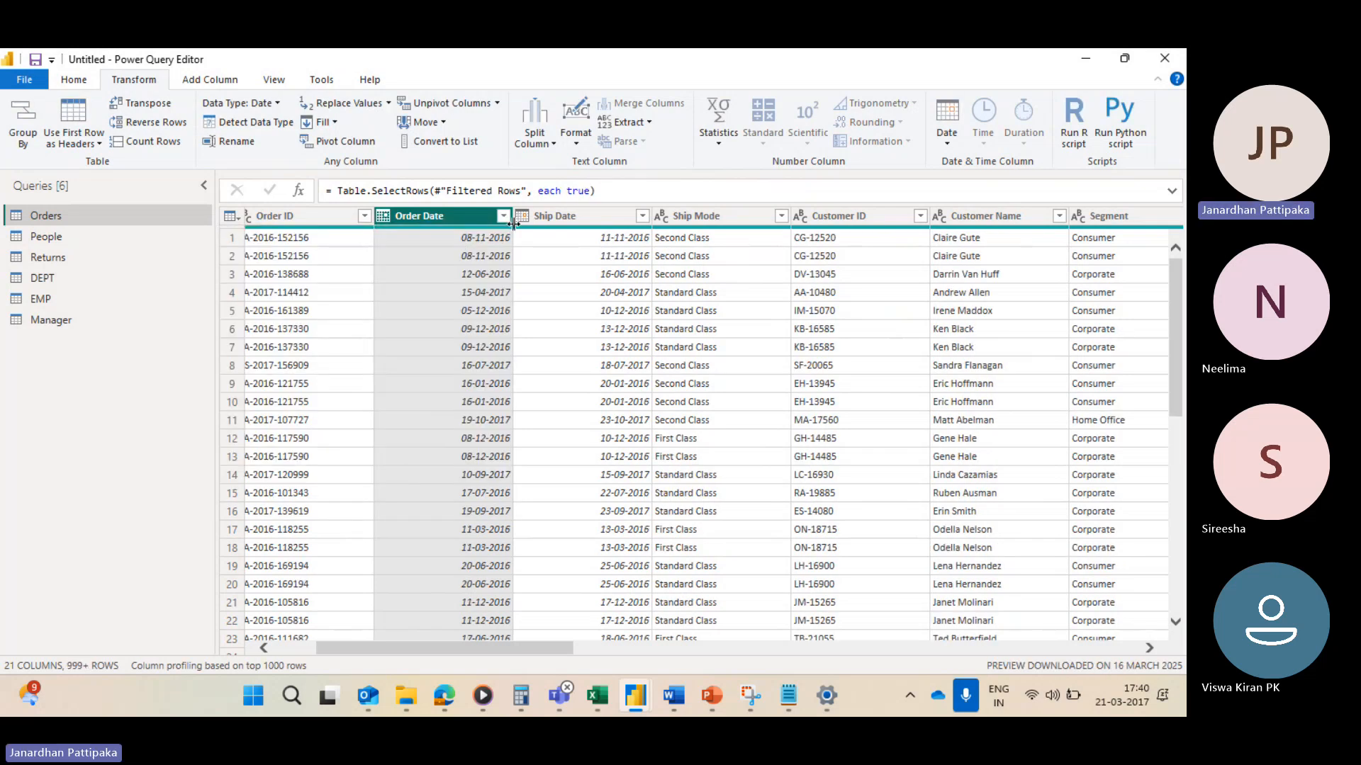
# Step: Filter the Order Date column to keep rows in the previous 2 weeks and review the remaining dates
pyautogui.click(503, 217)
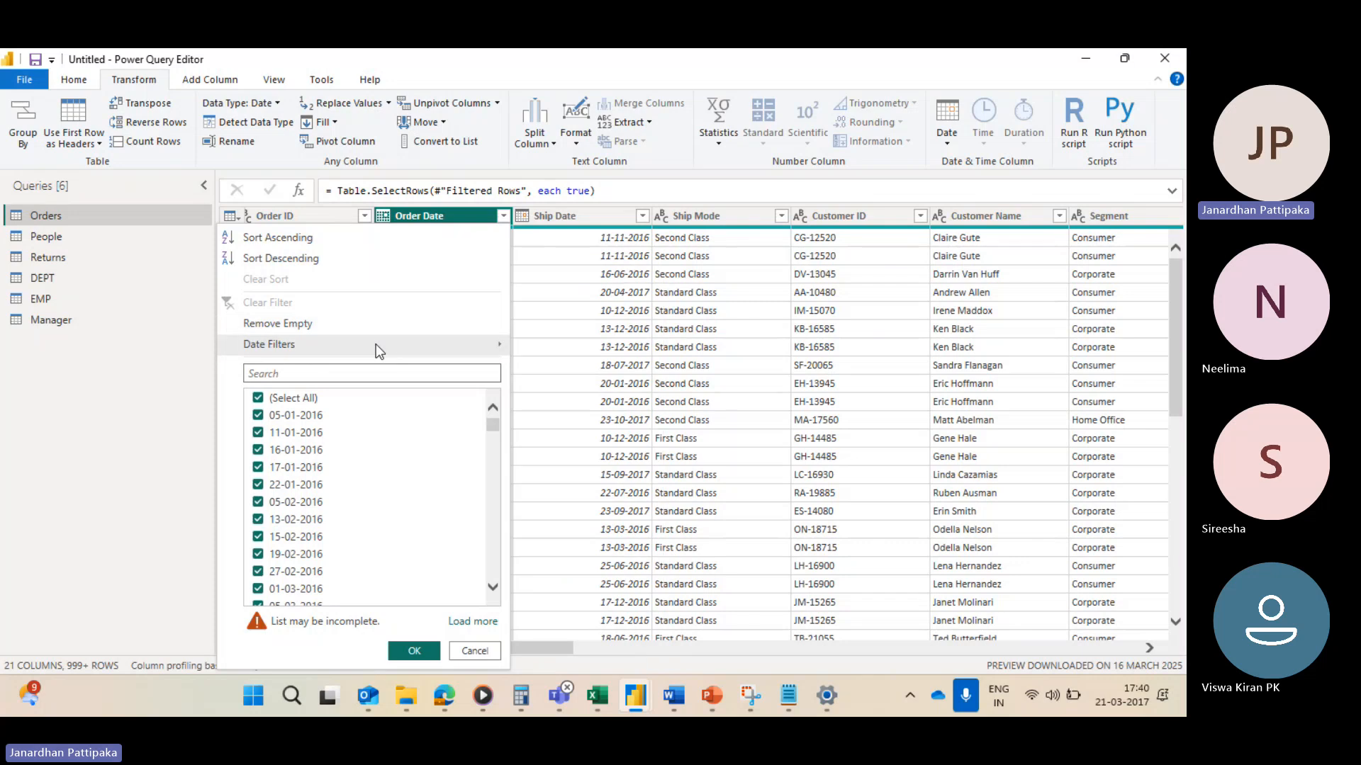
pyautogui.moveTo(376, 343)
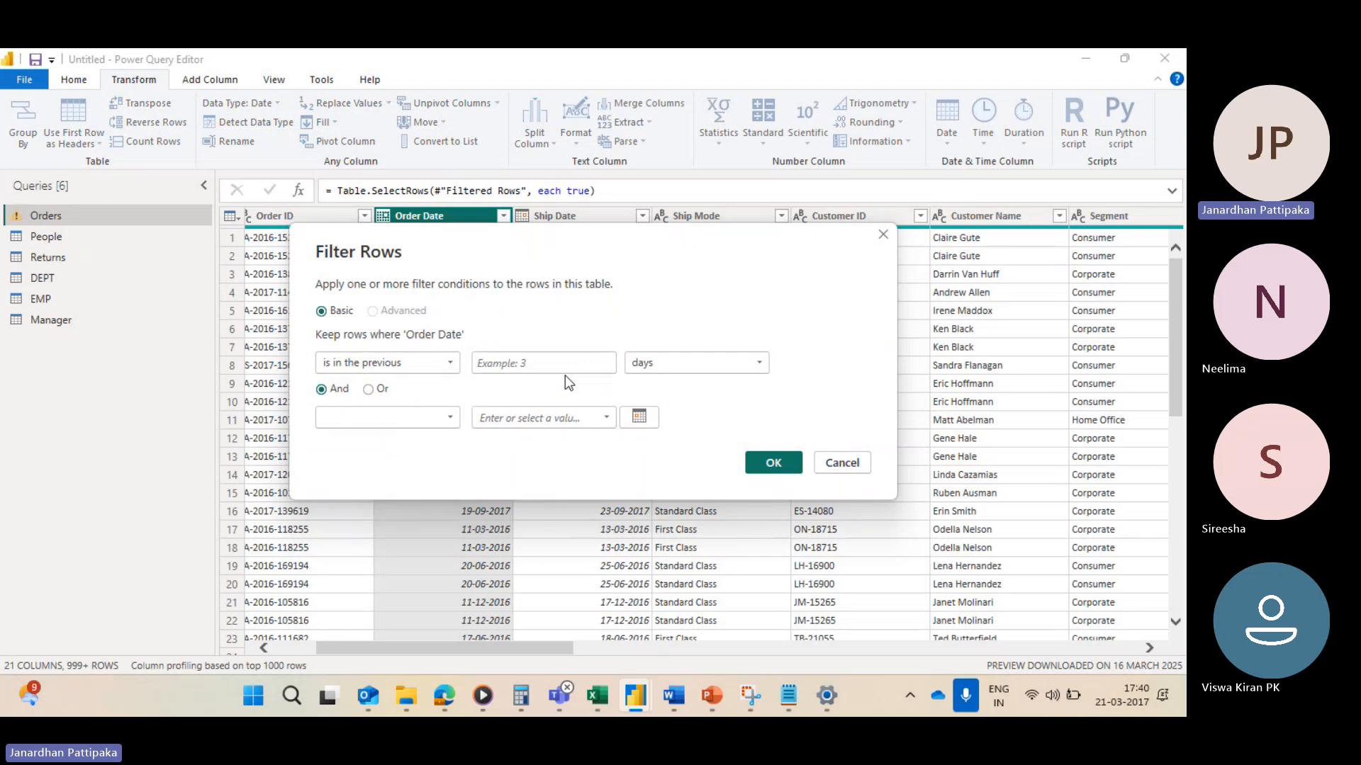
pyautogui.click(524, 366)
pyautogui.write('2')
pyautogui.click(754, 363)
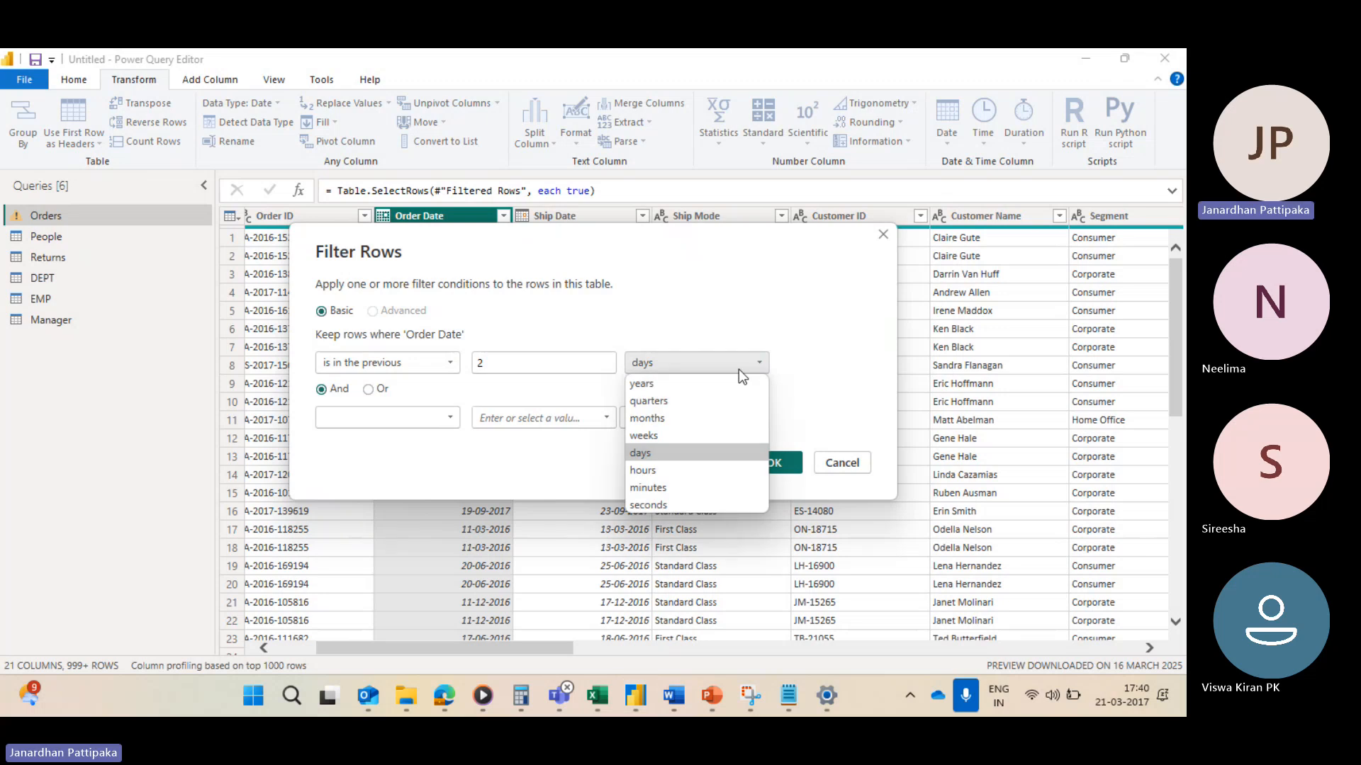
pyautogui.click(650, 437)
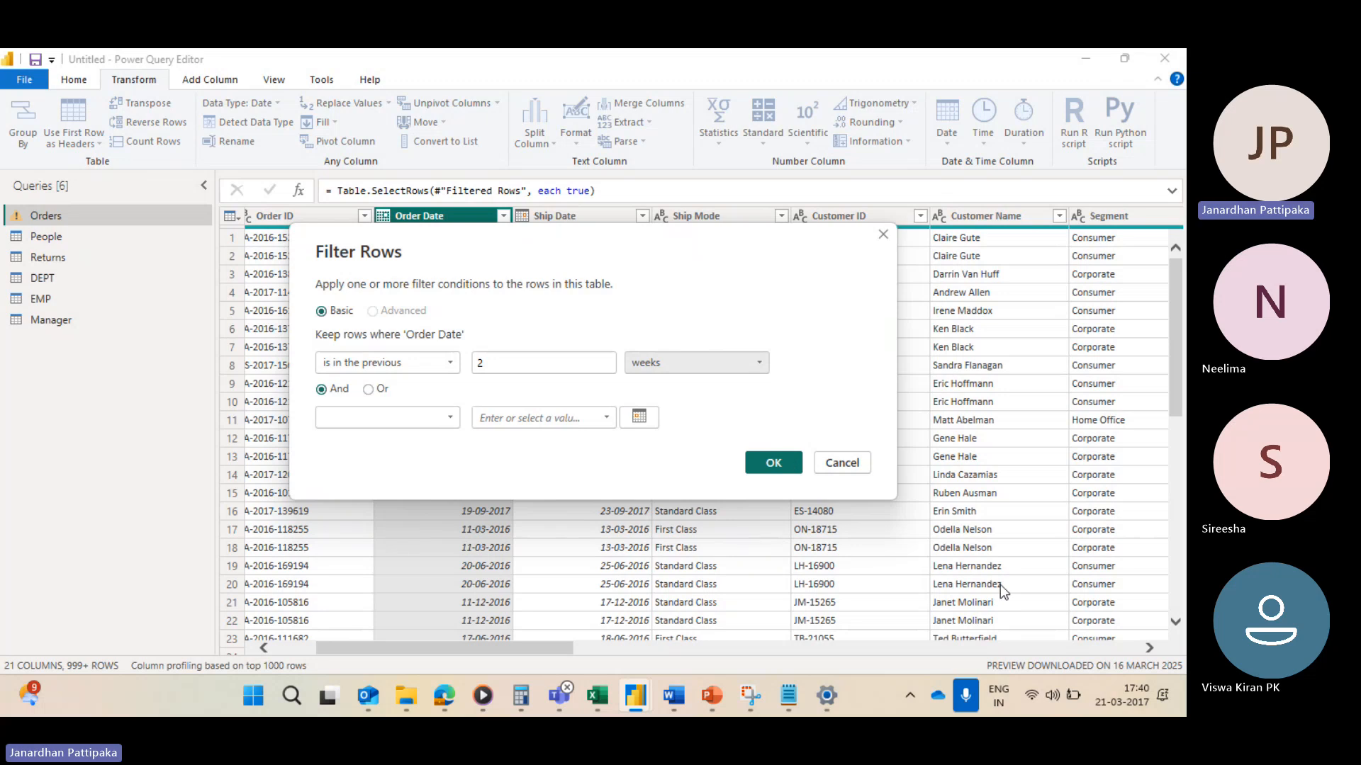
pyautogui.moveTo(1106, 696)
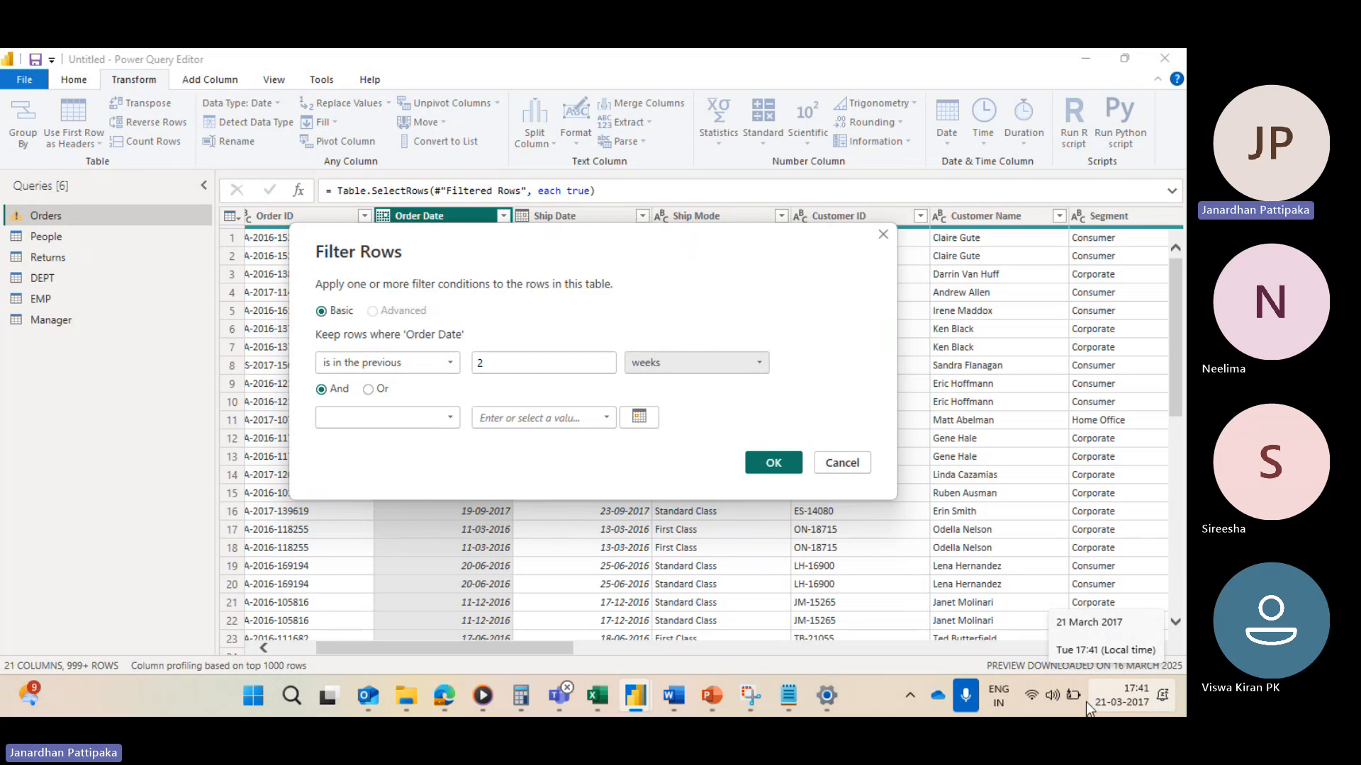
pyautogui.click(773, 463)
pyautogui.click(503, 217)
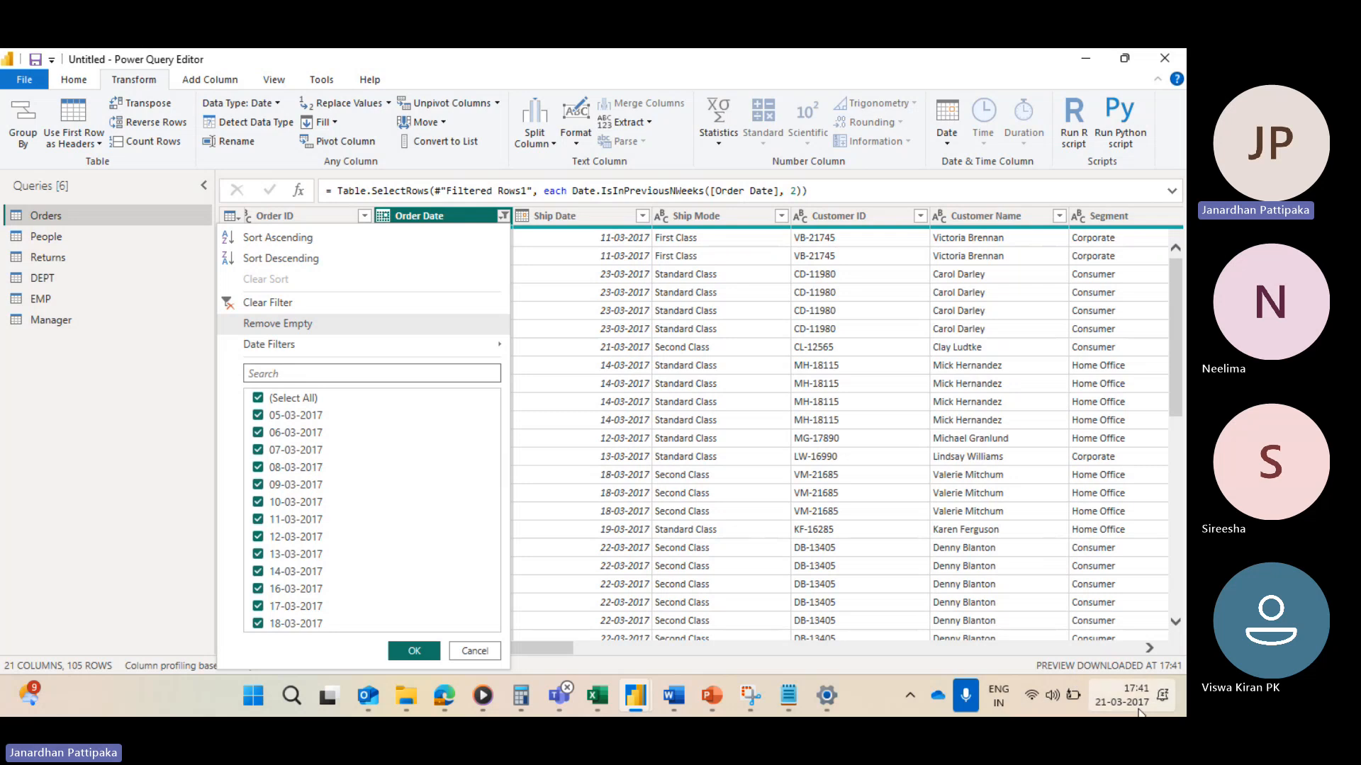
pyautogui.moveTo(826, 695)
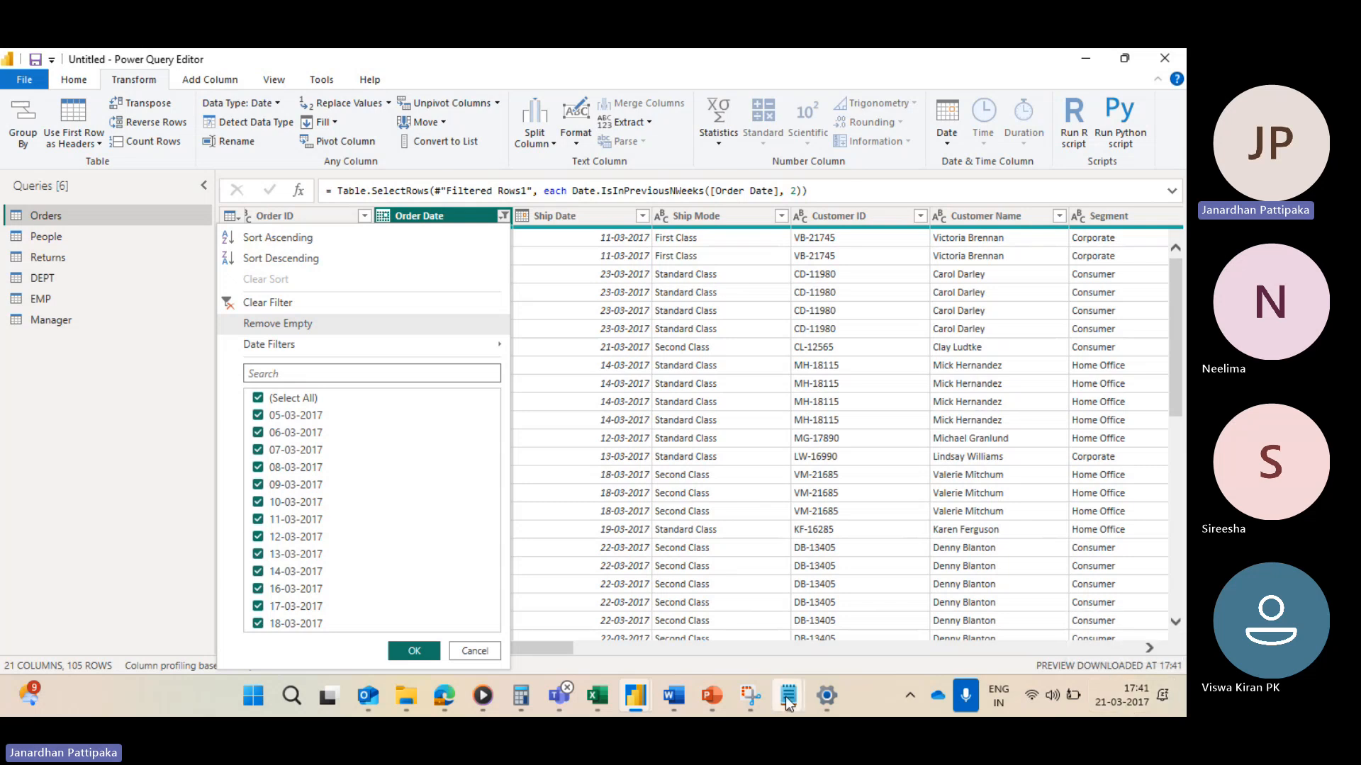
# Step: Switch to the browser, open a new tab and search for march 2017 calander
pyautogui.moveTo(437, 693)
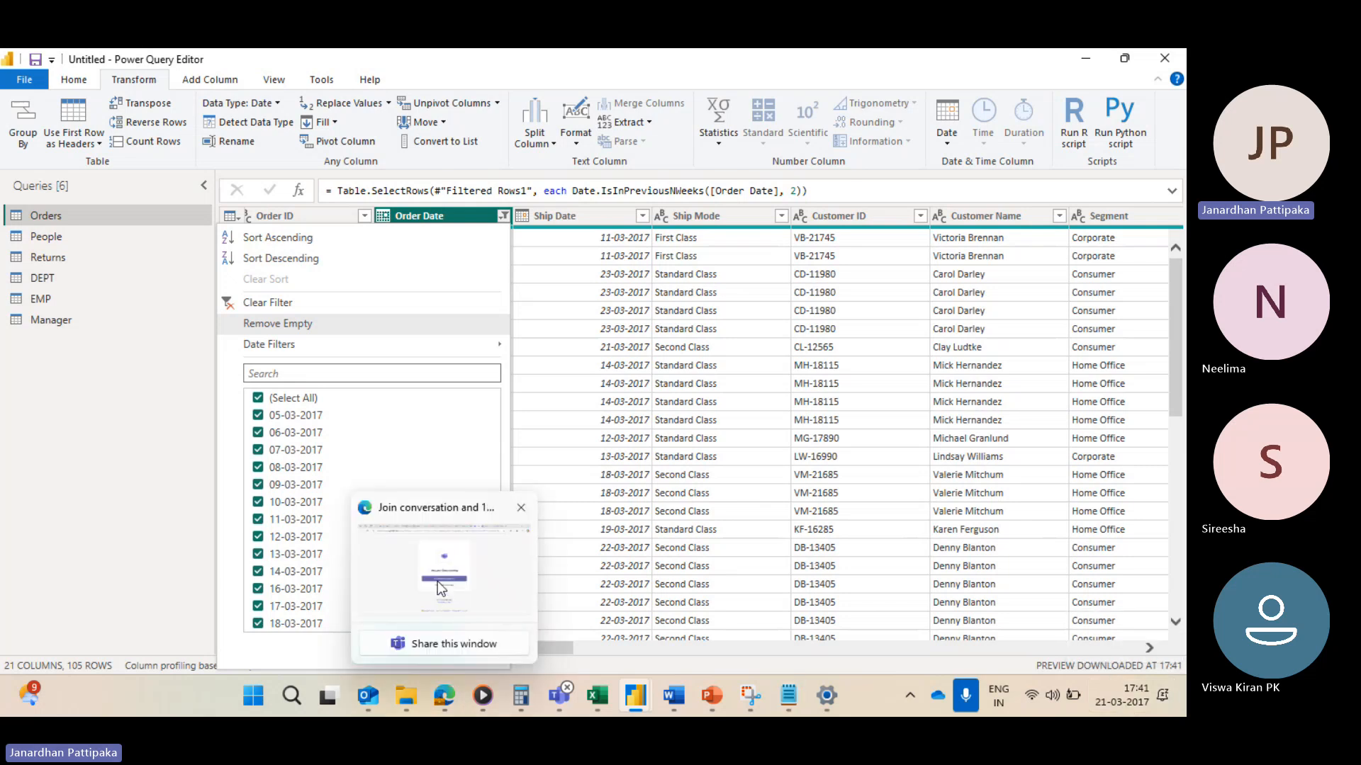
pyautogui.click(437, 581)
pyautogui.click(1013, 61)
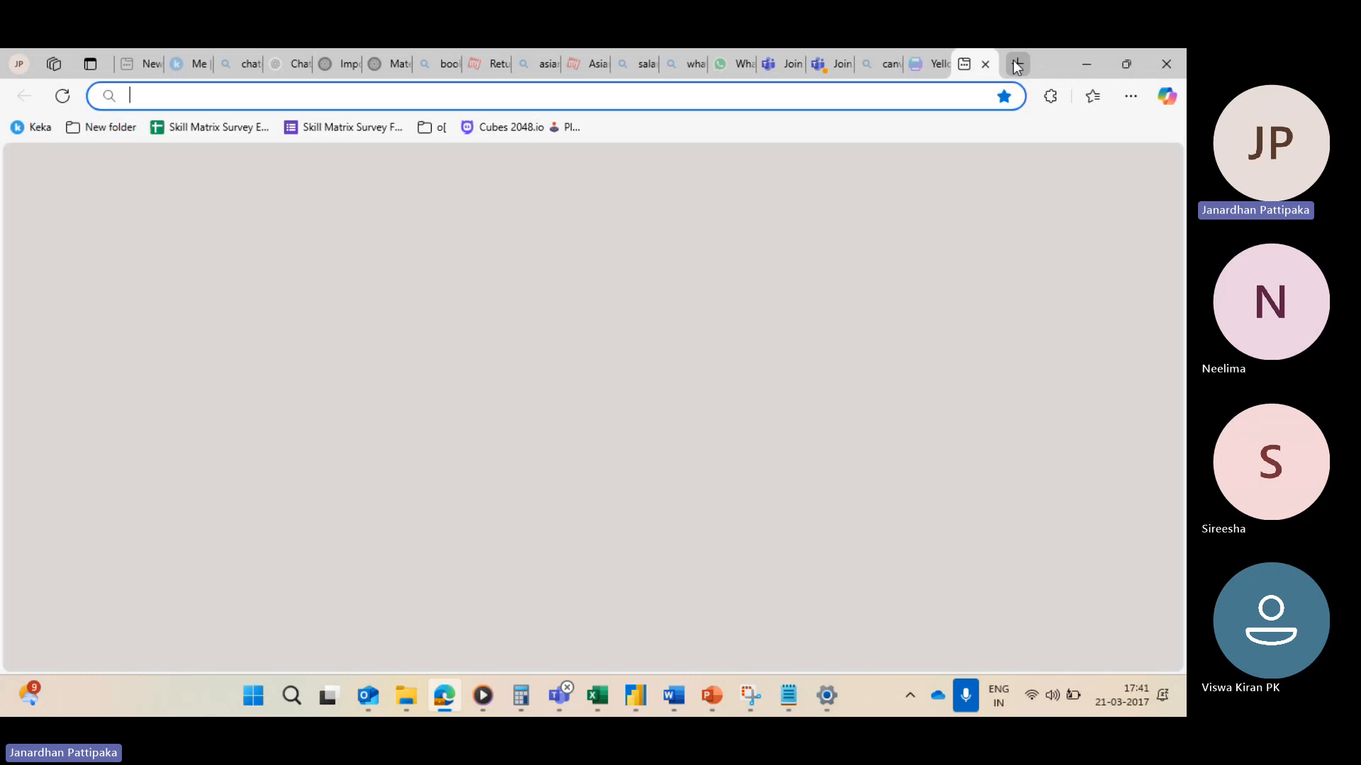
pyautogui.write('march ')
pyautogui.write('201')
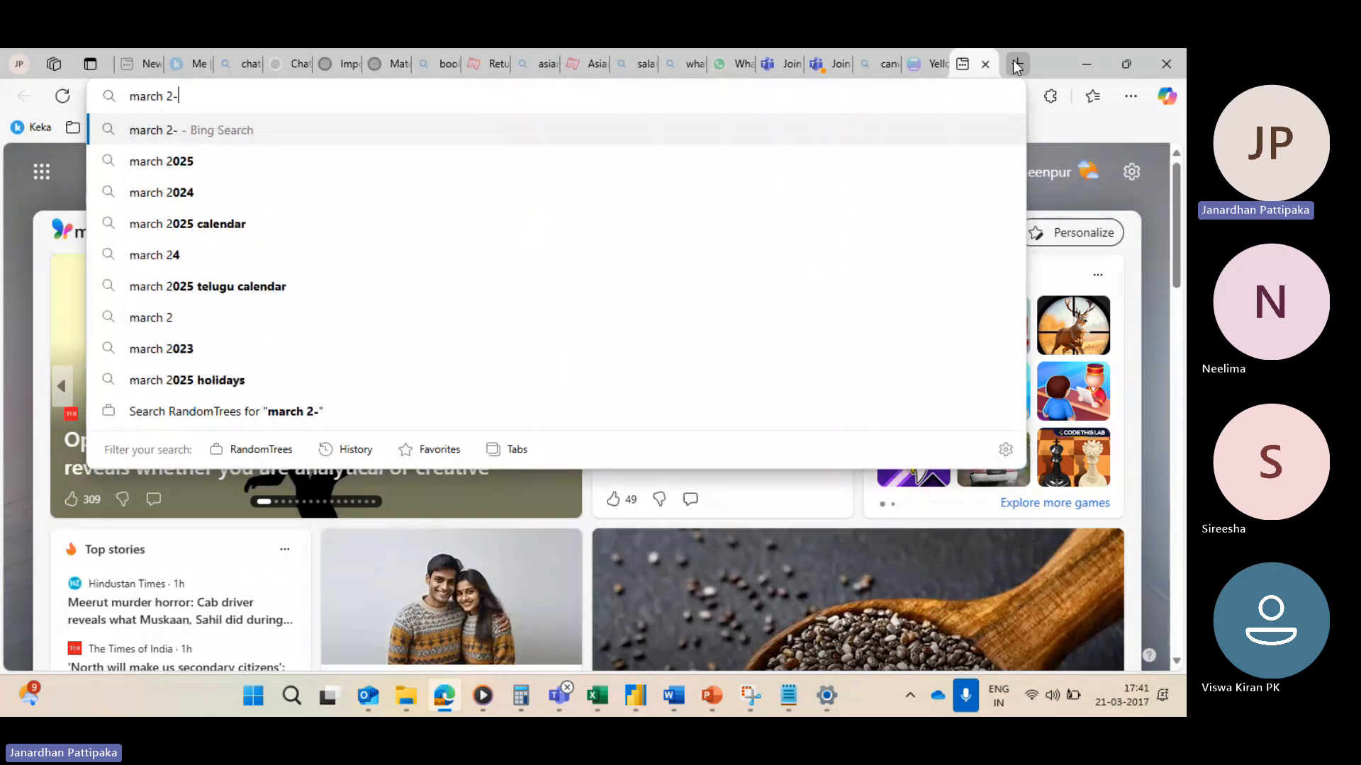
pyautogui.write('7 ')
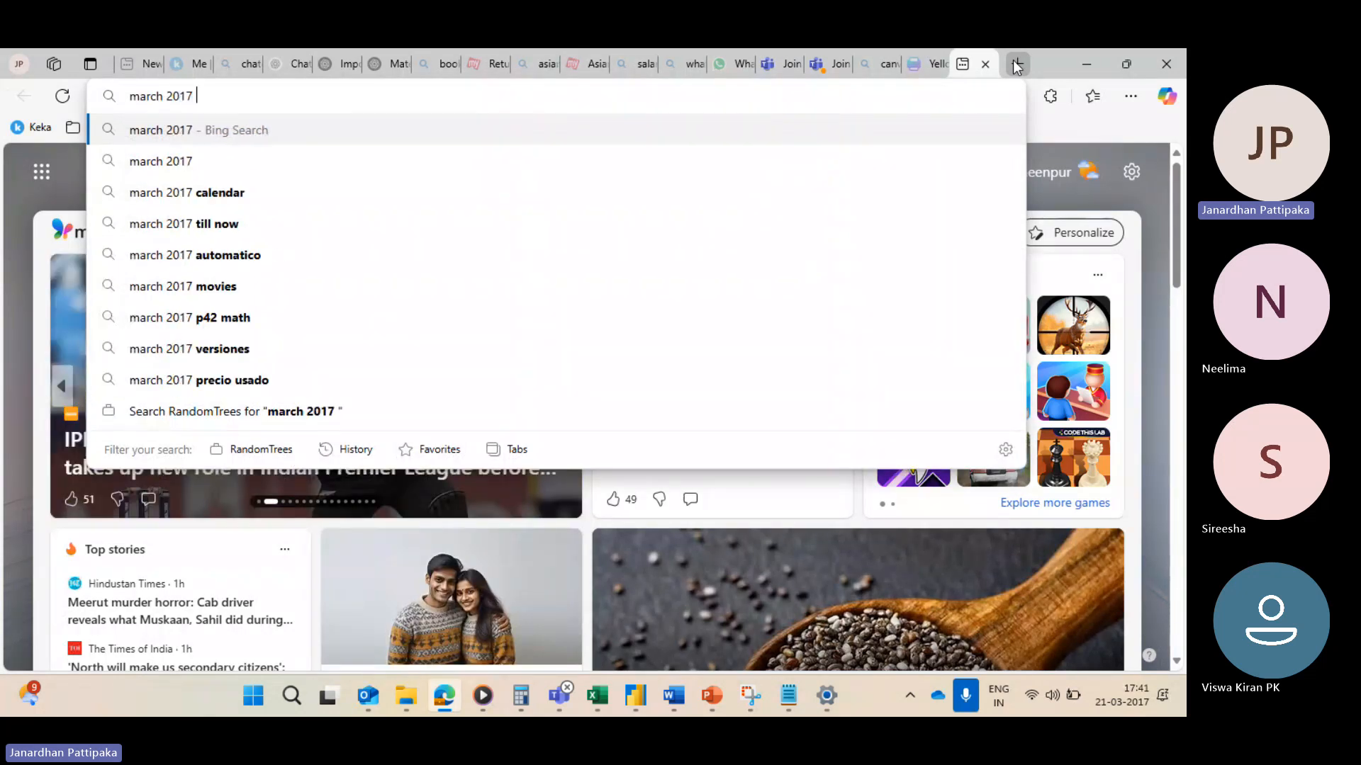
pyautogui.write('calander')
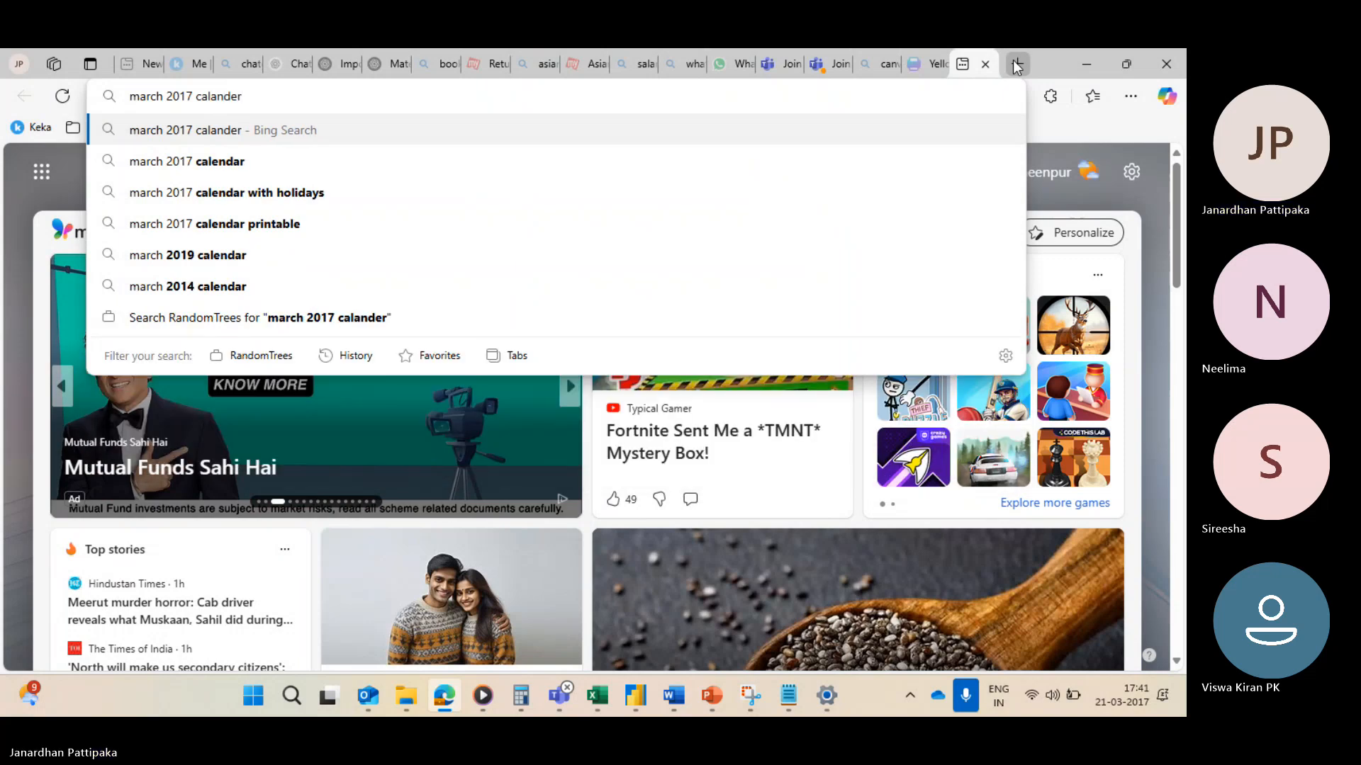
pyautogui.press('Return')
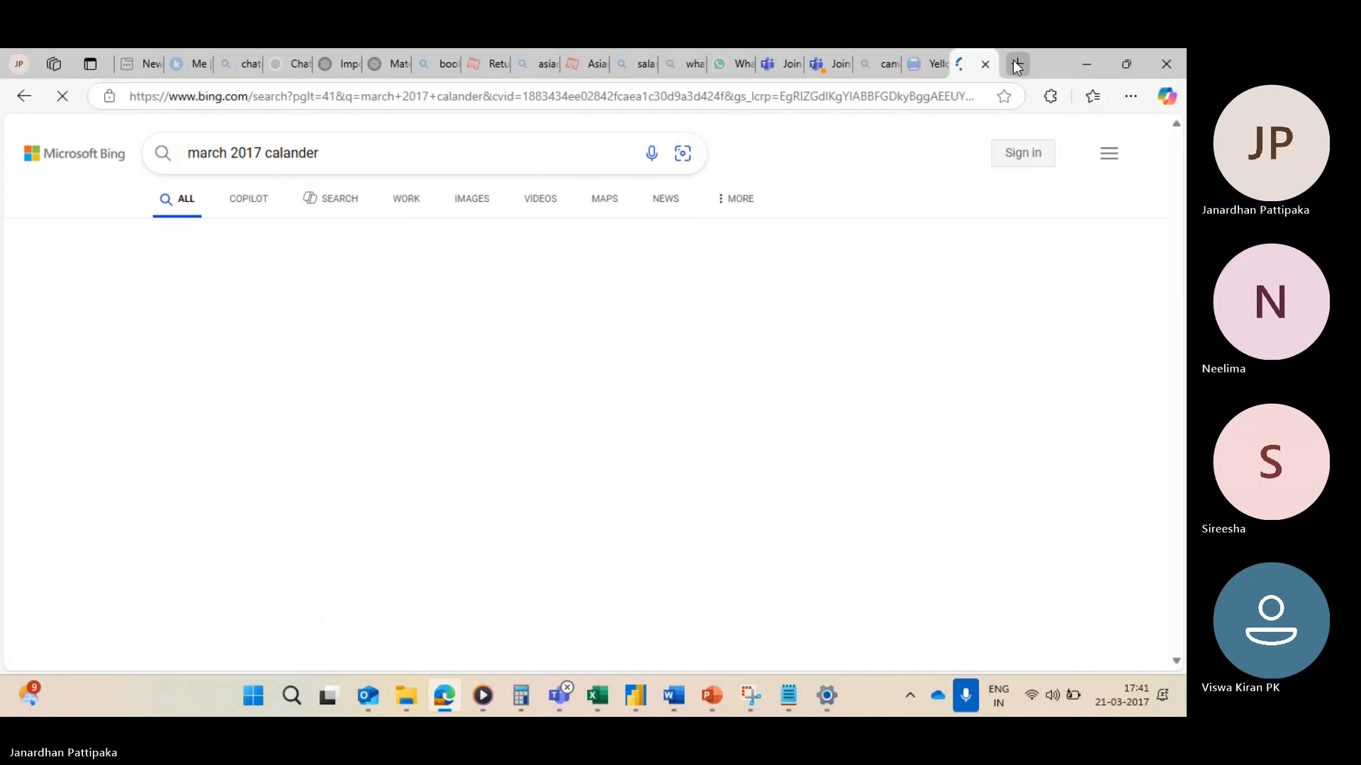
# Step: Open the March 2017 calendar image from the search results and return to the Power Query Editor
pyautogui.click(262, 451)
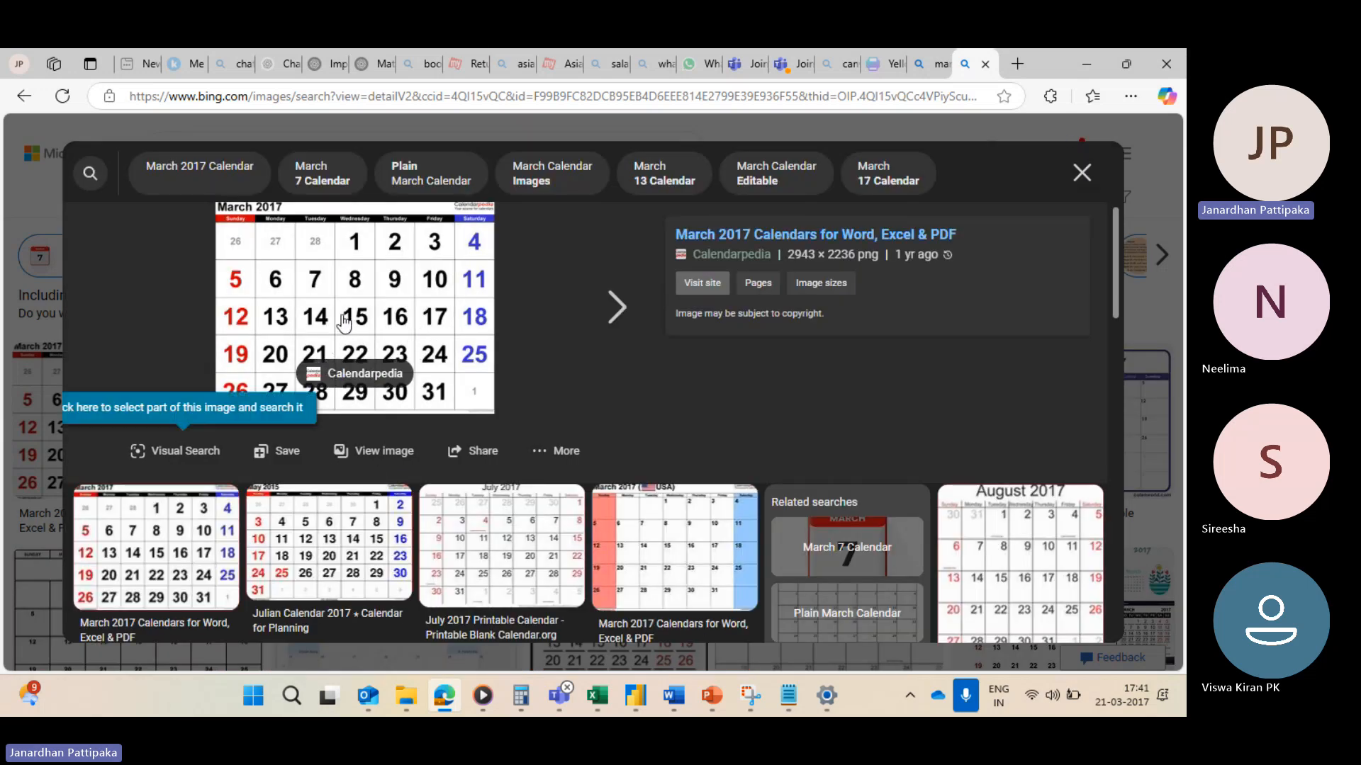
pyautogui.moveTo(630, 697)
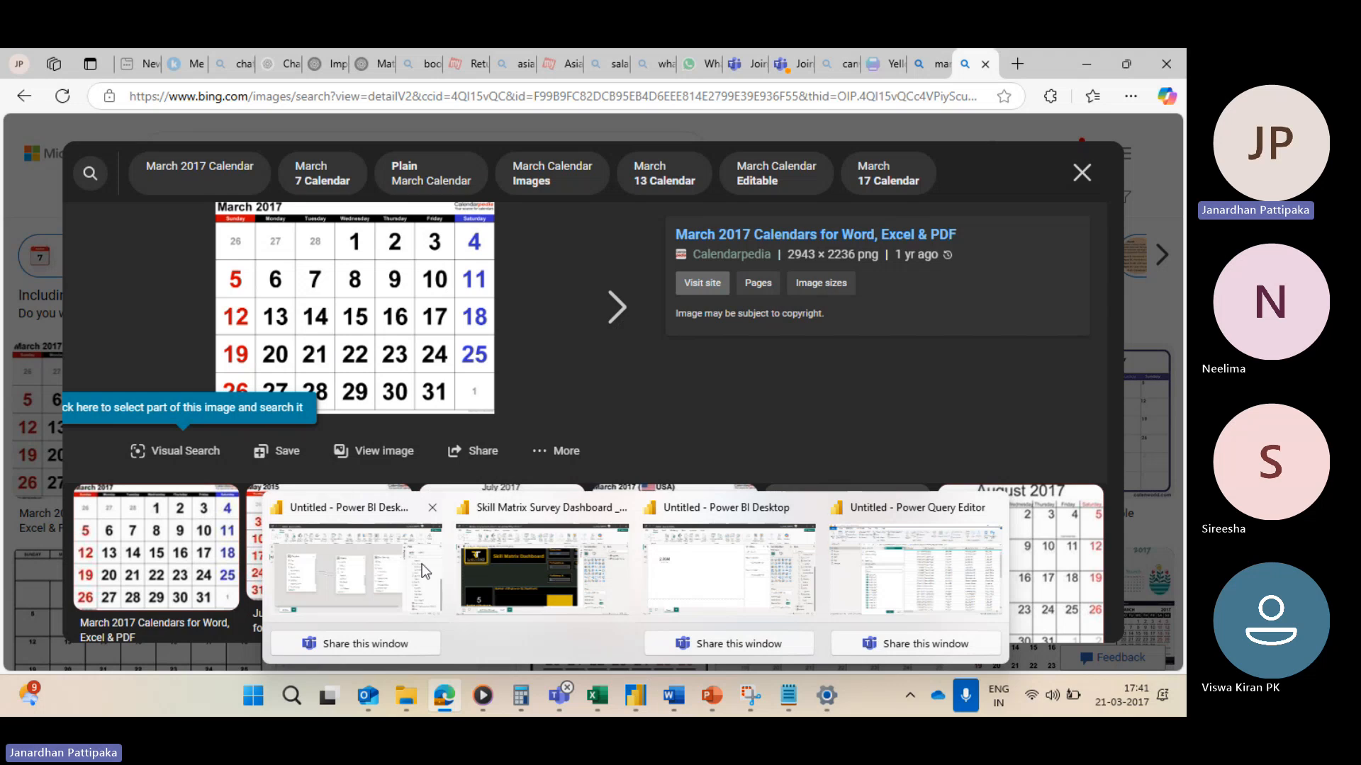
pyautogui.click(888, 587)
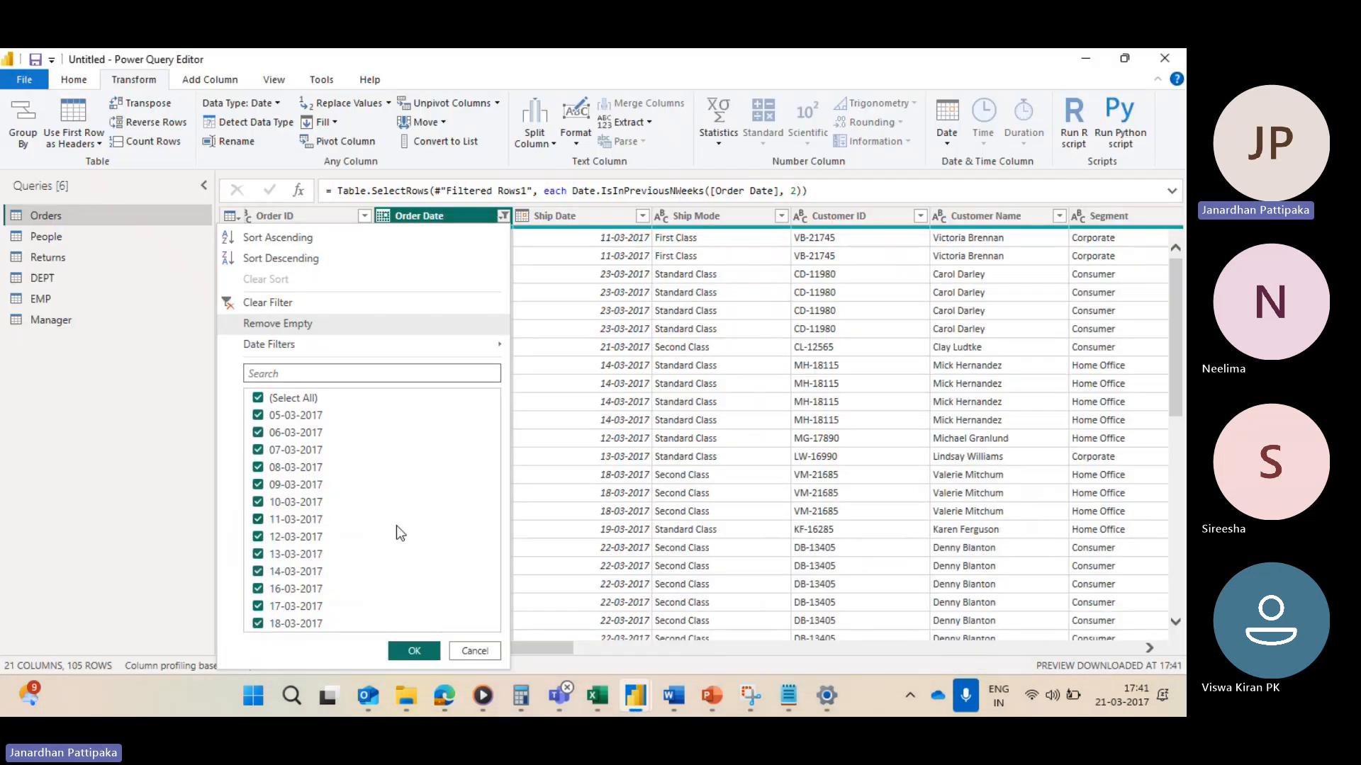
# Step: Switch between the March 2017 calendar image and the Power Query Editor to compare the filtered Order Dates
pyautogui.hotkey('alt', 'Tab')
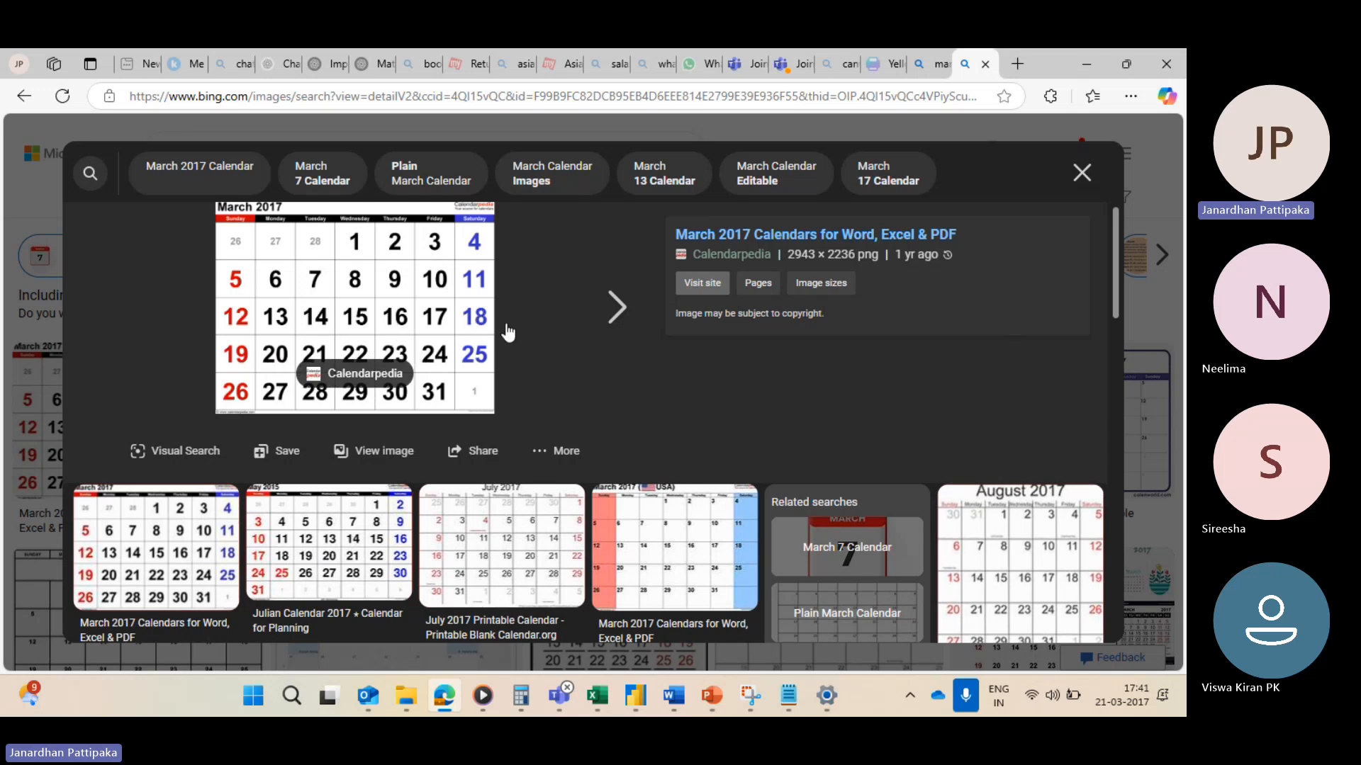
pyautogui.hotkey('alt', 'Tab')
pyautogui.hotkey('alt', 'Tab')
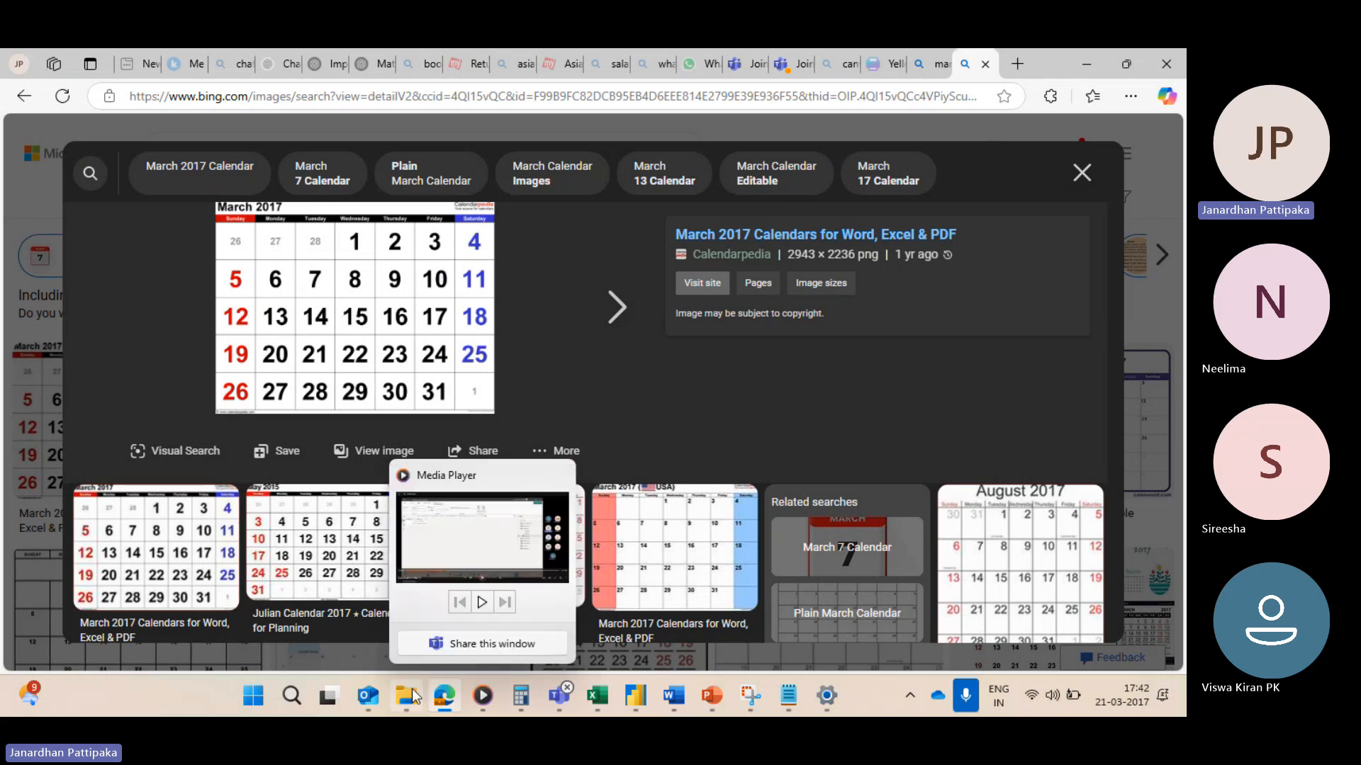
pyautogui.moveTo(634, 693)
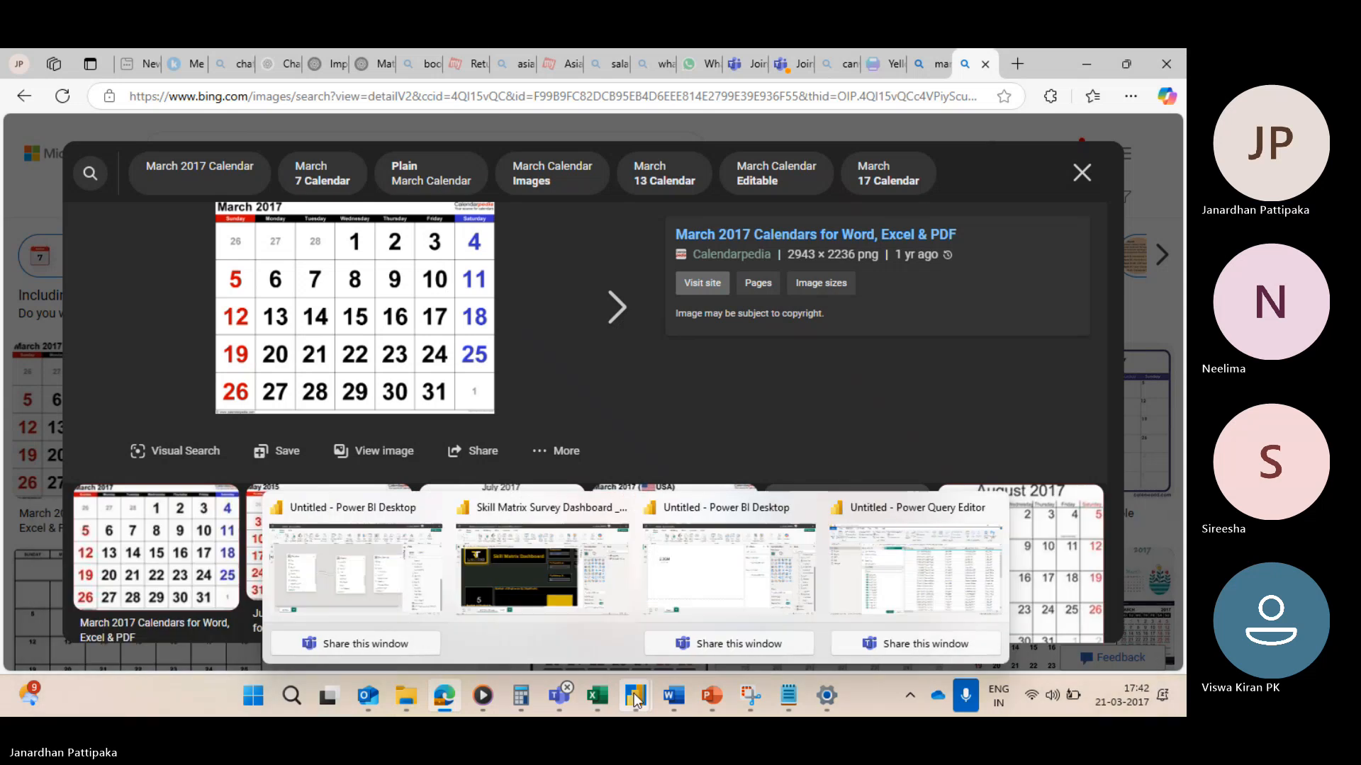
pyautogui.click(879, 570)
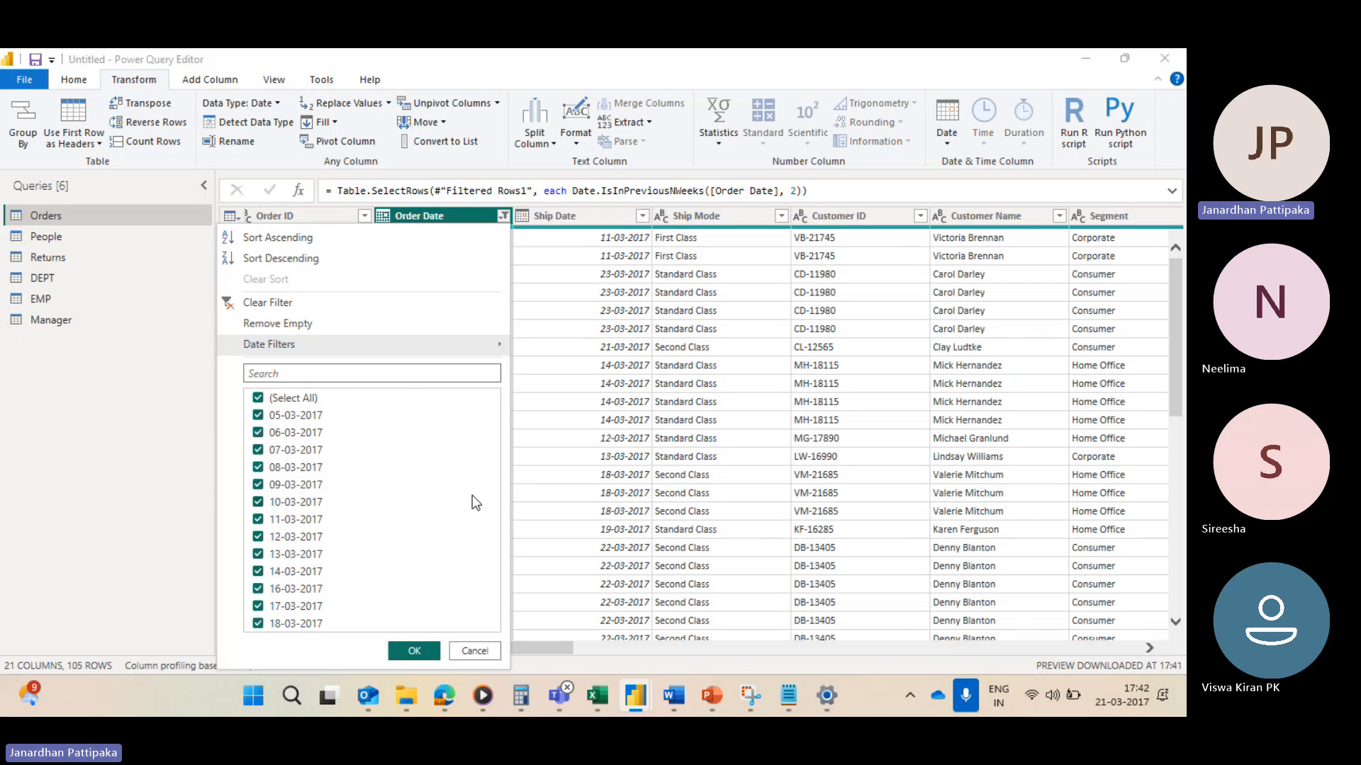
pyautogui.hotkey('alt', 'Tab')
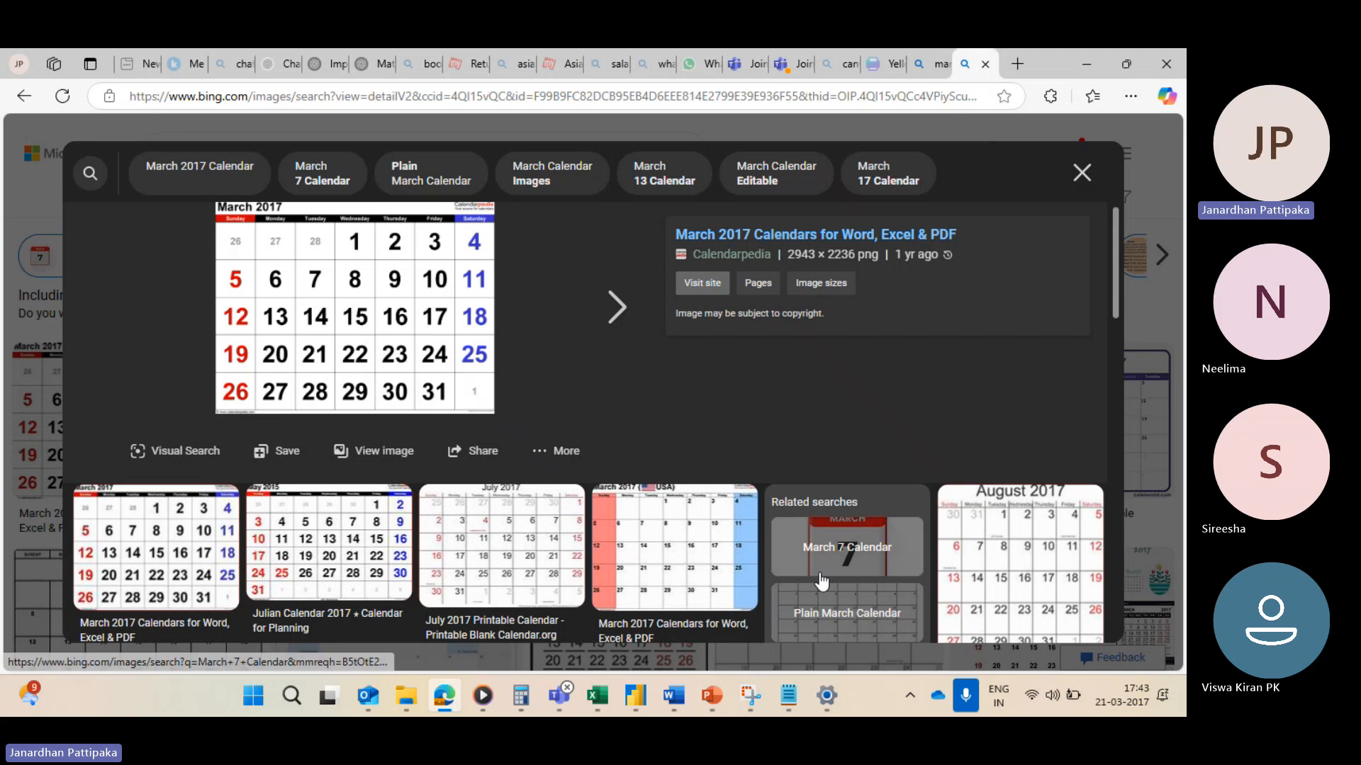
pyautogui.moveTo(1123, 711)
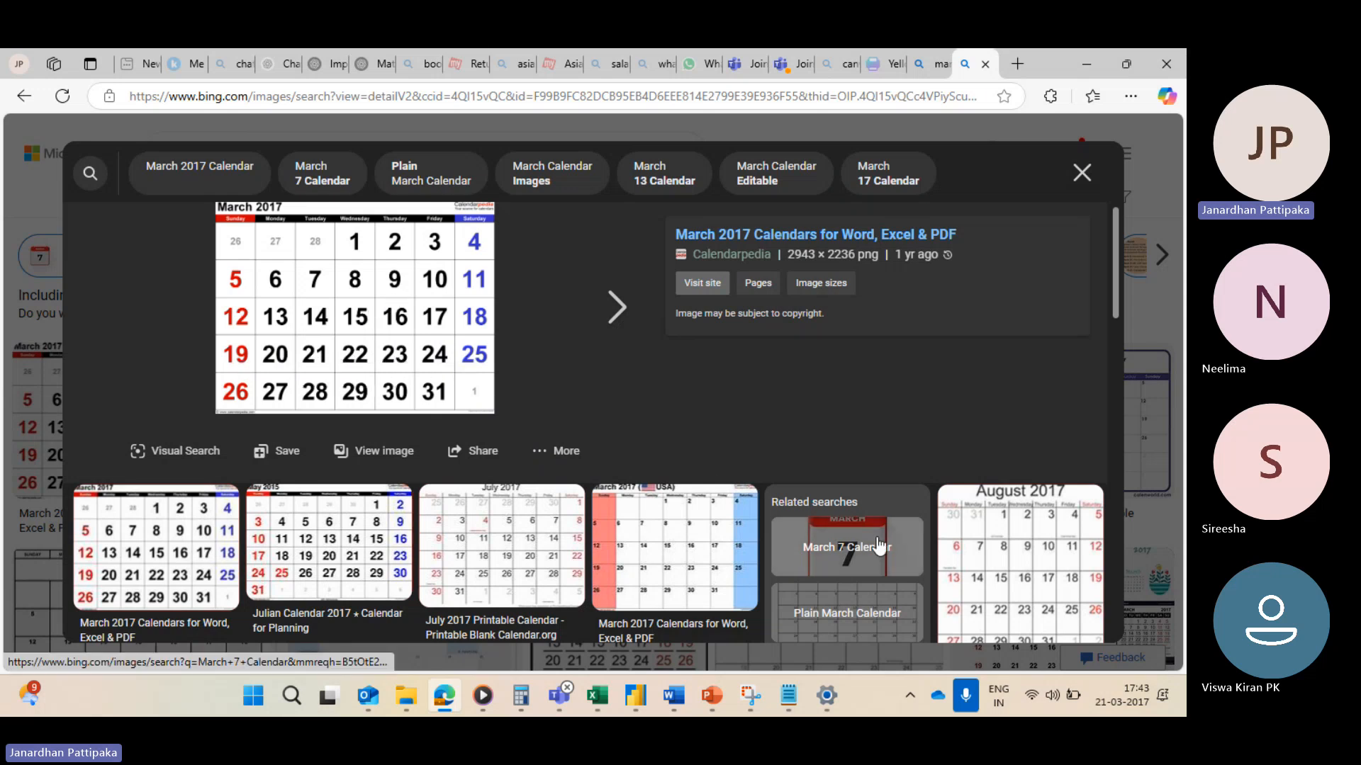
pyautogui.hotkey('alt', 'Tab')
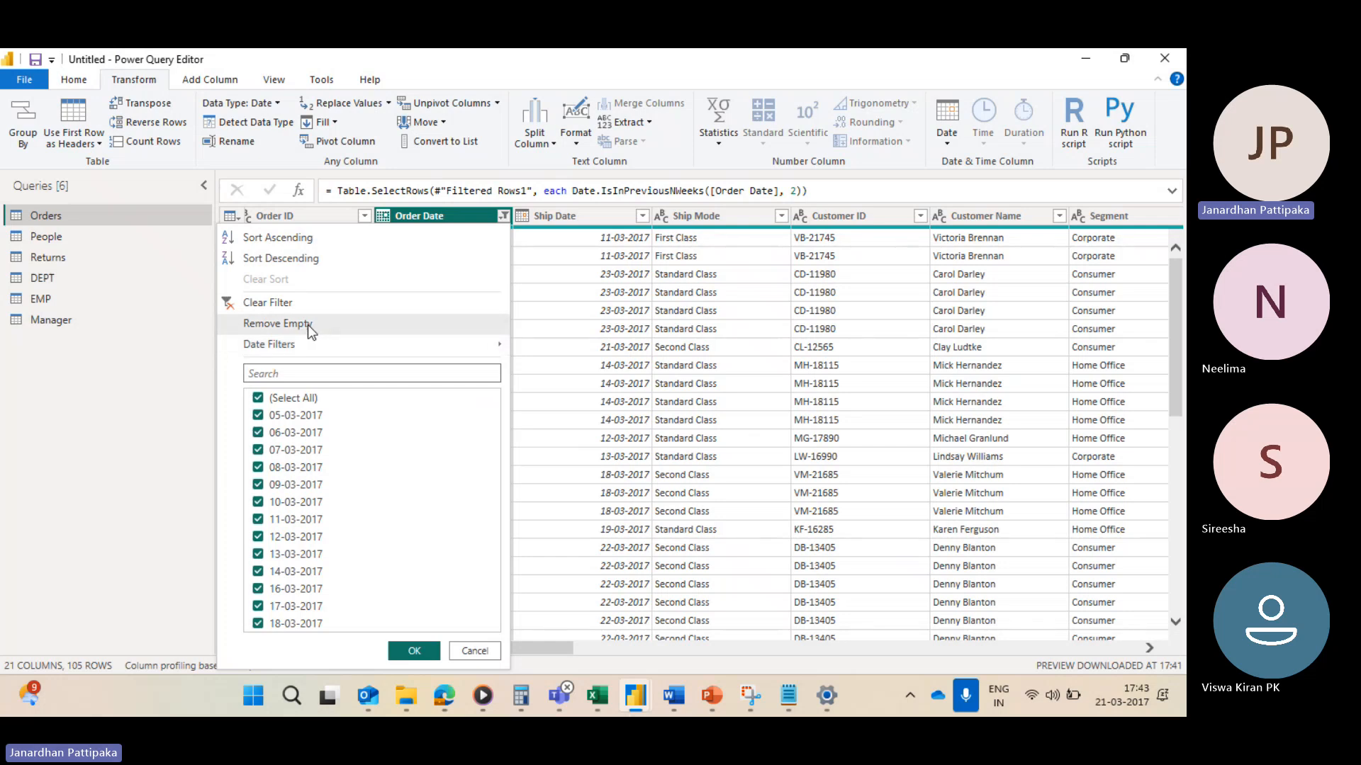
# Step: Clear the filter on the Order Date column
pyautogui.click(287, 303)
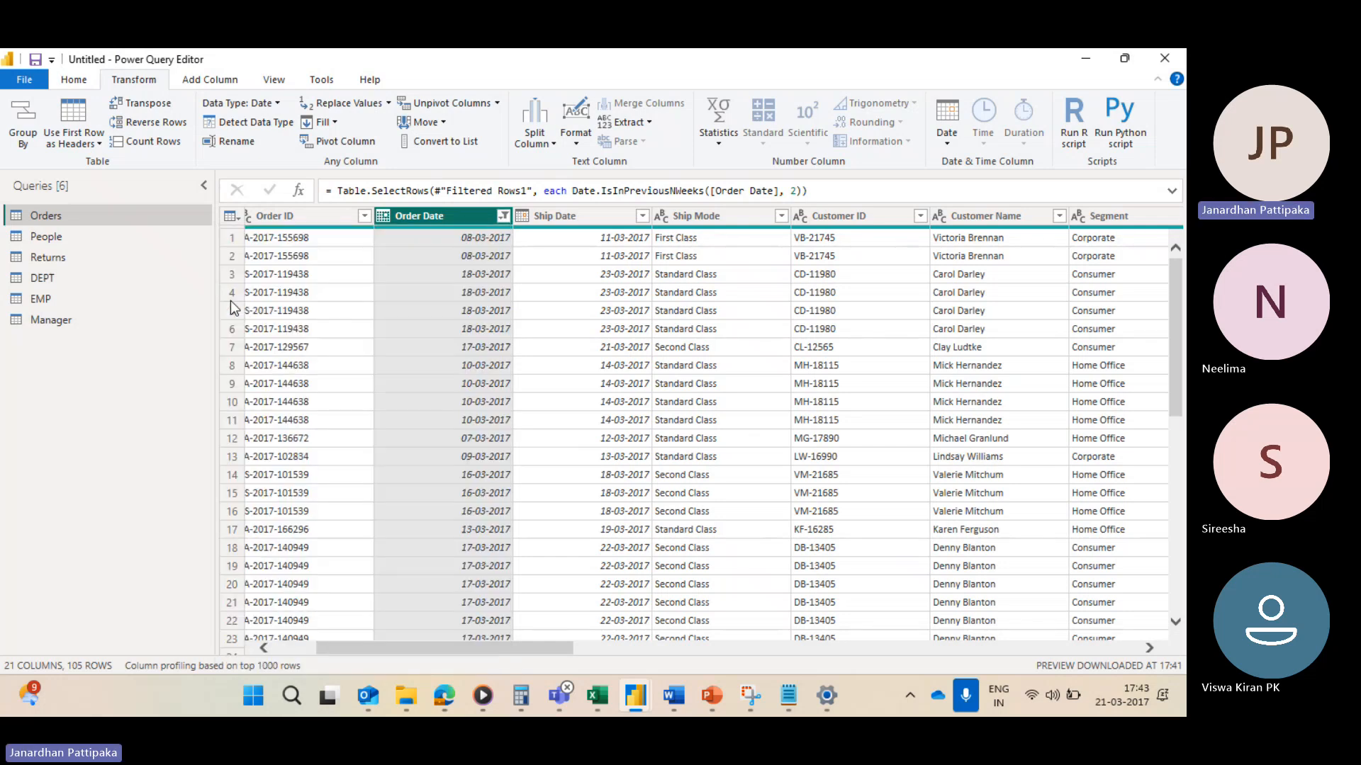
# Step: Filter the Order Date column to keep rows in the previous 1 years
pyautogui.click(502, 216)
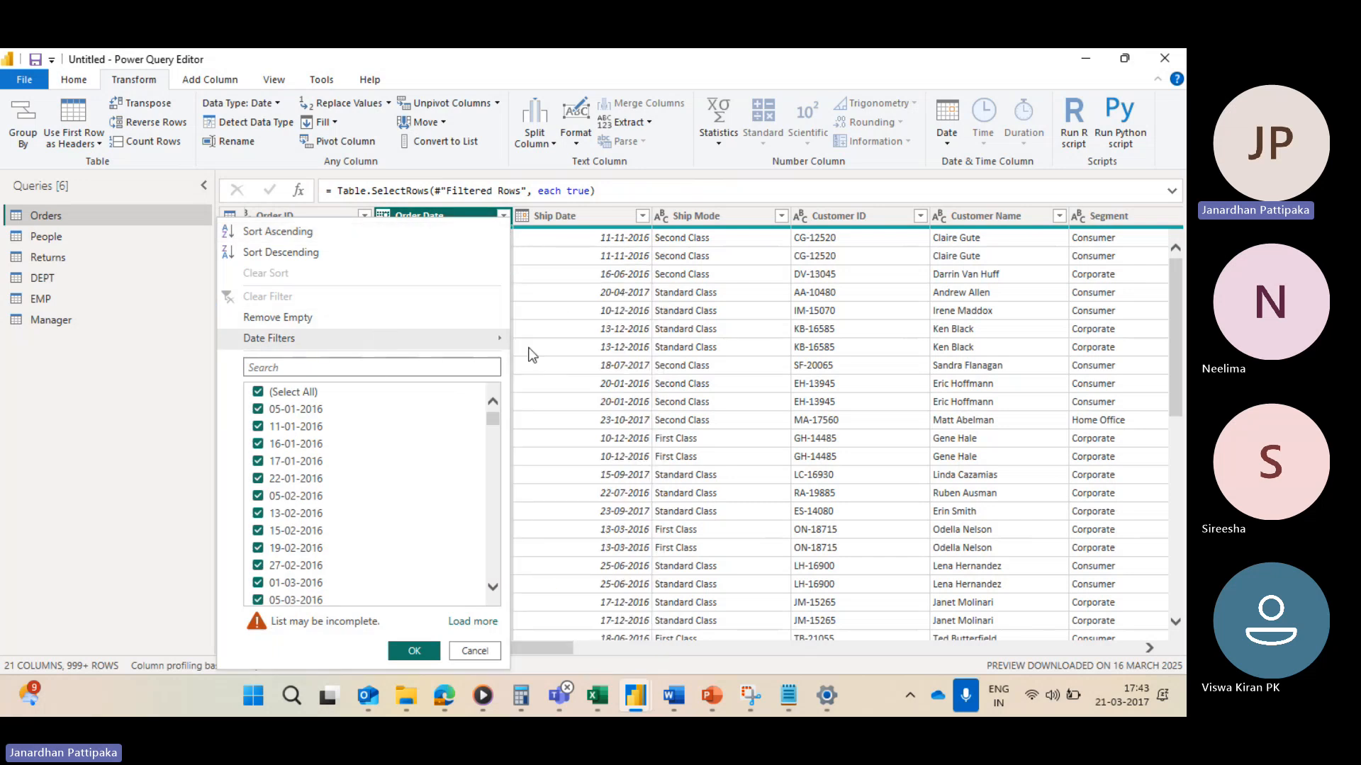
pyautogui.moveTo(435, 345)
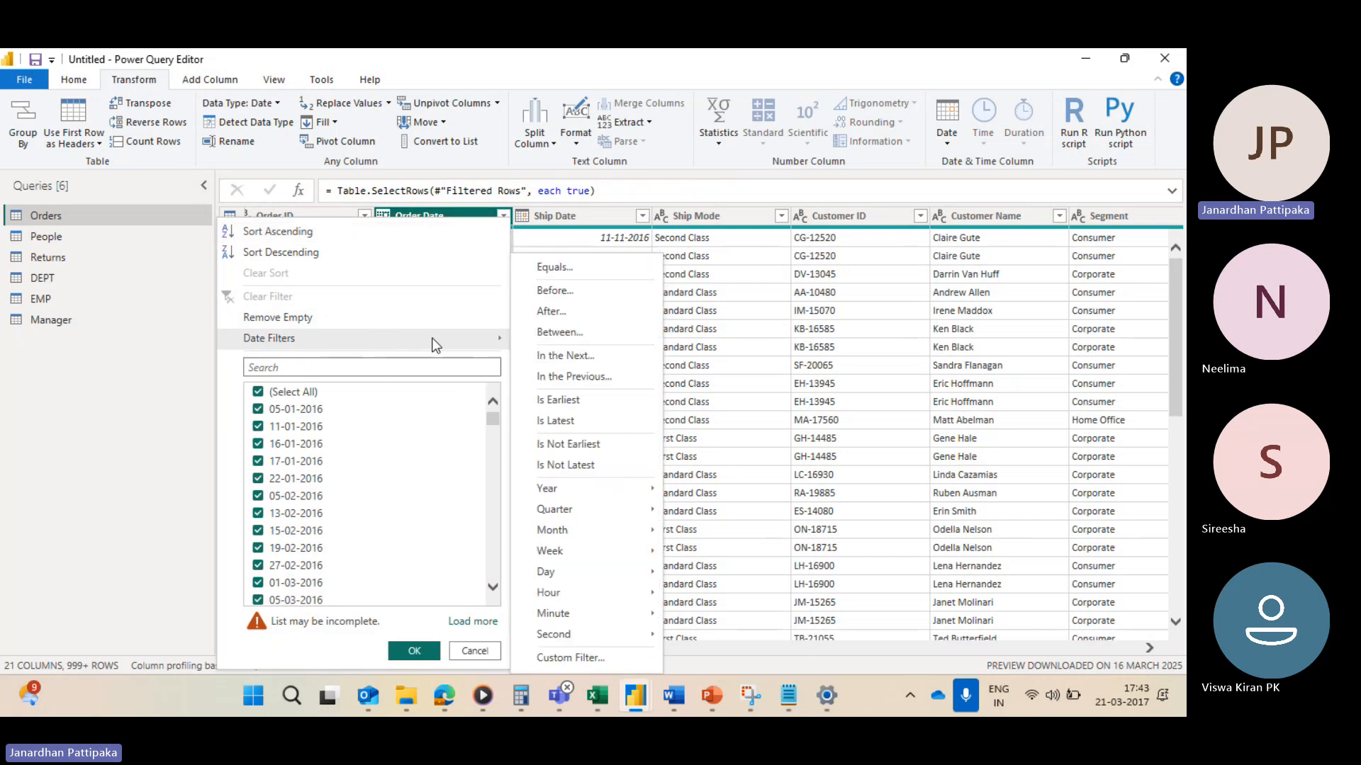
pyautogui.click(570, 375)
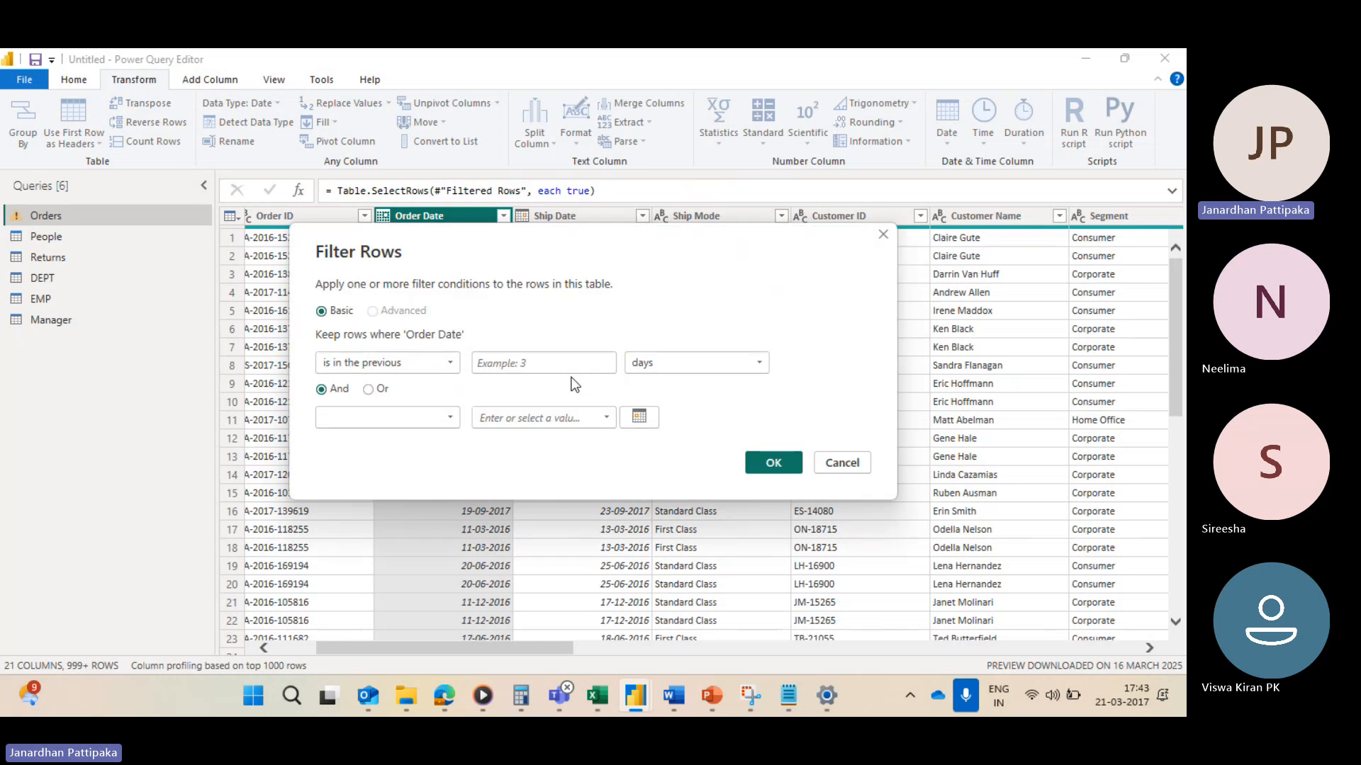
pyautogui.click(756, 369)
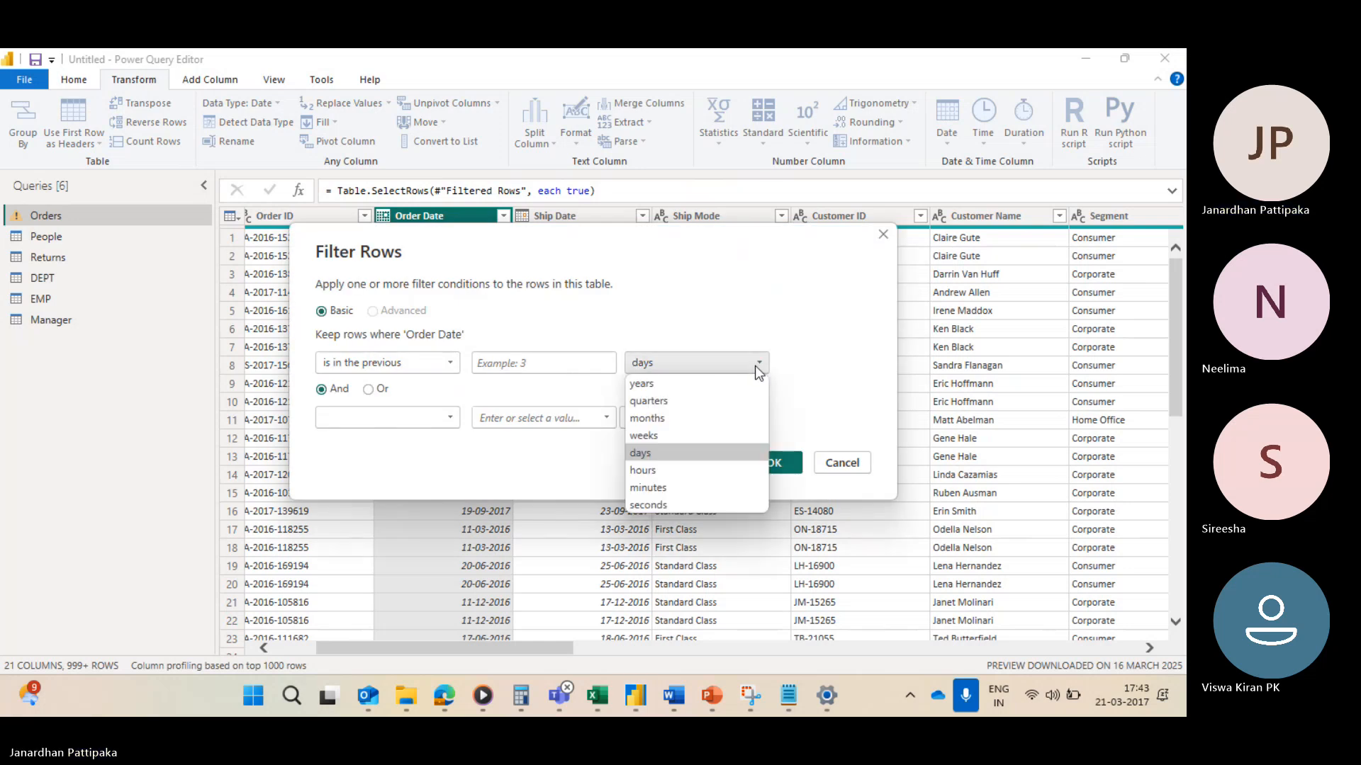
pyautogui.click(543, 364)
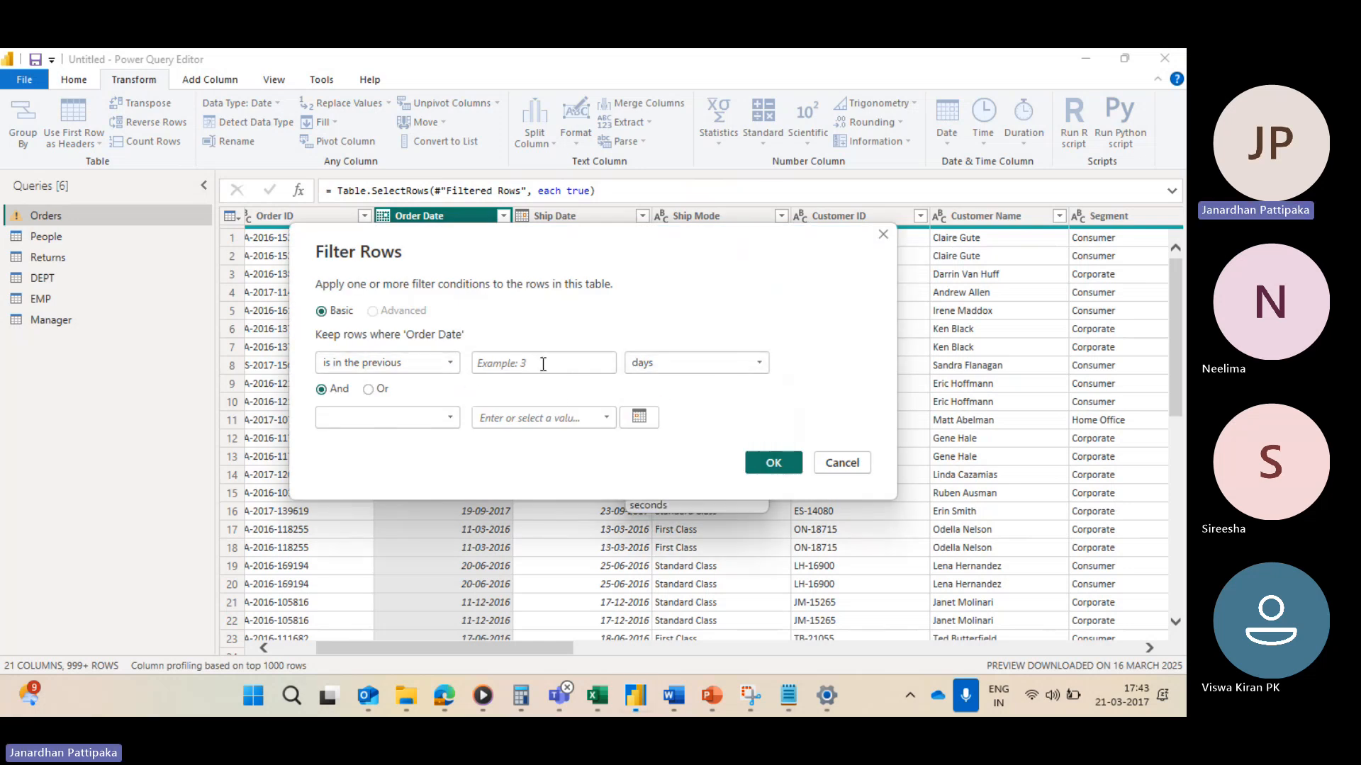
pyautogui.write('2')
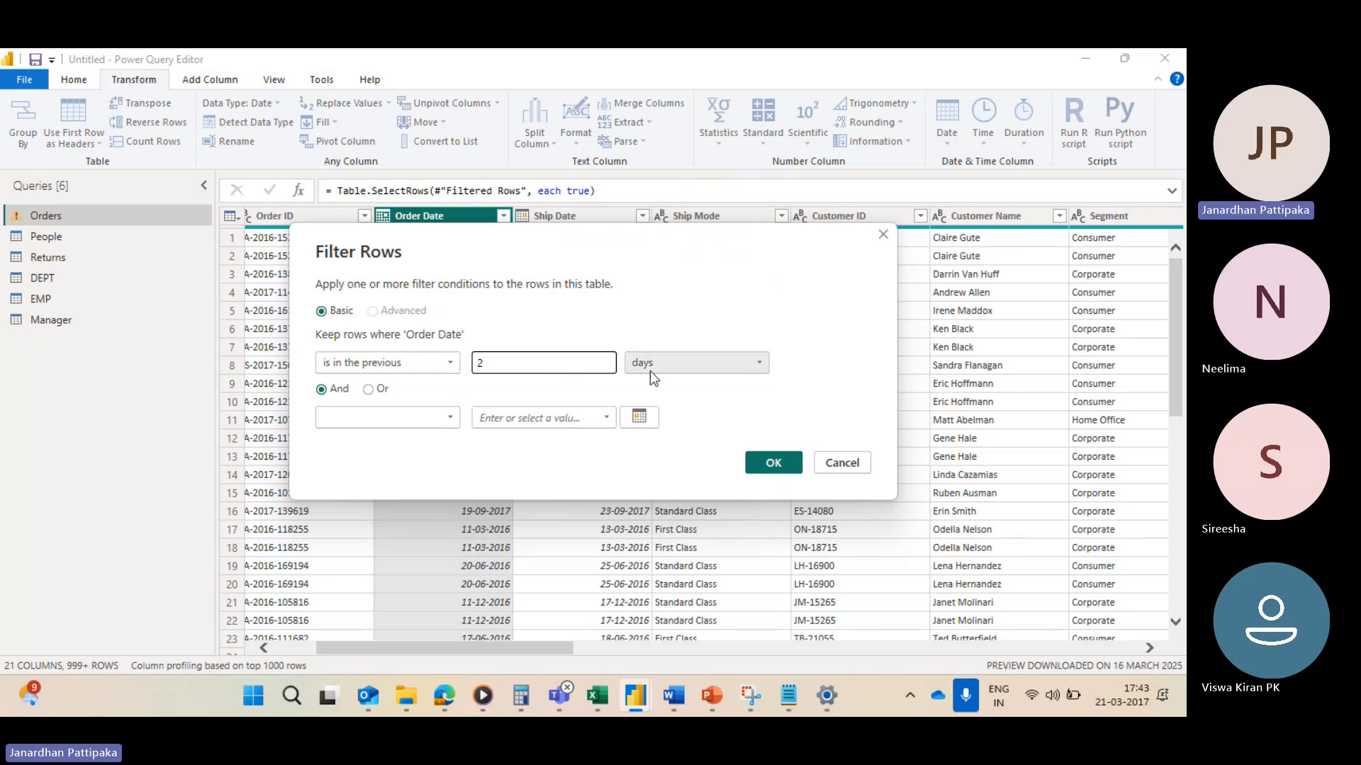
pyautogui.click(762, 363)
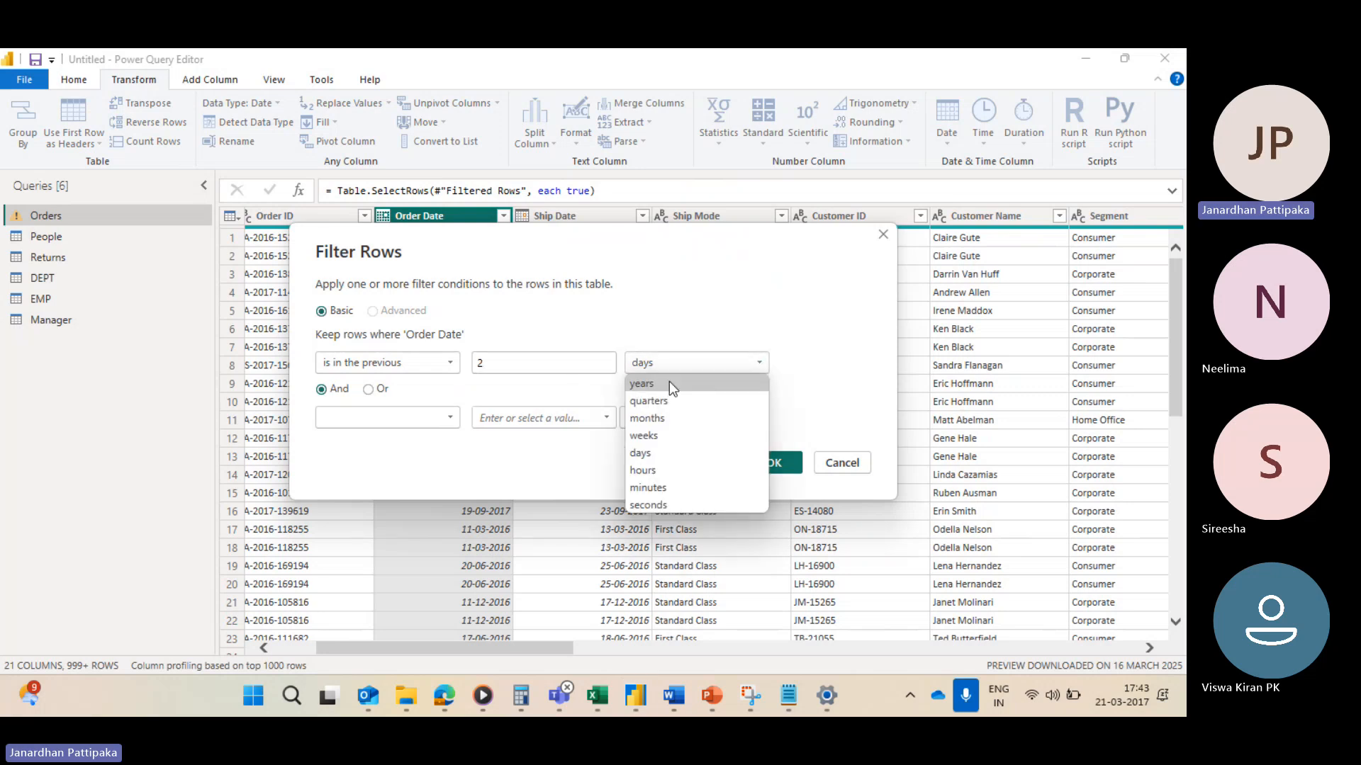
pyautogui.click(501, 368)
pyautogui.press('BackSpace')
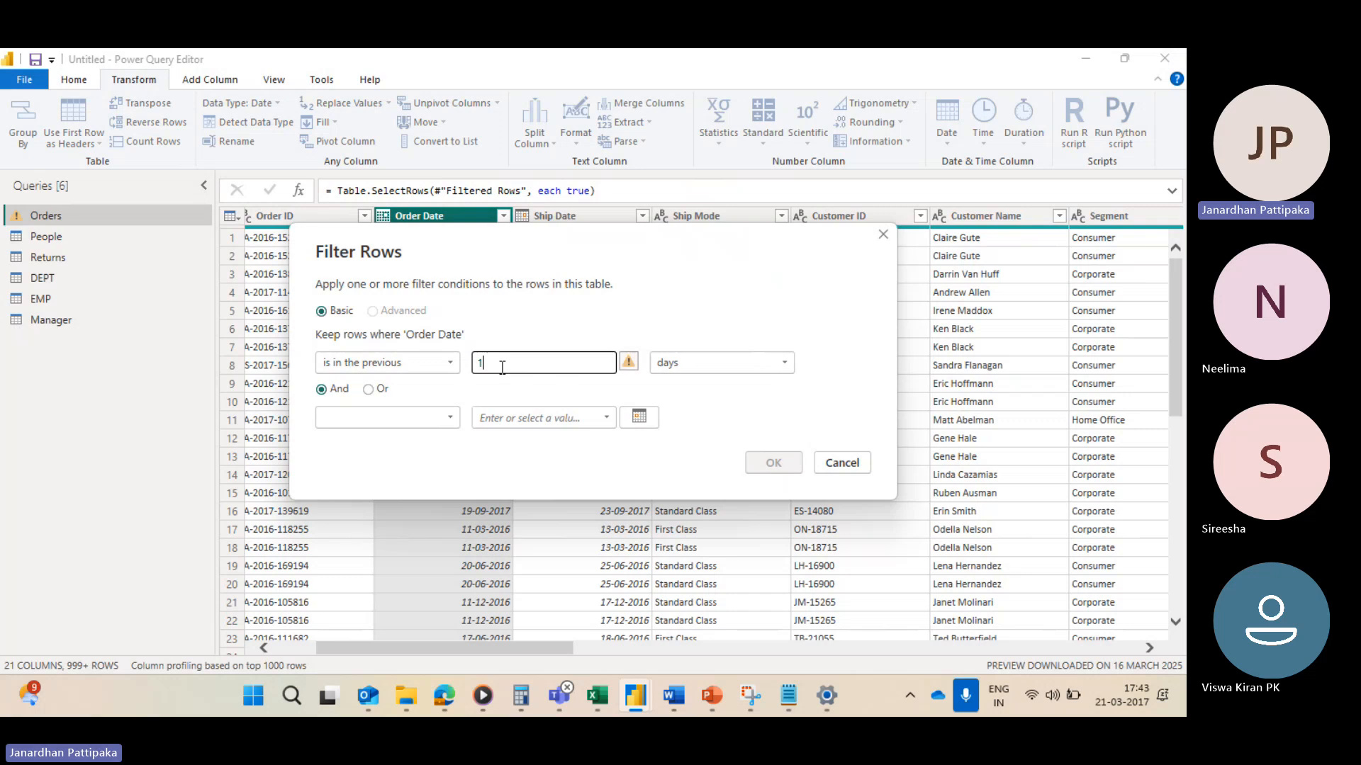
pyautogui.write('1')
pyautogui.click(755, 362)
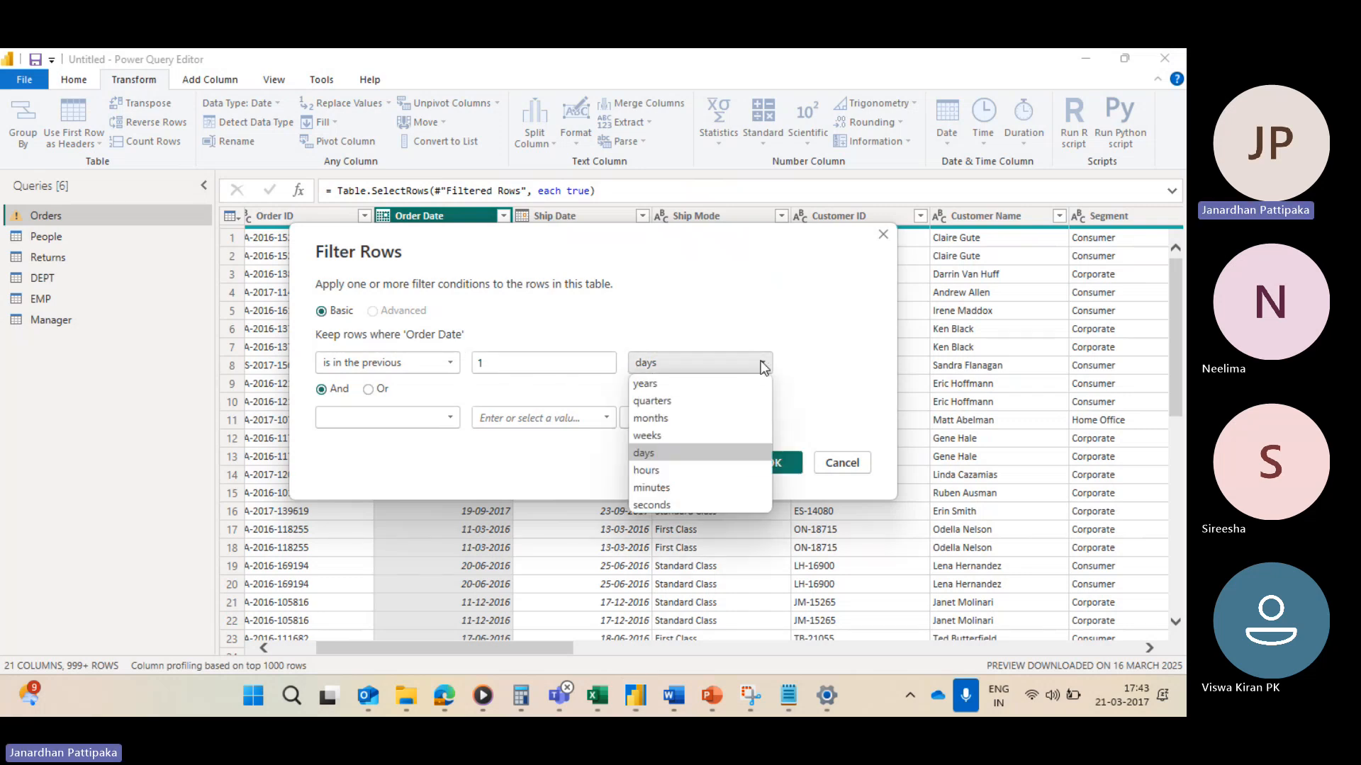
pyautogui.click(646, 385)
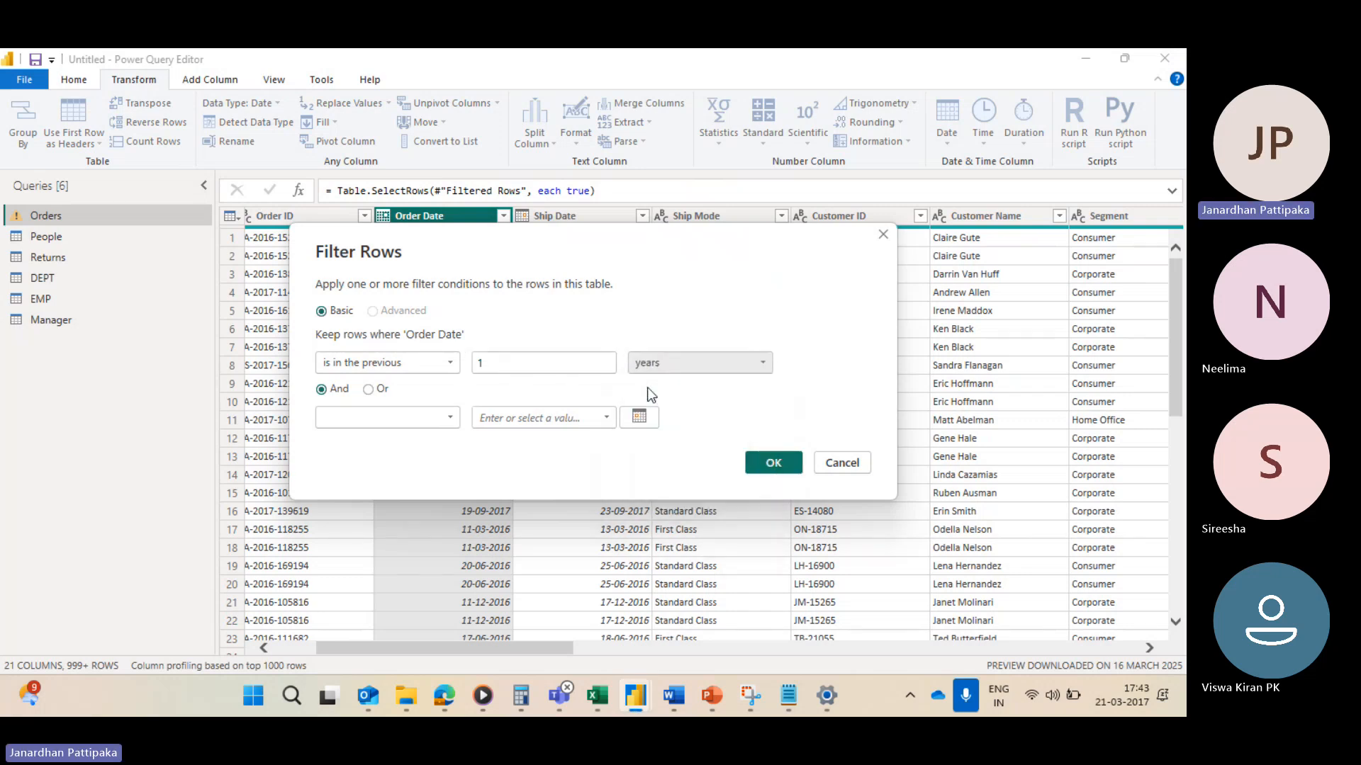
pyautogui.click(779, 466)
pyautogui.click(779, 466)
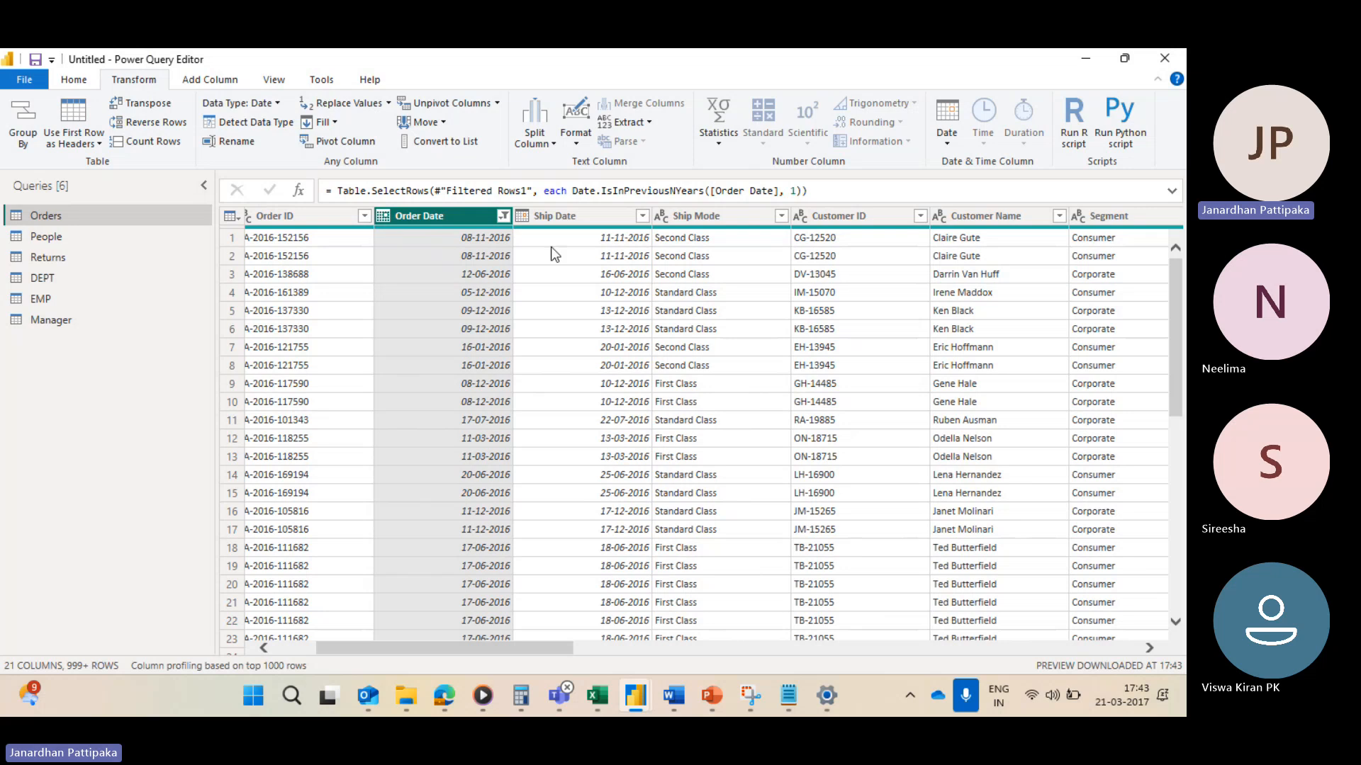
# Step: Scroll through the remaining Order Date values in the filter list, then clear the Order Date filter
pyautogui.click(502, 216)
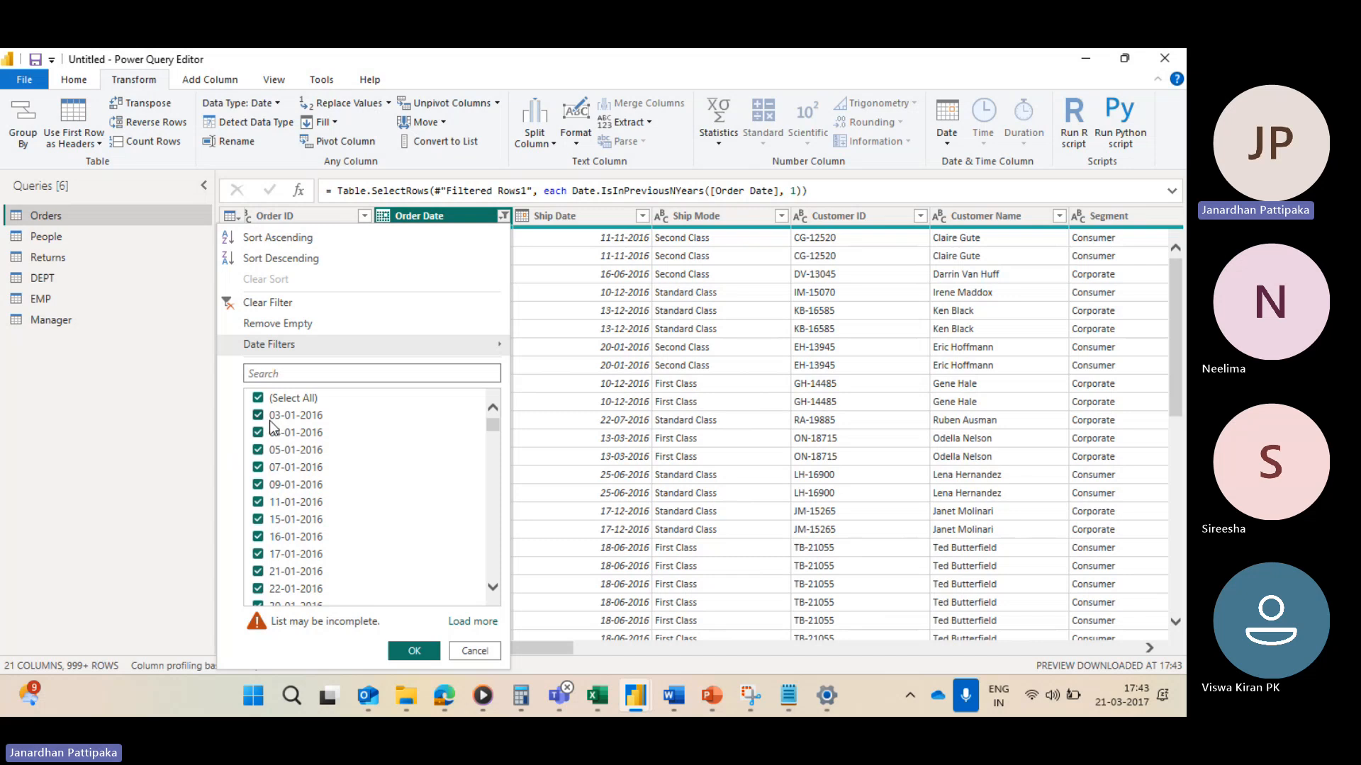
pyautogui.scroll(-15, 350, 483)
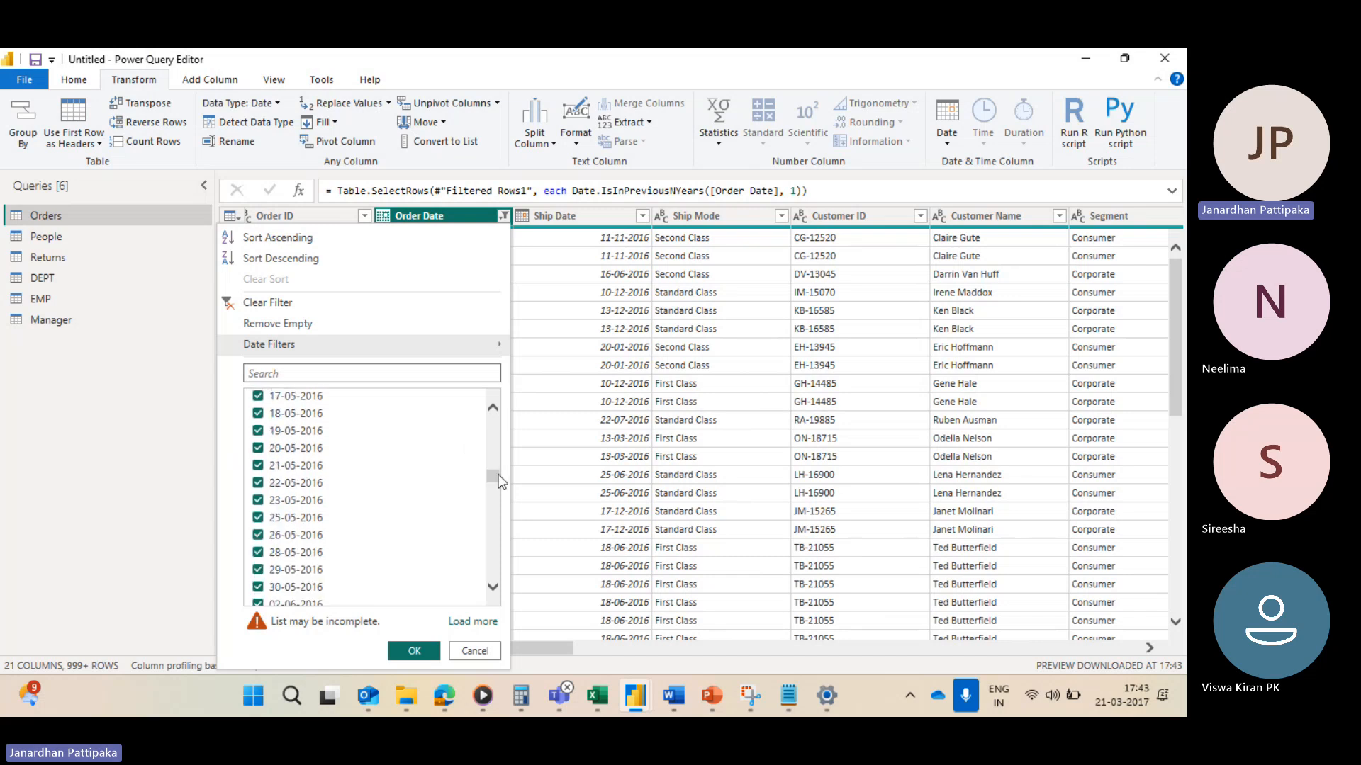
pyautogui.moveTo(498, 483); pyautogui.dragTo(495, 395)
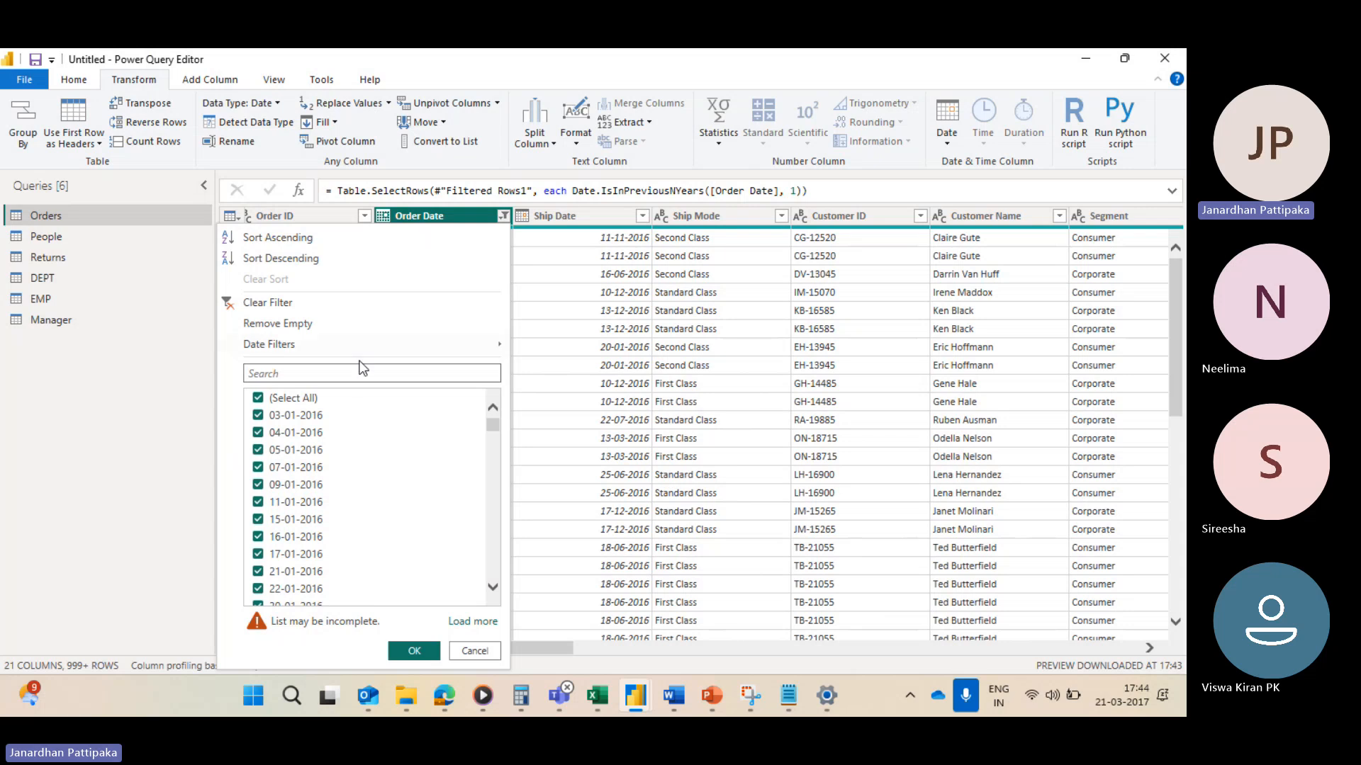
pyautogui.click(267, 303)
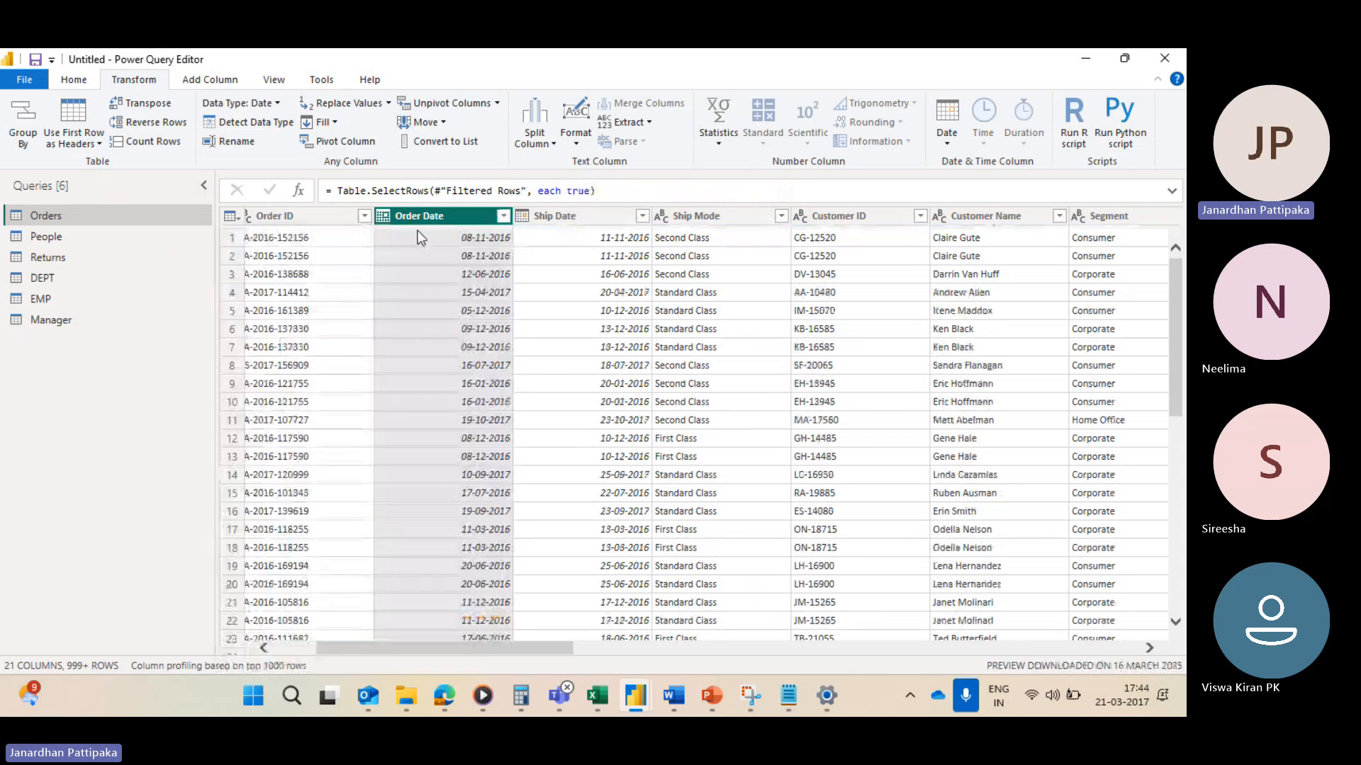
# Step: Filter the Order Date column to keep rows in the previous 1 quarters
pyautogui.click(503, 215)
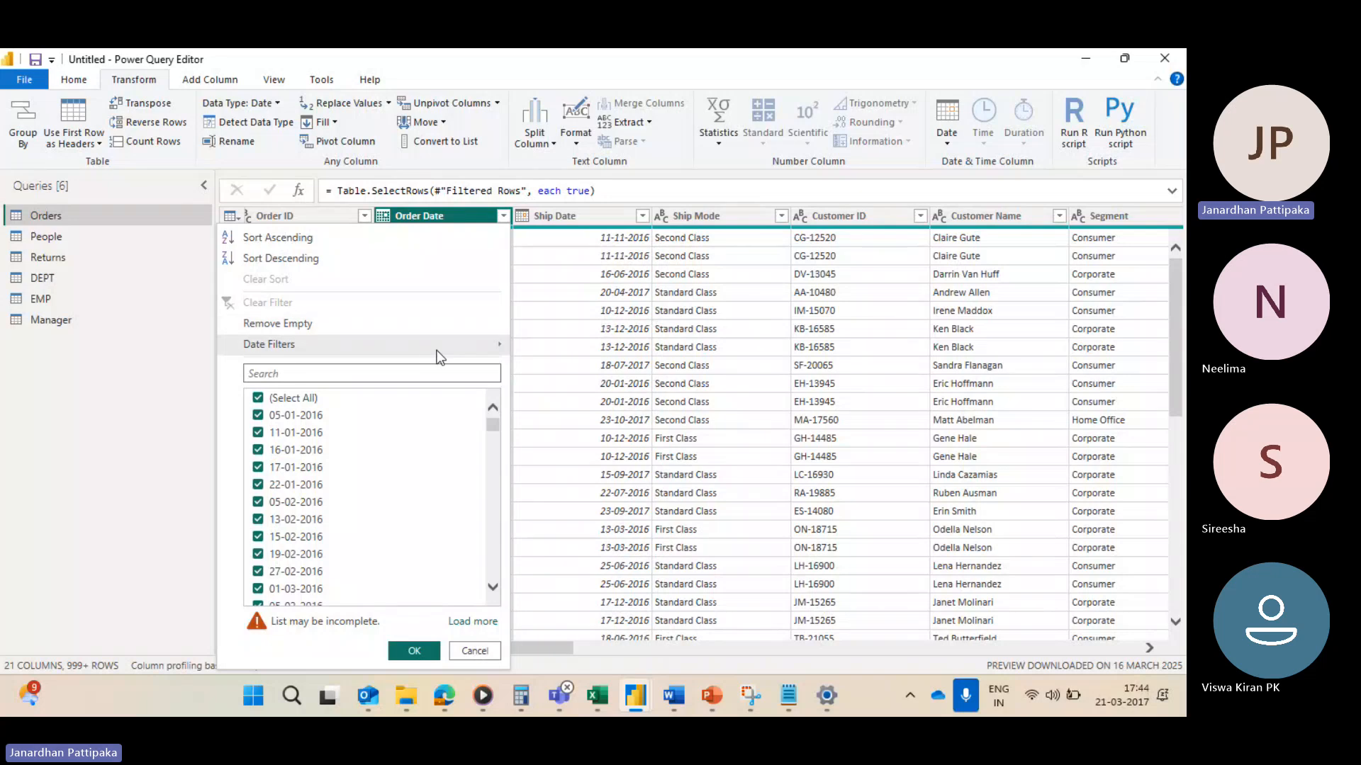
pyautogui.moveTo(426, 351)
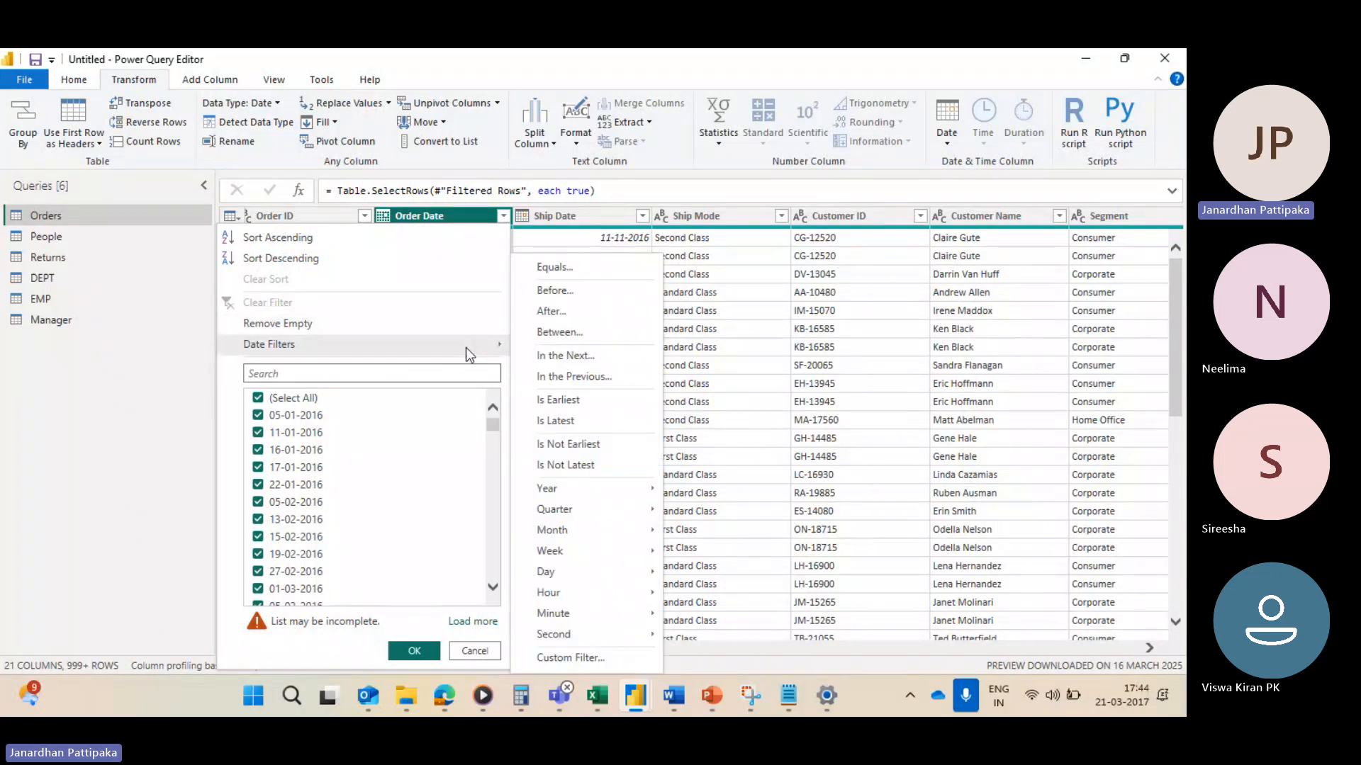
pyautogui.click(559, 377)
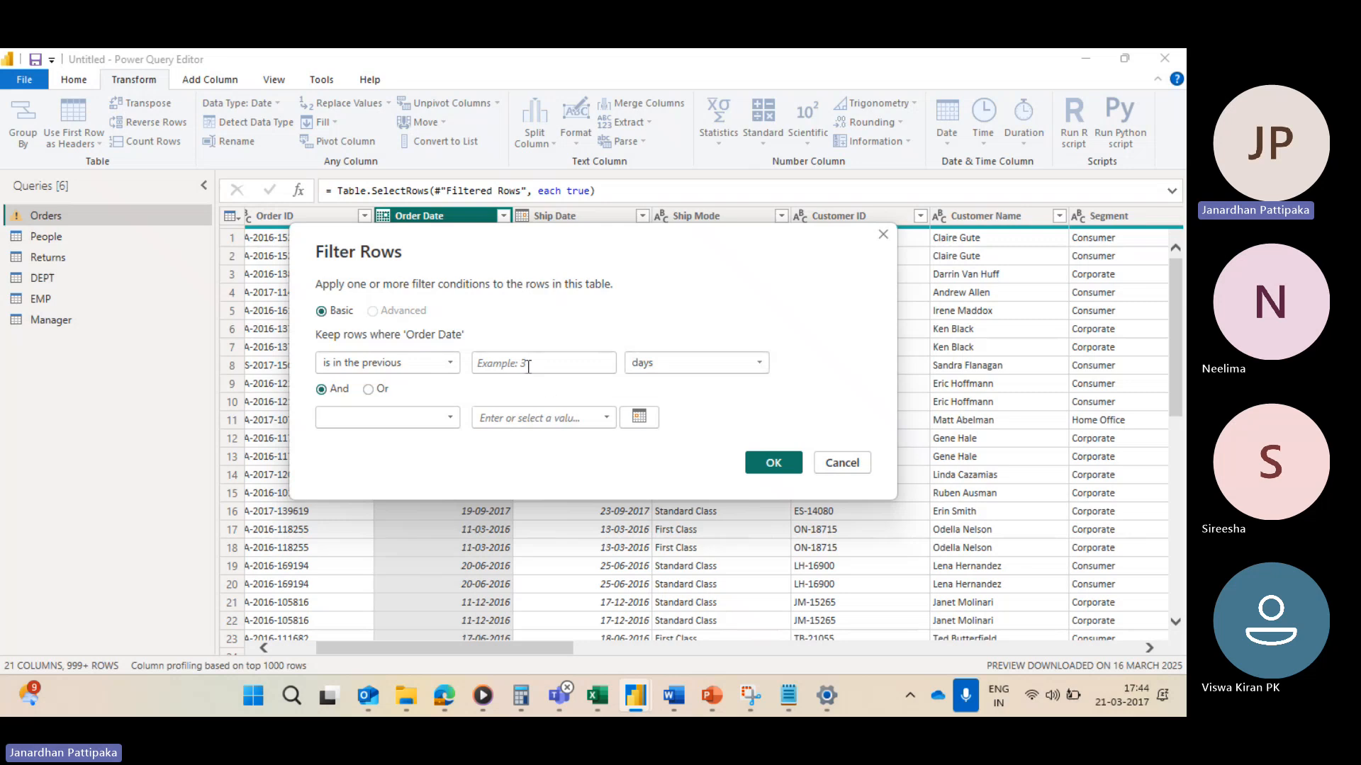
pyautogui.click(525, 363)
pyautogui.write('1')
pyautogui.click(743, 362)
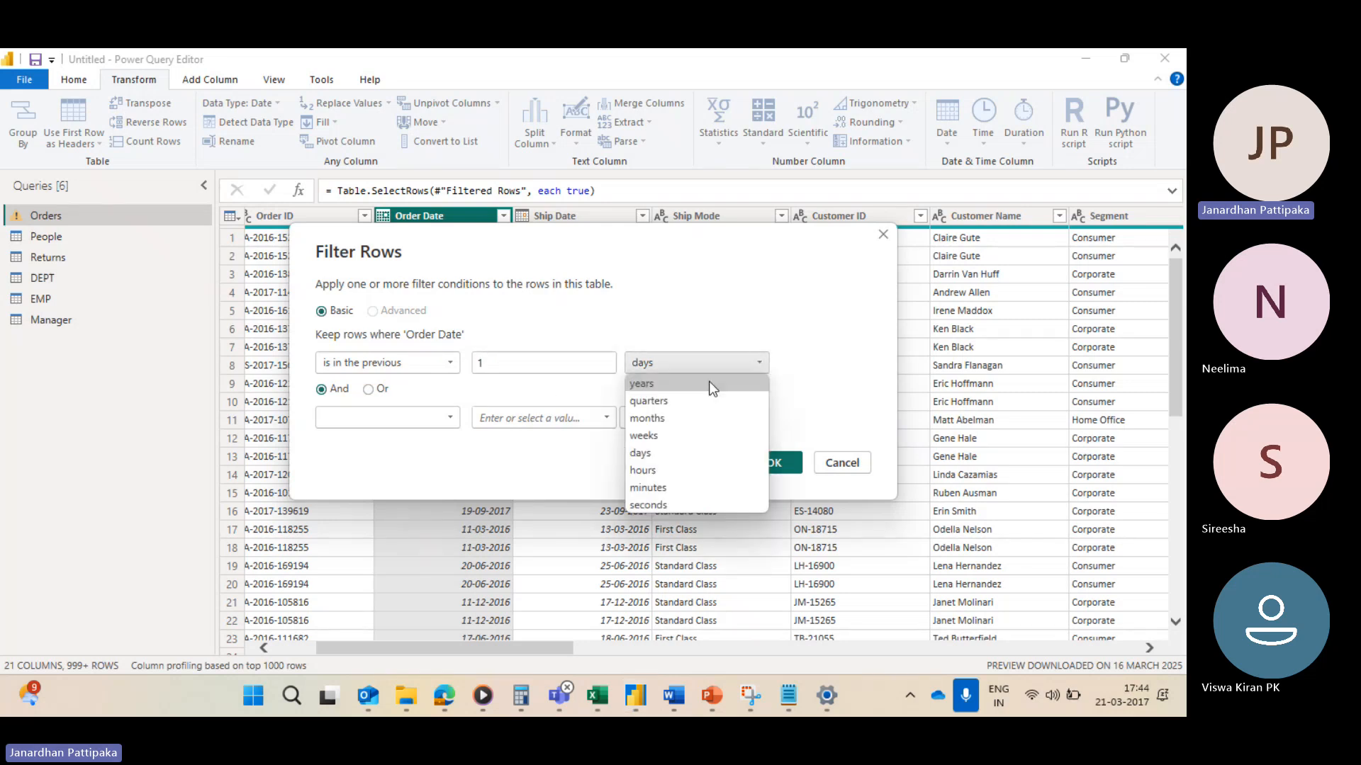
pyautogui.click(654, 401)
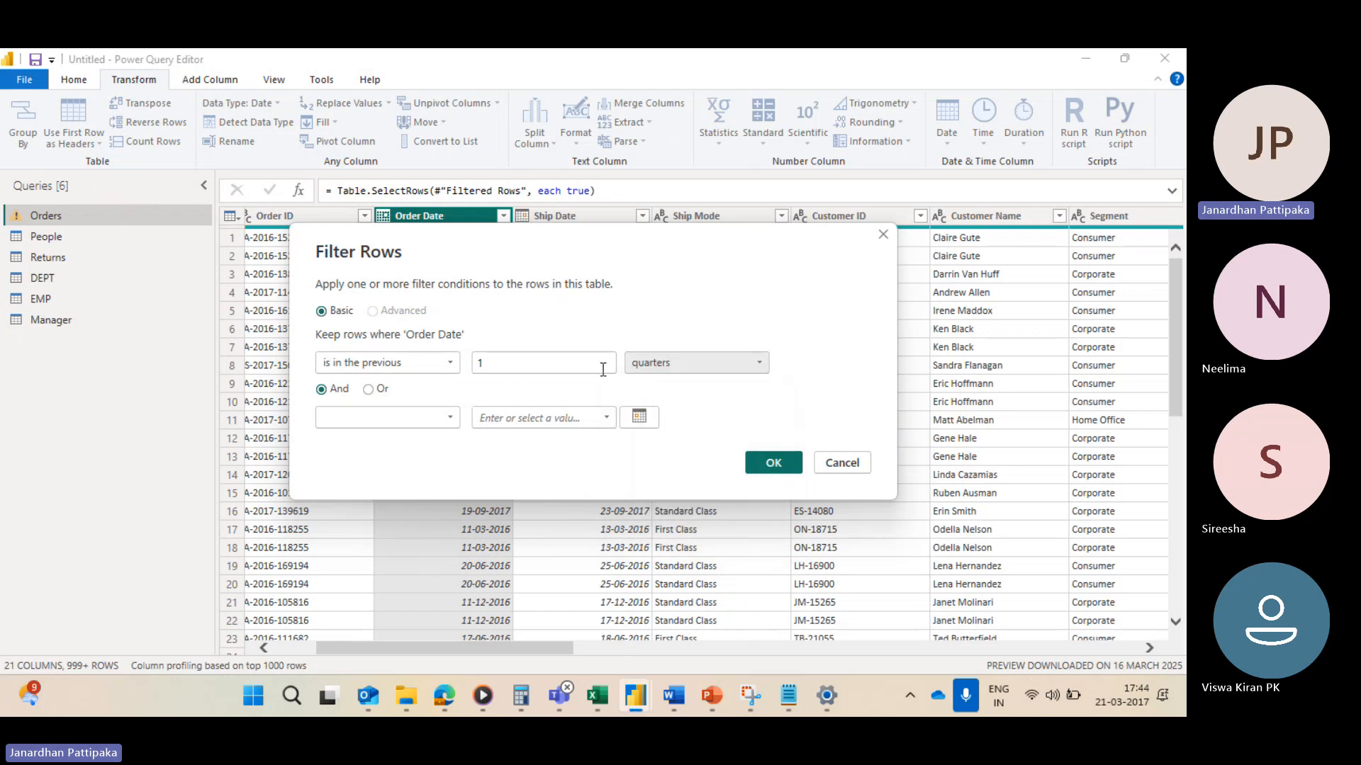
pyautogui.click(774, 463)
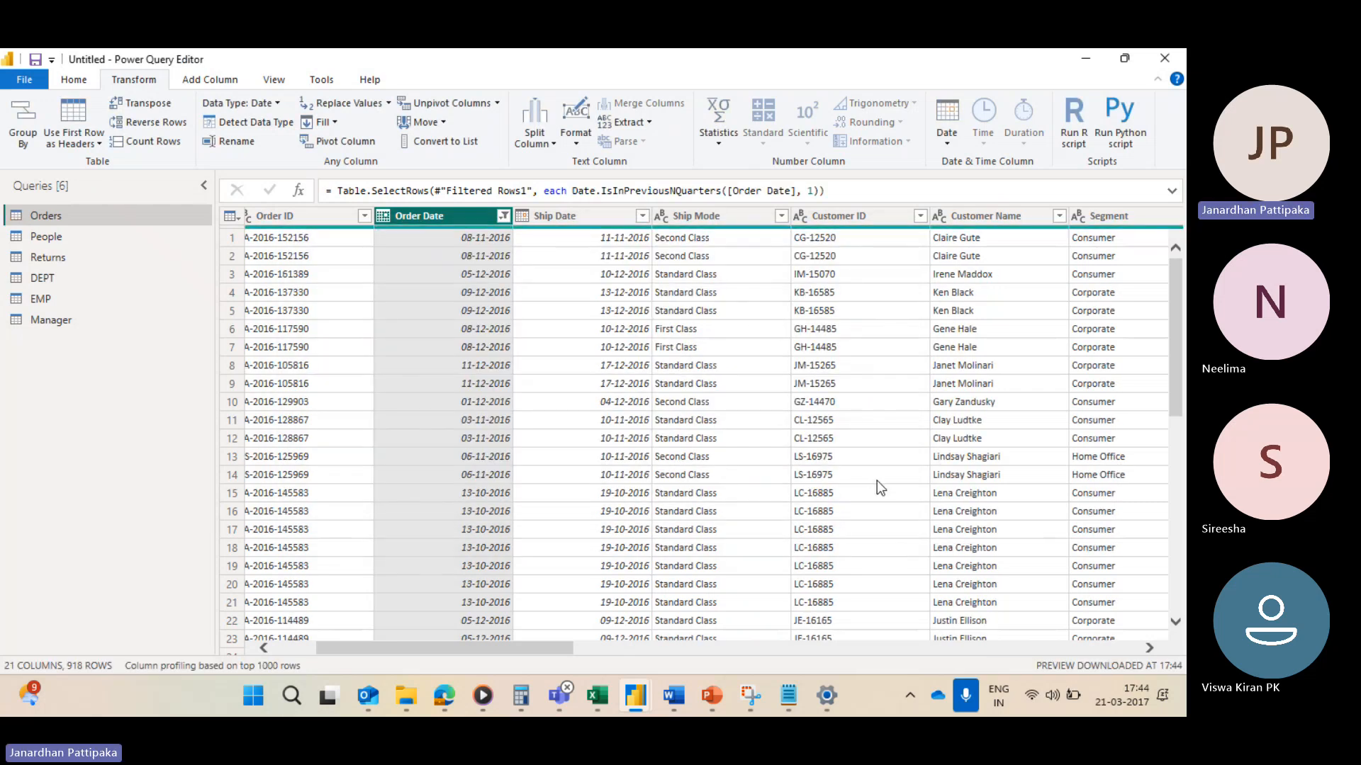
# Step: Switch to the Data types notepad and add blank lines below the filters notes
pyautogui.moveTo(1133, 700)
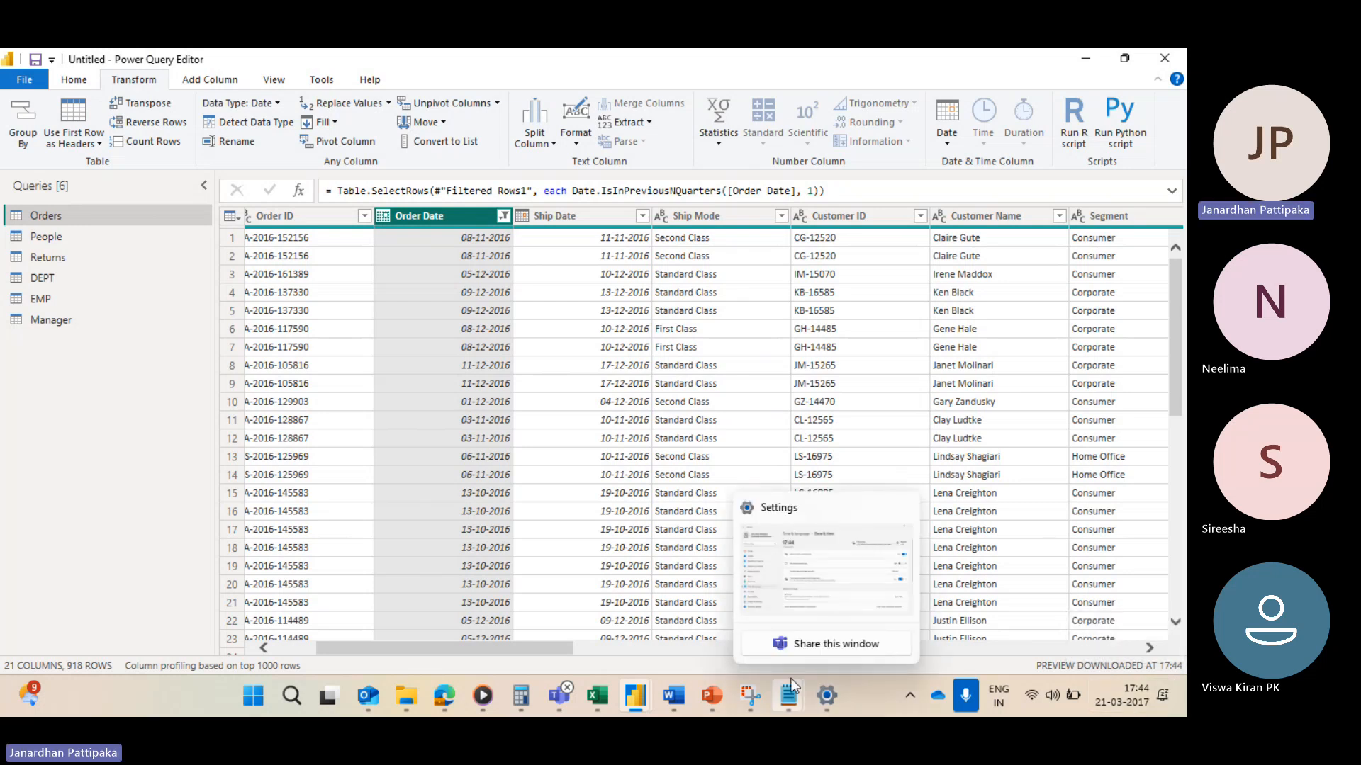
pyautogui.moveTo(780, 693)
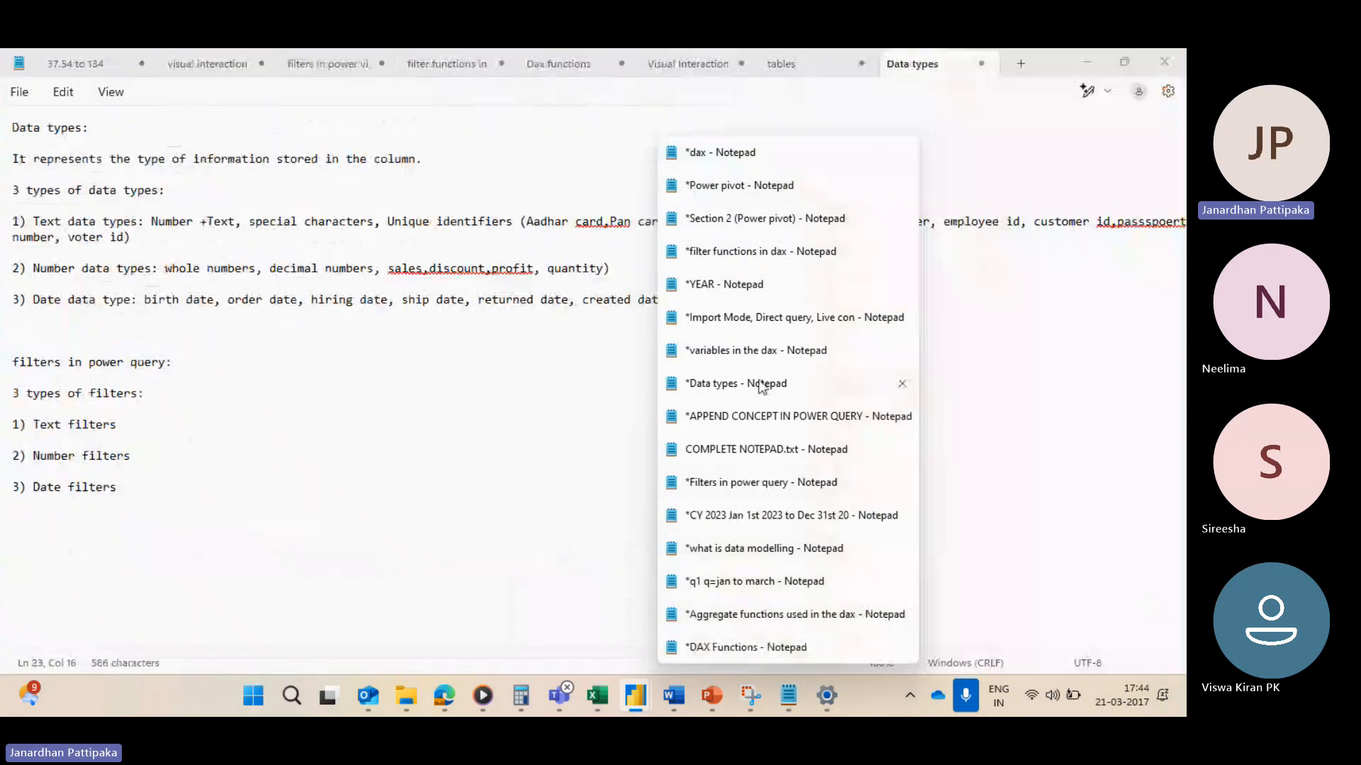
pyautogui.click(757, 385)
pyautogui.press('Return')
pyautogui.press('Return')
pyautogui.press('Return')
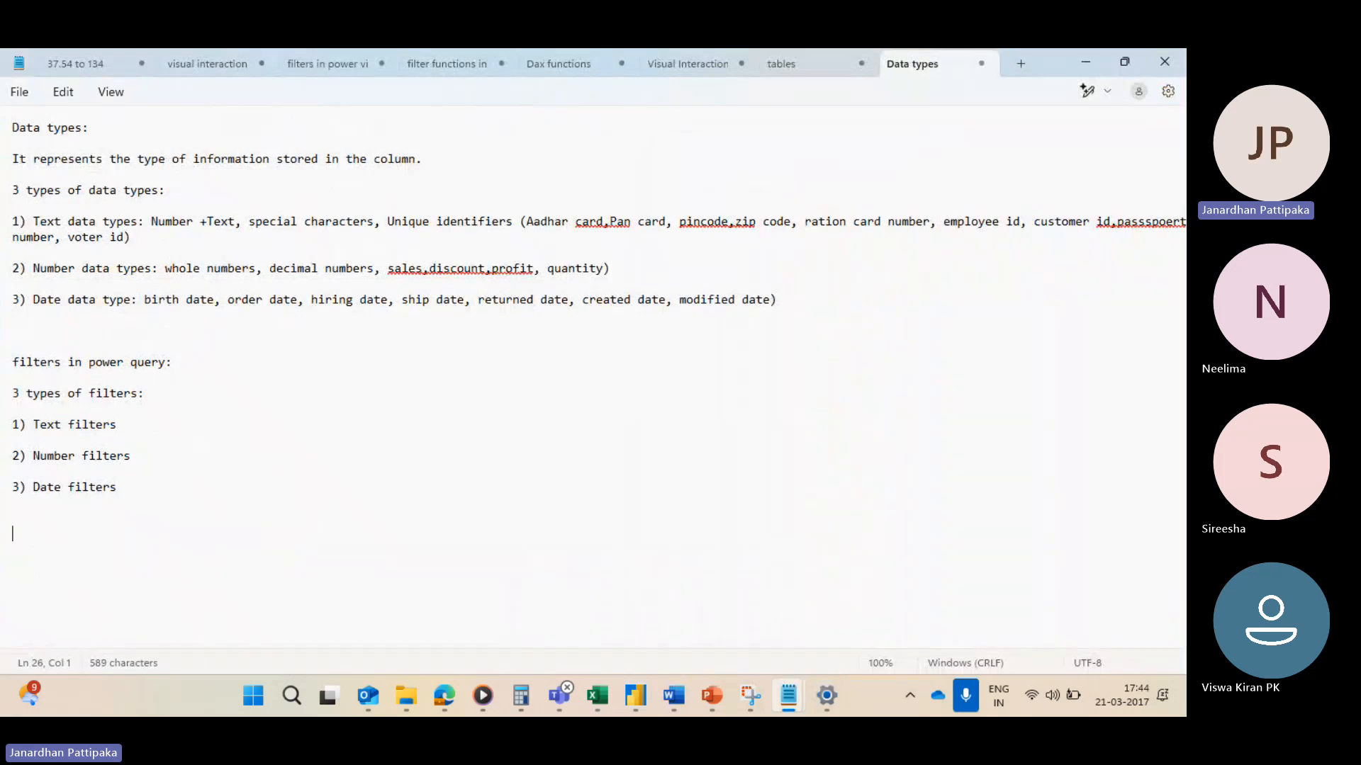
# Step: Add the note line "q1 jan to march" under the date filters list
pyautogui.write('1')
pyautogui.press('BackSpace')
pyautogui.write('q1 jan to march')
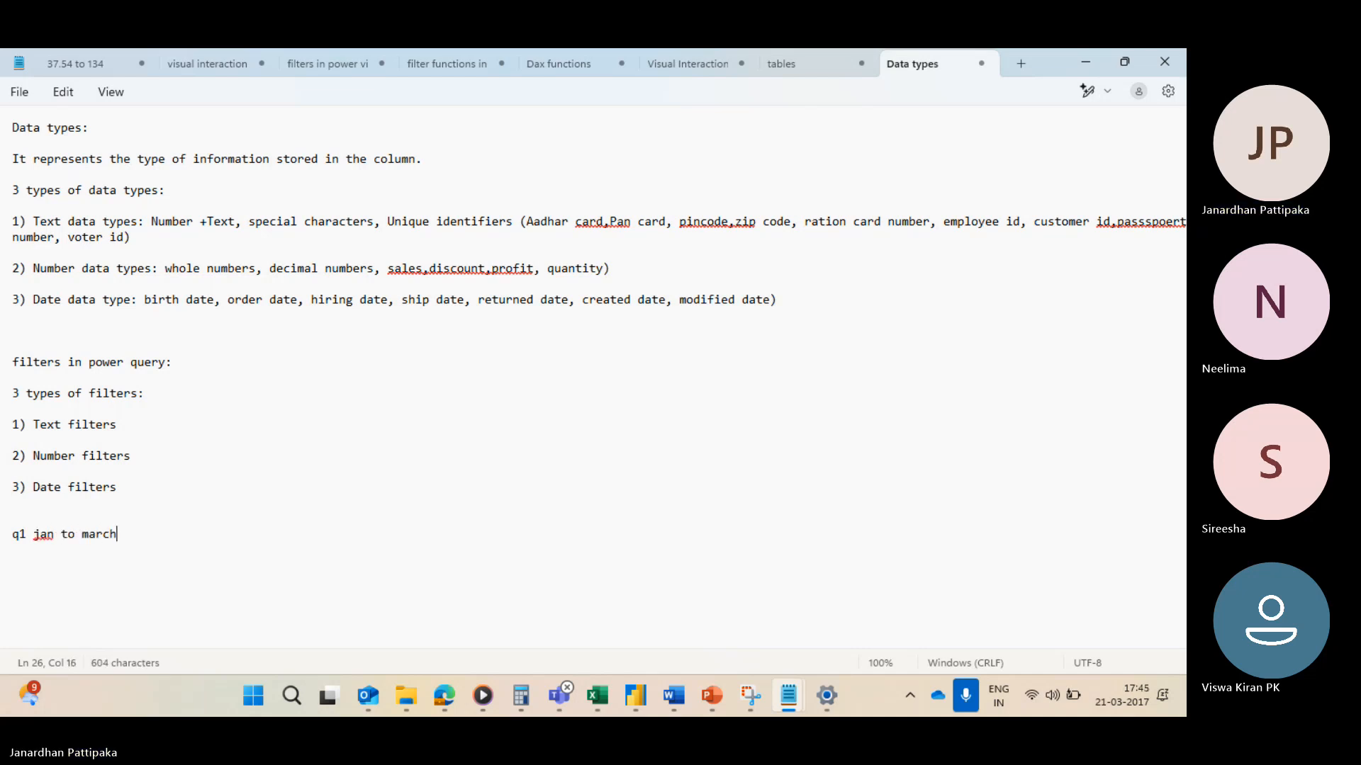
pyautogui.press('Return')
pyautogui.press('Return')
# Step: Add the note line "q2 april to June" below the q1 line
pyautogui.write('q2')
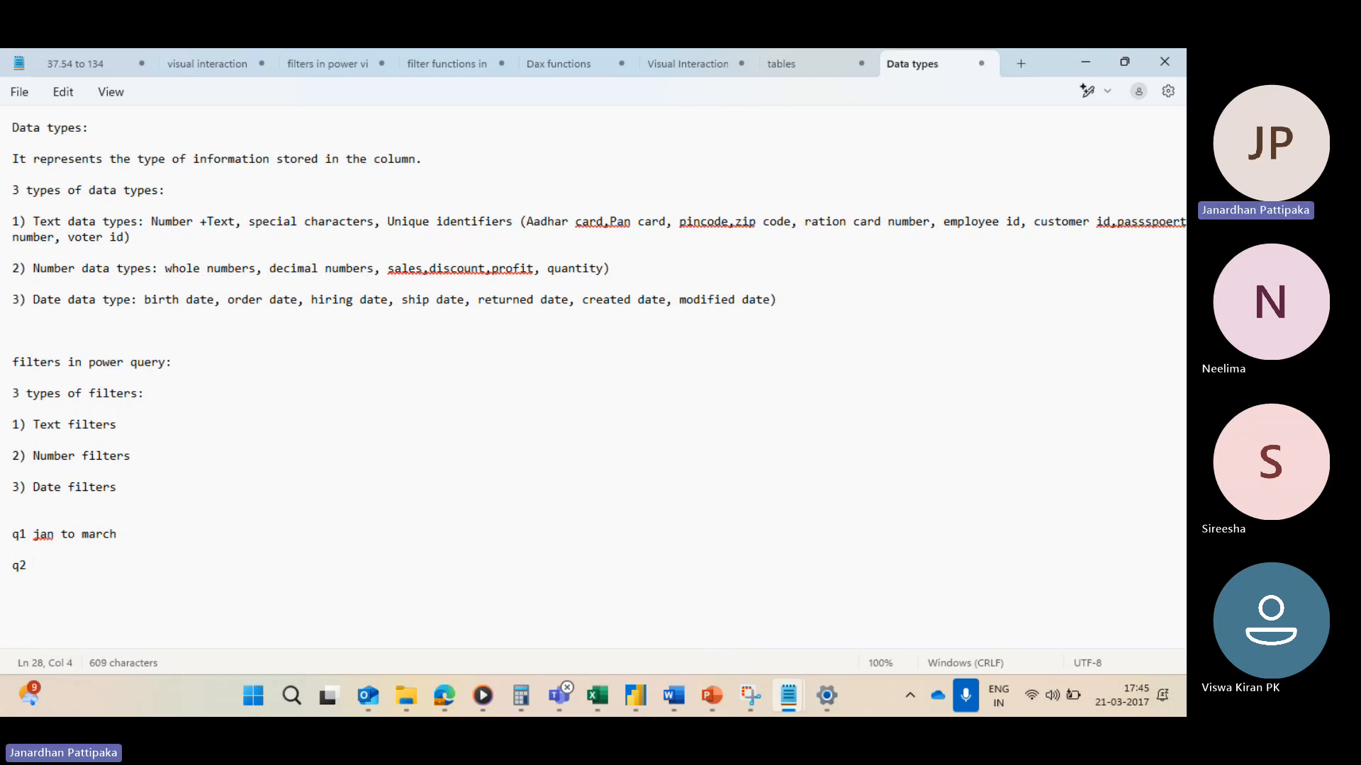
pyautogui.write(' a')
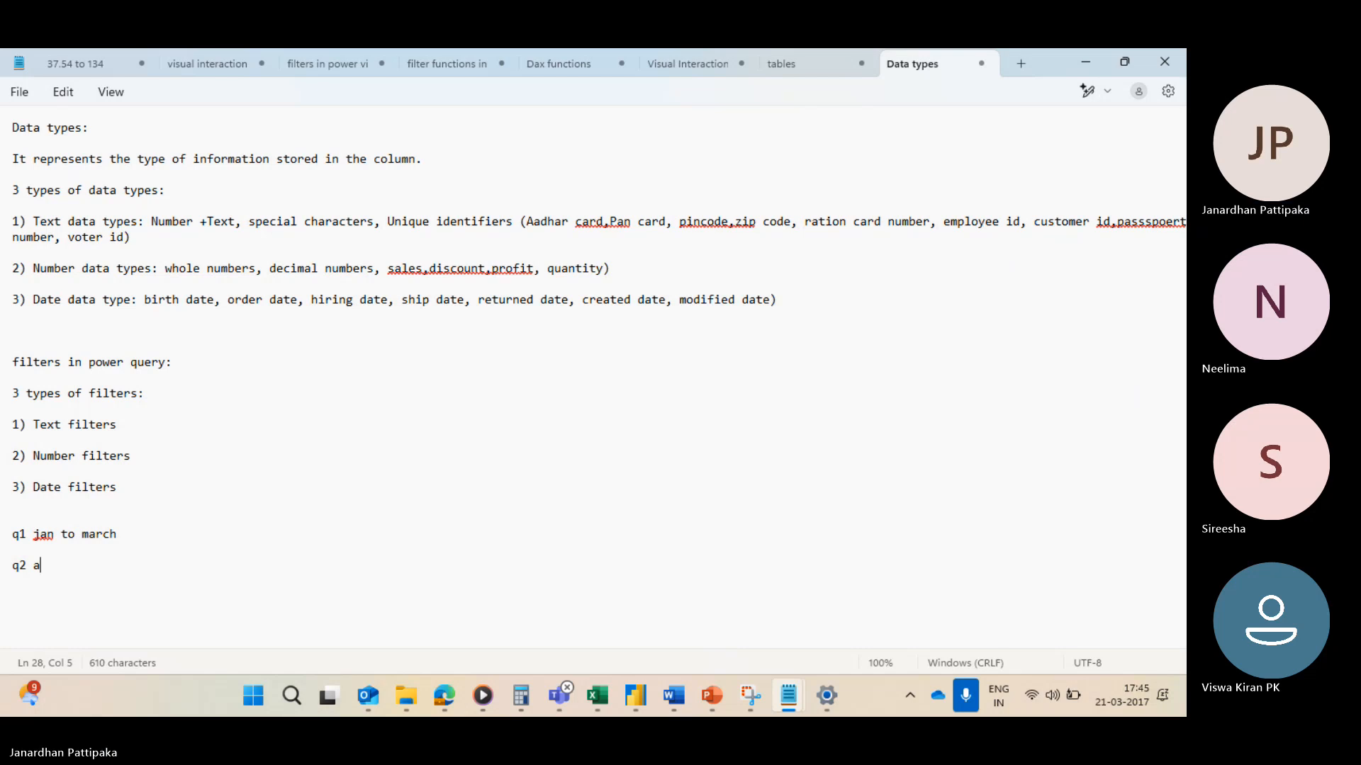
pyautogui.write('ril to june')
pyautogui.press('Return')
pyautogui.press('Return')
pyautogui.write('p')
pyautogui.click(131, 565)
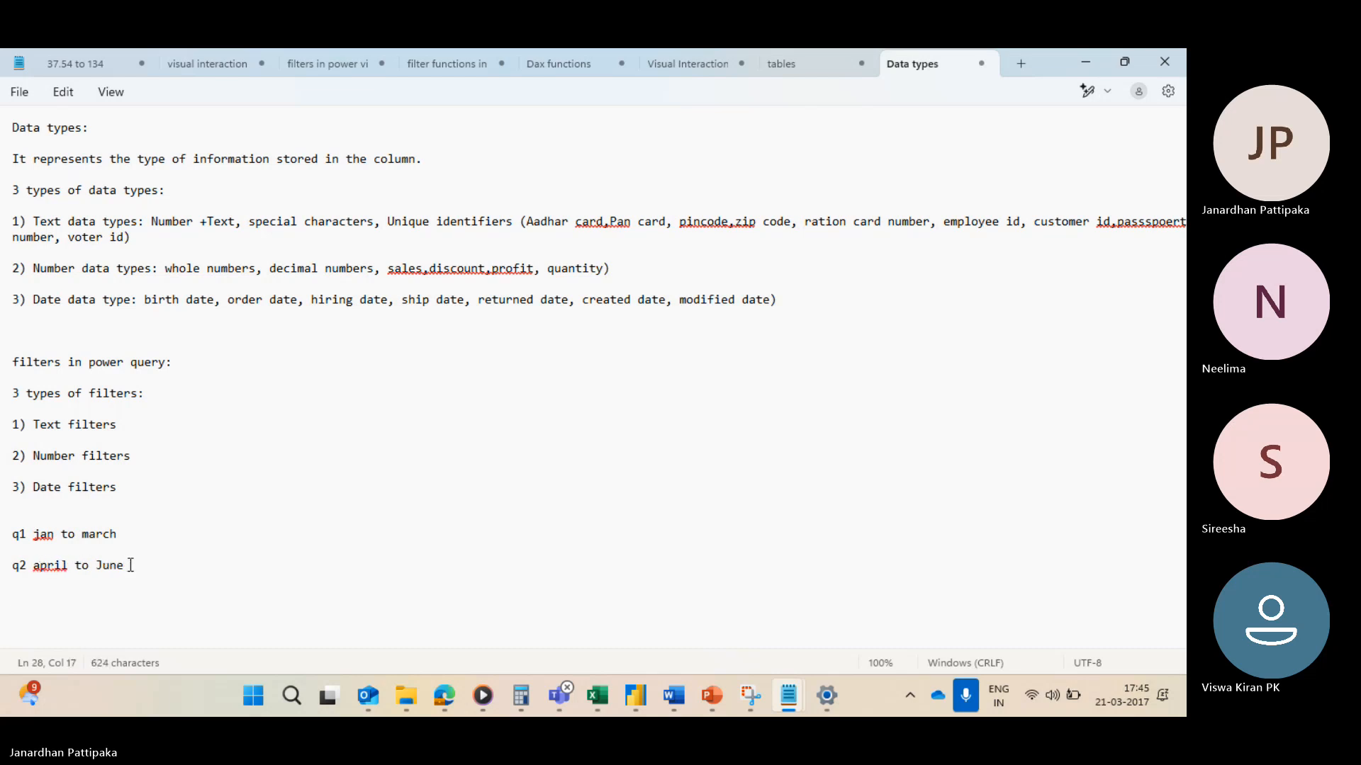
pyautogui.press('Return')
pyautogui.press('Return')
# Step: Add the note line "q3 July to sept" below the q2 line
pyautogui.write('q3')
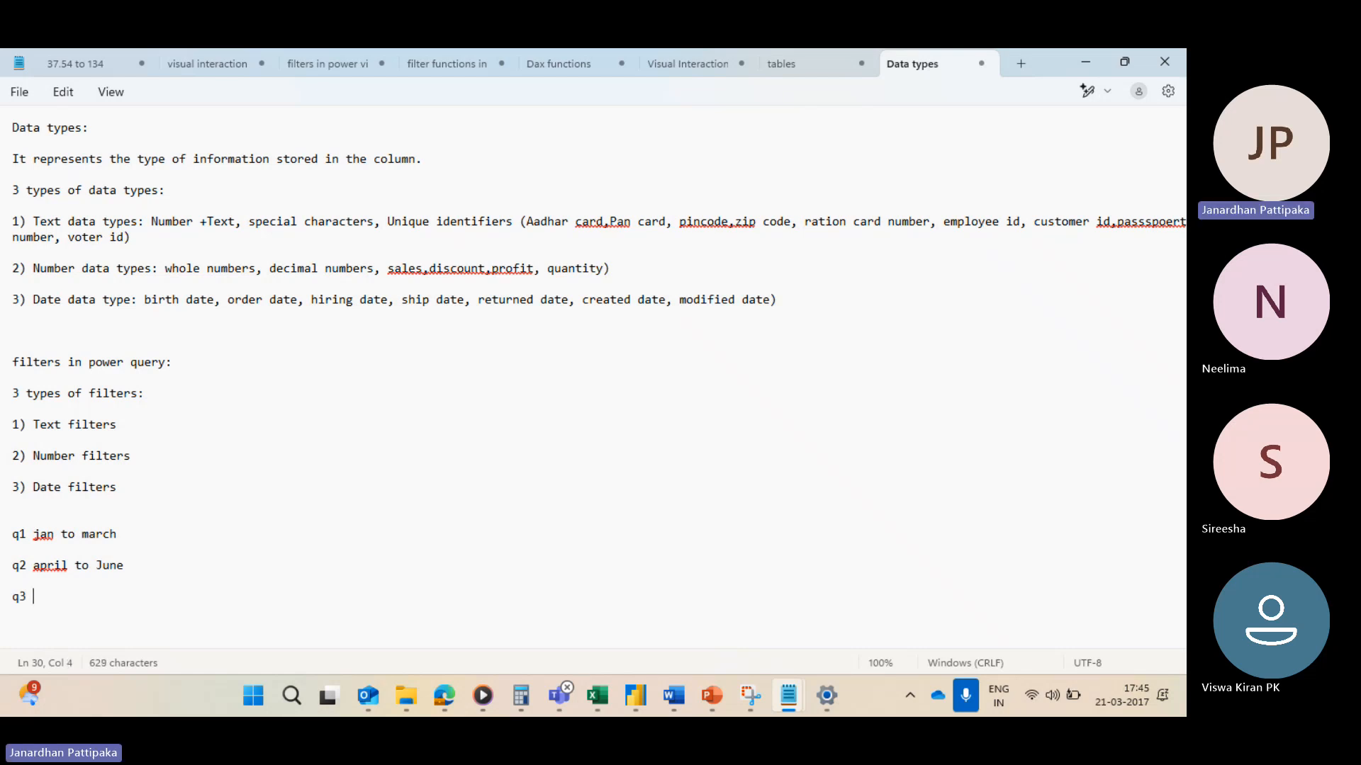
pyautogui.write(' juky')
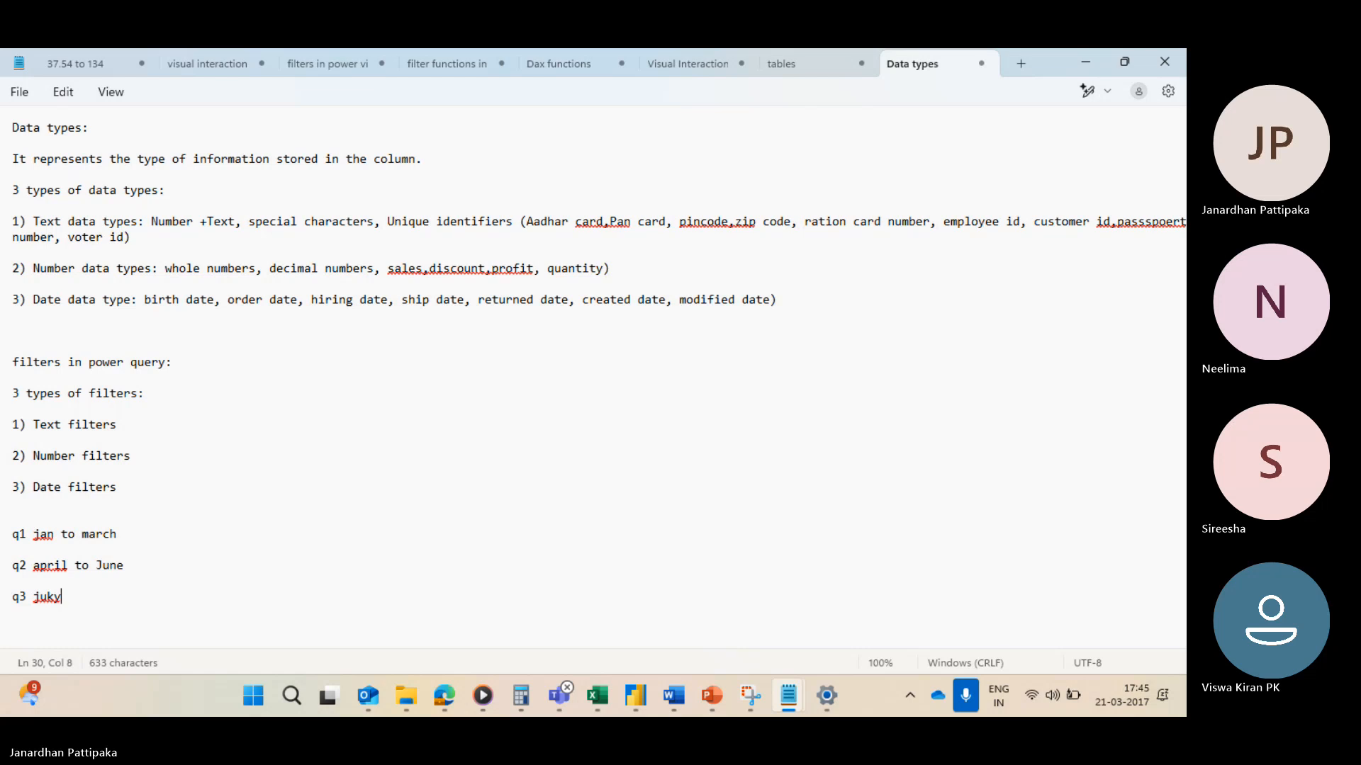
pyautogui.press('BackSpace')
pyautogui.press('BackSpace')
pyautogui.press('BackSpace')
pyautogui.press('BackSpace')
pyautogui.write('July to sept')
pyautogui.press('Return')
pyautogui.press('Return')
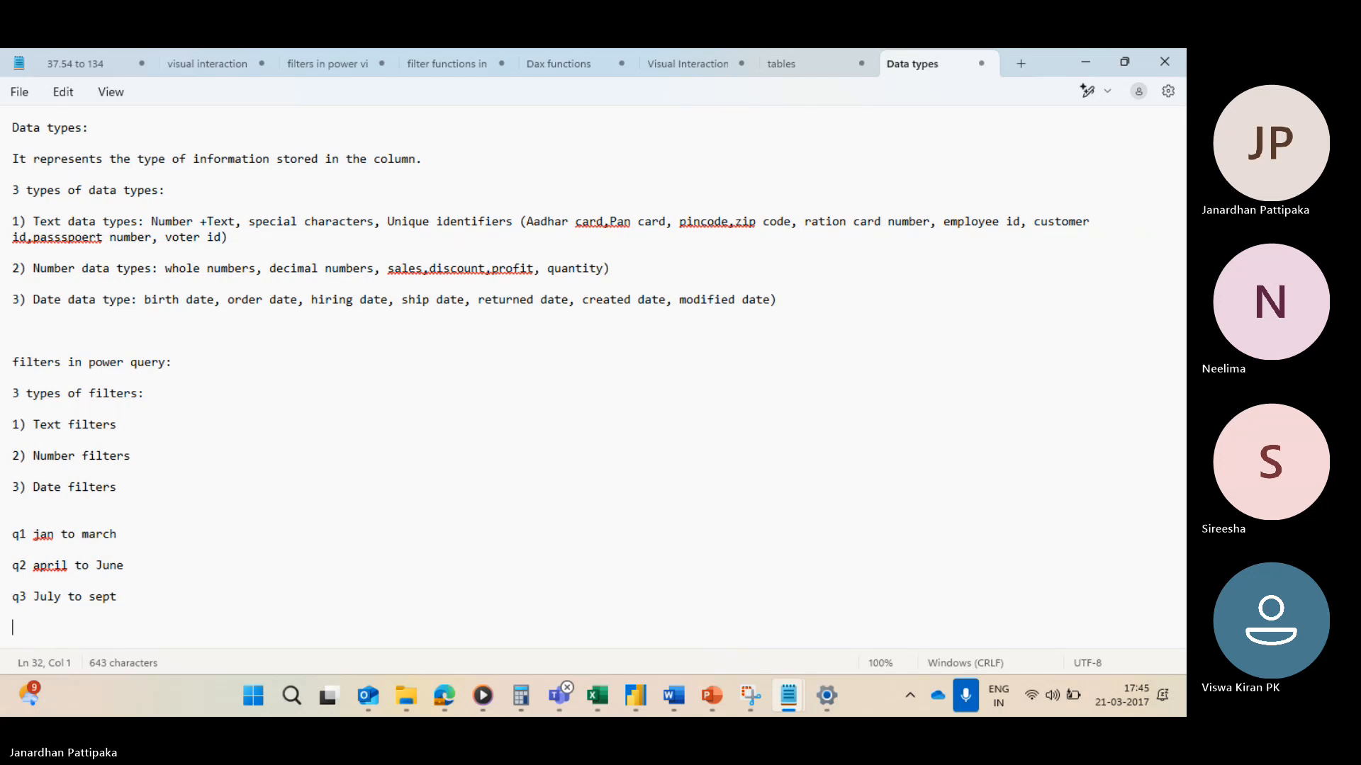
# Step: Add the note line "q4 oct to dec" below the q3 line
pyautogui.write('q4 o')
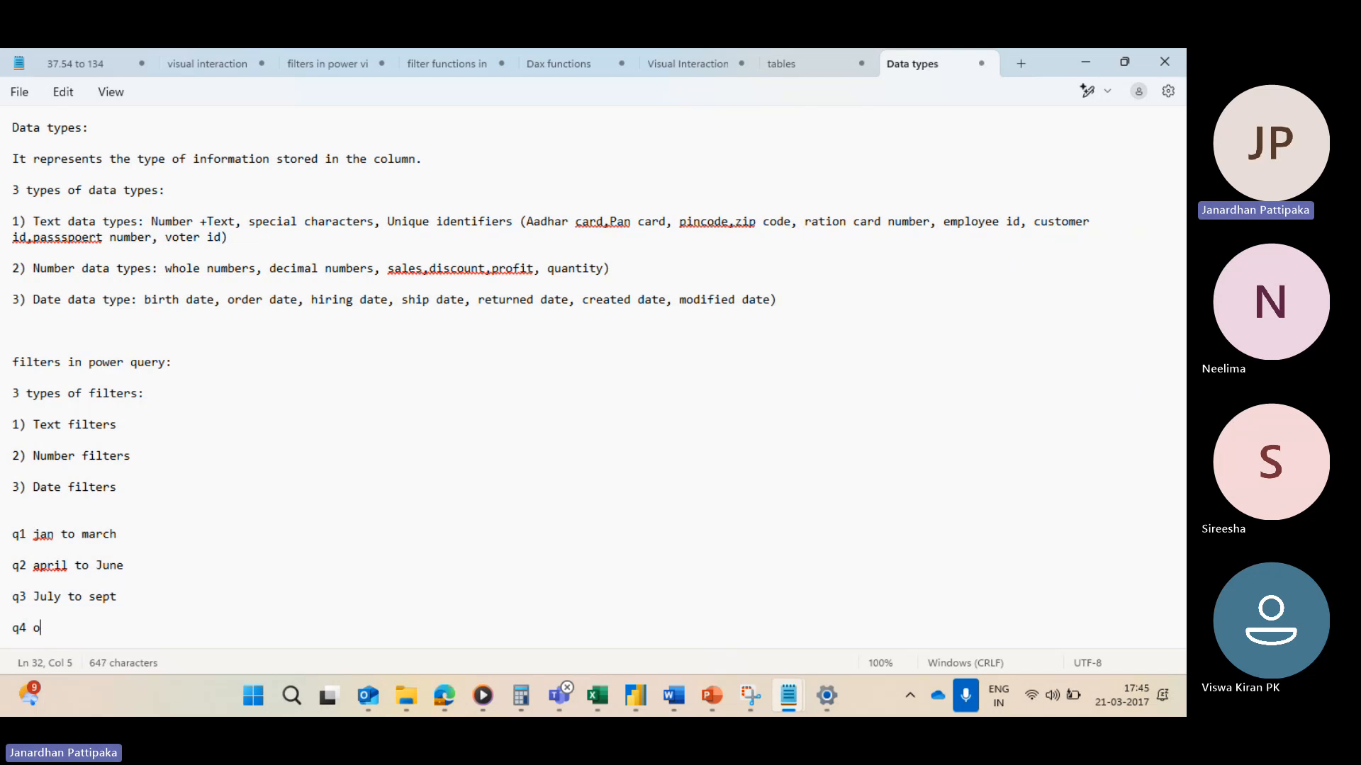
pyautogui.write('ct to dec')
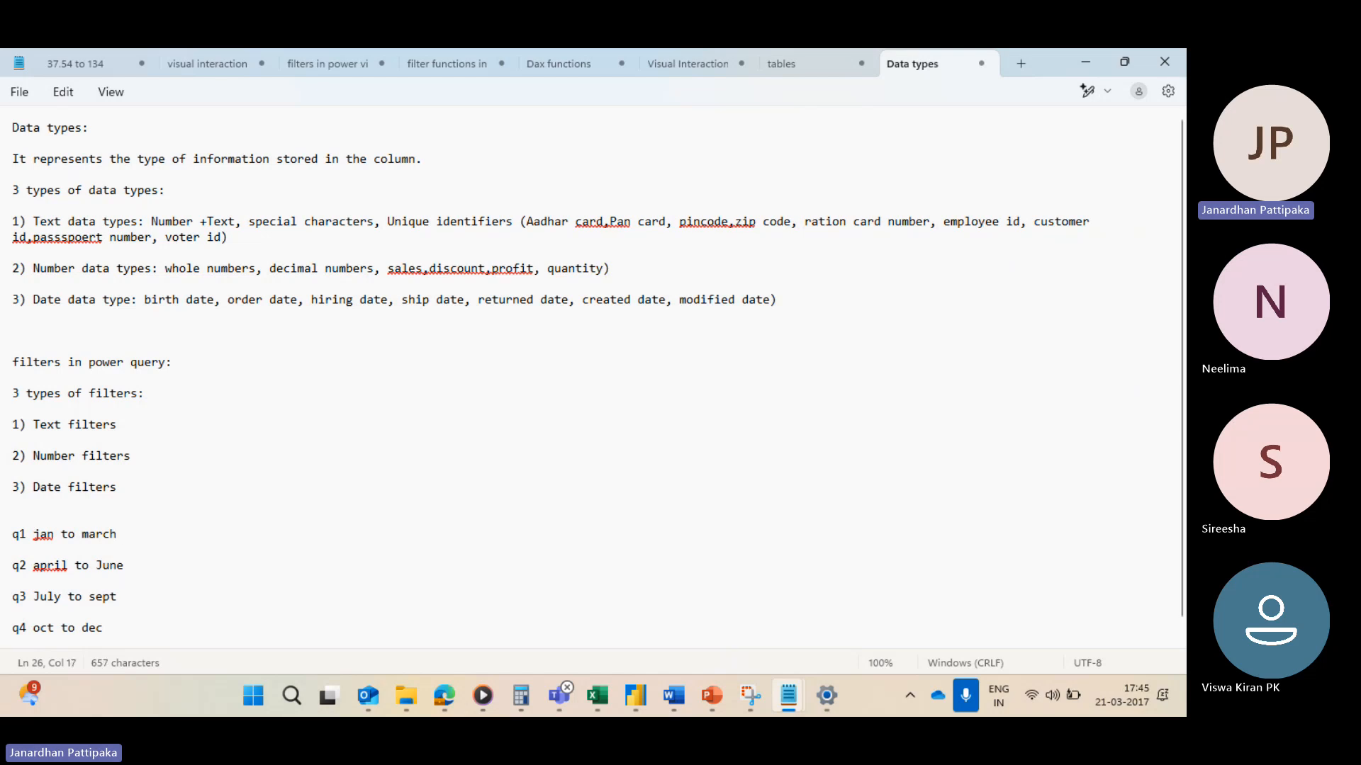
# Step: Append "( first quarter 2017)" to the end of the q1 note line
pyautogui.write('( firat')
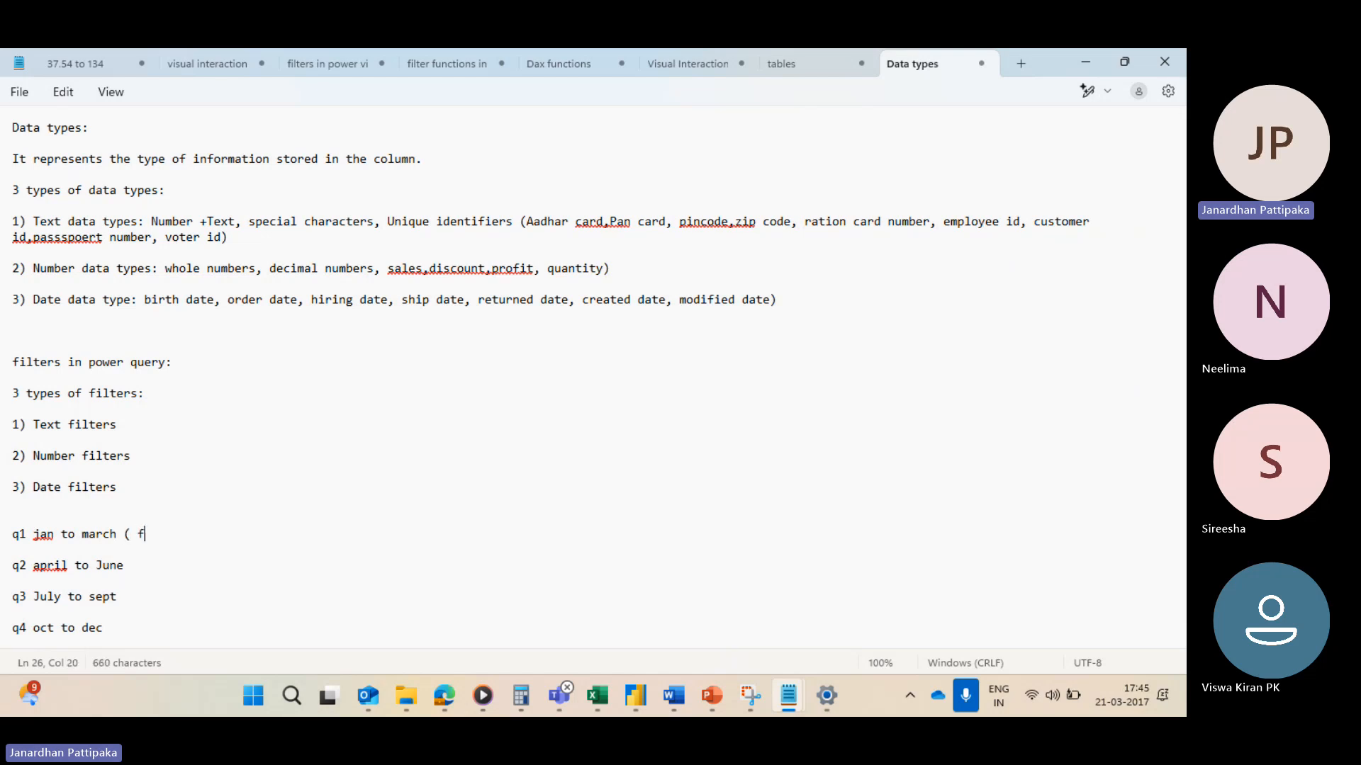
pyautogui.press('BackSpace')
pyautogui.press('BackSpace')
pyautogui.press('BackSpace')
pyautogui.write('rs')
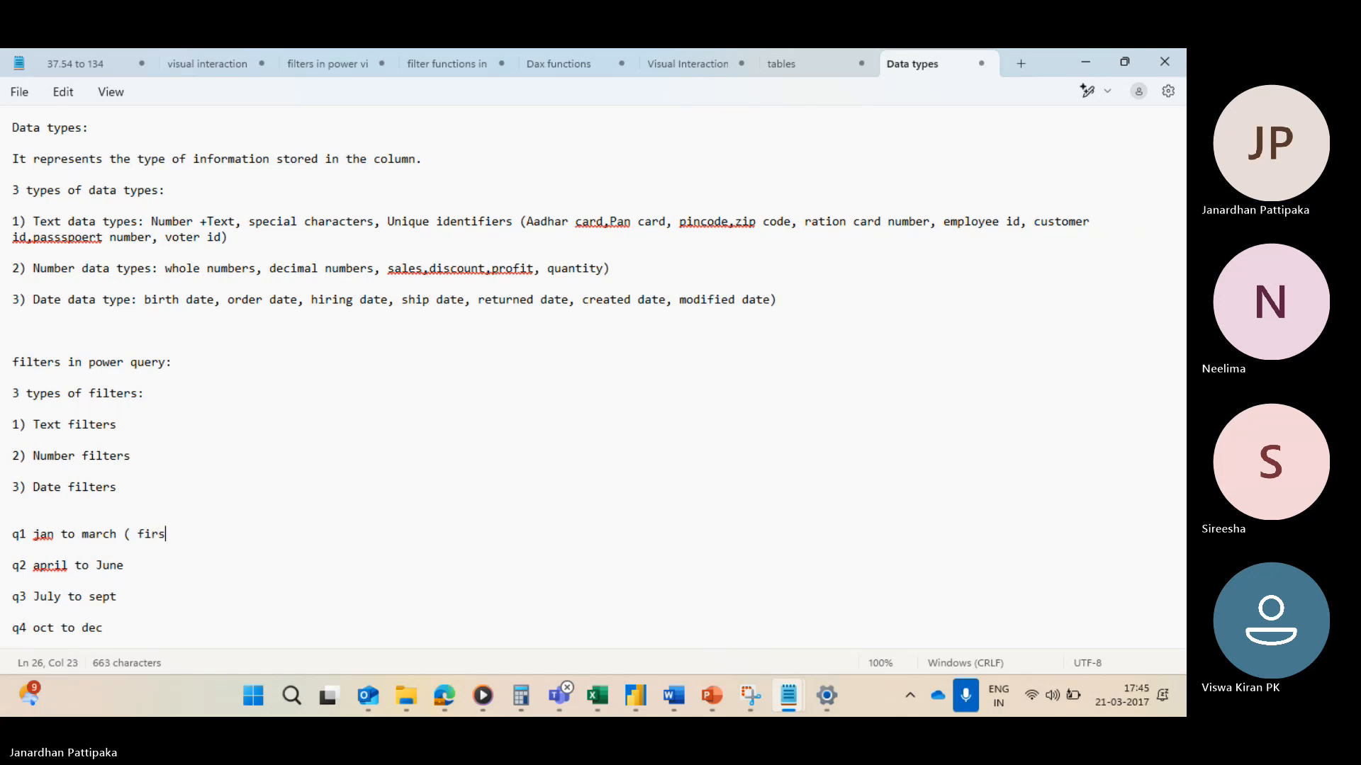
pyautogui.write('t quarter 2017)')
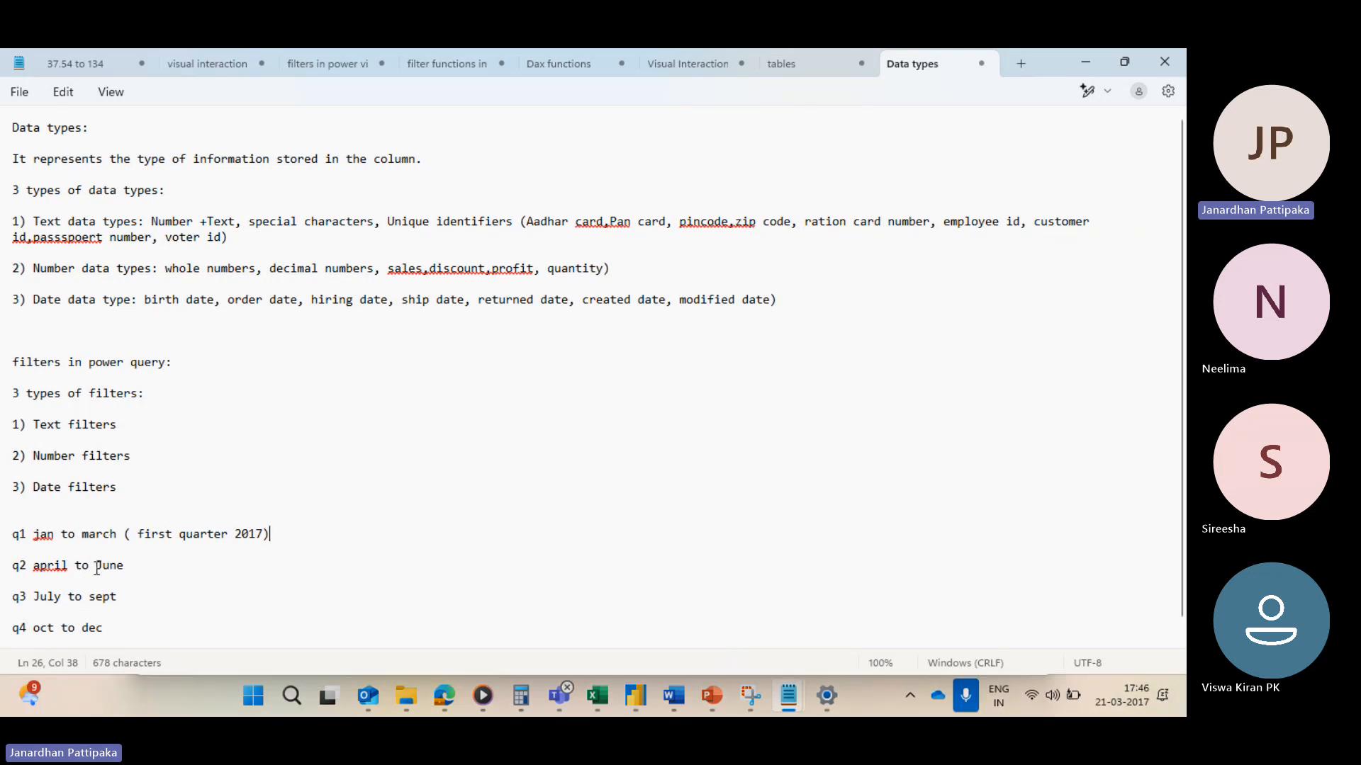
# Step: Insert a new note line "q4 oct to December (2016)" directly above the q1 line
pyautogui.scroll(-1, 139, 569)
pyautogui.scroll(-1, 140, 569)
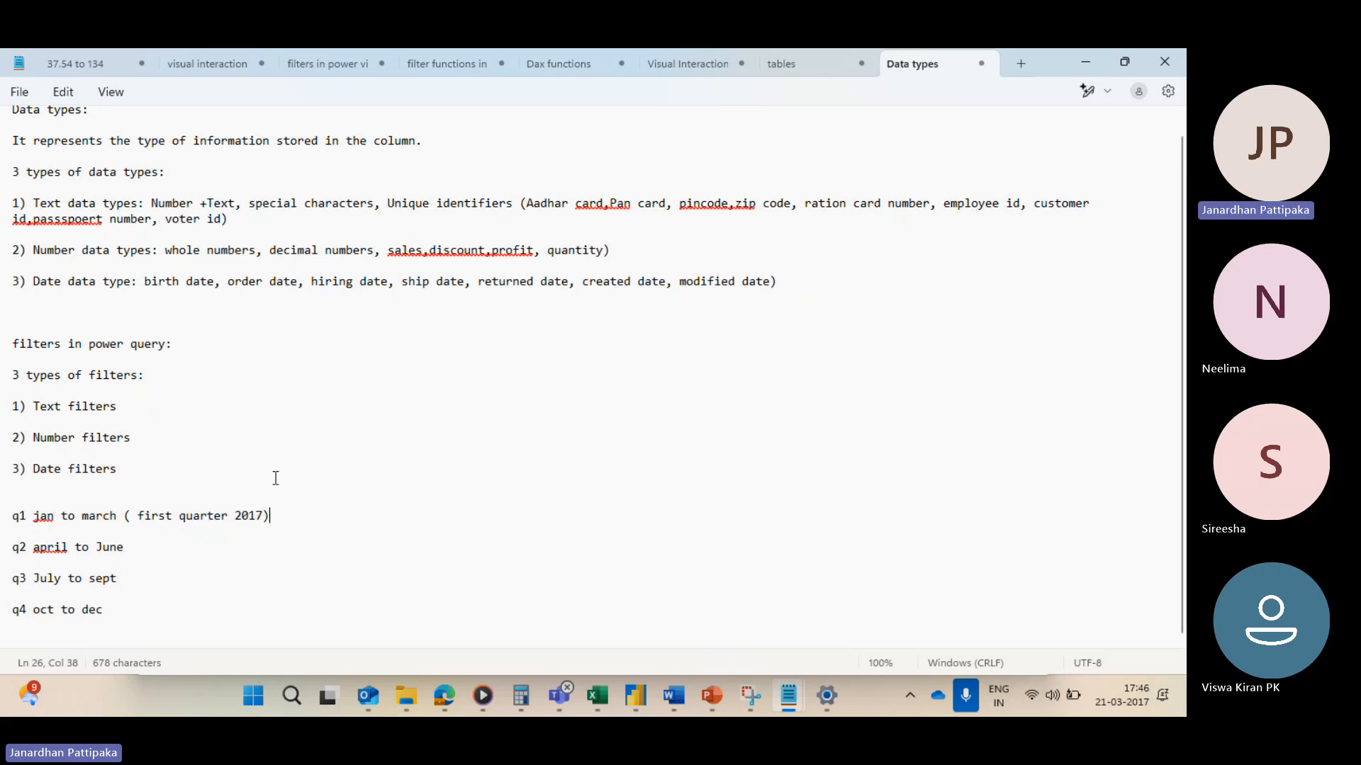
pyautogui.click(163, 483)
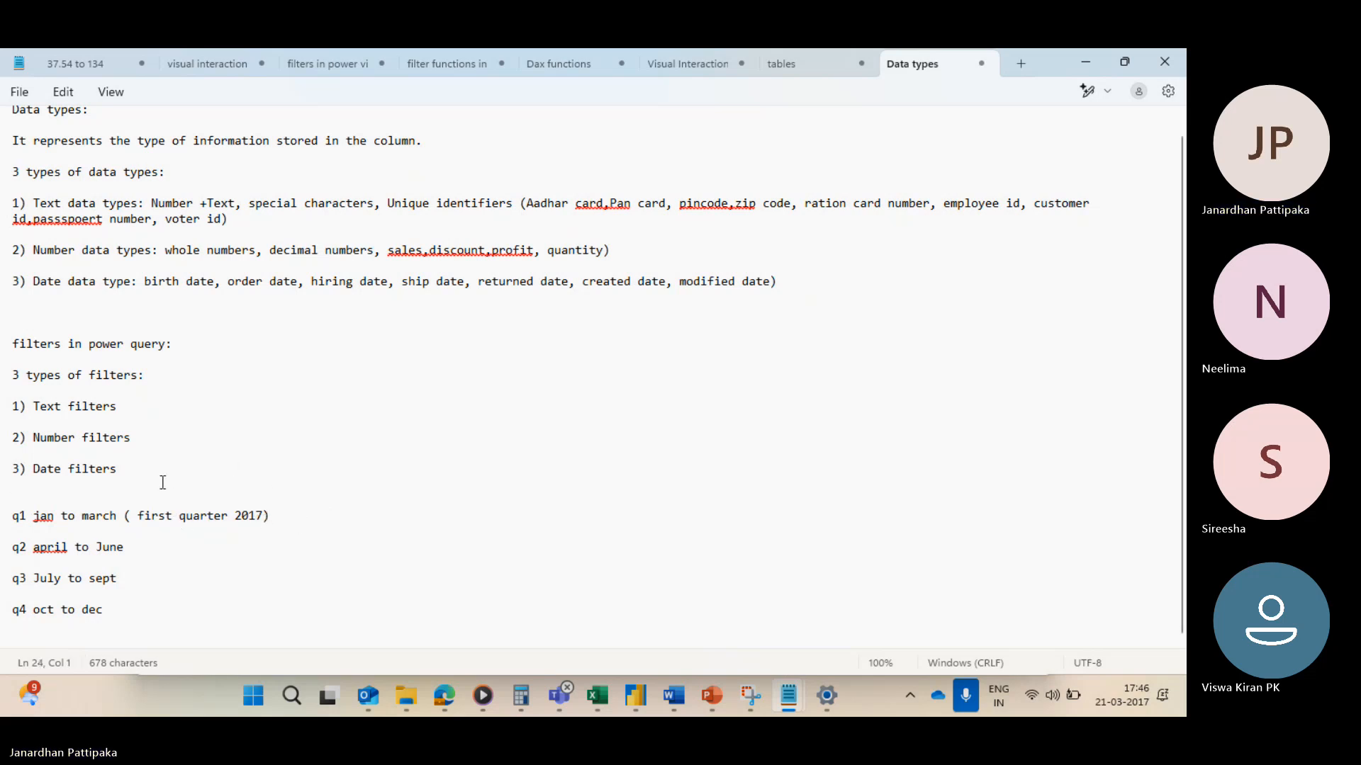
pyautogui.click(68, 496)
pyautogui.write('q4')
pyautogui.write('oct ')
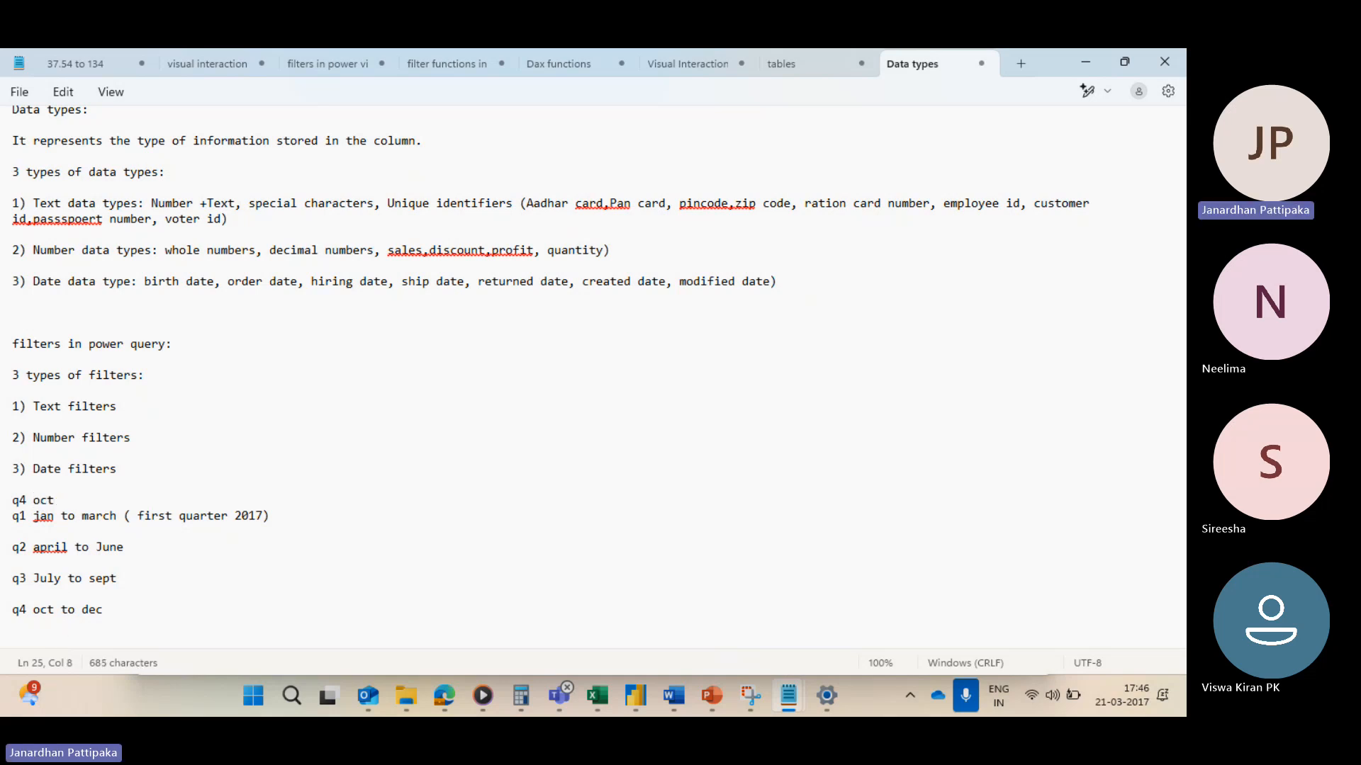
pyautogui.write('to december')
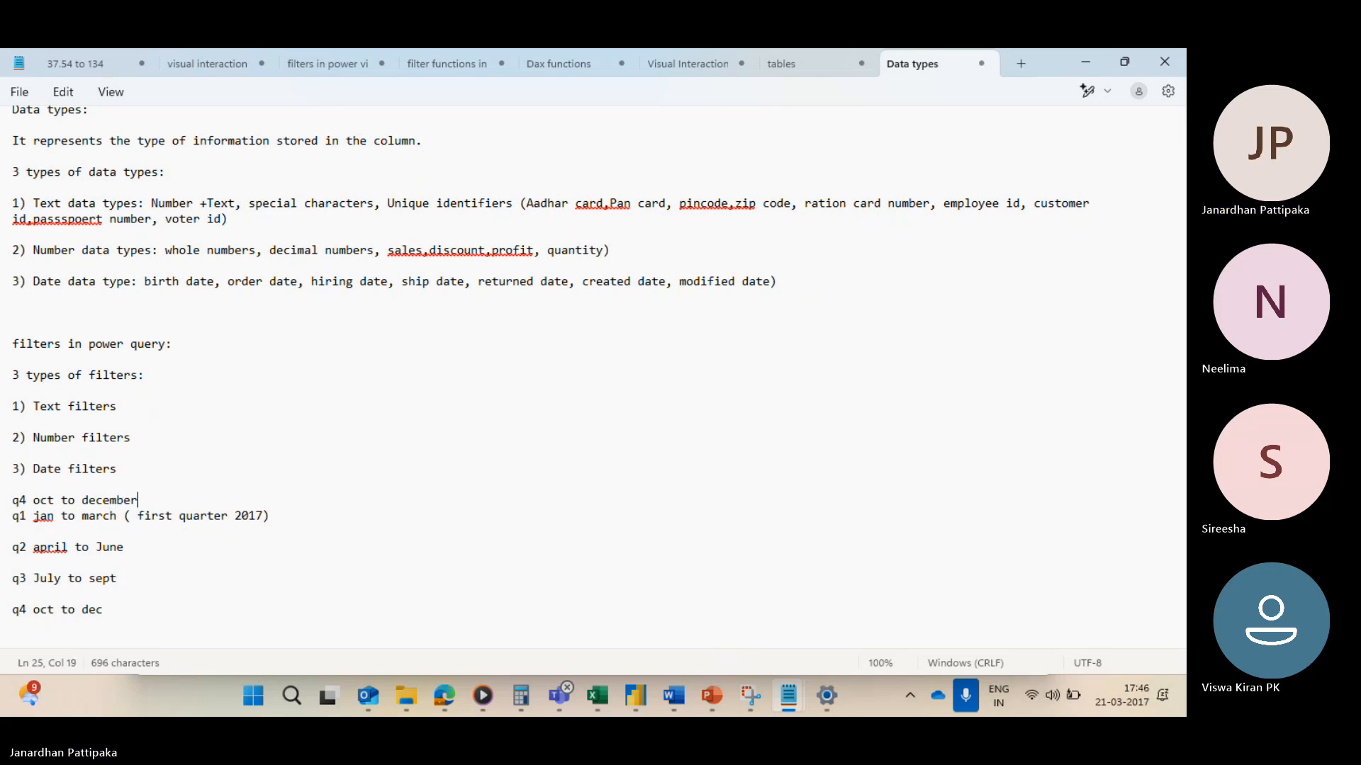
pyautogui.write(' (20')
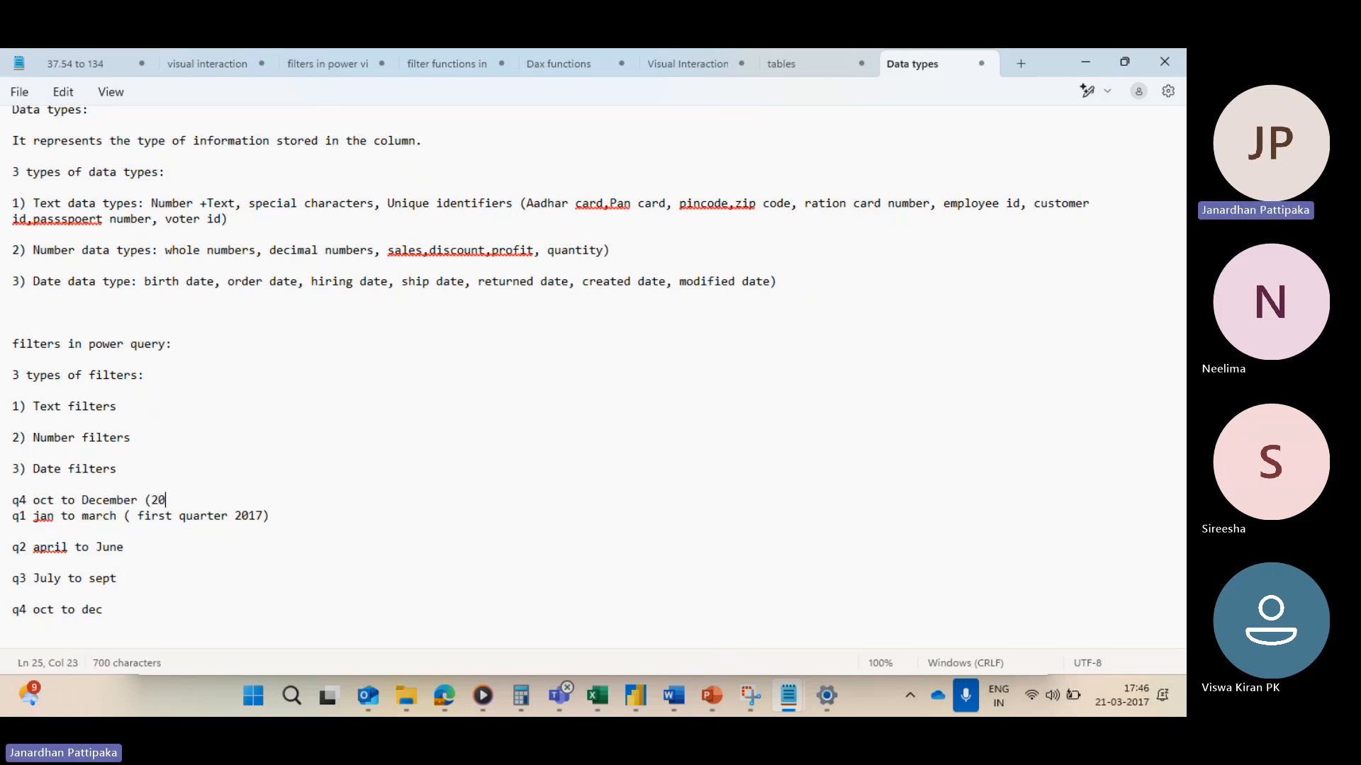
pyautogui.write('16)')
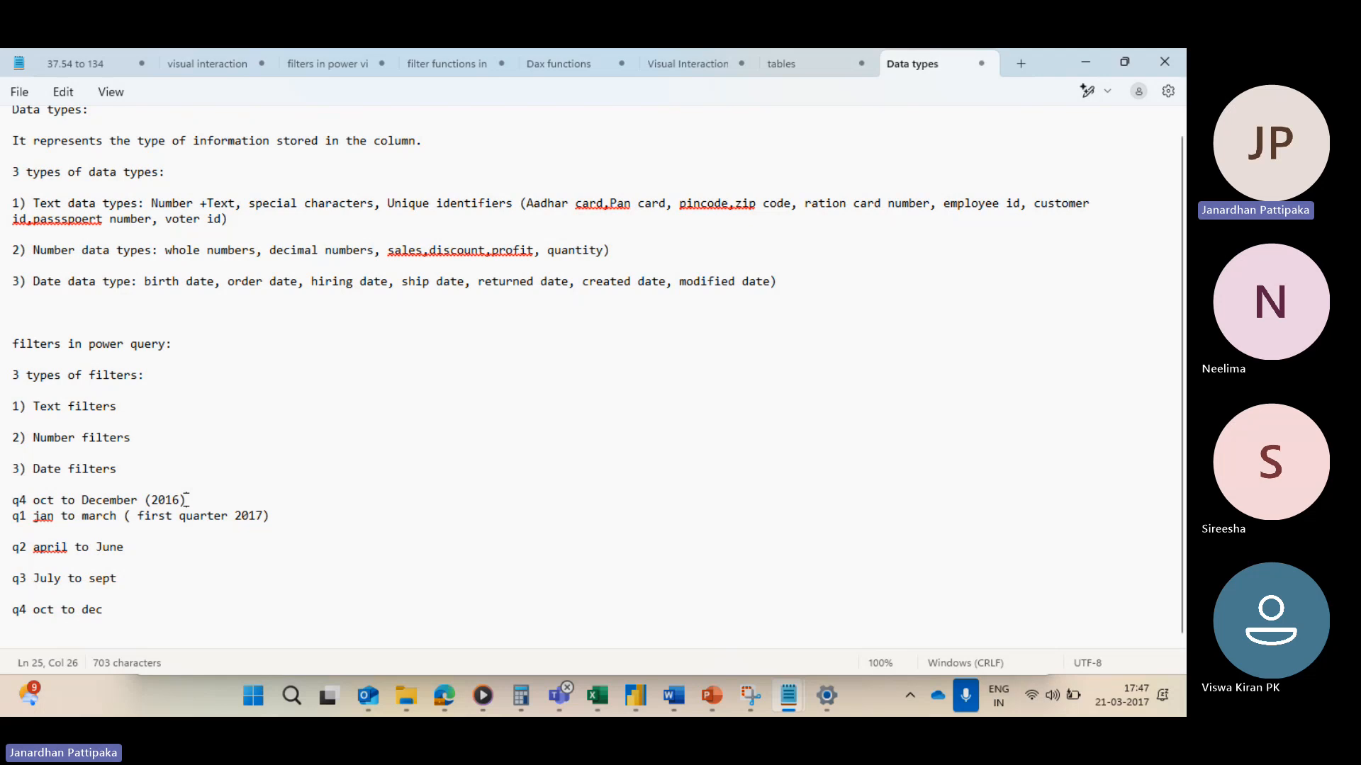
# Step: Return to the Power Query editor, review the remaining Order Date values and today's date, then clear the Order Date filter
pyautogui.moveTo(631, 700)
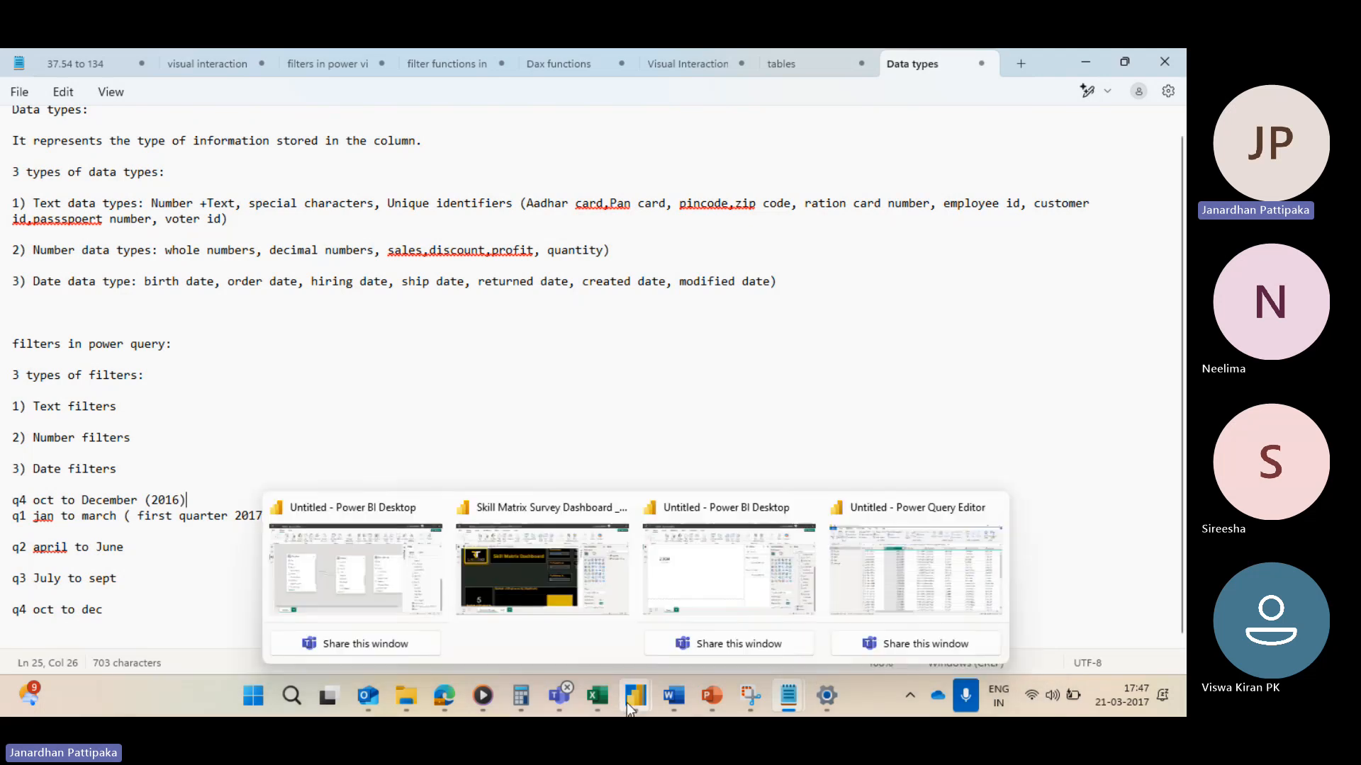
pyautogui.click(882, 582)
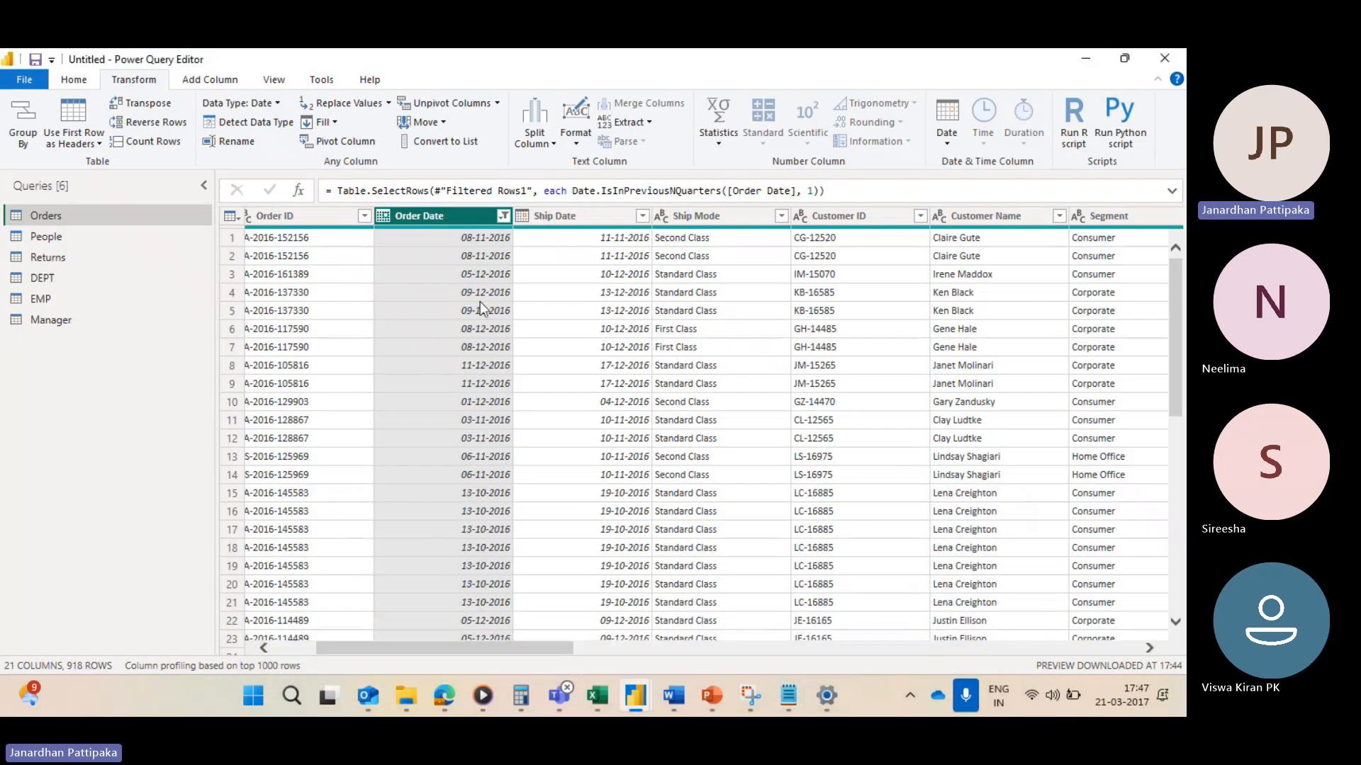
pyautogui.click(504, 217)
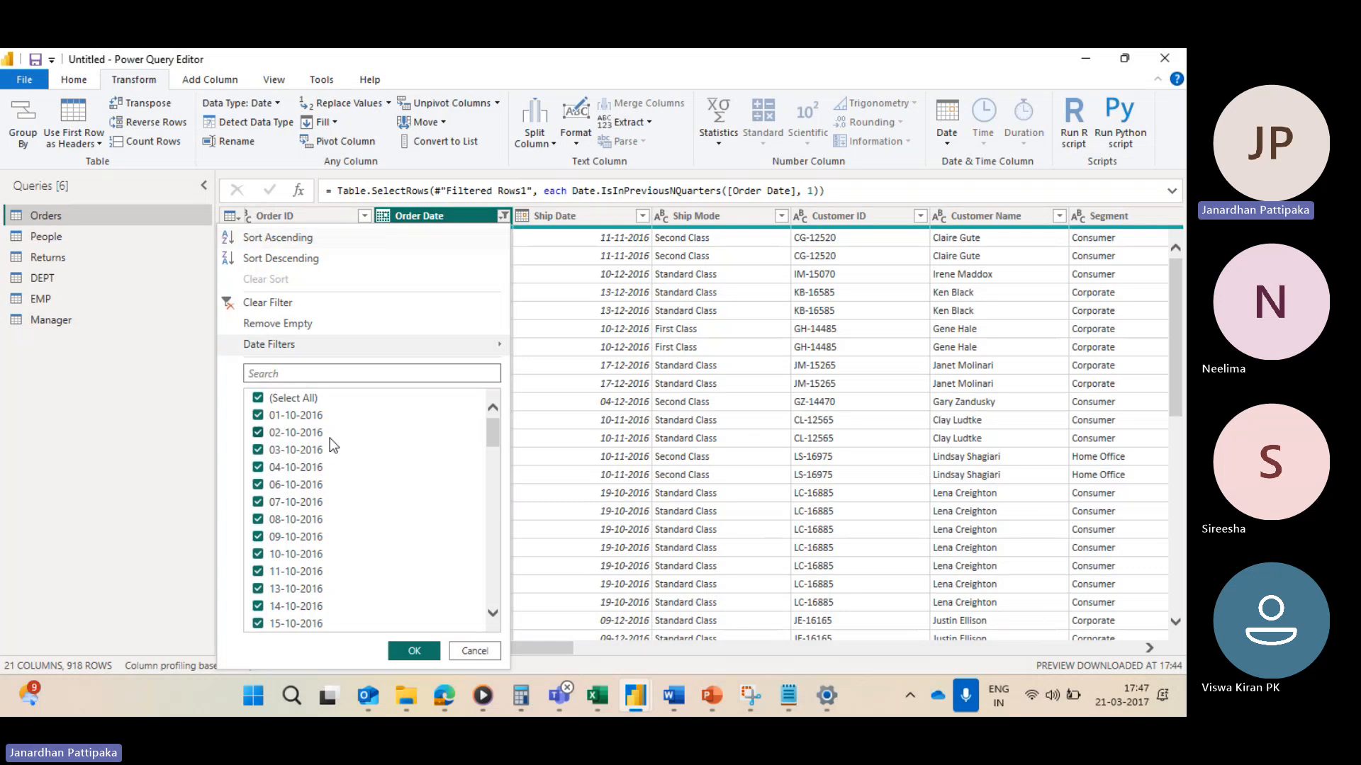
pyautogui.scroll(-10, 305, 475)
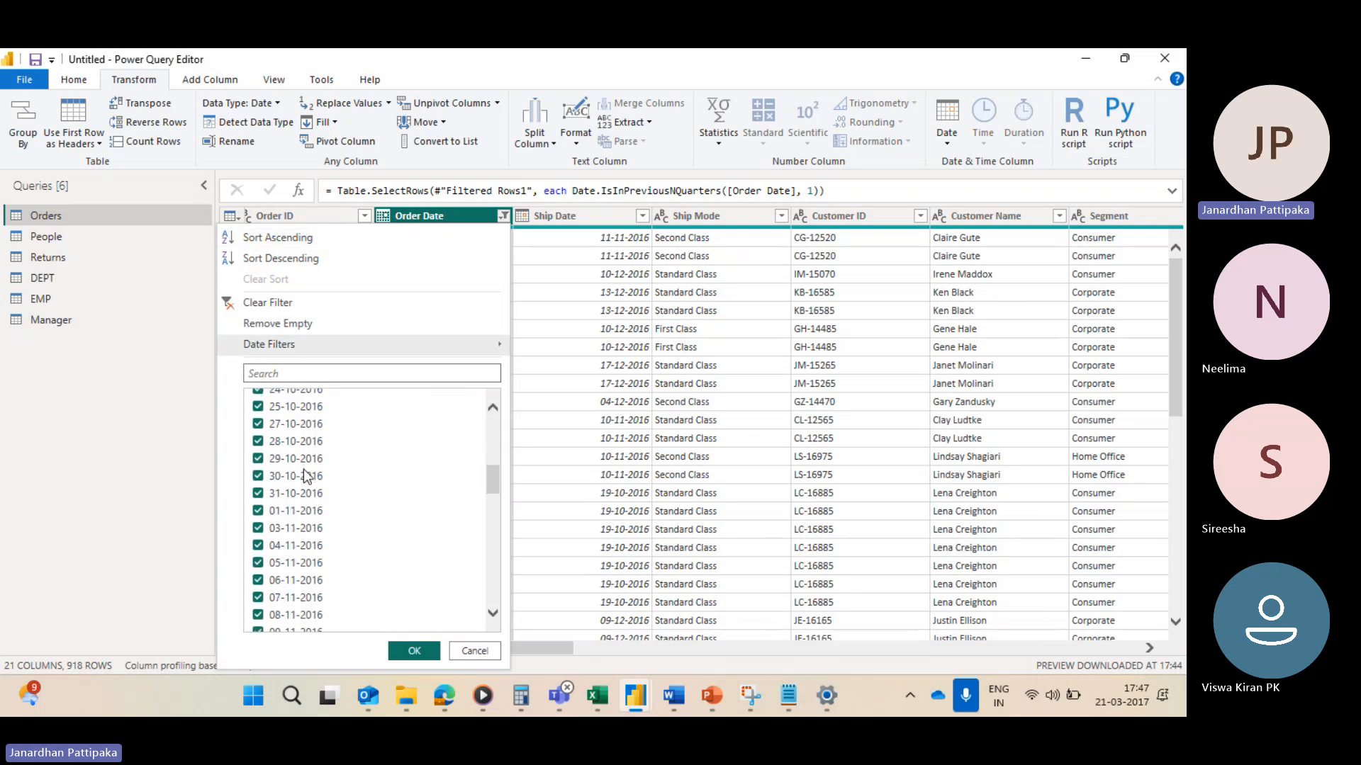
pyautogui.scroll(-10, 291, 518)
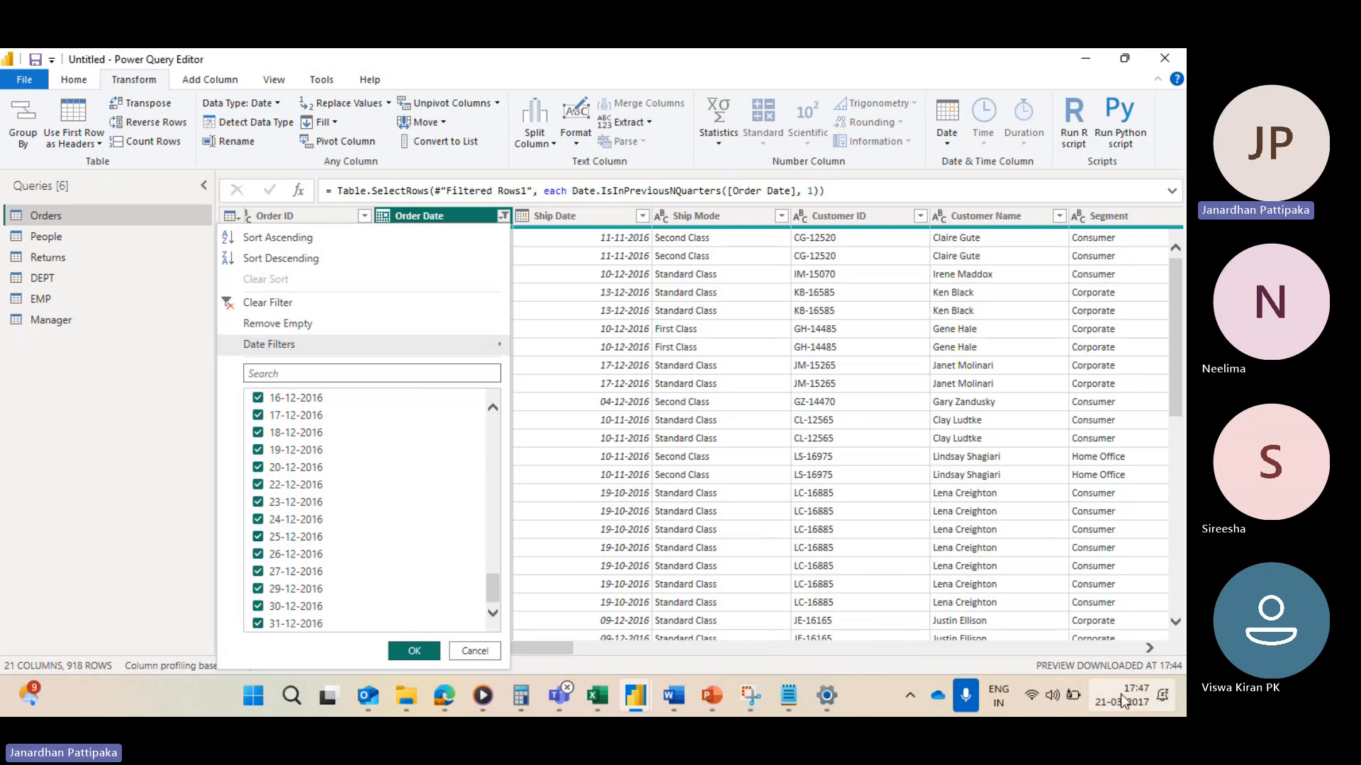
pyautogui.moveTo(1122, 701)
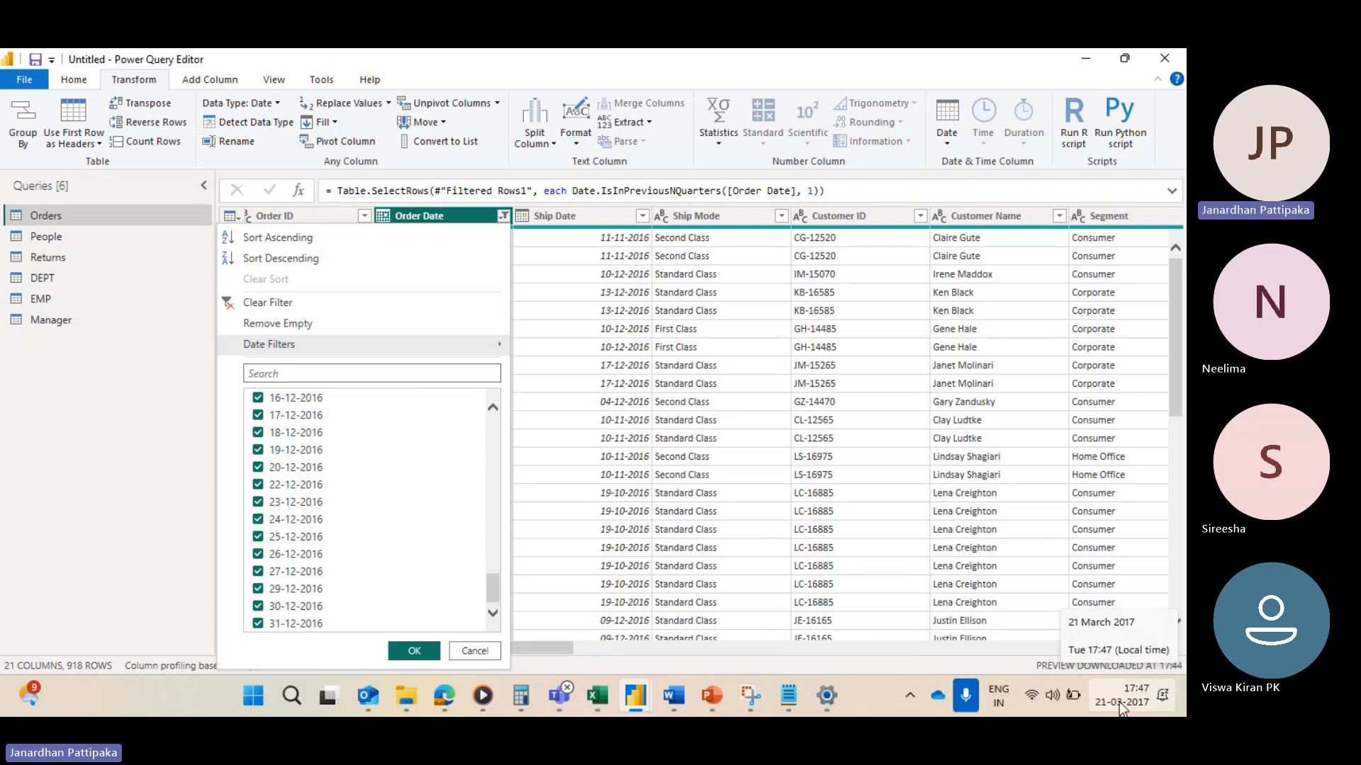
pyautogui.hotkey('alt', 'Tab')
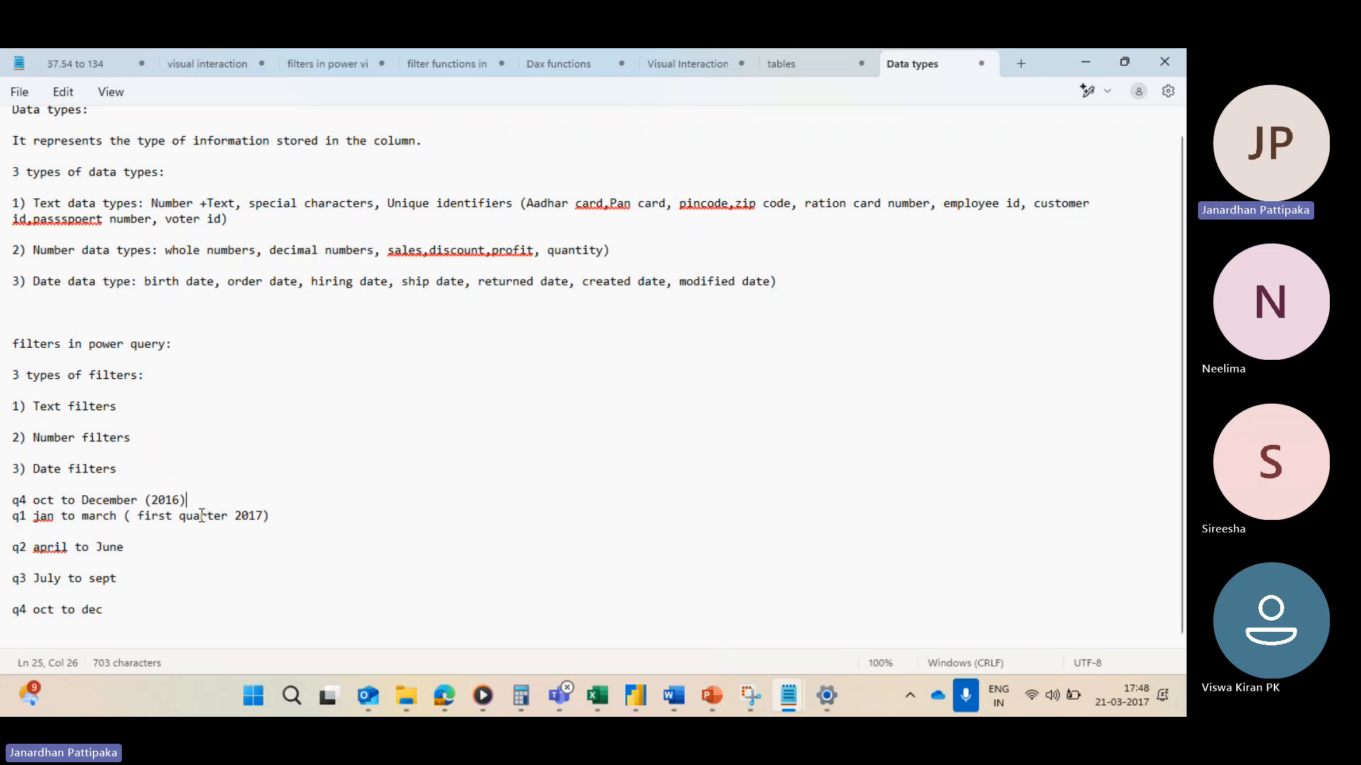
pyautogui.hotkey('alt', 'Tab')
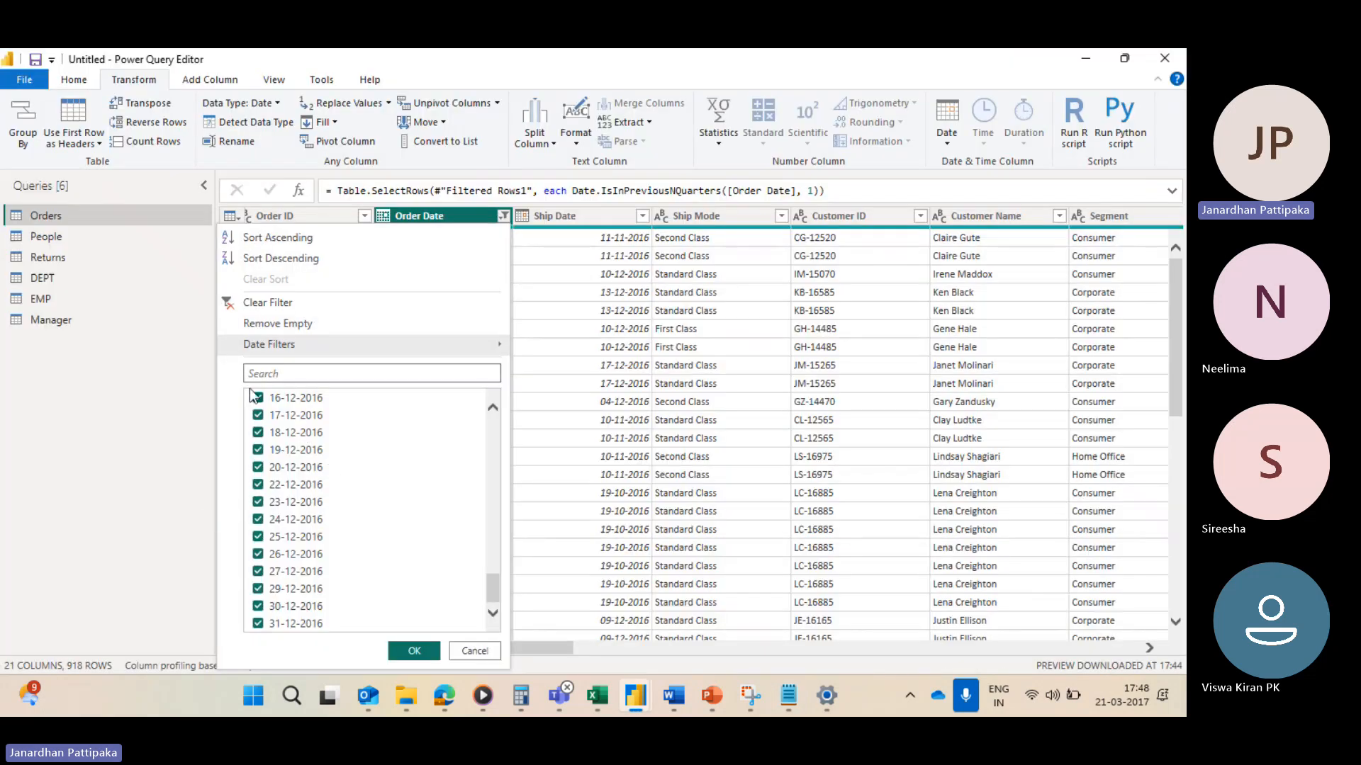
pyautogui.click(234, 305)
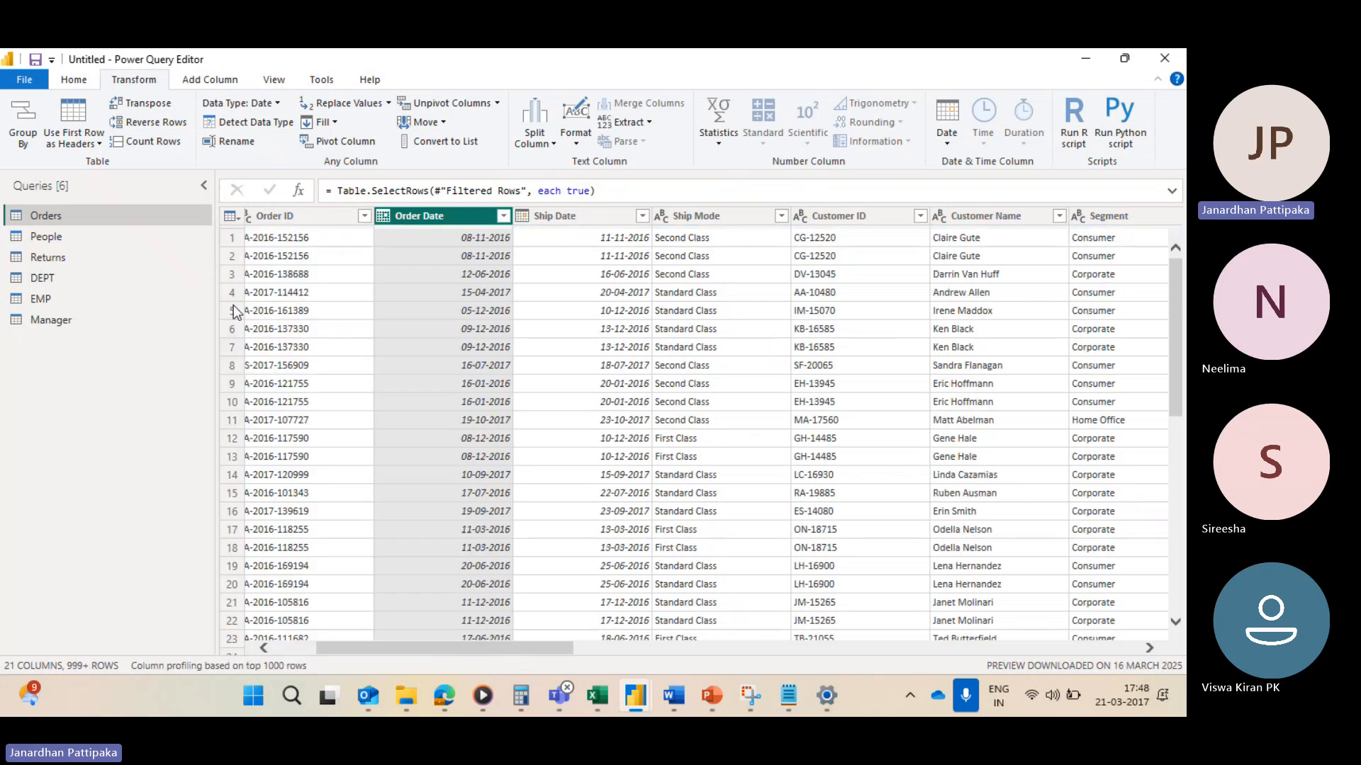
# Step: Filter Order Date to keep rows in the previous 1 month
pyautogui.click(504, 216)
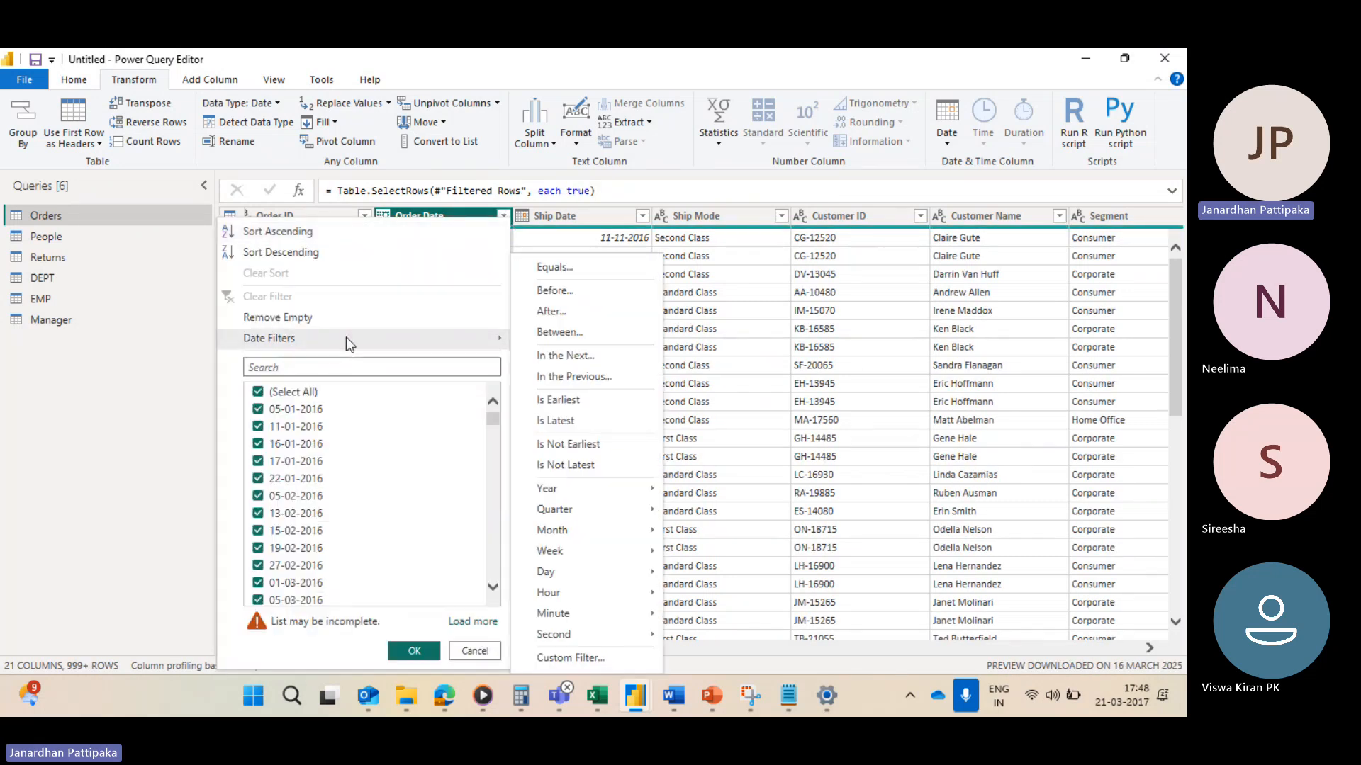
pyautogui.moveTo(409, 334)
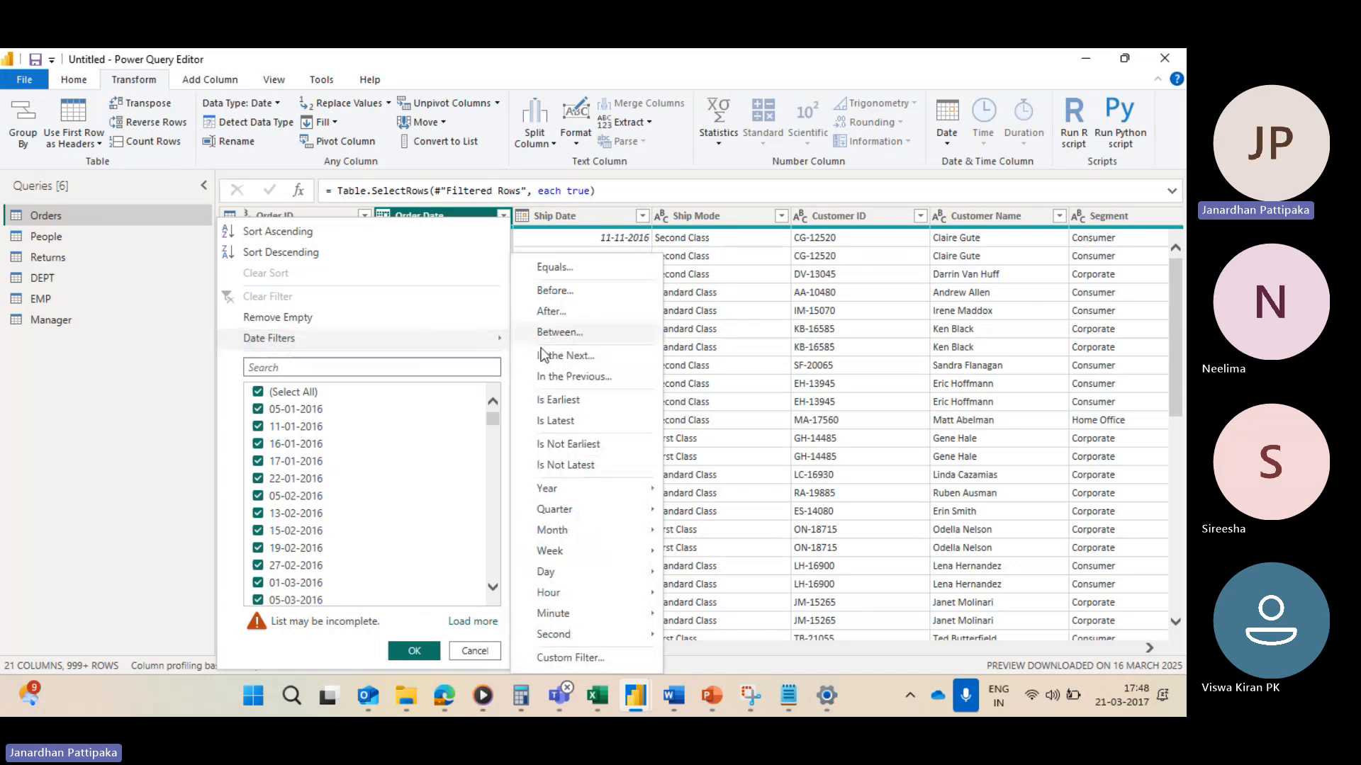
pyautogui.click(555, 375)
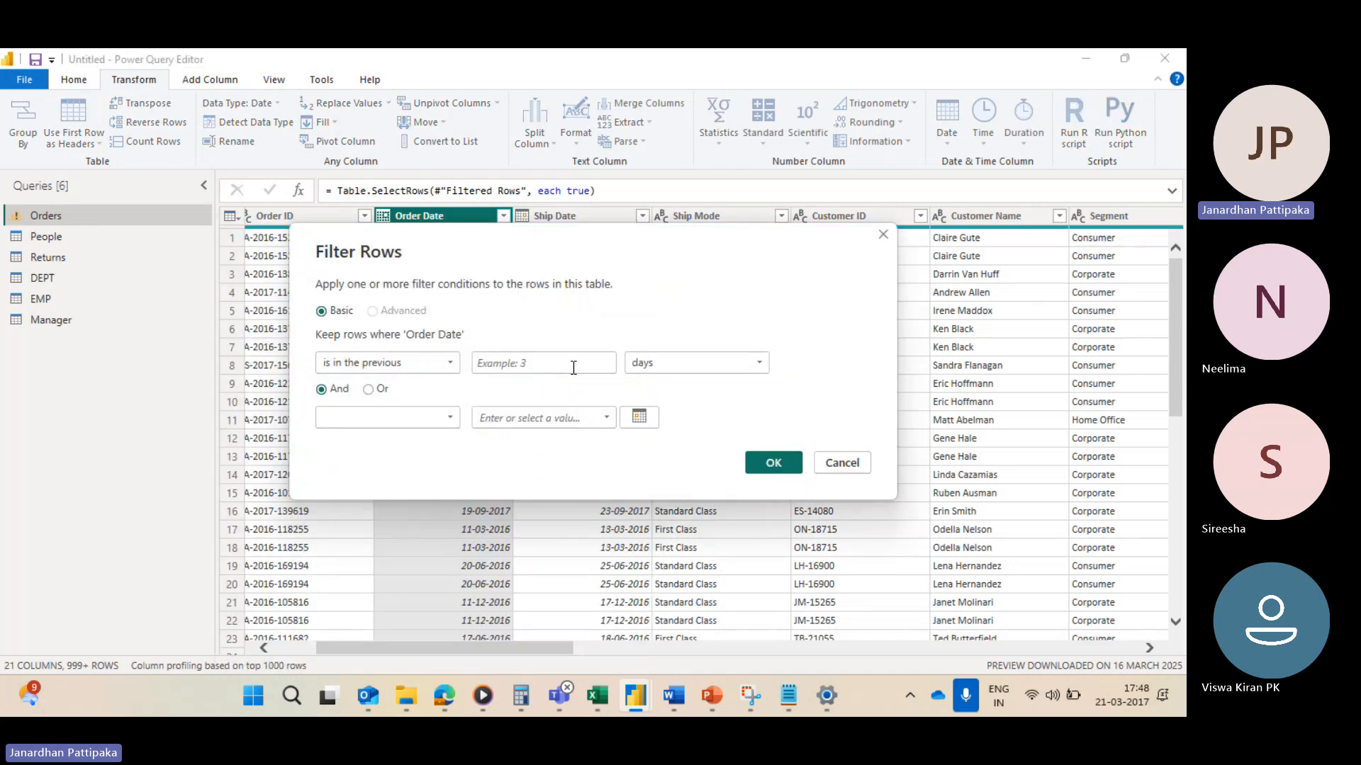
pyautogui.click(573, 368)
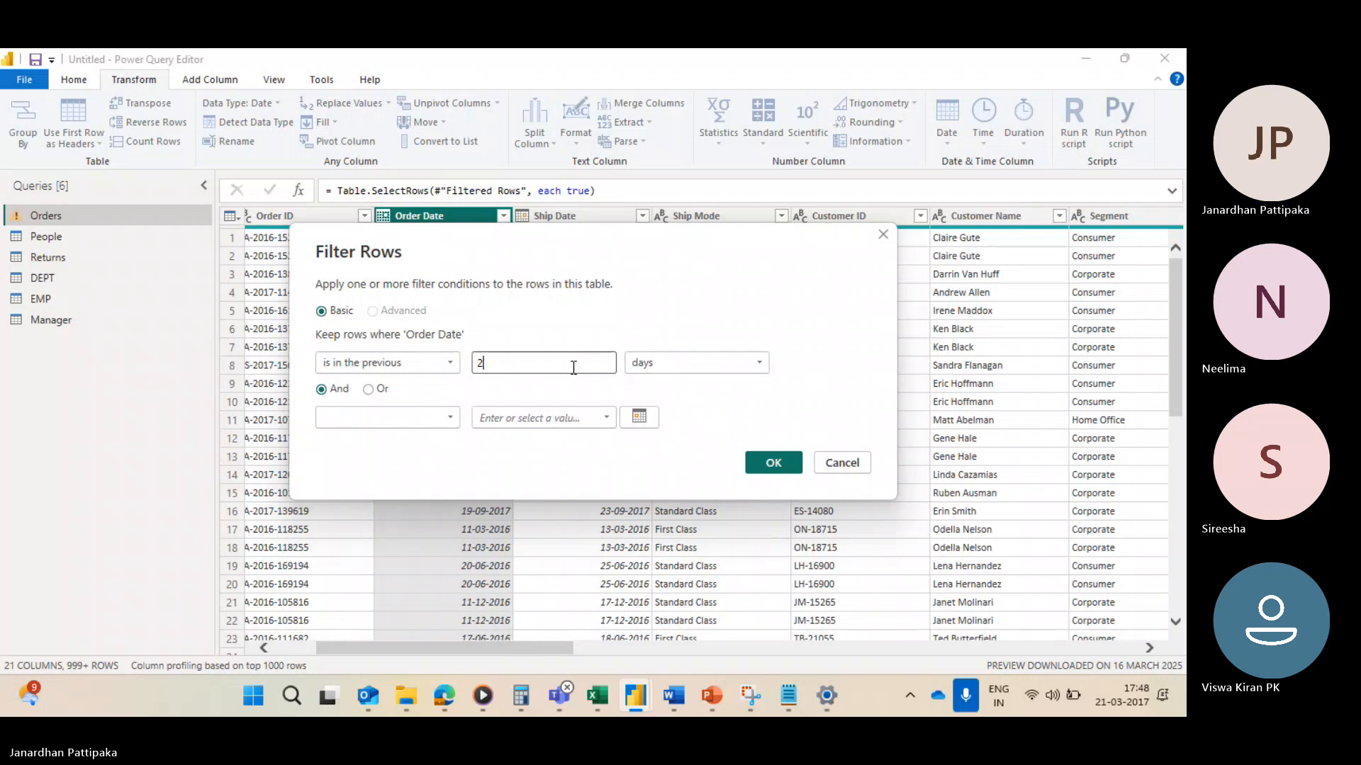
pyautogui.write('2')
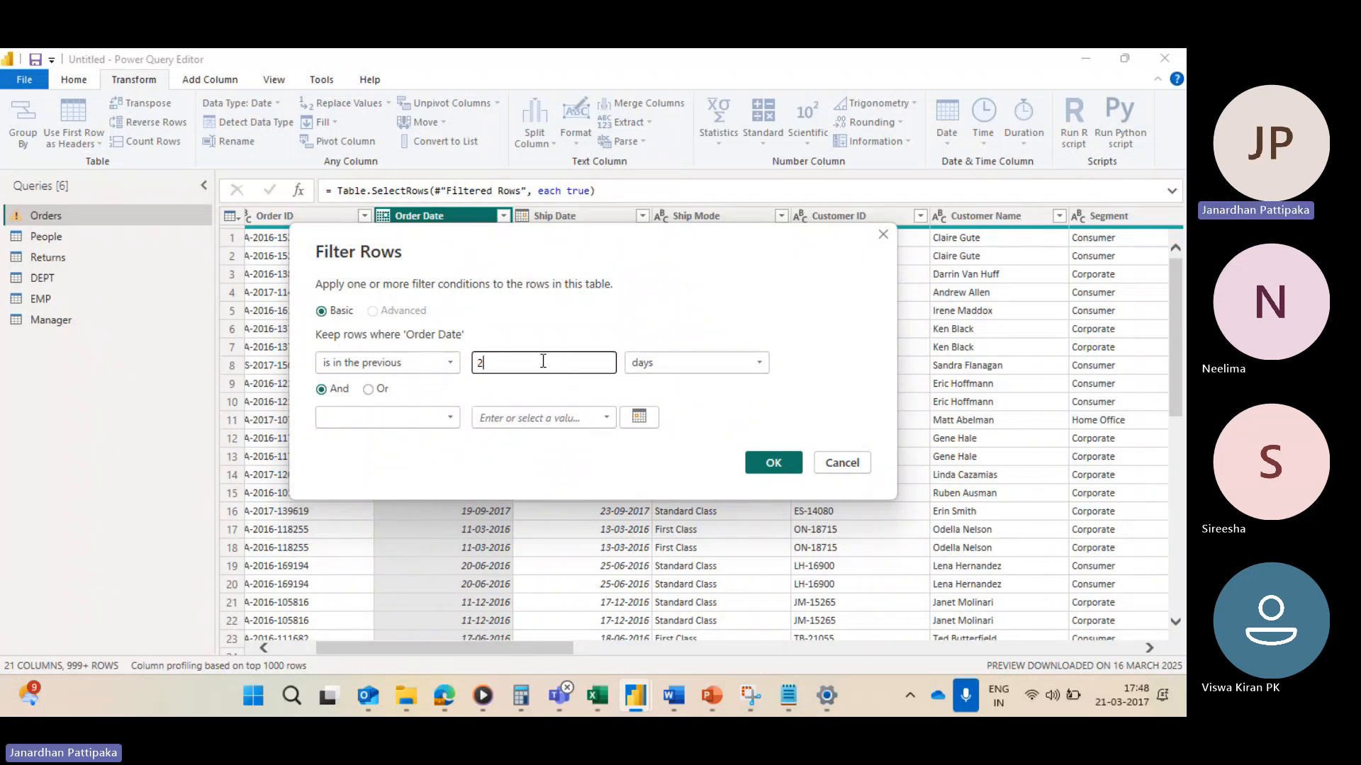
pyautogui.press('BackSpace')
pyautogui.write('1')
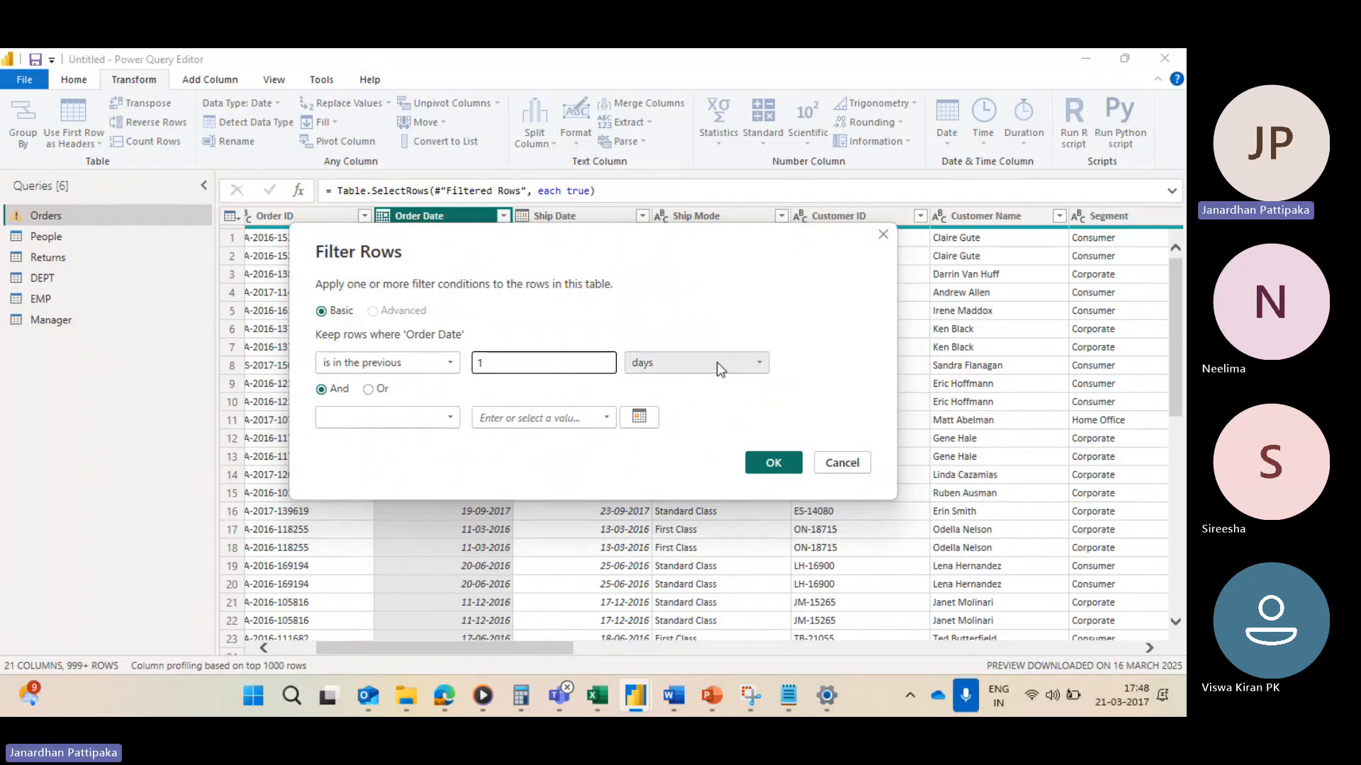
pyautogui.click(762, 363)
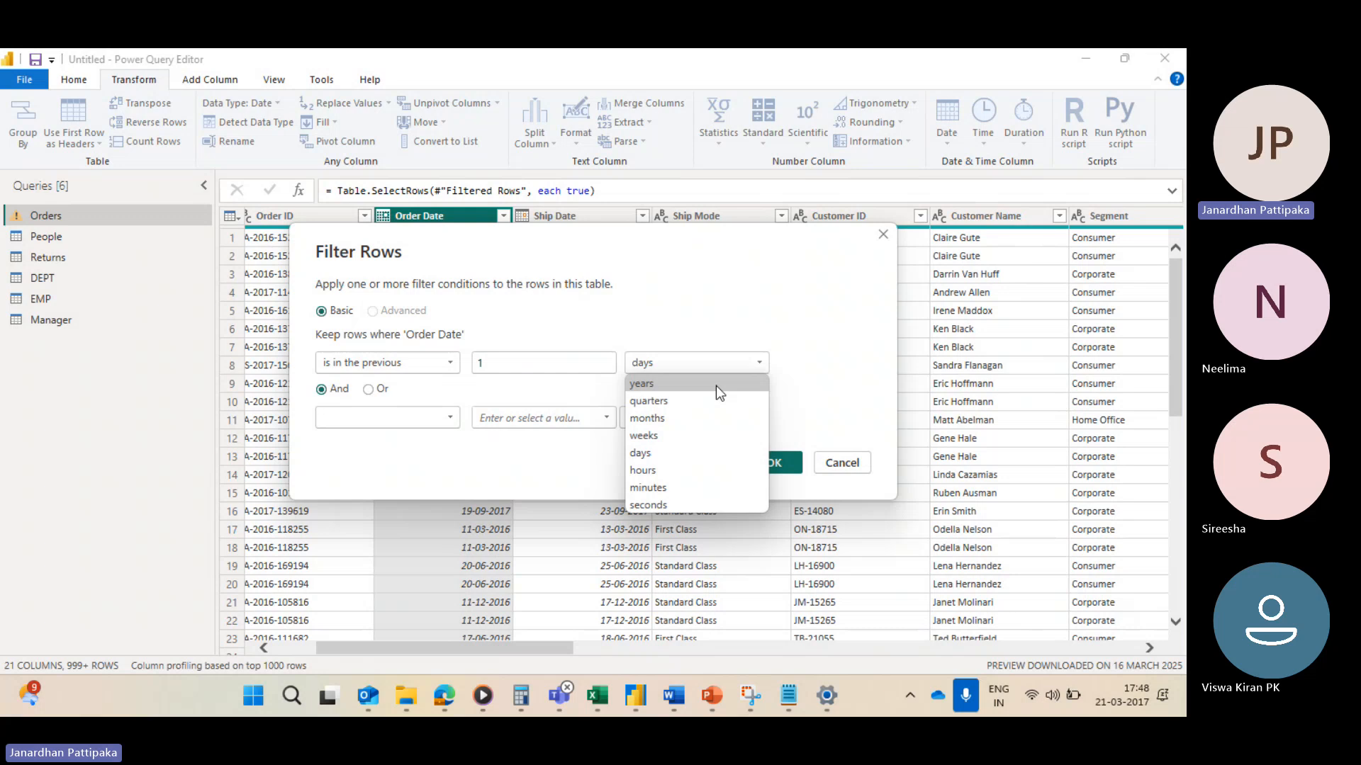
pyautogui.click(661, 420)
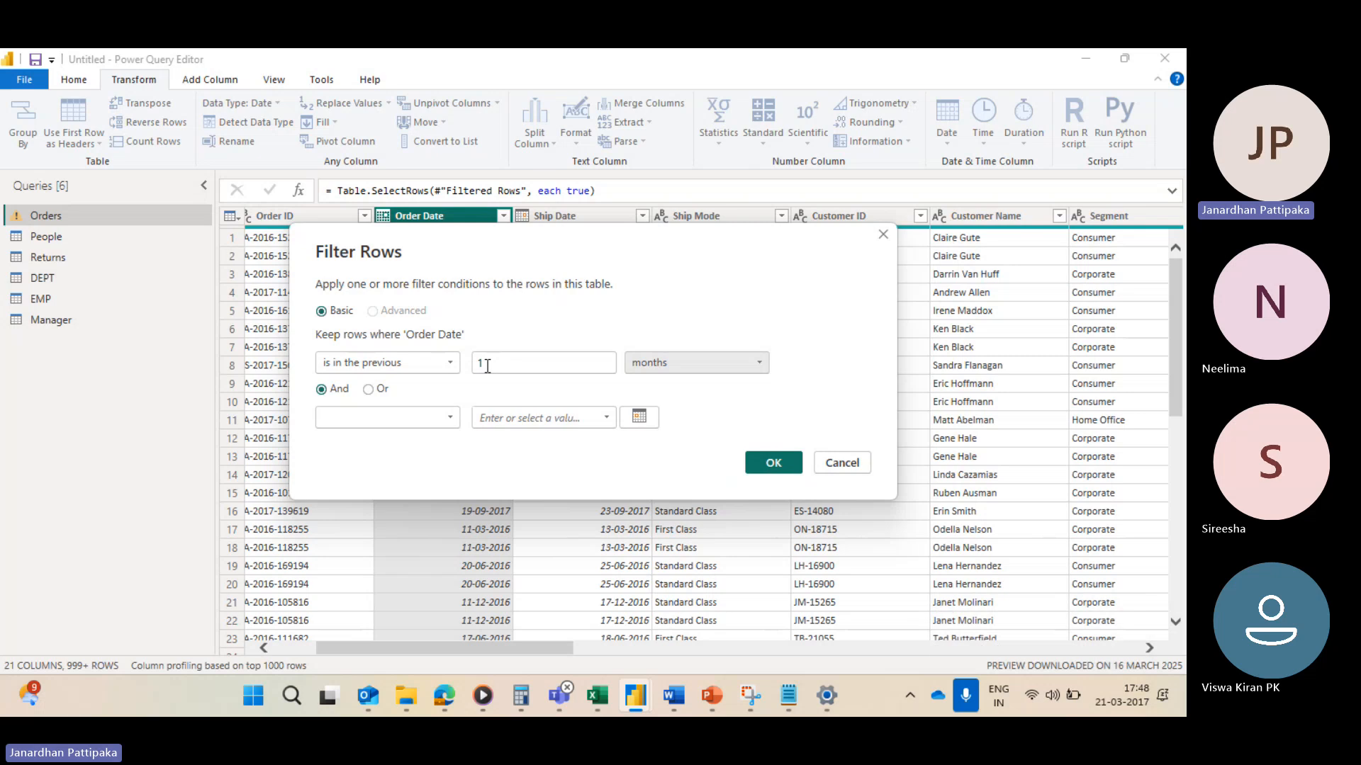
pyautogui.click(769, 461)
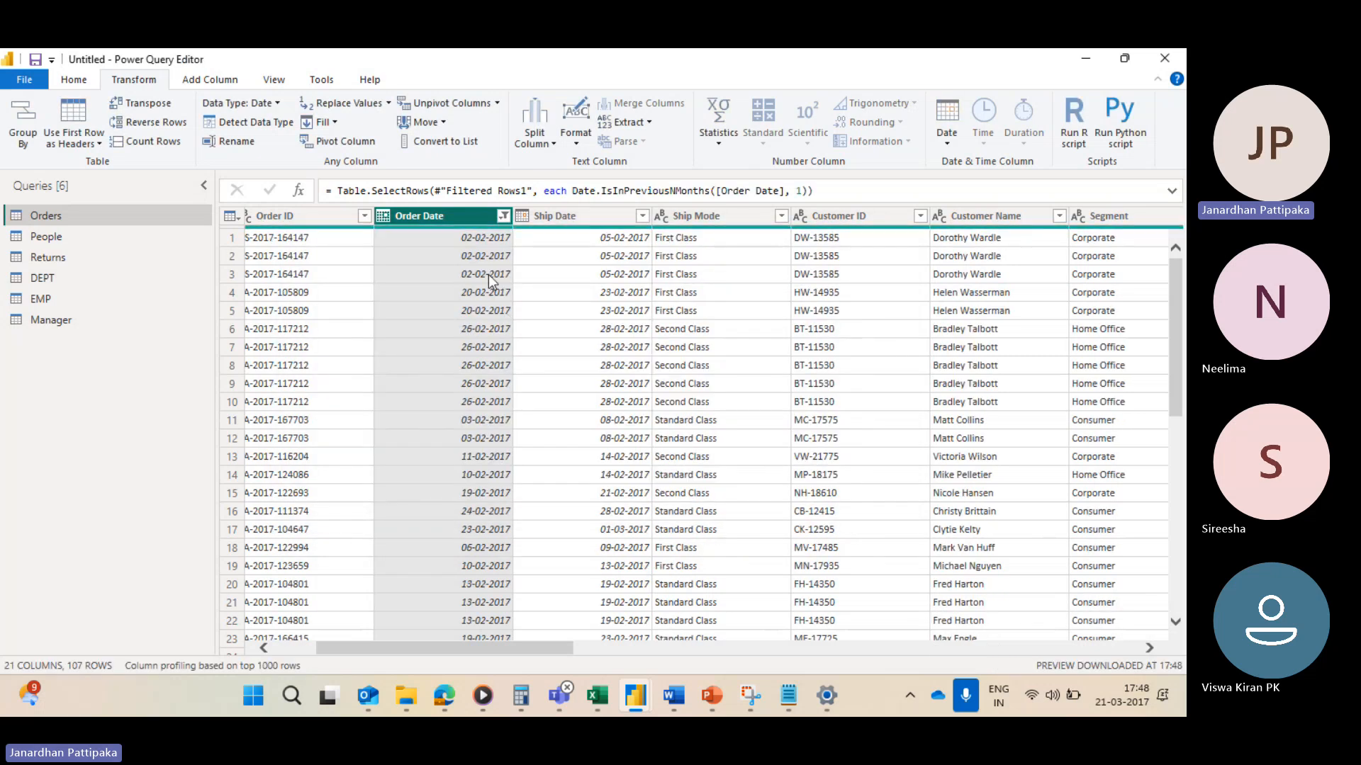
# Step: Review the remaining Order Date values in the filter list, then clear the Order Date filter
pyautogui.click(504, 216)
pyautogui.scroll(-3, 317, 539)
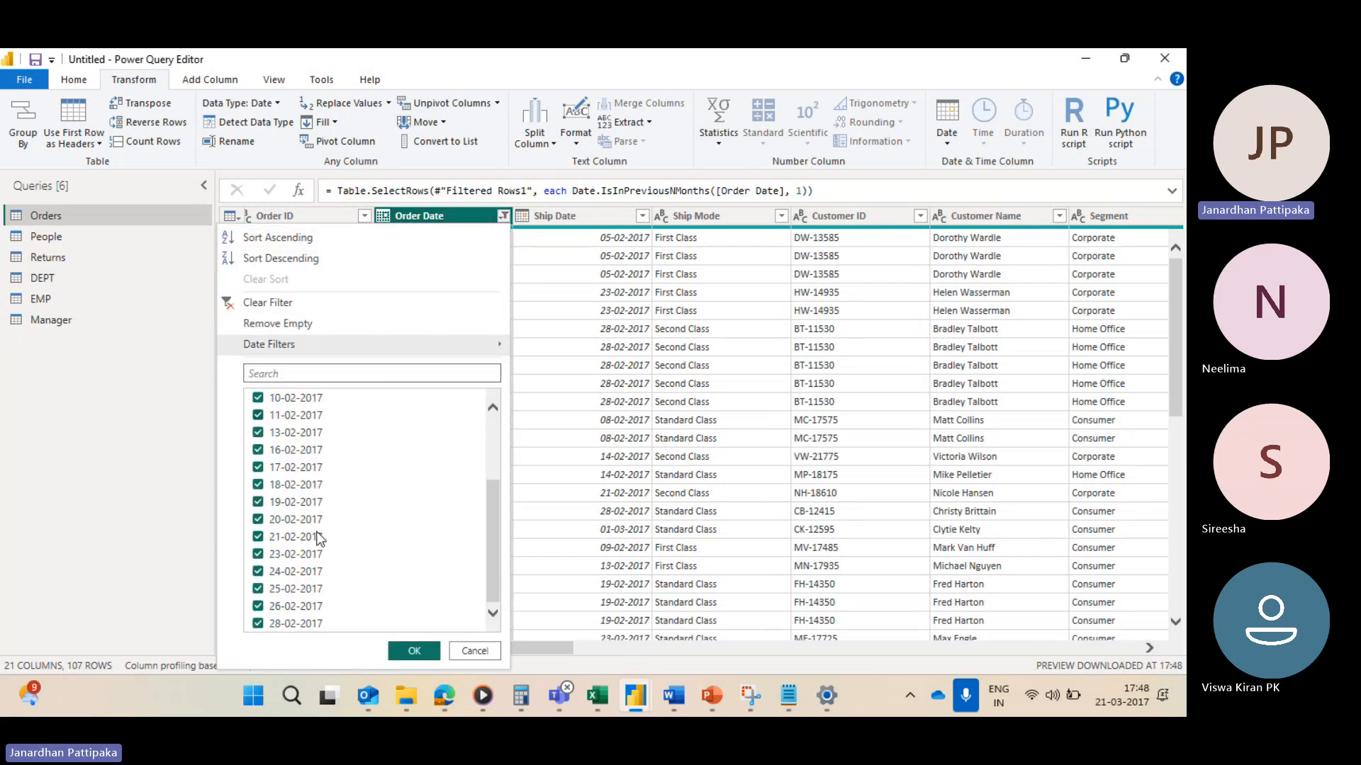
pyautogui.scroll(3, 317, 539)
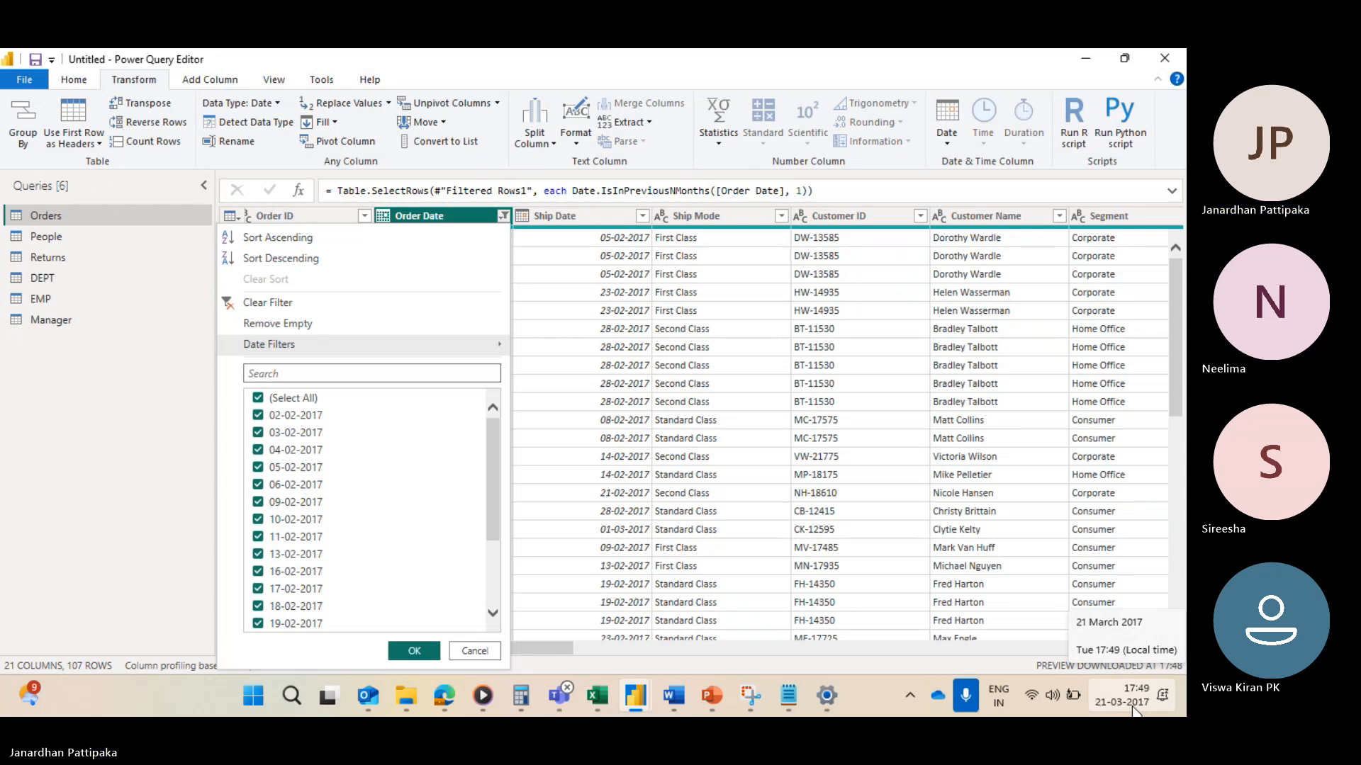
pyautogui.click(250, 304)
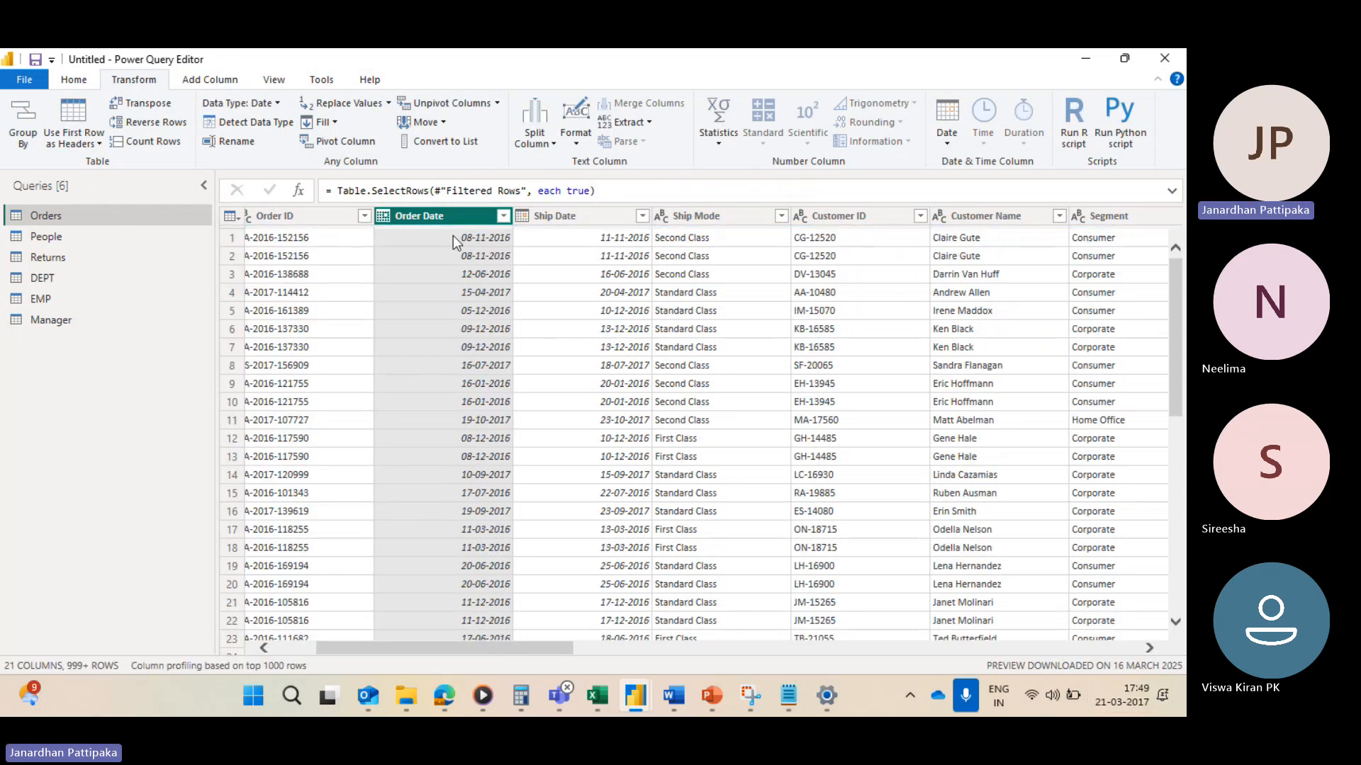
# Step: Set up an Order Date filter for rows in the previous 3 hours without applying it
pyautogui.click(503, 216)
pyautogui.moveTo(354, 341)
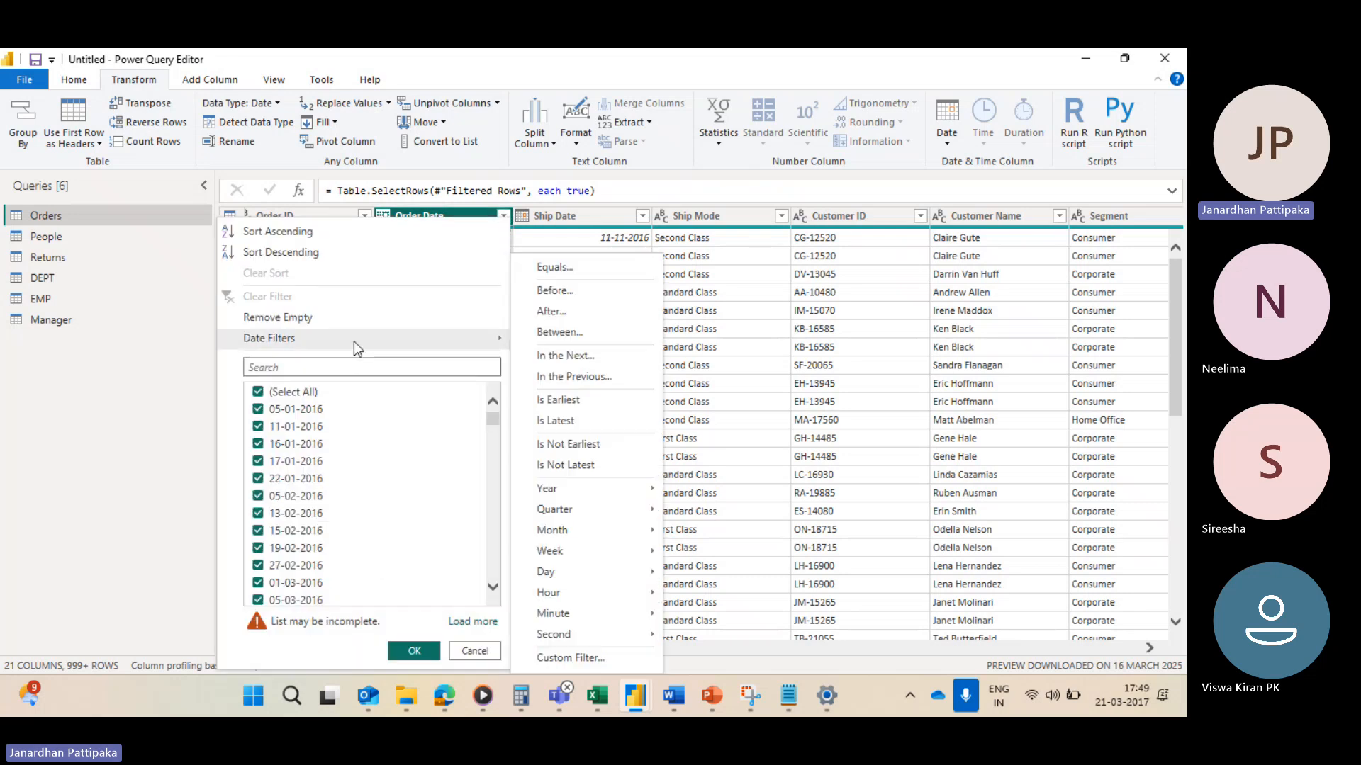
pyautogui.click(570, 377)
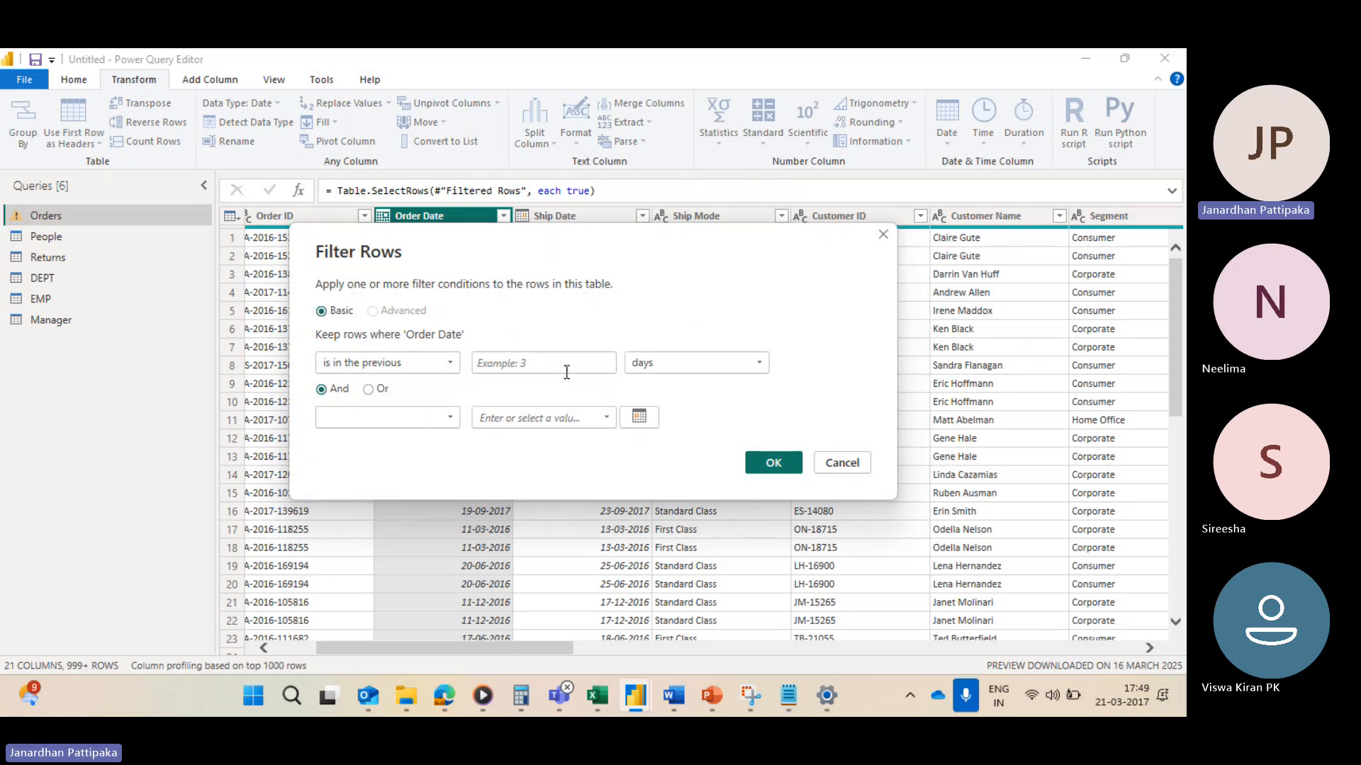
pyautogui.click(563, 368)
pyautogui.write('1')
pyautogui.click(758, 364)
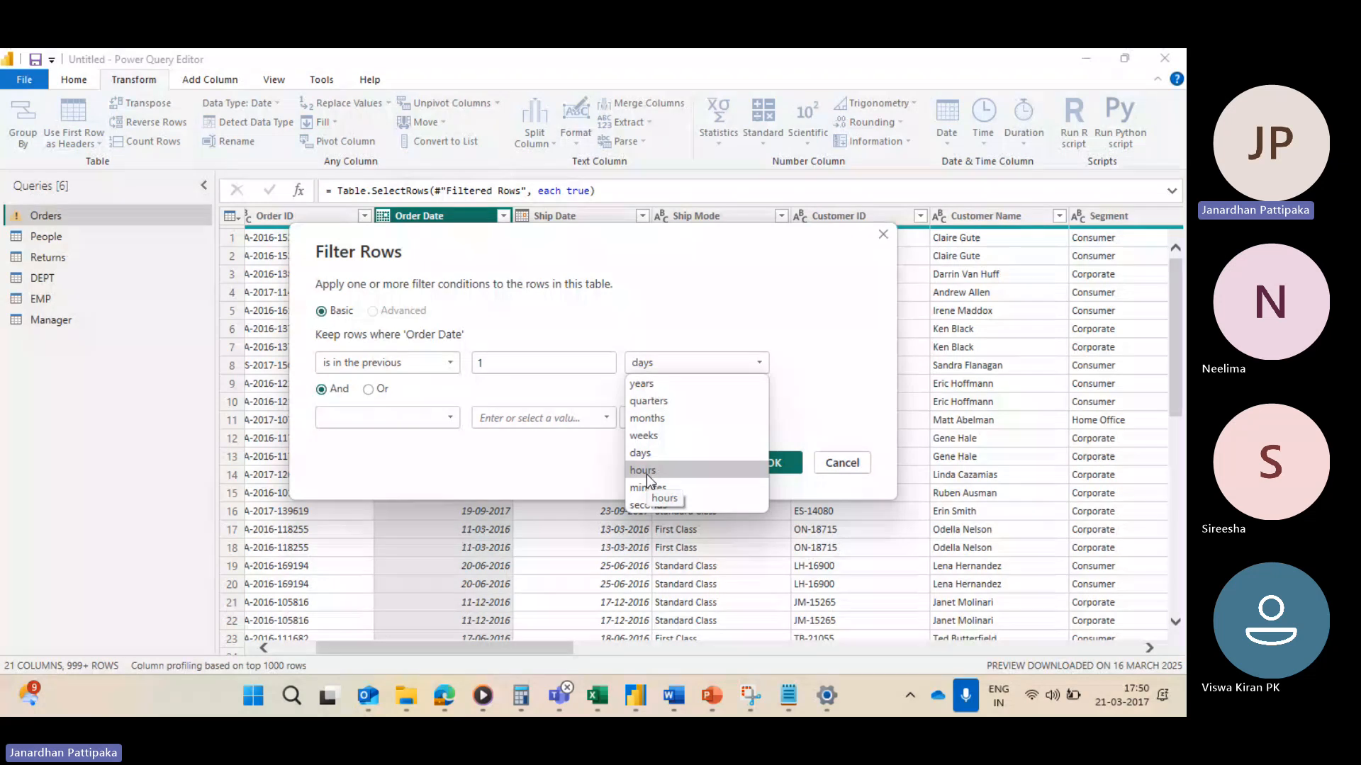
pyautogui.click(493, 364)
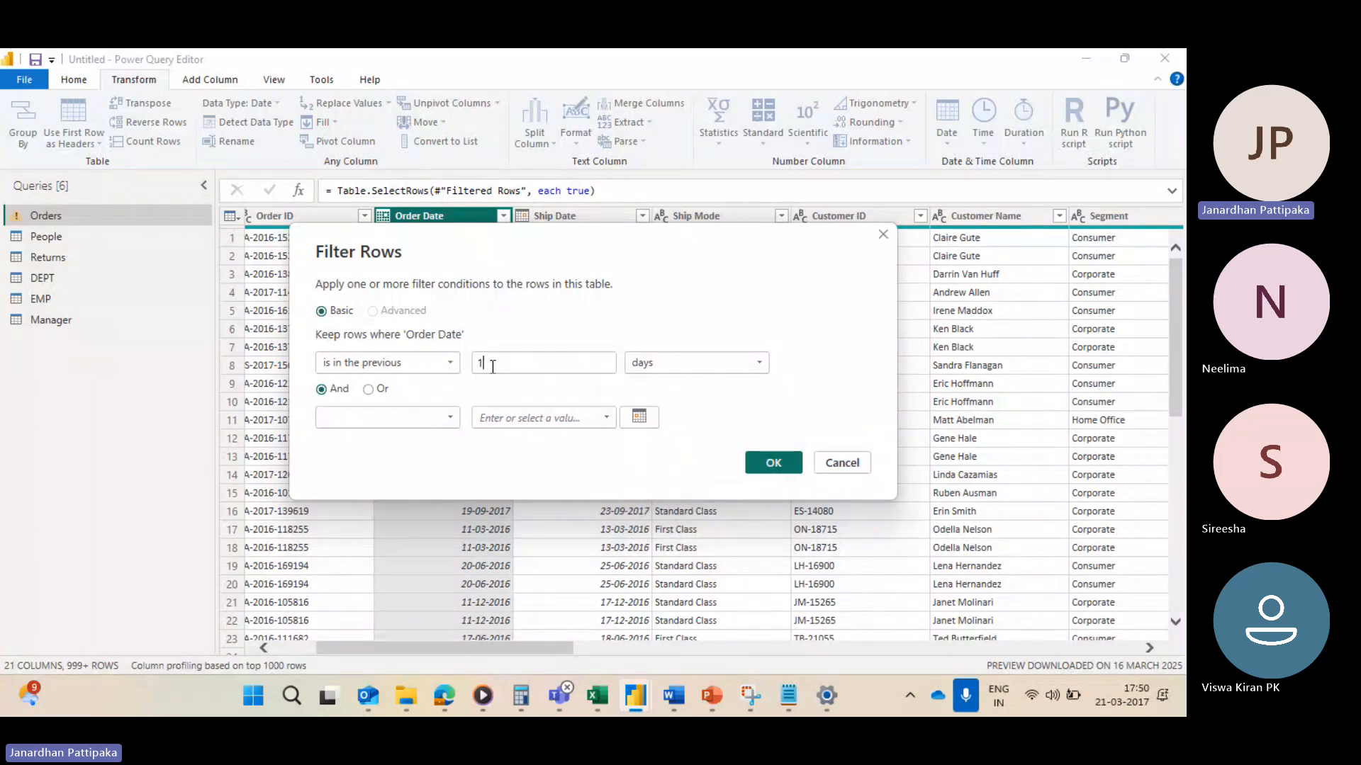
pyautogui.press('BackSpace')
pyautogui.write('3')
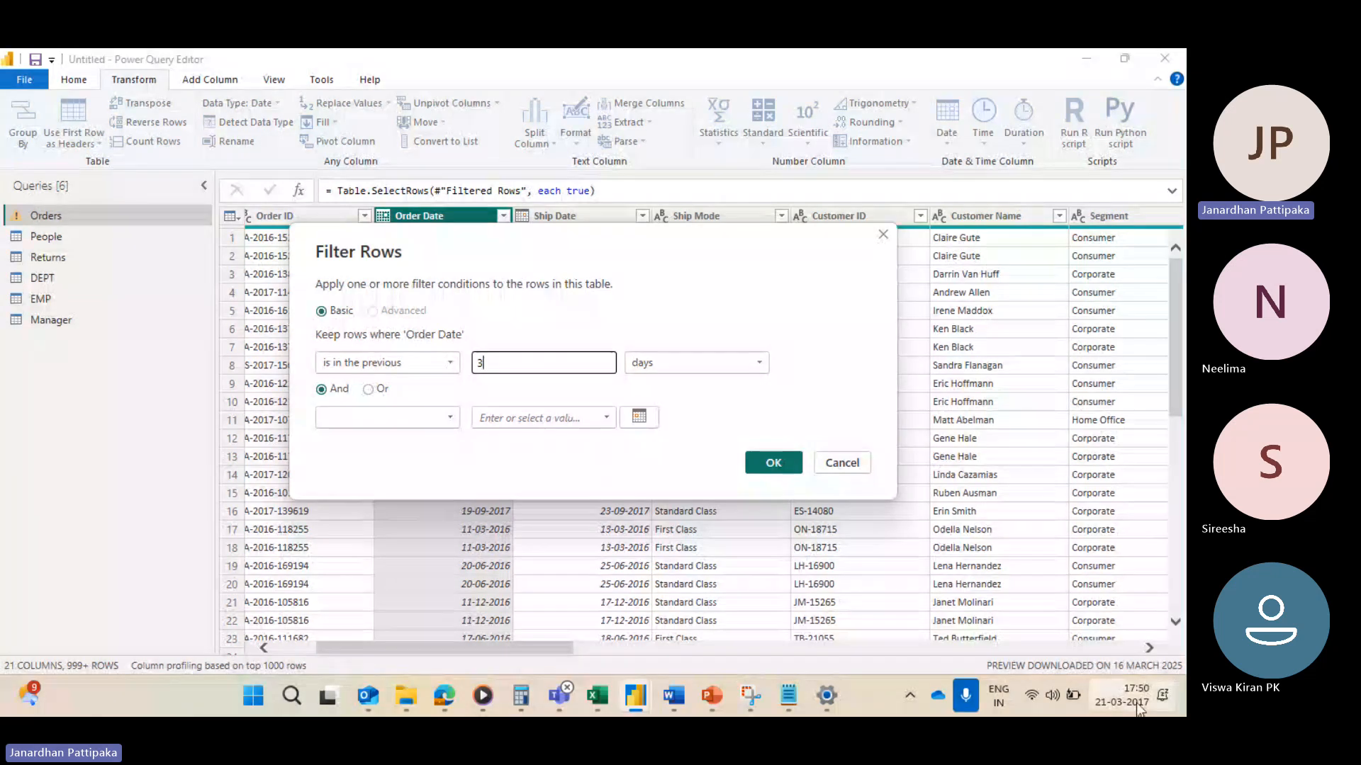
pyautogui.click(758, 364)
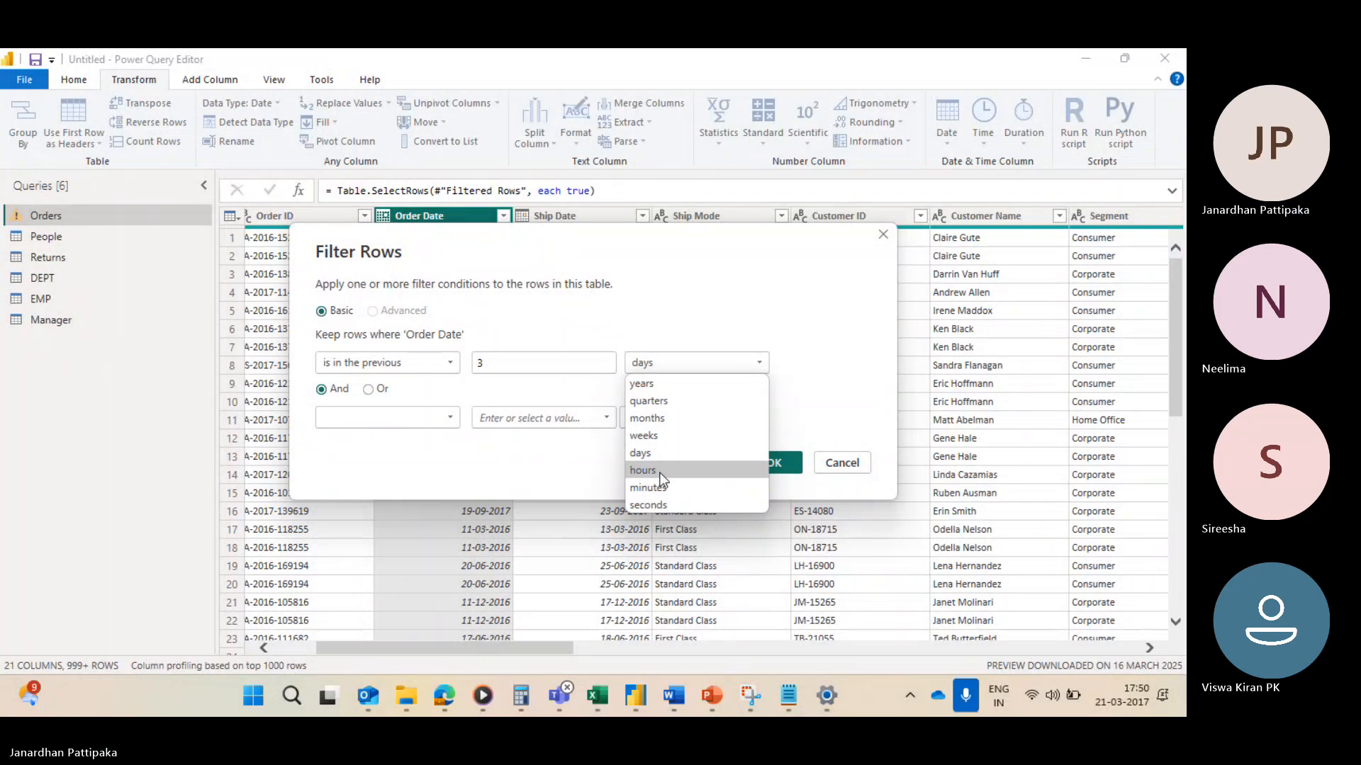
pyautogui.click(672, 470)
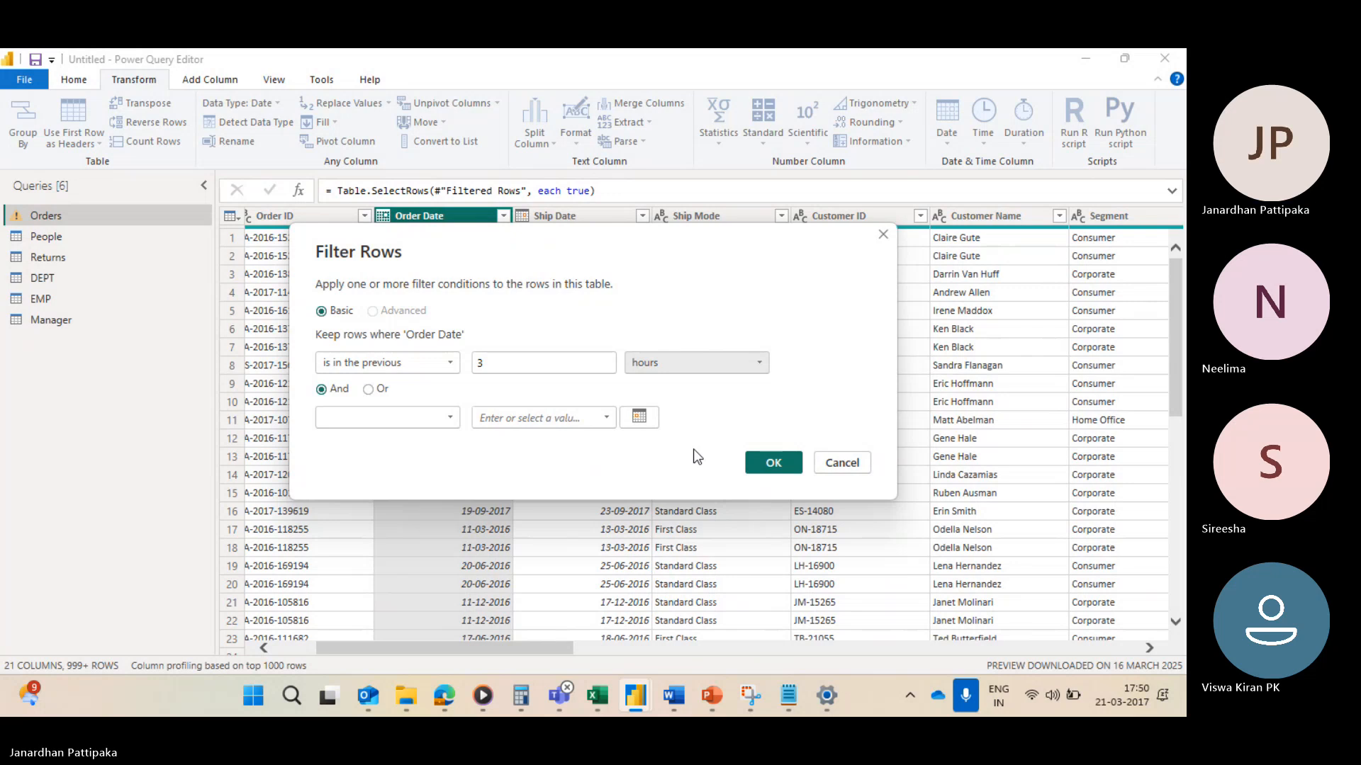
pyautogui.click(757, 364)
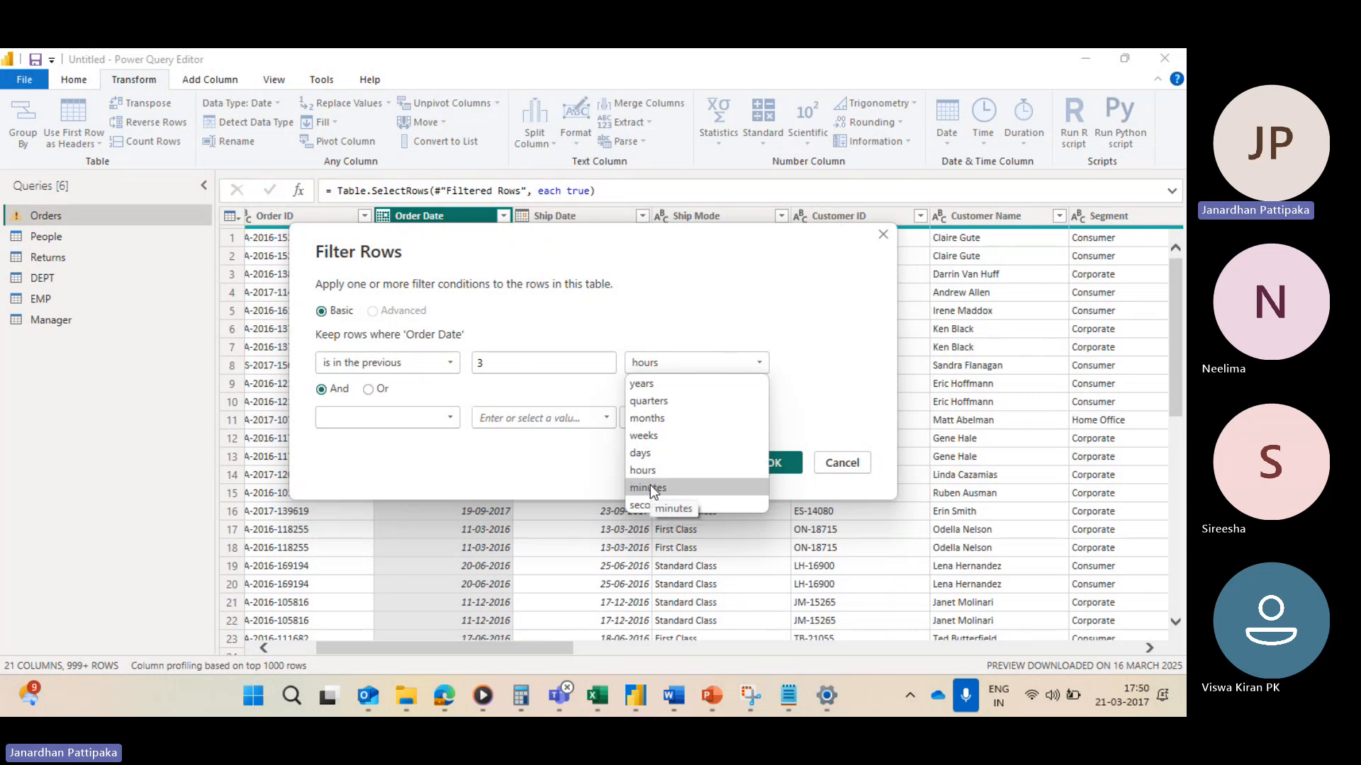
pyautogui.click(986, 323)
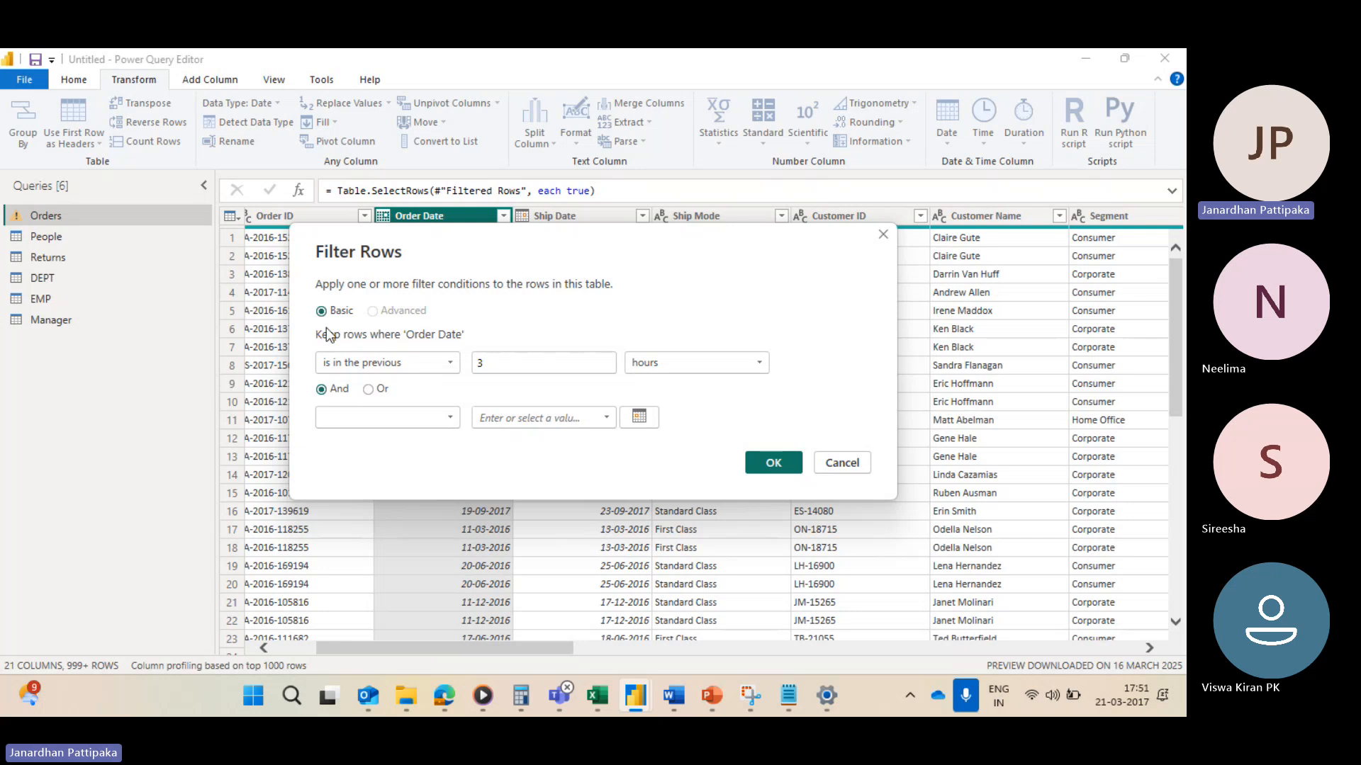
# Step: Switch to the Sample - Superstore workbook and return to the Filter Rows dialog
pyautogui.moveTo(598, 698)
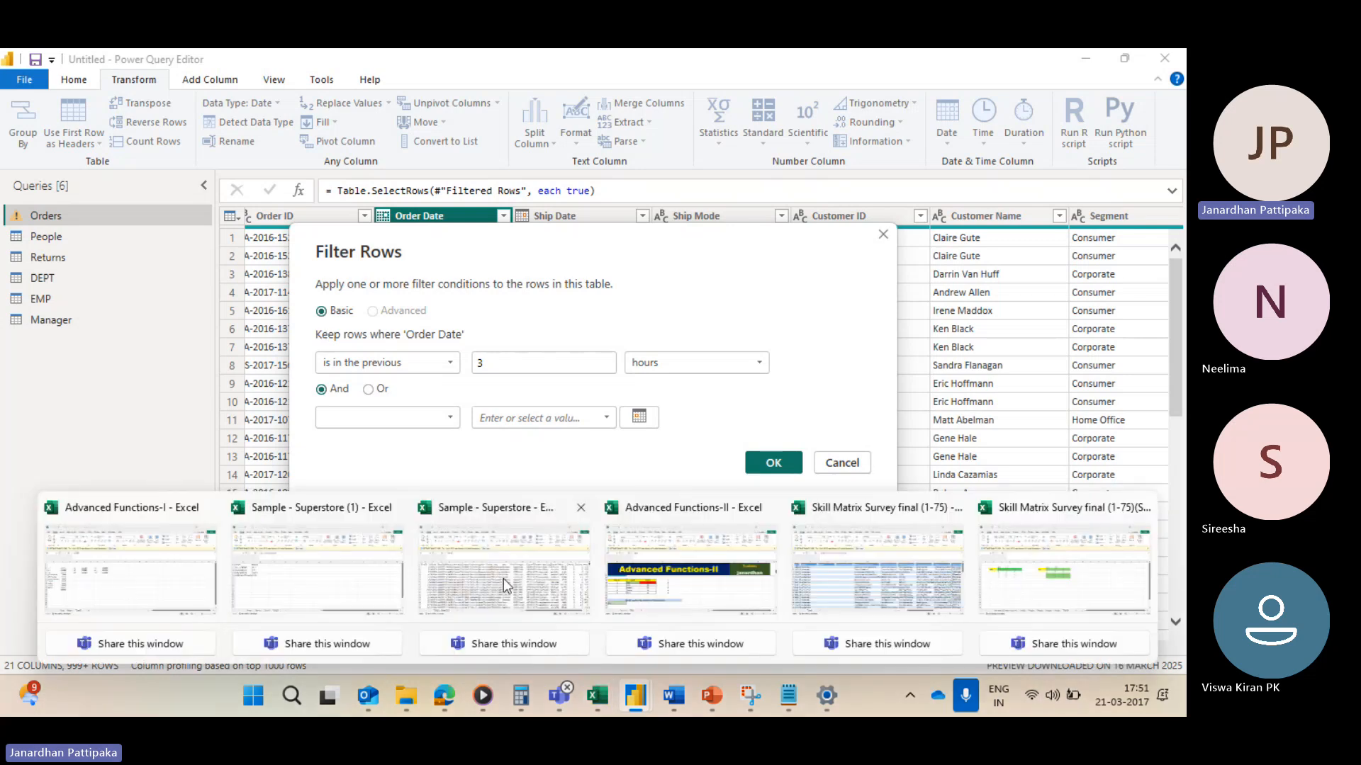
pyautogui.click(484, 577)
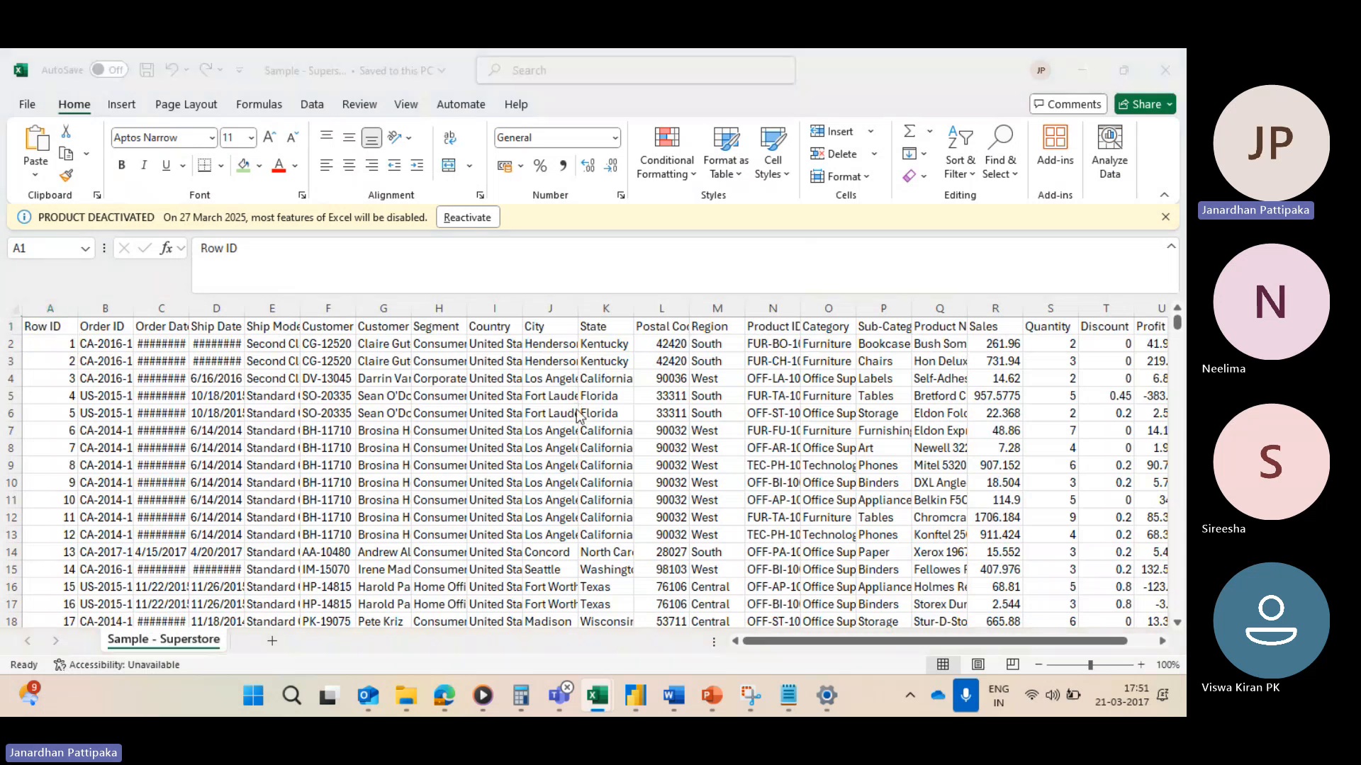
pyautogui.hotkey('alt', 'Tab')
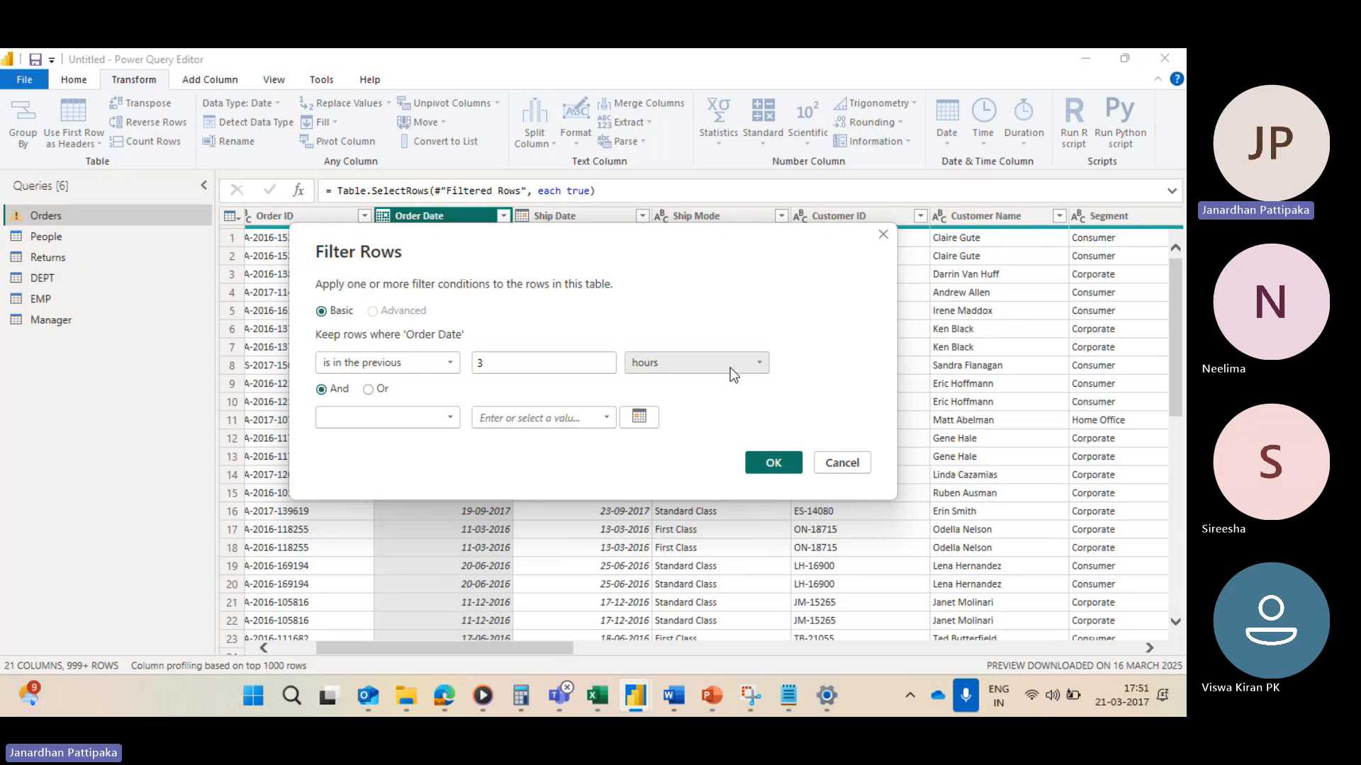
# Step: Change the filter unit to minutes, review the condition options, then close the Filter Rows dialog unapplied
pyautogui.click(761, 363)
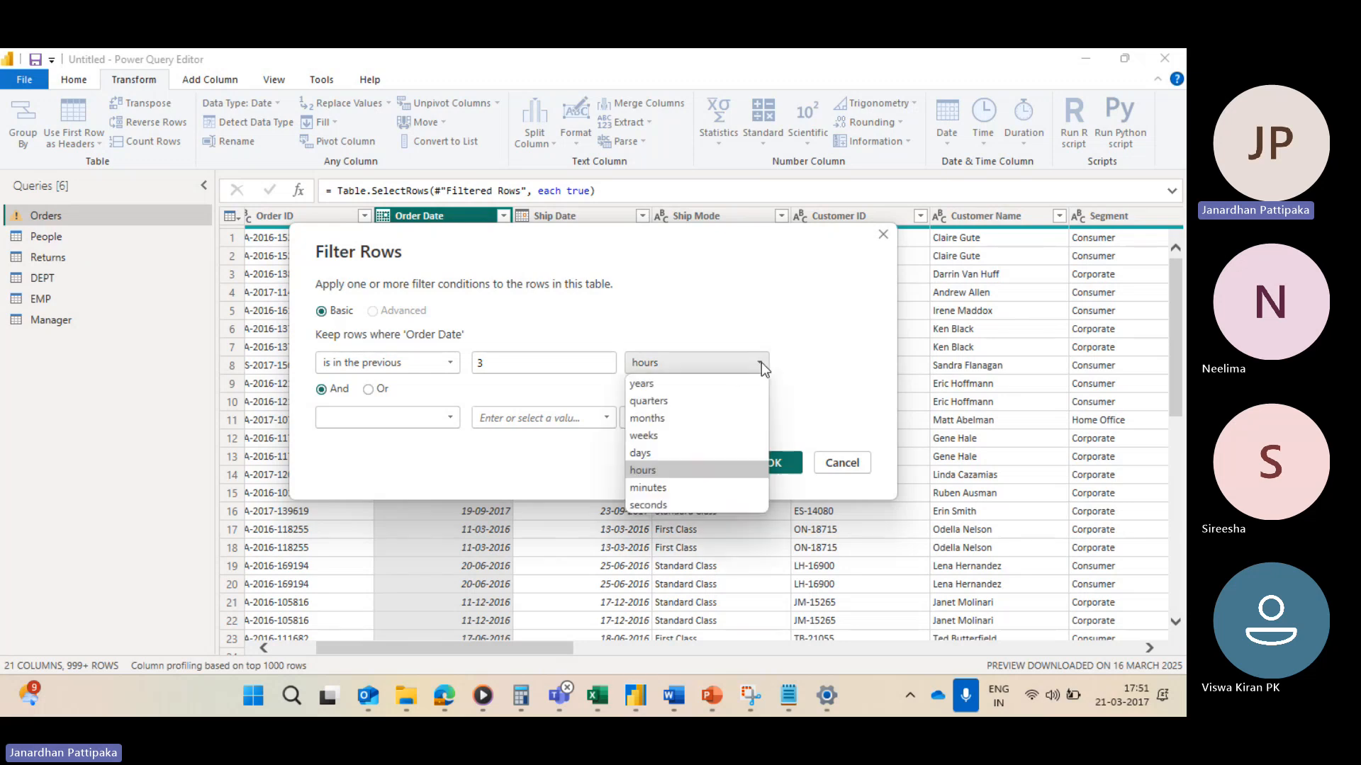
pyautogui.click(649, 489)
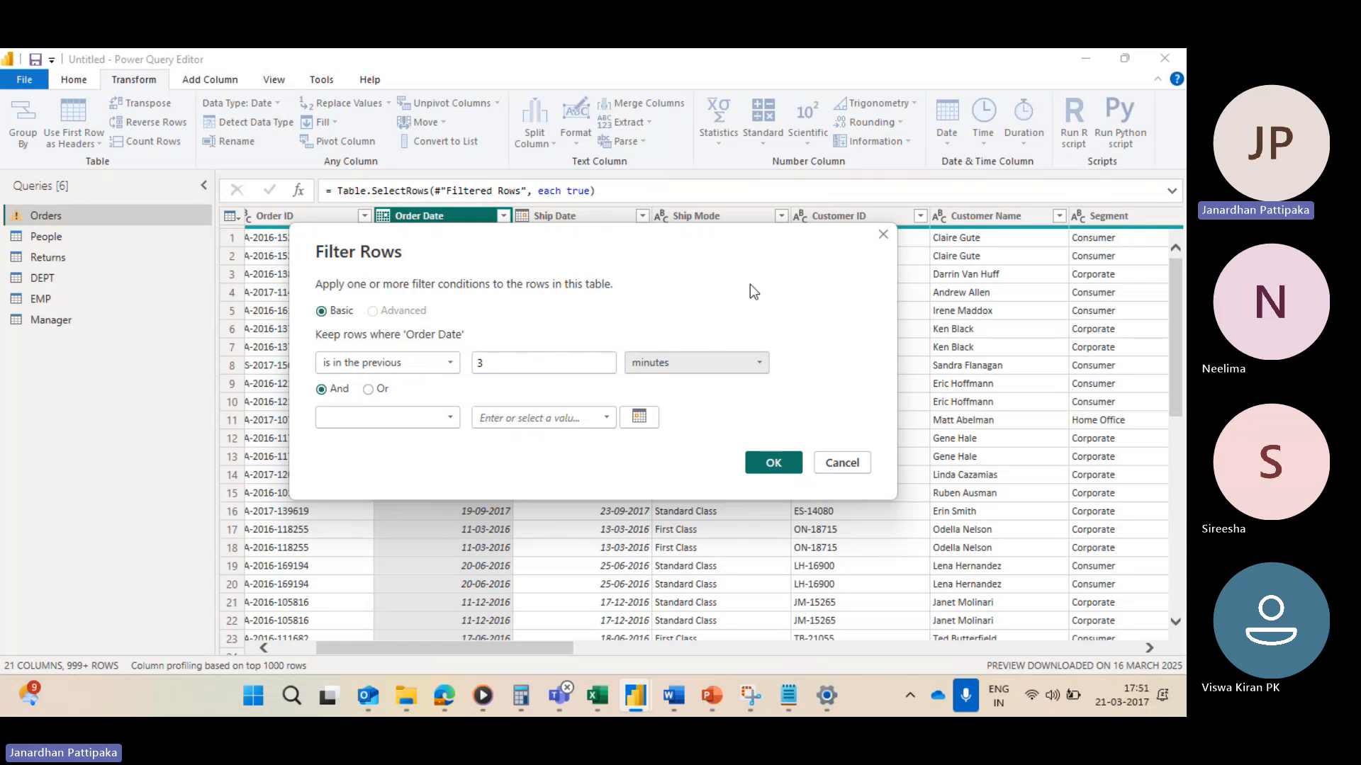
pyautogui.click(759, 365)
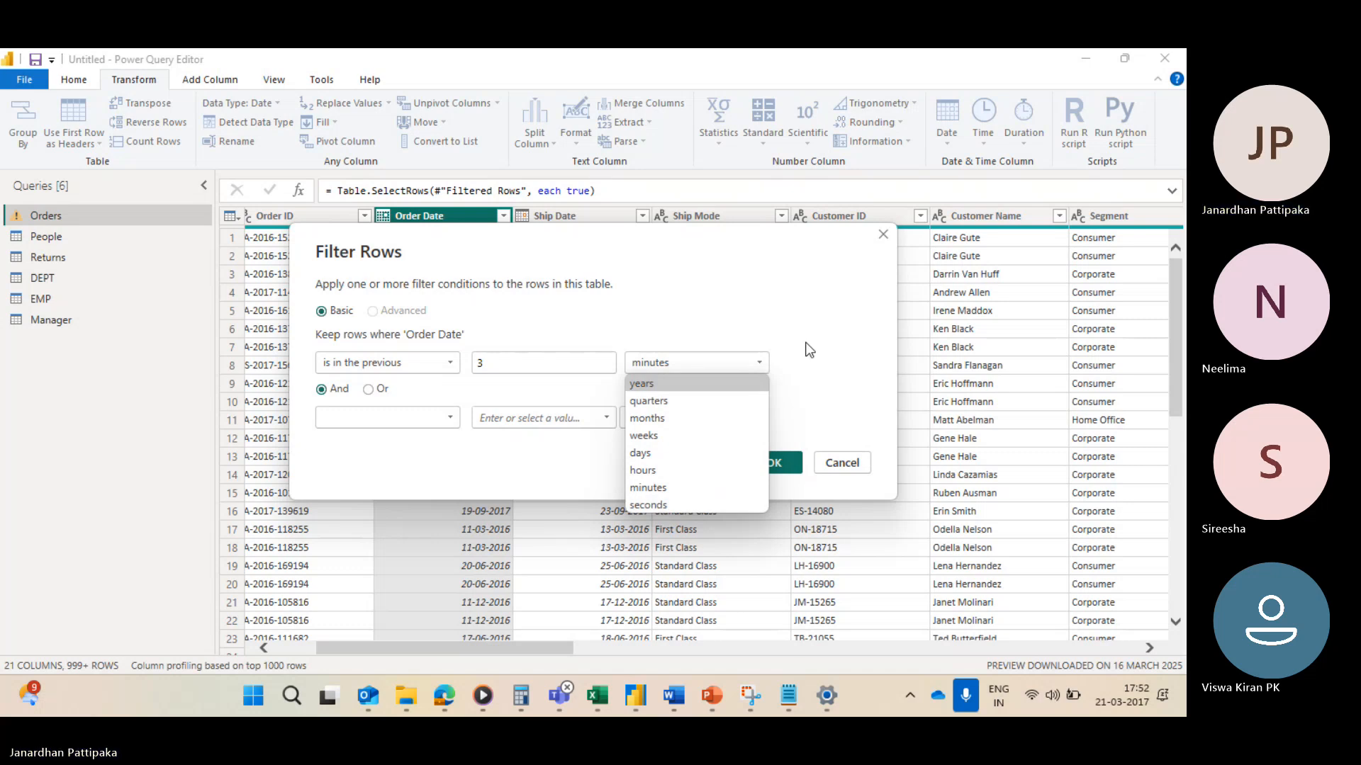
pyautogui.click(448, 365)
pyautogui.click(448, 365)
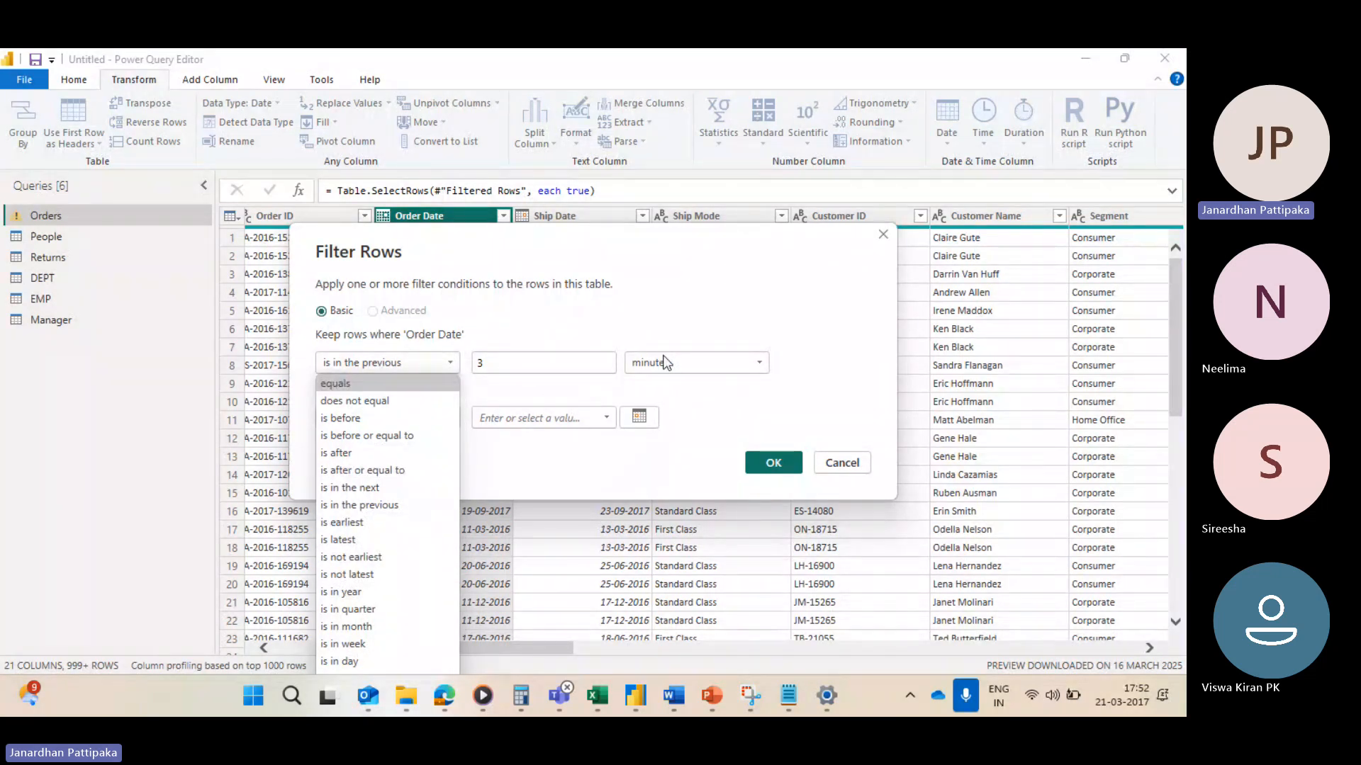
pyautogui.click(839, 342)
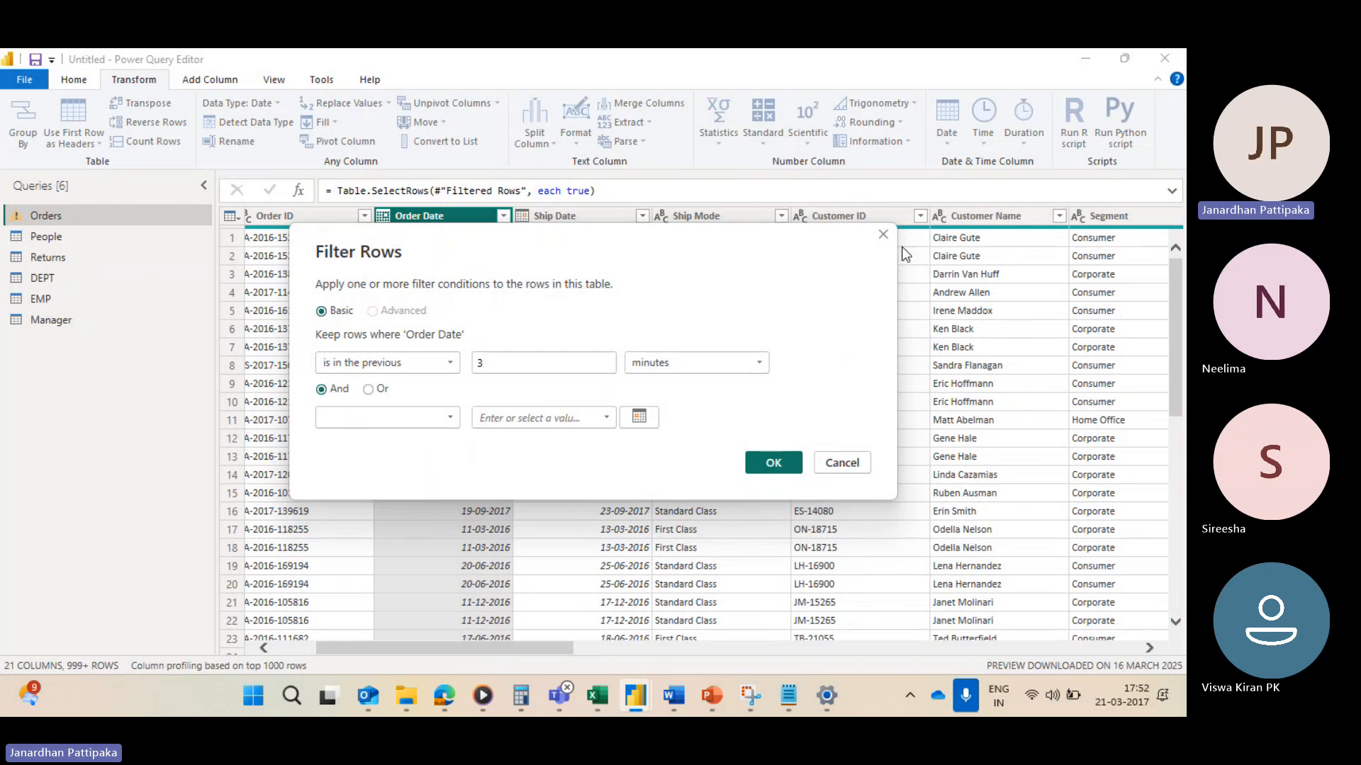
pyautogui.click(884, 236)
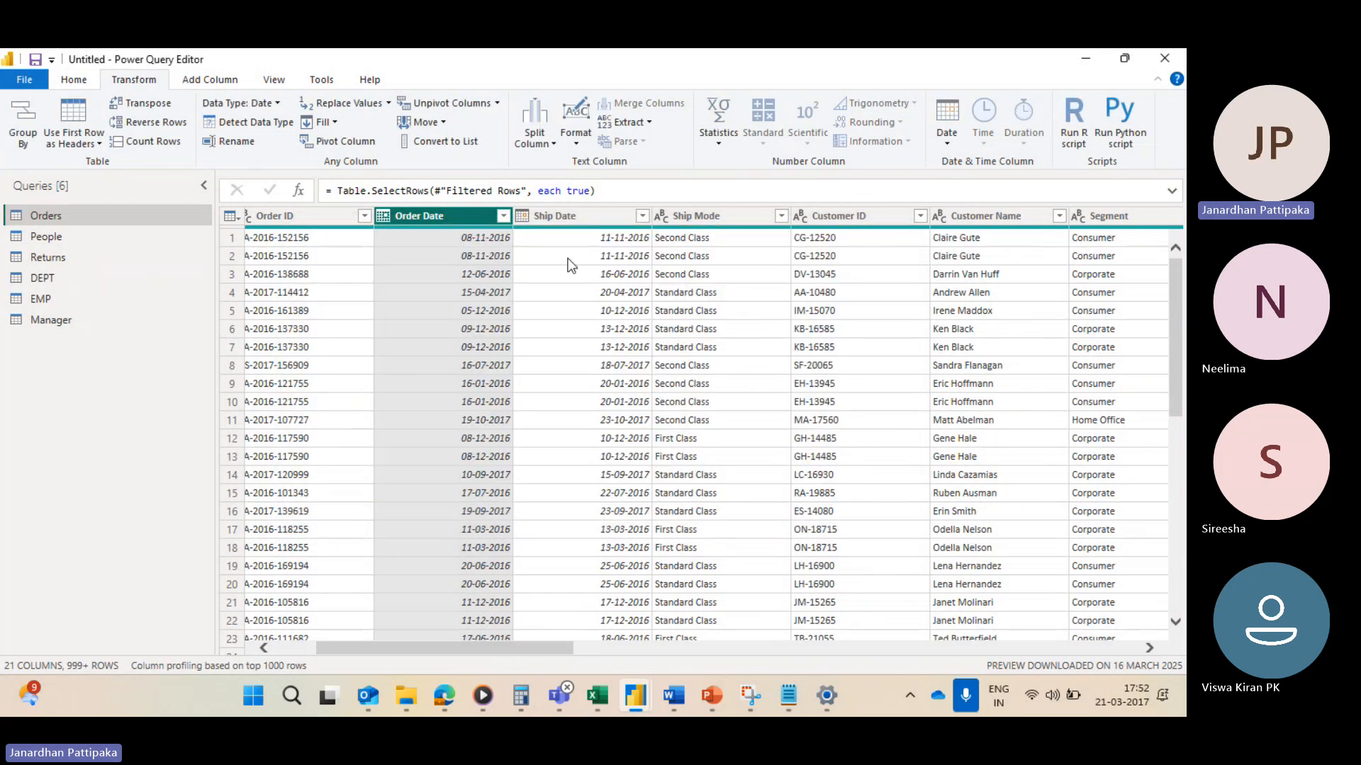
# Step: Apply the Is Earliest date filter to the Order Date column
pyautogui.click(501, 217)
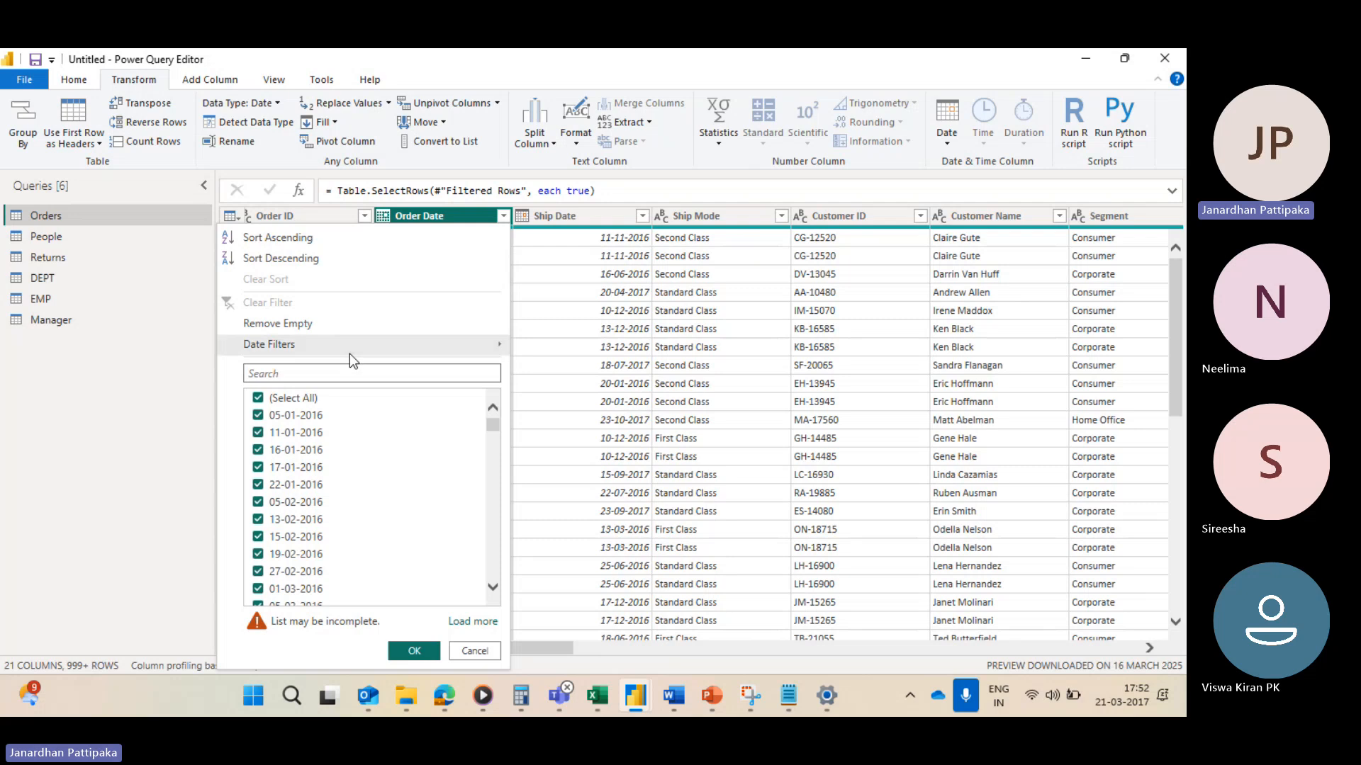
pyautogui.moveTo(350, 350)
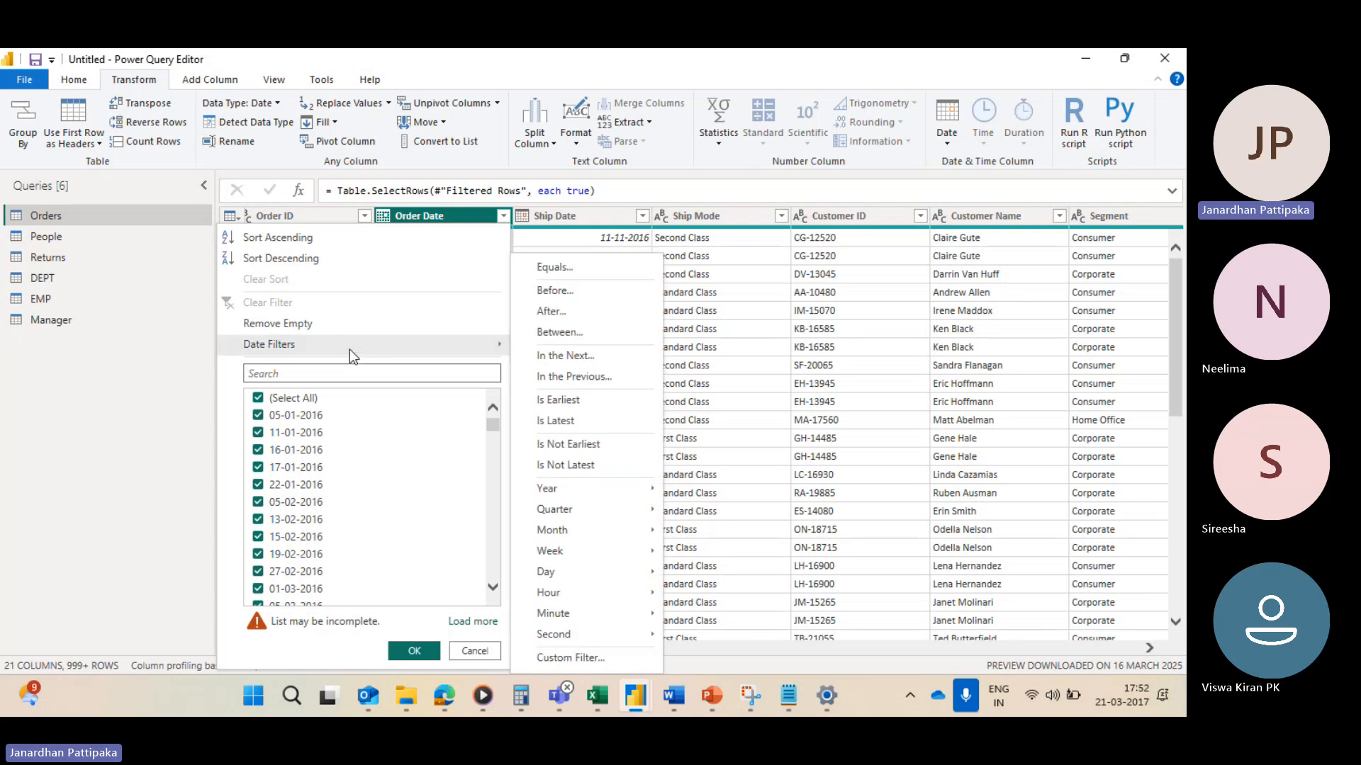
pyautogui.click(557, 401)
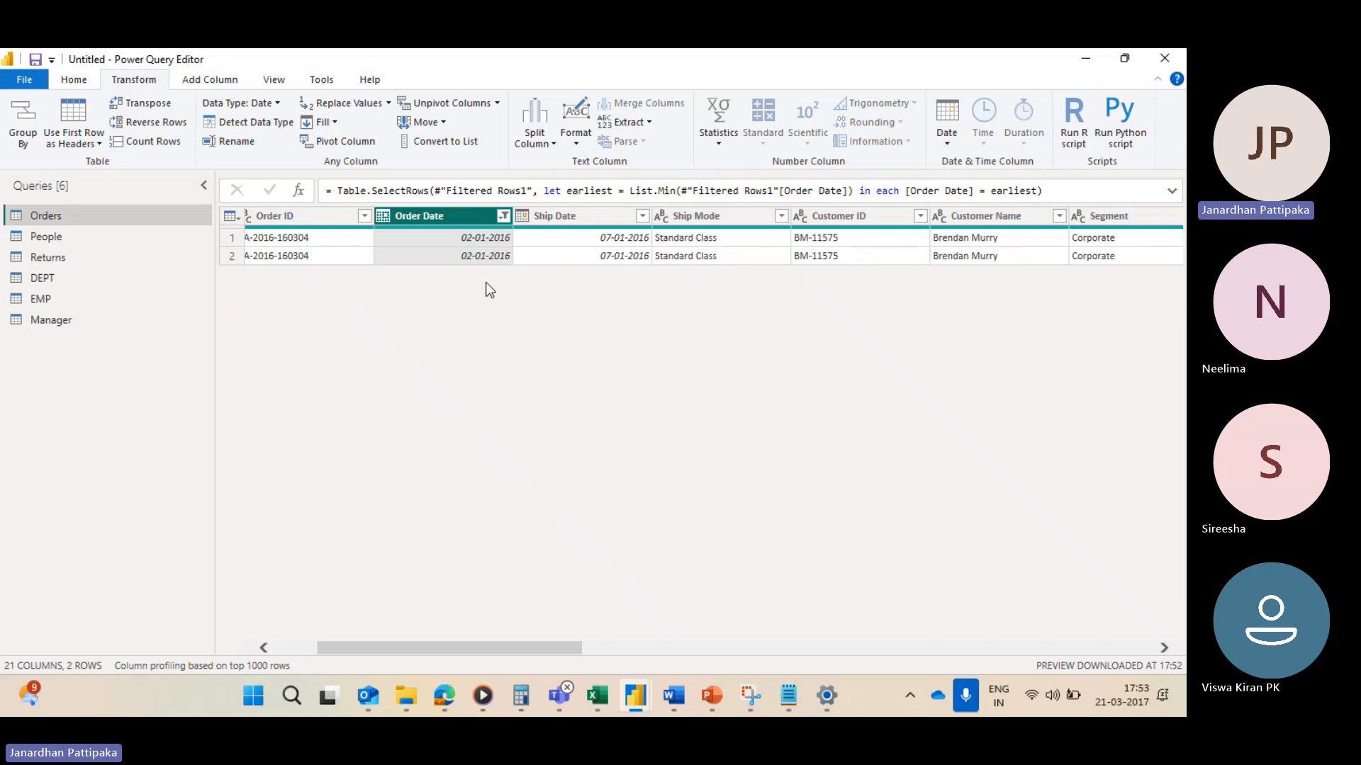
# Step: Clear the Order Date filter and look through the unfiltered rows
pyautogui.click(504, 218)
pyautogui.click(231, 306)
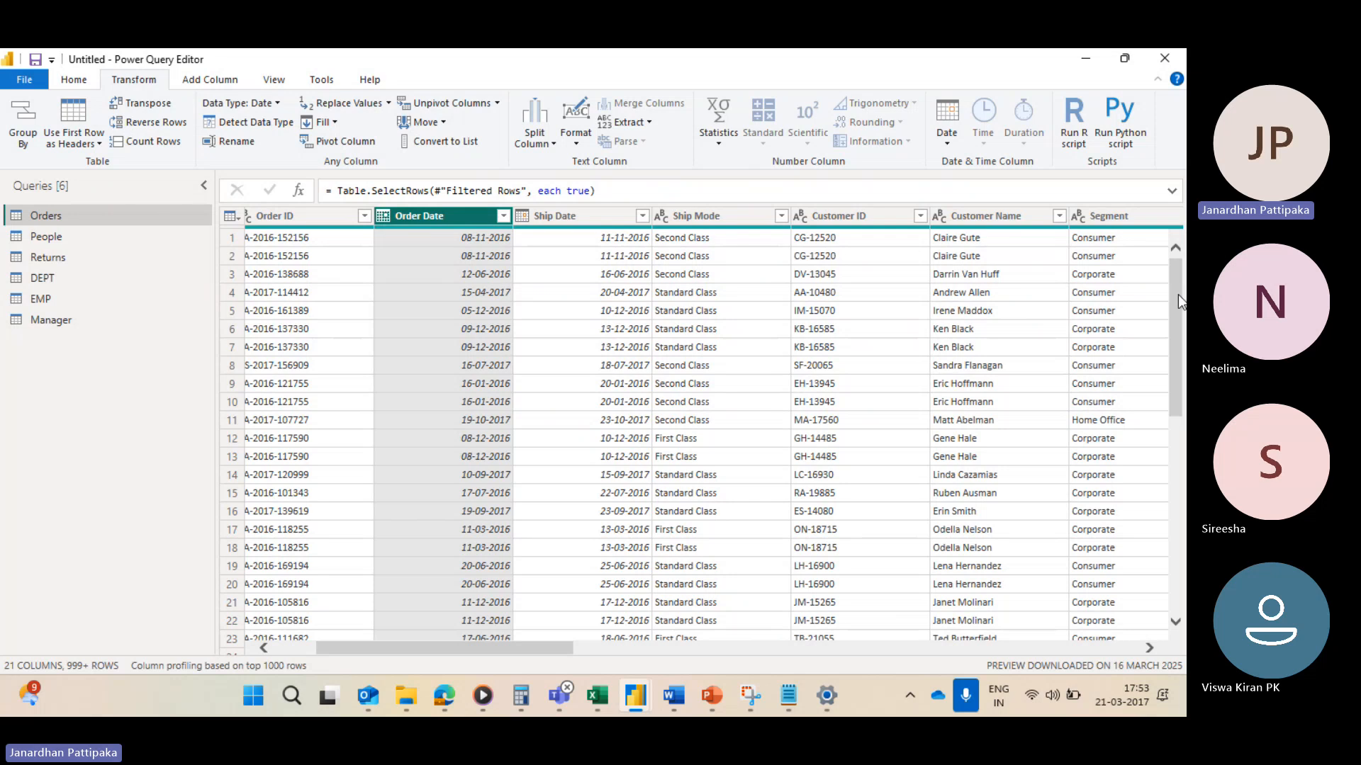
pyautogui.scroll(-20, 1178, 294)
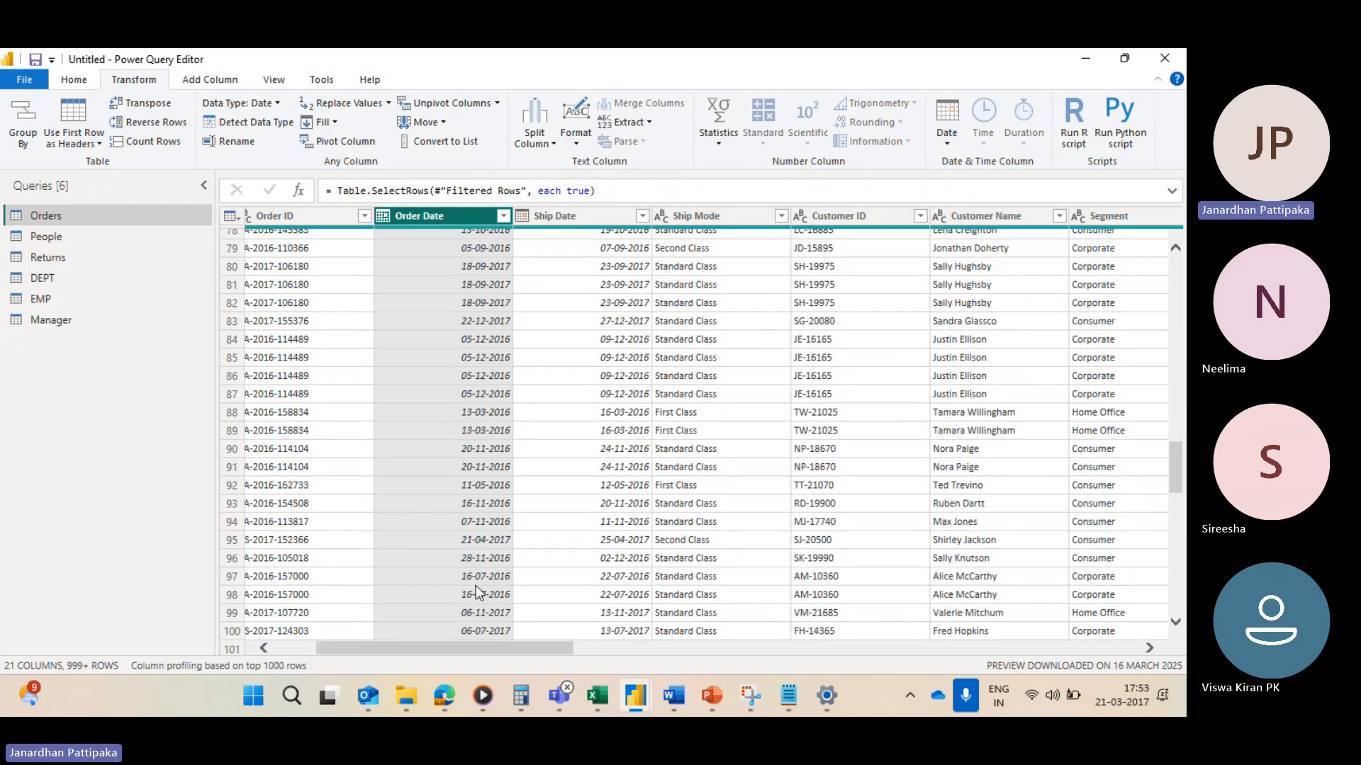
# Step: Apply the Is Latest date filter to the Order Date column
pyautogui.scroll(-20, 475, 588)
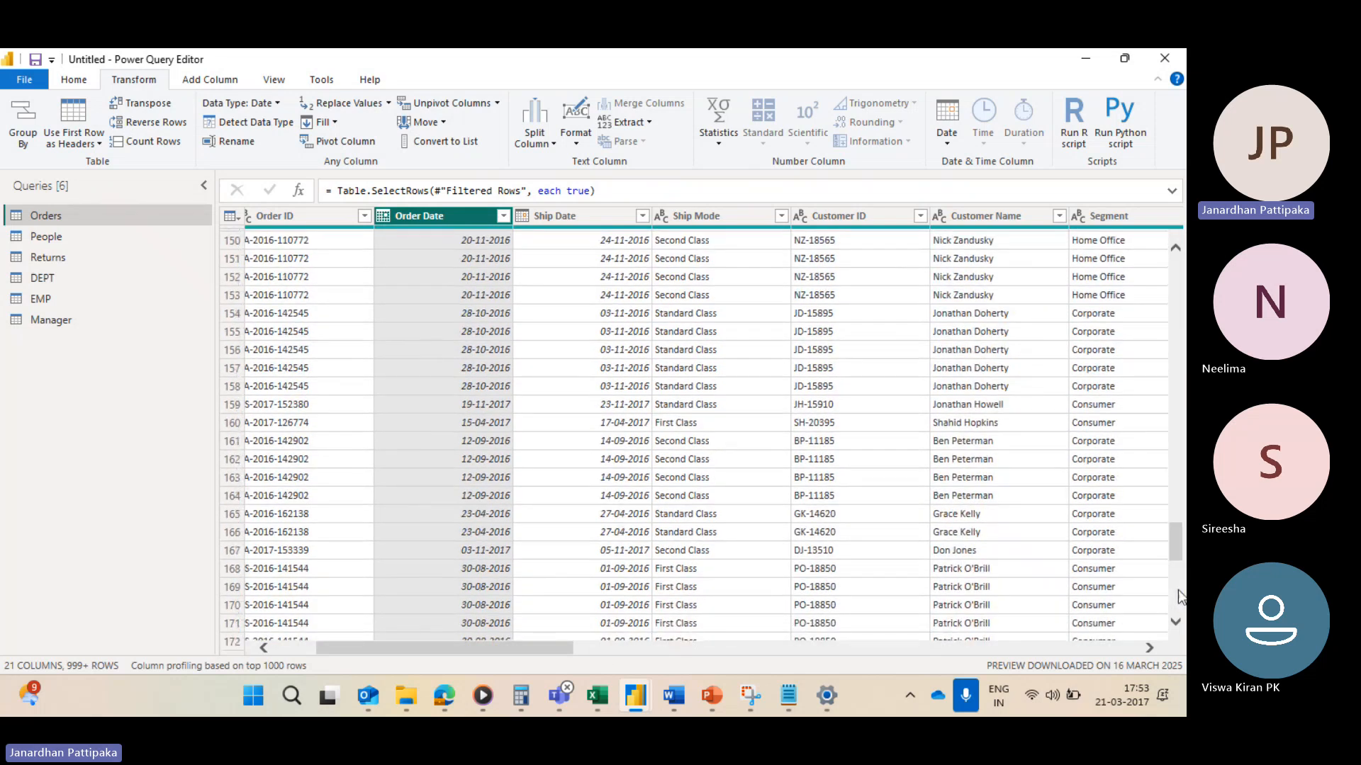
pyautogui.scroll(-20, 1175, 547)
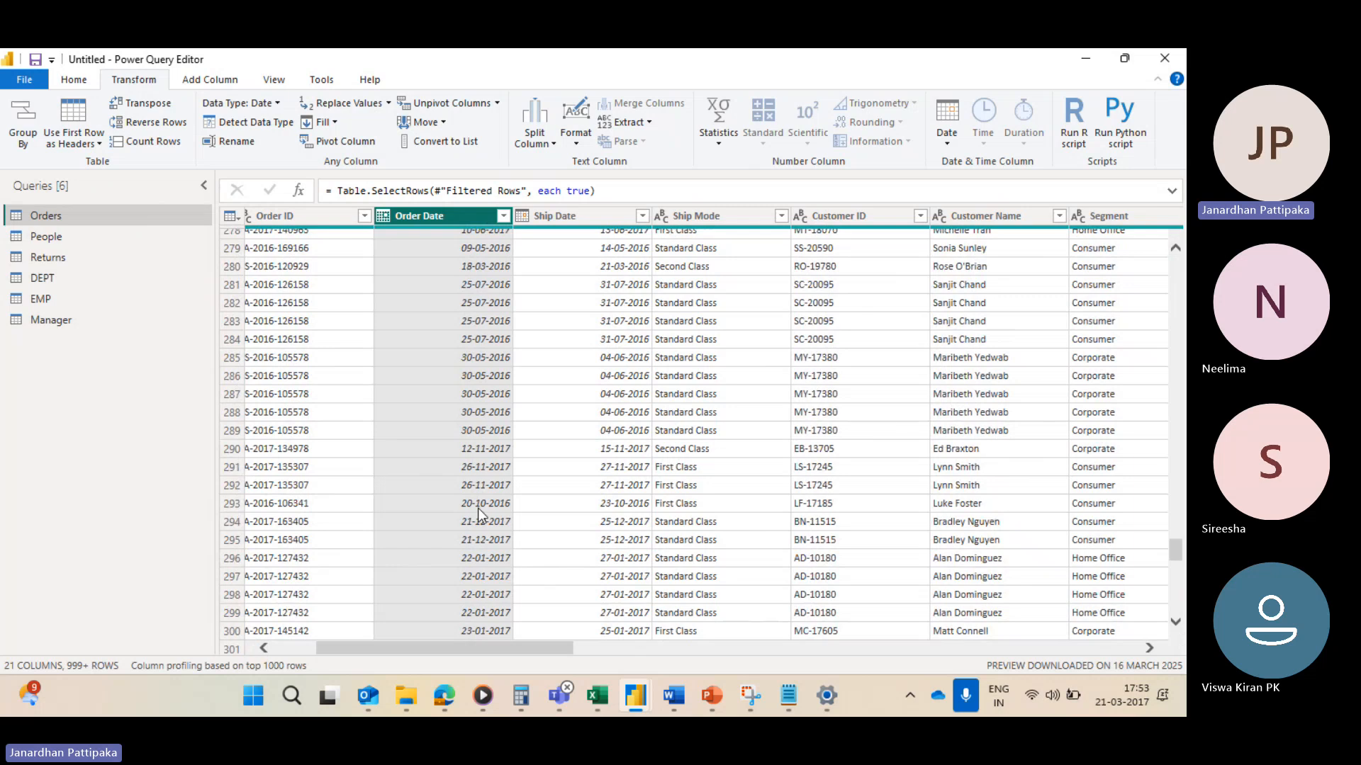
pyautogui.scroll(-20, 478, 508)
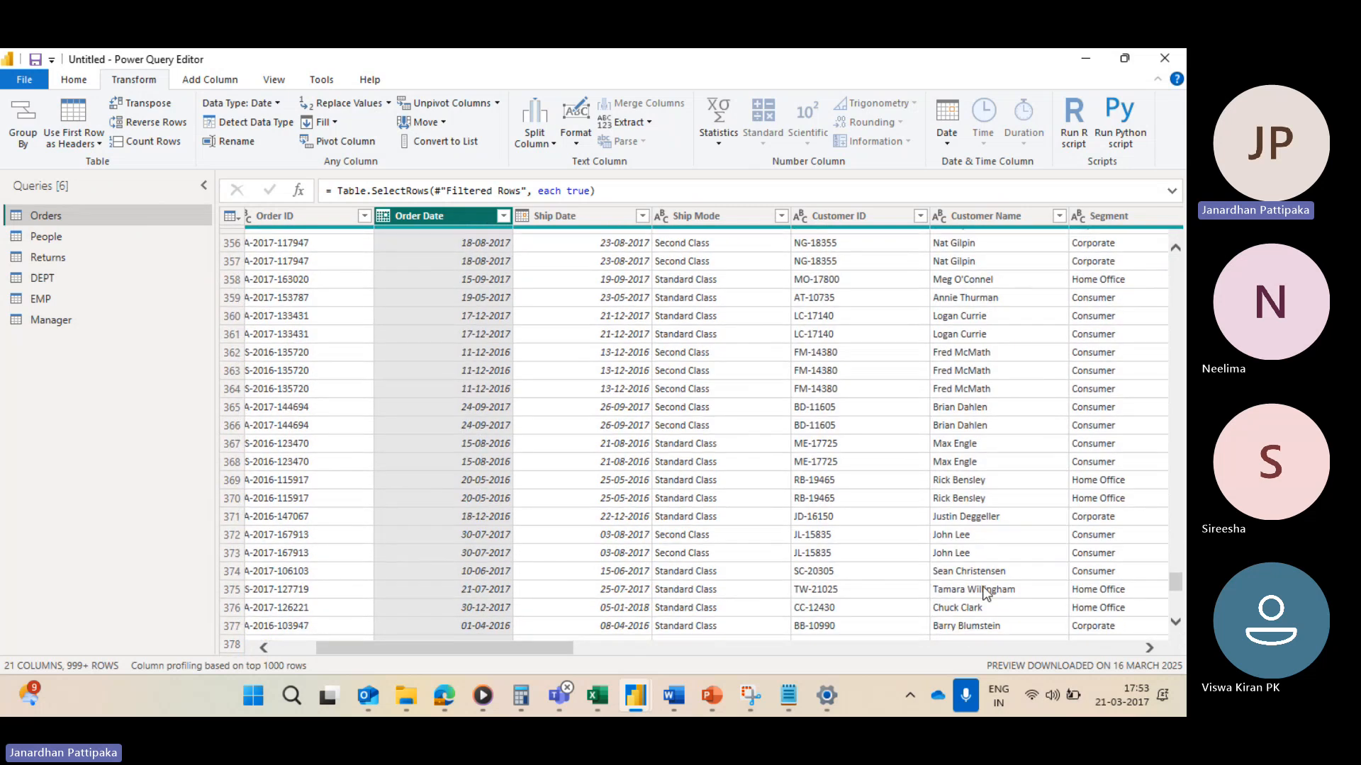
pyautogui.scroll(-20, 1162, 584)
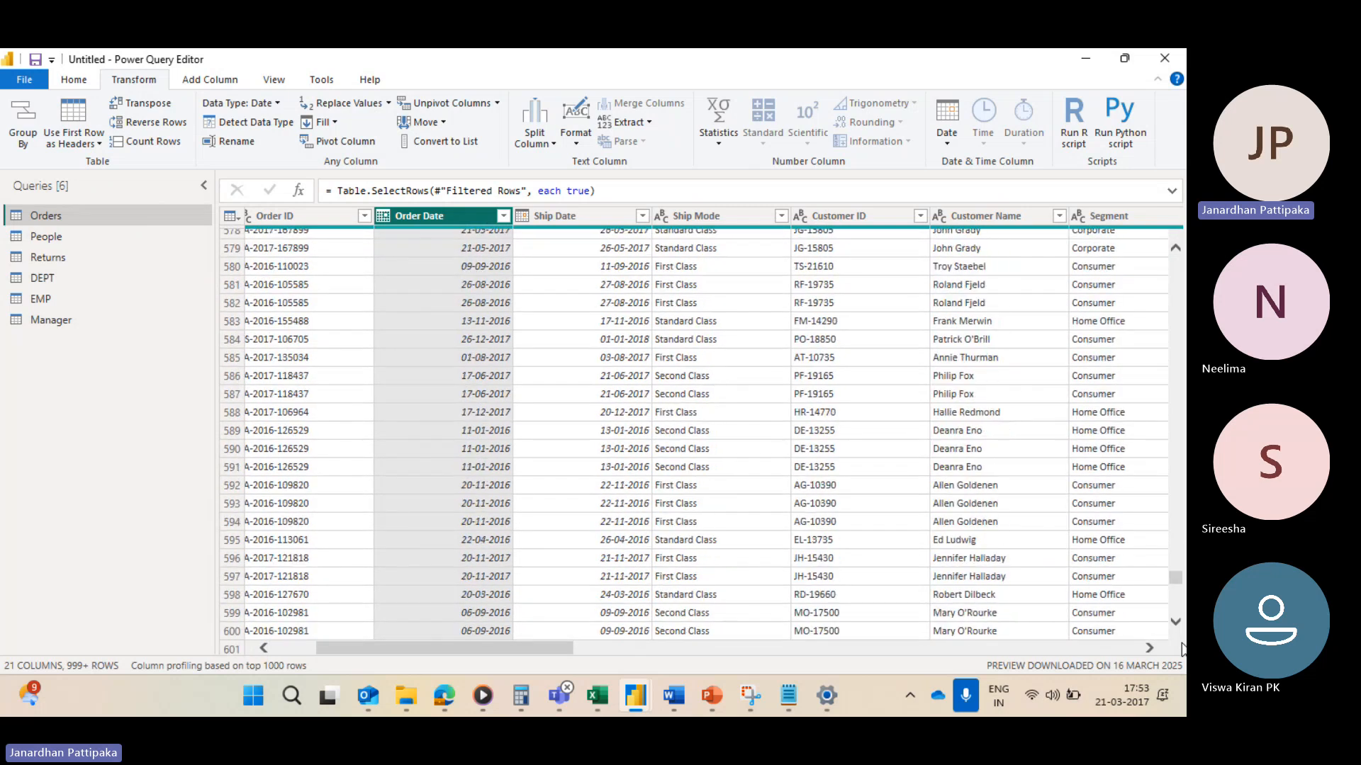
pyautogui.scroll(-17, 674, 547)
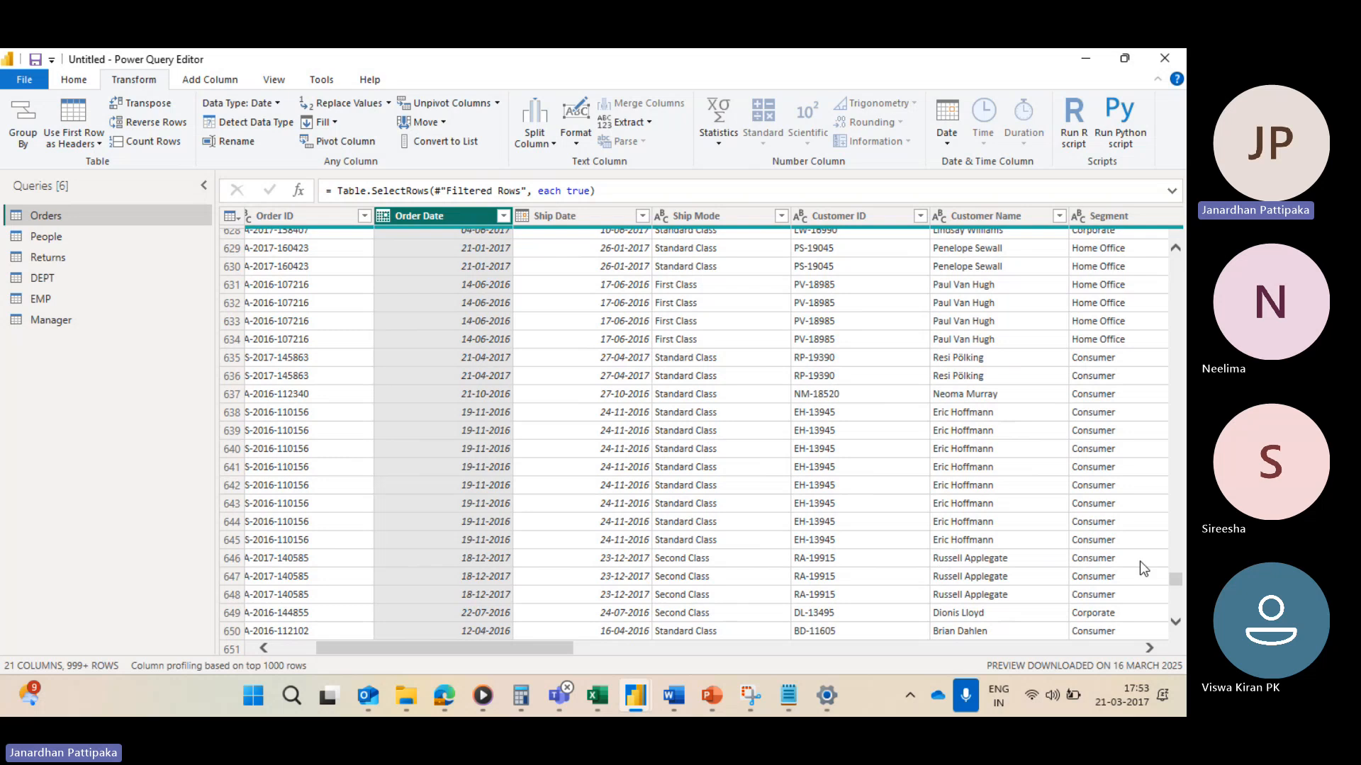
pyautogui.moveTo(1175, 579); pyautogui.dragTo(1177, 245)
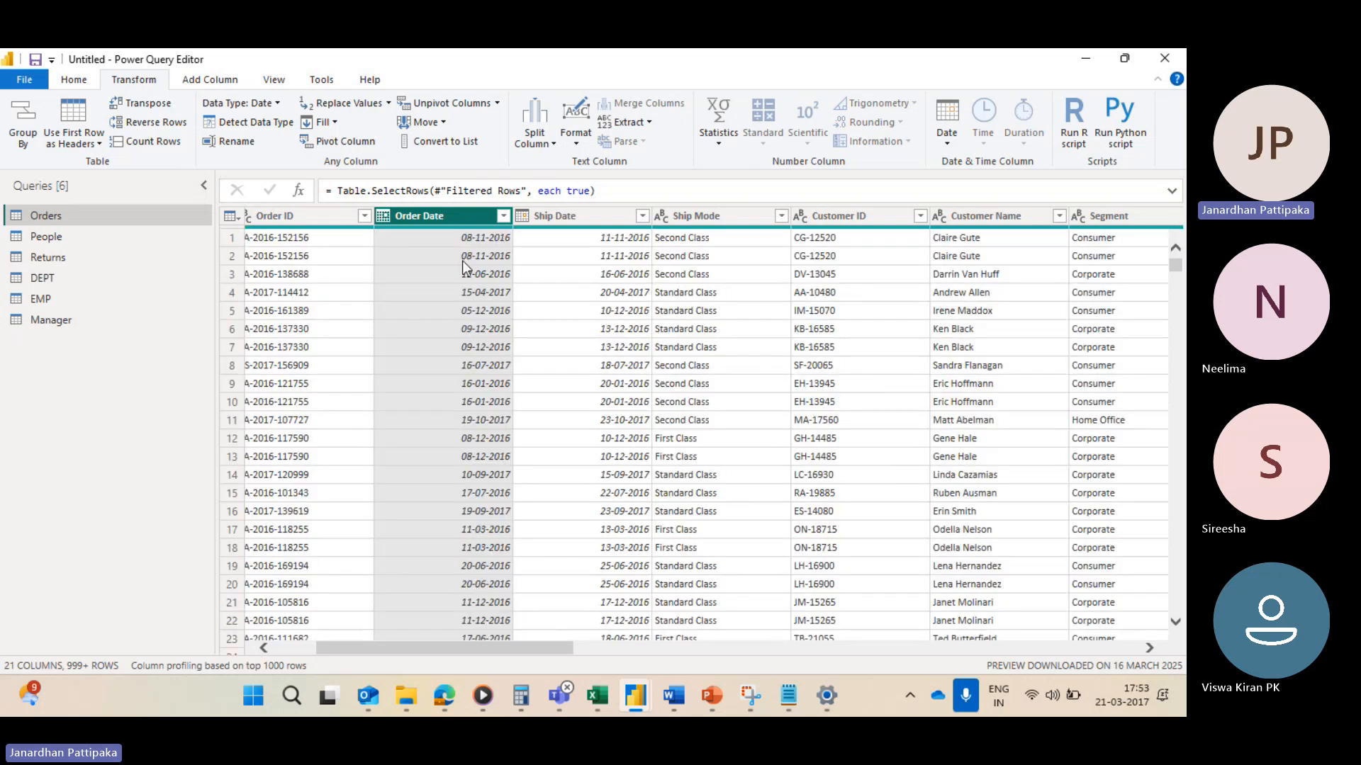
pyautogui.click(503, 215)
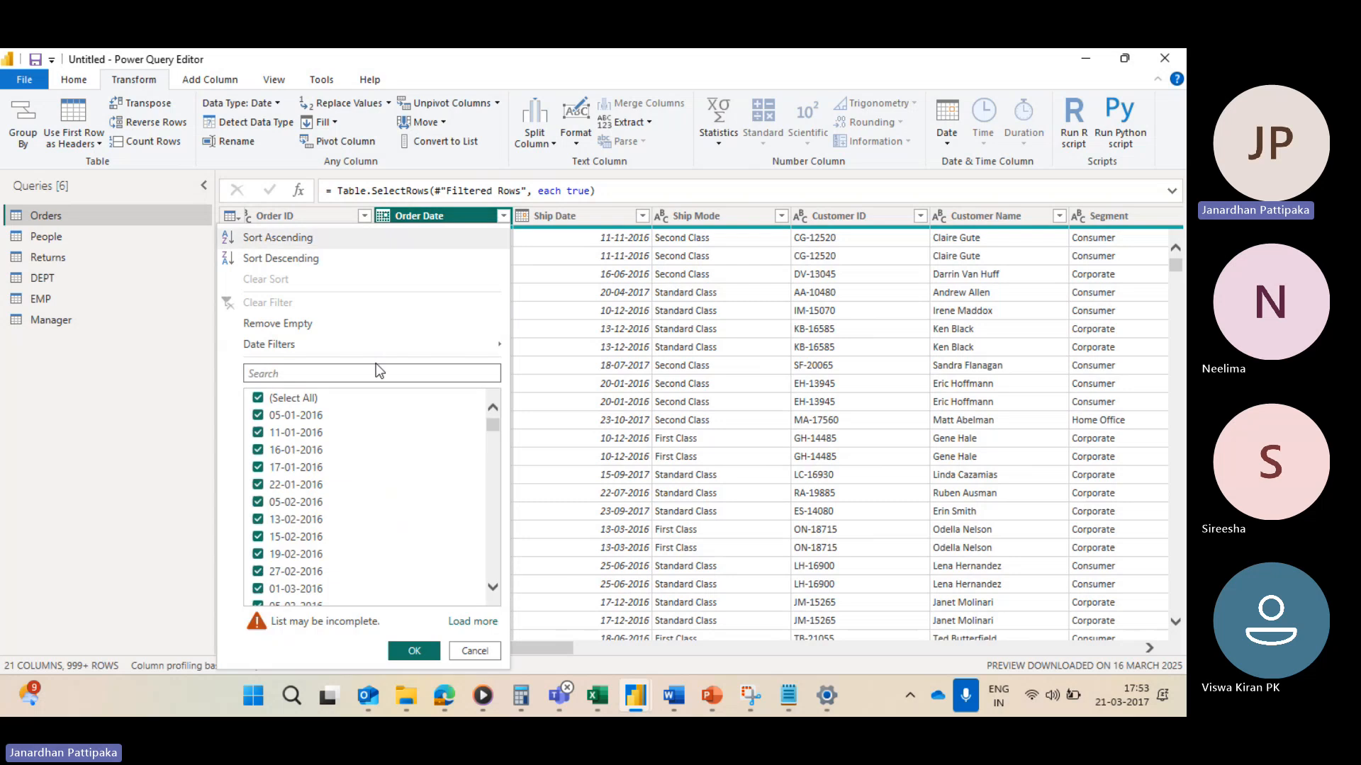
pyautogui.moveTo(341, 347)
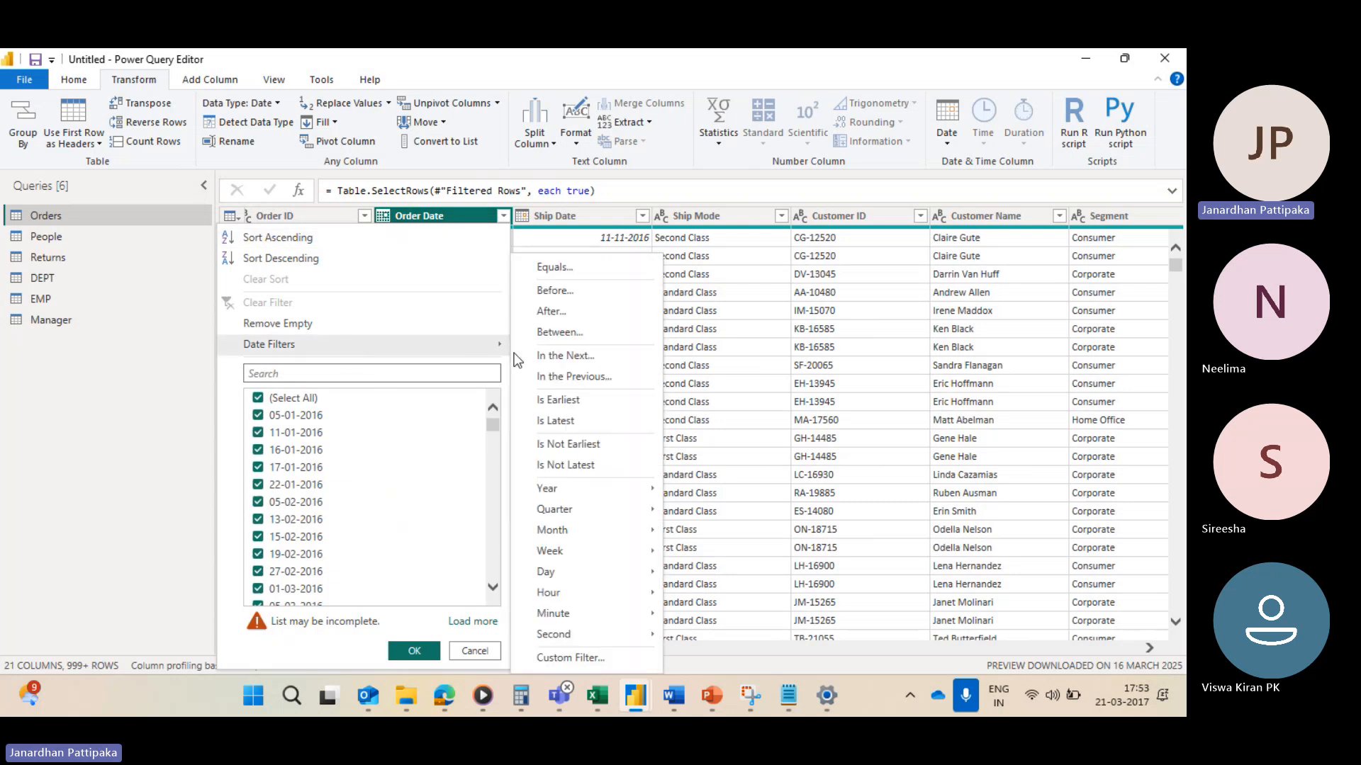
pyautogui.click(557, 421)
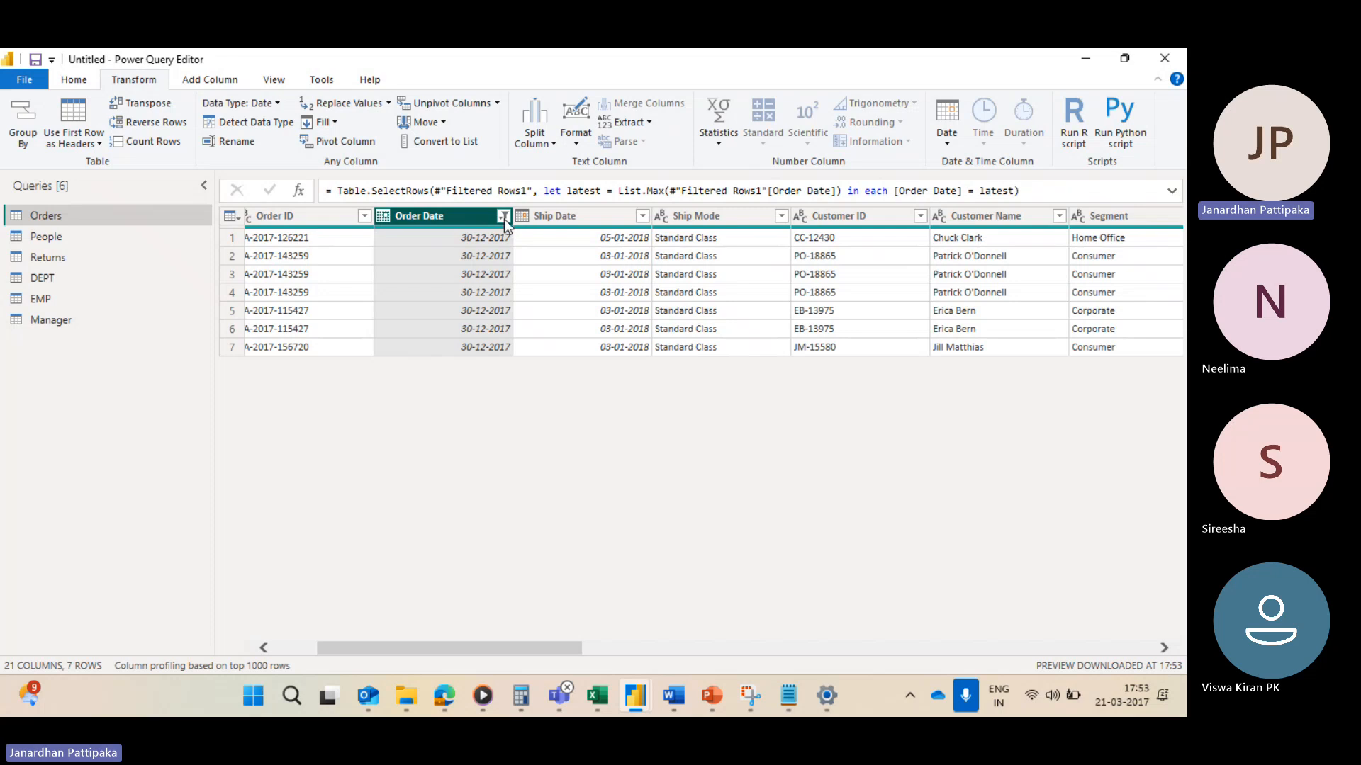
# Step: Replace the Order Date filter with the Is Not Earliest date filter
pyautogui.click(503, 216)
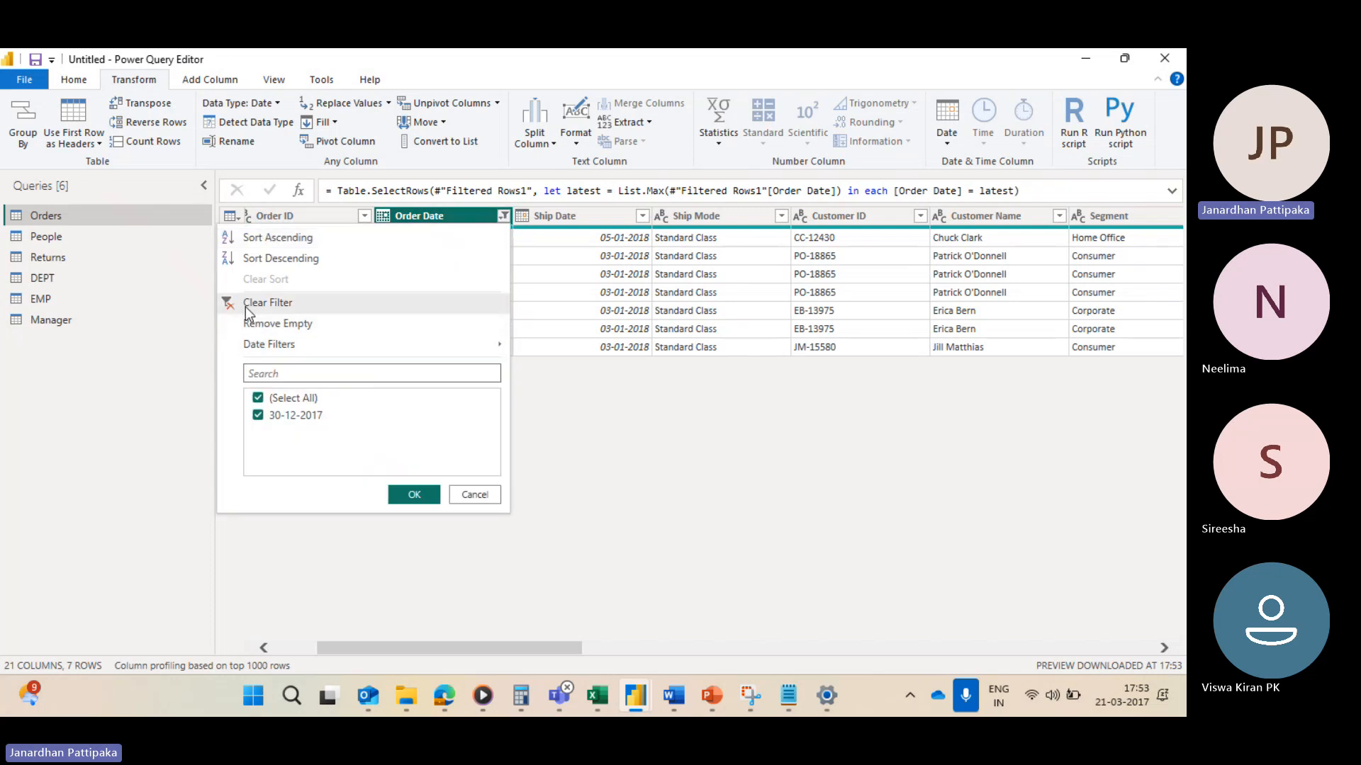
pyautogui.click(245, 306)
pyautogui.click(503, 214)
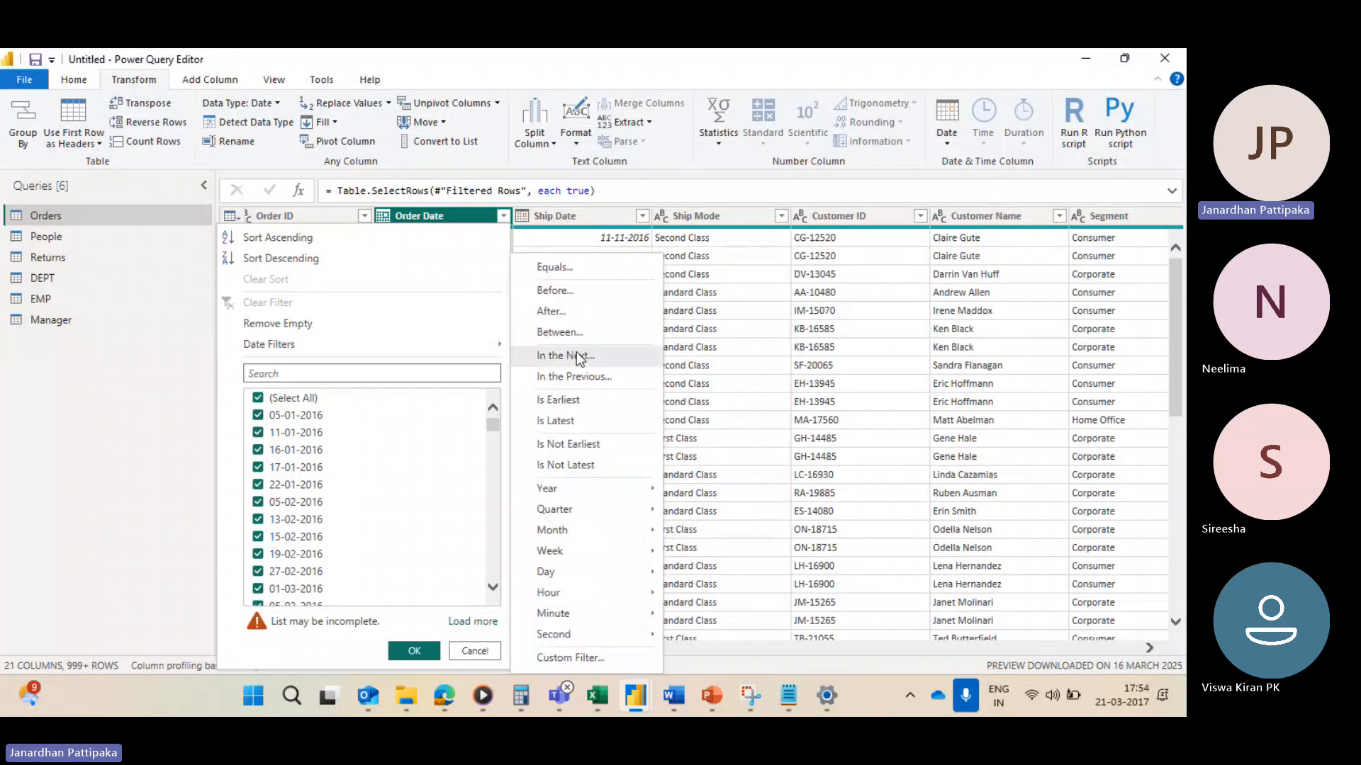
pyautogui.click(571, 445)
# Step: Replace the Order Date filter with the Is Not Latest date filter
pyautogui.click(502, 216)
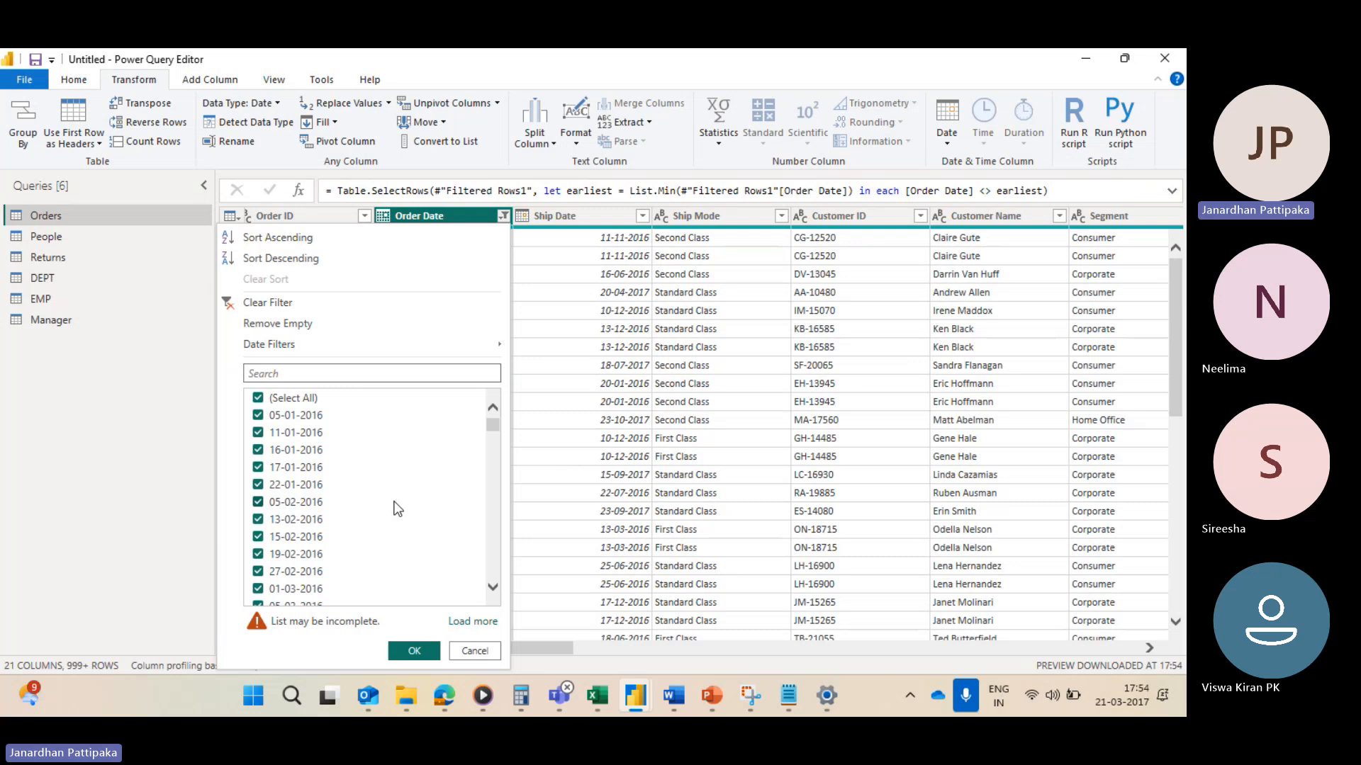
pyautogui.click(230, 307)
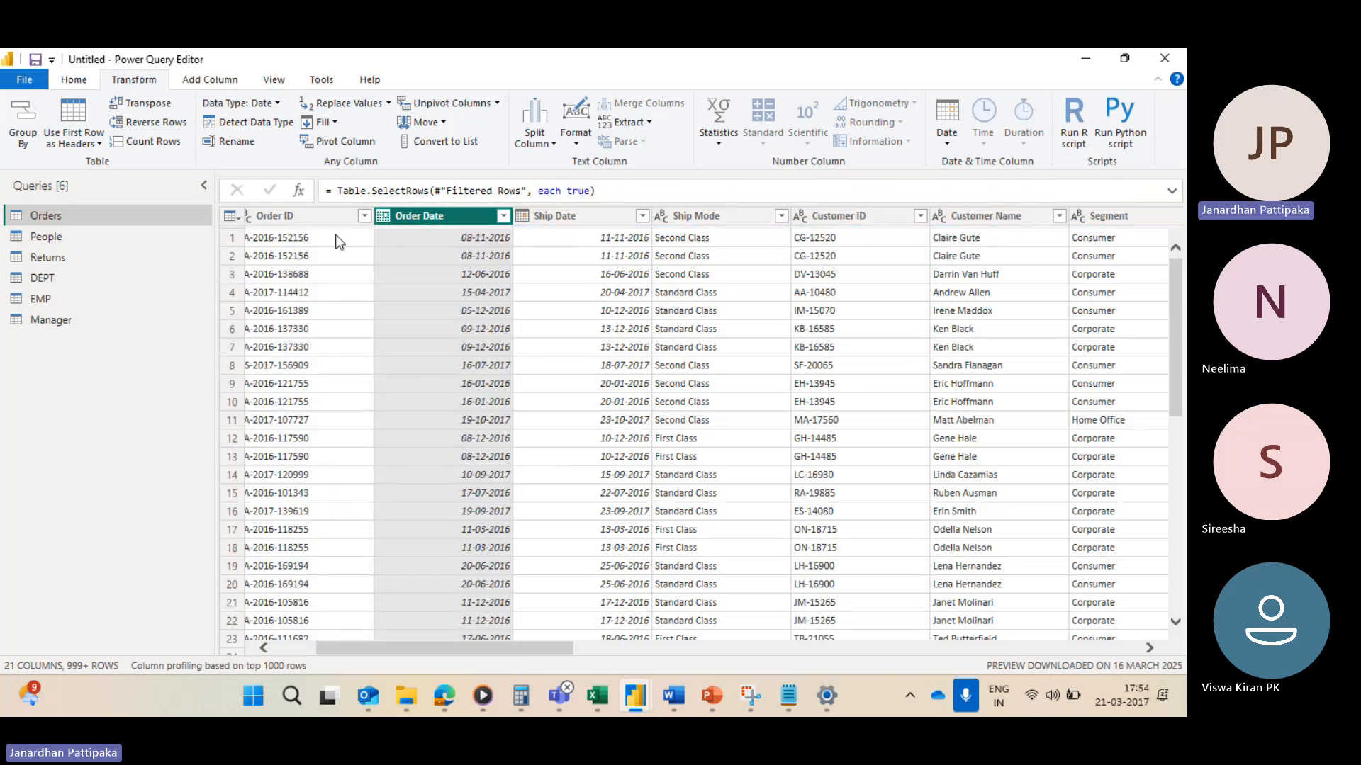
pyautogui.click(503, 216)
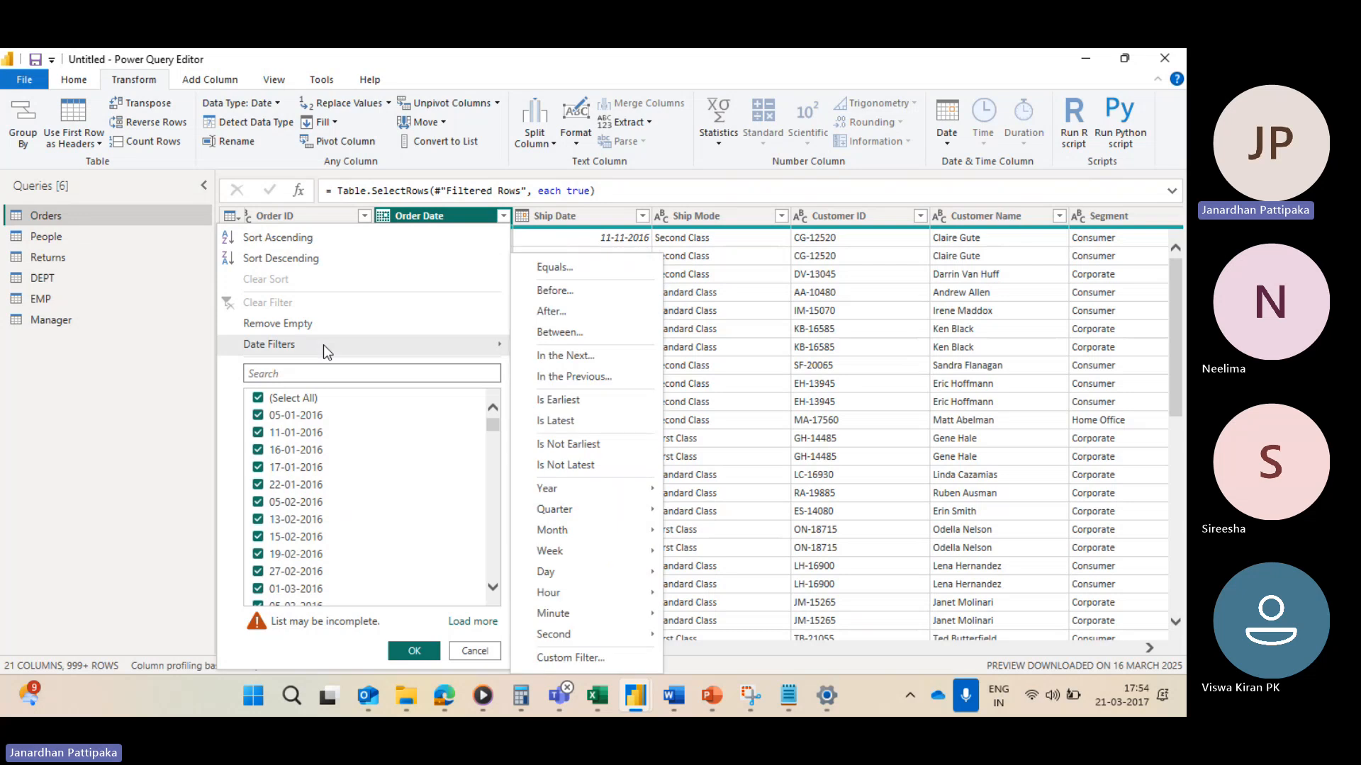
pyautogui.moveTo(445, 345)
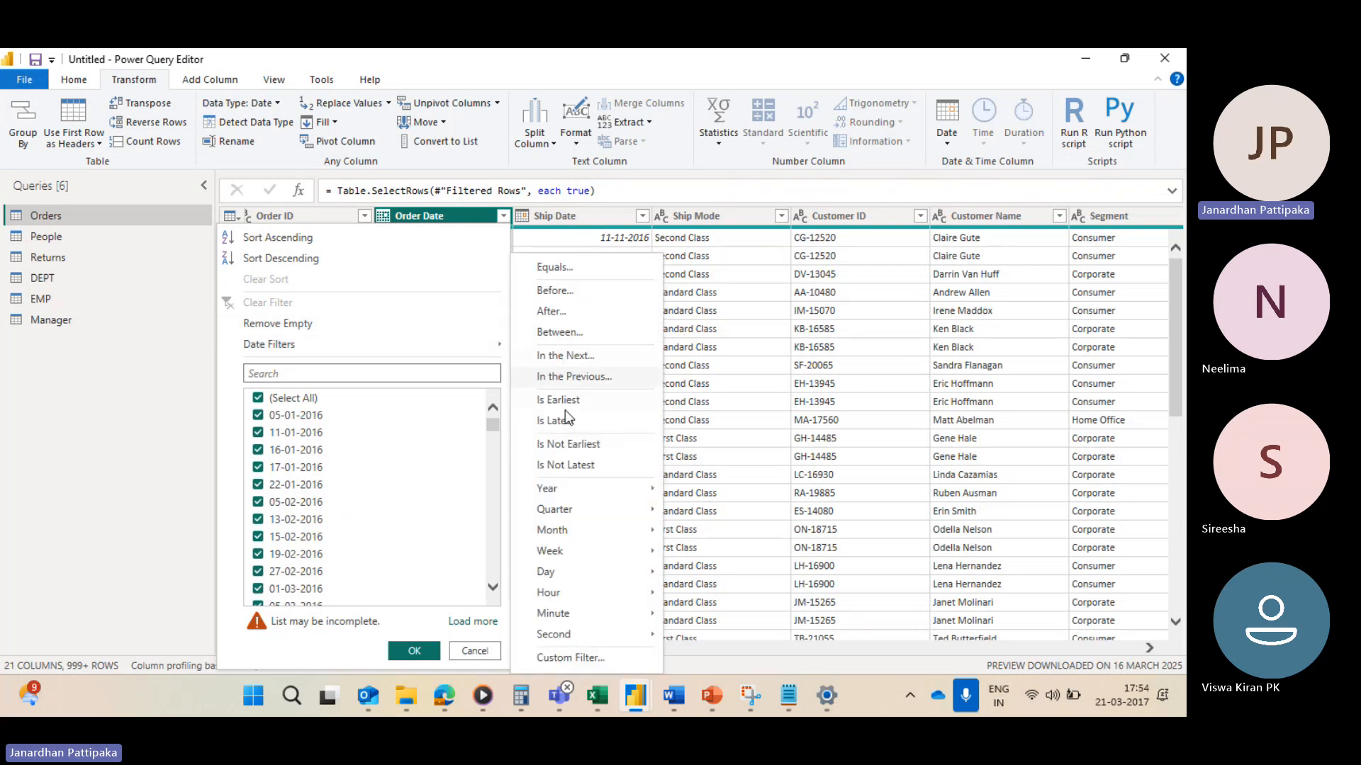
pyautogui.click(565, 465)
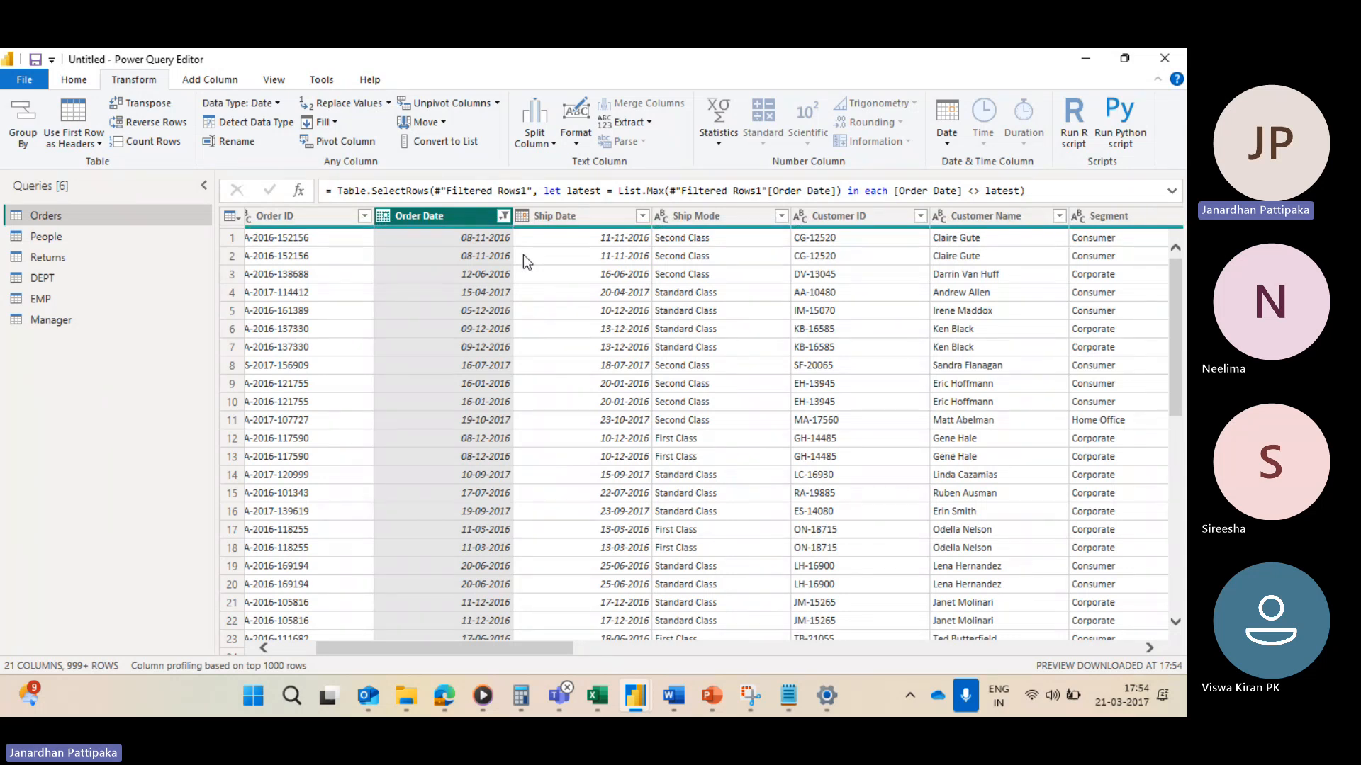
# Step: Clear the Order Date filter and browse the column's date value list
pyautogui.click(502, 216)
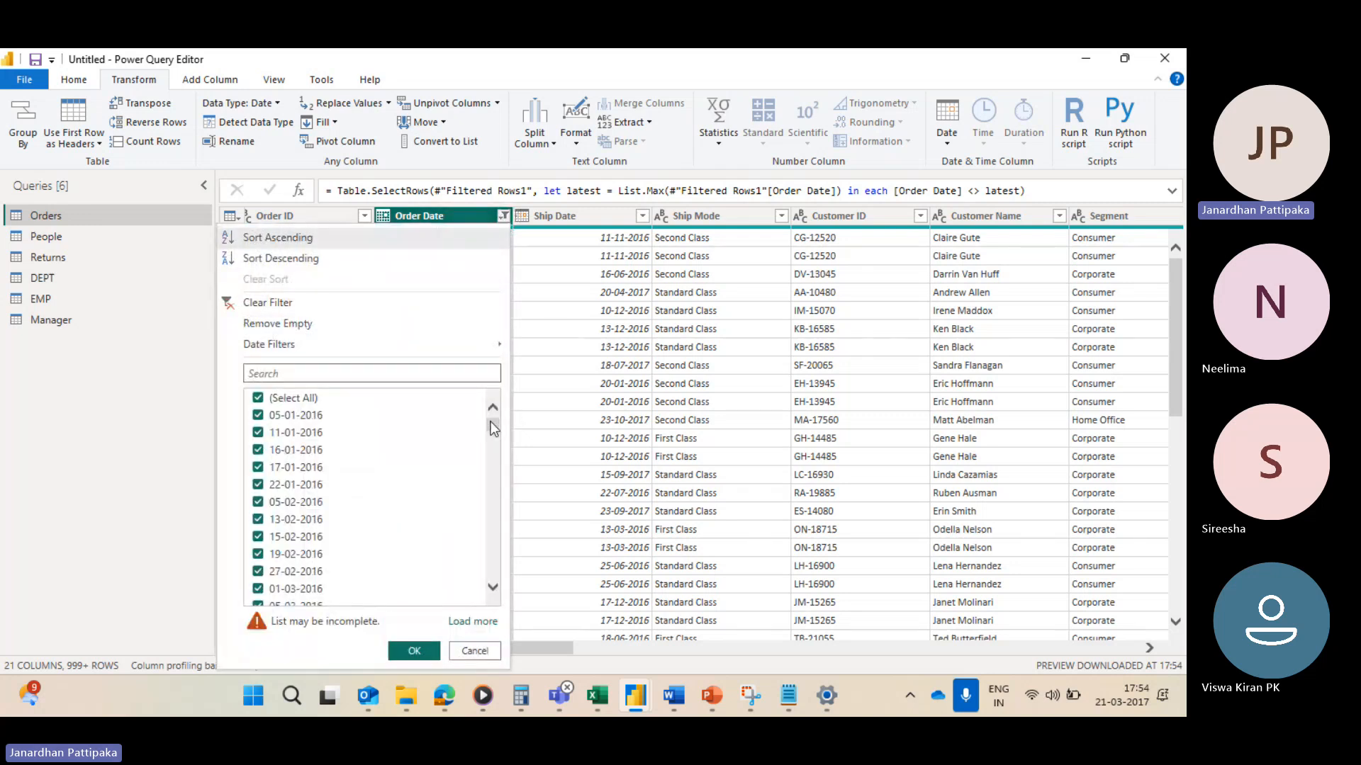
pyautogui.moveTo(494, 423); pyautogui.dragTo(455, 601)
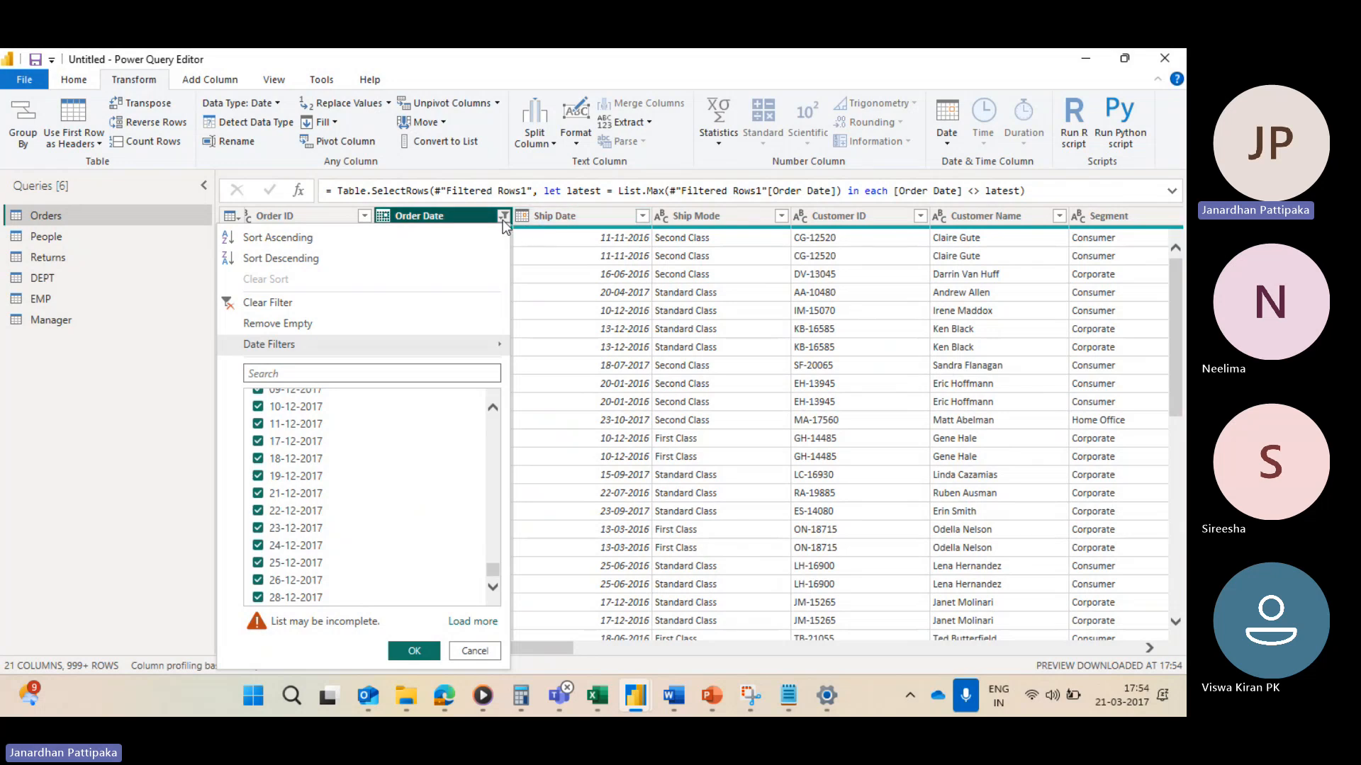
pyautogui.click(268, 302)
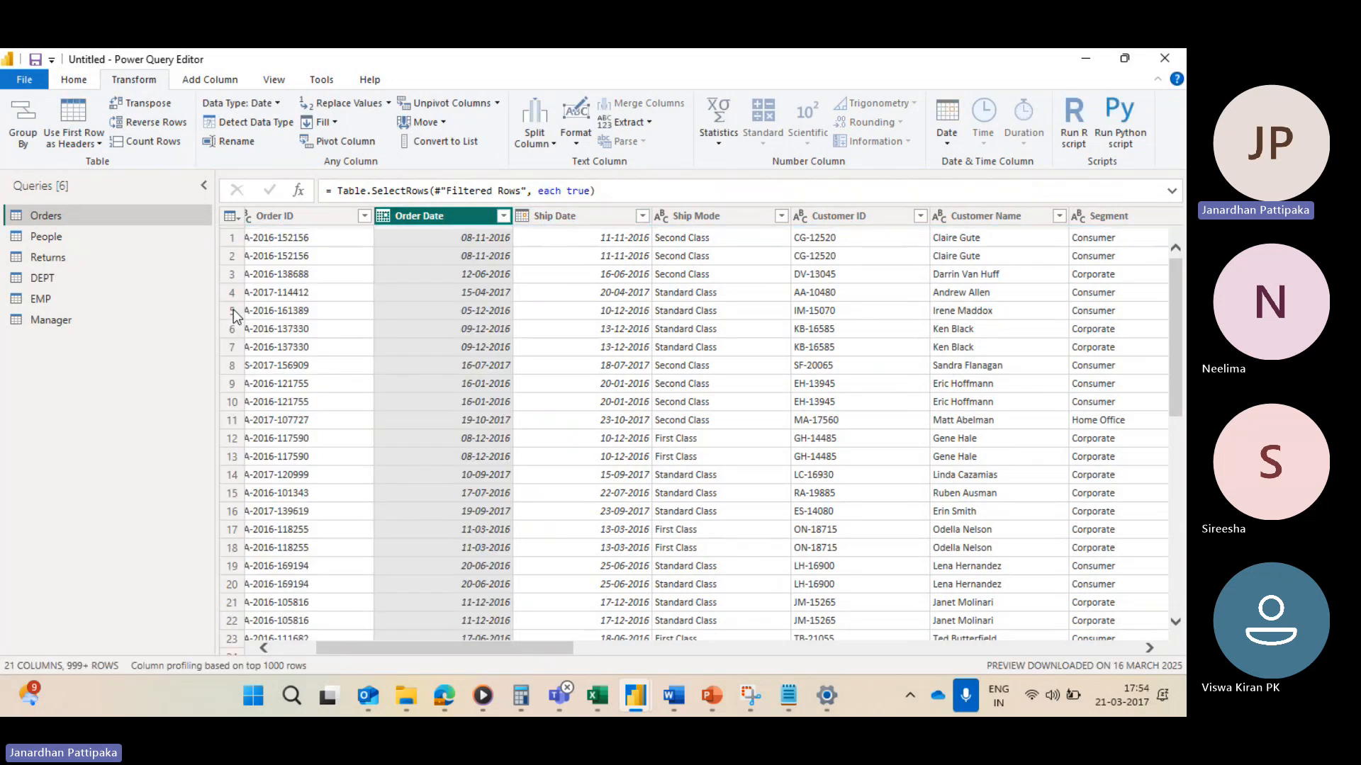
pyautogui.click(504, 217)
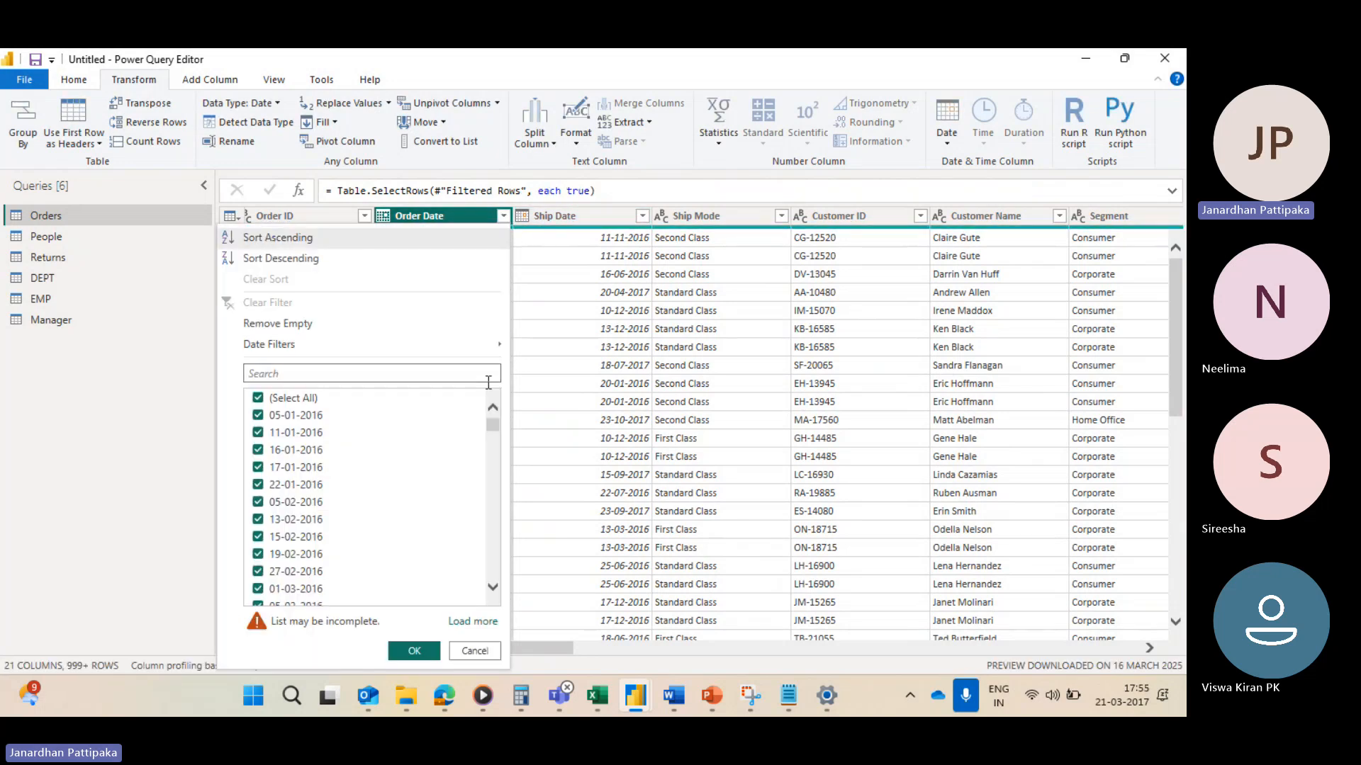
pyautogui.moveTo(489, 424); pyautogui.dragTo(496, 602)
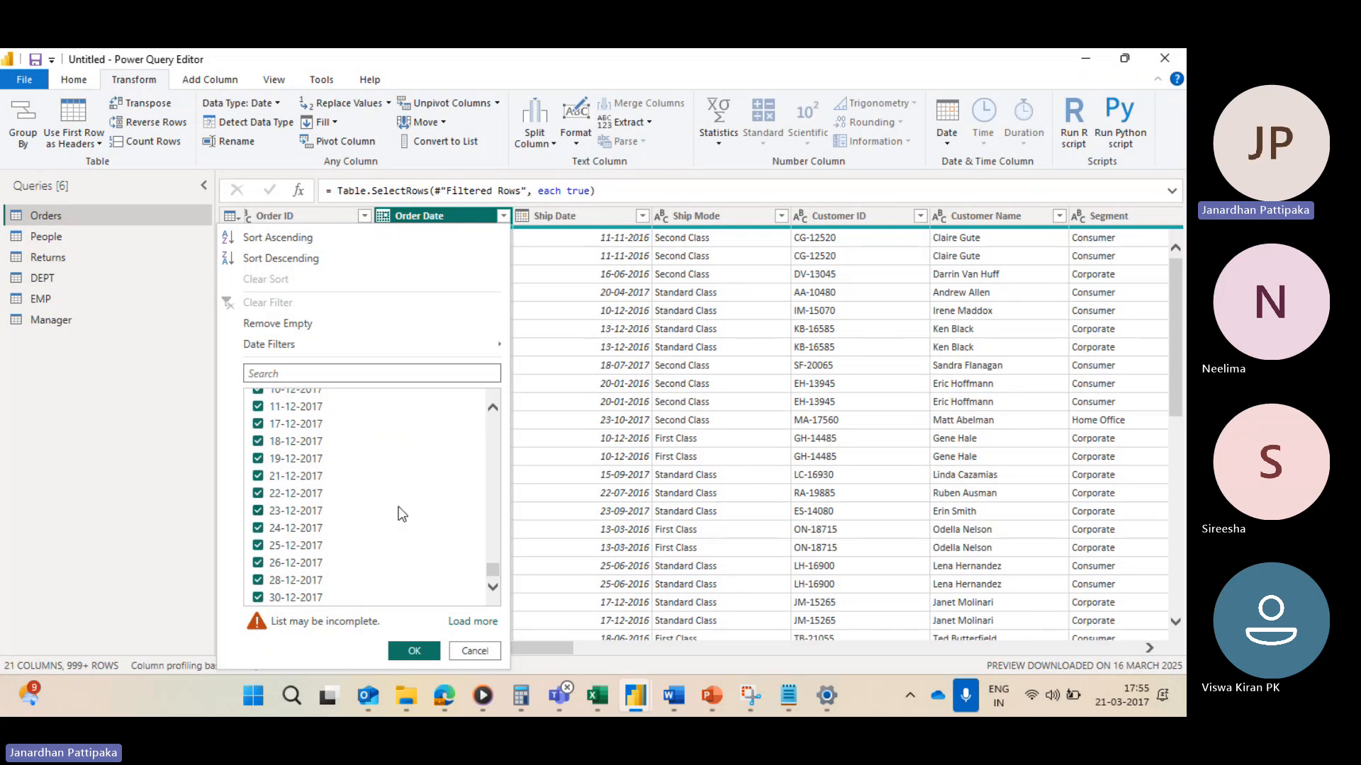
pyautogui.click(564, 328)
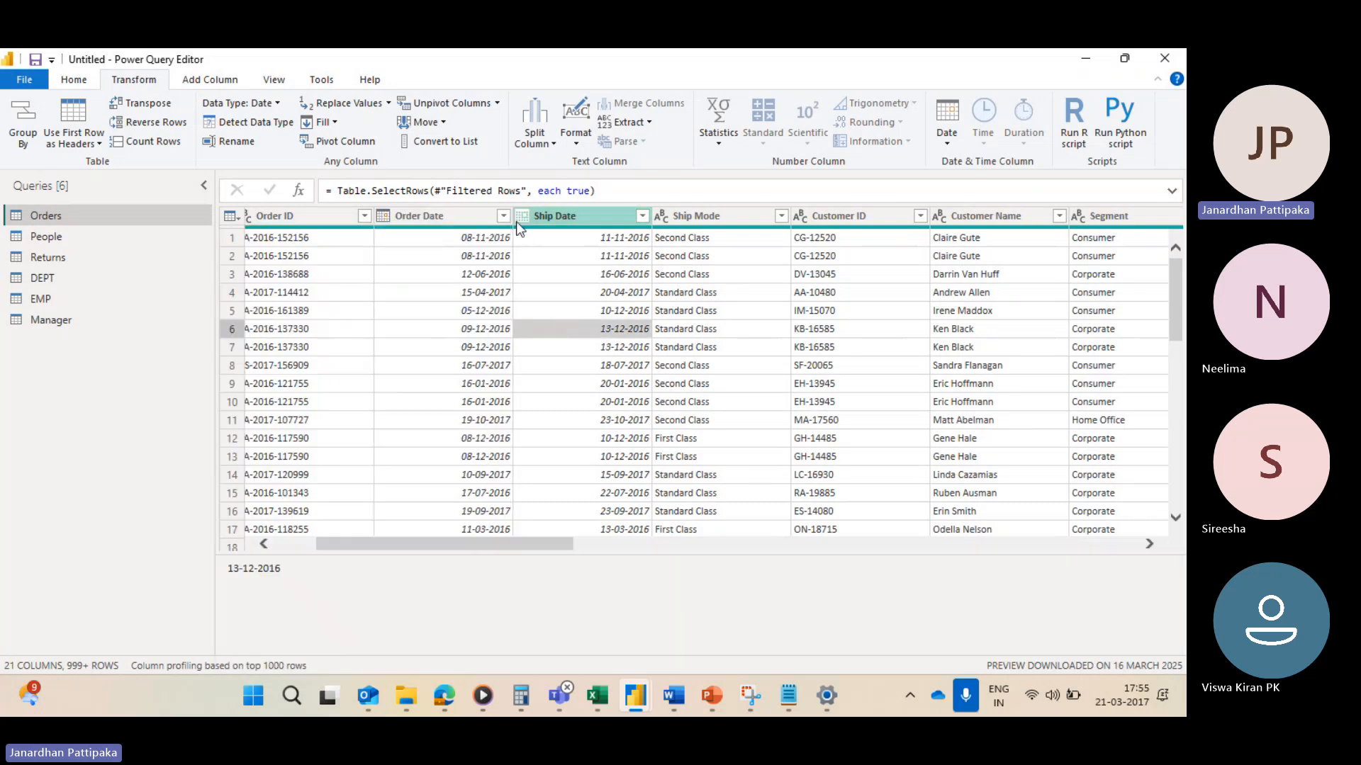
# Step: Filter the Order Date column to Next Year
pyautogui.click(502, 216)
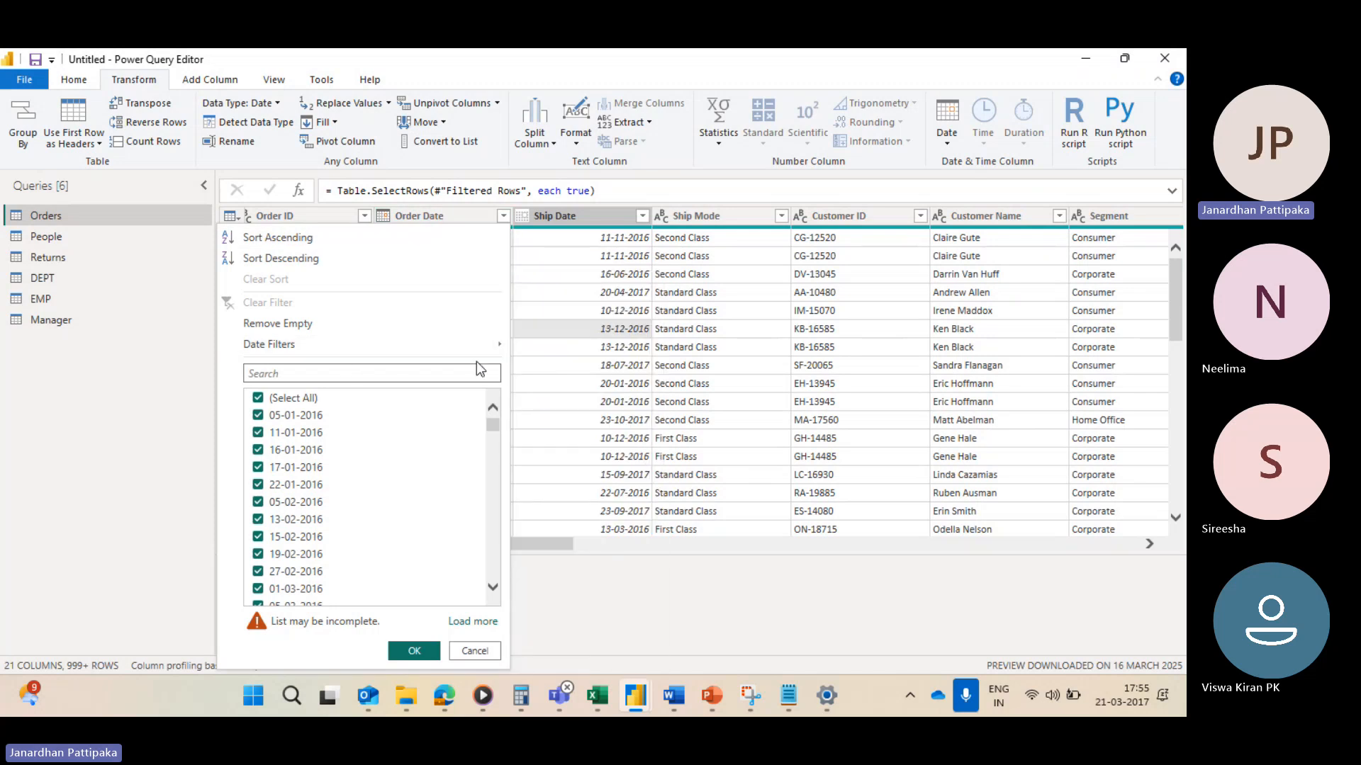
pyautogui.moveTo(441, 343)
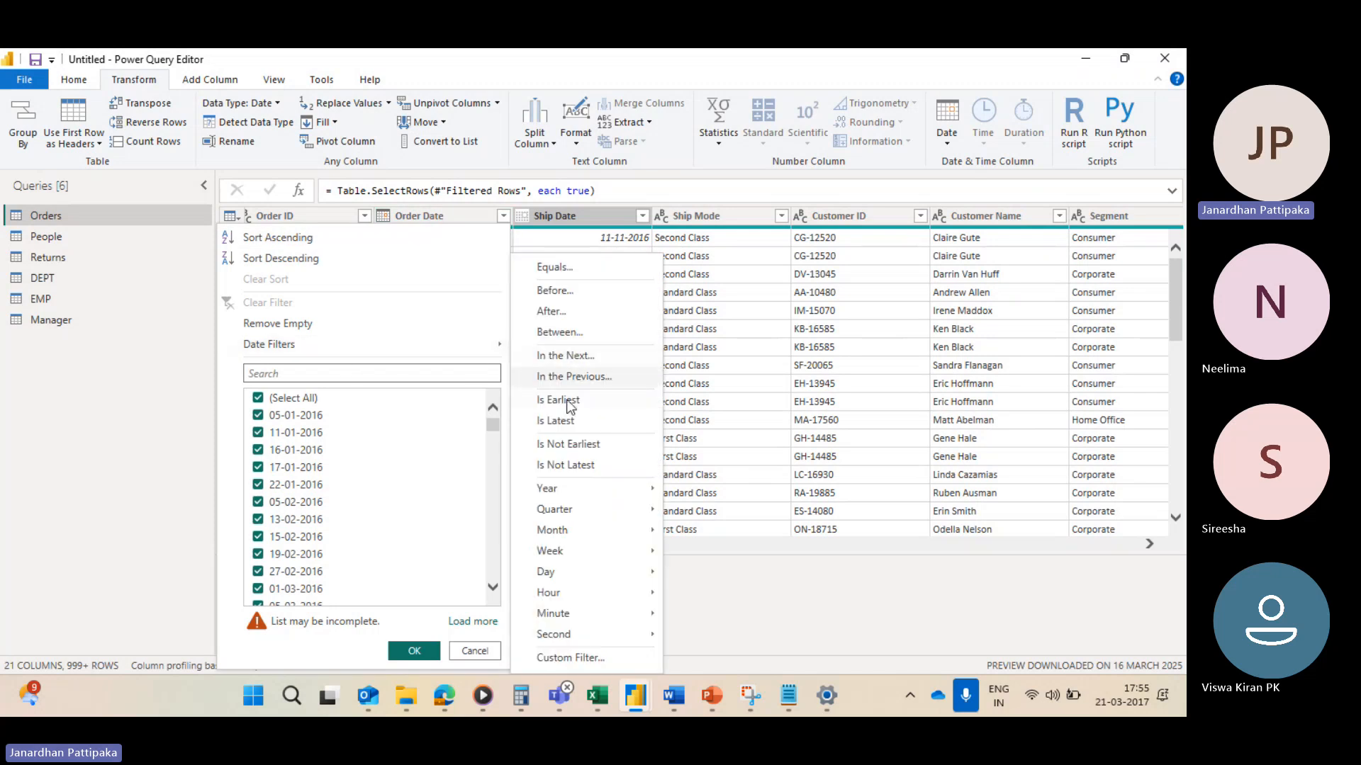
pyautogui.moveTo(564, 489)
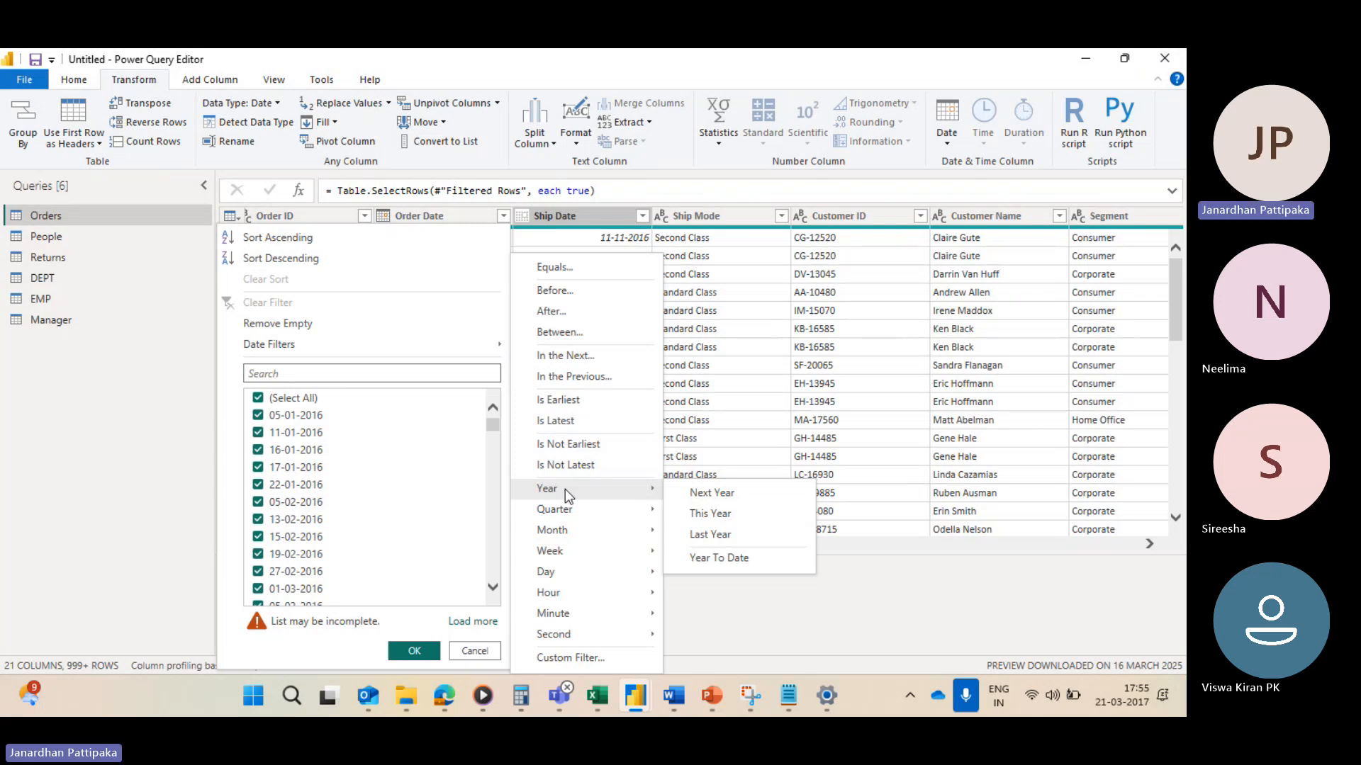
pyautogui.click(713, 494)
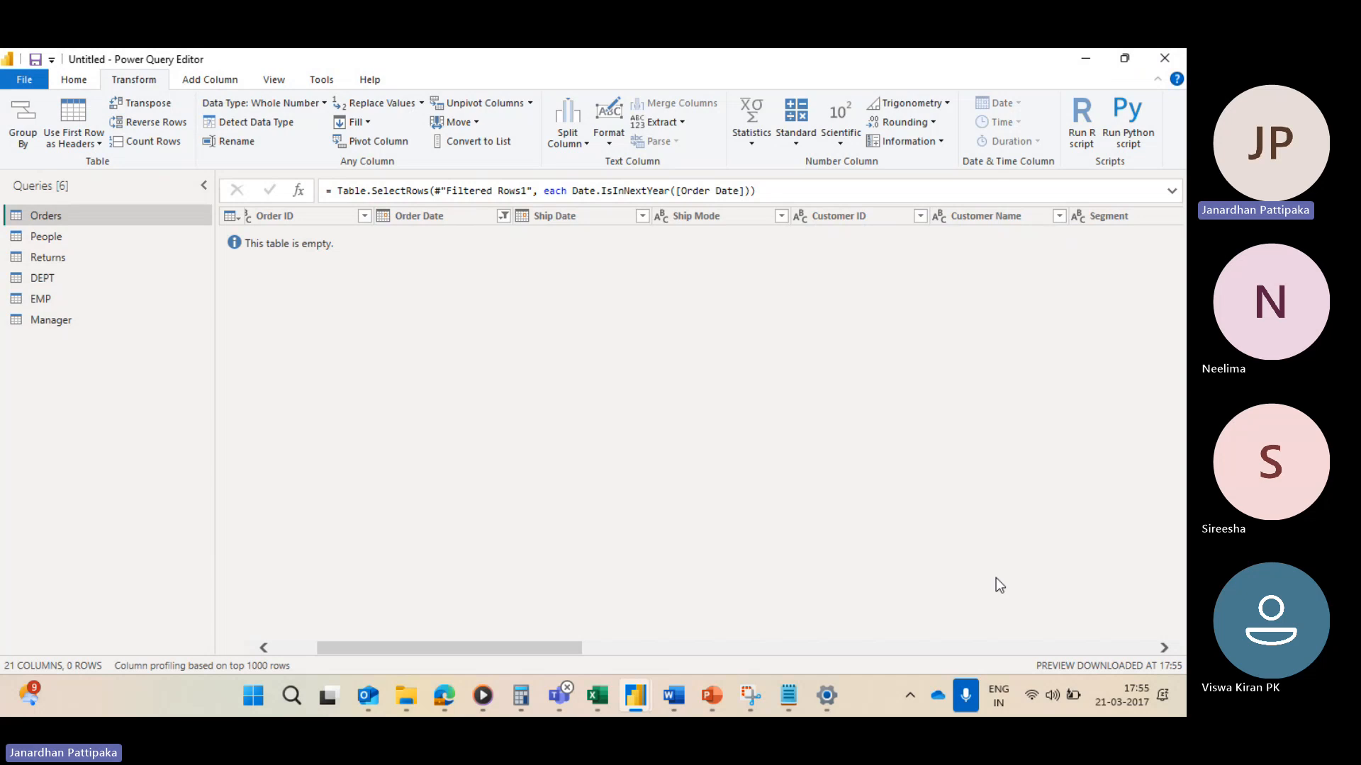
pyautogui.moveTo(1104, 704)
# Step: Replace the Order Date filter with the This Year year filter
pyautogui.click(502, 215)
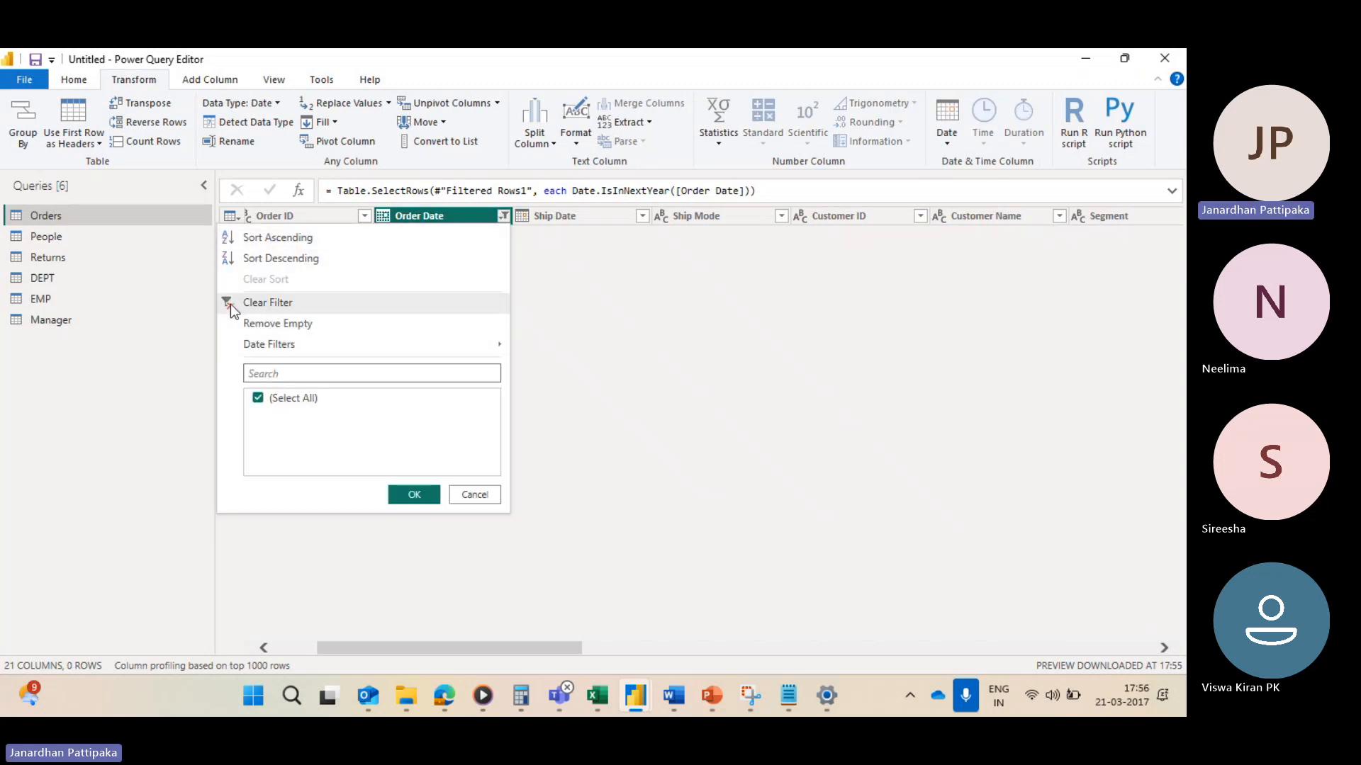
pyautogui.click(267, 302)
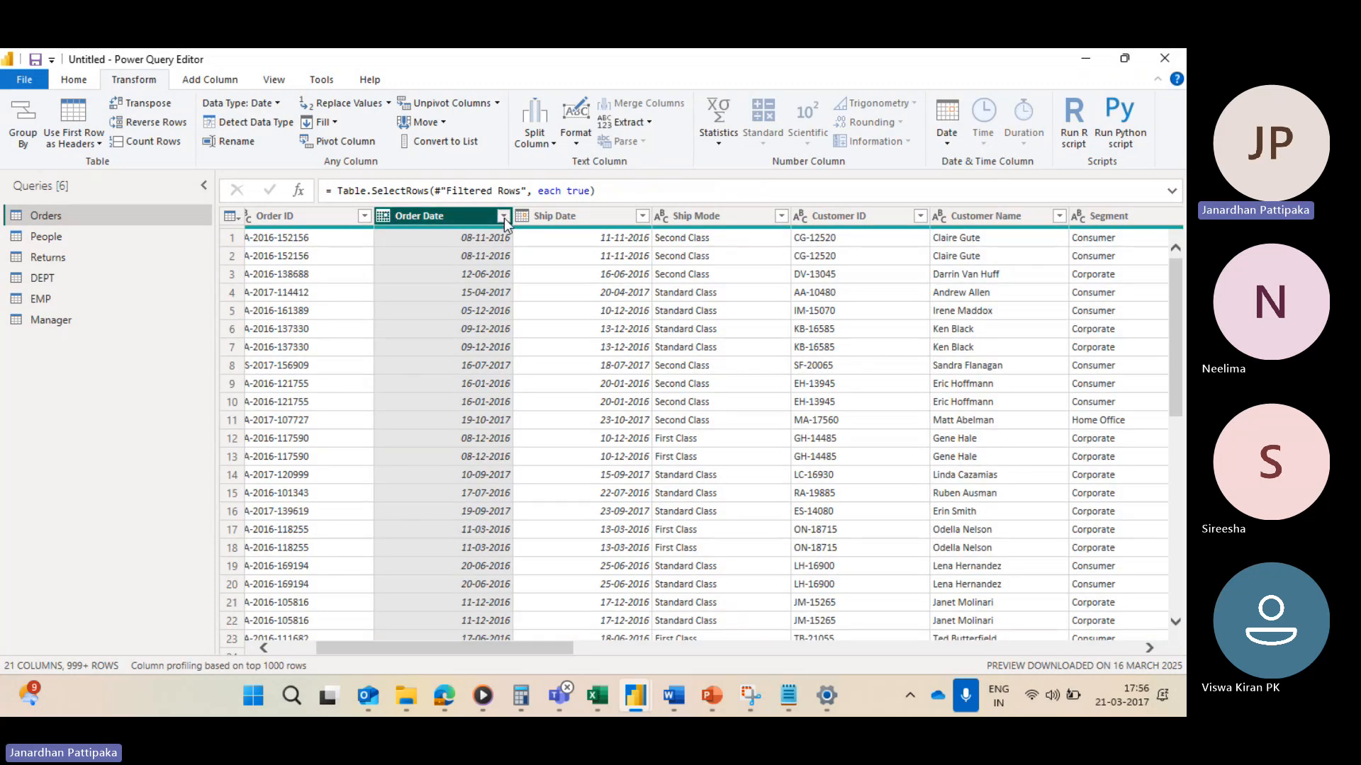
pyautogui.click(504, 218)
pyautogui.moveTo(384, 346)
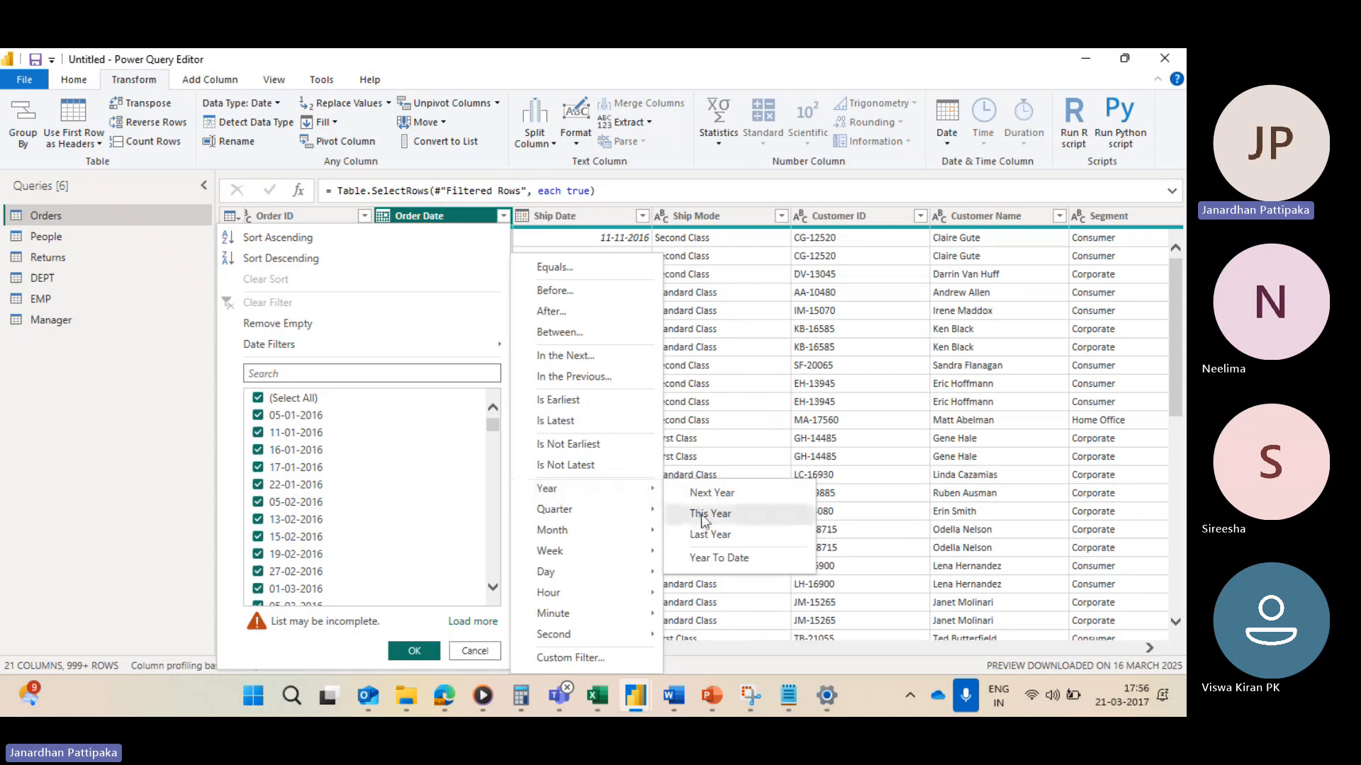
pyautogui.click(700, 513)
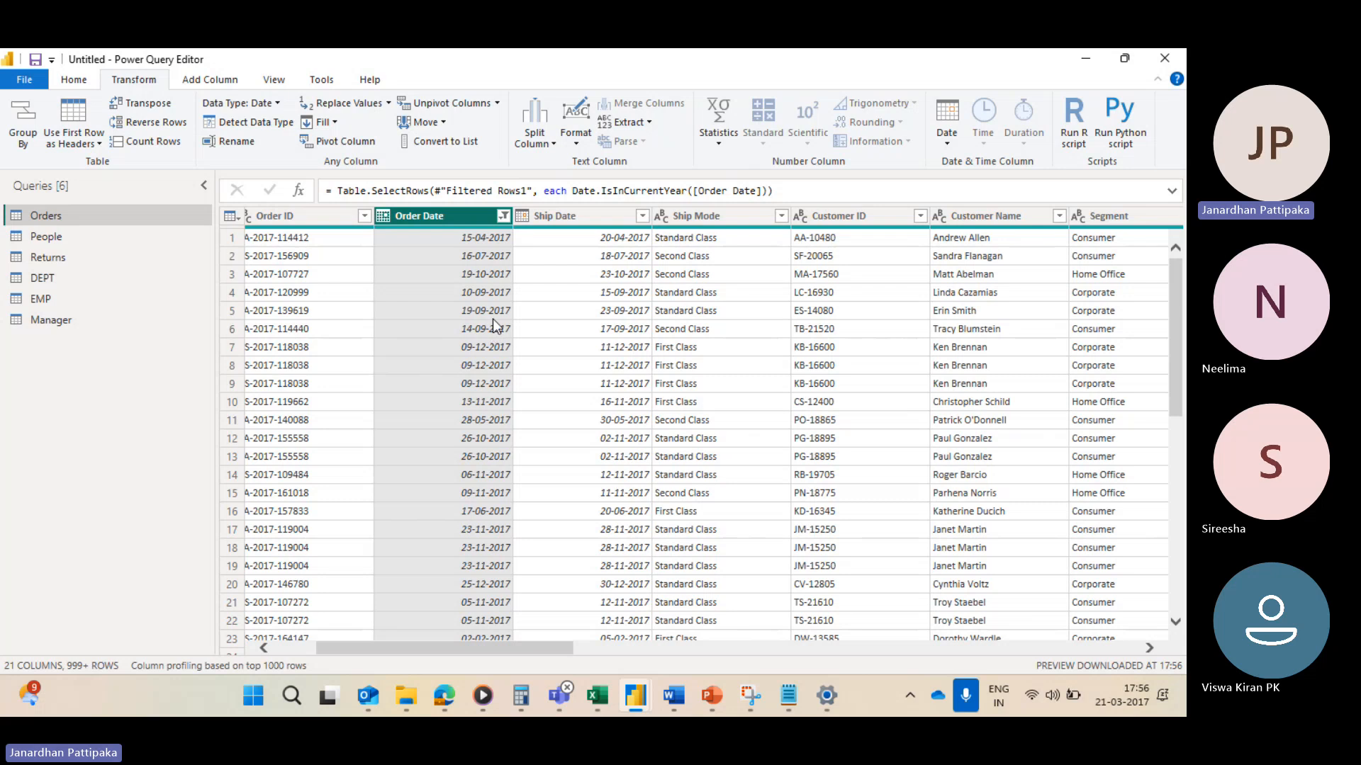
# Step: Examine the filtered Order Date value list, then clear the Order Date filter
pyautogui.click(503, 215)
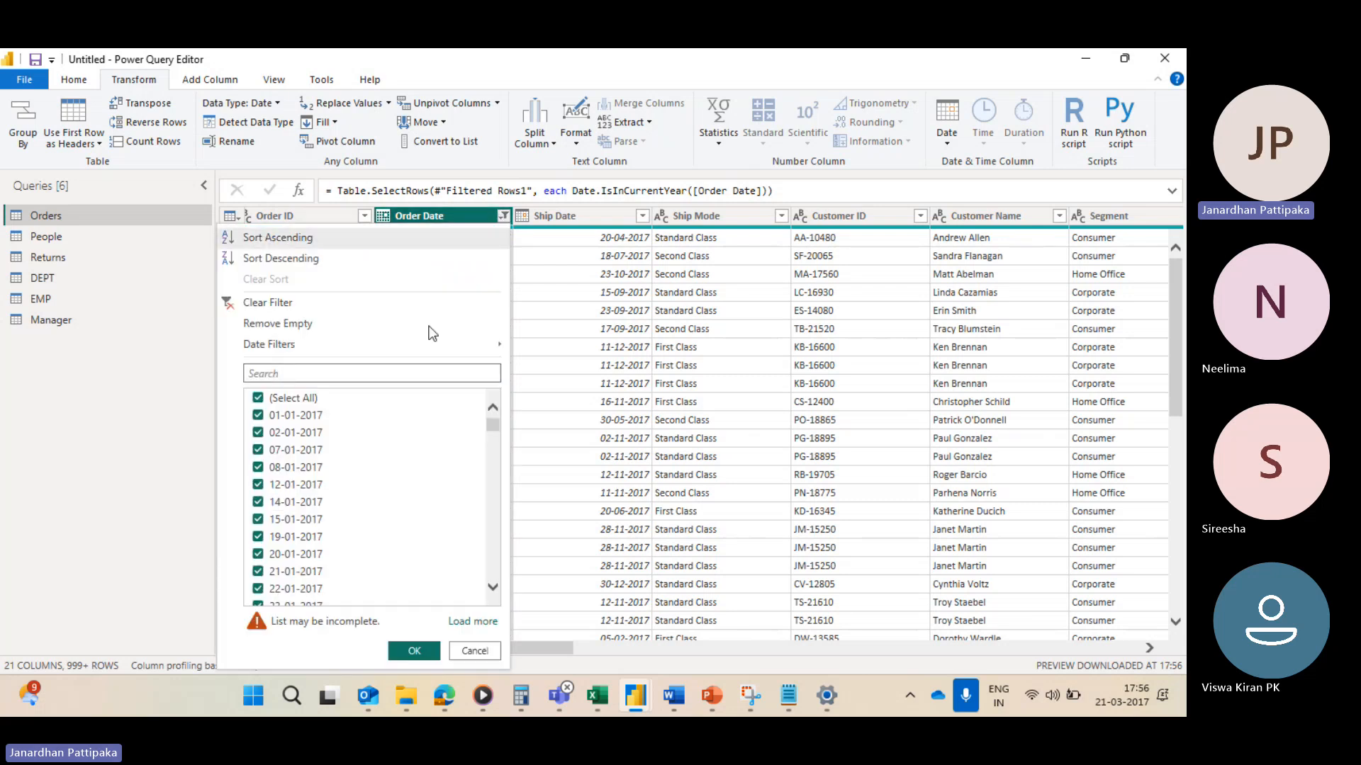
pyautogui.scroll(-10, 317, 508)
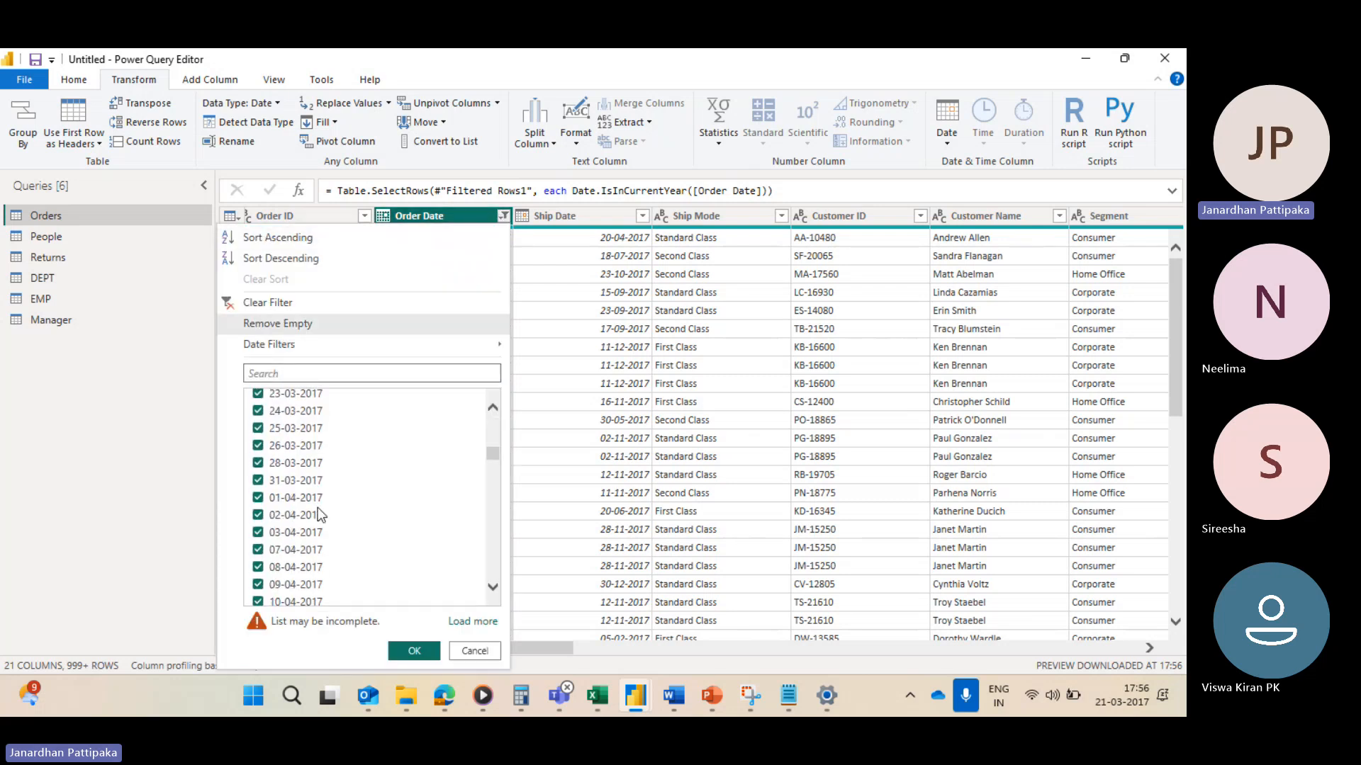
pyautogui.scroll(-8, 318, 508)
pyautogui.moveTo(494, 479); pyautogui.dragTo(487, 597)
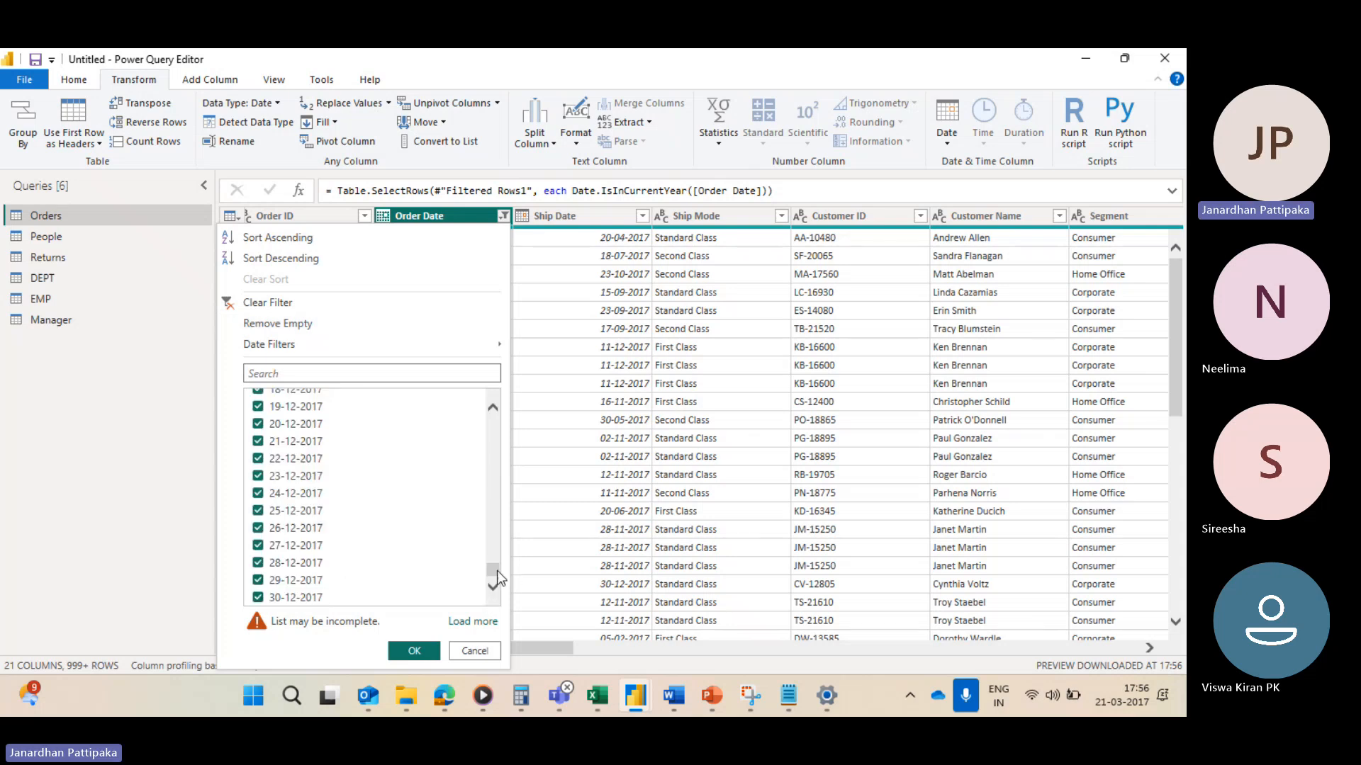
pyautogui.moveTo(496, 572); pyautogui.dragTo(494, 424)
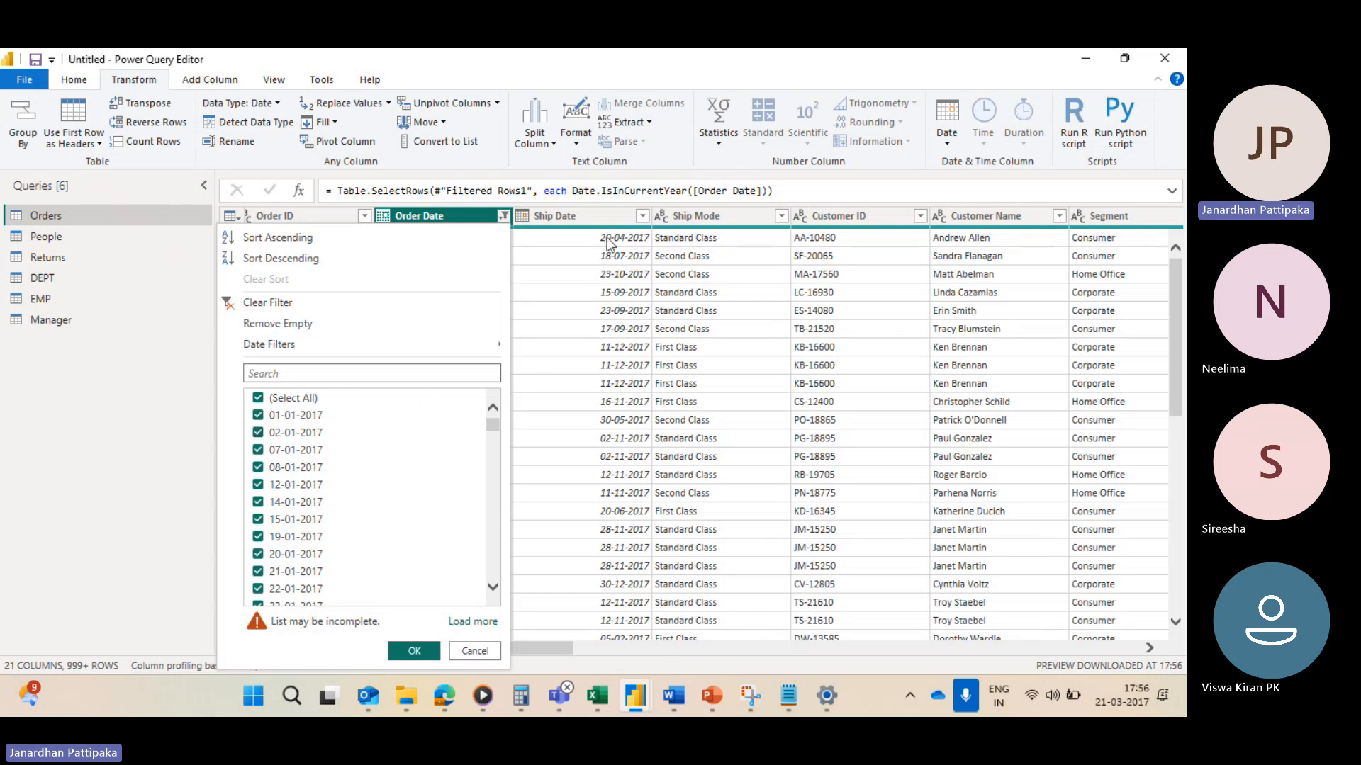
pyautogui.click(503, 216)
pyautogui.click(503, 216)
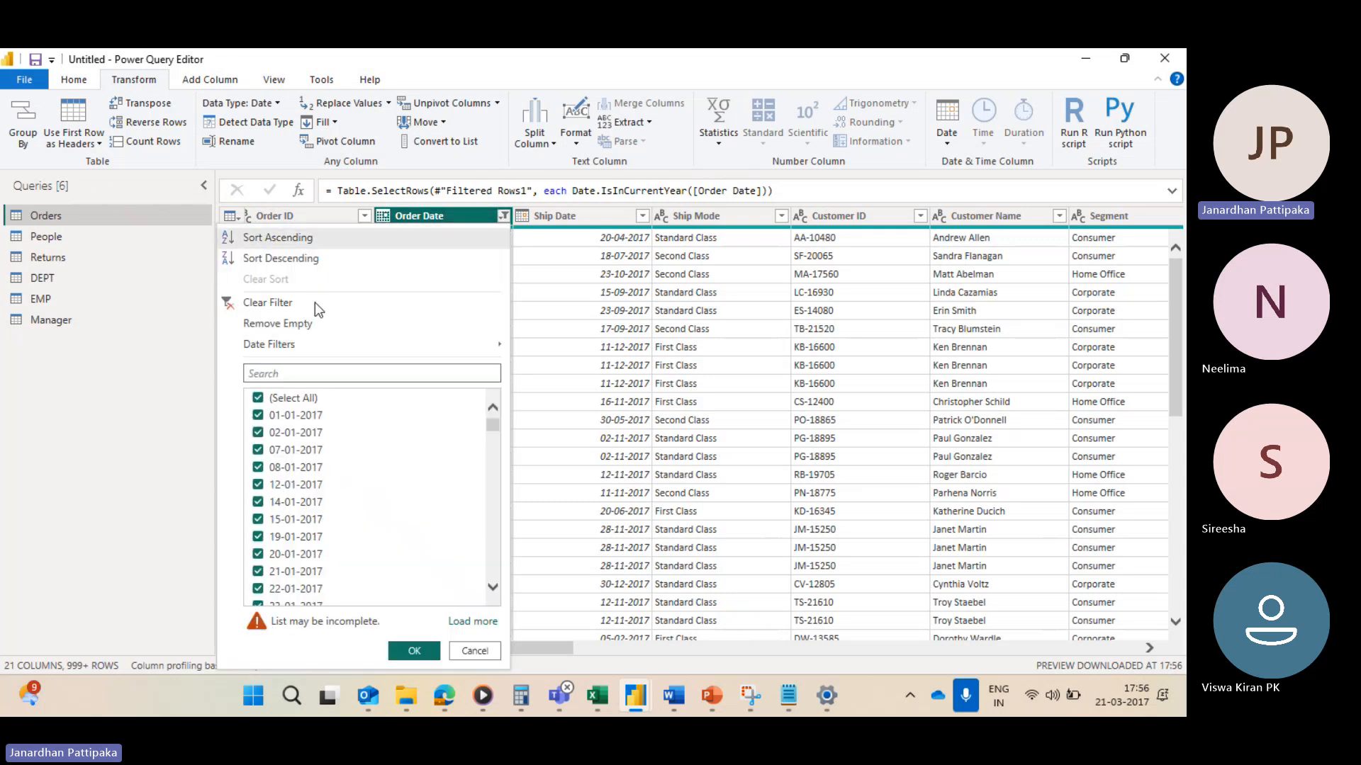
pyautogui.click(239, 303)
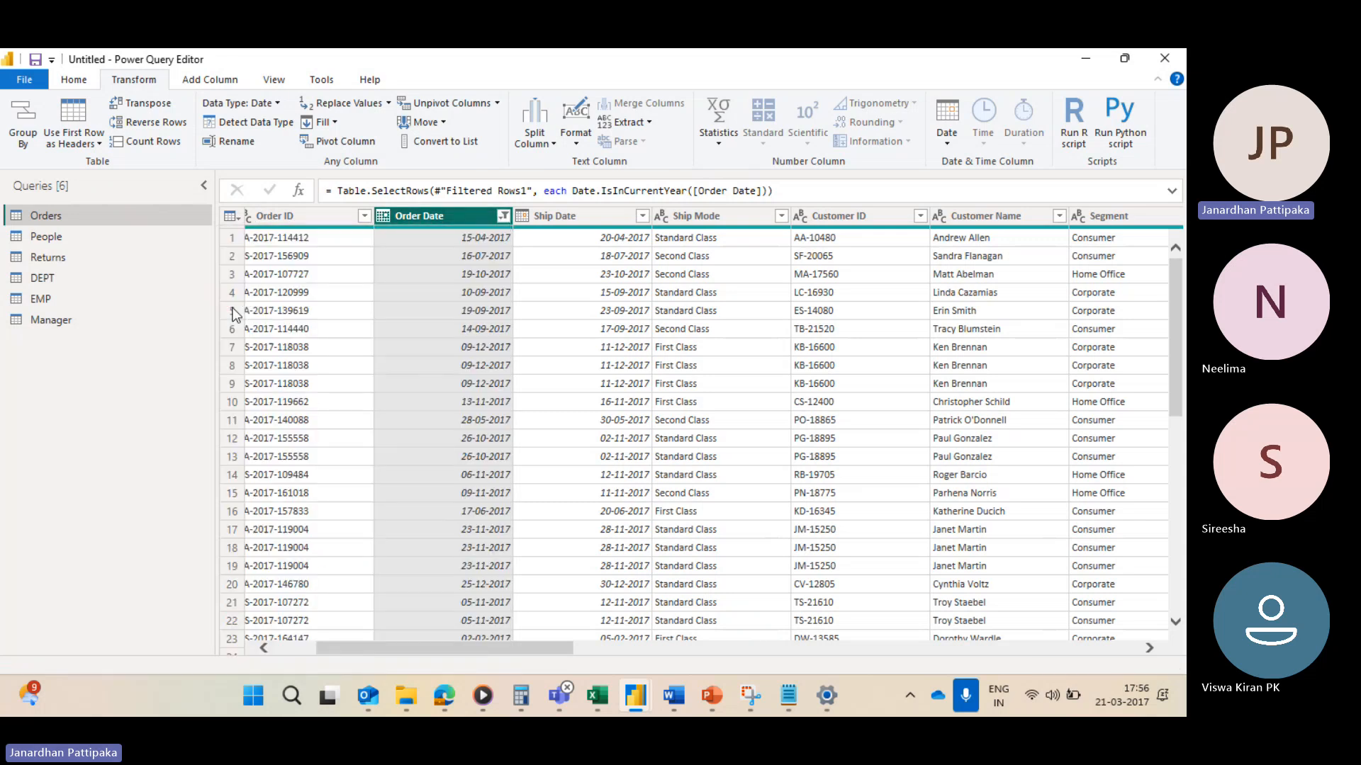
# Step: Filter the Order Date column to Last Year
pyautogui.click(503, 216)
pyautogui.moveTo(343, 347)
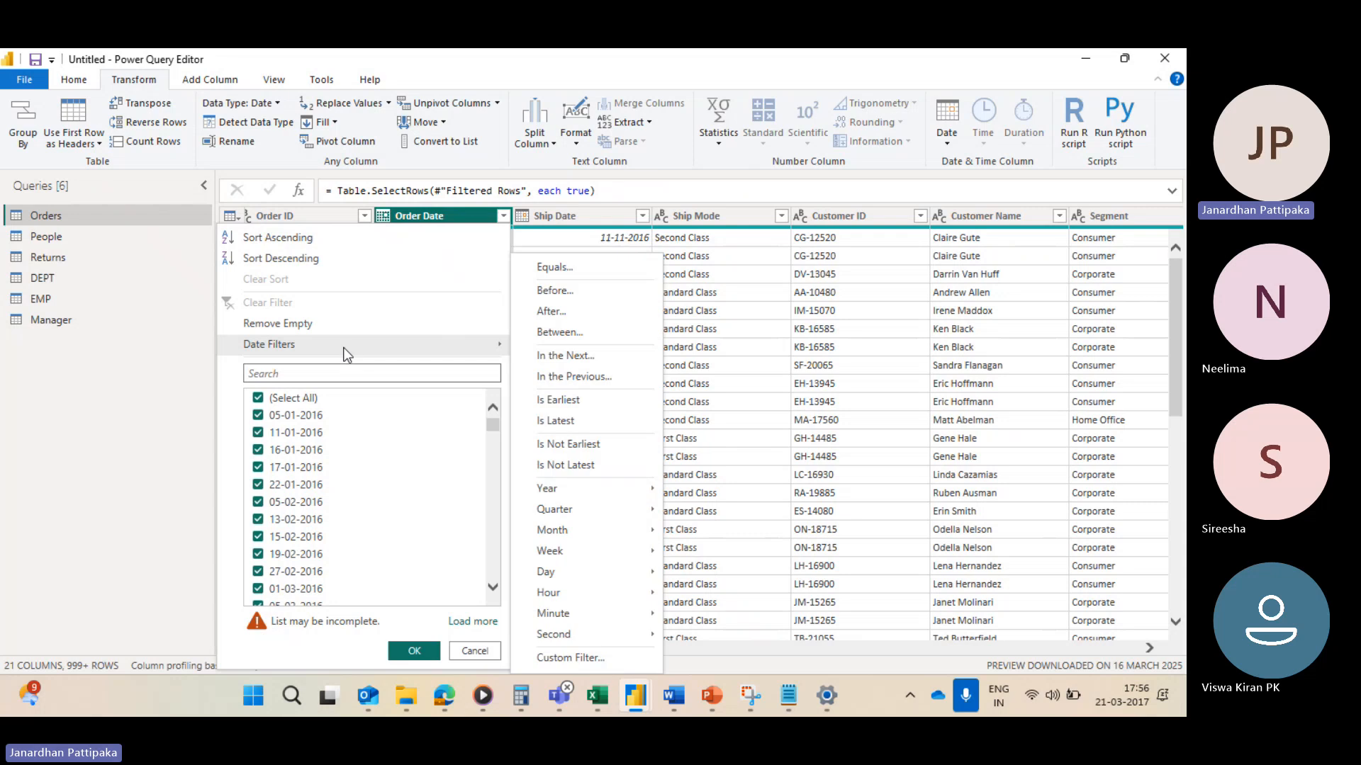
pyautogui.moveTo(568, 487)
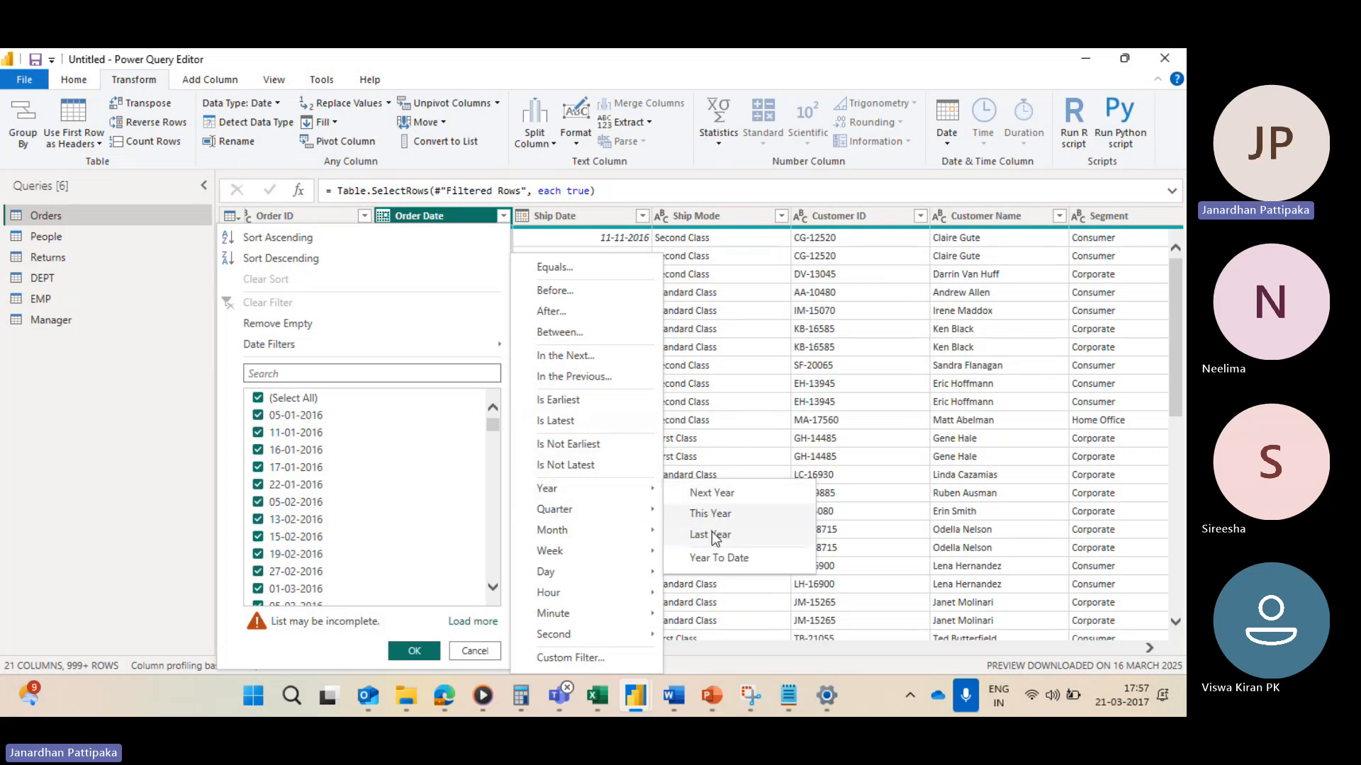
pyautogui.click(711, 536)
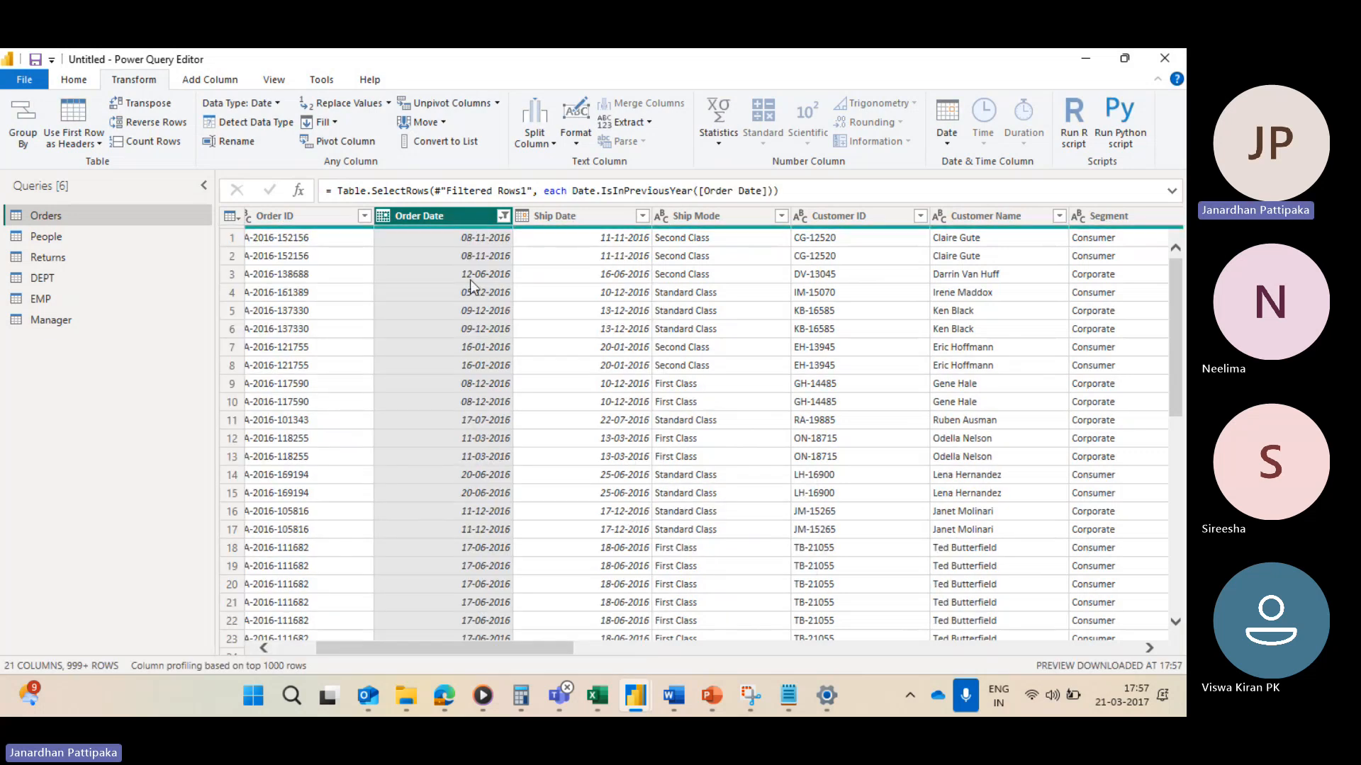
# Step: Examine the Last Year Order Date value list, then clear the Order Date filter
pyautogui.click(504, 216)
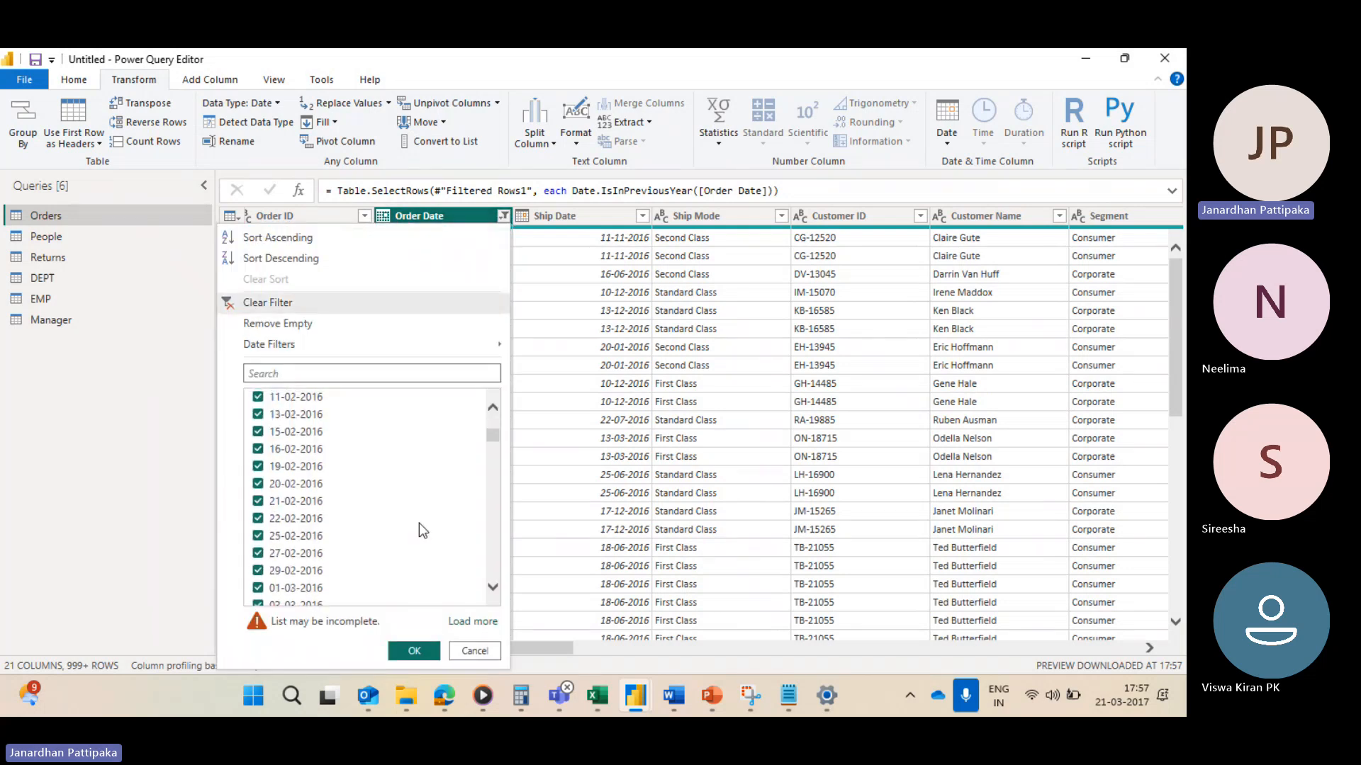
pyautogui.scroll(-5, 419, 523)
pyautogui.scroll(-5, 419, 522)
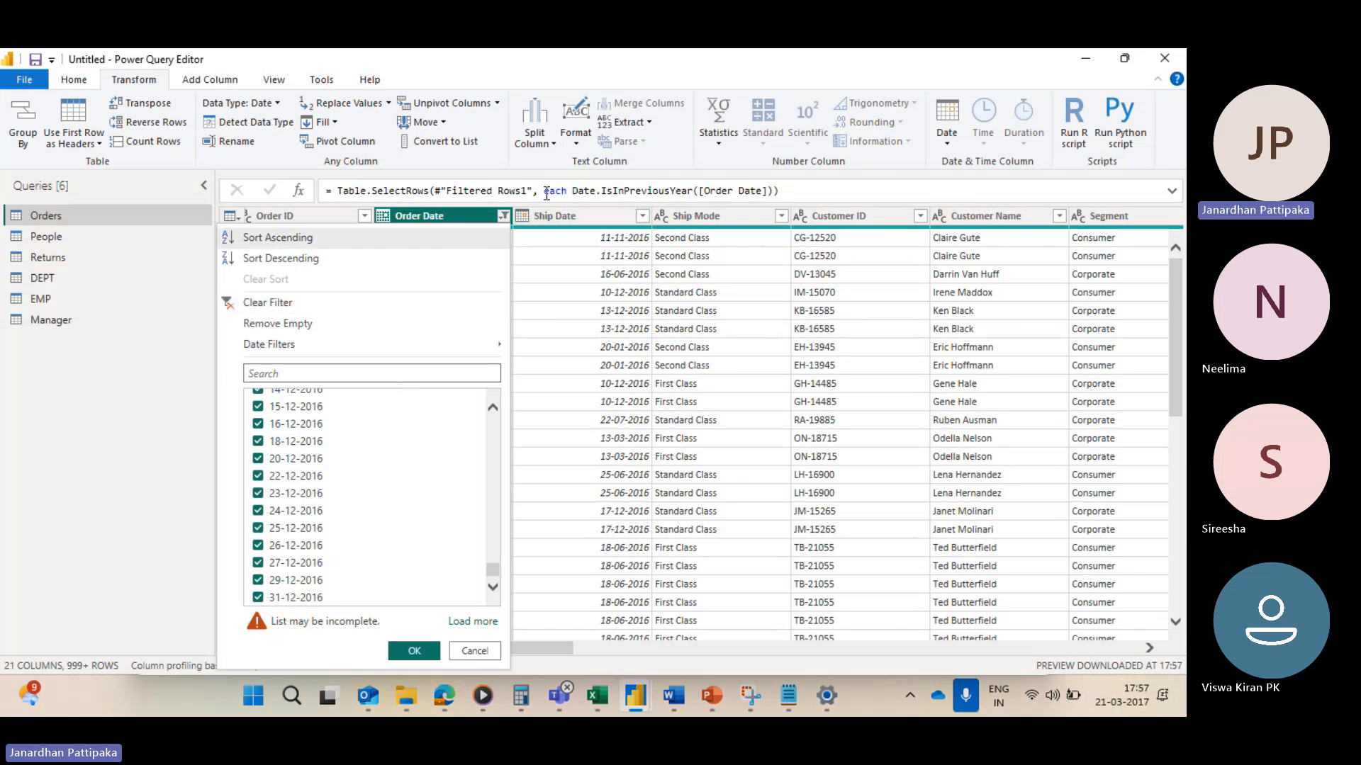
pyautogui.click(504, 217)
pyautogui.click(504, 218)
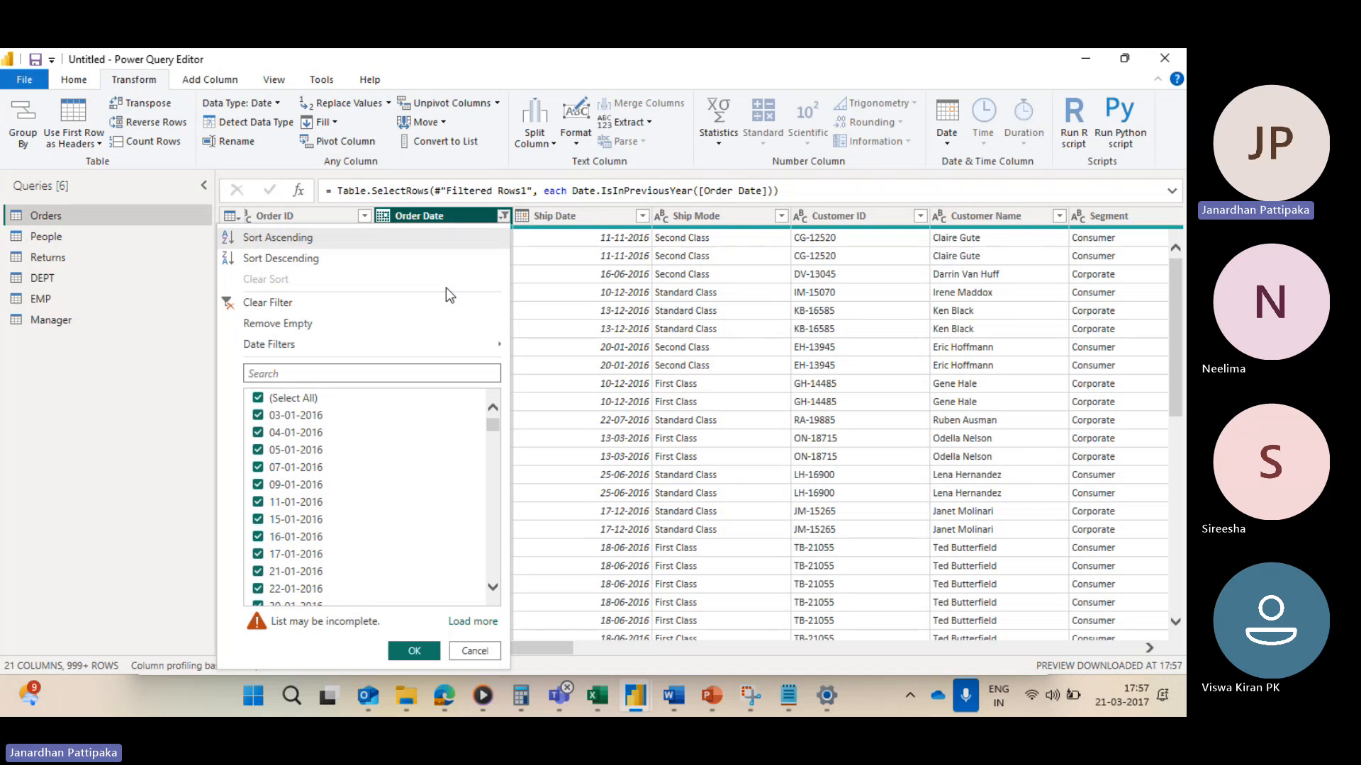
pyautogui.click(342, 307)
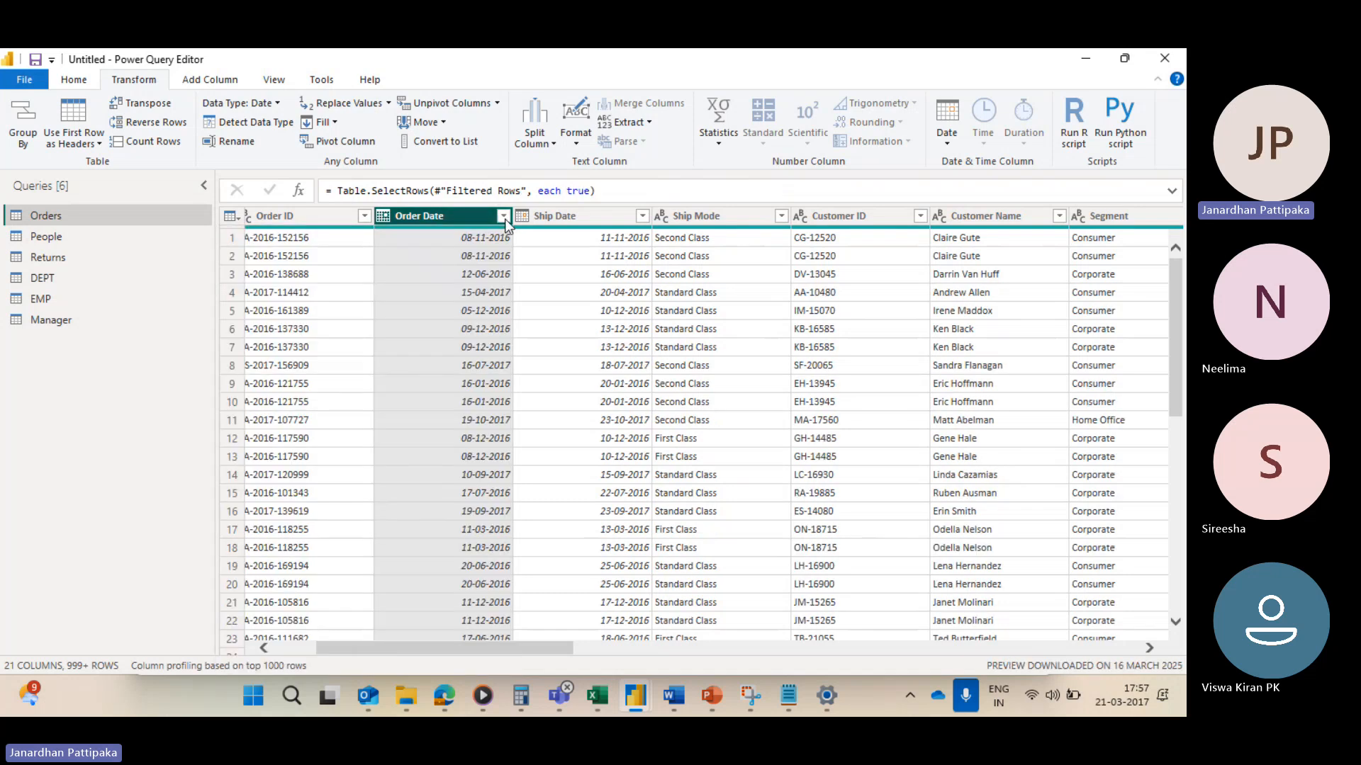
# Step: Filter the Order Date column to Year To Date
pyautogui.click(504, 218)
pyautogui.moveTo(381, 343)
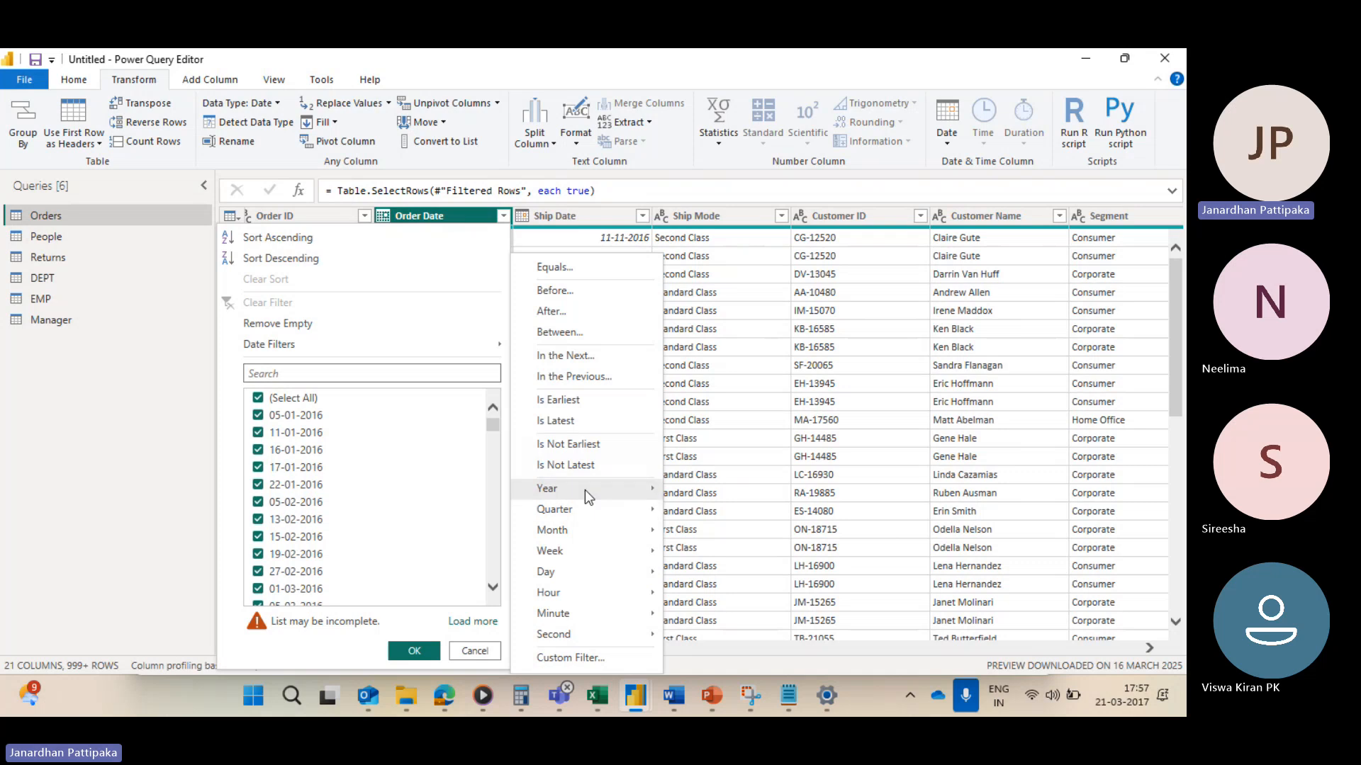
pyautogui.moveTo(585, 490)
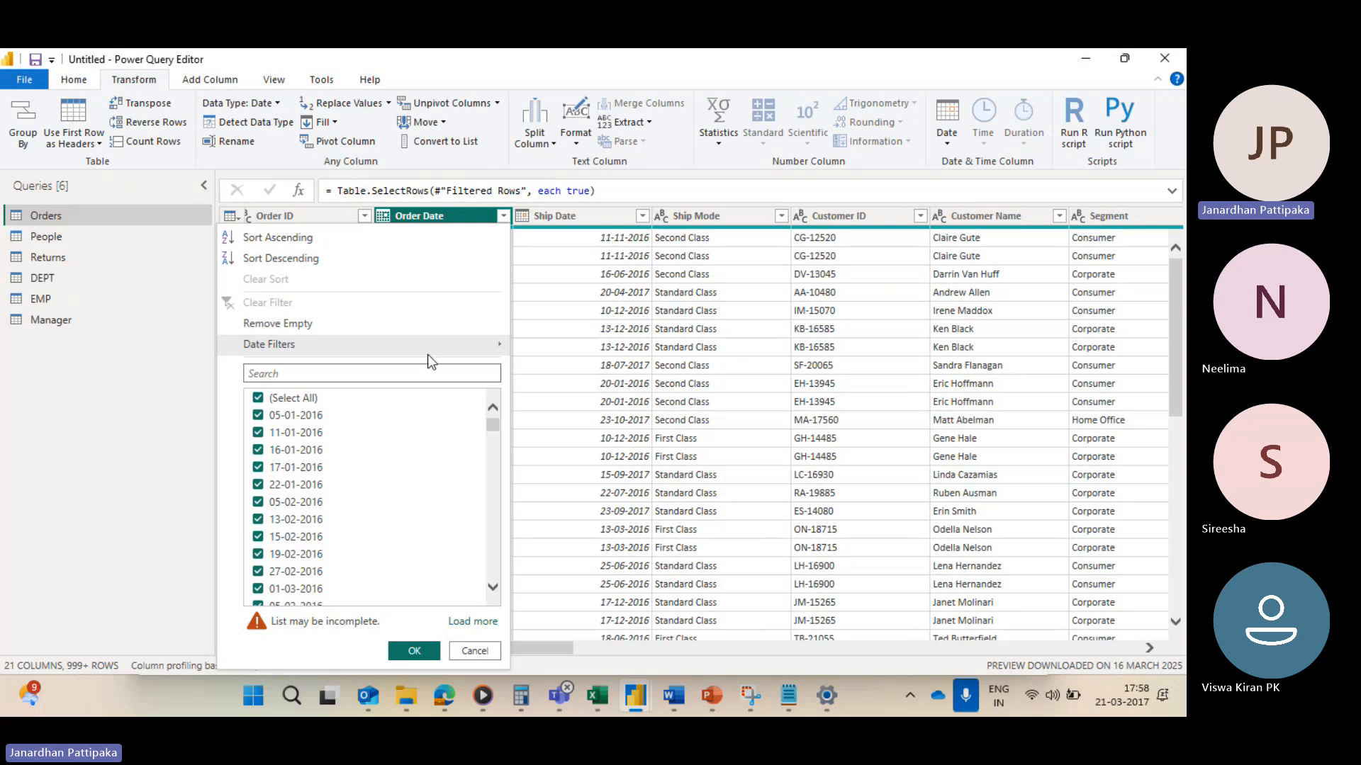
pyautogui.moveTo(425, 347)
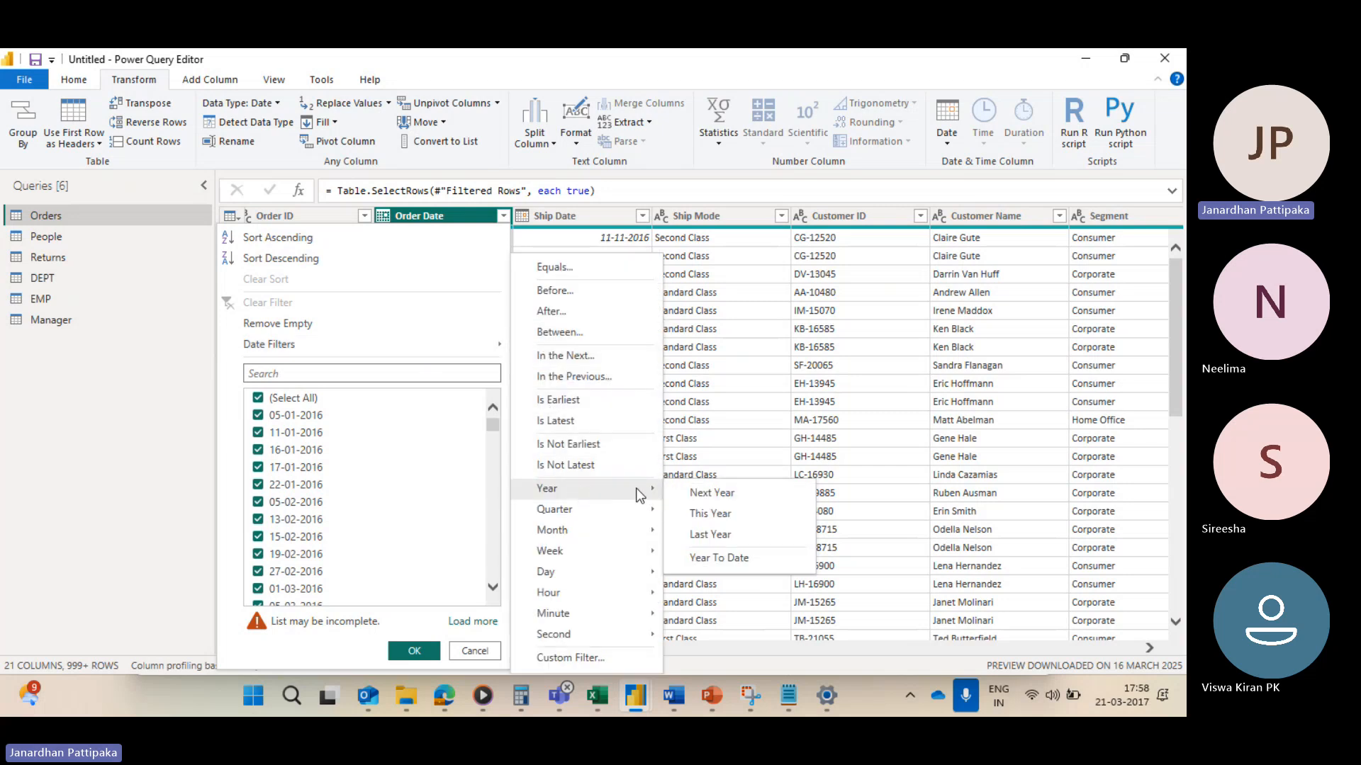
pyautogui.click(696, 558)
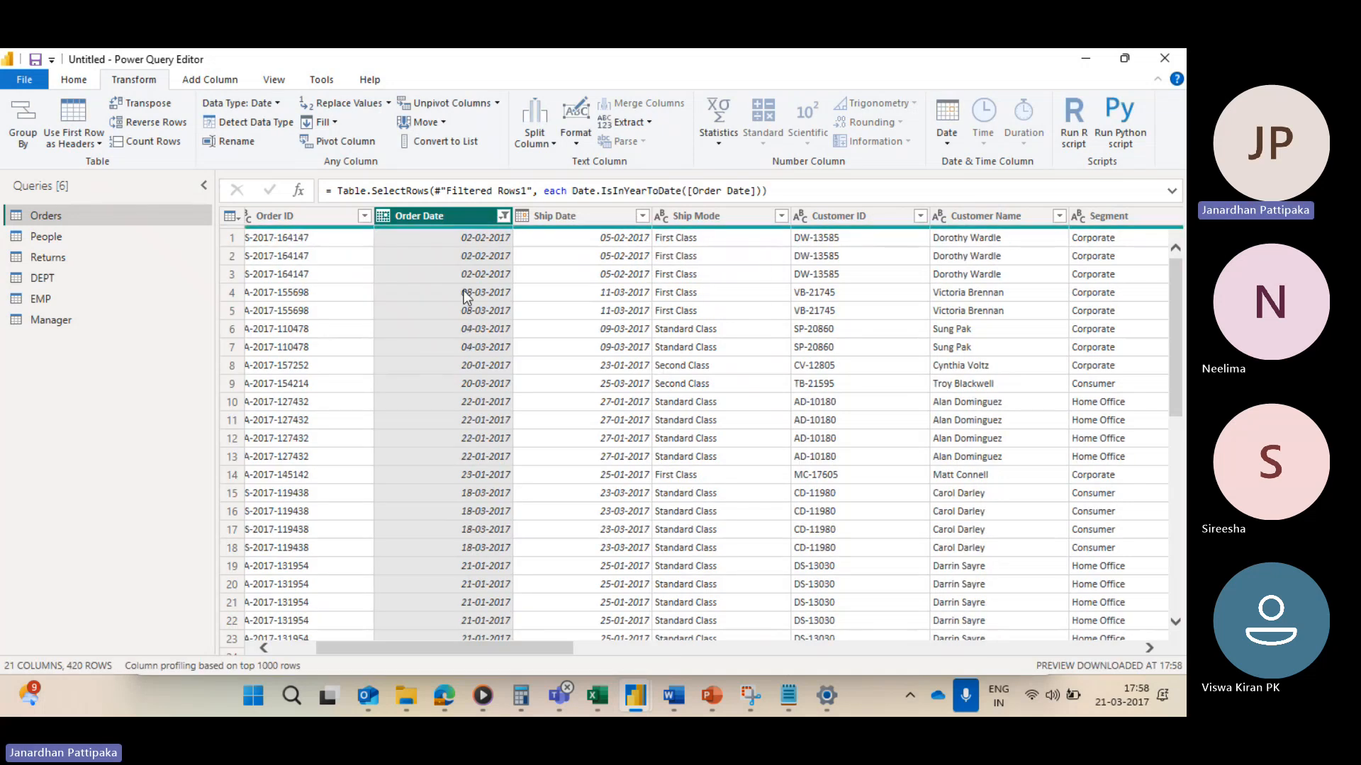
# Step: Examine the Year To Date Order Date value list, then clear the Order Date filter
pyautogui.click(503, 216)
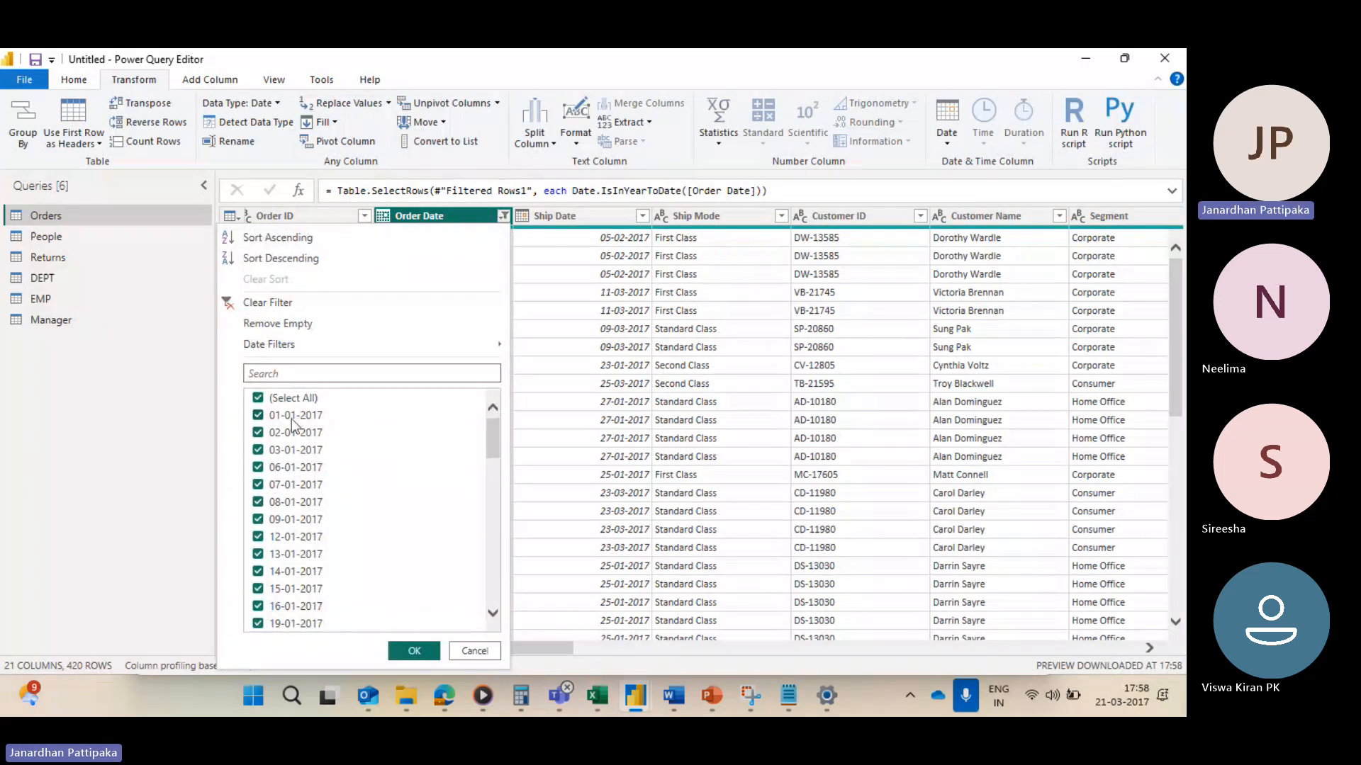
pyautogui.moveTo(495, 435); pyautogui.dragTo(491, 606)
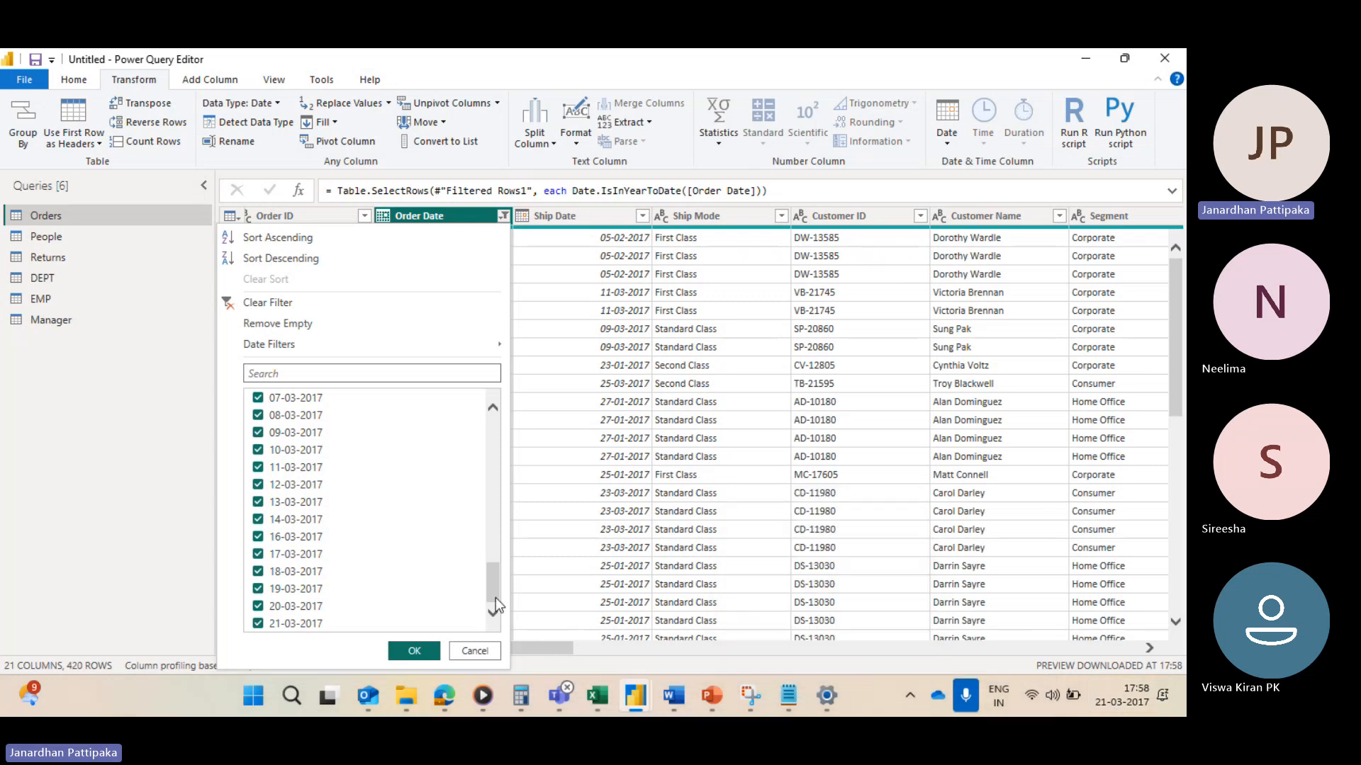
pyautogui.moveTo(492, 560); pyautogui.dragTo(494, 410)
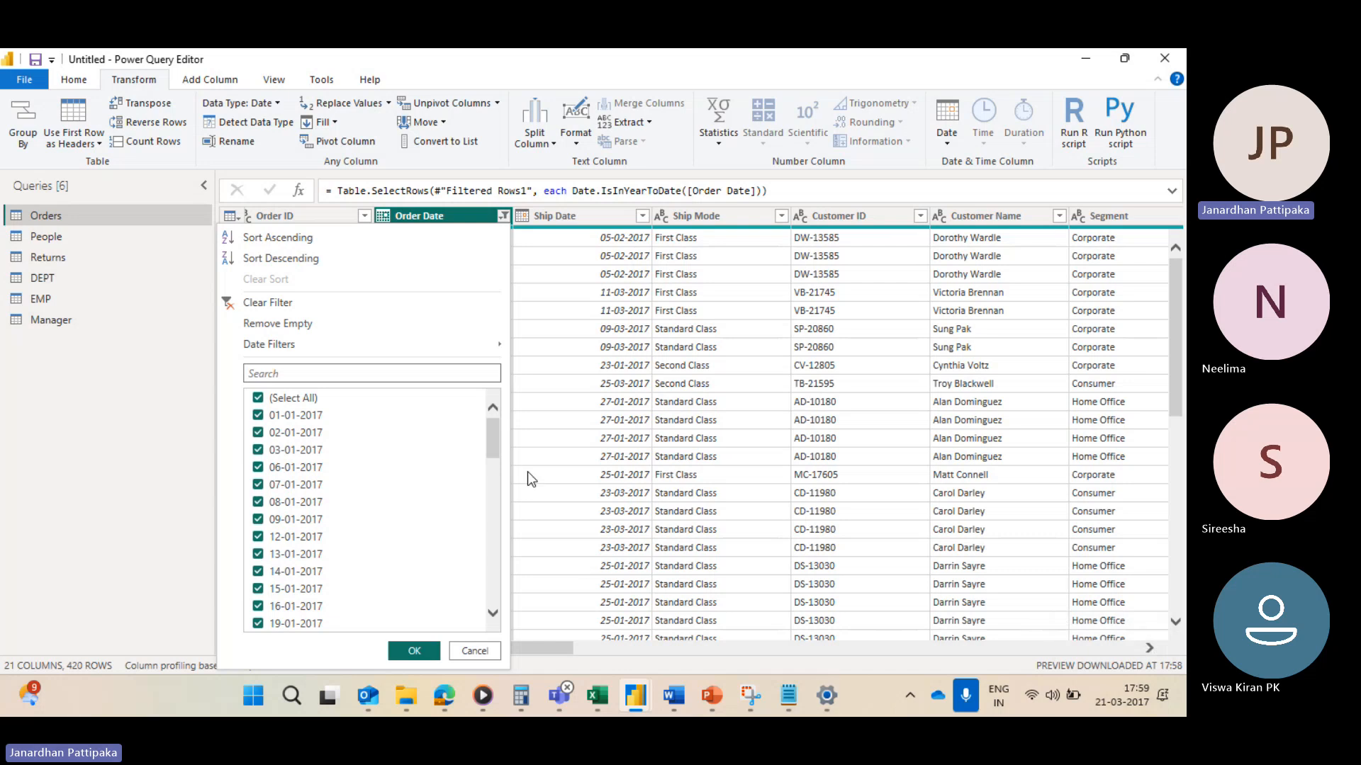
pyautogui.moveTo(491, 439); pyautogui.dragTo(475, 677)
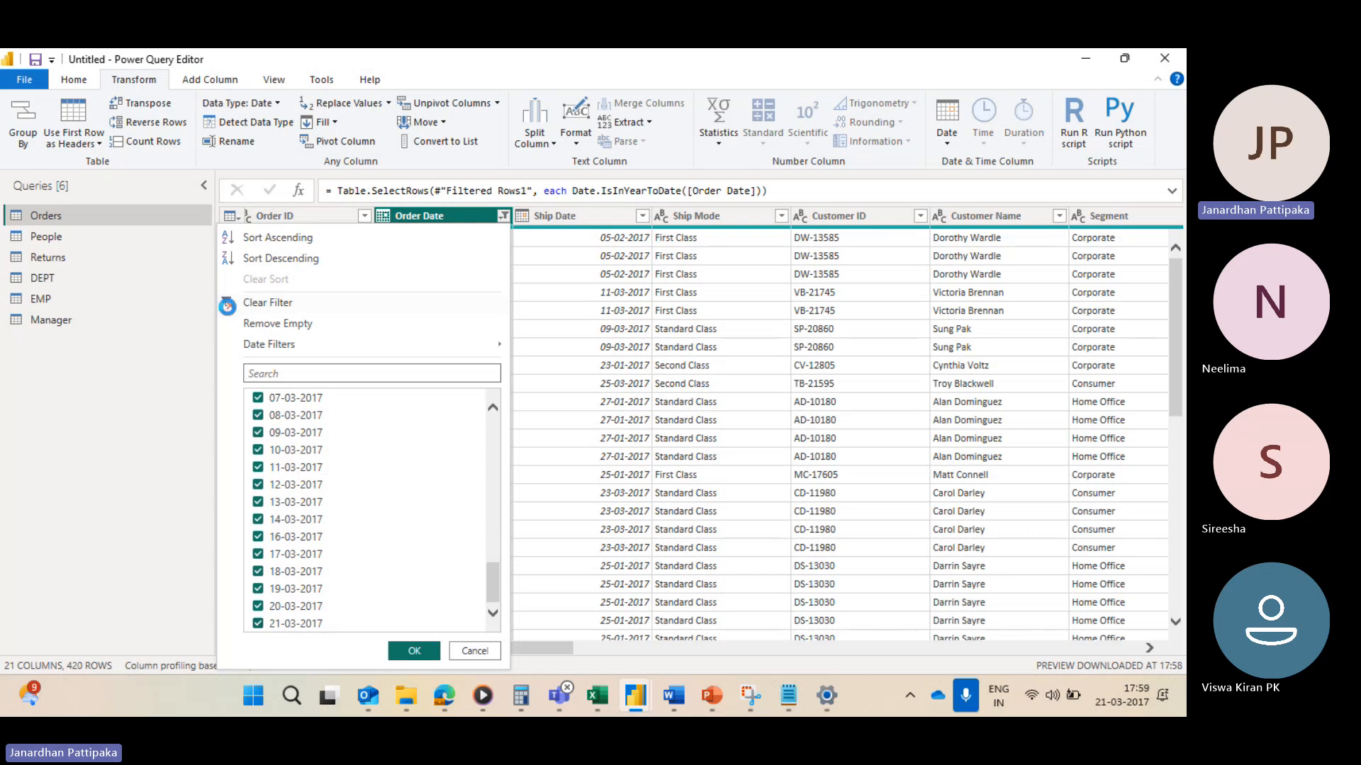
pyautogui.click(268, 302)
# Step: Filter the Order Date column to Next Quarter
pyautogui.click(503, 216)
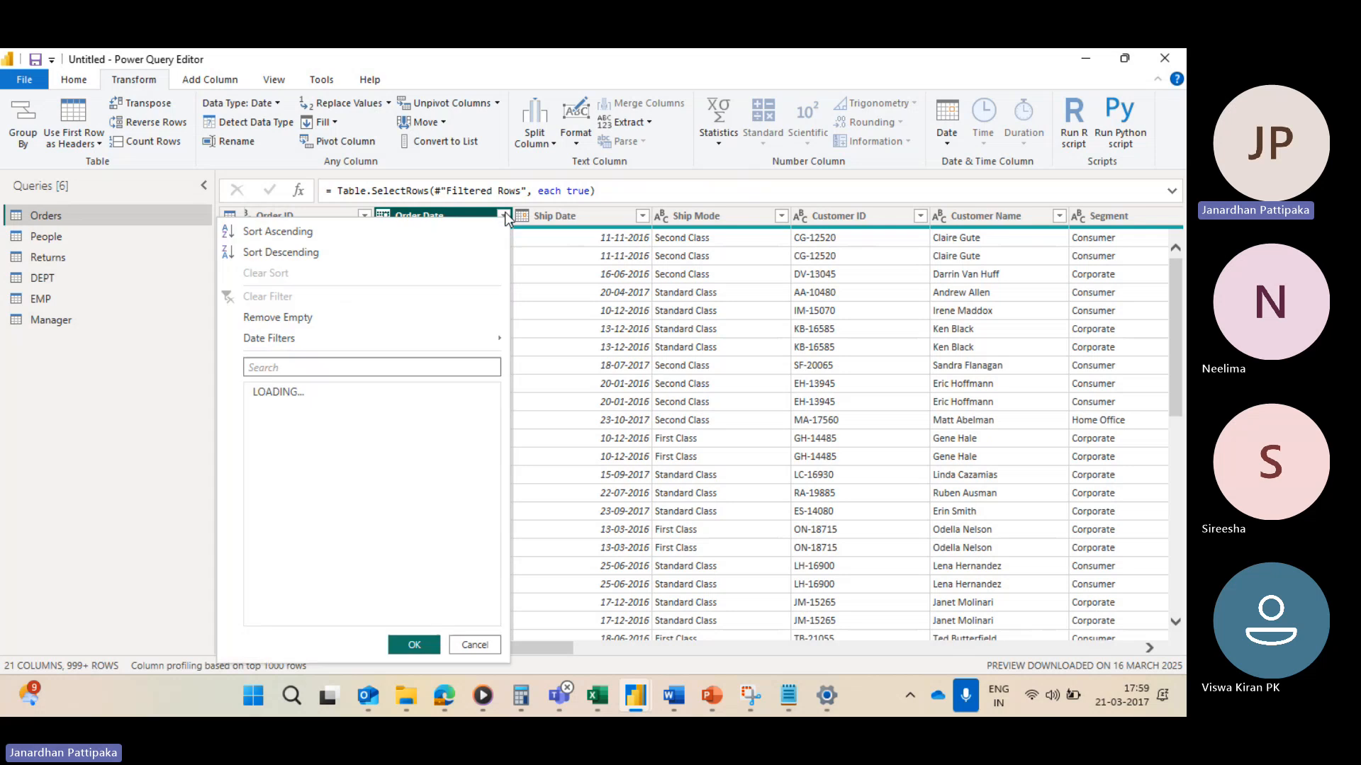
pyautogui.click(375, 343)
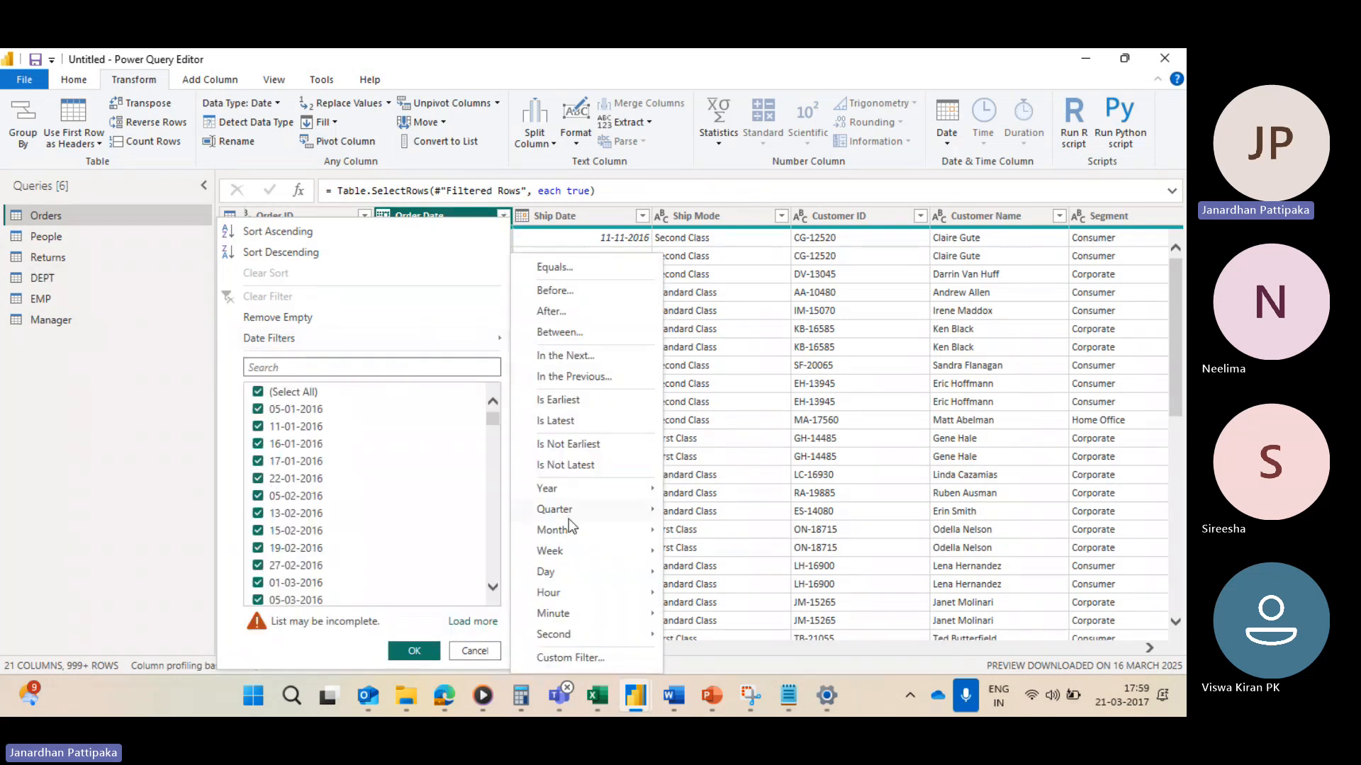
pyautogui.moveTo(593, 500)
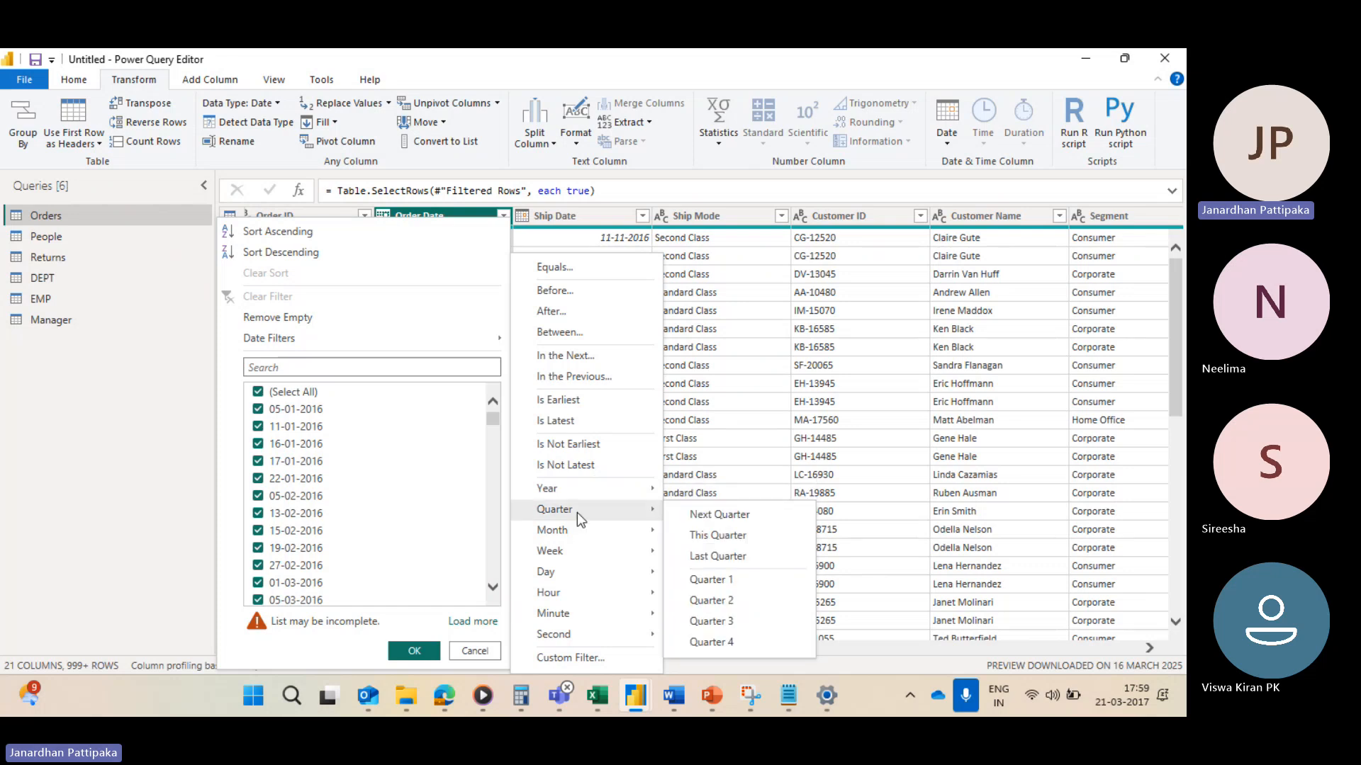
pyautogui.click(717, 514)
# Step: Switch to the Notepad note listing quarter month ranges, then return to Power Query Editor
pyautogui.click(796, 698)
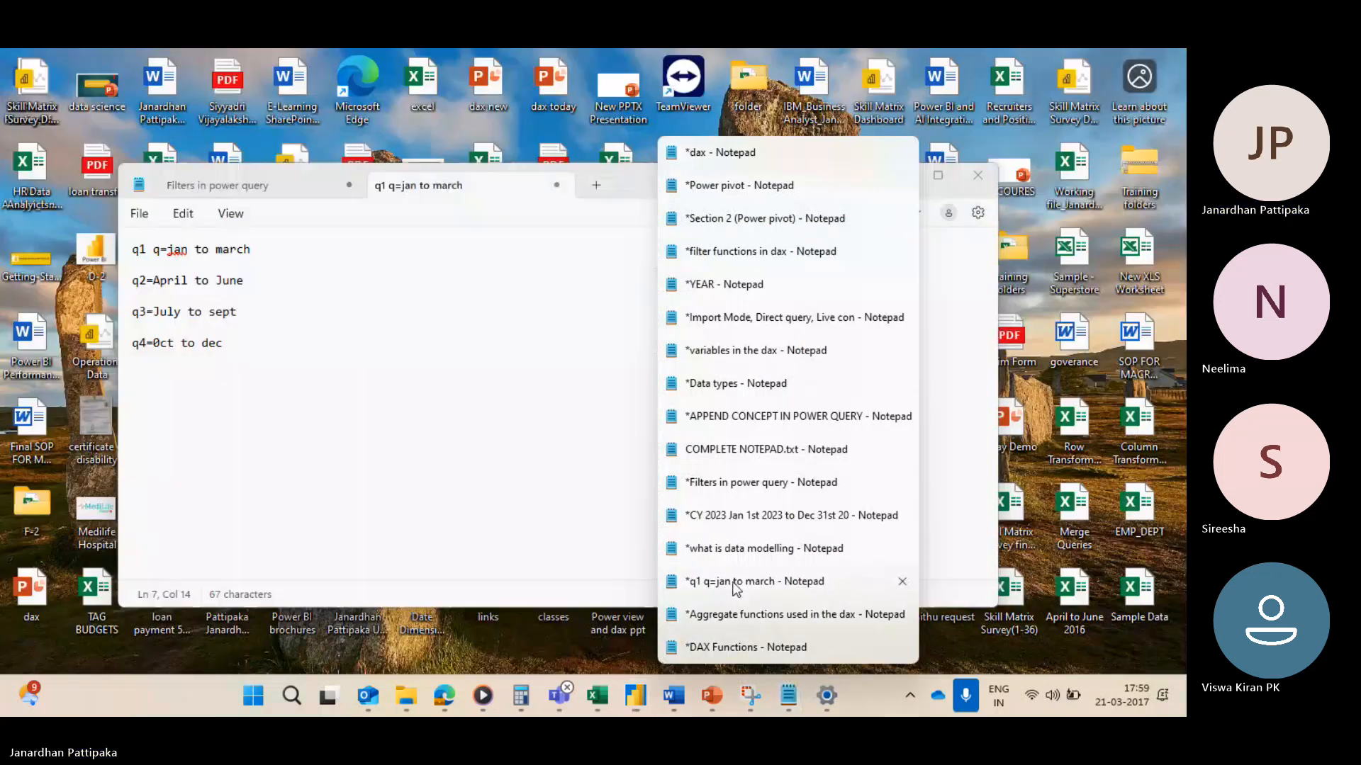
pyautogui.click(741, 581)
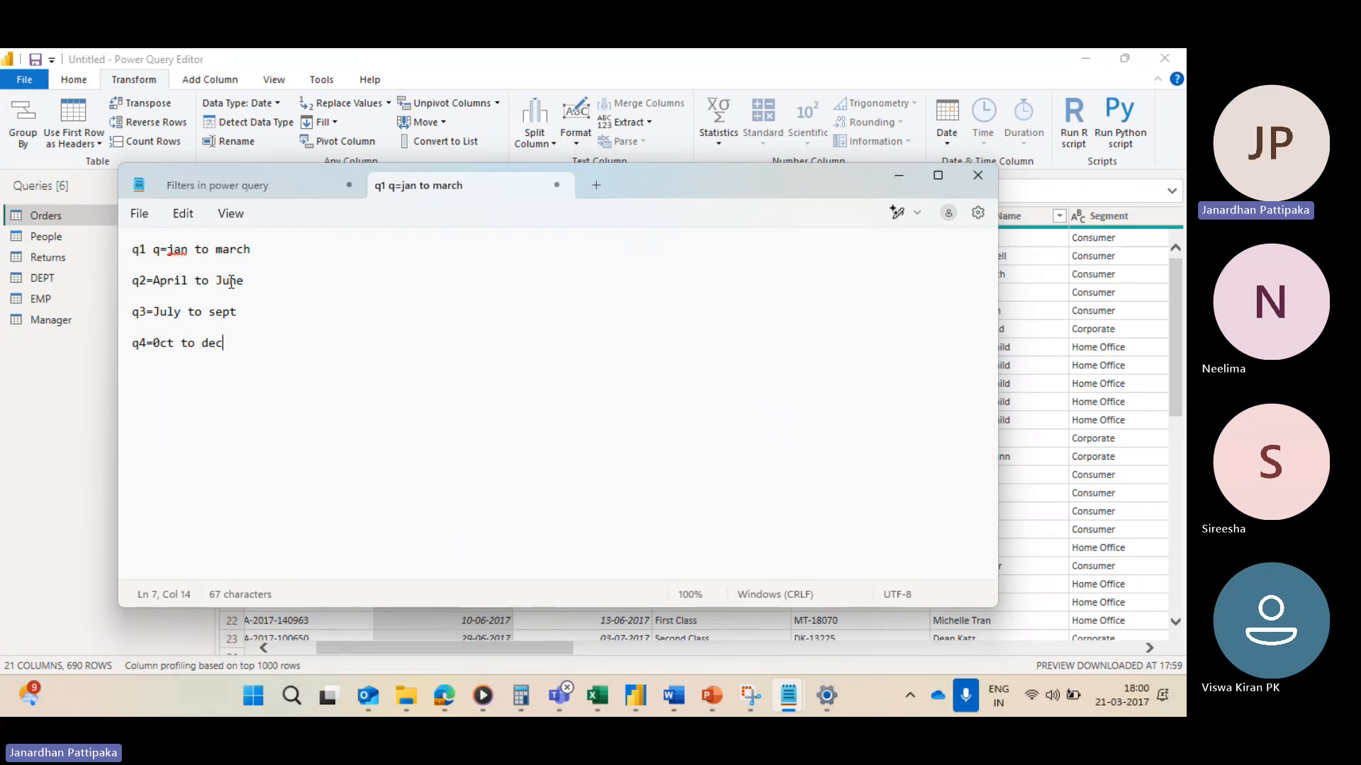
pyautogui.click(977, 174)
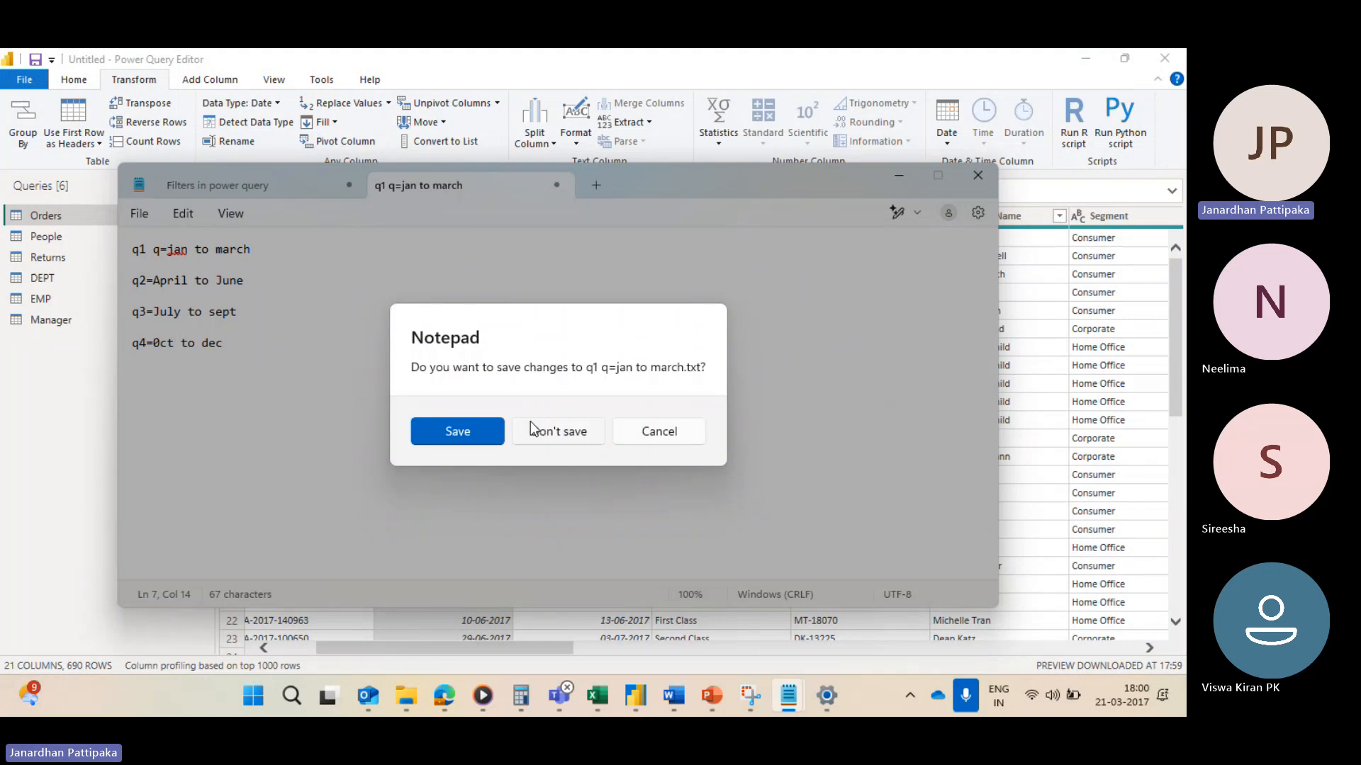
pyautogui.click(632, 433)
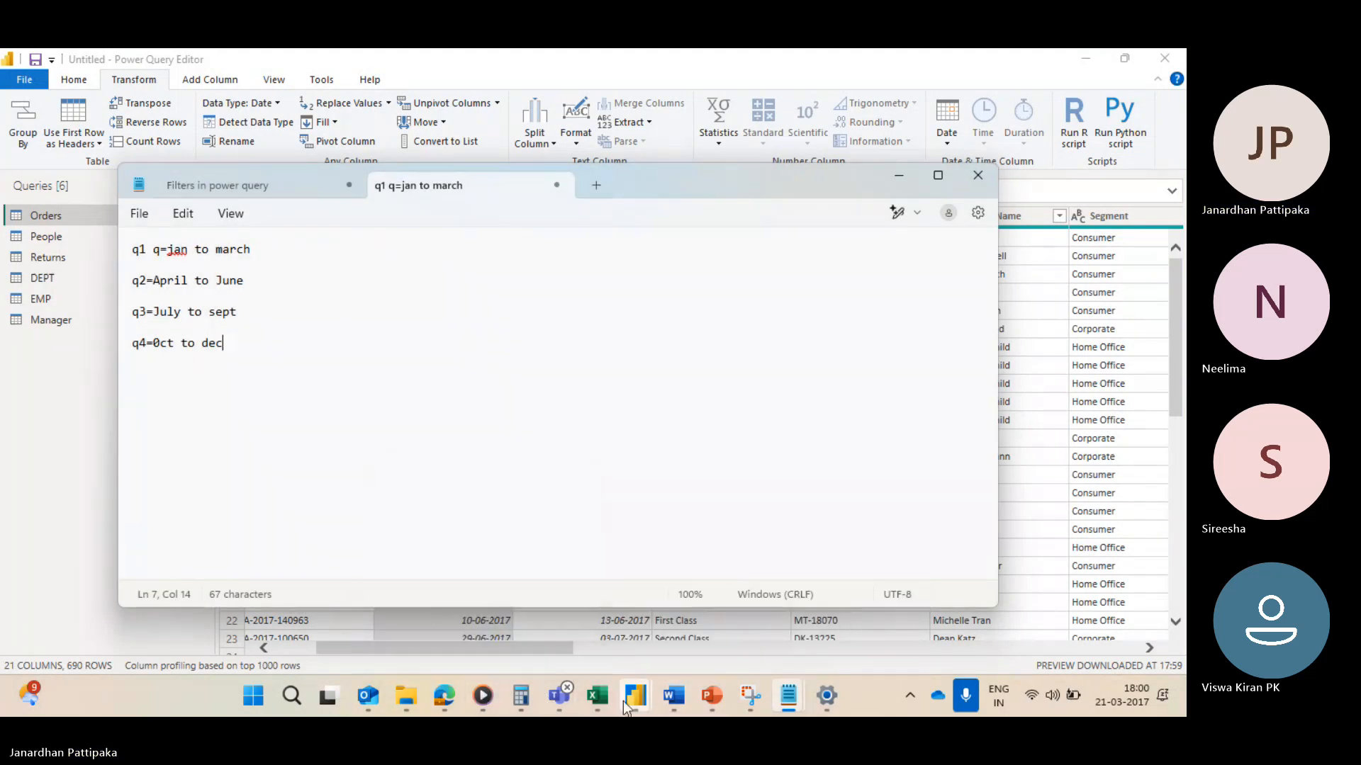
pyautogui.moveTo(623, 699)
pyautogui.click(930, 585)
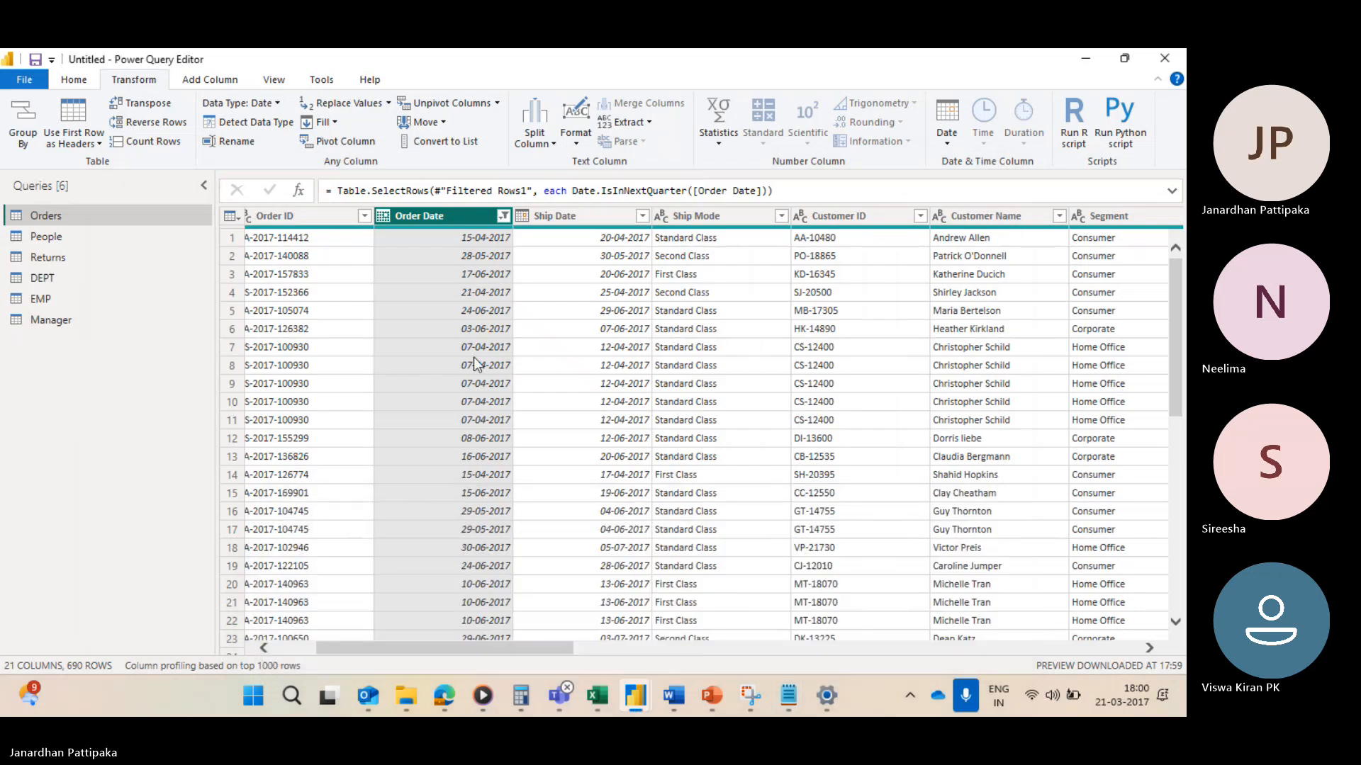
# Step: Examine the Next Quarter Order Date value list
pyautogui.click(507, 218)
pyautogui.scroll(-5, 305, 447)
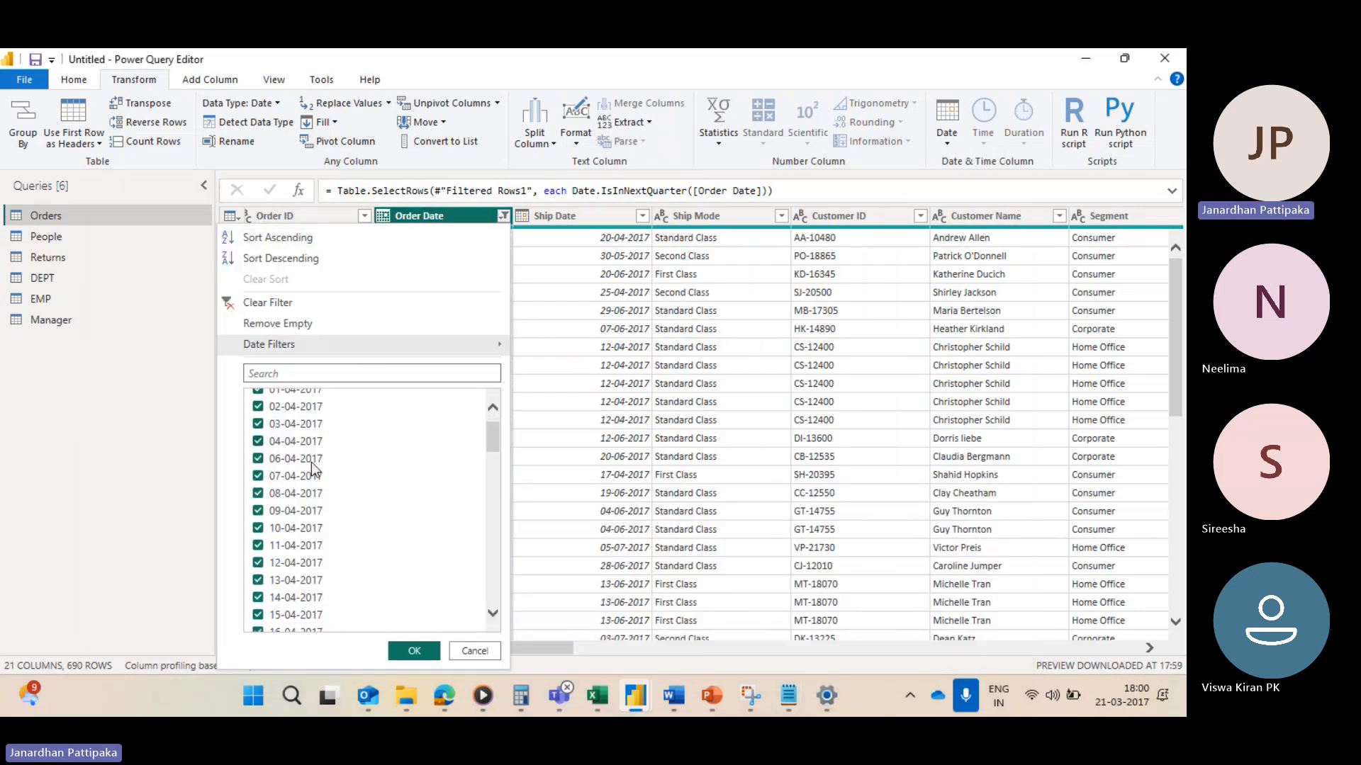
pyautogui.scroll(-3, 311, 462)
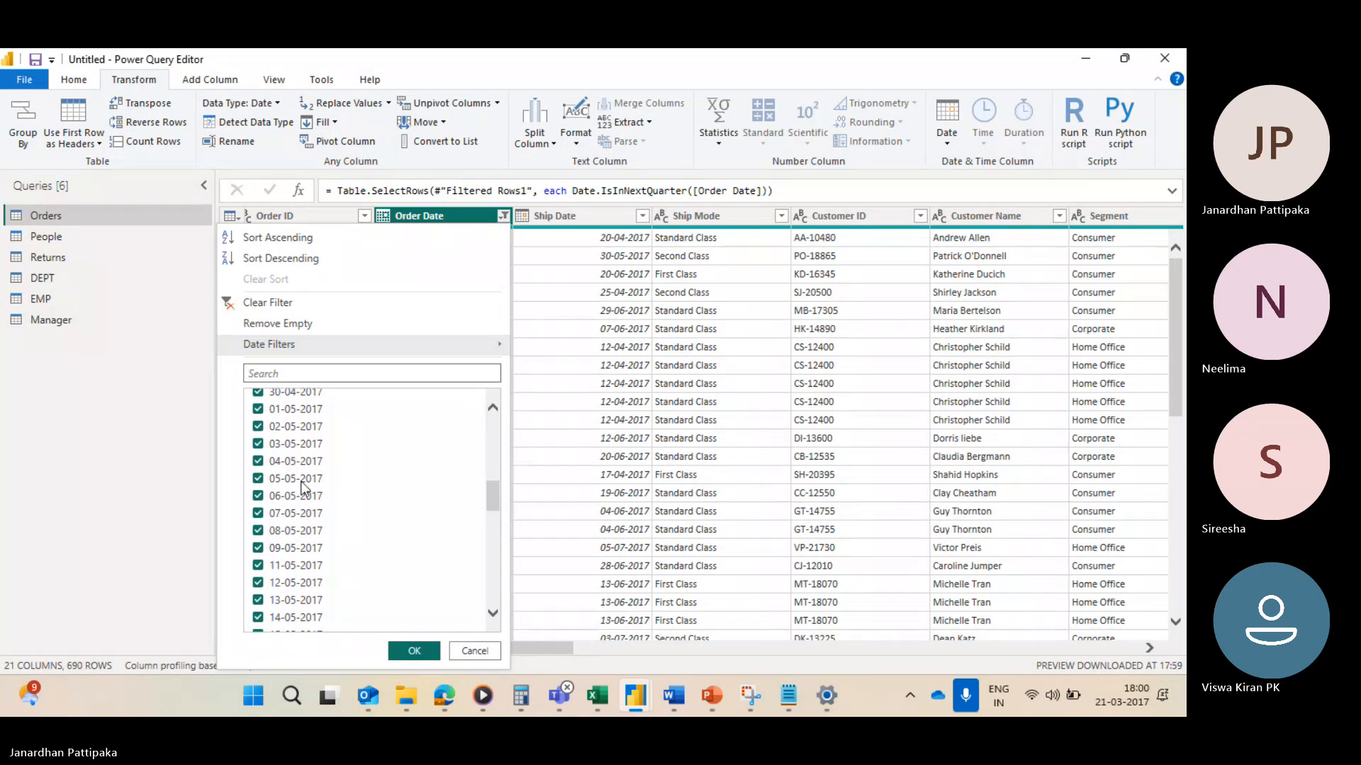
pyautogui.scroll(-10, 291, 516)
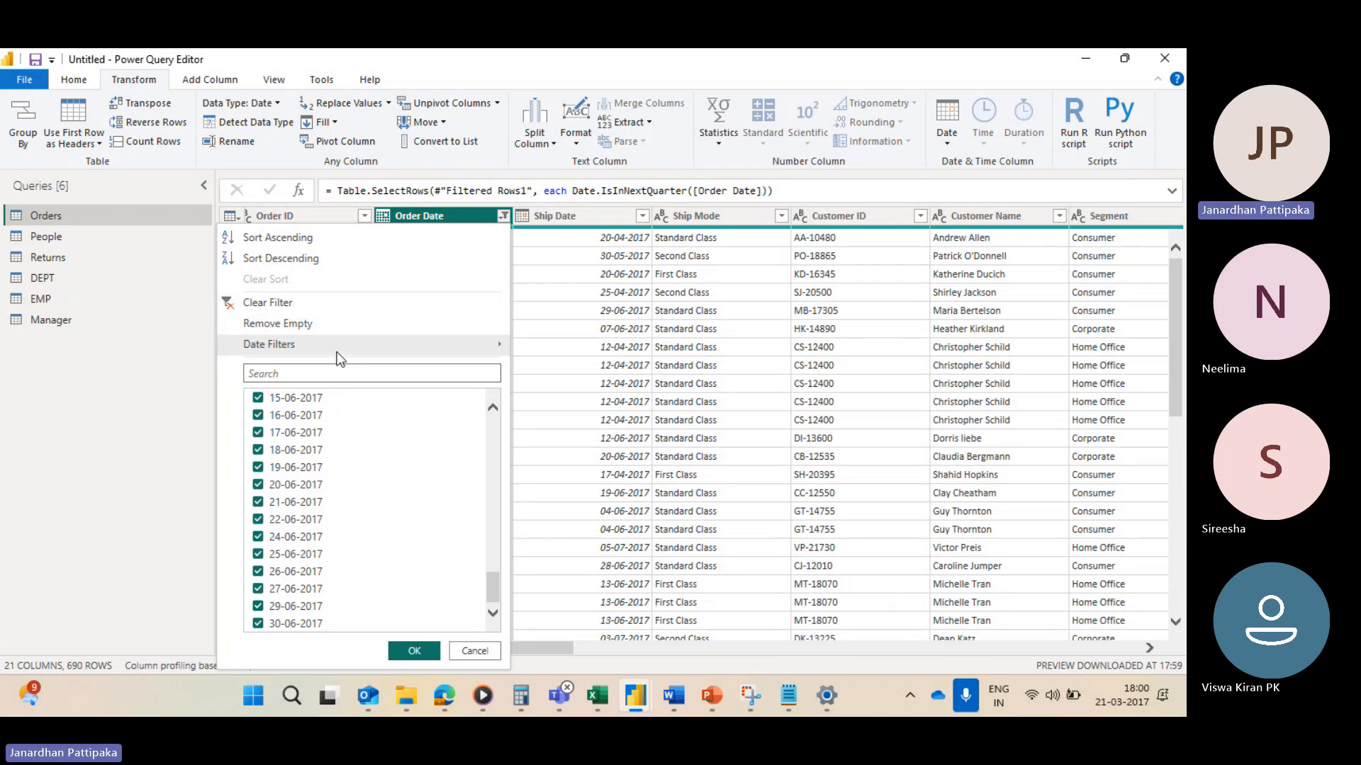
pyautogui.moveTo(340, 345)
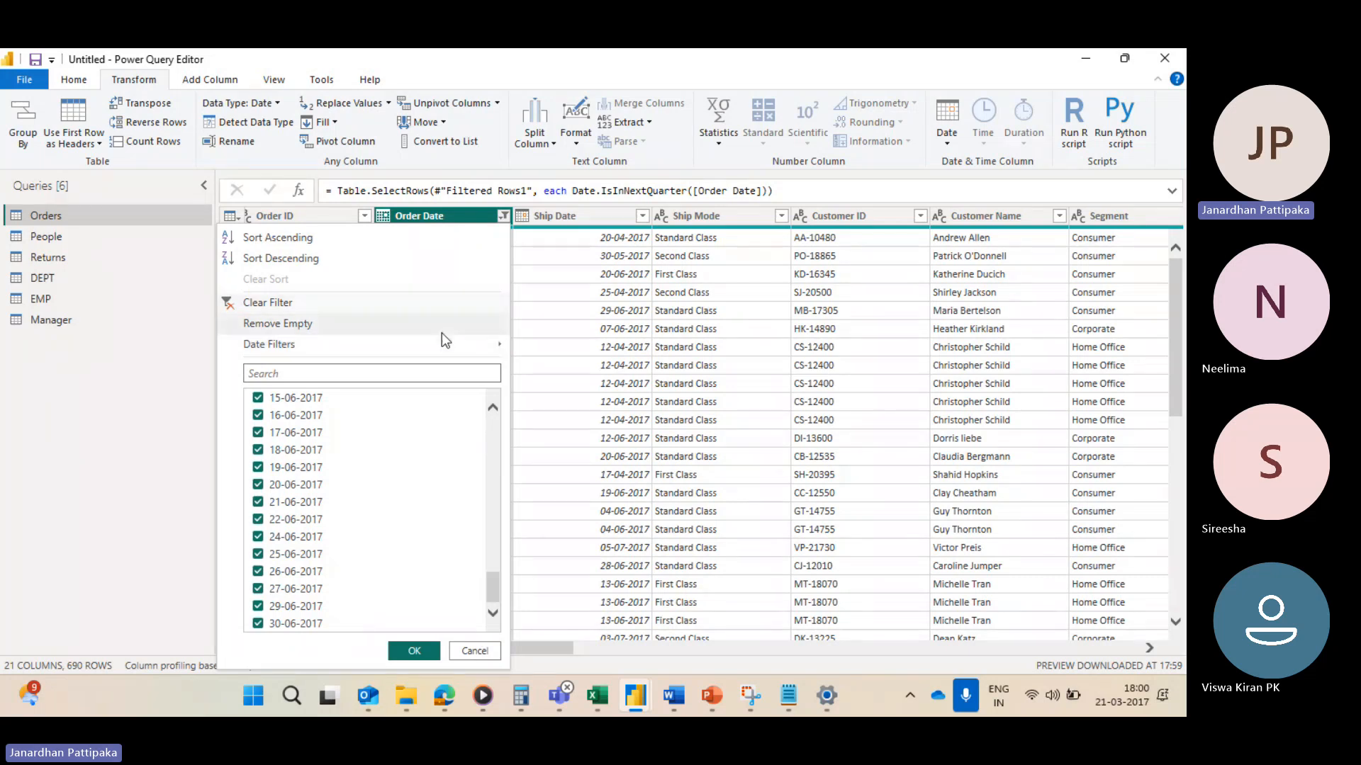
# Step: Browse the Quarter, Week and Month date filter options for Order Date
pyautogui.moveTo(438, 346)
pyautogui.moveTo(567, 512)
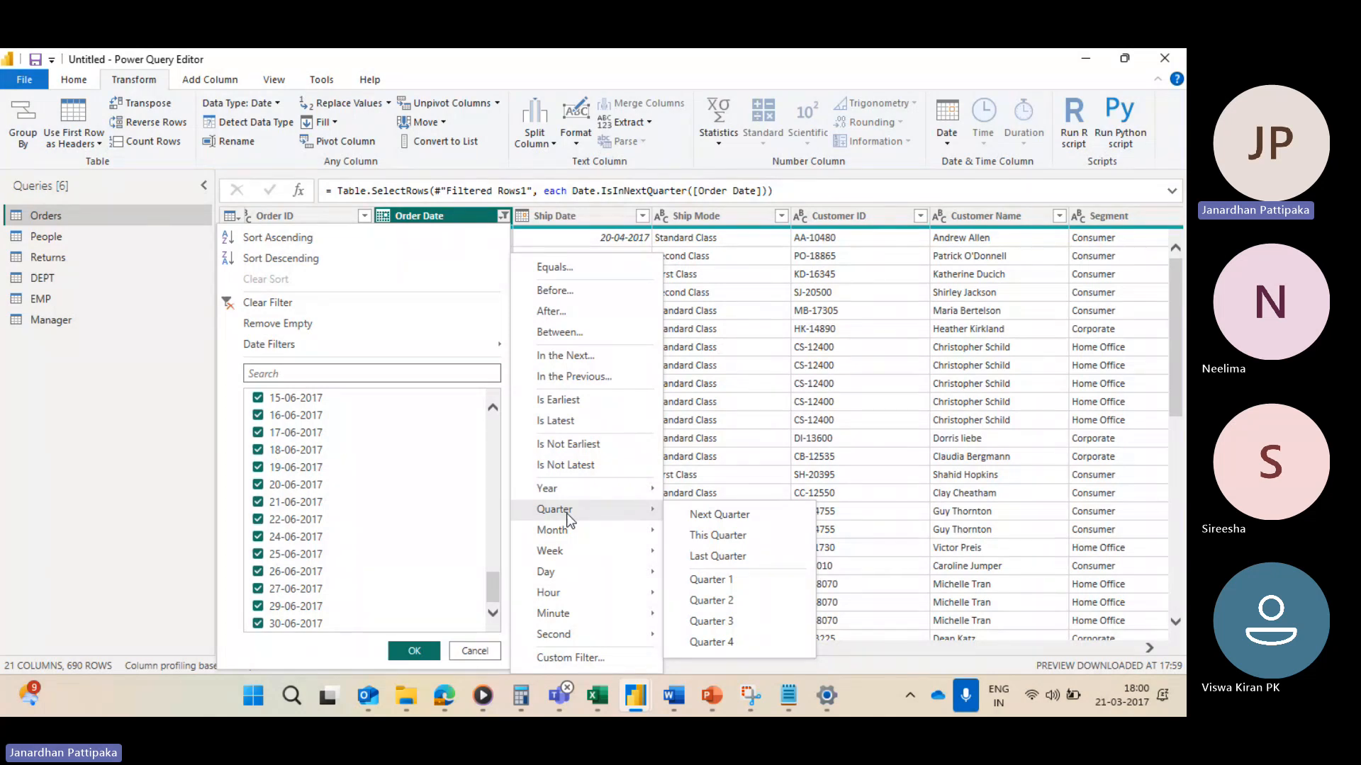
pyautogui.moveTo(562, 539)
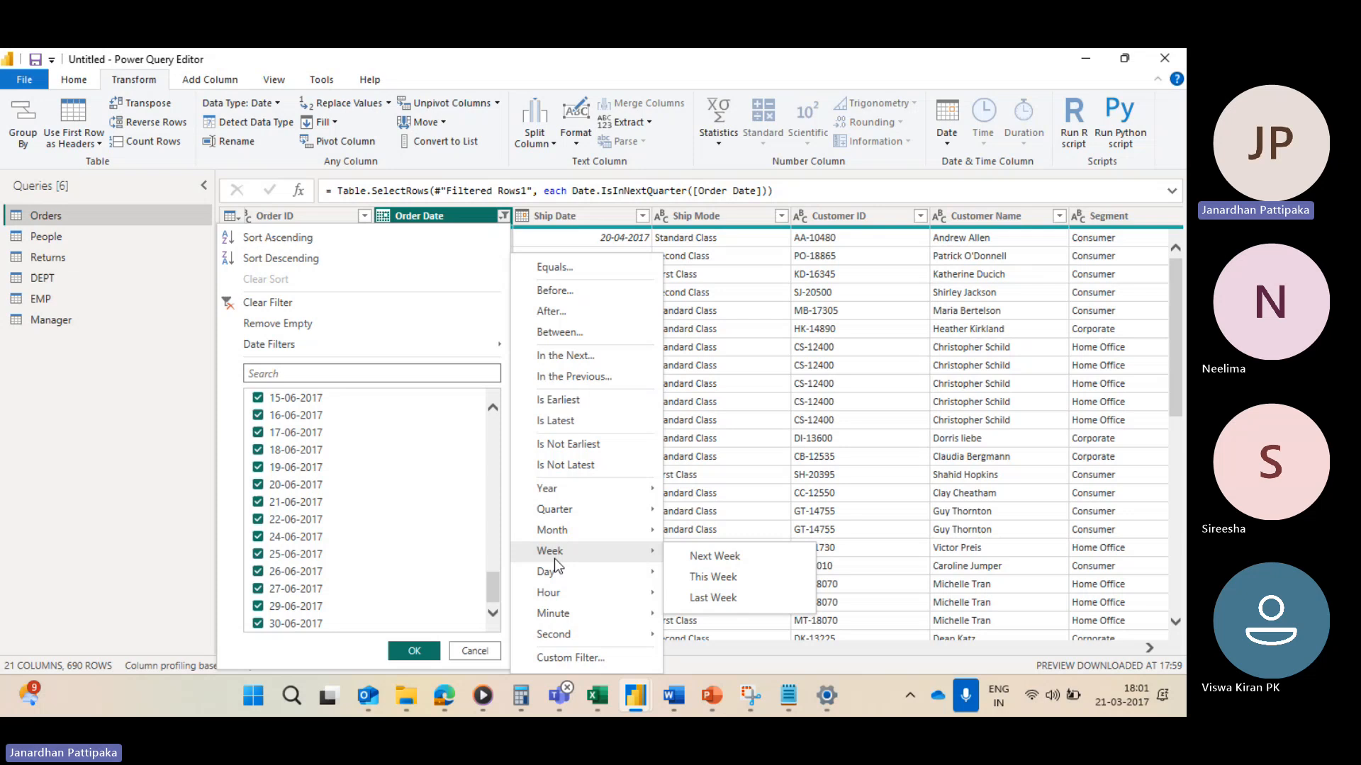
pyautogui.moveTo(568, 596)
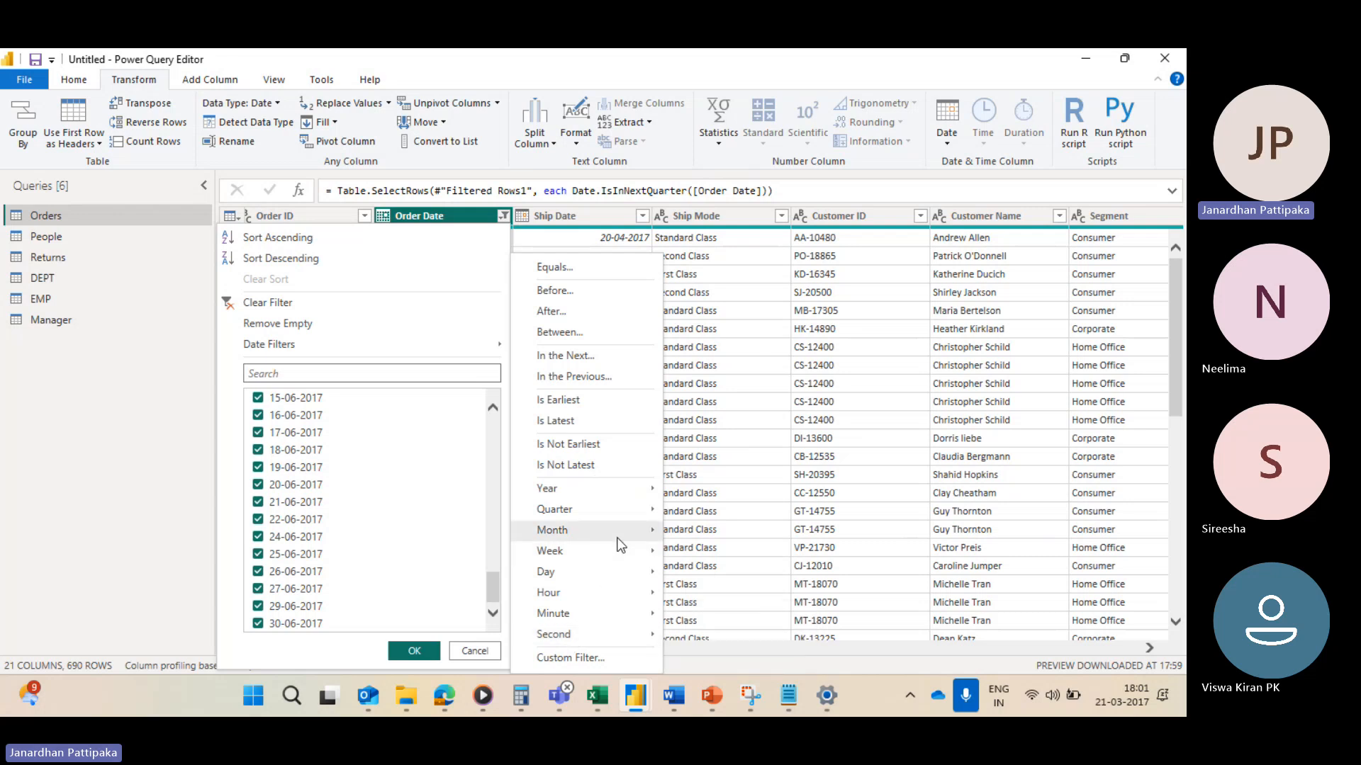
pyautogui.moveTo(619, 543)
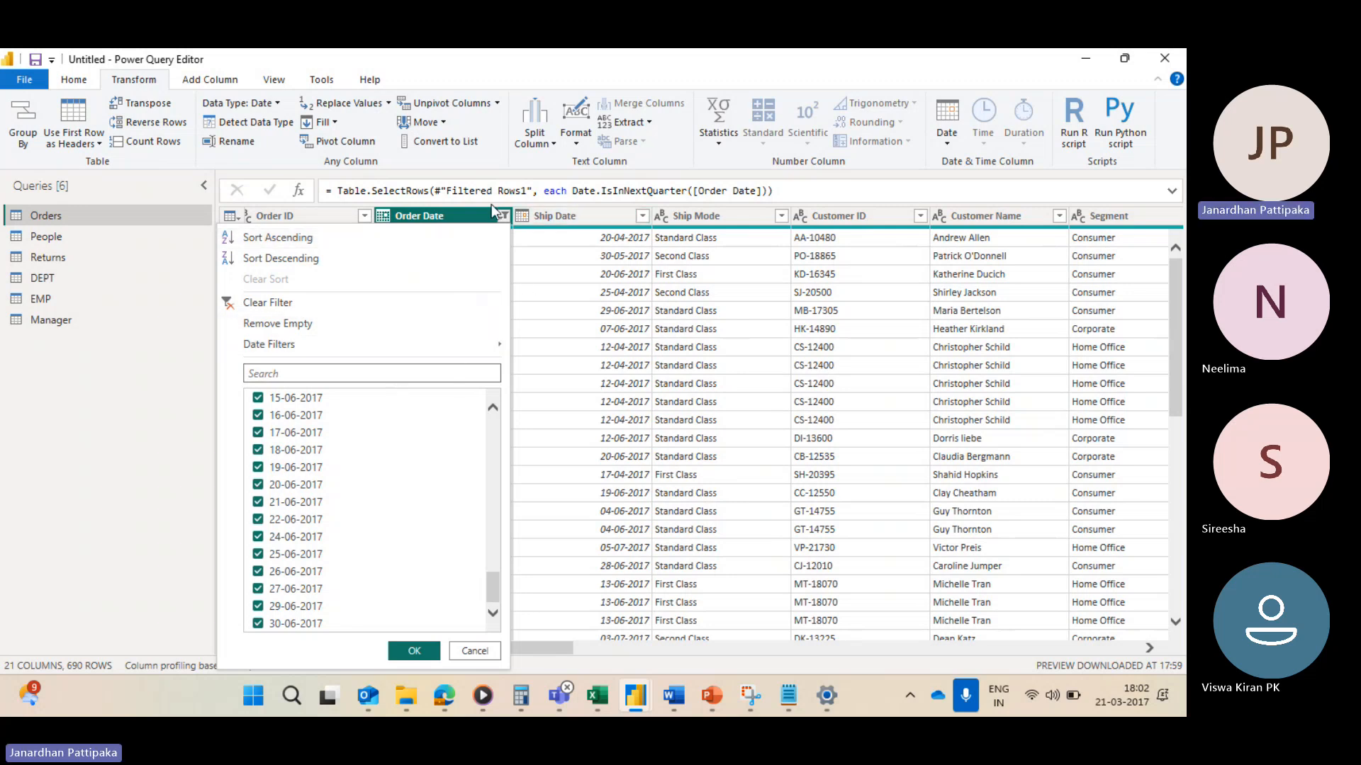
pyautogui.click(556, 189)
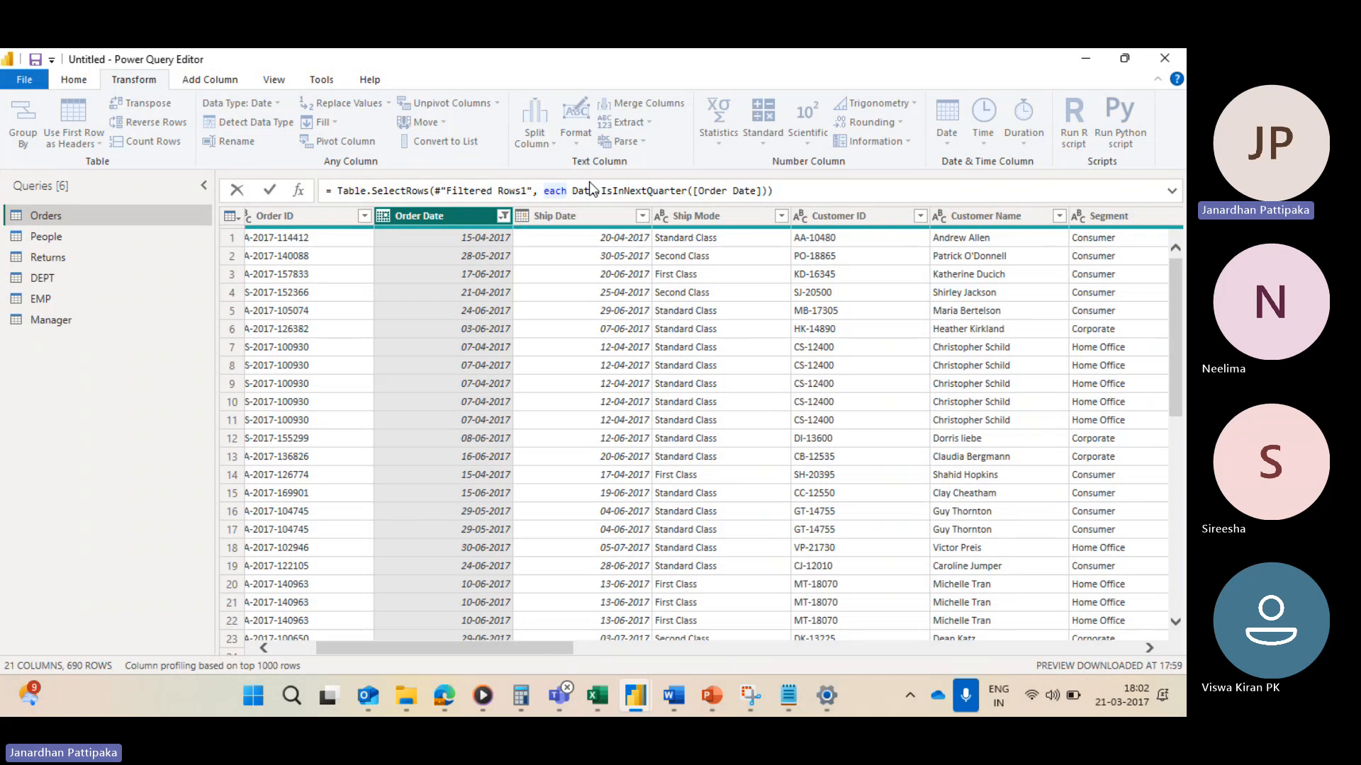
pyautogui.click(503, 217)
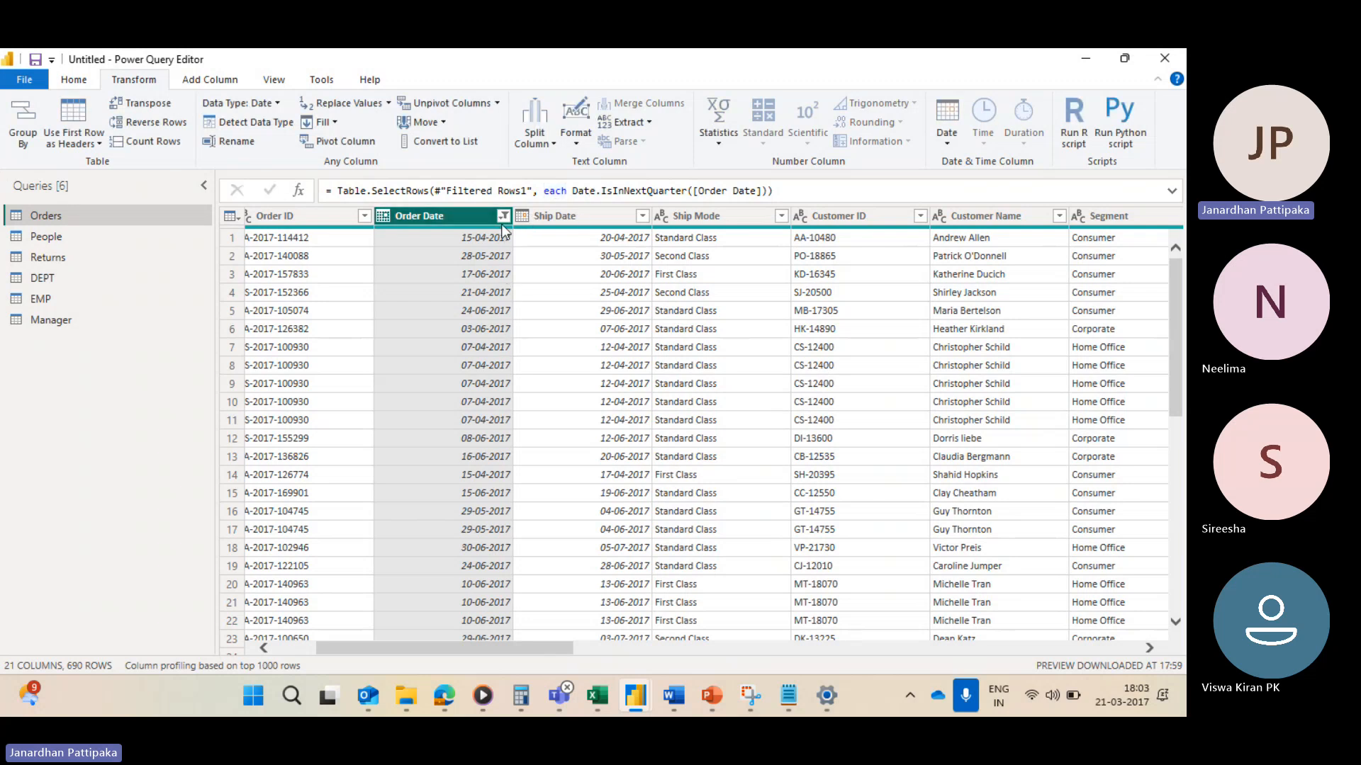
pyautogui.click(504, 216)
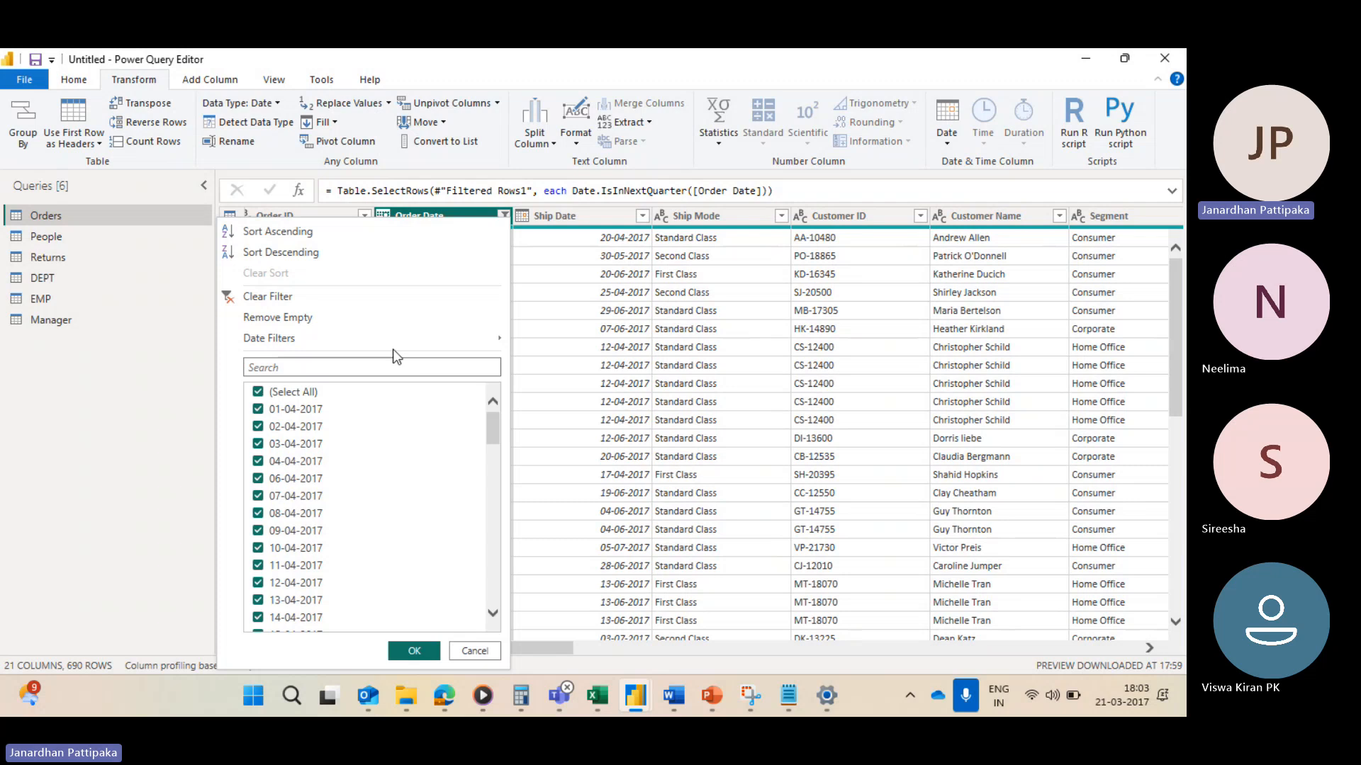
pyautogui.moveTo(392, 345)
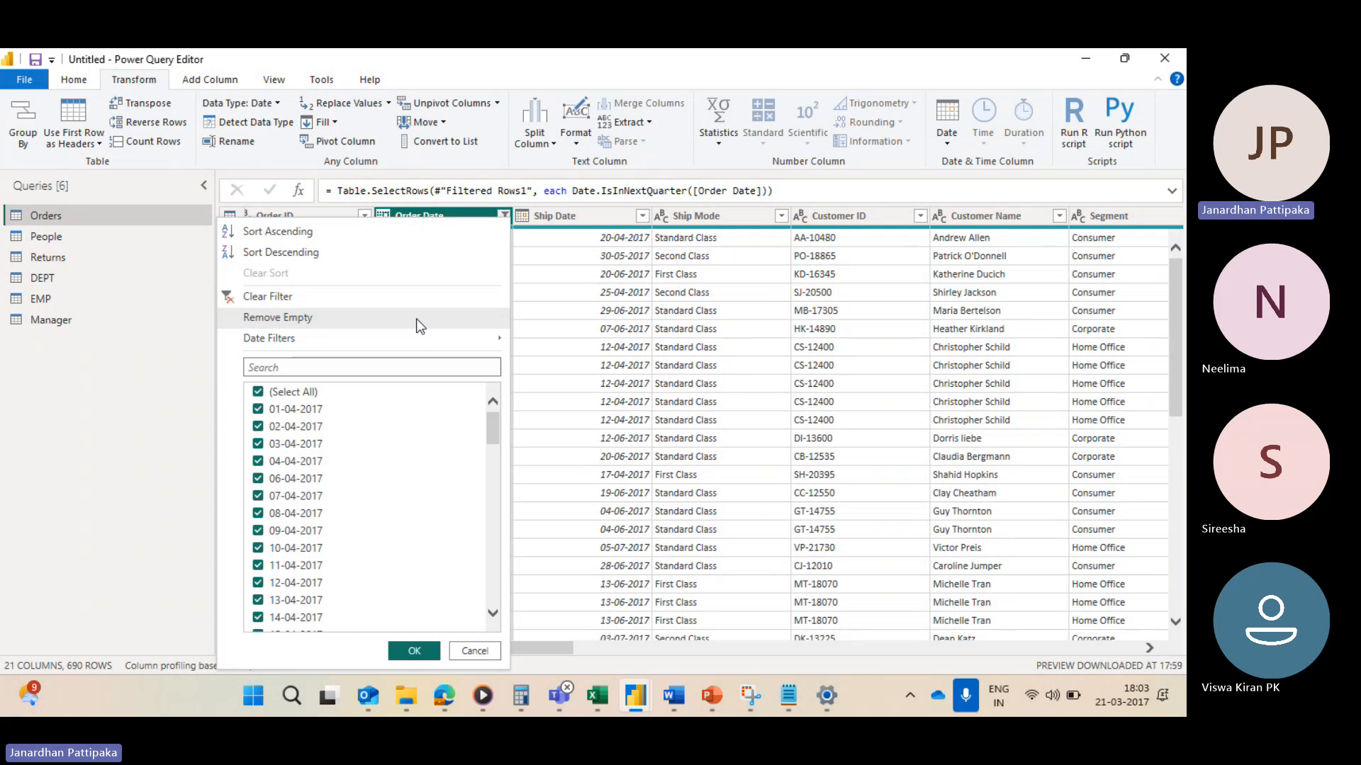
# Step: Switch to the Microsoft Teams meeting window and stop the recording
pyautogui.moveTo(559, 696)
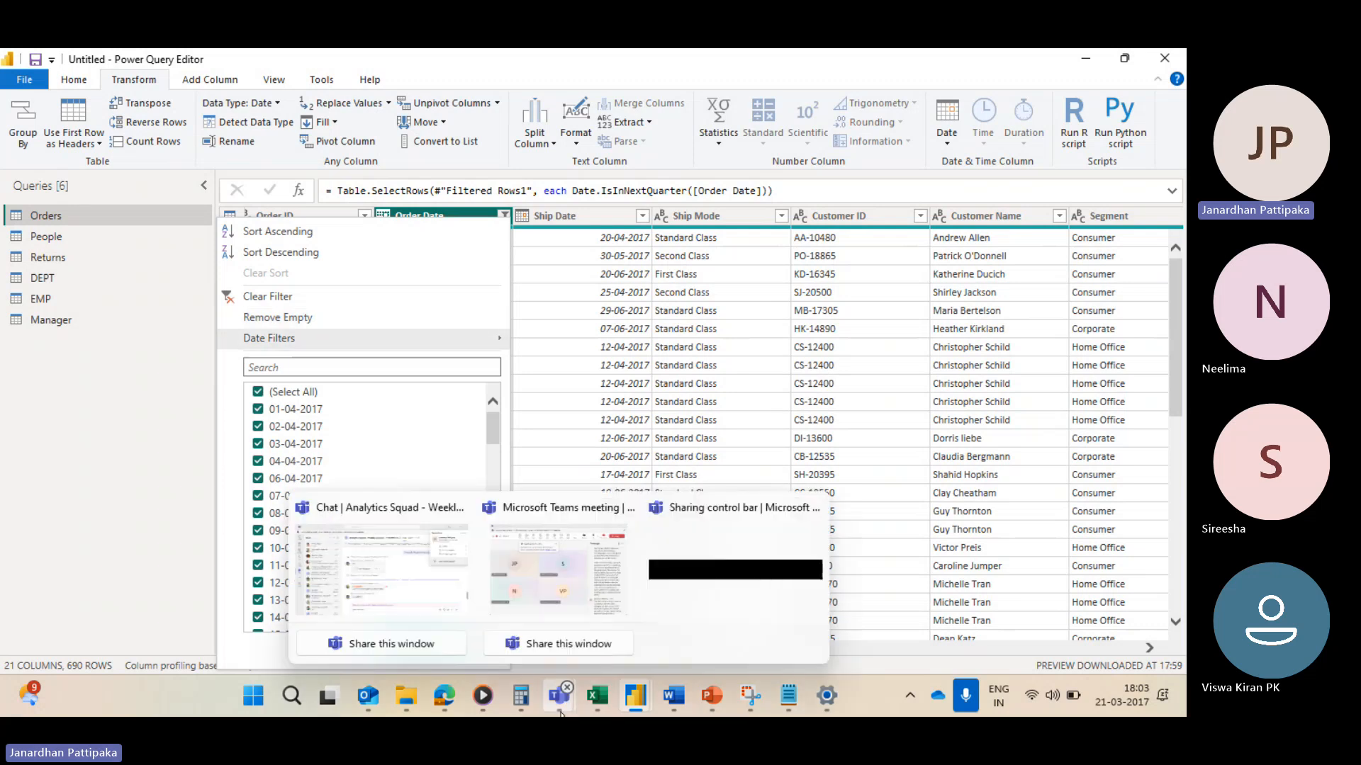
pyautogui.click(576, 611)
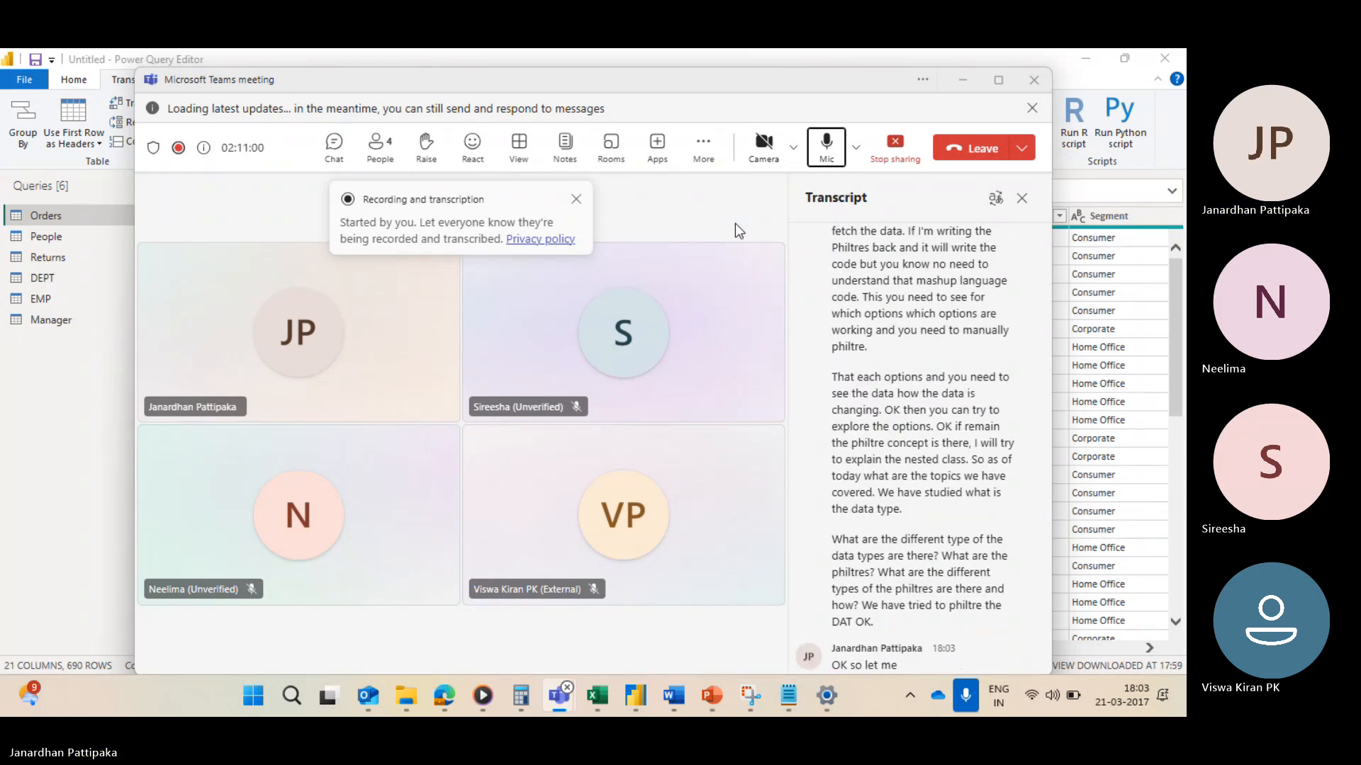
pyautogui.click(703, 149)
pyautogui.moveTo(722, 194)
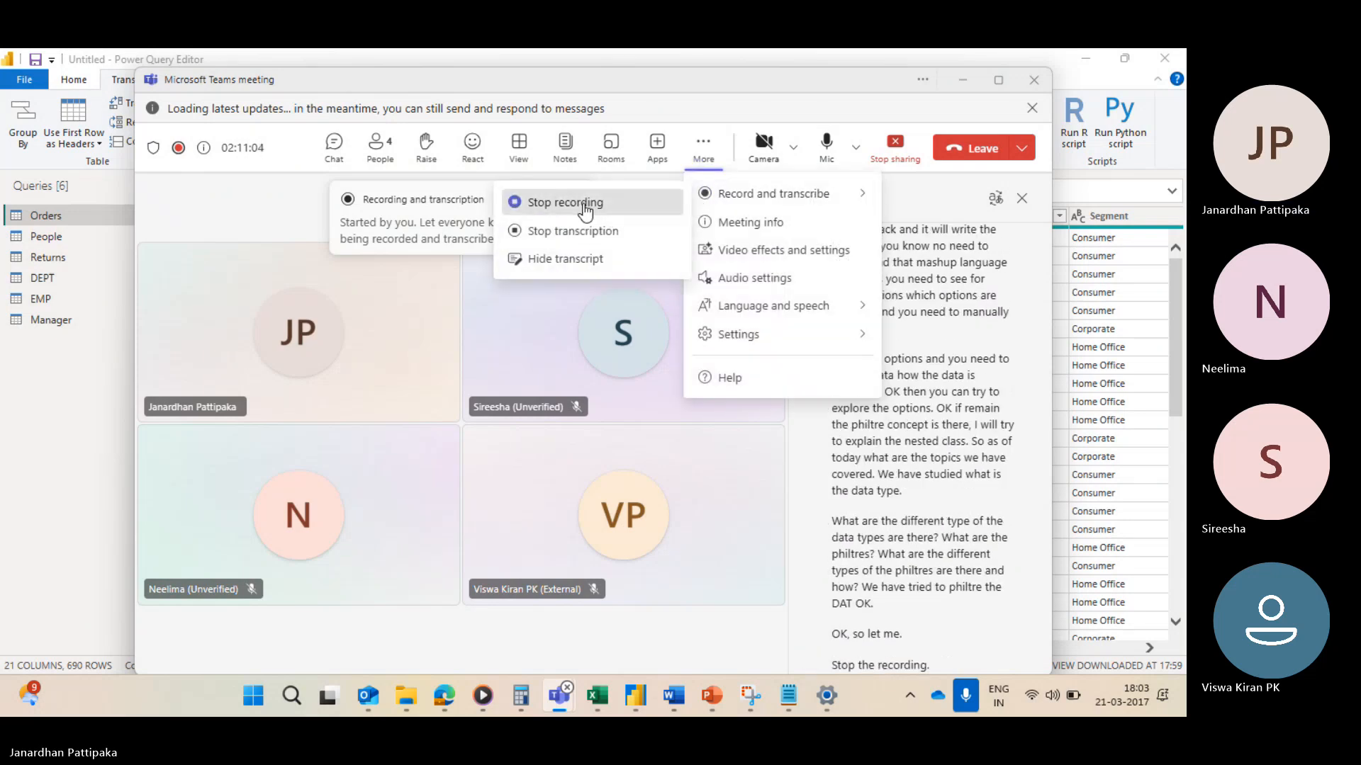
pyautogui.click(584, 203)
pyautogui.click(697, 399)
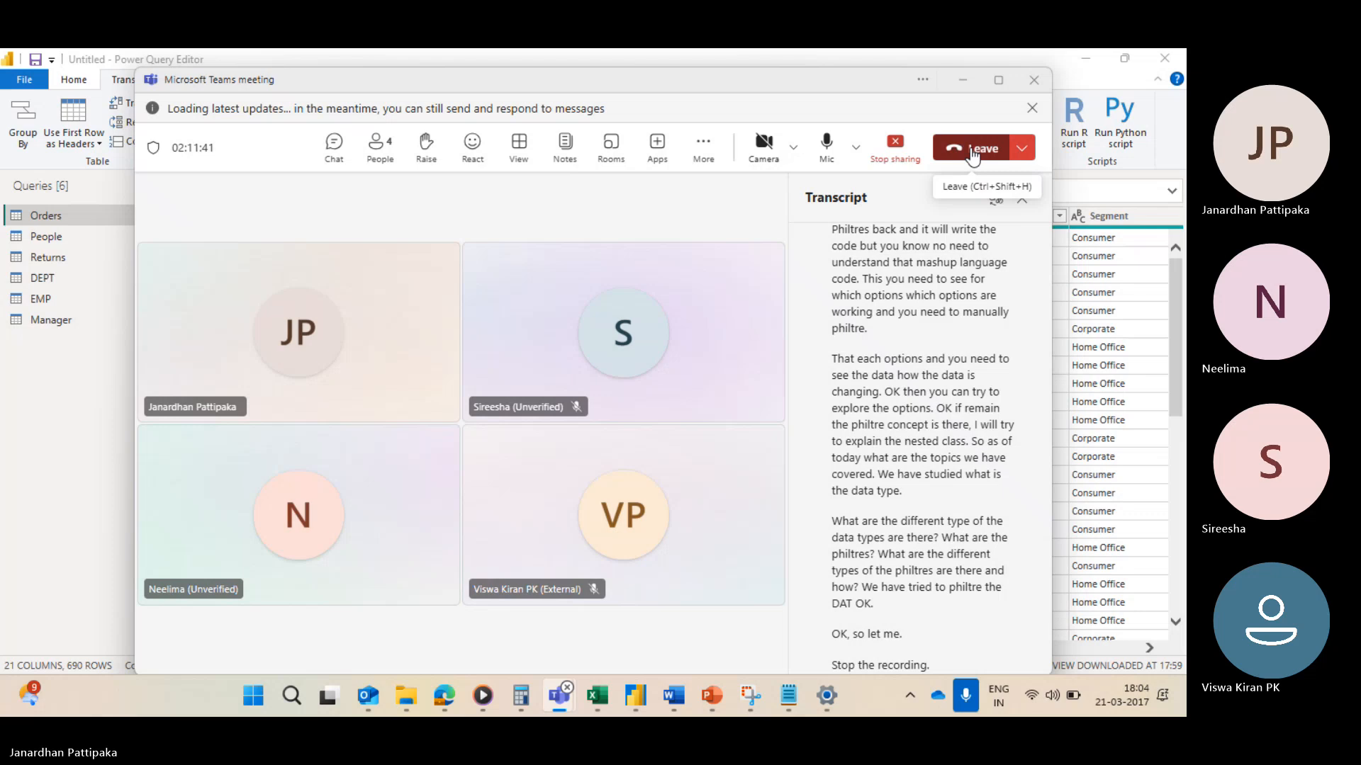
# Step: Leave the Teams meeting
pyautogui.click(970, 151)
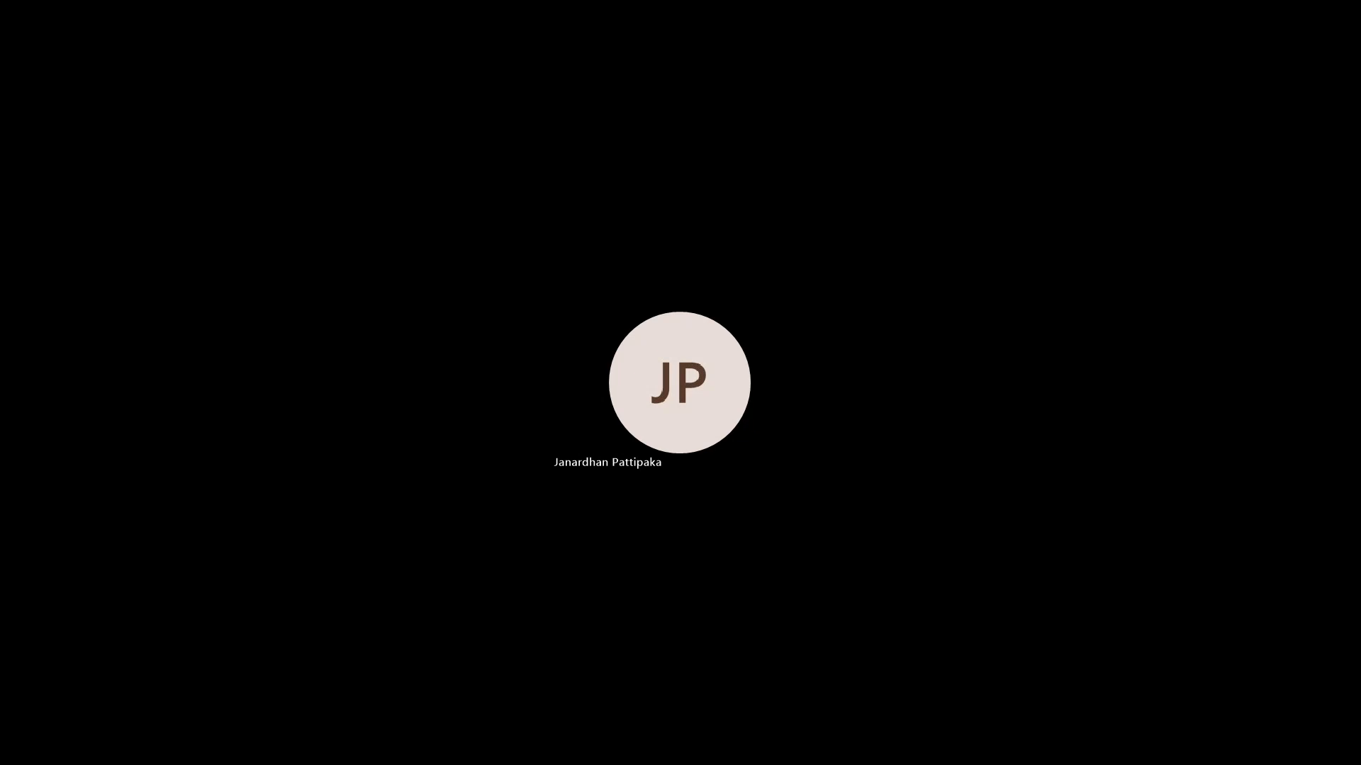